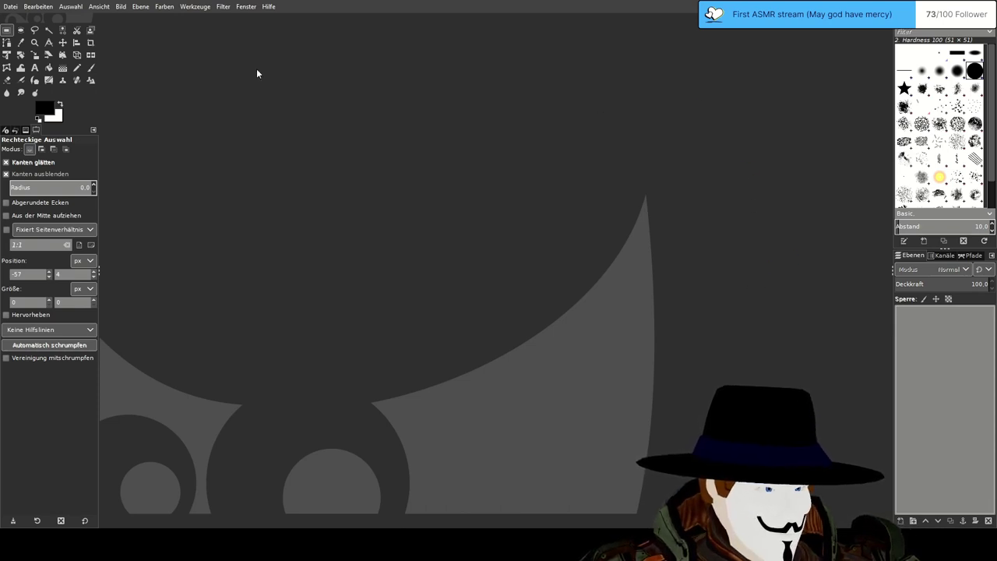
Create a new image with a transparent background from the Datei menu.
click(10, 6)
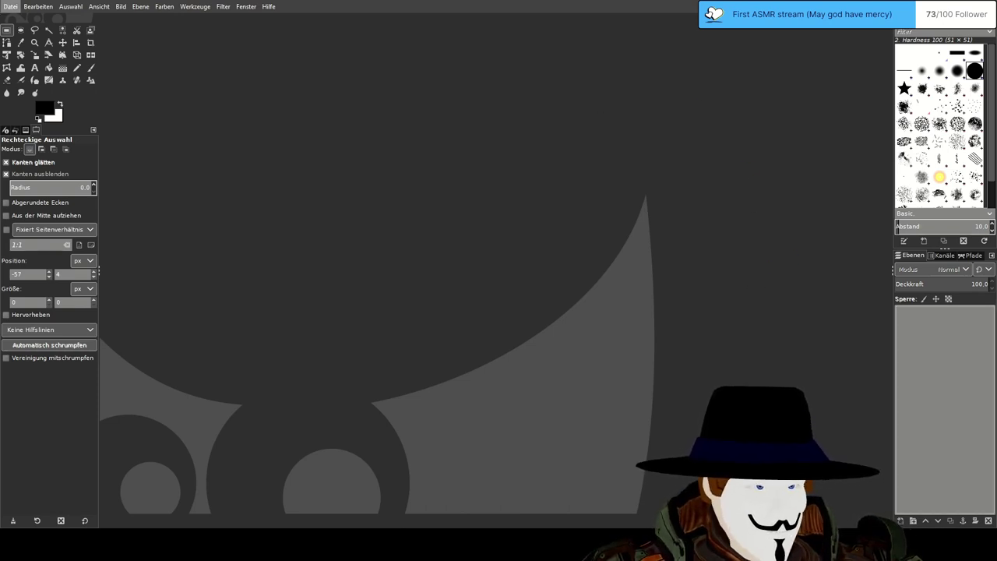
click(21, 22)
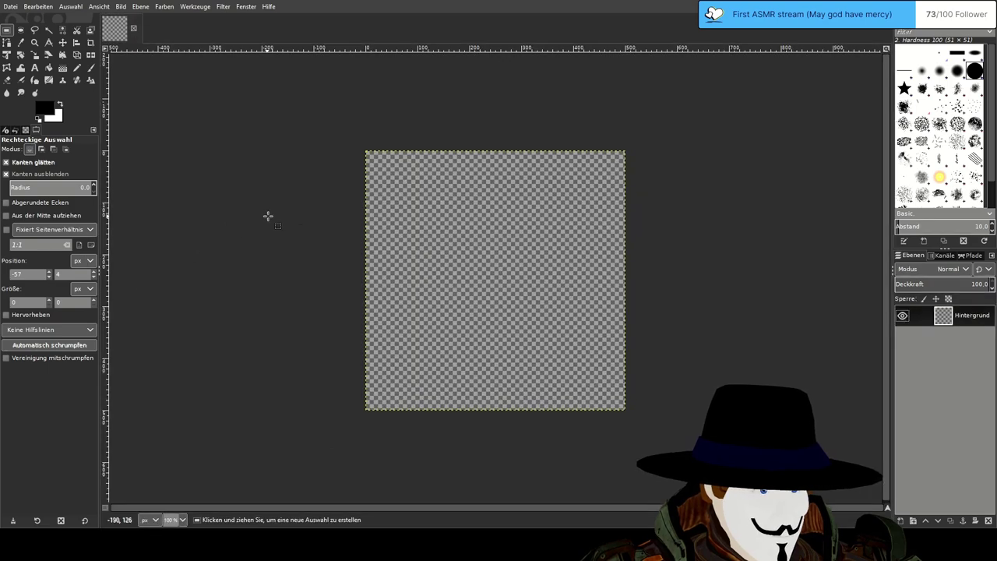
scroll(296, 216, up, 4)
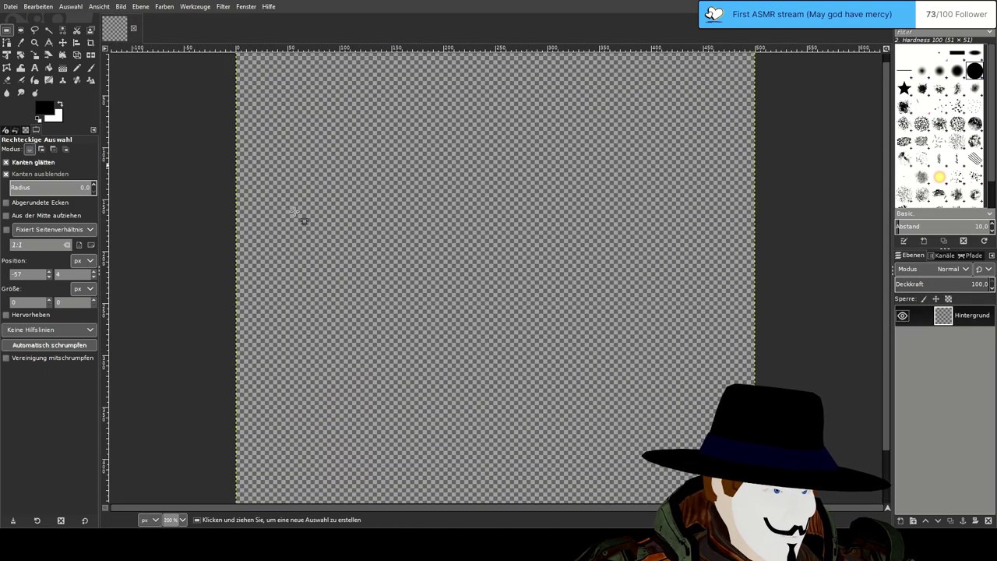
scroll(296, 211, down, 3)
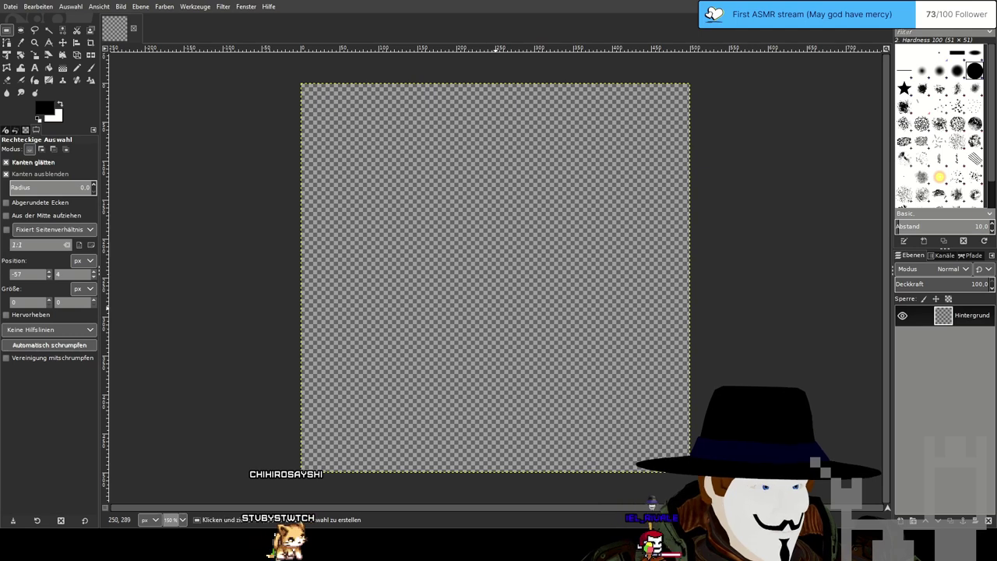
Switch to the Pencil (Stift) tool, painting orange at brush size 21.18.
click(763, 286)
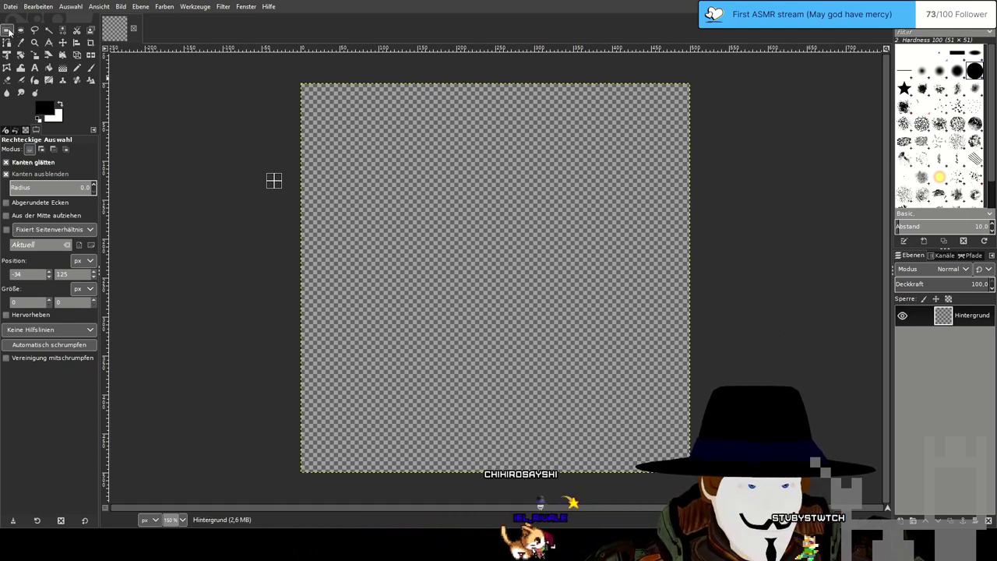
click(78, 69)
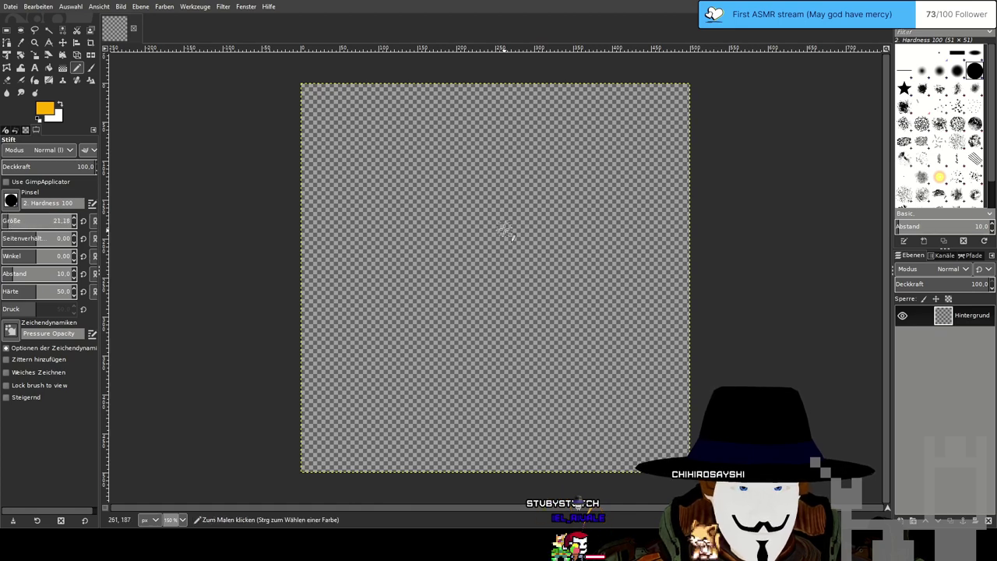
Undo the orange test stroke and choose yellow as the foreground colour.
drag(439, 212, 477, 211)
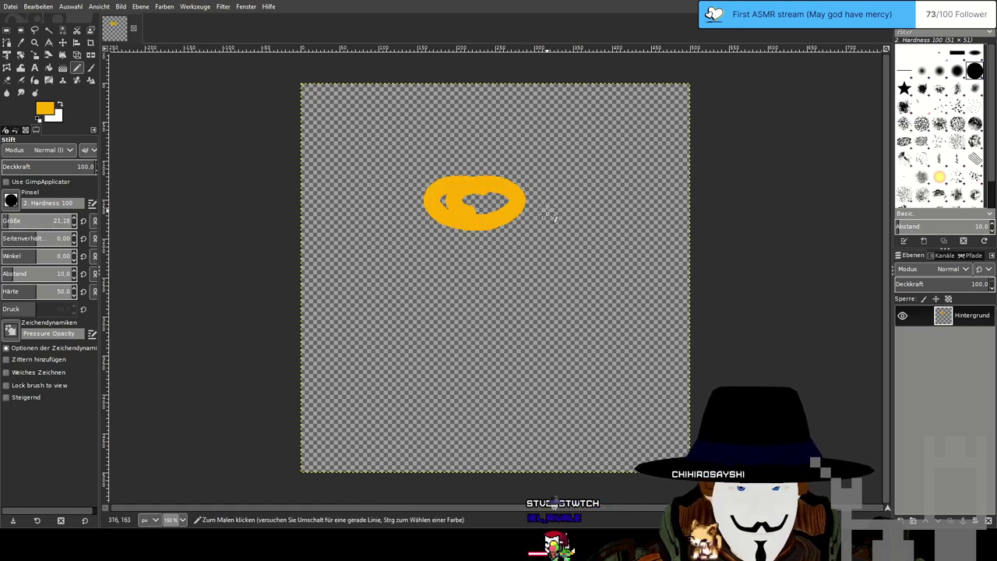
key(ctrl)
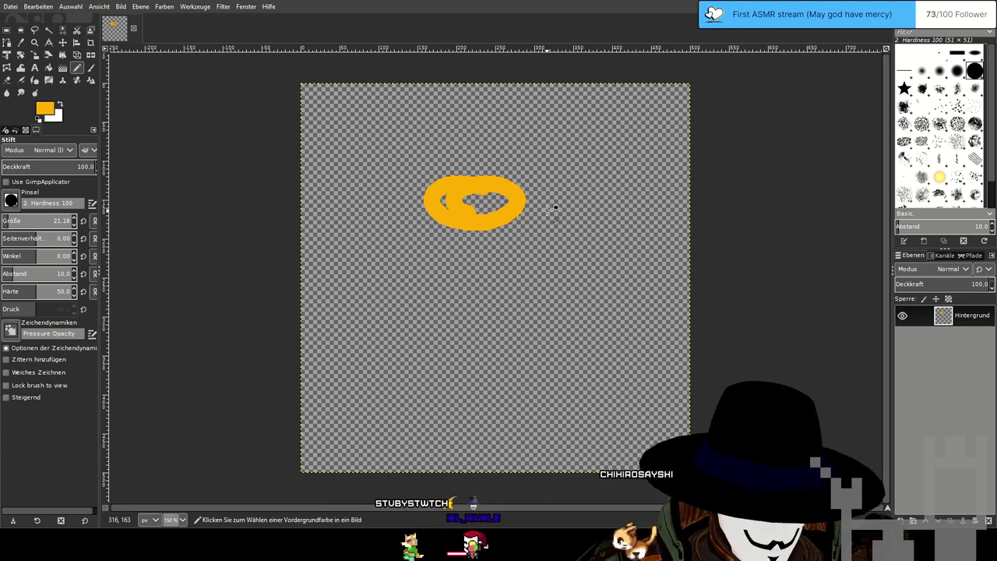
key(ctrl+z)
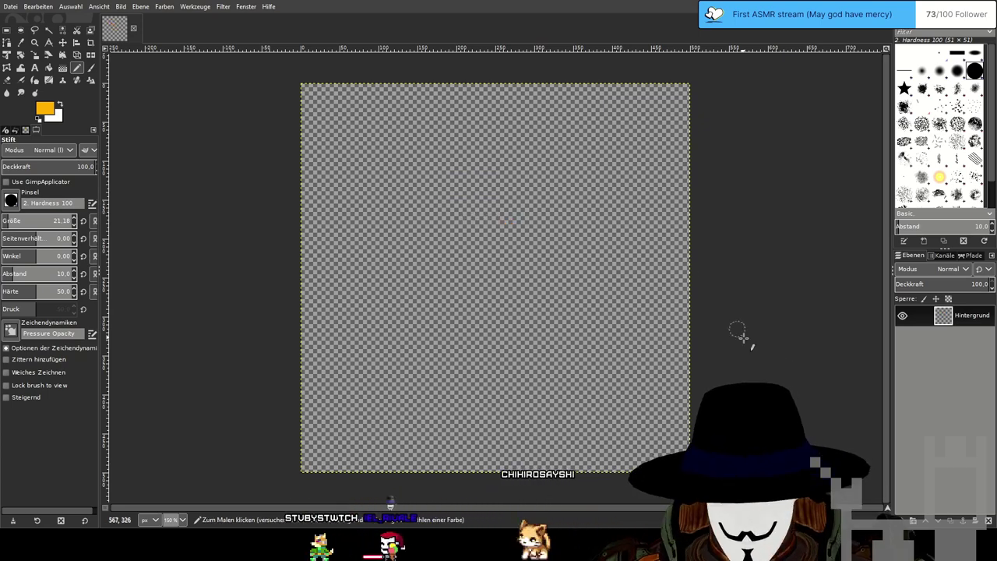
click(852, 387)
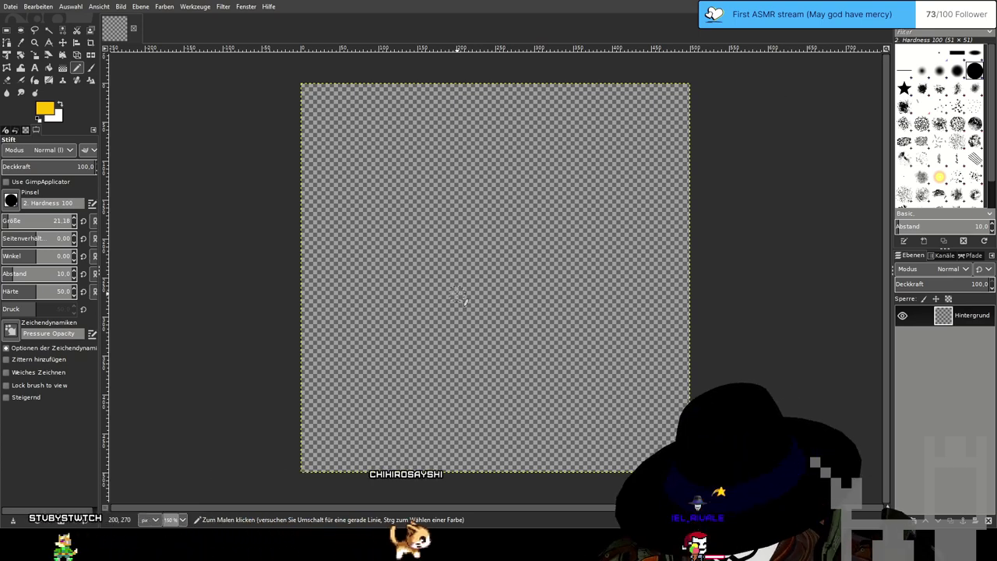
Shrink the pencil's Größe from 21.18 to 3.29, zooming the canvas in and out.
key(ctrl)
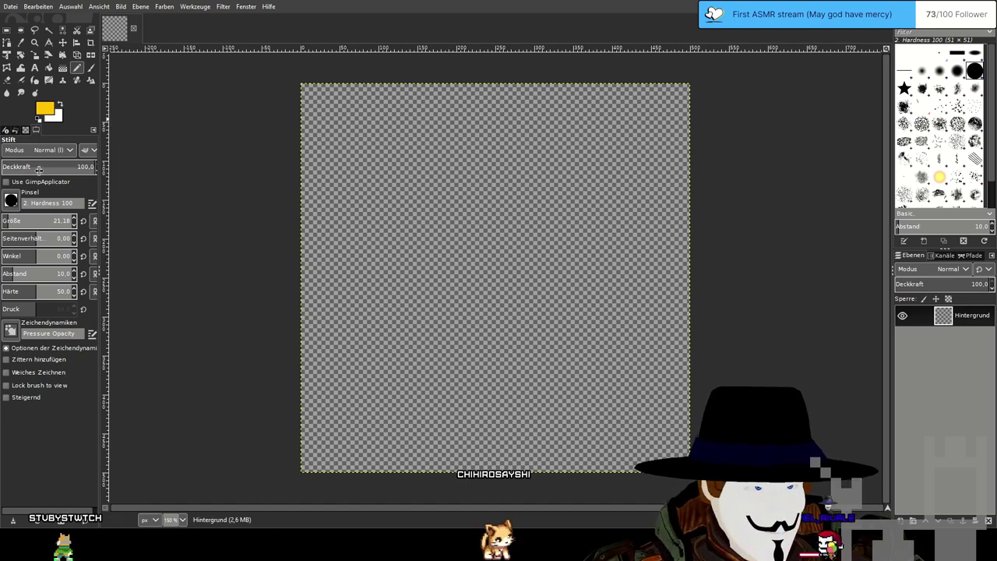
drag(30, 223, 29, 225)
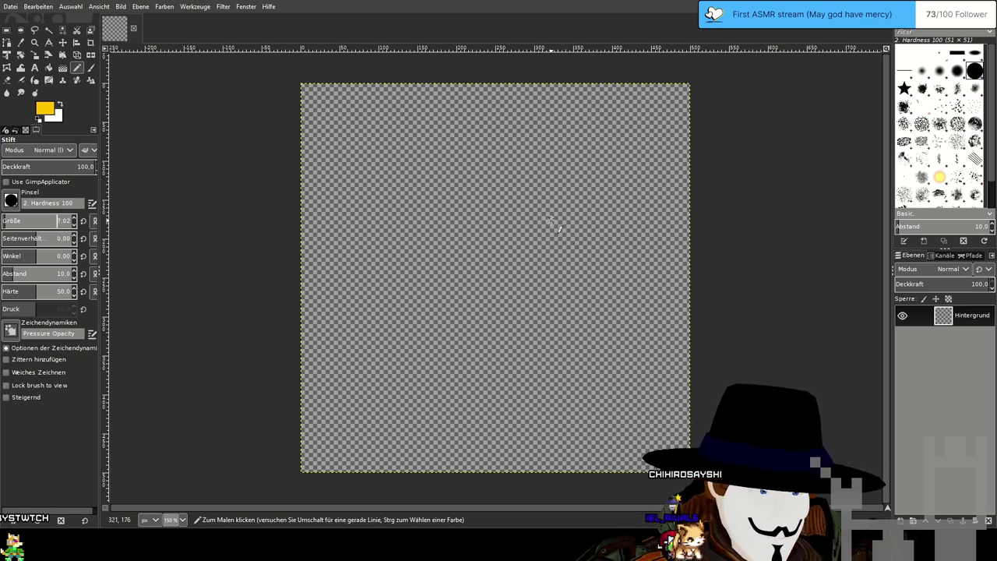
scroll(547, 222, up, 2)
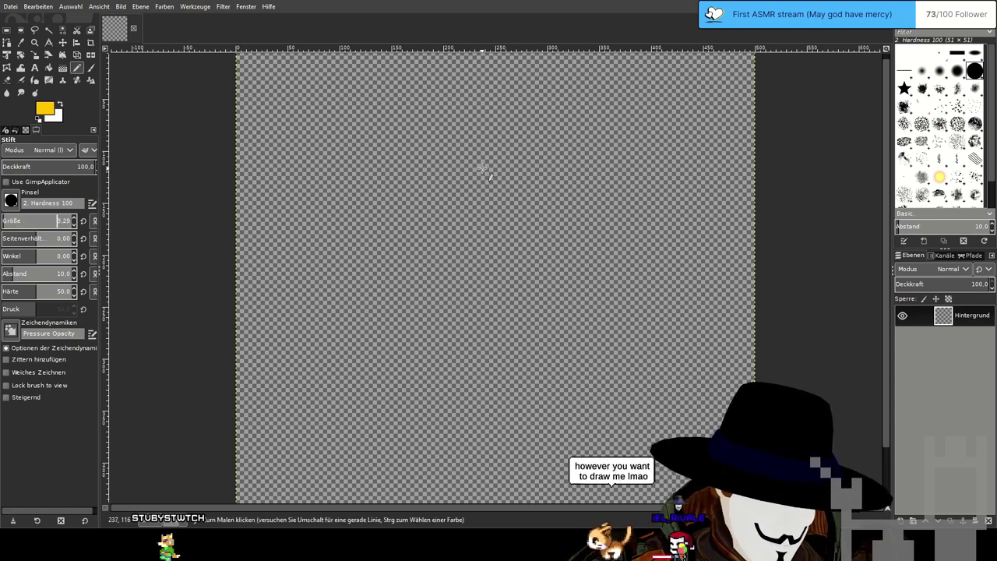
scroll(489, 175, down, 1)
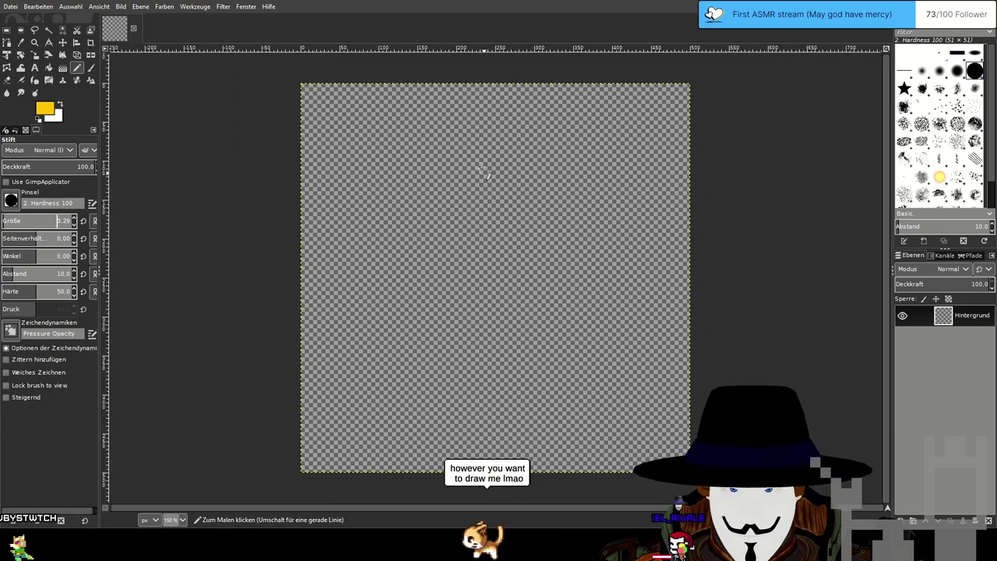
scroll(488, 176, up, 1)
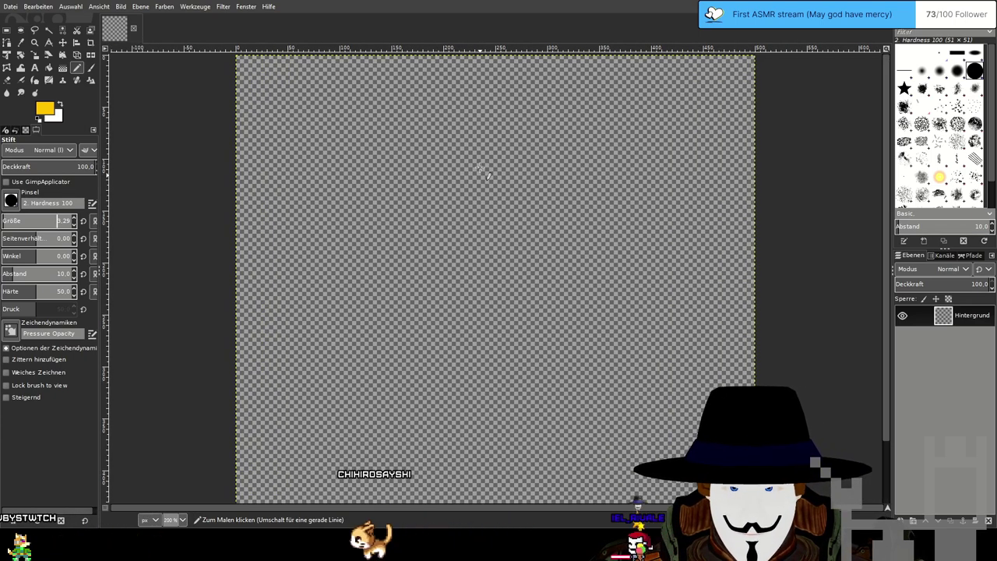
scroll(488, 175, down, 1)
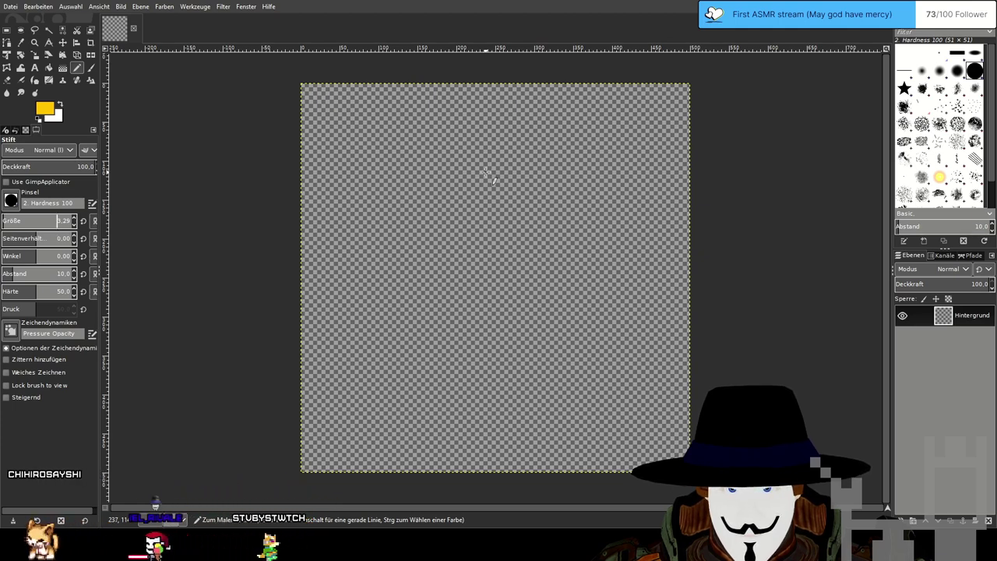
Paint a yellow blob top-left at pencil size 19.93, then choose black as foreground.
mouse_move(326, 92)
mouse_down()
mouse_move(312, 97)
mouse_move(335, 118)
mouse_move(330, 109)
mouse_up()
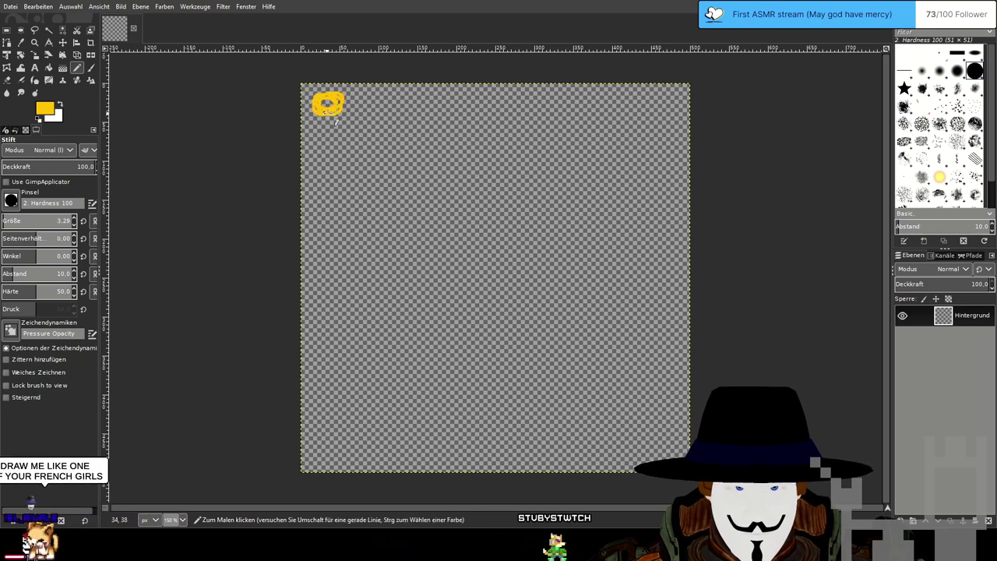
drag(16, 221, 8, 222)
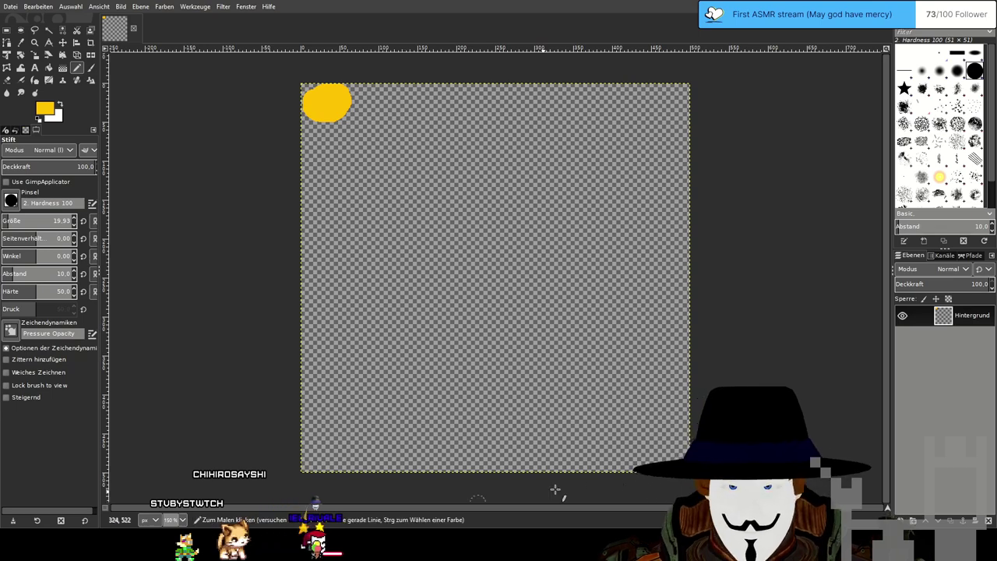
click(853, 389)
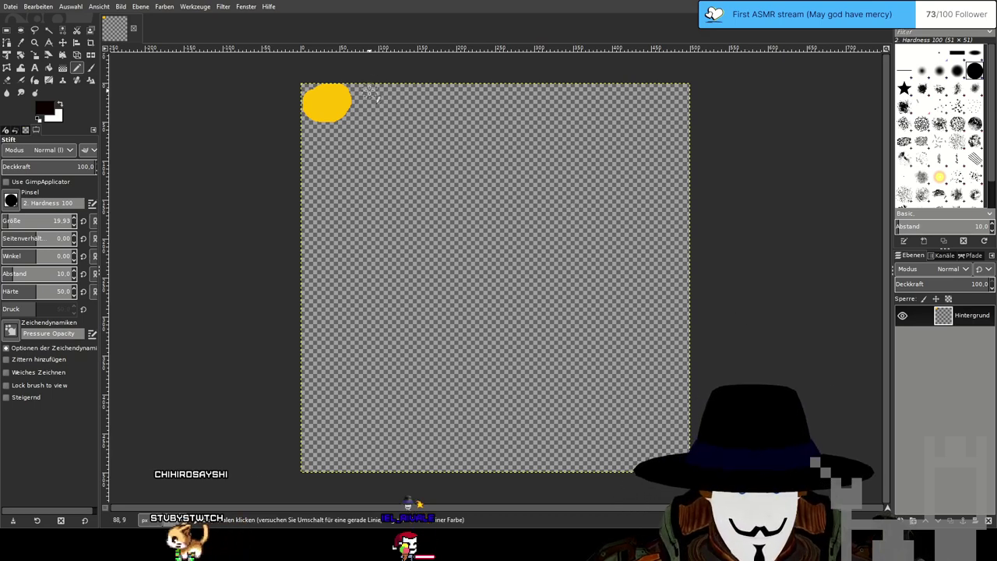
Paint a solid black blob right of the yellow swatch, redoing the first attempt.
mouse_move(372, 88)
mouse_down()
mouse_move(386, 129)
mouse_move(405, 97)
mouse_move(380, 88)
mouse_move(373, 90)
mouse_move(384, 105)
mouse_move(371, 99)
mouse_up()
key(ctrl+z)
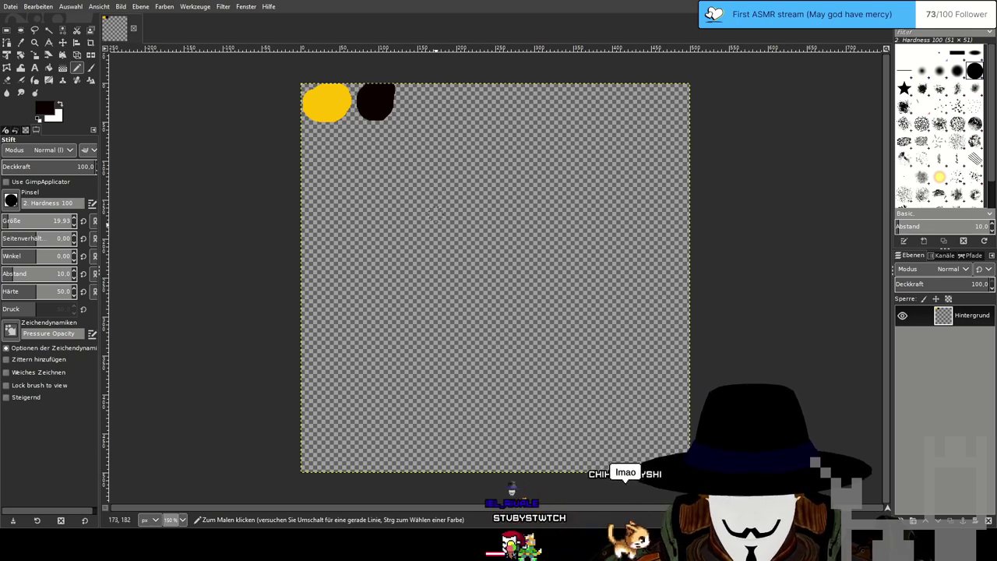
scroll(560, 87, up, 2)
scroll(559, 87, down, 1)
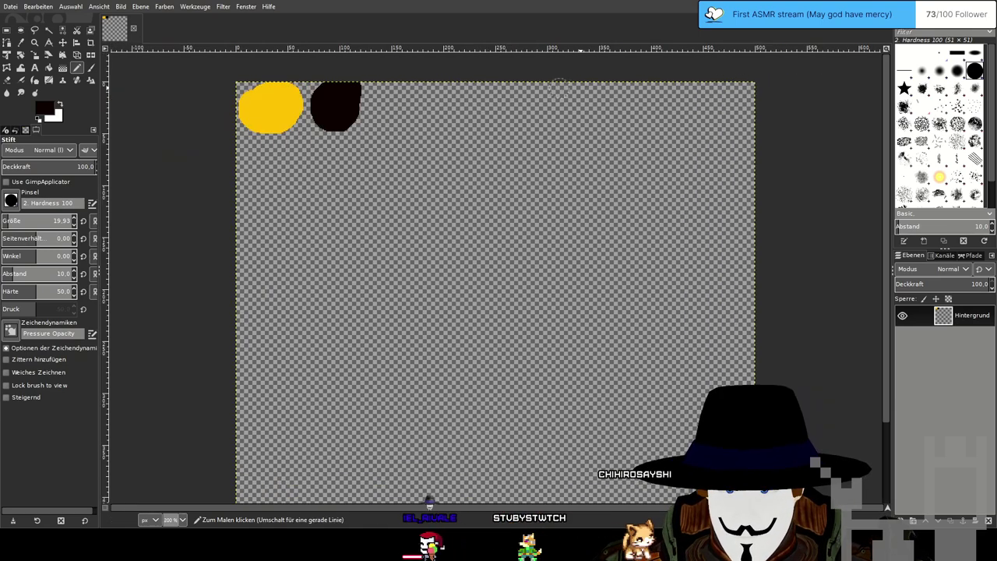
Choose a pale pink and bucket-fill the pink blob with it.
drag(559, 89, 526, 165)
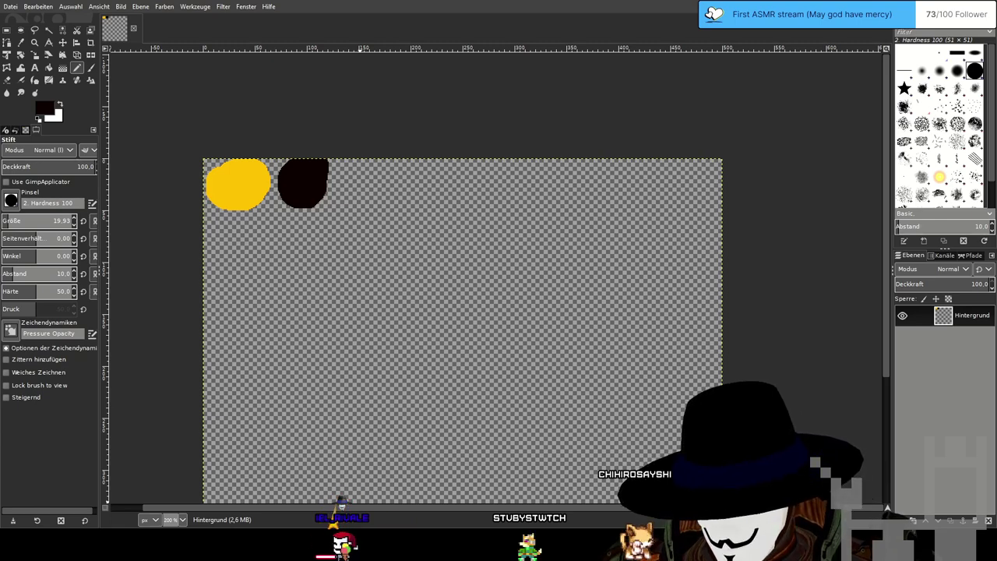
drag(794, 320, 768, 290)
mouse_move(850, 315)
mouse_down()
mouse_move(853, 307)
mouse_move(855, 333)
mouse_up()
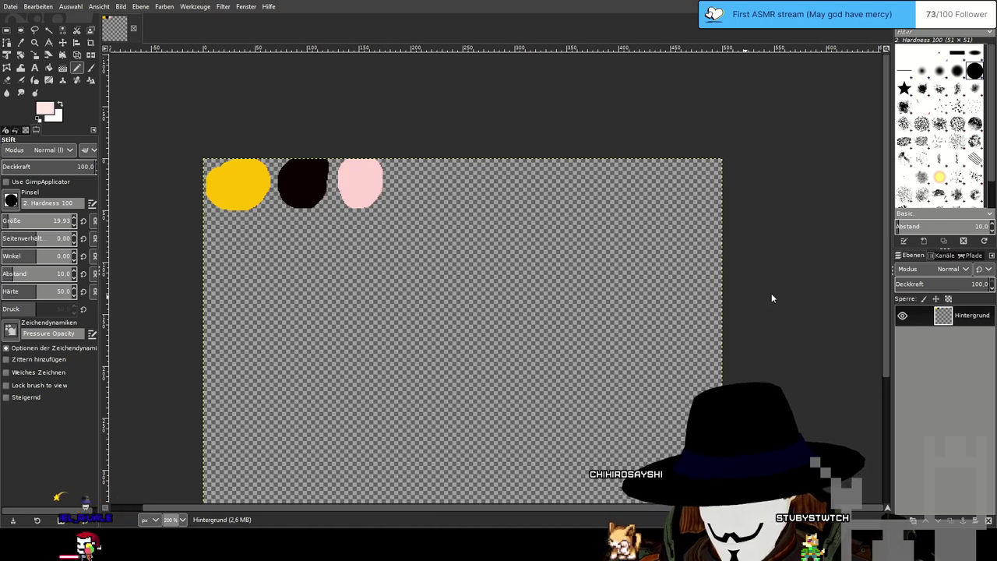
click(47, 68)
click(365, 183)
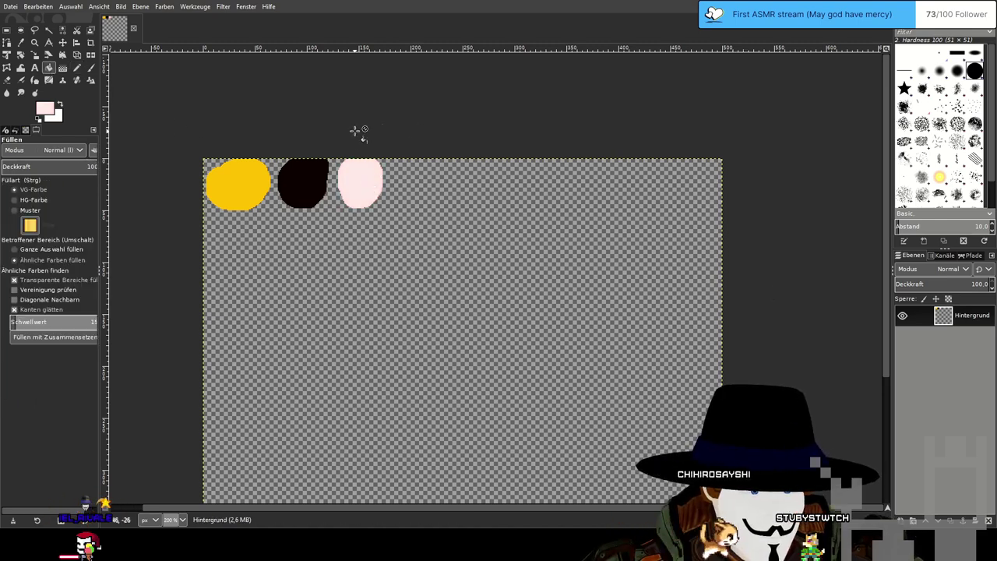
Choose light blue as the painting colour.
scroll(355, 131, up, 3)
scroll(348, 133, down, 3)
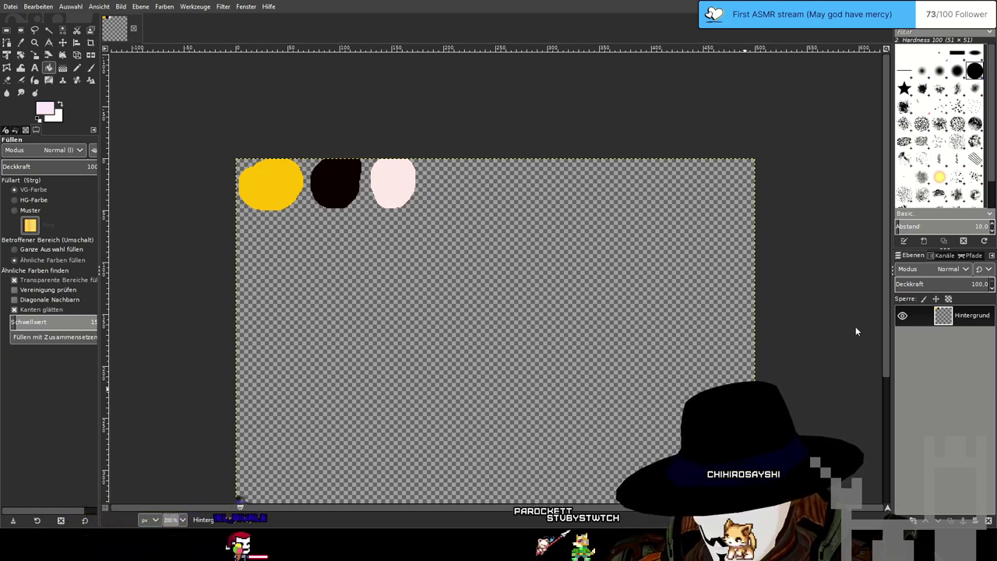
click(810, 283)
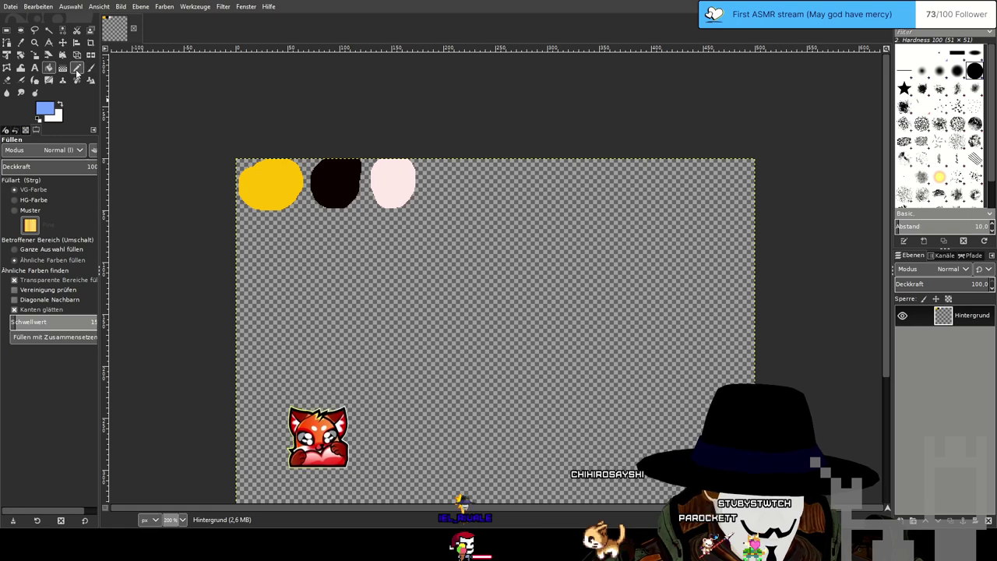
With the Pencil (N), paint a light-blue blob right of the pale pink swatch.
key(n)
mouse_move(456, 163)
mouse_down()
mouse_move(436, 187)
mouse_move(456, 174)
mouse_move(451, 187)
mouse_up()
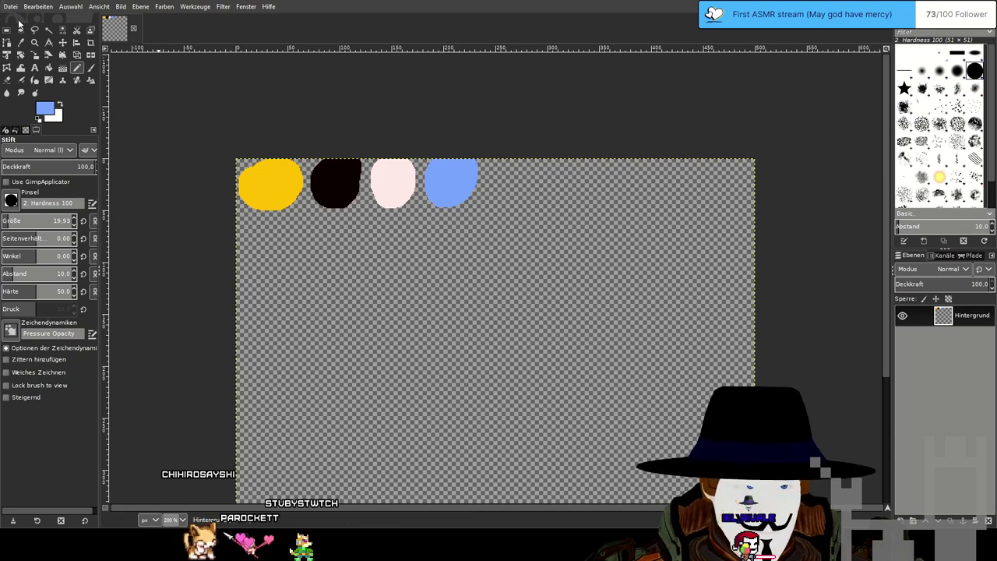
click(155, 119)
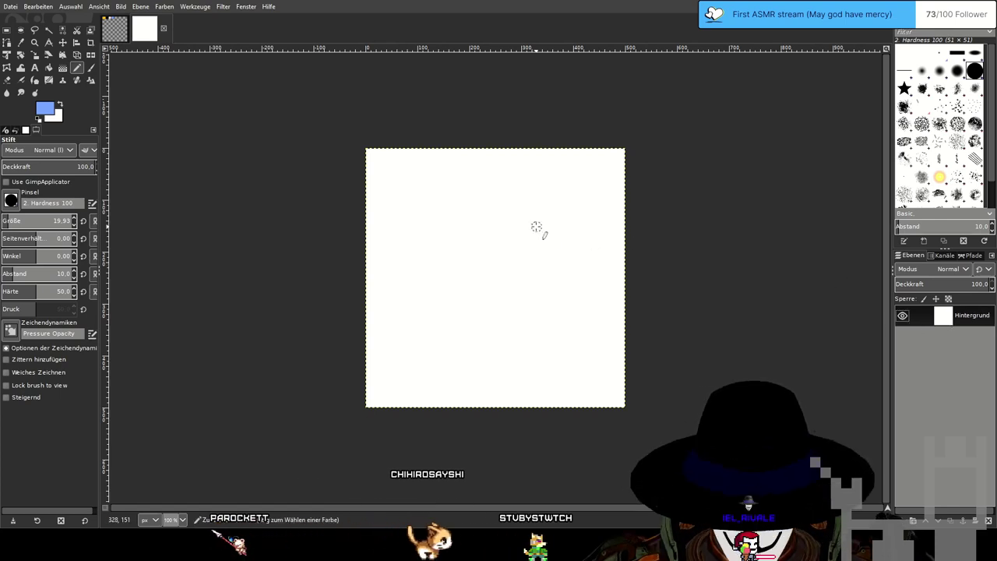
key(ctrl+x)
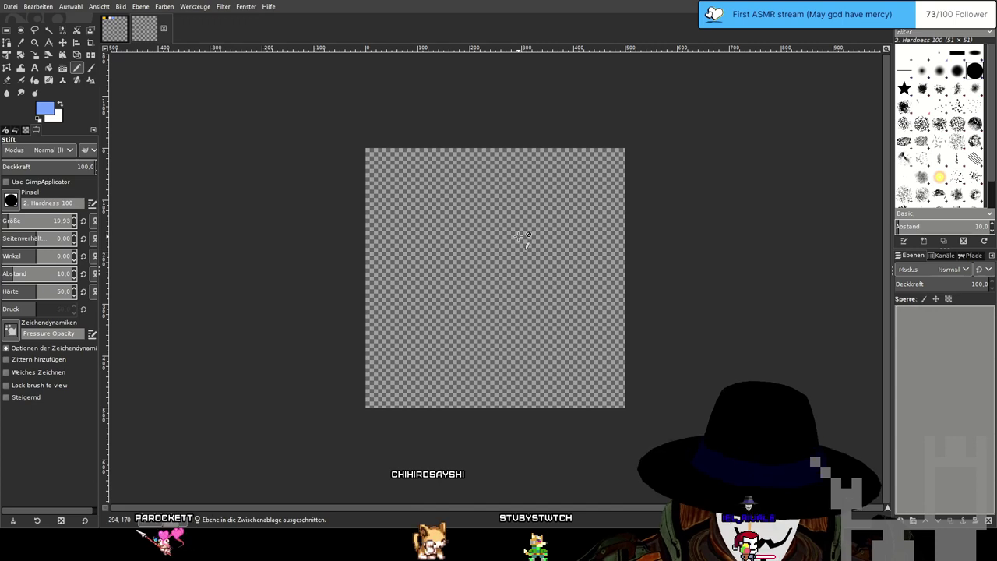
key(ctrl+z)
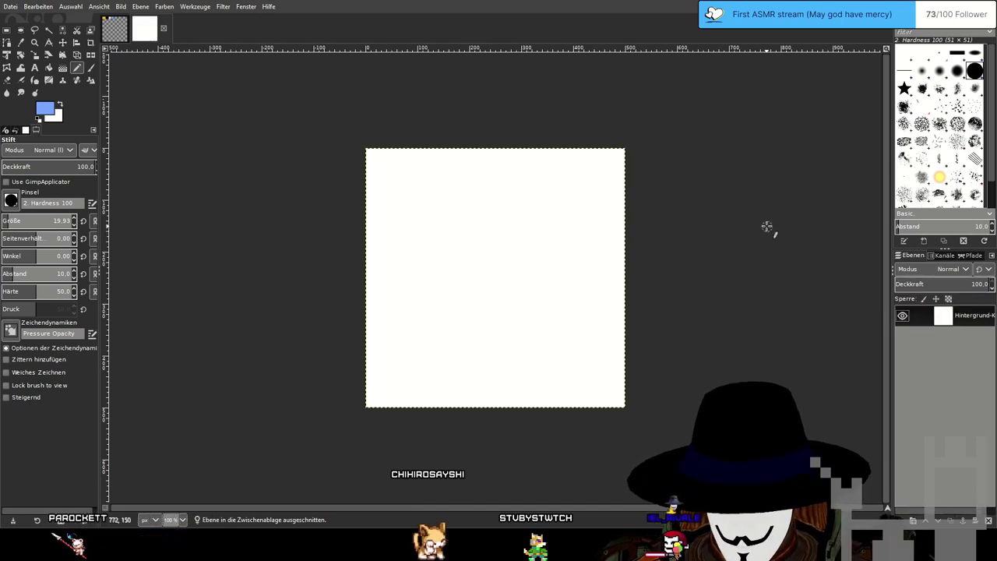
key(ctrl+x)
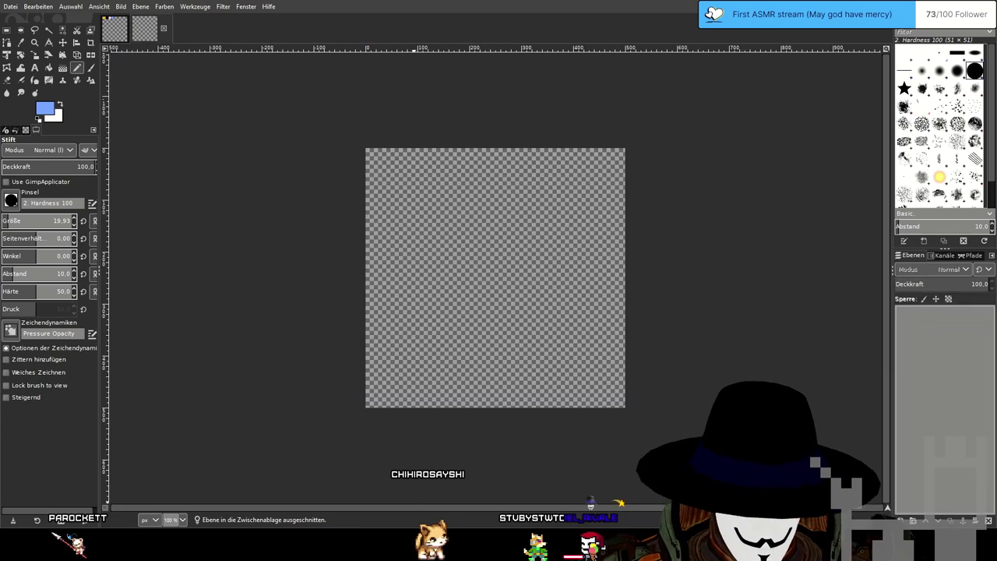
click(414, 501)
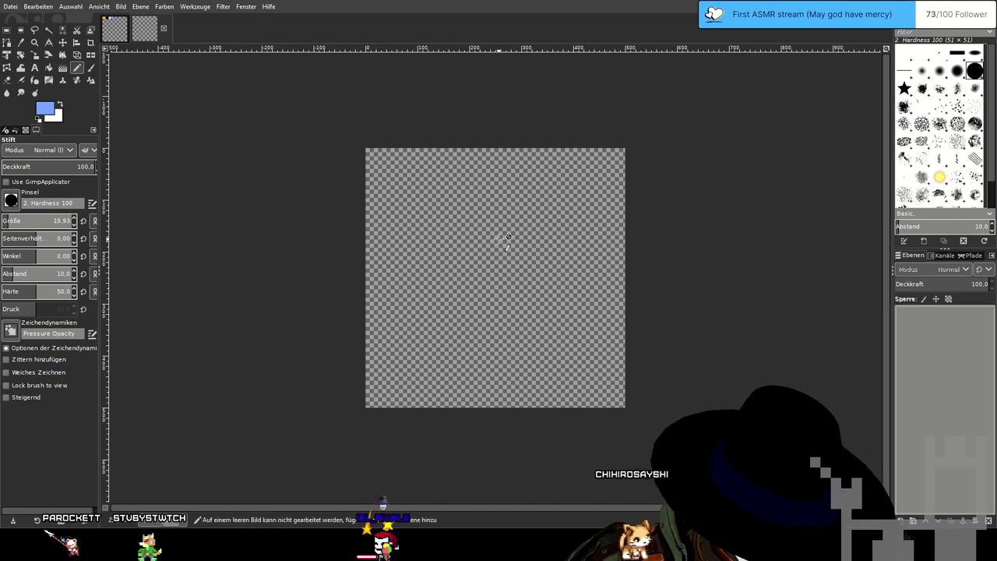
key(ctrl+z)
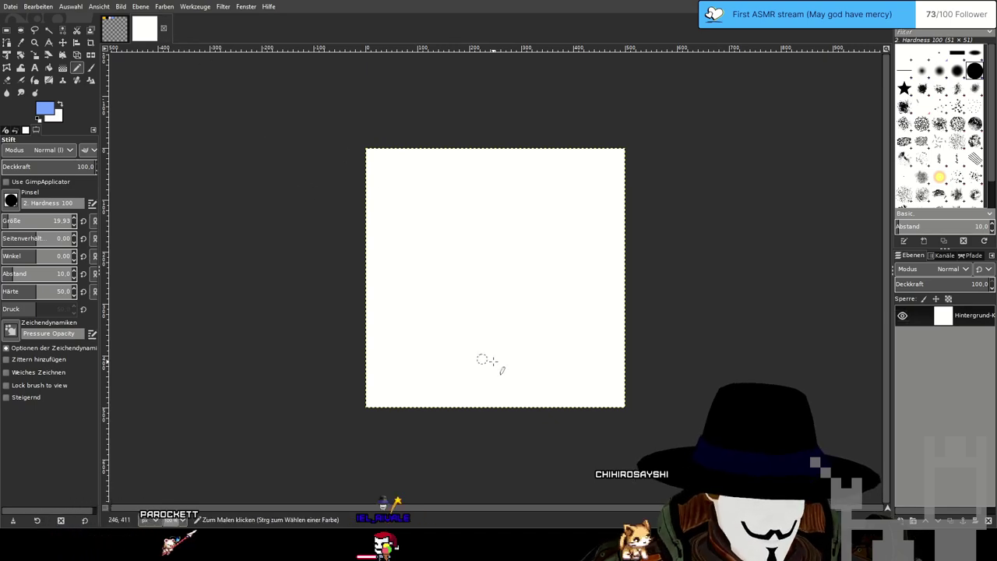
key(ctrl+w)
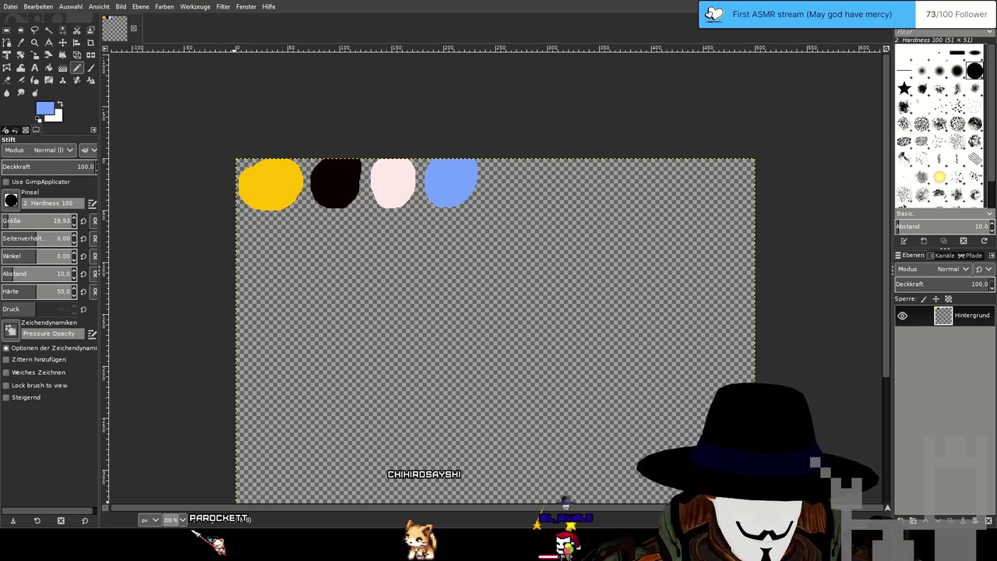
Create a 500×500 white image, then experiment with paste, hide, cut and undo until a white layer remains.
key(ctrl+n)
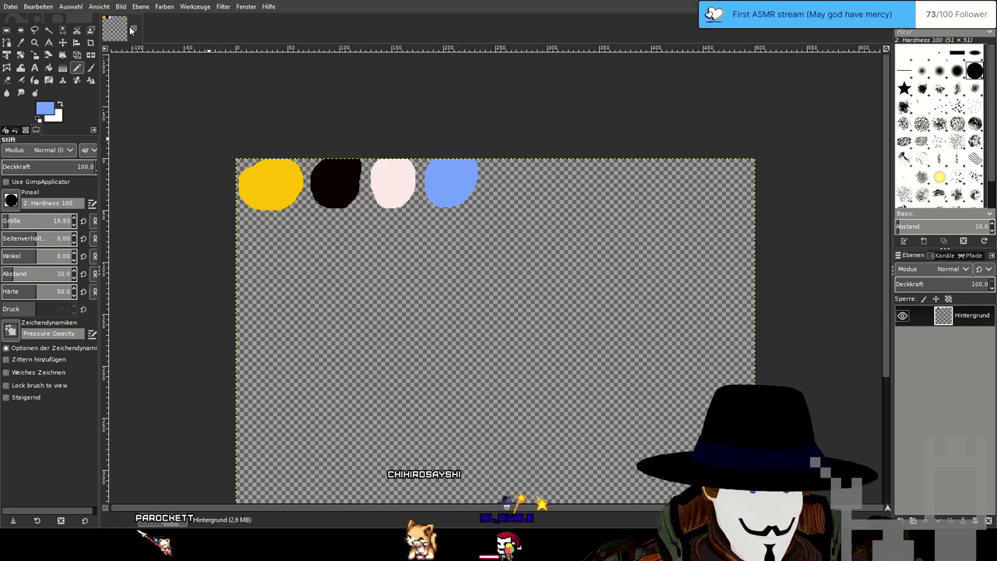
click(148, 121)
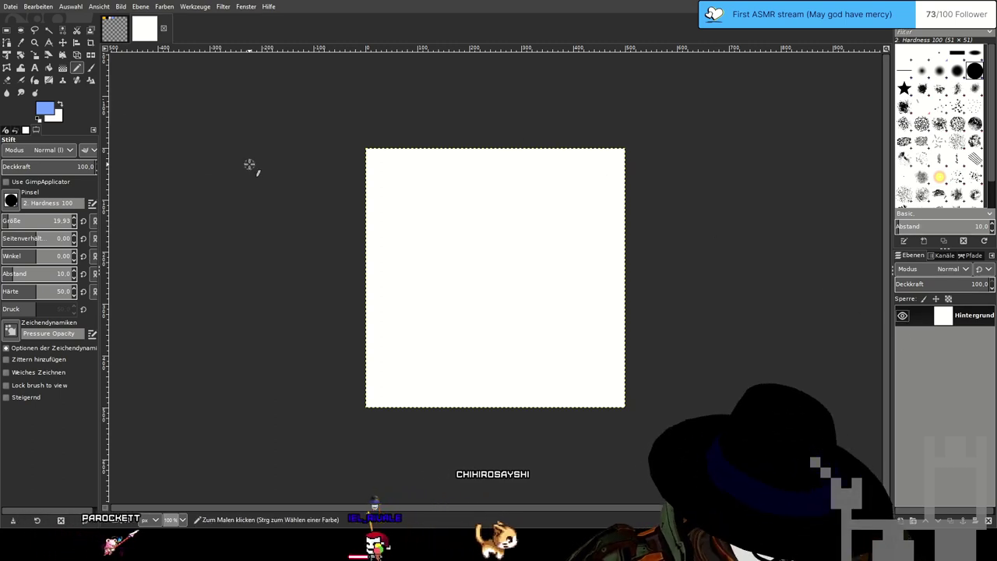
key(ctrl+v)
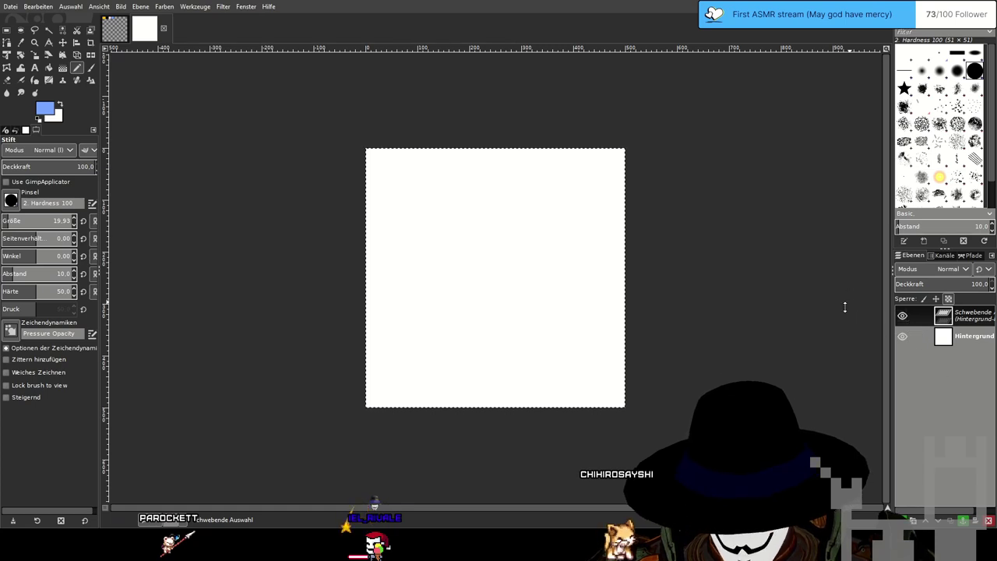
click(902, 336)
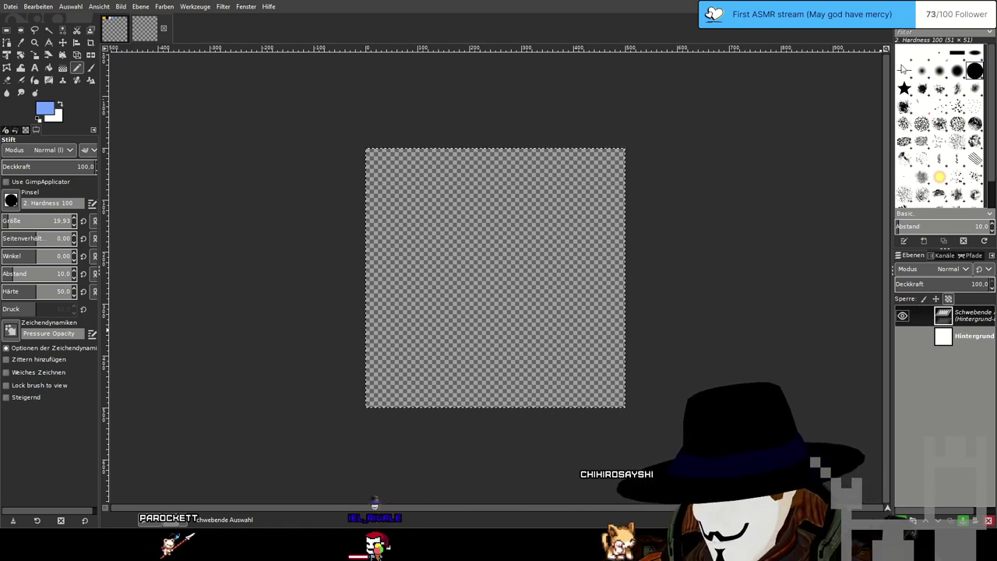
click(989, 520)
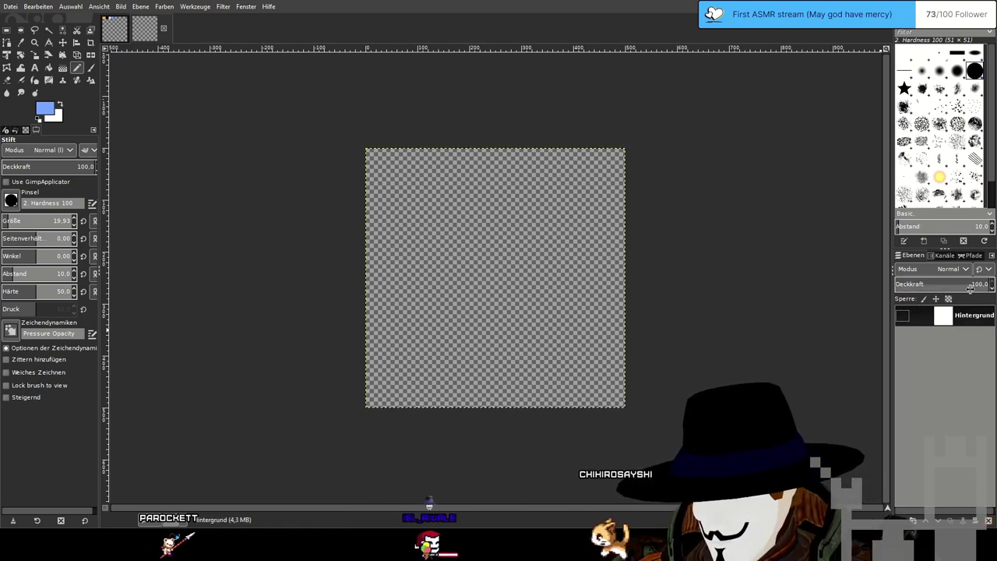
key(ctrl+x)
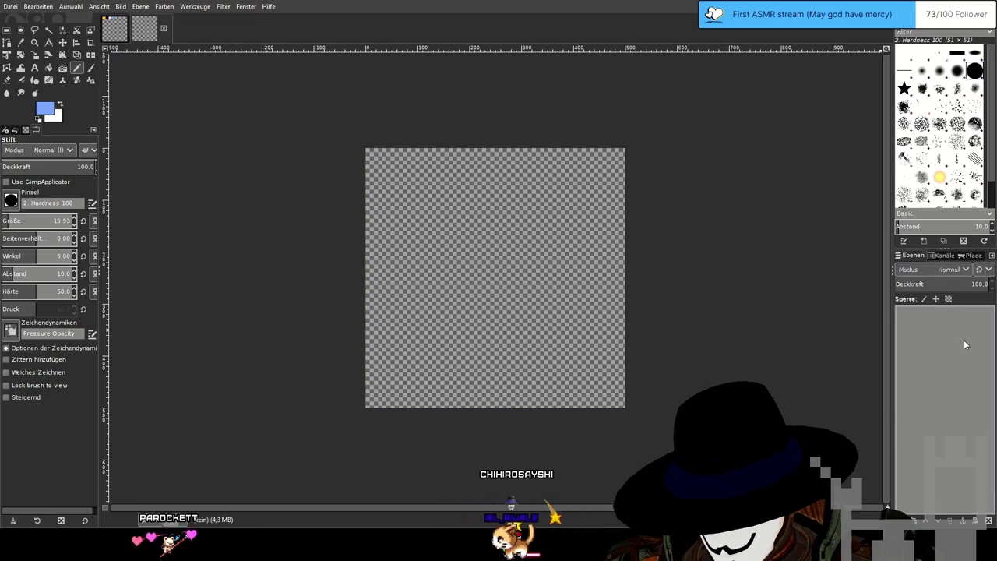
key(ctrl+v)
key(ctrl+z)
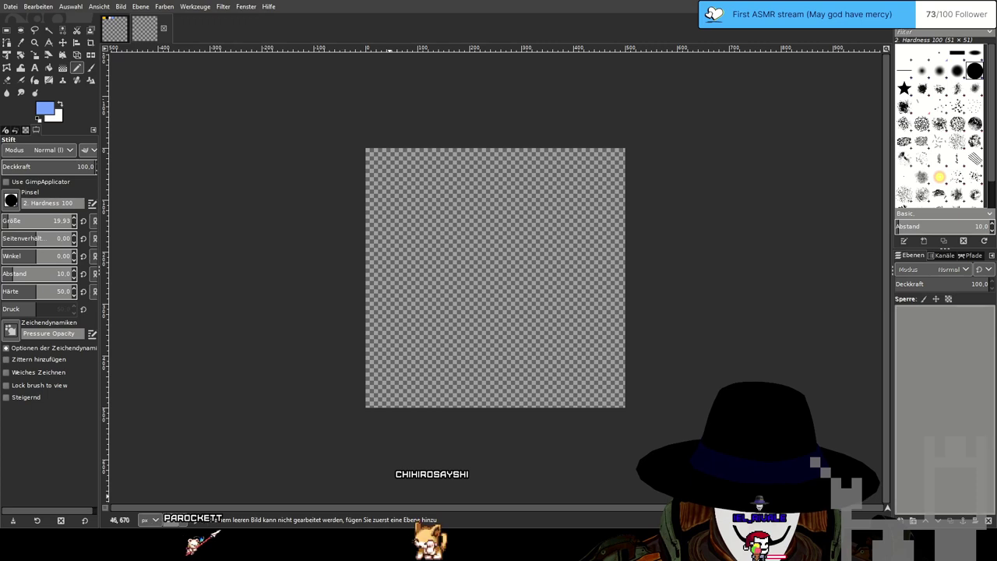
key(ctrl+z)
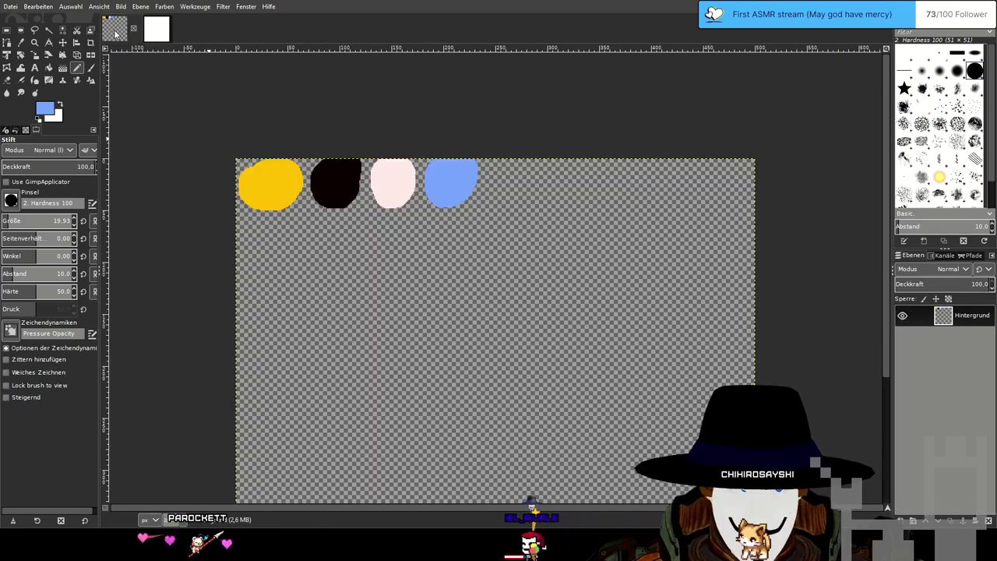
Save the palette image as XCF, then close it and the white image.
click(114, 29)
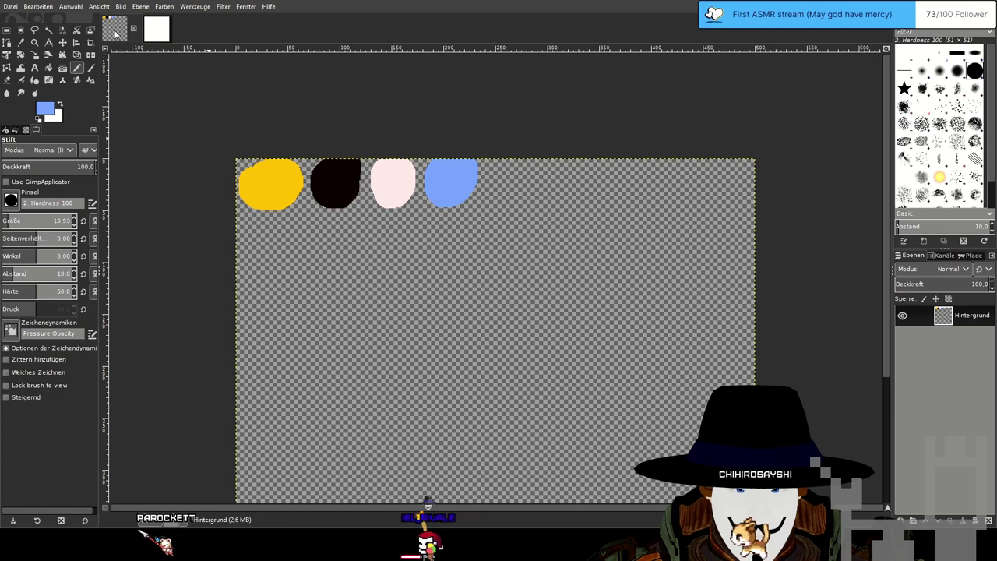
click(10, 6)
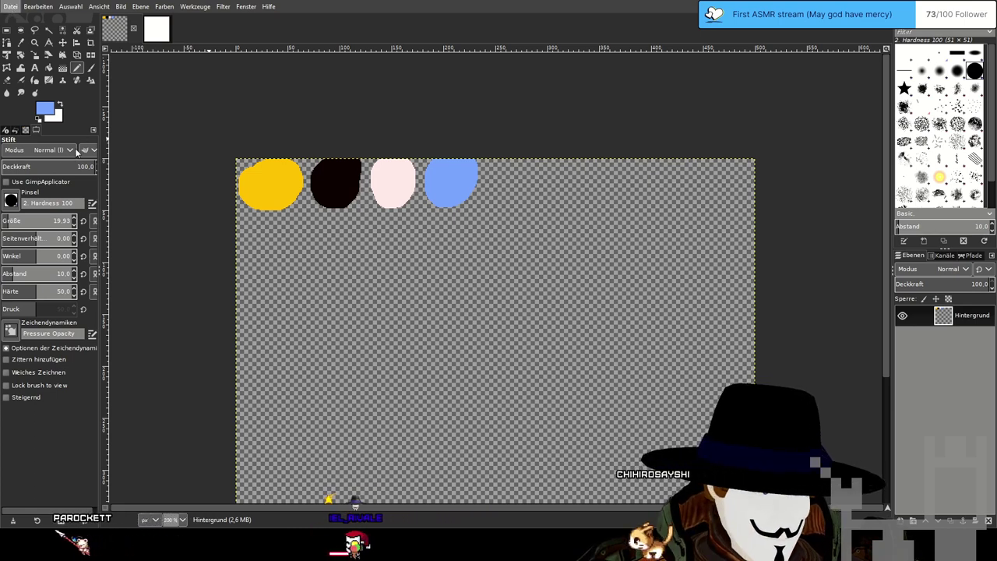
click(49, 59)
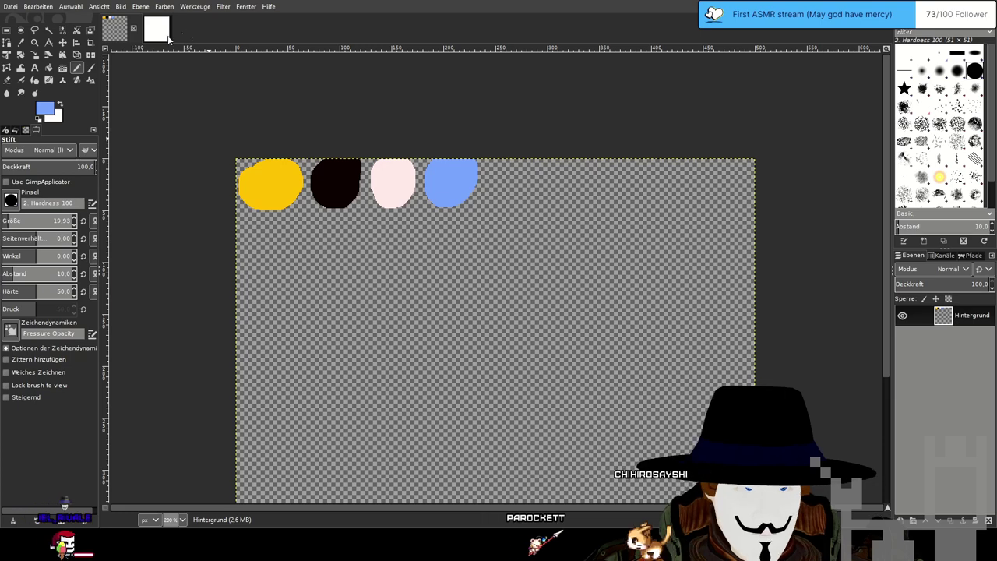
click(468, 317)
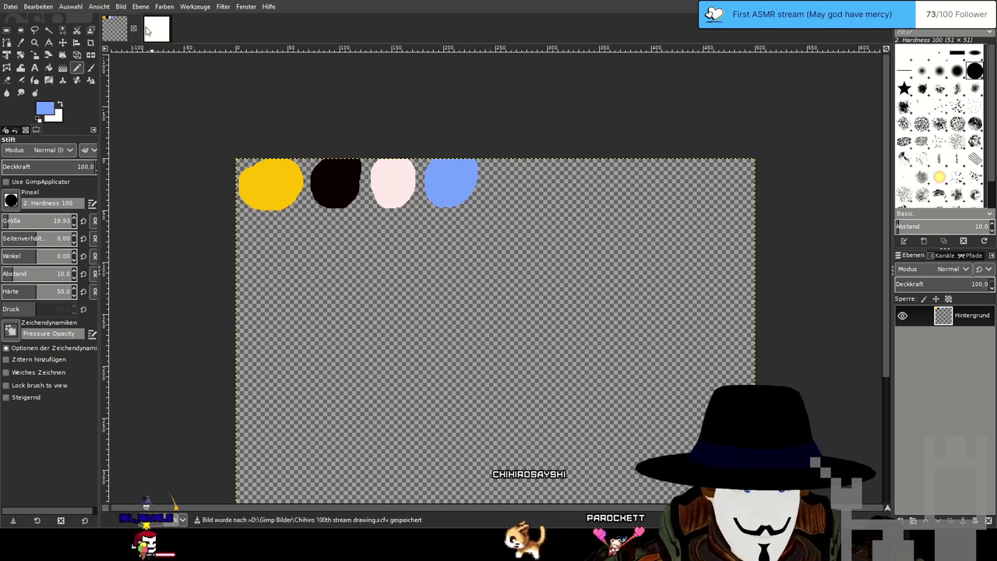
click(134, 29)
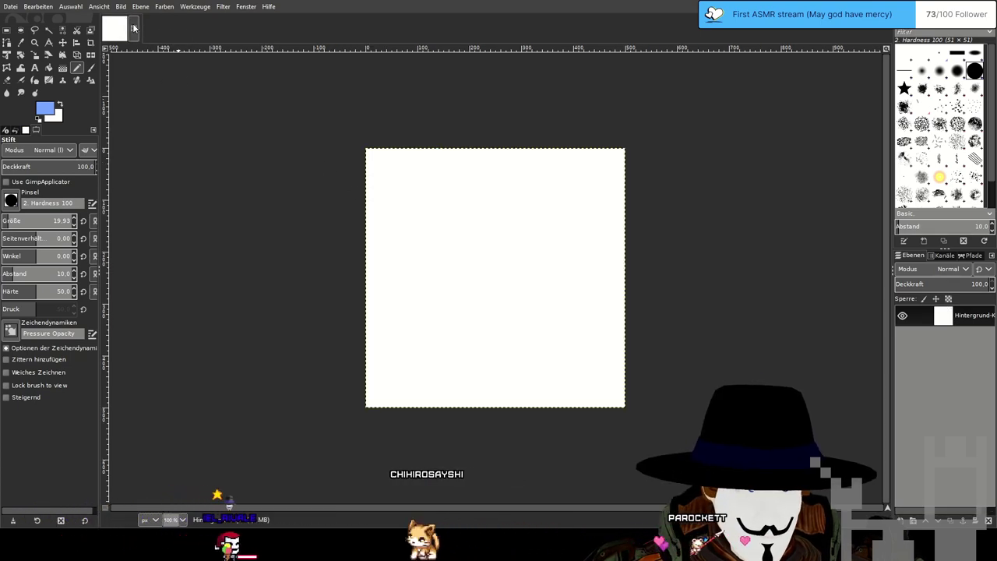
key(ctrl+w)
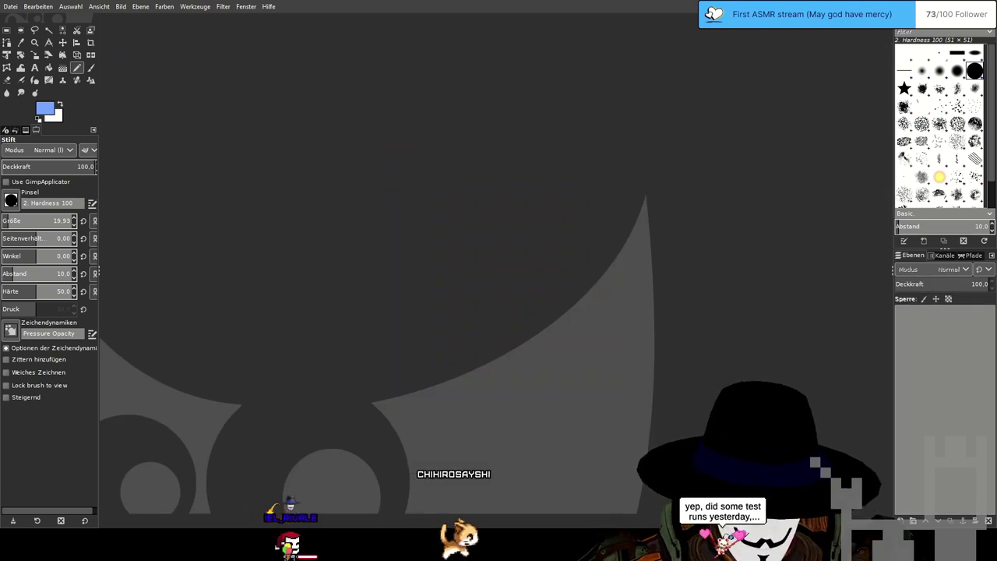
Confirm the new image so it holds the pasted curly-haired portrait on transparency.
click(432, 300)
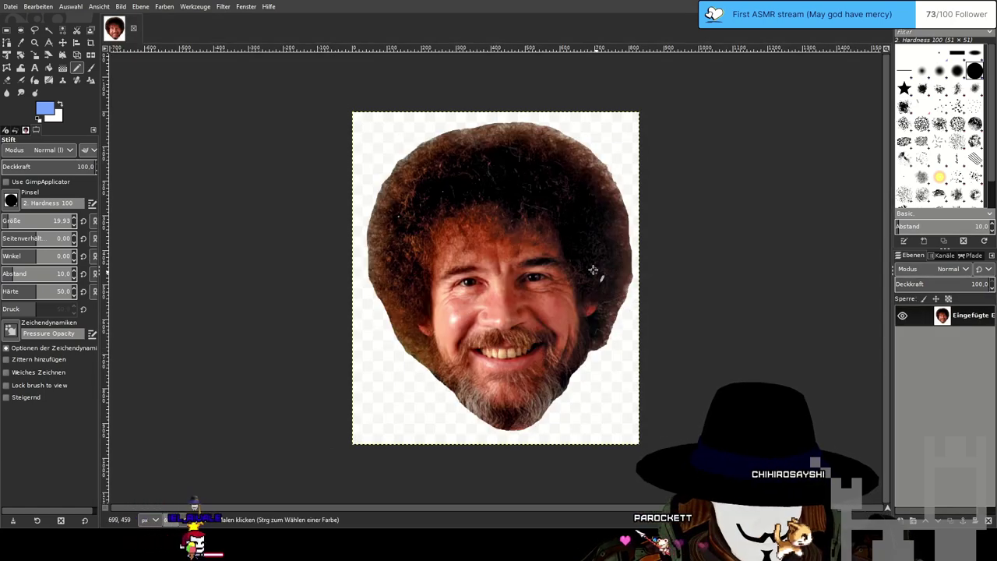
Set the Eraser to about size 66 and erase a wide band around the forehead, cheeks and chin.
scroll(503, 193, up, 3)
scroll(498, 190, down, 2)
scroll(502, 192, down, 1)
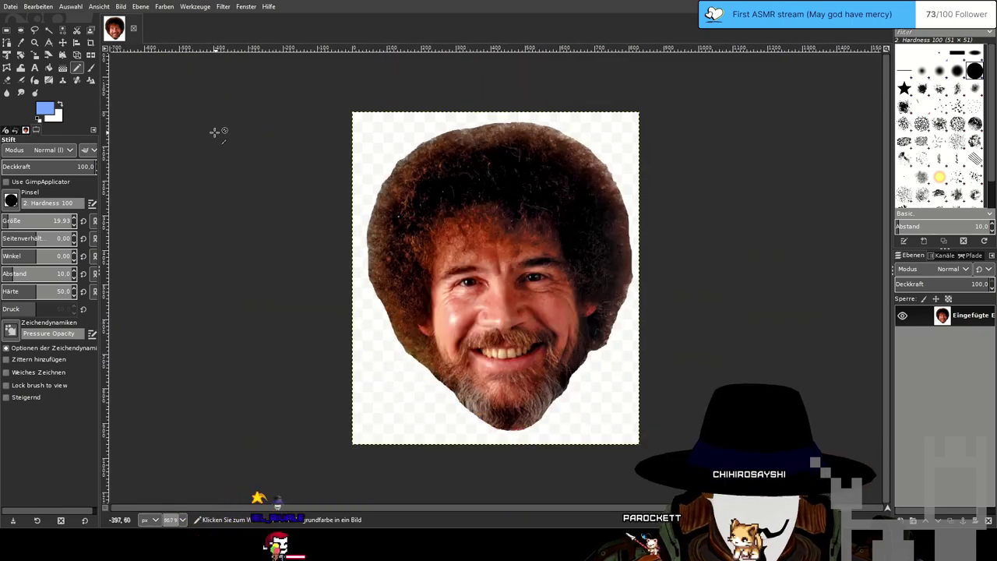
key(shift+e)
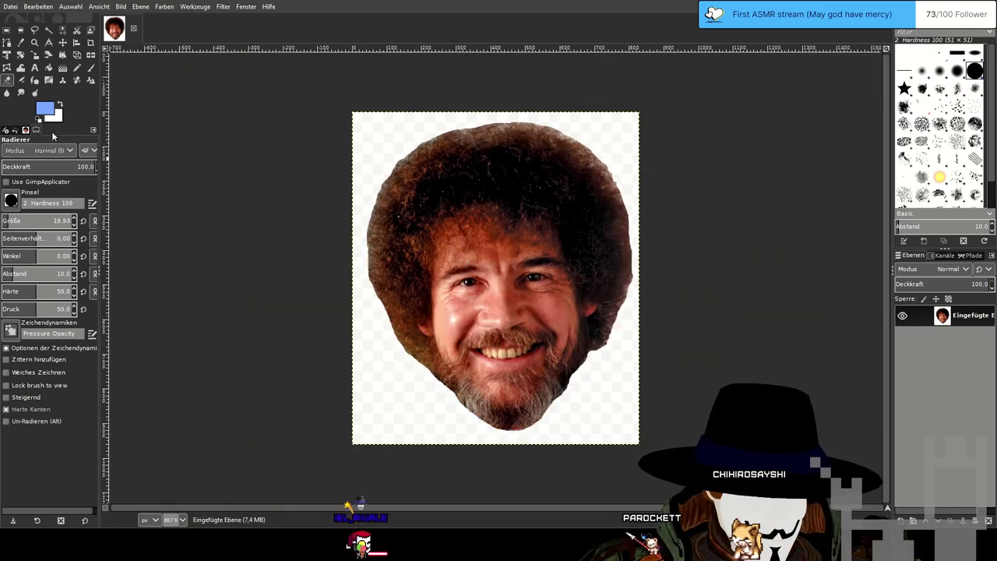
click(16, 221)
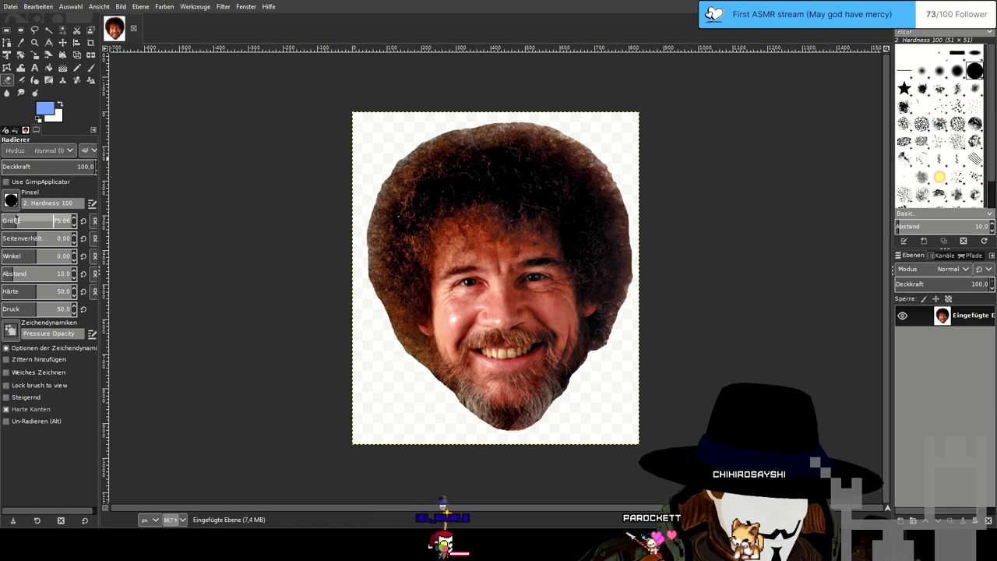
drag(16, 220, 12, 220)
click(460, 278)
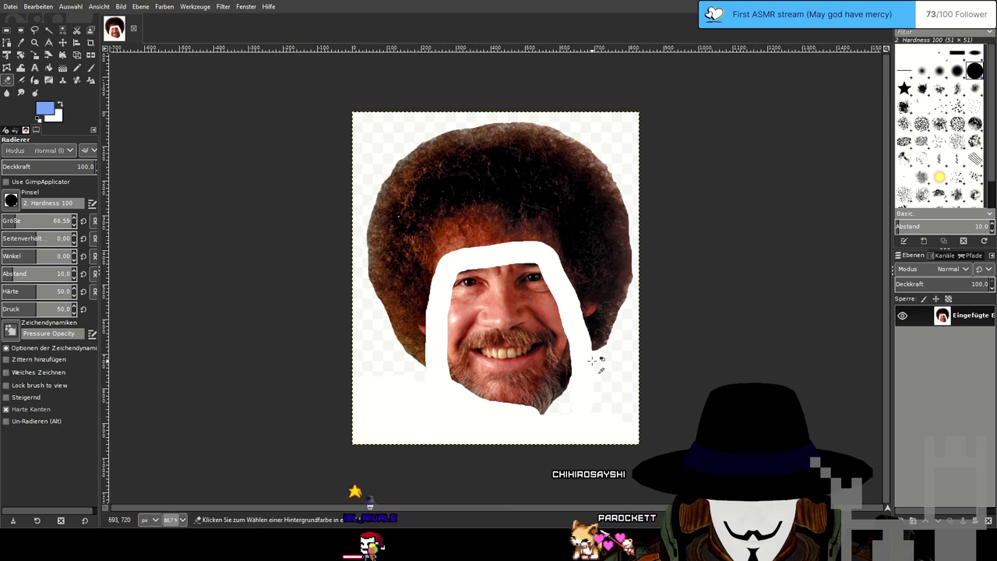
Erase the eyes, nose, mouth and chin, then clear the white along the hair's right edge.
scroll(597, 362, up, 2)
key(minus)
drag(554, 222, 563, 342)
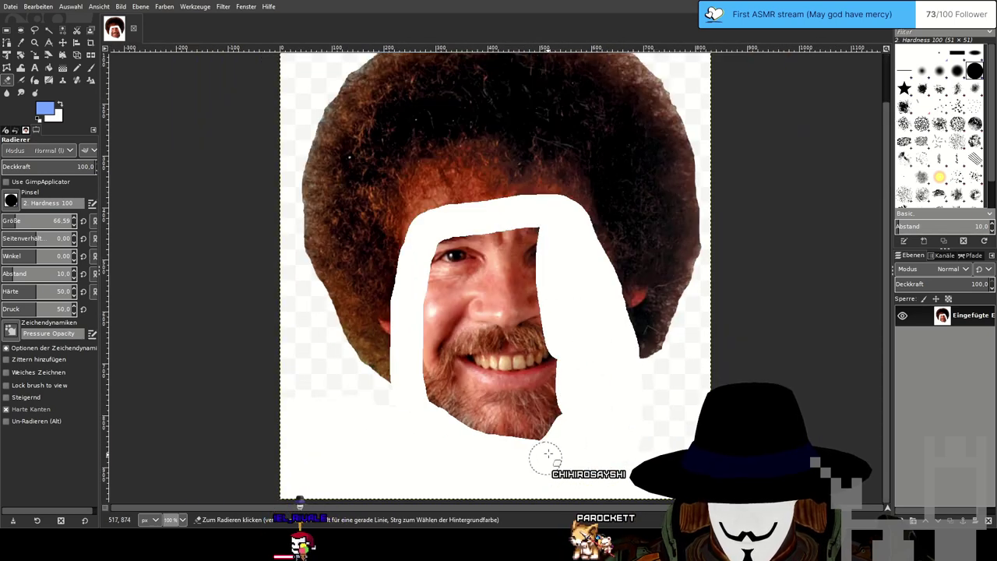
mouse_move(547, 453)
mouse_down()
mouse_move(516, 418)
mouse_move(515, 432)
mouse_move(532, 421)
mouse_move(514, 347)
mouse_move(476, 343)
mouse_up()
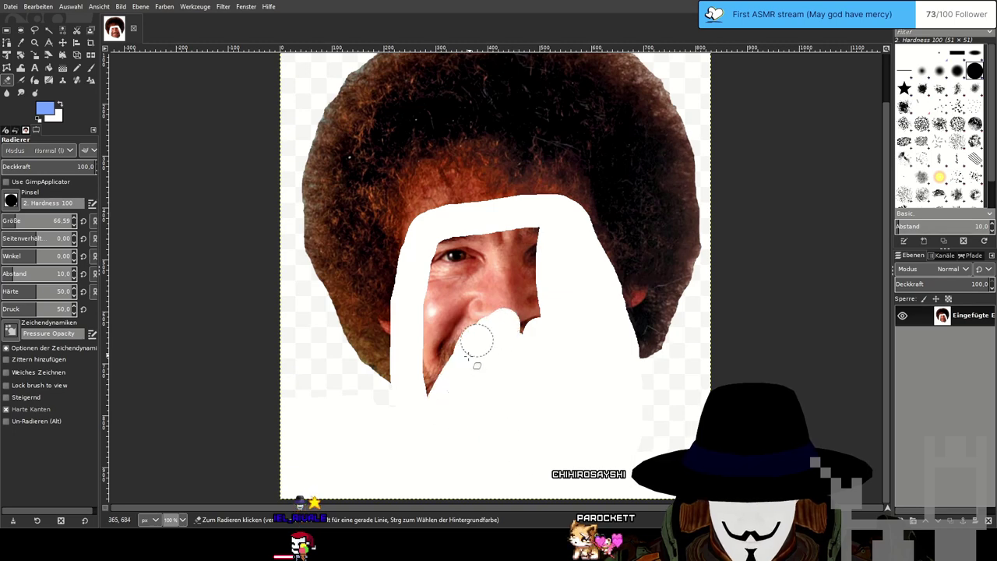
mouse_move(441, 257)
mouse_down()
mouse_move(486, 246)
mouse_move(534, 241)
mouse_up()
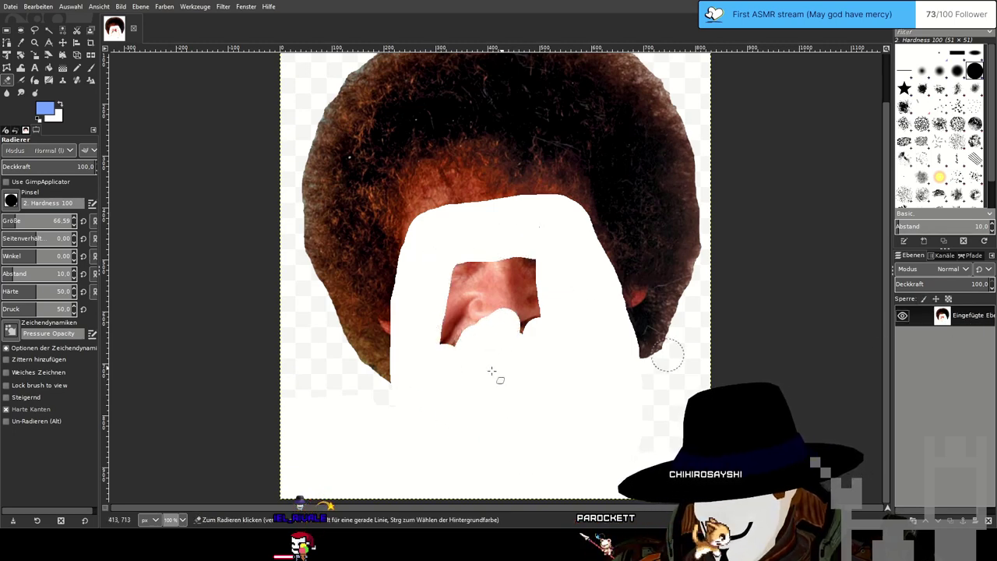
mouse_move(491, 370)
mouse_down()
mouse_move(509, 312)
mouse_move(501, 281)
mouse_move(511, 312)
mouse_move(476, 313)
mouse_move(456, 259)
mouse_move(532, 246)
mouse_move(515, 339)
mouse_move(476, 336)
mouse_move(450, 309)
mouse_move(454, 391)
mouse_move(453, 232)
mouse_move(560, 216)
mouse_move(578, 227)
mouse_move(612, 299)
mouse_move(637, 407)
mouse_move(642, 375)
mouse_move(683, 353)
mouse_move(677, 361)
mouse_move(697, 318)
mouse_up()
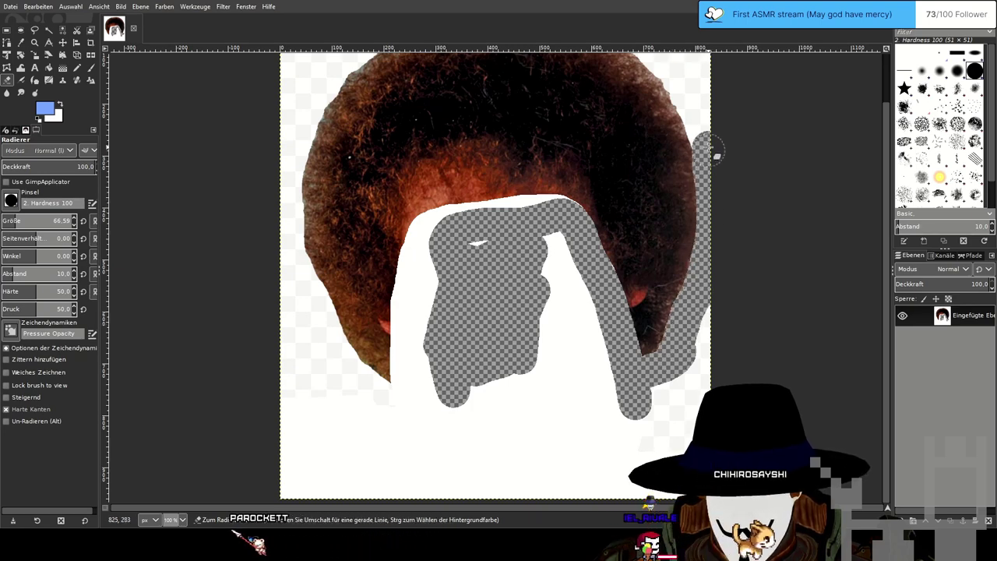
scroll(710, 133, up, 3)
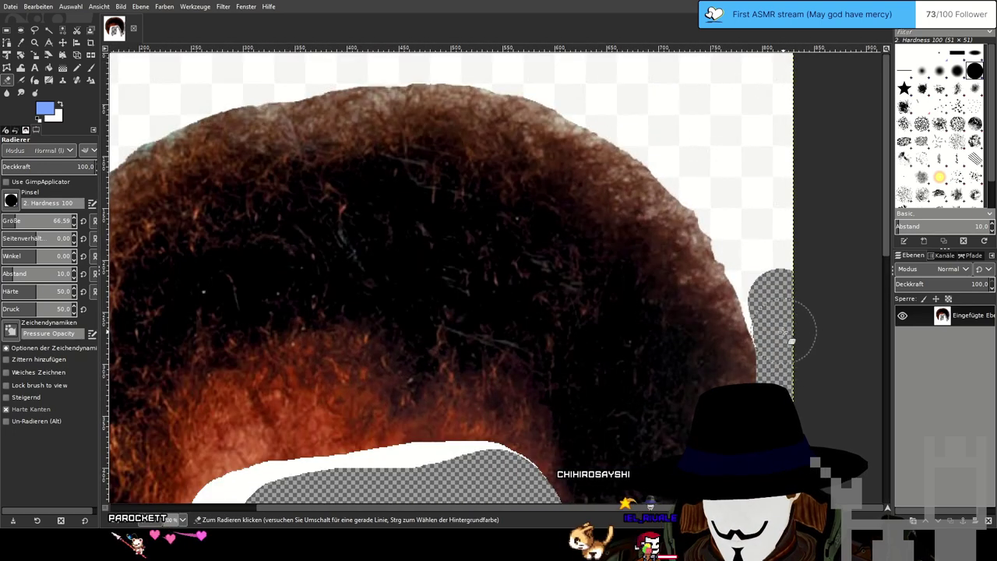
mouse_move(783, 328)
mouse_down()
mouse_move(699, 188)
mouse_move(631, 133)
mouse_move(558, 101)
mouse_move(394, 73)
mouse_move(237, 92)
mouse_move(154, 120)
mouse_move(161, 135)
mouse_move(386, 104)
mouse_move(593, 105)
mouse_move(578, 106)
mouse_move(513, 165)
mouse_move(464, 223)
mouse_move(417, 312)
mouse_move(405, 401)
mouse_up()
Clear the white background along the hair's upper-left edge and the top of the head.
drag(583, 425, 617, 88)
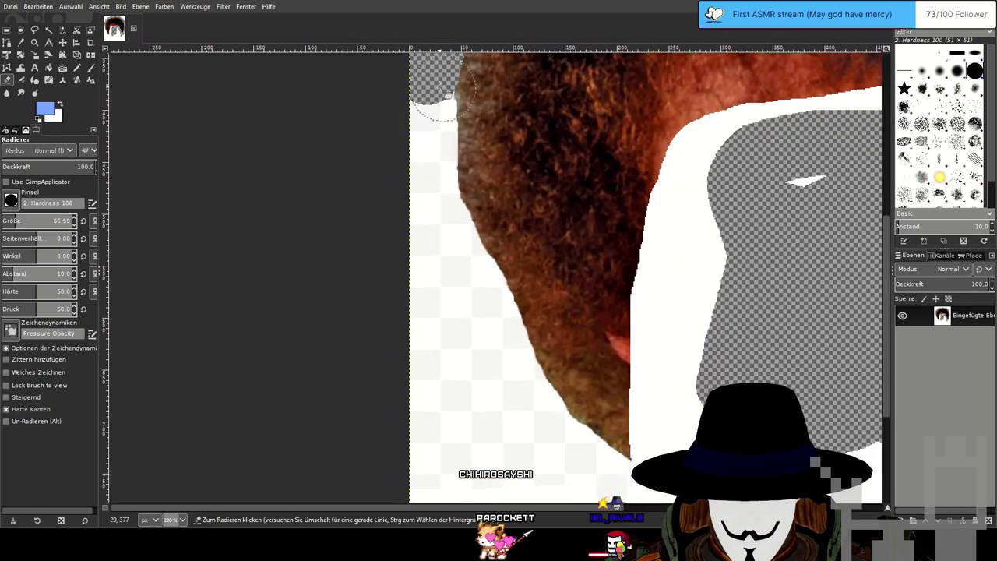
mouse_move(407, 77)
mouse_down()
mouse_move(456, 251)
mouse_move(564, 418)
mouse_move(598, 456)
mouse_move(685, 482)
mouse_up()
scroll(737, 338, down, 1)
drag(730, 333, 744, 267)
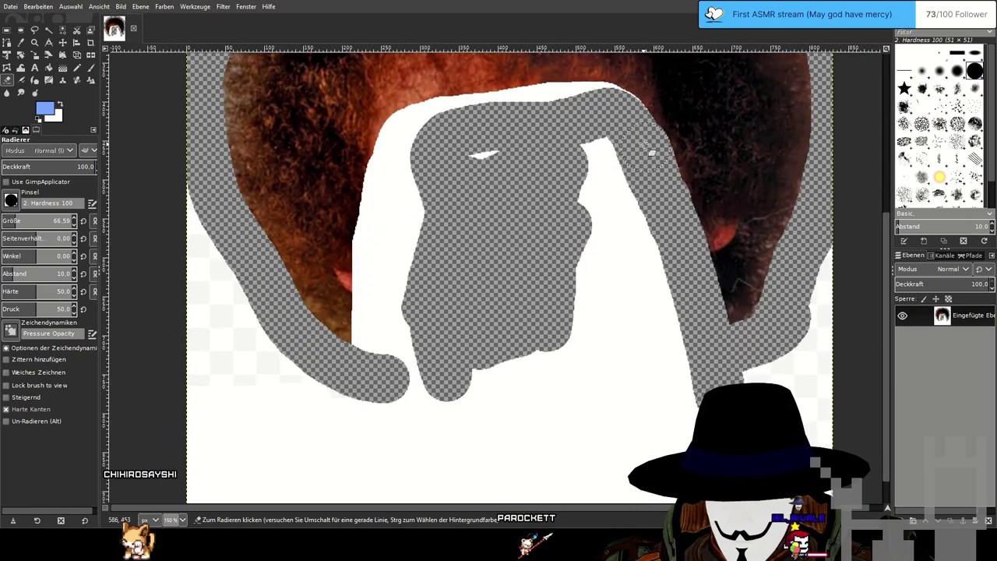
mouse_move(602, 108)
mouse_down()
mouse_move(463, 113)
mouse_move(398, 143)
mouse_move(366, 270)
mouse_move(371, 348)
mouse_move(378, 362)
mouse_move(408, 249)
mouse_move(459, 147)
mouse_move(595, 148)
mouse_move(702, 438)
mouse_move(604, 204)
mouse_move(630, 386)
mouse_move(599, 329)
mouse_move(604, 459)
mouse_move(548, 328)
mouse_move(519, 403)
mouse_move(466, 377)
mouse_move(406, 373)
mouse_move(483, 364)
mouse_move(280, 389)
mouse_move(231, 323)
mouse_move(174, 198)
mouse_move(225, 290)
mouse_move(343, 407)
mouse_move(160, 327)
mouse_move(195, 311)
mouse_move(234, 414)
mouse_move(515, 446)
mouse_move(191, 397)
mouse_move(256, 387)
mouse_move(477, 470)
mouse_move(307, 458)
mouse_move(243, 405)
mouse_up()
Erase the remaining white in the lower-left, bottom strip, right edge and top corners.
mouse_move(494, 434)
mouse_down()
mouse_move(539, 315)
mouse_move(543, 374)
mouse_move(227, 359)
mouse_move(246, 403)
mouse_move(536, 412)
mouse_move(244, 380)
mouse_move(818, 412)
mouse_move(595, 461)
mouse_up()
mouse_move(670, 160)
mouse_down()
mouse_move(660, 323)
mouse_move(642, 264)
mouse_move(639, 292)
mouse_move(642, 477)
mouse_move(553, 417)
mouse_move(336, 415)
mouse_move(366, 331)
mouse_move(397, 397)
mouse_move(620, 364)
mouse_move(621, 291)
mouse_move(594, 368)
mouse_move(576, 317)
mouse_move(552, 358)
mouse_up()
scroll(390, 285, down, 1)
drag(386, 173, 532, 341)
mouse_move(424, 71)
mouse_down()
mouse_move(342, 76)
mouse_move(282, 96)
mouse_move(268, 240)
mouse_move(343, 132)
mouse_up()
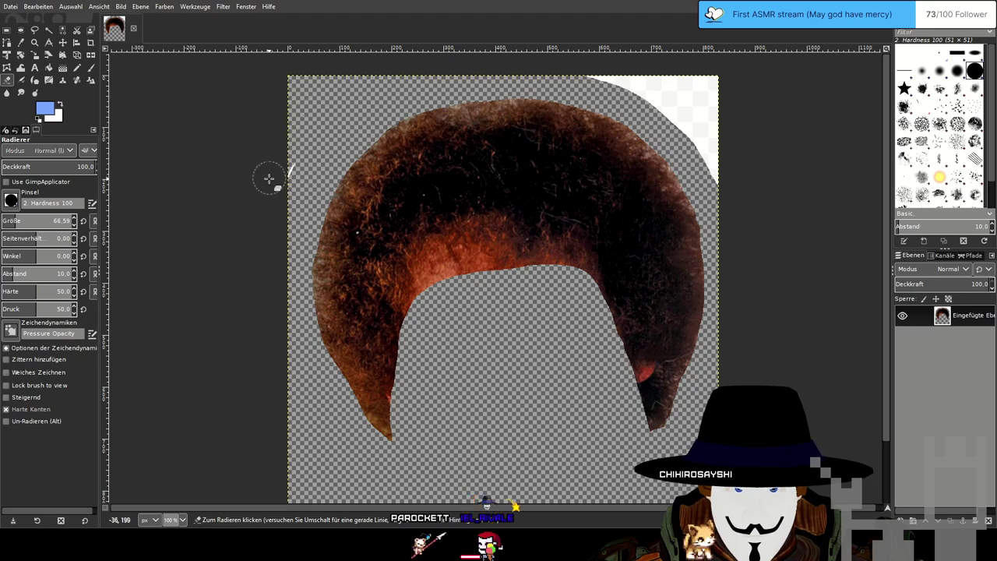
mouse_move(590, 76)
mouse_down()
mouse_move(659, 78)
mouse_move(724, 100)
mouse_move(727, 187)
mouse_move(640, 87)
mouse_up()
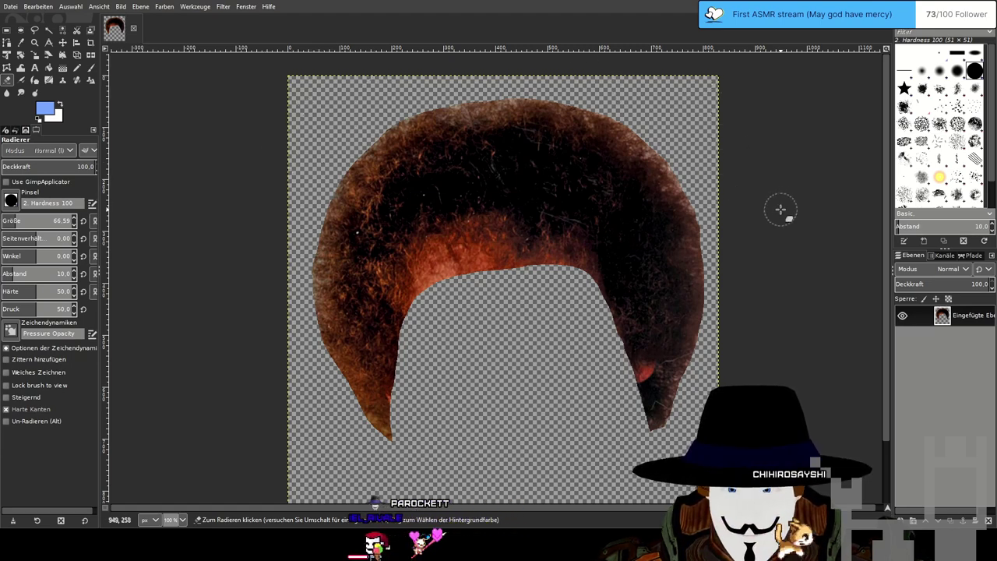
key(minus)
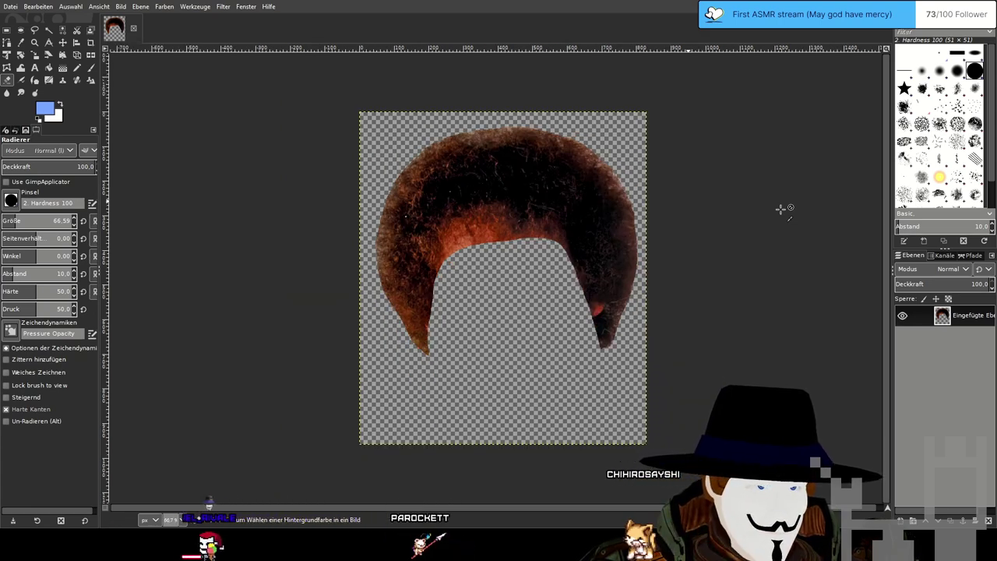
Fade the red patch at the hair tip using an eraser of size 11.13 and opacity 48.3.
scroll(679, 289, up, 3)
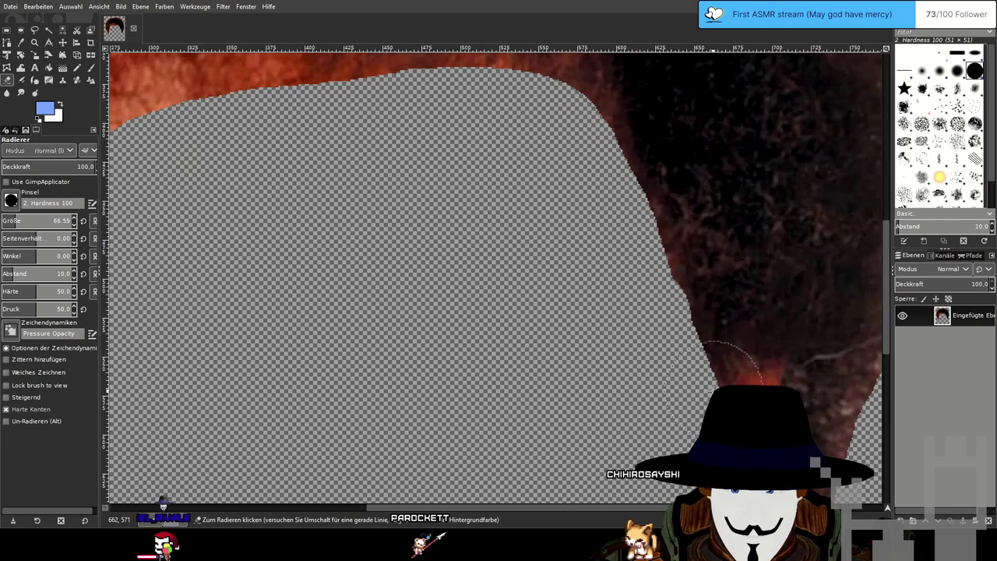
drag(774, 373, 586, 300)
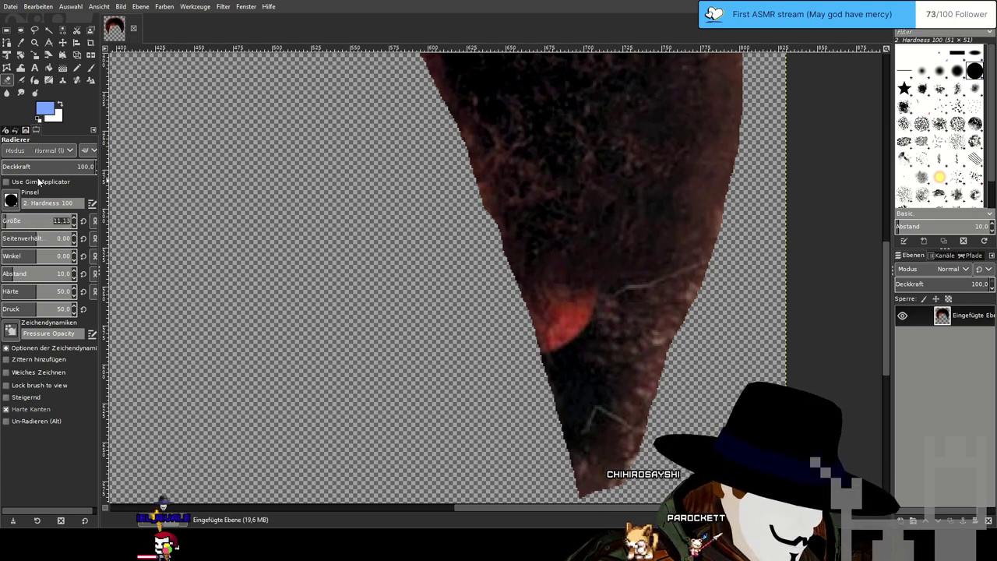
mouse_move(575, 299)
mouse_down()
mouse_move(583, 321)
mouse_move(550, 340)
mouse_move(570, 315)
mouse_move(570, 286)
mouse_move(578, 296)
mouse_move(561, 285)
mouse_move(545, 310)
mouse_up()
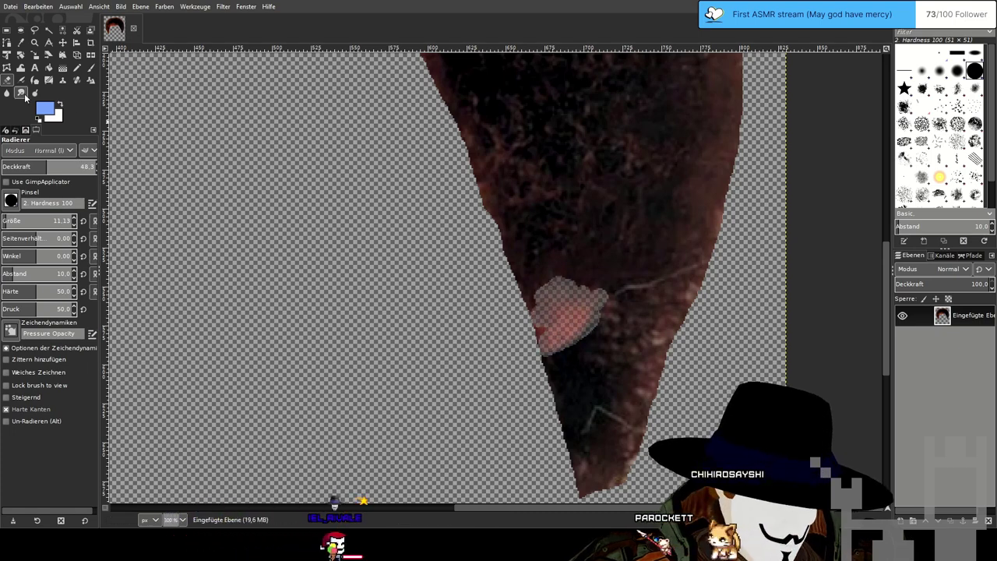
Smudge the faded pink patch into the surrounding hair.
click(6, 93)
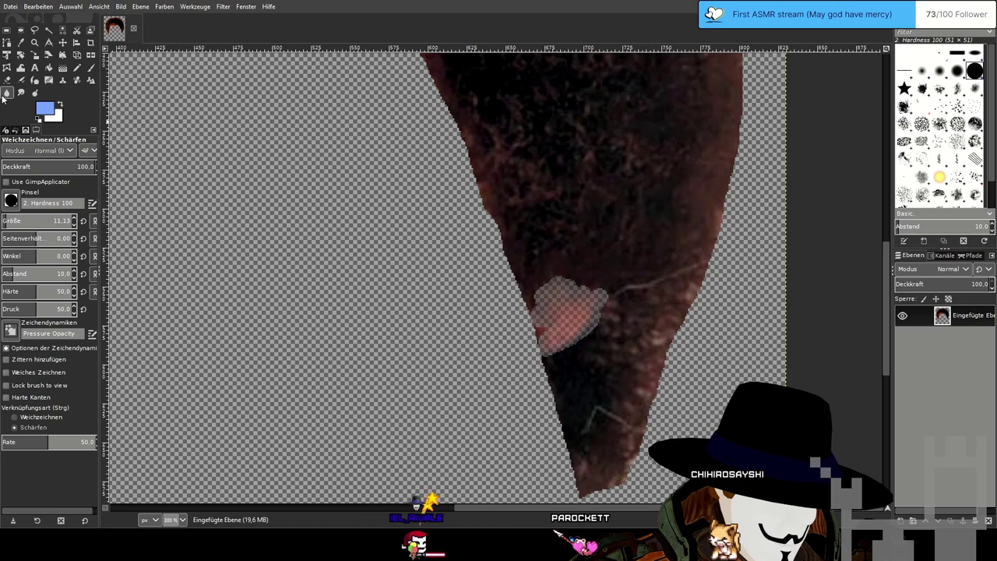
click(21, 93)
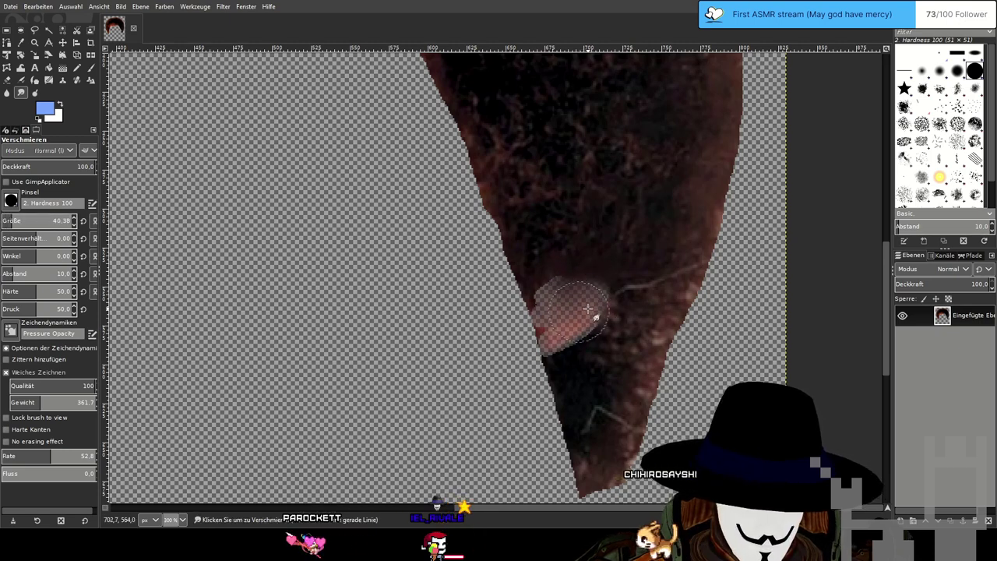
mouse_move(586, 286)
mouse_down()
mouse_move(579, 262)
mouse_move(575, 354)
mouse_move(589, 342)
mouse_move(590, 297)
mouse_move(549, 262)
mouse_up()
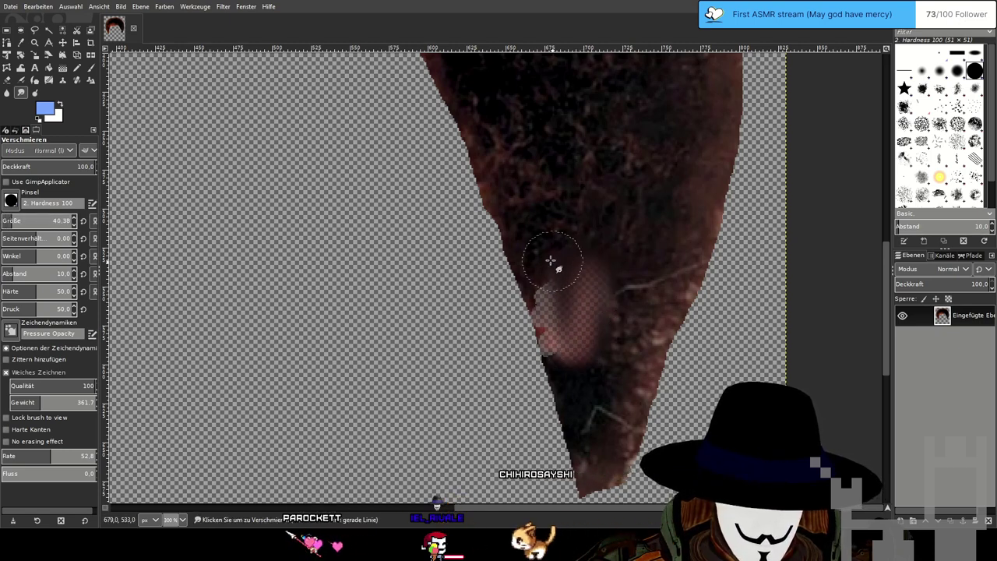
mouse_move(571, 337)
mouse_down()
mouse_move(565, 248)
mouse_move(609, 284)
mouse_move(584, 332)
mouse_move(628, 231)
mouse_up()
Select a roughly 50×38 rectangle of dark hair just above the pink patch.
key(minus)
key(minus)
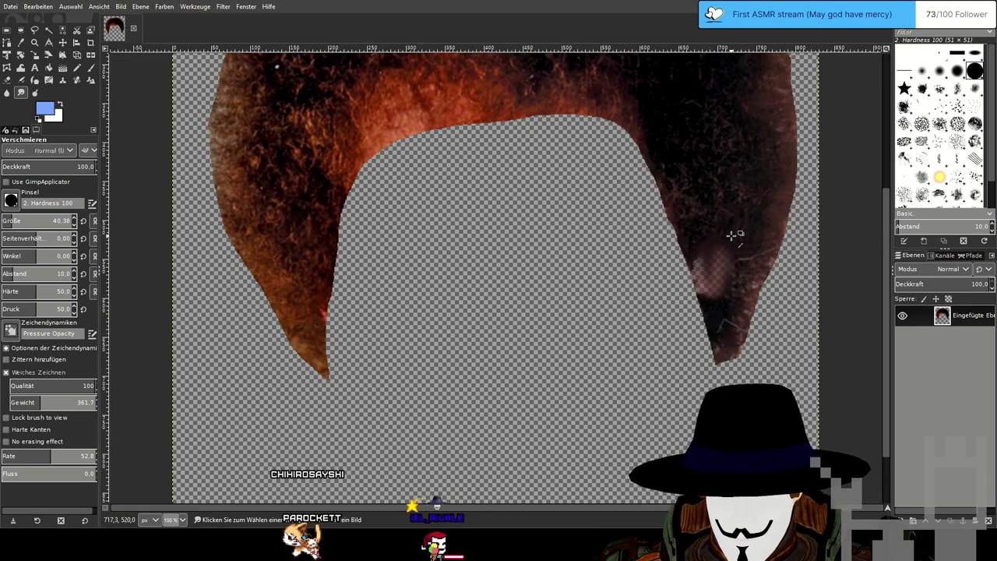
drag(728, 173, 642, 195)
key(plus)
key(r)
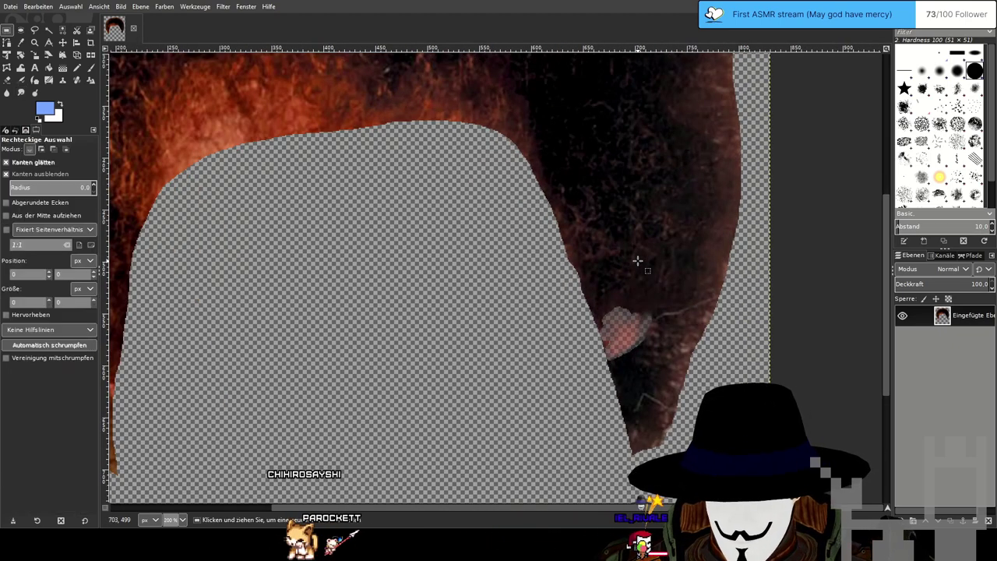
drag(630, 265, 643, 278)
drag(687, 303, 686, 304)
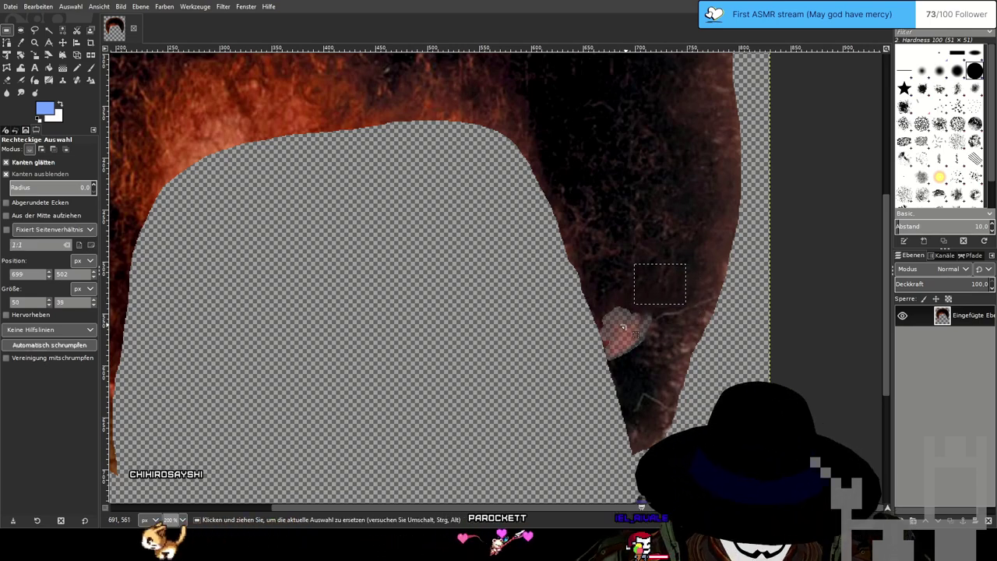
Undo the accidentally pasted face image.
key(m)
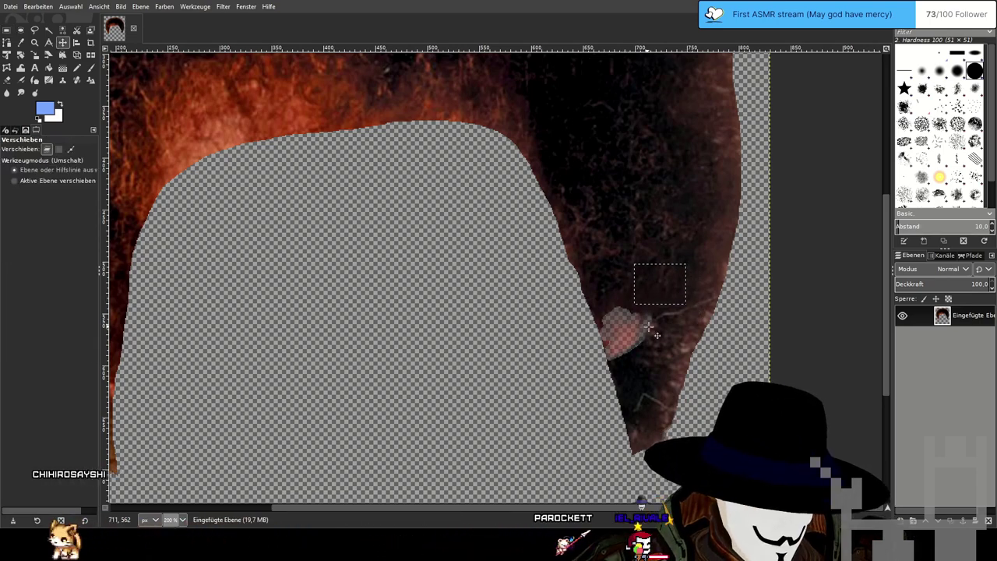
key(ctrl+v)
key(shift)
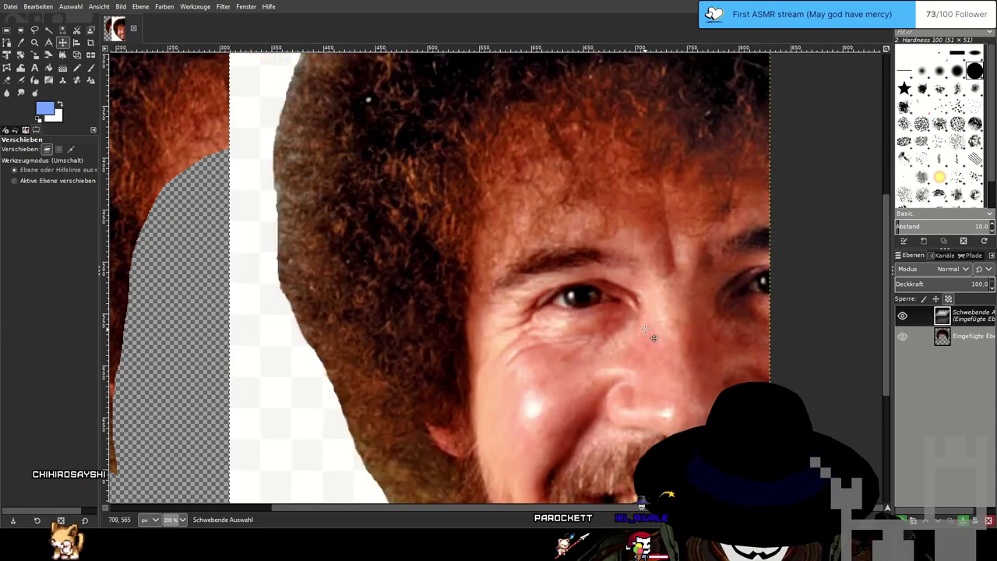
key(ctrl+z)
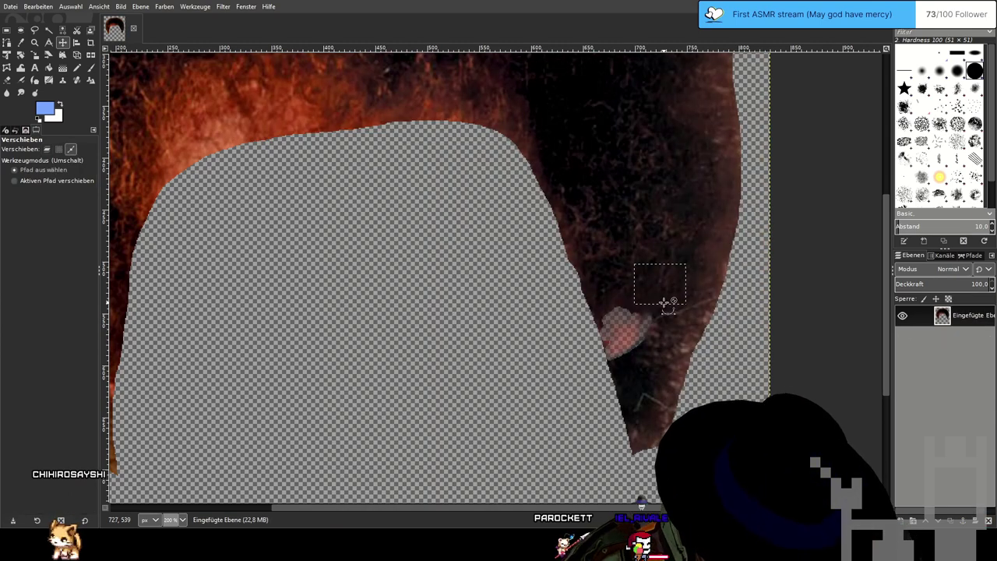
Copy the selected square of dark hair and paste copies over the pink spot.
key(ctrl+c)
key(ctrl+v)
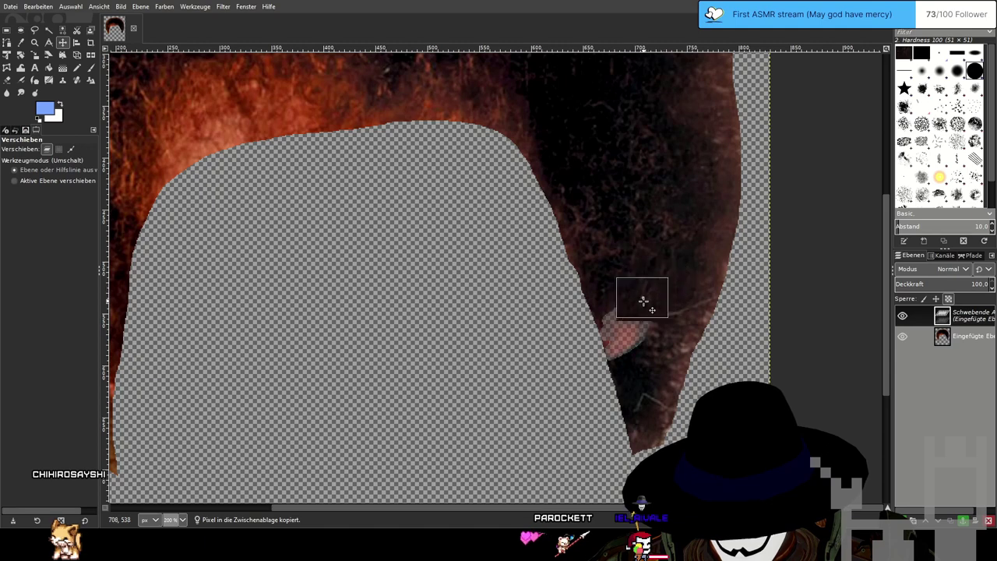
drag(642, 301, 631, 326)
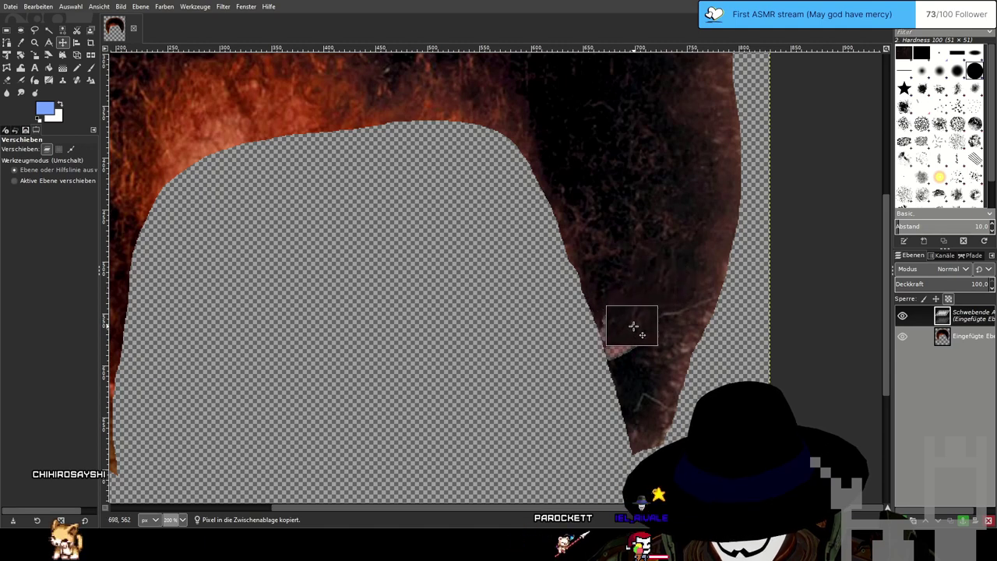
key(ctrl+v)
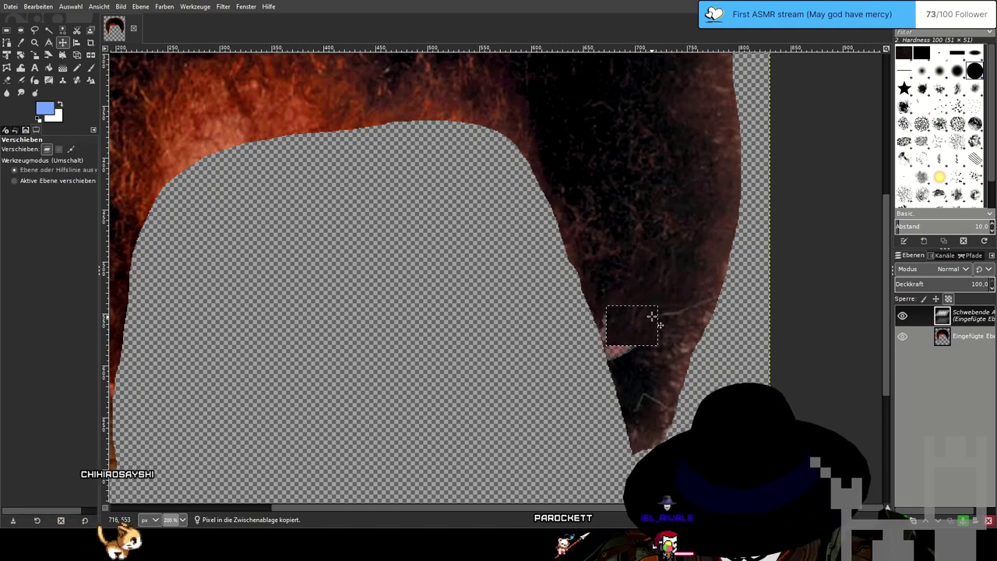
drag(634, 326, 582, 327)
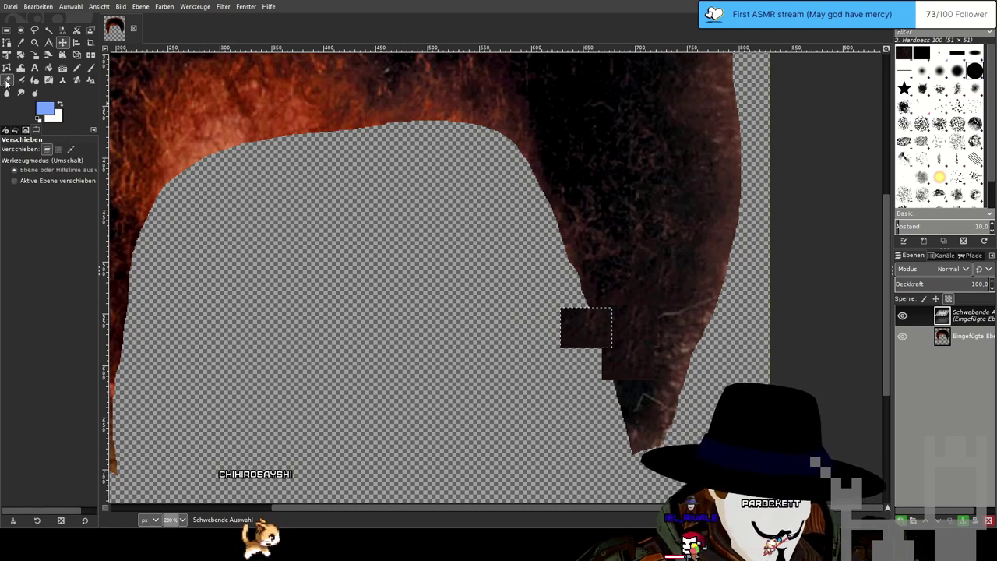
key(shift+e)
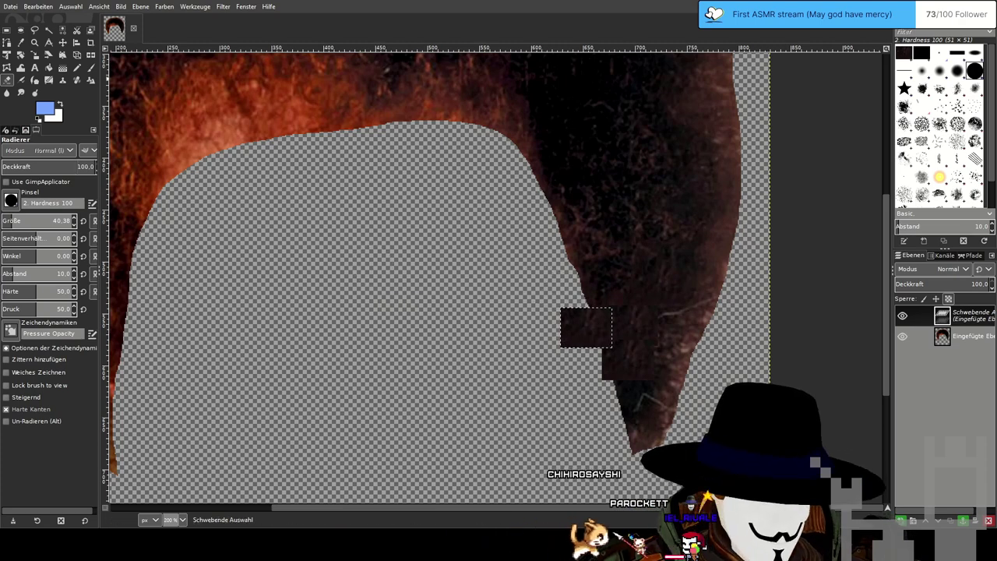
Anchor the floating hair patch into the hair layer, then return to the Eraser.
click(7, 30)
click(418, 333)
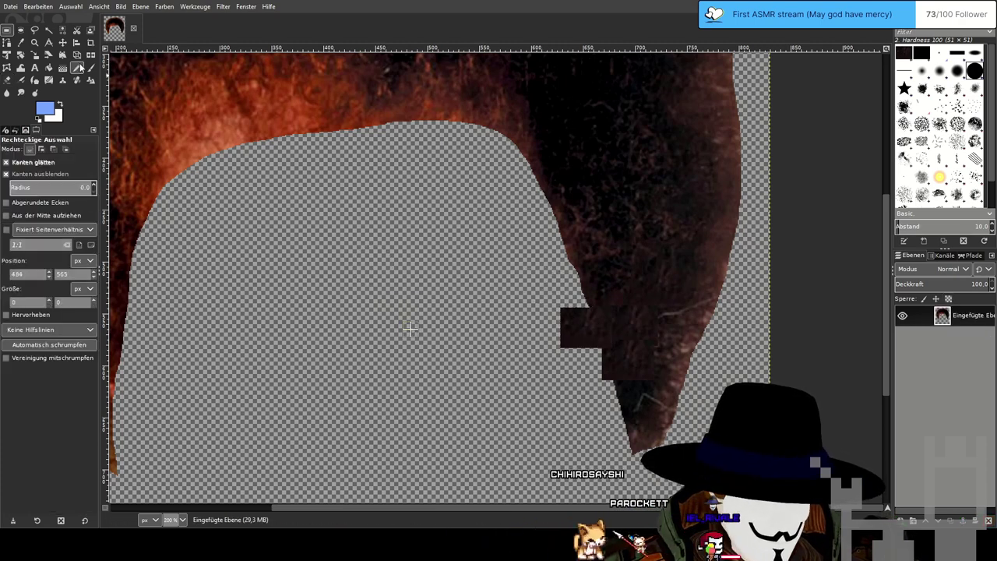
click(8, 81)
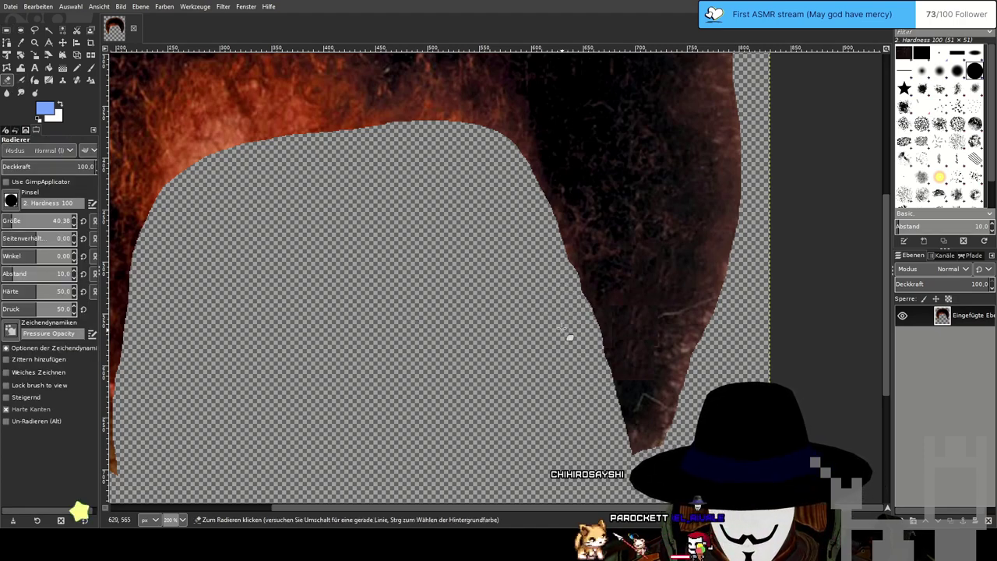
ctrl+scroll(446, 298, down, 2)
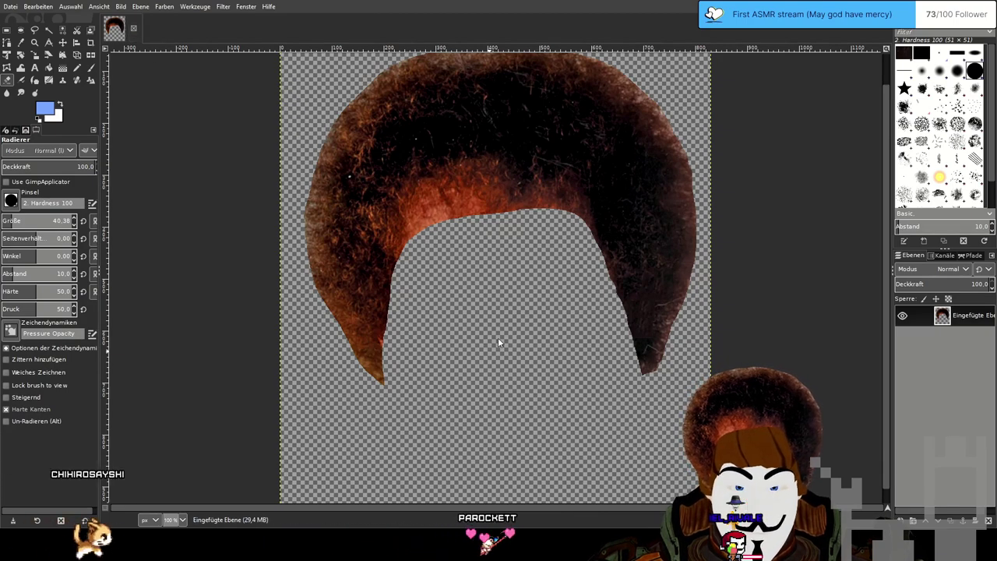
Close the hair image and reopen the yellow, black, pale pink and blue swatch palette.
key(ctrl+w)
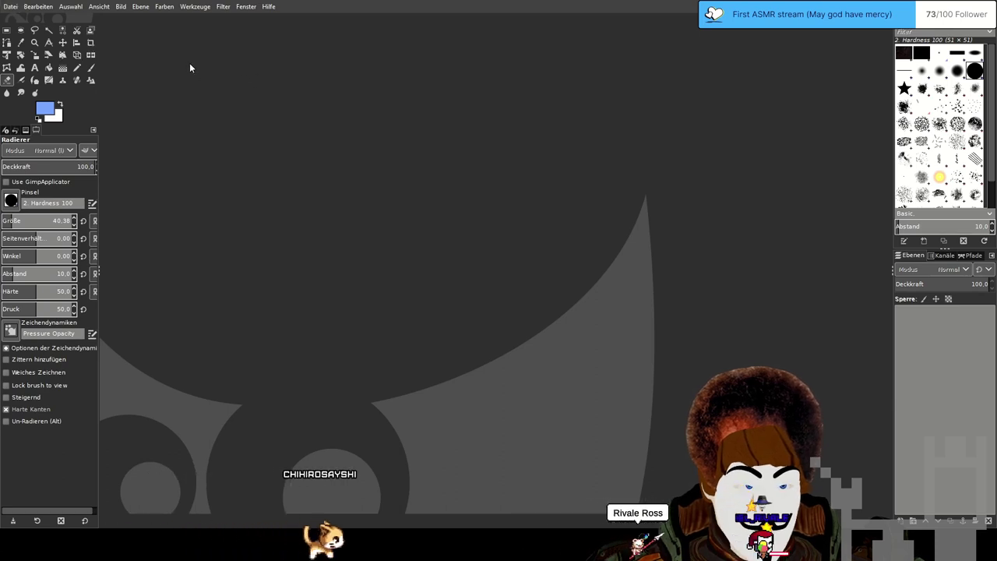
double_click(465, 316)
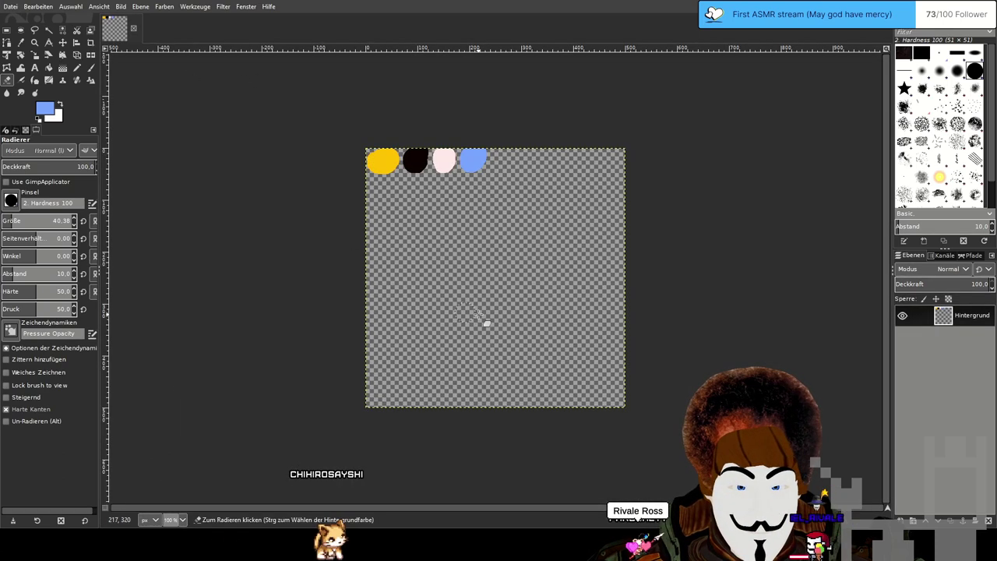
scroll(492, 238, up, 2)
scroll(488, 219, down, 1)
drag(472, 265, 463, 284)
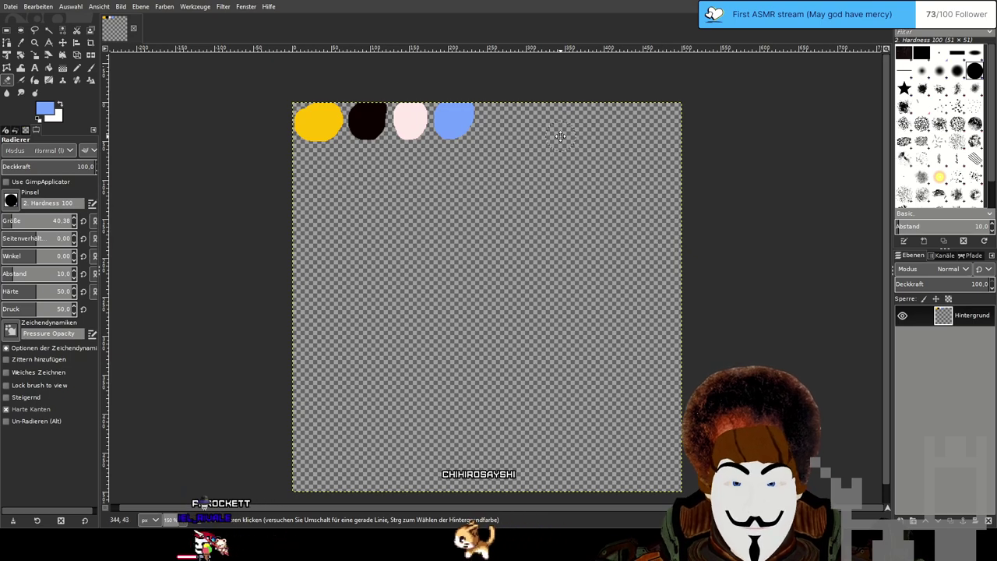
Scroll around the four-swatch palette canvas.
scroll(573, 165, up, 3)
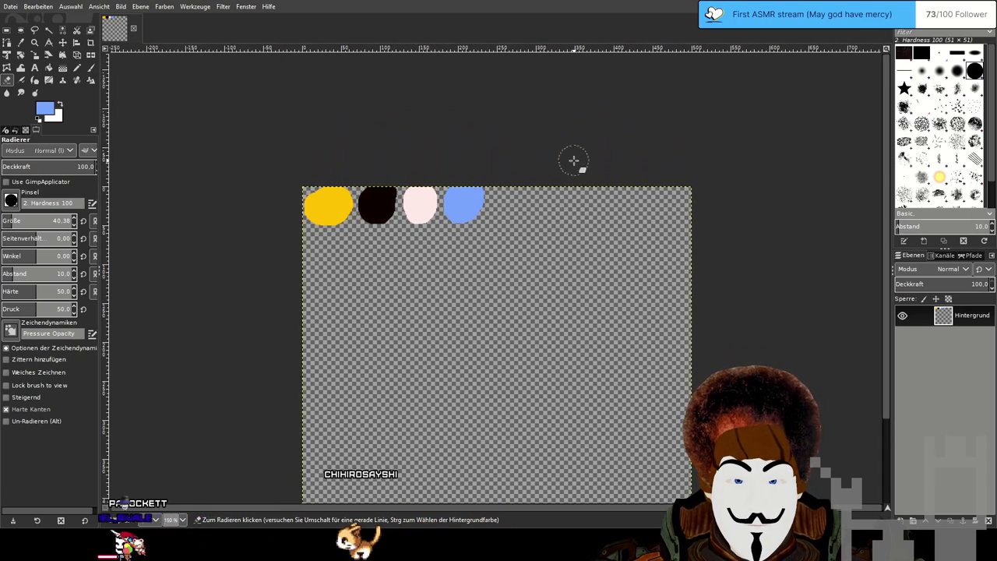
scroll(564, 201, up, 2)
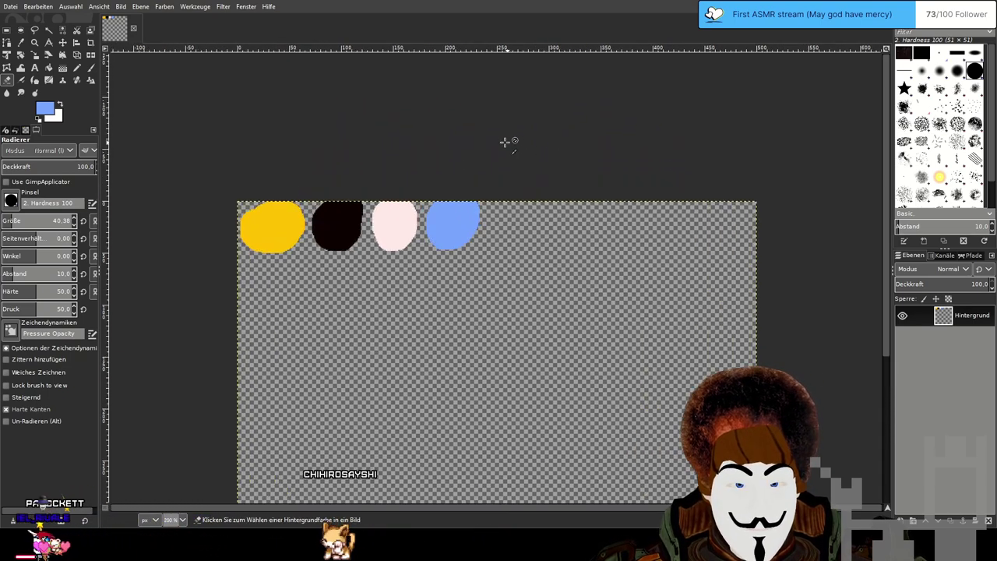
scroll(564, 200, down, 1)
scroll(589, 257, down, 3)
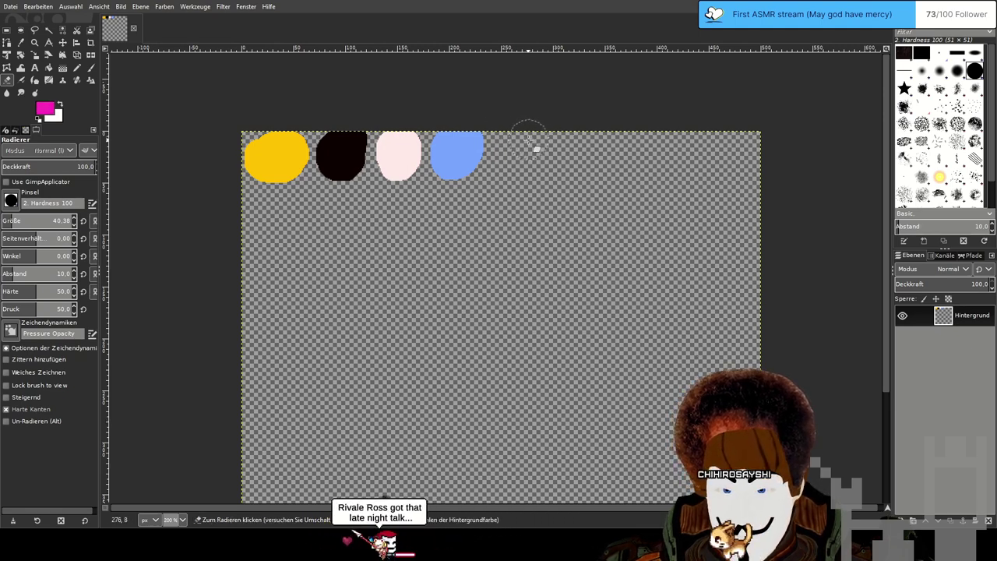
Paint a magenta blob right of the blue swatch and fill it with pink.
key(n)
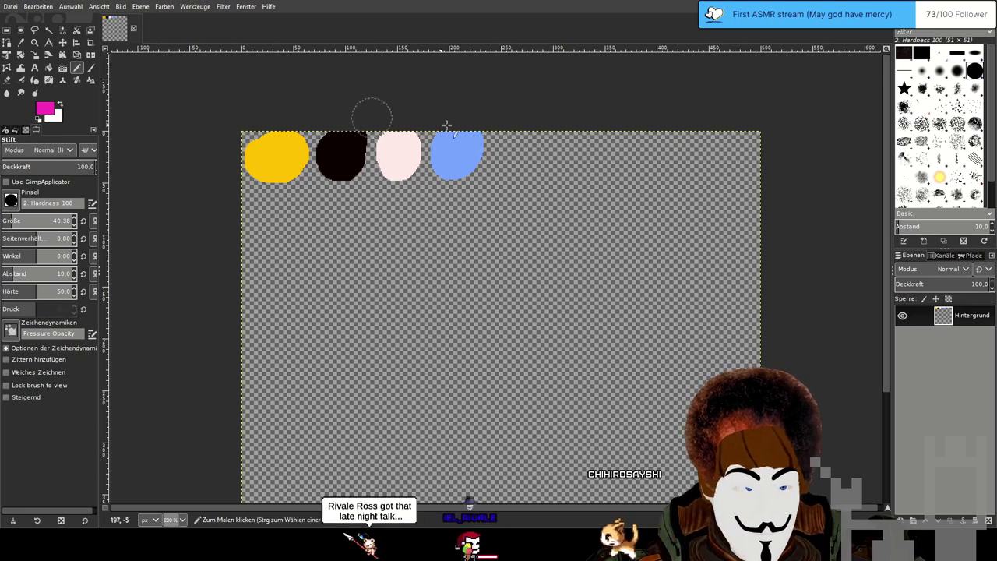
drag(536, 145, 540, 147)
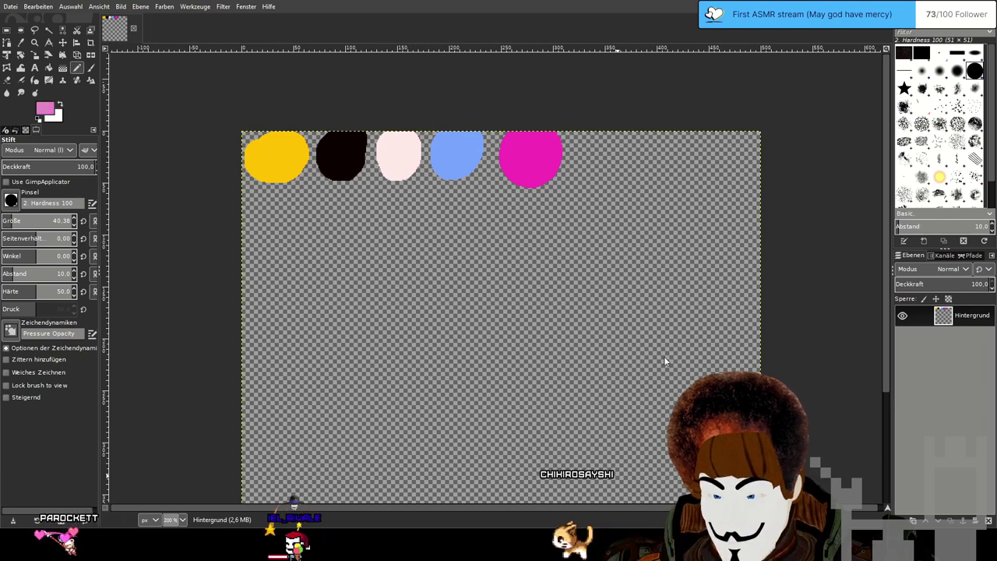
click(49, 68)
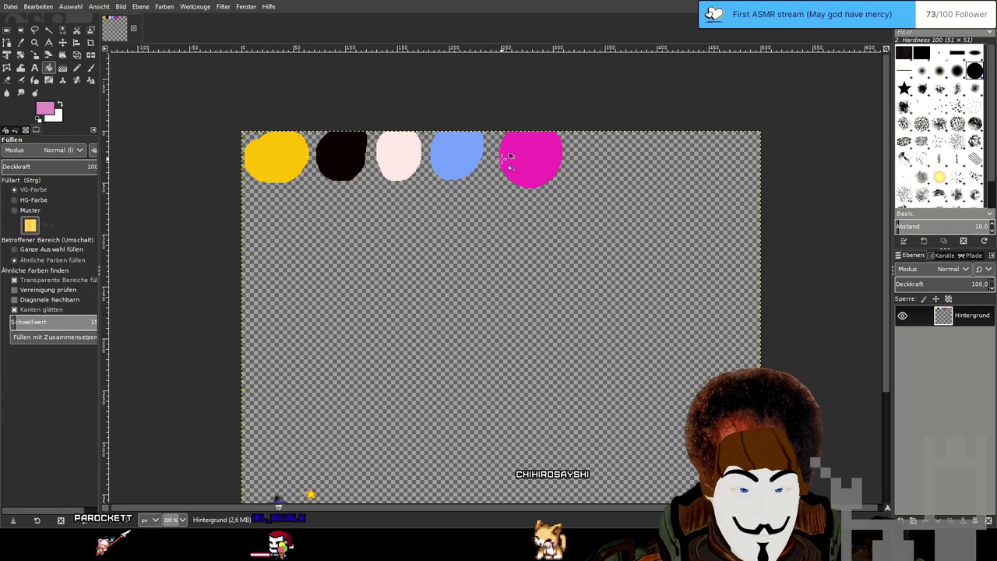
click(545, 159)
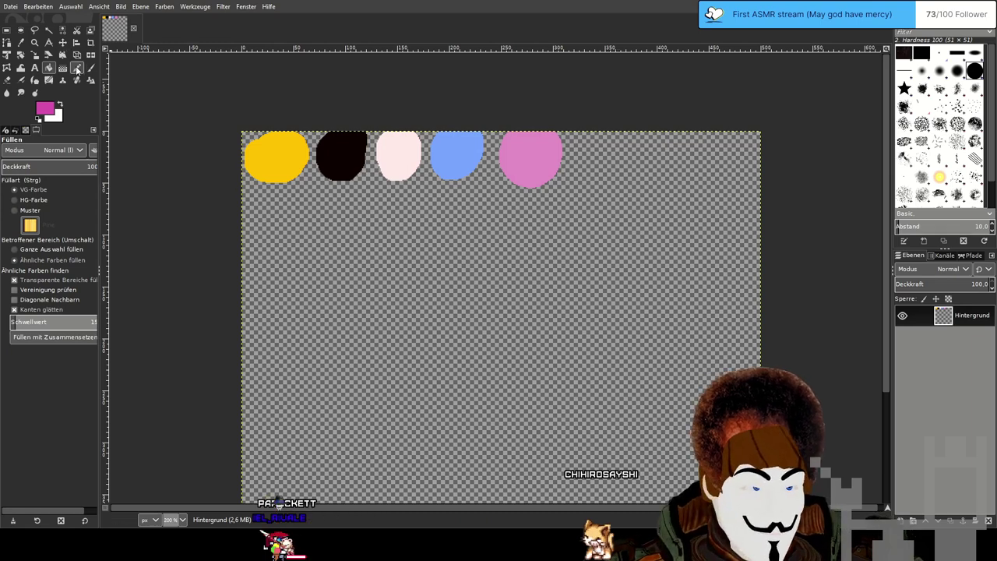
Paint a magenta swatch below the yellow blob and a dark red swatch beneath it.
key(n)
mouse_move(290, 204)
mouse_down()
mouse_move(261, 210)
mouse_move(276, 238)
mouse_up()
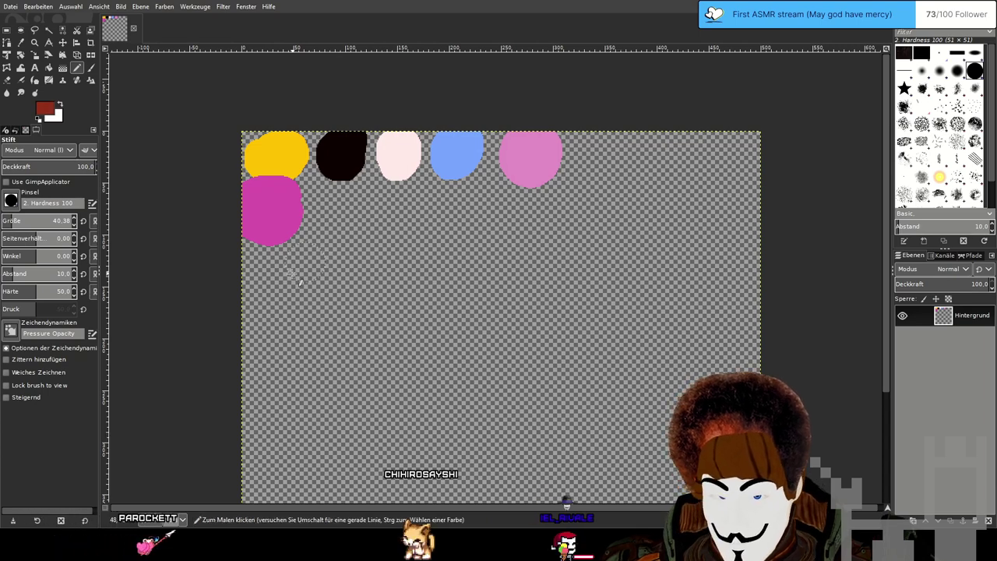
mouse_move(284, 280)
mouse_down()
mouse_move(260, 289)
mouse_move(292, 300)
mouse_move(272, 287)
mouse_move(281, 319)
mouse_up()
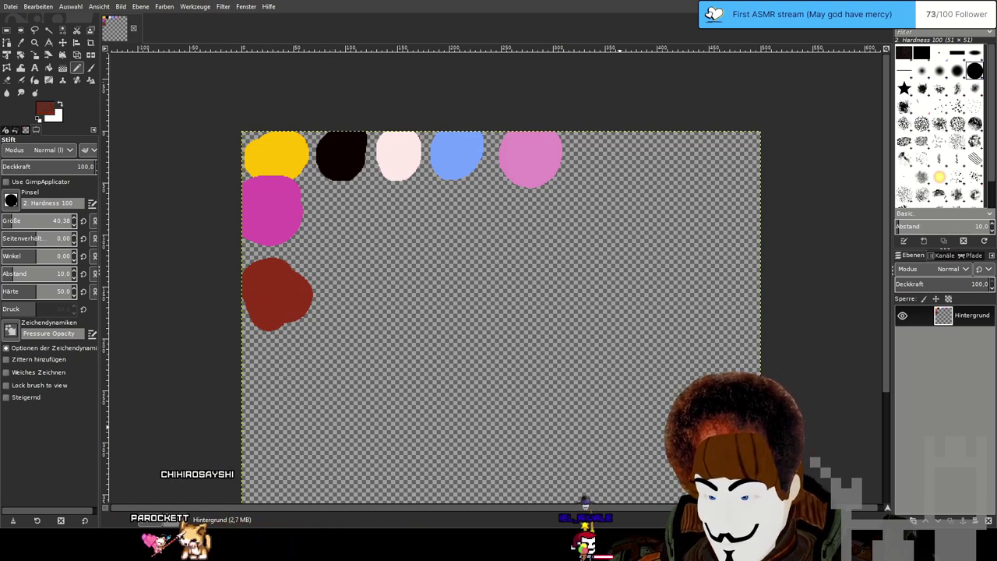
click(48, 68)
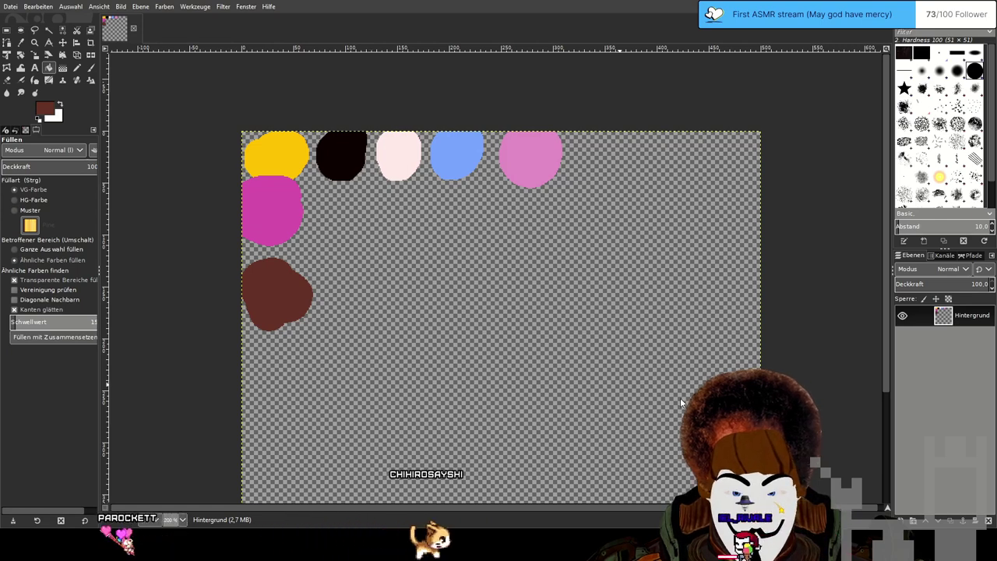
Fill the left brown blob with the darker brown colour.
click(285, 296)
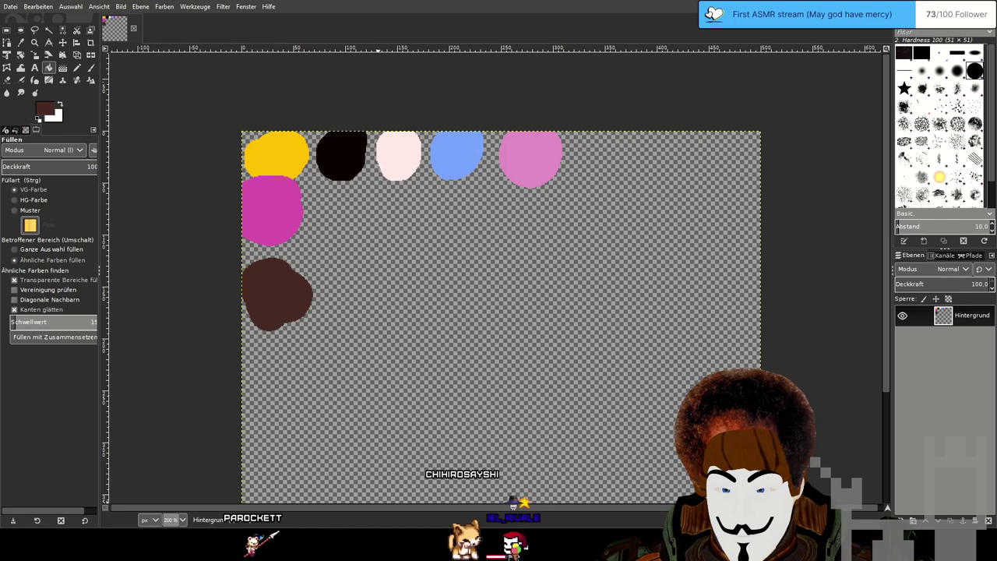
click(77, 68)
Draw the bed's curving top outline in black with the pencil at size 4.73.
key(space)
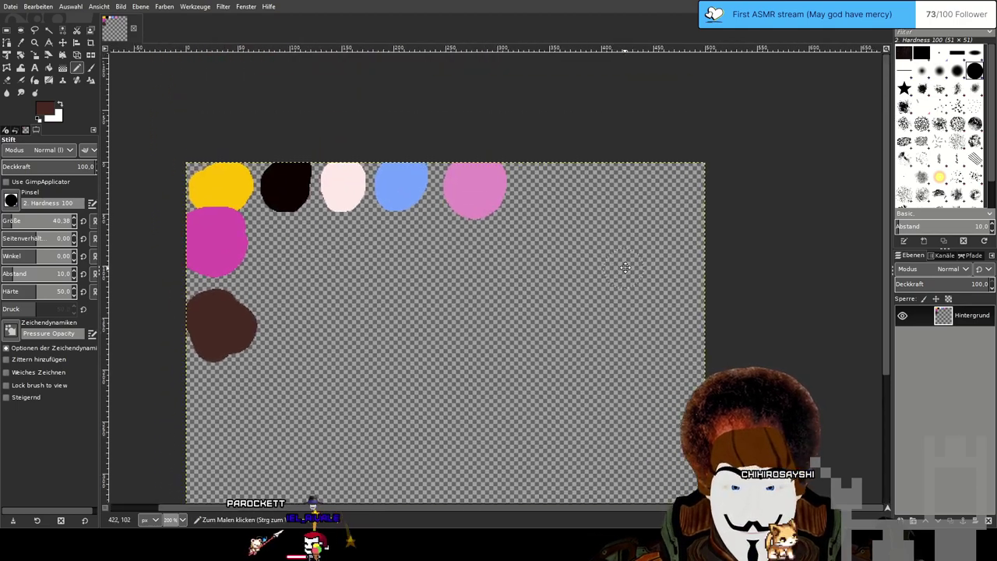
drag(626, 268, 659, 224)
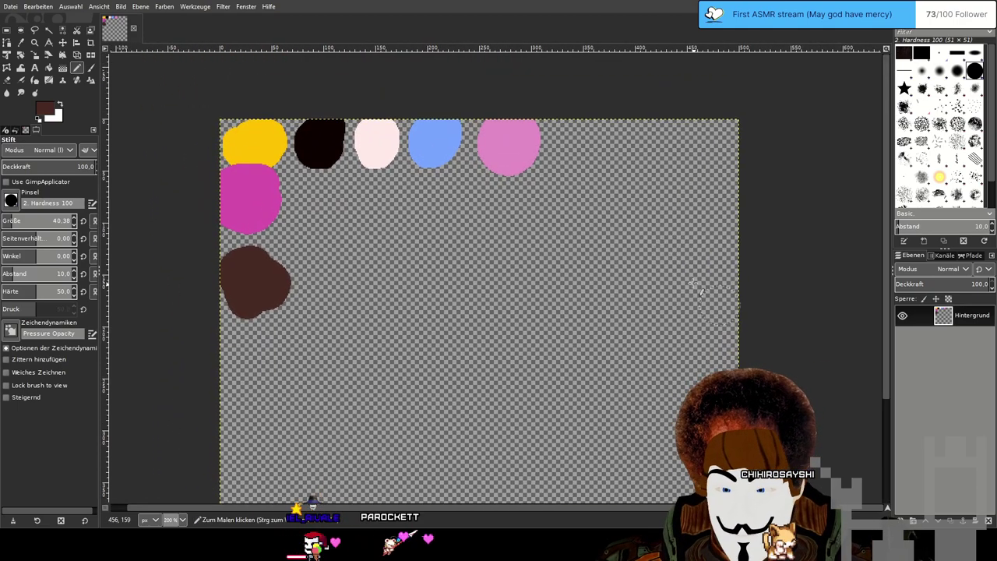
click(630, 452)
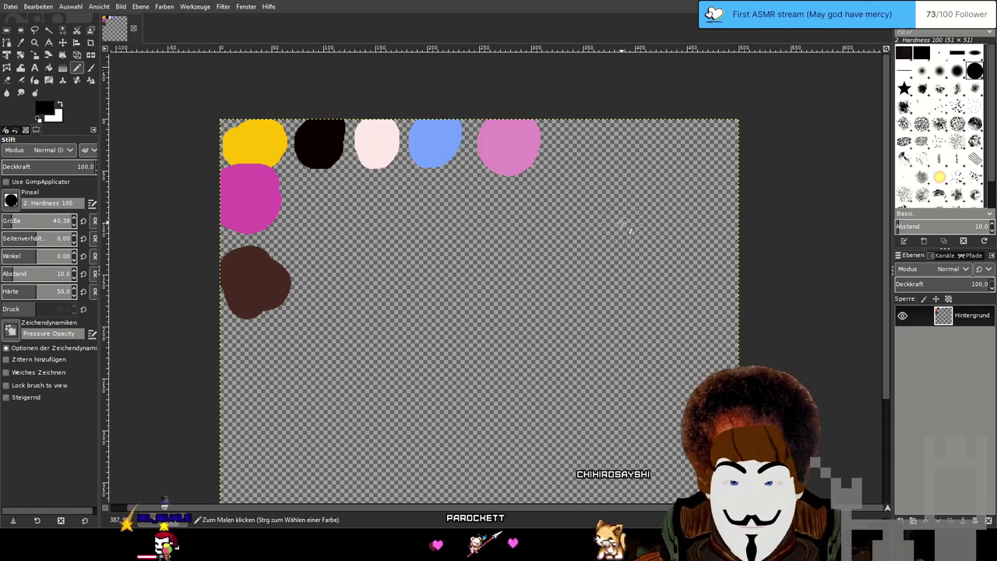
drag(646, 198, 541, 216)
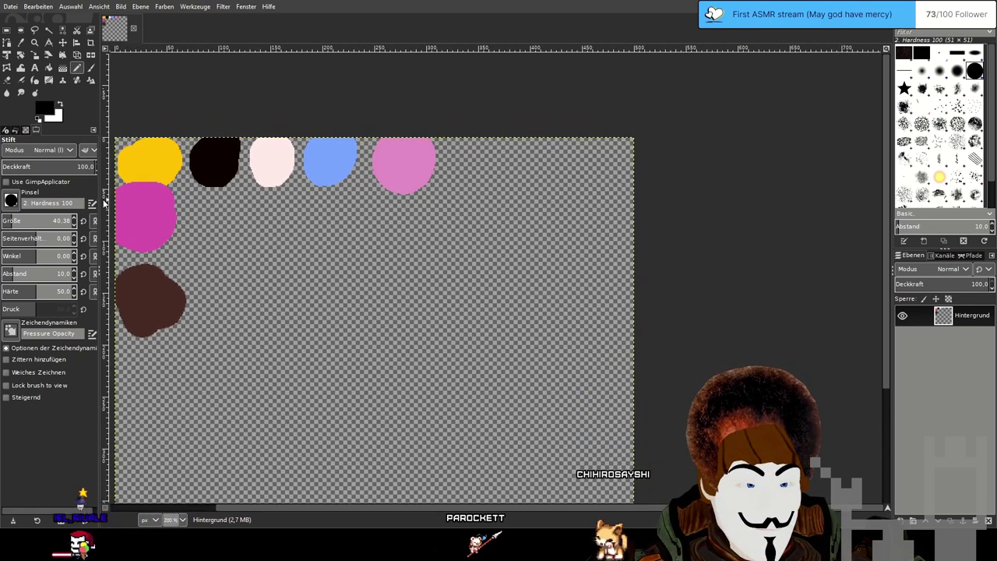
click(5, 221)
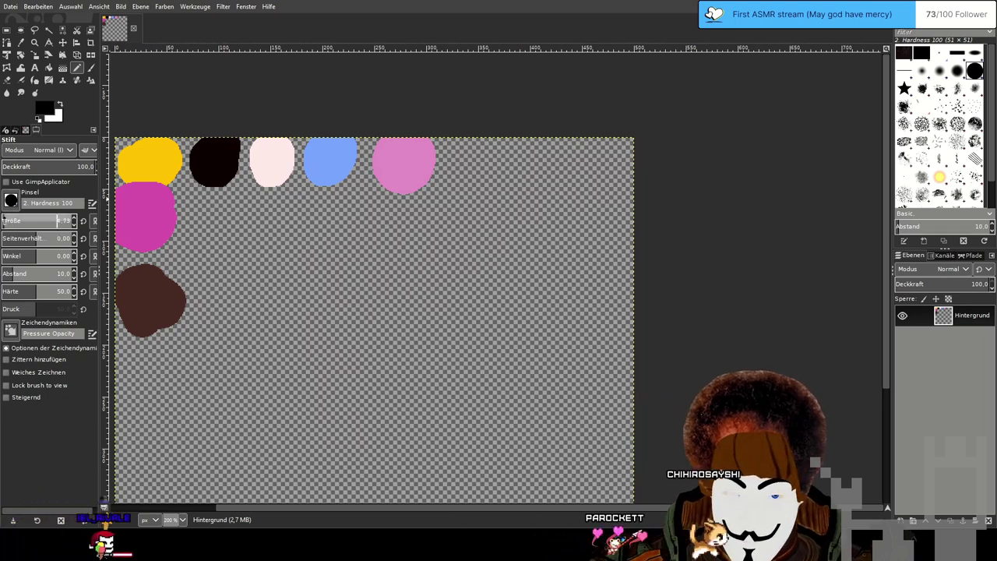
scroll(491, 200, right, 1)
scroll(492, 199, left, 5)
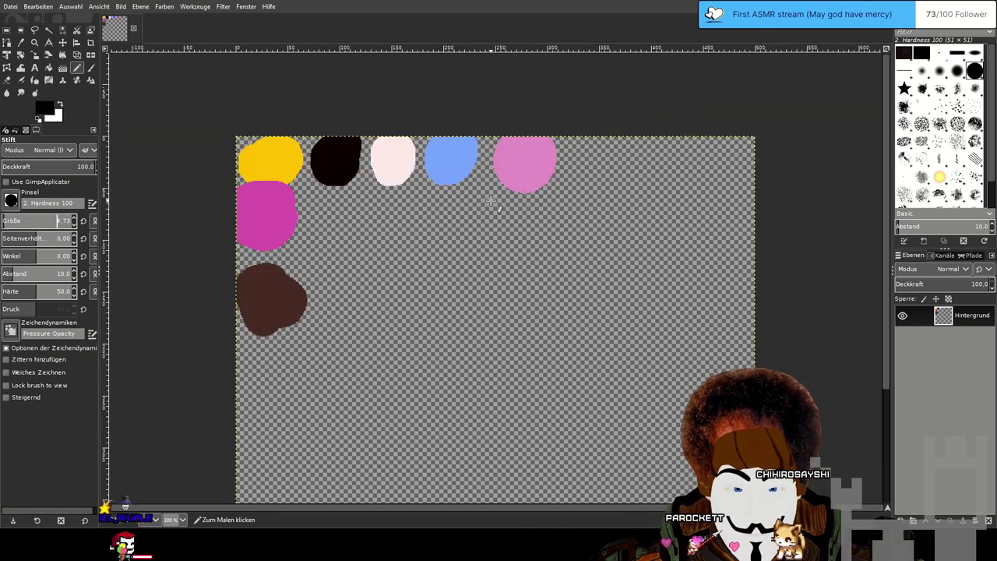
scroll(529, 218, right, 2)
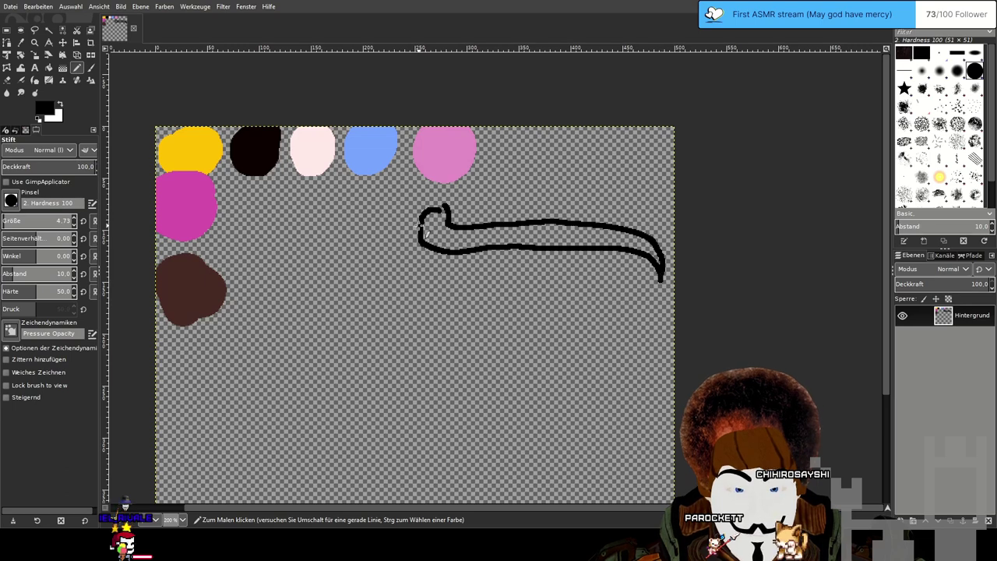
Draw the bed's left end and bottom edge in black, then set the colour to peach.
mouse_move(420, 264)
mouse_down()
mouse_move(427, 290)
mouse_move(491, 286)
mouse_up()
drag(586, 283, 654, 281)
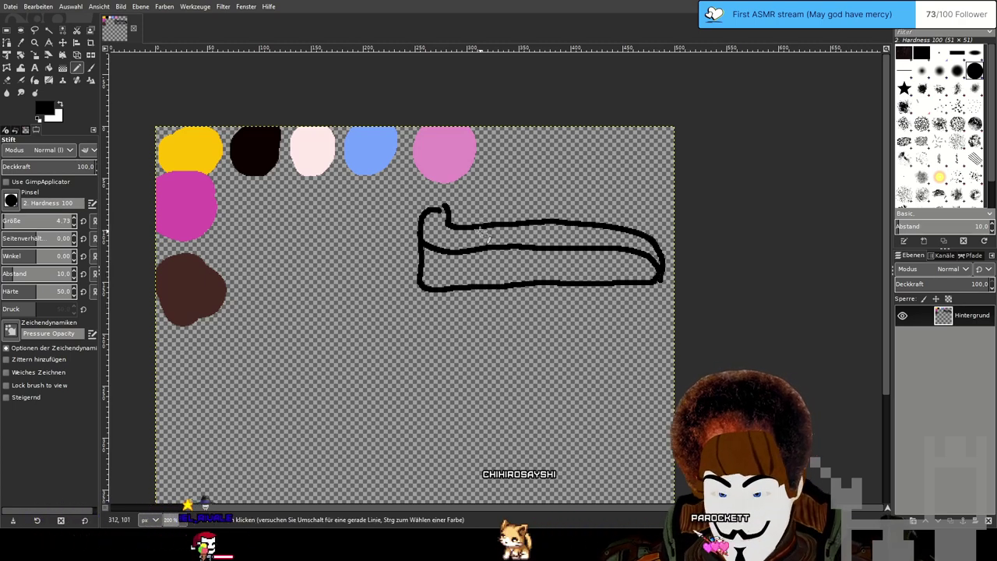
click(683, 352)
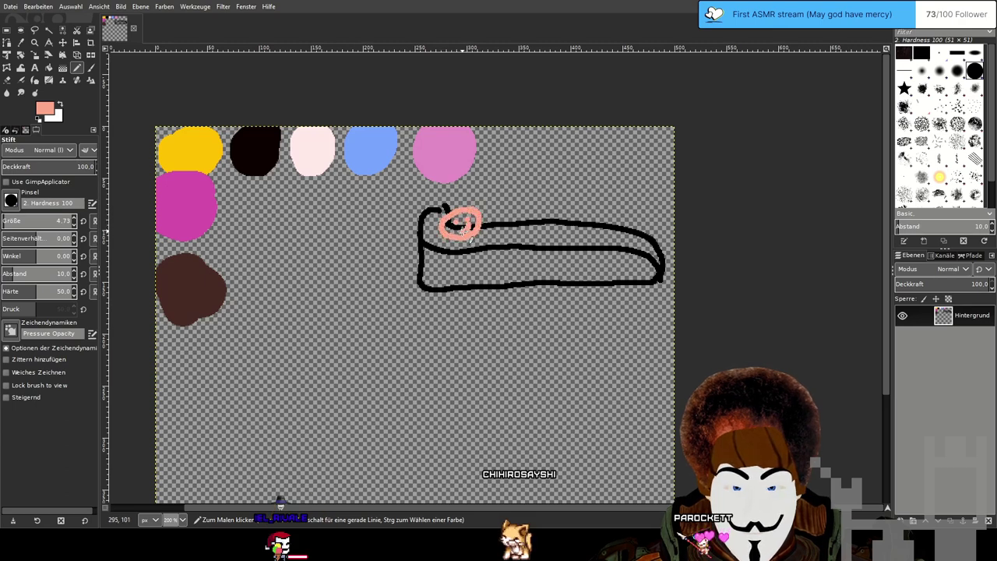
Draw the peach figure's head, body and legs along the bed, with one arm raised overhead.
drag(462, 231, 457, 227)
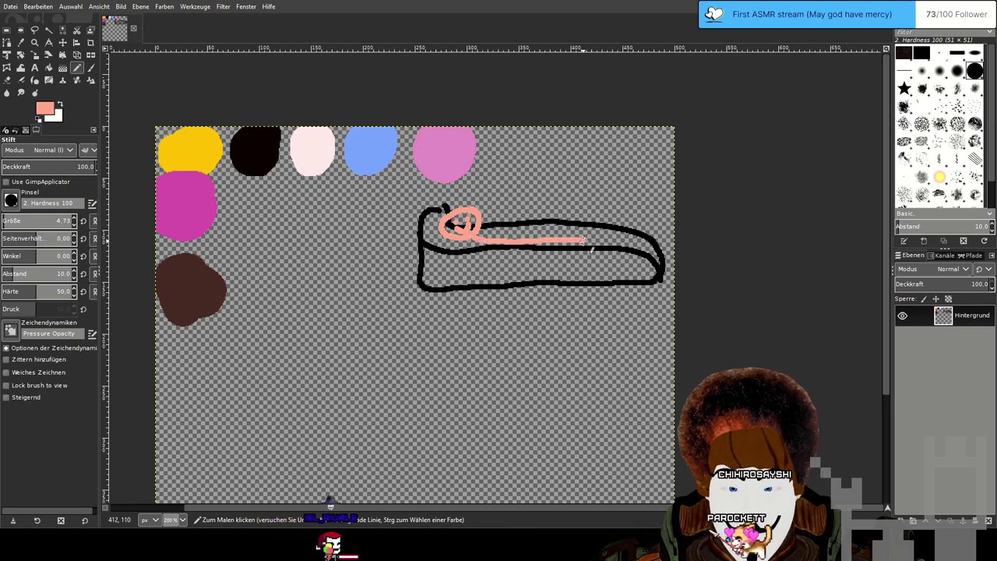
mouse_move(583, 240)
mouse_down()
mouse_move(617, 269)
mouse_move(585, 239)
mouse_move(630, 218)
mouse_up()
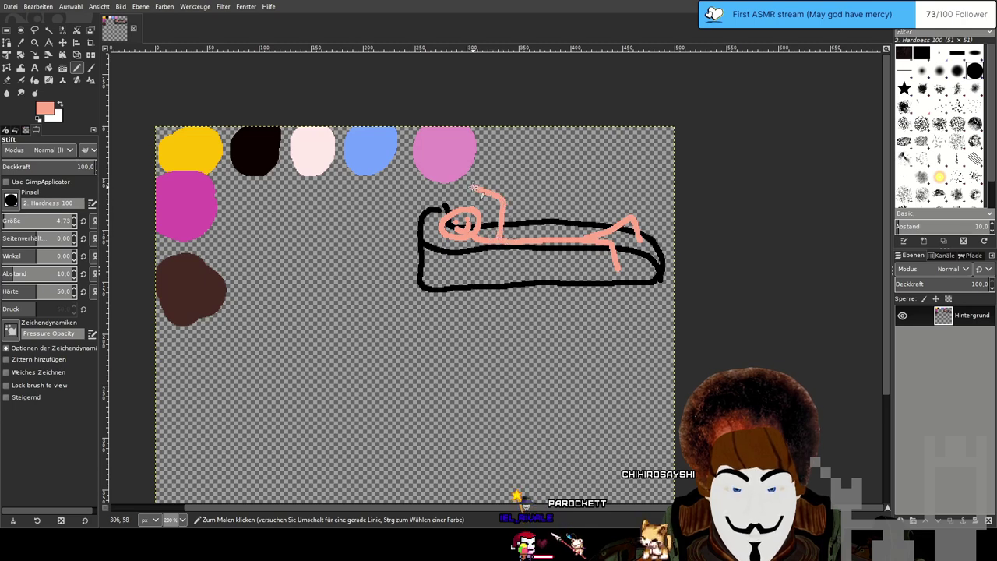
key(ctrl+z)
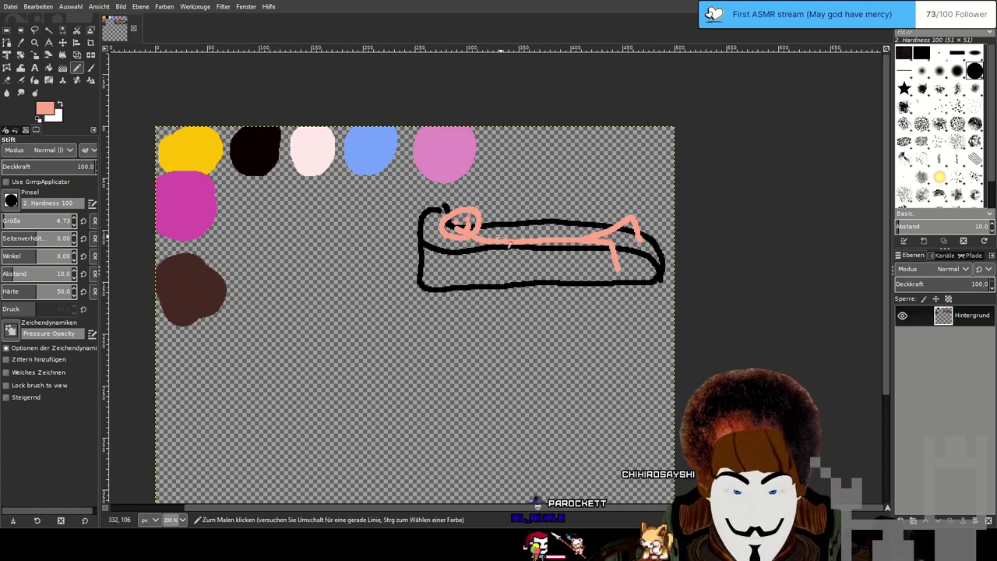
mouse_move(499, 237)
mouse_down()
mouse_move(488, 190)
mouse_move(455, 193)
mouse_up()
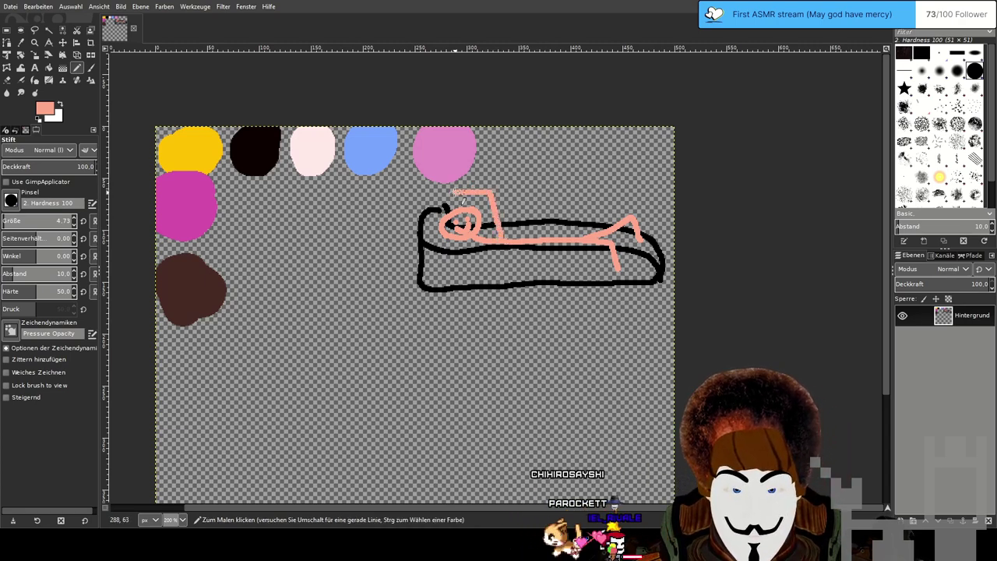
key(ctrl+z)
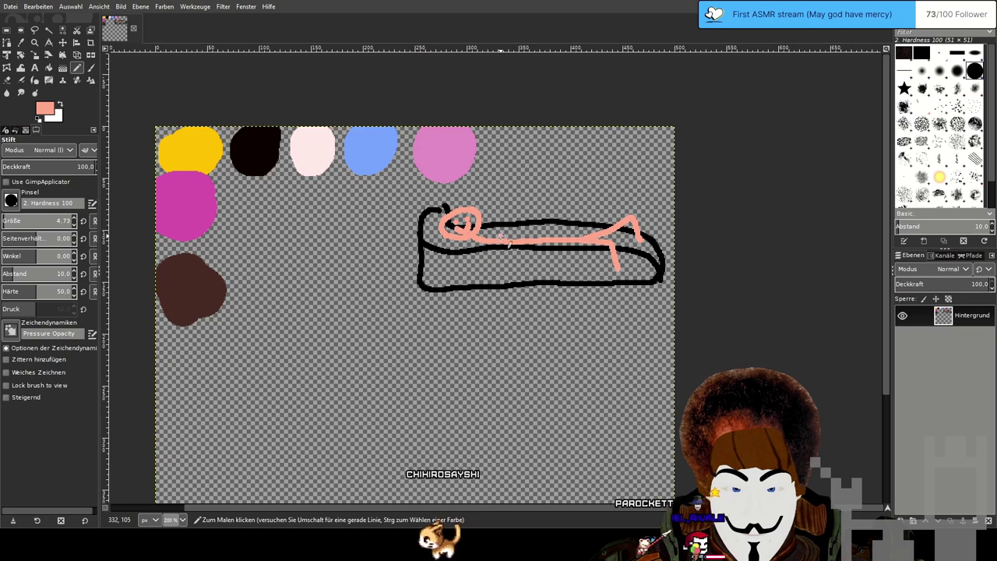
mouse_move(500, 236)
mouse_down()
mouse_move(472, 200)
mouse_move(455, 200)
mouse_up()
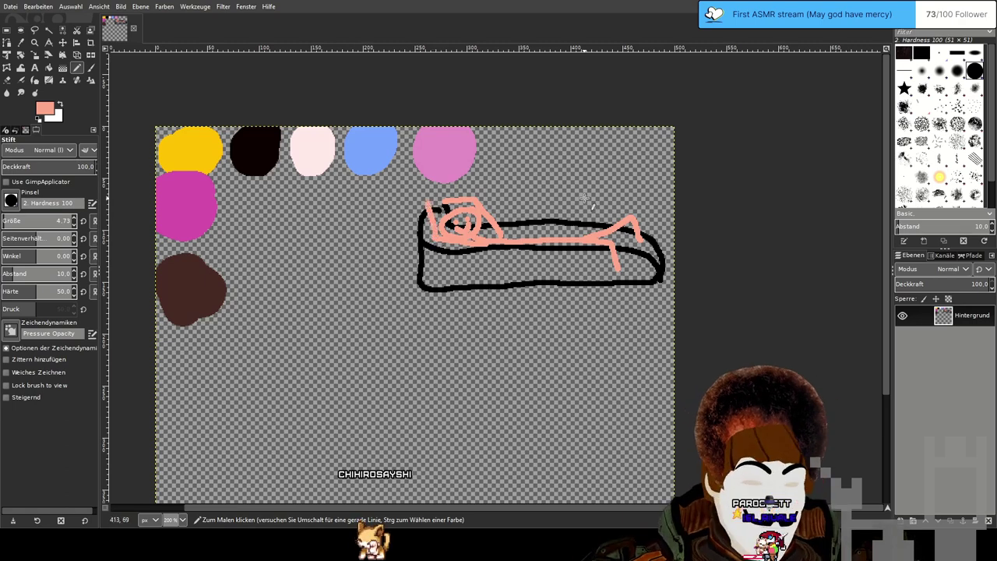
drag(512, 354, 501, 307)
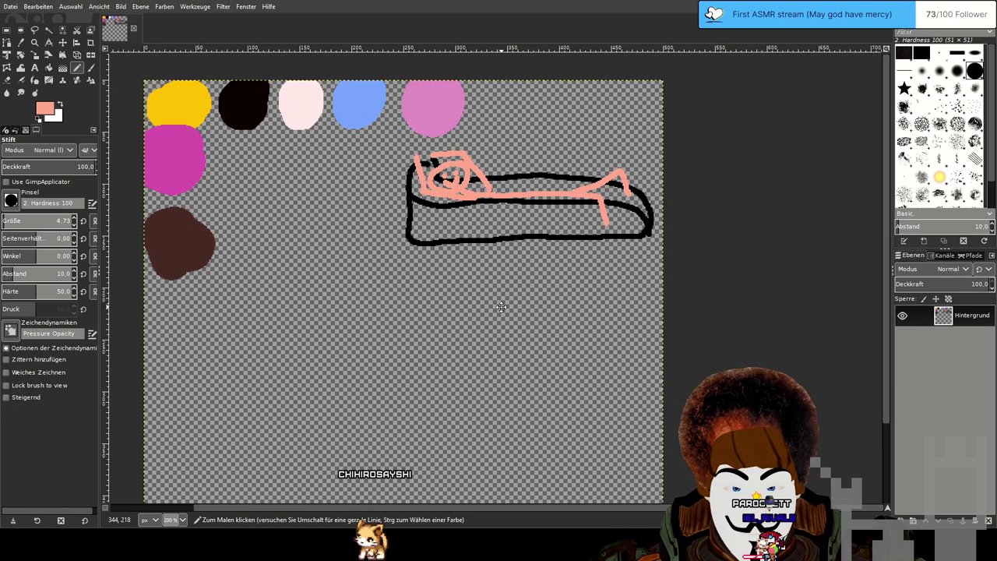
Reset the colour to black, reduce pencil size to 2.57, and zoom to 200%.
scroll(480, 267, down, 1)
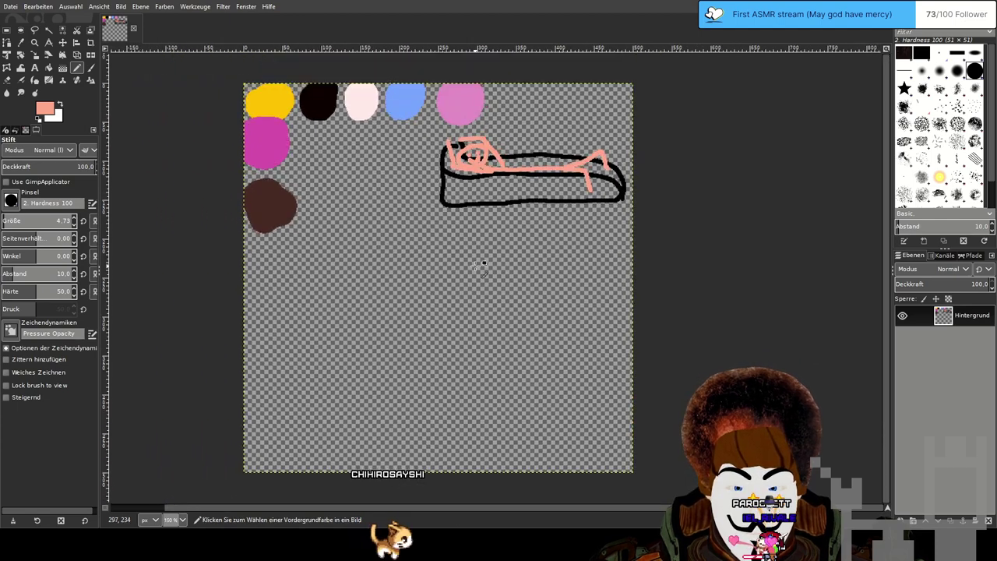
drag(374, 178, 380, 210)
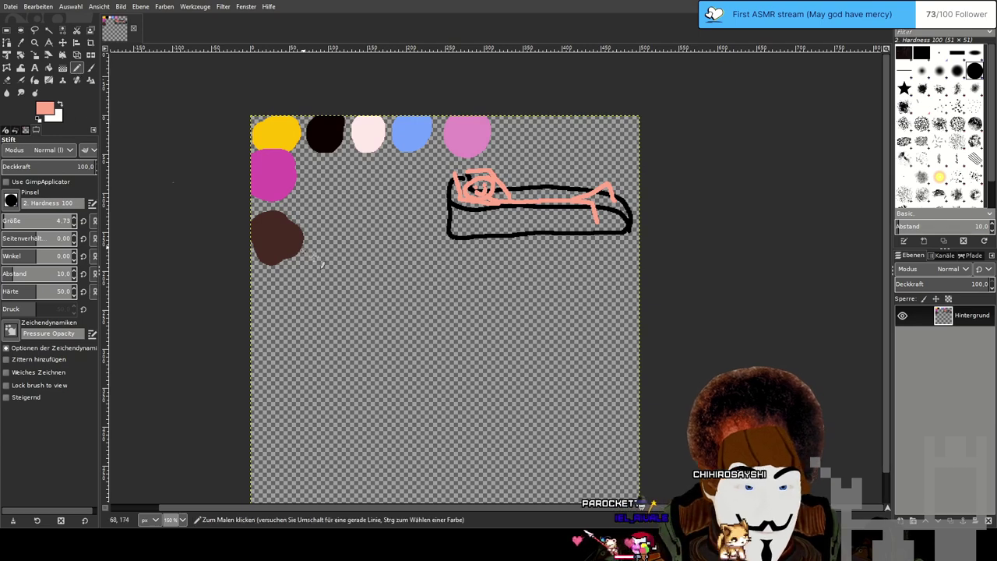
key(d)
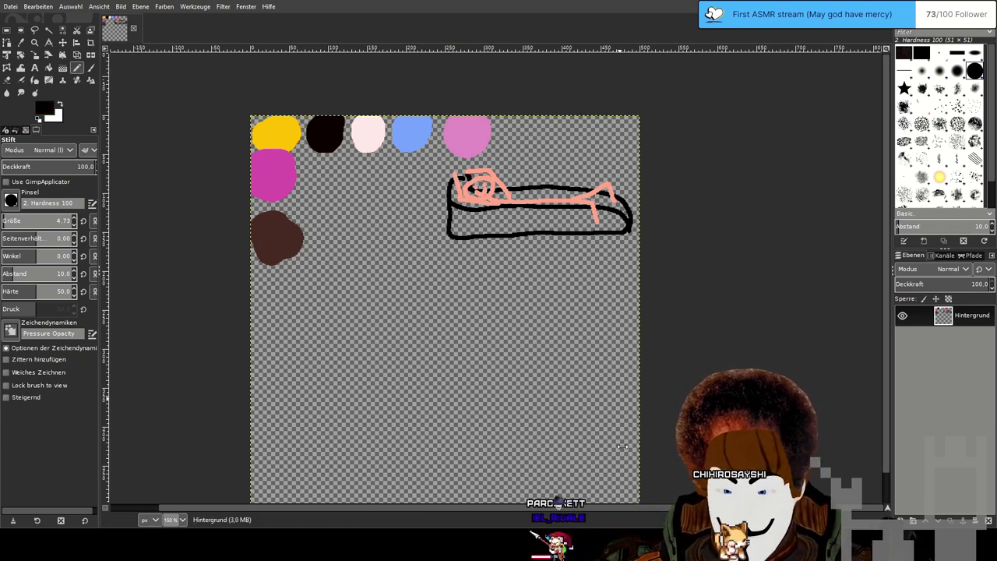
click(4, 219)
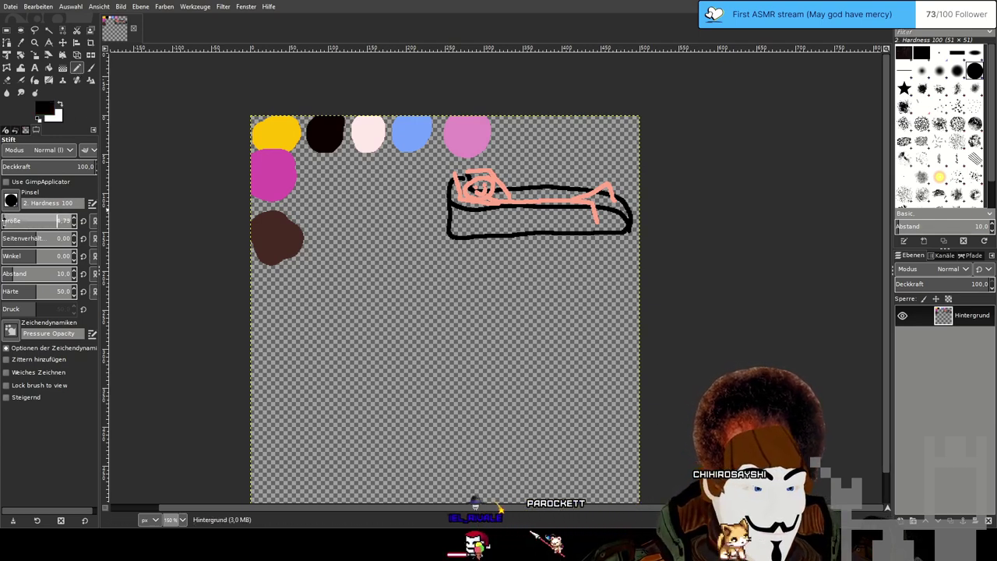
drag(470, 253, 462, 217)
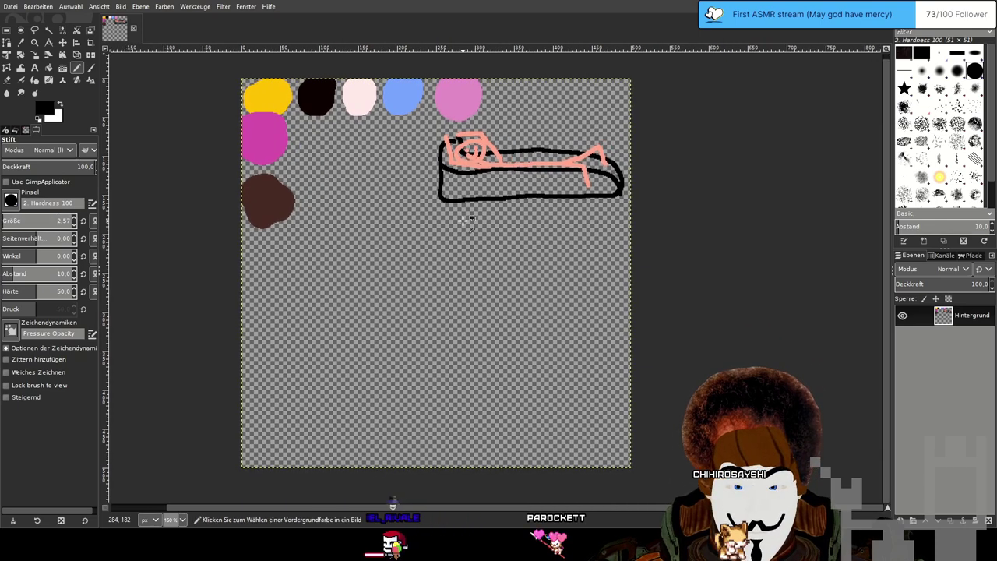
scroll(462, 218, up, 1)
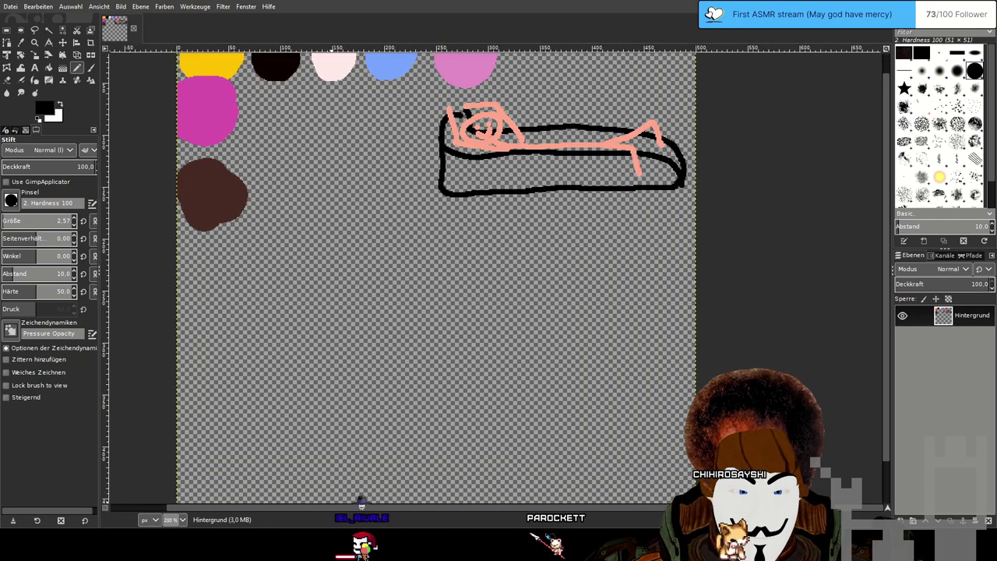
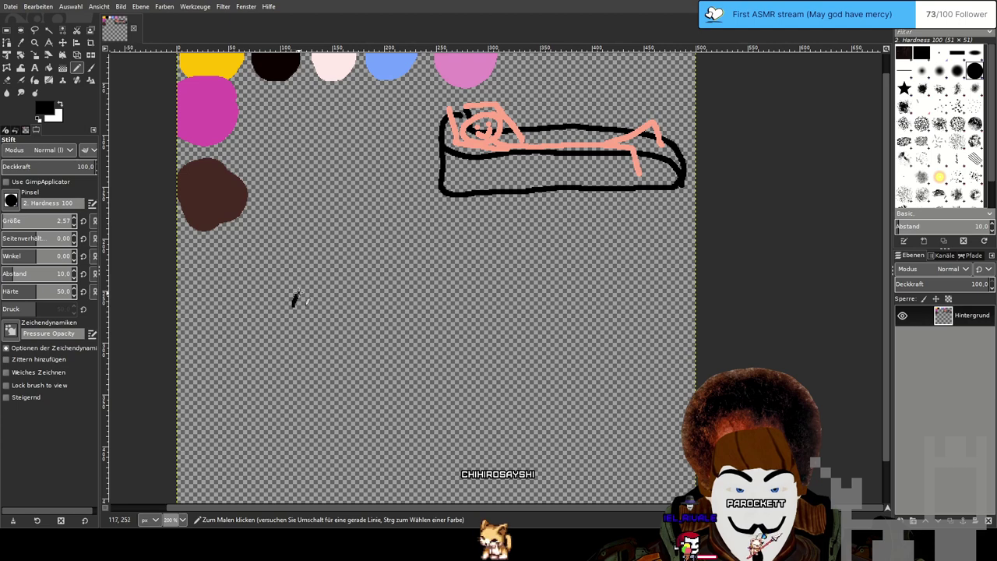
Draw a black oval loop under the colour blobs, redo a bad arc, and thicken its bottom edge.
mouse_move(344, 276)
mouse_down()
mouse_move(372, 310)
mouse_move(373, 337)
mouse_move(353, 339)
mouse_up()
key(ctrl+z)
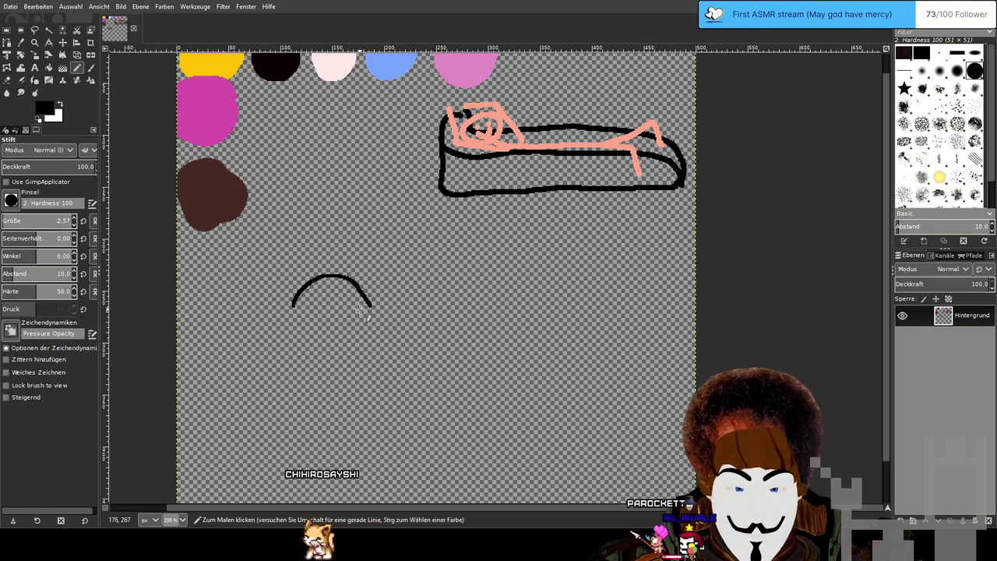
drag(372, 308, 366, 352)
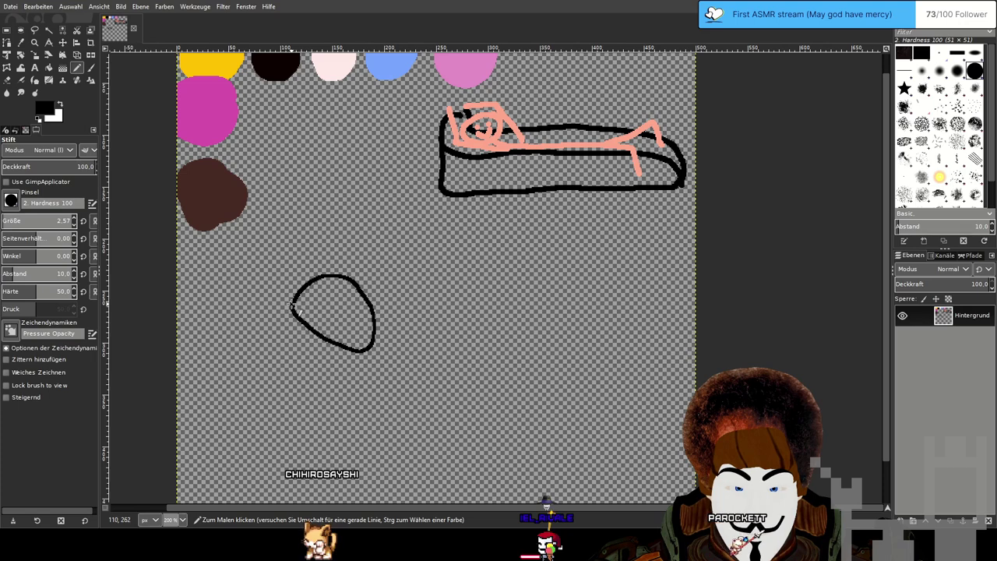
scroll(337, 356, up, 2)
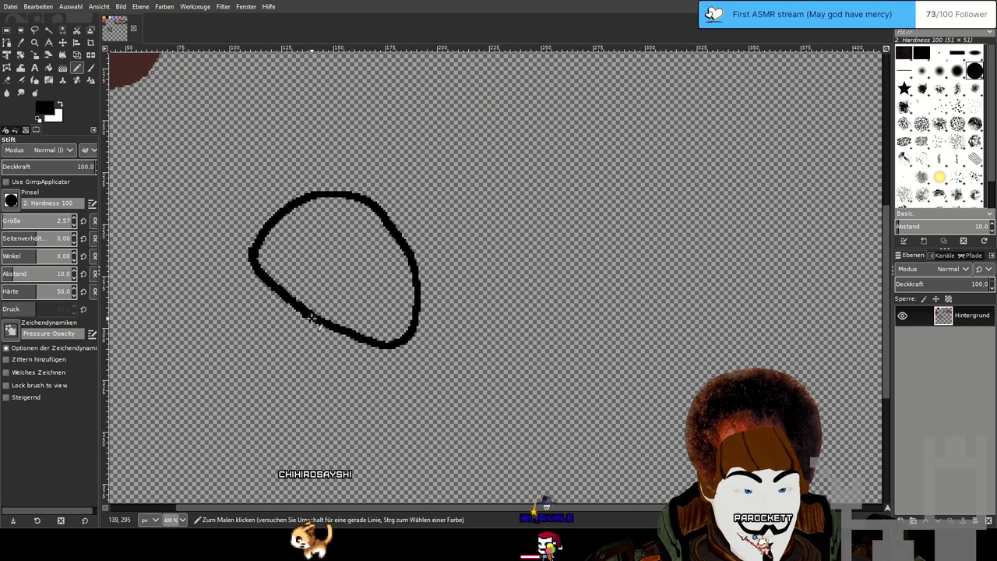
mouse_move(329, 328)
mouse_down()
mouse_move(383, 347)
mouse_move(415, 334)
mouse_move(411, 321)
mouse_move(417, 336)
mouse_move(416, 289)
mouse_move(419, 335)
mouse_up()
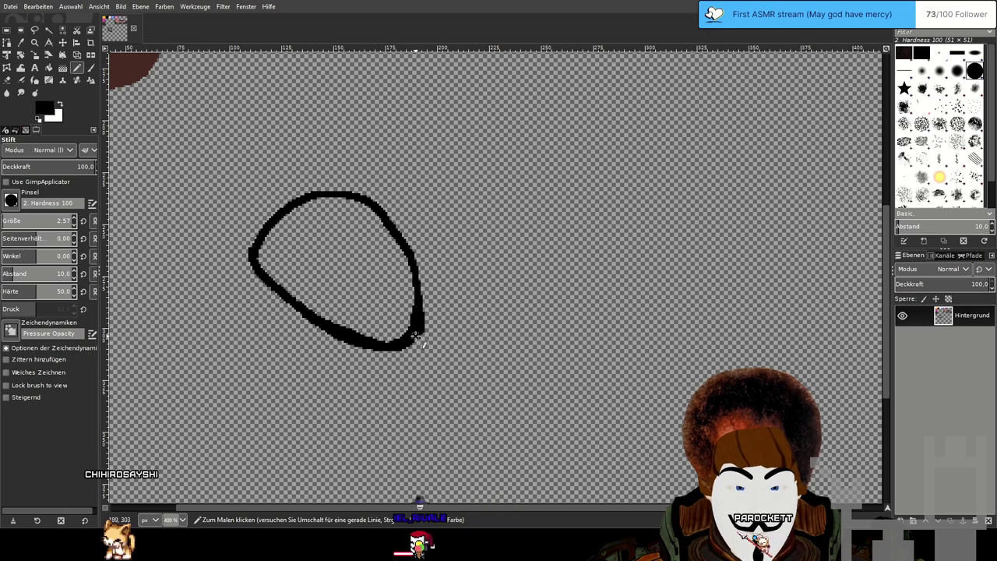
scroll(314, 304, up, 2)
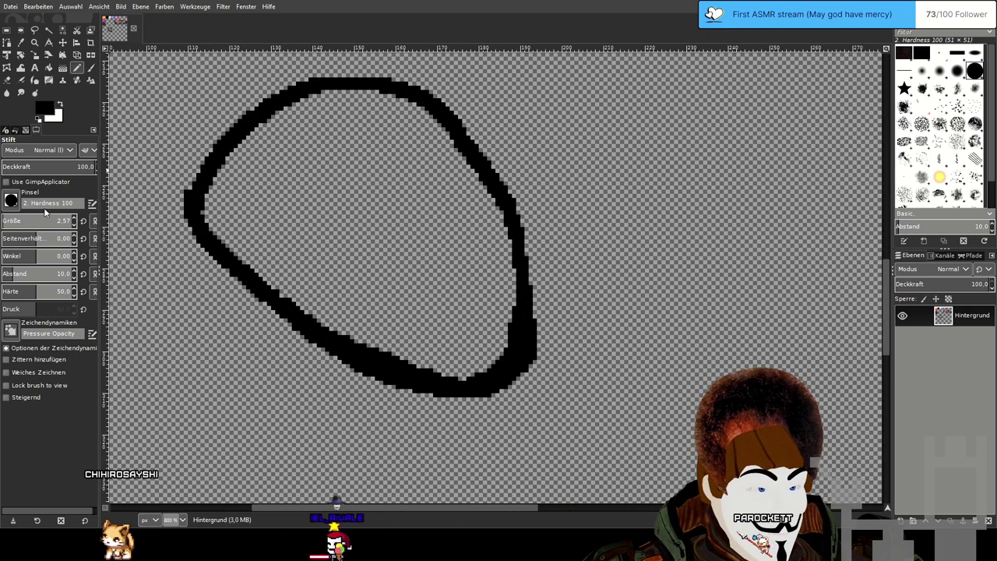
Erase the inner sides of the loop's left, top and upper-left edges and the stray marks inside.
key(shift+e)
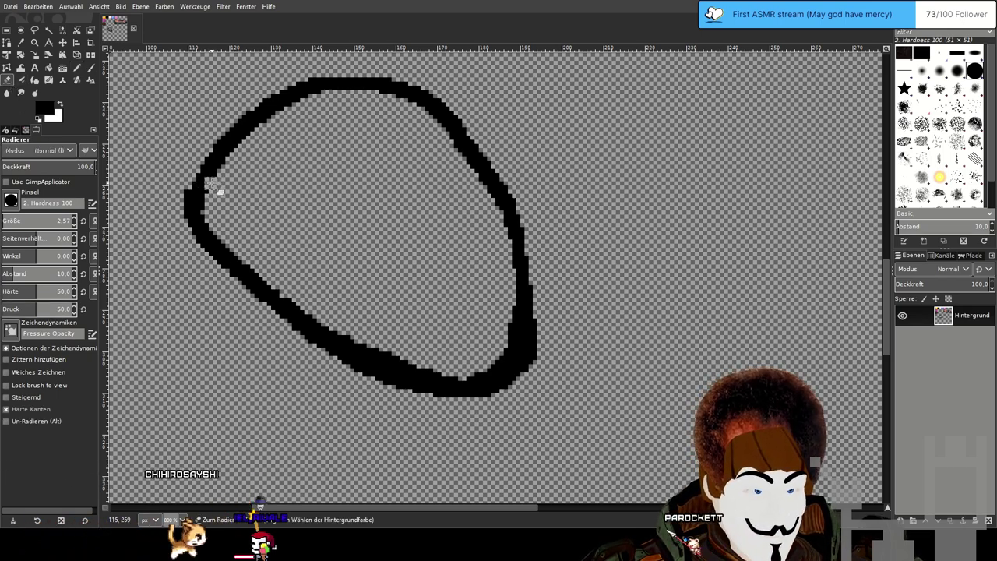
mouse_move(215, 202)
mouse_down()
mouse_move(205, 224)
mouse_move(222, 251)
mouse_move(327, 332)
mouse_move(439, 381)
mouse_move(494, 386)
mouse_move(512, 369)
mouse_up()
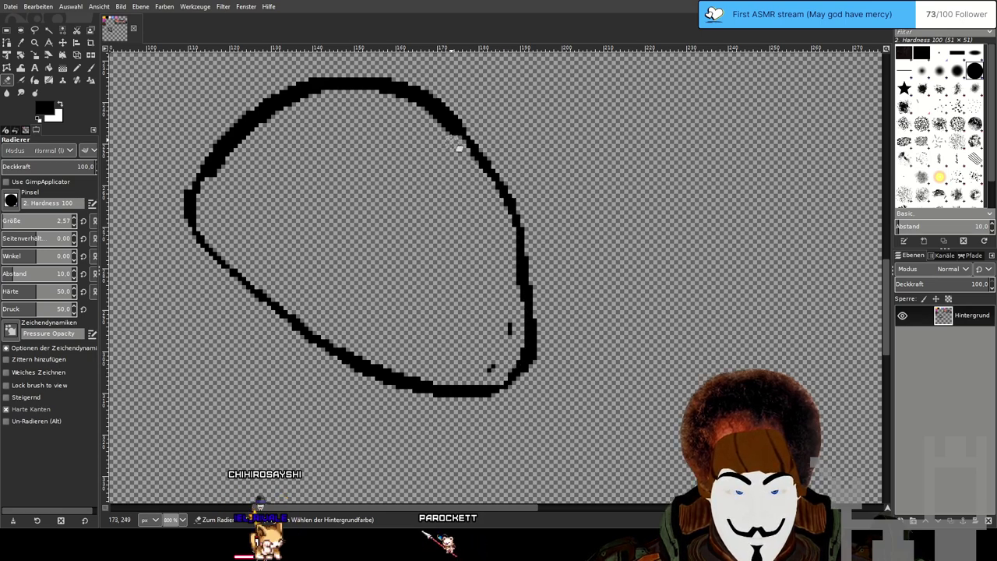
mouse_move(434, 119)
mouse_down()
mouse_move(380, 98)
mouse_move(288, 107)
mouse_move(244, 151)
mouse_move(215, 203)
mouse_move(194, 207)
mouse_up()
drag(270, 109, 230, 157)
mouse_move(499, 323)
mouse_down()
mouse_move(490, 370)
mouse_move(514, 263)
mouse_move(519, 342)
mouse_move(530, 347)
mouse_move(534, 328)
mouse_move(515, 356)
mouse_up()
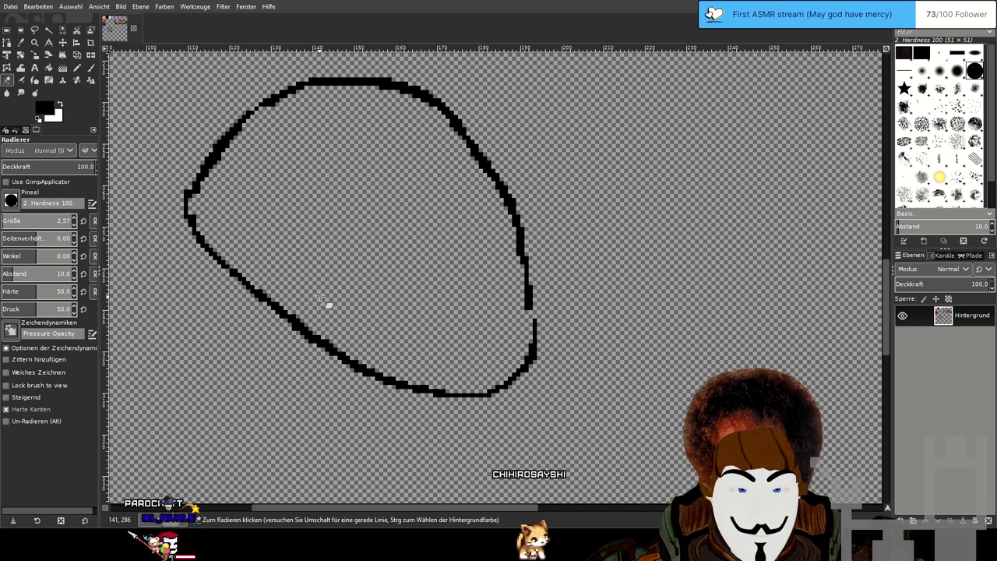
scroll(382, 272, down, 2)
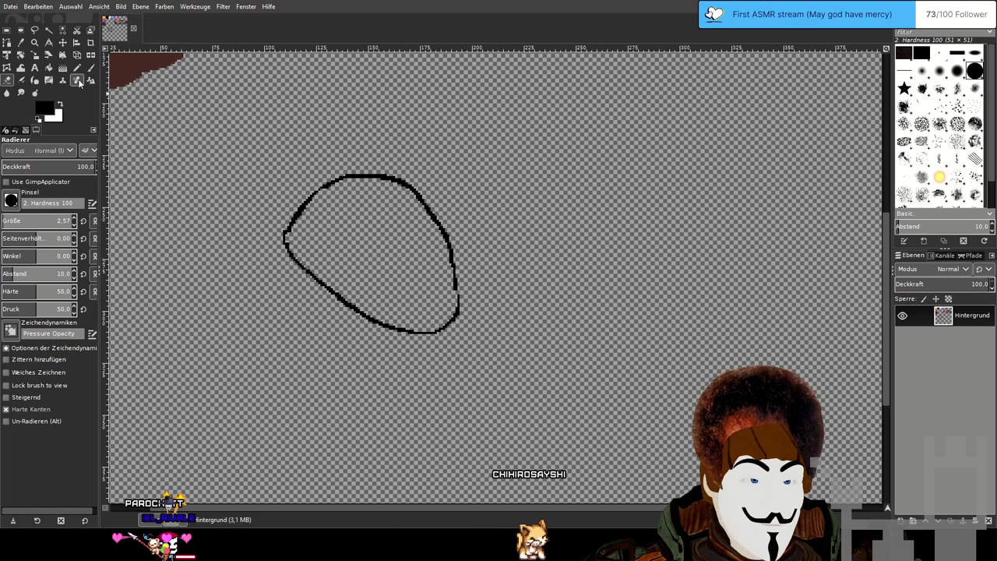
click(77, 68)
scroll(390, 223, down, 1)
scroll(379, 216, up, 1)
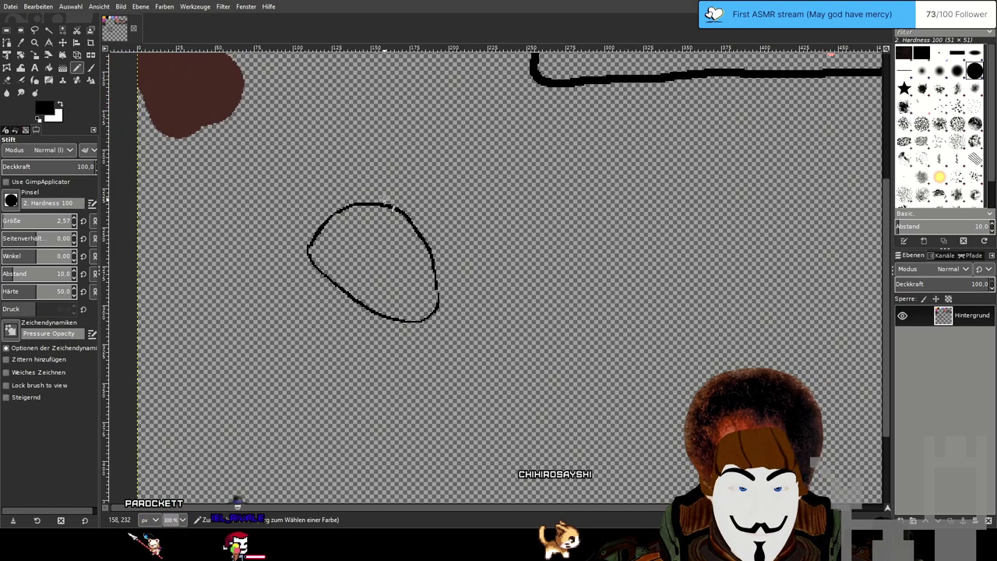
Retrace the loop's top-left, lower-left and upper-right edges boldly, undoing a too-thick first pass.
mouse_move(363, 203)
mouse_down()
mouse_move(329, 216)
mouse_move(311, 247)
mouse_move(322, 278)
mouse_move(331, 296)
mouse_move(410, 333)
mouse_up()
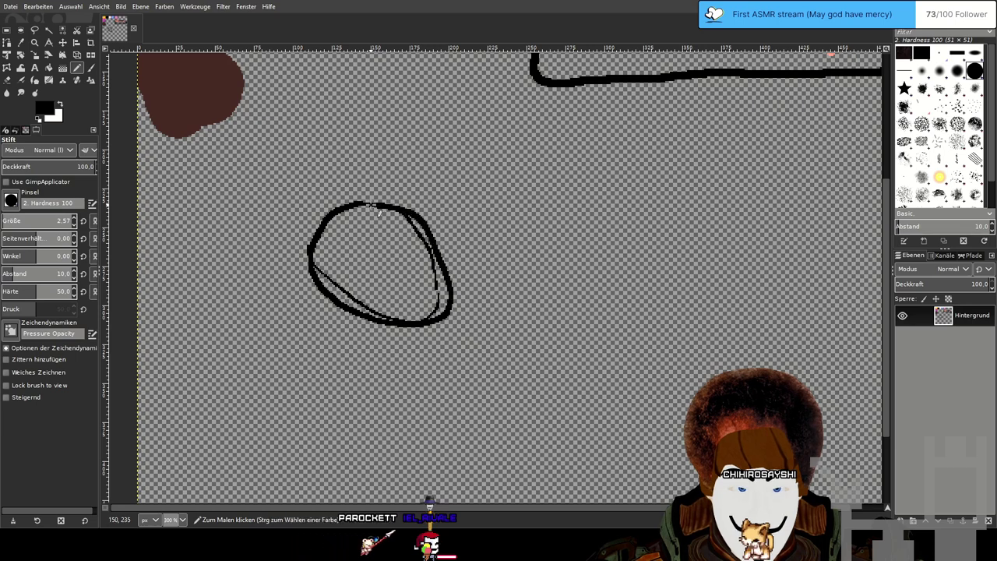
key(ctrl+z)
key(ctrl+z)
key(ctrl+z)
key(ctrl+z)
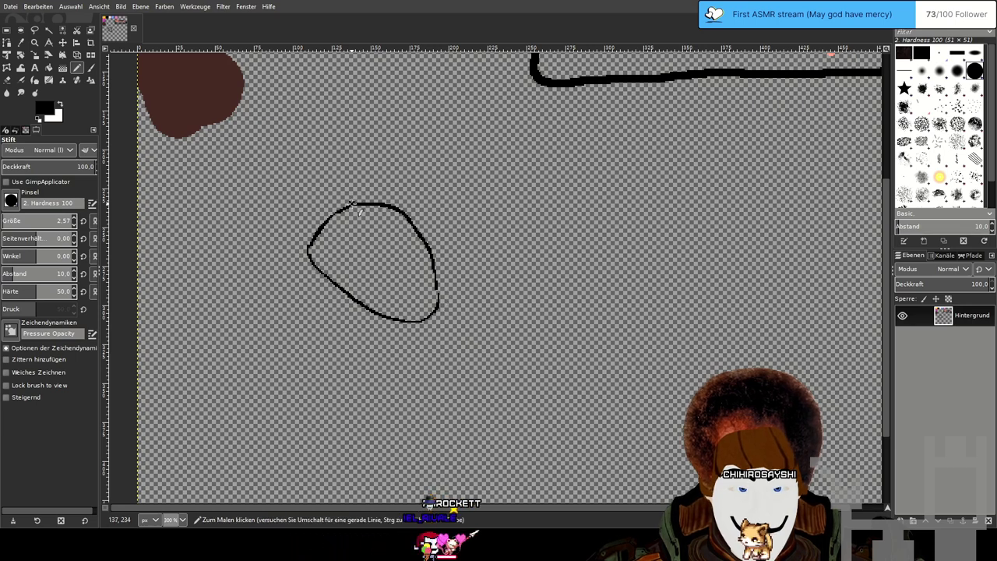
drag(352, 205, 333, 216)
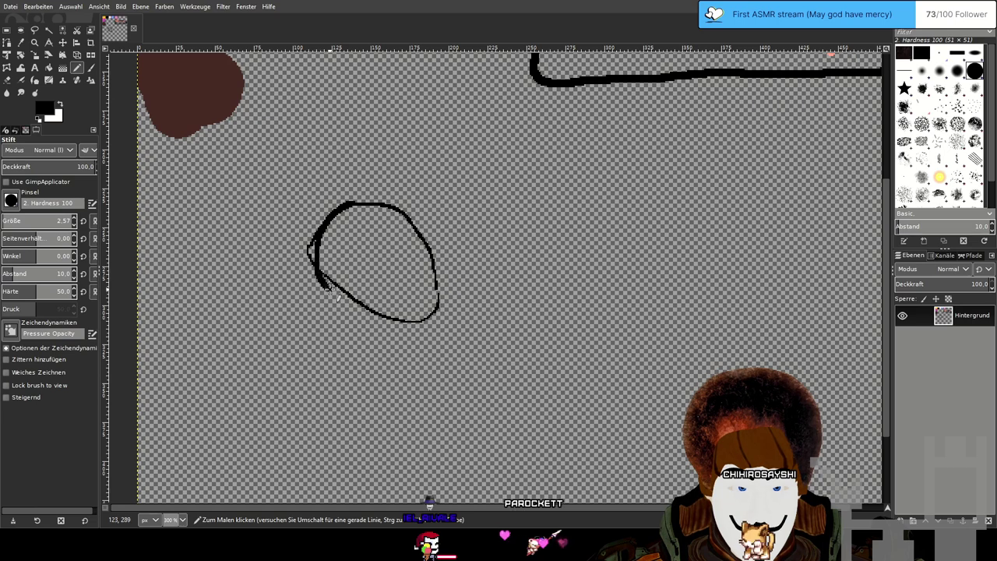
drag(336, 296, 359, 312)
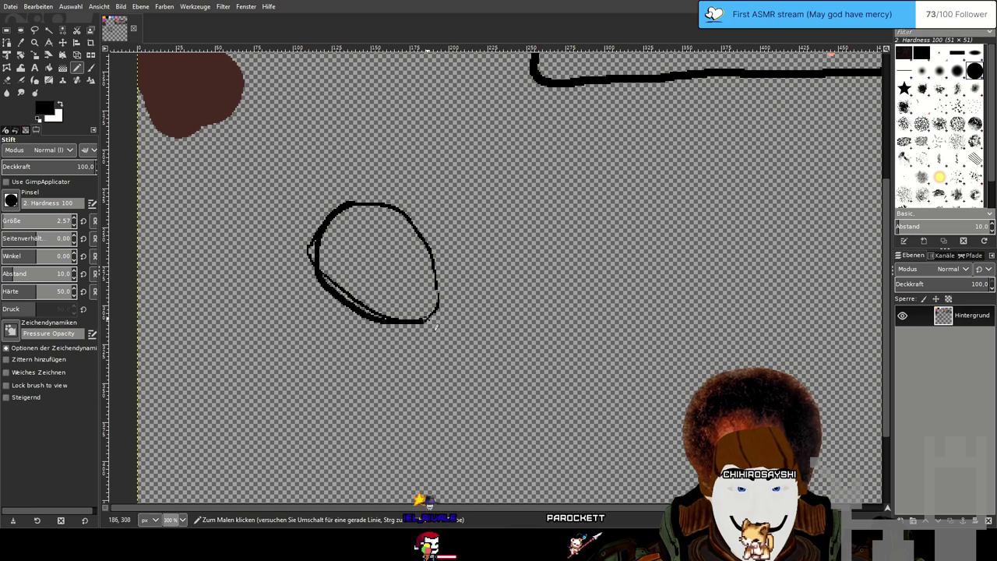
mouse_move(439, 271)
mouse_down()
mouse_move(400, 212)
mouse_move(359, 207)
mouse_up()
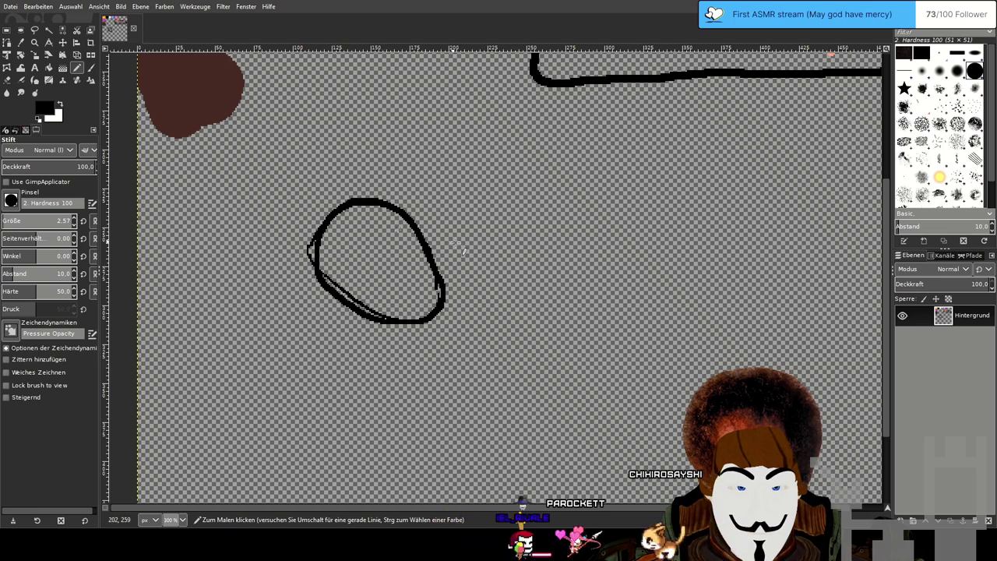
scroll(326, 261, up, 2)
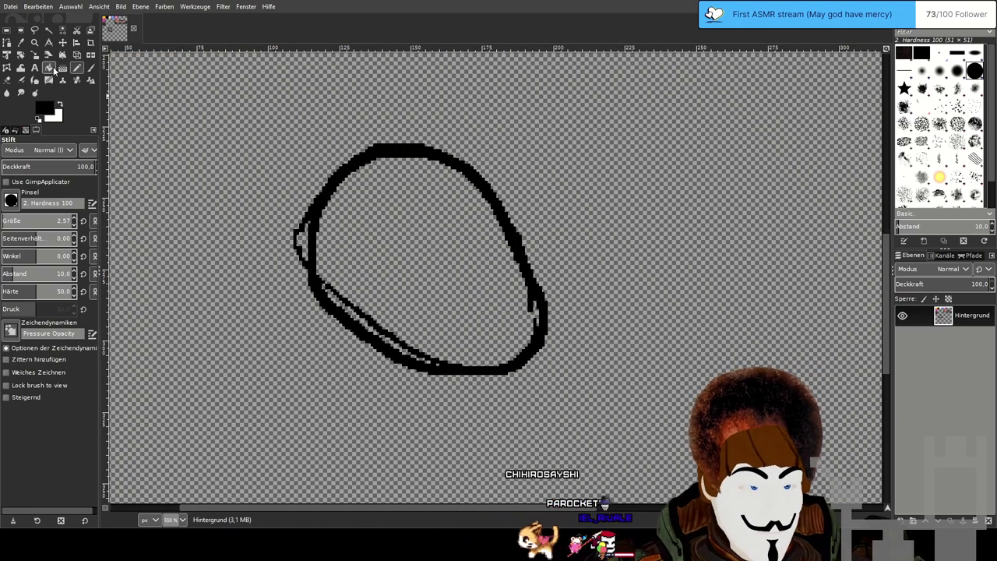
key(shift+e)
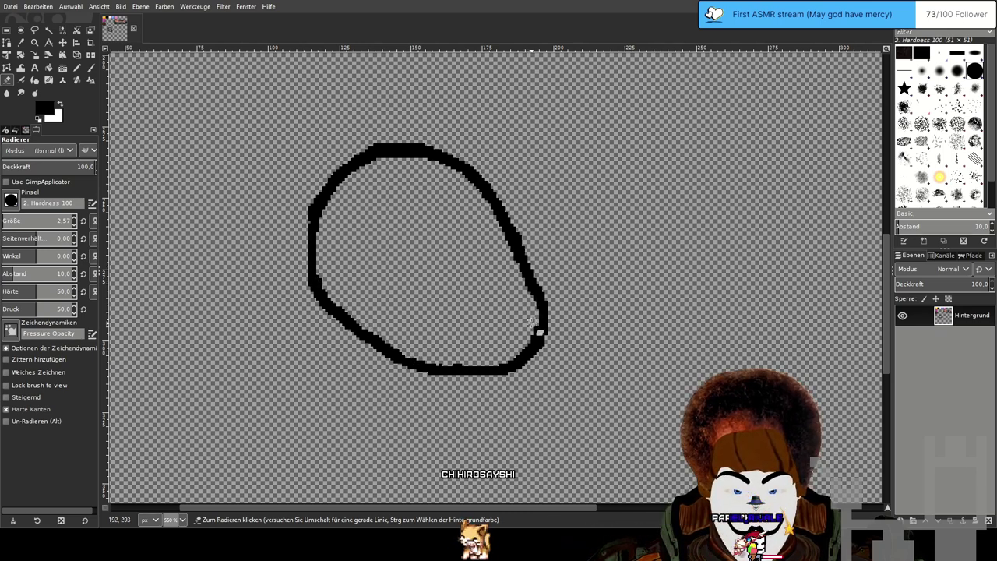
scroll(488, 288, down, 4)
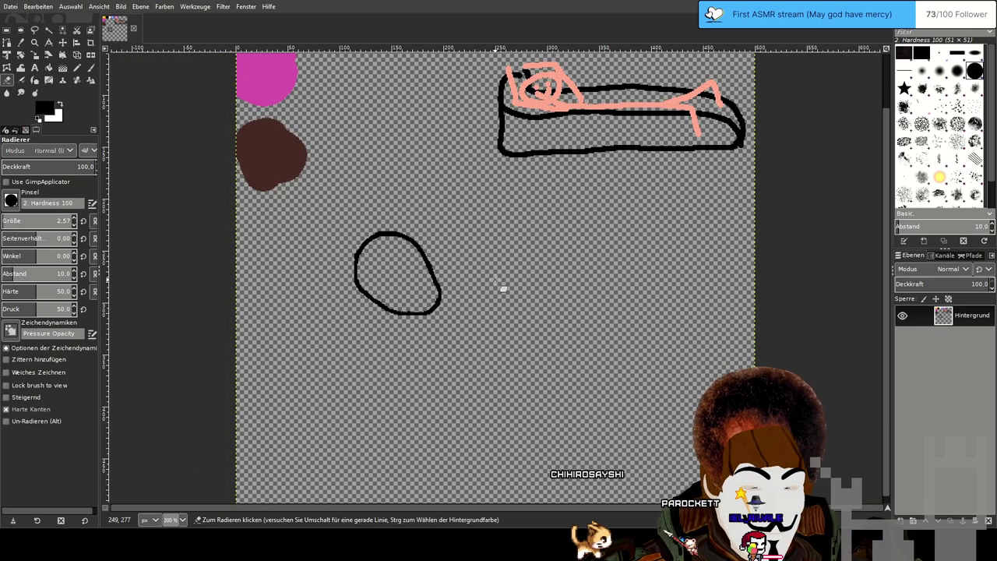
scroll(440, 254, up, 3)
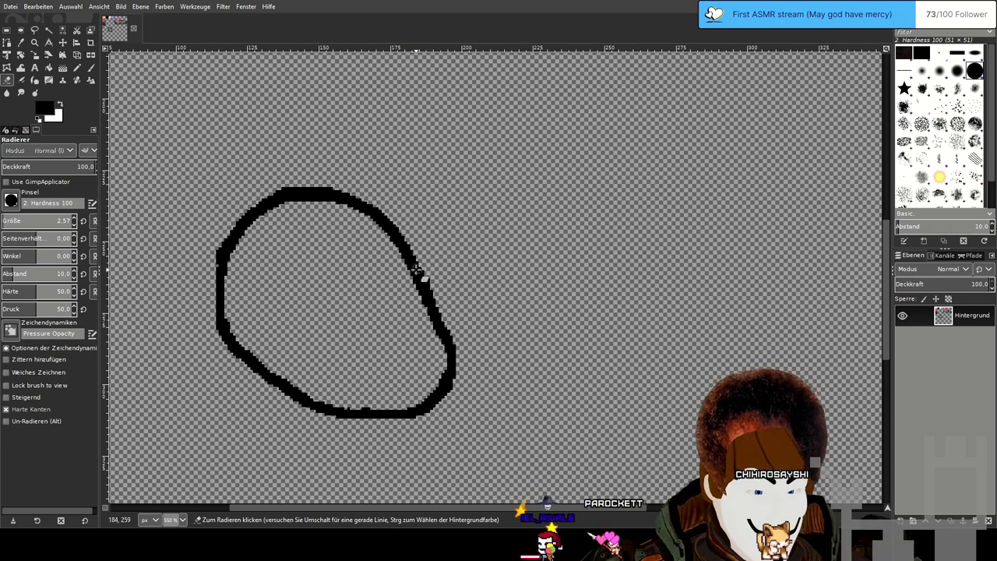
scroll(483, 272, down, 3)
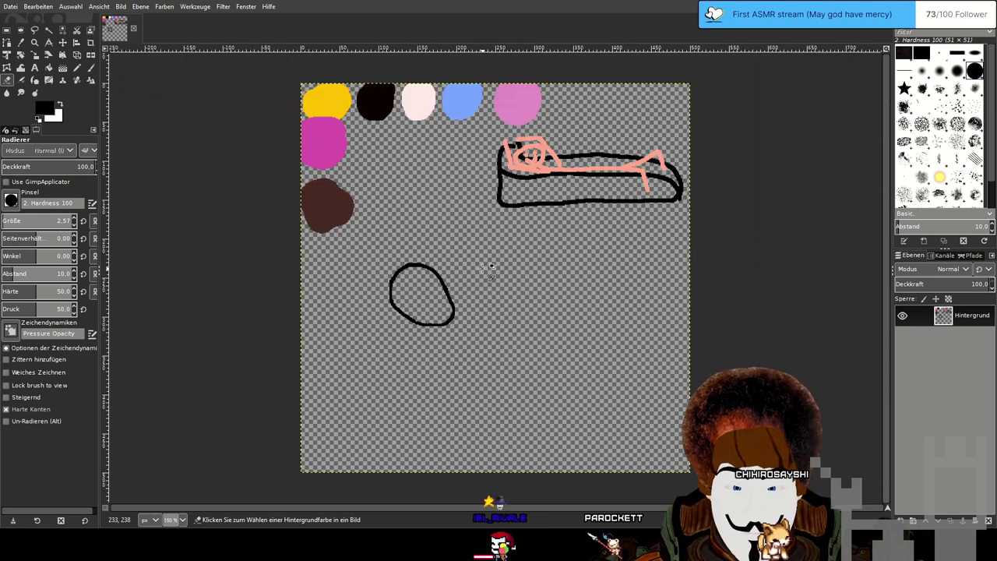
scroll(482, 266, up, 2)
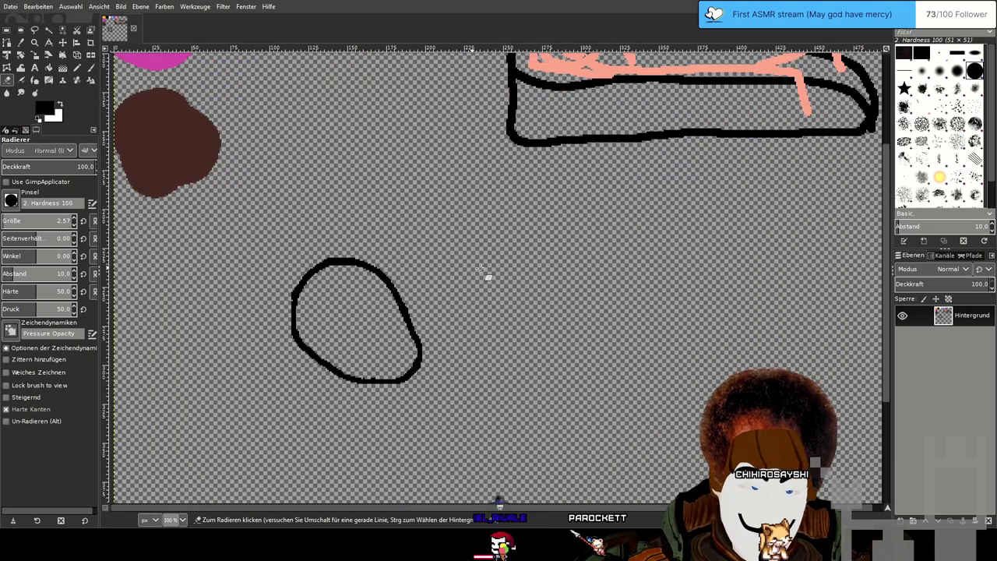
scroll(483, 272, up, 4)
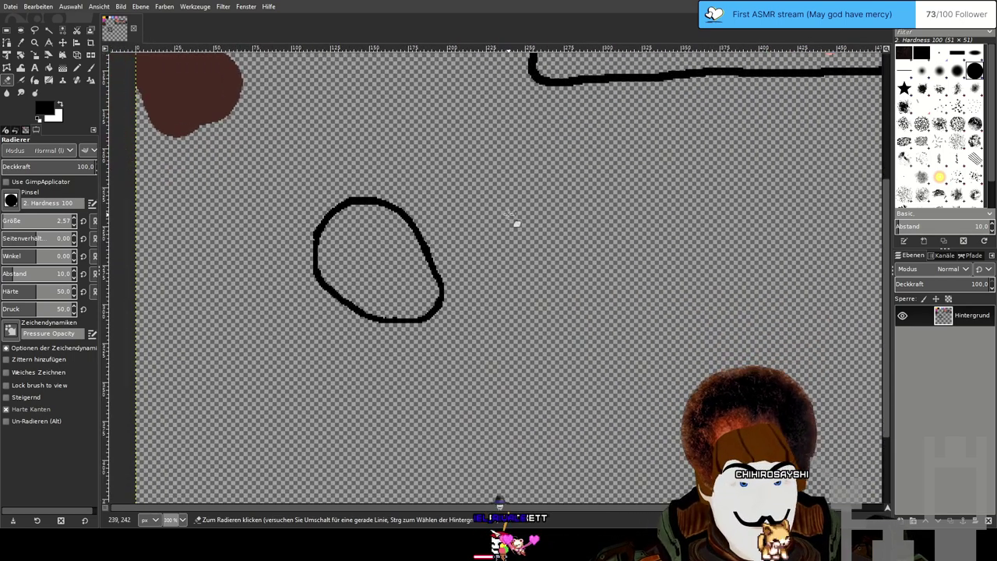
scroll(449, 221, up, 1)
scroll(447, 222, down, 2)
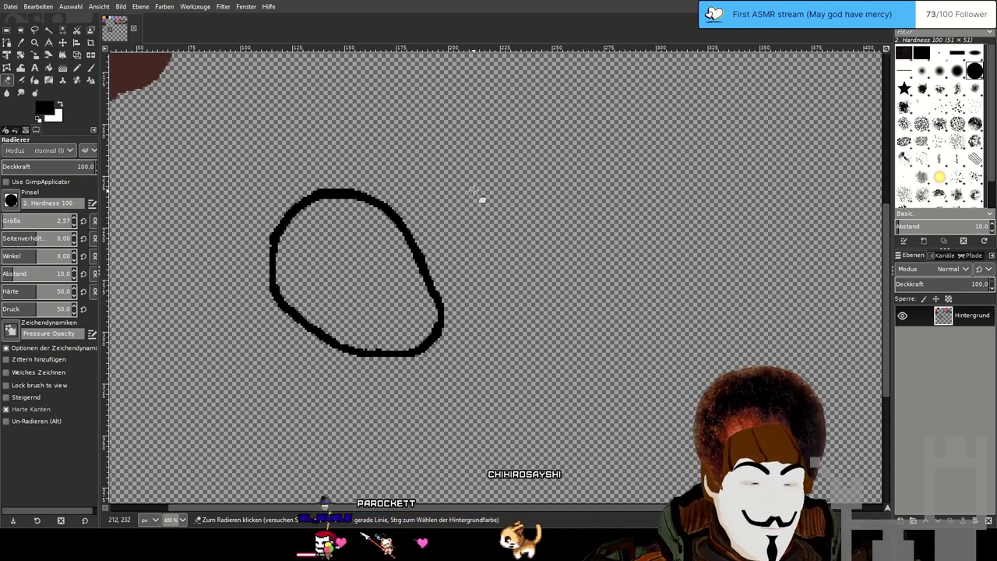
drag(367, 247, 424, 212)
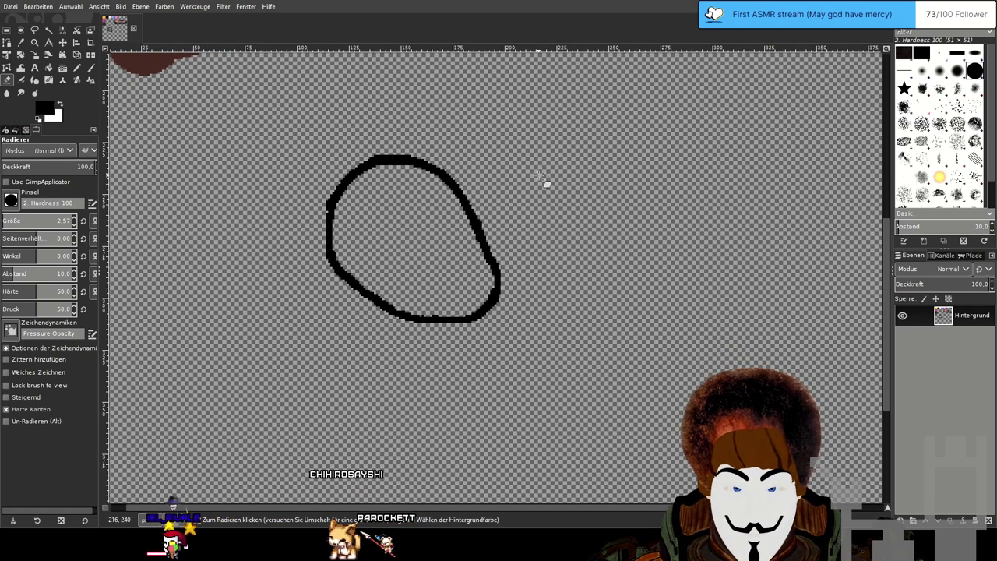
drag(505, 184, 460, 205)
scroll(461, 205, down, 2)
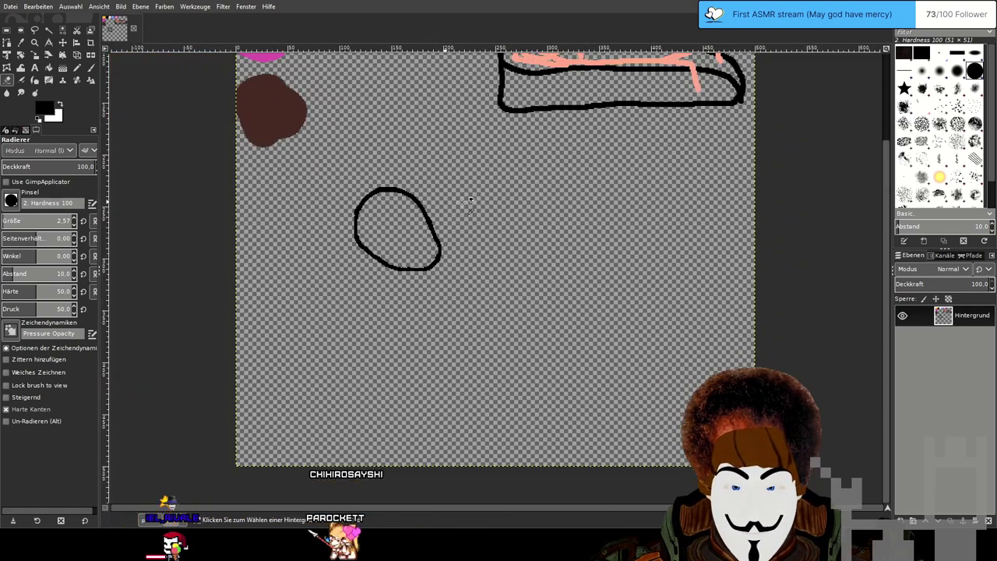
click(78, 67)
mouse_move(550, 277)
mouse_down()
mouse_move(496, 334)
mouse_move(510, 287)
mouse_up()
scroll(514, 290, up, 2)
scroll(460, 312, up, 1)
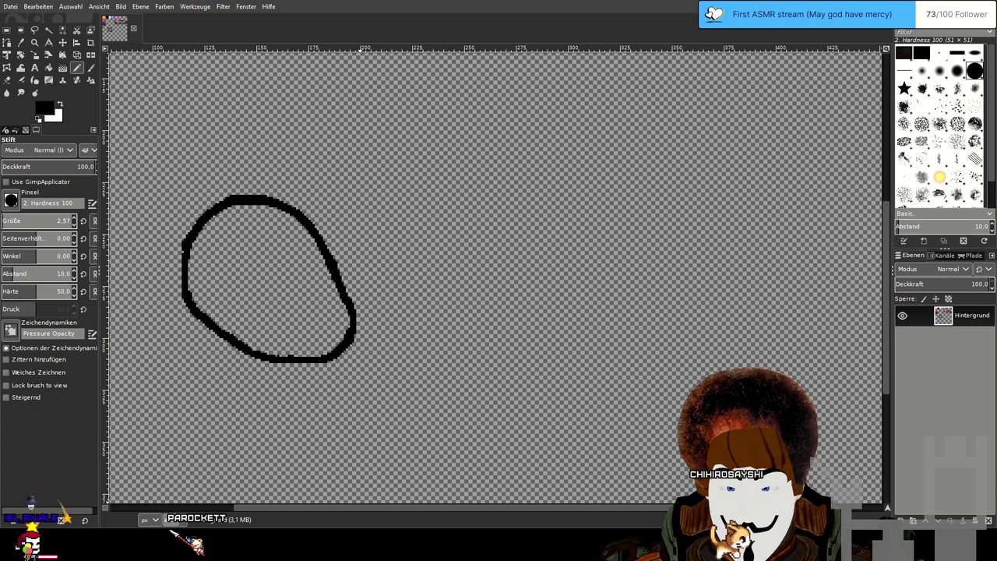
scroll(316, 411, down, 1)
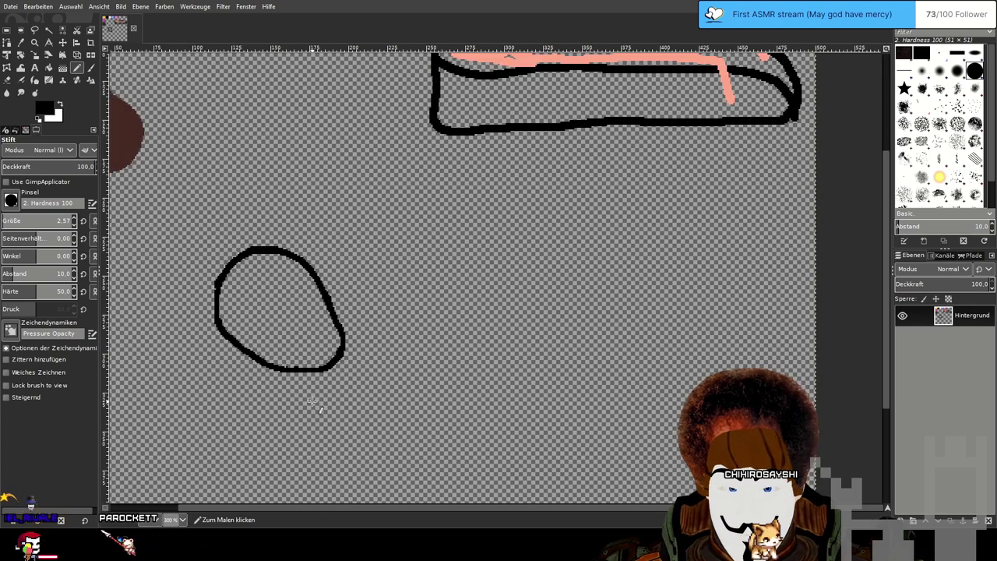
drag(442, 369, 427, 271)
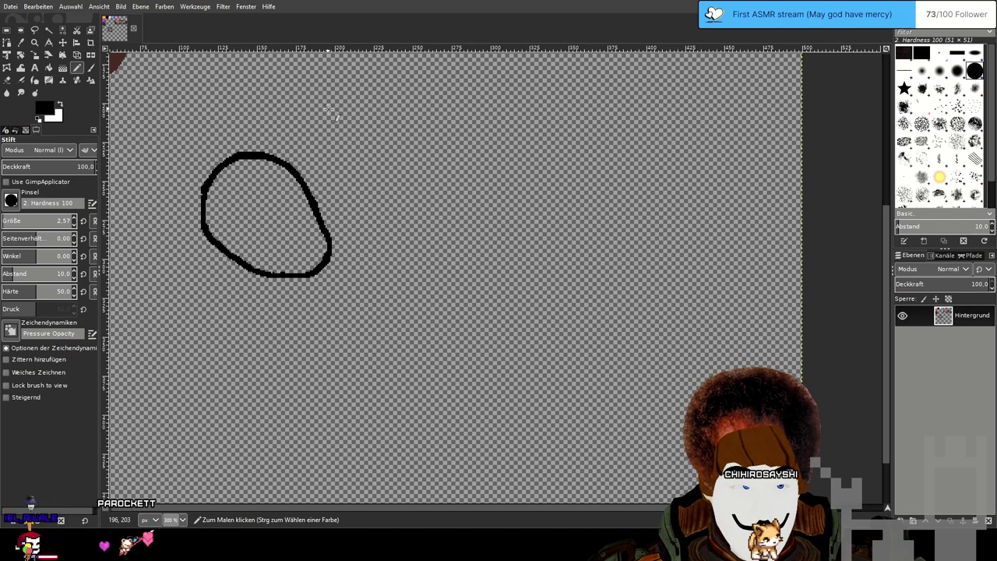
mouse_move(337, 113)
mouse_down()
mouse_move(533, 444)
mouse_move(479, 263)
mouse_move(477, 282)
mouse_up()
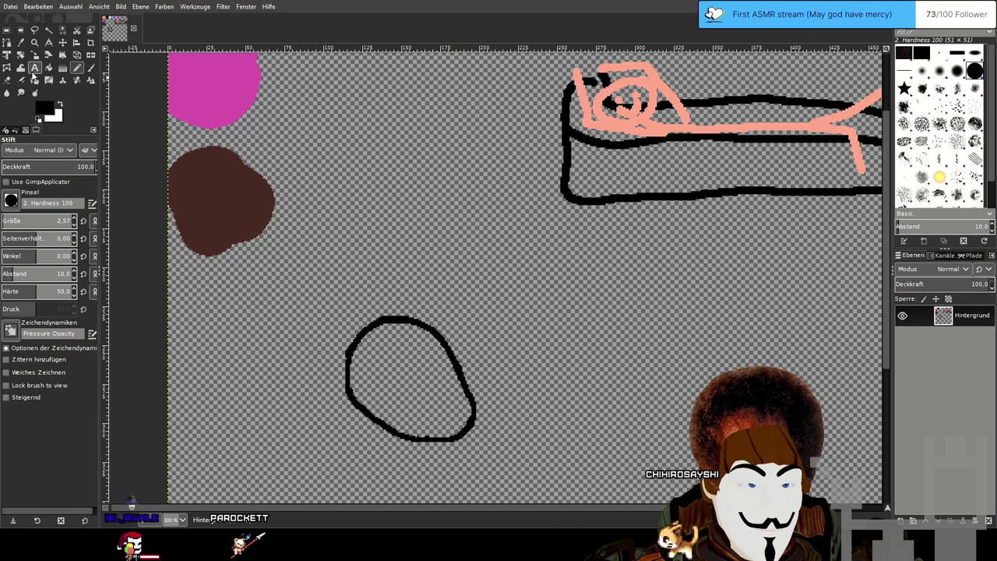
Pick pale pink from its blob and bucket-fill the black oval outline with it.
click(21, 43)
drag(336, 131, 375, 327)
click(463, 184)
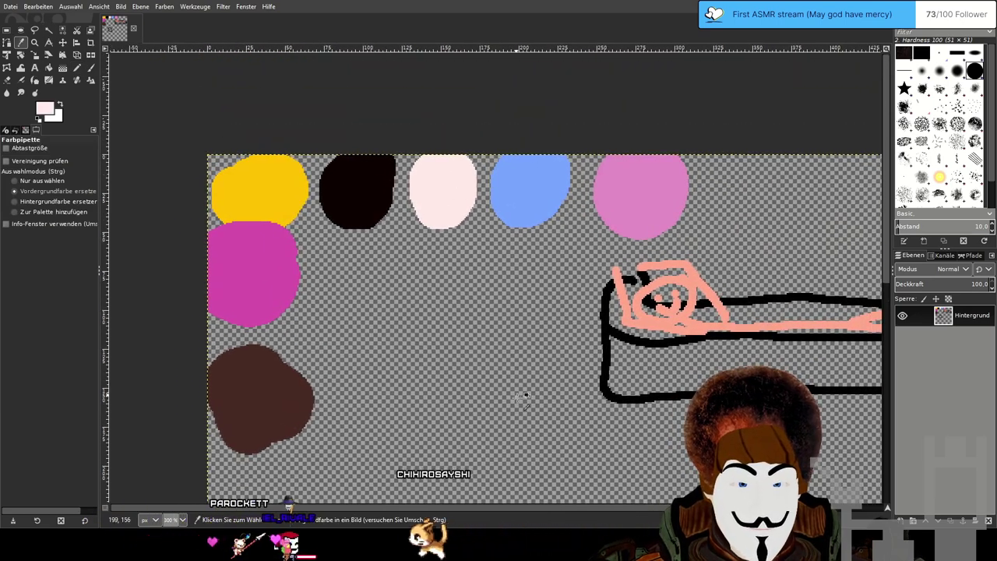
drag(537, 441, 415, 131)
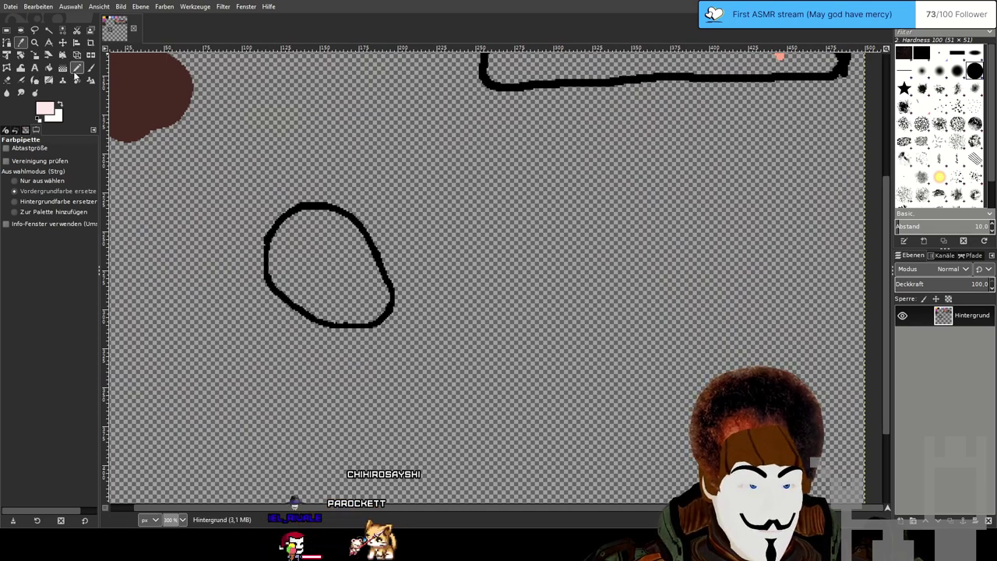
click(49, 68)
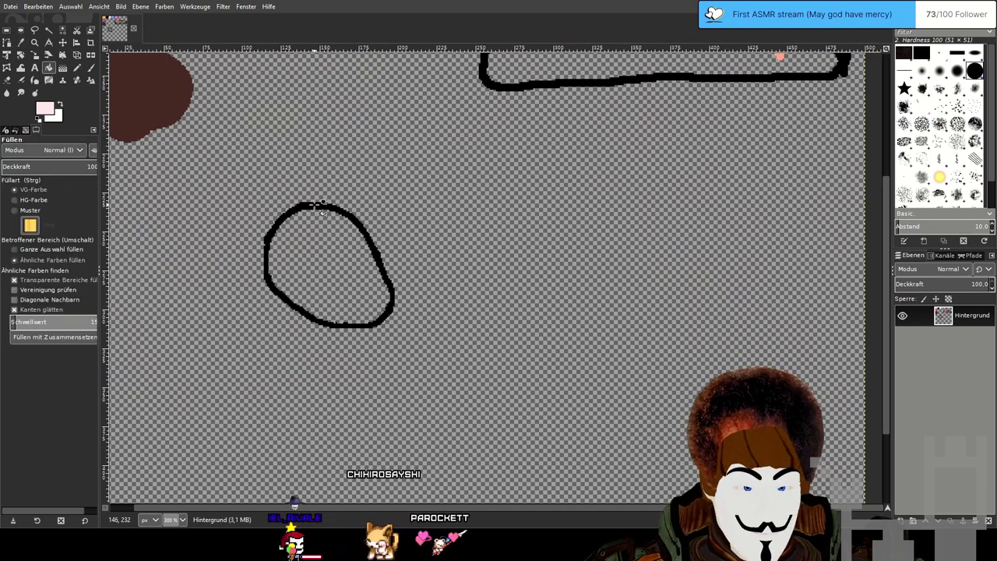
click(327, 207)
Return to a smaller Pencil and pan the view to reveal the bed drawing.
key(n)
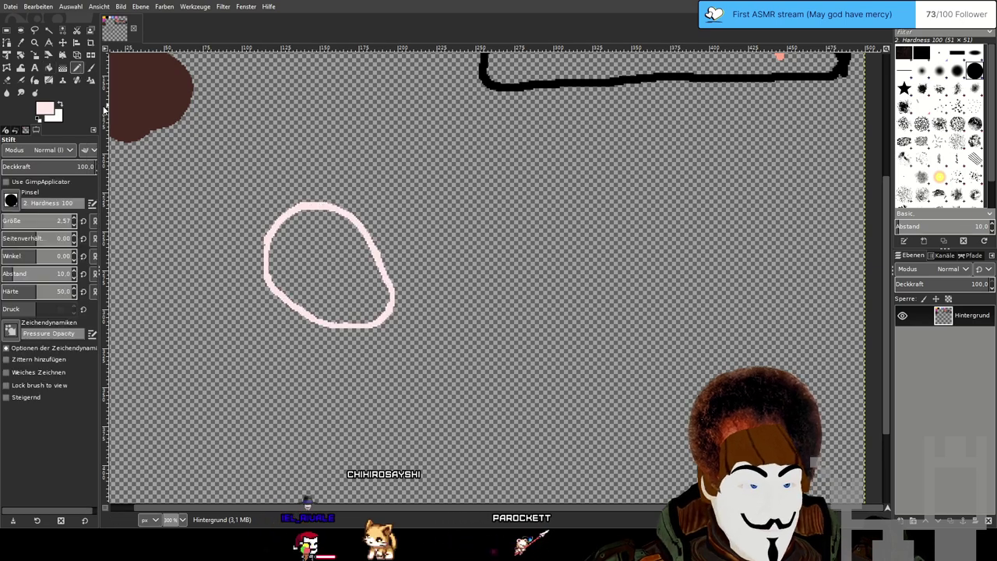
key(minus)
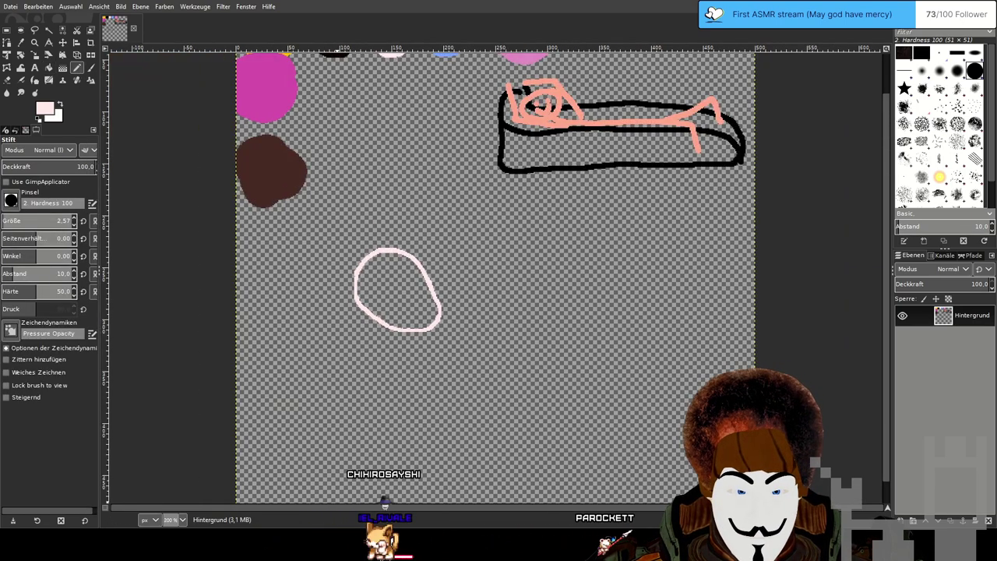
ctrl+scroll(429, 324, up, 1)
ctrl+scroll(428, 323, up, 1)
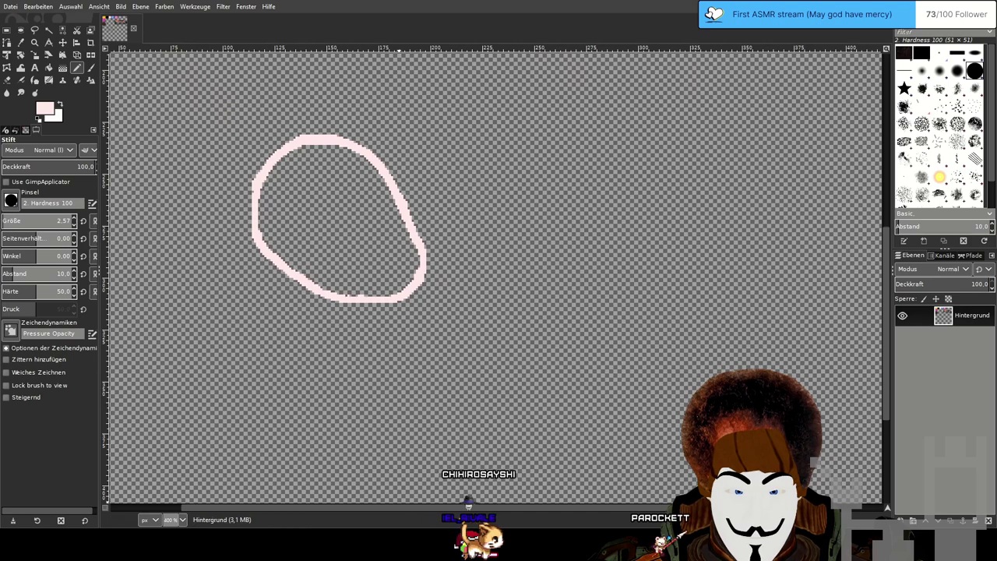
ctrl+scroll(592, 187, down, 1)
mouse_move(598, 180)
mouse_down()
mouse_move(441, 357)
mouse_move(442, 314)
mouse_up()
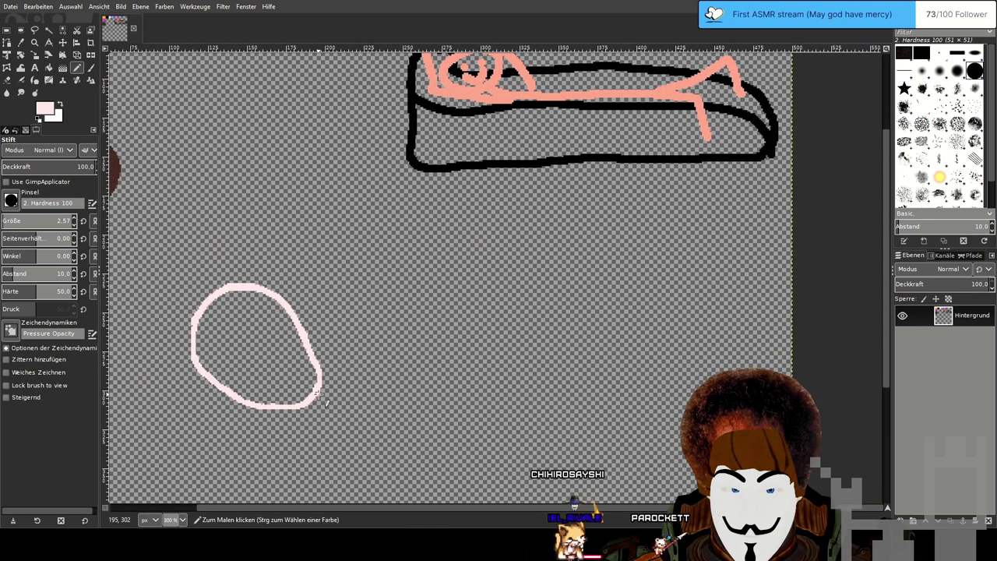
key(shift+e)
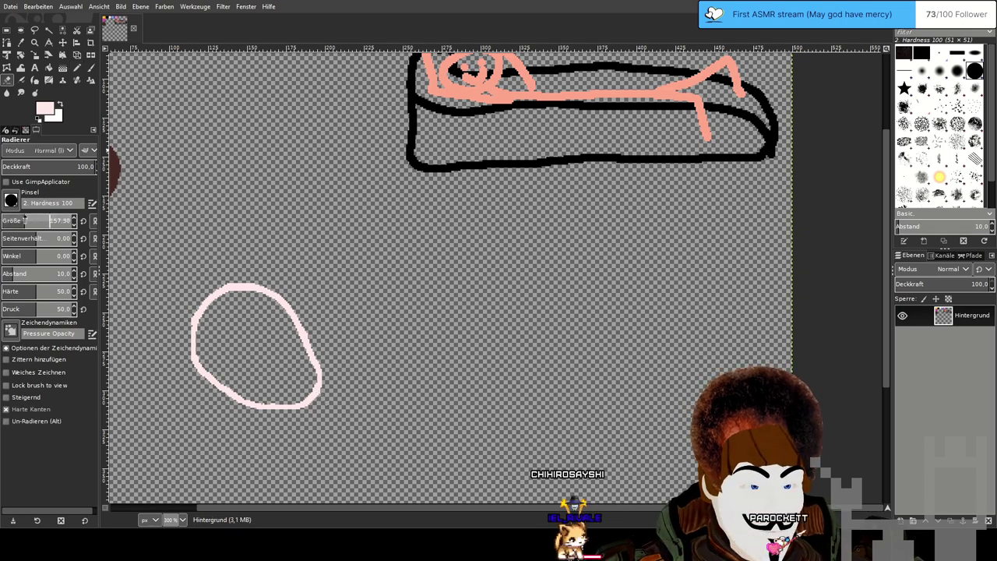
Erase the pink oval and set the Pencil to size 1.00 with black as the colour.
drag(230, 266, 307, 255)
click(372, 338)
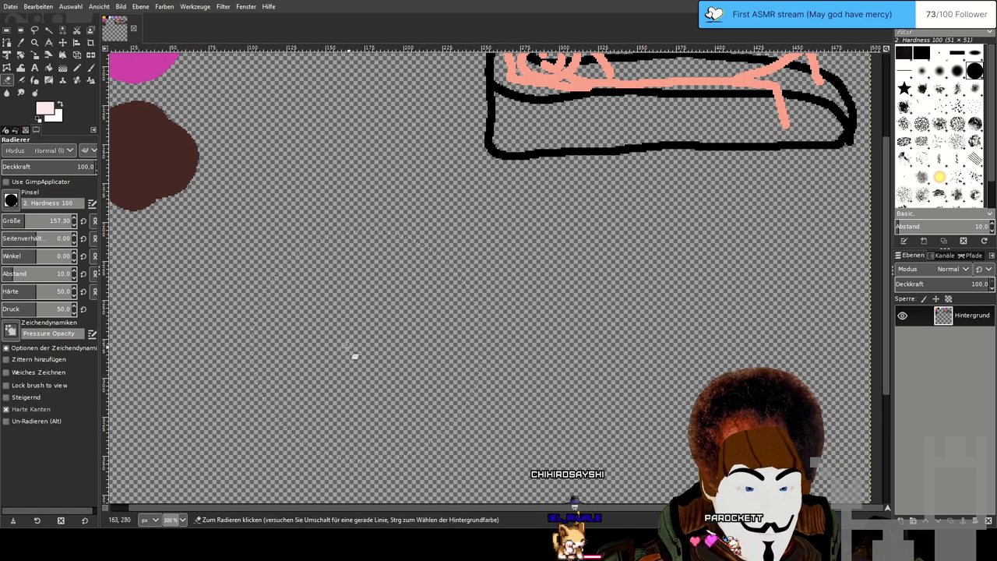
click(78, 67)
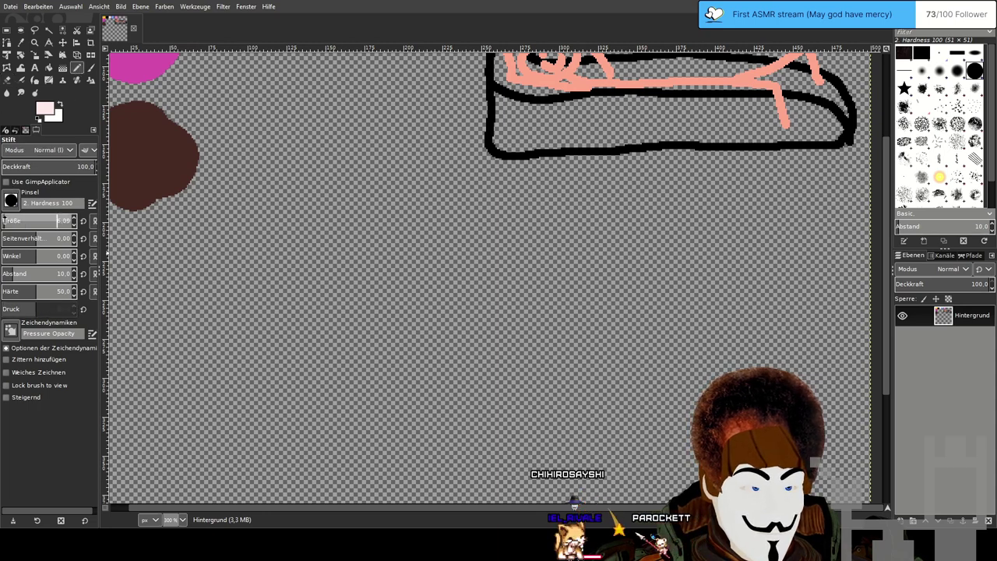
drag(4, 220, 2, 219)
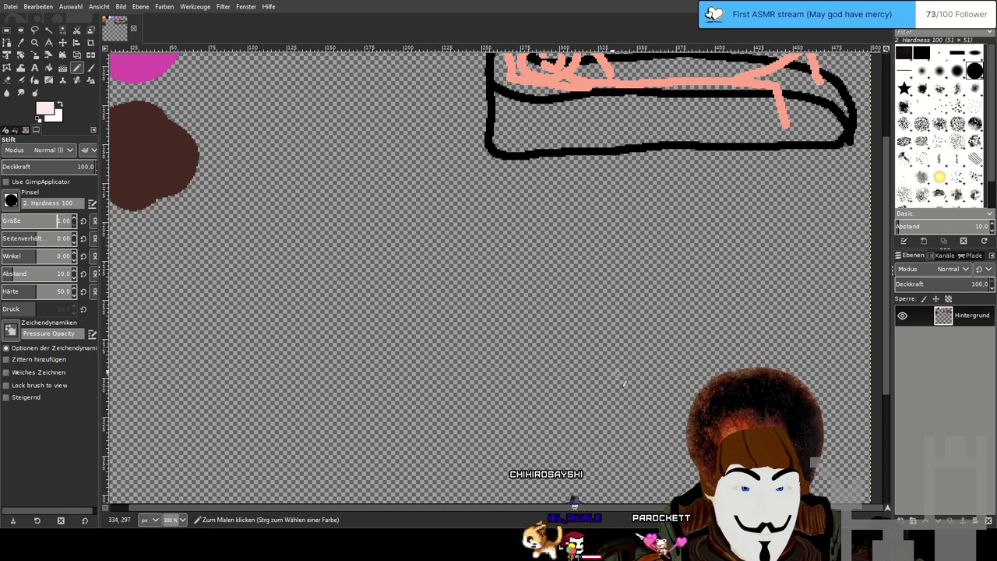
ctrl+click(665, 414)
ctrl+click(621, 465)
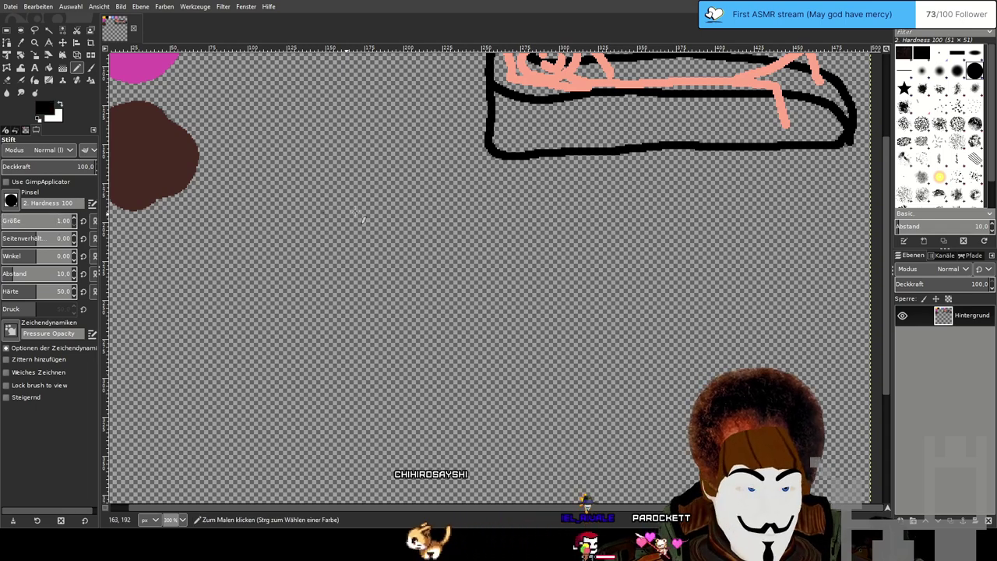
scroll(410, 234, down, 1)
scroll(410, 232, down, 2)
scroll(413, 220, up, 1)
drag(406, 216, 346, 220)
drag(385, 318, 370, 285)
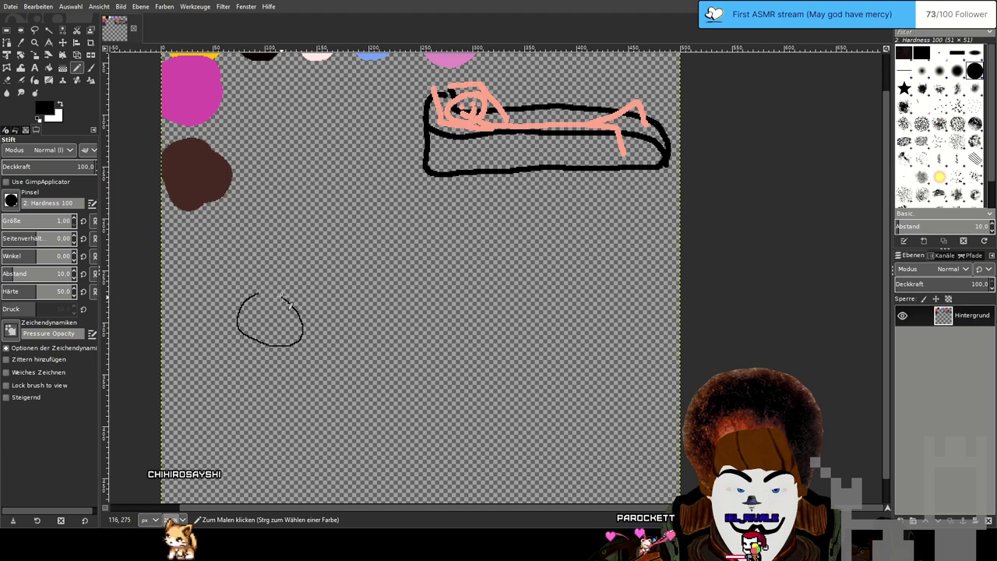
Centre the view on the oval and draw a short line trailing down-right from its right side.
scroll(321, 345, up, 1)
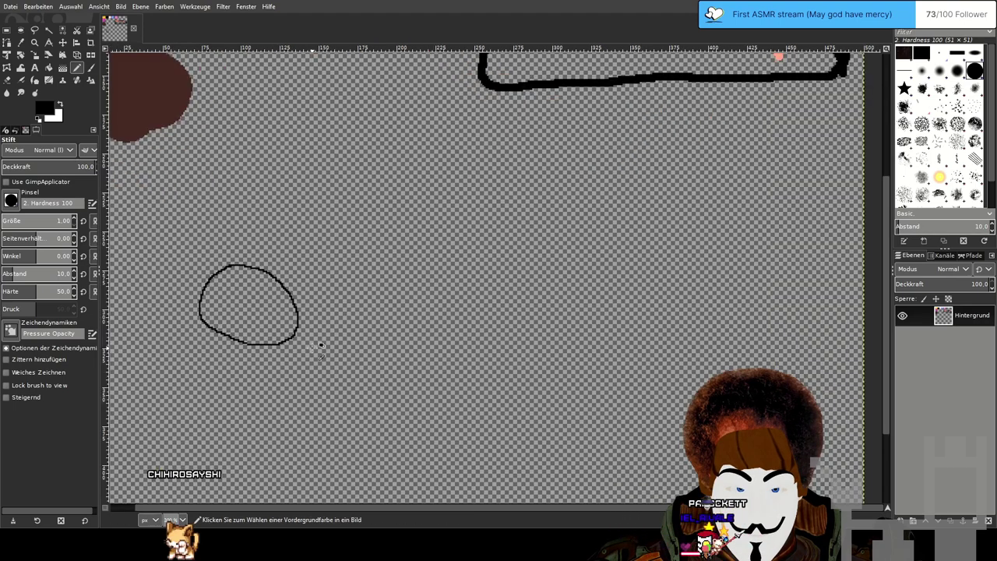
scroll(333, 349, down, 1)
scroll(334, 345, up, 1)
drag(434, 312, 349, 341)
scroll(278, 373, up, 1)
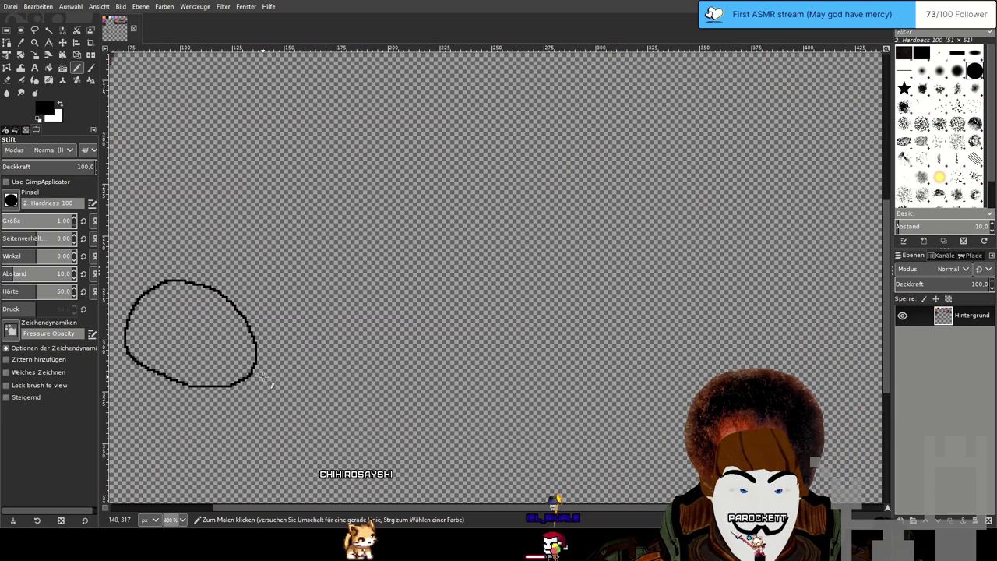
drag(278, 373, 295, 357)
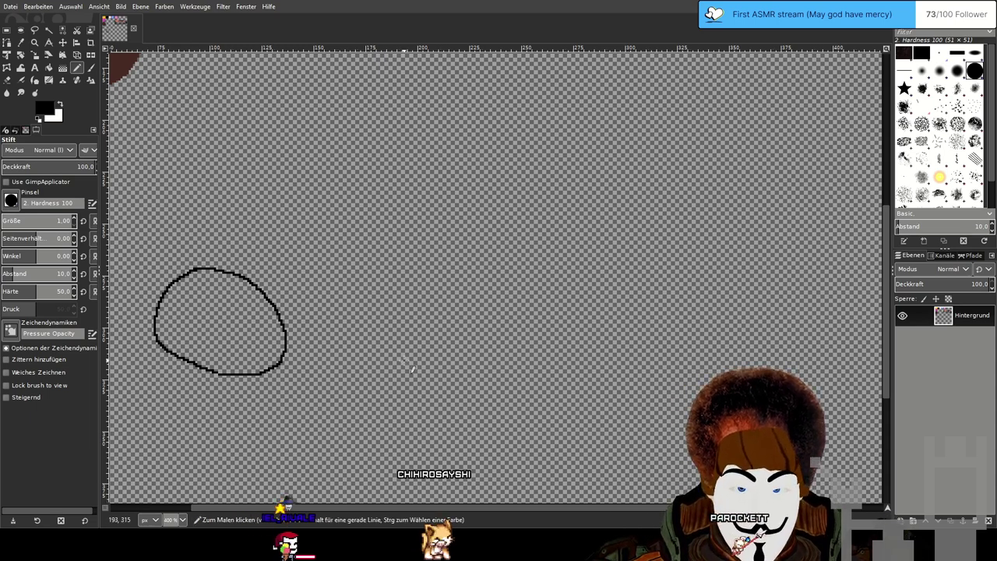
drag(411, 370, 481, 288)
scroll(373, 261, up, 1)
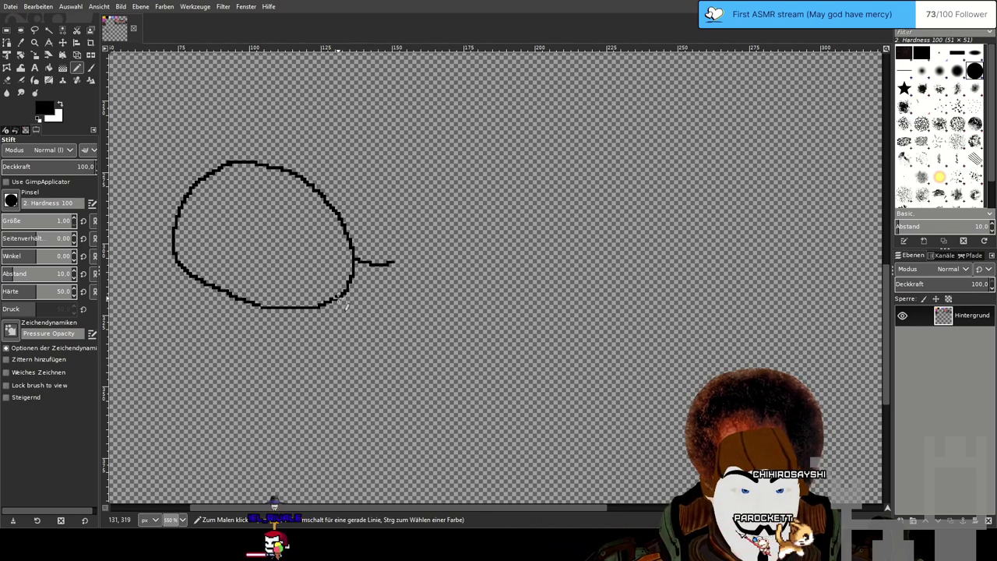
drag(352, 301, 373, 314)
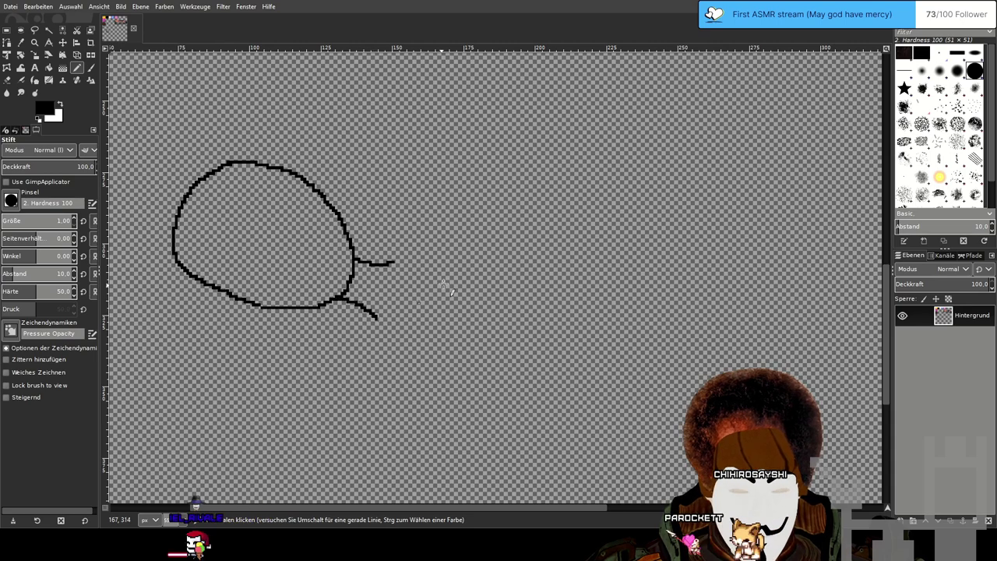
scroll(496, 191, down, 4)
scroll(496, 191, up, 1)
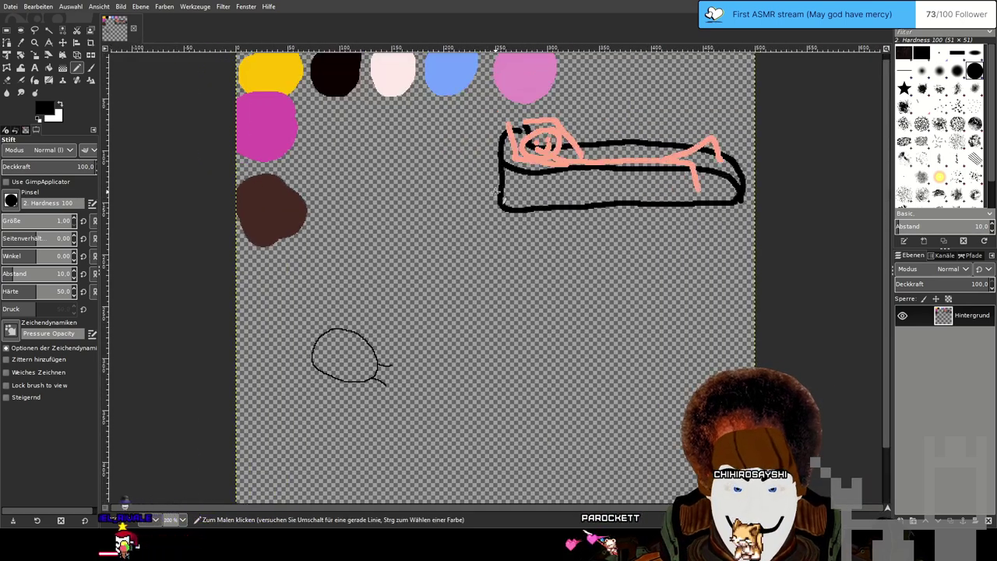
drag(496, 191, 451, 198)
scroll(444, 179, up, 1)
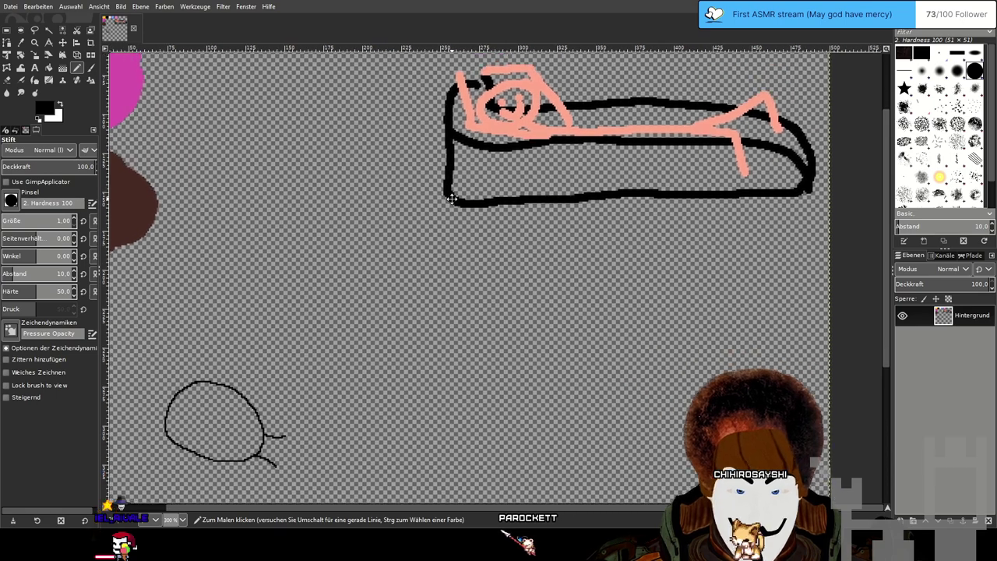
scroll(433, 254, down, 2)
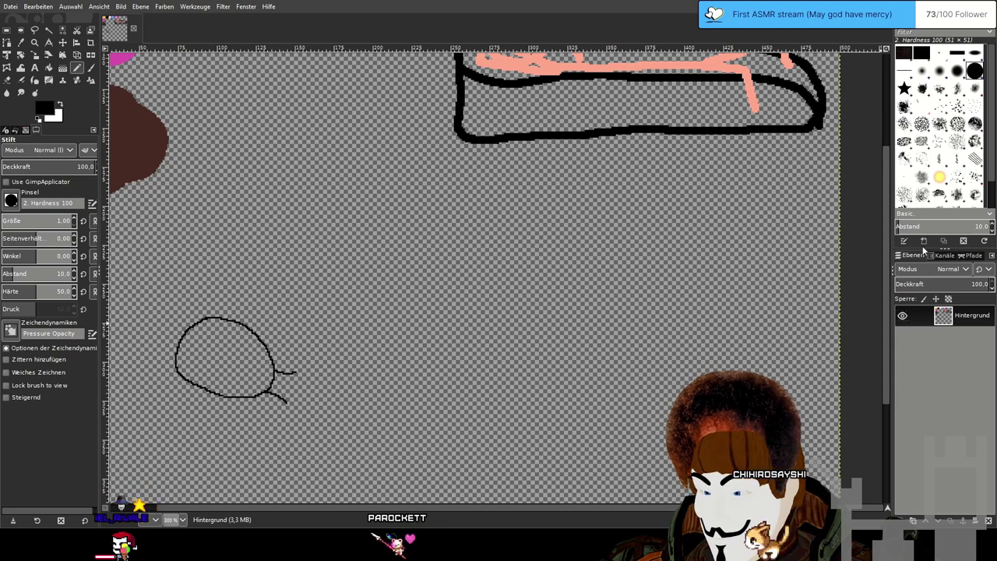
scroll(466, 250, down, 2)
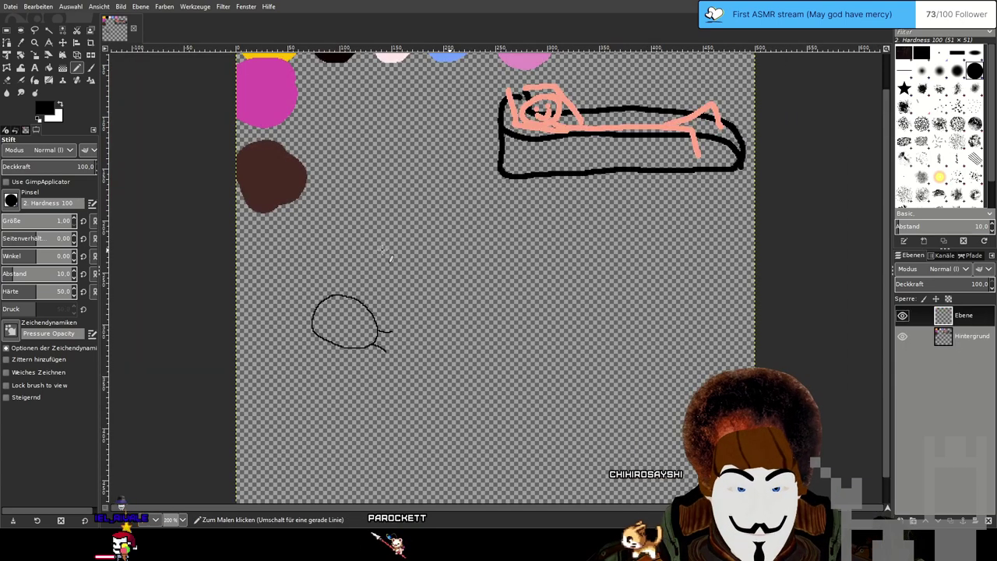
Draw a line rising up-right from the oval, redoing one stroke, and add a long grey curve above.
scroll(405, 299, up, 2)
mouse_move(420, 288)
mouse_down()
mouse_move(400, 294)
mouse_move(274, 420)
mouse_move(329, 287)
mouse_up()
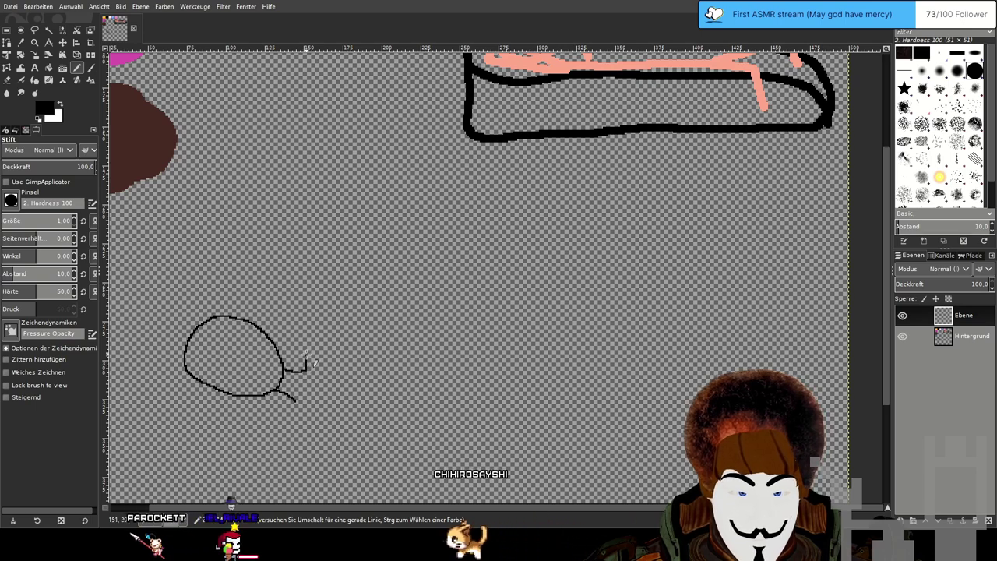
drag(306, 364, 327, 346)
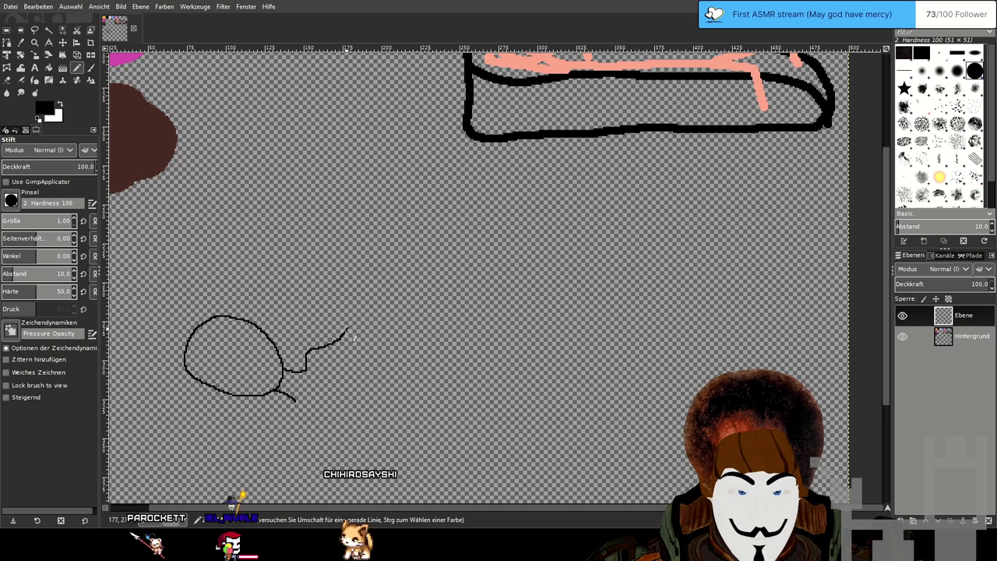
scroll(308, 368, up, 1)
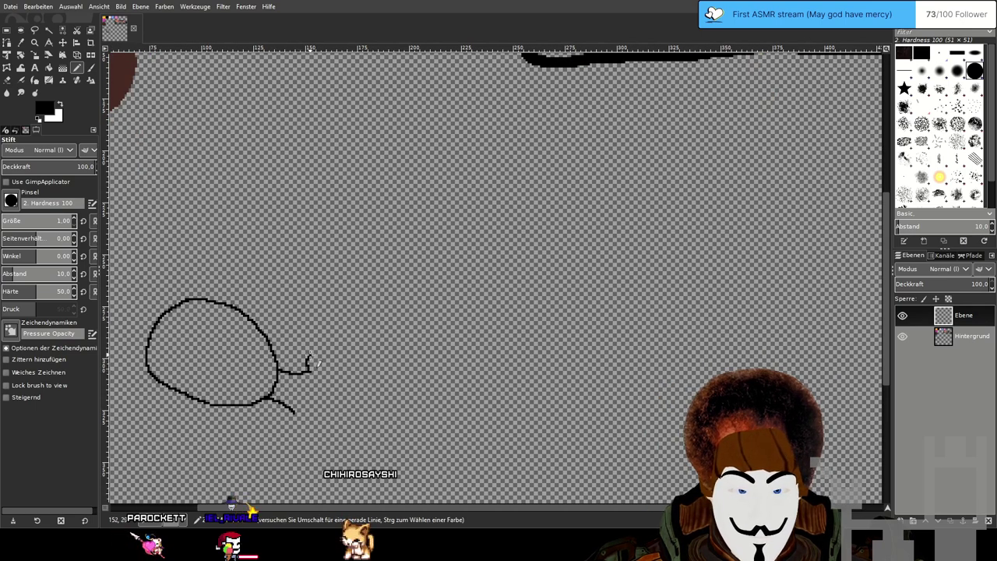
drag(330, 341, 351, 293)
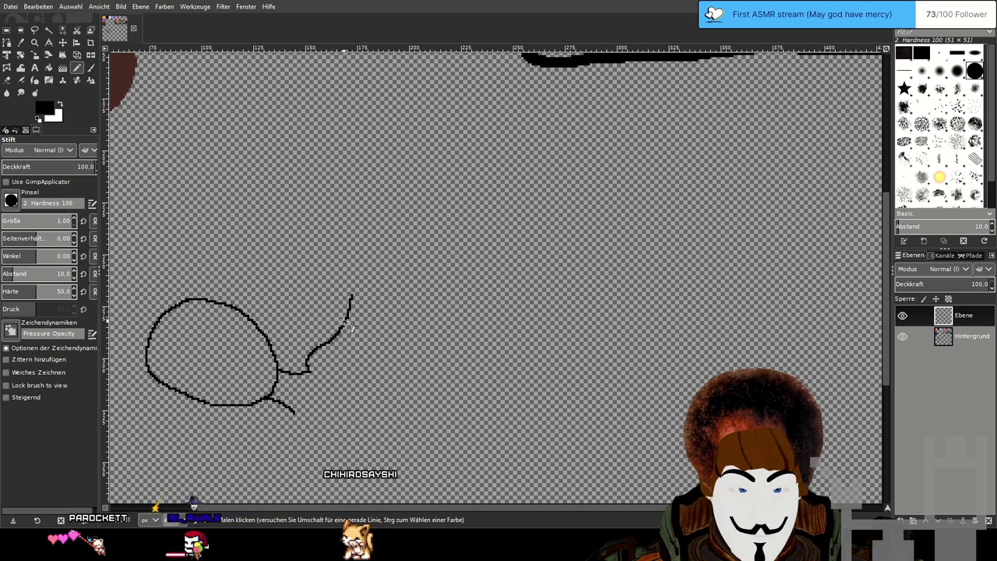
key(ctrl+z)
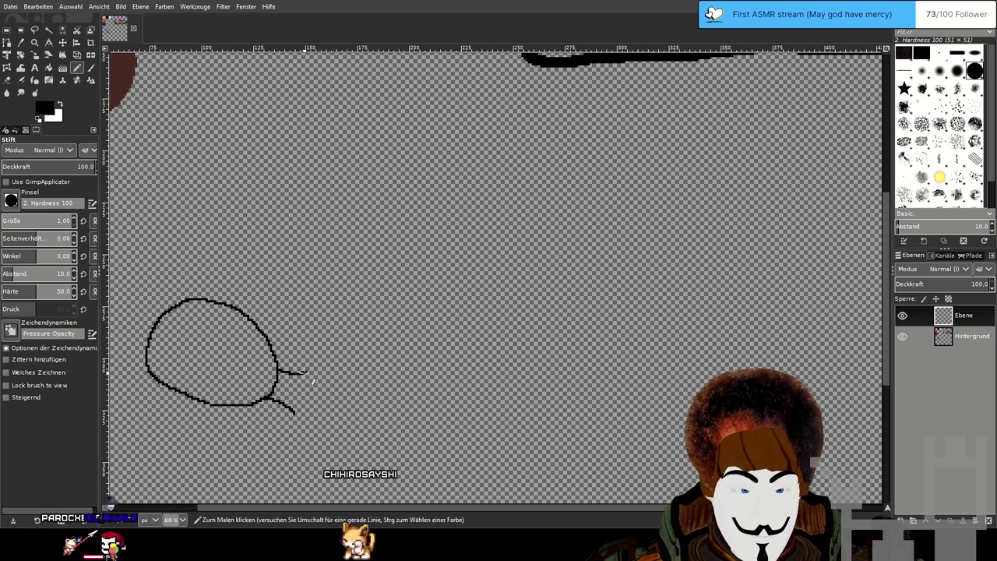
drag(307, 372, 313, 363)
drag(315, 347, 354, 295)
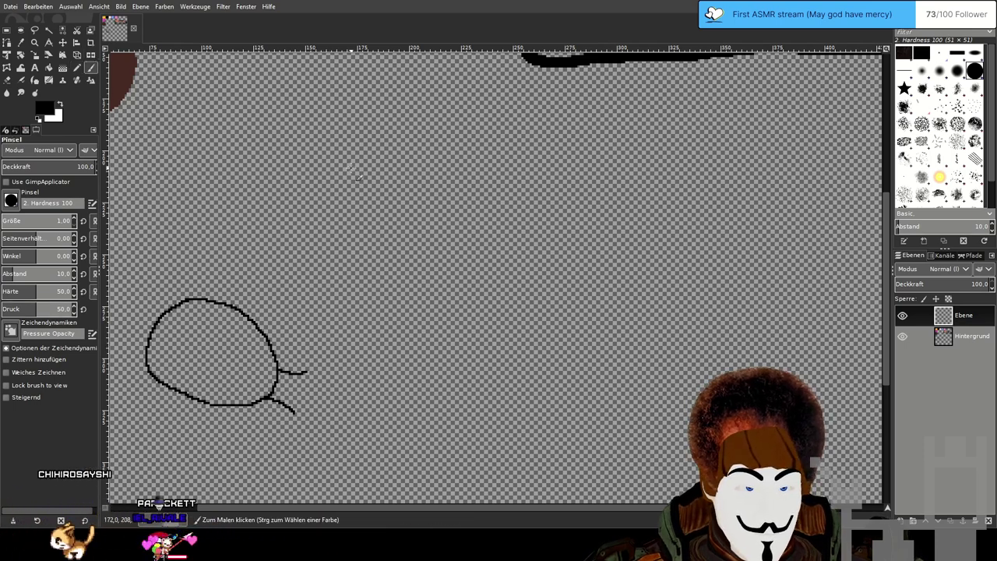
mouse_move(338, 165)
mouse_down()
mouse_move(334, 198)
mouse_move(360, 214)
mouse_up()
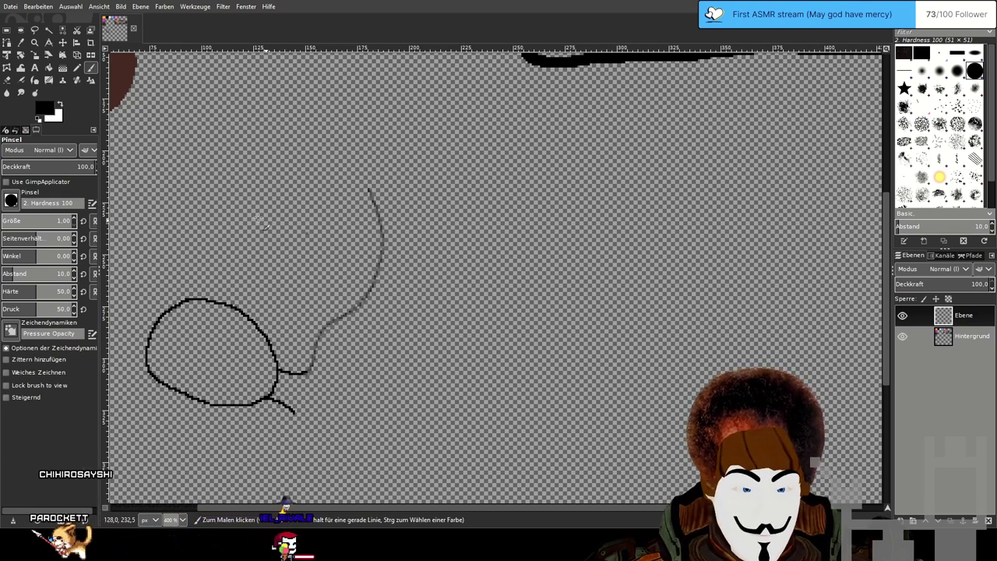
key(shift+e)
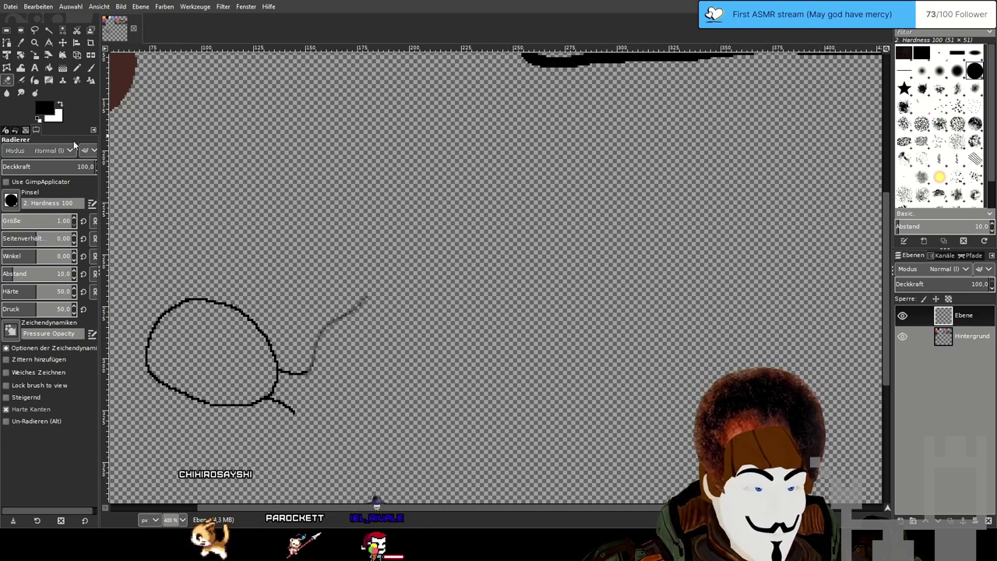
Enlarge the Eraser to about 31 px and erase the grey curve's upper sweep down to a short stub.
click(90, 68)
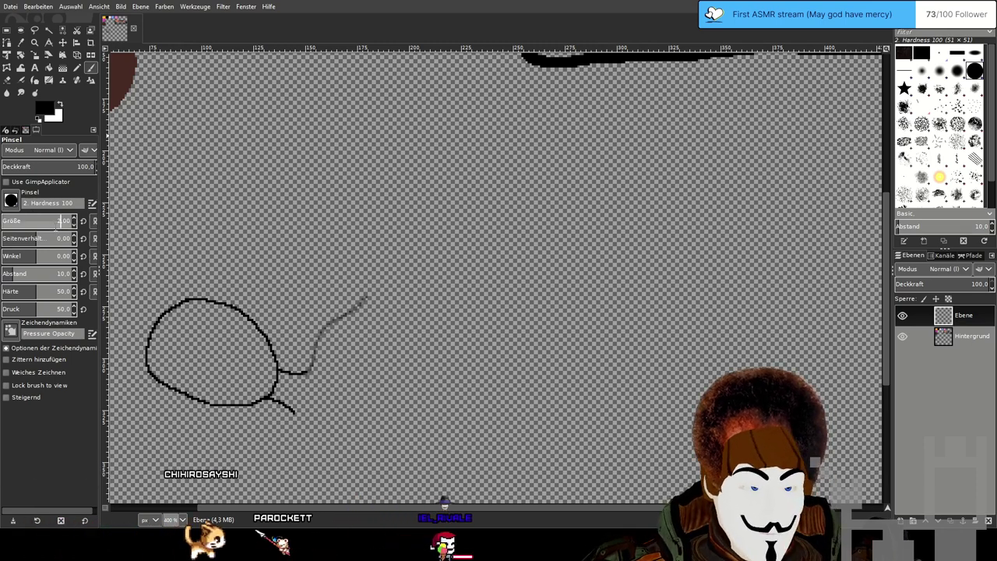
drag(321, 270, 347, 257)
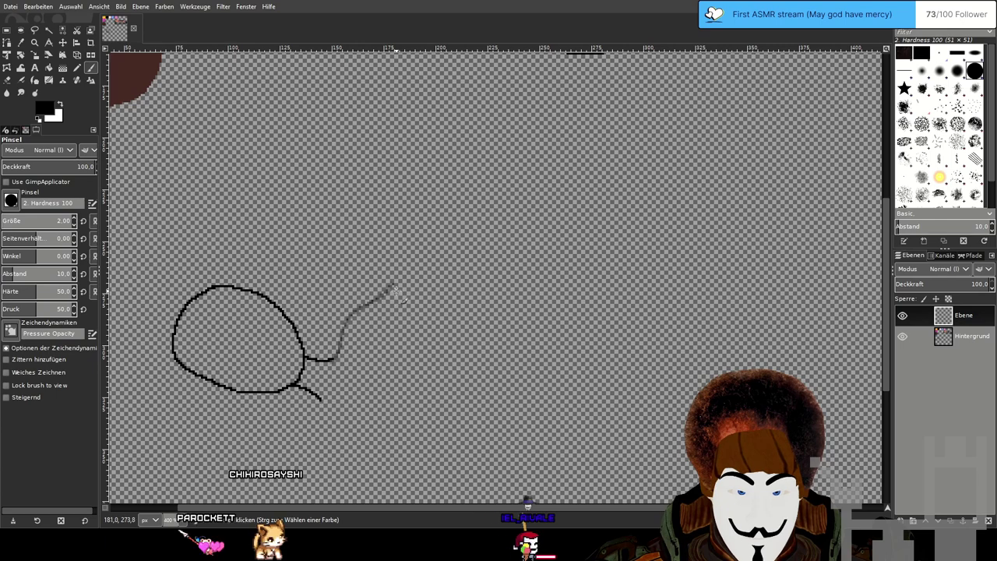
scroll(399, 306, up, 3)
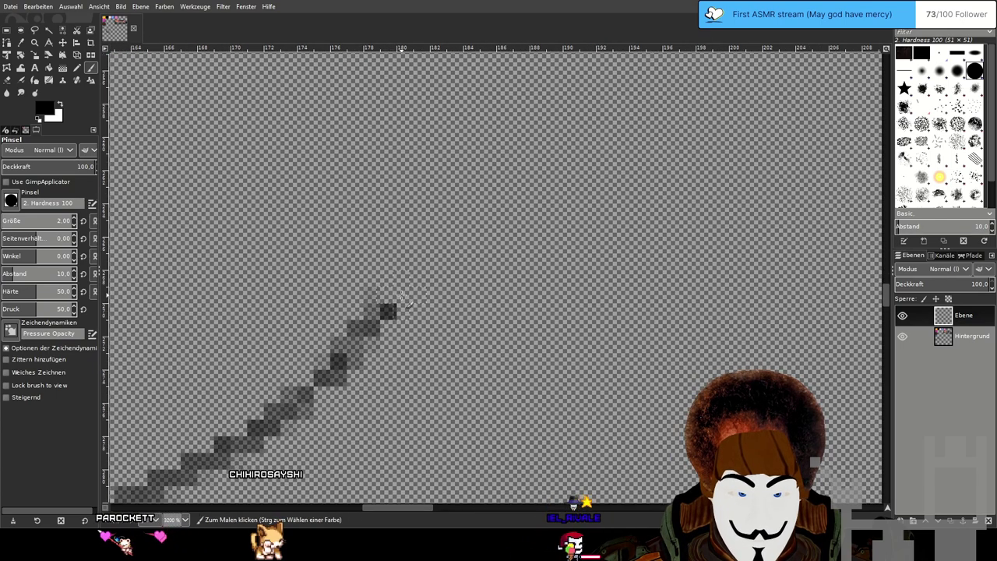
scroll(390, 307, down, 4)
scroll(397, 296, up, 1)
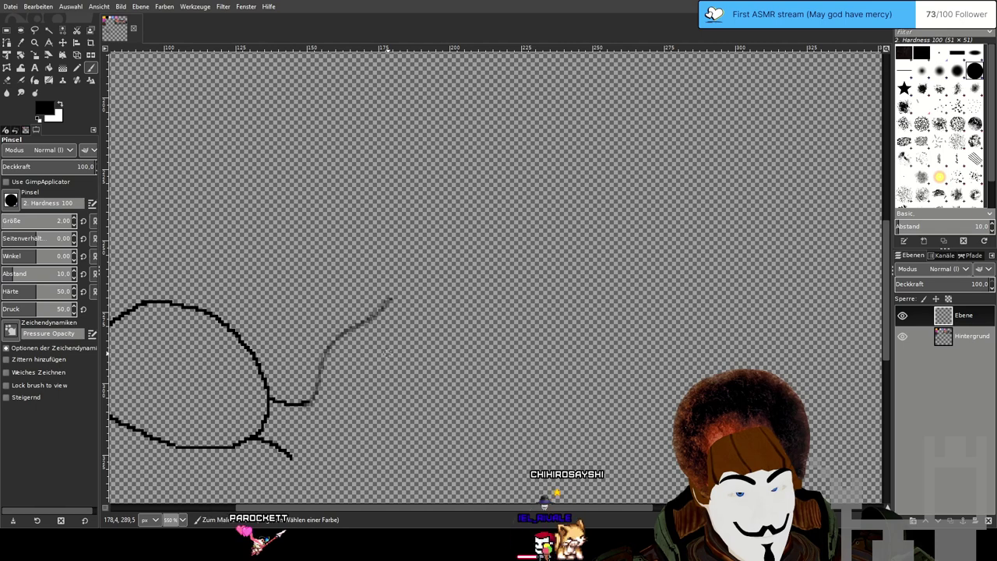
click(7, 80)
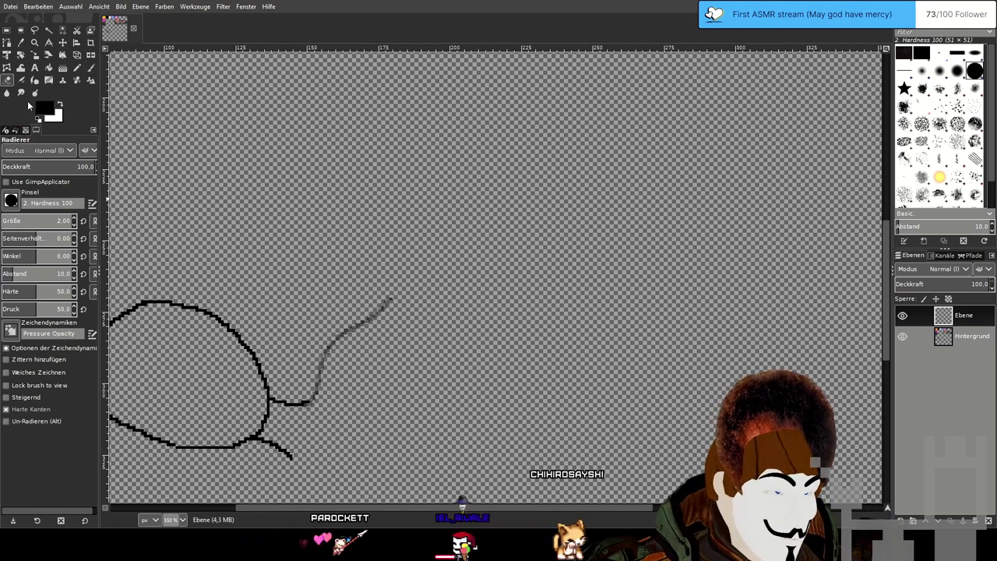
scroll(459, 330, up, 2)
drag(286, 295, 530, 204)
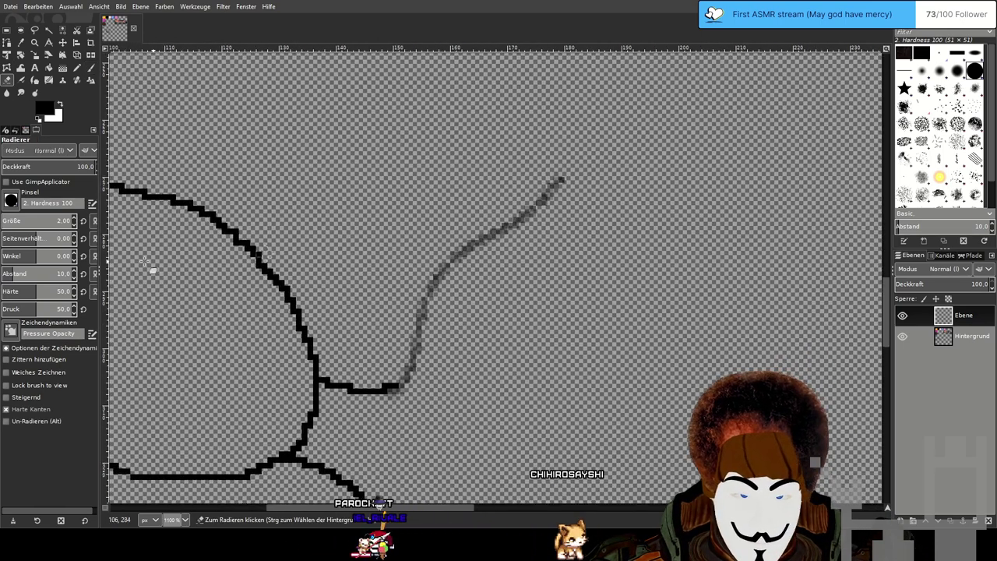
click(11, 221)
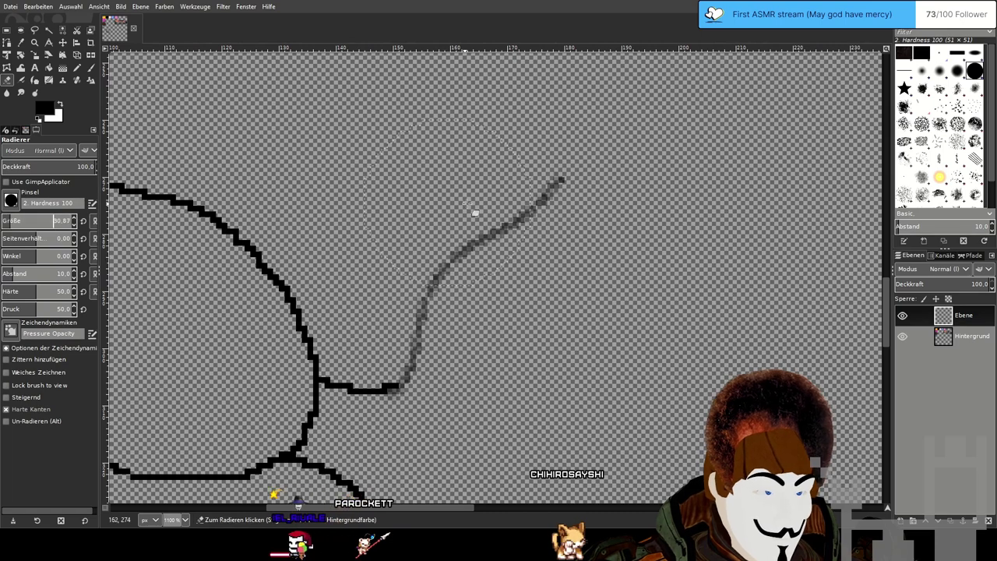
drag(589, 165, 514, 207)
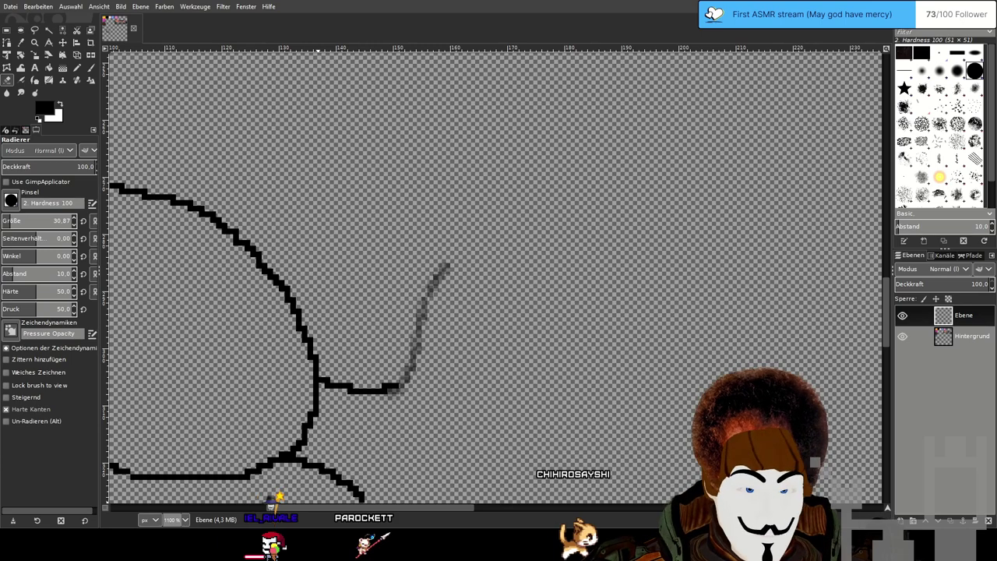
scroll(538, 225, down, 1)
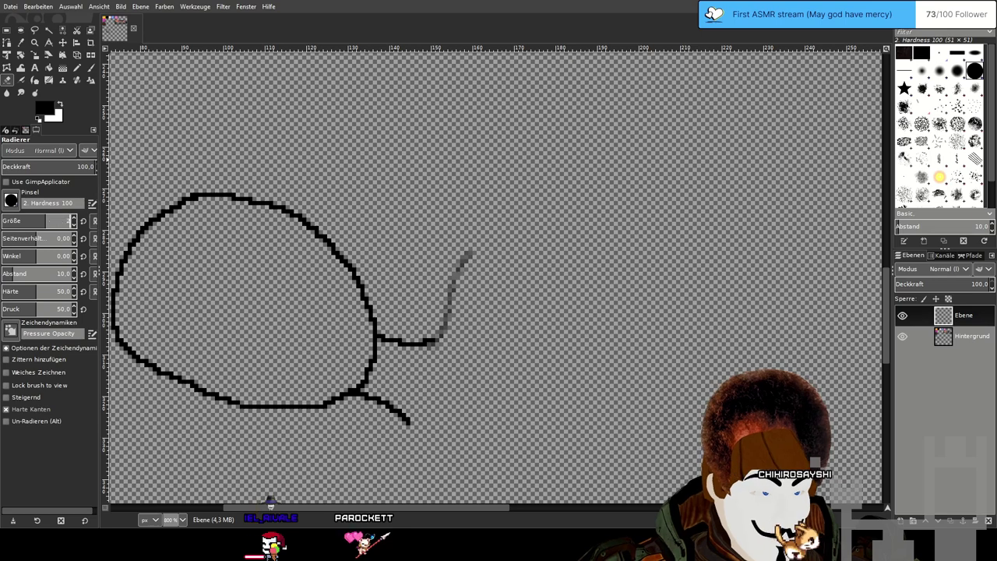
click(67, 221)
click(77, 68)
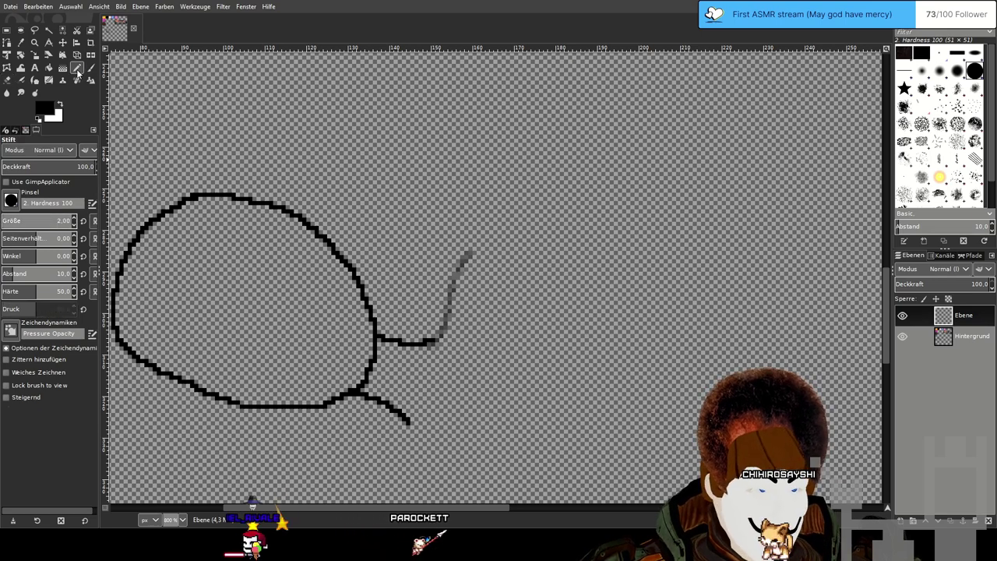
Try a dark mark at the line tip and a Paintbrush curve over the oval, undoing both.
scroll(421, 144, down, 3)
drag(445, 134, 424, 245)
scroll(421, 251, up, 1)
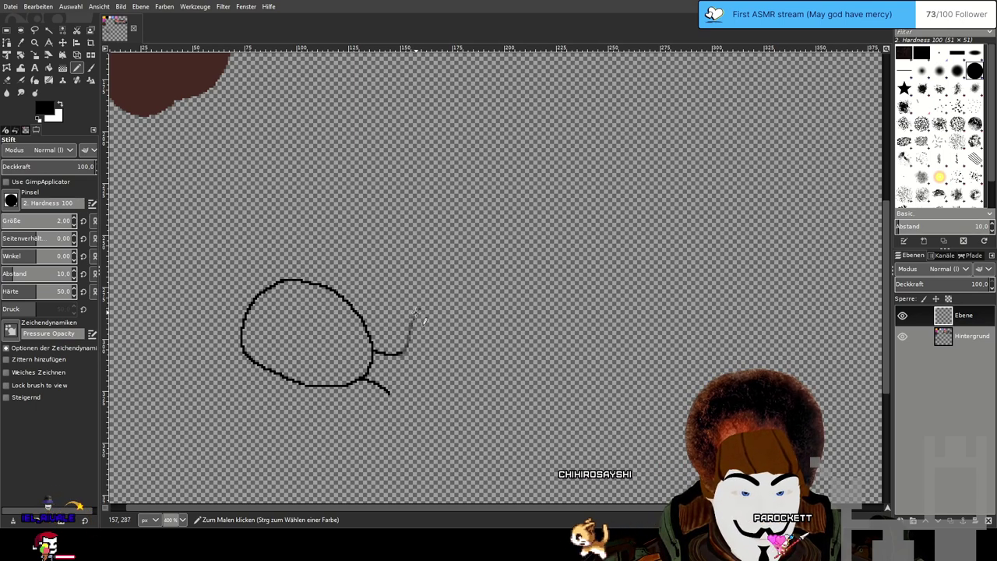
drag(419, 308, 414, 301)
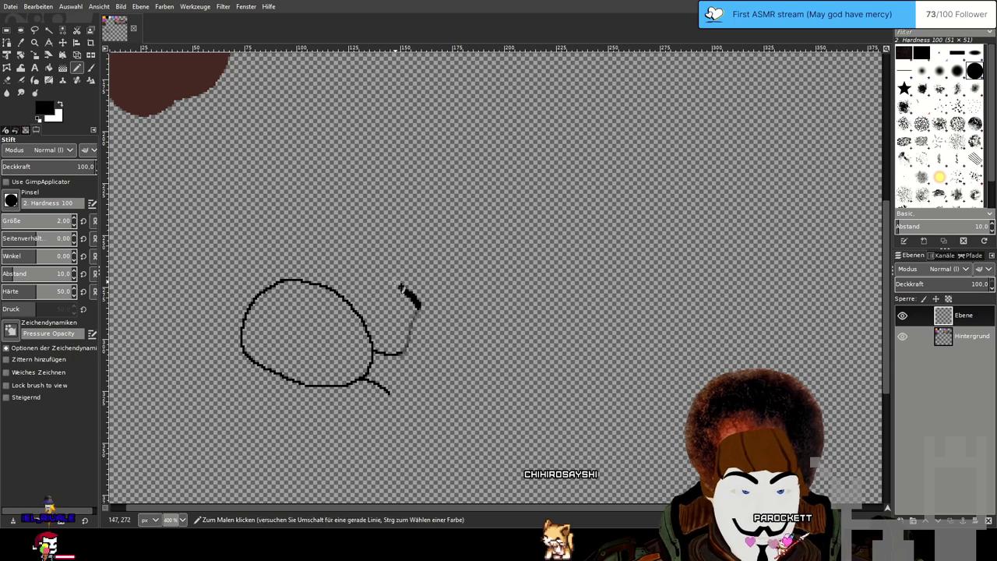
click(90, 70)
key(ctrl+z)
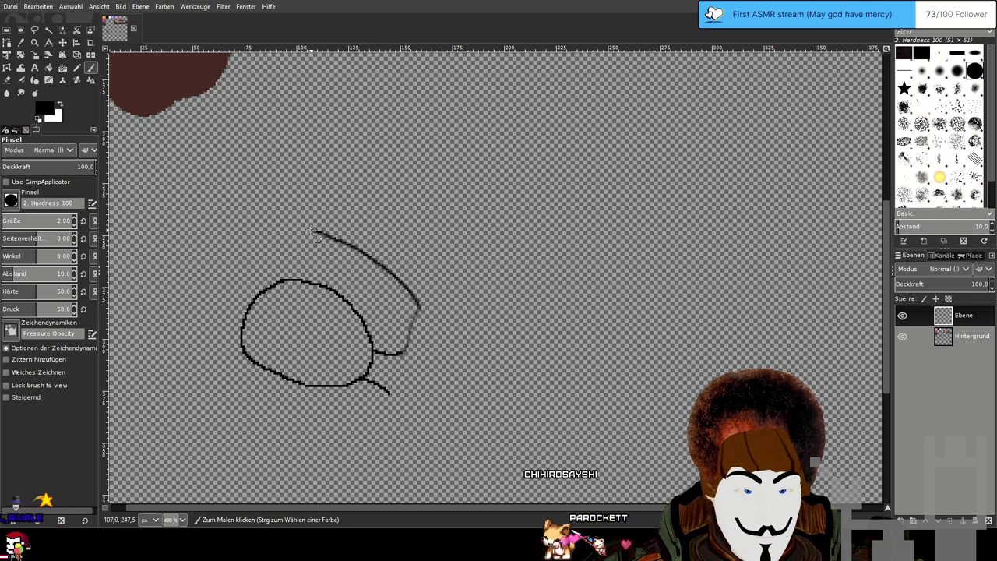
mouse_move(310, 230)
mouse_down()
mouse_move(233, 229)
mouse_move(201, 244)
mouse_up()
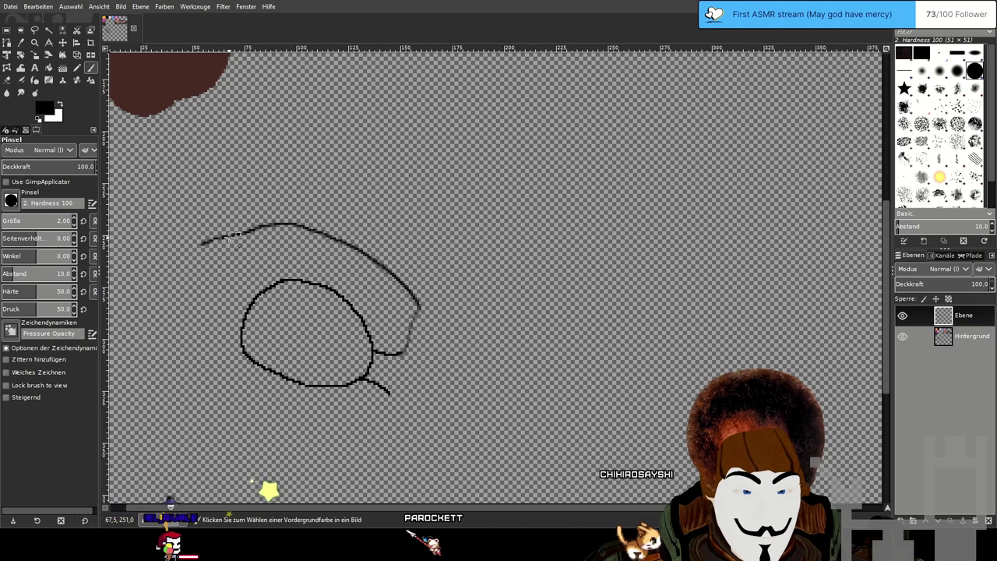
key(ctrl+z)
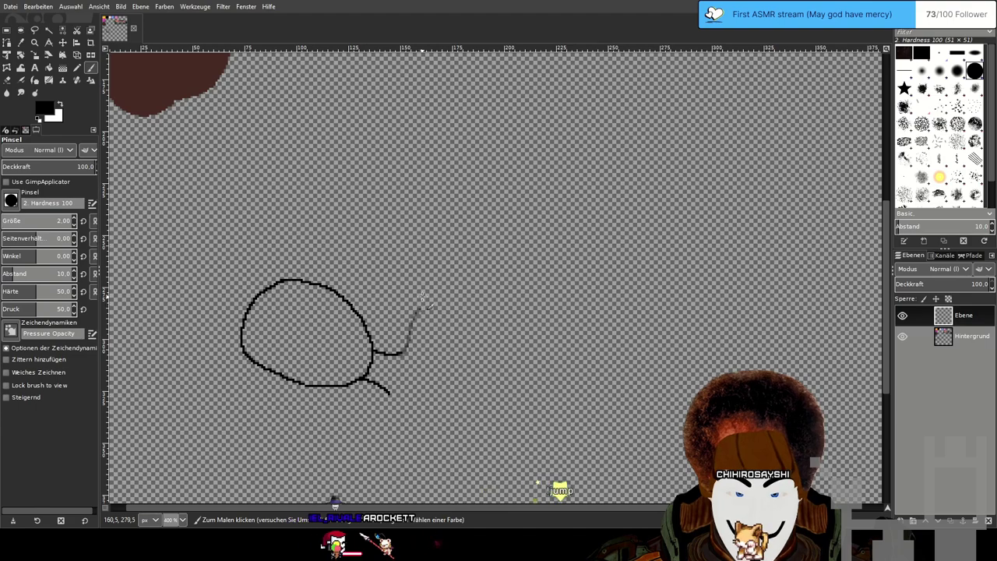
Try extending the grey stroke upward and up-left from its tip, undoing the upper strokes.
scroll(470, 273, down, 2)
scroll(476, 272, up, 1)
mouse_move(510, 224)
mouse_down()
mouse_move(412, 382)
mouse_move(458, 320)
mouse_move(504, 327)
mouse_up()
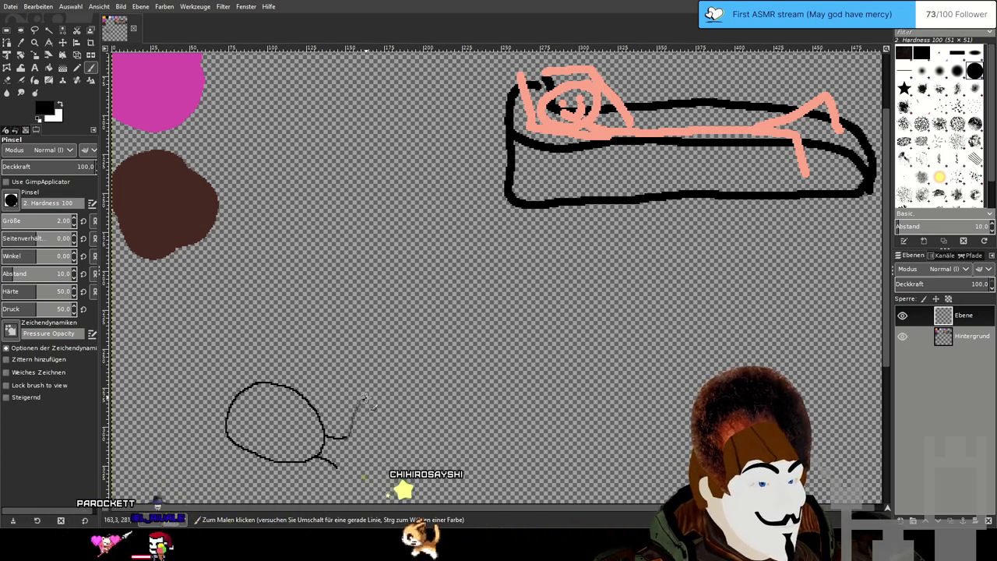
mouse_move(364, 399)
mouse_down()
mouse_move(370, 368)
mouse_move(358, 340)
mouse_up()
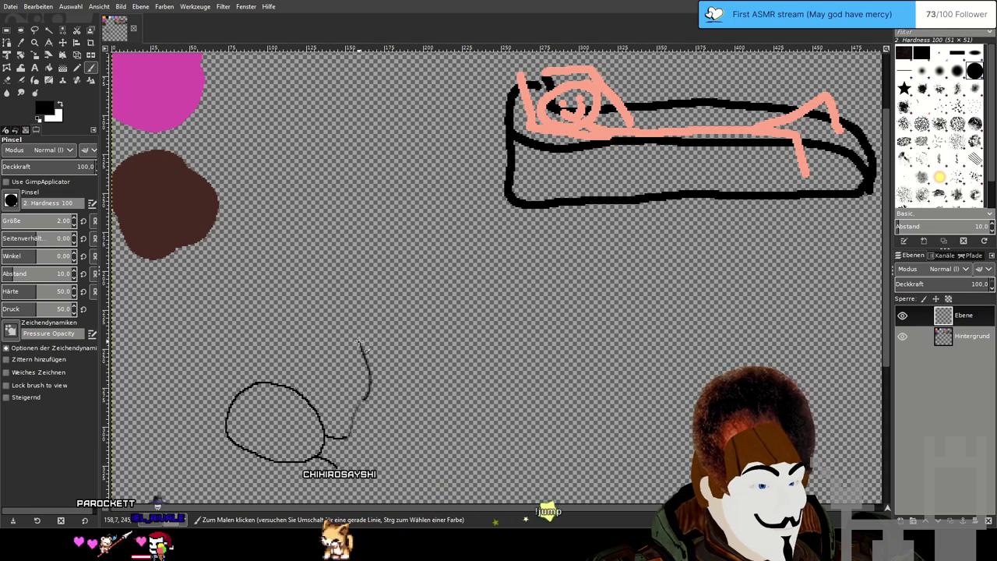
scroll(374, 406, up, 4)
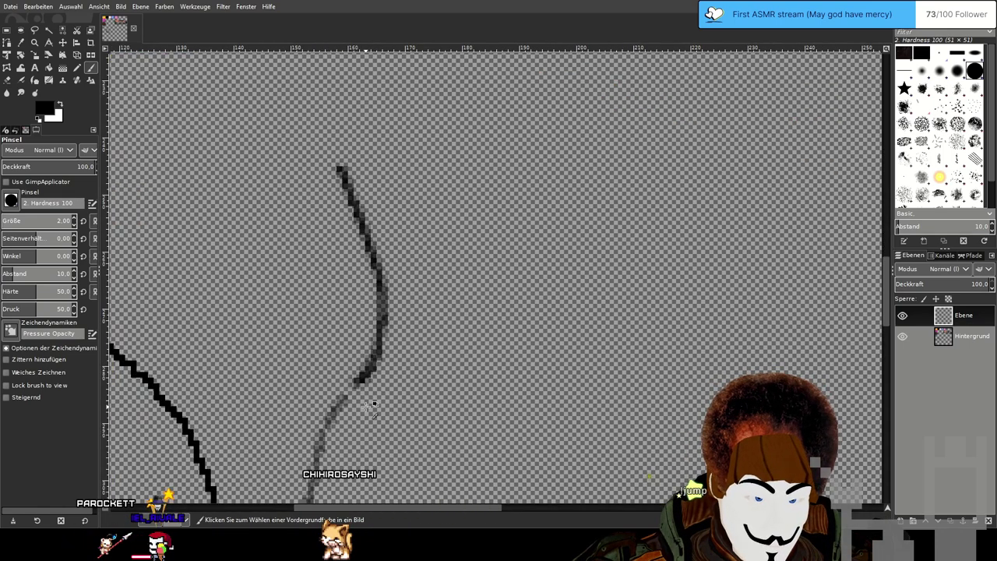
scroll(369, 405, down, 2)
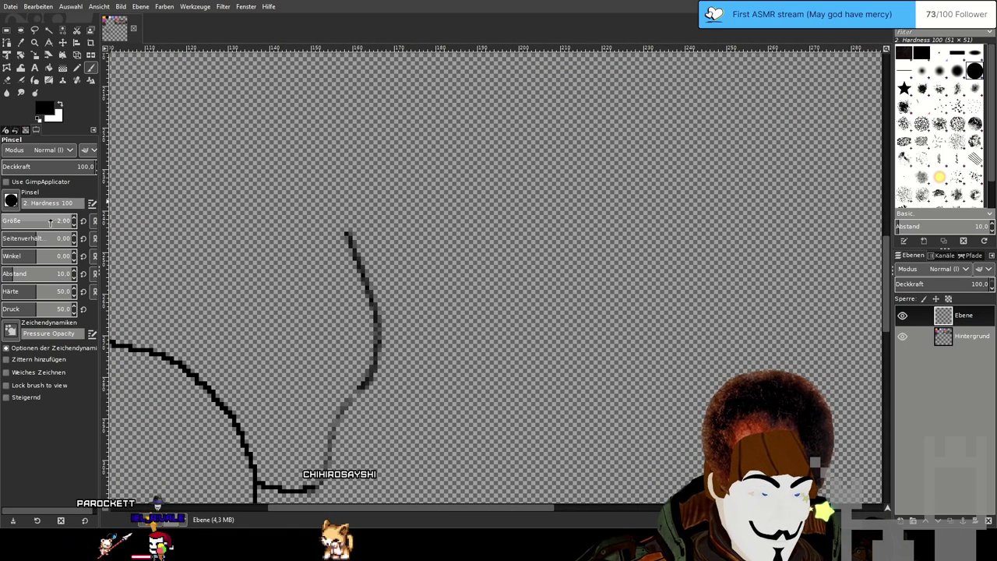
key(ctrl+z)
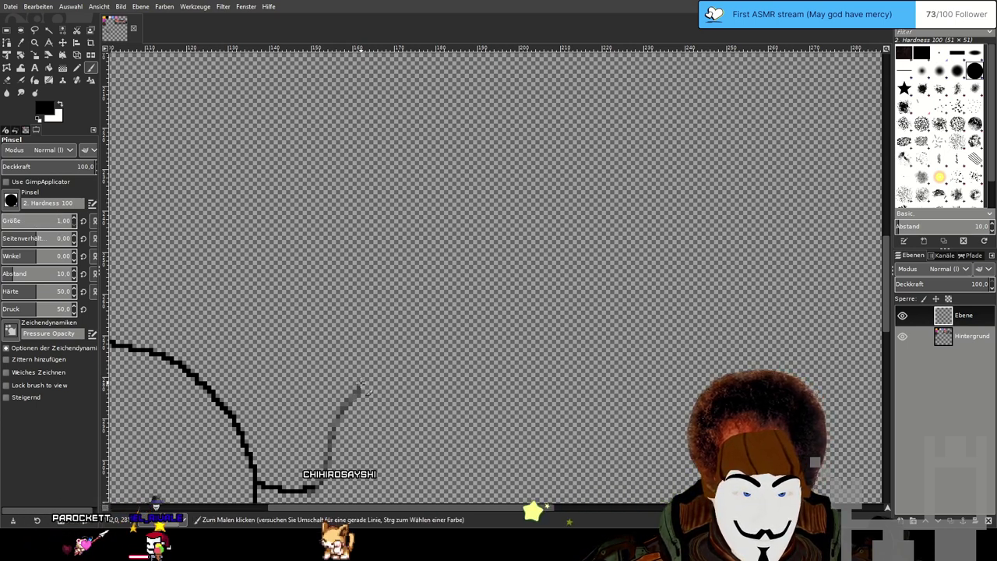
drag(361, 387, 369, 349)
mouse_move(335, 243)
mouse_down()
mouse_move(294, 202)
mouse_move(204, 148)
mouse_up()
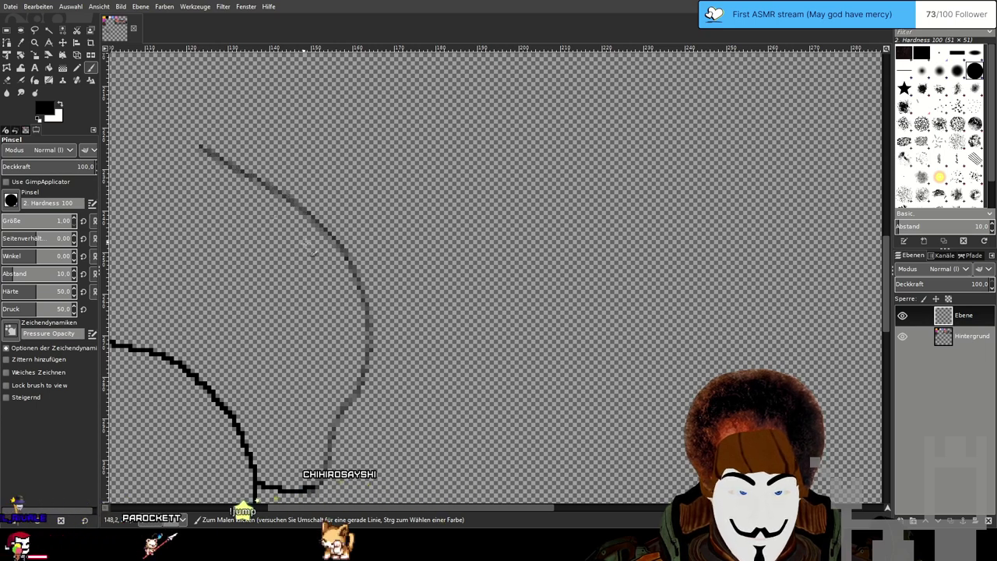
key(ctrl+z)
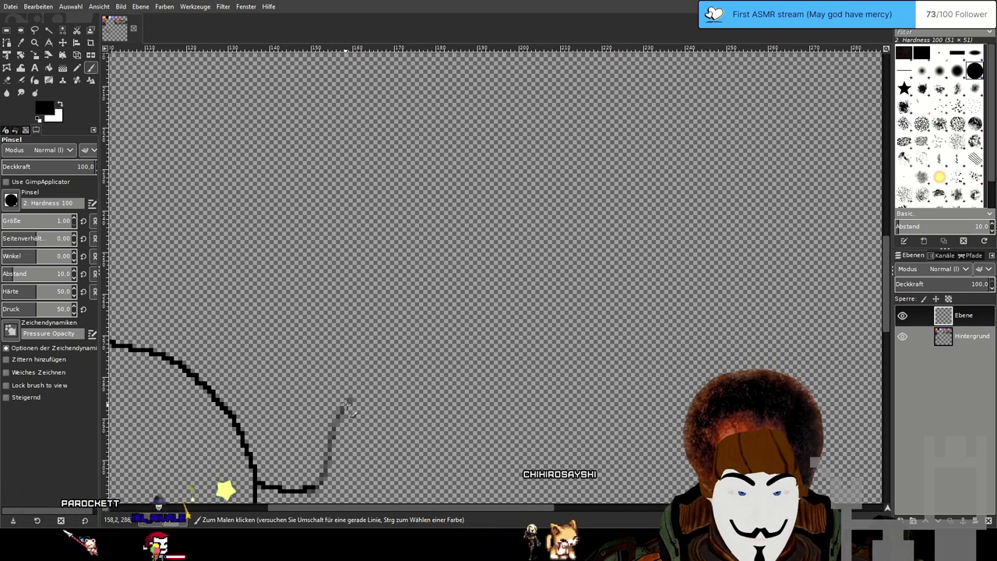
scroll(328, 356, down, 2)
drag(289, 302, 353, 287)
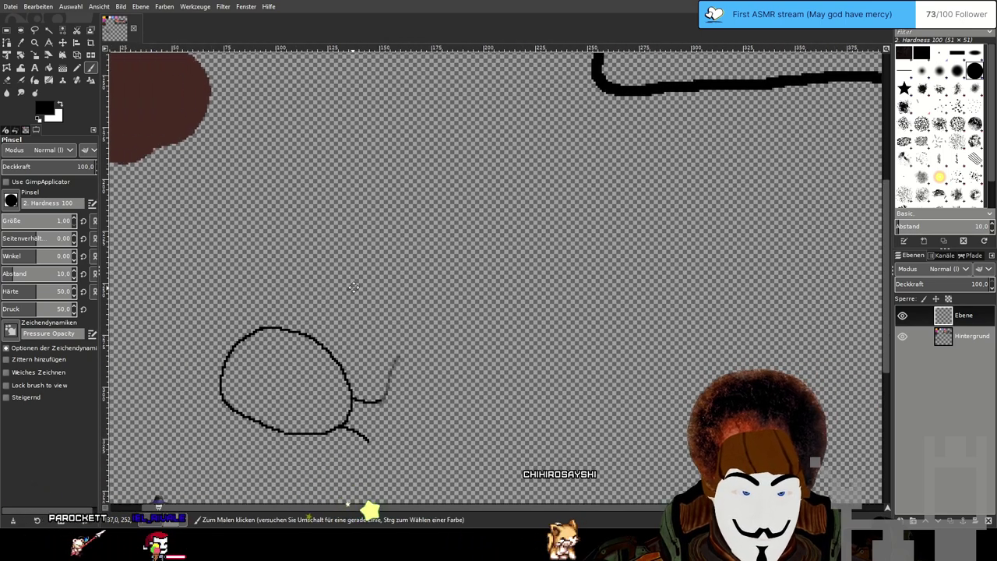
Zoom in and draw a grey line arching above the head oval, undoing two extra curves.
key(plus)
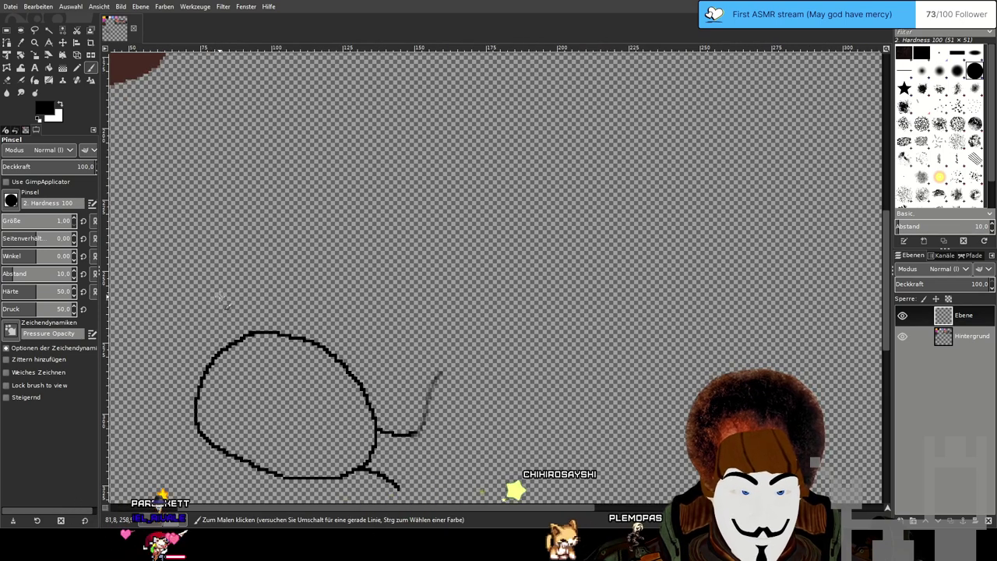
mouse_move(209, 317)
mouse_down()
mouse_move(347, 261)
mouse_move(331, 261)
mouse_move(409, 310)
mouse_move(447, 356)
mouse_up()
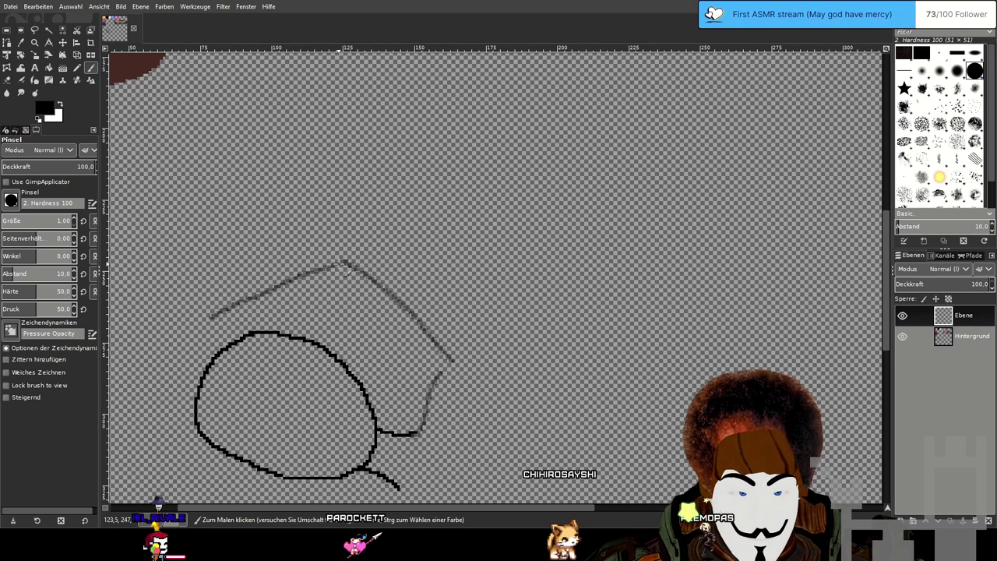
scroll(276, 299, up, 1)
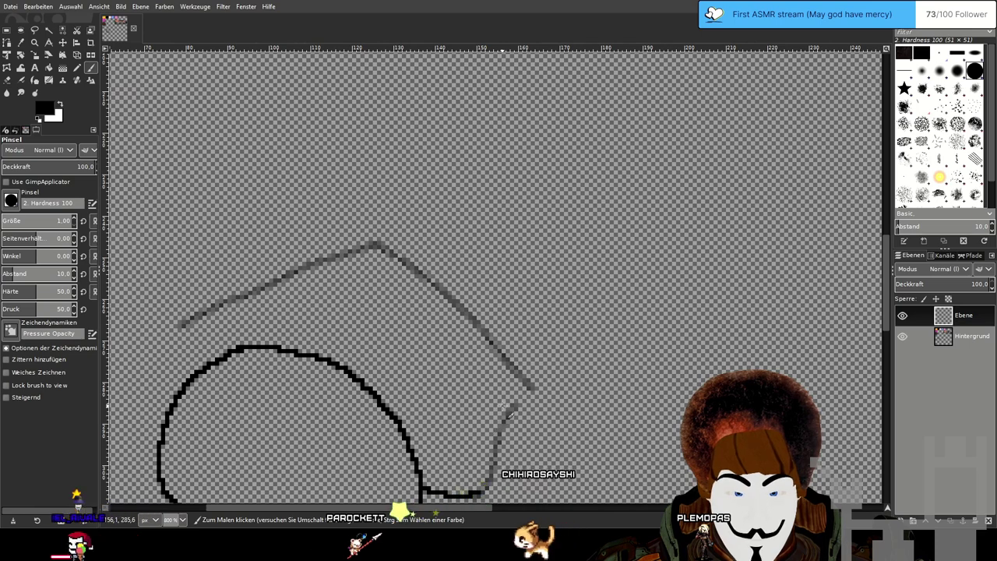
drag(496, 405, 477, 447)
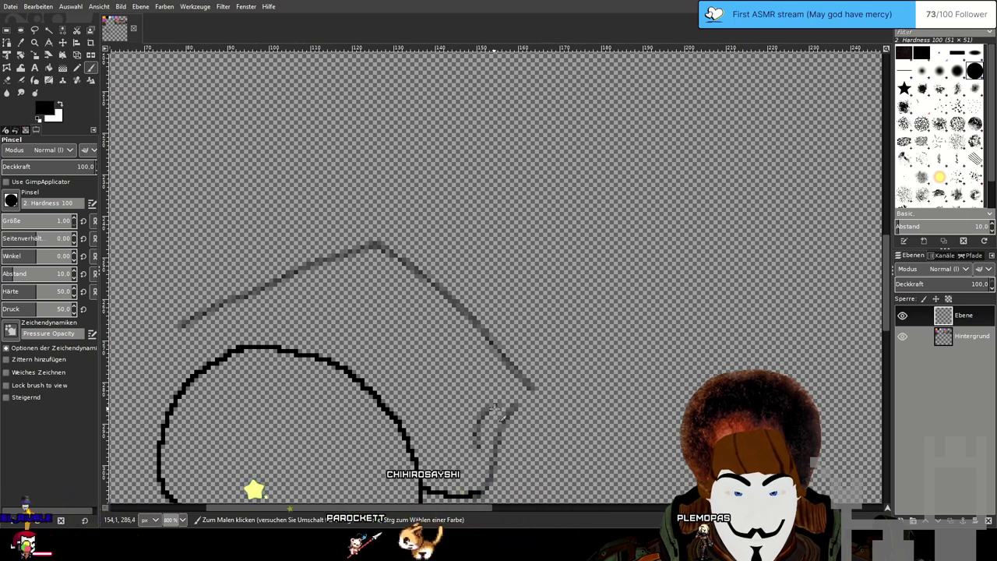
mouse_move(494, 405)
mouse_down()
mouse_move(505, 399)
mouse_move(494, 351)
mouse_move(467, 315)
mouse_move(372, 252)
mouse_up()
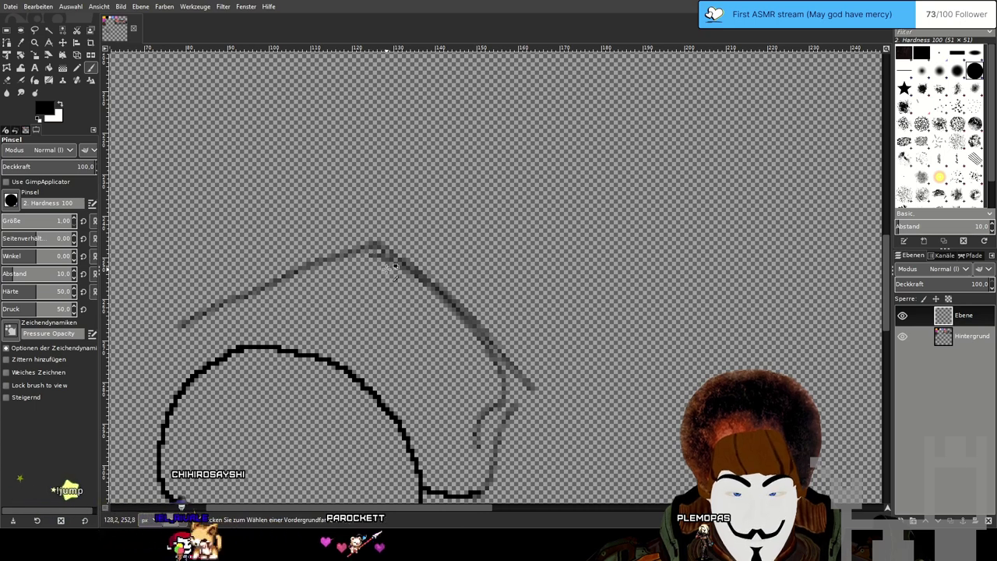
key(ctrl+z)
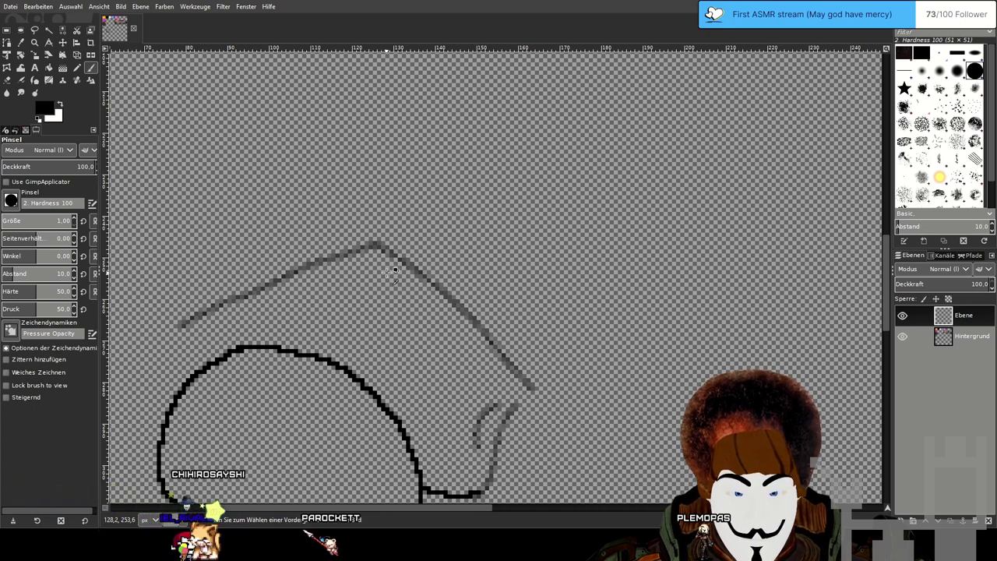
key(ctrl+z)
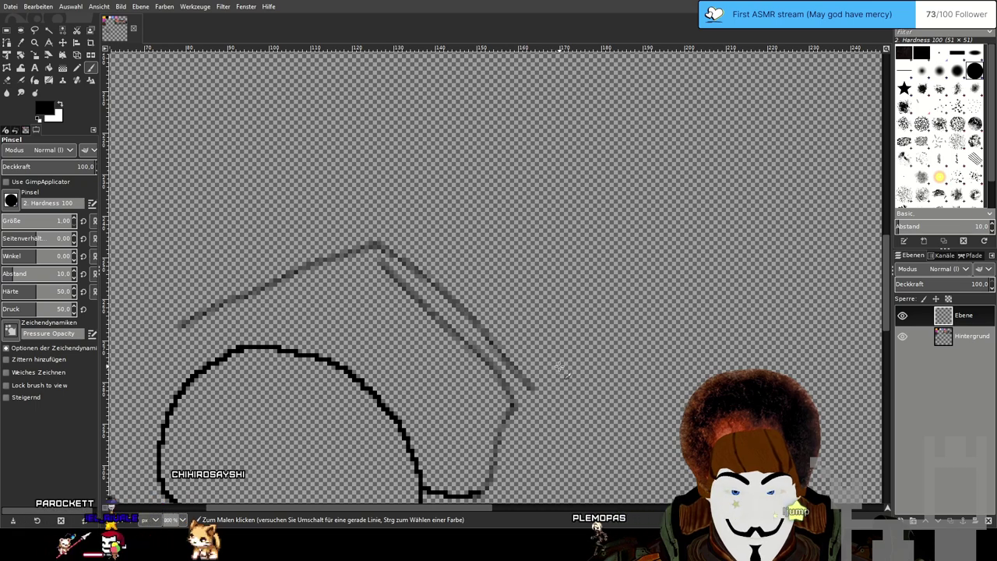
Add a second grey curve above the sketch, then pan out to show the bed reference.
ctrl+scroll(556, 365, down, 1)
ctrl+scroll(567, 366, down, 2)
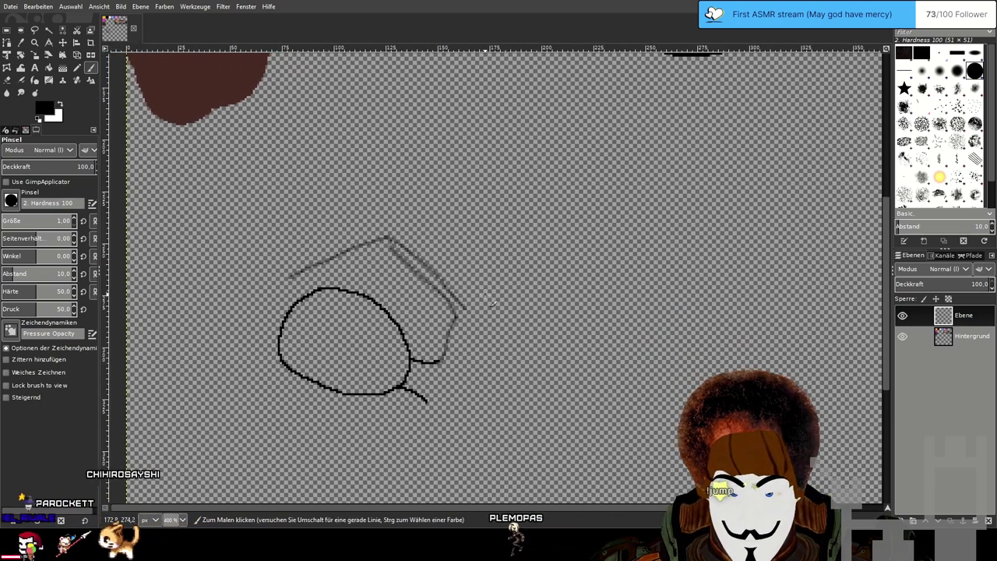
mouse_move(466, 287)
mouse_down()
mouse_move(425, 241)
mouse_move(354, 216)
mouse_up()
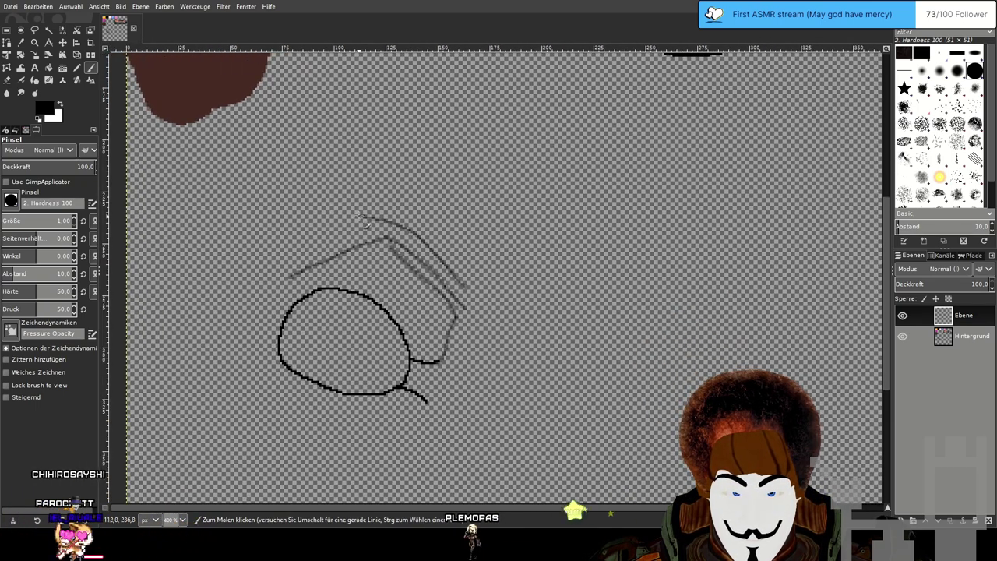
key(ctrl+z)
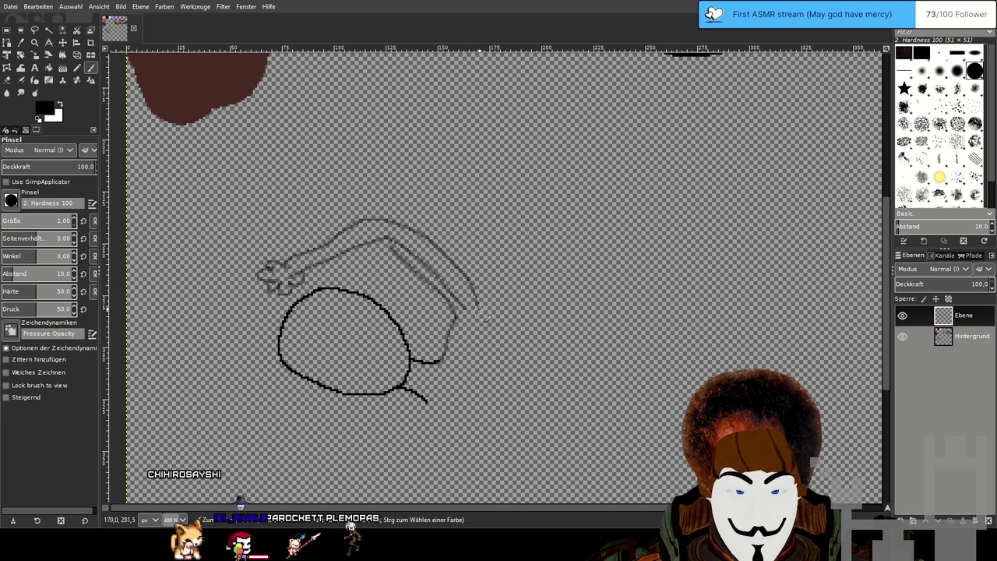
scroll(512, 358, down, 1)
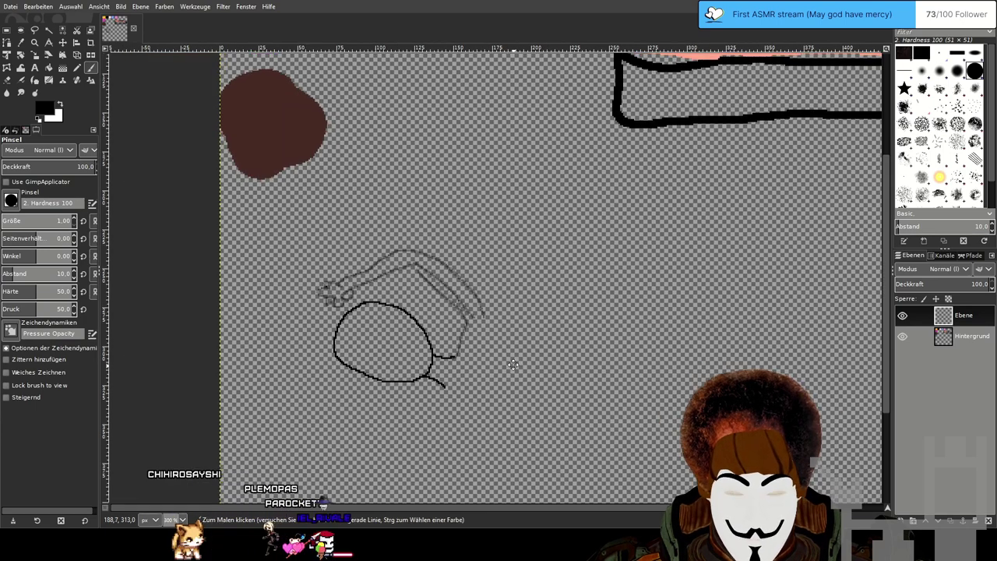
drag(514, 365, 447, 287)
scroll(443, 279, up, 2)
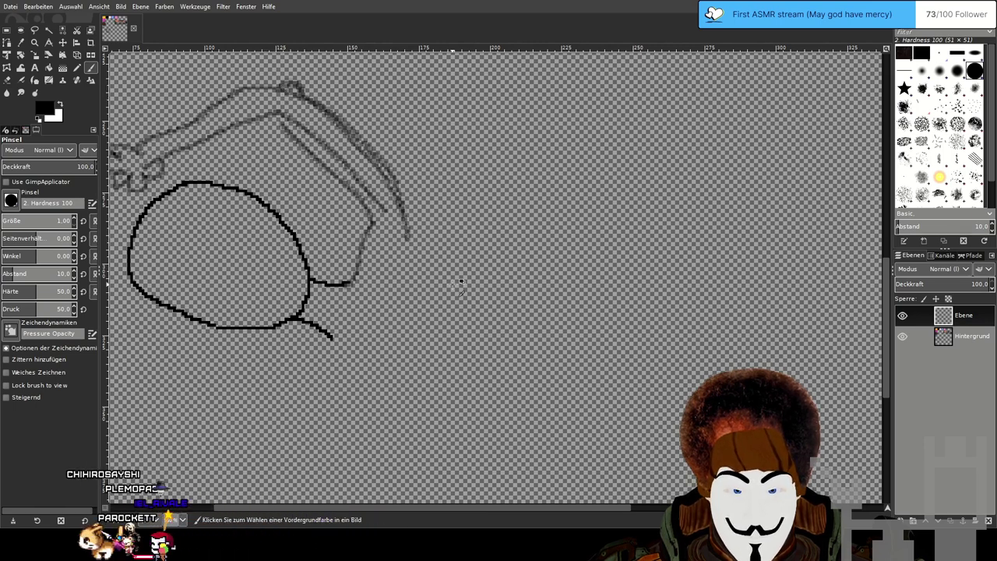
scroll(462, 282, down, 1)
drag(462, 282, 433, 215)
mouse_move(609, 113)
mouse_down()
mouse_move(567, 294)
mouse_move(477, 498)
mouse_move(473, 451)
mouse_move(424, 457)
mouse_move(575, 158)
mouse_move(430, 331)
mouse_move(491, 243)
mouse_up()
scroll(493, 242, down, 1)
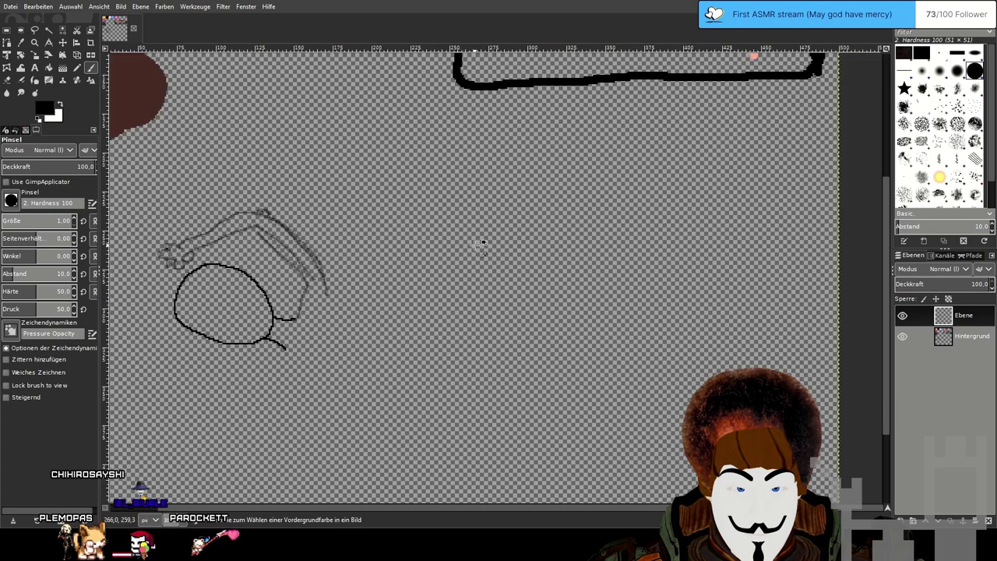
drag(437, 269, 441, 361)
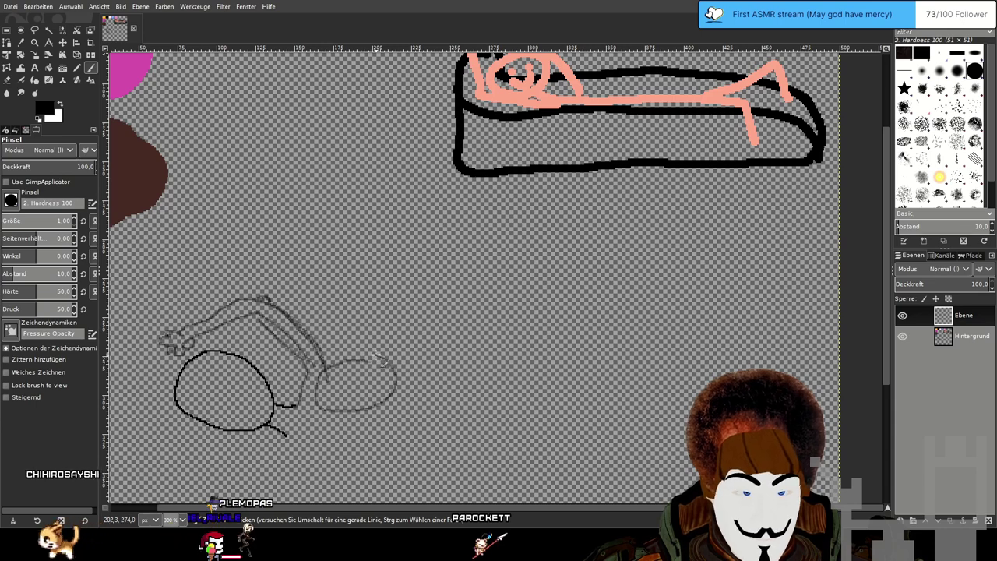
Retrace the top of the upper oval and sketch a second oval beneath it.
drag(382, 358, 330, 366)
mouse_move(377, 406)
mouse_down()
mouse_move(322, 414)
mouse_move(296, 457)
mouse_move(351, 464)
mouse_move(394, 423)
mouse_up()
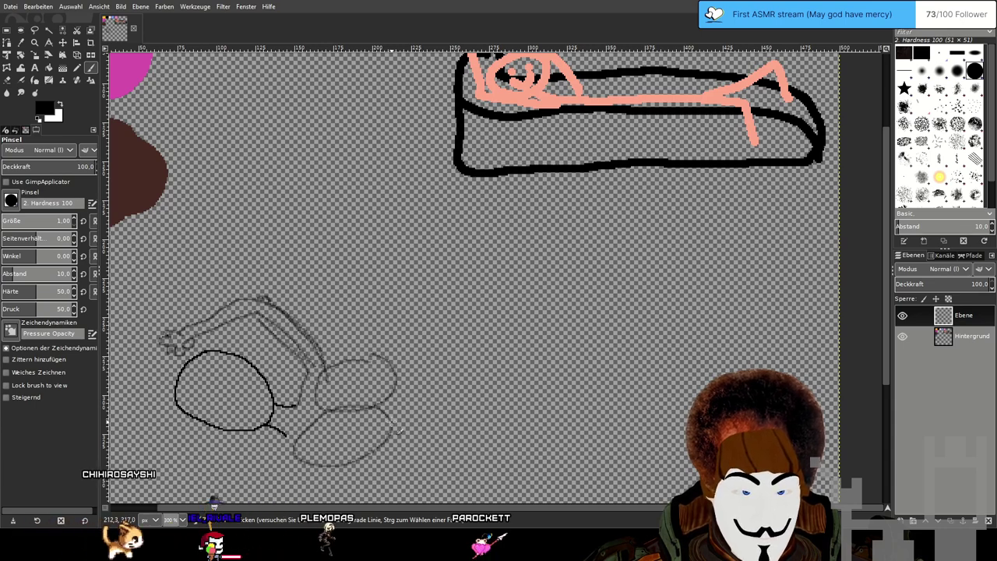
mouse_move(515, 303)
mouse_down()
mouse_move(483, 377)
mouse_move(510, 289)
mouse_up()
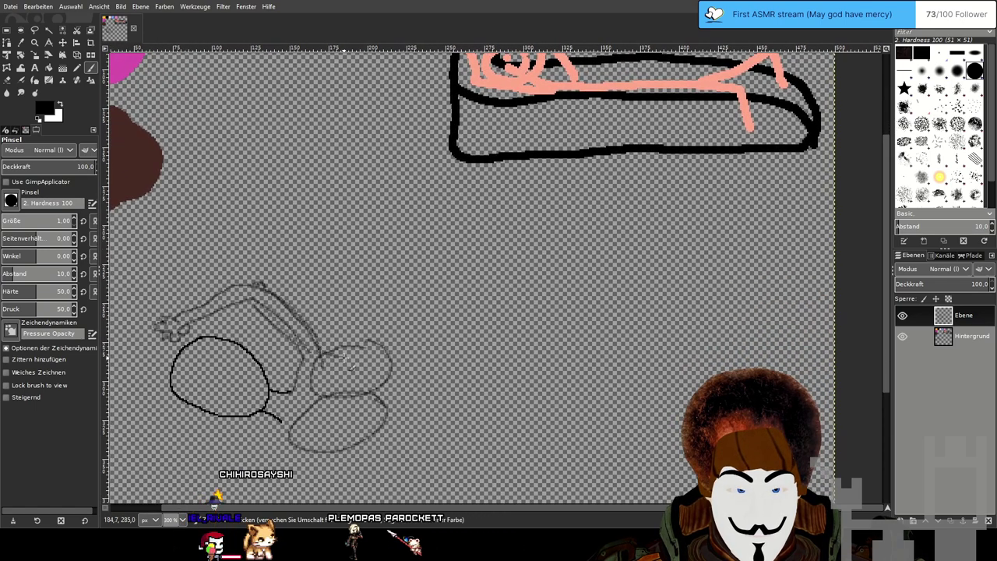
drag(427, 356, 452, 306)
scroll(452, 315, up, 1)
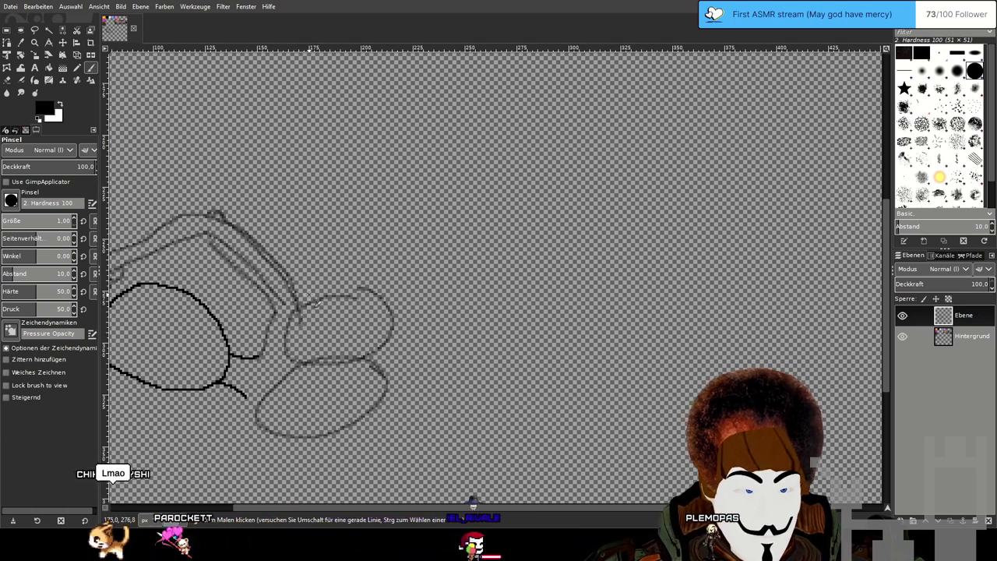
scroll(399, 274, down, 1)
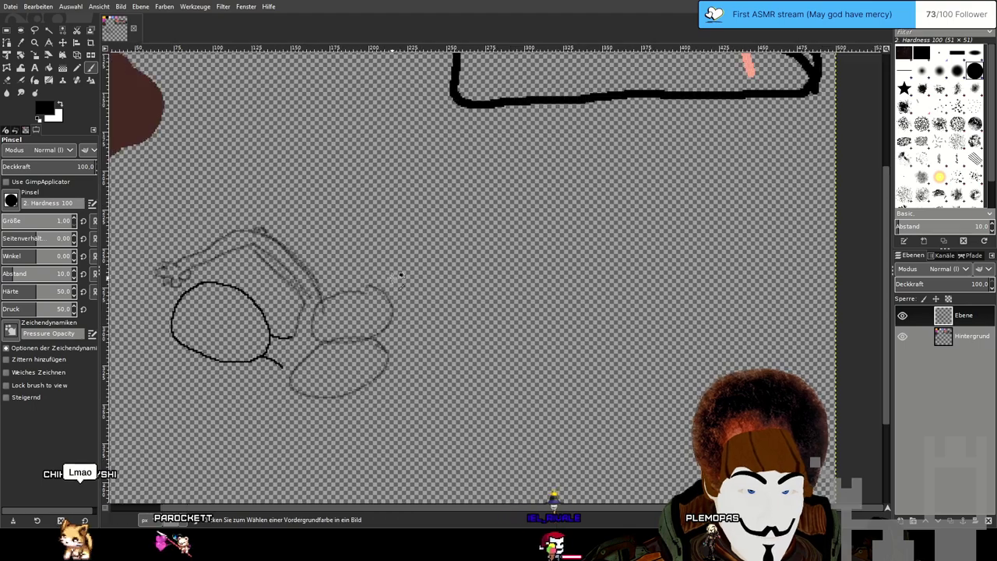
Try a faint curve across the two ovals, then undo it.
mouse_move(481, 216)
mouse_down()
mouse_move(461, 323)
mouse_move(521, 189)
mouse_up()
scroll(462, 322, down, 2)
scroll(465, 323, up, 2)
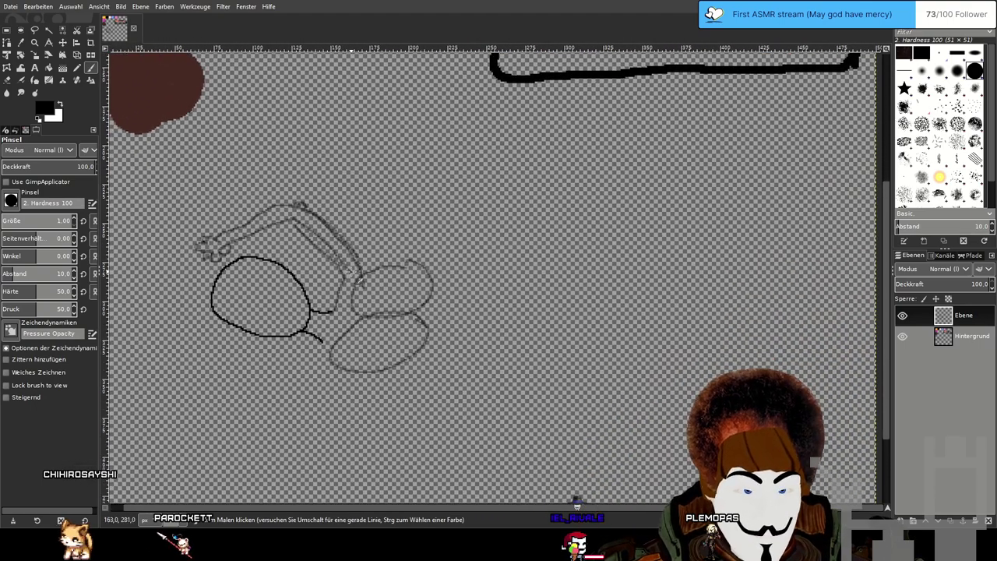
scroll(359, 274, up, 2)
scroll(366, 273, up, 1)
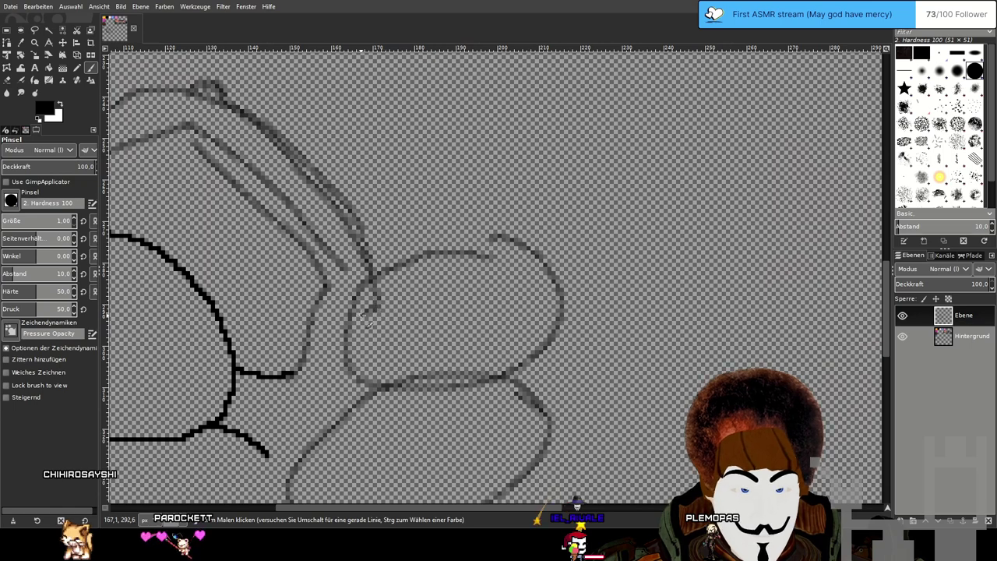
mouse_move(374, 302)
mouse_down()
mouse_move(410, 341)
mouse_move(493, 352)
mouse_up()
scroll(538, 343, down, 3)
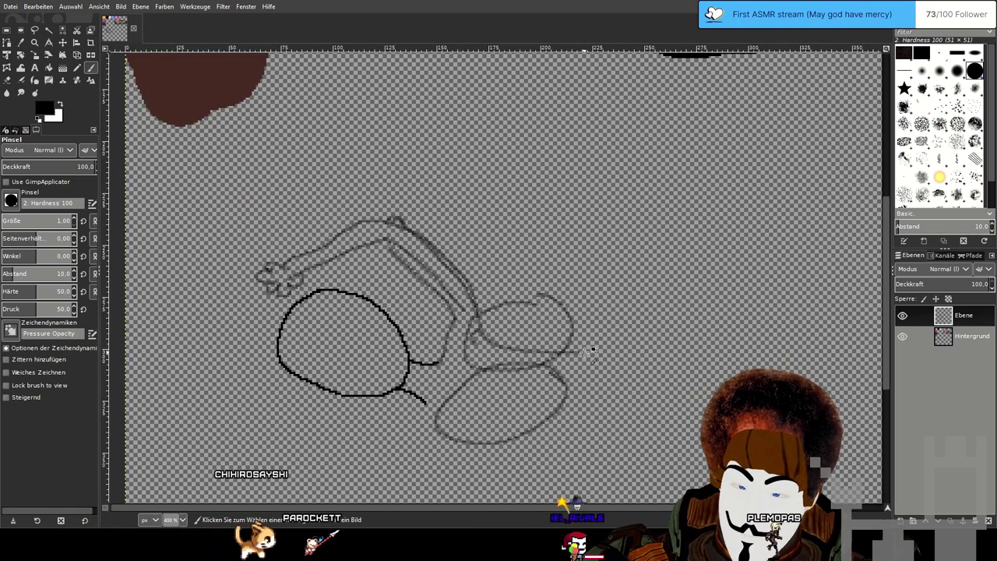
key(ctrl+z)
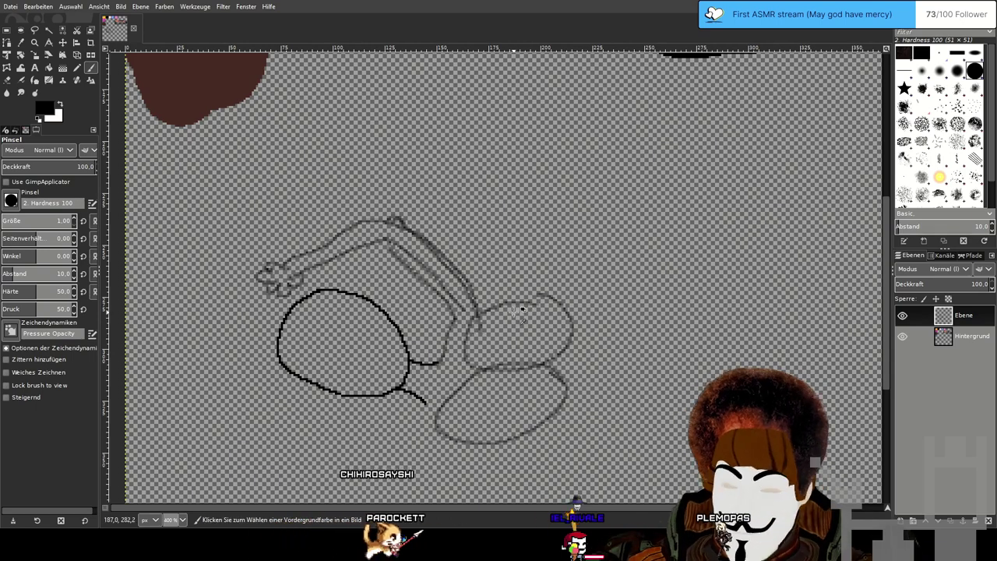
Toggle to the eraser and back to the pencil, then rotate the view about 85° clockwise.
scroll(521, 310, up, 1)
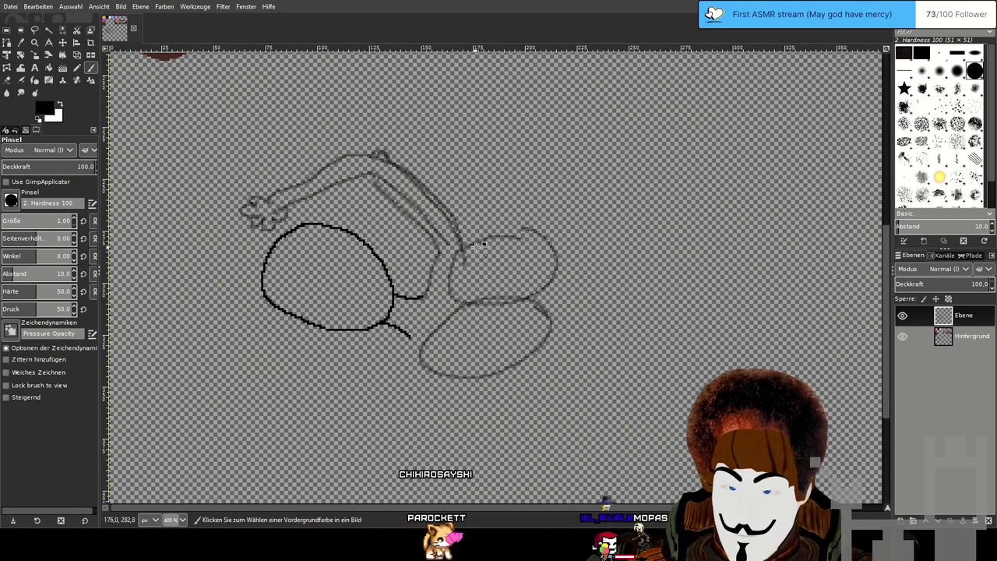
scroll(482, 245, up, 1)
key(shift+e)
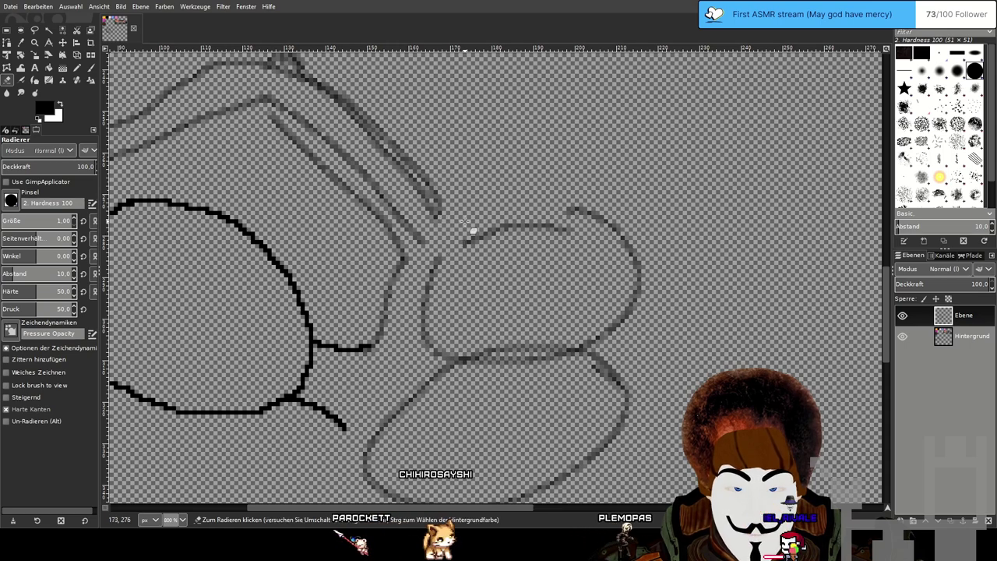
click(77, 68)
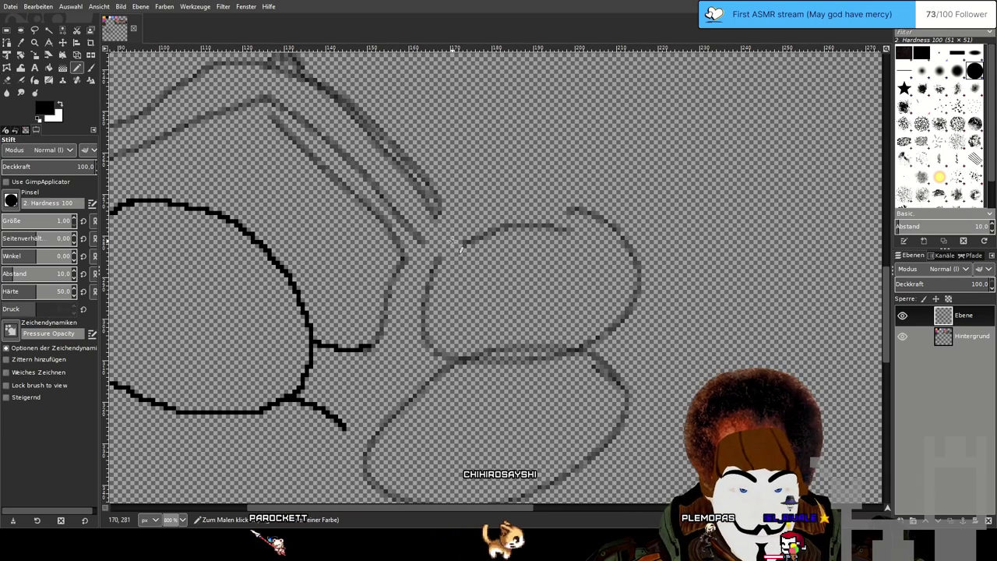
scroll(464, 241, down, 2)
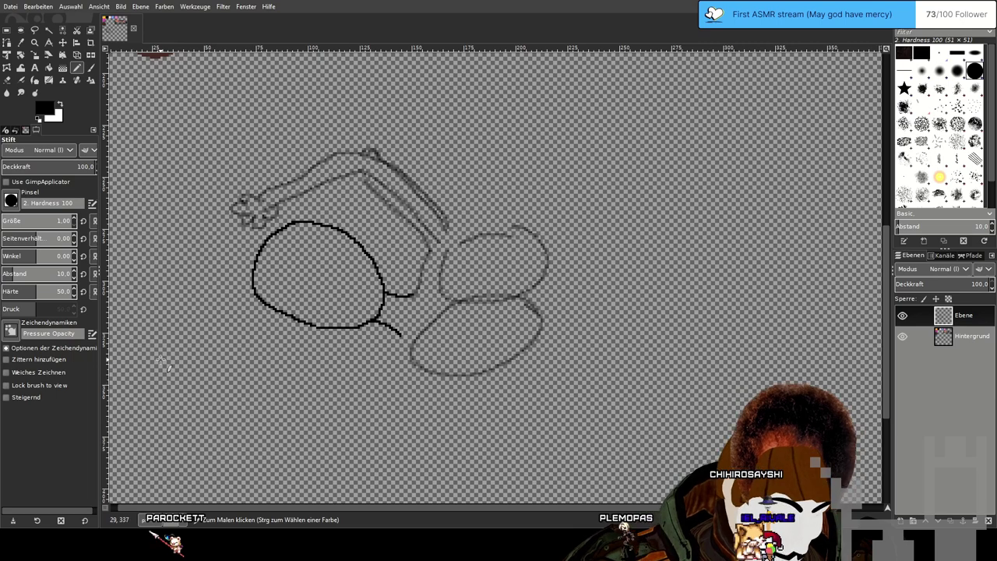
scroll(210, 334, up, 2)
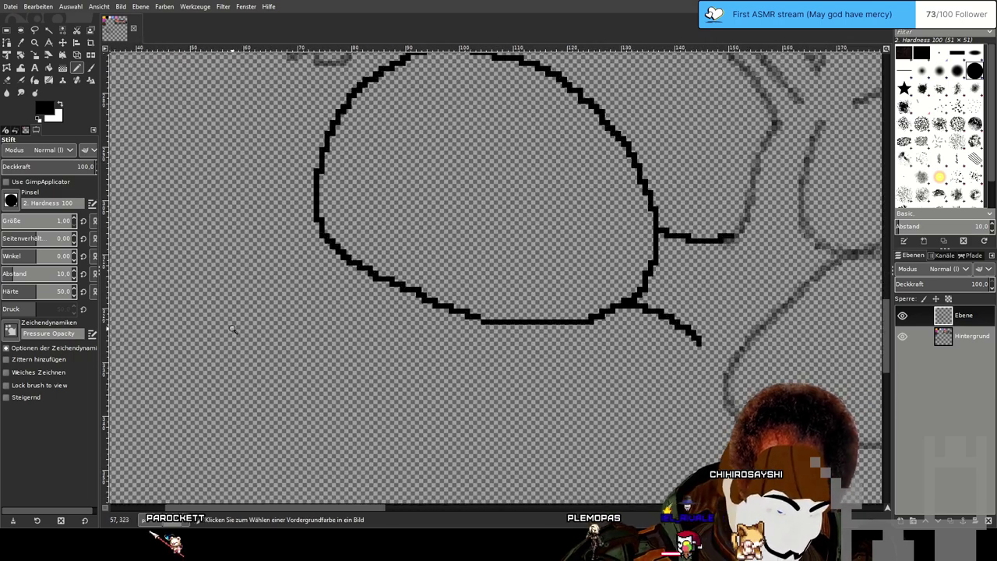
scroll(233, 333, down, 2)
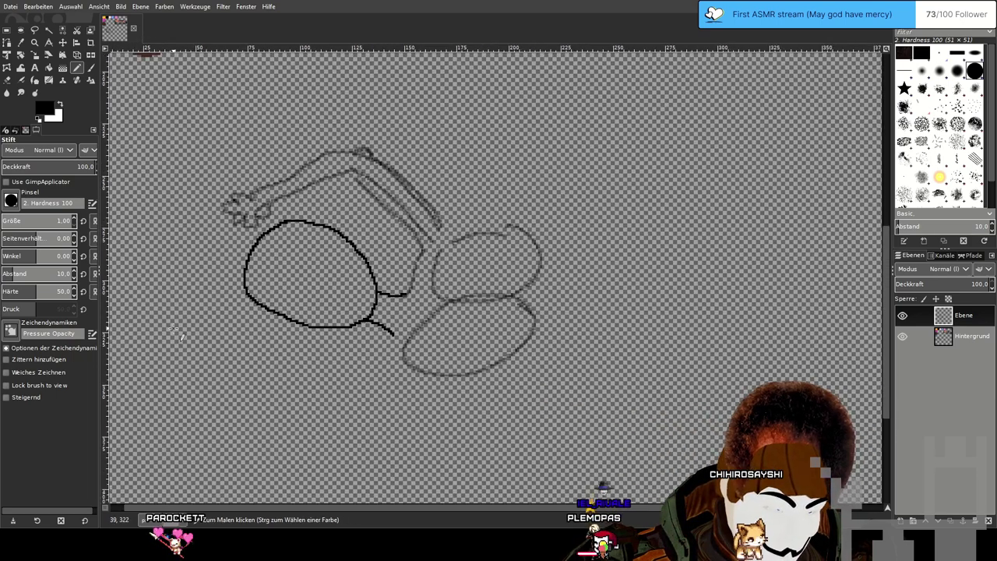
drag(173, 327, 482, 217)
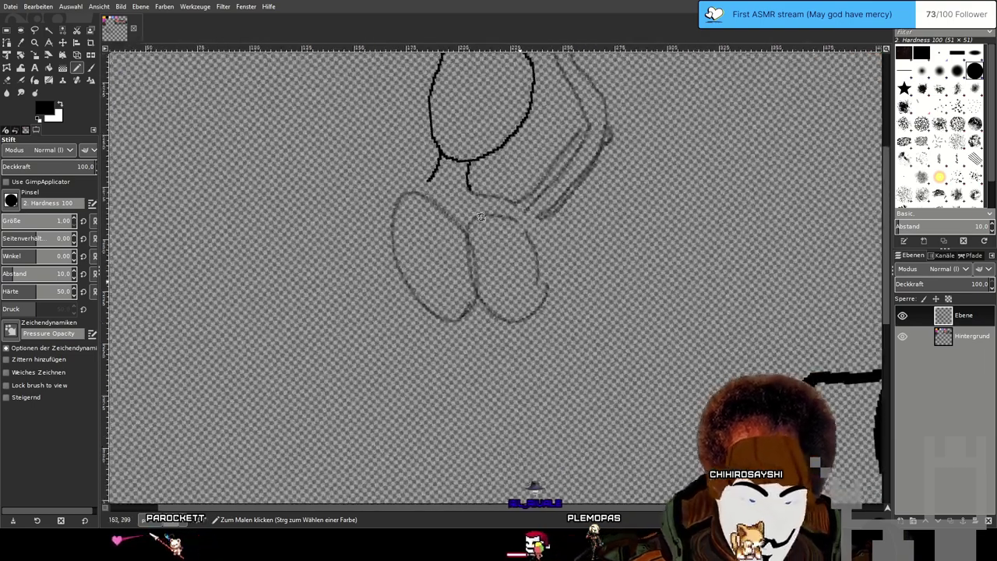
Switch to the soft paintbrush and undo the straight stroke below the leg.
drag(500, 147, 510, 223)
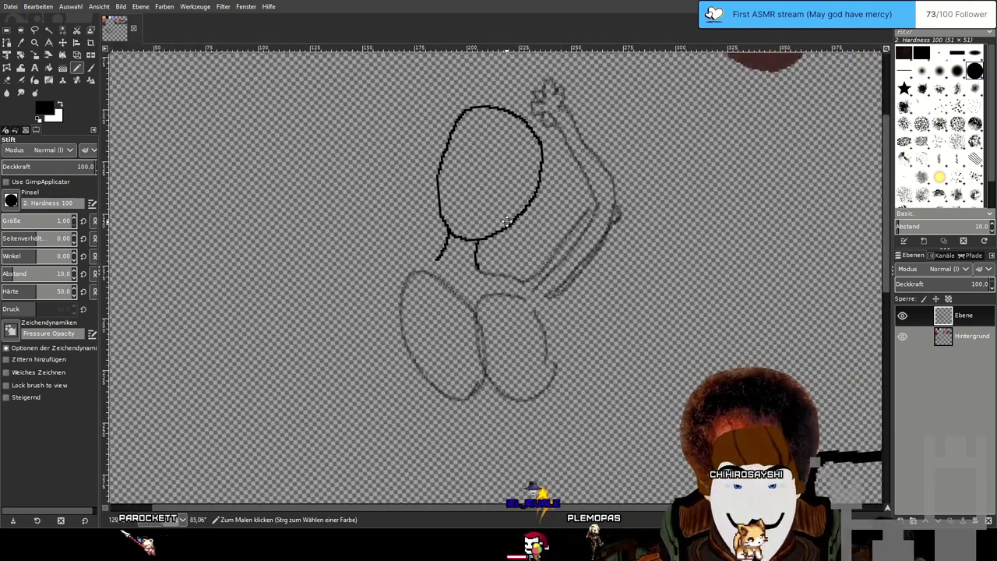
scroll(510, 224, down, 2)
scroll(514, 224, up, 2)
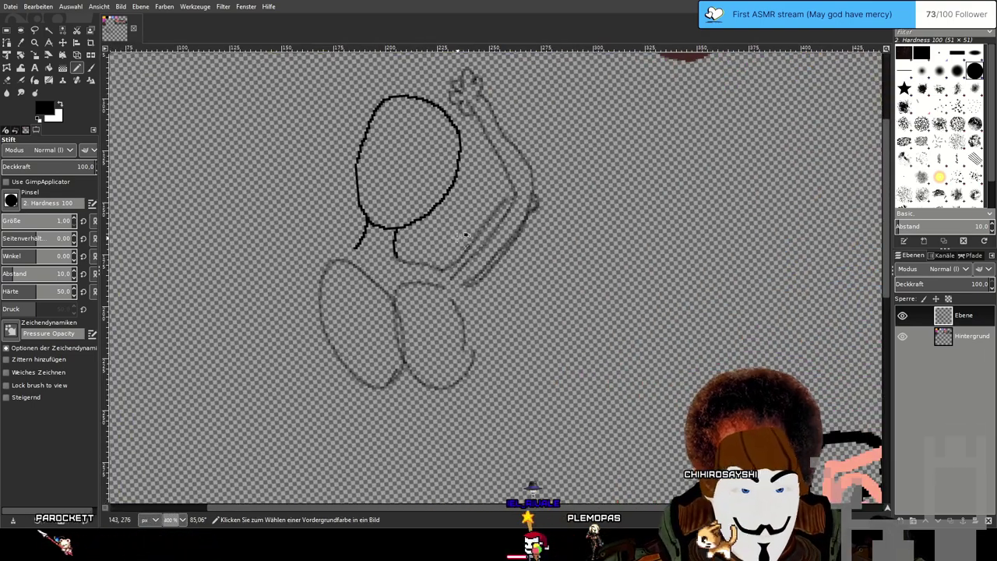
scroll(432, 237, up, 1)
scroll(434, 236, down, 1)
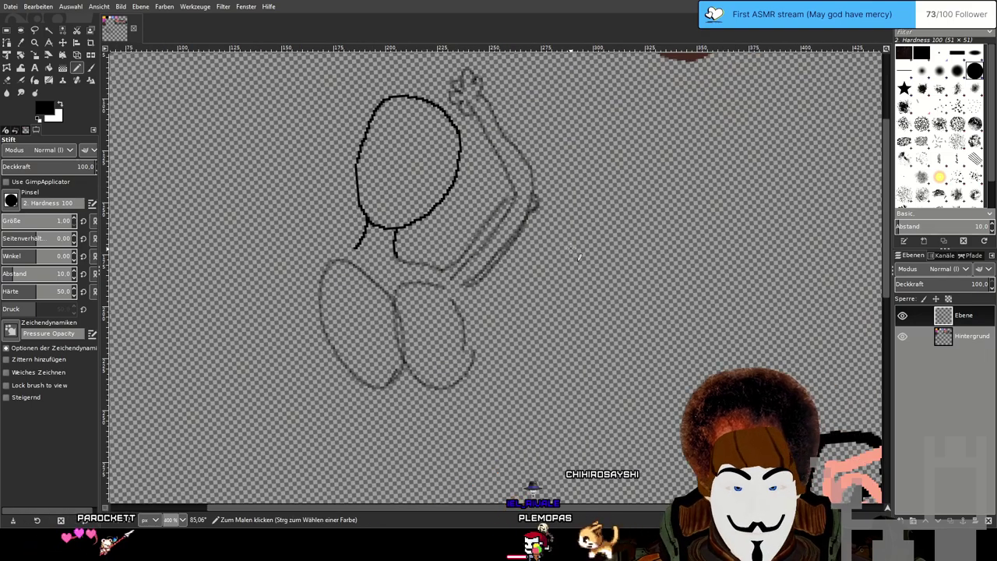
scroll(571, 244, down, 1)
mouse_move(596, 259)
mouse_down()
mouse_move(354, 149)
mouse_move(367, 167)
mouse_move(358, 88)
mouse_move(488, 272)
mouse_move(571, 290)
mouse_up()
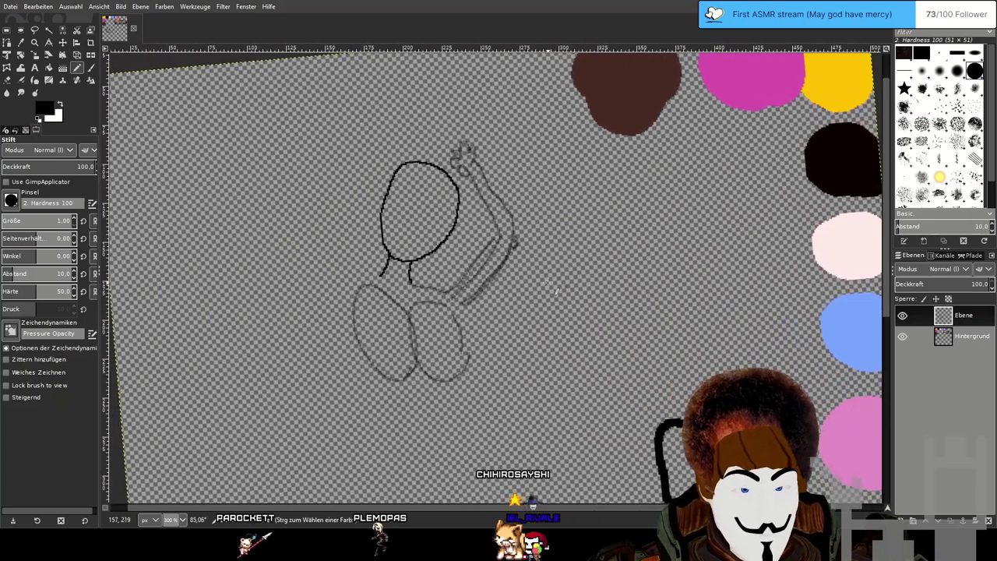
scroll(409, 226, up, 2)
drag(525, 343, 539, 312)
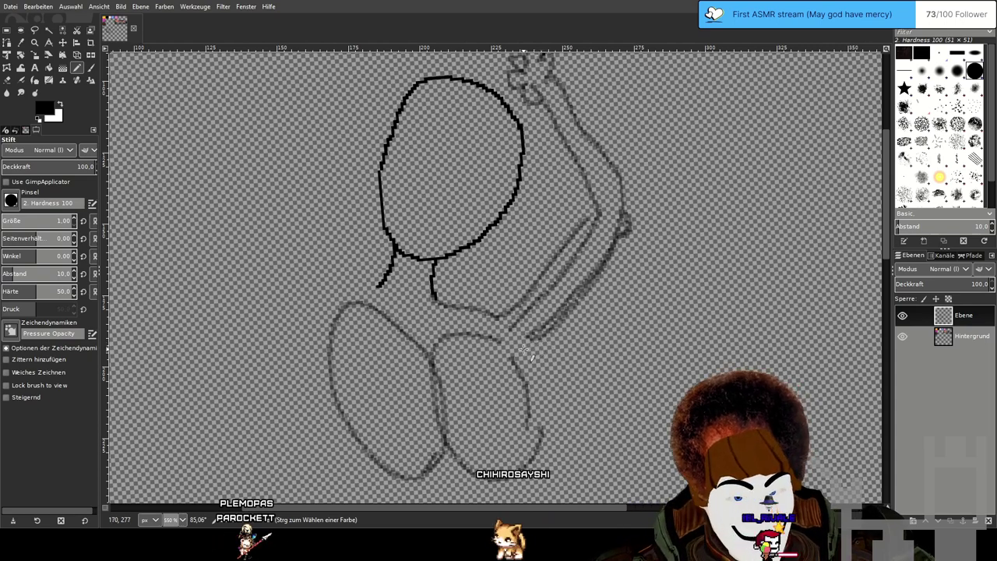
scroll(534, 362, down, 1)
drag(513, 359, 476, 265)
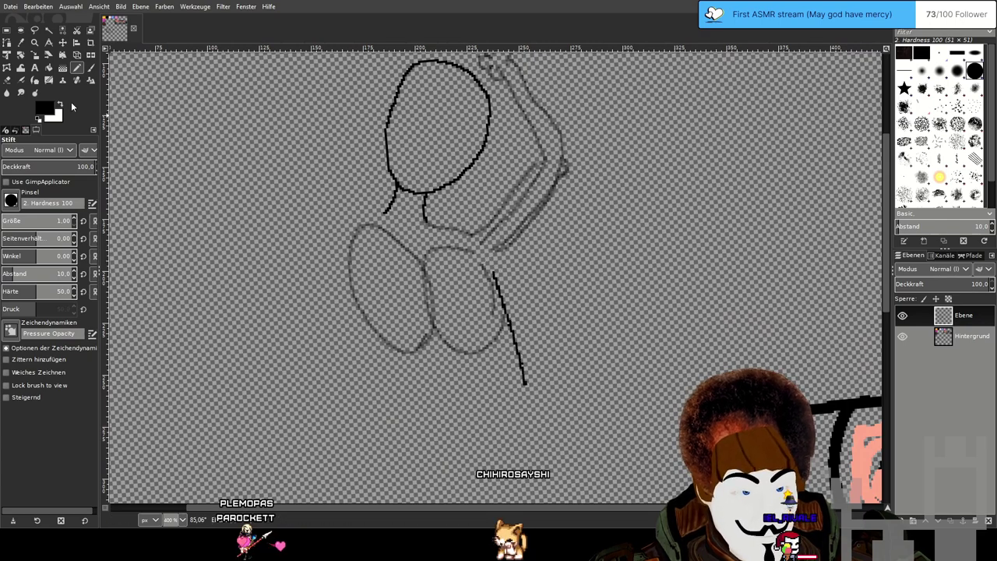
key(p)
key(ctrl+z)
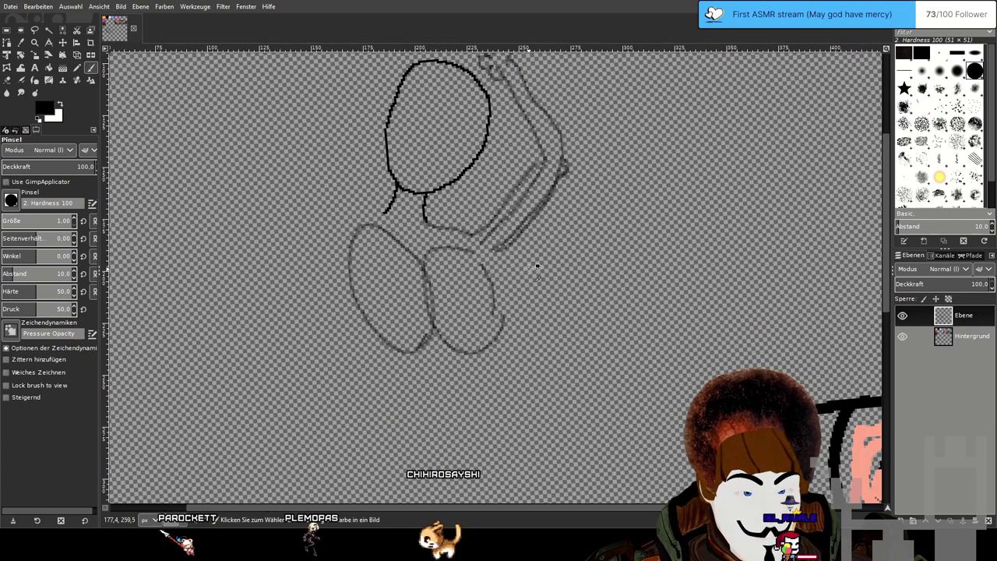
Draw the long line down along the right leg's edge, redoing it once.
drag(492, 268, 545, 432)
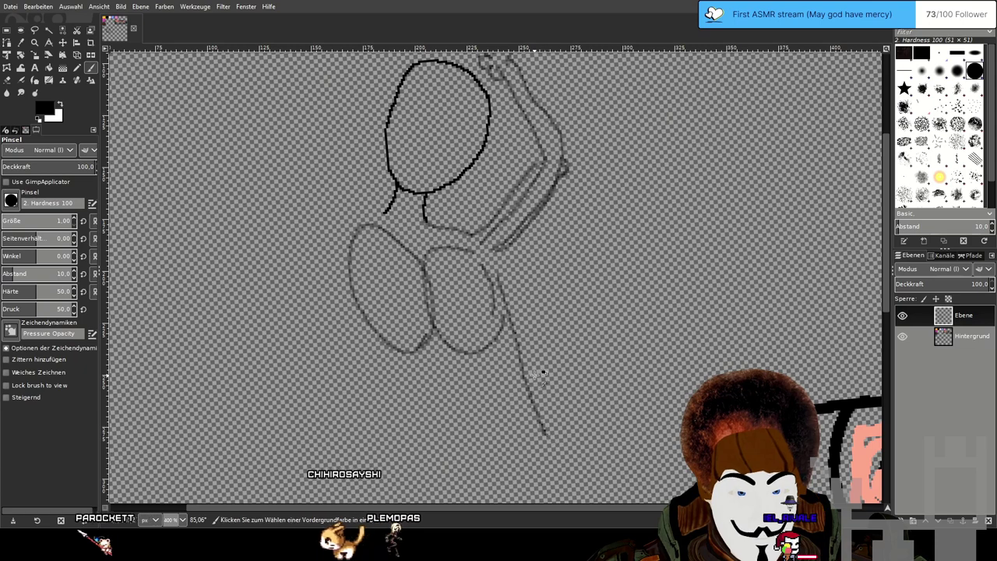
key(ctrl+z)
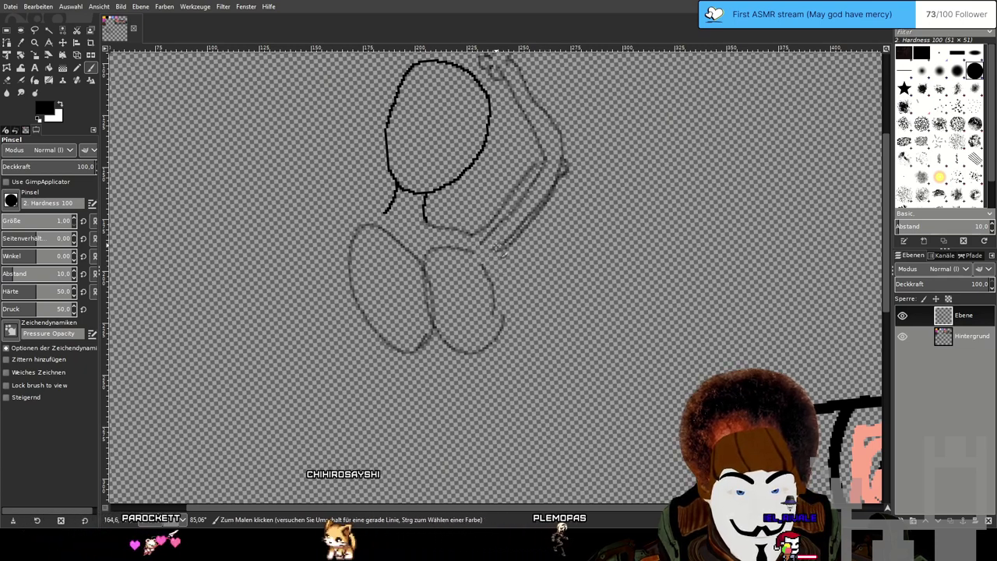
mouse_move(502, 249)
mouse_down()
mouse_move(521, 285)
mouse_move(503, 356)
mouse_up()
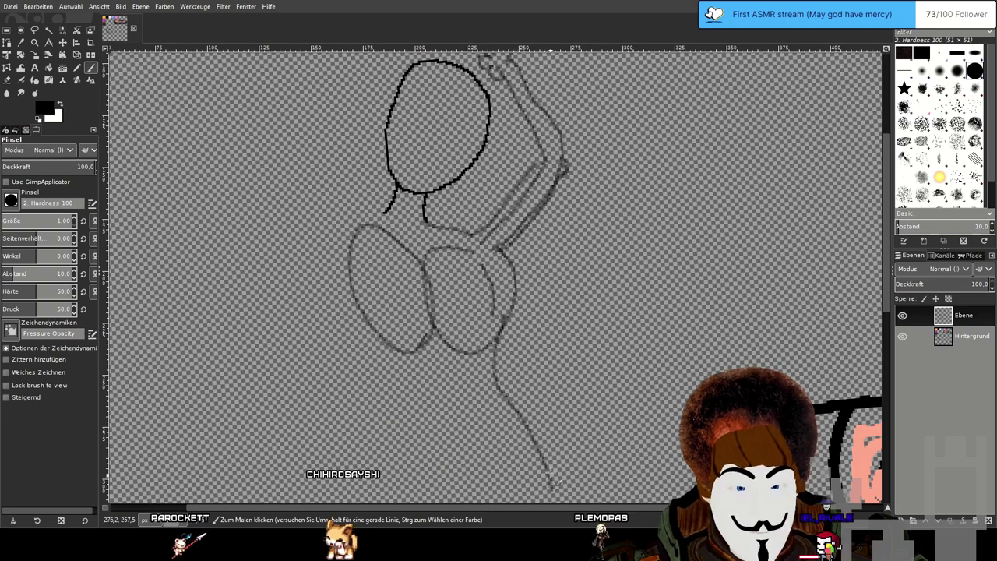
Add an inner contour stroke inside the right oval.
drag(551, 475, 533, 403)
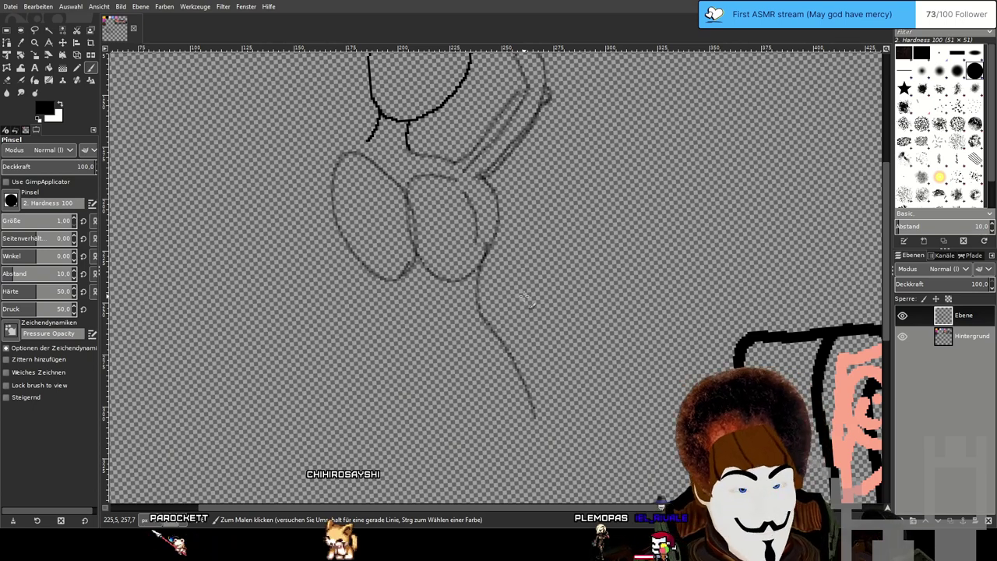
scroll(500, 271, up, 2)
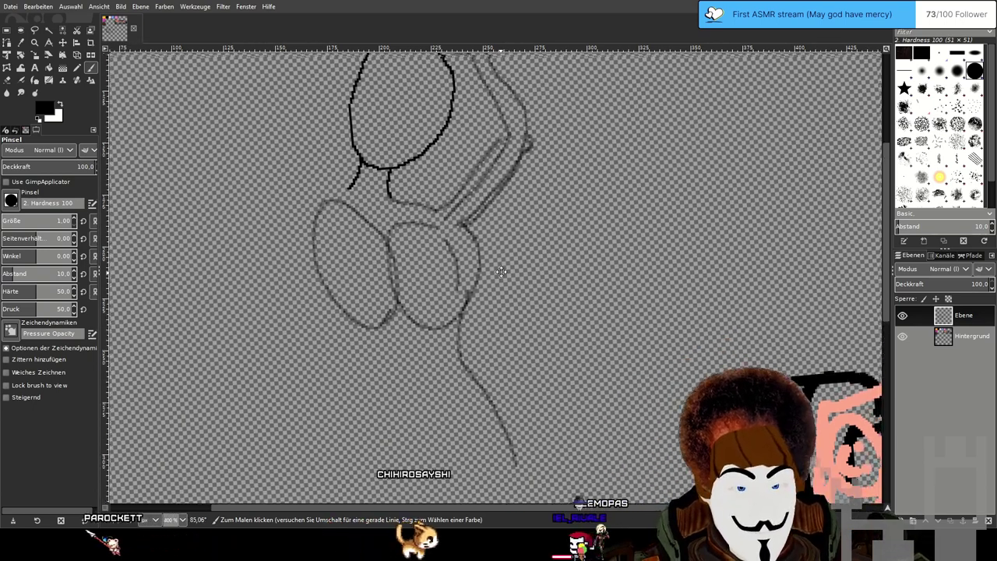
drag(501, 271, 521, 261)
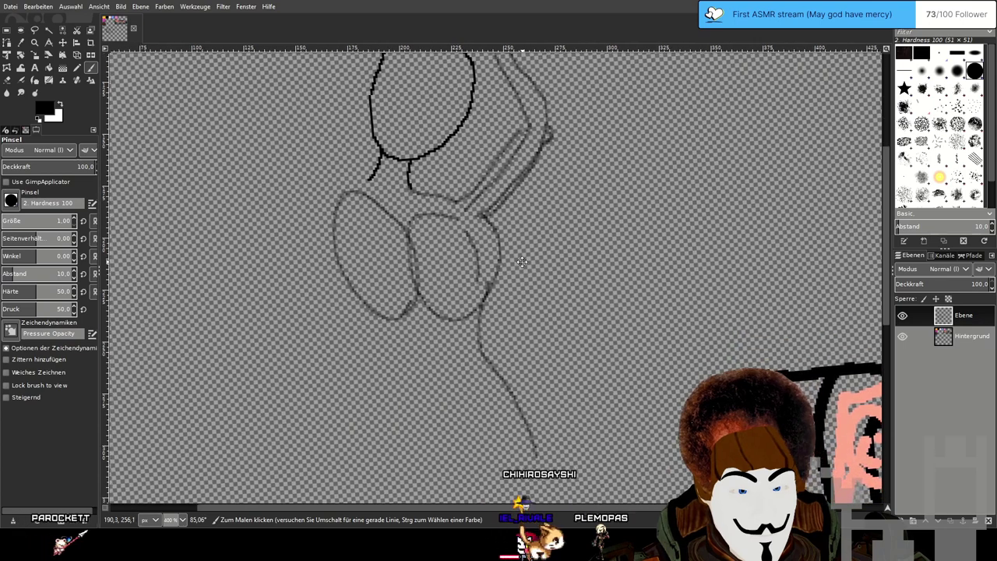
scroll(508, 238, up, 1)
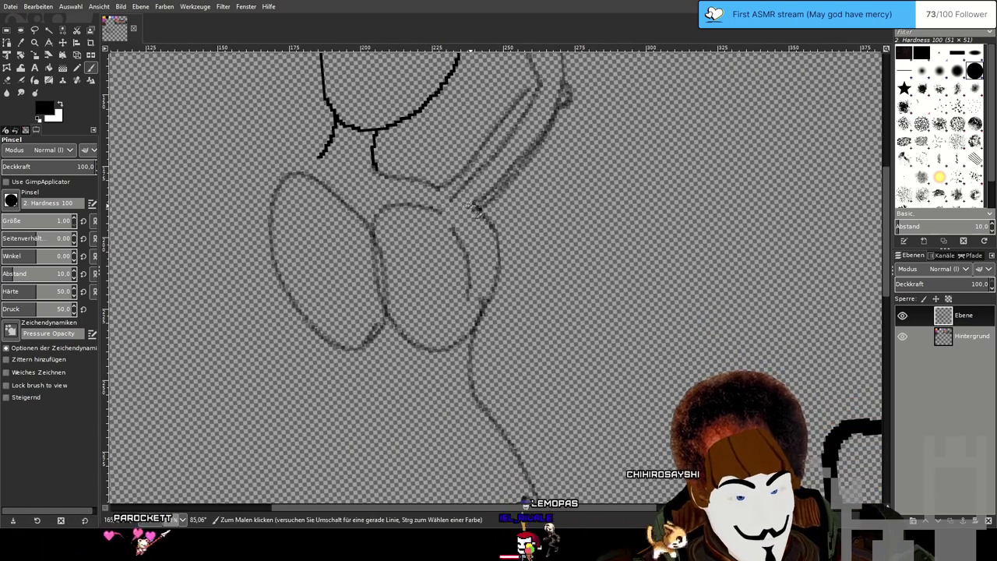
drag(474, 207, 490, 274)
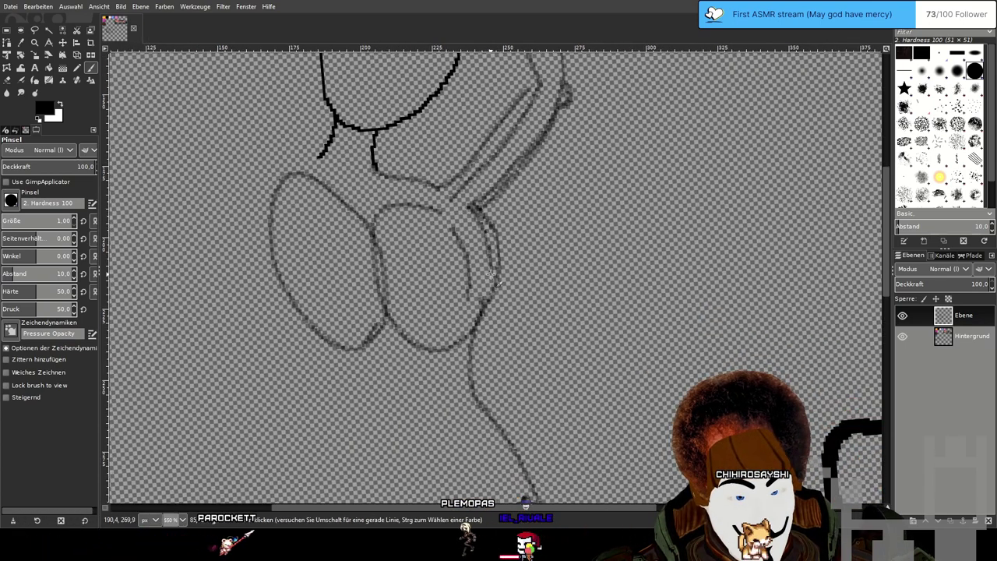
Draw the shoulder line leftward from the neck with the paintbrush.
click(10, 80)
scroll(501, 218, up, 1)
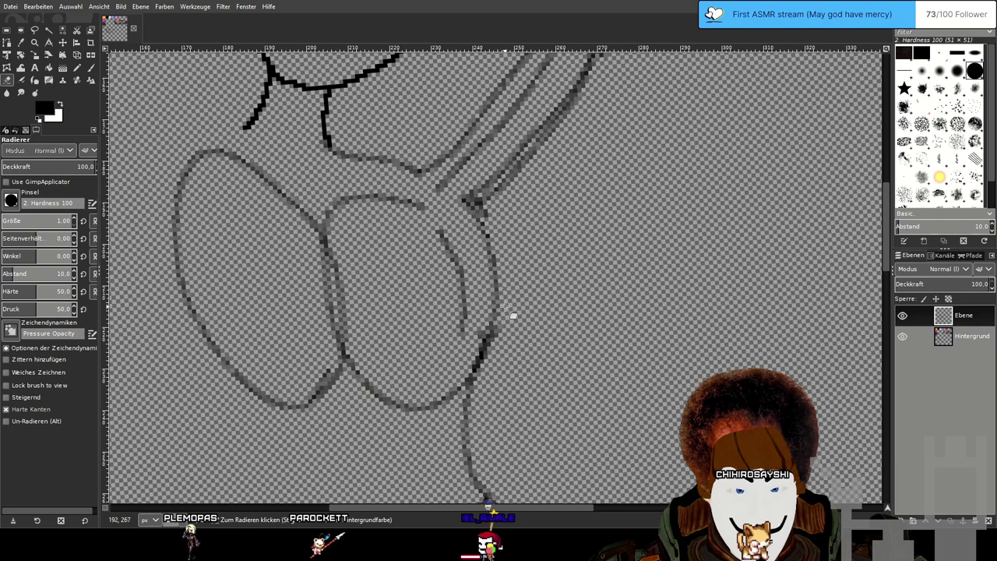
scroll(534, 312, down, 3)
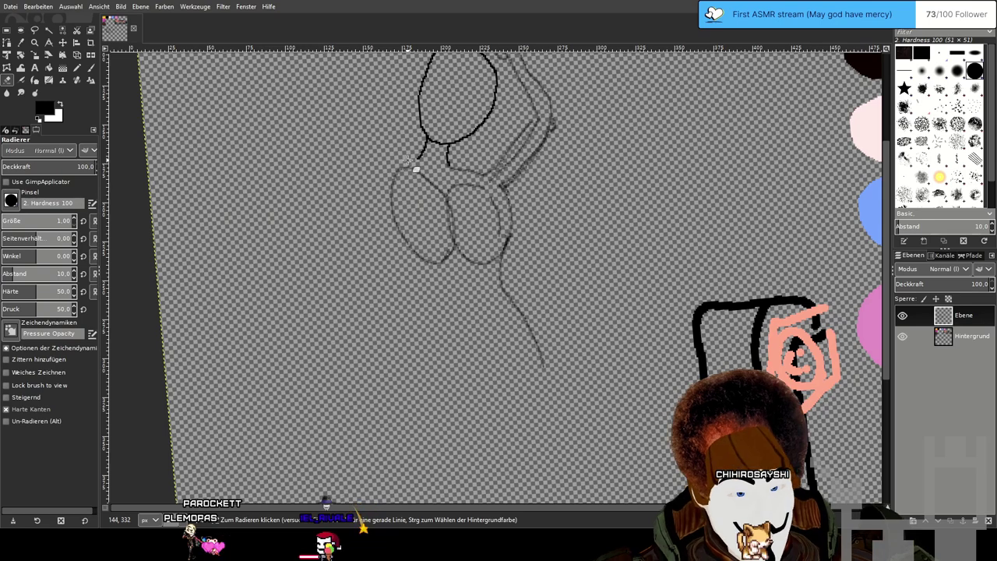
drag(417, 160, 419, 200)
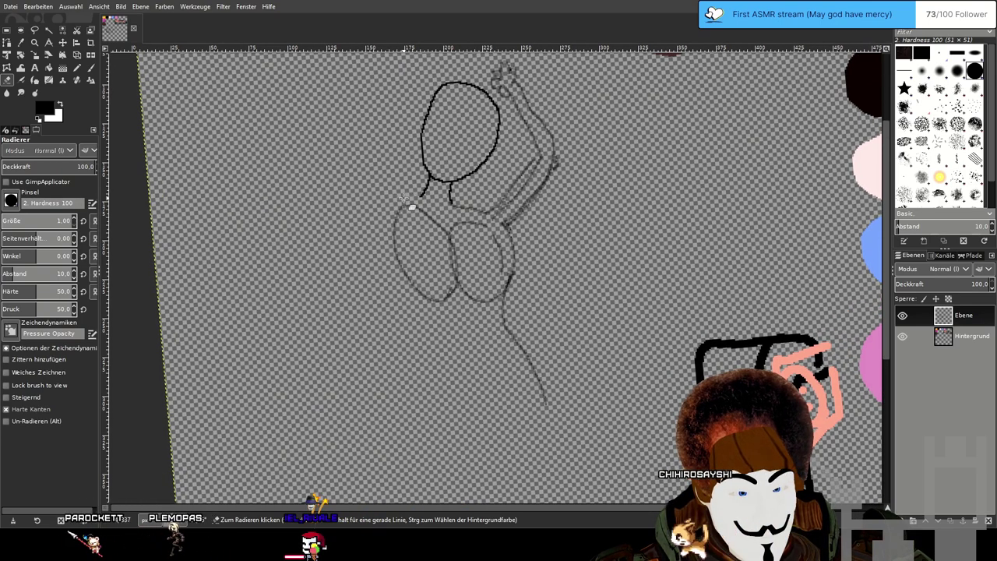
key(p)
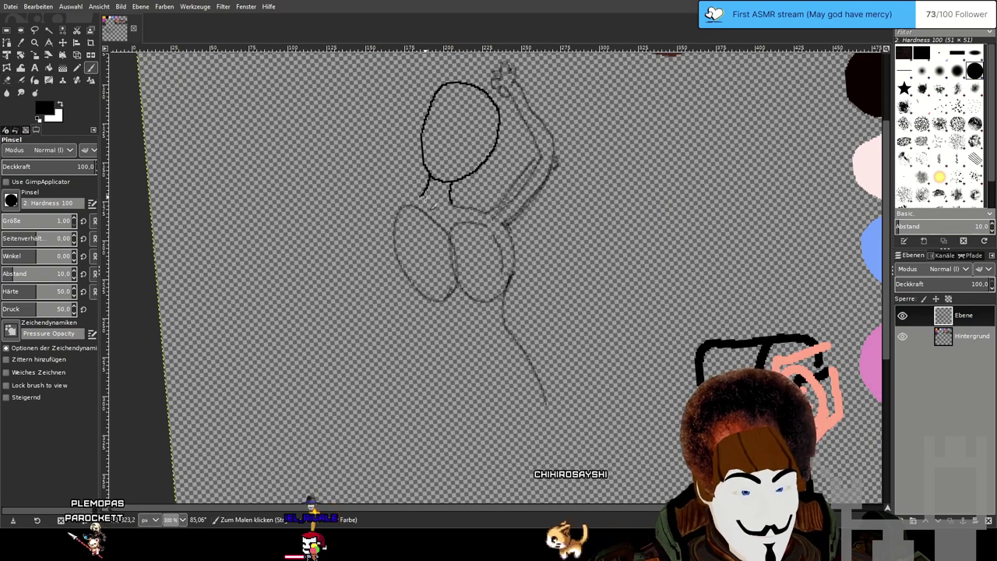
drag(421, 195, 374, 205)
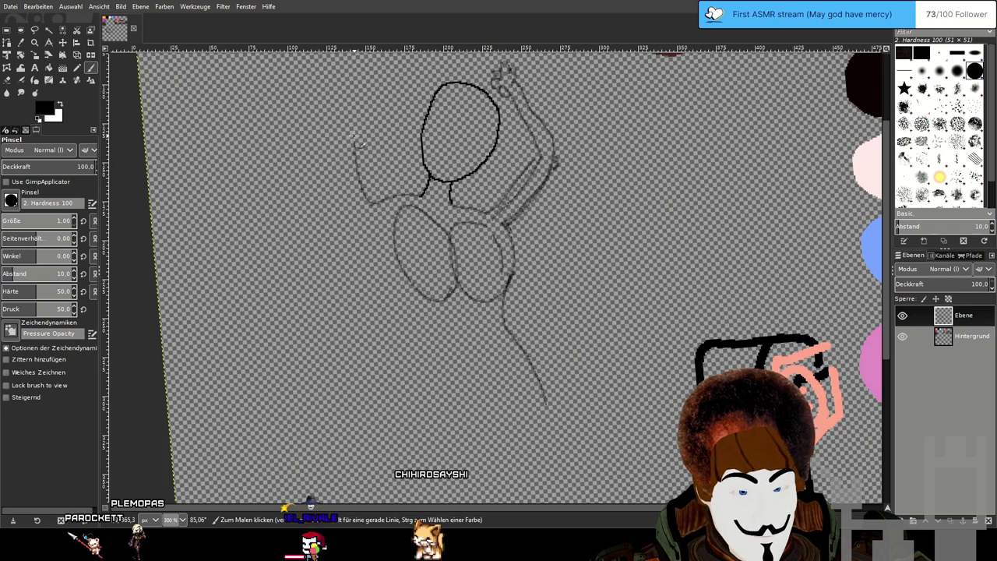
Outline the raised arm's outer edge and extend its lower outline to the right.
scroll(355, 138, up, 5)
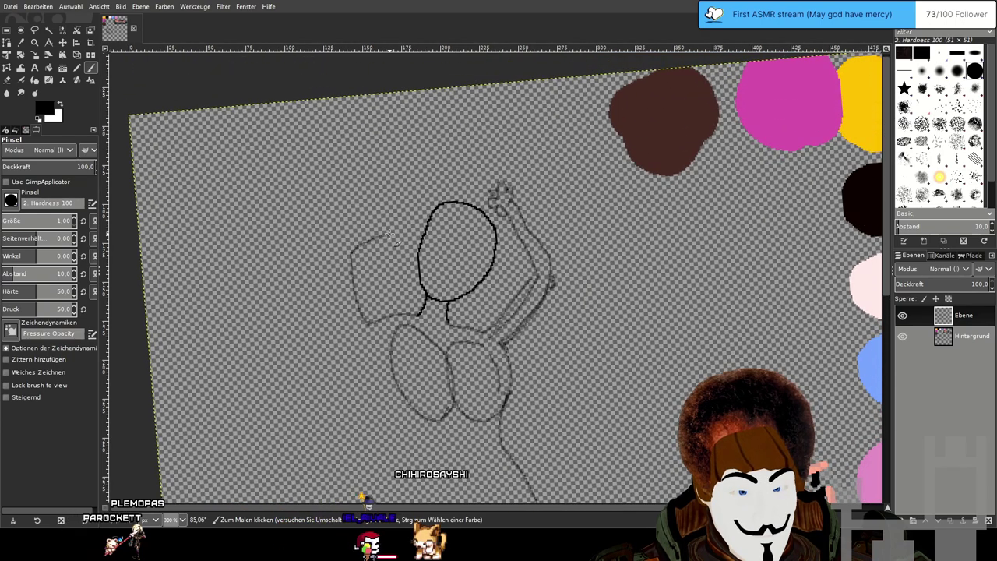
scroll(432, 235, up, 2)
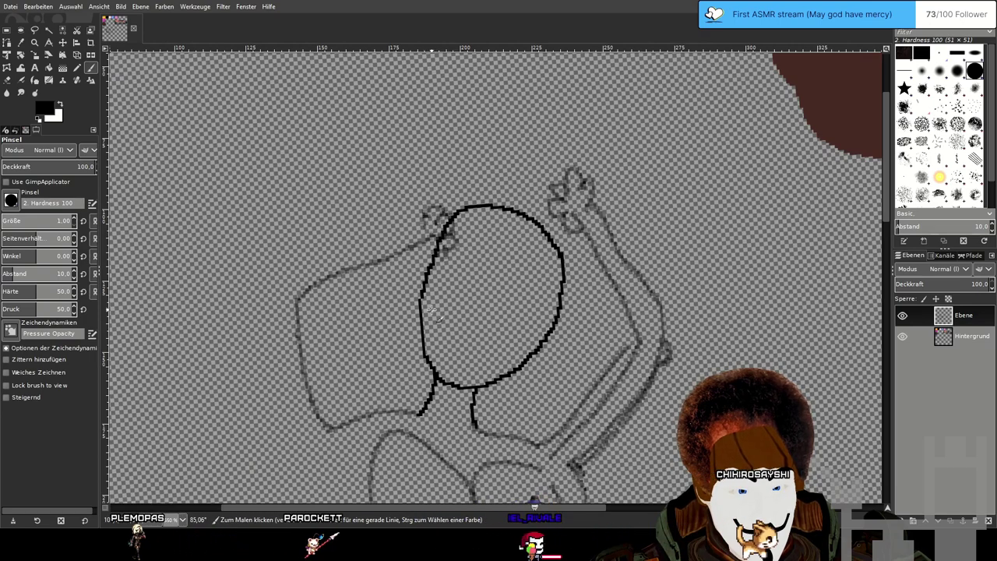
scroll(362, 291, down, 1)
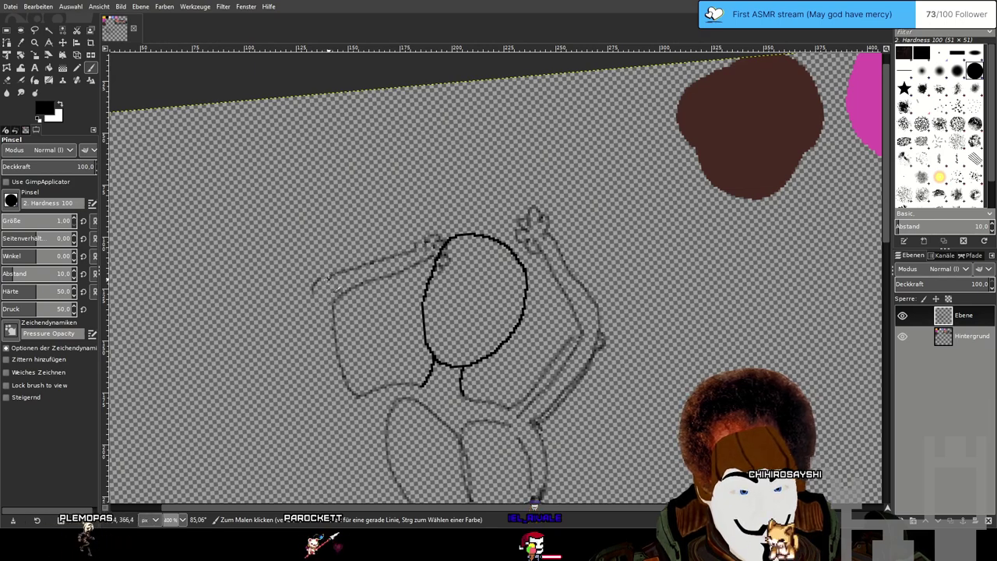
mouse_move(316, 304)
mouse_down()
mouse_move(330, 409)
mouse_move(348, 387)
mouse_move(382, 386)
mouse_up()
scroll(378, 382, up, 2)
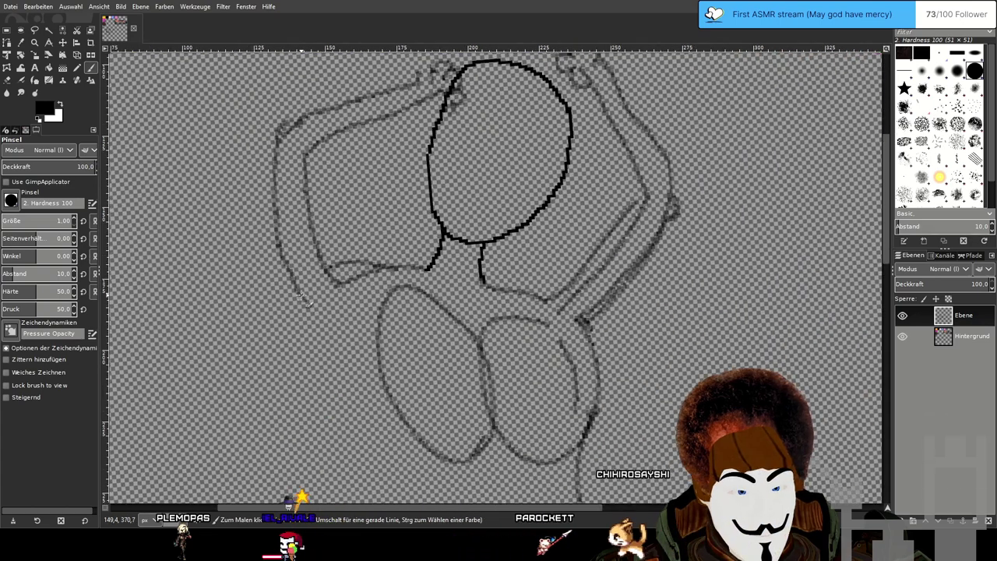
drag(316, 312, 349, 321)
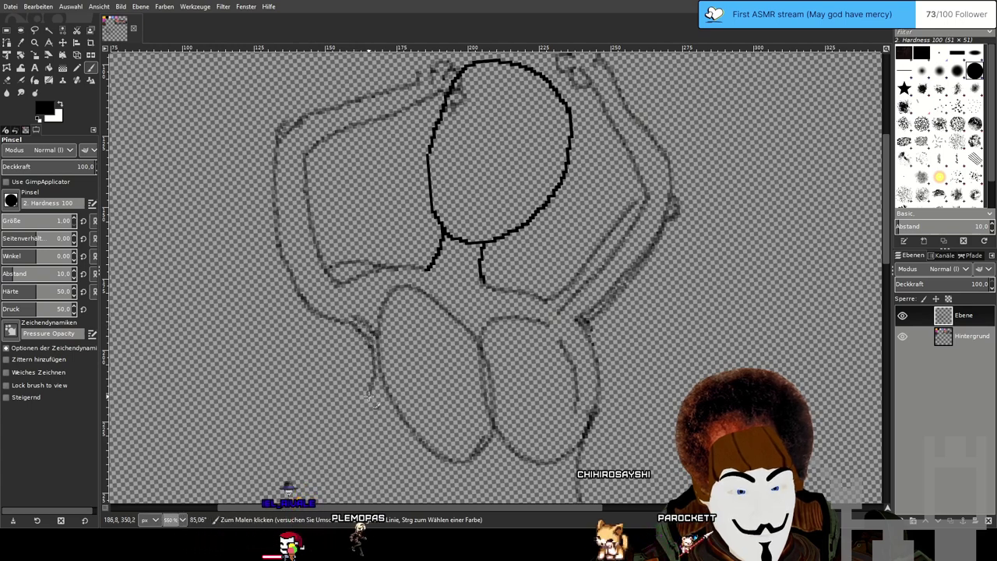
Undo the stroke below the arm and redraw the line down the lower torso's left side.
scroll(440, 415, down, 2)
drag(450, 406, 447, 296)
key(ctrl+z)
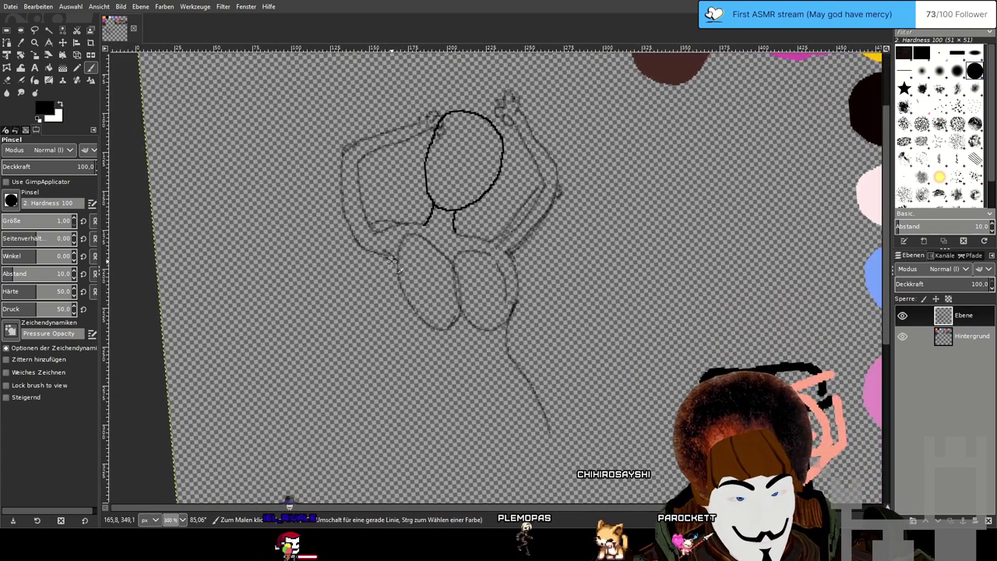
drag(392, 288, 426, 395)
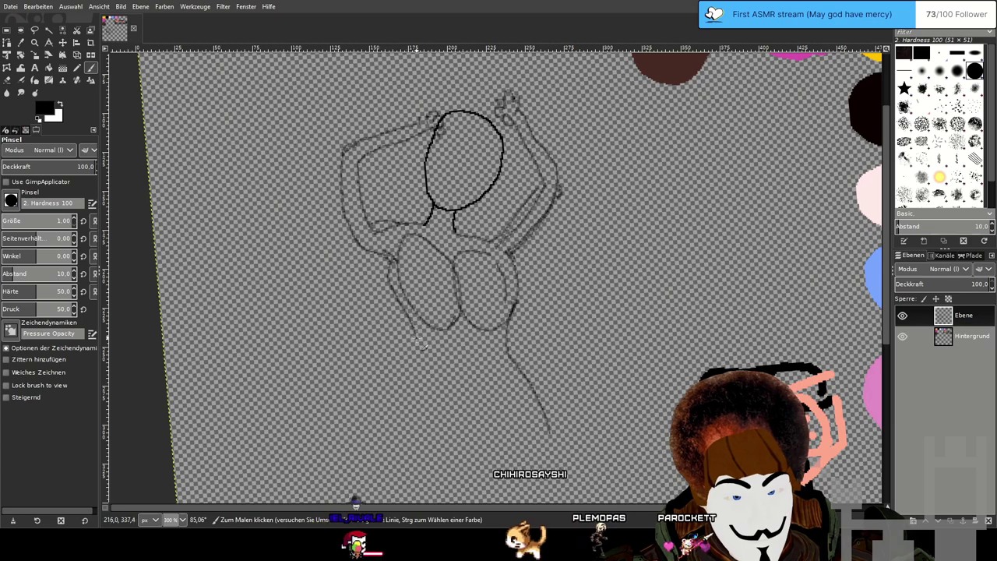
key(ctrl+z)
key(ctrl+z)
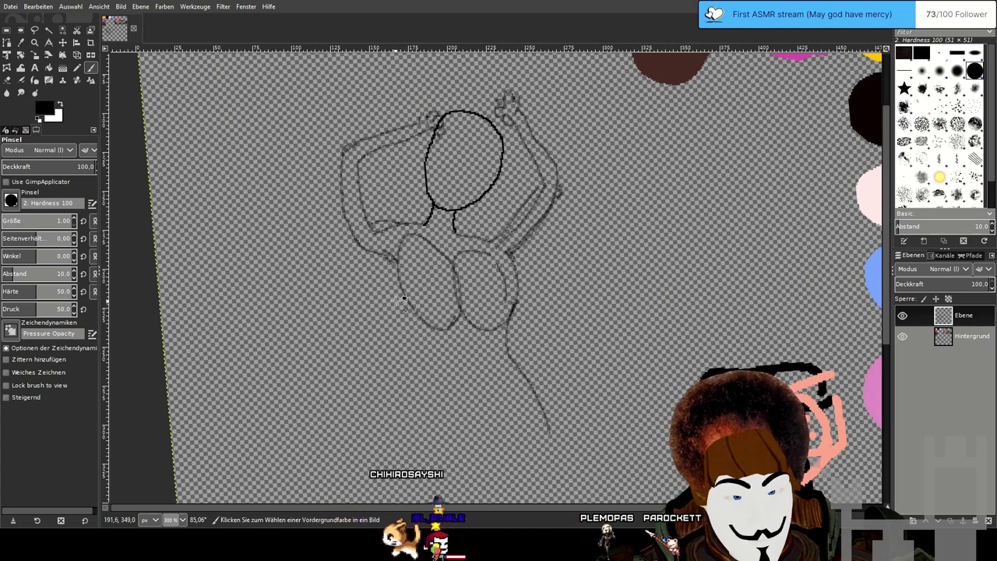
drag(389, 262, 404, 314)
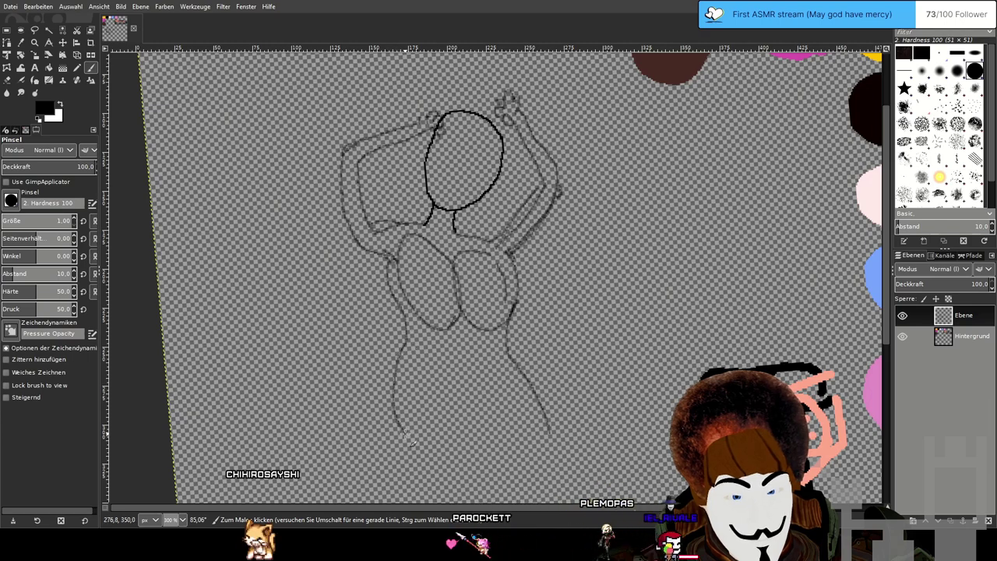
scroll(432, 370, down, 2)
scroll(399, 358, up, 1)
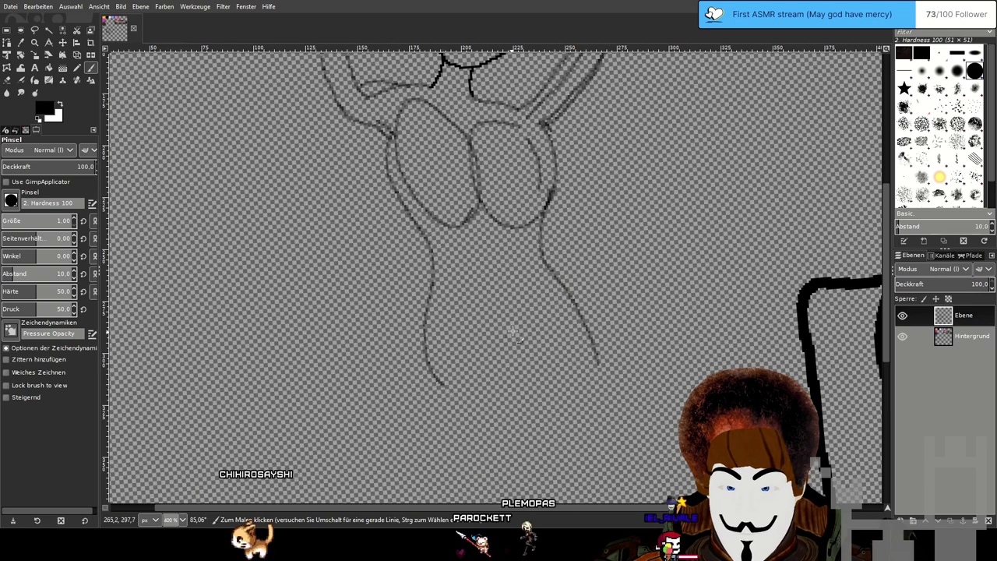
scroll(551, 284, down, 2)
scroll(551, 284, up, 1)
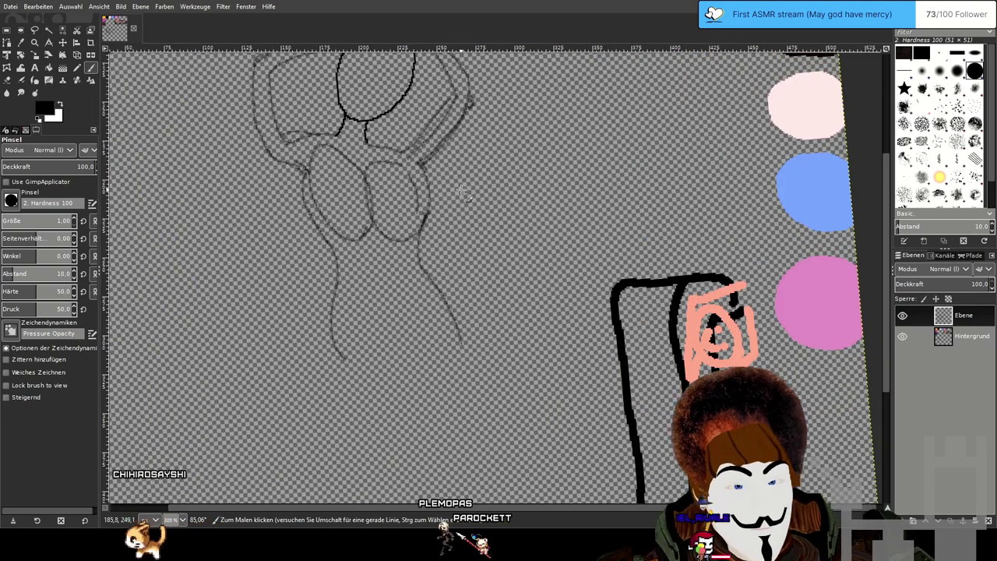
drag(462, 192, 515, 270)
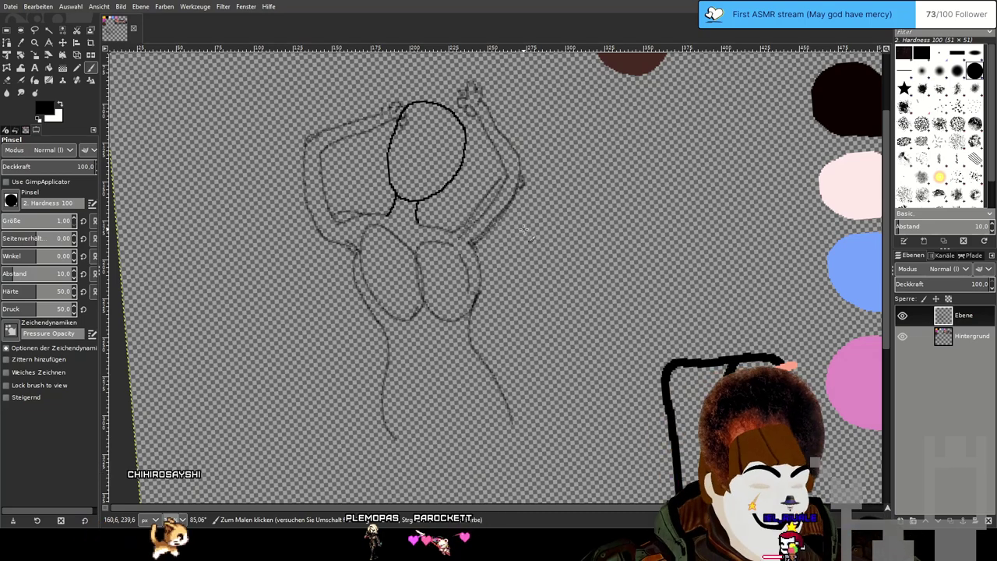
mouse_move(504, 167)
mouse_down()
mouse_move(517, 213)
mouse_move(481, 132)
mouse_move(487, 179)
mouse_up()
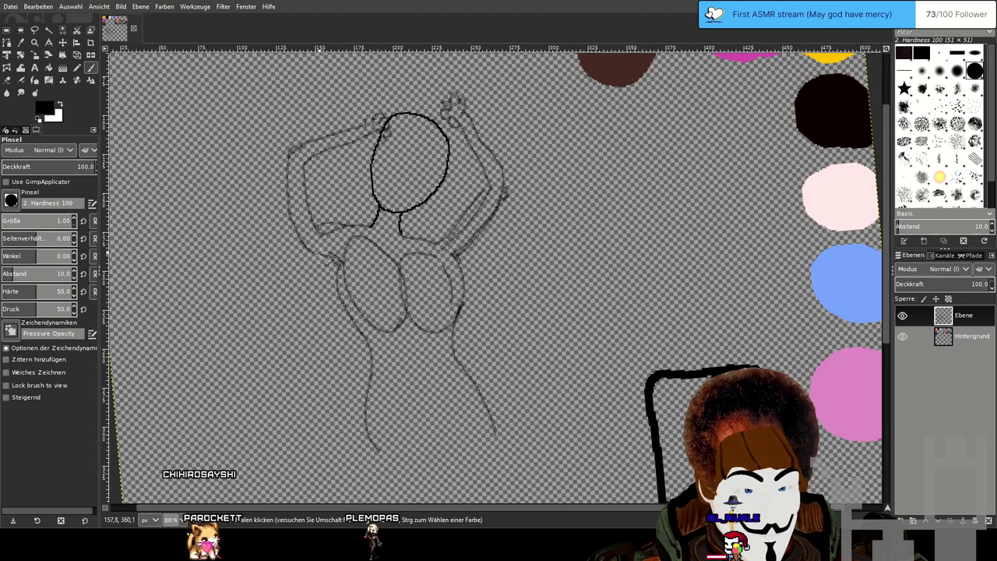
Erase the stray stroke tips beside the raised arm and torso, shrinking the eraser to size 1.
scroll(319, 252, up, 4)
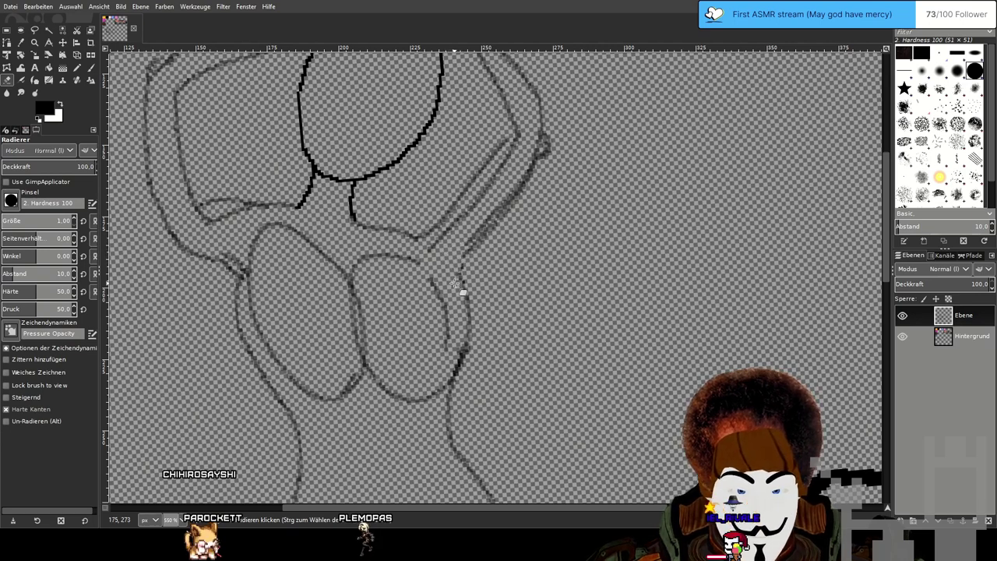
drag(477, 235, 472, 246)
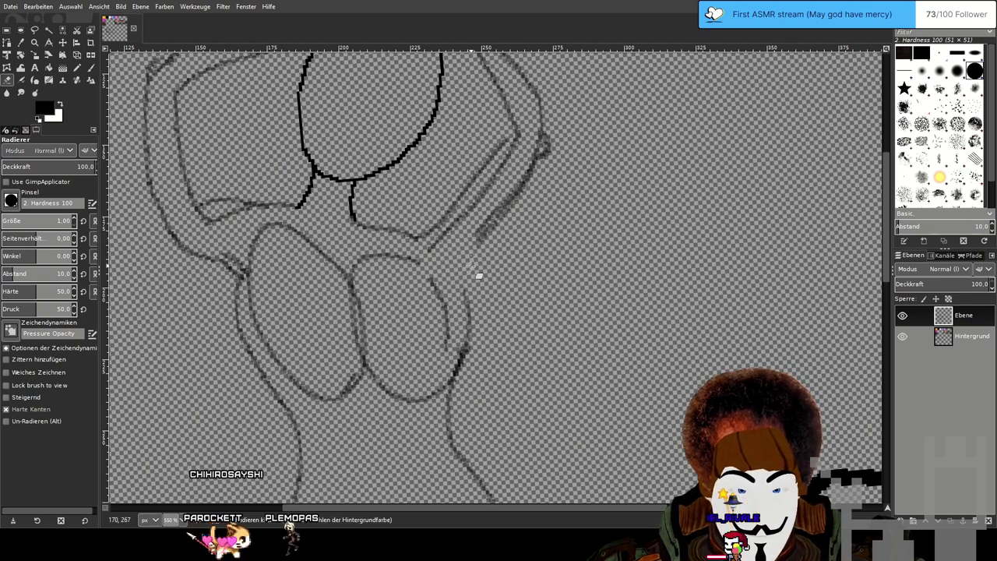
drag(465, 284, 468, 303)
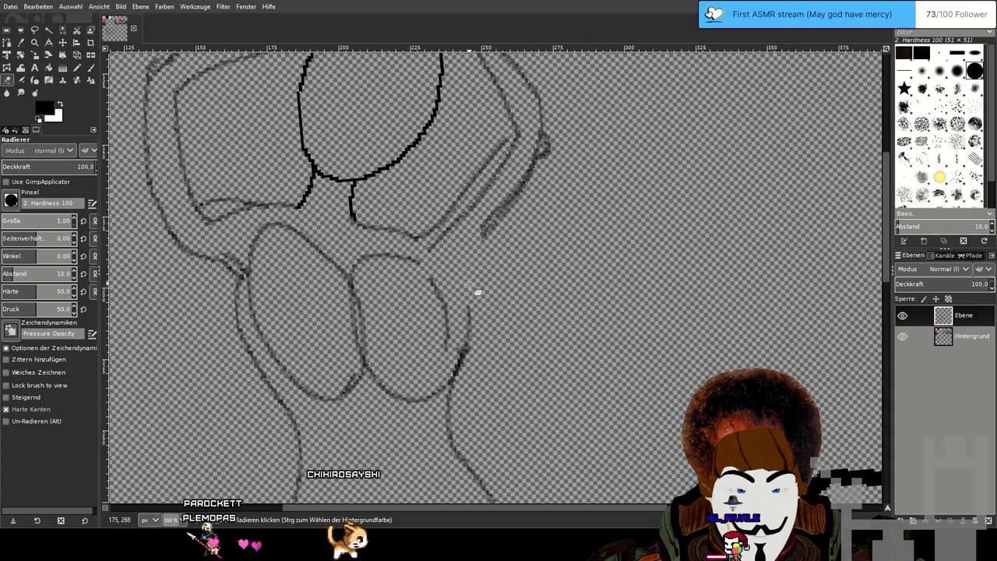
drag(488, 224, 482, 237)
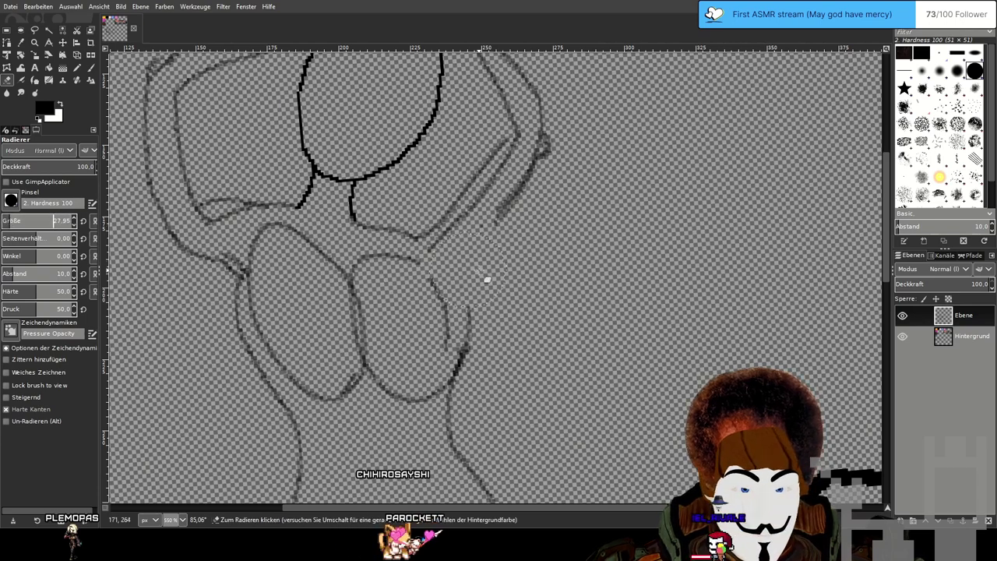
click(528, 219)
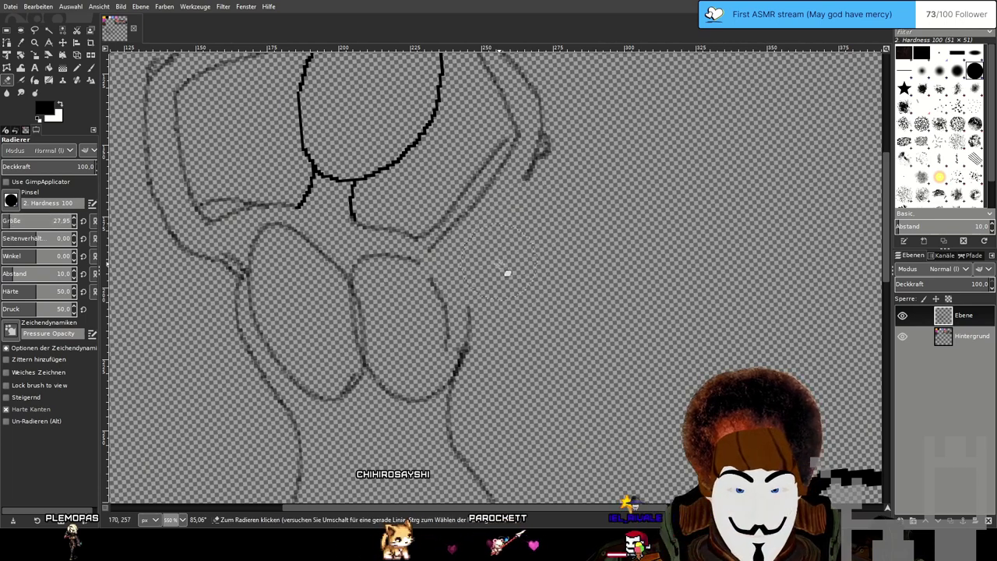
drag(61, 220, 7, 222)
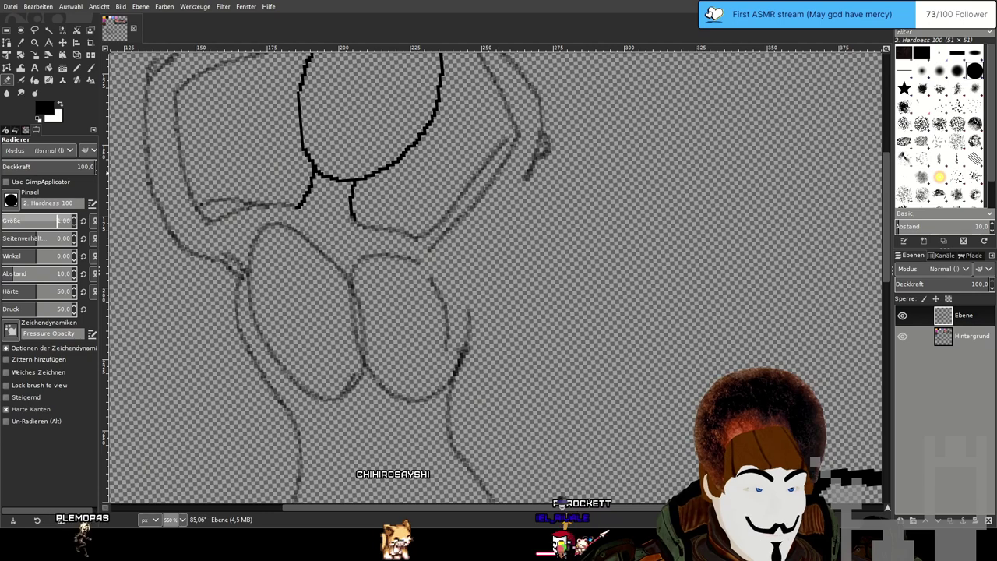
click(91, 67)
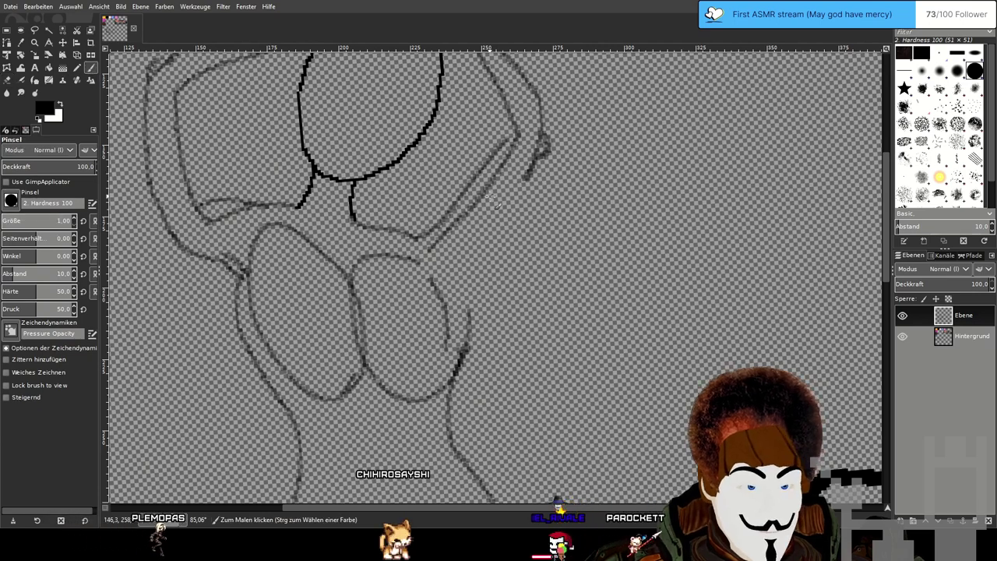
Trace over the right arm's sketch line.
scroll(497, 210, down, 1)
scroll(514, 231, up, 1)
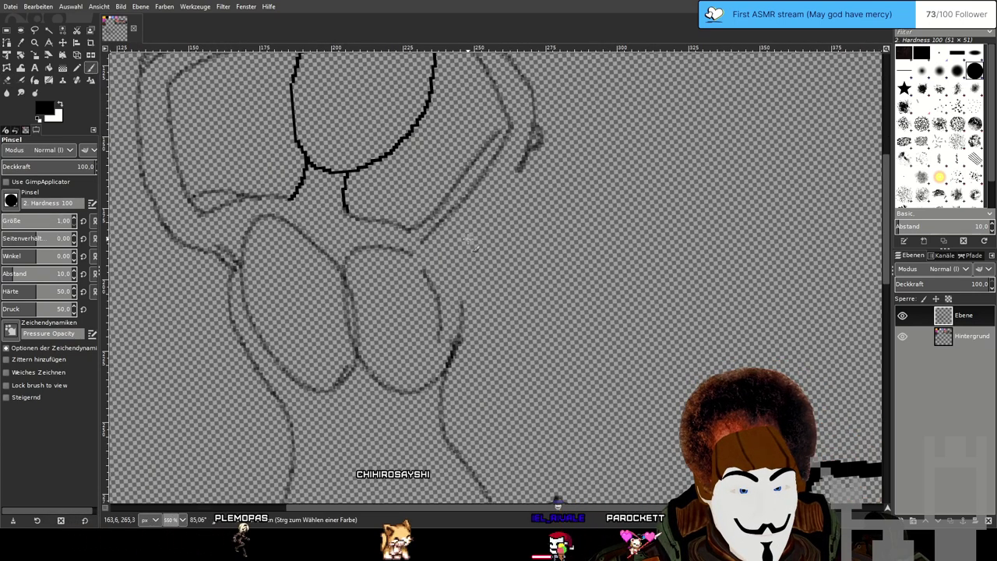
drag(437, 222, 442, 260)
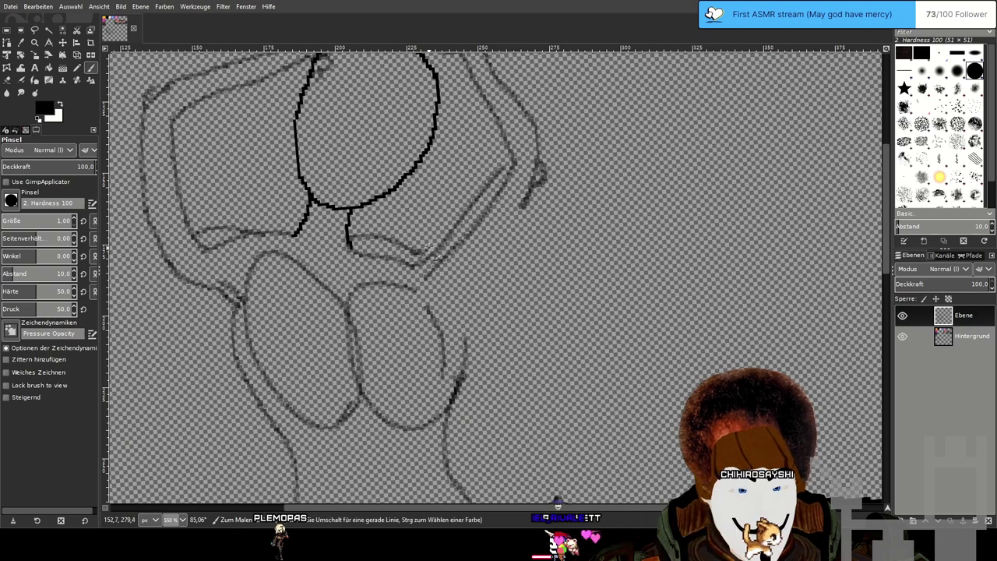
drag(428, 250, 509, 162)
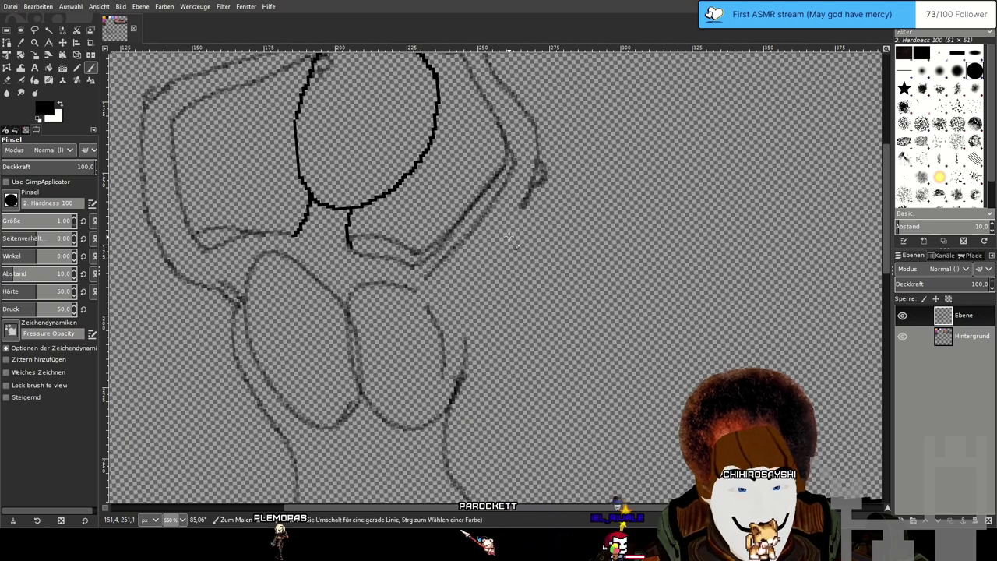
Draw a lighter curve at the elbow after undoing two darker attempts.
drag(510, 238, 533, 297)
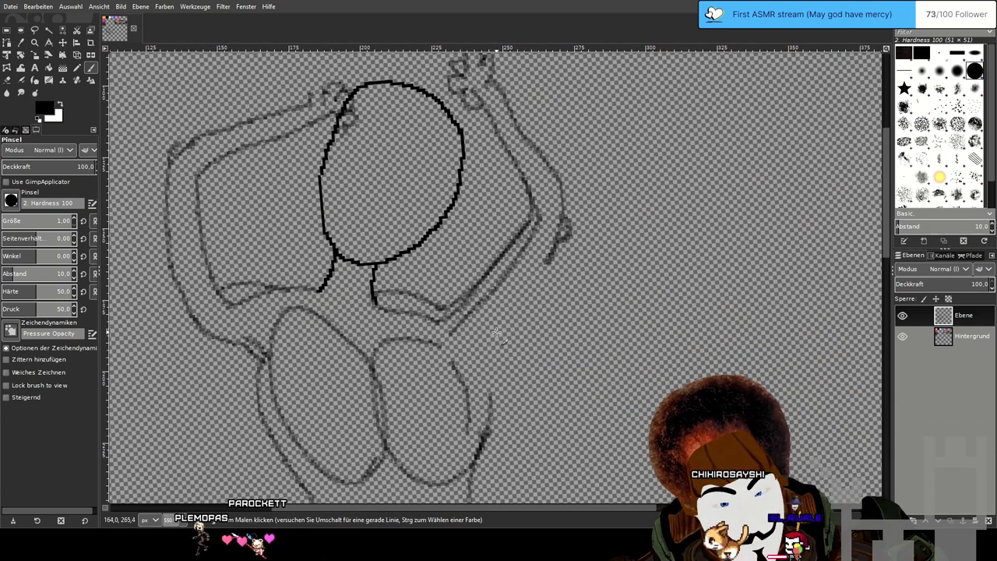
drag(490, 332, 486, 362)
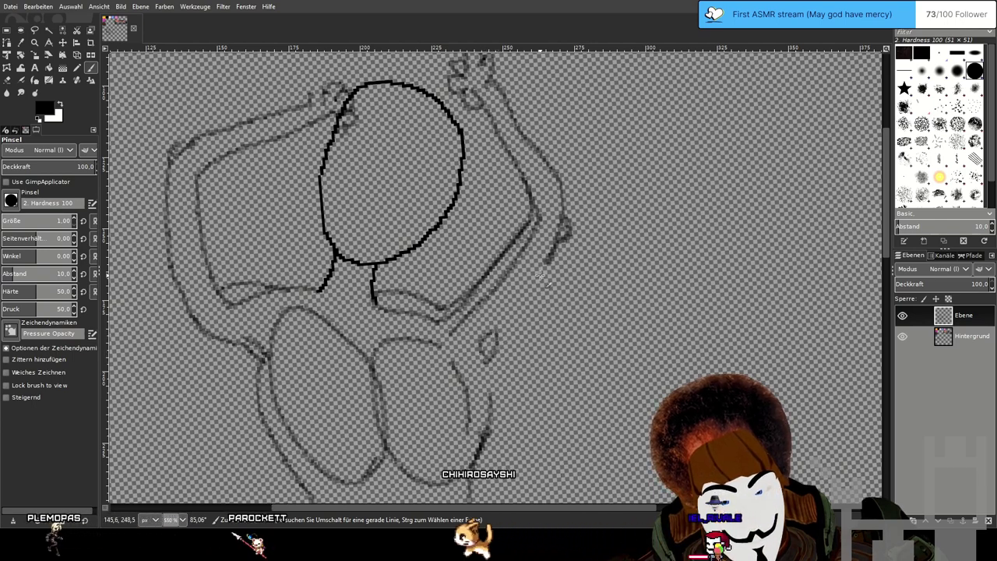
key(ctrl+z)
key(ctrl+z)
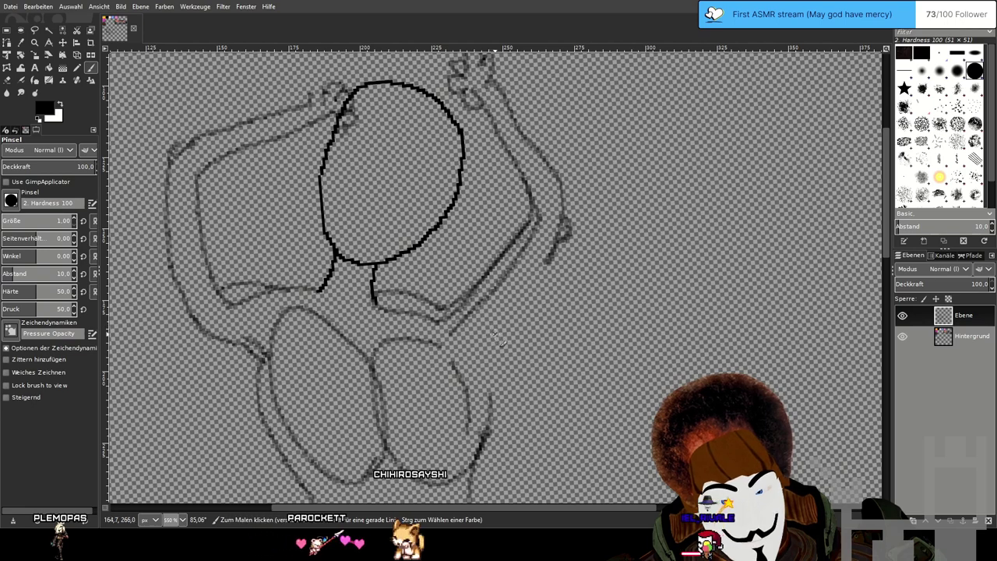
drag(495, 333, 490, 398)
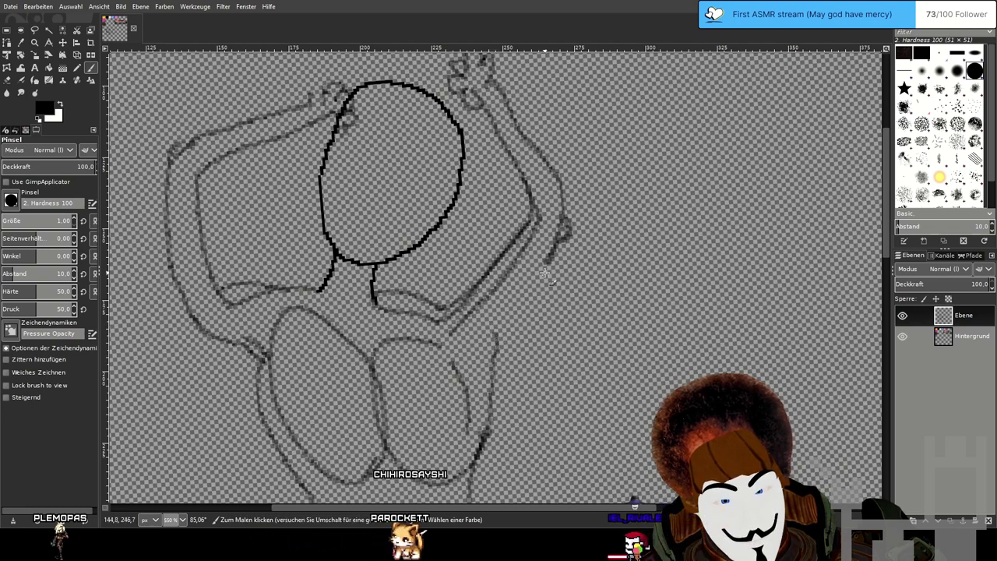
key(ctrl+z)
mouse_move(559, 240)
mouse_down()
mouse_move(529, 300)
mouse_move(492, 338)
mouse_move(487, 373)
mouse_up()
Switch back to the paintbrush and zoom out to see the whole figure.
scroll(559, 308, down, 2)
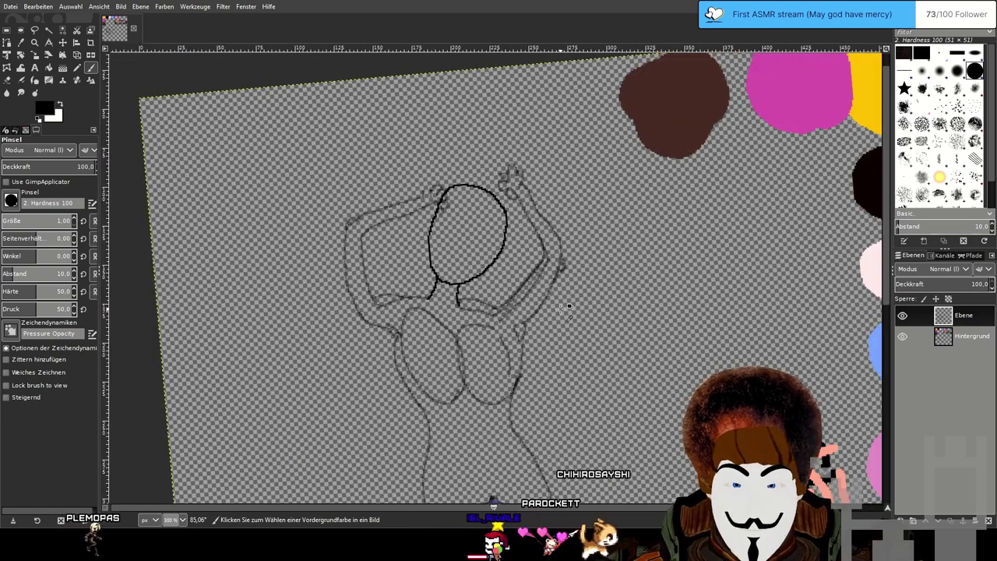
scroll(559, 309, up, 3)
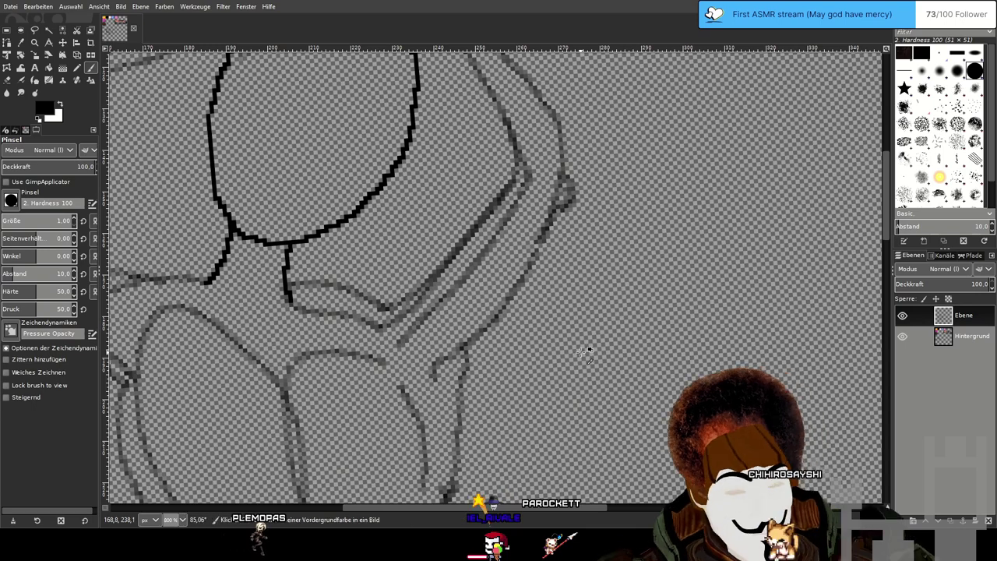
scroll(586, 351, down, 2)
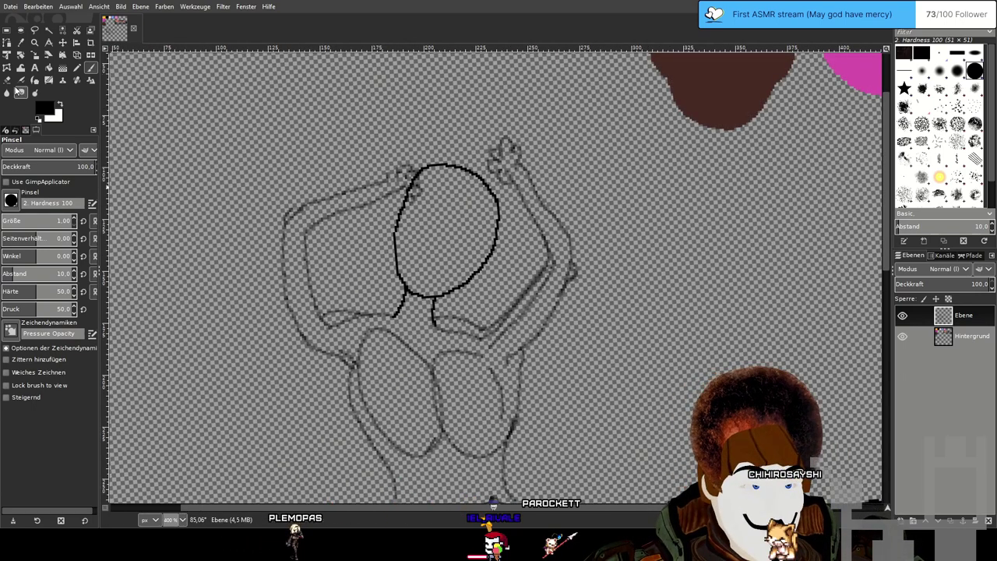
scroll(457, 366, up, 2)
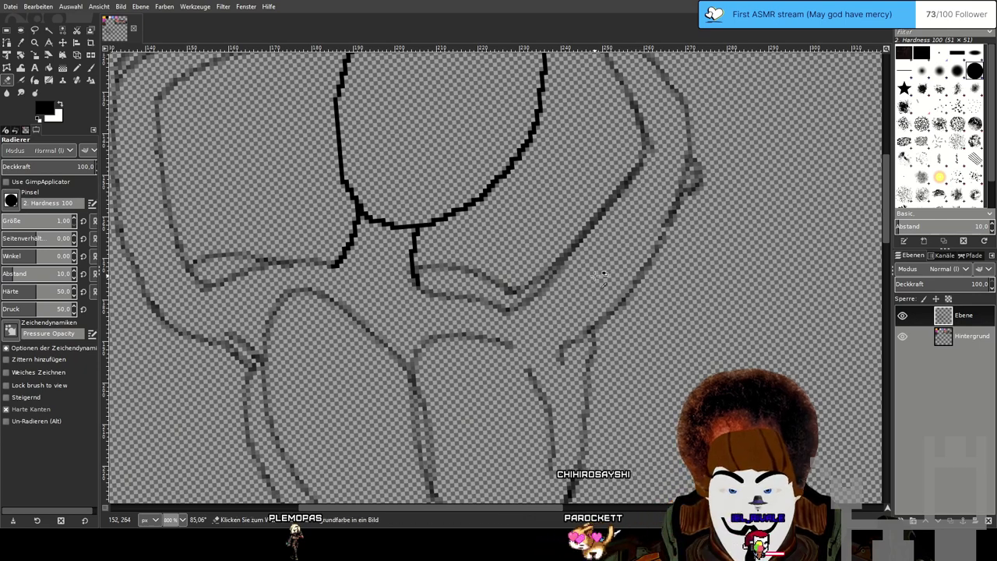
scroll(600, 272, down, 3)
scroll(535, 293, up, 2)
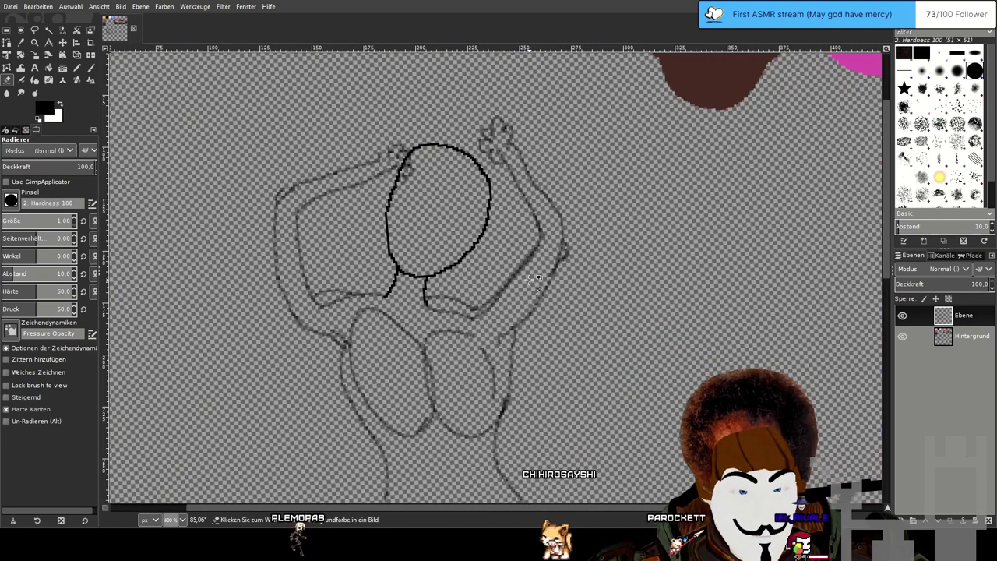
scroll(535, 280, up, 2)
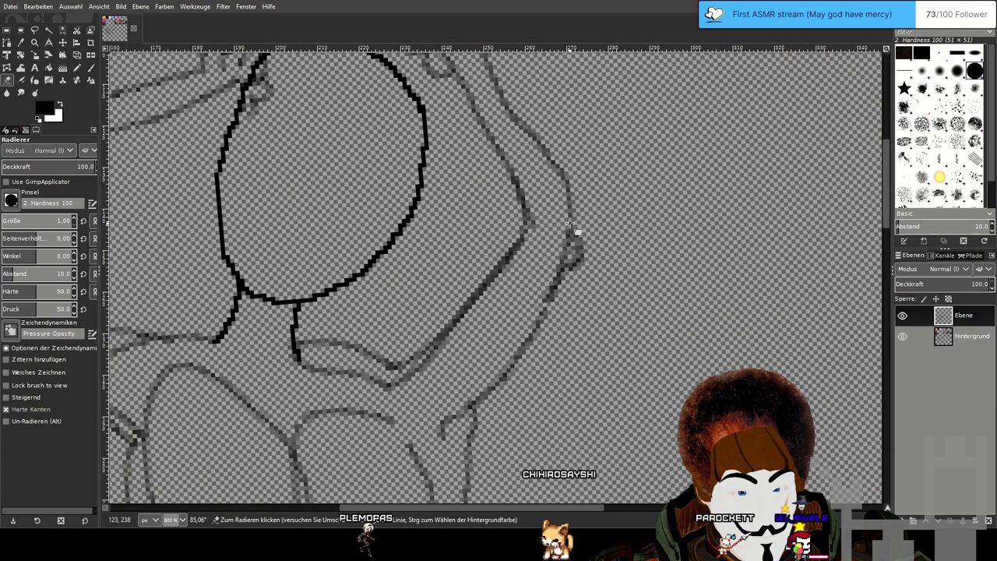
click(89, 68)
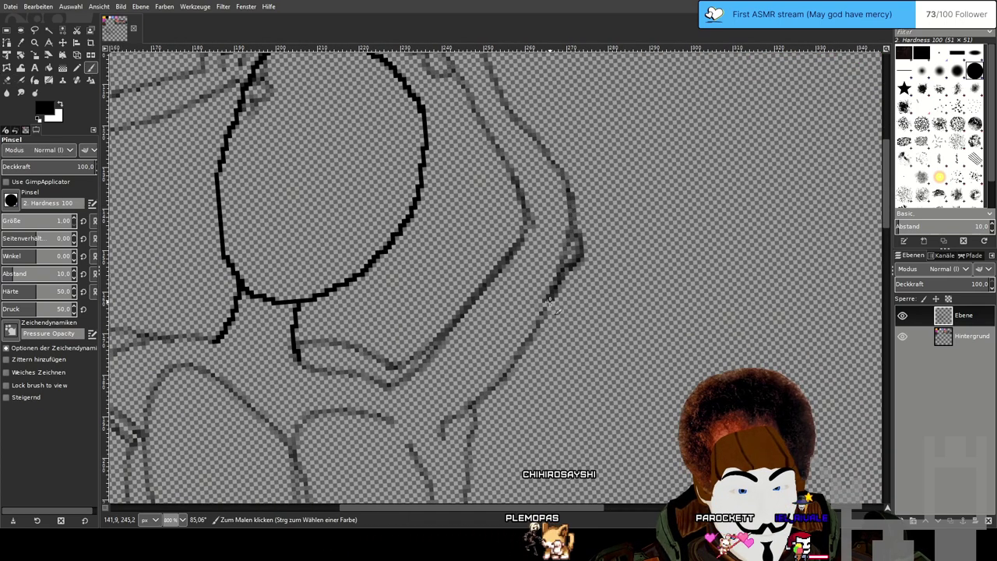
scroll(635, 227, down, 2)
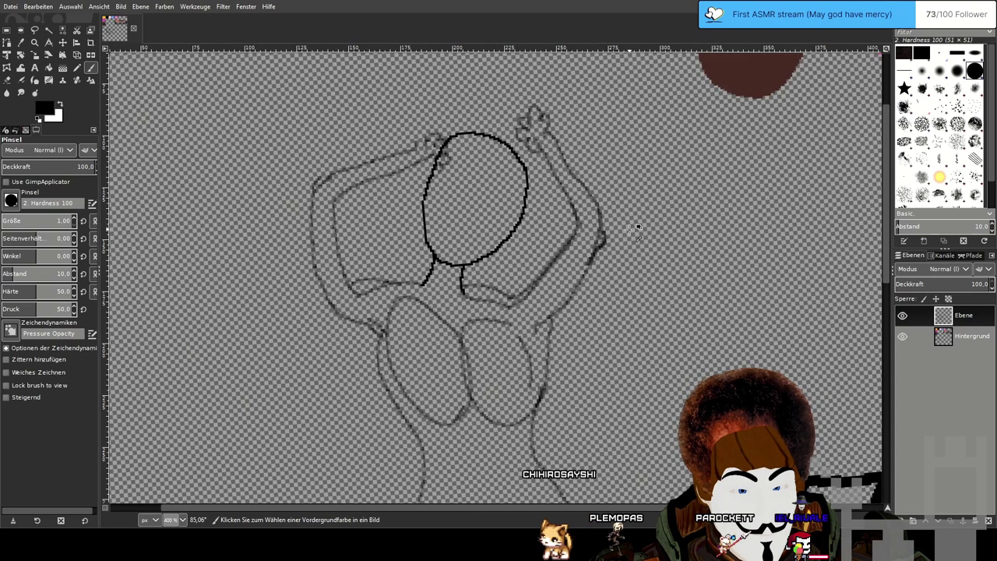
scroll(633, 226, up, 2)
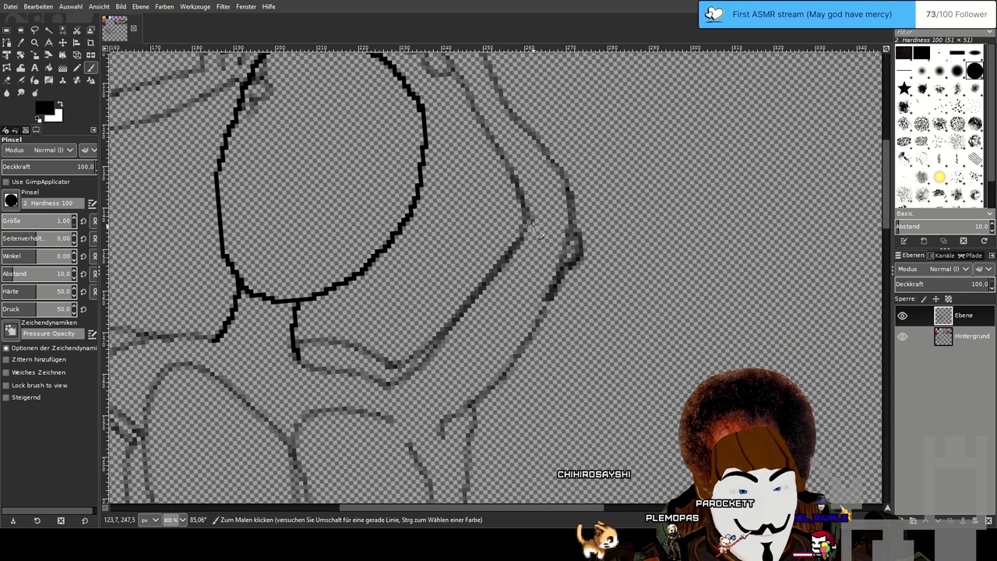
scroll(650, 243, down, 2)
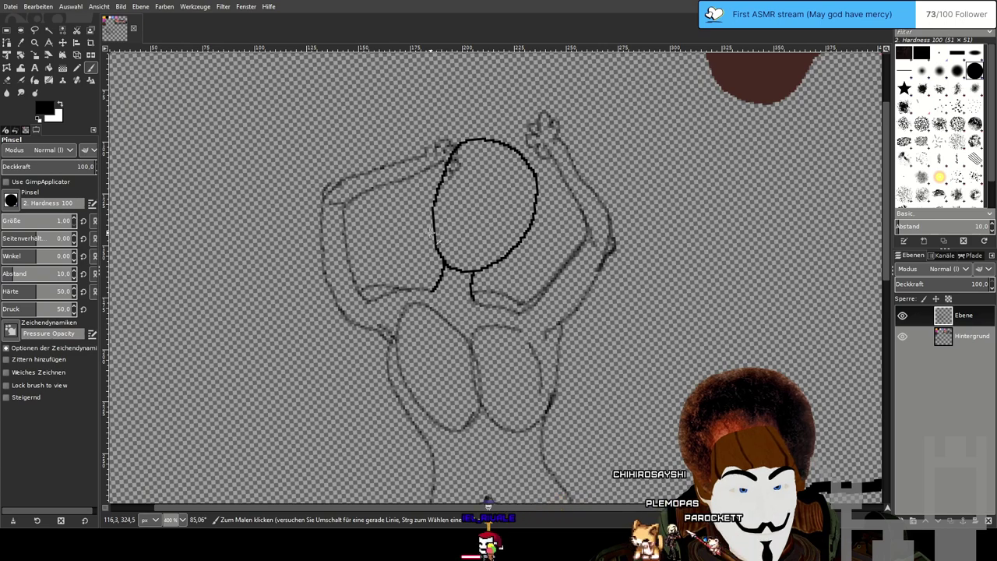
scroll(429, 229, up, 2)
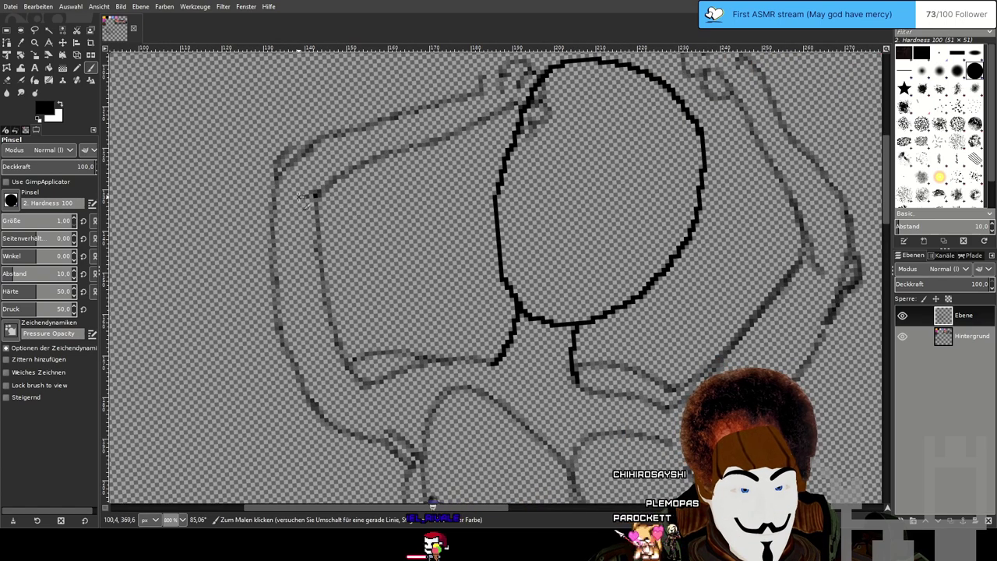
scroll(480, 265, down, 2)
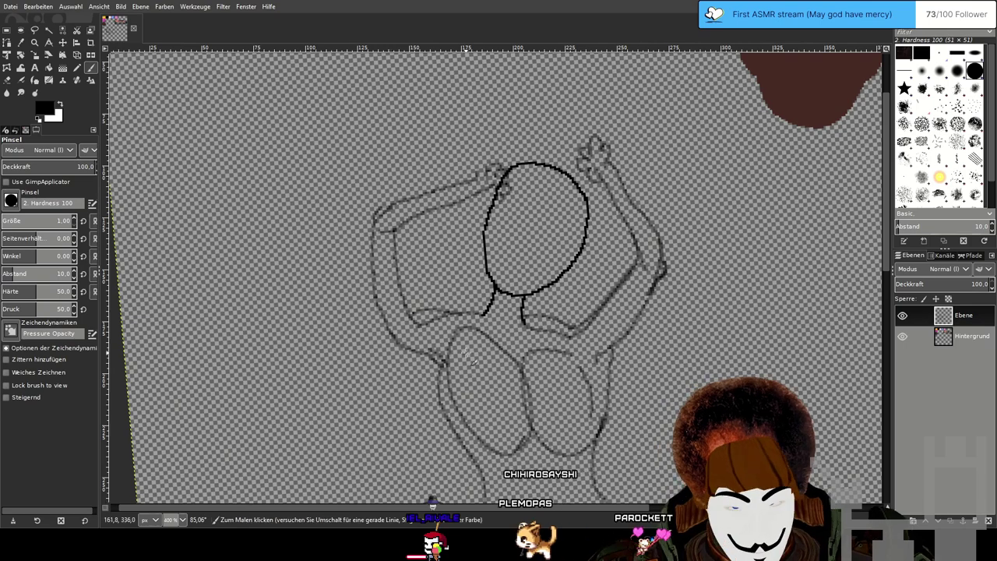
drag(474, 343, 408, 194)
scroll(410, 197, down, 2)
mouse_move(429, 232)
mouse_down()
mouse_move(457, 214)
mouse_move(444, 353)
mouse_move(417, 176)
mouse_move(300, 176)
mouse_move(368, 264)
mouse_up()
scroll(325, 170, up, 4)
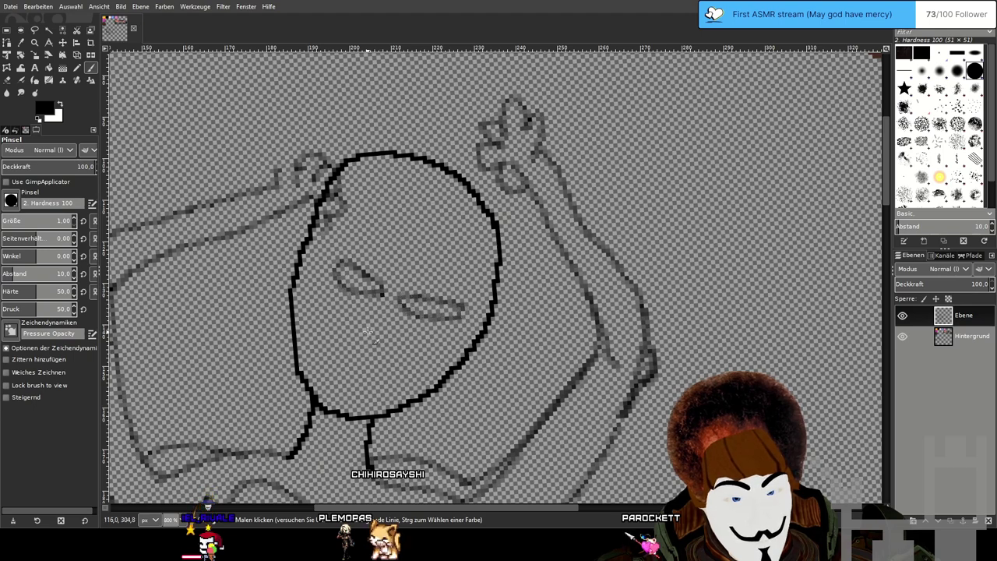
Draw a wide smiling mouth and a lash stroke above the right eye in the head oval.
mouse_move(354, 328)
mouse_down()
mouse_move(387, 355)
mouse_move(410, 353)
mouse_move(398, 365)
mouse_move(347, 360)
mouse_move(328, 326)
mouse_move(336, 307)
mouse_move(359, 330)
mouse_up()
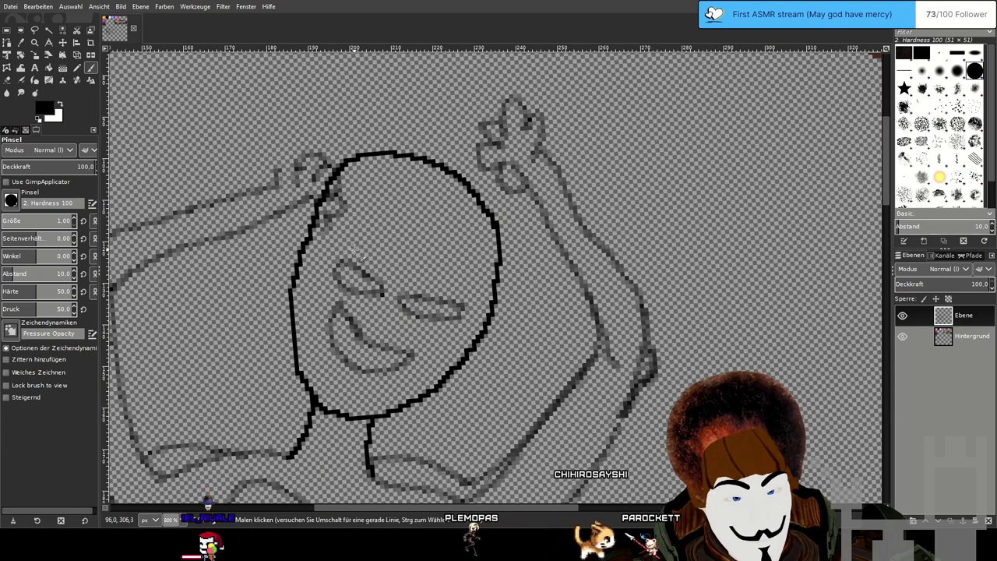
drag(411, 276, 419, 295)
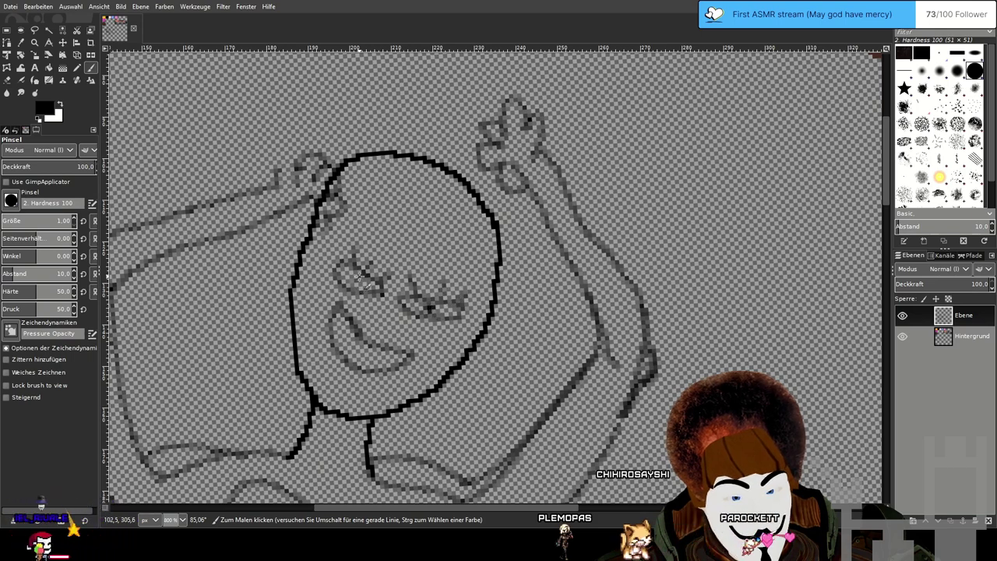
scroll(530, 278, down, 3)
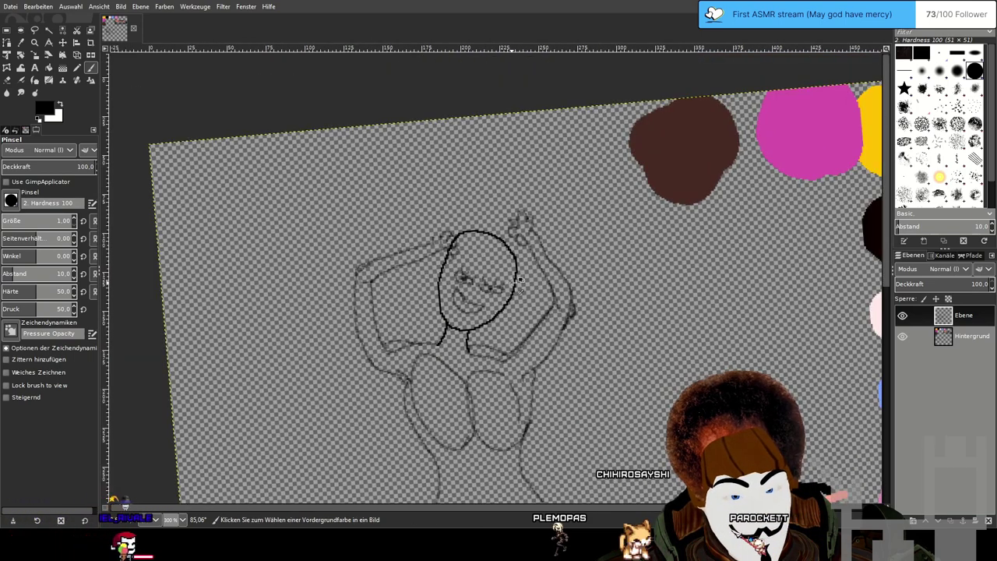
scroll(487, 283, up, 4)
scroll(465, 304, up, 1)
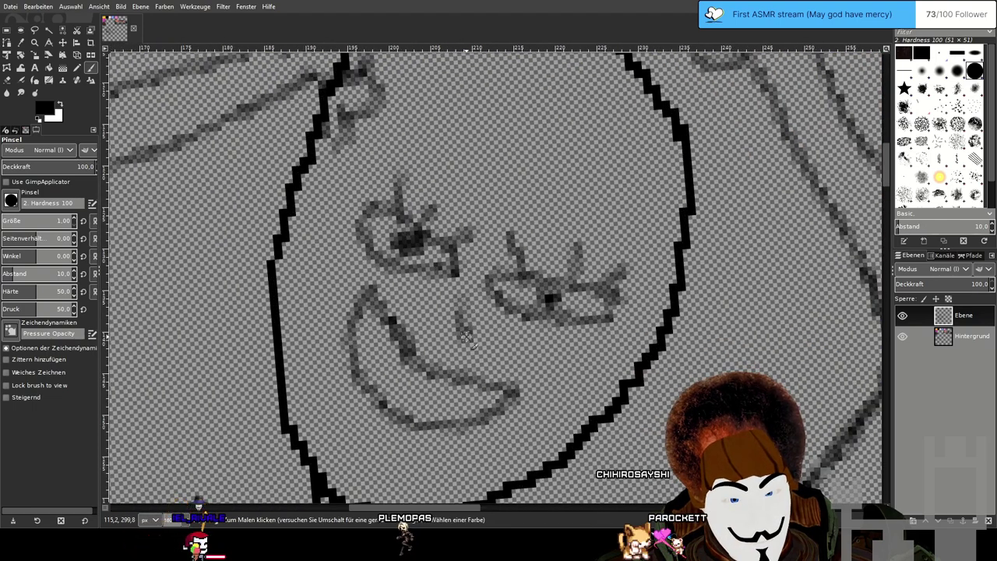
scroll(564, 355, down, 4)
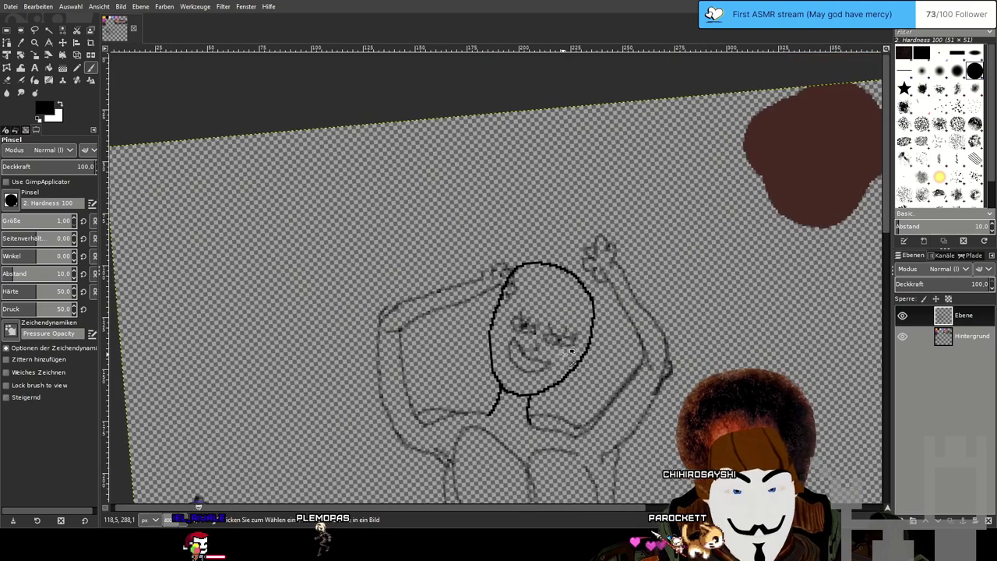
drag(564, 356, 483, 178)
scroll(507, 276, down, 1)
Rotate the view back to nearly upright and zoom to about 220% over the figure and bed reference.
drag(526, 287, 355, 313)
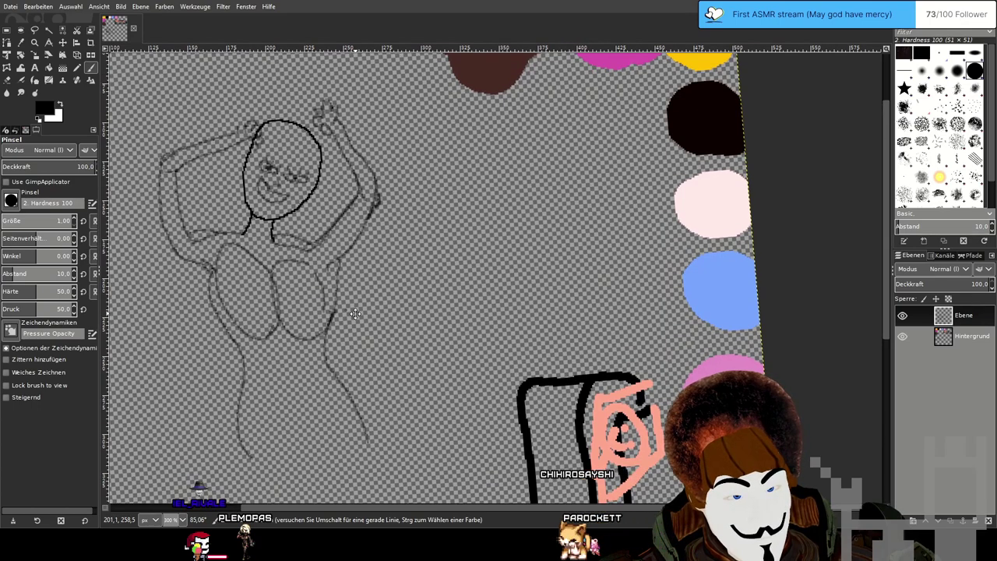
mouse_move(356, 314)
mouse_down()
mouse_move(347, 269)
mouse_move(267, 96)
mouse_move(314, 314)
mouse_move(367, 285)
mouse_move(489, 335)
mouse_move(510, 311)
mouse_up()
drag(566, 341, 502, 285)
scroll(562, 234, down, 1)
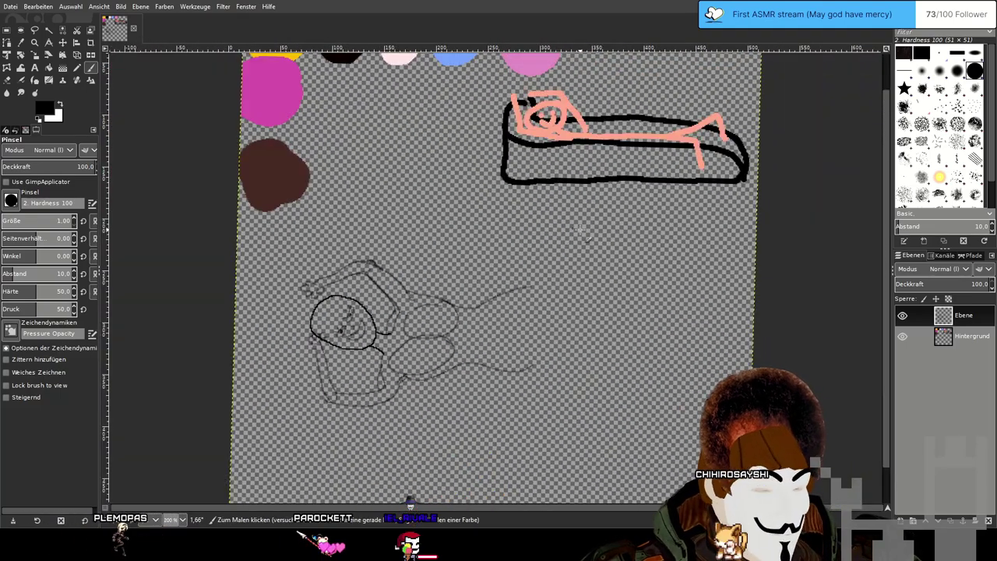
mouse_move(577, 229)
mouse_down()
mouse_move(558, 272)
mouse_move(559, 223)
mouse_up()
scroll(561, 222, up, 1)
scroll(561, 223, down, 1)
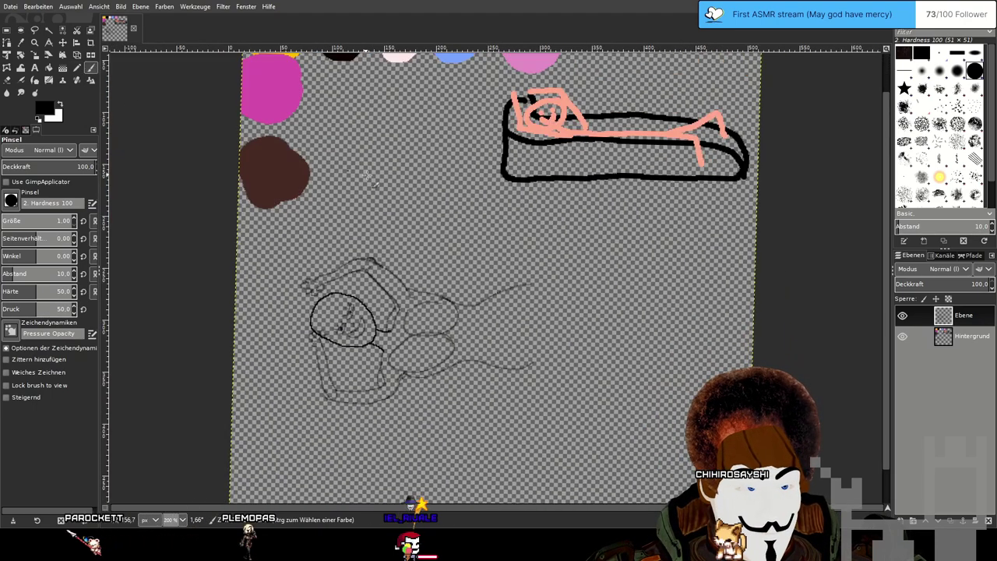
mouse_move(645, 226)
mouse_down()
mouse_move(625, 221)
mouse_move(642, 222)
mouse_up()
drag(588, 237, 586, 233)
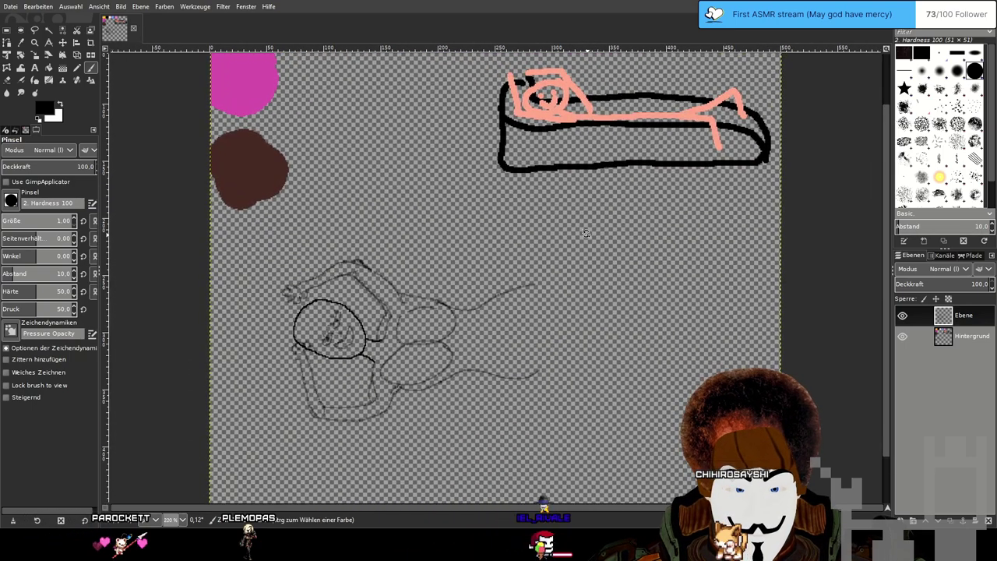
drag(670, 211, 583, 249)
scroll(583, 248, down, 2)
scroll(583, 247, left, 2)
scroll(670, 280, right, 1)
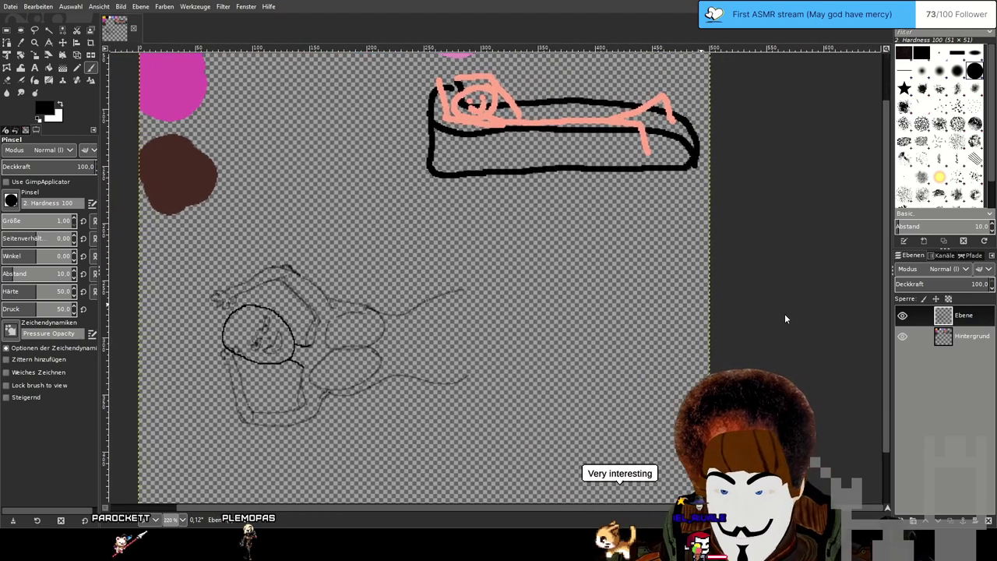
mouse_move(564, 231)
mouse_down()
mouse_move(576, 235)
mouse_move(570, 250)
mouse_up()
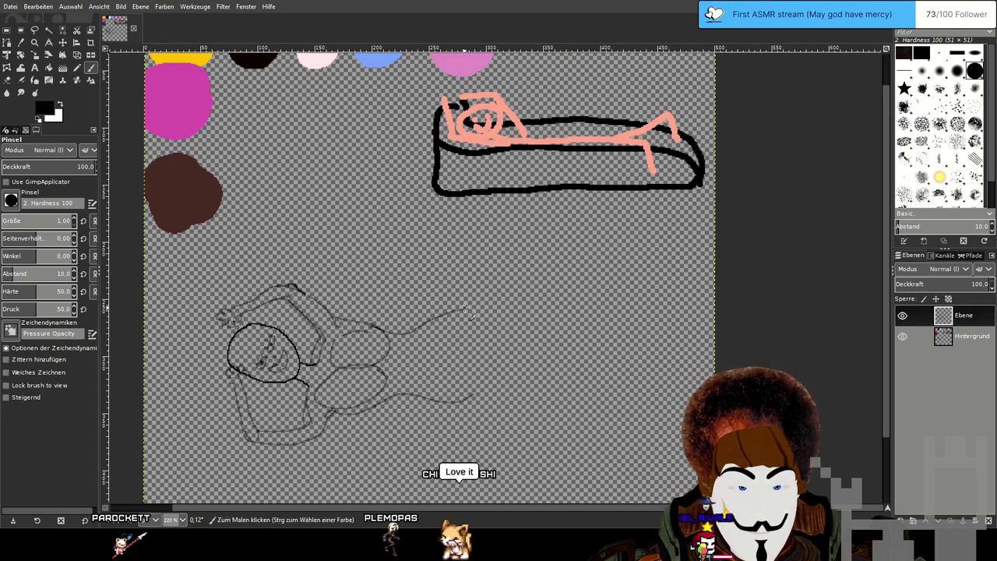
Extend the upper leg line further right, redrawing it once.
drag(475, 308, 531, 322)
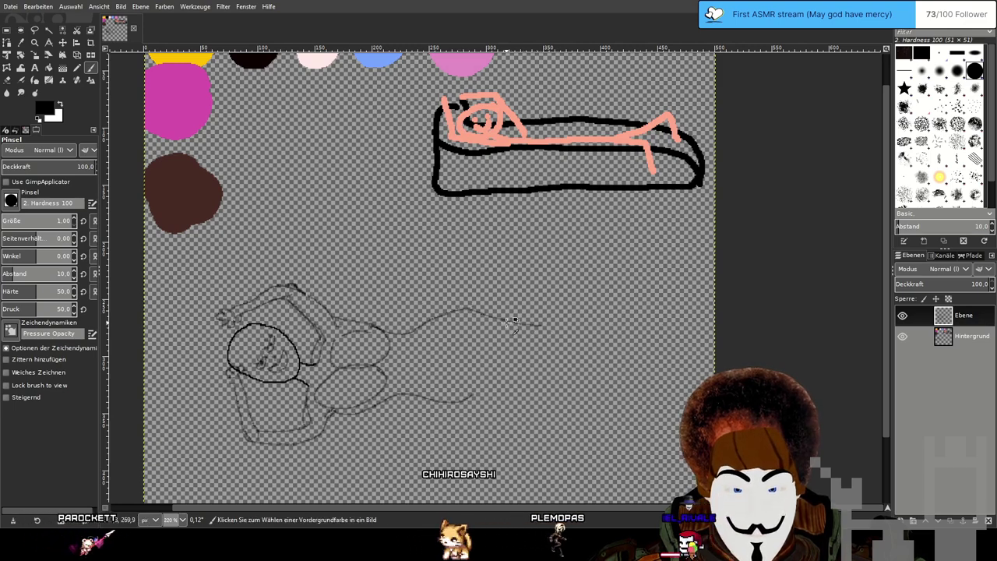
key(ctrl+z)
drag(468, 311, 566, 329)
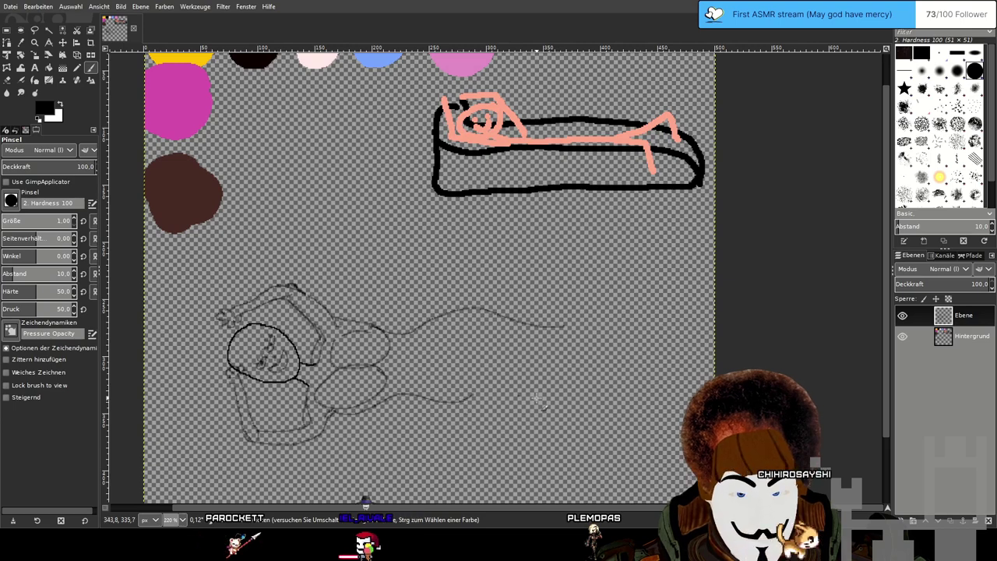
drag(573, 396, 604, 327)
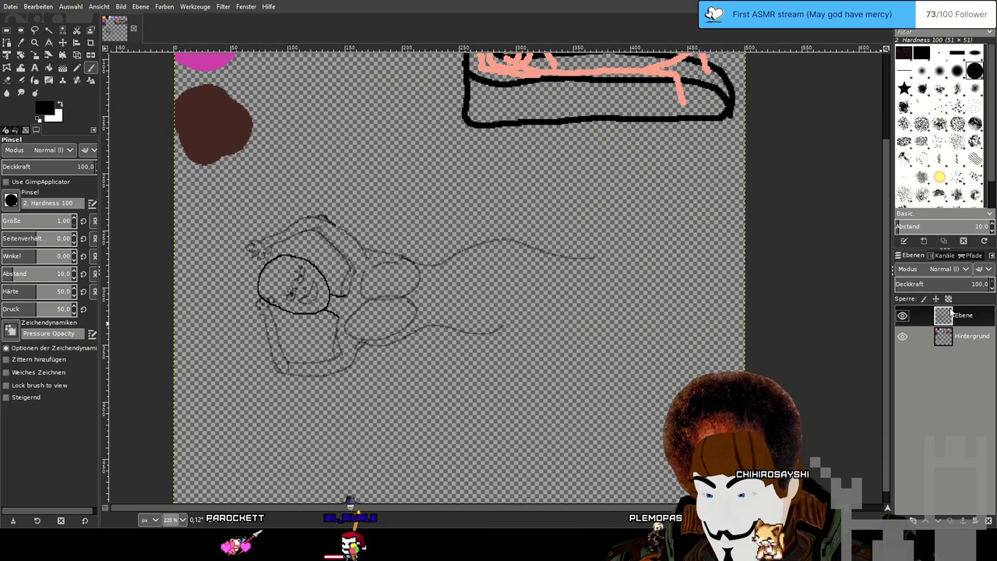
Add a layer named 'bed' below Ebene, rename Ebene to 'sketch', and select bed.
key(ctrl+shift+n)
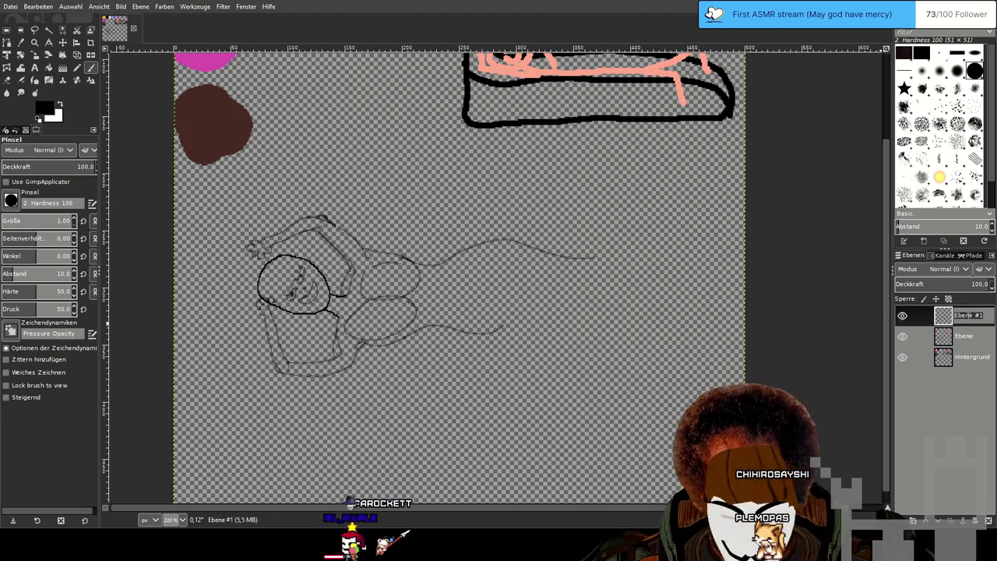
key(Return)
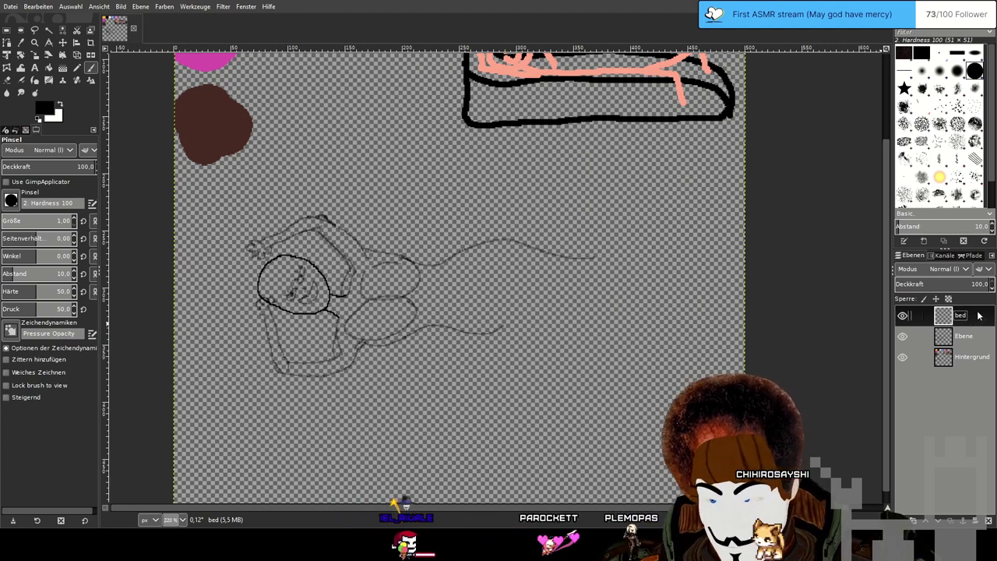
drag(977, 327, 968, 350)
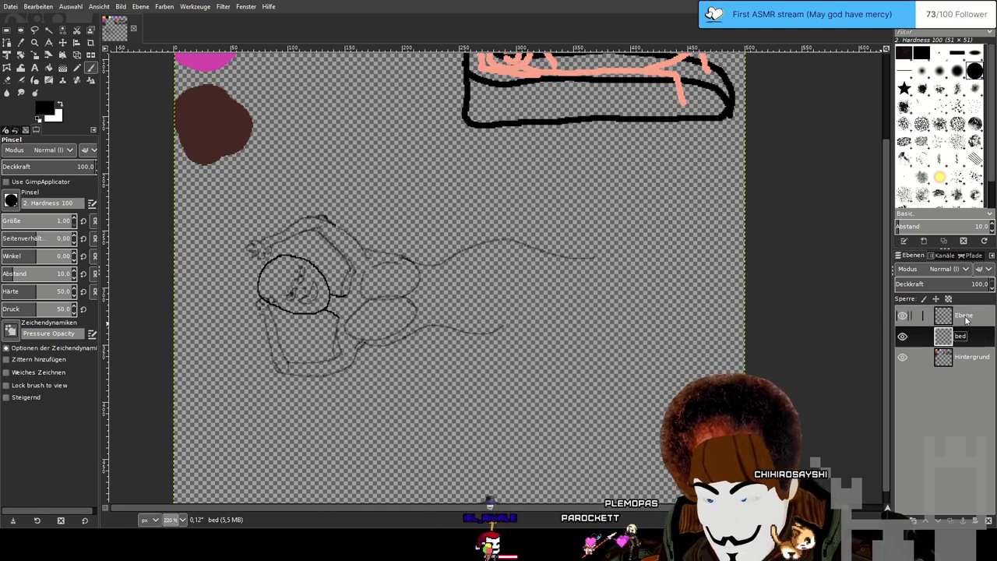
double_click(964, 316)
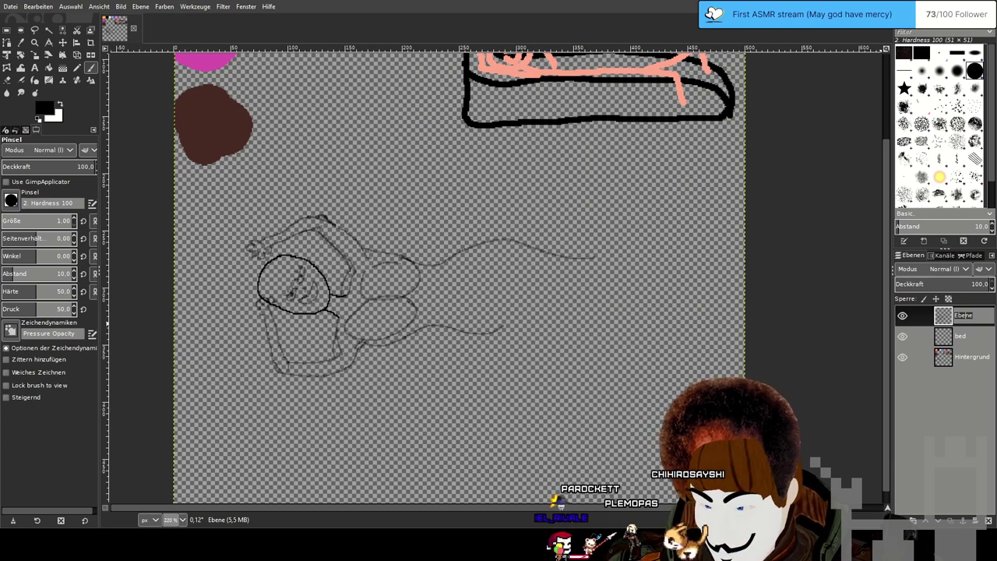
key(Return)
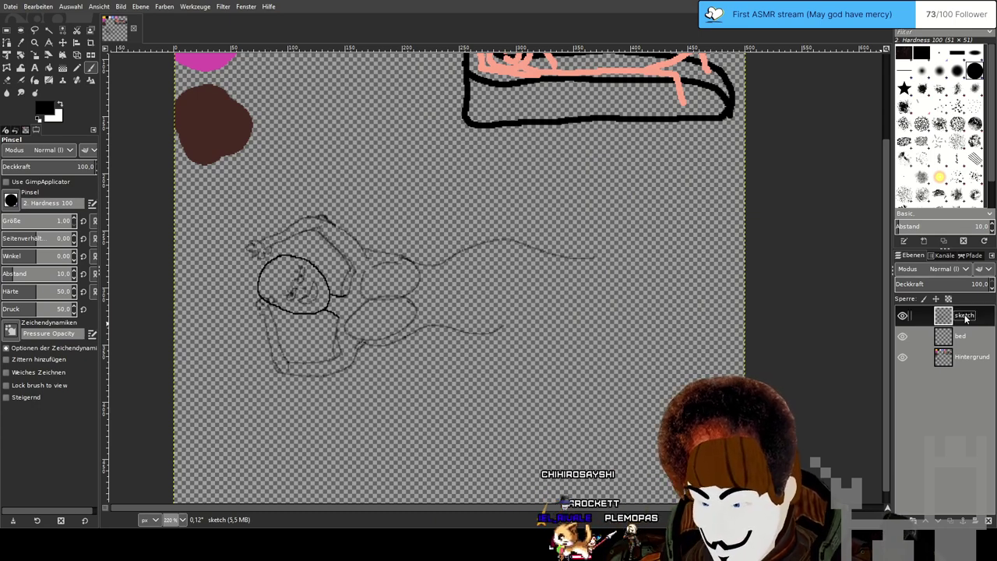
click(977, 337)
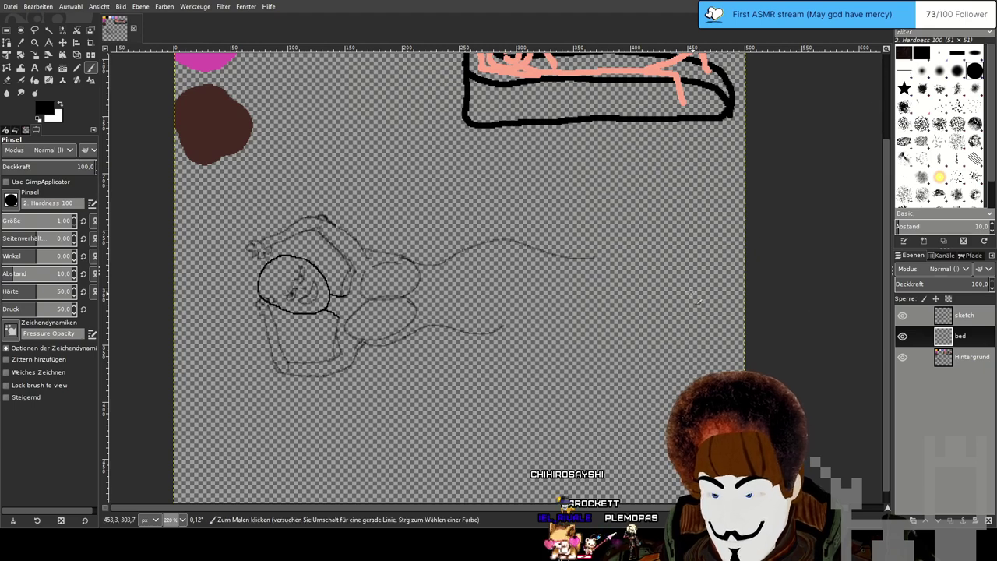
scroll(660, 261, up, 3)
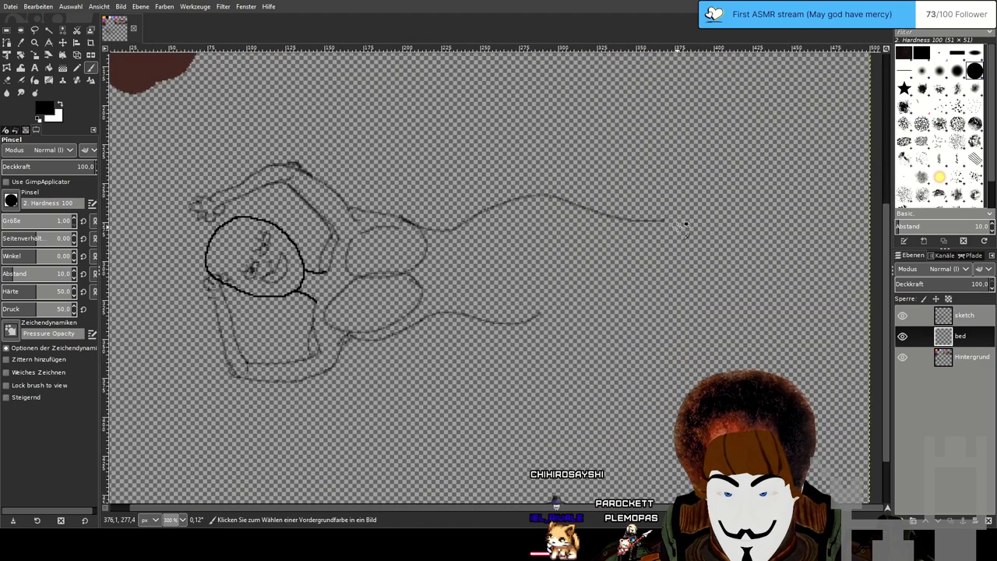
scroll(682, 225, down, 4)
scroll(663, 211, up, 2)
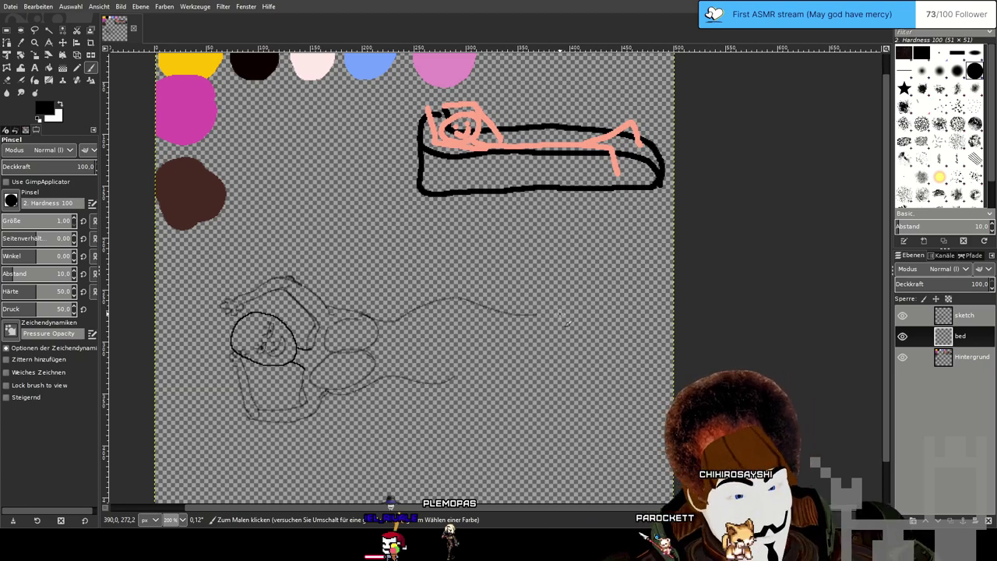
drag(611, 216, 692, 290)
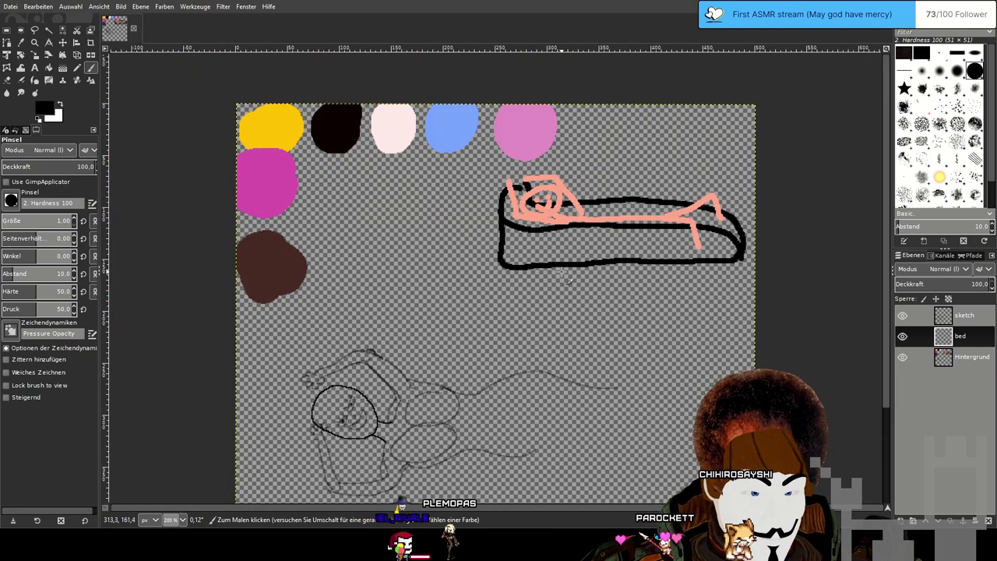
drag(743, 202, 587, 272)
scroll(587, 271, up, 3)
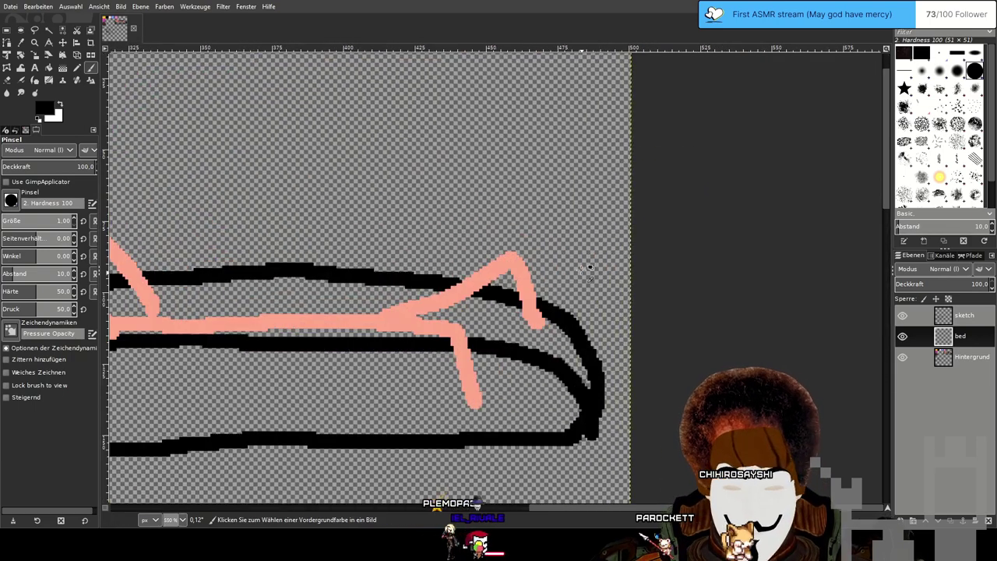
scroll(585, 271, down, 1)
scroll(292, 134, left, 10)
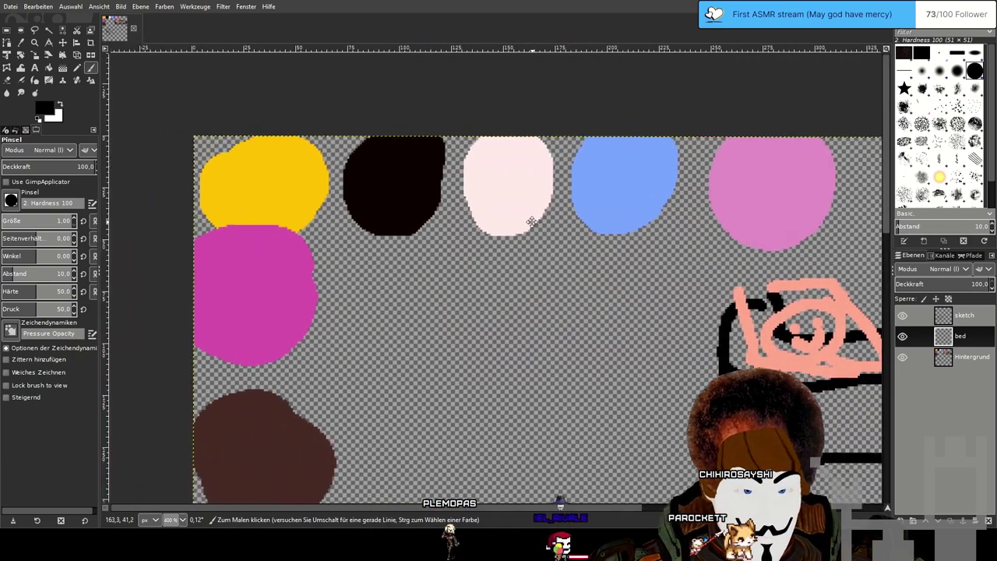
scroll(383, 176, right, 3)
mouse_move(382, 176)
mouse_down()
mouse_move(360, 182)
mouse_move(417, 162)
mouse_move(209, 148)
mouse_move(60, 93)
mouse_up()
Sample the salmon pink from the bed reference and select the Hintergrund layer.
click(21, 43)
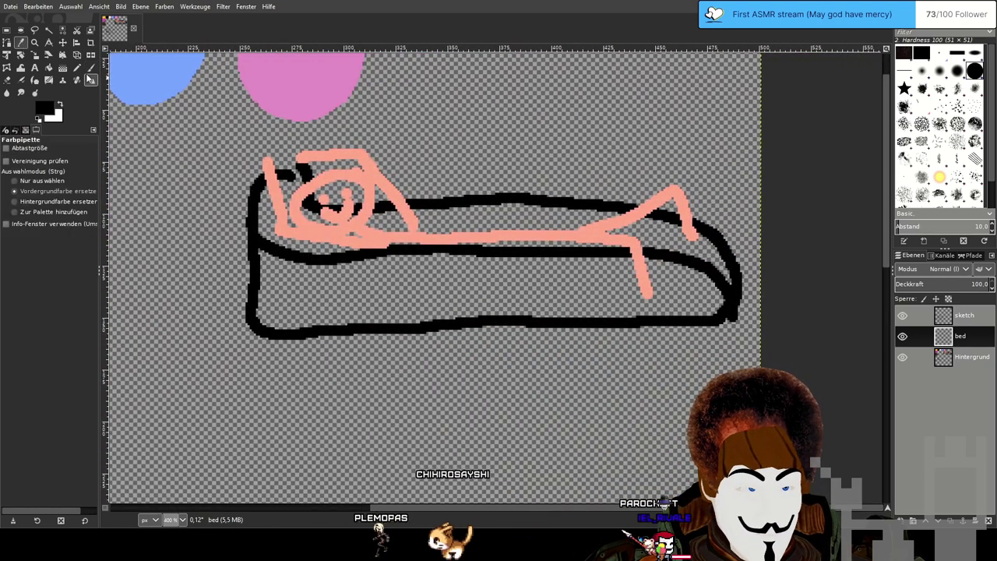
click(92, 69)
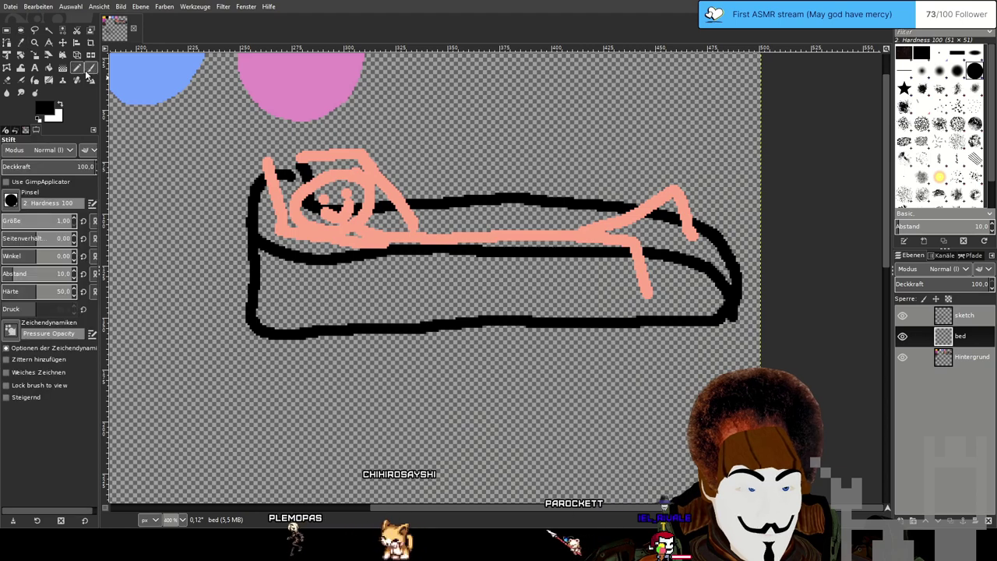
key(o)
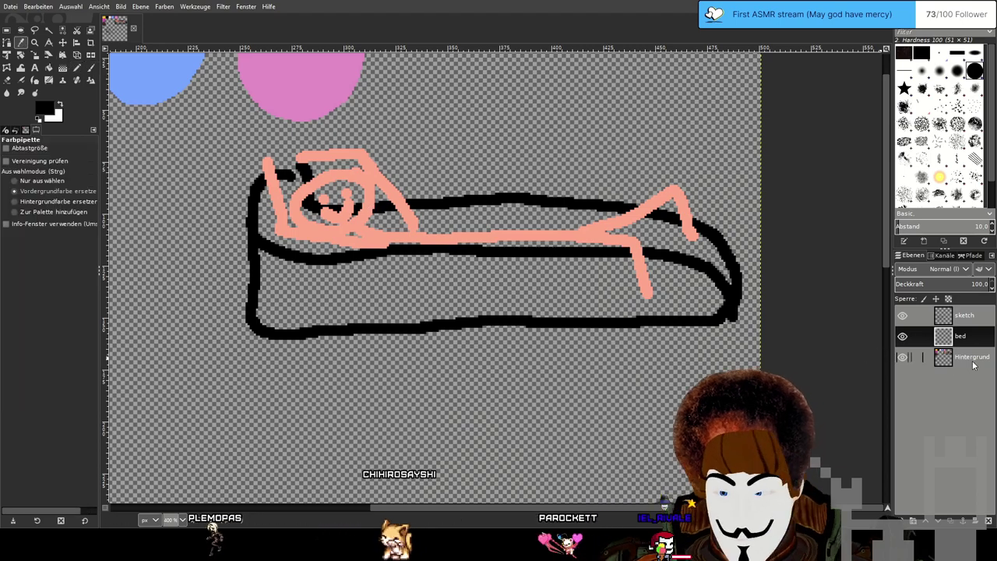
click(374, 180)
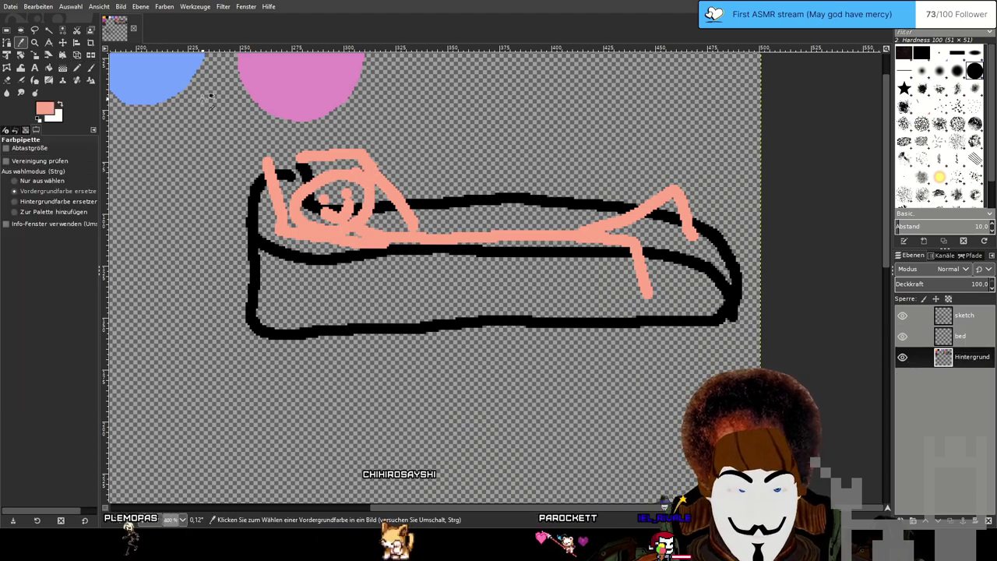
key(n)
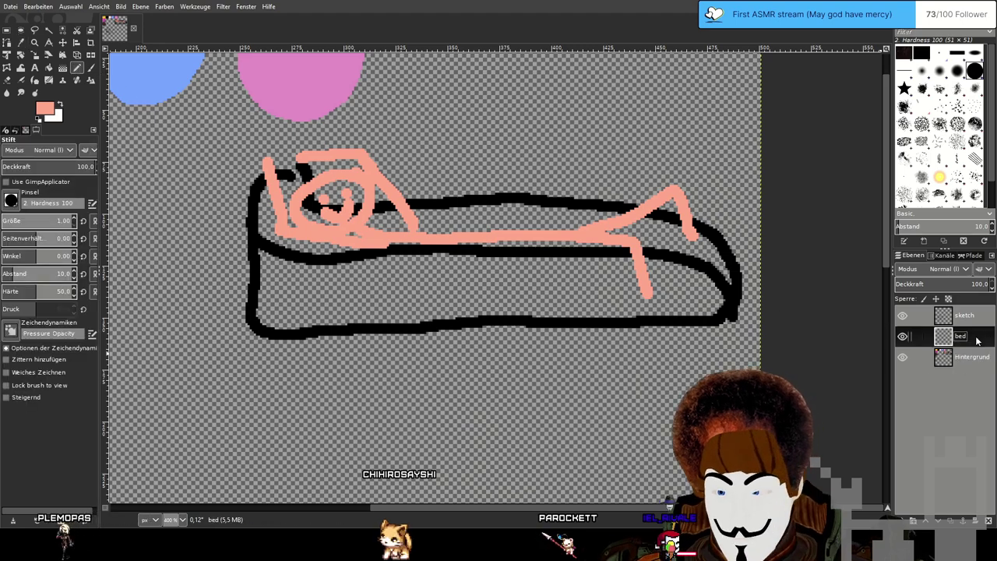
double_click(974, 356)
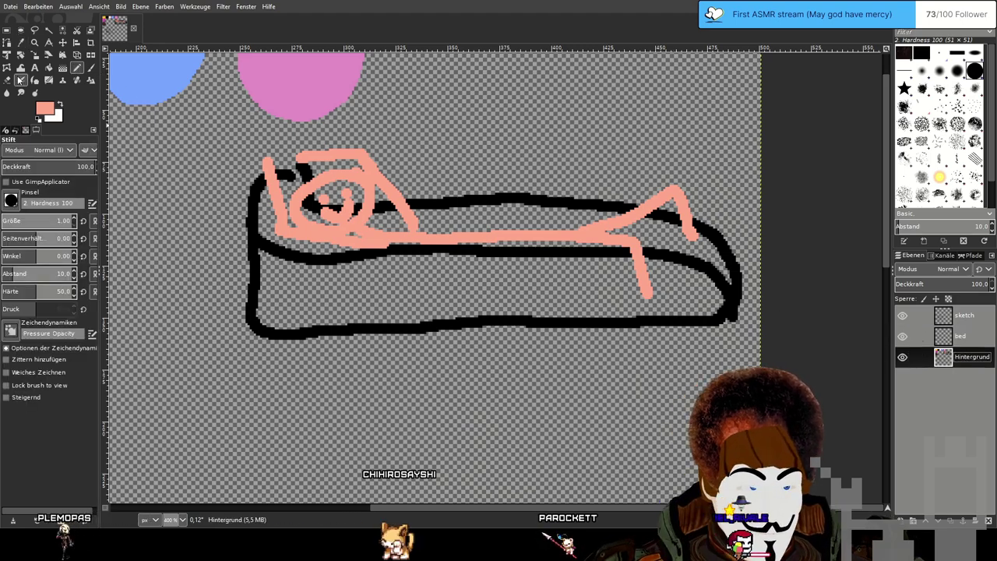
Erase the bent pink legs at the bed's right end with an eraser of about 18.
click(20, 80)
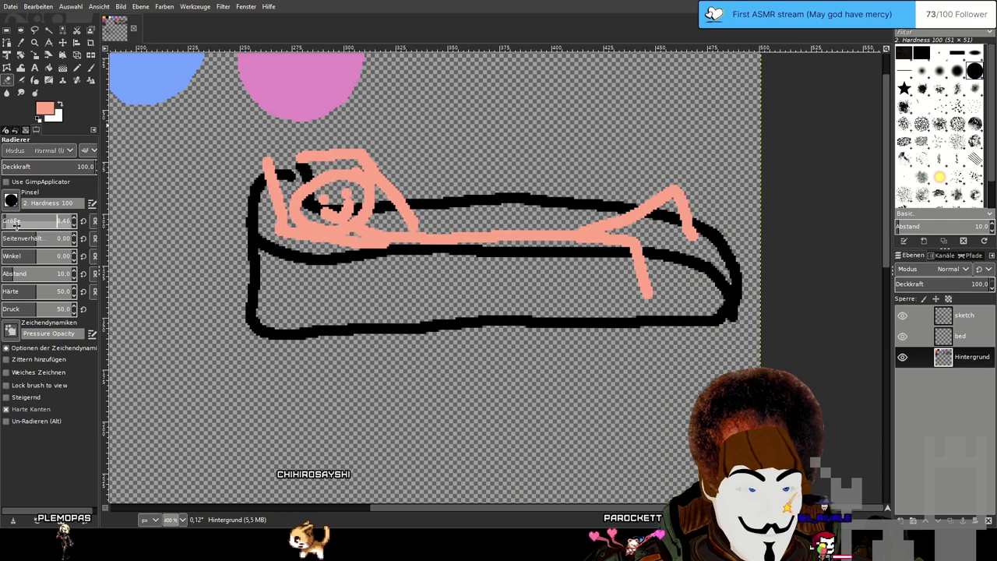
drag(17, 226, 20, 224)
mouse_move(615, 216)
mouse_down()
mouse_move(673, 197)
mouse_move(628, 246)
mouse_up()
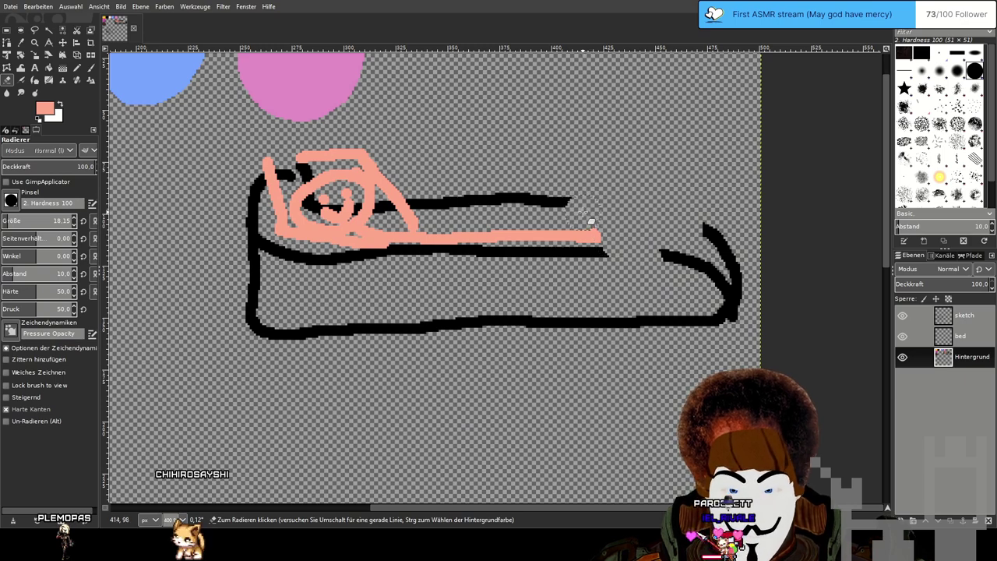
Draw a straight pink leg along the bed's top edge with the pencil at size 7.61.
click(78, 69)
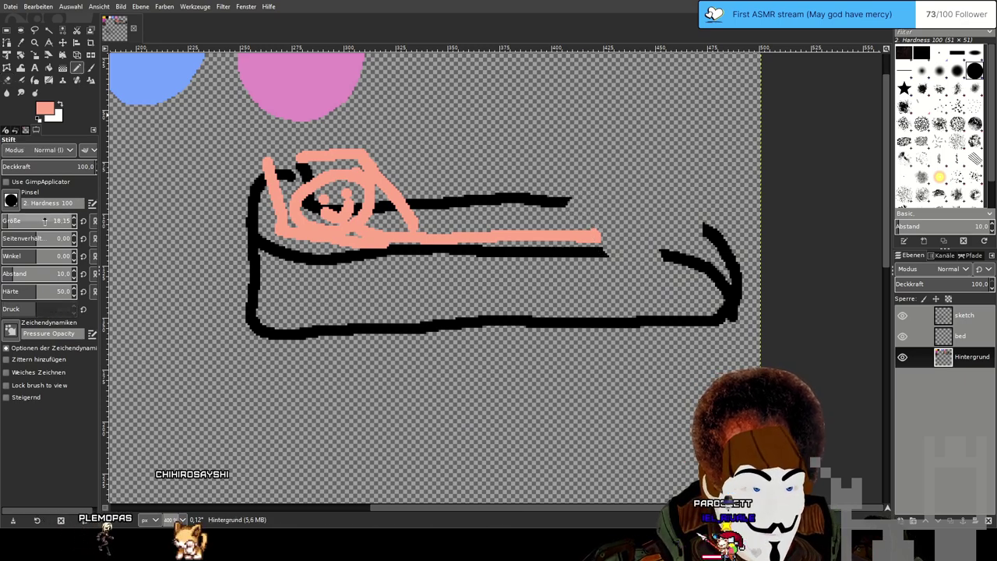
click(6, 219)
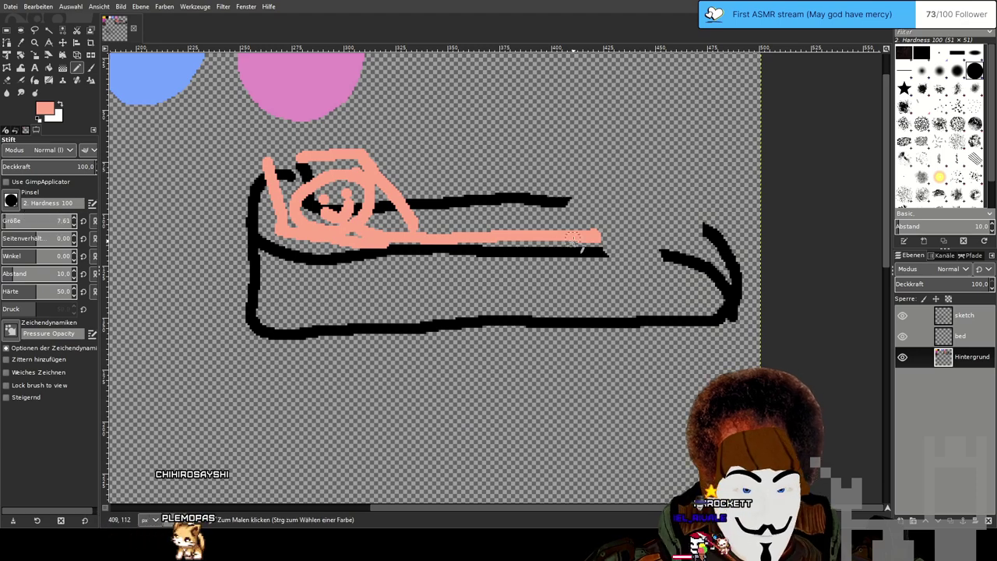
scroll(574, 239, down, 2)
drag(657, 243, 574, 207)
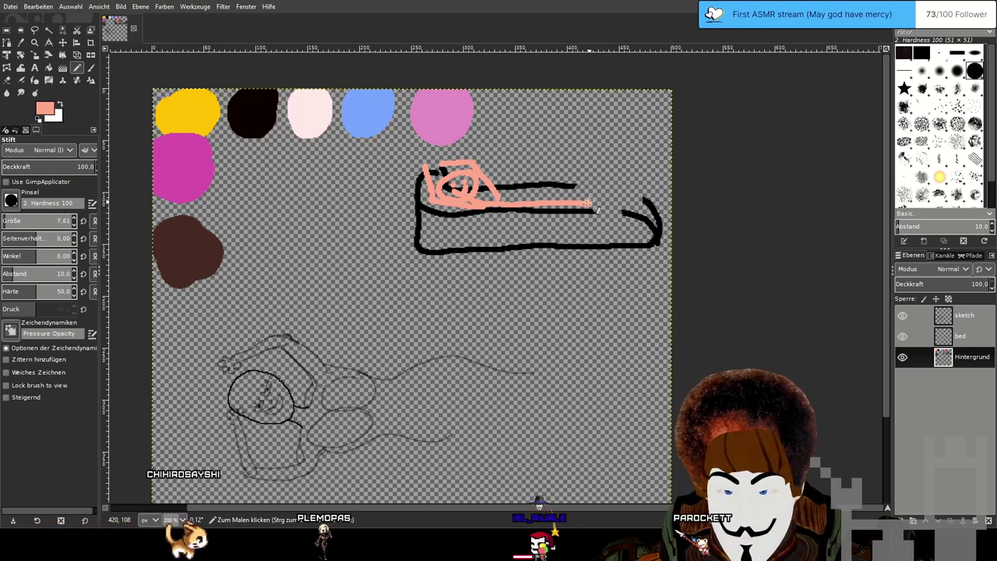
mouse_move(589, 204)
mouse_down()
mouse_move(642, 209)
mouse_move(585, 203)
mouse_move(654, 200)
mouse_up()
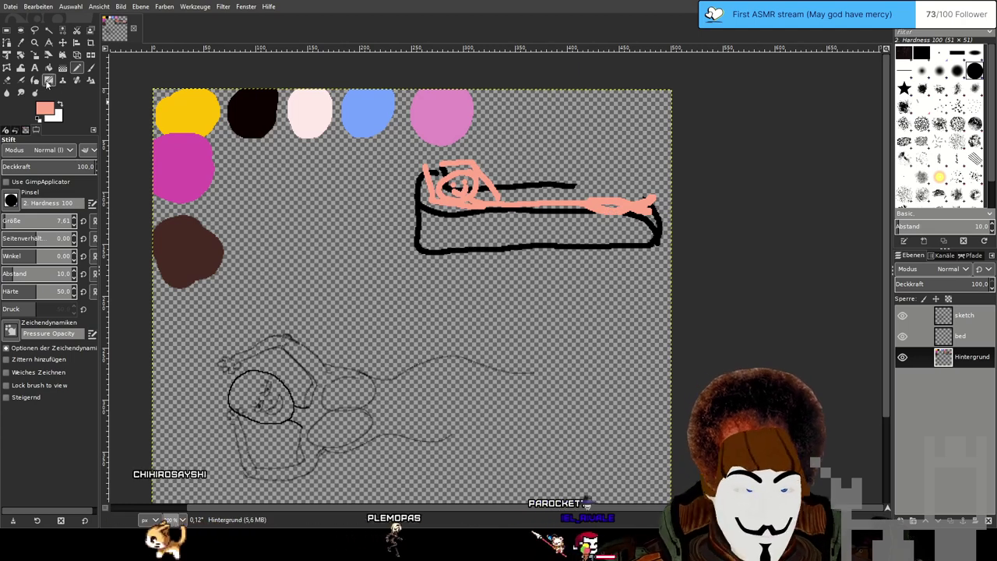
drag(23, 221, 2, 221)
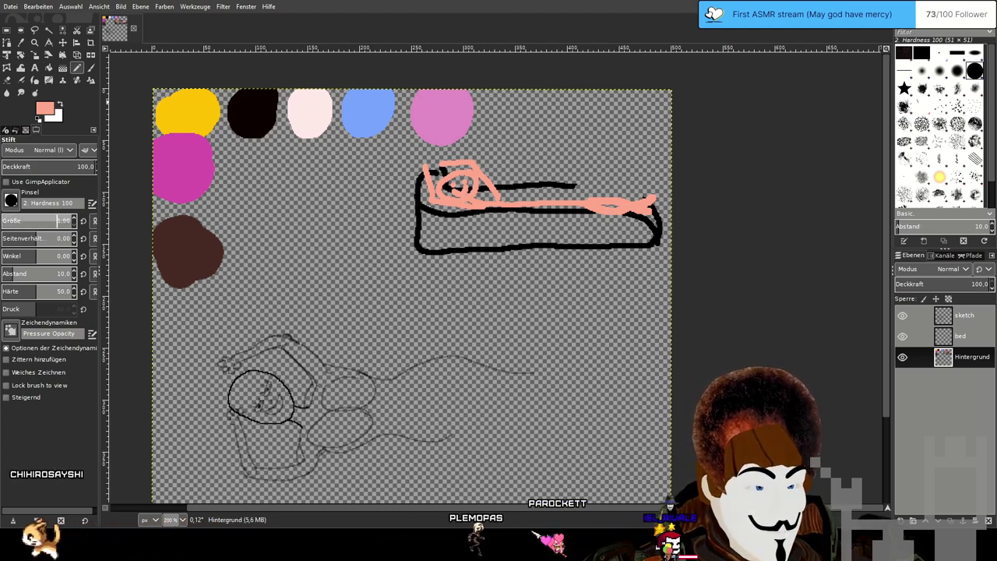
Target the bed layer with the Paintbrush and reset colours to default black and white.
click(91, 69)
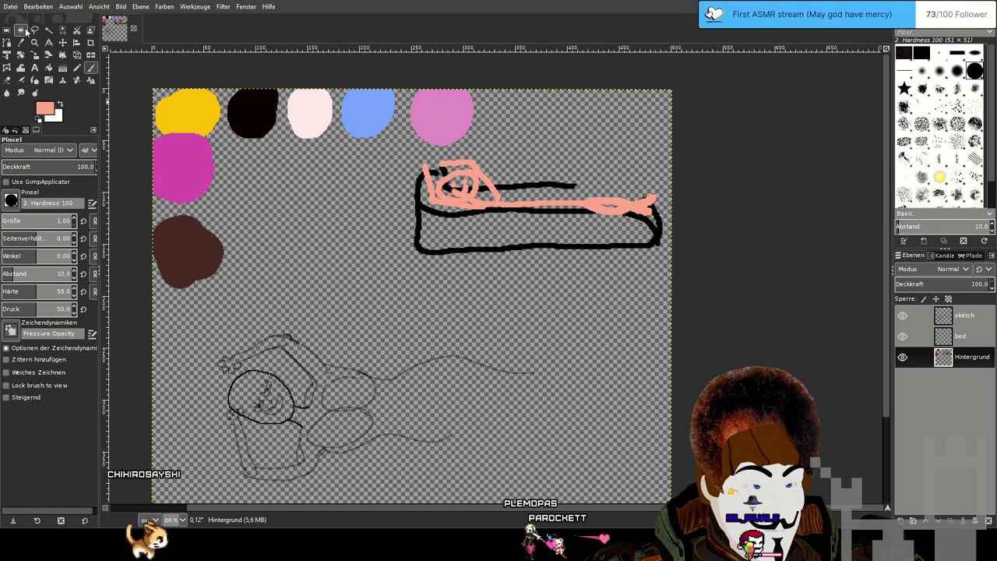
drag(477, 340, 523, 262)
scroll(523, 262, up, 1)
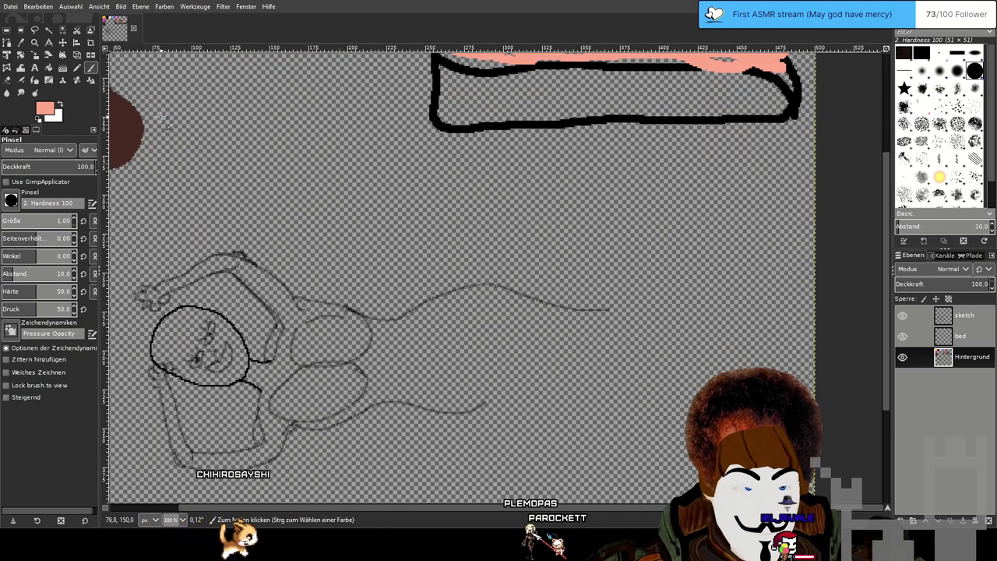
click(952, 336)
click(954, 316)
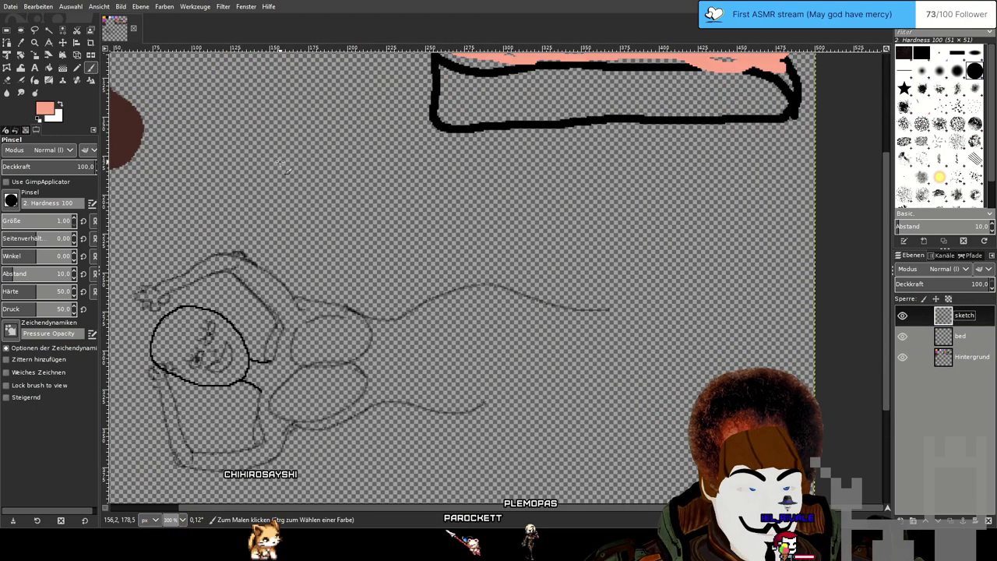
key(Page_Down)
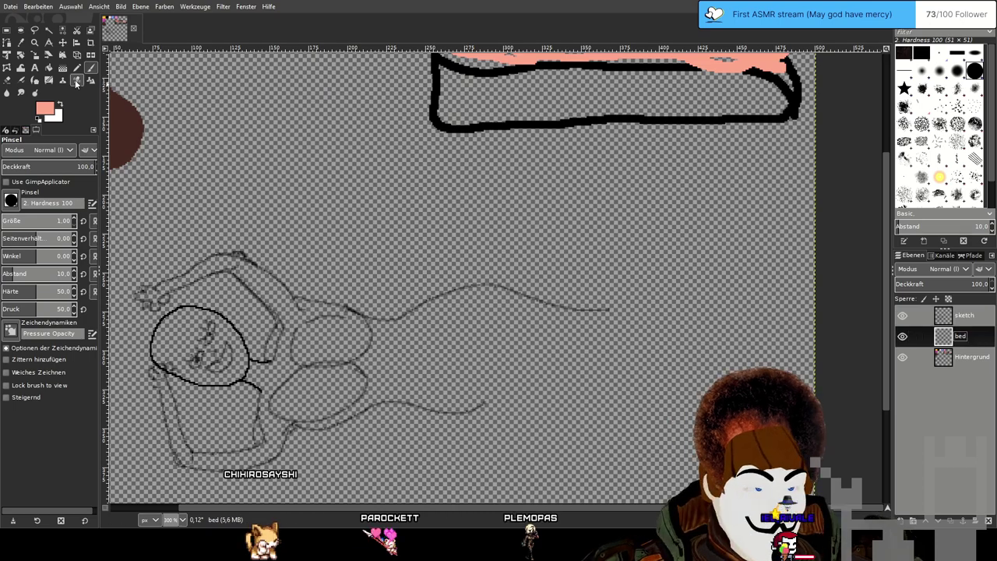
click(805, 133)
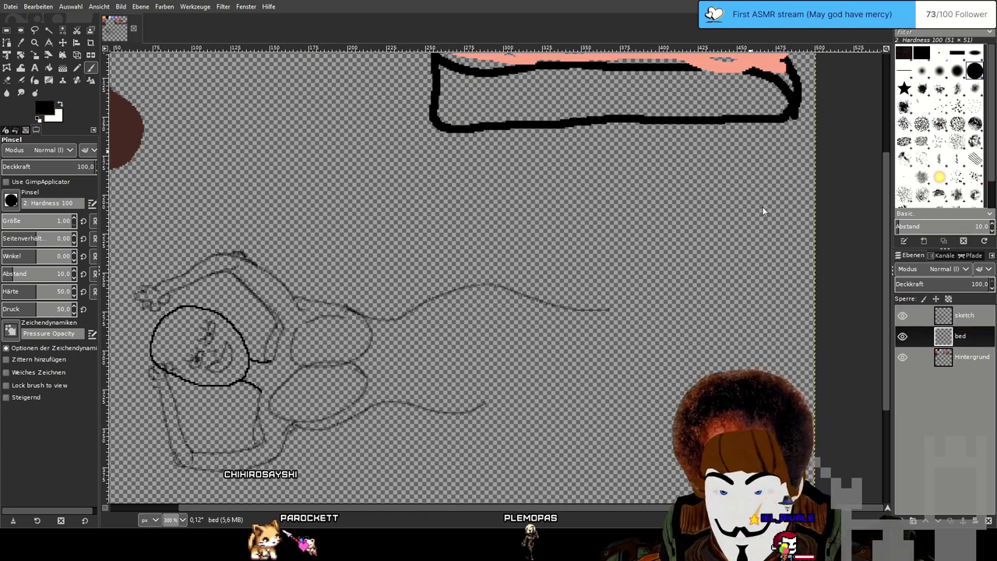
Draw the bed's long front edge under the figure and its back edge arcing behind it.
scroll(540, 282, down, 2)
drag(574, 335, 580, 309)
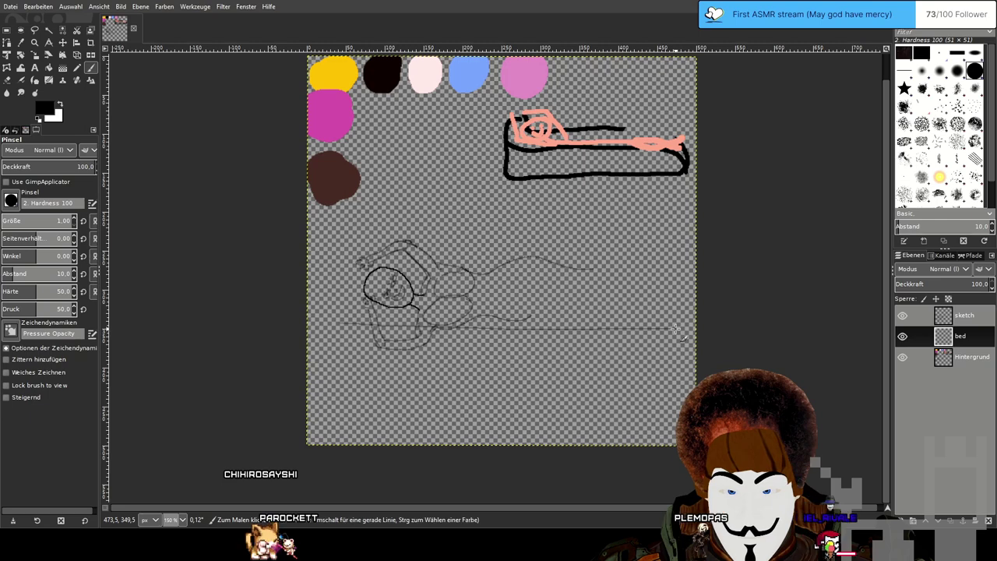
key(plus)
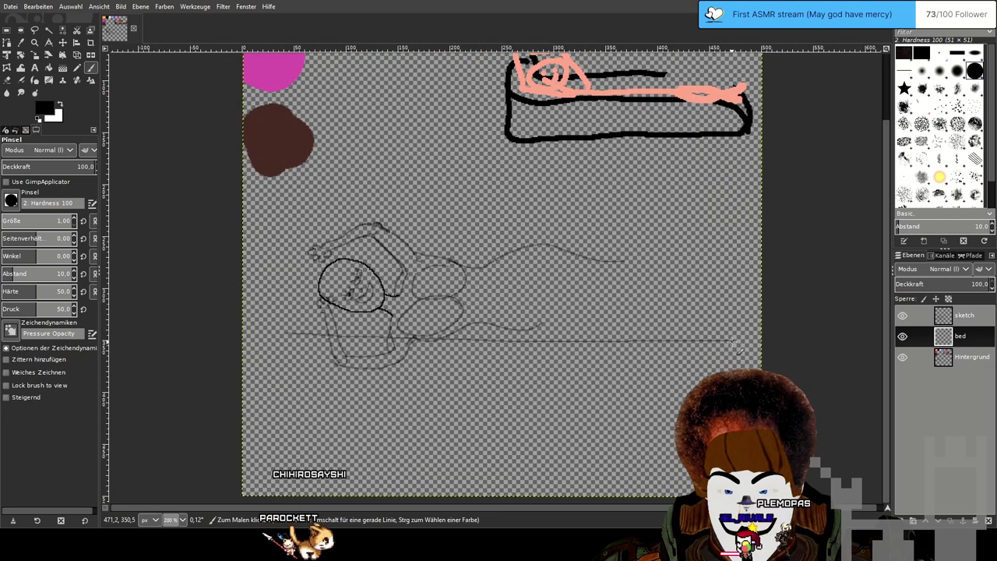
mouse_move(693, 393)
mouse_down()
mouse_move(355, 381)
mouse_move(324, 411)
mouse_move(274, 434)
mouse_move(271, 346)
mouse_move(302, 336)
mouse_up()
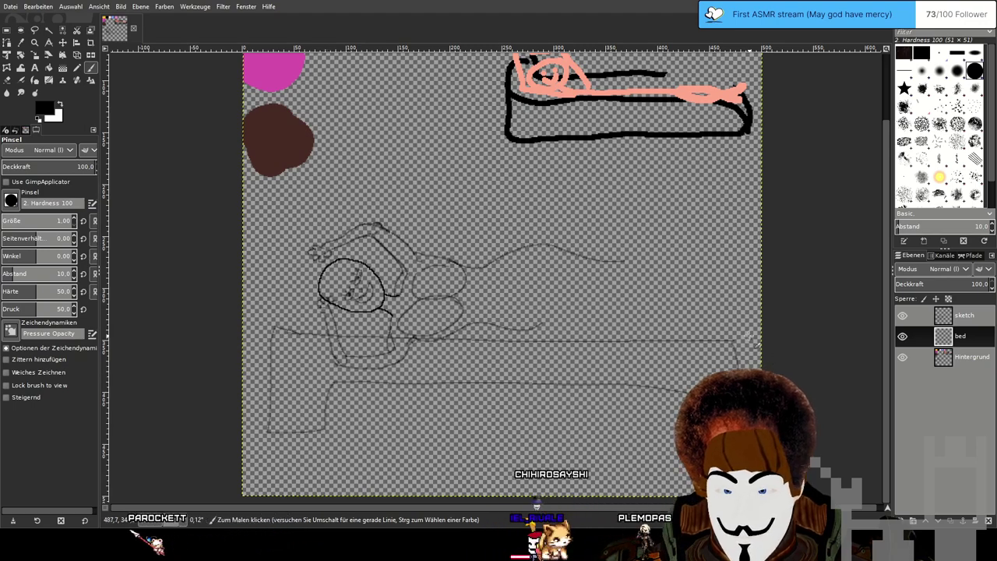
scroll(720, 363, up, 2)
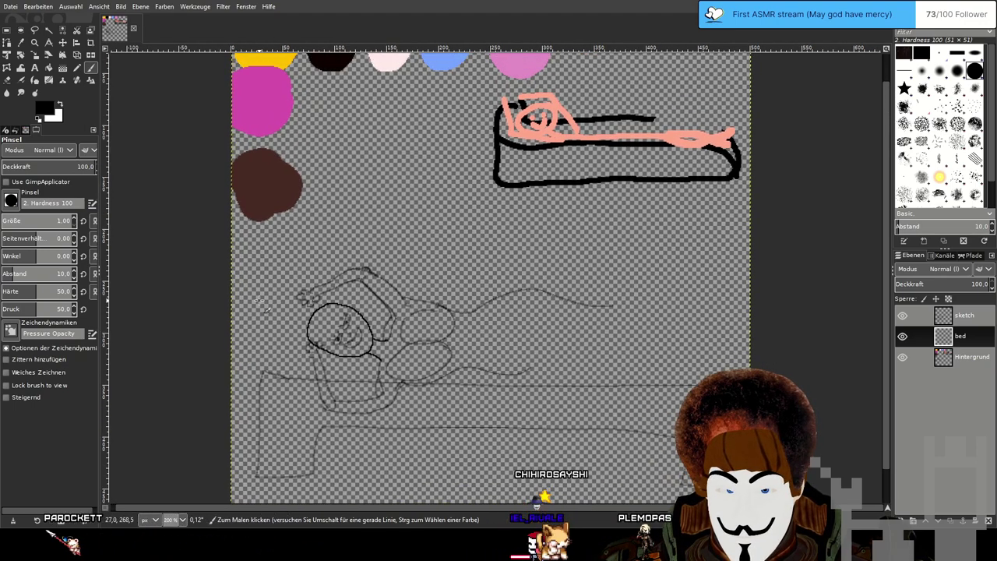
mouse_move(257, 283)
mouse_down()
mouse_move(296, 257)
mouse_move(350, 278)
mouse_move(392, 268)
mouse_move(472, 289)
mouse_up()
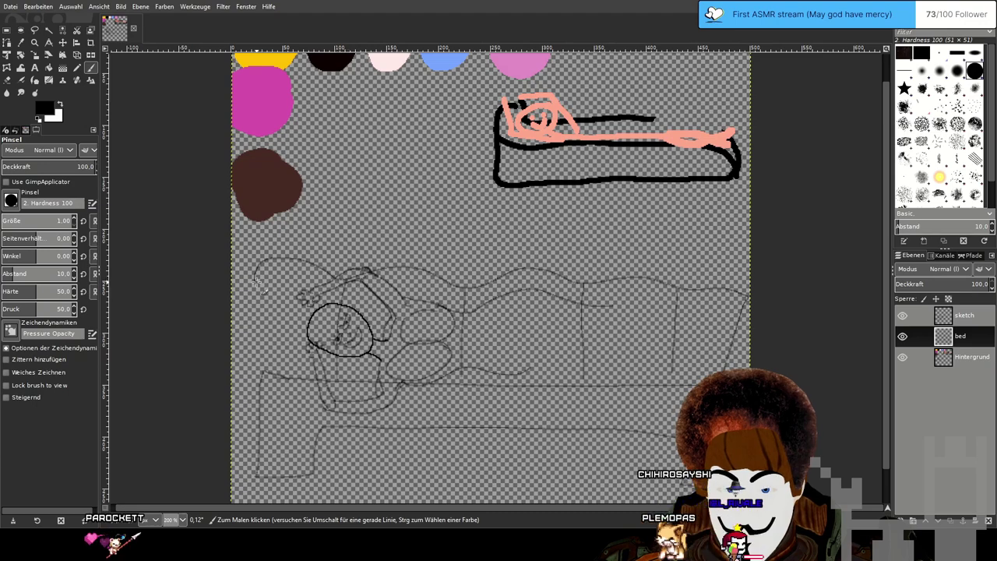
Reframe the view on the bed sketch and draw a short horizontal stroke across the torso.
drag(682, 340, 665, 371)
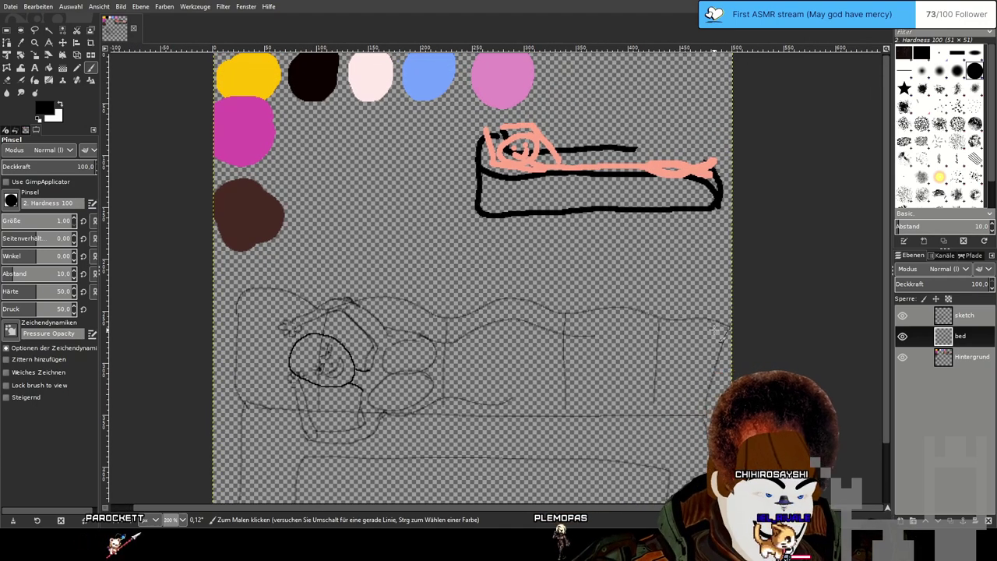
ctrl+scroll(679, 315, up, 1)
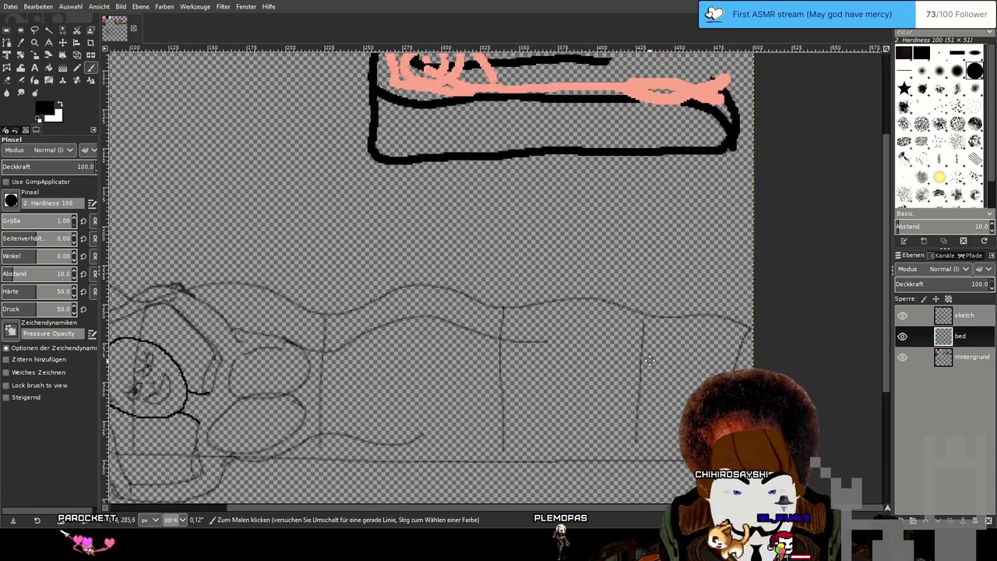
drag(649, 360, 666, 324)
ctrl+scroll(652, 333, down, 1)
ctrl+scroll(676, 320, up, 1)
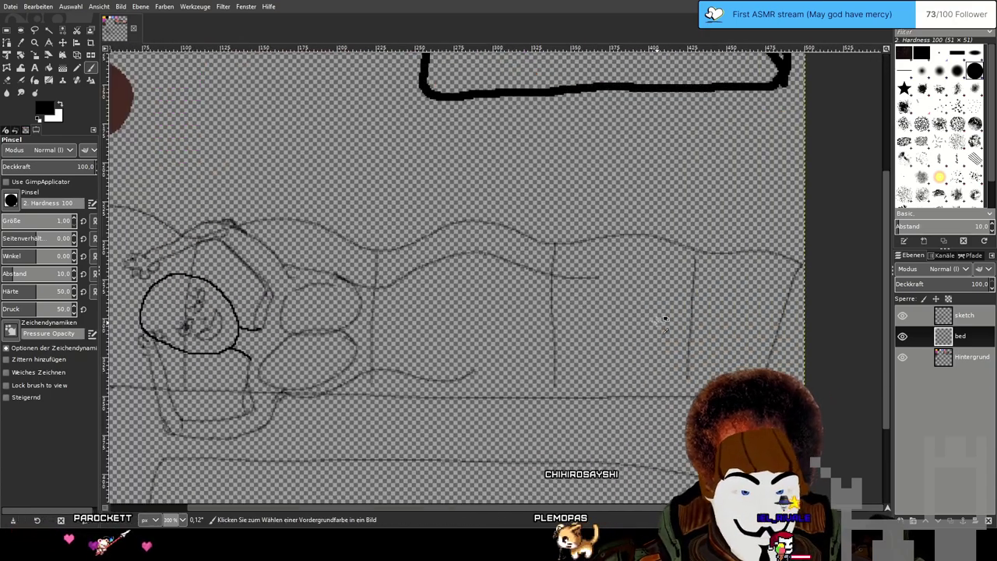
scroll(557, 382, up, 2)
scroll(557, 382, right, 2)
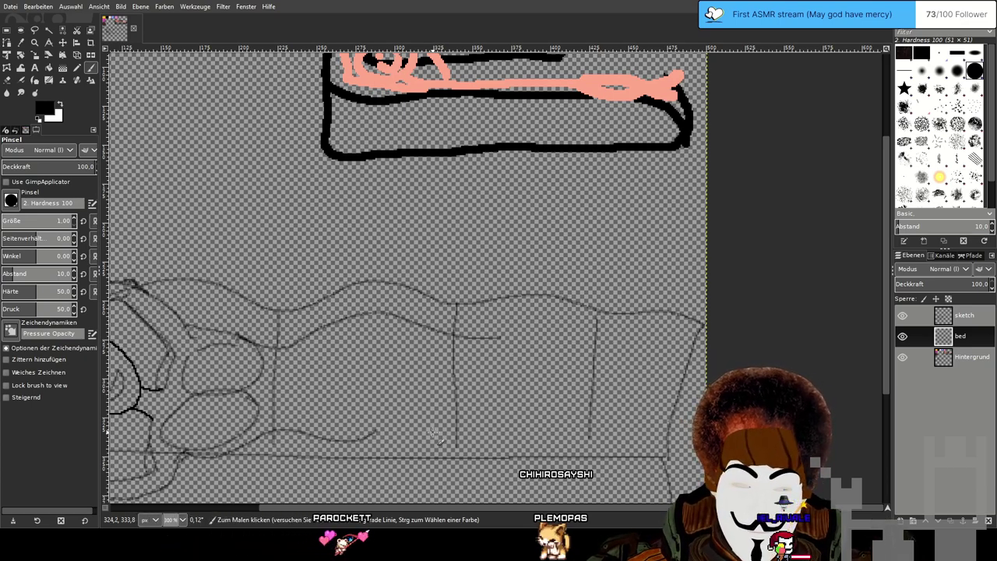
mouse_move(461, 407)
mouse_down()
mouse_move(503, 340)
mouse_move(525, 369)
mouse_up()
ctrl+scroll(526, 368, down, 1)
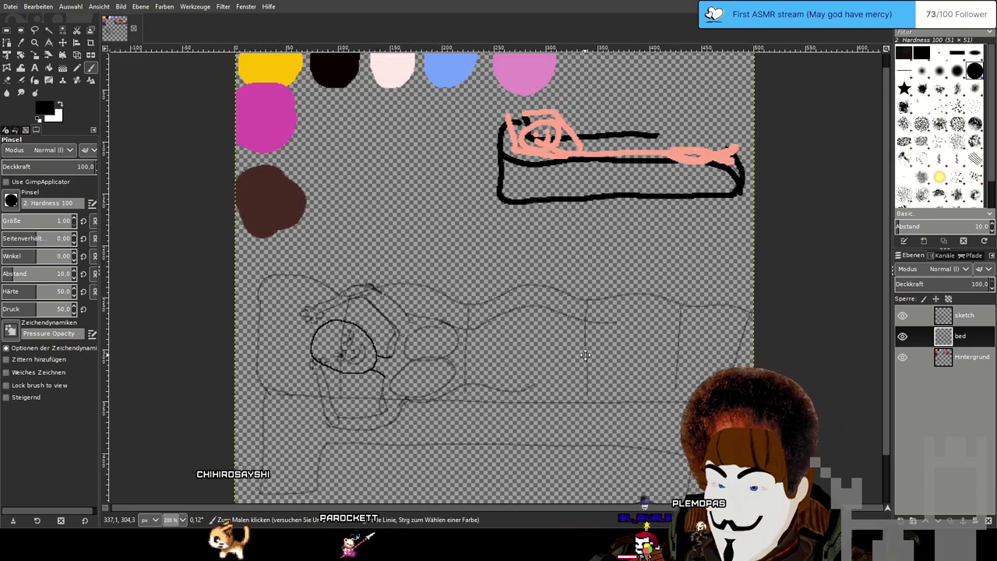
drag(586, 355, 540, 346)
ctrl+scroll(541, 350, up, 2)
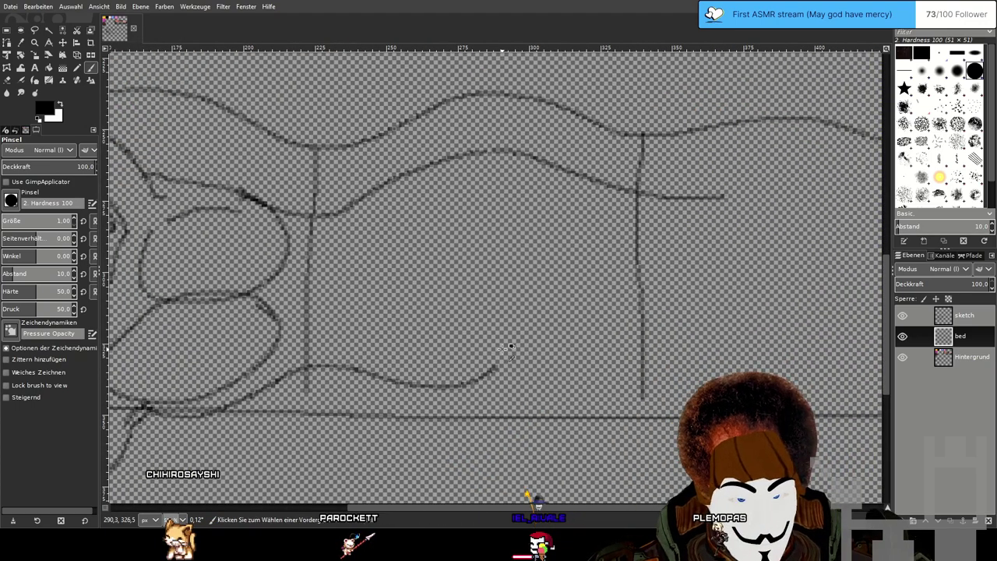
ctrl+scroll(505, 350, down, 2)
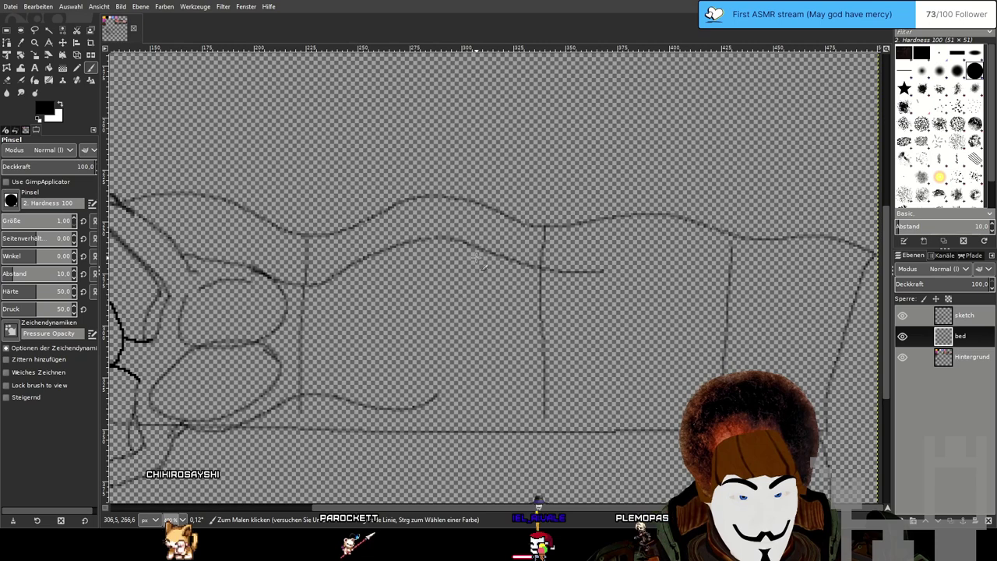
ctrl+scroll(477, 261, down, 1)
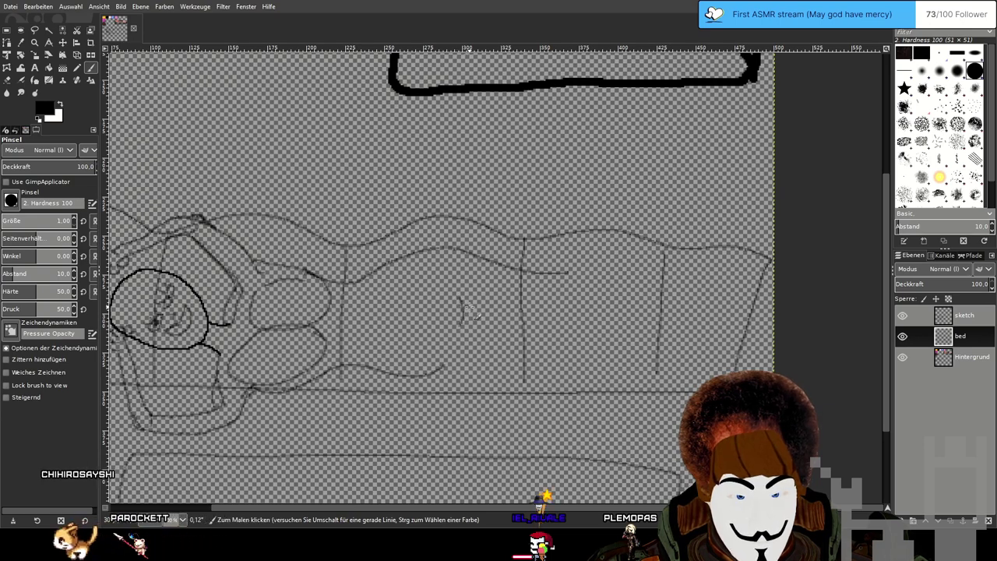
mouse_move(466, 310)
mouse_down()
mouse_move(506, 310)
mouse_move(505, 318)
mouse_up()
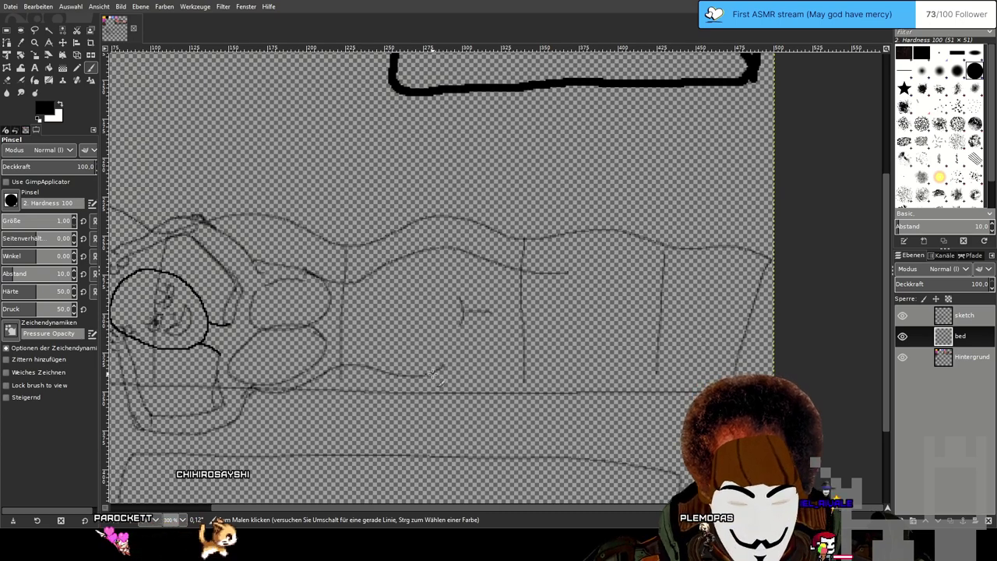
Erase the small cross mark on the torso and trim the right end of the lower curve.
scroll(449, 378, up, 1)
key(shift+e)
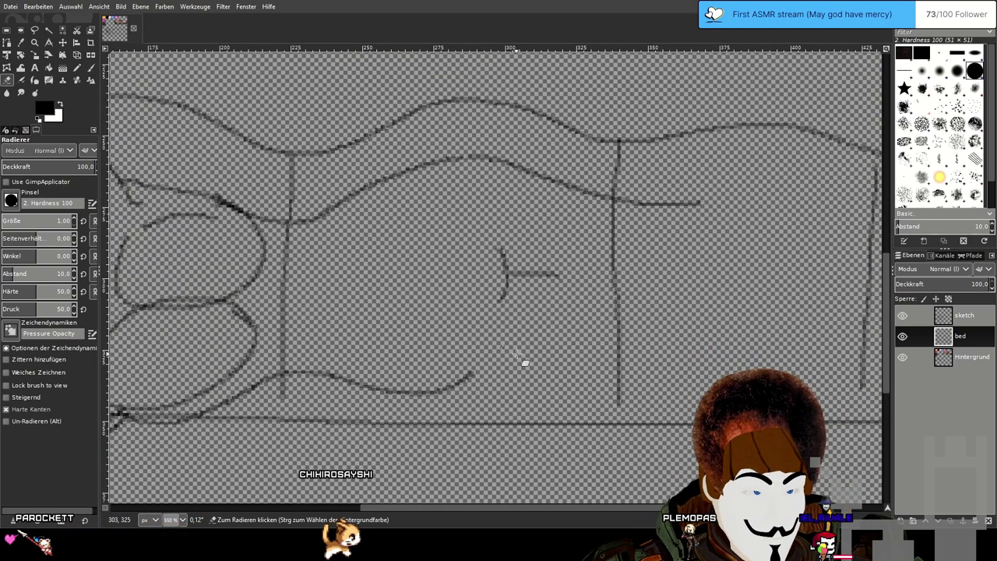
scroll(480, 381, up, 2)
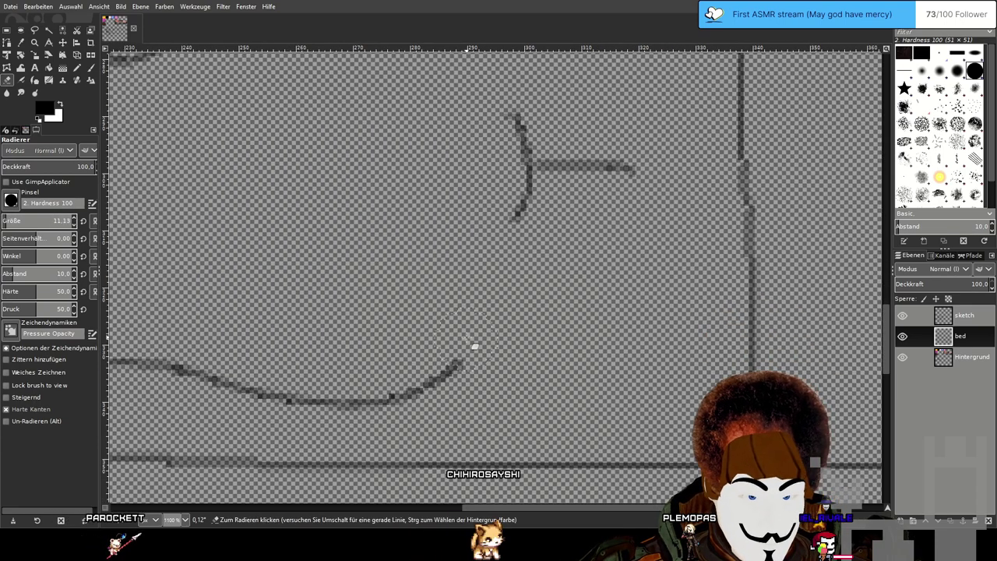
click(973, 316)
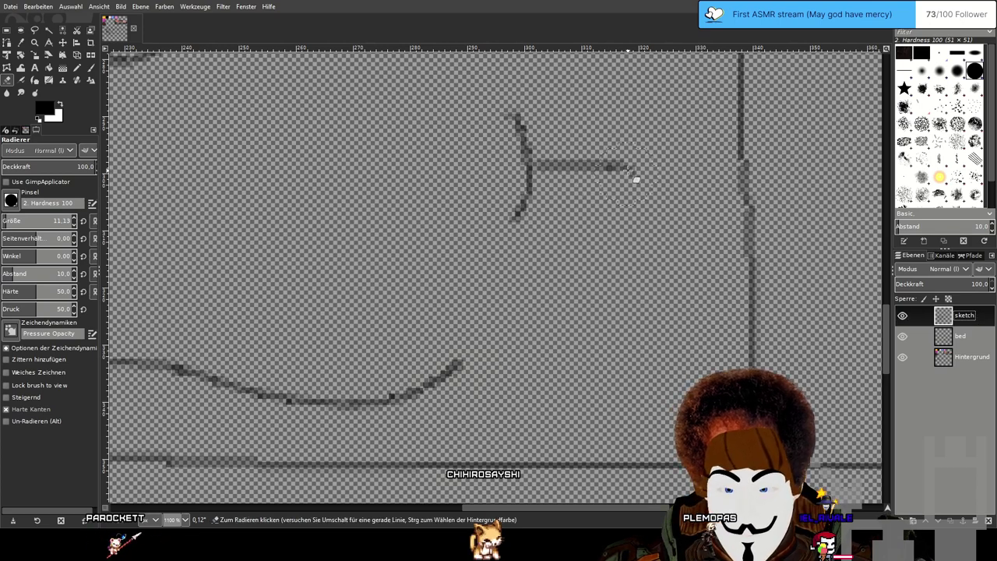
click(960, 336)
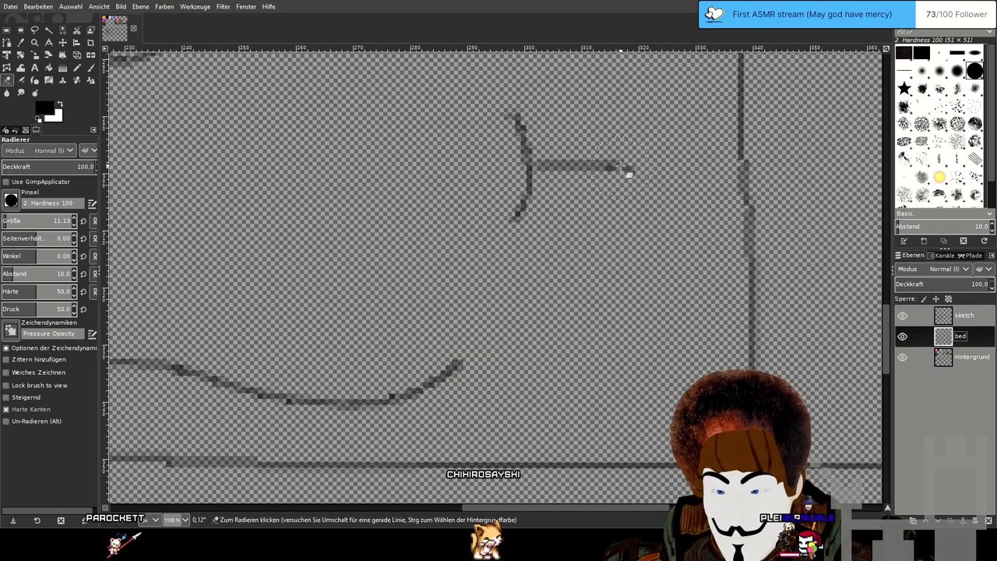
mouse_move(628, 170)
mouse_down()
mouse_move(525, 133)
mouse_move(541, 203)
mouse_move(523, 232)
mouse_up()
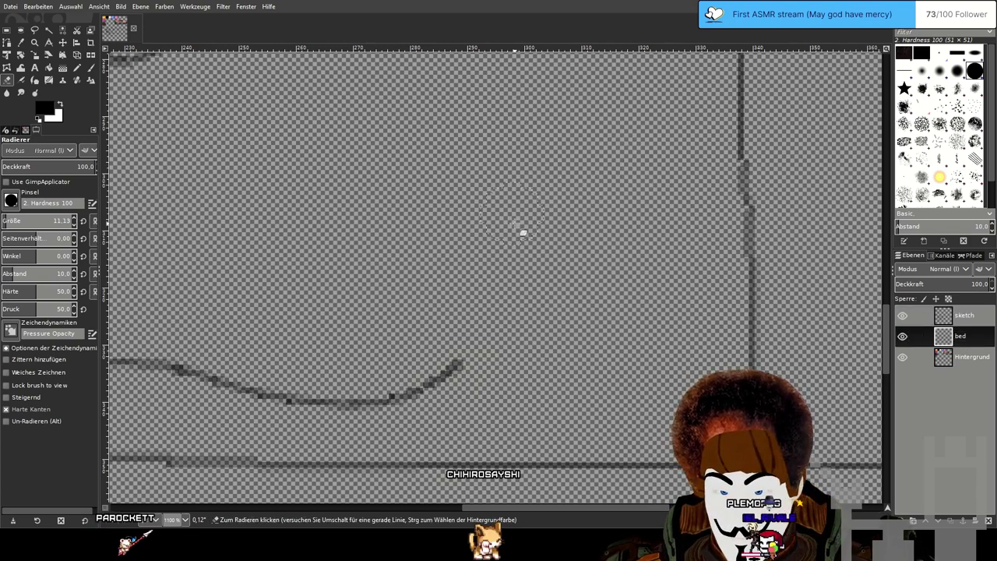
click(971, 315)
mouse_move(485, 352)
mouse_down()
mouse_move(468, 356)
mouse_move(443, 405)
mouse_move(429, 405)
mouse_up()
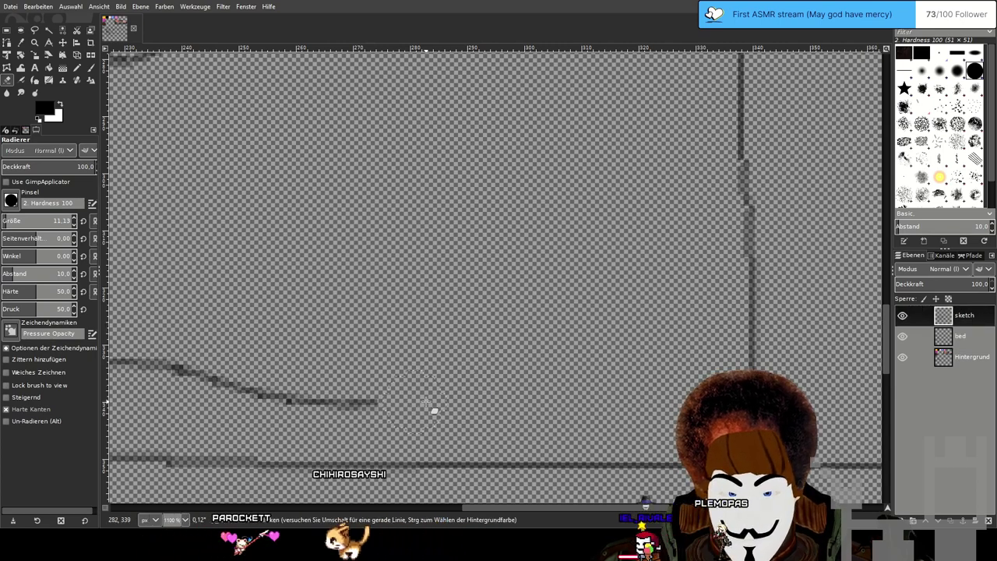
click(78, 69)
Set the paintbrush to size 1 and draw a short horizontal mark on the belly.
click(81, 72)
key(p)
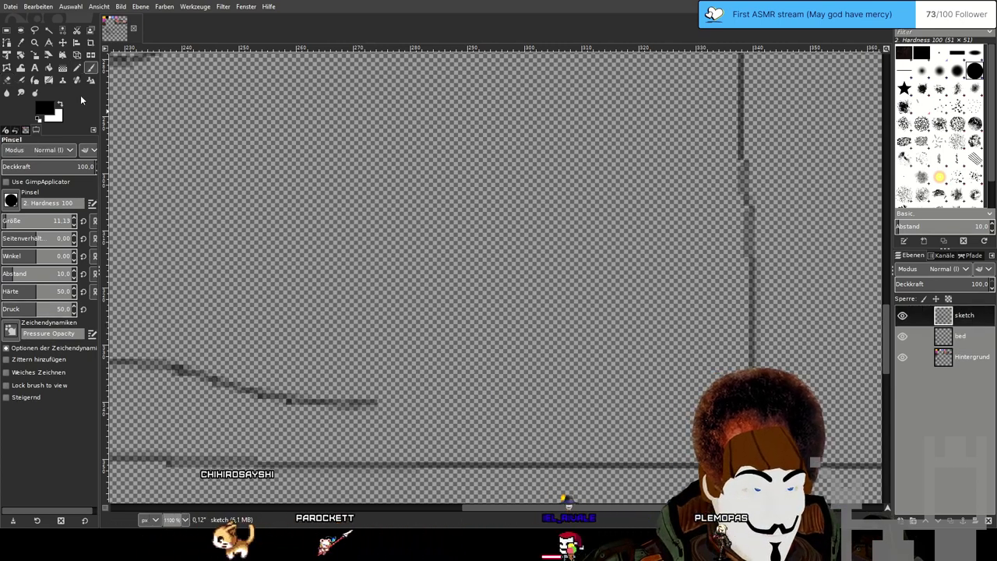
drag(34, 222, 11, 222)
scroll(495, 227, down, 3)
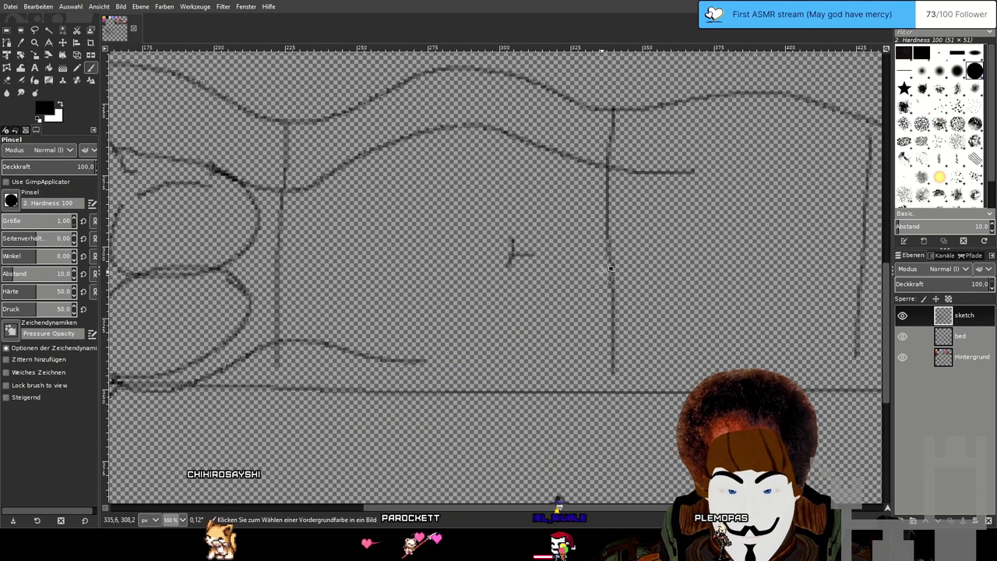
scroll(610, 268, down, 2)
drag(621, 268, 602, 303)
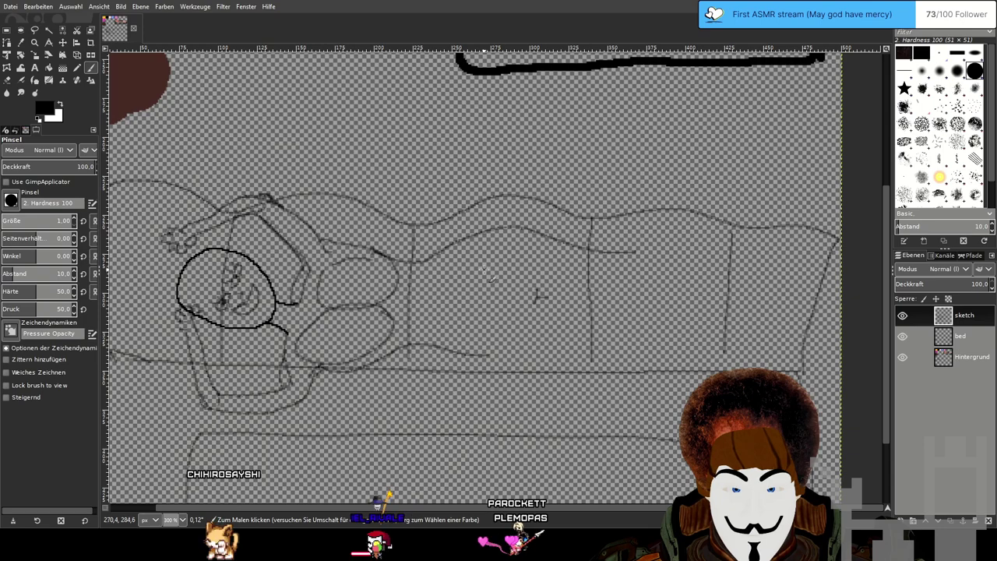
scroll(456, 275, up, 2)
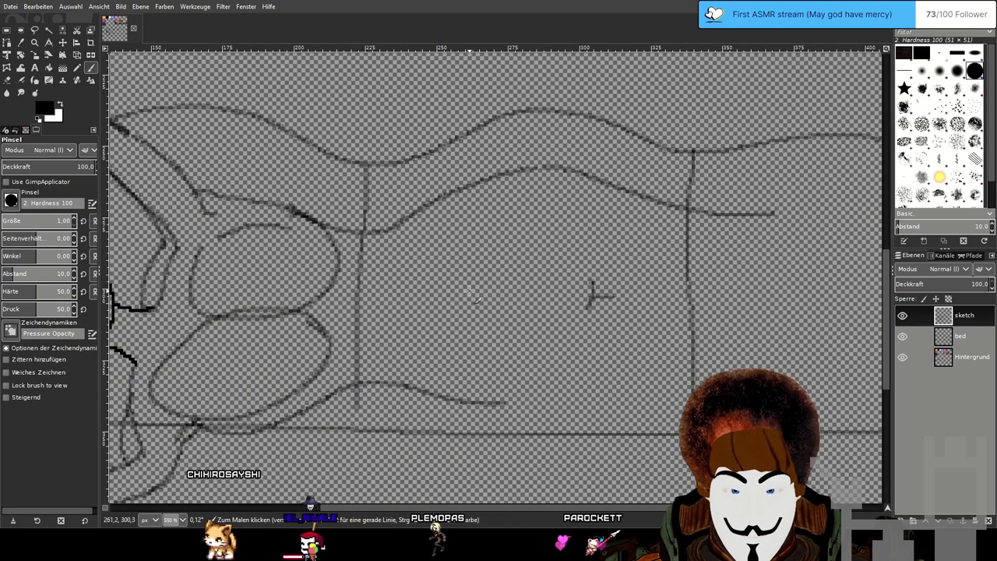
drag(459, 296, 480, 297)
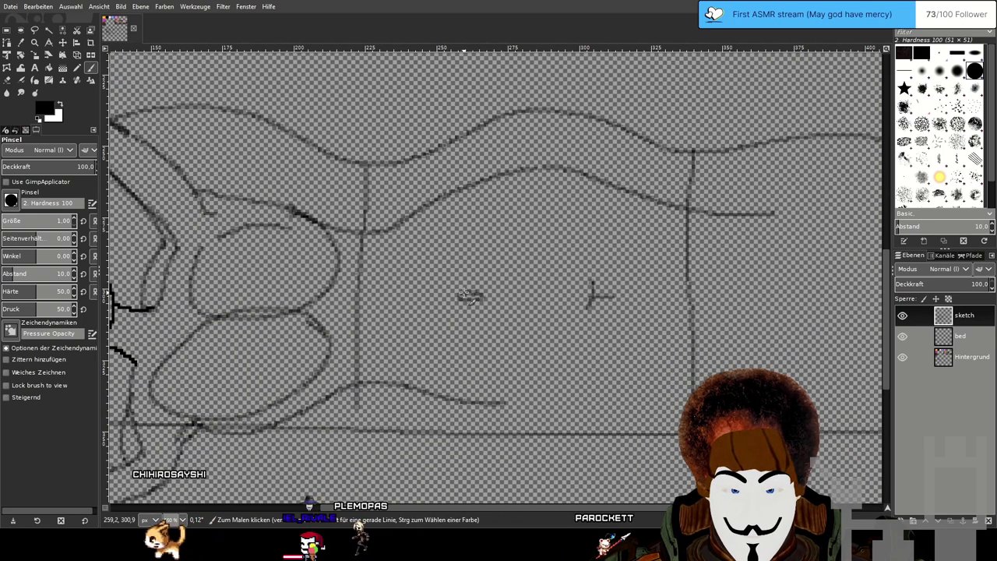
Undo the stray torso mark, draw a small oval navel, and undo the scribbles at the right end.
scroll(670, 268, down, 3)
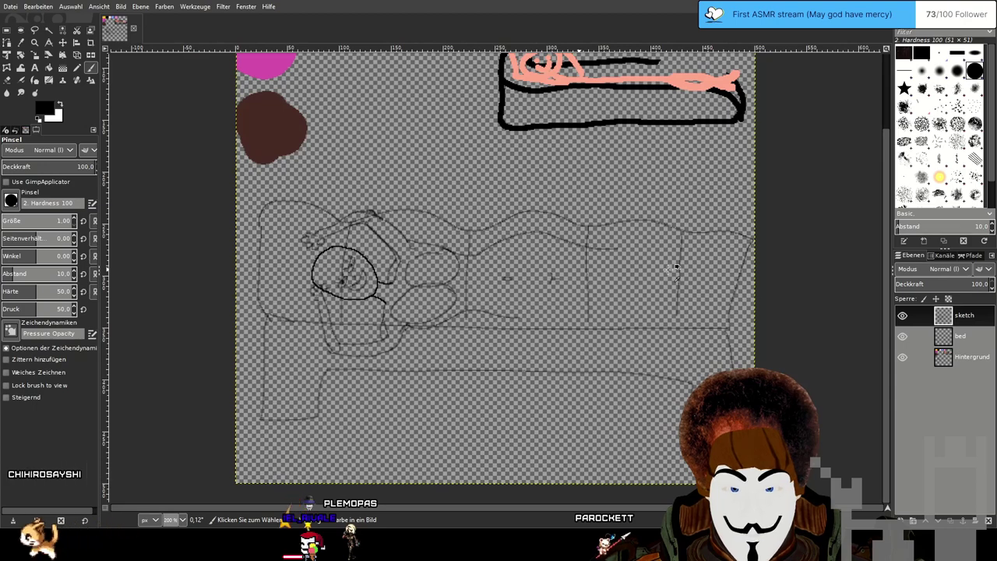
scroll(669, 269, up, 2)
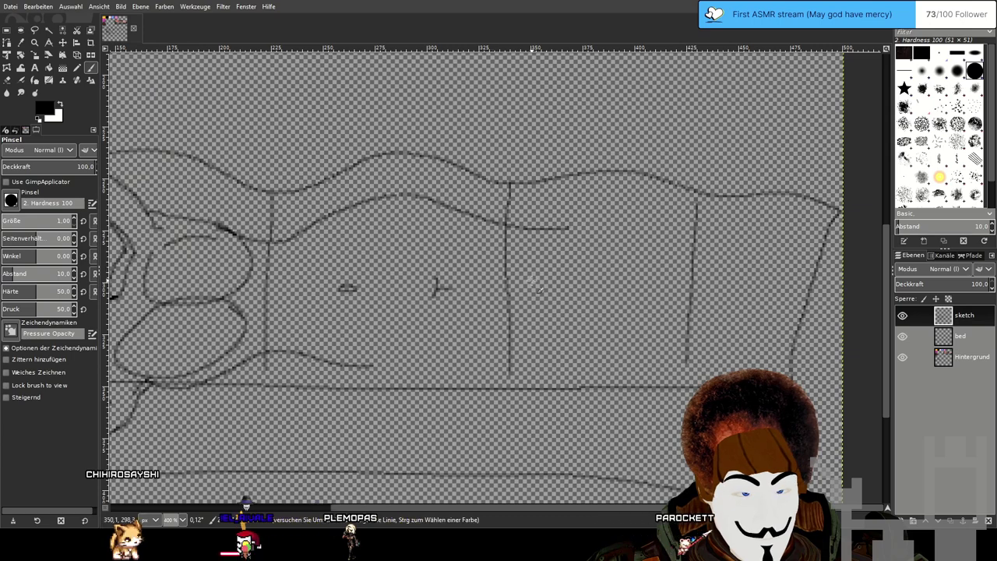
scroll(352, 287, up, 1)
key(ctrl+z)
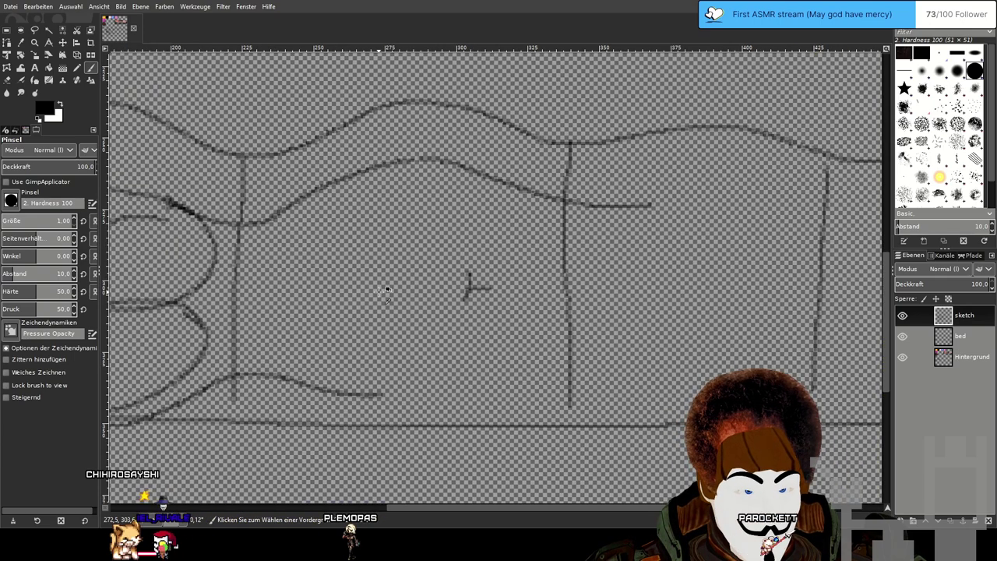
mouse_move(305, 292)
mouse_down()
mouse_move(320, 286)
mouse_move(307, 292)
mouse_up()
scroll(528, 273, down, 2)
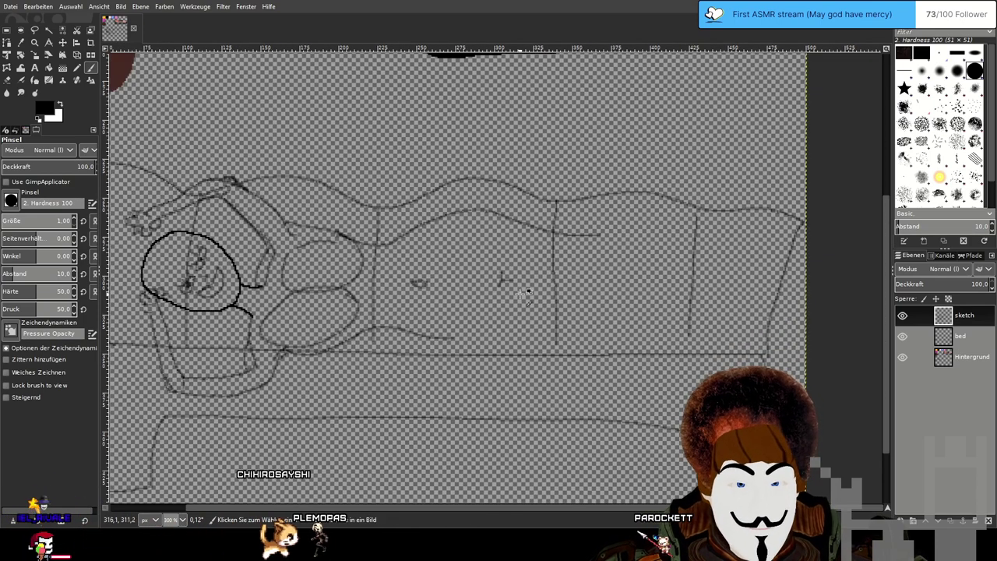
scroll(451, 343, up, 1)
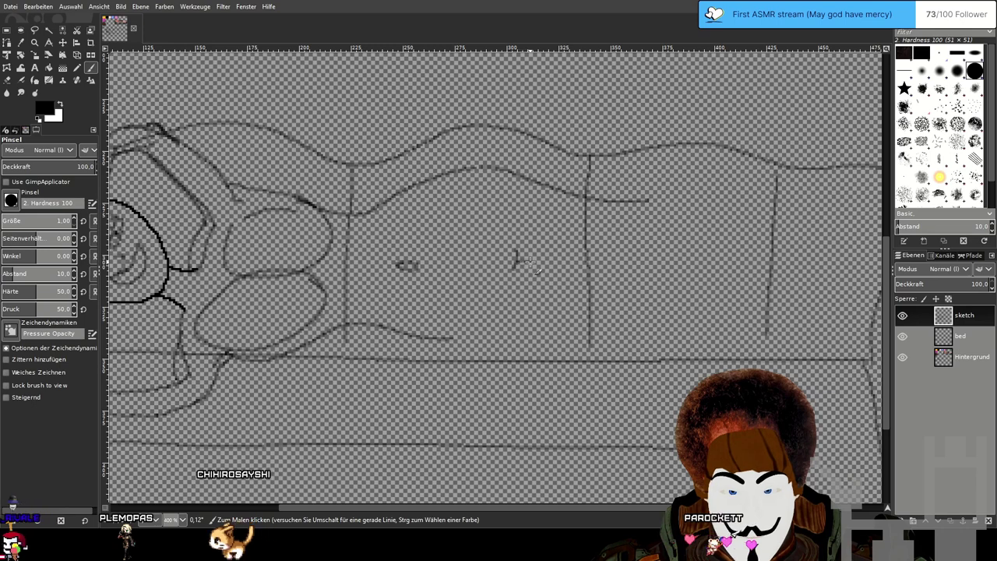
drag(661, 248, 581, 318)
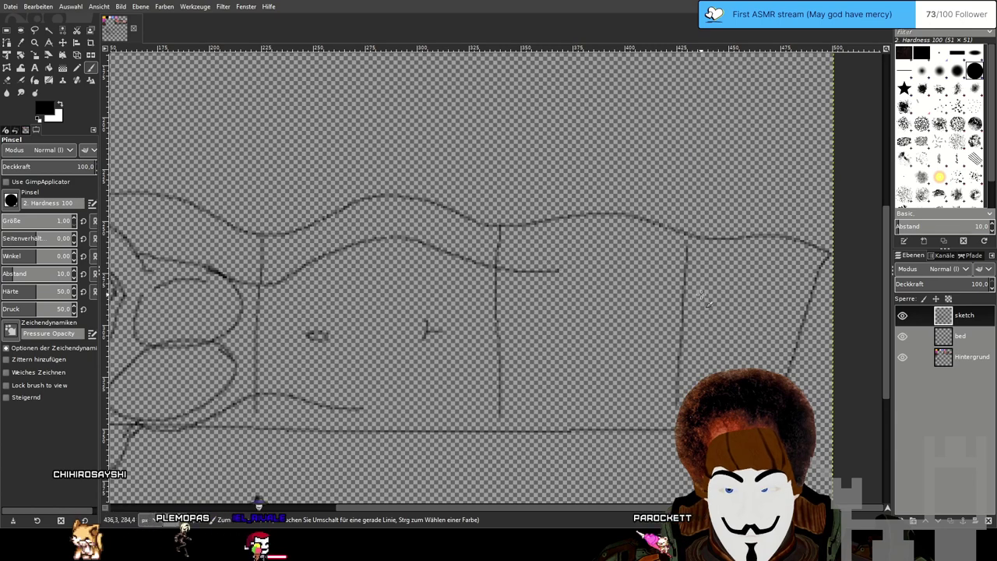
scroll(710, 292, down, 1)
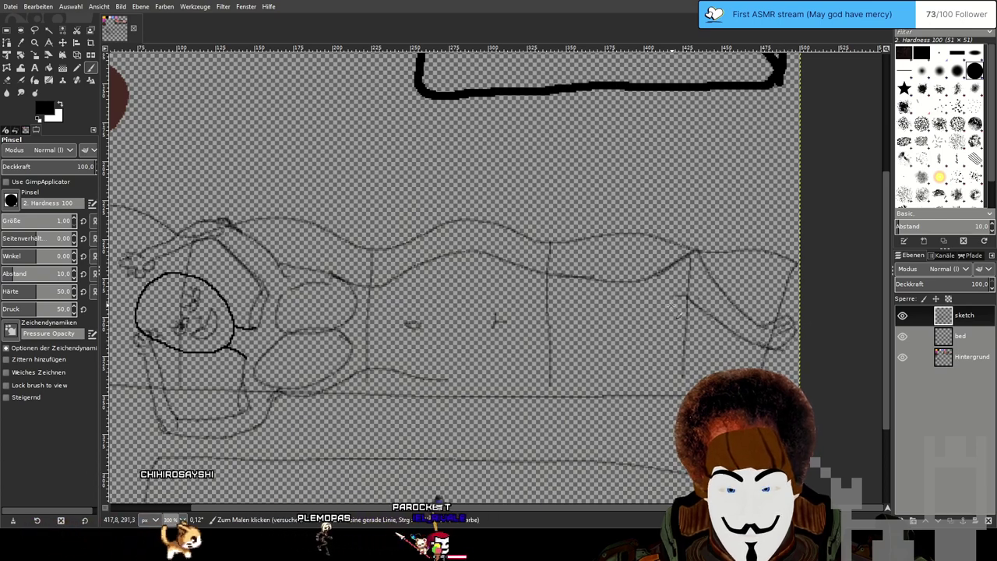
key(ctrl)
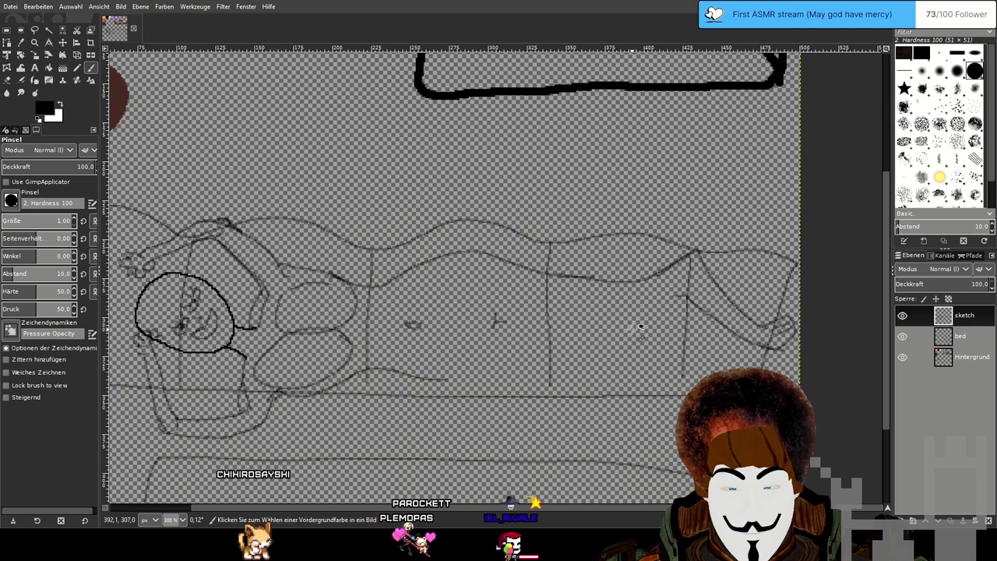
key(ctrl+z)
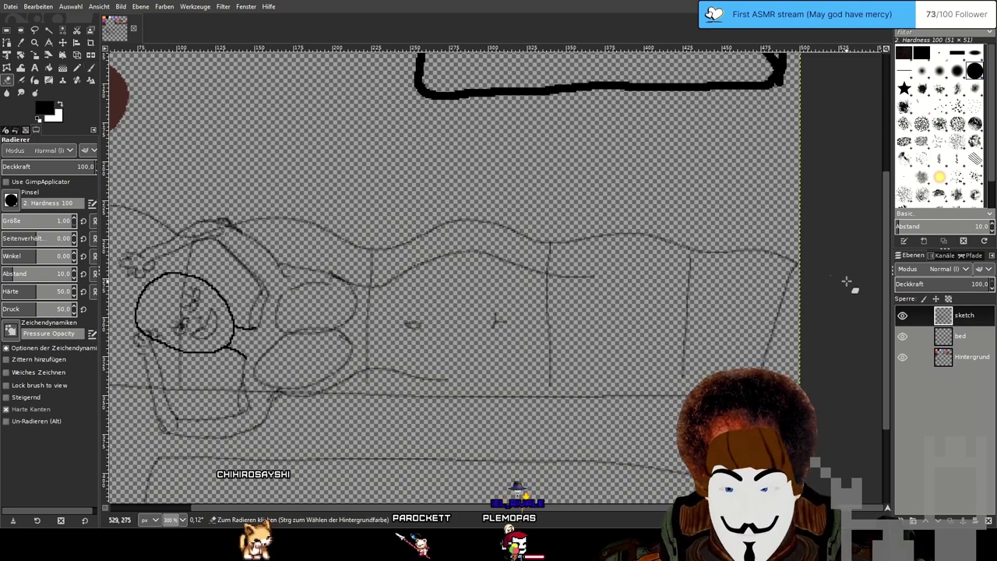
Erase the right end of the inner torso line, enlarge the eraser, and return to the fine Paintbrush.
scroll(522, 276, up, 2)
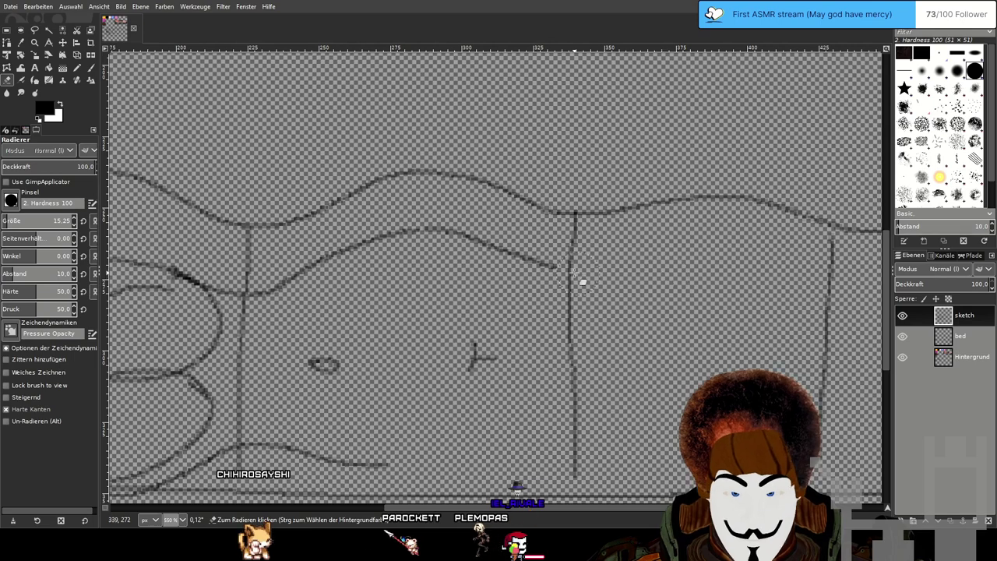
drag(575, 272, 483, 233)
click(22, 221)
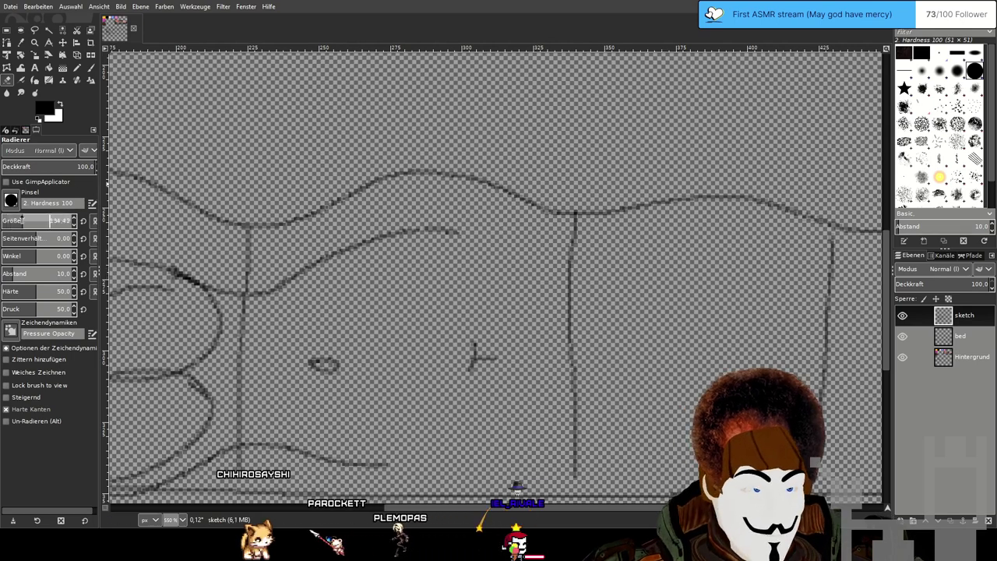
click(91, 68)
scroll(464, 224, down, 1)
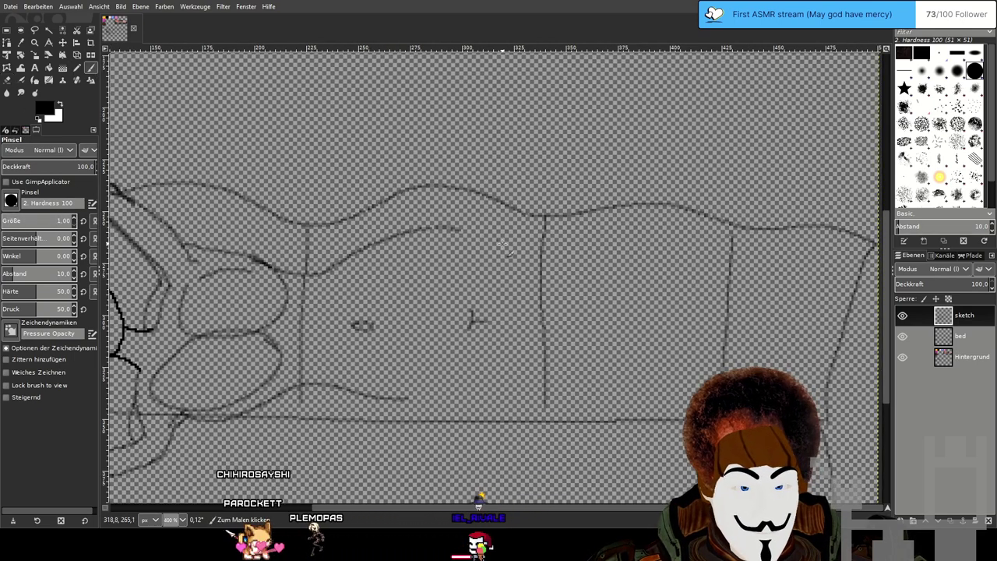
scroll(506, 245, down, 1)
drag(548, 266, 492, 292)
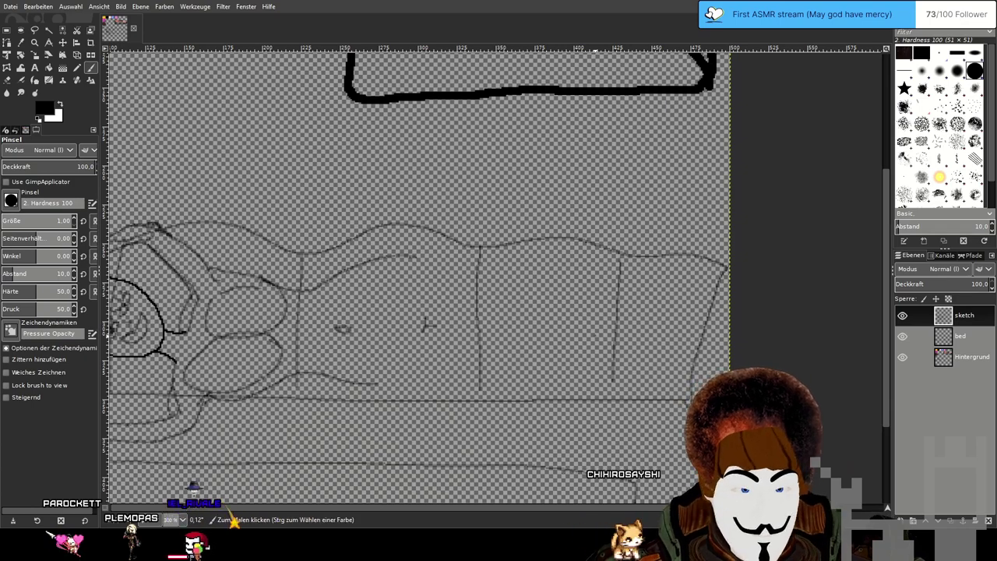
scroll(595, 337, down, 3)
scroll(598, 373, up, 4)
scroll(607, 448, down, 2)
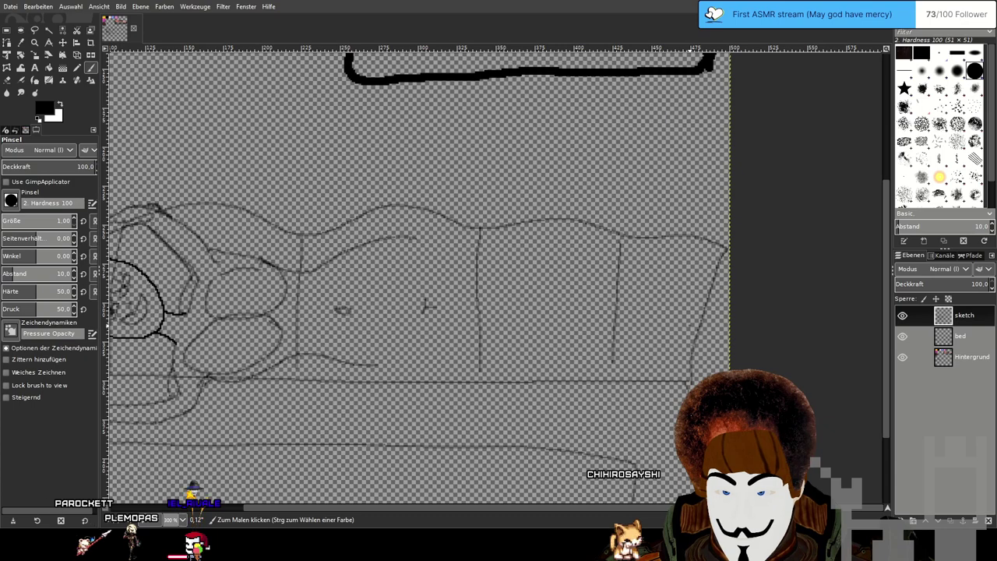
Rough in the bent leg with thin strokes: a torso line, lower body outline, and right-end curves.
mouse_move(801, 305)
mouse_down()
mouse_move(857, 285)
mouse_move(845, 291)
mouse_up()
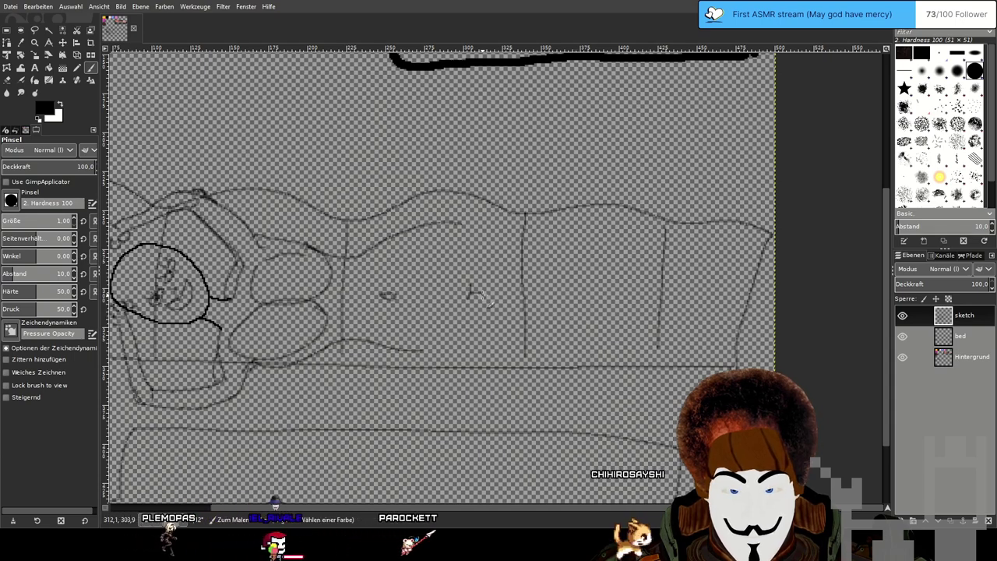
drag(503, 295, 557, 296)
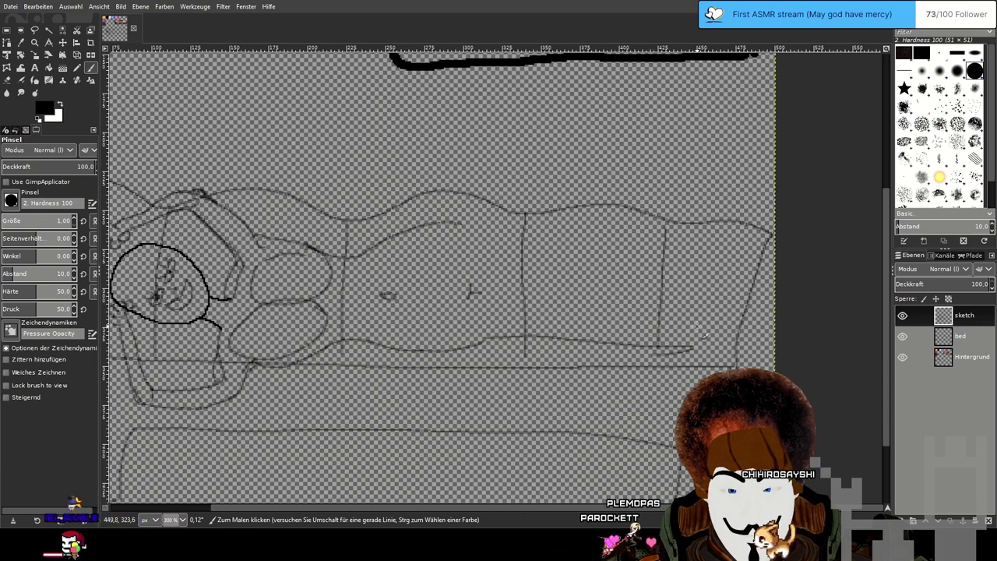
mouse_move(698, 324)
mouse_down()
mouse_move(722, 345)
mouse_move(710, 355)
mouse_up()
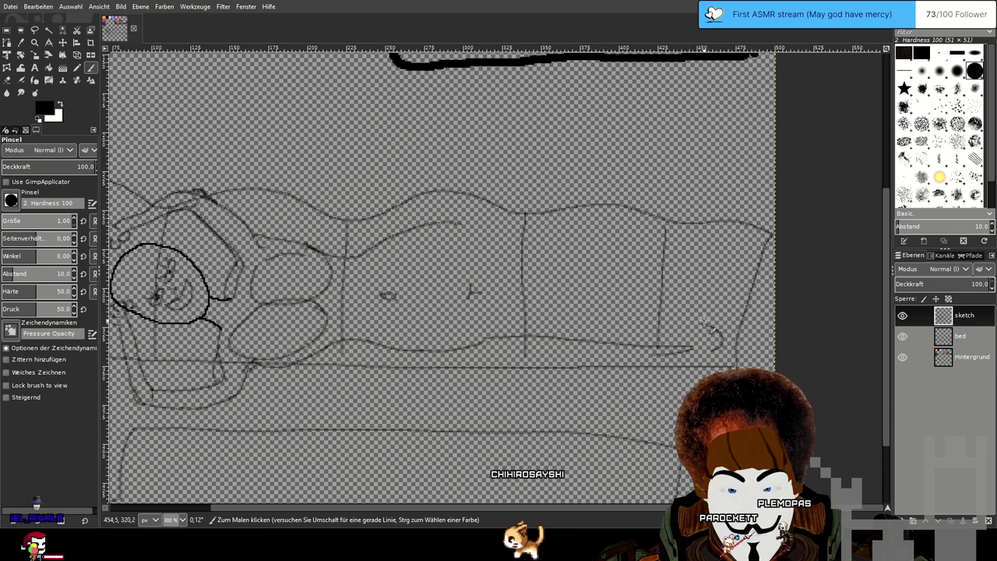
drag(703, 319, 535, 299)
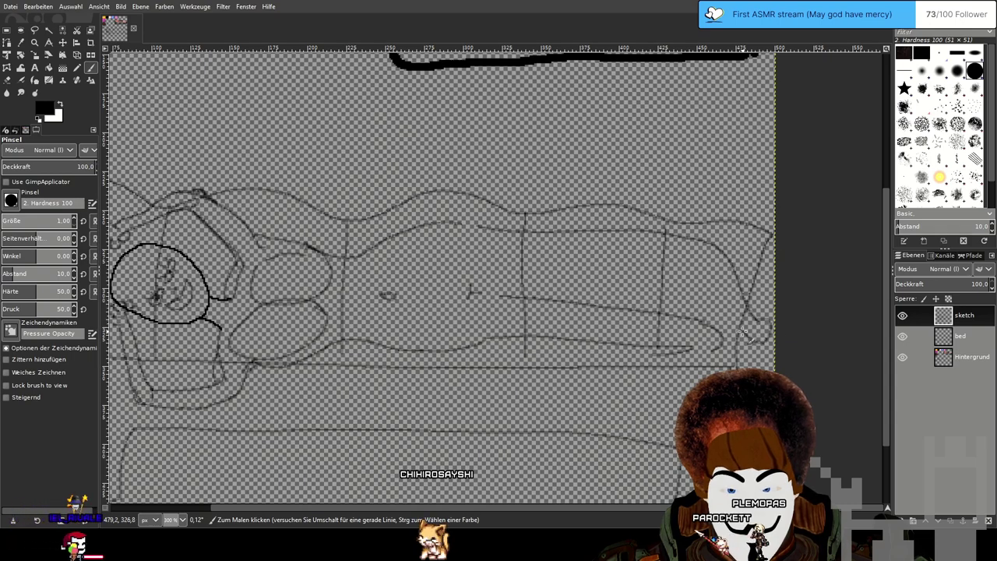
drag(736, 315, 685, 261)
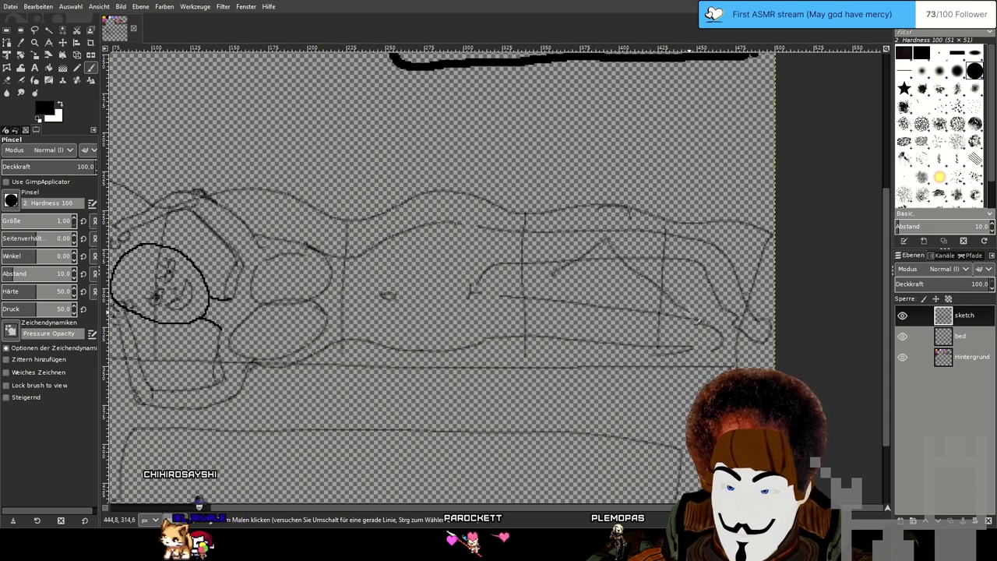
Erase the stray lines around the raised knee with an eraser of about size 6.
click(7, 80)
scroll(514, 244, up, 2)
click(7, 221)
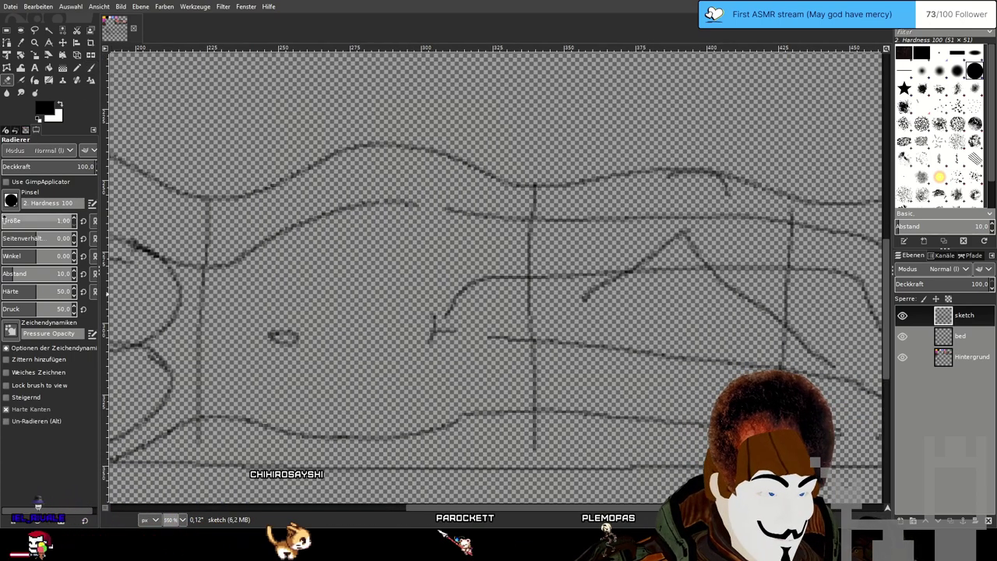
mouse_move(446, 208)
mouse_down()
mouse_move(553, 223)
mouse_move(671, 222)
mouse_move(443, 209)
mouse_move(564, 207)
mouse_up()
drag(696, 289, 726, 364)
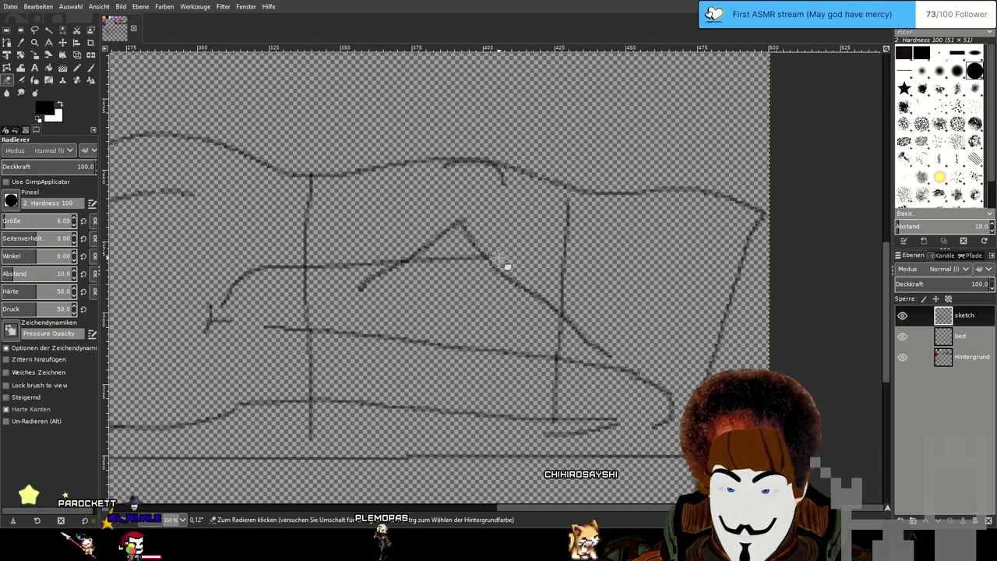
drag(455, 261, 422, 261)
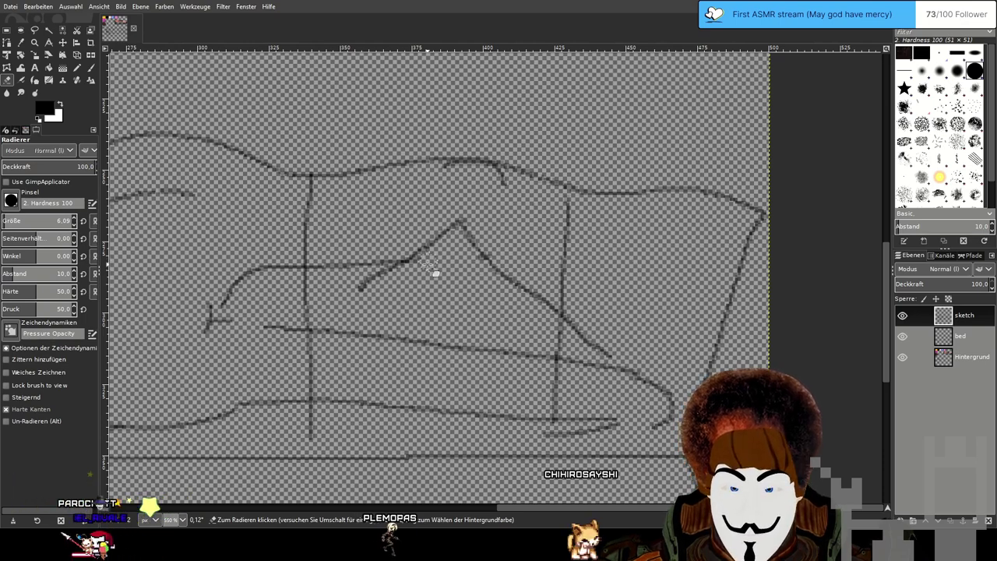
scroll(321, 284, down, 1)
mouse_move(345, 301)
mouse_down()
mouse_move(445, 351)
mouse_move(416, 330)
mouse_move(364, 335)
mouse_up()
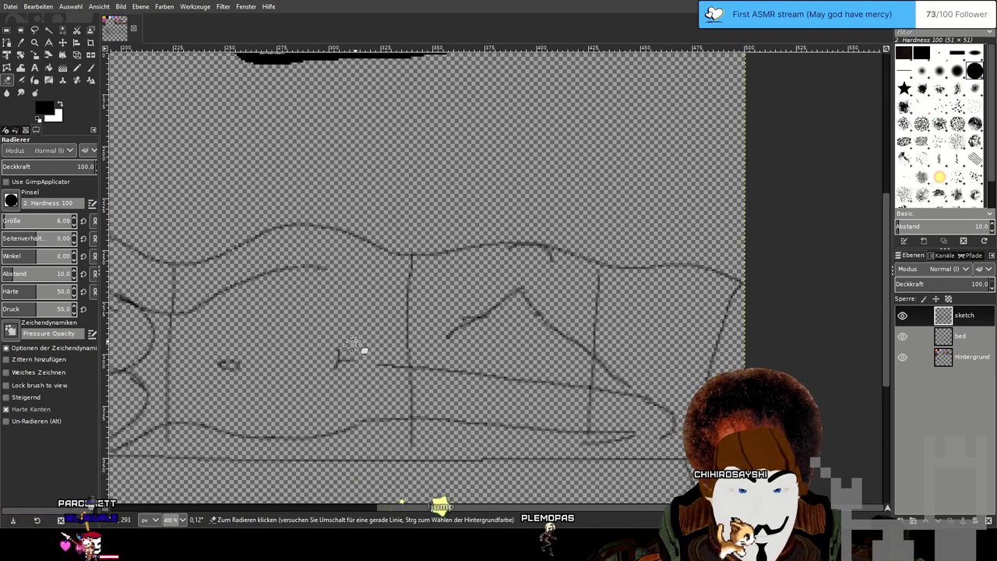
scroll(345, 356, down, 1)
Redraw the bent knee with new thin strokes at brush size 1.
click(86, 80)
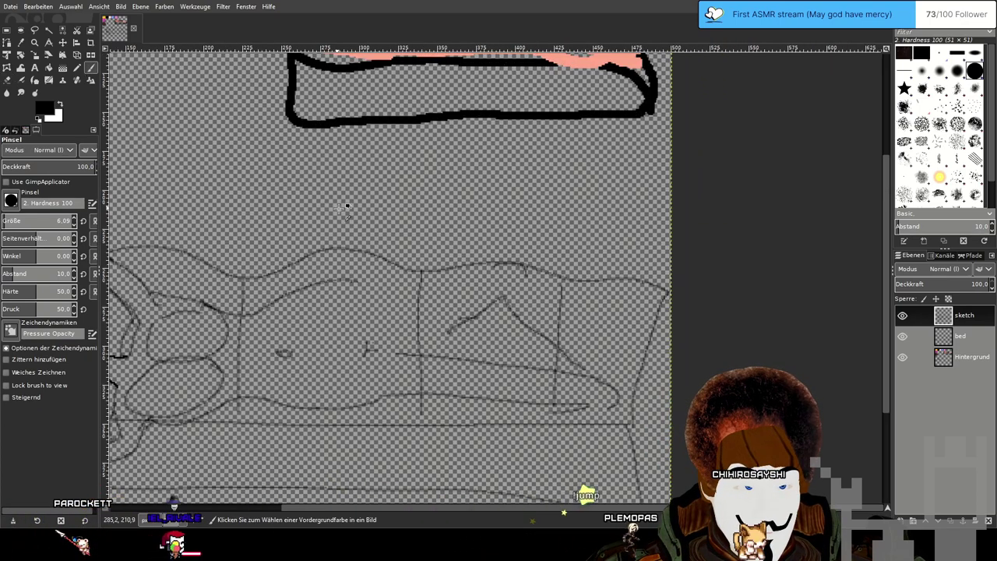
scroll(338, 207, down, 3)
scroll(506, 352, up, 2)
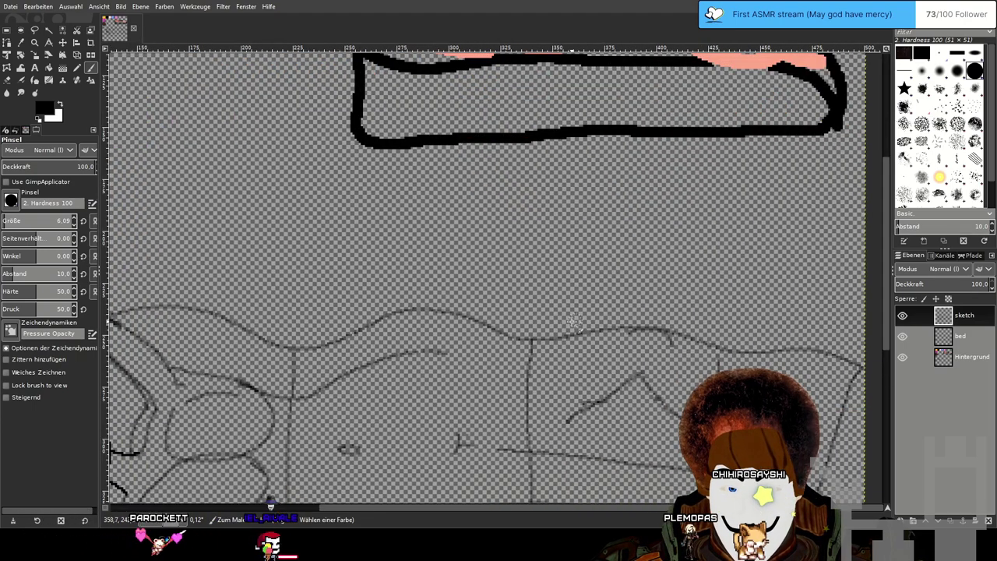
click(4, 221)
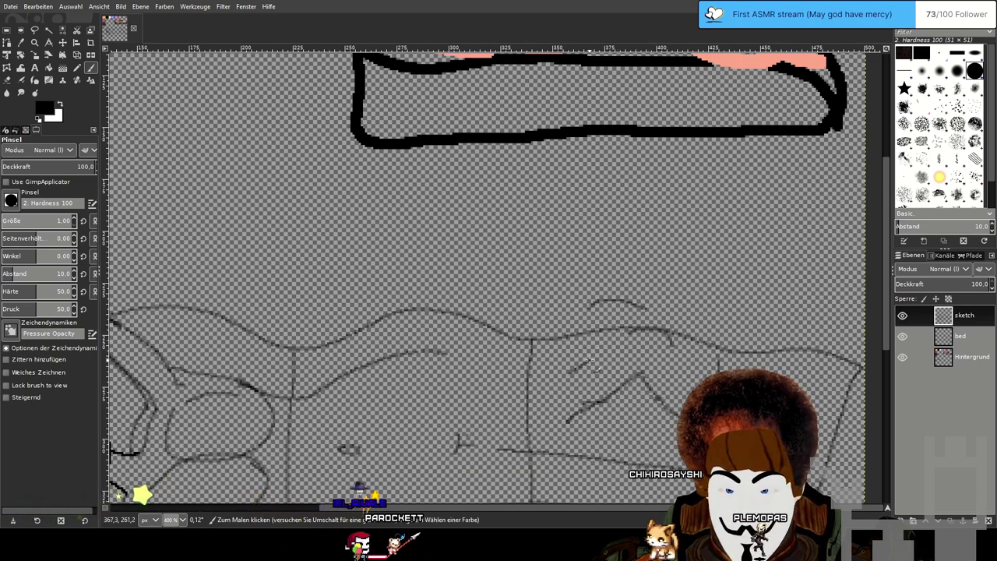
mouse_move(570, 372)
mouse_down()
mouse_move(620, 336)
mouse_move(667, 381)
mouse_up()
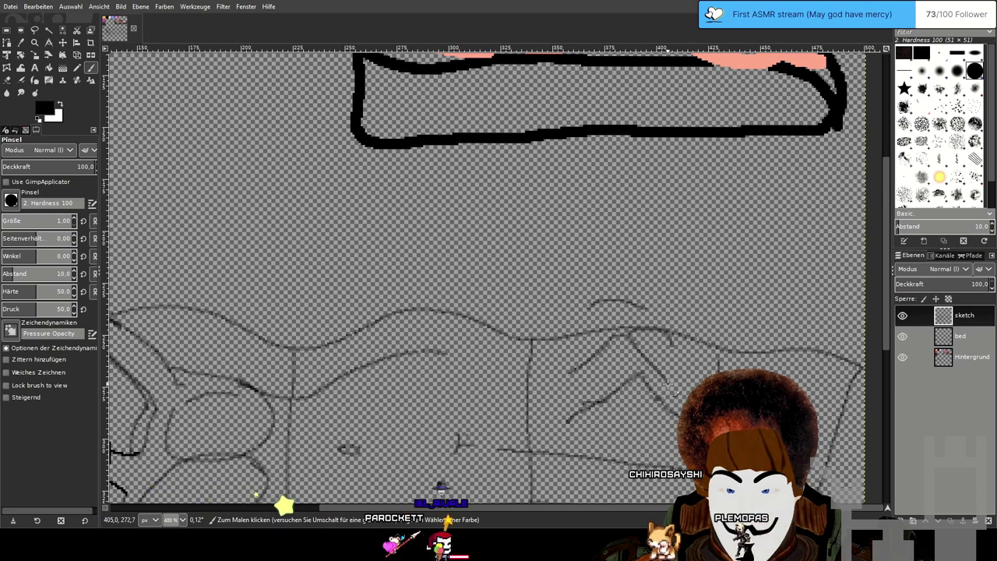
scroll(666, 381, down, 1)
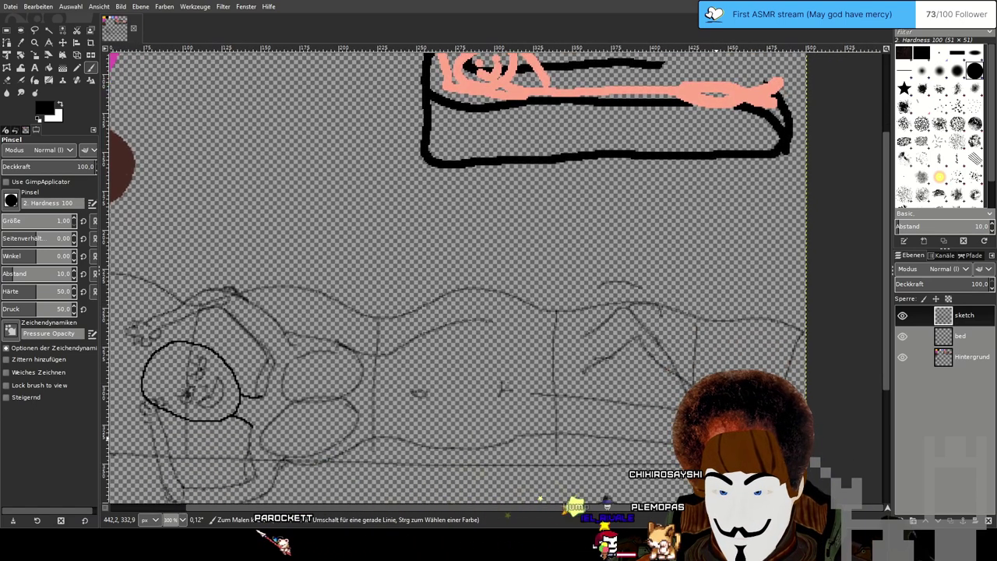
click(7, 80)
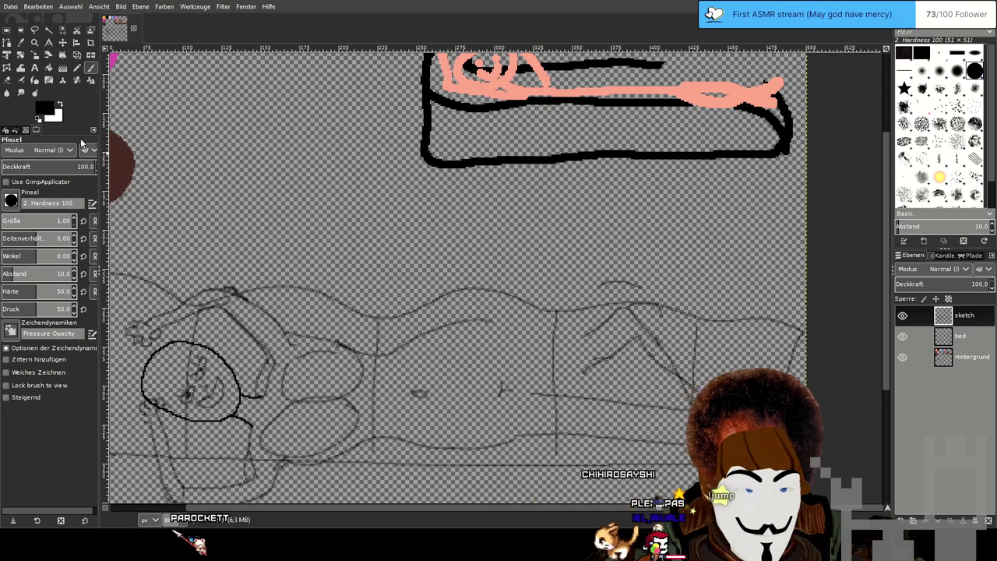
click(30, 223)
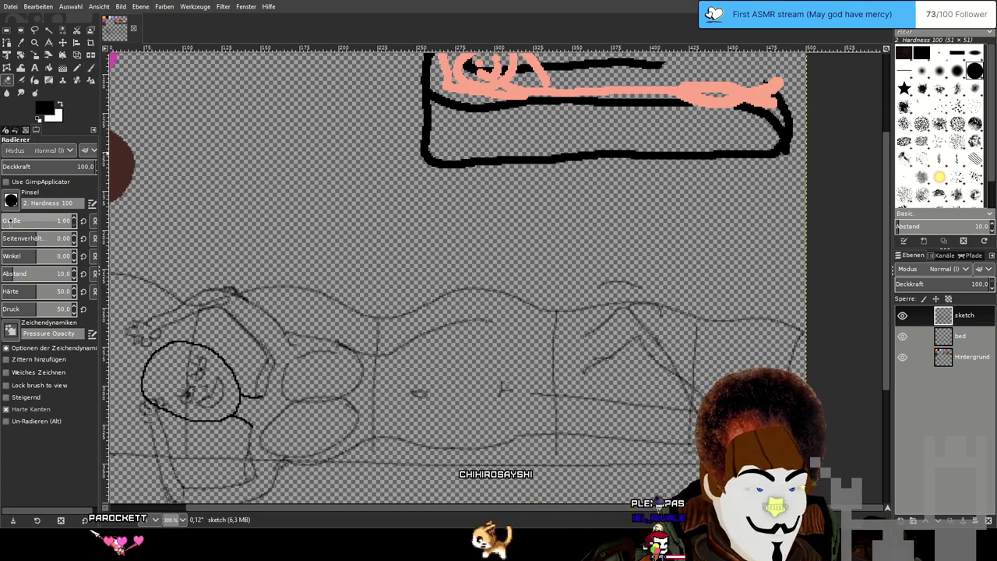
Erase the crossed lines below the hip curve and the small arc above it.
scroll(545, 335, down, 2)
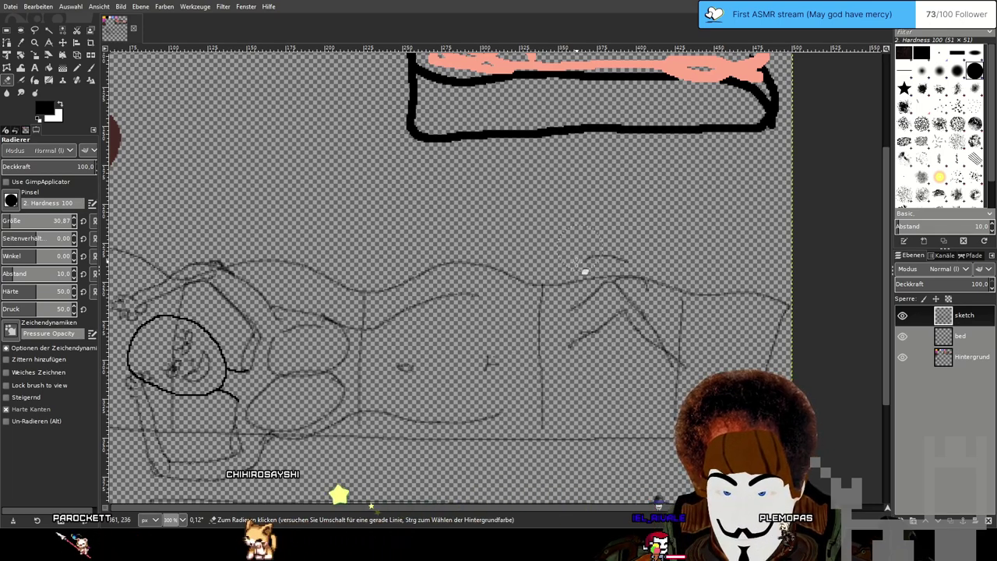
mouse_move(575, 302)
mouse_down()
mouse_move(611, 293)
mouse_move(613, 306)
mouse_move(580, 344)
mouse_move(670, 346)
mouse_up()
drag(624, 255, 608, 253)
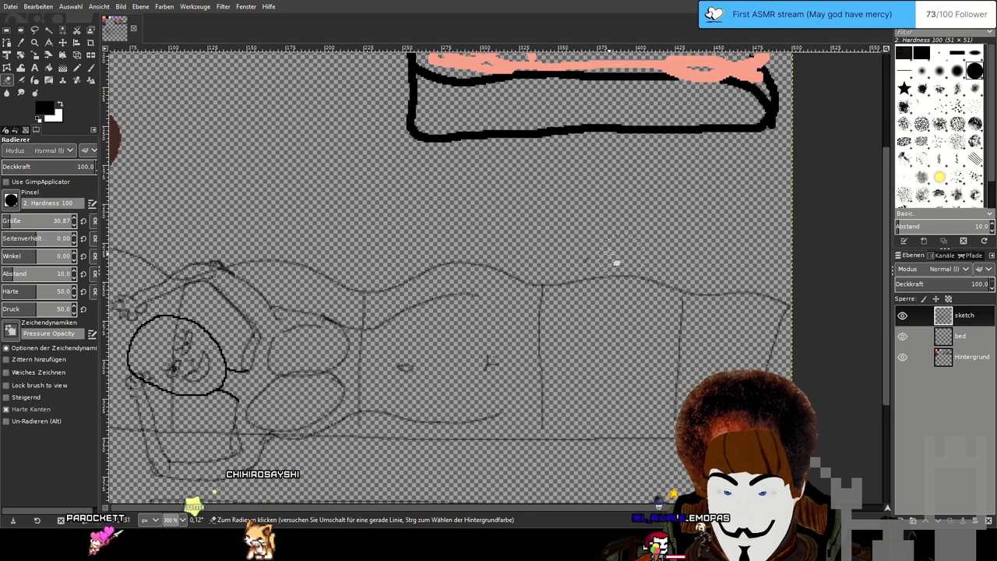
Draw the knee as a thin inverted V with a short foot at size 1, and save the drawing.
drag(61, 228, 32, 224)
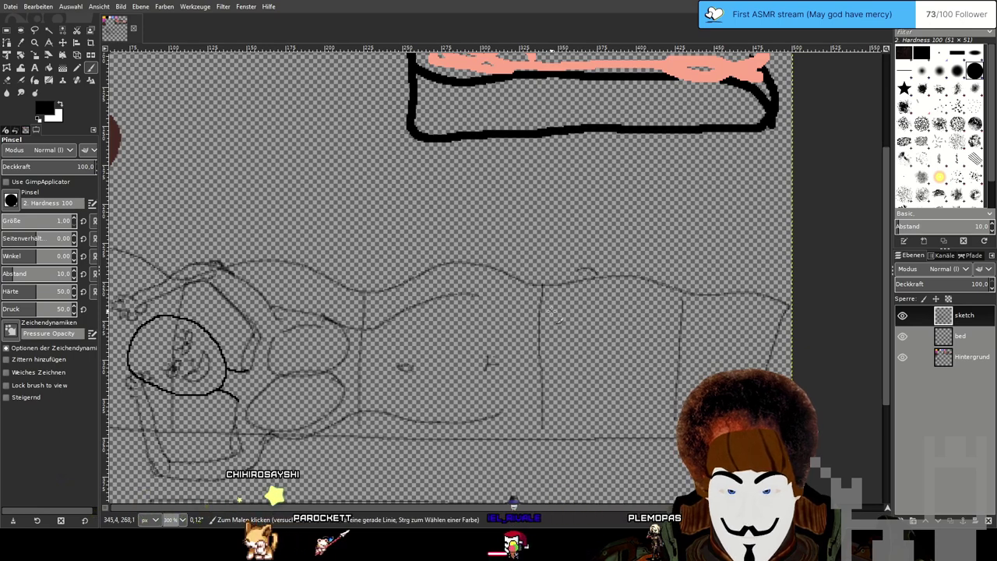
mouse_move(564, 309)
mouse_down()
mouse_move(588, 291)
mouse_move(664, 405)
mouse_up()
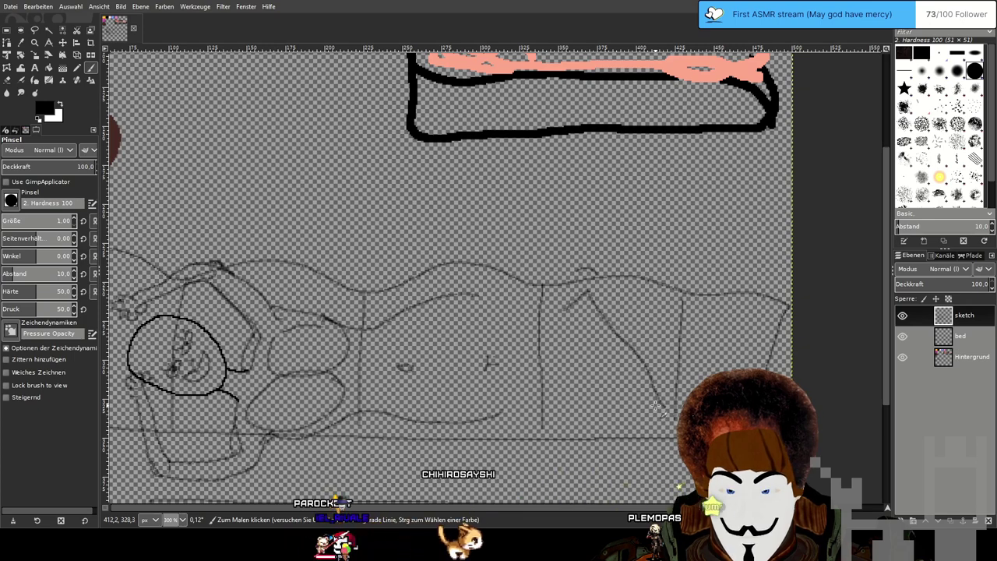
drag(659, 402, 678, 408)
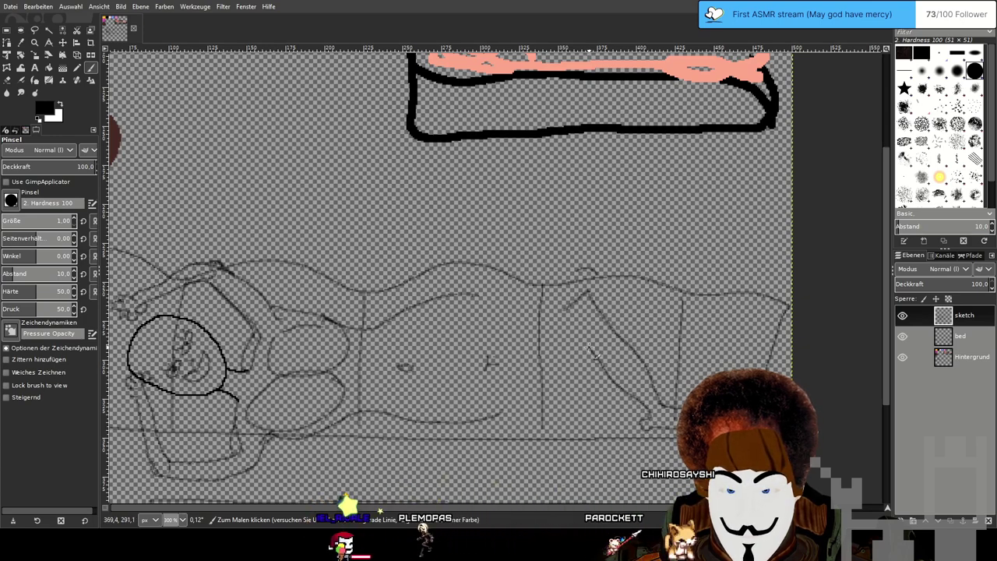
key(ctrl+s)
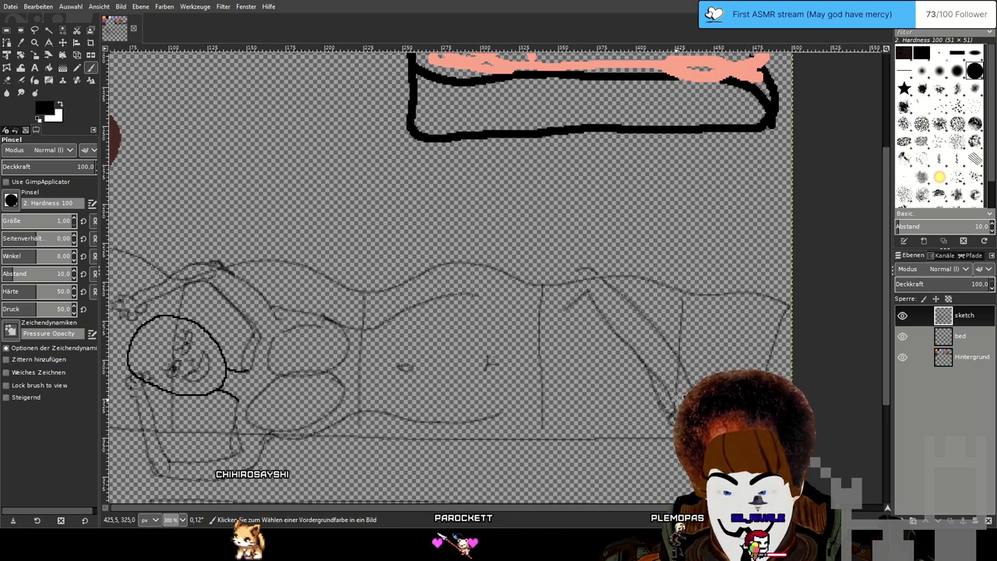
scroll(670, 416, up, 3)
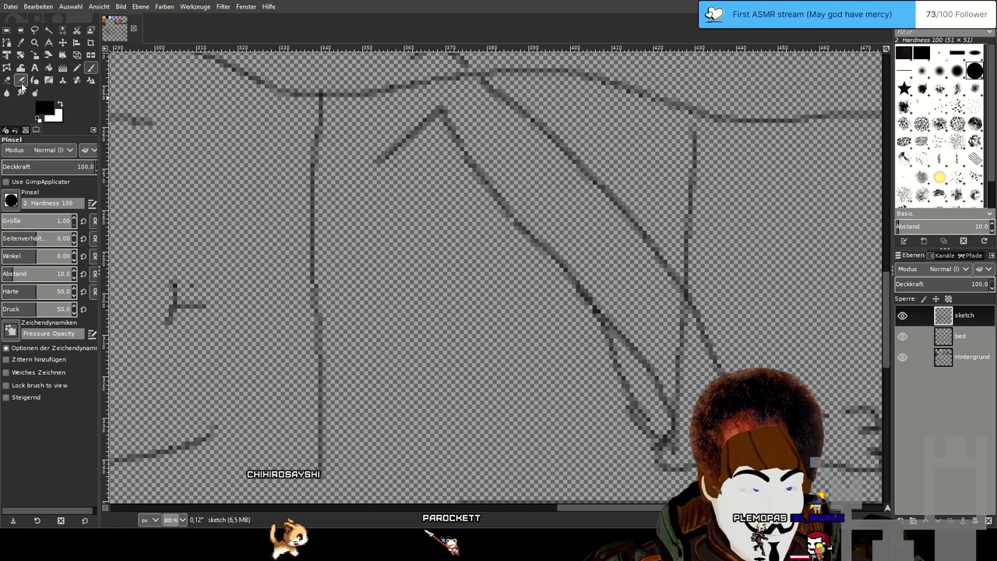
Erase part of the lower leg line, reset the size to 1, and return to the Paintbrush.
key(shift+e)
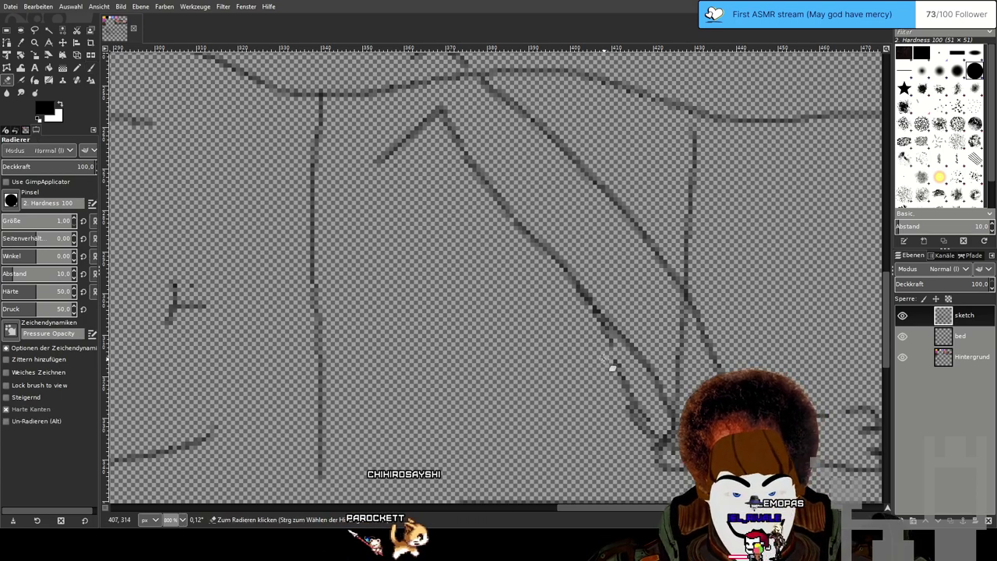
drag(610, 352, 621, 400)
click(56, 223)
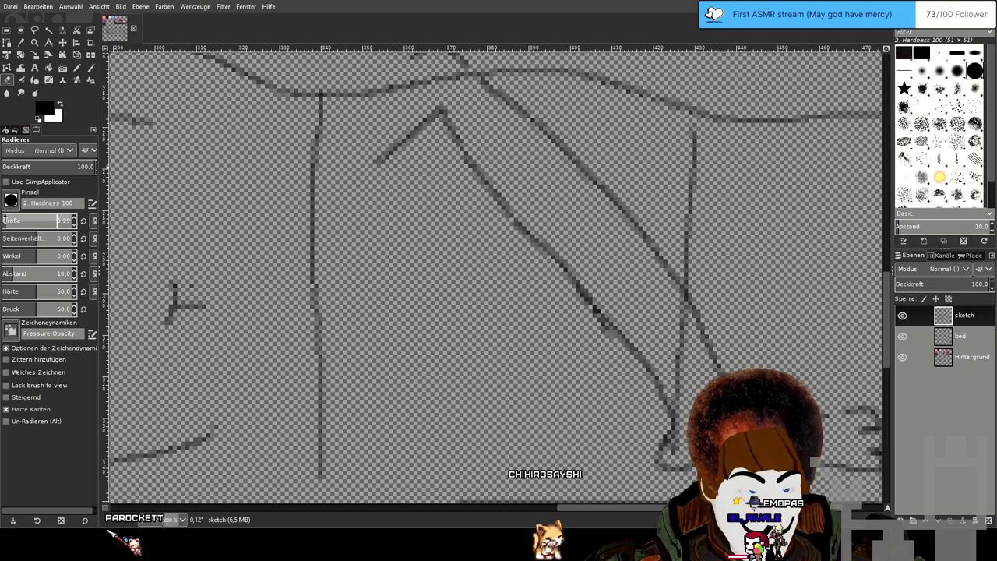
drag(5, 220, 1, 220)
scroll(530, 289, down, 3)
drag(512, 247, 527, 293)
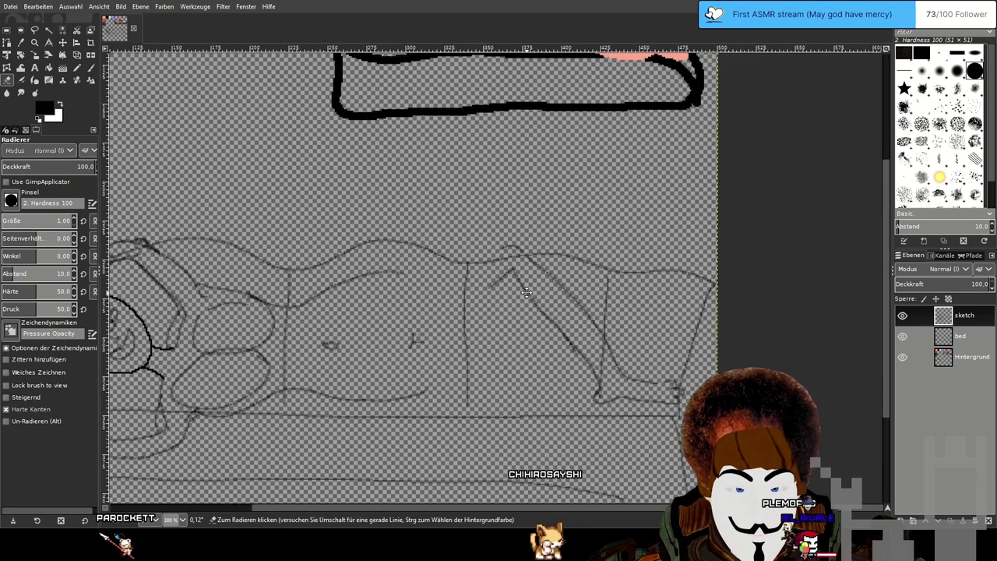
click(90, 68)
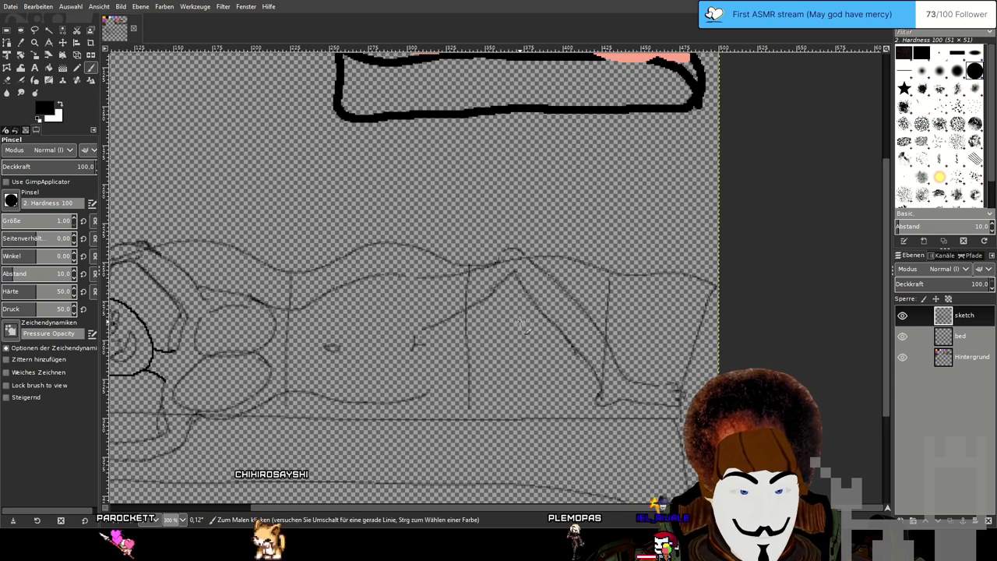
mouse_move(520, 322)
mouse_down()
mouse_move(657, 369)
mouse_move(655, 350)
mouse_move(593, 344)
mouse_up()
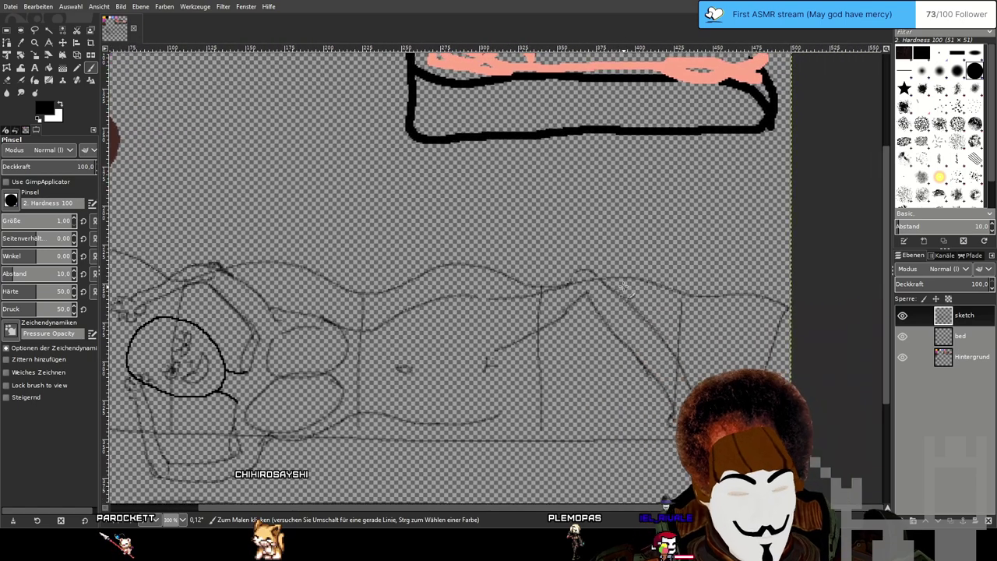
scroll(627, 284, up, 1)
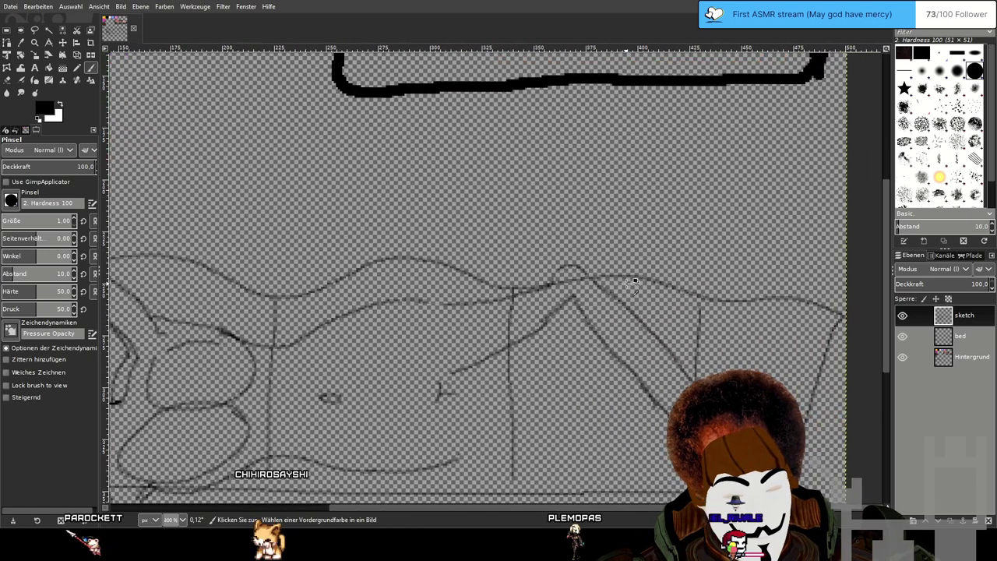
scroll(627, 285, down, 1)
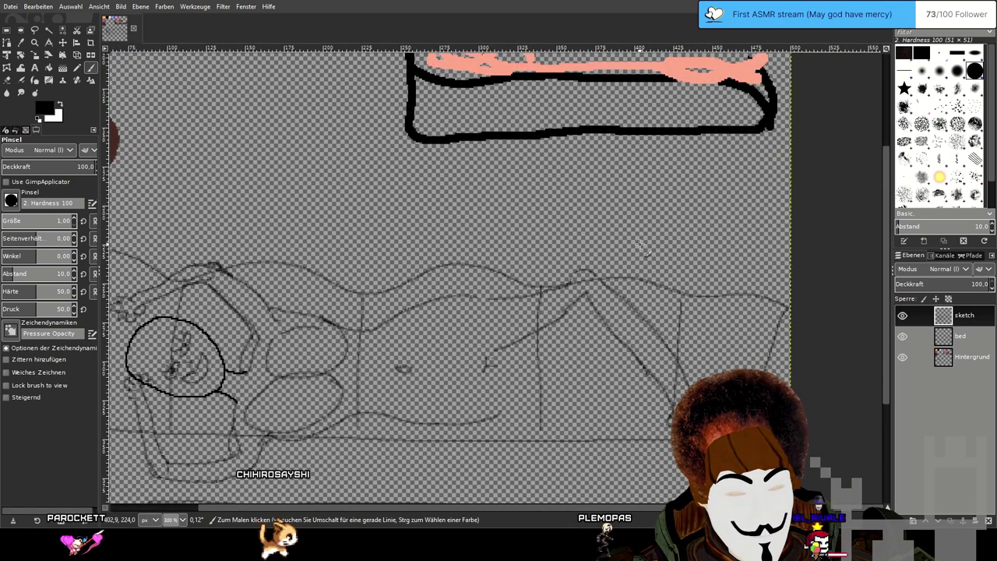
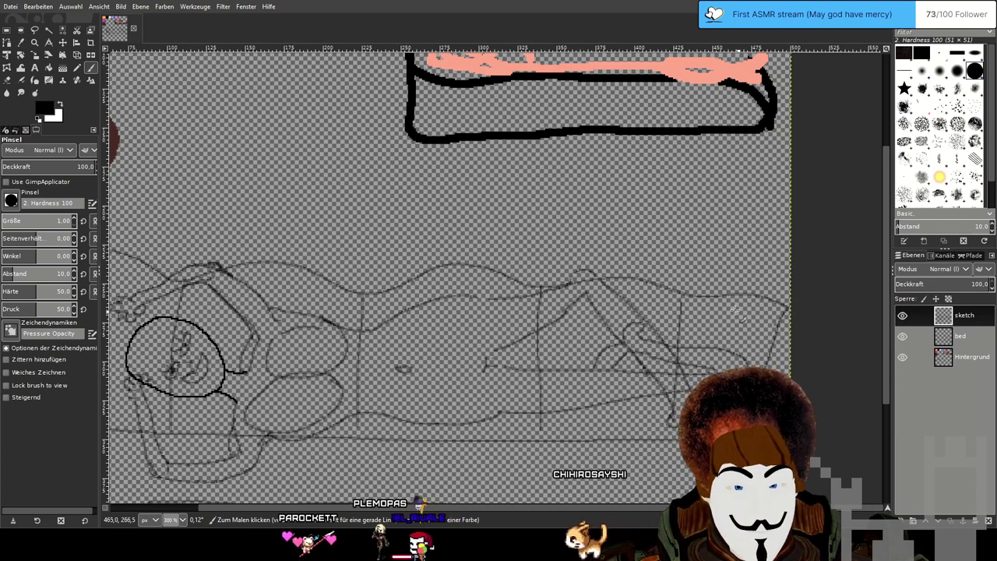
Try darkening the leg line on the sketch, then undo the three recent strokes.
scroll(642, 242, down, 1)
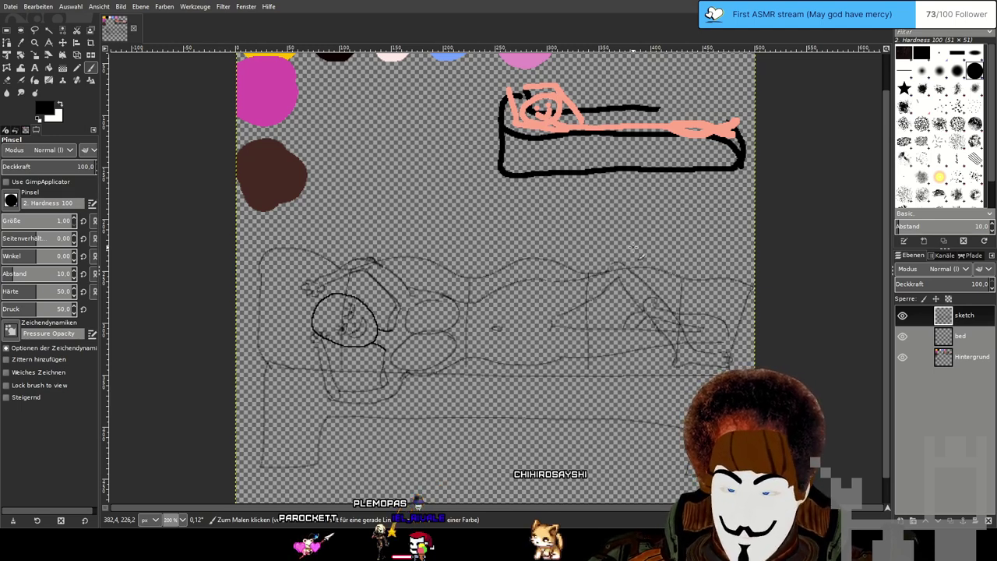
scroll(633, 248, up, 1)
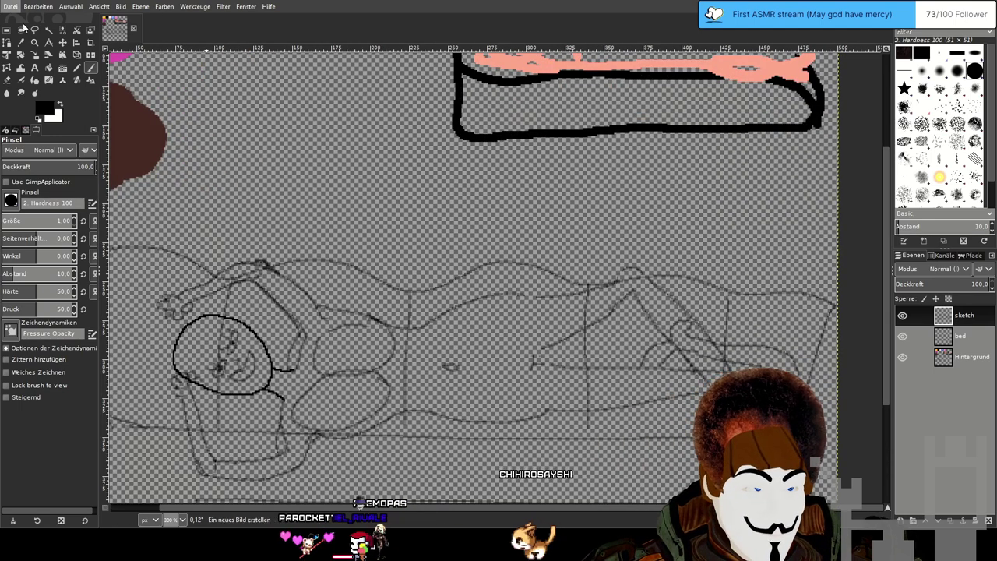
scroll(541, 173, down, 1)
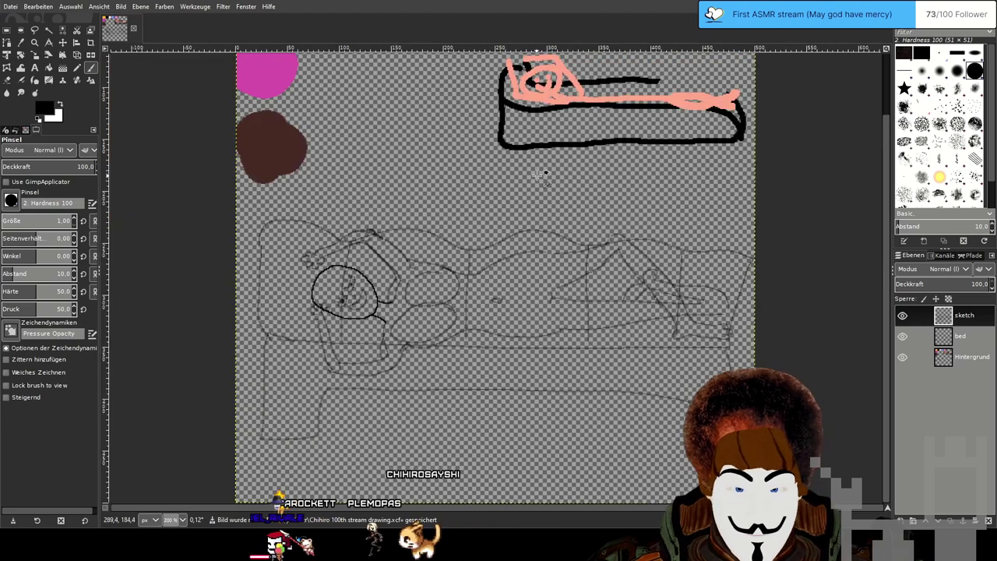
drag(537, 175, 510, 216)
scroll(510, 216, up, 1)
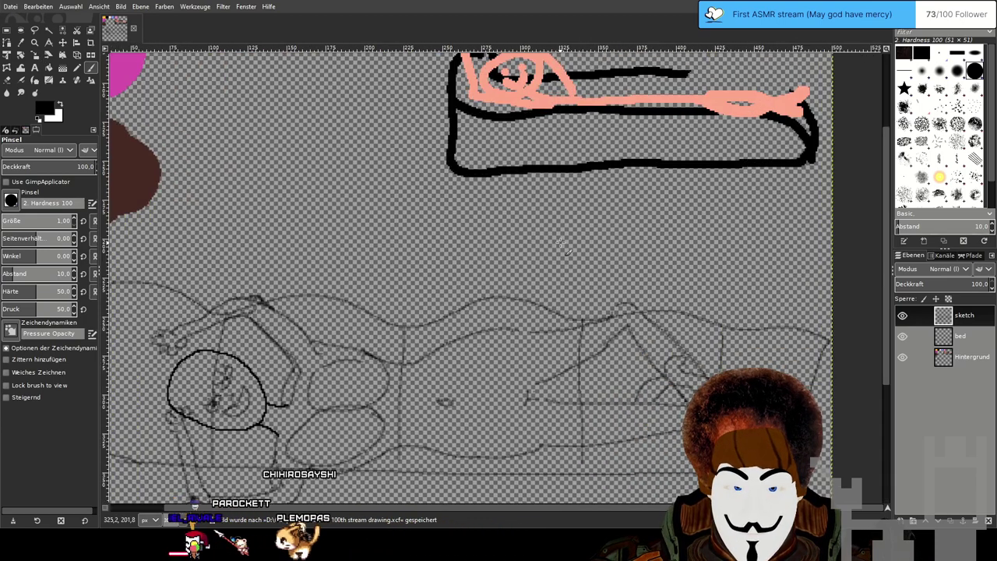
mouse_move(560, 243)
mouse_down()
mouse_move(577, 216)
mouse_move(504, 288)
mouse_move(496, 243)
mouse_move(550, 232)
mouse_up()
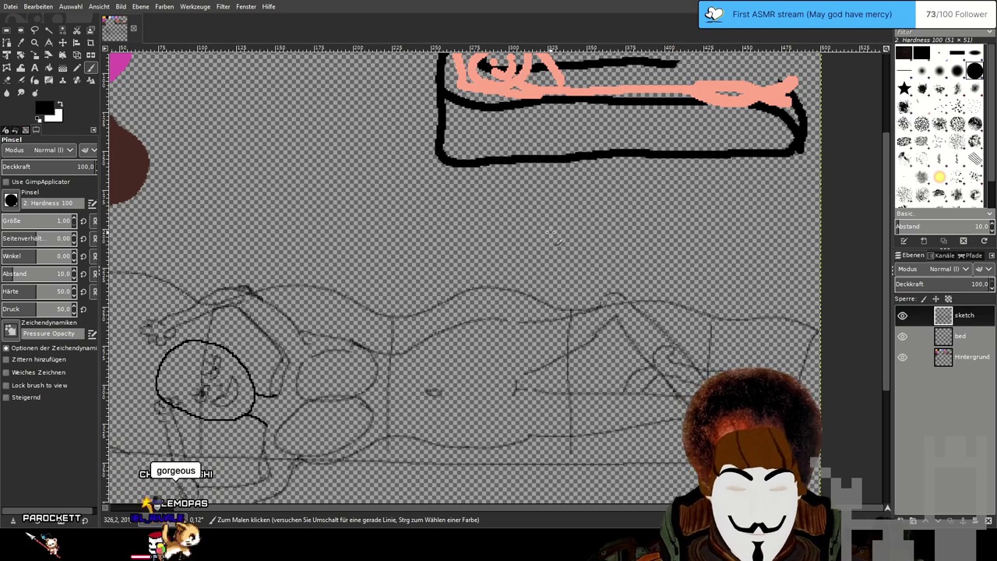
drag(551, 232, 473, 146)
scroll(569, 234, up, 3)
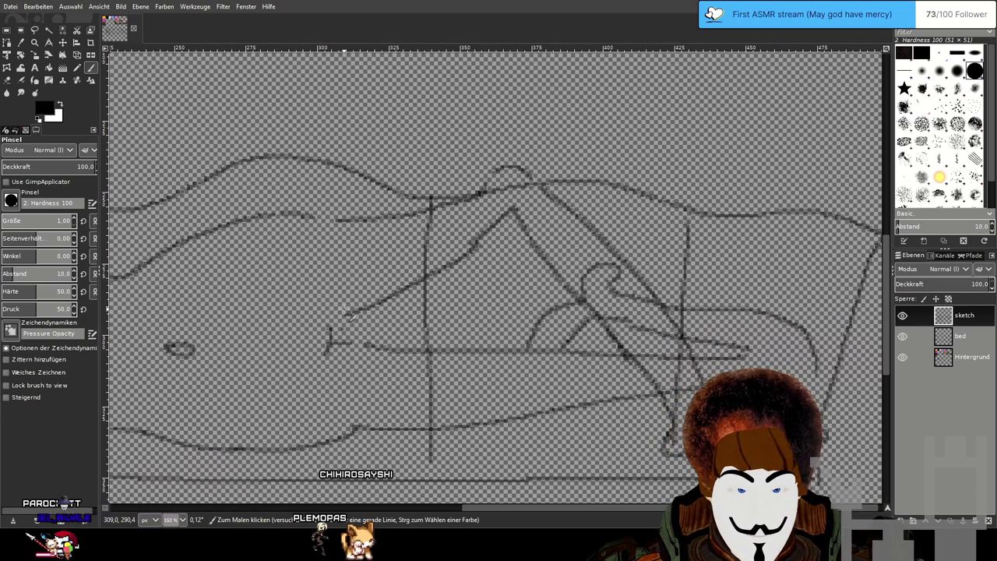
drag(374, 303, 402, 290)
drag(346, 313, 549, 262)
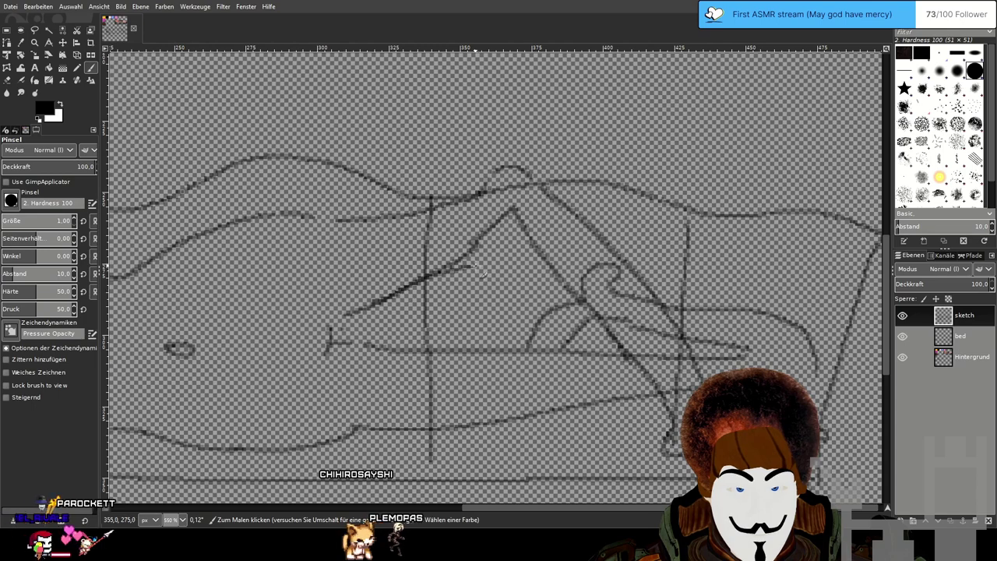
key(ctrl+z)
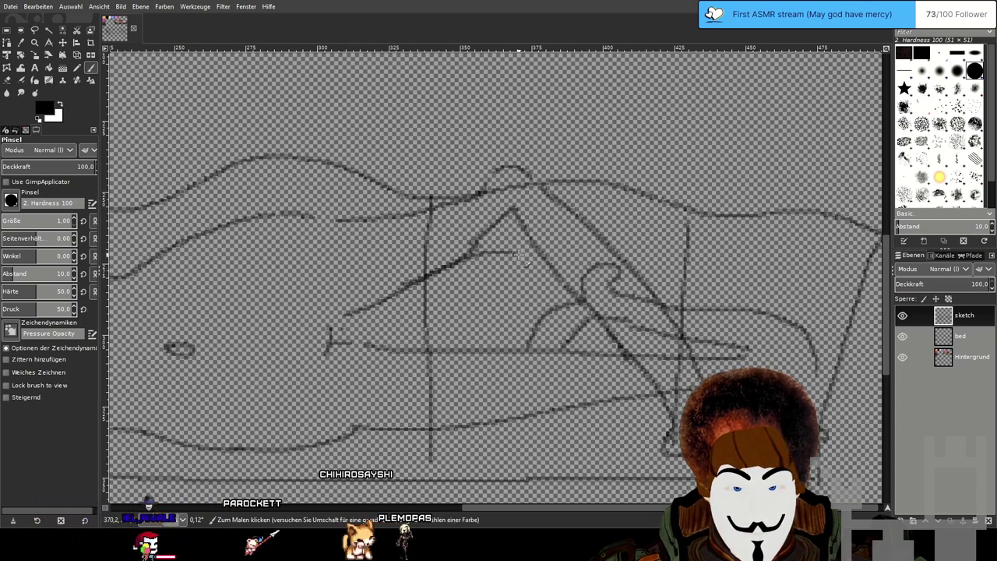
key(ctrl+z)
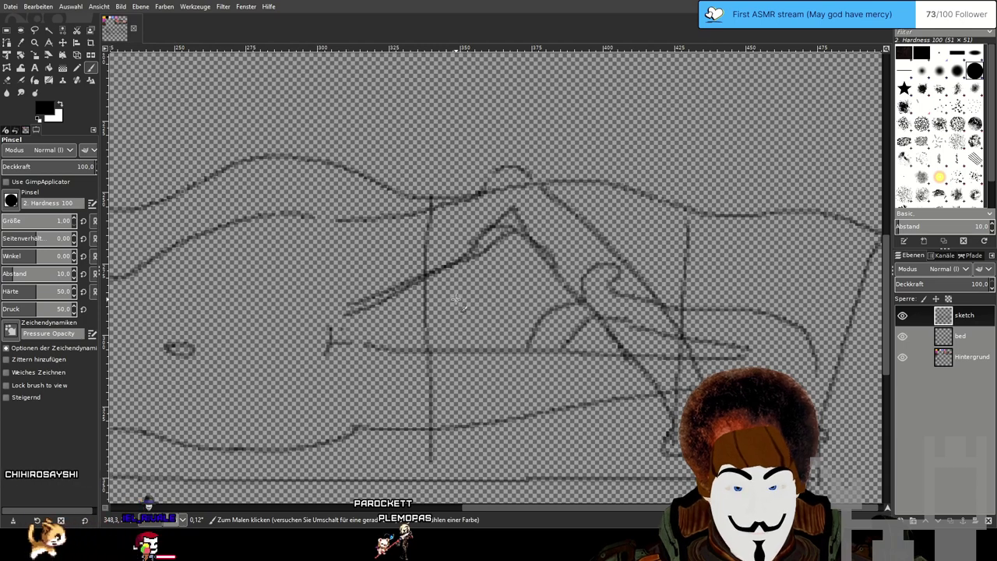
key(ctrl+z)
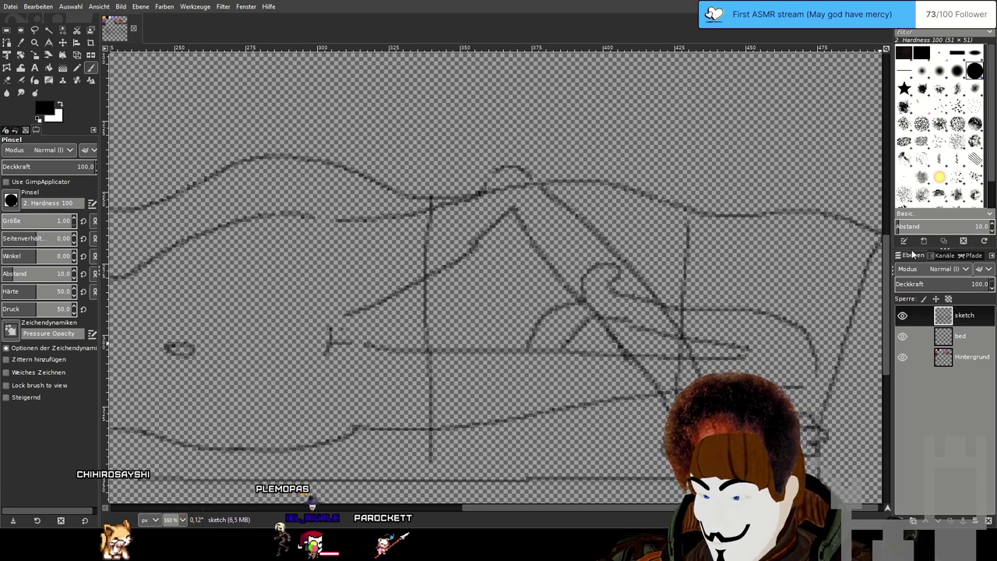
Add a new layer named 'sketch legs' above the sketch.
shift+click(900, 520)
double_click(974, 320)
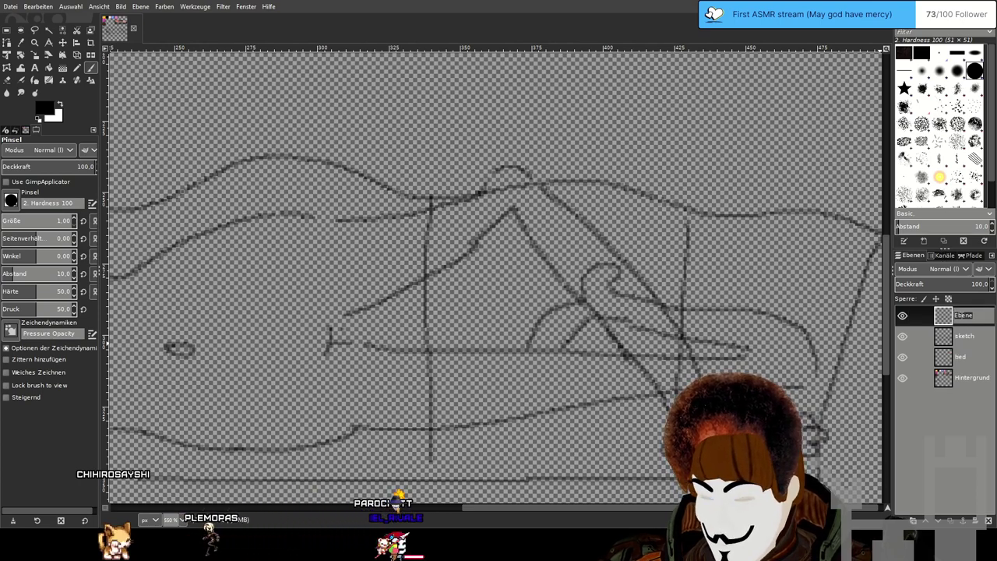
text(sketch)
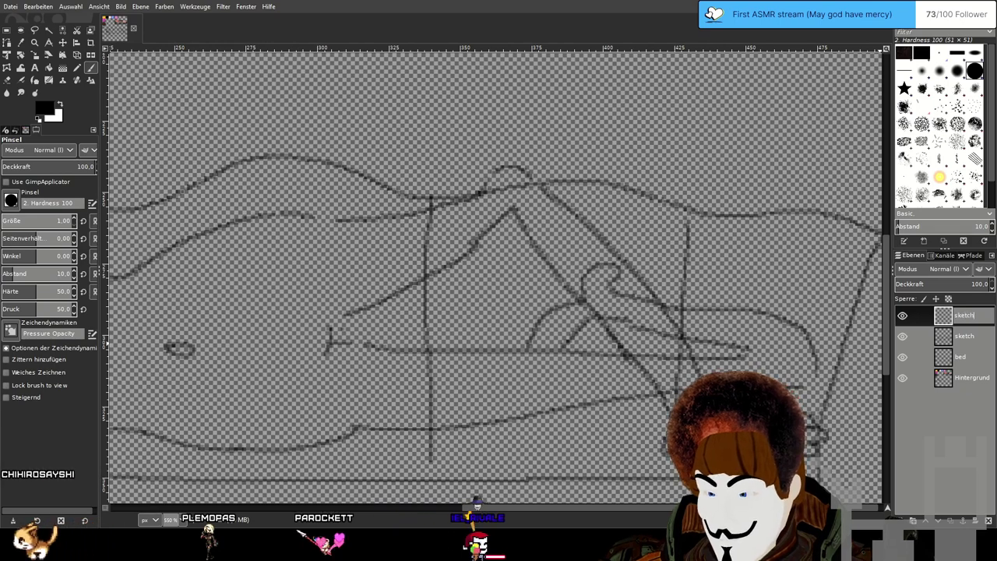
text( leg)
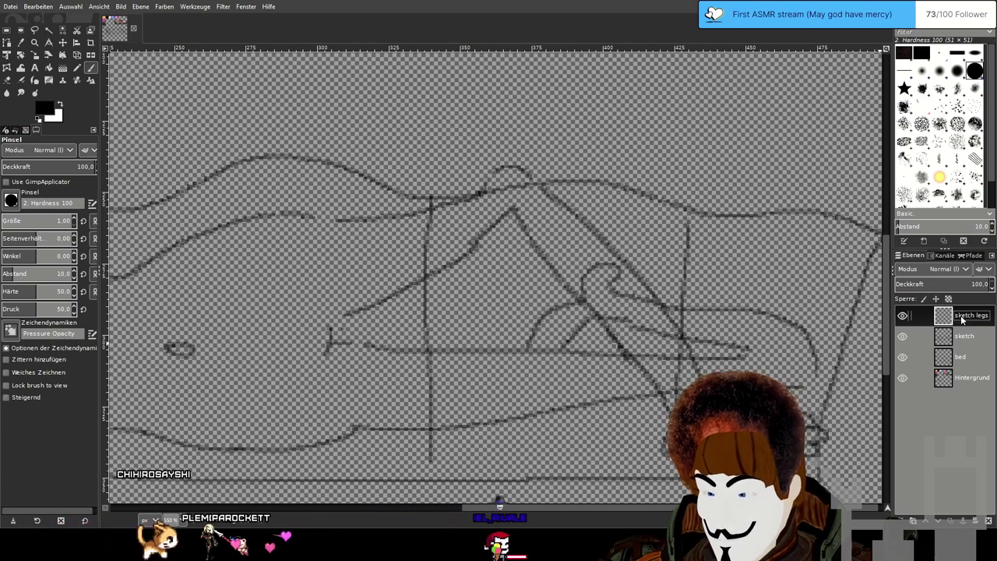
text(s)
key(Return)
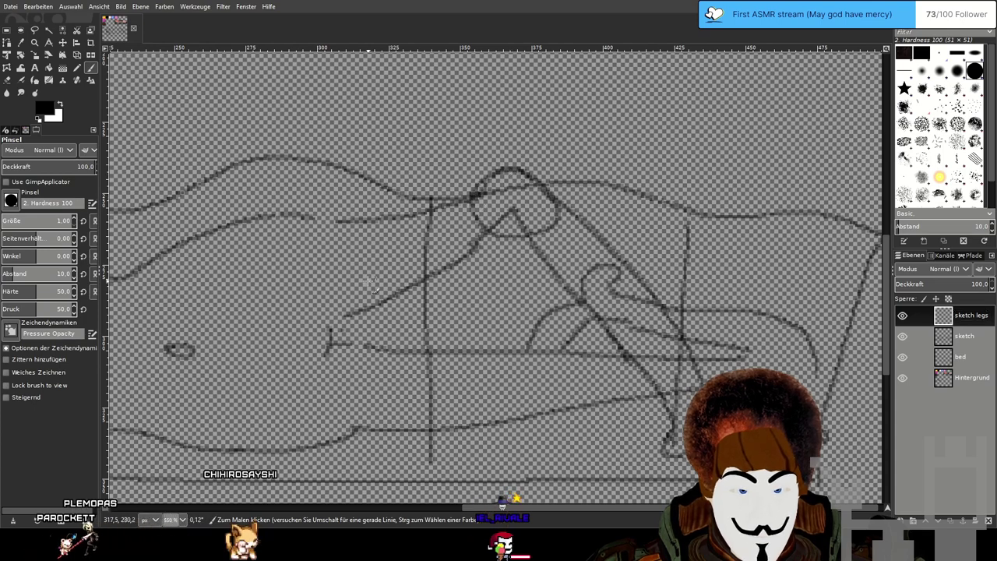
Draw the leg curve, thigh line and two hand-to-leg lines, then pick the Eraser at size 4.17.
drag(370, 294, 431, 336)
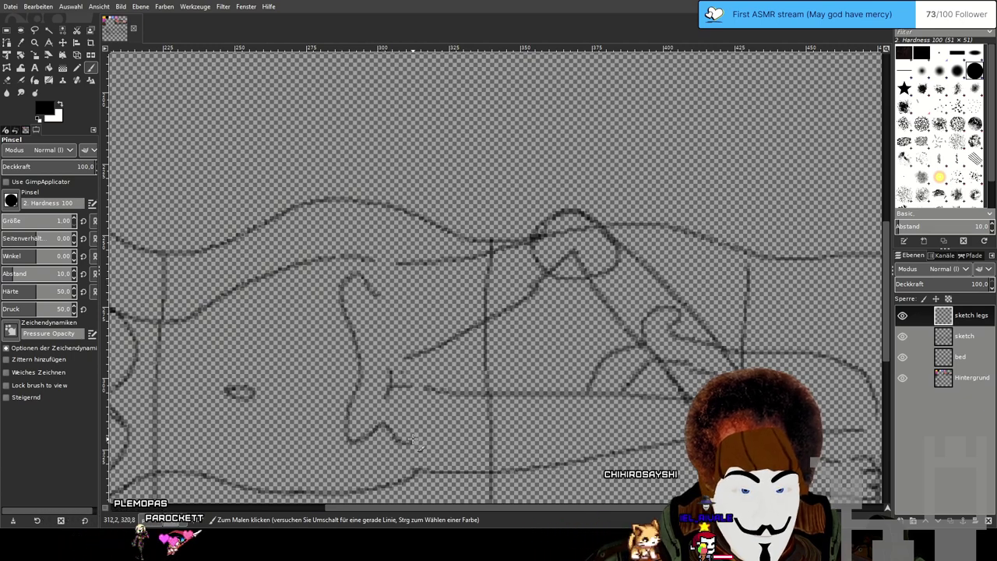
key(ctrl+z)
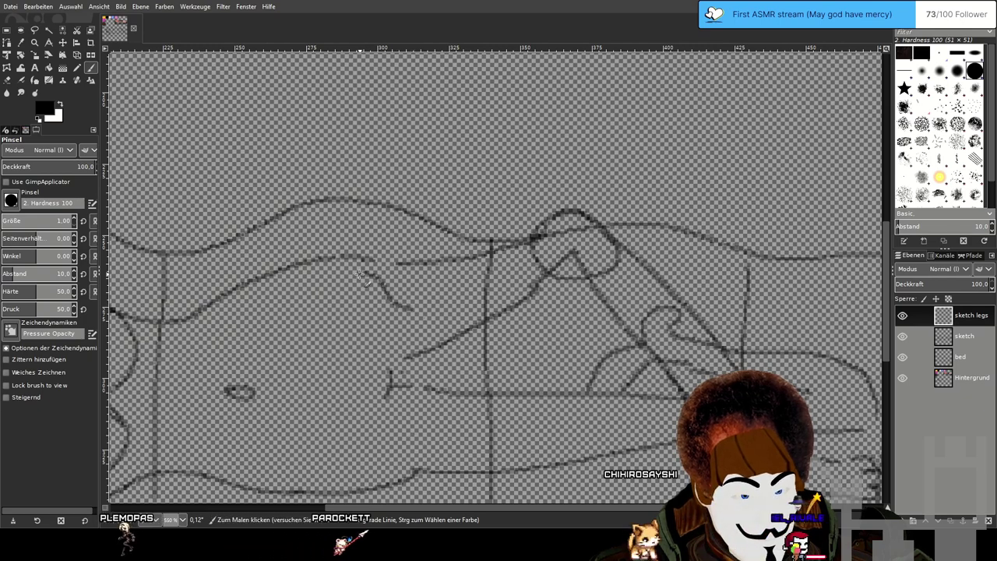
drag(350, 300, 362, 348)
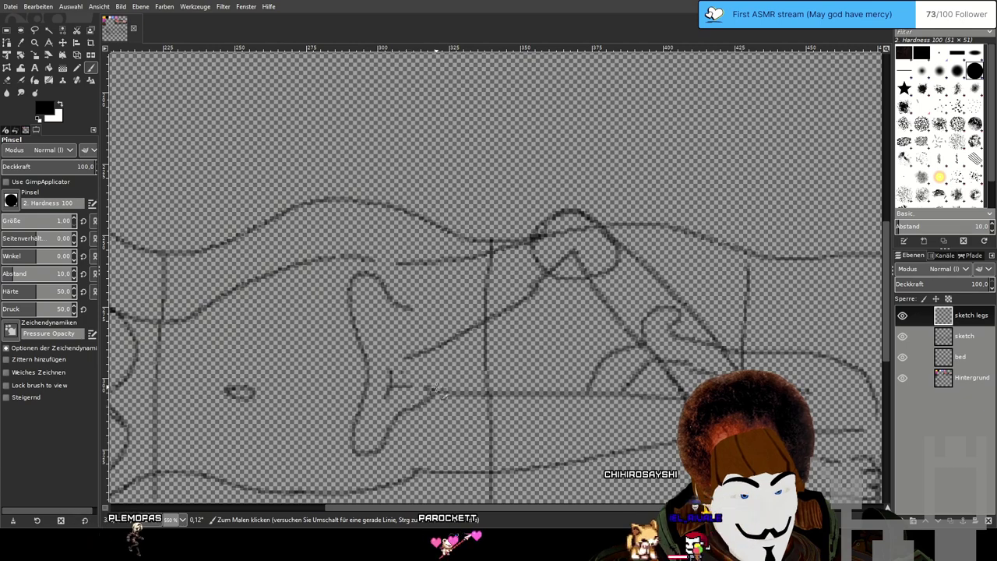
drag(405, 306, 444, 340)
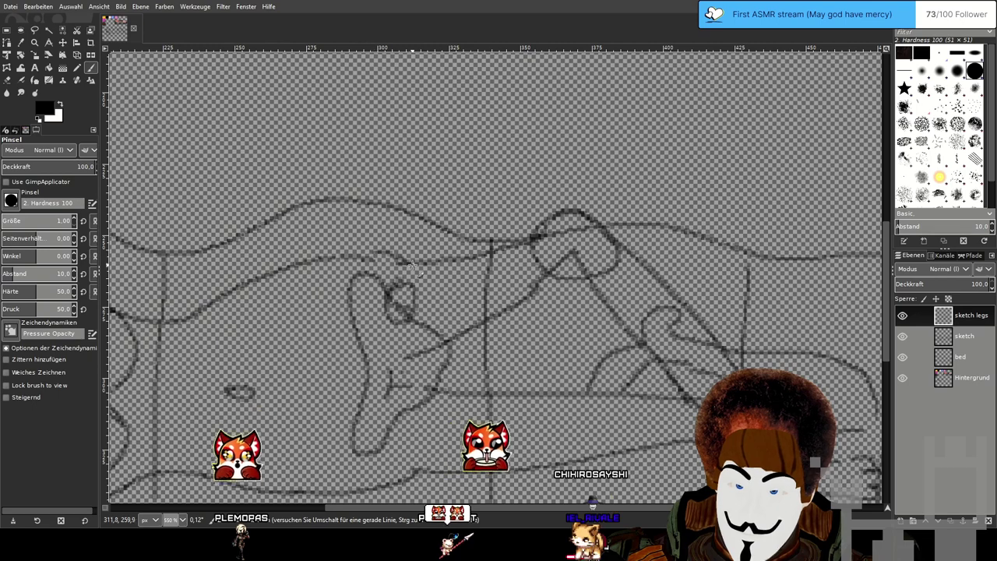
drag(413, 265, 526, 247)
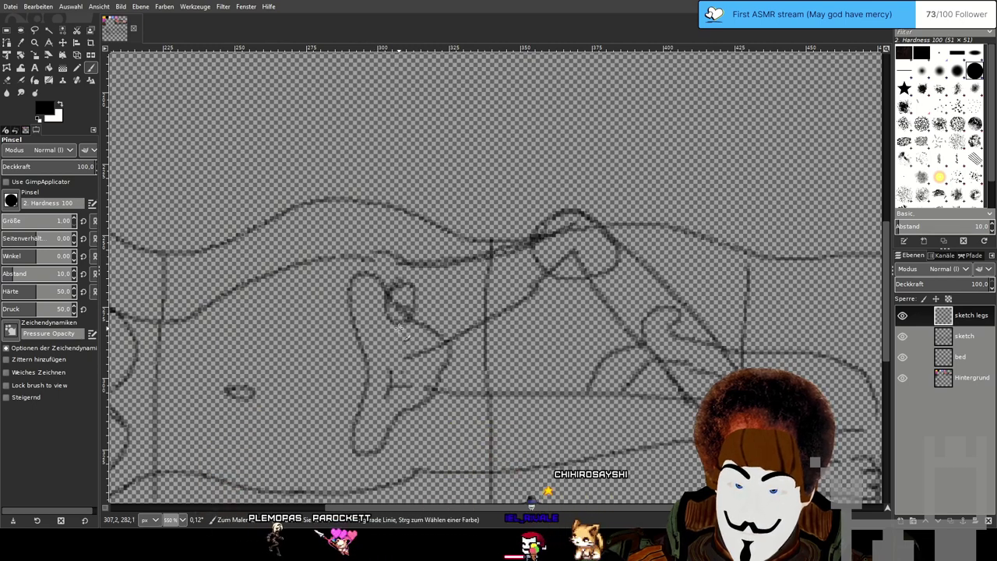
drag(419, 323, 537, 284)
drag(416, 294, 515, 253)
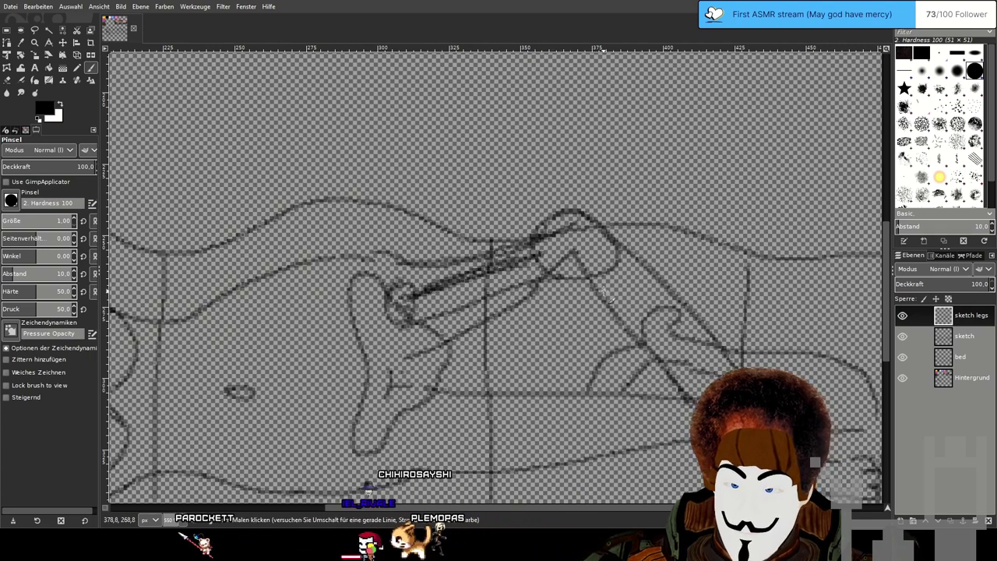
scroll(611, 288, down, 1)
scroll(234, 292, up, 1)
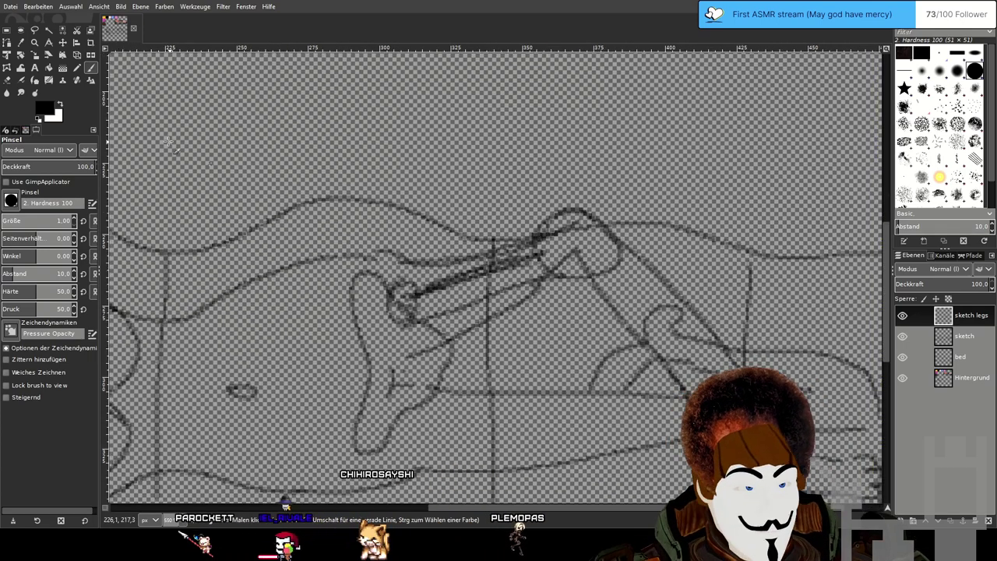
click(8, 81)
scroll(405, 358, up, 2)
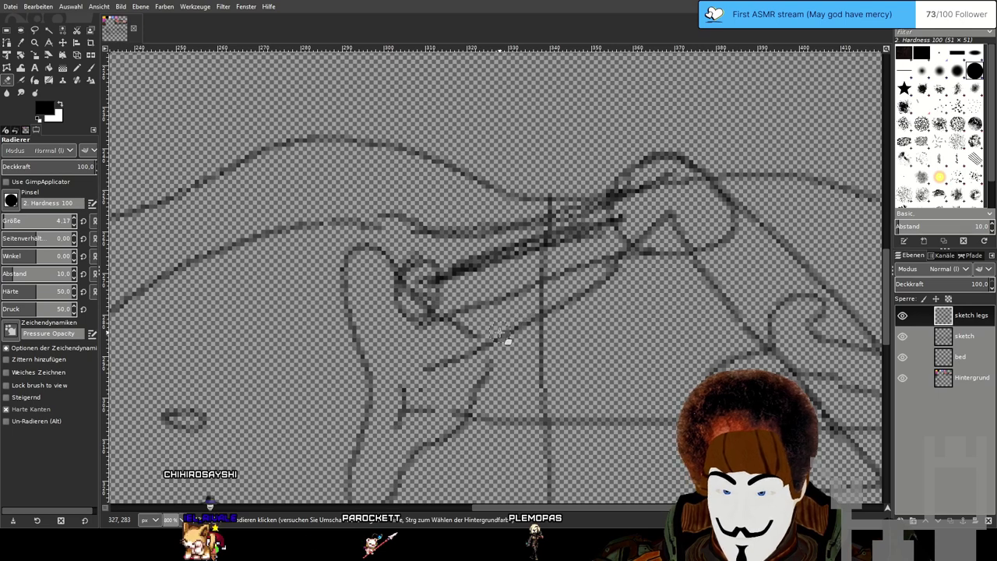
On sketch legs, erase the doubled dark diagonal stroke joining hand and leg by the small circle.
click(977, 341)
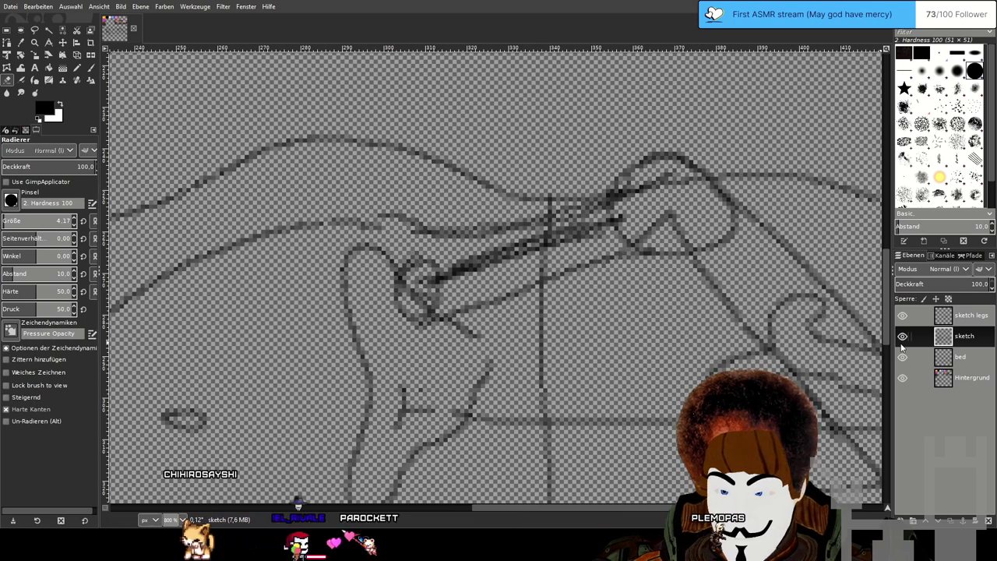
click(985, 316)
drag(652, 312, 604, 347)
scroll(604, 347, down, 4)
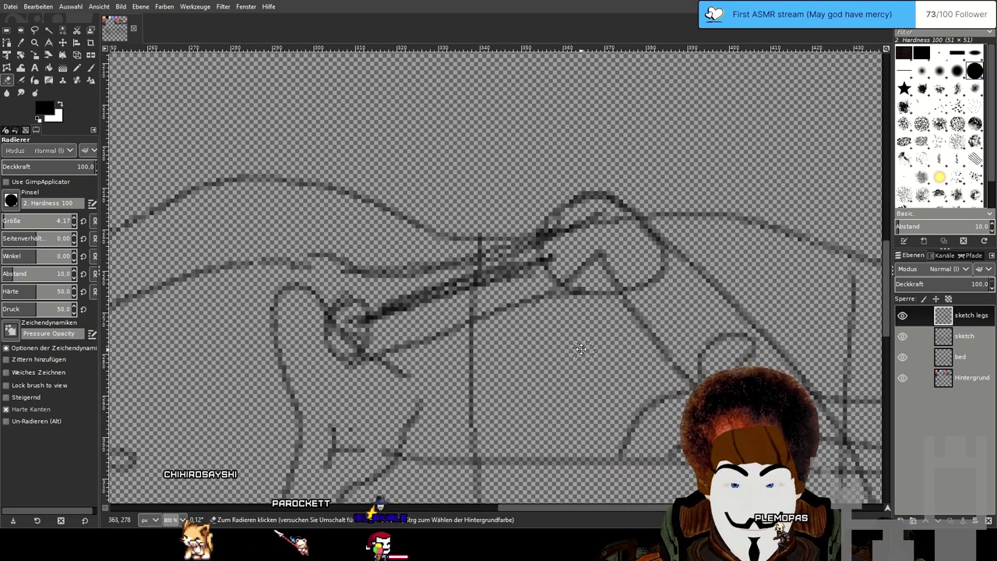
scroll(580, 337, down, 2)
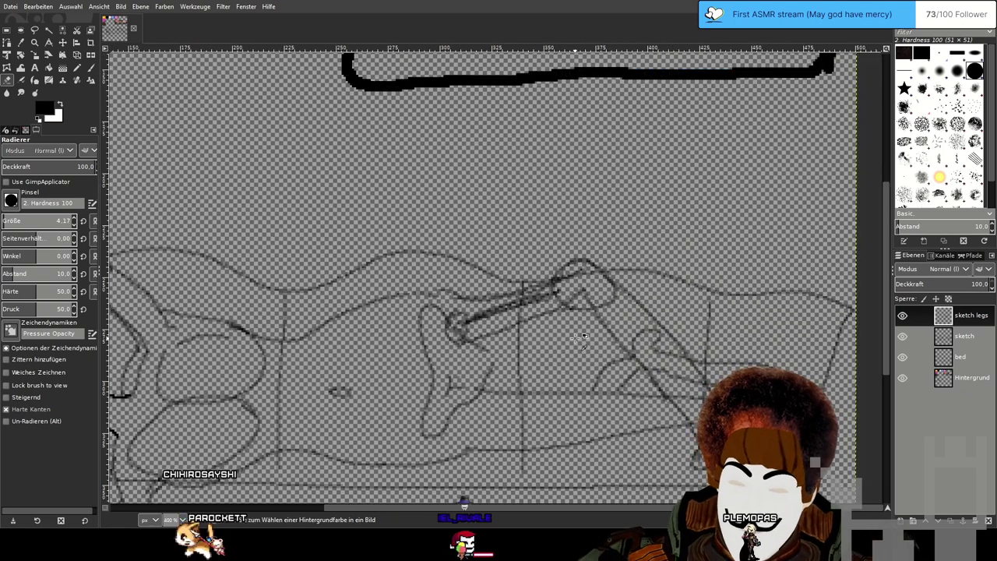
scroll(580, 336, up, 3)
scroll(575, 338, up, 1)
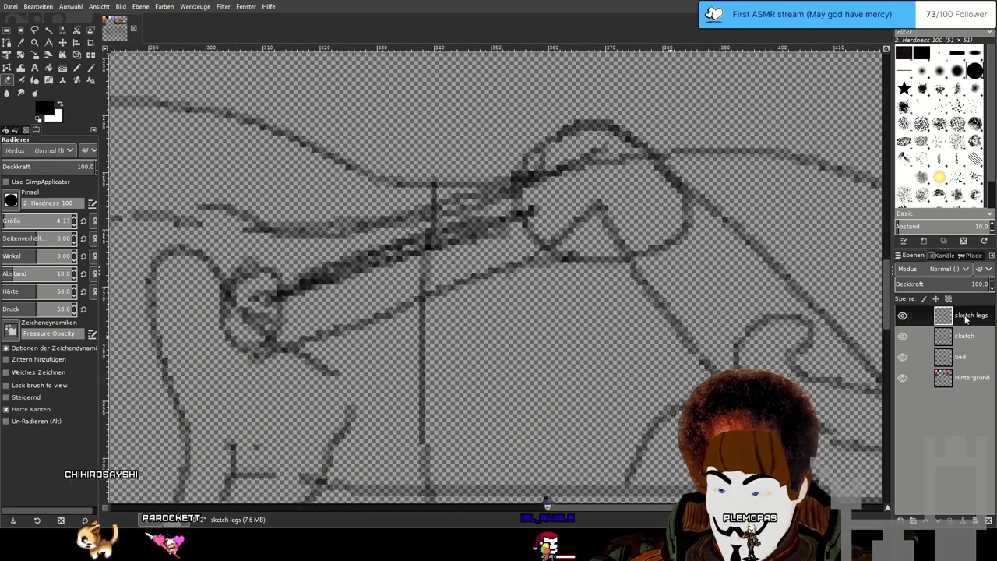
drag(302, 230, 348, 289)
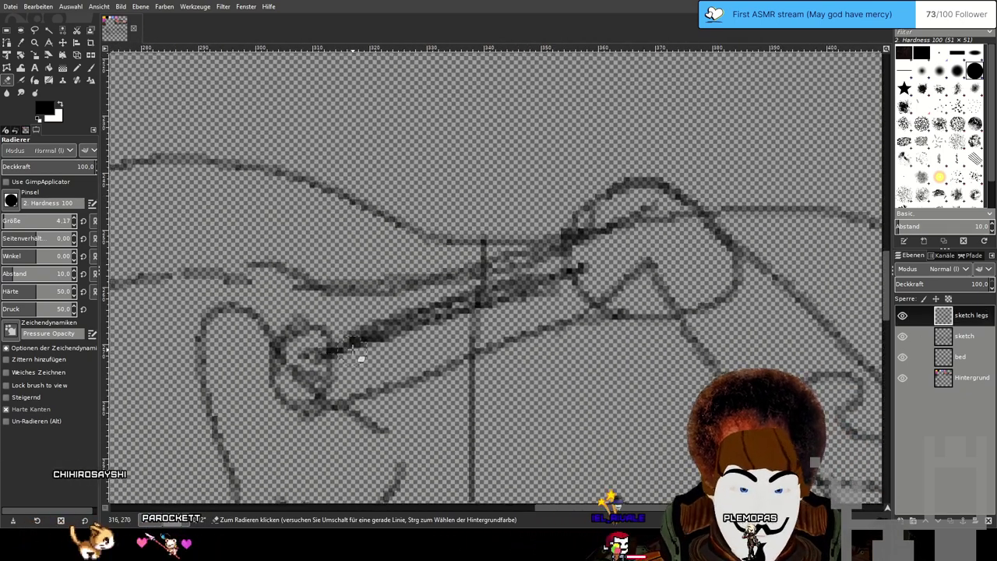
drag(354, 351, 440, 303)
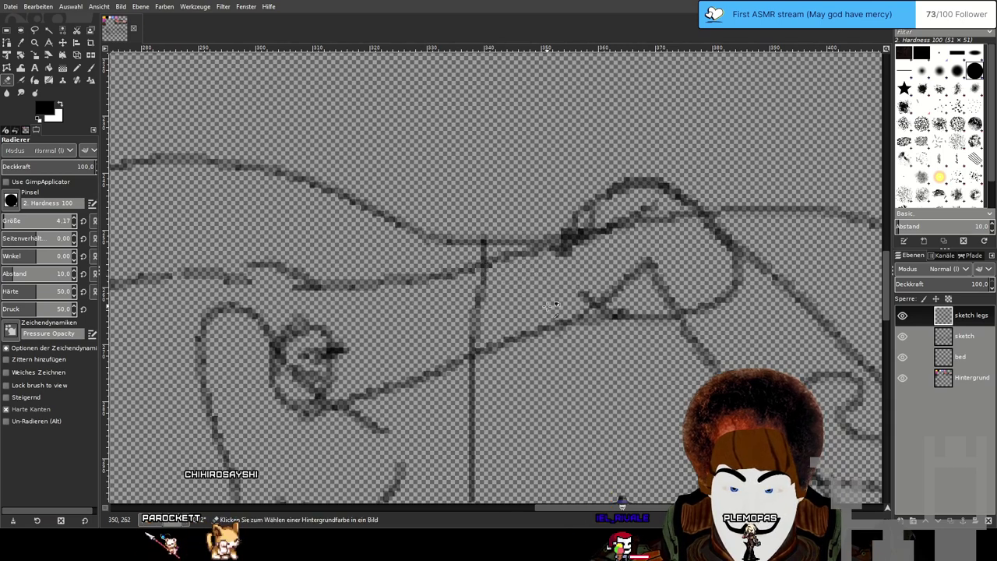
scroll(550, 305, down, 2)
scroll(553, 309, up, 1)
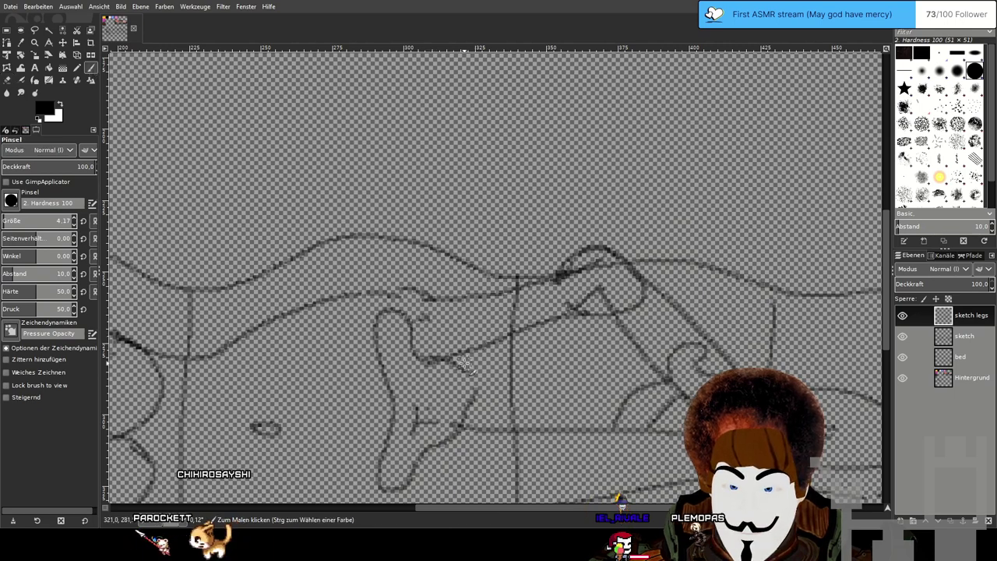
Shrink the brush to 1 px and draw a thin leg line rising up to the right.
drag(458, 365, 527, 345)
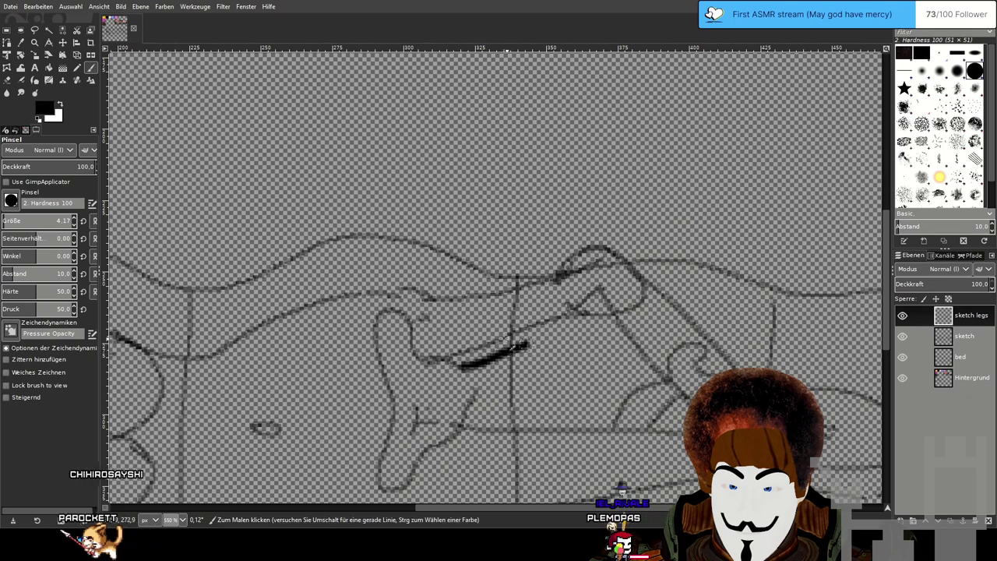
click(43, 221)
drag(44, 223, 3, 223)
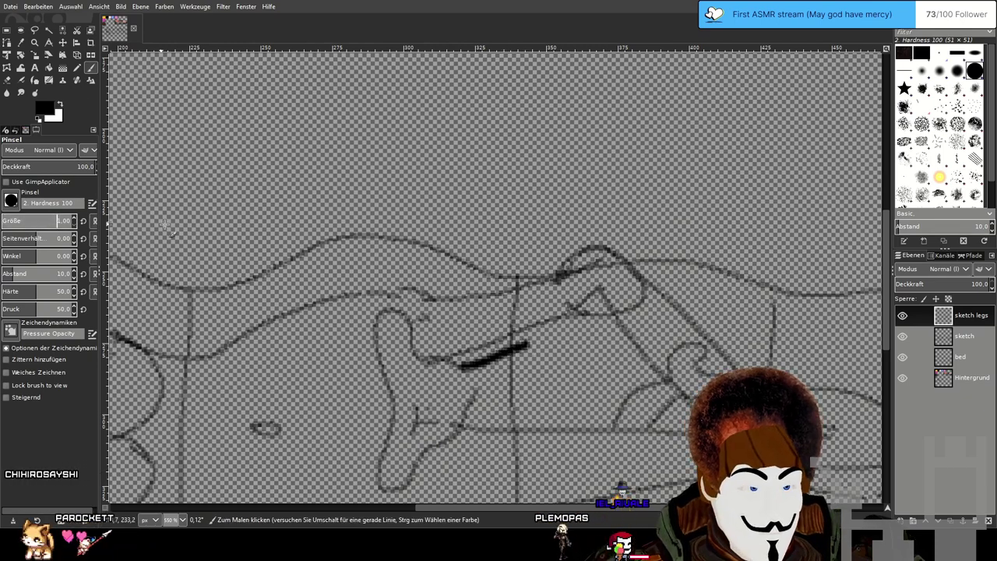
key(ctrl+z)
key(ctrl+z)
key(ctrl+z)
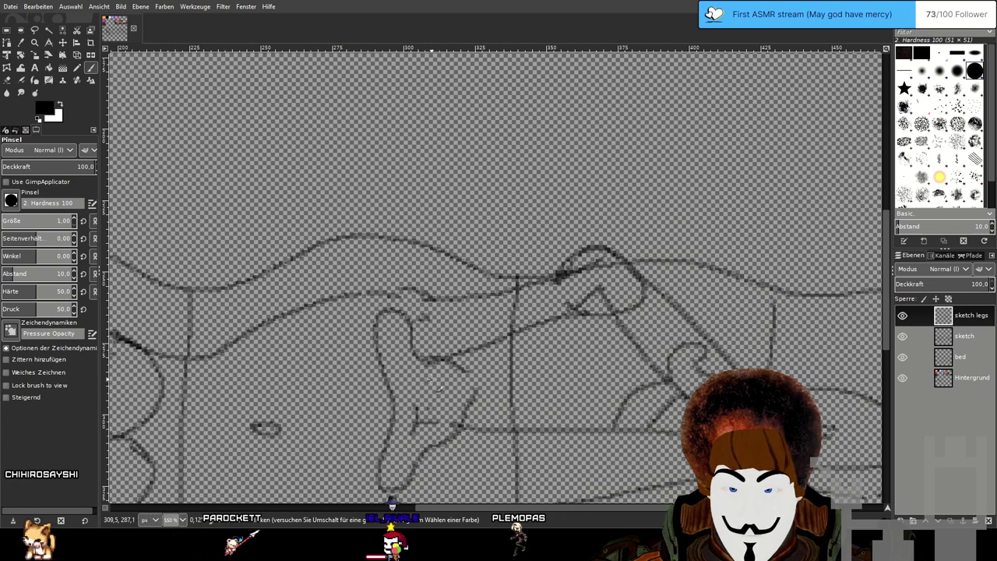
drag(428, 380, 501, 351)
key(ctrl+z)
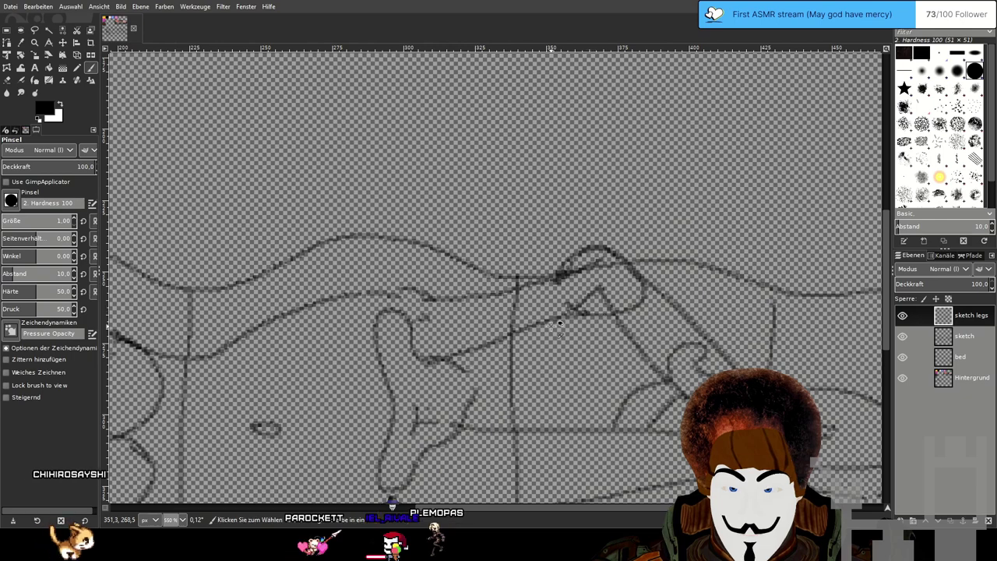
drag(440, 383, 612, 312)
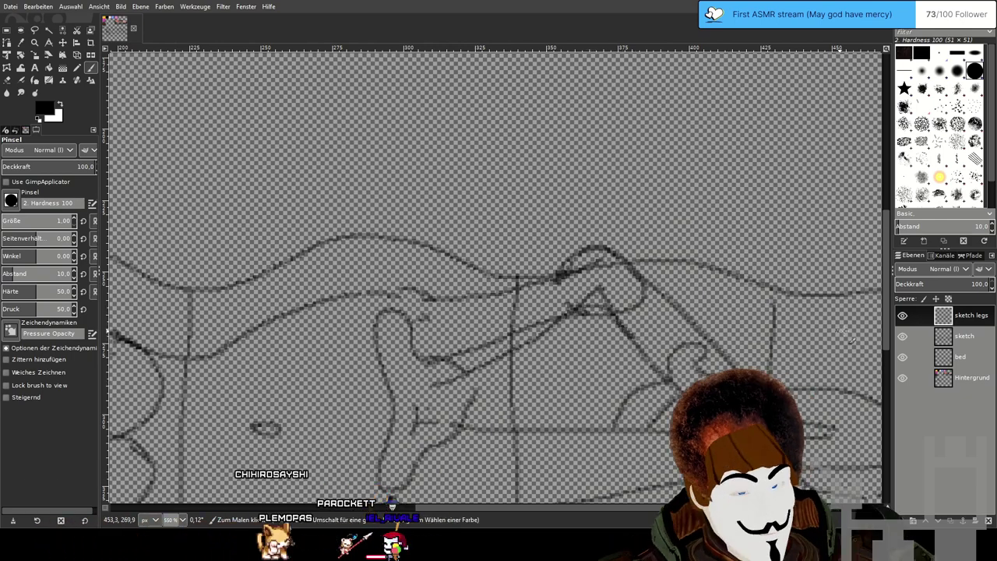
Hide and reshow the sketch layer to compare, then try and undo a darker knee line.
click(903, 338)
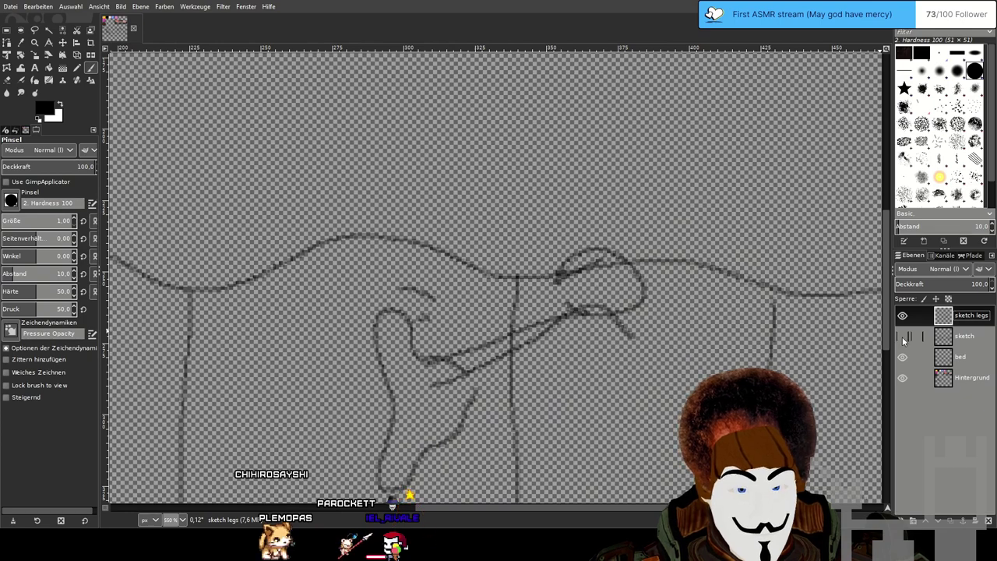
click(902, 336)
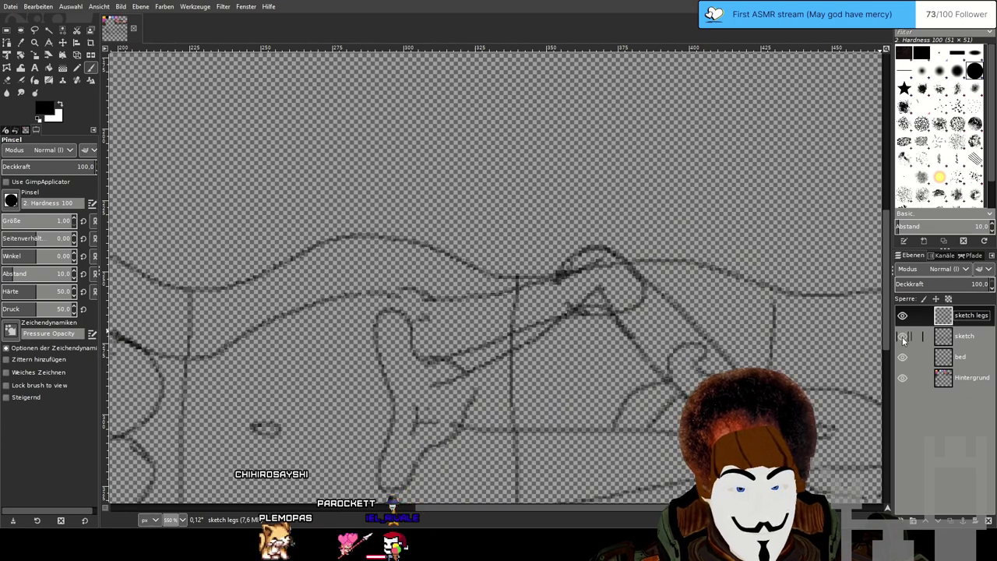
scroll(590, 321, up, 2)
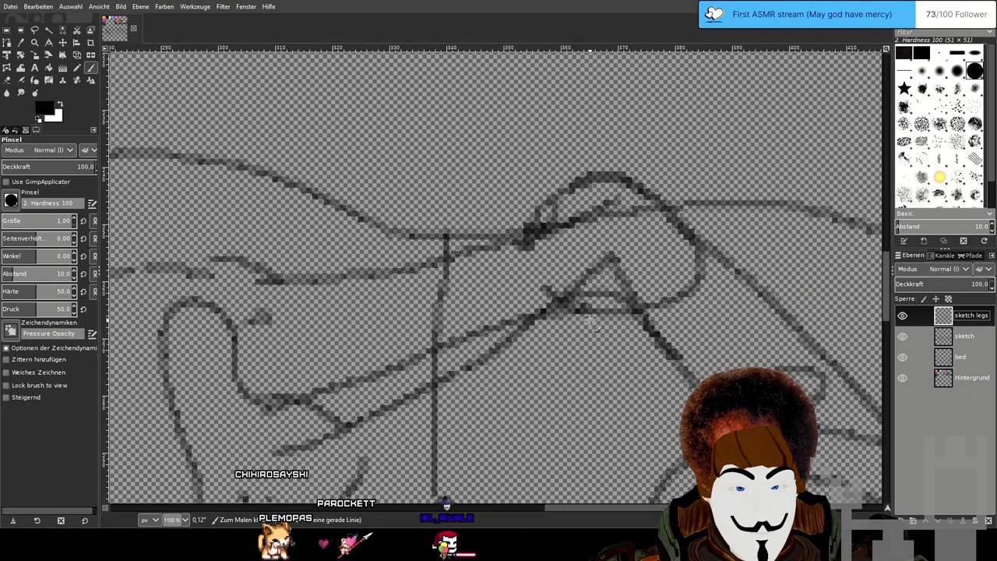
scroll(590, 321, down, 1)
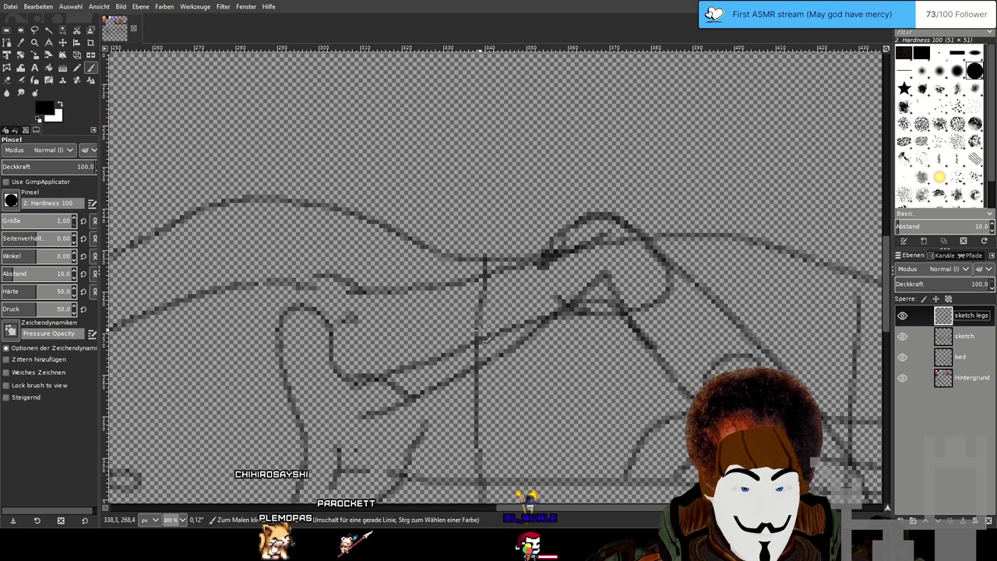
scroll(534, 358, down, 2)
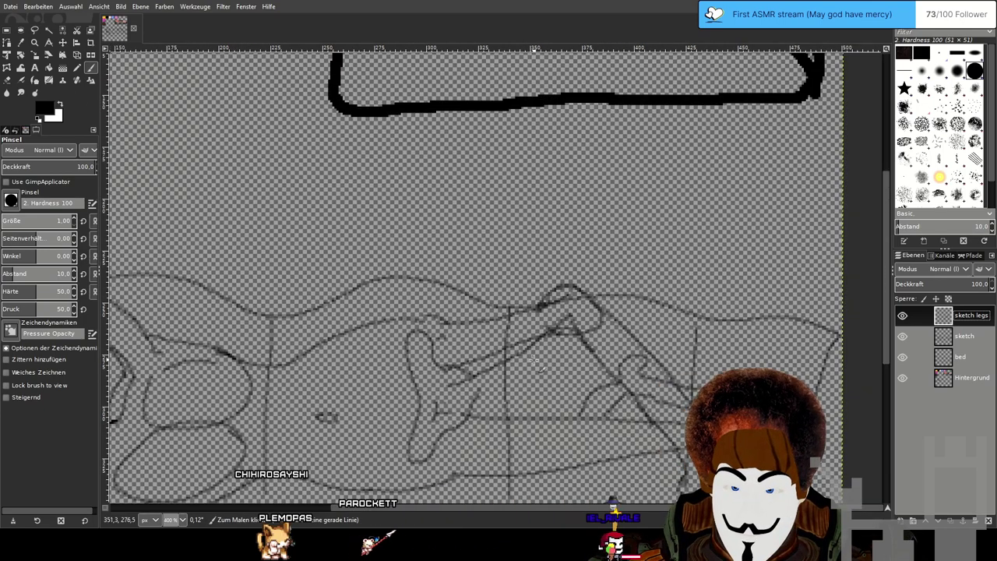
scroll(535, 358, down, 1)
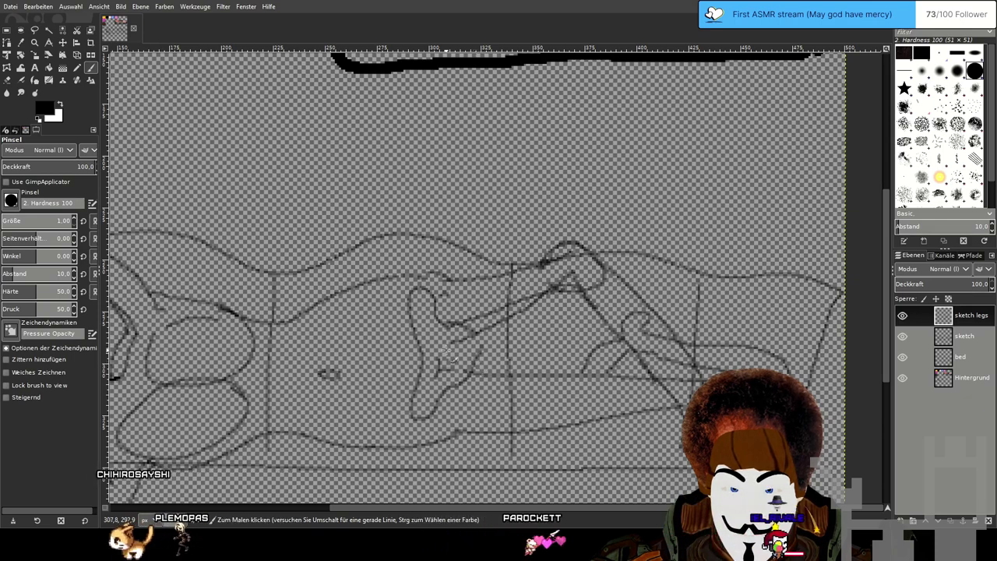
mouse_move(440, 372)
mouse_down()
mouse_move(480, 331)
mouse_move(556, 289)
mouse_up()
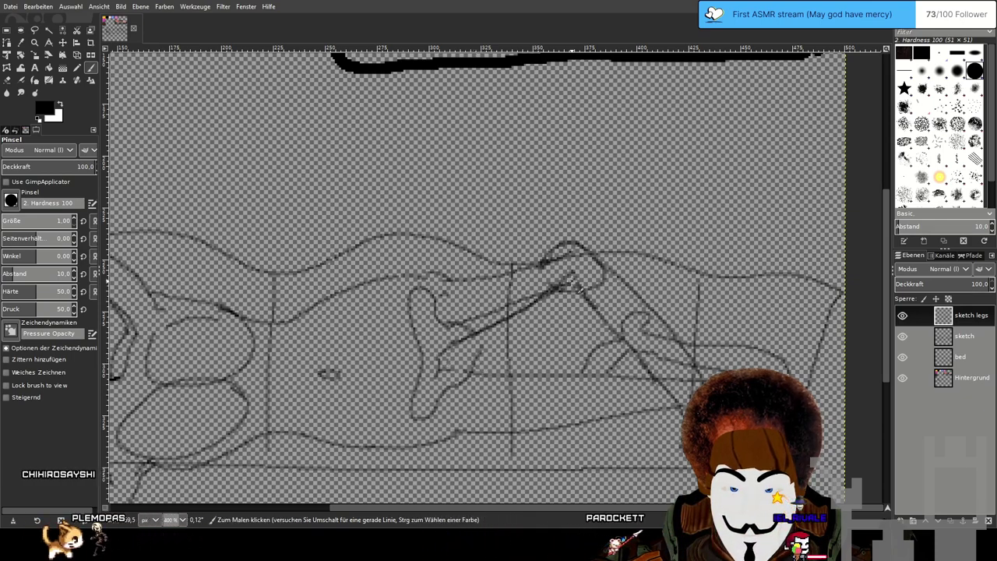
key(ctrl+z)
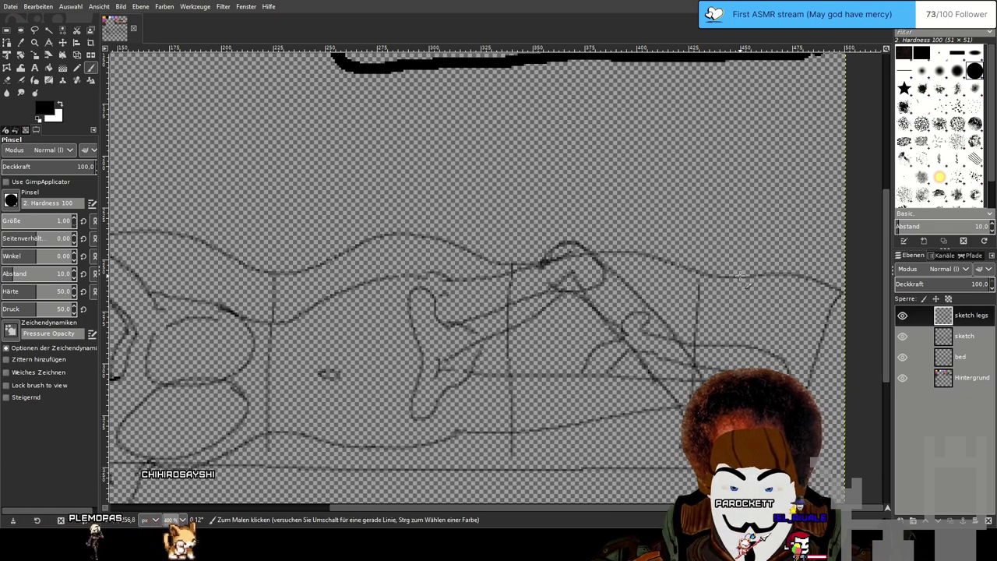
scroll(582, 314, up, 2)
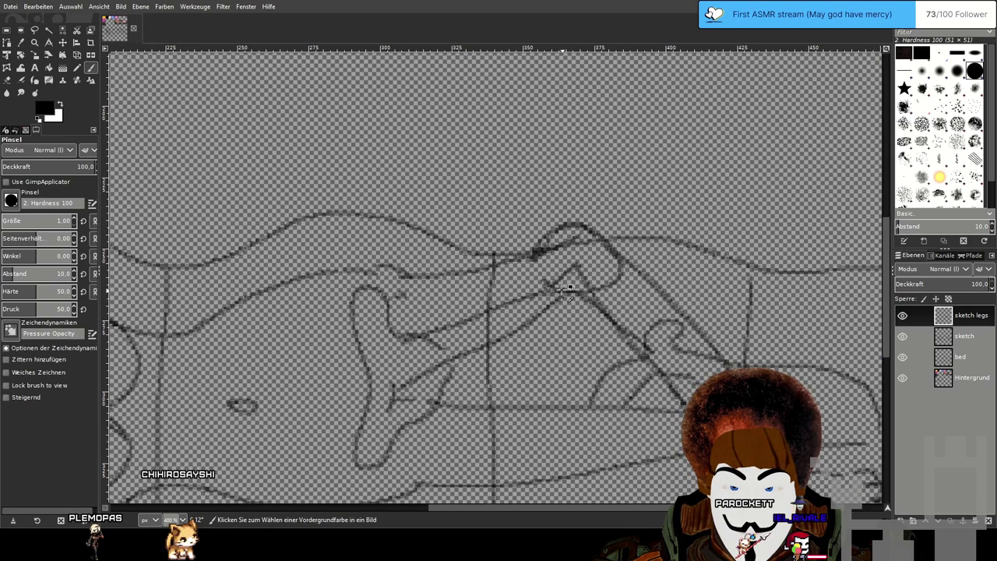
Make the sketch legs layer active with the Paintbrush ready for thin lines.
click(924, 335)
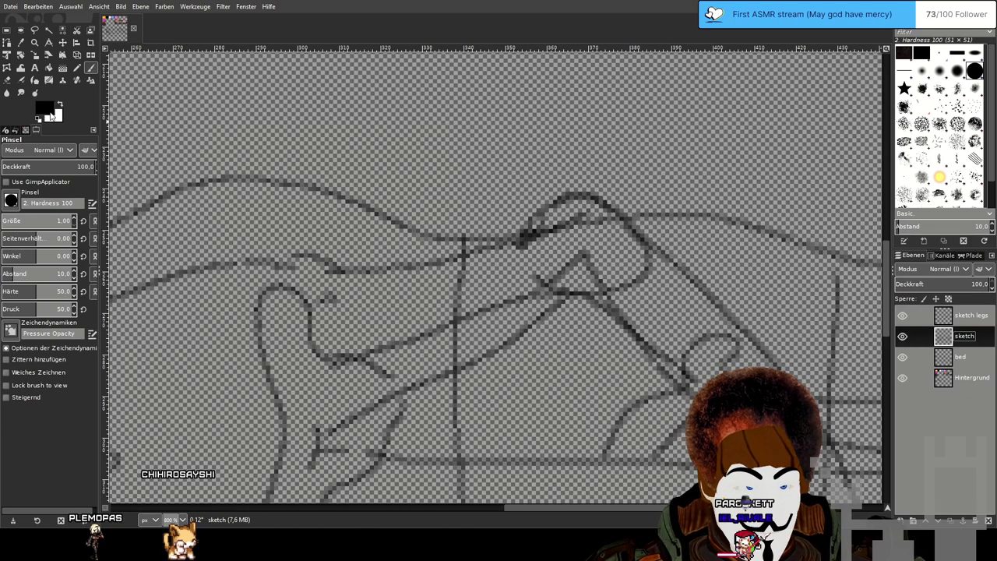
scroll(583, 224, up, 1)
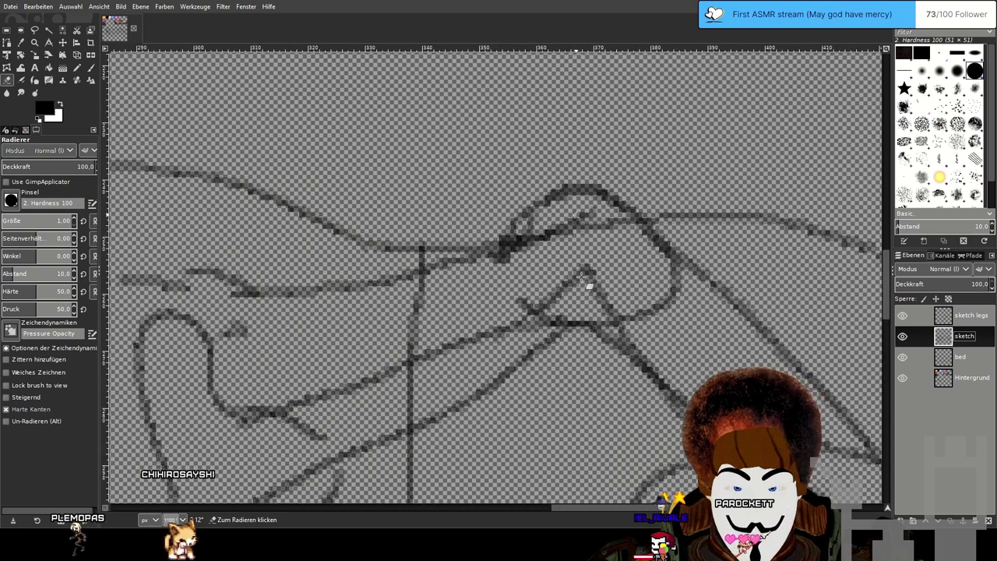
scroll(580, 284, up, 1)
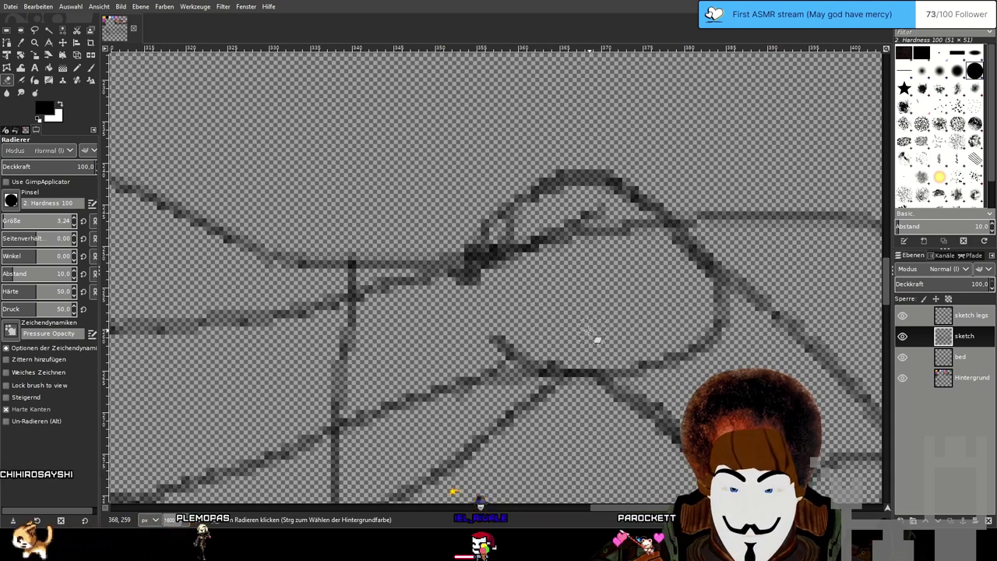
scroll(572, 352, down, 4)
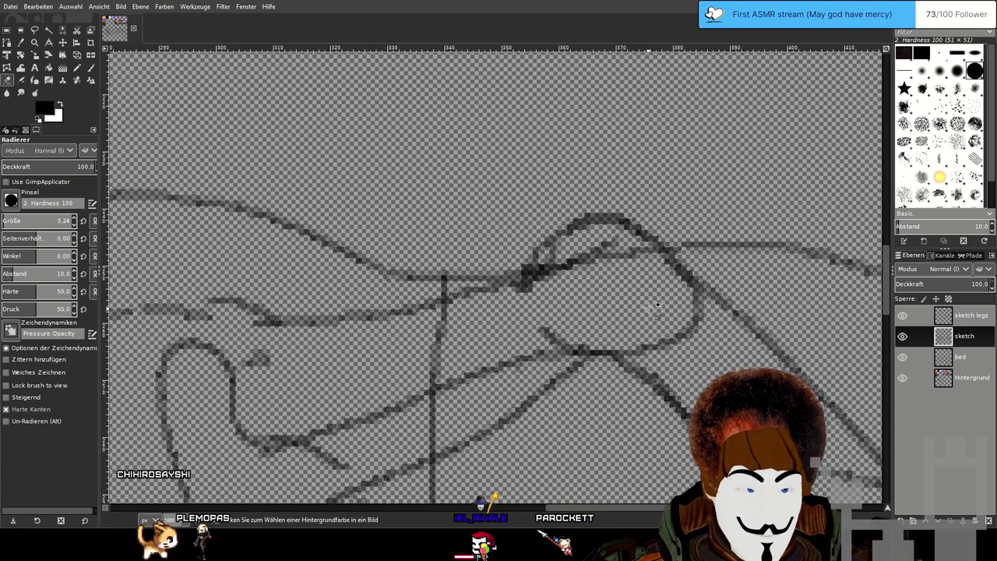
scroll(648, 374, up, 2)
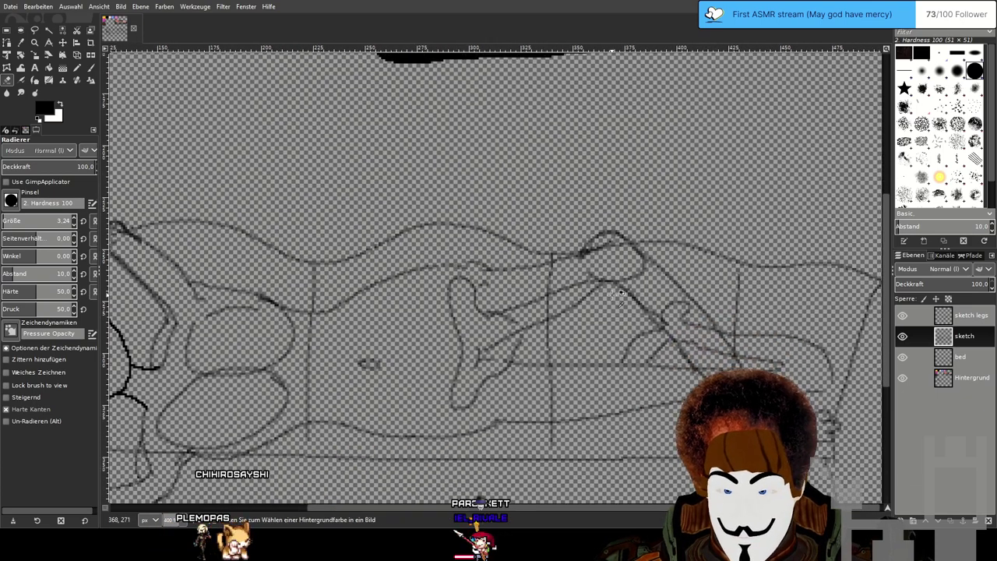
click(92, 68)
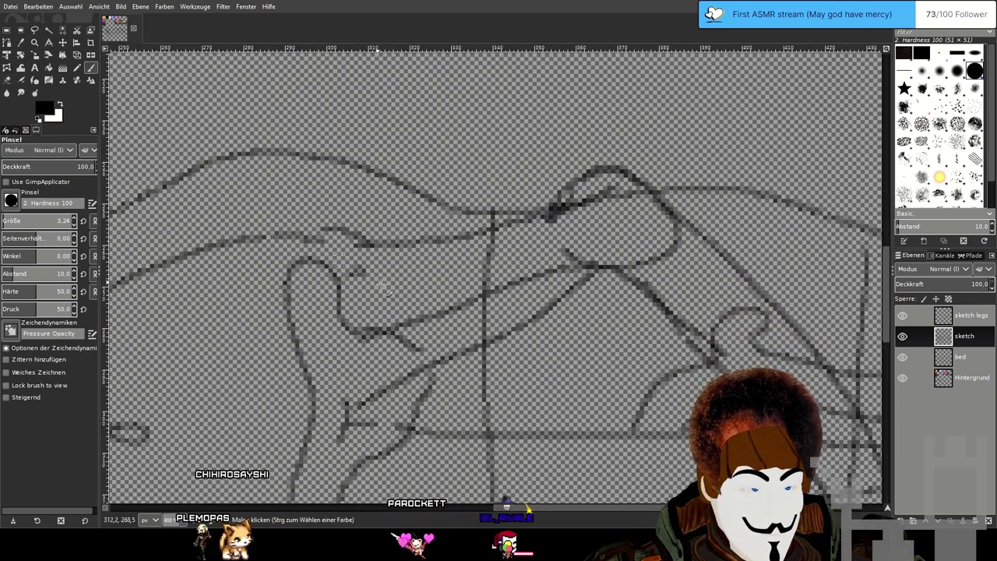
click(981, 317)
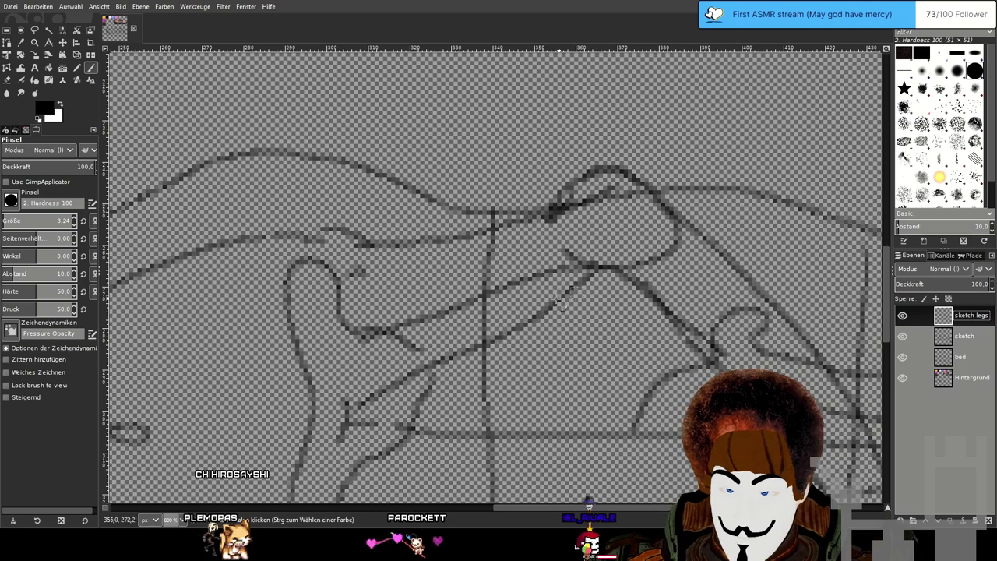
click(8, 81)
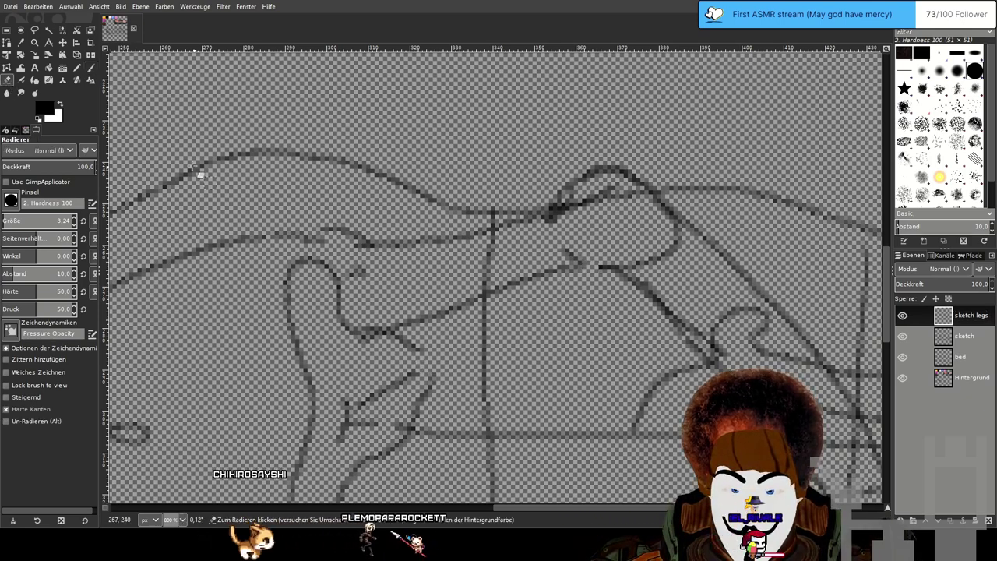
click(91, 70)
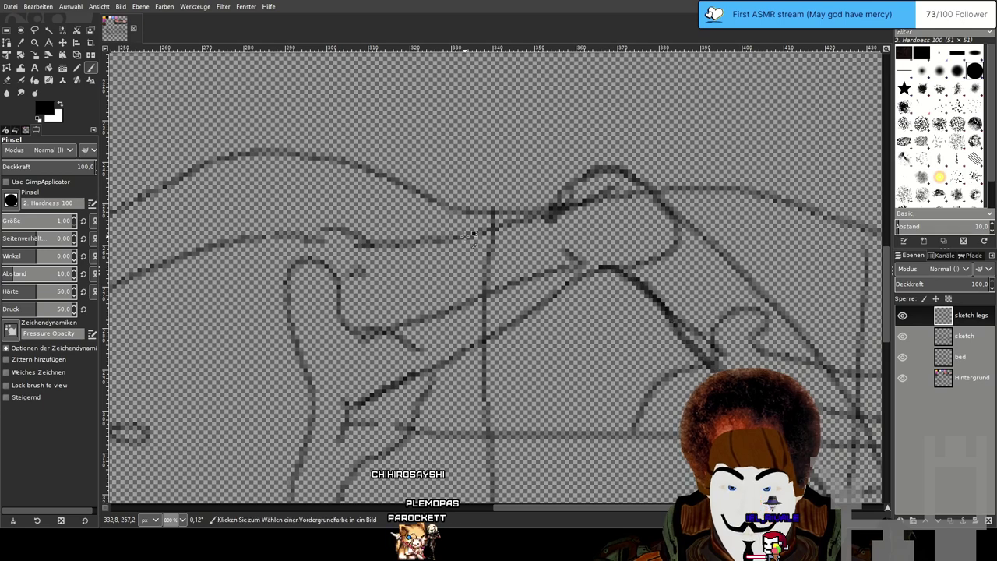
scroll(473, 234, down, 3)
scroll(473, 234, up, 3)
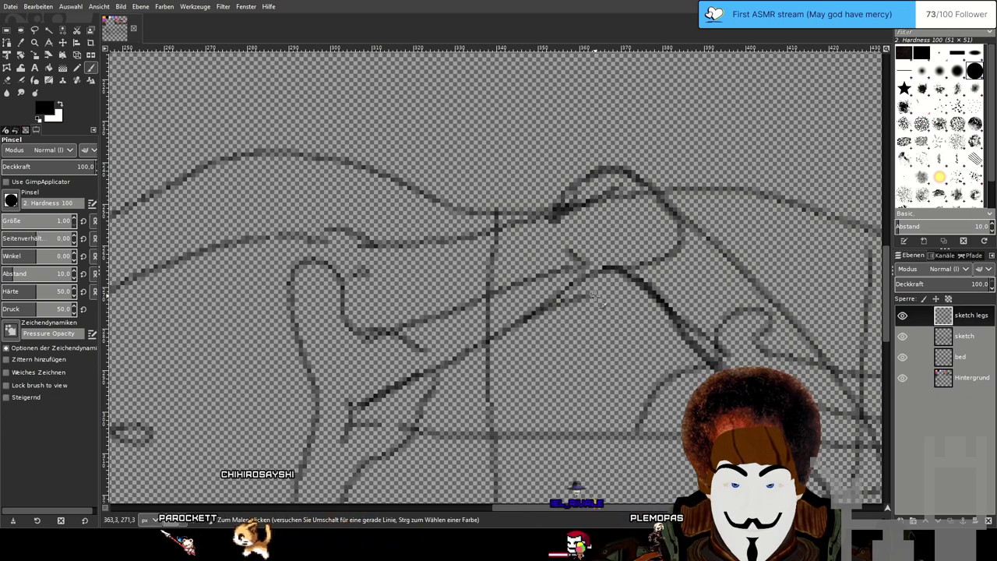
Draw a faint curve under the dark leg line, then select the sketch layer.
mouse_move(552, 307)
mouse_down()
mouse_move(606, 296)
mouse_move(682, 339)
mouse_up()
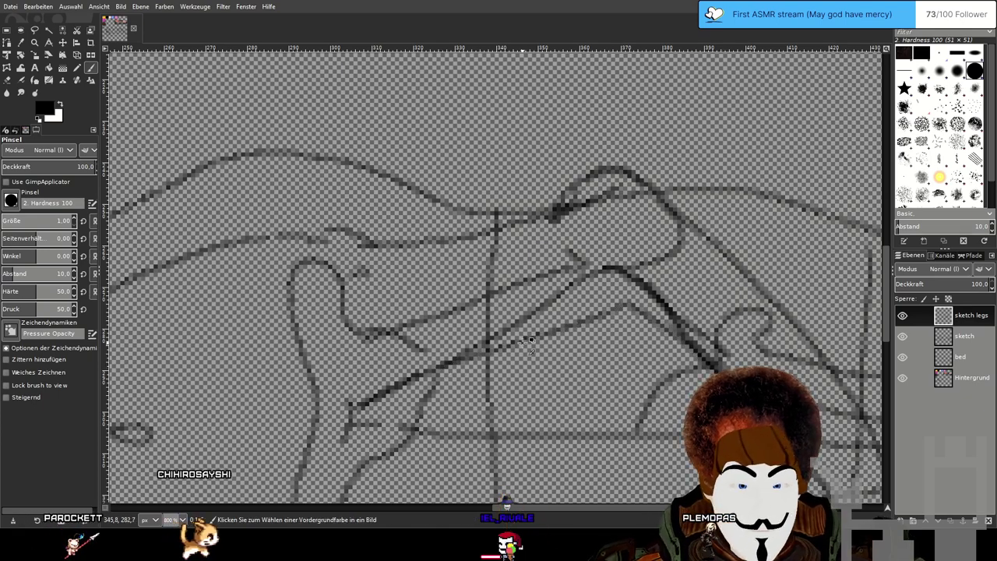
scroll(528, 346, down, 2)
scroll(378, 280, up, 2)
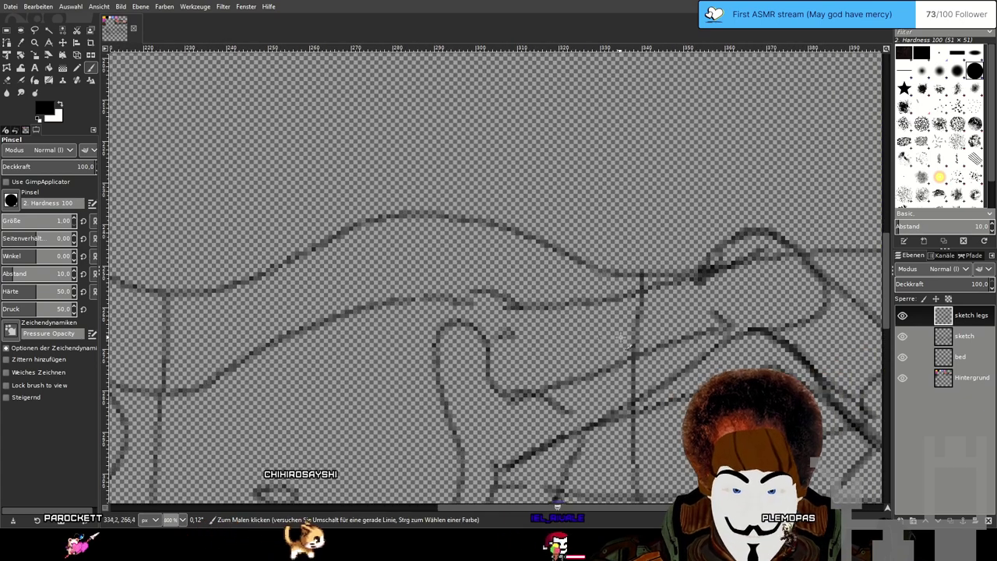
drag(771, 364, 740, 336)
click(965, 336)
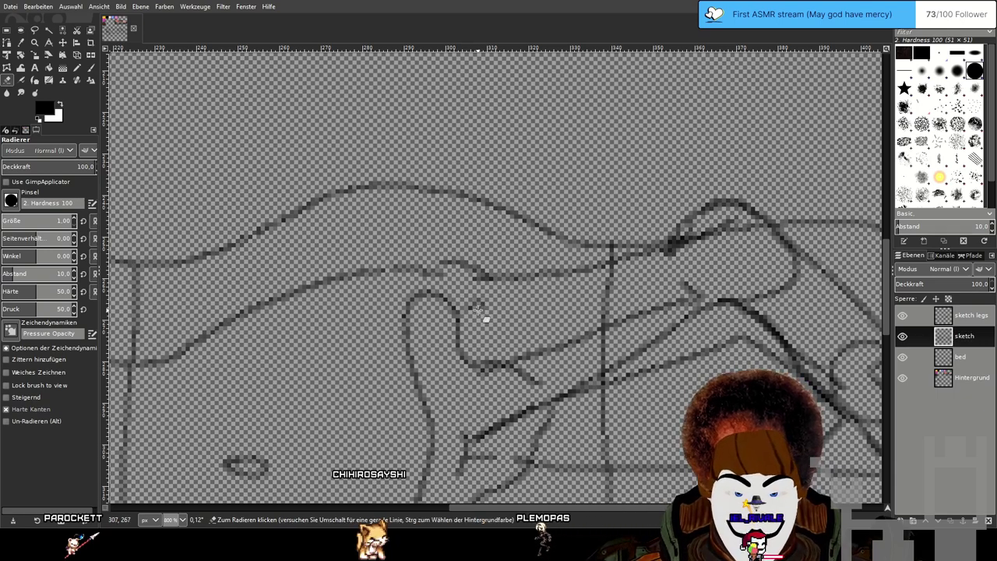
Enlarge the eraser to about 13 and erase the old curved line through the leg.
key(Page_Up)
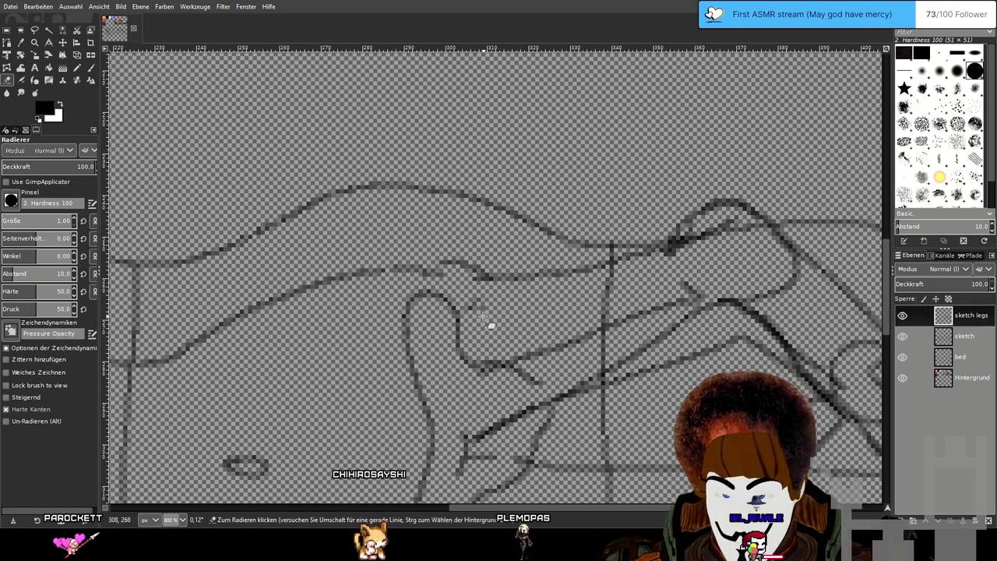
click(6, 221)
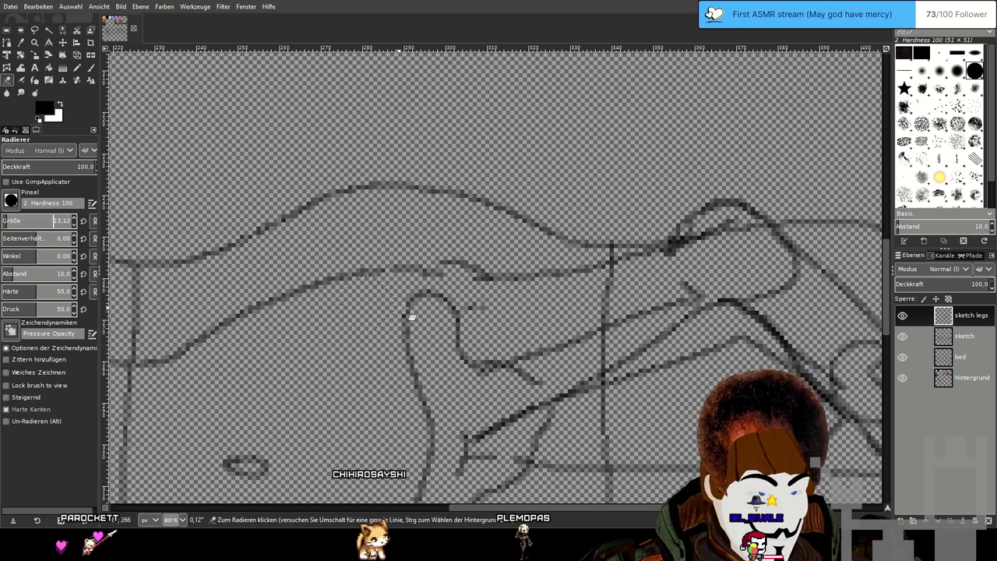
scroll(464, 315, up, 1)
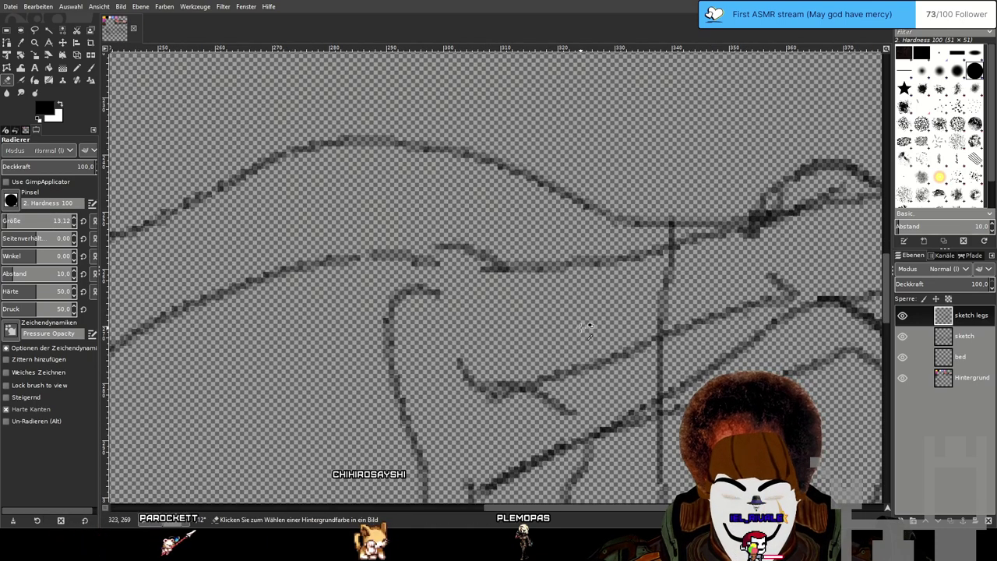
scroll(588, 327, down, 5)
scroll(602, 386, up, 4)
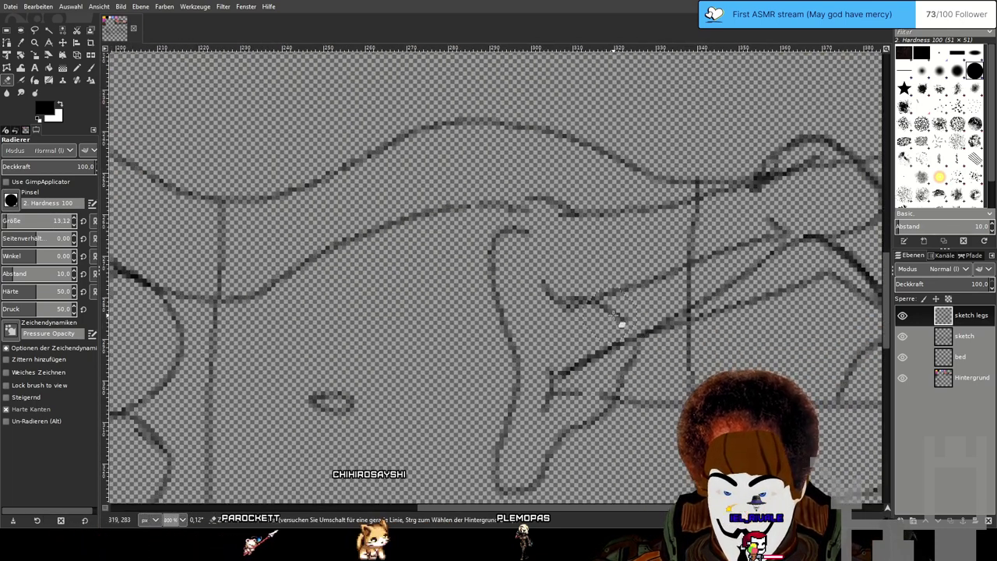
mouse_move(554, 289)
mouse_down()
mouse_move(516, 254)
mouse_move(498, 268)
mouse_move(508, 348)
mouse_move(488, 449)
mouse_move(494, 470)
mouse_move(543, 475)
mouse_up()
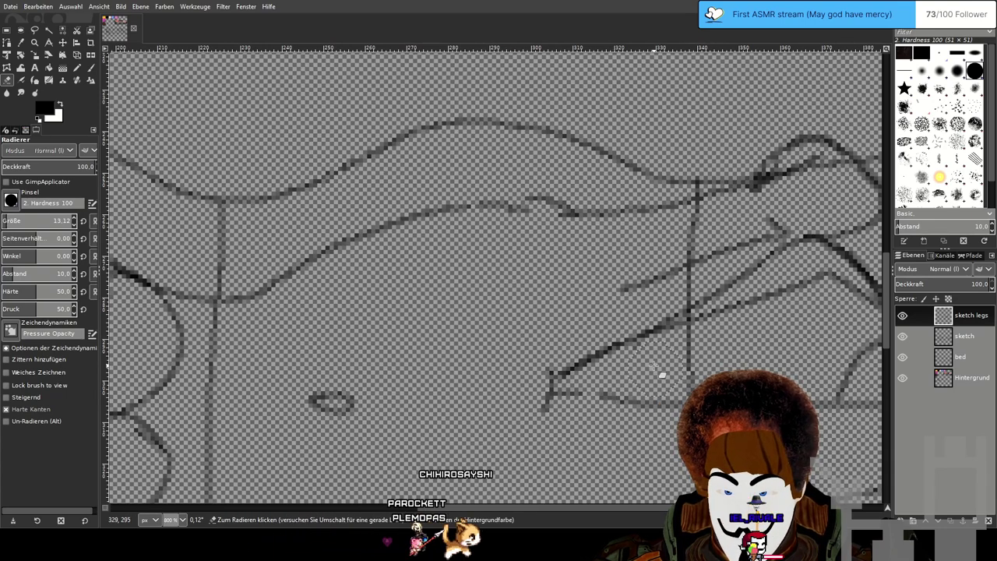
scroll(686, 373, down, 1)
scroll(542, 306, down, 3)
scroll(541, 306, up, 3)
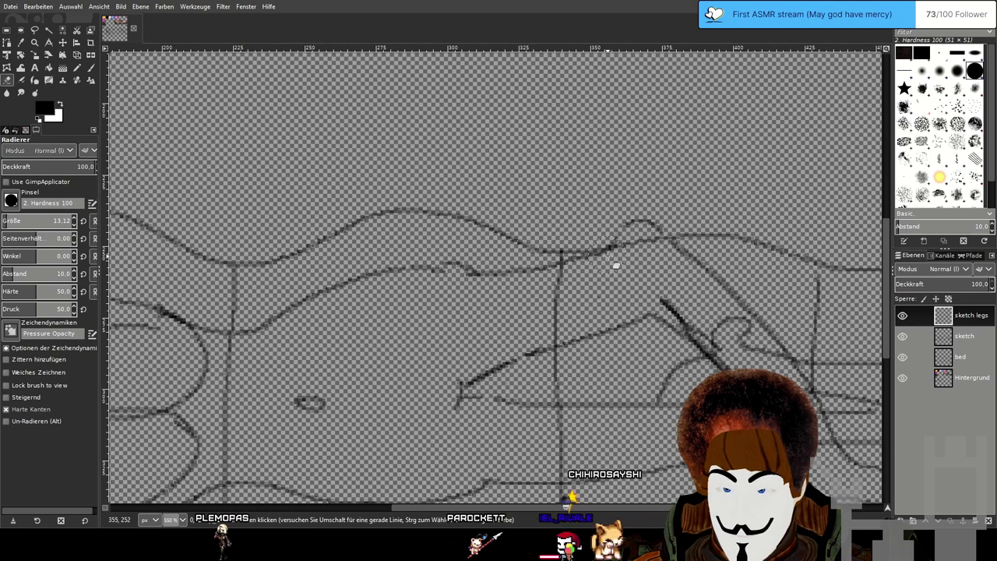
Erase the stray strokes at the top of the bent knee on the sketch layer.
drag(662, 252, 526, 233)
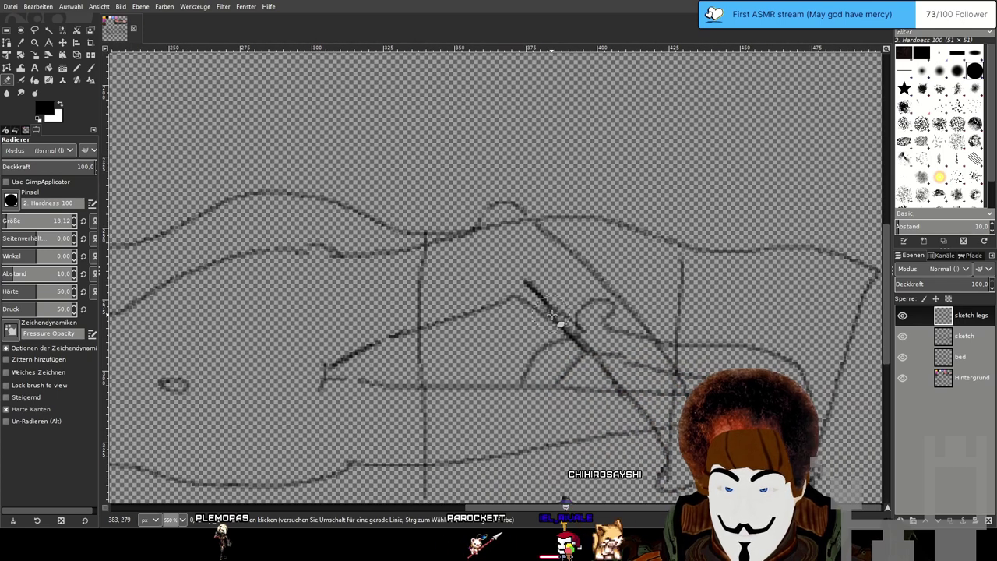
click(969, 336)
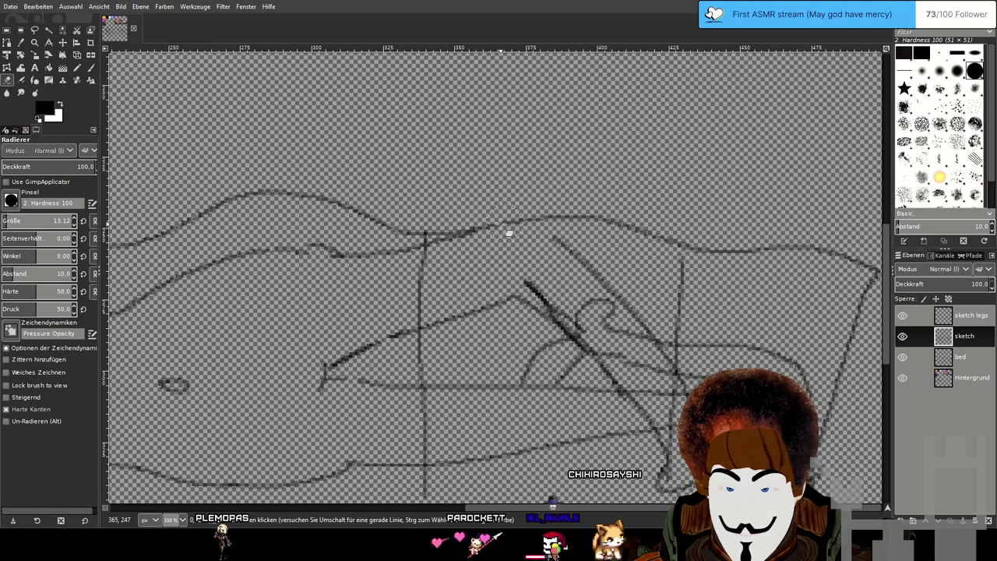
mouse_move(501, 224)
mouse_down()
mouse_move(449, 230)
mouse_move(521, 228)
mouse_move(564, 245)
mouse_move(531, 240)
mouse_up()
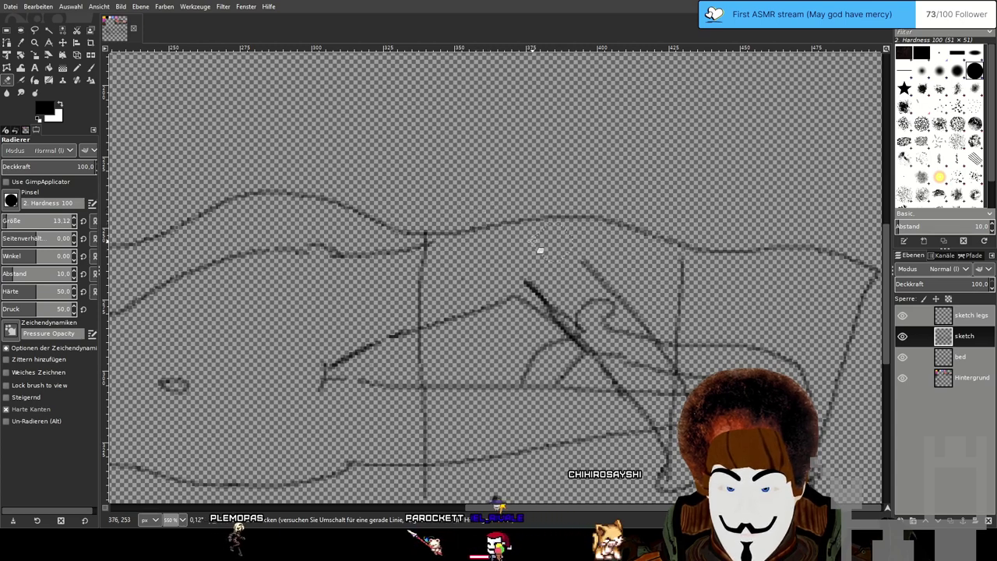
On sketch legs, draw a short arched knee line with the Pencil at size 1.
click(937, 316)
click(77, 68)
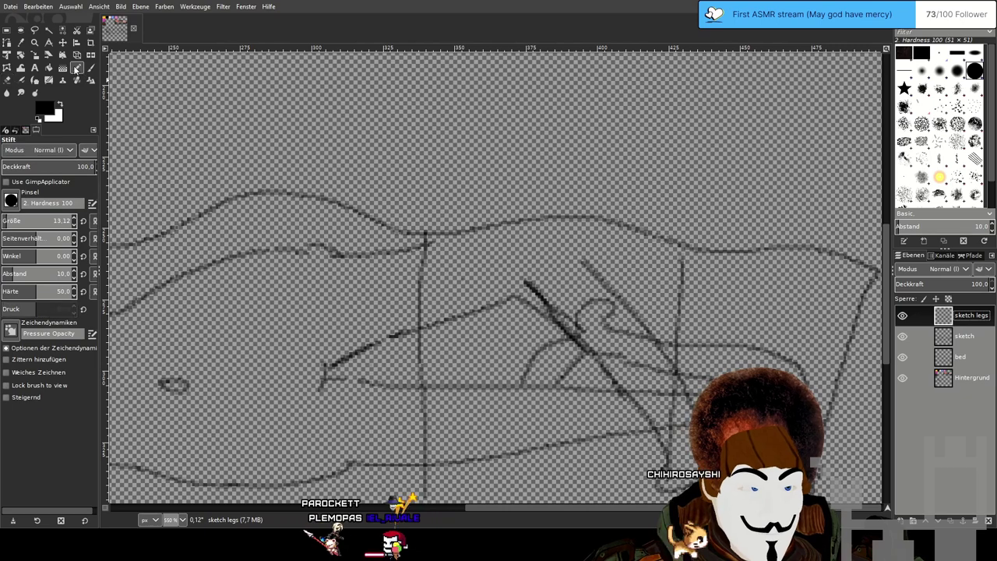
drag(331, 179, 360, 210)
scroll(528, 261, up, 1)
drag(29, 220, 4, 220)
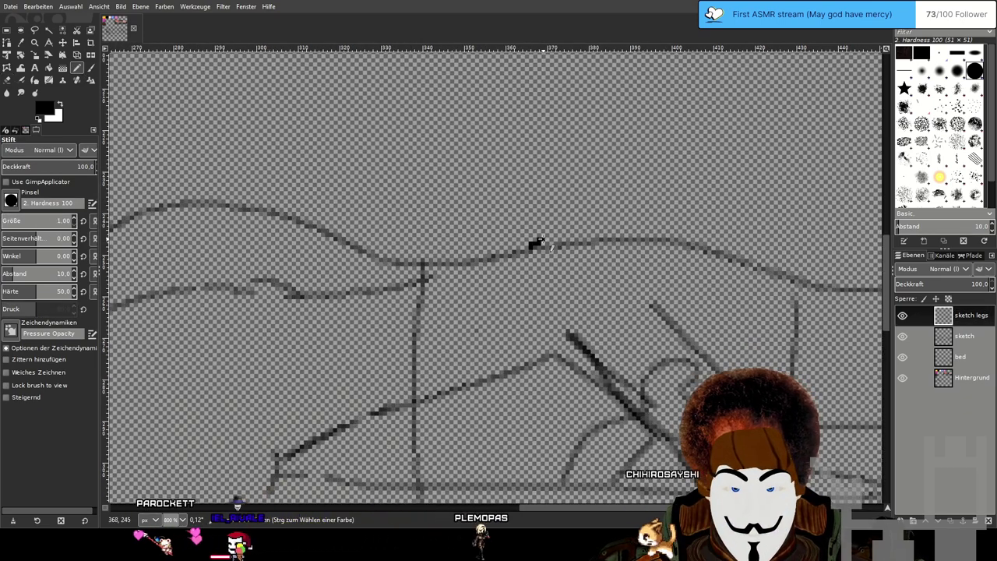
drag(537, 244, 572, 240)
click(91, 69)
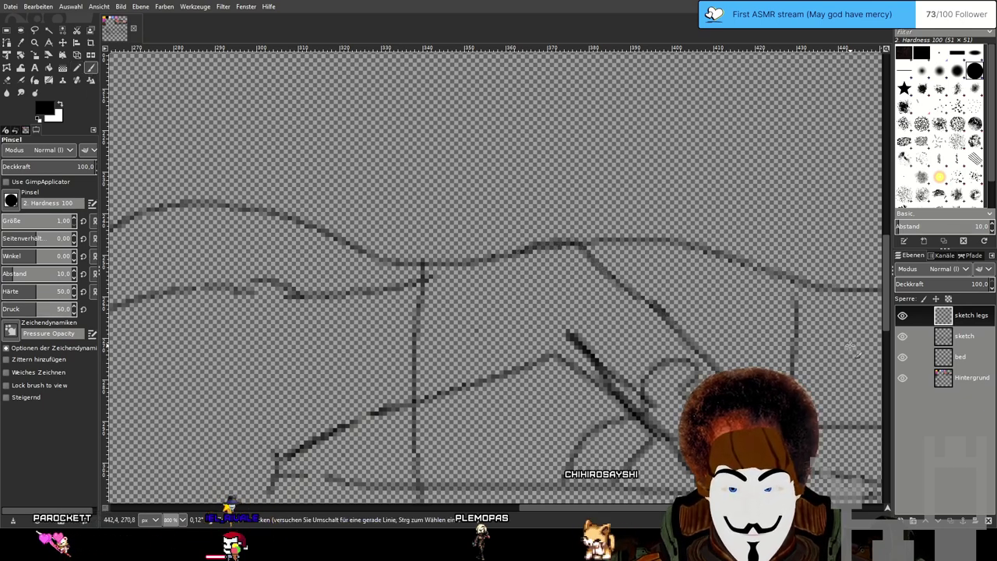
Hide the bed layer and undo the last stroke.
click(904, 359)
scroll(646, 271, down, 4)
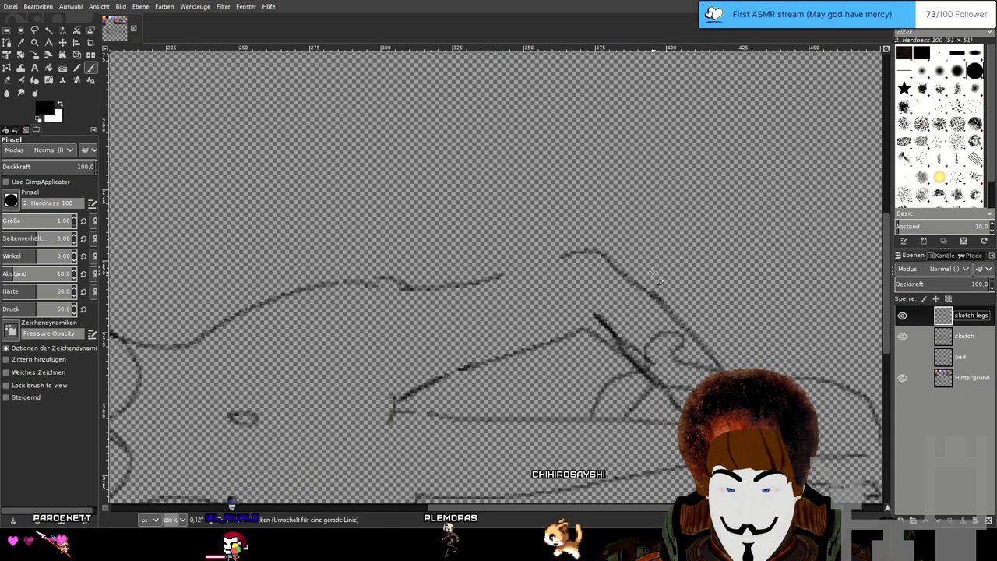
scroll(653, 272, up, 3)
scroll(658, 272, down, 2)
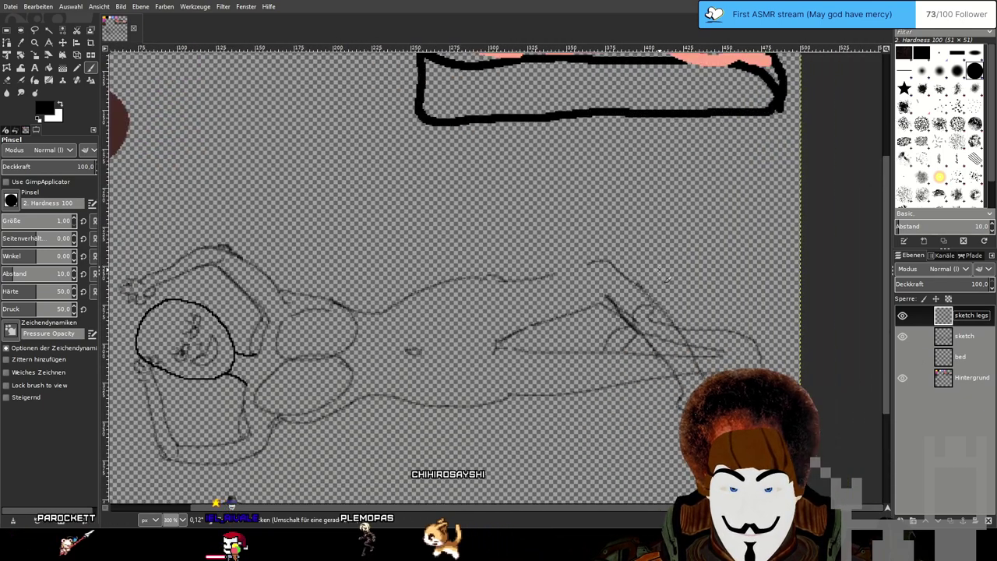
scroll(660, 274, up, 1)
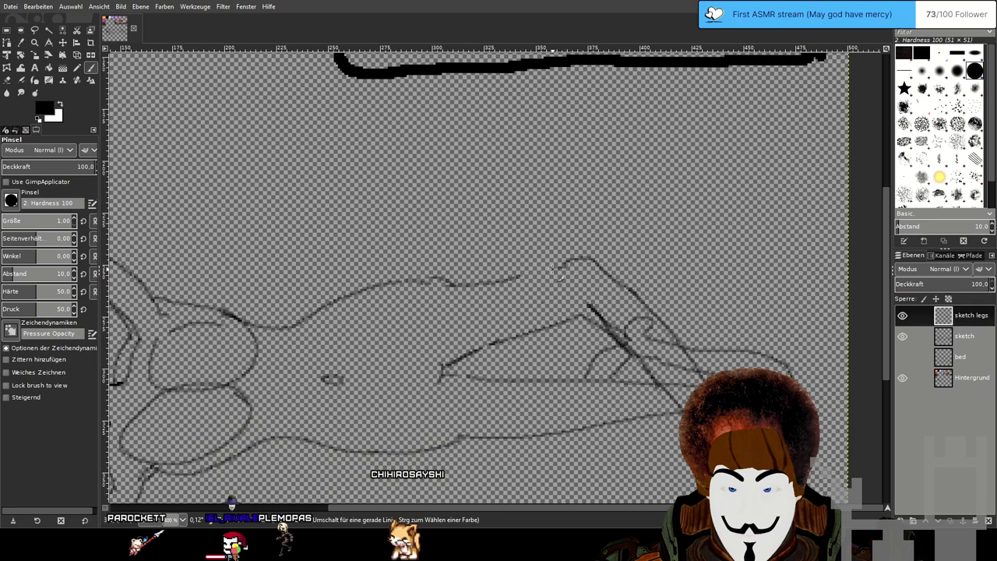
key(ctrl+z)
key(ctrl+z)
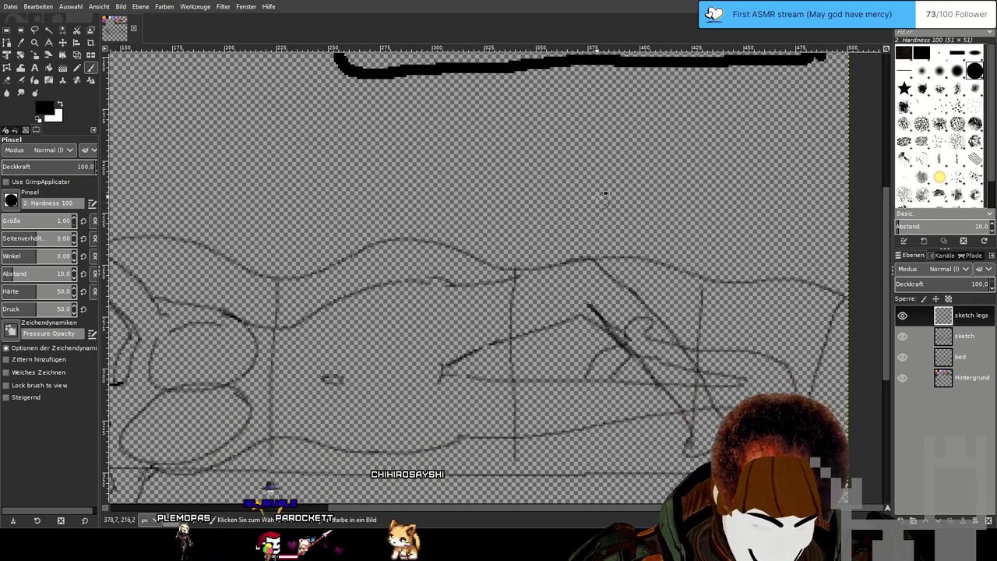
key(v)
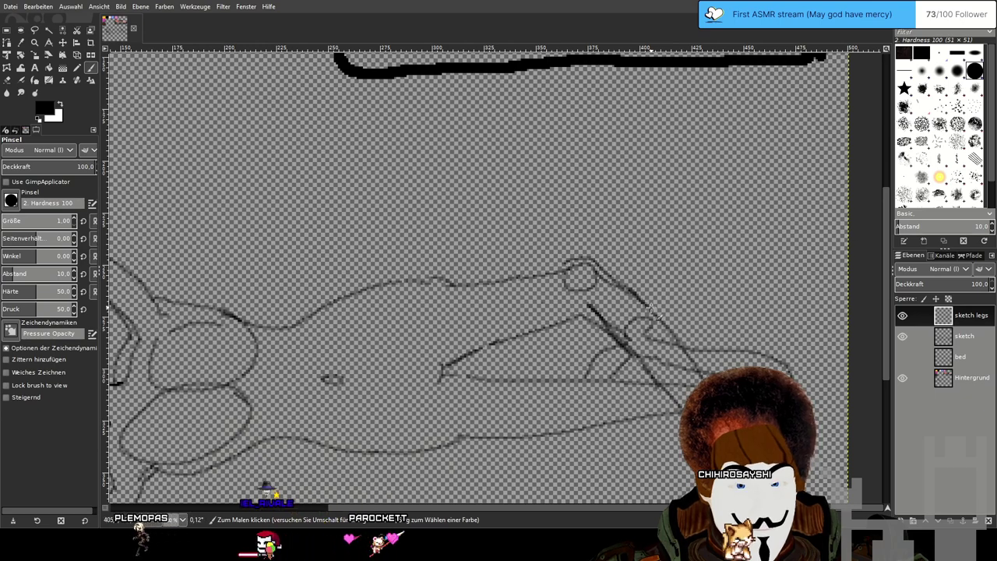
scroll(596, 242, up, 4)
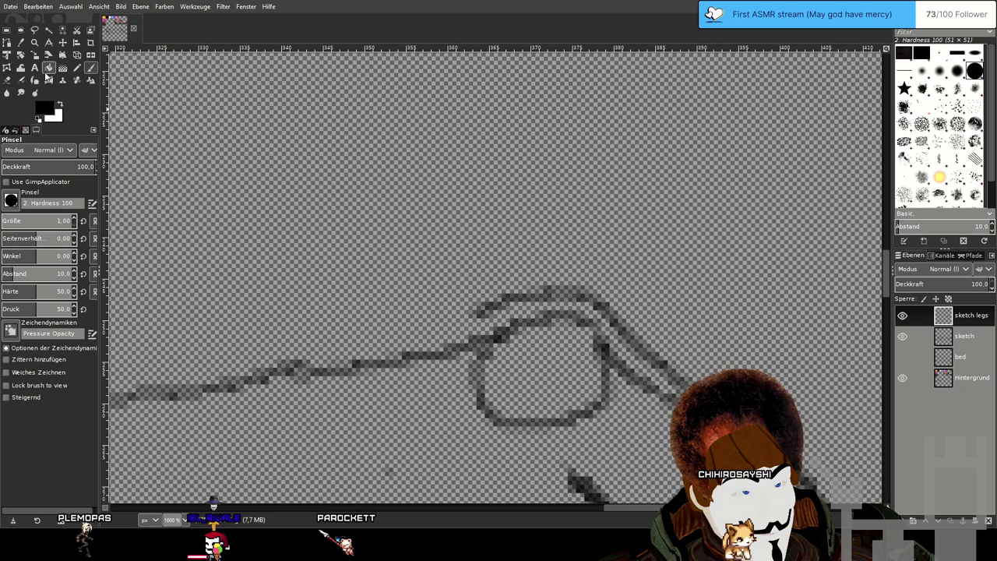
Set the Eraser to size 4.73 and erase the stray arc above the knee circle.
click(8, 80)
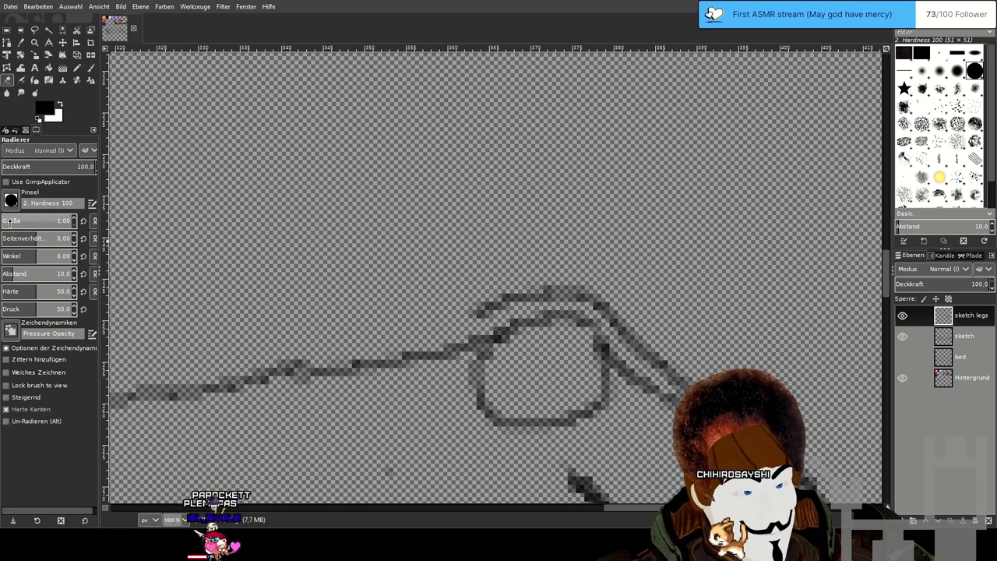
click(4, 221)
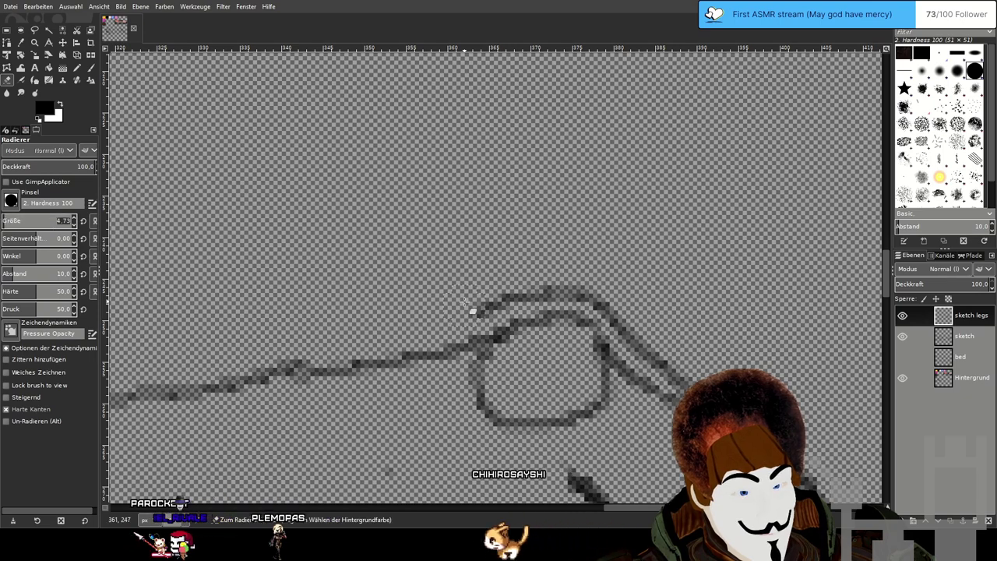
mouse_move(465, 304)
mouse_down()
mouse_move(570, 285)
mouse_move(635, 320)
mouse_move(724, 413)
mouse_move(731, 405)
mouse_up()
scroll(507, 176, down, 6)
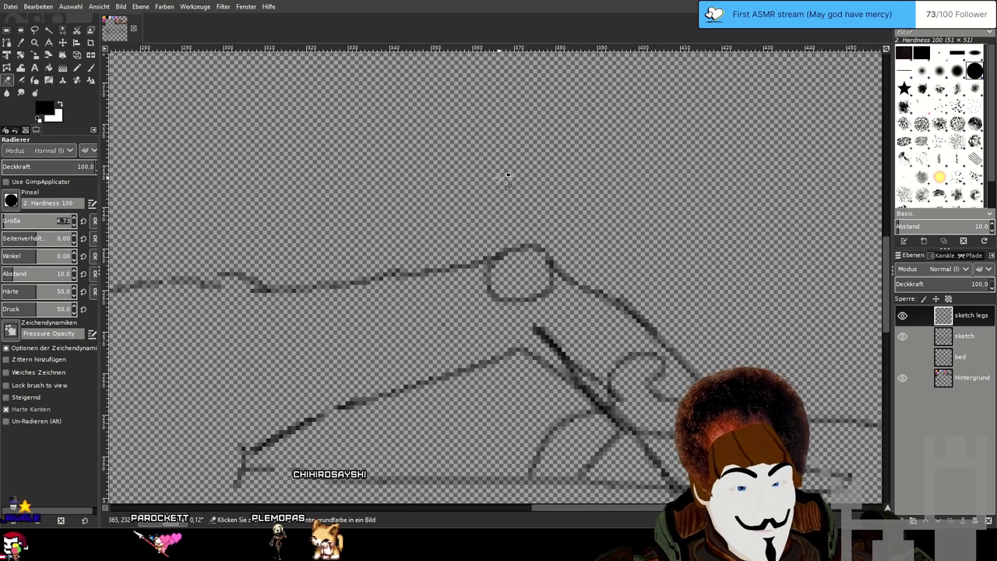
scroll(506, 176, up, 4)
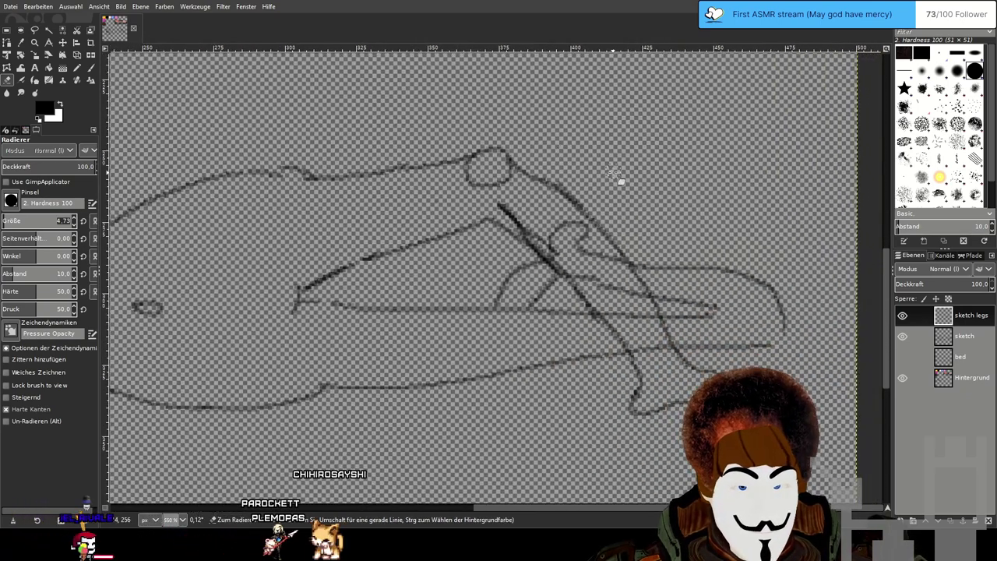
scroll(514, 201, up, 2)
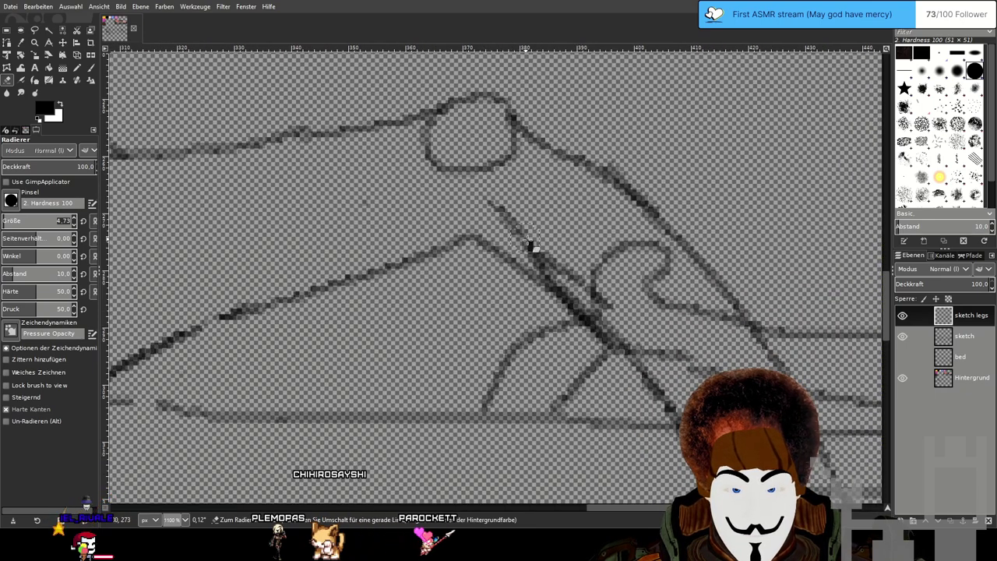
Erase the dark diagonal line over the leg on the sketch legs layer.
click(957, 337)
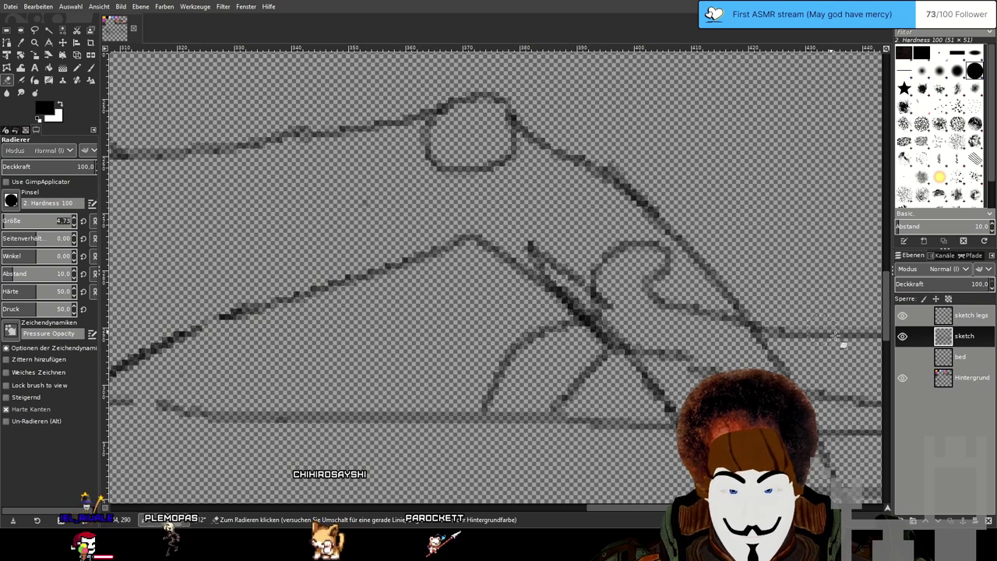
click(980, 318)
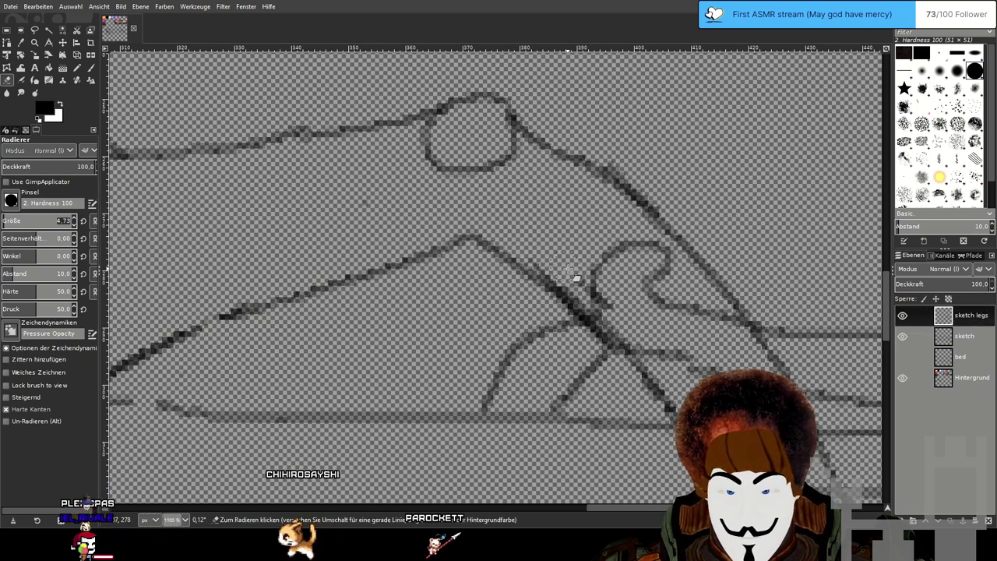
drag(536, 259, 574, 287)
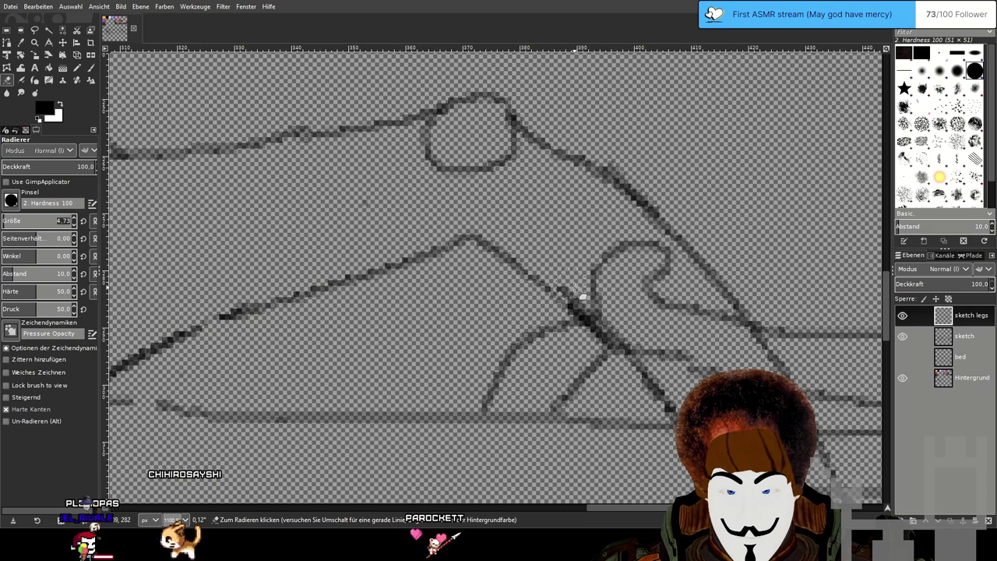
drag(710, 363, 633, 194)
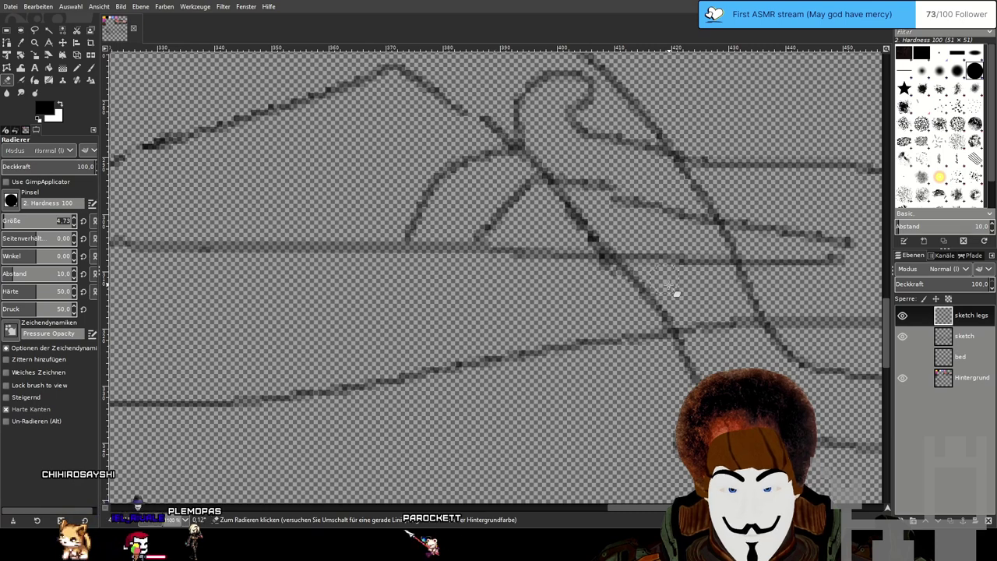
scroll(676, 292, down, 5)
scroll(555, 265, up, 2)
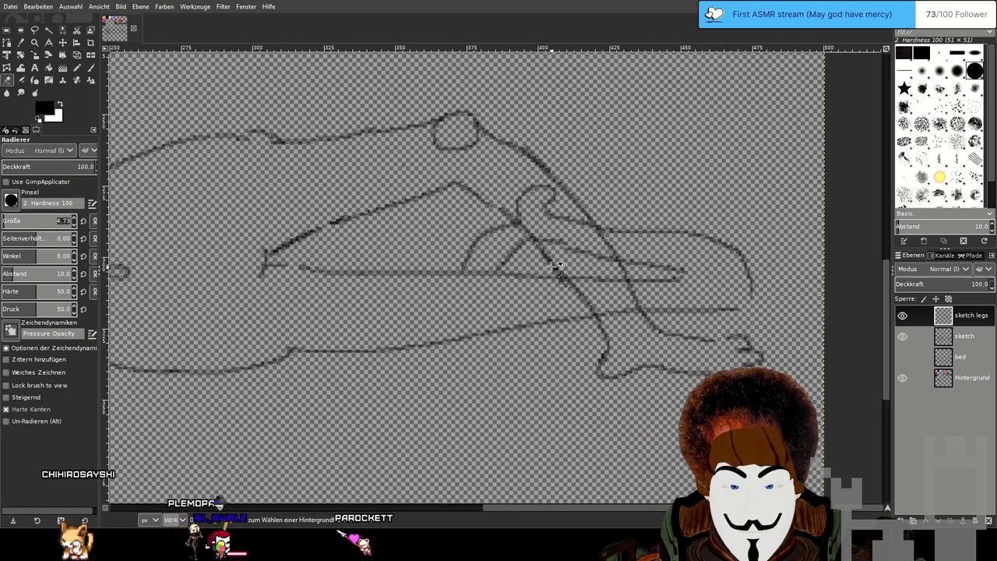
scroll(553, 266, up, 2)
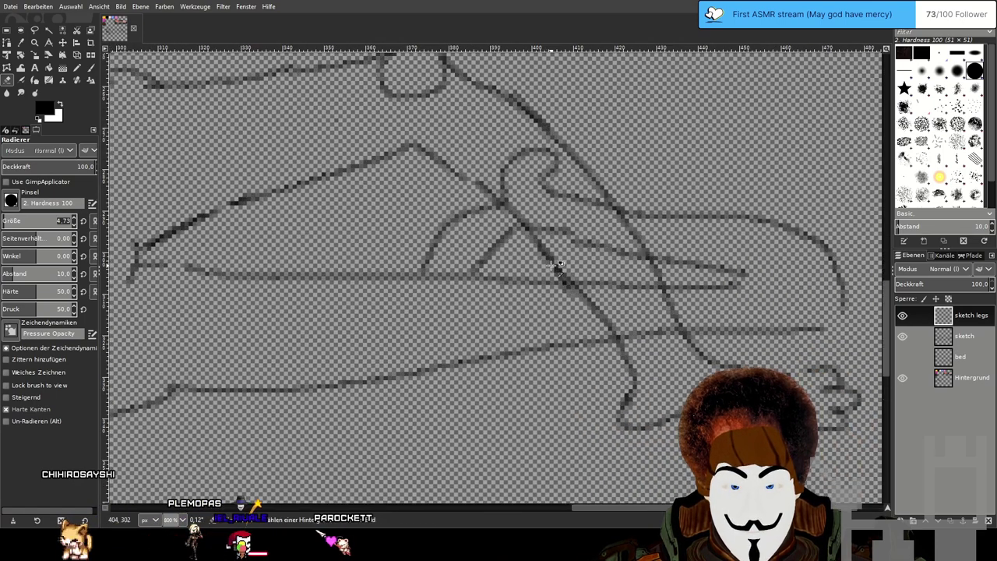
With a 1 px brush on sketch legs, draw a single shin line down-right from the knee circle.
click(975, 340)
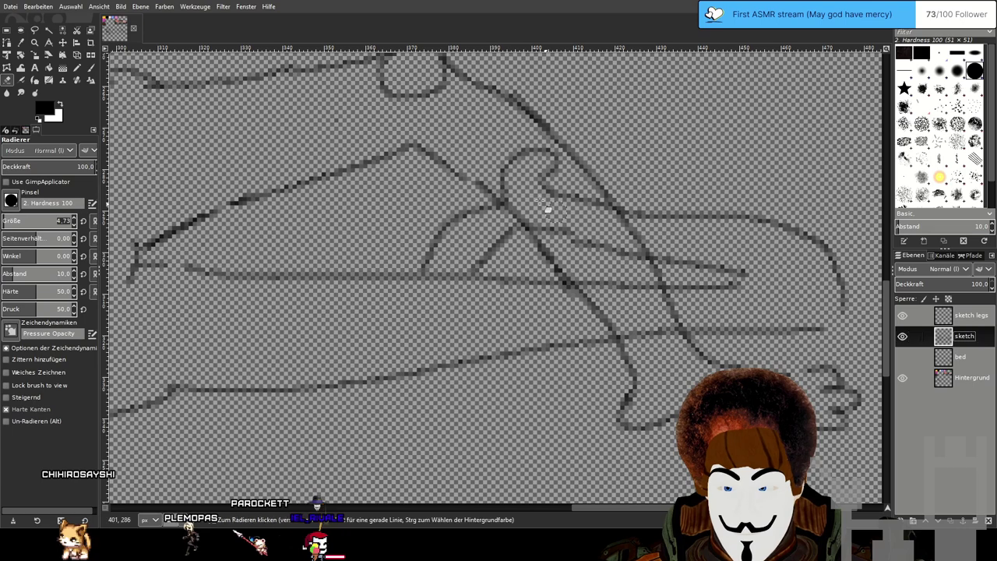
click(983, 315)
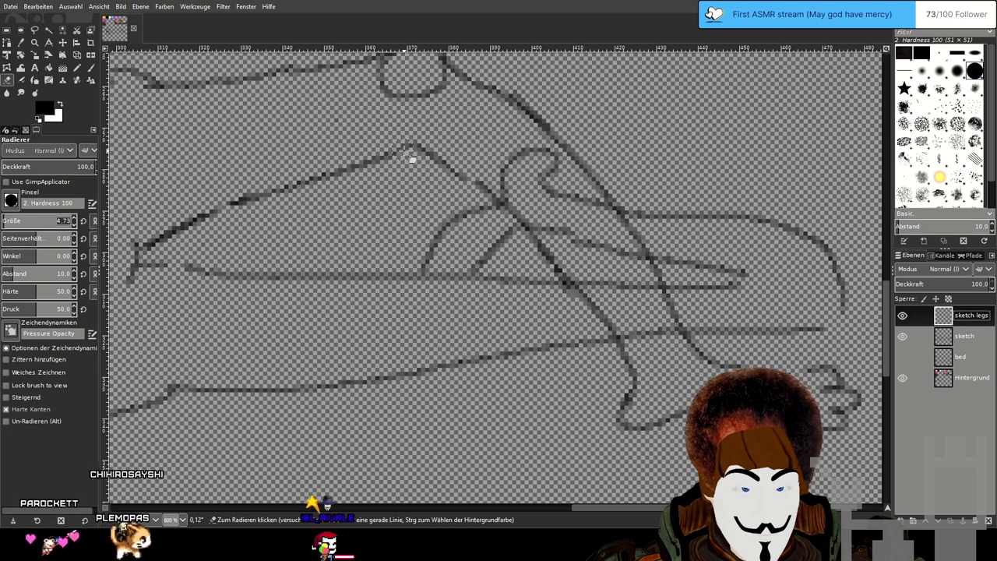
key(p)
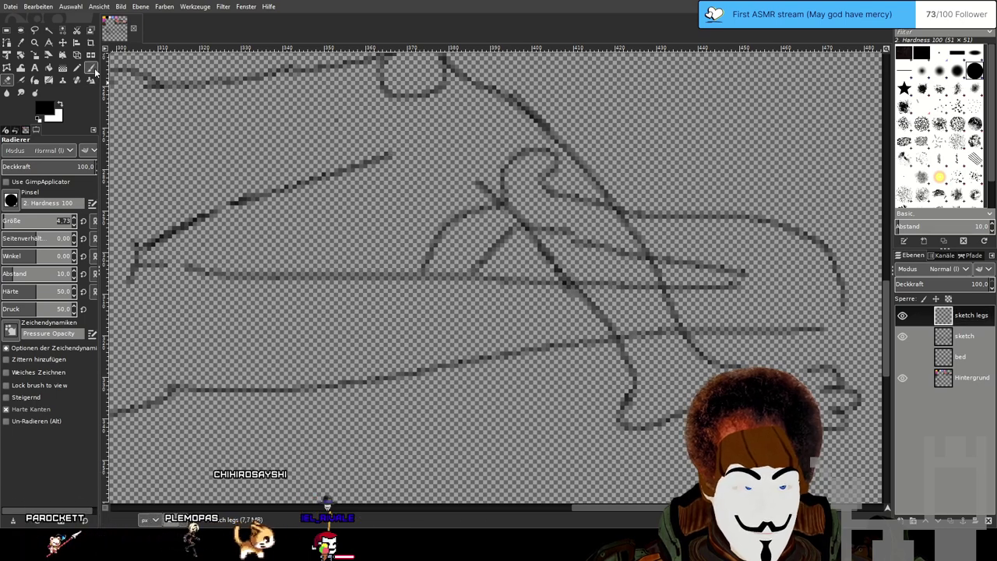
drag(40, 218, 3, 219)
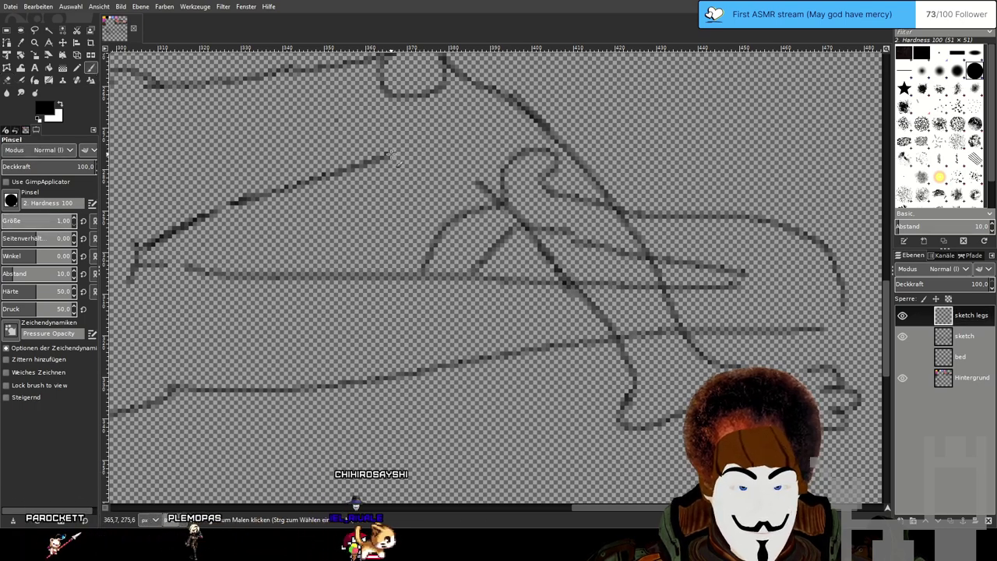
mouse_move(389, 155)
mouse_down()
mouse_move(444, 158)
mouse_move(379, 156)
mouse_move(412, 144)
mouse_move(451, 164)
mouse_move(384, 156)
mouse_move(418, 141)
mouse_move(470, 176)
mouse_up()
key(ctrl+z)
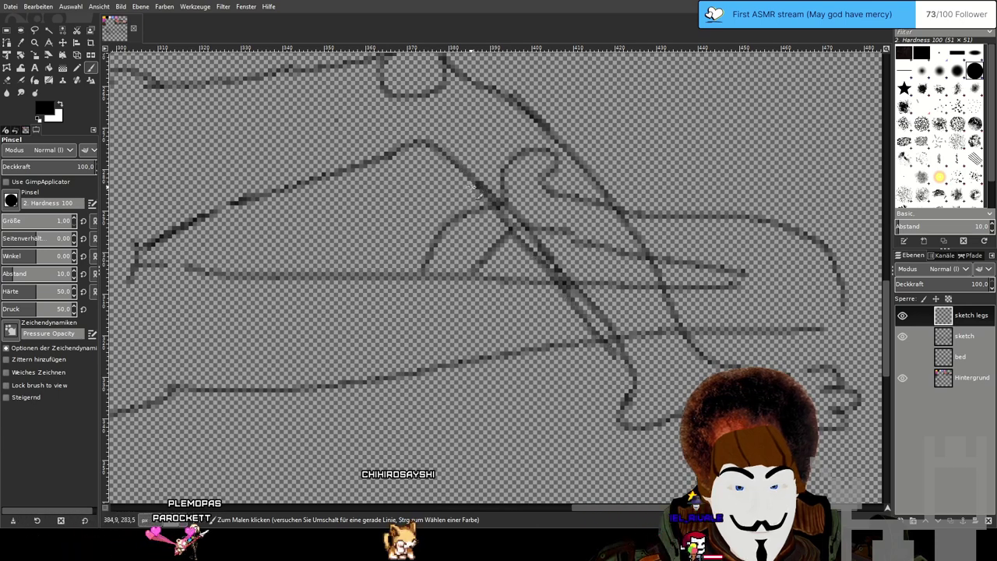
drag(460, 156, 490, 233)
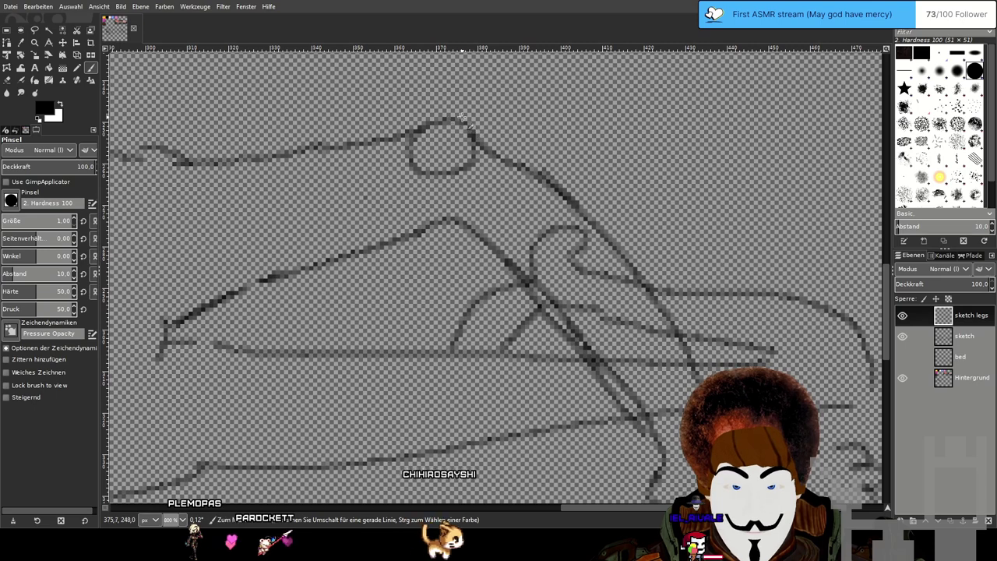
drag(470, 123, 537, 161)
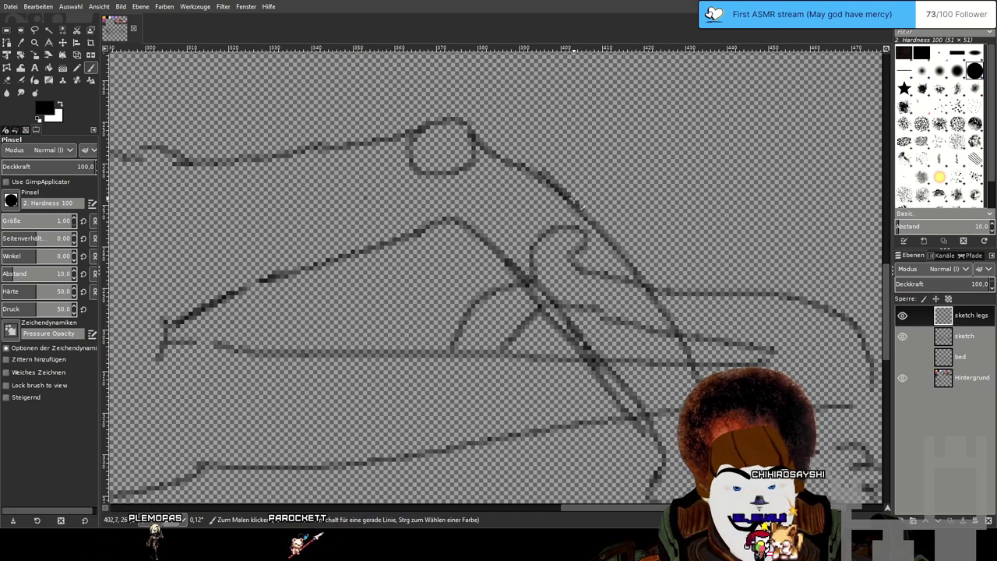
click(966, 338)
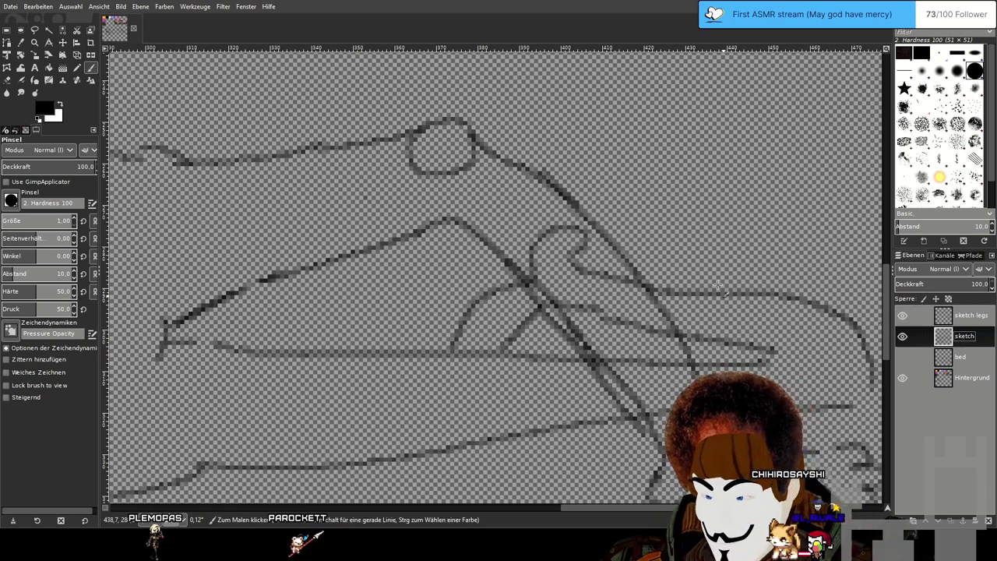
Erase the old thigh line beside the knee circle with the eraser at about 9.
click(7, 81)
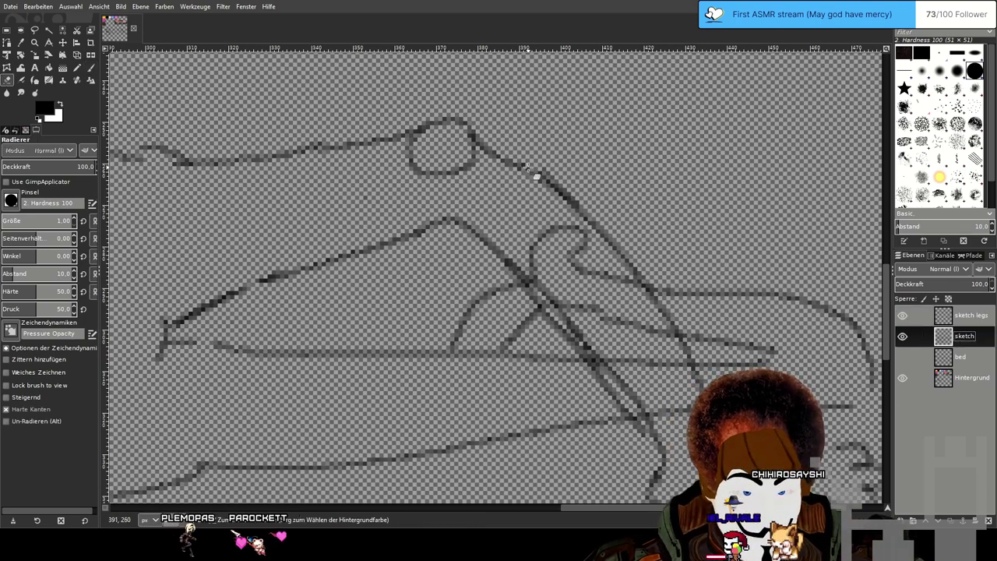
click(6, 218)
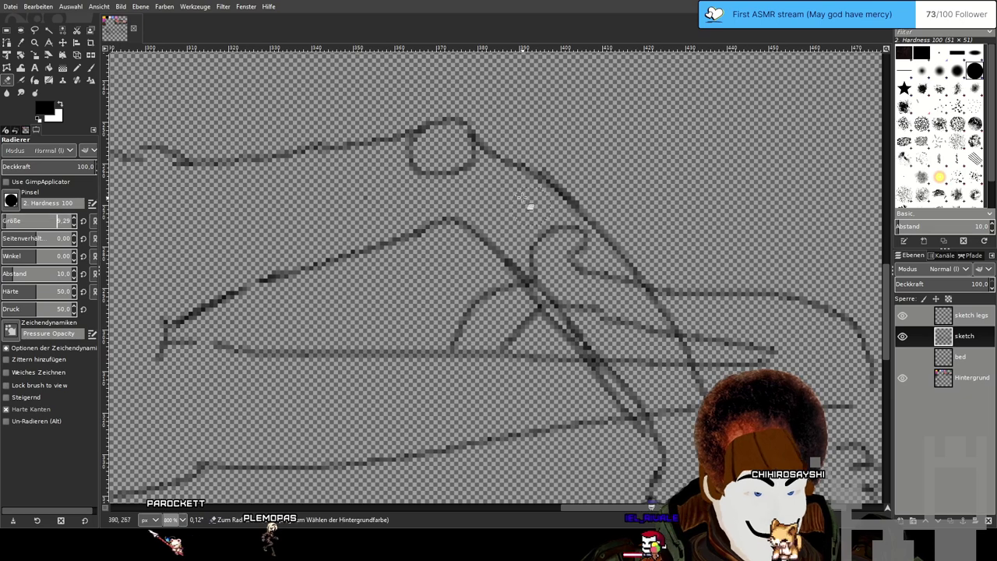
mouse_move(543, 162)
mouse_down()
mouse_move(581, 222)
mouse_move(659, 289)
mouse_move(691, 379)
mouse_up()
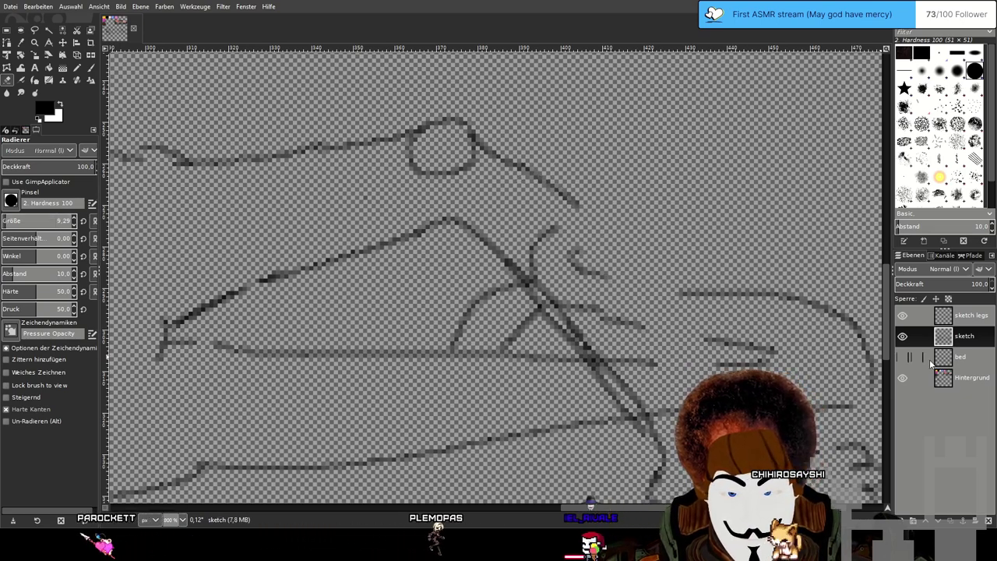
On sketch legs, paint one long diagonal shin line down-right from the knee circle.
click(974, 321)
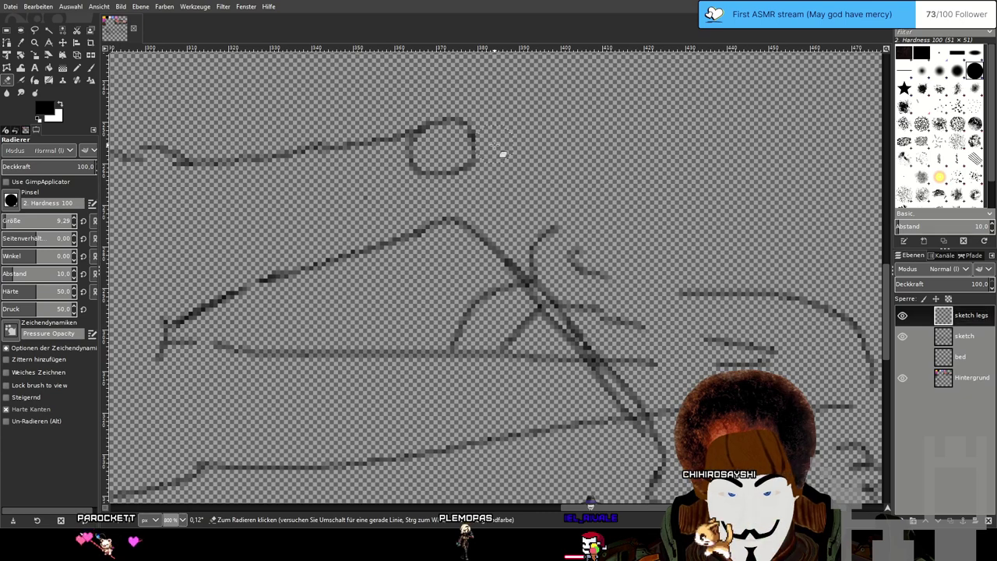
key(p)
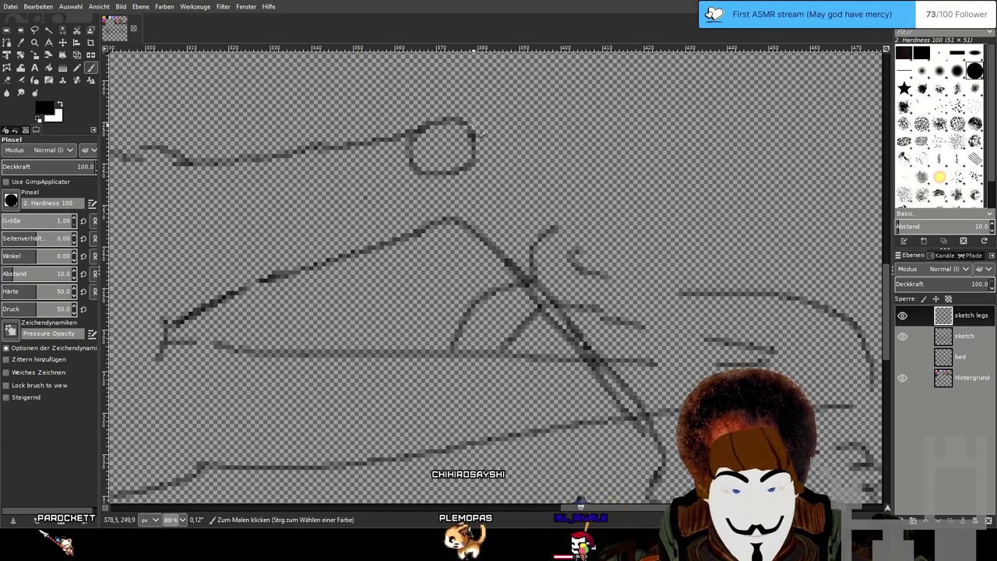
drag(476, 128, 526, 160)
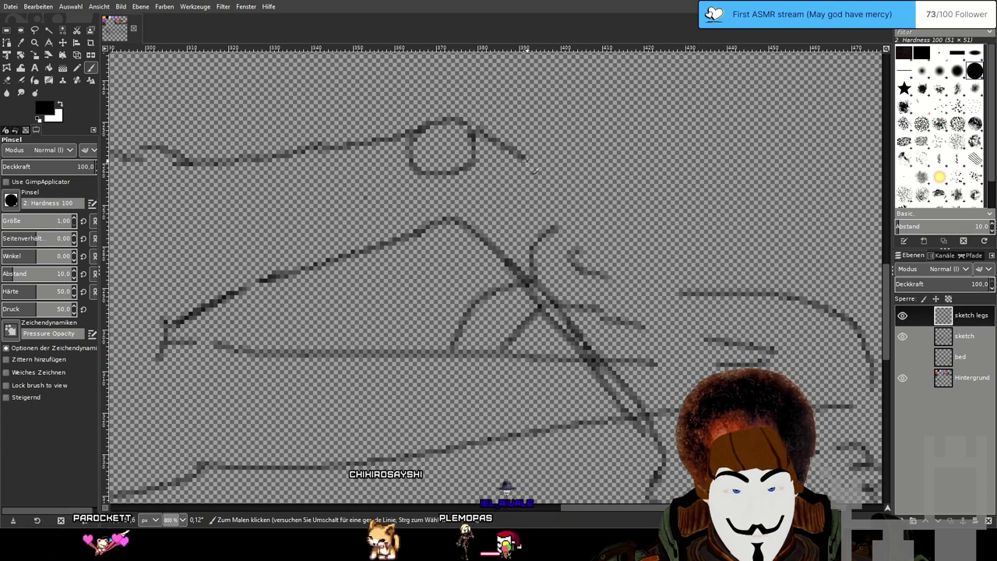
key(ctrl+z)
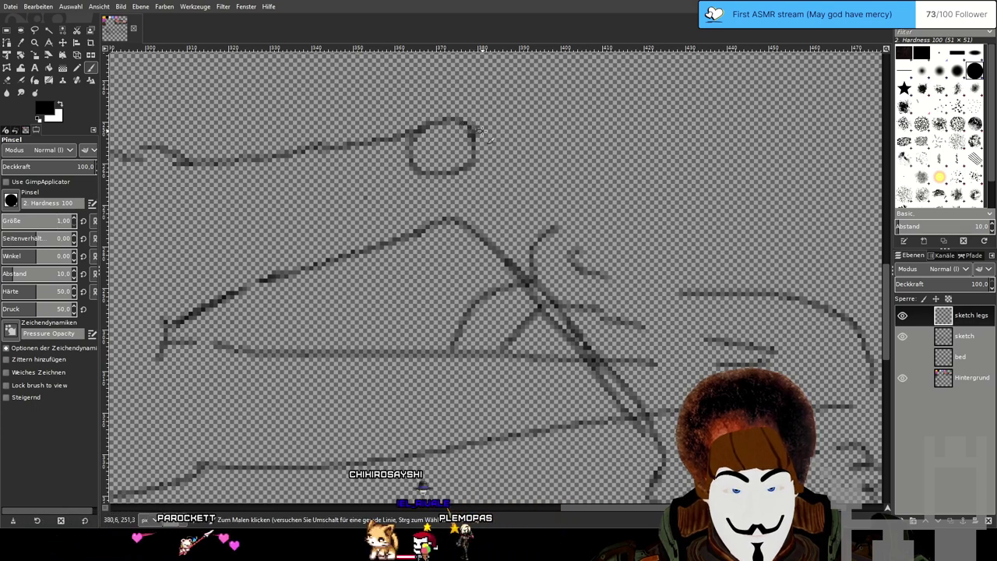
mouse_move(476, 131)
mouse_down()
mouse_move(500, 136)
mouse_move(522, 160)
mouse_up()
key(ctrl+z)
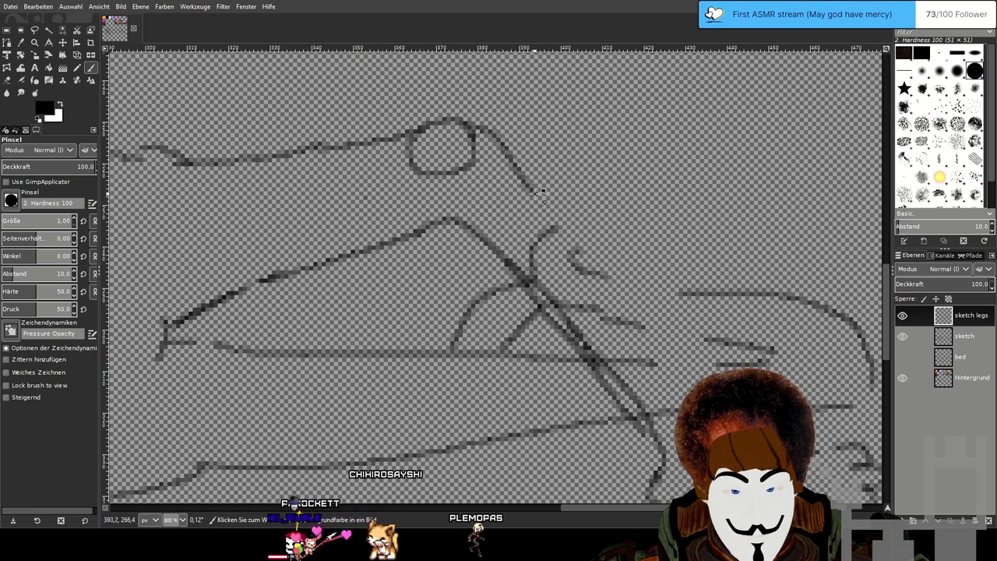
key(ctrl+z)
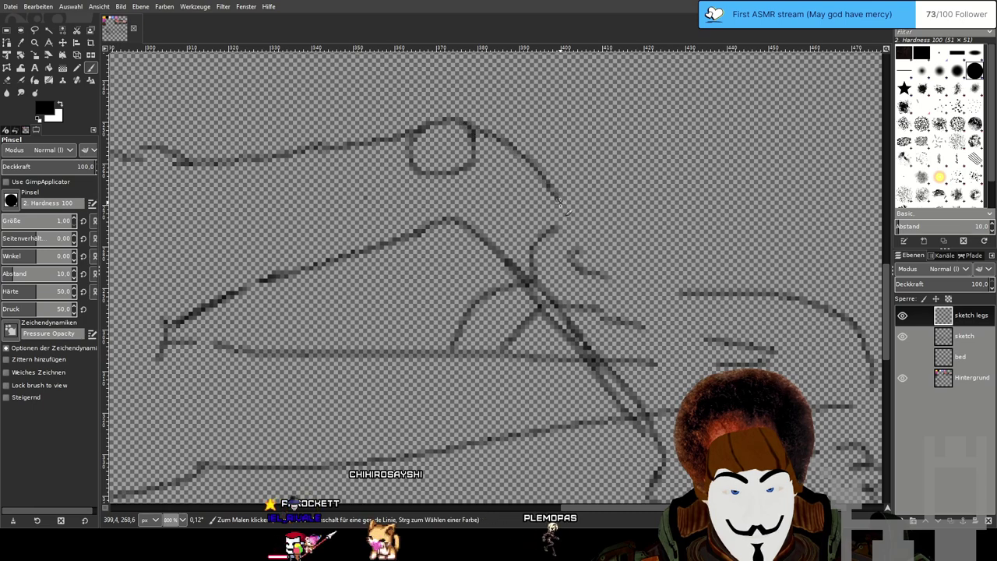
key(ctrl+z)
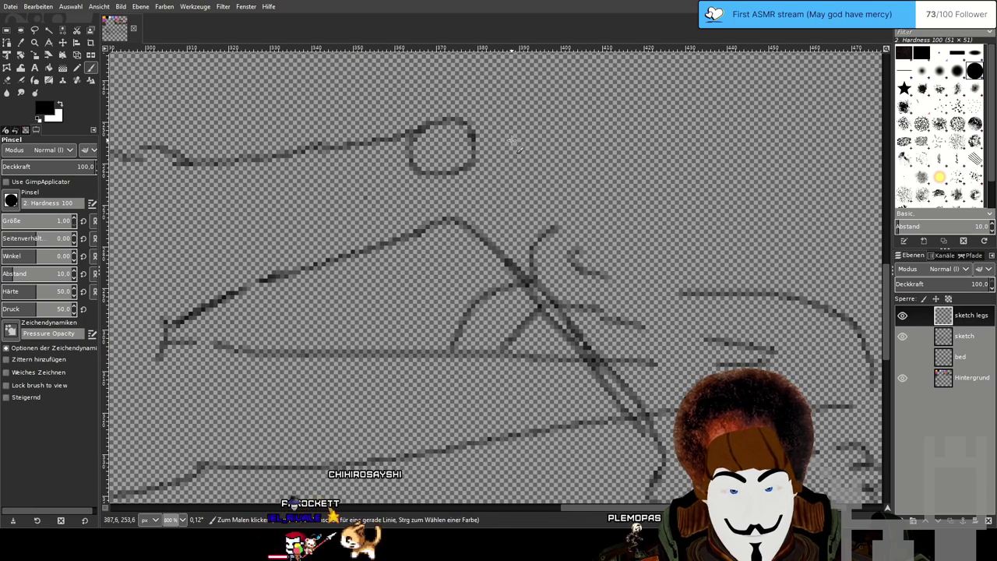
drag(514, 146, 701, 370)
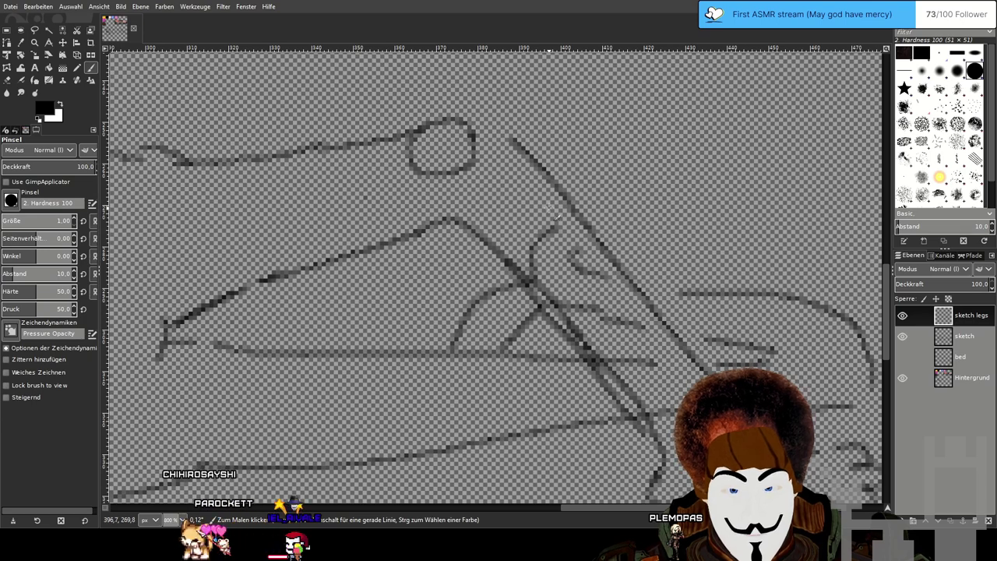
scroll(549, 207, down, 3)
scroll(584, 258, up, 3)
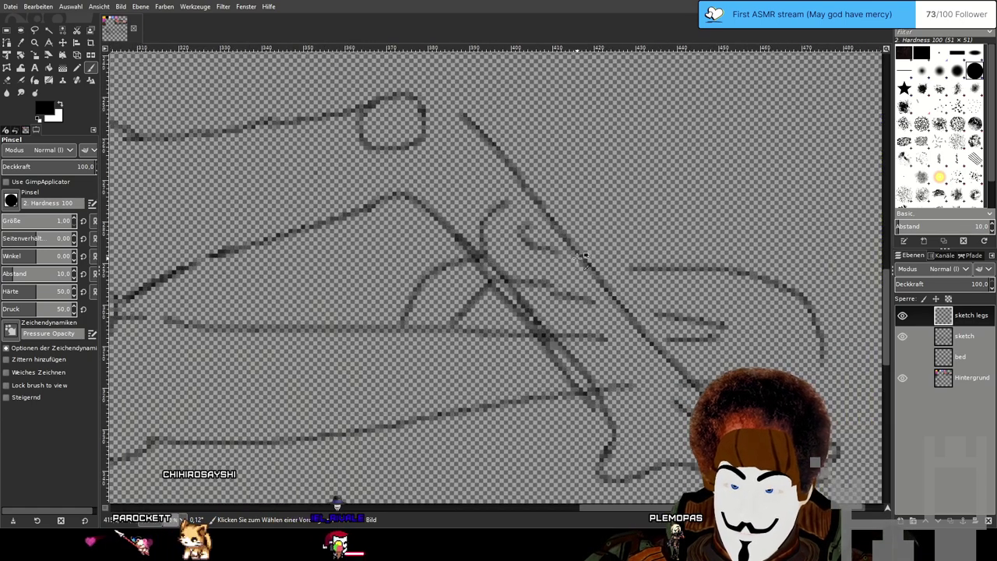
key(Page_Down)
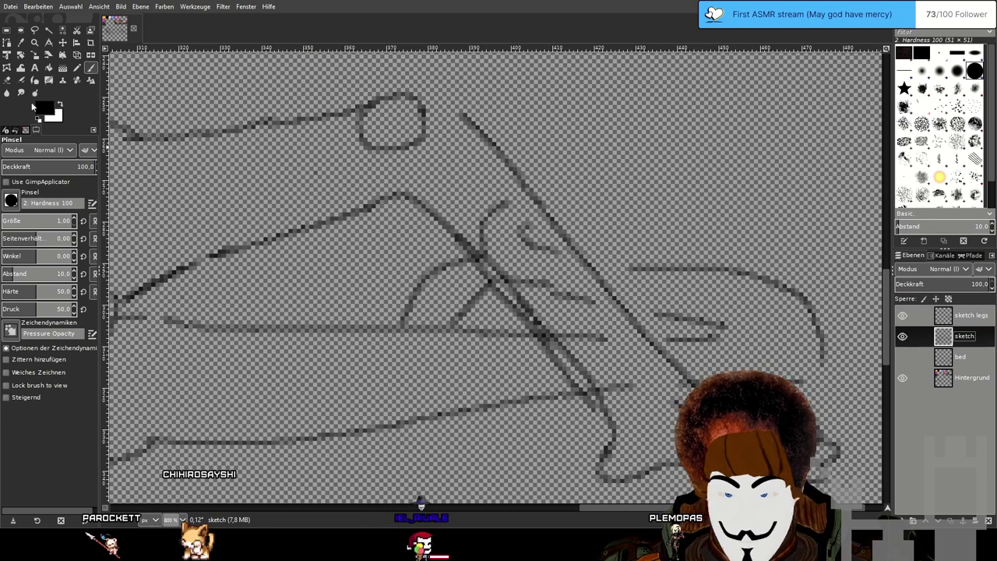
Erase the stray marks near the leg lines on the 'sketch' layer.
click(6, 80)
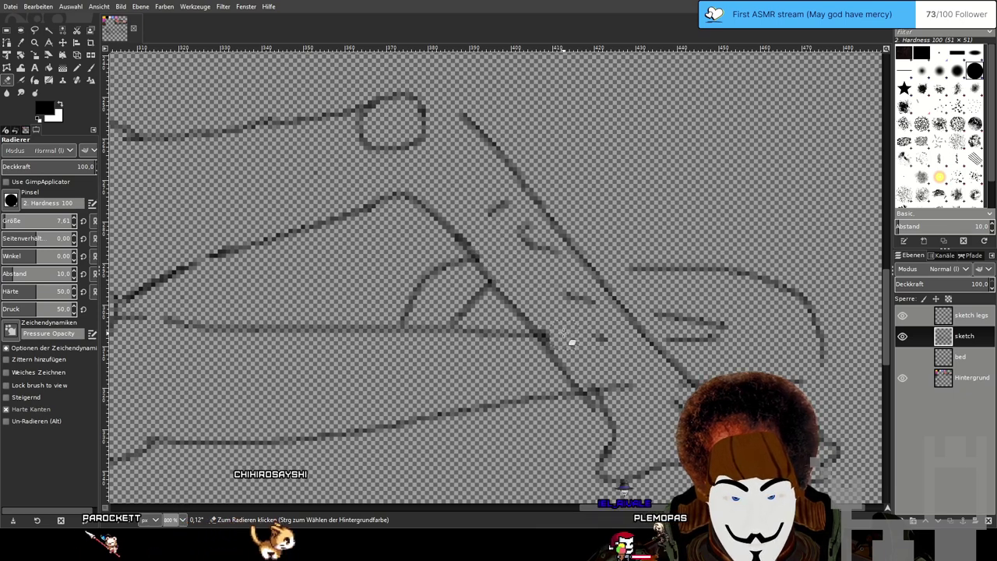
drag(620, 383, 638, 414)
drag(619, 359, 556, 268)
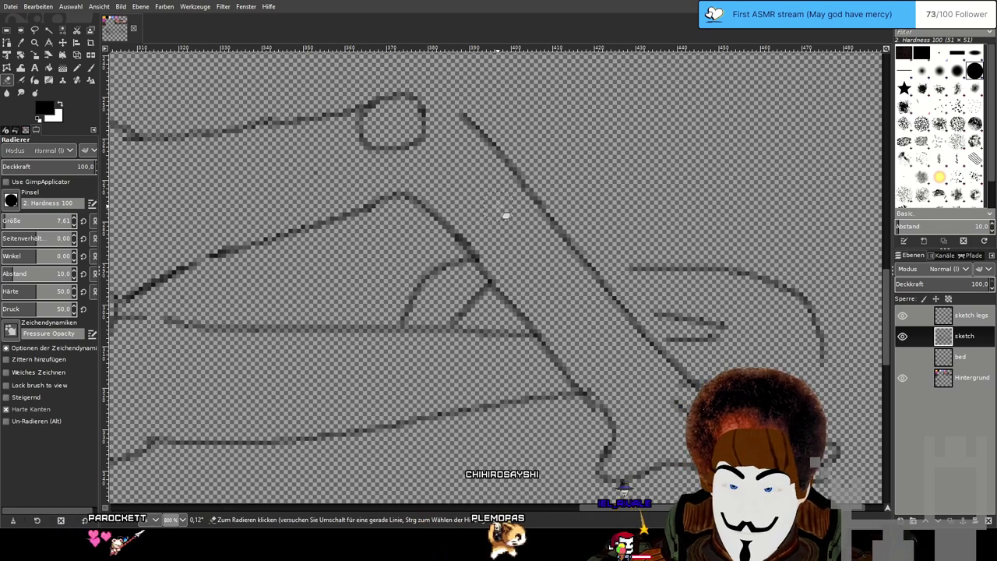
ctrl+scroll(561, 302, down, 3)
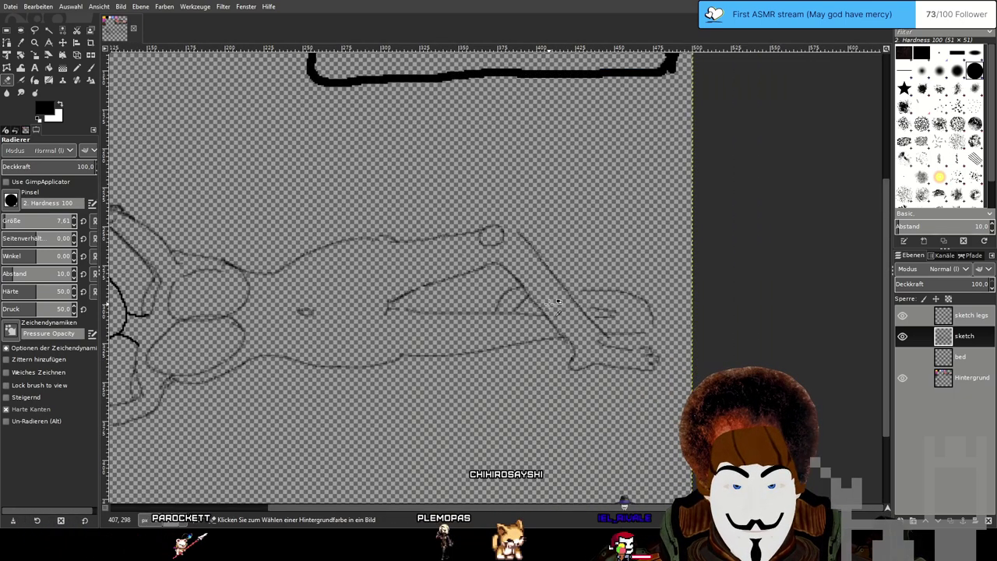
ctrl+scroll(558, 302, up, 1)
ctrl+scroll(306, 206, up, 5)
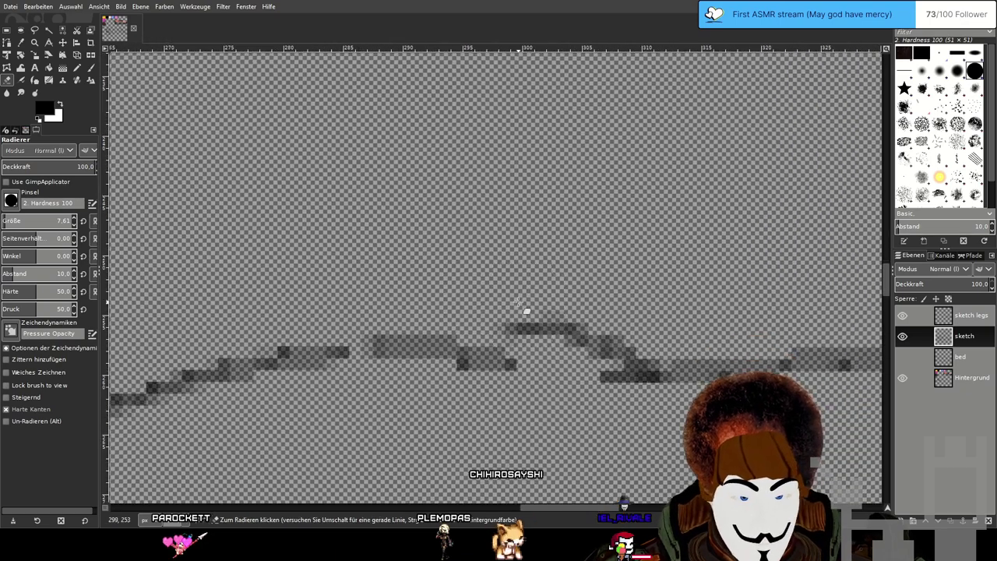
Erase the small bump in the leg line on the 'sketch legs' layer.
click(923, 321)
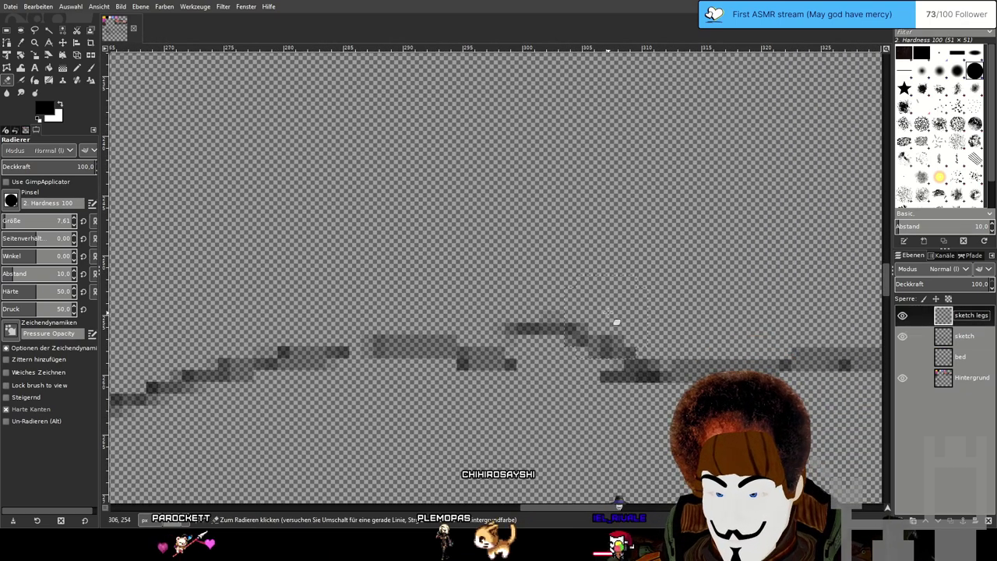
mouse_move(616, 318)
mouse_down()
mouse_move(594, 324)
mouse_move(513, 303)
mouse_up()
ctrl+scroll(596, 256, down, 7)
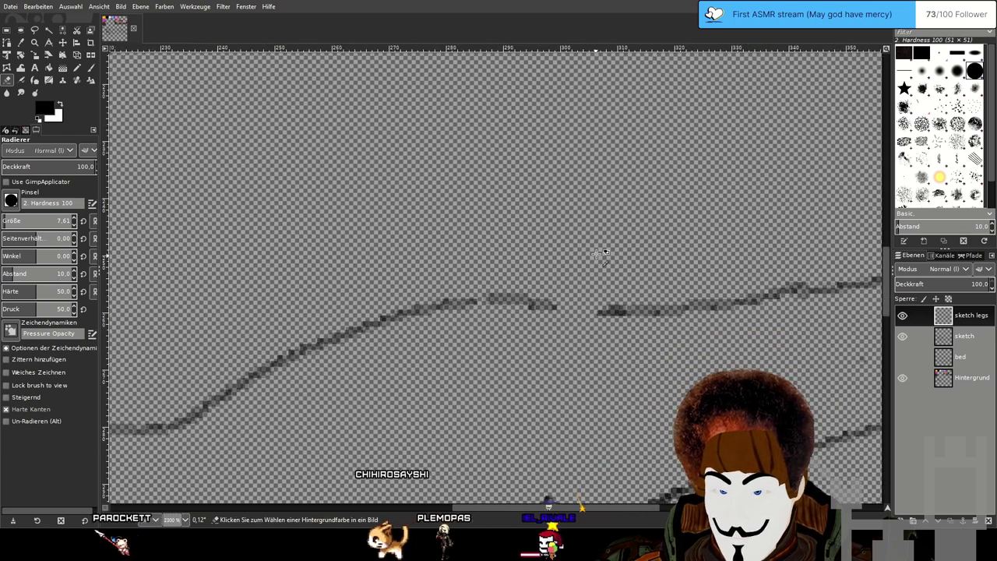
ctrl+scroll(598, 255, up, 4)
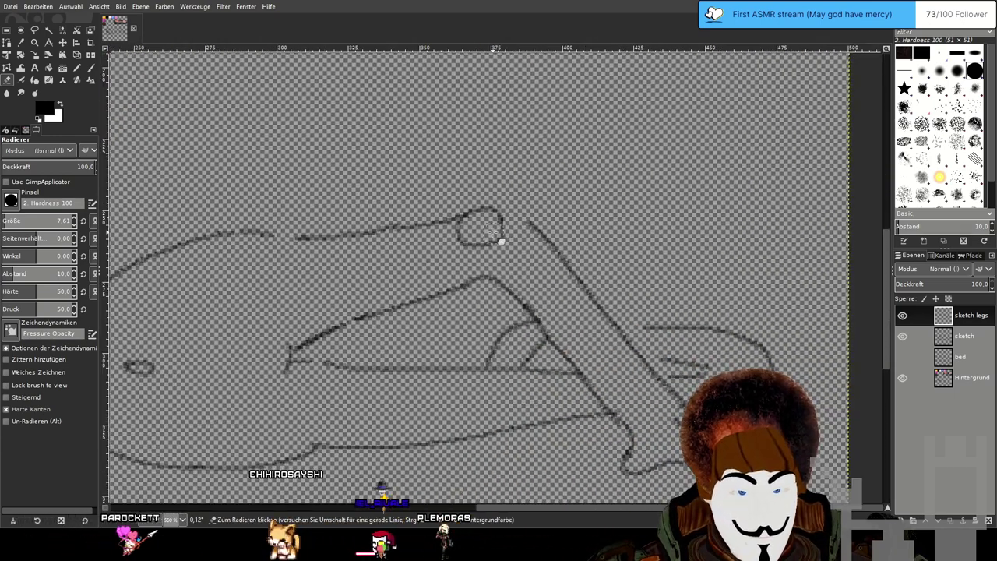
click(91, 68)
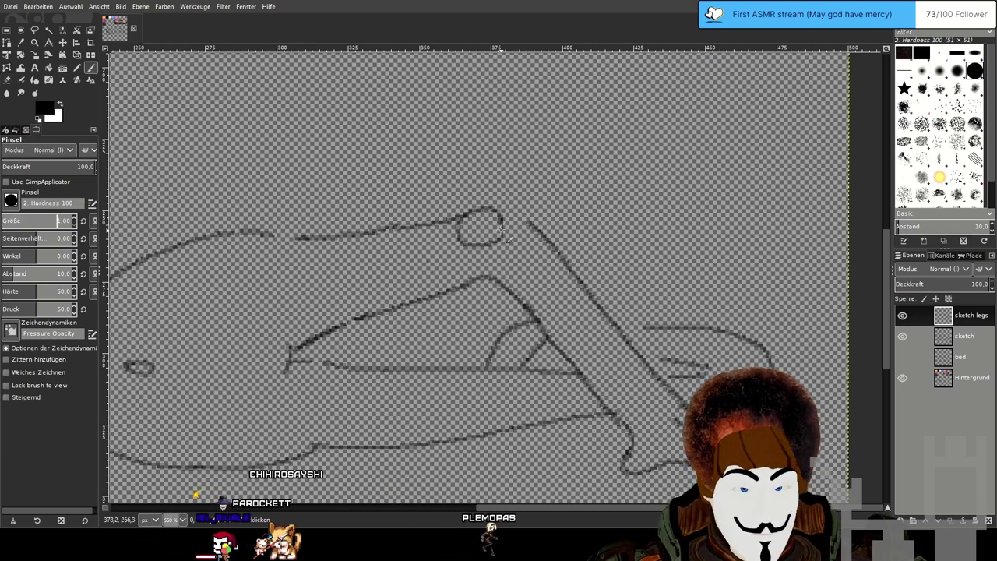
Undo the stroke joining the circle to the leg line and the overlapping ellipse strokes.
scroll(503, 210, up, 1)
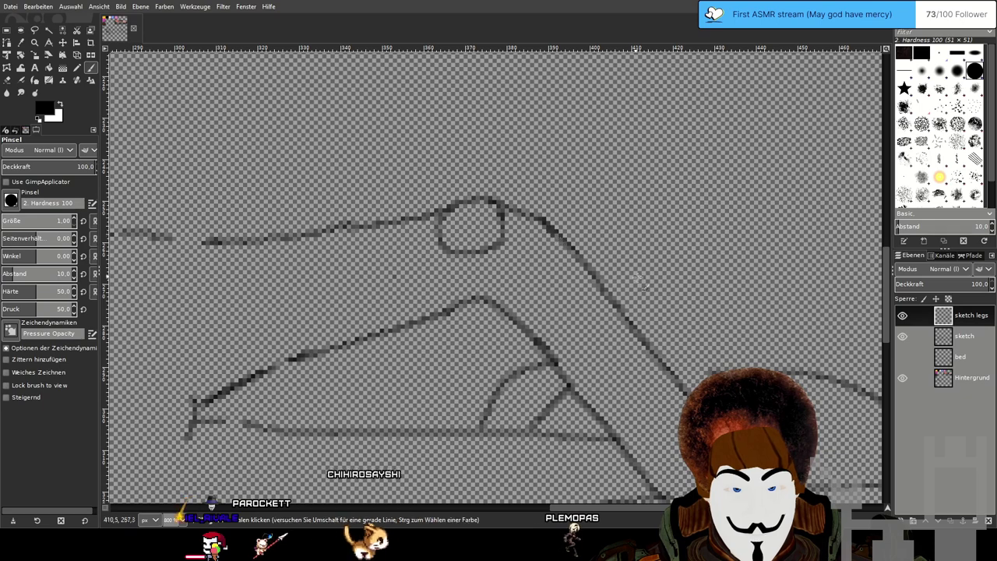
scroll(679, 299, down, 2)
scroll(682, 301, up, 2)
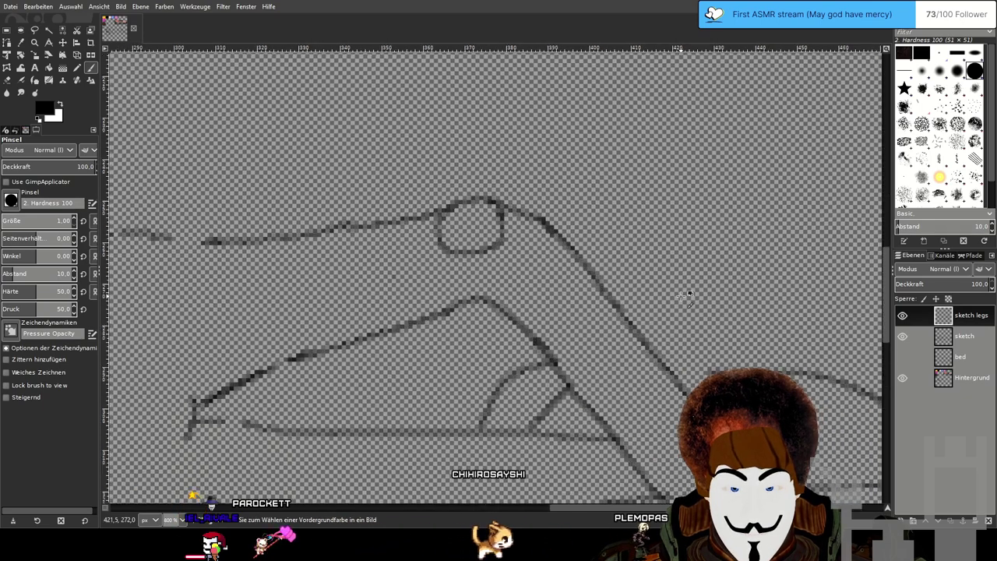
key(ctrl+z)
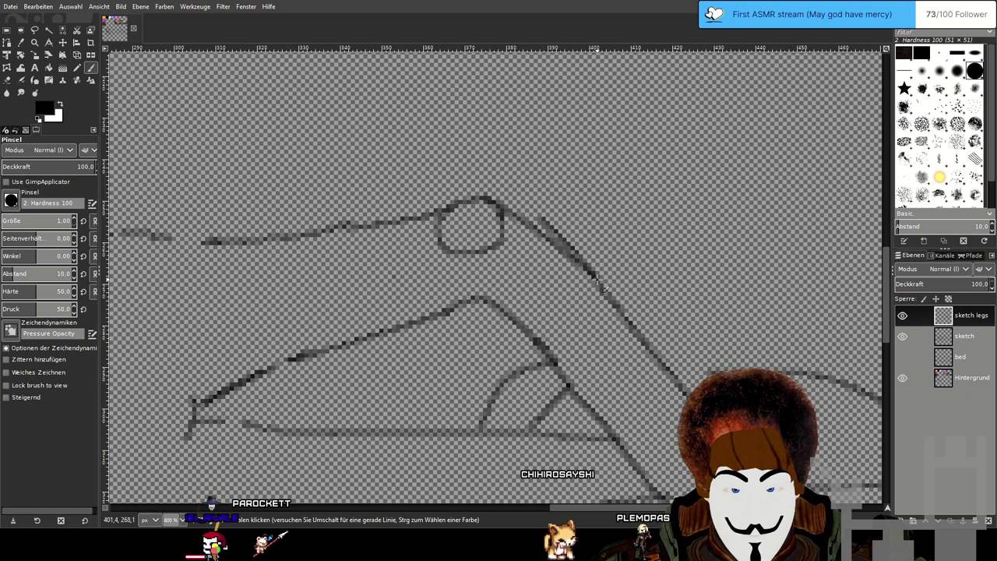
scroll(653, 286, down, 2)
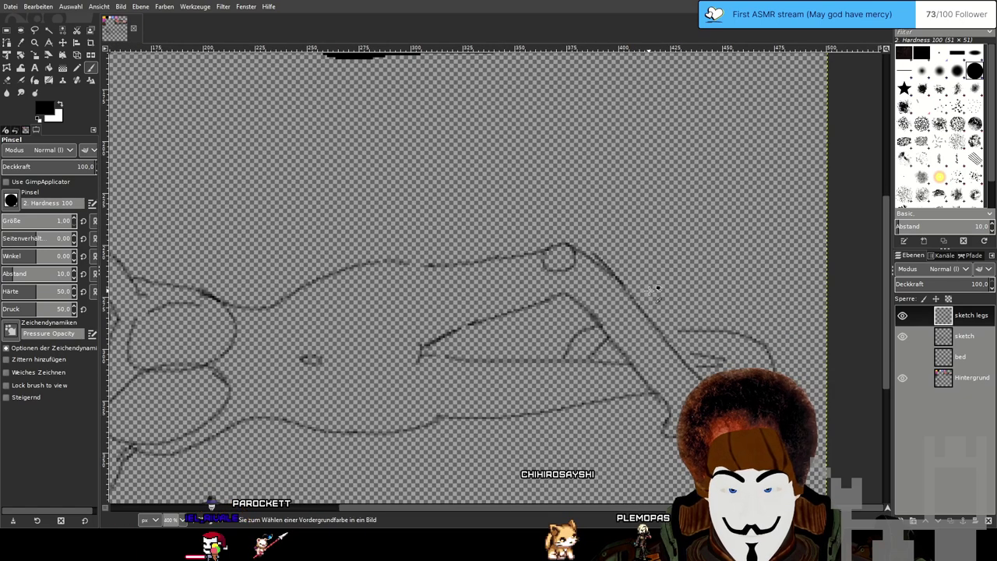
scroll(653, 290, up, 2)
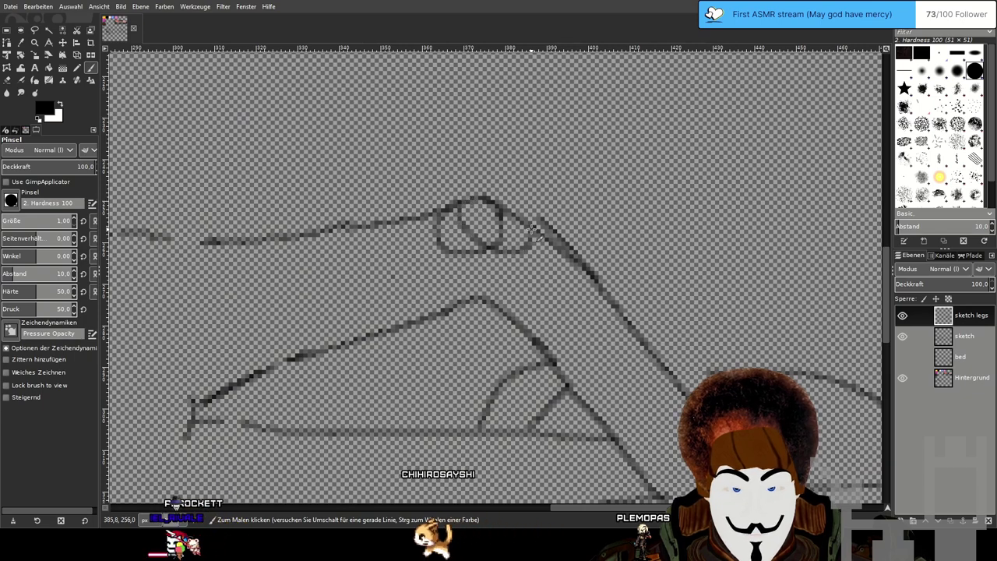
key(ctrl+z)
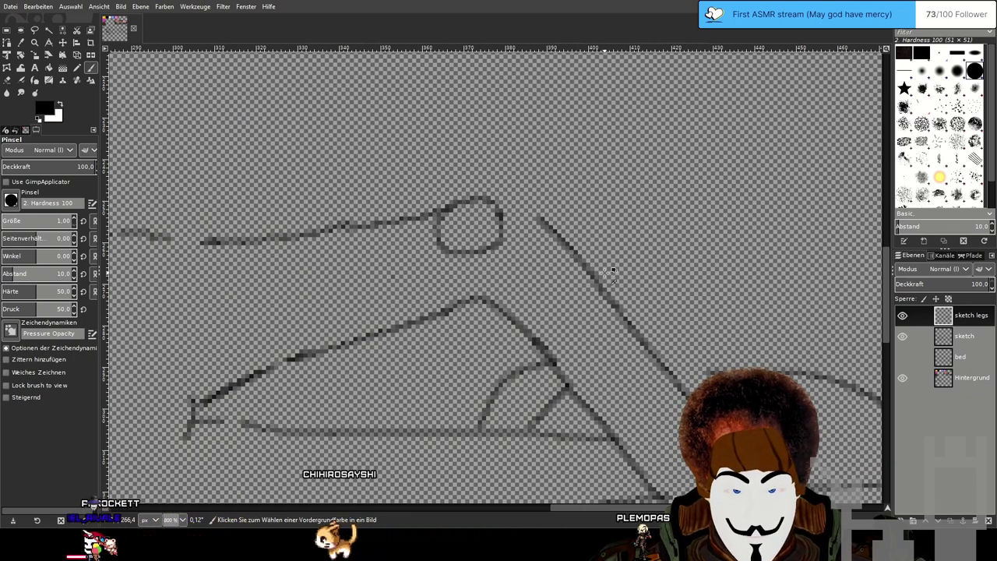
Erase the knee circle with an enlarged eraser, then shrink the eraser to about 3.5.
click(7, 81)
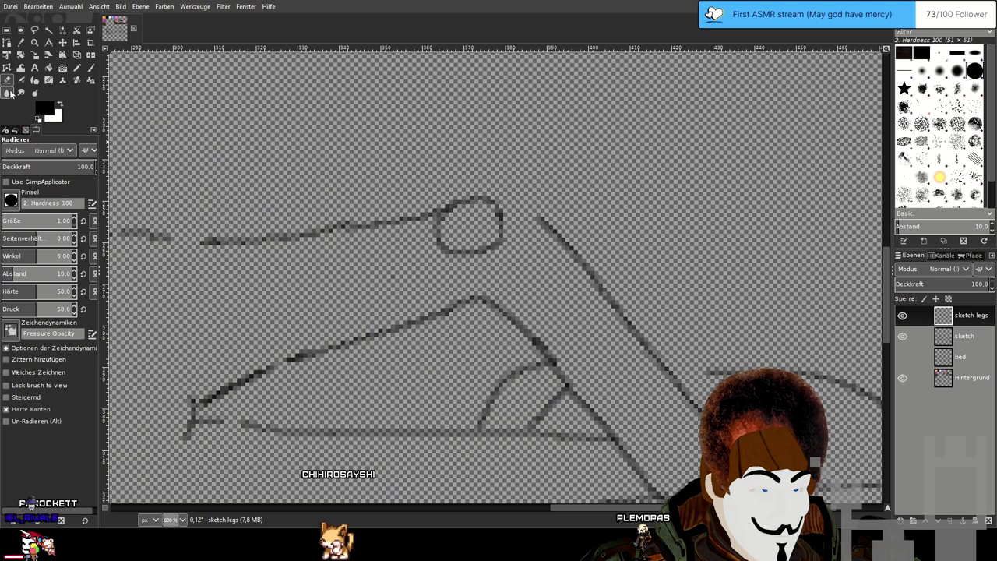
click(9, 220)
click(480, 251)
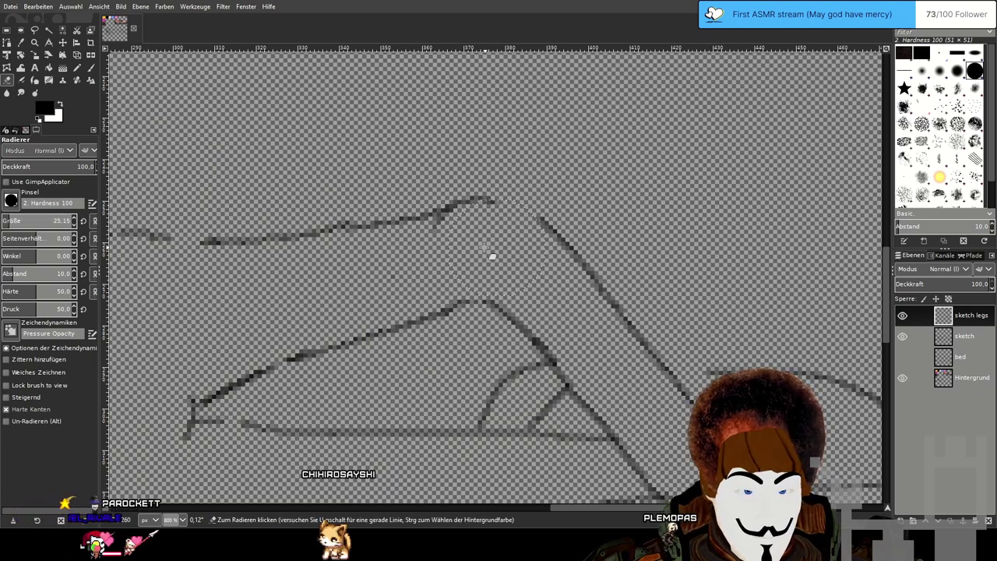
click(6, 221)
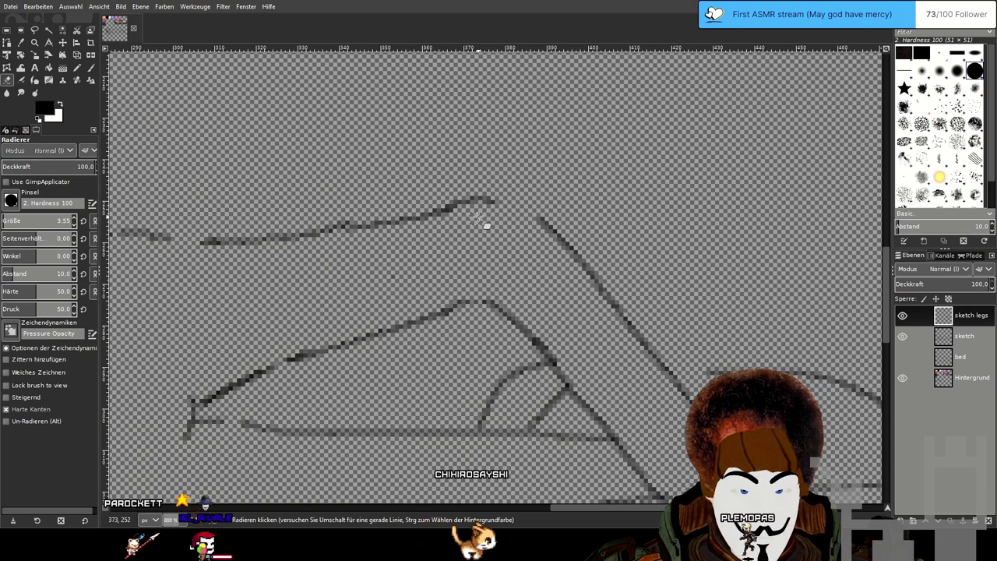
key(p)
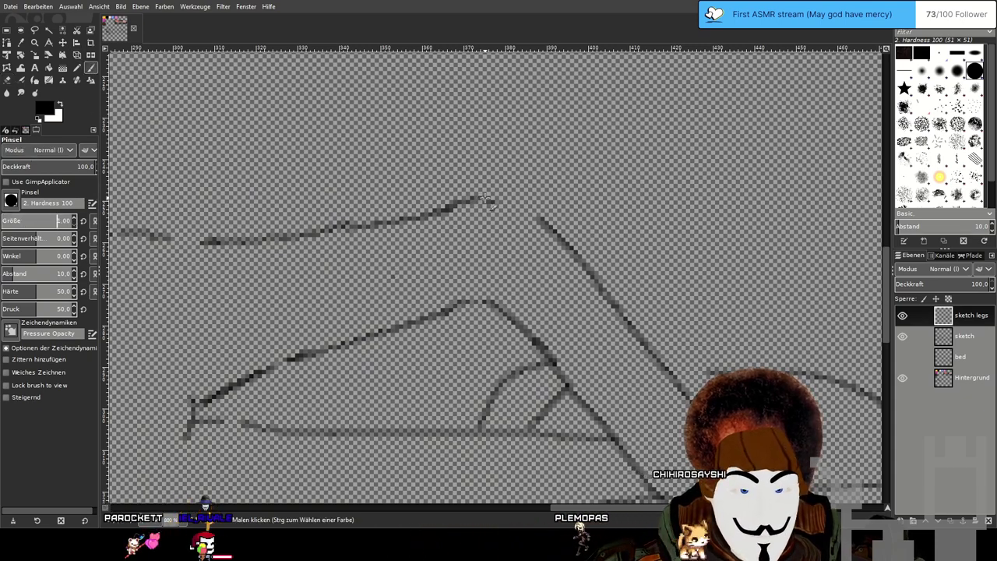
Pan and zoom to inspect the whole leg sketch, then pick the Eraser.
scroll(754, 350, down, 2)
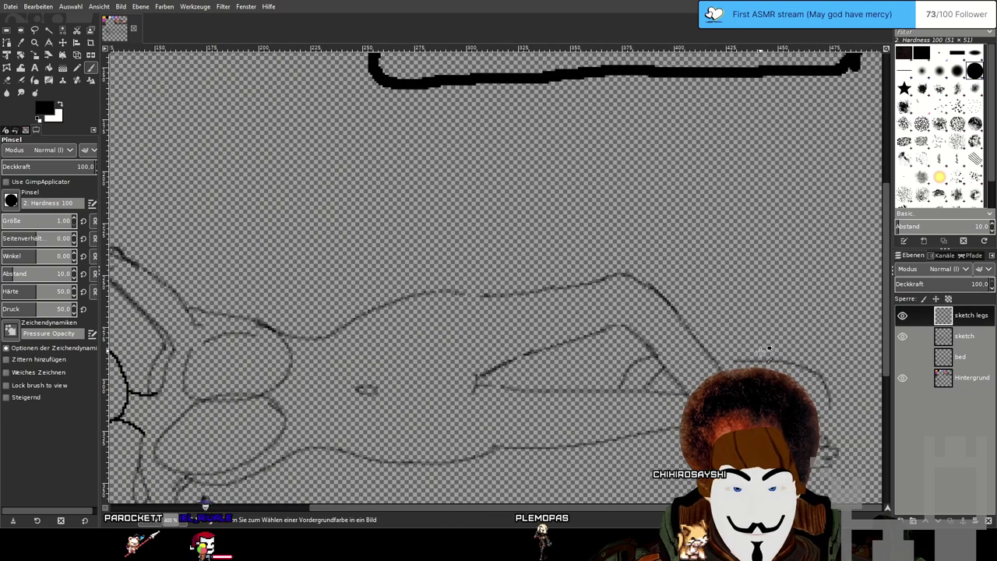
drag(758, 349, 650, 247)
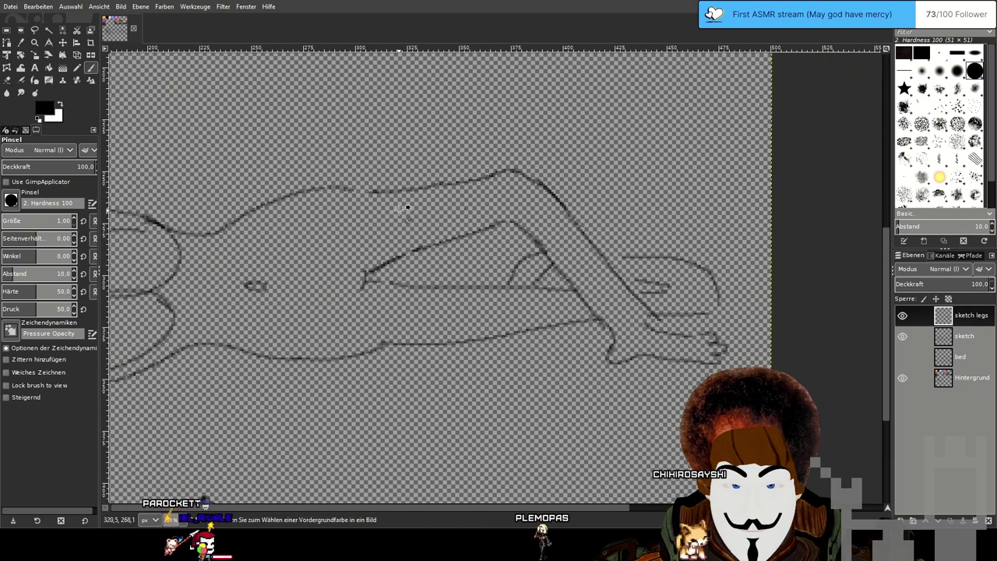
scroll(405, 209, up, 2)
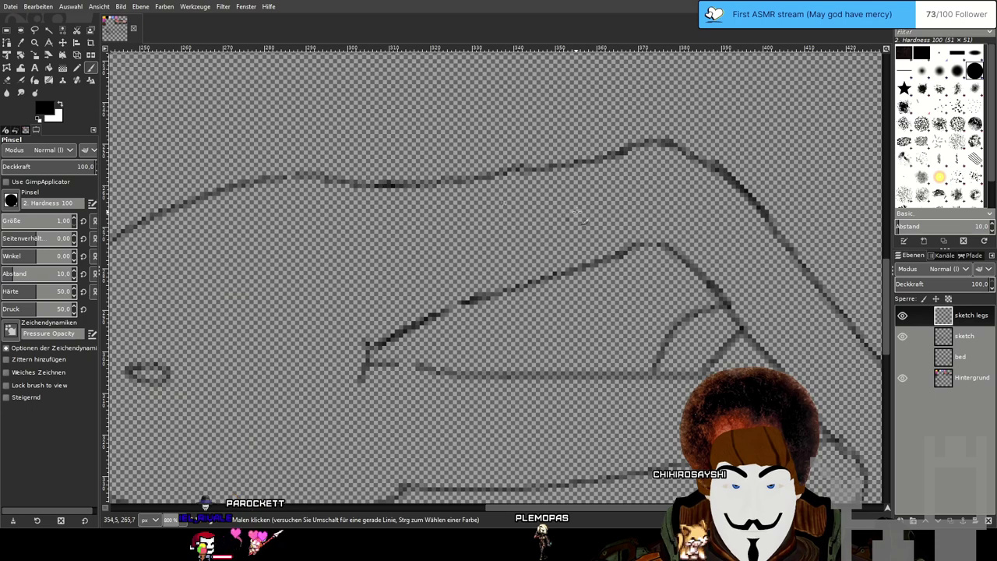
scroll(580, 219, down, 4)
scroll(548, 254, up, 3)
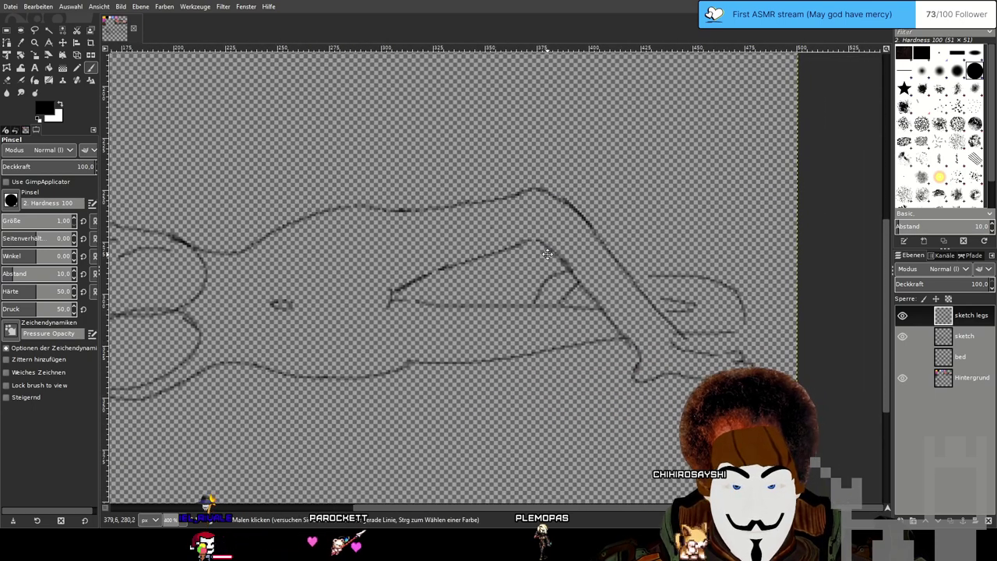
scroll(548, 254, down, 2)
scroll(474, 147, up, 3)
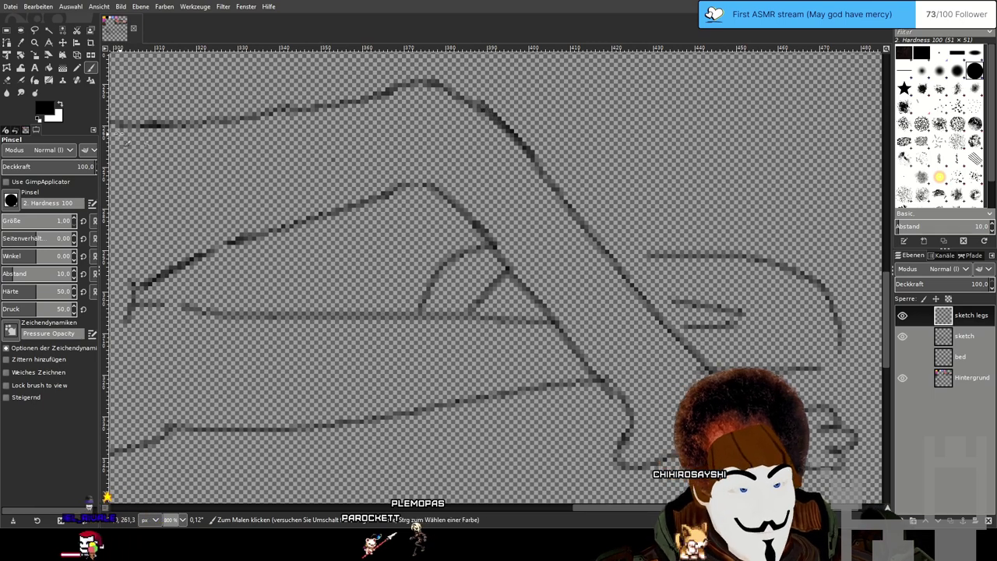
click(8, 93)
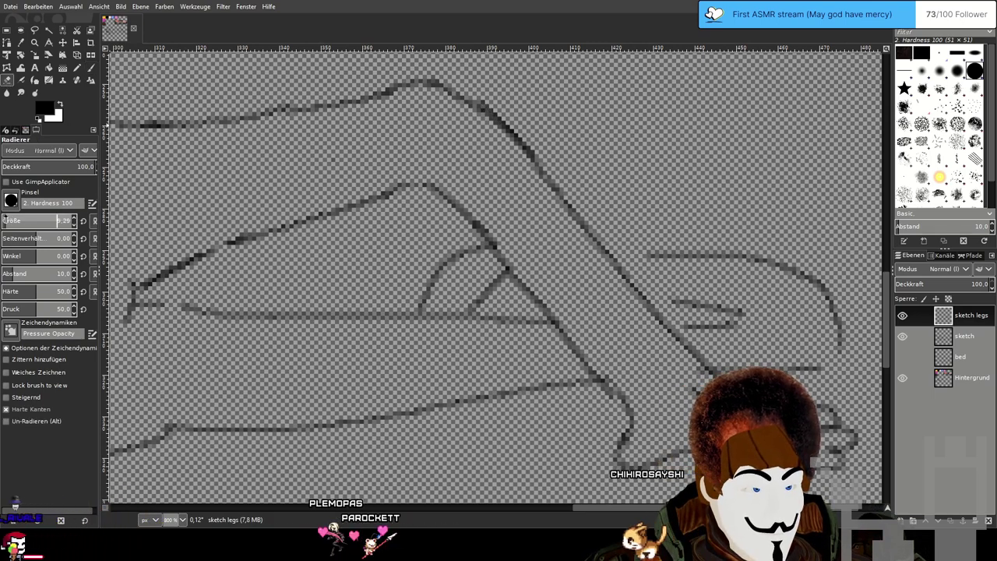
Erase the stray leg line at the lower right and recentre the view on the bent legs.
mouse_move(723, 385)
mouse_down()
mouse_move(673, 326)
mouse_move(535, 161)
mouse_up()
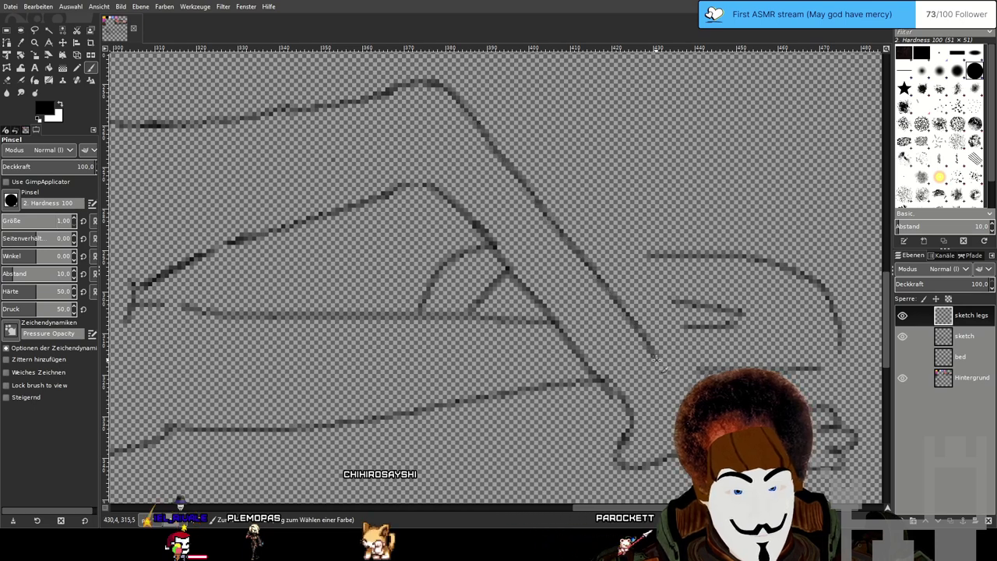
scroll(642, 272, down, 2)
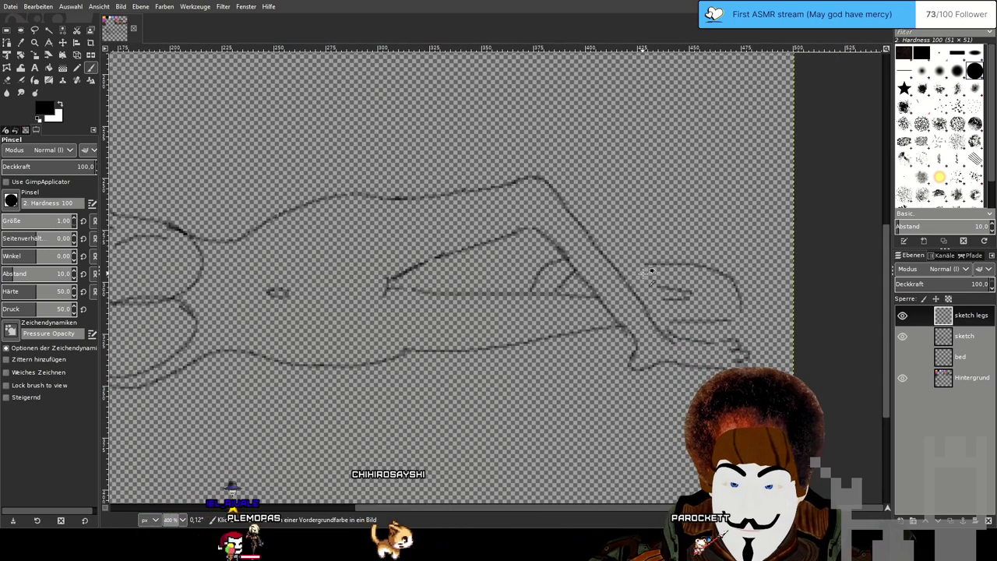
mouse_move(456, 237)
mouse_down()
mouse_move(629, 362)
mouse_move(549, 244)
mouse_move(498, 283)
mouse_up()
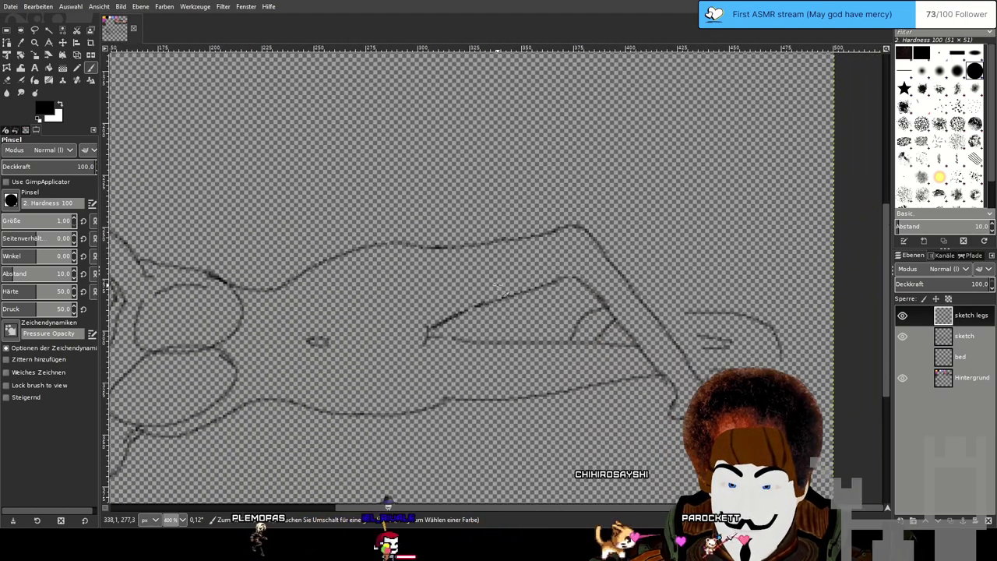
scroll(606, 231, up, 7)
scroll(603, 232, down, 6)
ctrl+scroll(582, 285, up, 4)
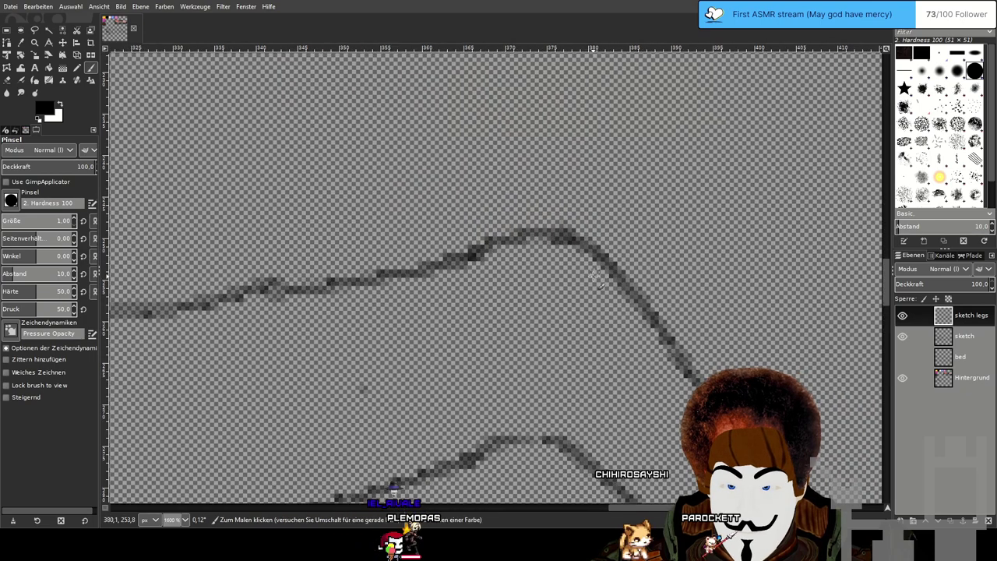
ctrl+scroll(611, 310, down, 4)
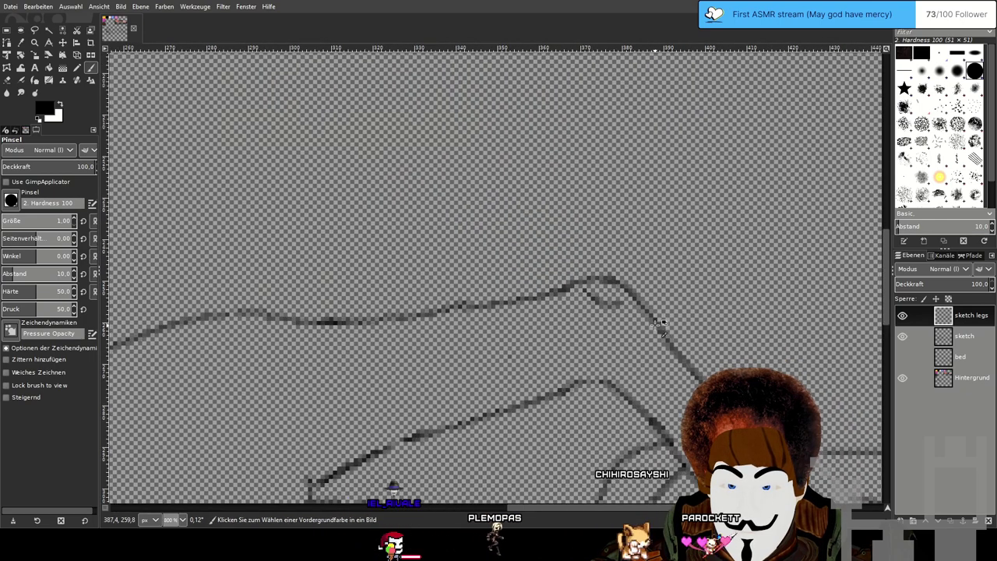
scroll(660, 323, up, 3)
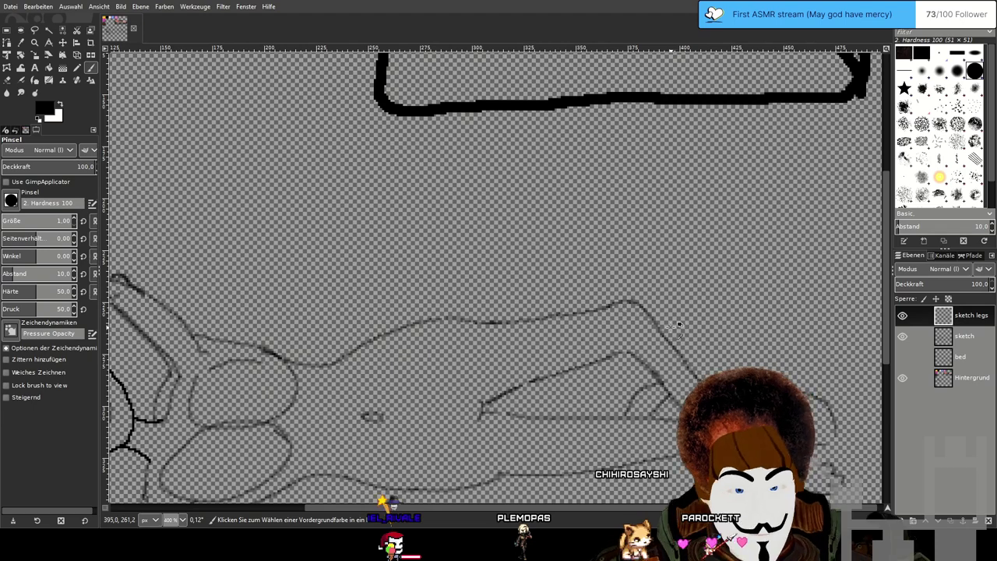
scroll(651, 321, up, 1)
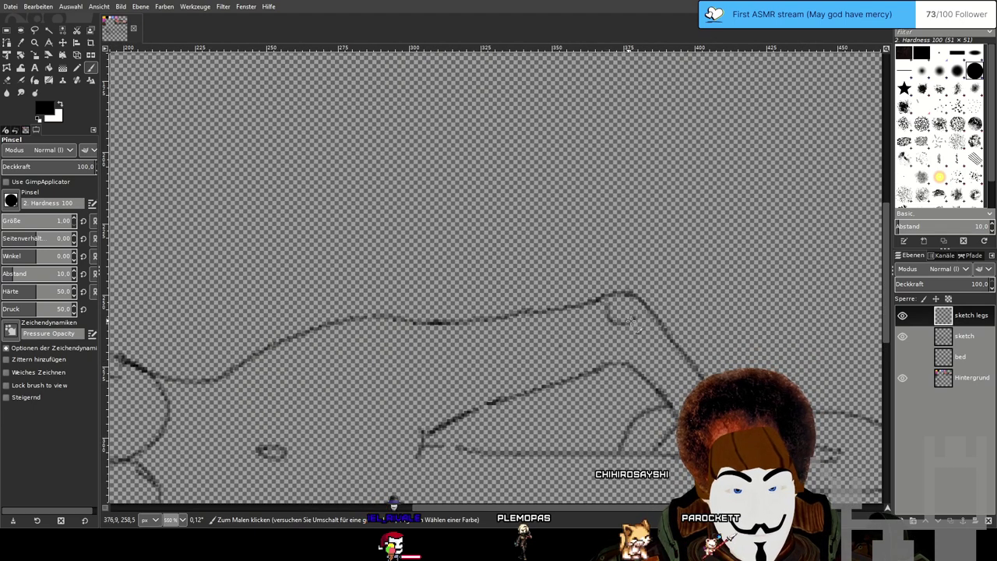
scroll(752, 327, down, 1)
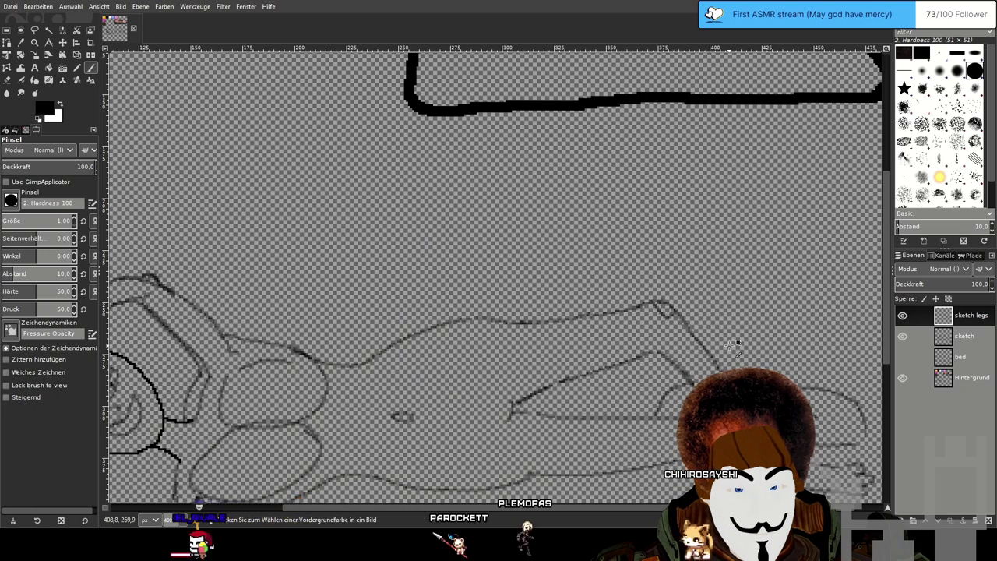
drag(747, 347, 676, 263)
scroll(677, 276, up, 1)
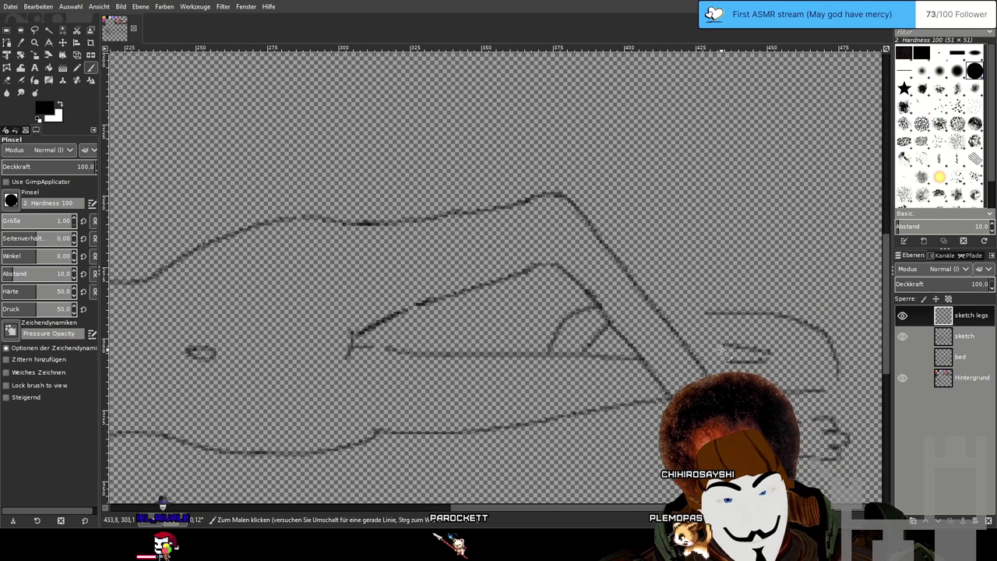
drag(722, 352, 623, 275)
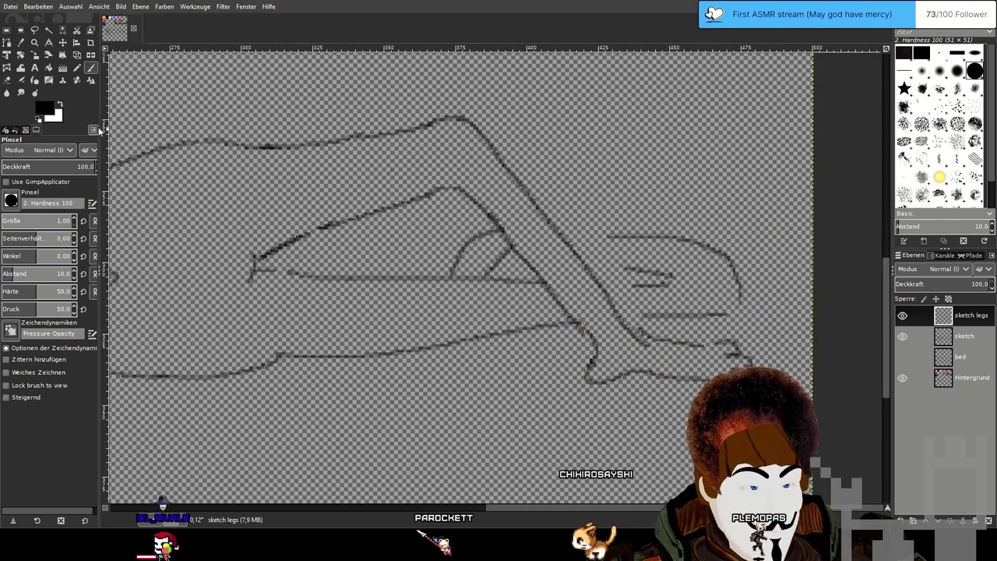
Erase the old foot and toe strokes on the 'sketch' layer with a 33.92-size eraser.
key(shift+e)
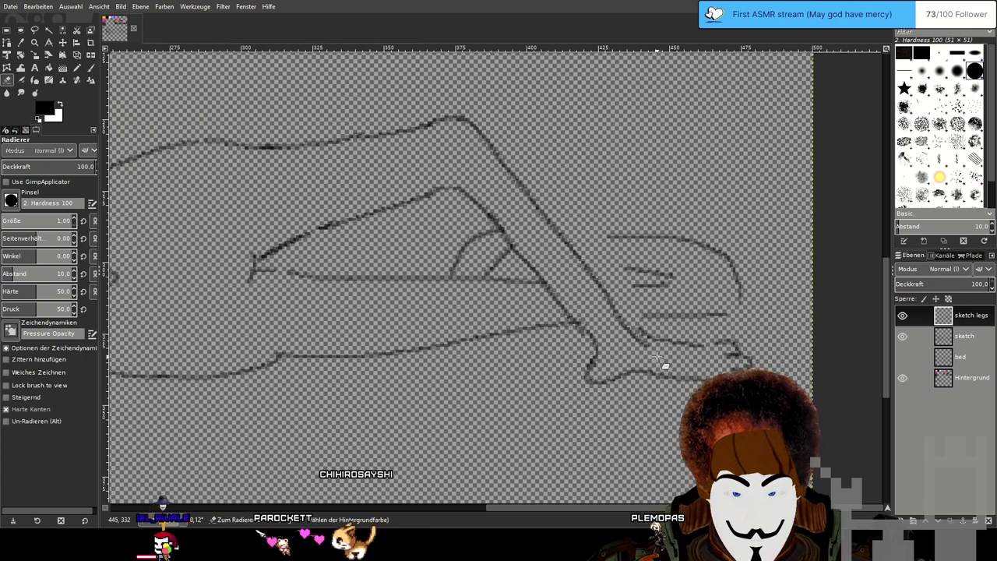
click(11, 220)
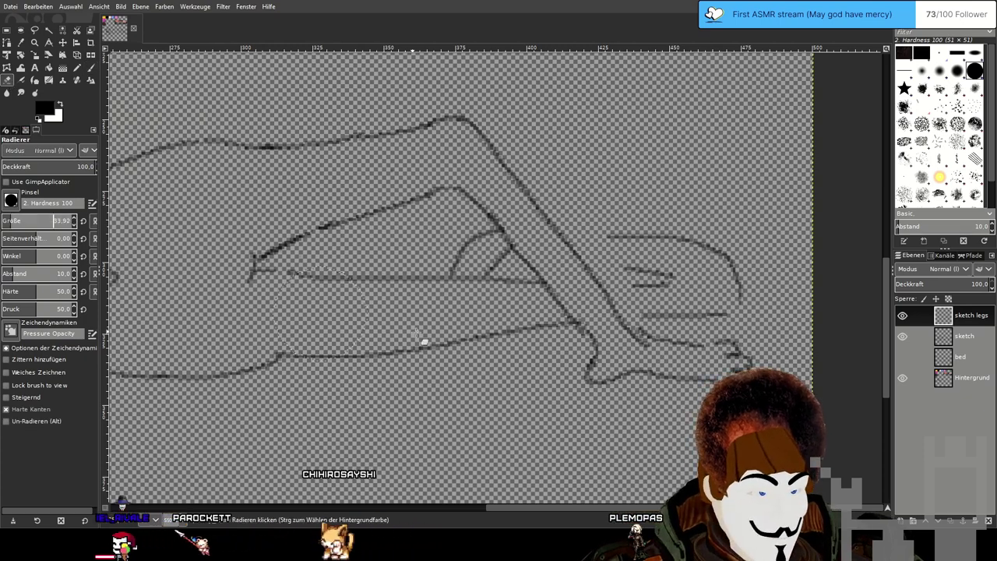
ctrl+scroll(667, 396, up, 2)
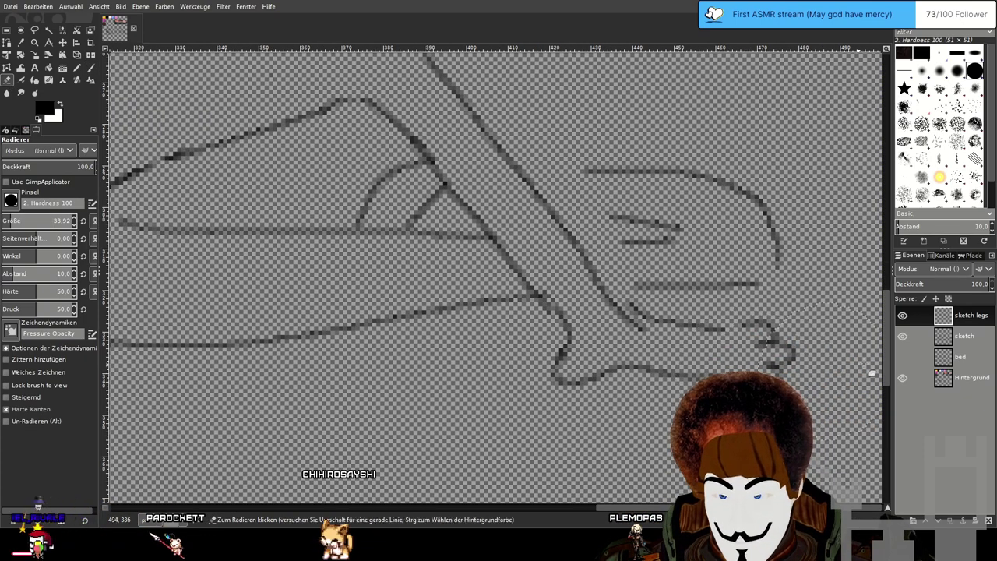
key(Page_Down)
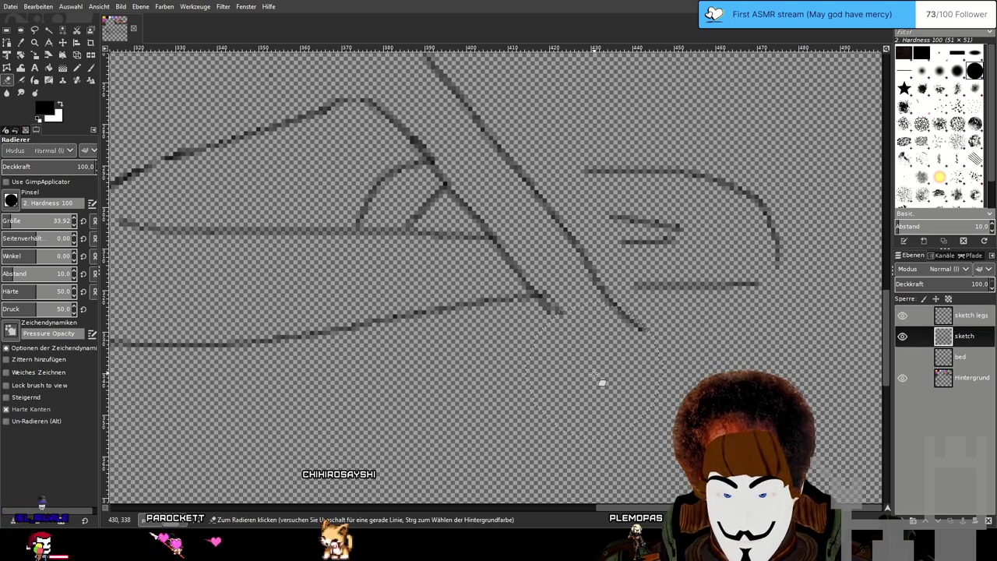
ctrl+scroll(652, 409, down, 3)
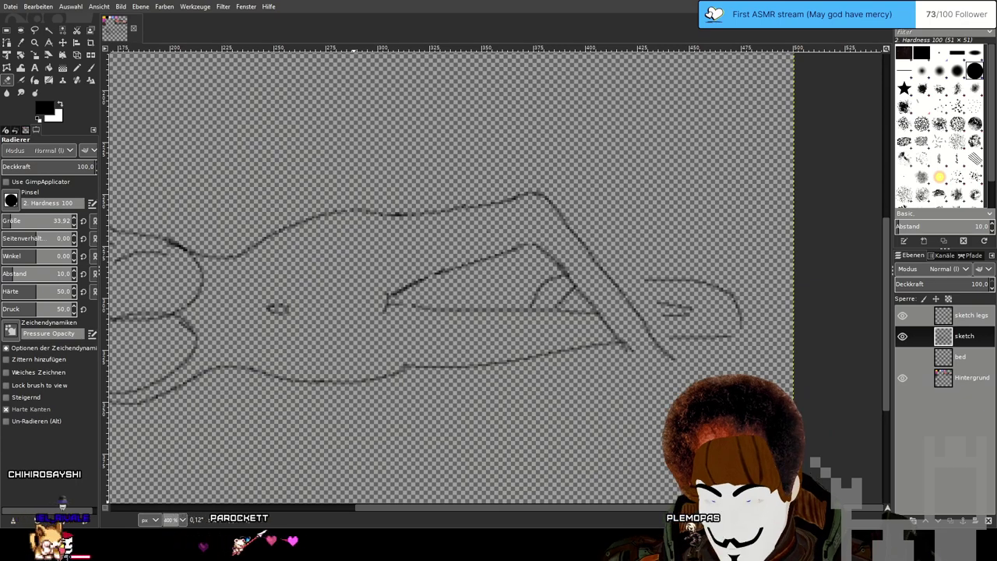
click(88, 69)
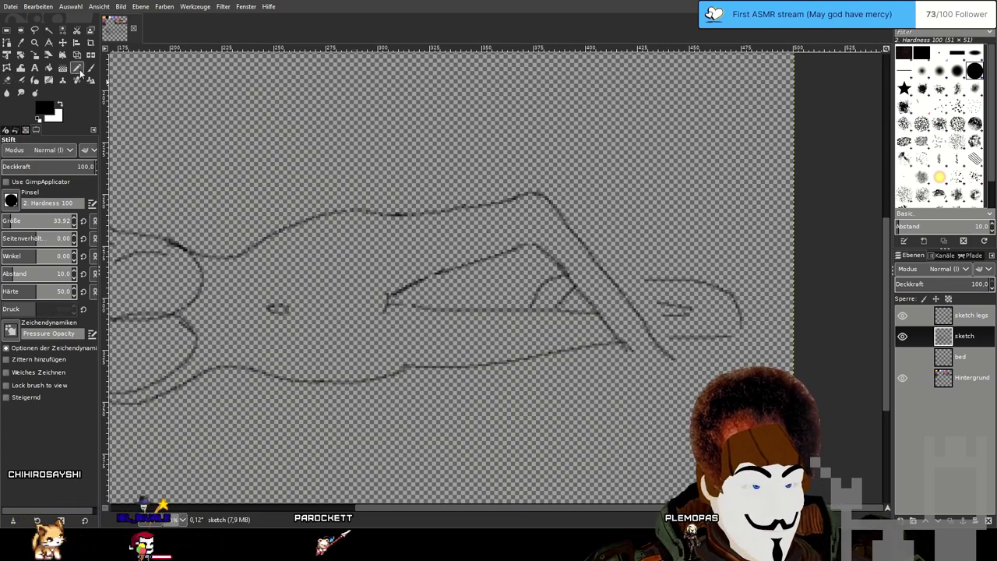
With a size-1 brush on 'sketch legs', draw the lower-leg line, undoing failed attempts.
drag(17, 221, 2, 221)
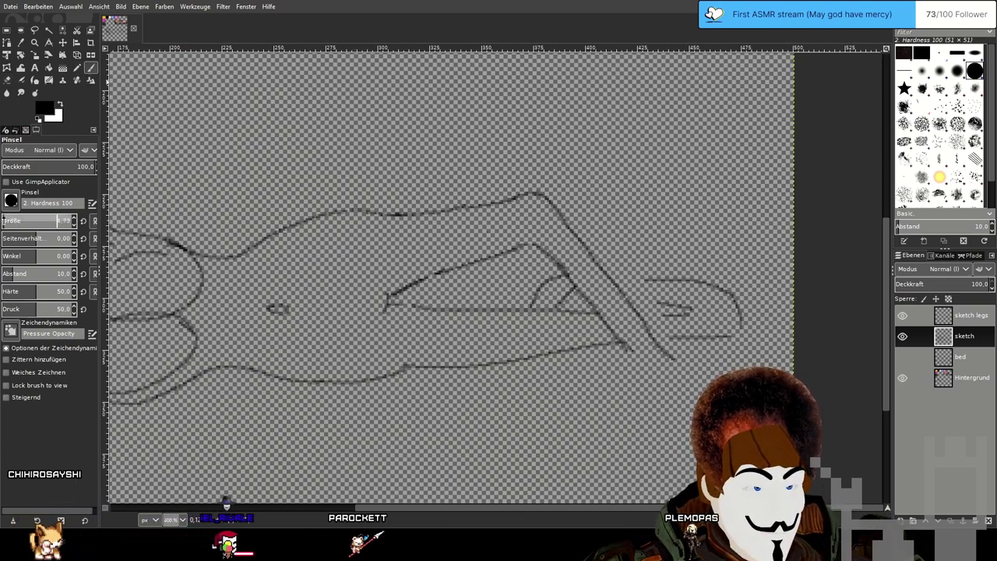
click(963, 316)
mouse_move(646, 322)
mouse_down()
mouse_move(581, 282)
mouse_move(582, 295)
mouse_up()
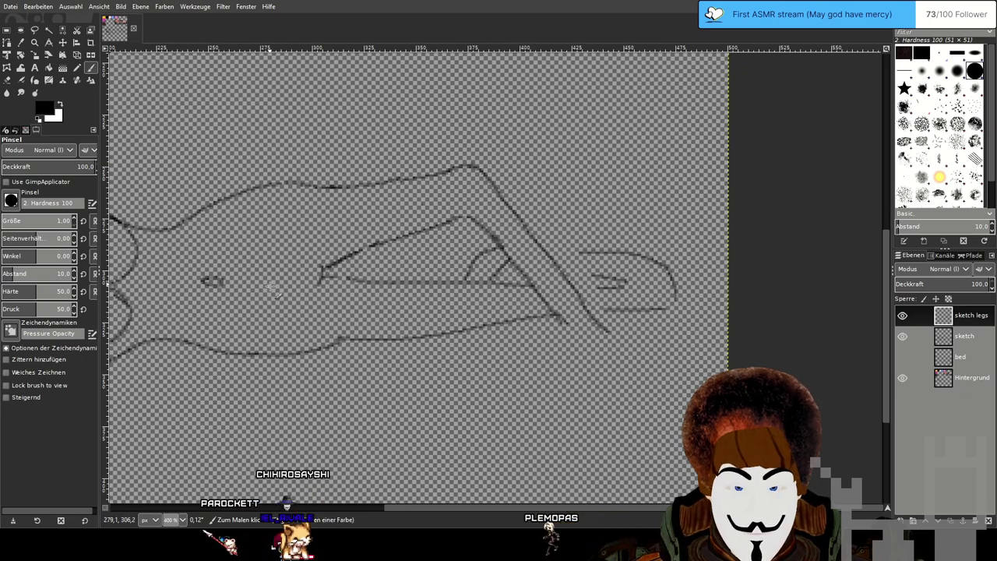
scroll(520, 321, up, 2)
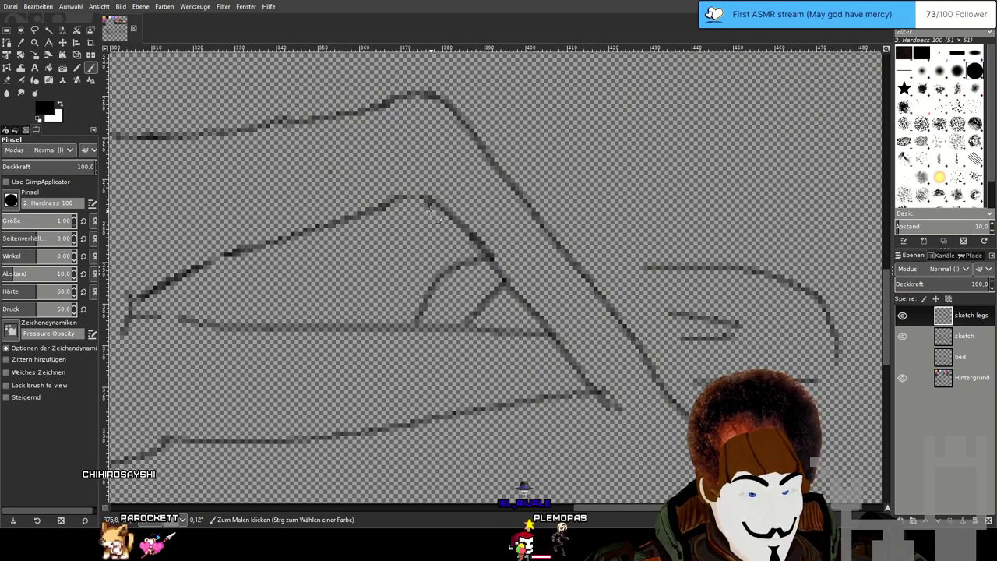
mouse_move(424, 198)
mouse_down()
mouse_move(478, 241)
mouse_move(549, 349)
mouse_up()
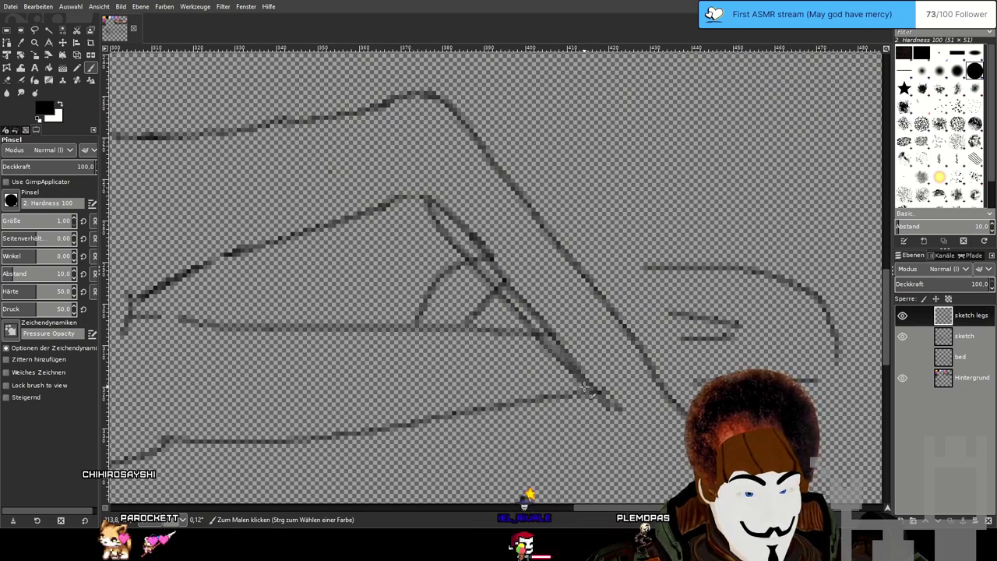
key(ctrl+z)
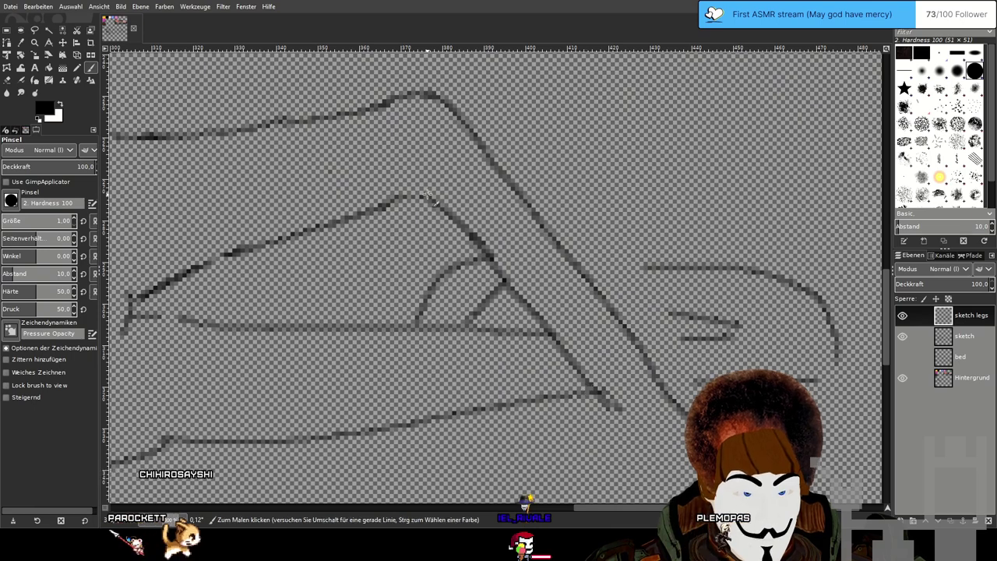
drag(427, 200, 520, 294)
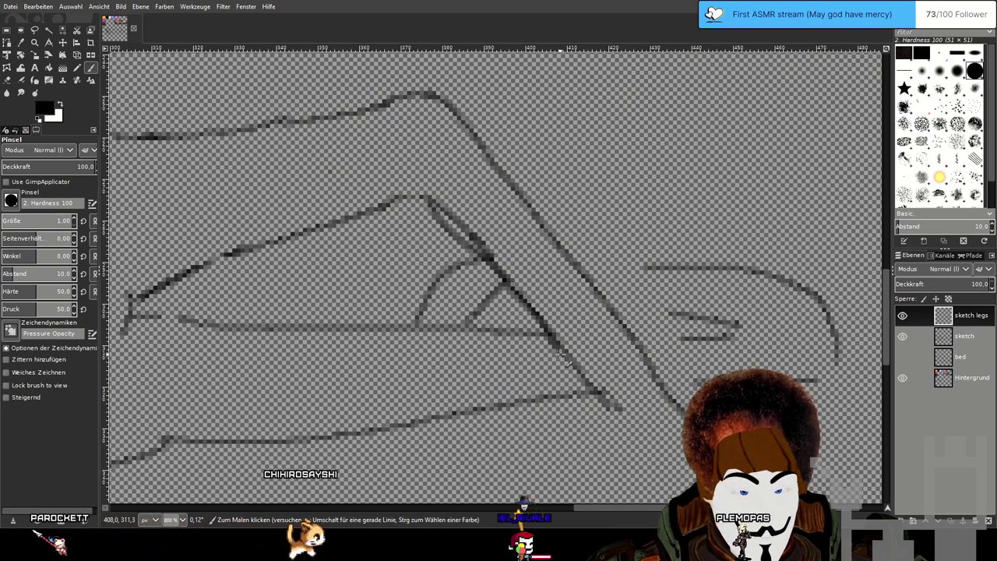
key(ctrl+z)
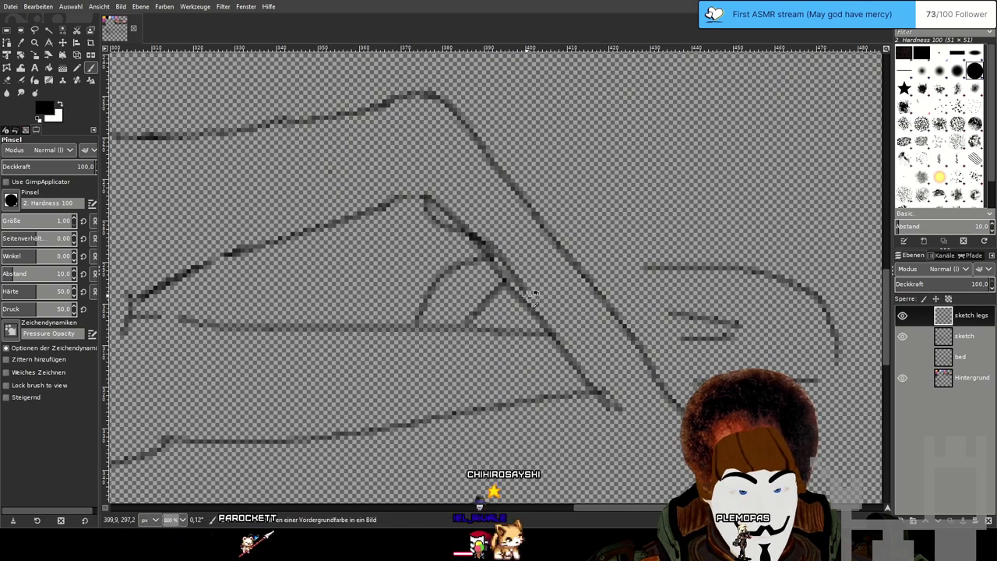
key(ctrl+z)
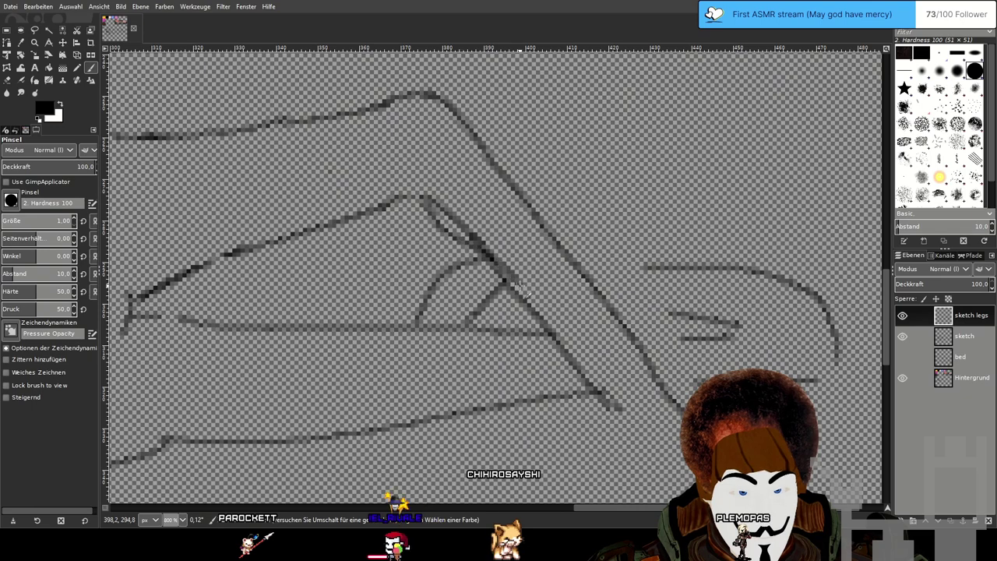
drag(550, 335, 594, 392)
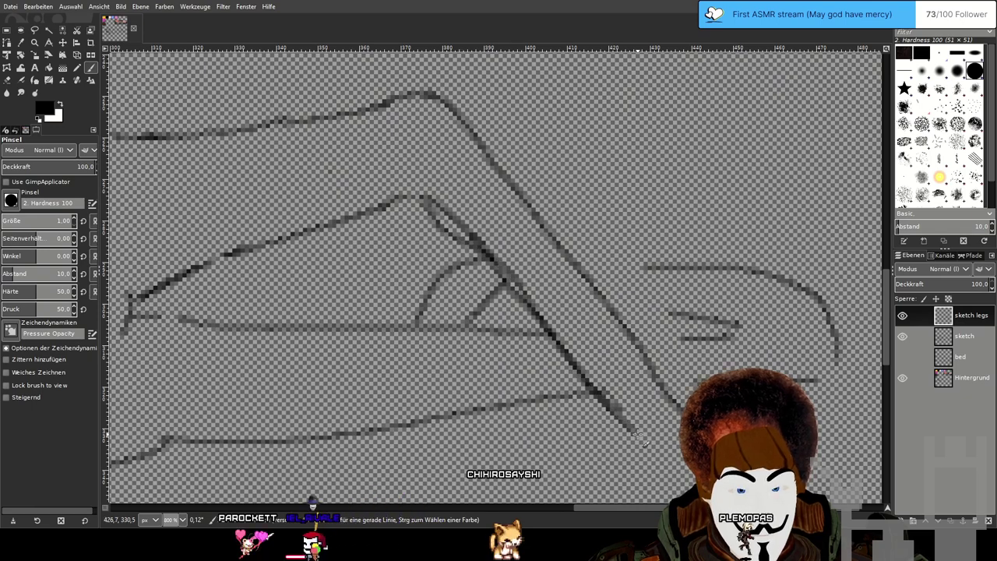
scroll(578, 229, down, 1)
scroll(578, 229, up, 1)
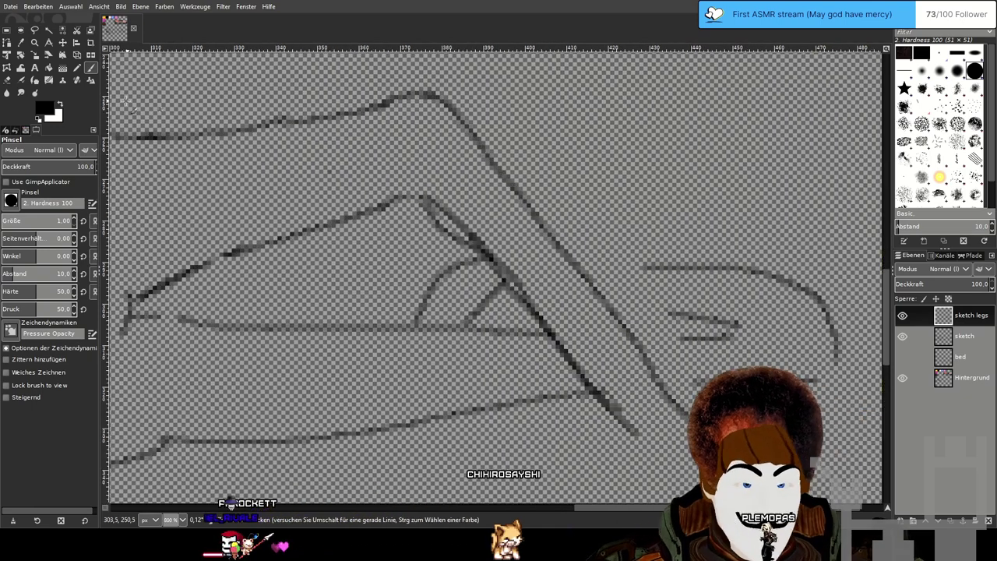
Erase the old diagonal leg line and leftover knee strokes from the 'sketch' layer.
click(22, 93)
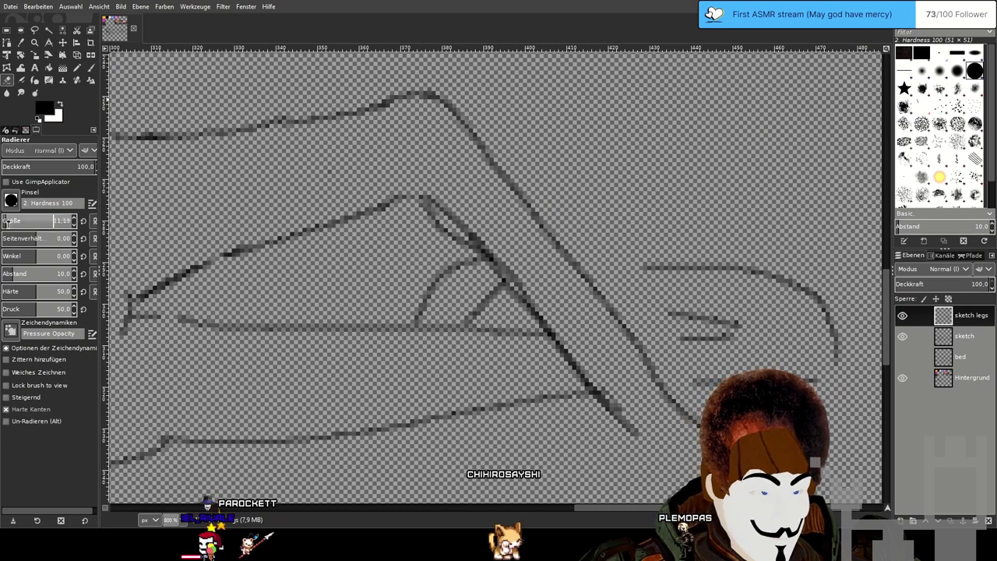
drag(496, 176, 584, 269)
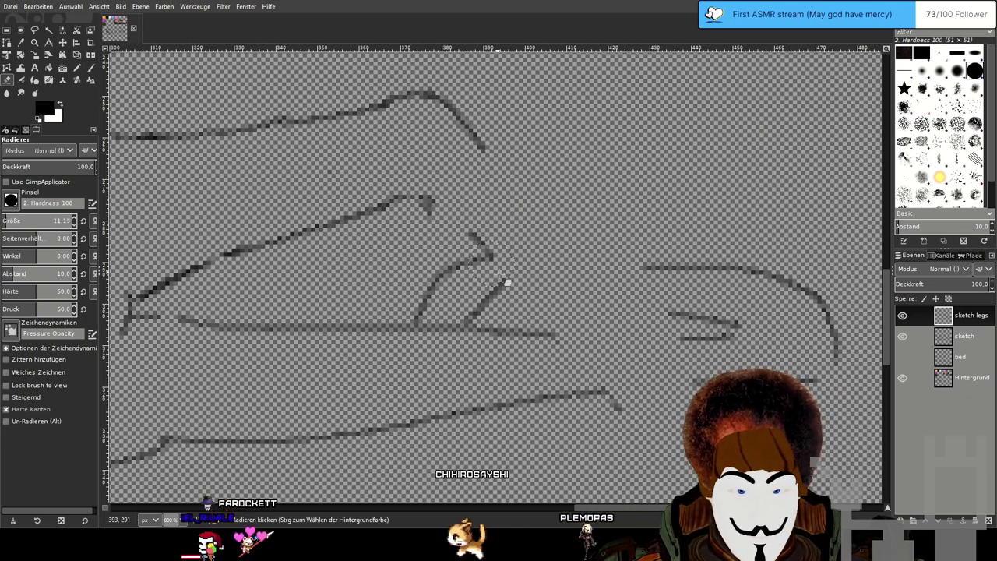
key(Page_Down)
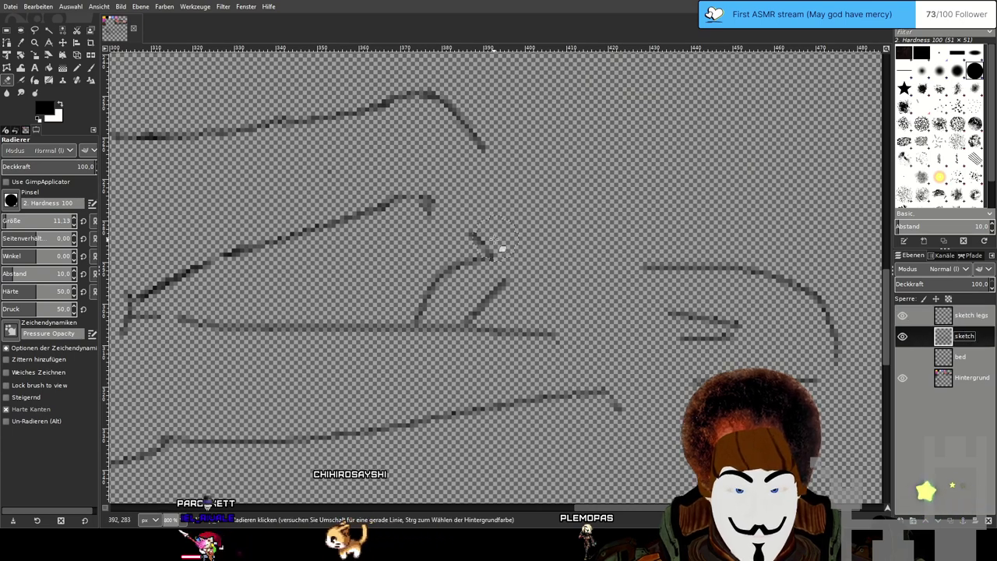
drag(494, 240, 500, 258)
click(617, 403)
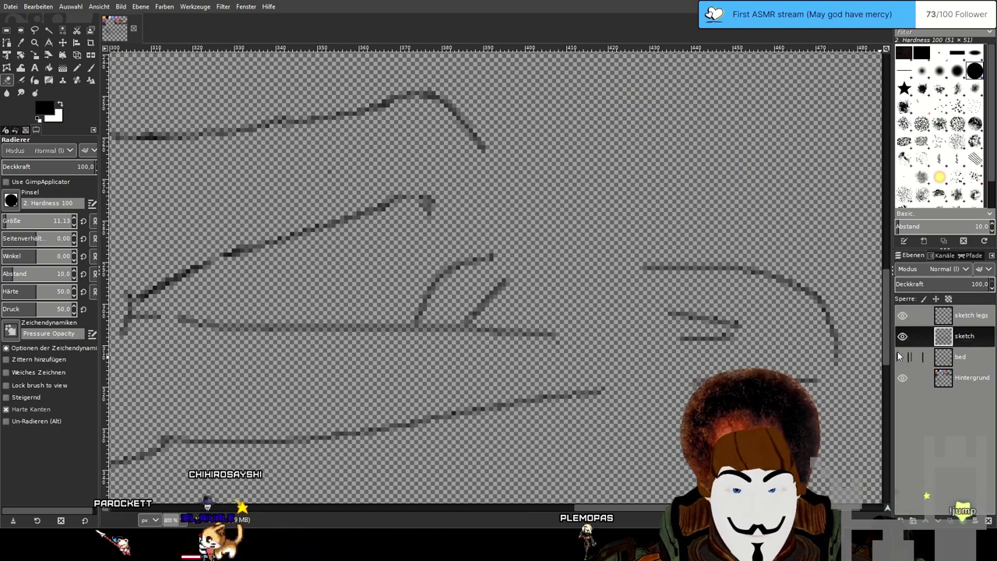
click(979, 316)
click(91, 69)
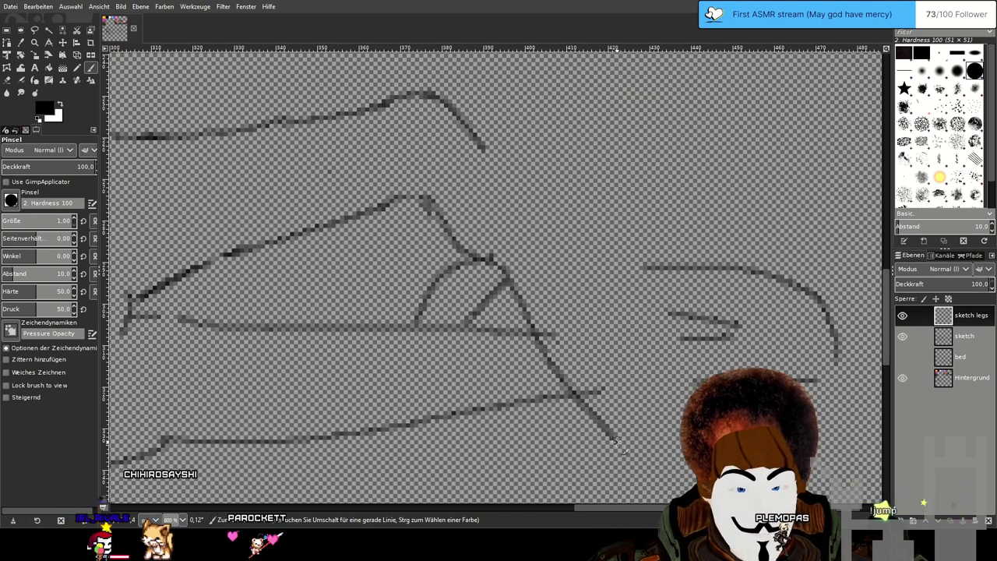
Redraw the lower leg as a long down-right diagonal stroke on 'sketch legs', undoing retries.
key(ctrl+z)
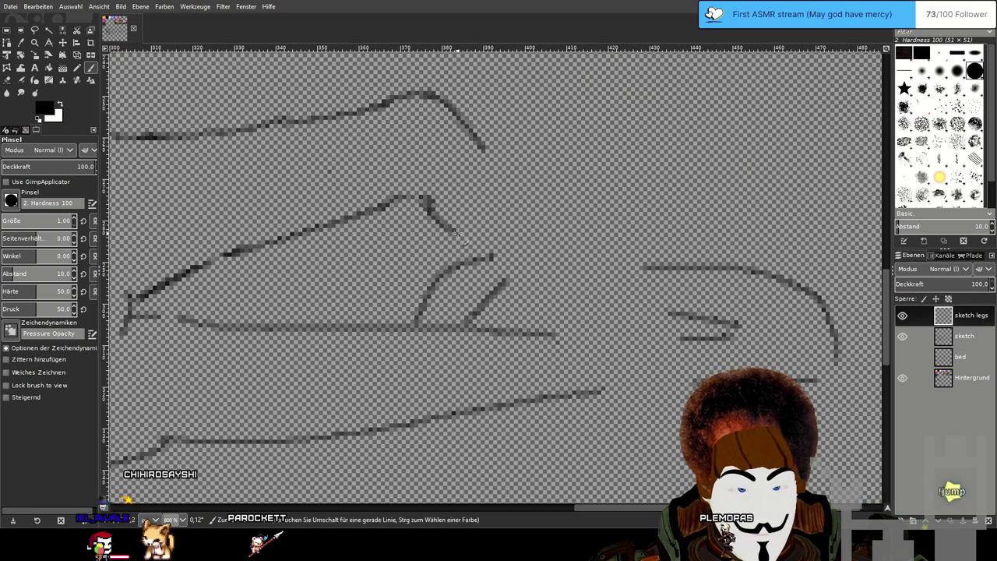
key(ctrl+z)
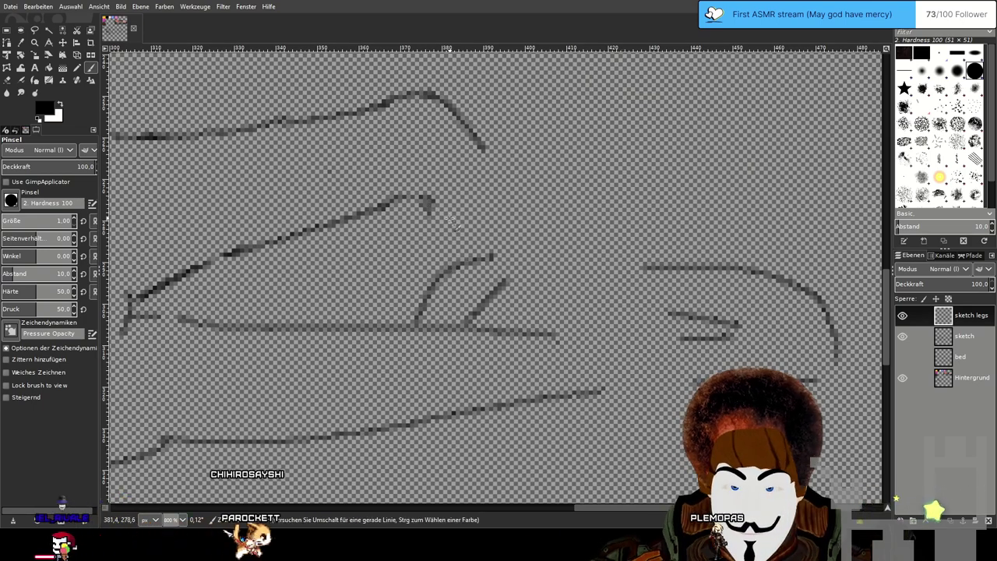
mouse_move(440, 224)
mouse_down()
mouse_move(503, 271)
mouse_move(554, 346)
mouse_up()
key(ctrl+z)
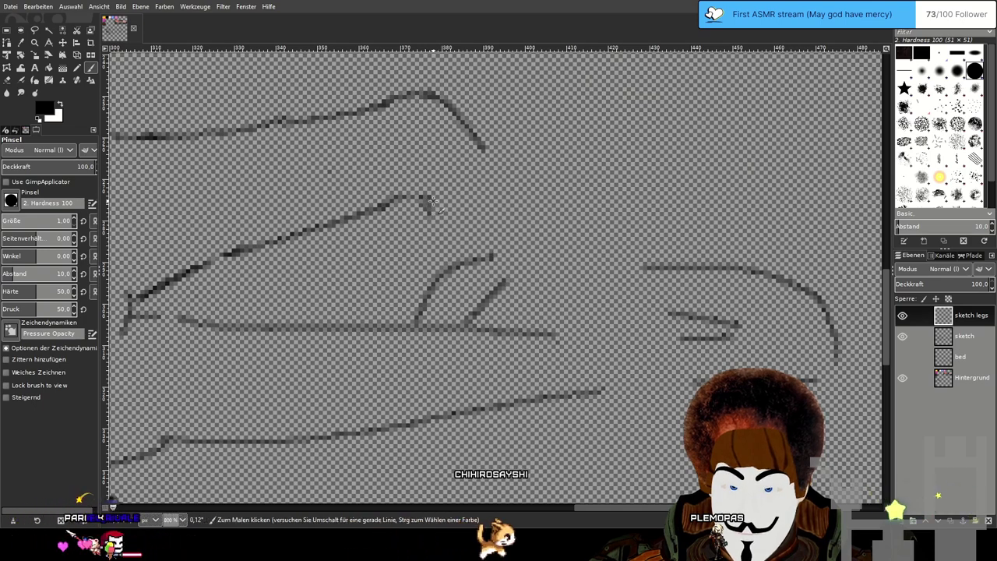
drag(430, 204, 471, 267)
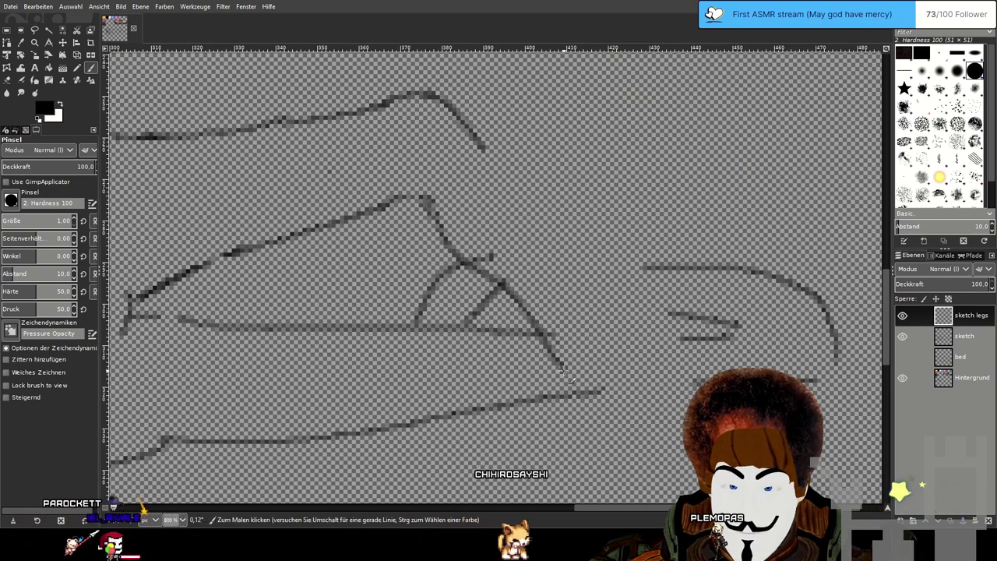
key(ctrl+z)
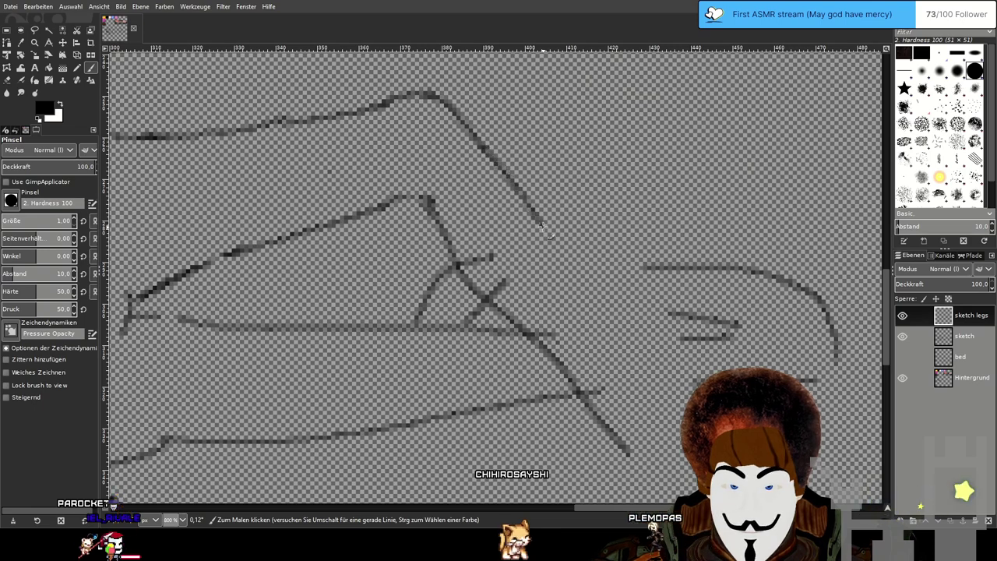
drag(606, 327, 646, 379)
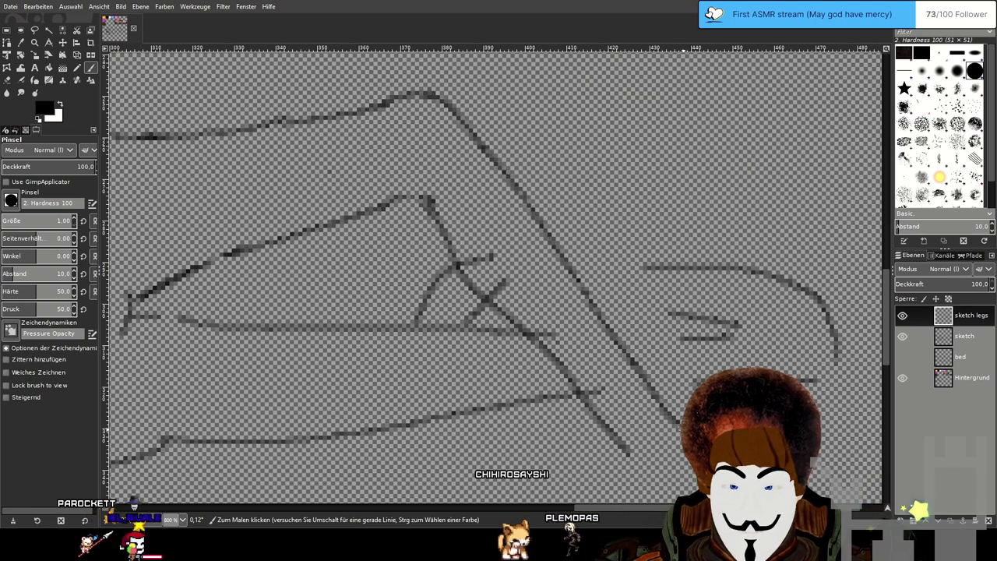
scroll(639, 320, down, 3)
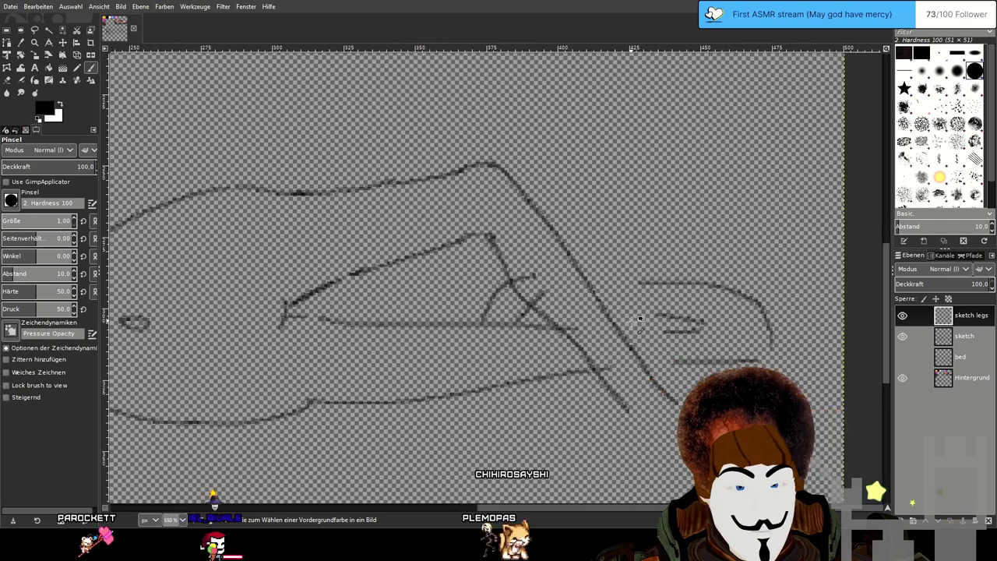
Erase the crossing knee strokes on the 'sketch' layer with a 22.47-size eraser, then return to 'sketch legs'.
scroll(639, 320, up, 2)
click(963, 337)
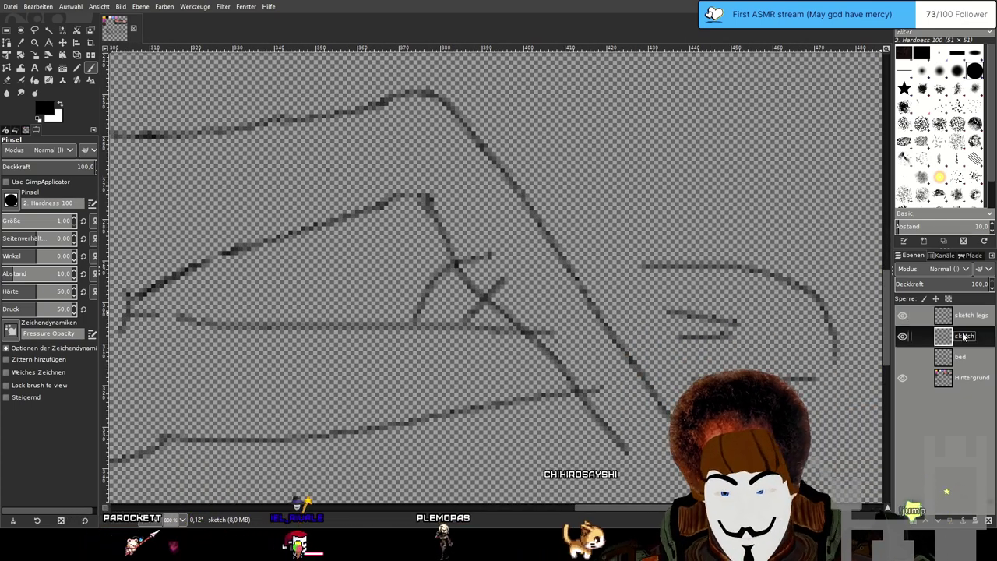
key(shift+e)
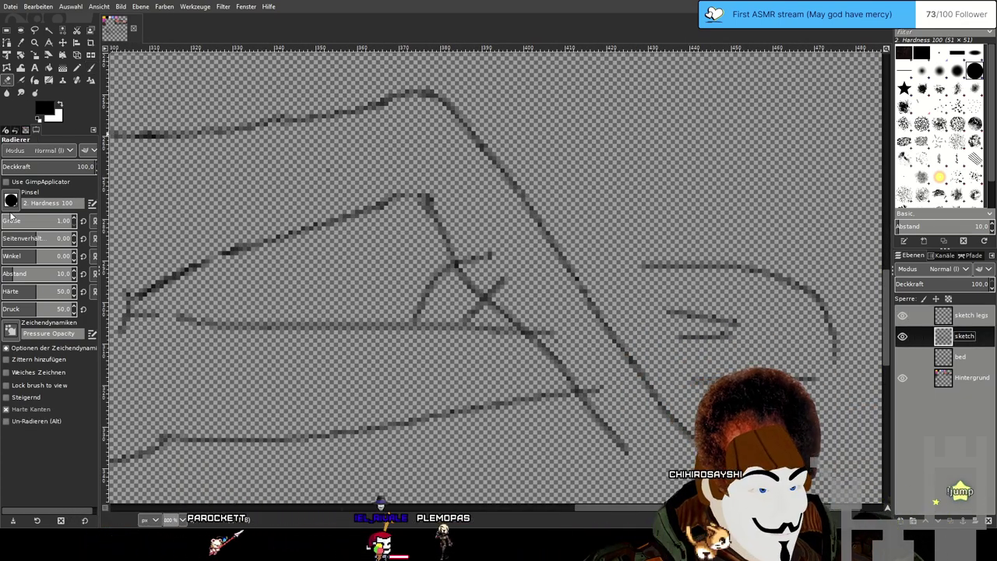
click(11, 220)
scroll(518, 289, up, 2)
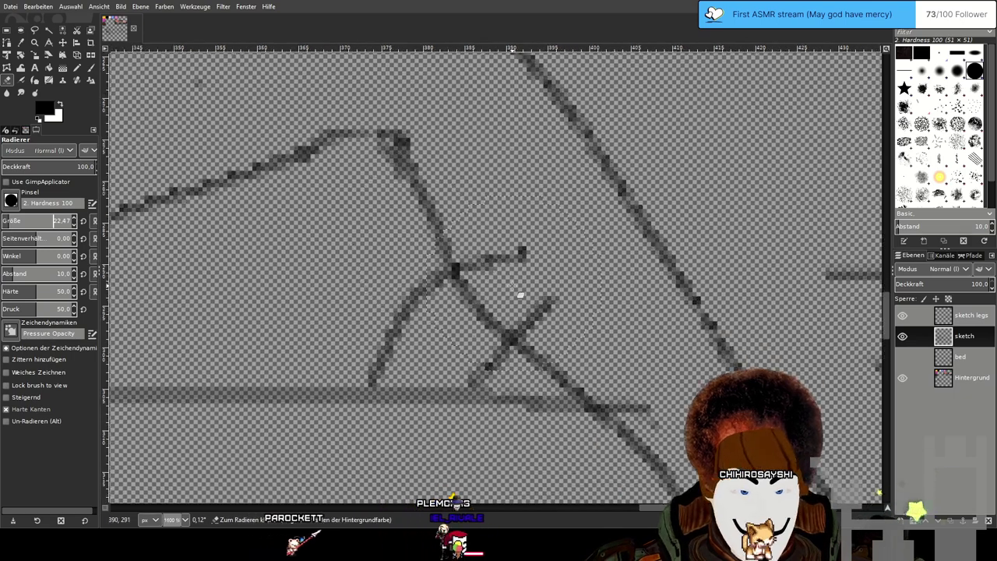
drag(519, 294, 468, 290)
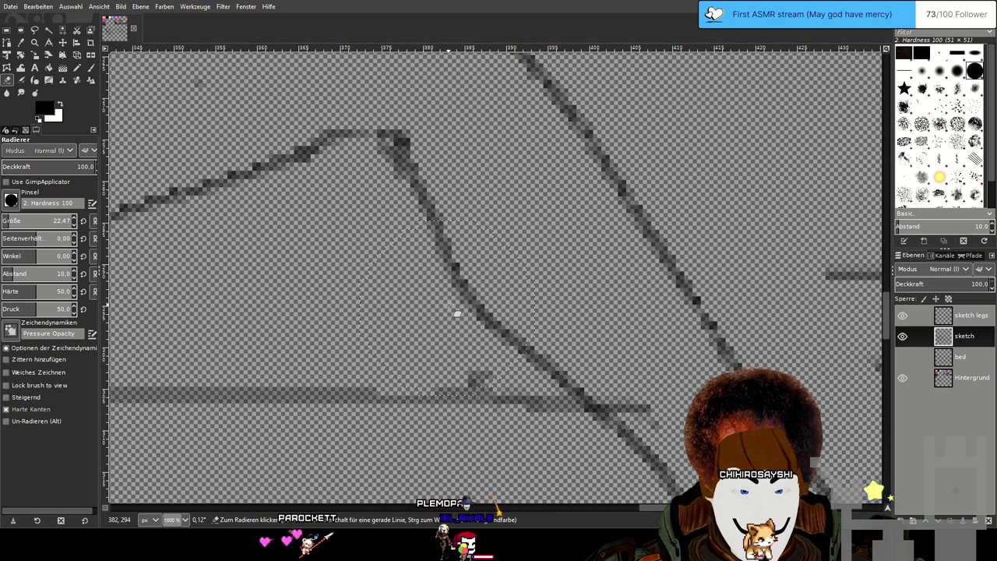
scroll(505, 252, down, 3)
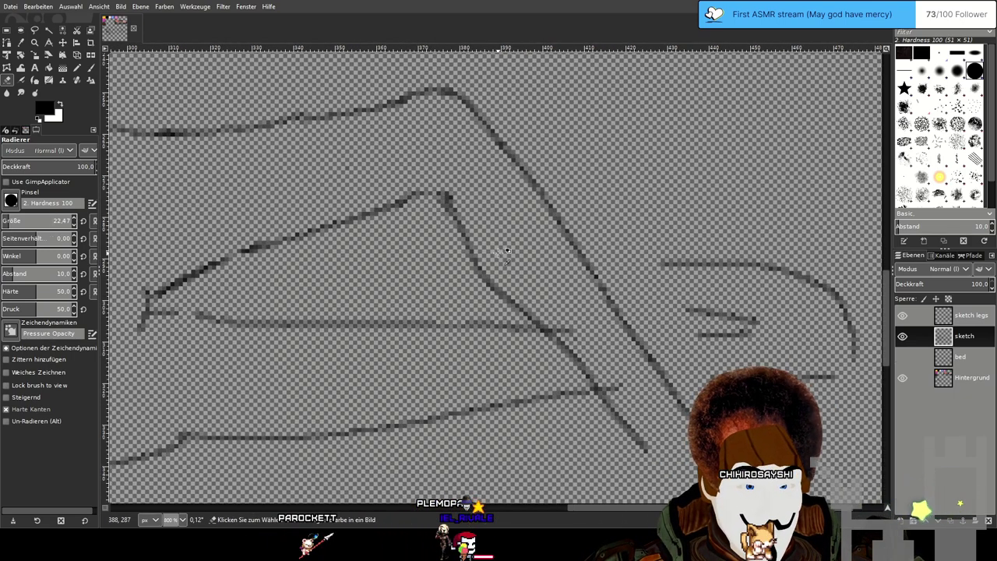
scroll(505, 253, up, 1)
click(966, 315)
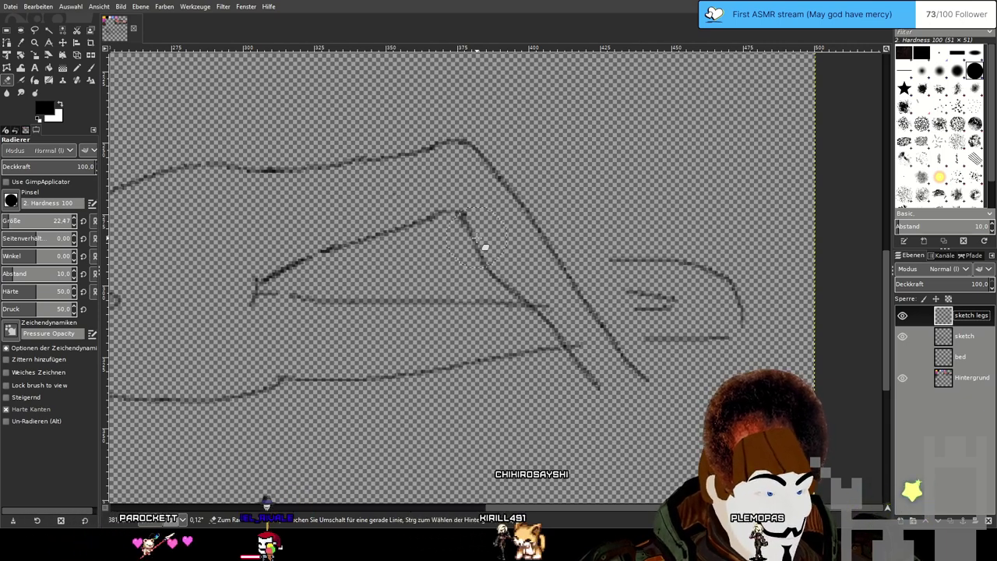
mouse_move(621, 344)
mouse_down()
mouse_move(562, 273)
mouse_move(571, 297)
mouse_up()
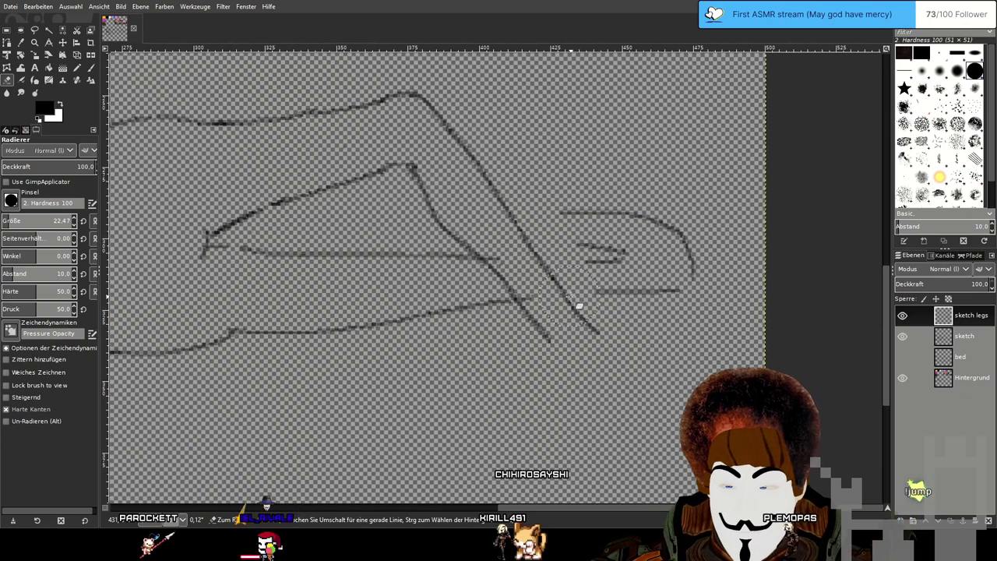
click(77, 68)
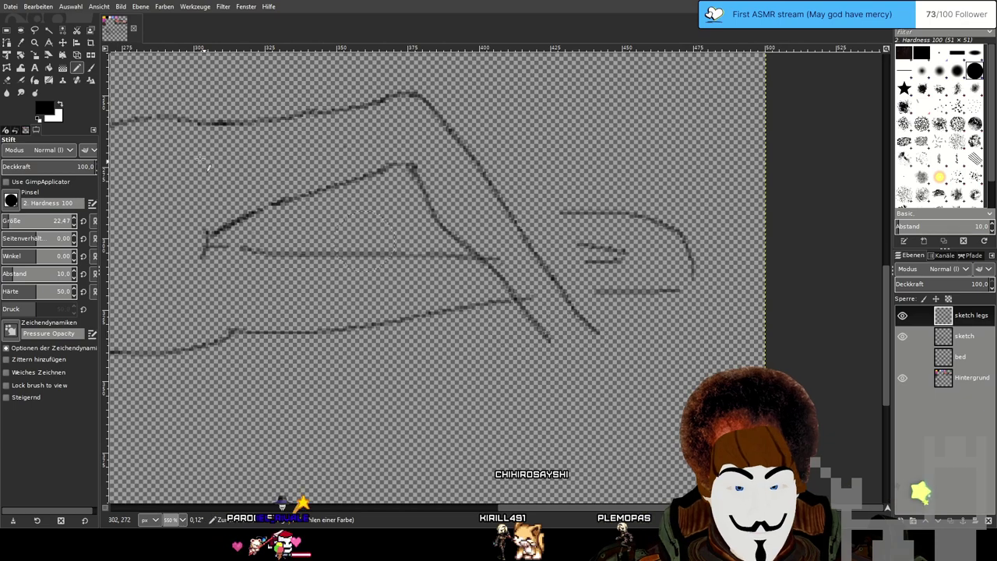
Draw the lower foot outline and the upper foot curve joining the earlier line.
click(90, 79)
click(91, 68)
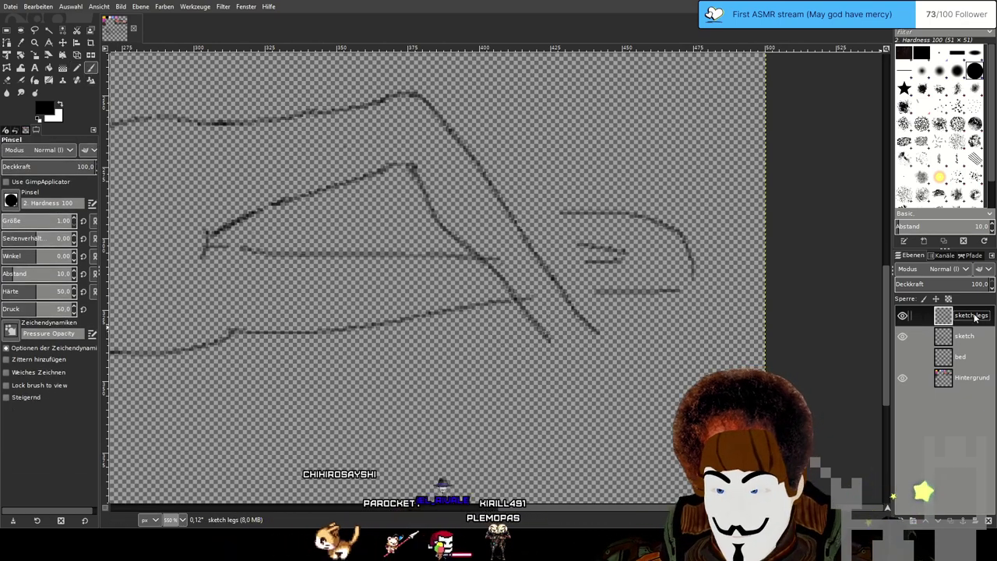
drag(544, 341, 481, 360)
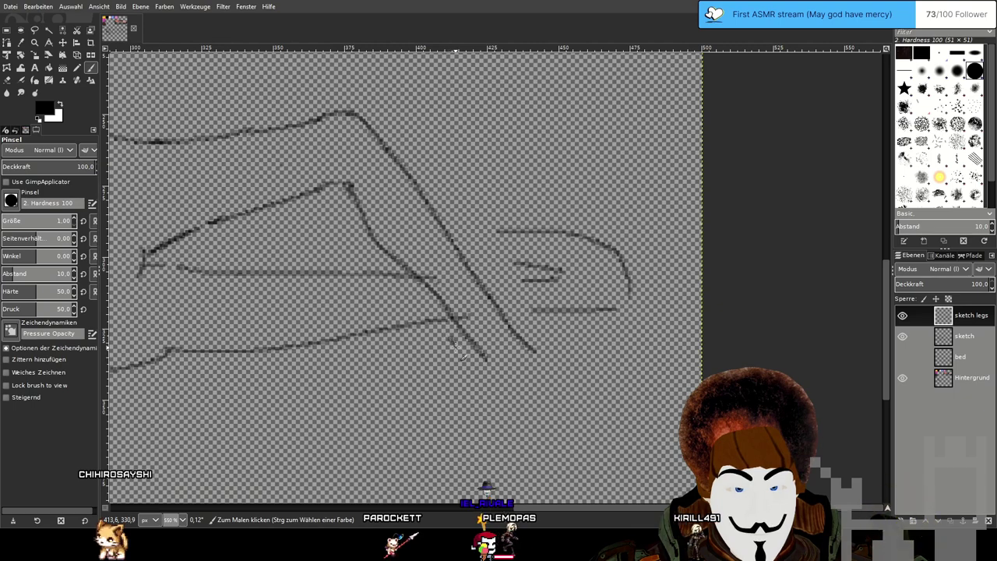
mouse_move(460, 352)
mouse_down()
mouse_move(438, 389)
mouse_move(454, 398)
mouse_move(566, 379)
mouse_move(625, 362)
mouse_move(652, 328)
mouse_move(652, 310)
mouse_move(622, 304)
mouse_move(556, 333)
mouse_up()
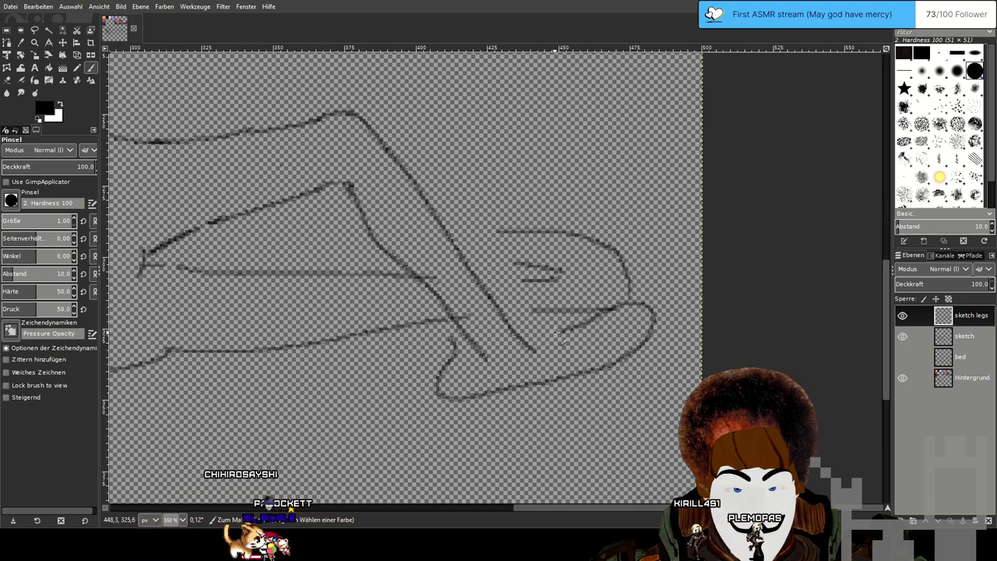
mouse_move(505, 304)
mouse_down()
mouse_move(510, 315)
mouse_move(559, 331)
mouse_move(615, 310)
mouse_up()
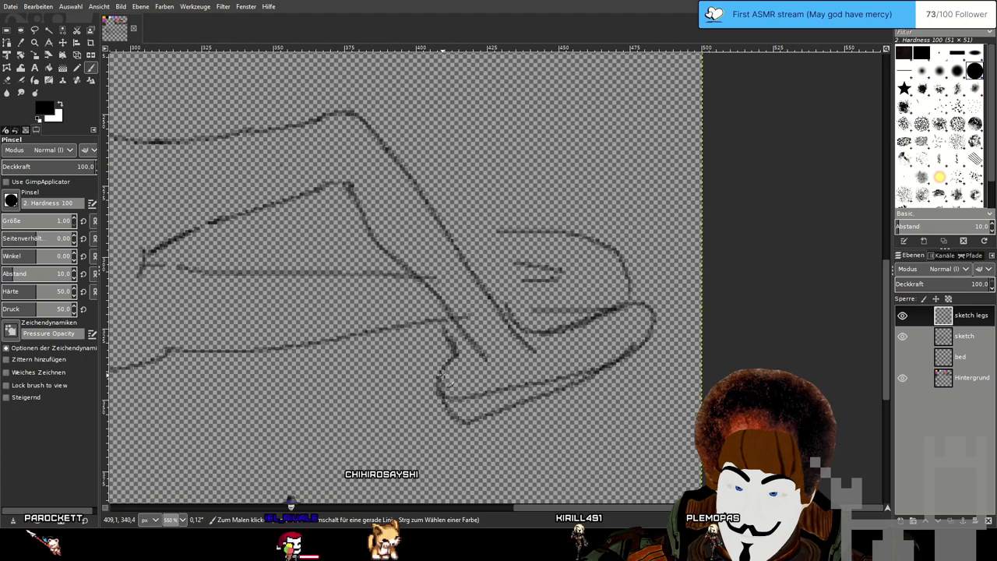
scroll(698, 352, down, 3)
scroll(698, 352, up, 3)
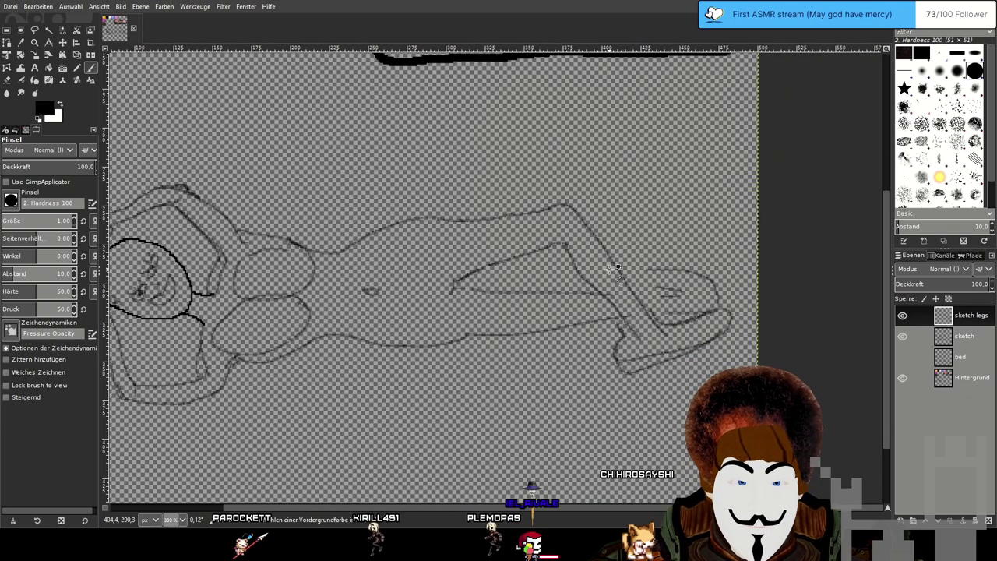
Zoom out to view the whole figure, then zoom in and centre on the legs.
scroll(613, 269, down, 1)
drag(672, 209, 634, 264)
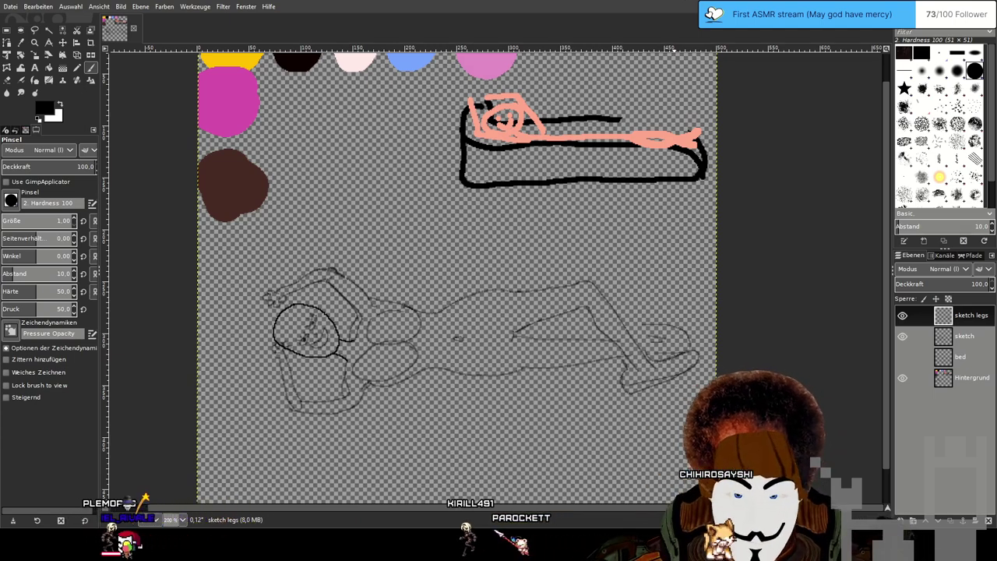
drag(665, 239, 658, 239)
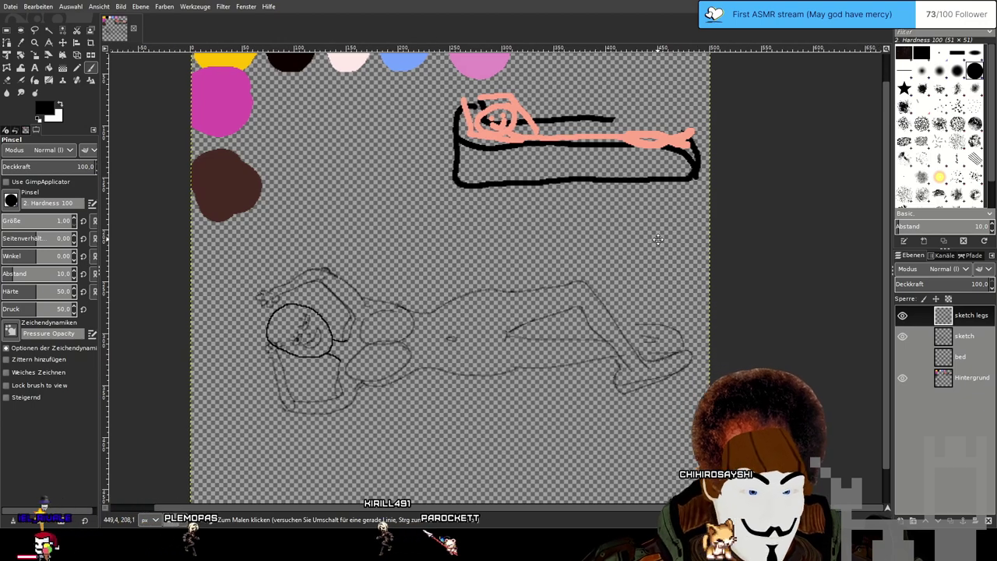
scroll(658, 240, right, 2)
scroll(658, 335, up, 2)
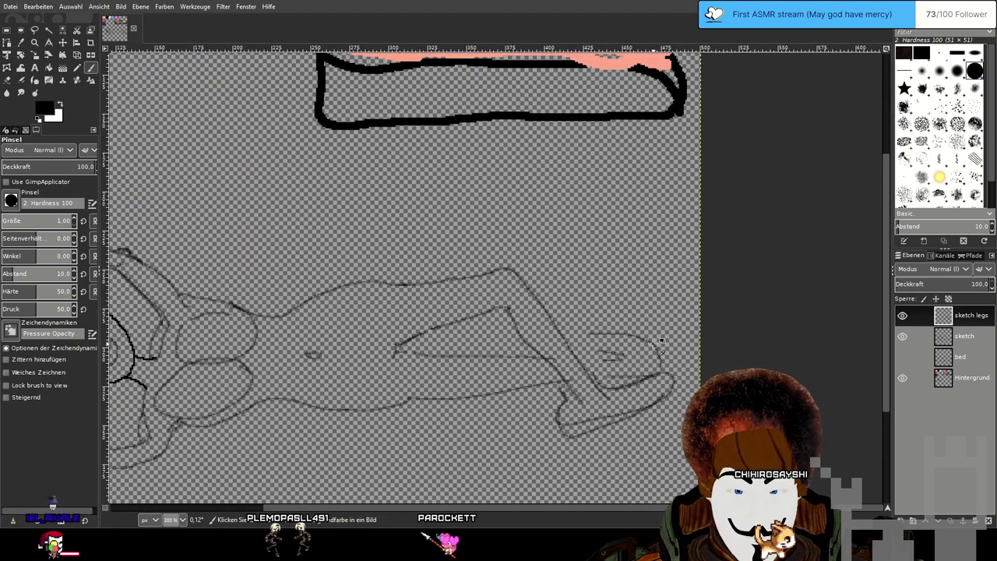
scroll(626, 343, up, 1)
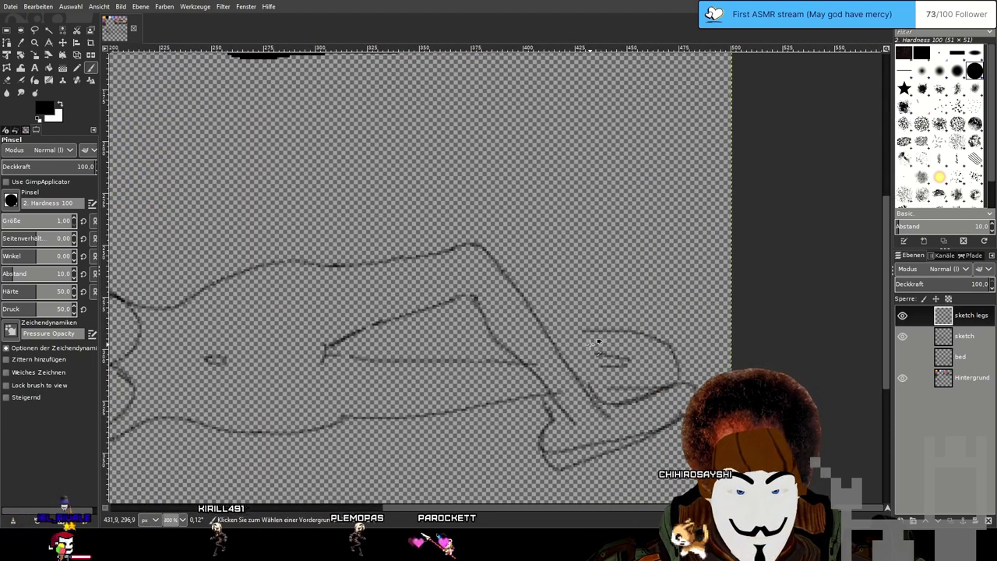
scroll(541, 352, down, 3)
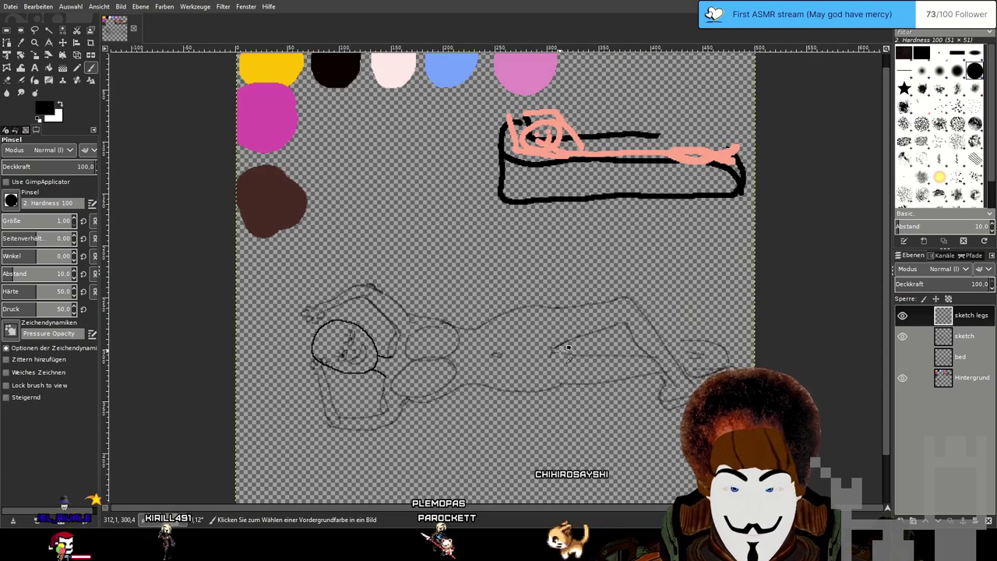
scroll(642, 322, up, 3)
drag(642, 322, 585, 303)
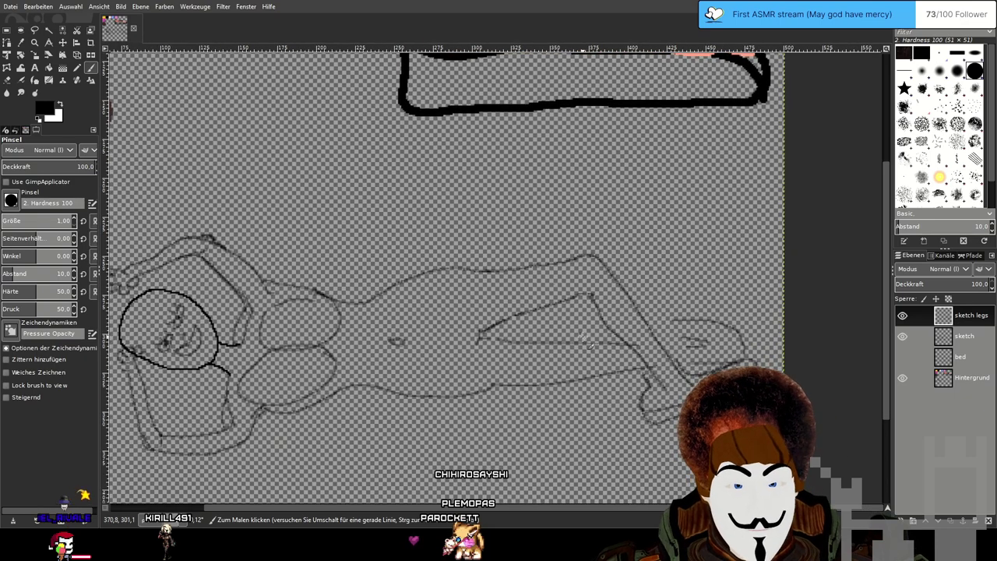
scroll(585, 339, up, 1)
scroll(629, 352, up, 1)
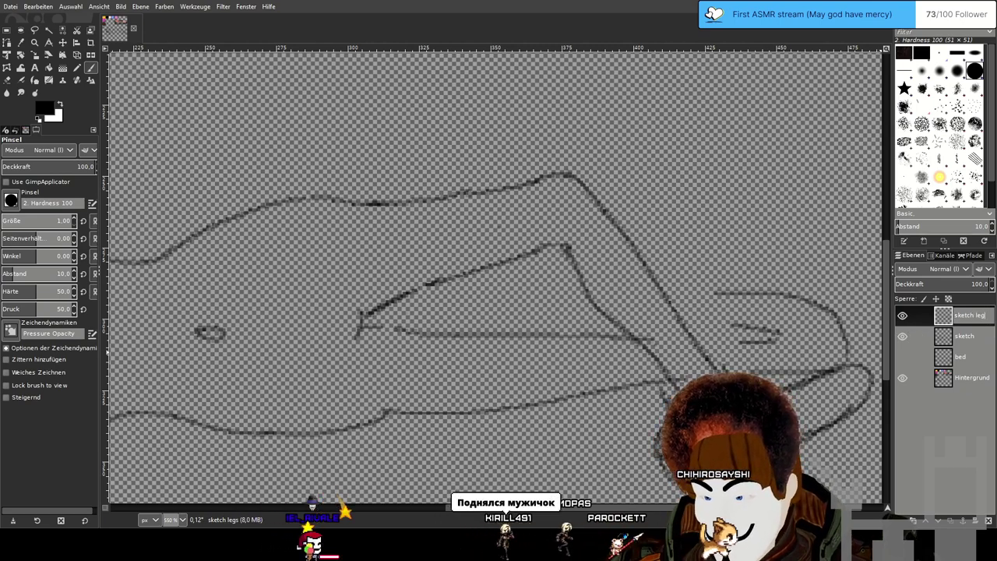
Confirm the layer name 'sketch leg left' and pan to show the feet.
key(Return)
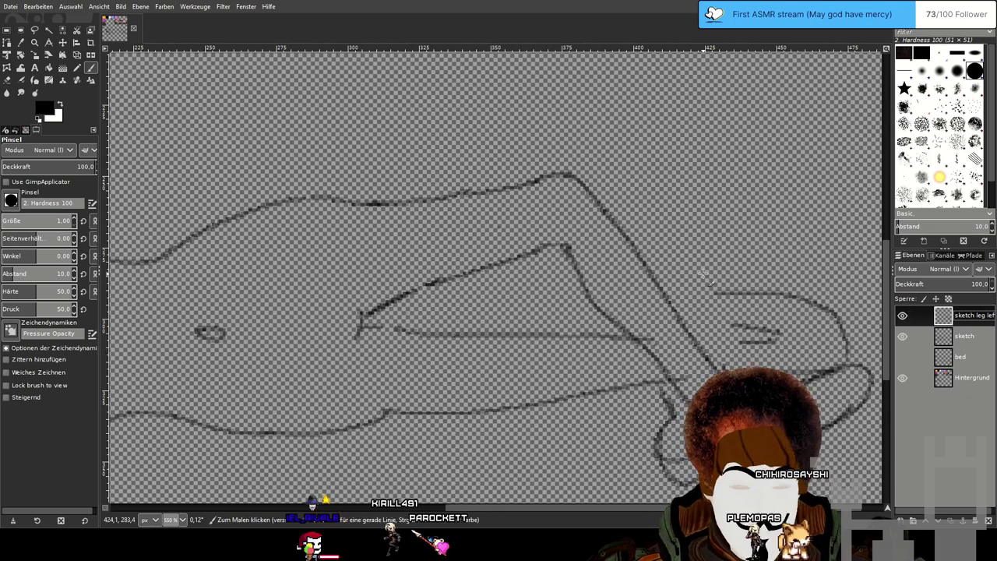
drag(707, 282, 561, 240)
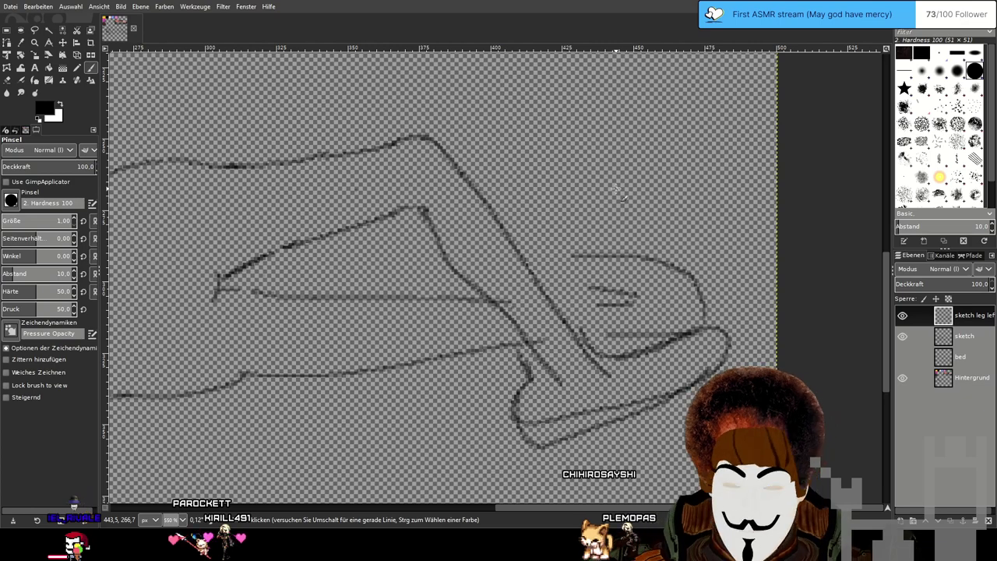
drag(607, 199, 595, 209)
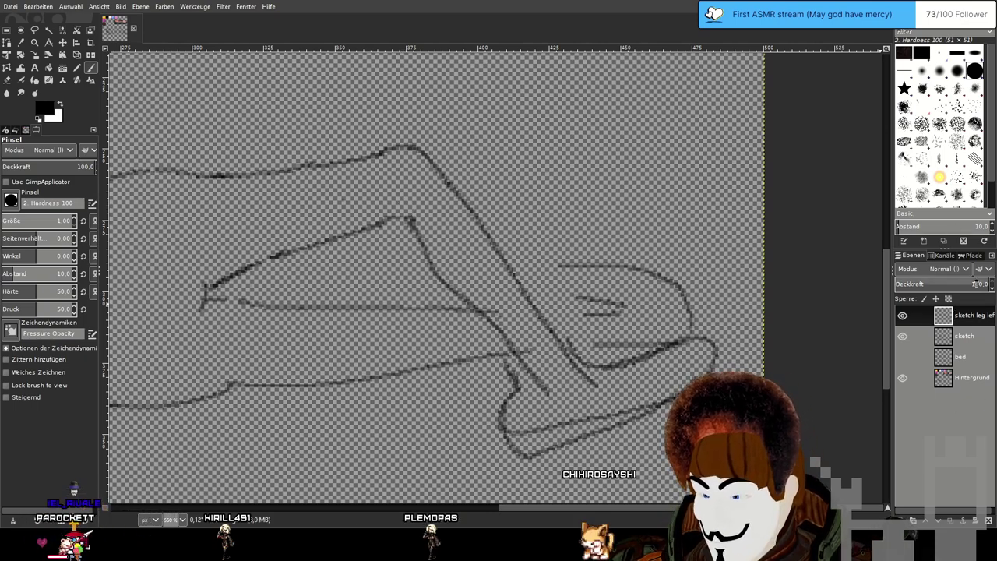
Rename the new layer to 'sketch leg right'.
double_click(965, 316)
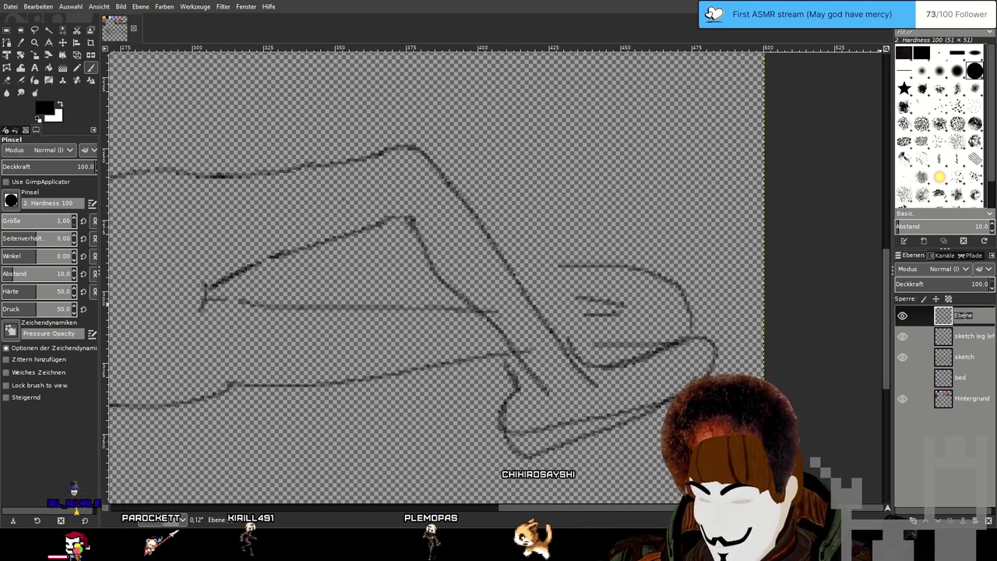
text(sketch )
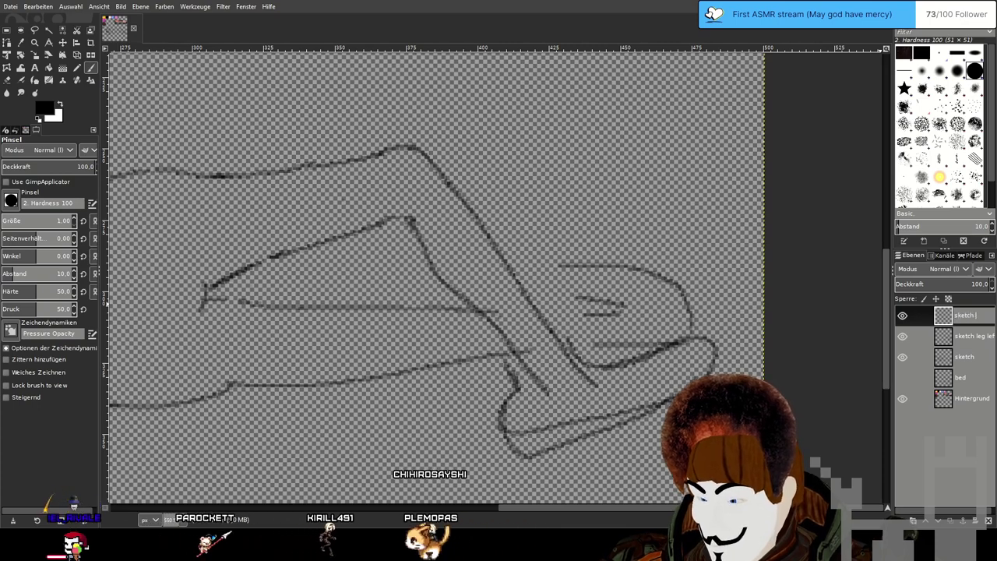
text(leg right)
key(Return)
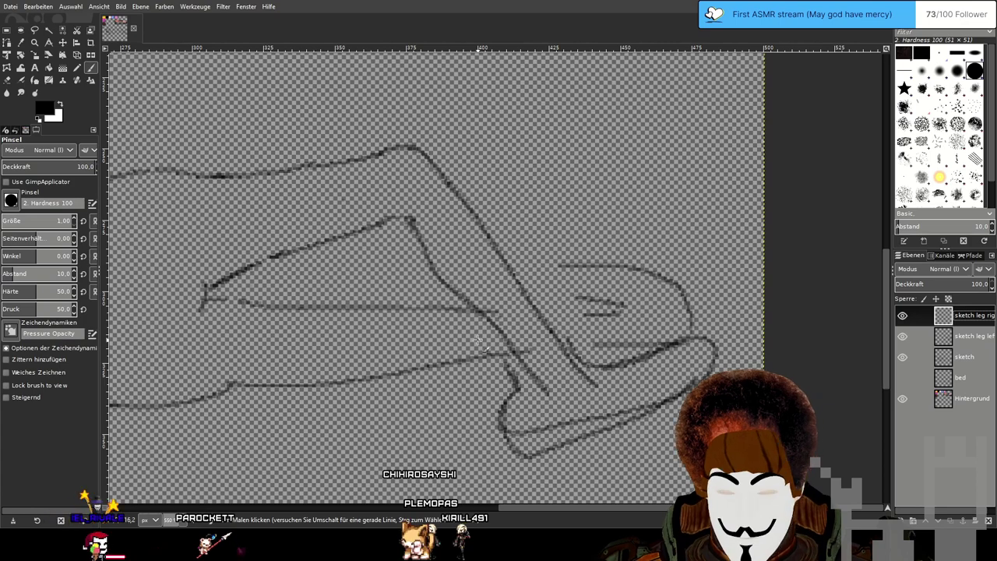
Pan over the hips and toggle the bed layer's visibility to compare with the sketch.
drag(536, 300, 621, 302)
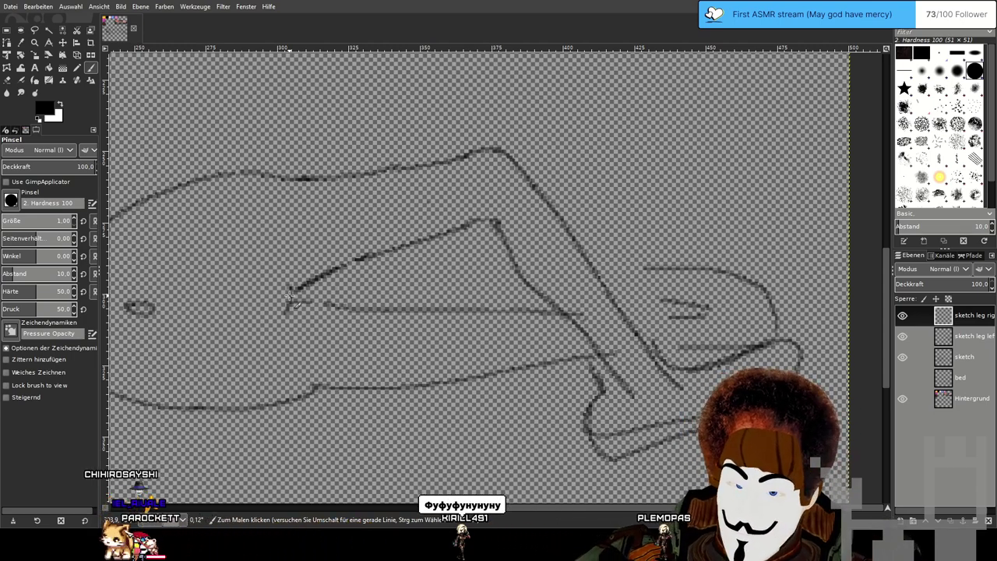
scroll(293, 296, down, 5)
scroll(309, 296, up, 5)
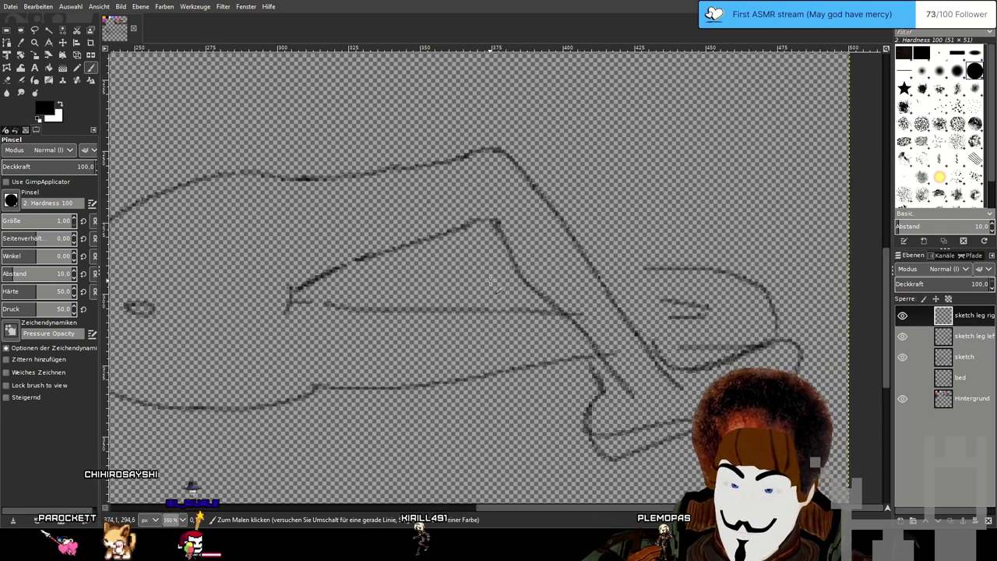
scroll(520, 277, down, 4)
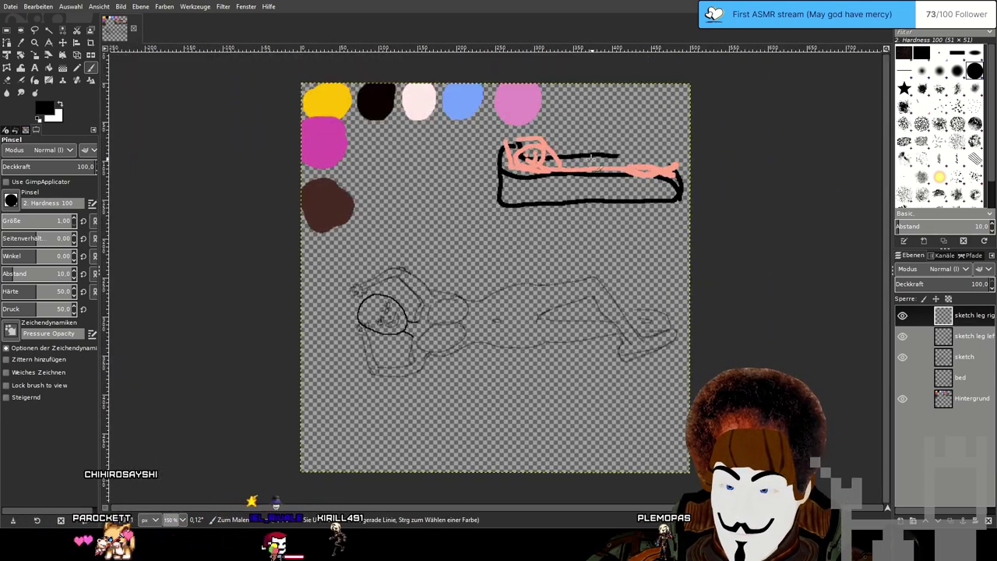
ctrl+scroll(603, 328, up, 3)
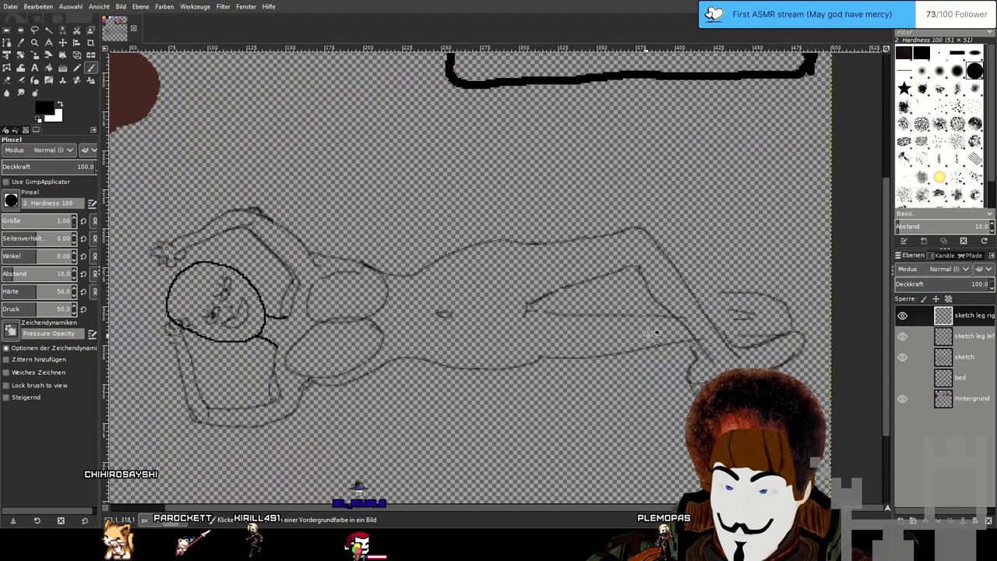
click(902, 377)
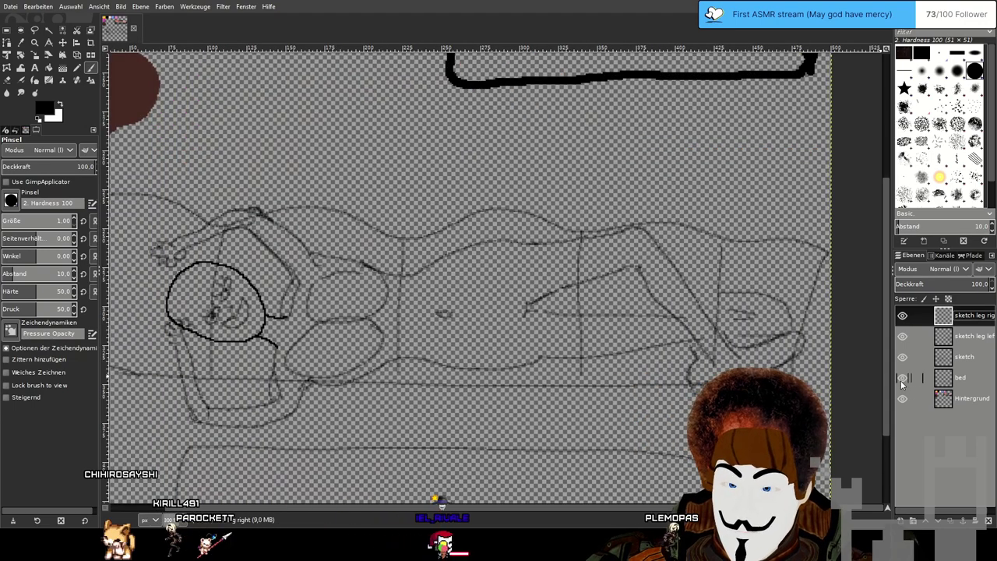
click(902, 378)
Recentre on the legs, then drag 'sketch leg right' beneath 'sketch leg left' in the Layers panel.
ctrl+scroll(661, 334, up, 3)
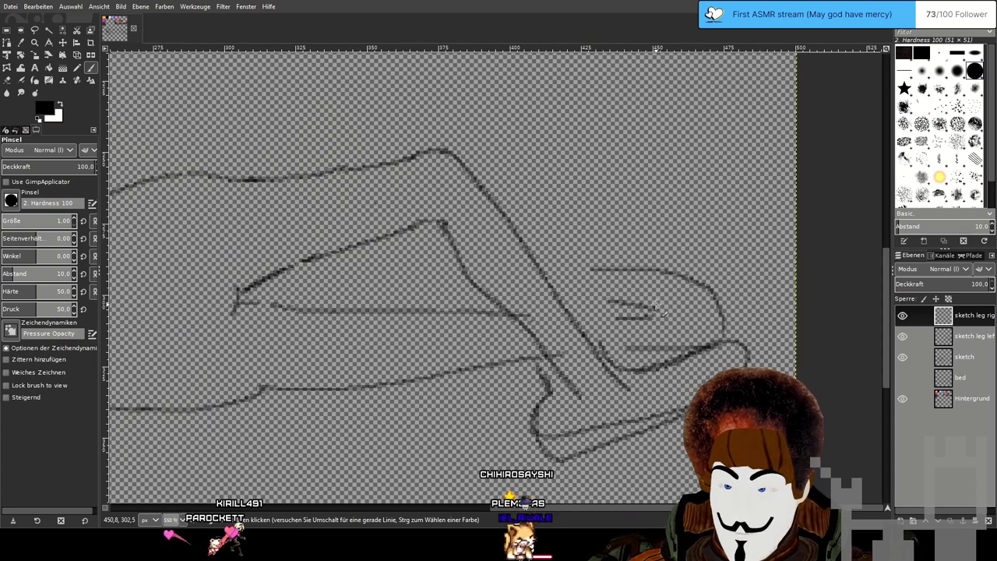
ctrl+scroll(656, 307, up, 1)
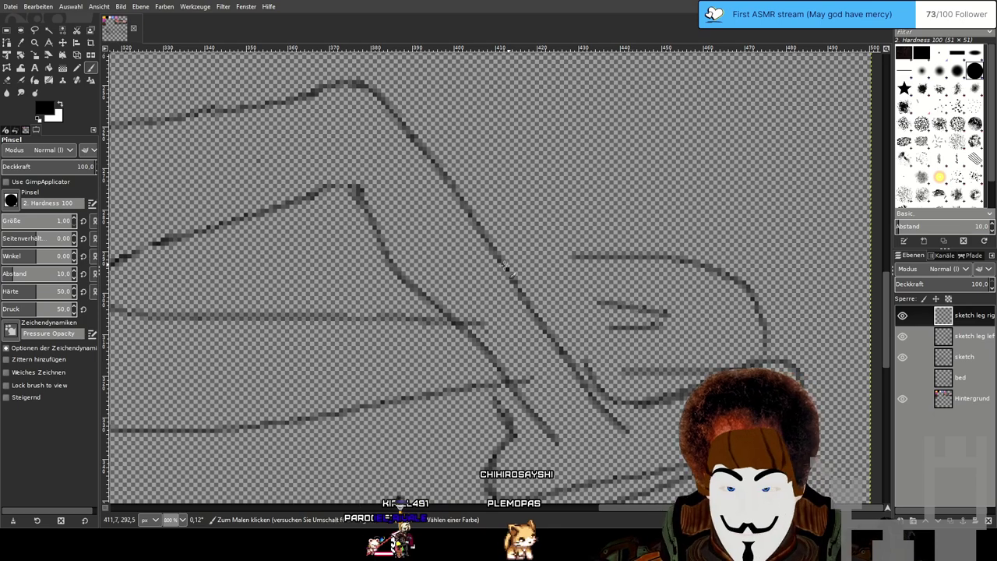
ctrl+scroll(550, 311, down, 2)
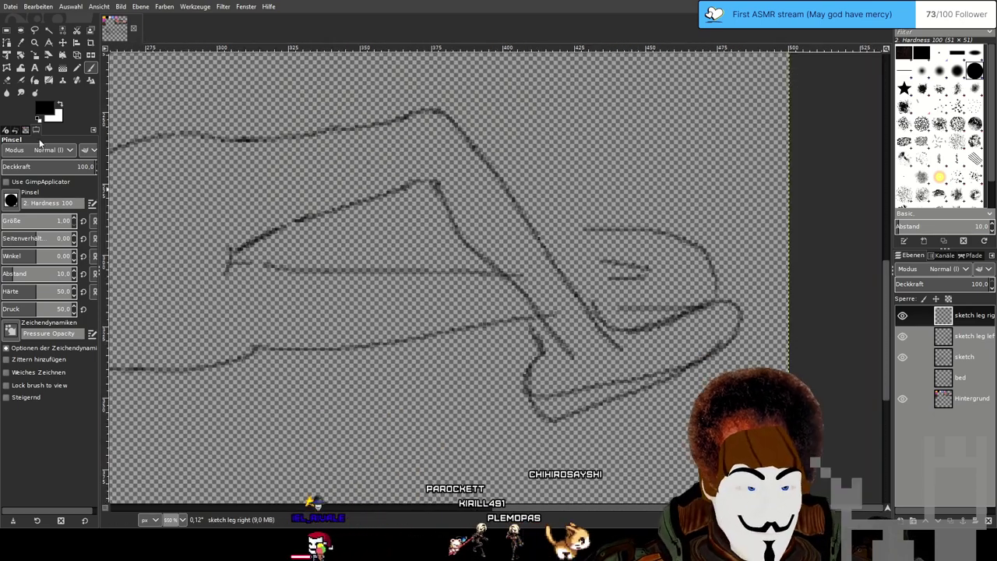
drag(233, 264, 270, 282)
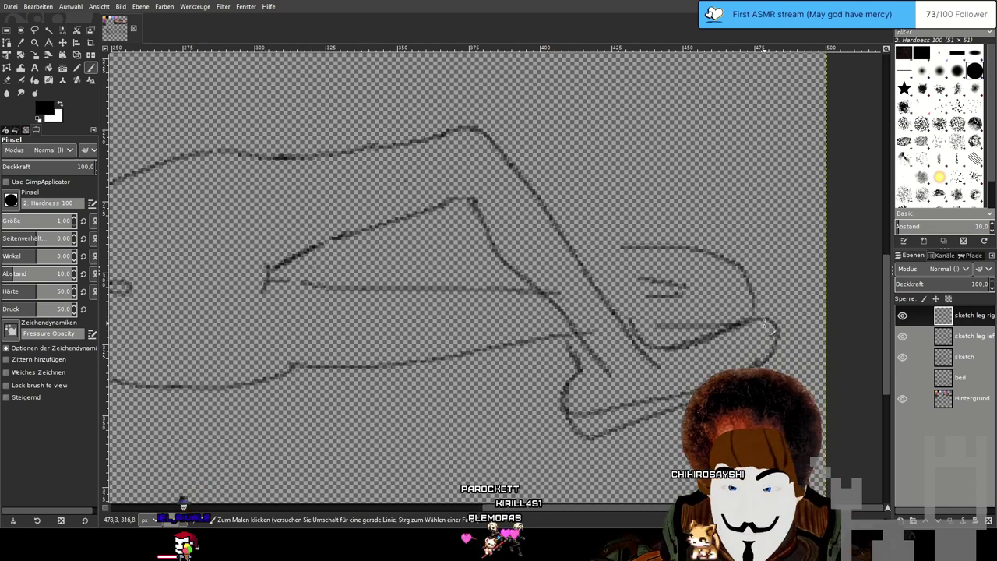
scroll(456, 365, down, 1)
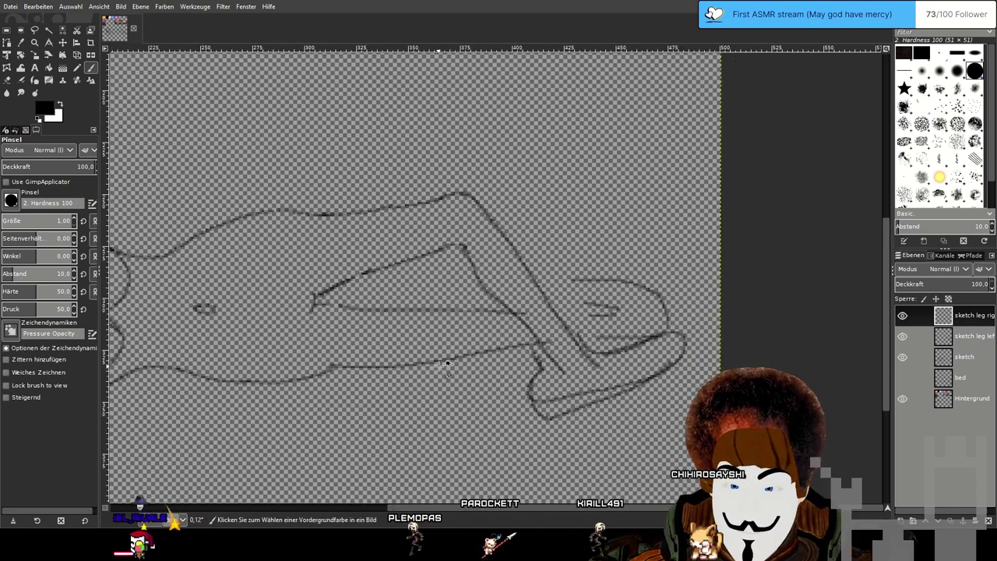
scroll(445, 365, down, 3)
scroll(456, 374, up, 4)
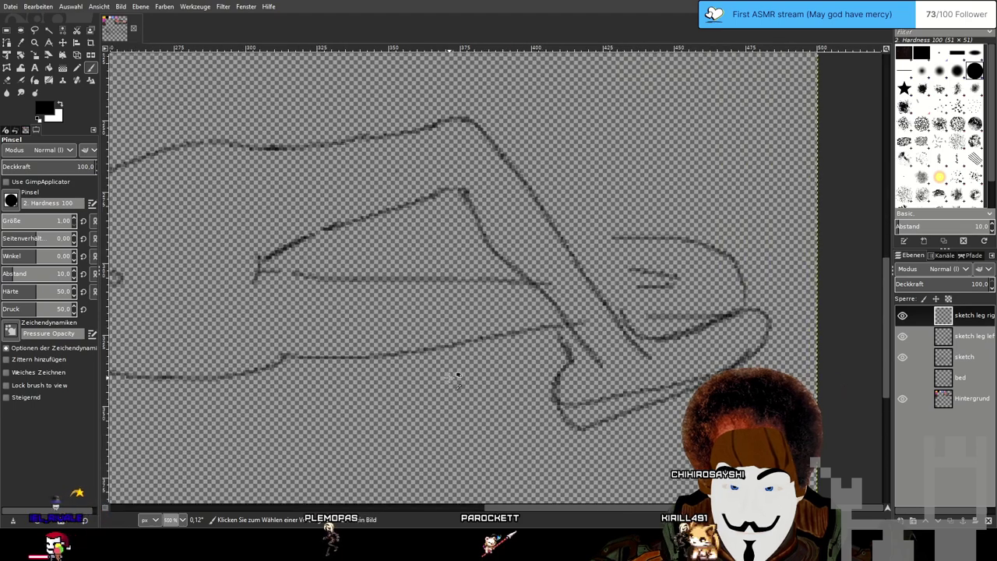
scroll(486, 364, up, 1)
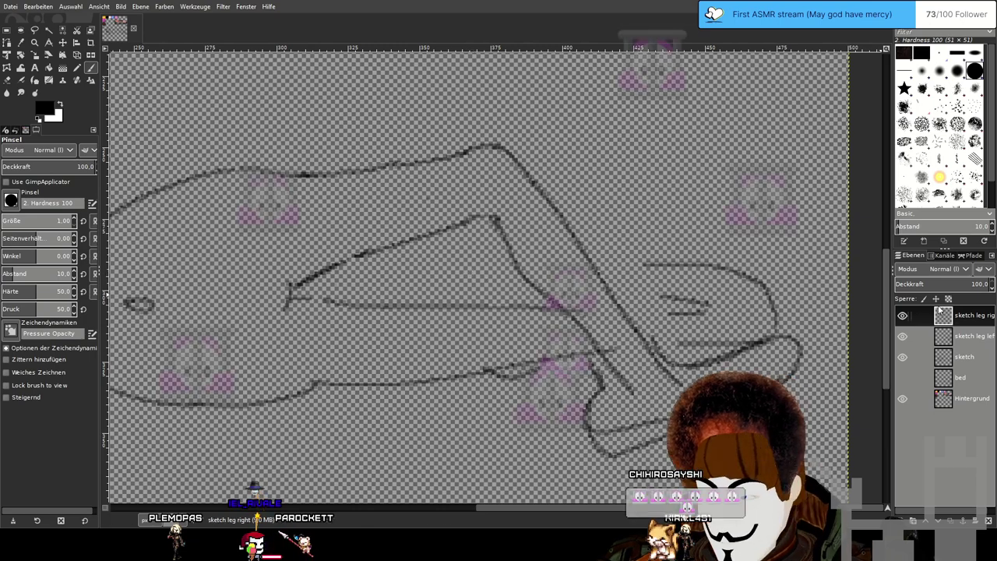
drag(970, 318, 969, 347)
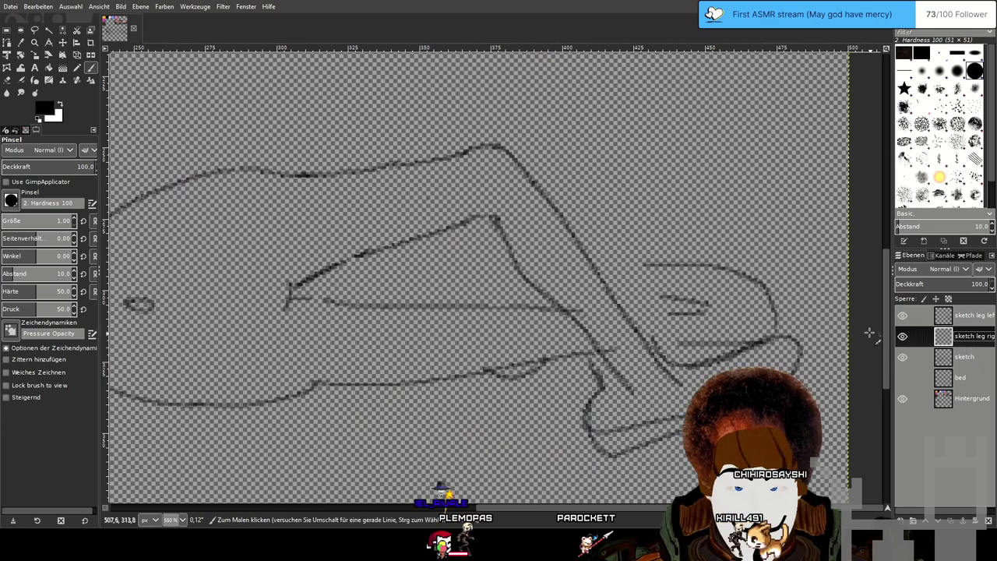
drag(729, 310, 694, 305)
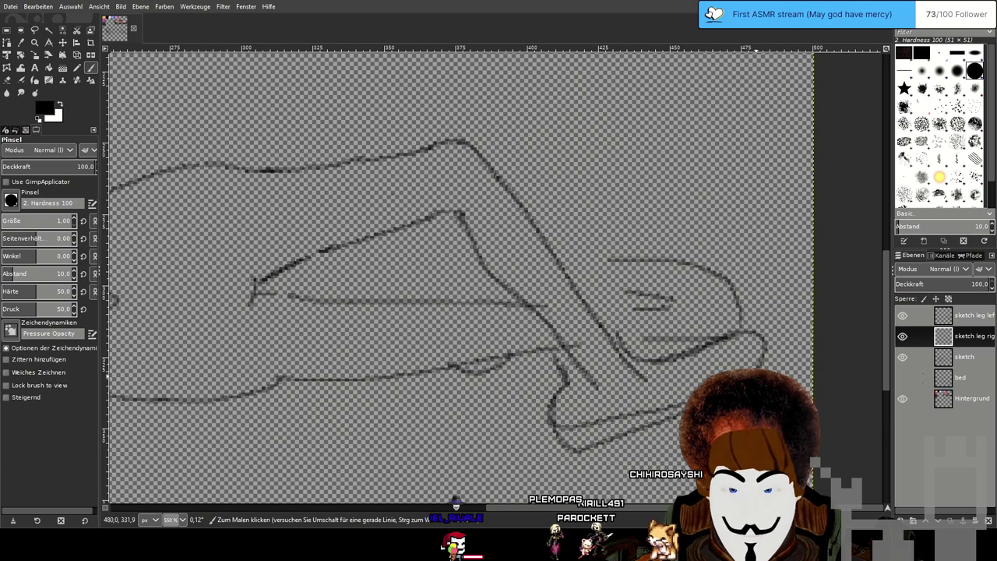
click(902, 316)
click(902, 316)
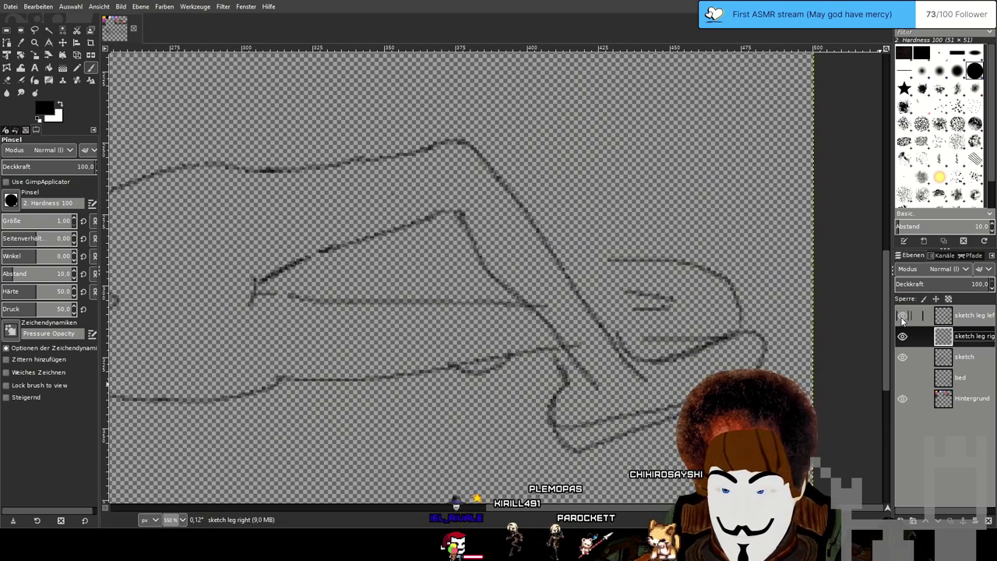
click(901, 357)
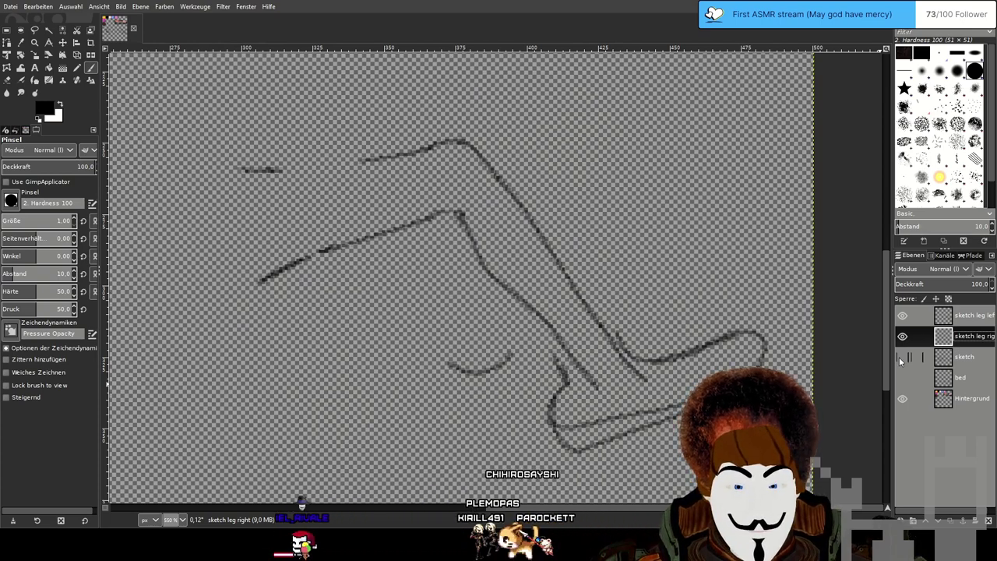
click(901, 357)
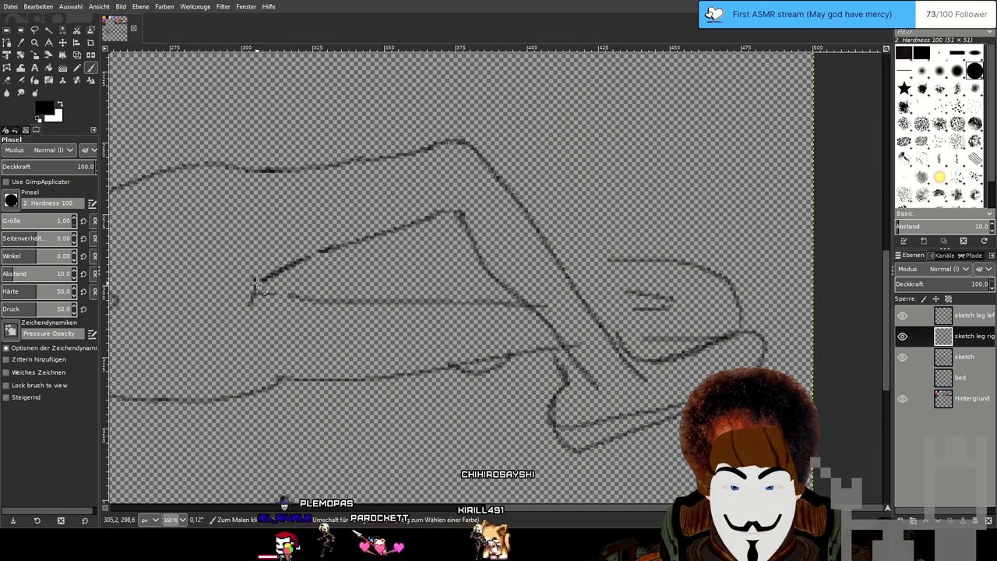
Draw rough strokes along the right lower leg on 'sketch leg right', undoing the two unwanted ones.
drag(257, 285, 489, 322)
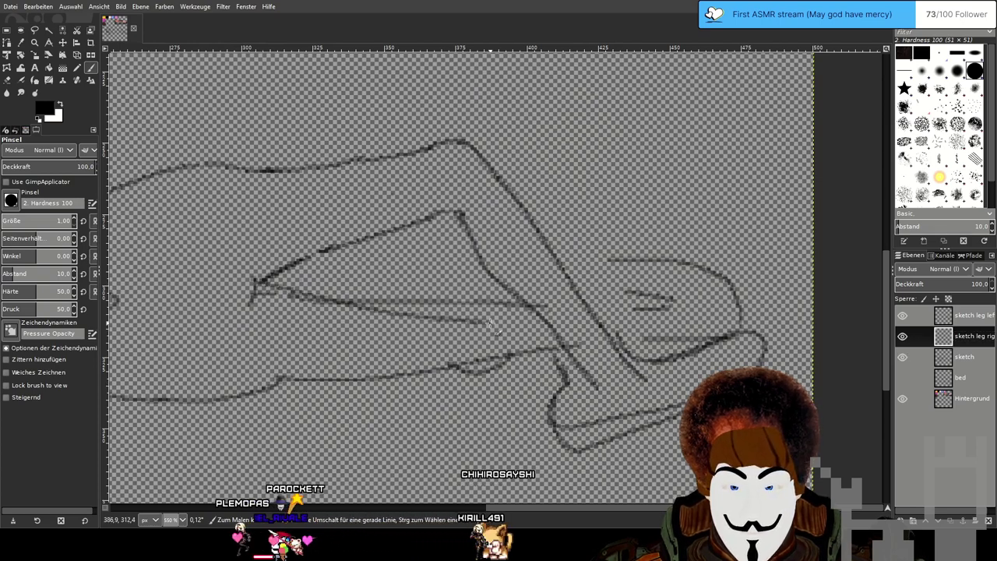
mouse_move(490, 321)
mouse_down()
mouse_move(623, 284)
mouse_move(679, 238)
mouse_move(484, 320)
mouse_up()
key(ctrl+z)
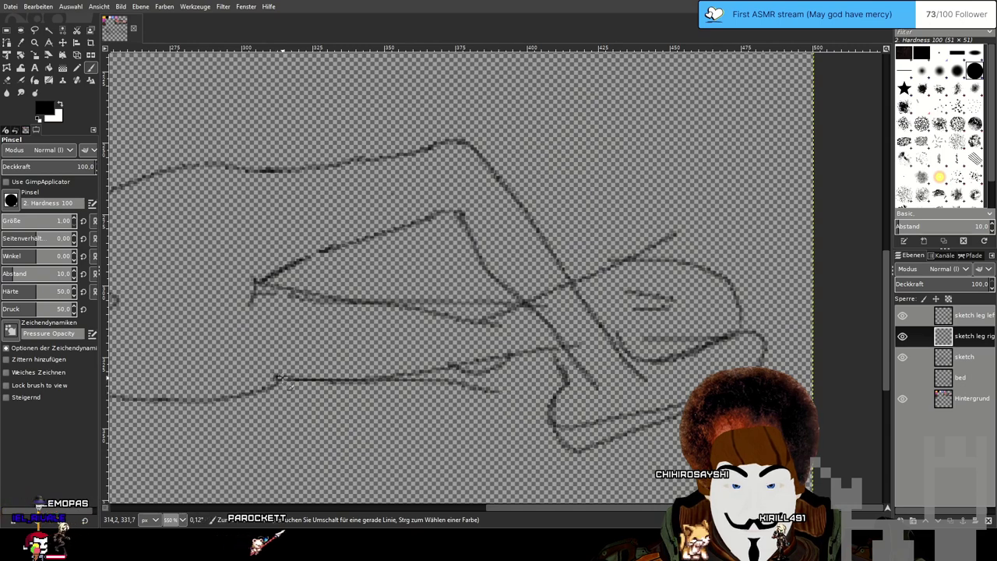
key(ctrl+z)
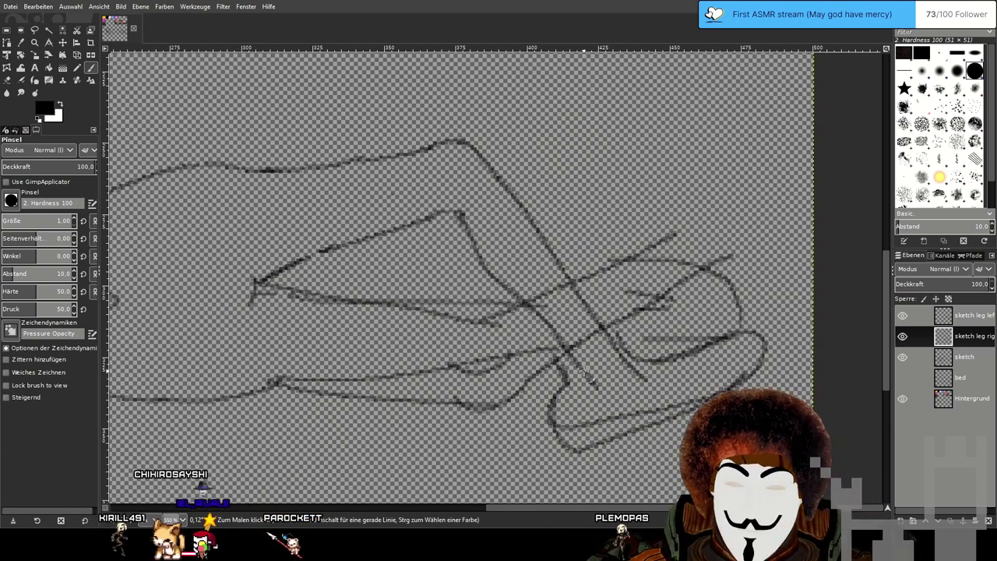
Undo the failed foot strokes and redraw a rounded foot outline from the ankle around the tip.
scroll(529, 355, down, 1)
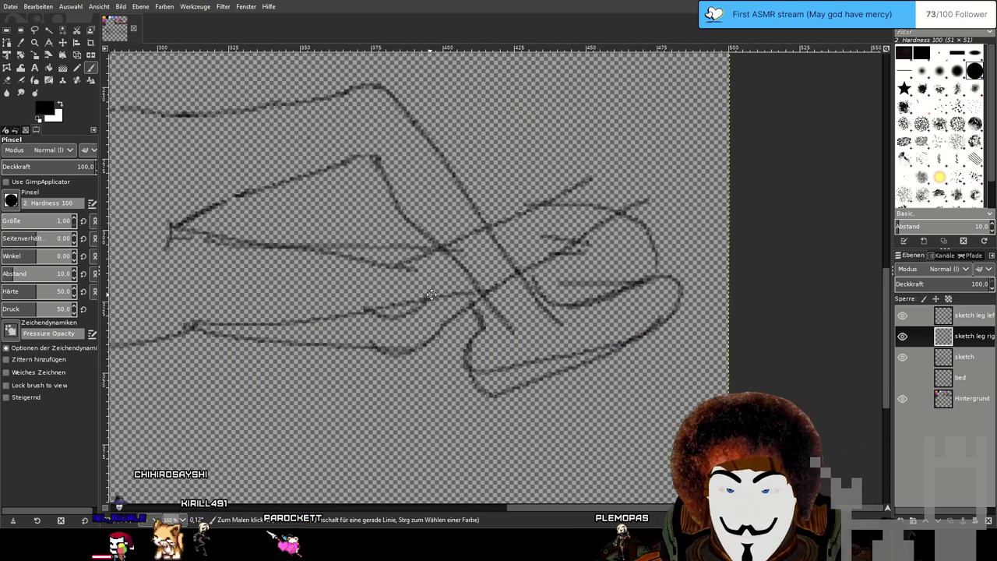
scroll(605, 356, up, 1)
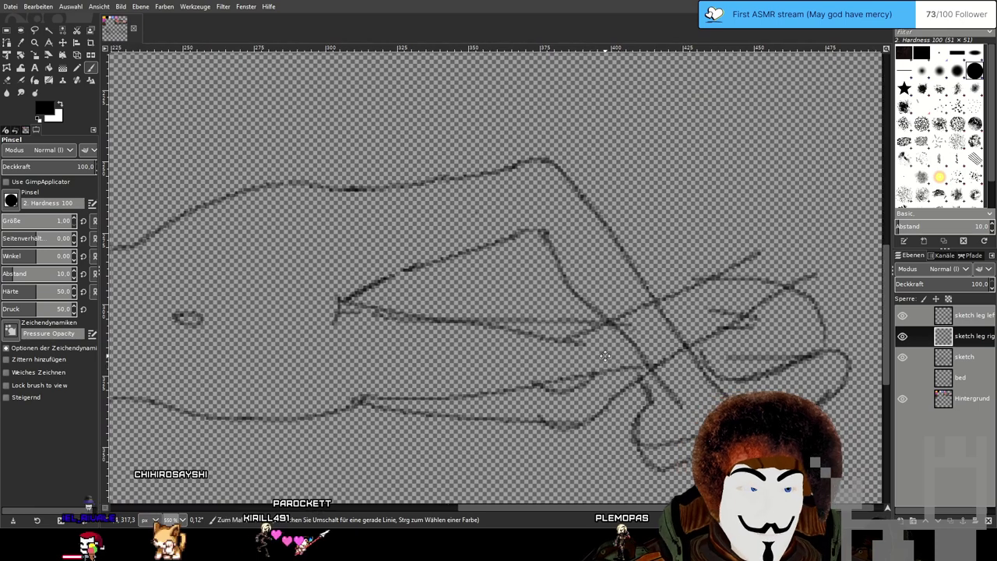
drag(606, 356, 593, 327)
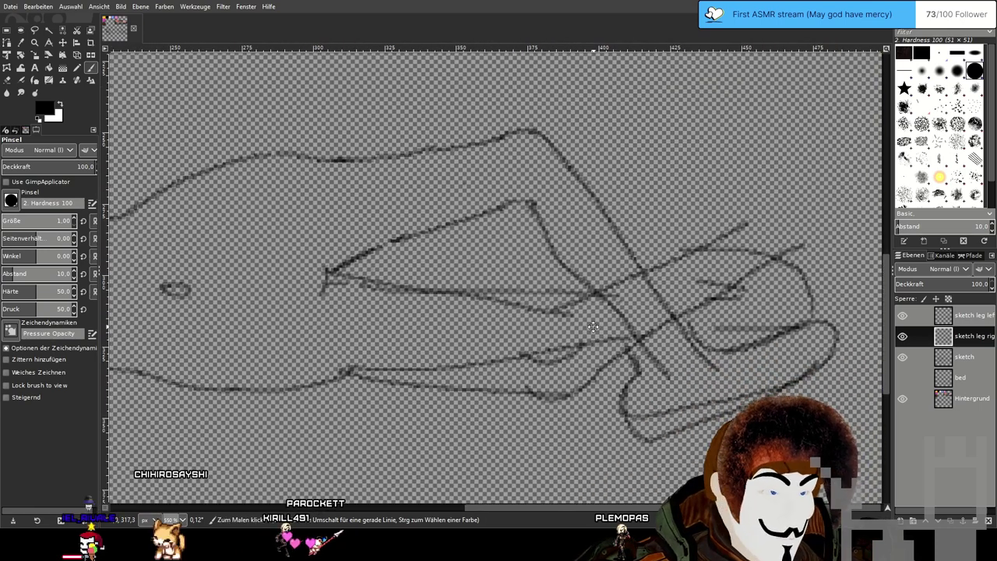
scroll(439, 308, up, 1)
scroll(438, 306, down, 2)
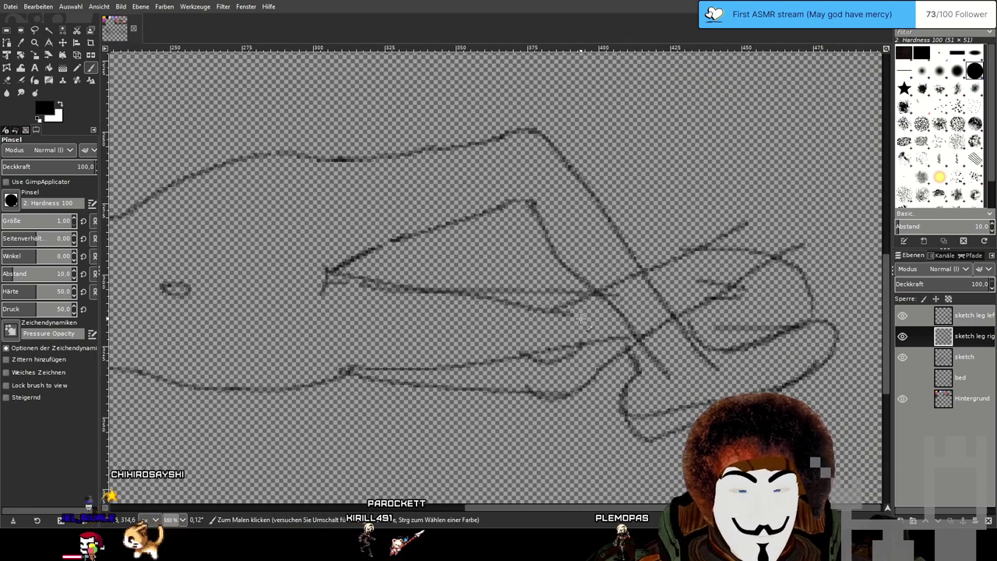
scroll(623, 265, up, 1)
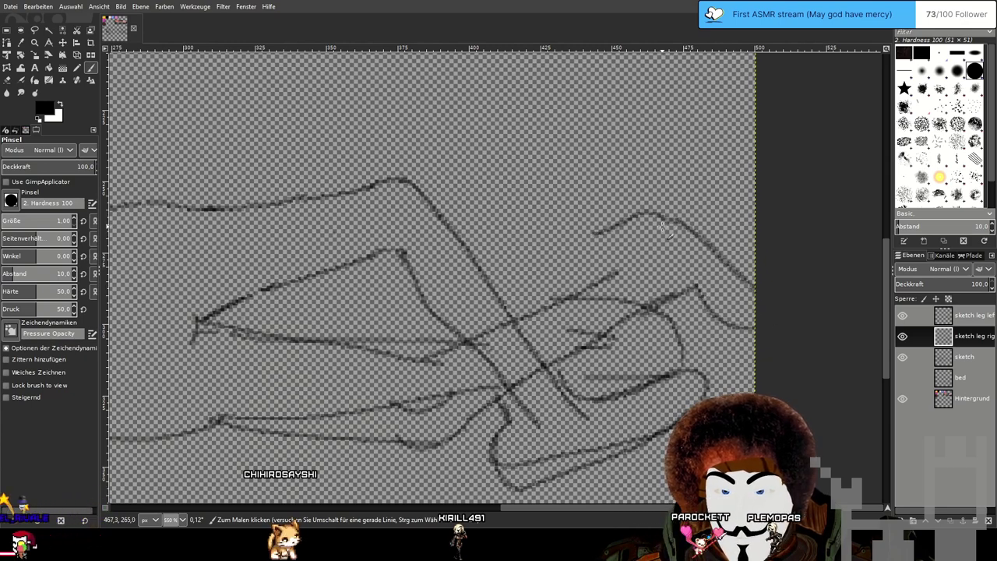
key(ctrl+z)
mouse_move(647, 307)
mouse_down()
mouse_move(725, 335)
mouse_move(735, 322)
mouse_move(694, 264)
mouse_move(659, 243)
mouse_up()
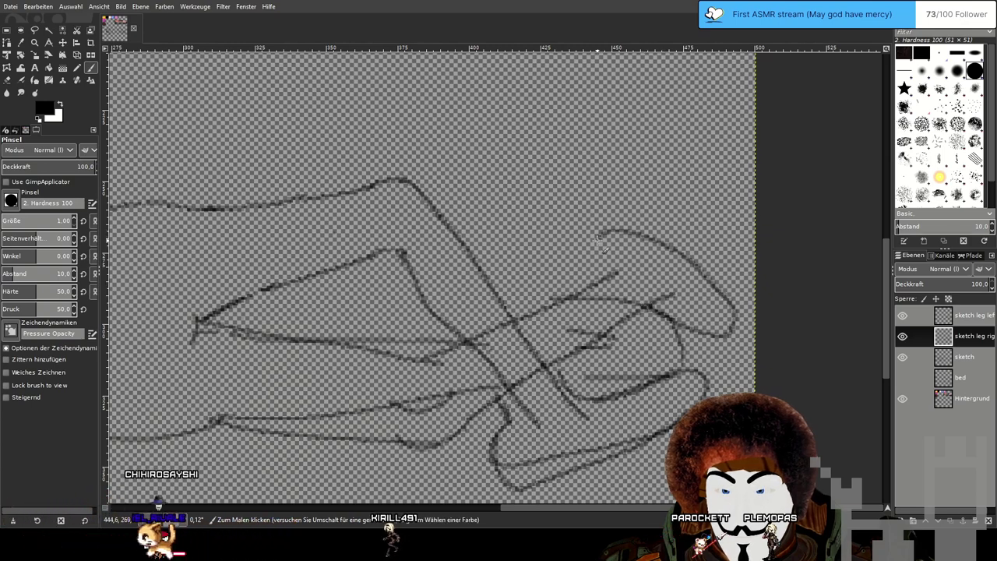
key(ctrl+z)
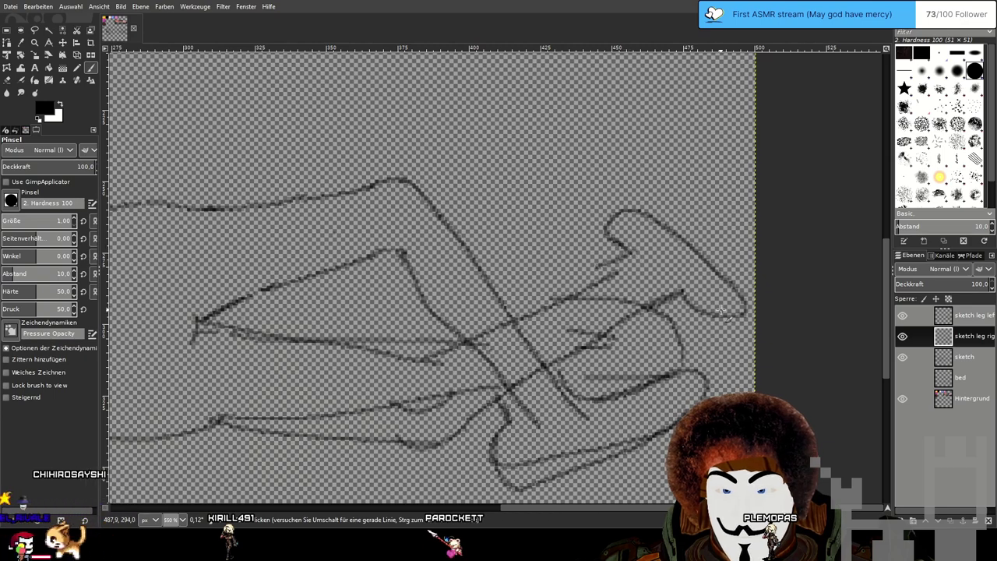
mouse_move(680, 294)
mouse_down()
mouse_move(742, 334)
mouse_move(748, 316)
mouse_move(719, 288)
mouse_move(740, 274)
mouse_move(713, 273)
mouse_up()
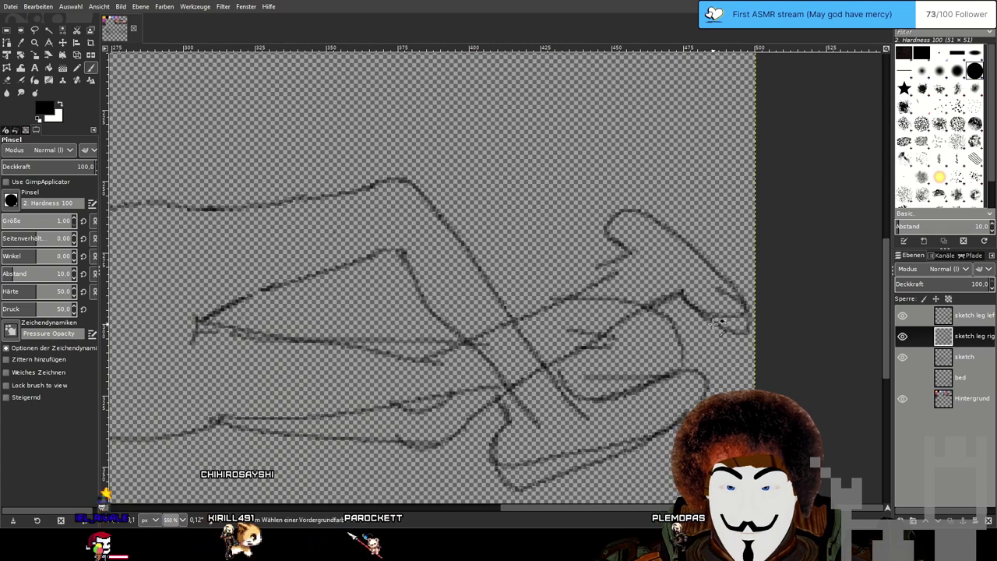
scroll(711, 270, down, 1)
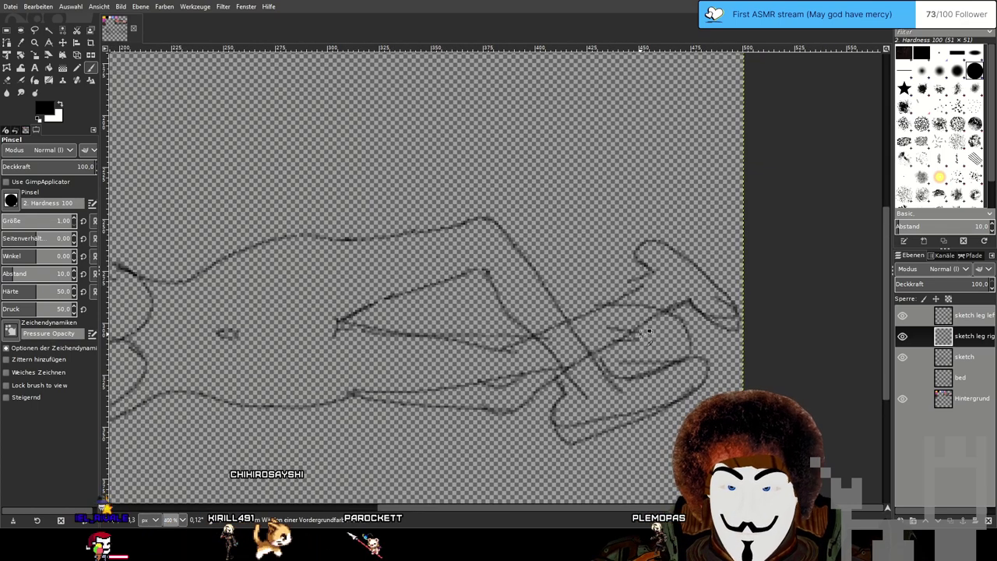
Compare layers by toggling visibility, hide 'sketch leg right', and pick the Eraser at size 7.61.
click(902, 357)
click(902, 357)
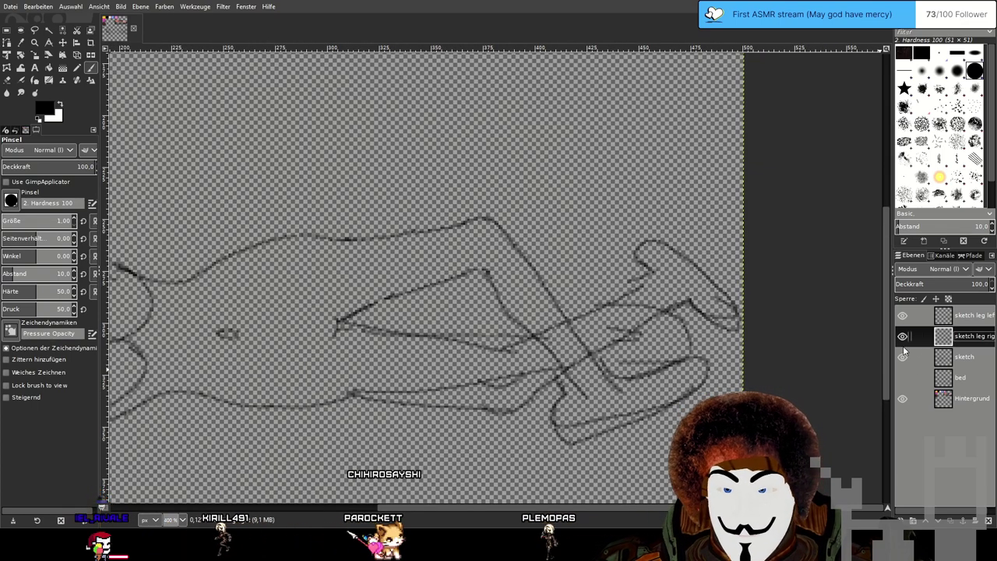
click(902, 336)
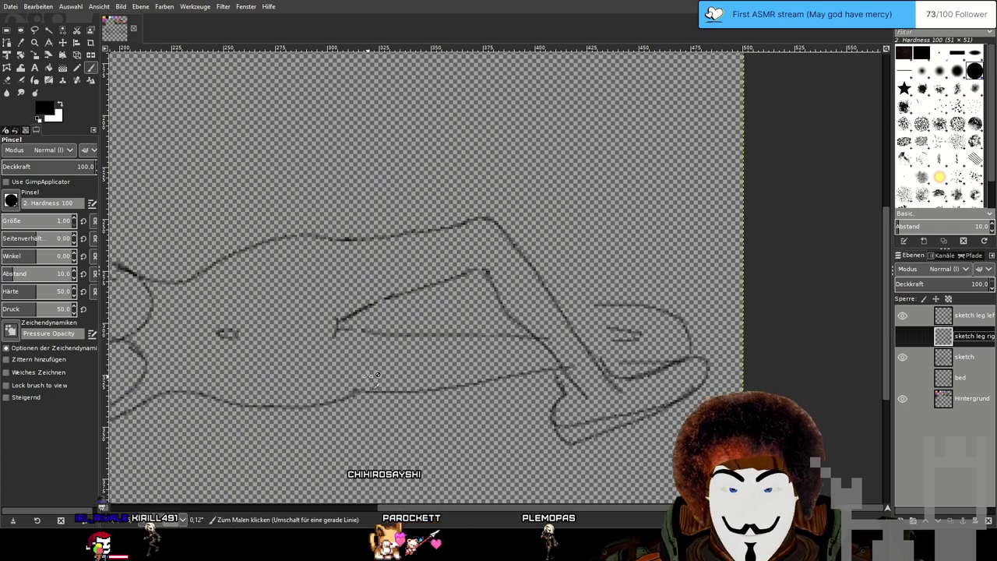
scroll(366, 374, up, 2)
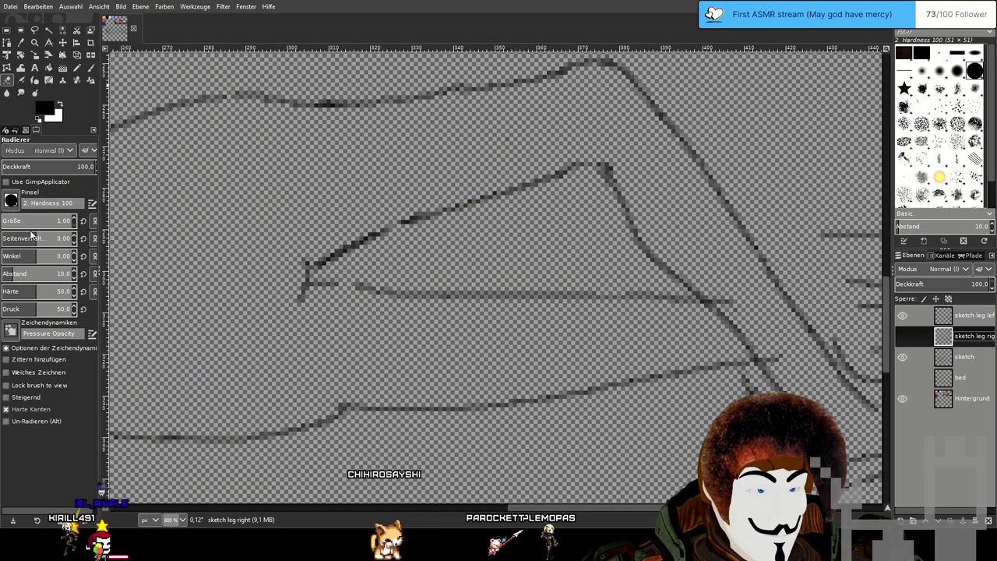
click(8, 80)
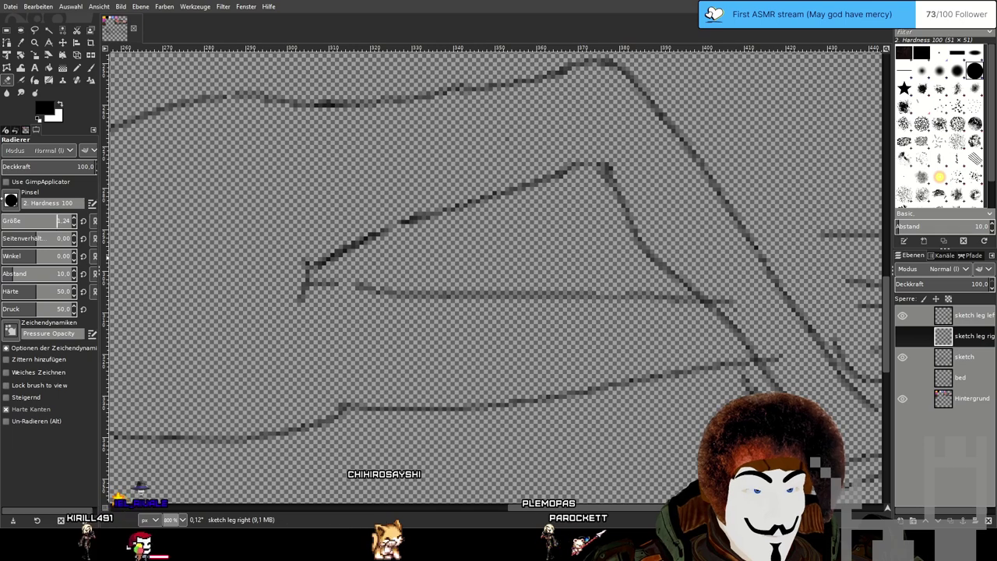
drag(3, 221, 4, 221)
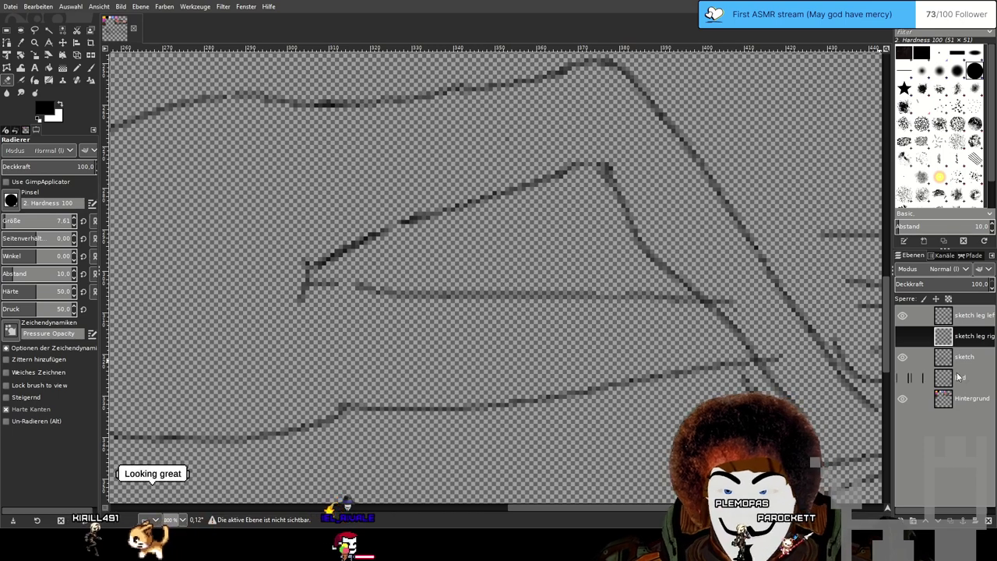
Erase the faint stray lower leg line on the base 'sketch' layer.
double_click(983, 359)
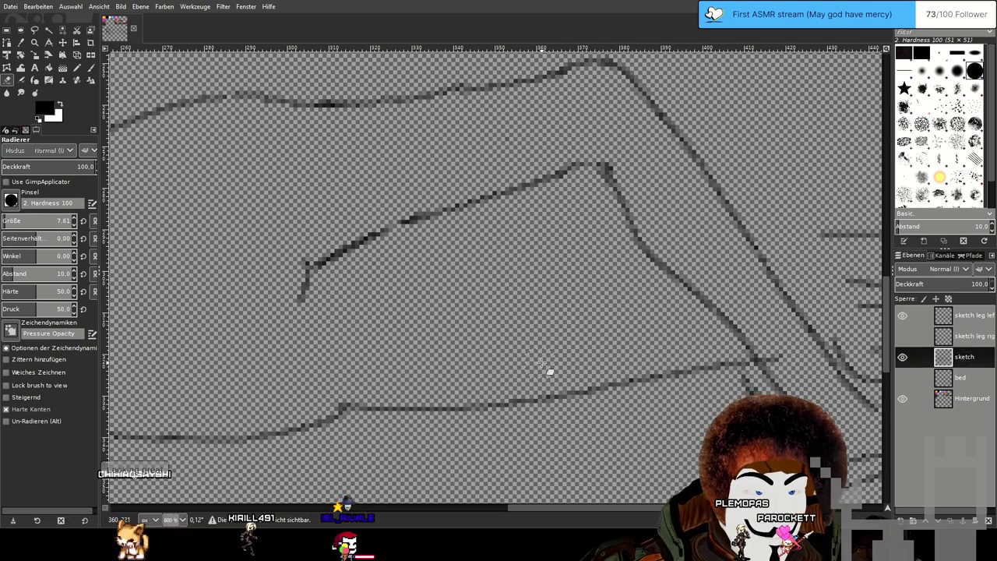
drag(547, 368, 548, 340)
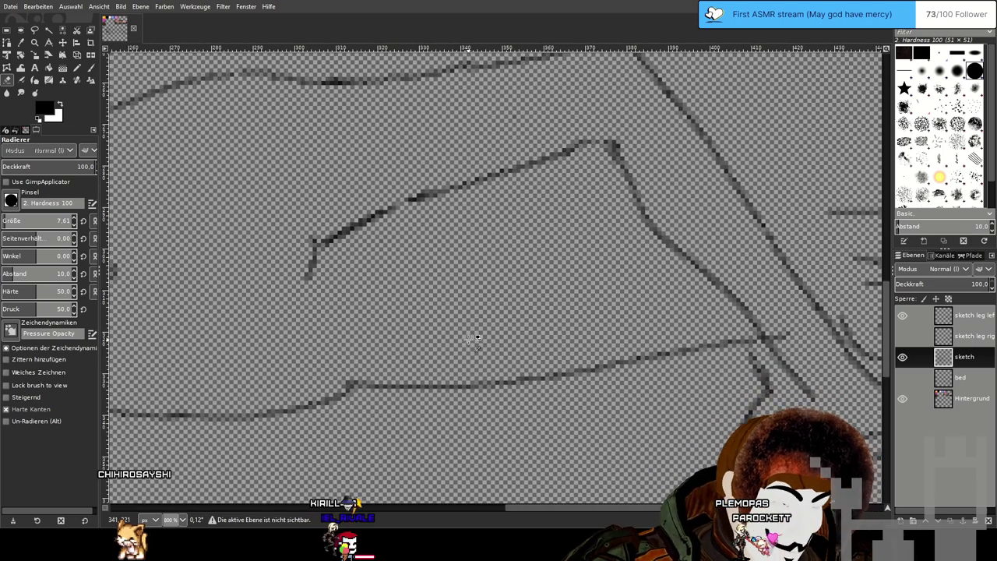
scroll(476, 338, down, 5)
scroll(460, 382, up, 4)
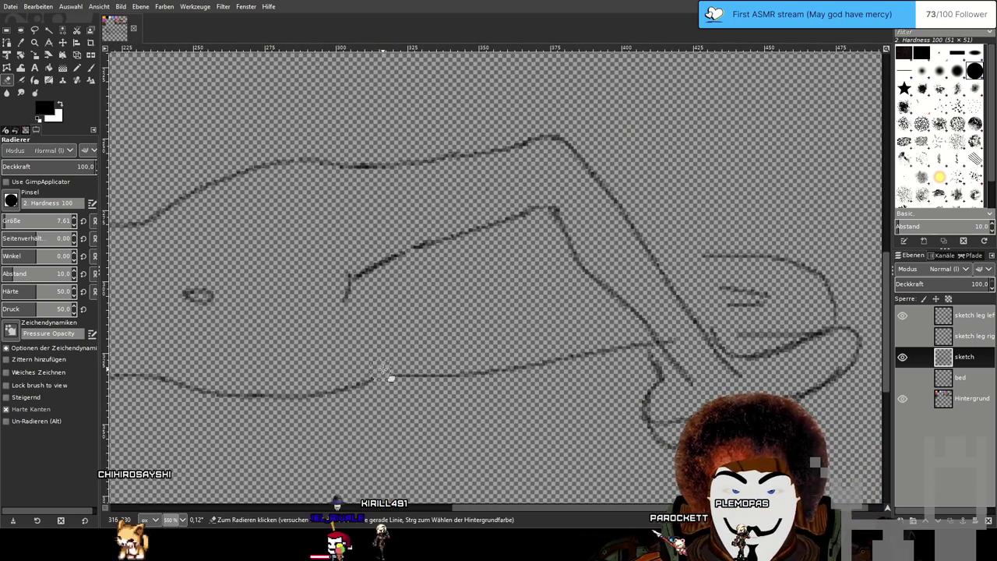
mouse_move(470, 383)
mouse_down()
mouse_move(796, 339)
mouse_move(814, 336)
mouse_move(757, 328)
mouse_move(833, 324)
mouse_move(824, 287)
mouse_move(788, 258)
mouse_move(704, 245)
mouse_move(772, 280)
mouse_move(735, 306)
mouse_move(754, 293)
mouse_move(723, 310)
mouse_up()
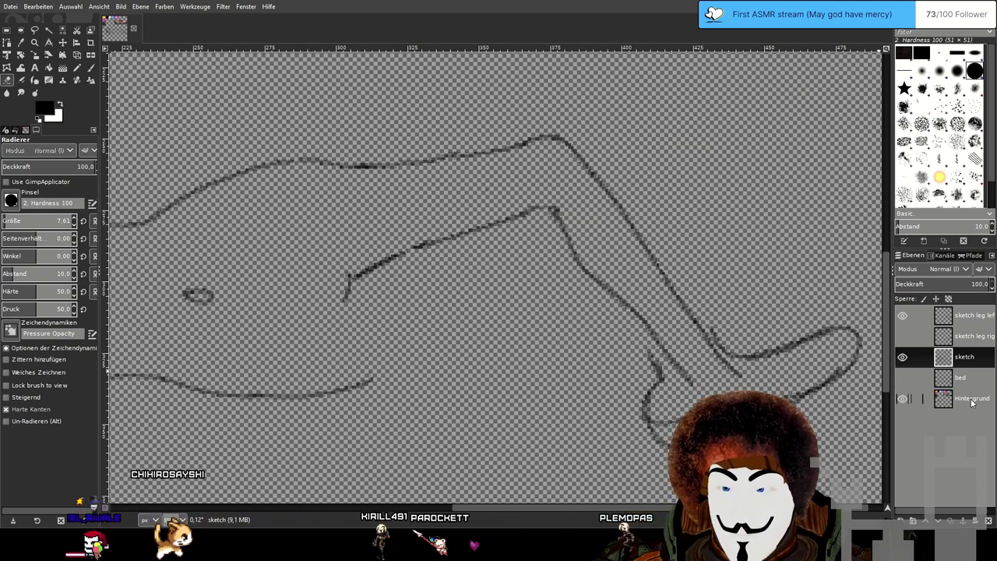
Show 'sketch leg right' again and hide 'sketch leg left'.
click(902, 335)
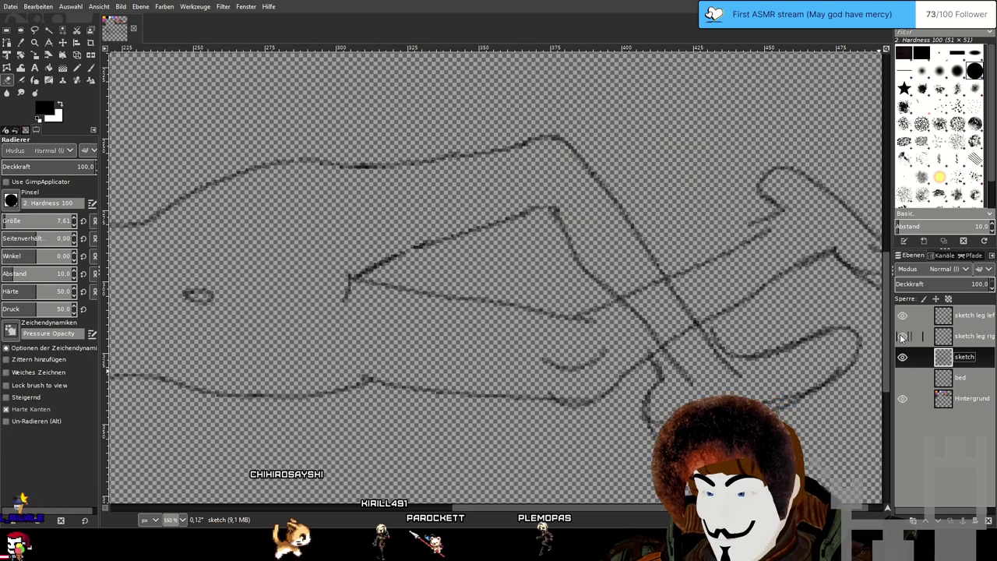
ctrl+scroll(585, 348, down, 3)
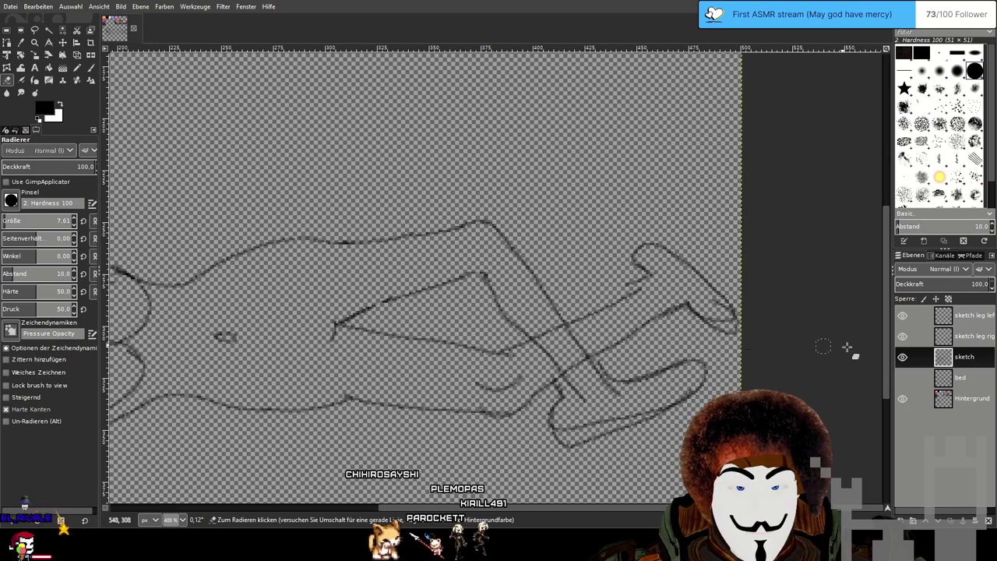
click(902, 314)
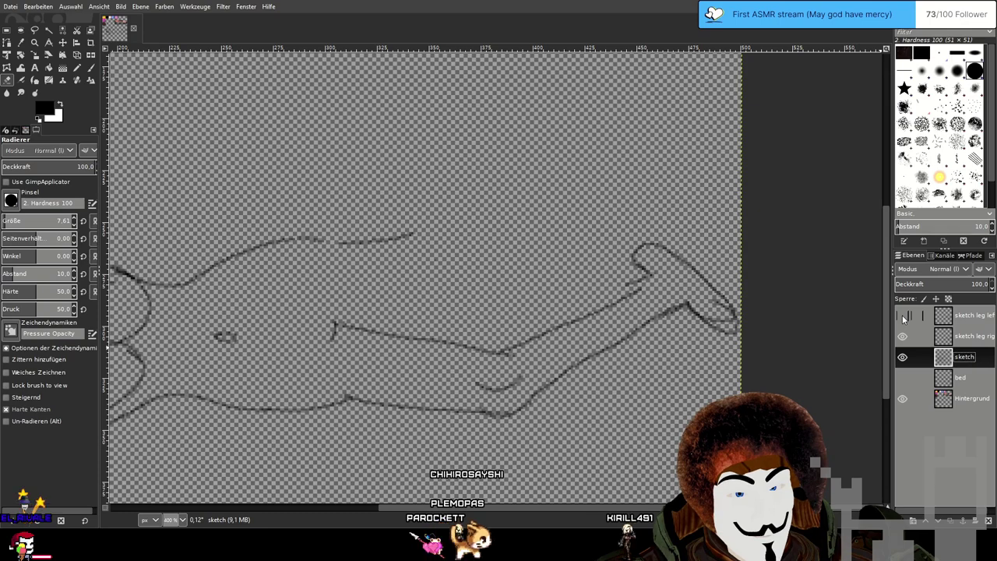
scroll(634, 234, up, 2)
drag(580, 291, 535, 319)
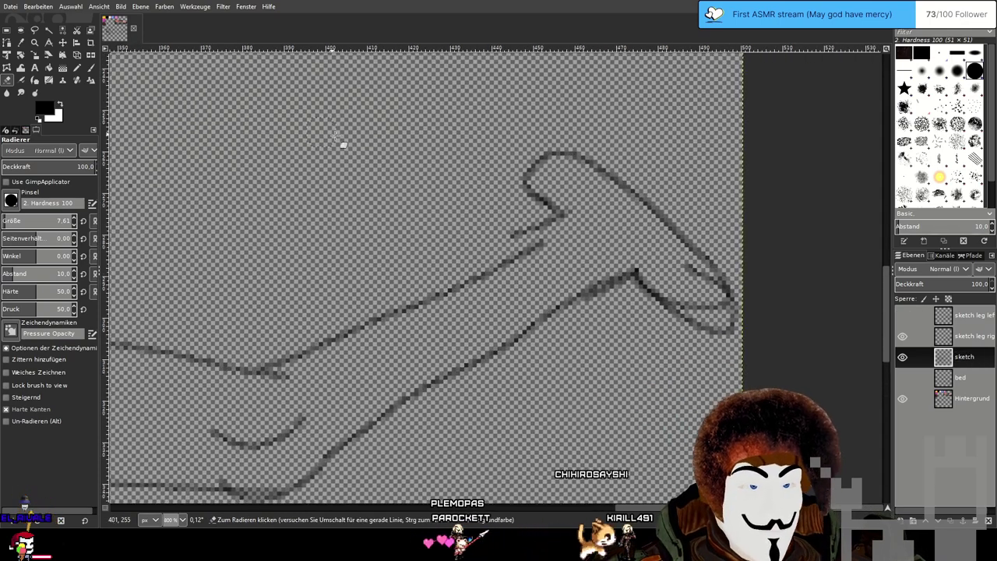
On 'sketch leg right', erase the old foot outline, stray specks and the upper leg line's end.
click(981, 339)
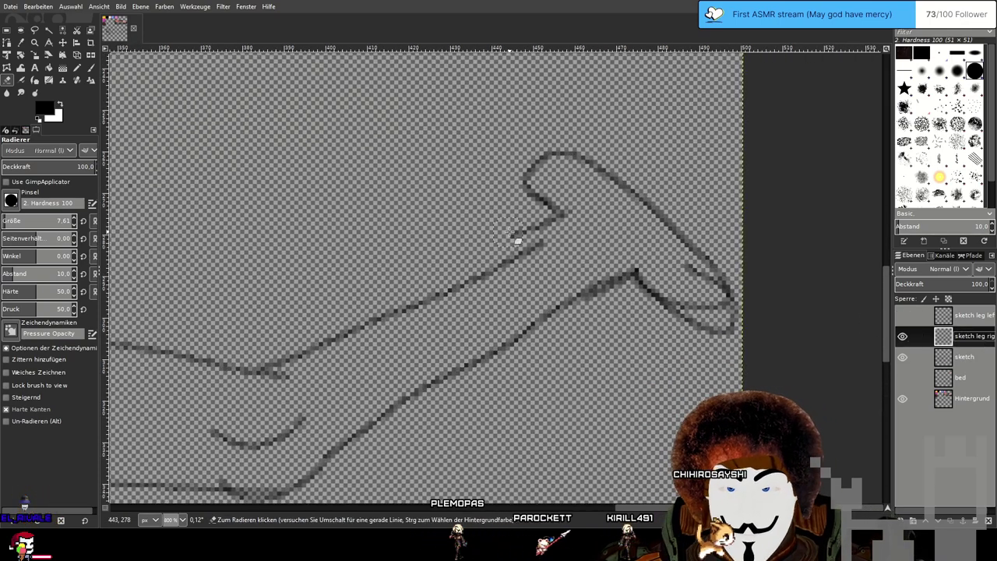
mouse_move(681, 233)
mouse_down()
mouse_move(729, 305)
mouse_move(706, 321)
mouse_move(690, 271)
mouse_up()
click(570, 204)
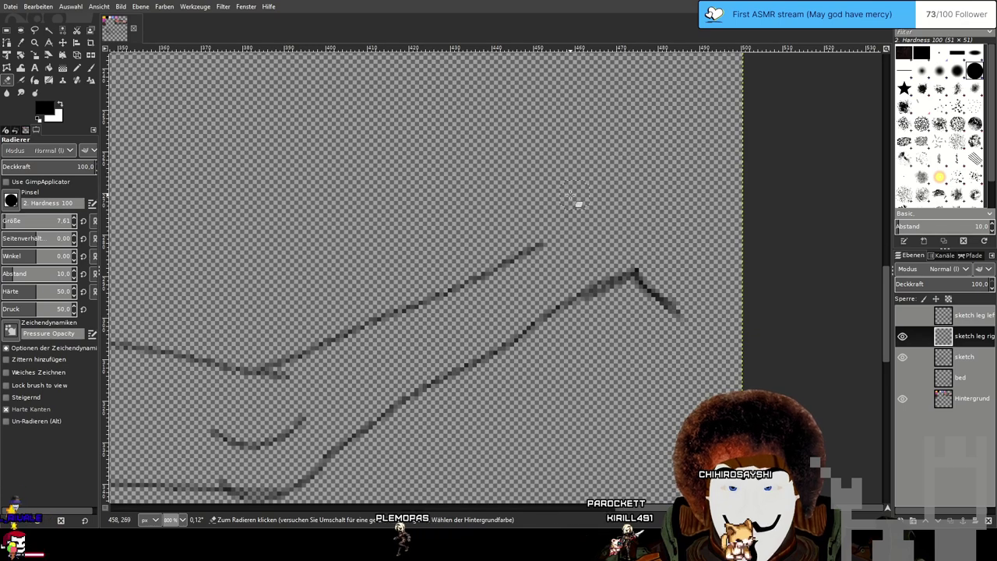
mouse_move(674, 303)
mouse_down()
mouse_move(681, 322)
mouse_move(640, 279)
mouse_up()
scroll(671, 314, down, 2)
drag(484, 275, 498, 263)
scroll(487, 272, up, 1)
mouse_move(501, 389)
mouse_down()
mouse_move(450, 393)
mouse_move(514, 386)
mouse_up()
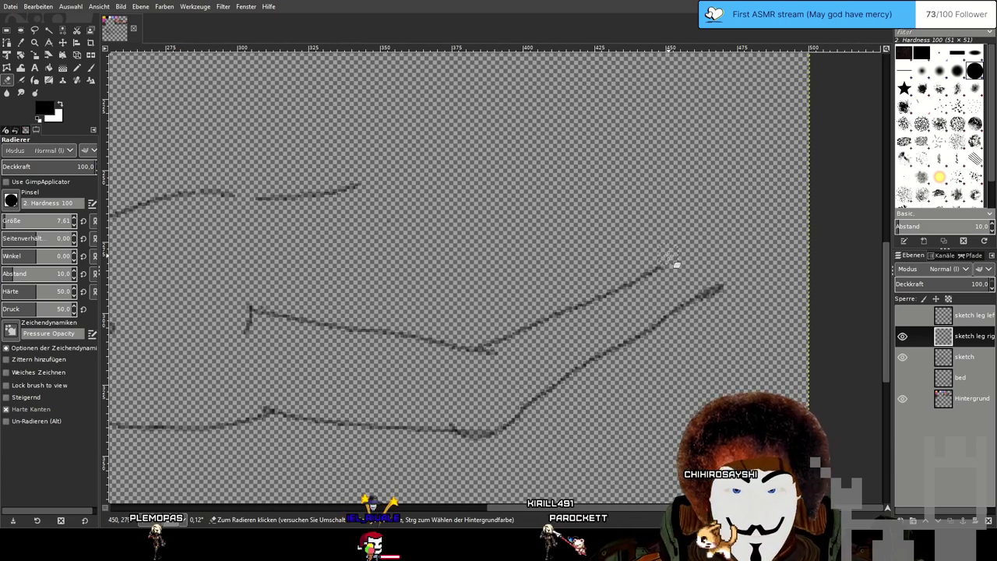
drag(577, 318, 500, 342)
With a size-1 Paintbrush, redraw the upper leg line and darken the lower diagonal leg line.
key(p)
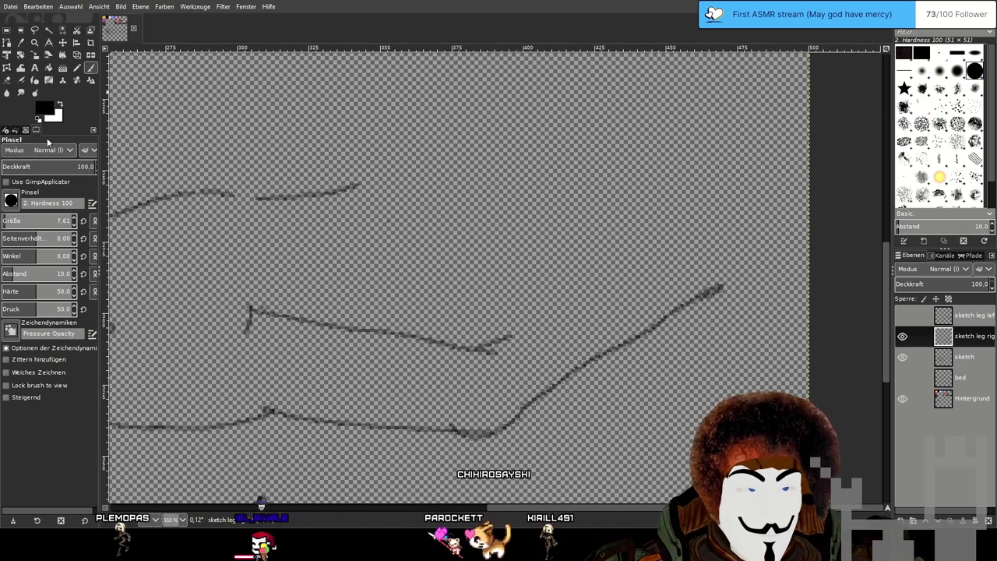
drag(29, 220, 6, 221)
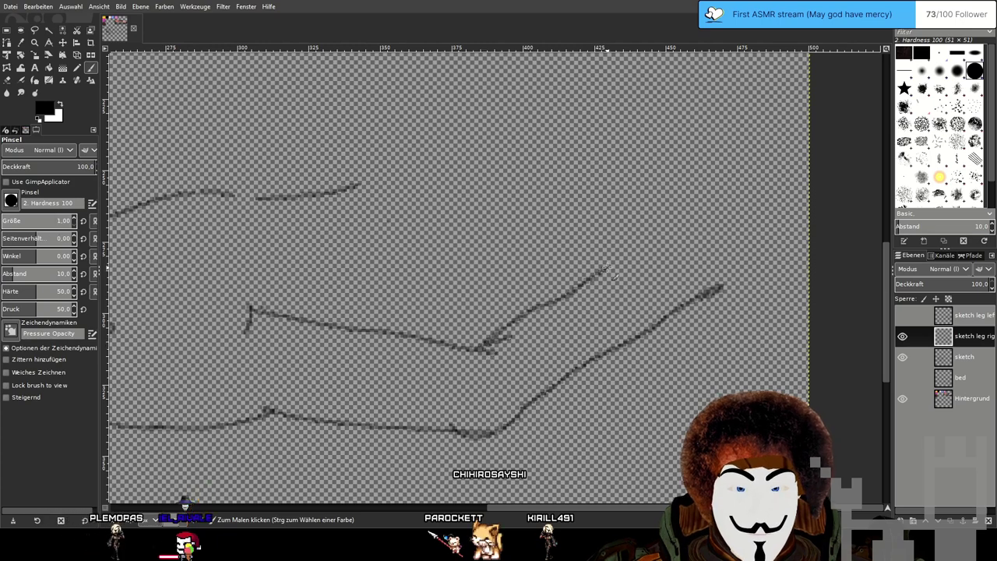
key(ctrl+z)
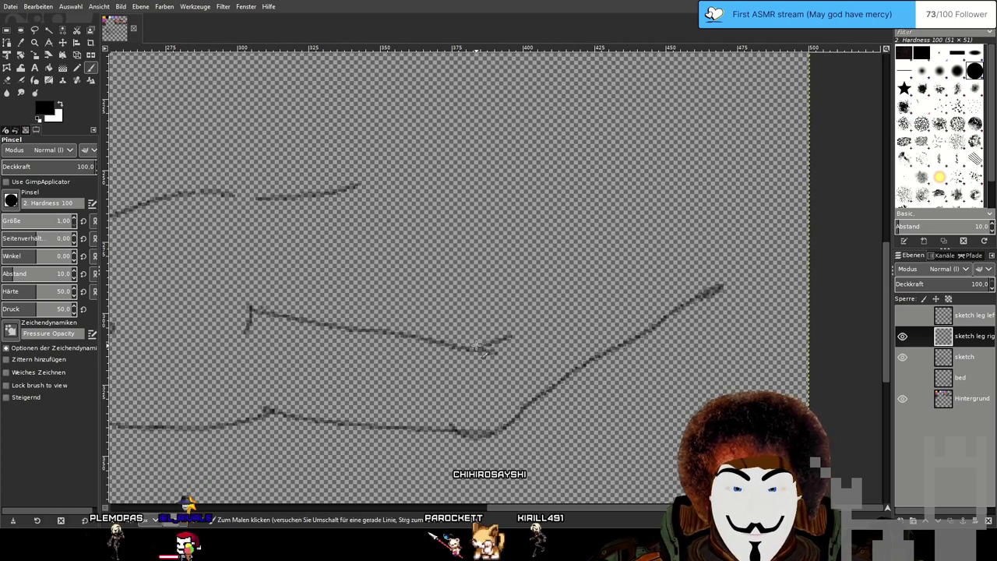
mouse_move(477, 347)
mouse_down()
mouse_move(585, 296)
mouse_move(643, 257)
mouse_up()
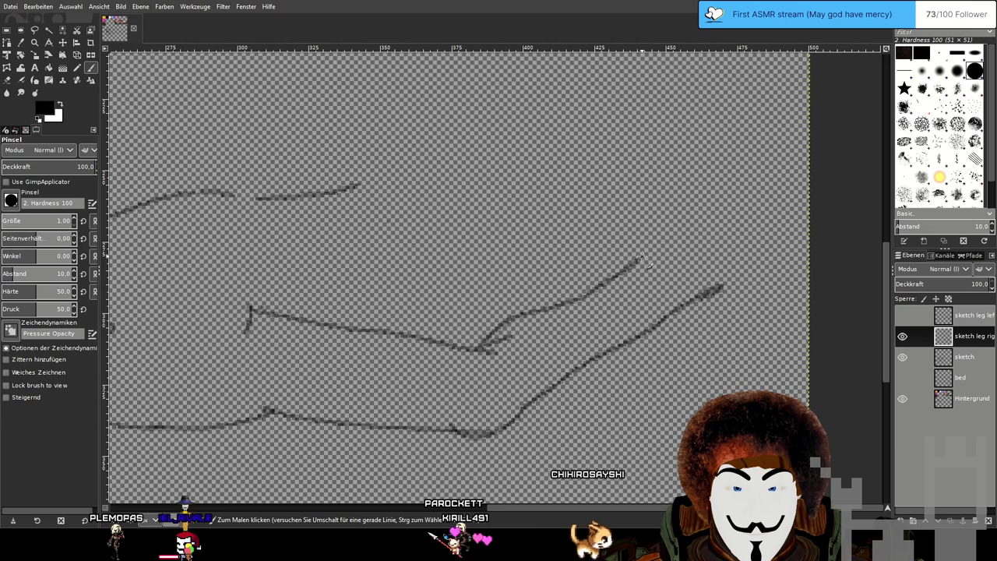
key(ctrl+z)
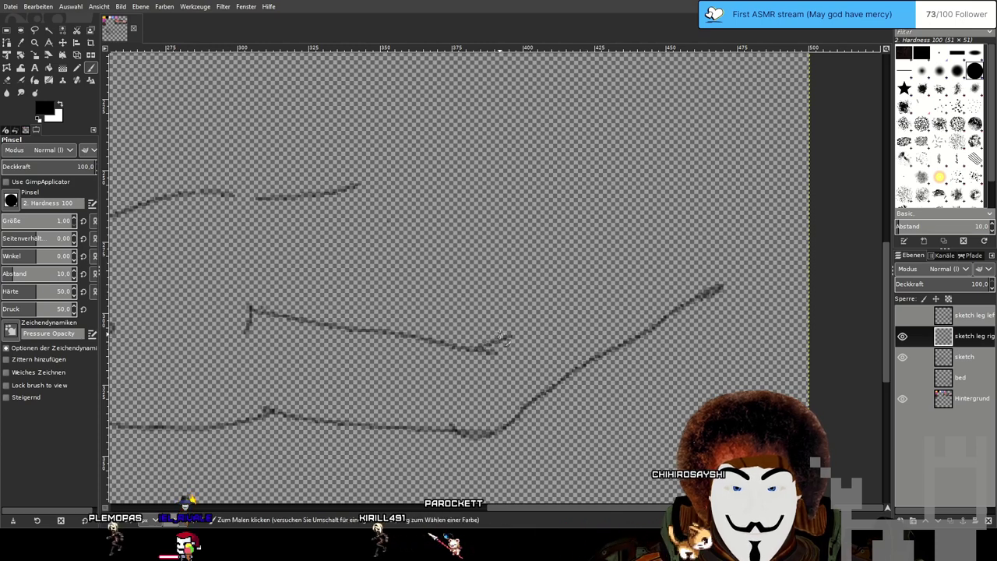
mouse_move(536, 302)
mouse_down()
mouse_move(556, 286)
mouse_move(596, 278)
mouse_up()
key(ctrl+z)
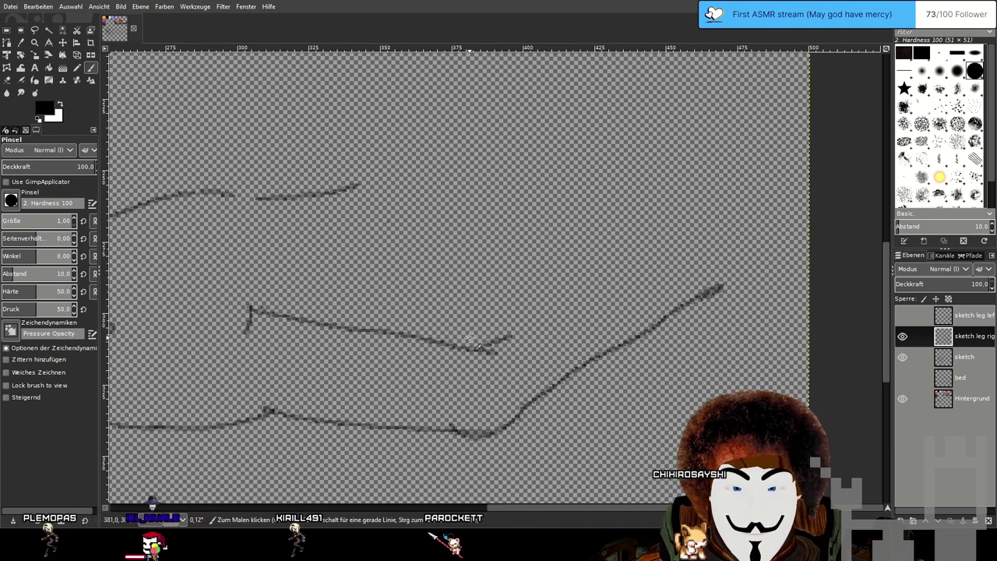
drag(479, 347, 656, 241)
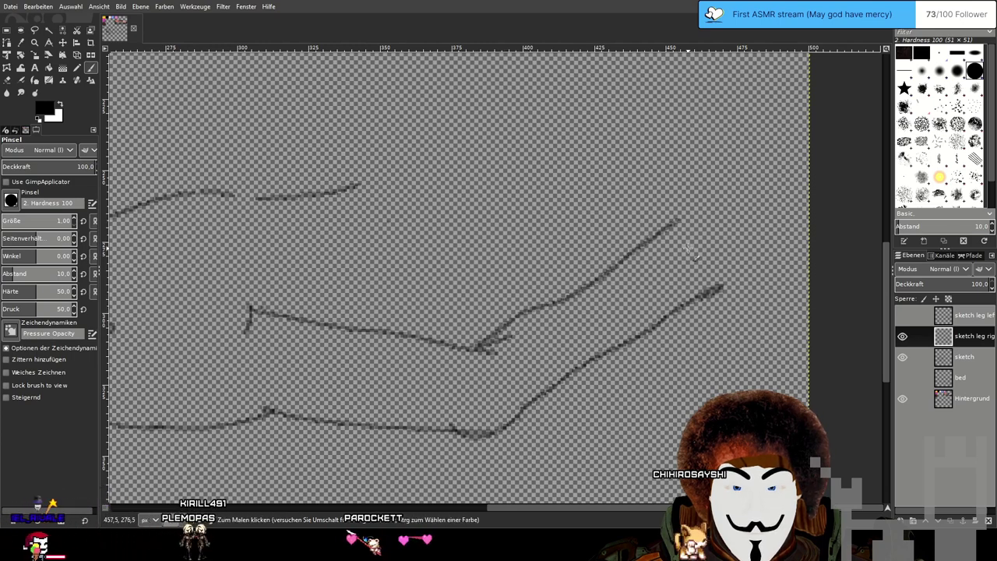
drag(523, 413, 583, 367)
drag(632, 324, 731, 249)
Erase the faint strand by the lower leg and the stray branch at the knee with a 7.6 eraser.
key(shift+e)
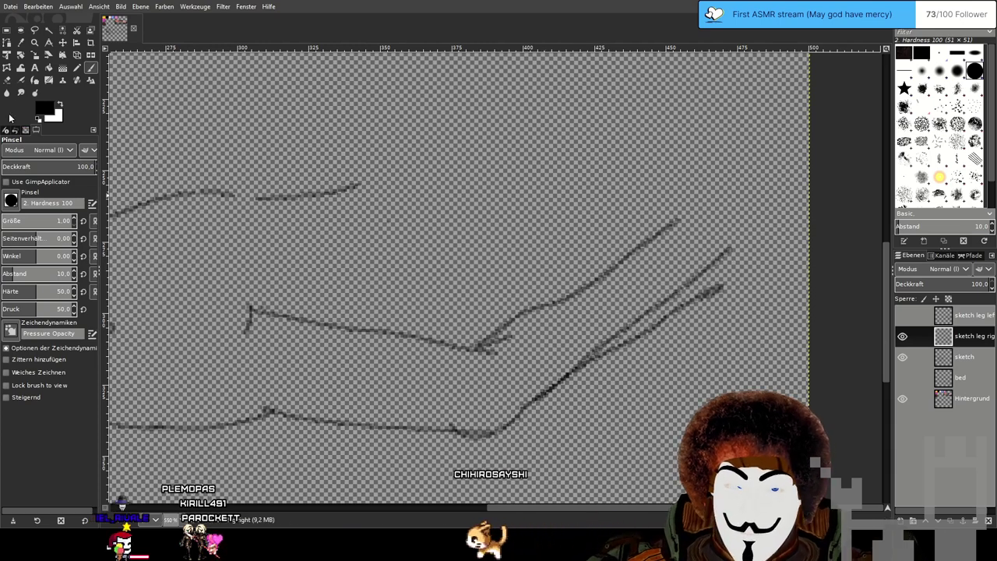
drag(14, 222, 24, 222)
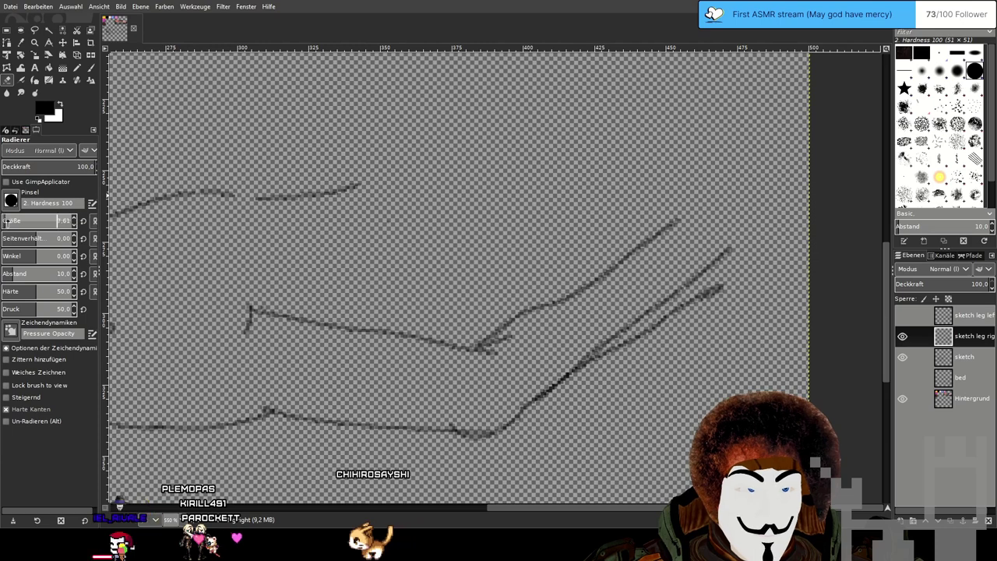
drag(734, 283, 617, 355)
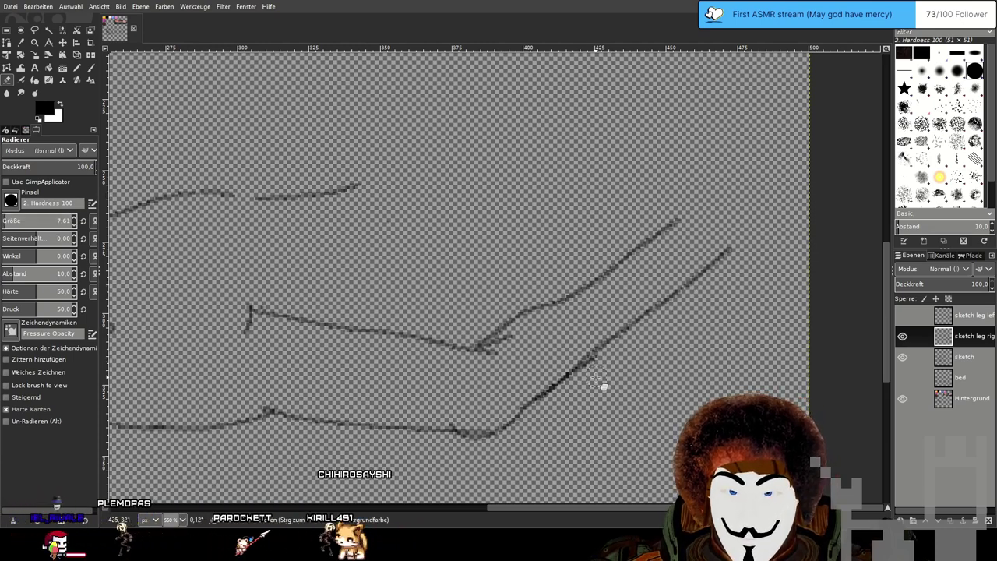
scroll(661, 400, down, 2)
scroll(659, 400, up, 2)
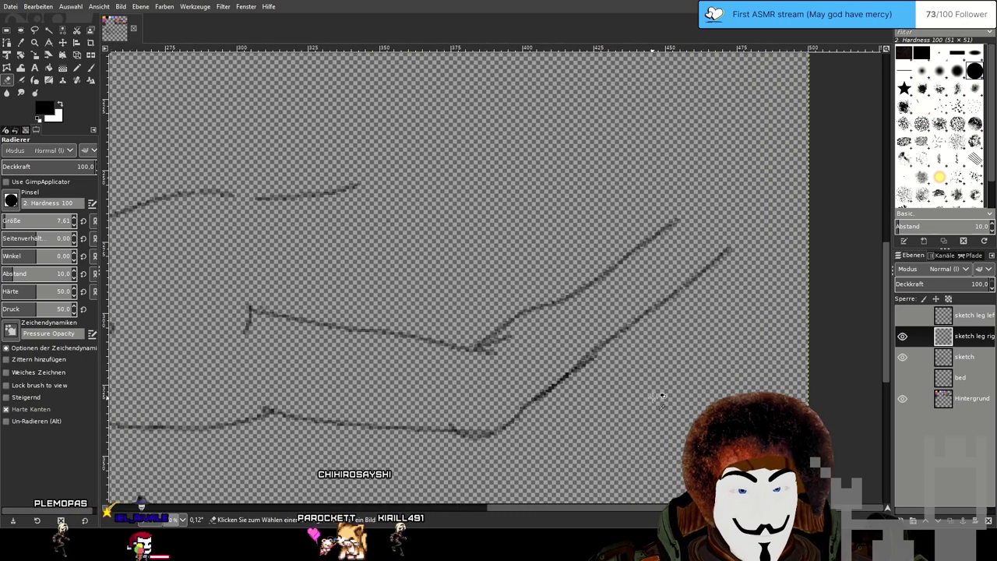
scroll(521, 350, up, 1)
mouse_move(499, 322)
mouse_down()
mouse_move(484, 341)
mouse_move(459, 338)
mouse_move(470, 347)
mouse_up()
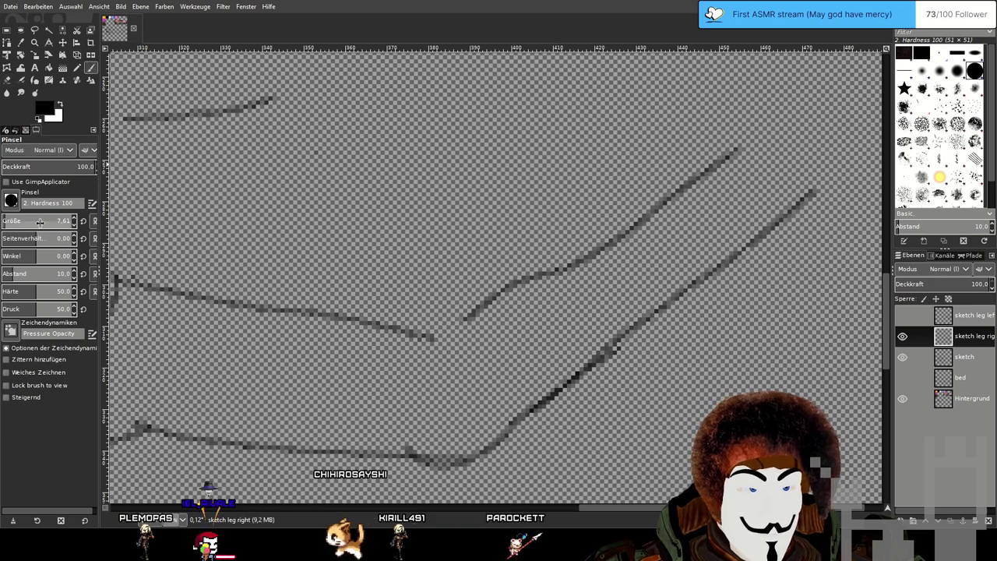
Close the gap where the leg lines meet with a size-1 stroke.
drag(39, 222, 5, 222)
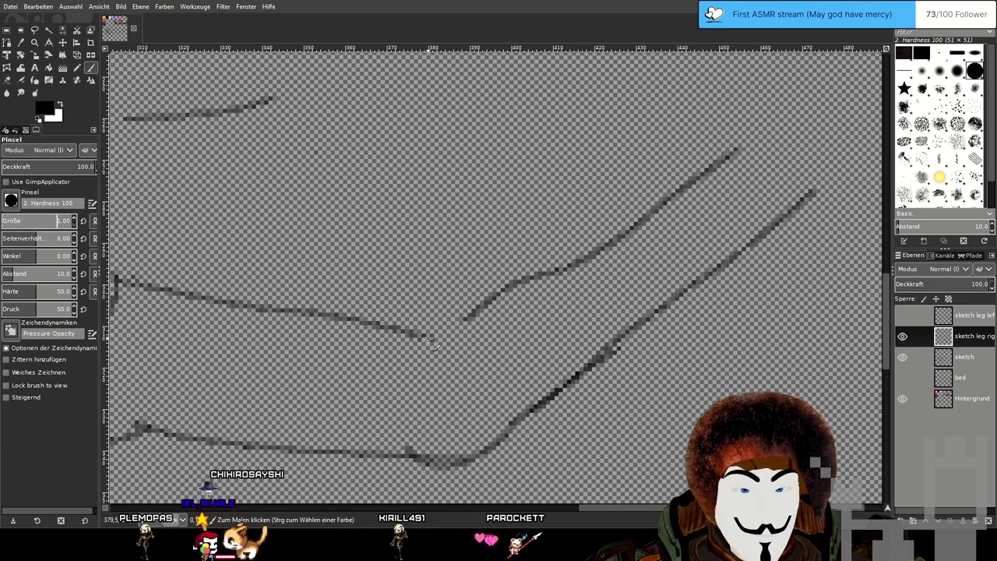
drag(428, 337, 464, 338)
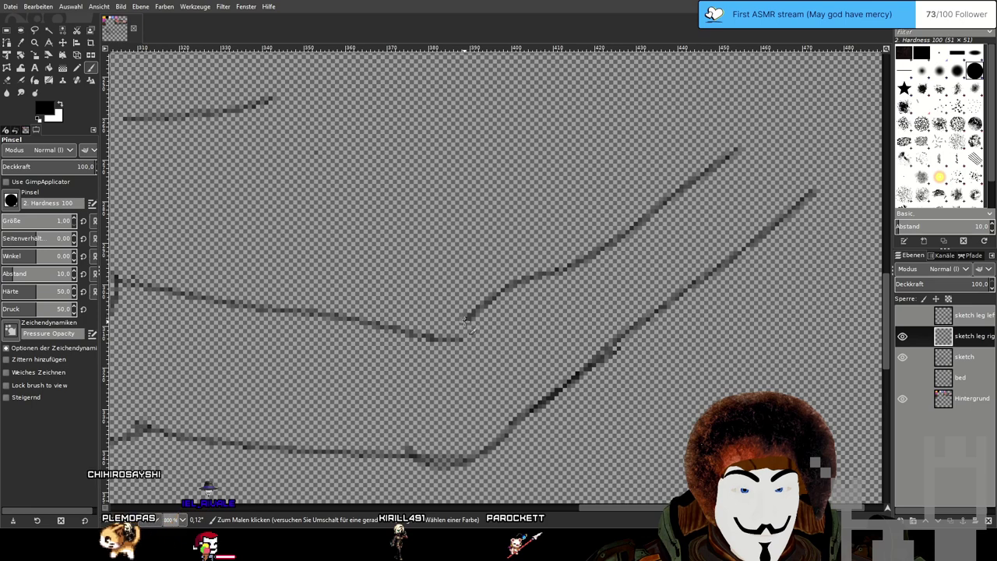
scroll(601, 327, down, 2)
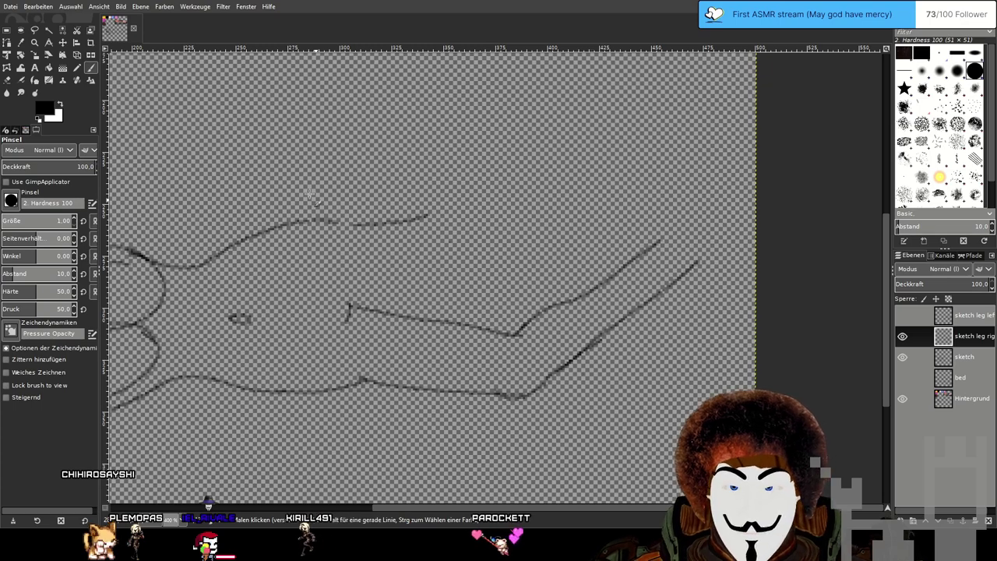
Erase the lower diagonal's upper end and rejoin its end to the horizontal line.
click(6, 80)
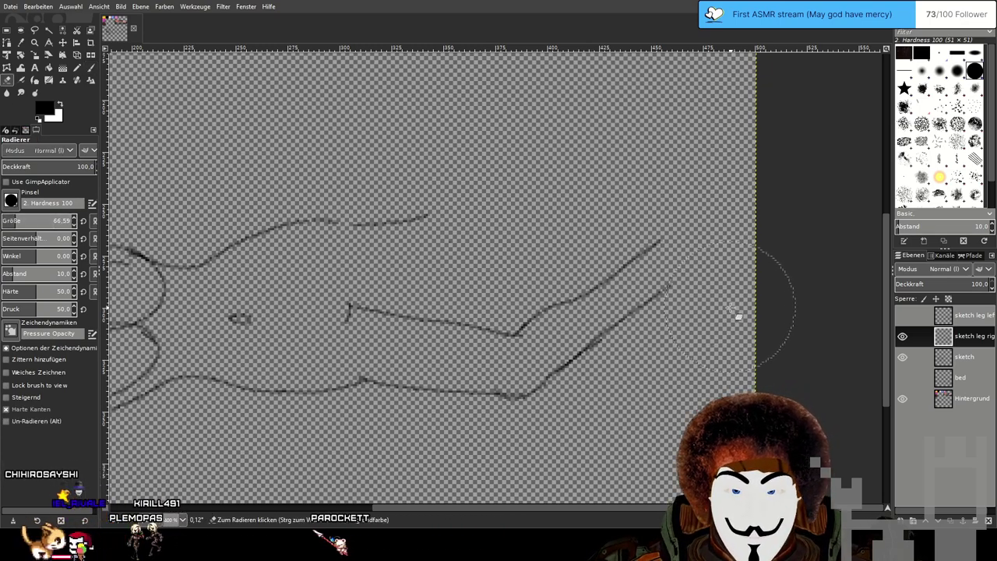
mouse_move(739, 319)
mouse_down()
mouse_move(670, 345)
mouse_move(605, 395)
mouse_up()
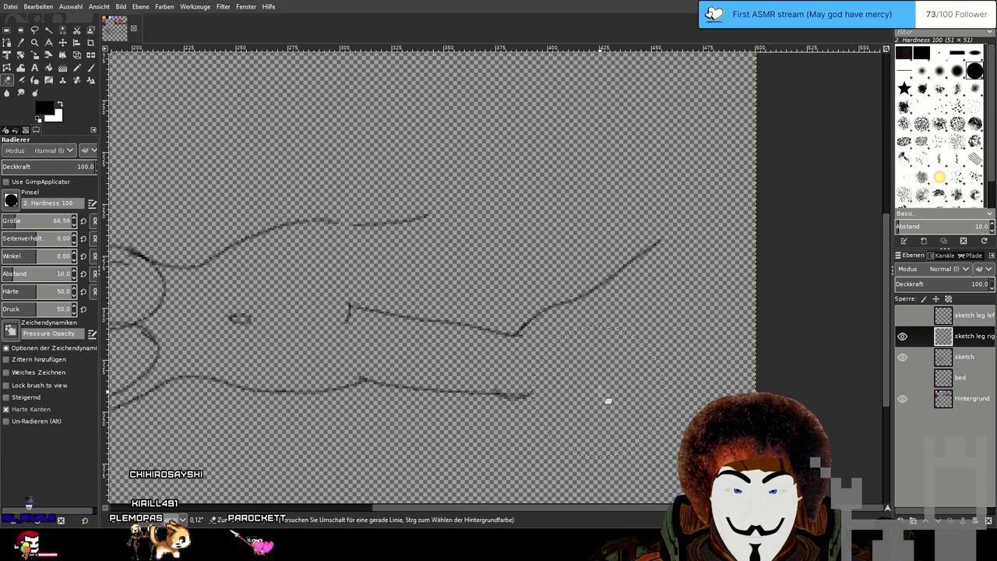
click(90, 67)
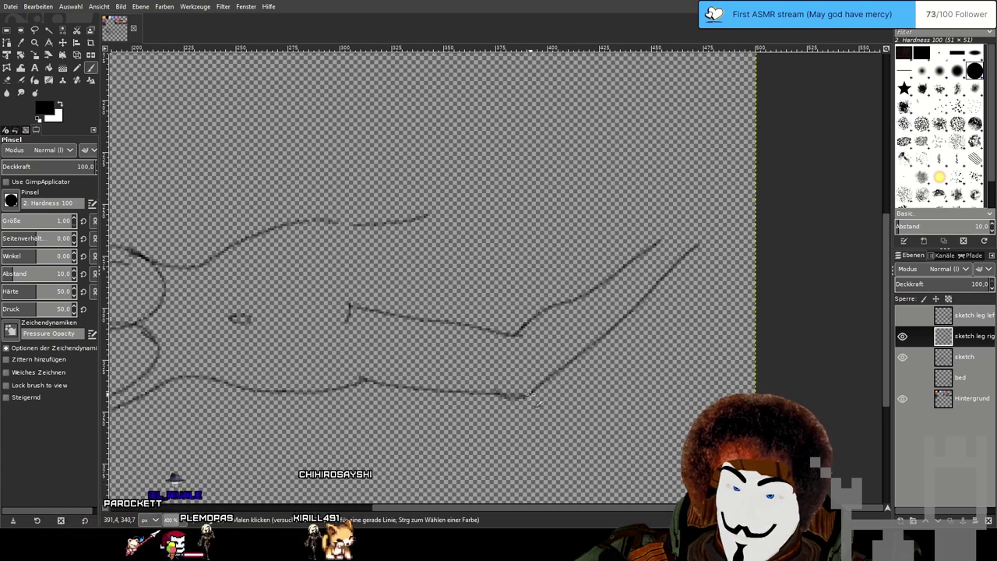
scroll(596, 397, up, 2)
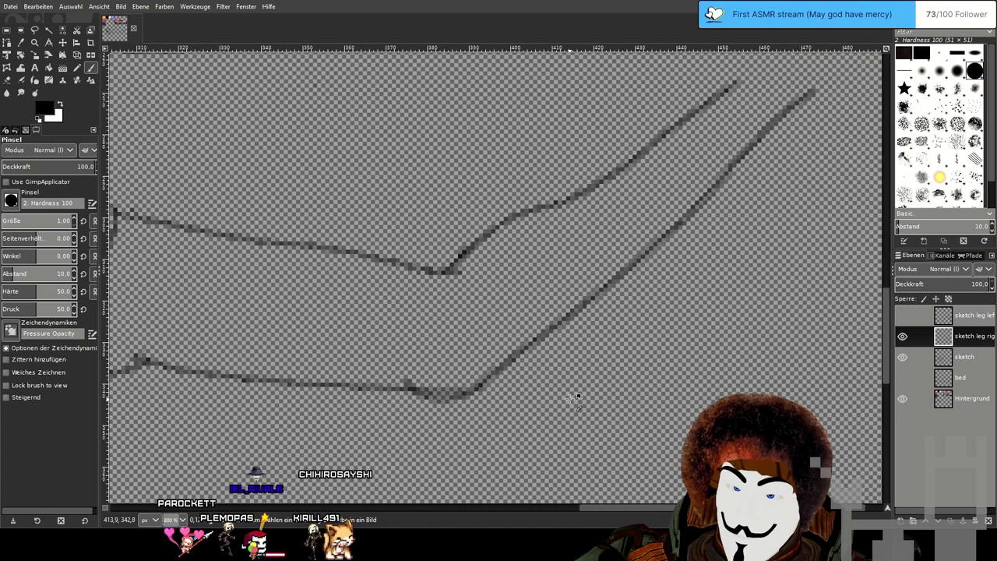
key(ctrl+z)
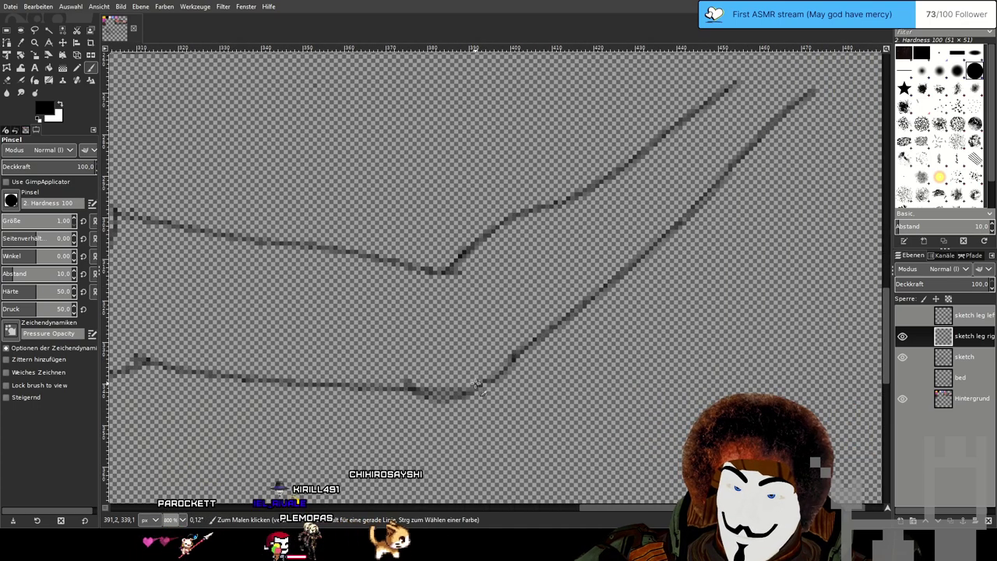
drag(477, 383, 450, 392)
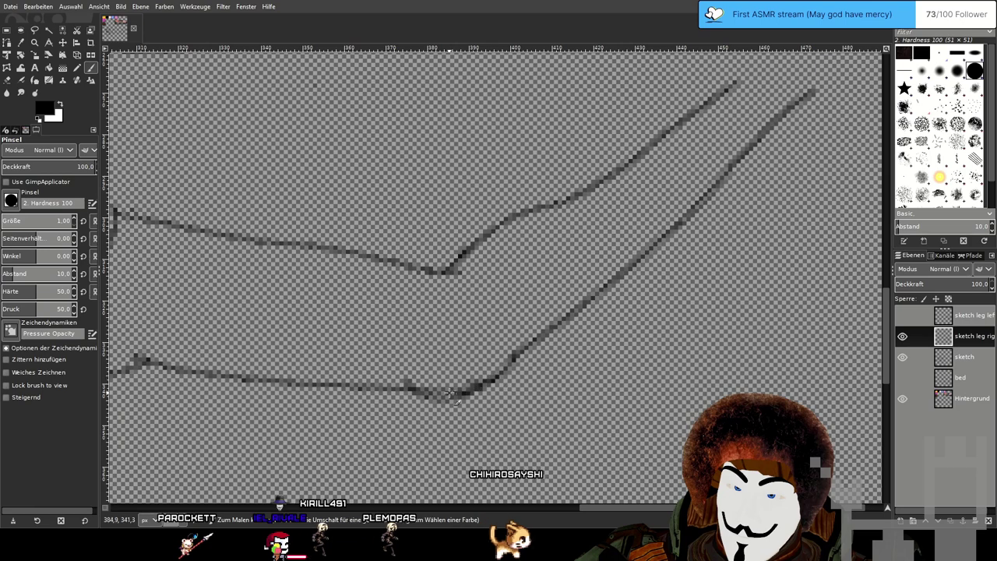
scroll(618, 387, down, 3)
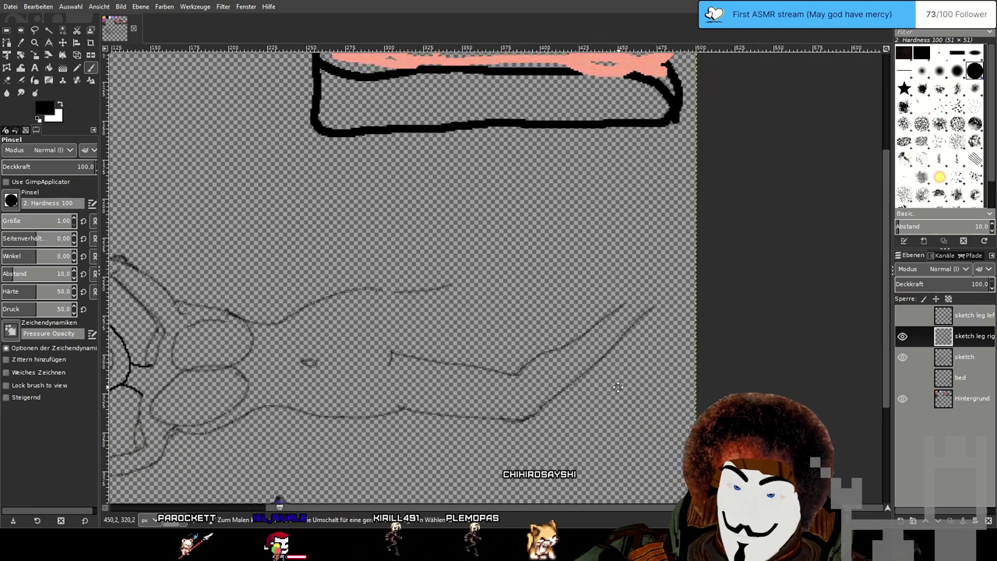
Show 'sketch leg left' and add a short stroke across the upper leg line's end.
click(902, 314)
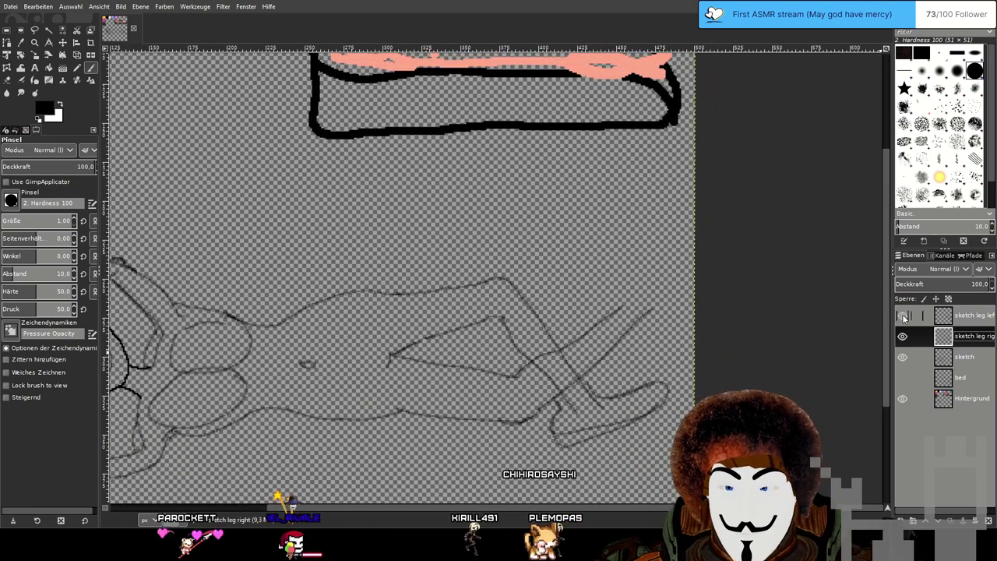
scroll(613, 291, up, 3)
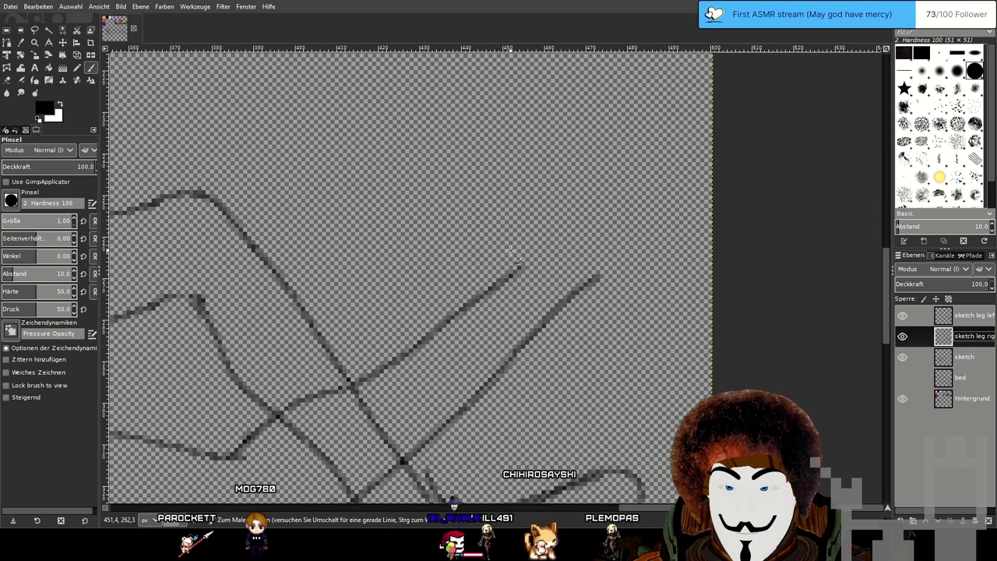
mouse_move(510, 253)
mouse_down()
mouse_move(552, 292)
mouse_move(660, 359)
mouse_move(697, 341)
mouse_move(704, 290)
mouse_move(582, 210)
mouse_up()
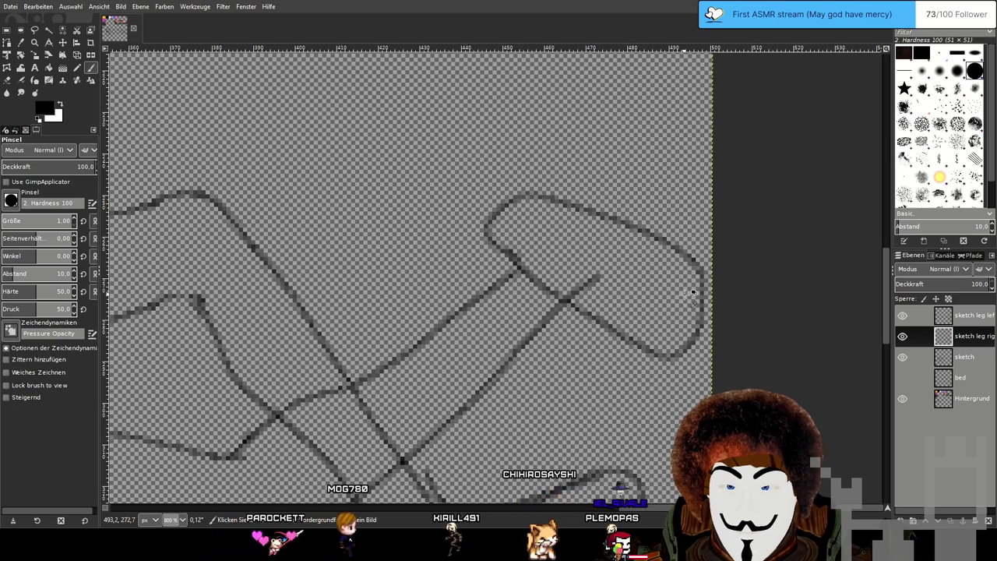
scroll(685, 294, down, 4)
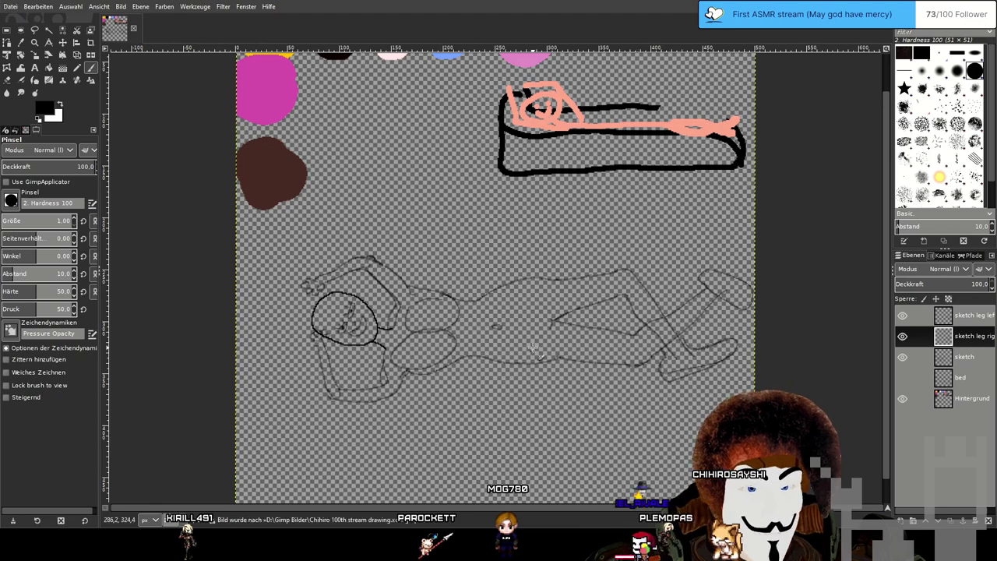
mouse_move(532, 347)
mouse_down()
mouse_move(488, 348)
mouse_move(461, 379)
mouse_move(462, 397)
mouse_up()
drag(549, 332, 635, 292)
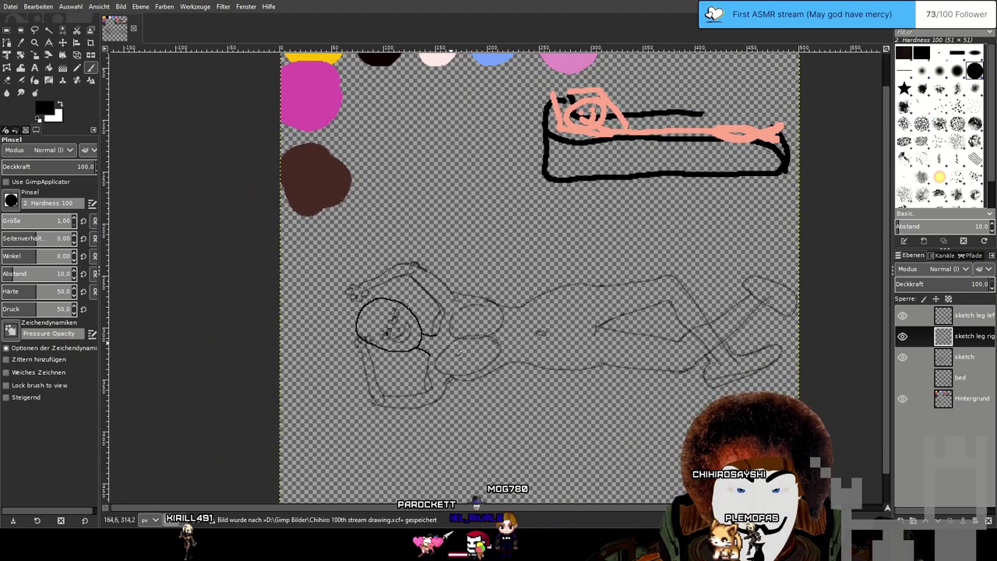
scroll(450, 370, up, 2)
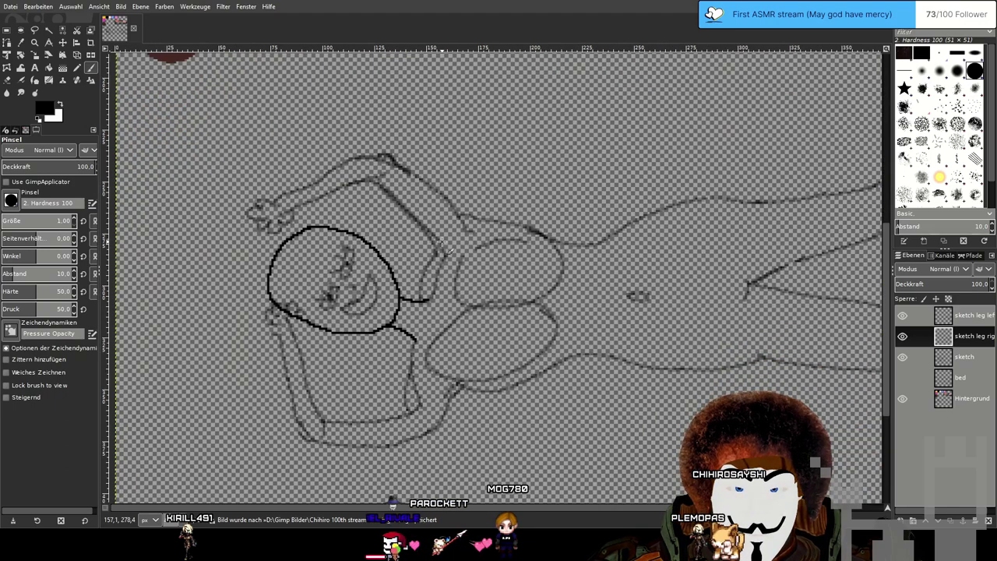
scroll(436, 290, down, 2)
scroll(405, 277, up, 2)
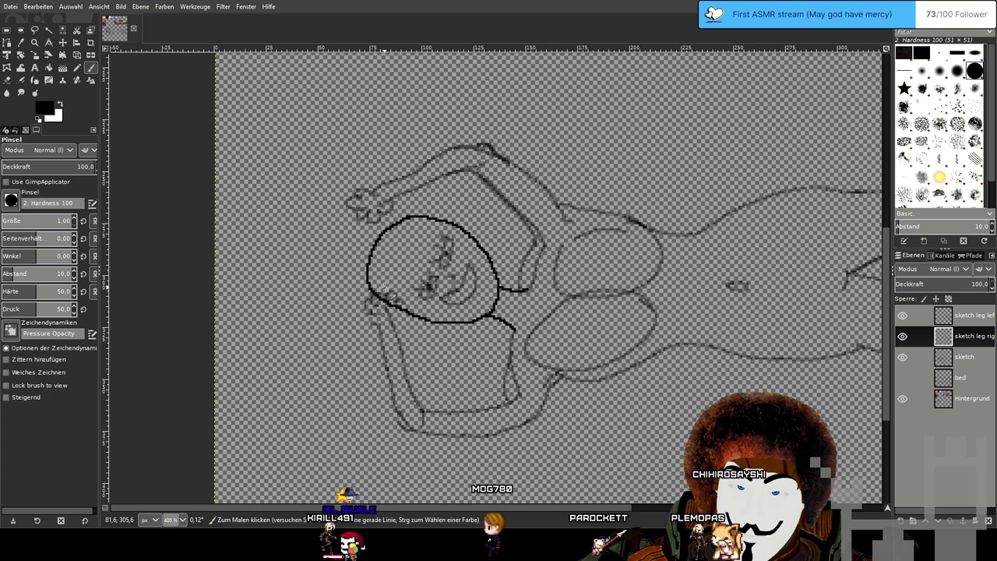
drag(561, 224, 549, 292)
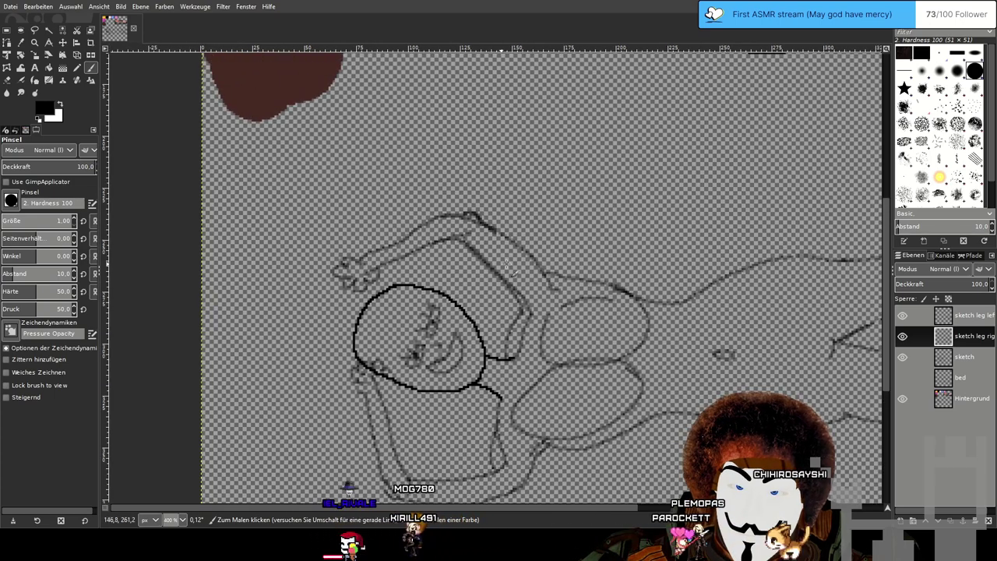
drag(588, 264, 181, 222)
drag(384, 181, 293, 221)
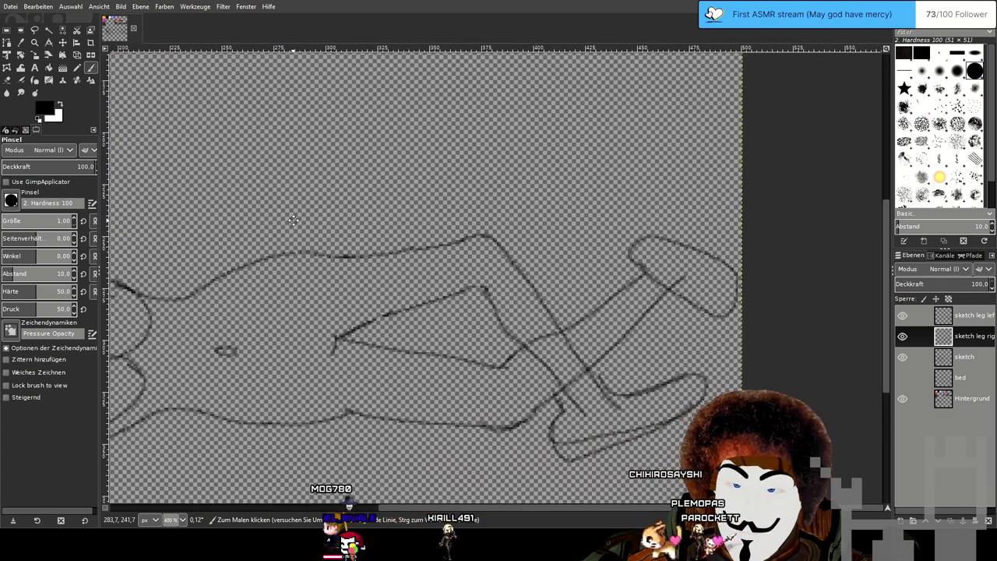
scroll(293, 220, left, 10)
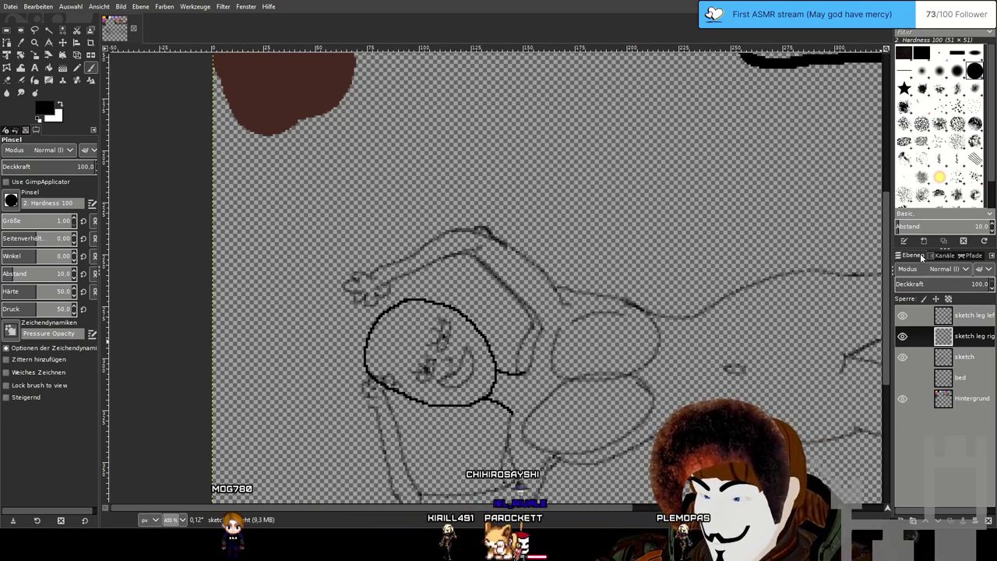
Create a new layer below 'sketch leg right' and name it 'sketch arm left'.
key(shift+ctrl+n)
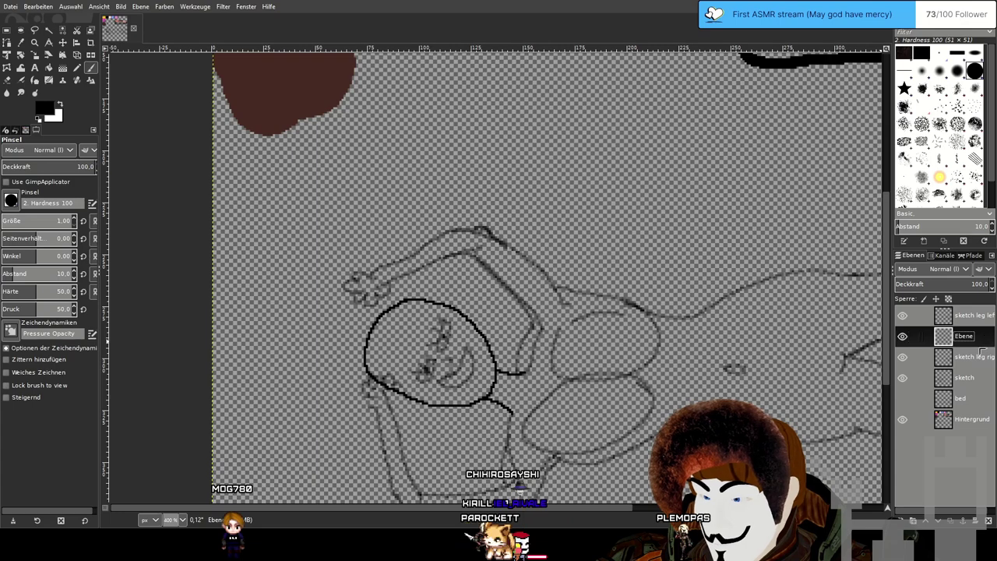
drag(972, 374, 971, 369)
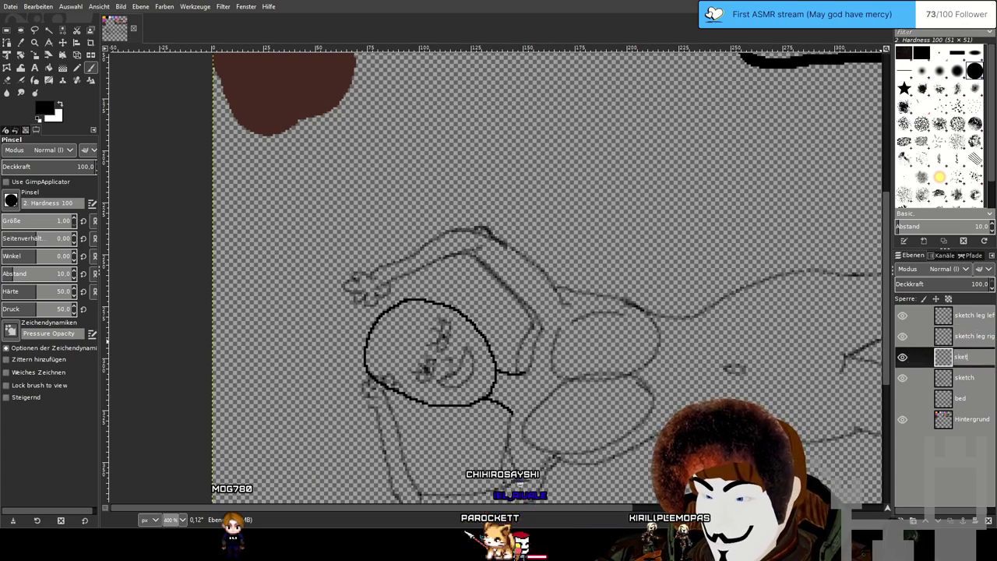
text(sketch arm left)
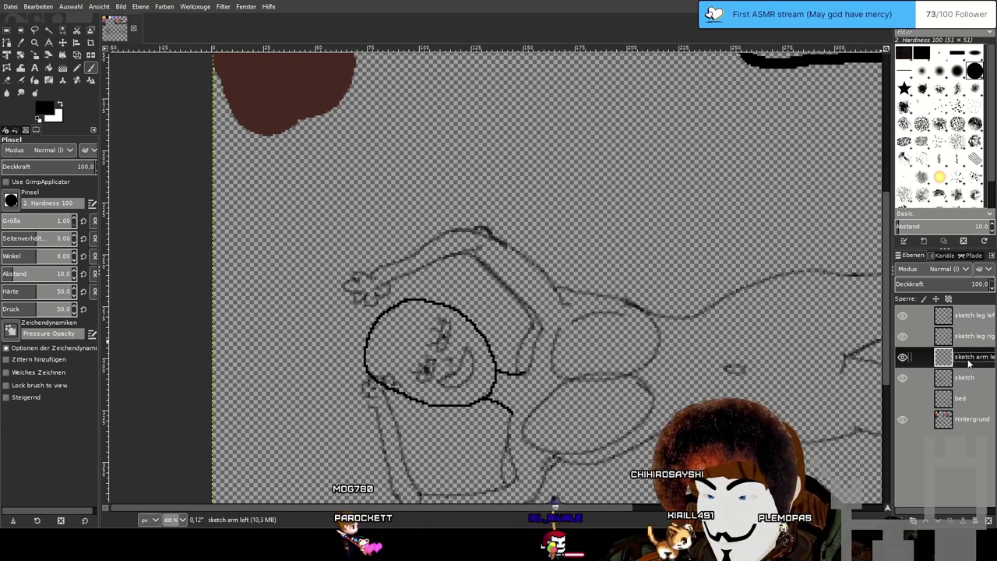
scroll(749, 364, right, 2)
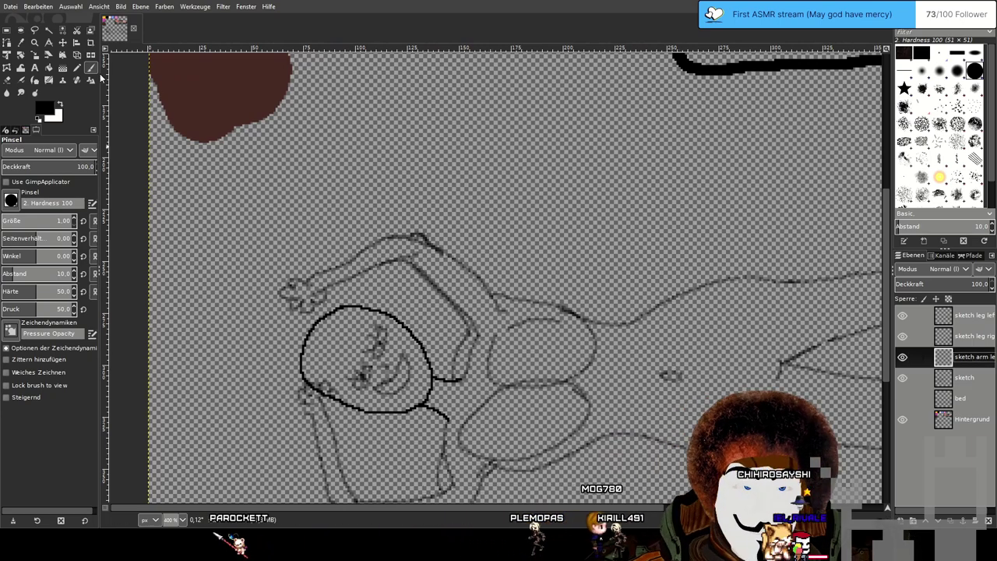
scroll(503, 300, up, 1)
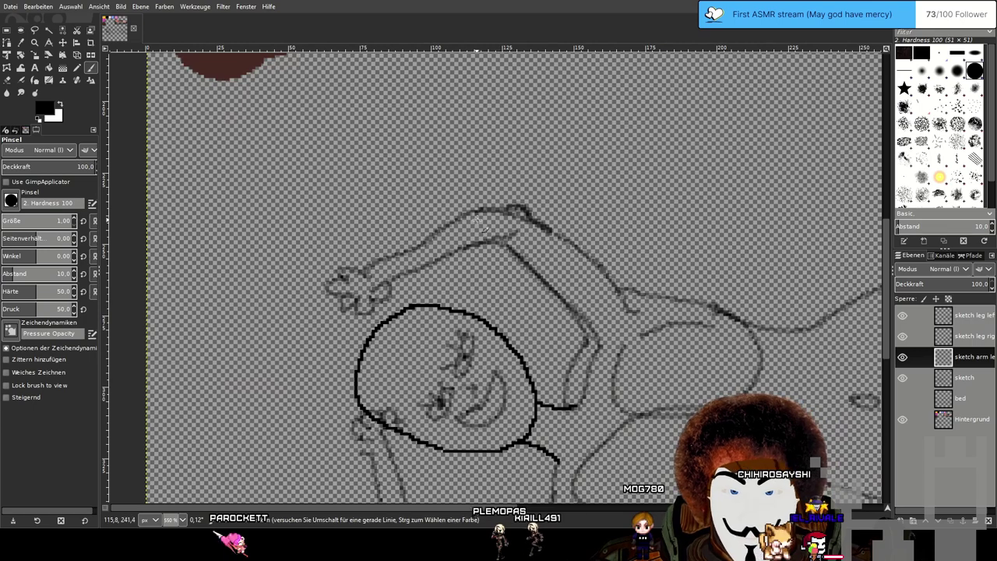
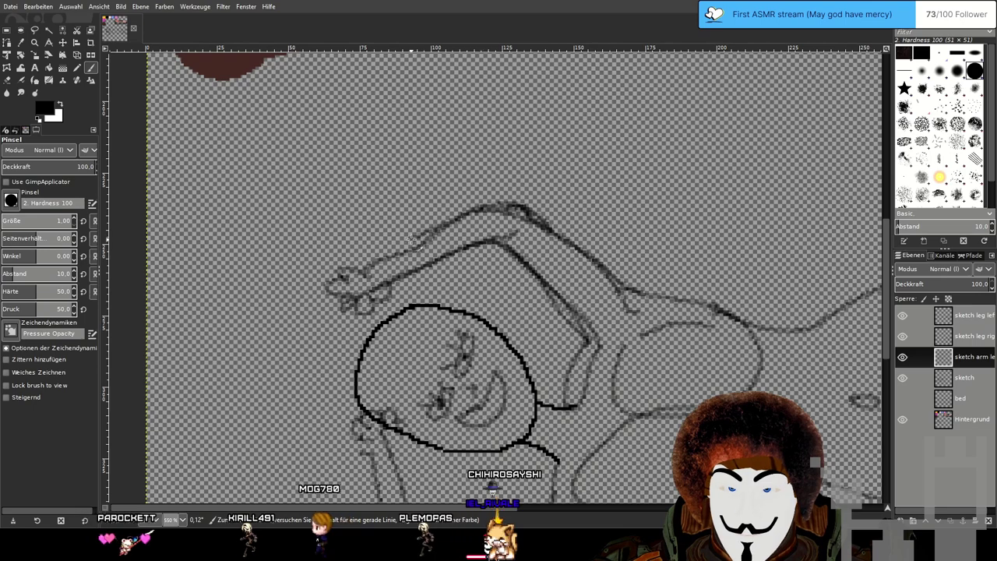
Toggle the 'sketch' layer's visibility several times to compare, then make it the active layer.
click(902, 377)
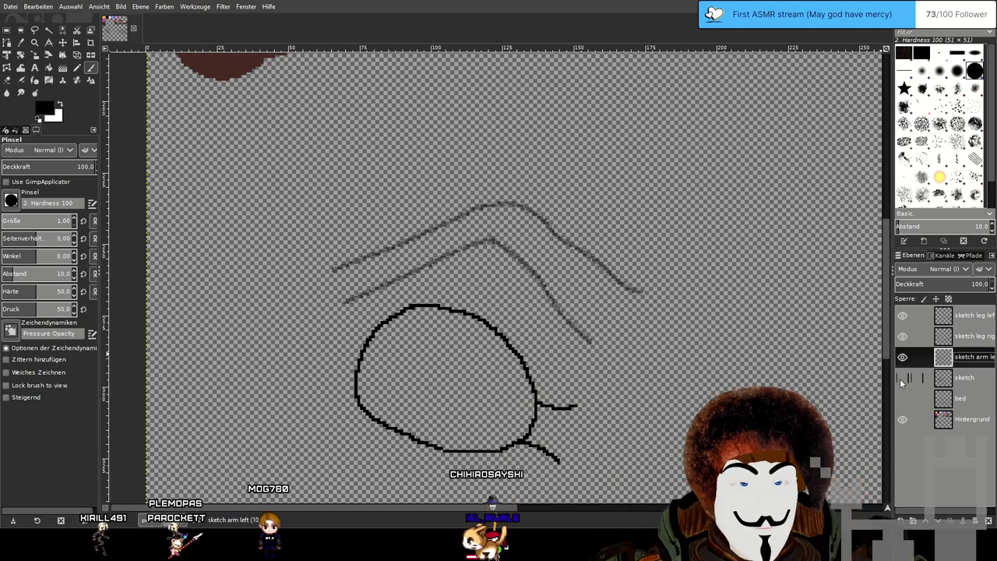
click(902, 378)
click(902, 378)
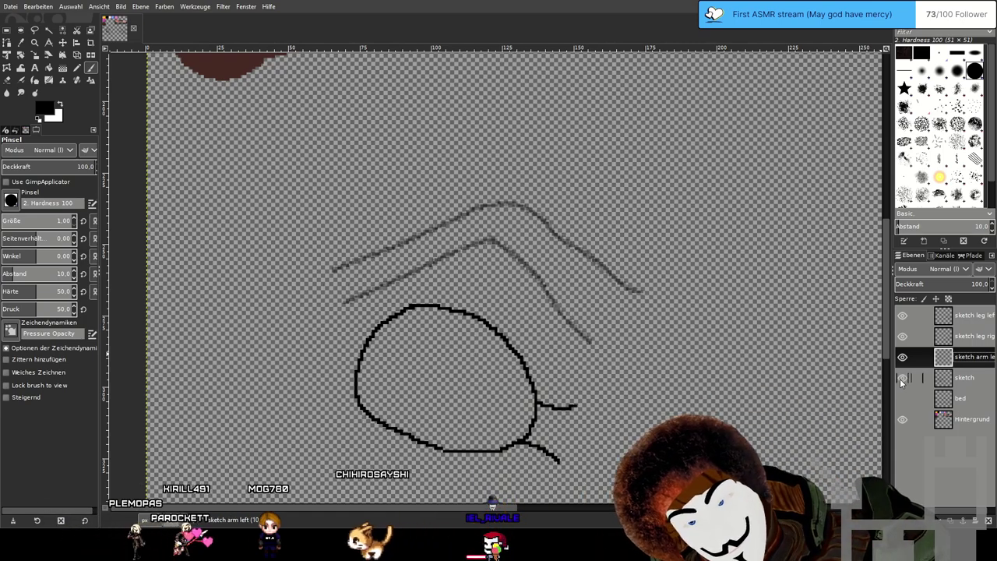
click(902, 379)
click(902, 379)
click(902, 379)
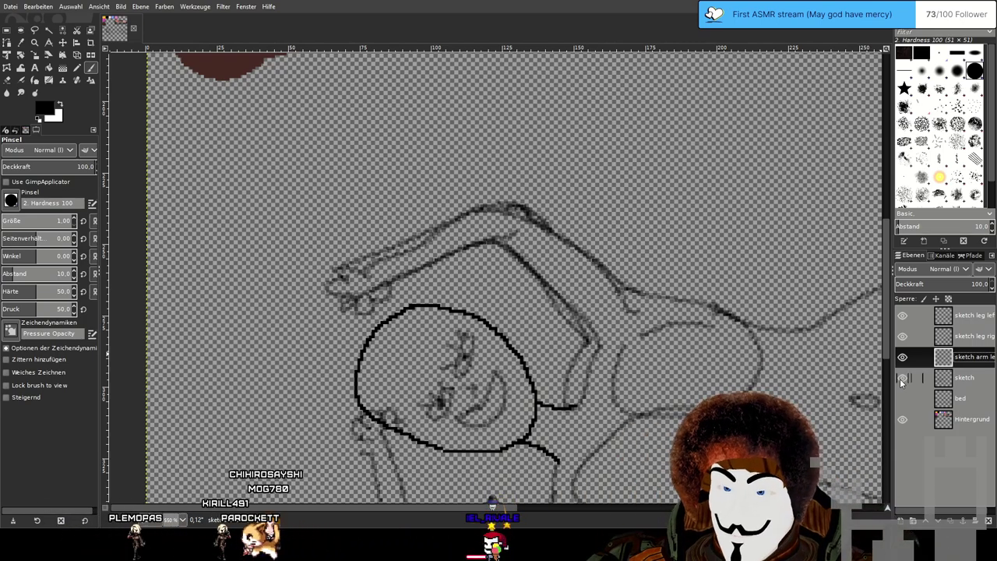
click(988, 382)
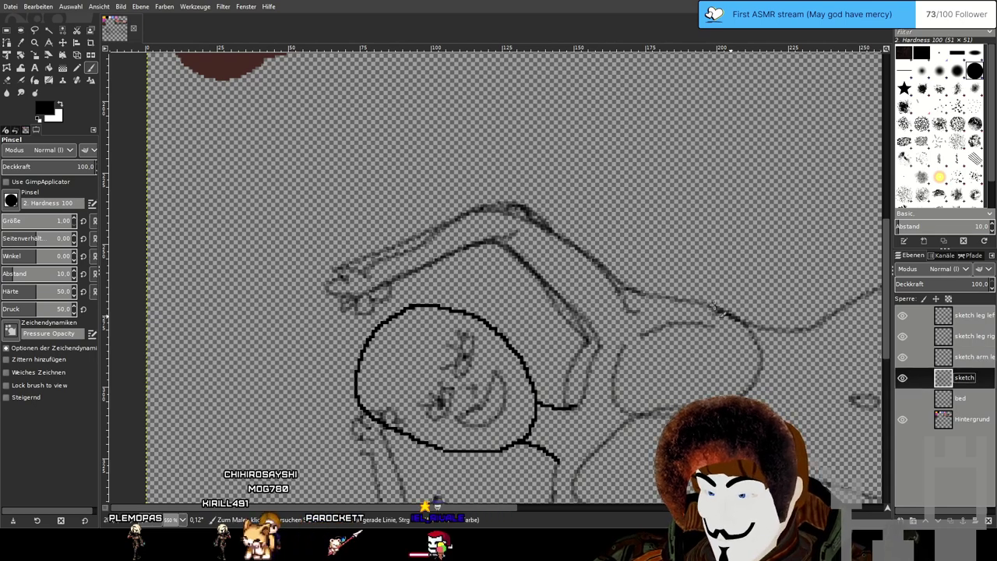
Switch to the Eraser at about size 6 and zoom in on the raised arm.
click(8, 80)
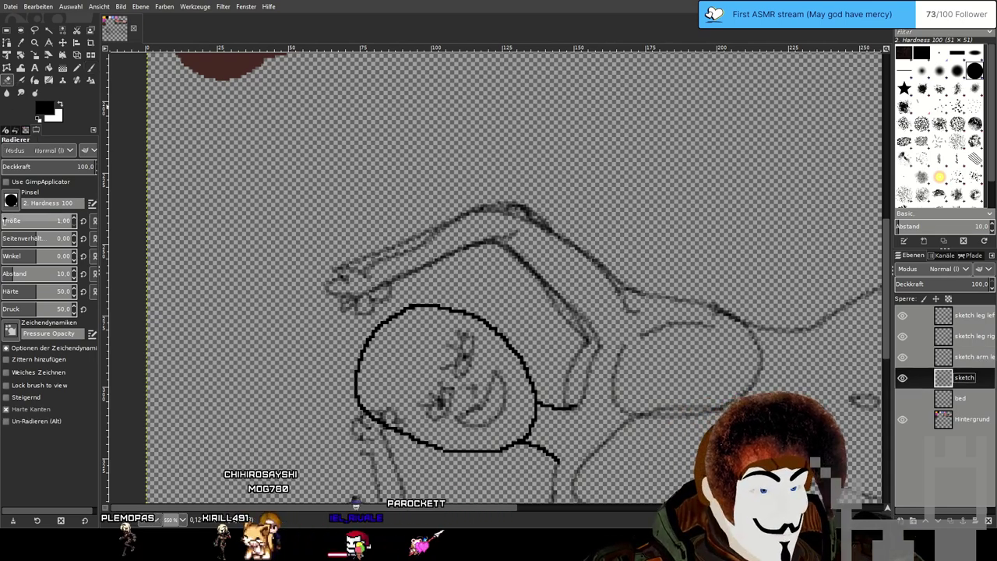
click(6, 219)
scroll(590, 335, up, 1)
scroll(589, 336, up, 2)
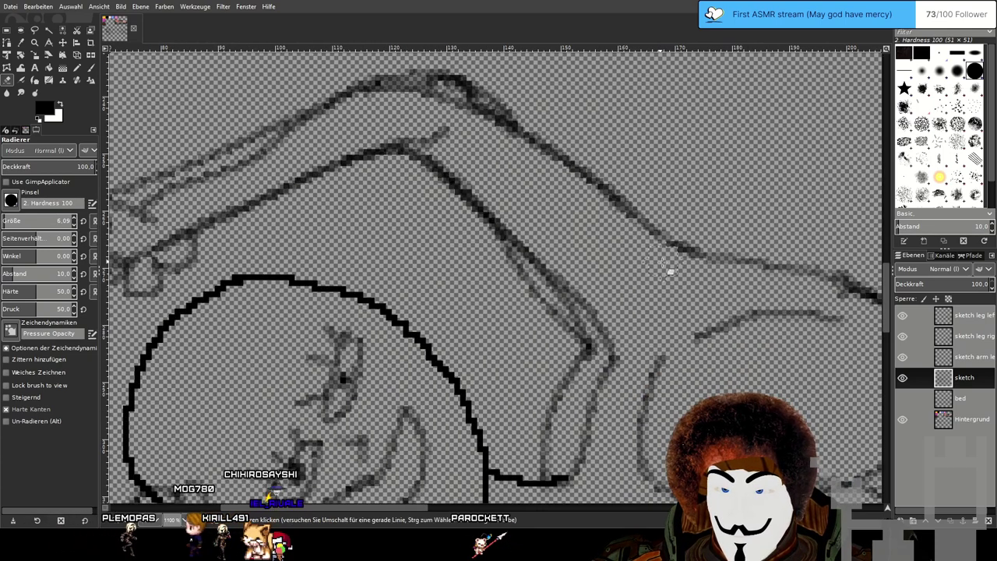
scroll(684, 300, down, 1)
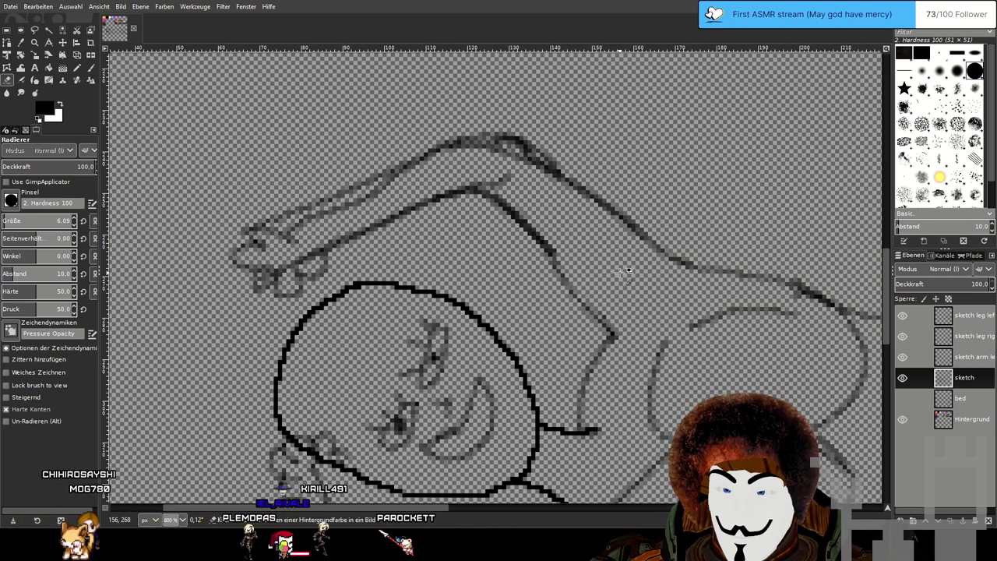
scroll(627, 270, down, 2)
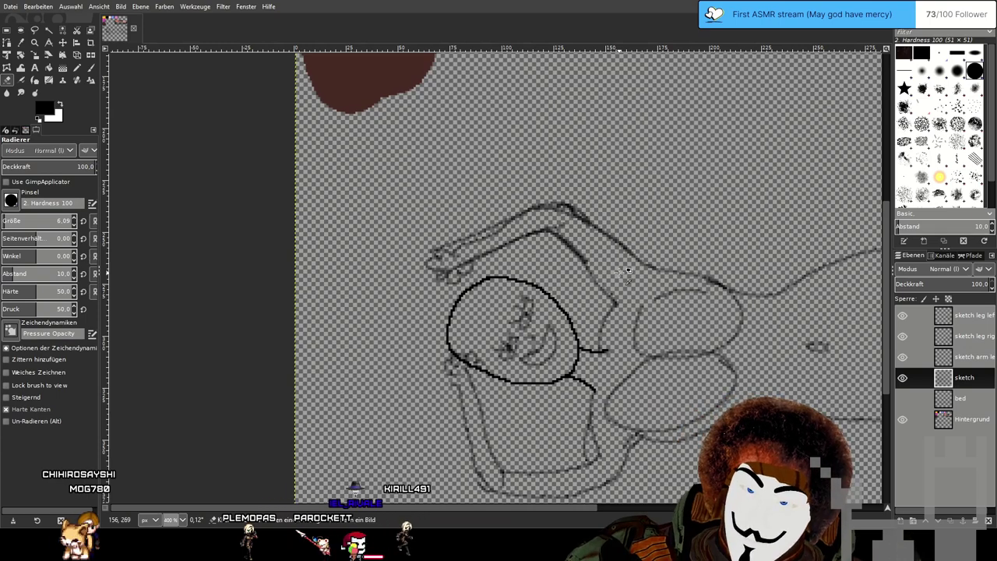
scroll(627, 271, up, 1)
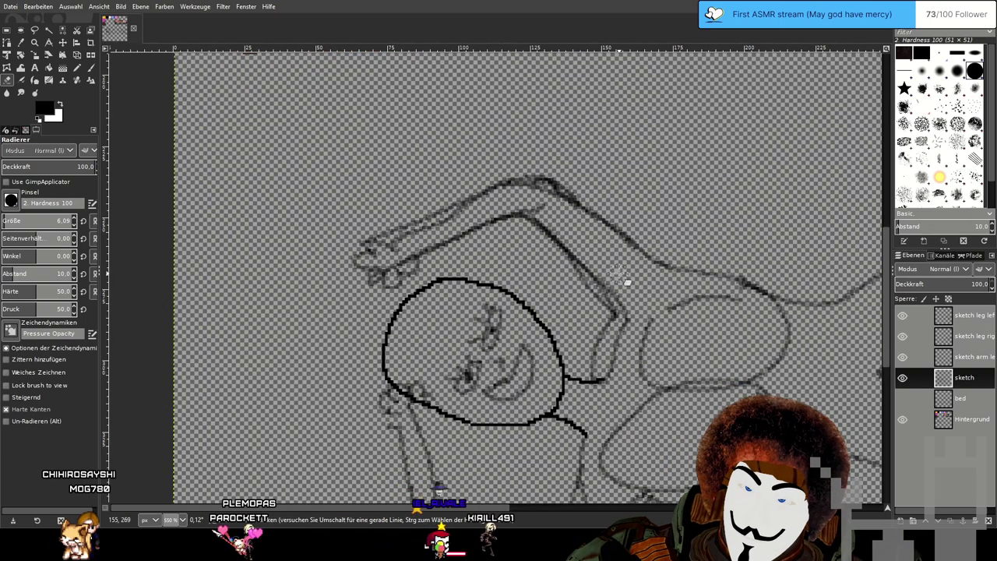
scroll(637, 286, down, 1)
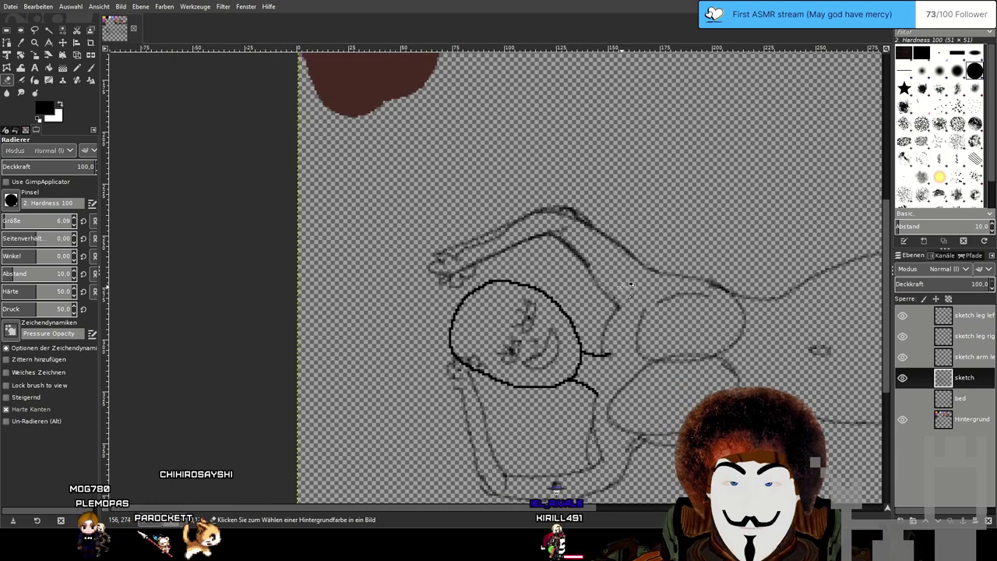
scroll(628, 290, up, 2)
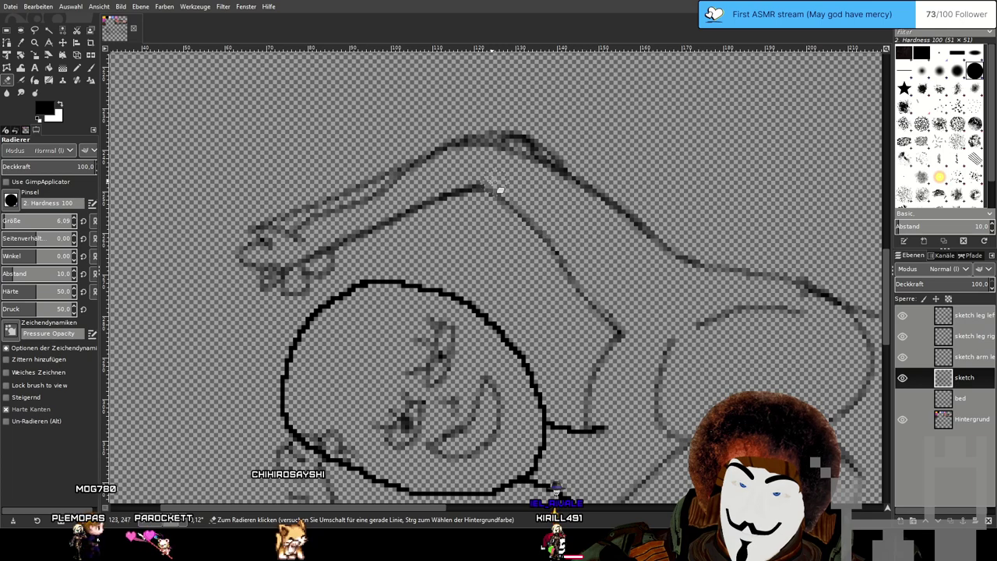
Erase the old arm outline and the finger lines below the hand on the 'sketch' layer.
drag(503, 140, 590, 188)
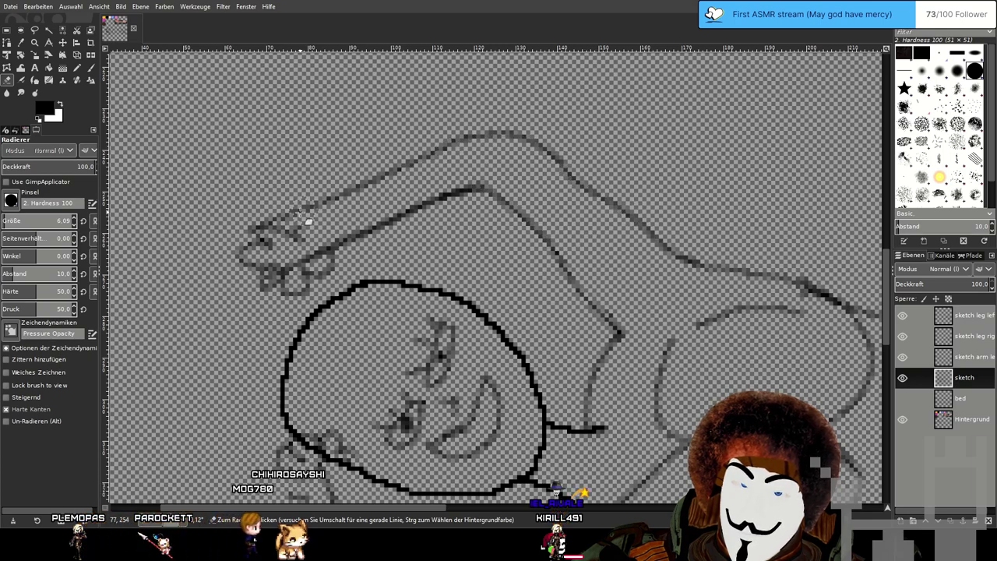
mouse_move(333, 261)
mouse_down()
mouse_move(309, 265)
mouse_move(349, 239)
mouse_move(293, 286)
mouse_move(256, 237)
mouse_move(250, 271)
mouse_move(289, 274)
mouse_up()
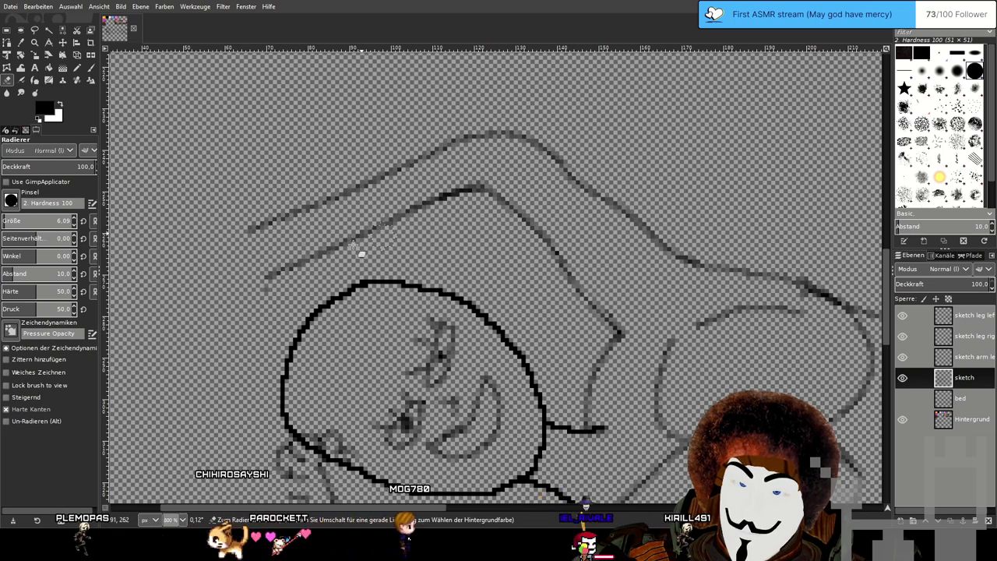
scroll(608, 265, down, 2)
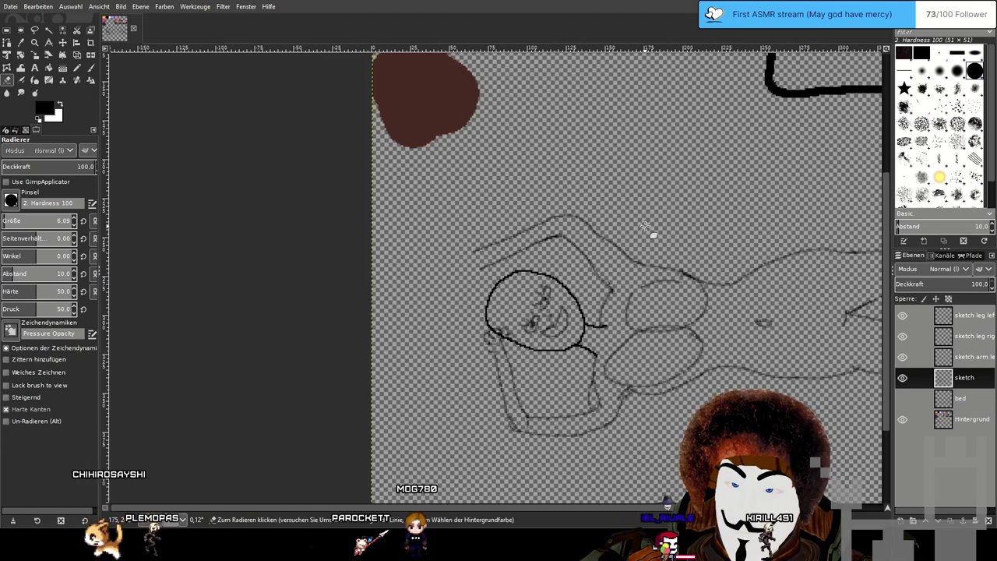
scroll(632, 238, up, 1)
scroll(633, 237, up, 1)
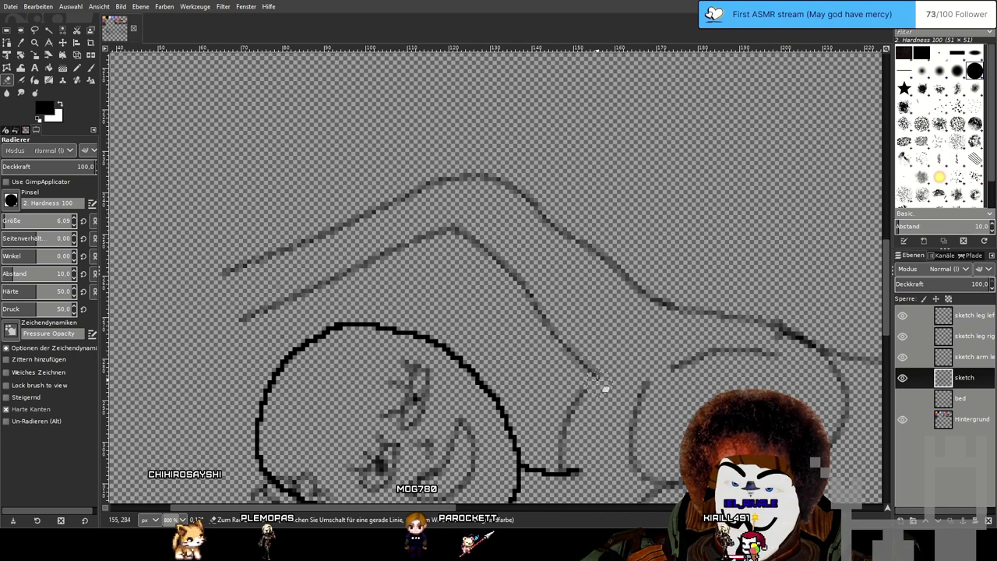
scroll(654, 261, down, 2)
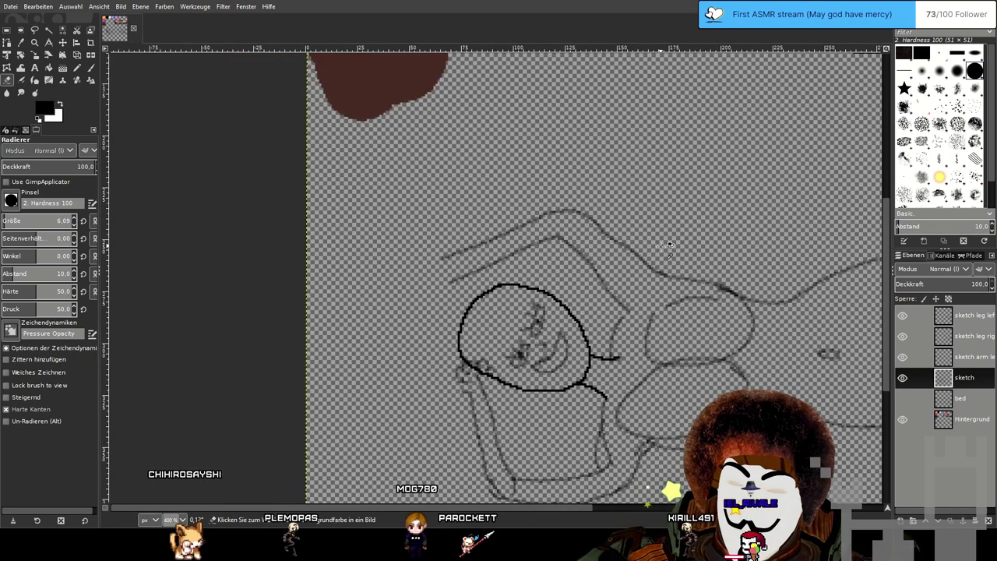
scroll(662, 246, up, 1)
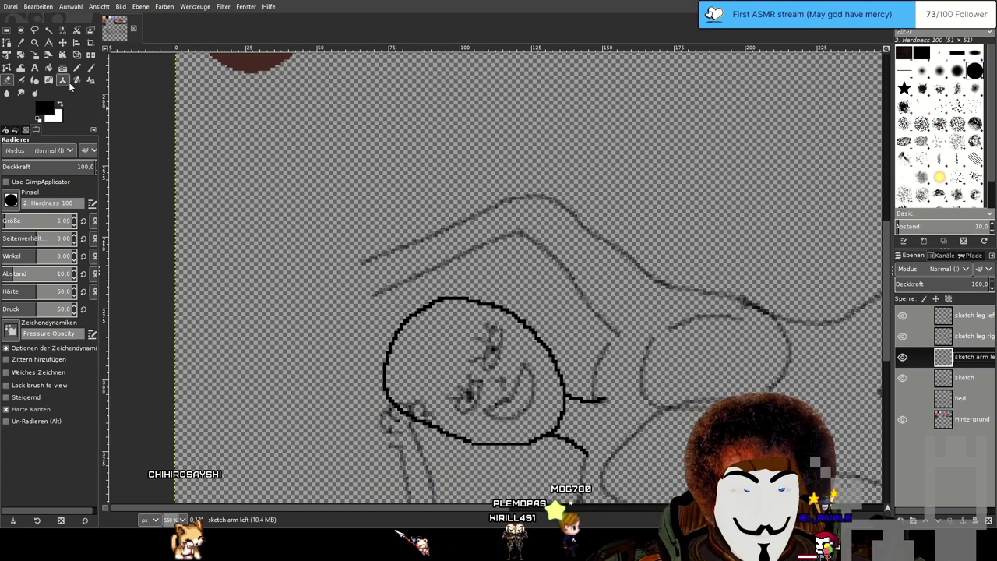
Switch to the soft Paintbrush and pan along the raised arm.
key(n)
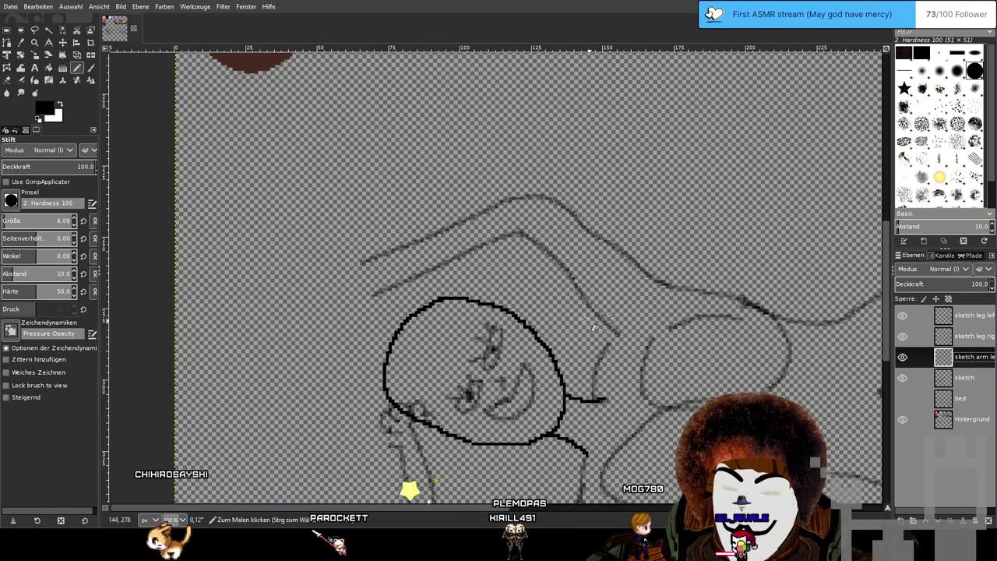
click(90, 67)
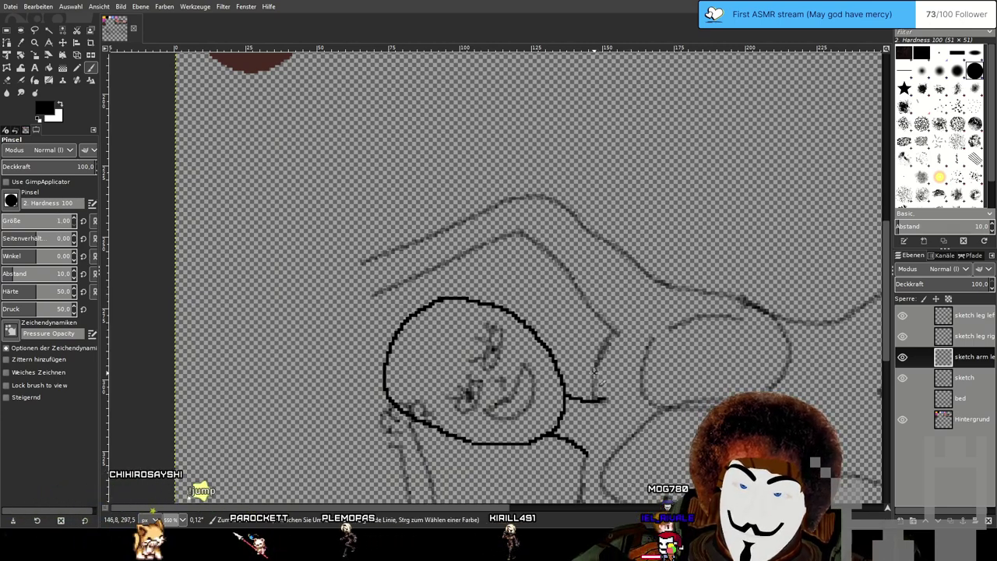
scroll(644, 312, down, 3)
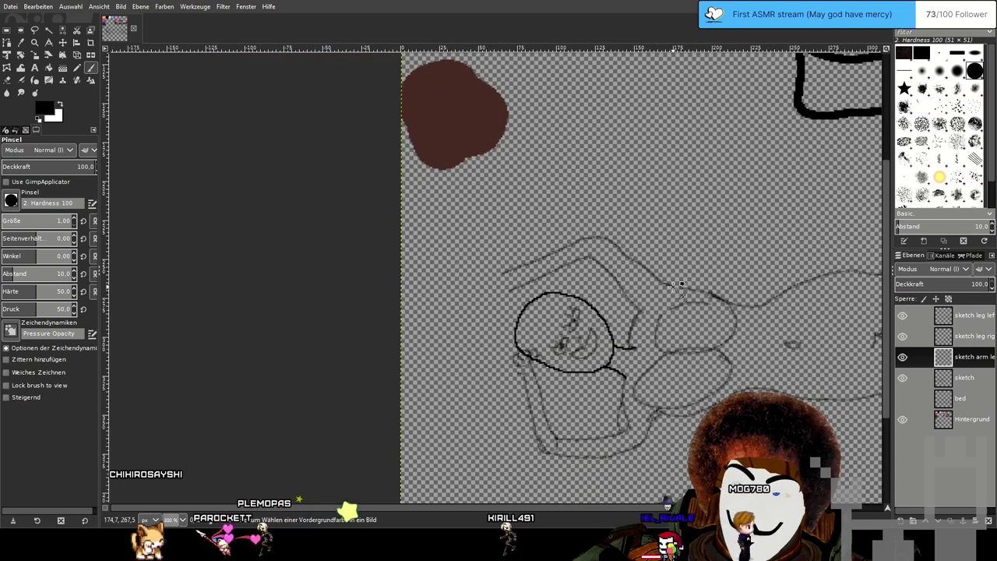
scroll(674, 289, up, 5)
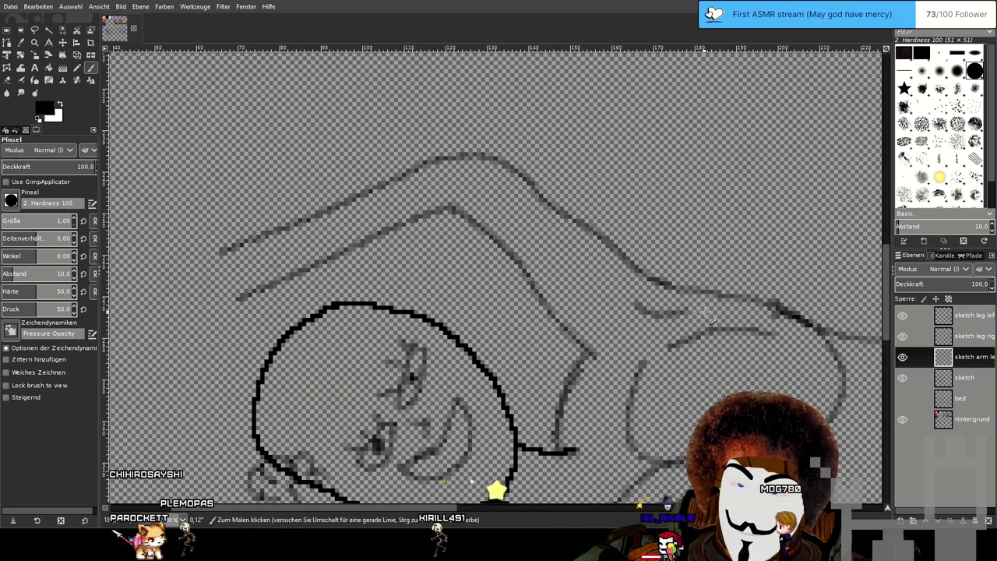
scroll(705, 313, down, 3)
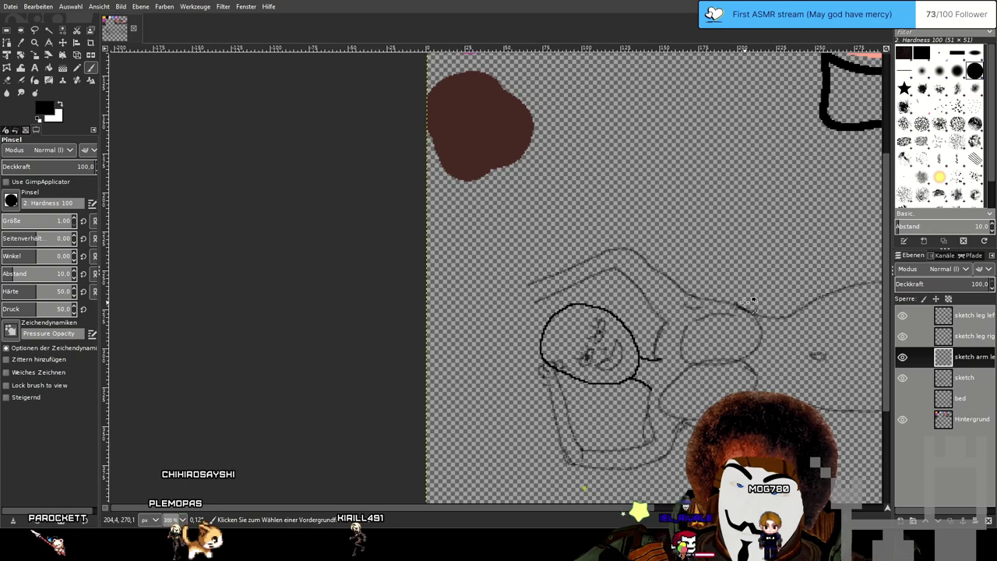
scroll(750, 302, up, 4)
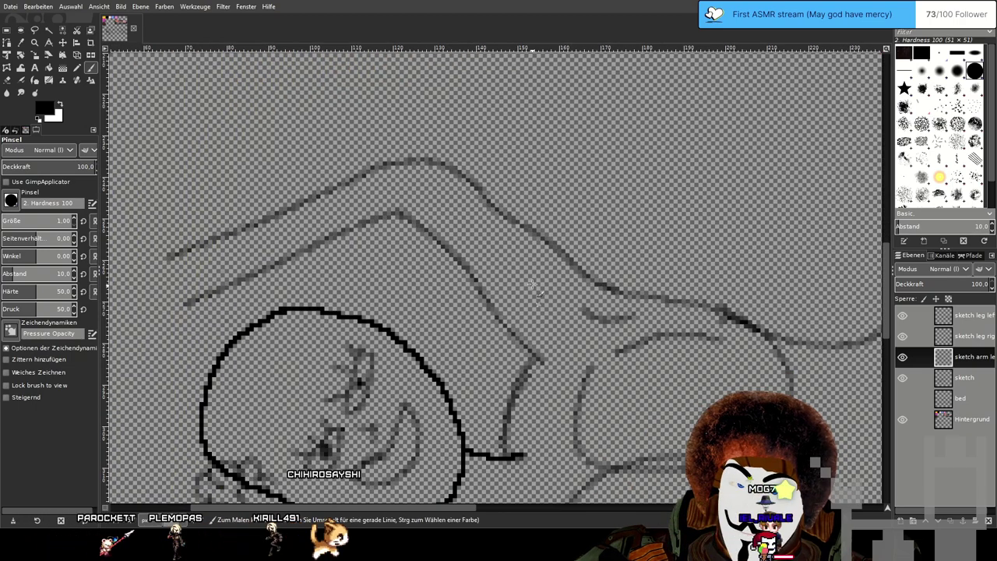
drag(414, 228, 507, 265)
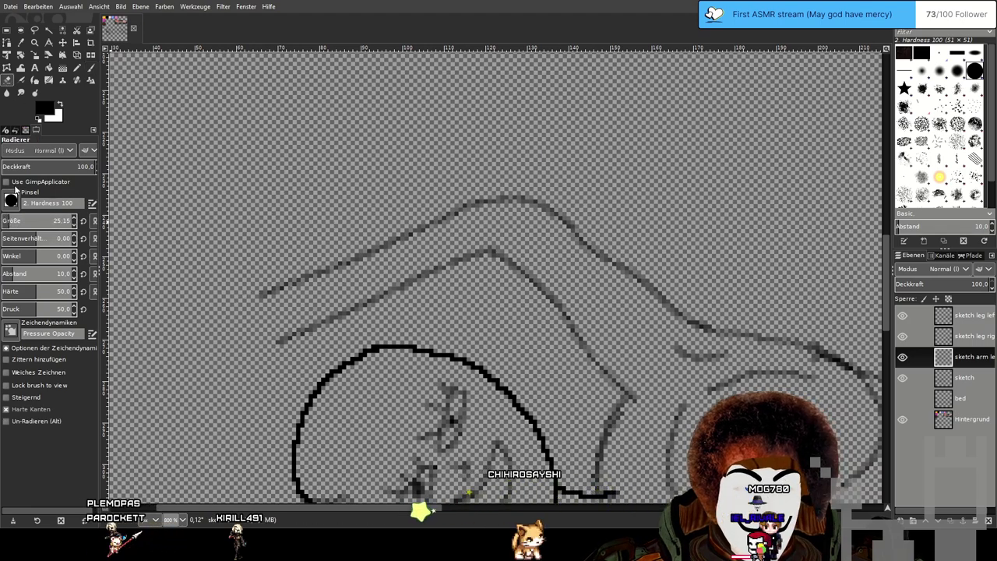
Erase the arm's lower diagonal line with an 11-pixel eraser, then set the Paintbrush size to 1.
click(6, 220)
mouse_move(288, 351)
mouse_down()
mouse_move(278, 350)
mouse_move(483, 274)
mouse_up()
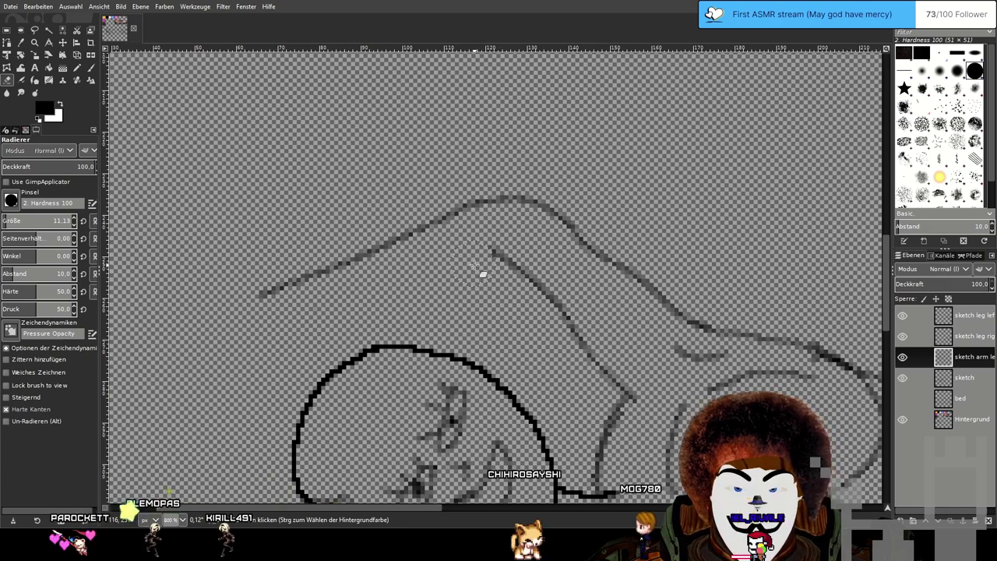
click(89, 69)
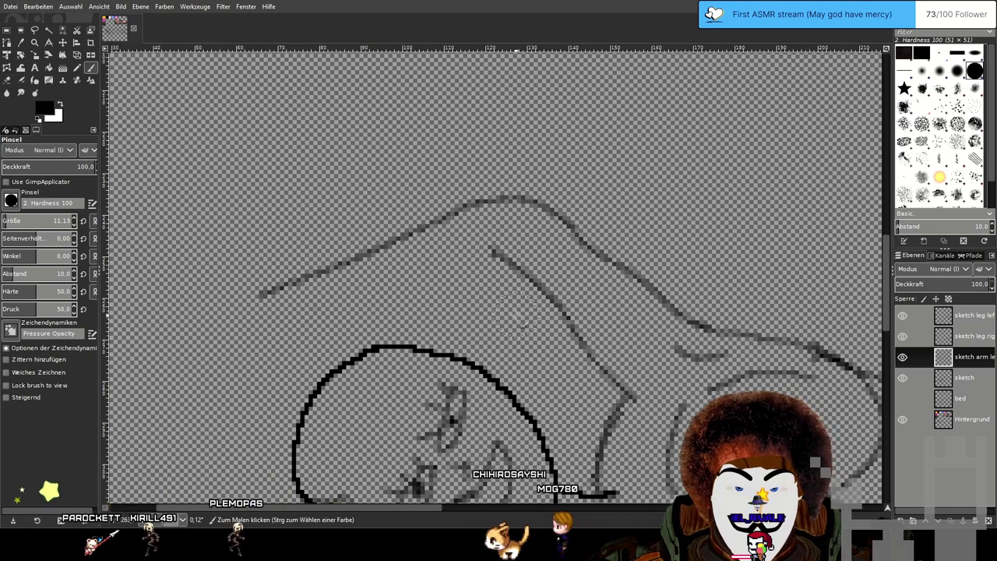
drag(28, 221, 3, 221)
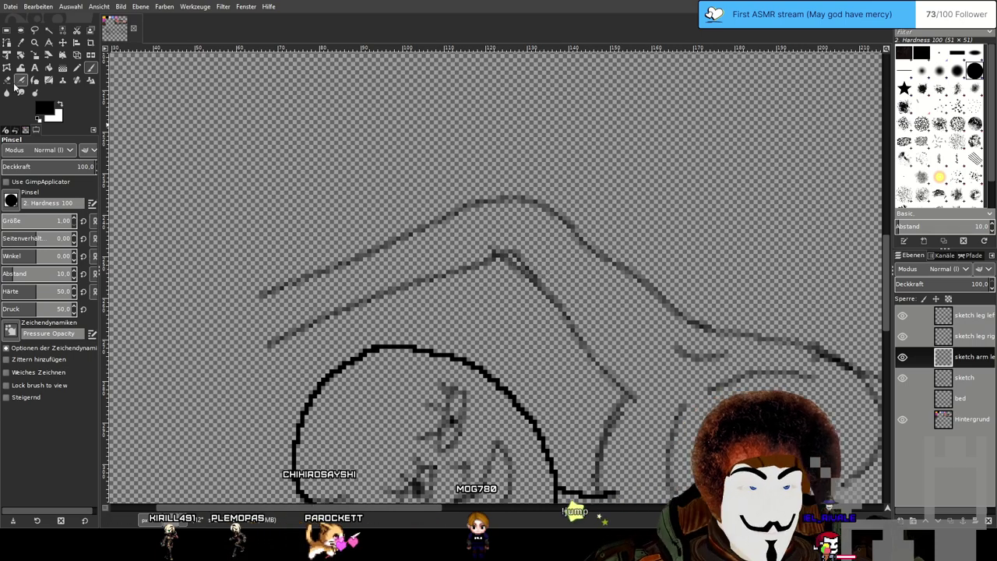
Clean up the dark pixels at the elbow bend of the lower arm line.
scroll(498, 220, up, 4)
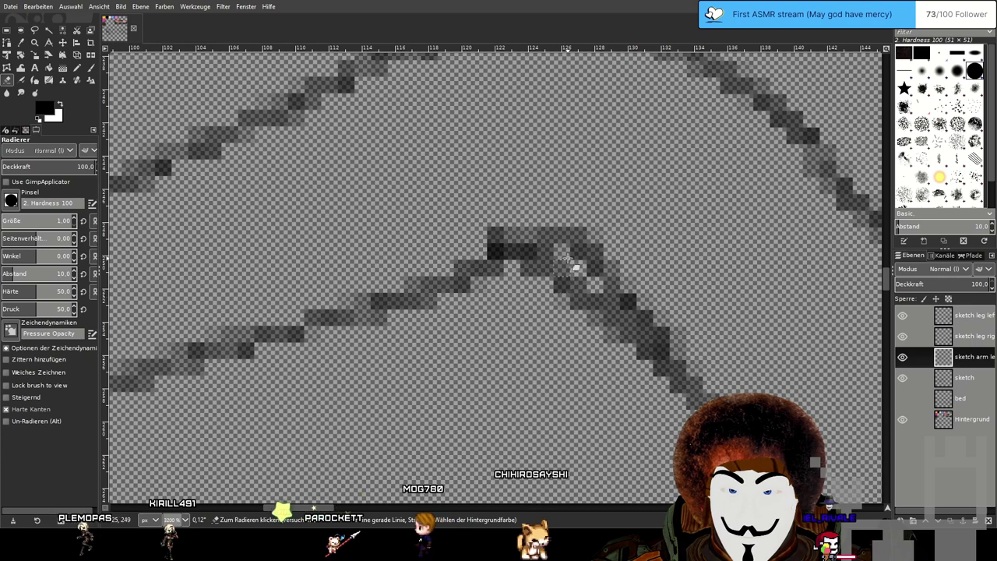
drag(521, 232, 597, 267)
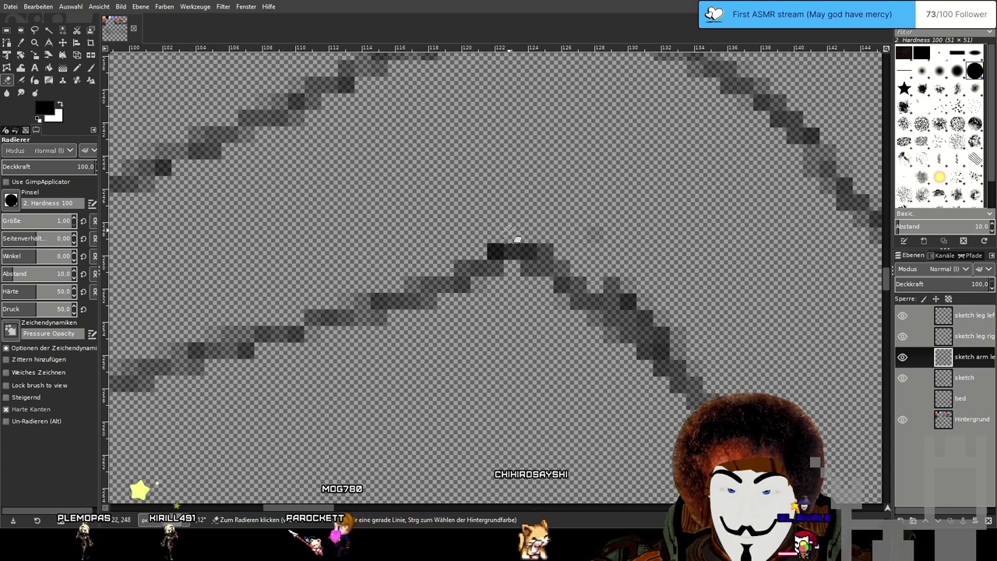
drag(490, 248, 574, 257)
scroll(654, 257, down, 3)
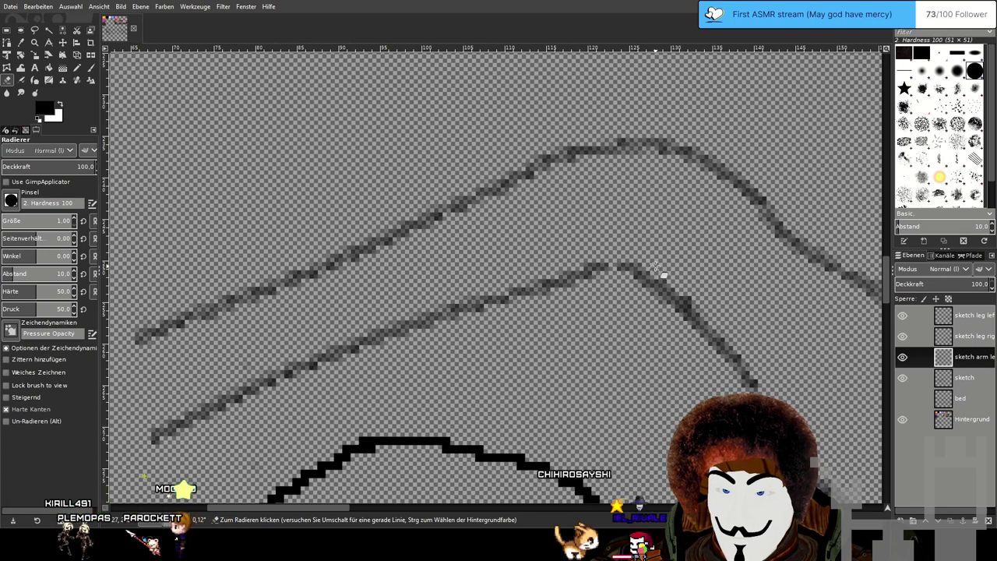
scroll(724, 291, down, 2)
drag(724, 291, 515, 309)
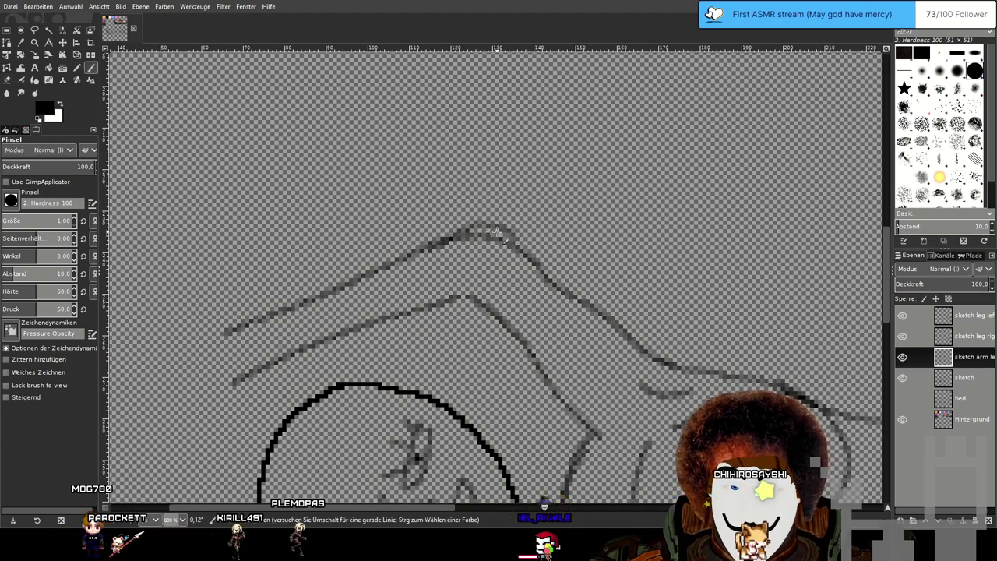
Draw a short upward tick from the lower arm line's bend and reframe the figure on the bed.
scroll(434, 175, up, 1)
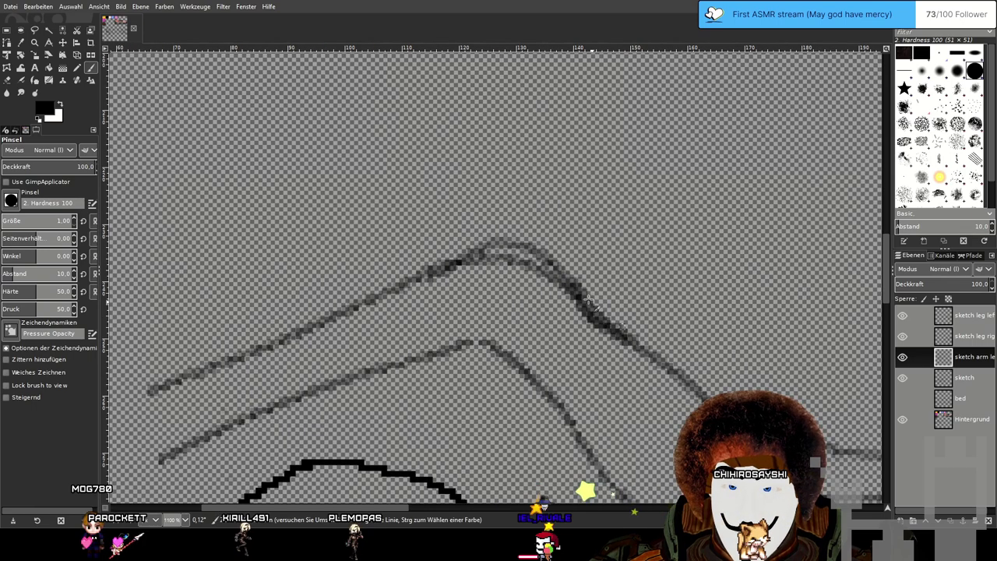
scroll(545, 273, up, 1)
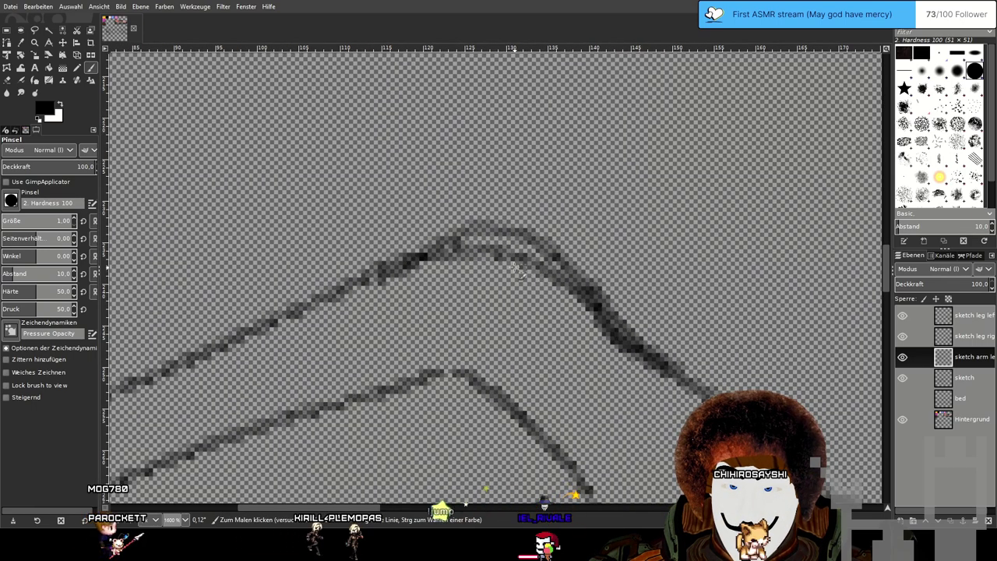
drag(459, 371, 475, 333)
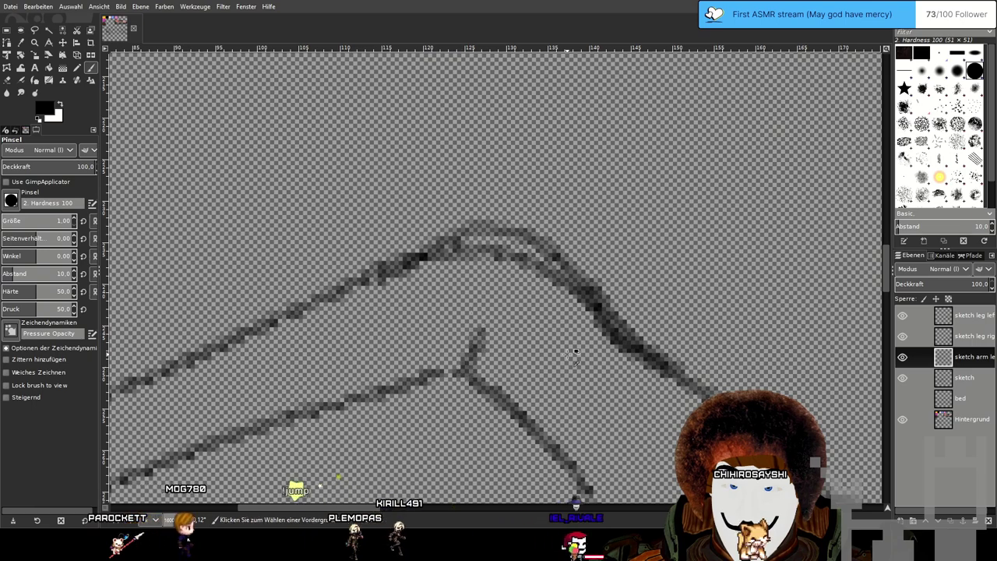
scroll(576, 351, down, 3)
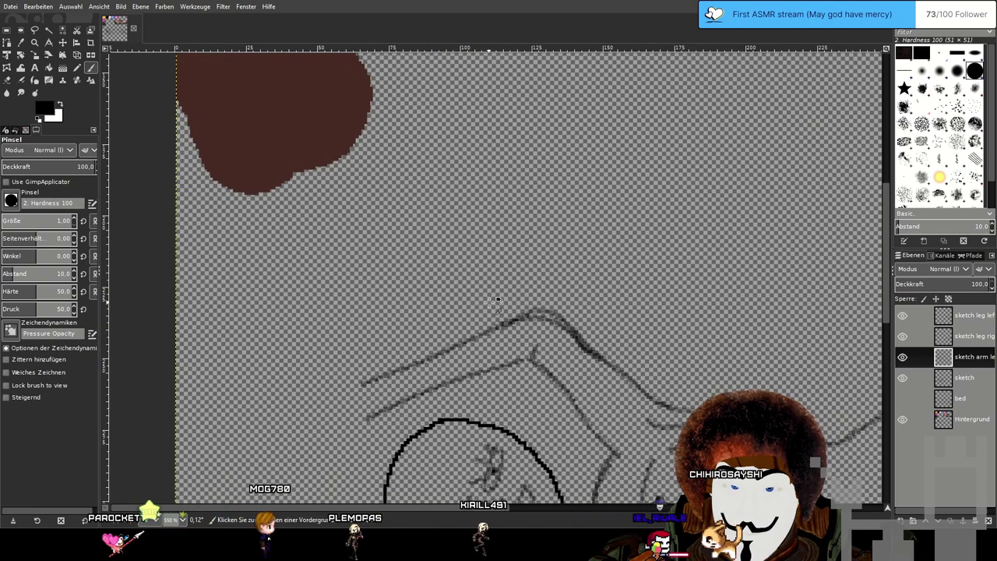
scroll(516, 314, up, 1)
scroll(515, 315, up, 1)
key(shift+e)
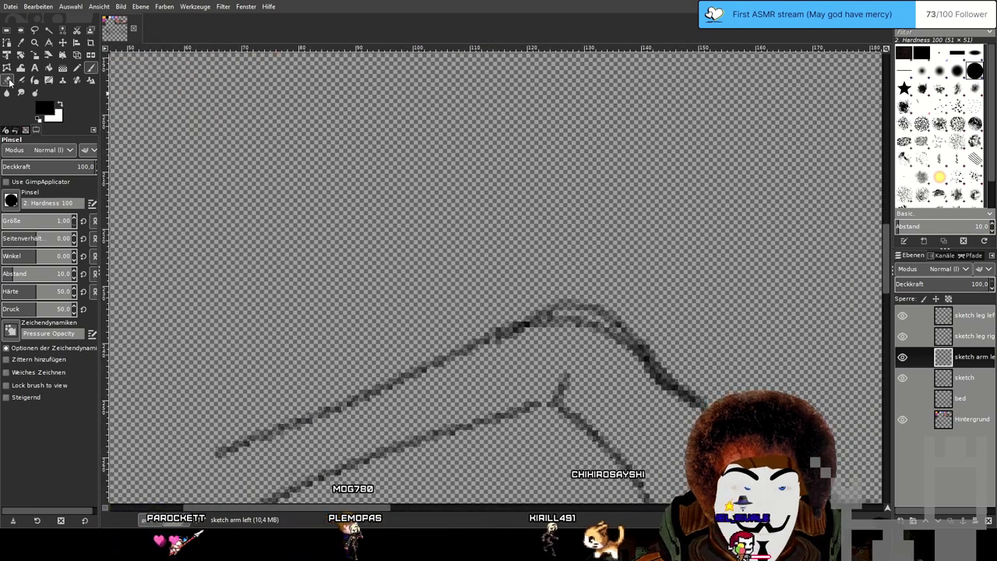
scroll(625, 344, up, 2)
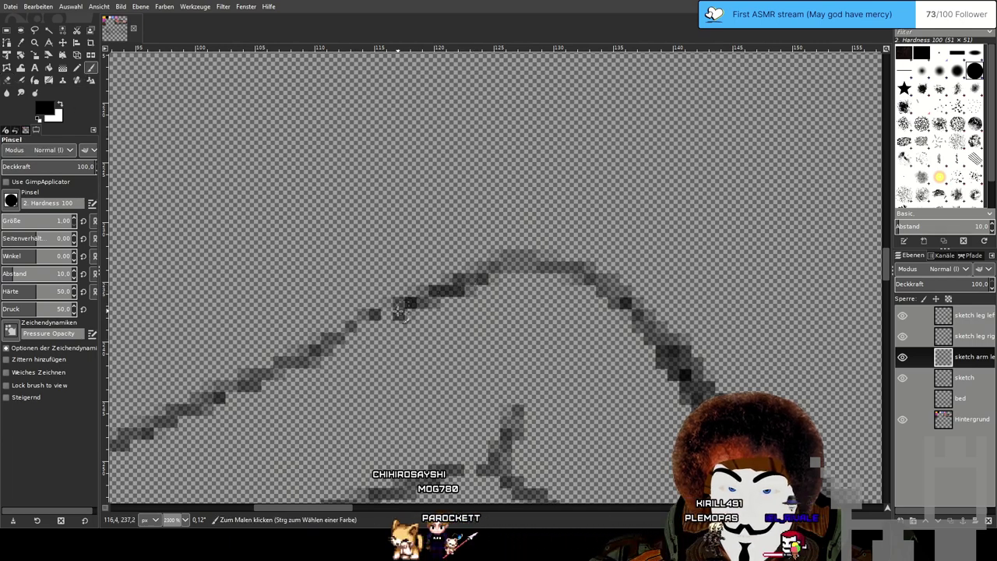
scroll(531, 179, down, 2)
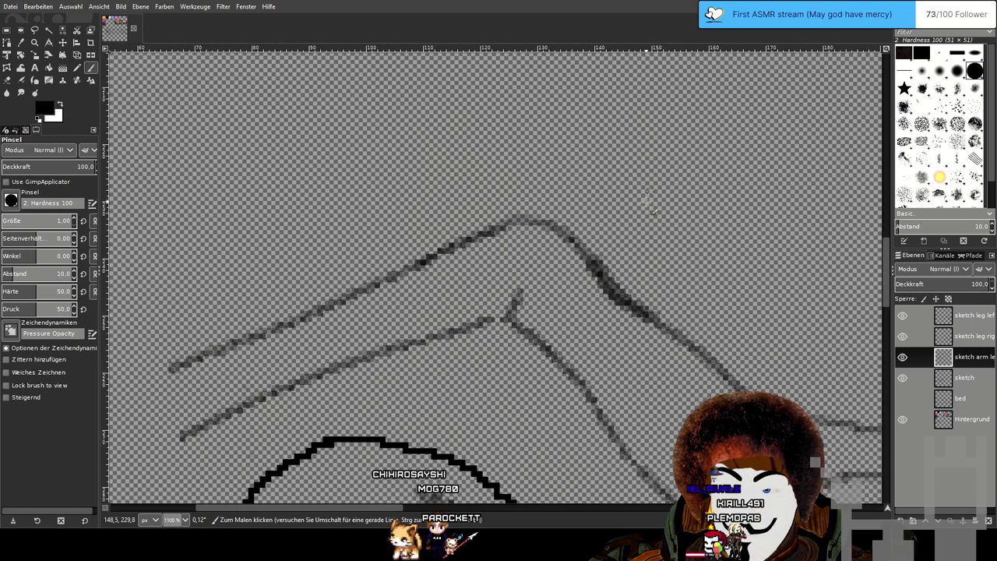
scroll(668, 152, down, 2)
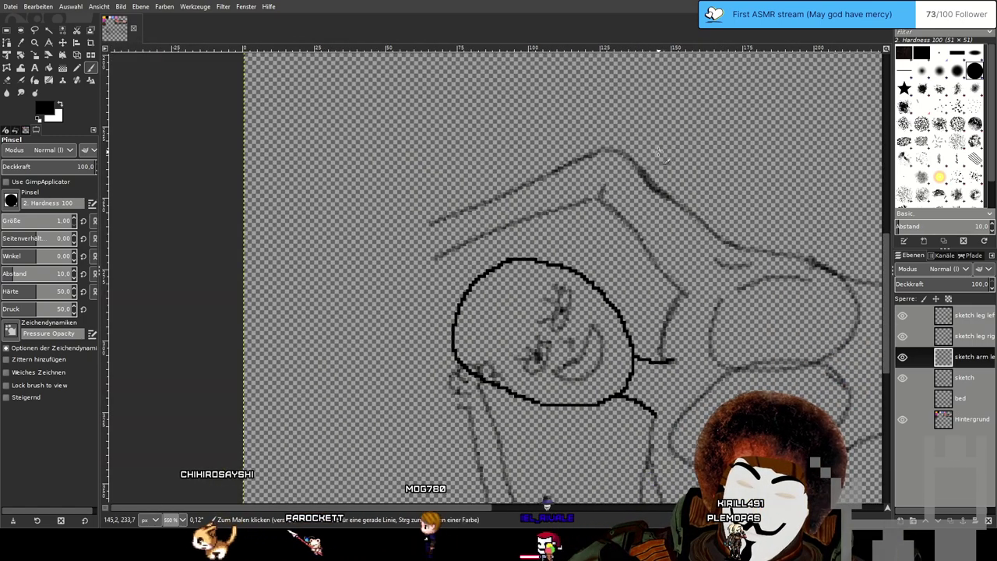
scroll(656, 152, down, 3)
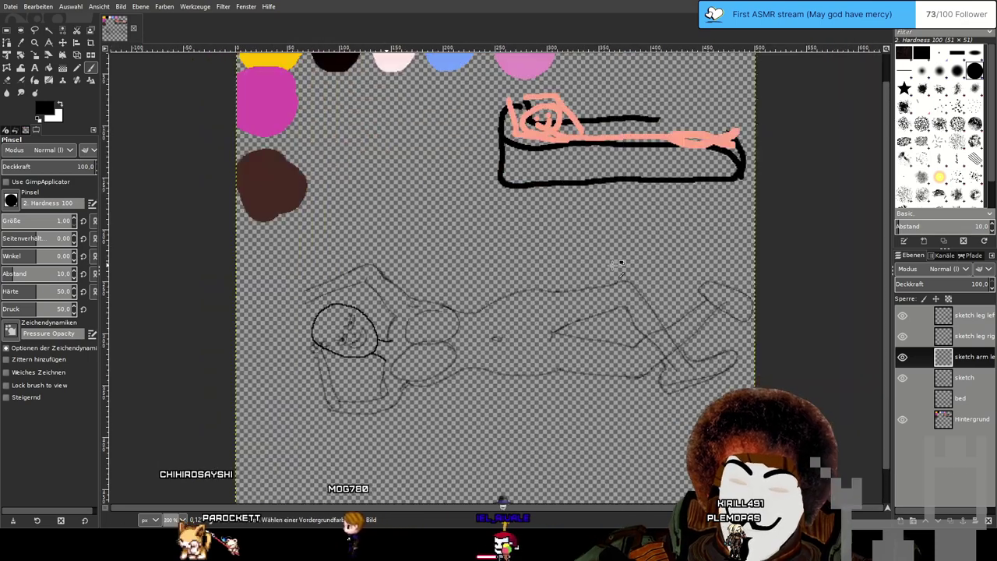
drag(452, 201, 629, 214)
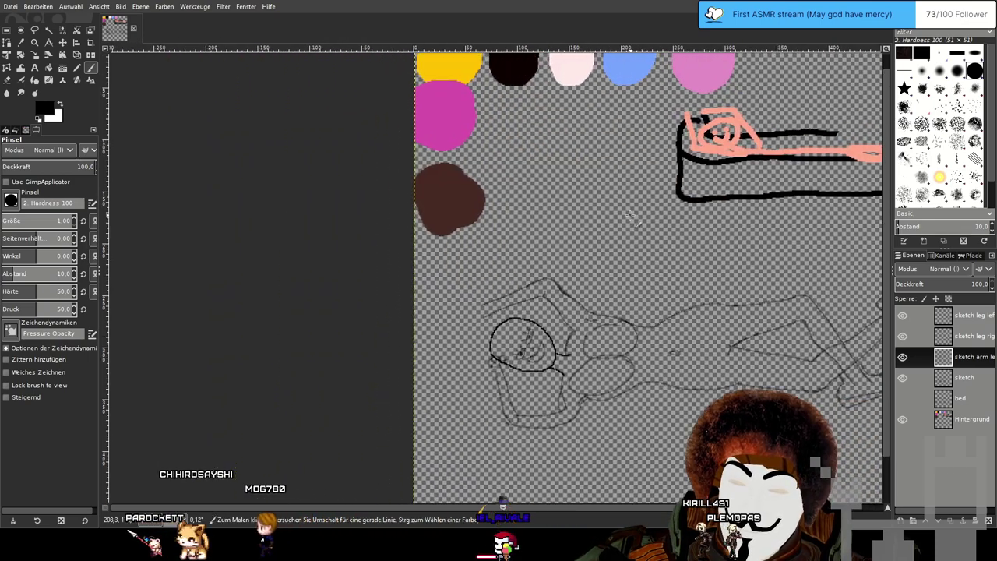
scroll(542, 304, up, 4)
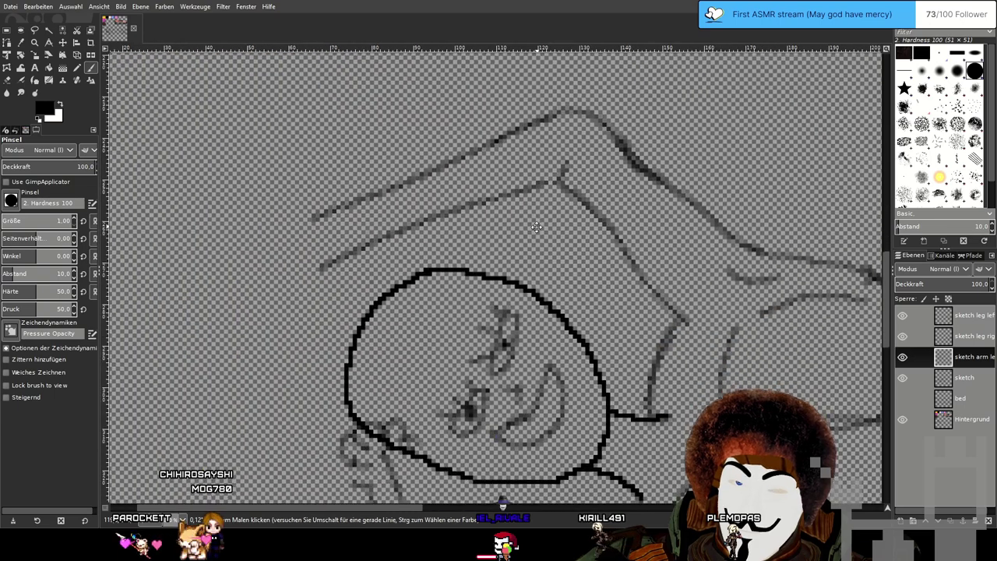
drag(536, 227, 528, 247)
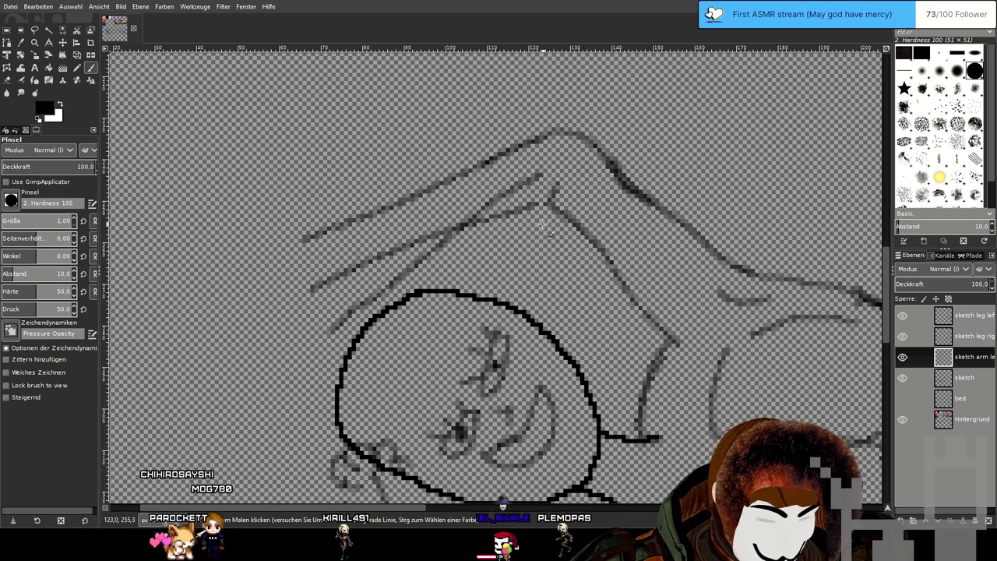
Try several dark strokes down-left from the arm joint and undo each of them.
key(ctrl+z)
scroll(545, 201, up, 1)
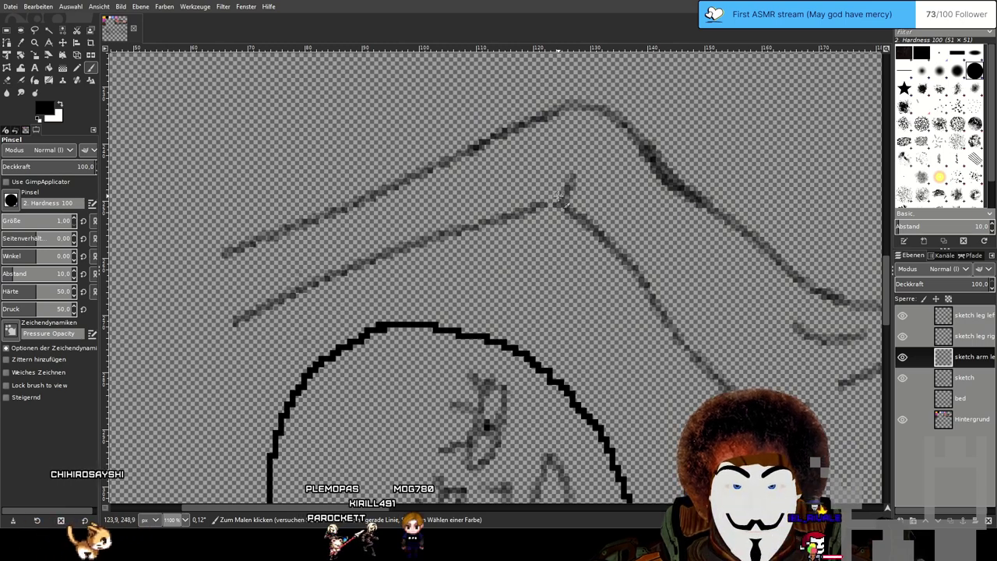
drag(545, 204, 226, 429)
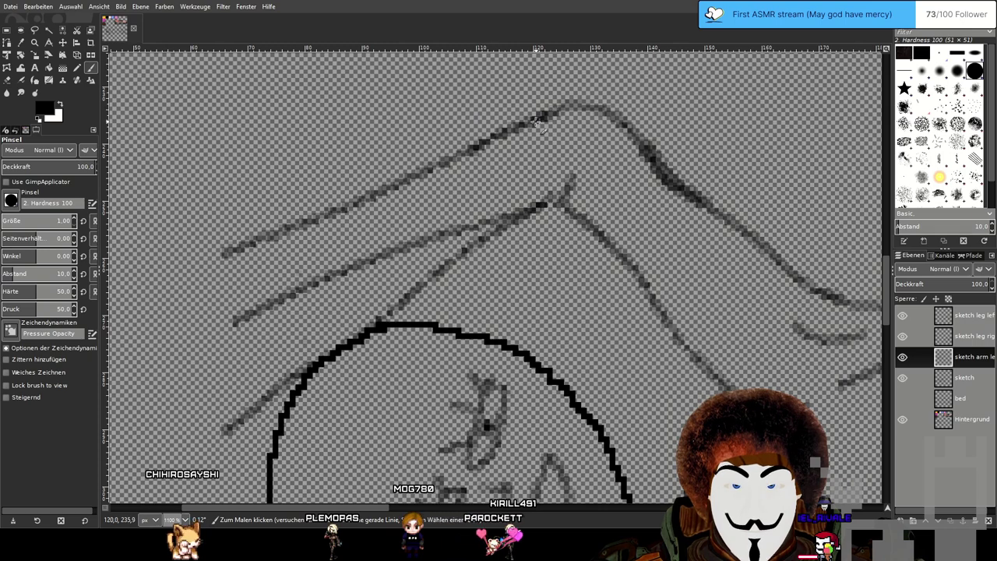
key(ctrl+z)
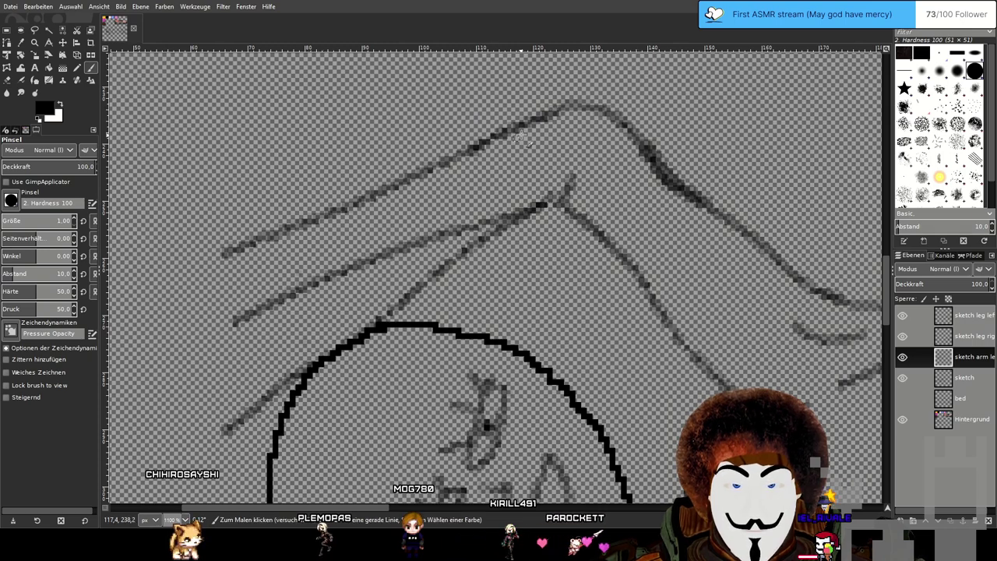
drag(536, 120, 468, 186)
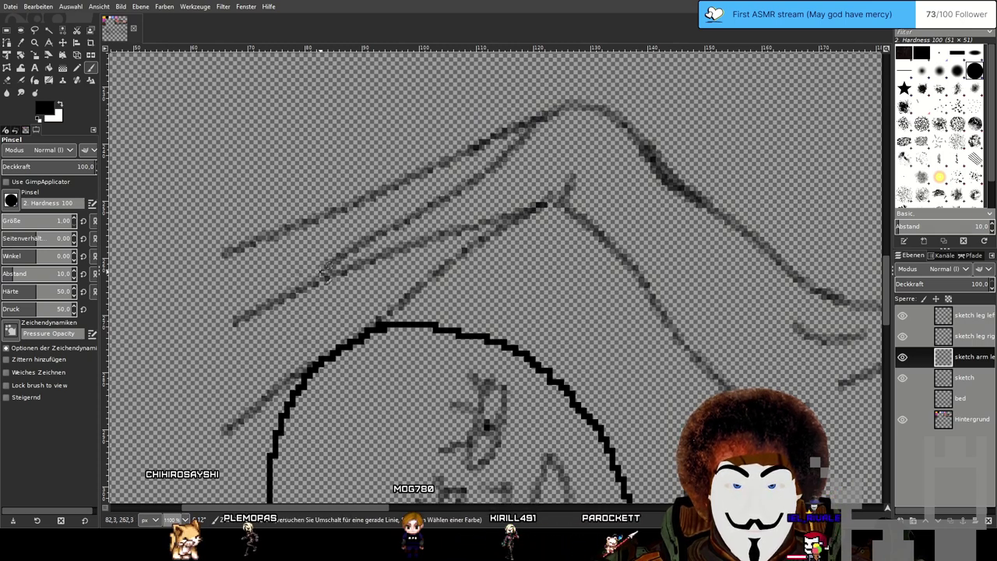
drag(326, 274, 196, 372)
key(ctrl+z)
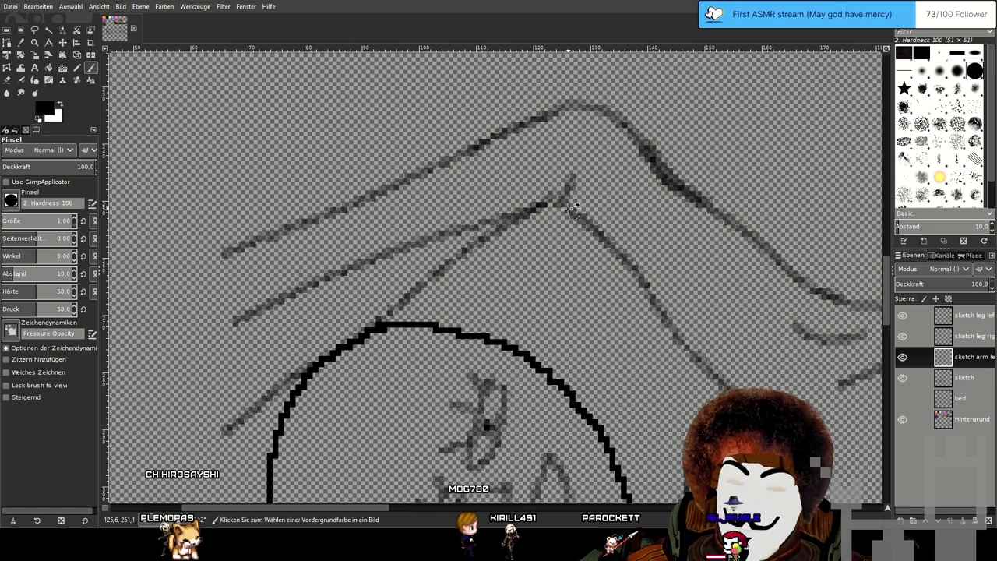
key(ctrl+z)
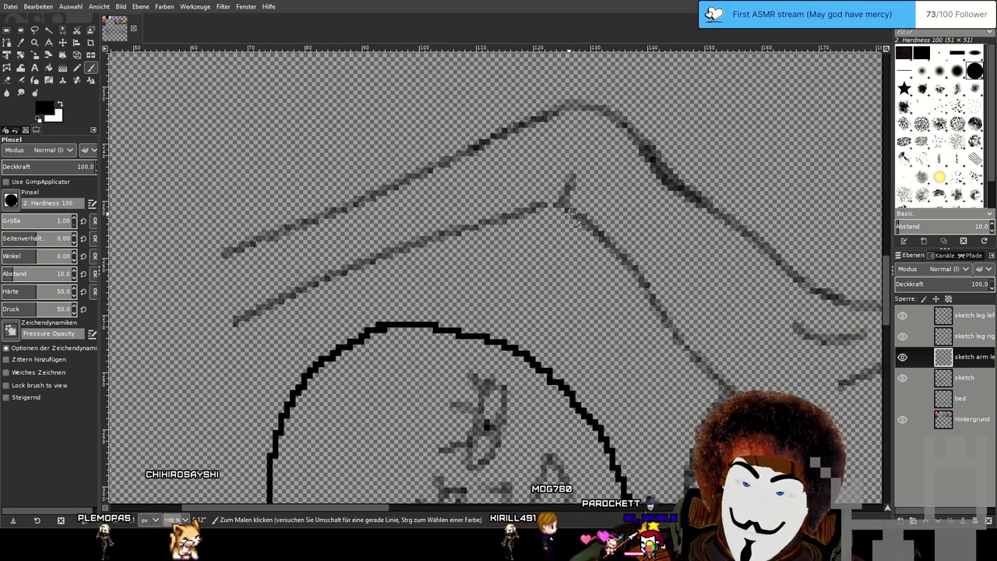
drag(566, 200, 447, 260)
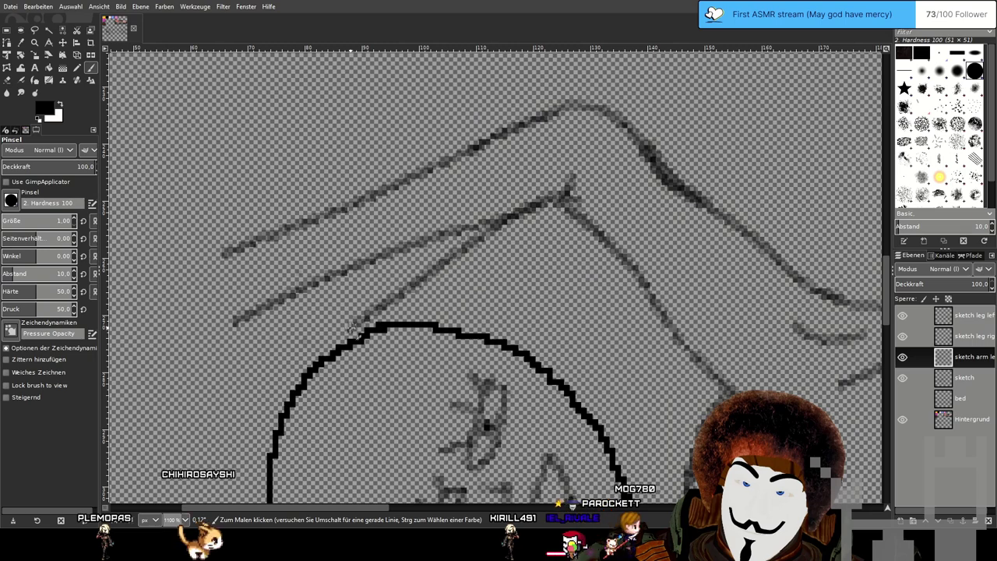
key(ctrl+z)
click(7, 80)
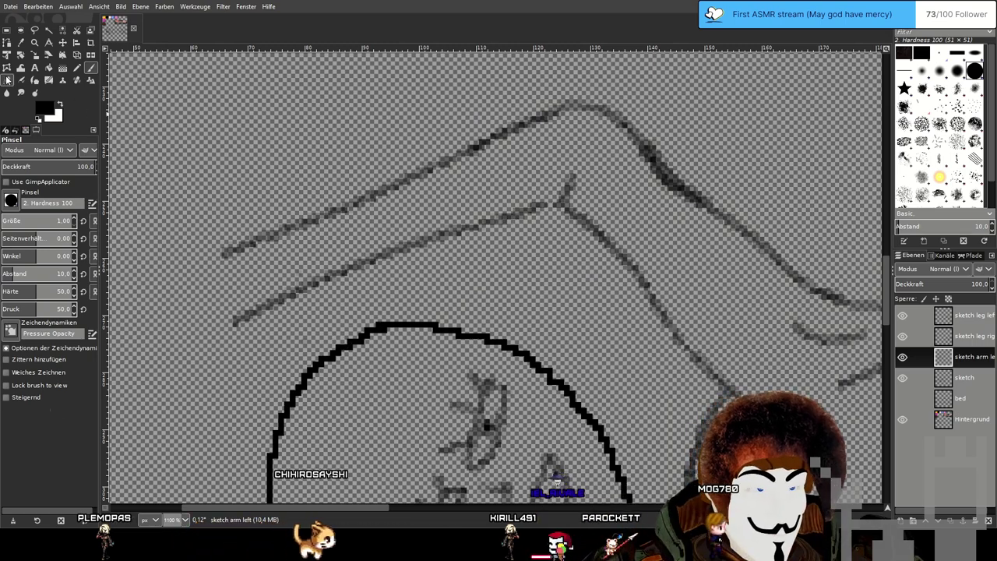
Erase the old upper arm line and the left part of the lower arm line at eraser size 6.09.
click(6, 220)
drag(224, 251, 538, 111)
mouse_move(256, 311)
mouse_down()
mouse_move(316, 282)
mouse_move(285, 336)
mouse_move(300, 329)
mouse_move(303, 274)
mouse_move(490, 219)
mouse_move(263, 291)
mouse_move(296, 318)
mouse_move(297, 336)
mouse_move(388, 235)
mouse_move(547, 212)
mouse_up()
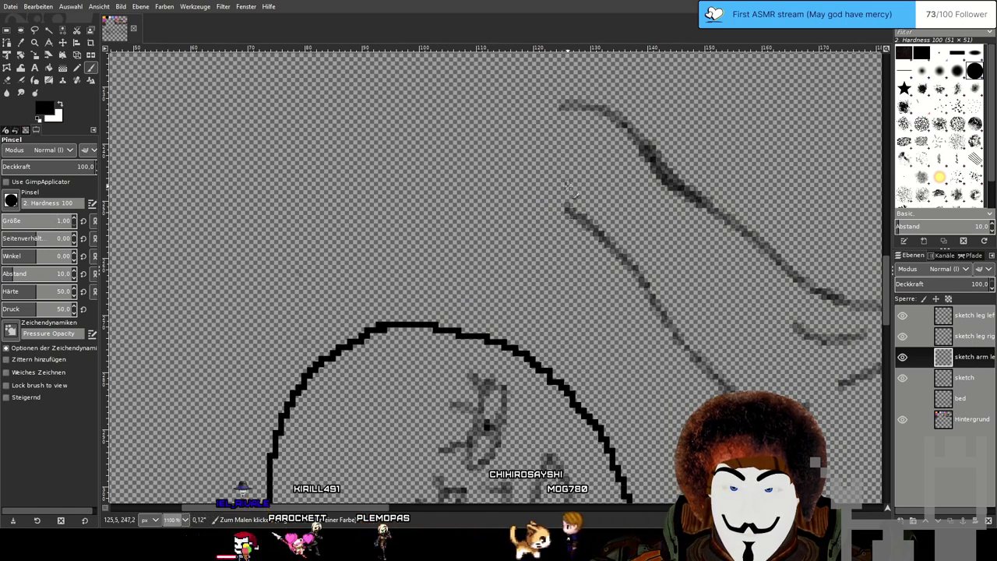
Draw a new lower arm line from the bend and try a rounded elbow upper line, undoing failed strokes.
mouse_move(562, 204)
mouse_down()
mouse_move(434, 262)
mouse_move(315, 338)
mouse_up()
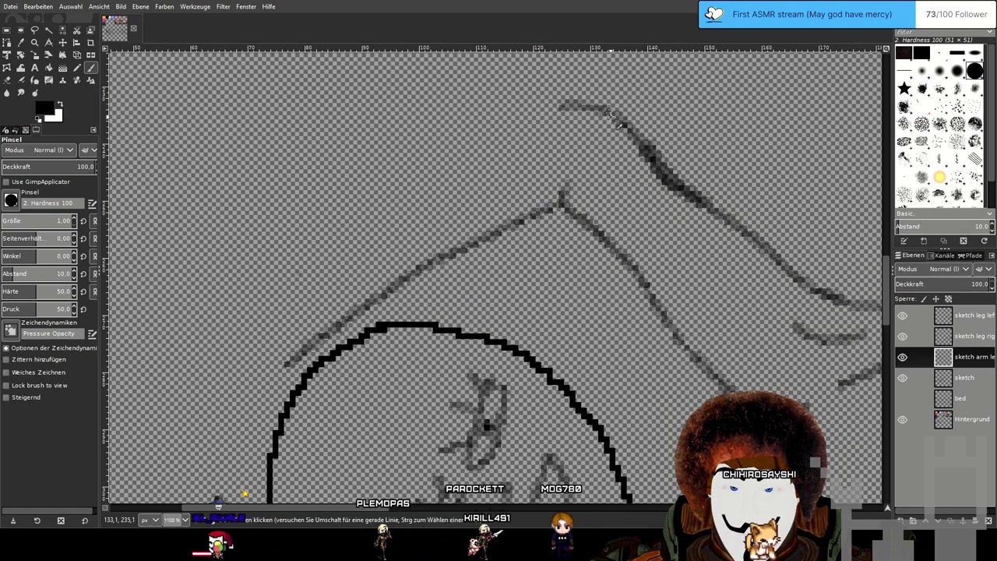
mouse_move(613, 117)
mouse_down()
mouse_move(604, 93)
mouse_move(586, 95)
mouse_move(346, 235)
mouse_up()
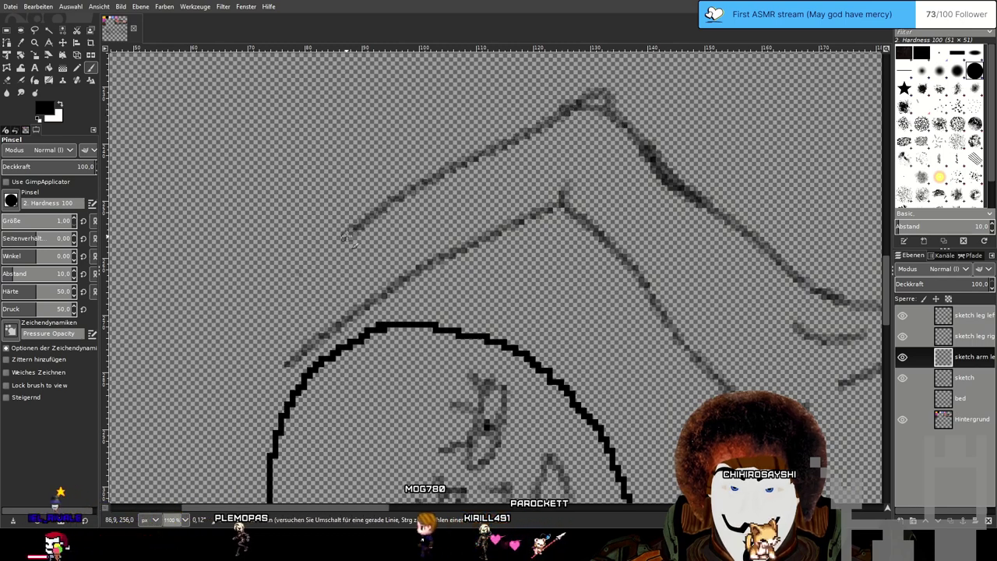
key(ctrl+z)
mouse_move(571, 109)
mouse_down()
mouse_move(401, 204)
mouse_move(249, 310)
mouse_up()
key(ctrl+z)
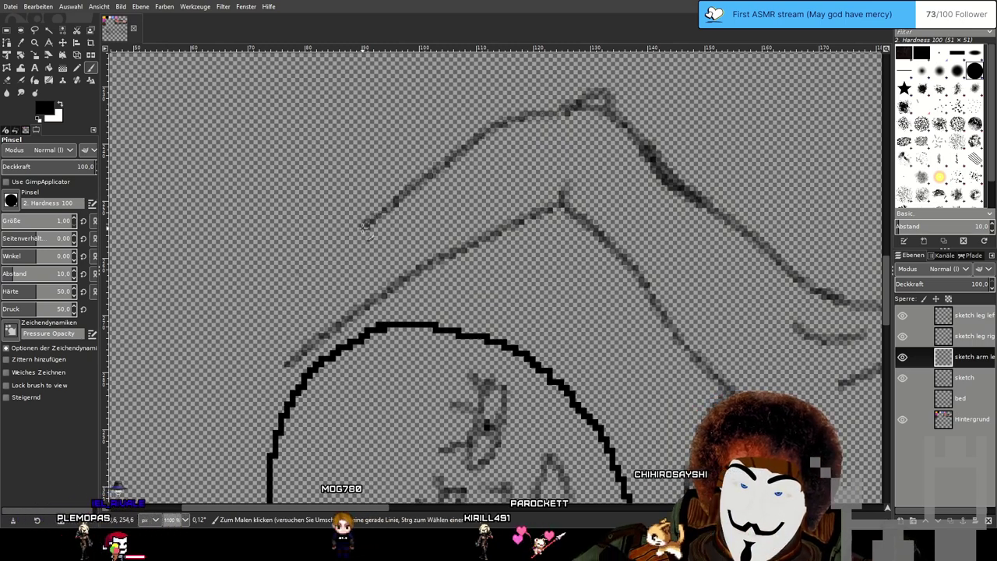
scroll(607, 141, down, 2)
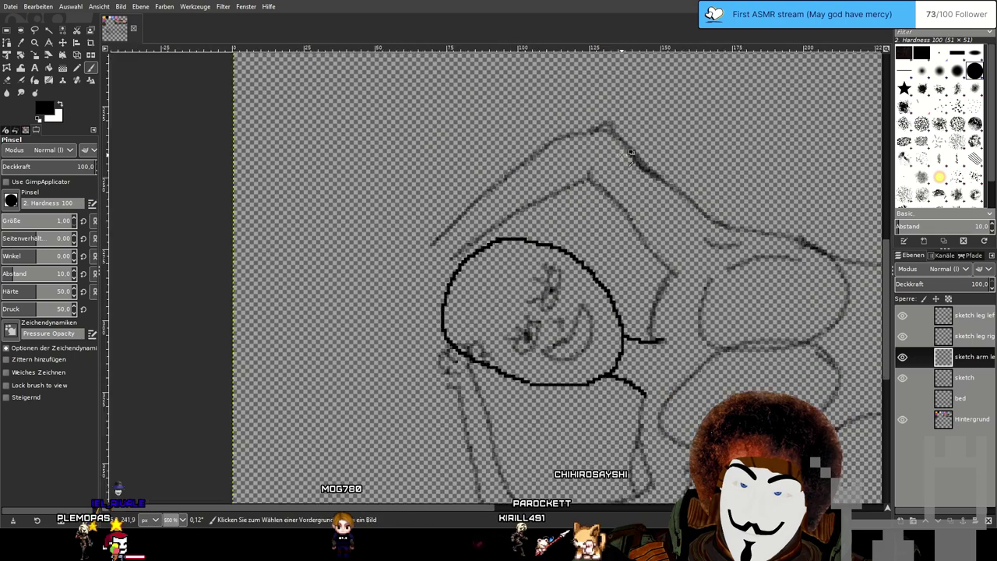
Darken the upper arm line near the elbow and erase stray dark pixels along it.
scroll(607, 116, up, 2)
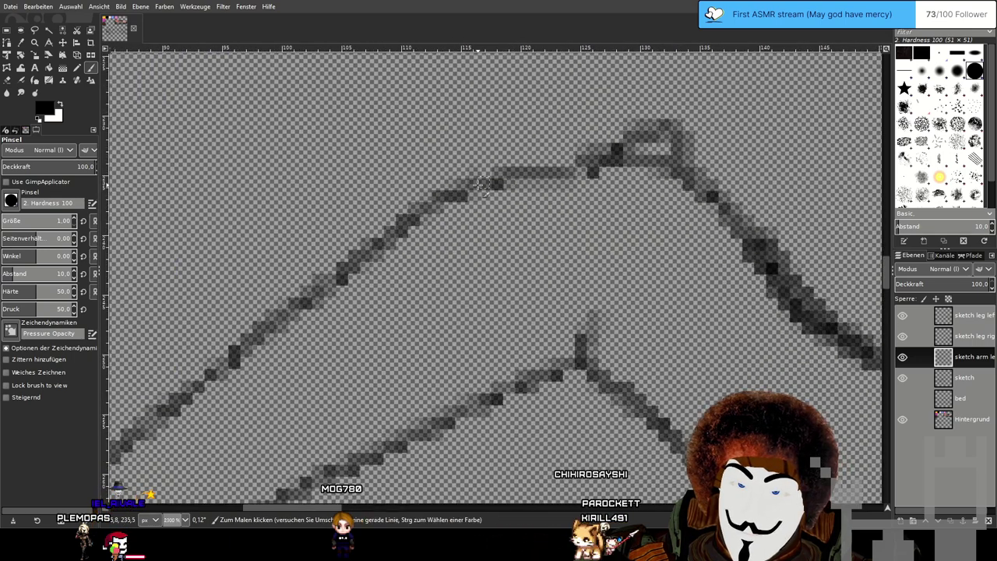
drag(482, 184, 566, 162)
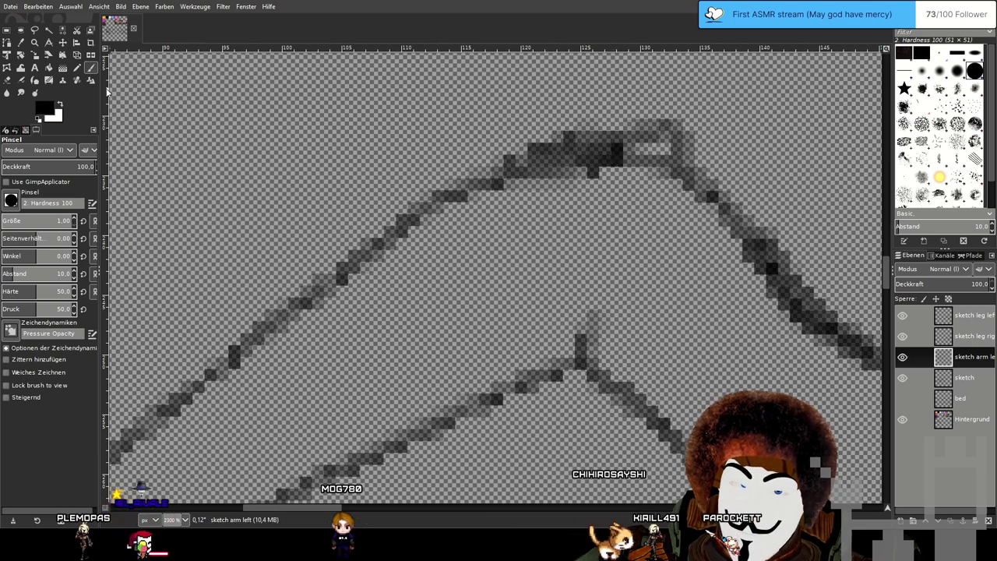
click(7, 79)
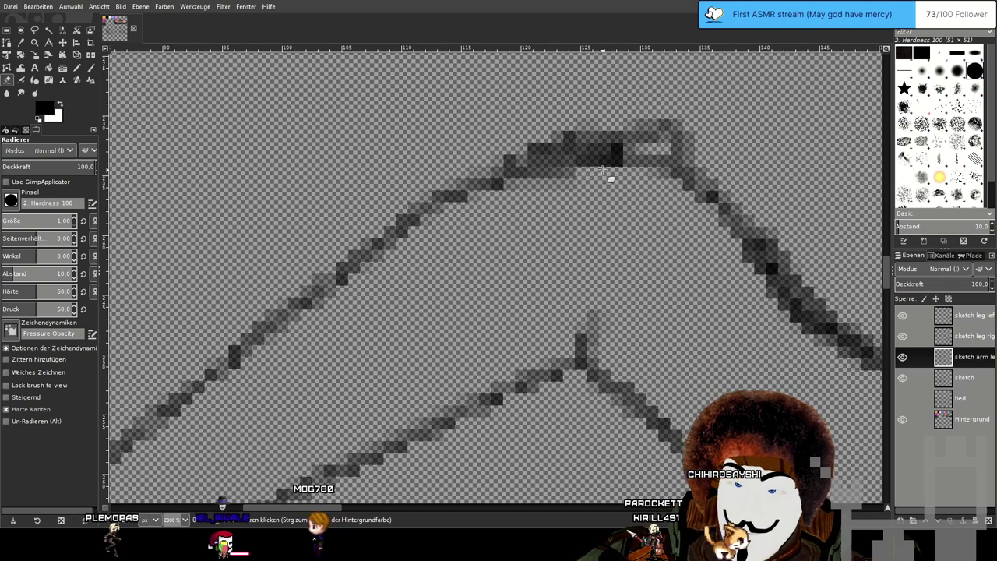
drag(582, 174, 592, 155)
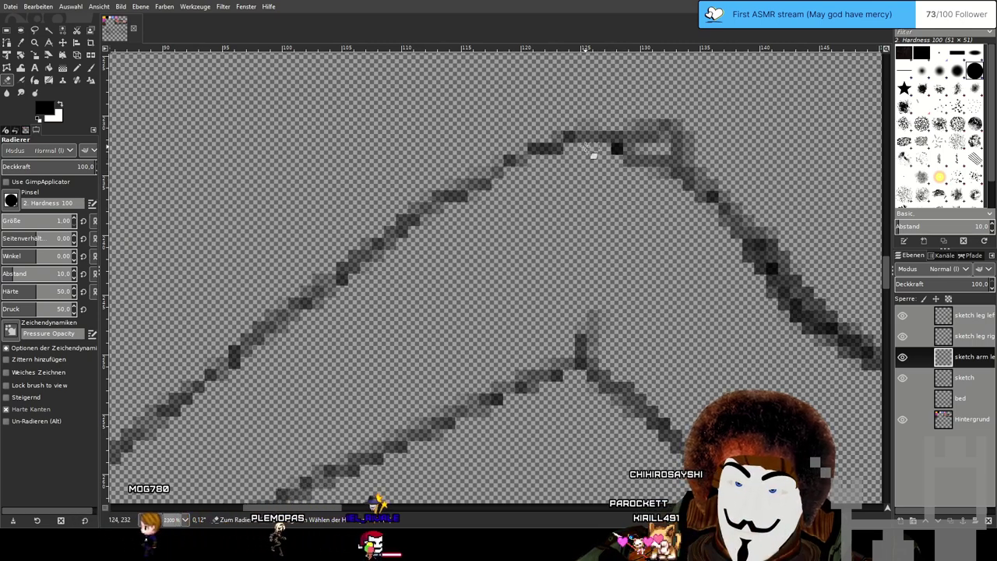
drag(597, 153, 650, 165)
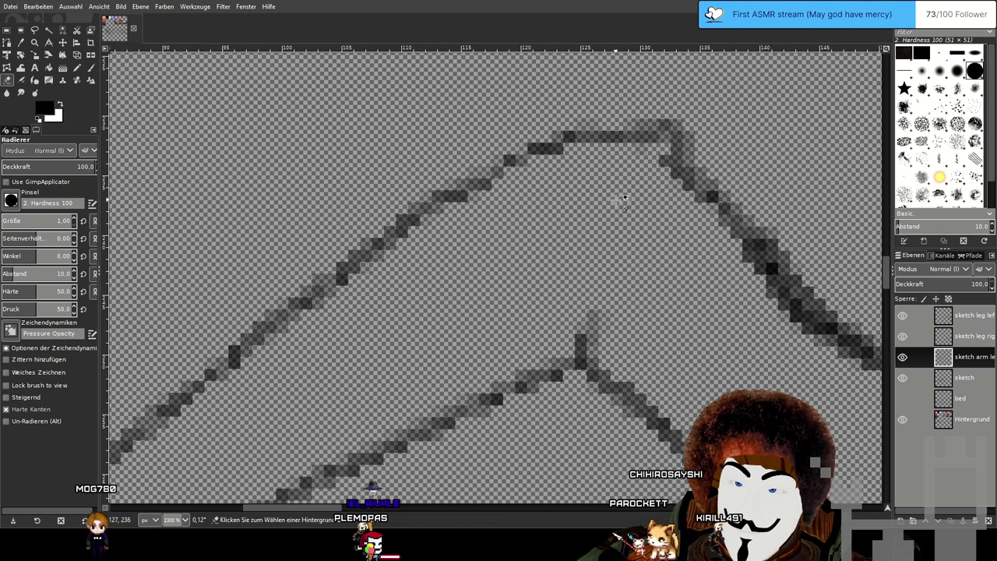
Erase the rough stretch at the peak of the arm outline and return to the soft Paintbrush.
scroll(618, 200, down, 3)
scroll(625, 197, up, 3)
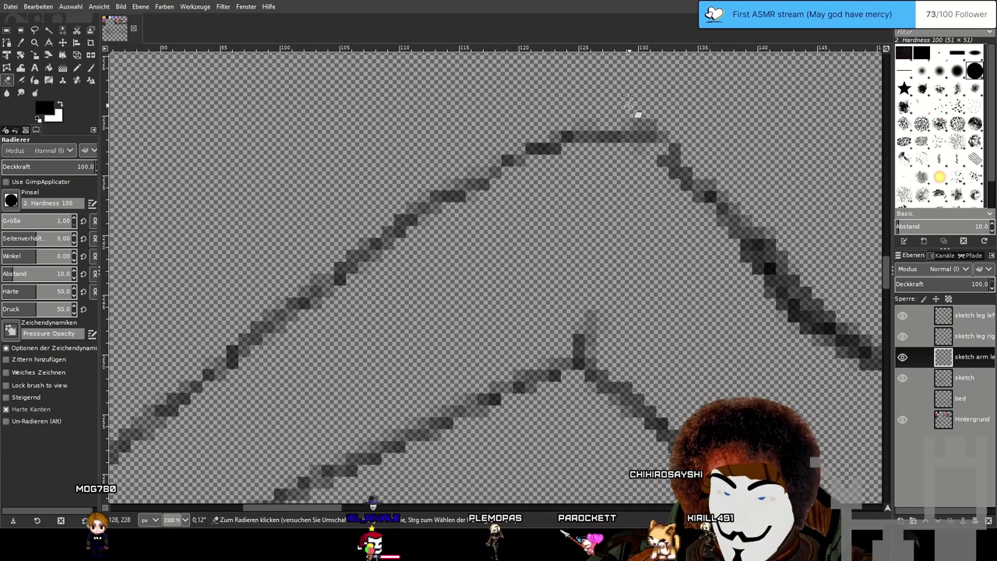
mouse_move(581, 140)
mouse_down()
mouse_move(639, 138)
mouse_move(548, 125)
mouse_move(673, 156)
mouse_move(628, 127)
mouse_move(587, 129)
mouse_move(564, 140)
mouse_up()
click(90, 67)
scroll(715, 126, down, 1)
scroll(715, 126, down, 1)
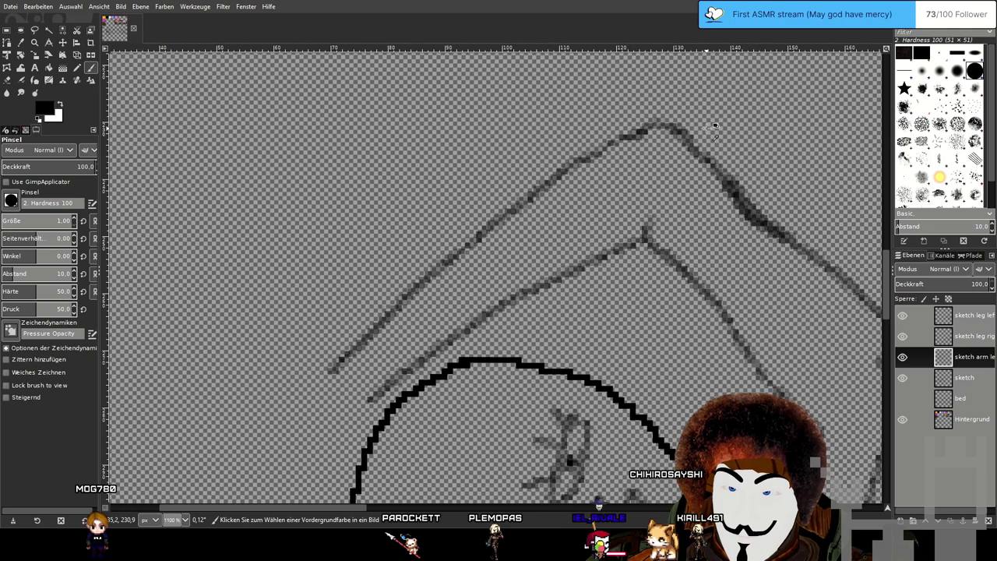
scroll(654, 138, up, 4)
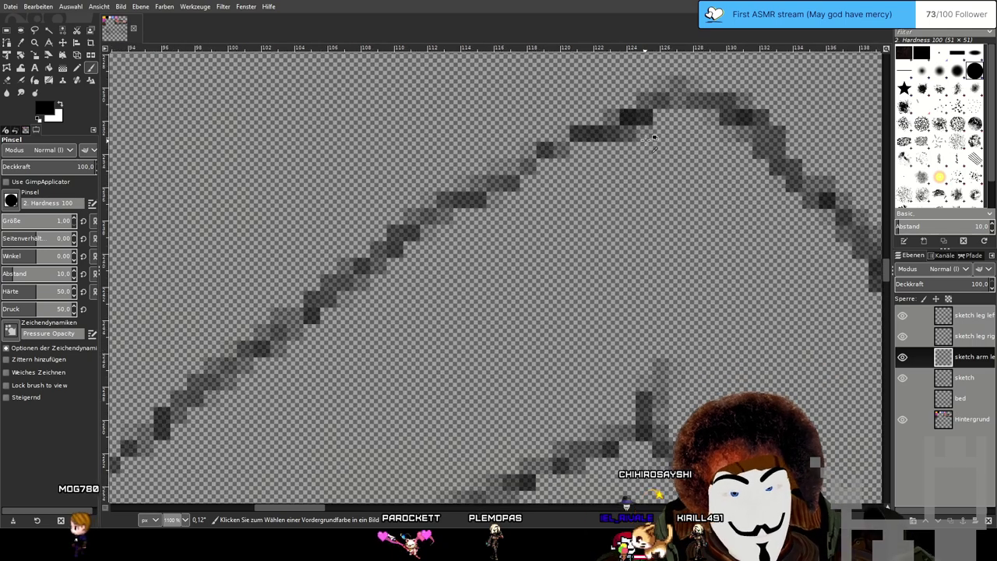
scroll(646, 130, down, 5)
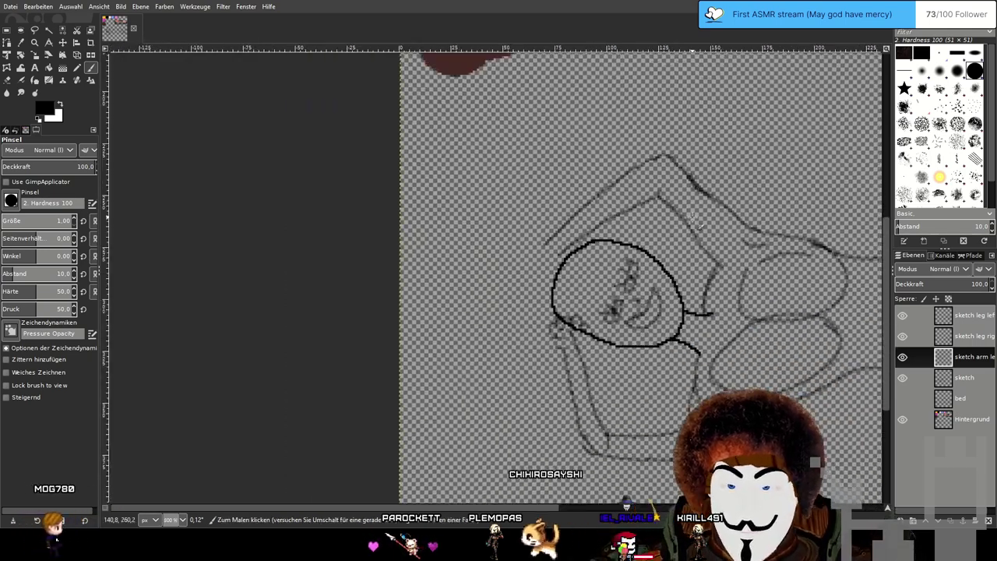
Erase stray pixels between the arm lines and discard a trial darkening stroke on the right slope.
scroll(586, 216, up, 2)
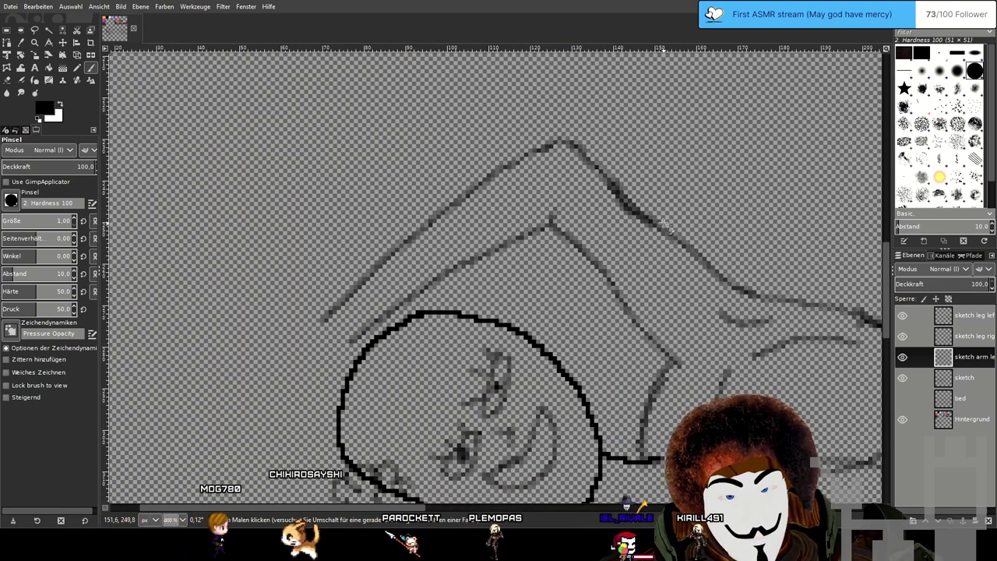
scroll(672, 227, up, 1)
click(7, 79)
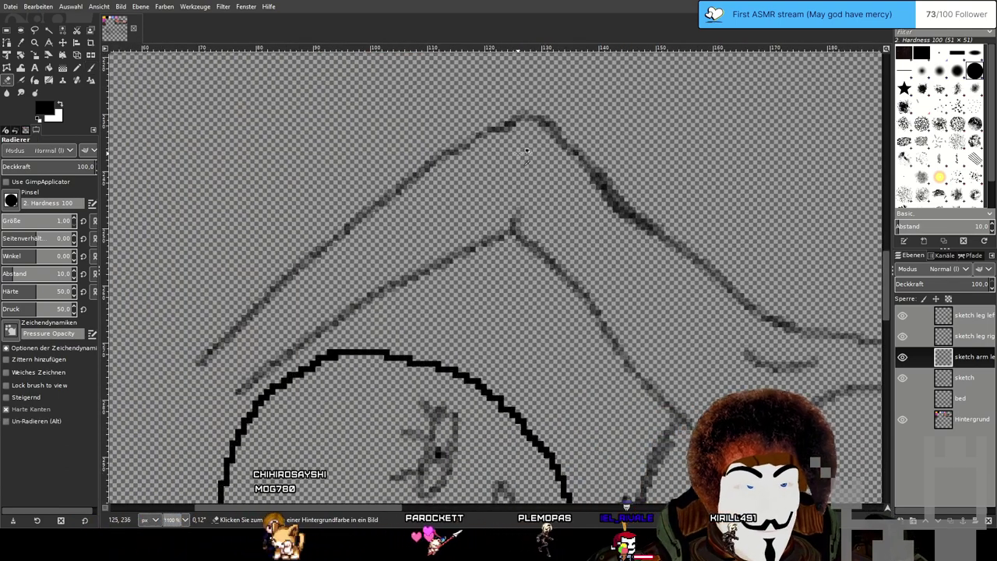
scroll(600, 189, up, 1)
drag(667, 229, 675, 248)
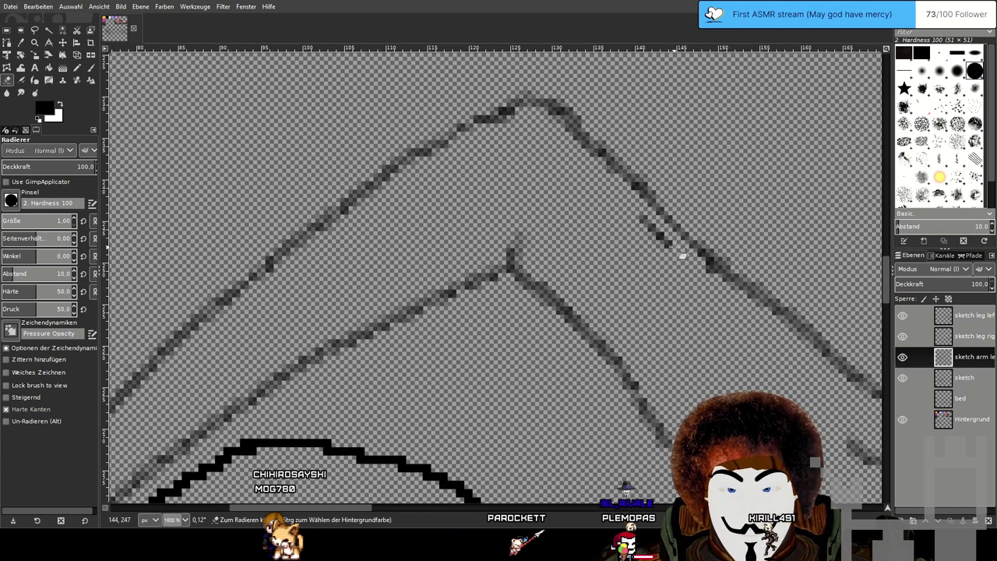
key(p)
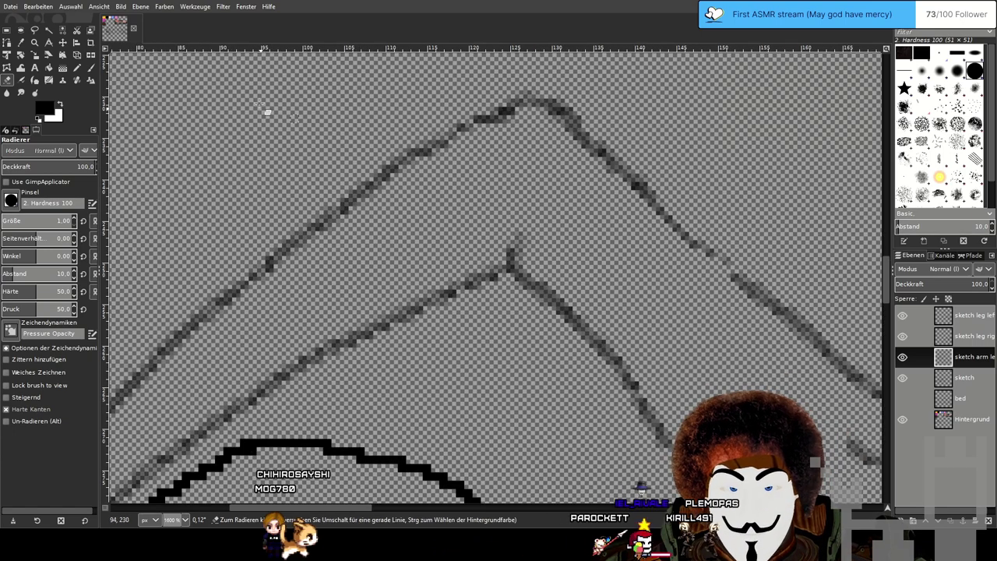
drag(575, 120, 711, 252)
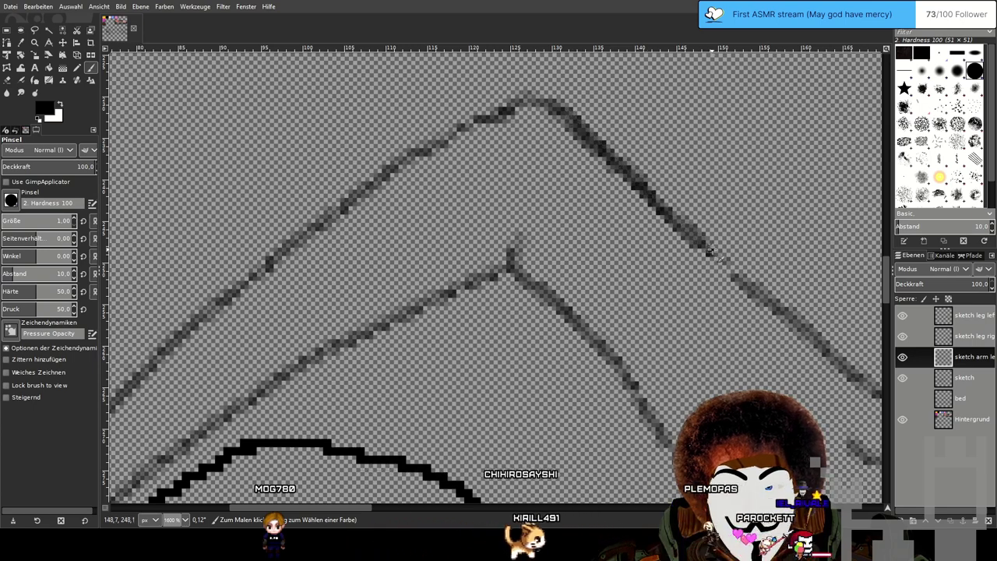
key(ctrl+z)
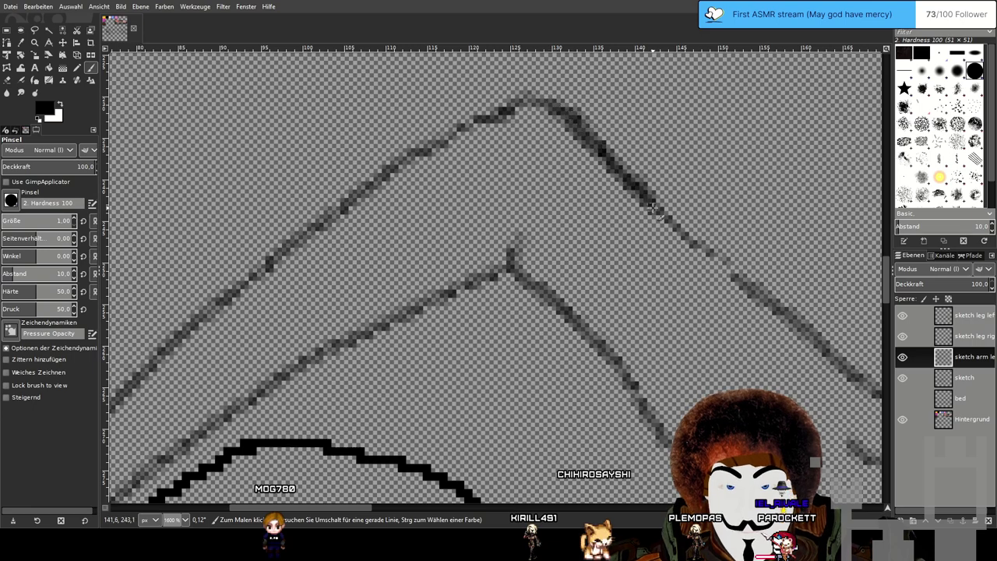
Erase the lower diagonal arm line and the lower-right end of the upper outline.
scroll(666, 148, down, 3)
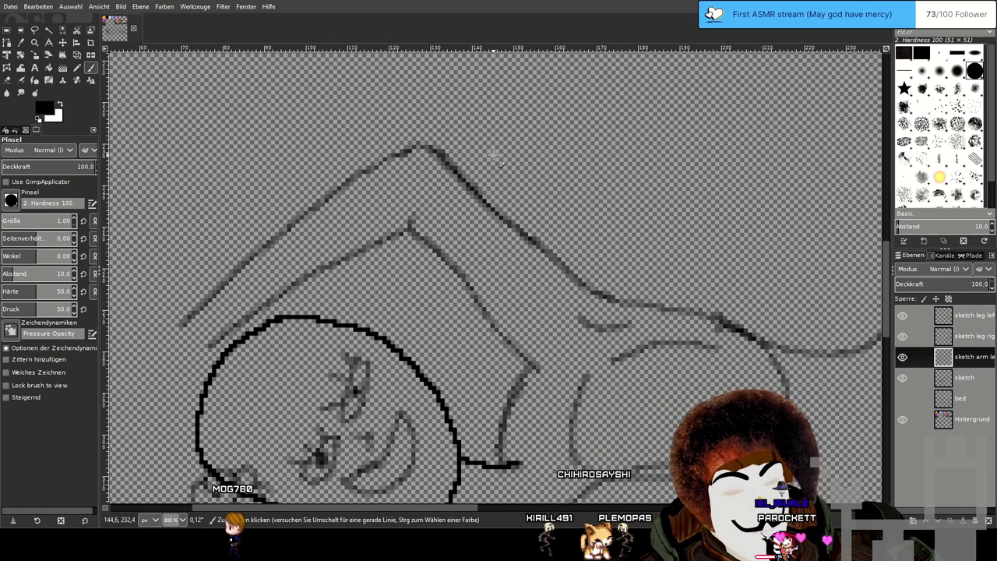
scroll(538, 214, up, 2)
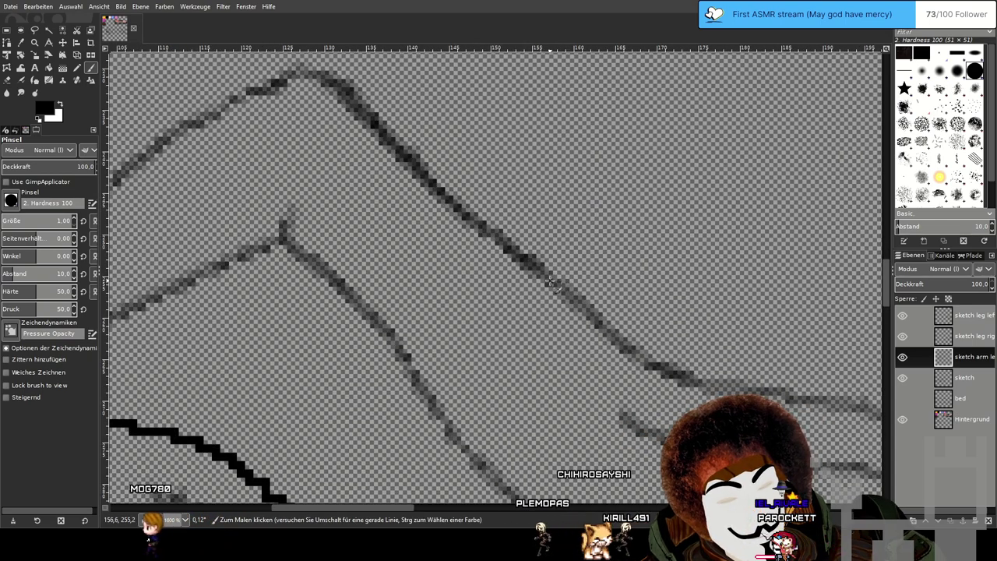
key(shift+e)
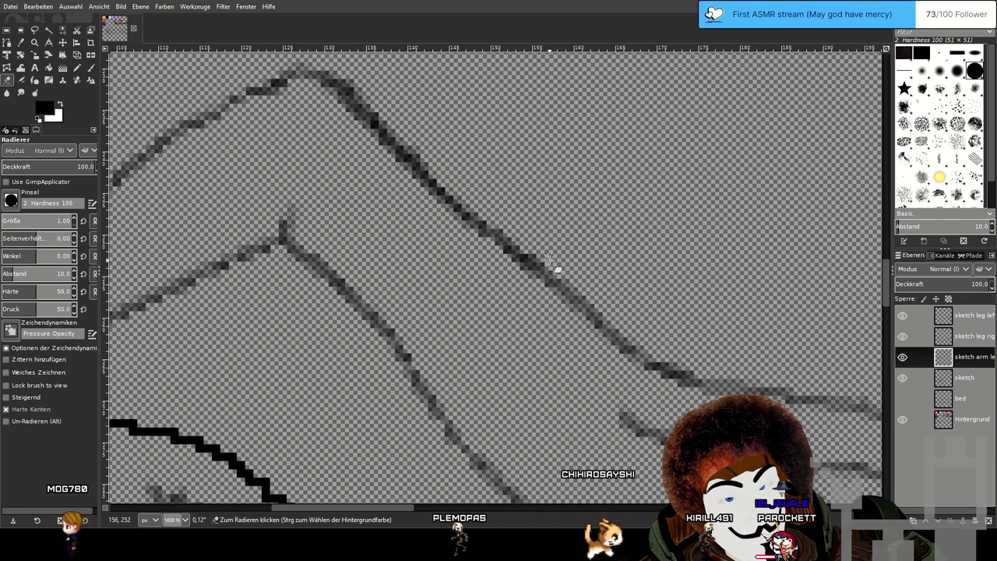
scroll(630, 211, down, 3)
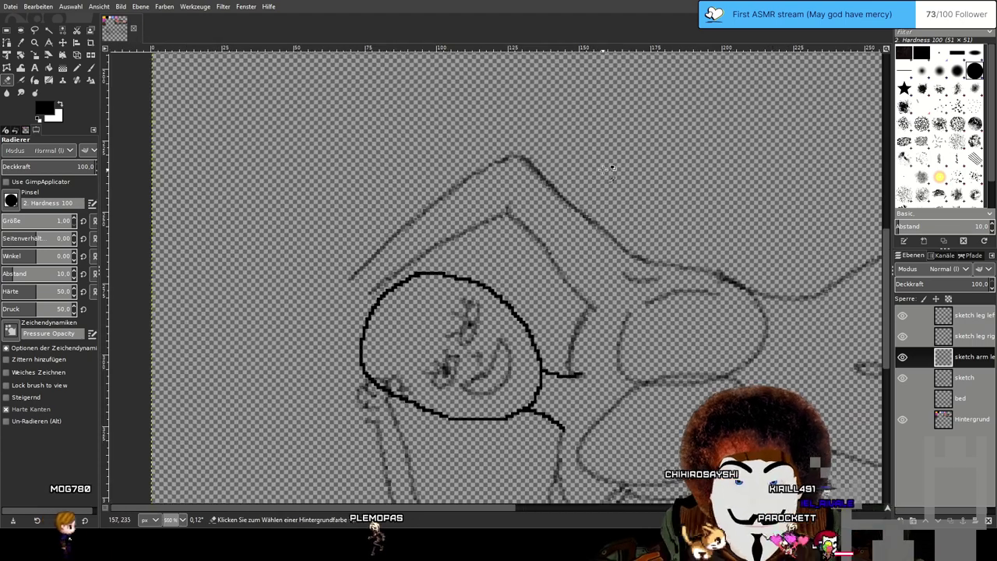
scroll(611, 167, up, 4)
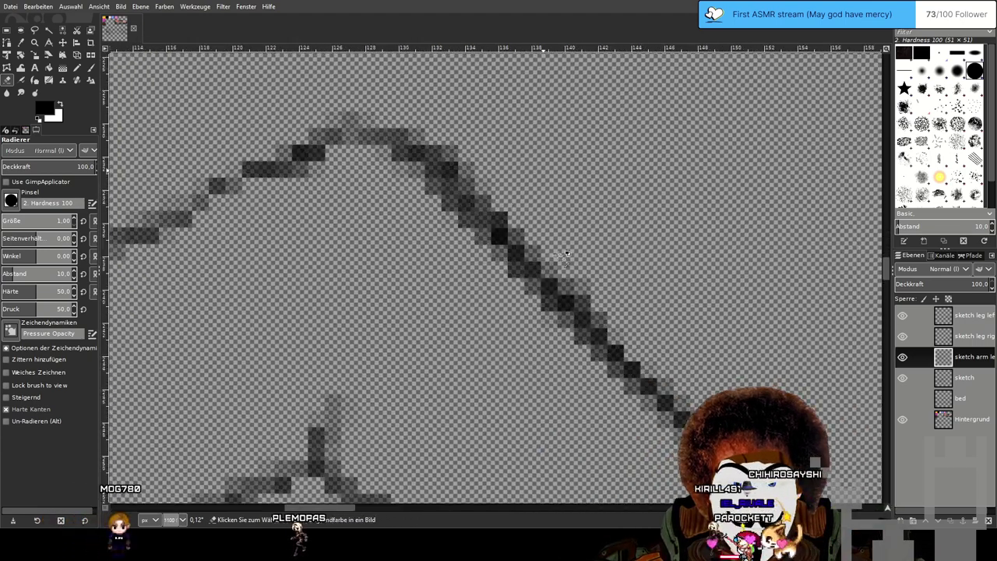
scroll(566, 254, up, 1)
drag(591, 346, 535, 298)
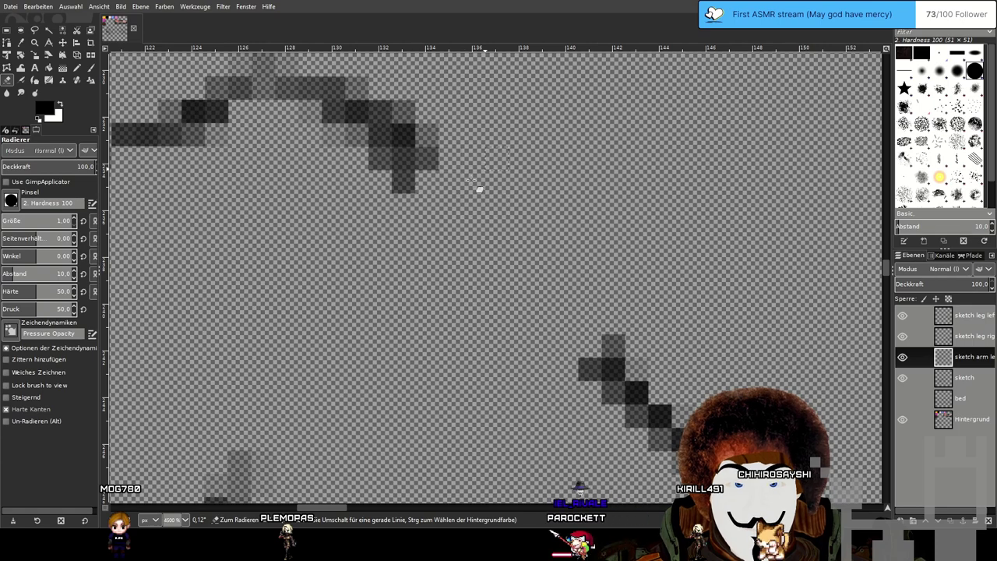
mouse_move(473, 180)
mouse_down()
mouse_move(464, 115)
mouse_move(429, 138)
mouse_up()
scroll(402, 180, down, 5)
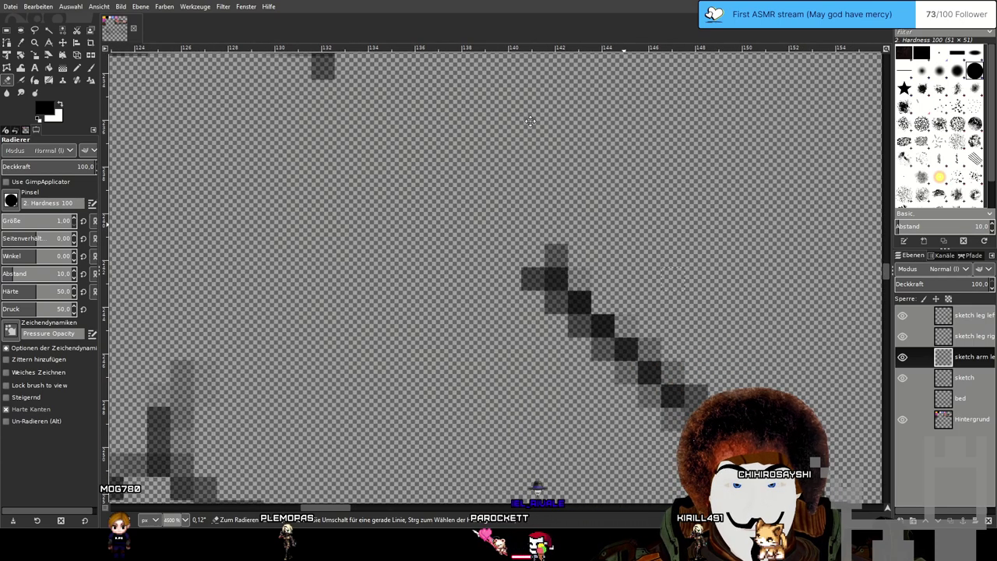
scroll(398, 172, right, 4)
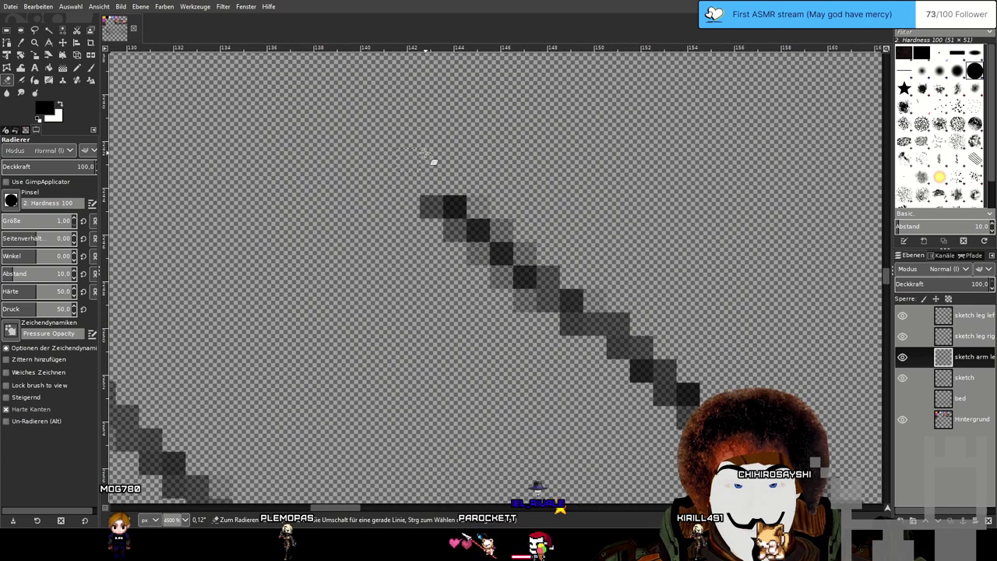
mouse_move(432, 207)
mouse_down()
mouse_move(478, 254)
mouse_move(527, 231)
mouse_move(516, 263)
mouse_move(571, 348)
mouse_move(620, 393)
mouse_move(672, 389)
mouse_move(669, 336)
mouse_up()
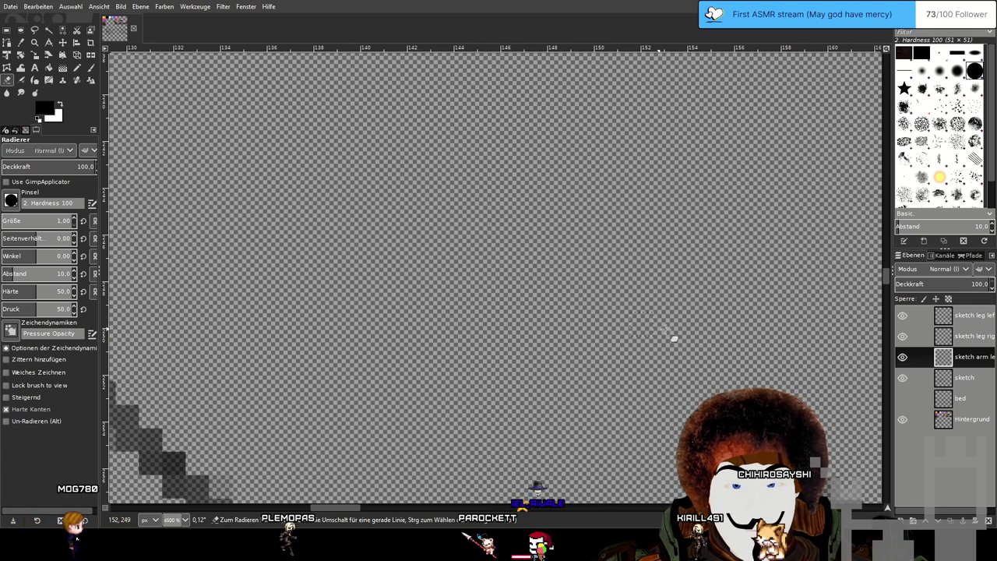
ctrl+scroll(718, 321, down, 1)
ctrl+scroll(719, 322, down, 3)
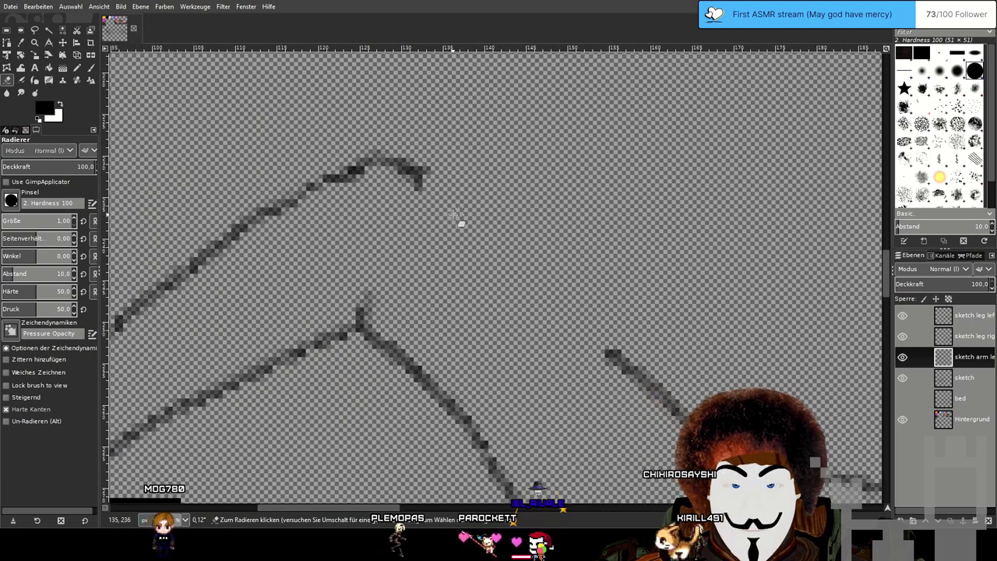
Erase the hook at the upper line's right end and discard a trial Pencil stroke.
drag(419, 187, 411, 185)
click(427, 170)
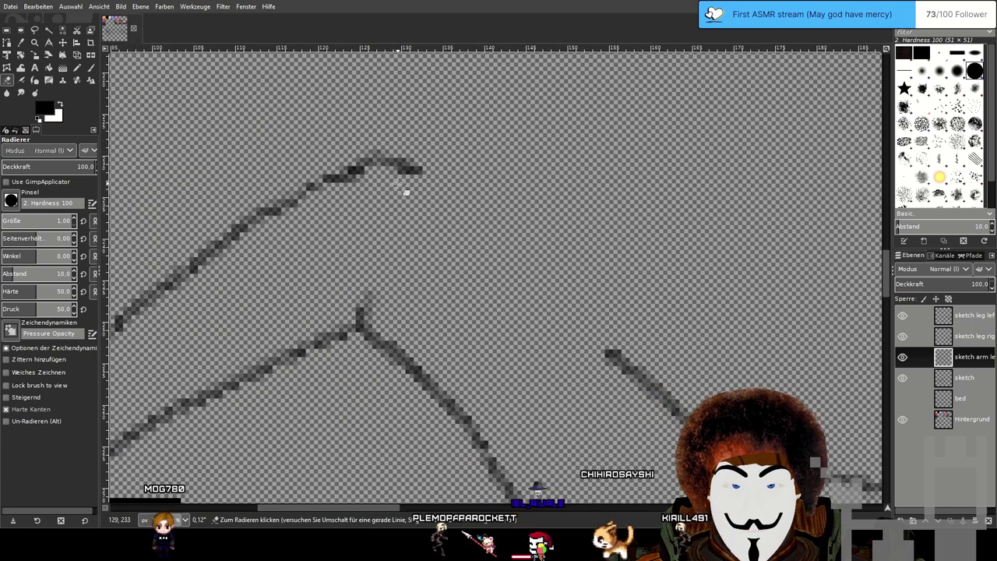
click(418, 170)
click(77, 68)
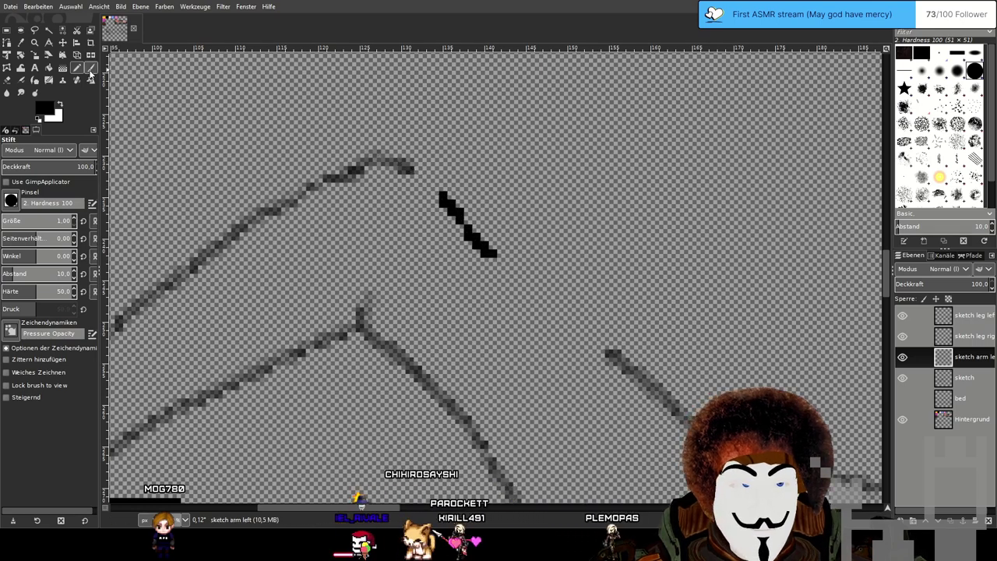
key(ctrl+z)
key(p)
Redraw the raised arm's right slope down-right from the peak, discarding an extra line.
mouse_move(407, 168)
mouse_down()
mouse_move(534, 304)
mouse_move(658, 380)
mouse_up()
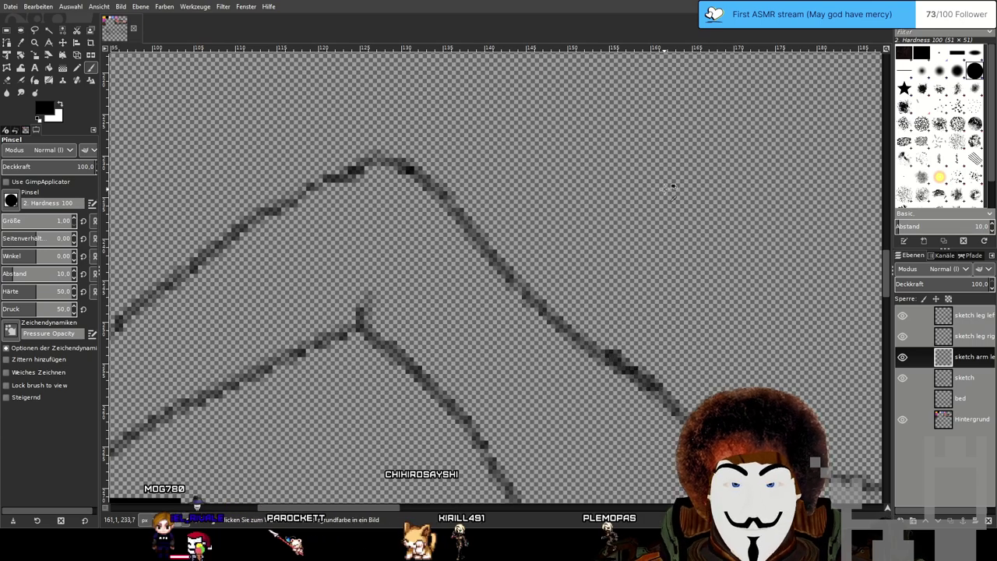
scroll(662, 187, down, 3)
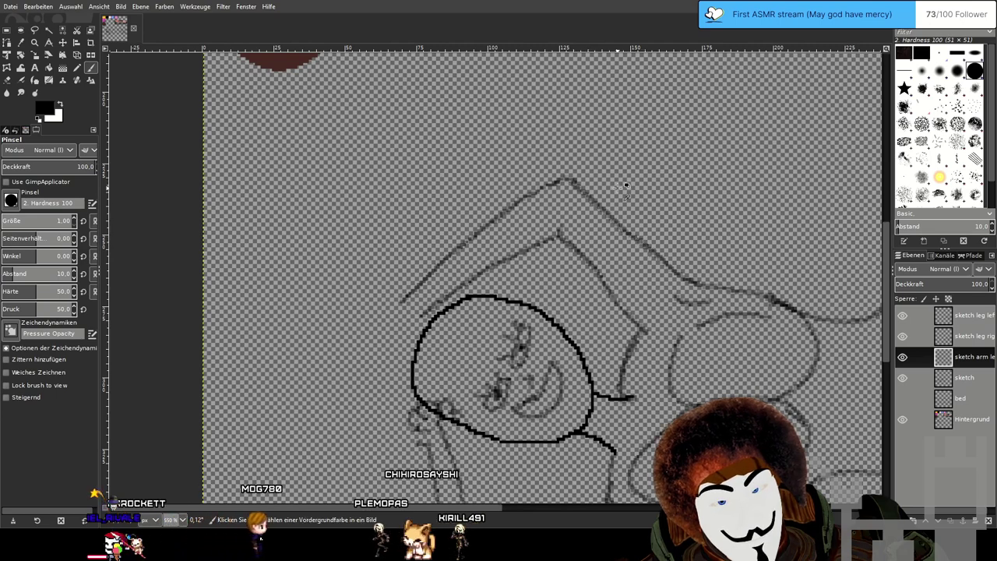
drag(576, 184, 645, 246)
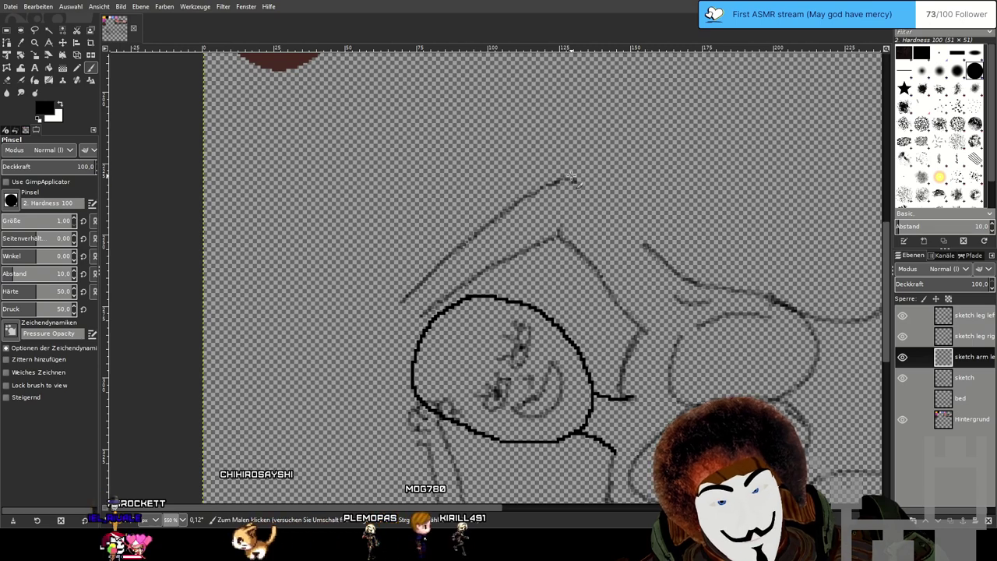
mouse_move(578, 182)
mouse_down()
mouse_move(602, 211)
mouse_move(646, 236)
mouse_up()
key(ctrl+z)
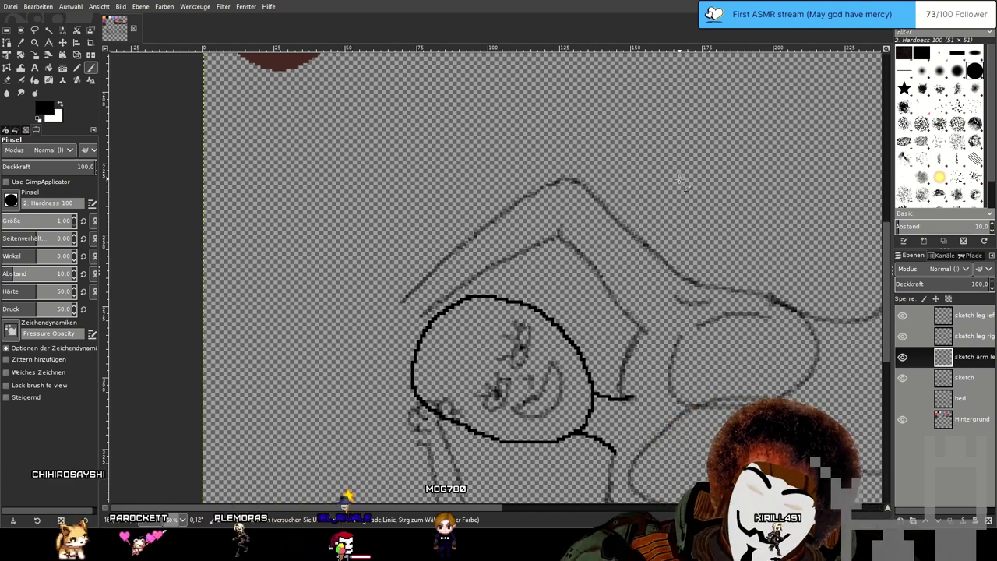
ctrl+scroll(681, 179, up, 2)
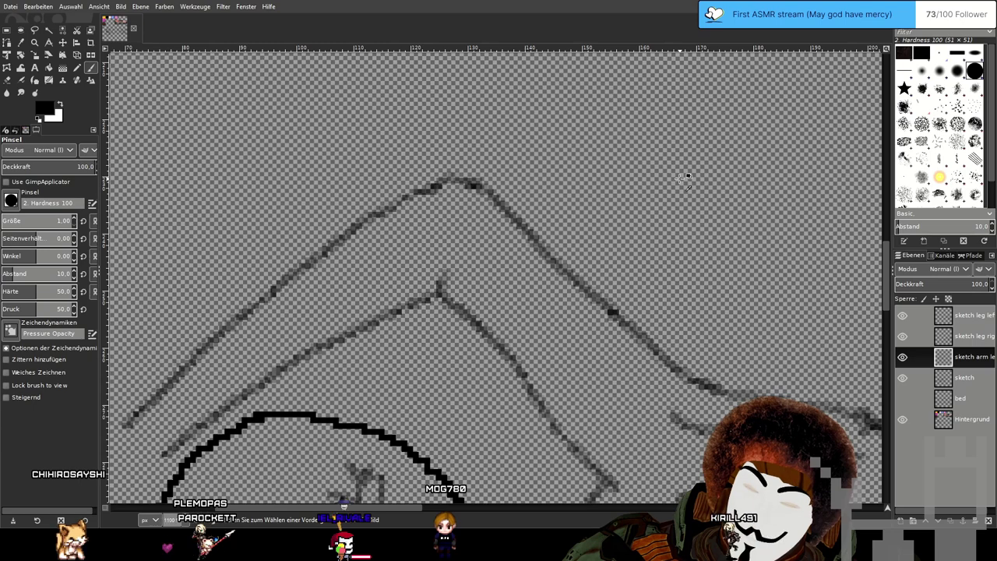
ctrl+scroll(680, 180, down, 3)
ctrl+scroll(680, 179, down, 1)
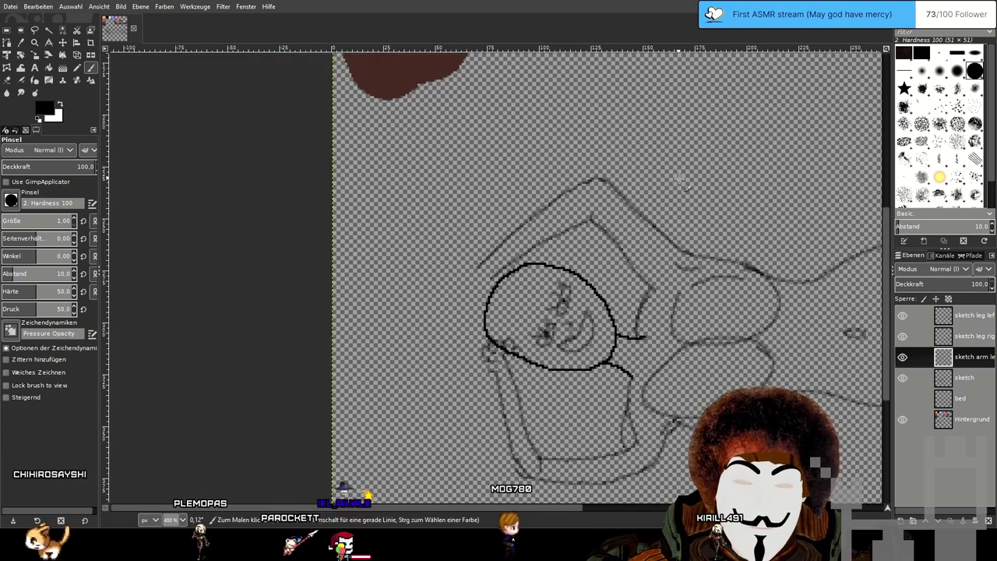
mouse_move(681, 179)
mouse_down()
mouse_move(404, 151)
mouse_move(577, 189)
mouse_move(292, 172)
mouse_move(646, 213)
mouse_up()
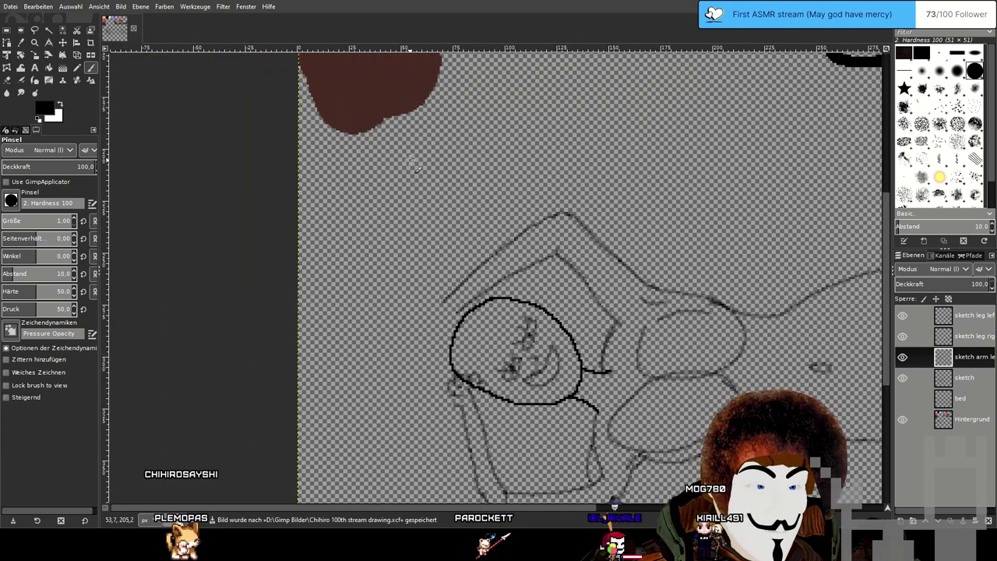
drag(429, 166, 480, 161)
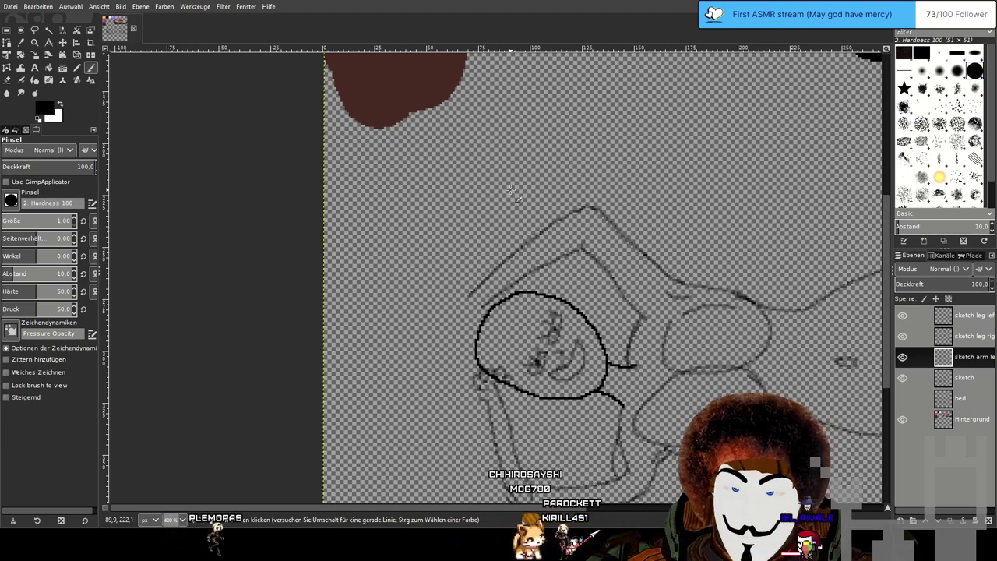
mouse_move(478, 232)
mouse_down()
mouse_move(467, 148)
mouse_move(413, 197)
mouse_up()
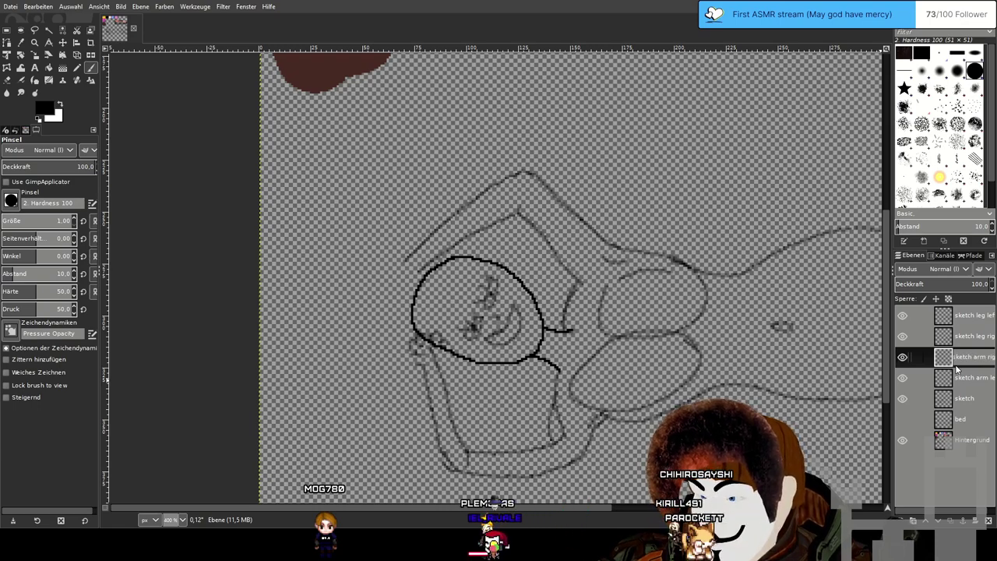
On 'sketch arm right', undo two stray hand strokes and redraw the lower forearm line toward the elbow.
click(957, 366)
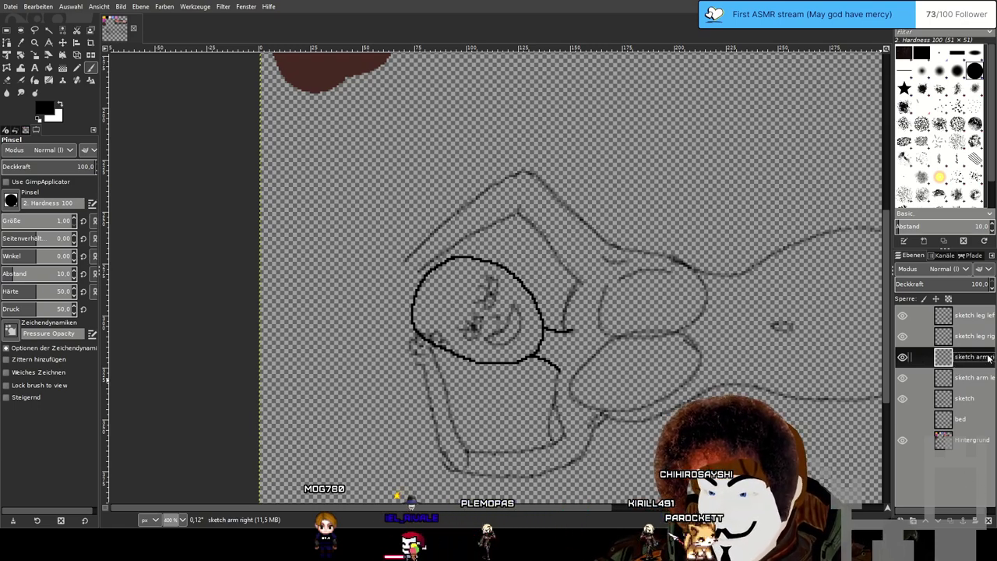
scroll(485, 407, down, 2)
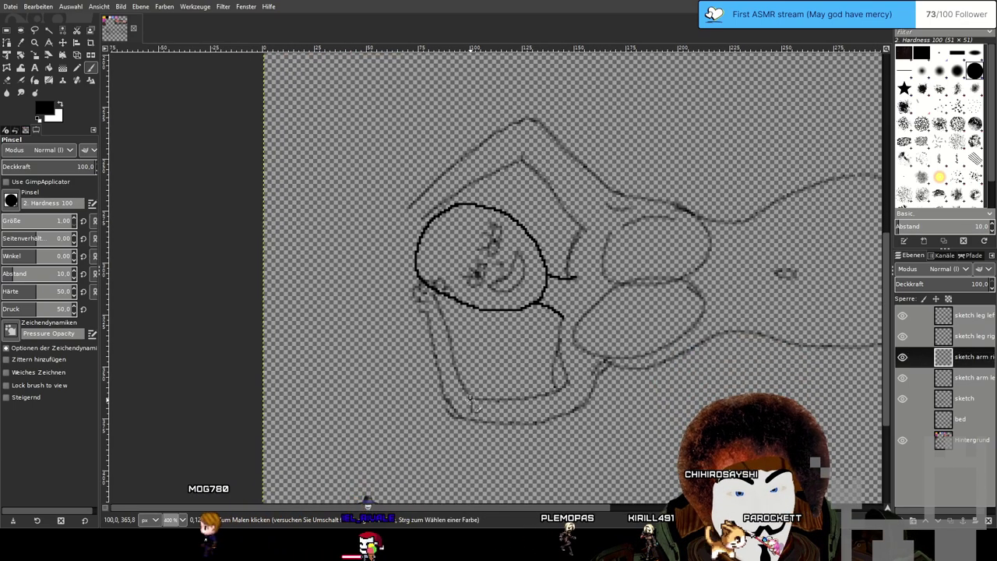
scroll(461, 414, up, 2)
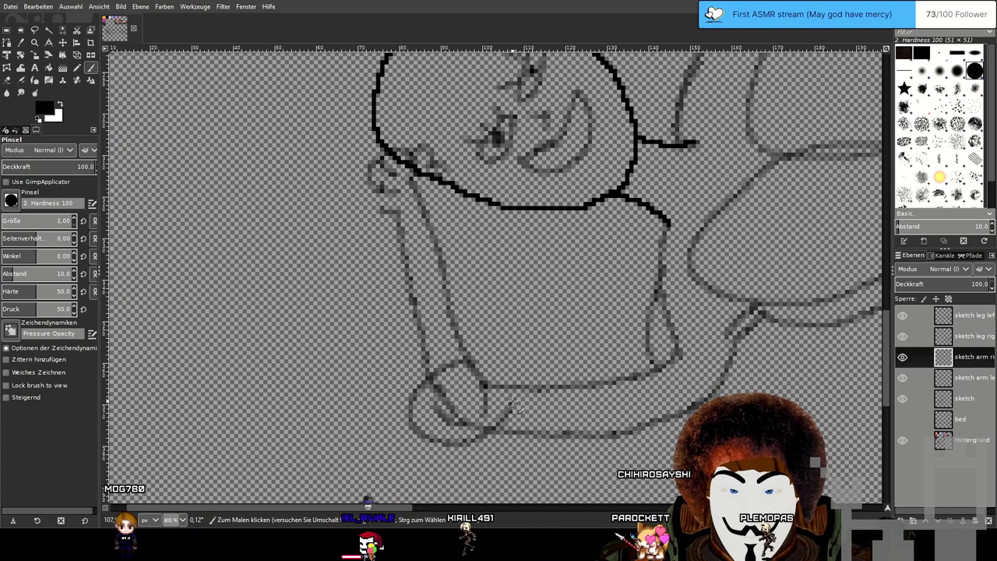
key(ctrl+z)
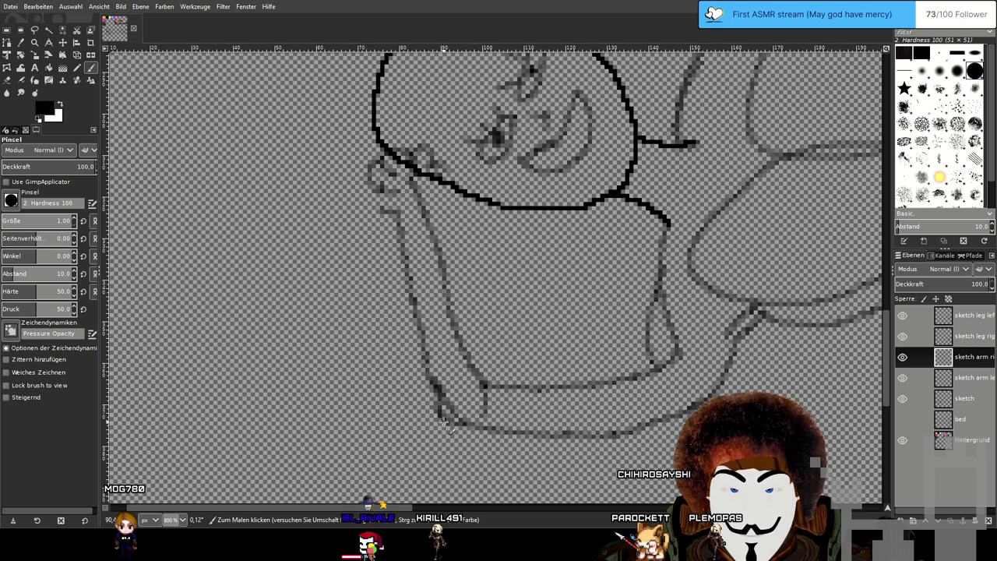
scroll(619, 390, down, 2)
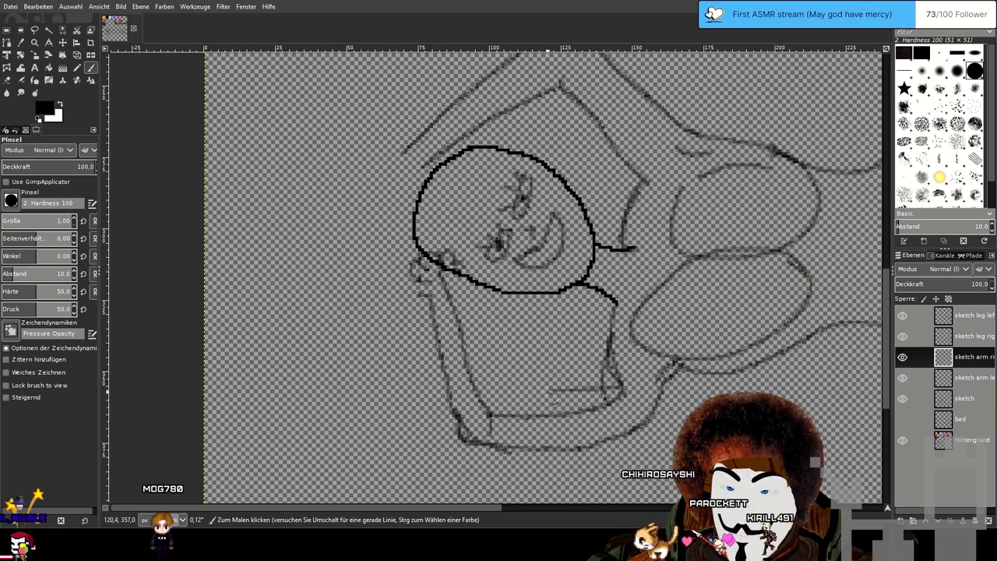
key(ctrl+z)
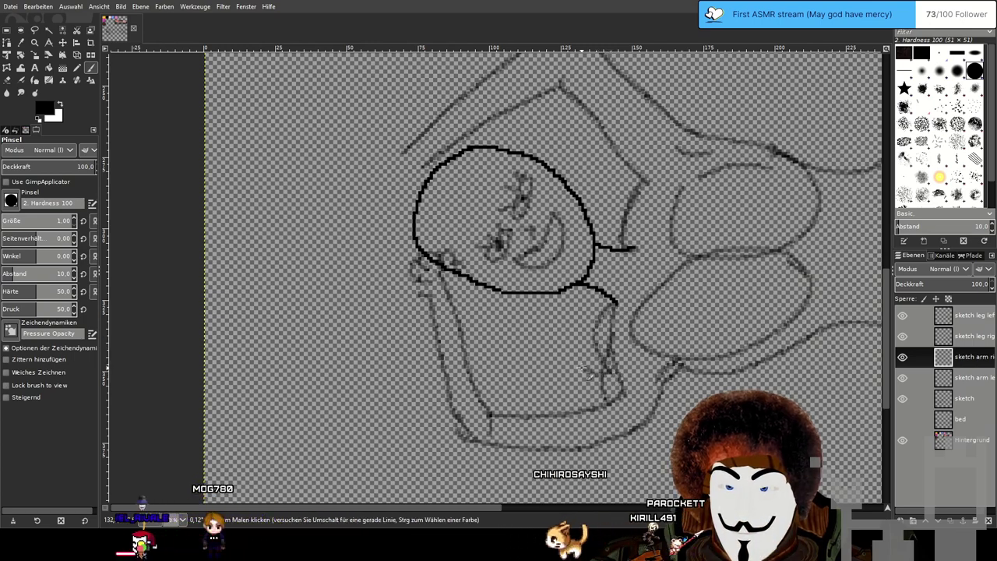
mouse_move(582, 367)
mouse_down()
mouse_move(525, 376)
mouse_move(467, 368)
mouse_up()
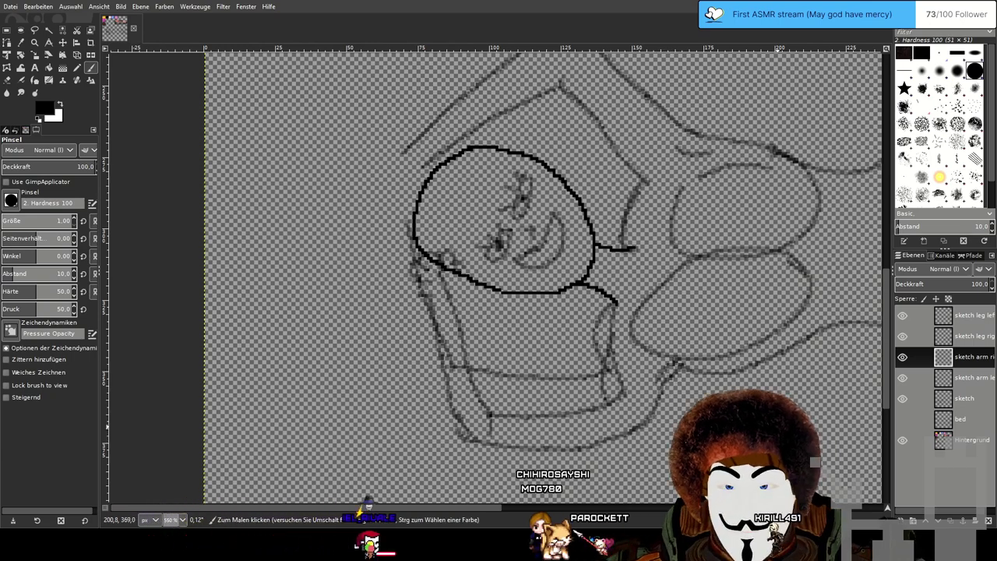
click(966, 399)
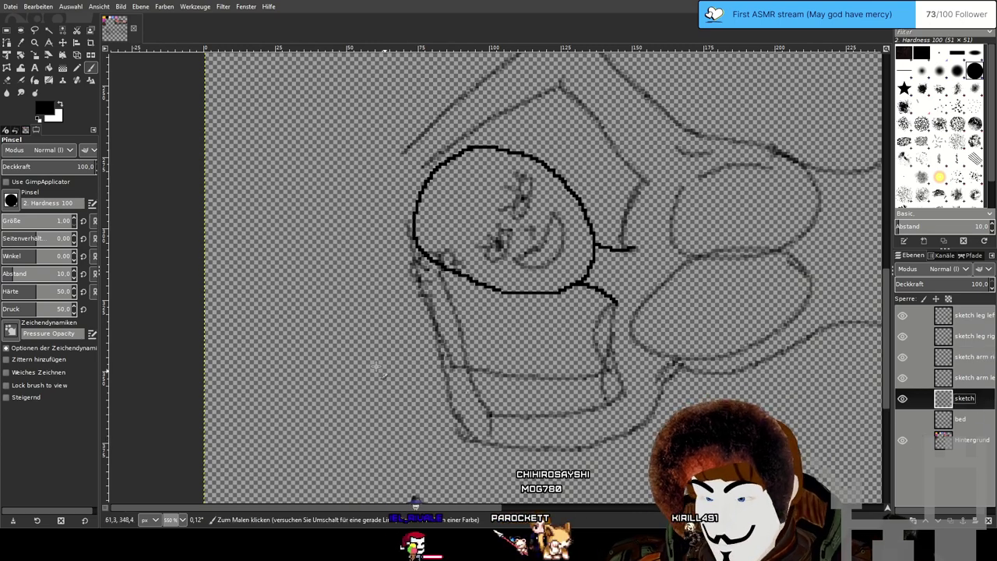
Erase the old lower arm outline from the sketch layer.
key(shift+e)
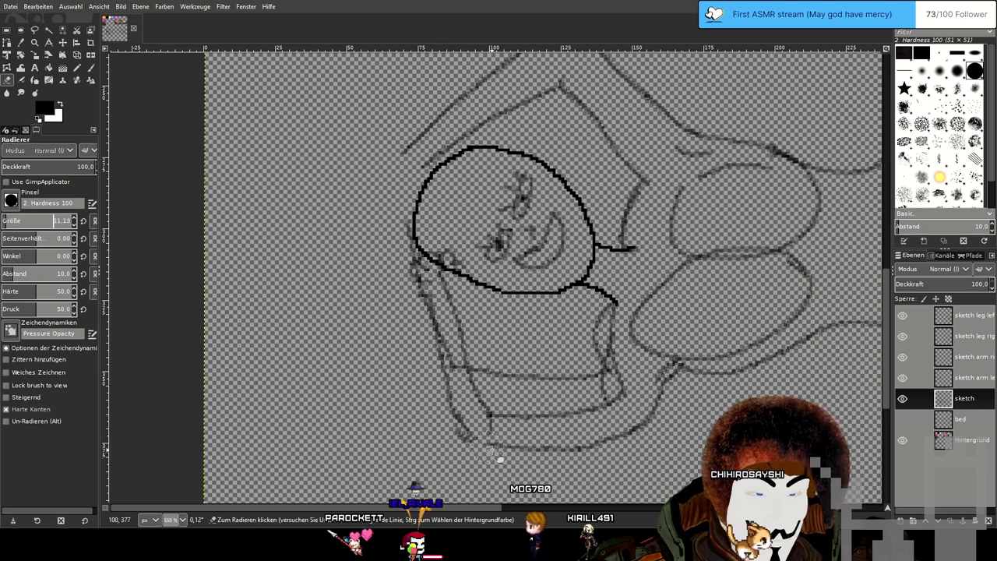
mouse_move(467, 440)
mouse_down()
mouse_move(645, 445)
mouse_move(651, 422)
mouse_move(588, 433)
mouse_move(607, 416)
mouse_move(487, 416)
mouse_move(474, 445)
mouse_up()
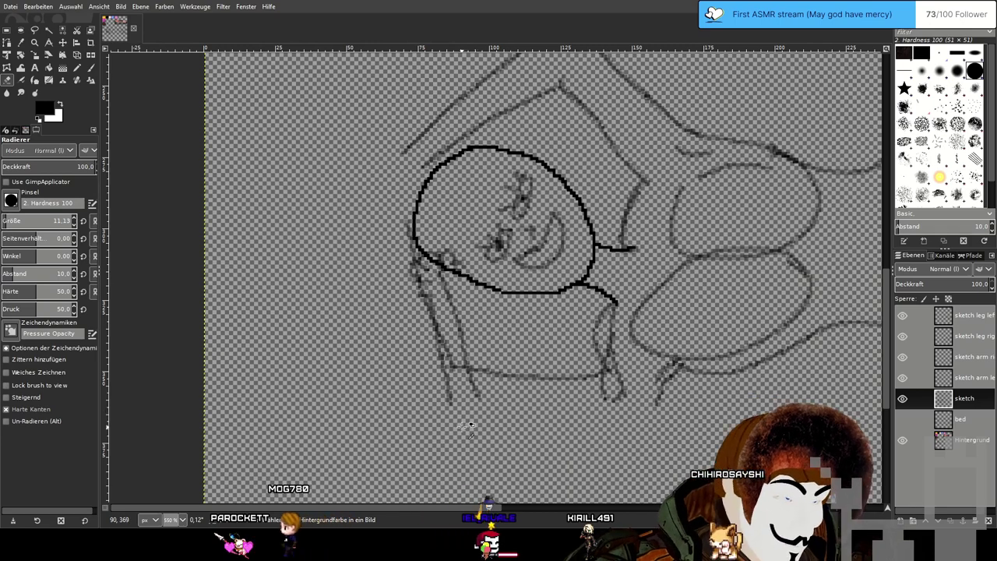
scroll(467, 423, up, 2)
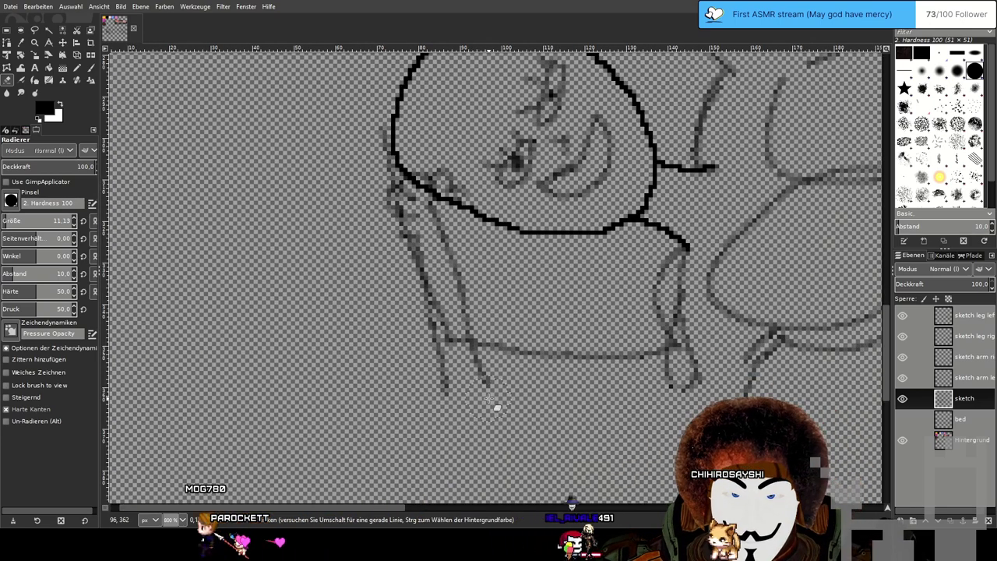
Erase the old lower leg ends and inner leg line, restoring the small leg strokes afterwards.
mouse_move(489, 399)
mouse_down()
mouse_move(476, 362)
mouse_move(436, 412)
mouse_move(458, 229)
mouse_move(436, 205)
mouse_up()
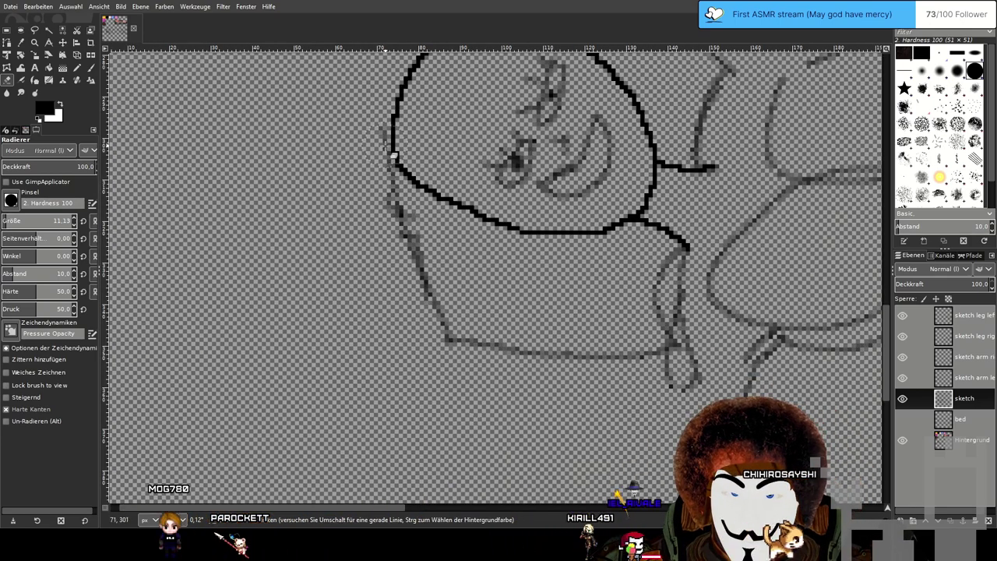
scroll(575, 433, down, 3)
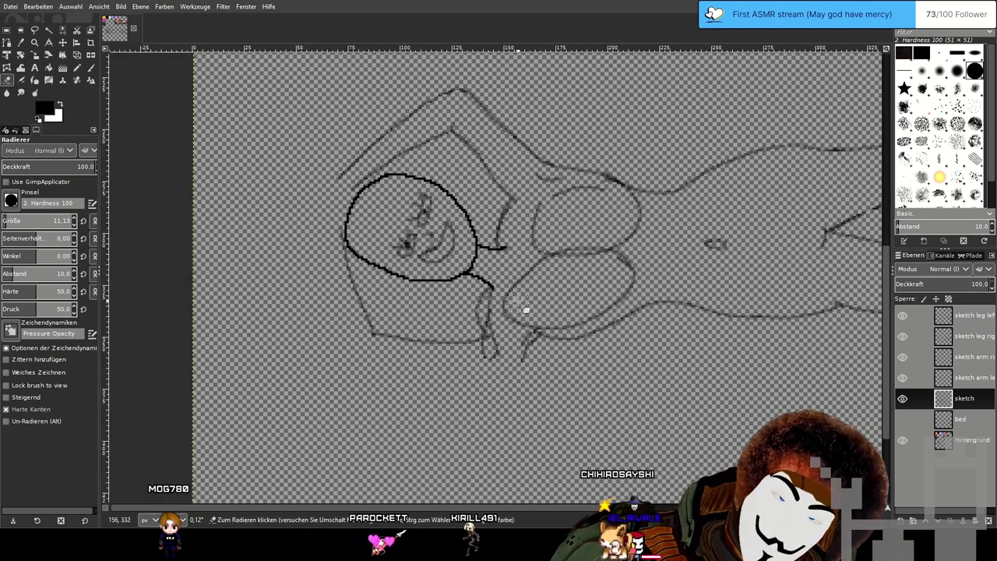
mouse_move(492, 302)
mouse_down()
mouse_move(485, 365)
mouse_move(536, 352)
mouse_up()
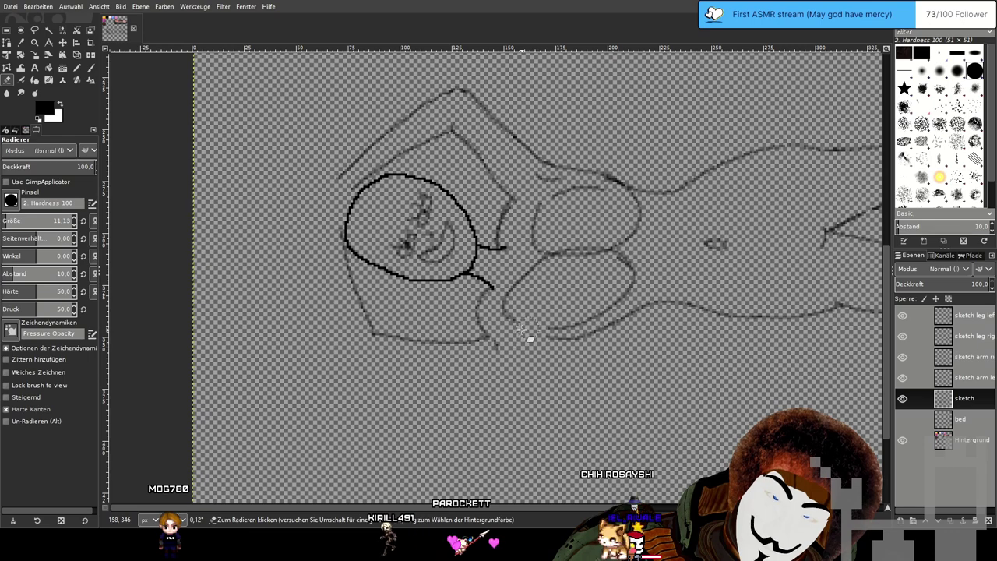
key(ctrl+z)
key(ctrl+z)
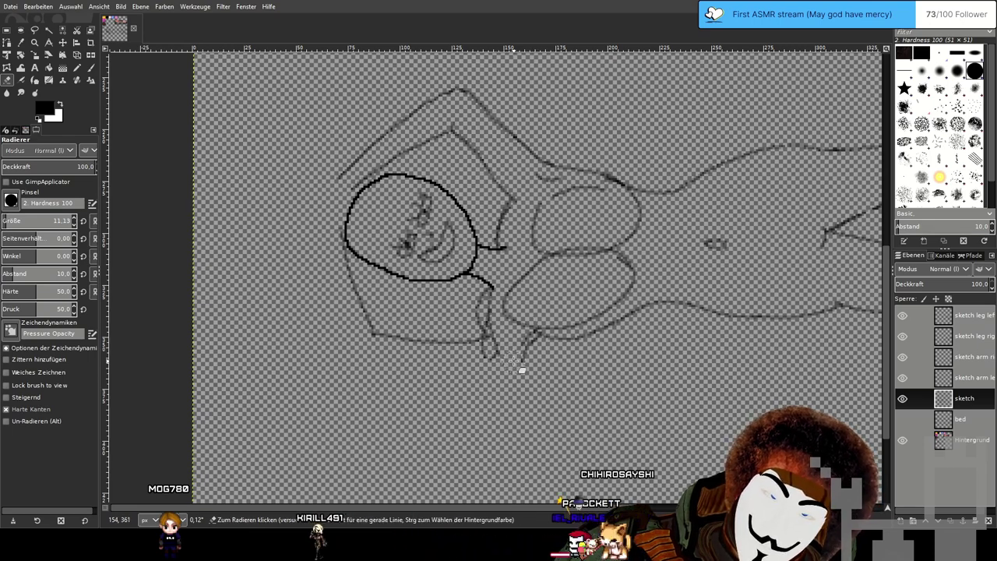
mouse_move(553, 403)
mouse_down()
mouse_move(598, 382)
mouse_move(616, 388)
mouse_up()
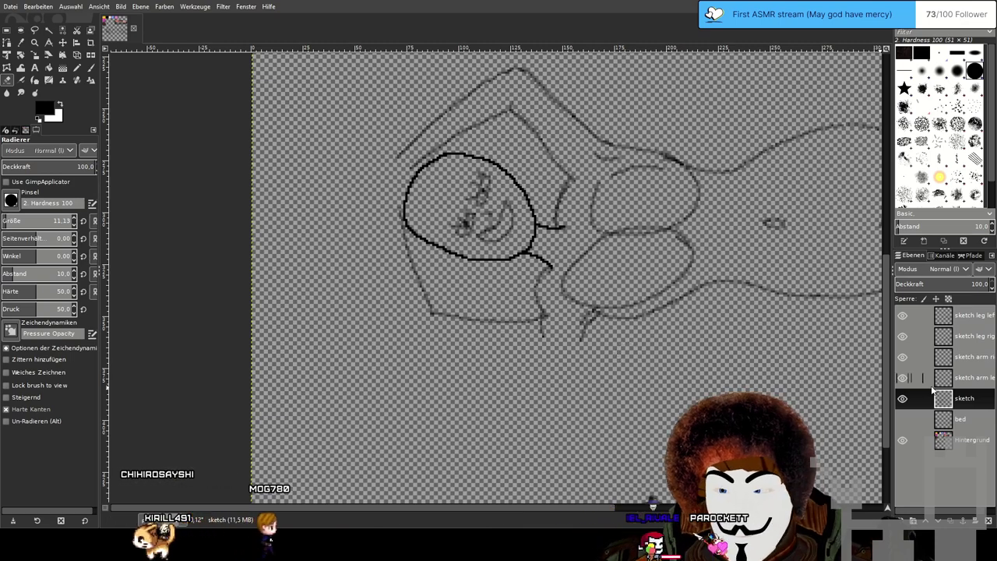
Make the sketch arm right layer active and bring the lower arm into view.
click(976, 364)
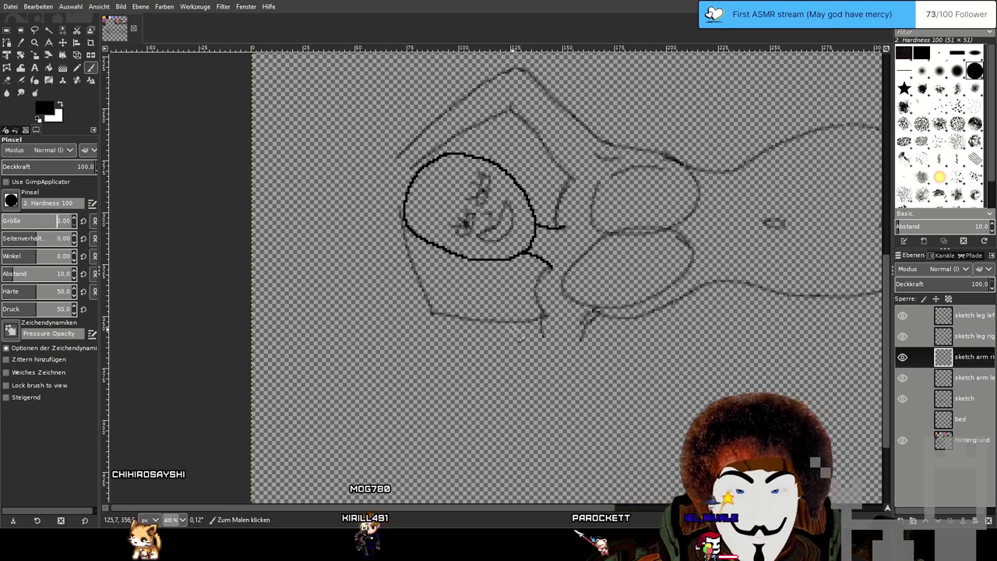
ctrl+scroll(606, 343, up, 3)
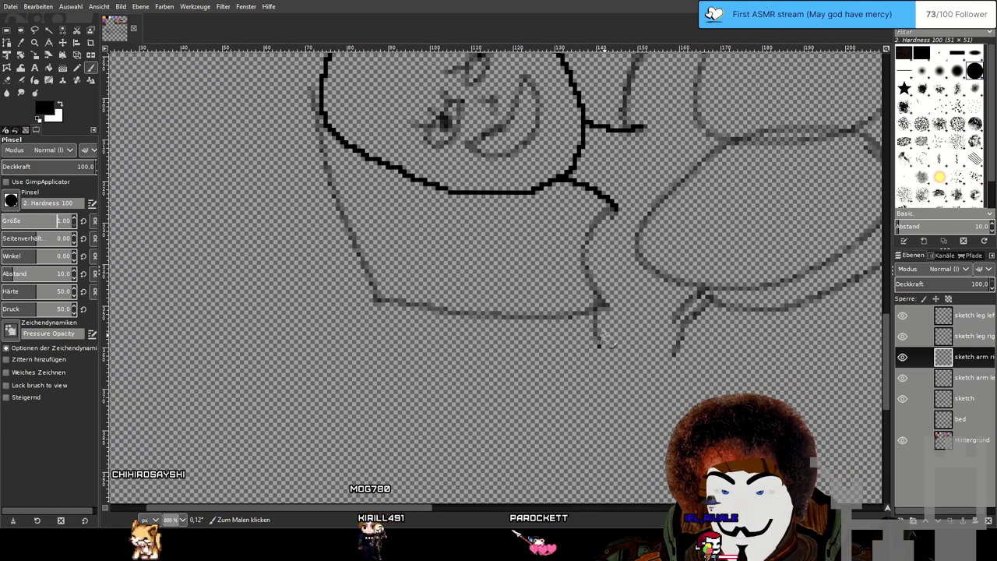
drag(604, 334, 611, 358)
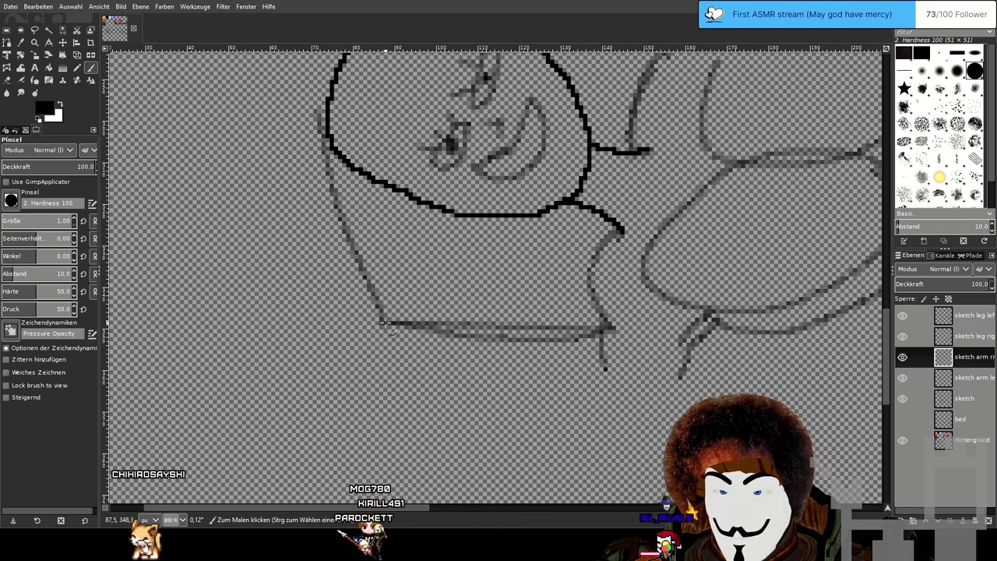
ctrl+scroll(506, 335, down, 1)
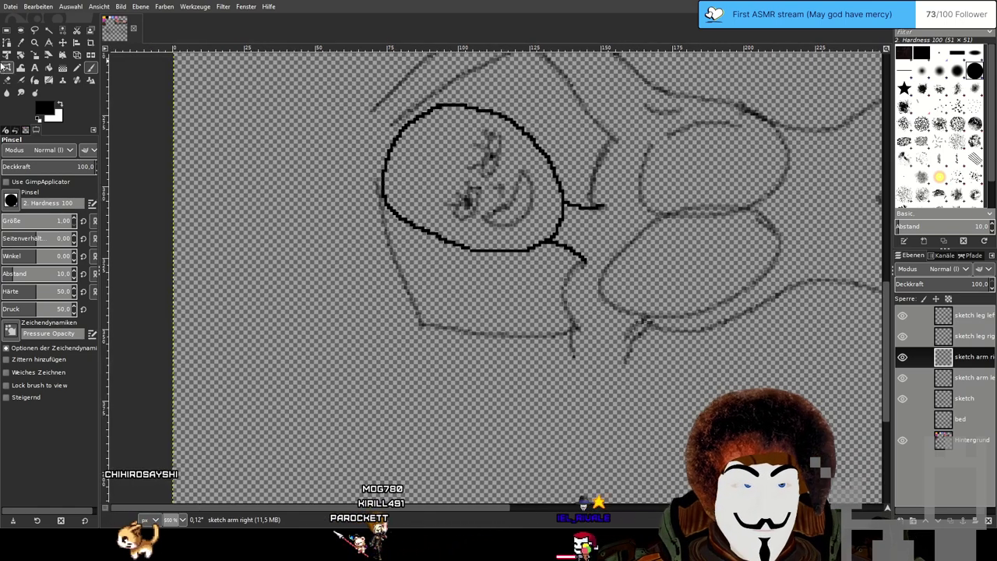
Erase the grey line left of the head with the Eraser at size 30.87.
click(7, 80)
click(11, 220)
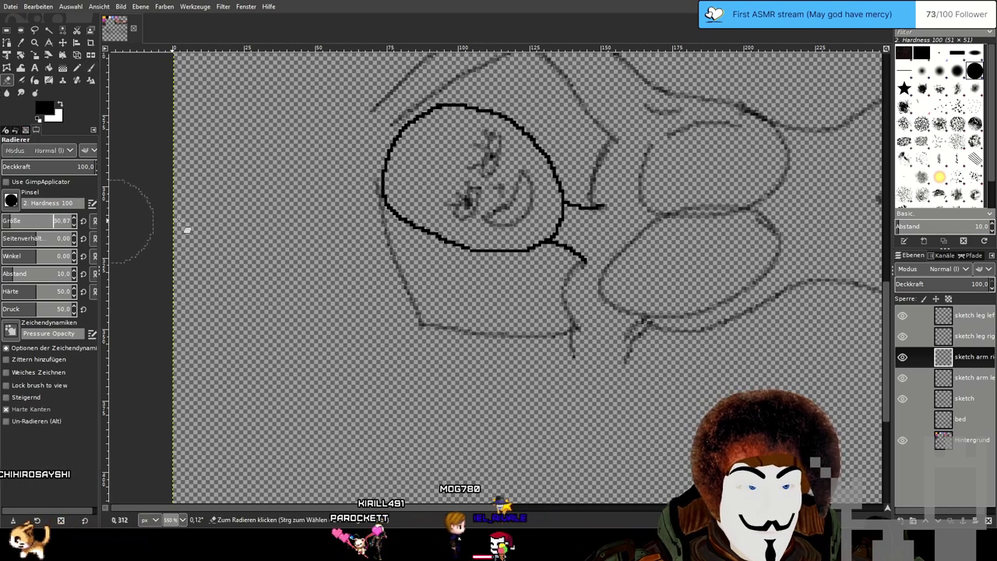
mouse_move(379, 217)
mouse_down()
mouse_move(378, 234)
mouse_move(480, 334)
mouse_move(523, 338)
mouse_up()
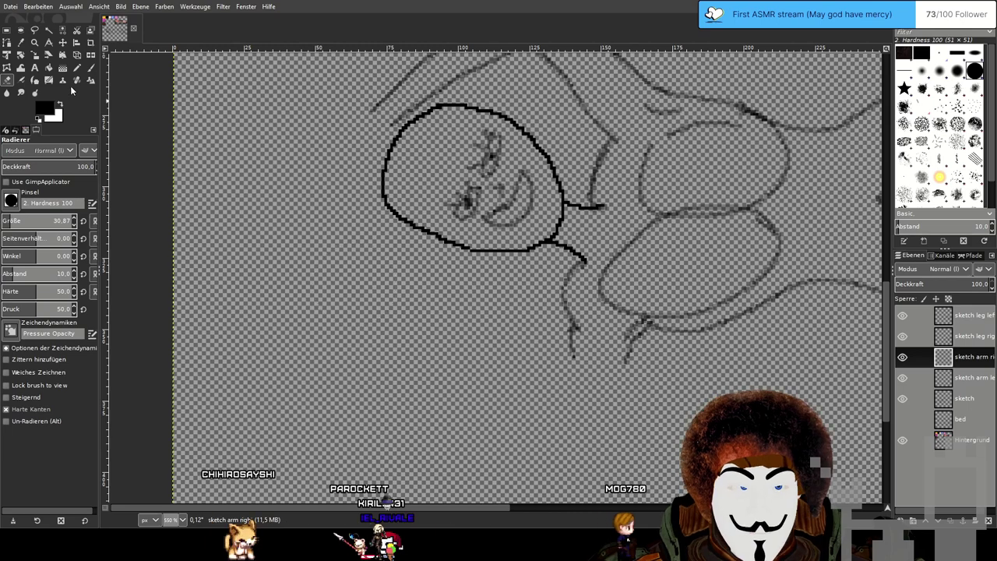
drag(588, 380, 610, 409)
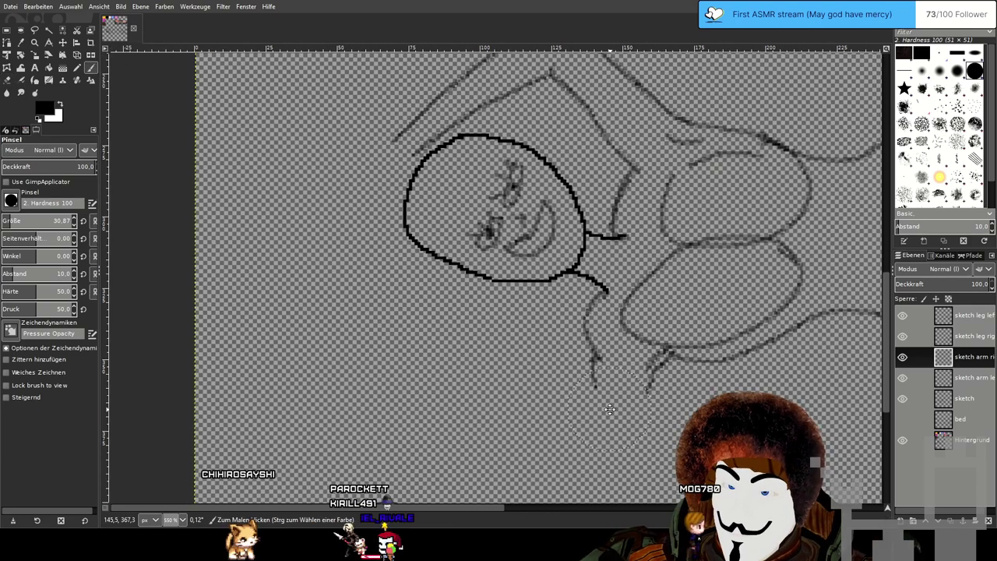
scroll(611, 412, down, 3)
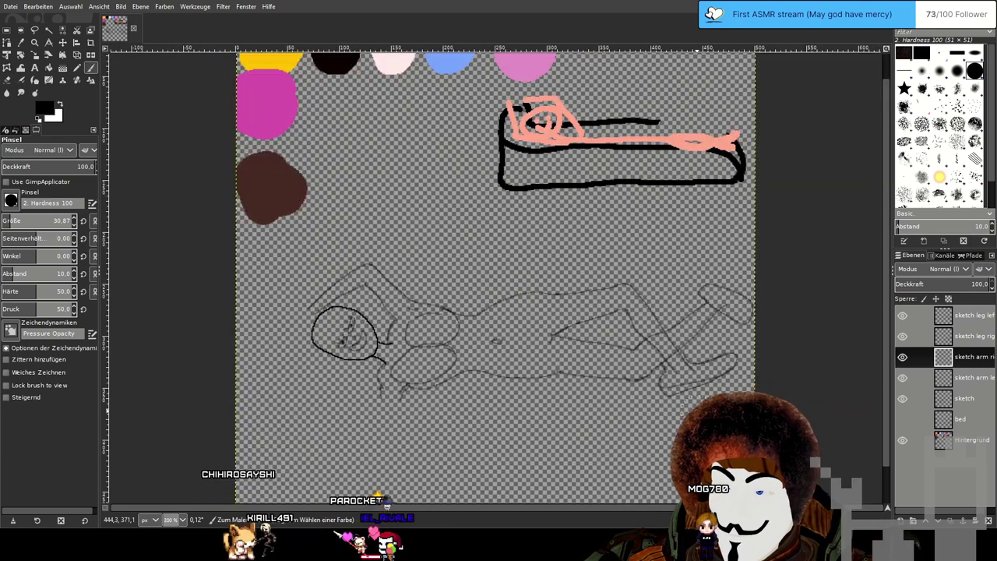
On the Hintergrund layer, sample the salmon colour from the bed figure.
drag(519, 416, 580, 403)
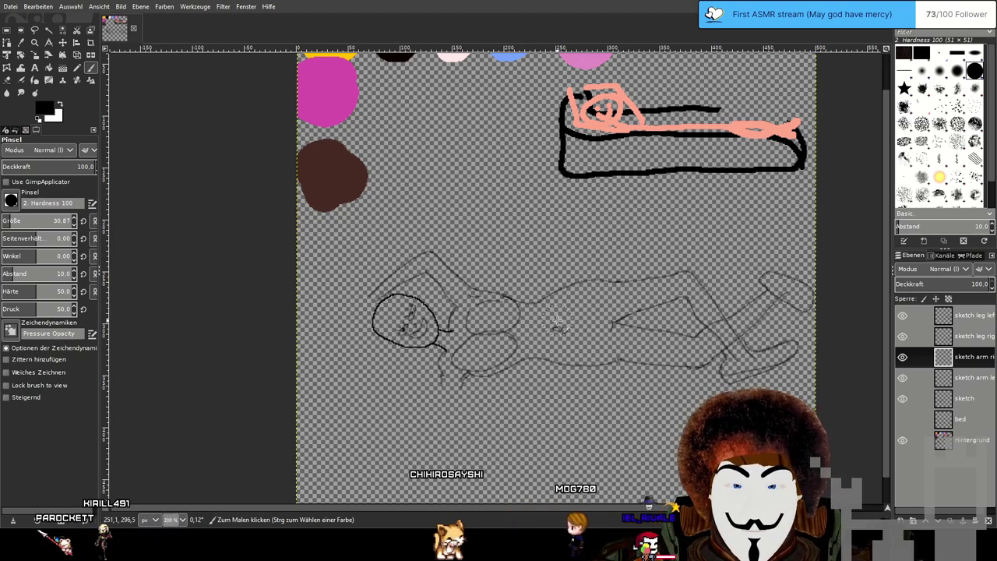
drag(635, 214, 544, 329)
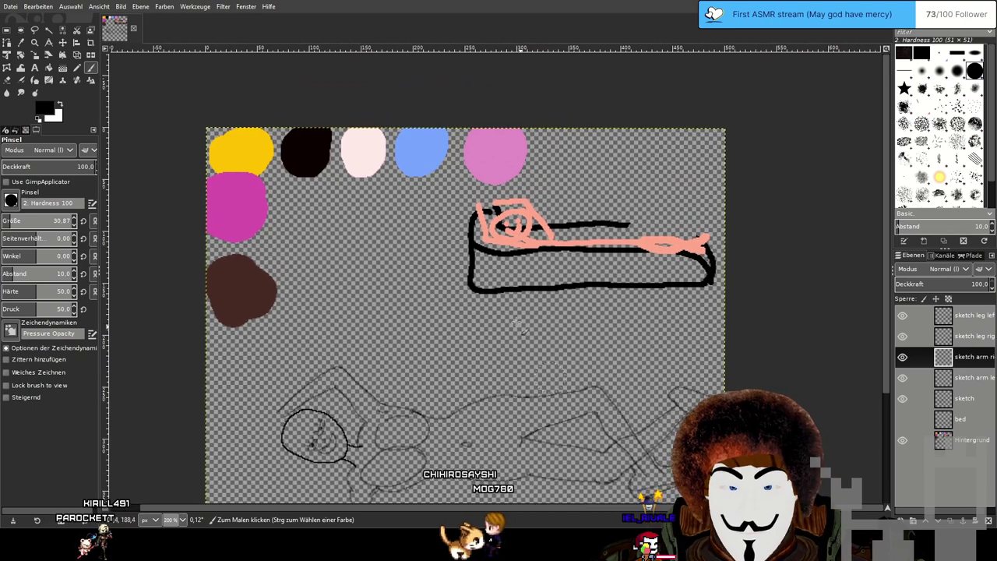
scroll(471, 181, up, 3)
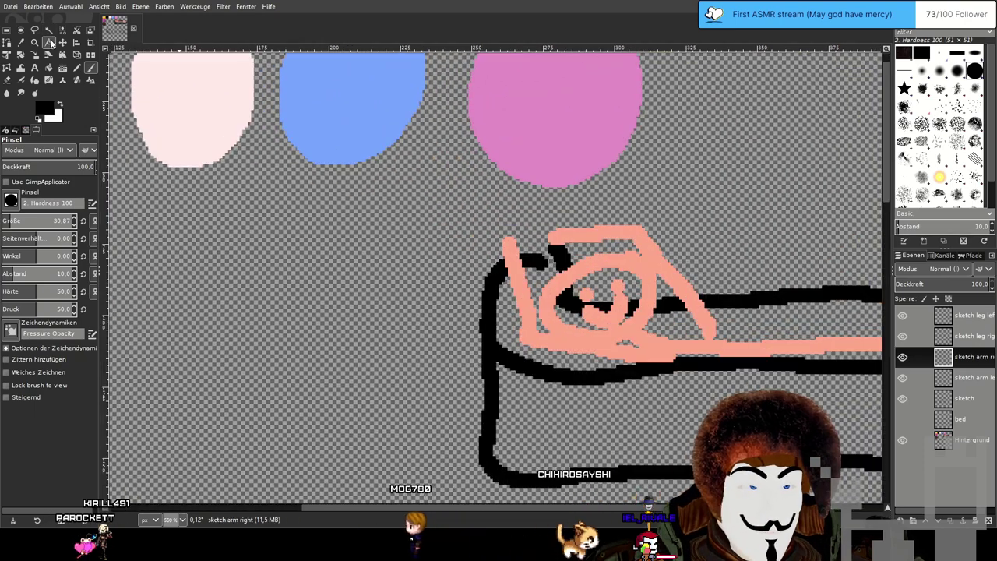
click(21, 42)
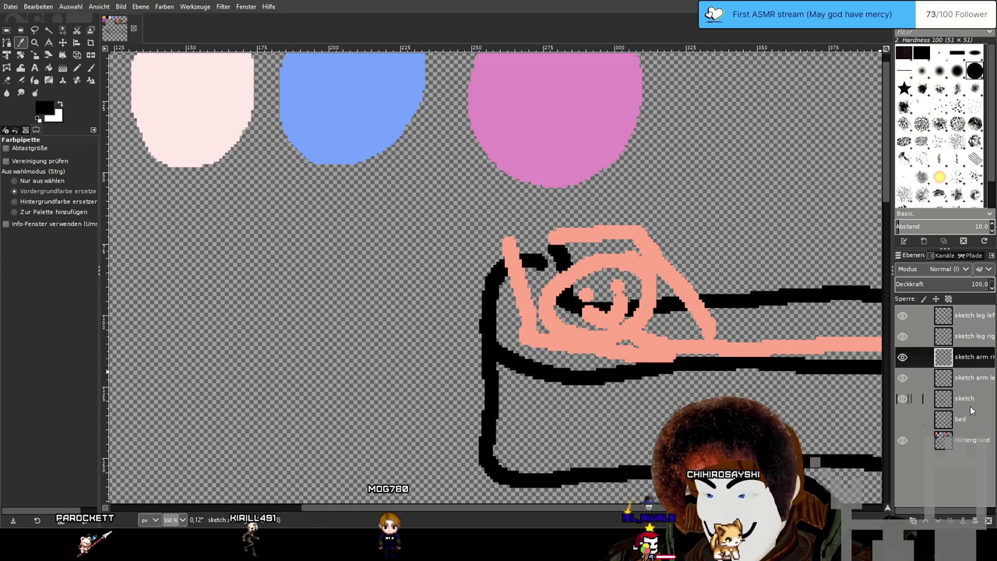
click(969, 439)
click(578, 340)
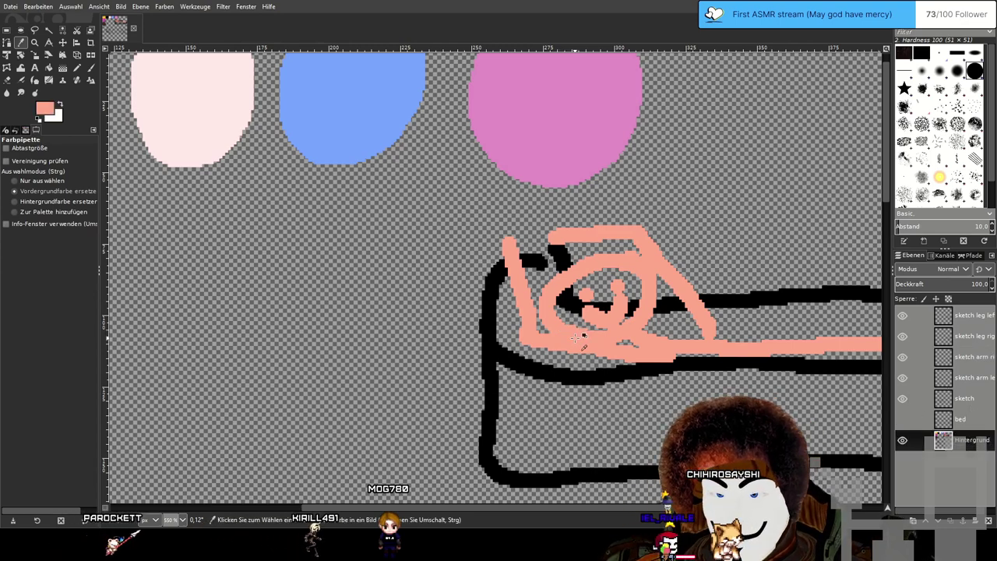
Set the pencil size to 6.09, then erase part of the salmon stroke on the bed figure.
click(79, 69)
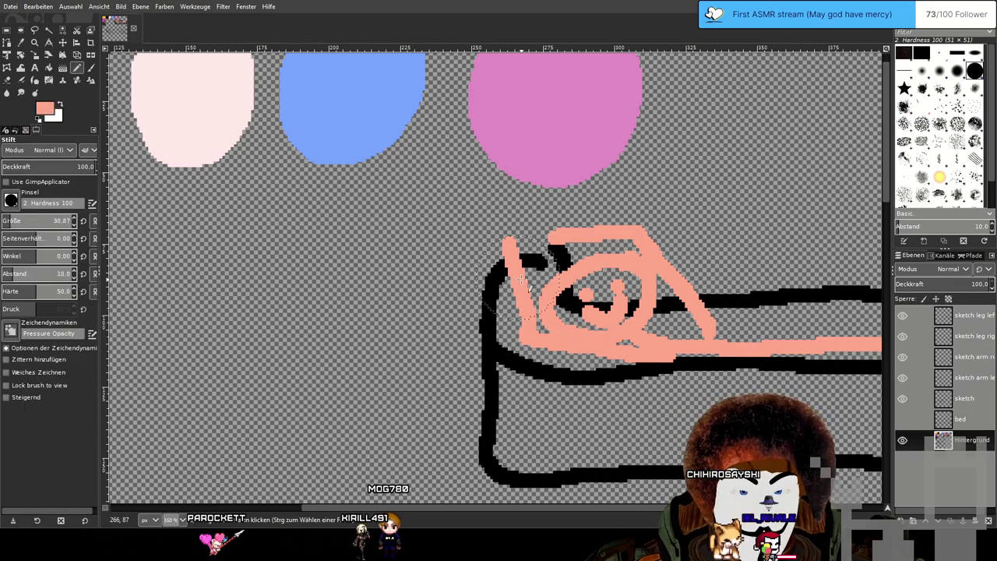
click(8, 220)
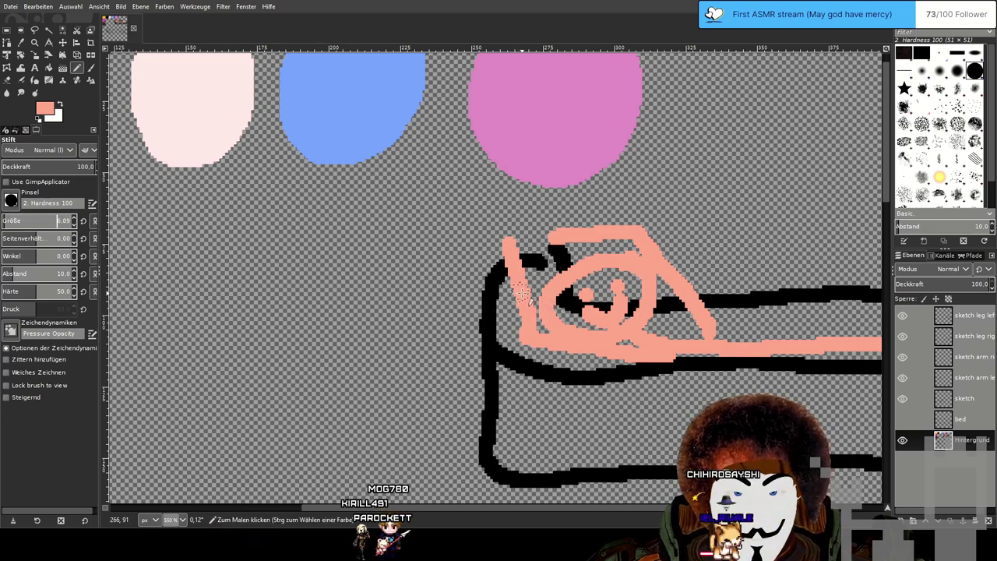
click(7, 81)
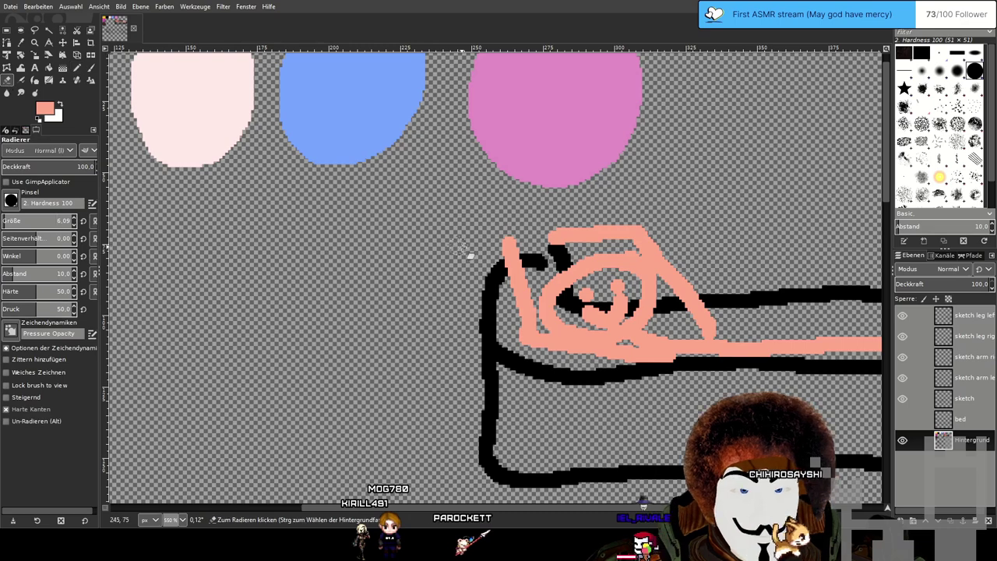
drag(512, 251, 528, 332)
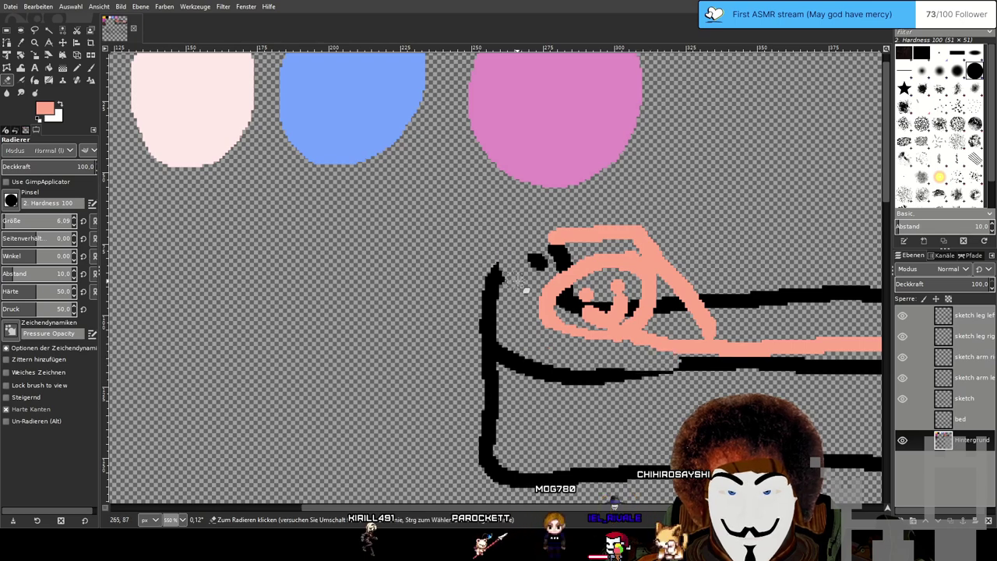
scroll(525, 290, right, 5)
scroll(525, 290, down, 2)
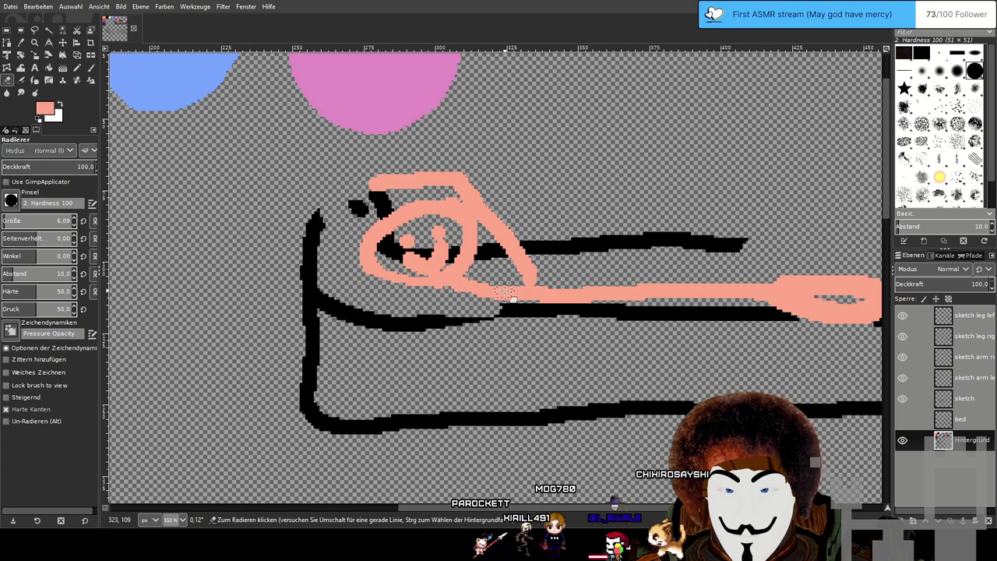
With the Pencil, draw pink zigzag legs stretched along the bed line.
key(n)
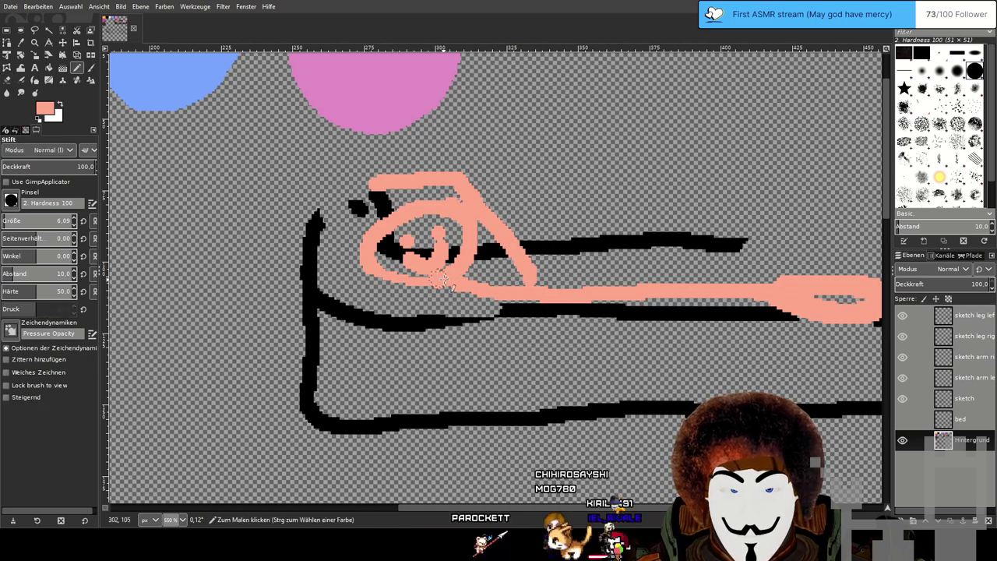
key(2)
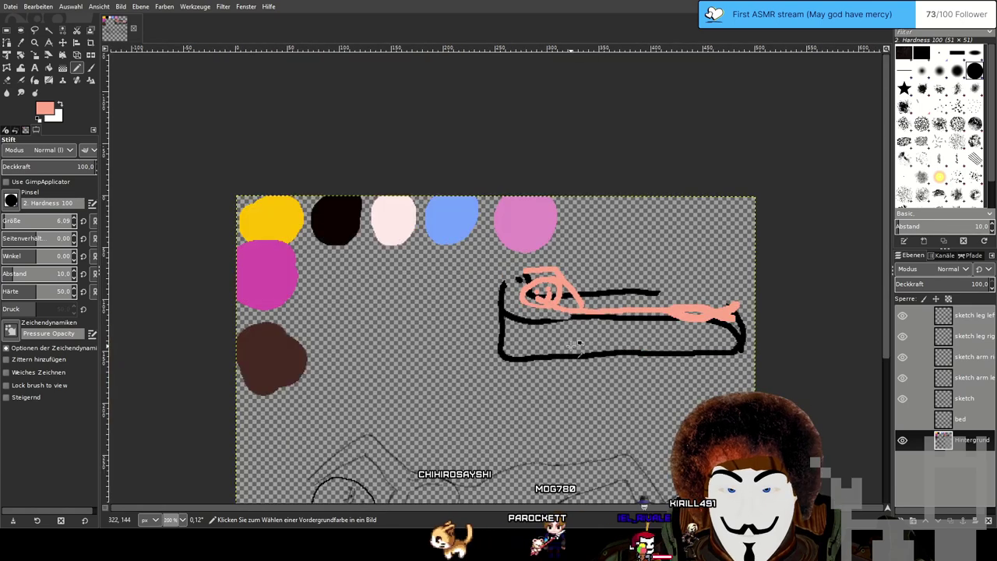
drag(583, 254, 563, 263)
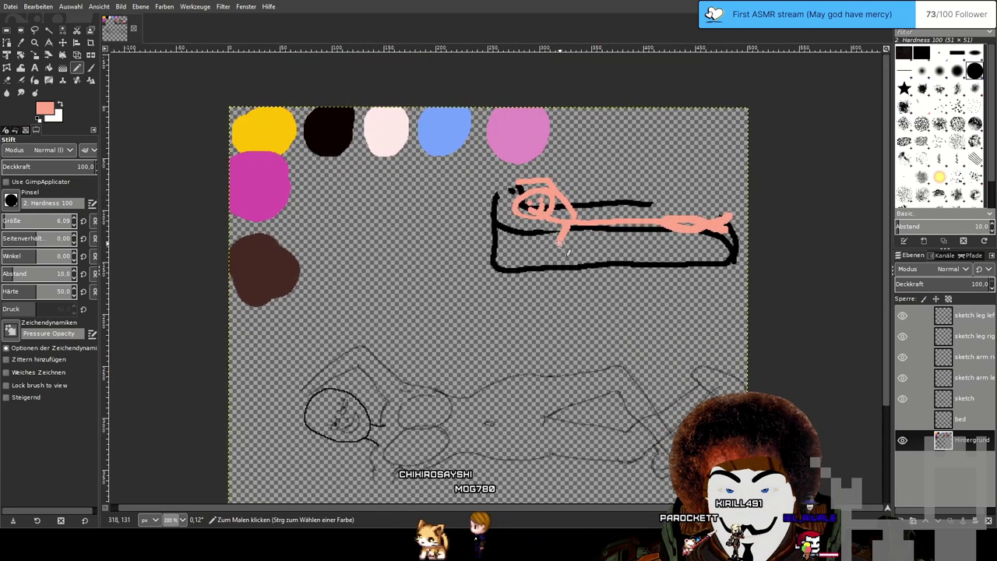
drag(559, 240, 599, 221)
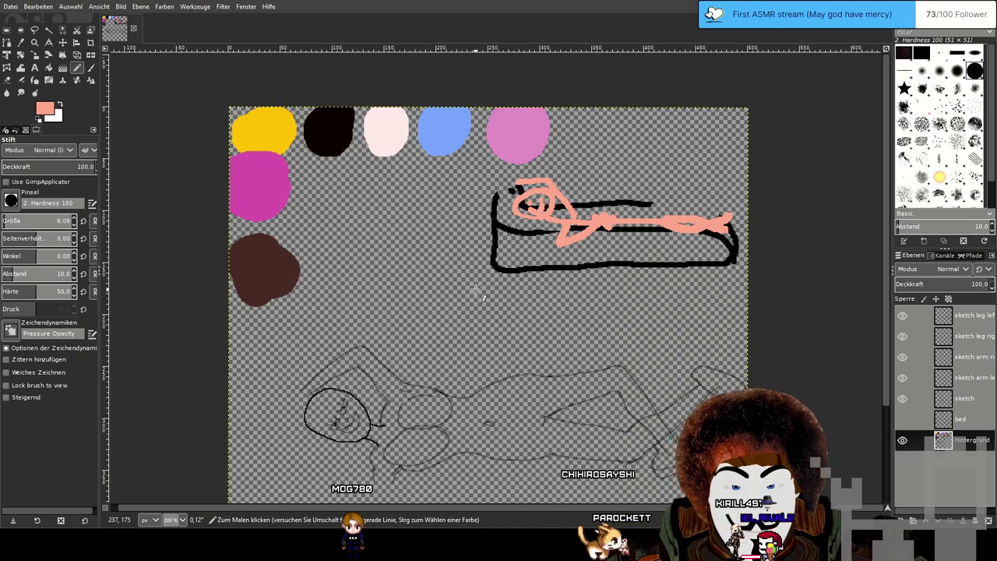
drag(456, 313, 464, 272)
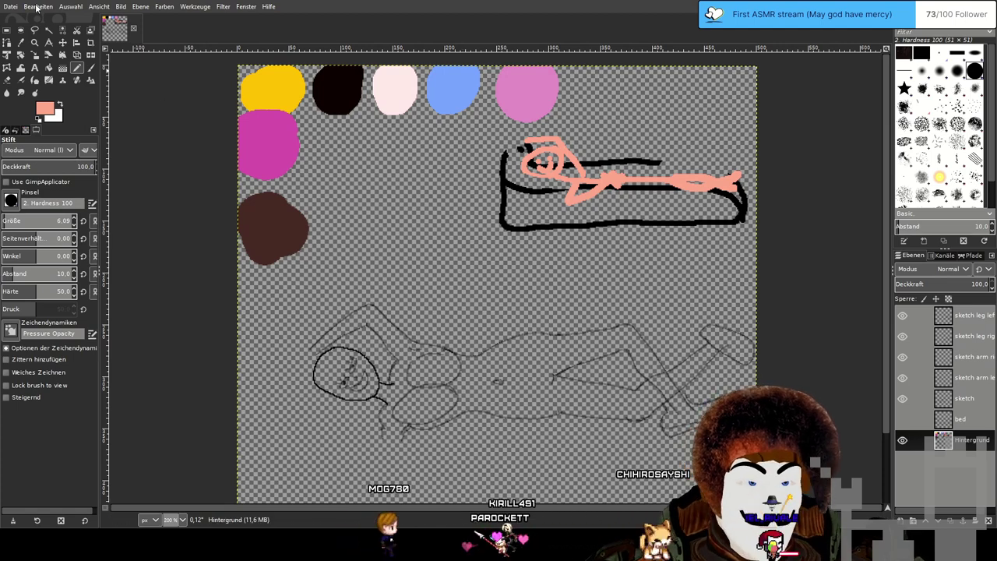
Save the .xcf project, then zoom in on the grey sketch with the Paintbrush tool selected.
key(ctrl+s)
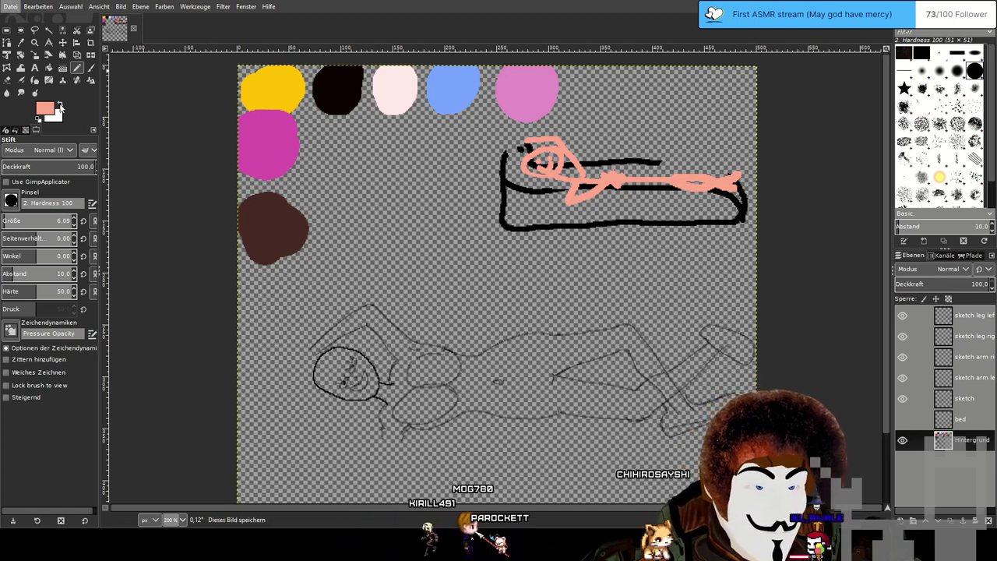
drag(386, 416, 440, 294)
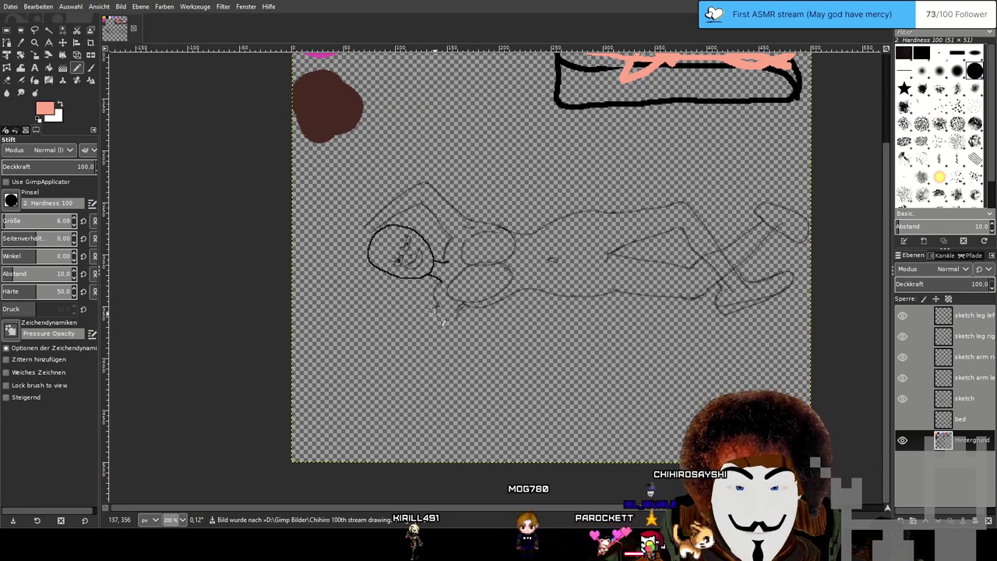
scroll(459, 339, up, 4)
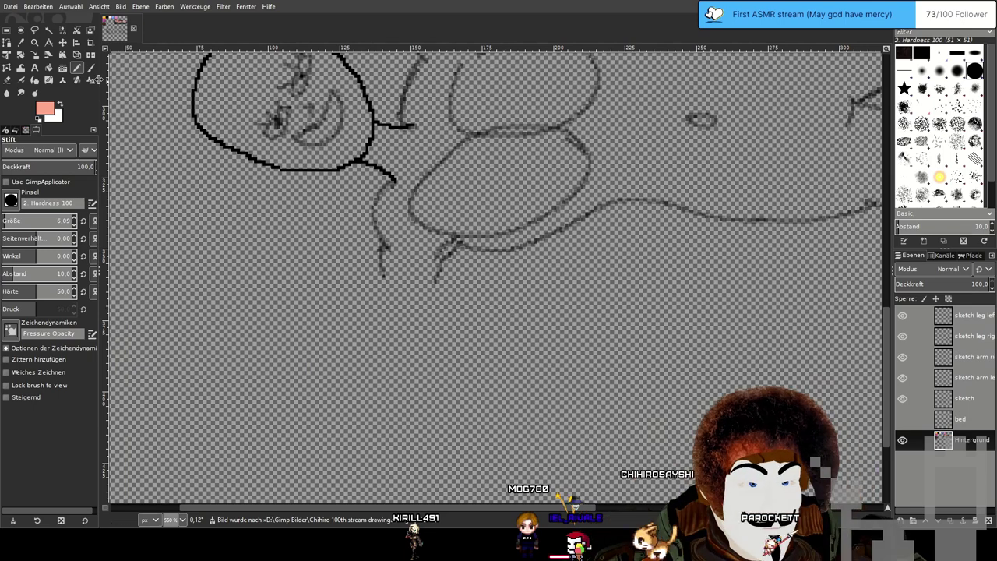
click(88, 68)
scroll(575, 366, down, 3)
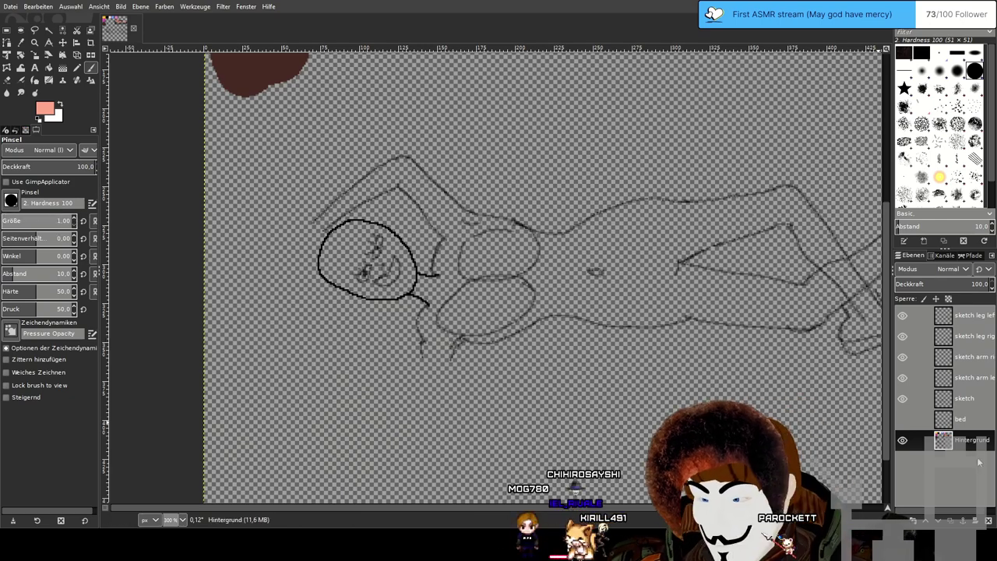
Make the sketch arm right layer active and centre the torso and arm area.
click(974, 356)
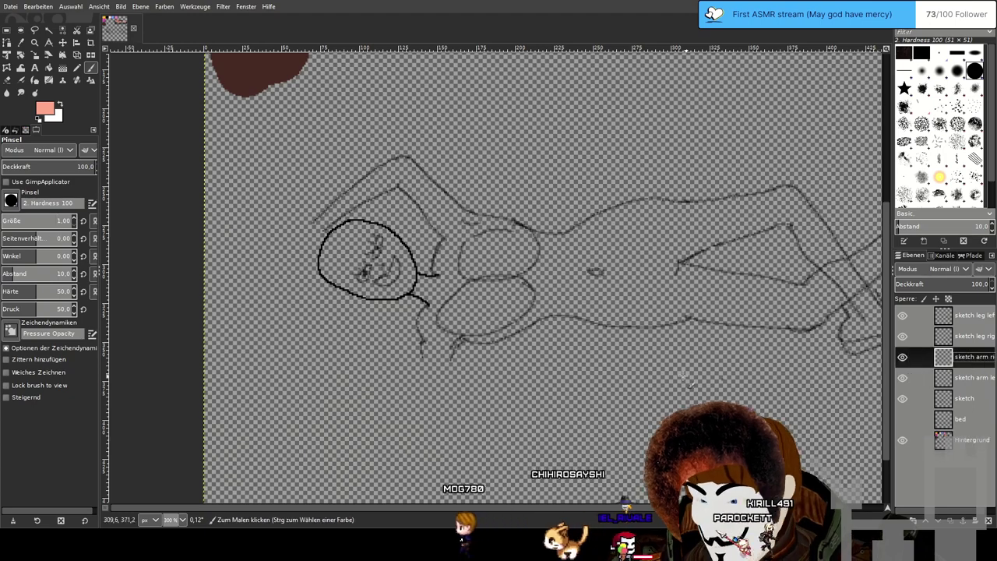
scroll(489, 337, down, 1)
scroll(452, 323, up, 1)
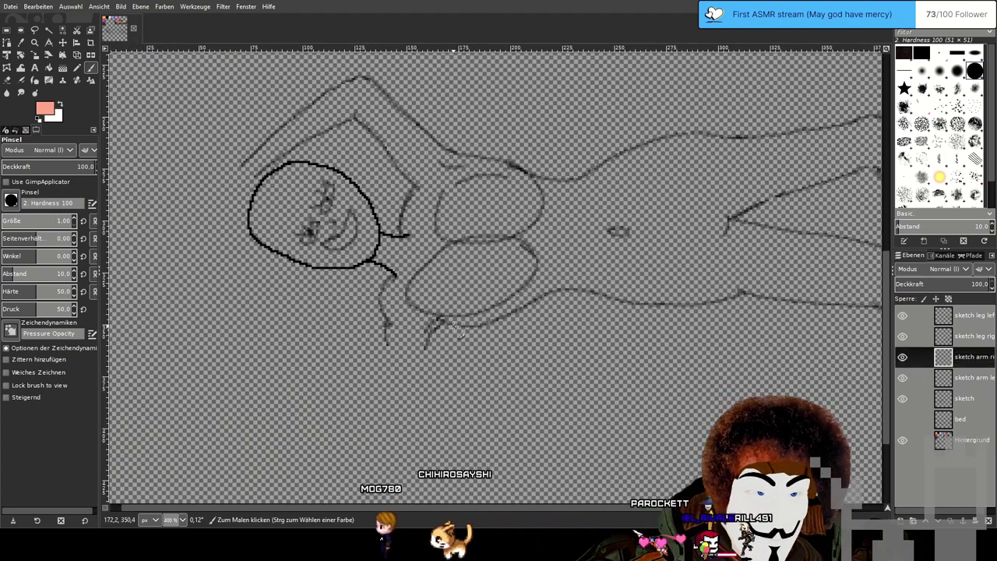
drag(437, 301, 419, 335)
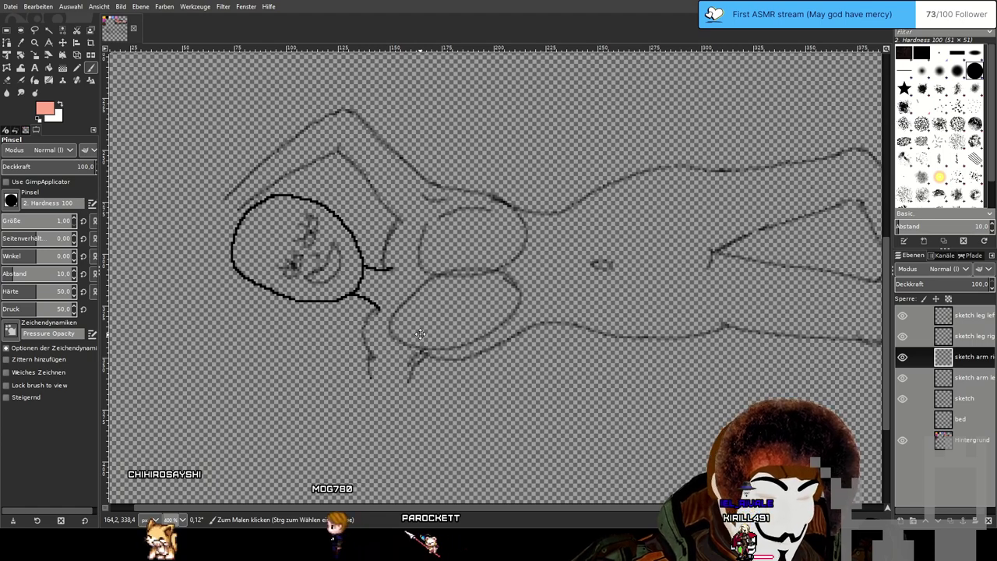
drag(420, 334, 374, 301)
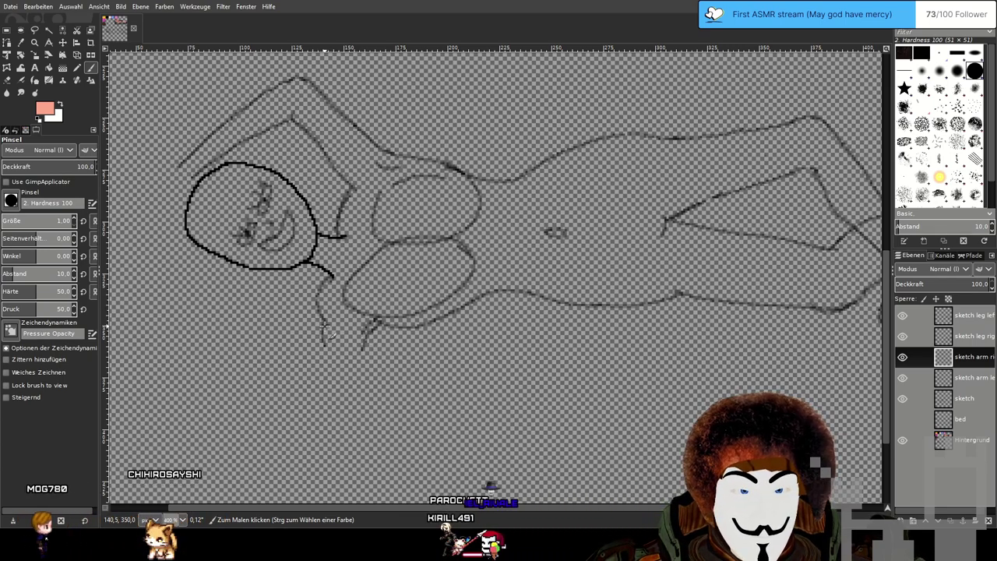
Set the colour to black and draw the forearm along the belly, extending straight up-right.
drag(326, 330, 366, 372)
key(ctrl+z)
drag(822, 132, 754, 219)
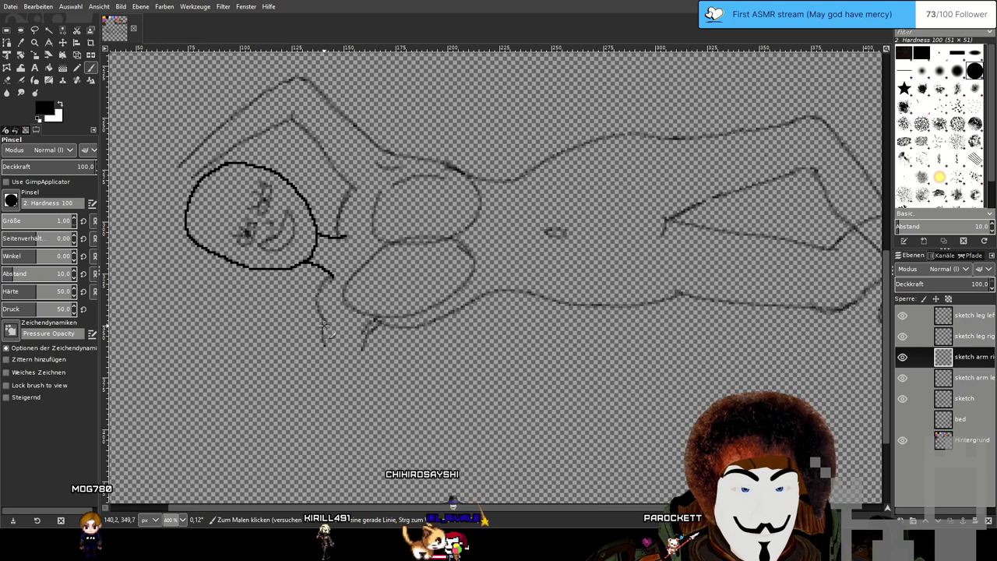
drag(340, 358, 379, 397)
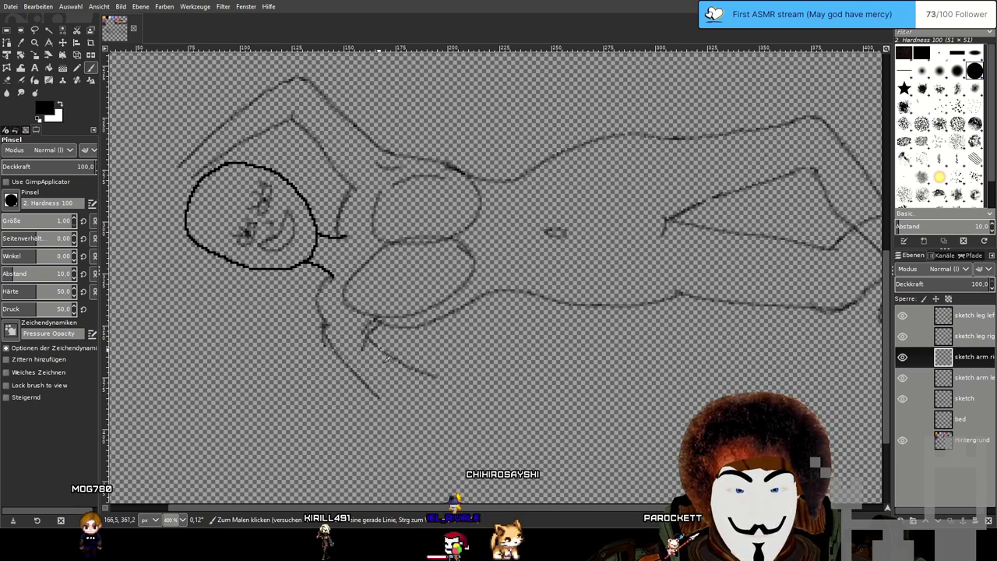
key(ctrl+z)
key(ctrl+z)
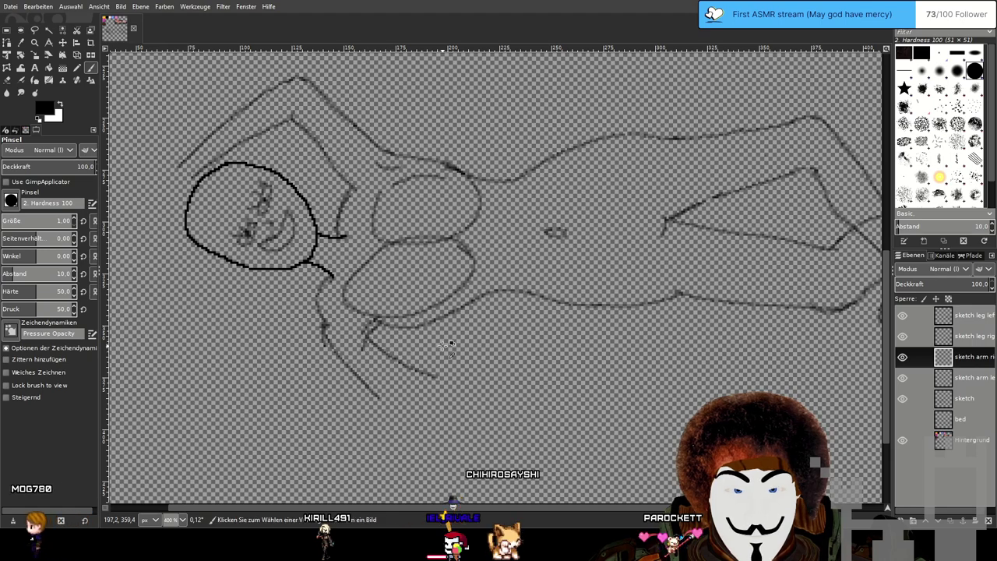
drag(374, 336, 509, 331)
shift+click(546, 238)
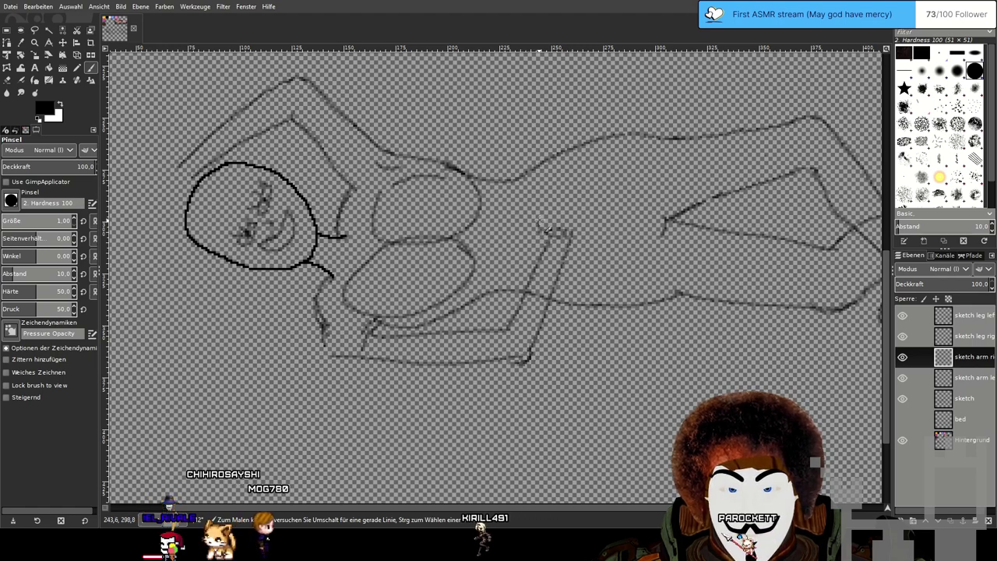
Draw fingers at the arm's end, erase old lines and redraw the arm's curved underside.
mouse_move(538, 220)
mouse_down()
mouse_move(597, 233)
mouse_move(572, 258)
mouse_up()
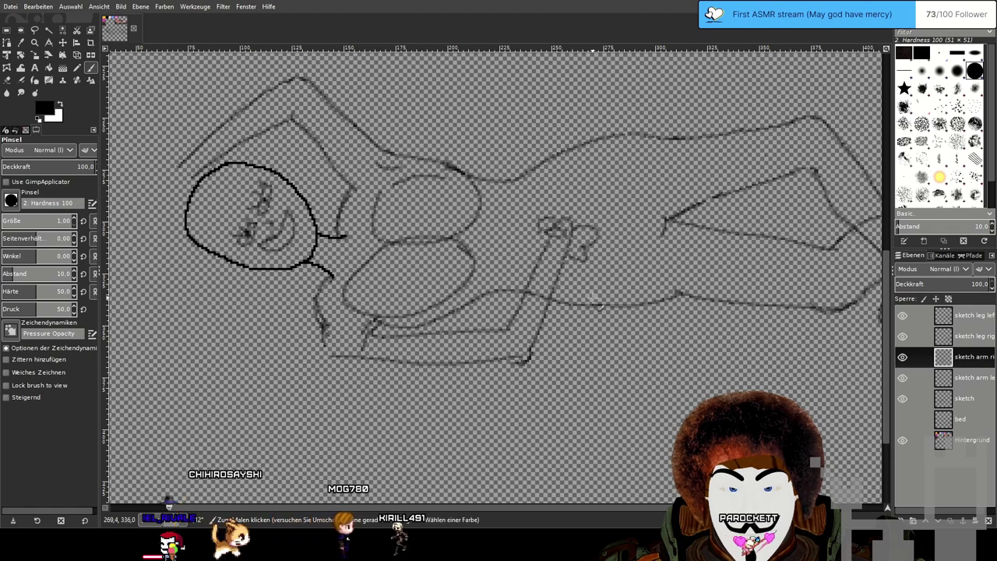
mouse_move(472, 343)
mouse_down()
mouse_move(625, 355)
mouse_move(616, 364)
mouse_move(613, 354)
mouse_up()
scroll(460, 364, up, 2)
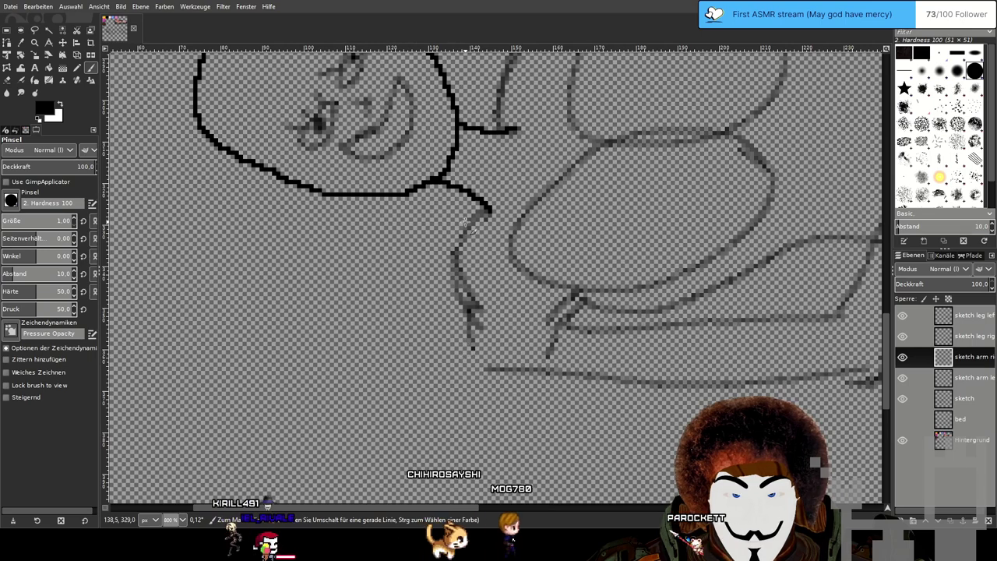
drag(468, 294, 403, 327)
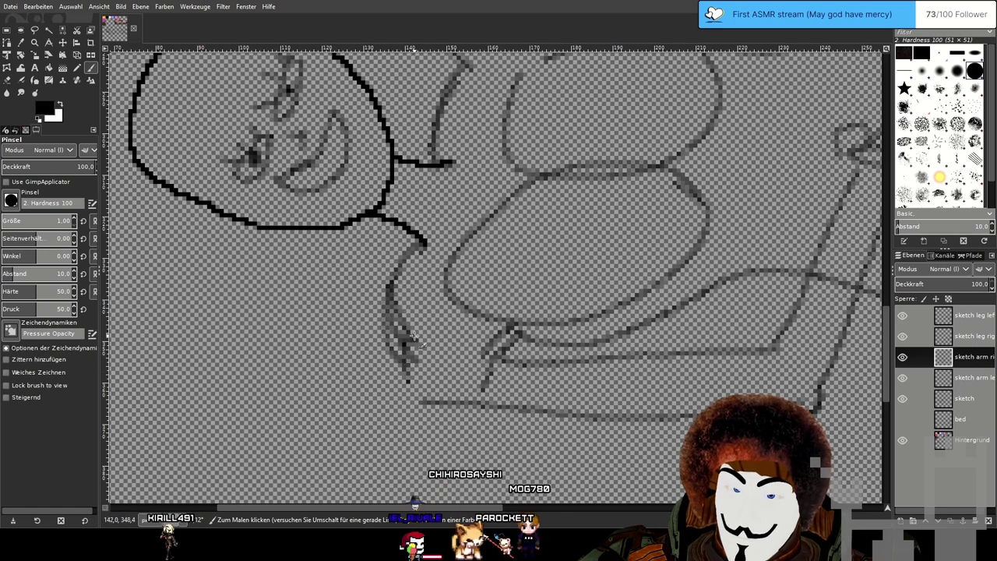
mouse_move(518, 414)
mouse_down()
mouse_move(394, 350)
mouse_move(400, 327)
mouse_up()
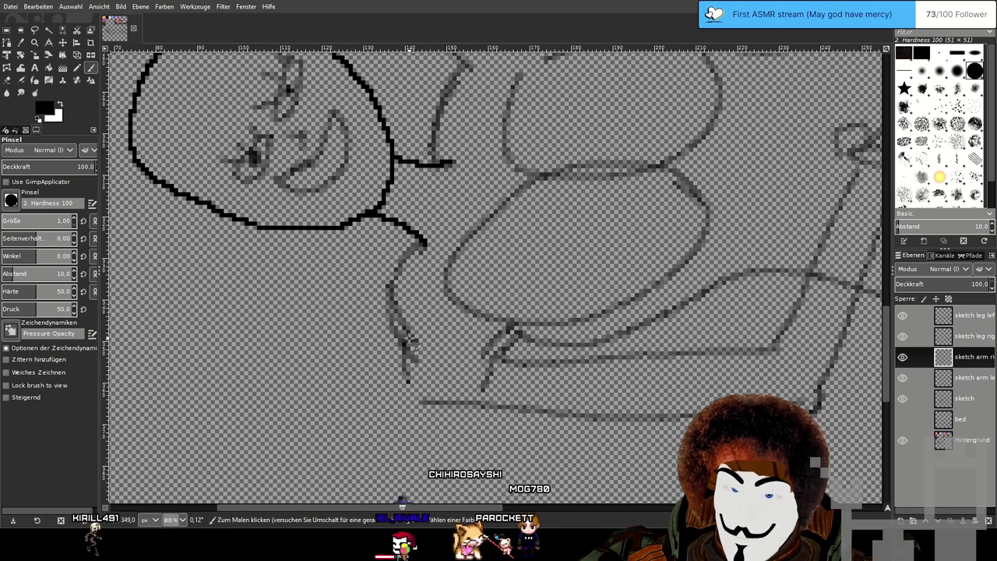
mouse_move(405, 336)
mouse_down()
mouse_move(442, 393)
mouse_move(487, 403)
mouse_move(582, 398)
mouse_up()
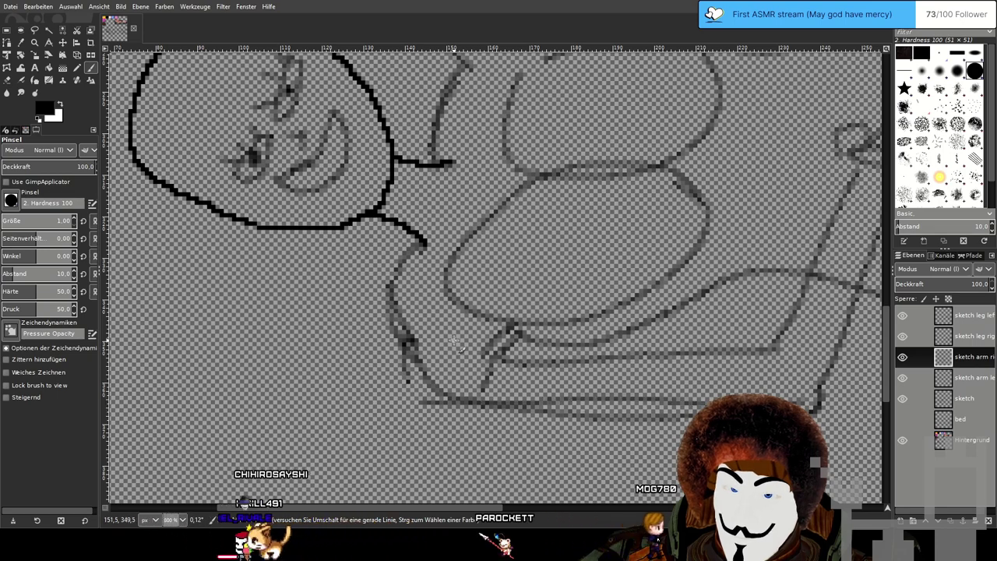
Undo the new arm strokes and pan back over the figure.
key(ctrl+z)
key(ctrl+z)
key(ctrl+z)
key(ctrl+z)
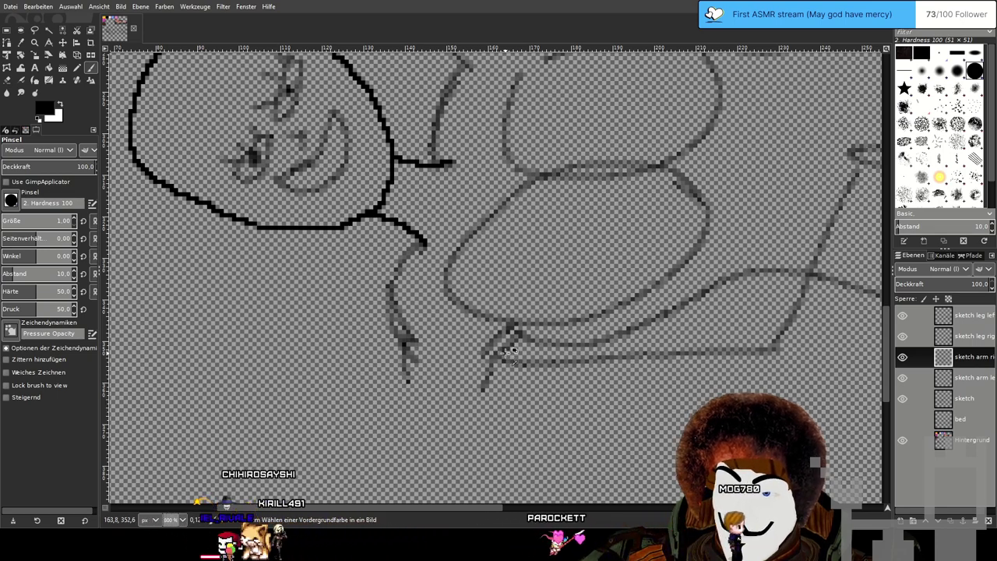
key(ctrl+y)
key(ctrl+z)
key(ctrl+z)
key(ctrl+z)
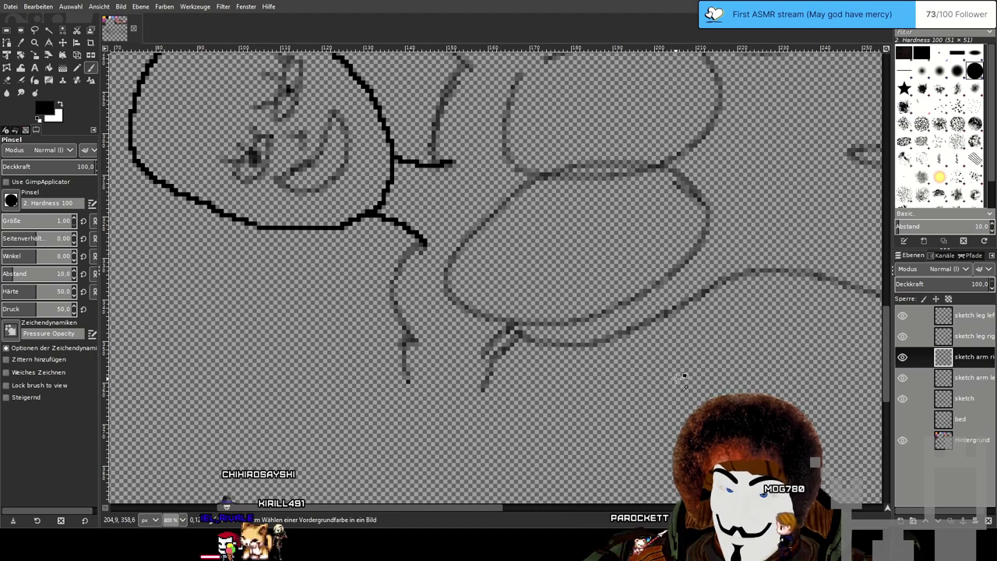
scroll(677, 382, down, 3)
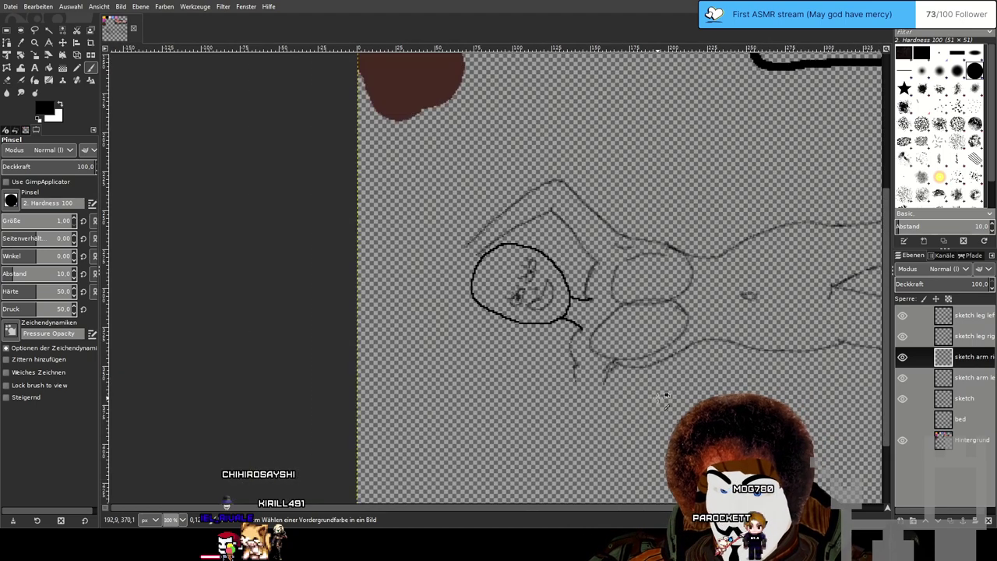
scroll(658, 398, up, 1)
mouse_move(648, 394)
mouse_down()
mouse_move(533, 395)
mouse_move(499, 416)
mouse_move(503, 394)
mouse_up()
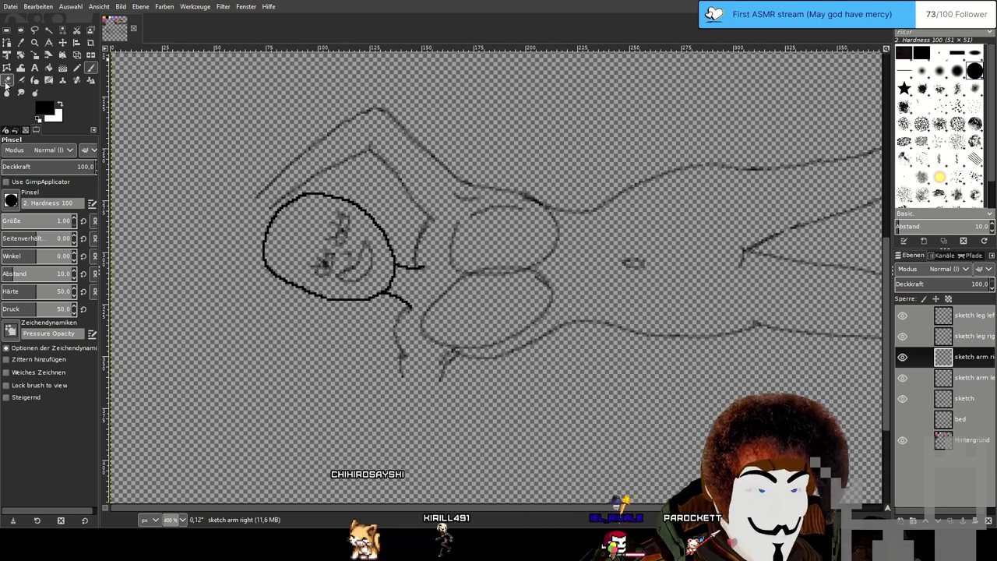
Erase the lower ends of the old arm lines on the sketch and sketch arm right layers.
key(shift+e)
scroll(418, 403, up, 3)
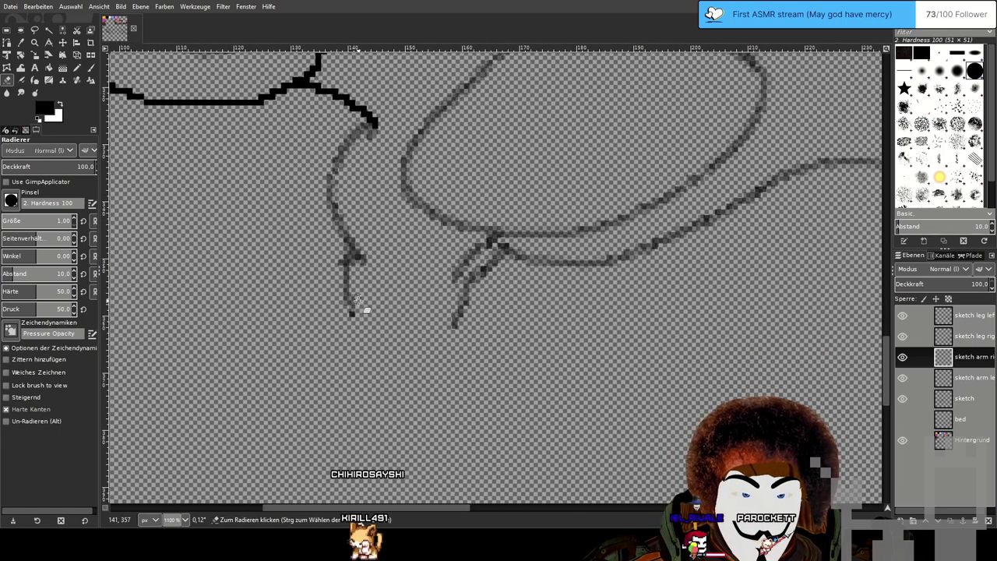
click(977, 400)
mouse_move(377, 320)
mouse_down()
mouse_move(363, 279)
mouse_move(343, 291)
mouse_move(362, 268)
mouse_move(341, 252)
mouse_up()
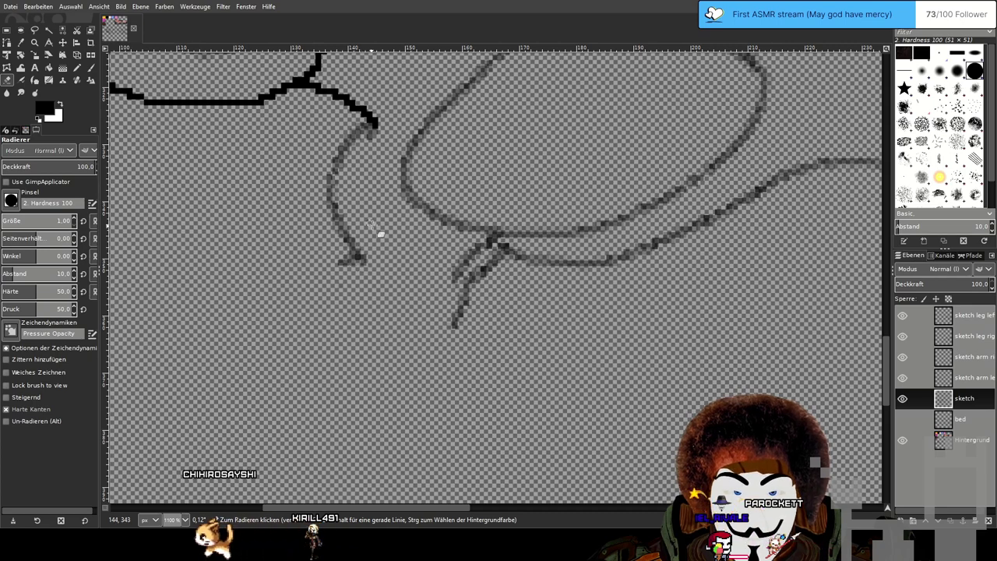
click(974, 356)
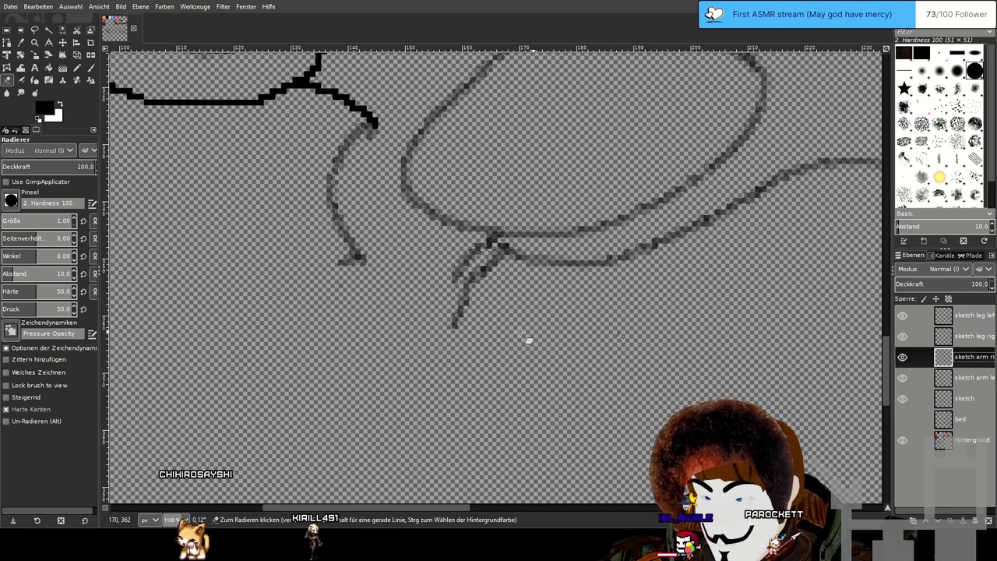
mouse_move(348, 247)
mouse_down()
mouse_move(335, 223)
mouse_move(316, 226)
mouse_move(327, 212)
mouse_move(321, 197)
mouse_move(343, 178)
mouse_move(332, 191)
mouse_move(328, 168)
mouse_move(322, 179)
mouse_move(354, 141)
mouse_move(378, 142)
mouse_up()
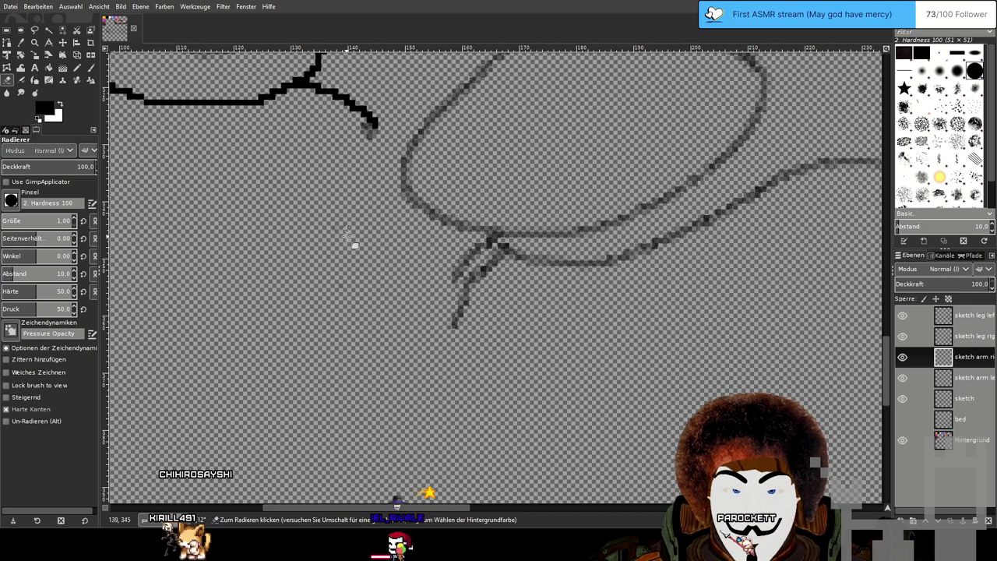
Return to the base sketch layer and zoom out to see the whole reclining figure.
drag(392, 260, 427, 352)
scroll(392, 383, left, 1)
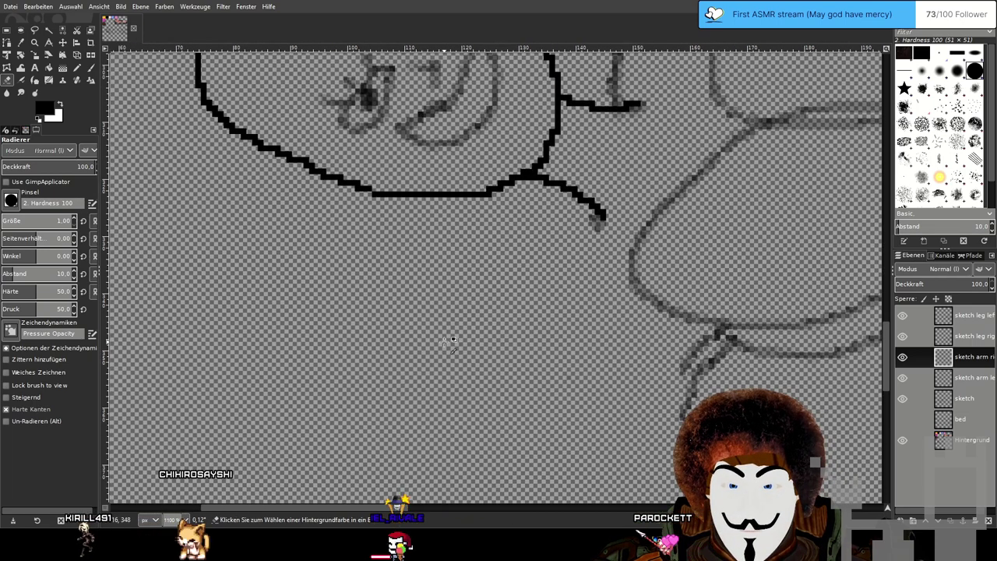
scroll(444, 341, right, 1)
scroll(392, 351, down, 2)
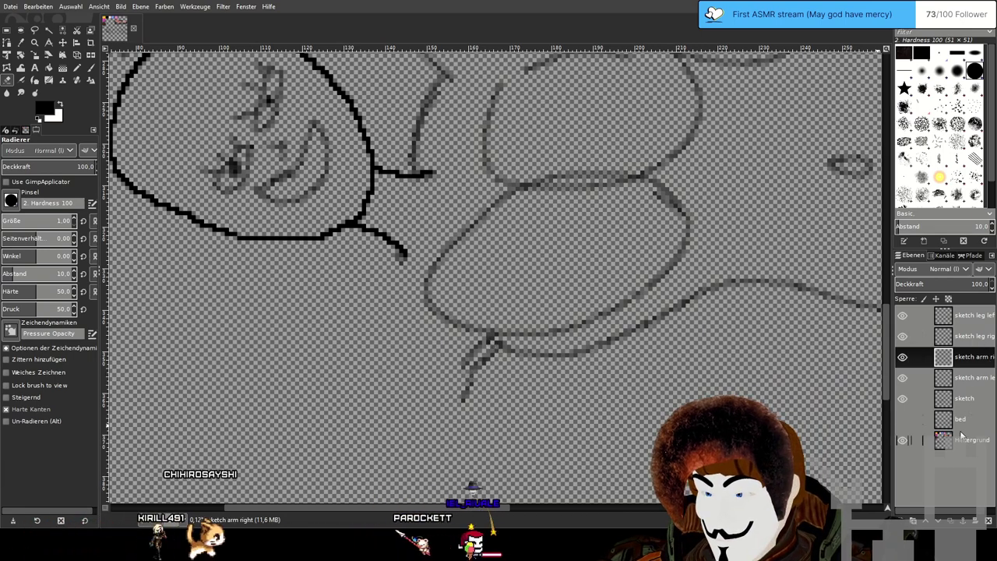
click(964, 398)
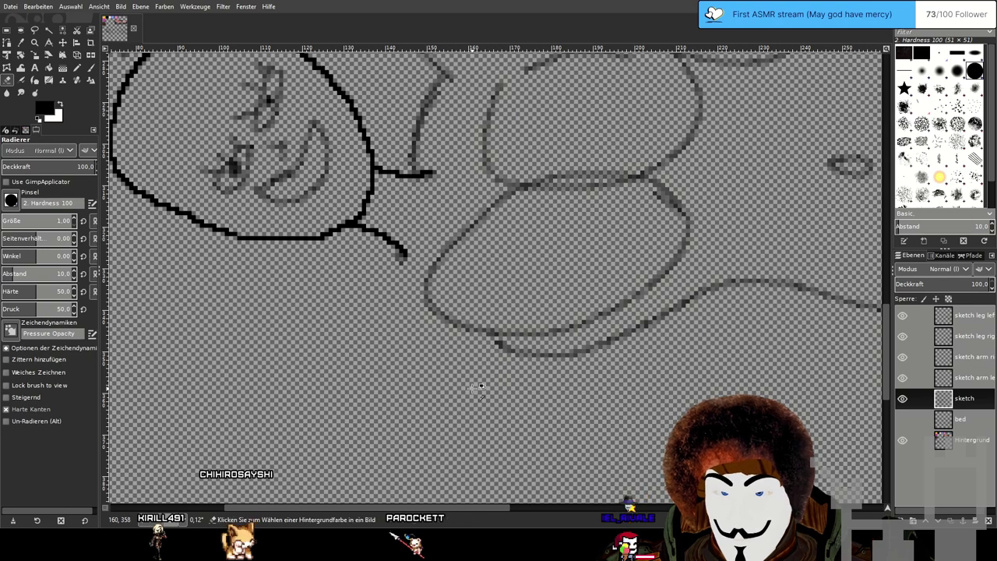
scroll(480, 387, down, 2)
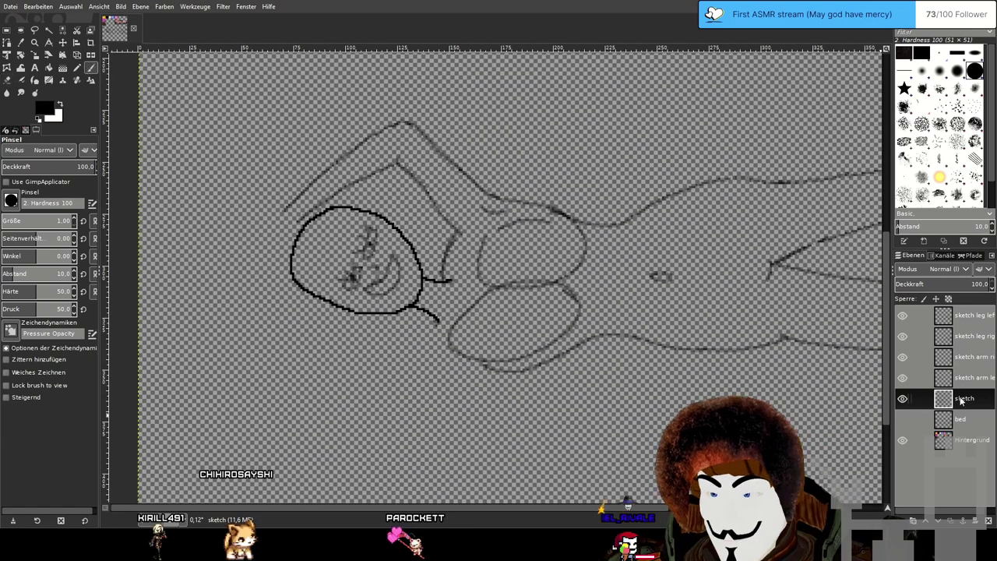
On the sketch arm right layer, draw the right arm down from the shoulder toward the waist.
click(979, 358)
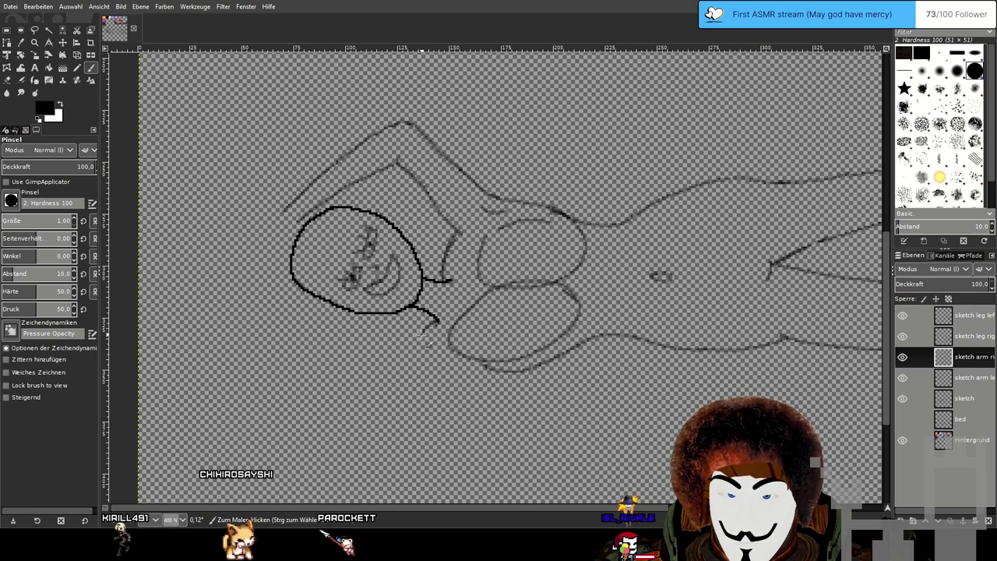
mouse_move(436, 323)
mouse_down()
mouse_move(416, 354)
mouse_move(417, 387)
mouse_up()
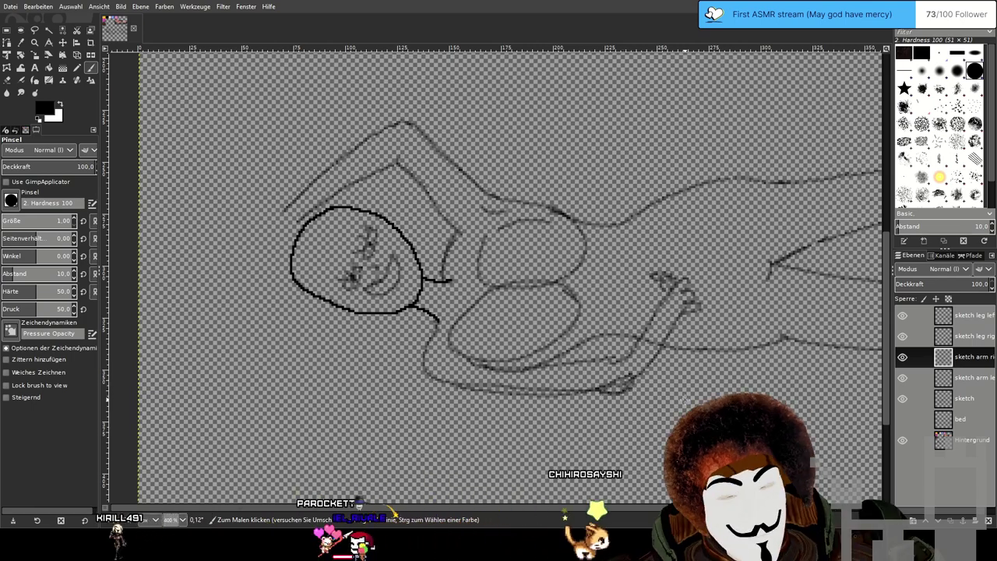
drag(524, 438, 550, 368)
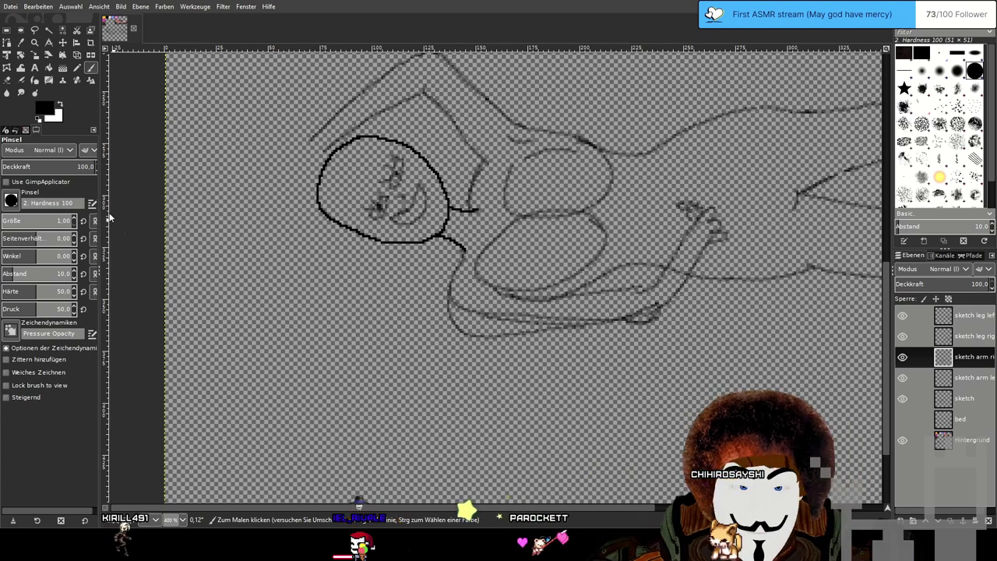
With the Eraser, remove a short stray piece of the new arm line.
click(19, 81)
scroll(546, 366, up, 2)
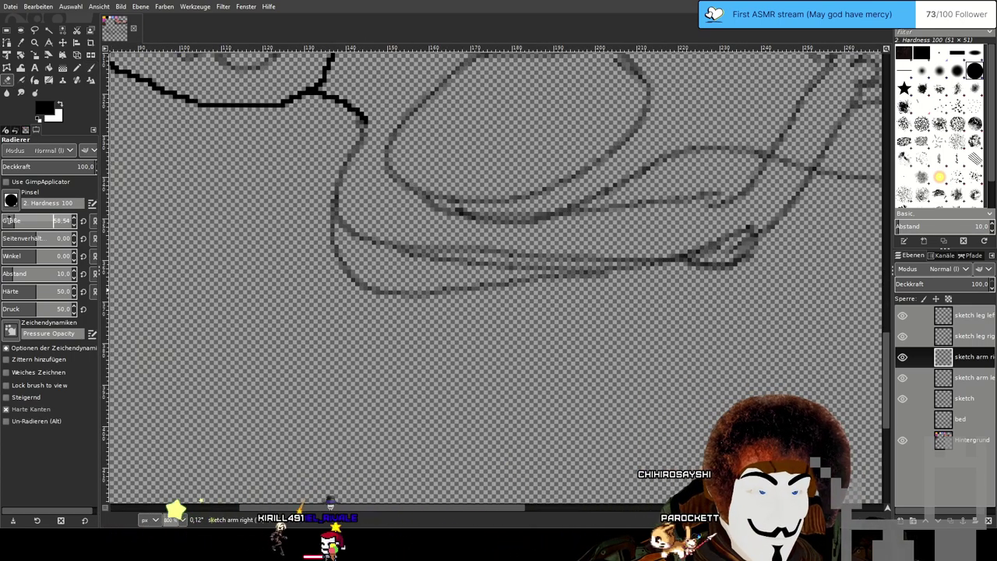
mouse_move(358, 231)
mouse_down()
mouse_move(311, 290)
mouse_move(344, 306)
mouse_move(465, 316)
mouse_up()
Erase the lower forearm line and the rest of the lower arm outline, keeping the hand.
scroll(552, 350, up, 2)
scroll(552, 350, left, 3)
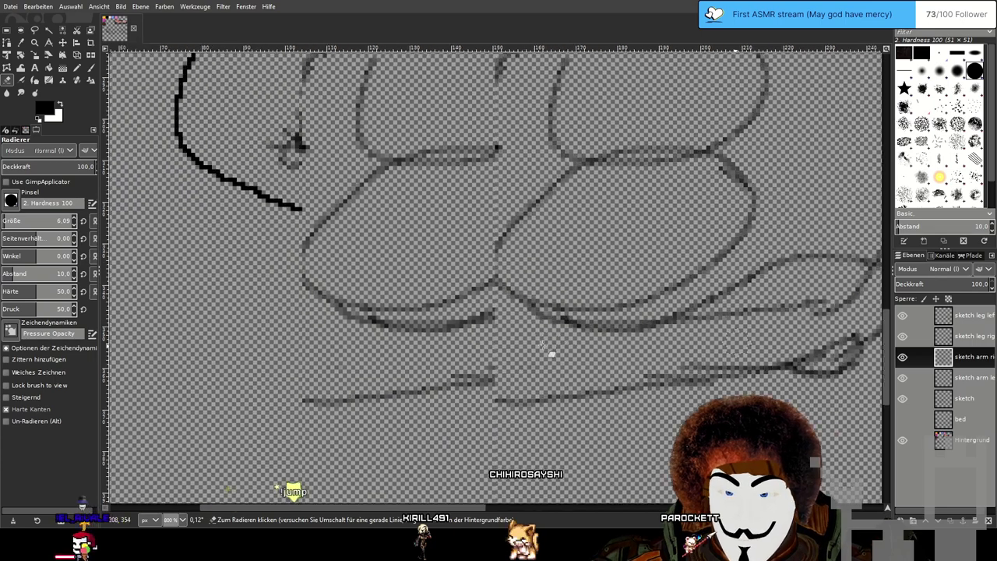
scroll(615, 333, right, 6)
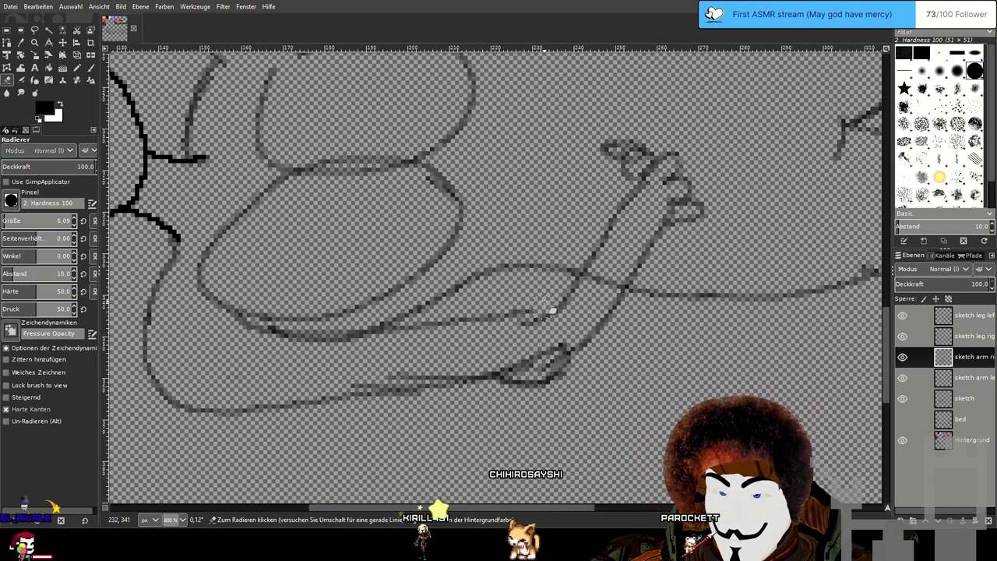
drag(476, 319, 269, 326)
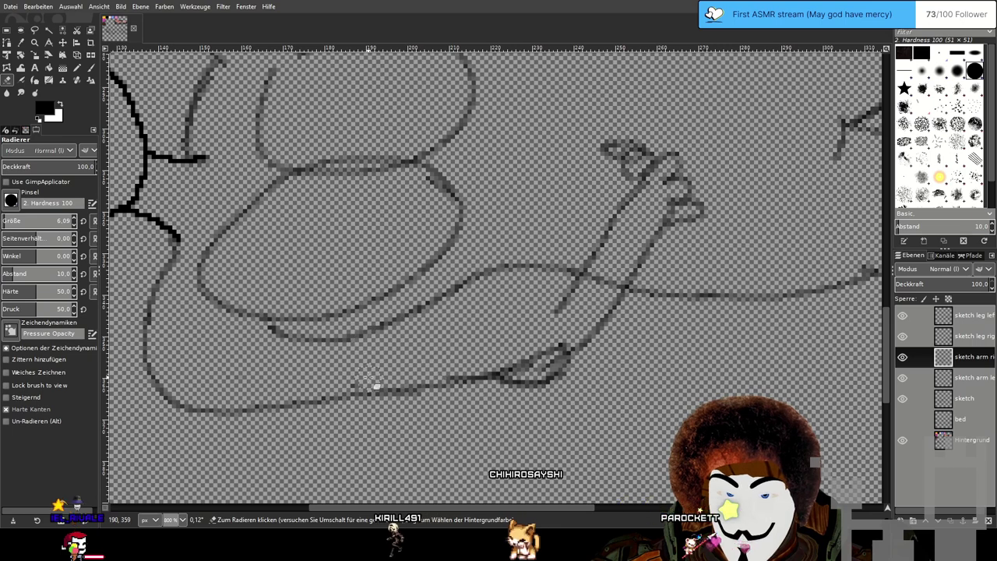
scroll(436, 393, down, 1)
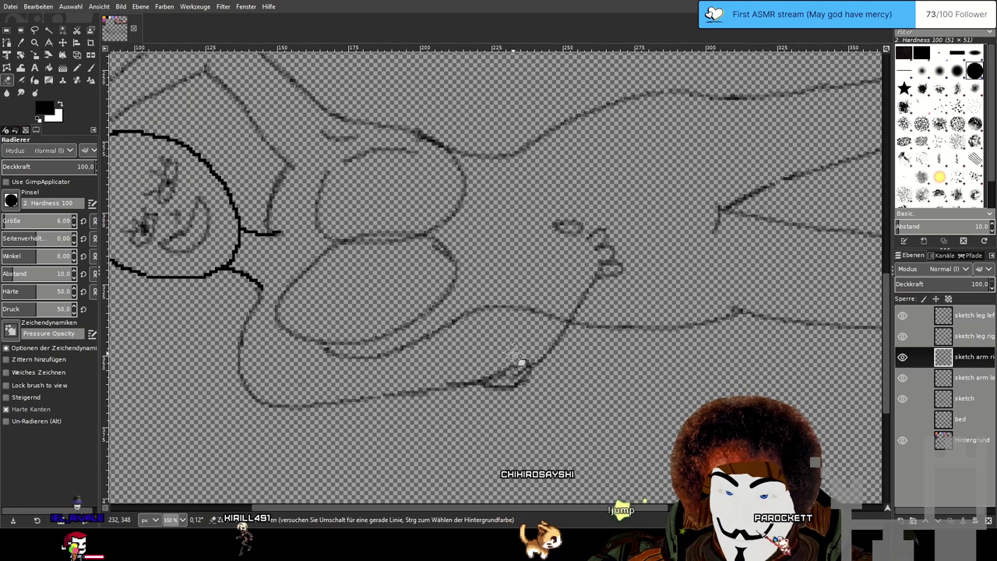
scroll(471, 365, left, 3)
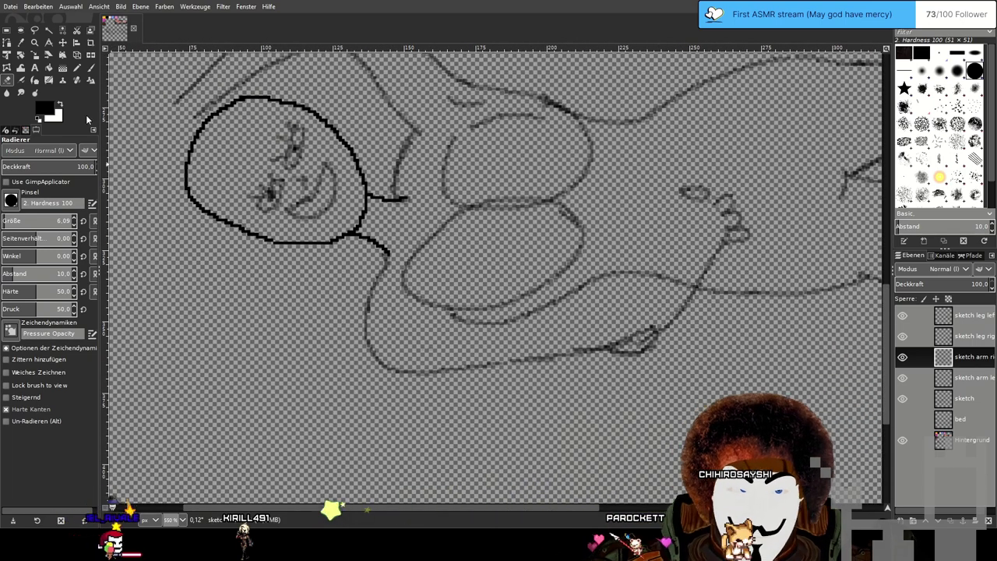
mouse_move(444, 378)
mouse_down()
mouse_move(645, 336)
mouse_move(615, 358)
mouse_up()
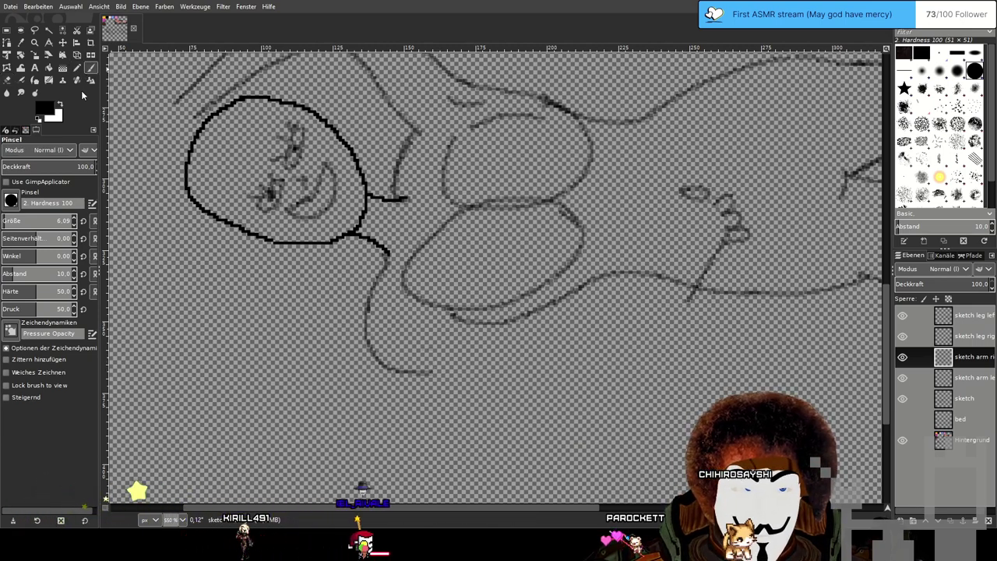
With a thin Paintbrush, draw the forearm curve and the line rising toward the hand, redrawing one failed stroke.
click(91, 68)
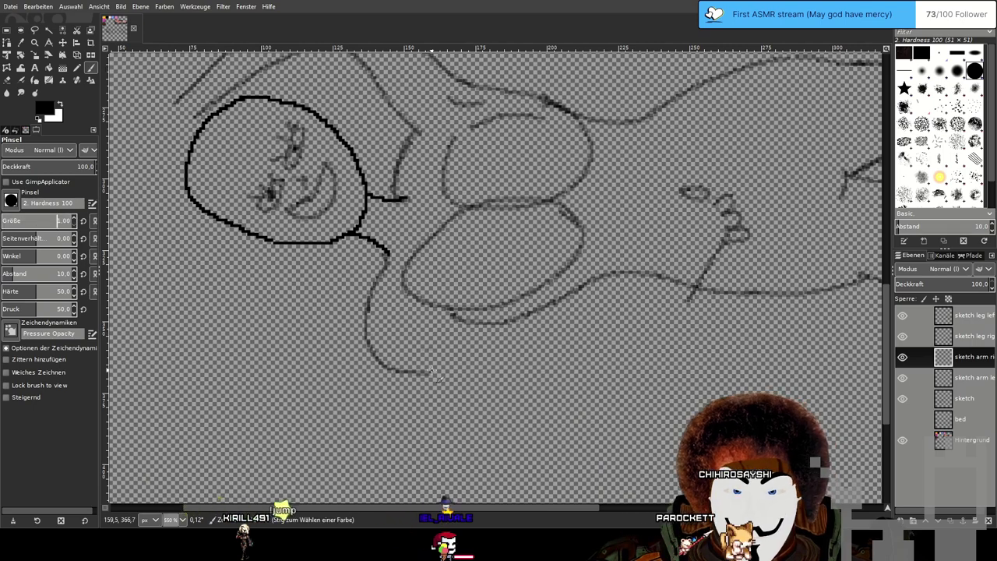
drag(426, 373, 530, 380)
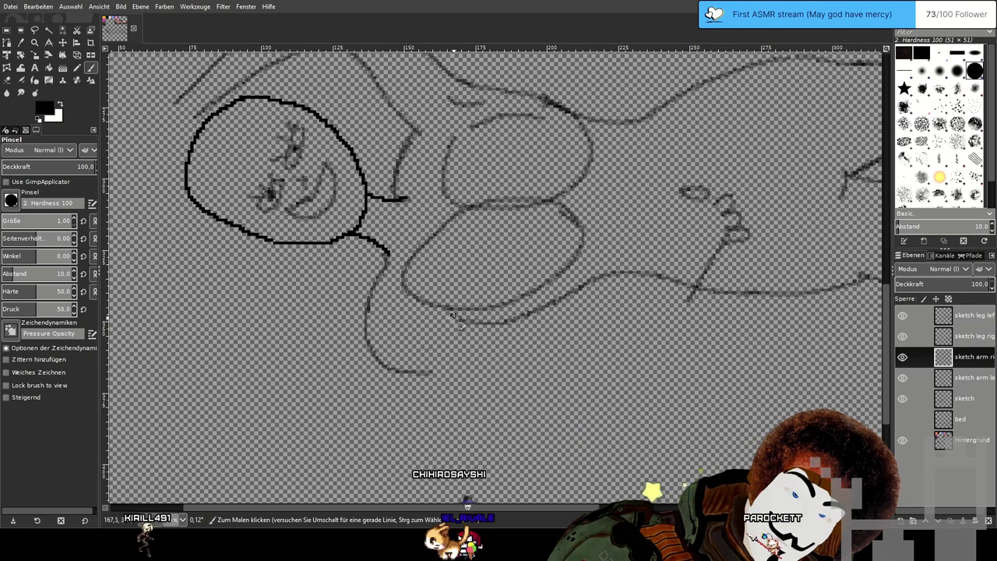
mouse_move(452, 315)
mouse_down()
mouse_move(527, 335)
mouse_move(692, 288)
mouse_up()
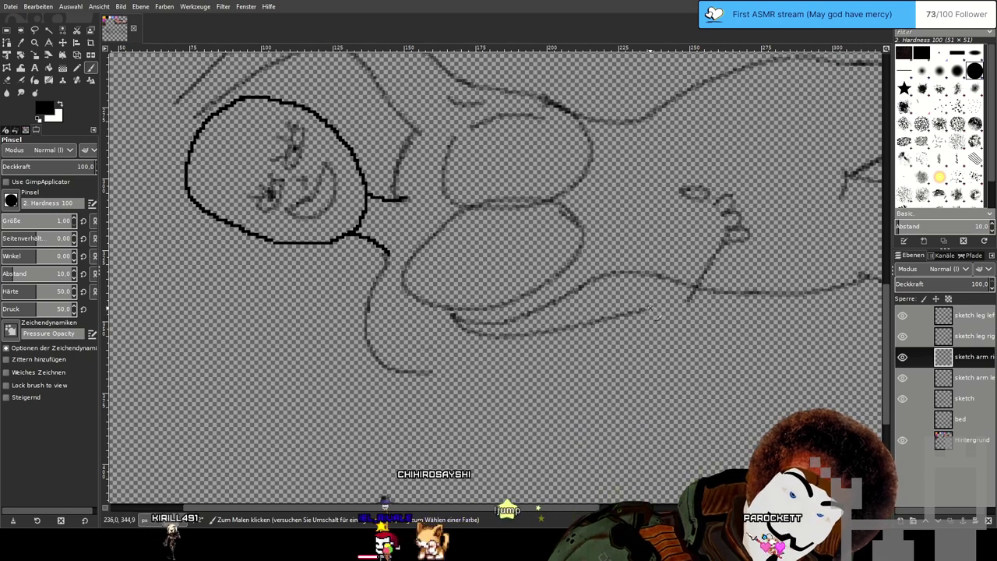
key(ctrl+z)
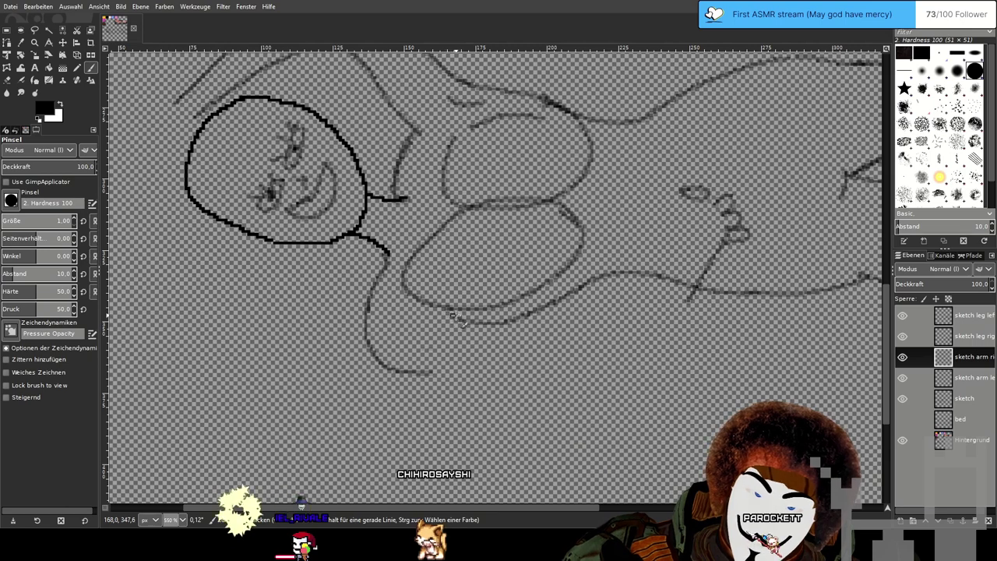
mouse_move(451, 314)
mouse_down()
mouse_move(468, 332)
mouse_move(495, 333)
mouse_up()
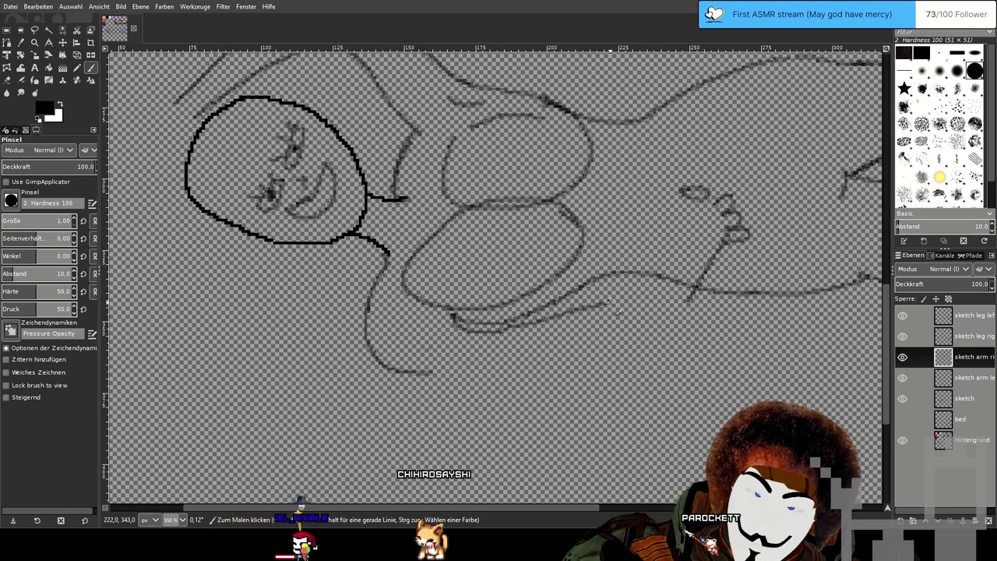
drag(611, 306, 709, 204)
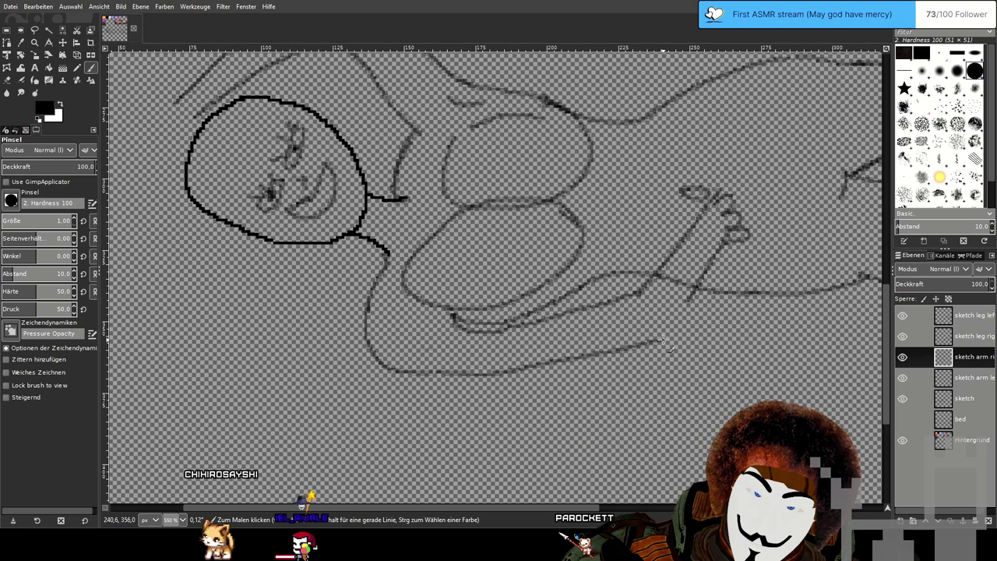
Try extending the lower forearm curve to the right, undoing each unsuccessful attempt.
key(ctrl+z)
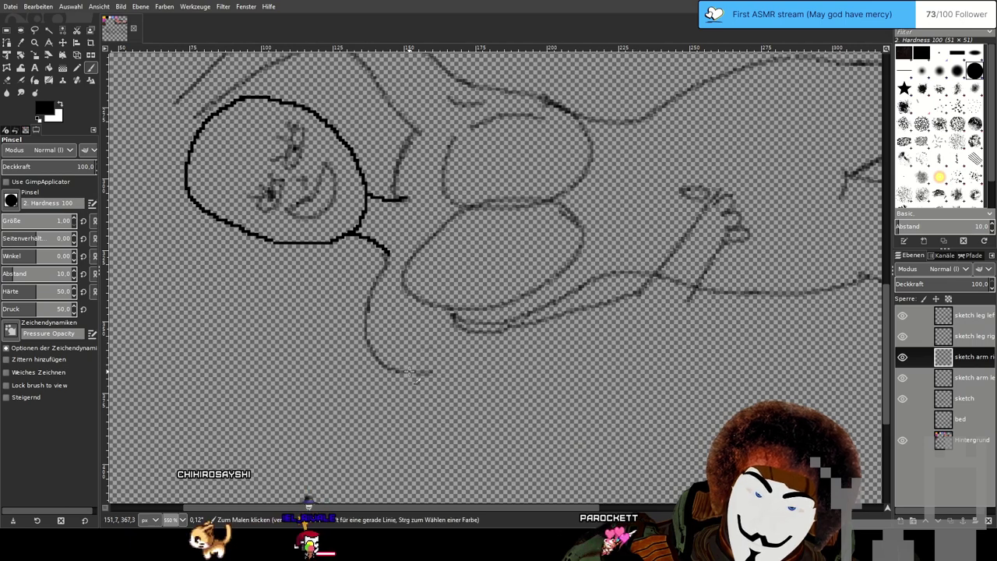
drag(403, 373, 526, 371)
key(ctrl+z)
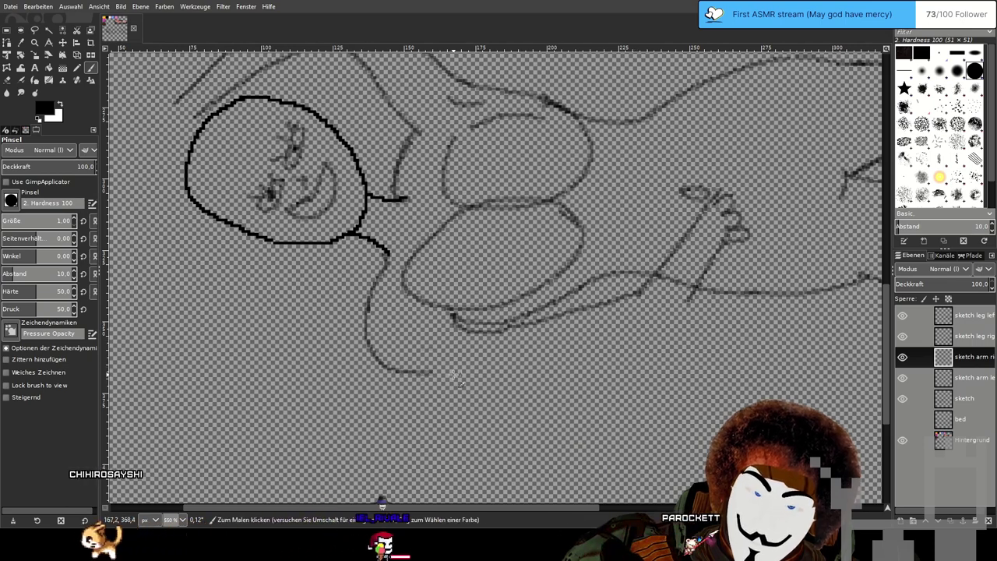
drag(439, 379, 591, 366)
key(ctrl+z)
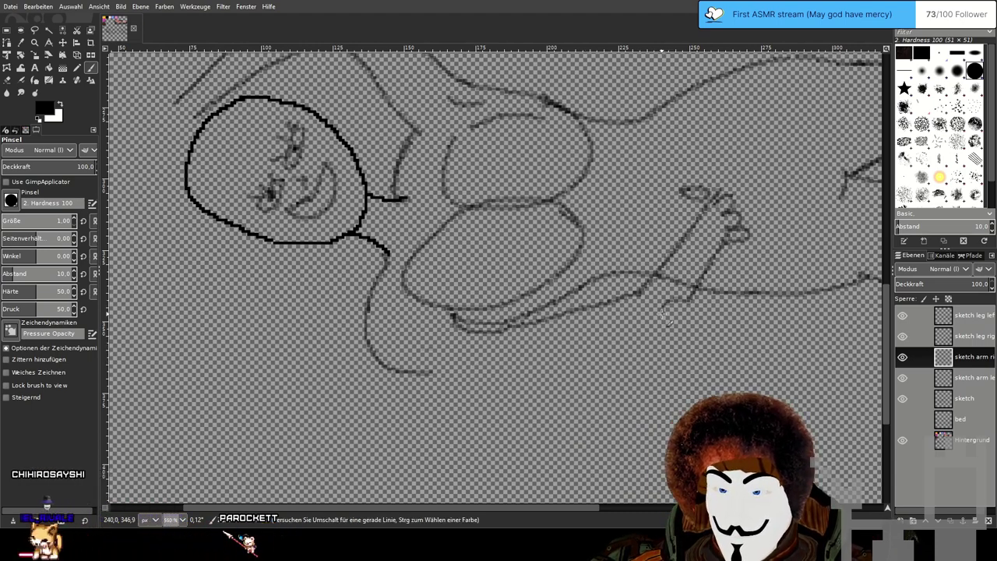
Sketch a small hand oval and try a long line under the arm, undoing it twice.
drag(682, 304, 689, 306)
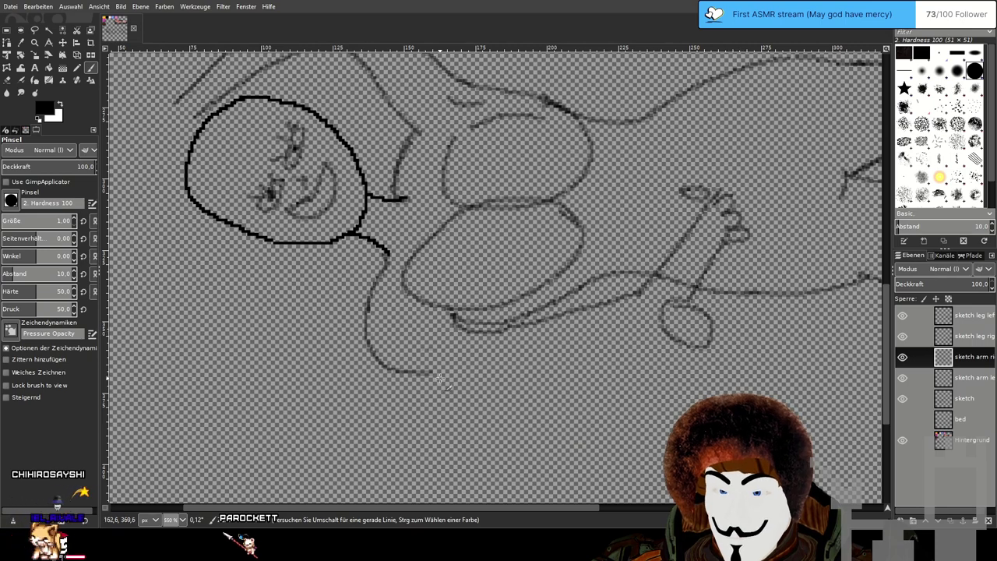
mouse_move(475, 368)
mouse_down()
mouse_move(565, 353)
mouse_move(692, 357)
mouse_up()
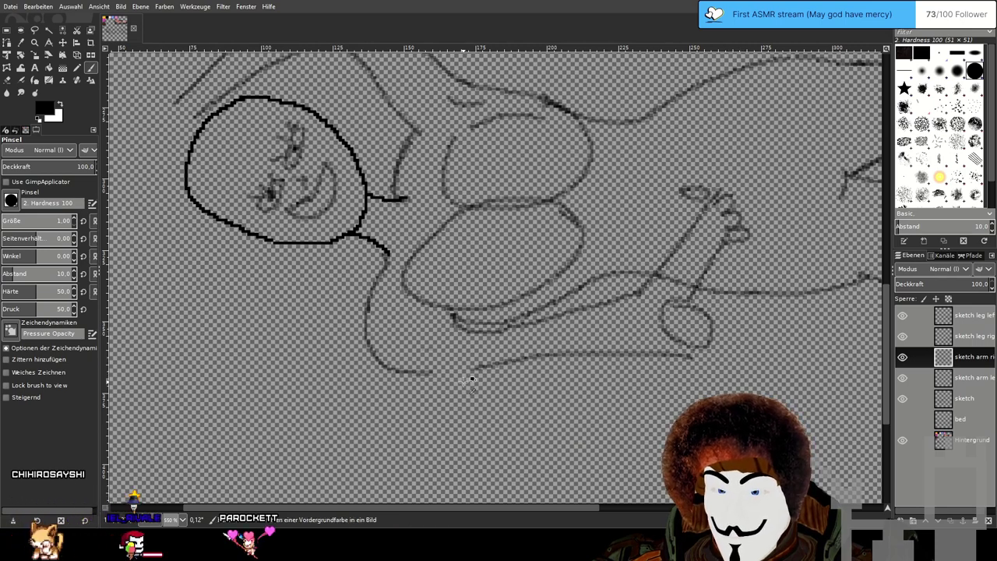
key(ctrl+z)
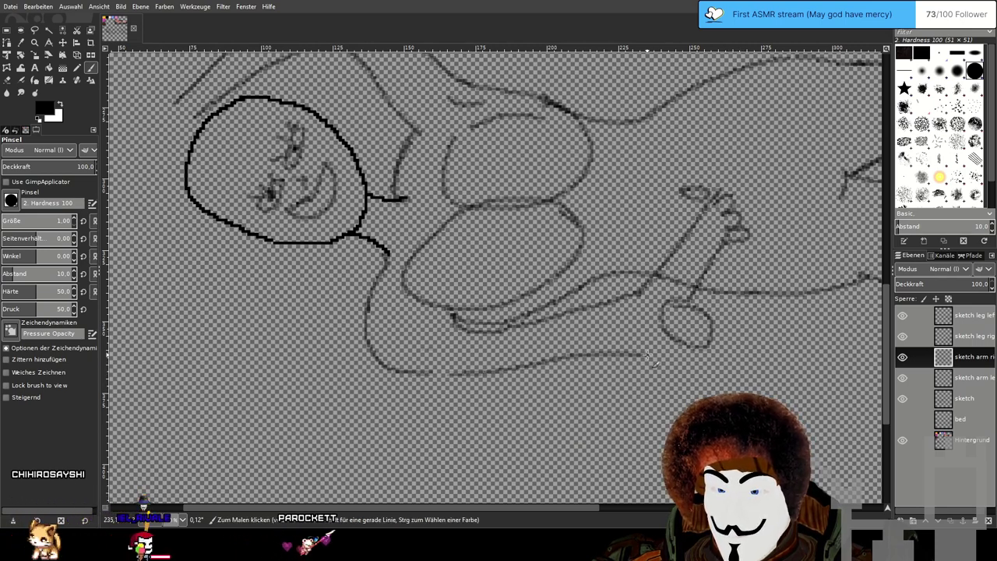
drag(425, 372, 693, 358)
key(ctrl+z)
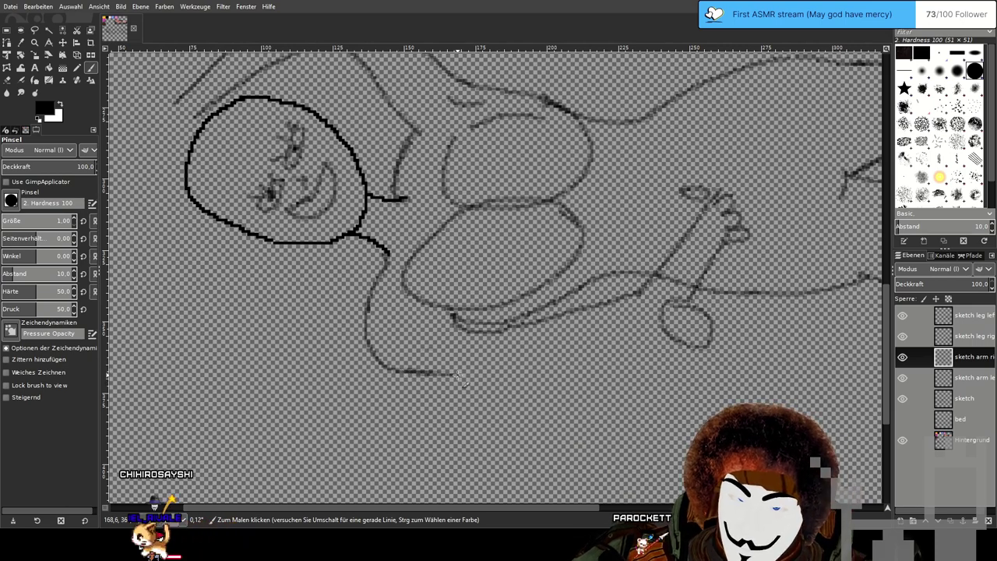
Join the bottom line to the oval, undo the arm's lower-edge strokes, and rotate the view upright.
drag(613, 360, 692, 349)
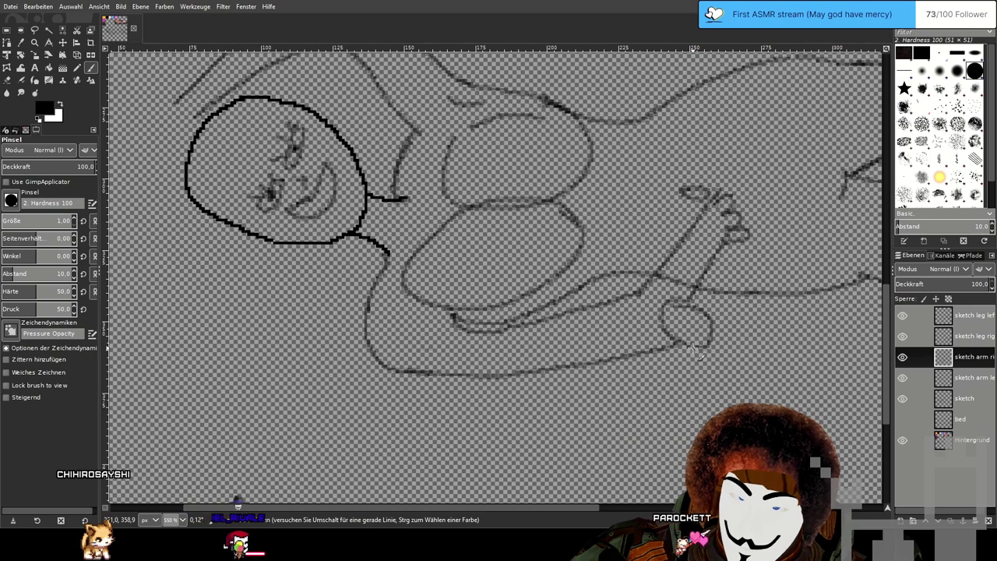
drag(515, 327, 615, 328)
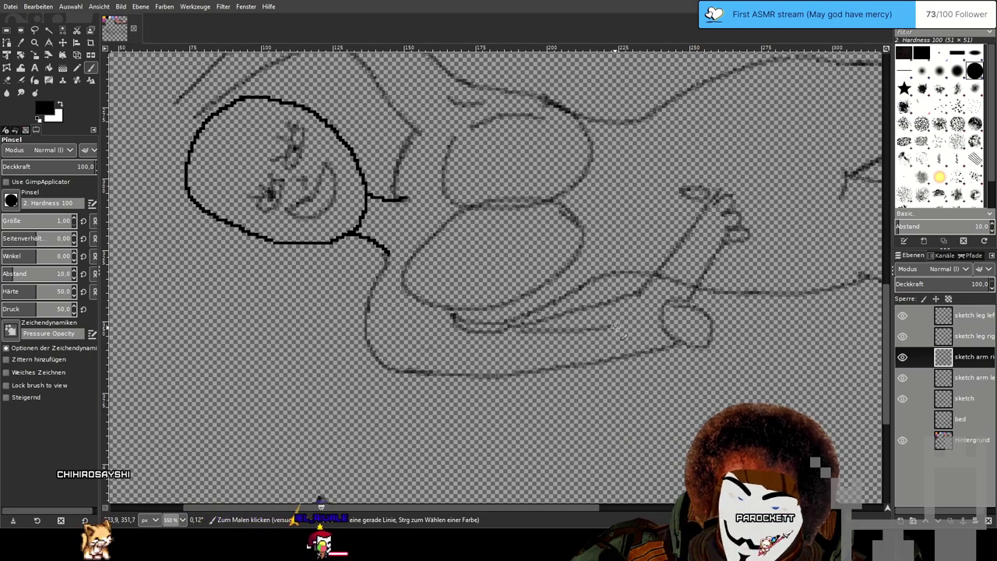
key(ctrl+z)
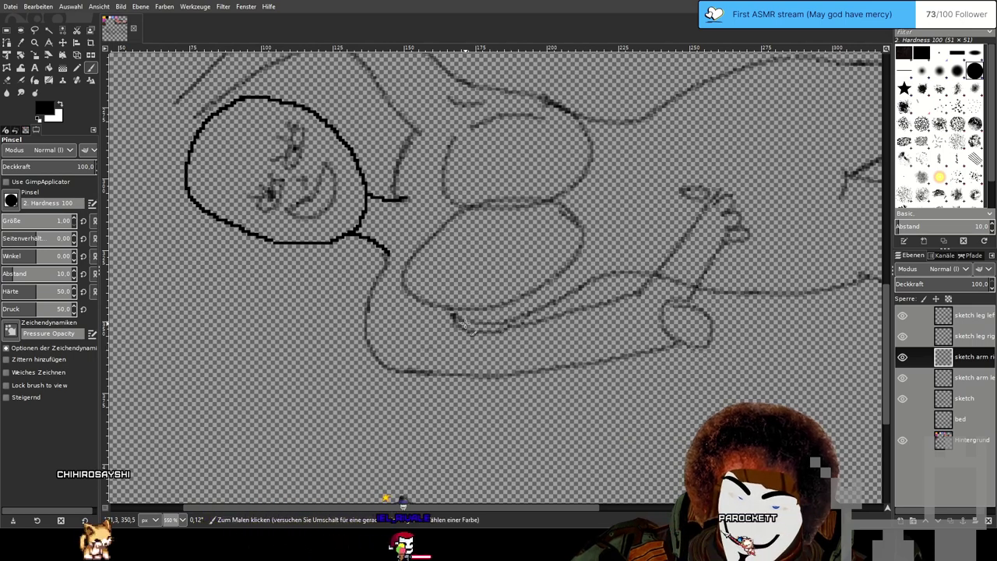
drag(463, 323, 627, 327)
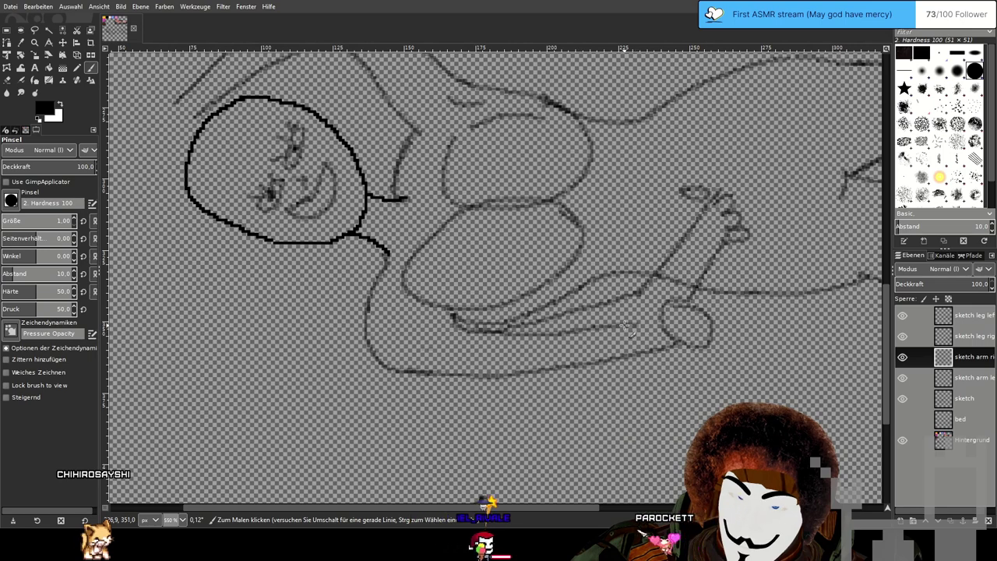
key(ctrl+z)
key(ctrl+z)
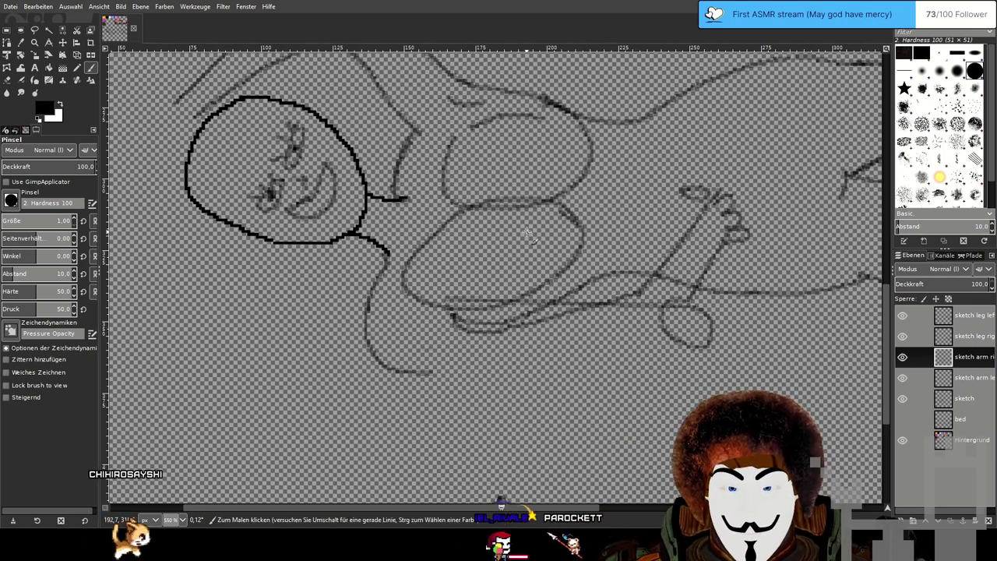
mouse_move(399, 280)
mouse_down()
mouse_move(413, 255)
mouse_move(499, 204)
mouse_move(478, 206)
mouse_move(519, 199)
mouse_up()
mouse_move(423, 201)
mouse_down()
mouse_move(437, 140)
mouse_move(413, 165)
mouse_move(413, 214)
mouse_up()
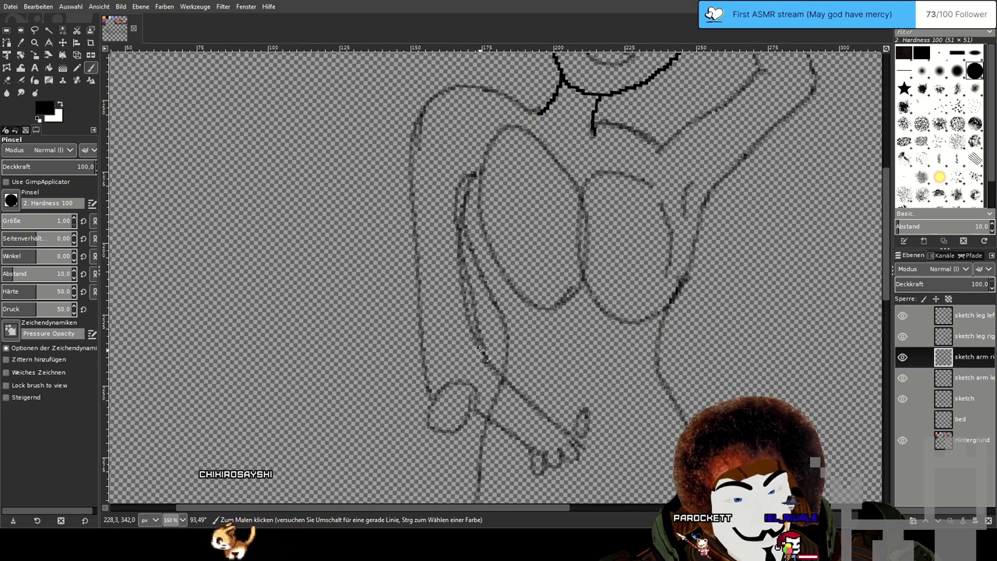
Undo the extra inner forearm stroke and erase the old forearm and finger lines.
key(ctrl+z)
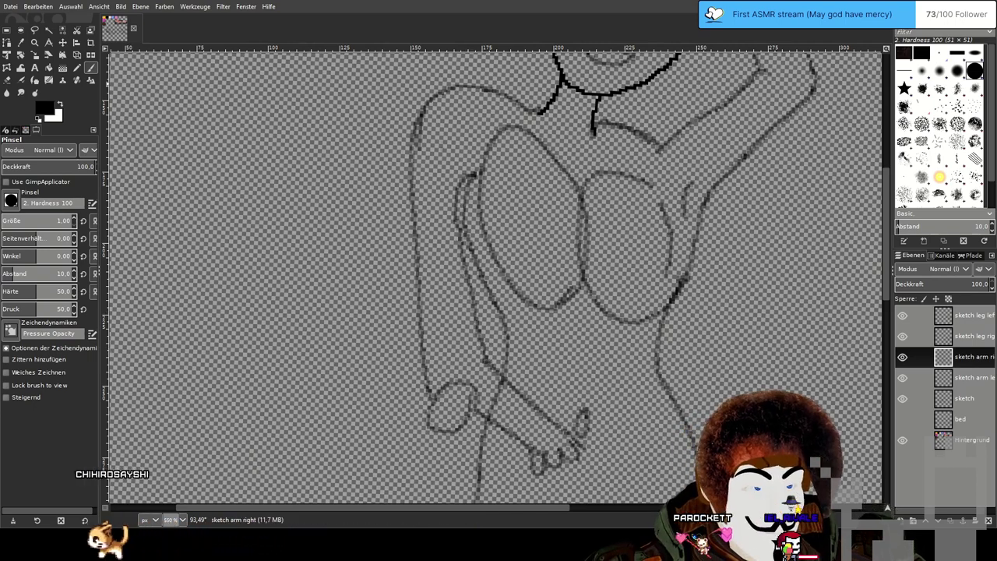
click(7, 80)
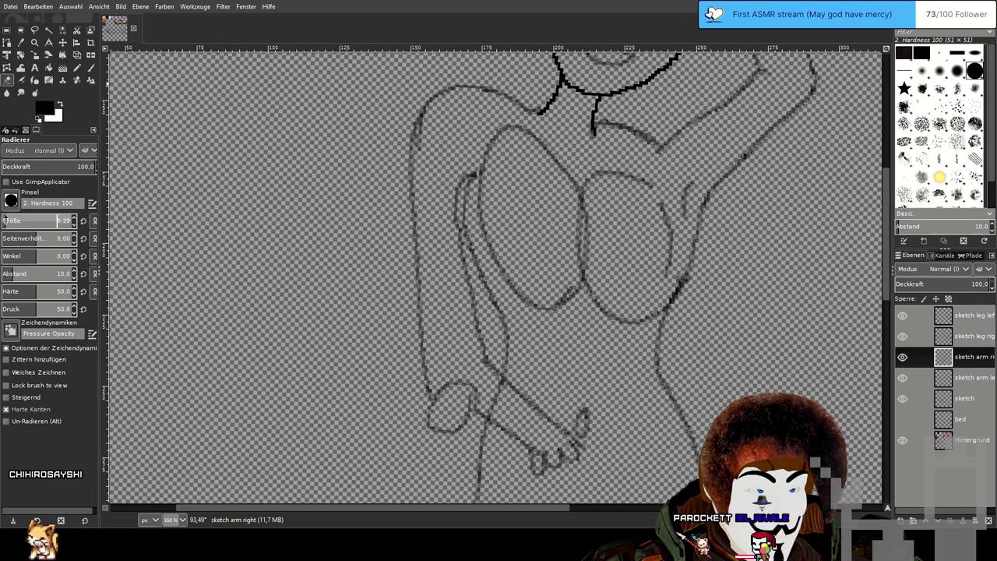
scroll(458, 274, up, 2)
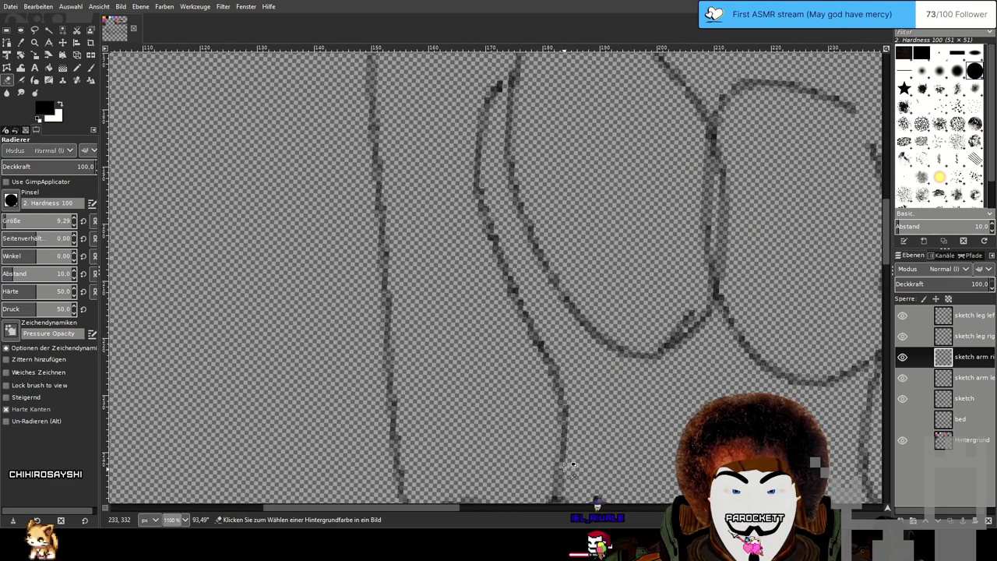
scroll(543, 336, down, 2)
drag(544, 337, 538, 322)
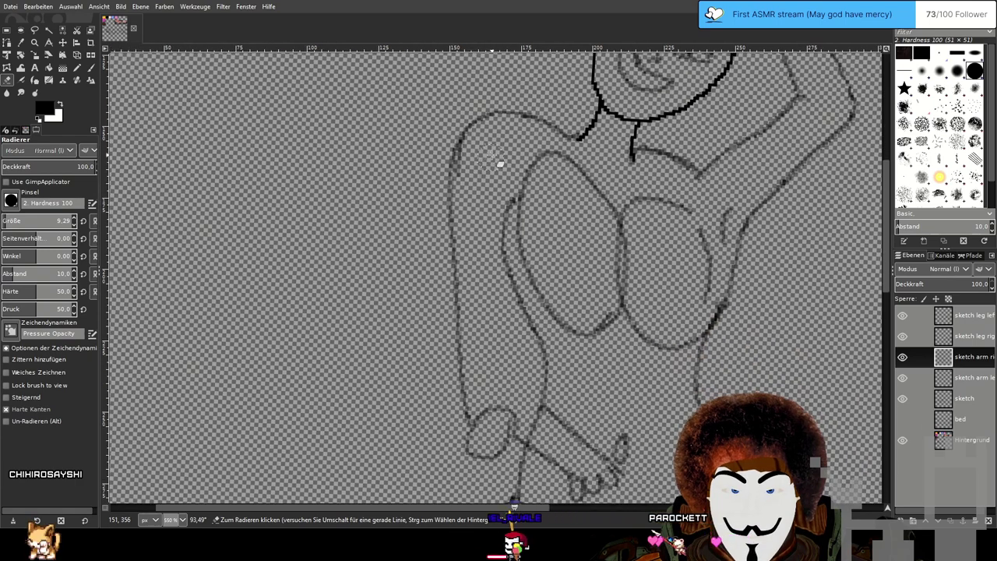
mouse_move(543, 407)
mouse_down()
mouse_move(635, 449)
mouse_move(608, 463)
mouse_move(622, 461)
mouse_move(574, 457)
mouse_move(590, 489)
mouse_up()
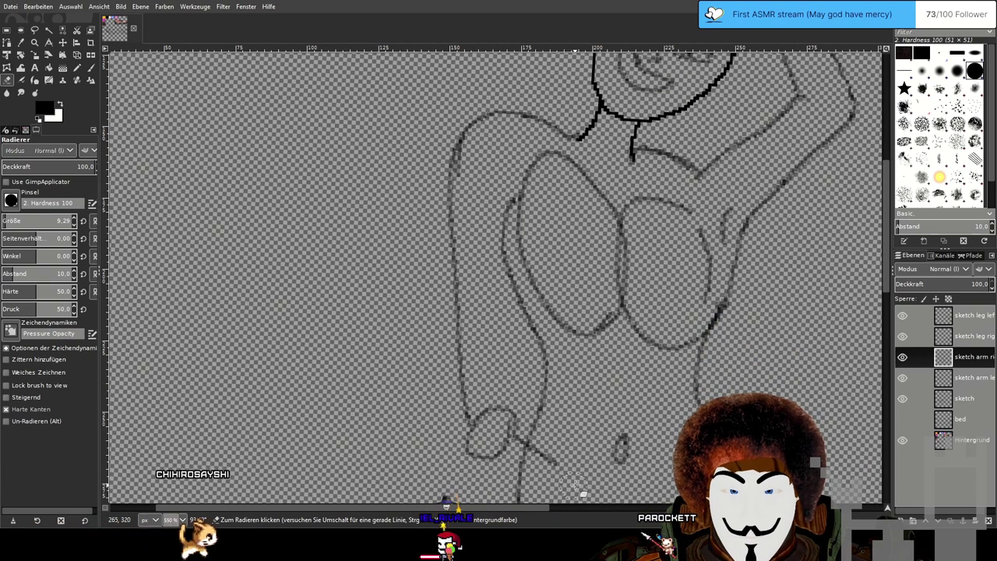
click(90, 69)
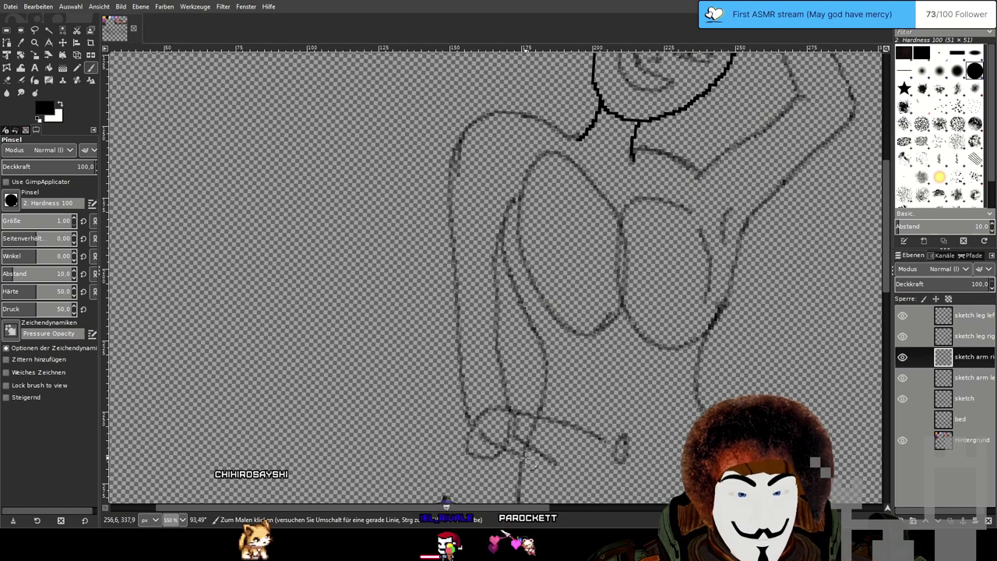
Draw a flatter wrist line and the forearm's lower line across to the hand.
key(ctrl+z)
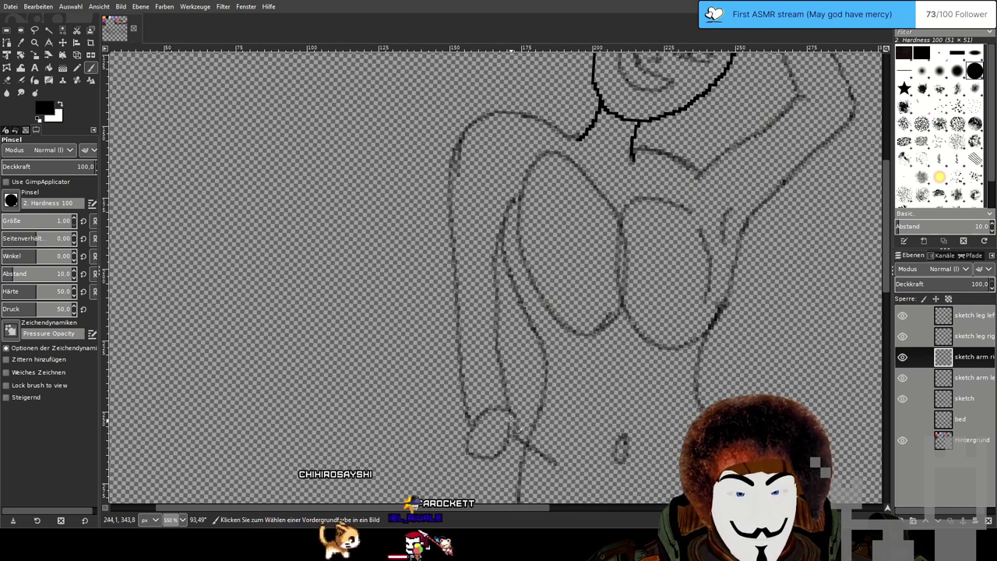
mouse_move(512, 412)
mouse_down()
mouse_move(528, 431)
mouse_move(604, 447)
mouse_up()
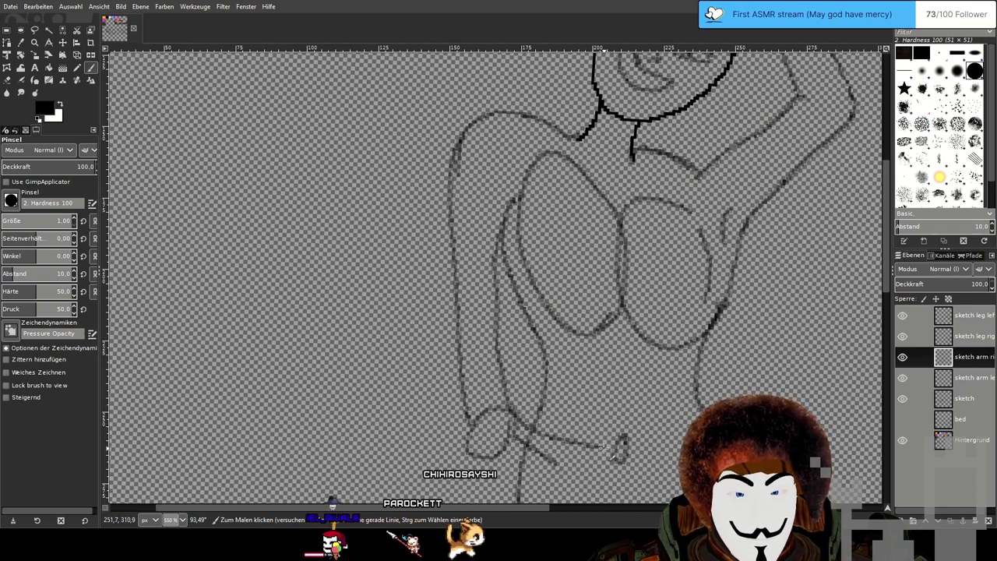
key(ctrl+z)
drag(513, 415, 604, 438)
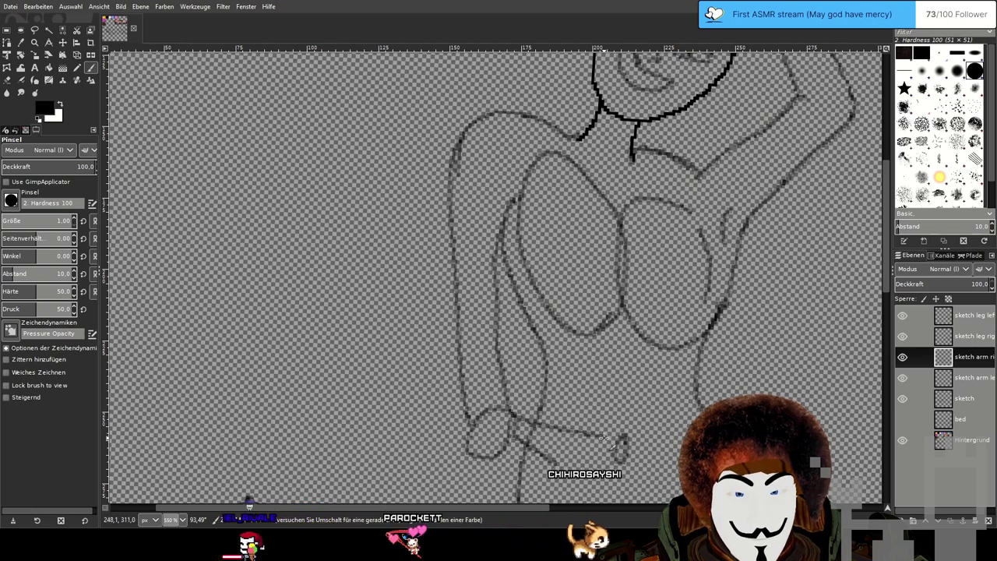
drag(474, 428, 593, 472)
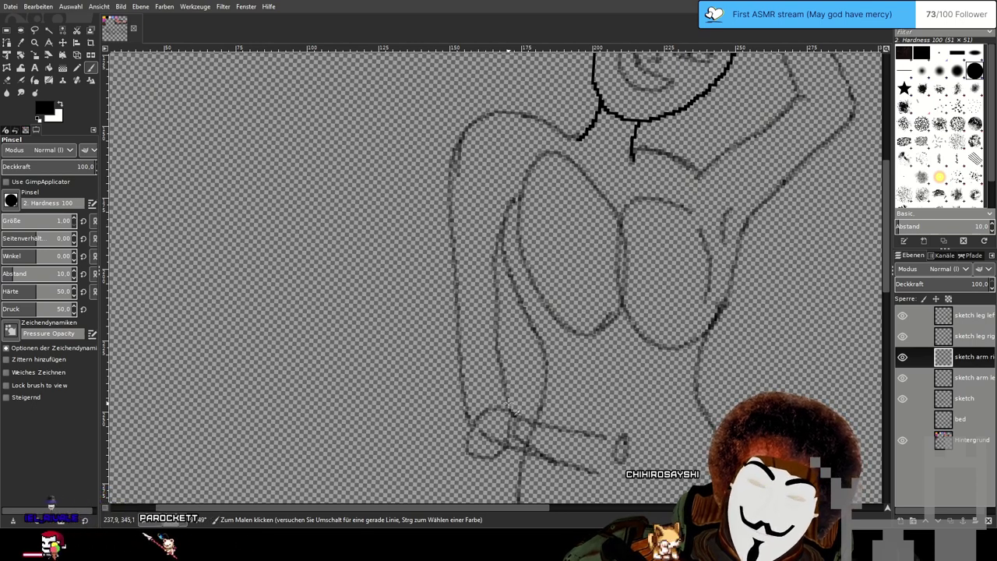
drag(472, 316, 488, 294)
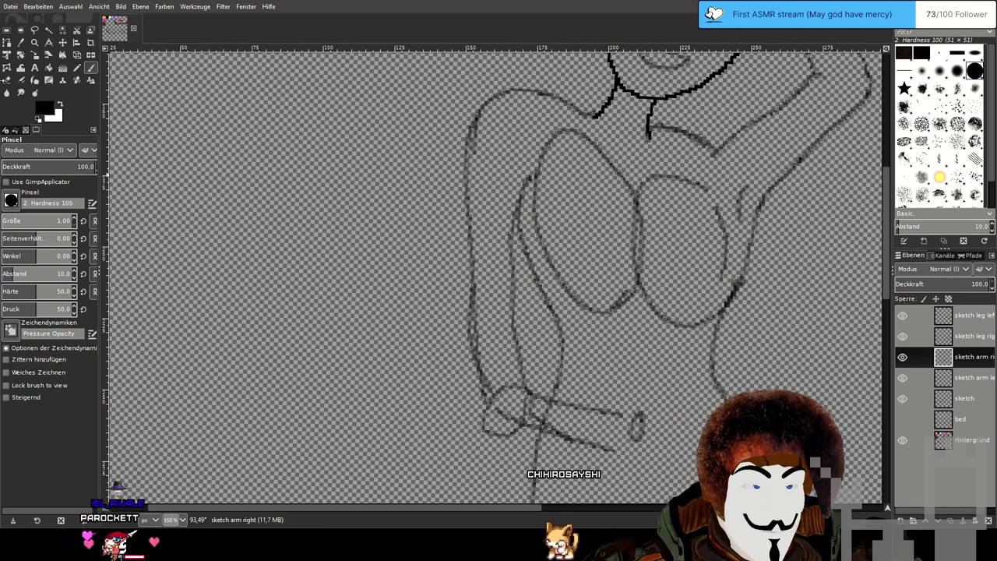
Erase stray pixels near the wrist line and extend the arm outline down toward the hand.
key(shift+e)
ctrl+scroll(478, 314, up, 2)
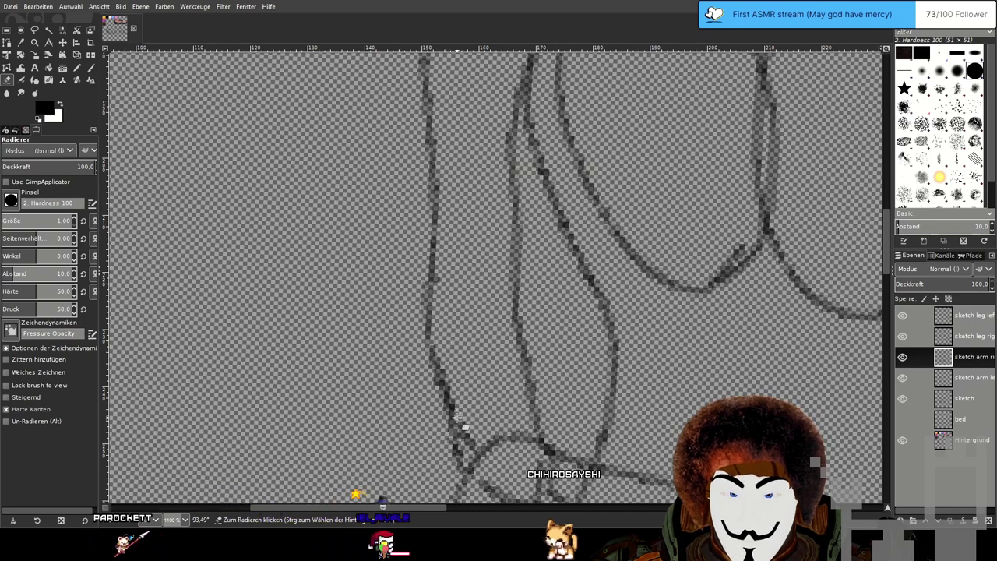
drag(462, 431, 468, 446)
scroll(485, 356, down, 2)
drag(487, 363, 497, 339)
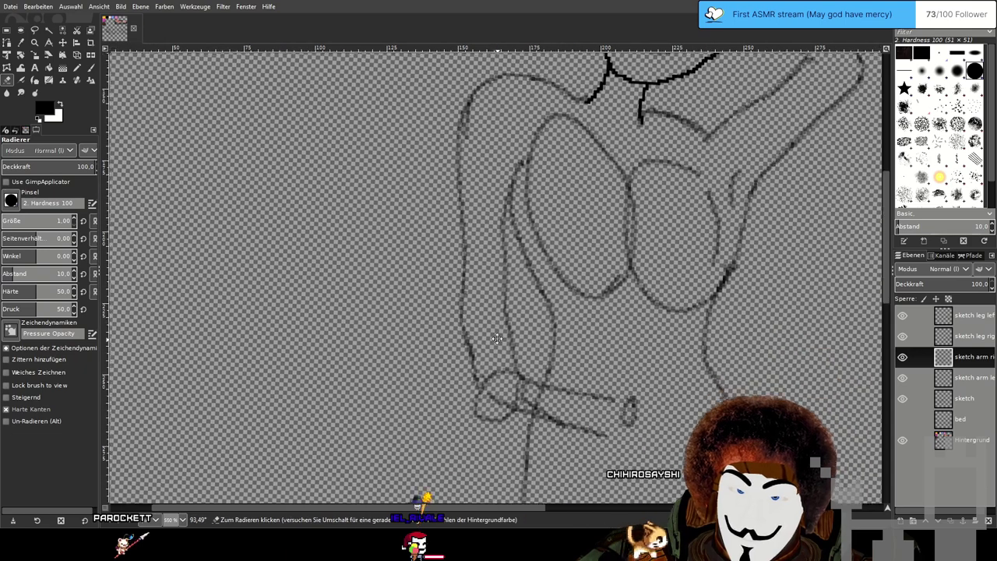
scroll(496, 338, up, 2)
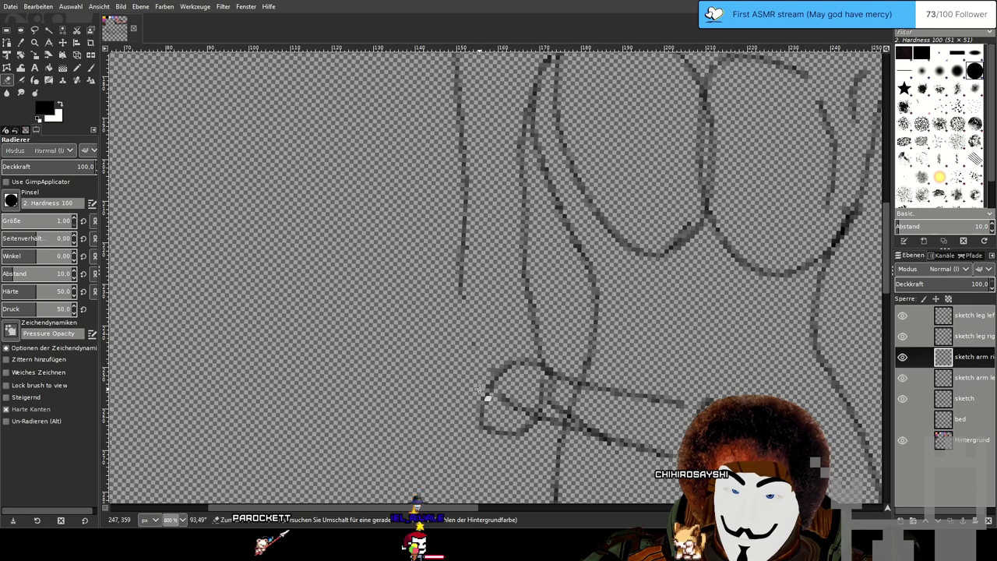
scroll(486, 374, down, 2)
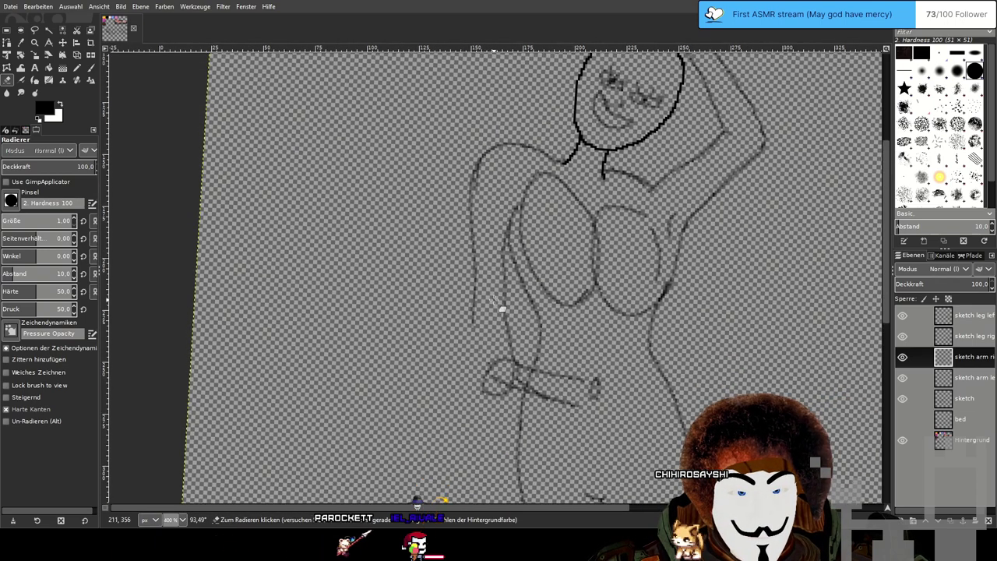
click(92, 69)
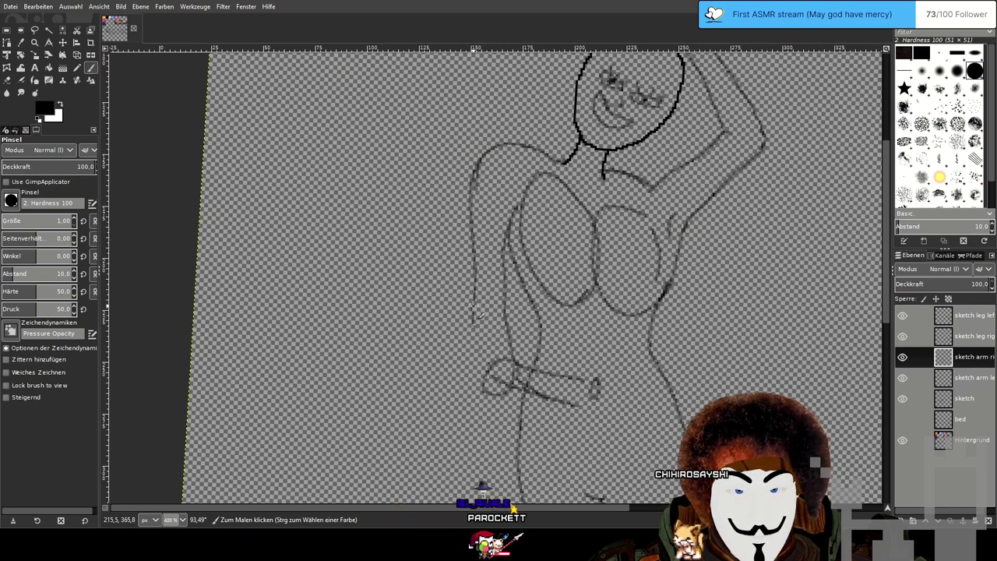
drag(475, 310, 483, 374)
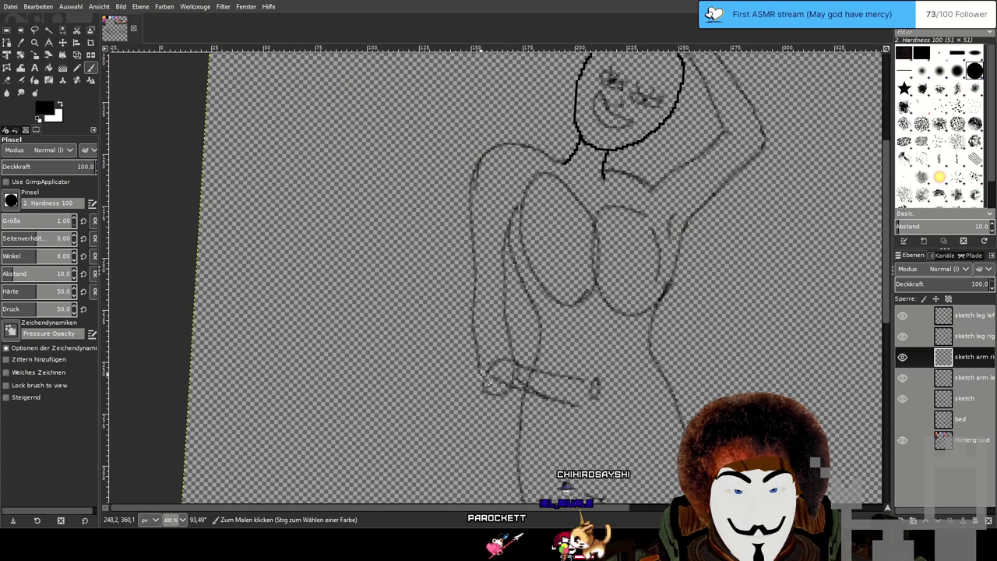
Undo the new lower arm strokes and set the eraser size to about 4.
key(ctrl+z)
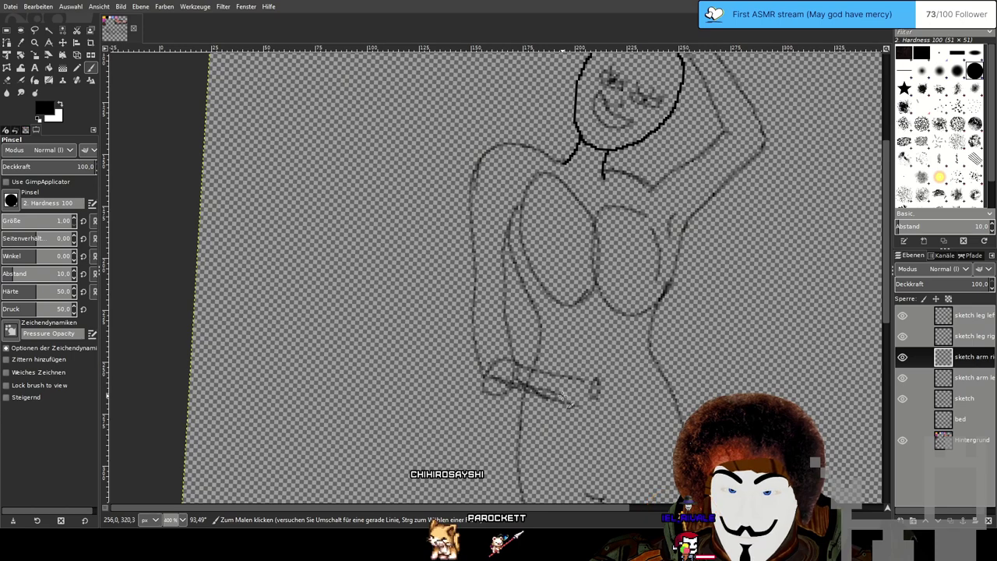
key(ctrl+z)
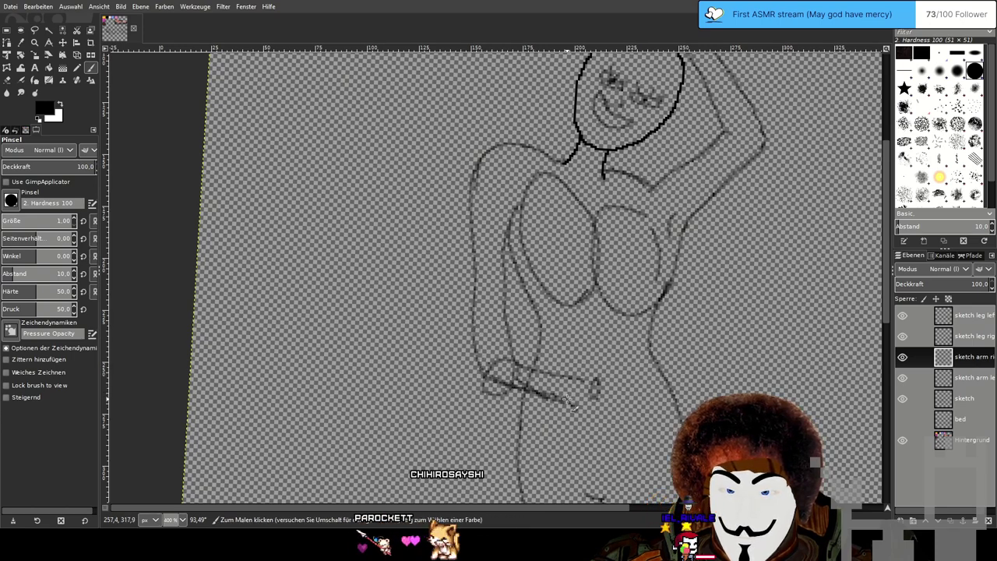
scroll(483, 397, up, 2)
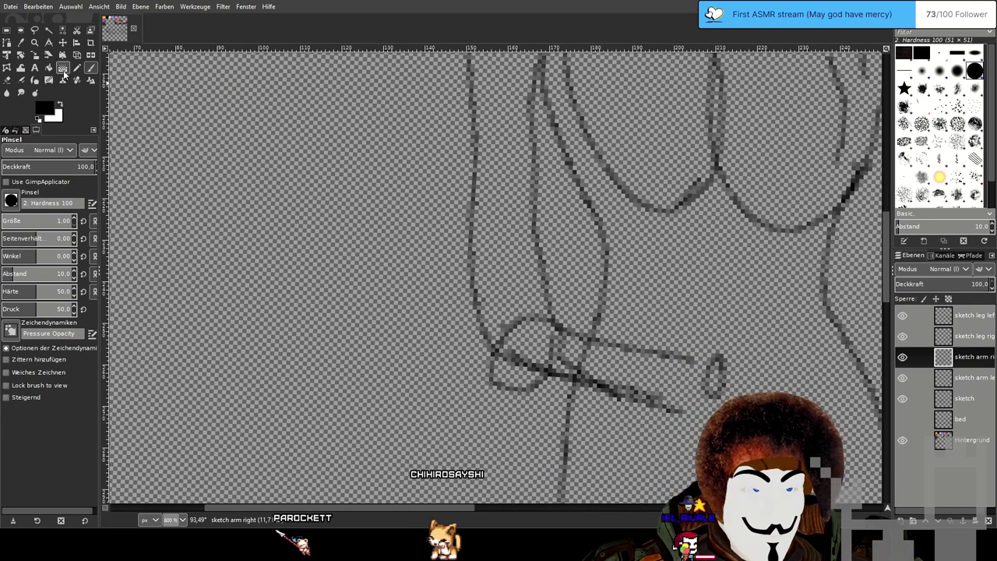
click(8, 82)
drag(55, 224, 57, 223)
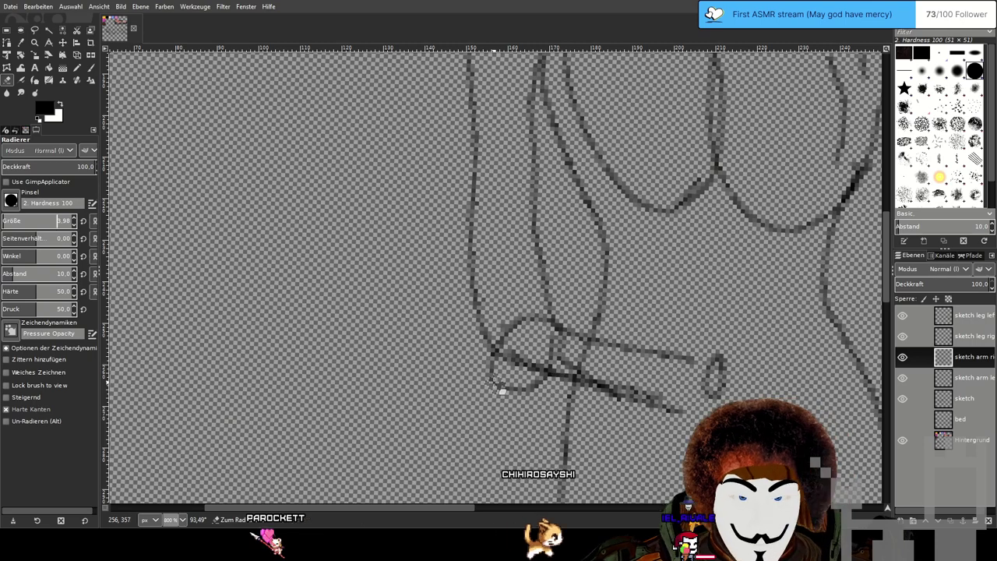
Erase parts of the forearm's lower line, including its lower-right stretch.
scroll(504, 391, up, 2)
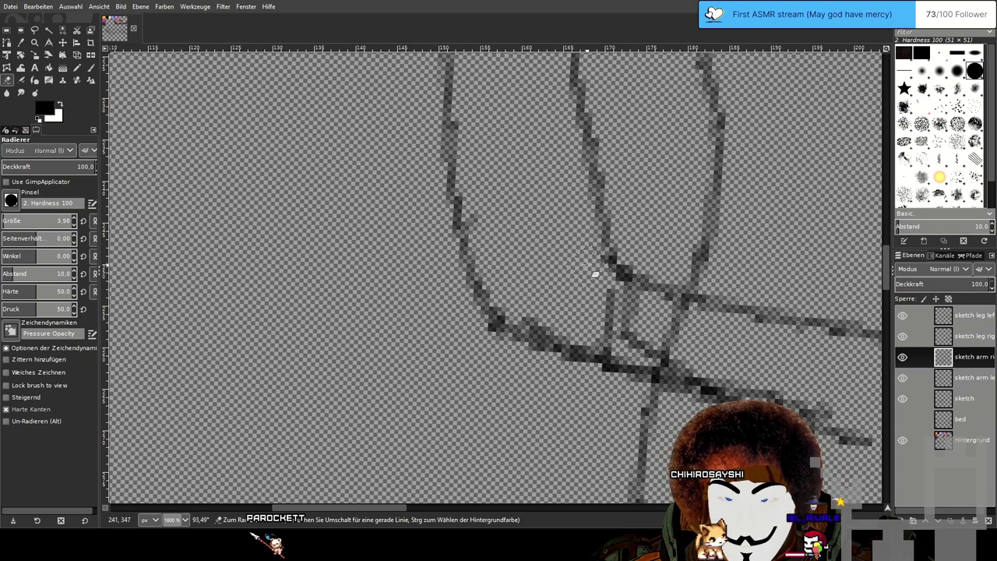
scroll(598, 269, down, 2)
drag(623, 233, 556, 236)
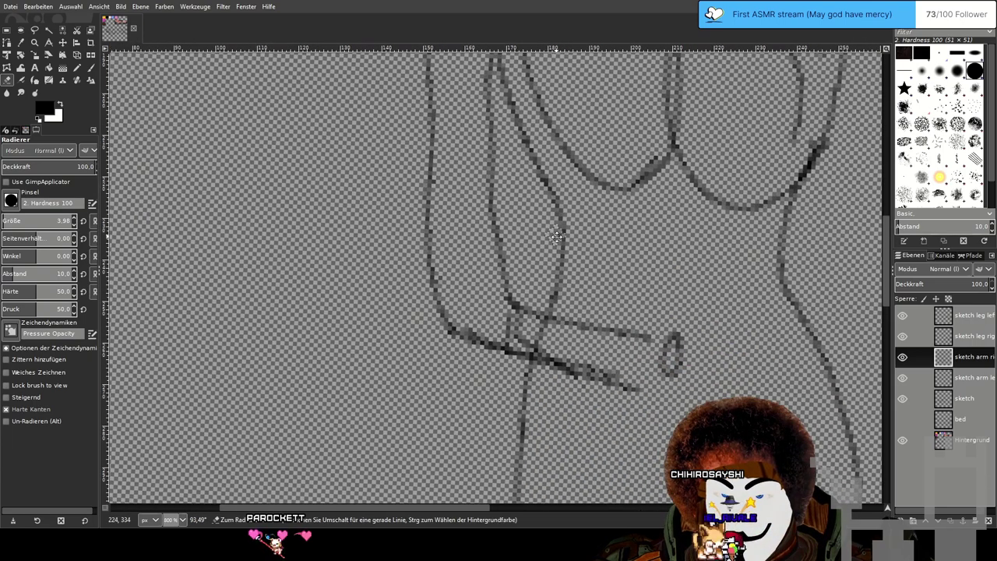
scroll(518, 309, up, 2)
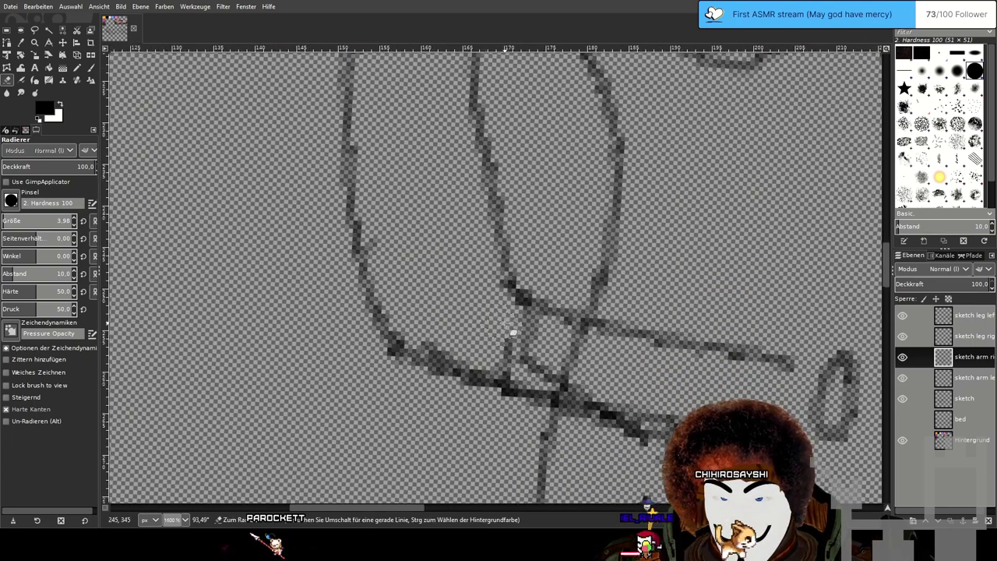
drag(517, 366, 412, 338)
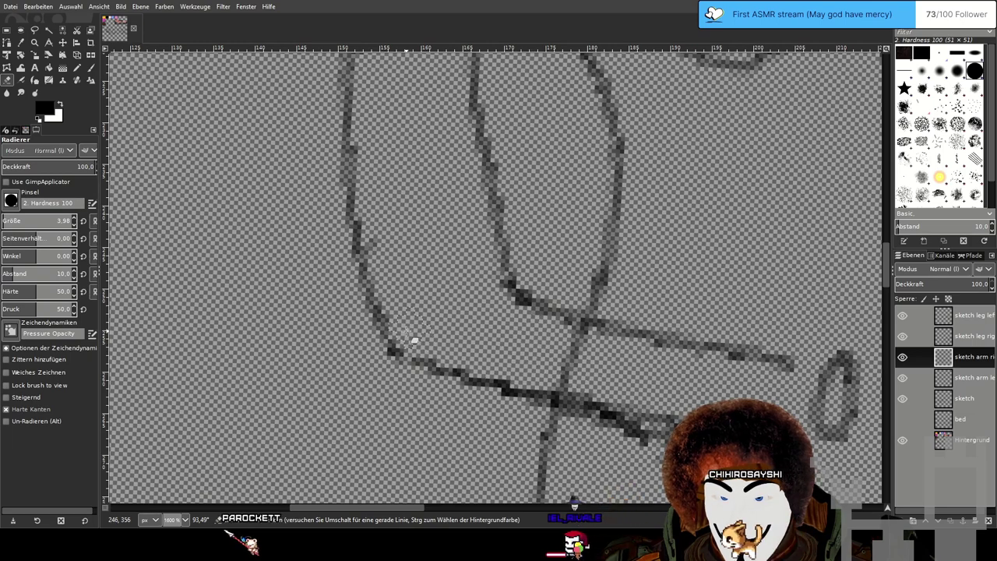
mouse_move(654, 433)
mouse_down()
mouse_move(634, 412)
mouse_move(545, 392)
mouse_move(570, 429)
mouse_up()
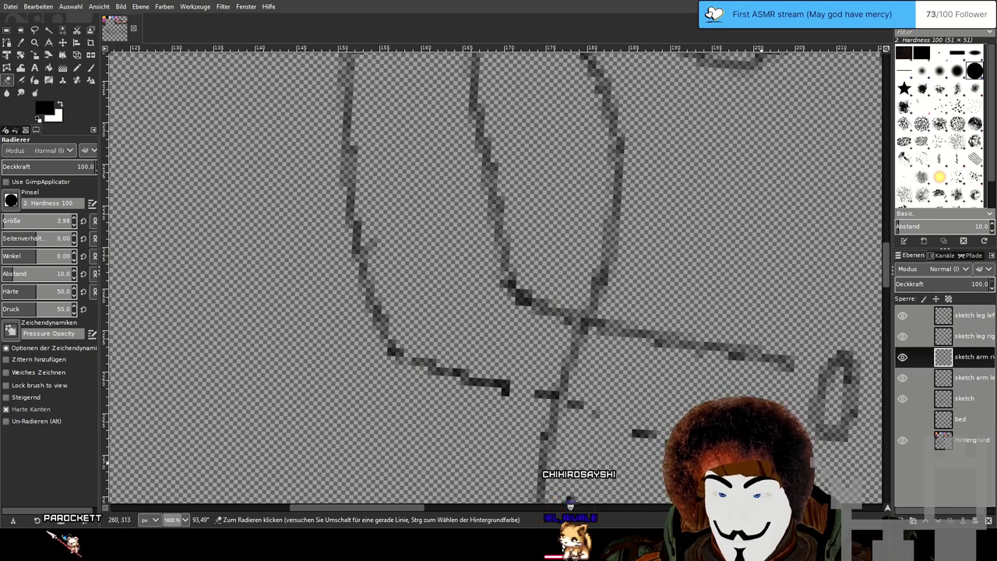
scroll(553, 290, down, 4)
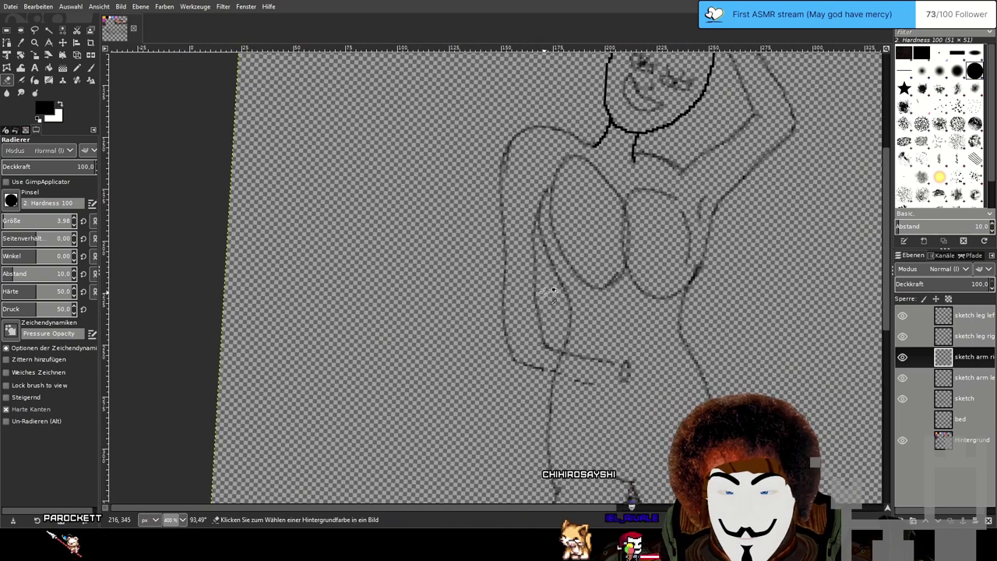
With a thinner brush, redraw the arm outline down the torso side, undoing bad attempts.
scroll(553, 291, up, 2)
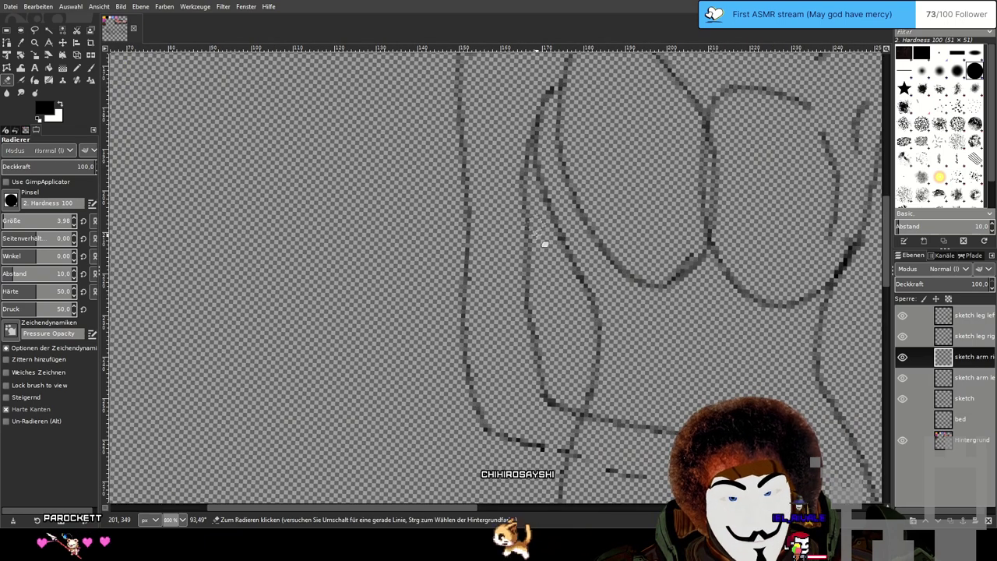
click(91, 68)
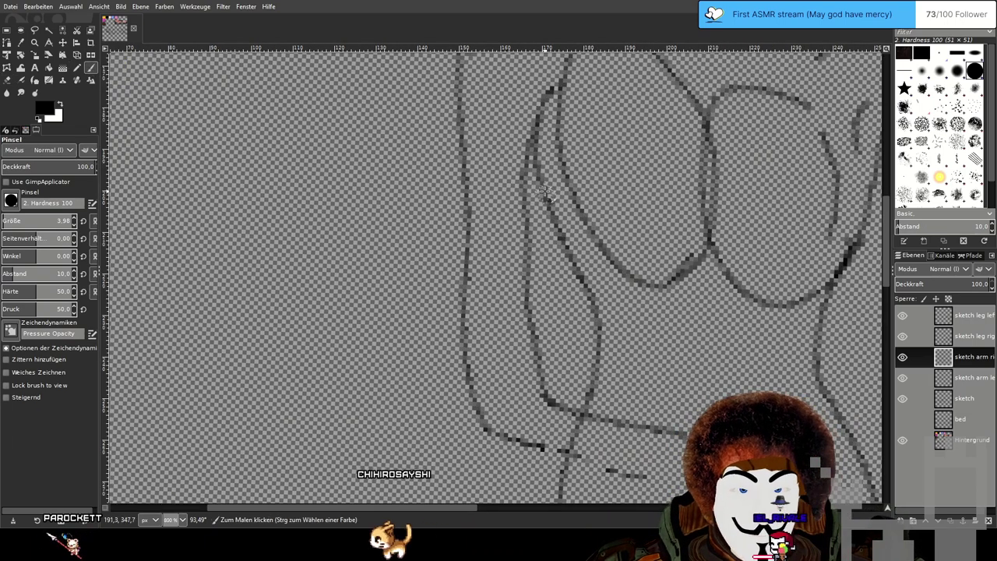
key(bracketleft)
key(bracketleft)
key(bracketleft)
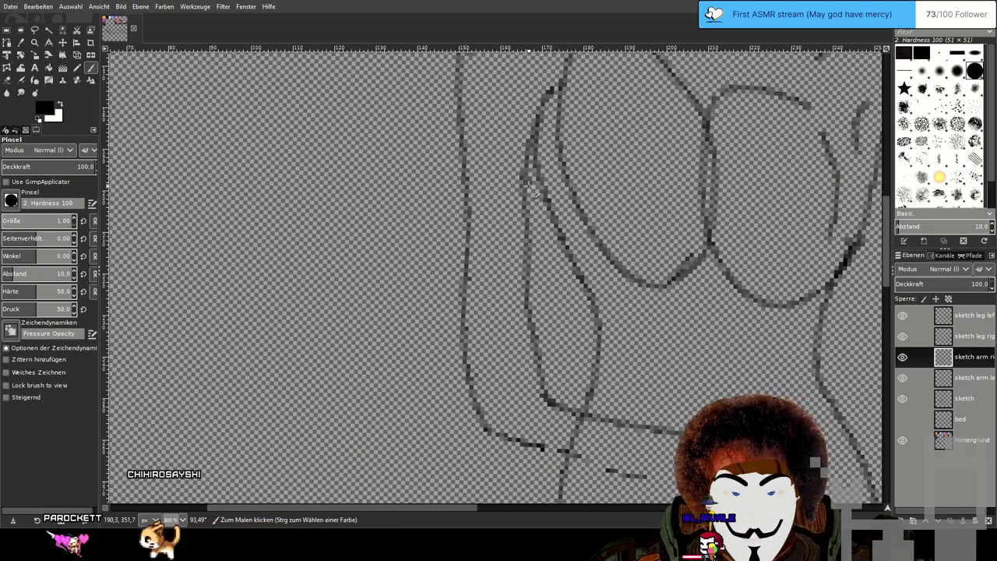
drag(543, 230, 532, 271)
key(ctrl+z)
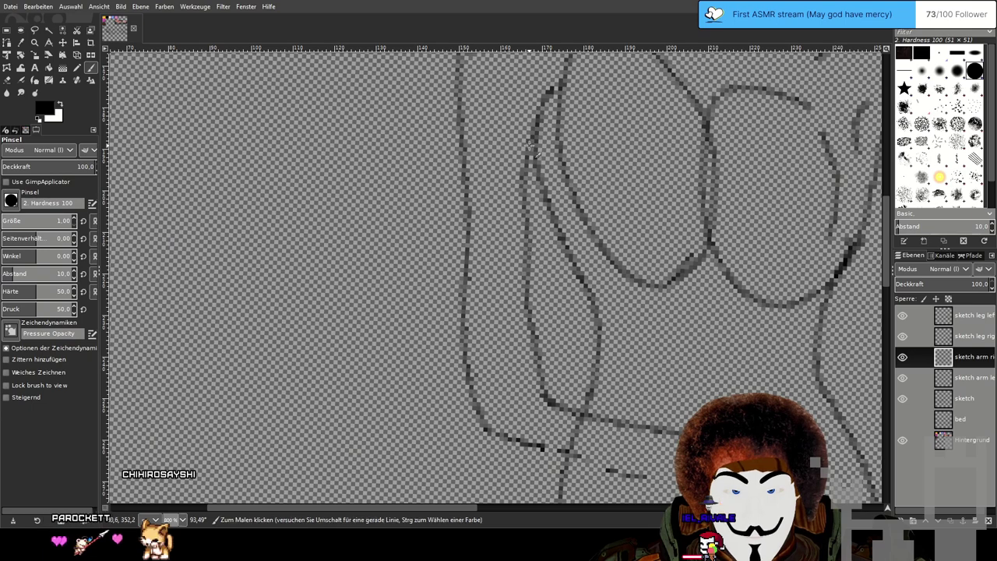
drag(532, 176, 536, 206)
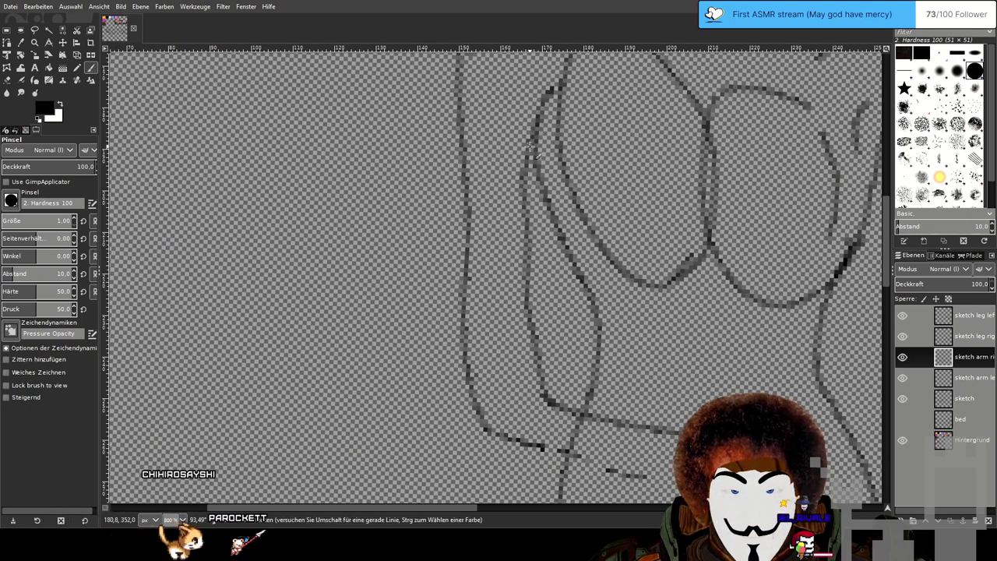
drag(529, 148, 528, 300)
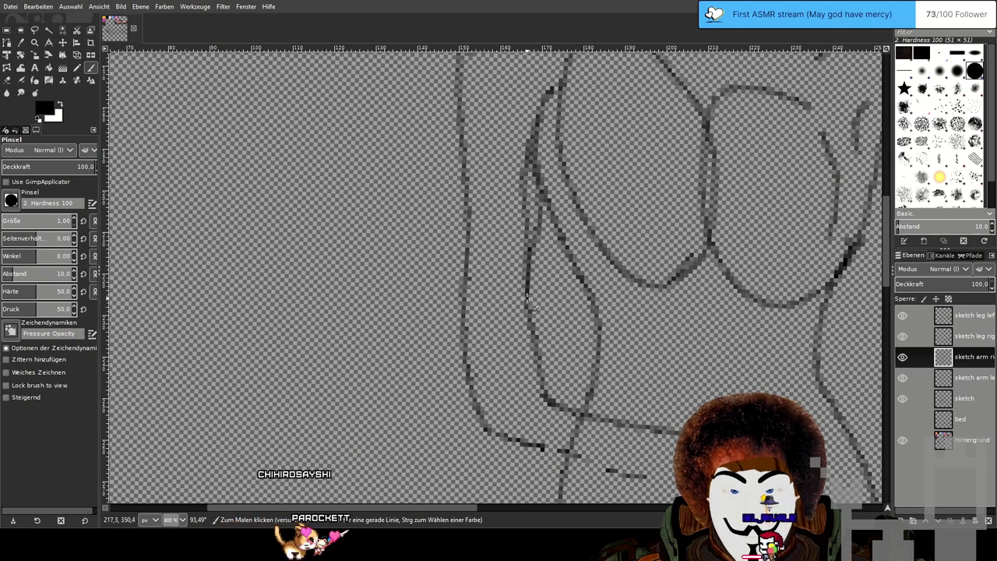
key(ctrl+z)
Erase a faint stray line tip on the arm and undo the last arm stroke.
key(shift+e)
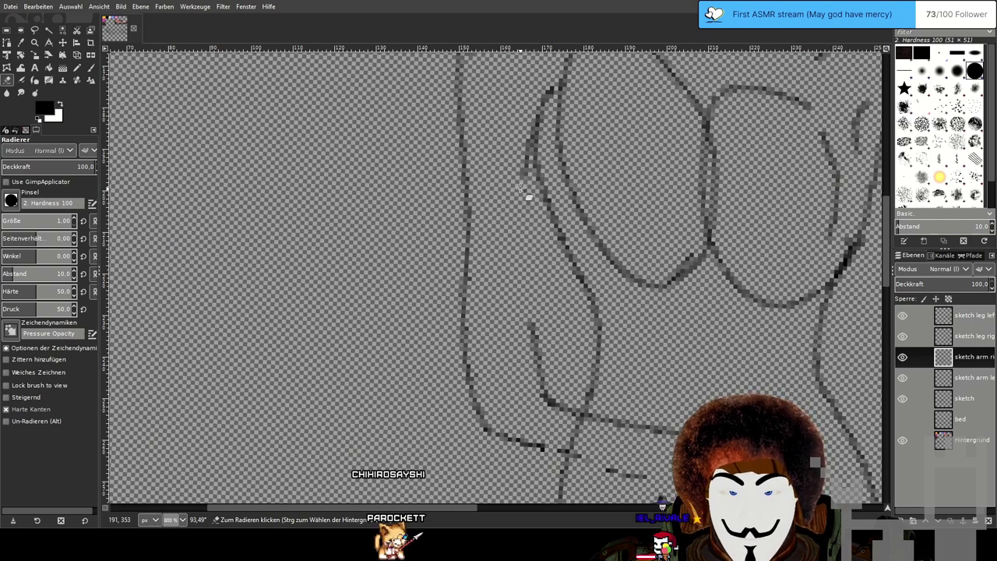
drag(524, 192, 526, 170)
click(91, 68)
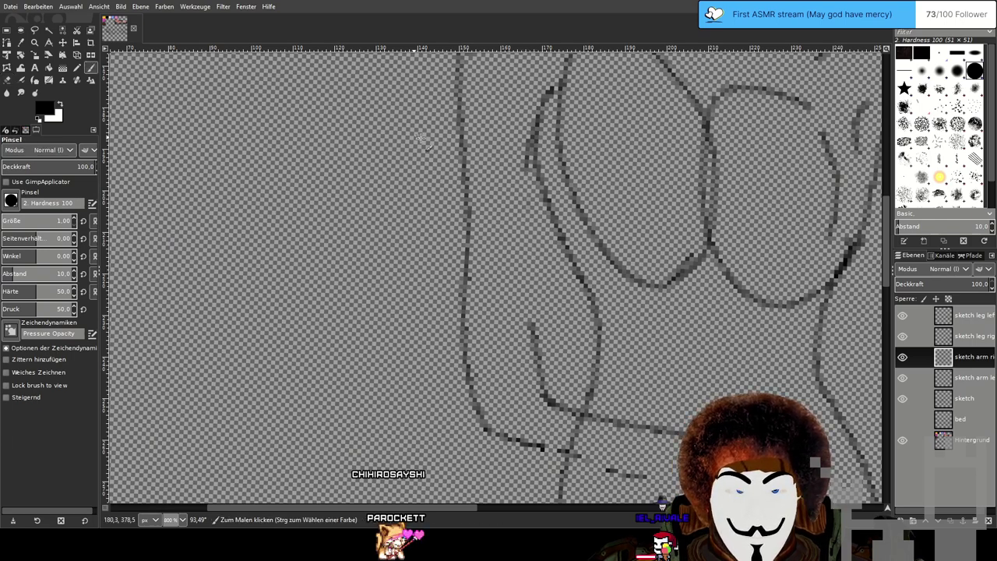
drag(586, 186, 566, 227)
scroll(514, 340, up, 5)
scroll(514, 340, left, 5)
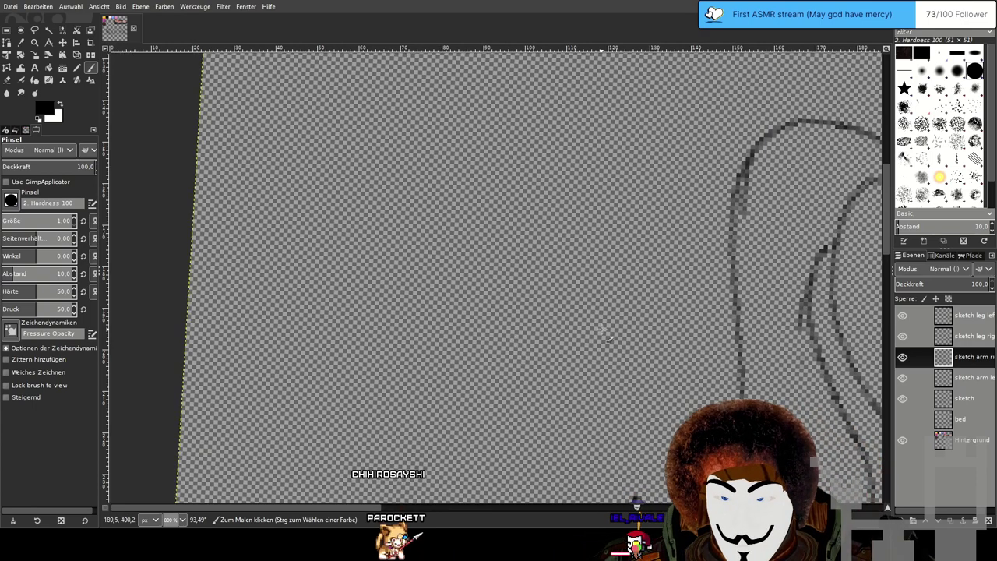
scroll(606, 335, down, 3)
scroll(606, 335, right, 10)
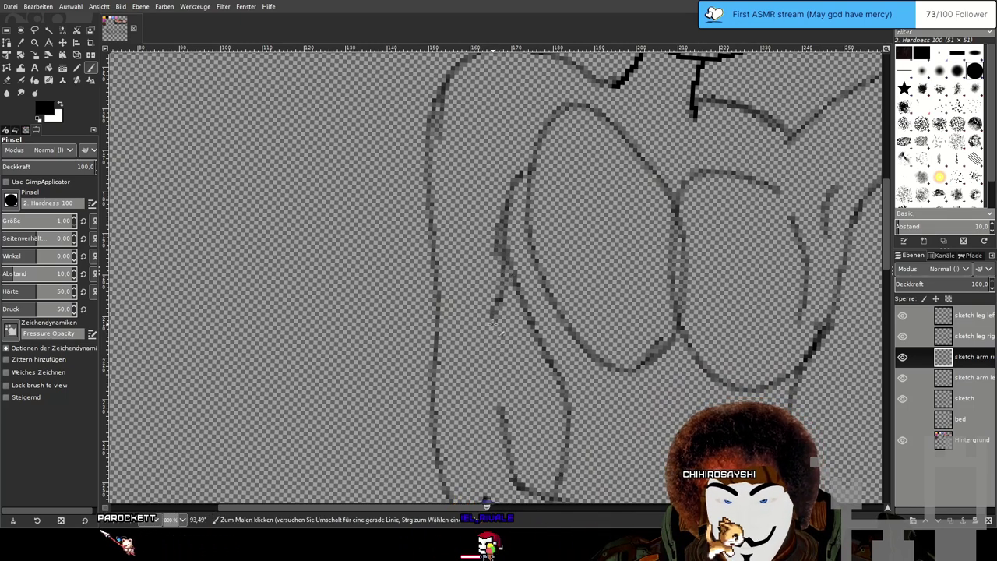
key(ctrl+z)
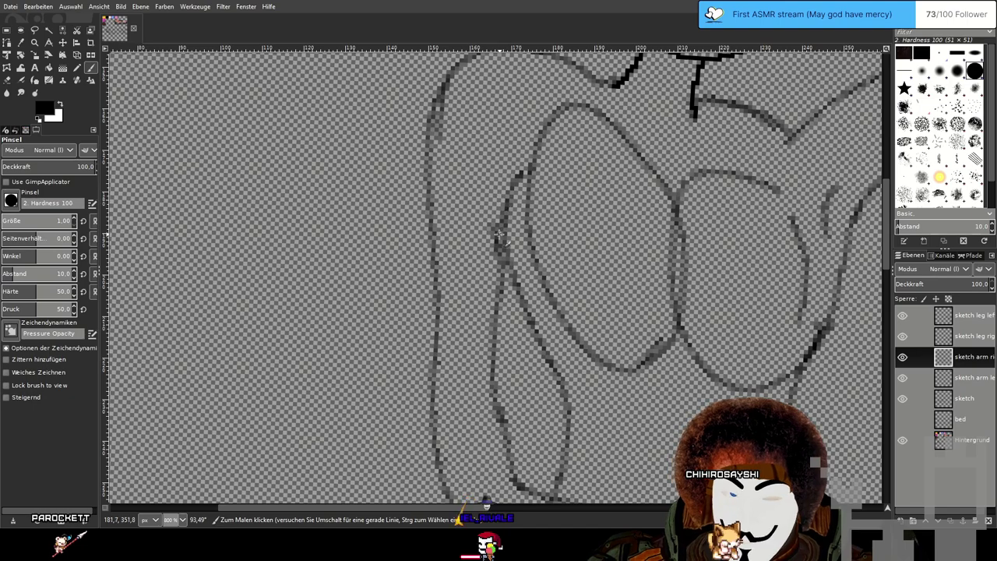
mouse_move(579, 316)
mouse_down()
mouse_move(511, 134)
mouse_move(366, 316)
mouse_move(491, 261)
mouse_move(507, 312)
mouse_up()
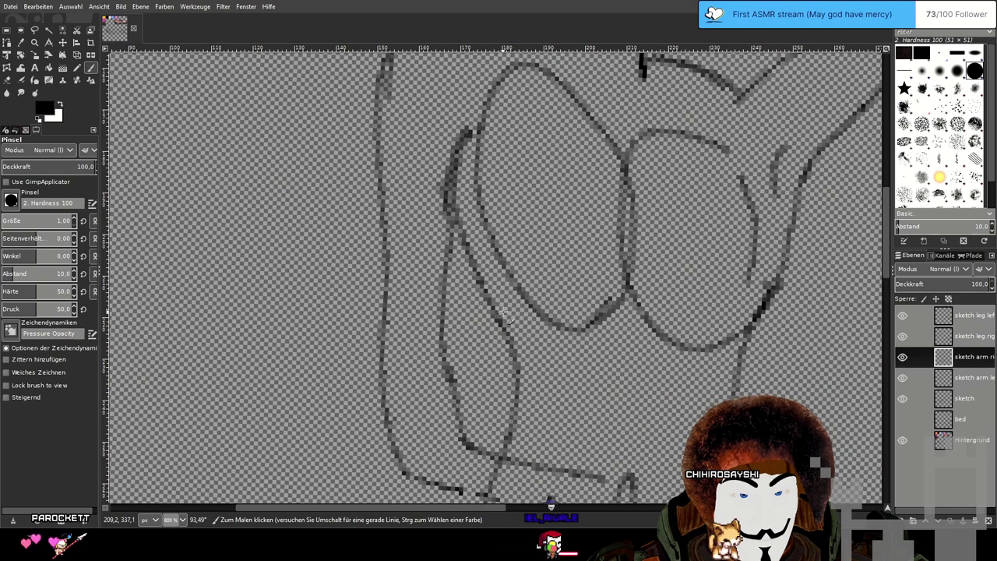
Erase the dark segment and stray gray pixels between the arm lines beside the torso.
click(7, 80)
scroll(421, 273, up, 3)
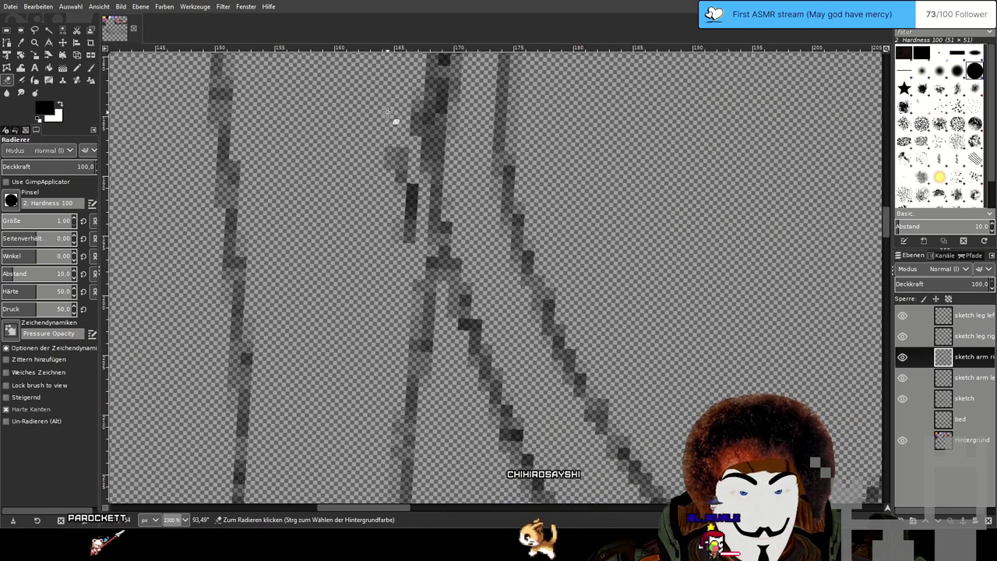
drag(417, 173, 411, 235)
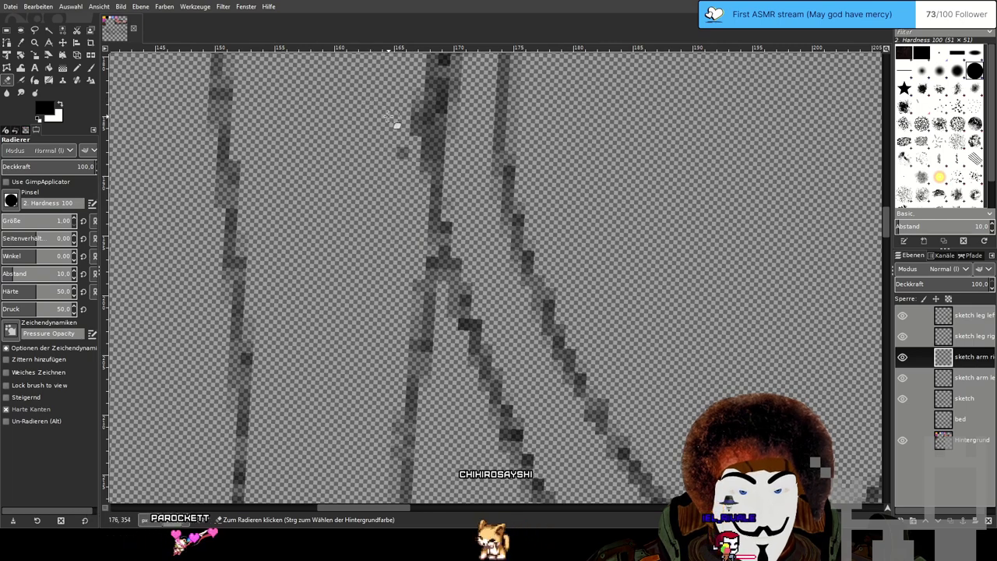
drag(414, 110, 427, 163)
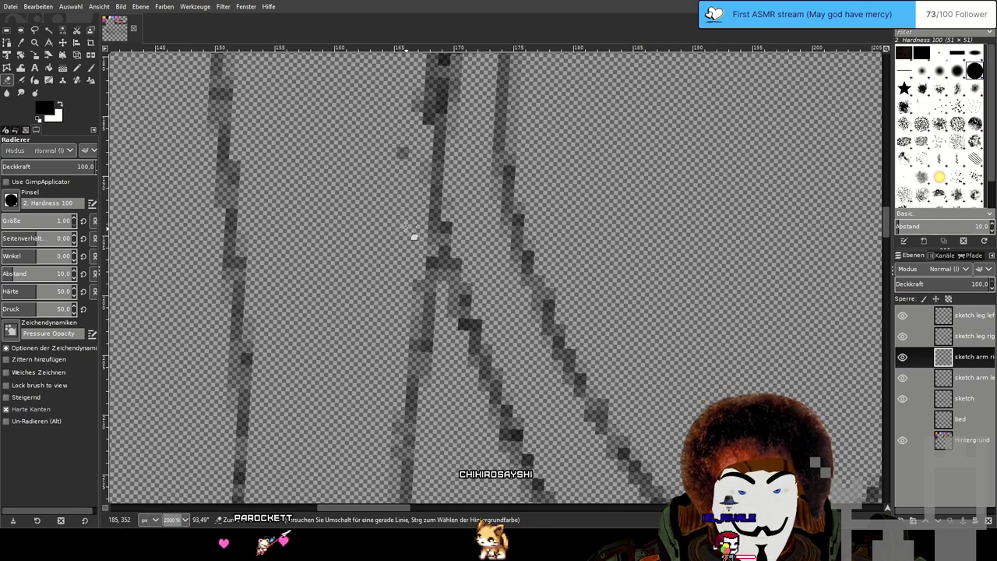
click(405, 151)
drag(432, 261, 419, 286)
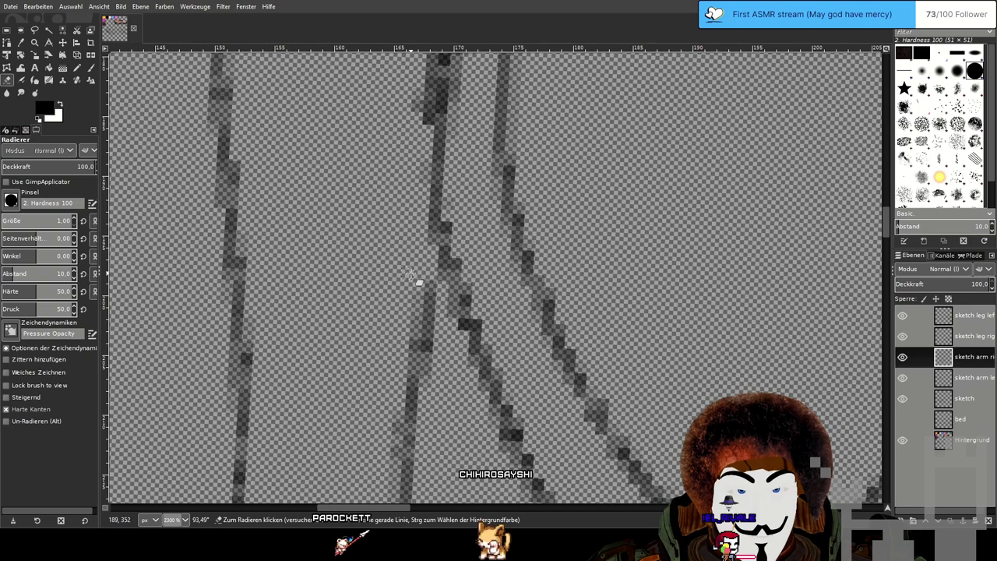
scroll(413, 267, down, 5)
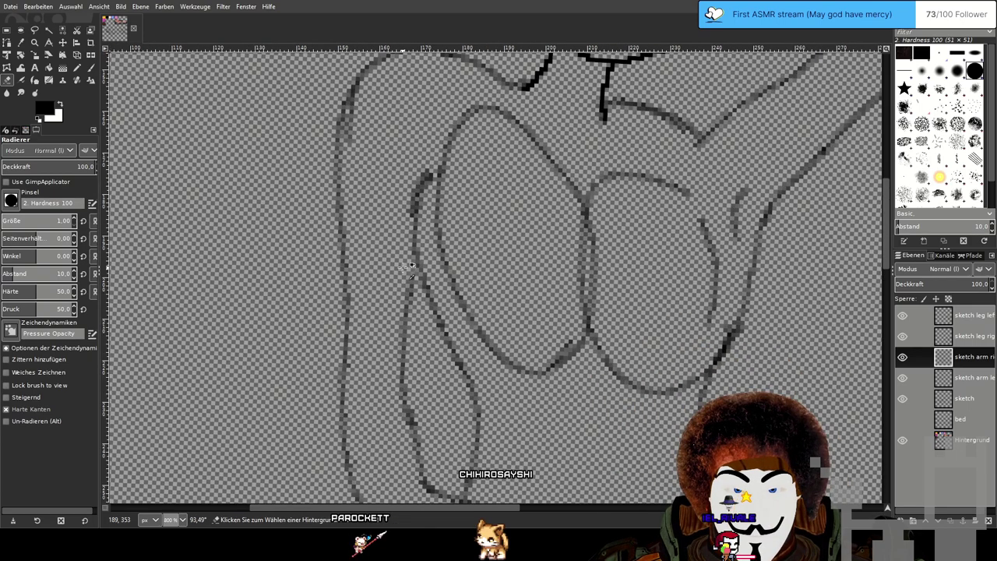
scroll(475, 207, up, 1)
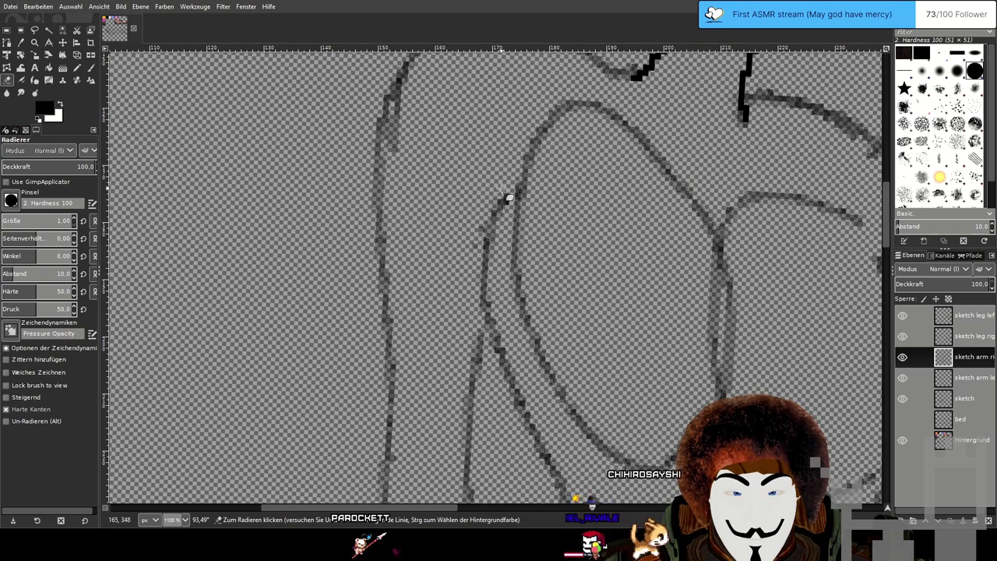
scroll(483, 233, down, 3)
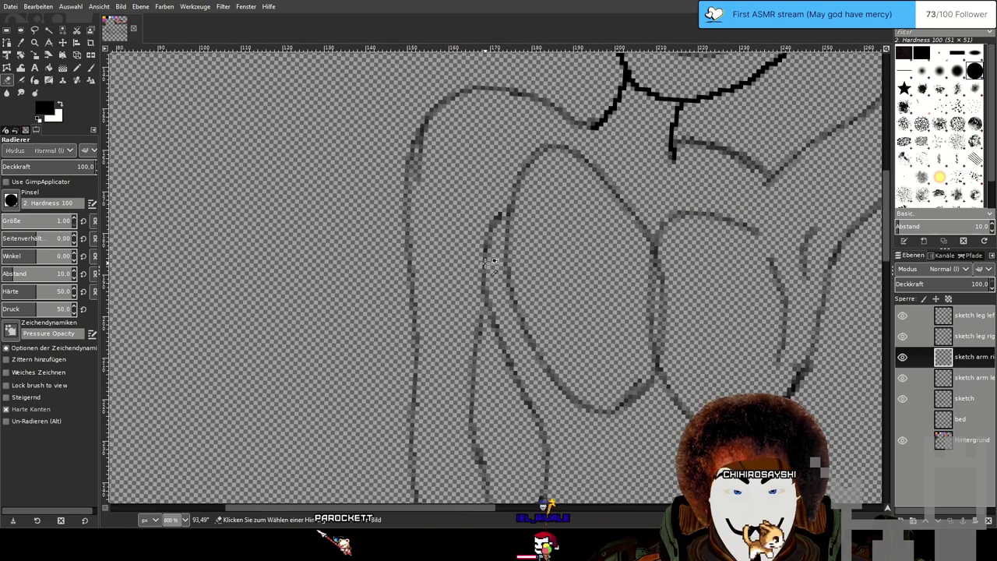
scroll(541, 304, up, 1)
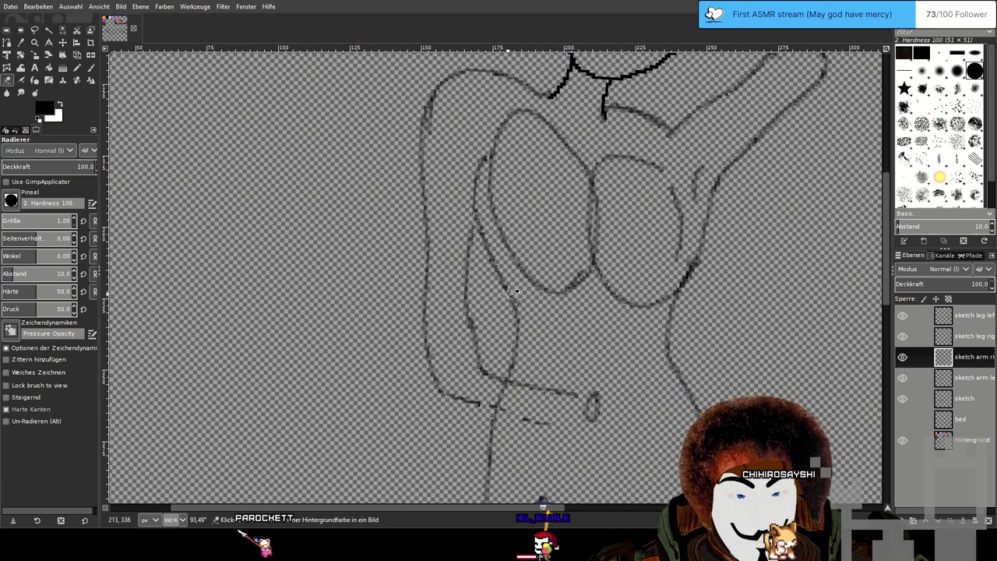
scroll(514, 299, up, 1)
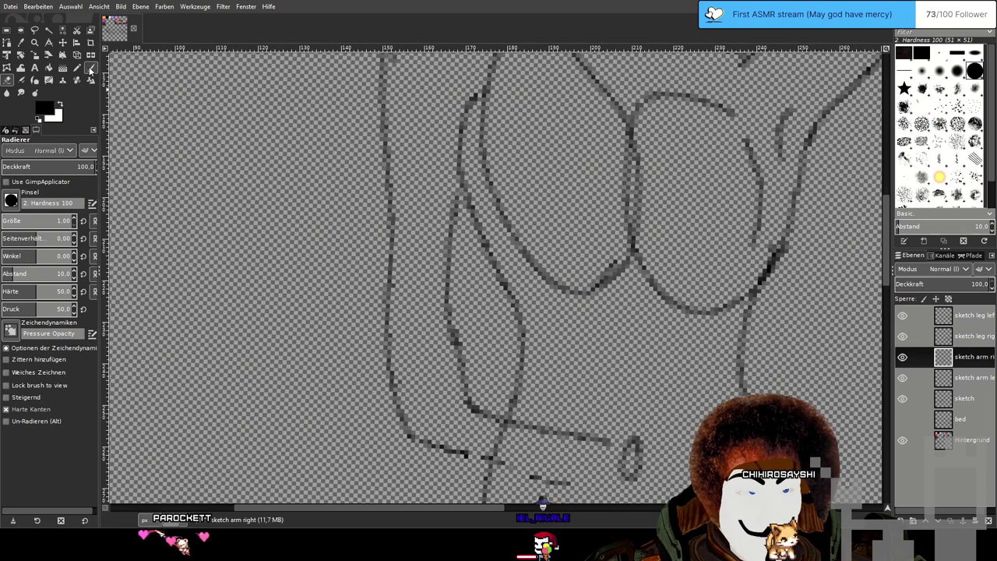
Touch up the arm line with a short stroke and erase excess dark pixels along it.
key(p)
drag(453, 231, 451, 236)
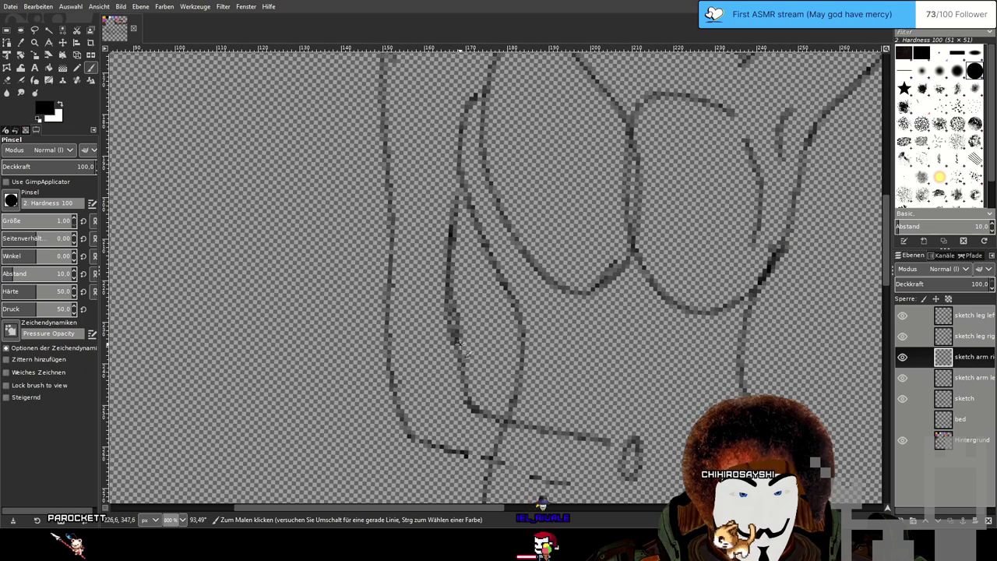
key(shift+e)
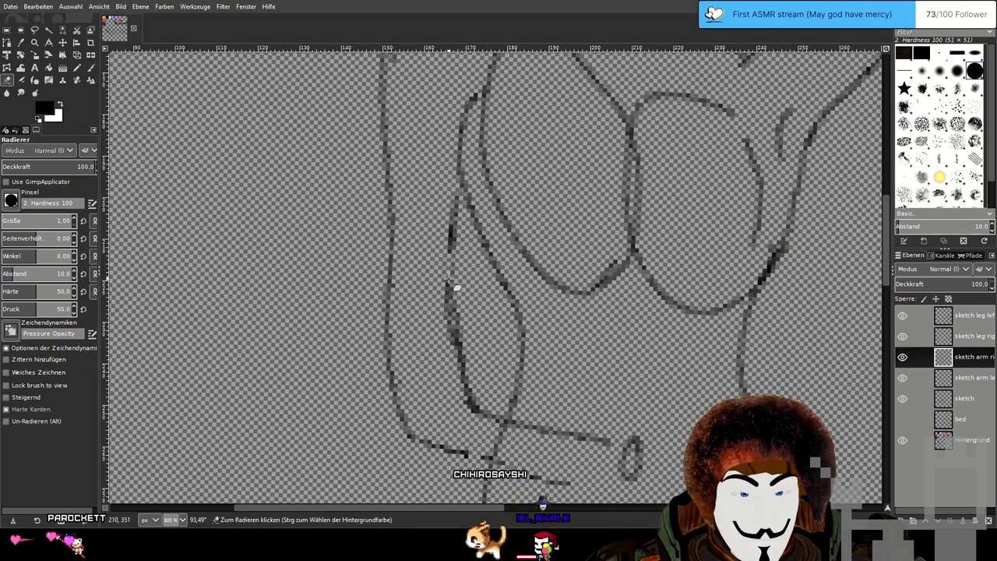
mouse_move(451, 274)
mouse_down()
mouse_move(455, 344)
mouse_move(444, 306)
mouse_move(454, 325)
mouse_up()
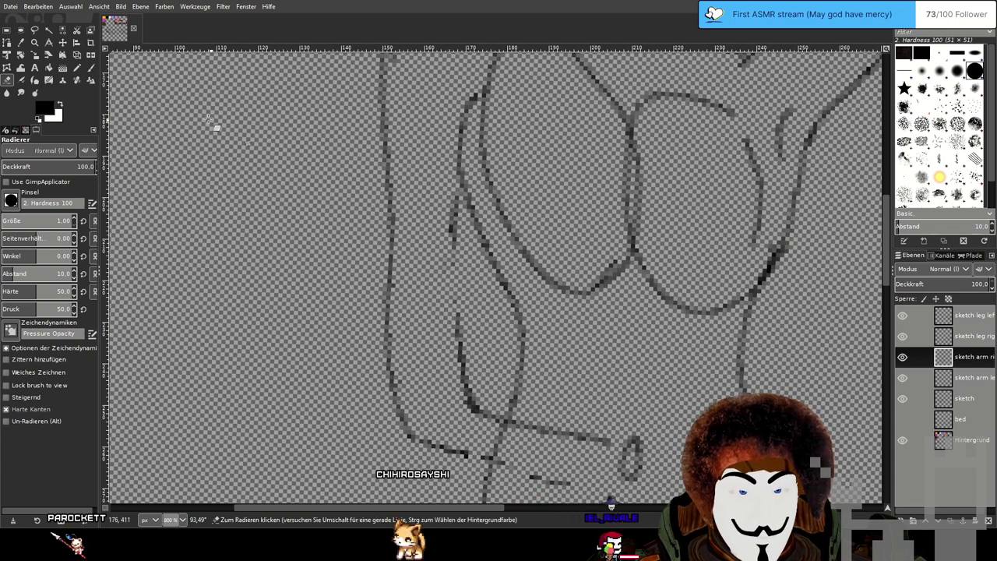
key(p)
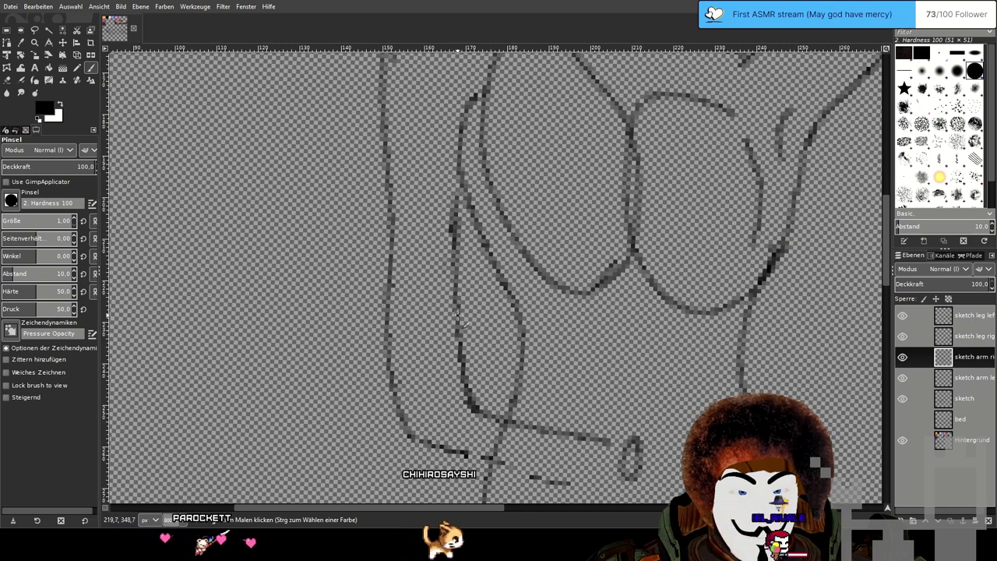
scroll(460, 320, down, 4)
scroll(550, 262, up, 2)
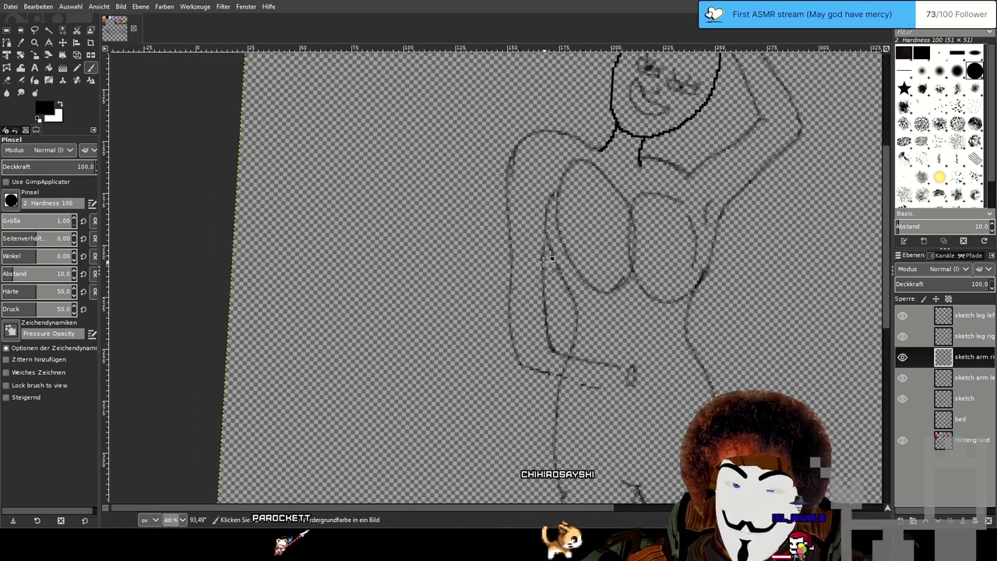
scroll(550, 262, up, 1)
drag(572, 311, 529, 312)
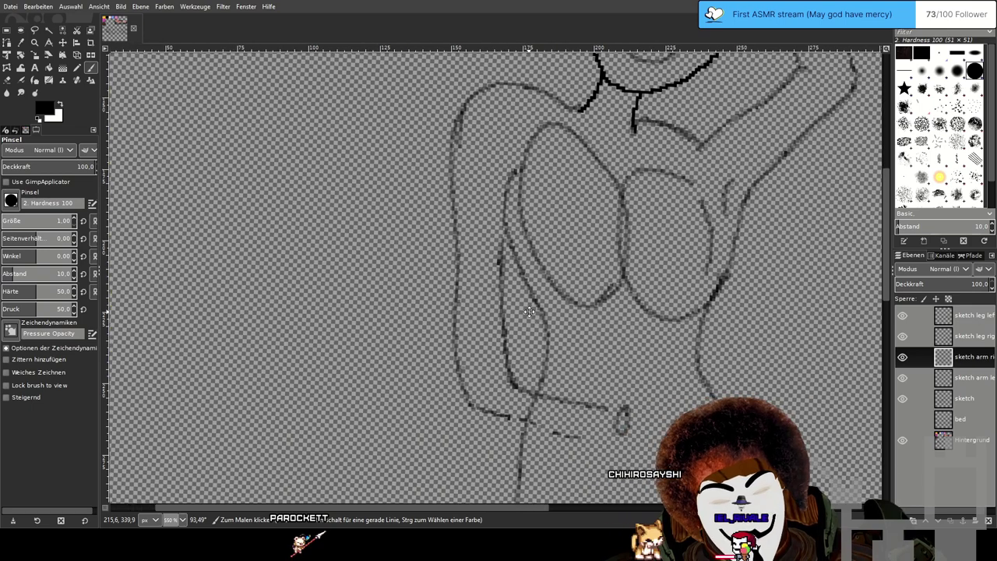
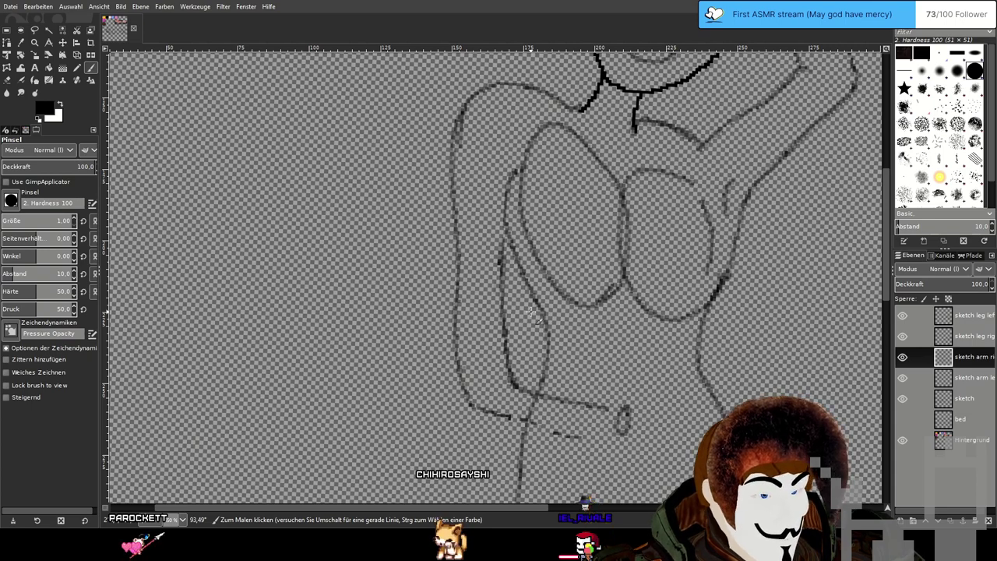
Zoom and pan to the upper torso and shoulder with the Eraser active.
scroll(507, 215, up, 4)
scroll(505, 217, down, 4)
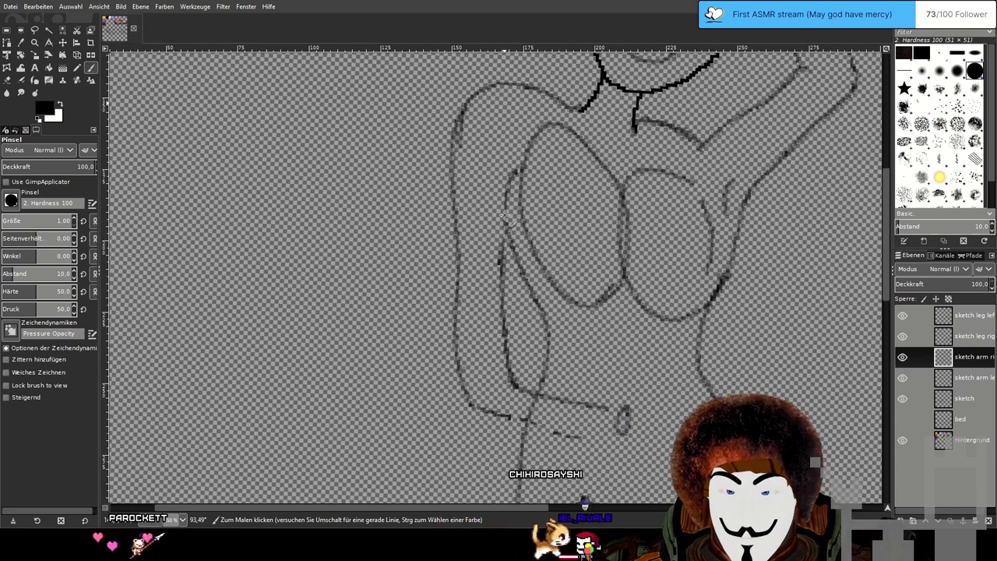
scroll(504, 218, up, 2)
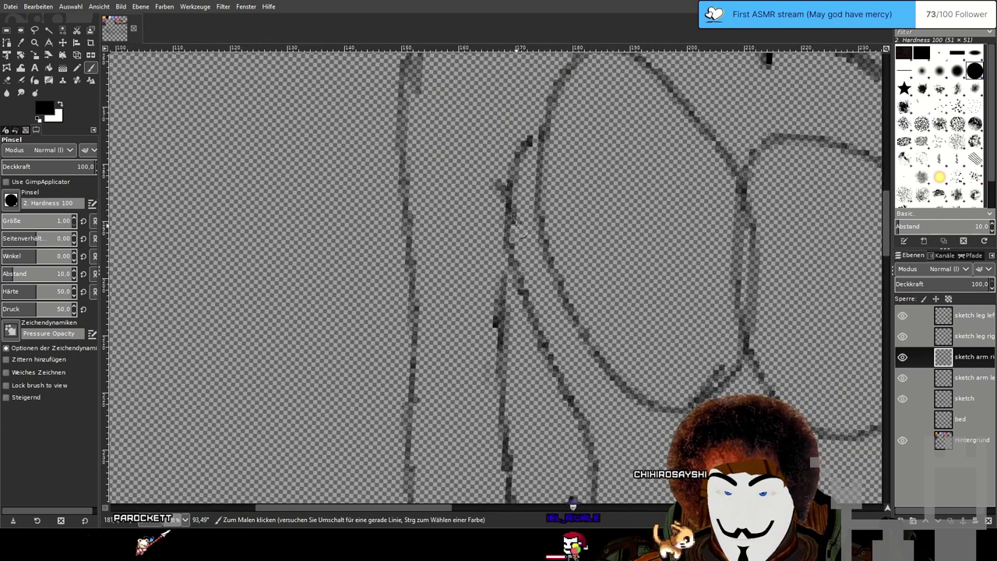
scroll(596, 370, down, 1)
scroll(596, 370, down, 1)
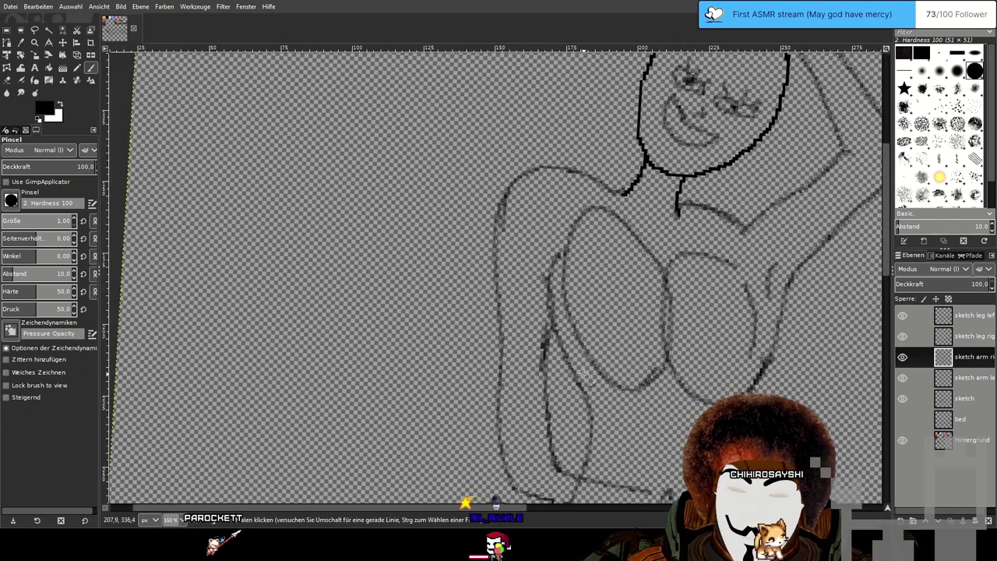
mouse_move(609, 354)
mouse_down()
mouse_move(610, 279)
mouse_move(593, 280)
mouse_move(586, 297)
mouse_up()
click(11, 81)
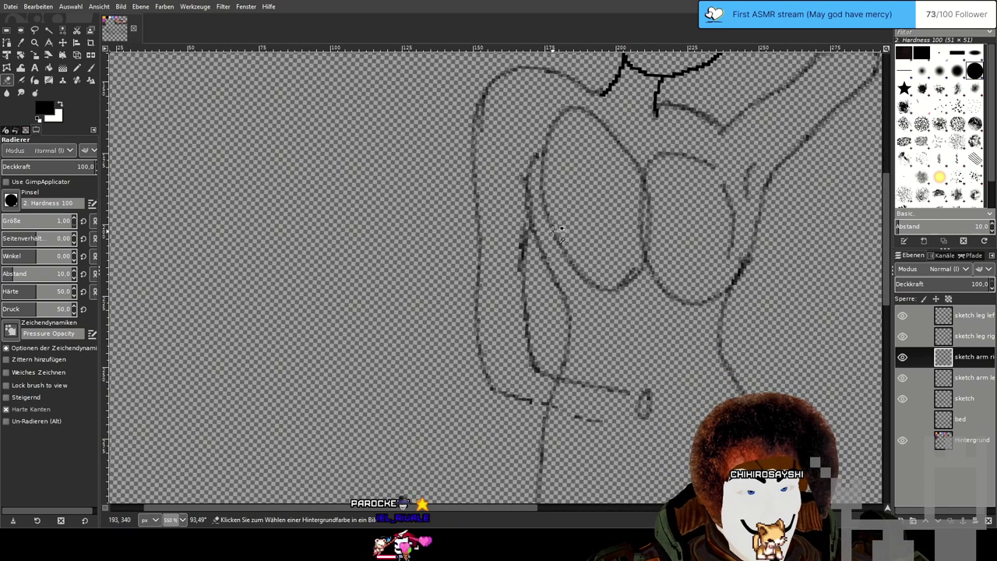
scroll(483, 216, up, 2)
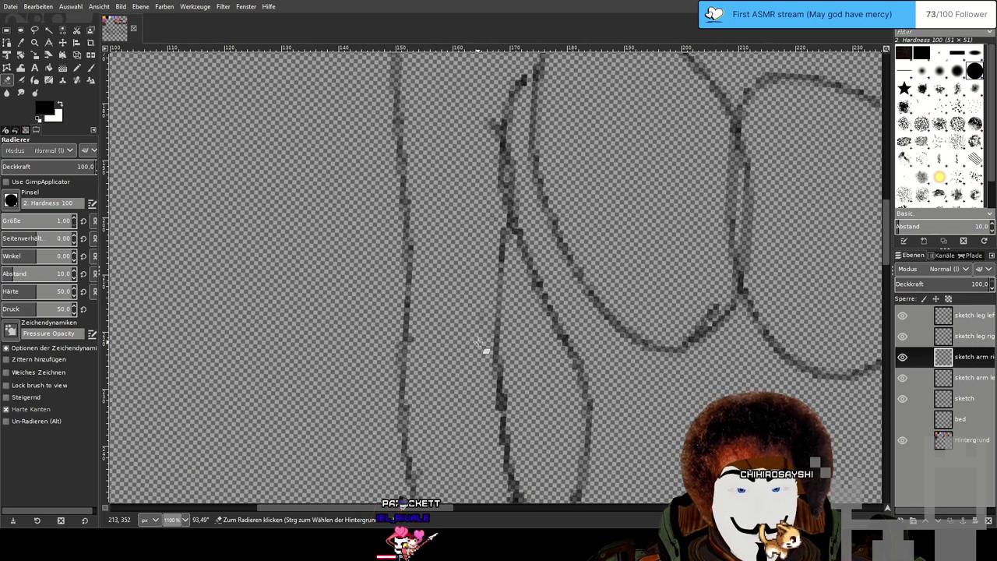
scroll(592, 331, down, 2)
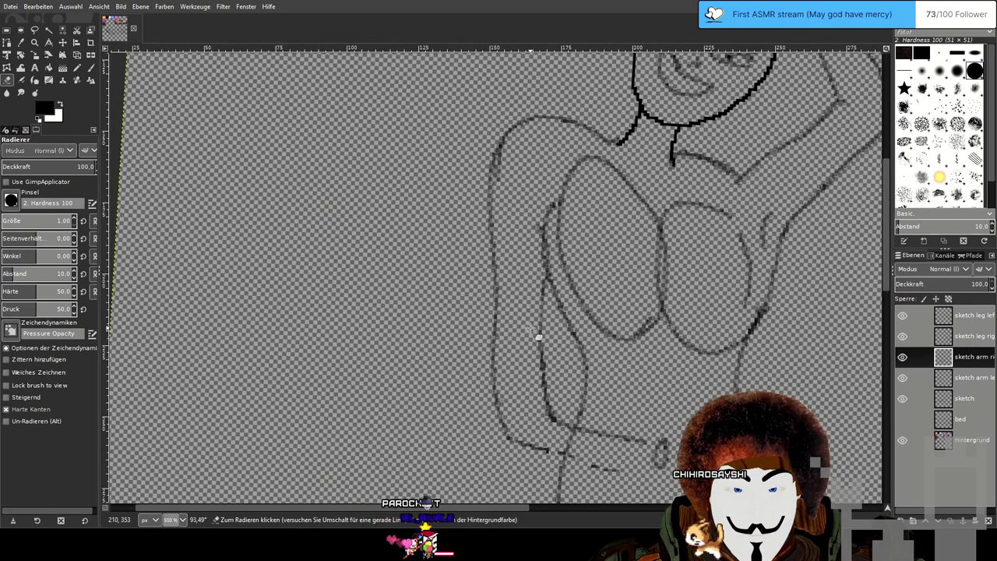
drag(619, 347, 561, 299)
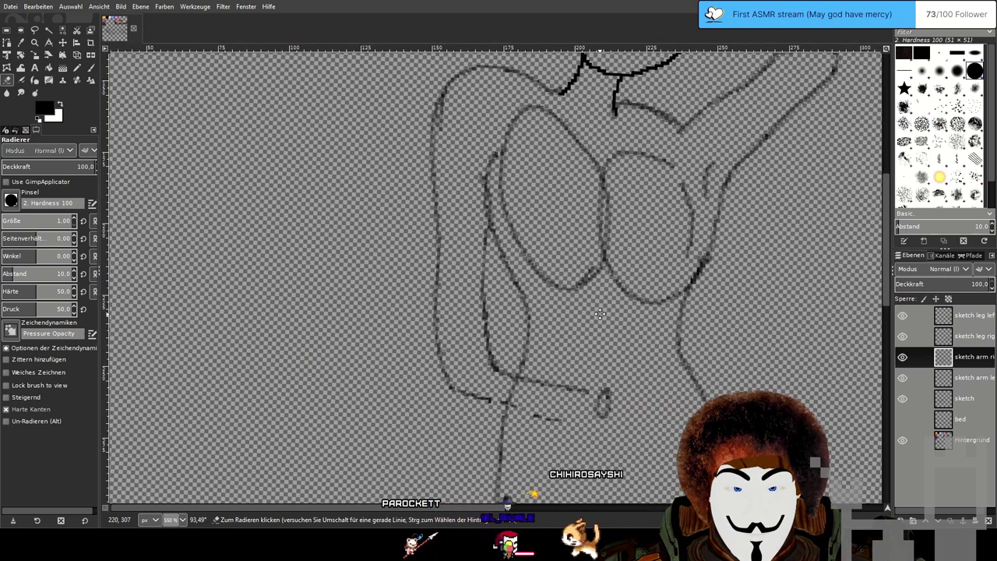
Darken the right arm outline where it meets the chest, then select the sketch layer.
key(p)
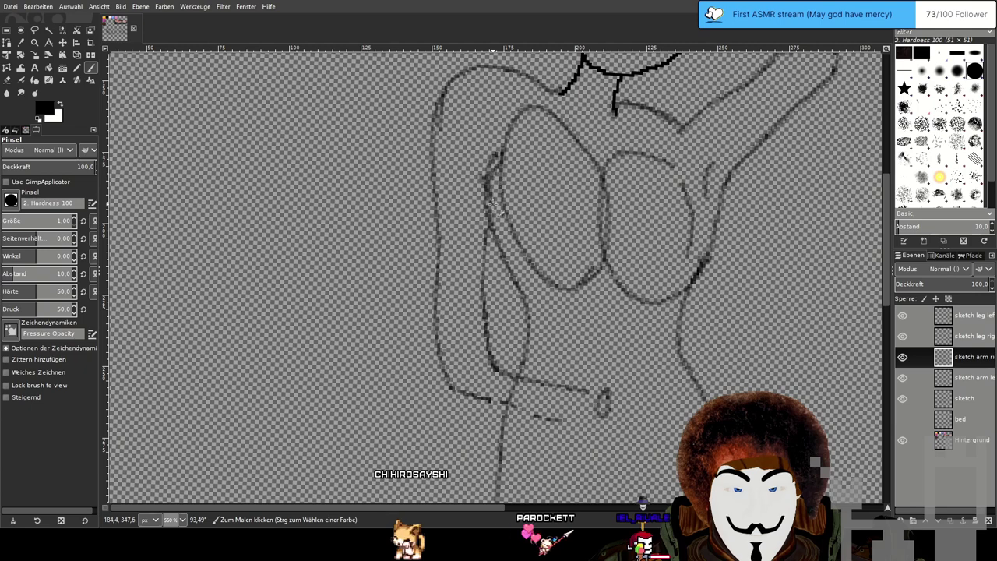
key(ctrl)
scroll(495, 191, up, 2)
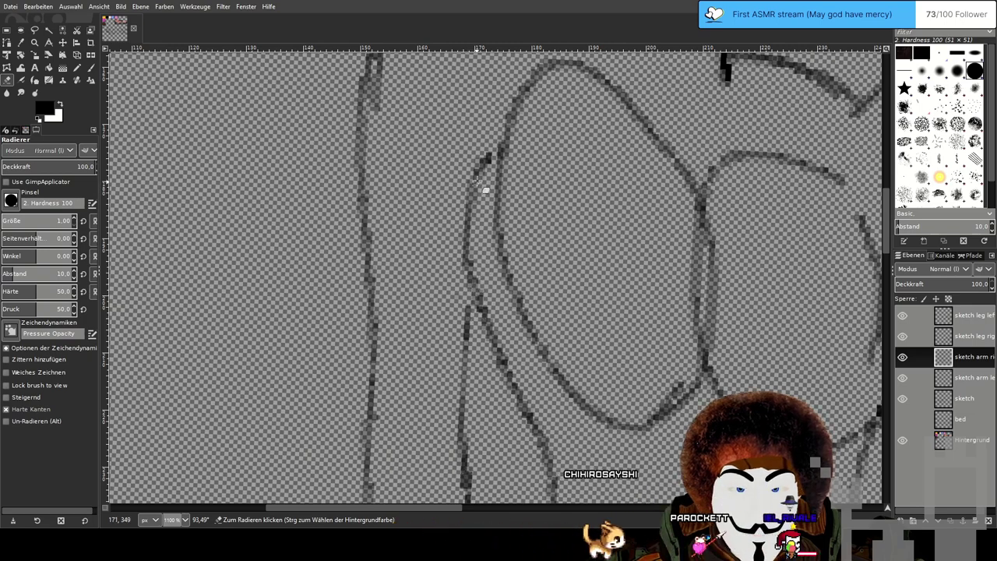
scroll(456, 223, down, 5)
scroll(522, 305, up, 4)
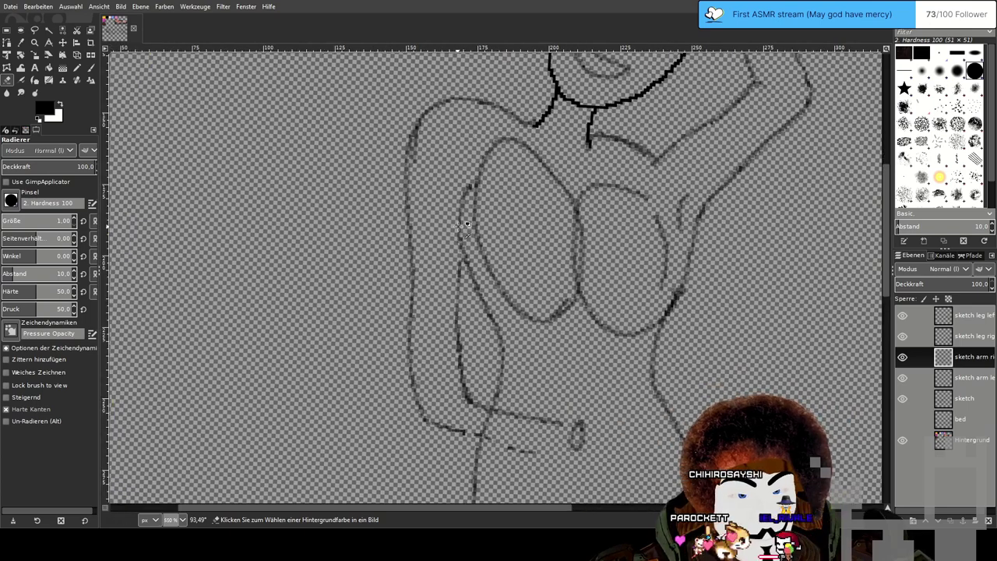
click(90, 68)
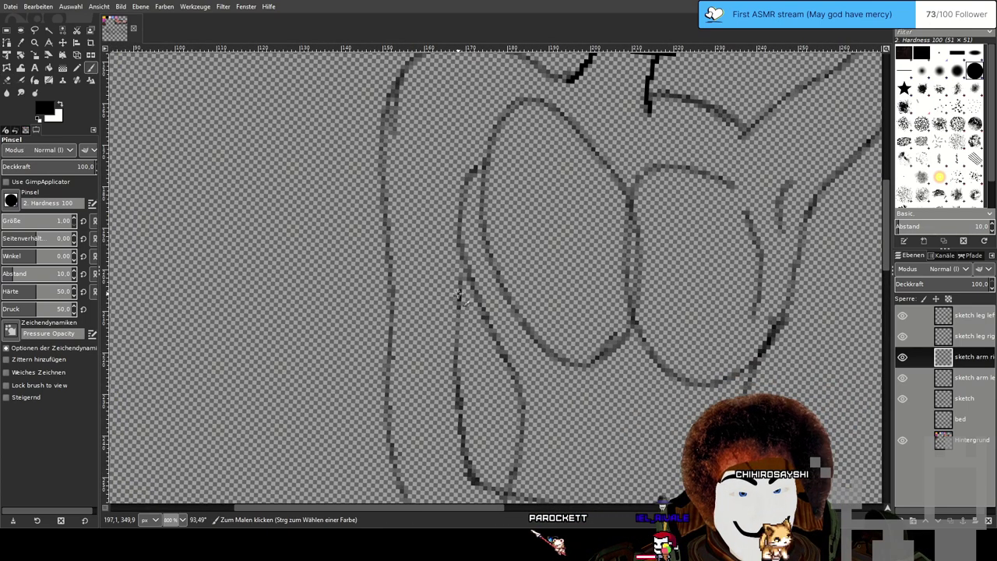
click(467, 169)
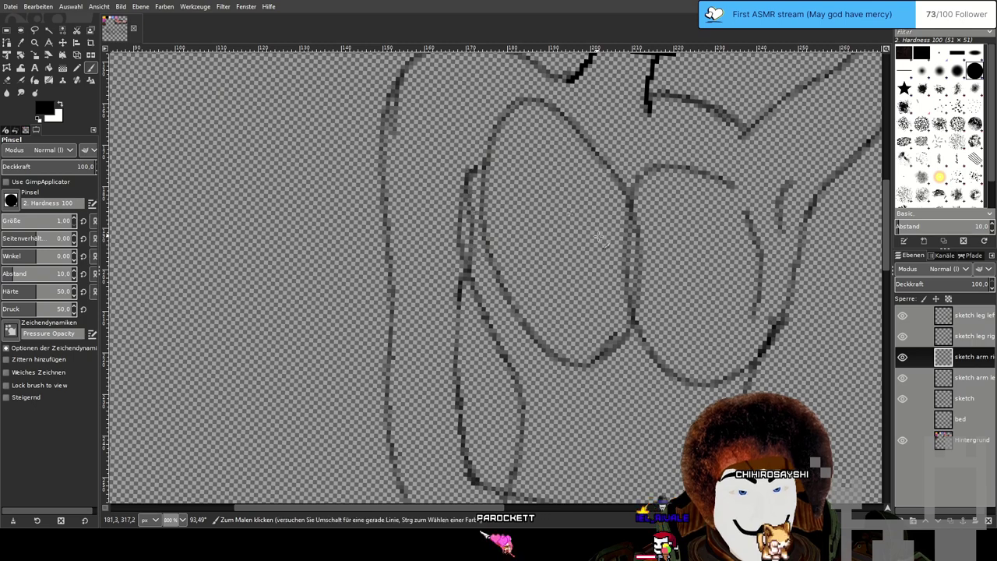
scroll(616, 246, down, 1)
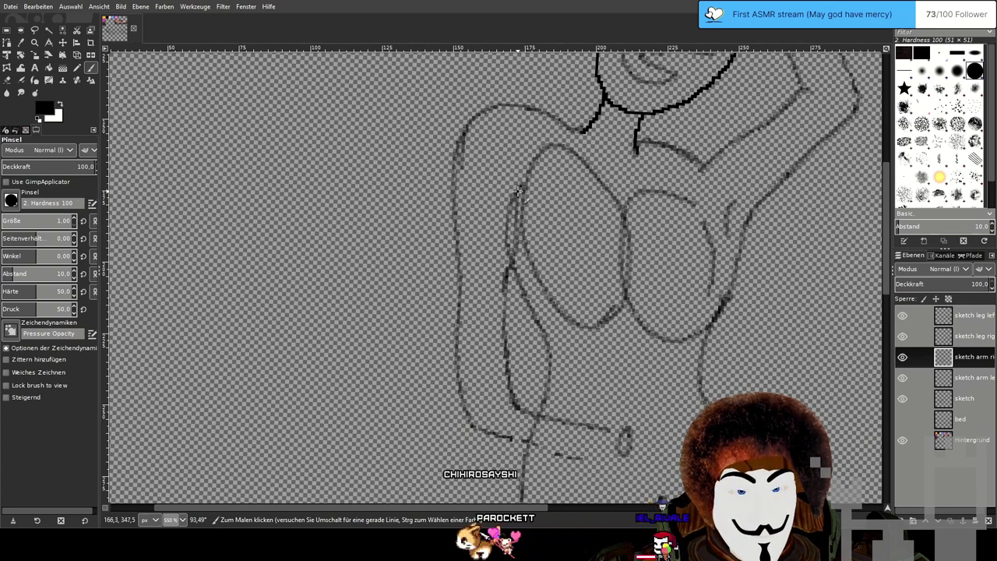
scroll(567, 287, down, 2)
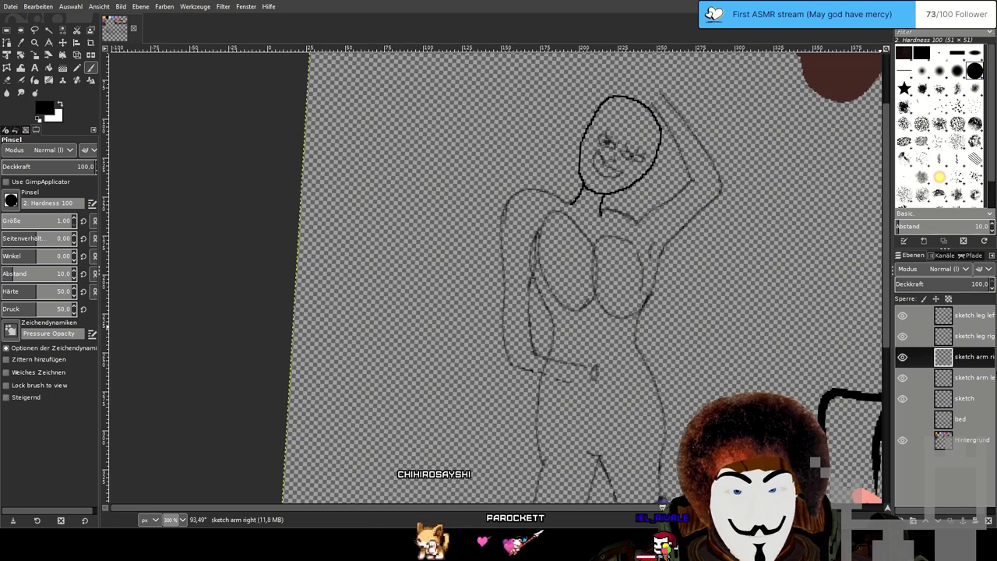
key(Page_Down)
key(Page_Down)
scroll(437, 223, up, 5)
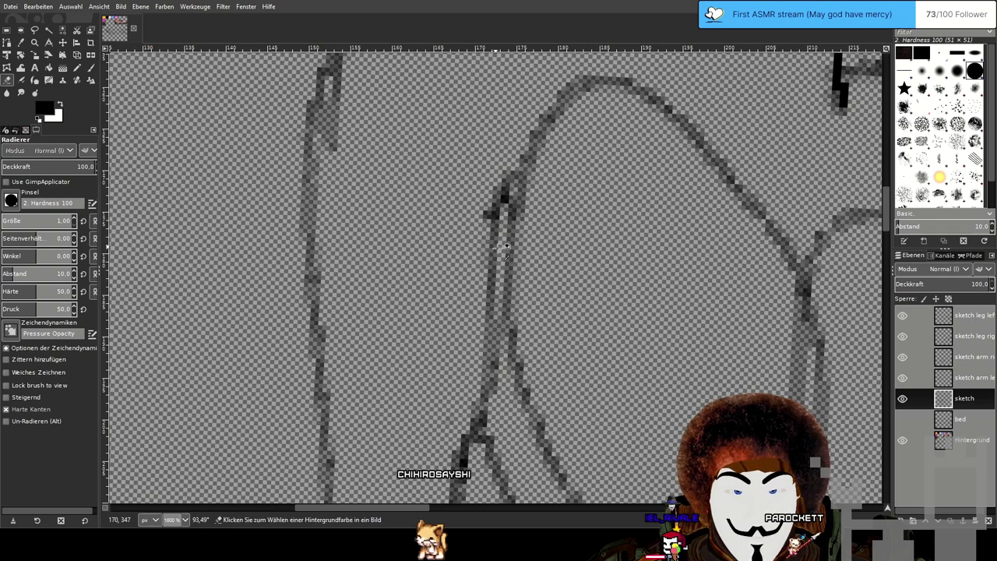
Select the sketch arm right layer, pan to the shoulders and rotate the view sideways.
scroll(506, 246, down, 3)
scroll(562, 246, down, 2)
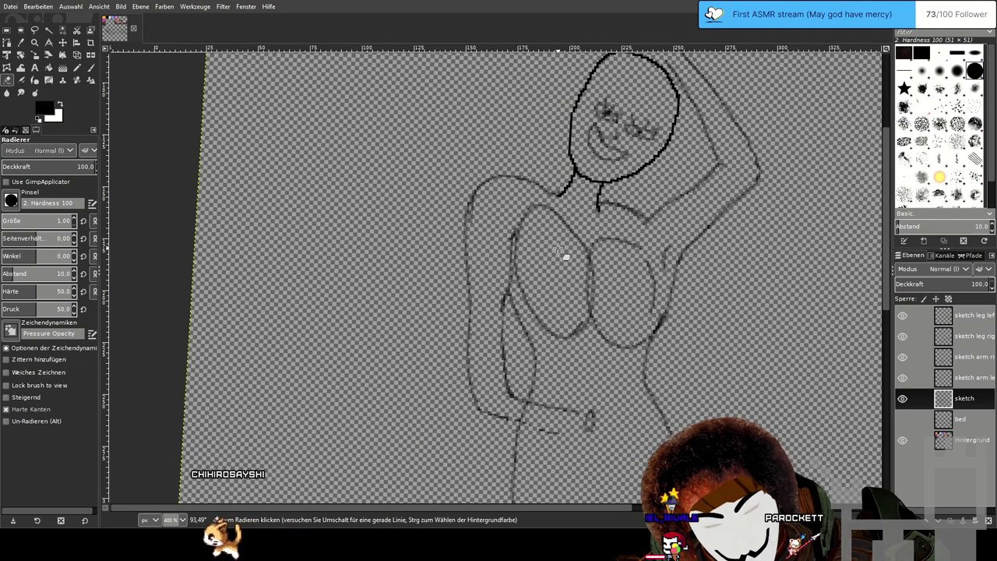
scroll(558, 249, up, 4)
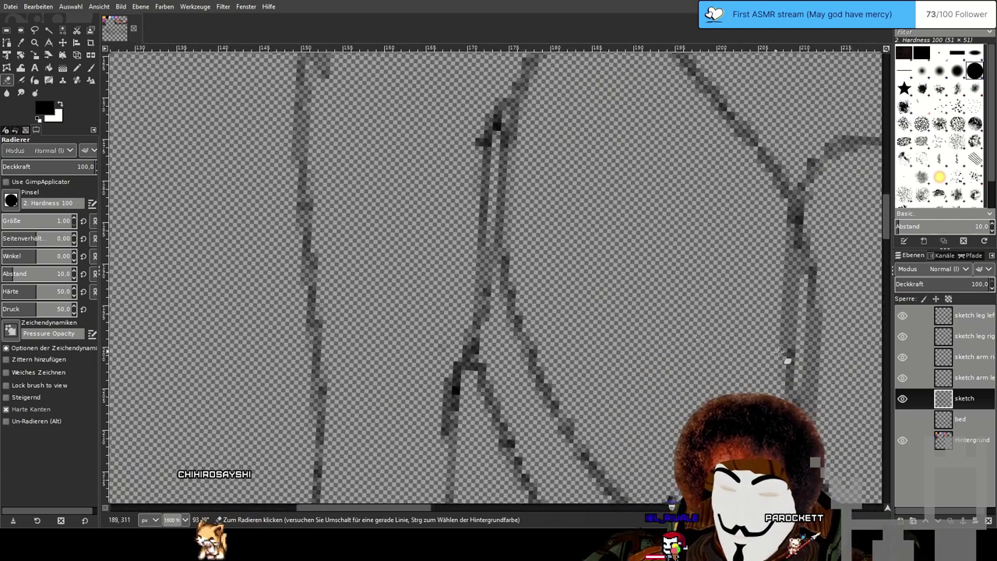
click(987, 358)
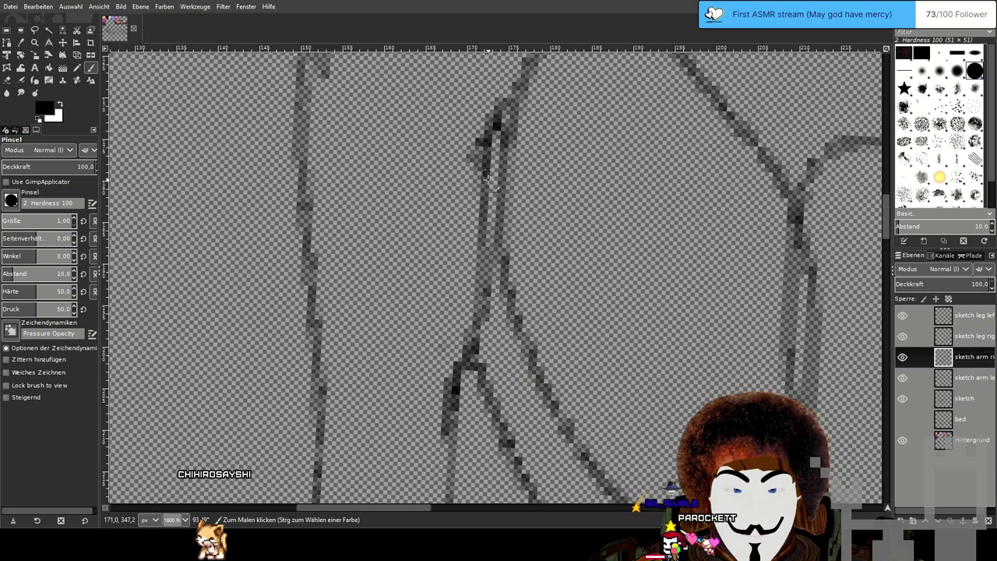
scroll(532, 221, down, 3)
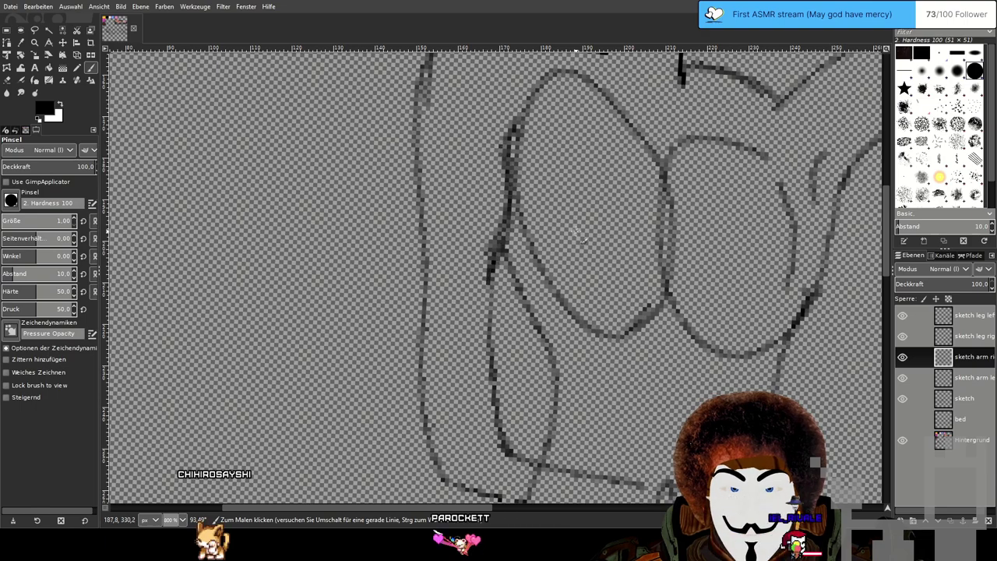
drag(578, 229, 388, 347)
mouse_move(469, 334)
mouse_down()
mouse_move(371, 355)
mouse_move(452, 323)
mouse_up()
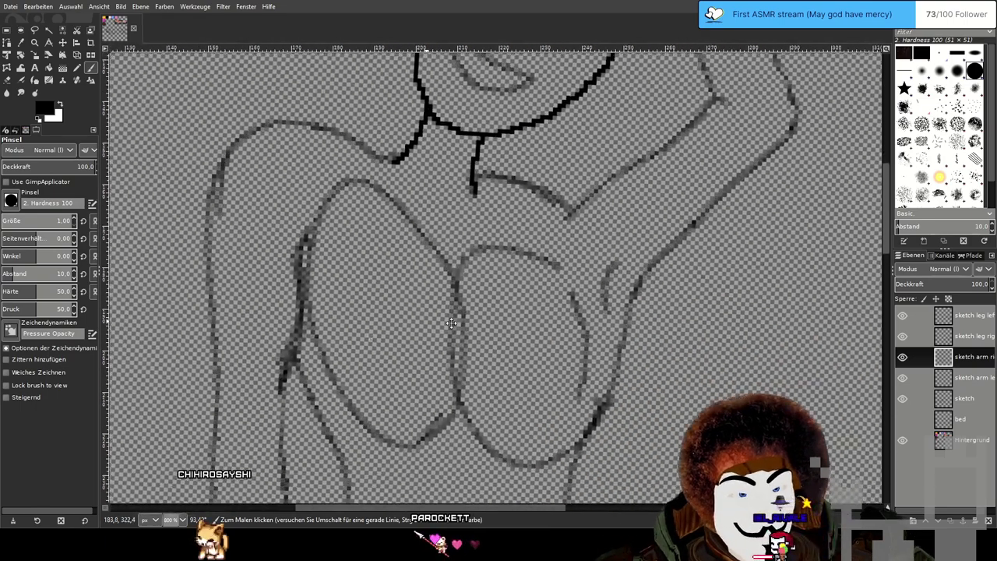
scroll(605, 267, down, 2)
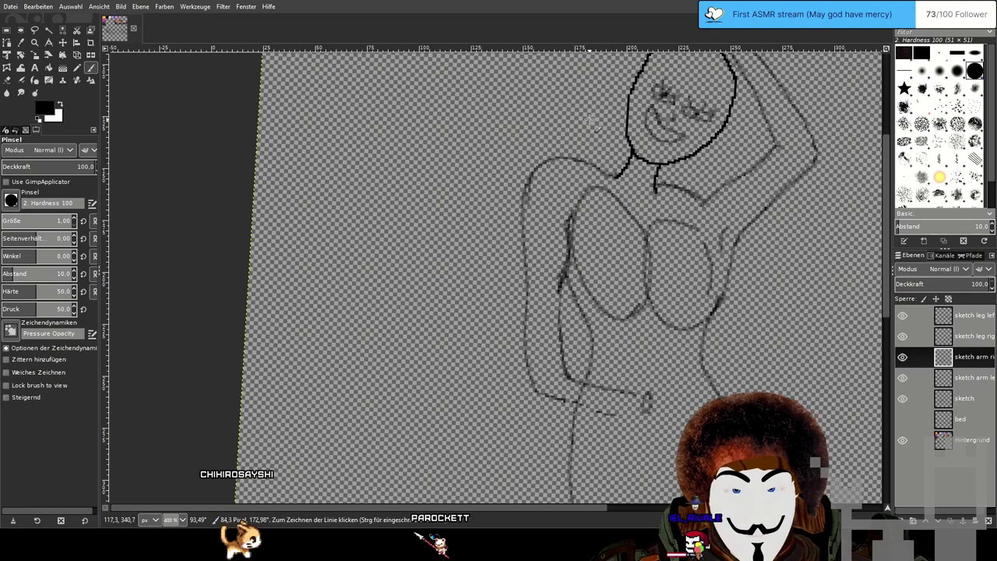
drag(590, 108, 504, 241)
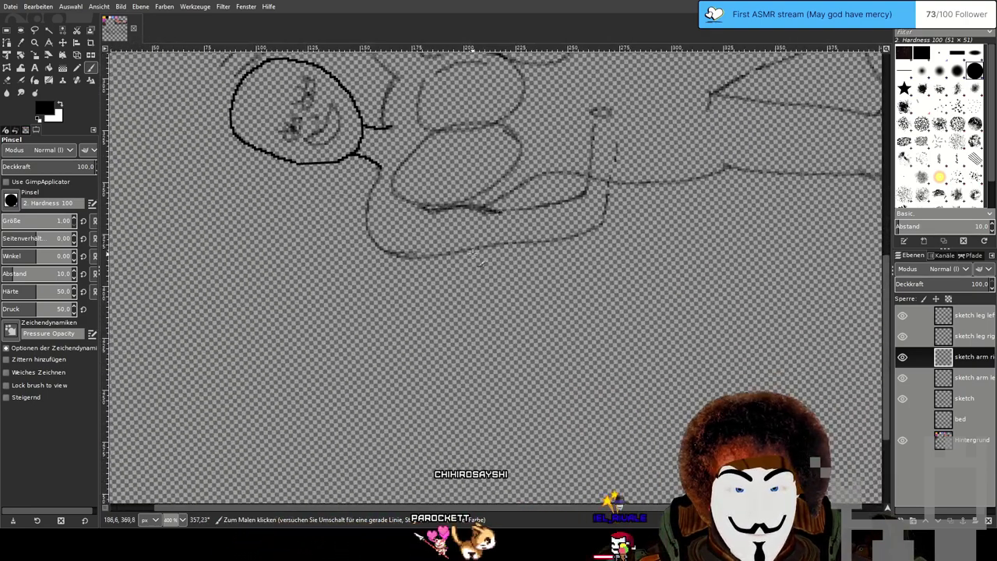
Undo the darker stroke along the lower arm curve and bring the outstretched arm into view.
scroll(507, 242, up, 2)
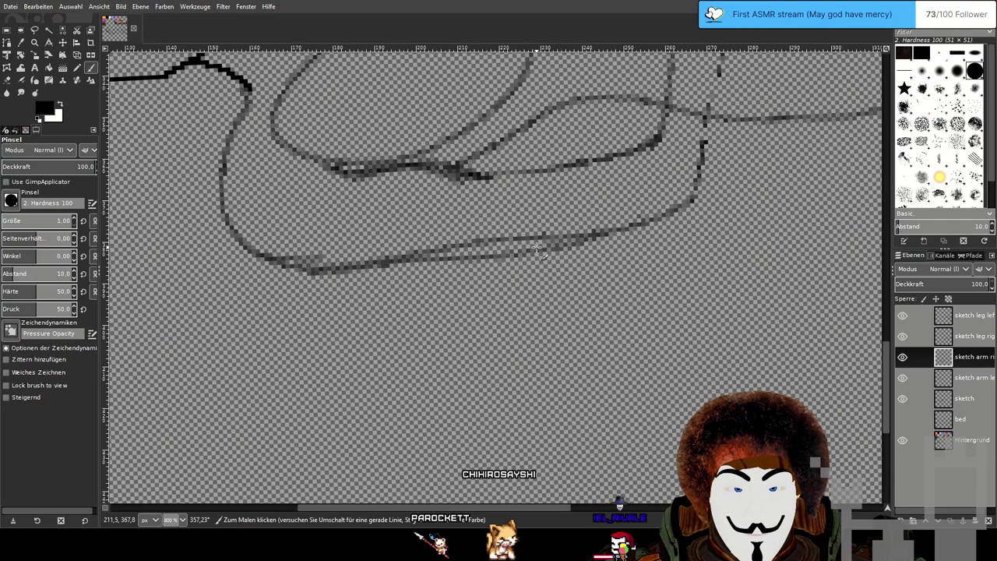
key(ctrl+z)
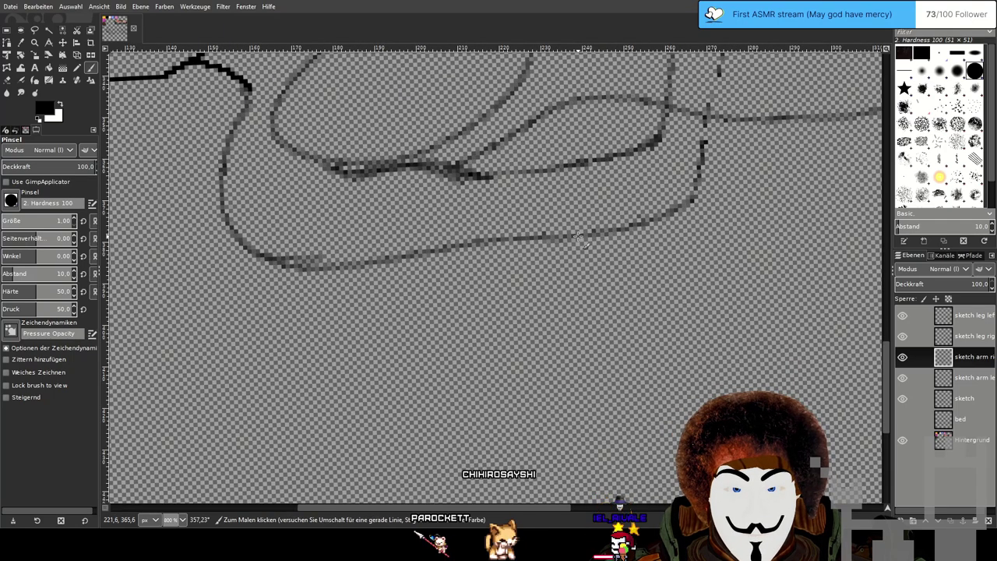
scroll(693, 199, down, 1)
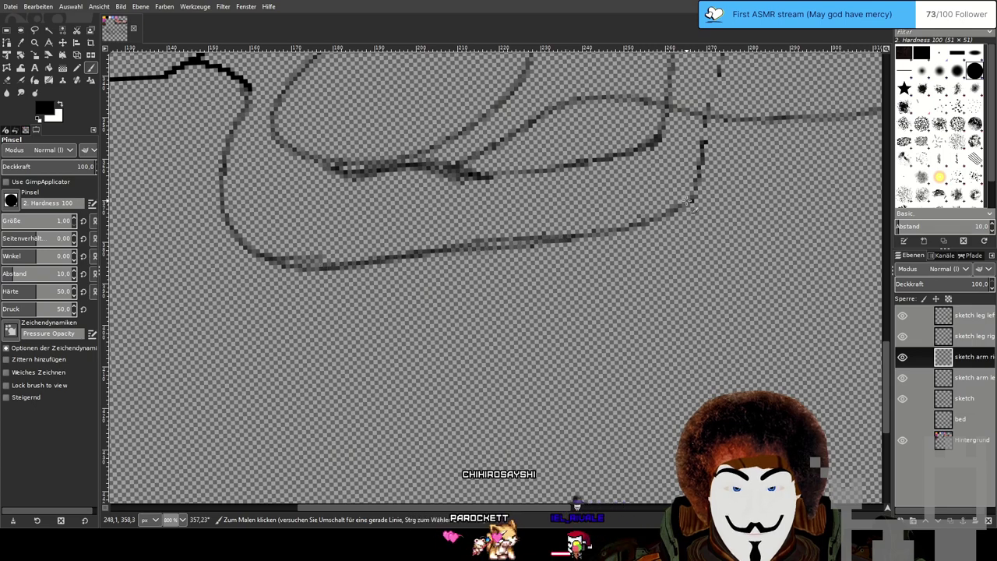
scroll(693, 200, down, 3)
scroll(481, 143, up, 2)
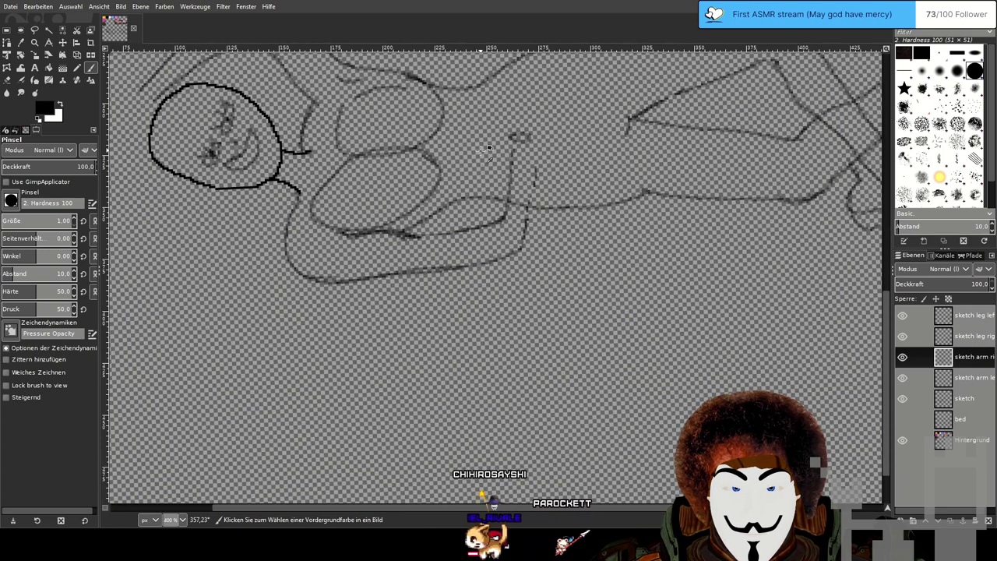
scroll(409, 210, up, 1)
scroll(409, 210, up, 1)
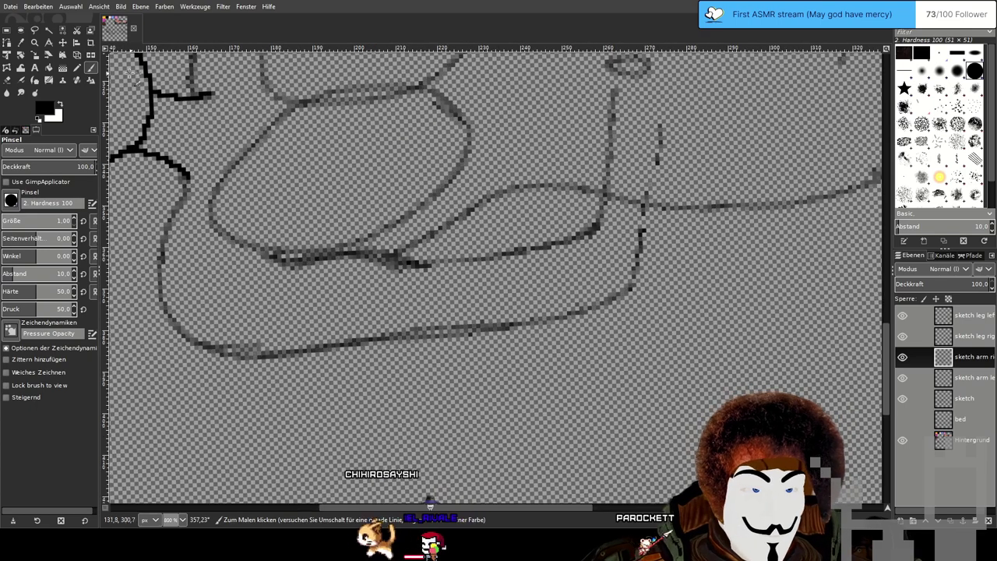
key(shift+e)
scroll(471, 327, up, 2)
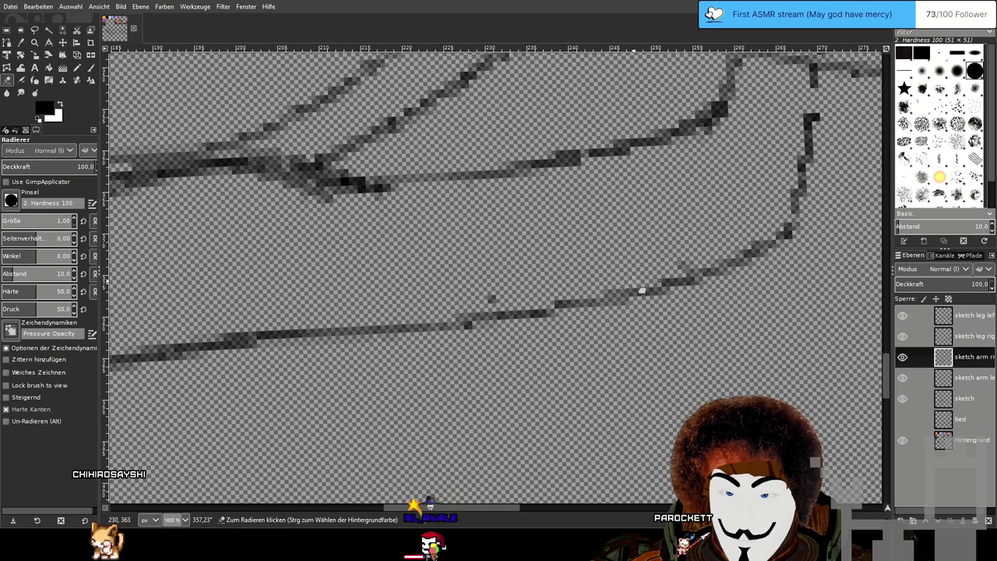
scroll(529, 231, down, 3)
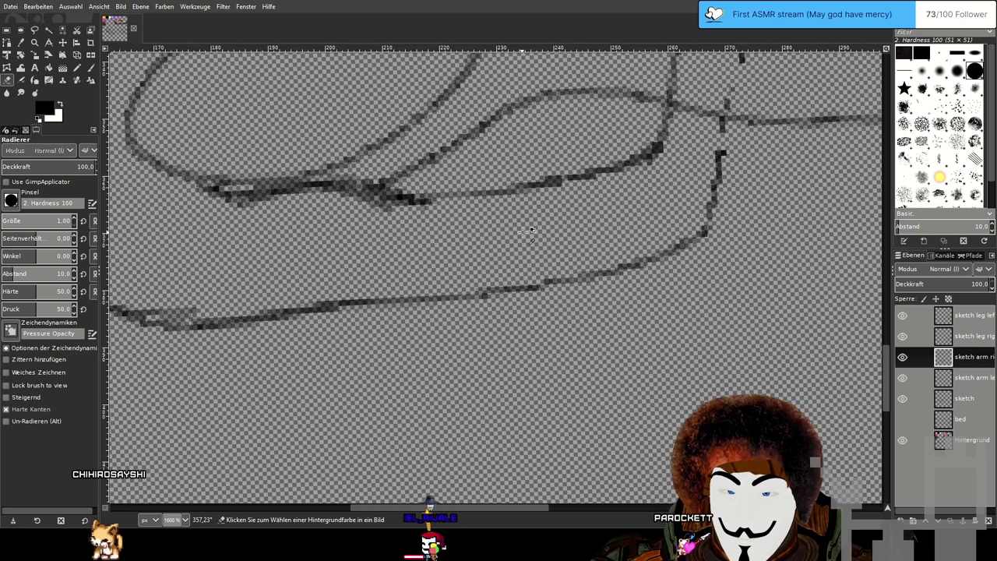
mouse_move(704, 105)
mouse_down()
mouse_move(668, 274)
mouse_move(667, 211)
mouse_up()
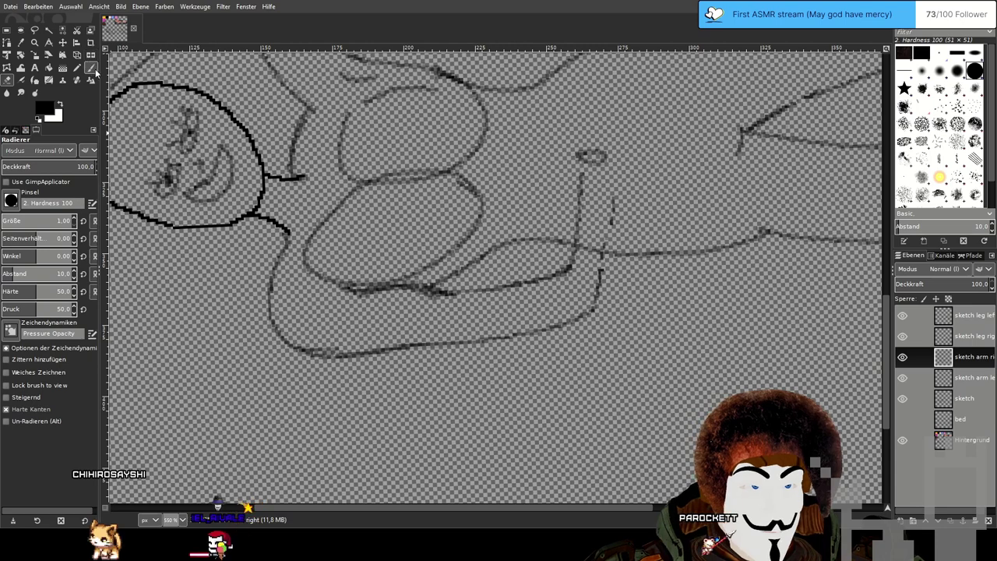
scroll(590, 289, up, 1)
scroll(591, 282, up, 1)
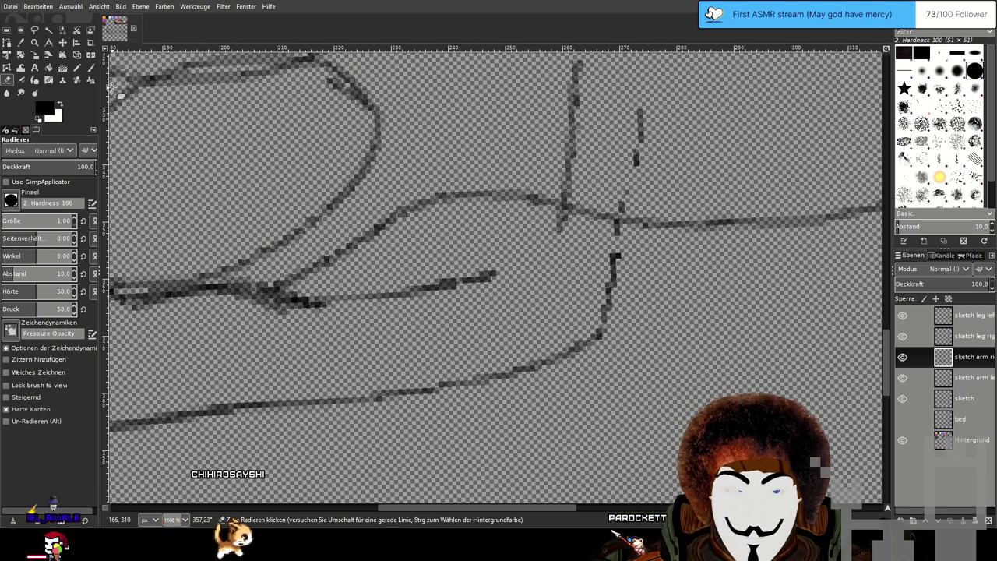
Redraw the wrist and lower arm line, erasing a stray stretch and connecting it to the hand.
key(p)
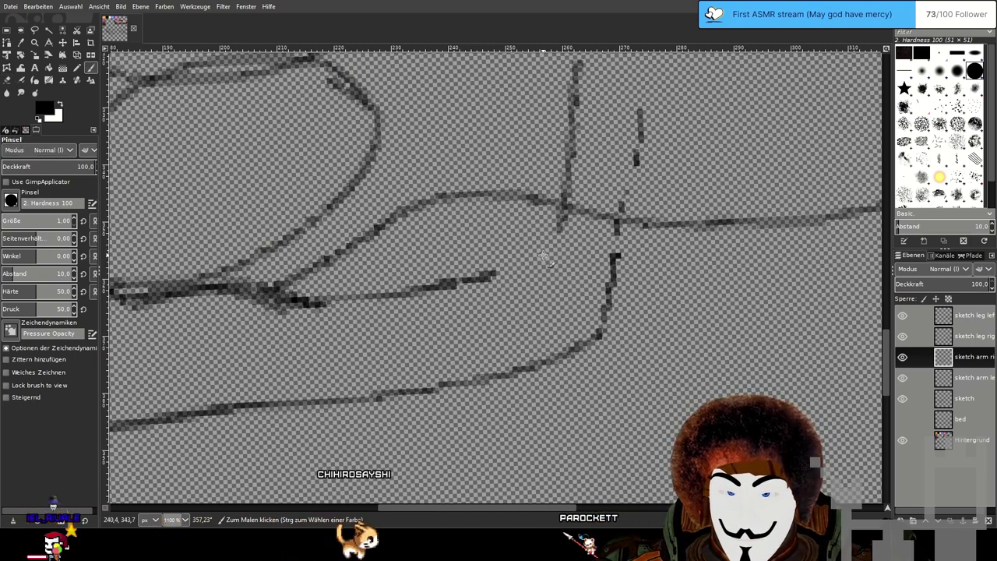
drag(530, 266, 544, 283)
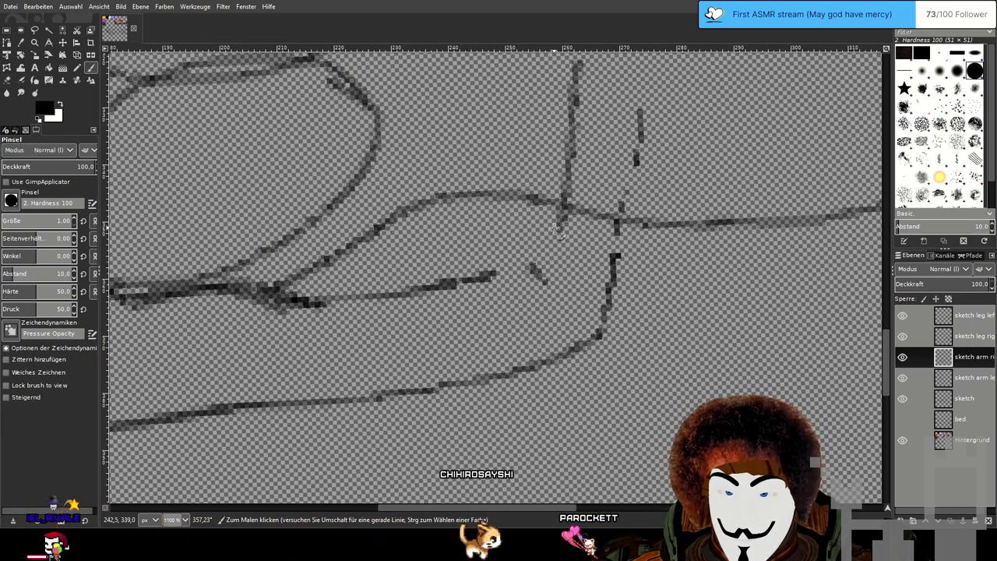
mouse_move(555, 234)
mouse_down()
mouse_move(529, 270)
mouse_move(471, 274)
mouse_up()
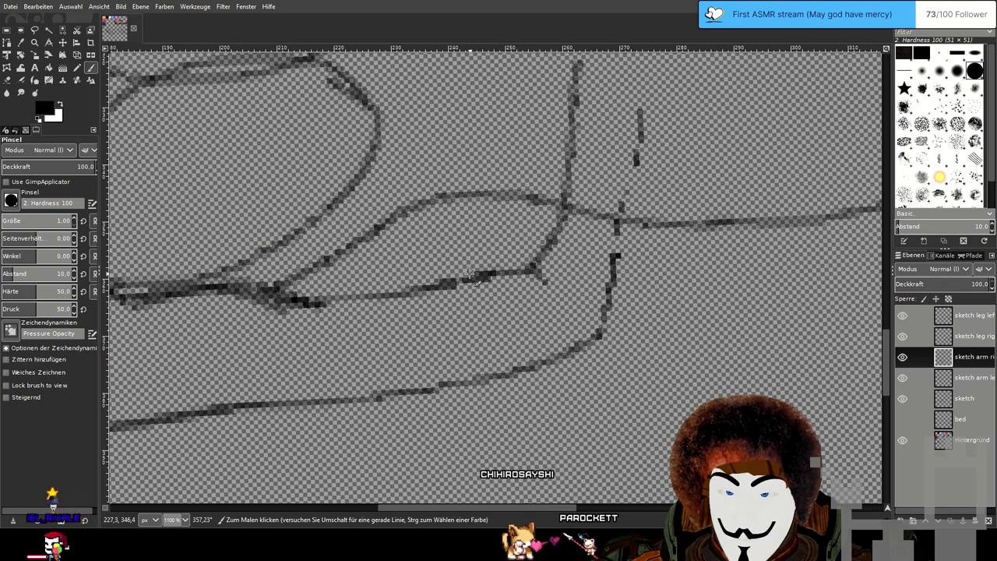
scroll(611, 279, down, 2)
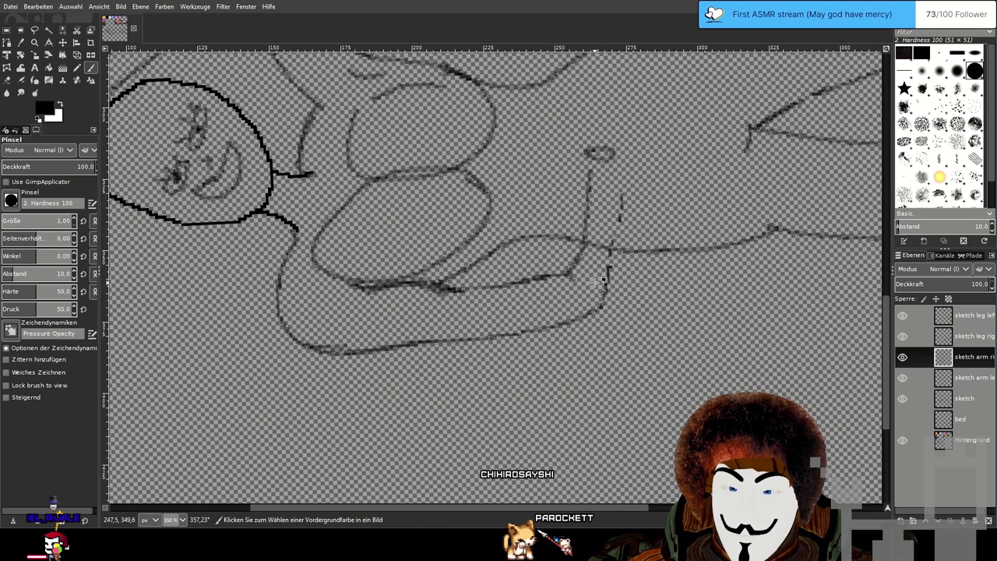
scroll(579, 285, up, 2)
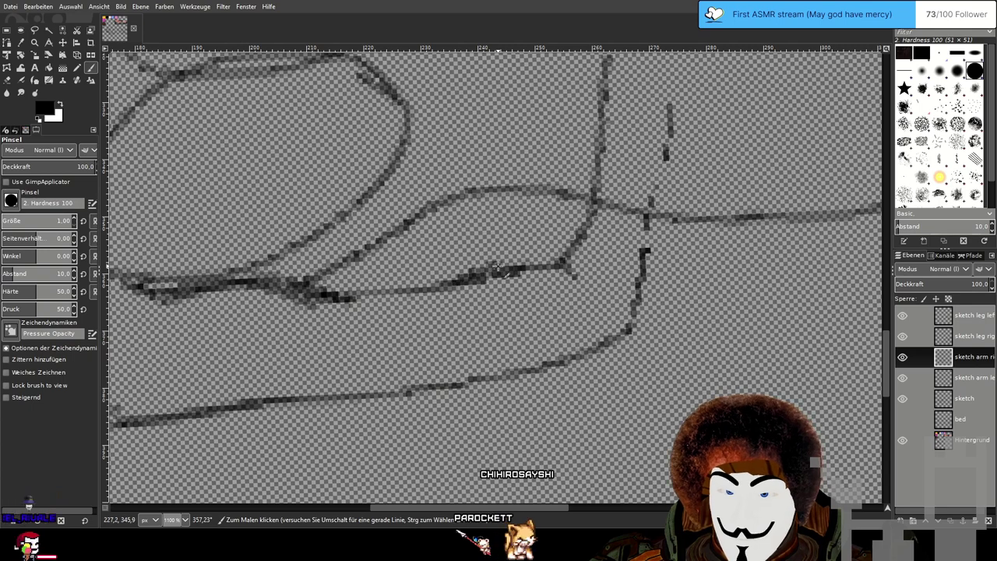
scroll(682, 215, down, 2)
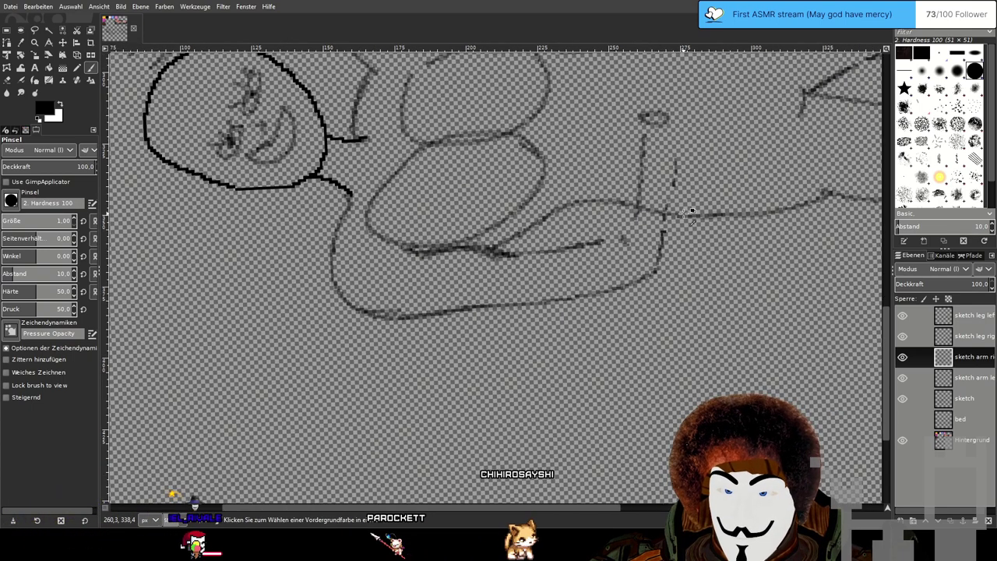
scroll(674, 222, up, 3)
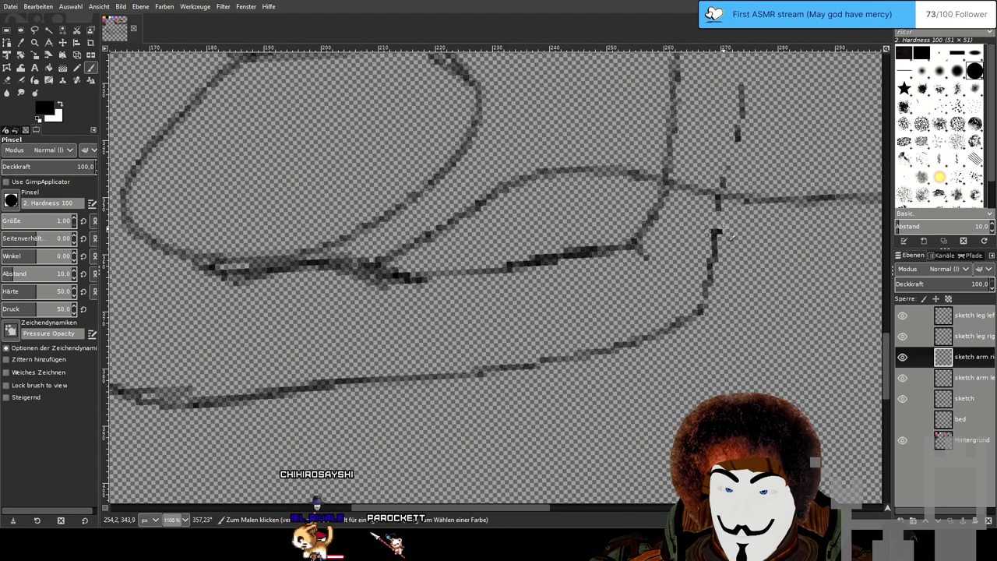
click(35, 80)
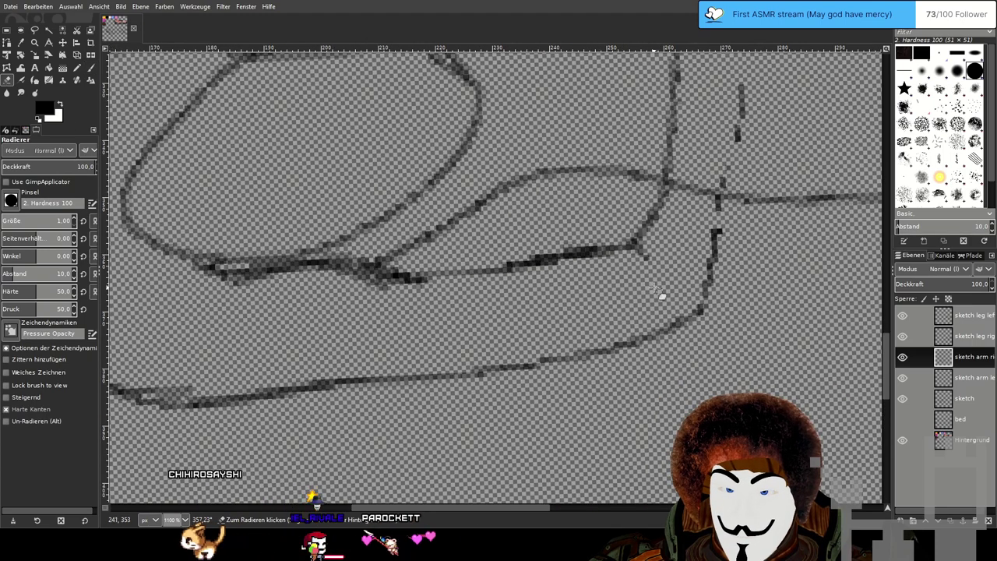
mouse_move(577, 256)
mouse_down()
mouse_move(541, 251)
mouse_move(563, 256)
mouse_move(498, 268)
mouse_move(598, 246)
mouse_up()
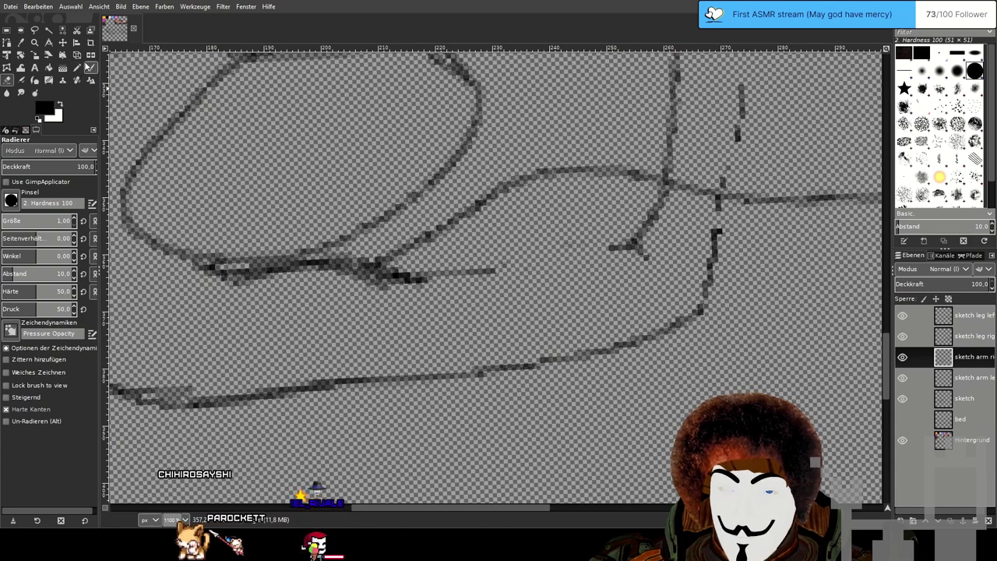
key(p)
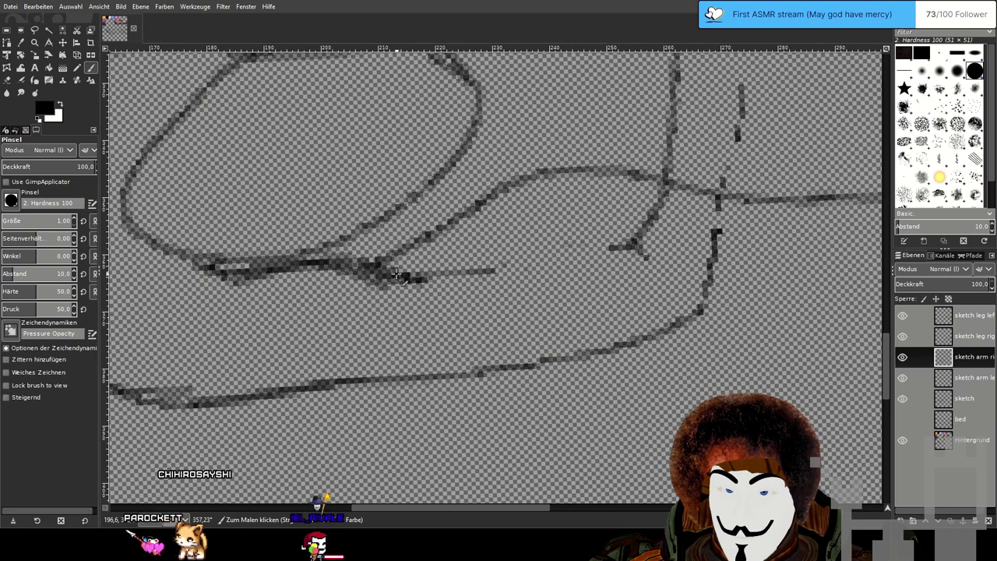
drag(503, 271, 645, 235)
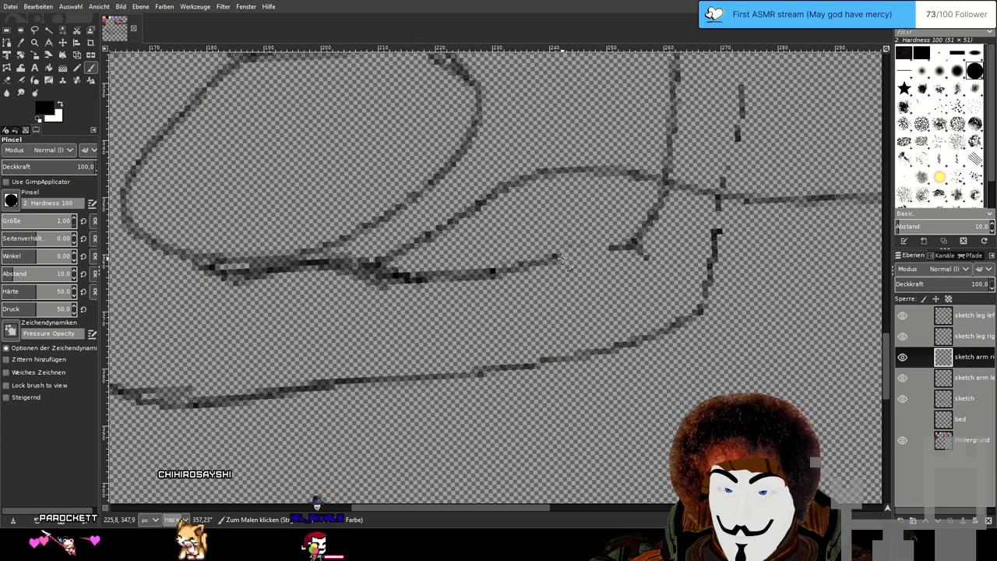
Erase the old diagonal forearm line and draw a straight line from the loop's end.
scroll(670, 238, down, 3)
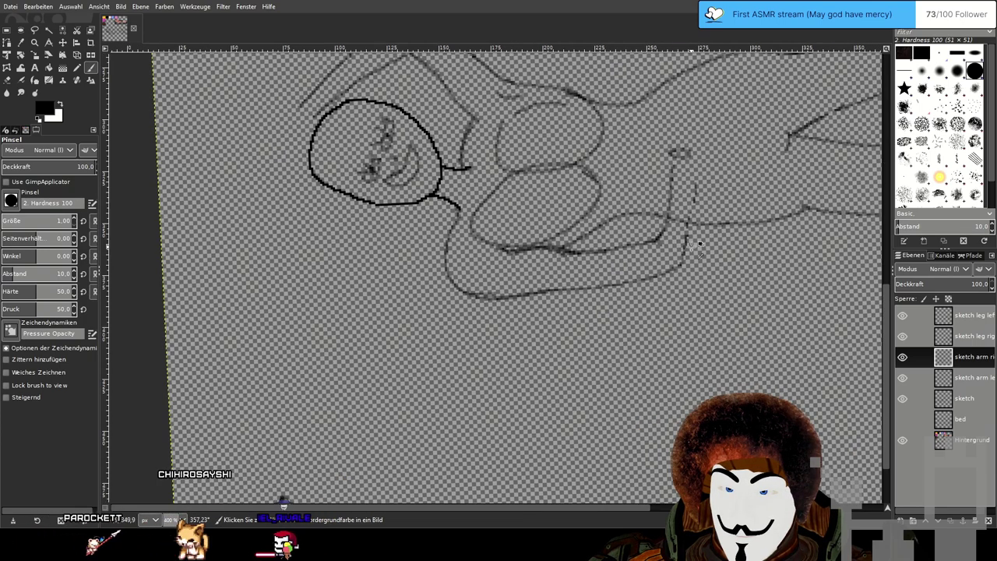
drag(694, 226, 532, 277)
scroll(530, 273, up, 4)
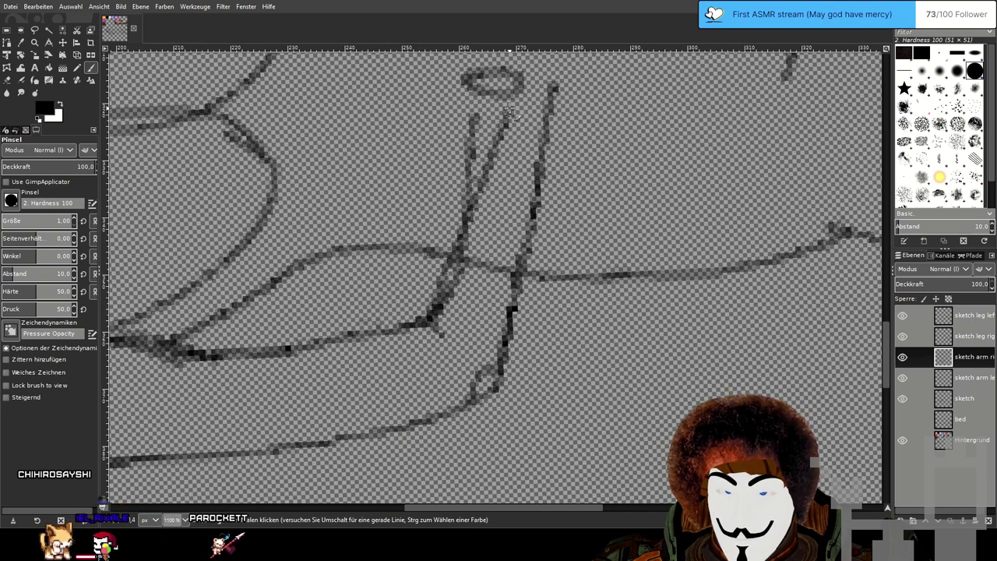
drag(525, 190, 560, 213)
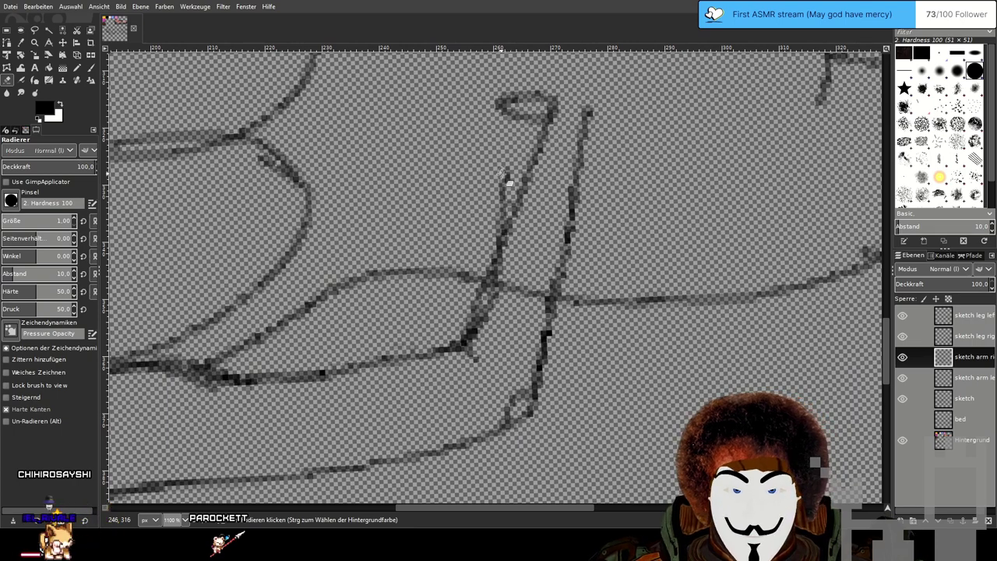
mouse_move(508, 210)
mouse_down()
mouse_move(525, 205)
mouse_move(490, 292)
mouse_up()
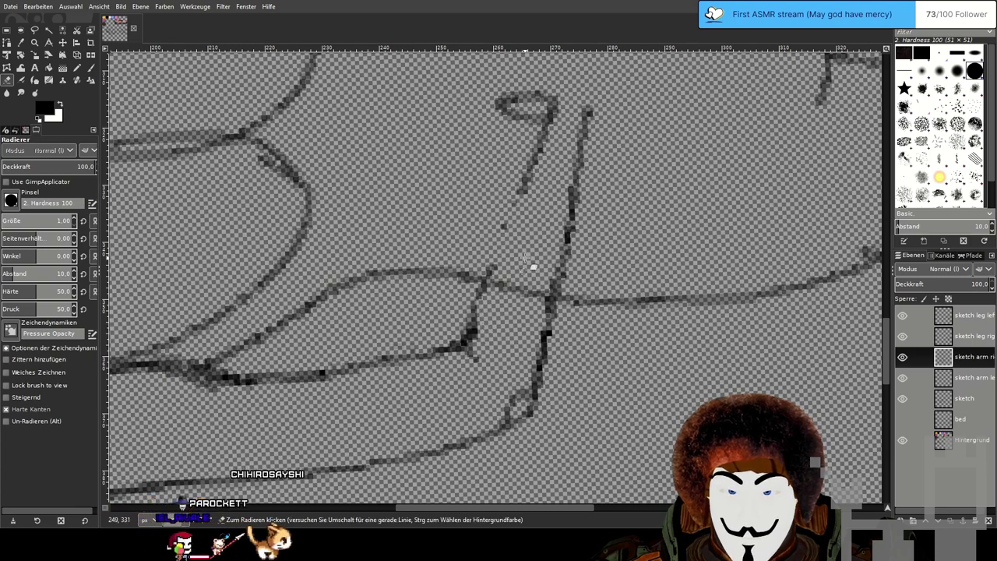
key(p)
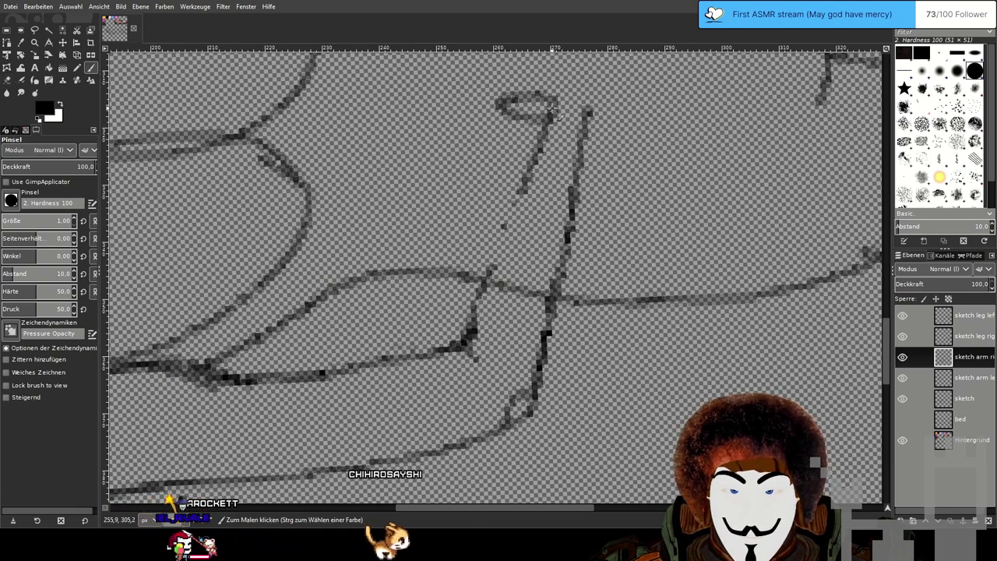
key(shift)
shift+click(473, 332)
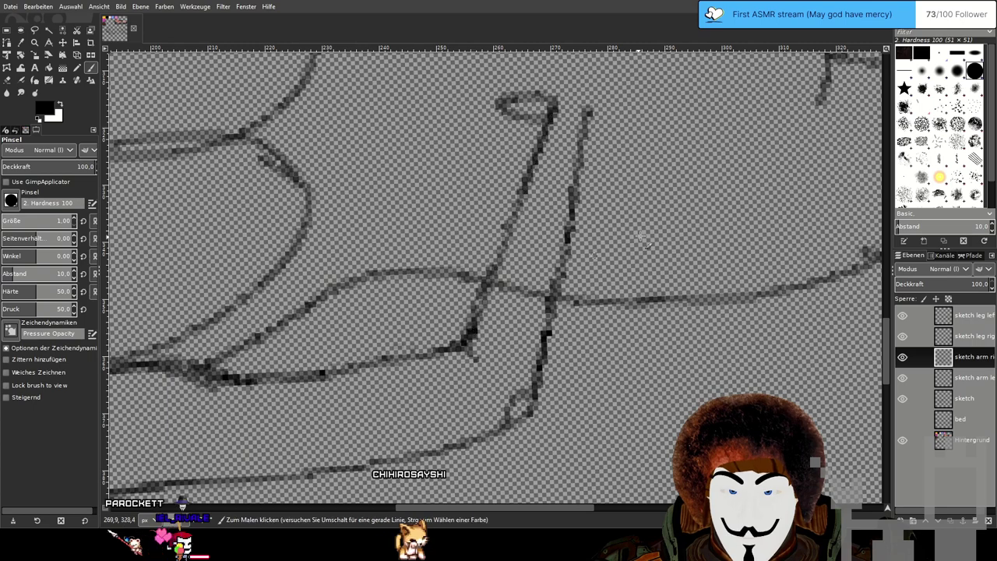
Erase the upper faint right-arm line with the eraser enlarged to 7.61.
scroll(670, 218, down, 3)
scroll(670, 218, up, 3)
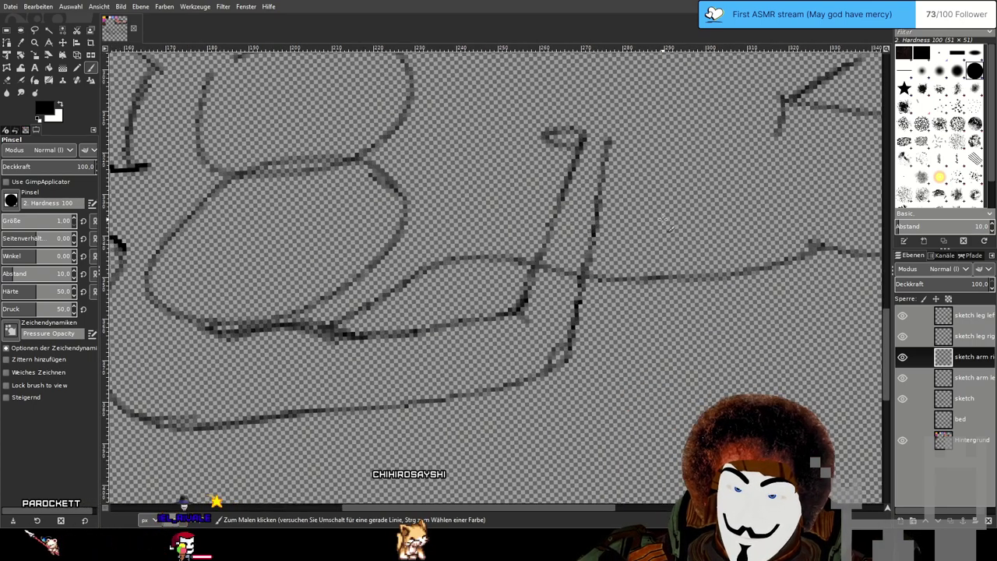
key(shift+e)
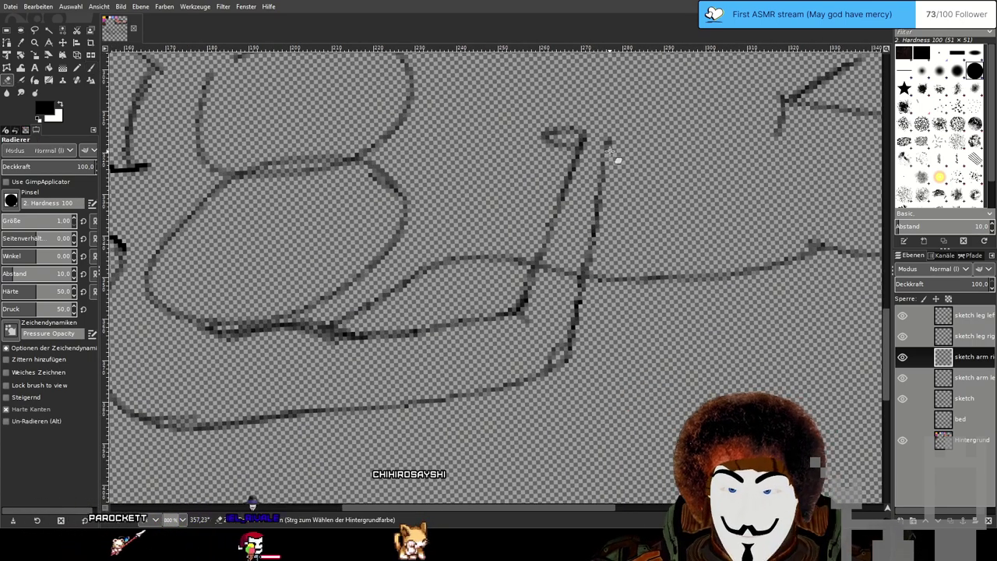
drag(609, 152, 603, 163)
click(6, 220)
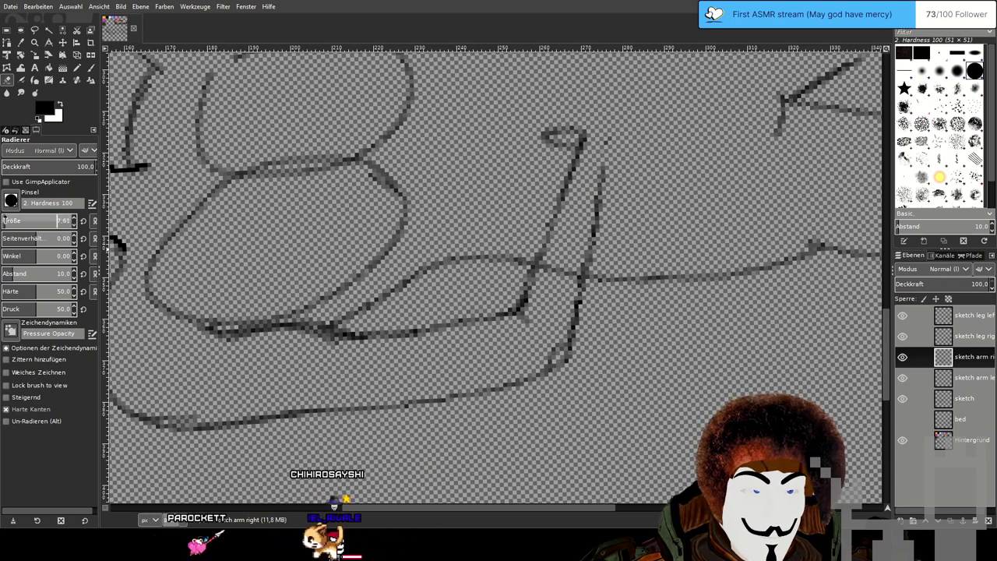
drag(601, 156, 606, 193)
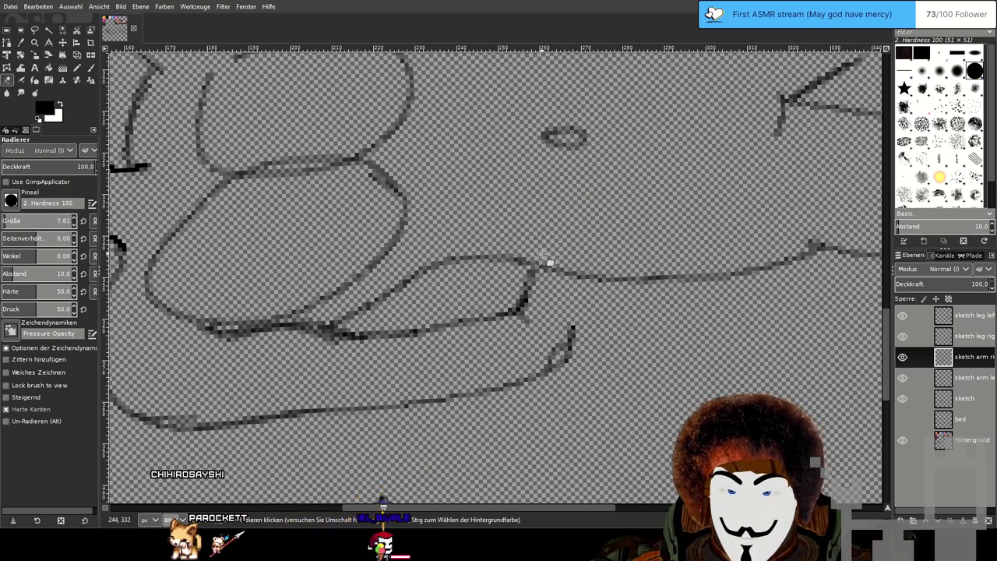
Erase the upturned tip of the arm line.
click(77, 67)
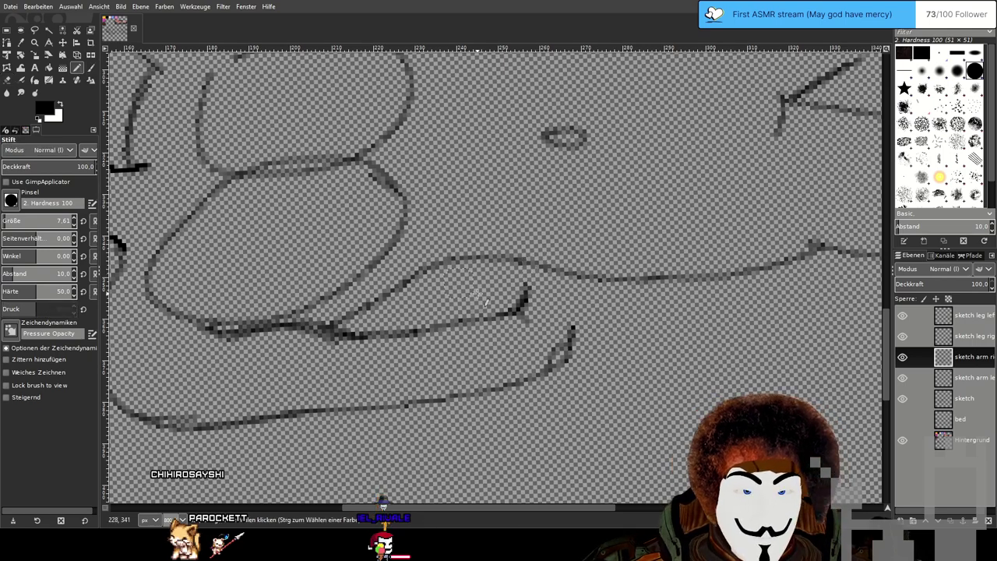
key(shift+e)
click(532, 300)
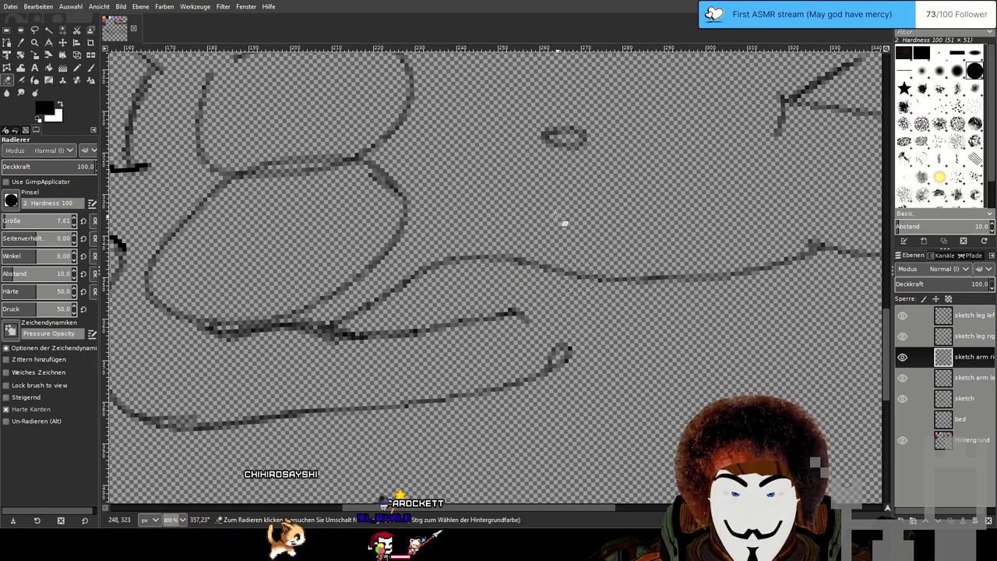
Draw two parallel straight forearm lines up toward the hand with brush size 1.
key(p)
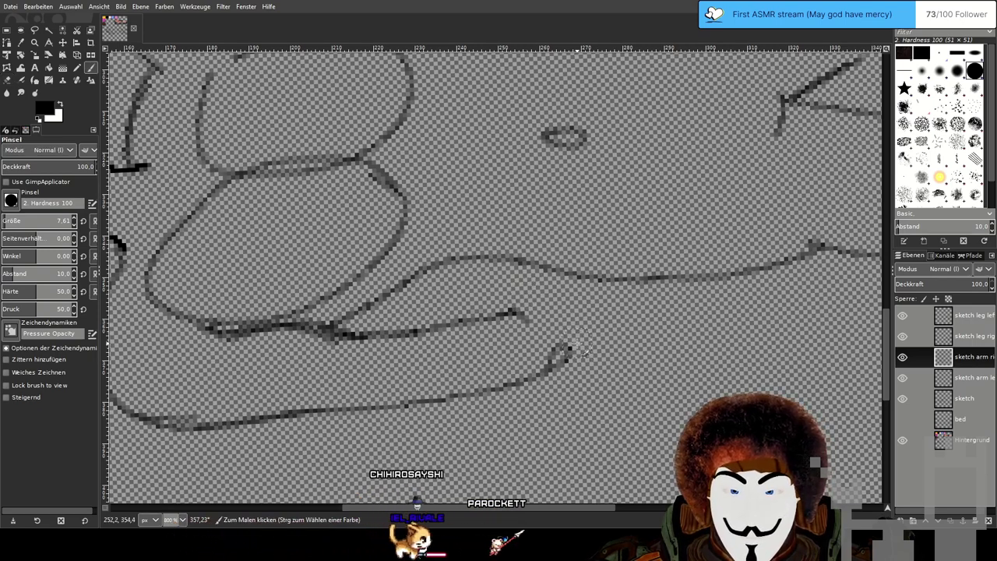
drag(32, 221, 2, 222)
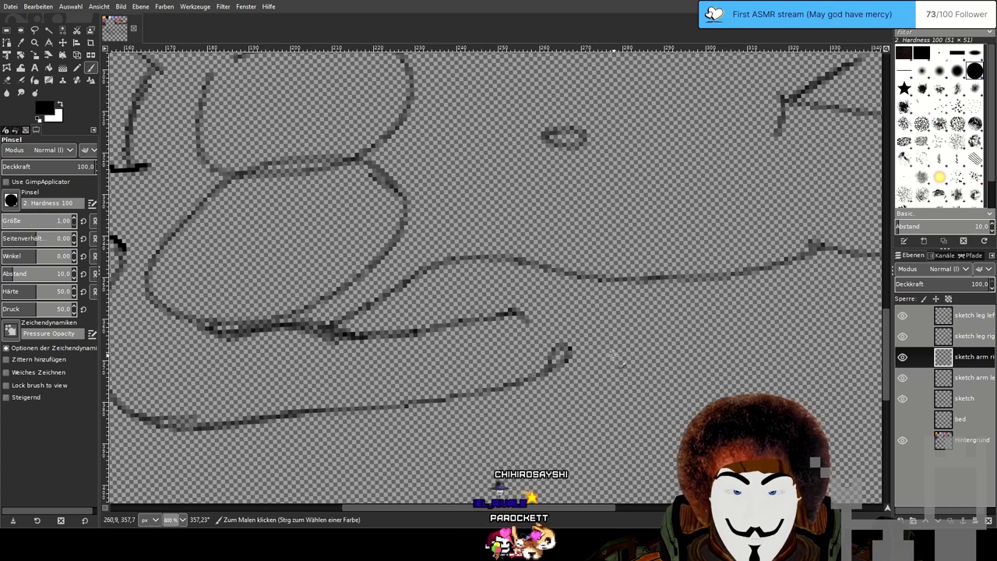
key(shift)
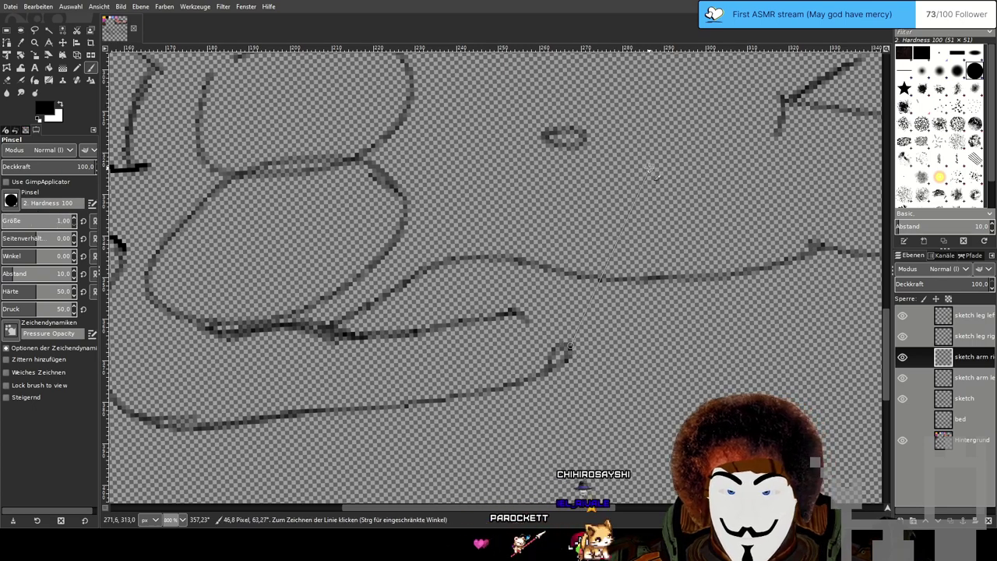
shift+click(663, 140)
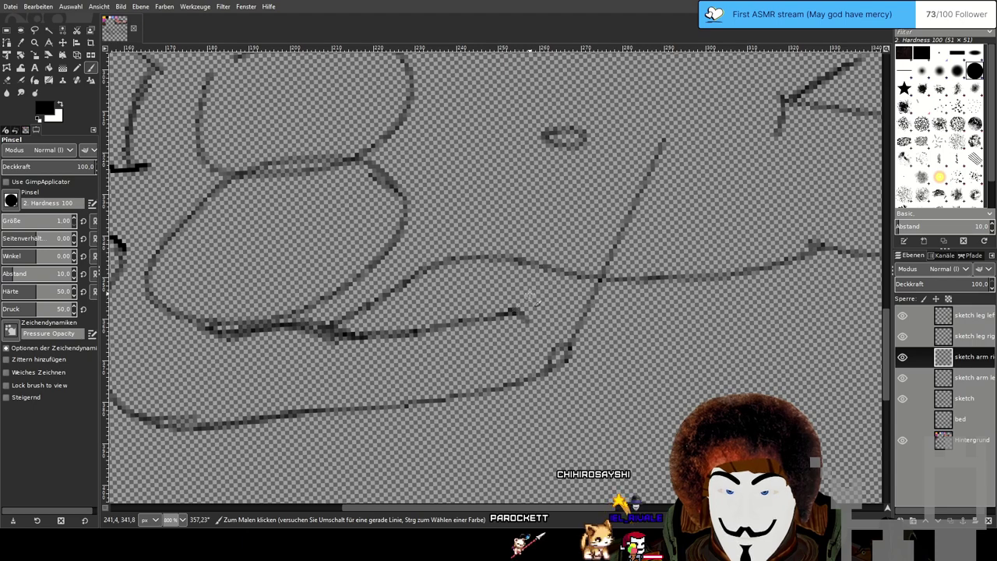
key(shift)
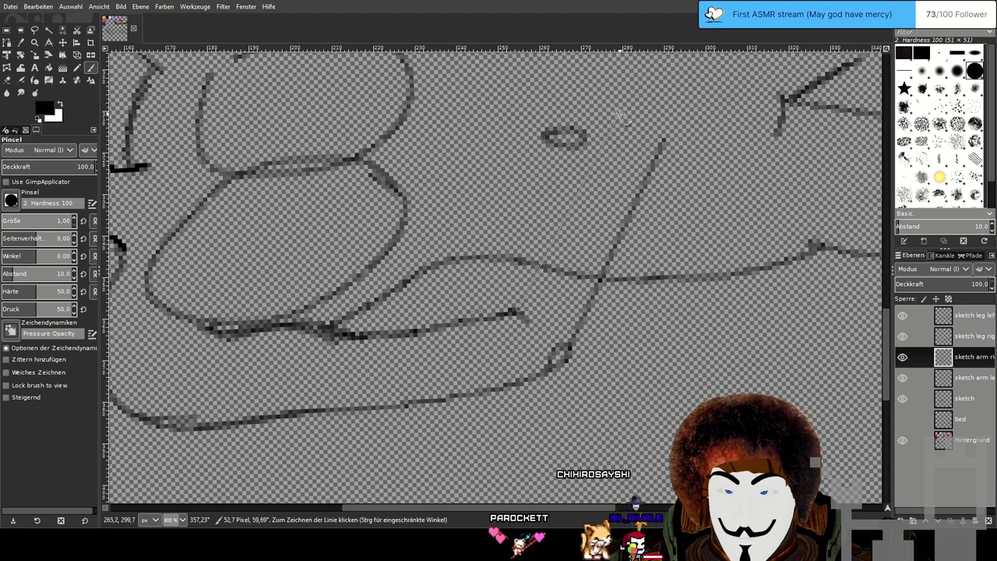
shift+click(620, 115)
scroll(715, 274, down, 3)
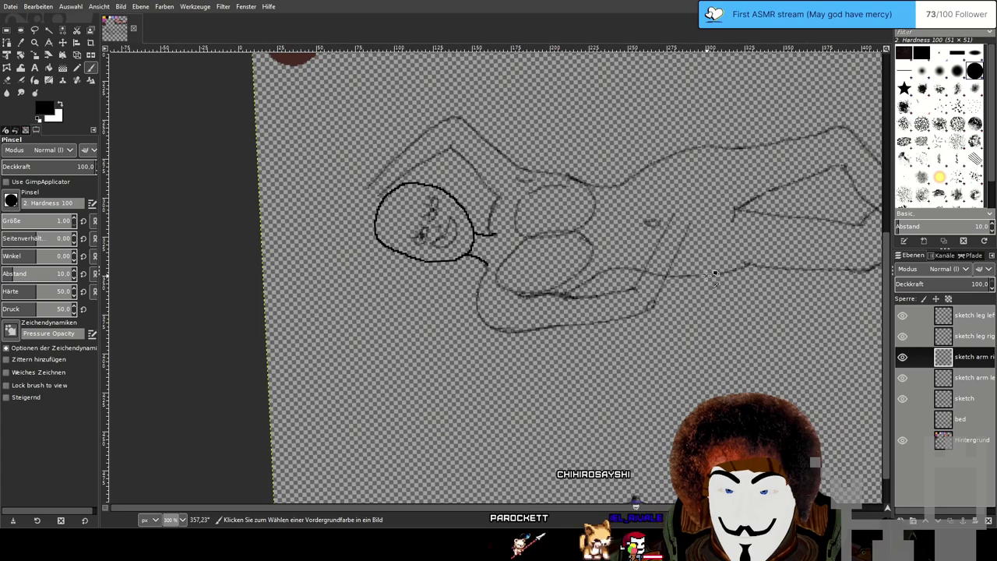
scroll(714, 274, up, 2)
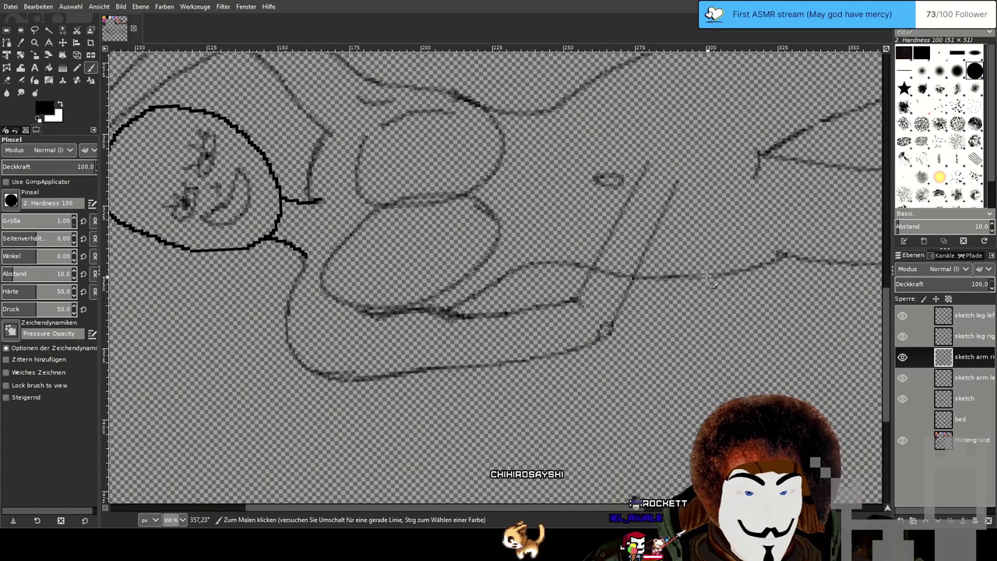
drag(703, 275, 743, 384)
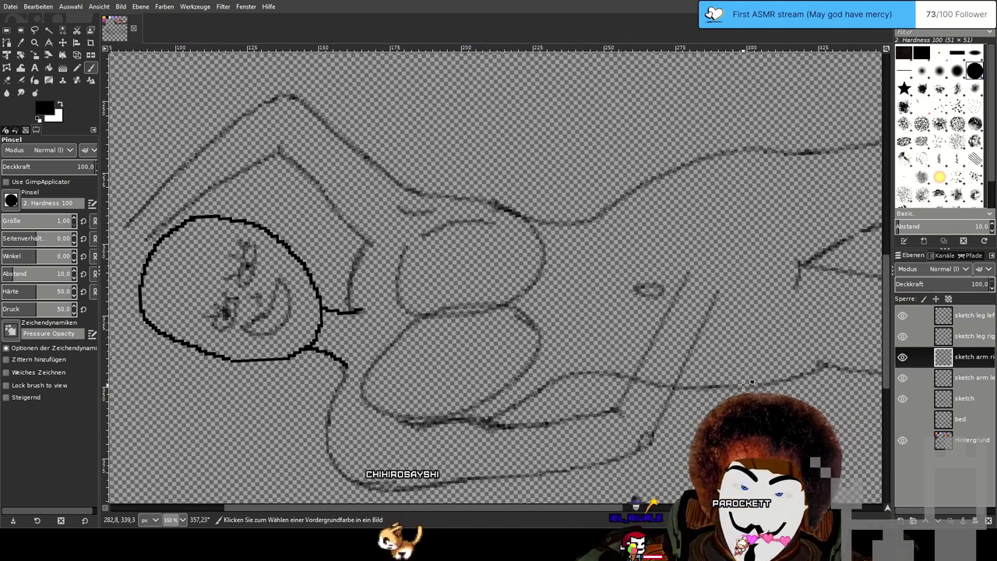
scroll(748, 383, down, 2)
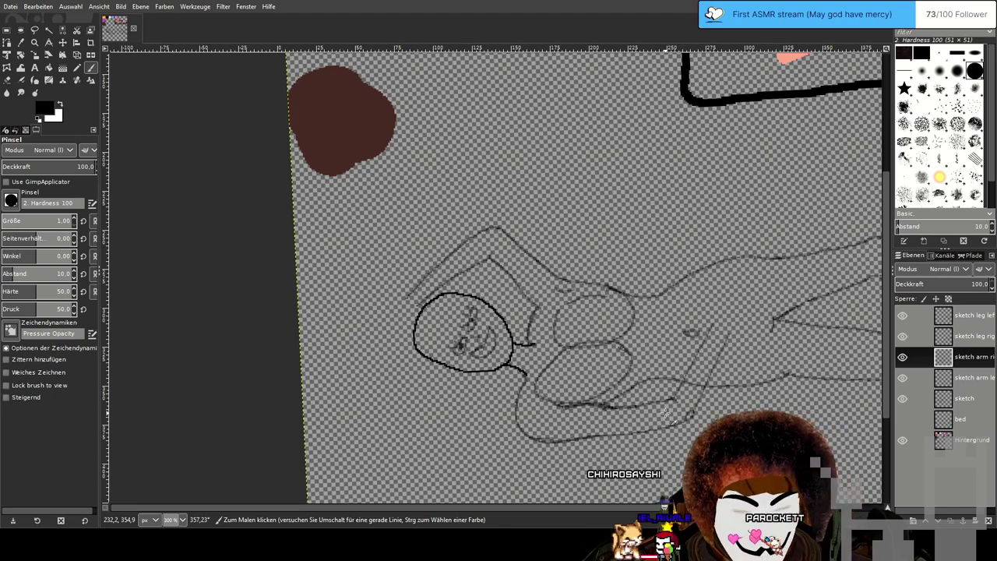
Erase the top of both forearm lines with the eraser enlarged to 15.25.
drag(675, 427, 623, 354)
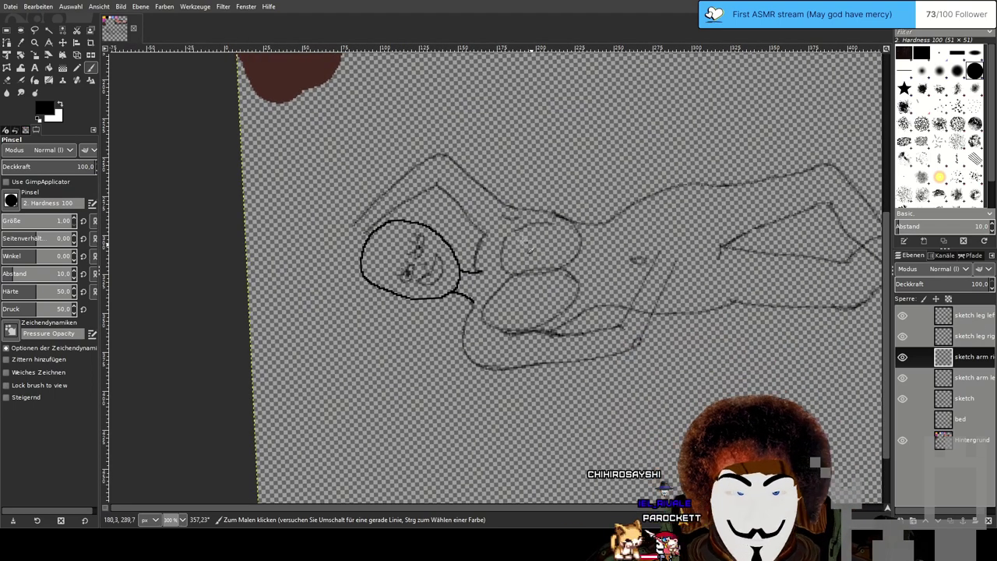
click(7, 220)
mouse_move(660, 255)
mouse_down()
mouse_move(638, 261)
mouse_move(647, 262)
mouse_move(625, 303)
mouse_move(619, 356)
mouse_move(602, 368)
mouse_move(593, 312)
mouse_move(597, 379)
mouse_up()
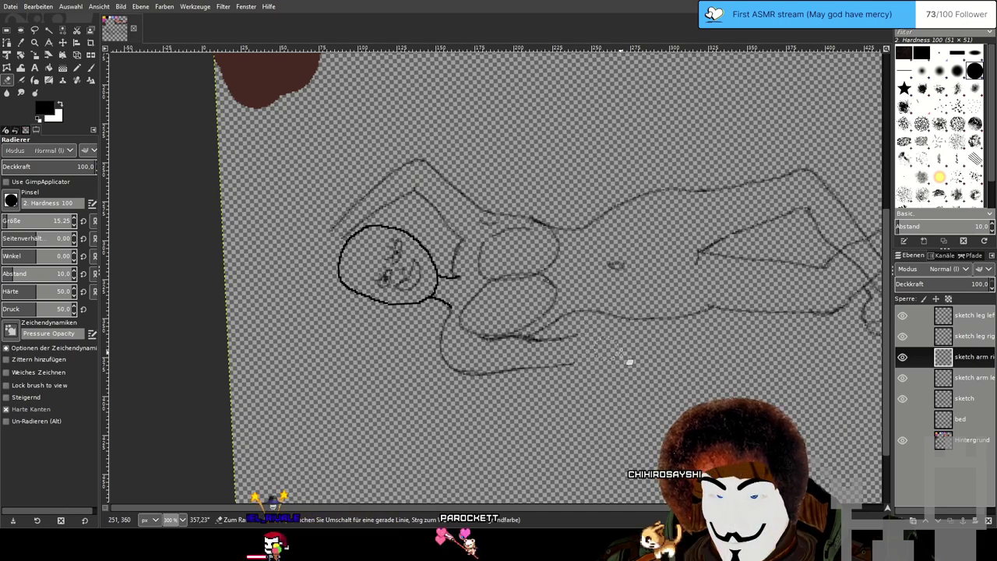
scroll(645, 344, up, 3)
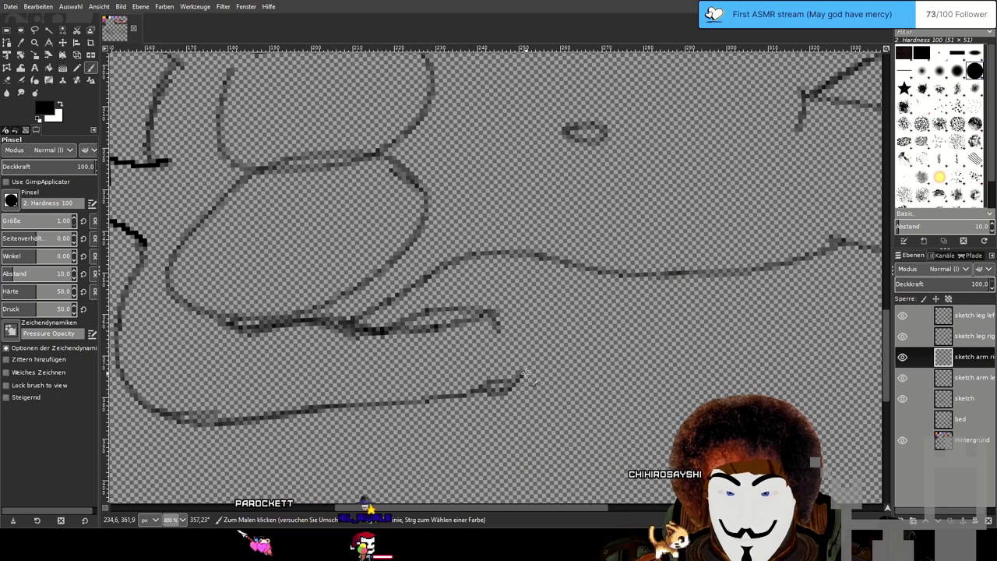
Draw the raised forearm's lower edge up to the wrist and tidy the lines near the chest.
mouse_move(513, 384)
mouse_down()
mouse_move(542, 335)
mouse_move(622, 130)
mouse_up()
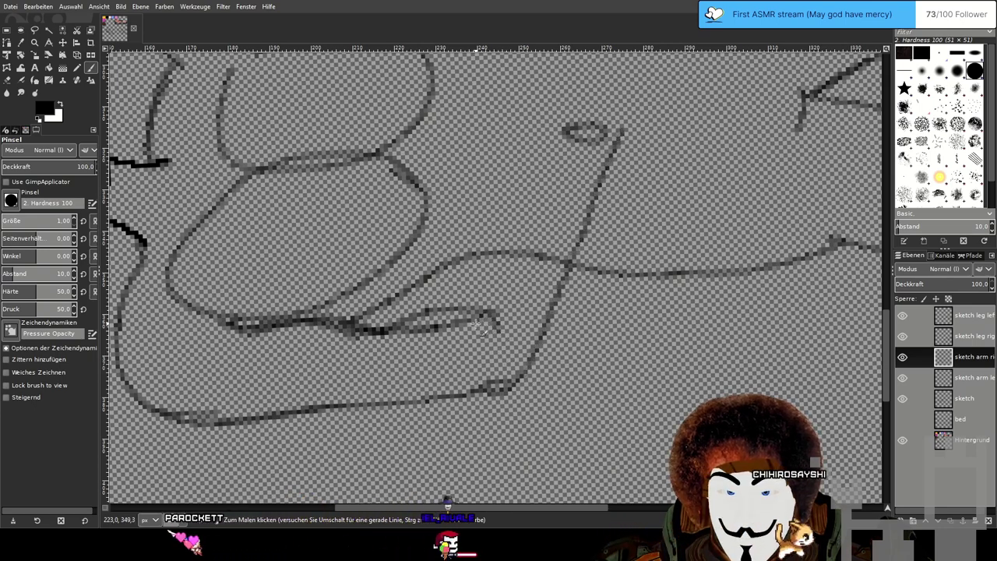
drag(482, 315, 510, 261)
scroll(619, 352, down, 3)
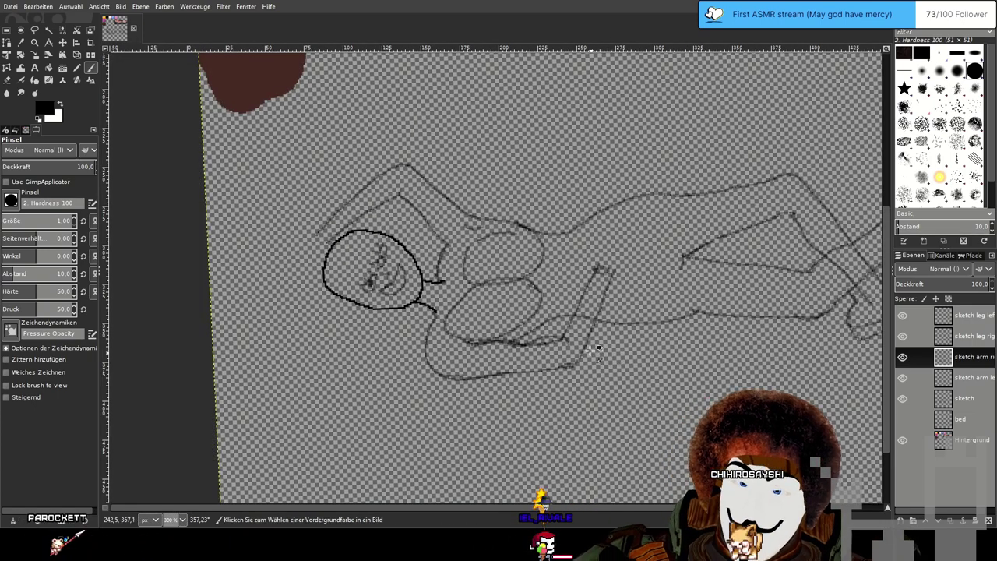
scroll(614, 357, up, 3)
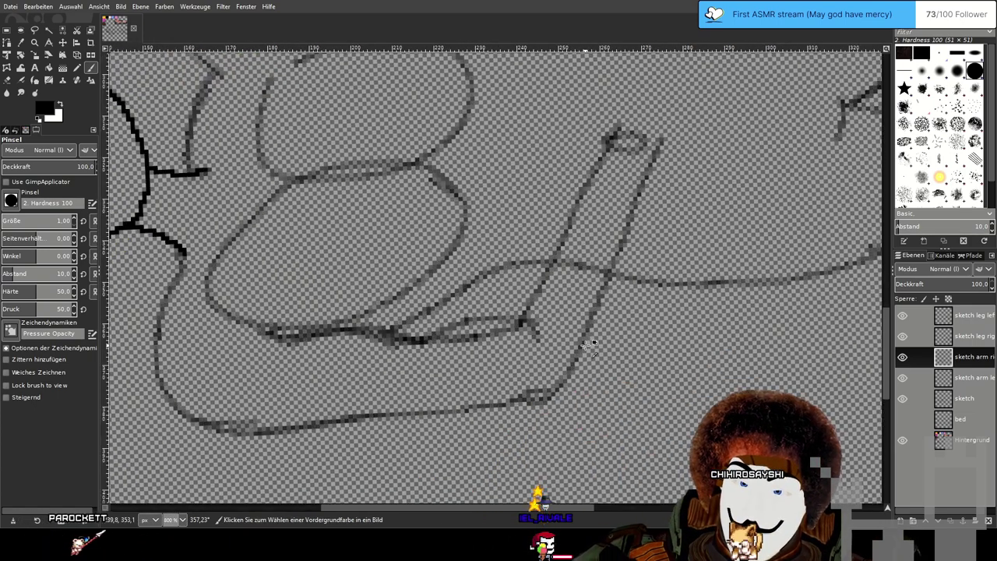
click(7, 80)
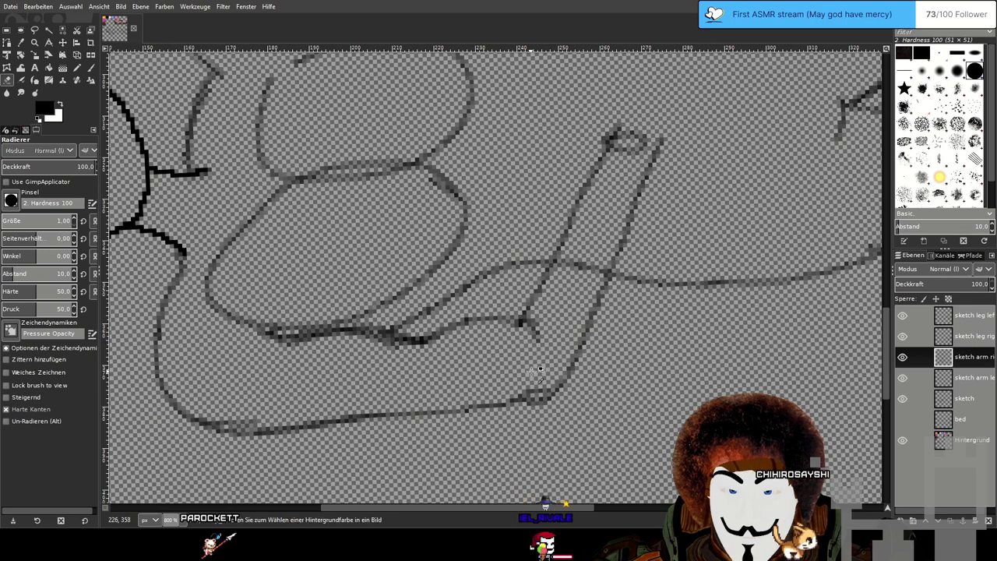
scroll(537, 362, down, 4)
scroll(483, 401, up, 4)
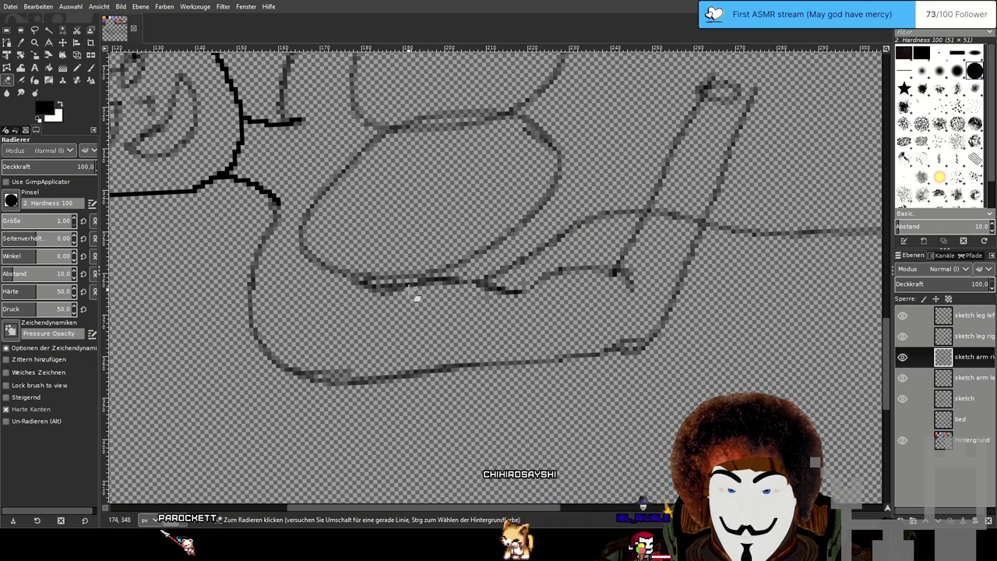
key(n)
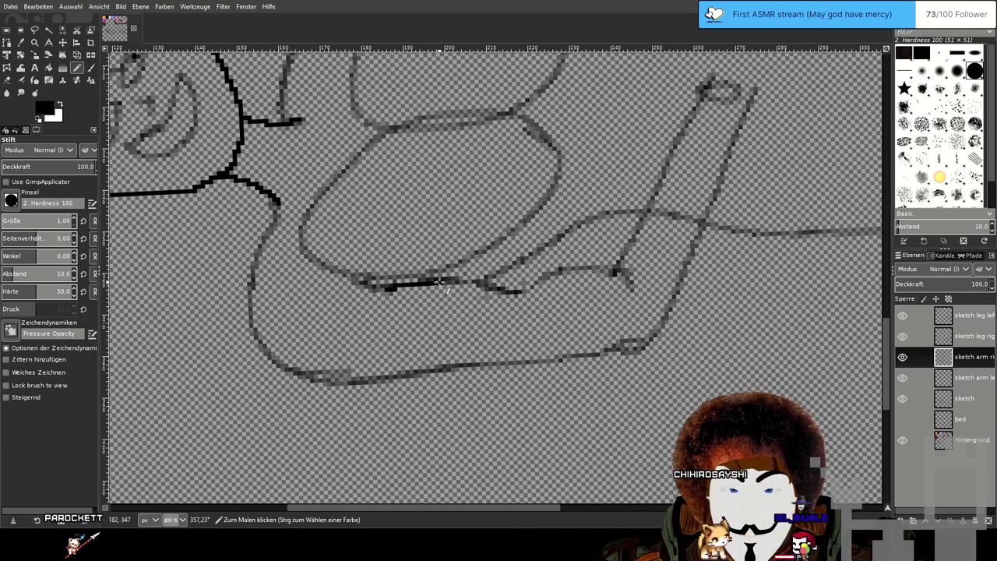
key(p)
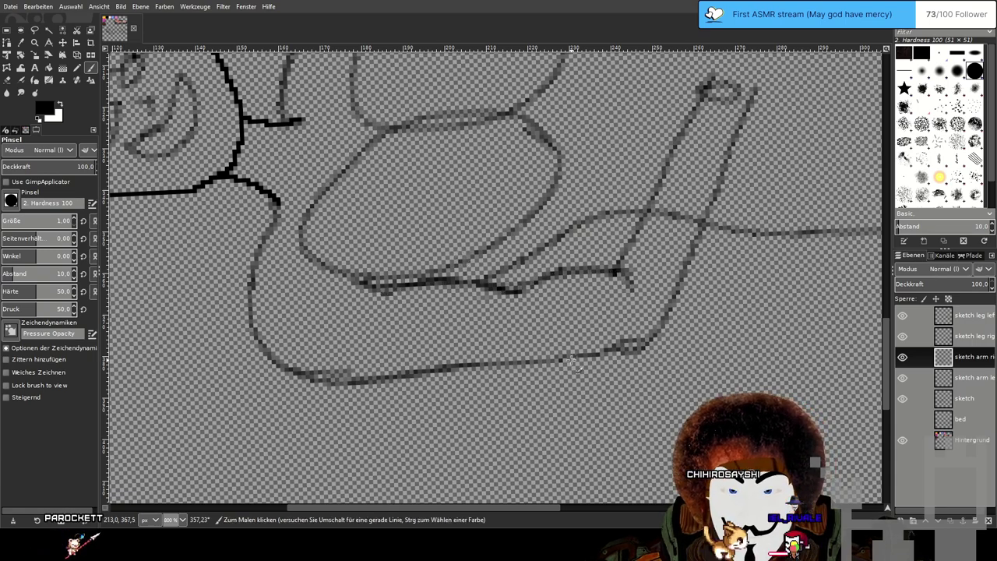
scroll(571, 360, down, 4)
mouse_move(656, 409)
mouse_down()
mouse_move(595, 474)
mouse_move(576, 367)
mouse_move(484, 447)
mouse_move(508, 439)
mouse_up()
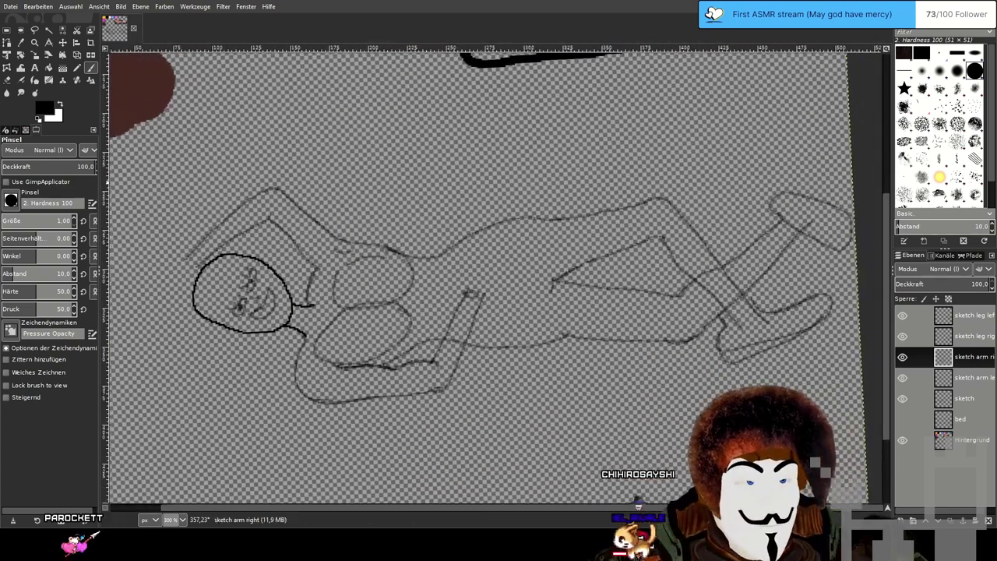
Save the XCF file, then zoom out and pan to review the whole figure.
click(11, 6)
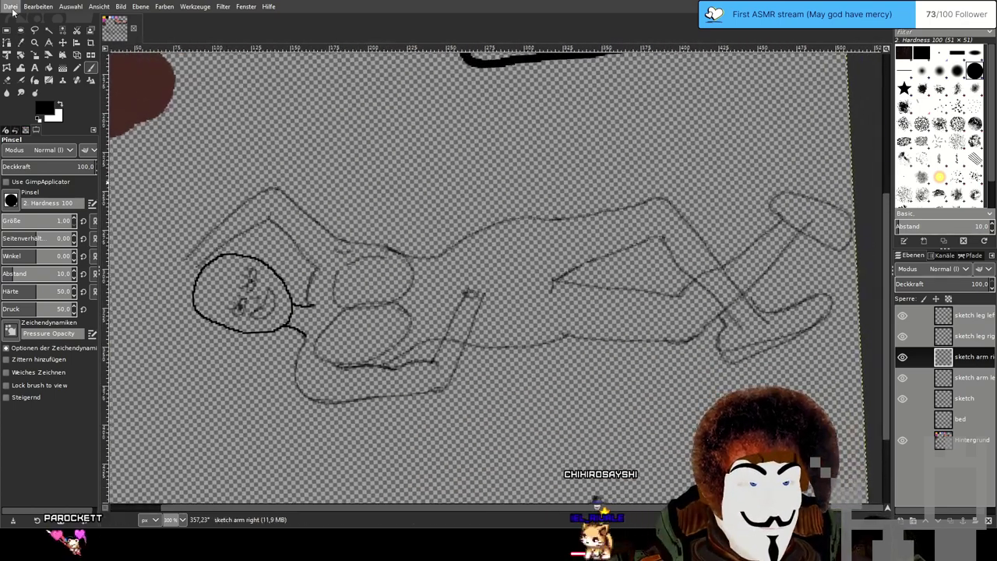
click(58, 105)
scroll(419, 285, down, 1)
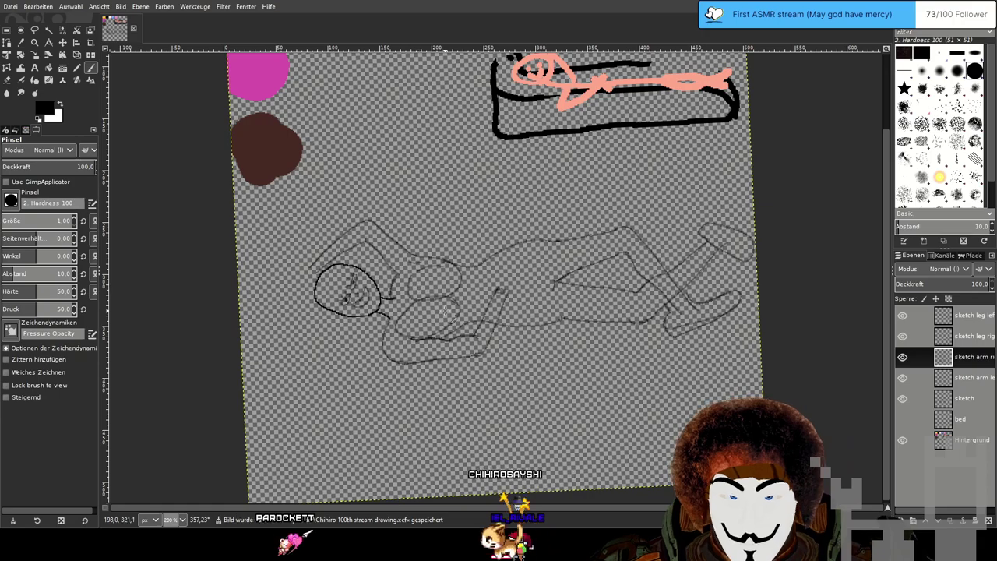
scroll(418, 287, up, 3)
scroll(549, 348, down, 3)
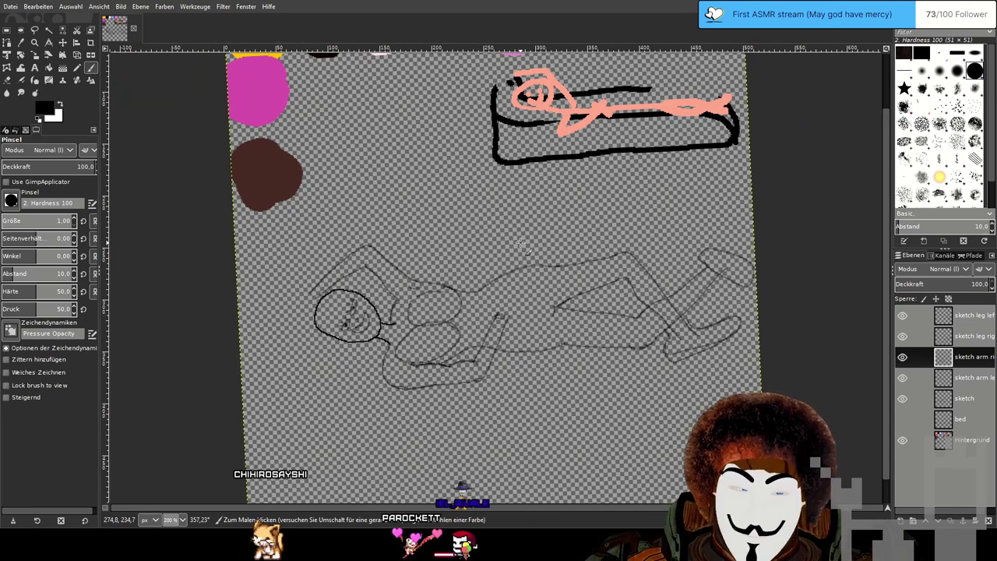
drag(520, 242, 497, 269)
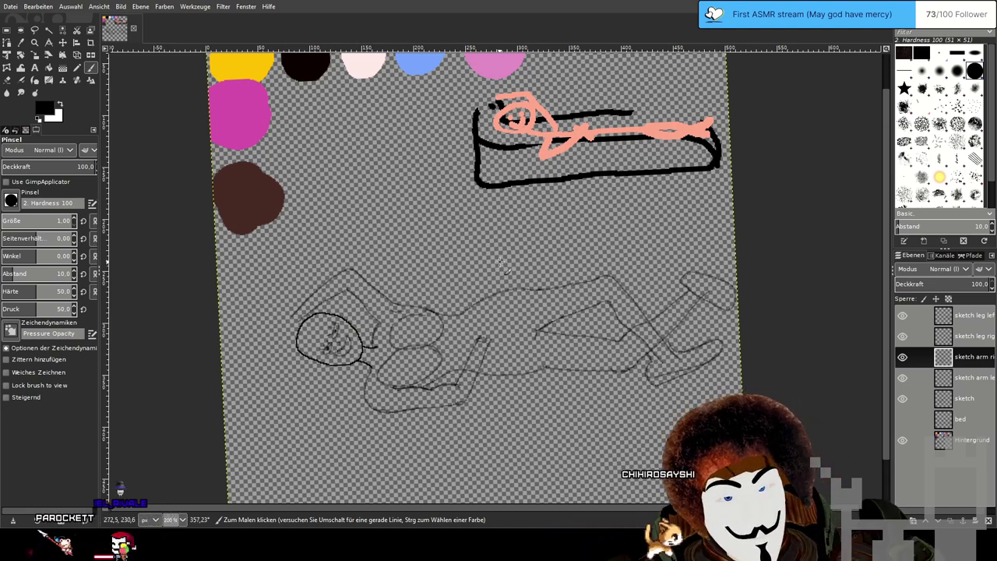
scroll(494, 249, down, 2)
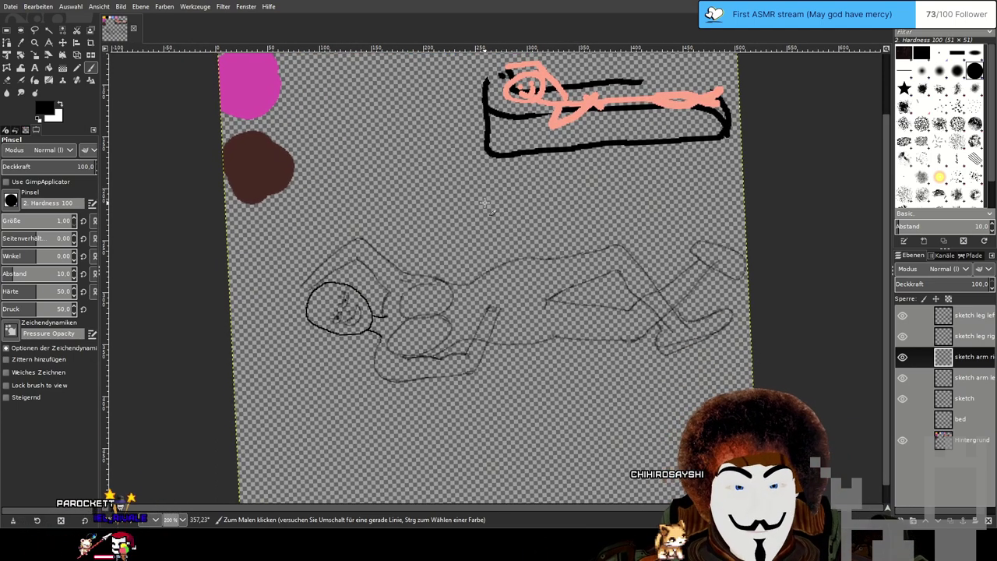
drag(476, 228, 493, 200)
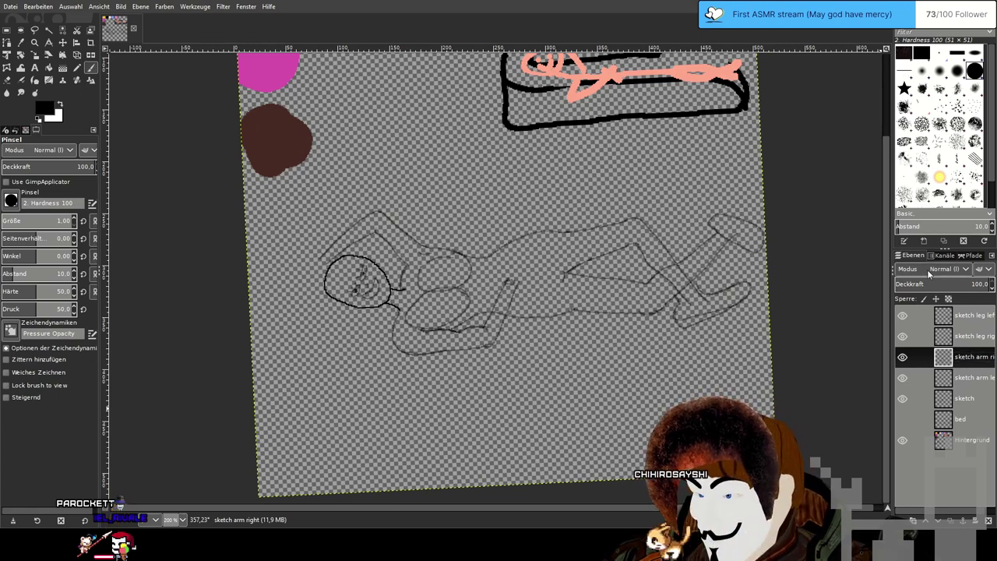
Create a new layer named 'sketch hand left' above the sketch arm right layer.
key(ctrl+shift+n)
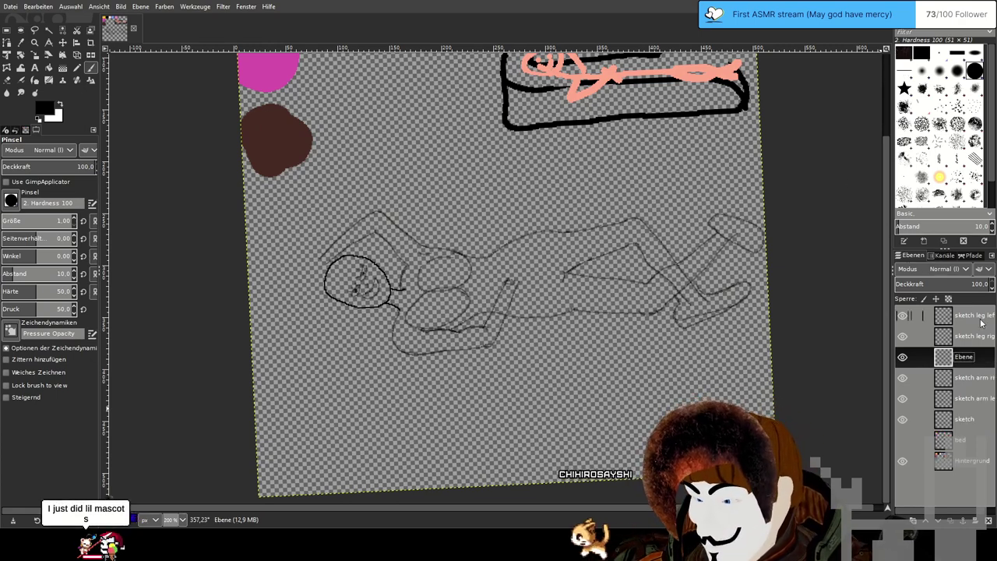
click(966, 360)
double_click(966, 359)
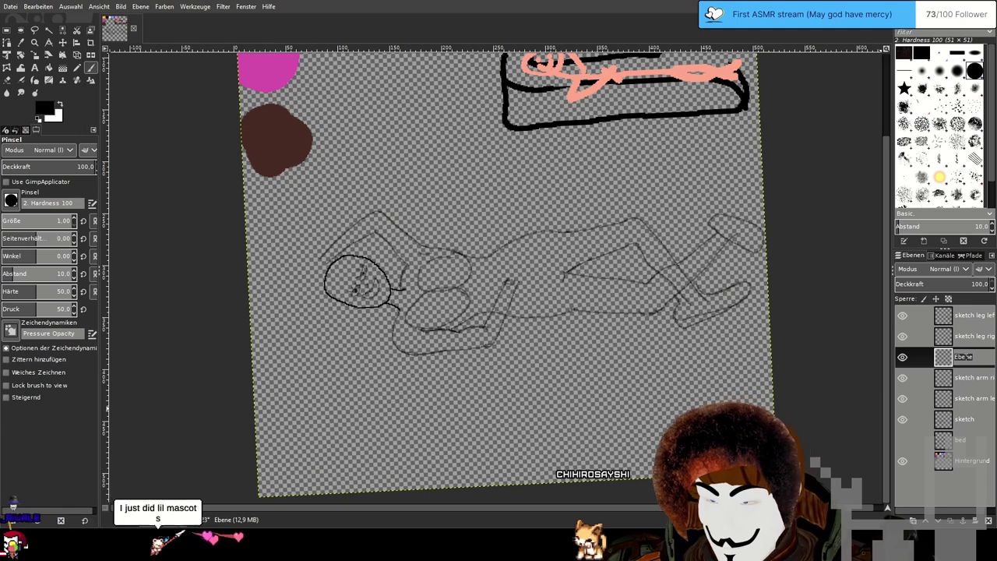
text(hair)
key(BackSpace)
key(BackSpace)
key(BackSpace)
key(BackSpace)
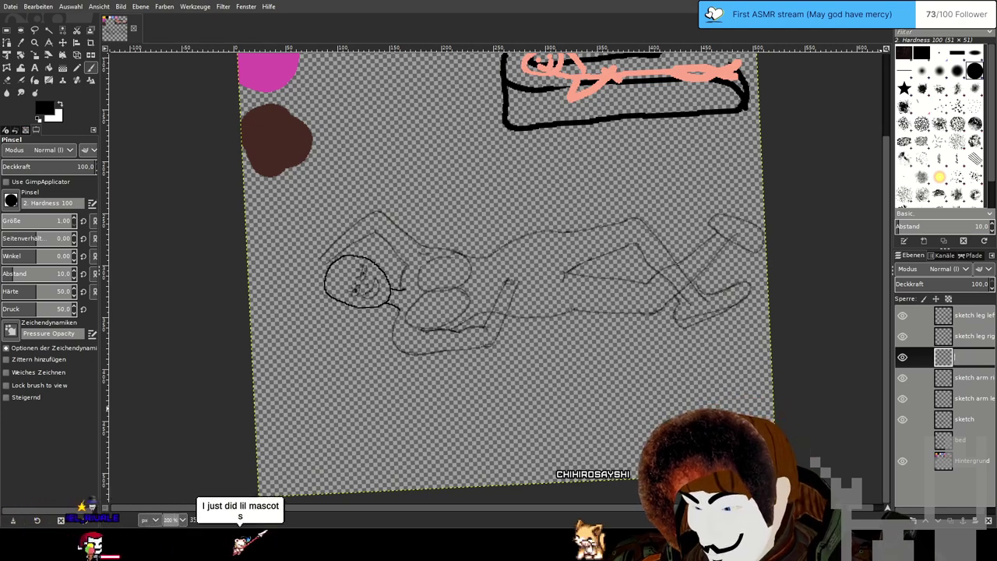
text(setch hand l)
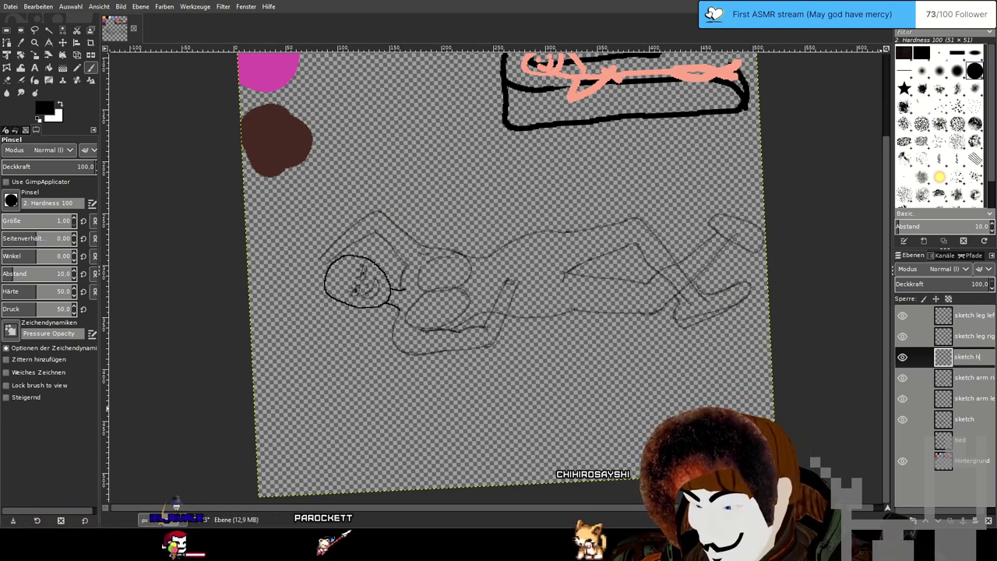
text(eft)
key(Return)
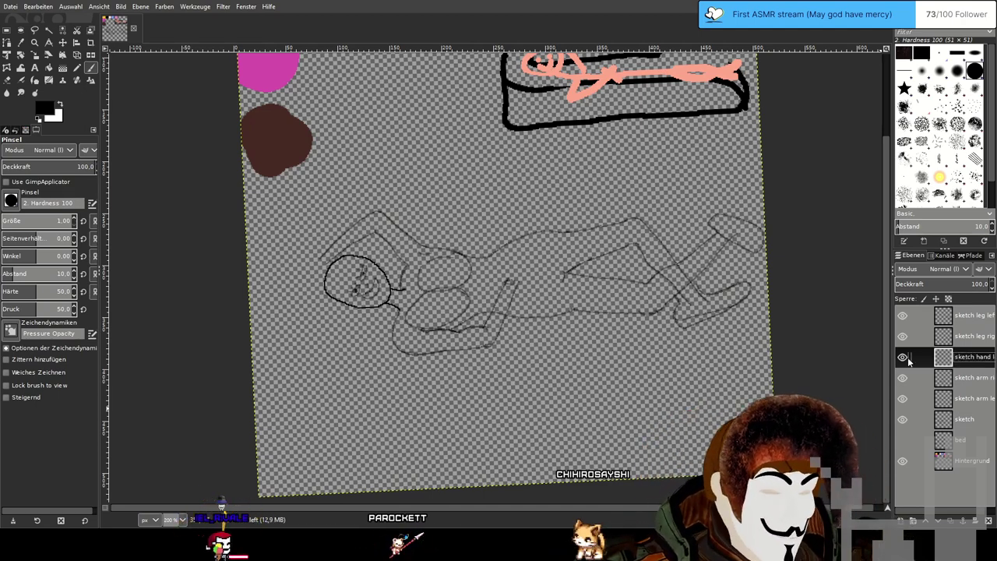
drag(669, 266, 643, 323)
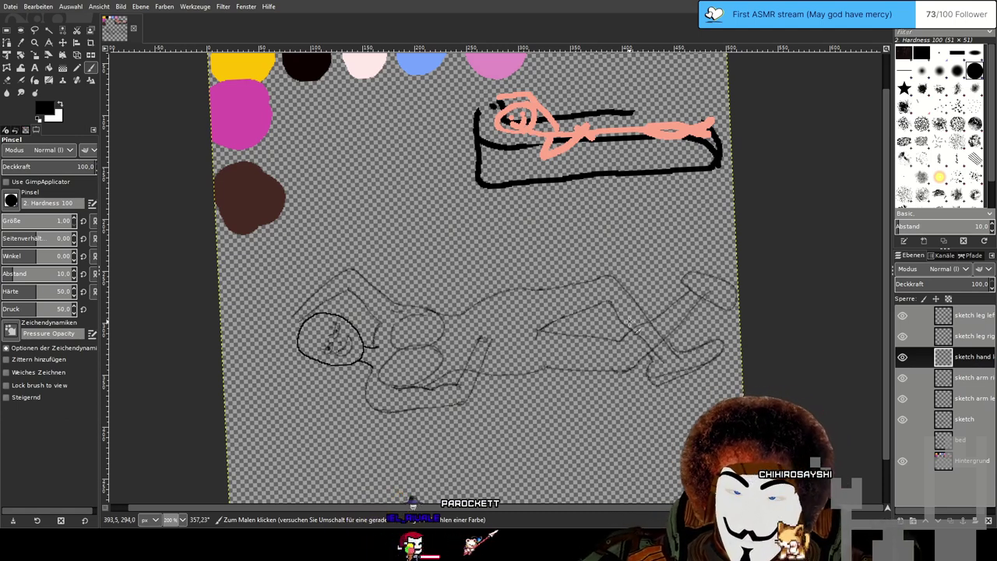
drag(632, 323, 561, 303)
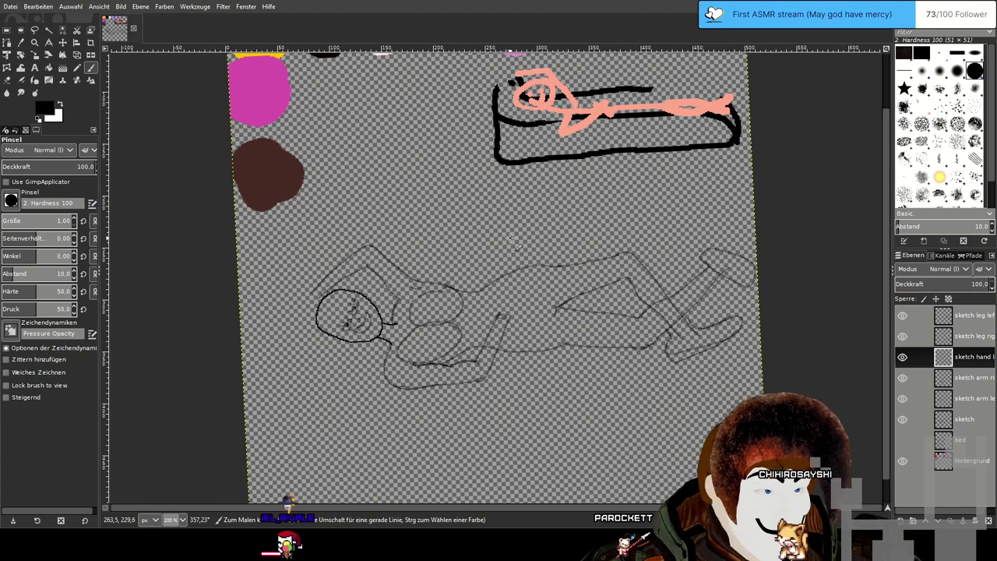
drag(538, 229, 558, 238)
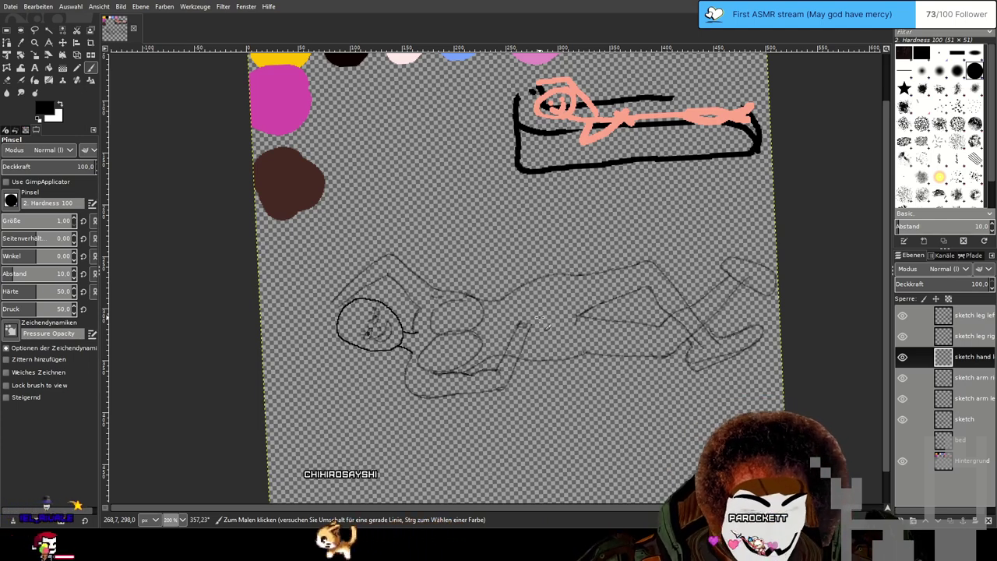
Rename the hand layer to 'sket hand left' and pan to the raised hand.
key(ctrl)
scroll(536, 318, up, 6)
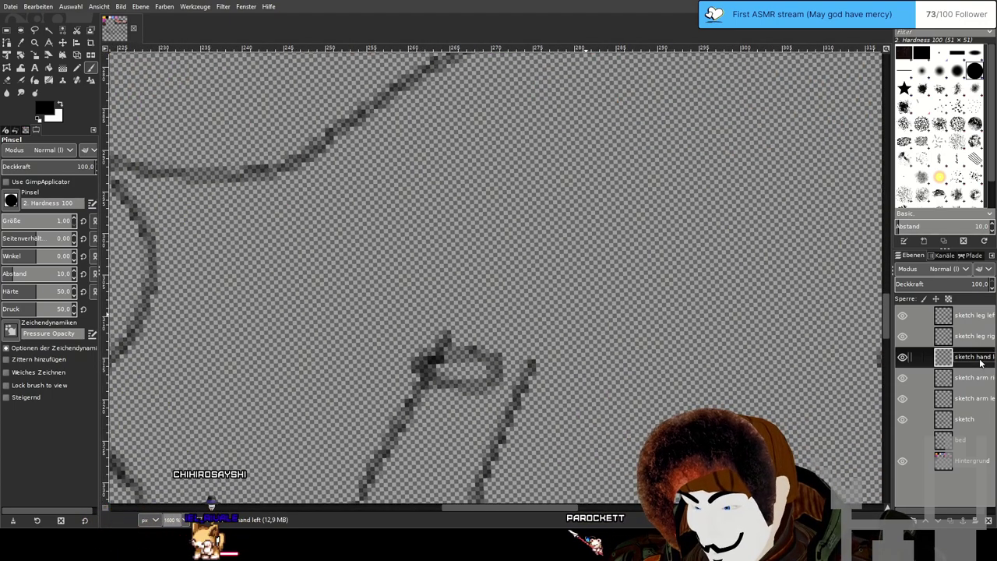
double_click(979, 361)
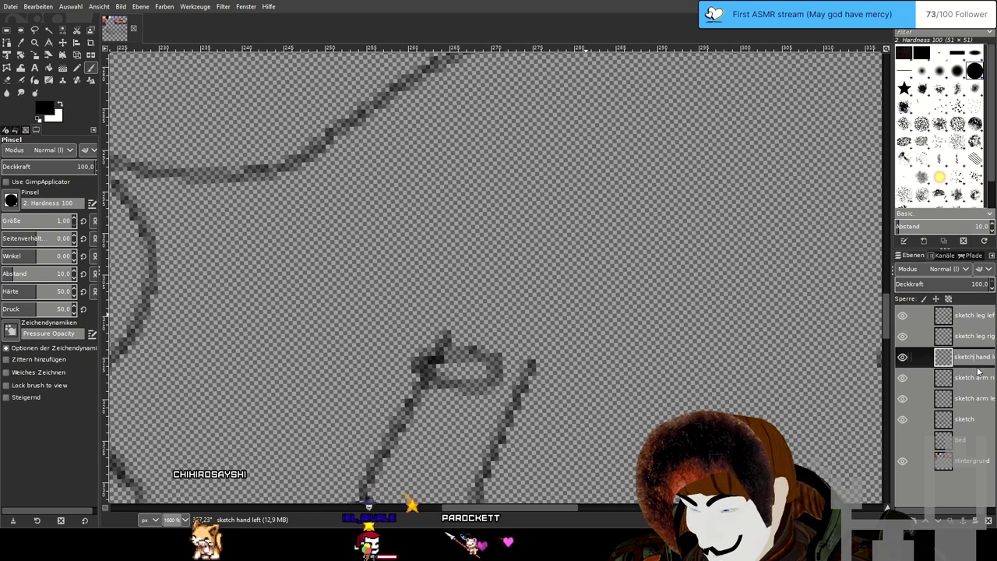
key(Return)
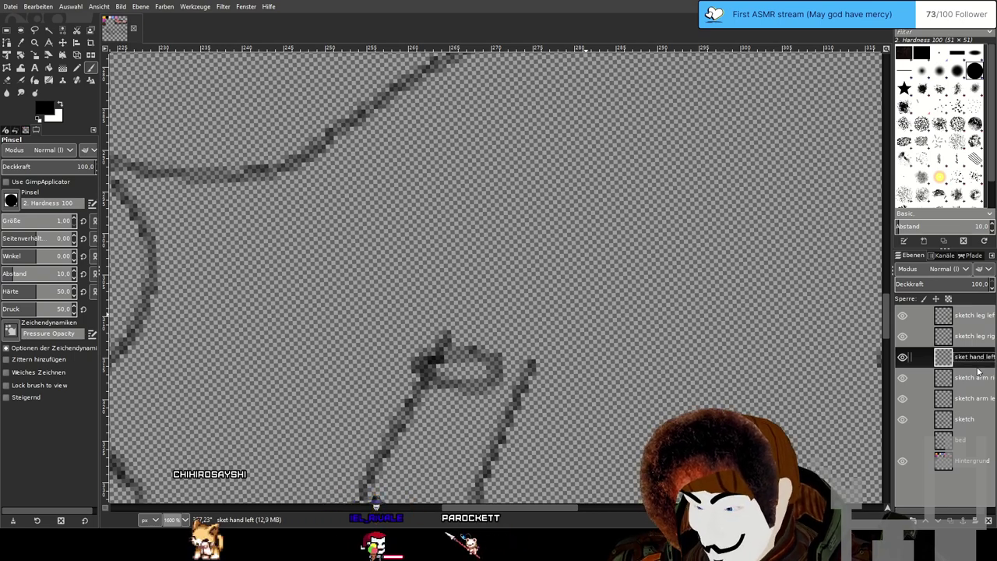
scroll(648, 365, down, 3)
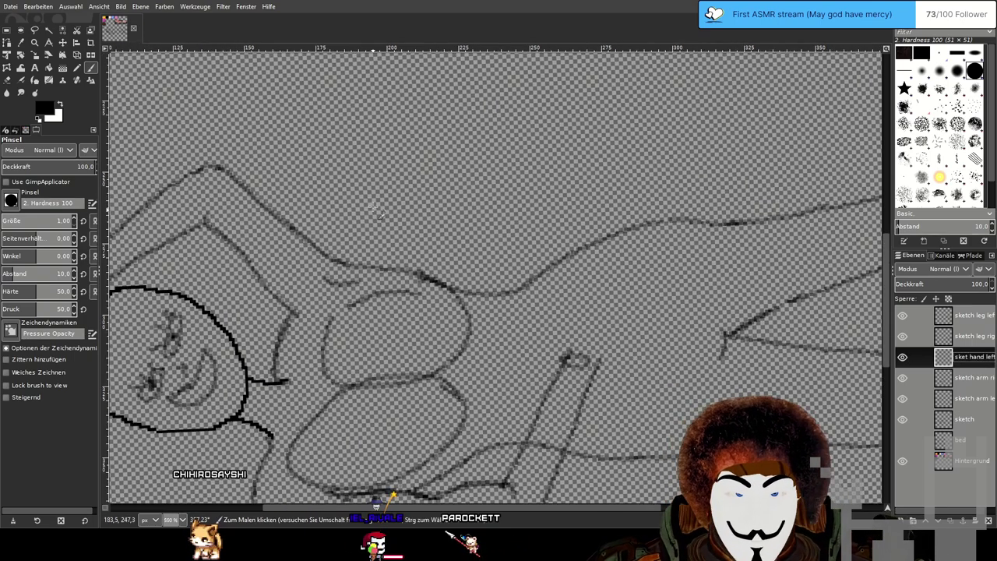
drag(621, 326, 569, 259)
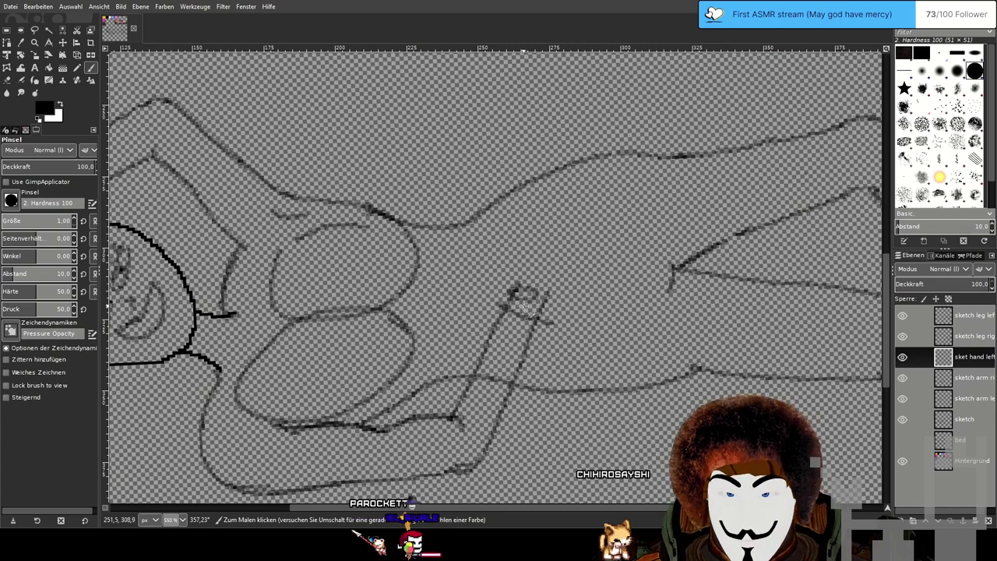
ctrl+scroll(531, 306, up, 1)
ctrl+scroll(531, 305, up, 1)
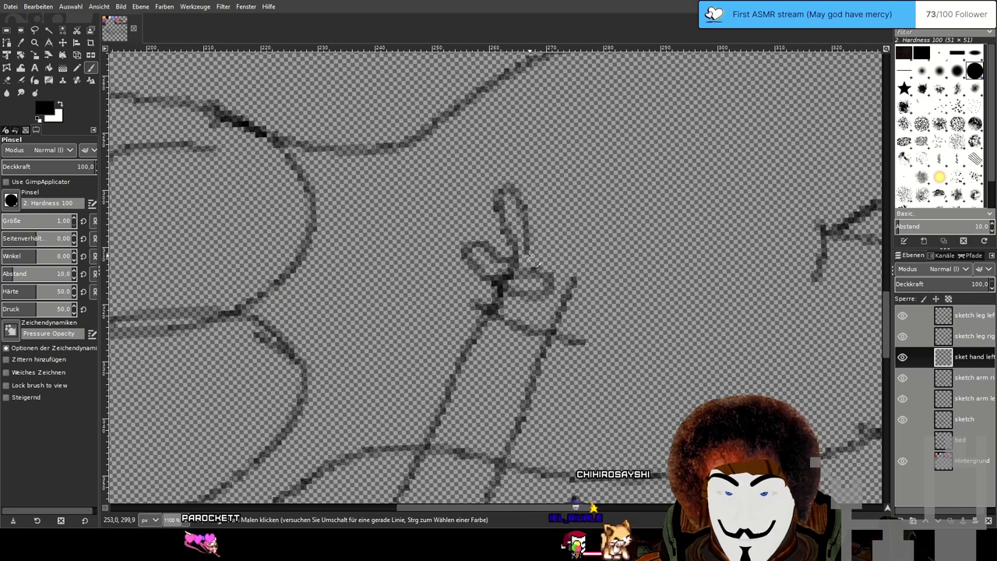
Sketch finger strokes above the wrist, undoing the rightmost and middle finger attempts.
drag(526, 220, 535, 246)
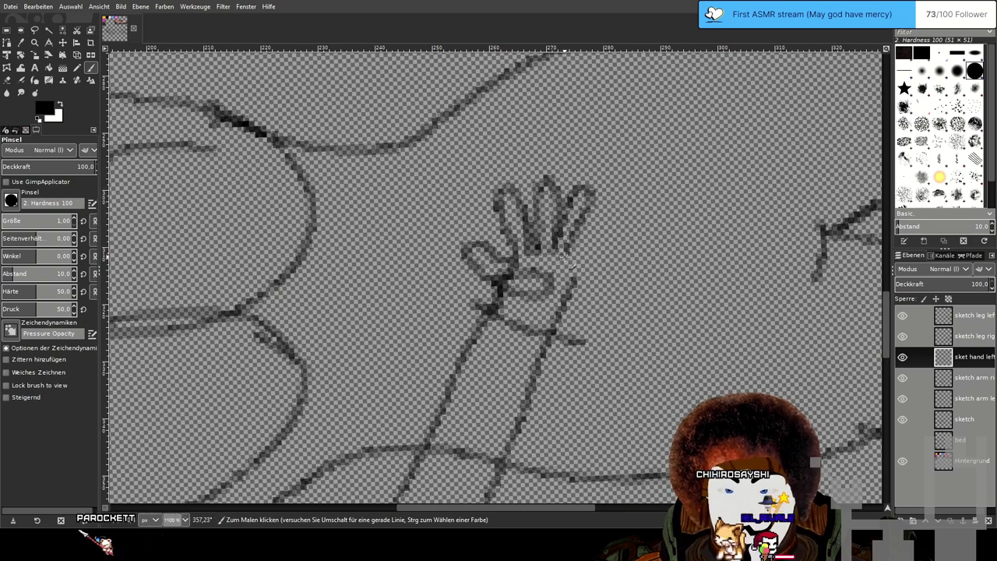
drag(589, 199, 574, 254)
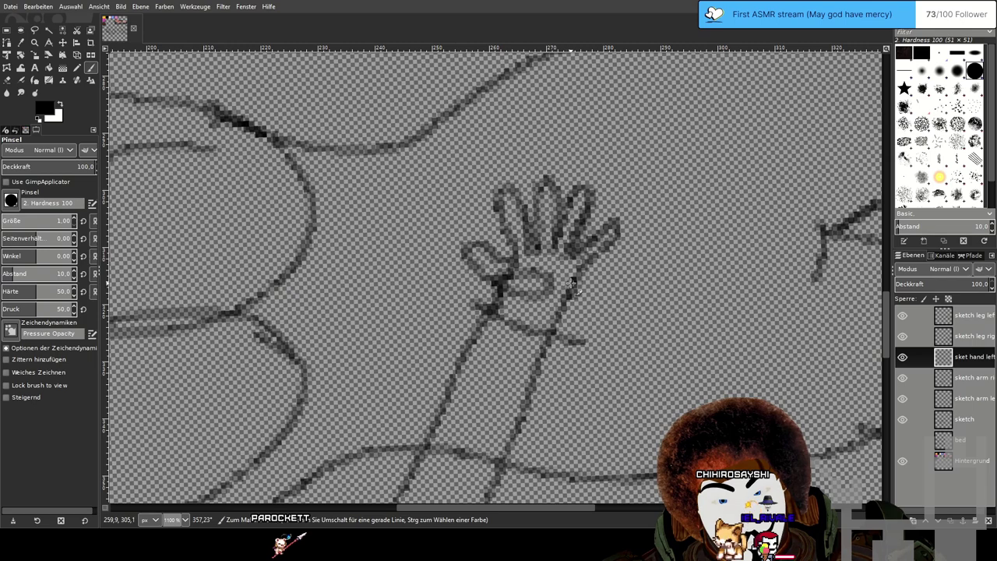
key(ctrl+z)
key(ctrl+z)
key(ctrl+z)
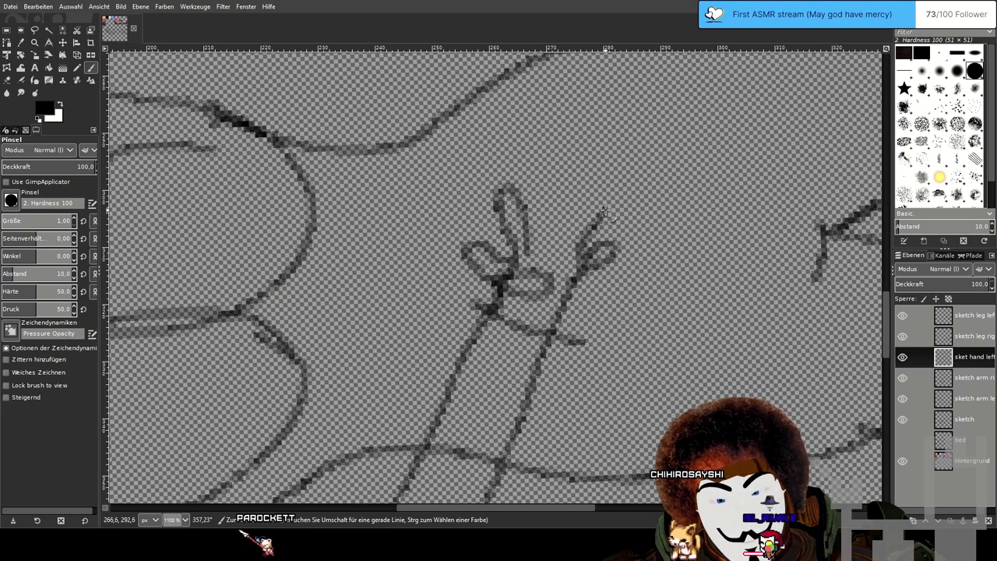
mouse_move(580, 233)
mouse_down()
mouse_move(566, 250)
mouse_move(558, 199)
mouse_move(542, 196)
mouse_up()
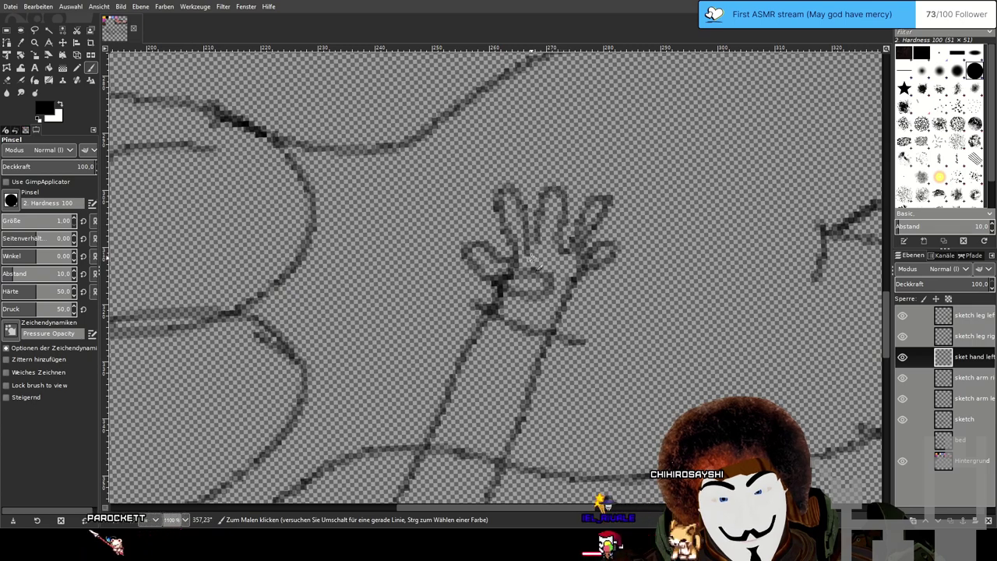
key(ctrl+z)
key(ctrl+z)
key(ctrl+z)
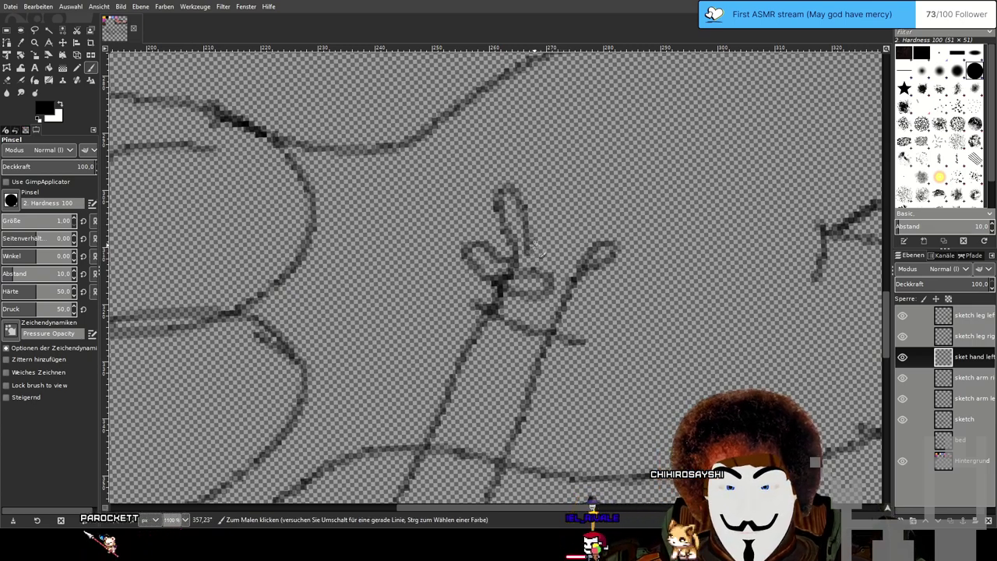
drag(561, 181, 564, 224)
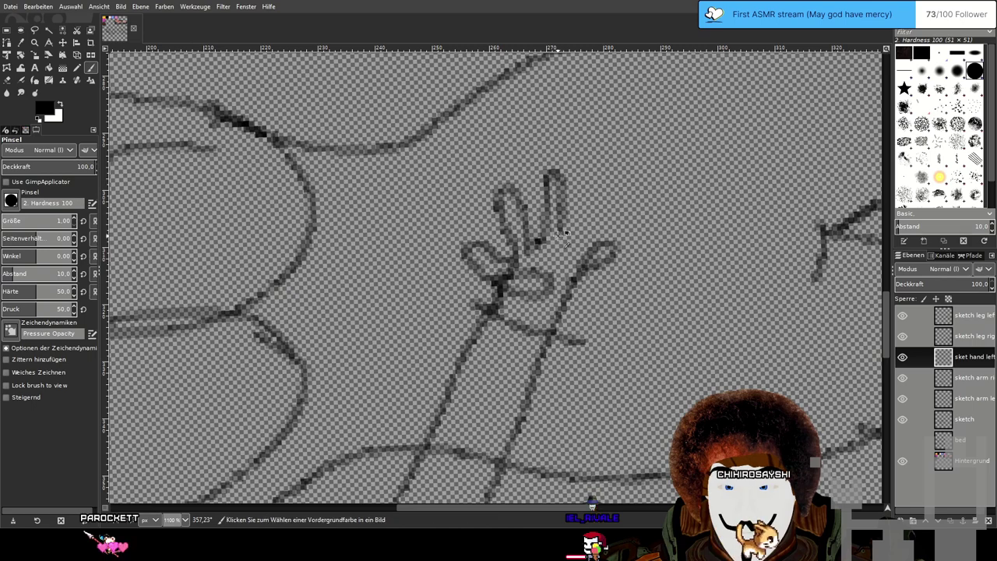
key(ctrl+z)
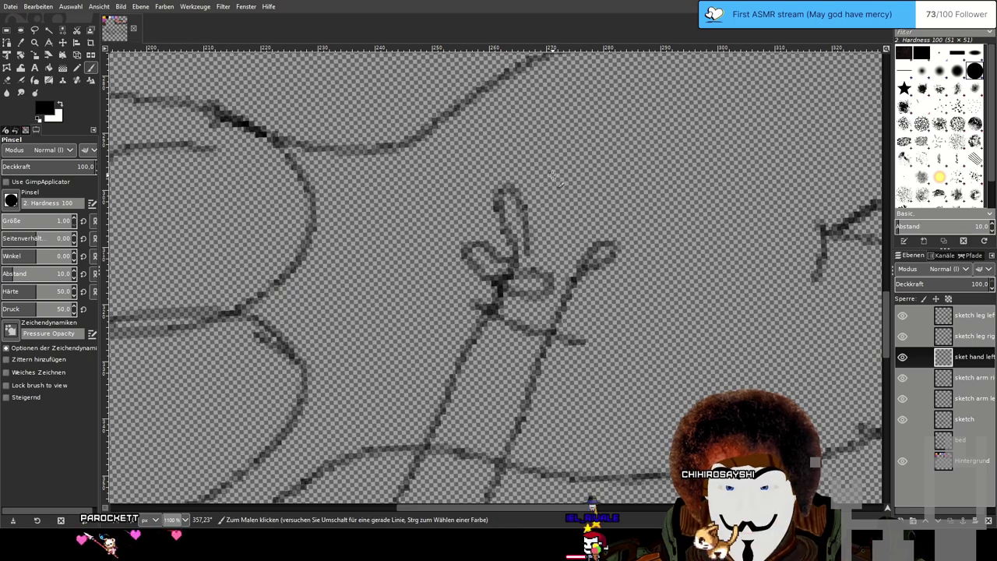
Draw the right fingers reaching up, restore them after undoing, and add a line between middle fingers.
mouse_move(536, 211)
mouse_down()
mouse_move(549, 173)
mouse_move(561, 180)
mouse_move(558, 234)
mouse_up()
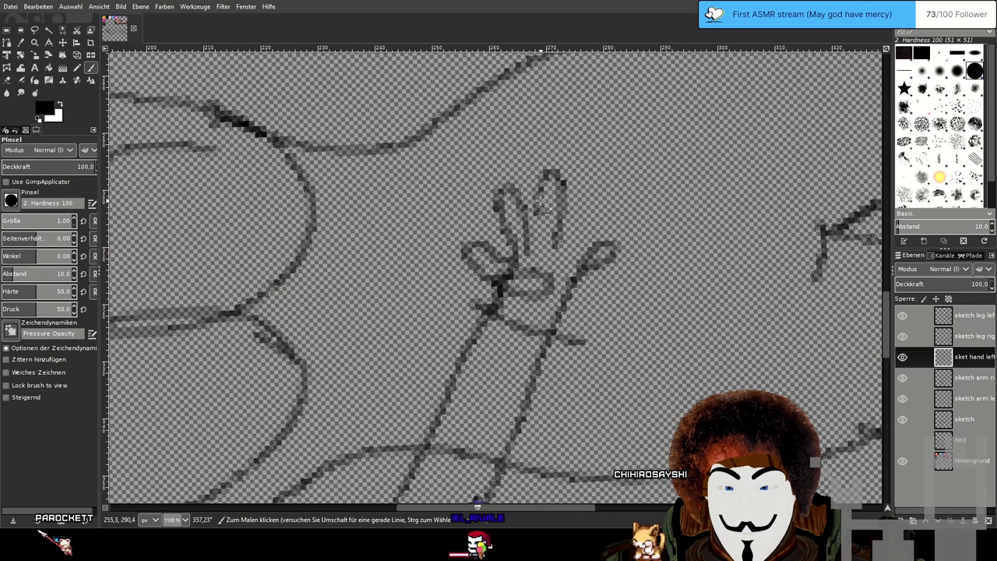
mouse_move(556, 243)
mouse_down()
mouse_move(599, 195)
mouse_move(595, 216)
mouse_up()
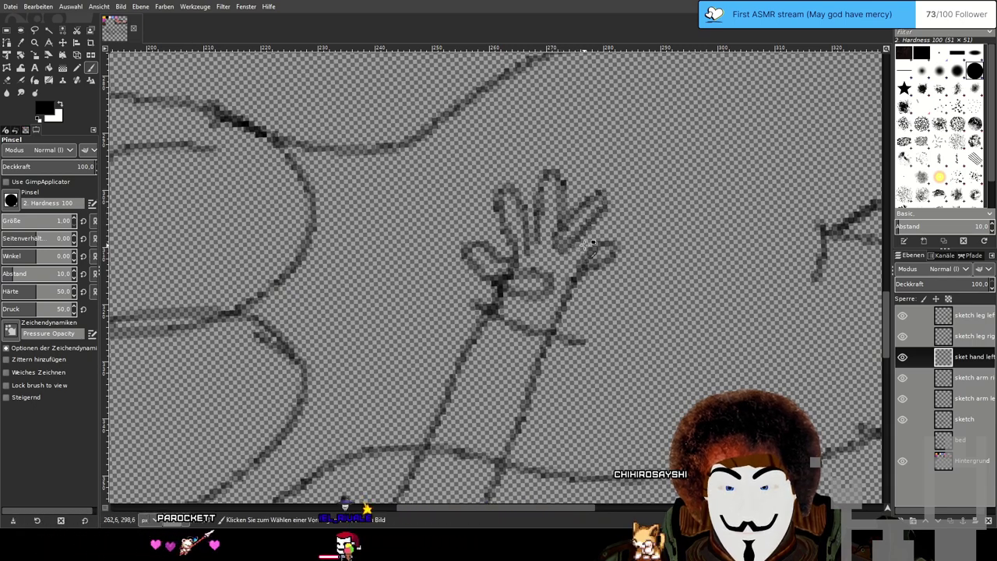
key(ctrl+z)
key(ctrl+z)
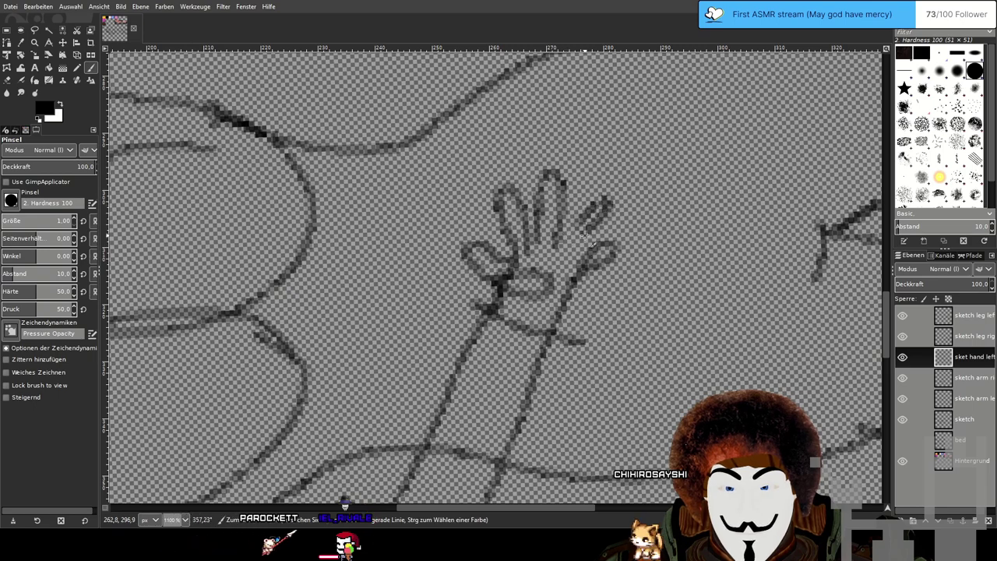
key(ctrl+z)
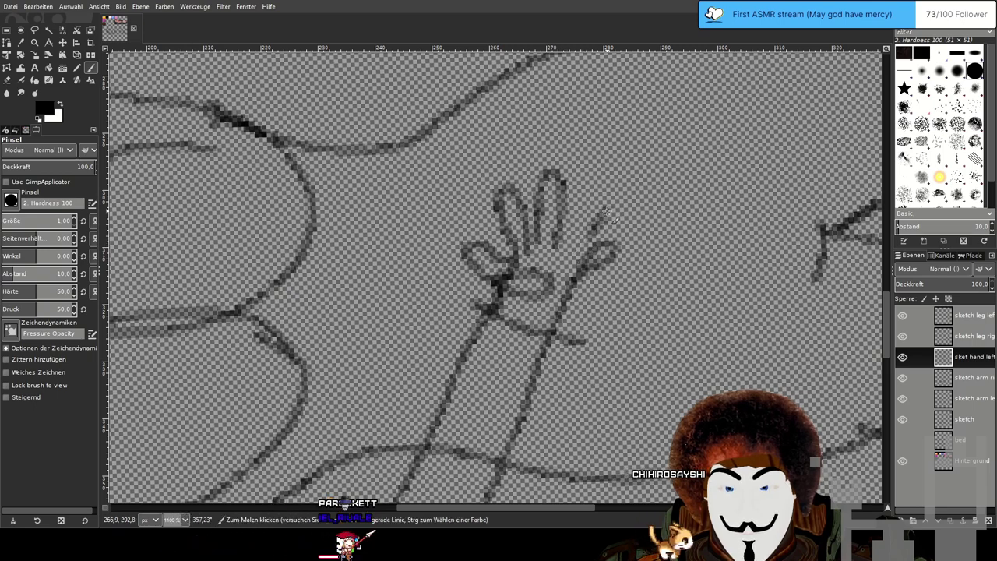
key(ctrl+z)
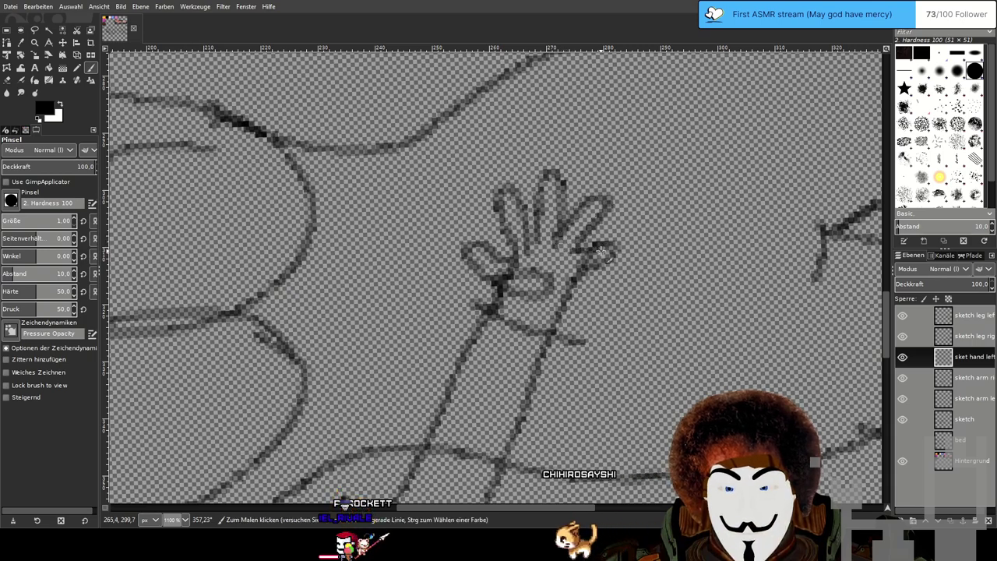
key(ctrl+y)
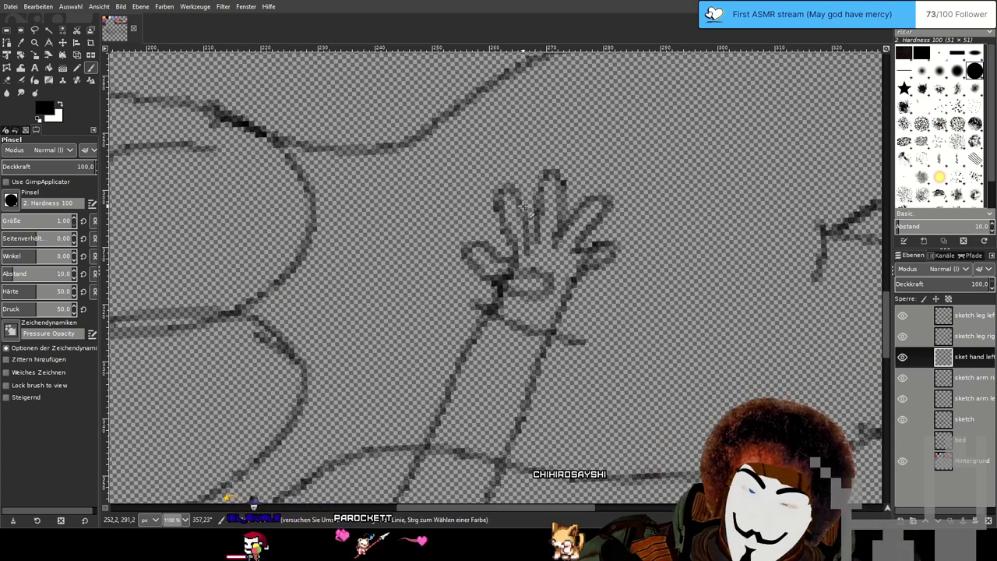
drag(530, 218, 537, 245)
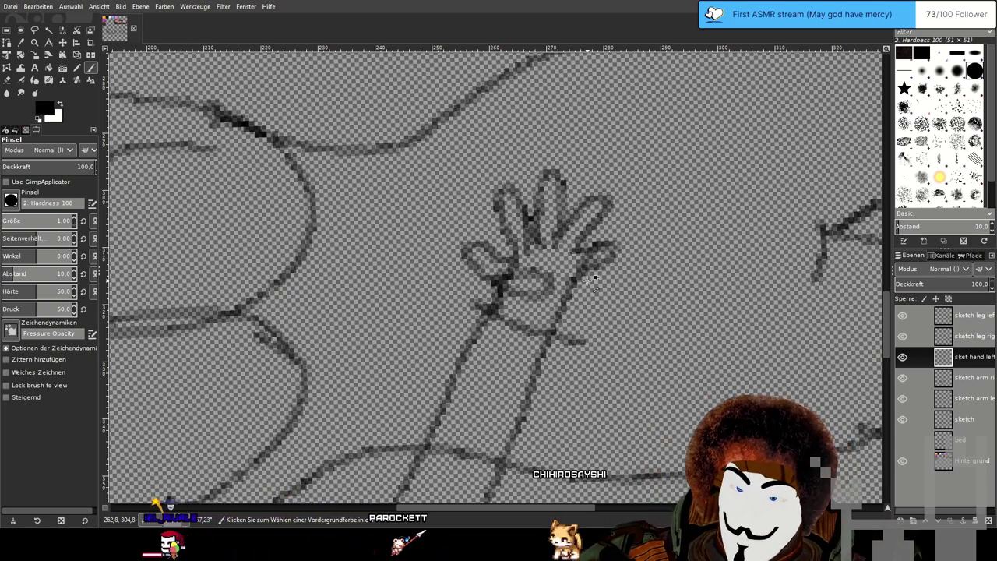
scroll(593, 278, up, 2)
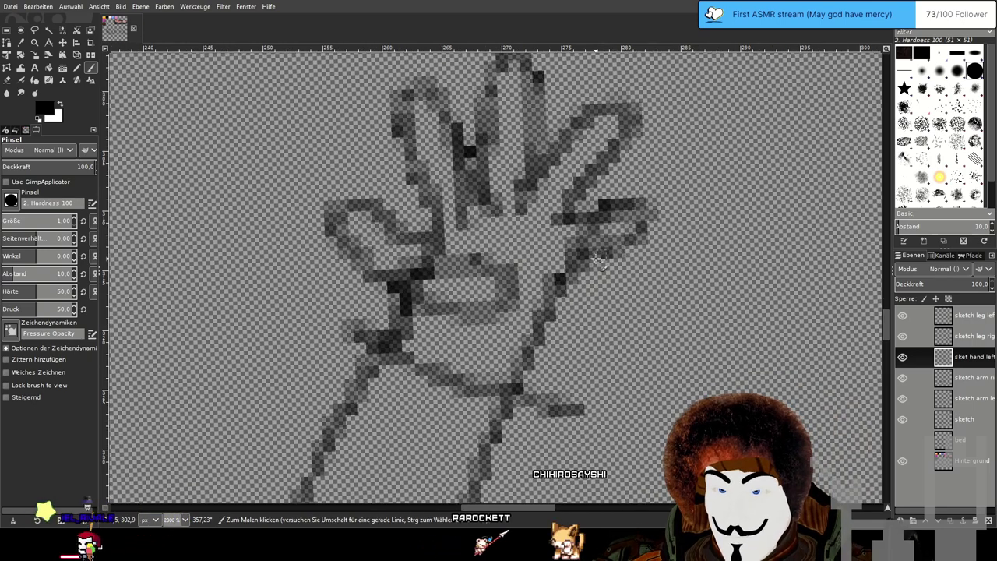
With the Eraser, remove the stray pixels at the right fingertip and the top of the hand stroke.
click(7, 81)
mouse_move(653, 207)
mouse_down()
mouse_move(661, 184)
mouse_move(649, 231)
mouse_move(632, 218)
mouse_move(651, 195)
mouse_move(626, 196)
mouse_move(615, 246)
mouse_move(597, 213)
mouse_move(581, 236)
mouse_move(587, 280)
mouse_up()
drag(573, 245, 571, 264)
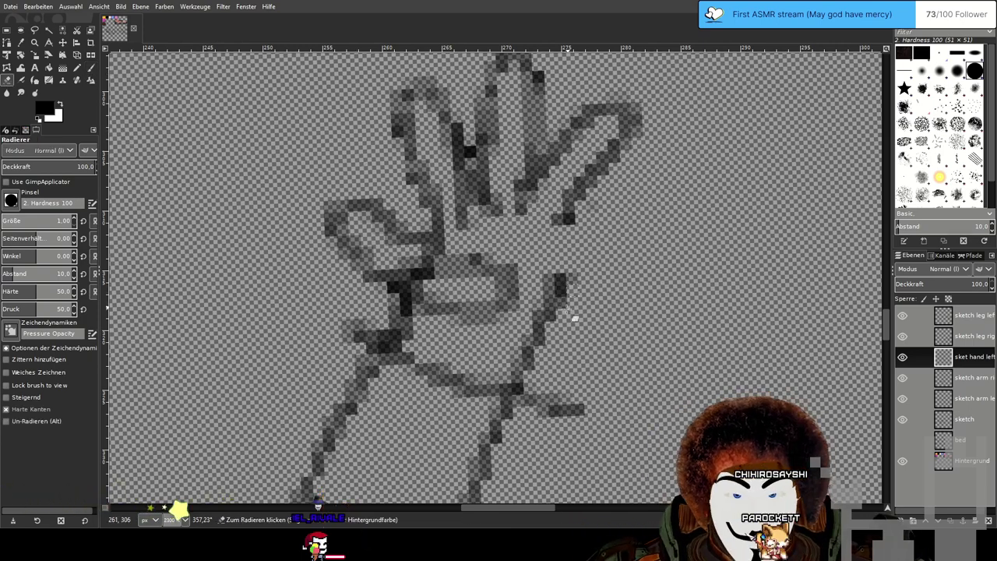
On 'sketch arm right', erase the arm stroke over the hand, then reselect 'sket hand left'.
click(970, 377)
drag(557, 279, 542, 332)
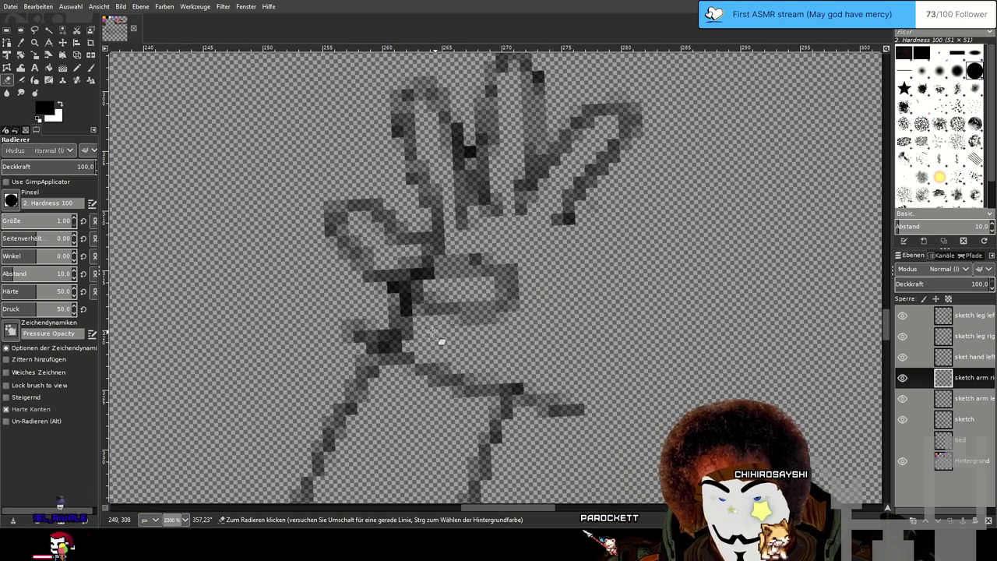
drag(419, 296, 409, 275)
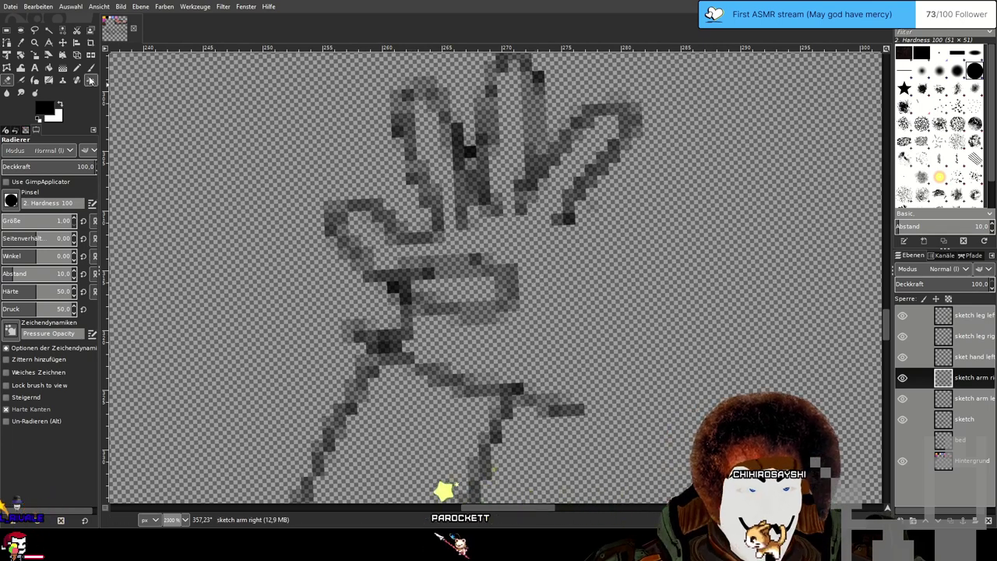
click(972, 357)
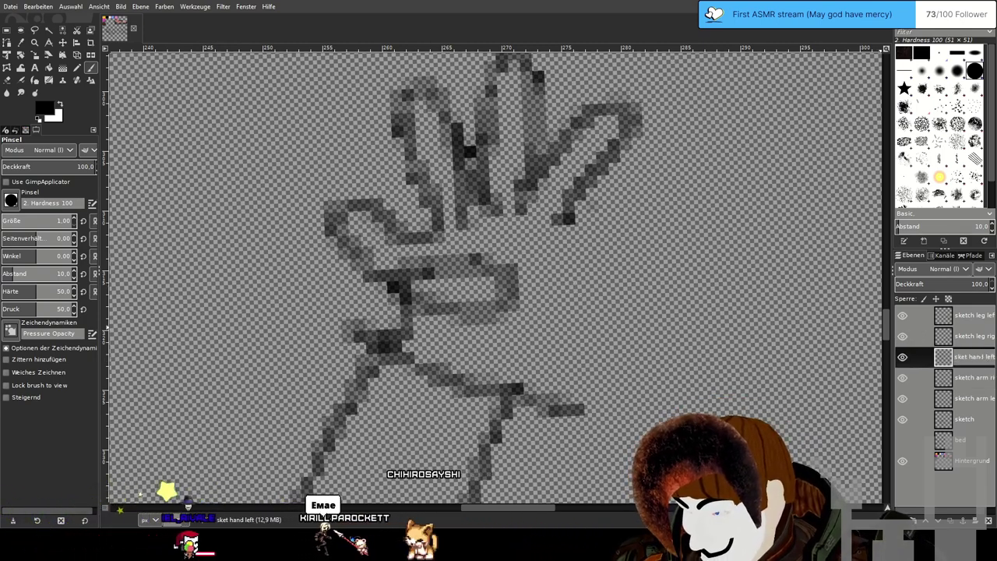
Rename the hand layer to 'sket hand right' and try several finger strokes, undoing each.
key(BackSpace)
key(BackSpace)
key(BackSpace)
key(BackSpace)
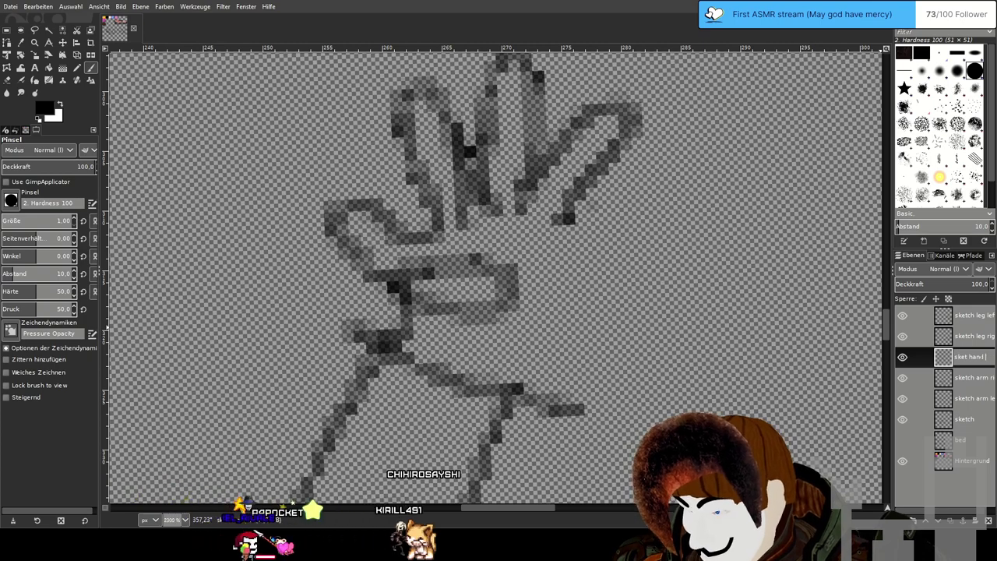
text(rig)
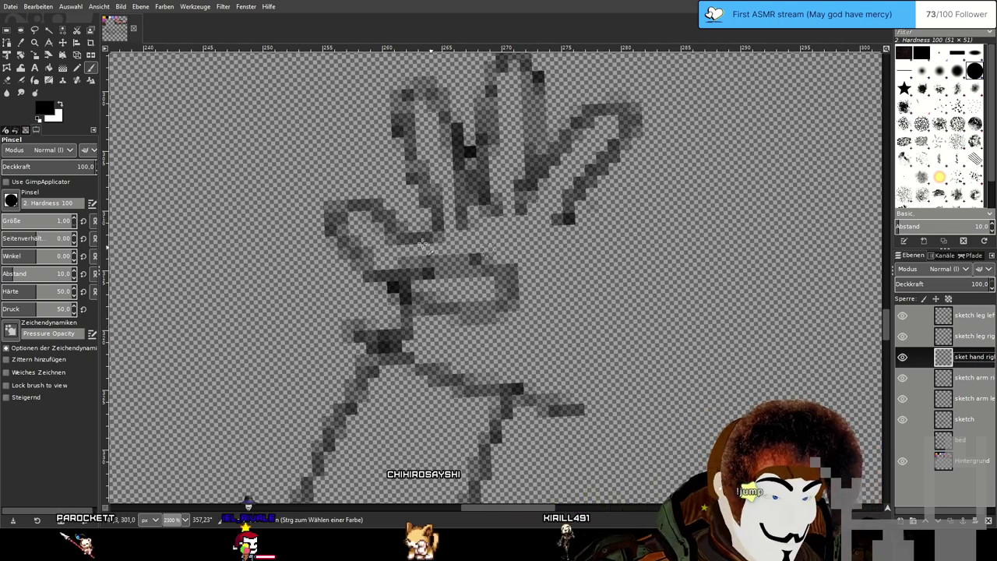
drag(647, 276, 600, 287)
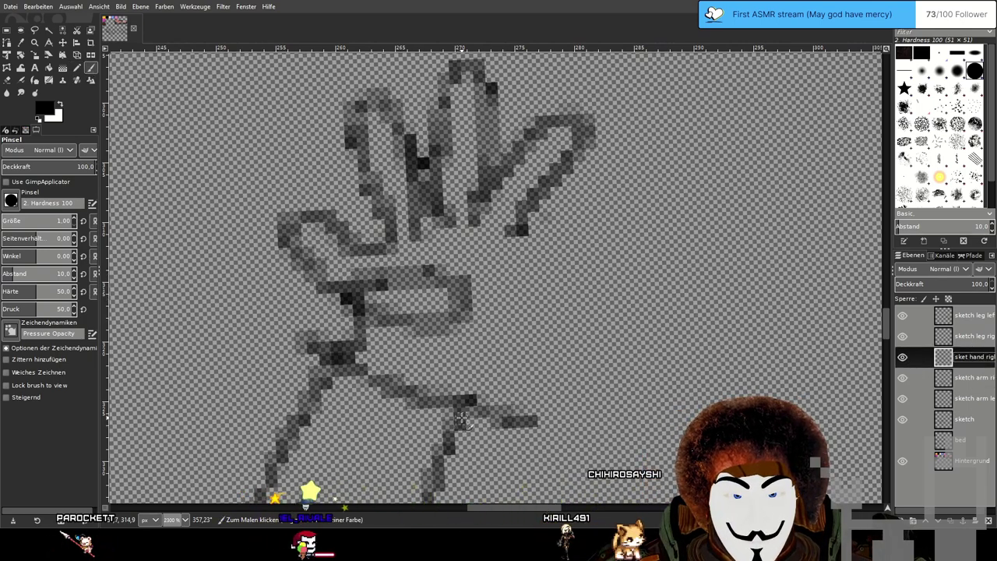
drag(465, 401, 551, 361)
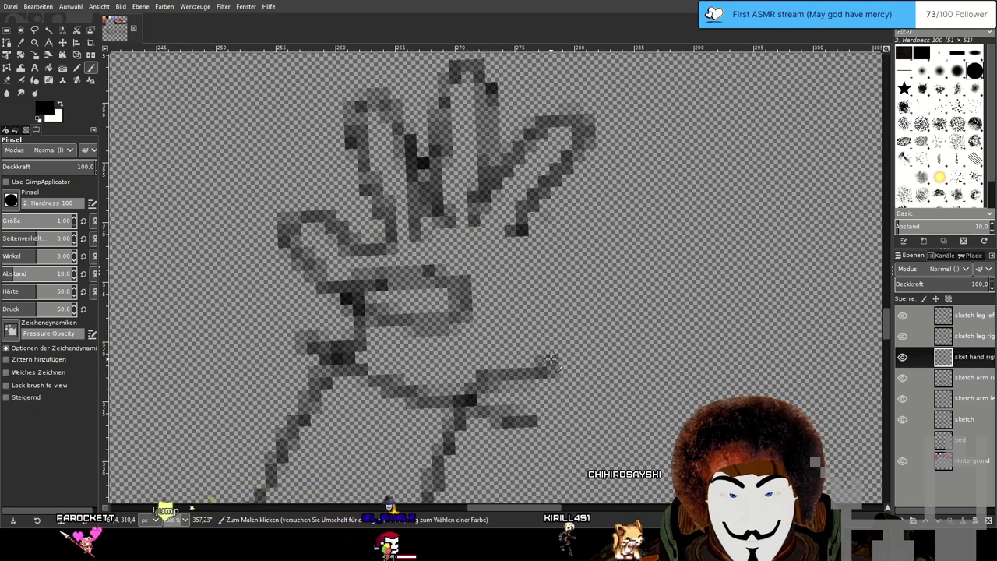
key(ctrl+z)
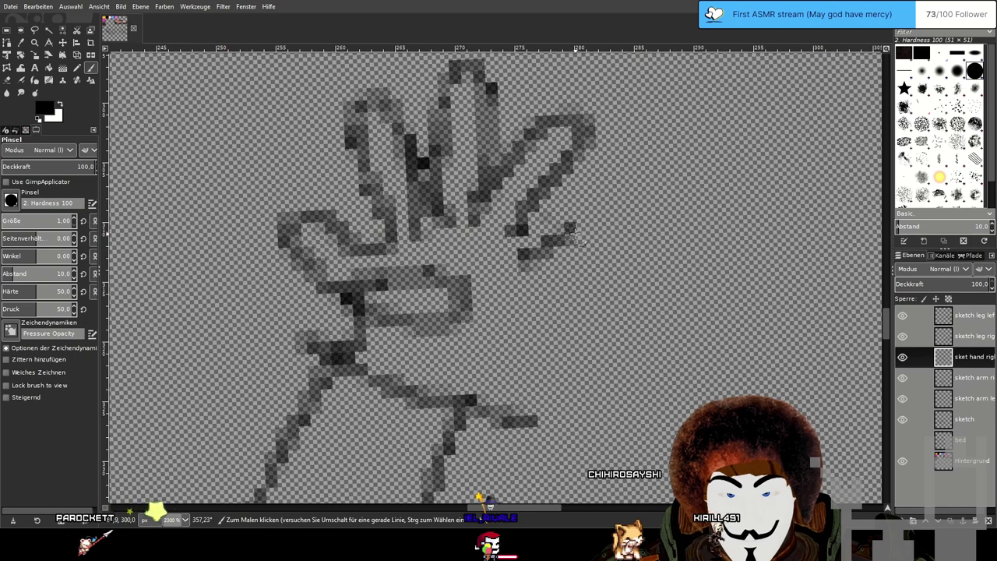
mouse_move(575, 239)
mouse_down()
mouse_move(583, 265)
mouse_move(518, 284)
mouse_move(482, 329)
mouse_up()
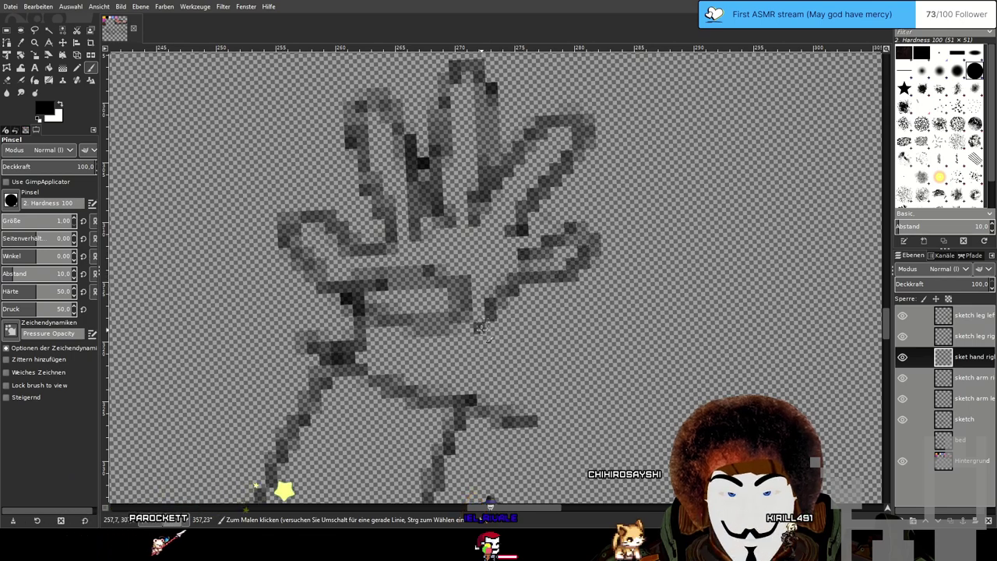
key(ctrl+z)
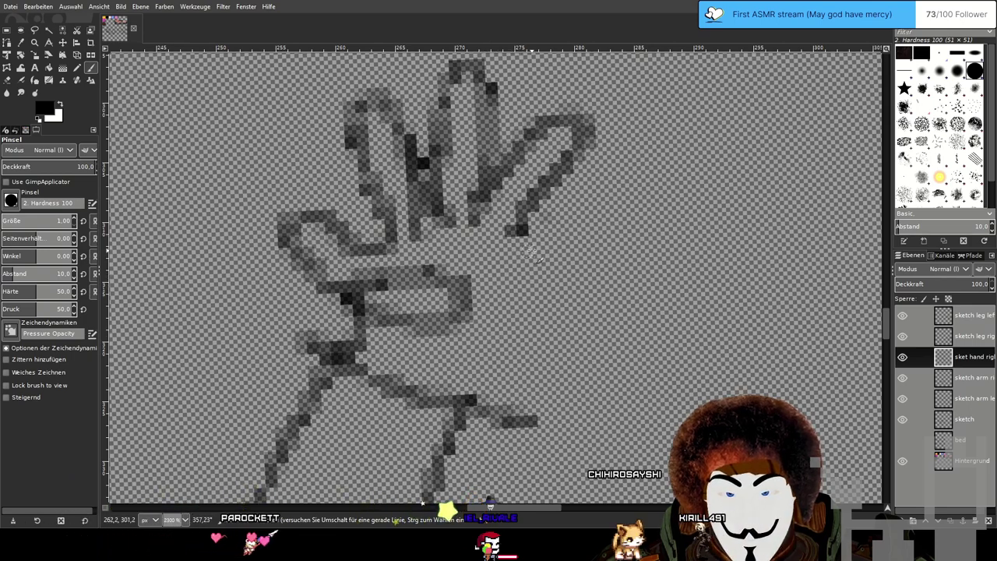
mouse_move(535, 253)
mouse_down()
mouse_move(588, 235)
mouse_move(605, 259)
mouse_up()
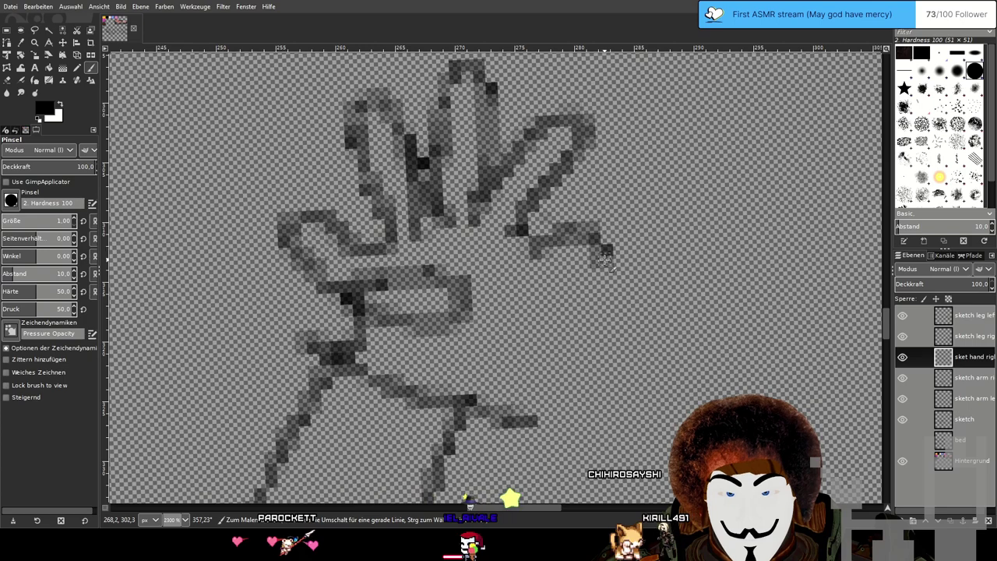
key(ctrl+z)
drag(536, 254, 626, 250)
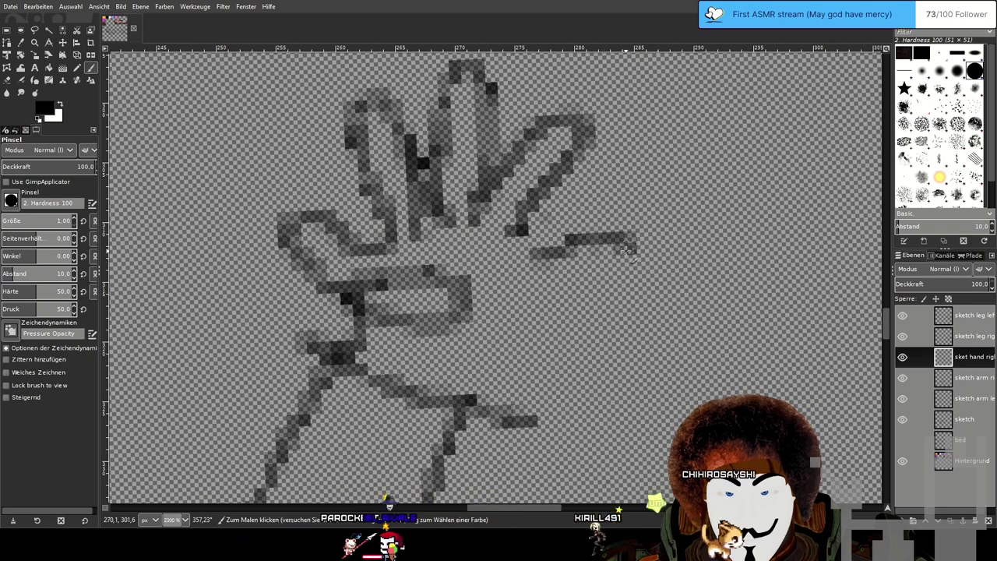
key(ctrl+z)
mouse_move(520, 253)
mouse_down()
mouse_move(606, 204)
mouse_move(531, 313)
mouse_move(490, 347)
mouse_move(465, 399)
mouse_up()
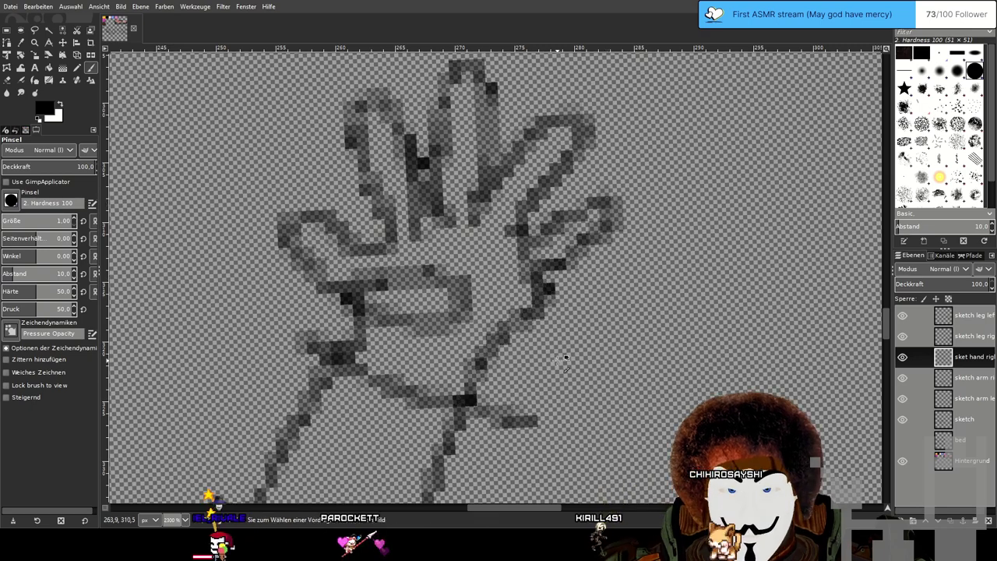
key(ctrl+z)
key(z)
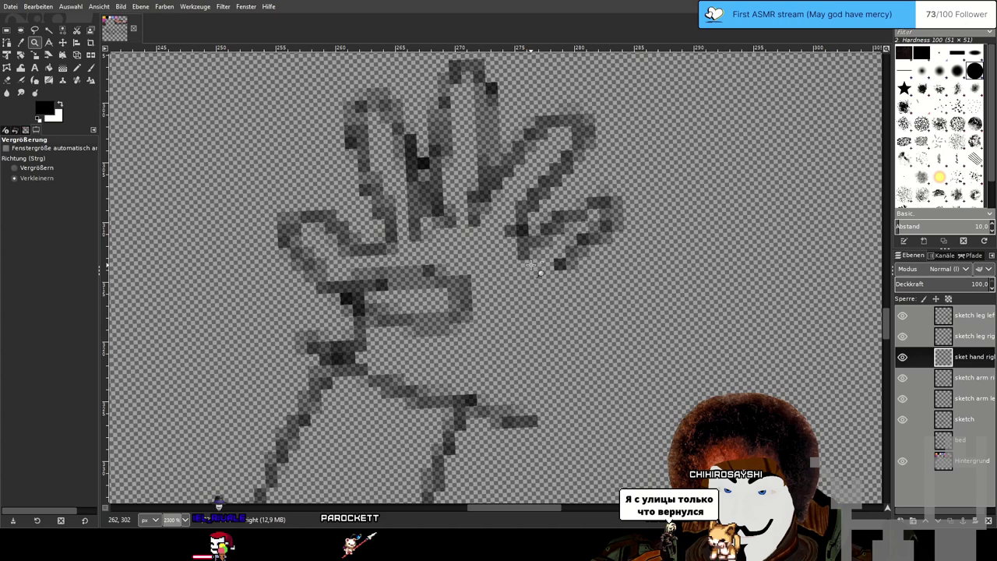
key(ctrl+z)
Use the Paintbrush to draw a new finger from the right fingertip, continuing its outline down toward the palm.
drag(603, 232, 523, 241)
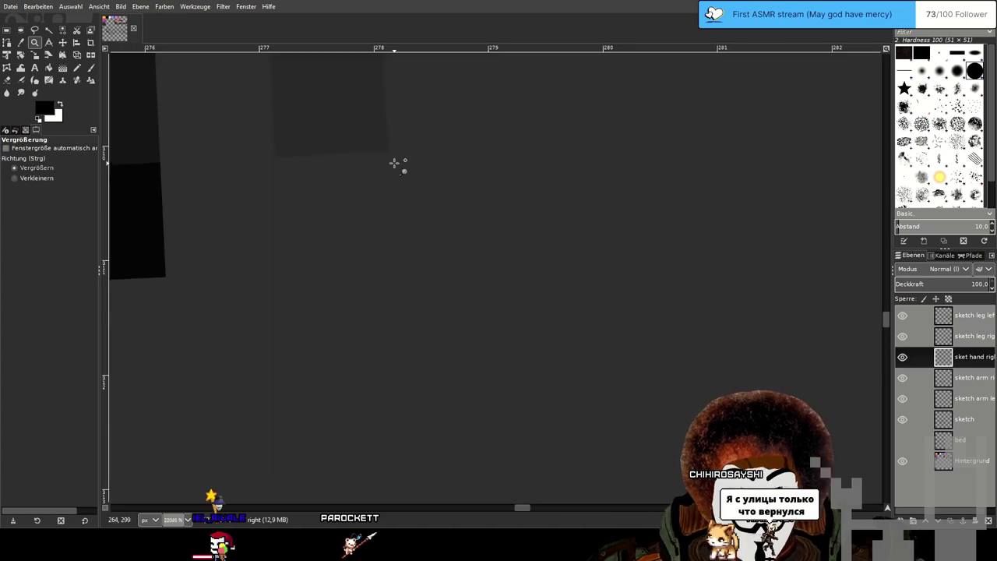
ctrl+click(596, 228)
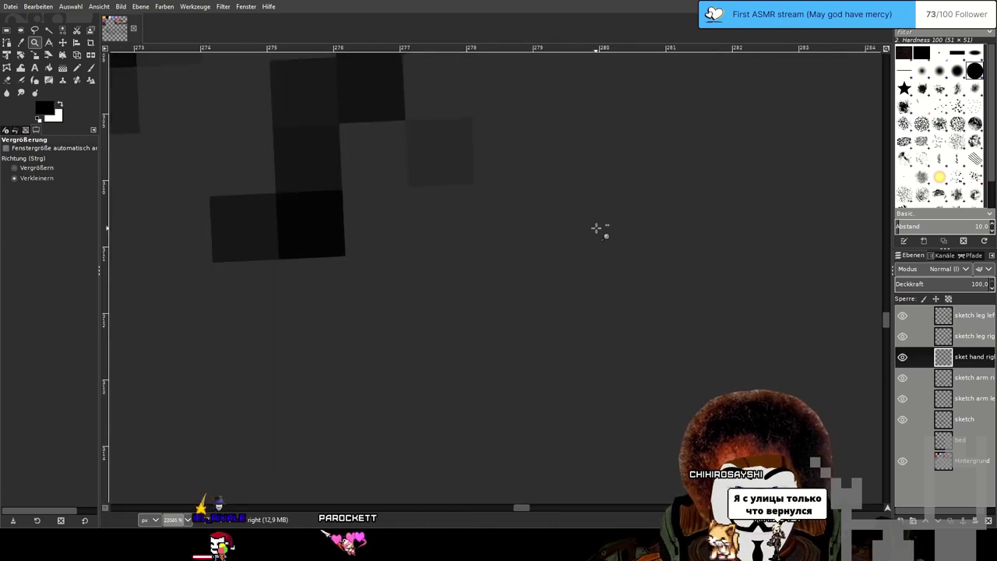
ctrl+click(586, 269)
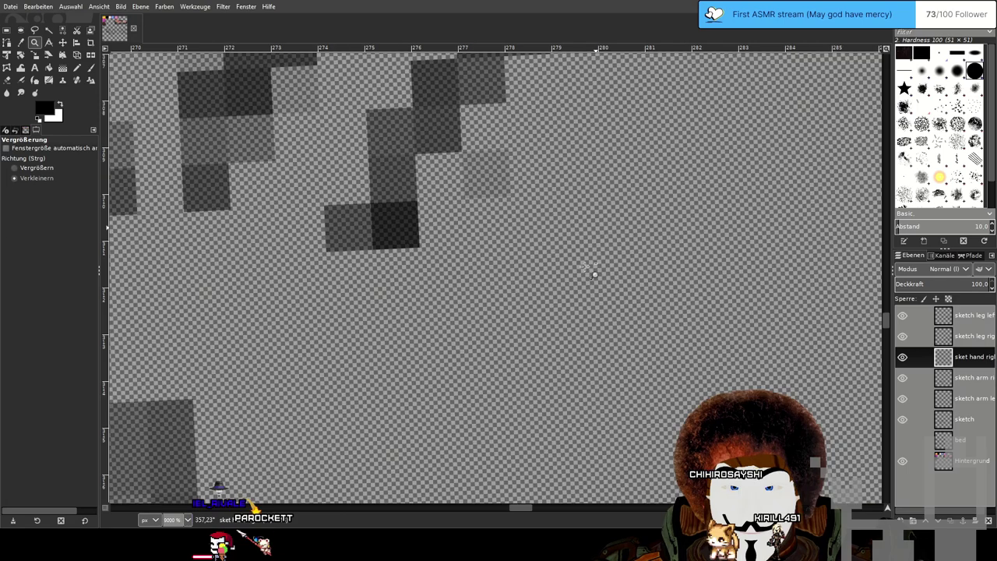
ctrl+click(585, 268)
ctrl+click(567, 284)
ctrl+click(563, 311)
ctrl+click(559, 308)
ctrl+click(551, 303)
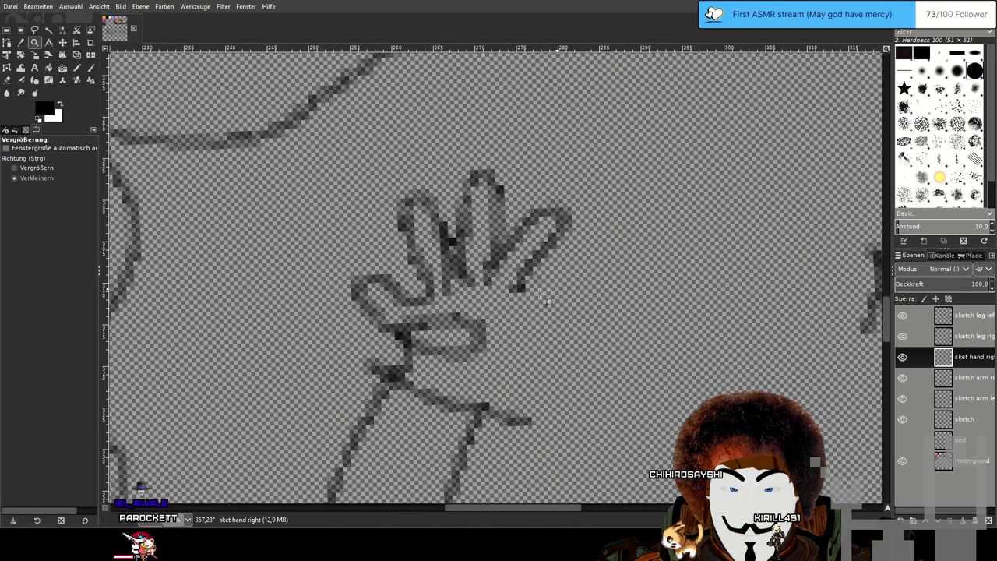
ctrl+click(546, 300)
ctrl+click(543, 298)
scroll(510, 261, up, 4)
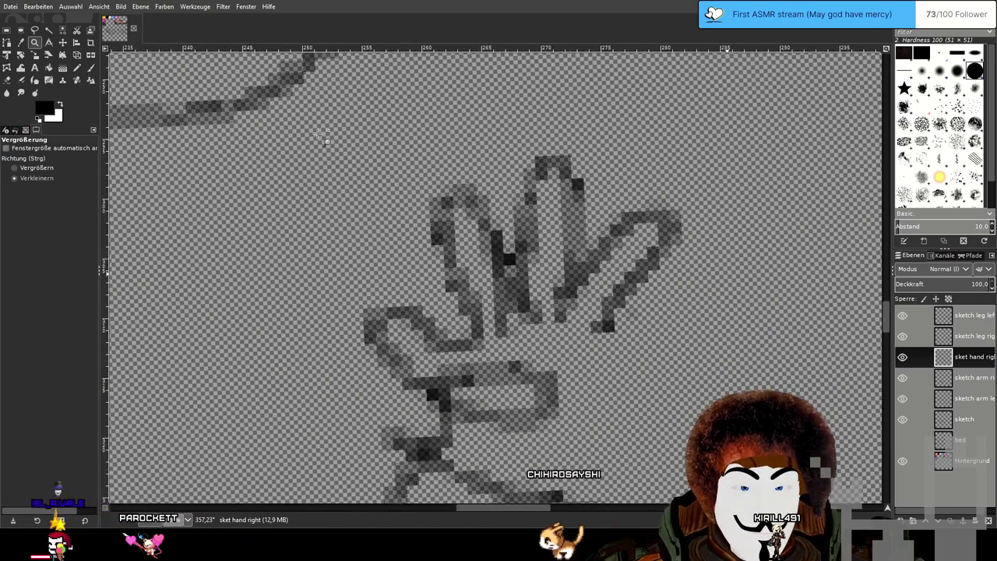
key(plus)
key(minus)
key(minus)
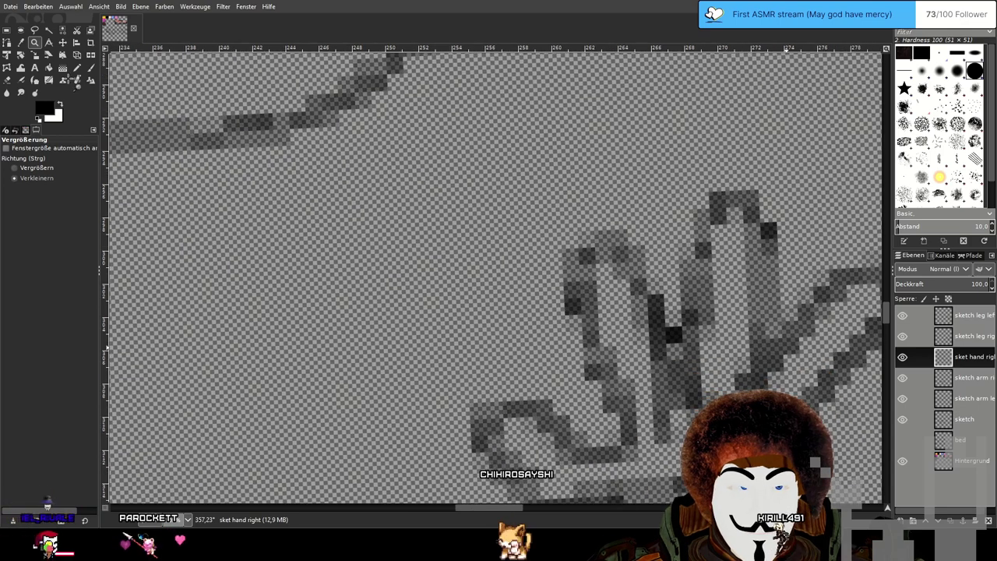
scroll(514, 265, down, 1)
scroll(446, 287, down, 1)
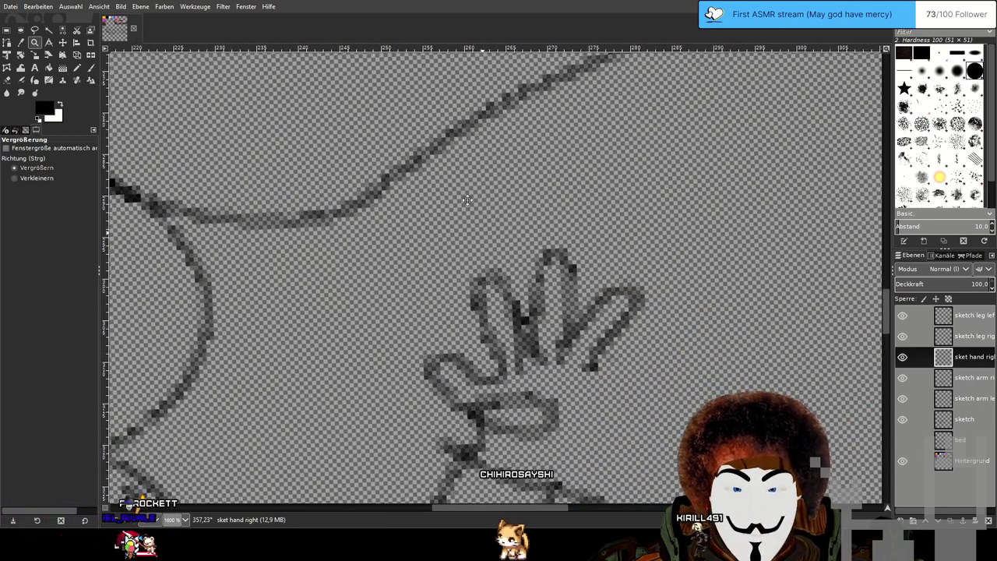
scroll(444, 153, up, 1)
click(90, 69)
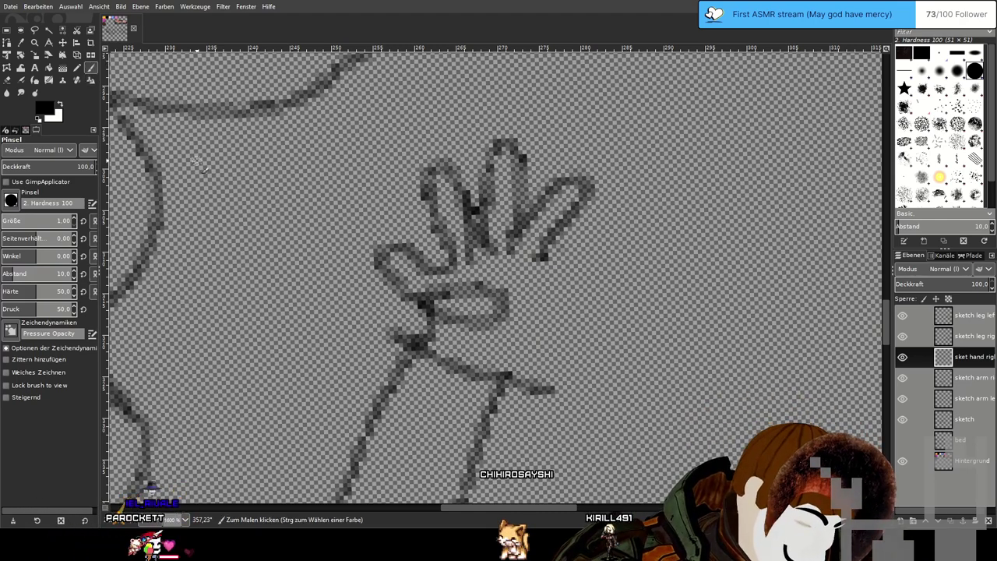
scroll(537, 260, right, 2)
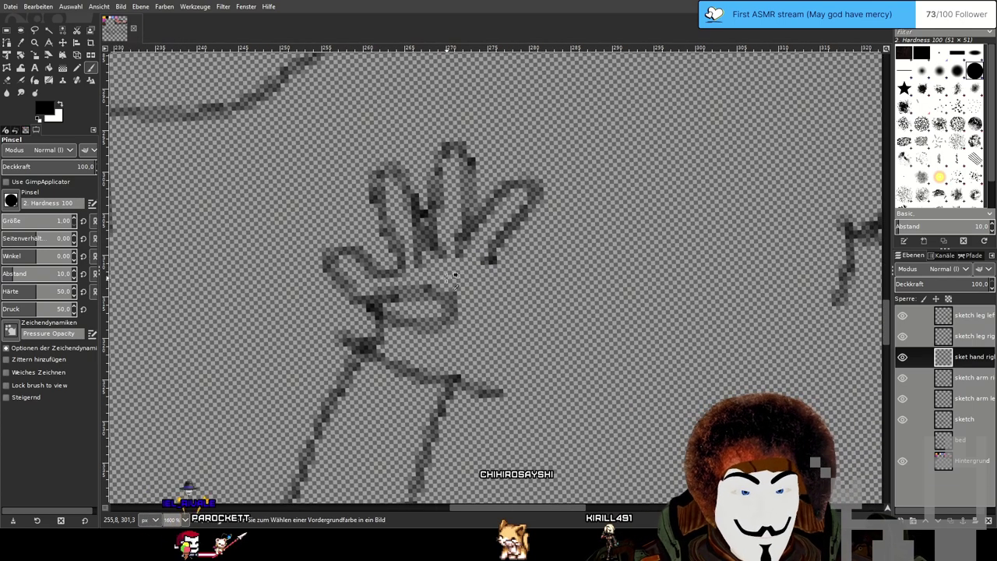
scroll(434, 282, up, 1)
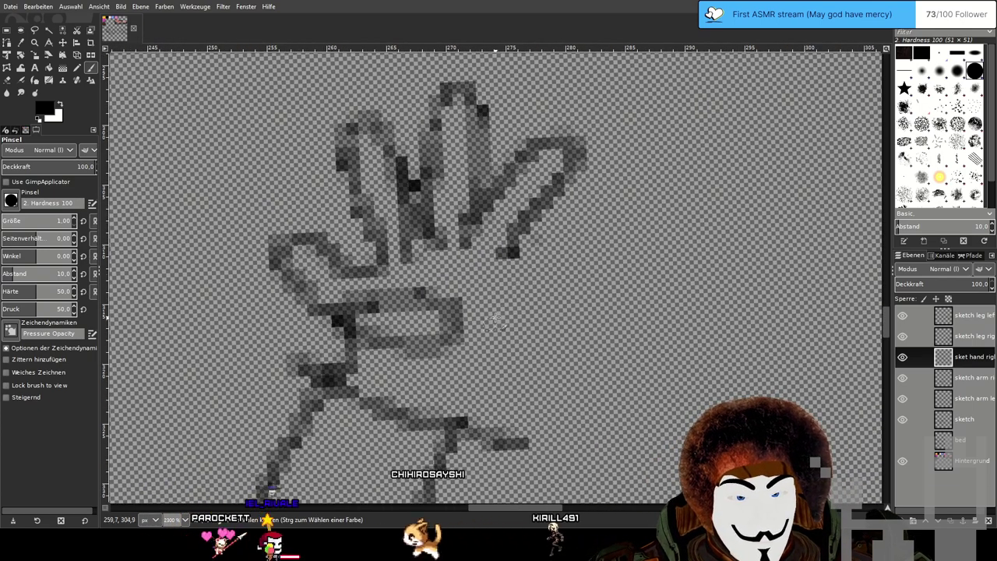
mouse_move(508, 251)
mouse_down()
mouse_move(600, 257)
mouse_move(543, 306)
mouse_up()
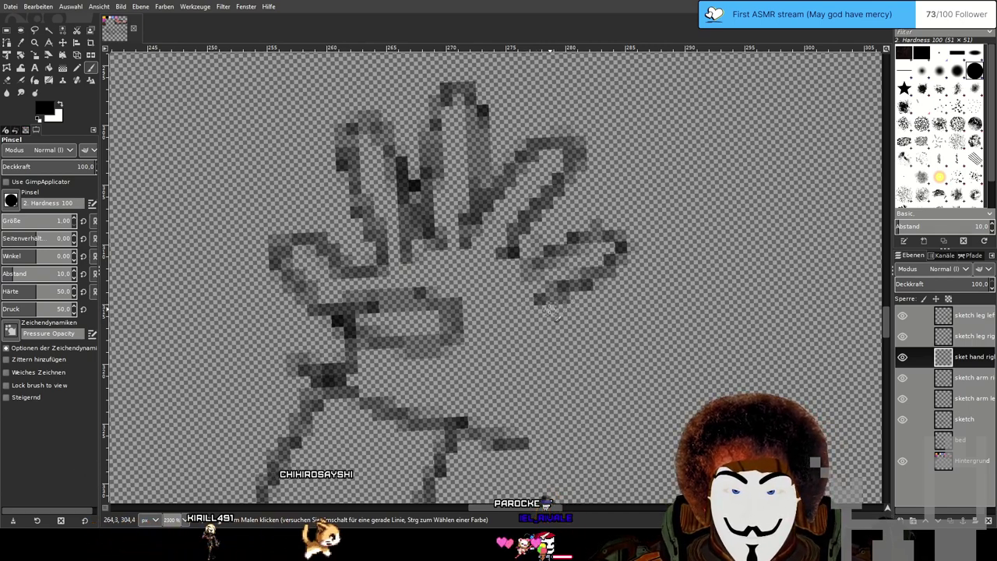
mouse_move(553, 295)
mouse_down()
mouse_move(517, 322)
mouse_move(471, 403)
mouse_up()
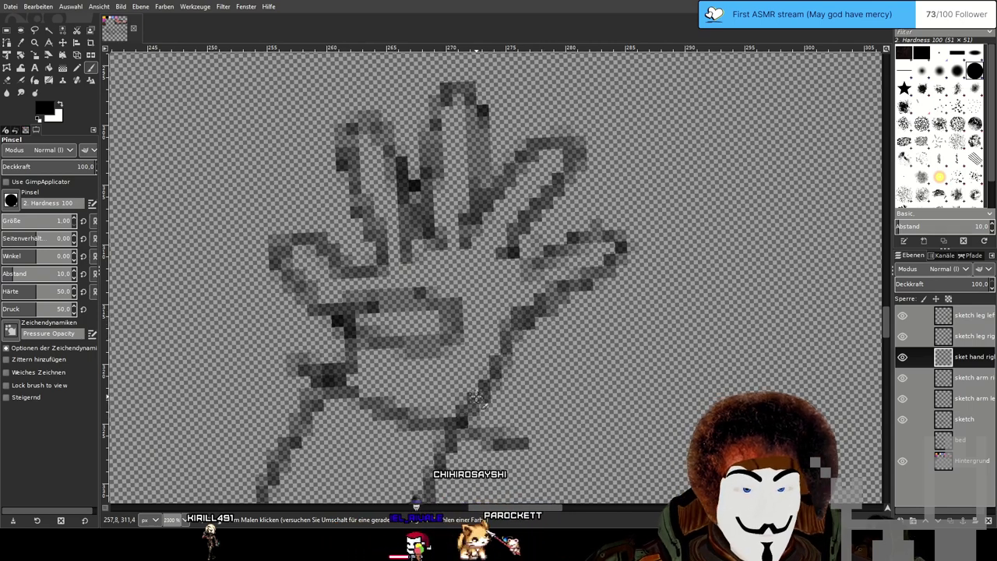
scroll(546, 355, down, 2)
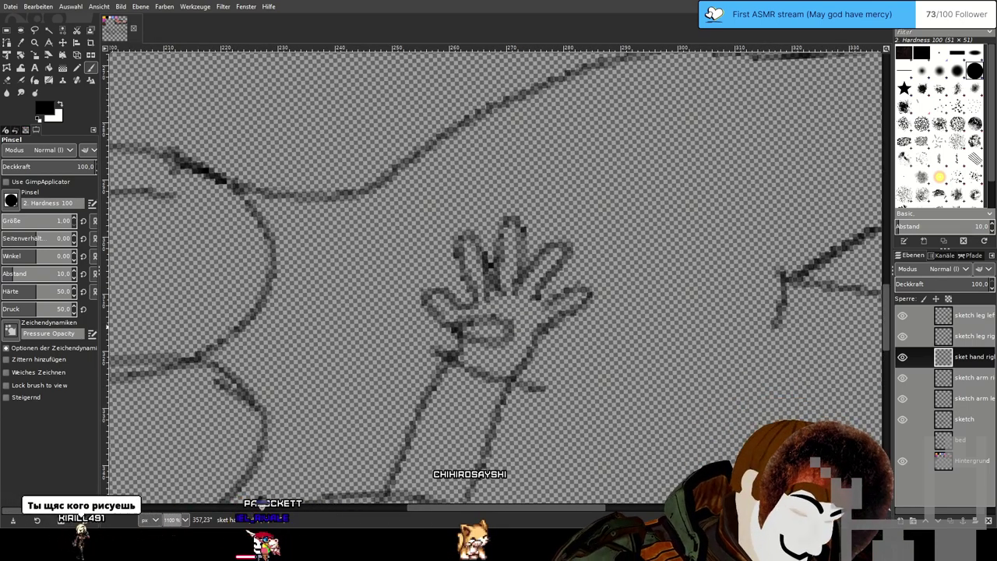
mouse_move(507, 208)
mouse_down()
mouse_move(503, 224)
mouse_move(504, 205)
mouse_up()
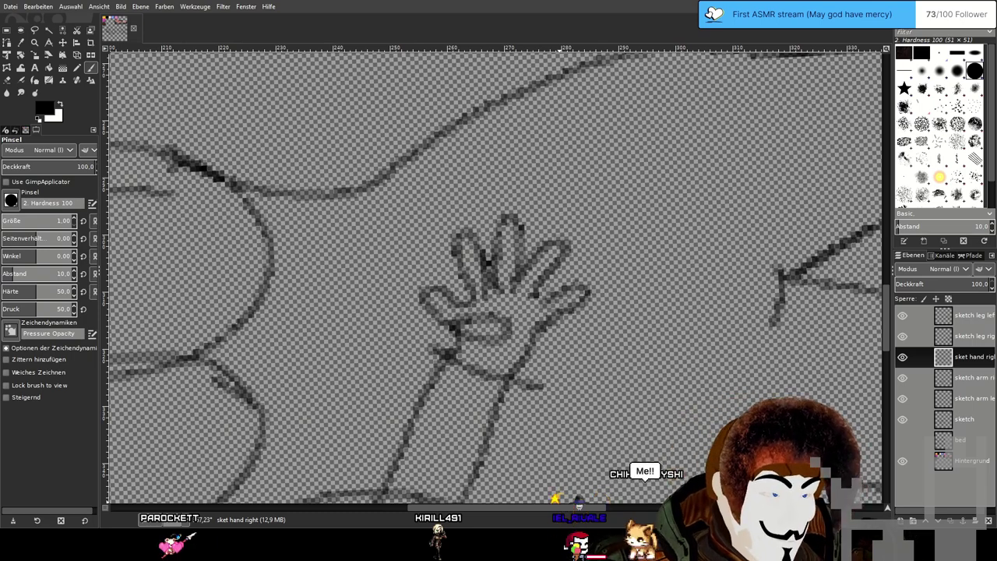
mouse_move(552, 269)
mouse_down()
mouse_move(568, 215)
mouse_move(500, 268)
mouse_move(446, 263)
mouse_up()
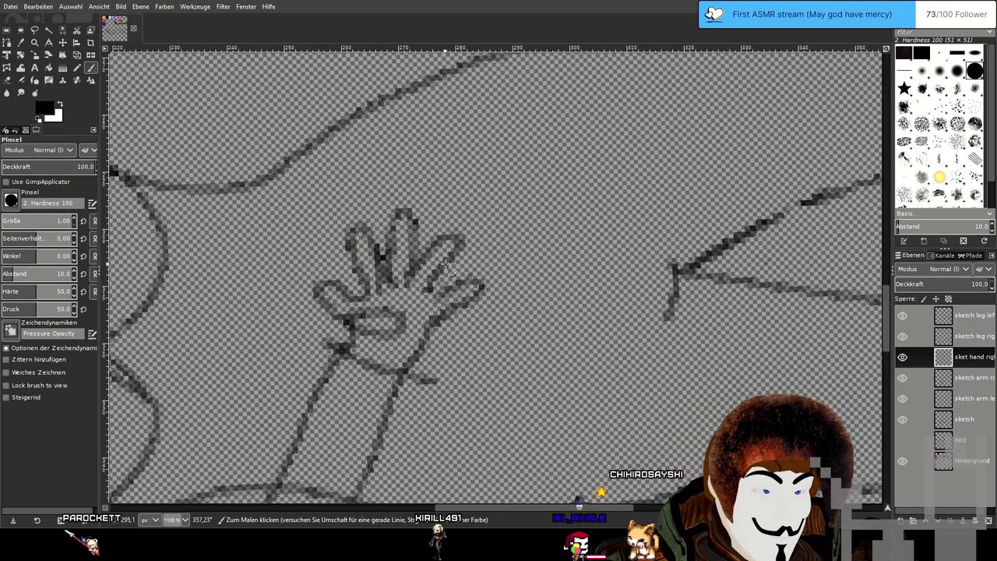
scroll(445, 265, down, 1)
scroll(446, 265, up, 1)
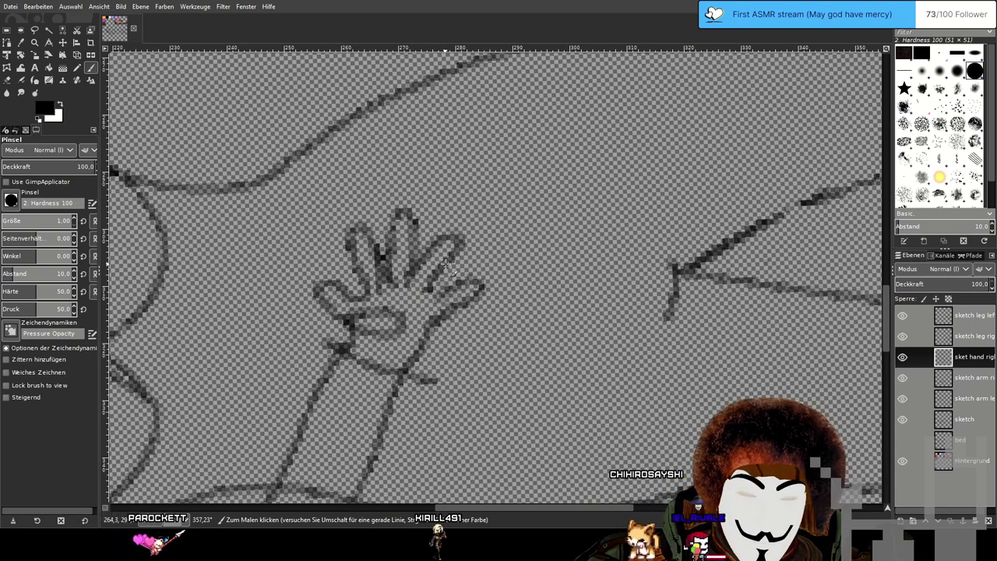
scroll(442, 265, down, 2)
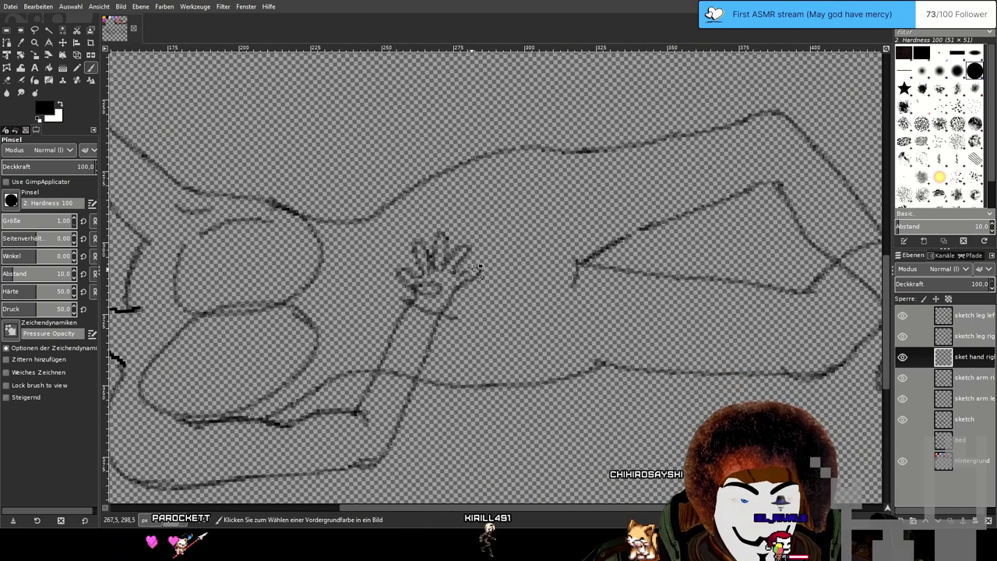
Review the figure, select the right arm layer briefly, then return to 'sket hand right'.
scroll(479, 268, up, 2)
scroll(462, 263, up, 1)
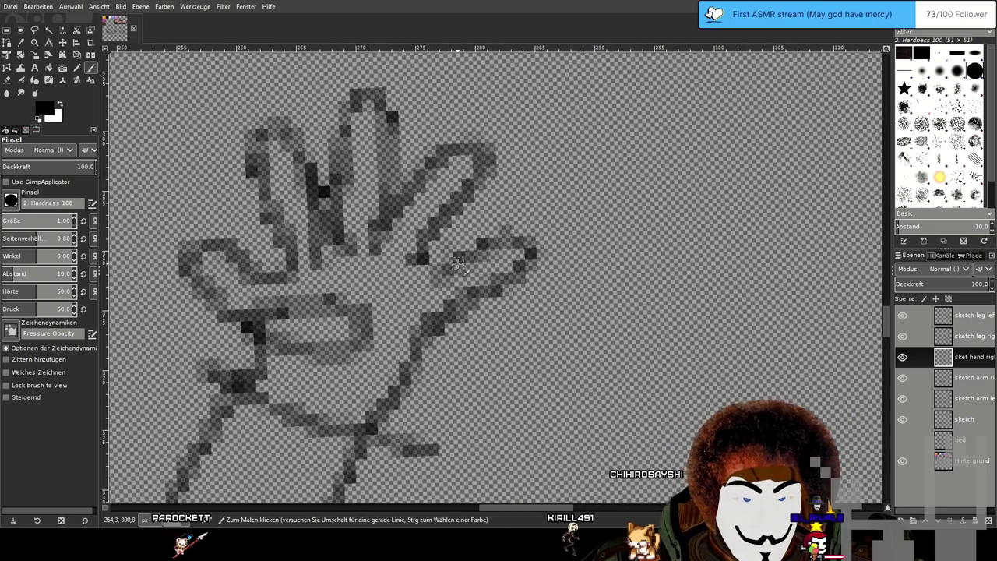
scroll(481, 268, down, 2)
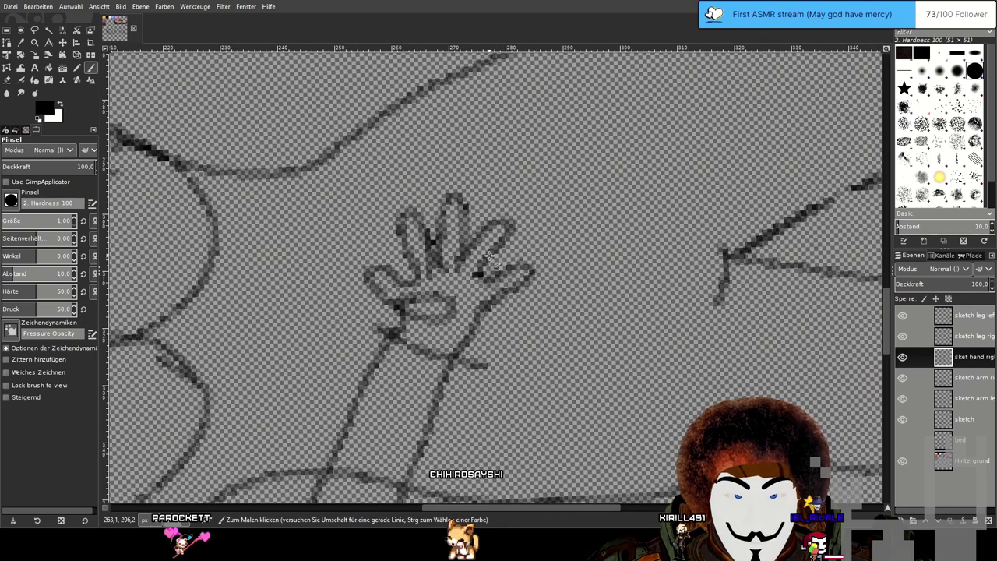
scroll(496, 257, down, 2)
scroll(497, 257, up, 1)
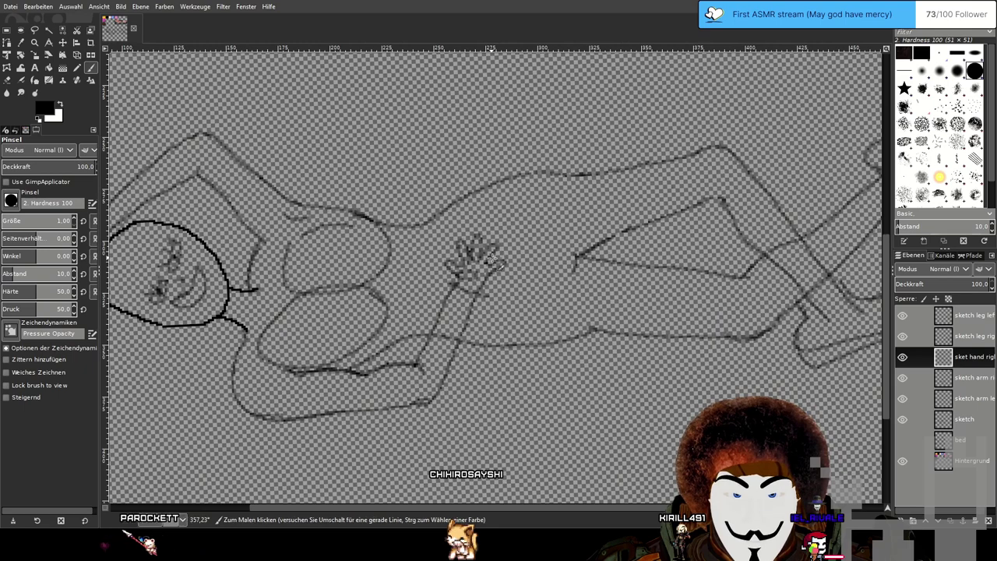
drag(485, 312, 507, 282)
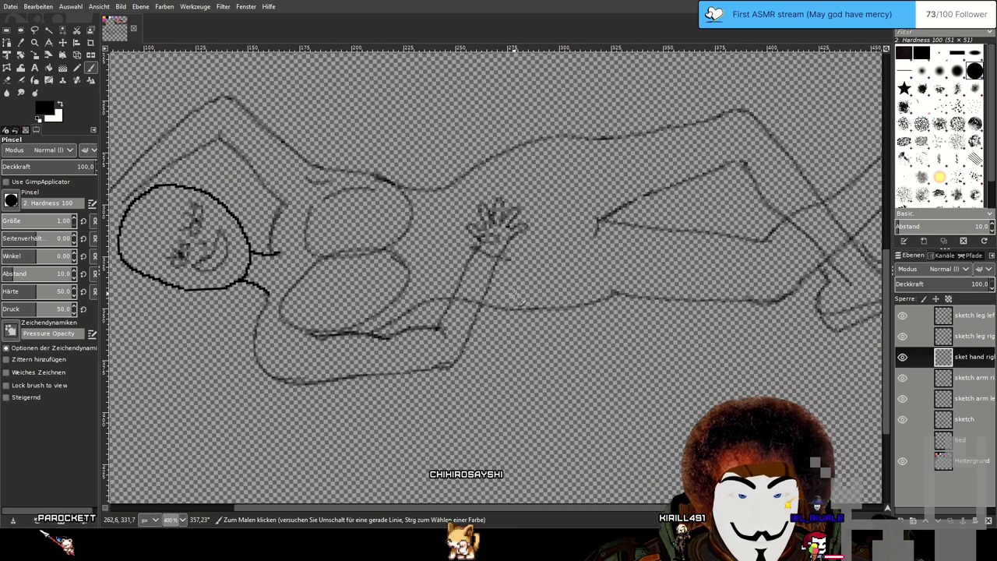
scroll(480, 268, up, 1)
scroll(487, 267, up, 3)
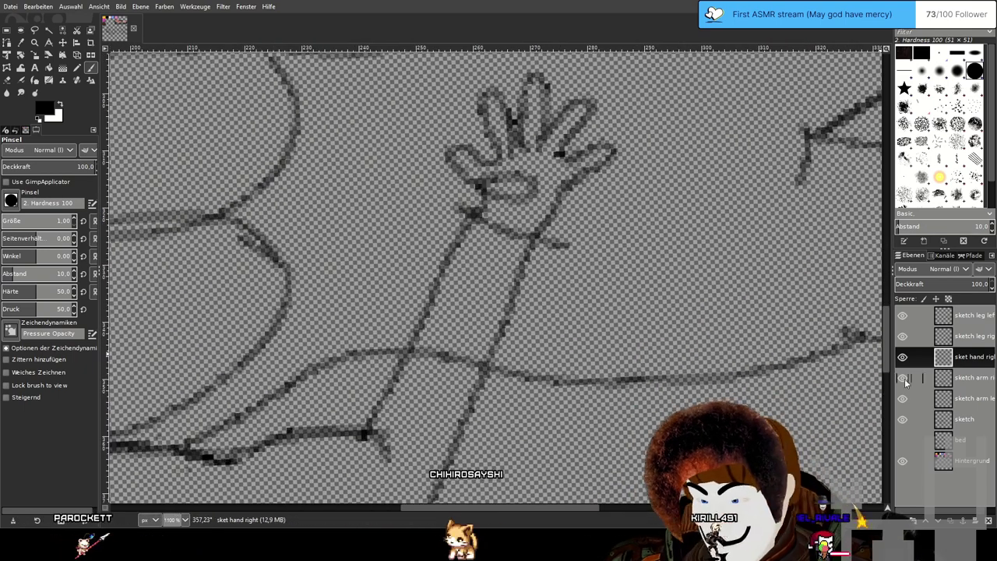
click(975, 377)
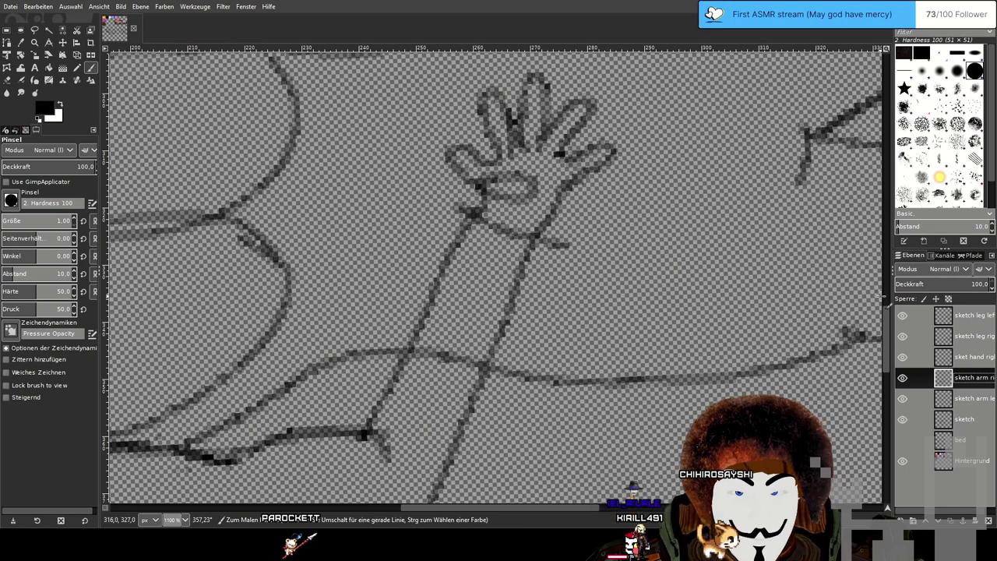
click(970, 358)
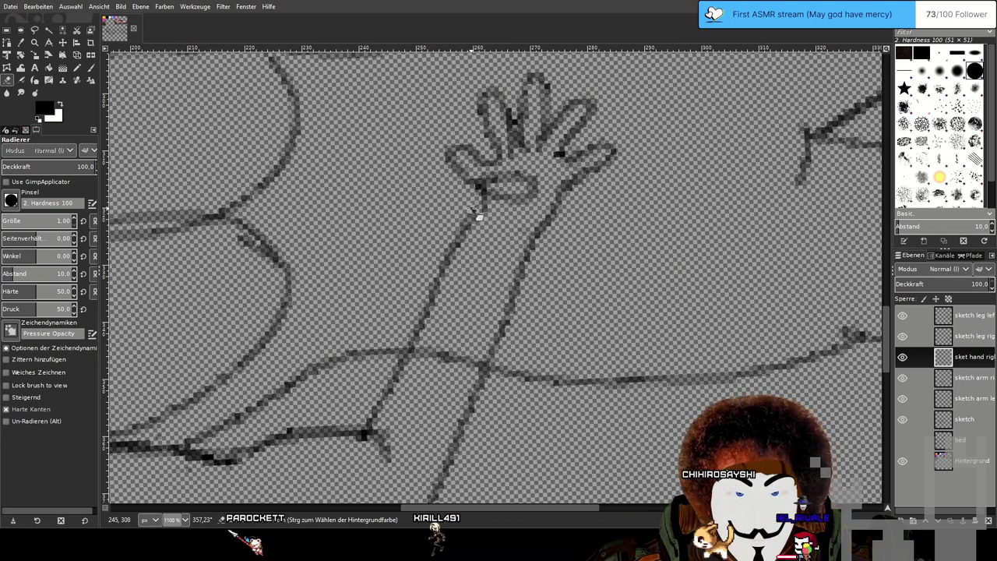
On the right arm layer, erase the top end of the forearm line.
click(965, 397)
click(963, 381)
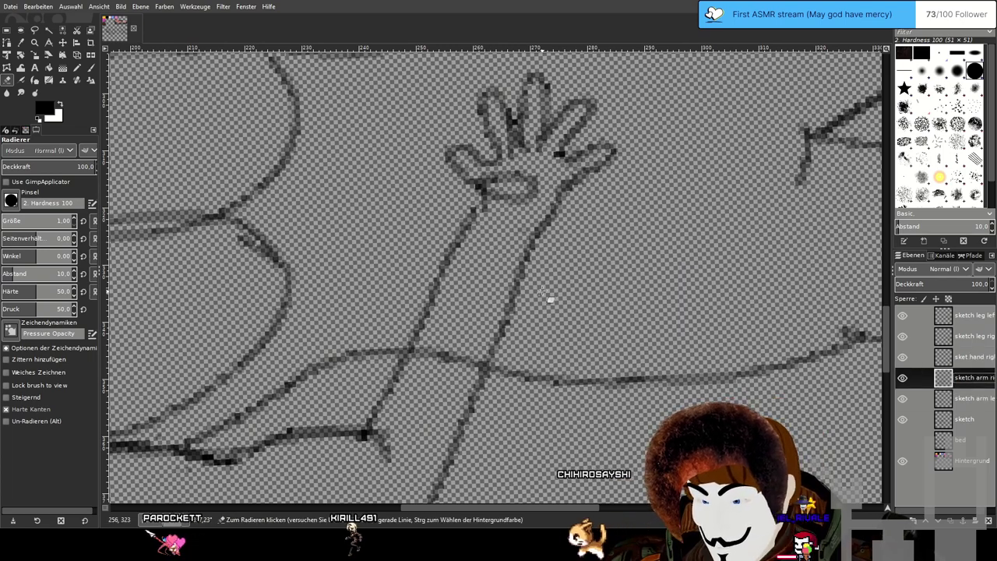
drag(464, 225, 457, 250)
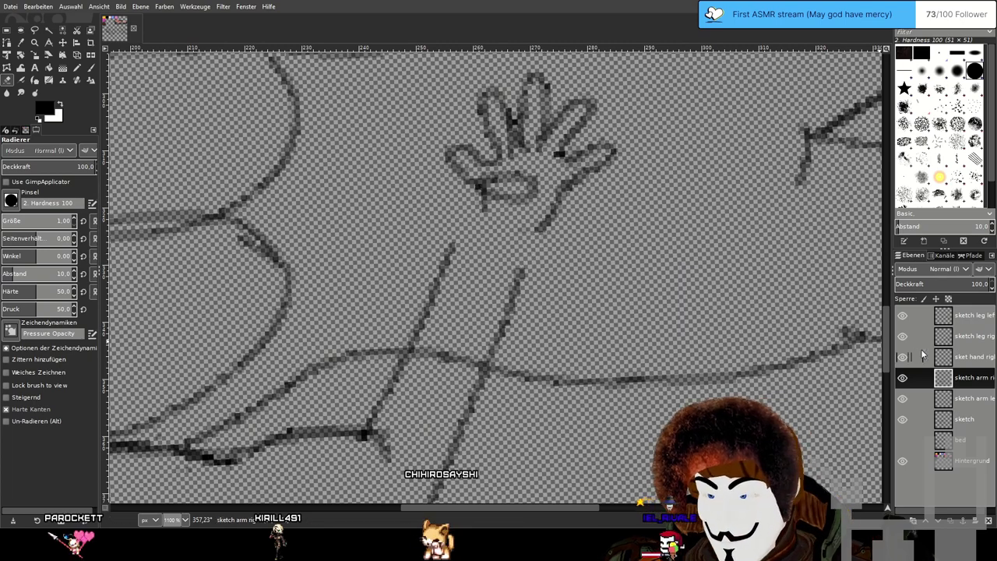
On the base 'sketch' layer, erase the old sketch lines under the redrawn hand.
key(Page_Up)
scroll(517, 210, up, 2)
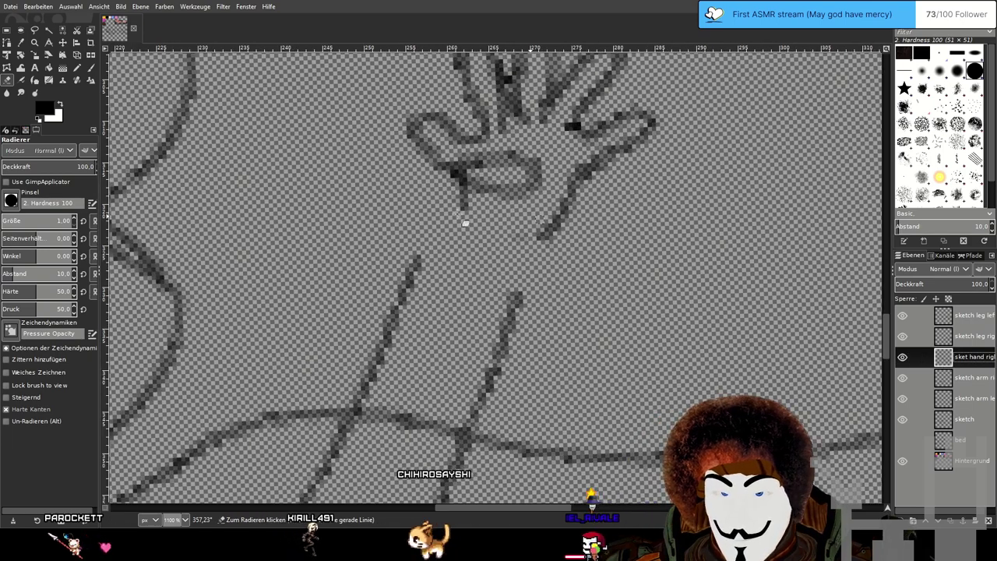
click(964, 419)
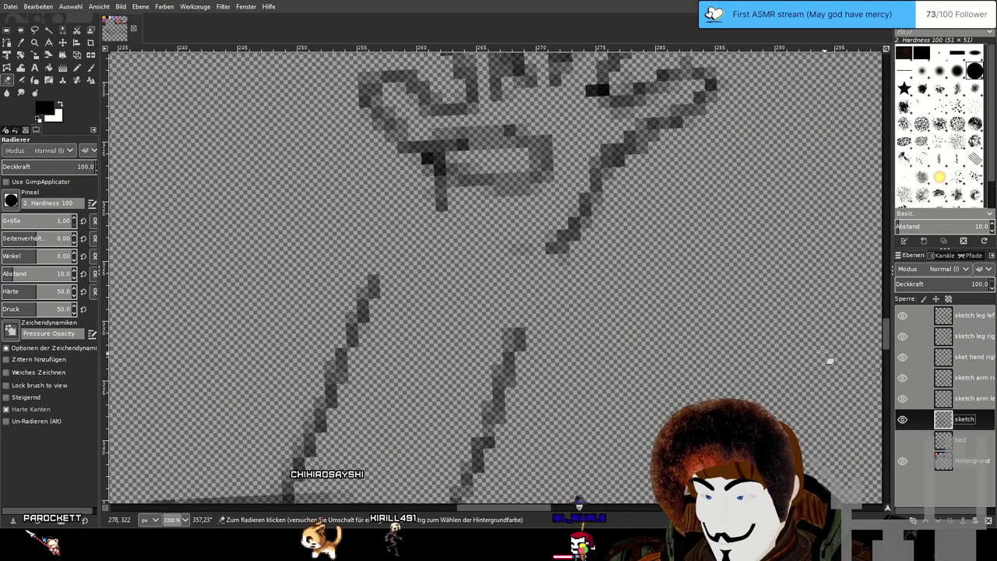
mouse_move(543, 156)
mouse_down()
mouse_move(512, 191)
mouse_move(514, 211)
mouse_move(490, 214)
mouse_move(496, 139)
mouse_move(490, 169)
mouse_move(509, 158)
mouse_move(500, 122)
mouse_move(481, 131)
mouse_move(433, 193)
mouse_move(434, 162)
mouse_up()
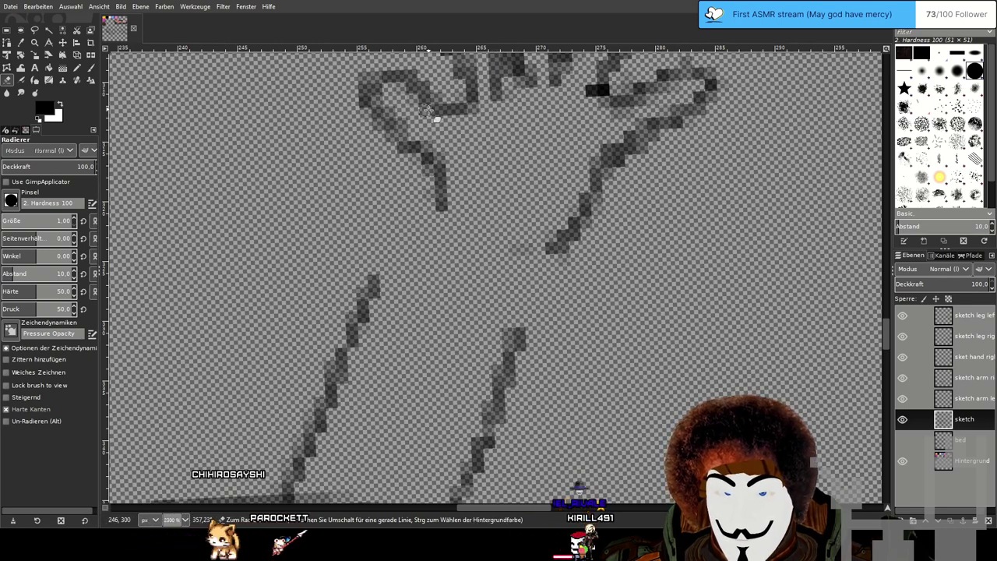
ctrl+scroll(455, 202, down, 3)
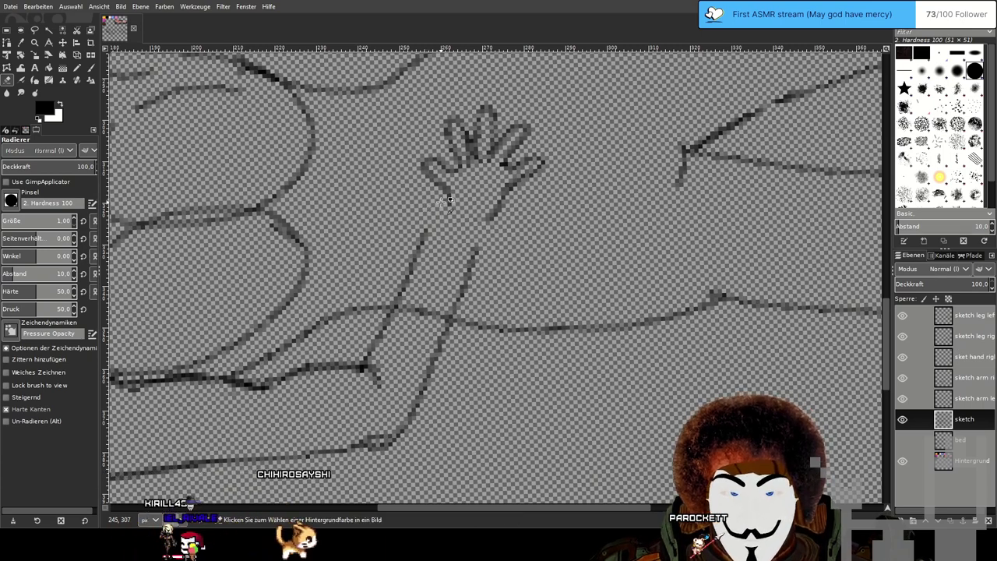
scroll(440, 213, up, 2)
On 'sket hand right', erase both forearm outline sections below the hand.
click(975, 358)
scroll(437, 203, down, 1)
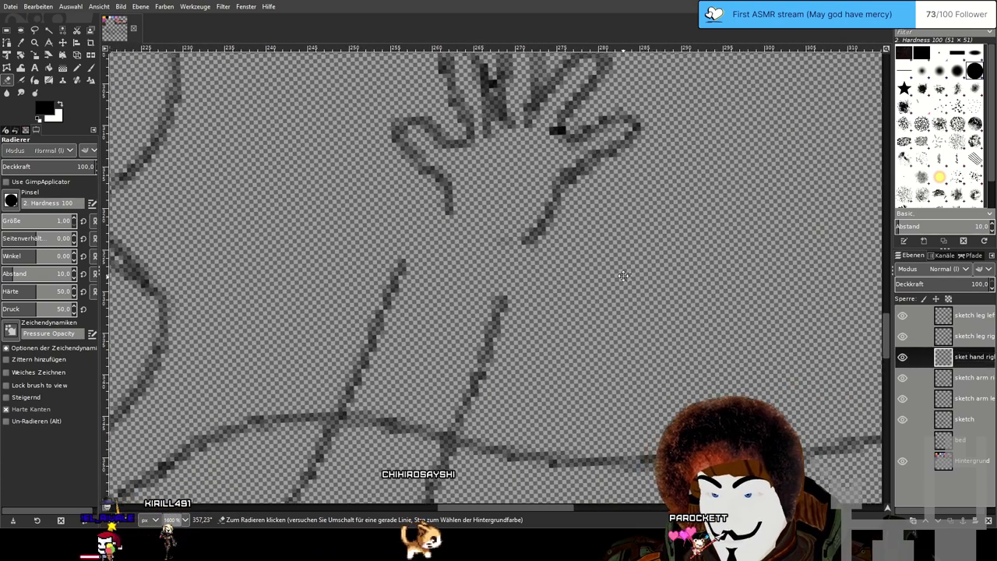
scroll(439, 204, up, 1)
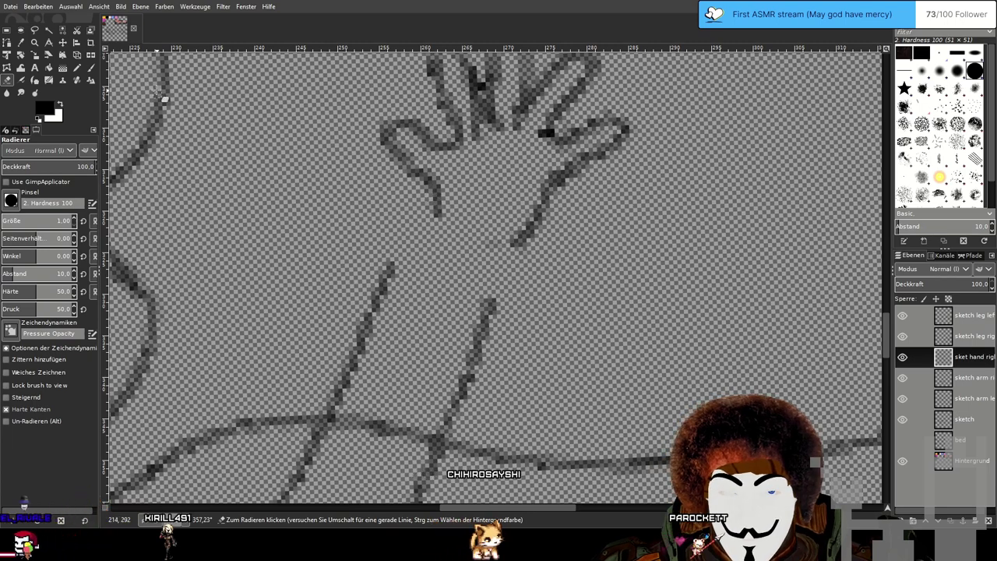
key(p)
scroll(435, 222, down, 1)
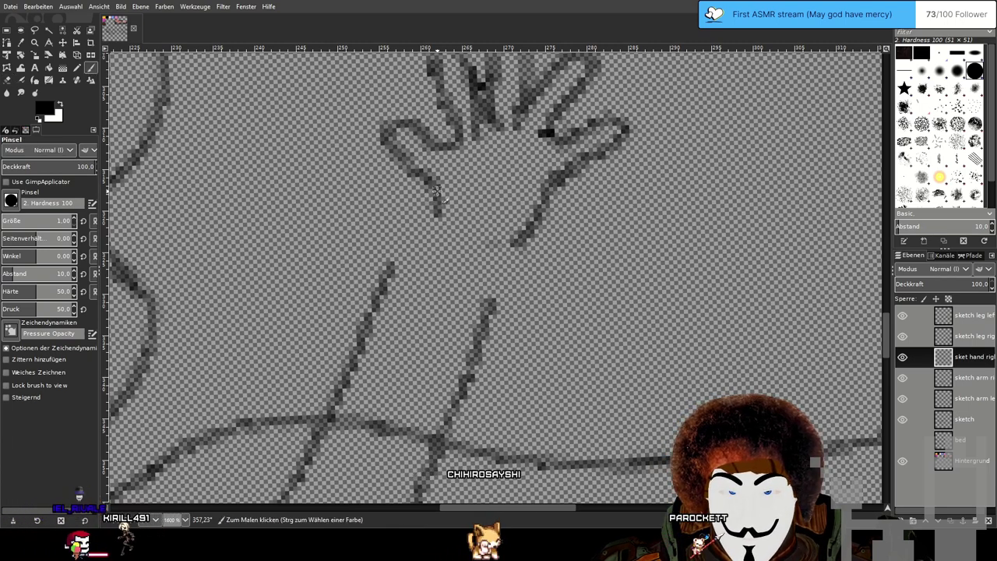
scroll(442, 207, up, 1)
scroll(409, 259, down, 1)
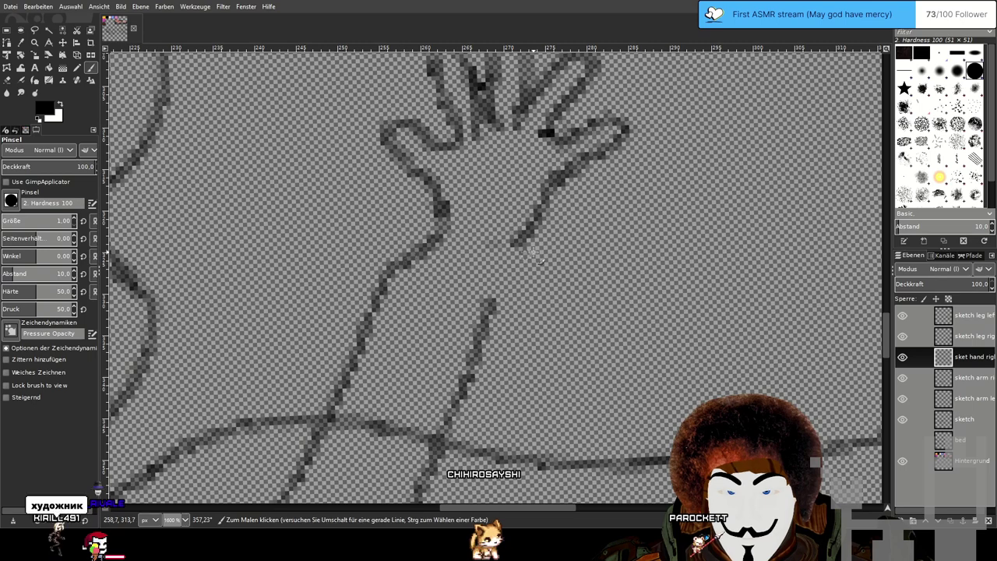
scroll(514, 242, up, 1)
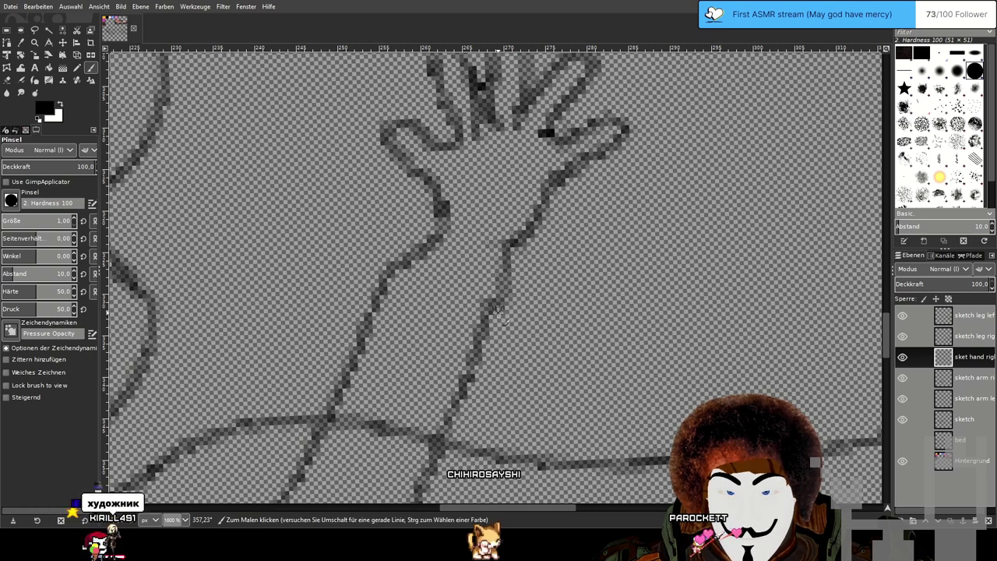
scroll(557, 292, down, 1)
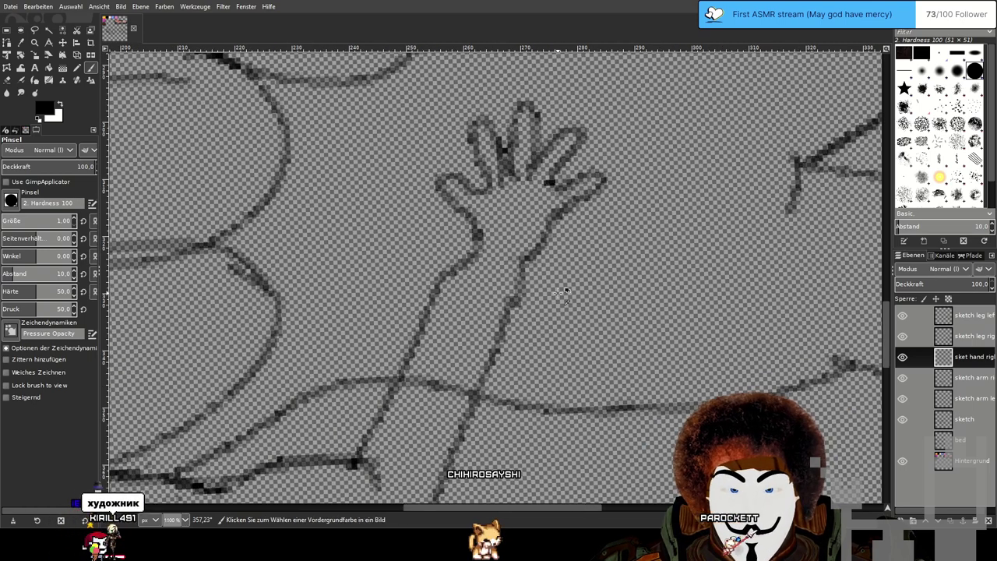
scroll(563, 292, down, 1)
scroll(563, 292, up, 1)
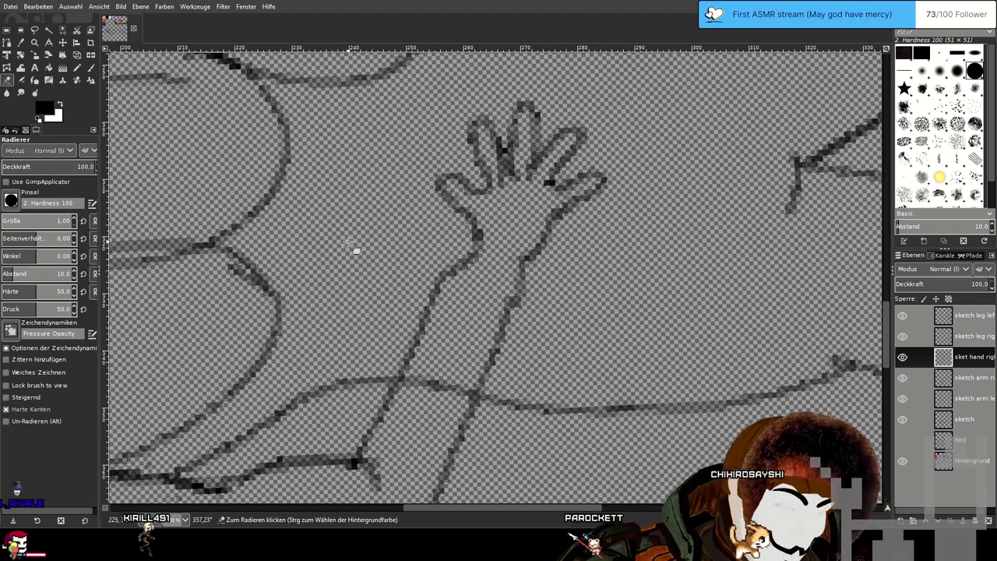
ctrl+scroll(447, 300, up, 2)
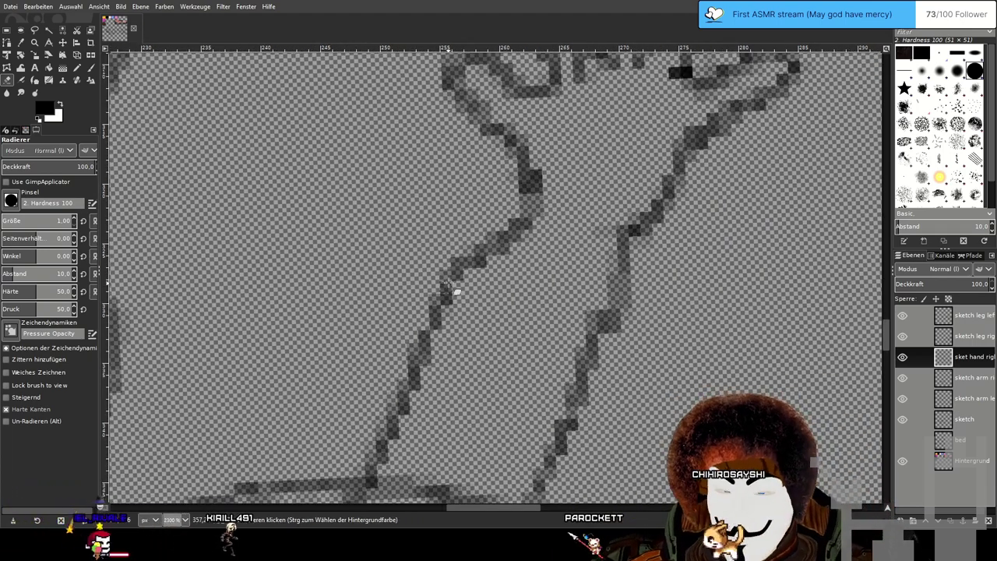
mouse_move(452, 262)
mouse_down()
mouse_move(482, 271)
mouse_move(491, 262)
mouse_move(478, 251)
mouse_move(522, 229)
mouse_up()
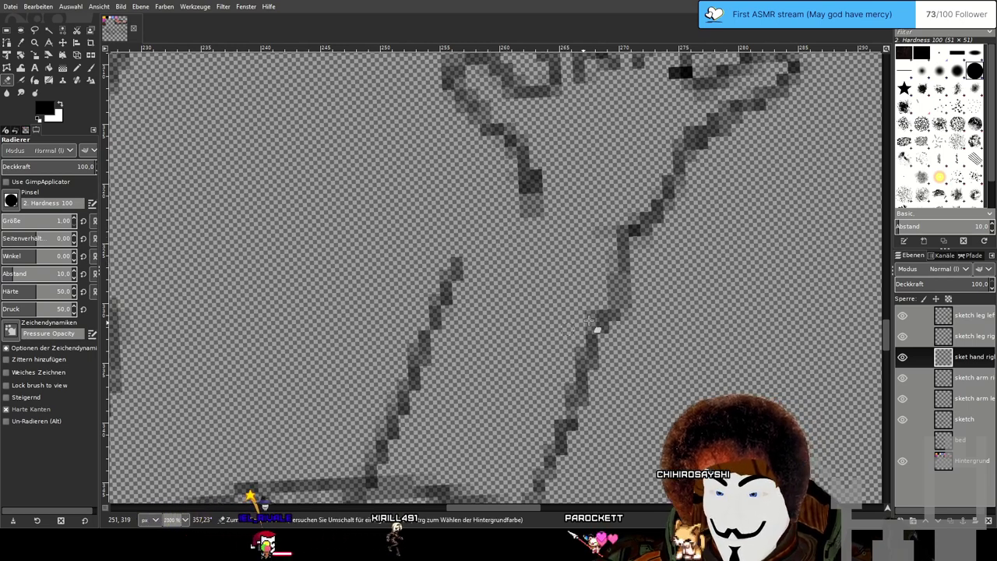
mouse_move(609, 308)
mouse_down()
mouse_move(698, 286)
mouse_move(635, 280)
mouse_move(686, 263)
mouse_move(619, 245)
mouse_up()
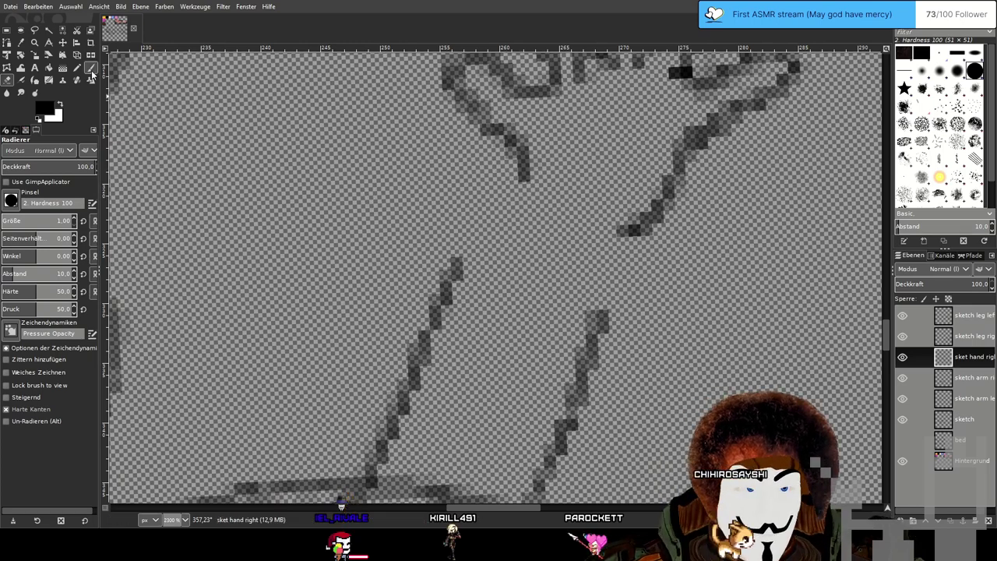
Redraw the arm outline stroke down from the wrist.
scroll(515, 216, down, 1)
drag(603, 211, 554, 243)
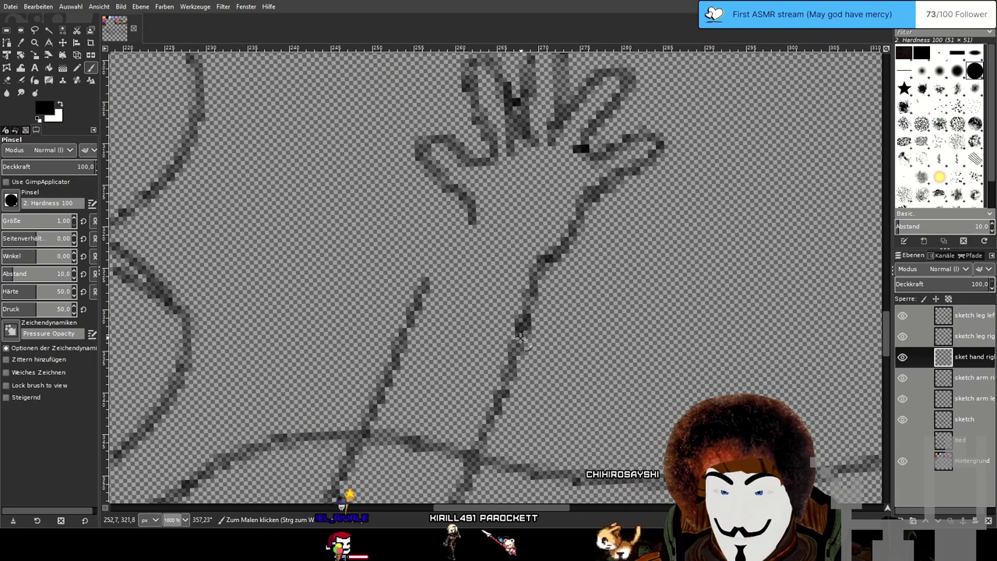
drag(463, 210, 419, 299)
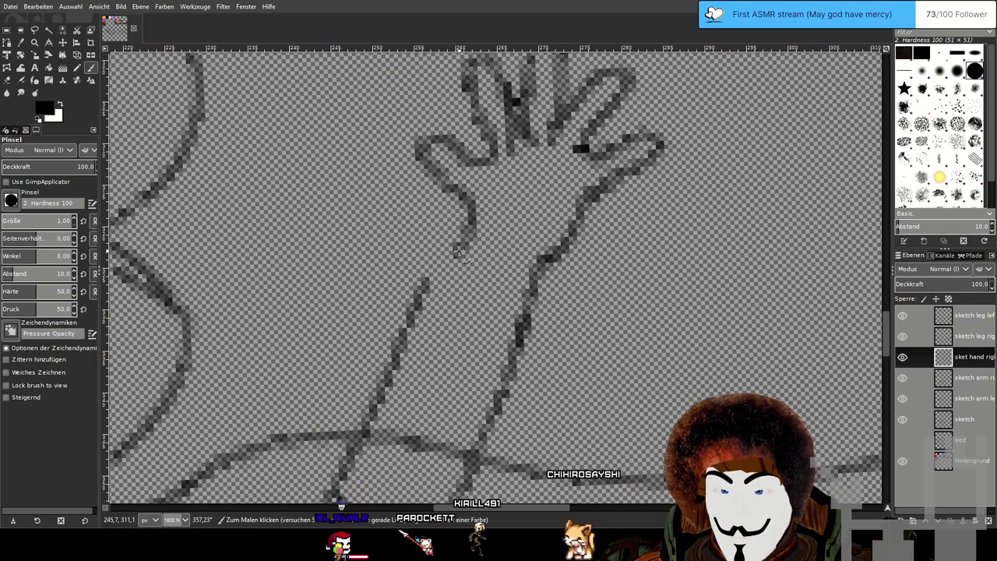
scroll(592, 296, down, 2)
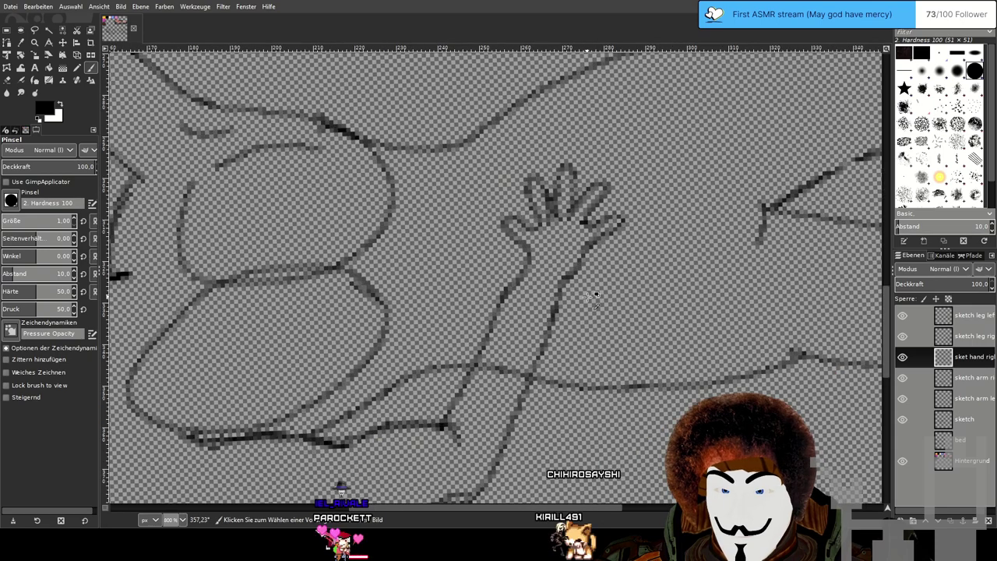
scroll(604, 286, down, 1)
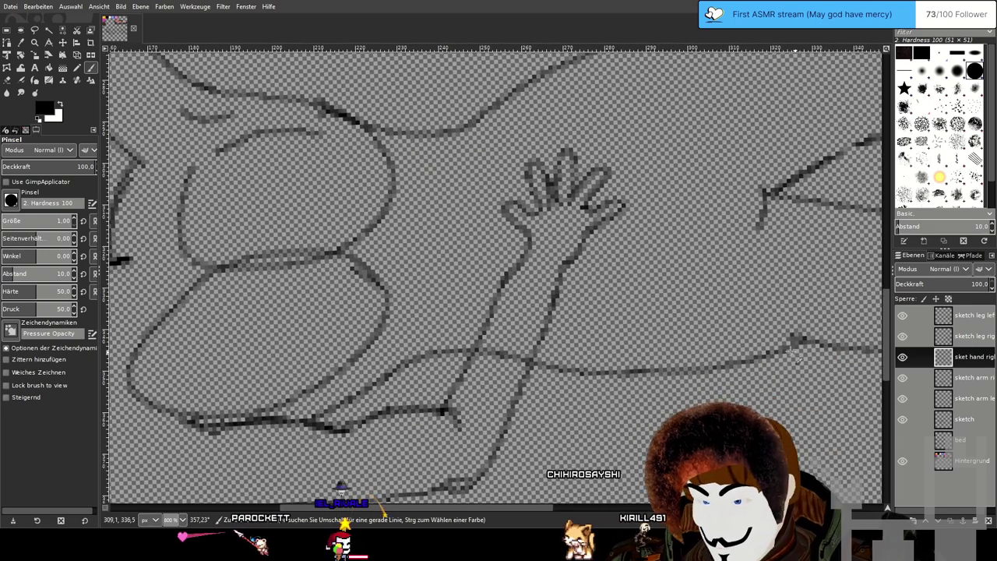
On 'sketch arm right', erase the forearm outline section clashing with the hand lines.
click(969, 377)
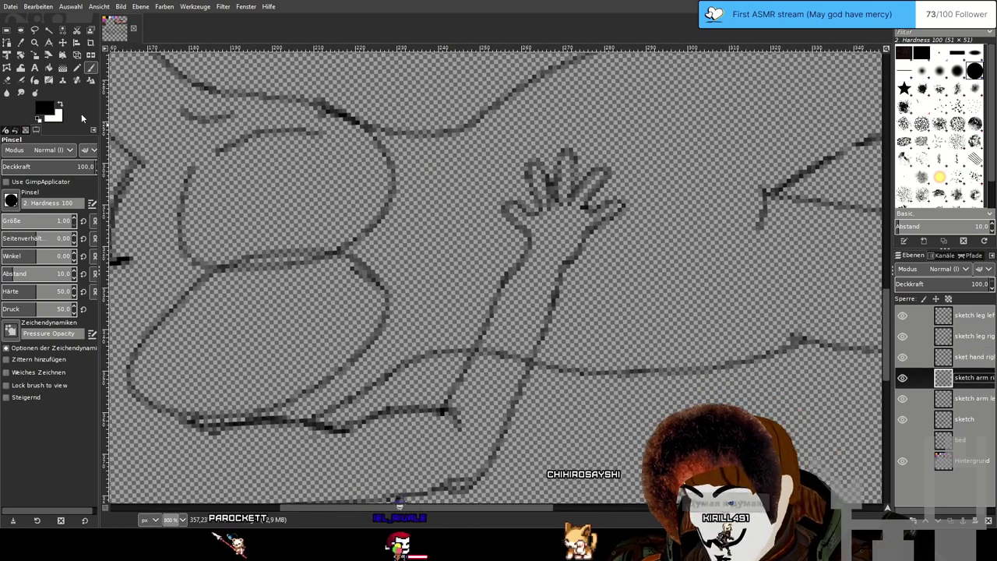
click(7, 80)
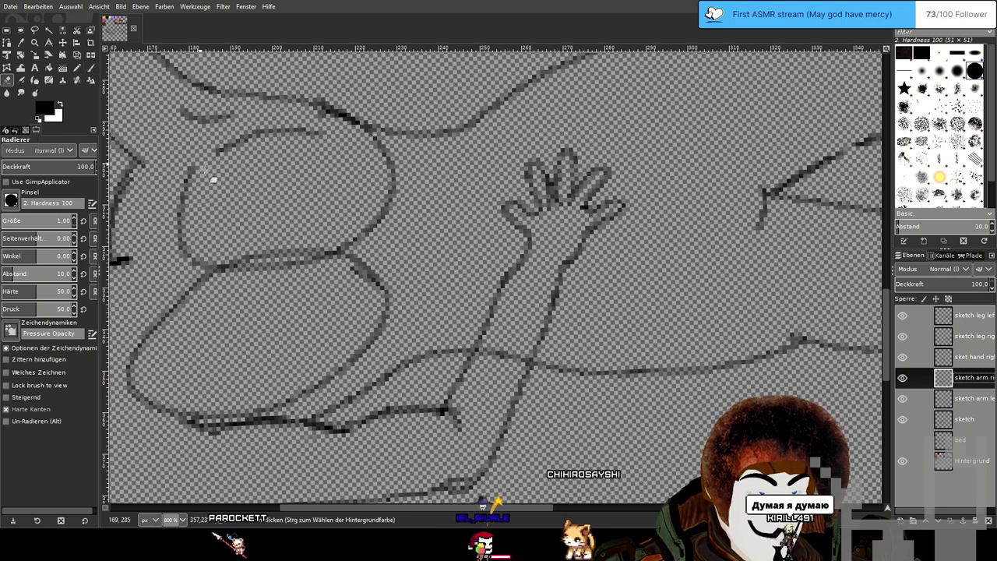
scroll(584, 284, up, 2)
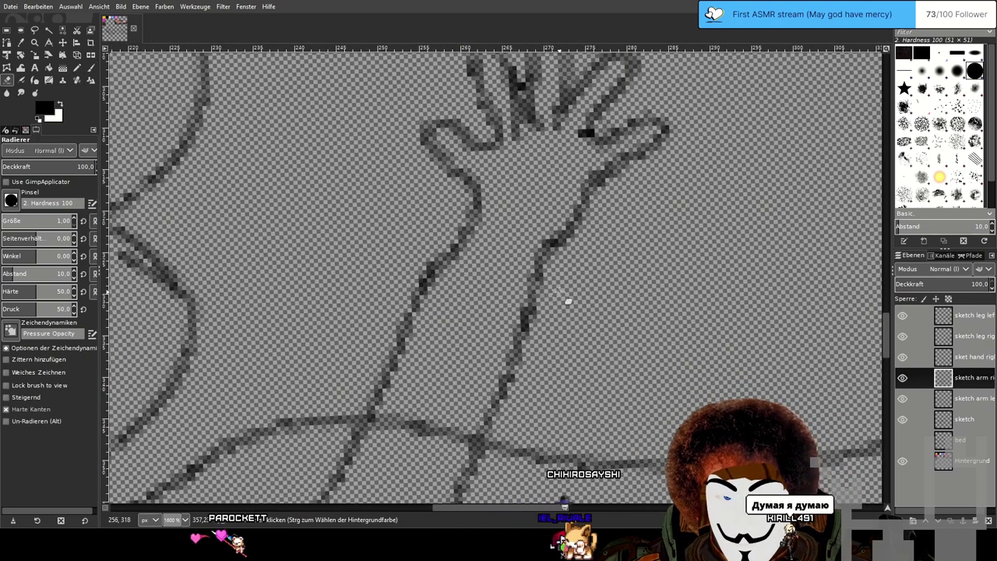
drag(532, 330, 449, 360)
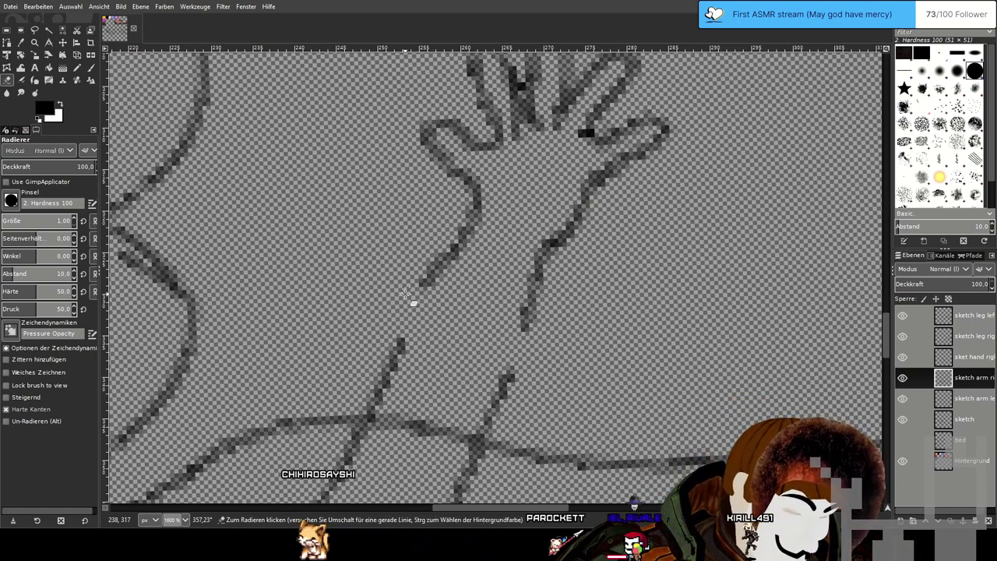
Switch to the Paintbrush and set the start point of a straight forearm line.
ctrl+scroll(405, 295, down, 2)
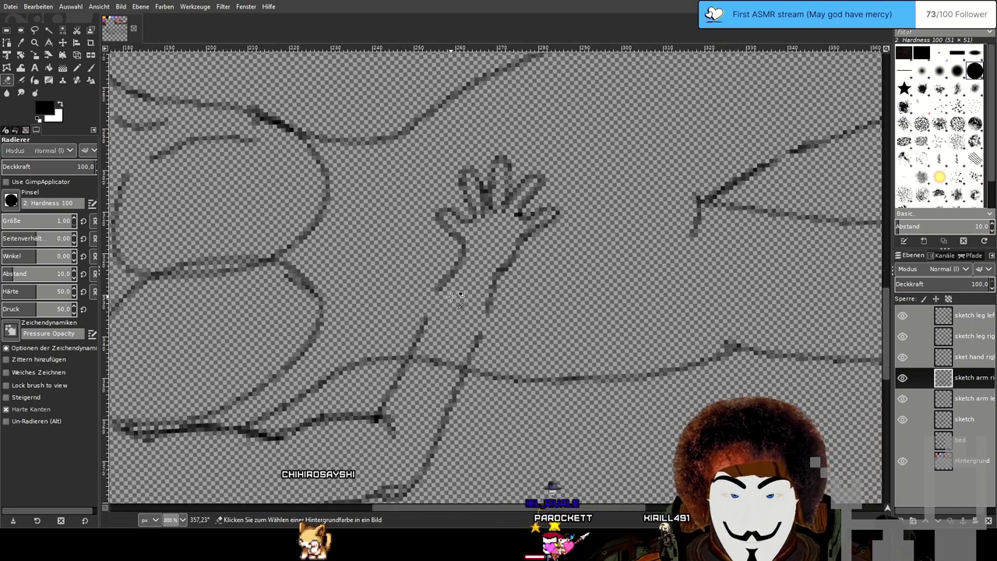
key(p)
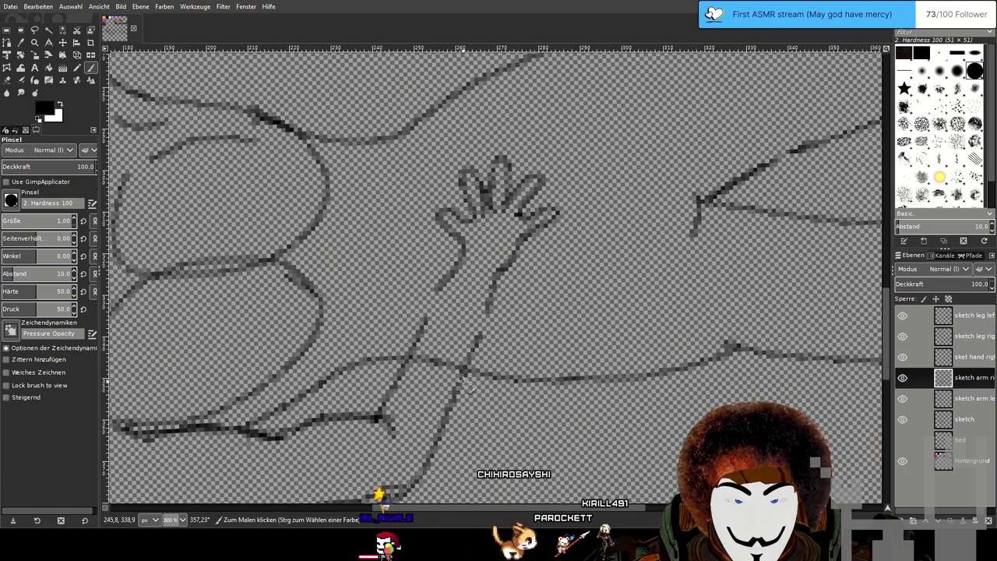
click(465, 366)
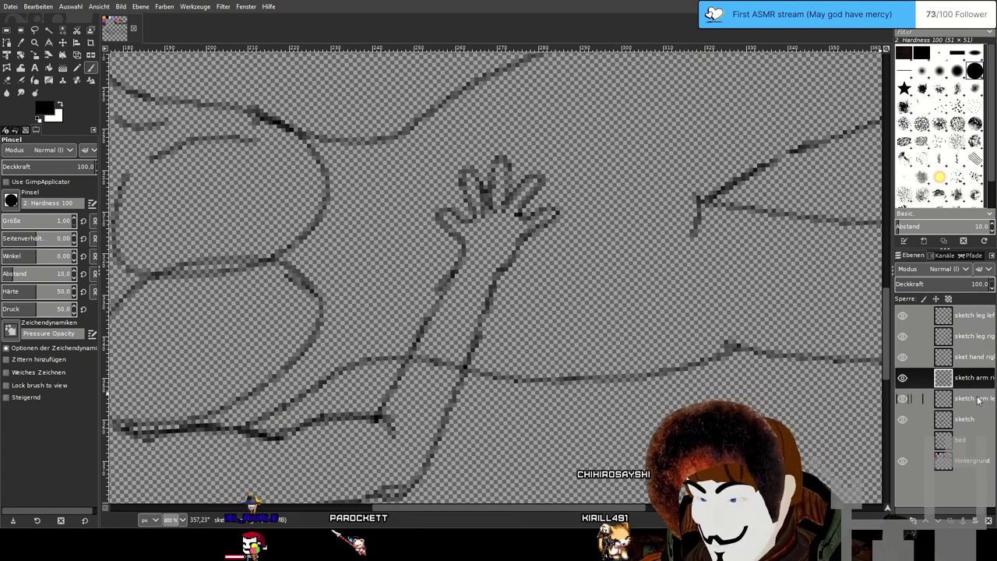
On 'sketch arm right', erase the forearm's left and lower-right outline strokes.
click(973, 356)
key(shift+e)
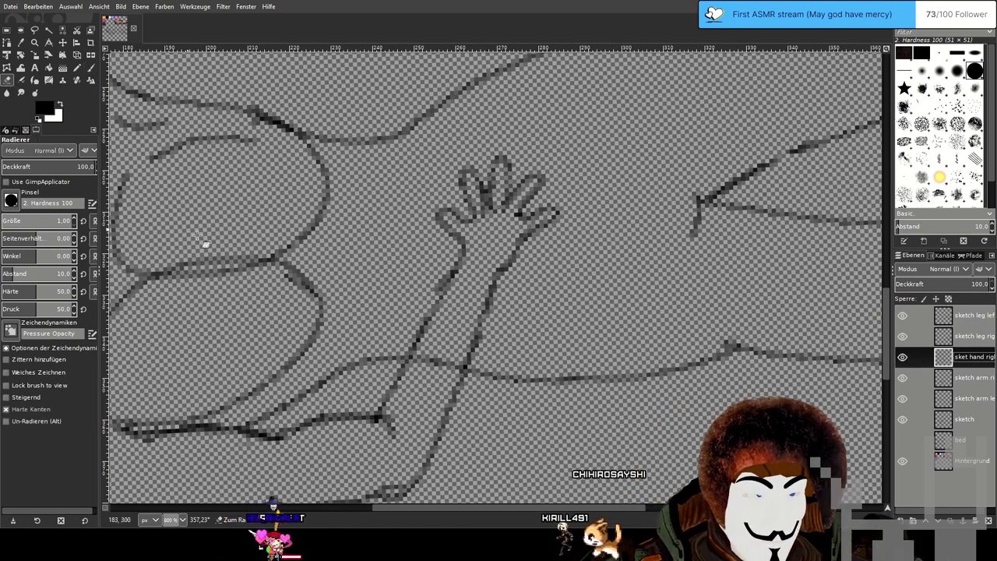
scroll(366, 288, up, 1)
scroll(360, 283, up, 1)
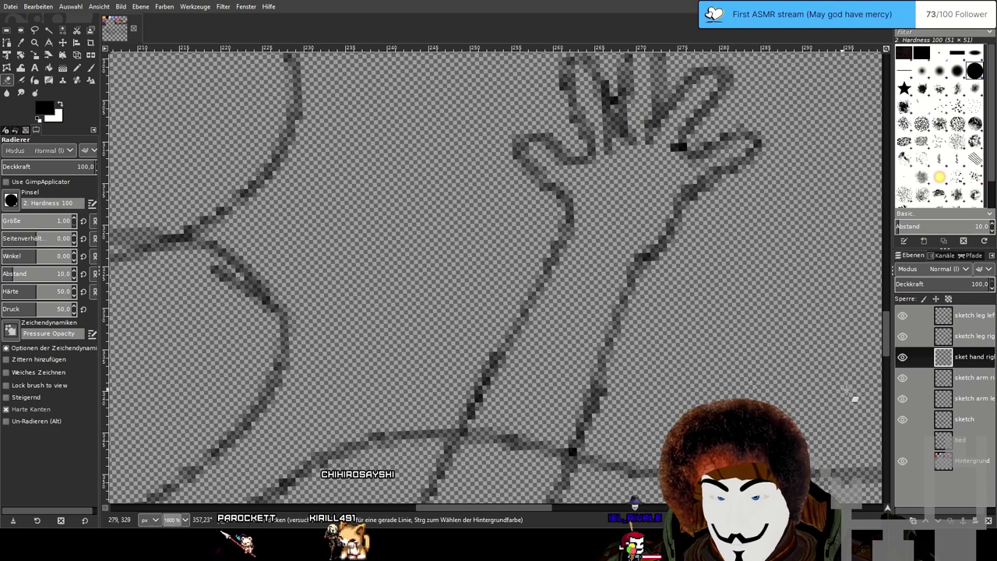
click(970, 379)
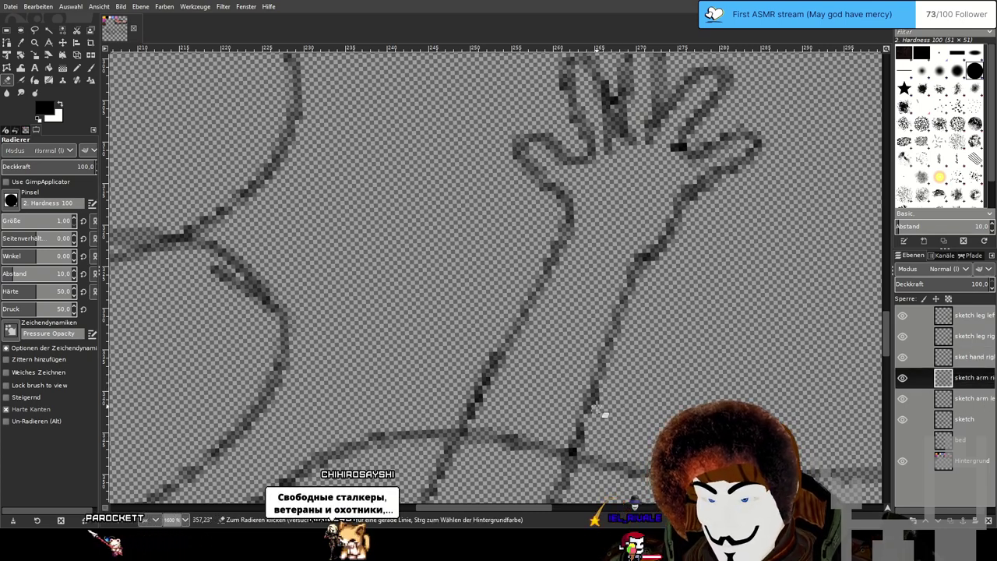
drag(497, 348, 476, 414)
drag(591, 393, 588, 423)
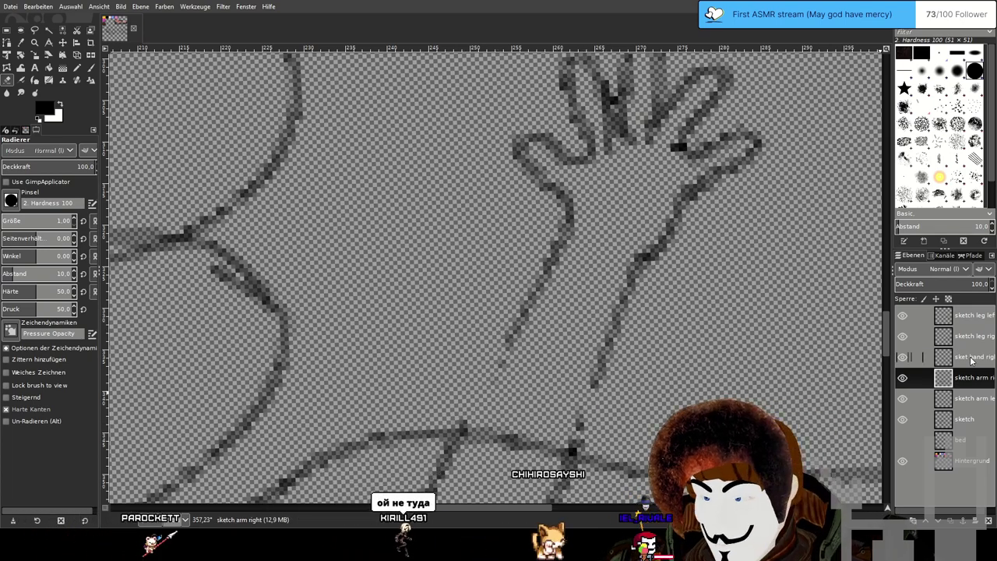
On 'sket hand right', draw straight lines for the forearm's left and right edges.
key(Page_Up)
key(p)
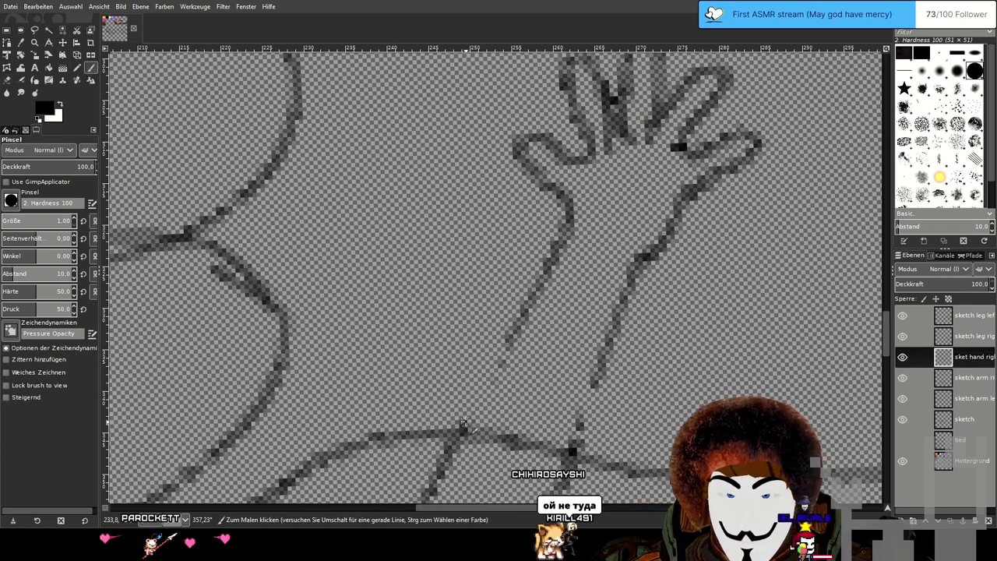
shift+click(519, 323)
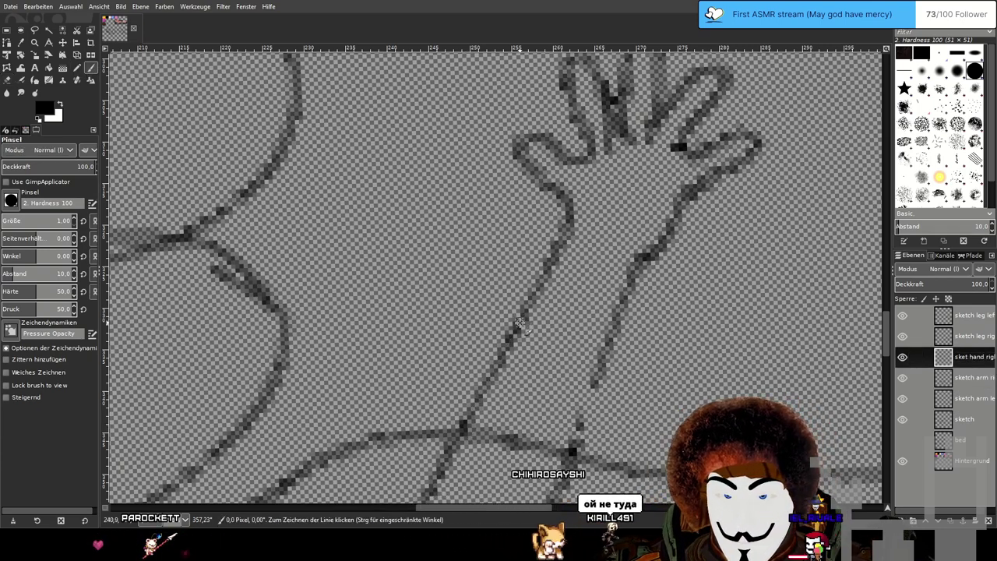
click(574, 450)
shift+click(600, 369)
scroll(600, 369, down, 3)
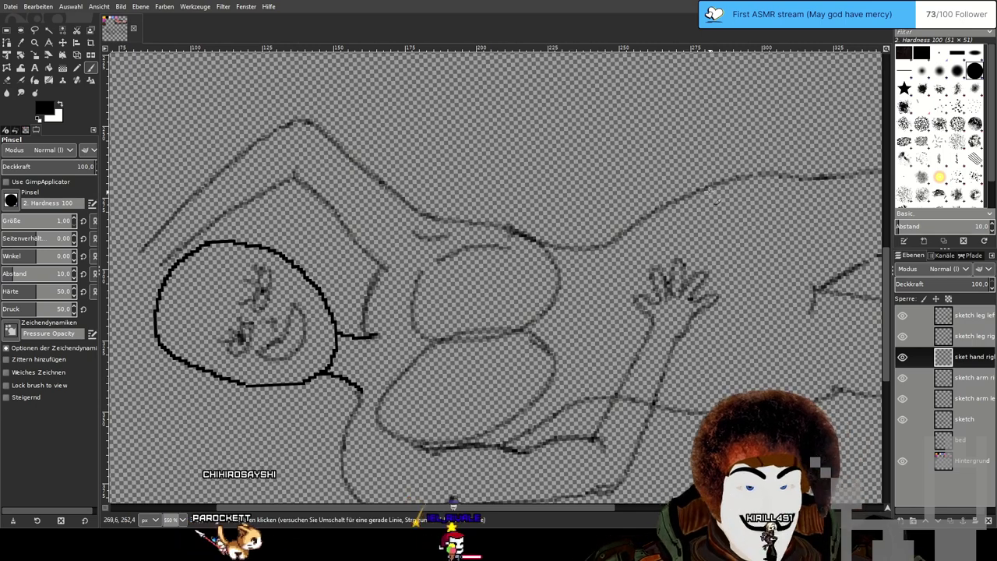
Rotate the figure's view back to 0° upright and save Chihiro 100th stream drawing.xcf.
drag(669, 148, 610, 129)
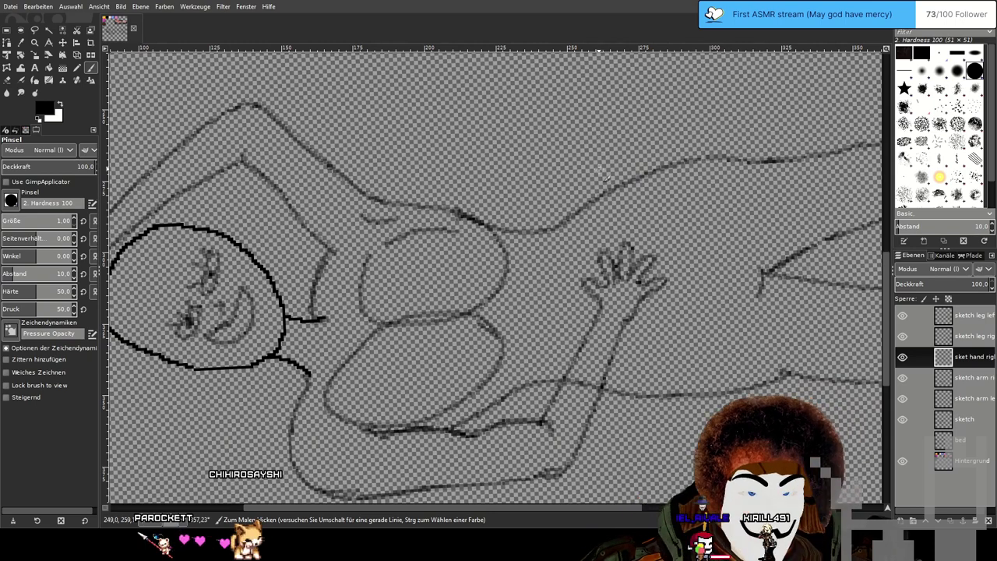
scroll(602, 172, down, 2)
mouse_move(634, 165)
mouse_down()
mouse_move(282, 265)
mouse_move(484, 206)
mouse_move(554, 300)
mouse_up()
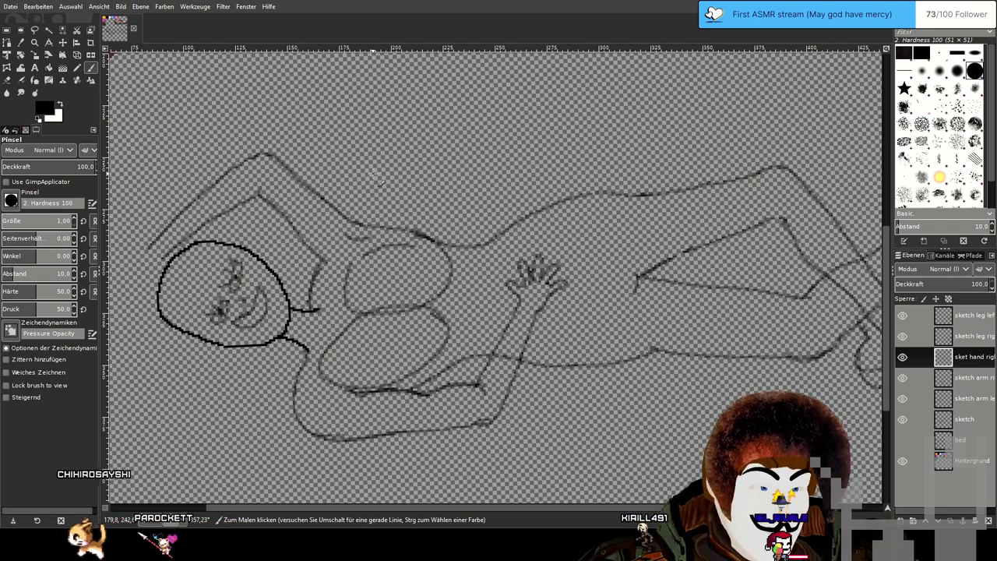
drag(376, 177, 562, 148)
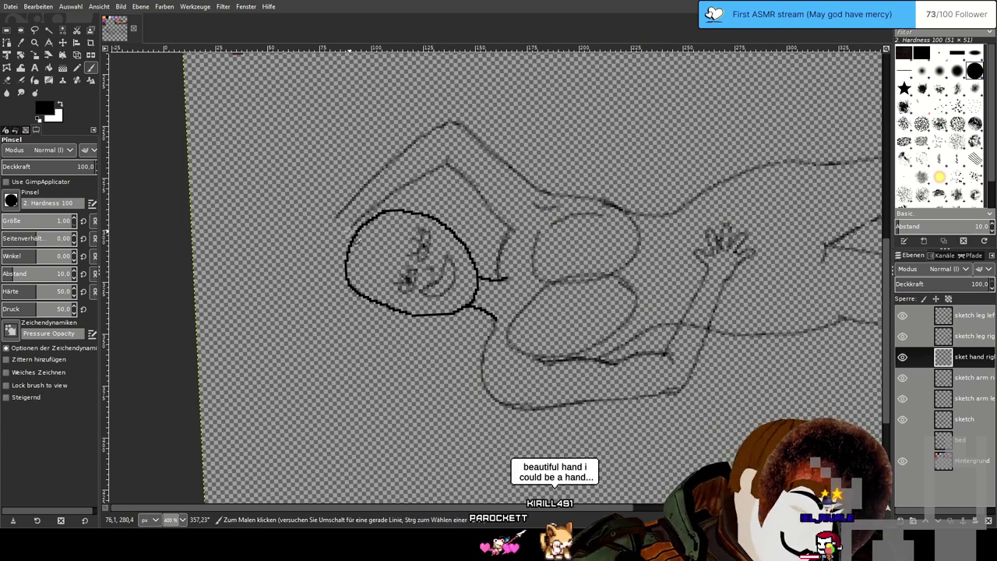
drag(454, 211, 304, 260)
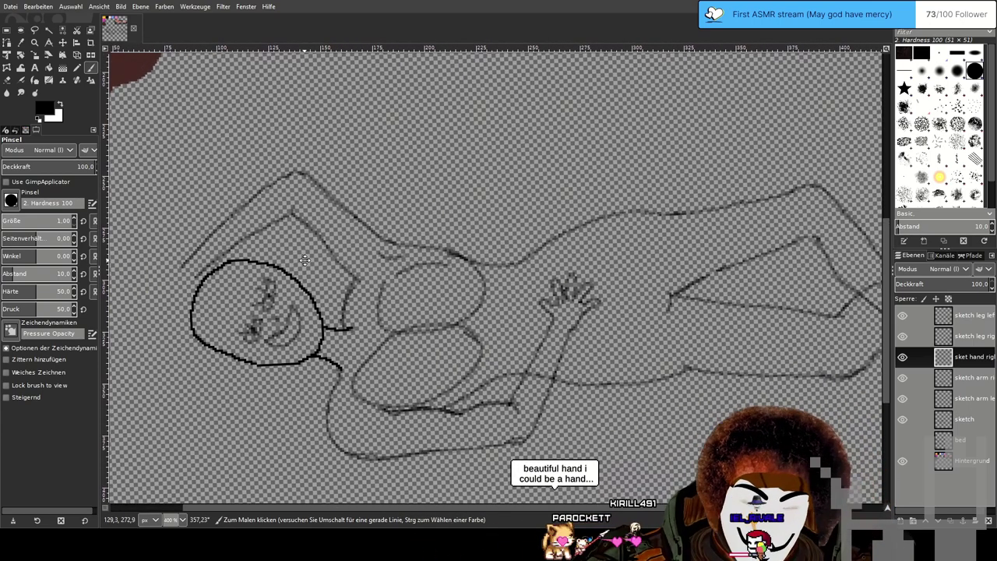
scroll(530, 209, down, 1)
mouse_move(596, 182)
mouse_down()
mouse_move(345, 301)
mouse_move(605, 166)
mouse_up()
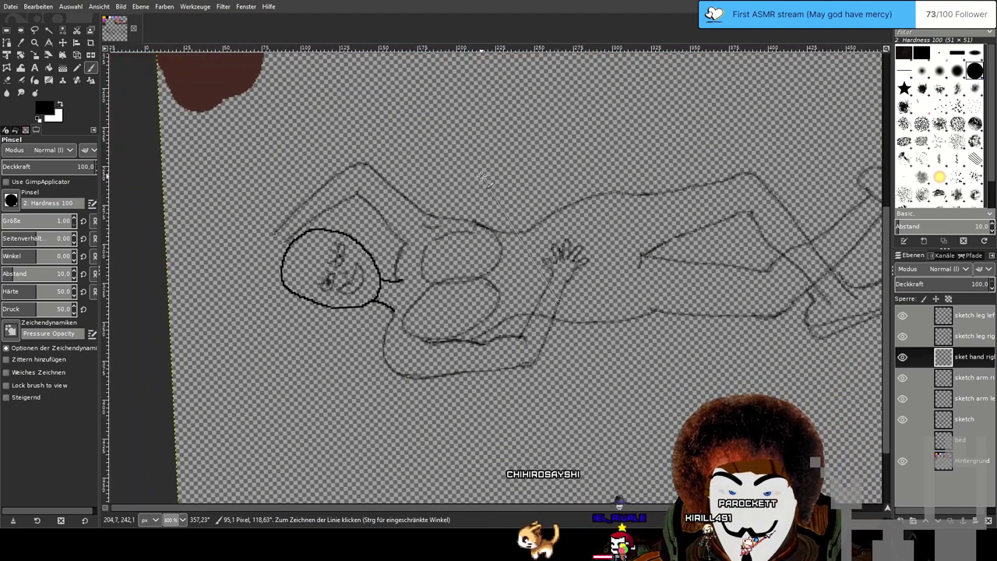
drag(491, 171, 551, 179)
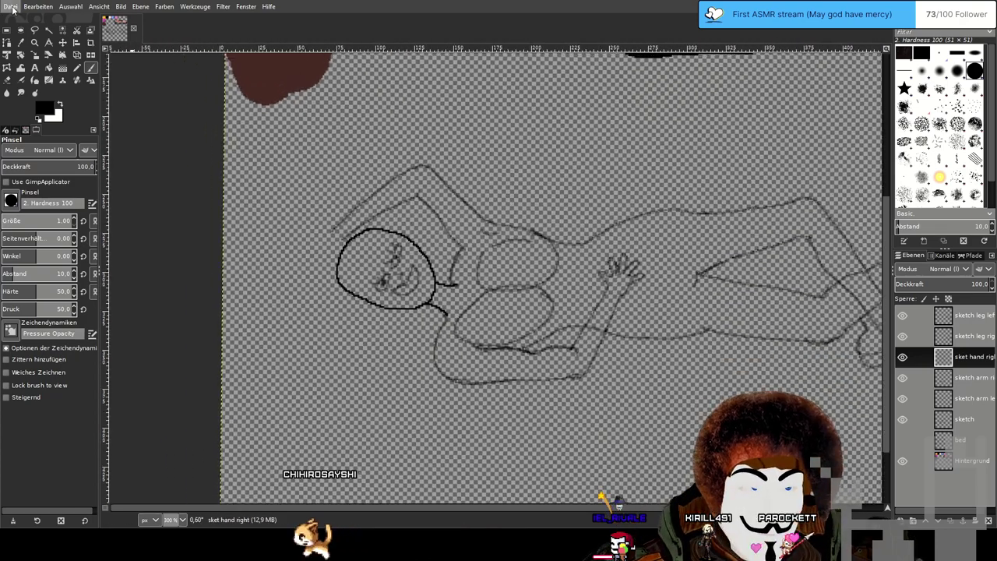
key(ctrl+s)
scroll(427, 226, up, 2)
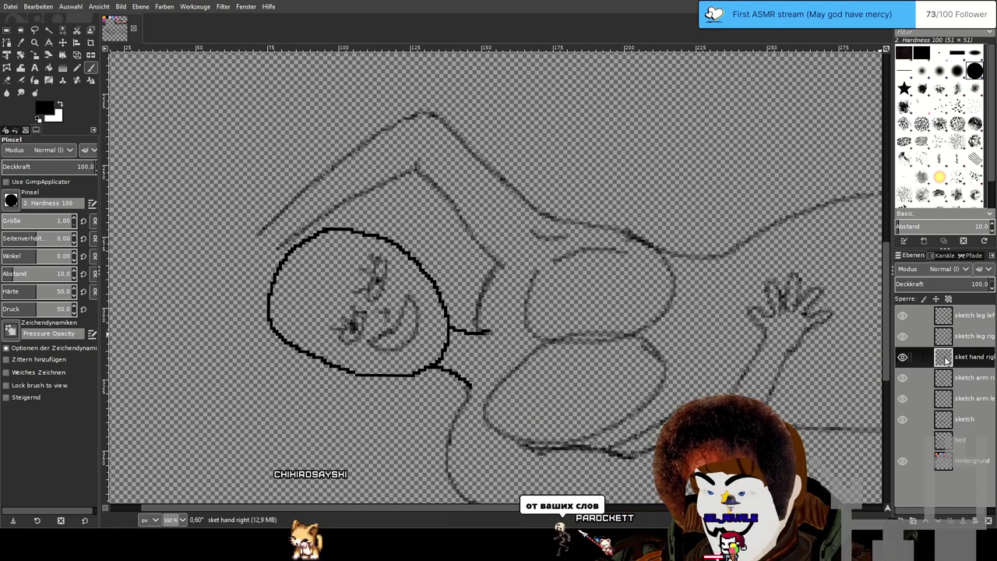
Undo to restore the left-hand layer above the right-hand one, then select 'sketch arm left'.
key(ctrl+z)
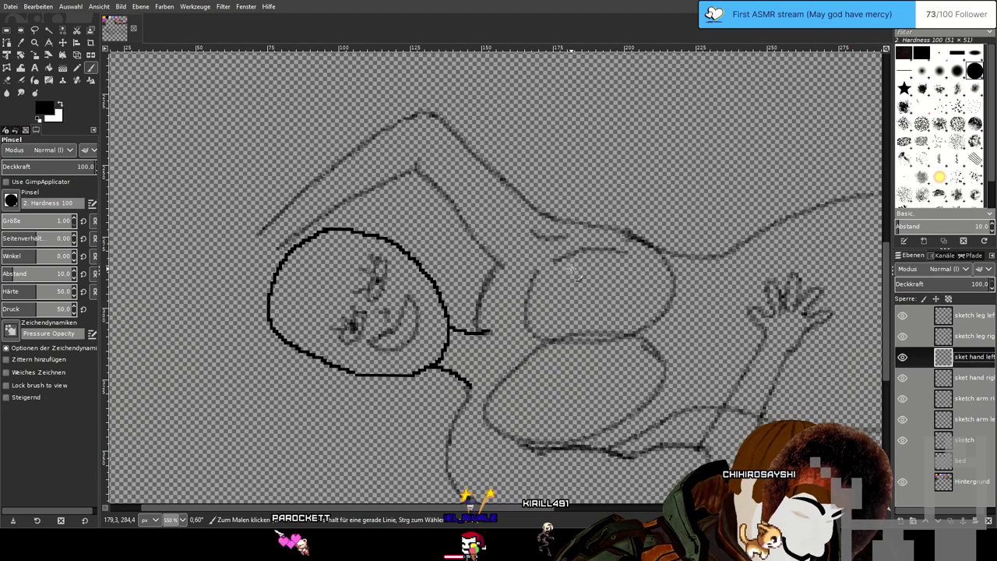
mouse_move(507, 236)
mouse_down()
mouse_move(500, 218)
mouse_move(164, 264)
mouse_move(611, 200)
mouse_move(595, 243)
mouse_up()
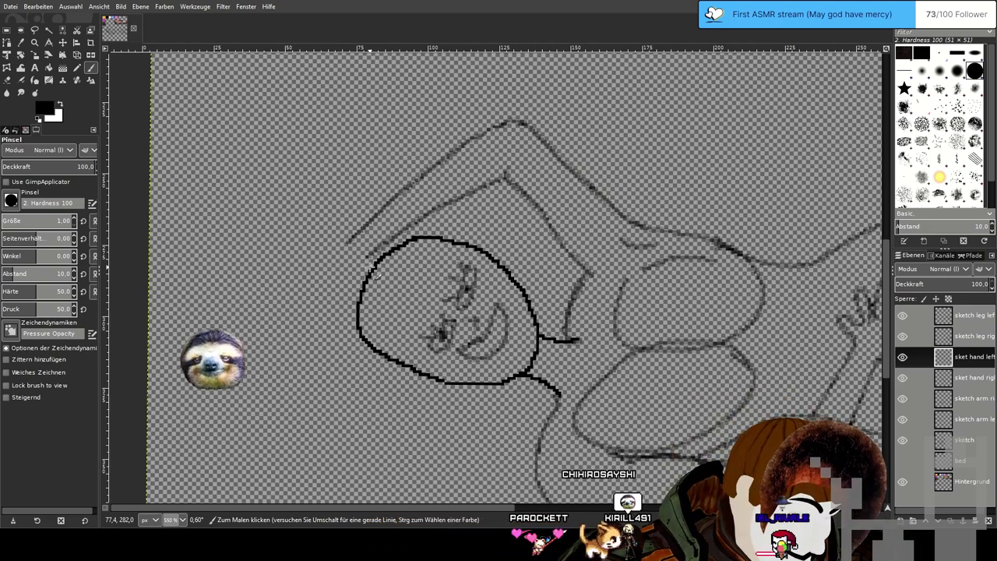
scroll(338, 254, up, 2)
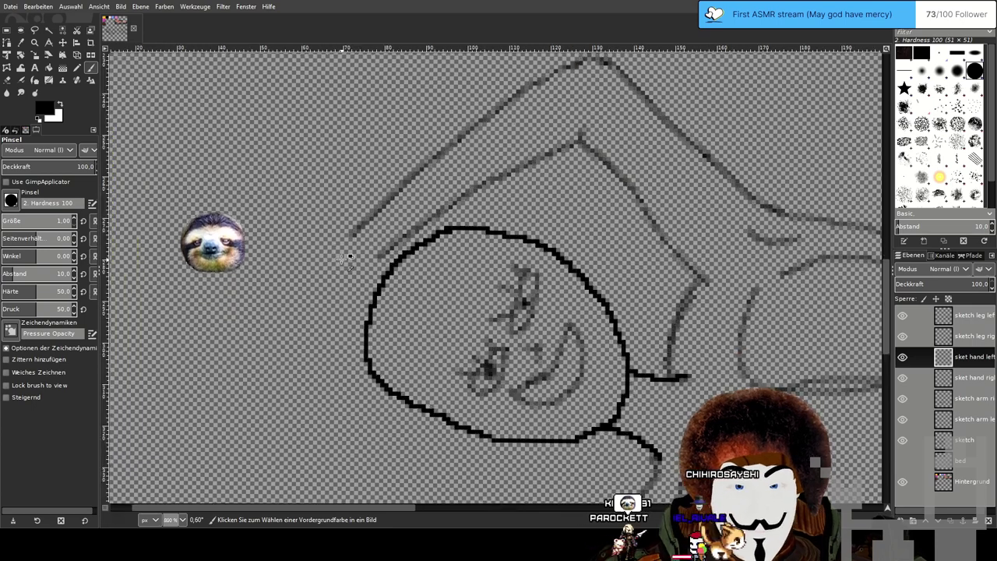
scroll(338, 254, down, 1)
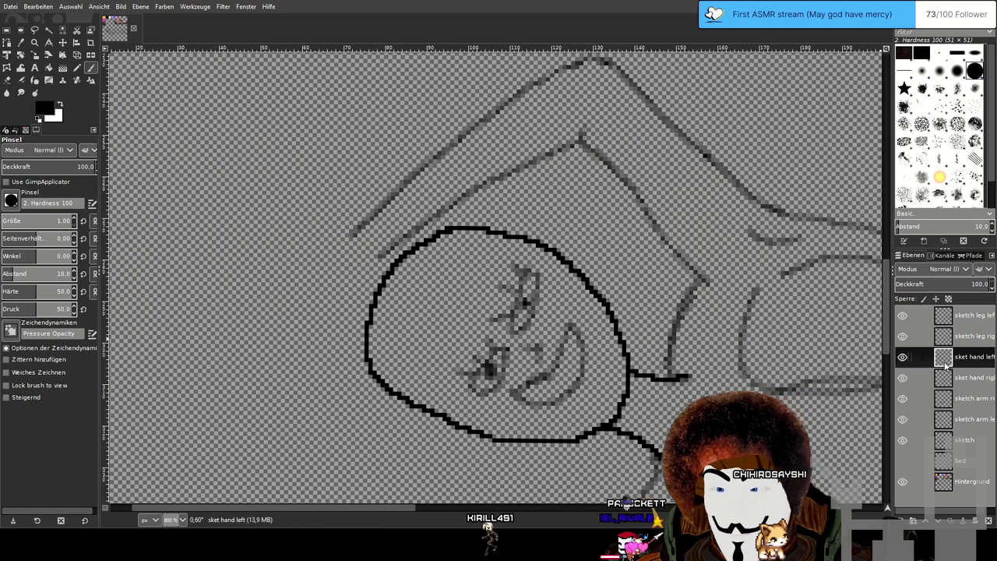
click(984, 418)
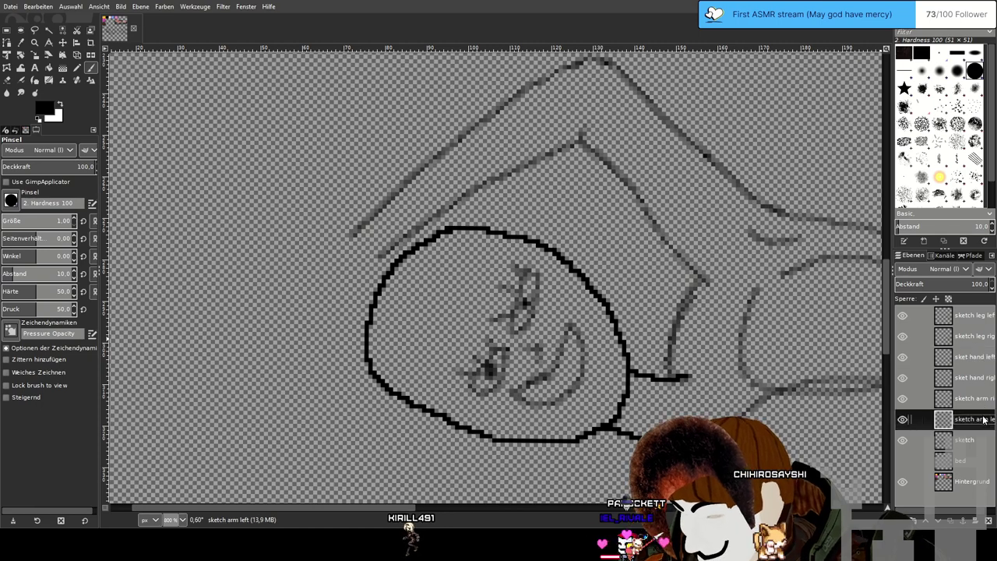
Select the Eraser and zoom to about 1100% on the upper arm outline above the head.
drag(642, 207, 542, 271)
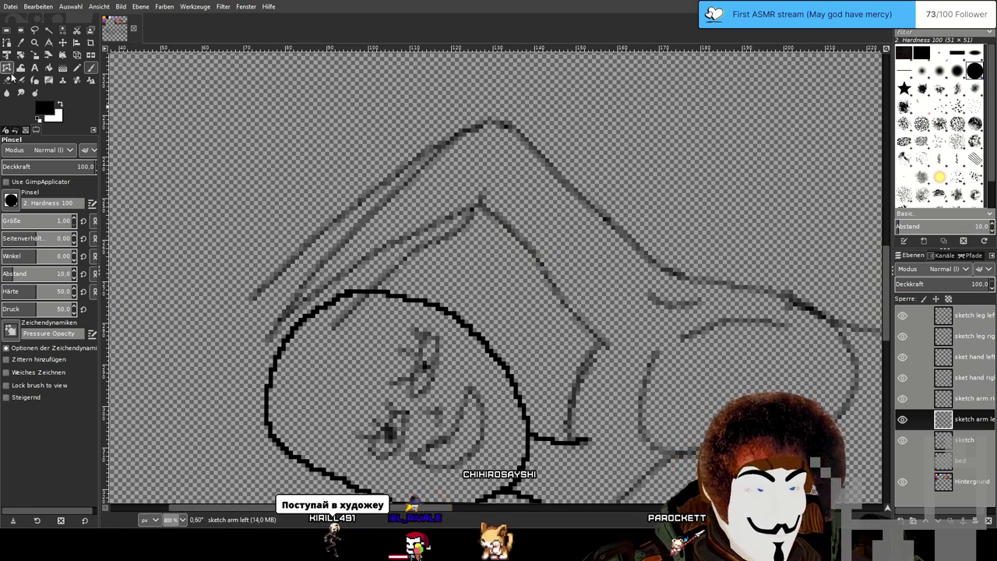
click(9, 80)
drag(351, 224, 439, 202)
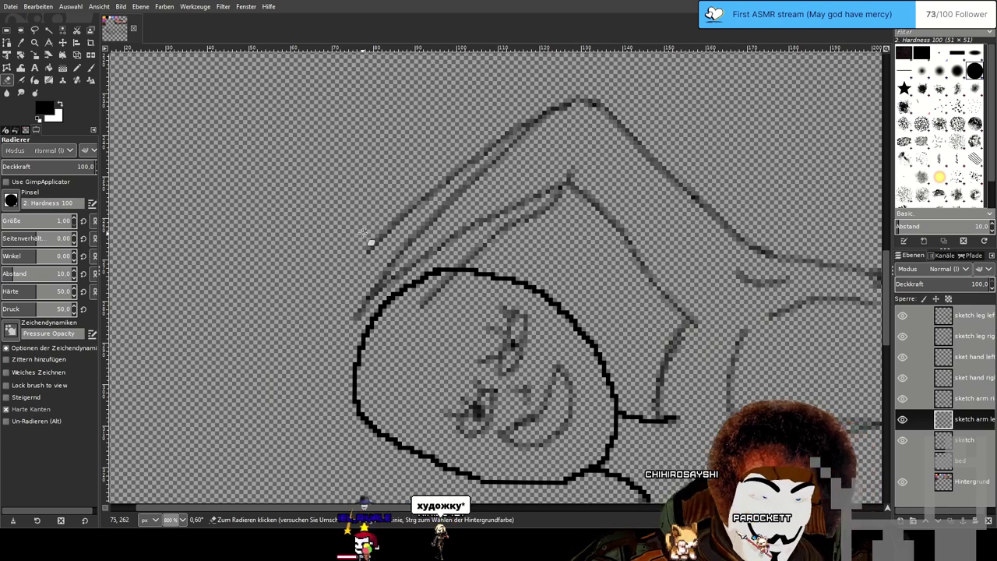
mouse_move(364, 233)
mouse_down()
mouse_move(324, 200)
mouse_move(329, 214)
mouse_up()
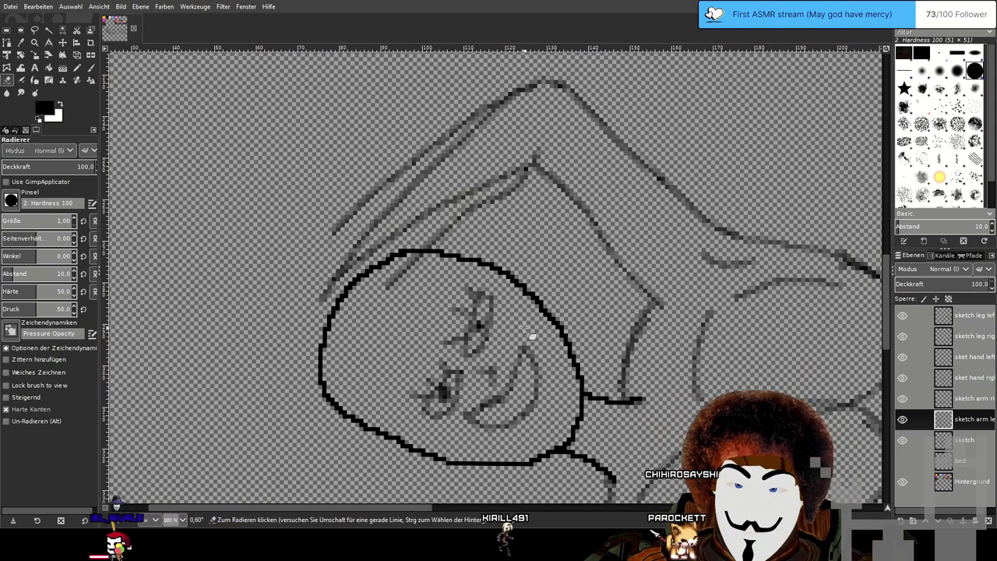
scroll(301, 182, up, 3)
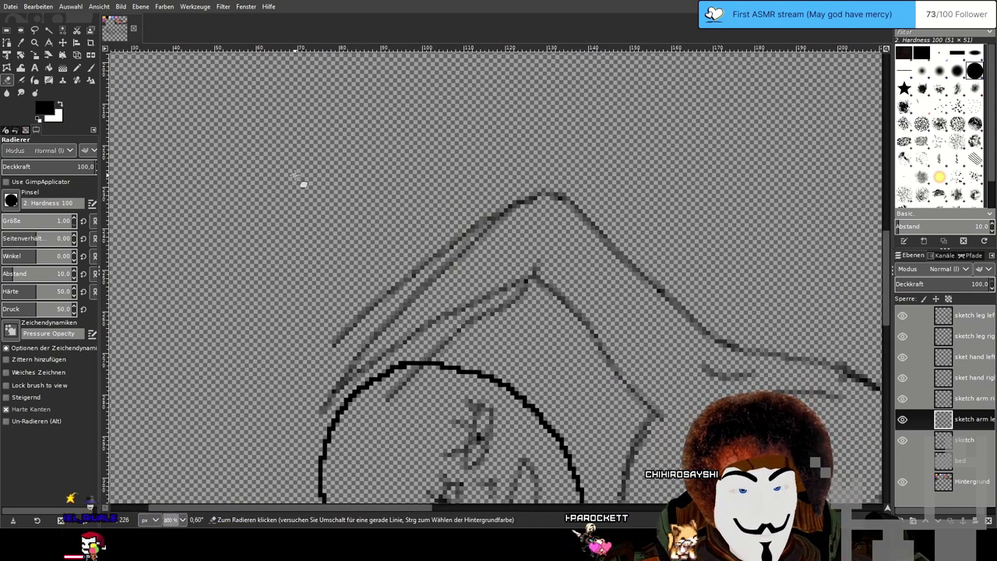
scroll(304, 184, down, 3)
scroll(271, 157, up, 1)
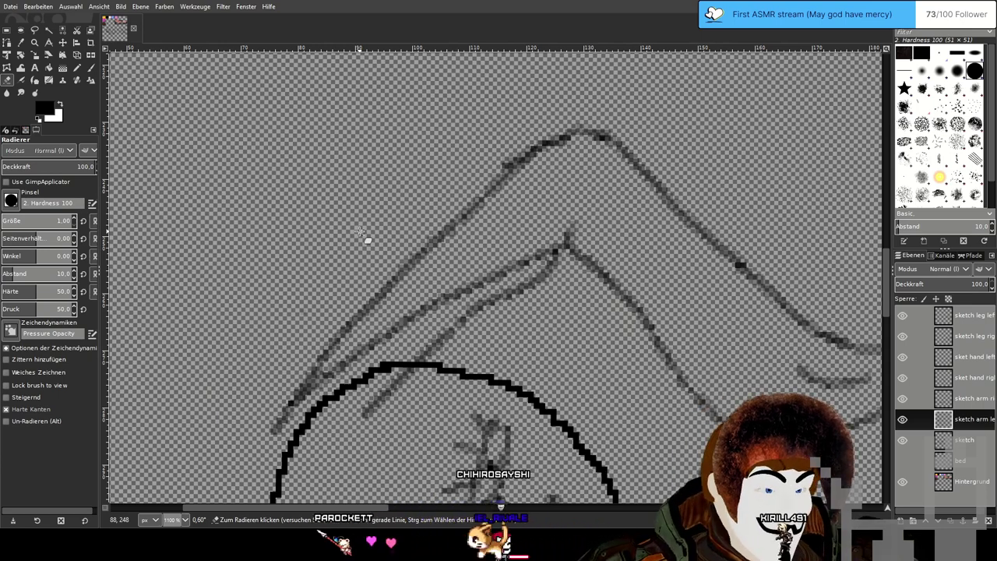
Zoom in along the arm outline above the head and erase dark pixels on its upper edge.
drag(429, 196, 404, 238)
scroll(481, 193, up, 2)
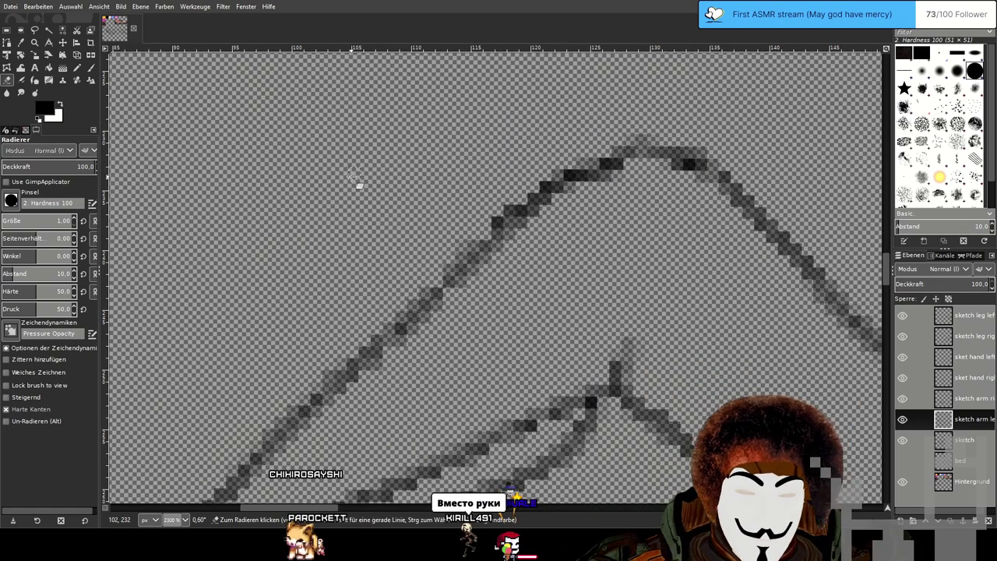
drag(318, 219, 402, 183)
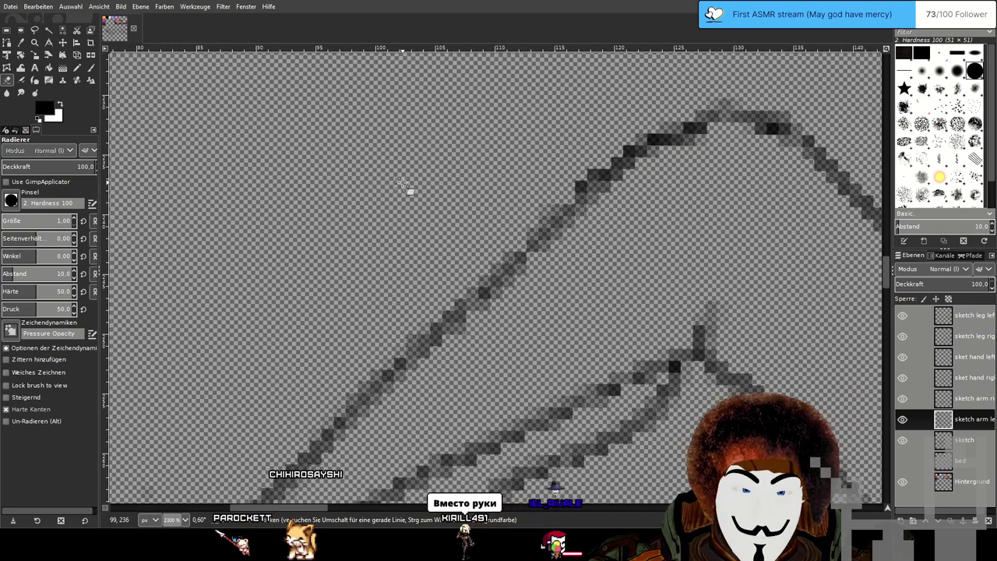
drag(334, 262, 467, 127)
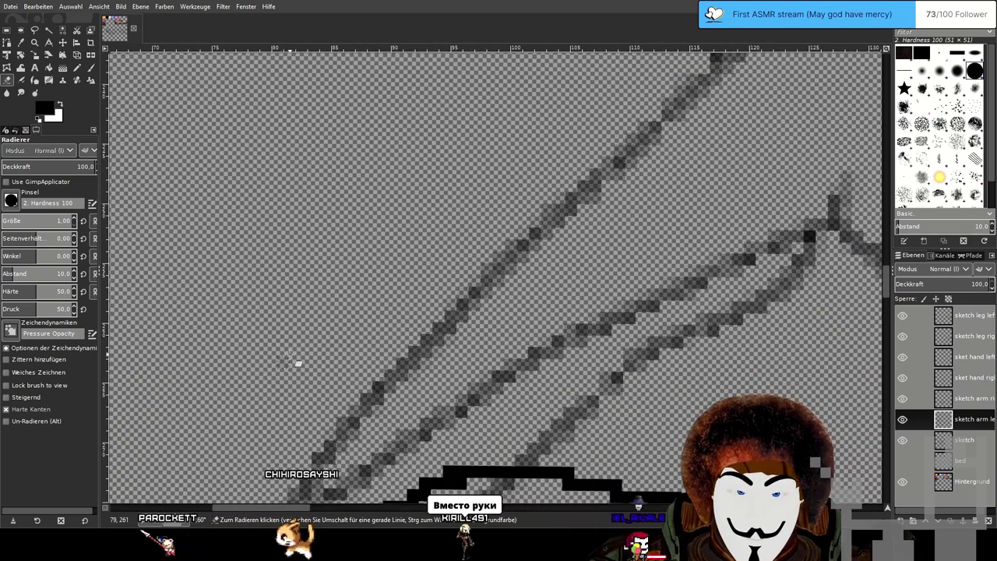
scroll(451, 212, down, 1)
scroll(455, 210, down, 2)
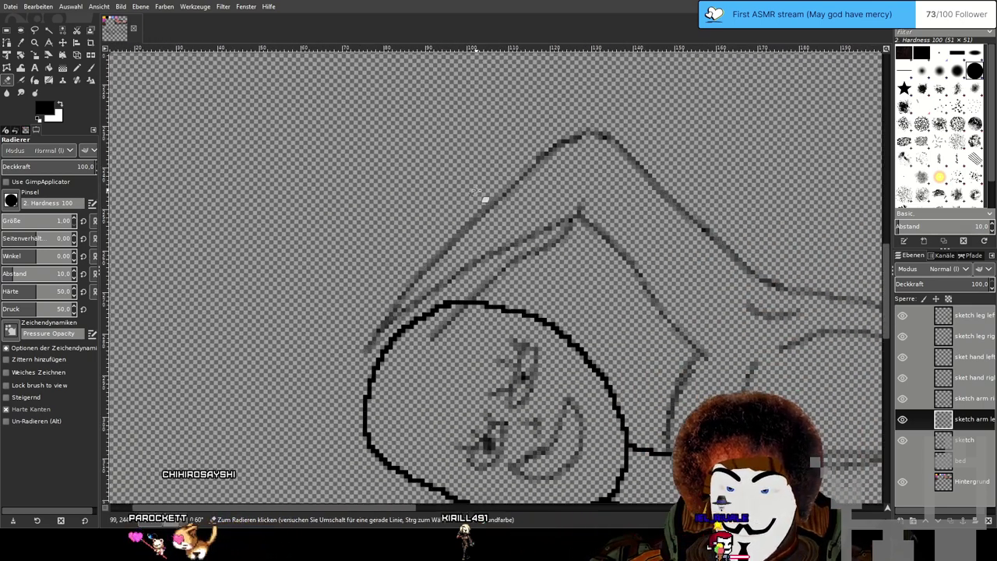
drag(486, 200, 456, 249)
scroll(507, 192, up, 2)
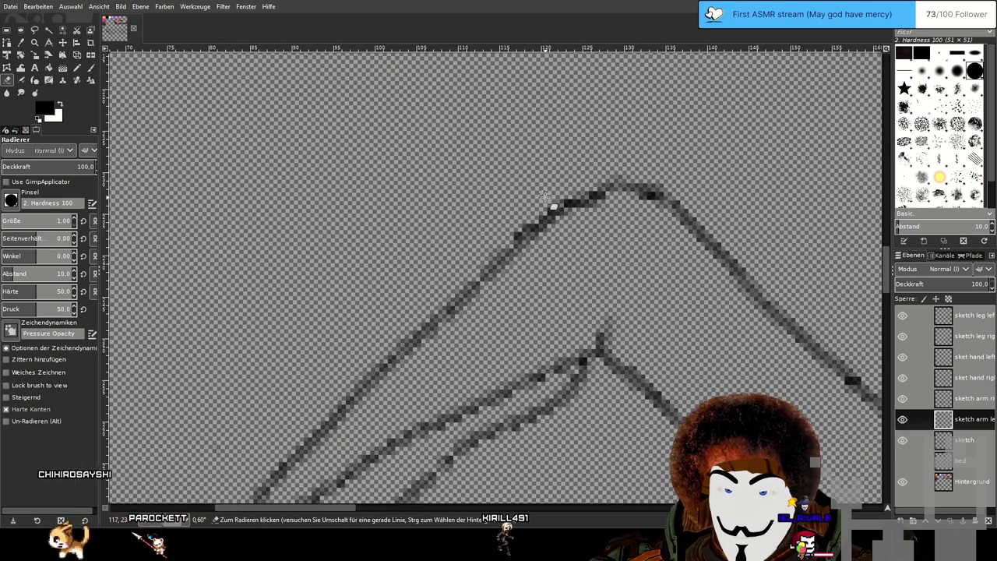
mouse_move(547, 210)
mouse_down()
mouse_move(420, 350)
mouse_move(393, 358)
mouse_up()
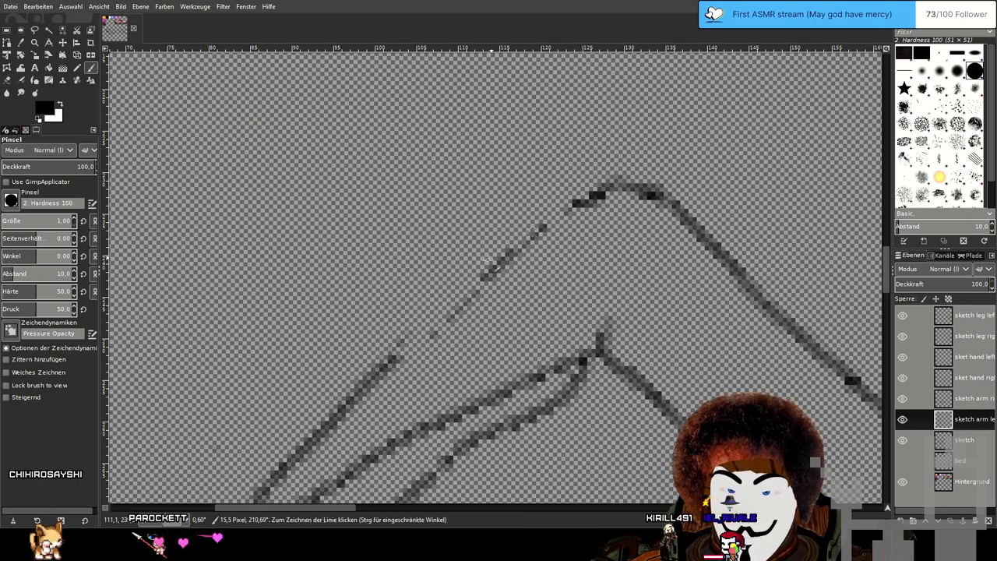
Try darkening the arm segment with brush strokes, then undo all those dark strokes.
shift+click(394, 358)
key(ctrl+z)
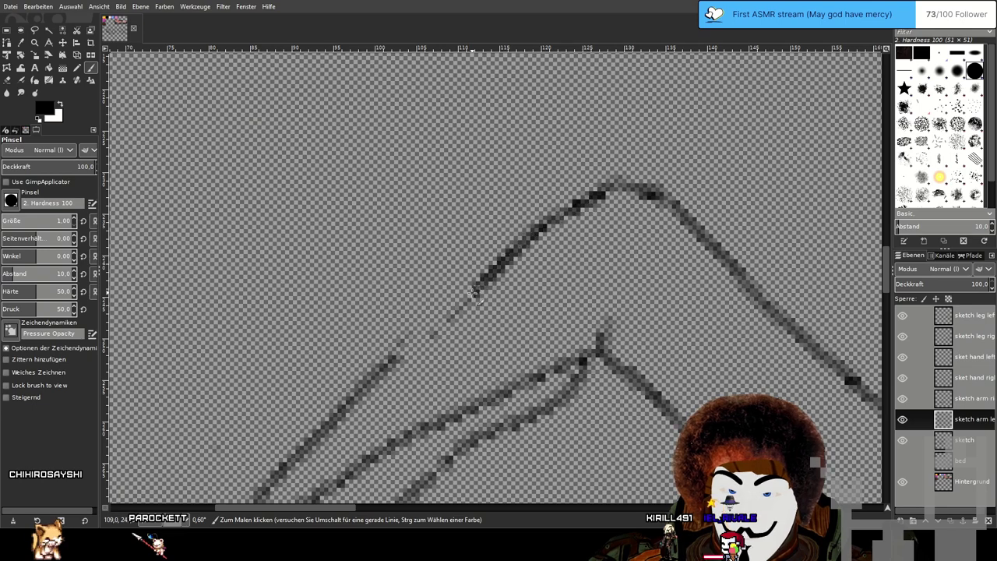
drag(418, 336, 383, 362)
key(ctrl+z)
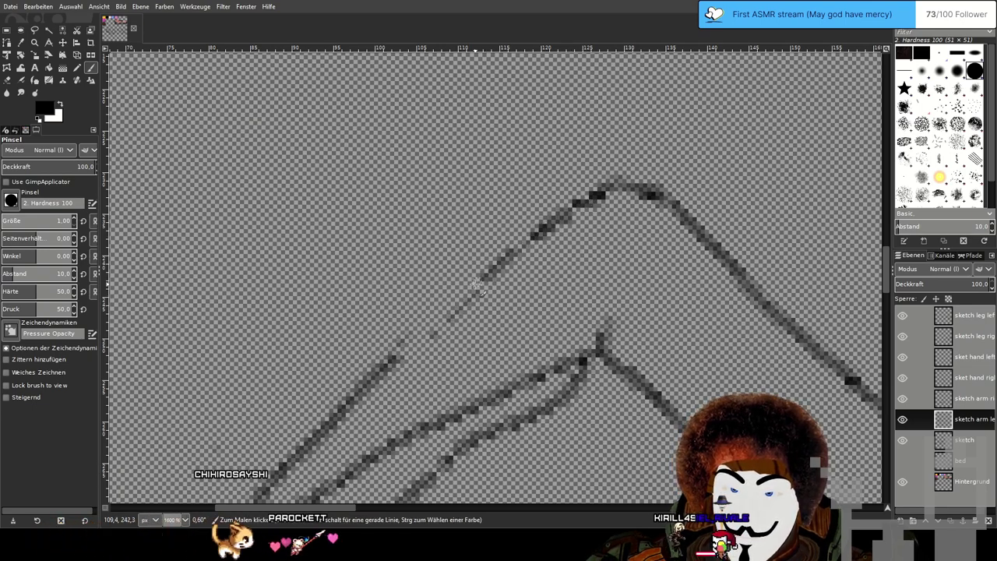
scroll(467, 248, down, 2)
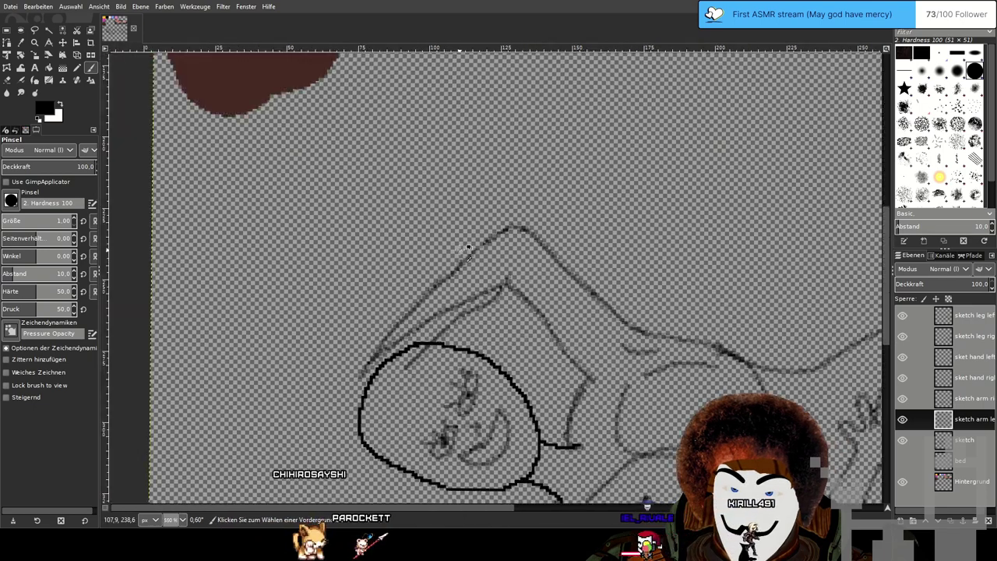
scroll(481, 284, up, 2)
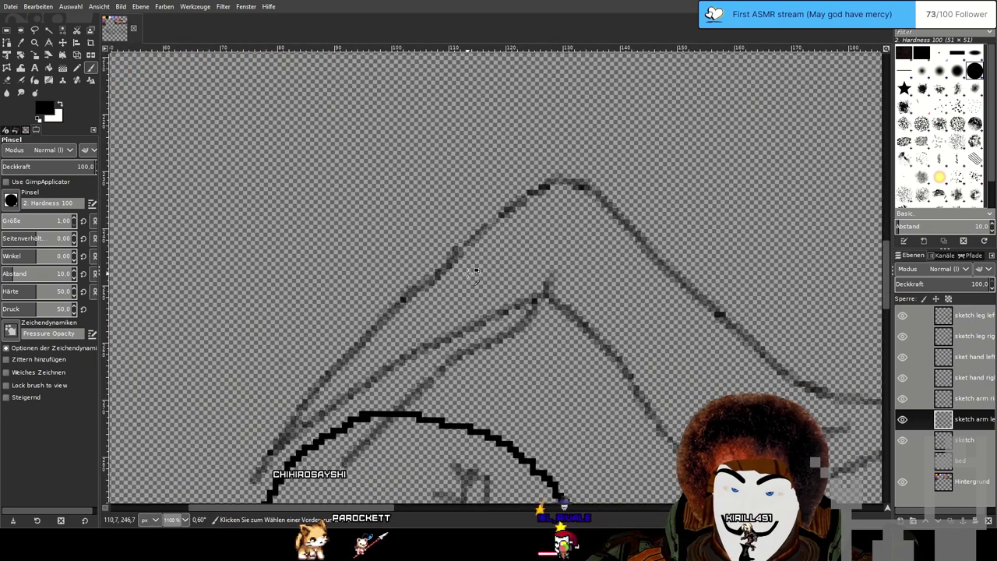
key(ctrl+z)
key(ctrl+z)
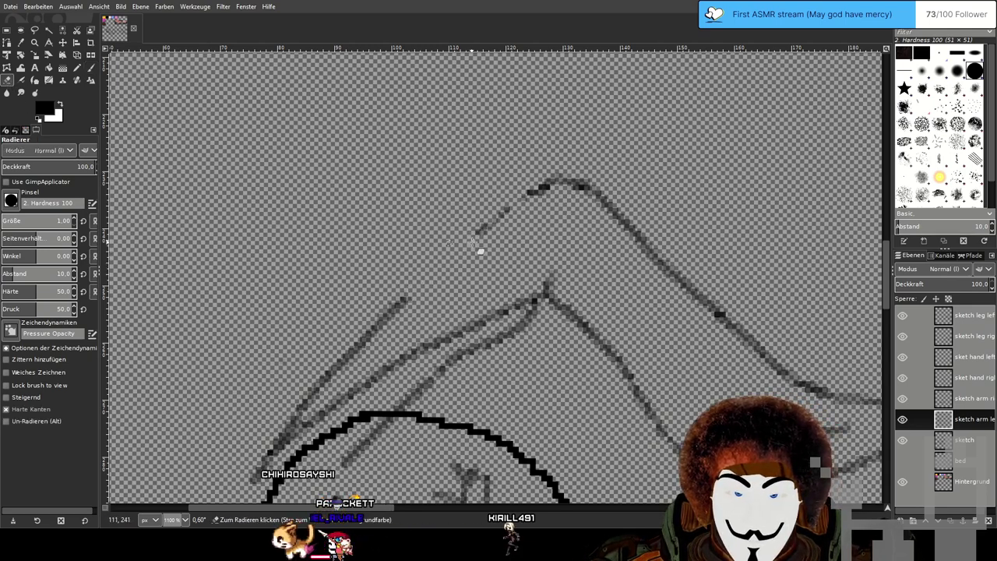
Erase faint grey pixels along the arm line, returning to the Eraser after a brief brush switch.
drag(473, 215, 544, 191)
key(p)
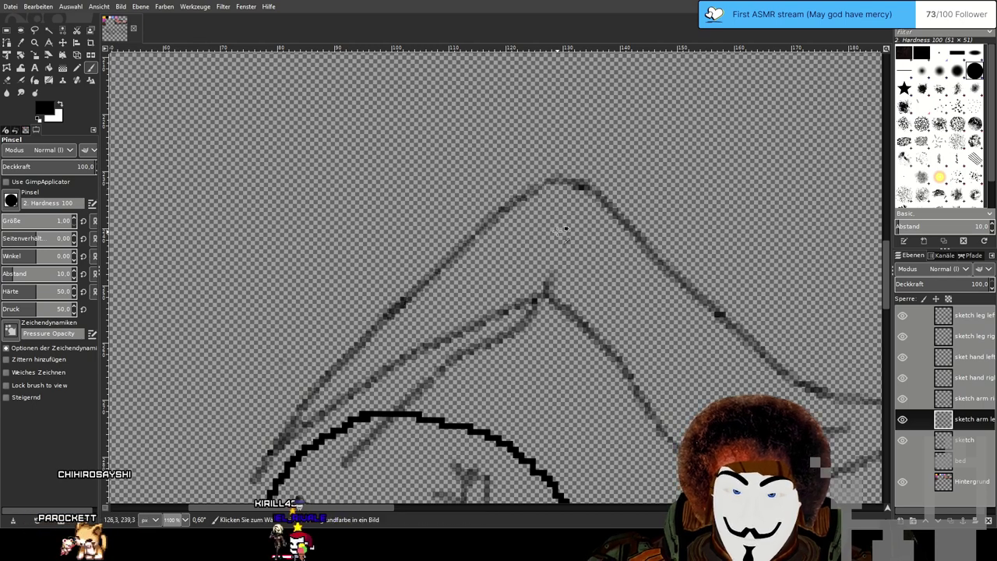
scroll(562, 231, down, 4)
scroll(607, 260, up, 3)
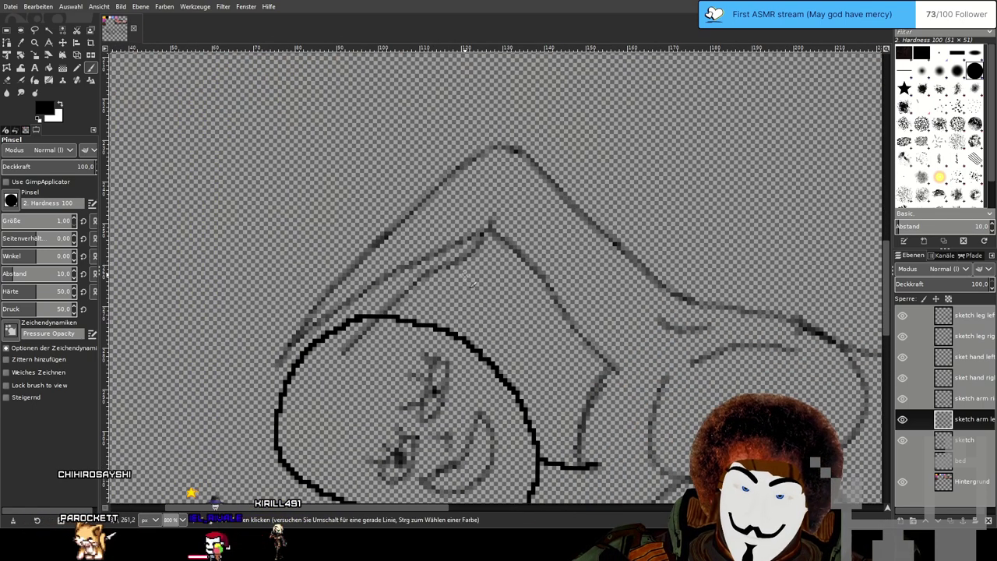
scroll(467, 280, up, 1)
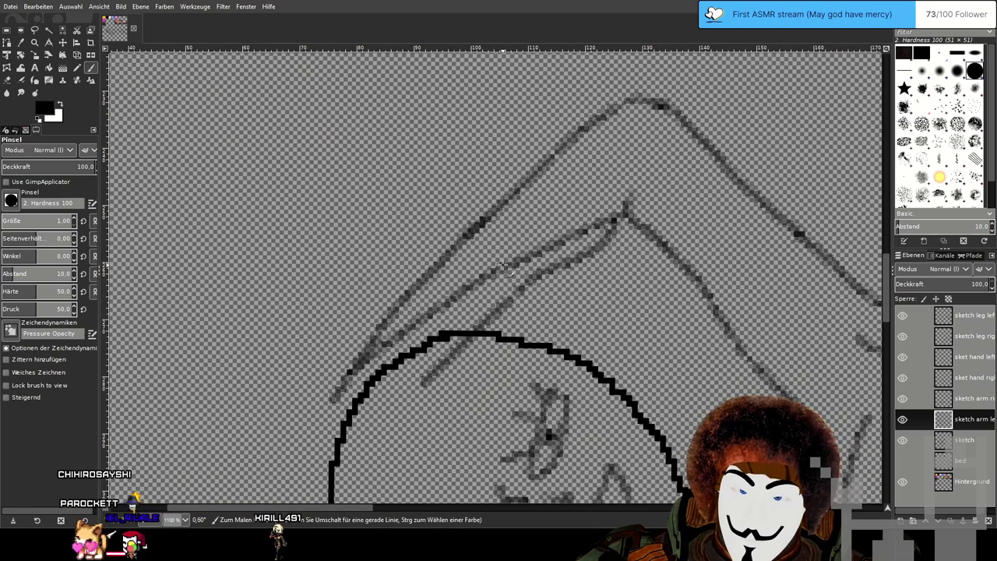
click(7, 81)
scroll(505, 284, up, 2)
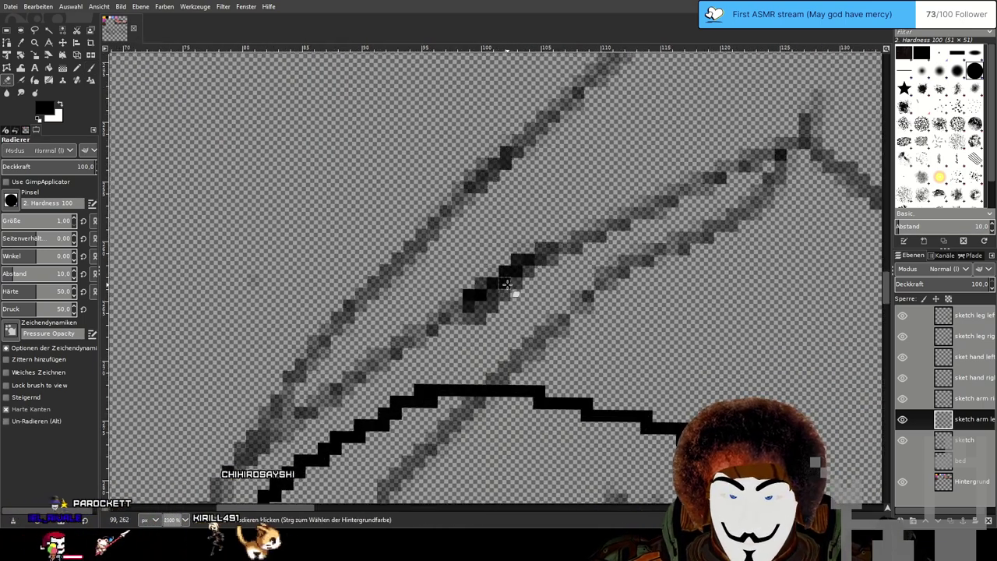
Erase black pixels along the arm line and stray grey pixels lower on the arm.
drag(467, 300, 537, 260)
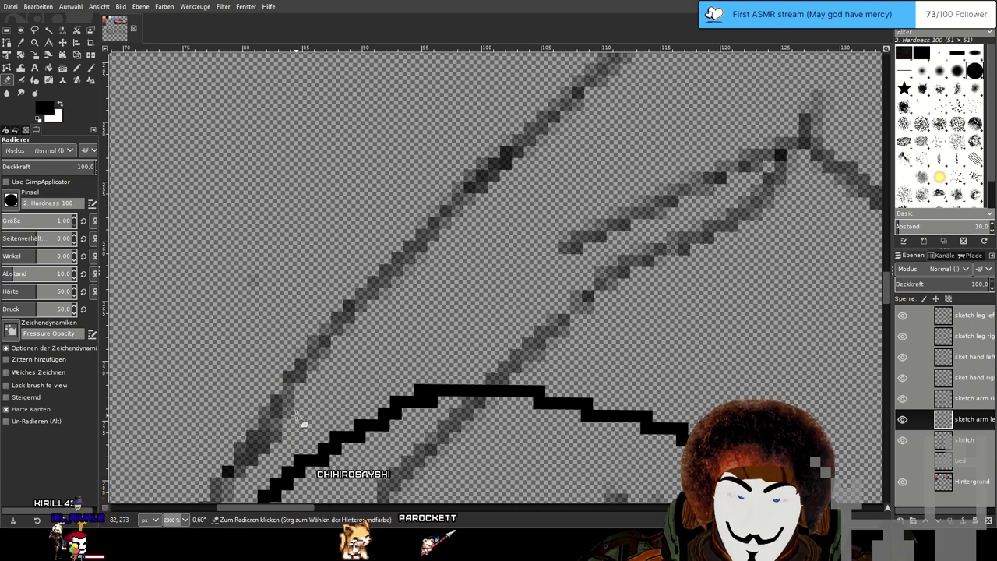
mouse_move(559, 273)
mouse_down()
mouse_move(337, 456)
mouse_move(515, 448)
mouse_up()
mouse_move(545, 412)
mouse_down()
mouse_move(586, 396)
mouse_move(583, 381)
mouse_move(665, 348)
mouse_move(666, 363)
mouse_move(708, 339)
mouse_up()
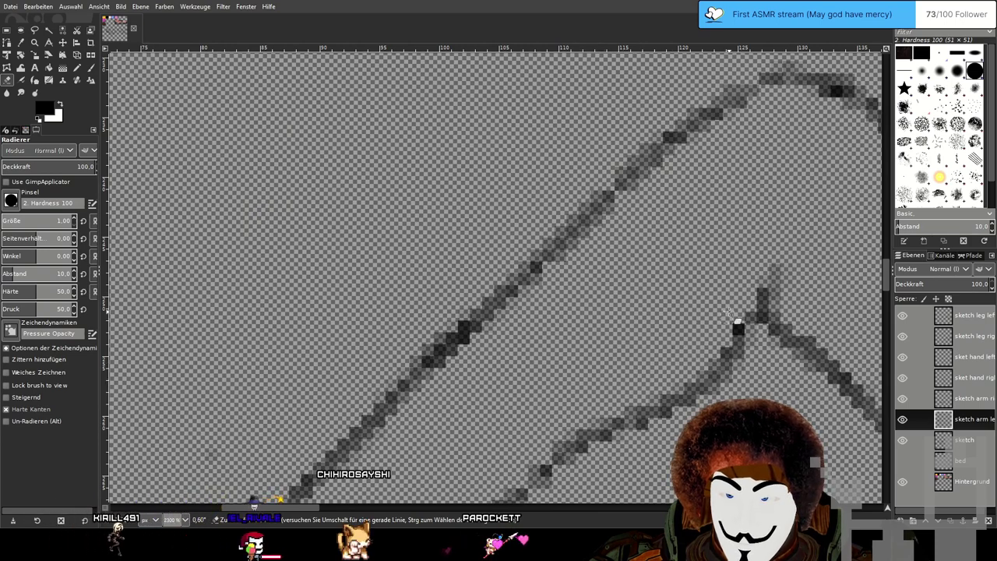
scroll(715, 330, down, 4)
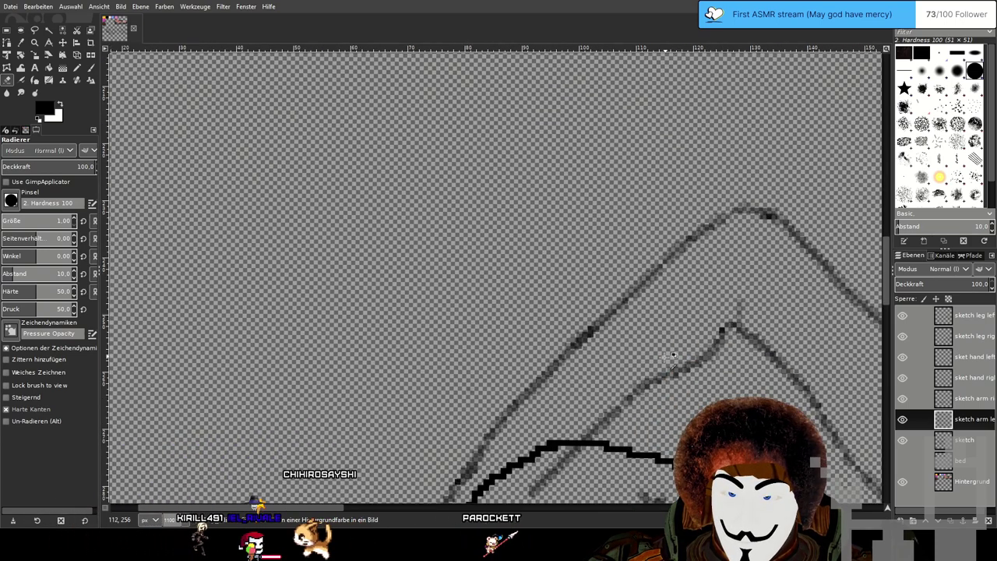
scroll(523, 267, up, 1)
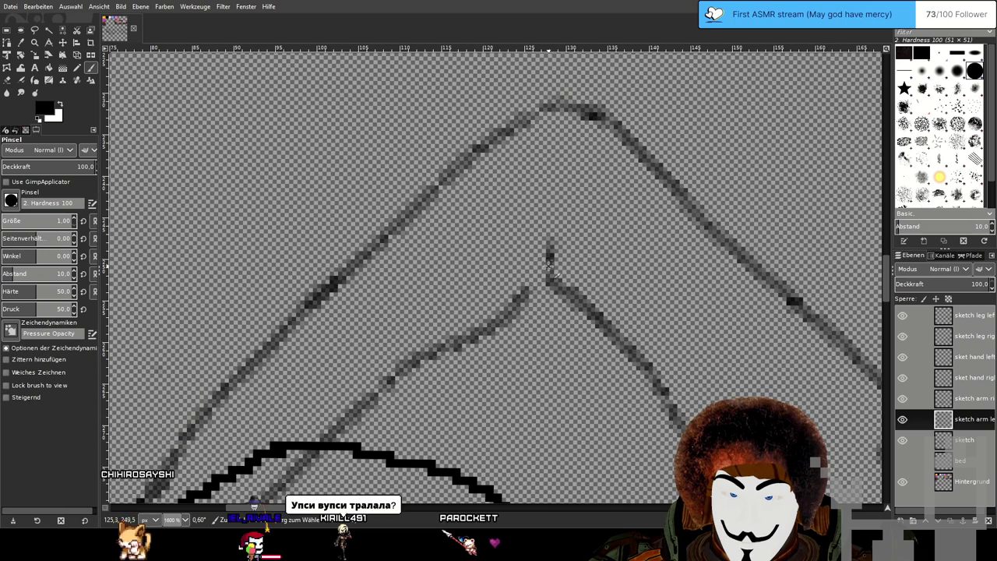
scroll(524, 290, down, 2)
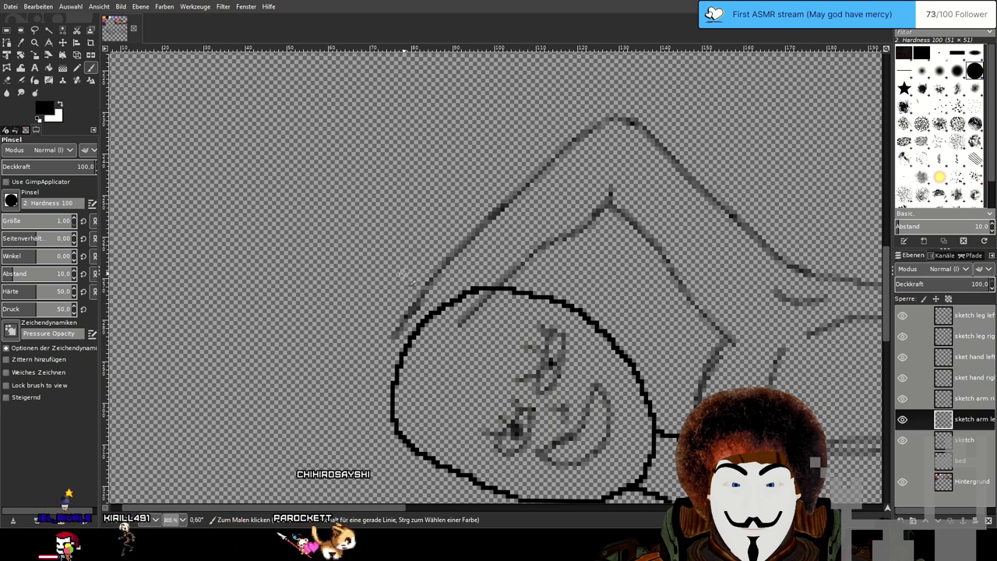
scroll(425, 270, down, 1)
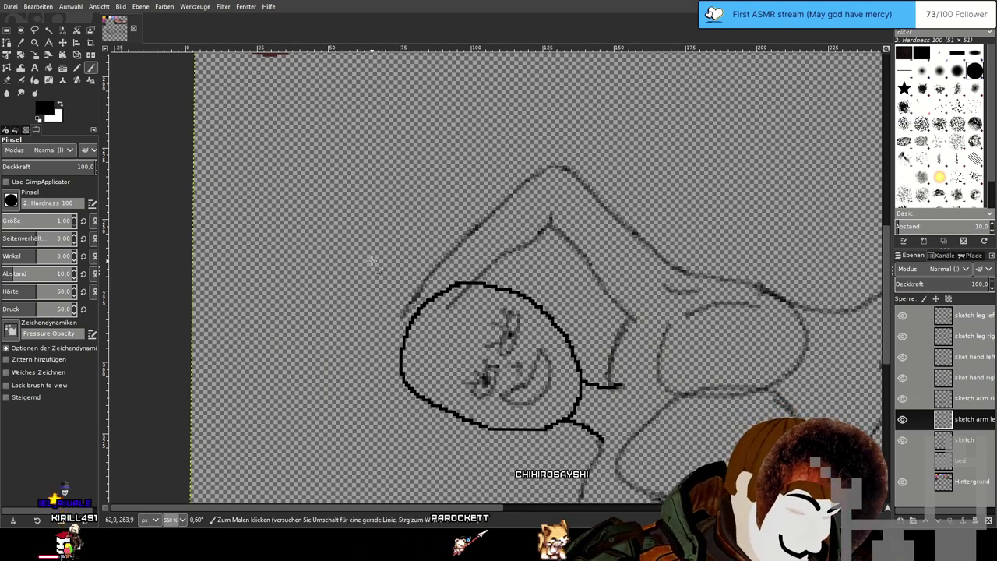
mouse_move(412, 275)
mouse_down()
mouse_move(271, 201)
mouse_move(256, 211)
mouse_move(261, 237)
mouse_move(355, 246)
mouse_up()
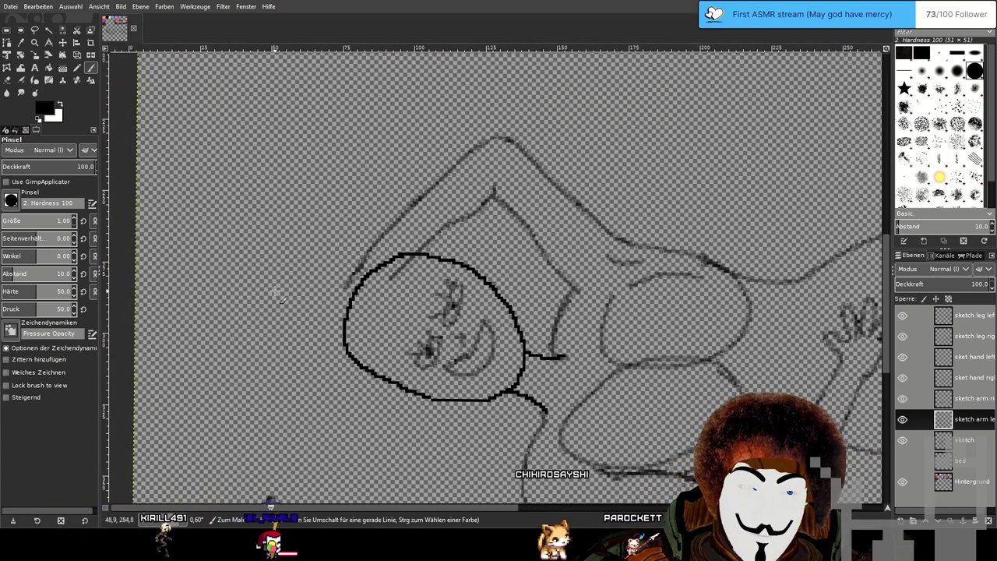
ctrl+scroll(274, 289, up, 1)
scroll(275, 290, up, 1)
scroll(274, 290, down, 1)
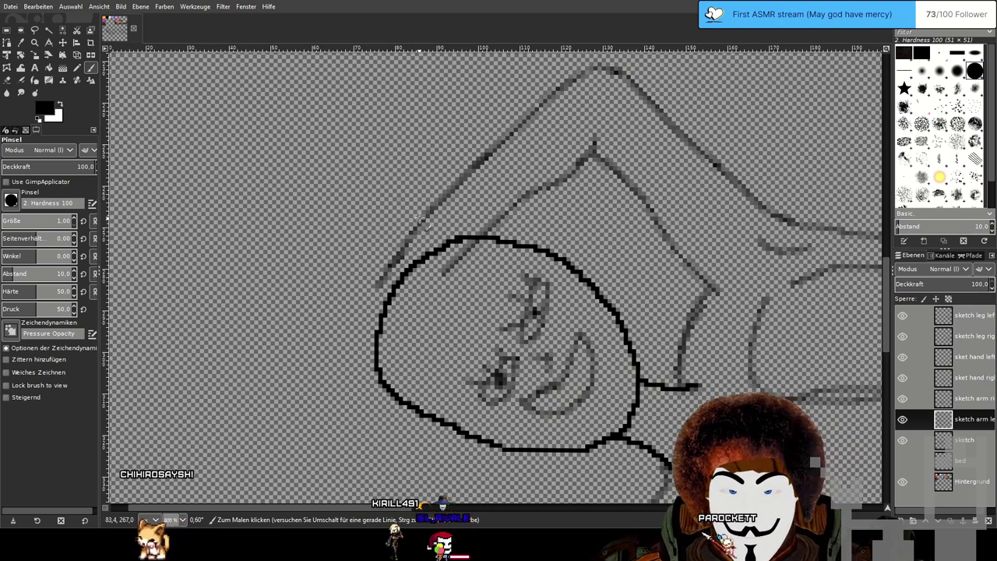
drag(419, 219, 409, 250)
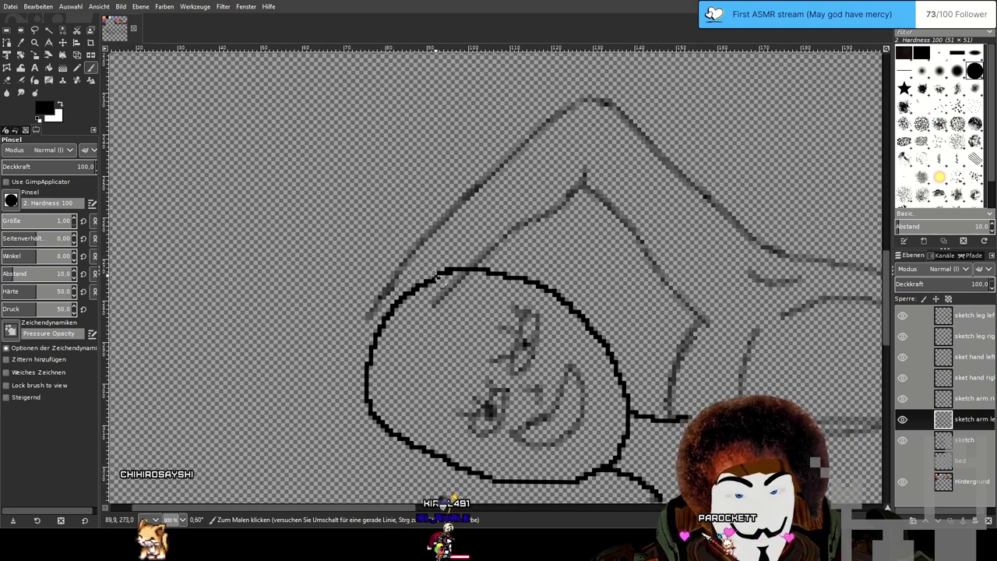
scroll(438, 279, down, 2)
drag(502, 329, 479, 302)
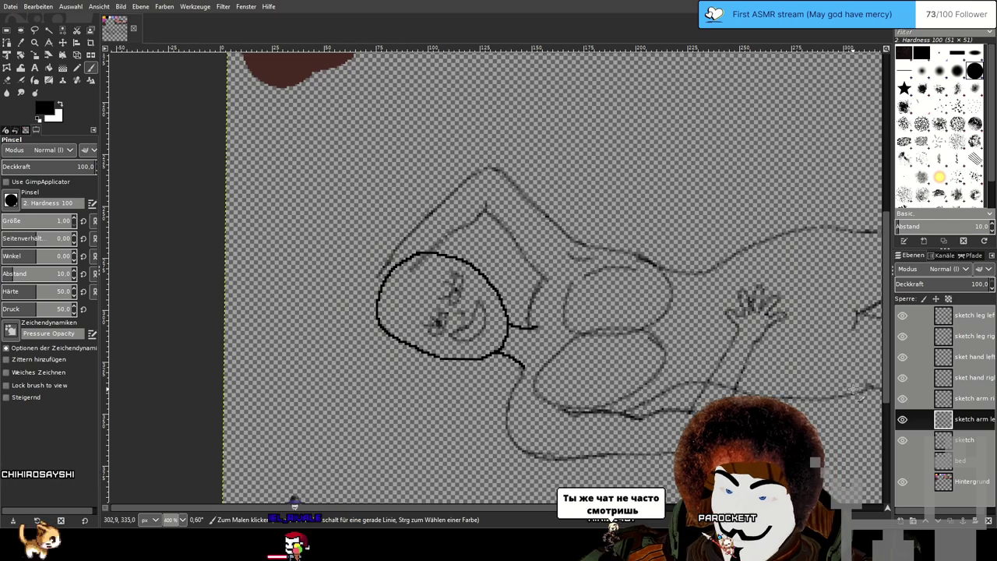
On the sket hand left layer, undo the stray hand strokes beside the head.
click(966, 357)
scroll(399, 288, up, 3)
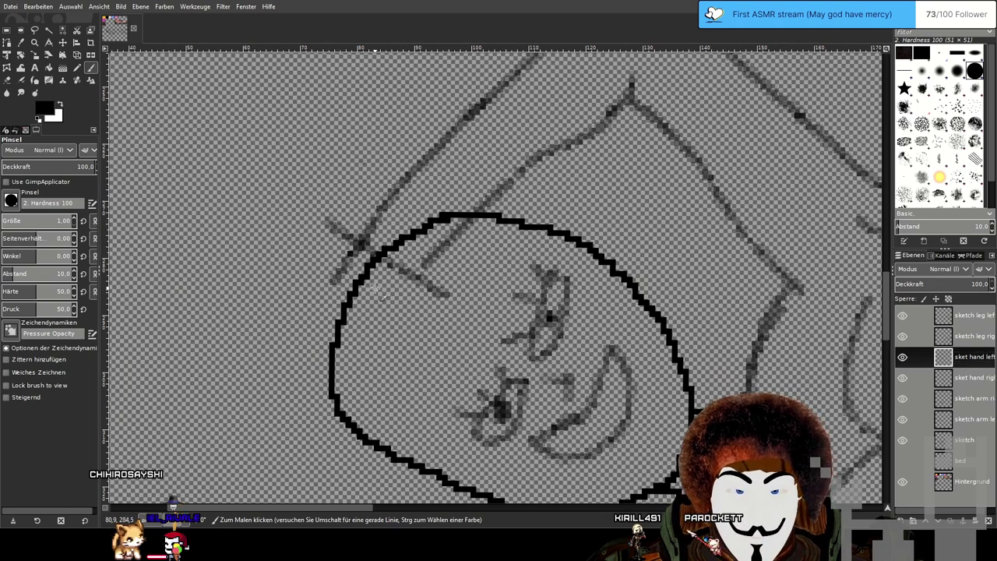
scroll(433, 278, down, 1)
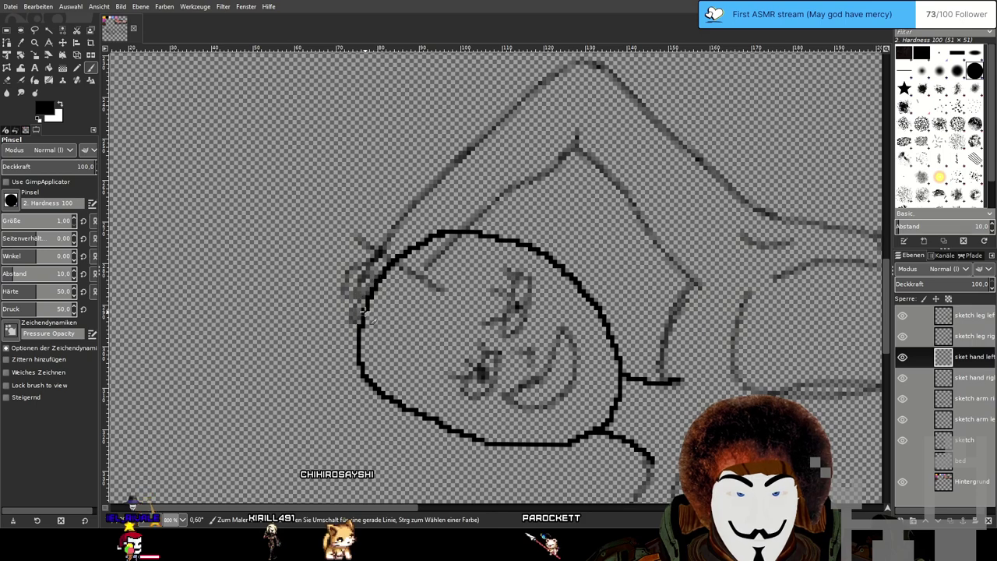
key(ctrl+z)
key(ctrl+z)
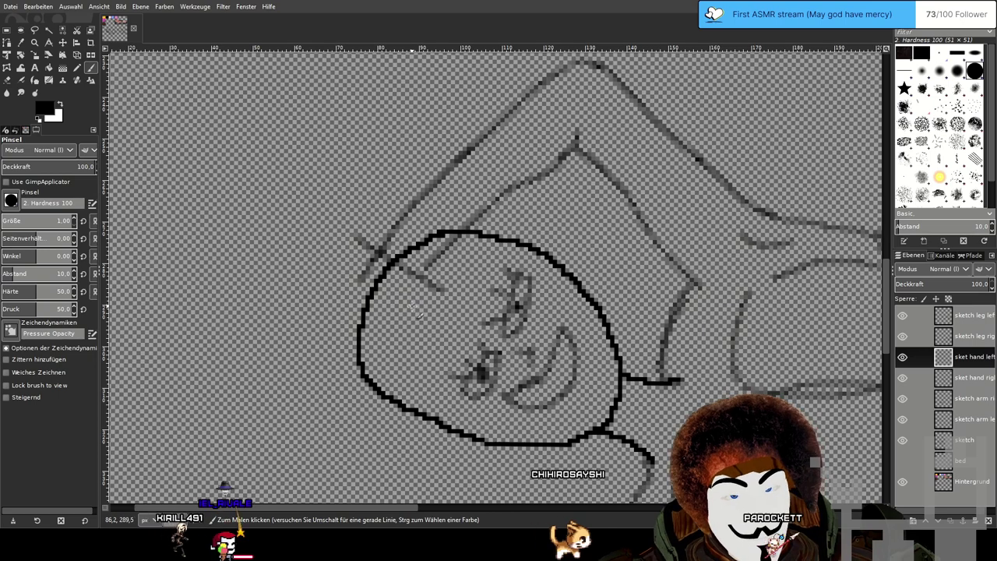
Check the sketch arm left layer, then return to sket hand left with the Paintbrush.
scroll(415, 292, up, 1)
scroll(386, 265, up, 1)
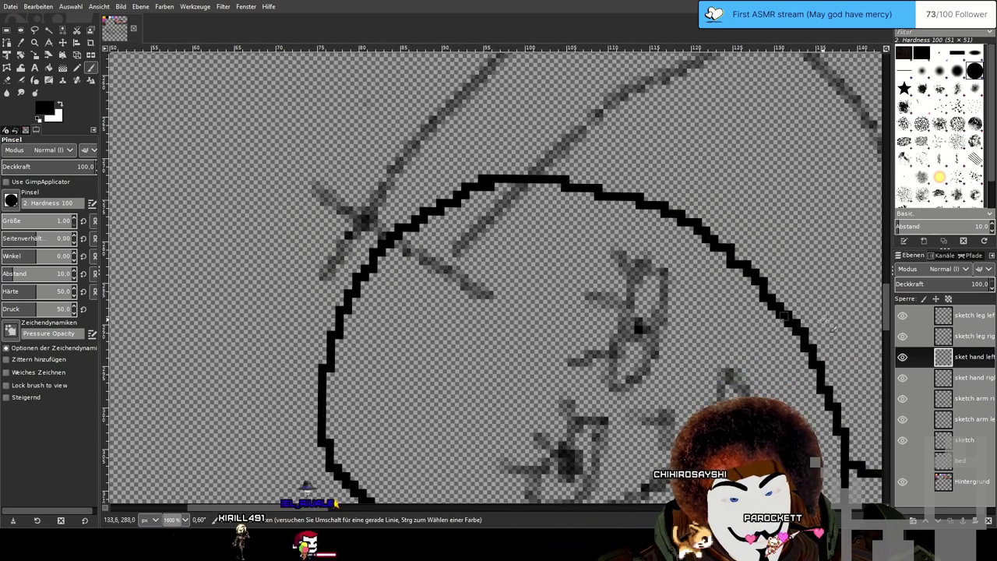
click(971, 422)
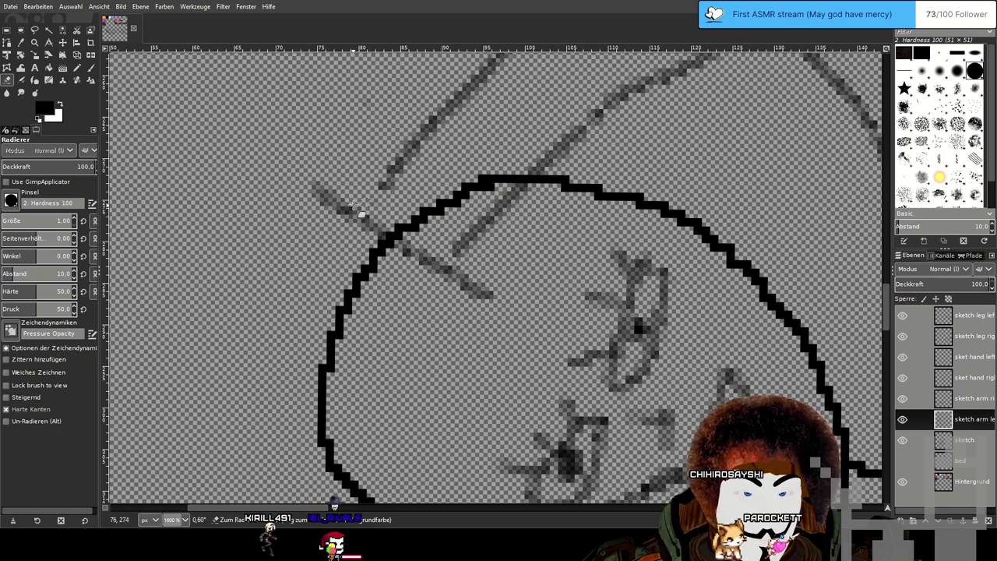
scroll(575, 362, down, 2)
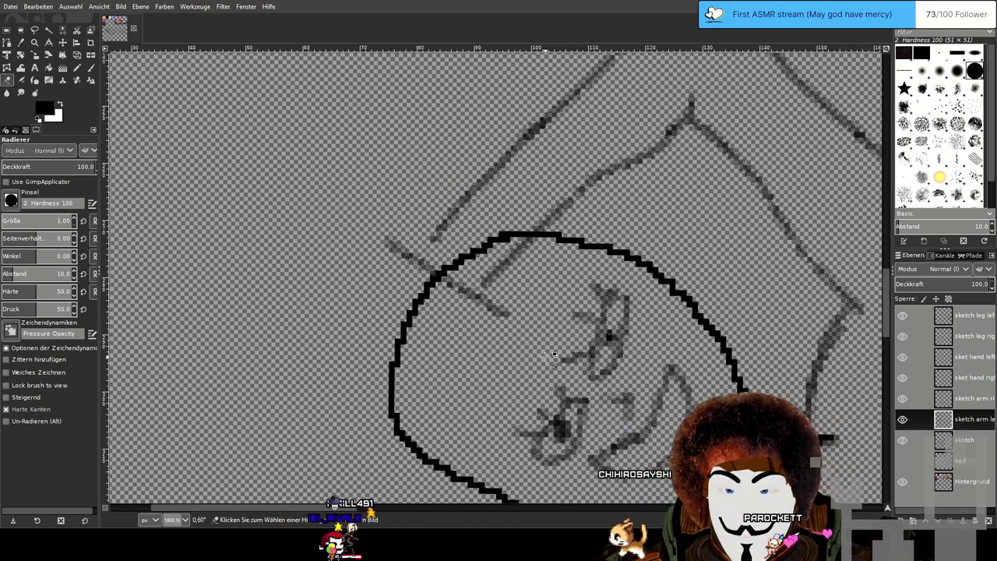
click(969, 357)
click(90, 68)
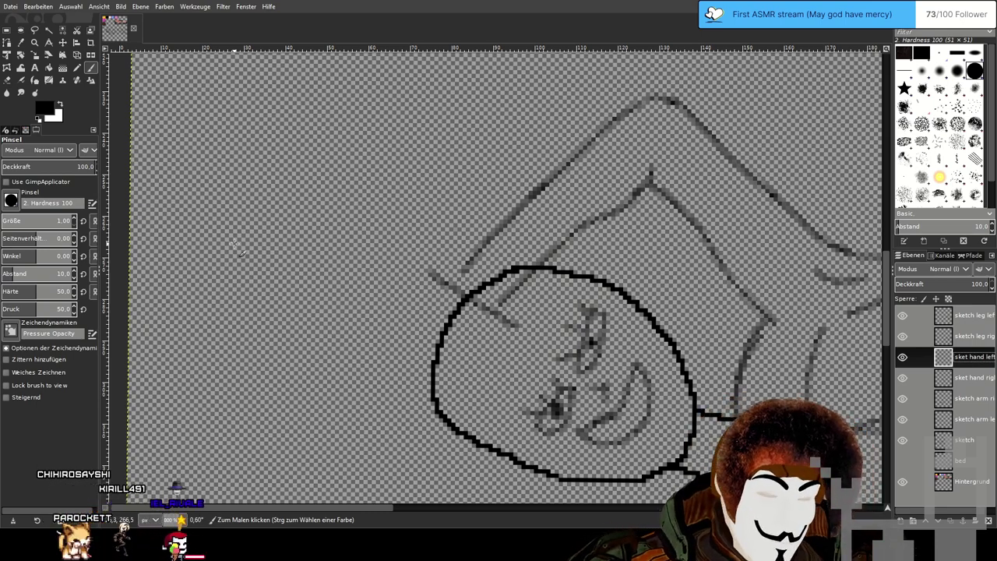
scroll(357, 263, right, 3)
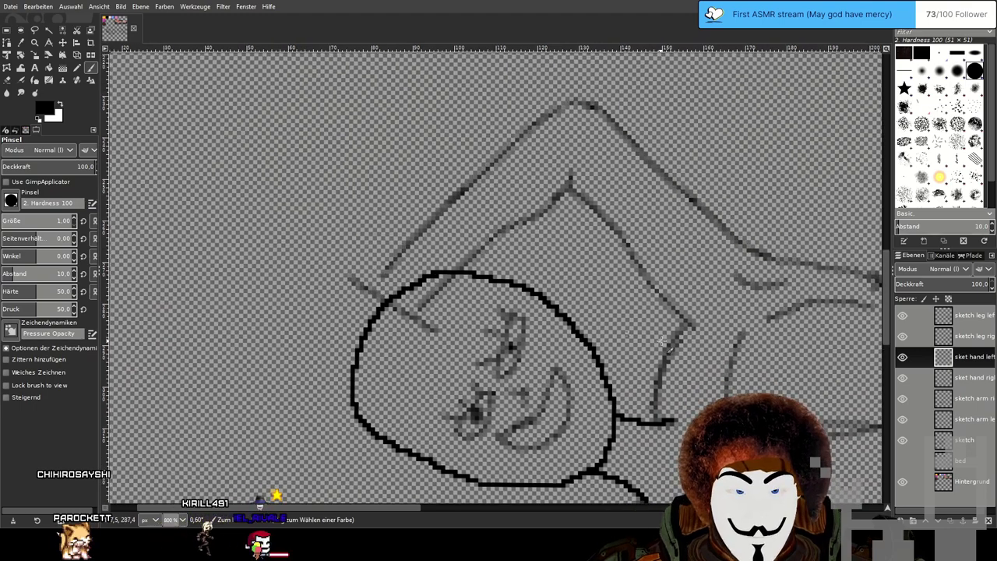
Zoom to the head's left edge and sketch grey hand strokes, checking against the sketch arm left layer.
drag(661, 341, 402, 158)
scroll(514, 229, down, 1)
drag(510, 237, 458, 289)
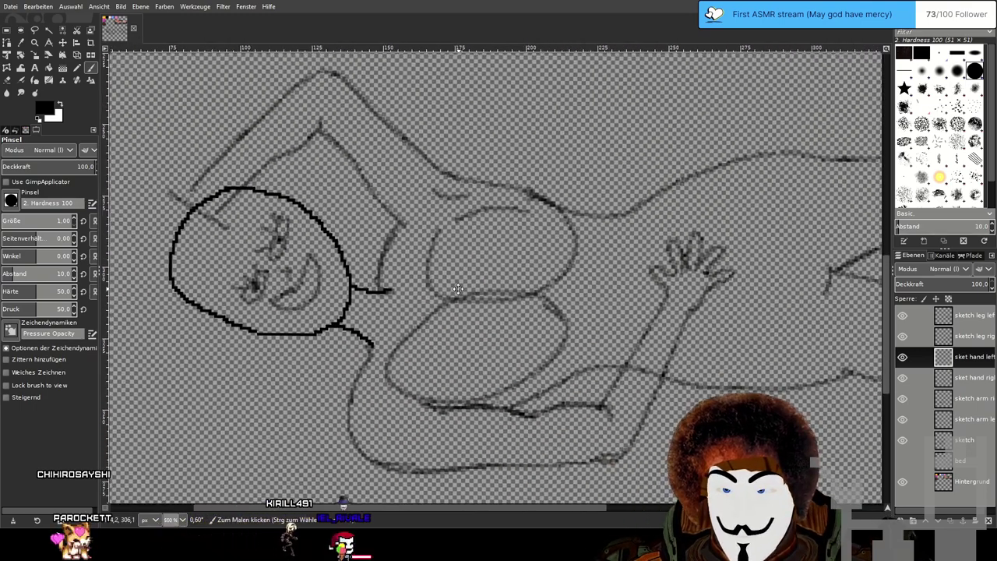
scroll(458, 288, up, 1)
scroll(458, 289, left, 1)
scroll(430, 301, left, 6)
scroll(430, 302, up, 2)
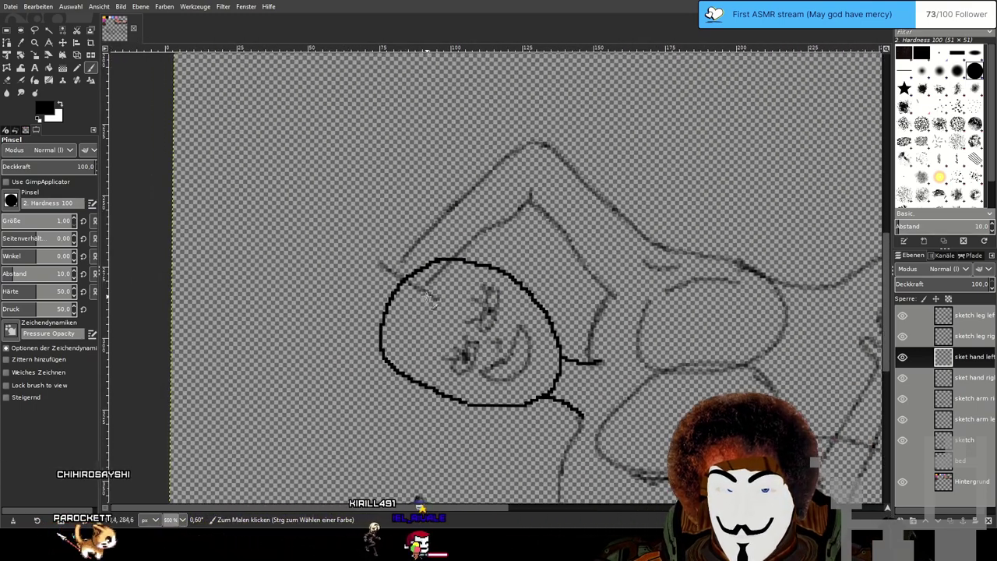
scroll(428, 298, up, 3)
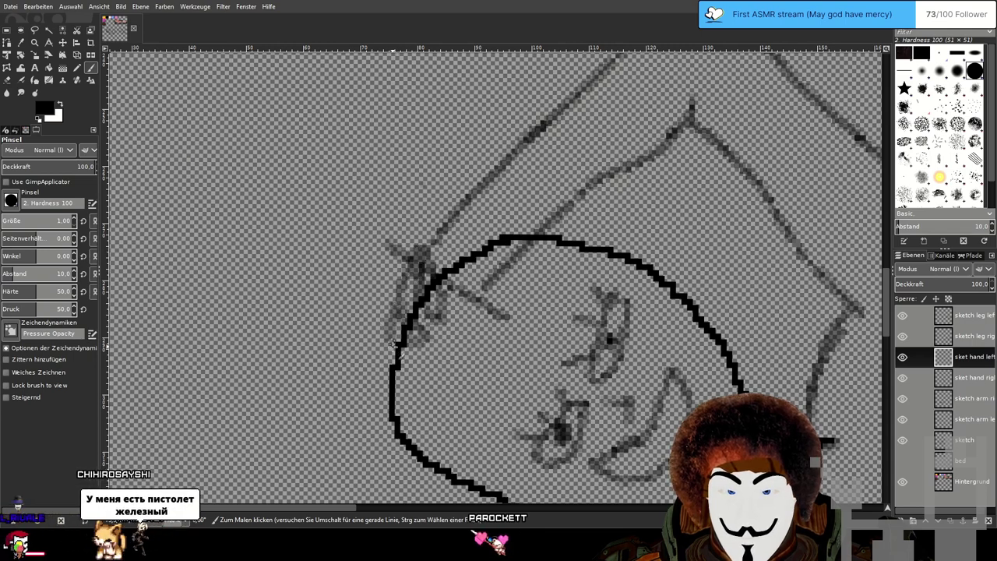
scroll(566, 273, down, 2)
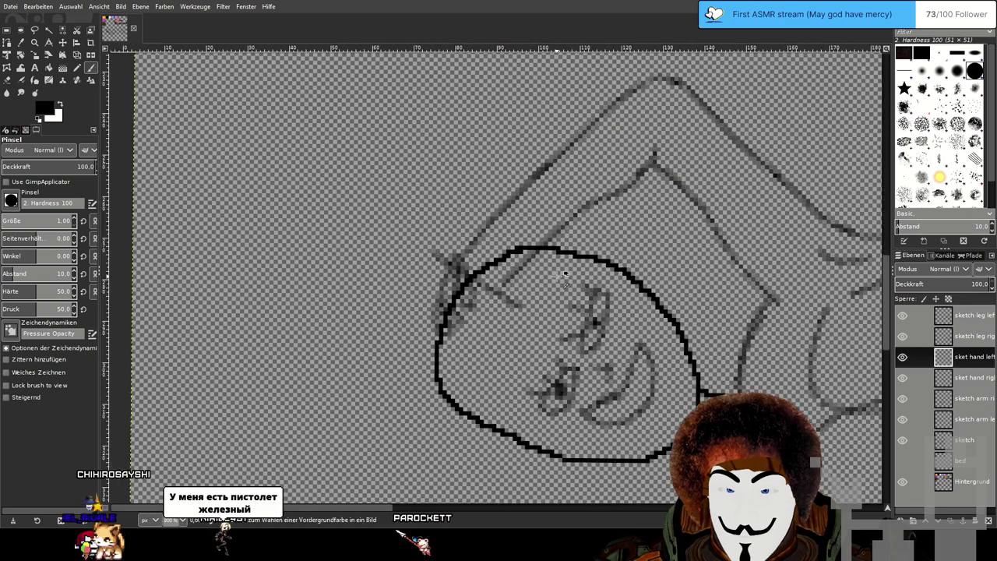
scroll(566, 273, up, 3)
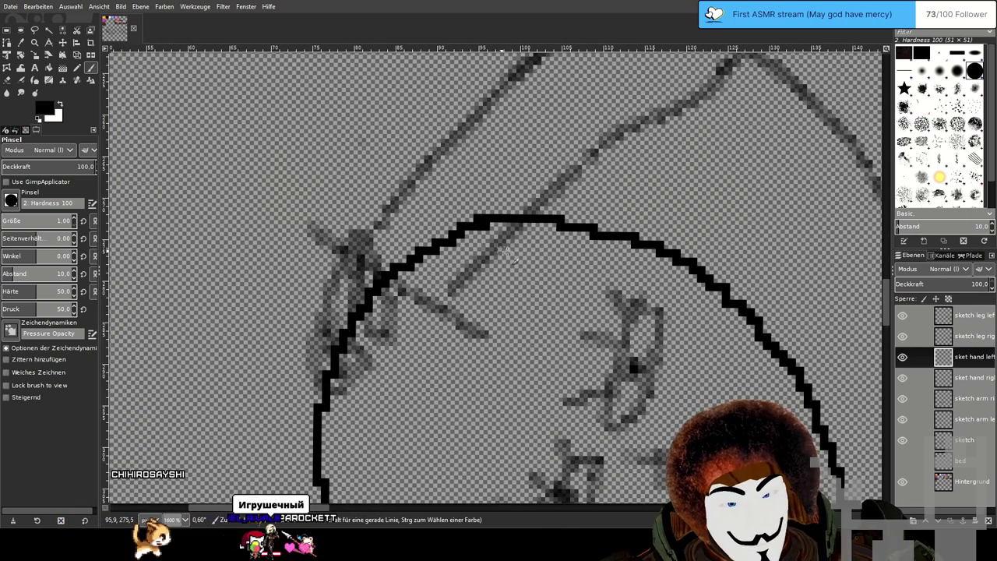
click(975, 421)
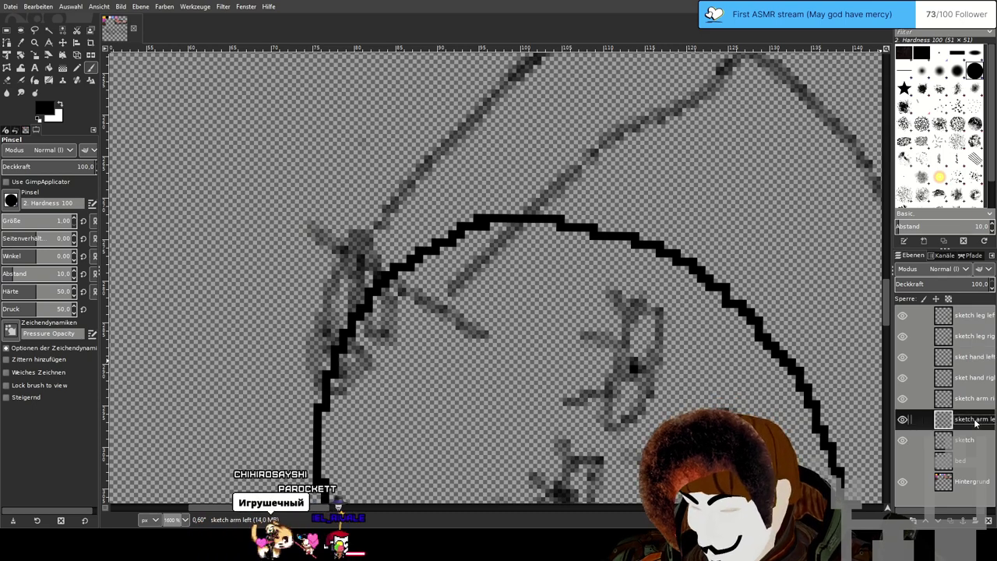
Back on sket hand left, erase the short grey stroke inside the head outline and zoom to check.
click(977, 359)
key(shift+e)
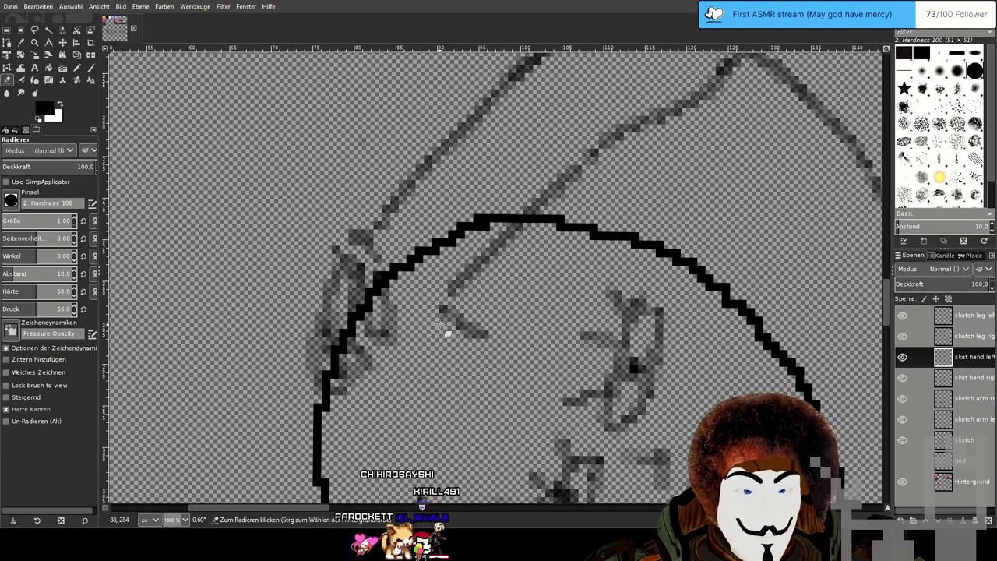
drag(437, 310, 463, 320)
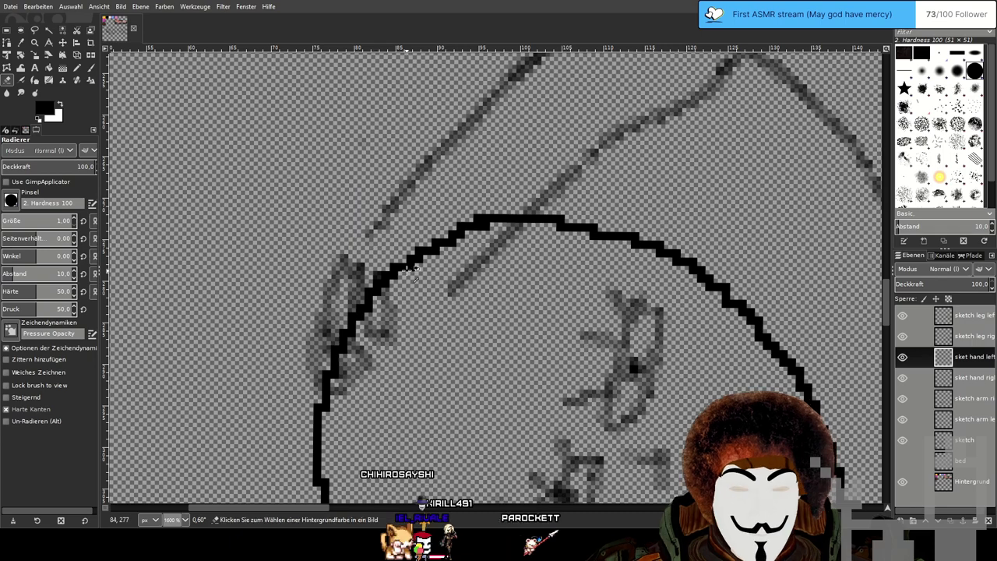
scroll(412, 267, down, 2)
scroll(415, 268, up, 1)
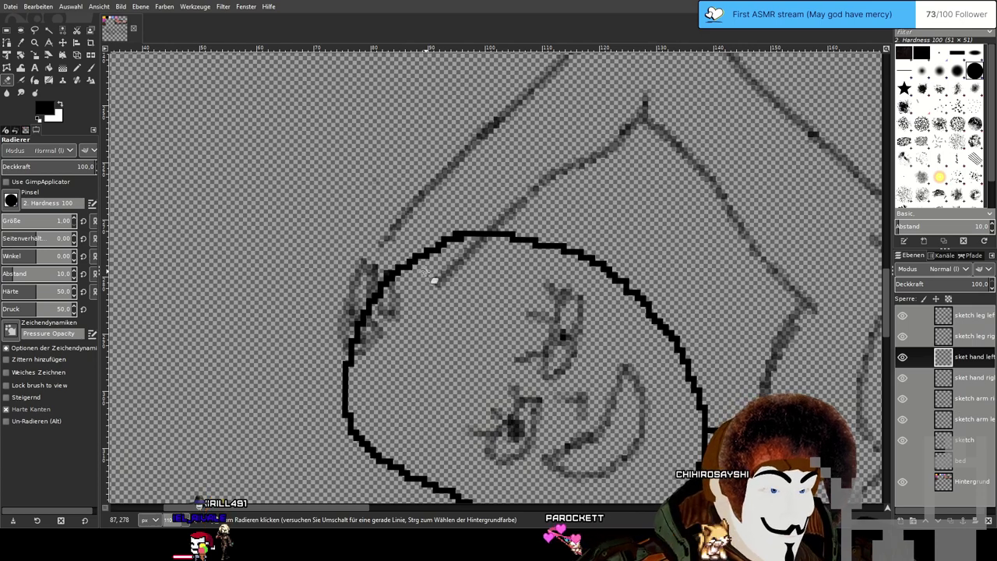
scroll(505, 254, down, 2)
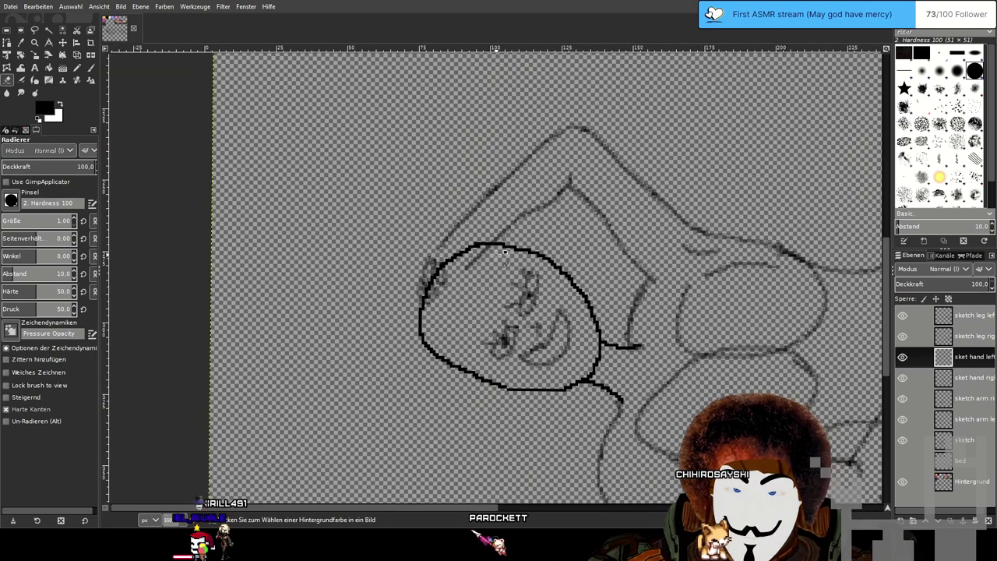
scroll(504, 254, down, 1)
scroll(505, 254, up, 3)
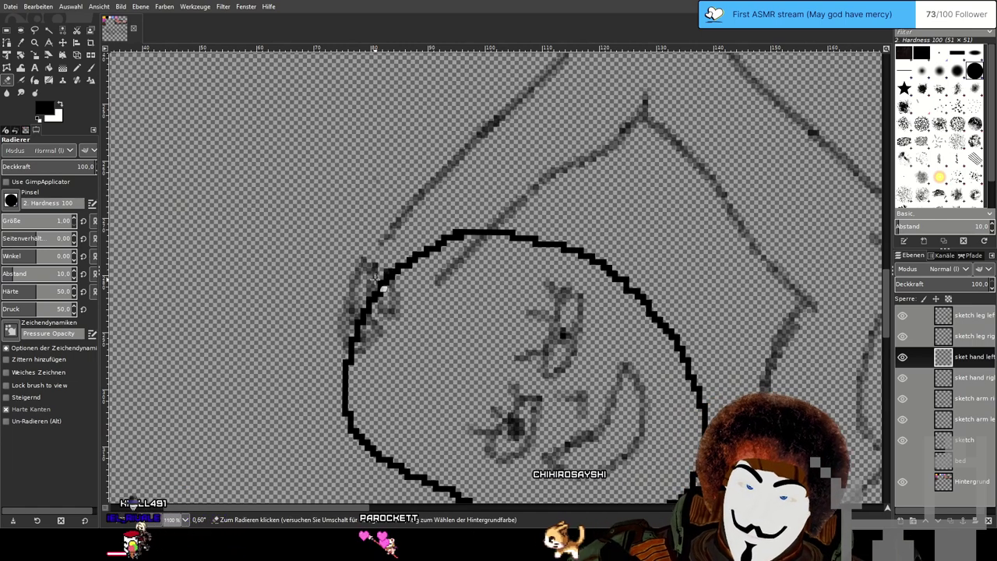
scroll(380, 279, down, 3)
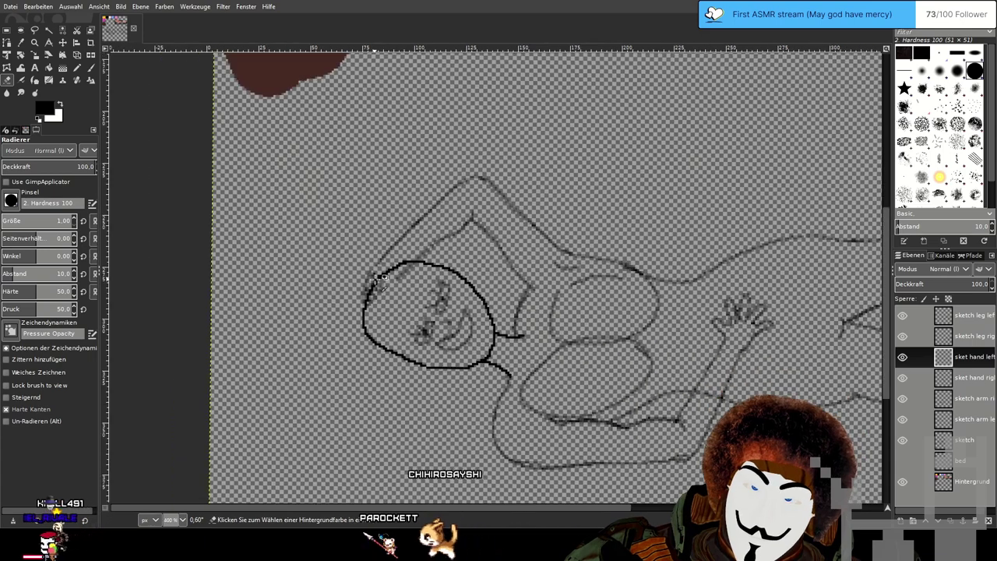
scroll(380, 277, up, 3)
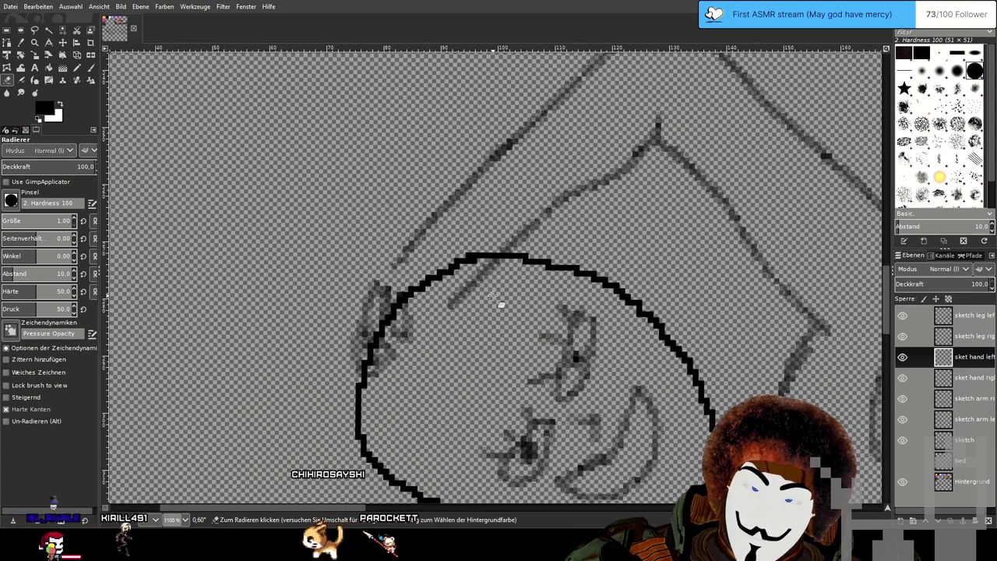
scroll(501, 303, down, 3)
scroll(502, 299, down, 2)
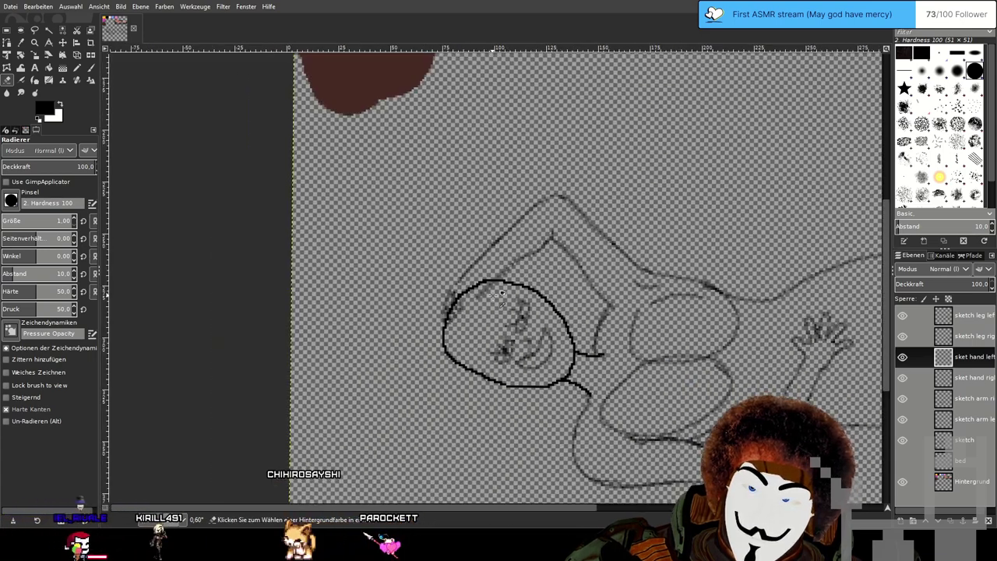
scroll(502, 294, up, 4)
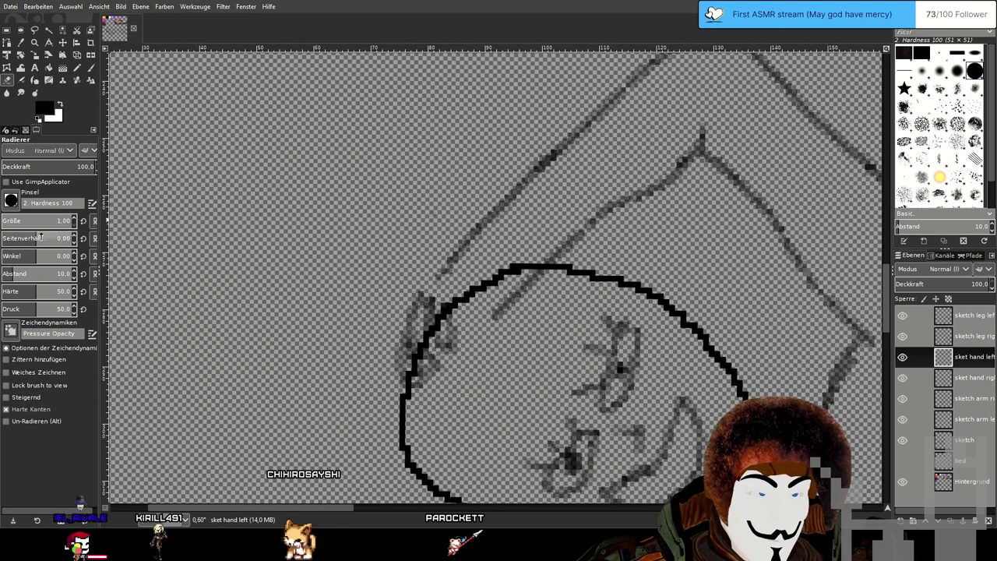
With eraser size 6.09, erase the hand strokes by the head, then a faint stroke on the arm layer.
click(5, 219)
mouse_move(422, 375)
mouse_down()
mouse_move(391, 382)
mouse_move(444, 344)
mouse_move(448, 315)
mouse_move(407, 302)
mouse_up()
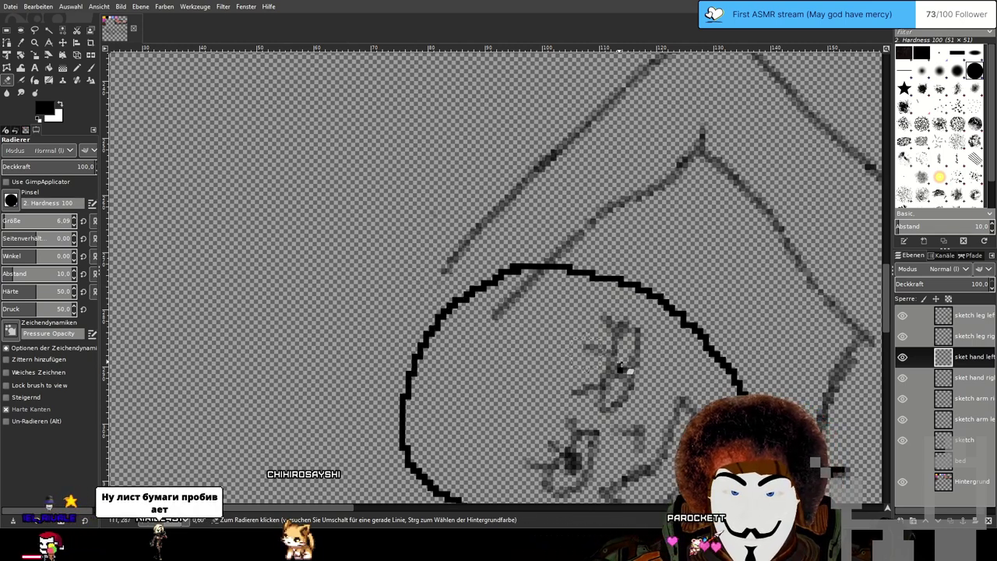
click(974, 419)
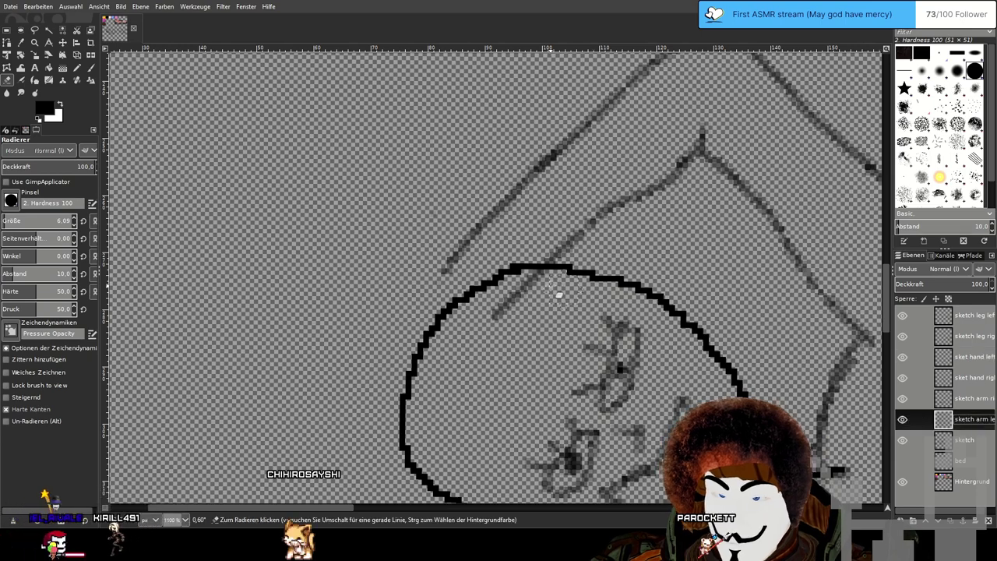
drag(543, 296, 492, 334)
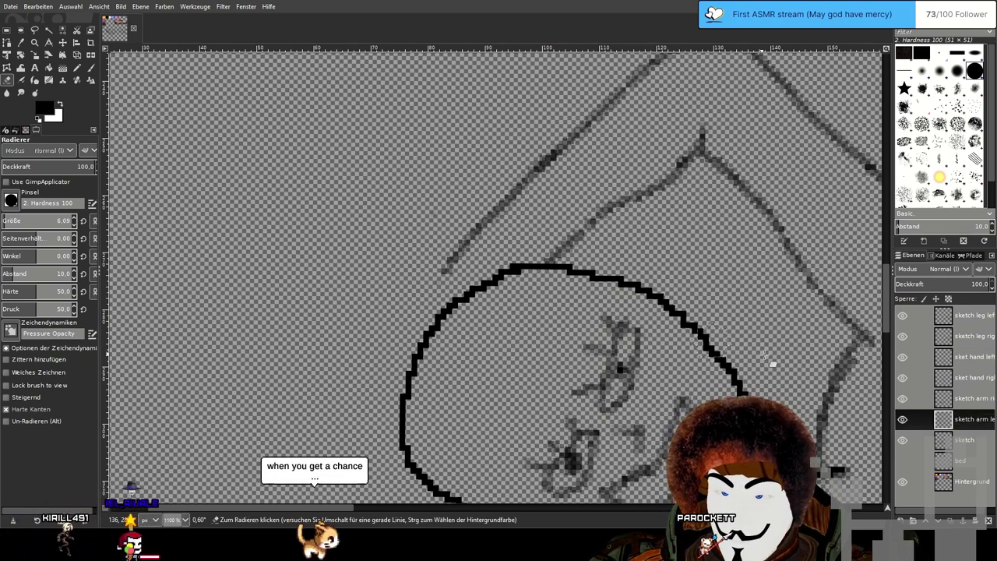
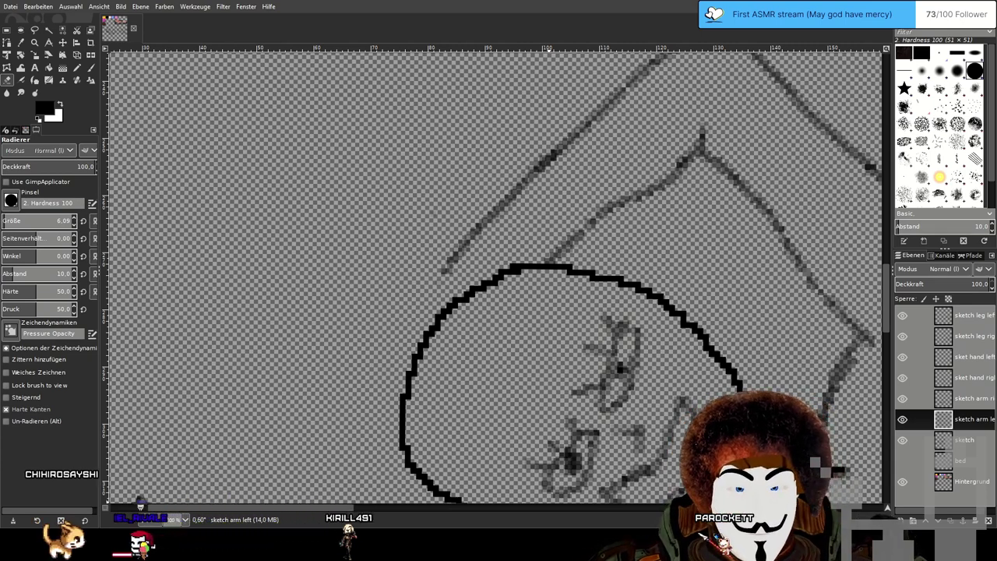
Zoom onto the head, then set up a size-1 Paintbrush on the sket hand left layer.
scroll(633, 300, down, 6)
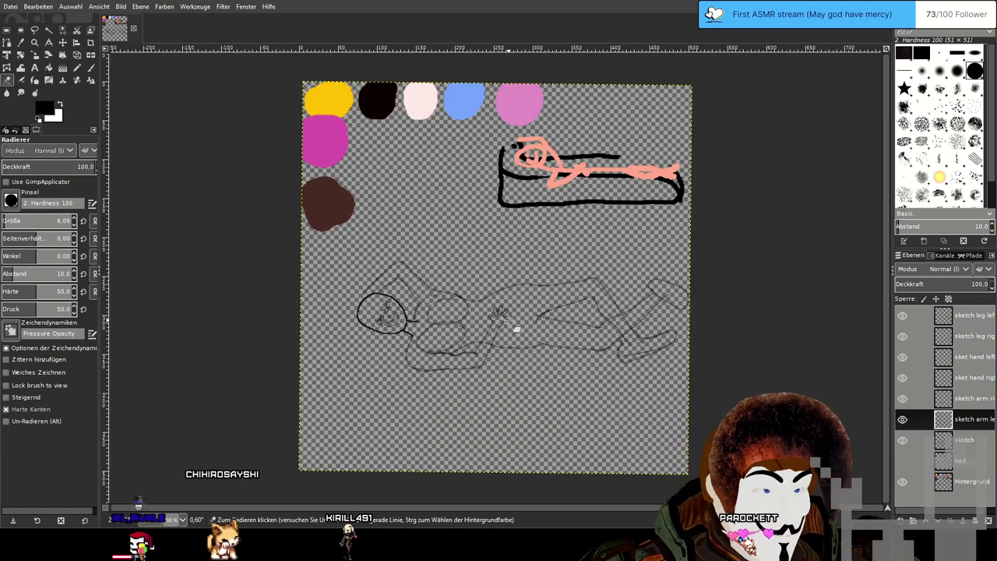
key(plus)
key(plus)
key(plus)
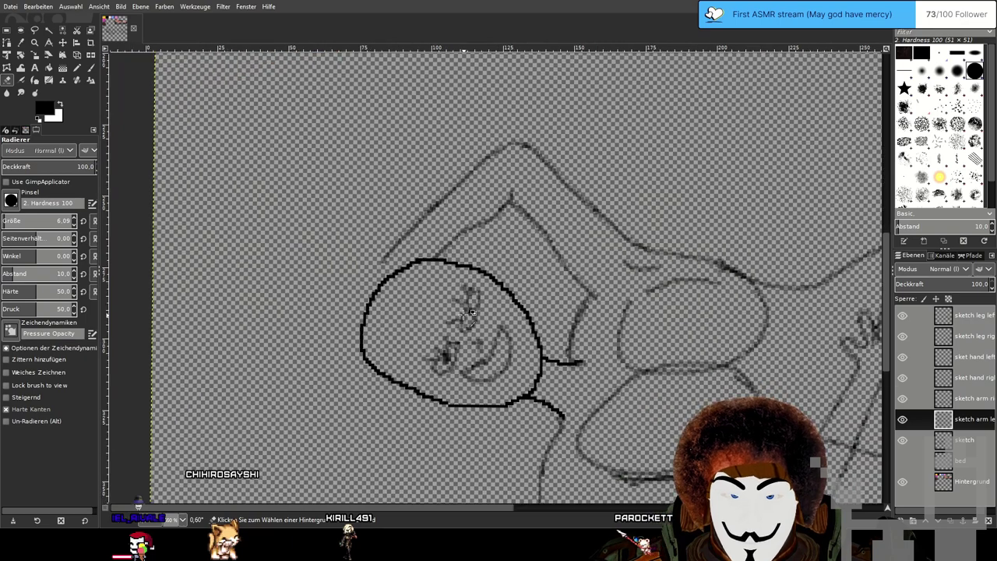
scroll(471, 313, up, 1)
drag(351, 241, 421, 296)
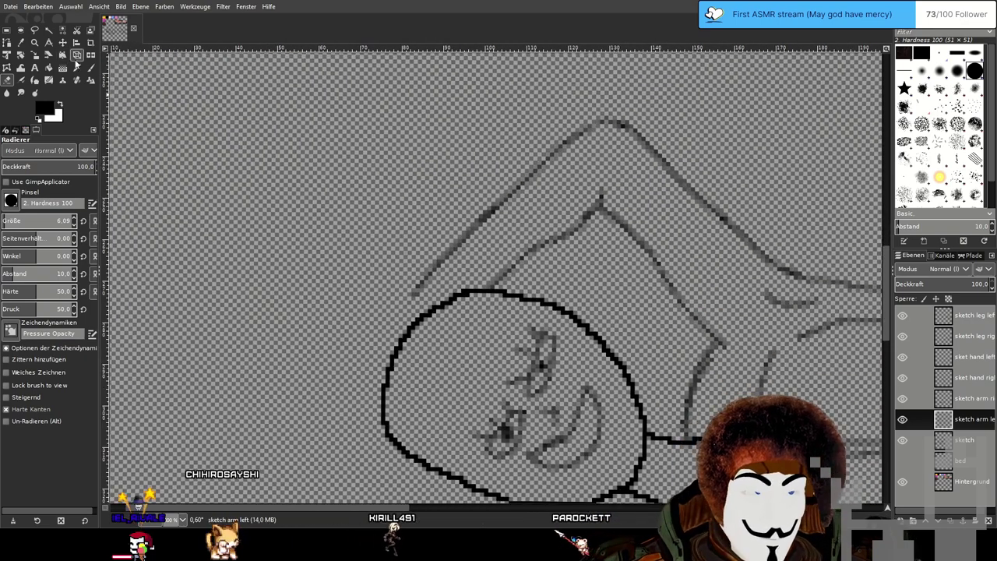
click(91, 68)
double_click(64, 222)
text(1)
key(Return)
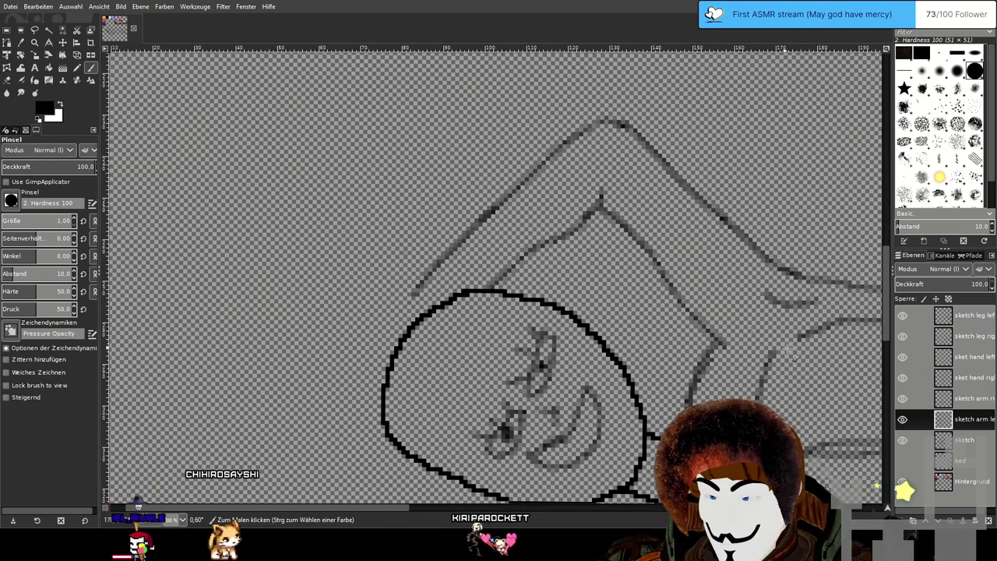
click(961, 357)
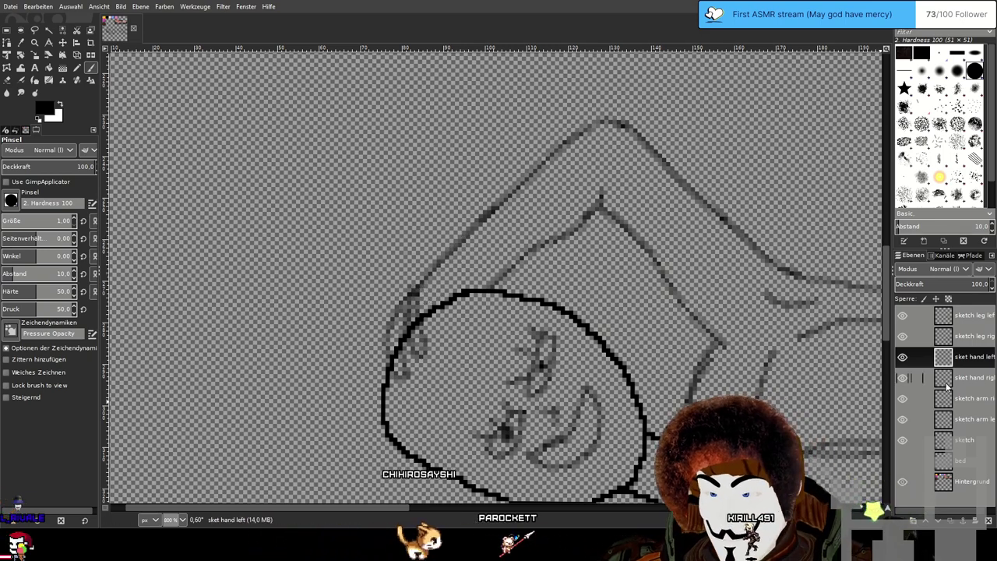
On sket hand left, draw a thin stroke extending the arm line down to the hand, redoing one misplaced stroke.
click(983, 421)
key(shift+e)
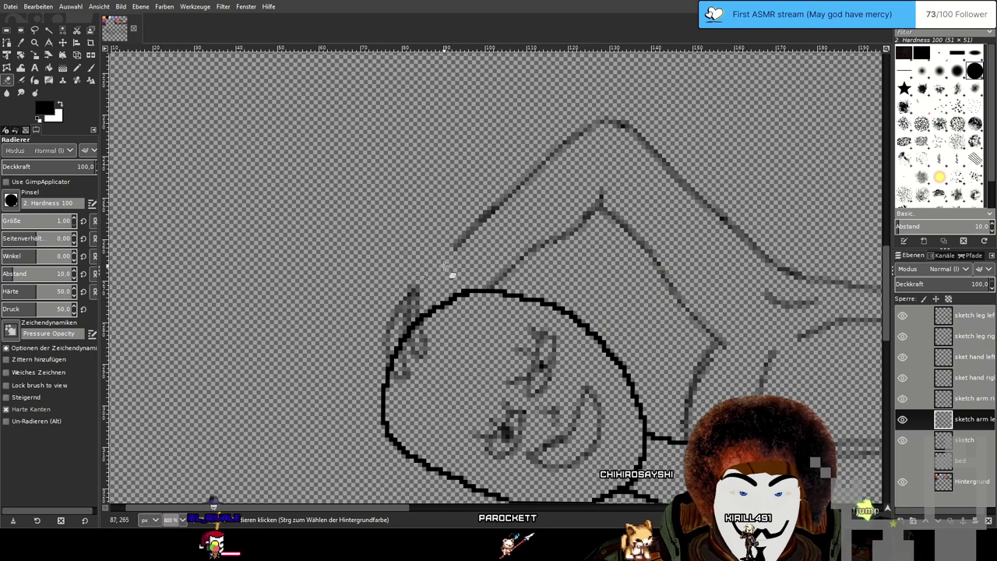
click(923, 359)
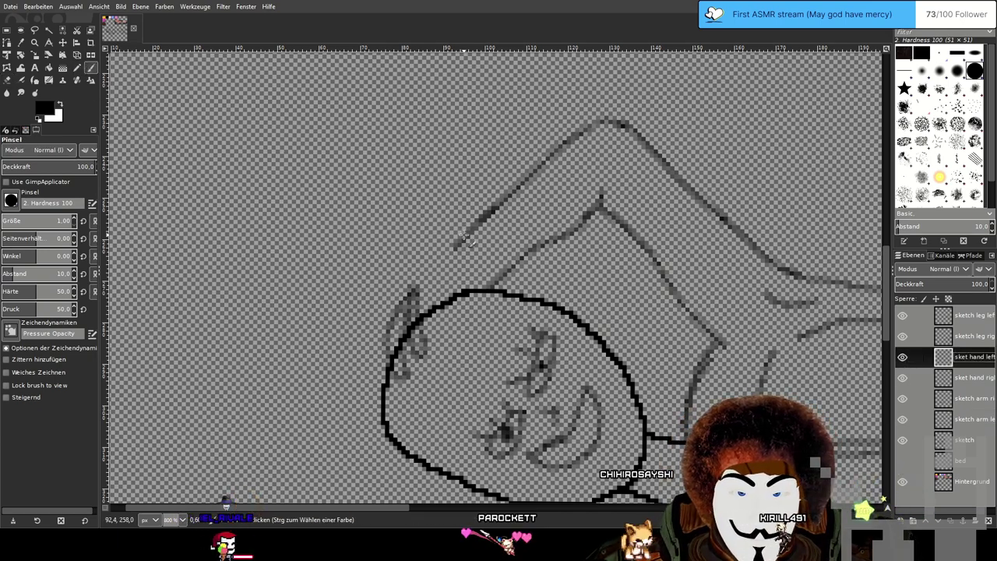
drag(444, 276, 411, 294)
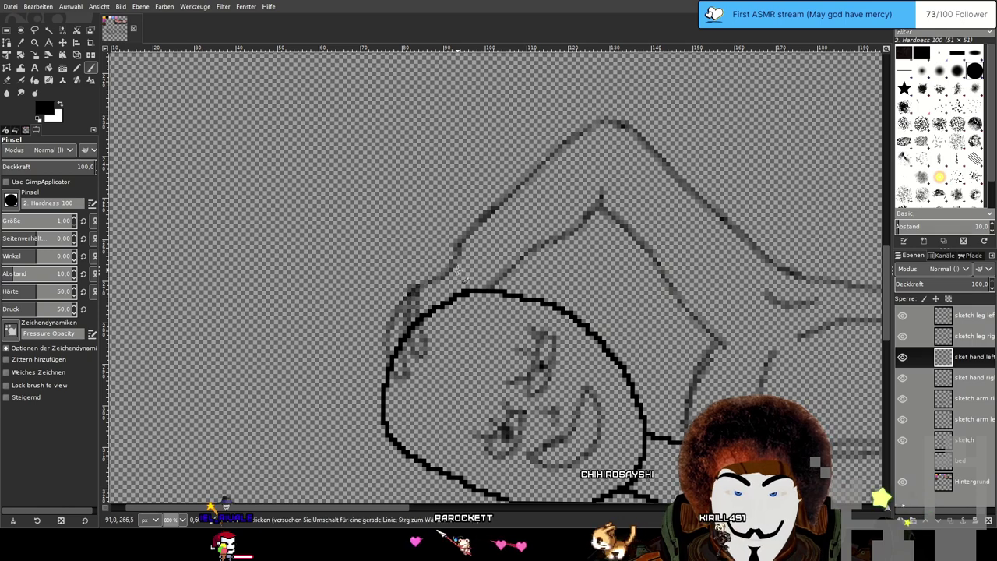
key(ctrl+z)
drag(449, 257, 419, 288)
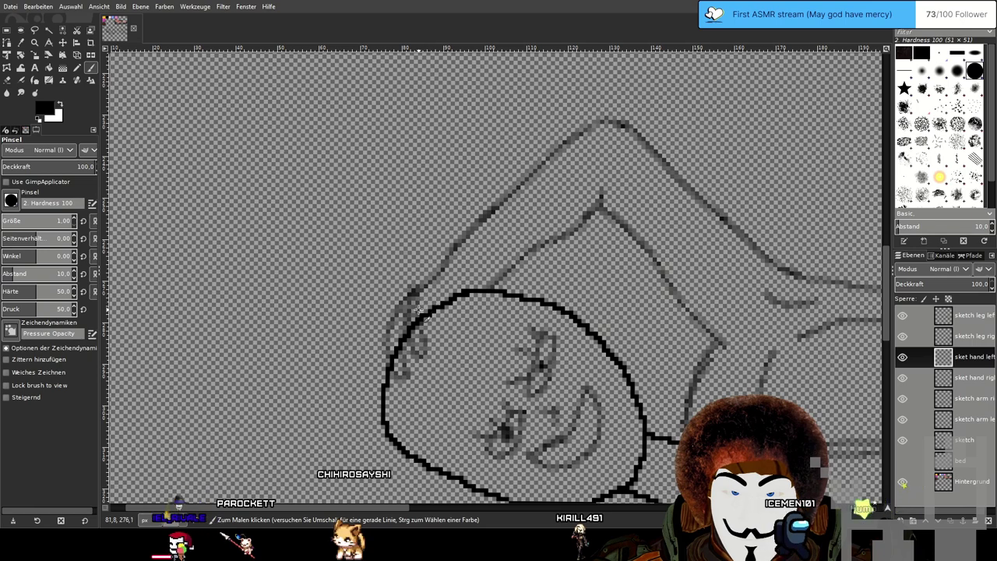
Pan and zoom out to view the whole reclining figure.
scroll(531, 358, down, 3)
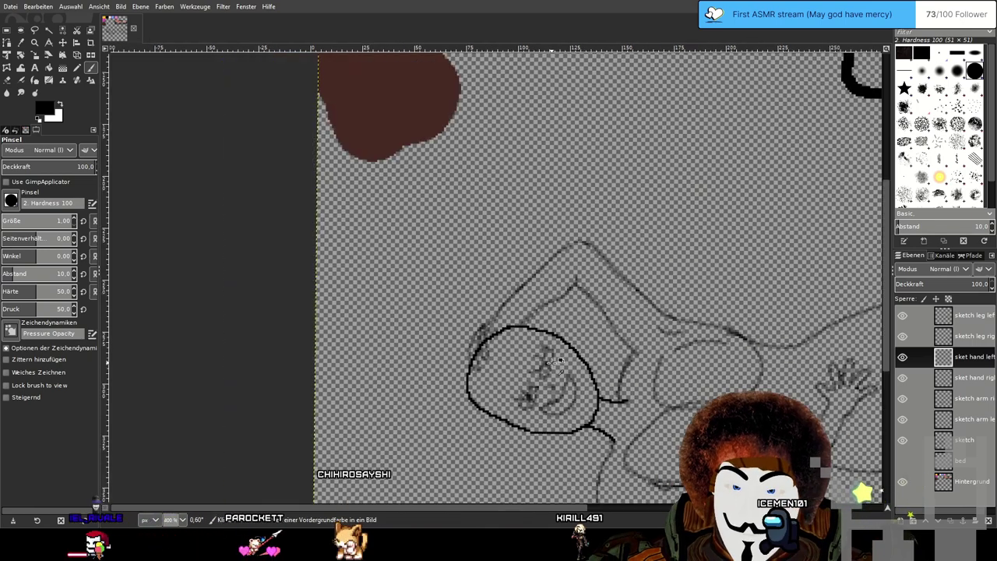
drag(592, 378, 466, 314)
scroll(466, 314, up, 1)
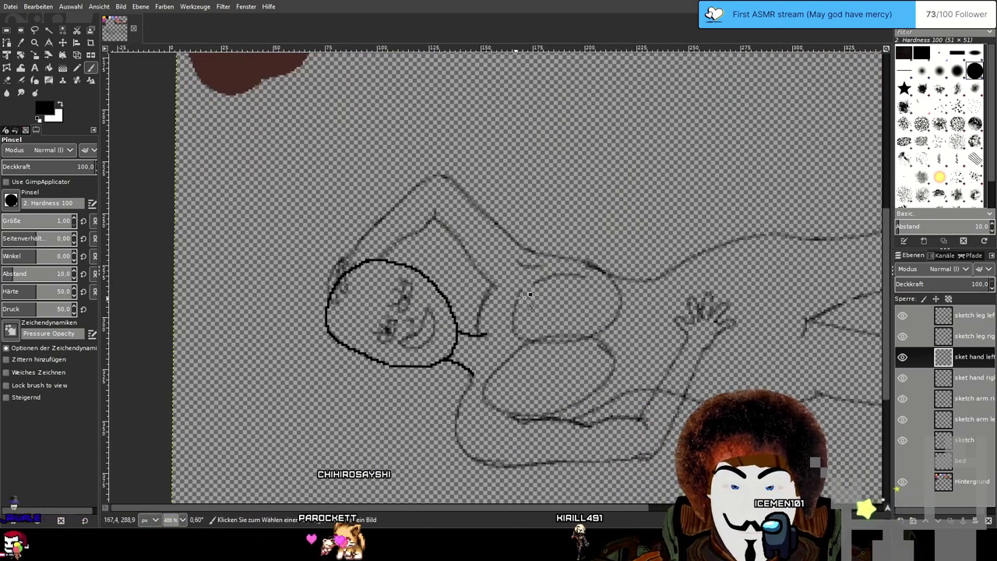
drag(698, 260, 458, 277)
scroll(460, 276, down, 2)
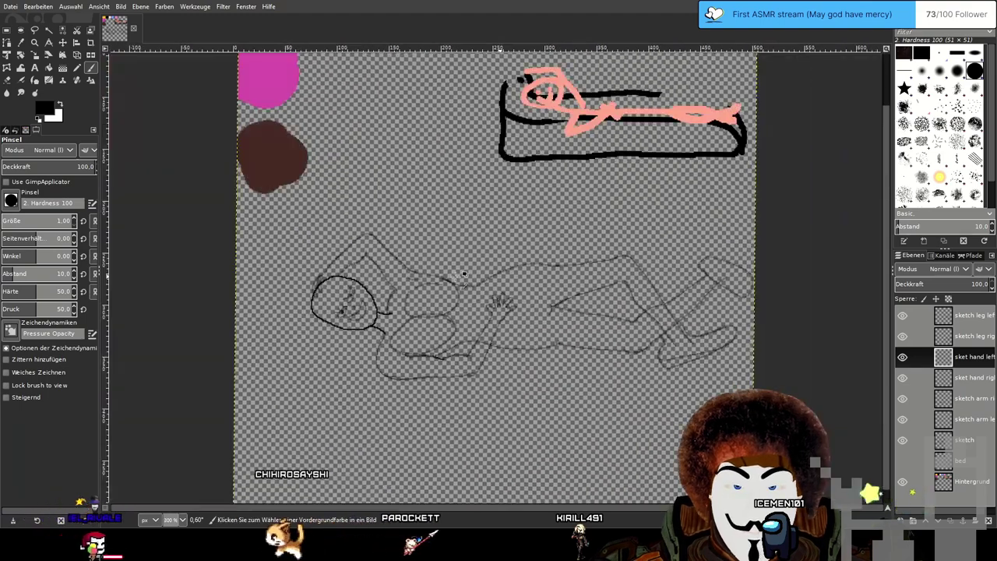
scroll(462, 274, up, 1)
scroll(485, 329, up, 2)
scroll(484, 329, right, 1)
mouse_move(485, 329)
mouse_down()
mouse_move(473, 347)
mouse_move(389, 185)
mouse_move(463, 238)
mouse_move(460, 158)
mouse_up()
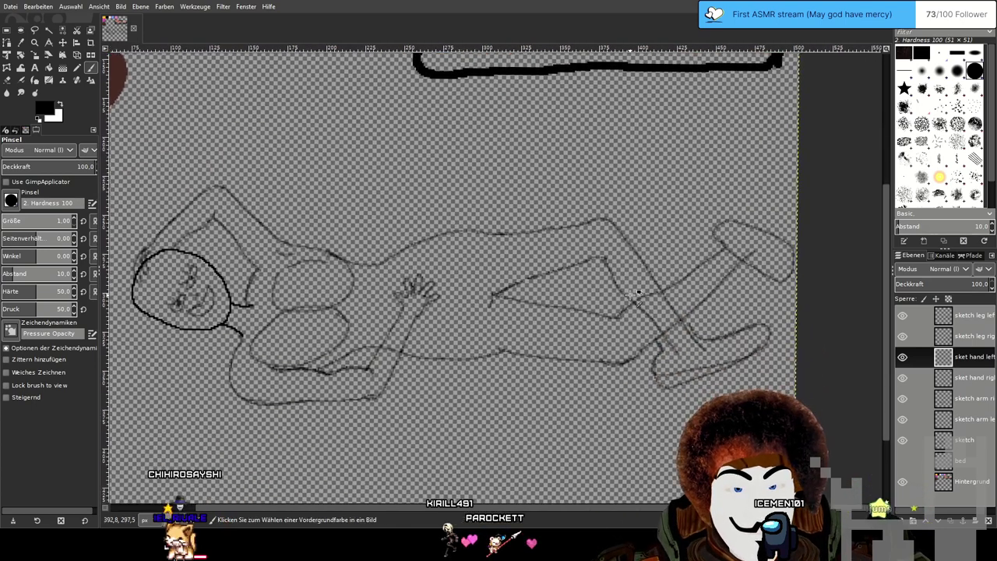
scroll(514, 179, up, 2)
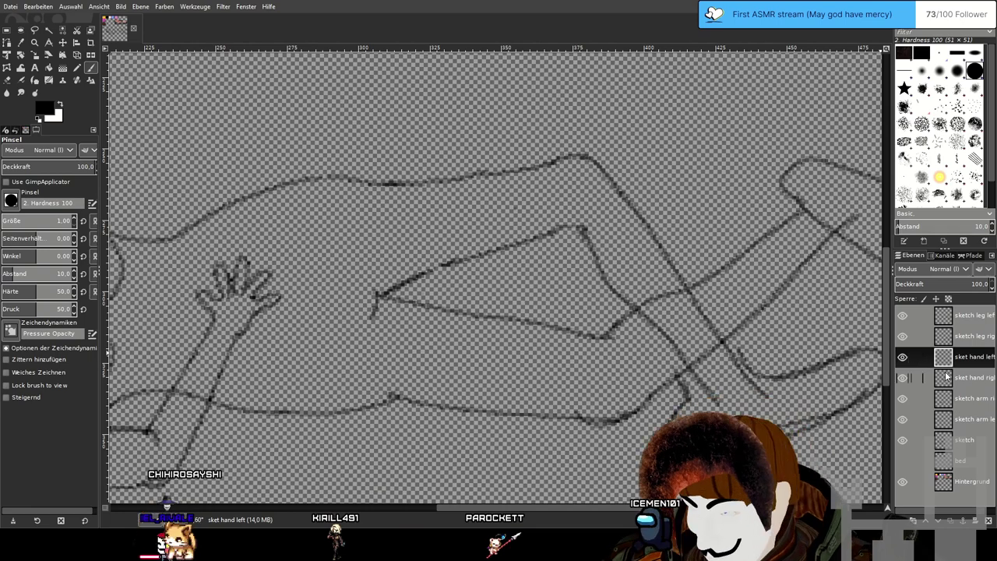
On the sketch leg left layer, erase the stray doubled marks along the leg's top line.
click(969, 419)
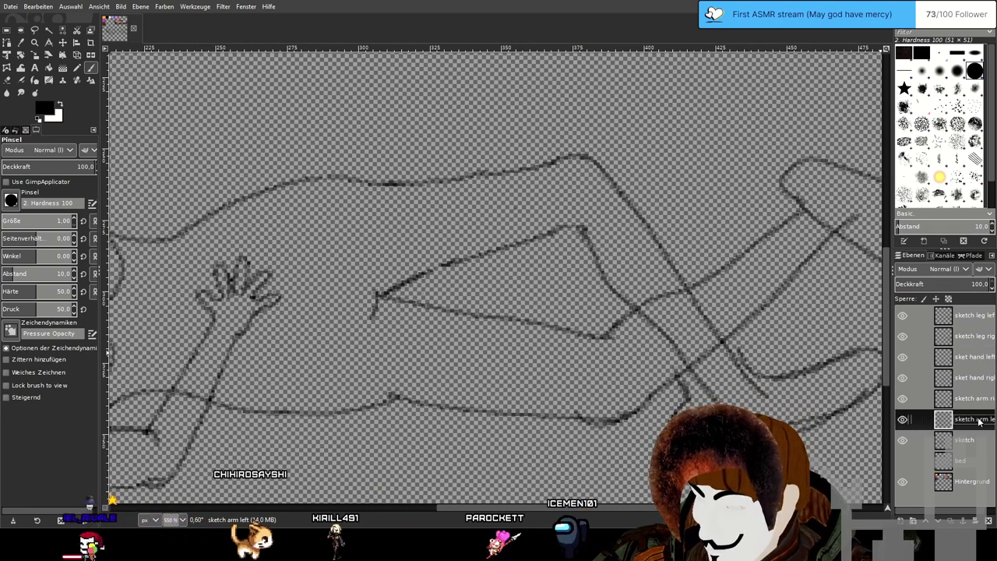
click(970, 315)
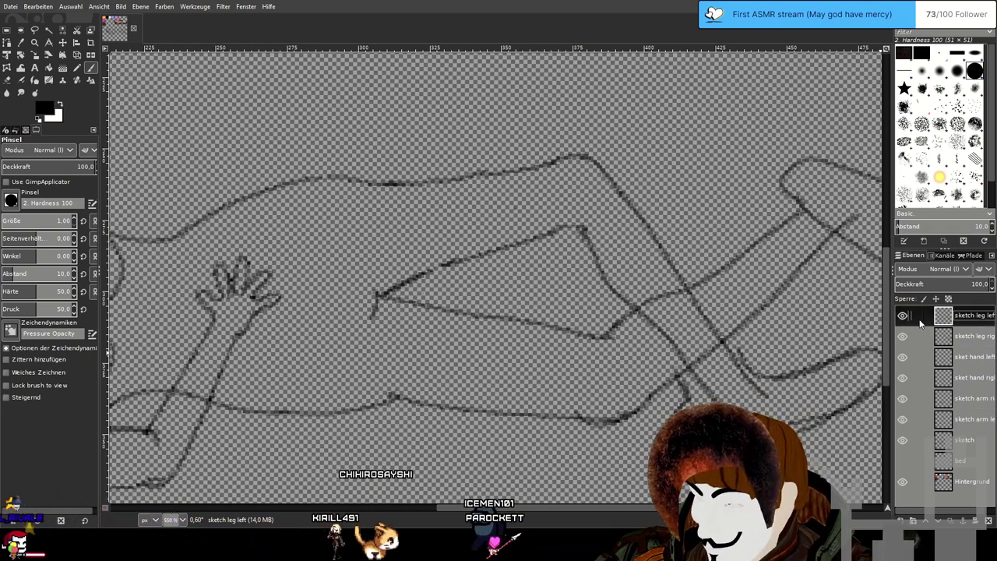
drag(635, 279, 589, 334)
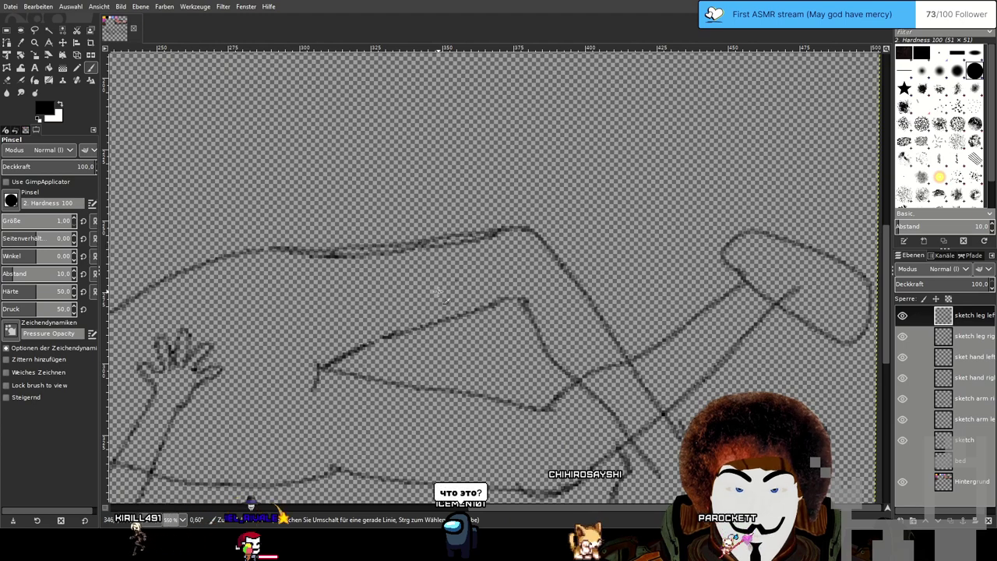
drag(407, 273, 425, 293)
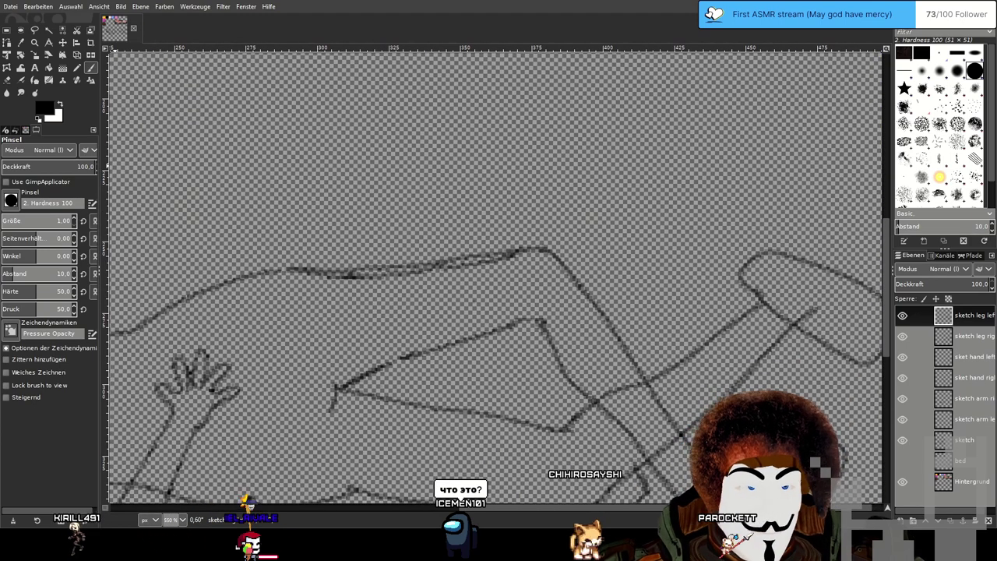
click(8, 81)
scroll(451, 272, up, 2)
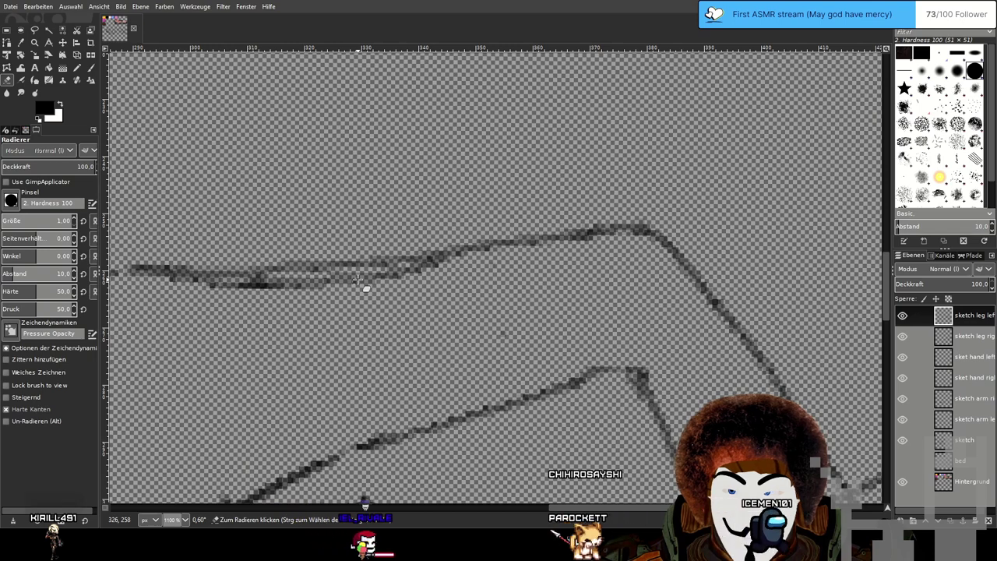
drag(359, 280, 383, 271)
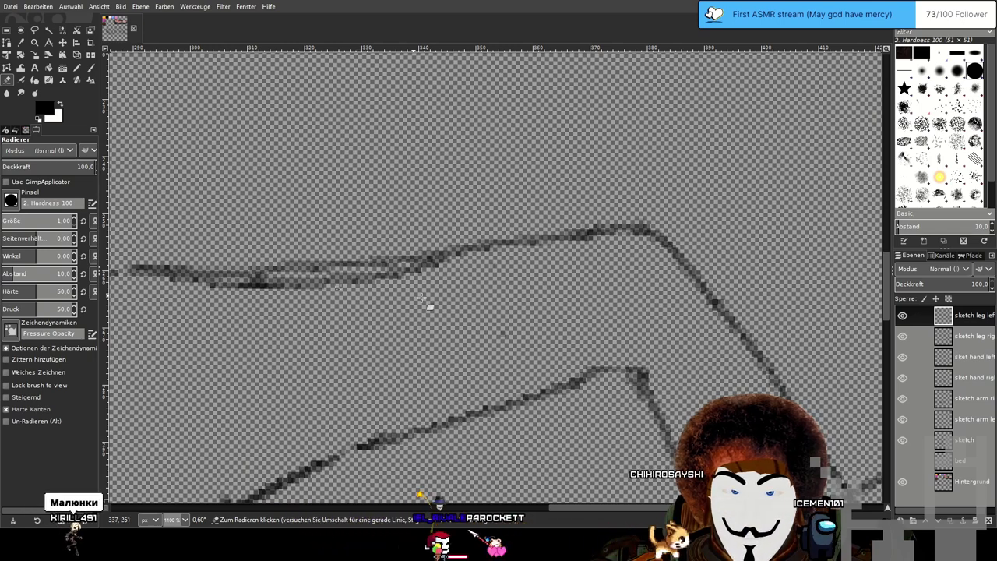
Check the sketch layer, return to sketch leg left and pan out to the whole image.
click(972, 441)
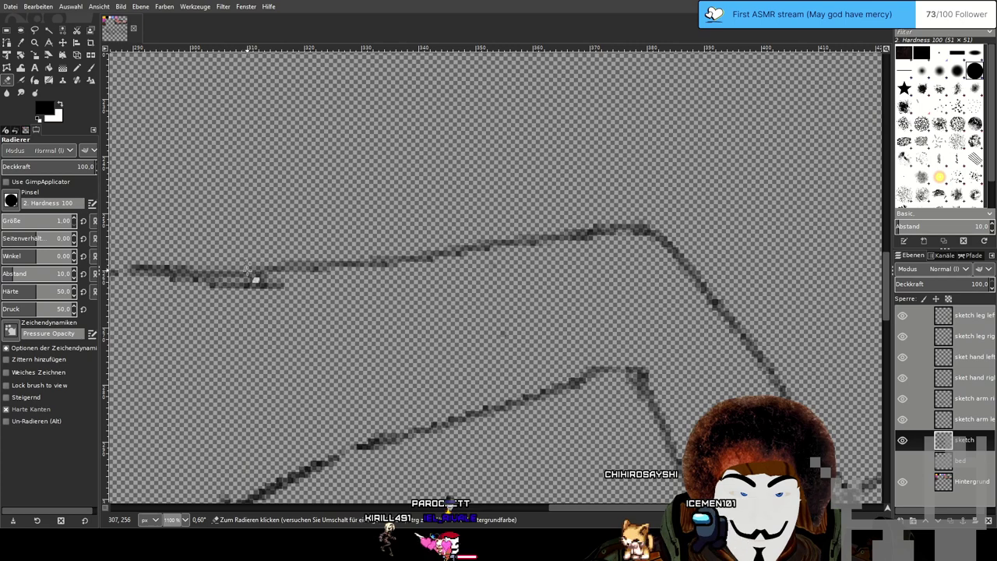
click(958, 321)
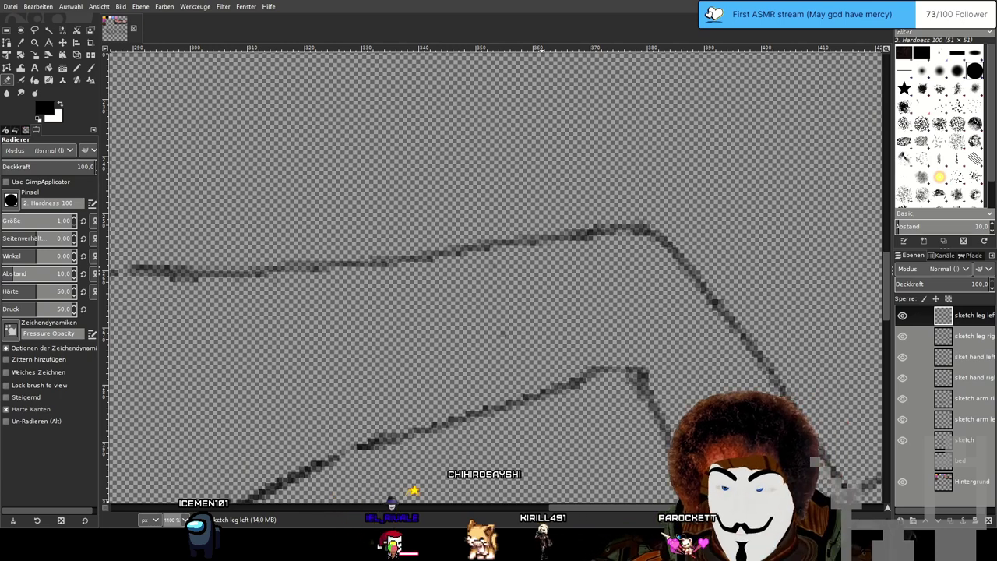
drag(691, 285, 613, 237)
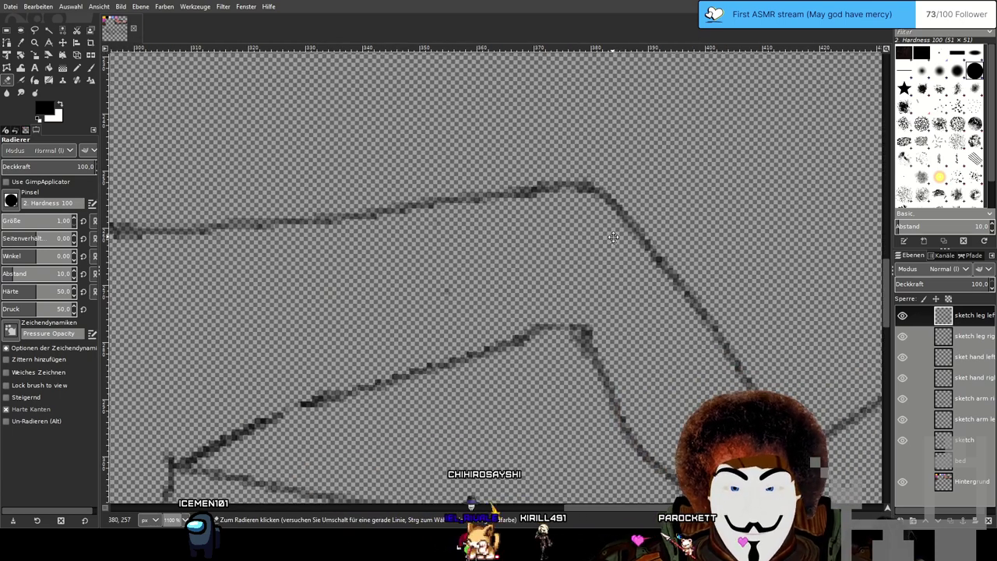
scroll(759, 315, down, 5)
drag(754, 299, 689, 335)
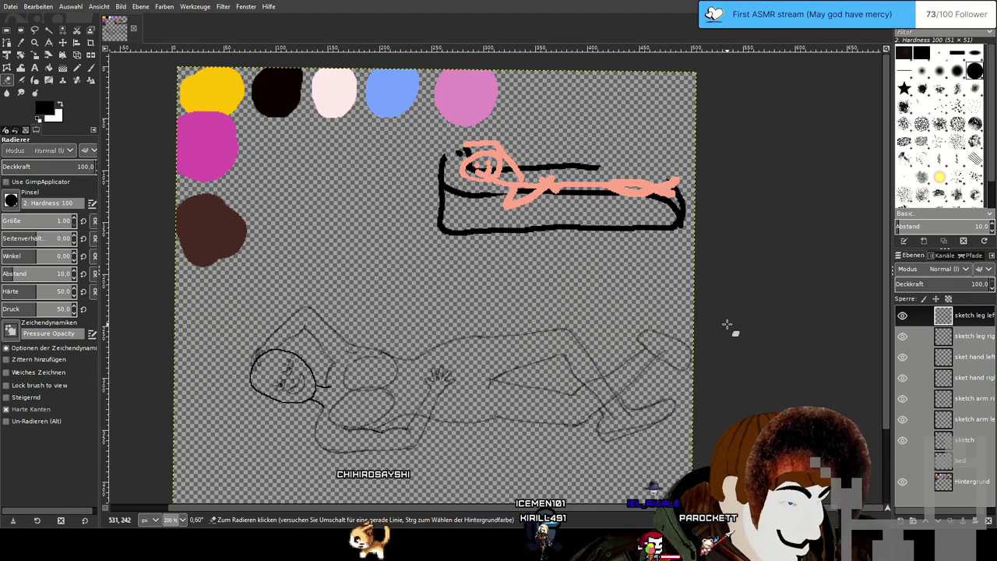
scroll(441, 374, down, 3)
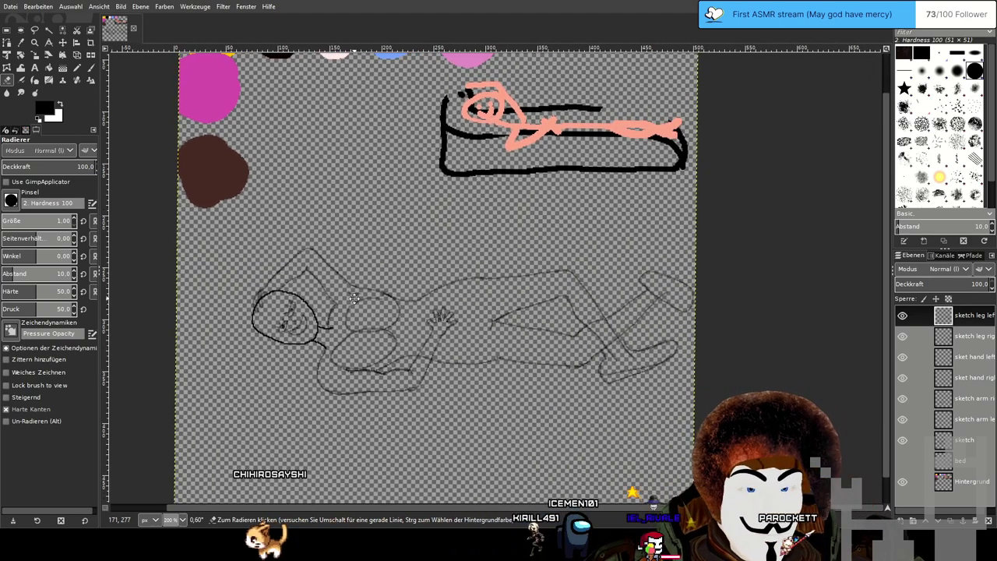
click(901, 462)
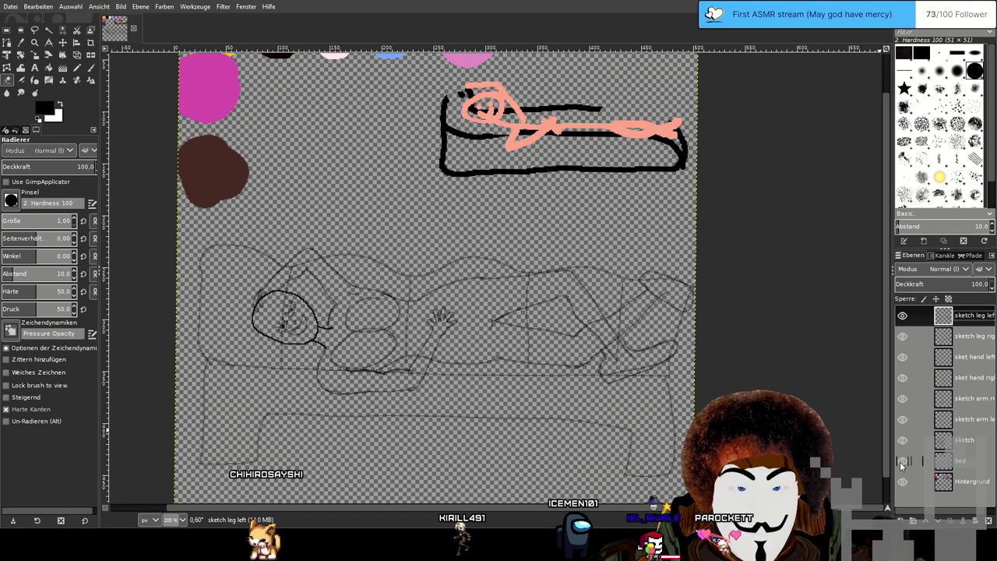
click(901, 461)
scroll(473, 286, up, 3)
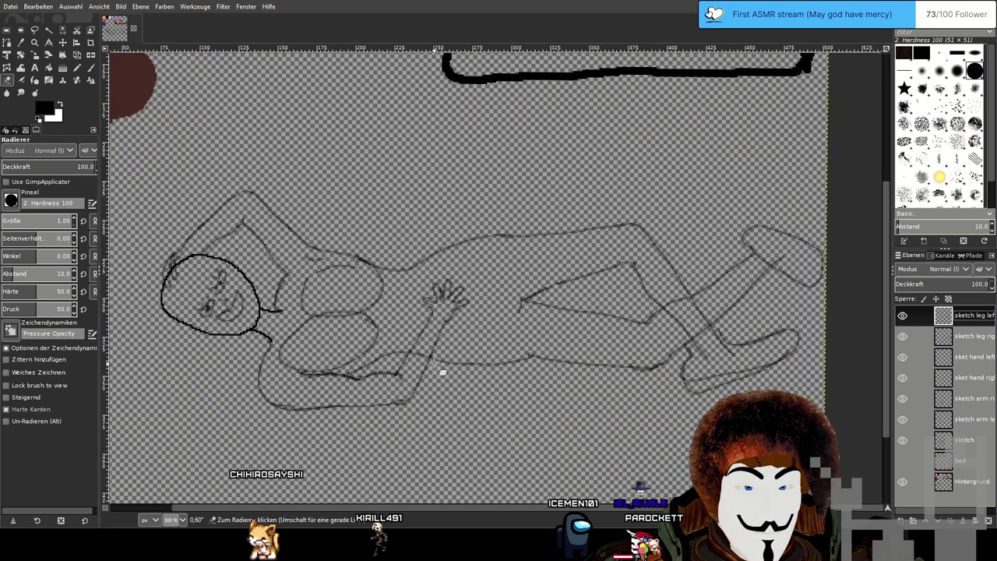
mouse_move(472, 286)
mouse_down()
mouse_move(600, 404)
mouse_move(234, 341)
mouse_up()
mouse_move(671, 294)
mouse_down()
mouse_move(691, 299)
mouse_move(306, 382)
mouse_move(373, 337)
mouse_up()
scroll(427, 332, down, 1)
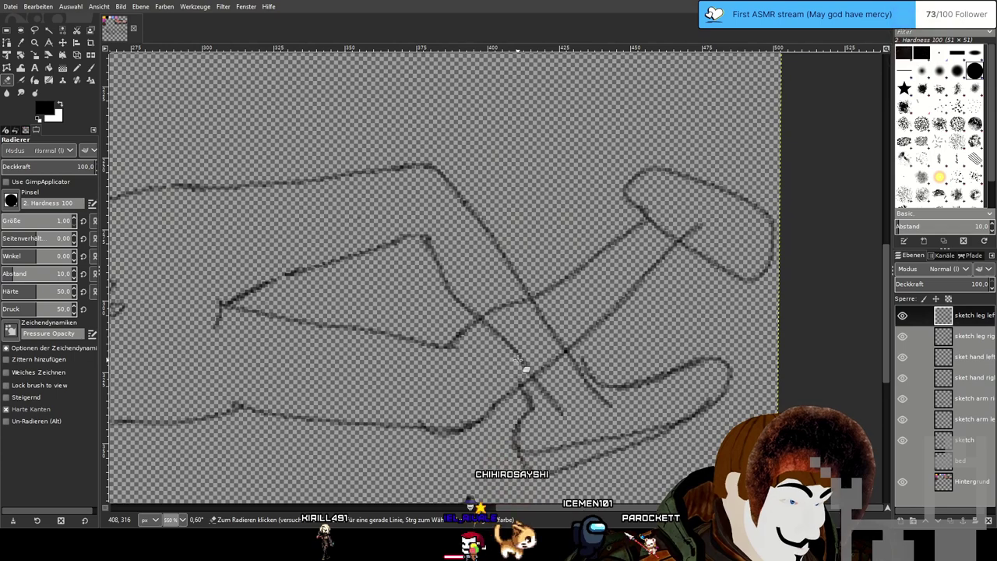
scroll(526, 359, down, 5)
scroll(595, 347, up, 3)
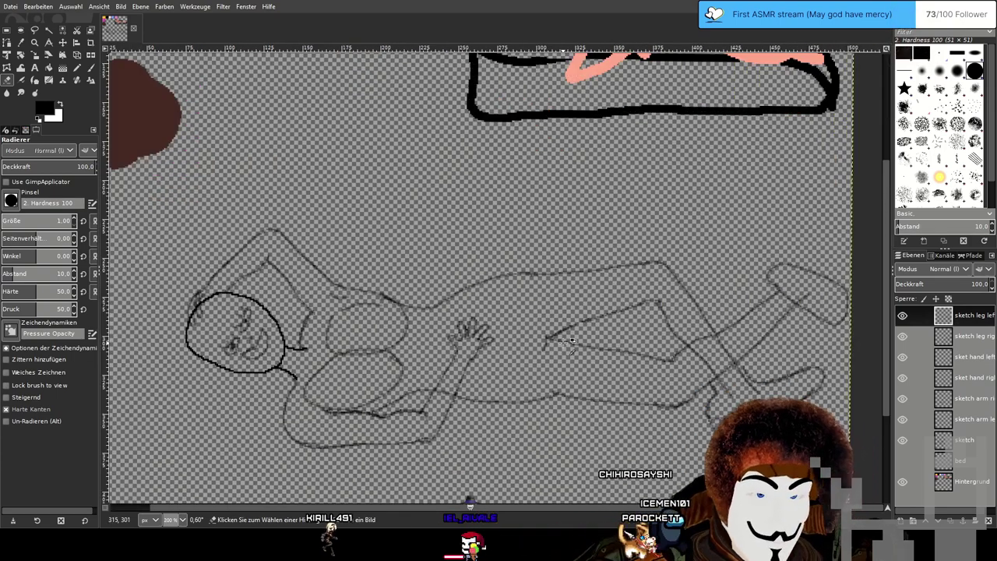
drag(595, 346, 517, 338)
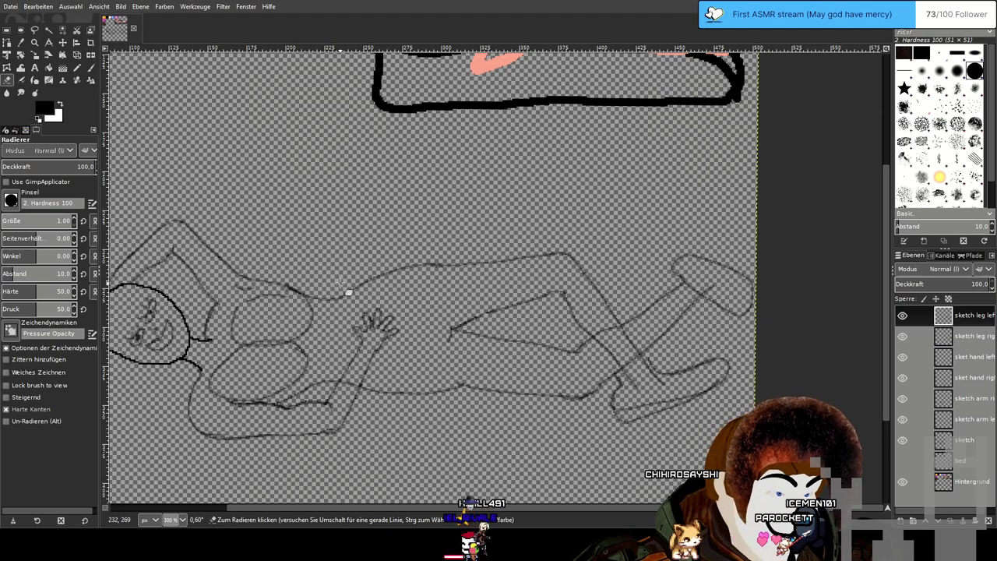
drag(348, 293, 450, 309)
drag(569, 268, 544, 280)
scroll(401, 377, up, 2)
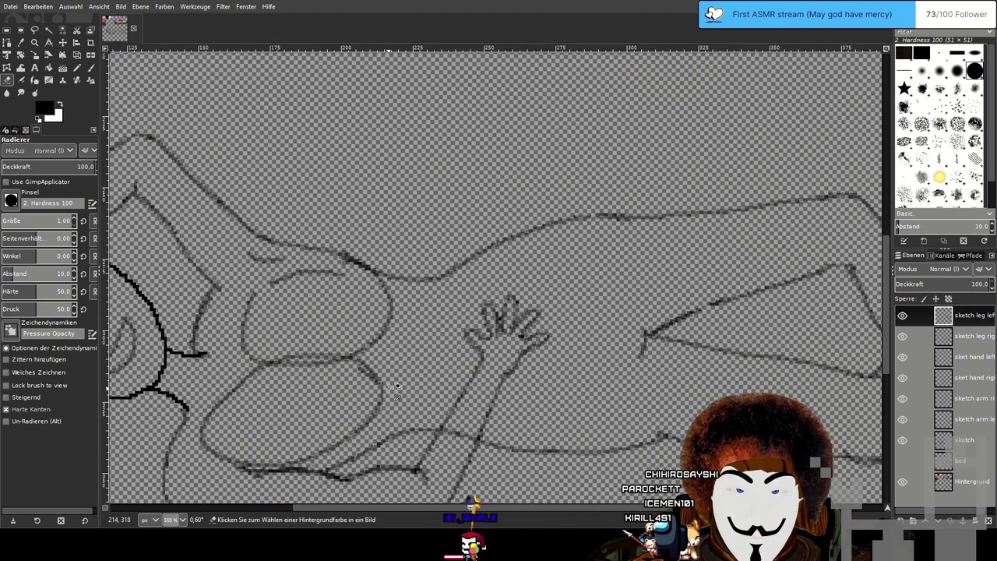
mouse_move(574, 367)
mouse_down()
mouse_move(424, 360)
mouse_move(357, 383)
mouse_move(287, 278)
mouse_move(220, 282)
mouse_move(148, 353)
mouse_move(160, 342)
mouse_up()
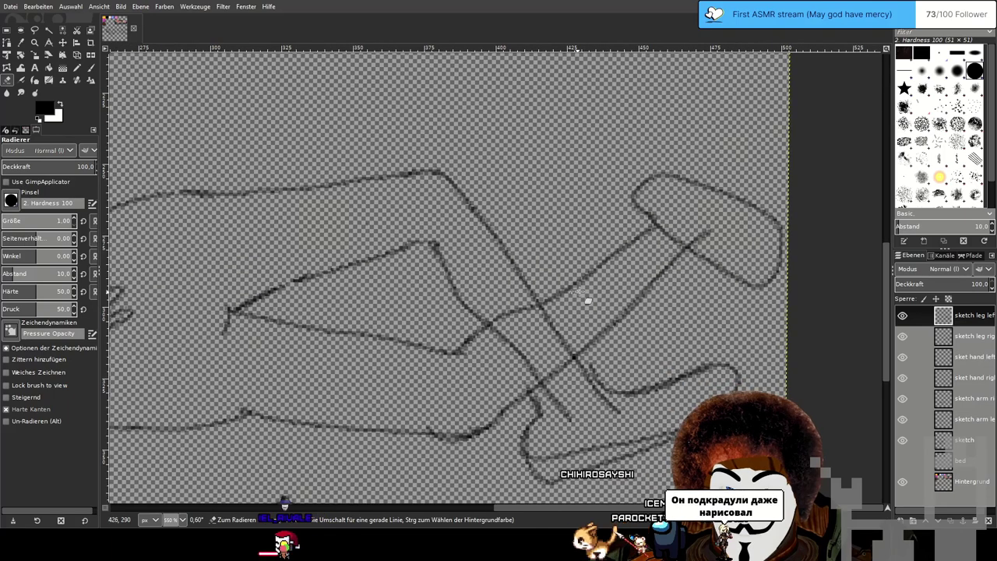
scroll(410, 272, down, 3)
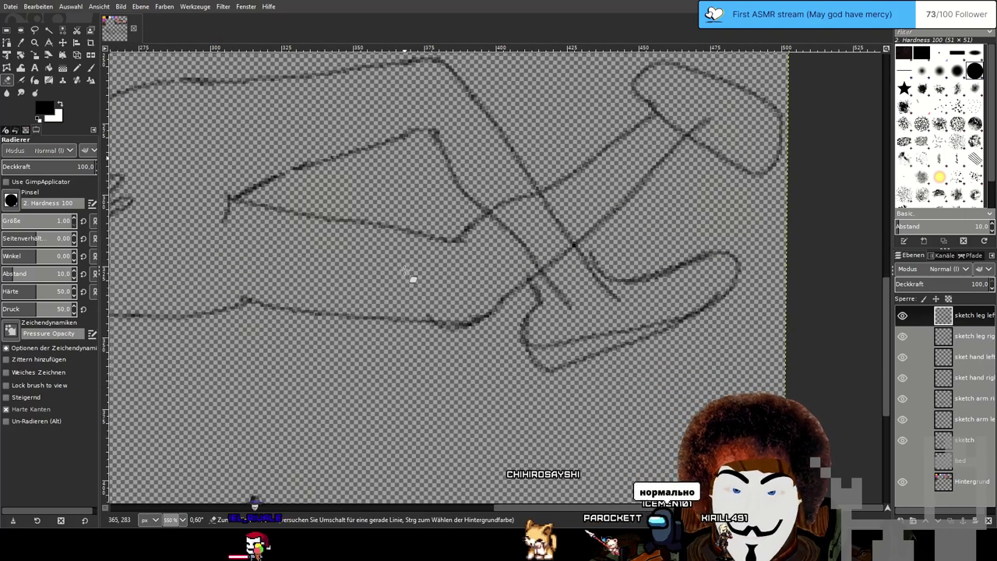
scroll(405, 271, up, 3)
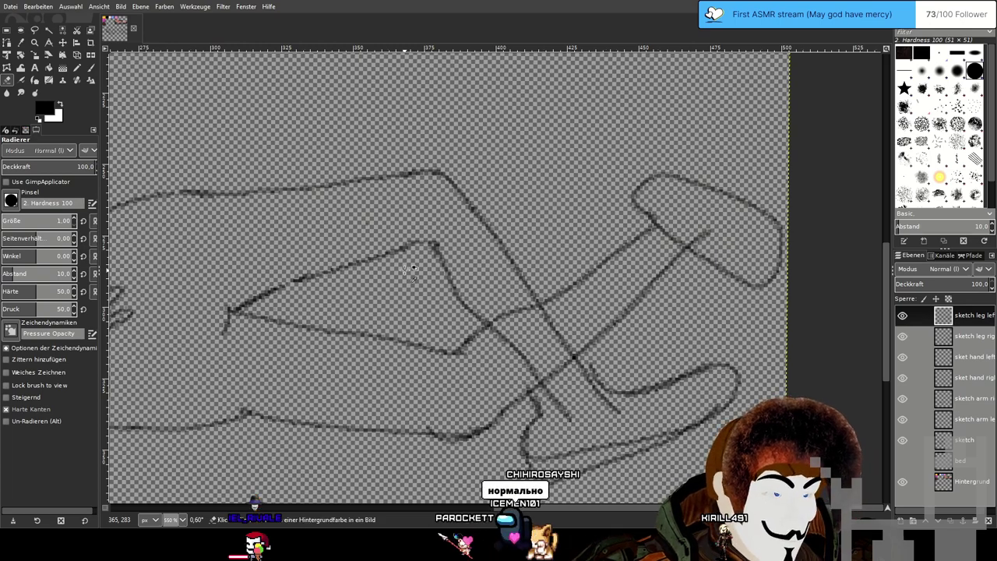
scroll(410, 270, down, 1)
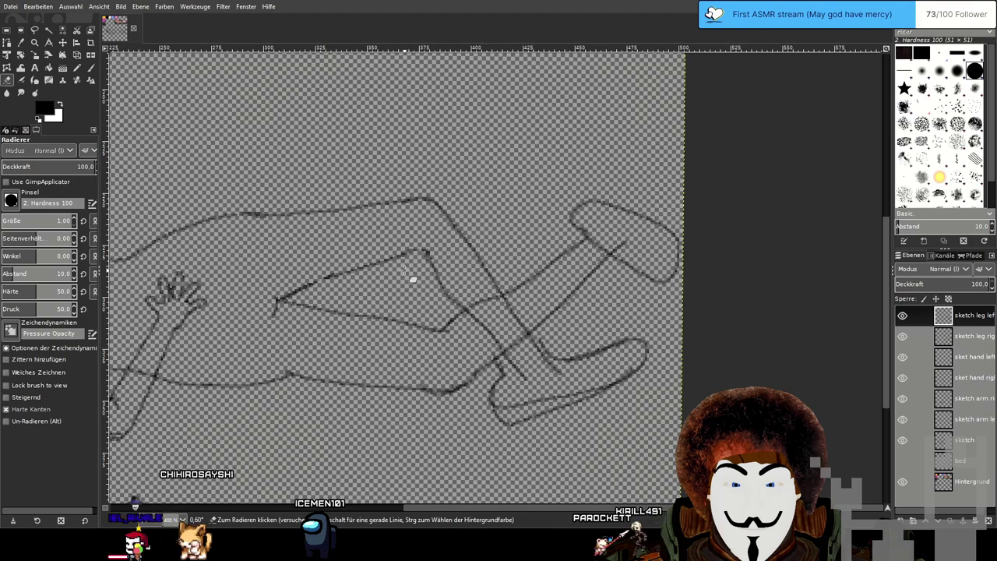
scroll(404, 270, down, 1)
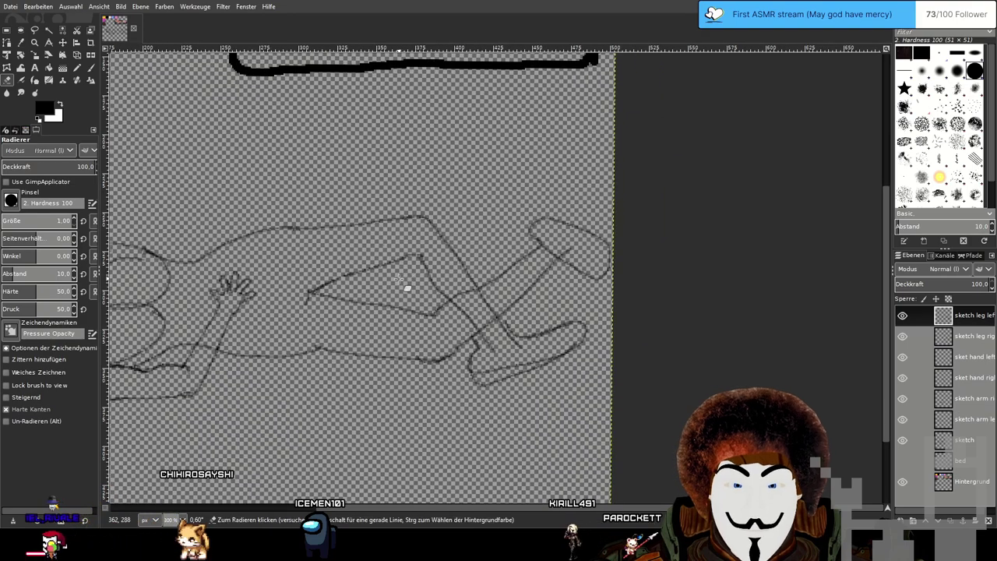
drag(399, 276, 521, 400)
scroll(521, 314, down, 2)
scroll(546, 257, up, 2)
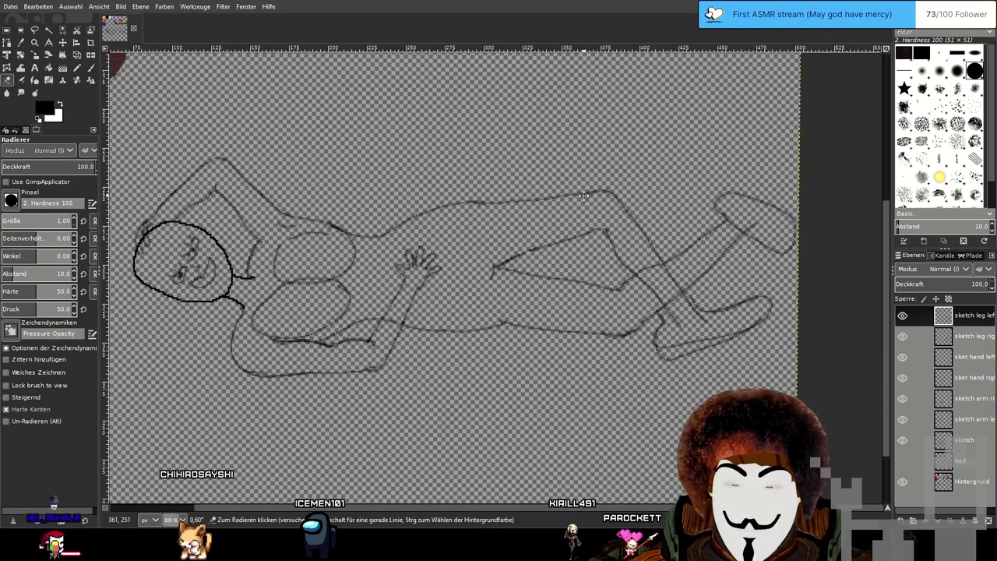
scroll(579, 211, up, 1)
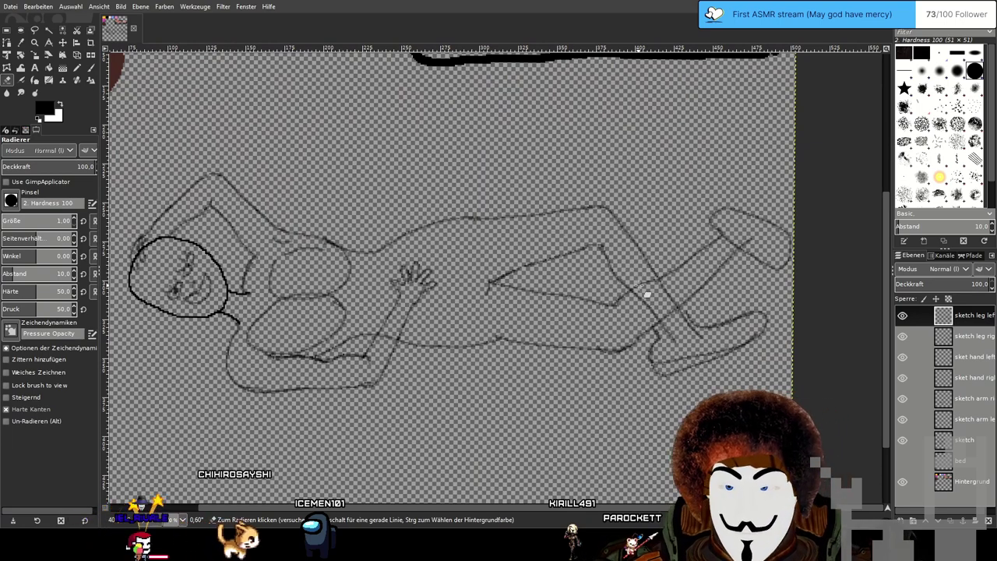
Save, then erase the old lower torso and chest lines on the sketch layer.
click(972, 441)
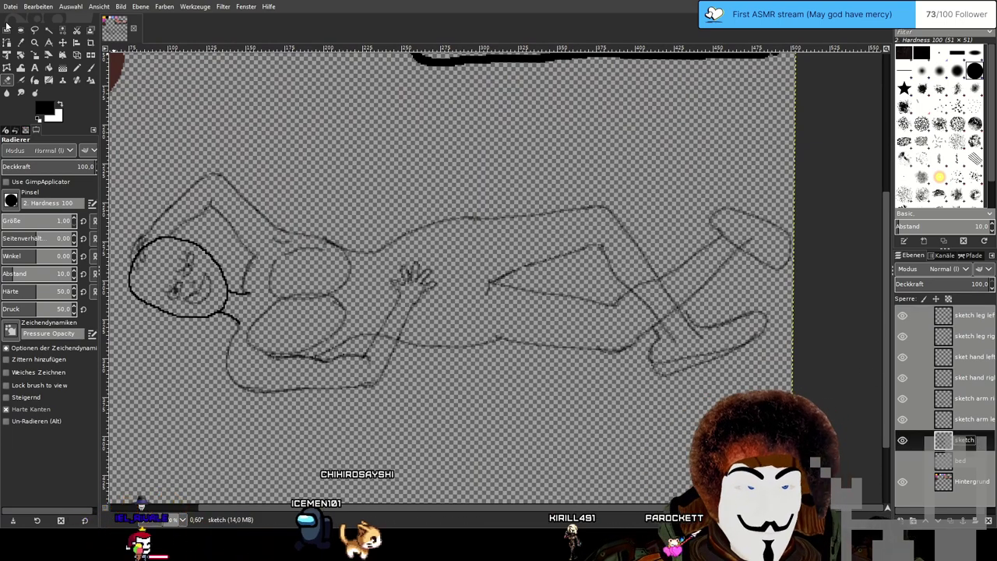
click(44, 97)
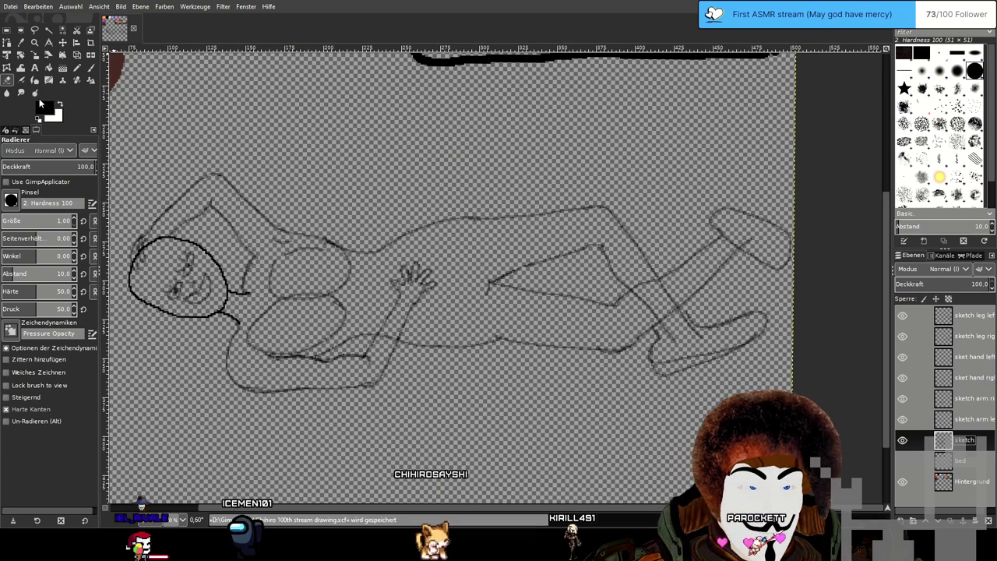
drag(252, 268, 397, 262)
scroll(397, 262, up, 1)
scroll(404, 260, up, 1)
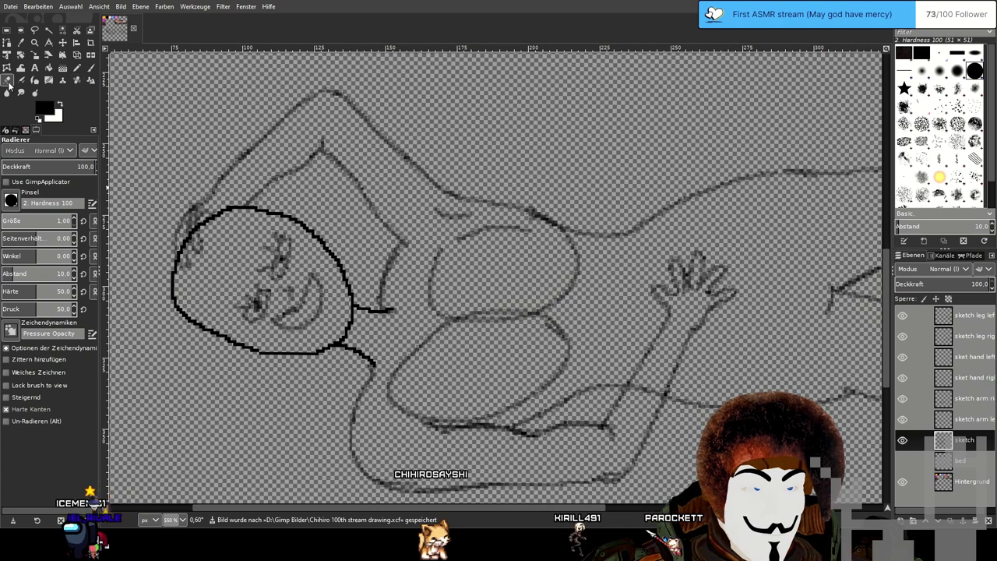
scroll(419, 297, down, 3)
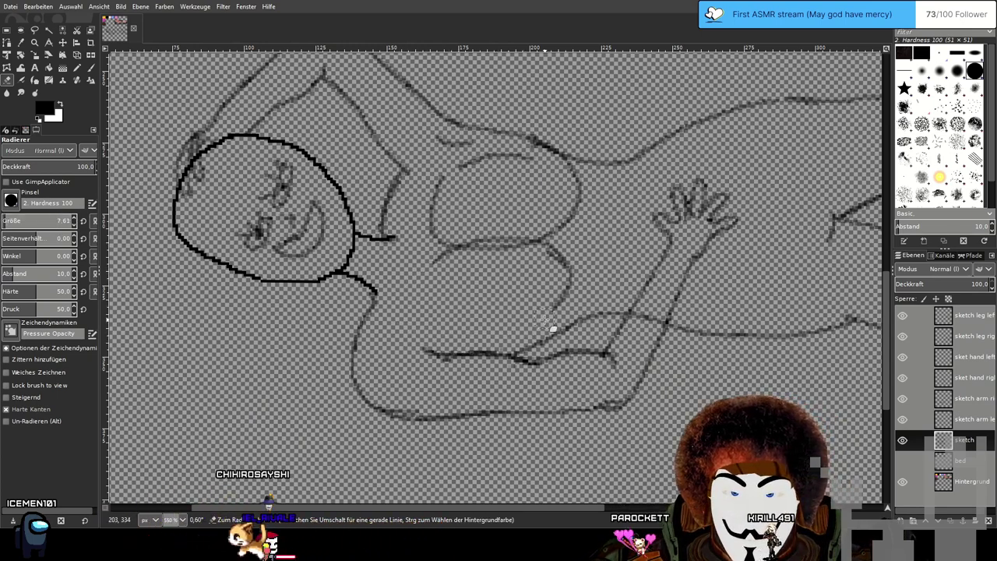
mouse_move(551, 313)
mouse_down()
mouse_move(564, 276)
mouse_move(517, 251)
mouse_up()
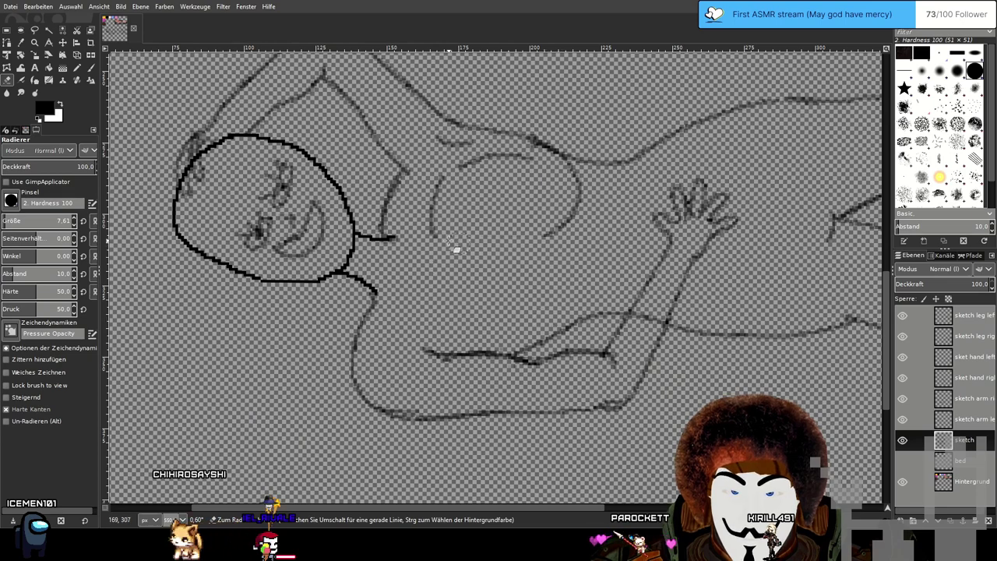
mouse_move(465, 178)
mouse_down()
mouse_move(443, 203)
mouse_move(485, 165)
mouse_move(521, 155)
mouse_move(553, 181)
mouse_move(547, 242)
mouse_move(574, 220)
mouse_move(579, 194)
mouse_up()
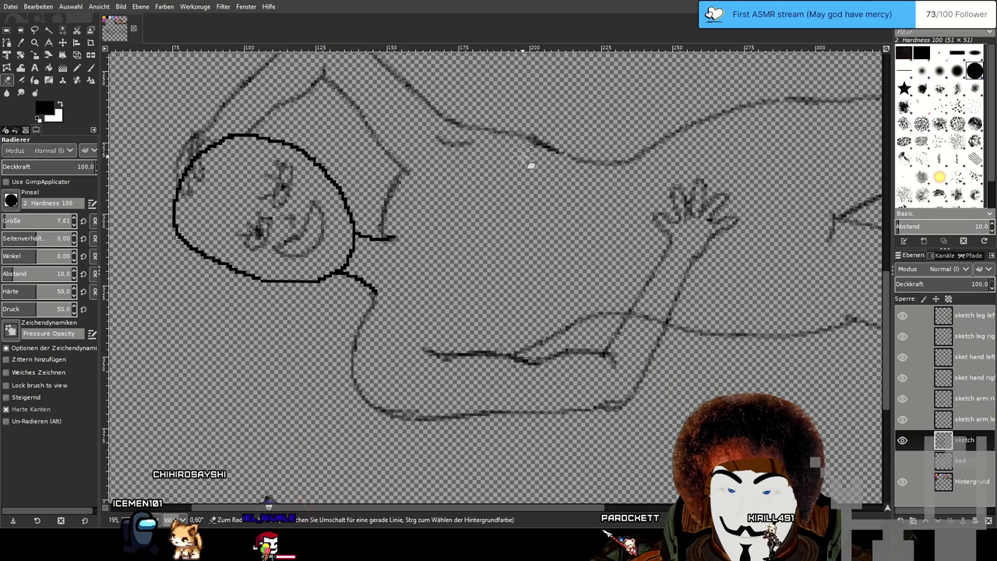
Set a size-1 Paintbrush and rotate the view so the torso stands upright.
drag(588, 265, 523, 354)
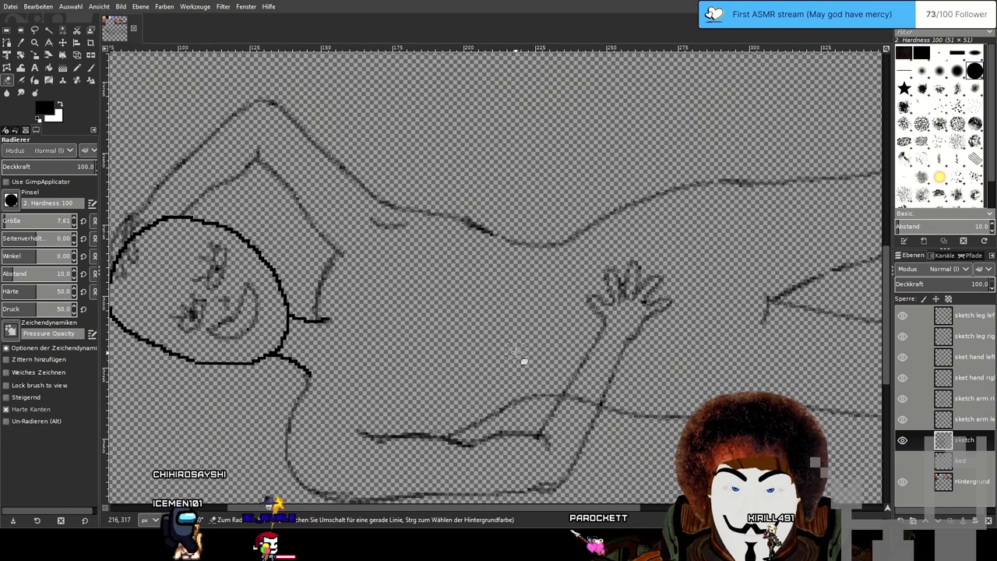
click(90, 69)
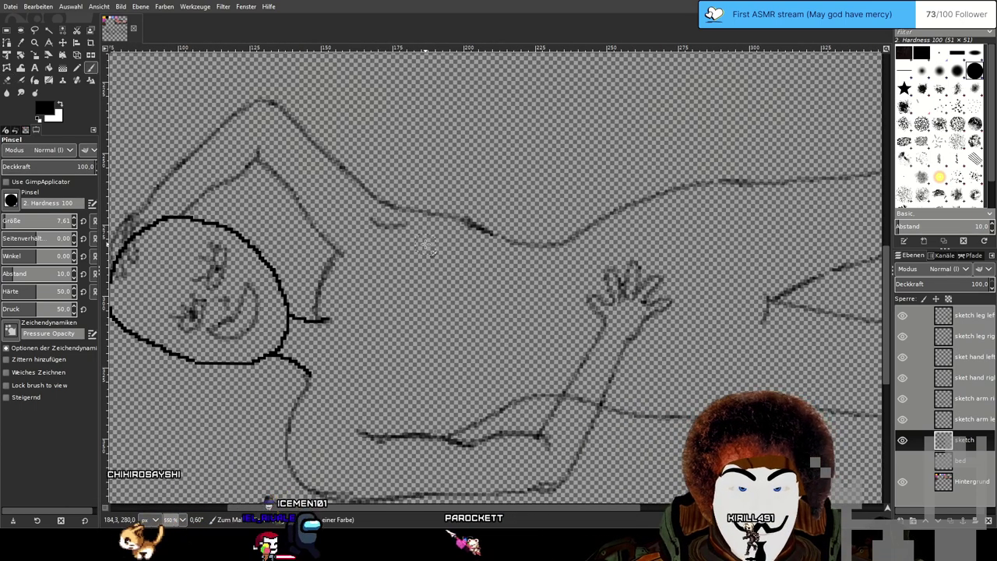
drag(36, 222, 3, 221)
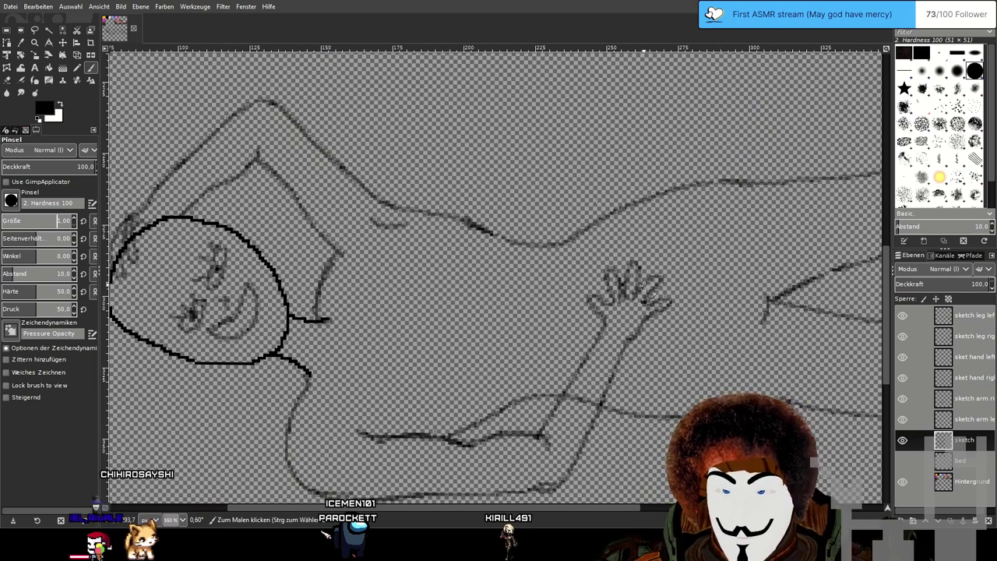
drag(644, 285, 510, 305)
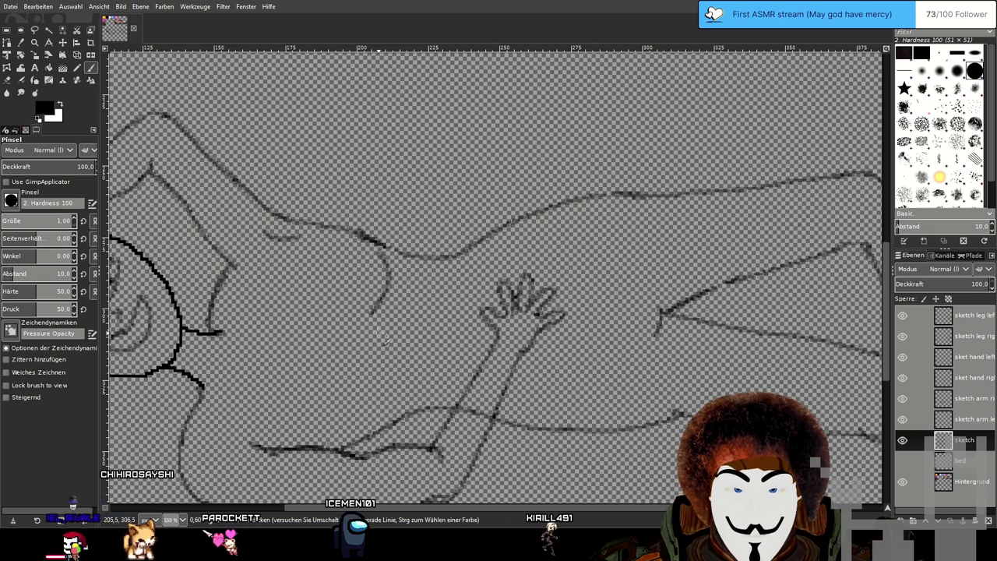
mouse_move(382, 335)
mouse_down()
mouse_move(381, 406)
mouse_move(348, 444)
mouse_up()
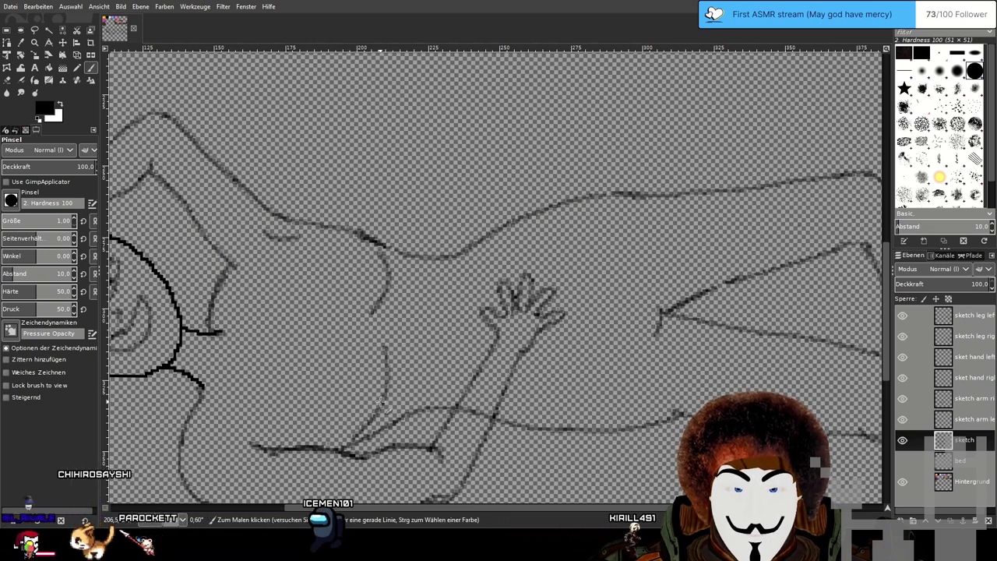
key(ctrl+z)
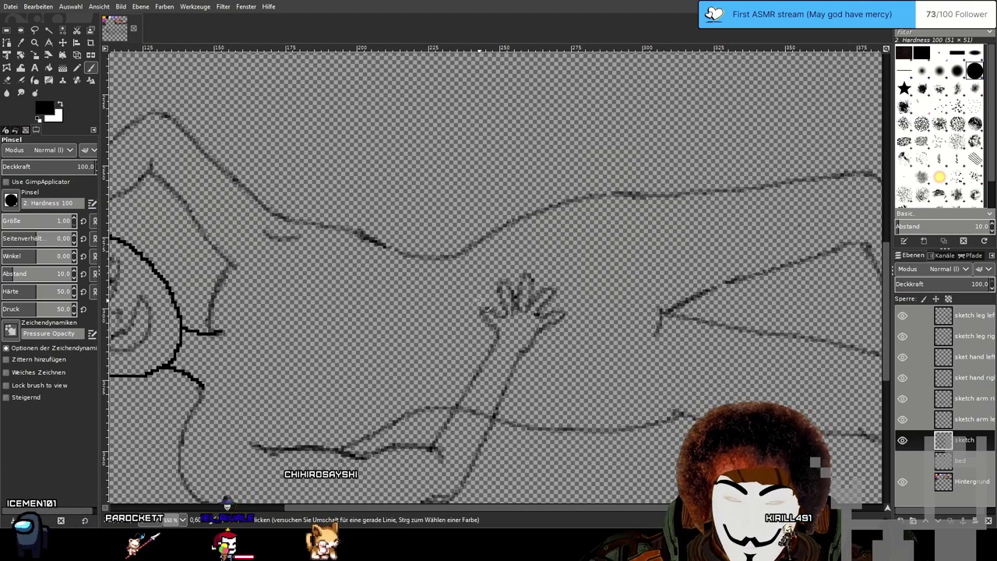
drag(336, 230, 518, 208)
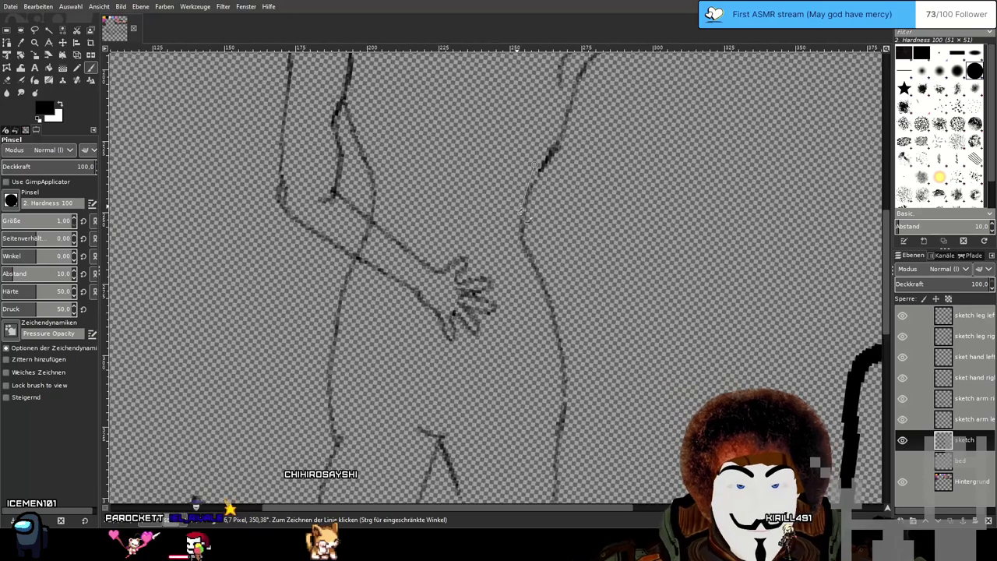
drag(516, 126, 501, 355)
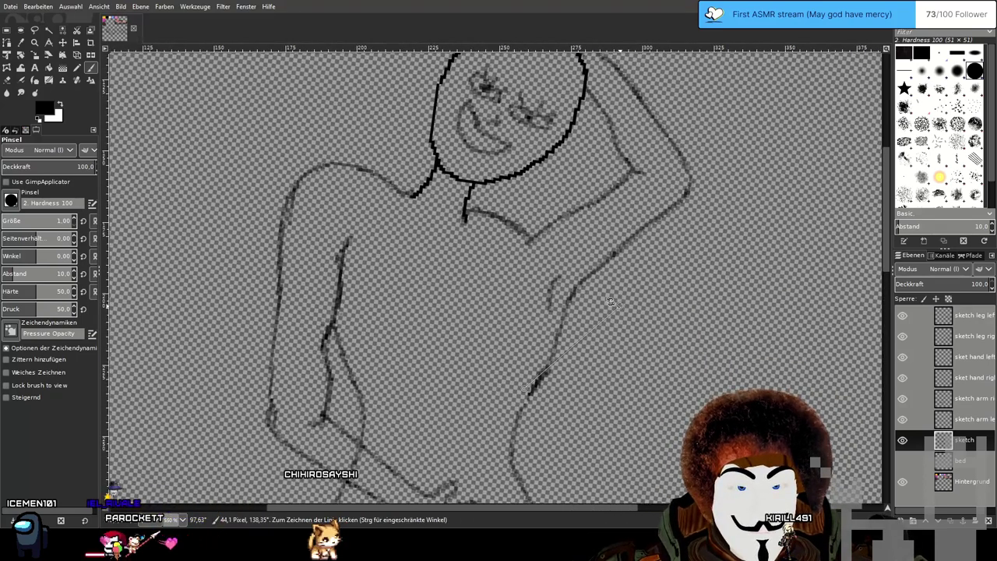
mouse_move(611, 303)
mouse_down()
mouse_move(567, 282)
mouse_move(534, 337)
mouse_up()
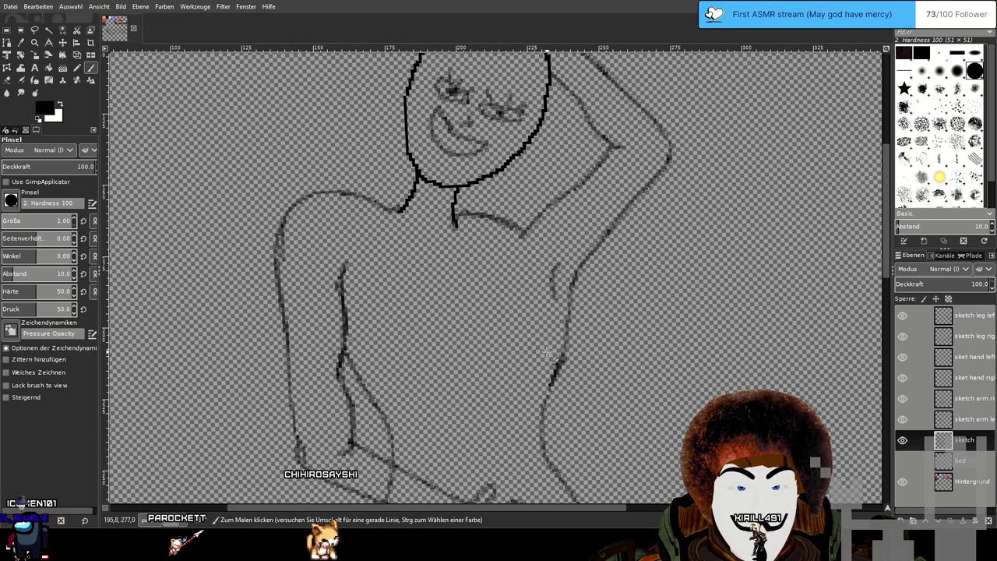
Try several breast curve strokes, undoing them along with the old lower breast lines.
drag(448, 366, 357, 355)
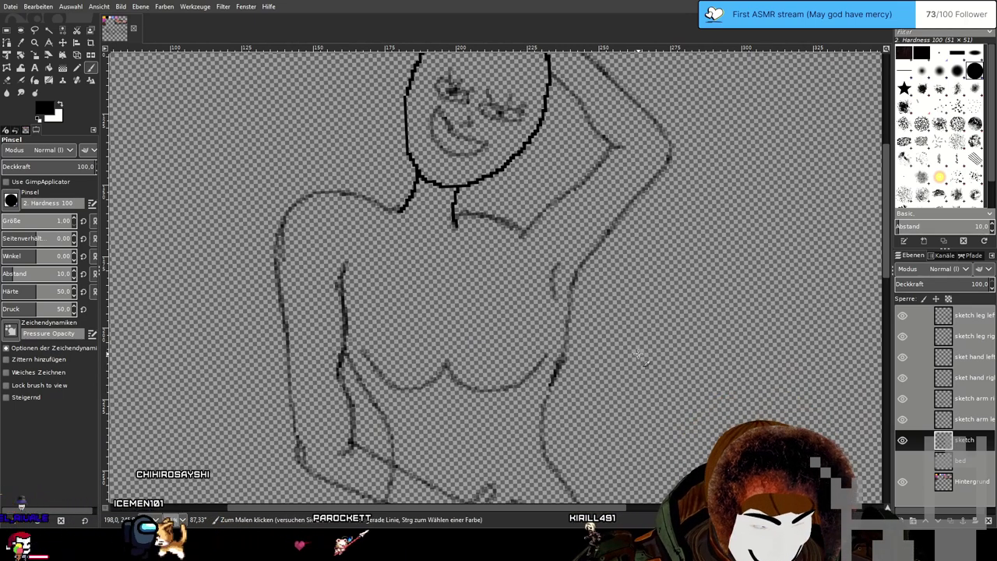
key(ctrl+z)
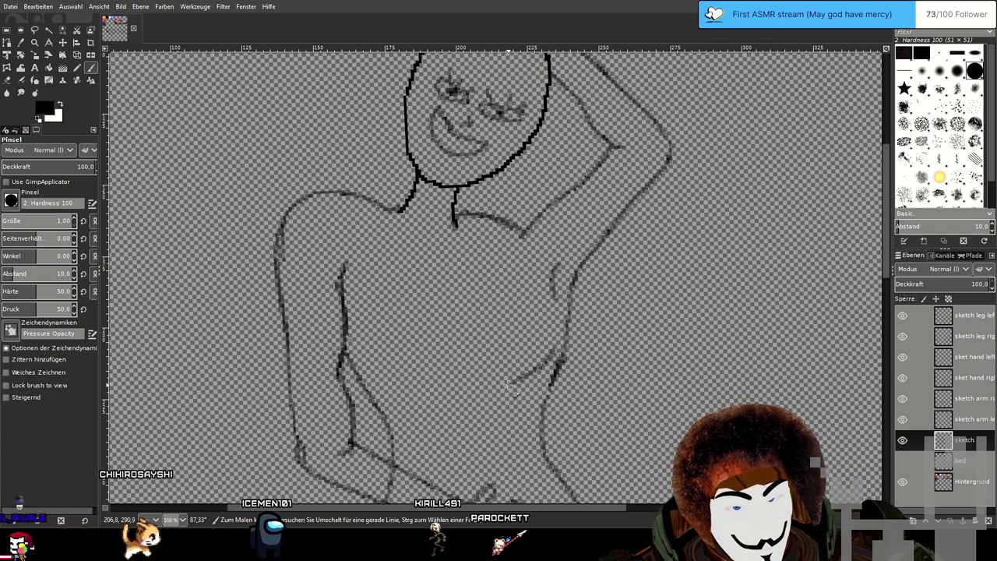
mouse_move(558, 359)
mouse_down()
mouse_move(448, 366)
mouse_move(401, 390)
mouse_up()
key(ctrl+z)
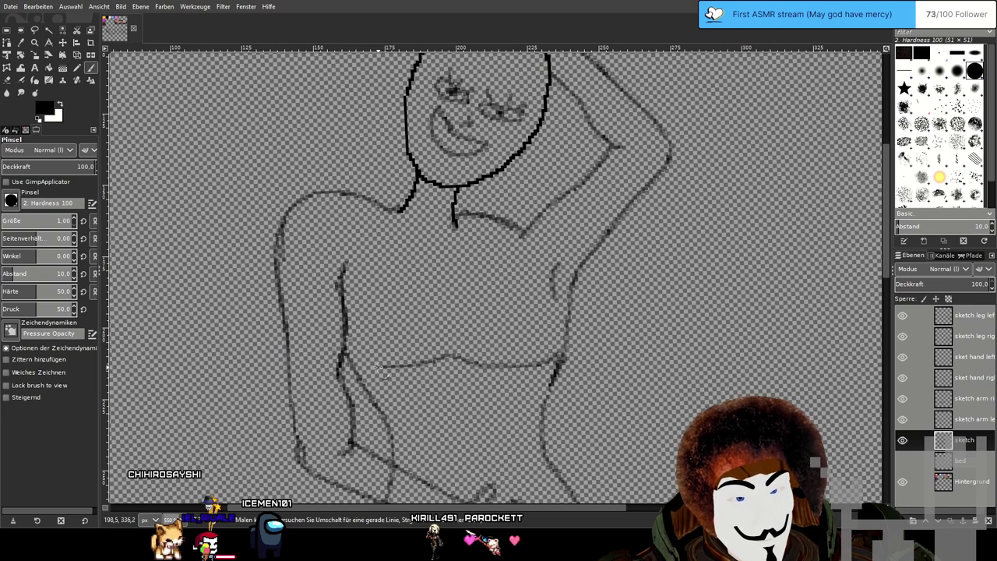
key(ctrl+z)
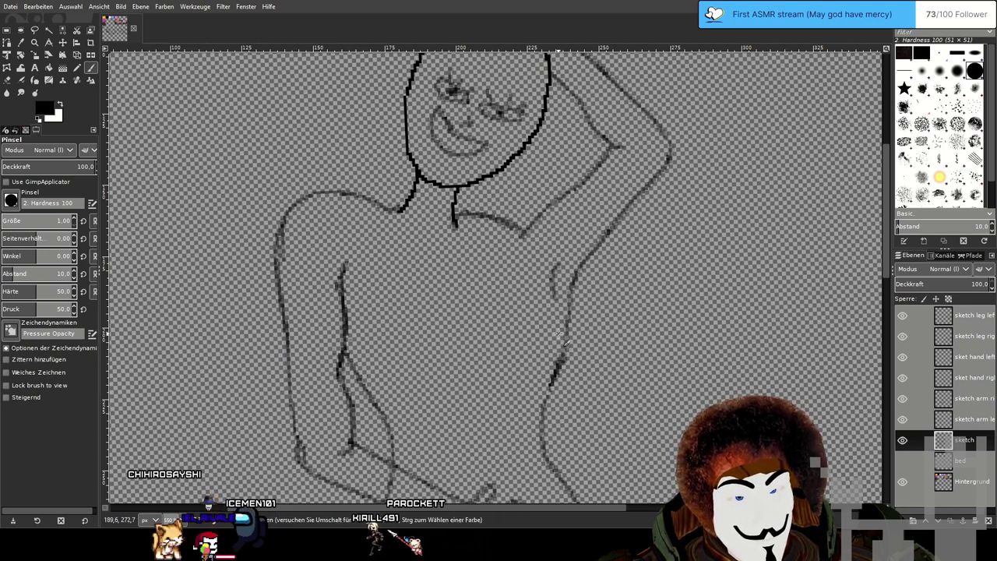
mouse_move(559, 336)
mouse_down()
mouse_move(507, 357)
mouse_move(474, 353)
mouse_move(447, 333)
mouse_move(441, 351)
mouse_move(366, 359)
mouse_up()
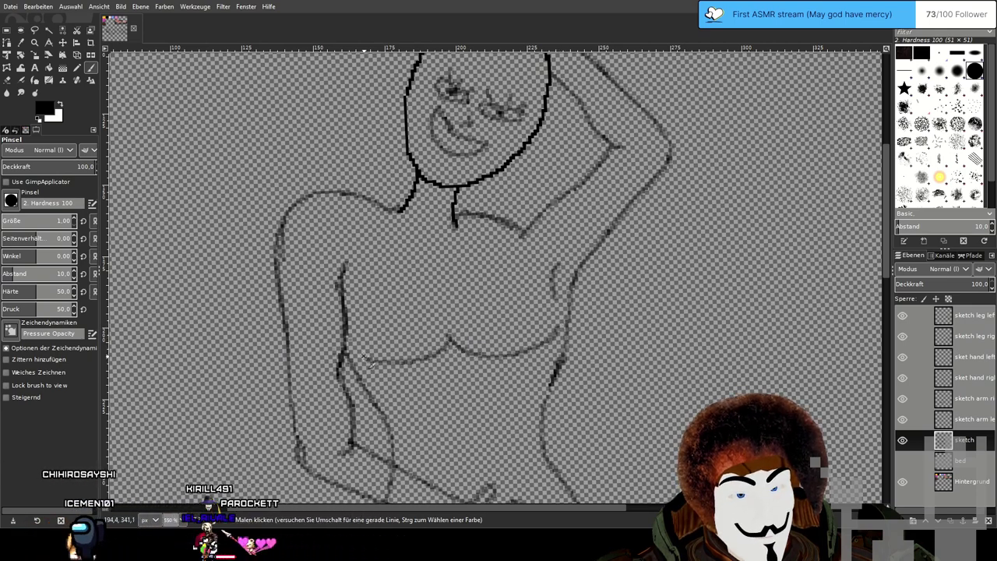
key(ctrl+z)
key(ctrl+z)
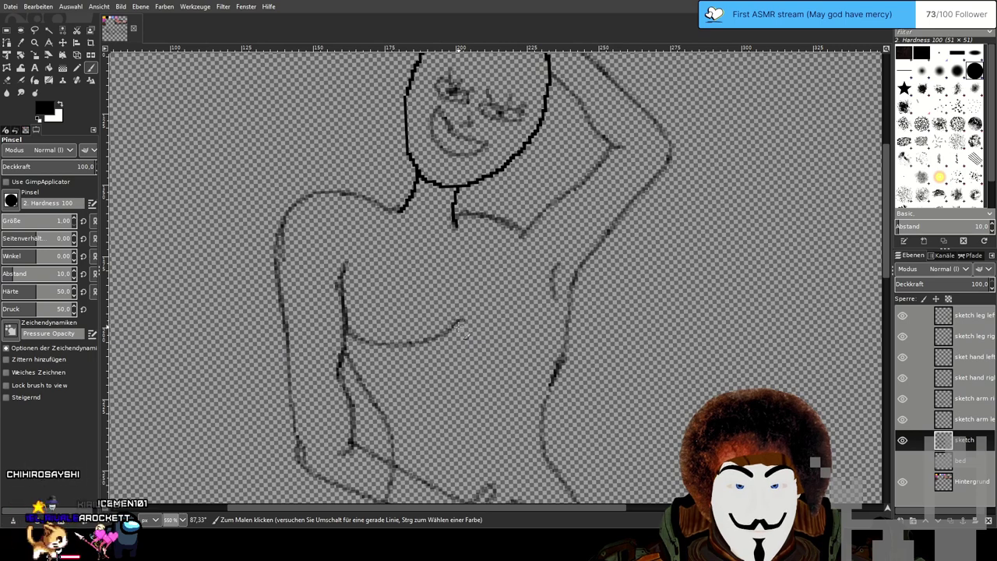
key(ctrl+z)
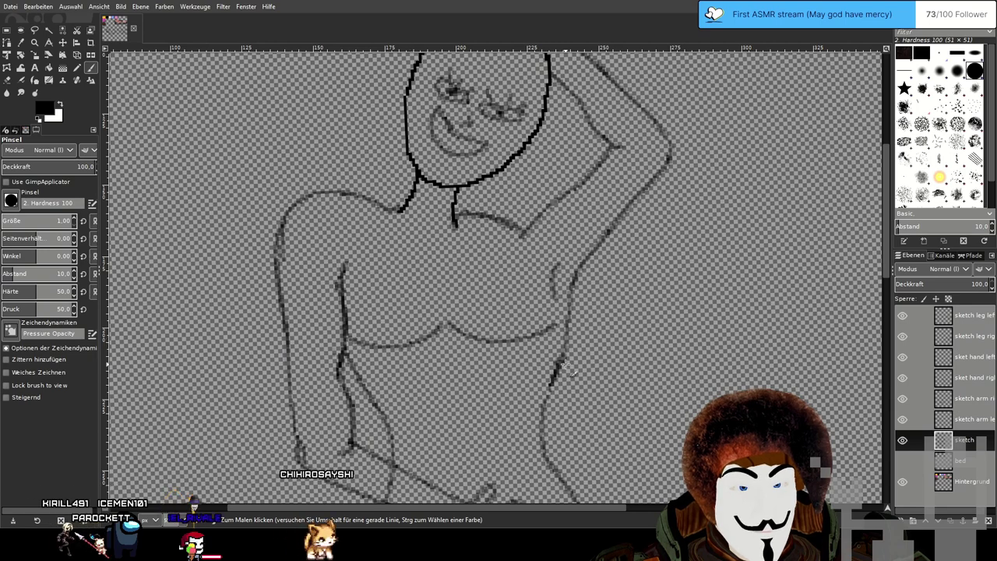
drag(640, 367, 628, 322)
key(ctrl+z)
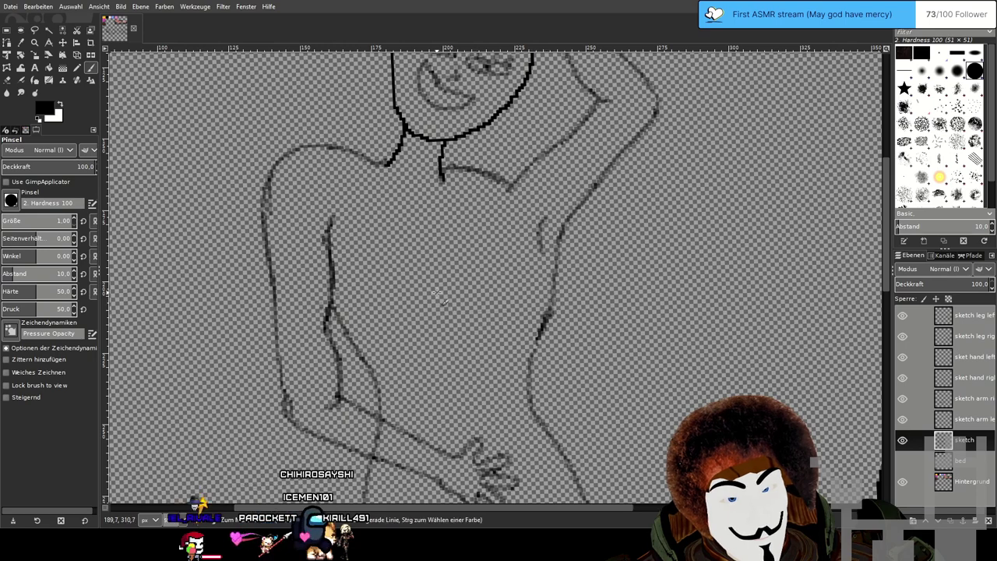
Draw the new chest curve and the torso's right side curving downward.
mouse_move(438, 294)
mouse_down()
mouse_move(512, 318)
mouse_move(547, 293)
mouse_up()
key(ctrl+z)
mouse_move(437, 291)
mouse_down()
mouse_move(493, 313)
mouse_move(543, 287)
mouse_up()
drag(438, 292, 368, 306)
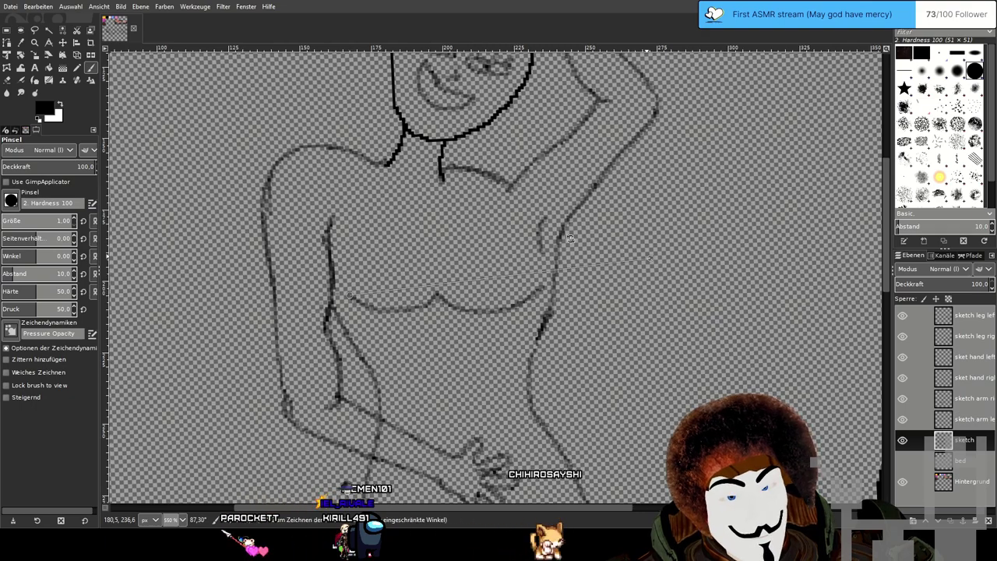
drag(570, 239, 499, 198)
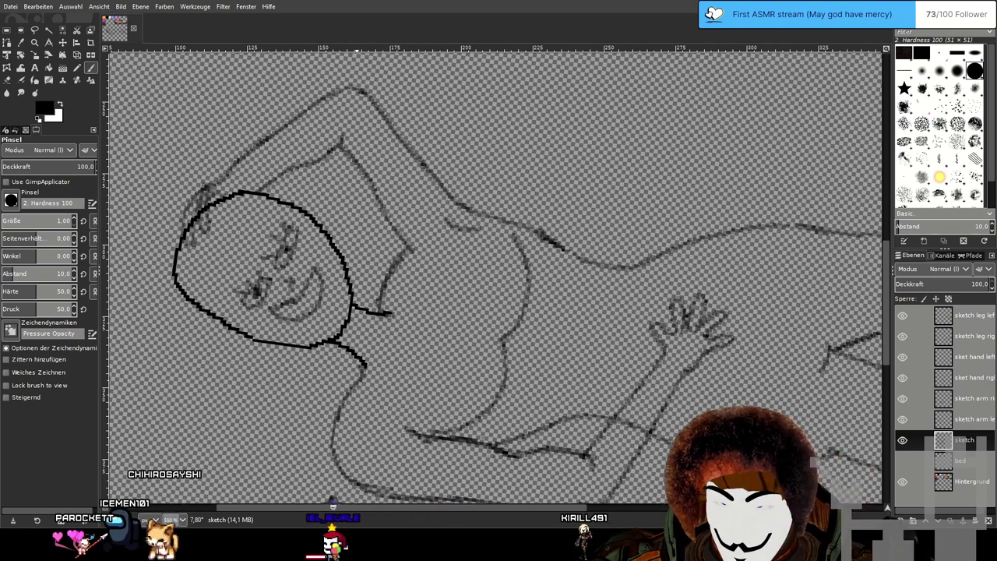
drag(581, 454, 559, 415)
key(ctrl+z)
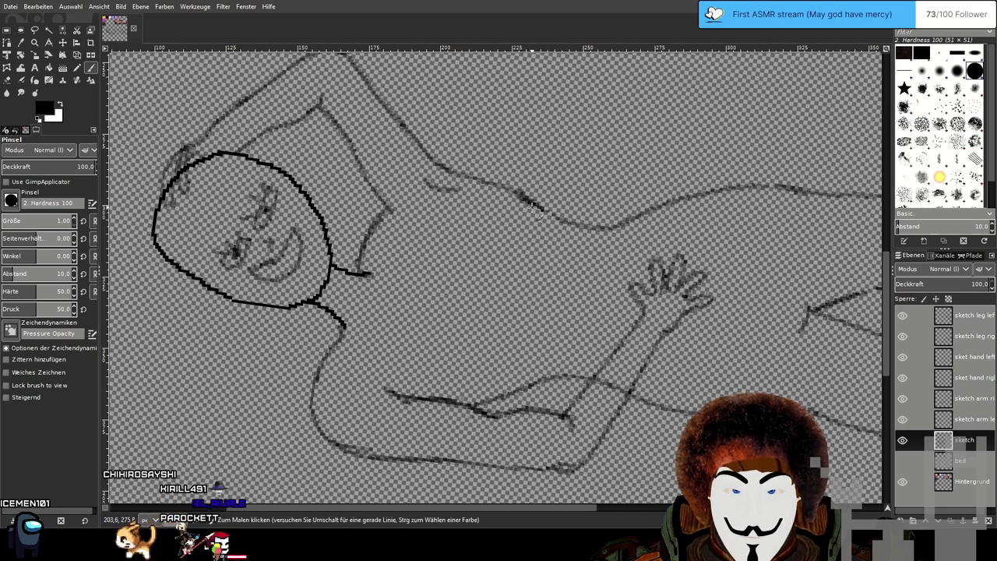
mouse_move(523, 296)
mouse_down()
mouse_move(536, 324)
mouse_move(516, 382)
mouse_move(478, 400)
mouse_up()
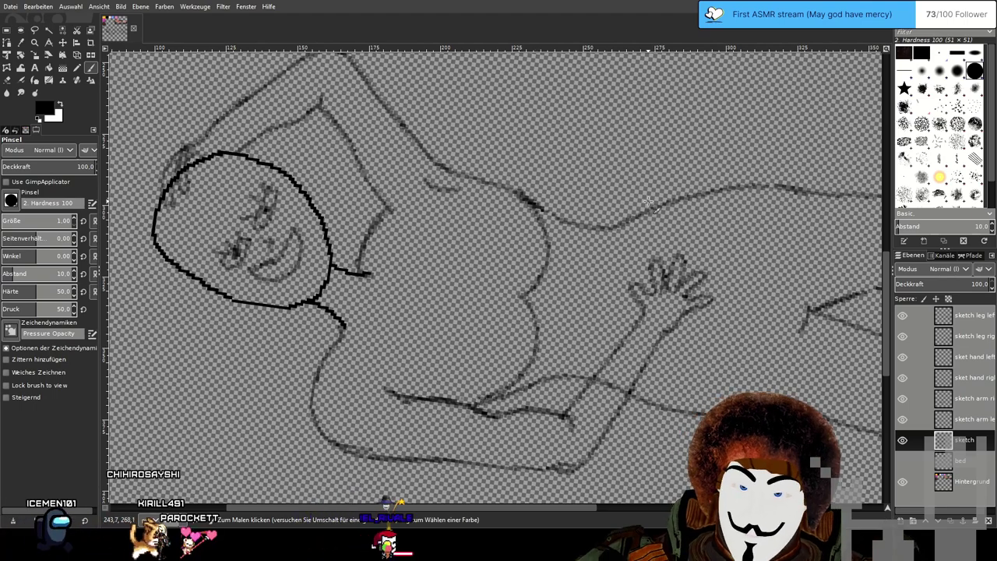
mouse_move(648, 204)
mouse_down()
mouse_move(542, 326)
mouse_move(590, 151)
mouse_move(610, 229)
mouse_up()
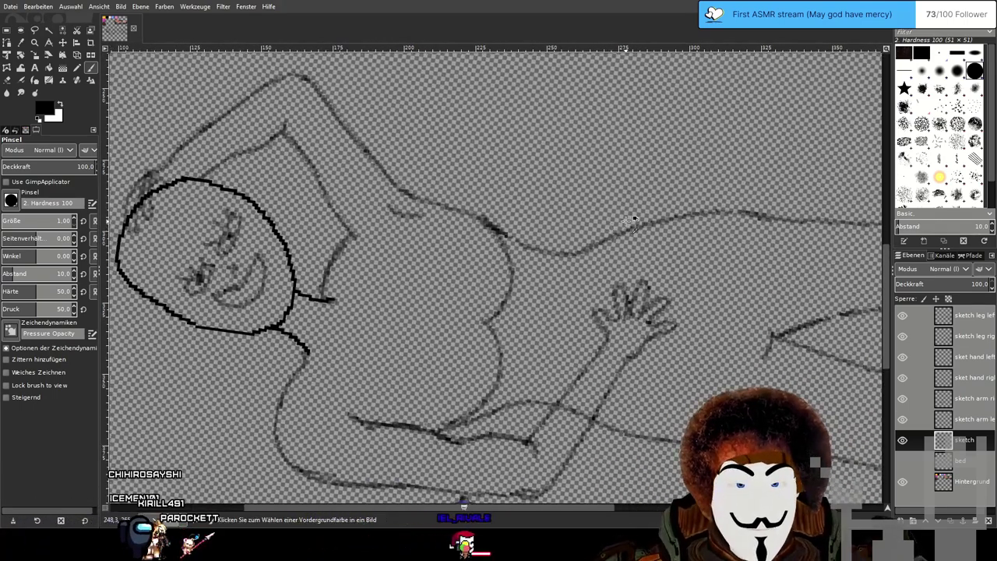
Save the drawing and rotate the view back to level, resetting rotation to zero.
scroll(626, 222, down, 2)
drag(654, 195, 413, 308)
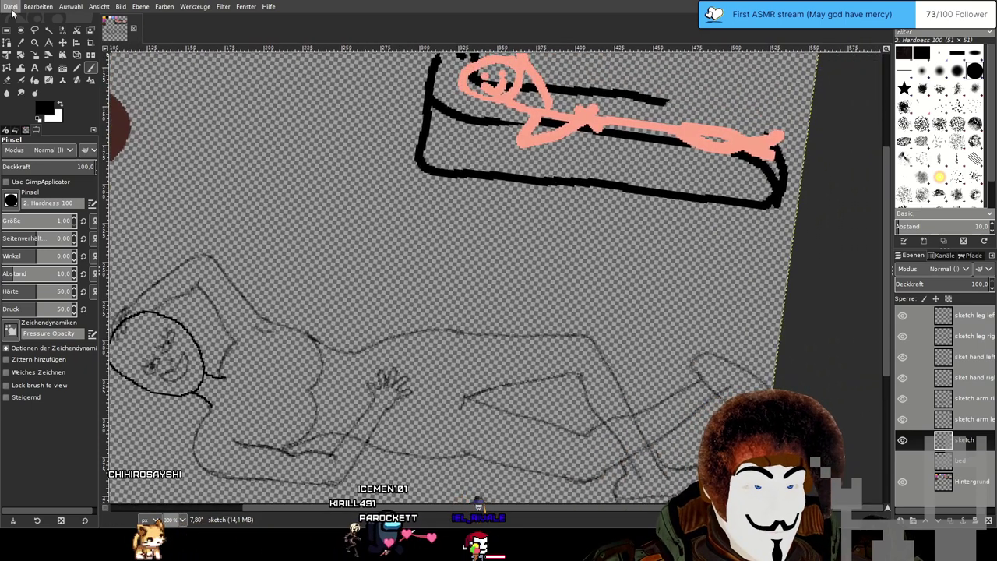
key(ctrl+s)
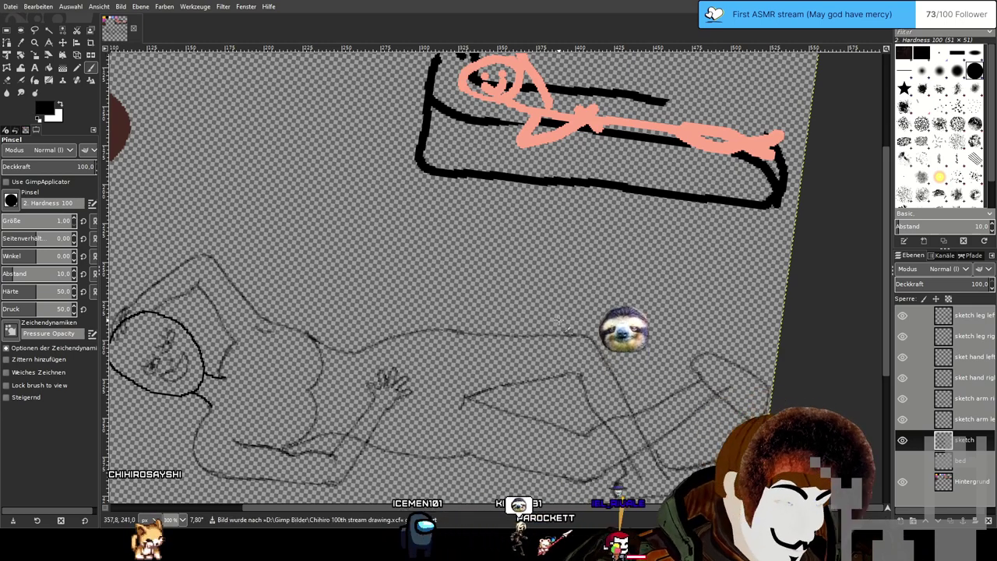
drag(558, 319, 580, 236)
drag(378, 258, 524, 218)
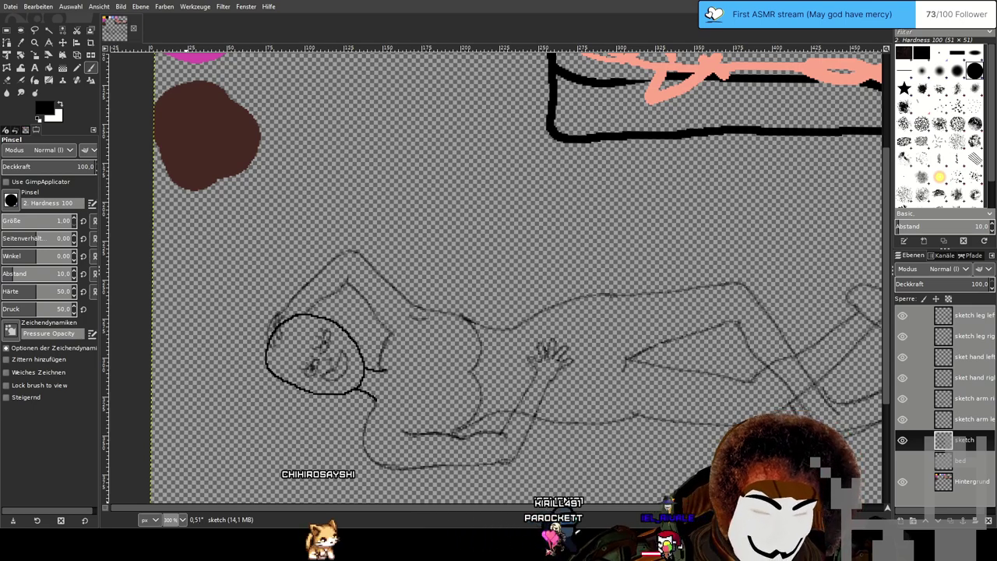
key(shift+1)
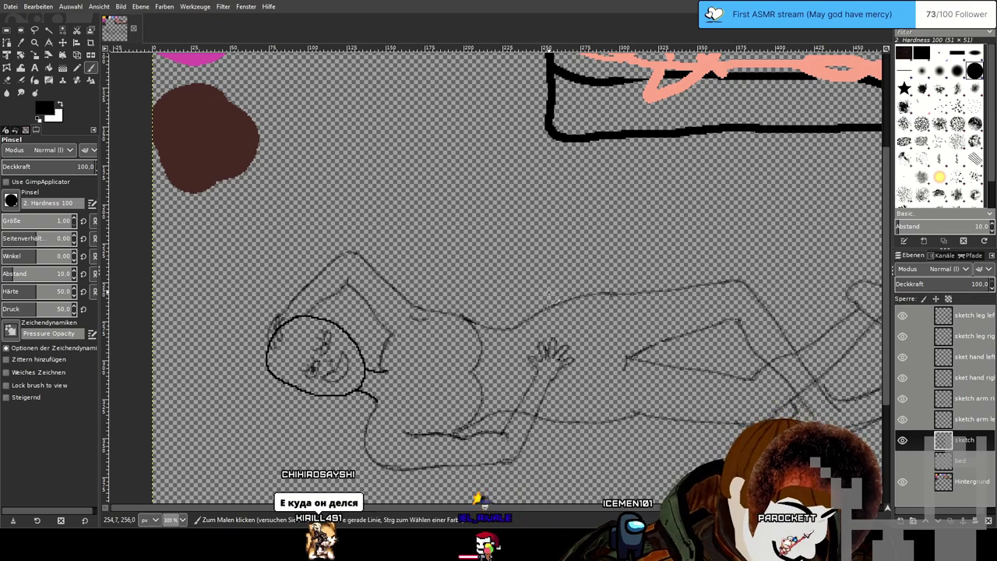
Add a new layer named necklace above the sketch layer.
mouse_move(634, 237)
mouse_down()
mouse_move(391, 325)
mouse_move(371, 357)
mouse_move(447, 250)
mouse_move(606, 197)
mouse_move(345, 408)
mouse_move(414, 341)
mouse_move(522, 170)
mouse_move(422, 192)
mouse_move(444, 181)
mouse_move(475, 195)
mouse_up()
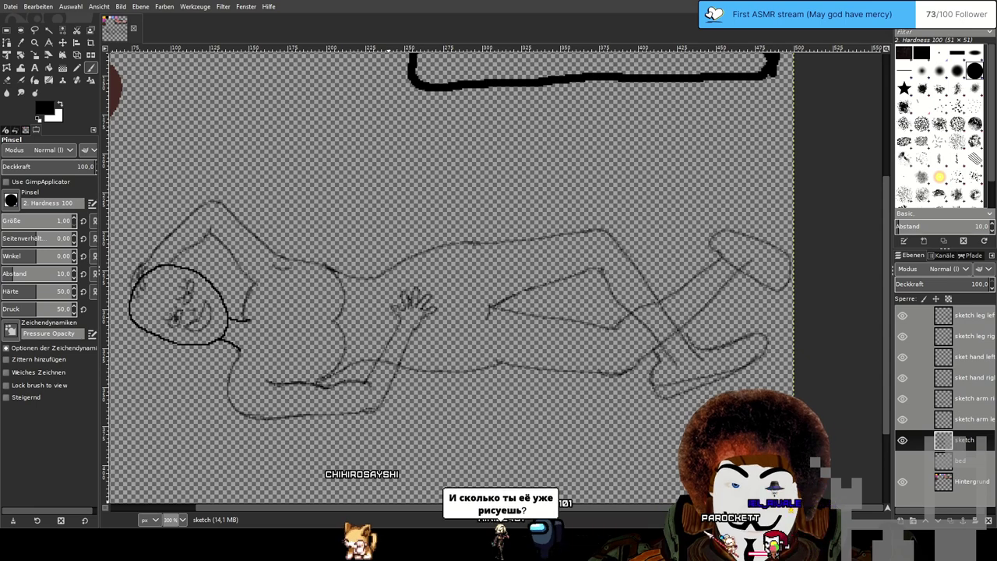
scroll(173, 342, up, 4)
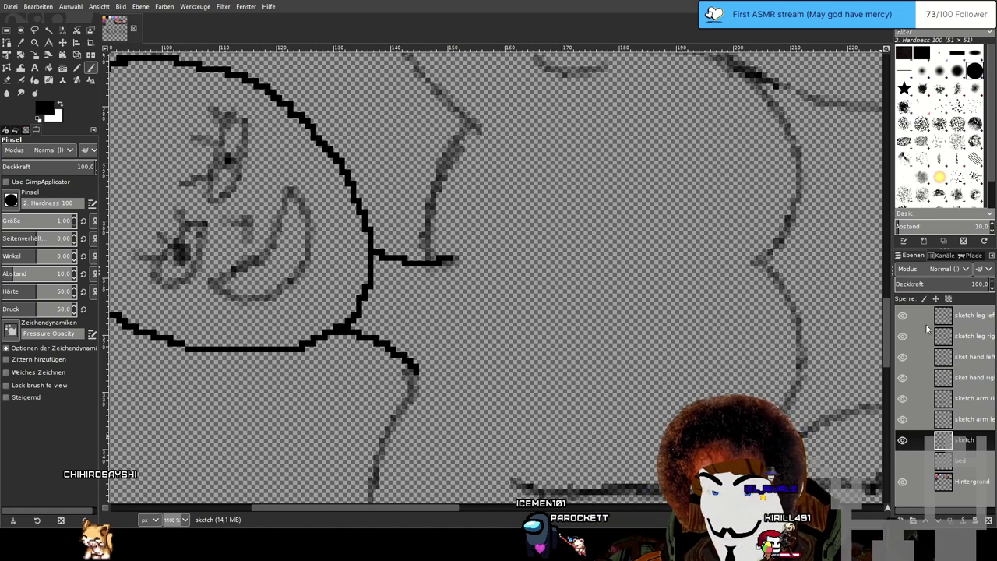
key(shift+ctrl+j)
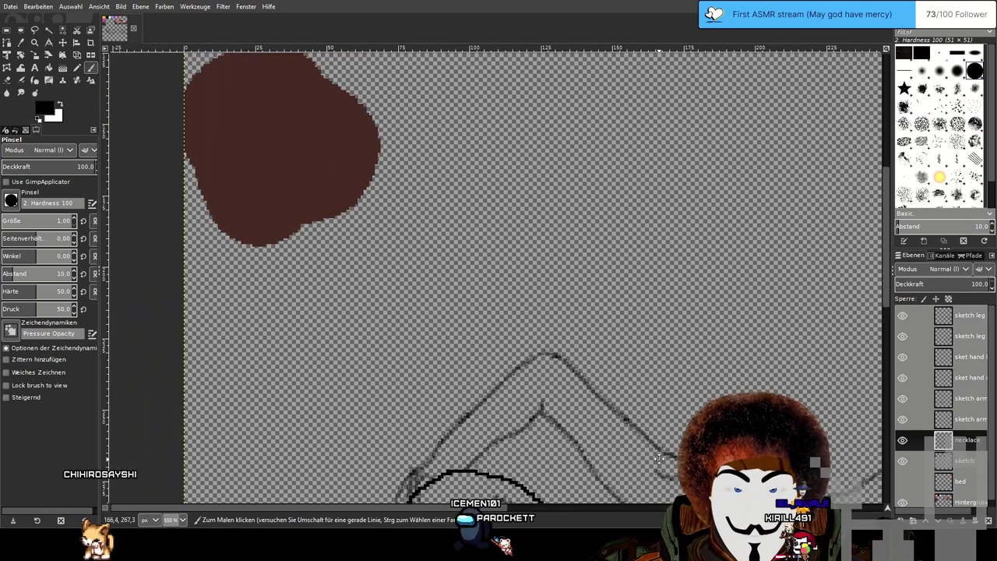
Bring the colour blobs into view and set the foreground colour to dark purple.
drag(474, 156, 456, 395)
drag(574, 73, 395, 318)
scroll(496, 319, down, 1)
drag(560, 273, 557, 176)
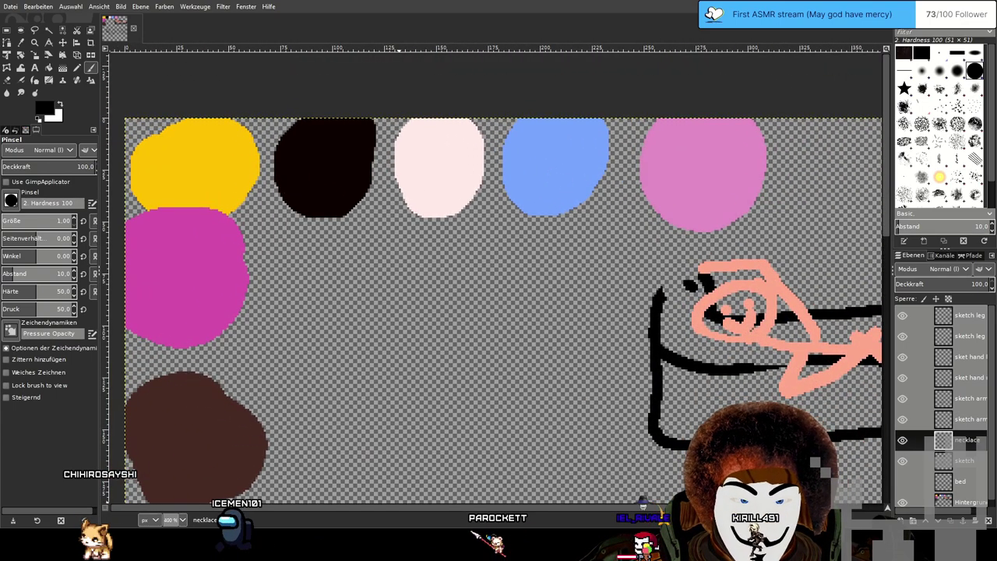
drag(566, 263, 540, 236)
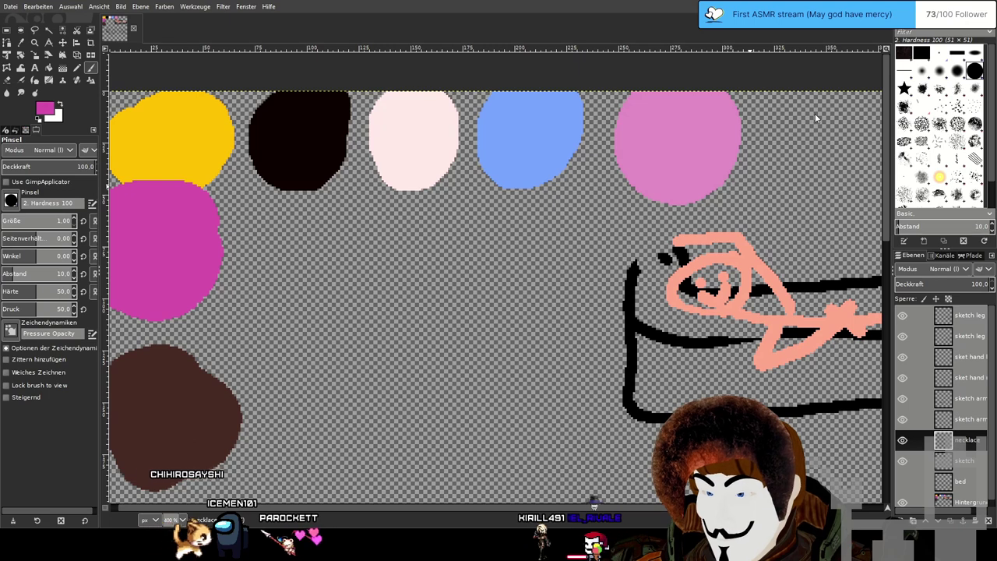
drag(814, 114, 812, 142)
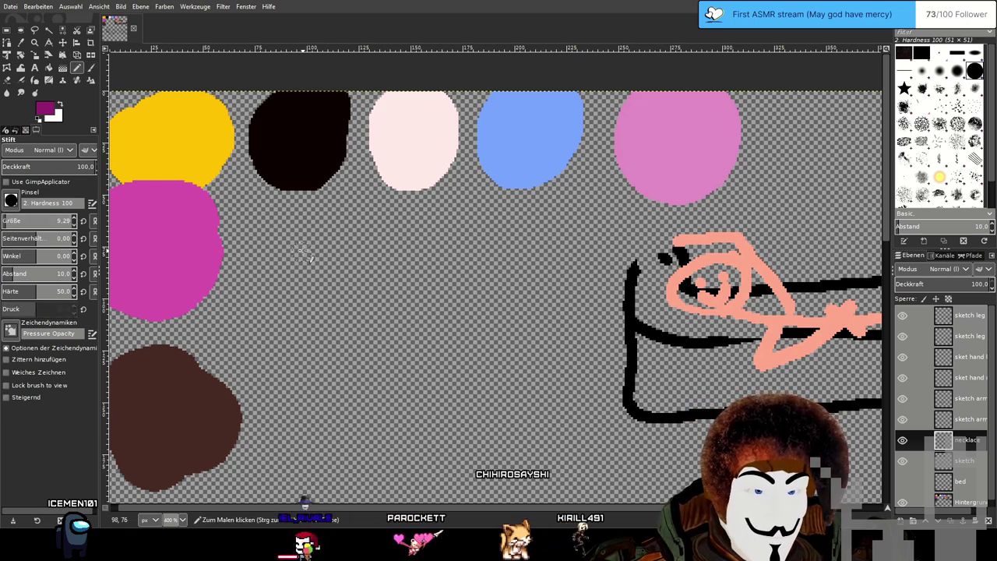
Paint a curved purple band shape below the purple swatch, filling its gaps.
mouse_move(300, 223)
mouse_down()
mouse_move(265, 231)
mouse_move(254, 265)
mouse_move(309, 280)
mouse_move(350, 241)
mouse_move(304, 213)
mouse_move(253, 251)
mouse_move(298, 268)
mouse_move(332, 241)
mouse_move(282, 235)
mouse_move(307, 251)
mouse_move(267, 251)
mouse_up()
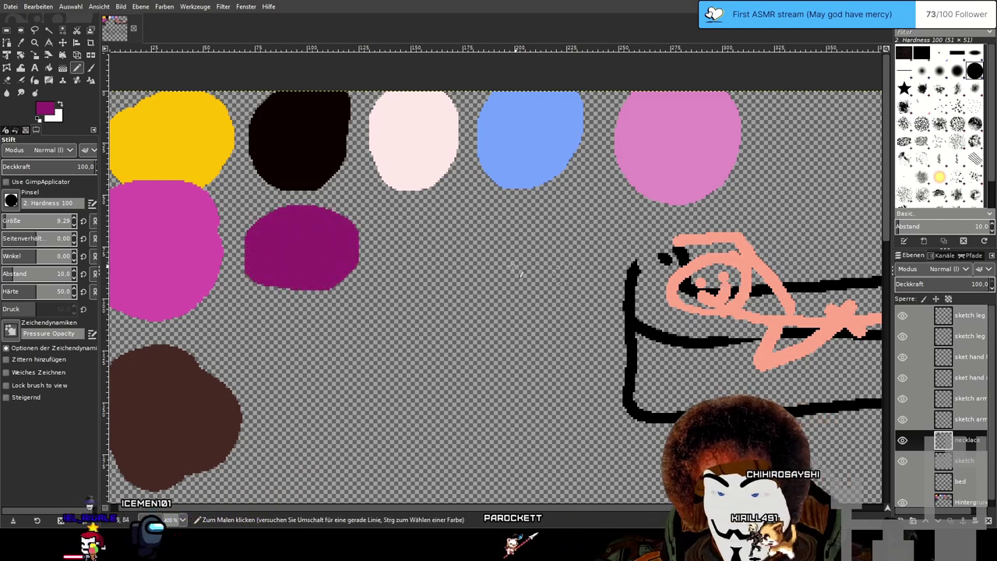
key(ctrl+z)
key(ctrl+z)
key(ctrl+z)
mouse_move(252, 221)
mouse_down()
mouse_move(320, 244)
mouse_move(376, 227)
mouse_move(383, 243)
mouse_move(376, 264)
mouse_move(352, 278)
mouse_move(272, 282)
mouse_move(247, 271)
mouse_move(253, 229)
mouse_move(266, 250)
mouse_move(322, 260)
mouse_move(369, 249)
mouse_up()
drag(269, 264, 306, 255)
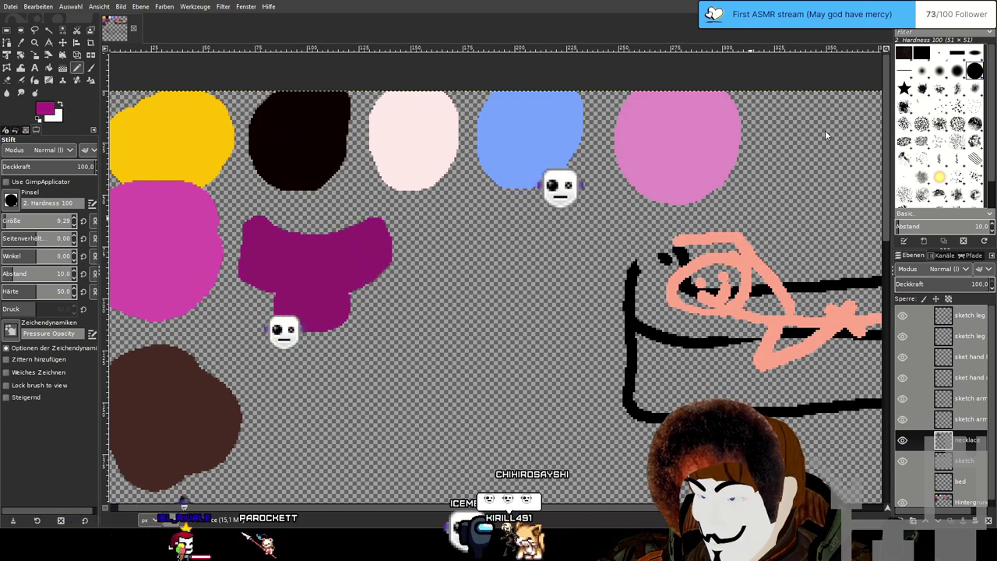
key(shift+b)
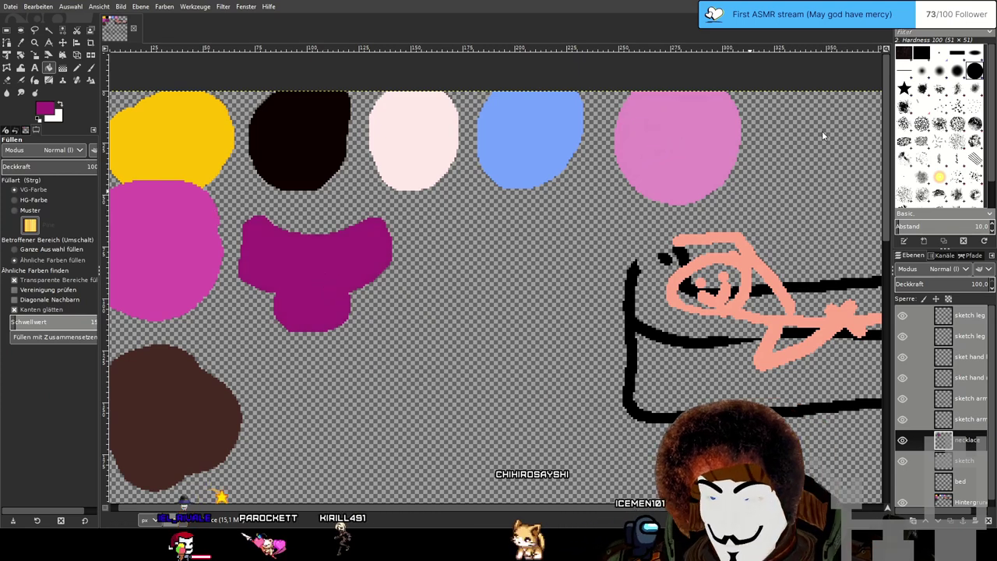
Bucket-fill the purple blob, trying several purple shades before settling on the current one.
click(311, 274)
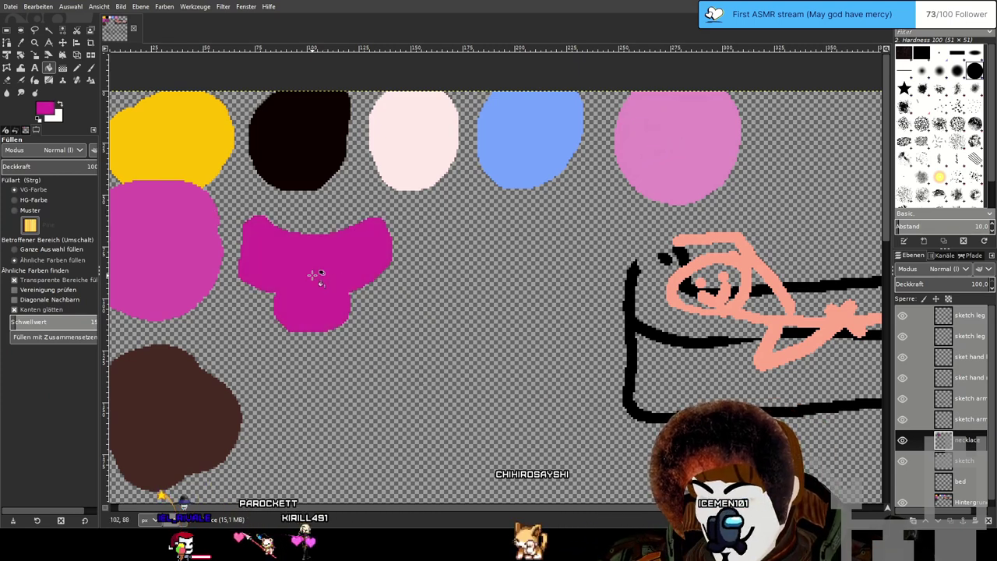
click(834, 157)
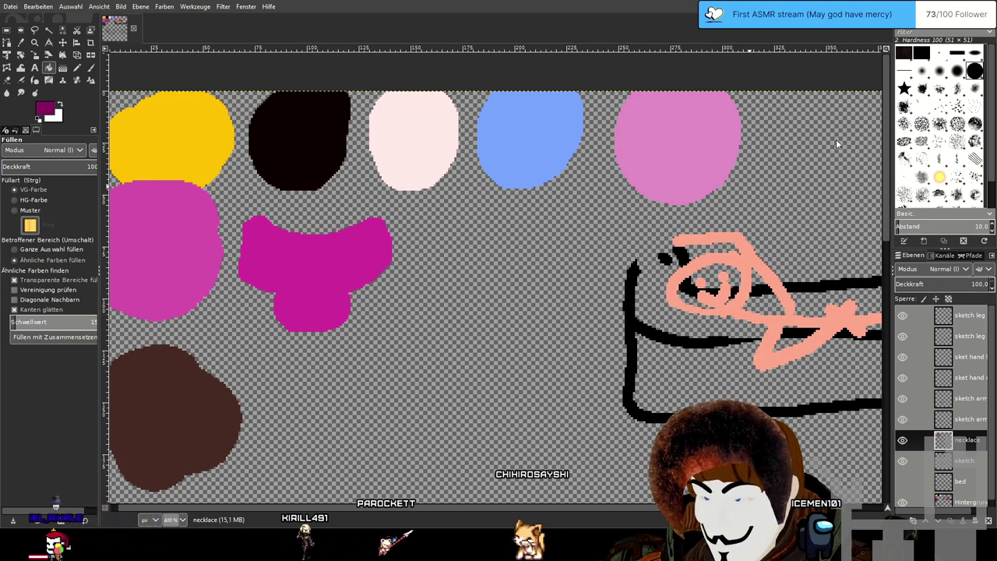
click(306, 269)
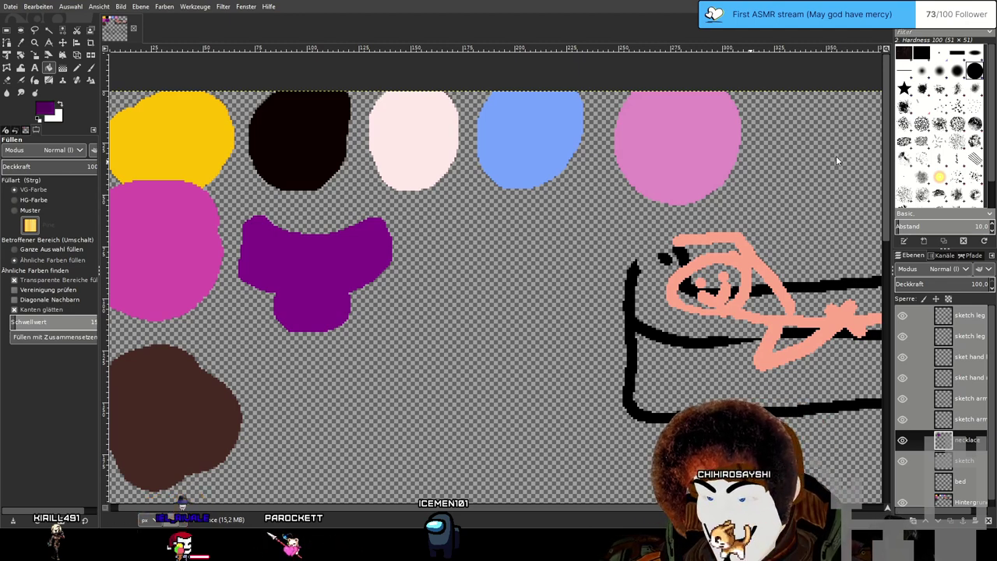
click(303, 258)
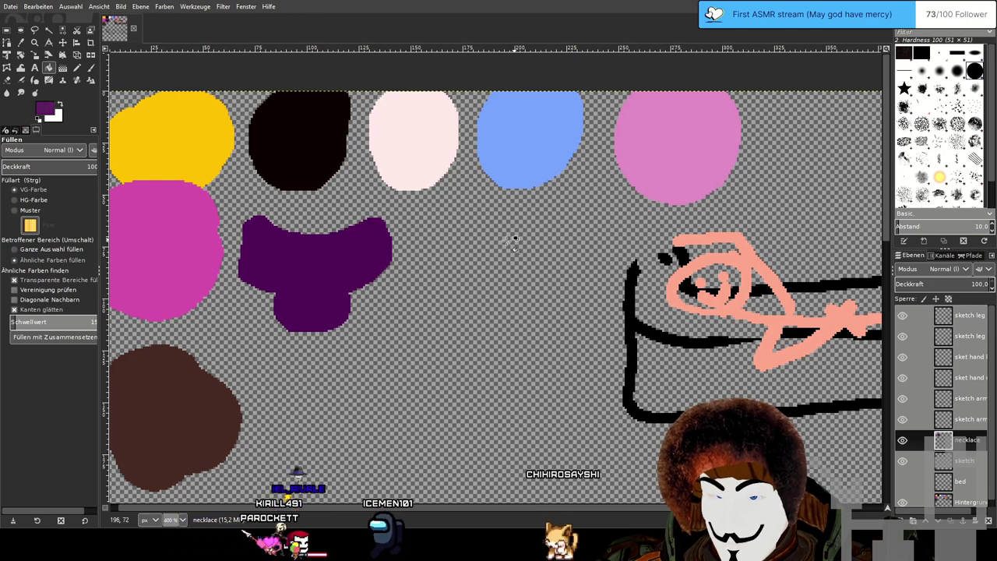
key(ctrl+z)
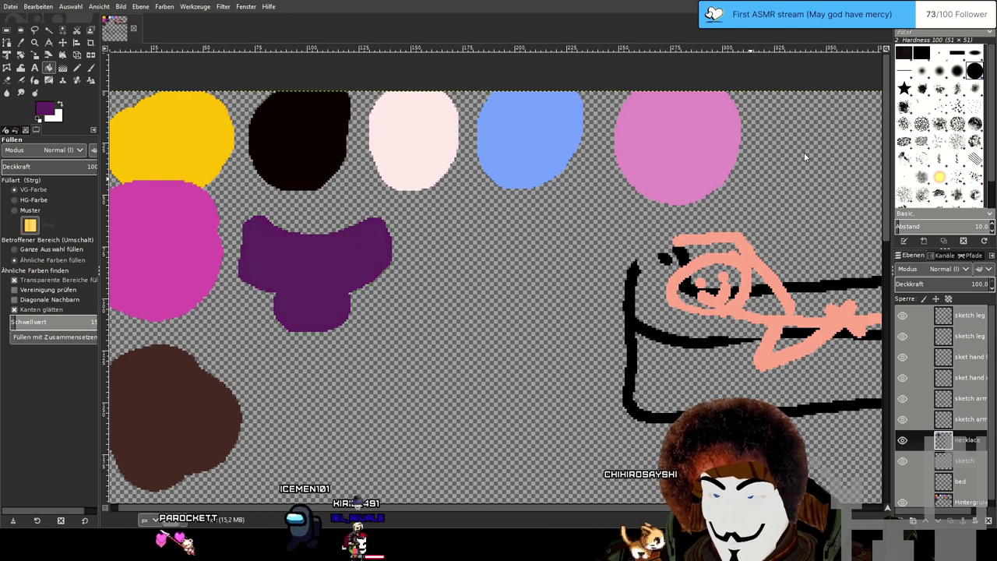
click(327, 282)
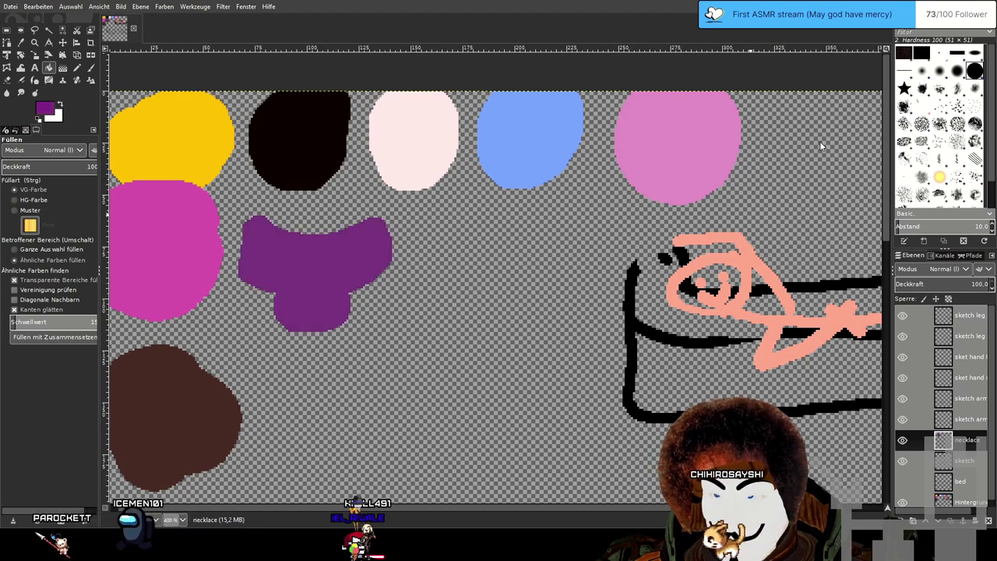
click(330, 265)
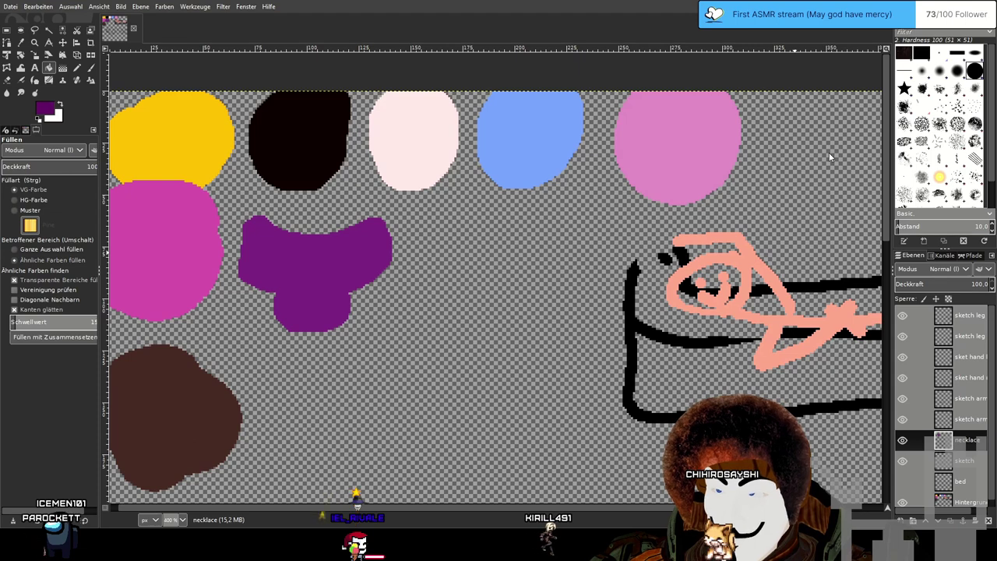
click(324, 274)
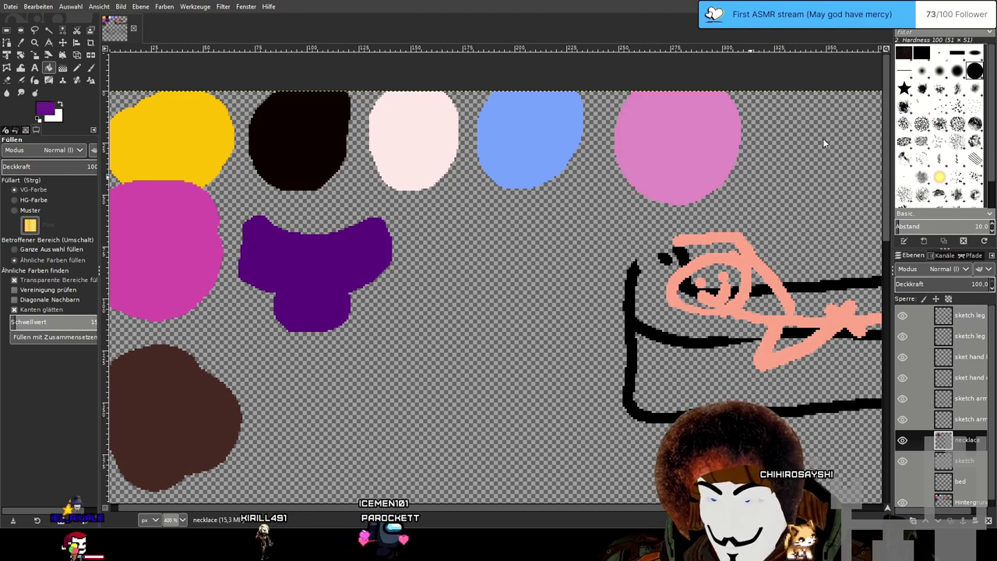
click(318, 272)
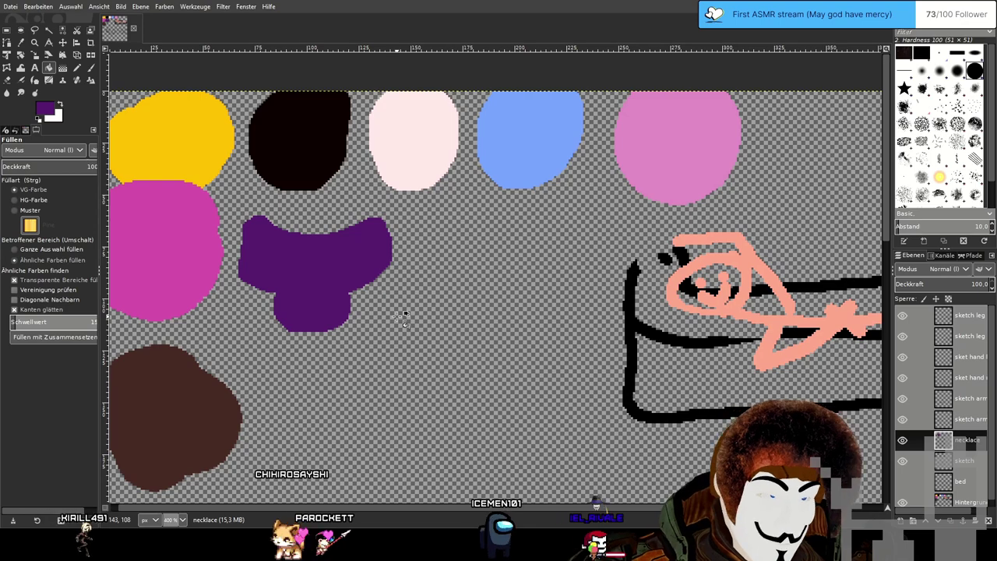
scroll(404, 320, down, 2)
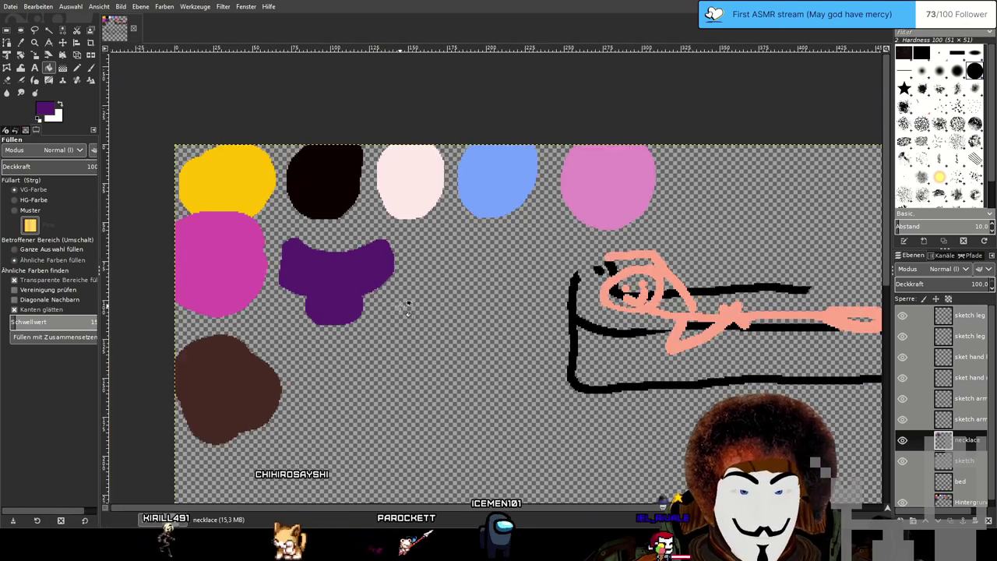
Switch back to the paint brush and zoom to about 2300% on the neck below the face.
drag(405, 348, 506, 145)
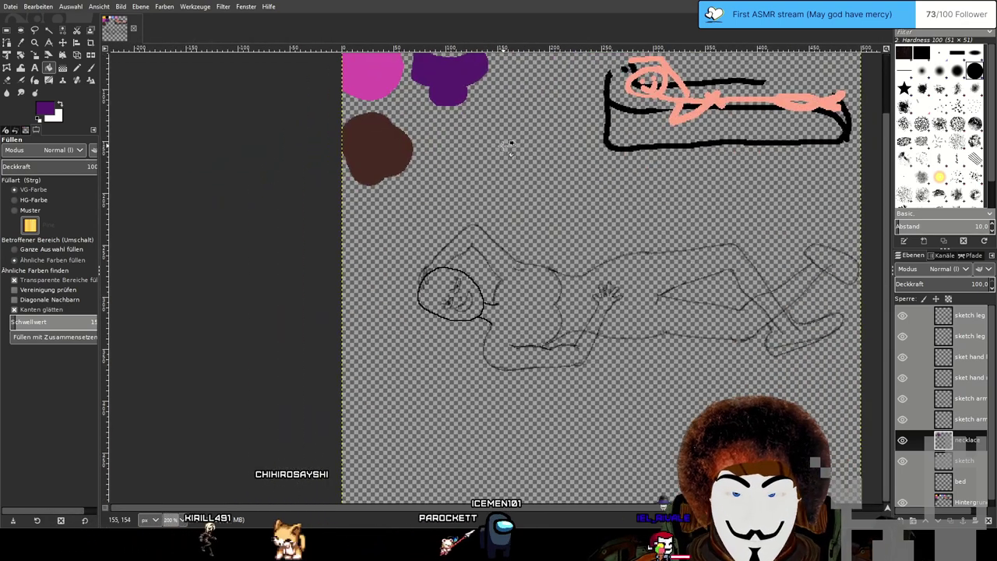
click(90, 68)
key(o)
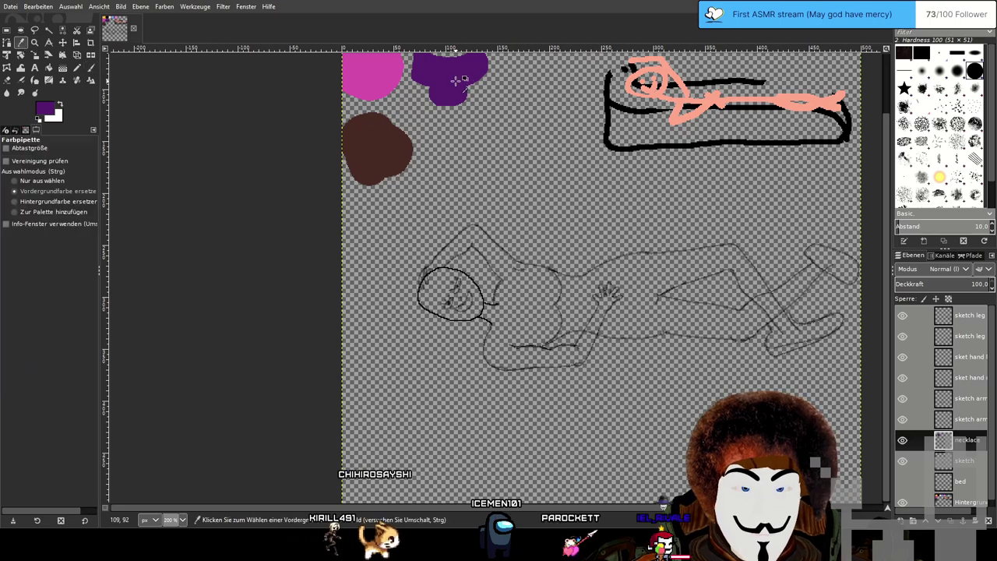
key(p)
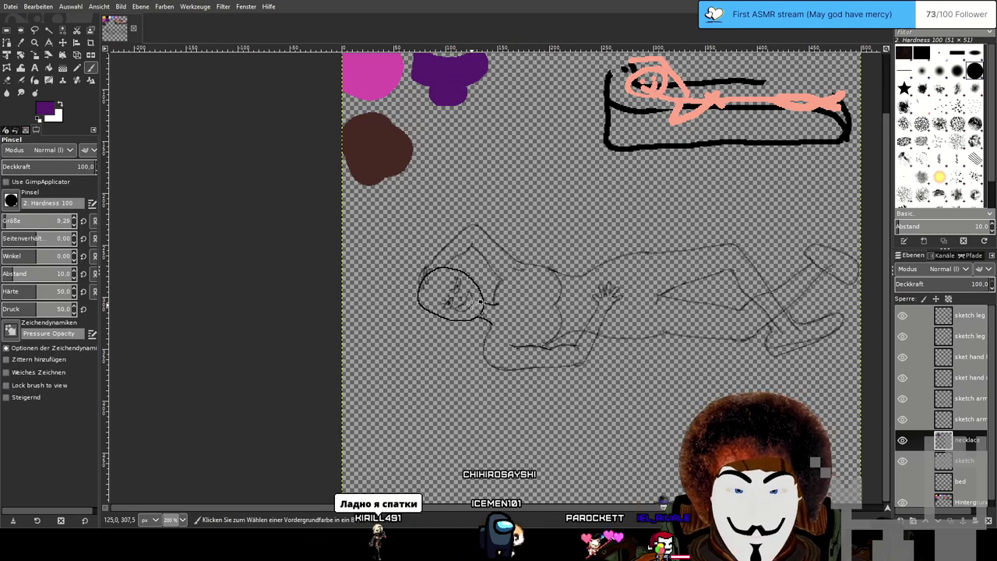
scroll(481, 303, up, 6)
scroll(498, 310, down, 4)
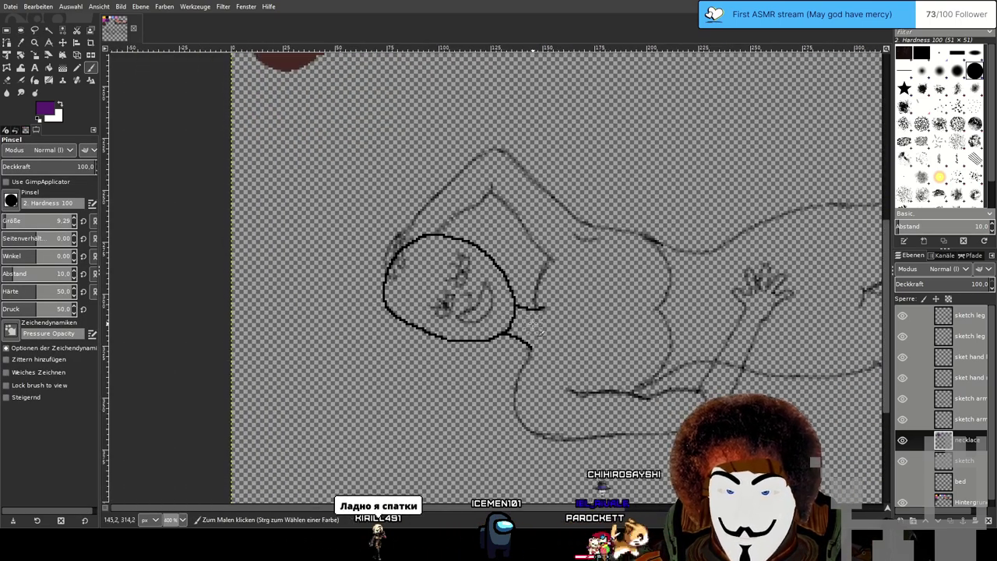
scroll(534, 329, up, 4)
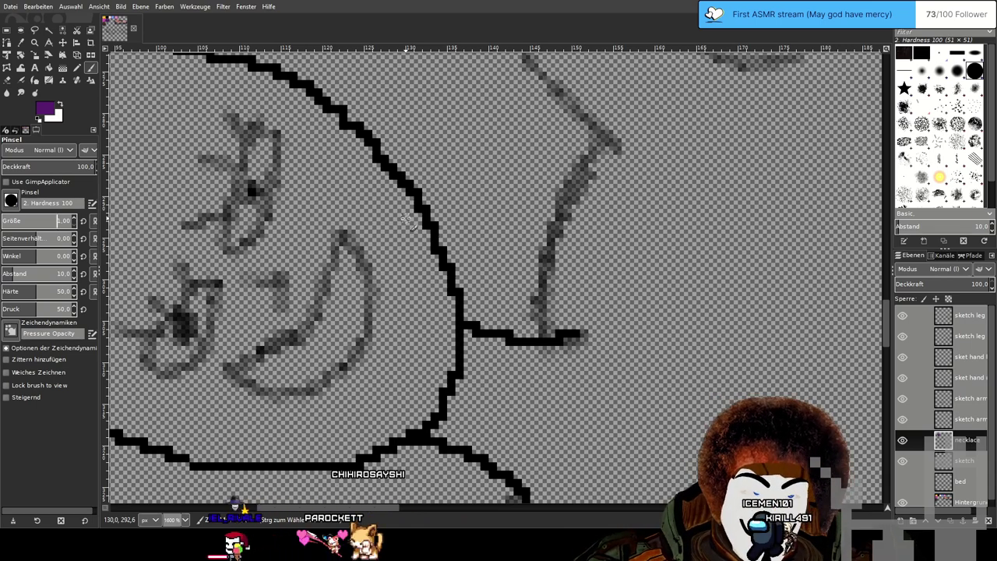
drag(450, 338, 501, 208)
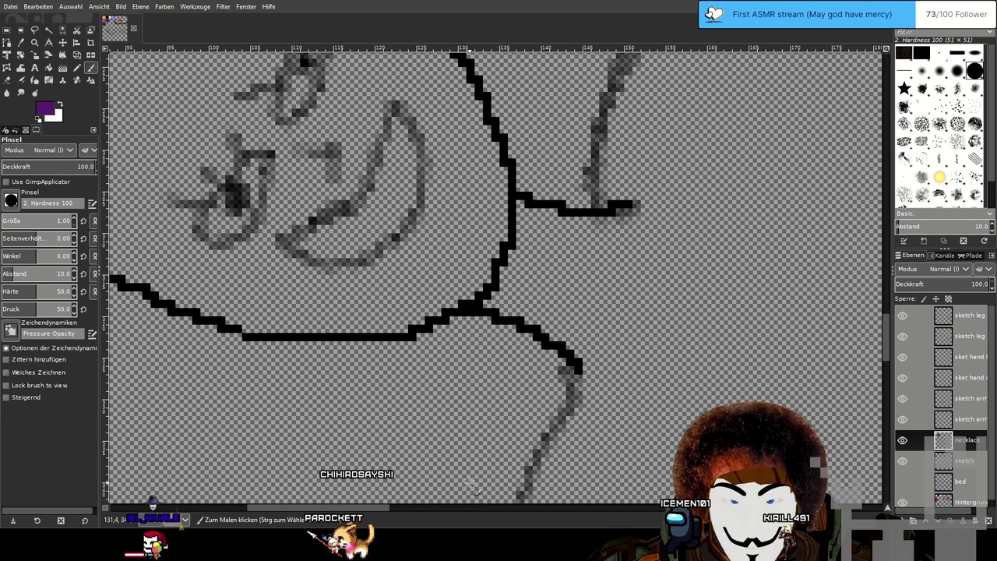
drag(618, 285, 552, 332)
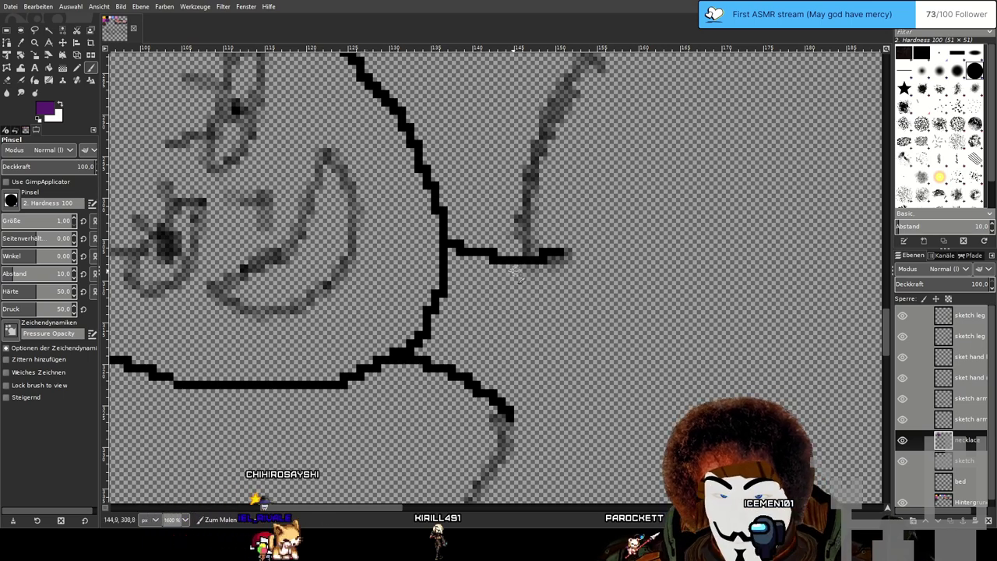
scroll(516, 274, up, 1)
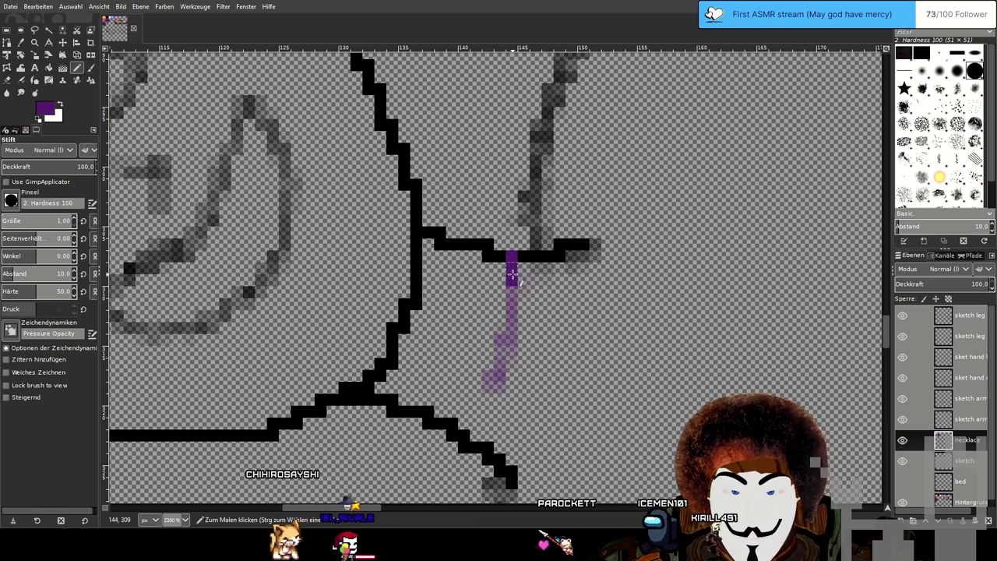
Draw and fill a purple crescent pendant under the neckline, undoing failed strokes.
drag(512, 274, 499, 383)
drag(483, 433, 476, 446)
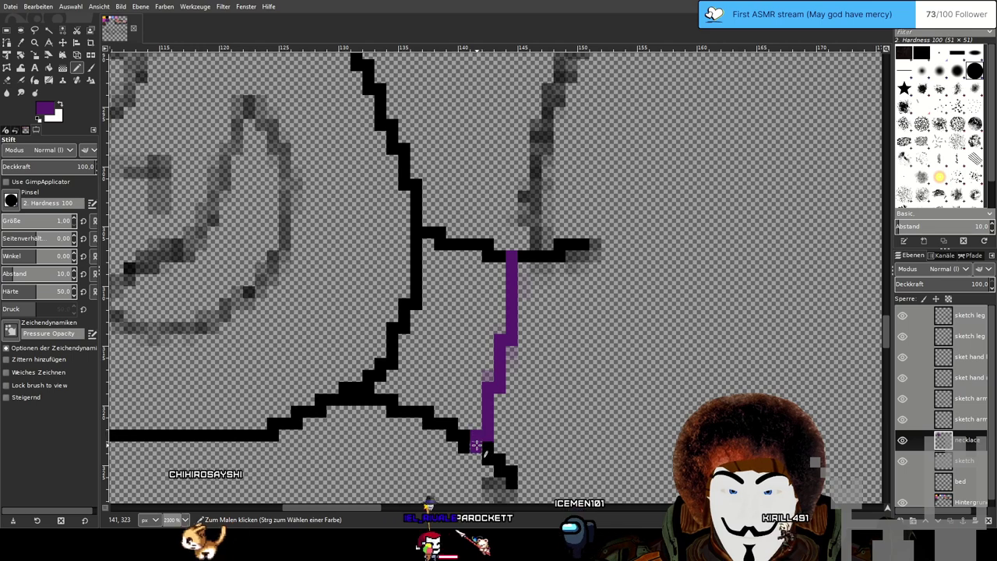
mouse_move(464, 245)
mouse_down()
mouse_move(462, 313)
mouse_move(424, 413)
mouse_up()
key(ctrl+z)
key(ctrl+z)
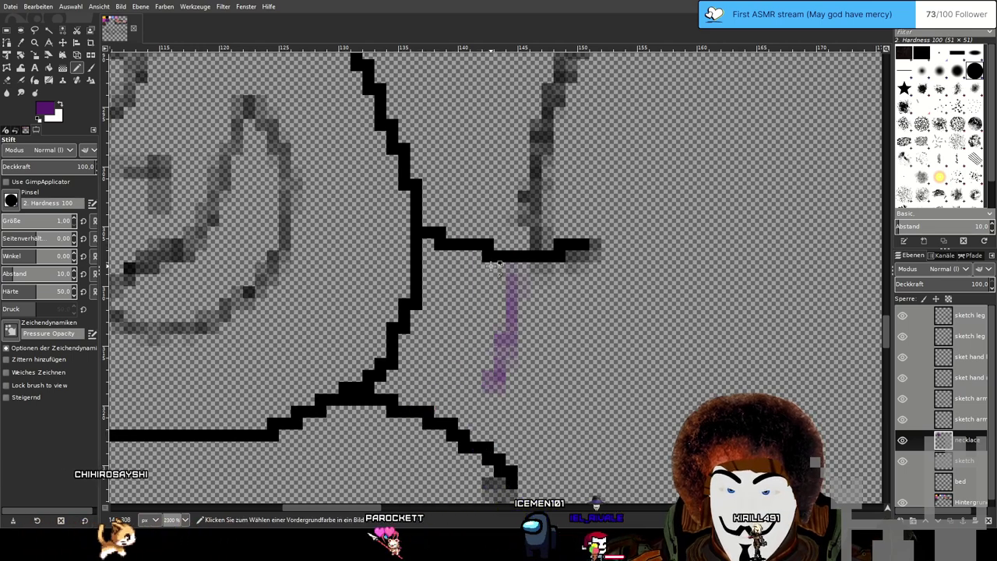
key(ctrl+z)
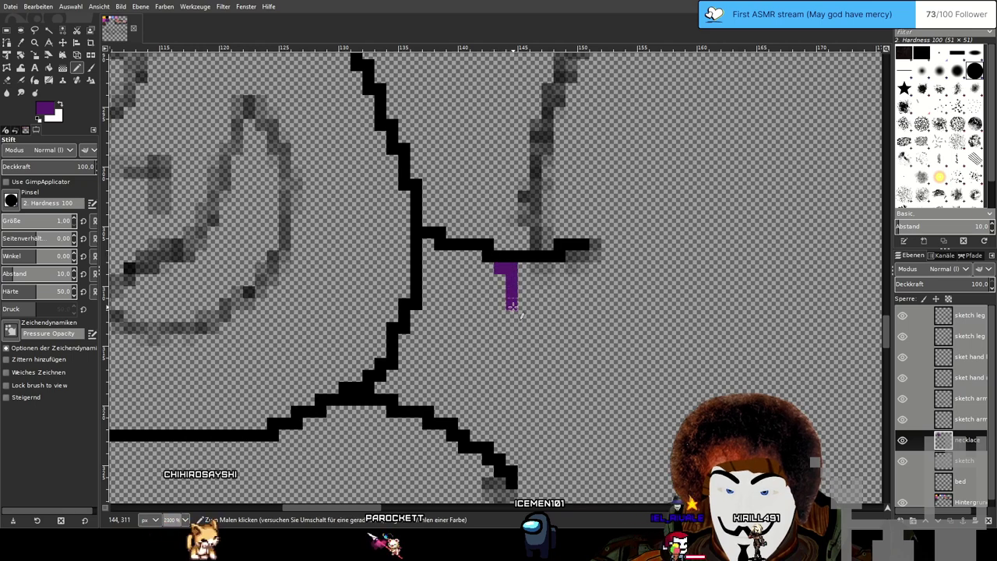
key(ctrl+z)
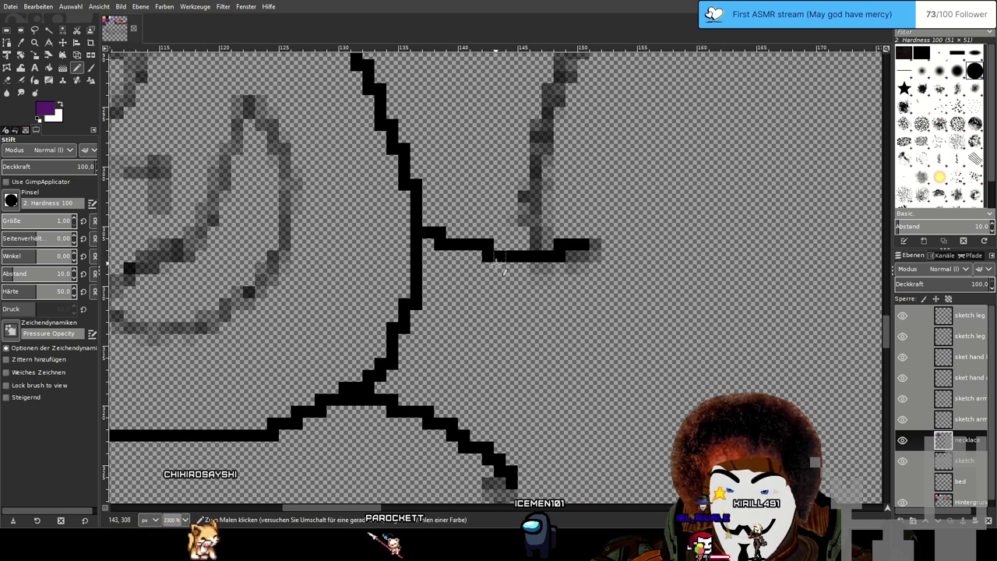
key(ctrl+z)
click(465, 424)
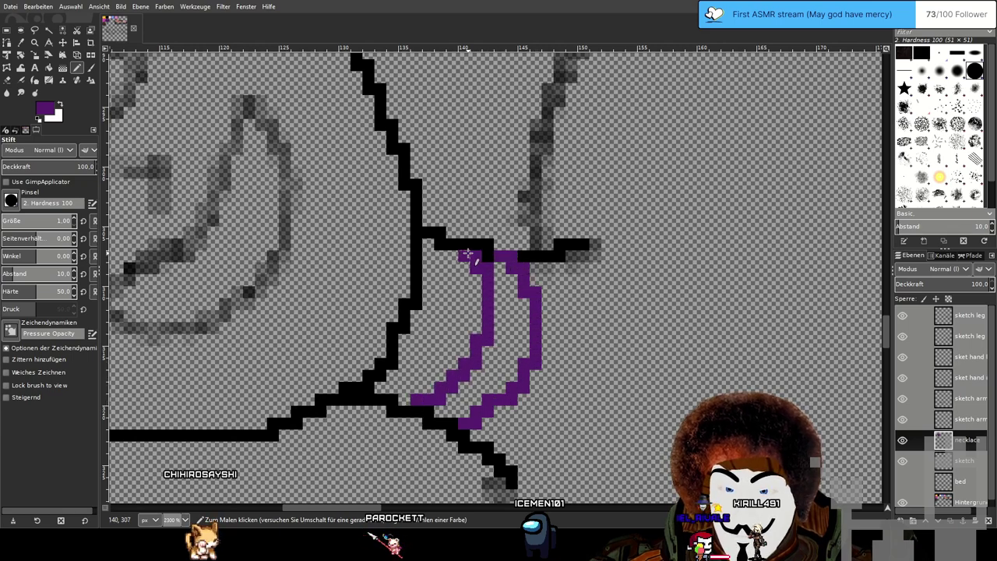
drag(486, 244, 510, 350)
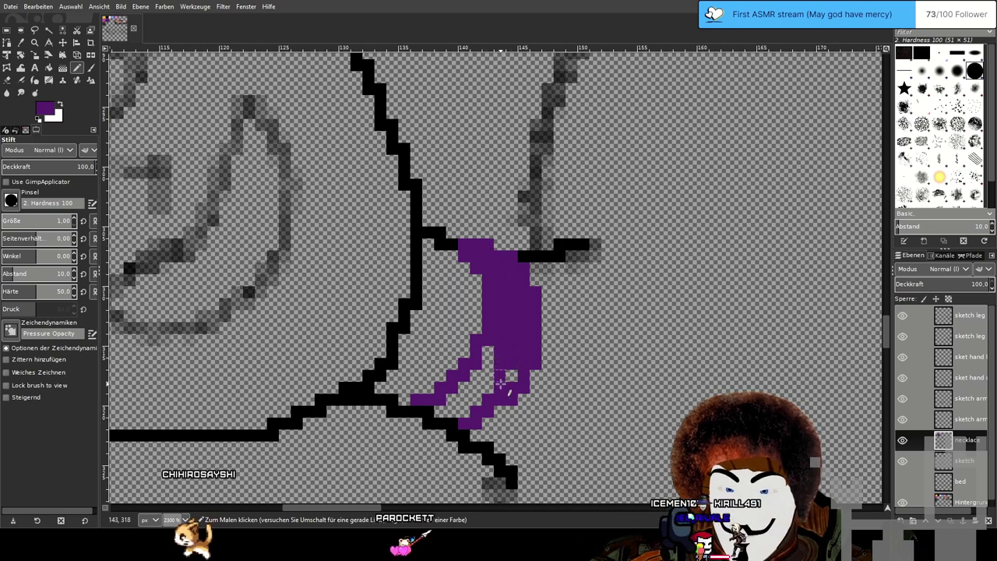
mouse_move(507, 377)
mouse_down()
mouse_move(445, 422)
mouse_move(415, 411)
mouse_move(452, 402)
mouse_move(483, 365)
mouse_up()
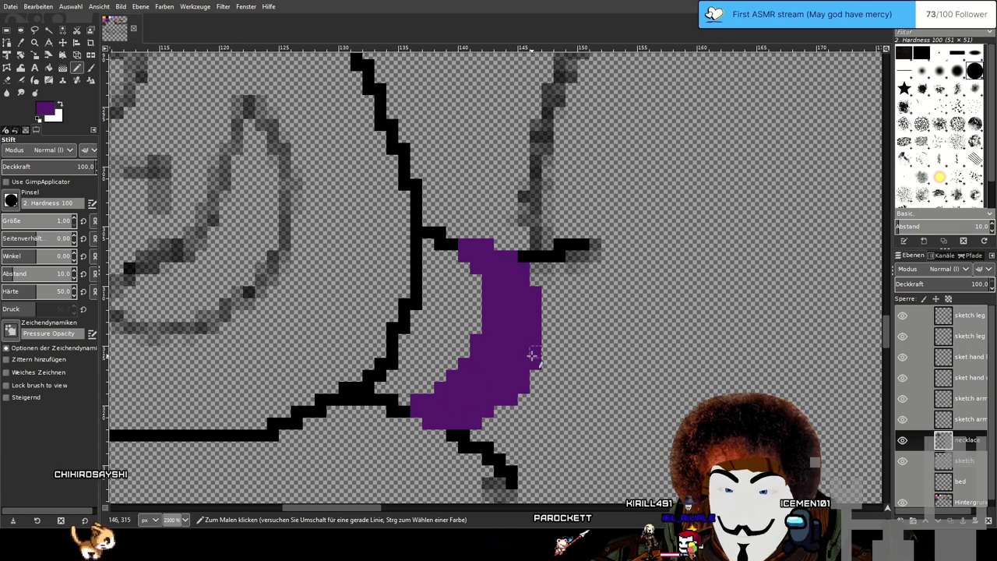
scroll(615, 312, down, 2)
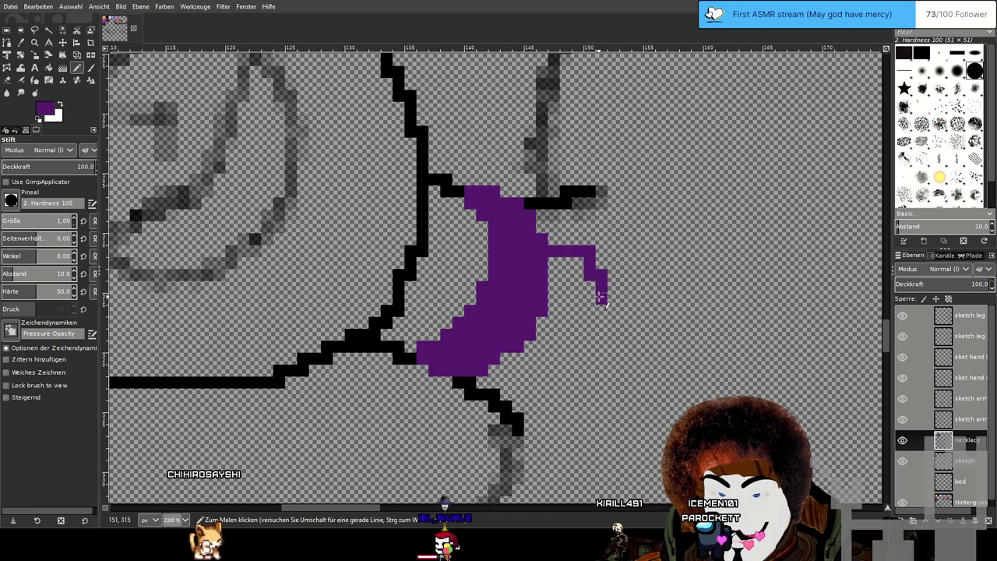
key(ctrl+z)
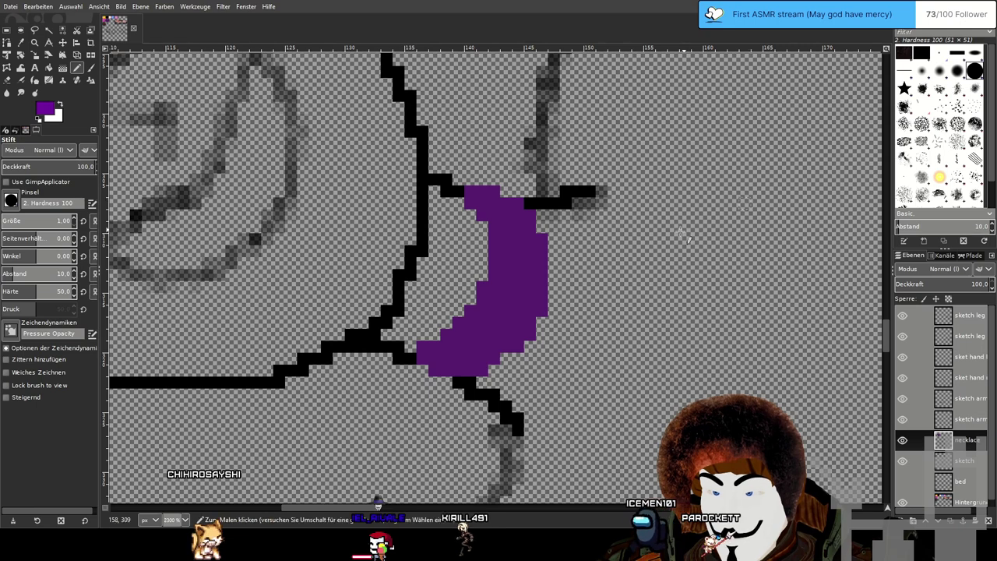
Try a purple loop off the pendant's side, then revert to the plain crescent.
mouse_move(529, 277)
mouse_down()
mouse_move(541, 253)
mouse_move(576, 251)
mouse_move(602, 311)
mouse_up()
mouse_move(532, 293)
mouse_down()
mouse_move(506, 335)
mouse_move(517, 346)
mouse_move(554, 346)
mouse_move(620, 328)
mouse_up()
drag(536, 298, 554, 299)
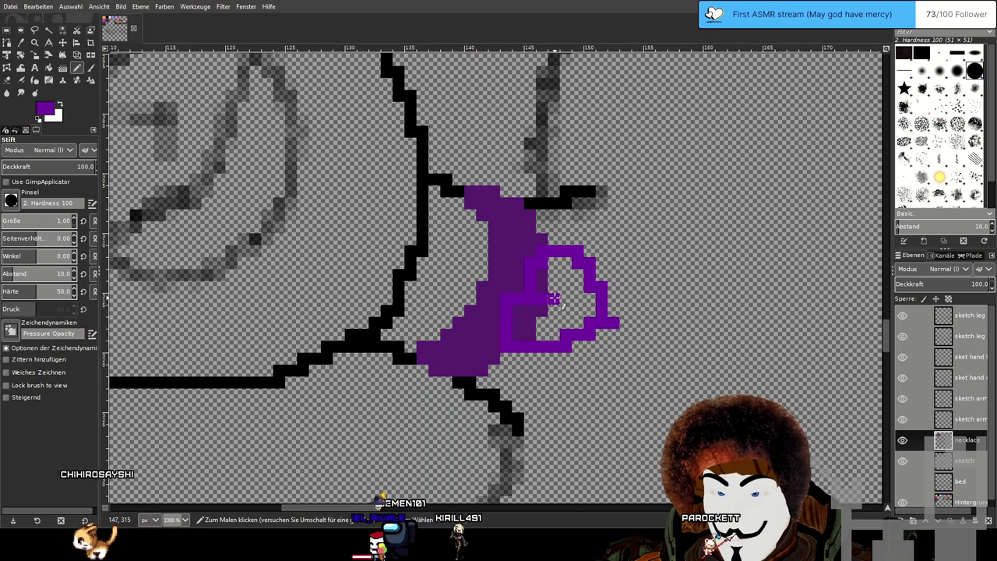
drag(615, 322, 590, 260)
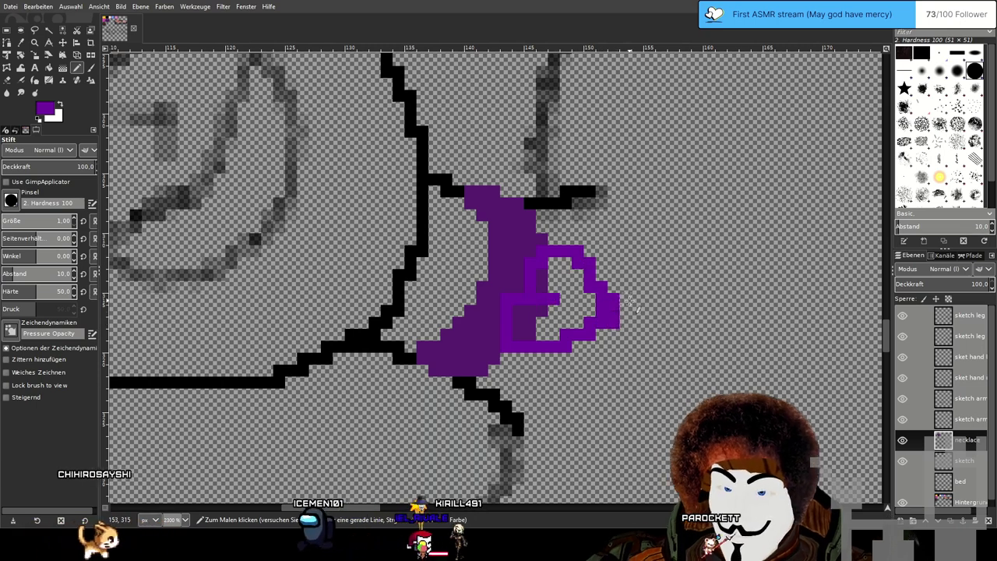
mouse_move(527, 299)
mouse_down()
mouse_move(517, 335)
mouse_move(548, 330)
mouse_up()
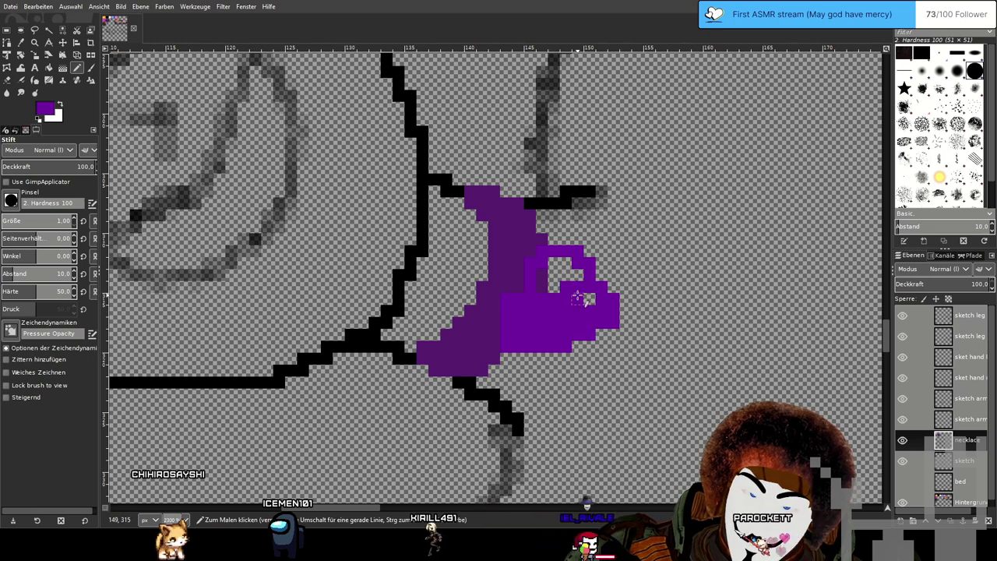
key(ctrl+z)
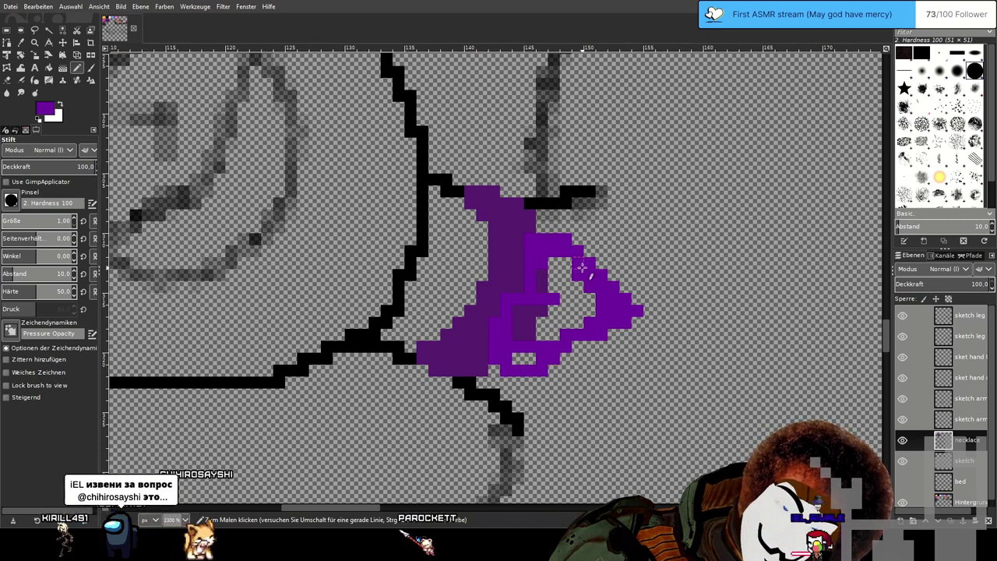
key(ctrl+z)
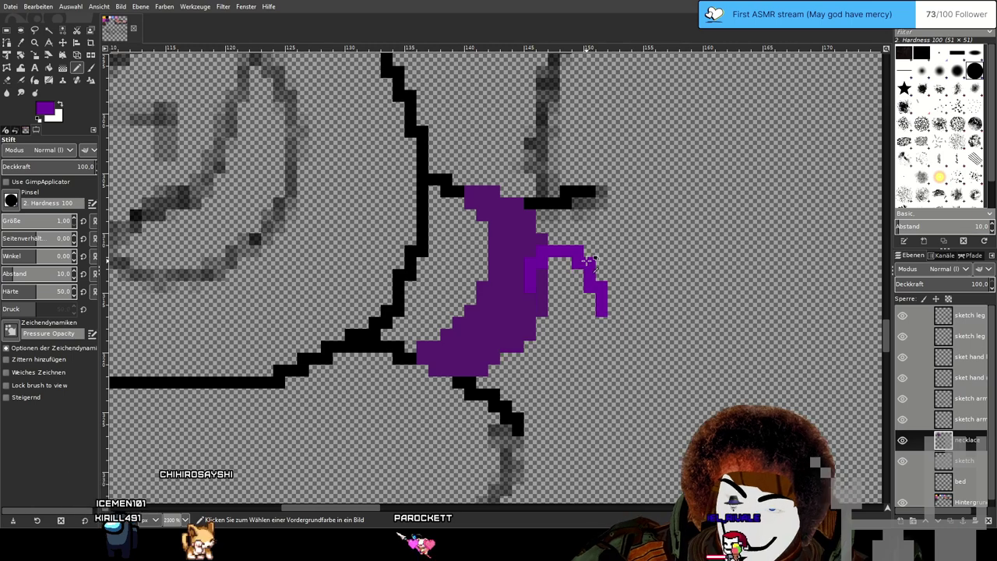
key(ctrl+z)
key(ctrl+z)
key(ctrl+y)
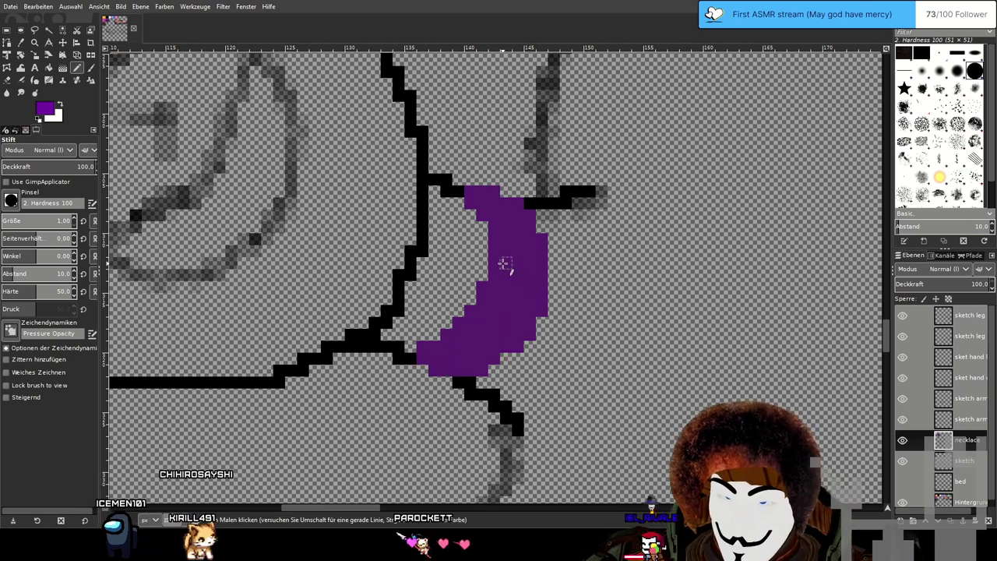
drag(544, 224, 699, 277)
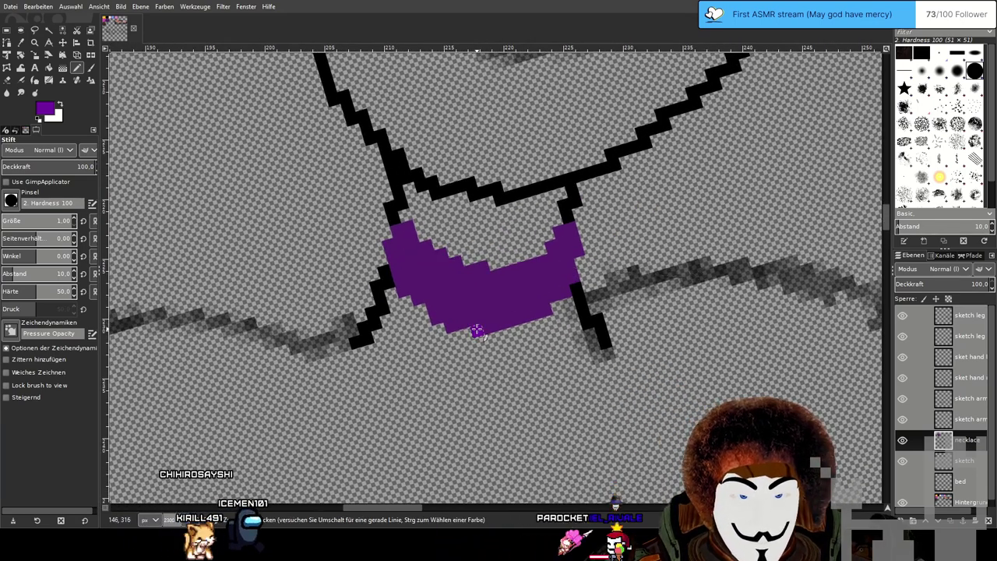
Sketch a purple heart outline below the necklace band, then undo those trial strokes.
mouse_move(439, 298)
mouse_down()
mouse_move(410, 316)
mouse_move(424, 360)
mouse_move(490, 414)
mouse_up()
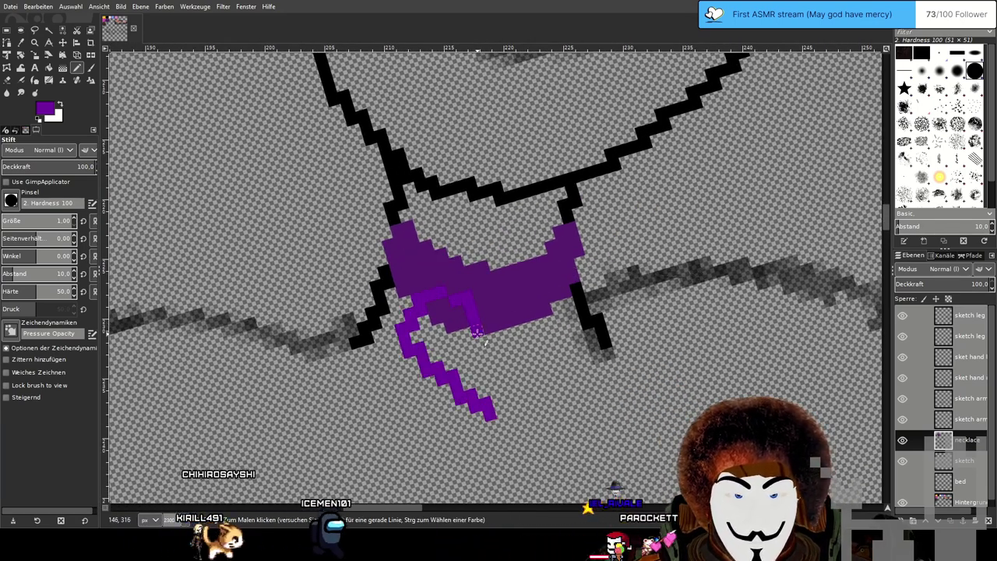
mouse_move(510, 298)
mouse_down()
mouse_move(556, 343)
mouse_move(542, 384)
mouse_move(485, 441)
mouse_up()
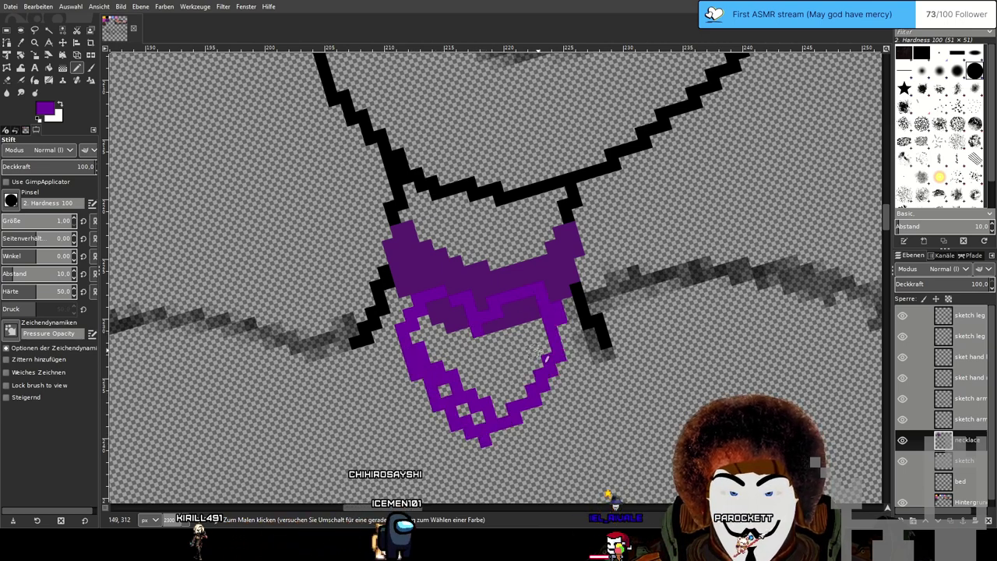
mouse_move(413, 340)
mouse_down()
mouse_move(468, 409)
mouse_move(494, 422)
mouse_up()
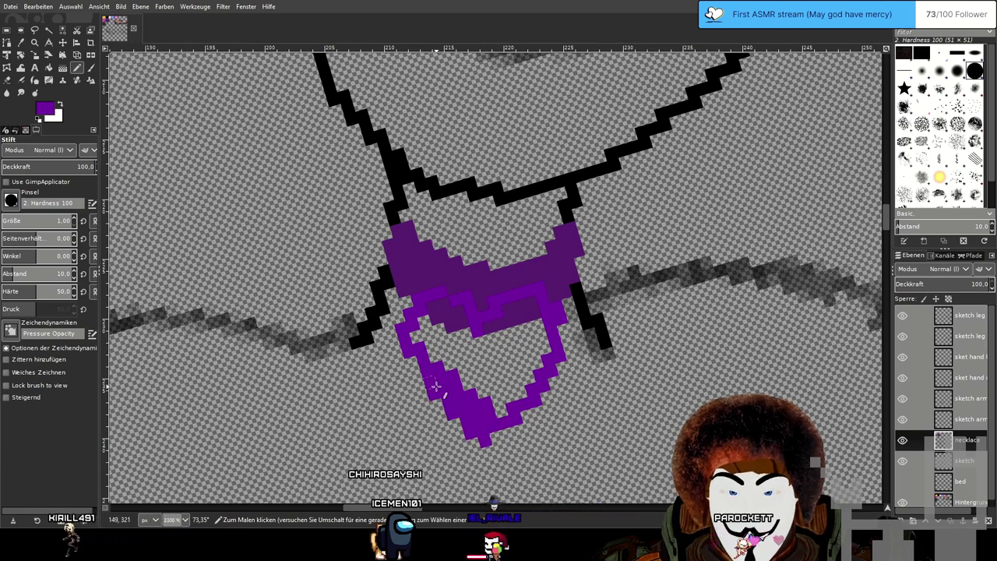
key(ctrl+z)
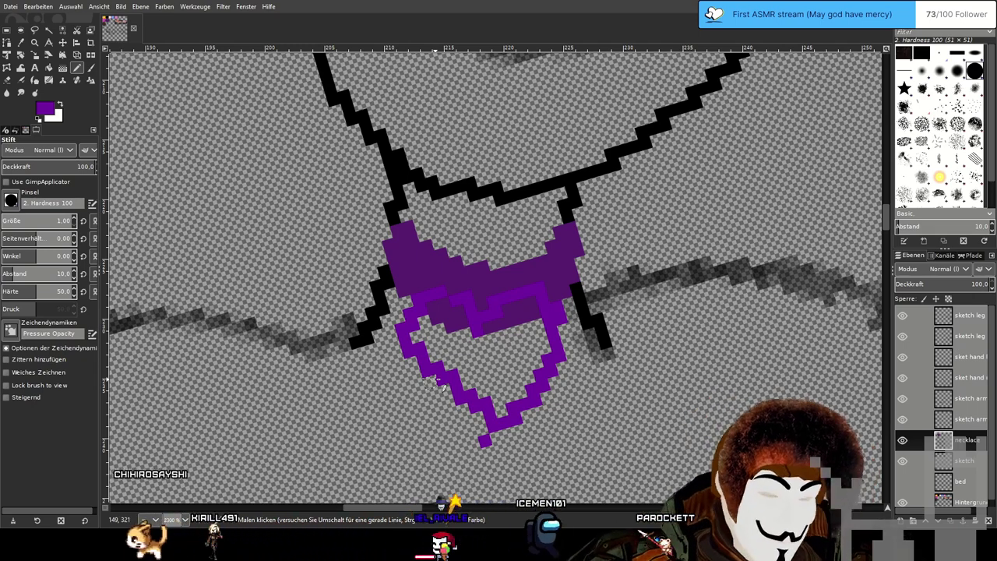
key(ctrl+z)
key(ctrl+z)
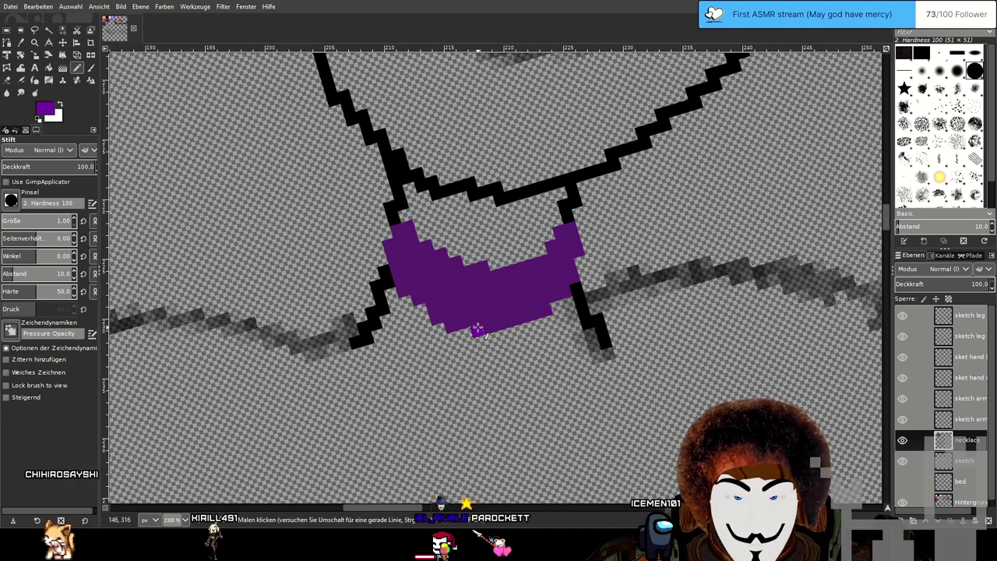
mouse_move(532, 292)
mouse_down()
mouse_move(562, 318)
mouse_move(552, 372)
mouse_move(467, 437)
mouse_move(451, 463)
mouse_up()
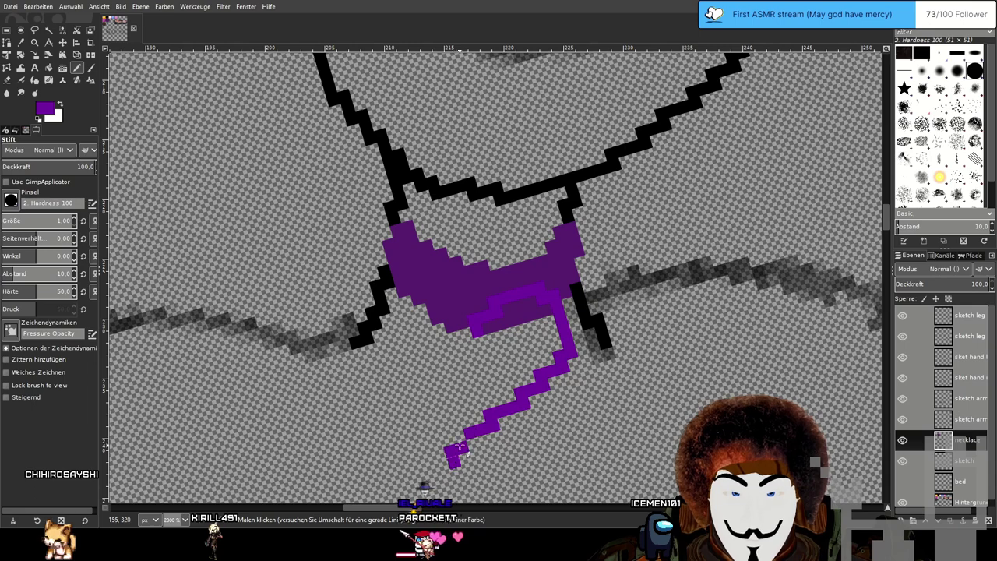
key(ctrl+z)
Redraw the heart pendant's left side, lower edge and tip in purple beneath the crescent.
mouse_move(476, 326)
mouse_down()
mouse_move(444, 304)
mouse_move(405, 309)
mouse_move(385, 358)
mouse_move(466, 422)
mouse_up()
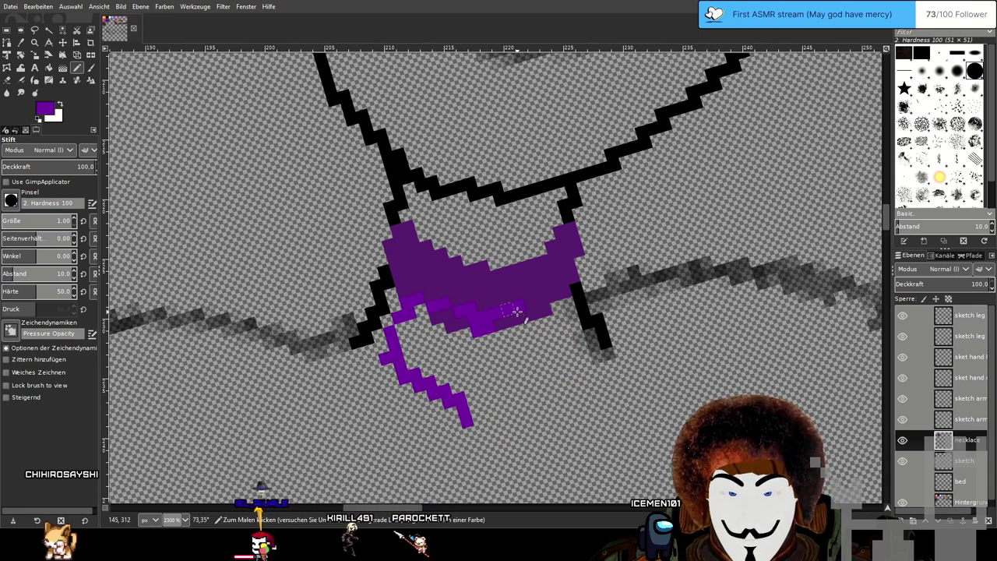
mouse_move(514, 314)
mouse_down()
mouse_move(541, 326)
mouse_move(542, 363)
mouse_move(472, 429)
mouse_up()
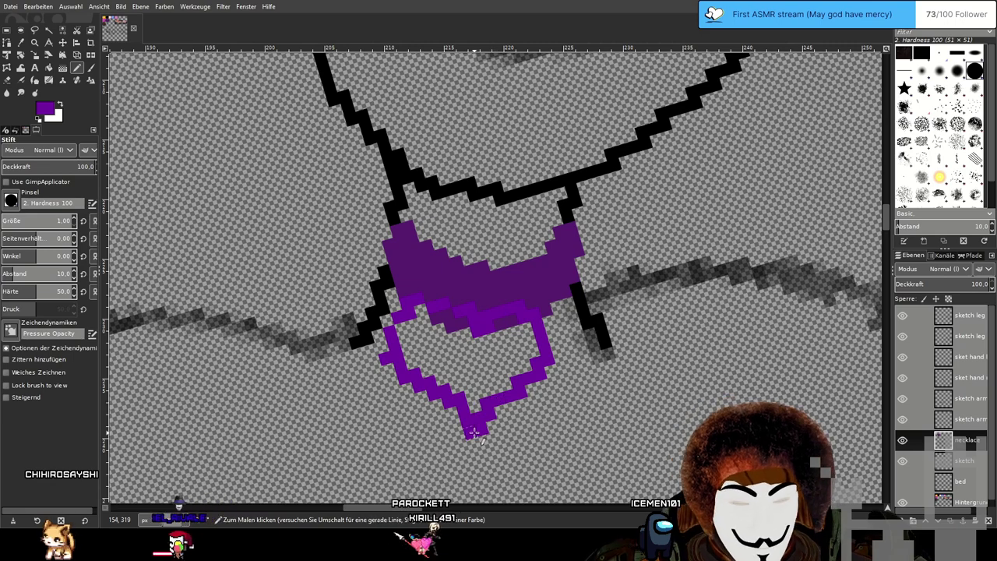
drag(478, 330, 472, 358)
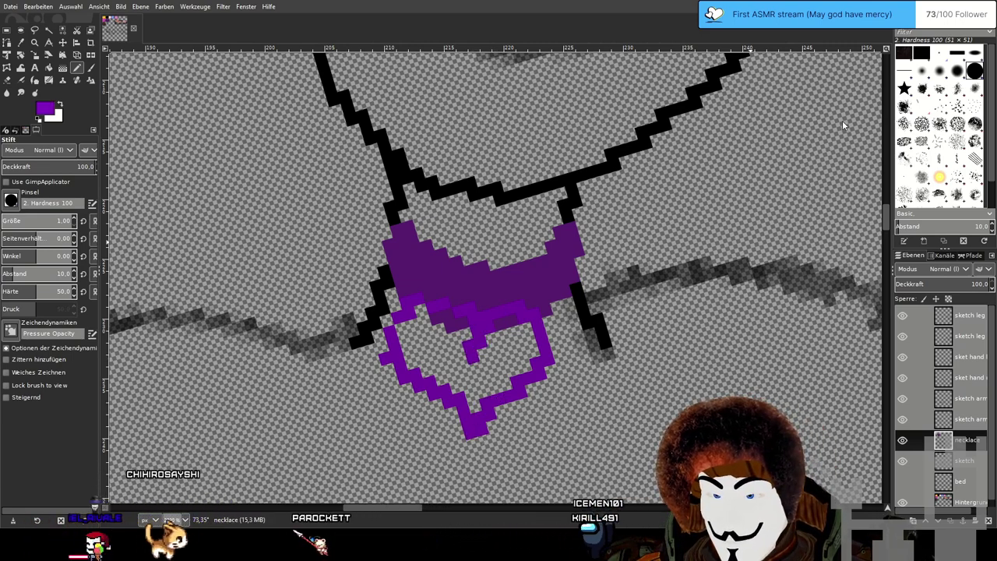
key(shift+b)
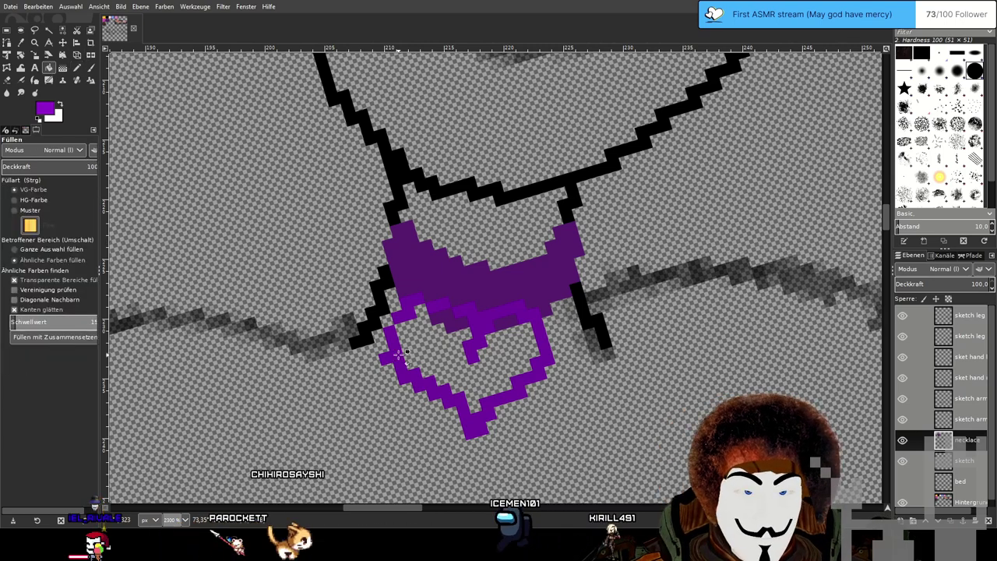
Bucket-fill the heart pendant's interior solid purple.
click(441, 331)
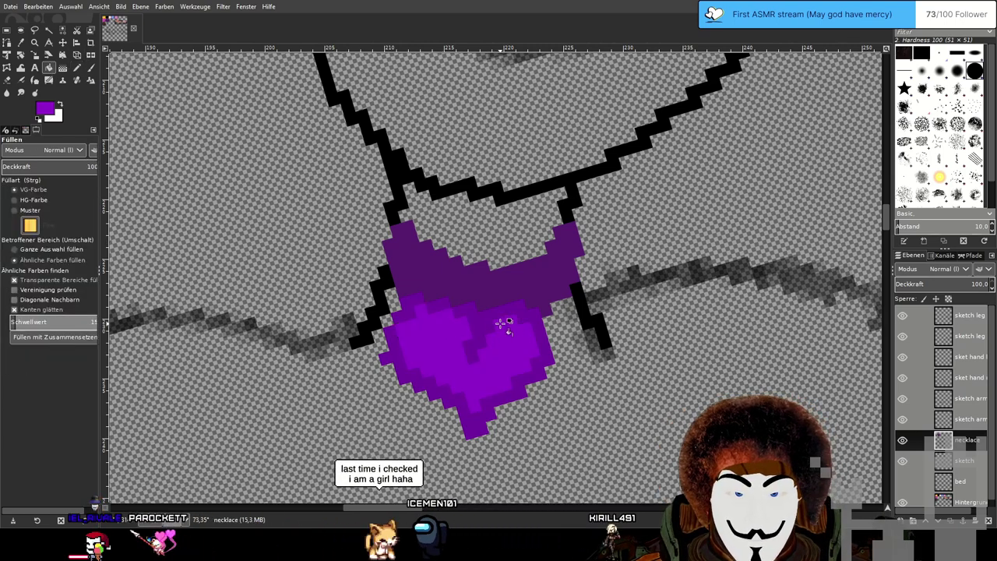
scroll(628, 284, down, 2)
scroll(628, 278, down, 2)
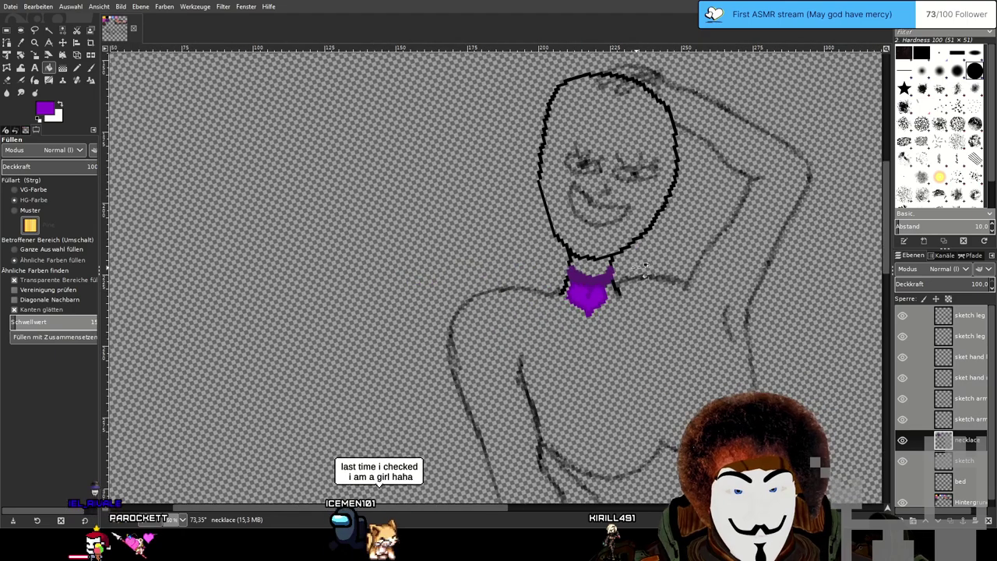
scroll(520, 201, up, 1)
Rotate and pan the canvas, then reset the view rotation to 0°.
drag(520, 201, 490, 206)
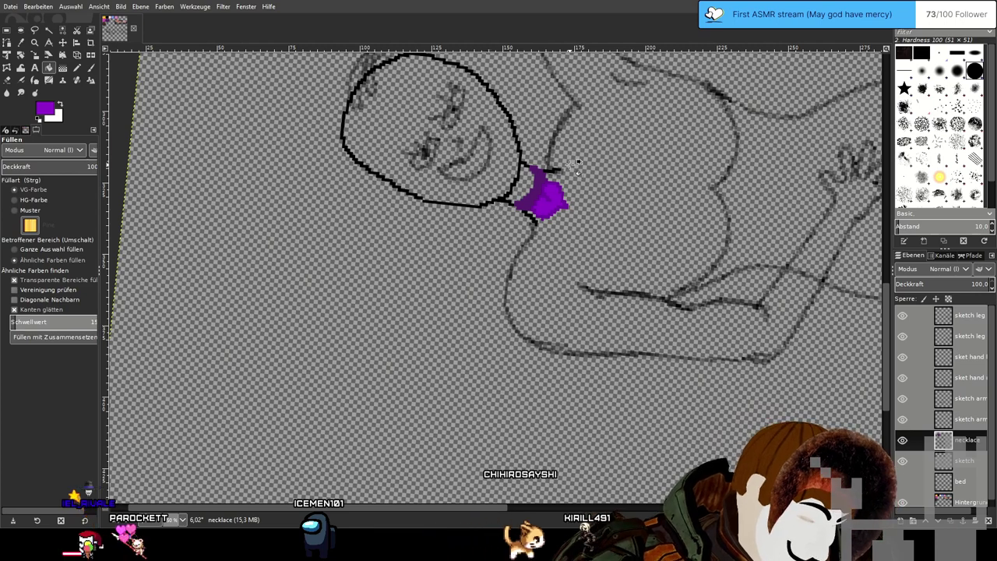
drag(699, 193, 586, 272)
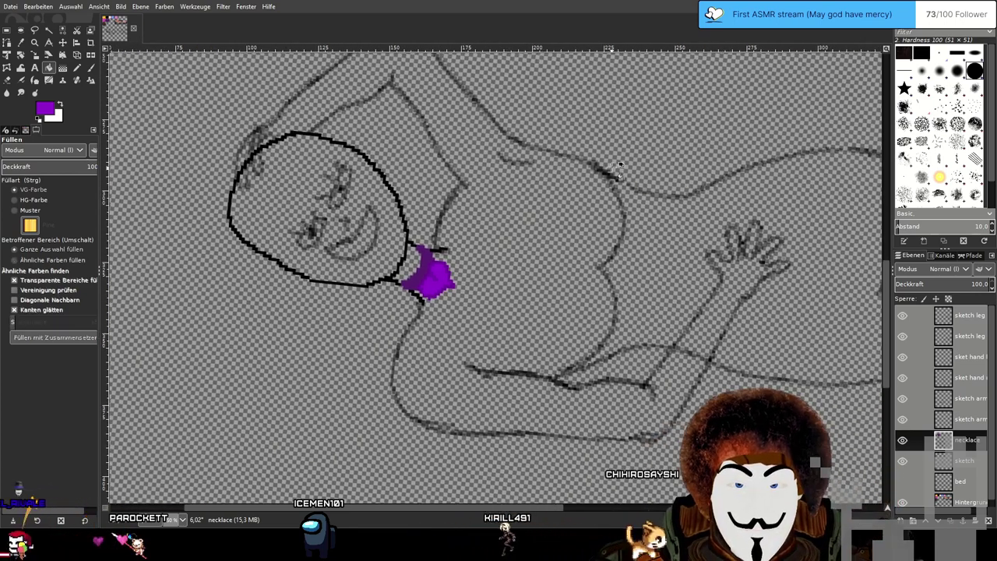
drag(613, 168, 602, 158)
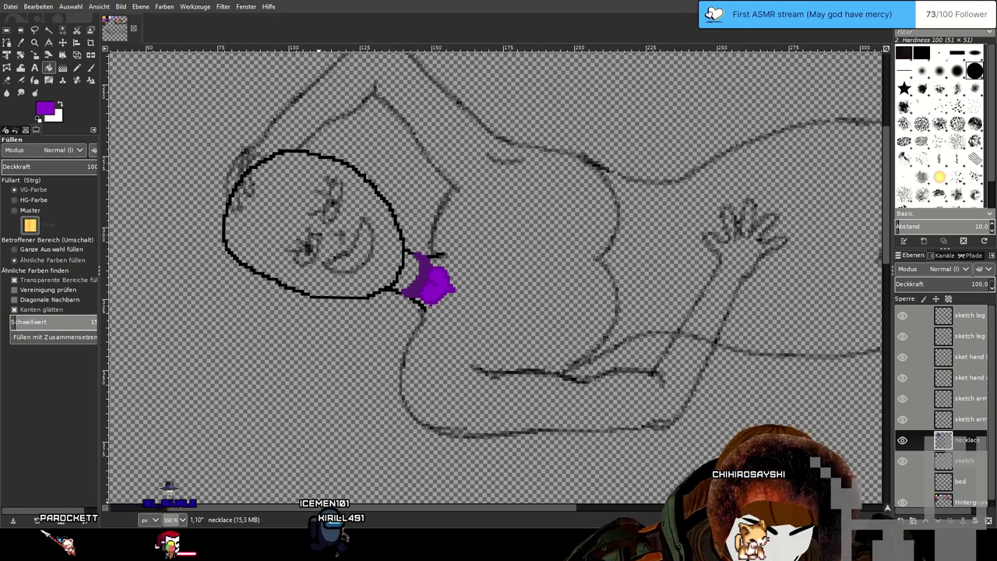
click(197, 520)
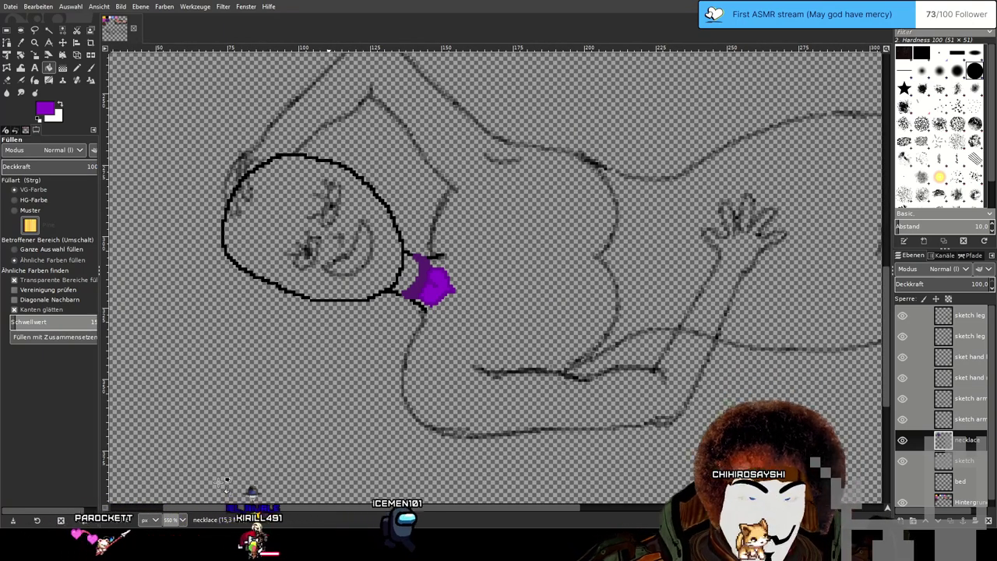
scroll(531, 287, down, 4)
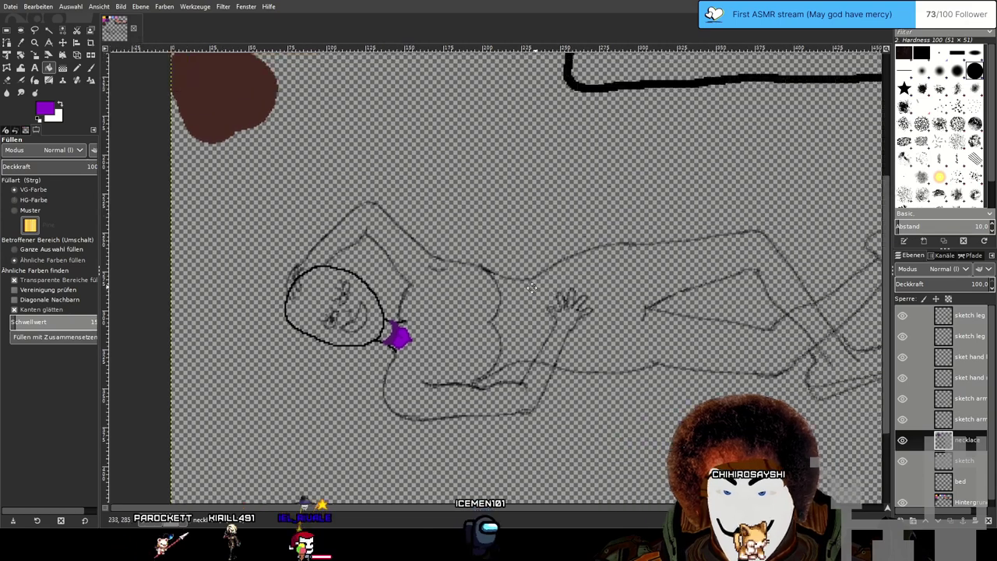
drag(532, 289, 410, 329)
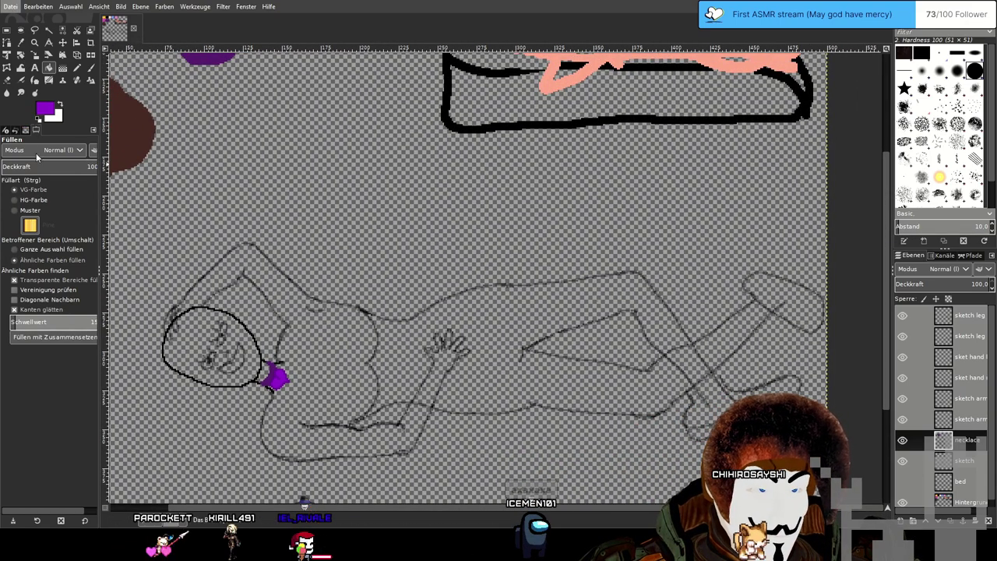
drag(249, 335, 300, 304)
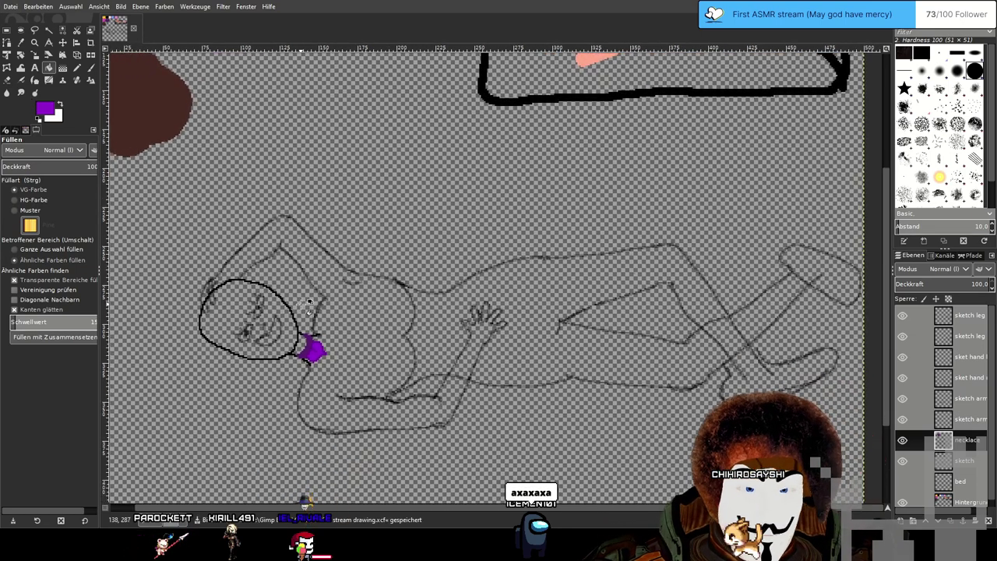
Pan up to the image's top edge to show the colour swatch blobs.
scroll(393, 333, up, 2)
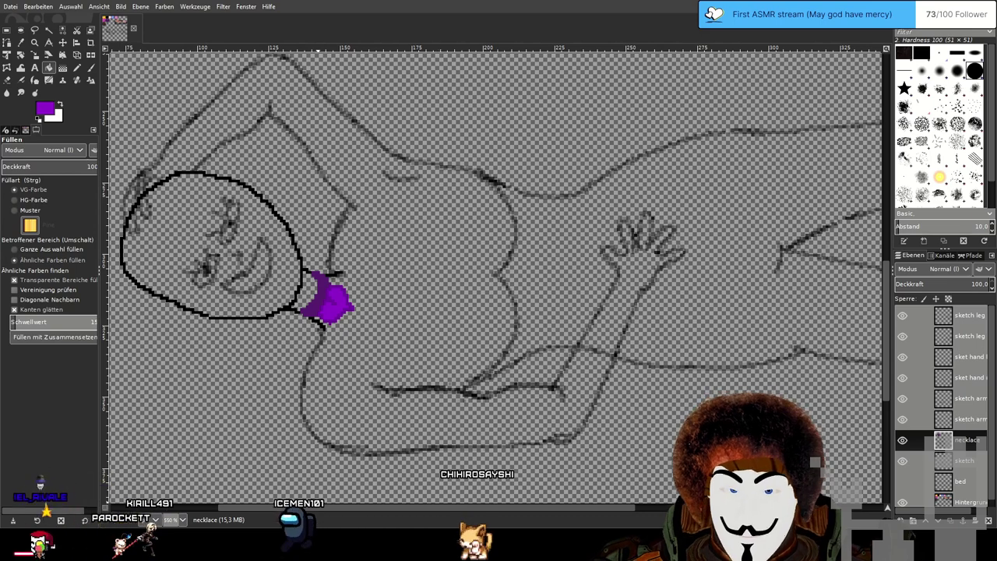
drag(469, 101, 525, 339)
drag(465, 78, 491, 256)
scroll(486, 225, down, 2)
drag(507, 147, 518, 317)
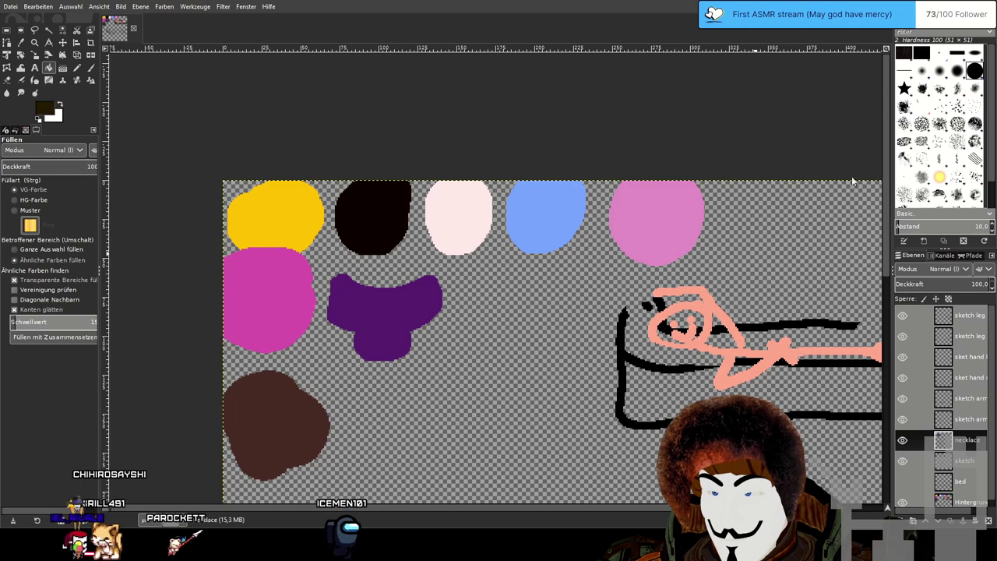
Choose a pale yellow foreground and the Paintbrush on the Hintergrund layer.
drag(852, 176, 857, 83)
click(857, 182)
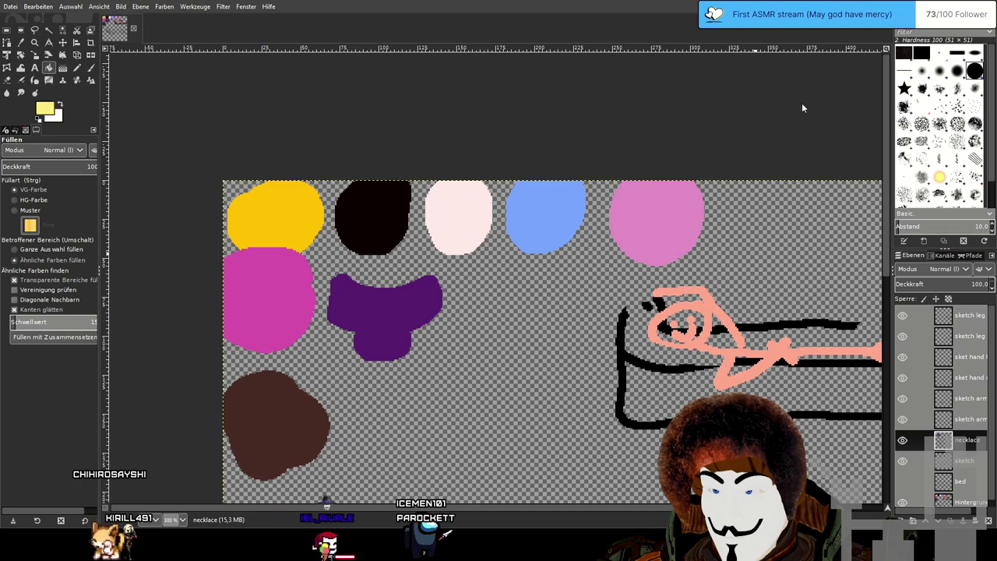
click(90, 68)
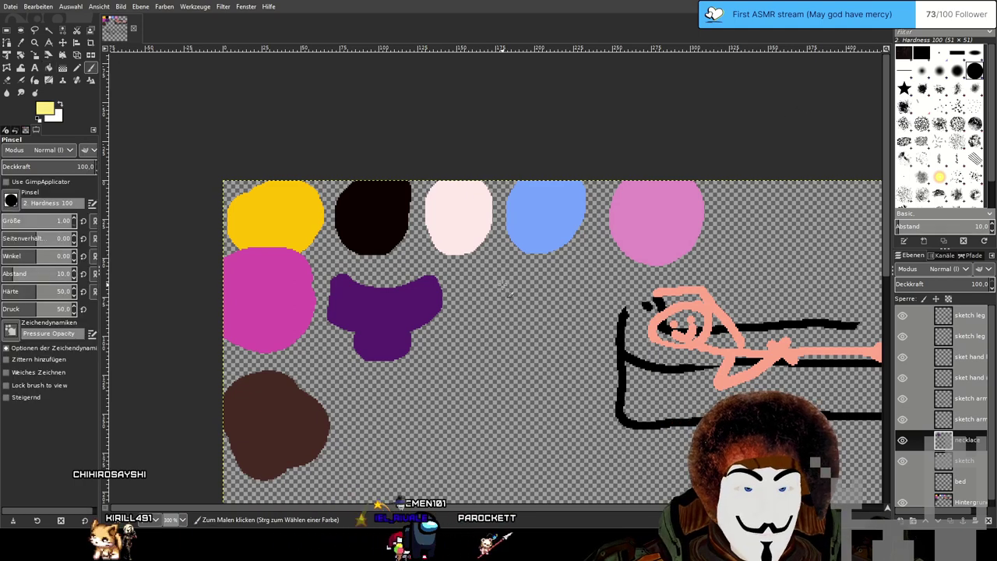
scroll(957, 400, down, 1)
click(966, 496)
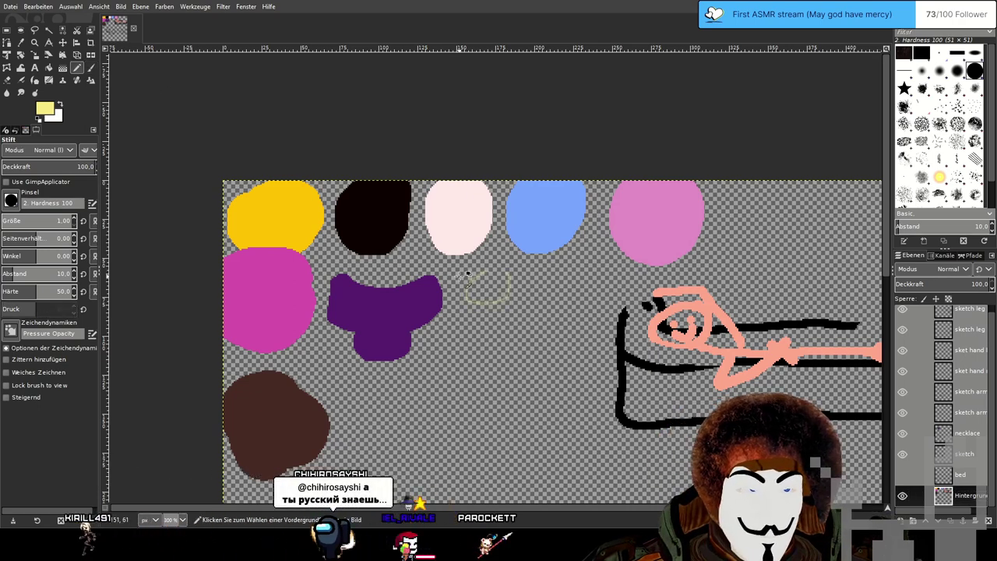
scroll(467, 273, up, 2)
Set brush size to 4.73 and paint a pale yellow blob beside the purple swatch.
drag(39, 222, 43, 221)
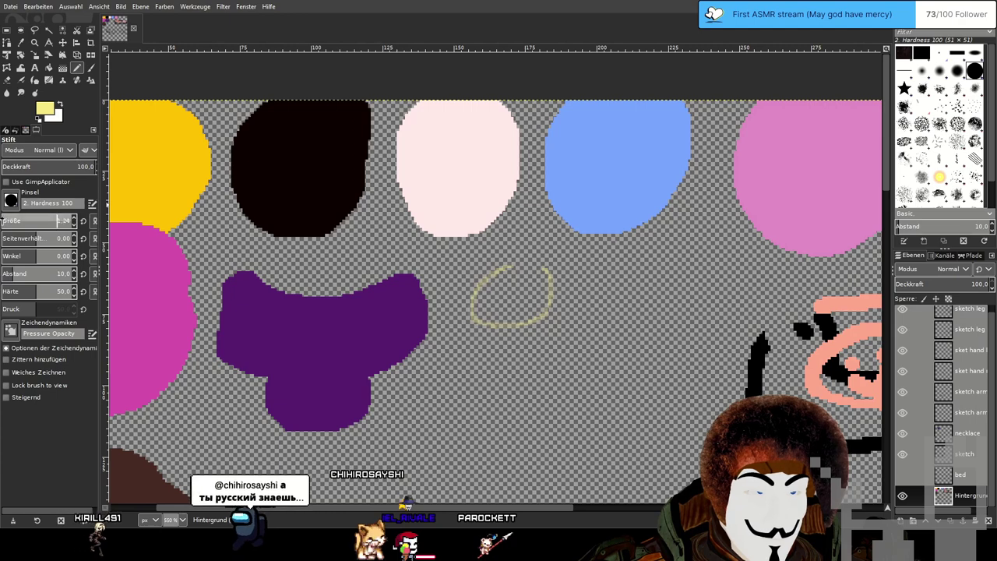
mouse_move(552, 258)
mouse_down()
mouse_move(491, 262)
mouse_move(468, 281)
mouse_move(464, 318)
mouse_move(504, 340)
mouse_move(560, 306)
mouse_move(565, 260)
mouse_move(527, 258)
mouse_move(483, 283)
mouse_move(473, 318)
mouse_move(523, 318)
mouse_move(555, 271)
mouse_up()
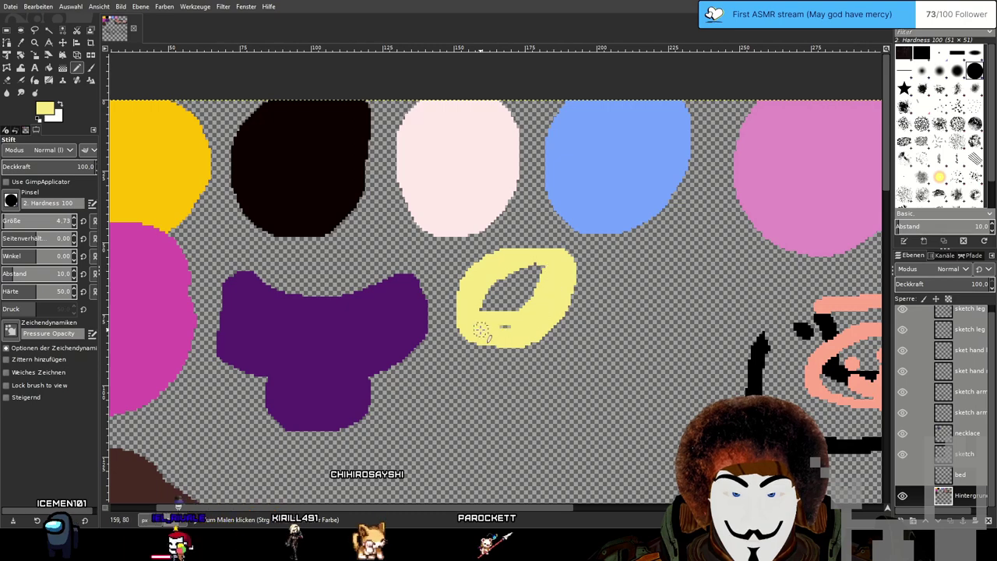
drag(481, 330, 510, 280)
mouse_move(517, 320)
mouse_down()
mouse_move(523, 282)
mouse_move(484, 308)
mouse_move(514, 295)
mouse_up()
scroll(563, 285, down, 3)
scroll(566, 285, down, 4)
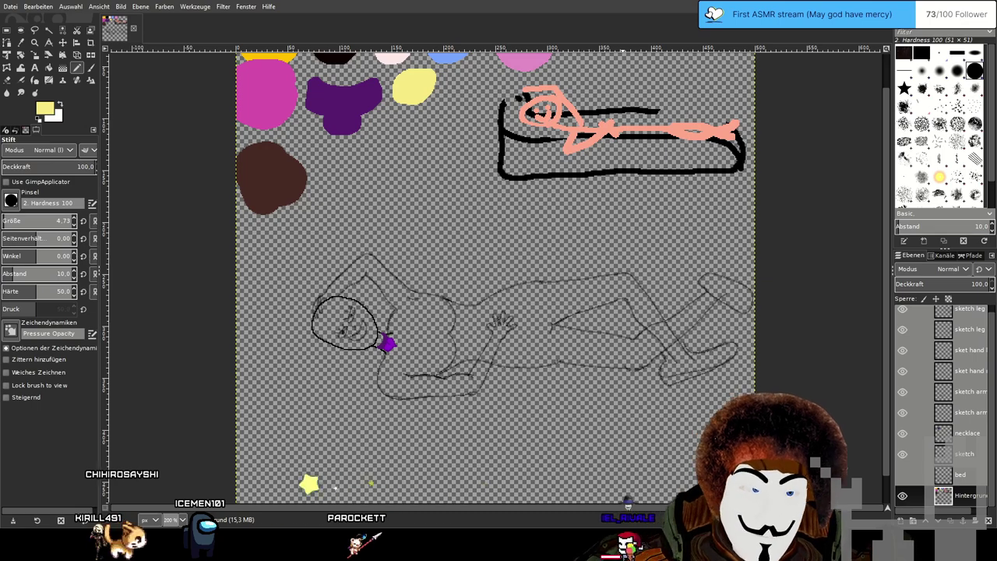
drag(482, 291, 488, 351)
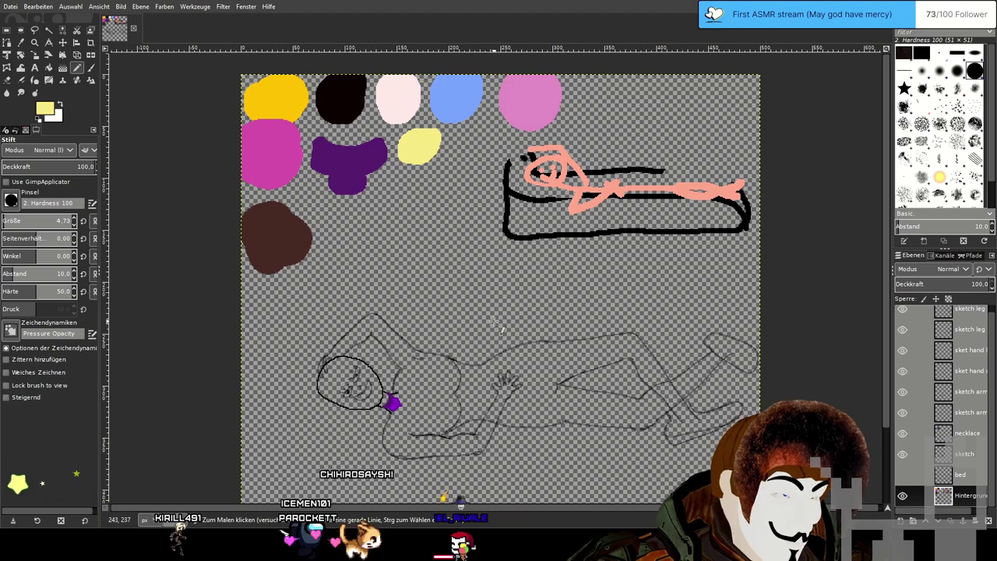
Pan to the pink and yellow swatches and bucket-fill the yellow blob with the lighter cream.
drag(521, 282, 513, 308)
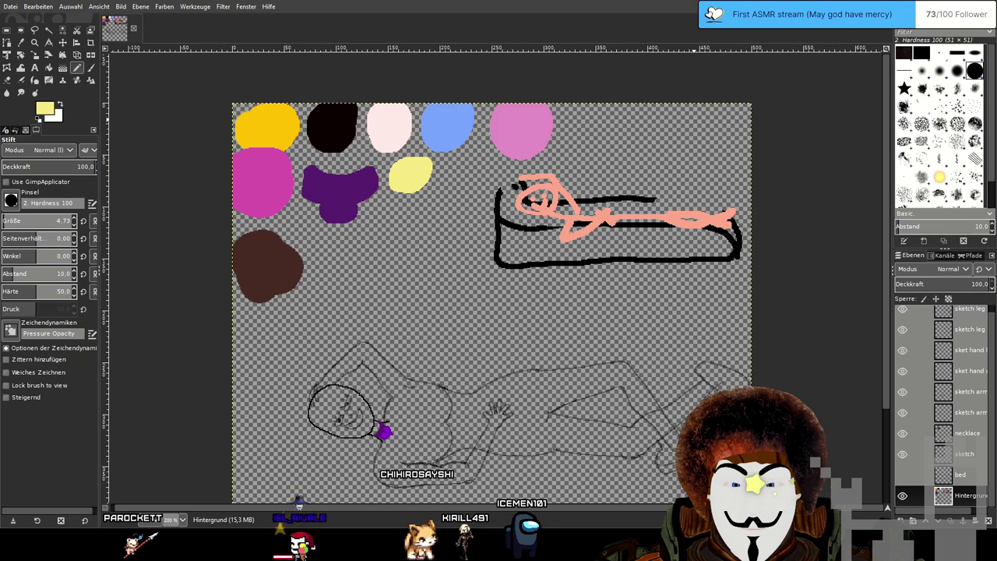
scroll(537, 137, up, 4)
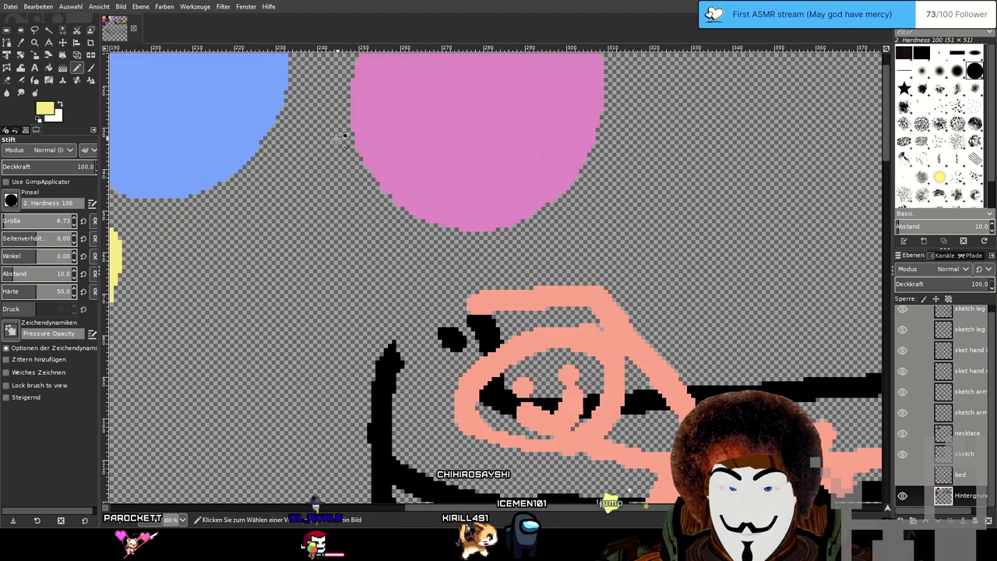
drag(304, 152, 591, 189)
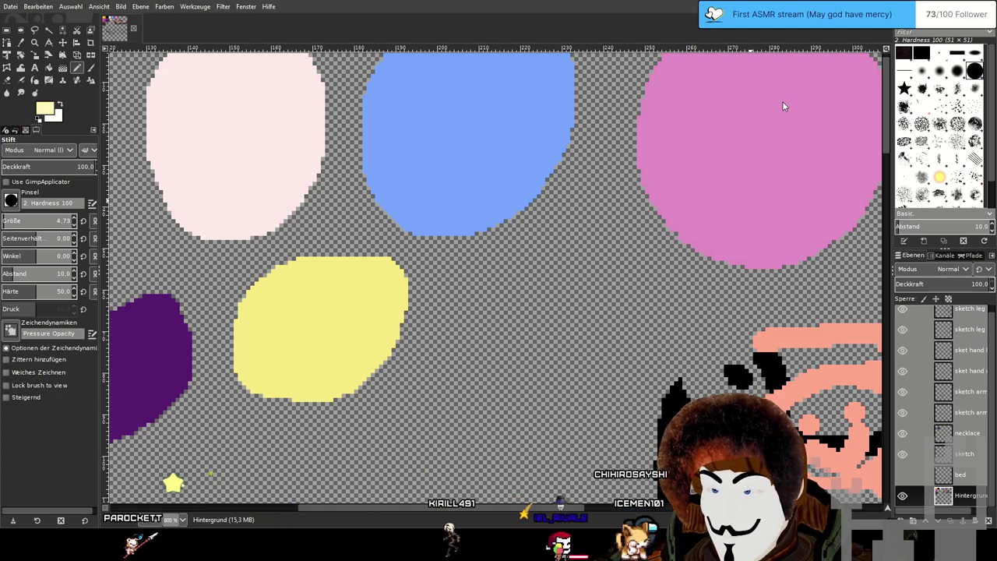
click(49, 67)
click(338, 350)
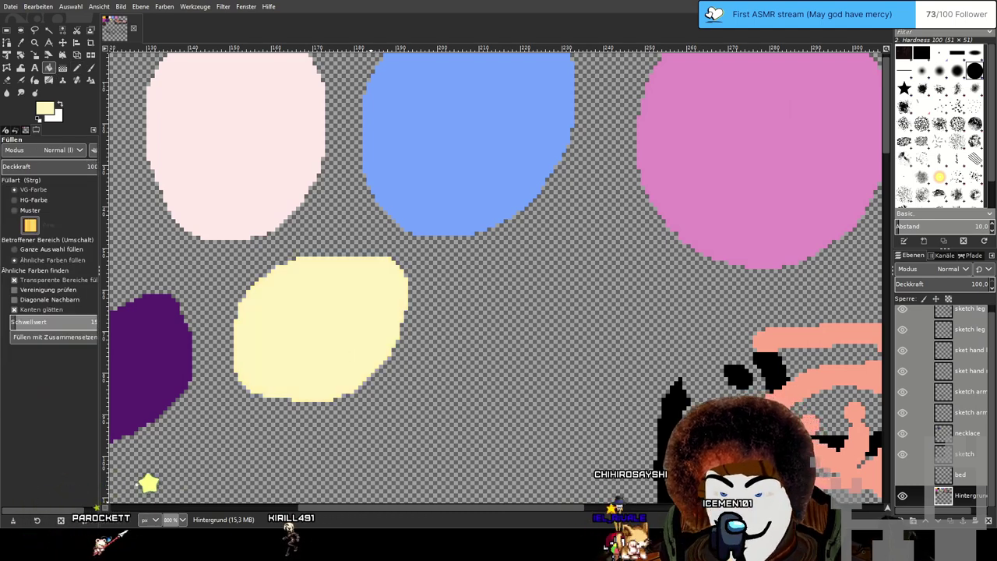
scroll(507, 233, down, 3)
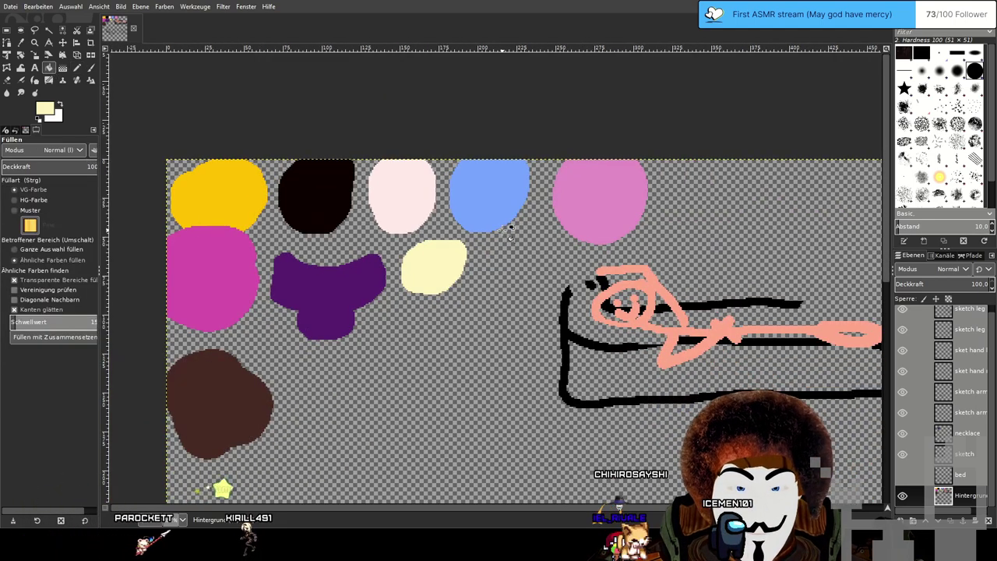
With the Pencil tool selected, create a new layer named 'shirt'.
click(77, 69)
mouse_move(532, 491)
mouse_down()
mouse_move(561, 329)
mouse_move(559, 193)
mouse_up()
scroll(321, 248, down, 1)
drag(488, 207, 579, 284)
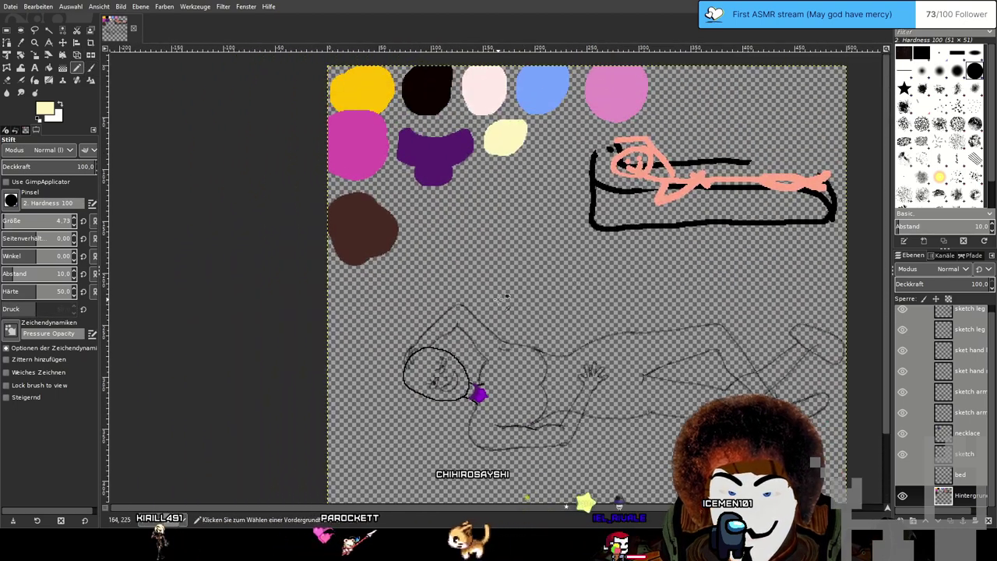
scroll(499, 297, up, 1)
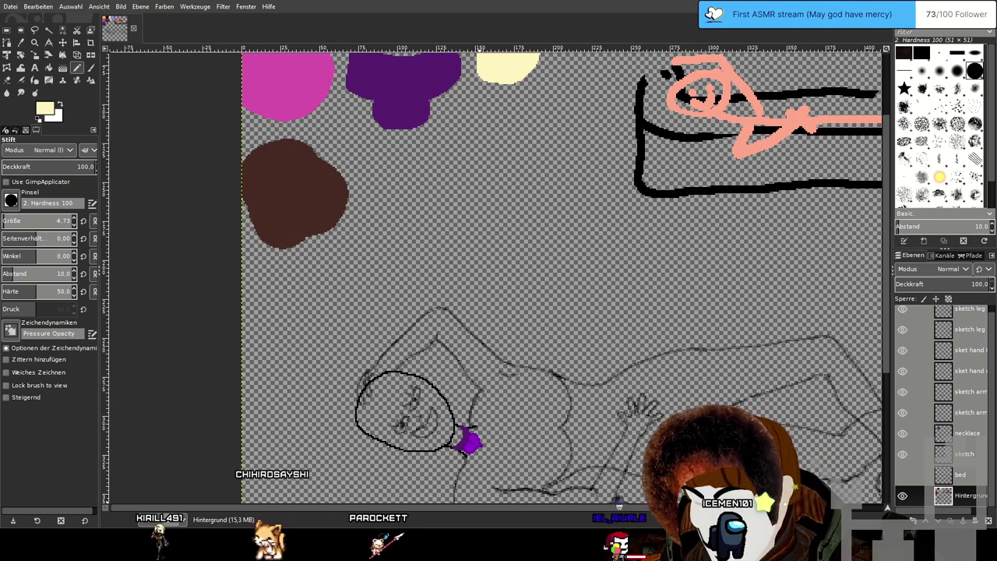
scroll(676, 277, down, 3)
scroll(617, 284, up, 1)
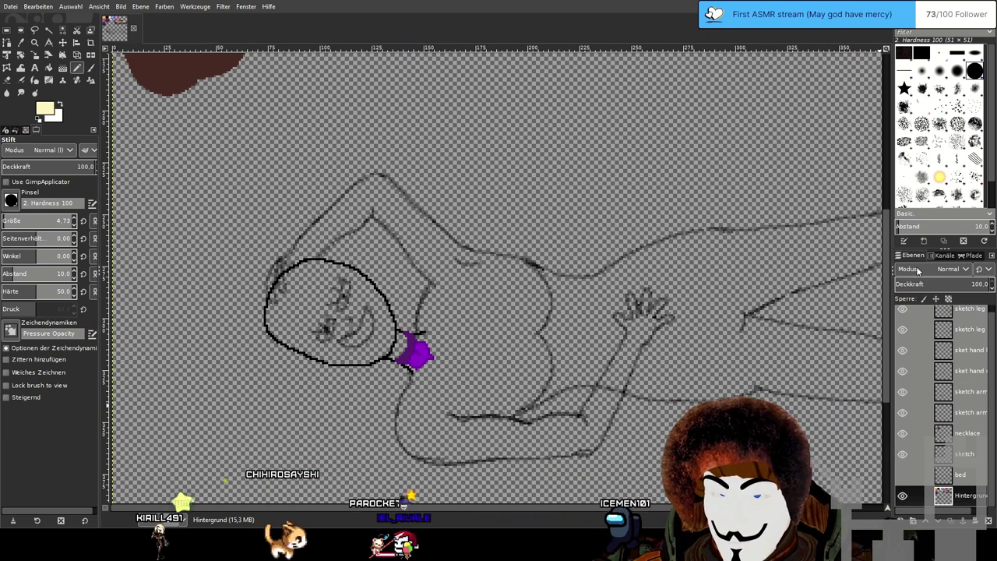
text(shirt)
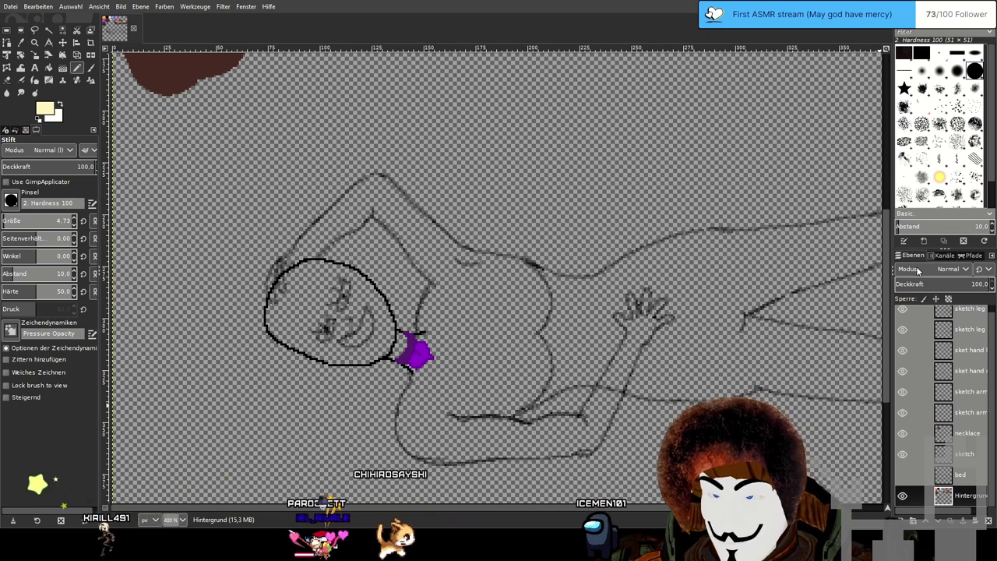
key(Return)
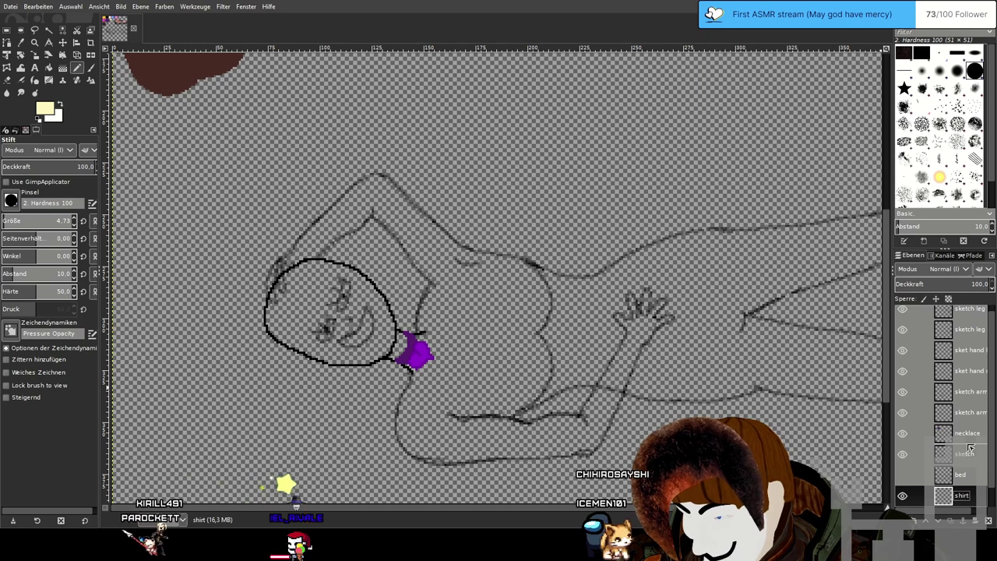
Move 'shirt' to the top of the stack with 'necklace' directly beneath, and make shirt active.
drag(971, 455, 968, 312)
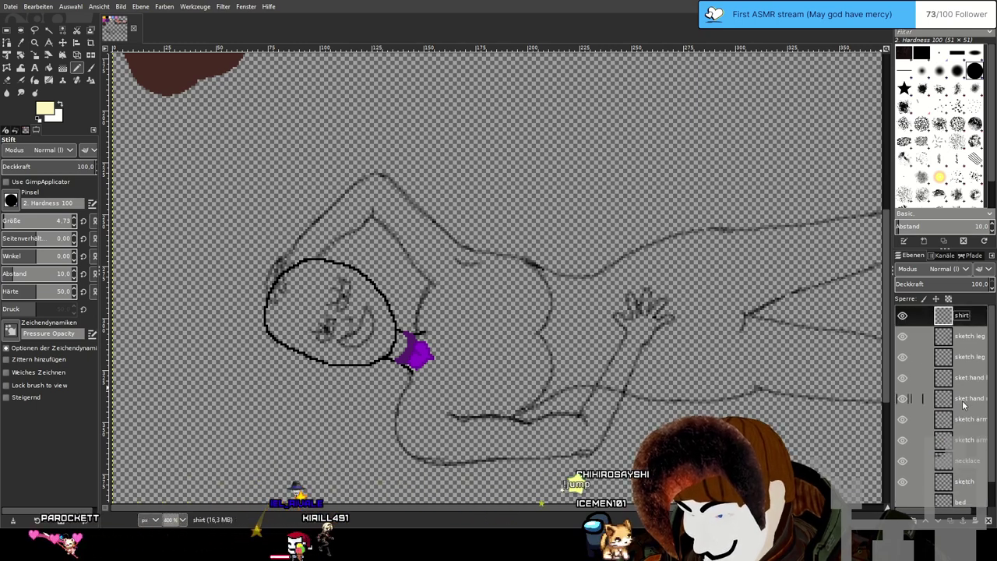
click(966, 463)
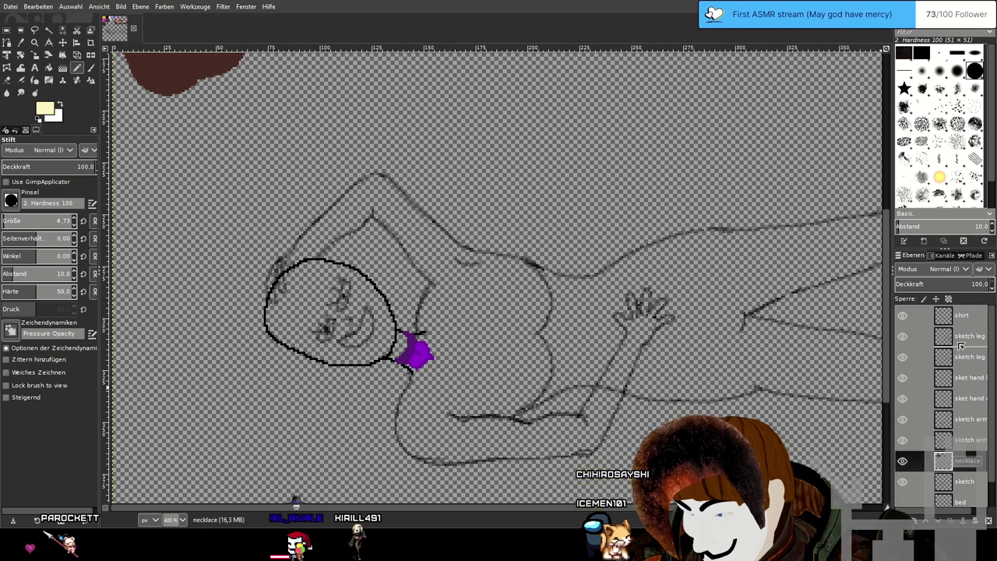
drag(959, 333, 962, 335)
double_click(965, 316)
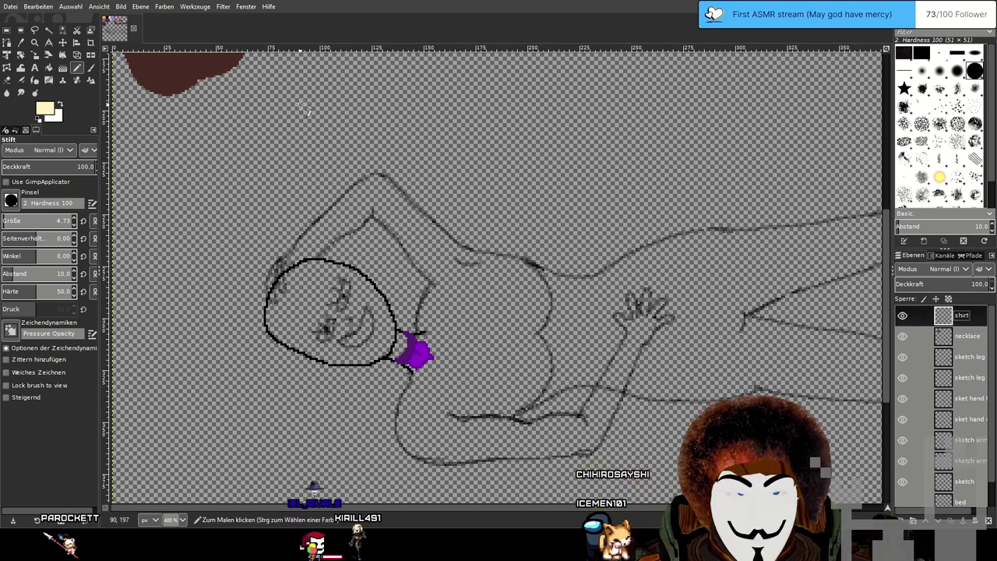
Set the Pencil size to 1 and draw the shirt's right edge in cream beside the hand.
scroll(466, 220, down, 1)
scroll(466, 221, up, 1)
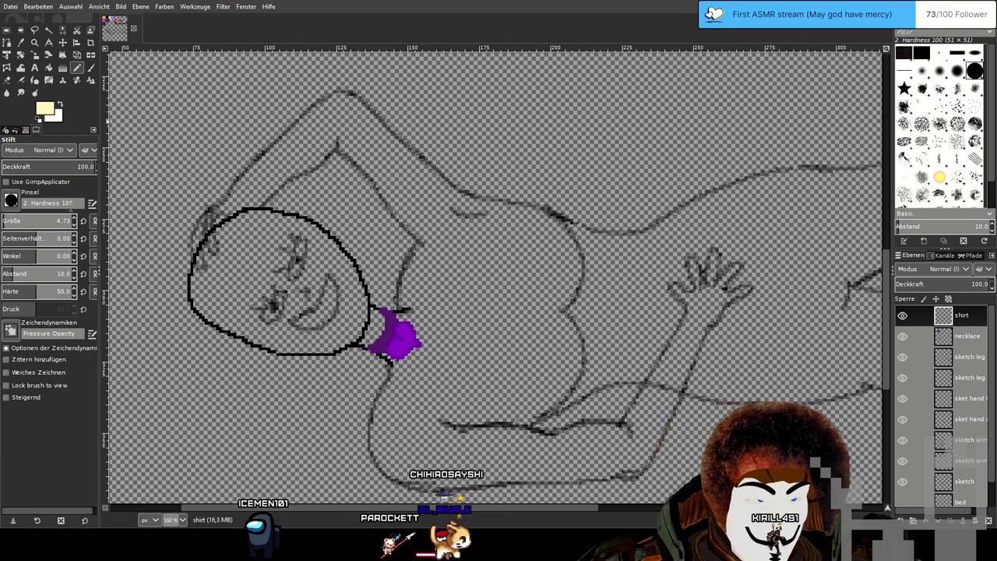
drag(46, 221, 7, 221)
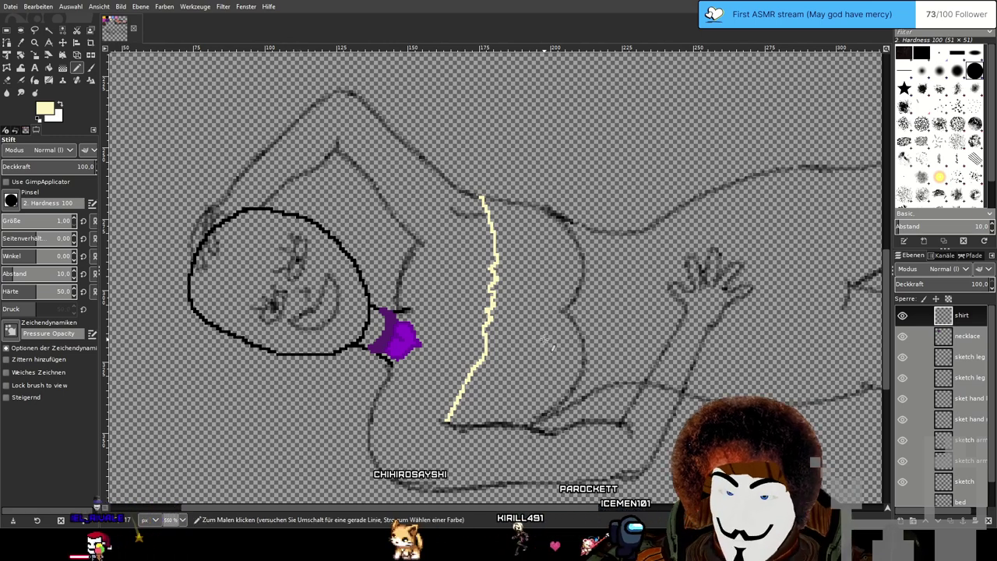
drag(547, 339, 552, 288)
drag(707, 248, 539, 328)
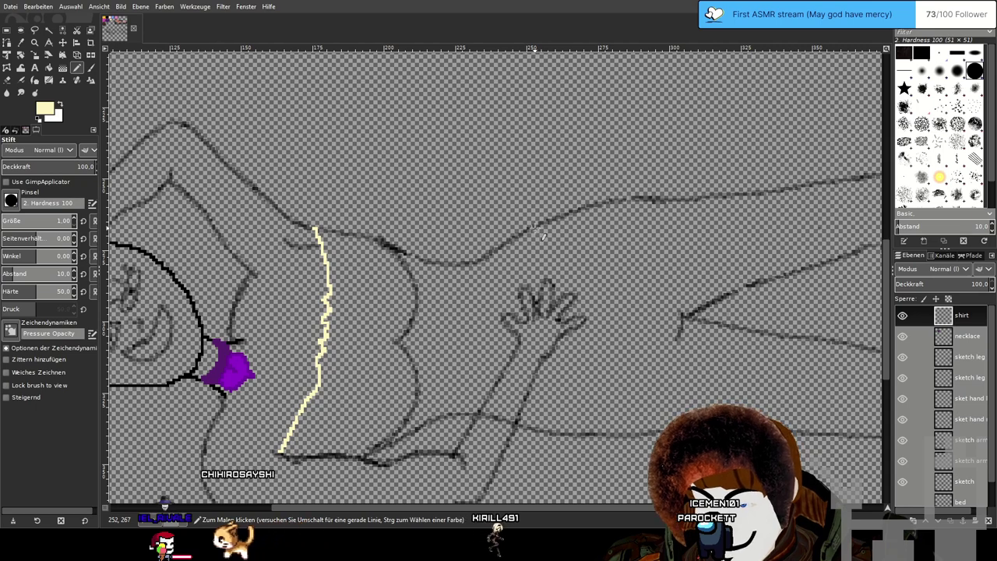
drag(535, 231, 535, 428)
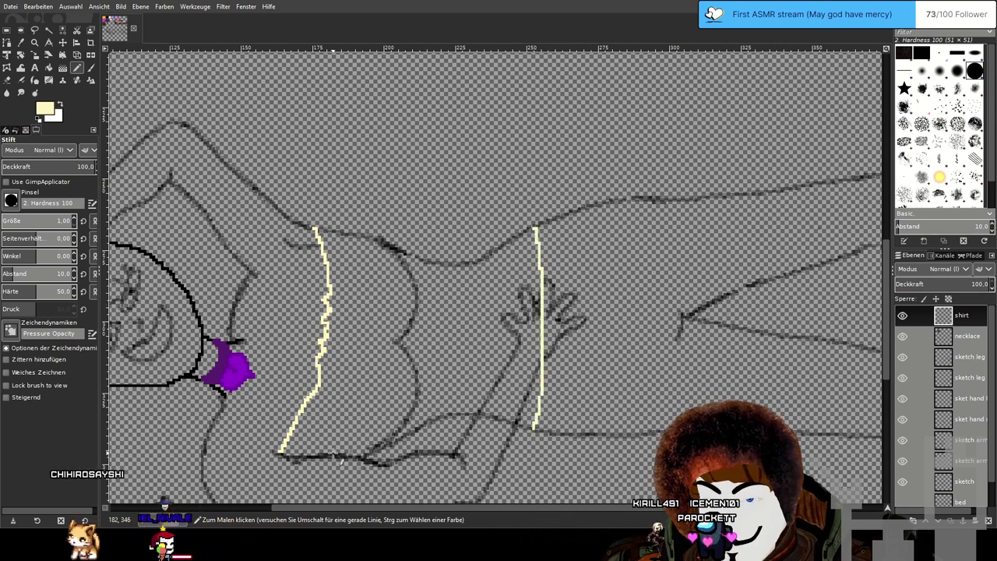
Trace the shirt's top edge across the chest and its bottom edge from the lower-left corner.
drag(333, 452, 453, 373)
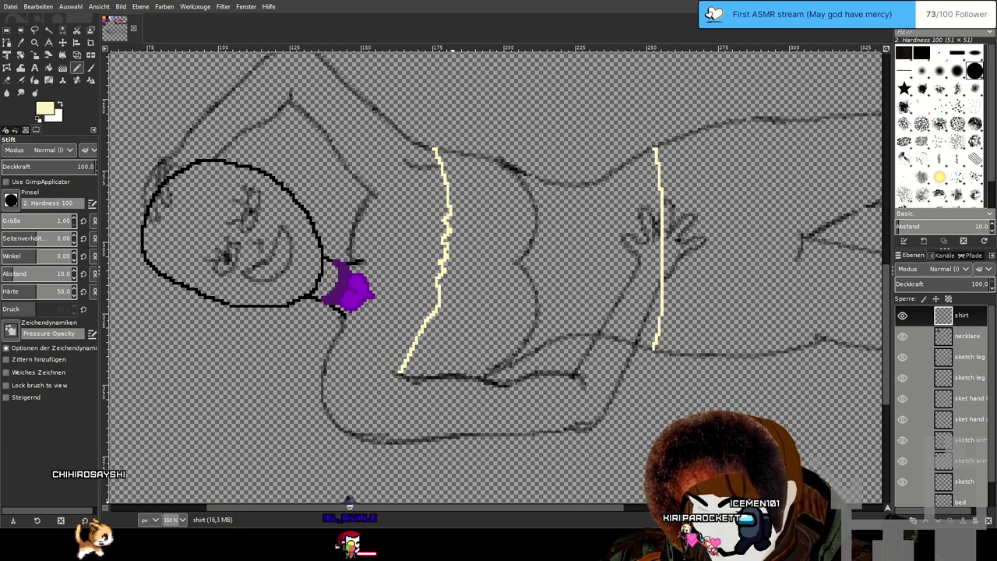
scroll(456, 259, up, 2)
scroll(455, 260, up, 4)
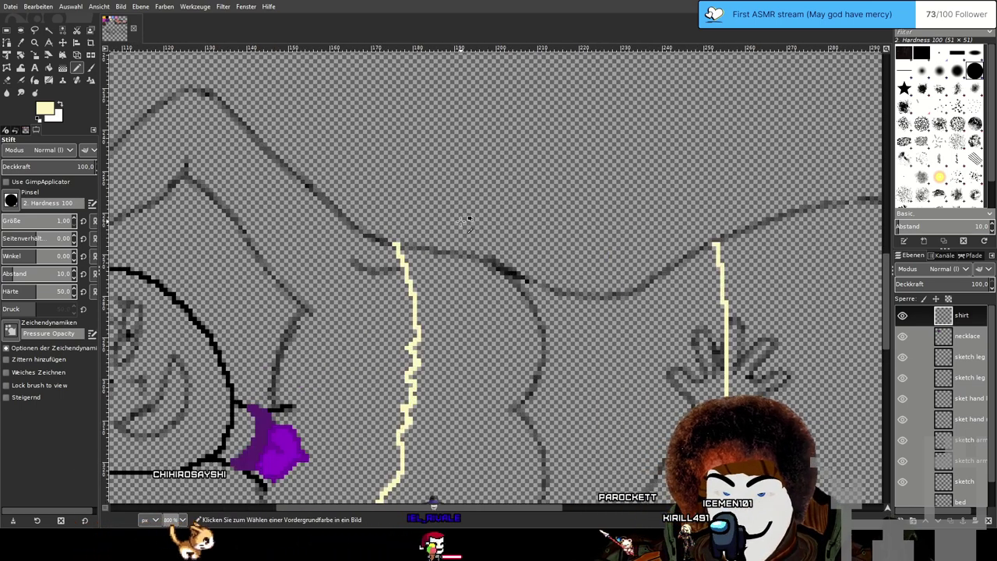
drag(373, 253, 417, 257)
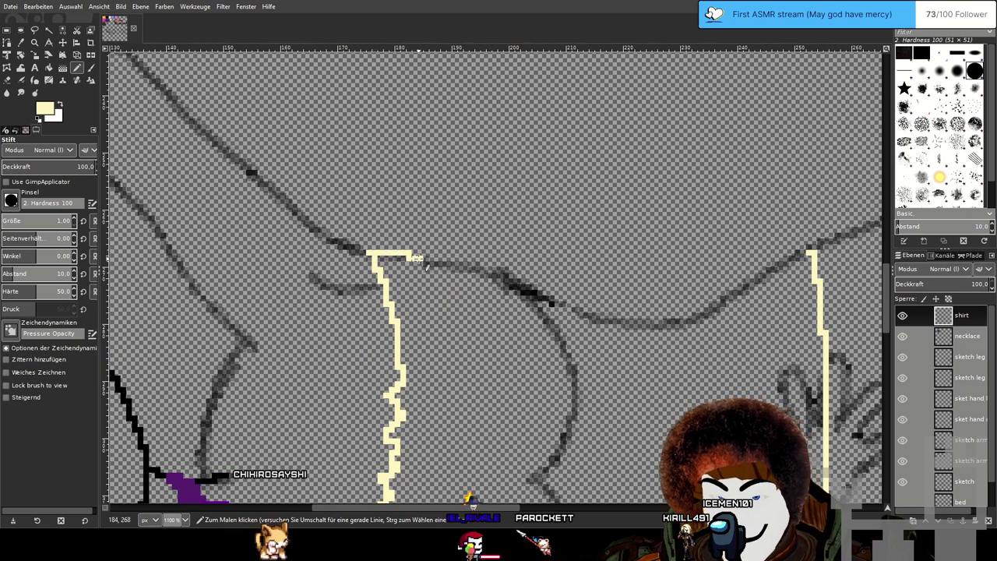
drag(539, 299, 584, 314)
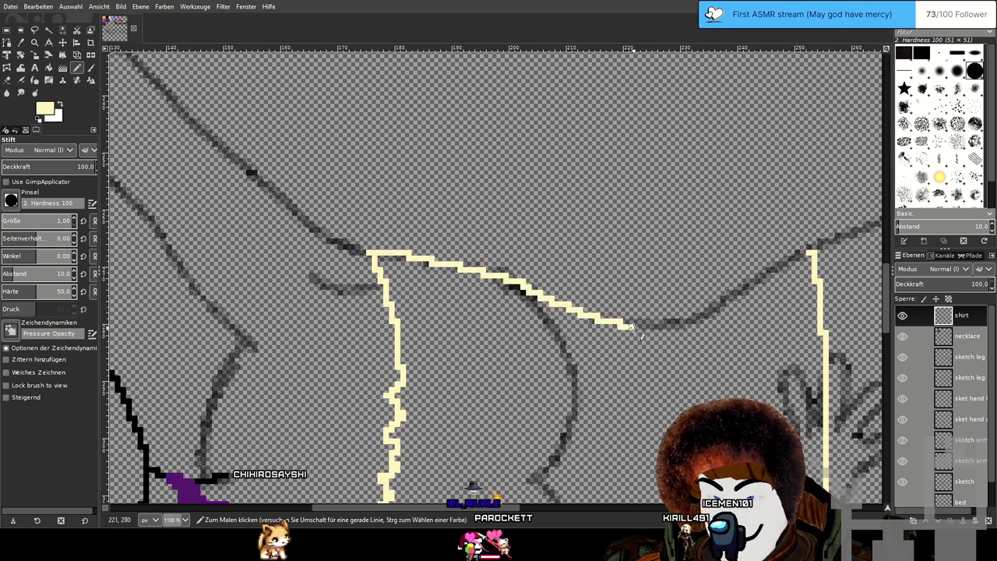
drag(774, 275, 671, 329)
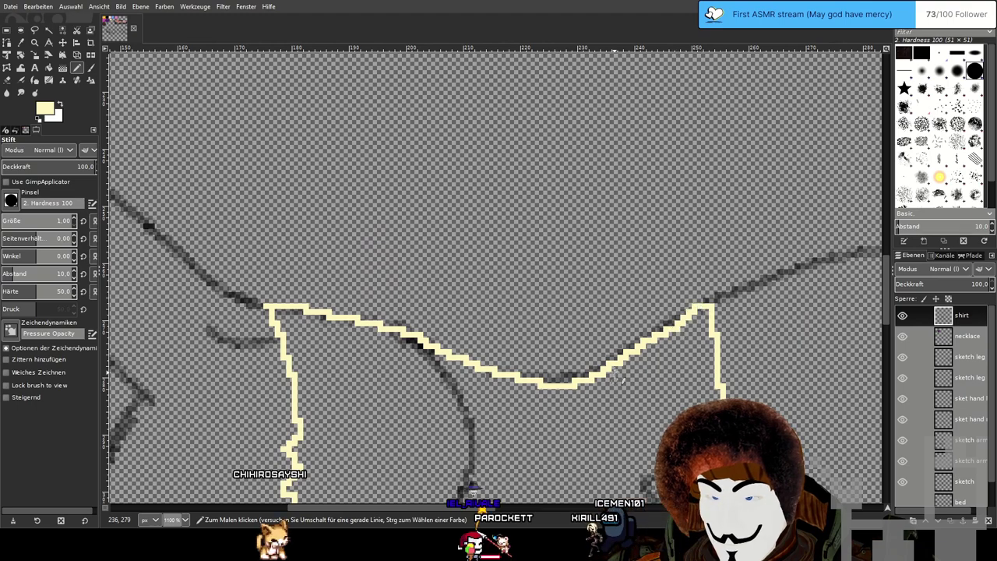
drag(615, 373, 785, 101)
drag(387, 320, 574, 182)
drag(857, 312, 530, 291)
scroll(530, 291, down, 1)
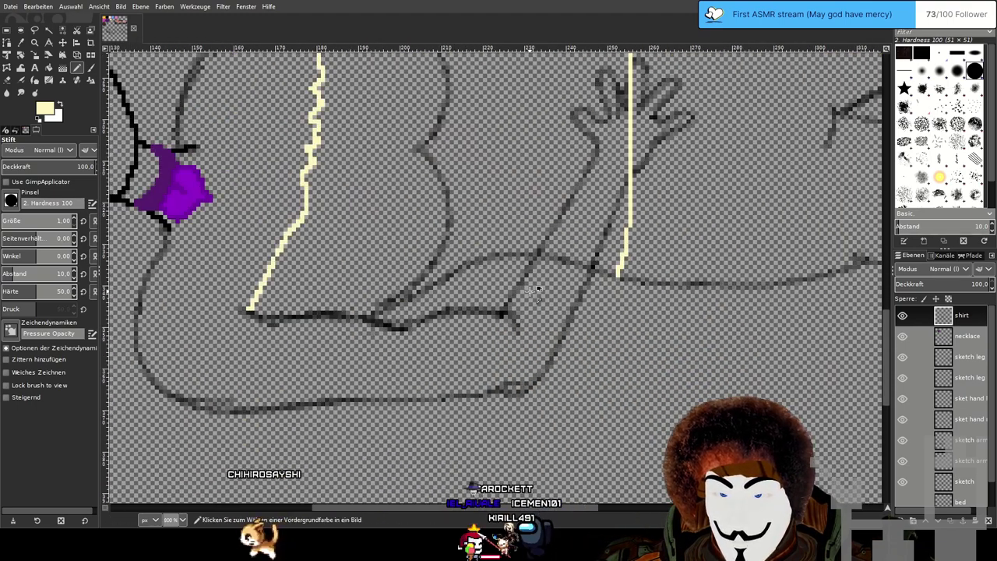
scroll(534, 291, up, 2)
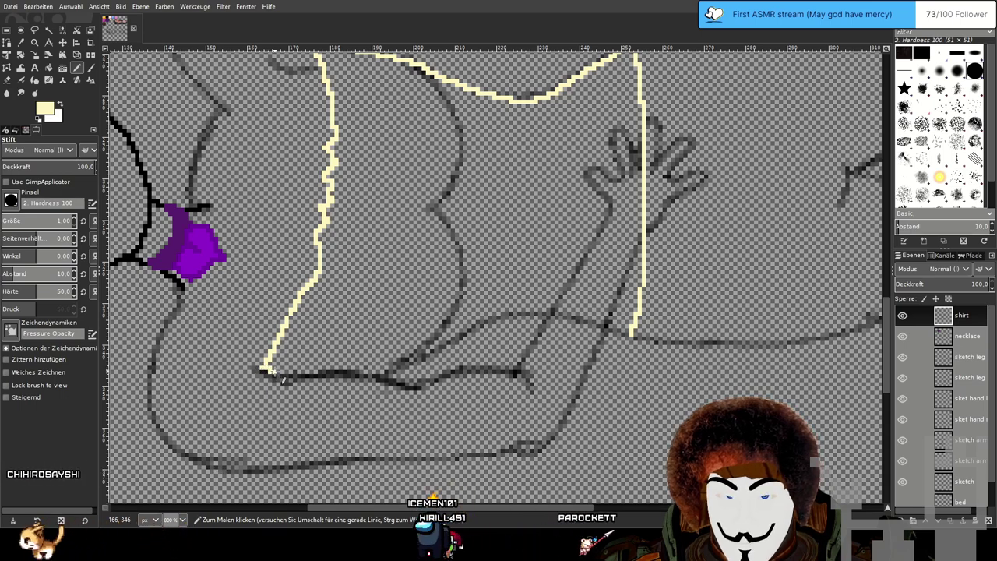
drag(274, 372, 398, 365)
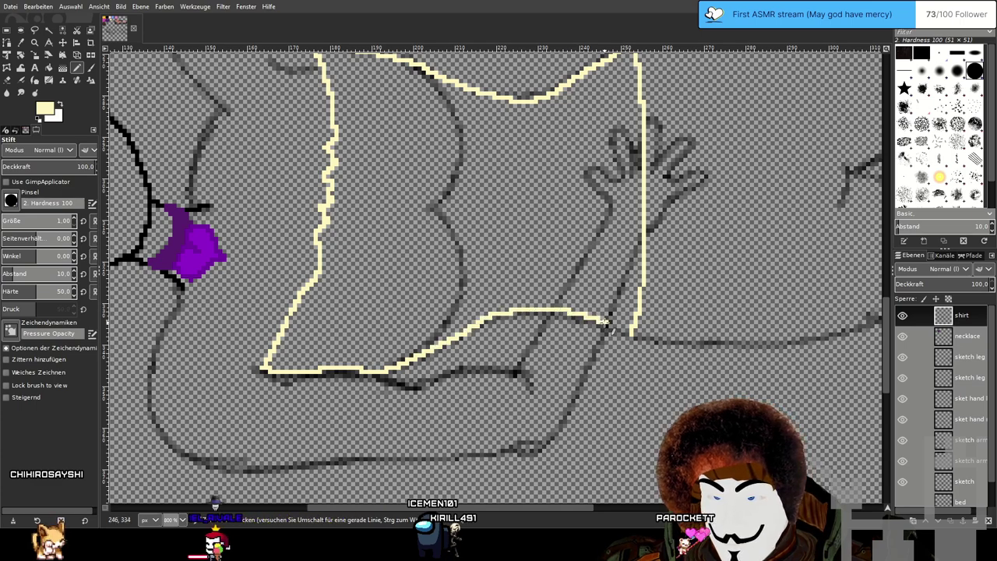
Bucket-fill the outlined shirt area solid cream.
scroll(628, 331, down, 2)
scroll(467, 278, up, 2)
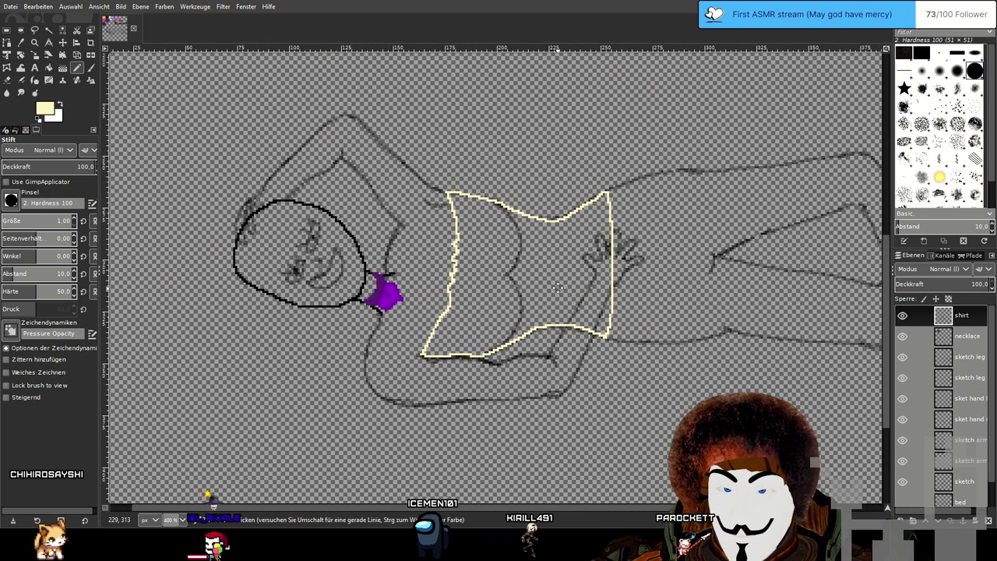
scroll(472, 278, right, 3)
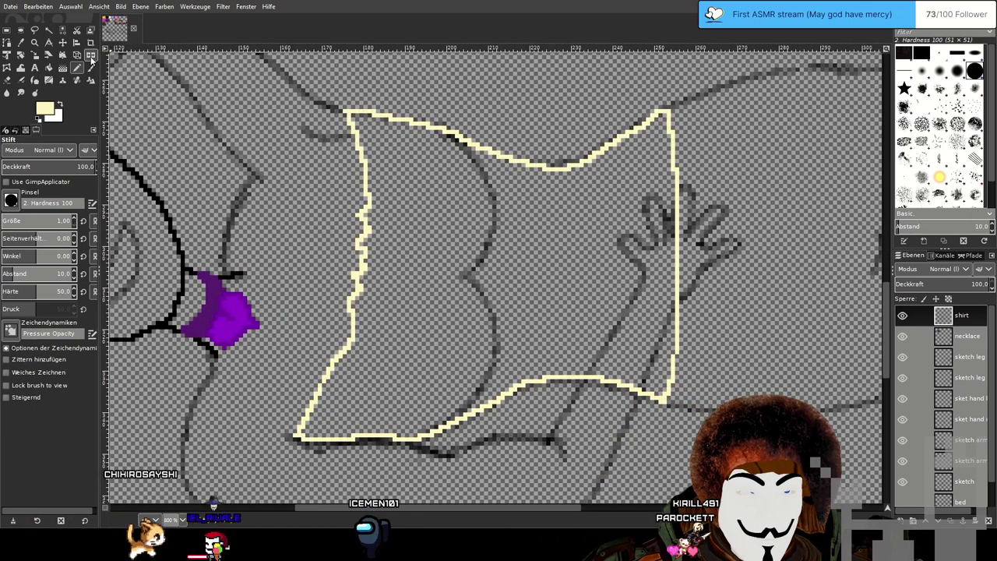
click(562, 247)
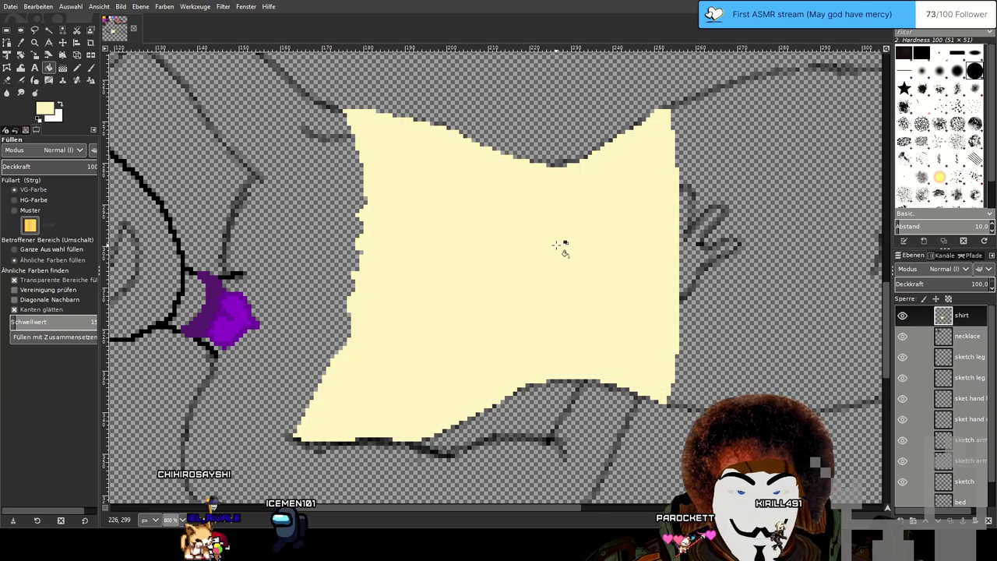
click(77, 68)
scroll(572, 339, down, 1)
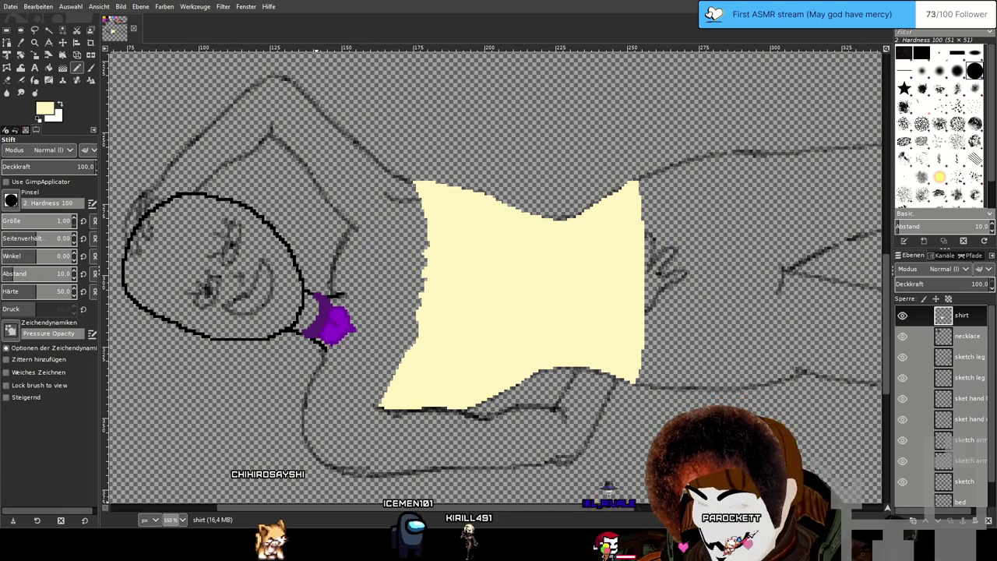
Zoom in on the shoulder and trace the raised sleeve outline in pale yellow.
drag(344, 225, 450, 313)
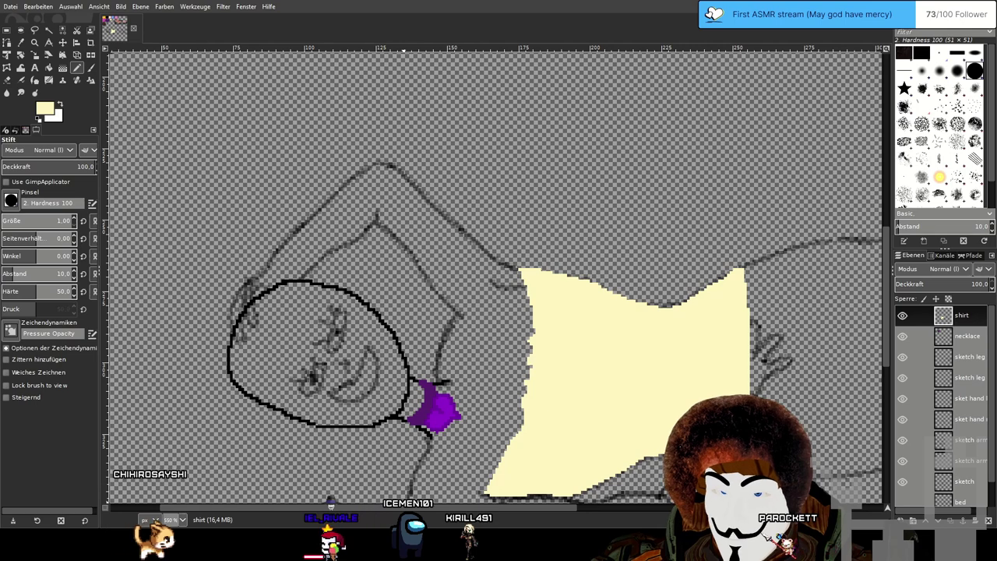
key(5)
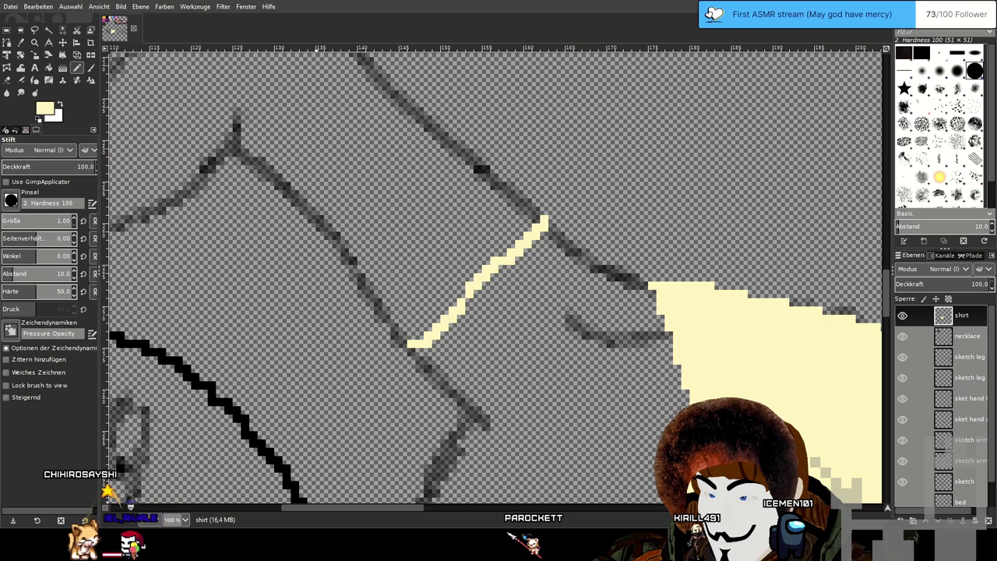
mouse_move(117, 263)
mouse_down()
mouse_move(424, 310)
mouse_move(446, 303)
mouse_move(506, 225)
mouse_move(505, 241)
mouse_up()
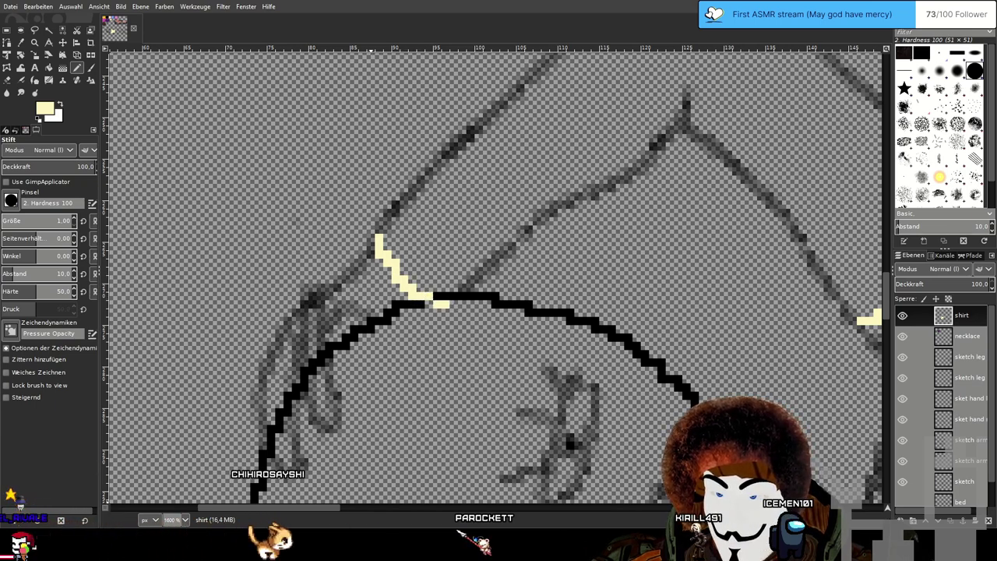
scroll(543, 275, down, 3)
drag(649, 252, 630, 272)
scroll(688, 270, up, 4)
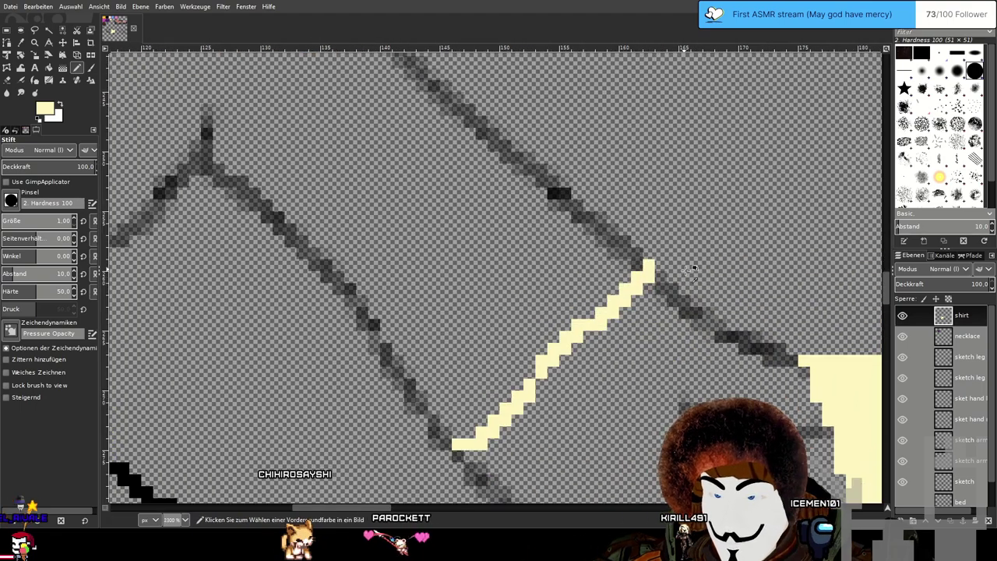
scroll(690, 269, down, 3)
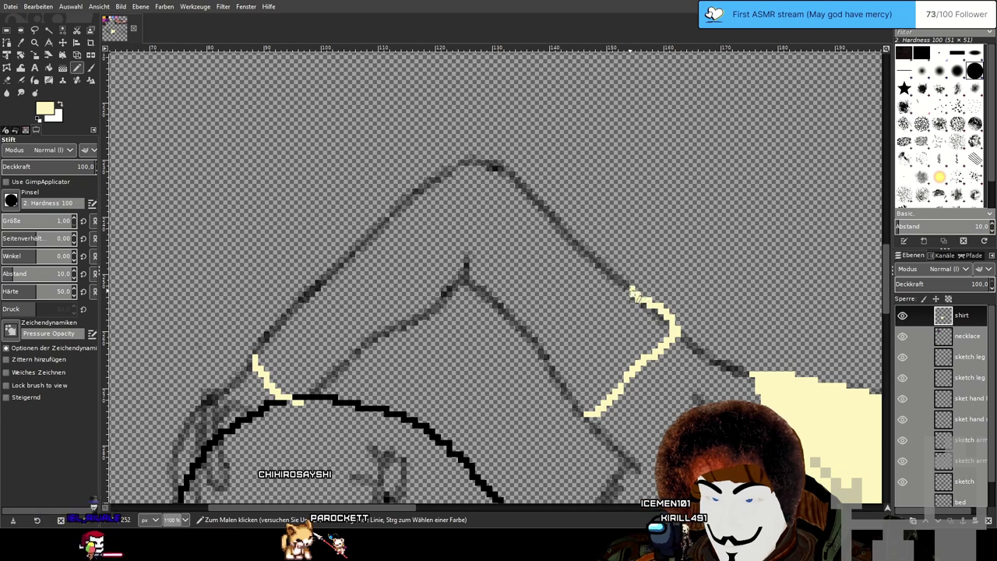
mouse_move(608, 271)
mouse_down()
mouse_move(525, 189)
mouse_move(471, 159)
mouse_move(408, 195)
mouse_move(255, 360)
mouse_up()
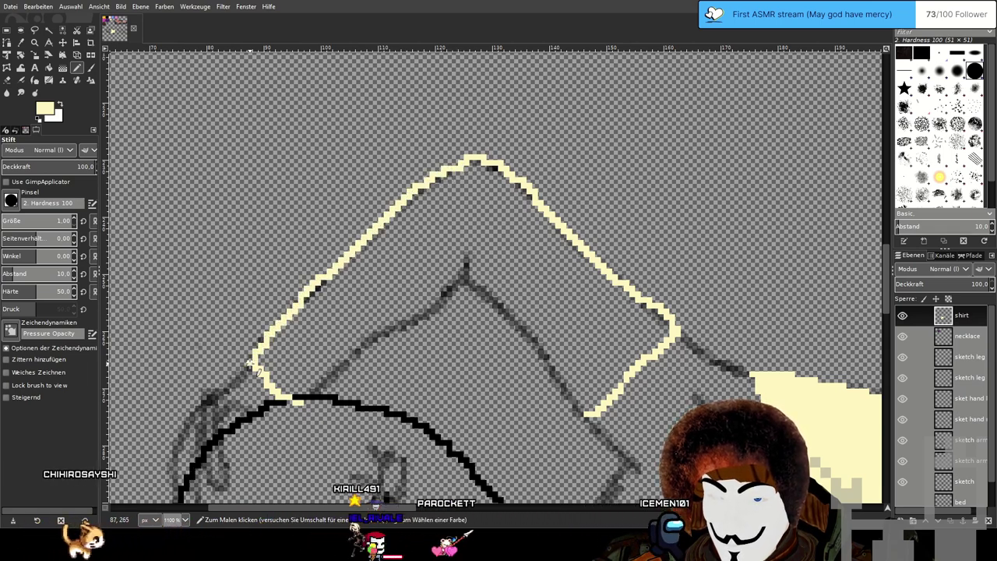
drag(447, 293, 569, 229)
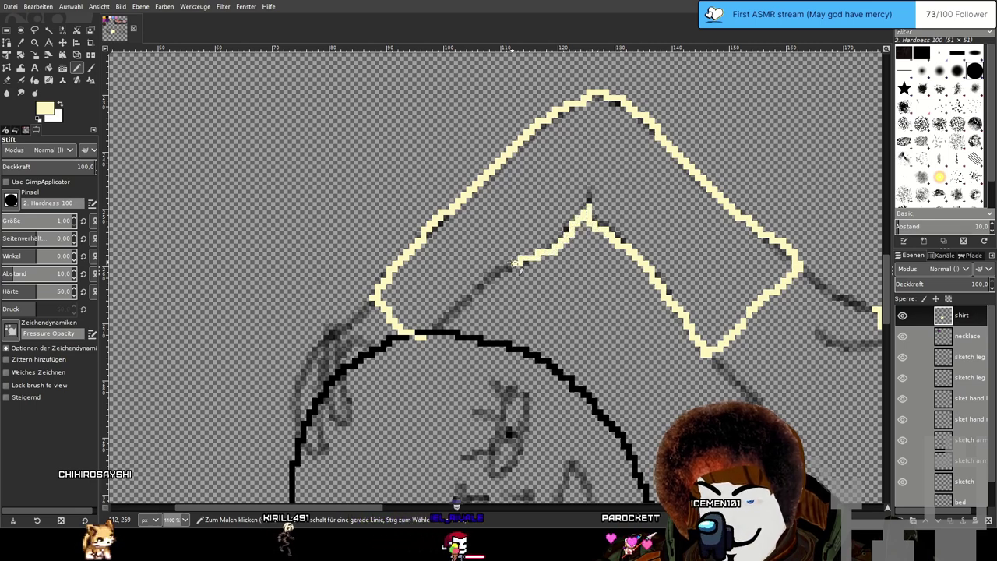
drag(518, 265, 473, 292)
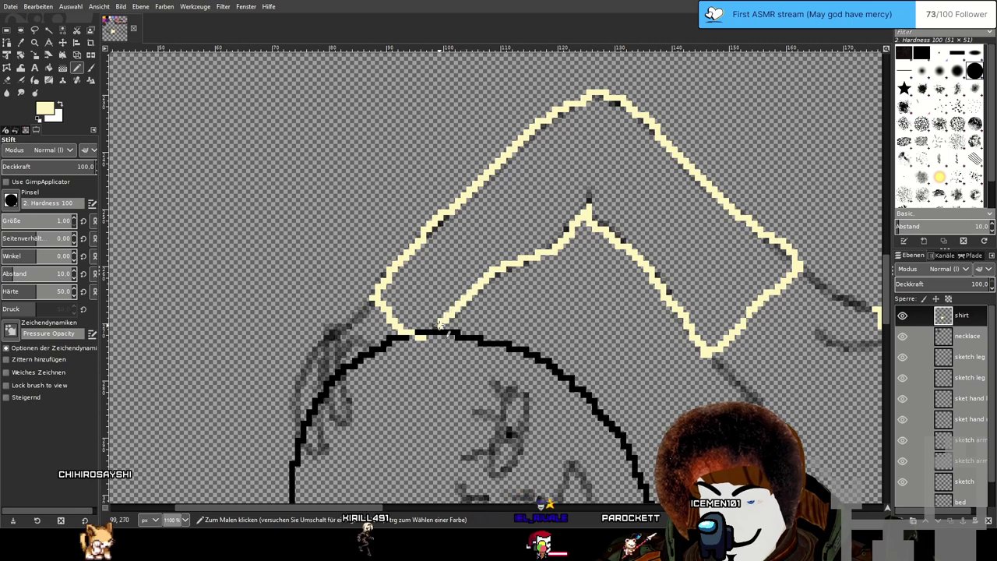
Switch to black and draw a short fold line above the sleeve.
drag(653, 228, 580, 263)
scroll(577, 253, up, 2)
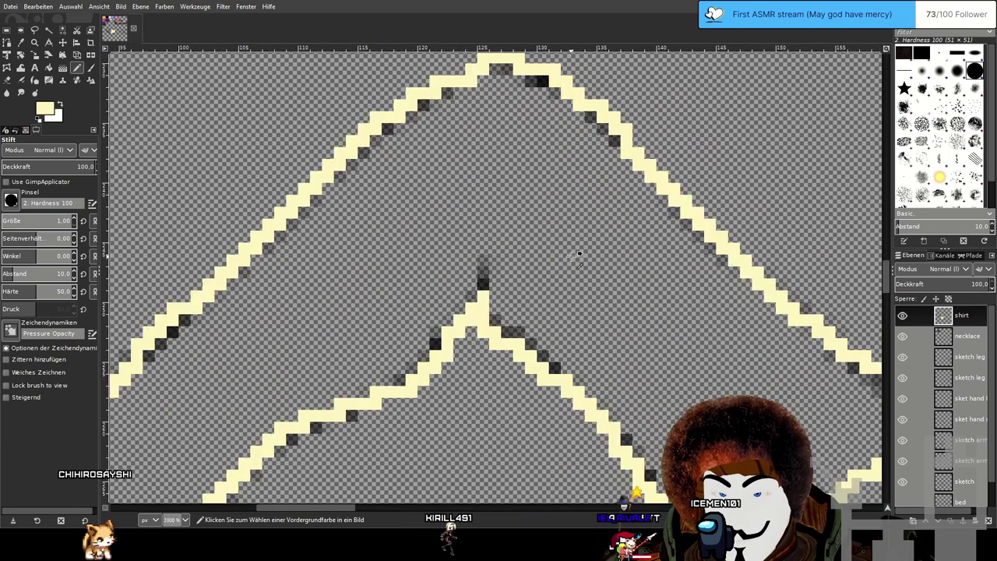
drag(826, 127, 758, 216)
drag(483, 294, 494, 232)
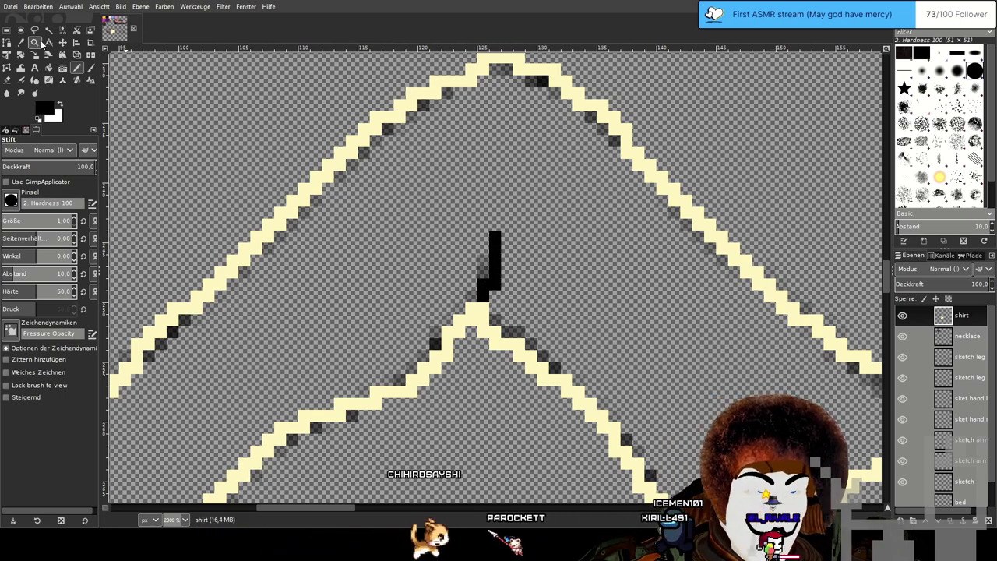
Sample the shirt's pale yellow and bucket-fill the sleeve outline with it.
click(21, 43)
scroll(501, 192, down, 4)
drag(501, 193, 458, 244)
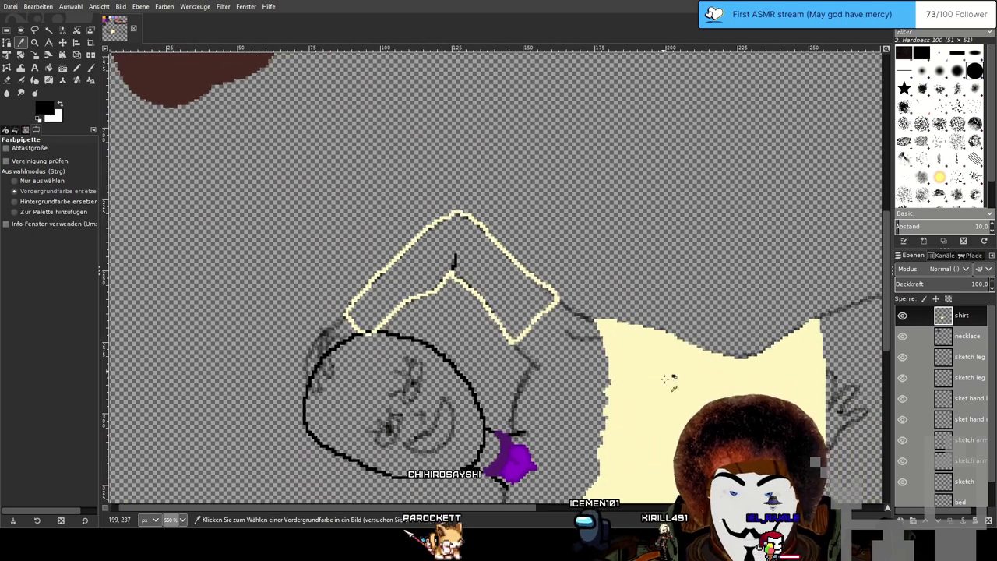
click(729, 423)
scroll(502, 310, up, 2)
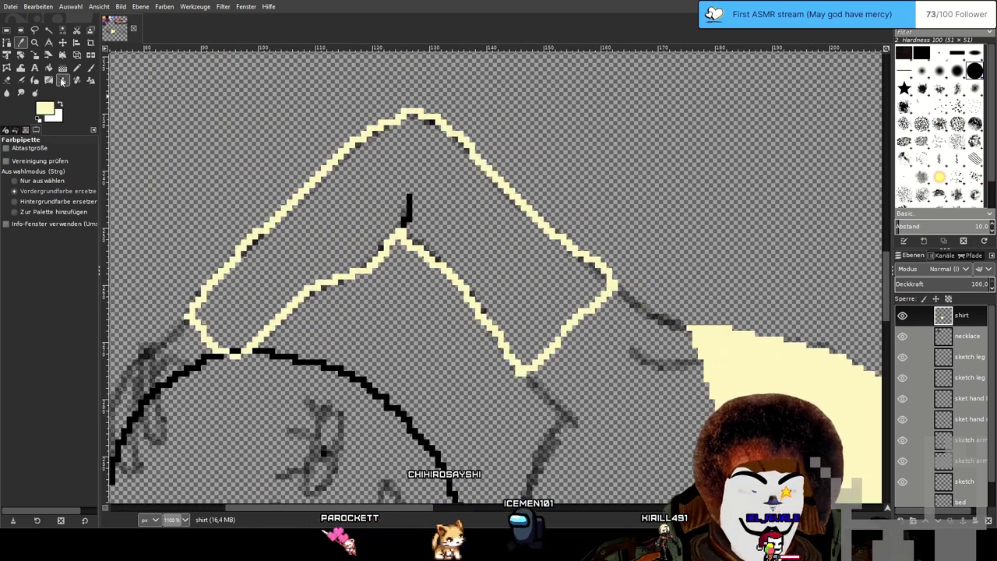
click(77, 80)
click(478, 211)
scroll(478, 214, down, 2)
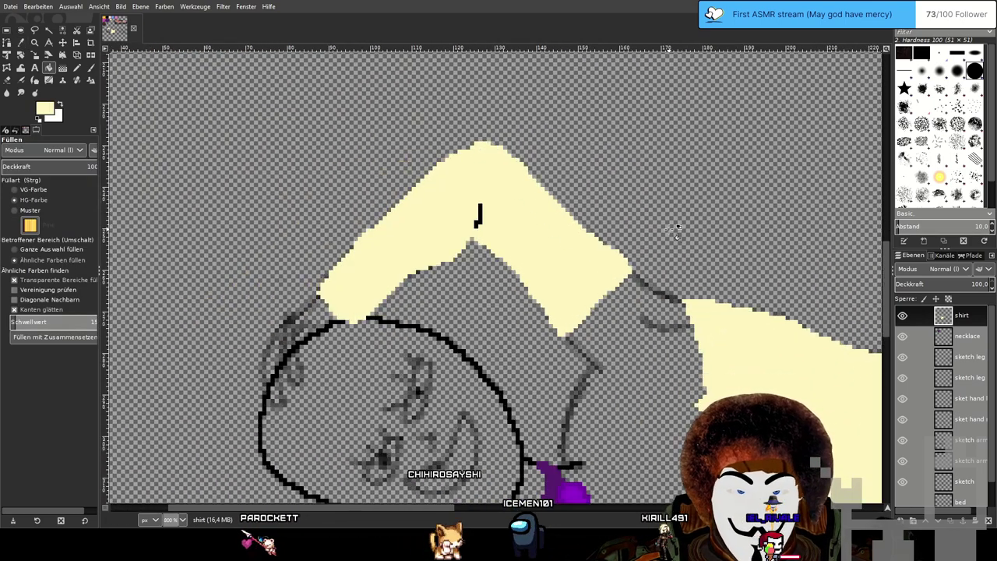
scroll(676, 227, up, 1)
scroll(677, 227, up, 1)
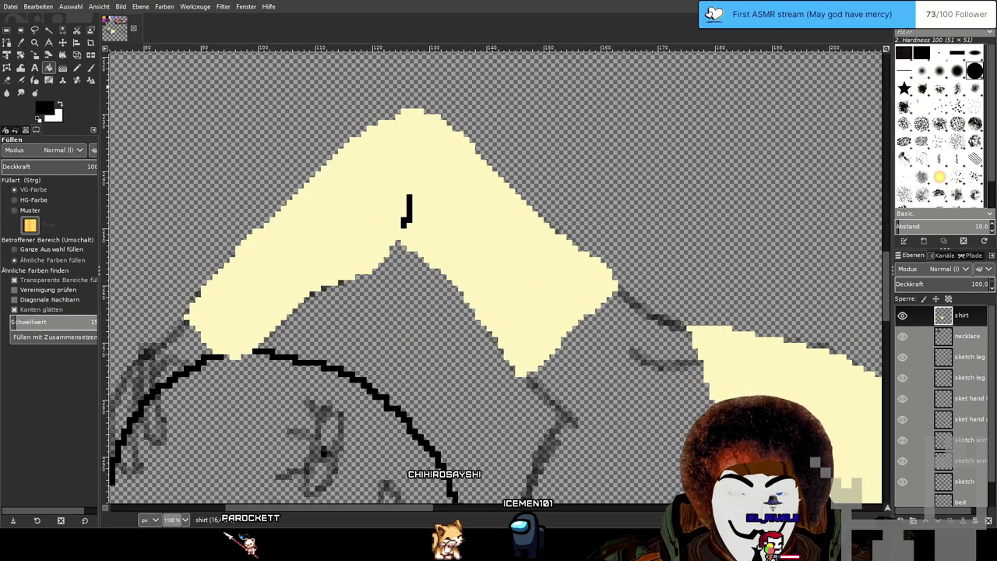
Undo the black stroke's lower tip and re-sample the shirt's pale yellow for the Pencil.
click(77, 67)
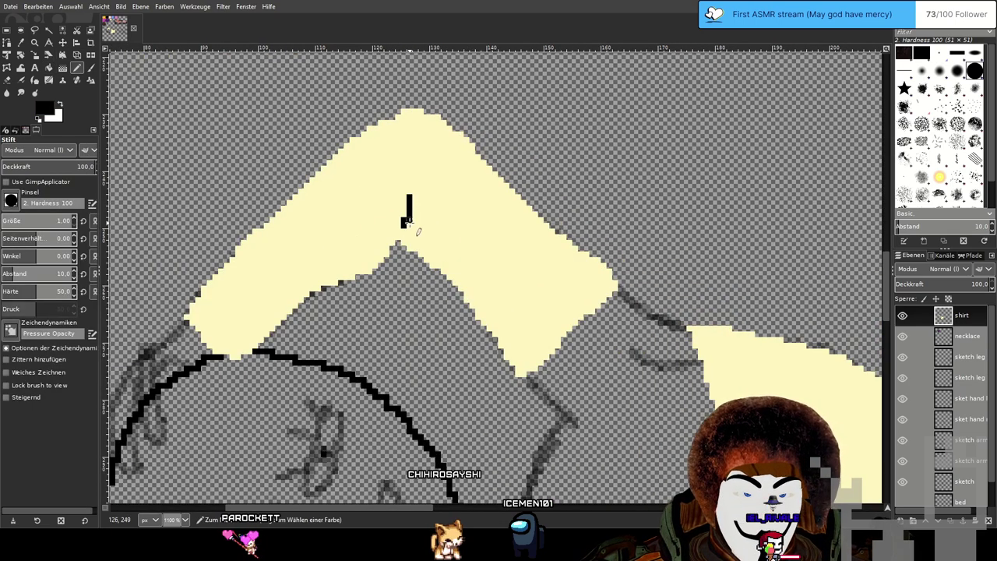
key(ctrl+z)
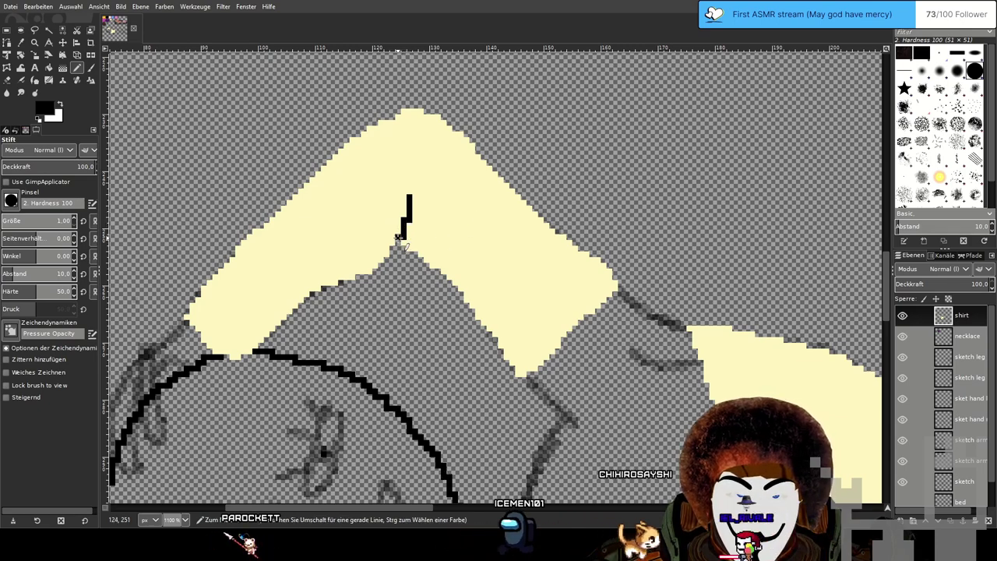
scroll(537, 219, down, 3)
drag(643, 311, 597, 214)
scroll(607, 333, up, 1)
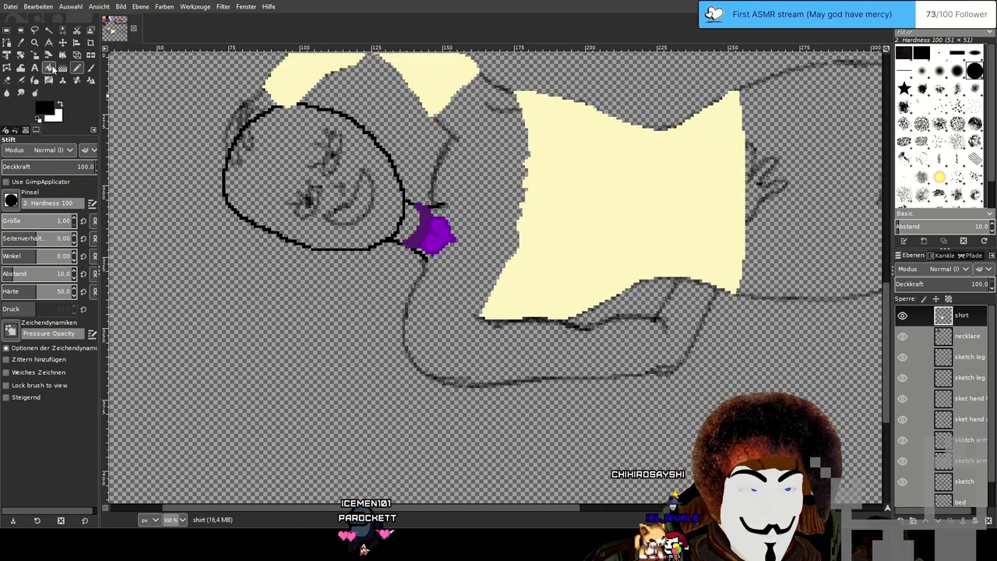
key(o)
click(631, 207)
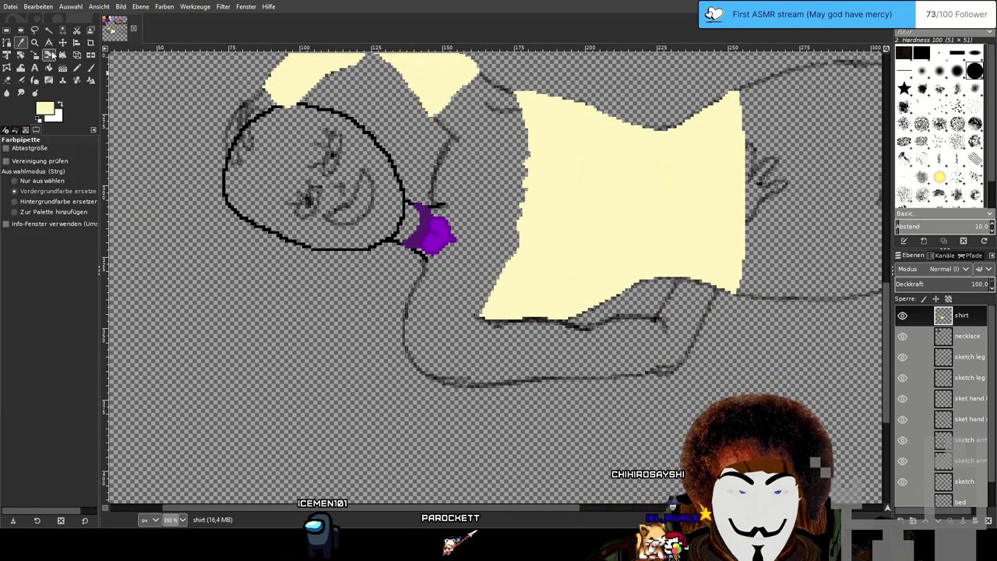
click(84, 69)
scroll(517, 253, right, 2)
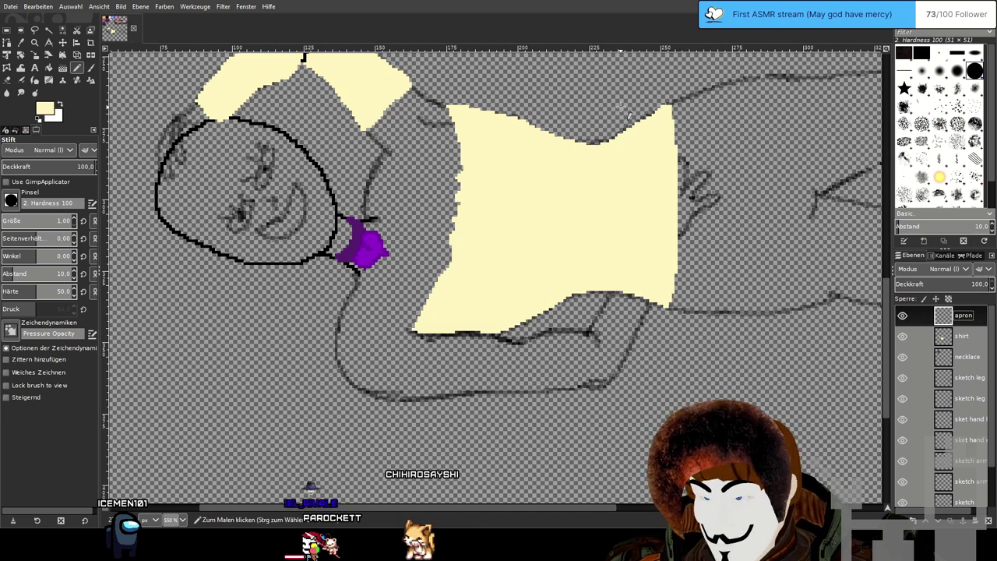
ctrl+scroll(629, 115, down, 5)
ctrl+scroll(558, 232, up, 3)
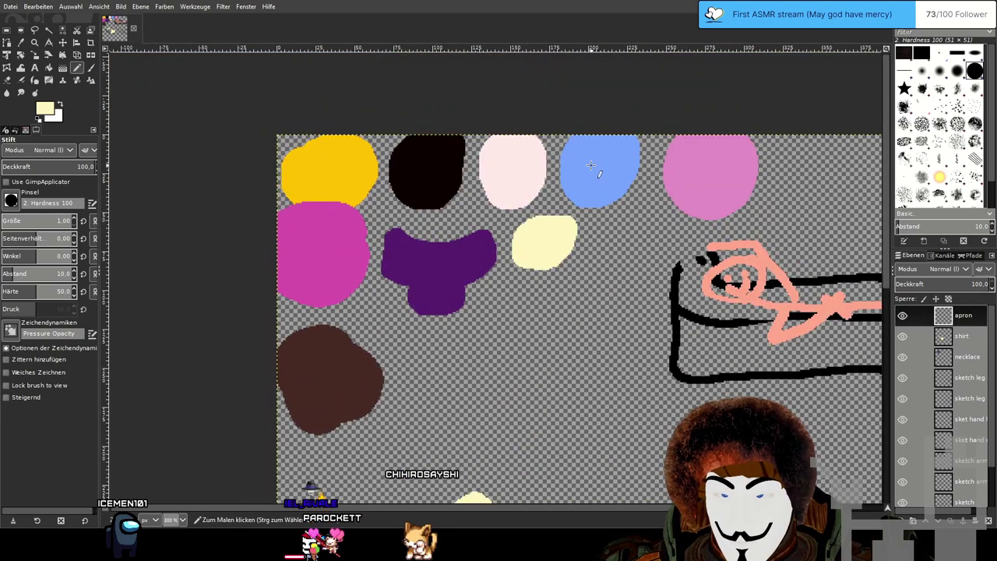
key(o)
key(d)
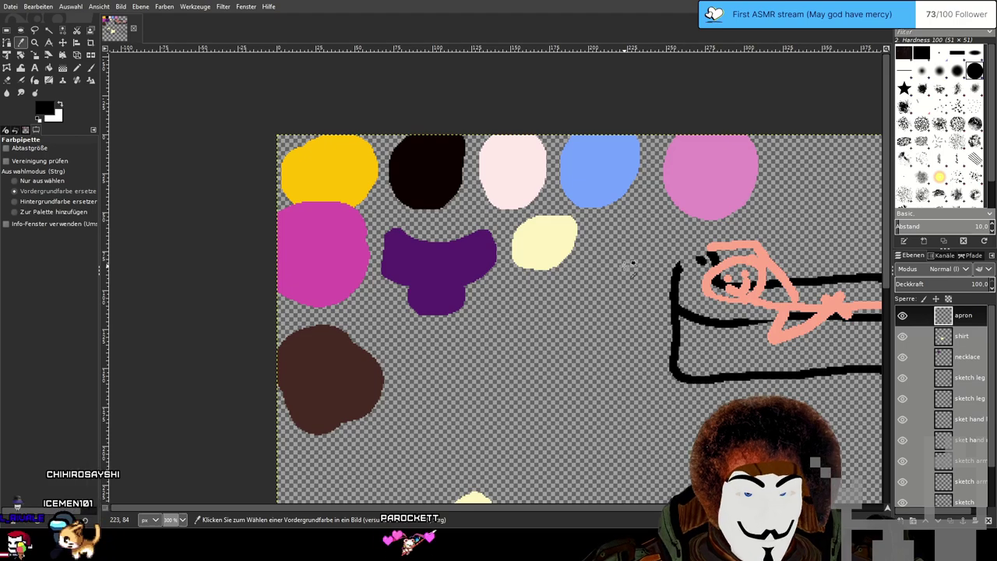
scroll(621, 267, down, 1)
drag(465, 333, 476, 188)
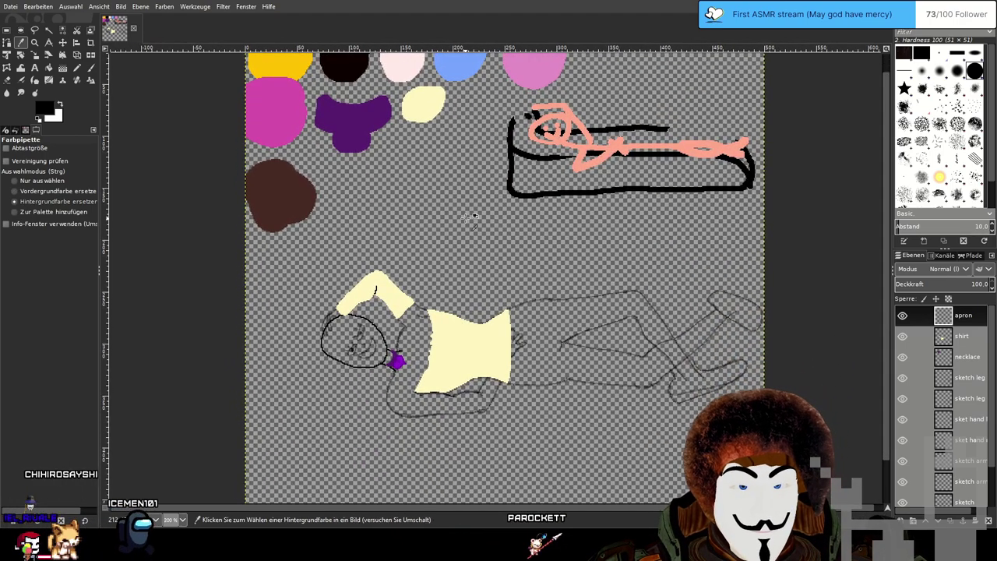
scroll(470, 217, up, 3)
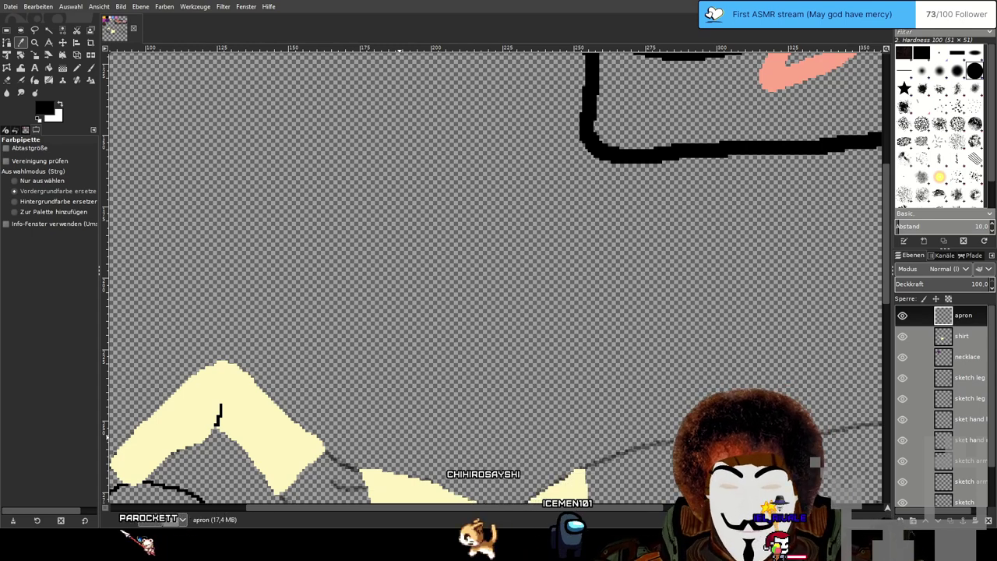
Zoom and pan to bring the lying figure's shirt torso into view.
scroll(597, 350, down, 2)
drag(598, 349, 463, 227)
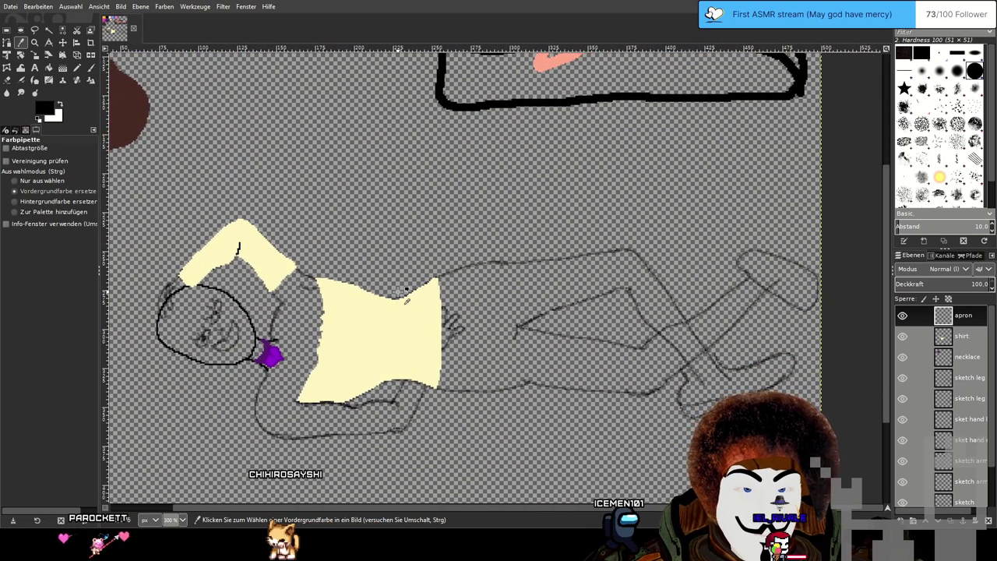
scroll(405, 299, up, 3)
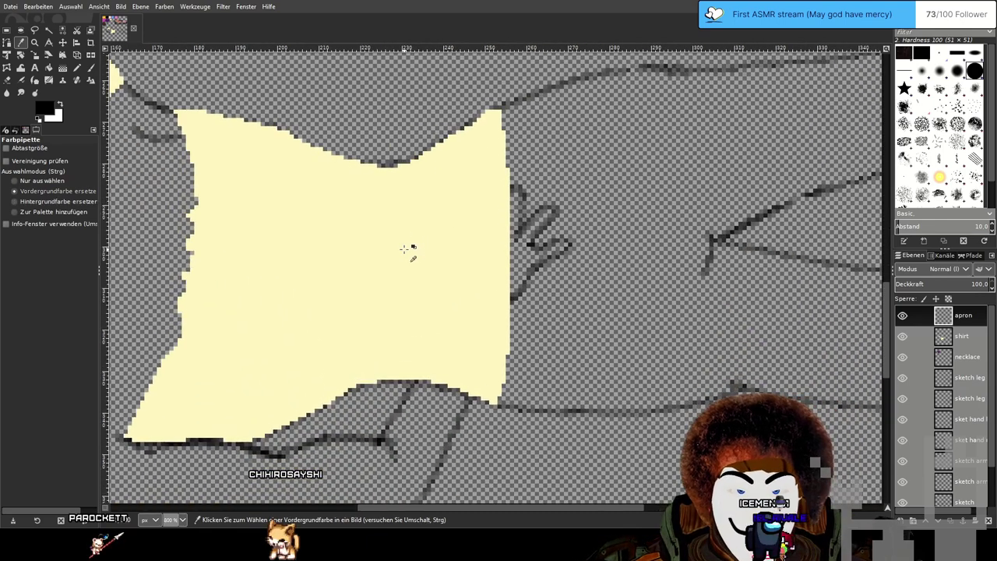
drag(404, 249, 505, 255)
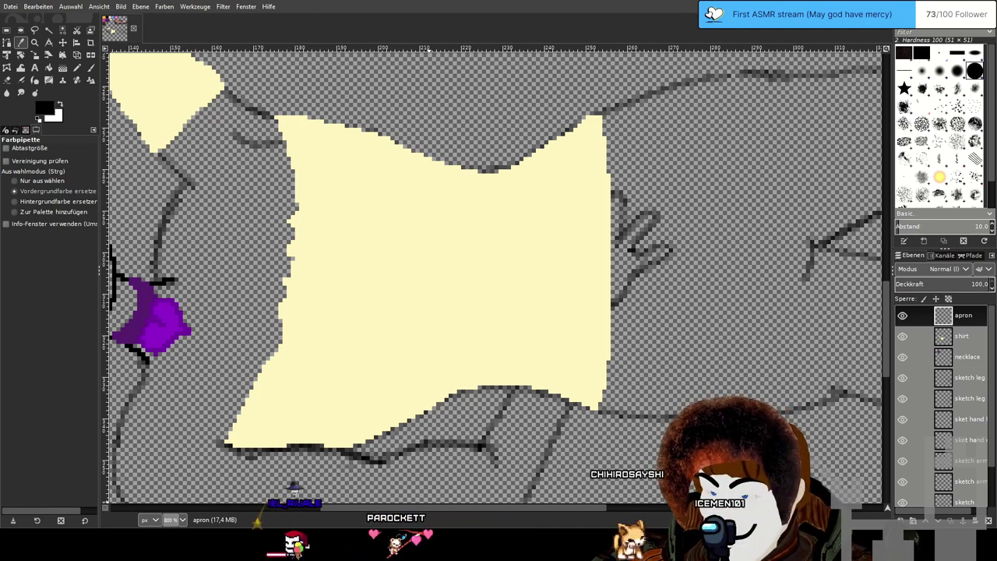
drag(353, 172, 341, 294)
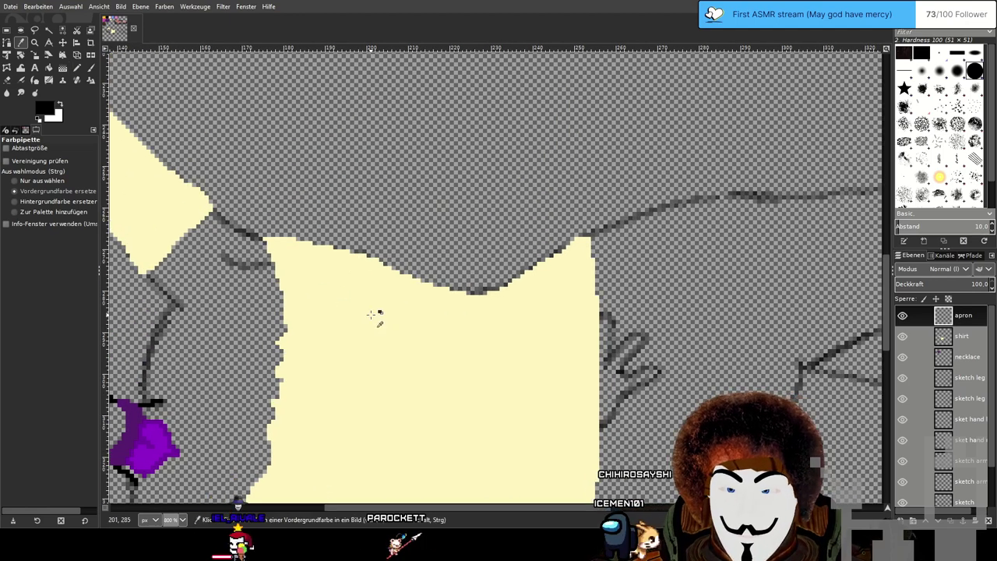
scroll(951, 386, down, 2)
scroll(963, 419, up, 2)
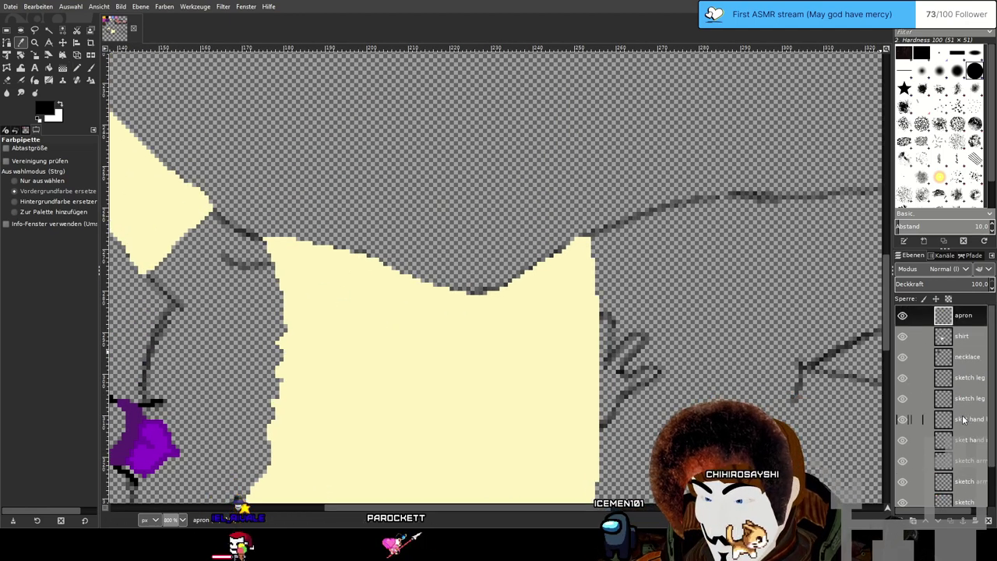
Make the shirt layer active with the Pencil, then switch to the Color Picker.
click(966, 337)
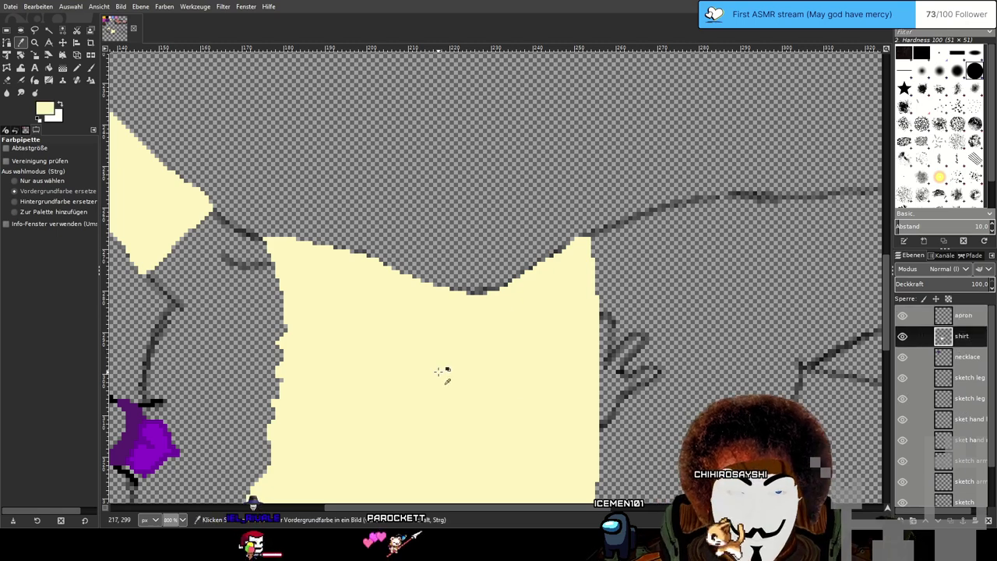
key(n)
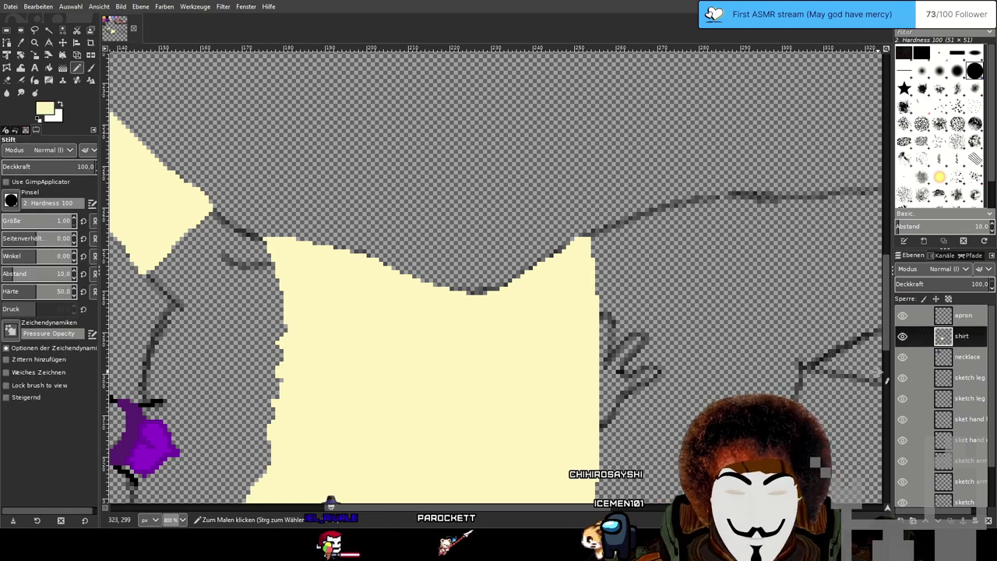
click(964, 315)
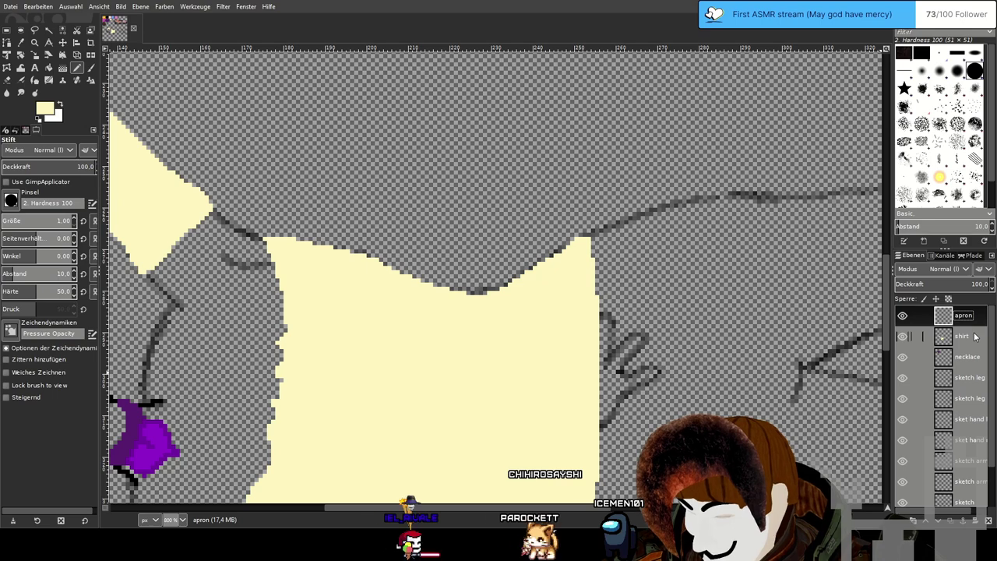
click(965, 335)
scroll(462, 223, up, 2)
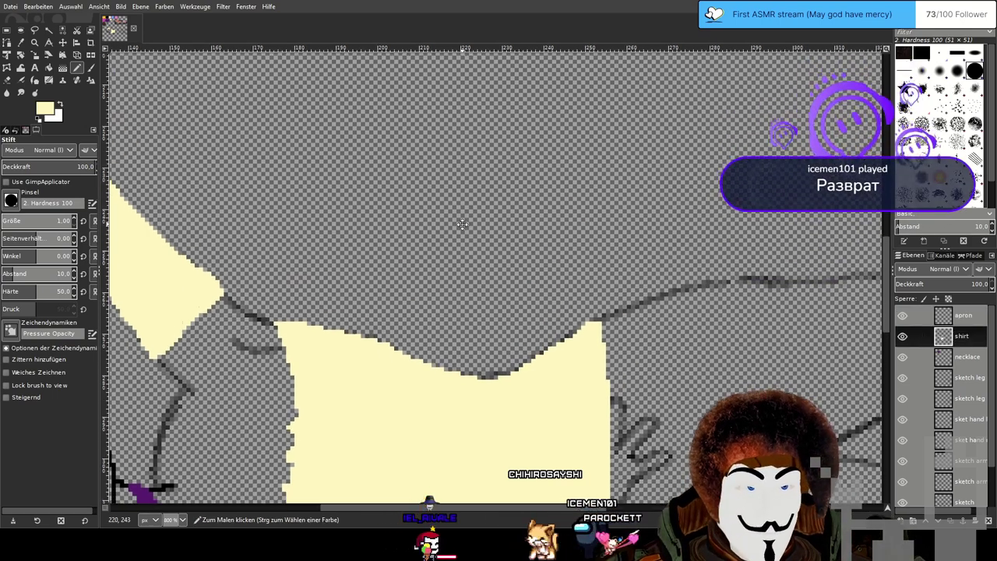
scroll(462, 224, up, 1)
scroll(471, 226, down, 10)
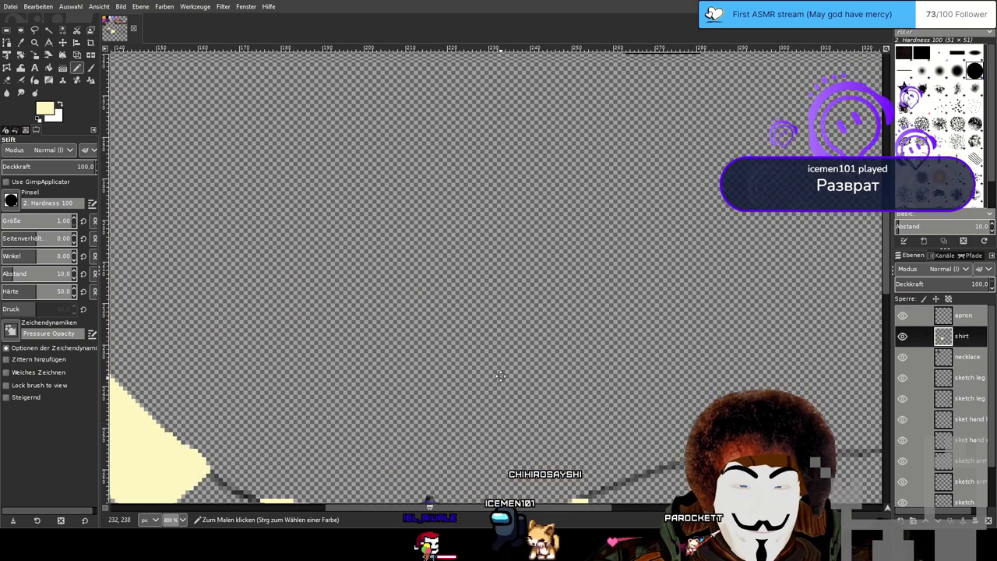
scroll(473, 216, down, 3)
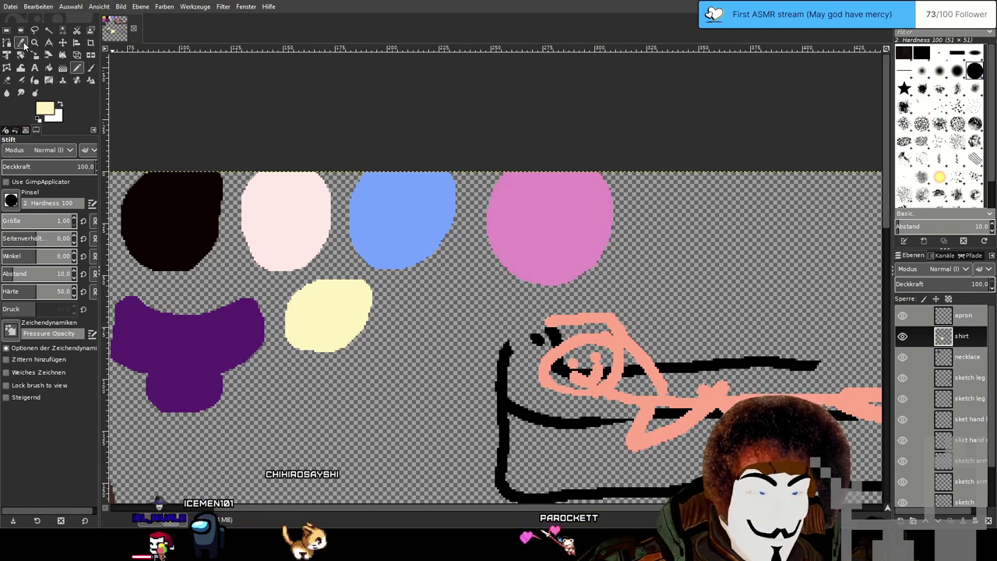
key(o)
scroll(962, 413, down, 3)
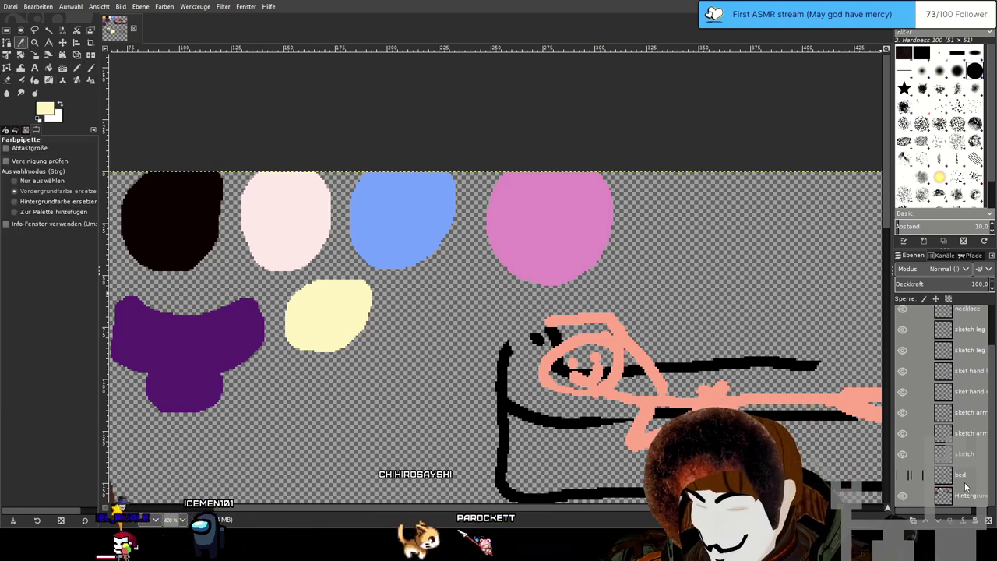
Sample the blue from the colour blob, switch to the Pencil, and make the apron layer active.
click(964, 494)
click(402, 204)
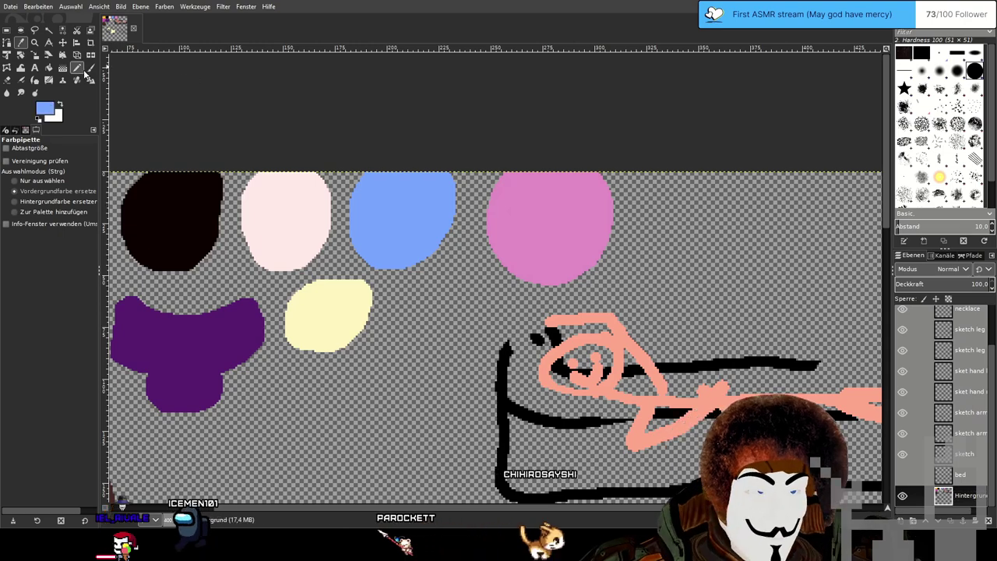
key(n)
scroll(958, 352, up, 3)
click(962, 316)
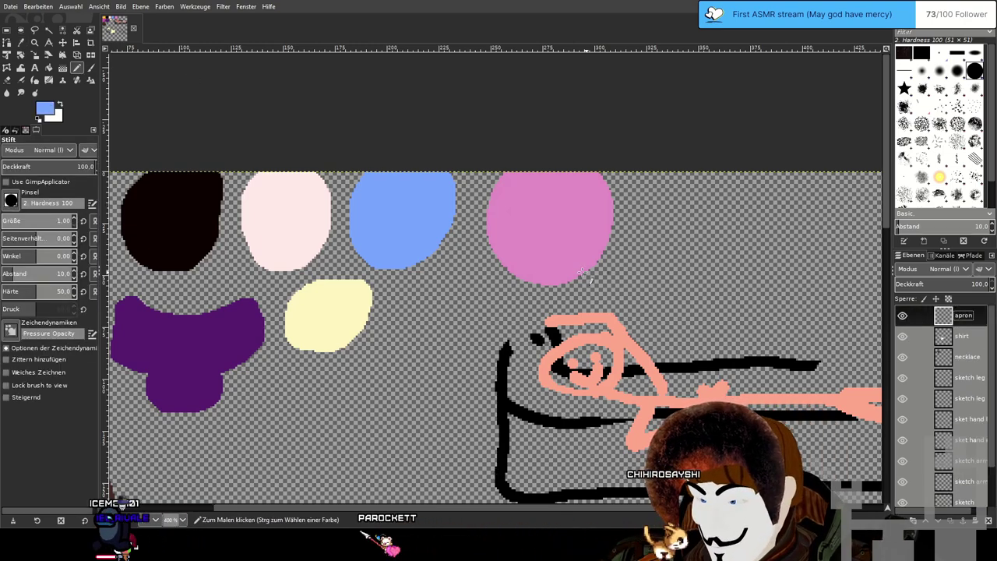
Rotate the view about 90 degrees onto the shirt and draw the first blue neckline stroke.
drag(440, 334, 483, 166)
drag(501, 365, 522, 61)
scroll(452, 264, up, 2)
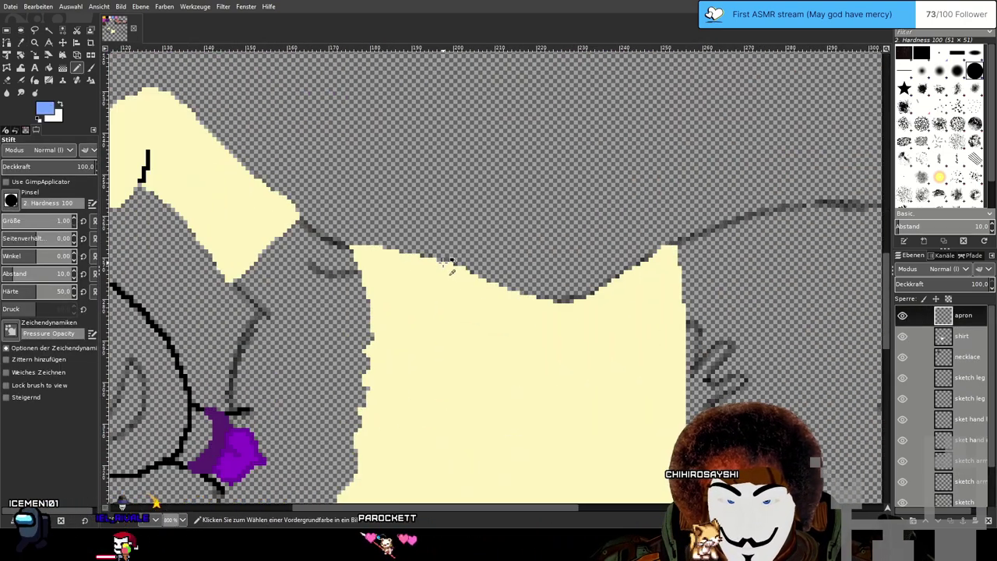
scroll(489, 284, down, 1)
drag(417, 219, 565, 201)
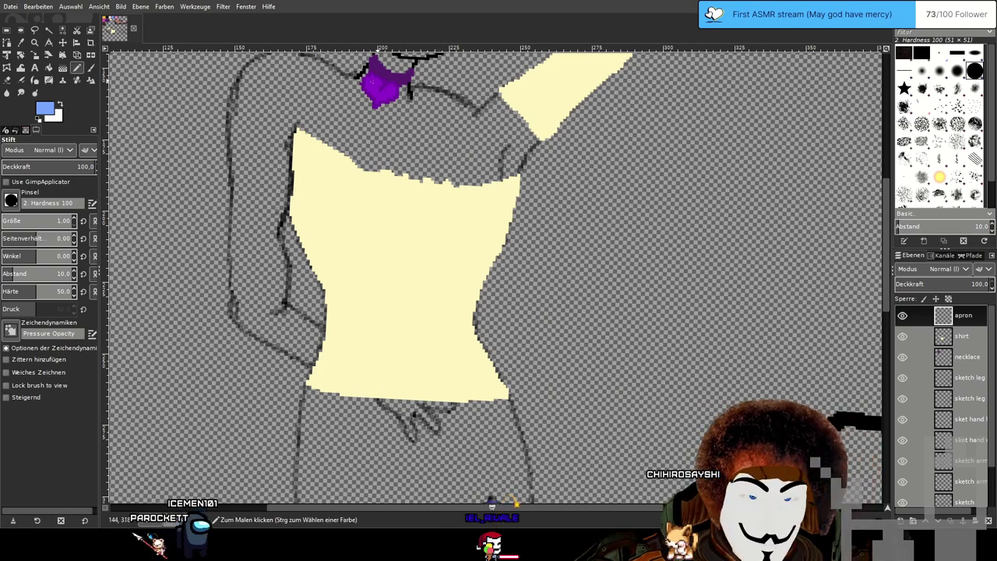
drag(378, 81, 464, 104)
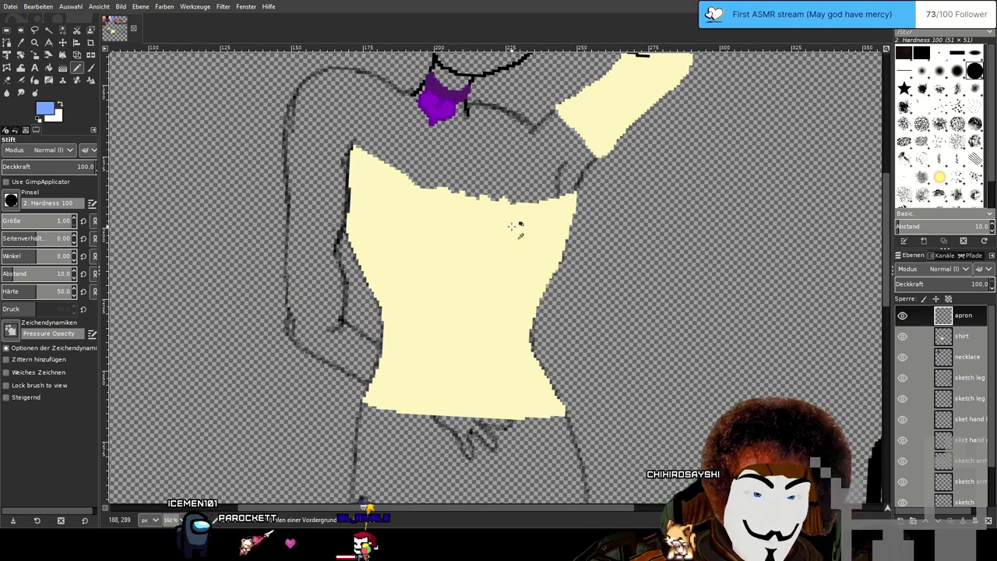
scroll(514, 226, up, 1)
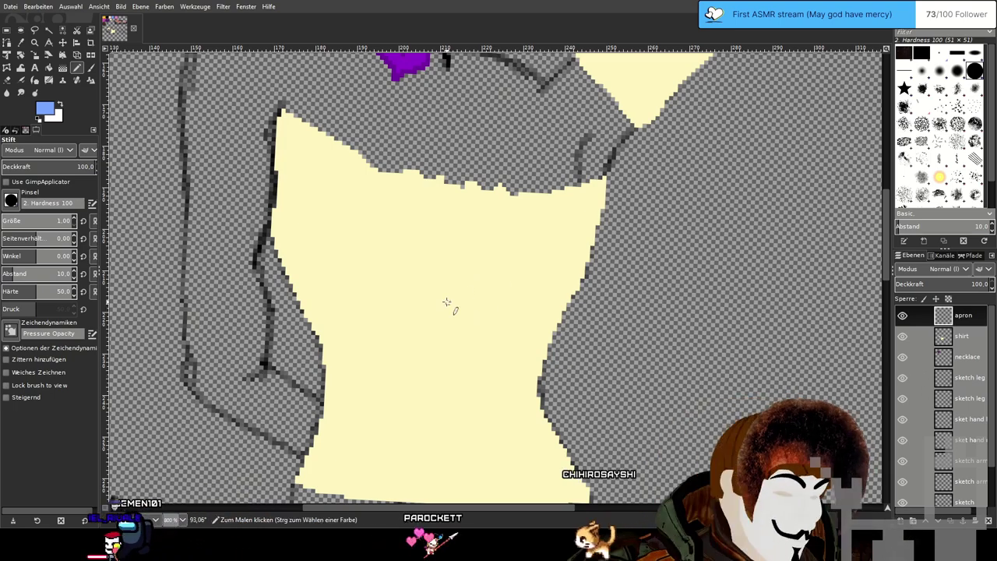
scroll(450, 296, down, 2)
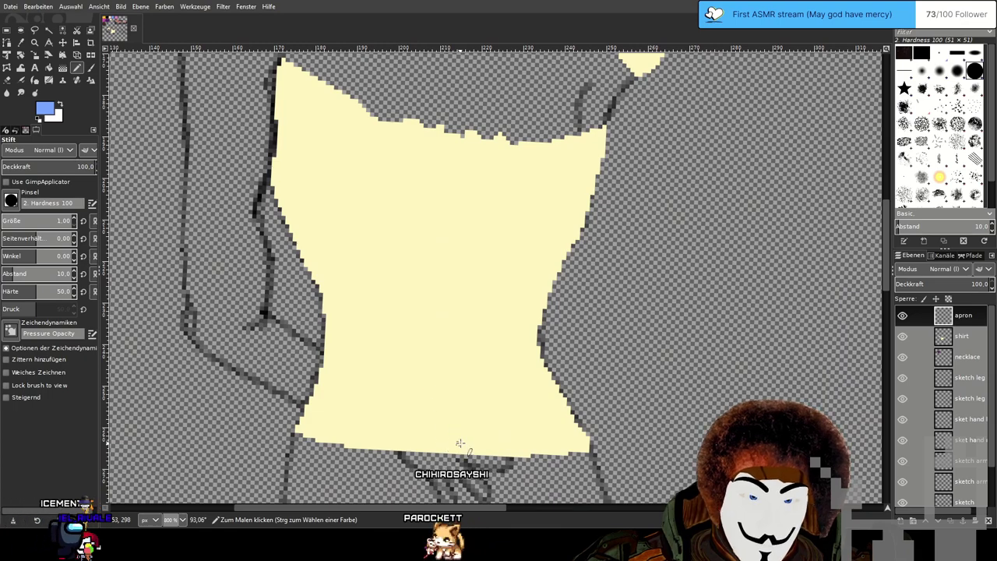
scroll(457, 411, up, 2)
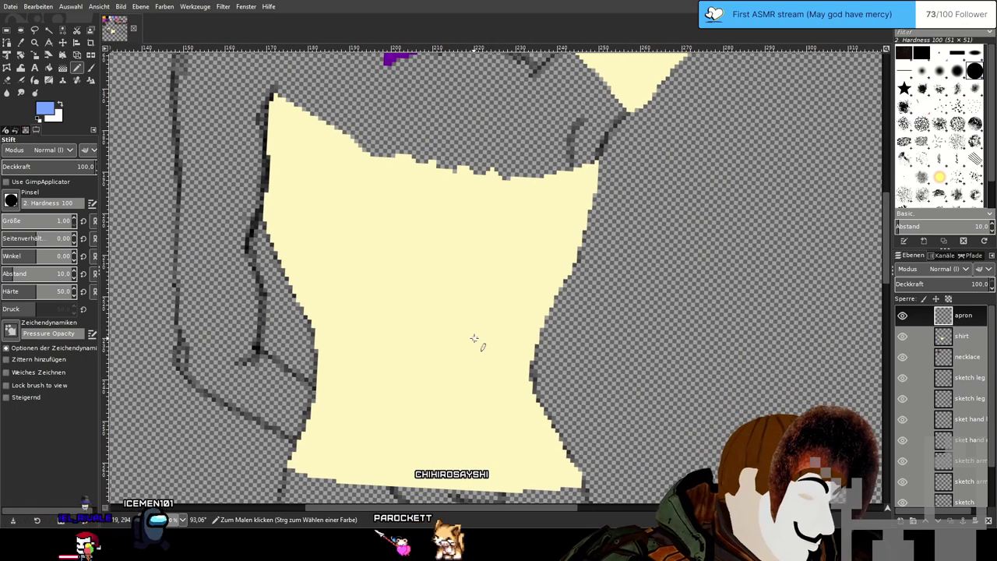
scroll(520, 359, up, 3)
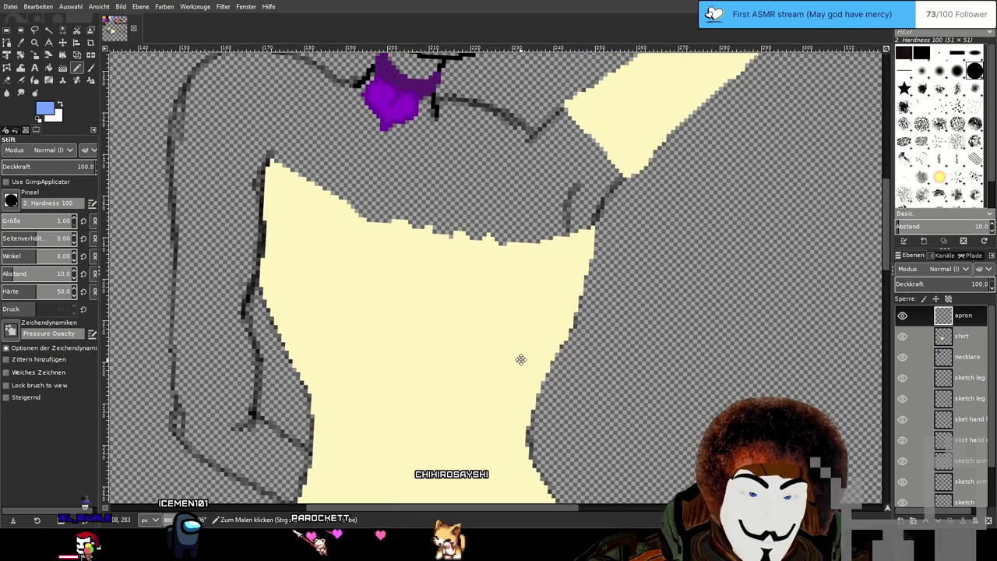
scroll(519, 356, down, 4)
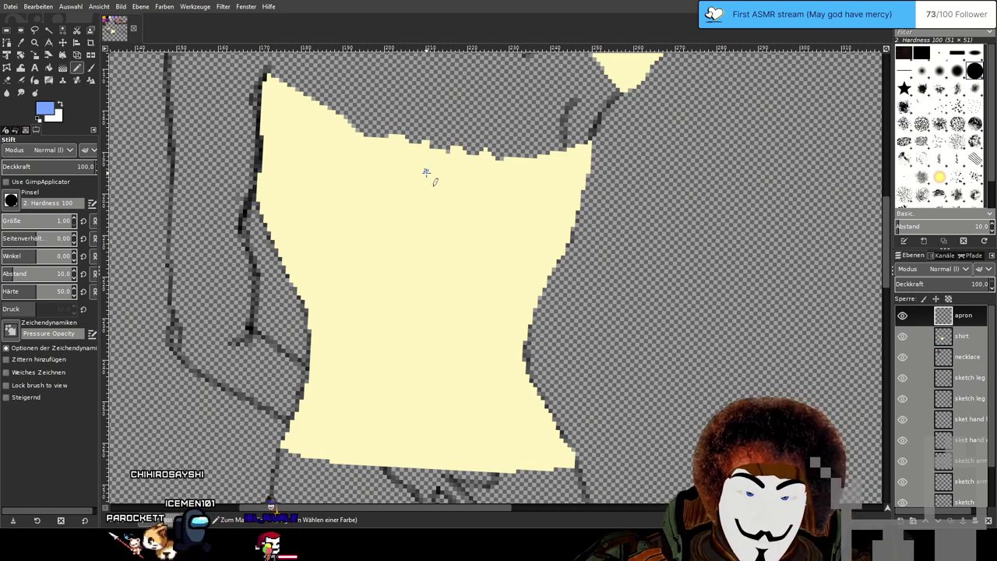
drag(426, 173, 526, 165)
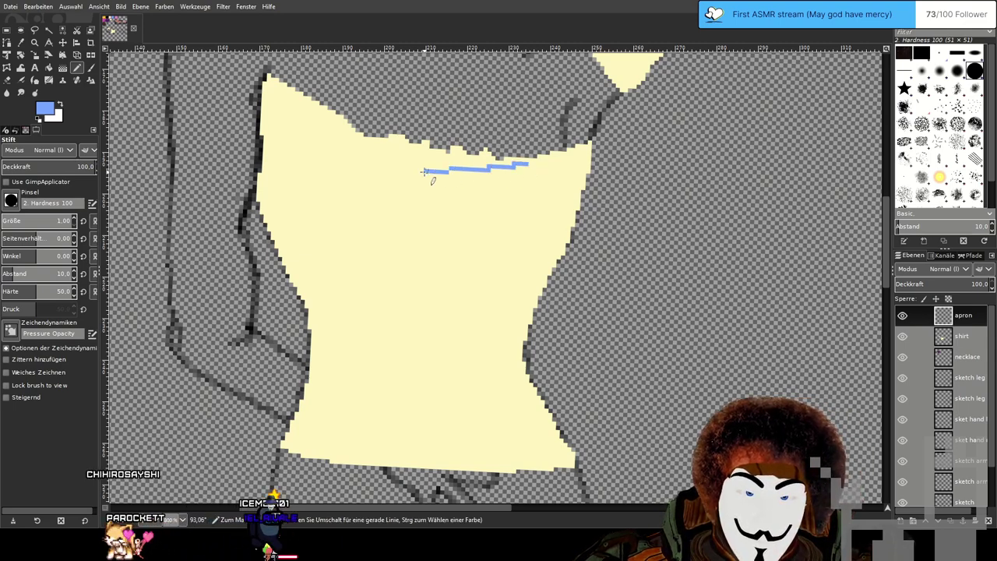
Extend the blue neckline leftward along the shirt's top edge into a full curve.
drag(401, 170, 286, 131)
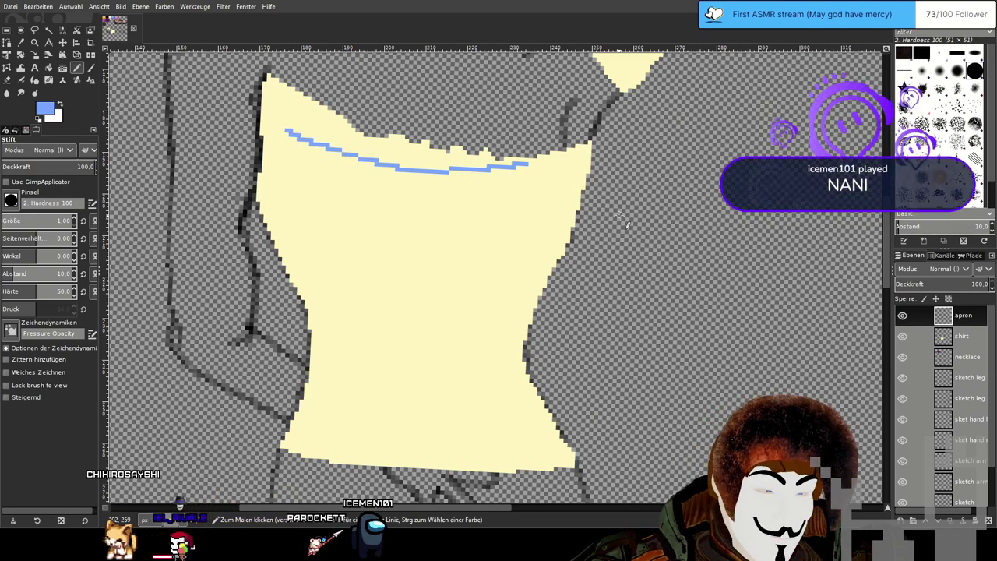
drag(654, 209, 638, 194)
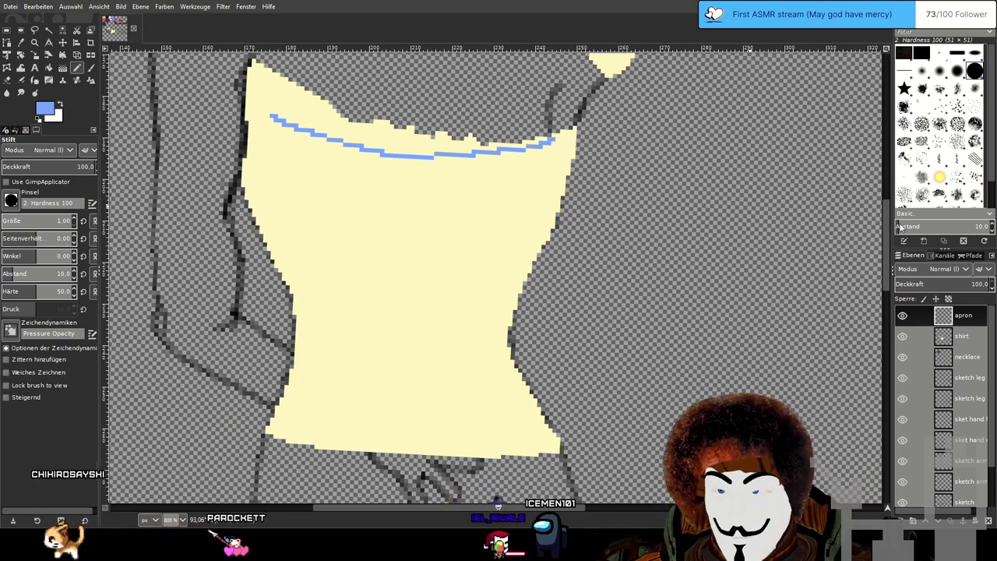
Make the shirt layer active, sample its cream colour, and return to the Pencil.
click(972, 341)
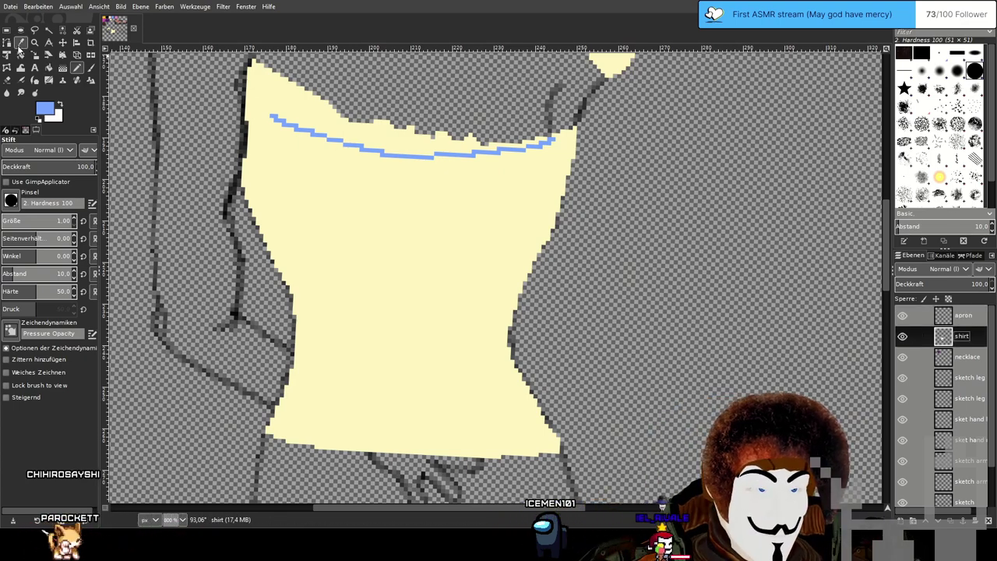
click(20, 44)
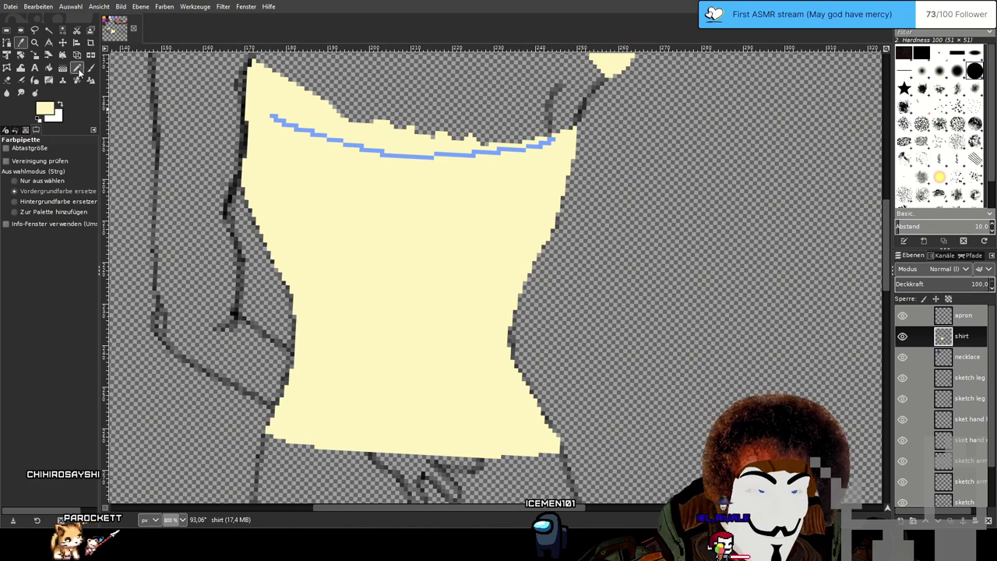
click(78, 70)
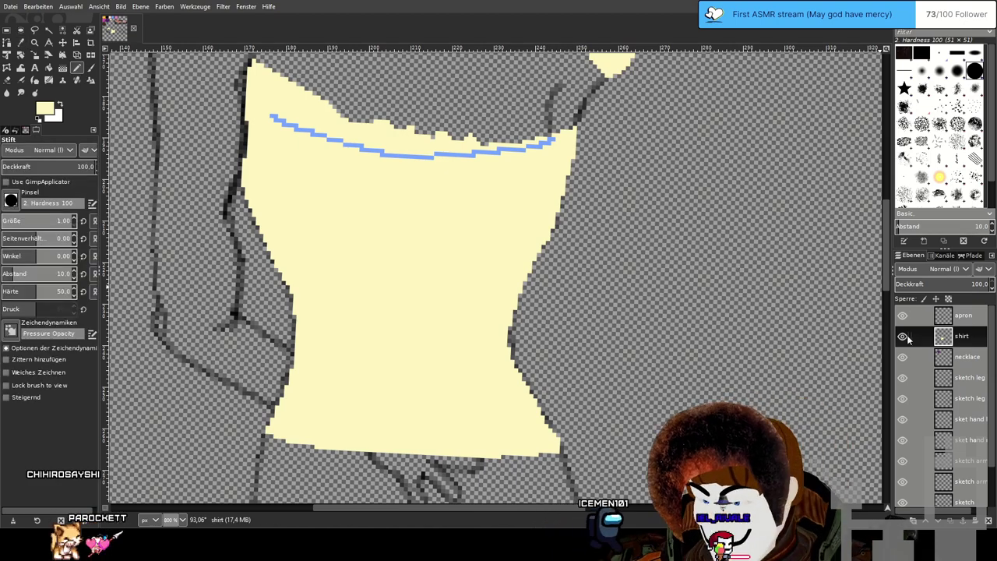
Try several cream strokes along the shirt's right edge, undoing each one.
drag(564, 185, 546, 203)
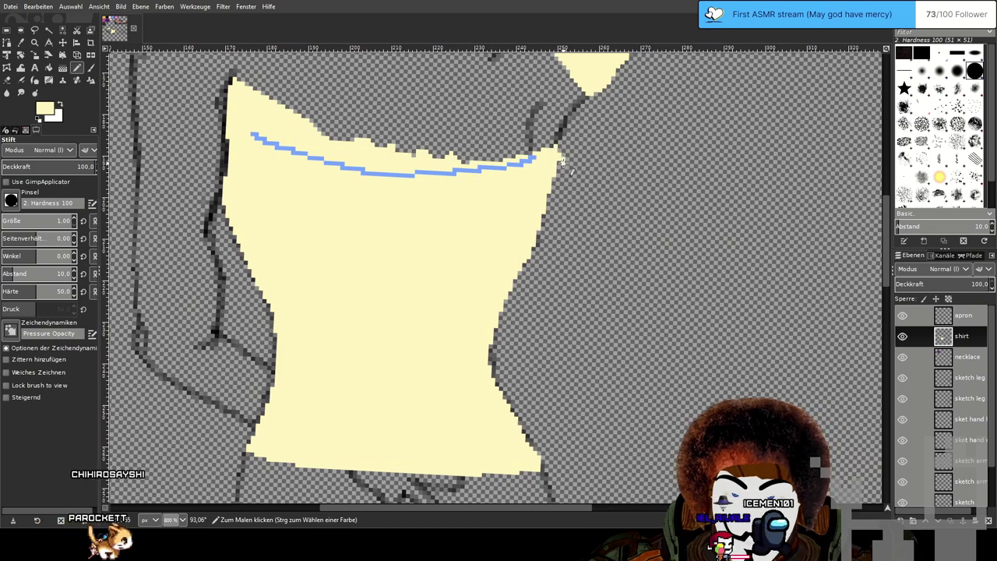
drag(590, 201, 574, 266)
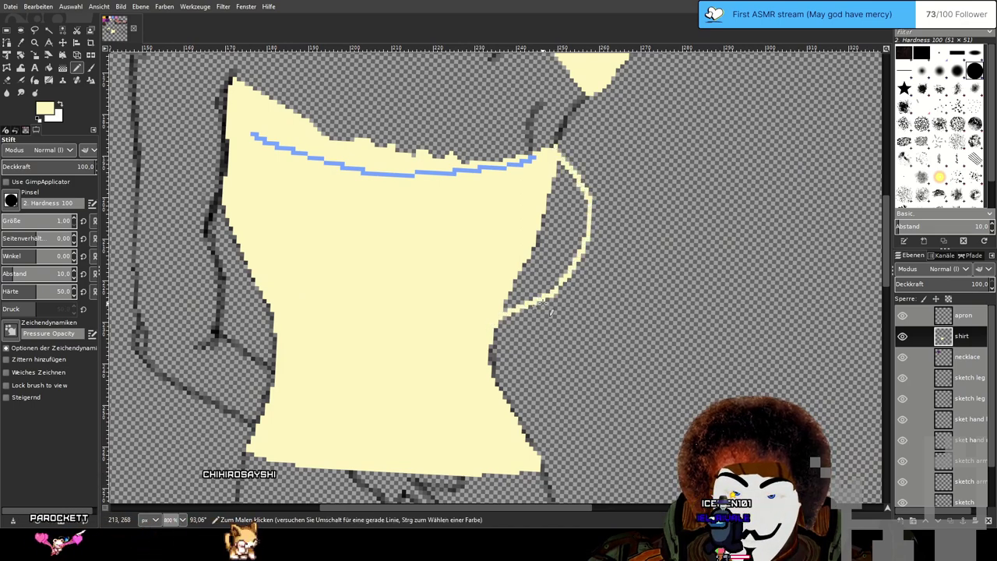
key(ctrl+z)
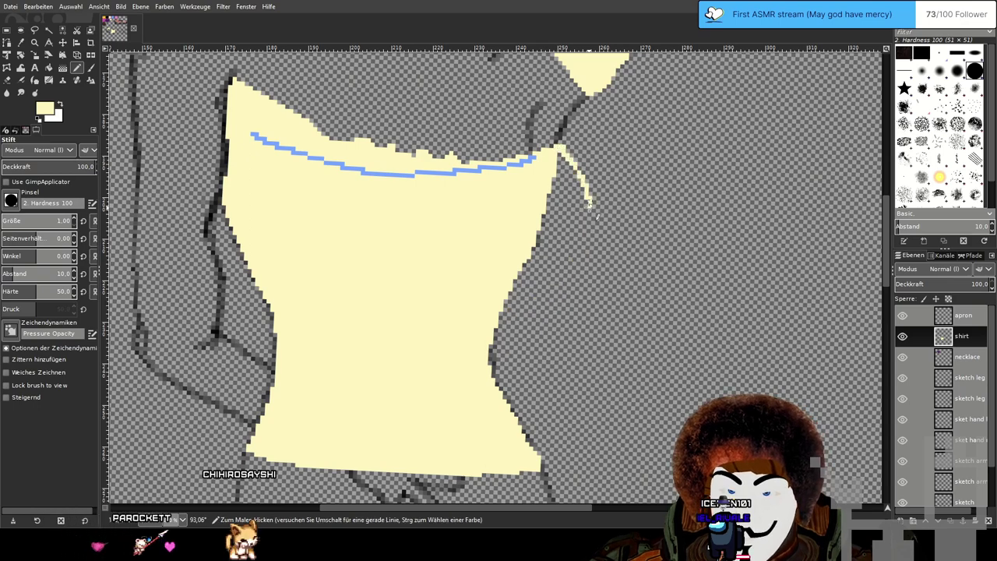
drag(443, 275, 467, 290)
key(ctrl+z)
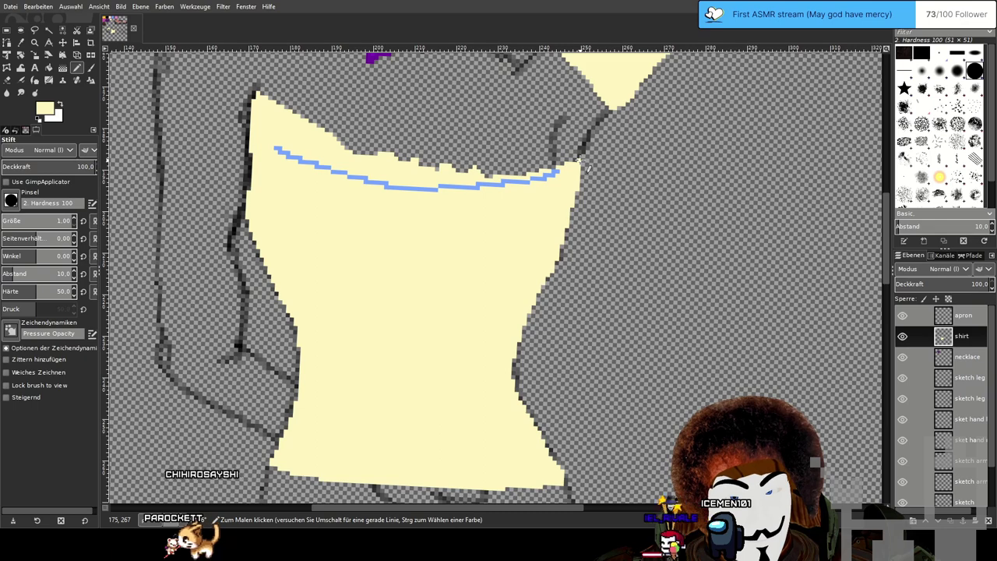
mouse_move(606, 239)
mouse_down()
mouse_move(590, 279)
mouse_move(522, 332)
mouse_up()
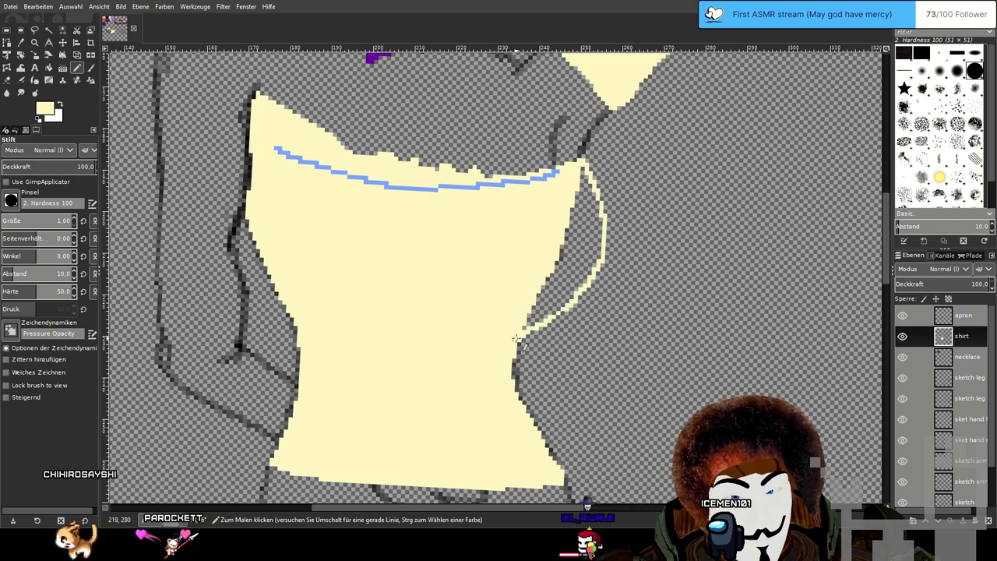
key(ctrl+z)
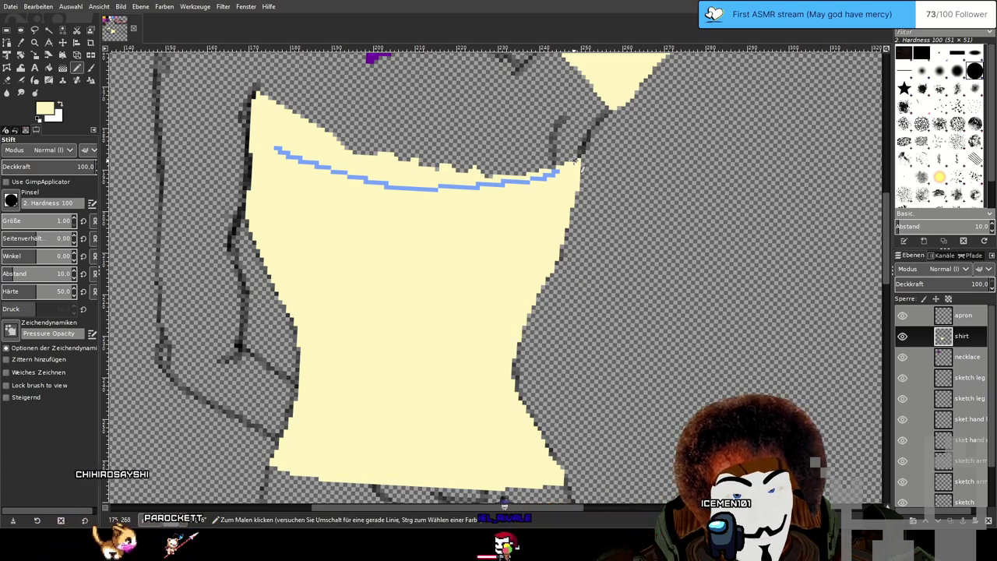
mouse_move(589, 163)
mouse_down()
mouse_move(627, 183)
mouse_move(625, 219)
mouse_move(599, 261)
mouse_up()
key(ctrl+z)
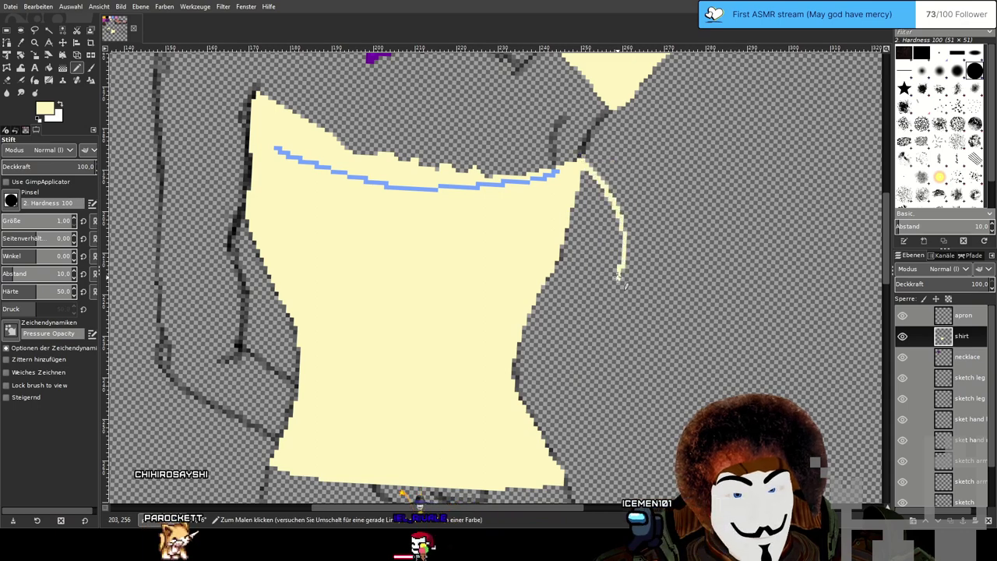
key(ctrl+z)
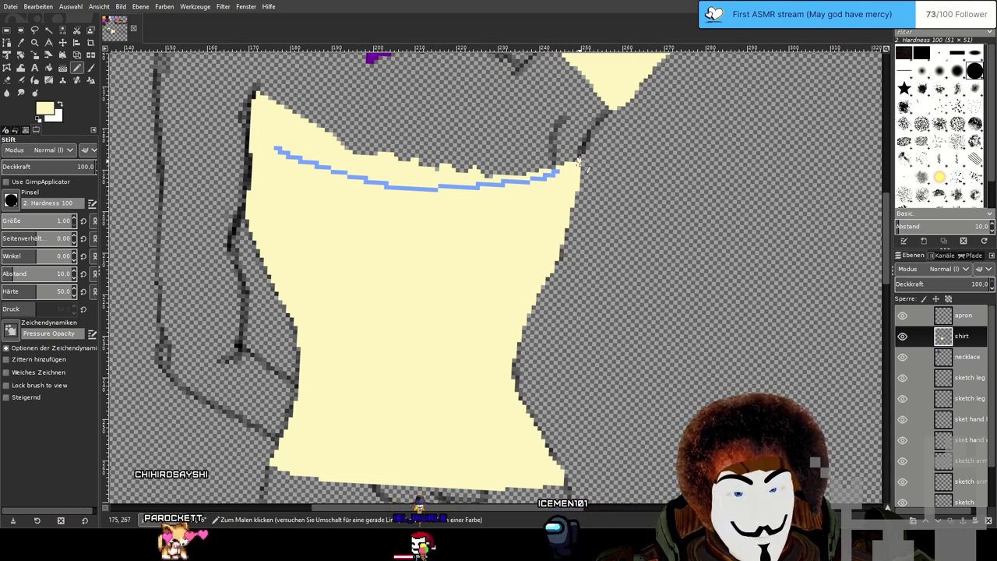
mouse_move(580, 164)
mouse_down()
mouse_move(615, 169)
mouse_move(629, 228)
mouse_move(613, 257)
mouse_move(580, 271)
mouse_up()
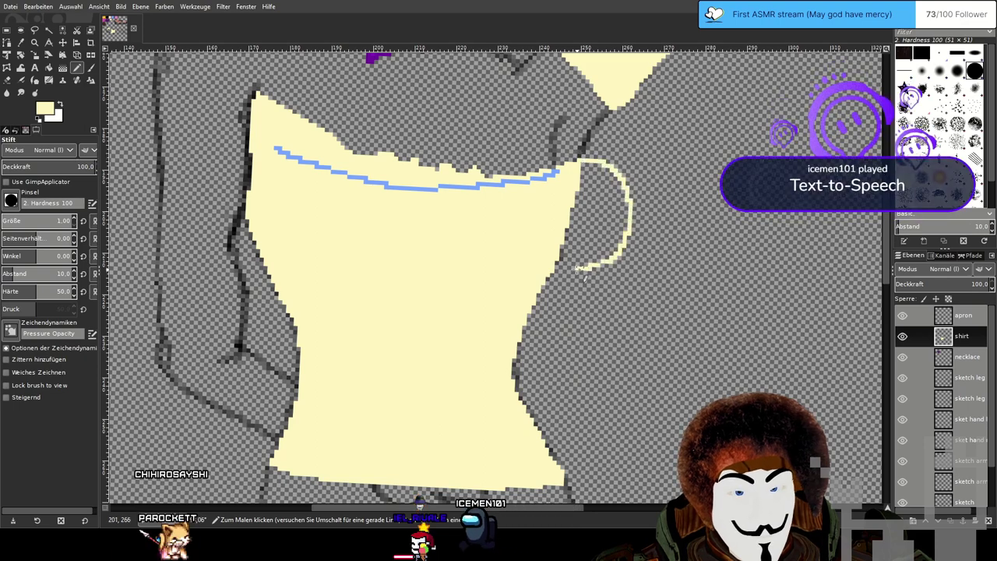
key(ctrl+z)
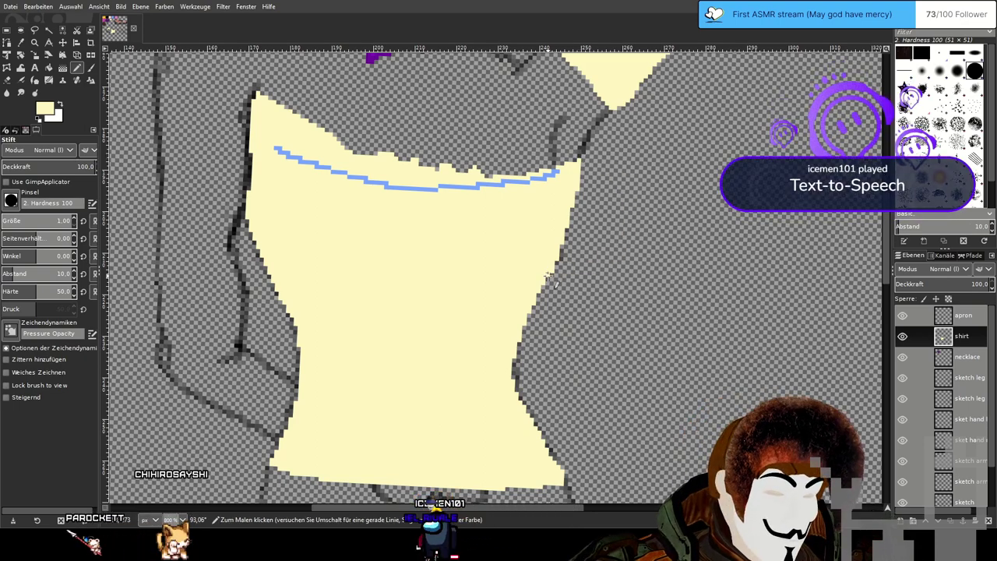
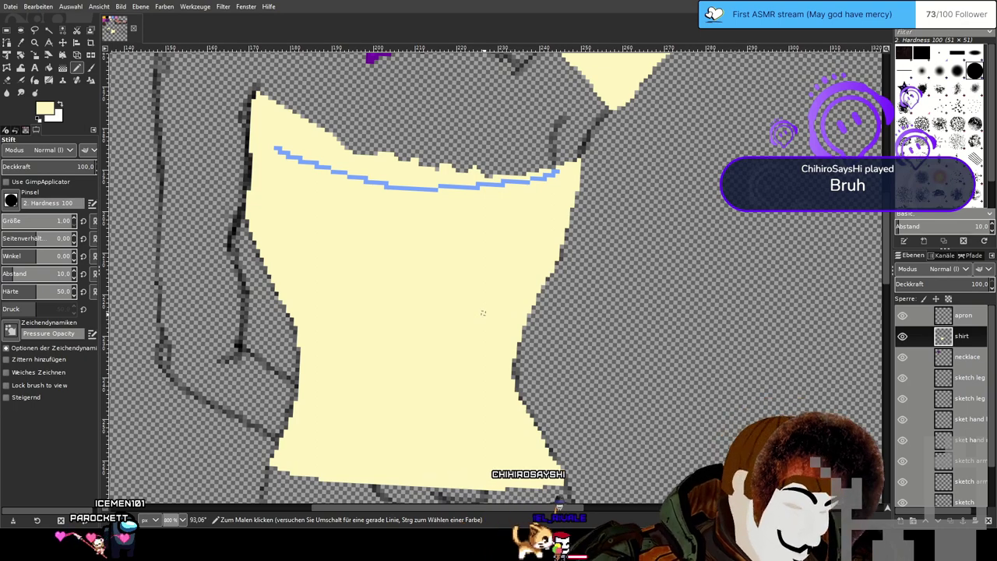
Switch to the Eraser and shorten the lower end of the yellow curve on the shirt's right.
drag(487, 311, 497, 305)
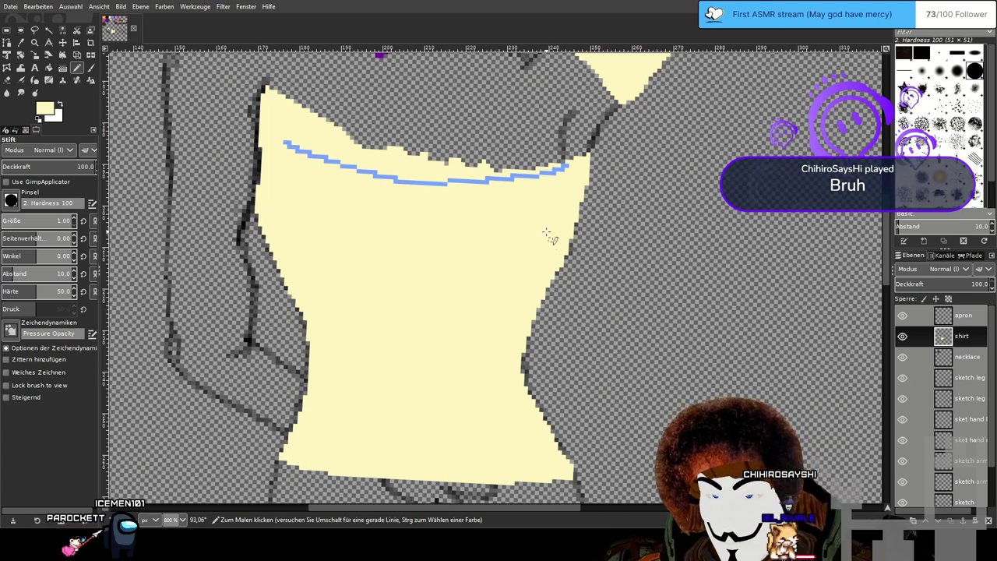
drag(543, 228, 497, 258)
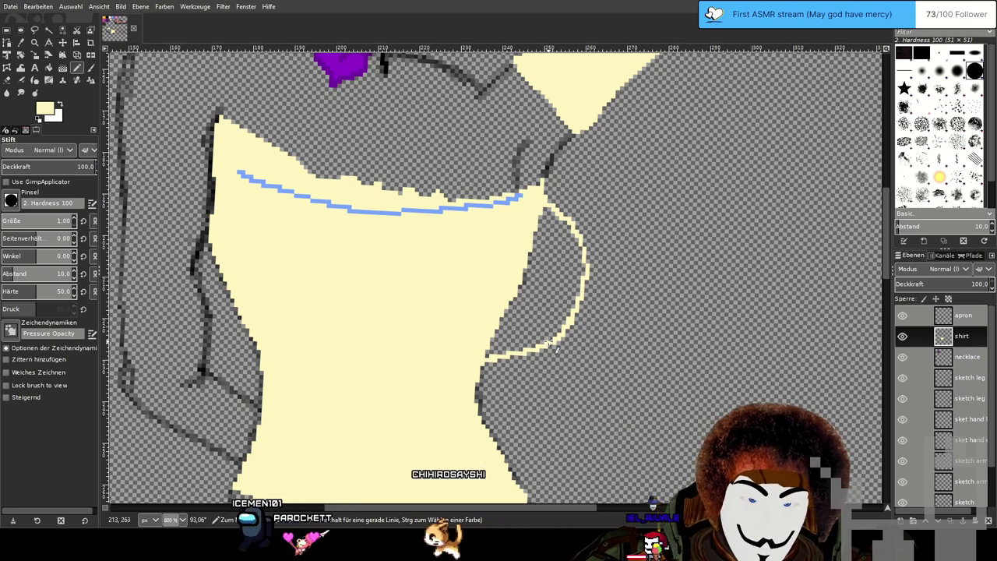
key(shift+e)
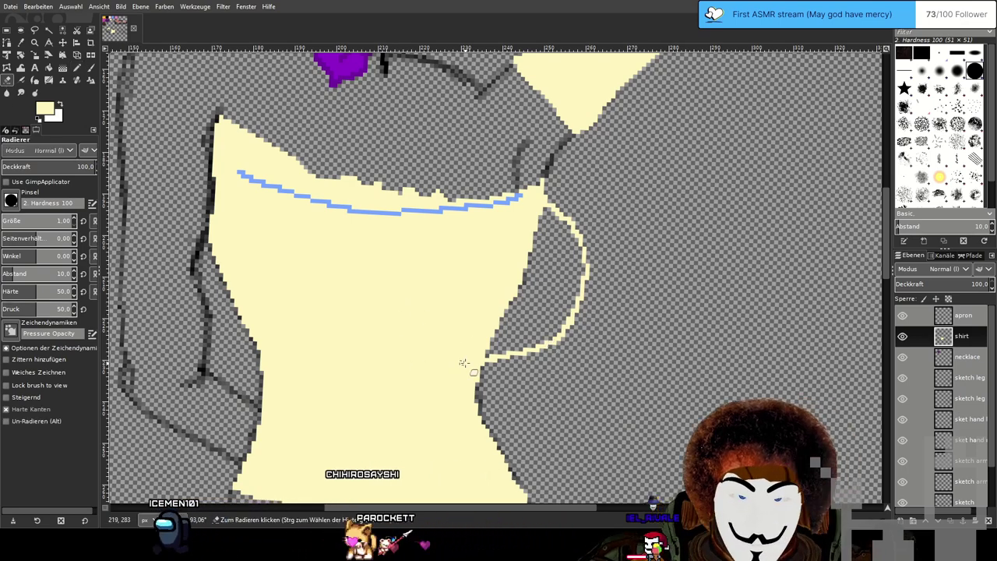
drag(505, 359, 484, 356)
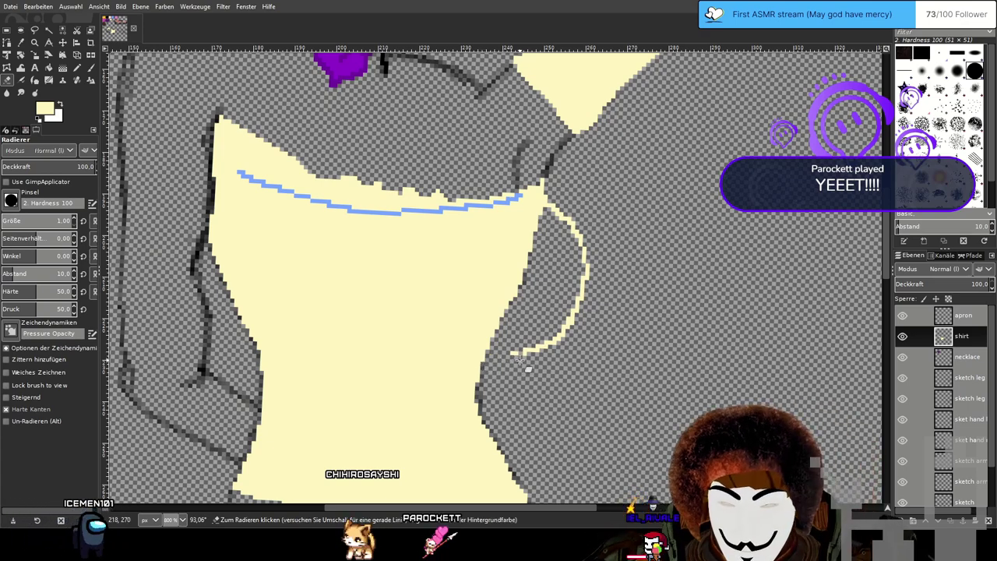
drag(517, 356, 541, 347)
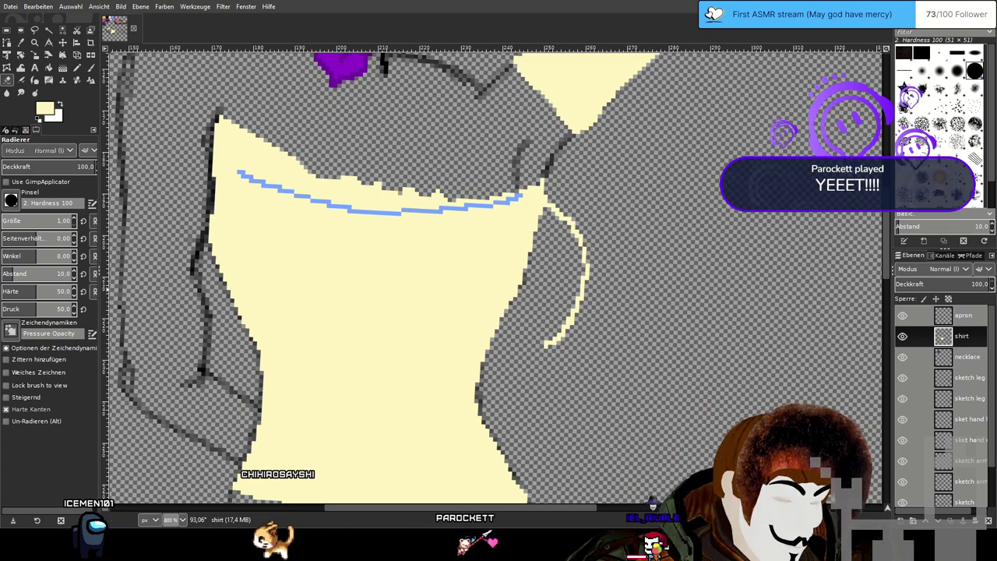
With the Pencil, extend the right-side yellow curve back down to the shirt.
click(79, 68)
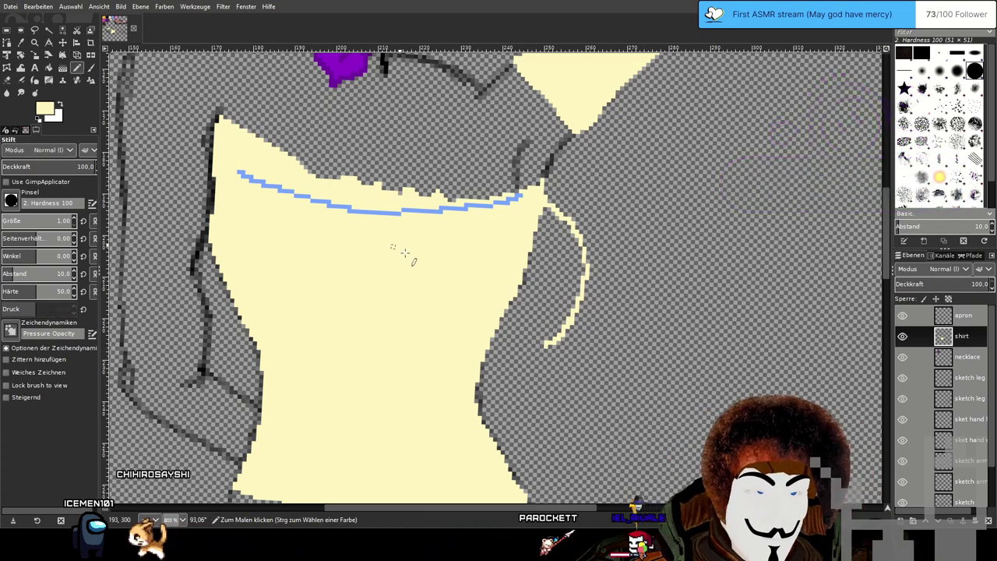
drag(547, 345, 483, 353)
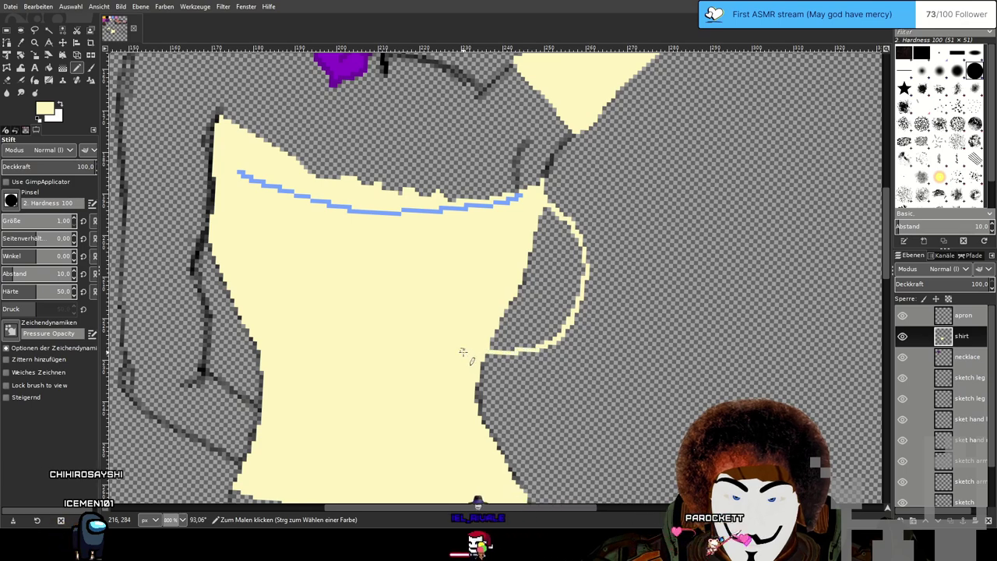
drag(394, 304, 491, 307)
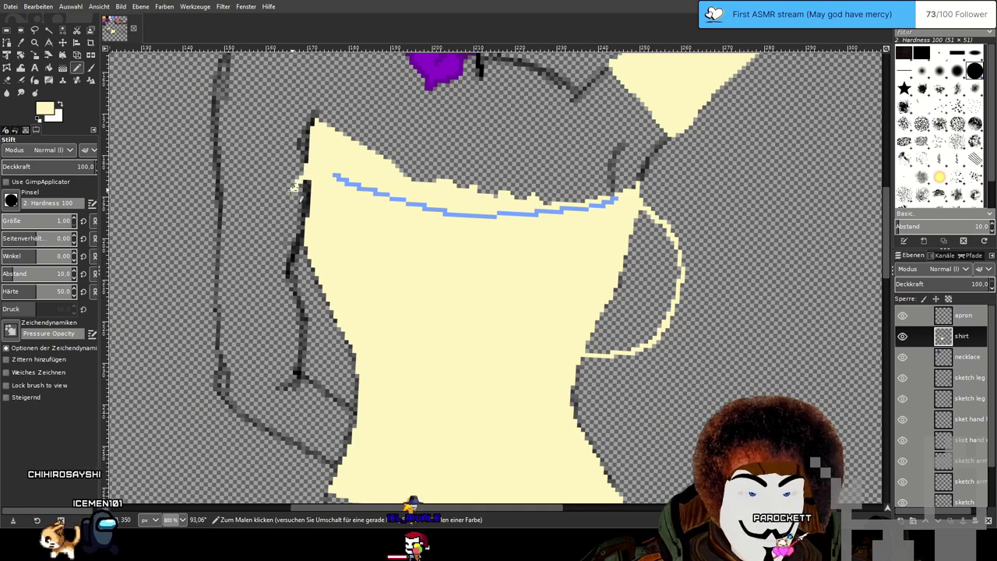
Draw a pale-yellow outline down the shirt's left side, redoing it after two undone attempts.
mouse_move(305, 179)
mouse_down()
mouse_move(266, 246)
mouse_move(341, 332)
mouse_up()
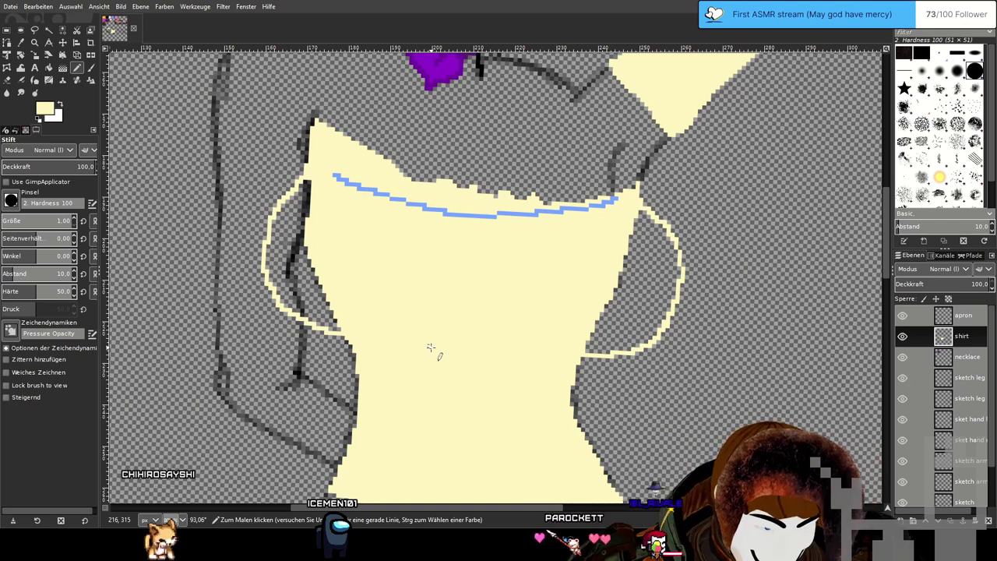
key(ctrl+z)
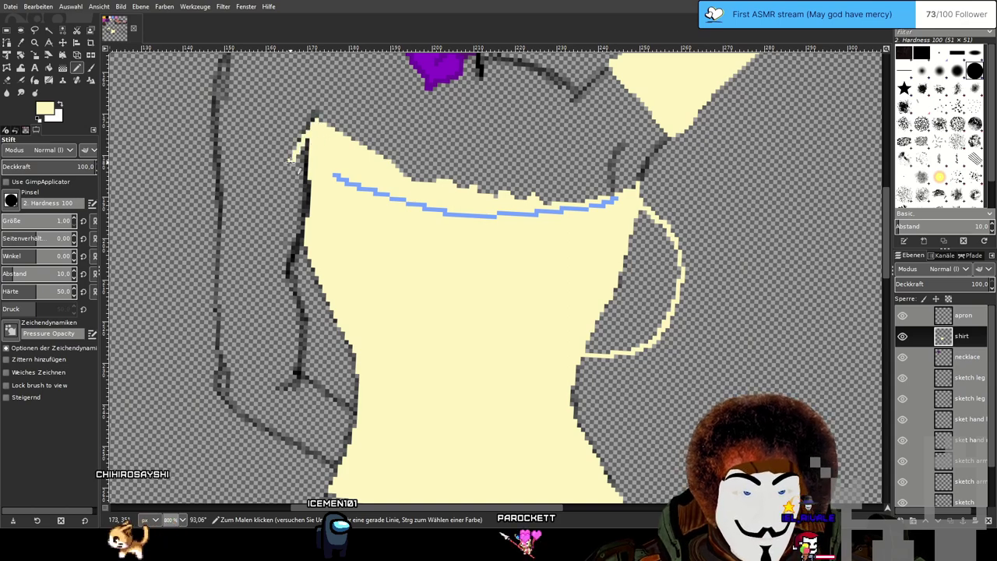
drag(292, 161, 264, 226)
key(ctrl+z)
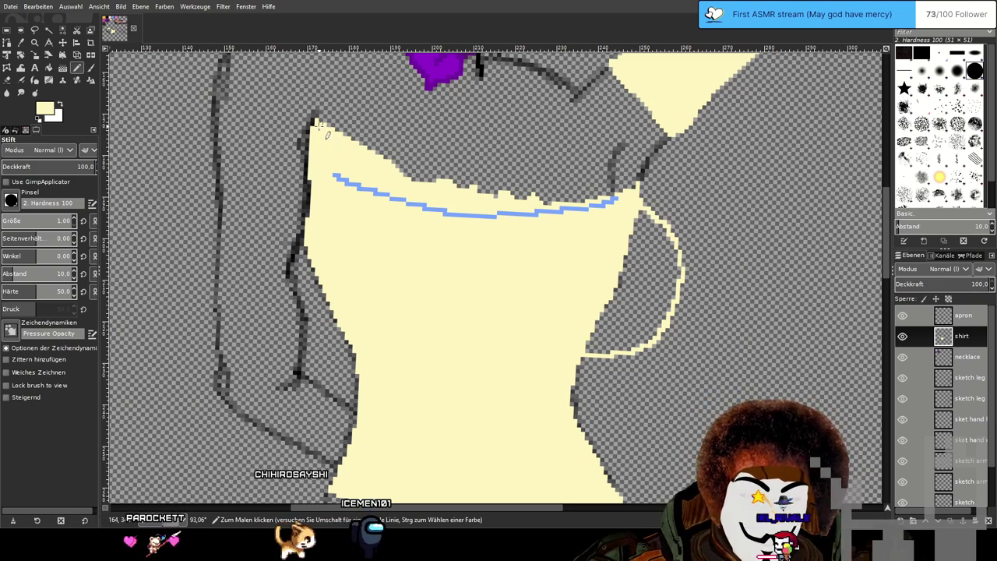
mouse_move(315, 123)
mouse_down()
mouse_move(275, 185)
mouse_move(263, 264)
mouse_move(318, 331)
mouse_move(344, 340)
mouse_up()
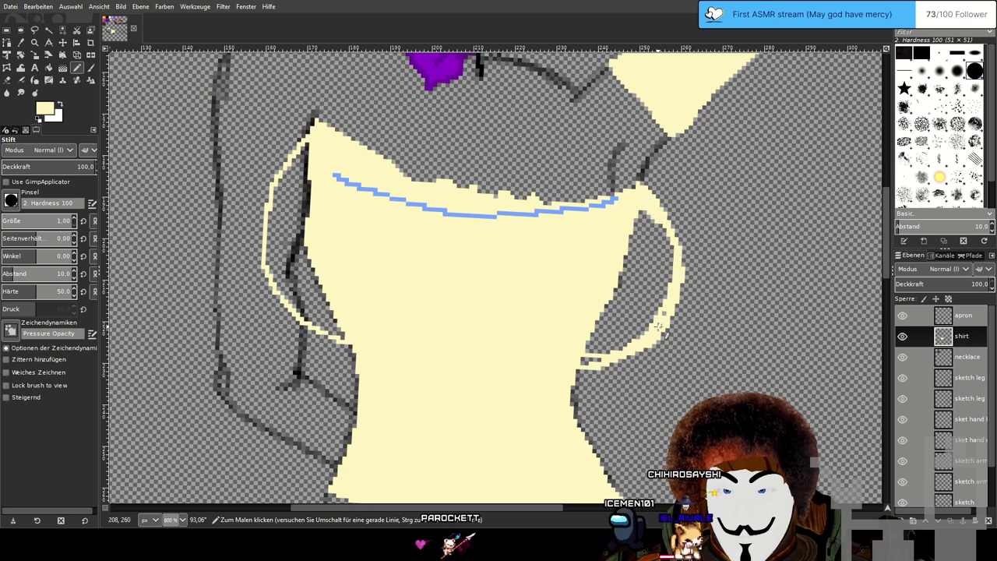
key(shift+b)
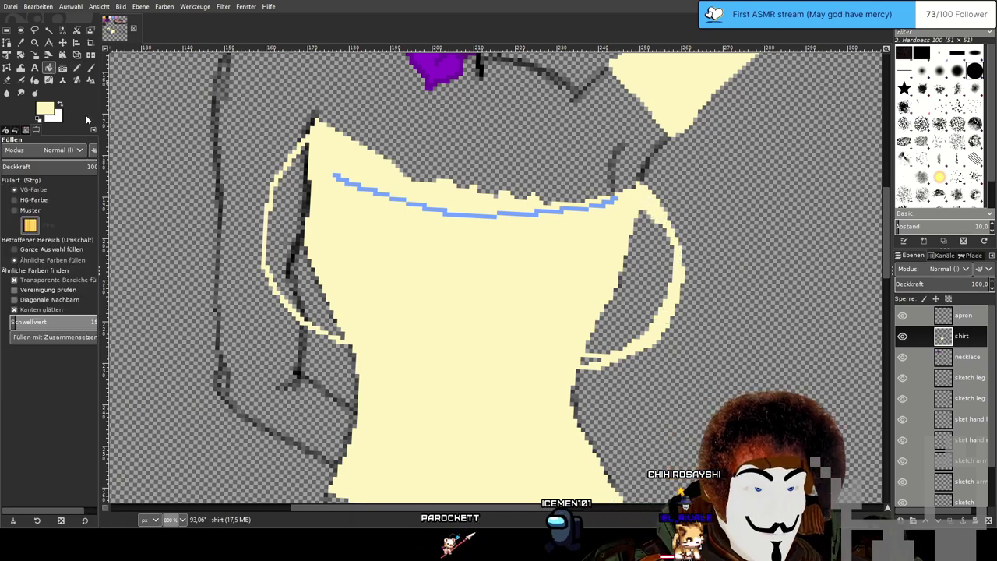
Bucket-fill the gaps between the shirt and both new outlines with pale yellow.
click(291, 276)
click(648, 274)
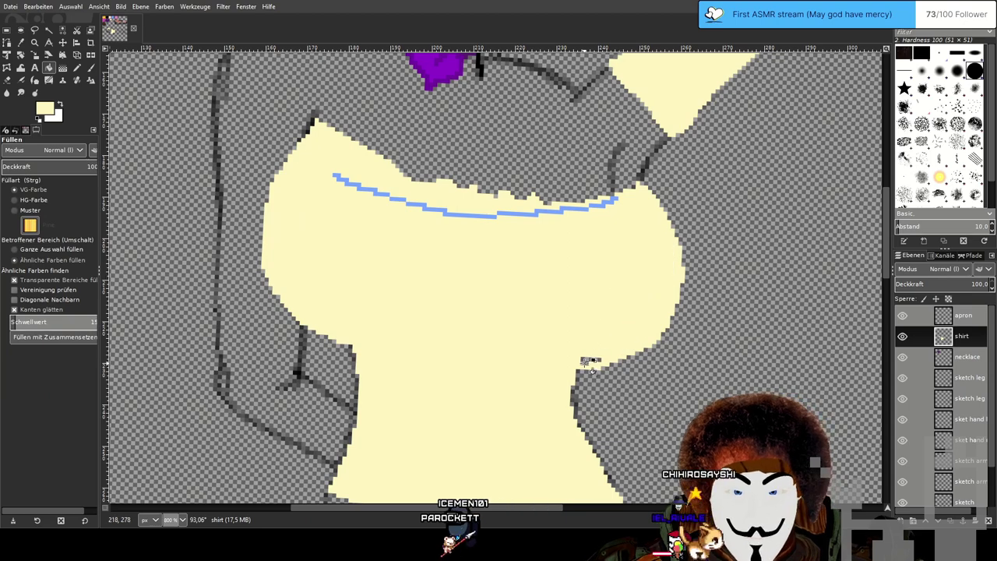
scroll(649, 296, down, 2)
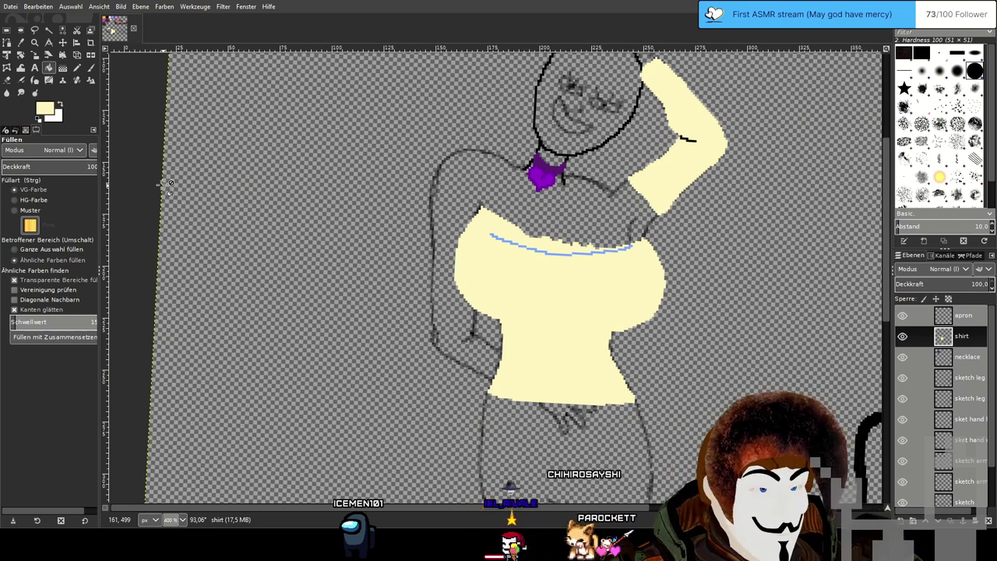
click(76, 69)
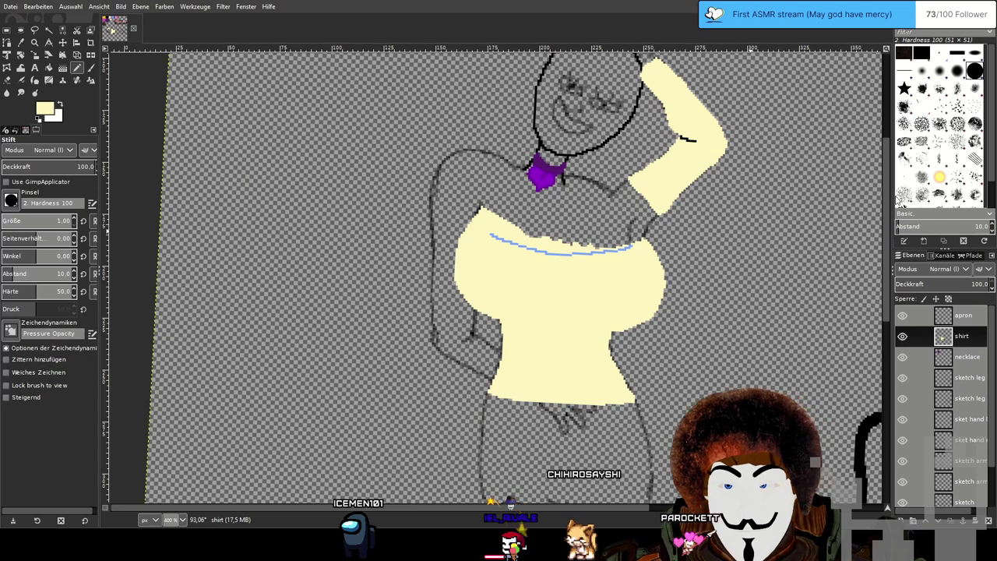
Make the apron layer active and frame the shirt front at 800% zoom.
click(965, 317)
drag(678, 246, 622, 242)
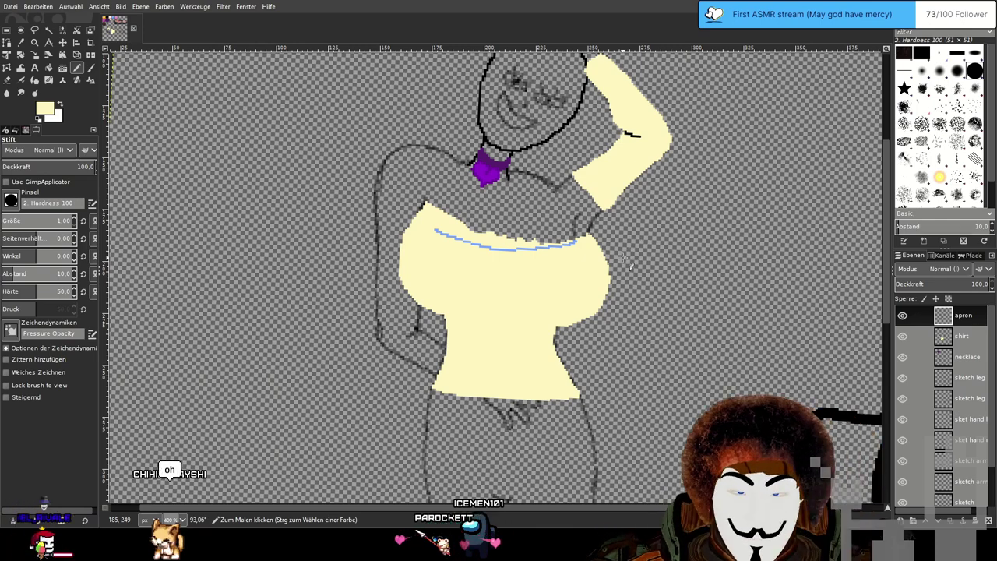
mouse_move(617, 250)
mouse_down()
mouse_move(528, 203)
mouse_move(505, 208)
mouse_up()
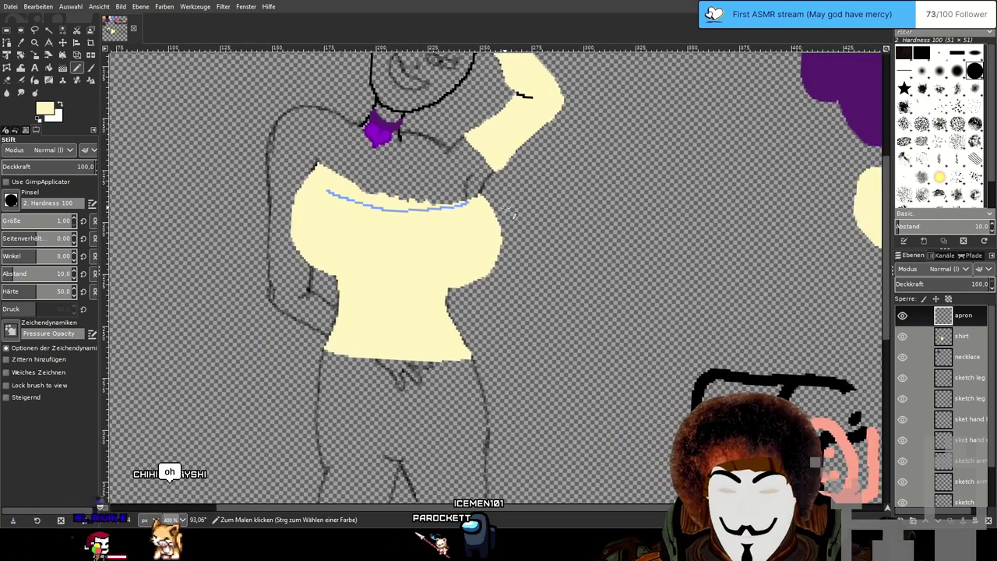
scroll(506, 206, up, 2)
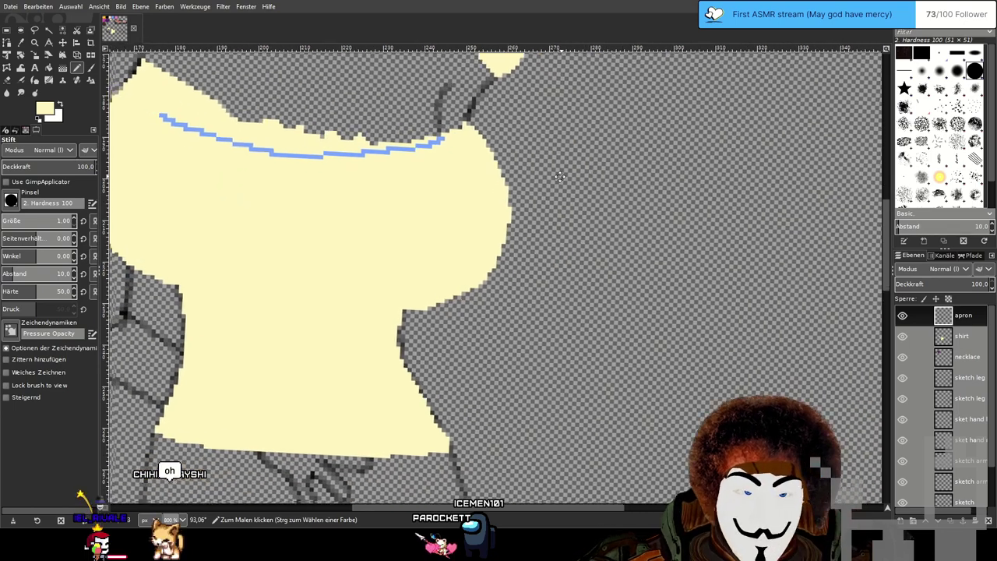
drag(559, 176, 590, 161)
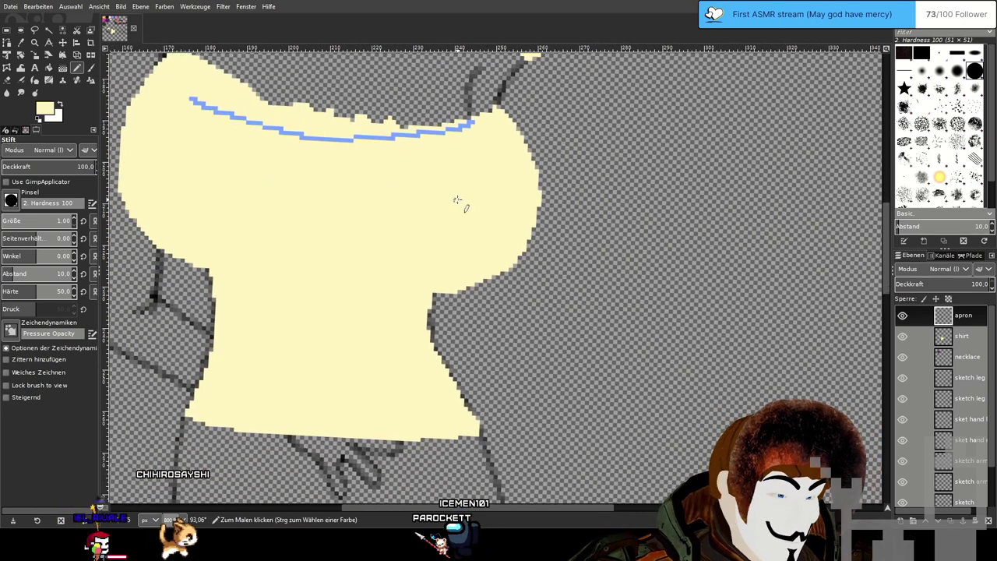
drag(641, 206, 672, 254)
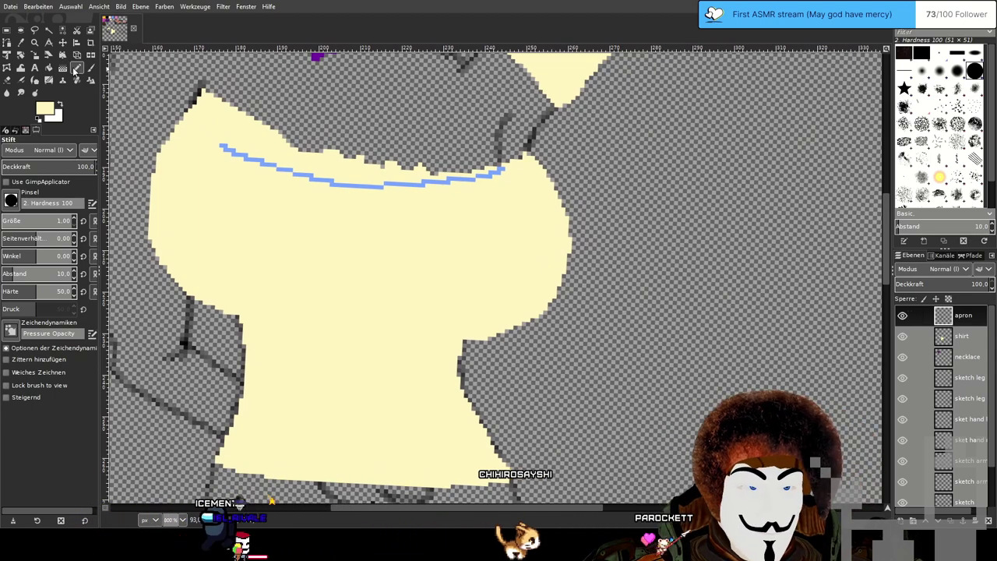
Sample the light blue from the neckline as the Pencil colour, undoing a stray pixel.
ctrl+scroll(359, 186, up, 2)
click(352, 173)
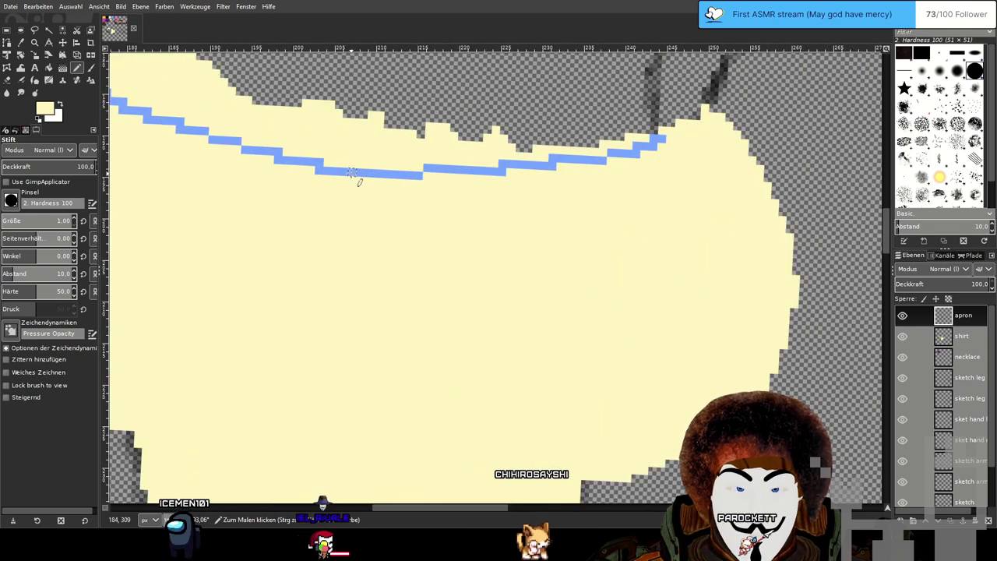
key(ctrl+z)
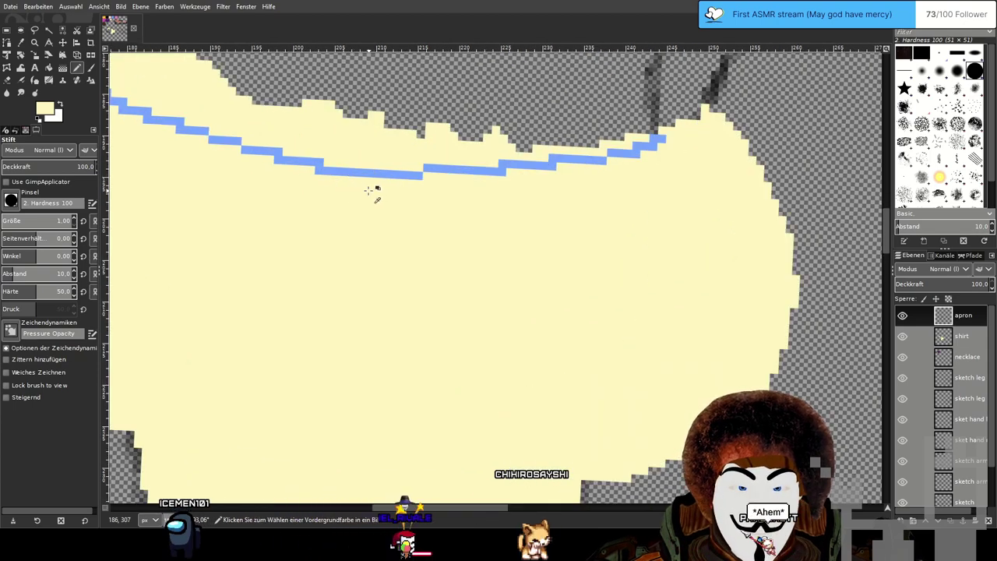
key(o)
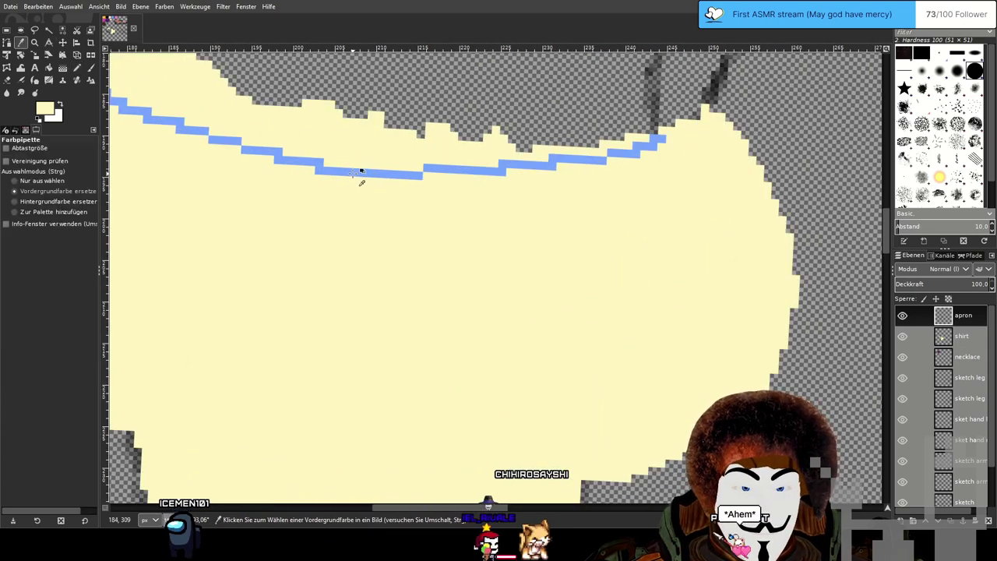
click(77, 69)
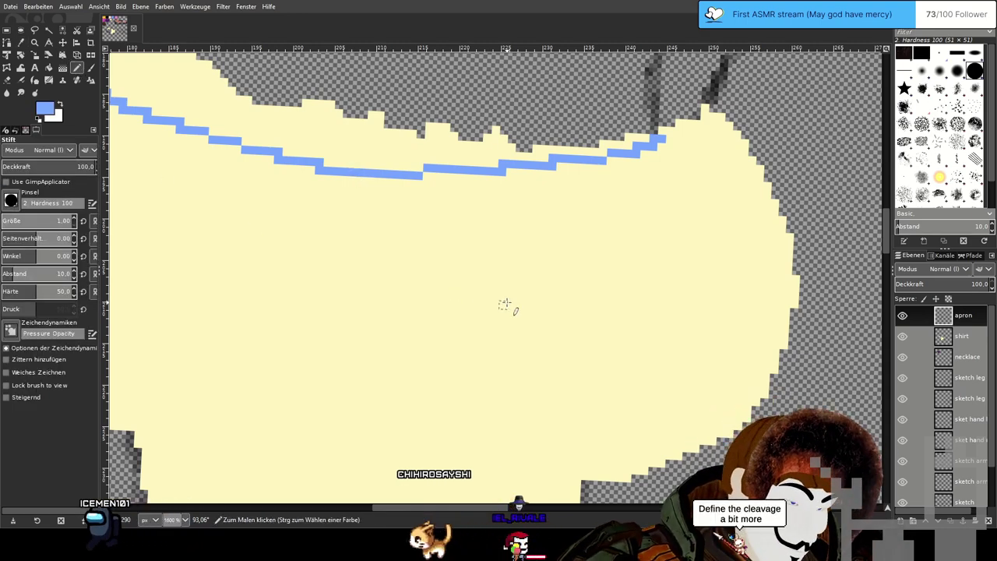
key(ctrl)
scroll(506, 302, down, 2)
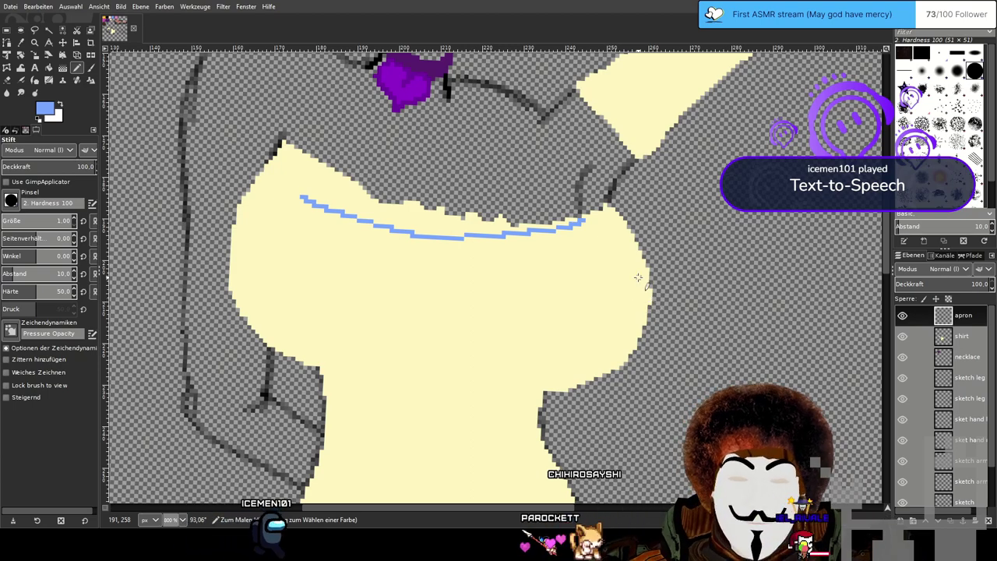
scroll(637, 276, down, 2)
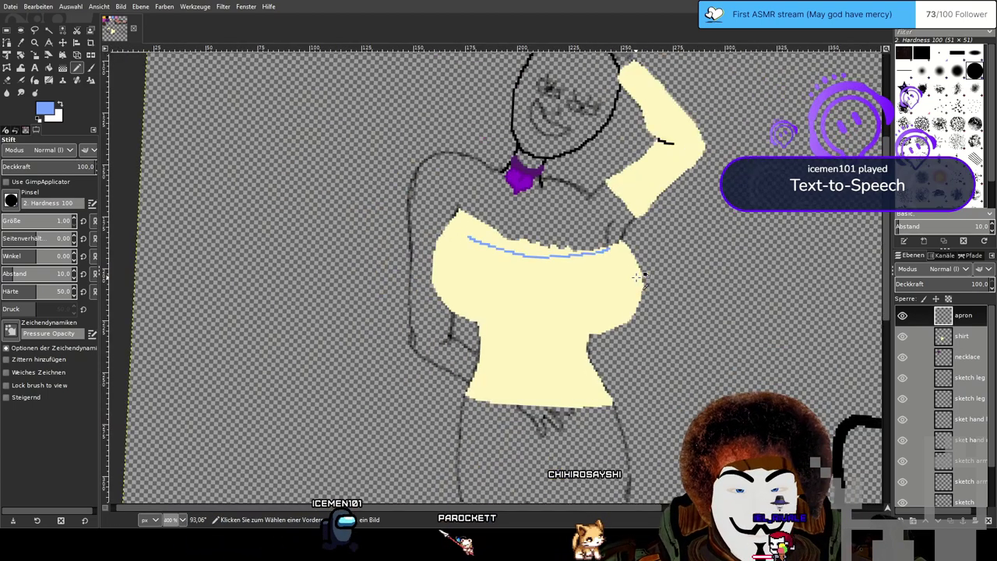
scroll(637, 276, up, 3)
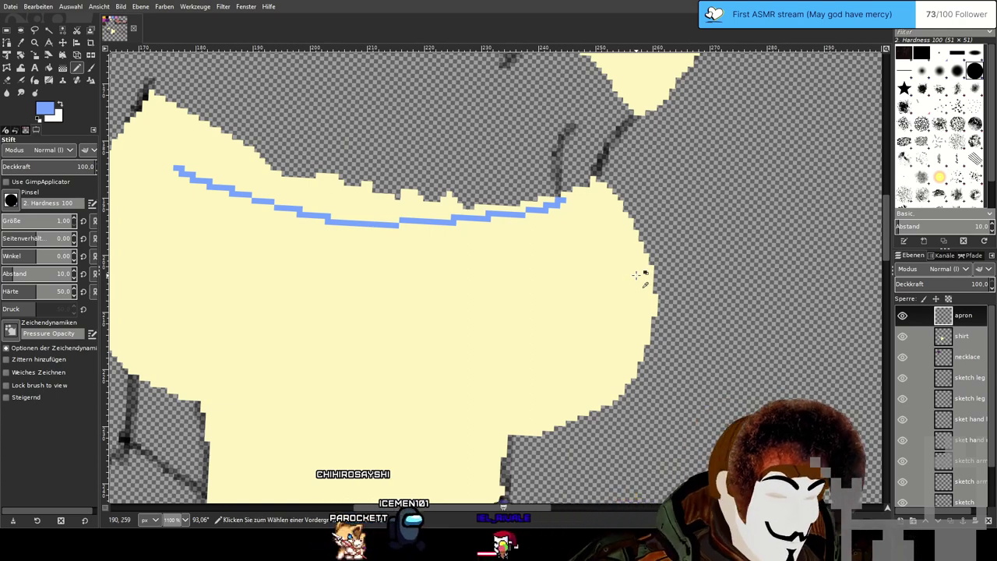
ctrl+scroll(537, 223, down, 2)
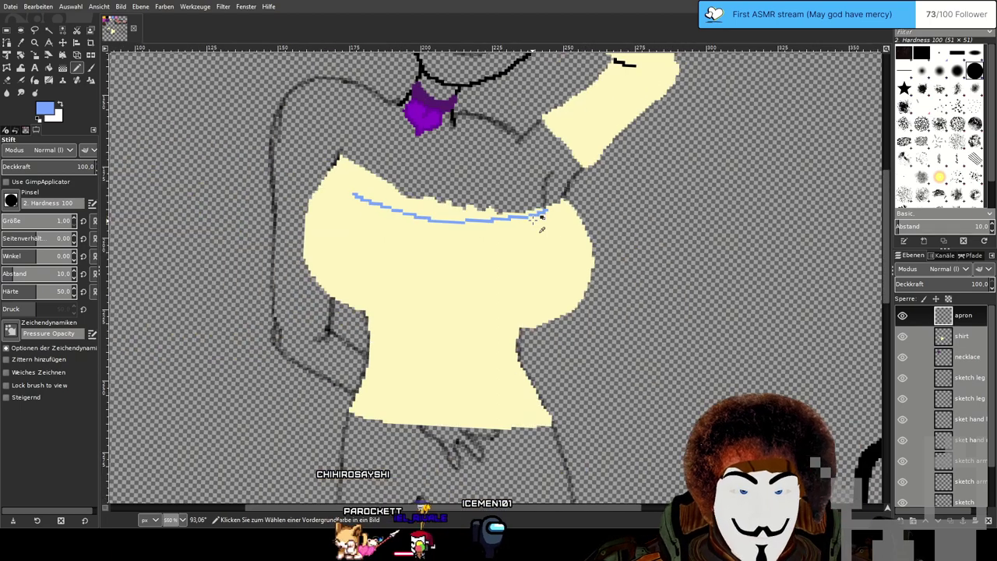
On the shirt layer, erase a narrow V notch down from the neckline's centre.
click(970, 336)
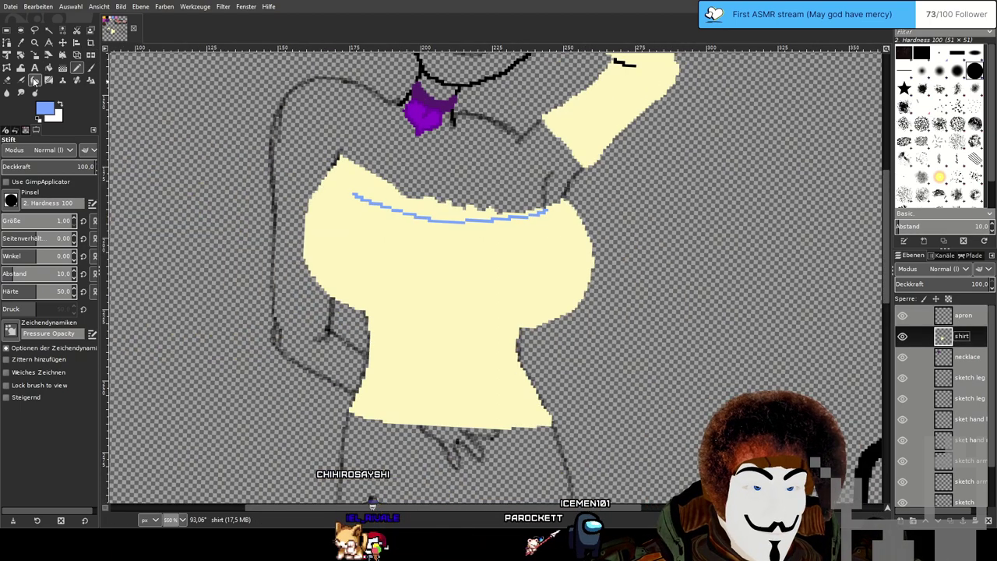
ctrl+scroll(444, 186, up, 2)
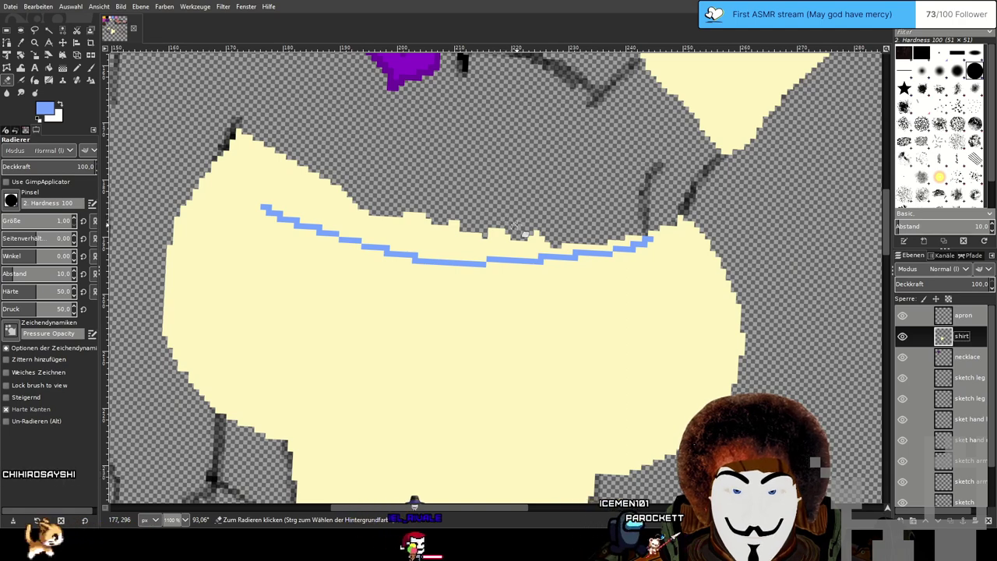
drag(488, 234, 453, 292)
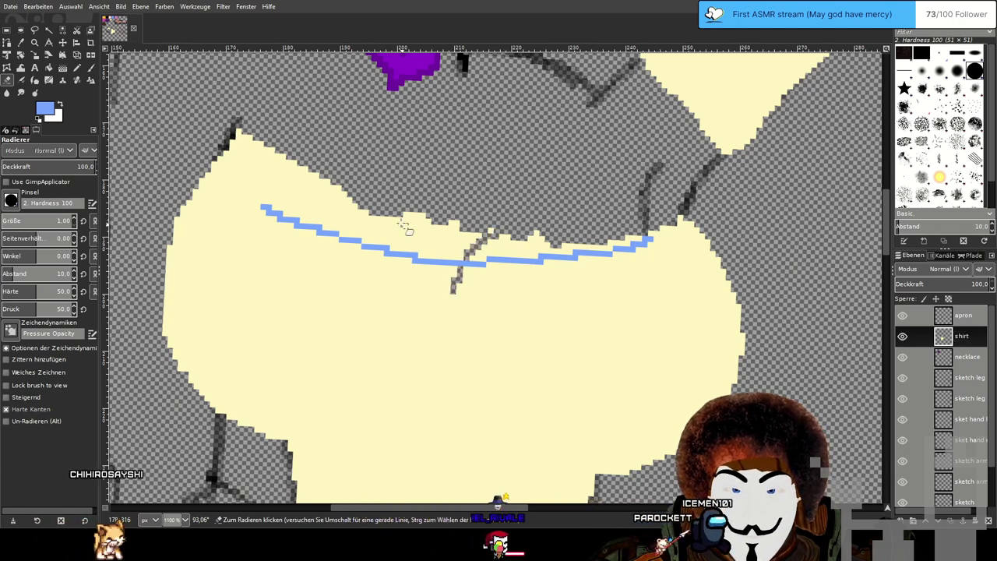
mouse_move(413, 218)
mouse_down()
mouse_move(444, 263)
mouse_move(457, 315)
mouse_up()
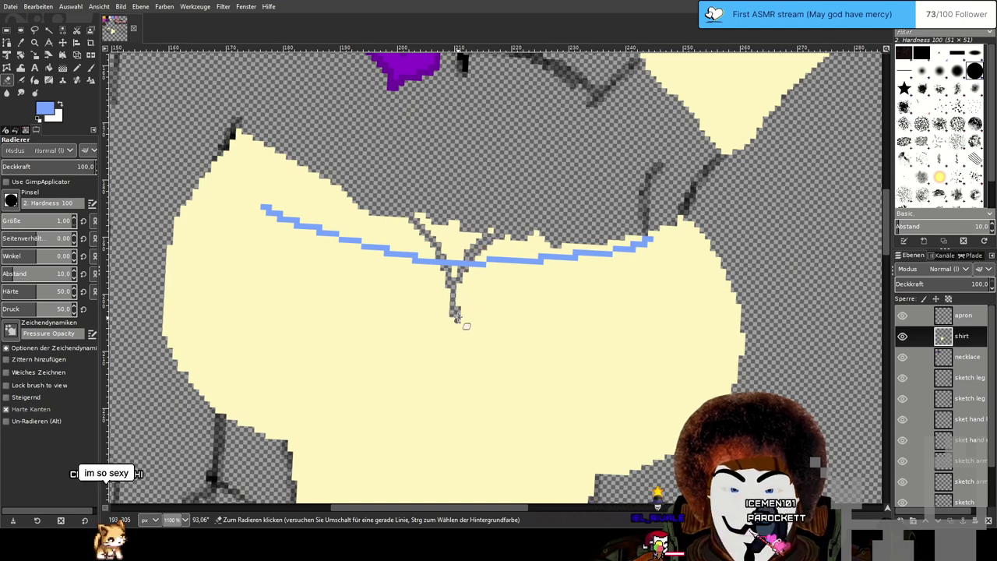
mouse_move(507, 235)
mouse_down()
mouse_move(465, 281)
mouse_move(463, 317)
mouse_up()
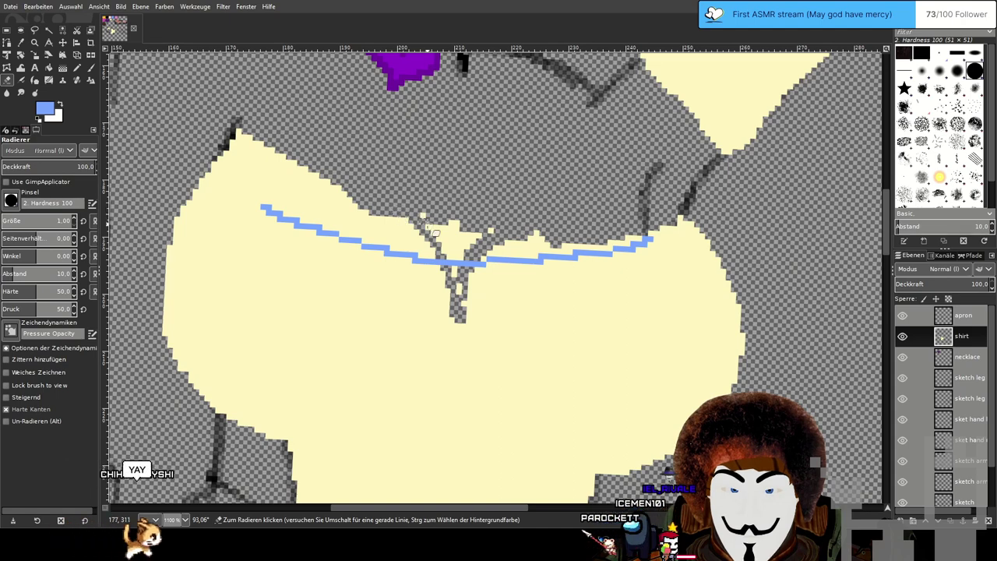
drag(451, 269, 455, 275)
drag(457, 325, 457, 338)
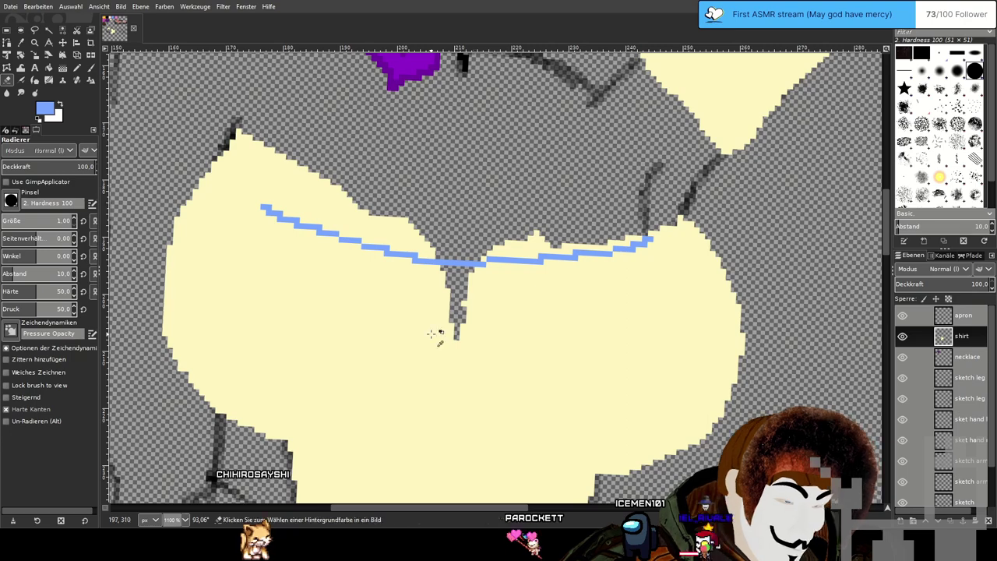
Recentre the view on the shirt and toggle between the apron and shirt layers.
scroll(465, 302, up, 2)
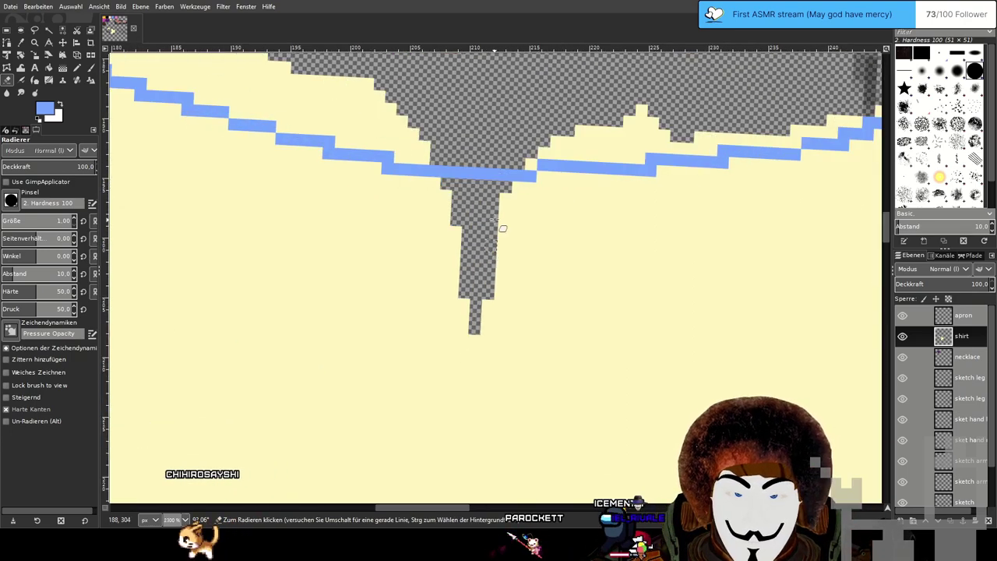
scroll(490, 259, down, 2)
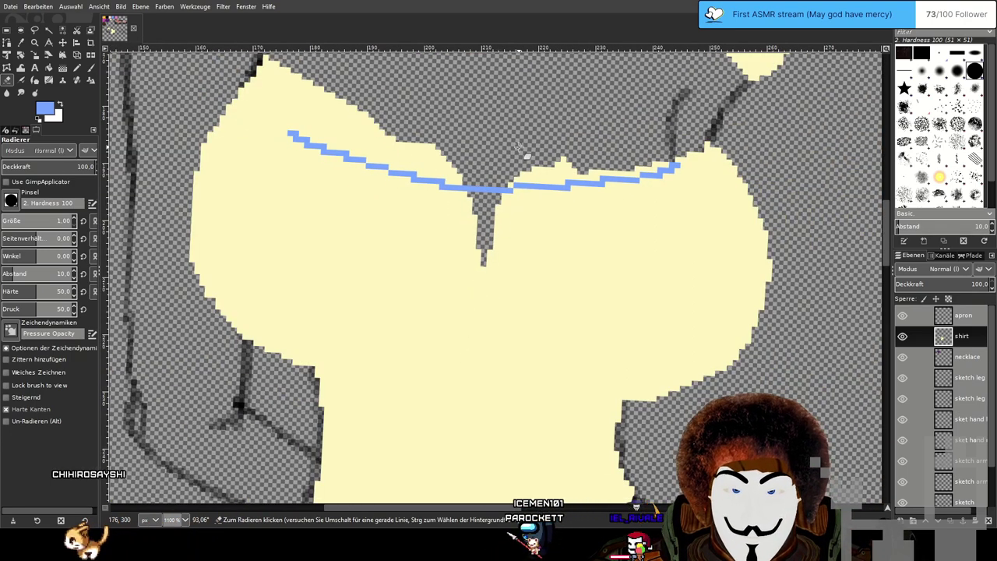
drag(519, 148, 507, 185)
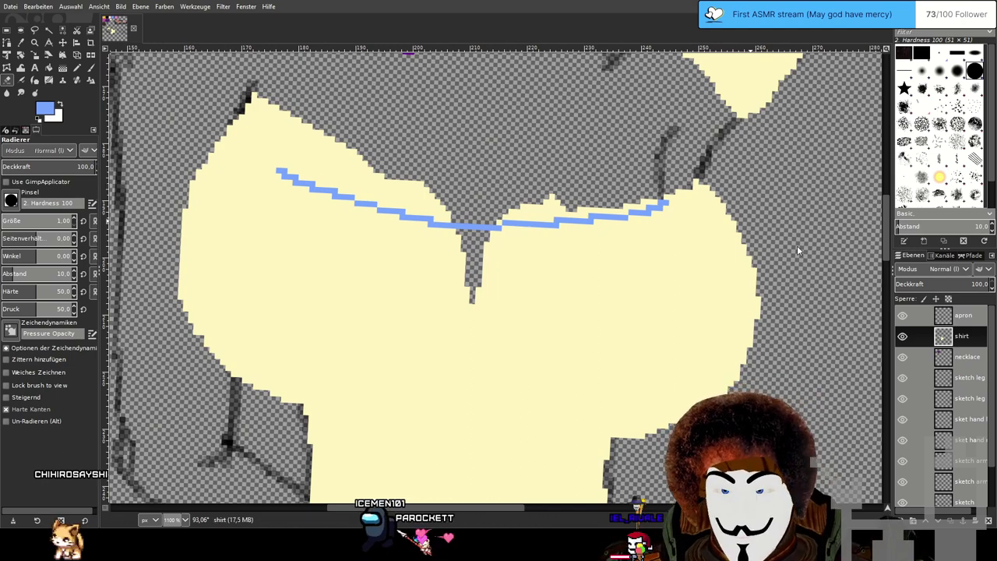
key(Page_Up)
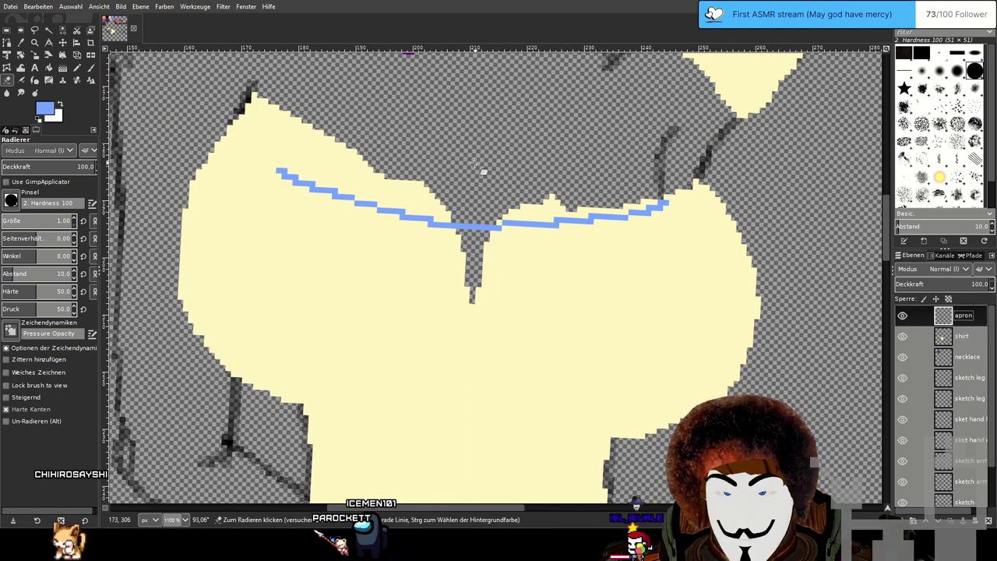
scroll(483, 187, up, 1)
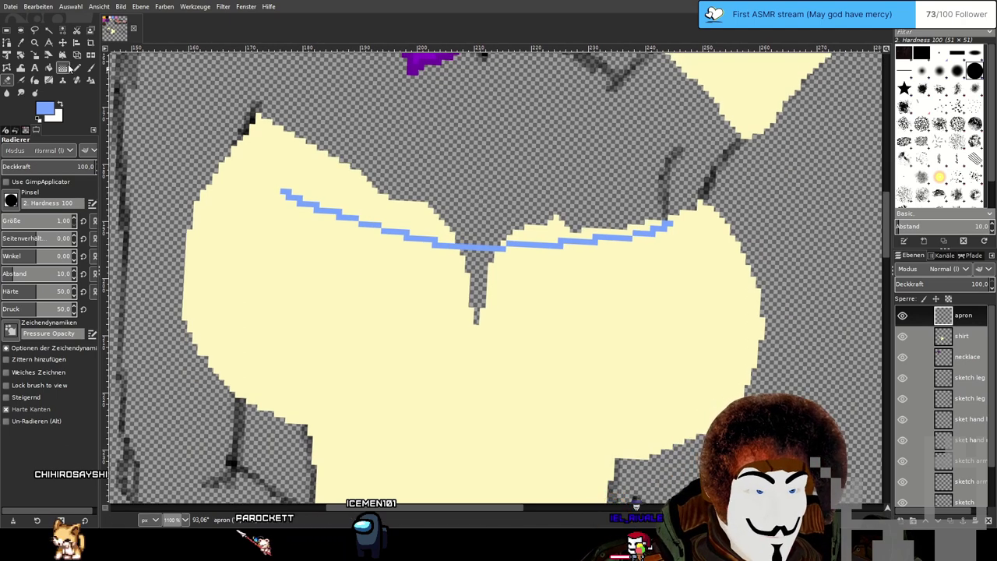
scroll(470, 242, up, 2)
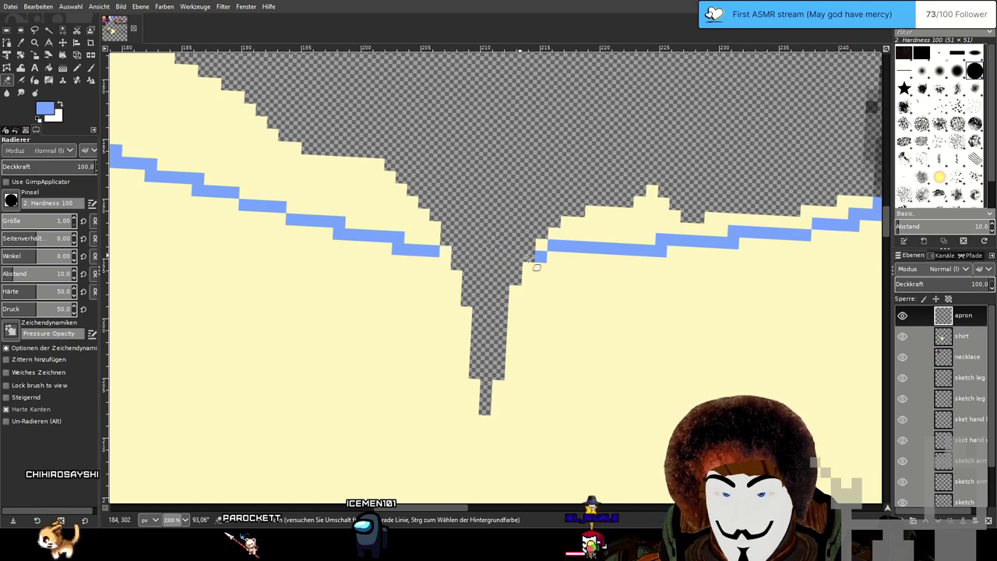
click(976, 338)
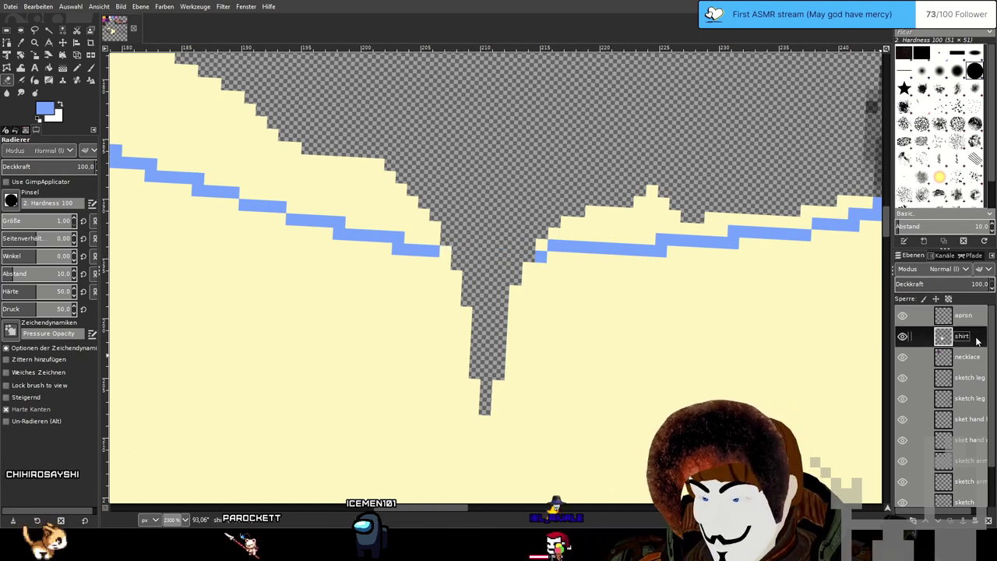
On the apron layer, pencil light-blue lines down both edges of the V notch.
key(n)
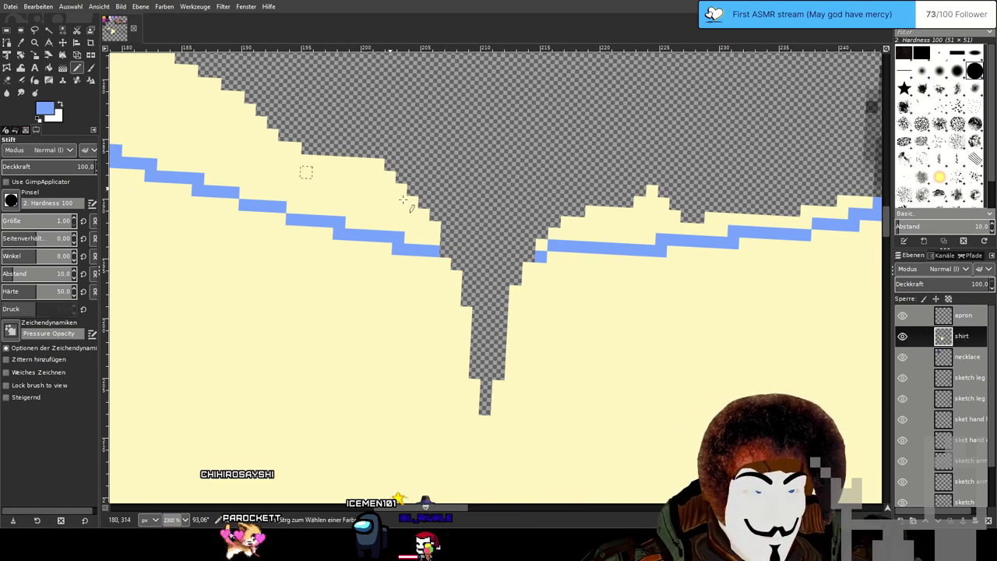
click(966, 316)
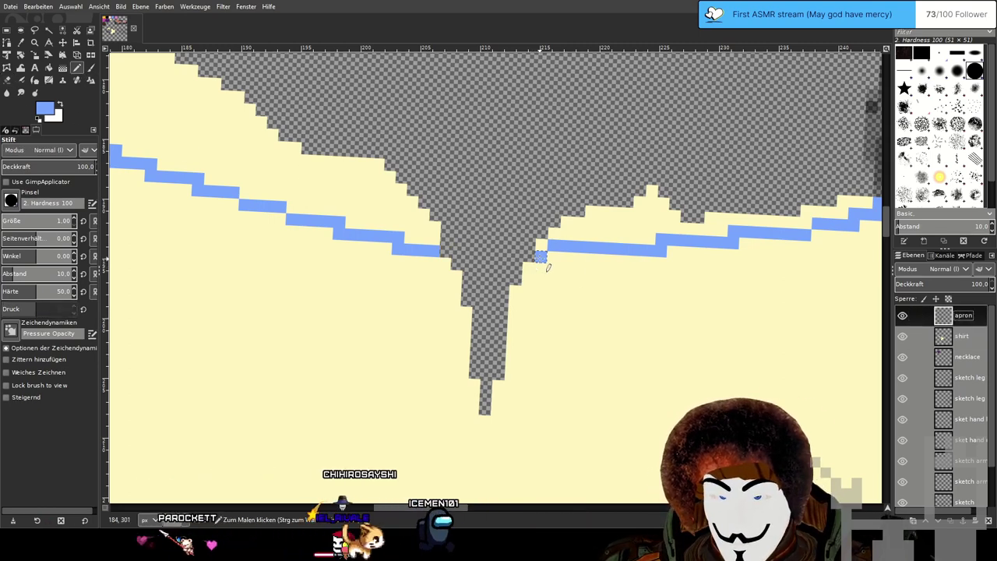
mouse_move(536, 266)
mouse_down()
mouse_move(516, 291)
mouse_move(510, 386)
mouse_move(495, 423)
mouse_up()
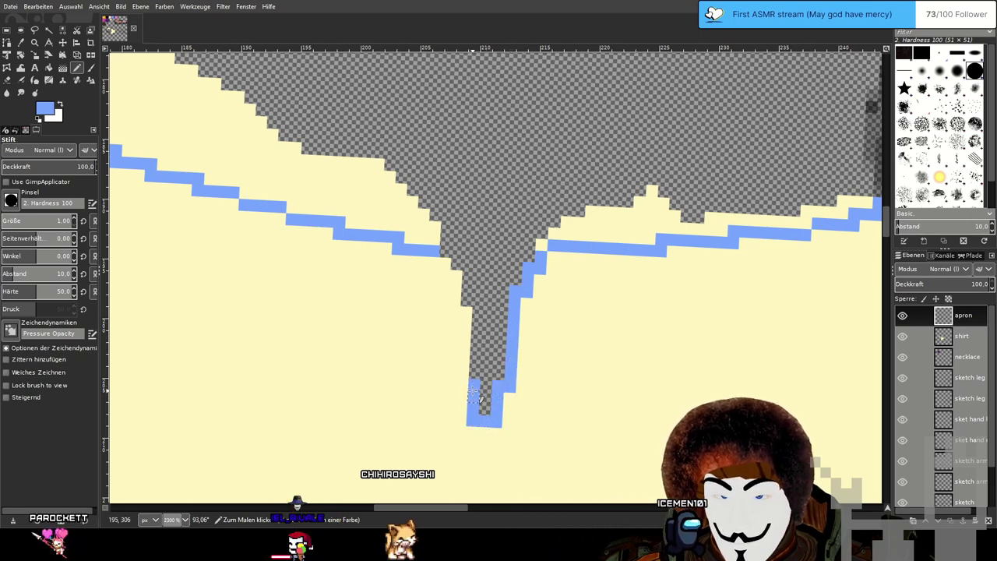
mouse_move(465, 326)
mouse_down()
mouse_move(455, 276)
mouse_move(433, 261)
mouse_up()
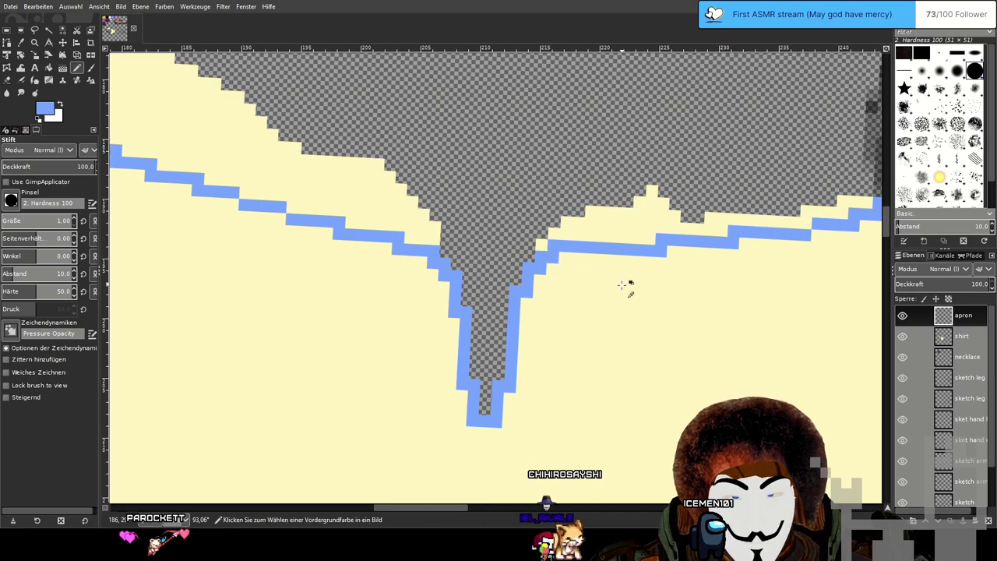
ctrl+scroll(628, 288, down, 1)
Recentre the zoomed view on the neckline with the apron layer active.
ctrl+scroll(669, 307, down, 1)
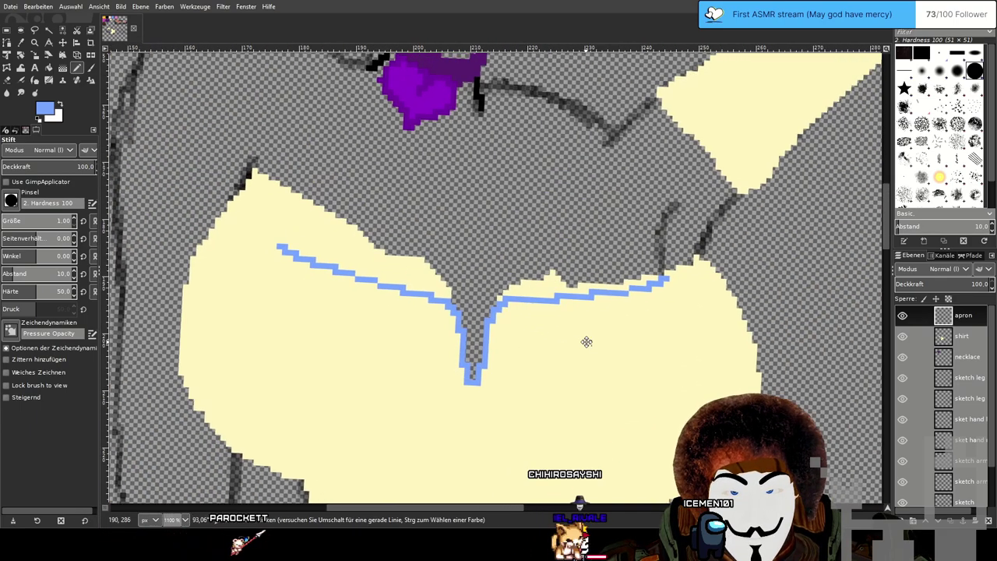
drag(586, 342, 580, 294)
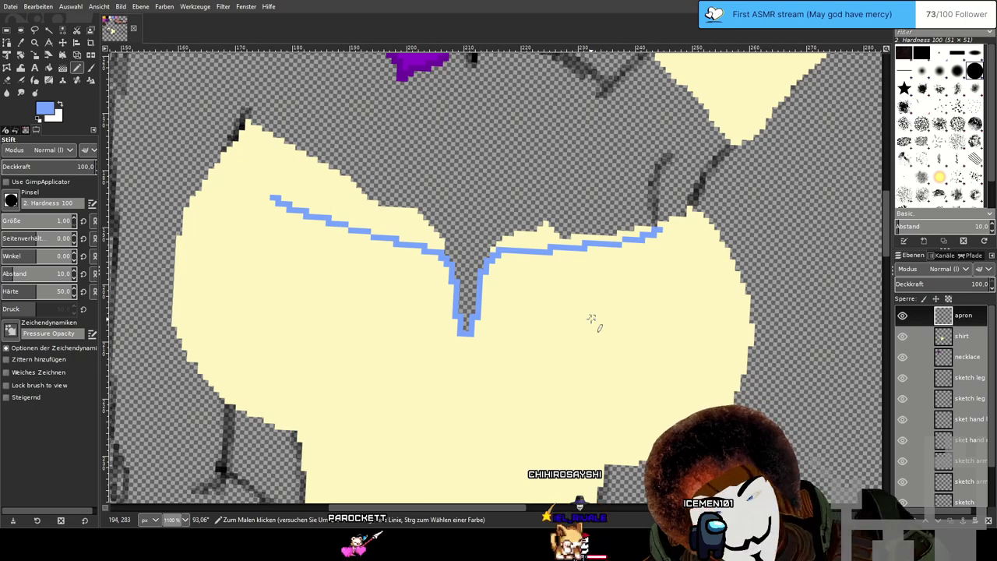
drag(594, 291, 588, 260)
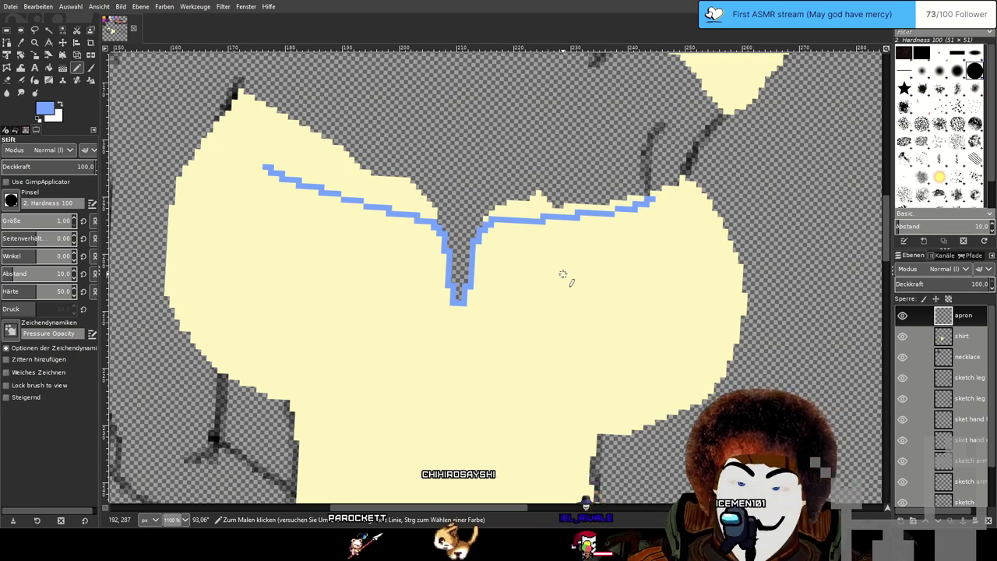
scroll(564, 274, down, 1)
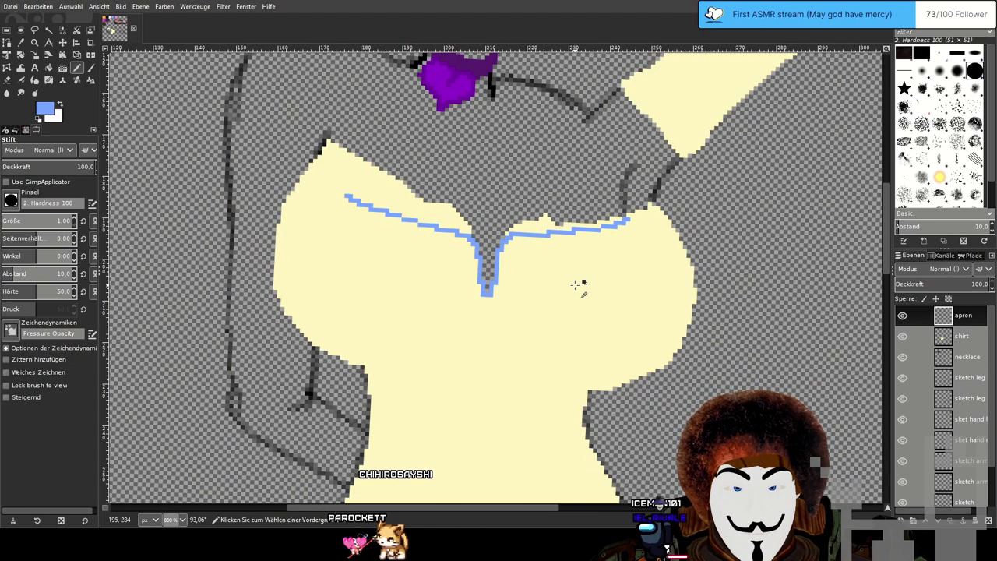
scroll(577, 285, up, 1)
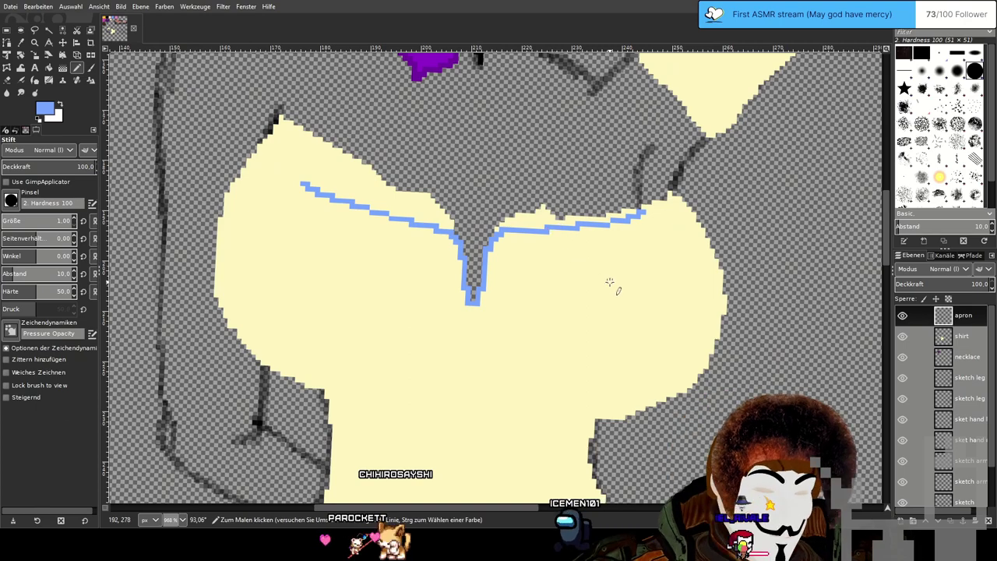
drag(665, 297, 590, 250)
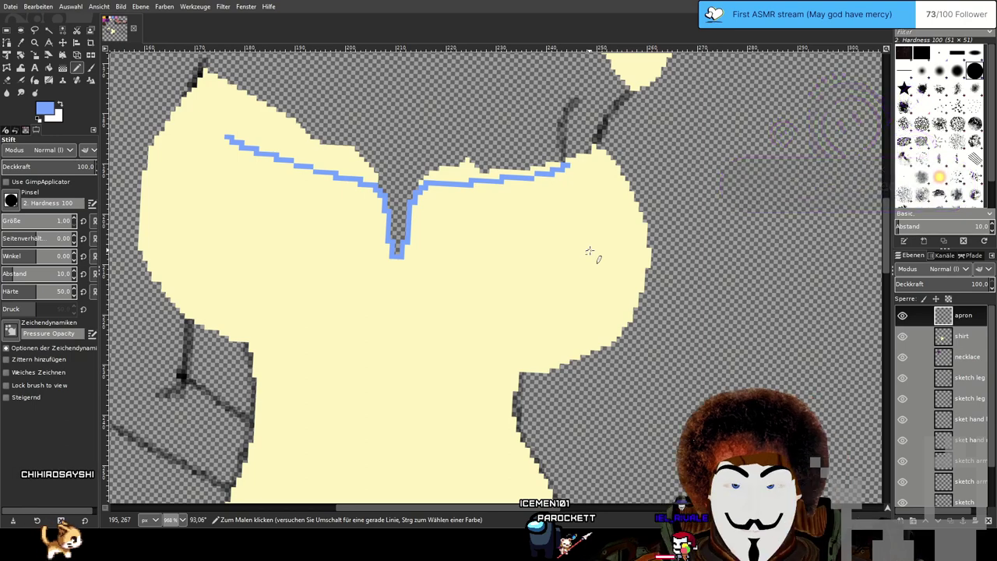
drag(590, 251, 577, 185)
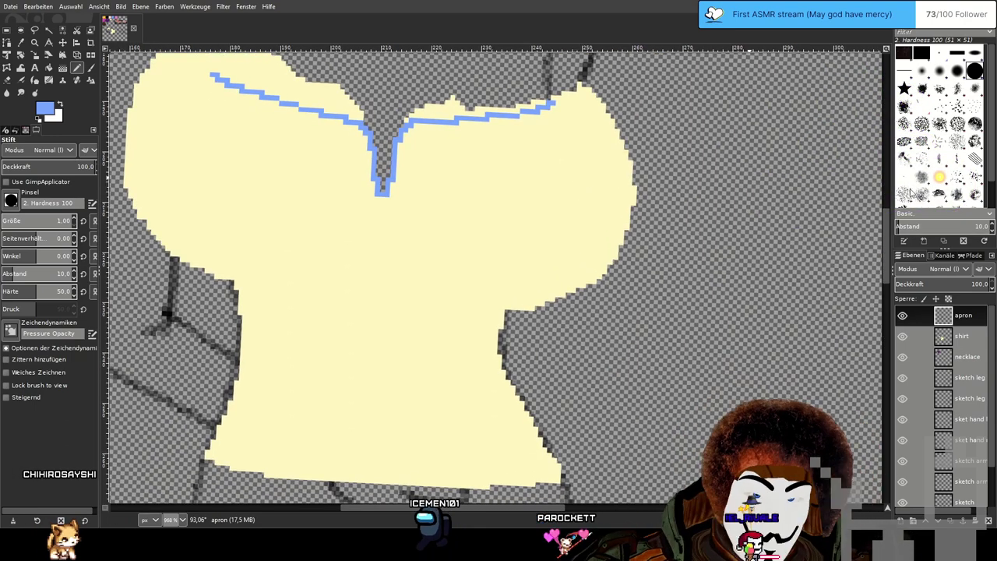
click(979, 317)
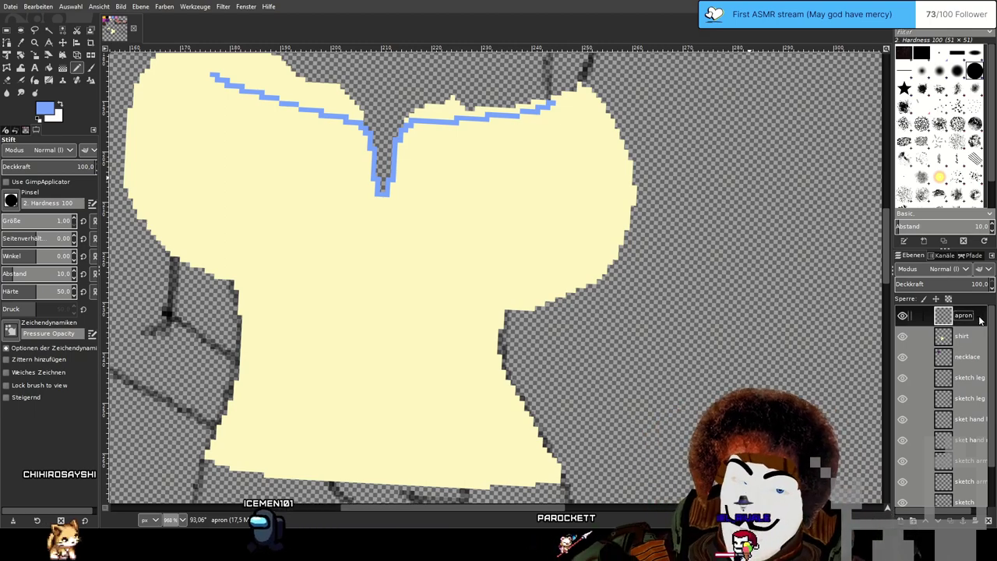
drag(364, 188, 387, 251)
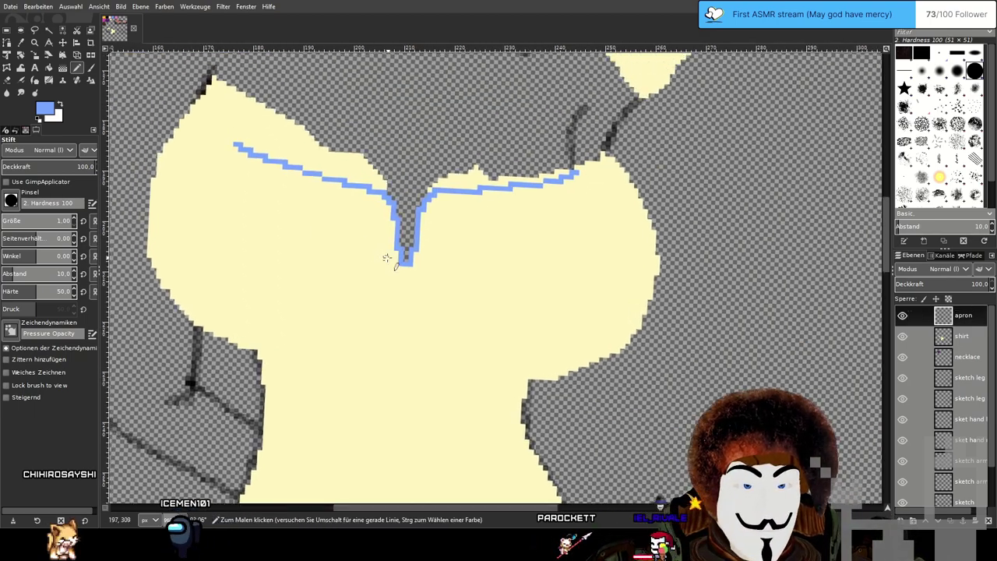
scroll(615, 219, up, 2)
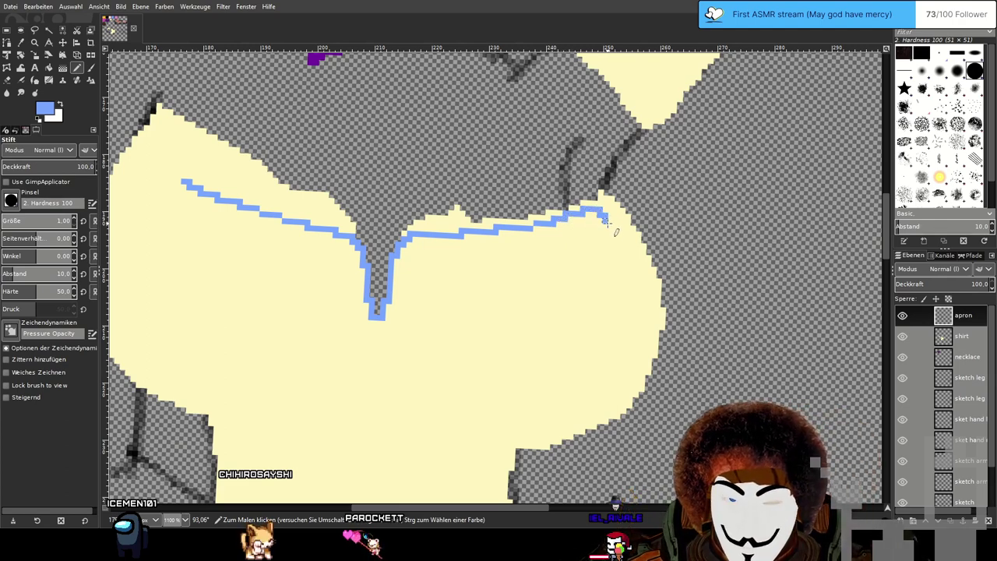
Extend the light-blue outline down the shirt's right edge.
mouse_move(635, 306)
mouse_down()
mouse_move(624, 377)
mouse_move(573, 433)
mouse_up()
drag(473, 321, 637, 266)
scroll(374, 200, up, 1)
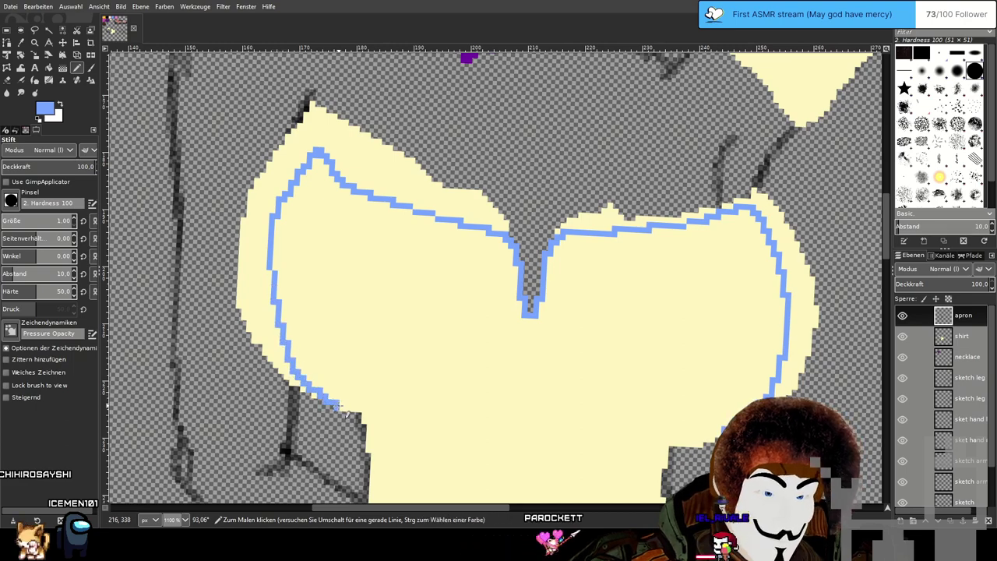
scroll(485, 345, down, 3)
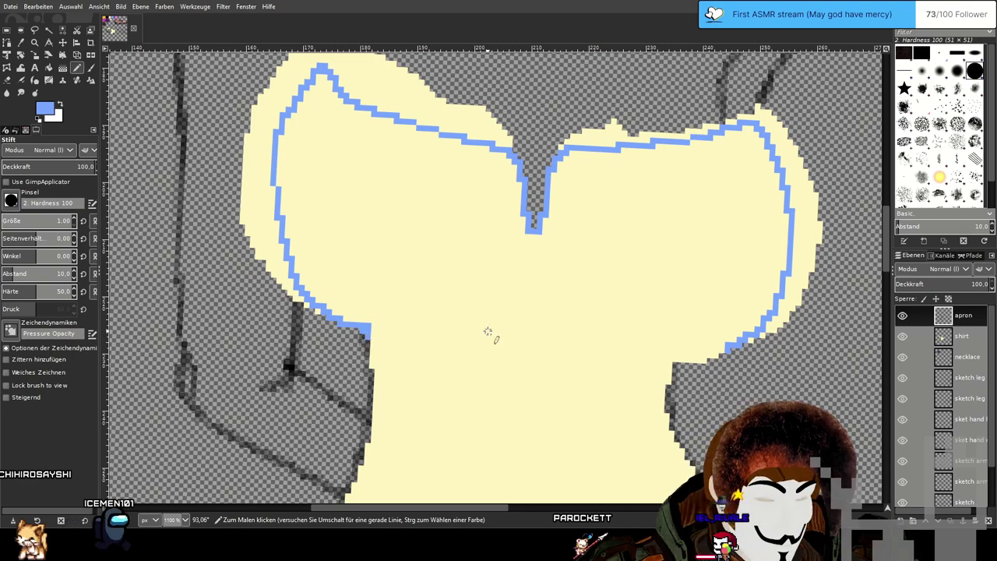
drag(546, 383, 377, 149)
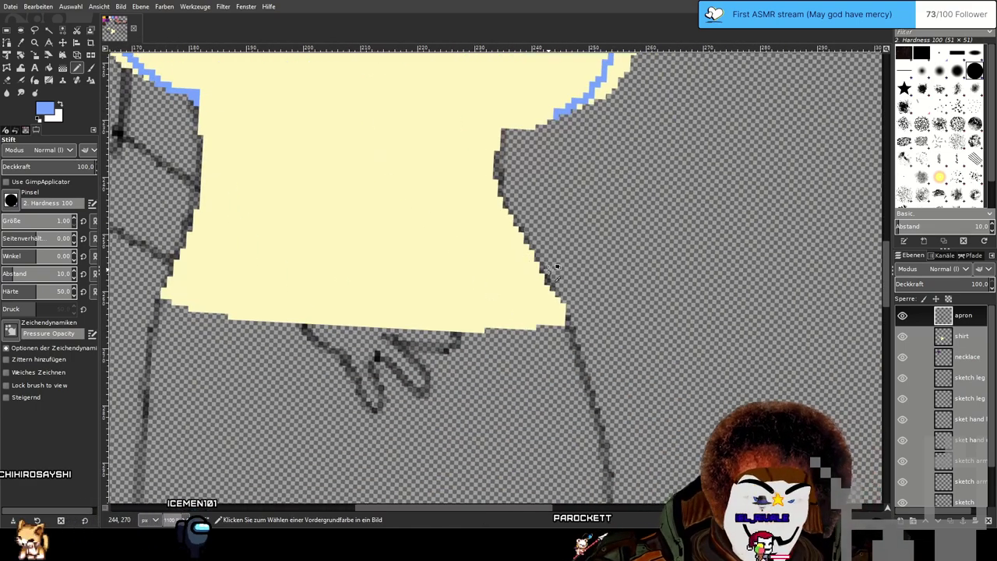
Trace a light-blue edge down the apron's lower-right side, undoing two misplaced strokes.
scroll(552, 267, up, 1)
scroll(555, 265, up, 1)
scroll(522, 245, up, 1)
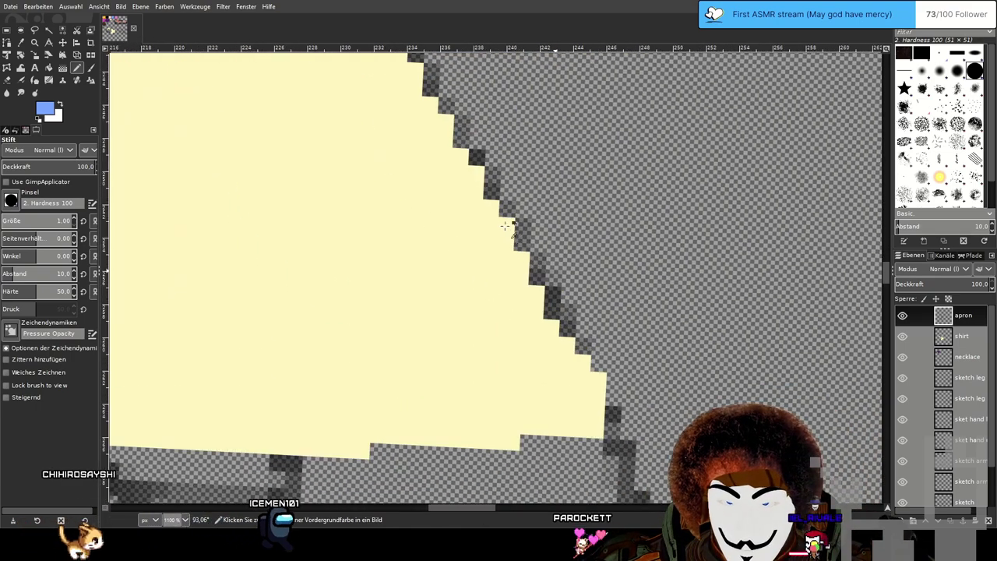
scroll(503, 233, up, 1)
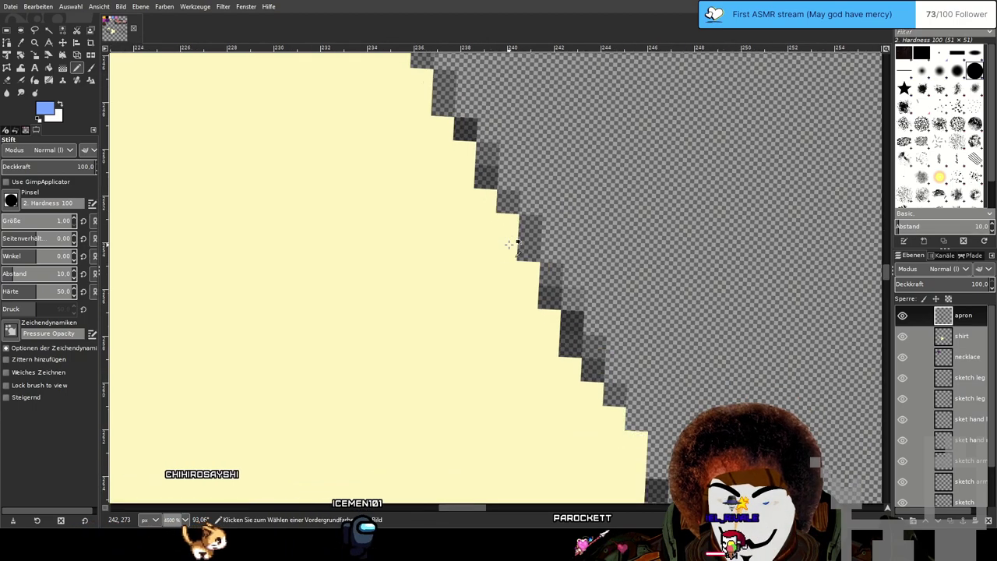
scroll(538, 285, down, 1)
drag(539, 285, 554, 248)
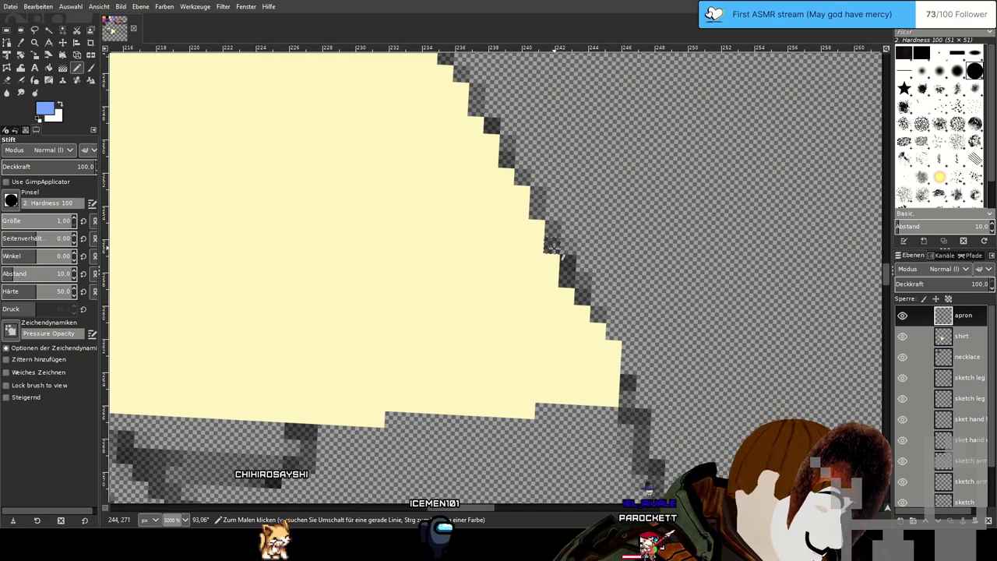
drag(494, 281, 633, 225)
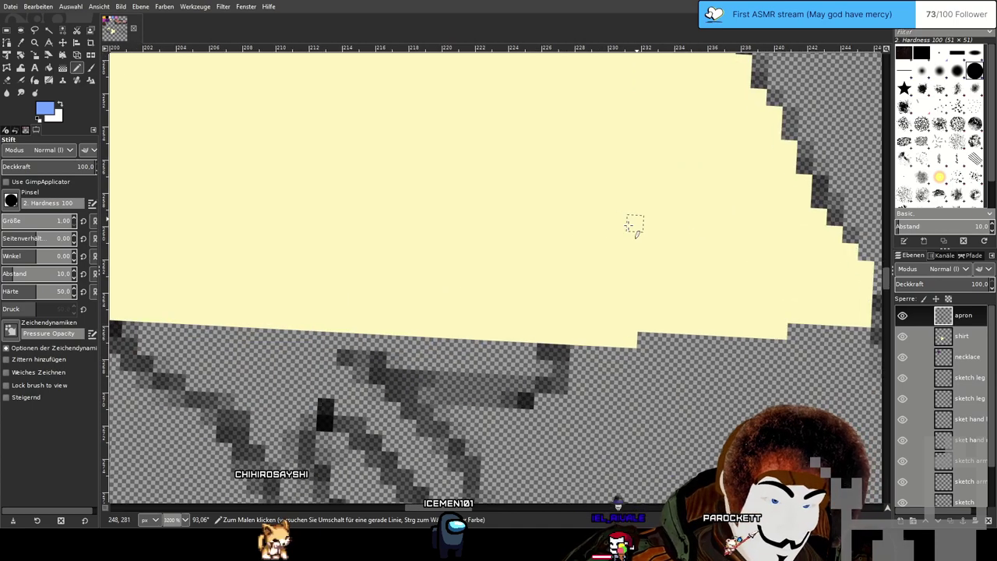
scroll(628, 226, down, 2)
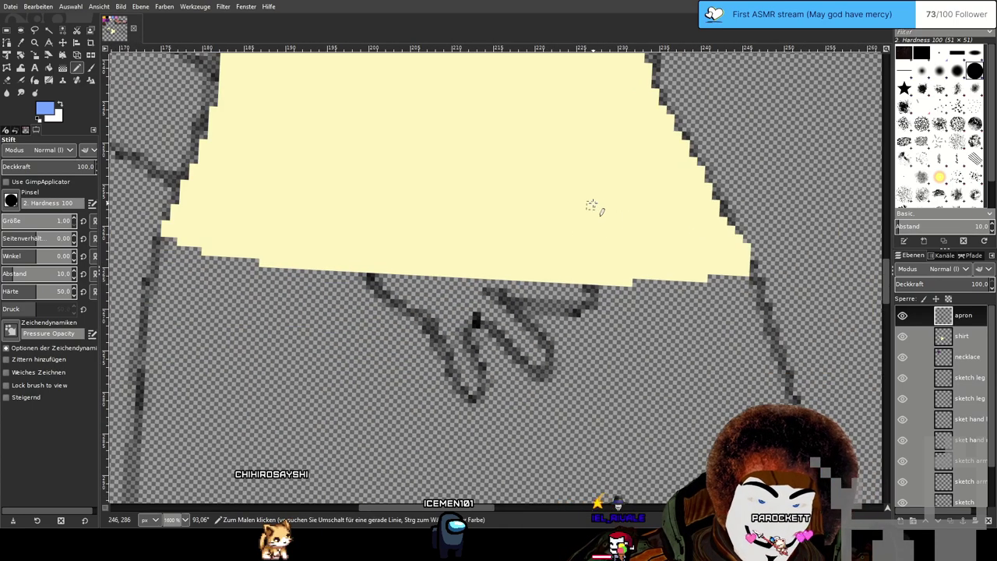
drag(591, 206, 571, 223)
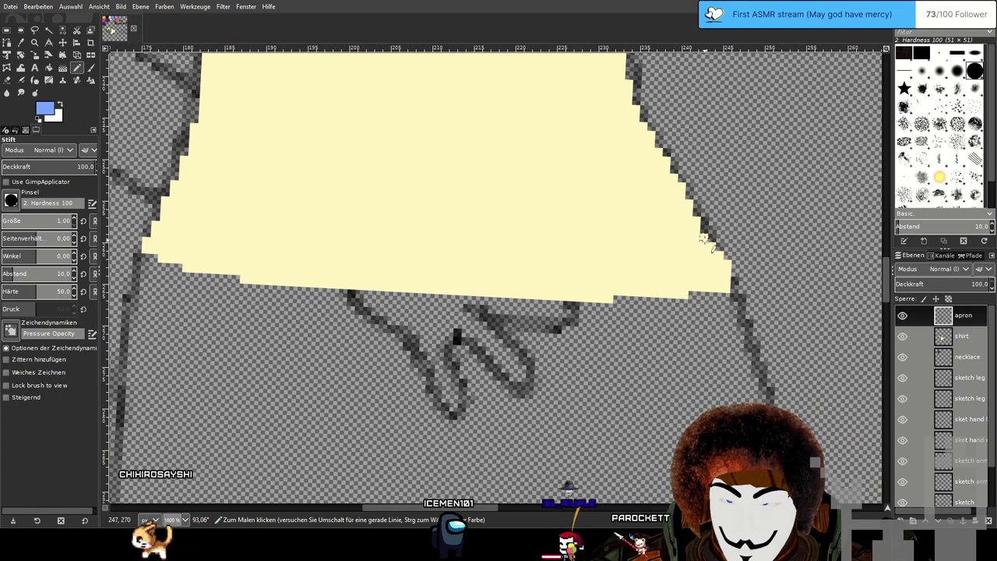
drag(703, 235, 701, 286)
key(ctrl+z)
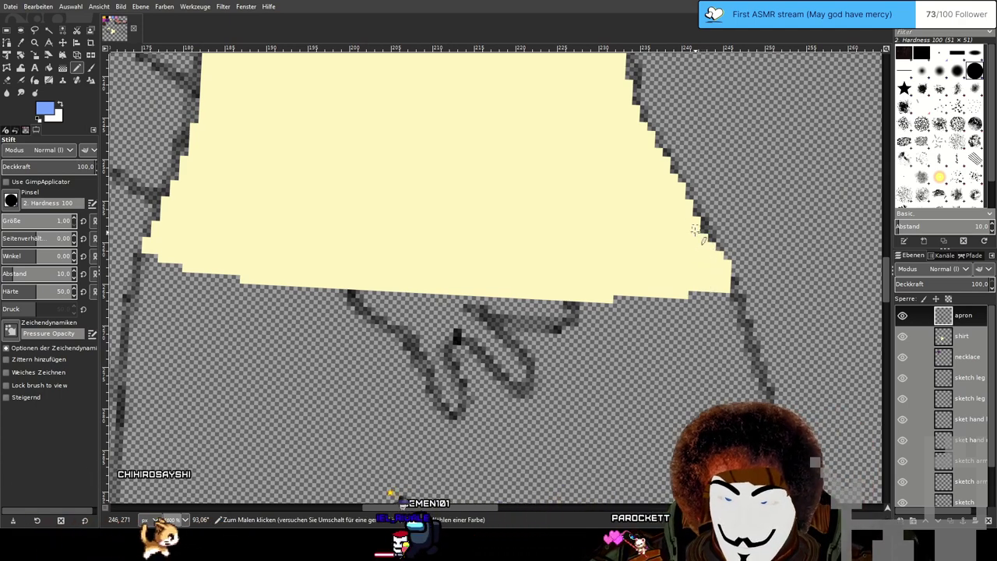
drag(693, 220, 715, 288)
key(ctrl+z)
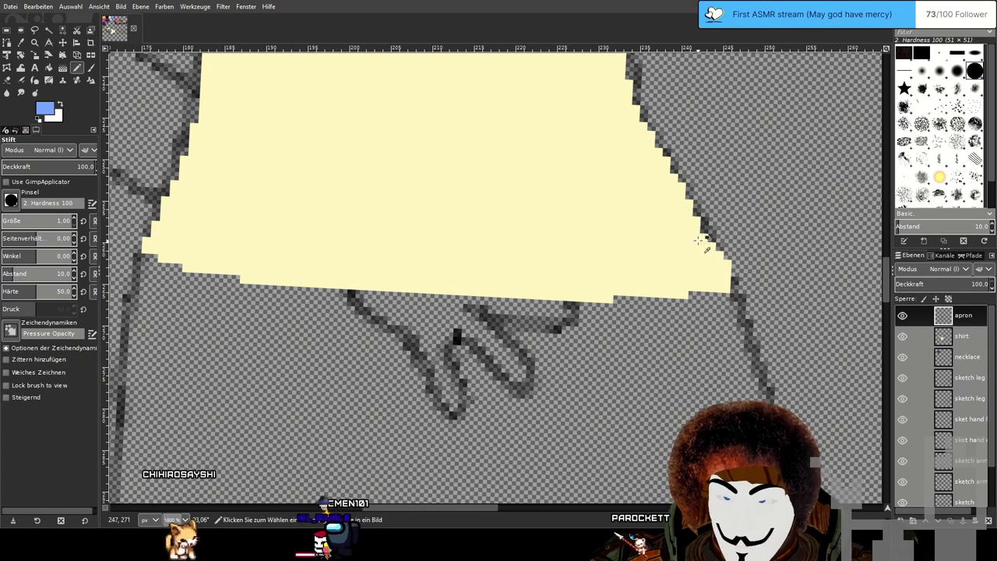
click(696, 228)
drag(696, 228, 701, 265)
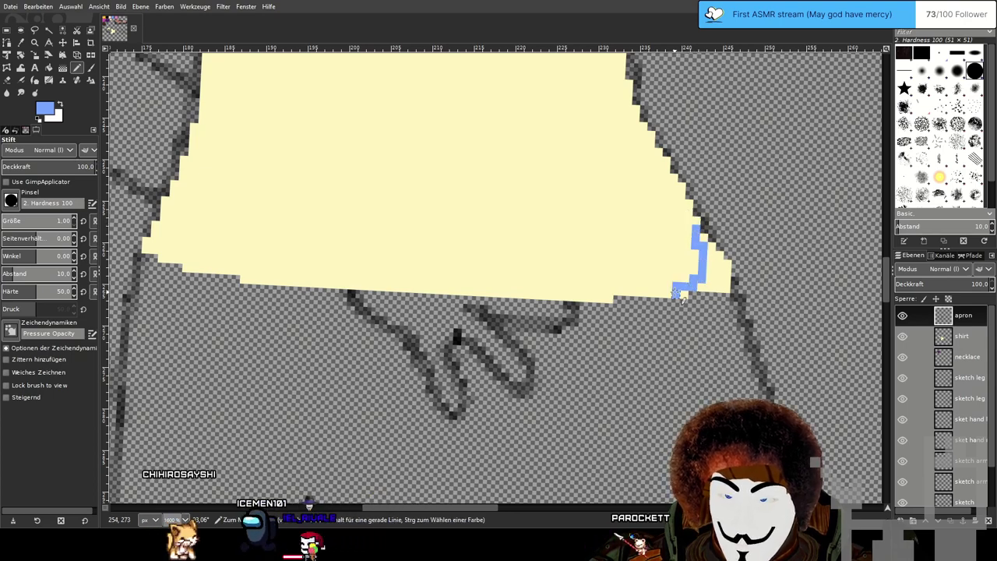
Draw a straight light-blue hem line and thicken its centre with extra lines and patches.
drag(612, 250, 639, 277)
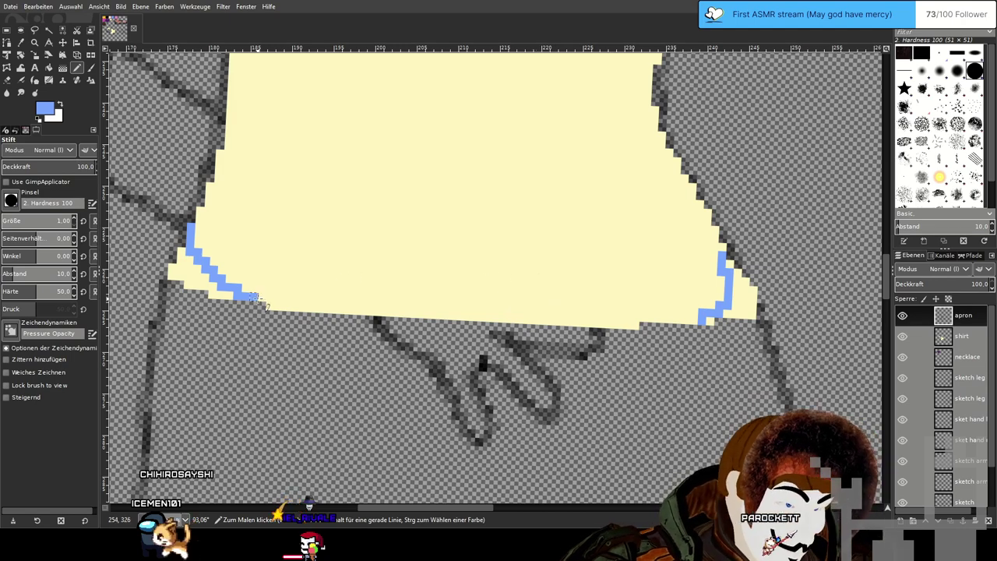
shift+click(635, 326)
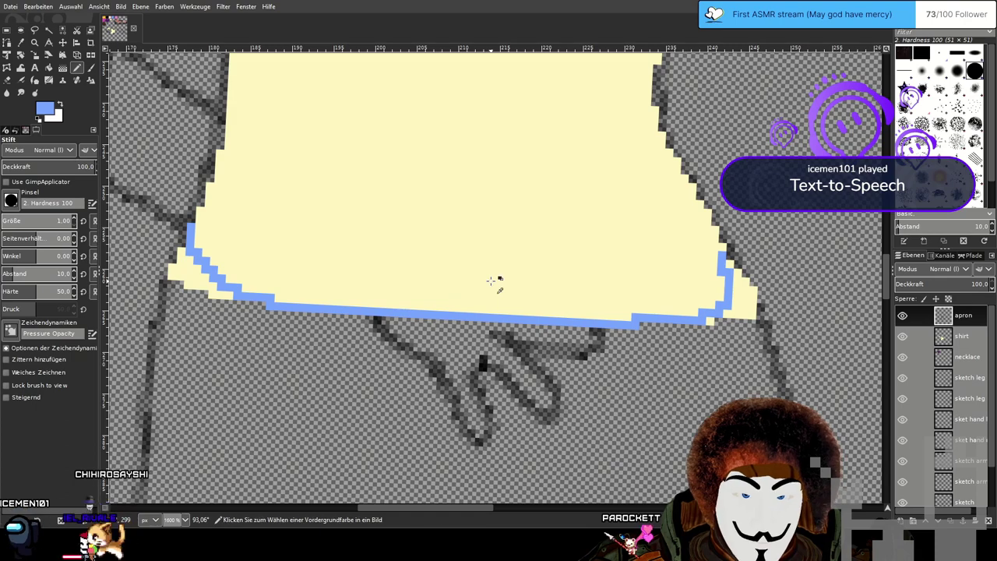
scroll(490, 281, down, 5)
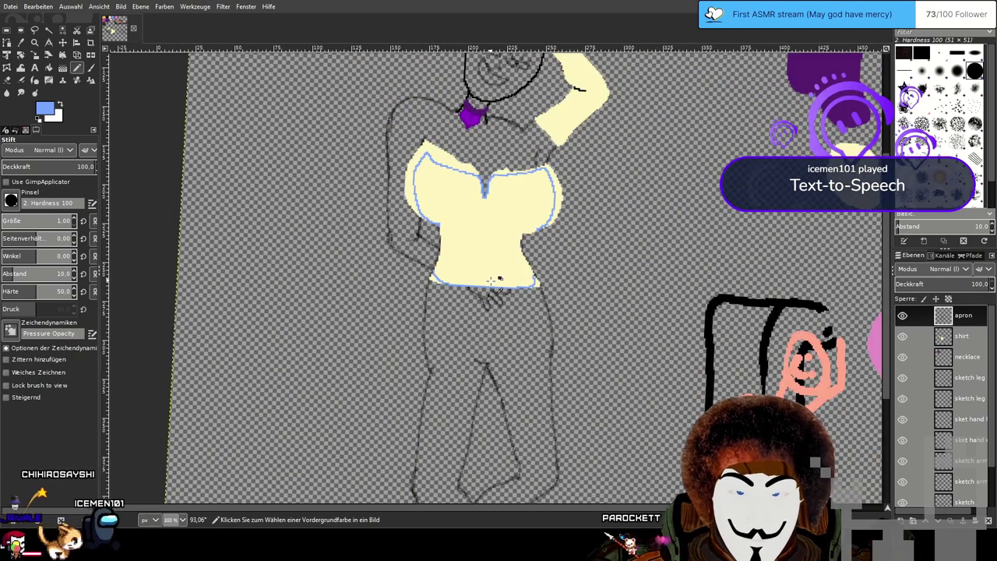
scroll(491, 279, down, 1)
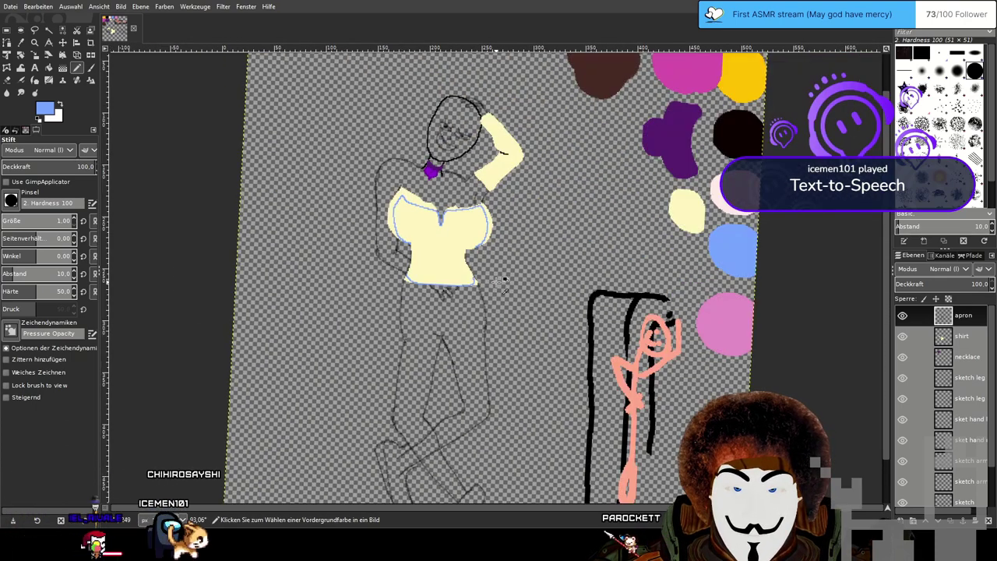
scroll(503, 280, up, 4)
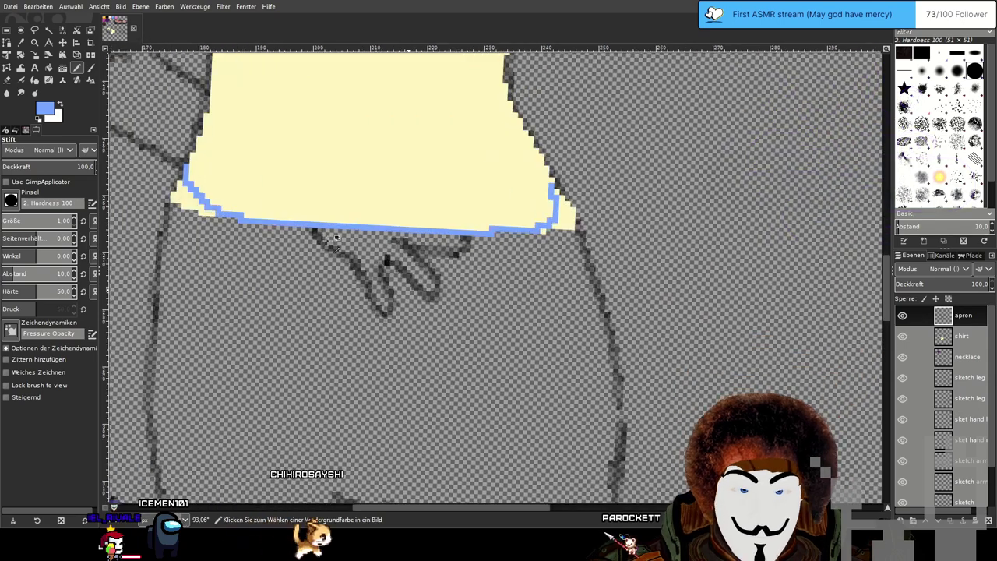
scroll(337, 237, up, 2)
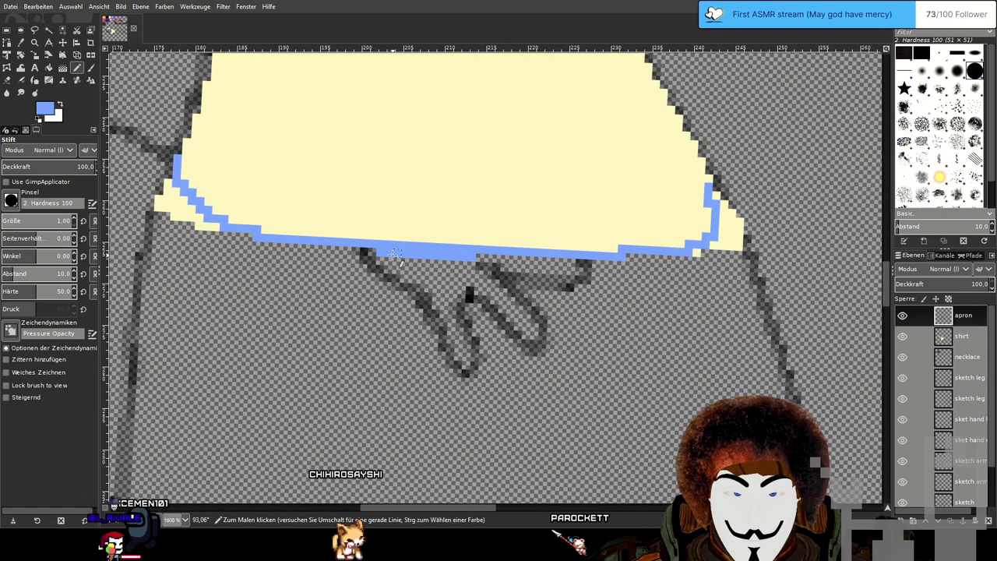
mouse_move(408, 262)
mouse_down()
mouse_move(531, 257)
mouse_move(446, 272)
mouse_move(488, 257)
mouse_move(422, 263)
mouse_up()
click(480, 258)
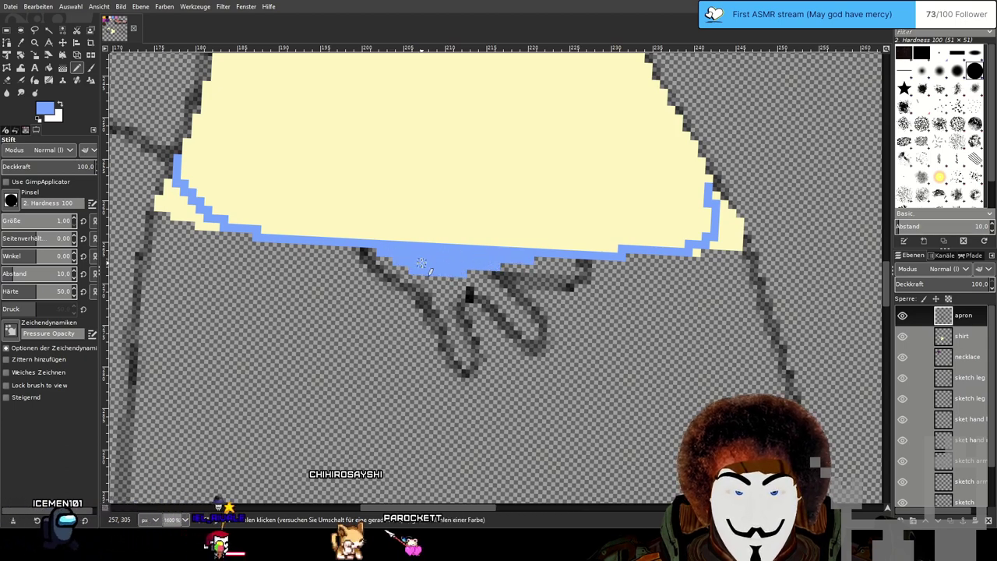
click(278, 241)
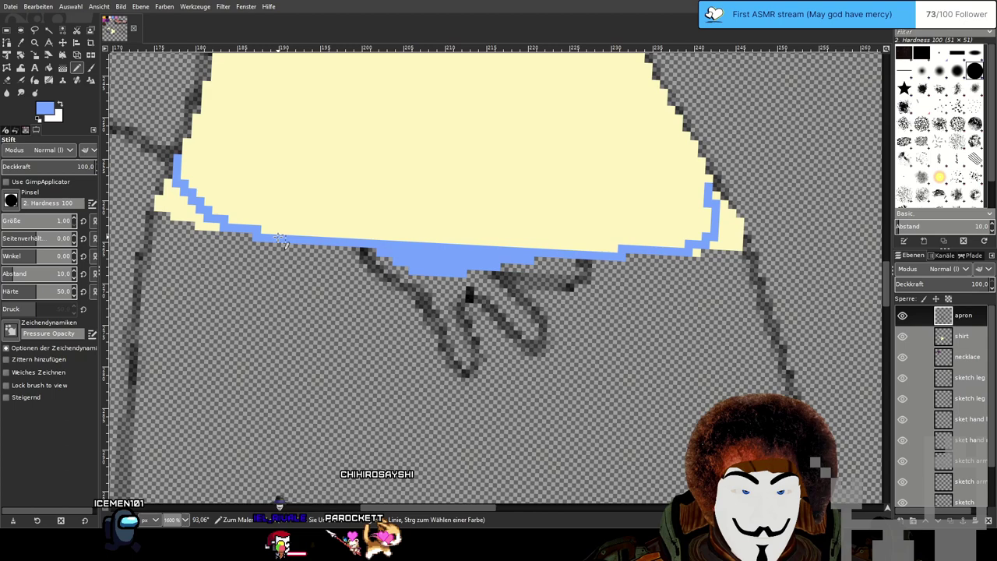
shift+click(423, 268)
shift+click(562, 262)
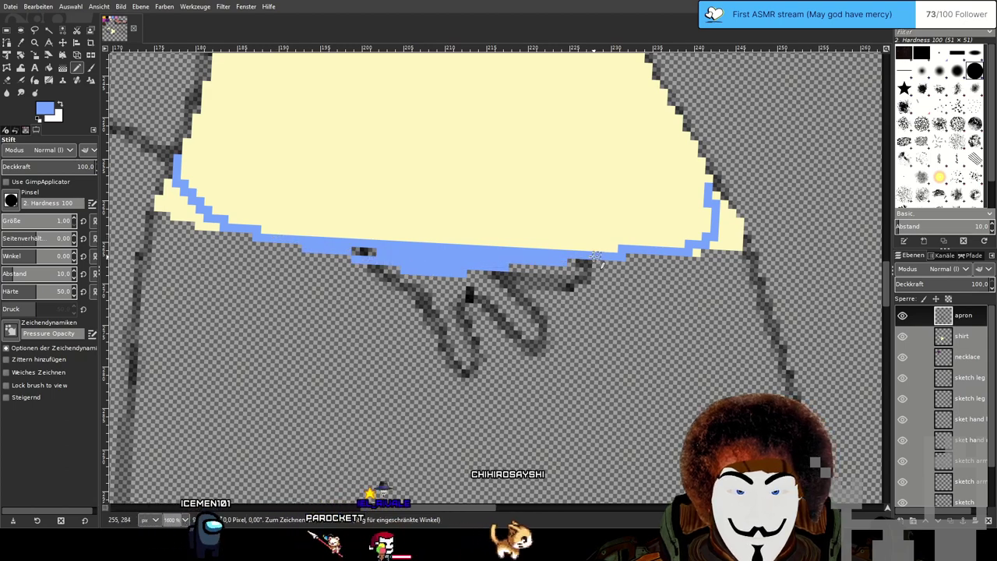
drag(356, 252, 373, 252)
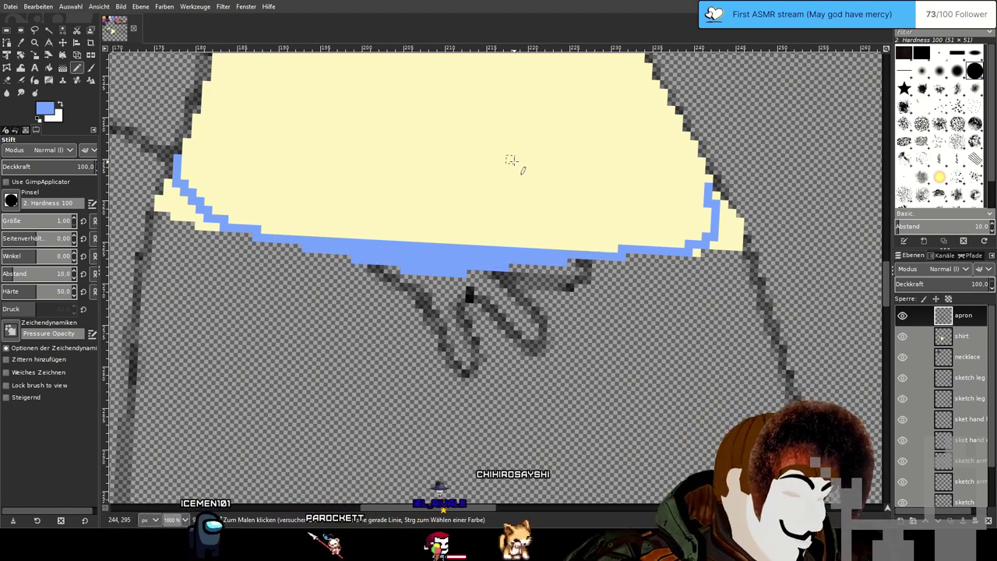
drag(514, 162, 517, 229)
scroll(517, 171, down, 1)
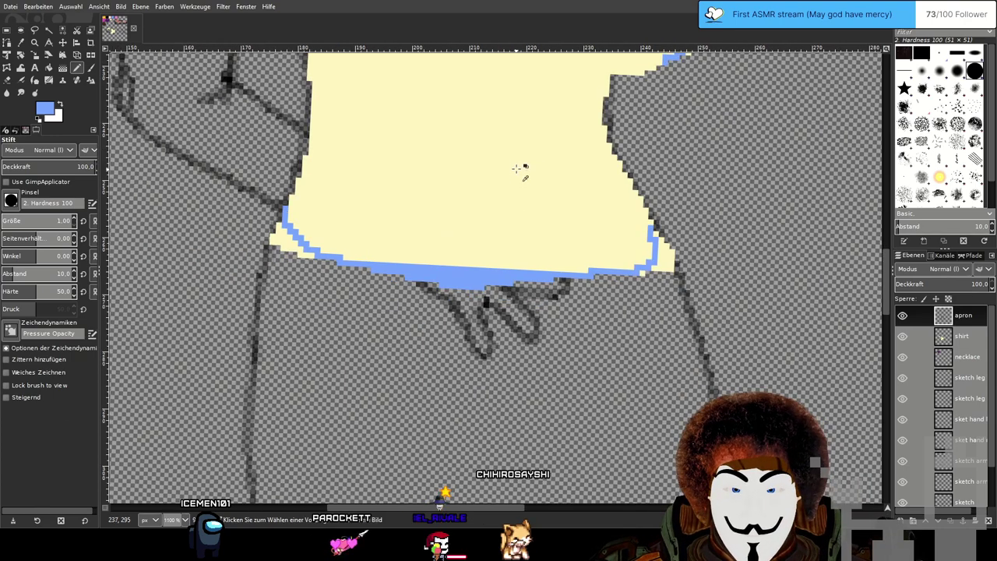
Outline the apron's lower-right corner and right side in light blue.
scroll(522, 166, up, 2)
scroll(640, 296, up, 2)
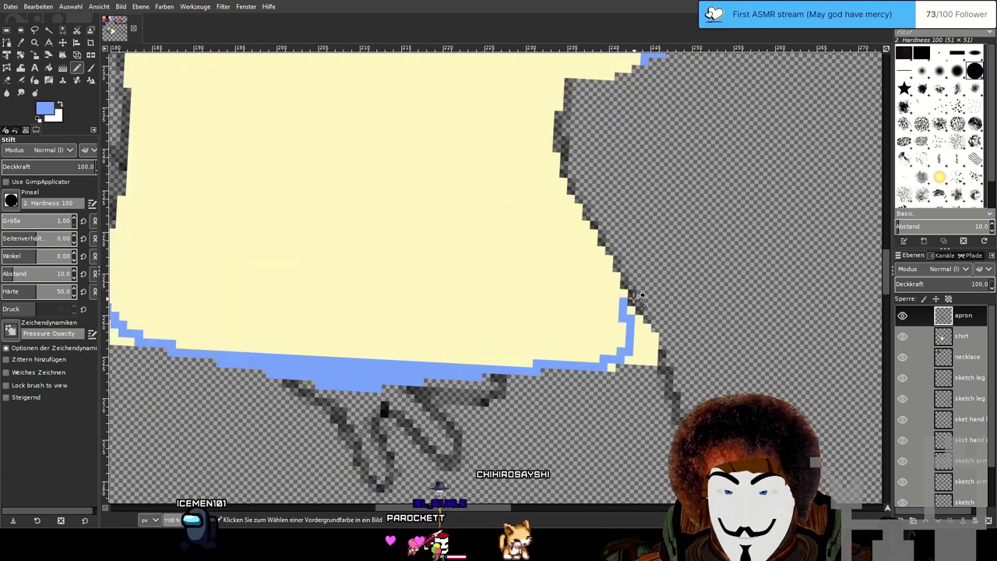
mouse_move(607, 291)
mouse_down()
mouse_move(553, 191)
mouse_move(543, 157)
mouse_up()
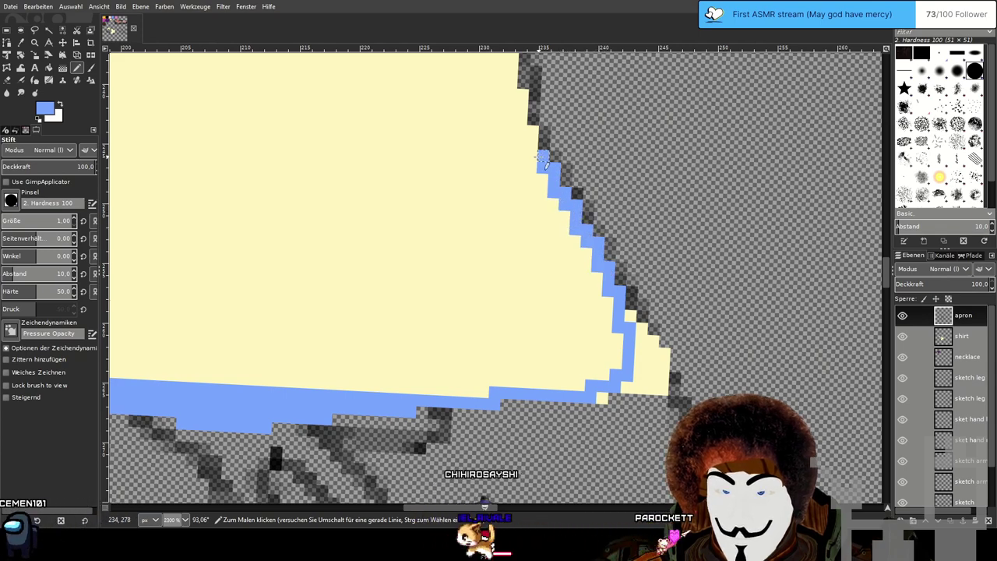
drag(479, 171, 495, 325)
mouse_move(548, 307)
mouse_down()
mouse_move(535, 257)
mouse_move(518, 237)
mouse_move(527, 248)
mouse_up()
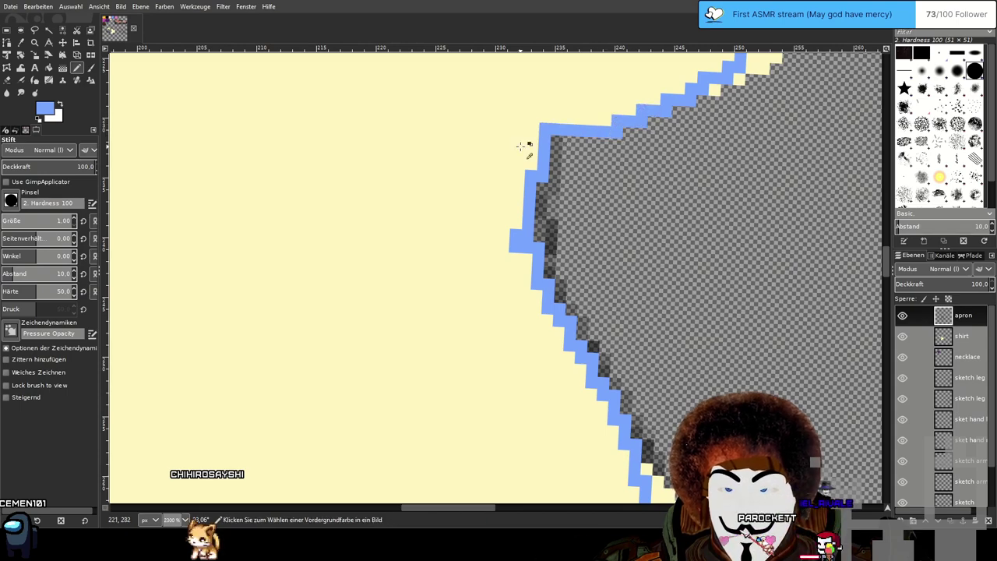
scroll(521, 148, down, 2)
Draw straight light-blue lines down the apron's left side to join the hem.
drag(456, 143, 521, 200)
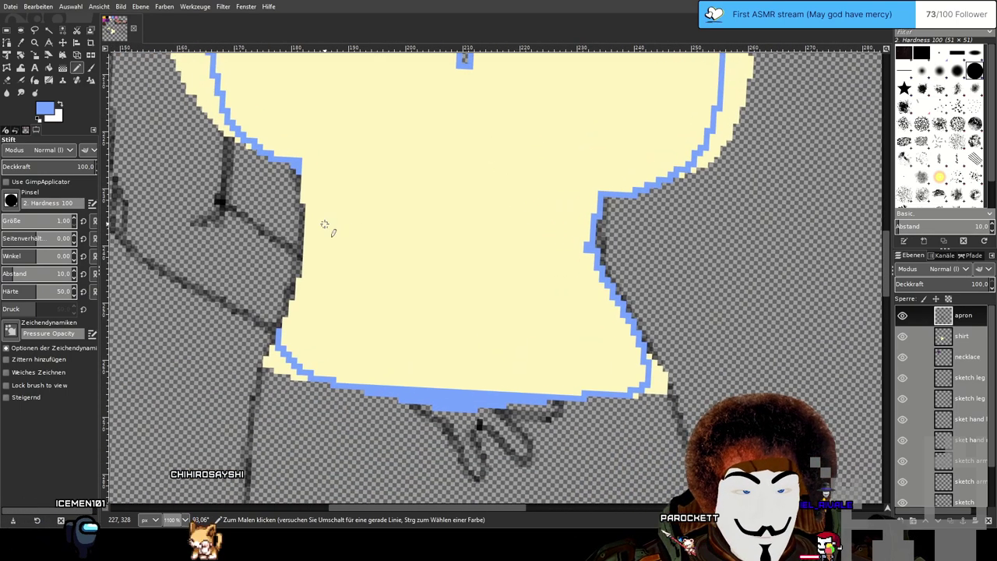
ctrl+scroll(324, 224, up, 3)
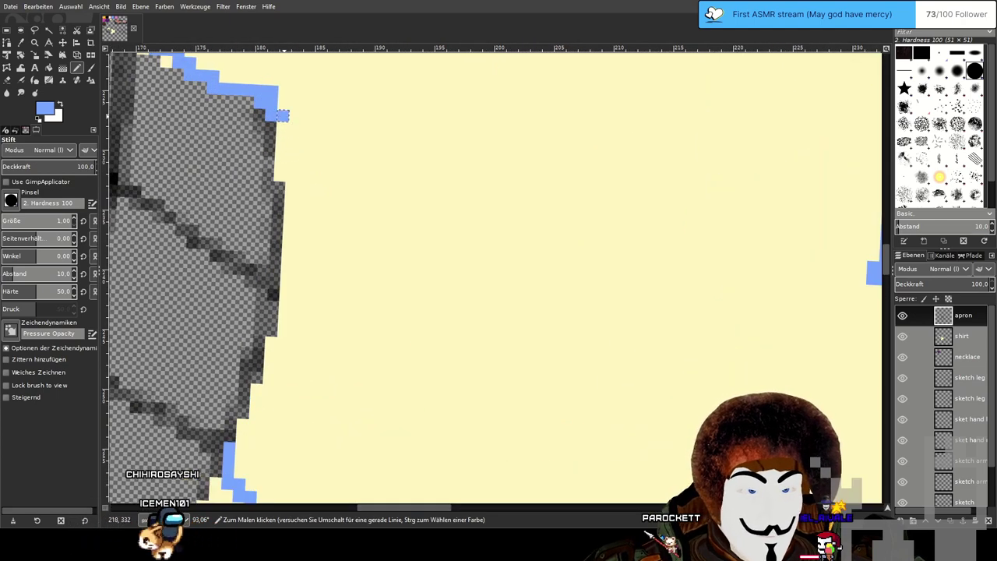
shift+click(289, 177)
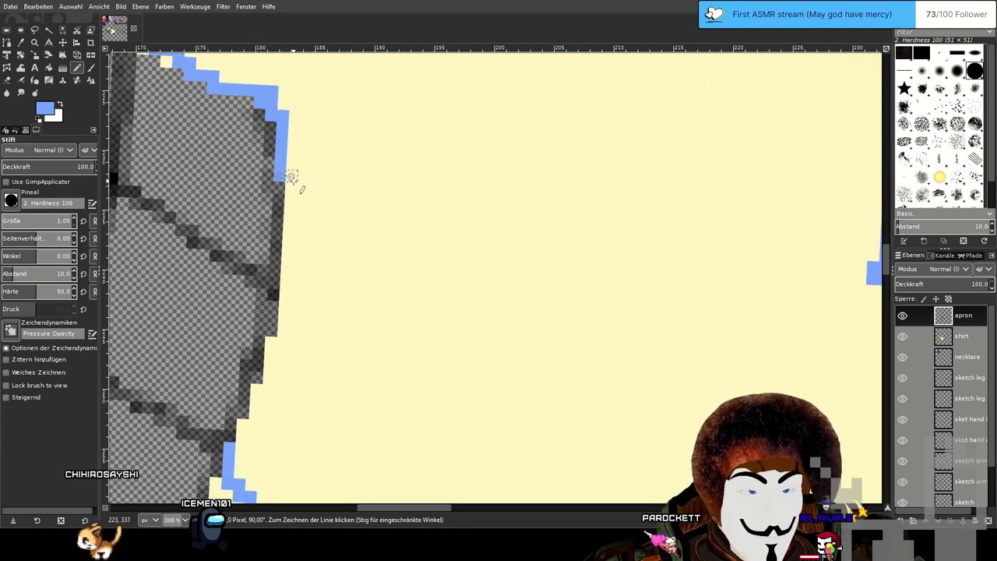
shift+click(282, 344)
shift+click(261, 391)
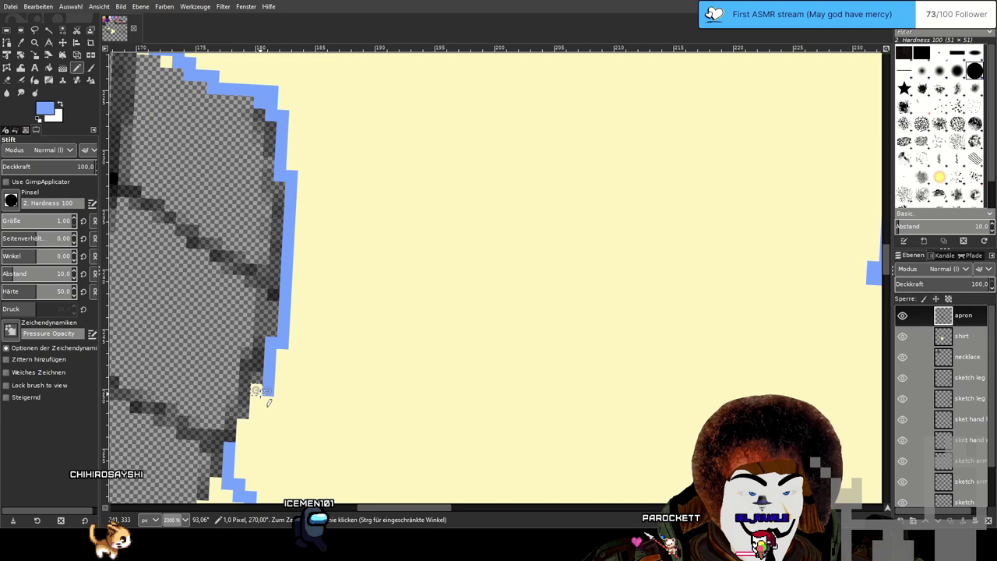
shift+click(243, 426)
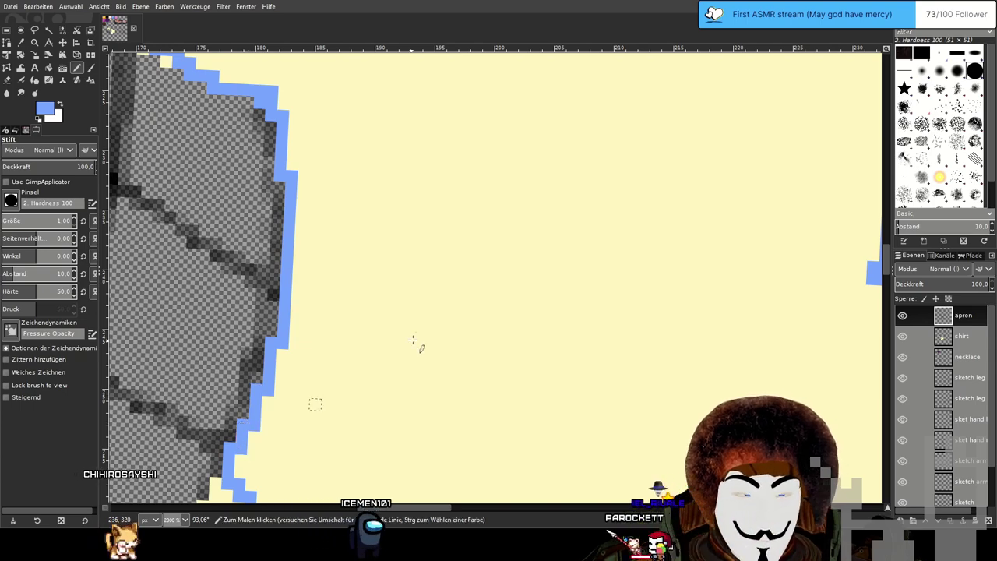
scroll(483, 292, down, 2)
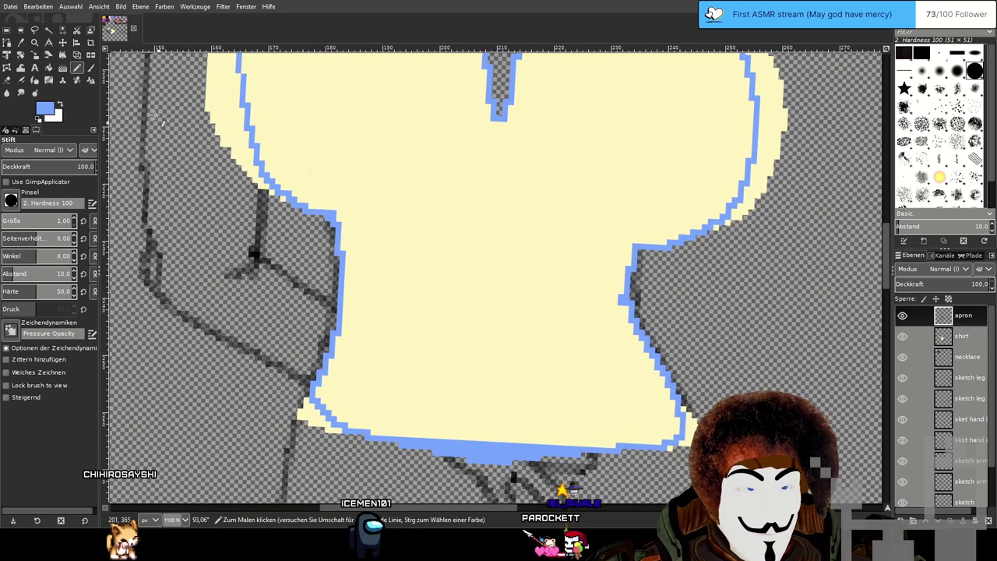
Bucket-fill the apron's interior with light blue.
click(48, 68)
click(510, 244)
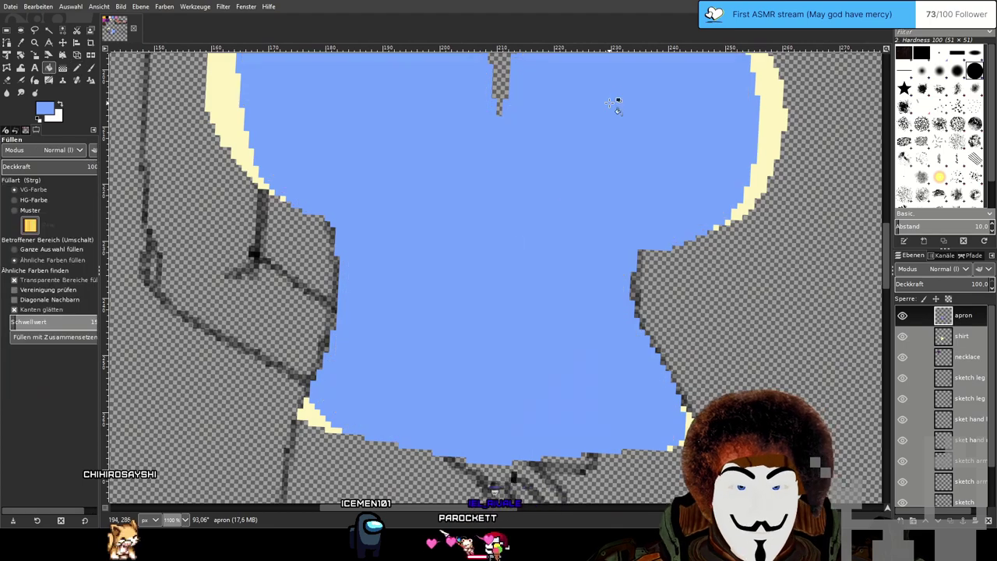
scroll(553, 244, up, 3)
drag(553, 243, 583, 167)
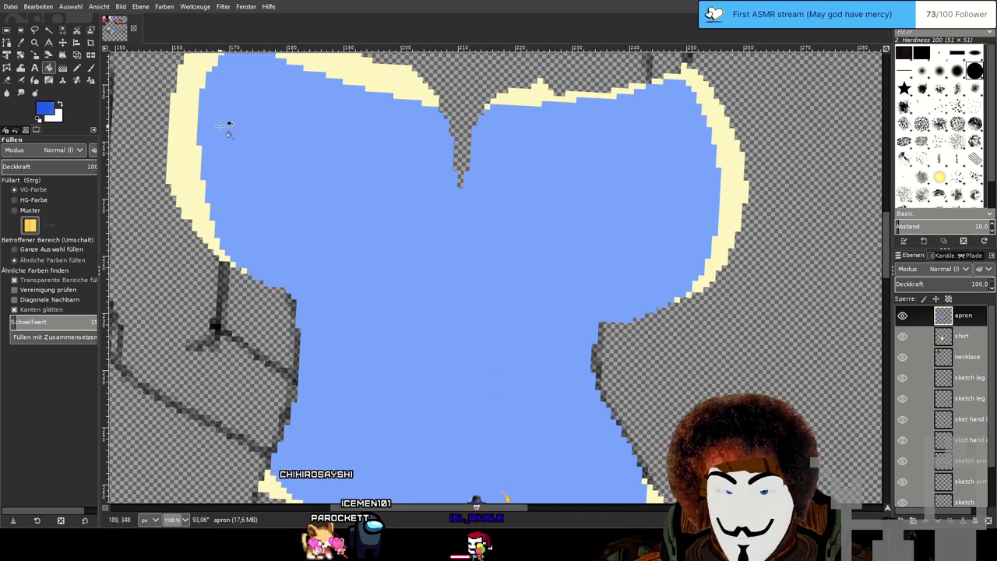
Draw a darker blue V-shaped line across the apron just below the chest.
click(78, 68)
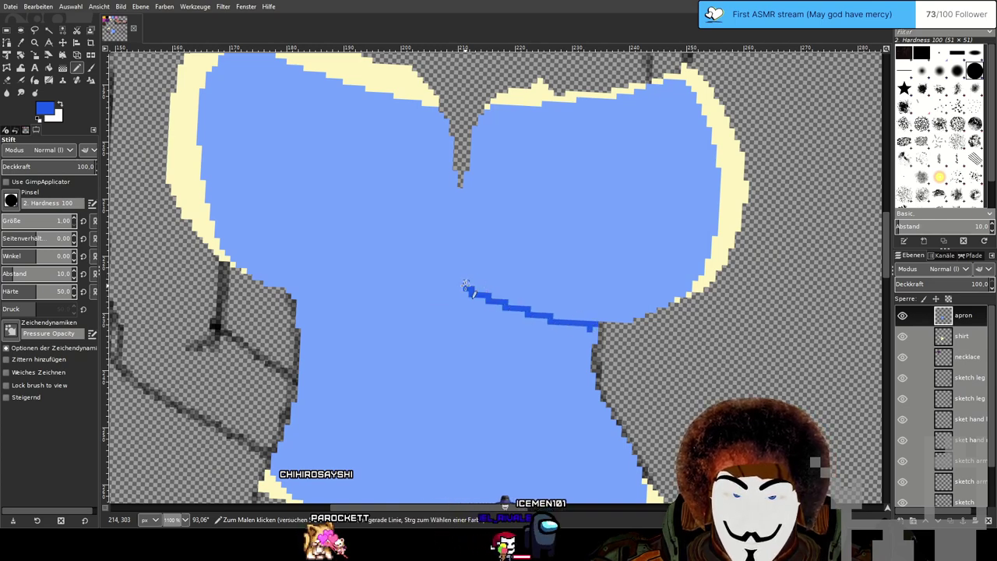
mouse_move(466, 286)
mouse_down()
mouse_move(361, 297)
mouse_move(291, 289)
mouse_up()
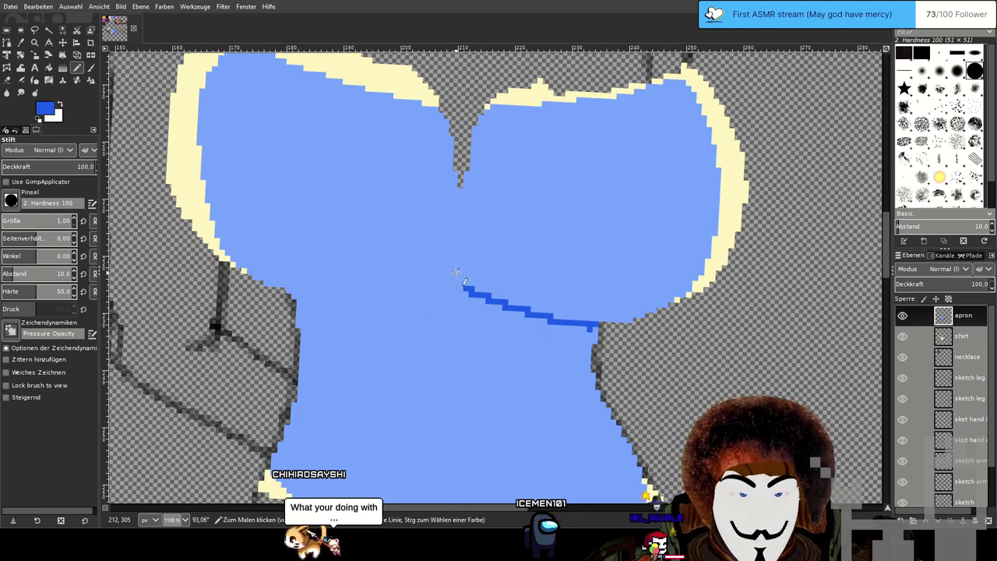
mouse_move(455, 287)
mouse_down()
mouse_move(408, 302)
mouse_move(334, 305)
mouse_move(294, 290)
mouse_up()
key(ctrl+z)
key(ctrl+z)
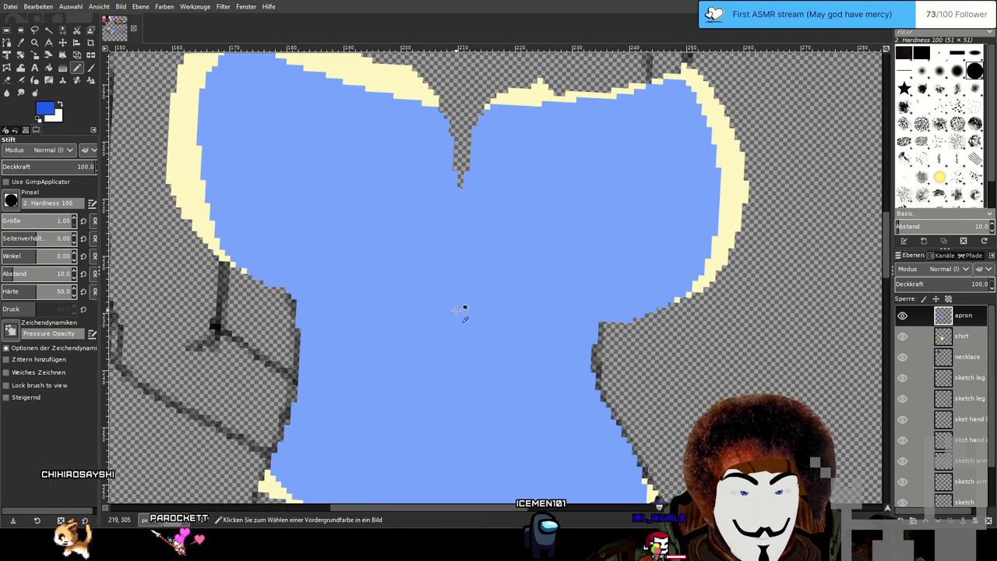
mouse_move(458, 261)
mouse_down()
mouse_move(426, 282)
mouse_move(345, 296)
mouse_move(282, 293)
mouse_up()
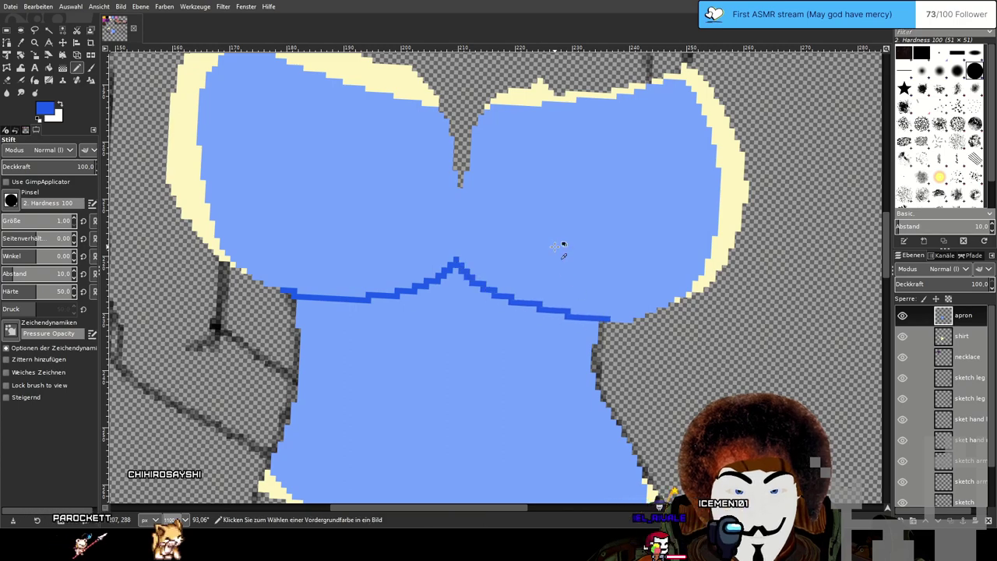
scroll(560, 246, down, 2)
scroll(567, 244, up, 2)
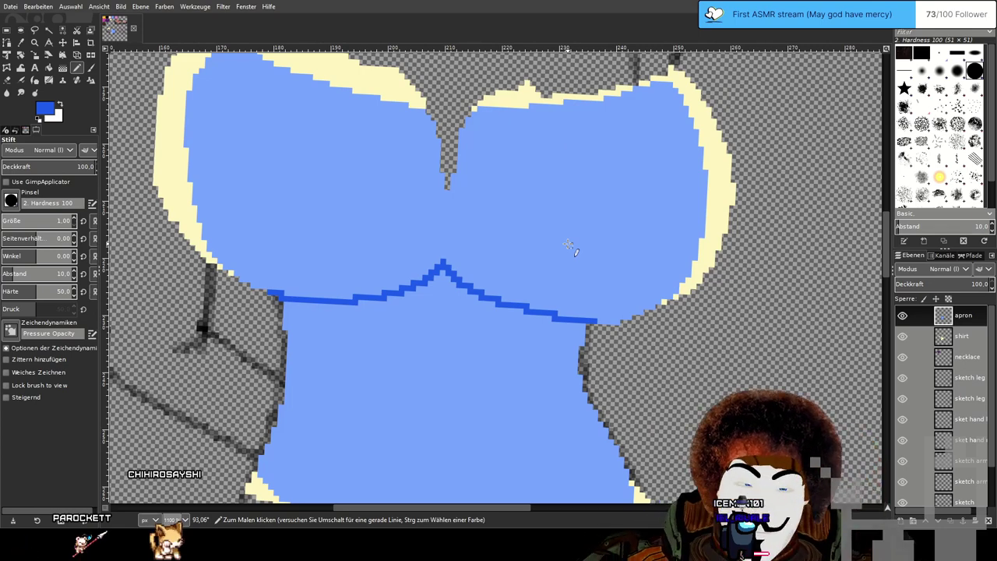
Scroll the view down over the dark blue waistline beneath the bust.
scroll(555, 312, down, 1)
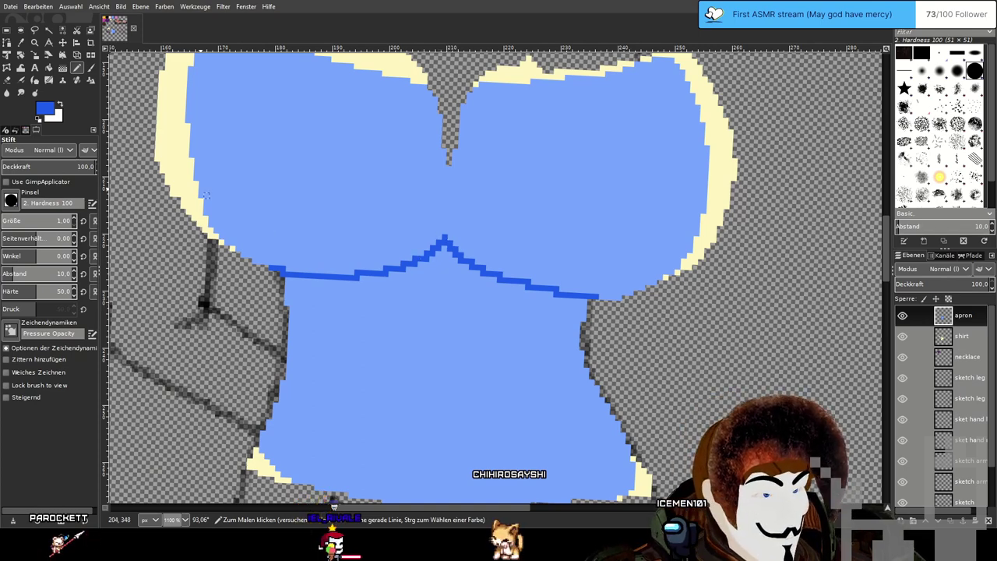
Sample the apron's light blue with the Color Picker as the foreground colour.
click(50, 69)
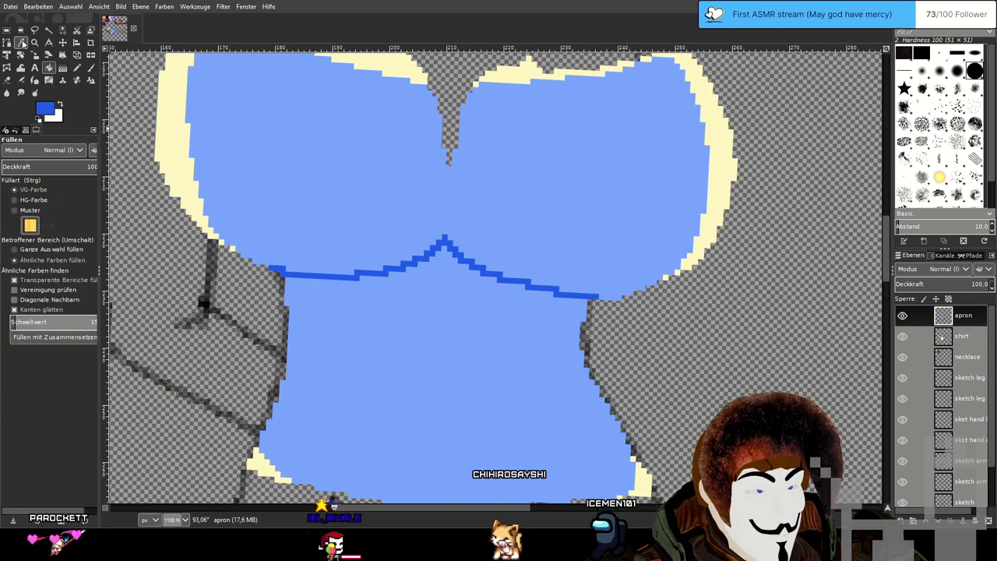
click(22, 43)
click(338, 170)
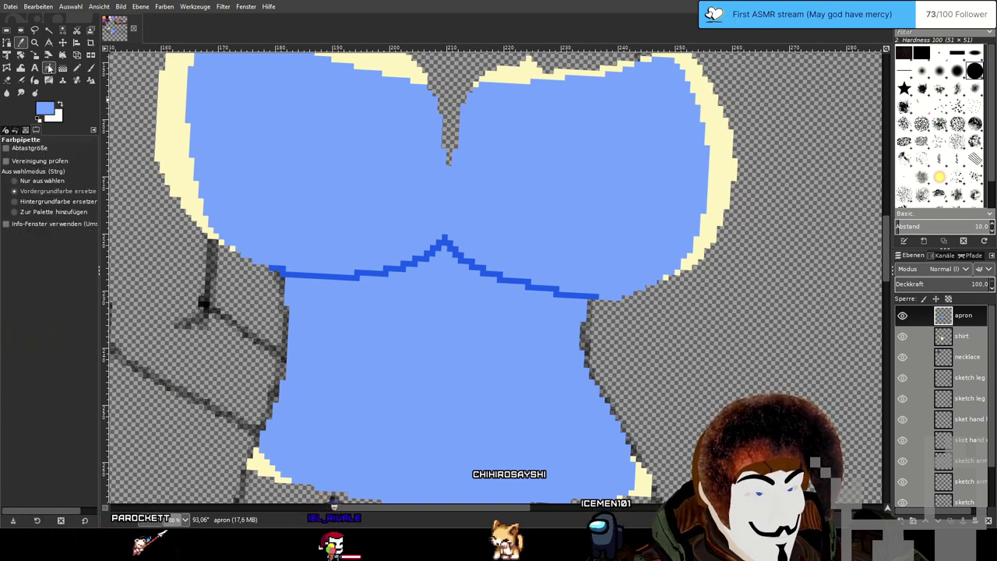
key(shift+b)
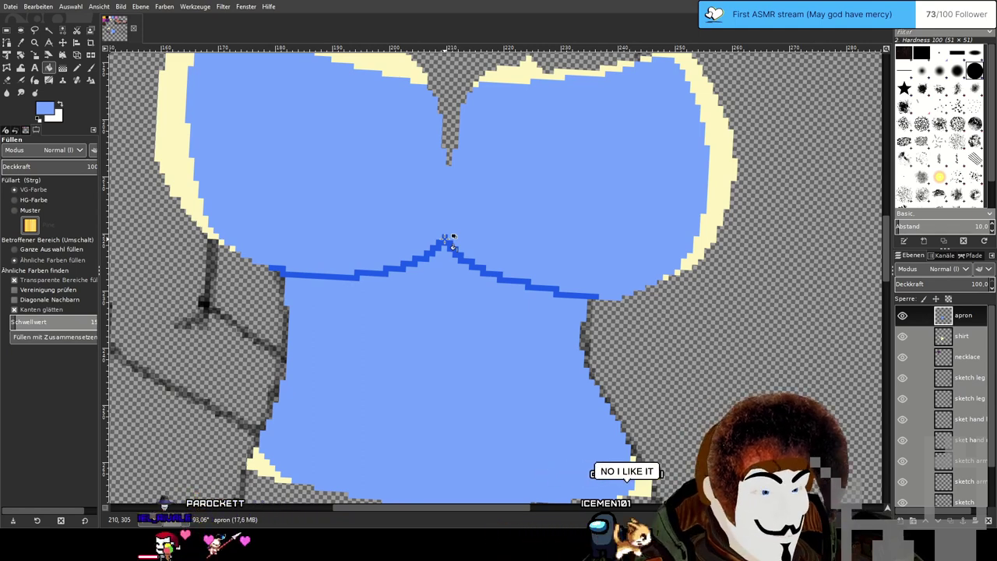
drag(464, 278, 494, 285)
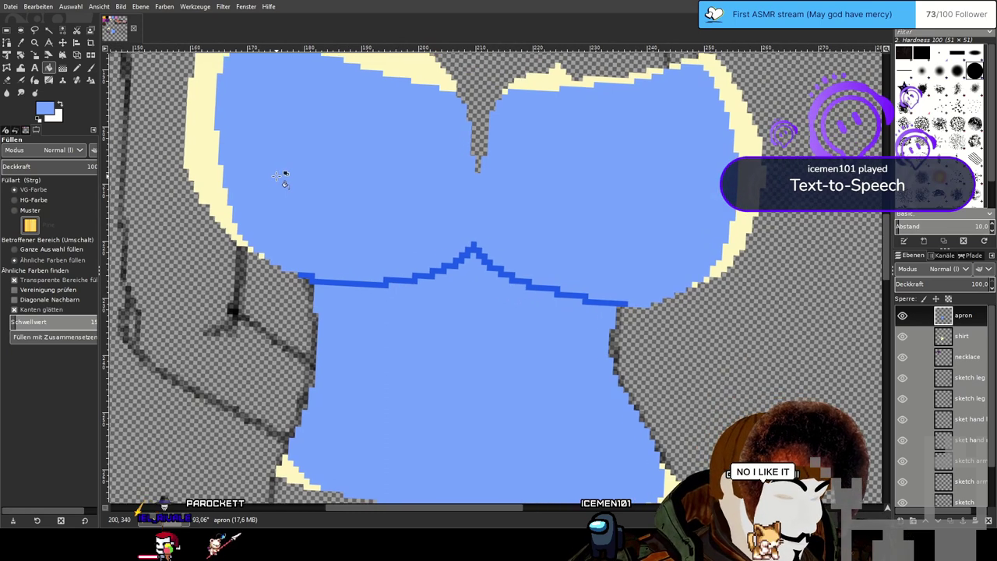
click(77, 68)
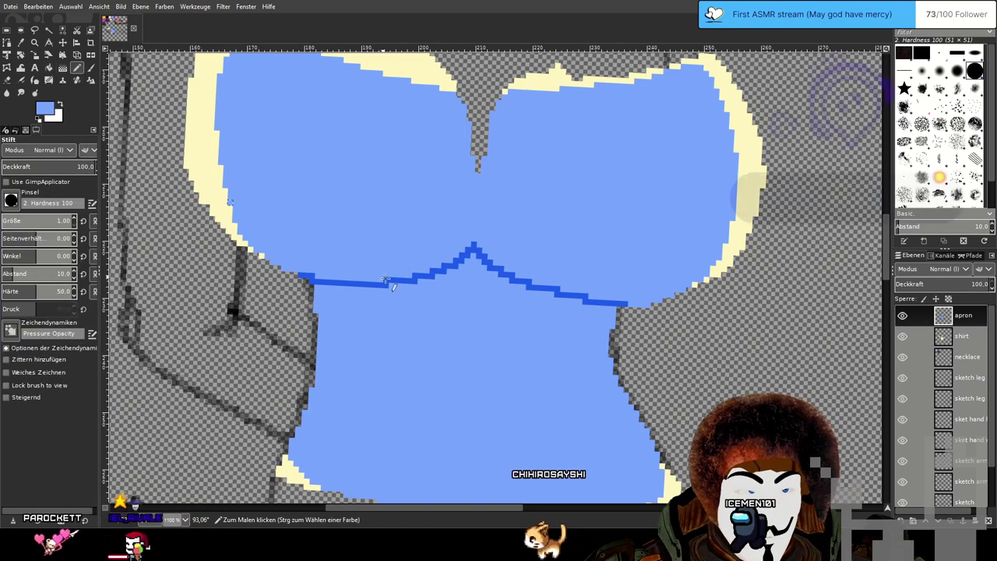
drag(567, 344, 559, 324)
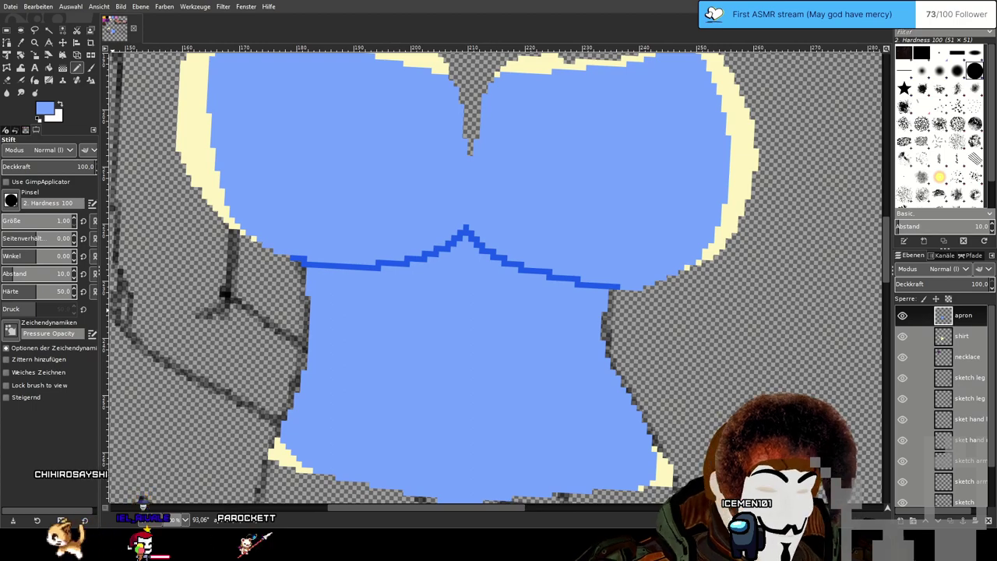
mouse_move(511, 153)
mouse_down()
mouse_move(532, 147)
mouse_move(506, 229)
mouse_move(516, 125)
mouse_move(473, 136)
mouse_move(473, 149)
mouse_up()
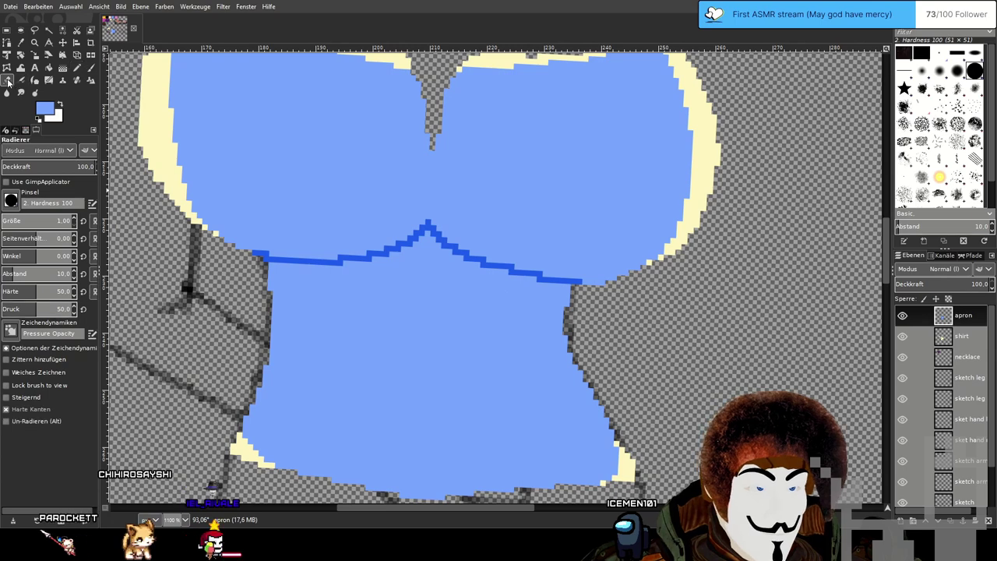
Smudge the dark blue waistline along its length to blend it into the apron.
click(20, 92)
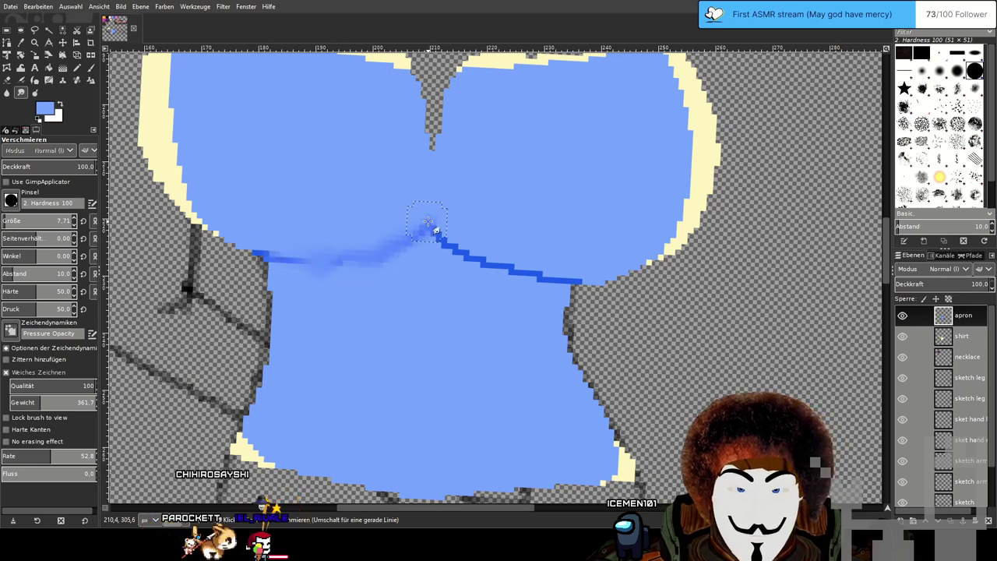
drag(427, 223, 533, 276)
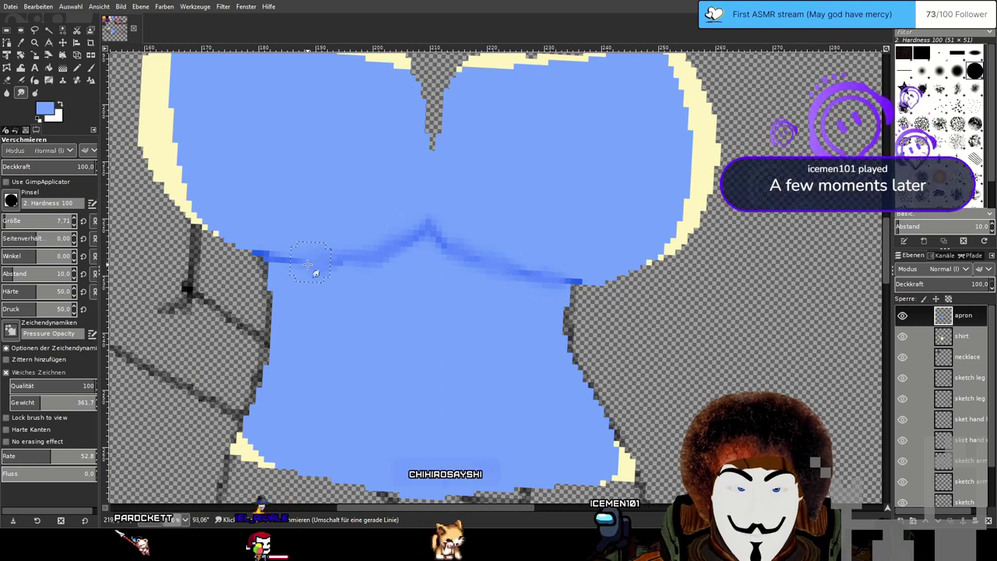
mouse_move(308, 264)
mouse_down()
mouse_move(279, 252)
mouse_move(312, 257)
mouse_move(446, 234)
mouse_move(541, 270)
mouse_up()
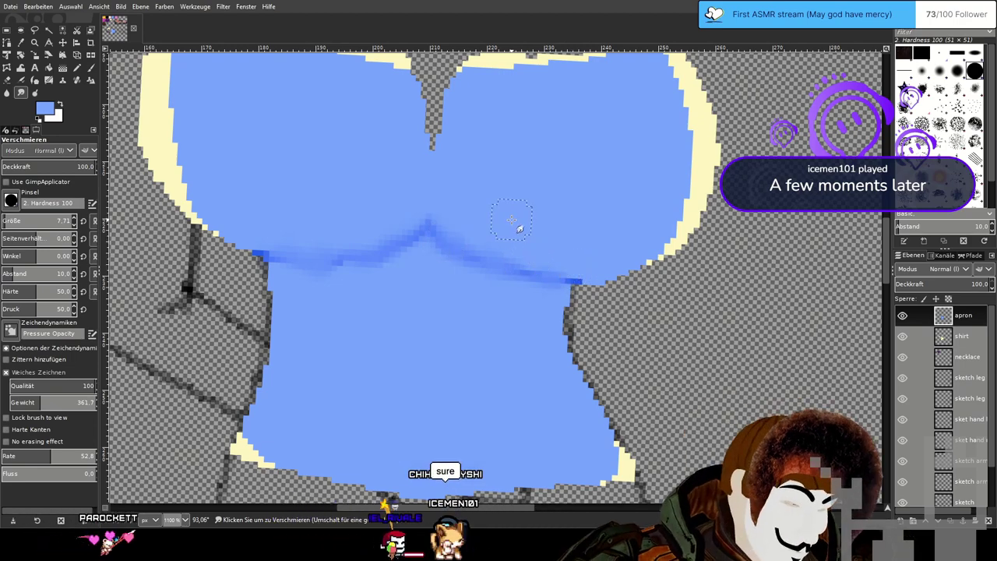
drag(474, 162, 491, 204)
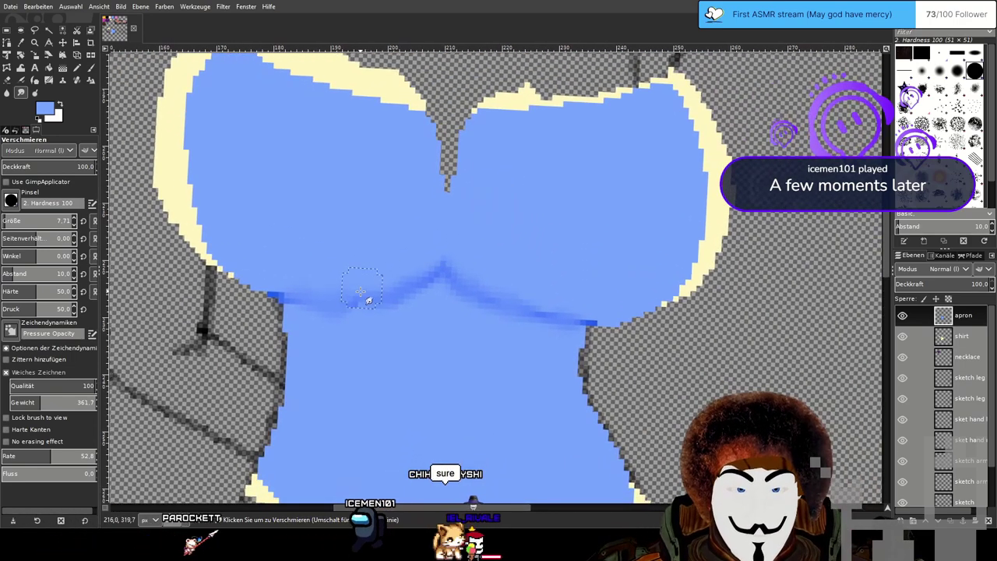
mouse_move(360, 292)
mouse_down()
mouse_move(389, 308)
mouse_move(423, 283)
mouse_up()
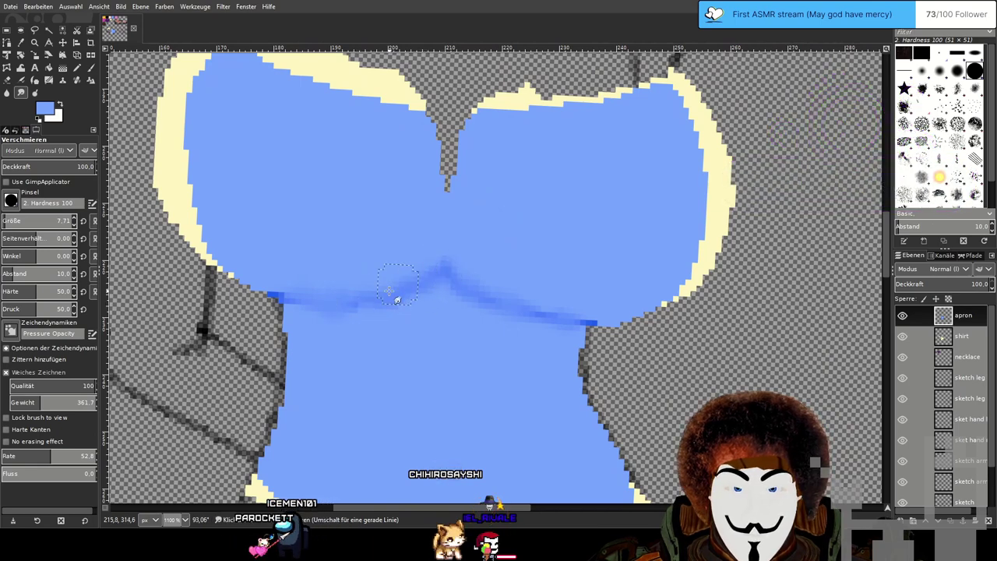
mouse_move(323, 291)
mouse_down()
mouse_move(274, 296)
mouse_move(280, 284)
mouse_up()
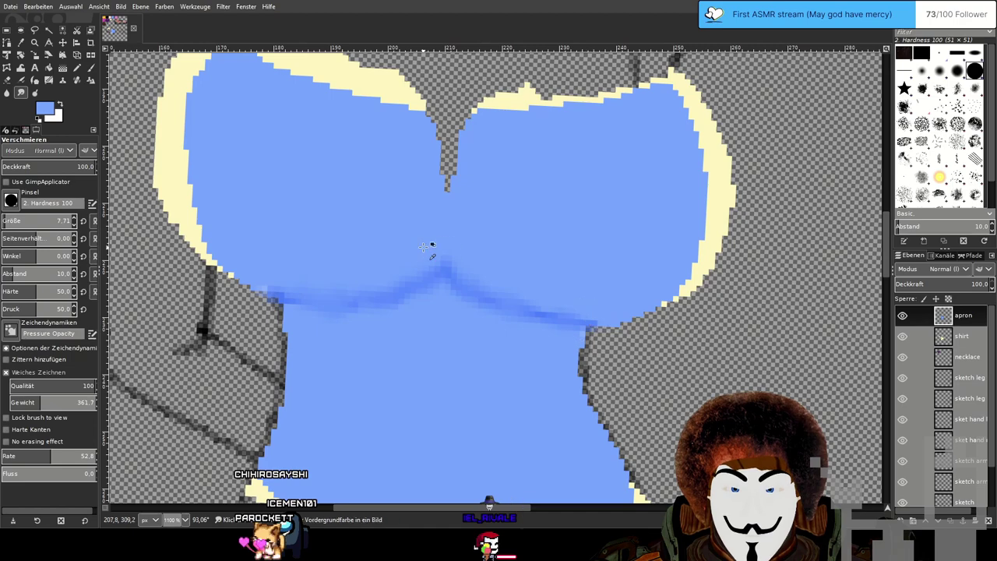
scroll(424, 247, down, 3)
scroll(458, 229, up, 3)
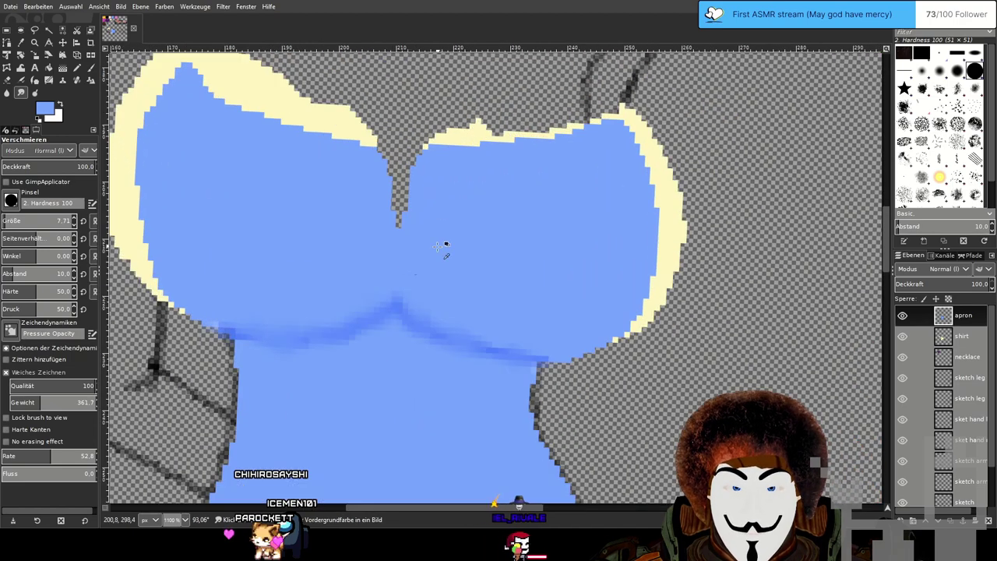
drag(234, 312, 388, 293)
scroll(362, 289, up, 1)
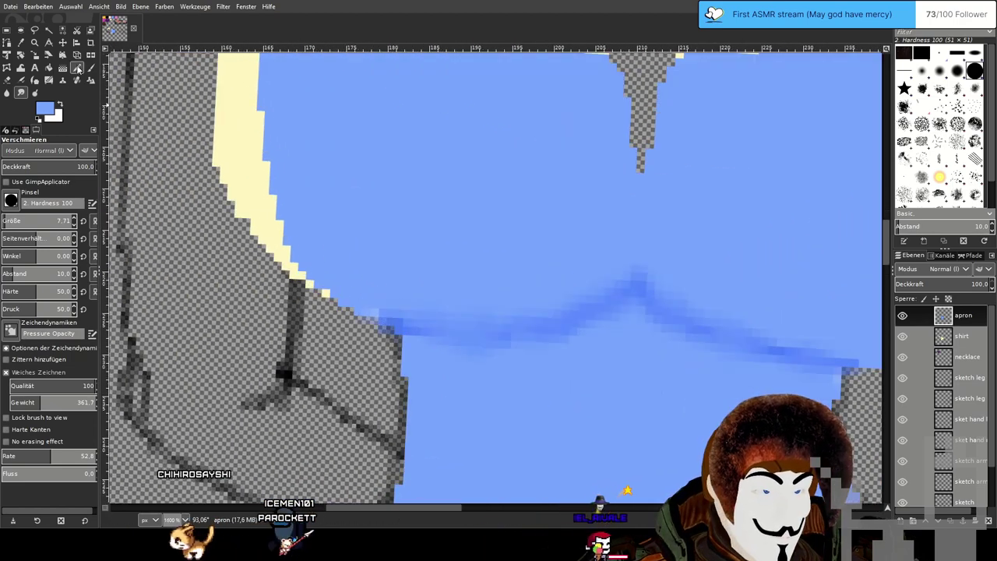
Reduce the Pencil size to 1.00 and select the Eraser.
click(78, 69)
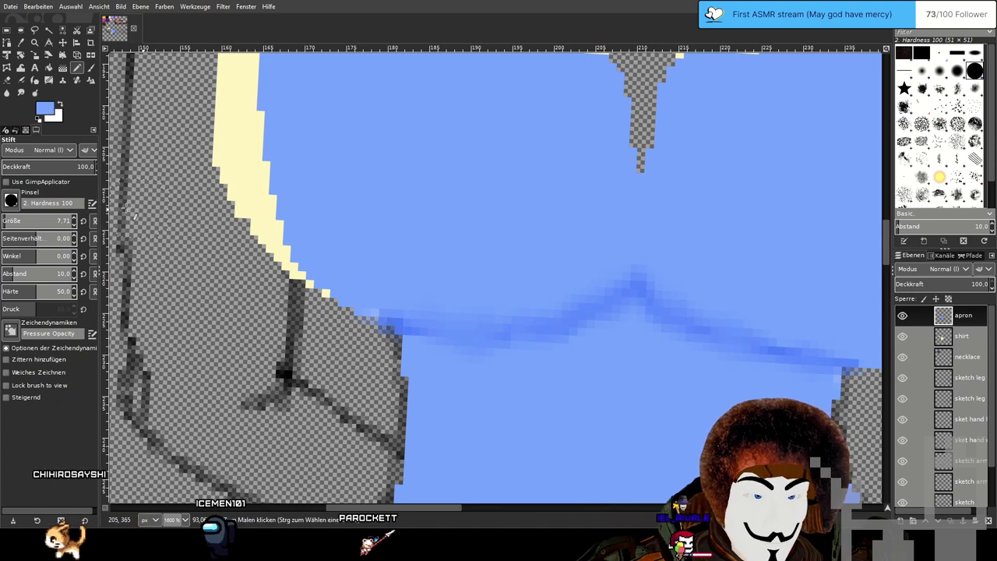
drag(49, 219, 26, 220)
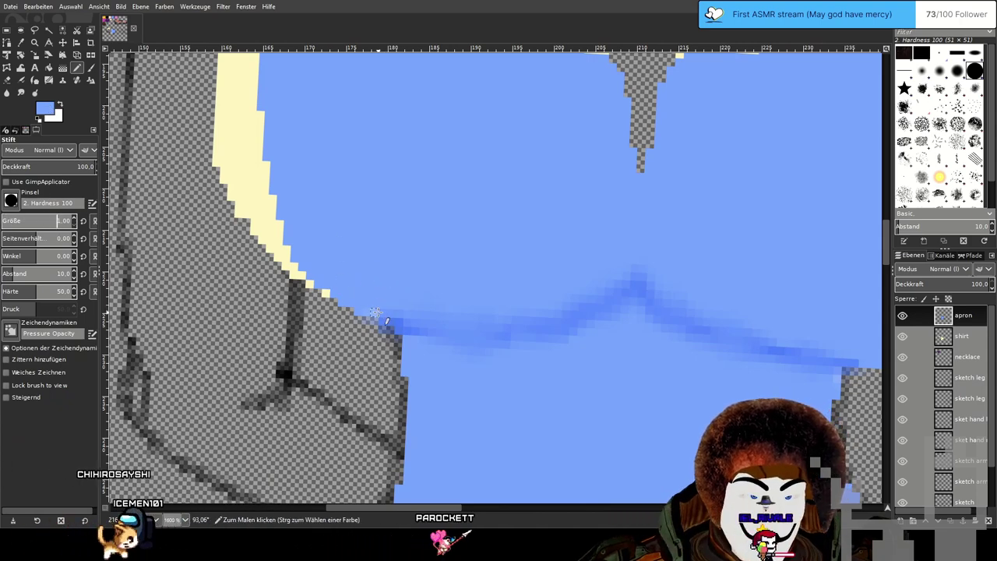
scroll(512, 248, down, 1)
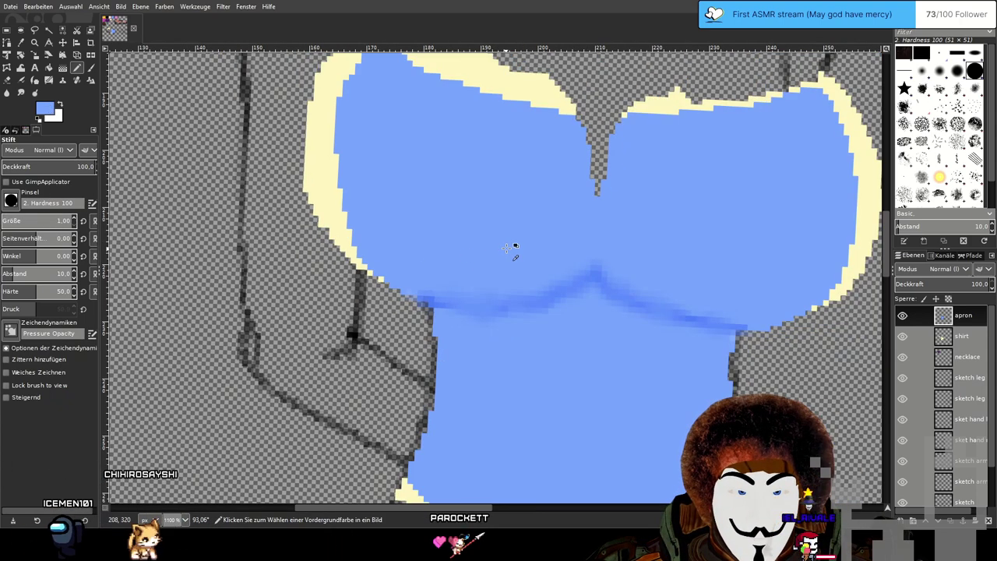
scroll(512, 248, up, 1)
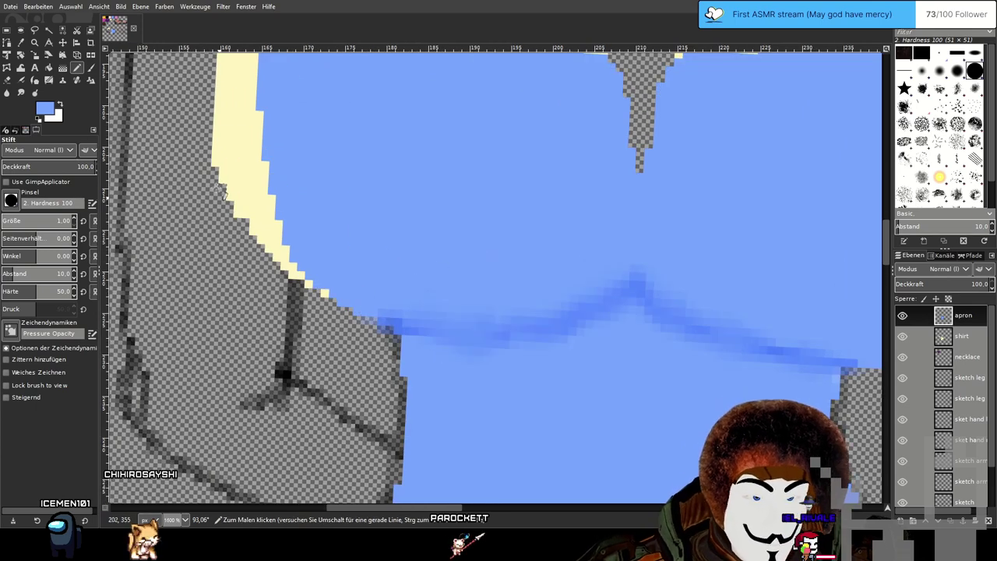
click(8, 92)
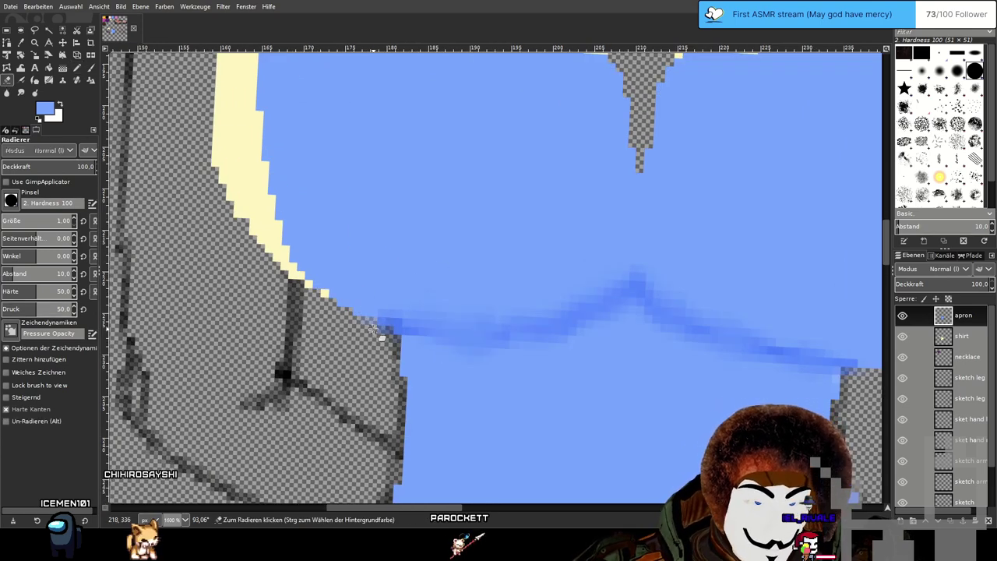
scroll(426, 345, down, 3)
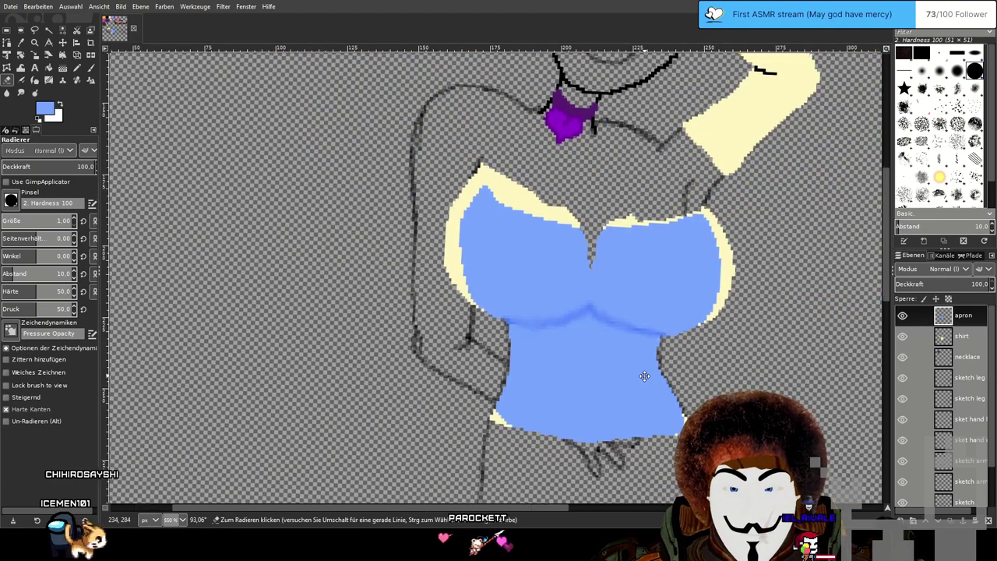
drag(644, 376, 607, 329)
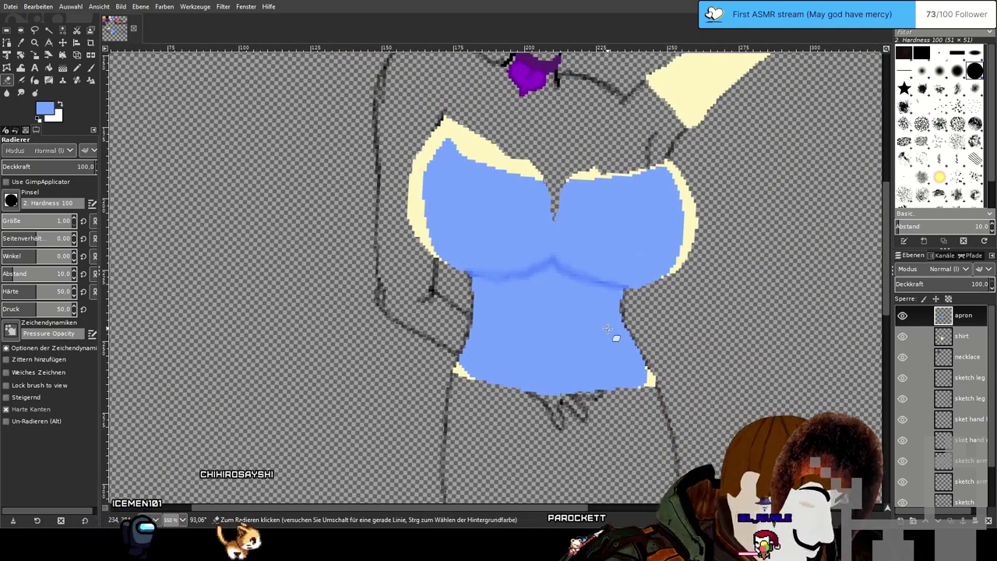
Draw a dark blue pixel outline along the apron's lower hem to the lower-left corner.
drag(672, 356, 653, 328)
scroll(653, 327, up, 5)
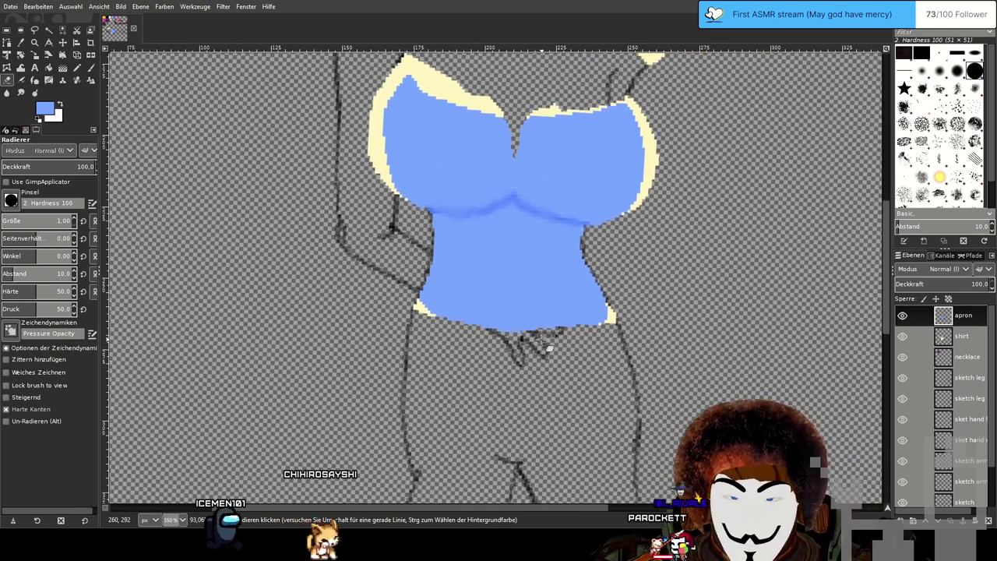
scroll(547, 335, up, 1)
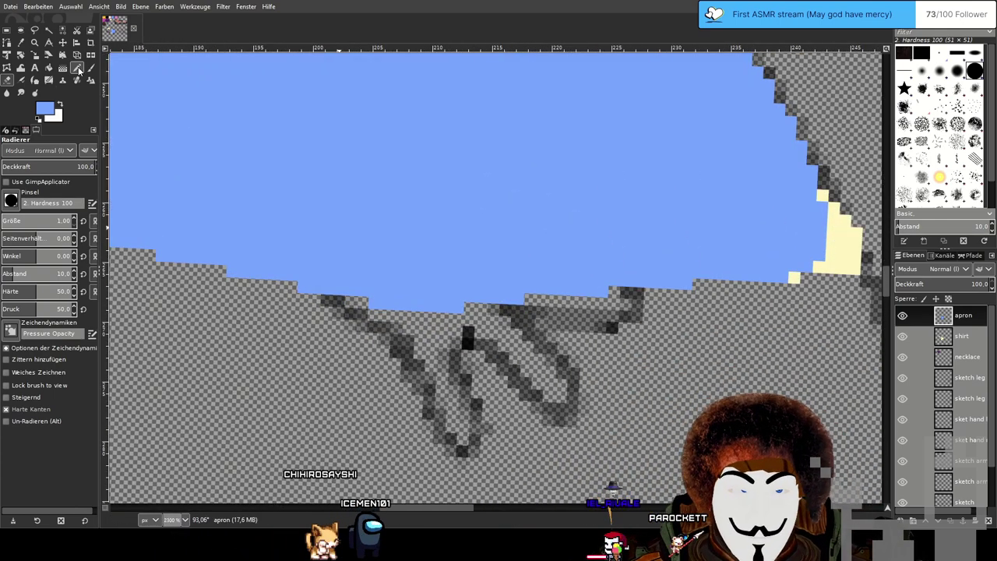
click(78, 68)
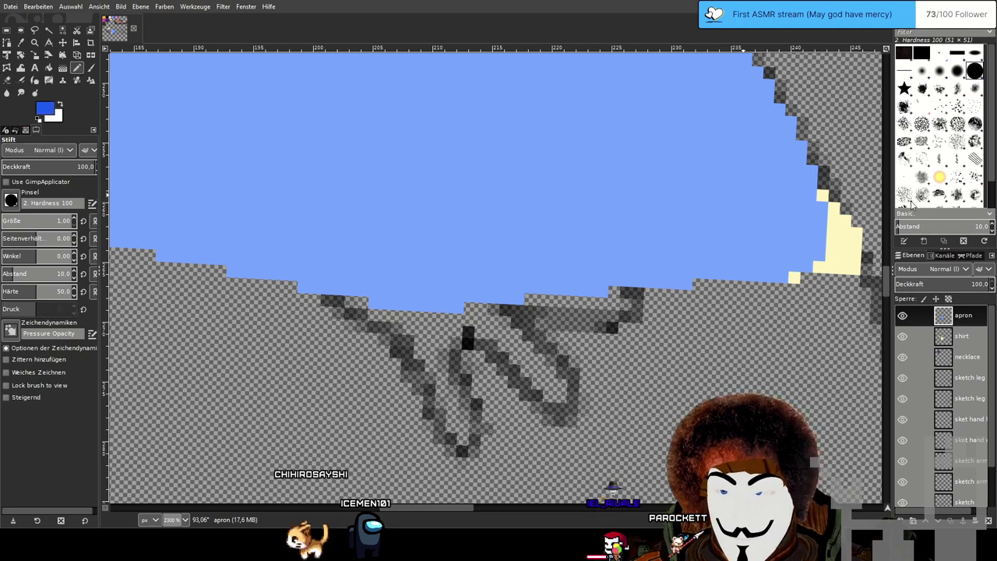
click(421, 306)
scroll(470, 307, down, 2)
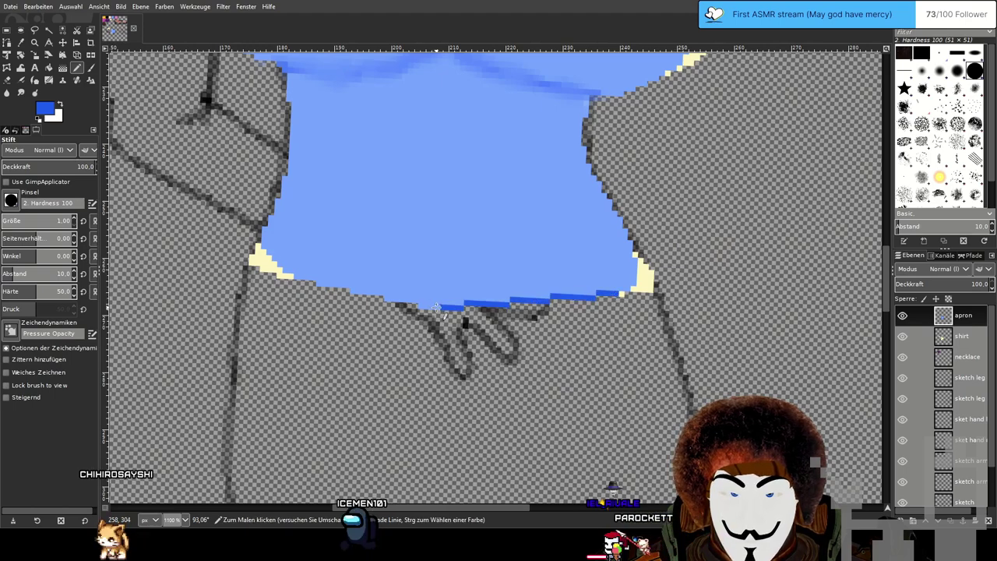
shift+click(297, 276)
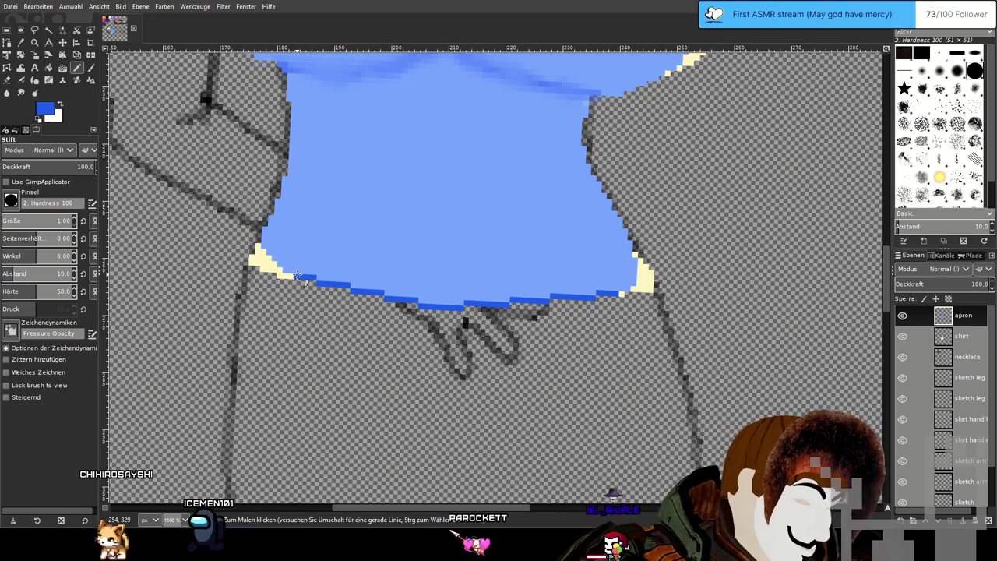
shift+click(263, 246)
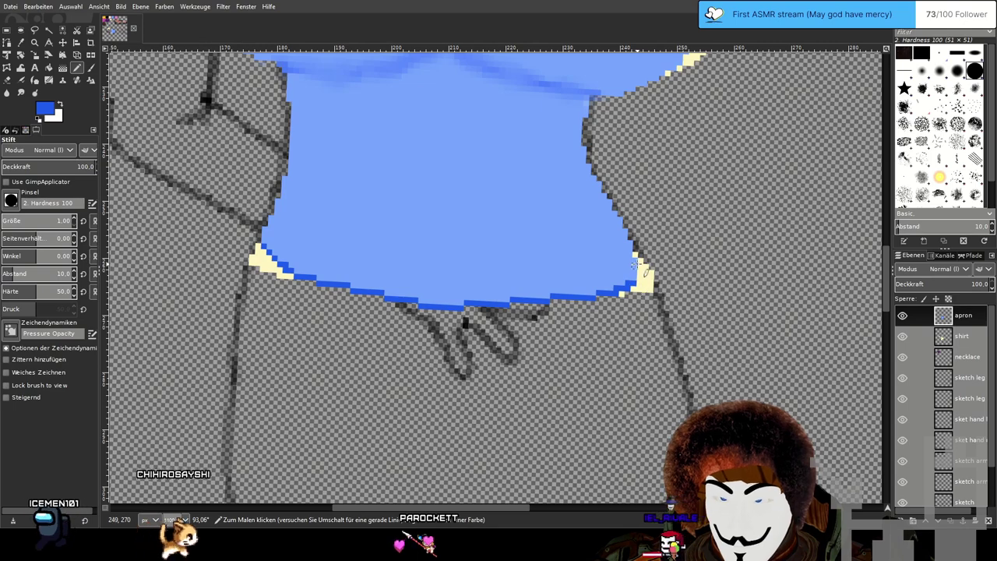
Outline the apron's lower-right side in dark blue, running up from the hem corner.
shift+click(630, 259)
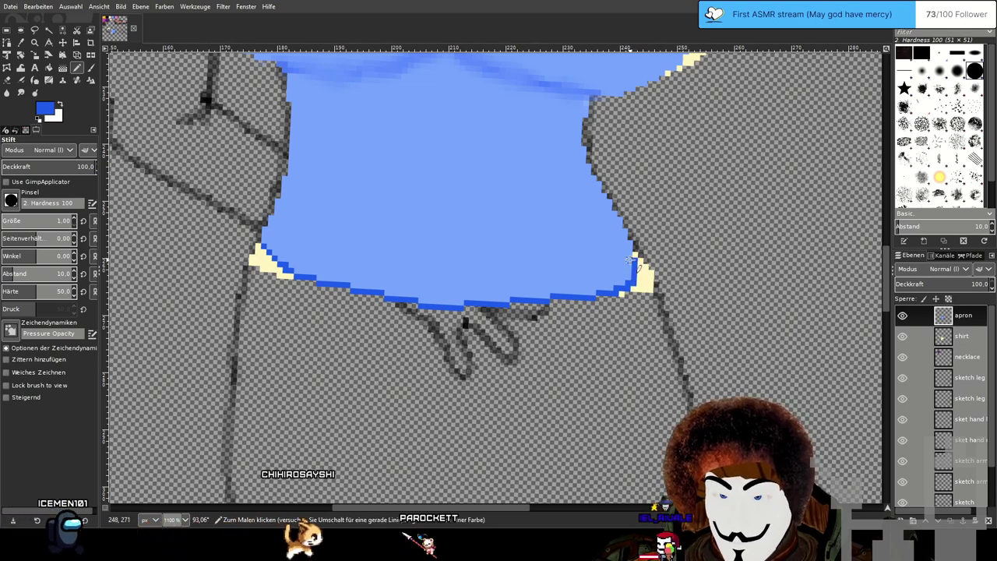
click(633, 250)
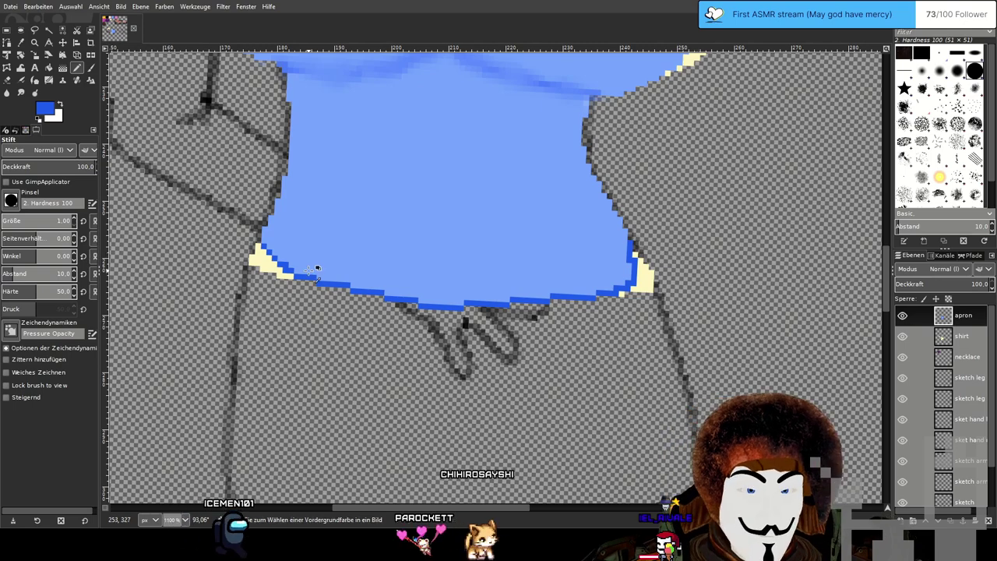
scroll(313, 270, up, 1)
scroll(365, 262, up, 1)
scroll(469, 255, down, 2)
drag(583, 167, 513, 314)
scroll(514, 327, down, 4)
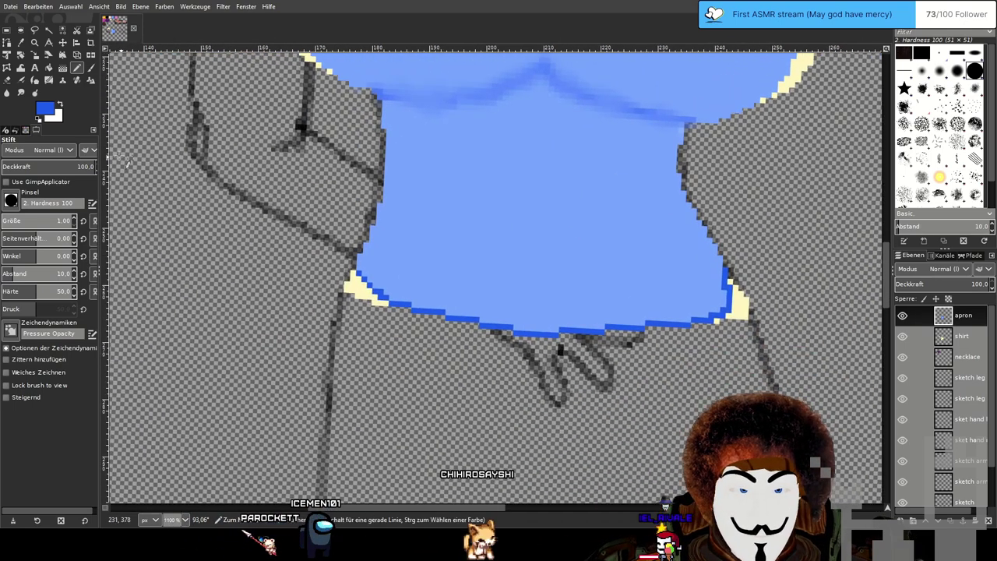
Smudge the apron's dark-blue lower edge into the light-blue fill.
click(22, 93)
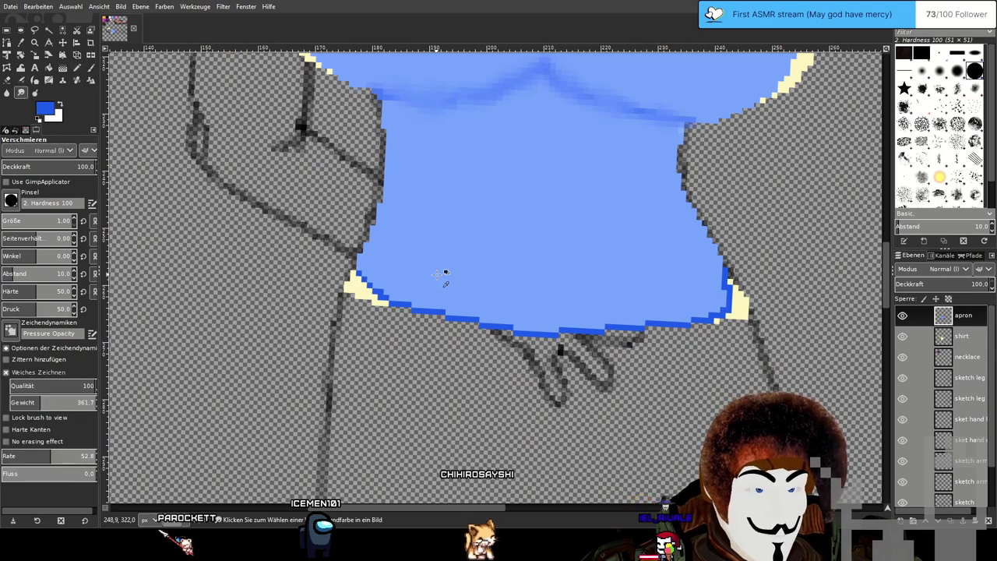
scroll(445, 278, up, 2)
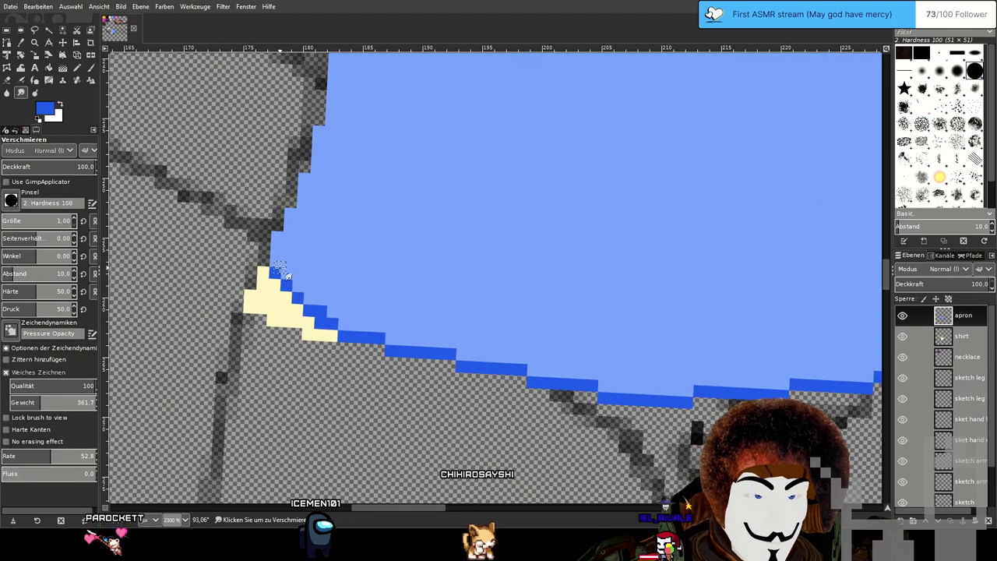
mouse_move(290, 278)
mouse_down()
mouse_move(305, 283)
mouse_move(317, 311)
mouse_move(343, 318)
mouse_move(356, 345)
mouse_move(445, 350)
mouse_move(387, 345)
mouse_up()
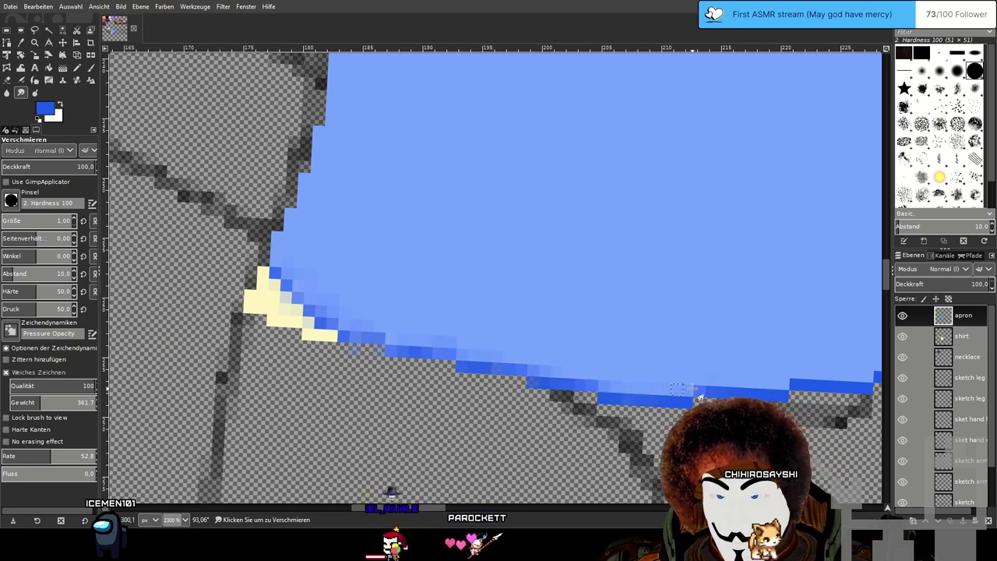
mouse_move(783, 380)
mouse_down()
mouse_move(468, 361)
mouse_move(388, 371)
mouse_move(434, 381)
mouse_move(574, 351)
mouse_move(485, 368)
mouse_move(579, 364)
mouse_move(505, 363)
mouse_move(607, 351)
mouse_move(581, 361)
mouse_move(639, 359)
mouse_move(544, 361)
mouse_move(508, 374)
mouse_move(627, 358)
mouse_up()
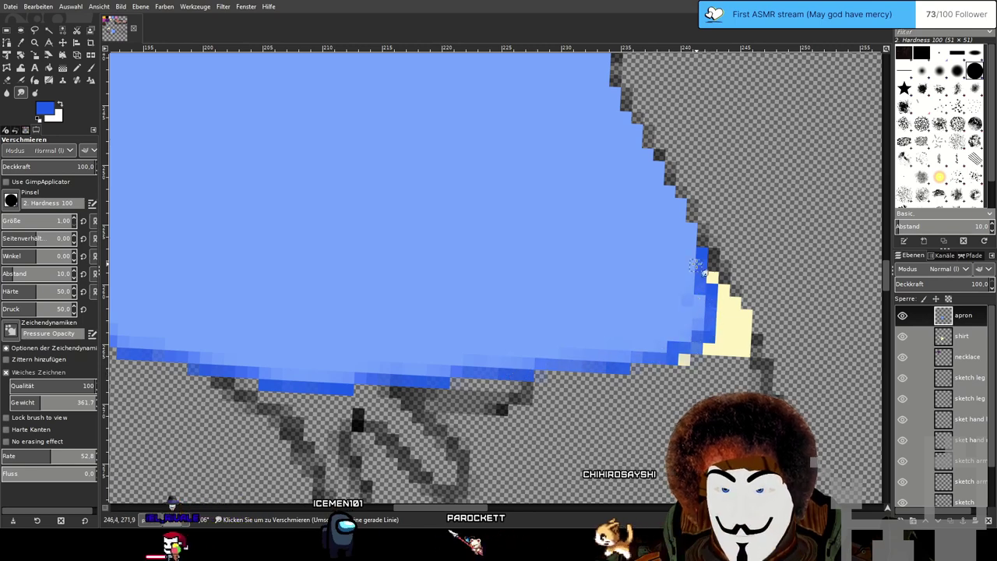
scroll(468, 278, down, 3)
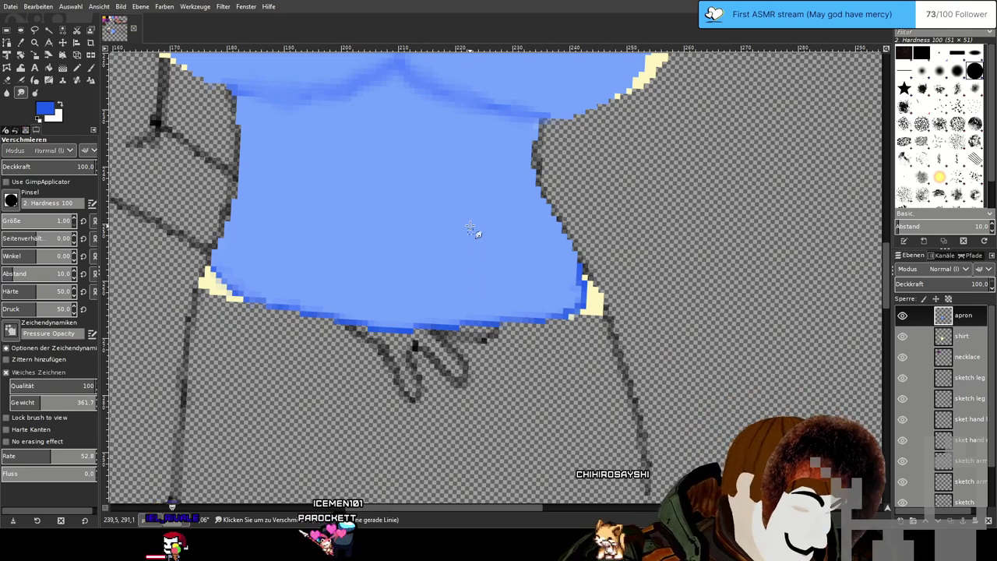
drag(482, 224, 481, 241)
scroll(590, 284, down, 1)
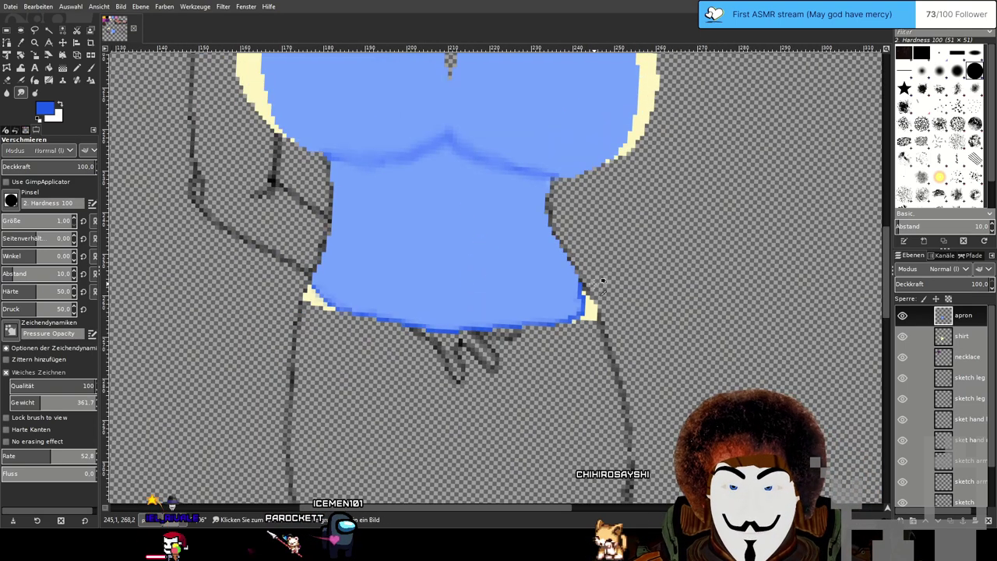
mouse_move(608, 247)
mouse_down()
mouse_move(572, 176)
mouse_move(474, 107)
mouse_move(505, 120)
mouse_up()
Rotate the canvas view so the figure stands upright, framing the chest.
scroll(553, 161, down, 1)
scroll(554, 159, down, 3)
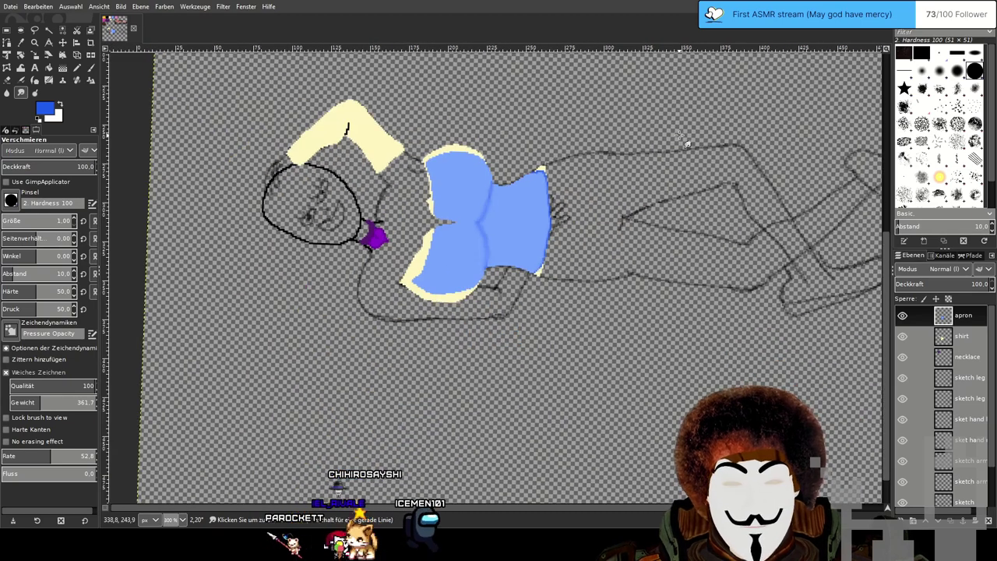
drag(680, 136, 596, 179)
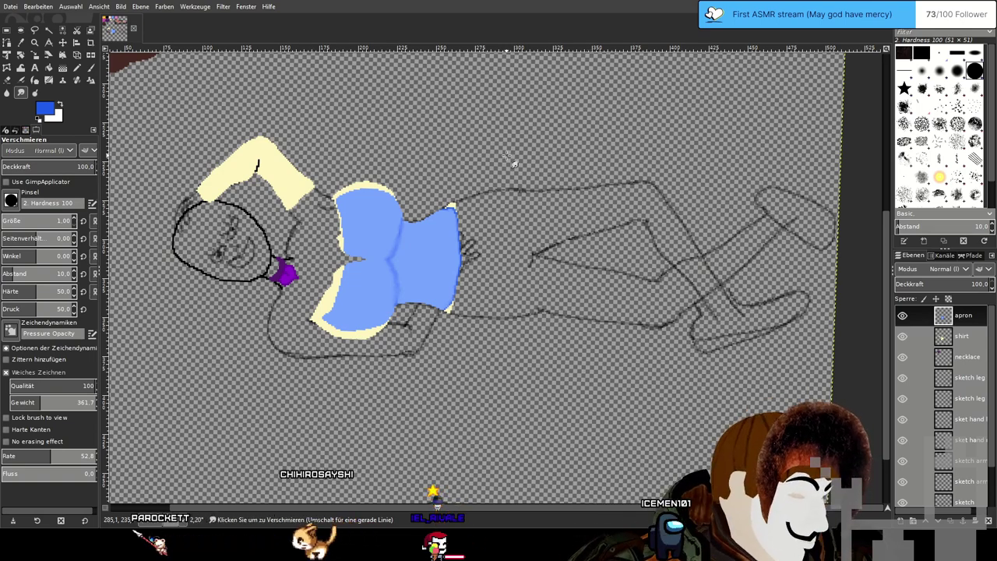
scroll(520, 153, up, 2)
mouse_move(330, 255)
mouse_down()
mouse_move(408, 136)
mouse_move(504, 111)
mouse_up()
scroll(503, 112, down, 3)
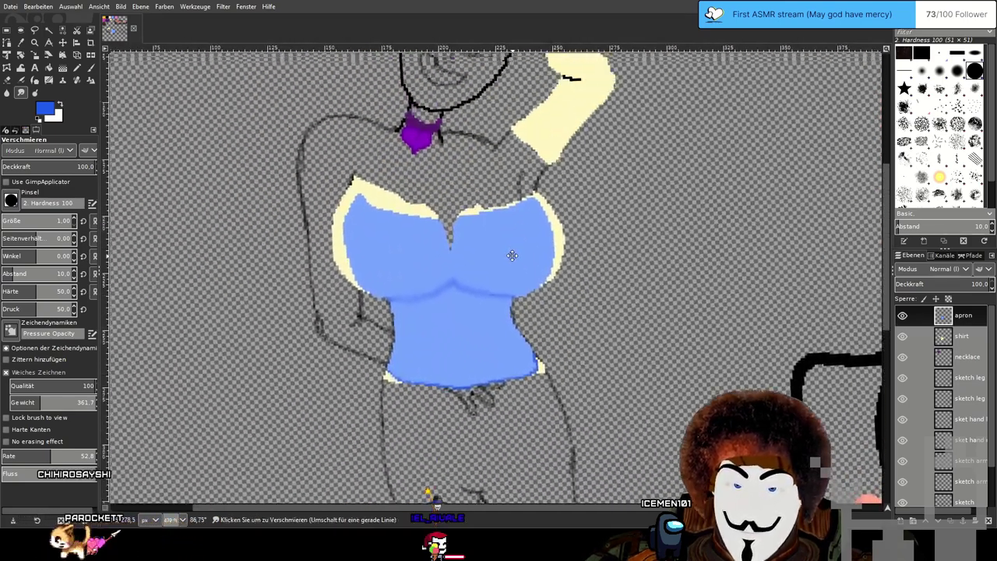
scroll(502, 190, up, 4)
scroll(503, 190, up, 1)
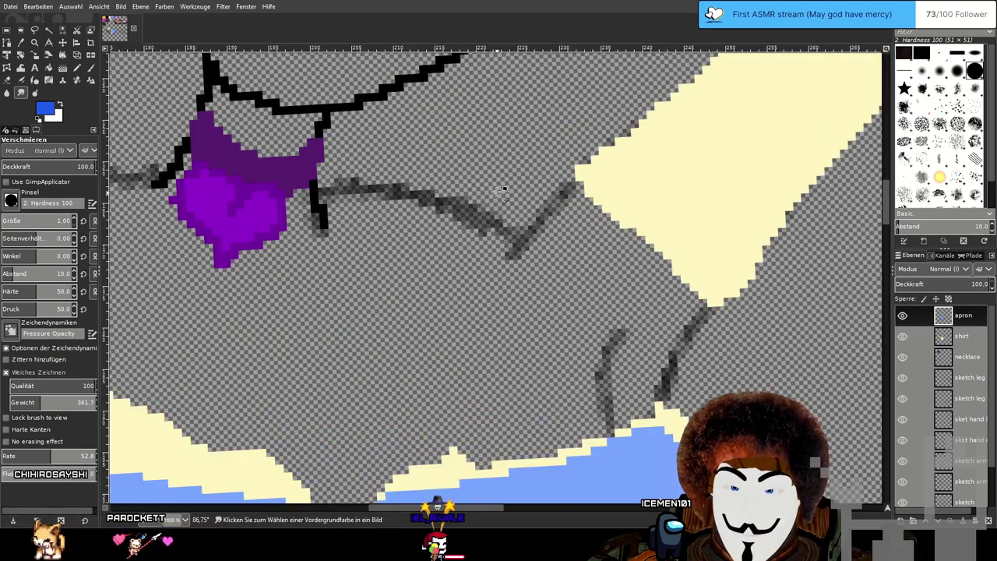
drag(461, 276, 524, 249)
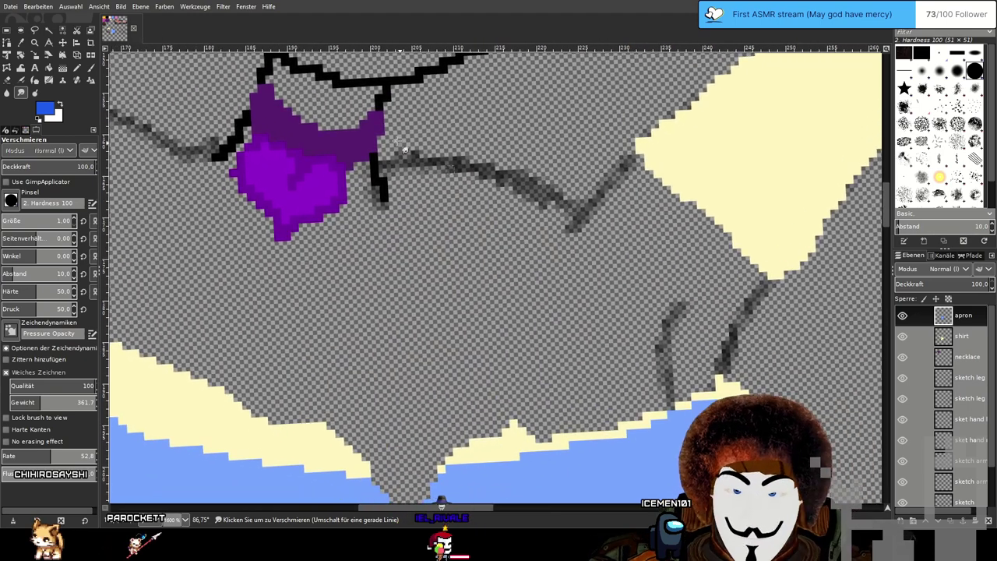
Draw two light-blue straps from the neckline to the apron, then set ochre as the colour.
key(n)
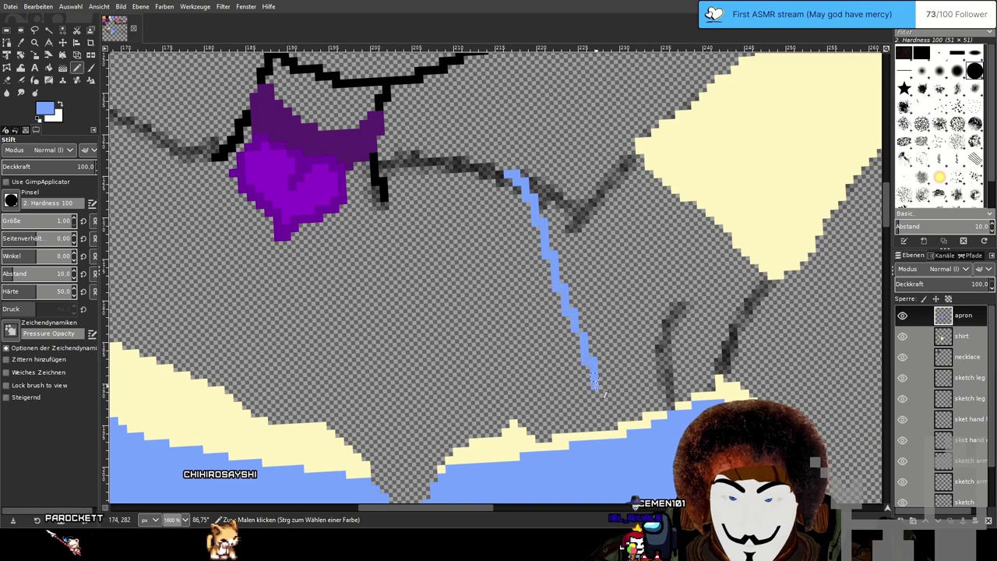
drag(607, 426, 606, 428)
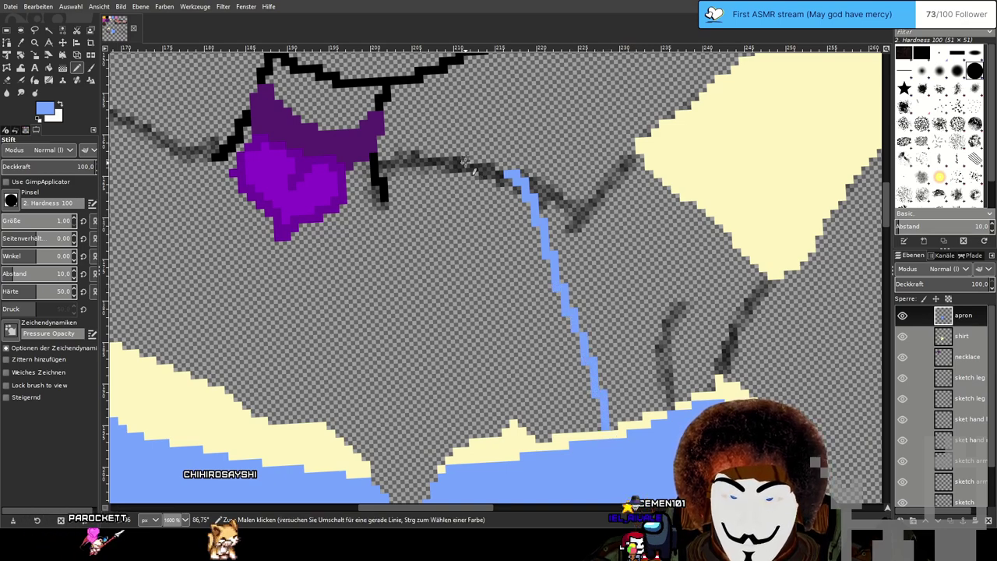
drag(528, 366, 547, 437)
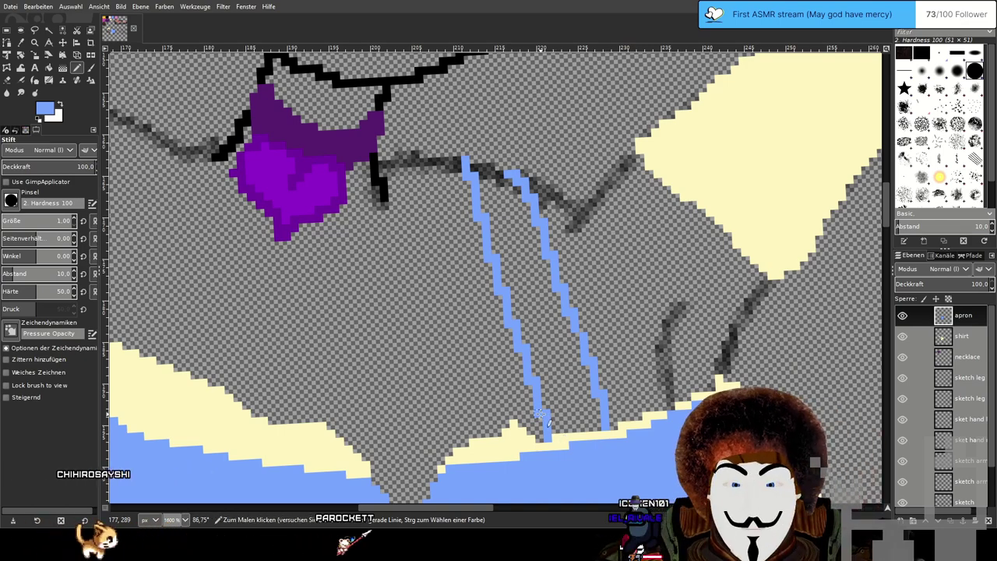
ctrl+click(859, 186)
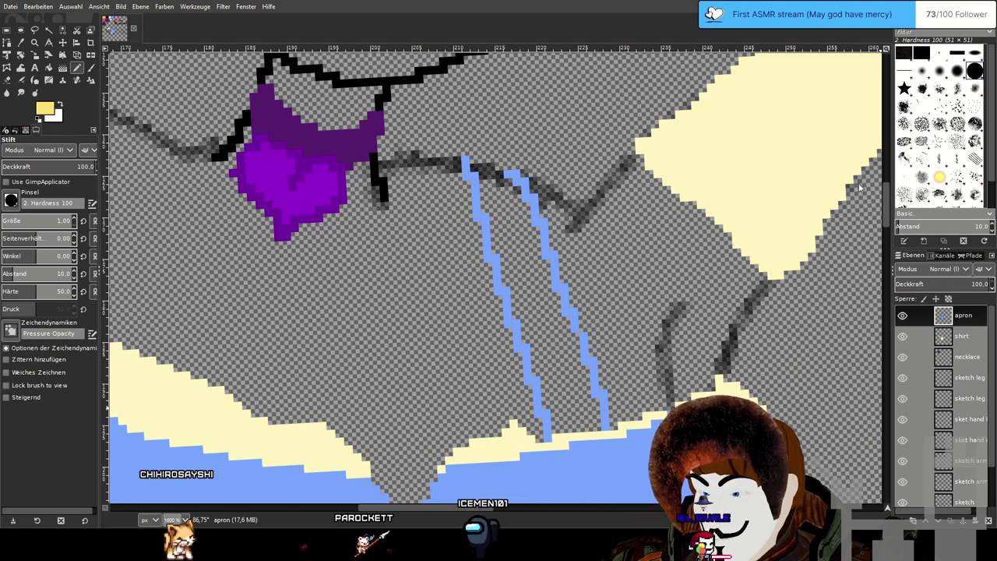
mouse_move(830, 137)
mouse_down()
mouse_move(831, 77)
mouse_move(830, 123)
mouse_up()
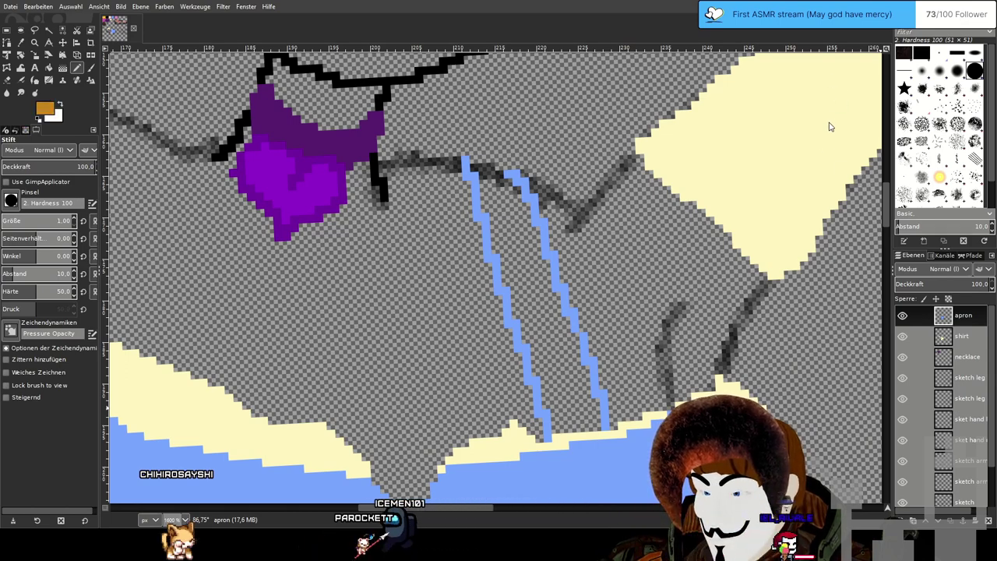
Draw a closed ochre pocket outline where the straps meet the apron and fill it ochre.
scroll(605, 255, down, 5)
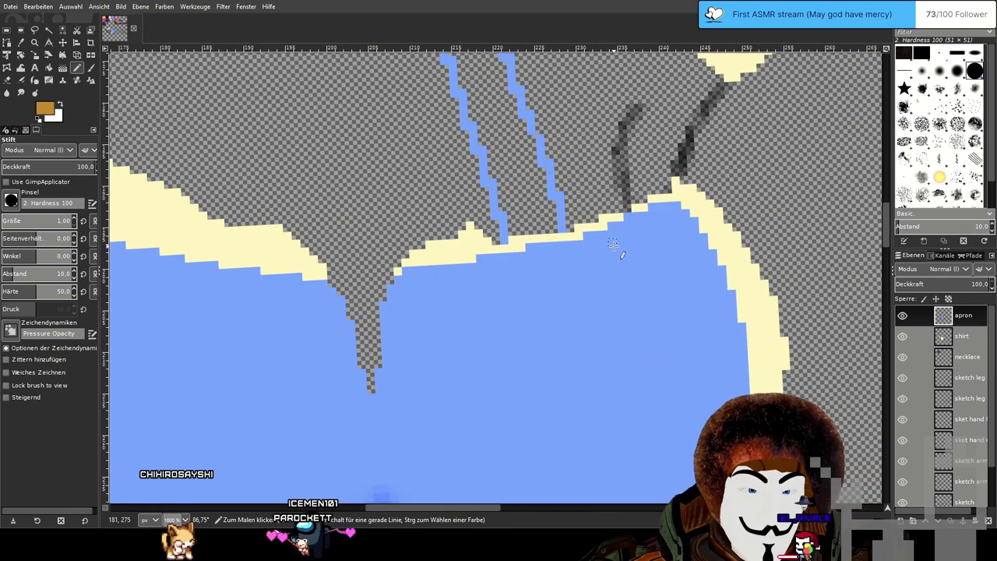
scroll(533, 248, up, 1)
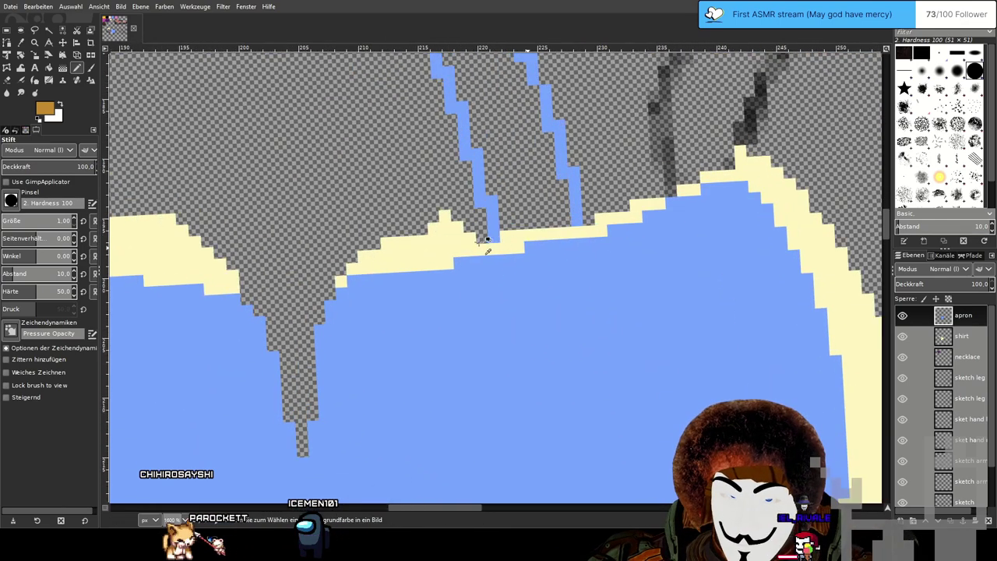
scroll(487, 250, up, 1)
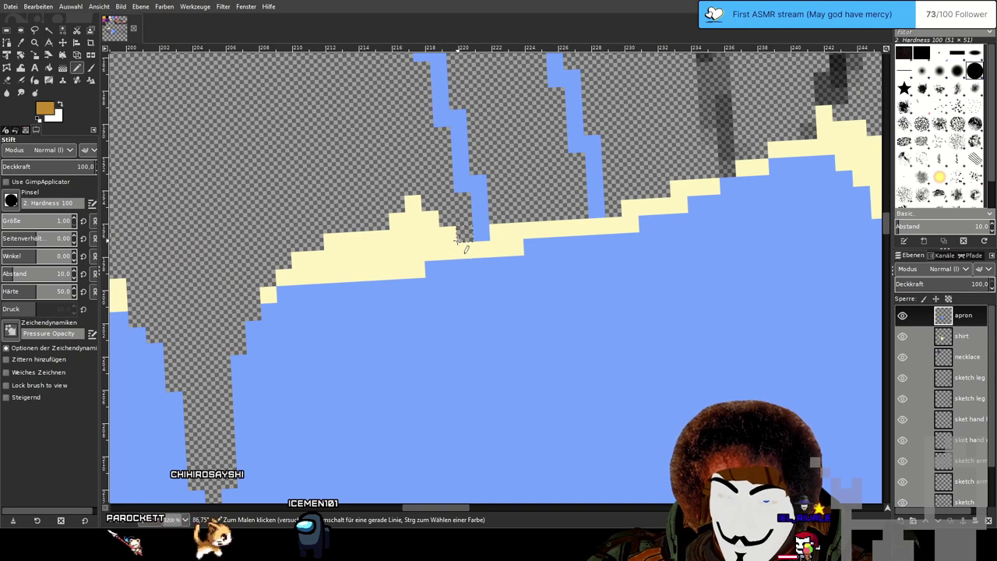
click(448, 250)
shift+click(631, 207)
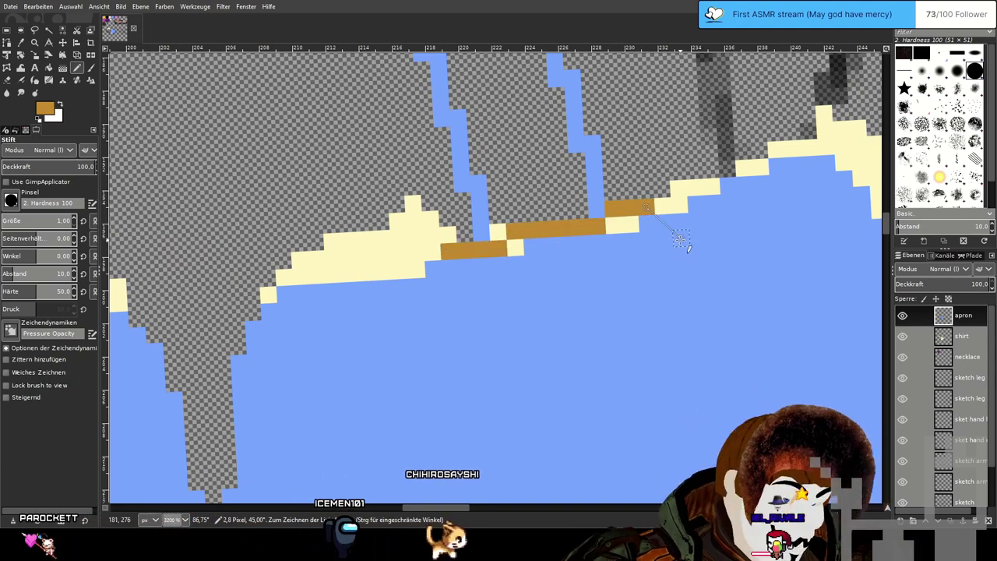
shift+click(699, 270)
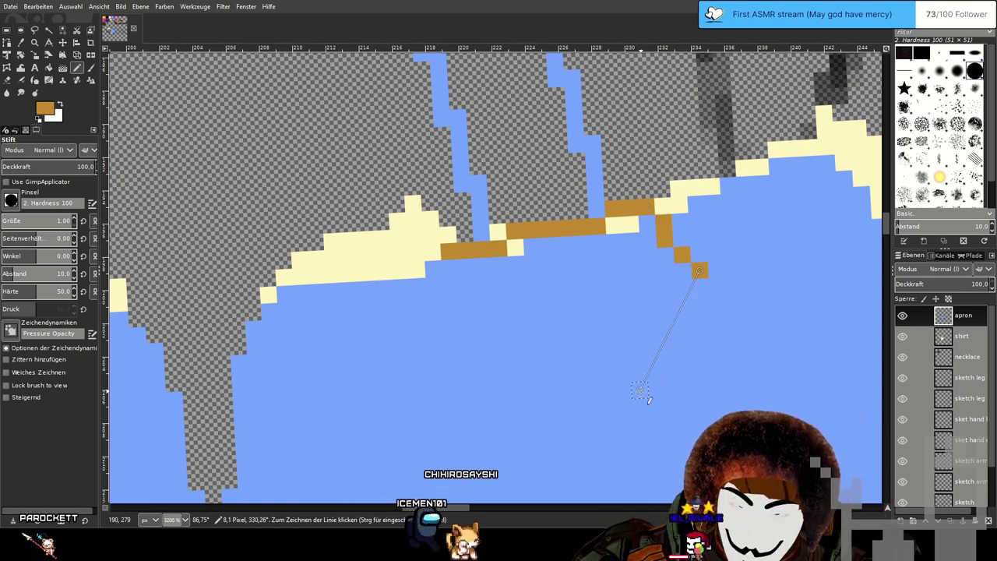
shift+click(624, 408)
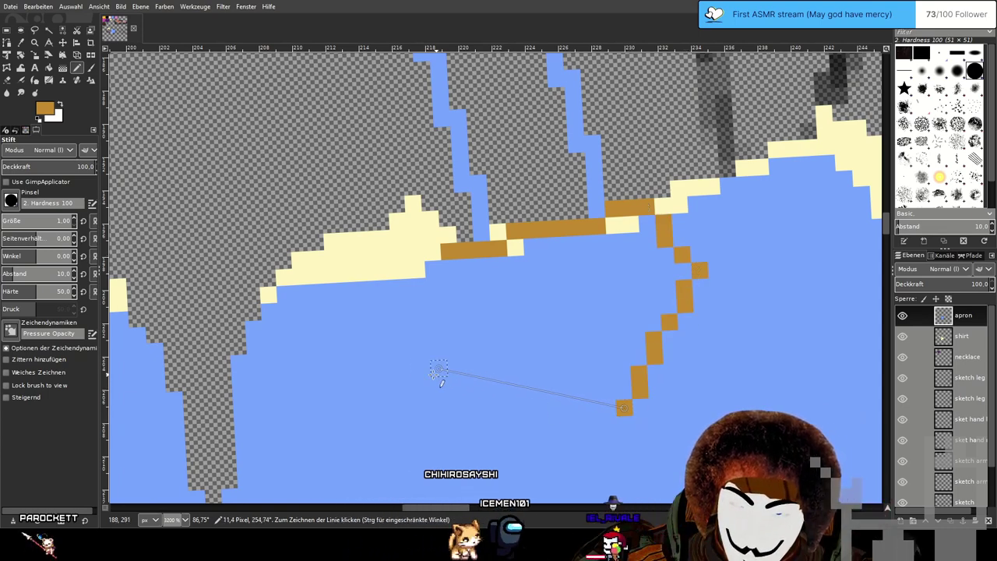
shift+click(437, 368)
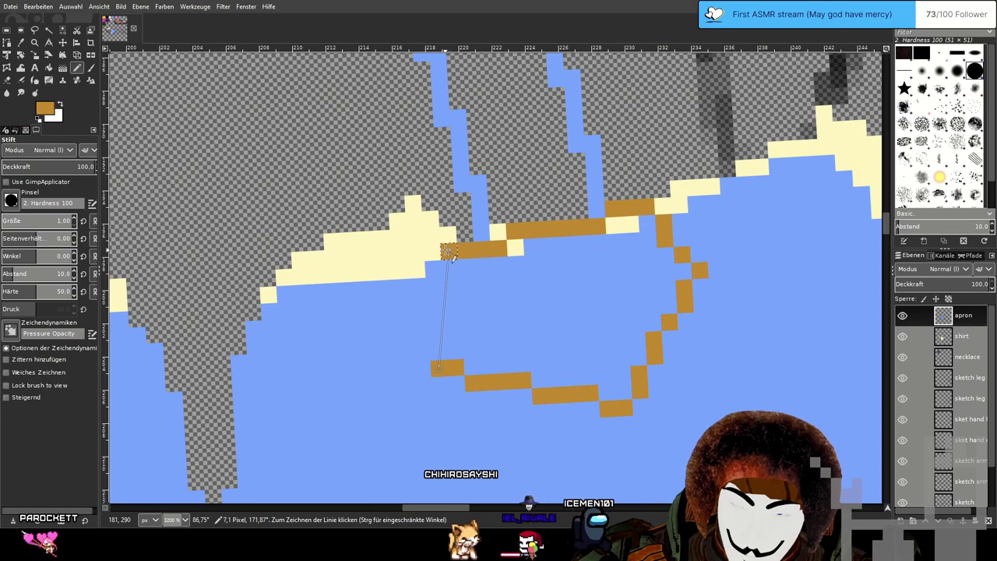
shift+click(450, 251)
scroll(654, 293, down, 3)
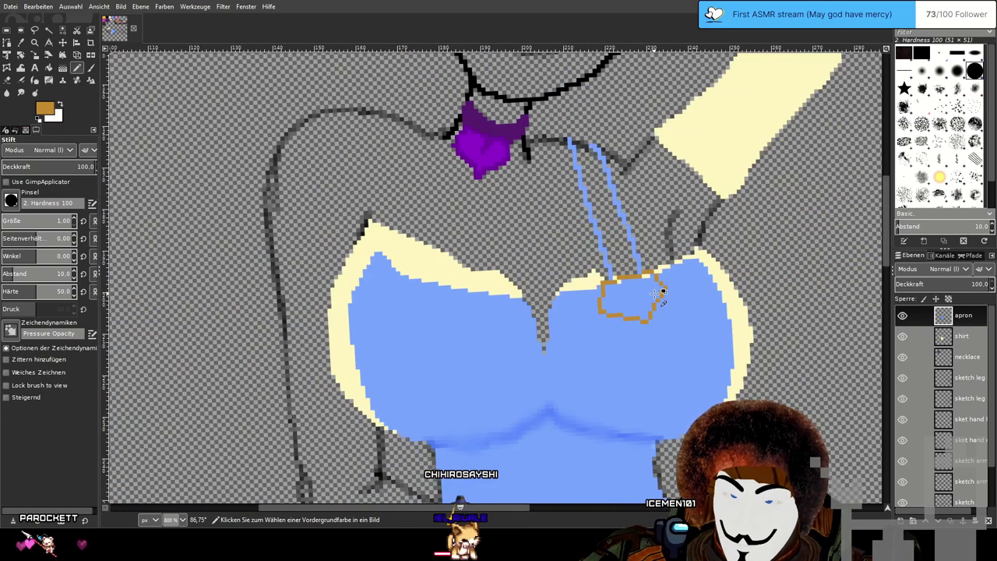
scroll(654, 293, up, 3)
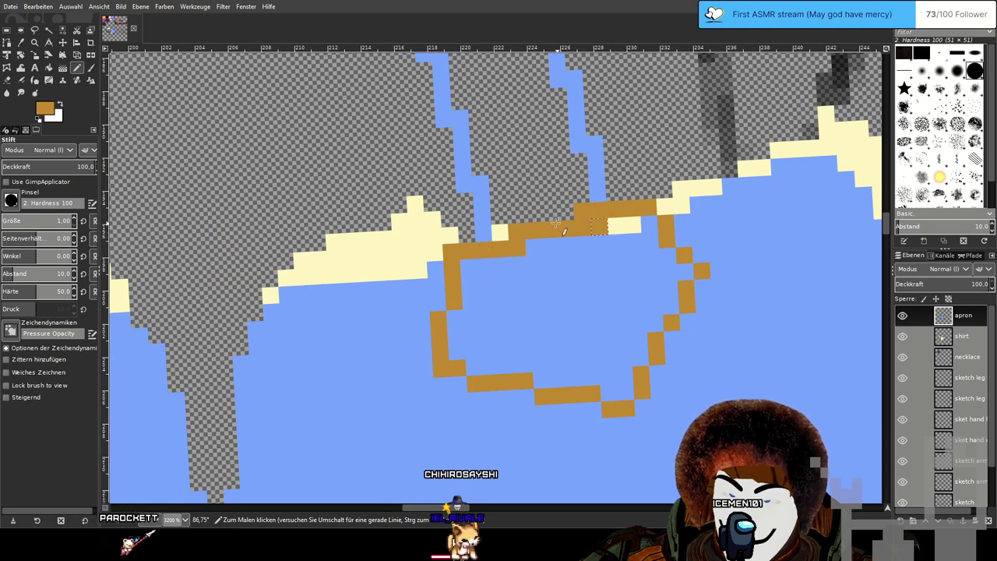
click(599, 226)
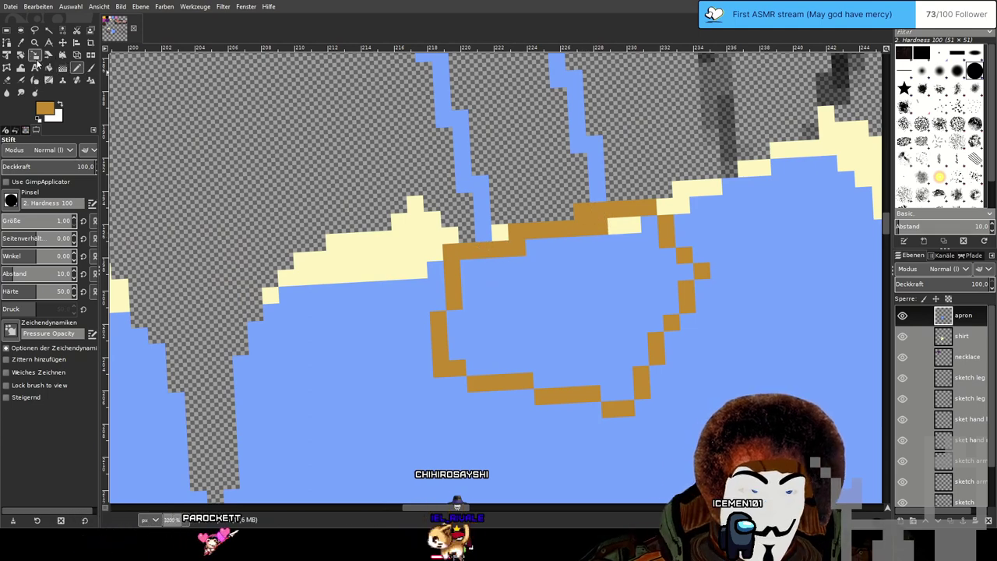
click(49, 68)
click(618, 282)
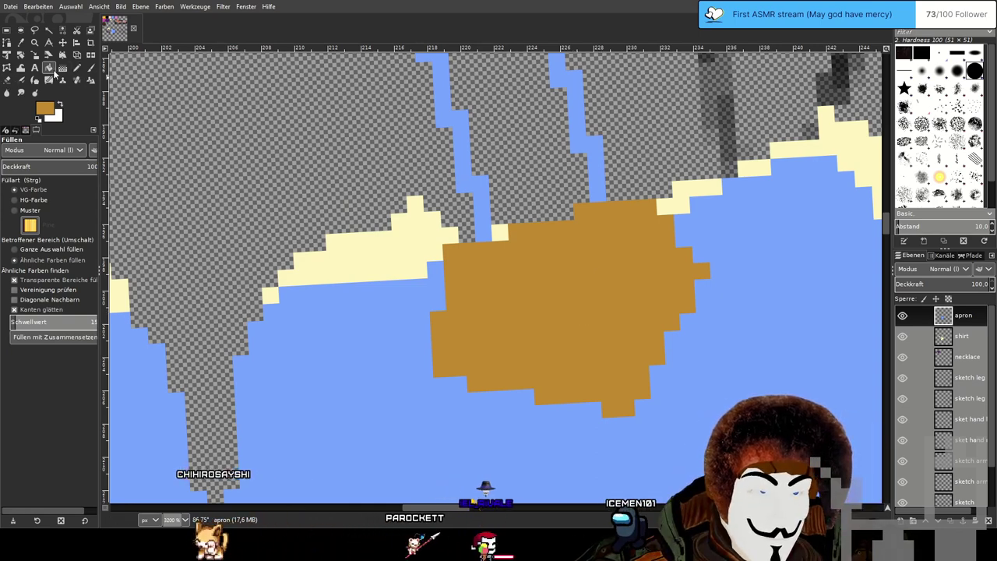
Trace a light-blue inner outline inside the ochre patch and fill its centre light blue.
click(77, 68)
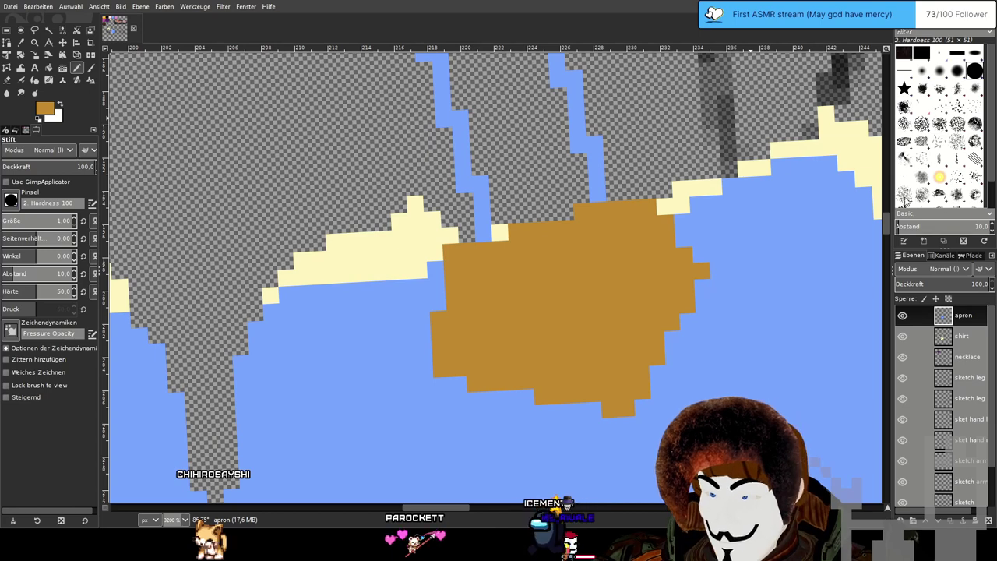
ctrl+click(492, 225)
click(484, 266)
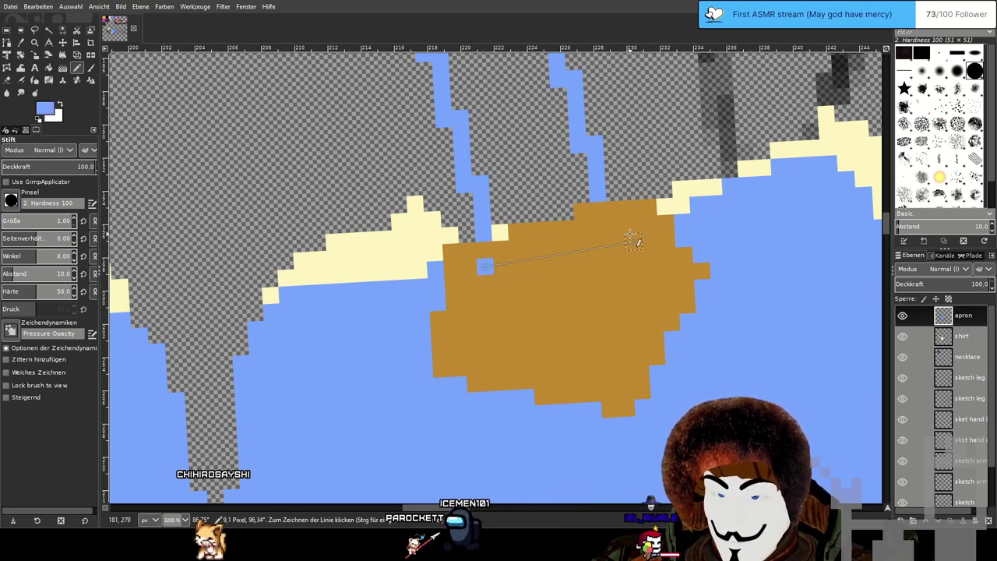
shift+click(615, 226)
shift+click(668, 272)
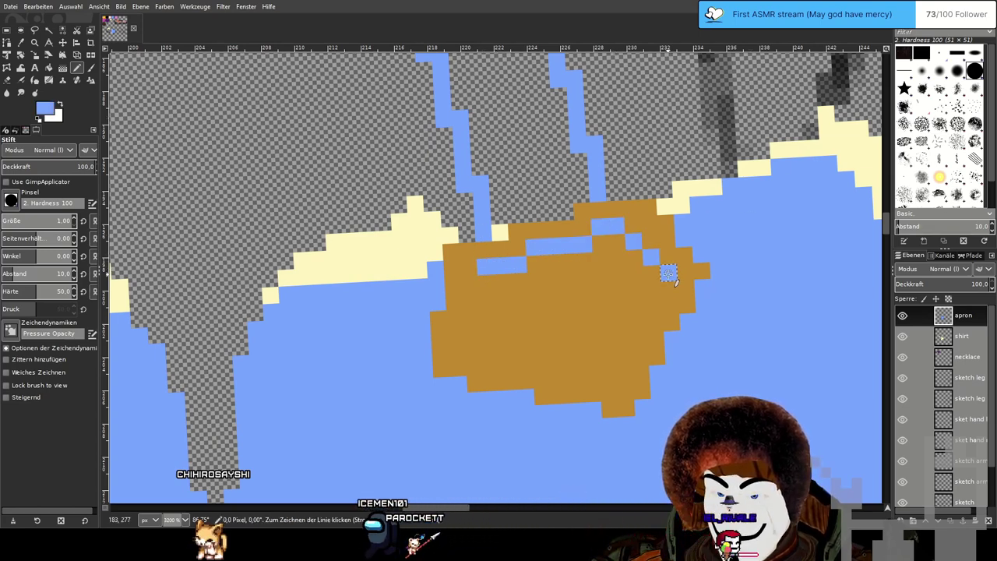
shift+click(611, 377)
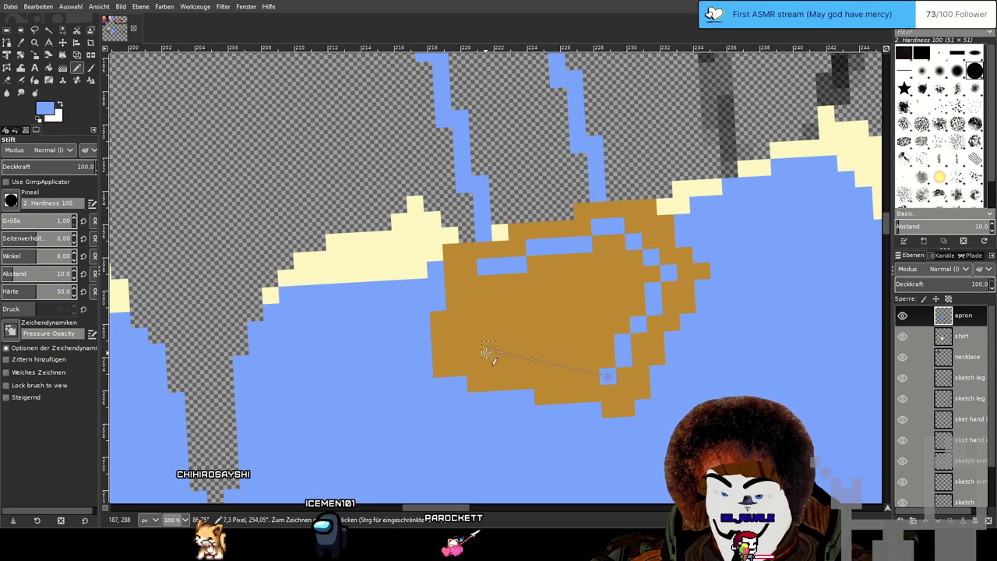
shift+click(488, 348)
shift+click(485, 268)
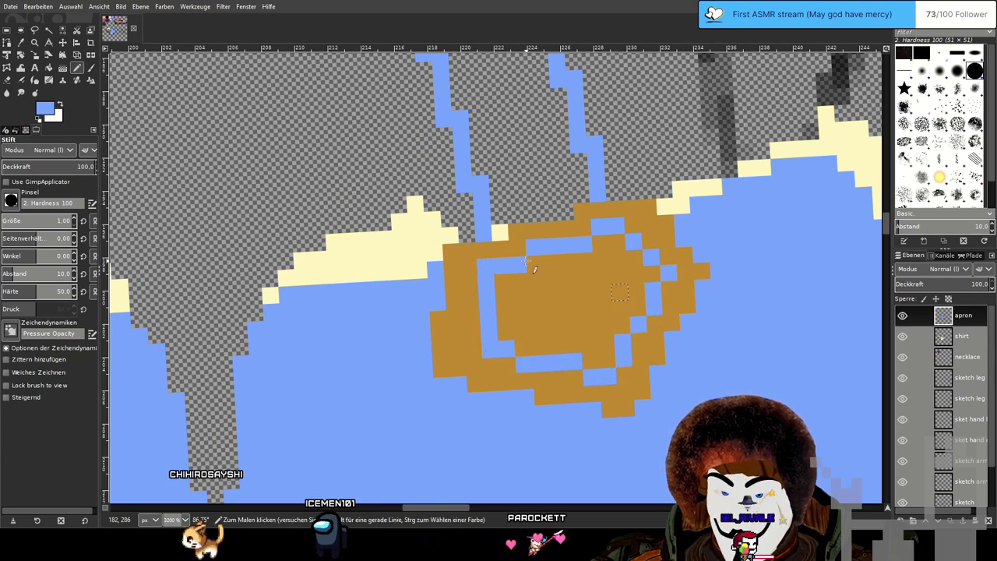
click(48, 67)
click(574, 312)
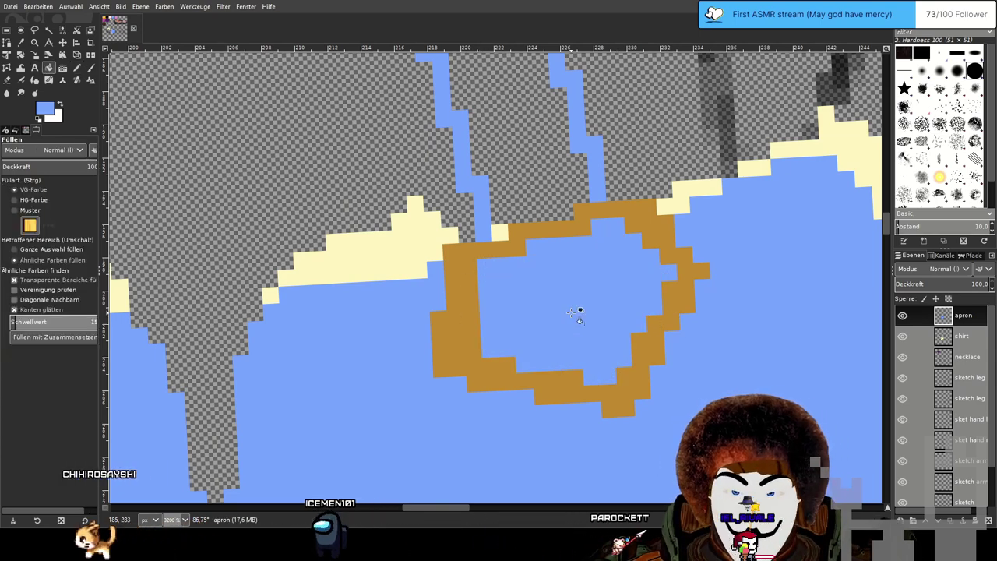
scroll(738, 316, down, 2)
scroll(740, 319, down, 3)
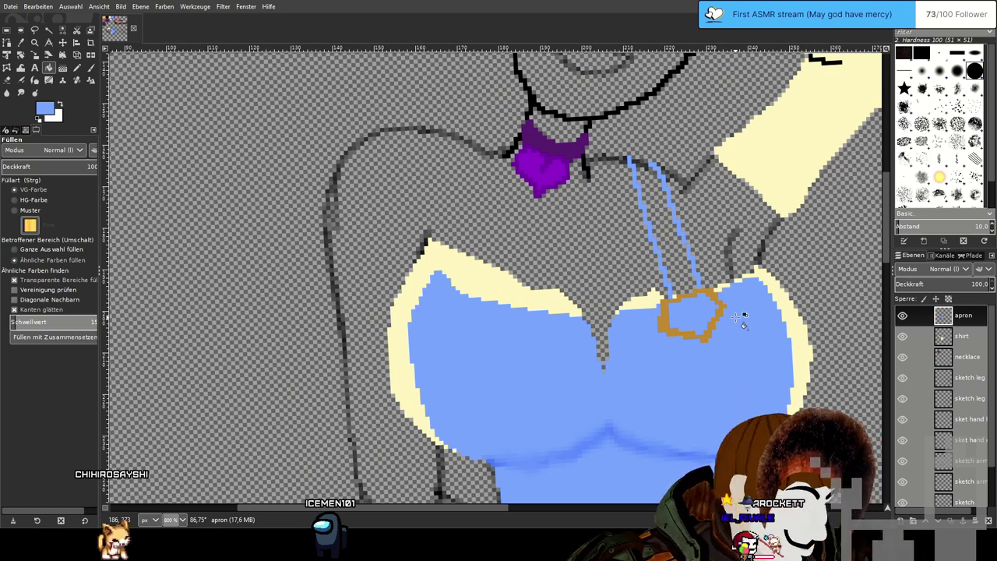
Undo the runaway fill and join the tops of the two strap lines with the Pencil.
scroll(729, 319, down, 1)
scroll(713, 336, up, 1)
scroll(482, 169, up, 1)
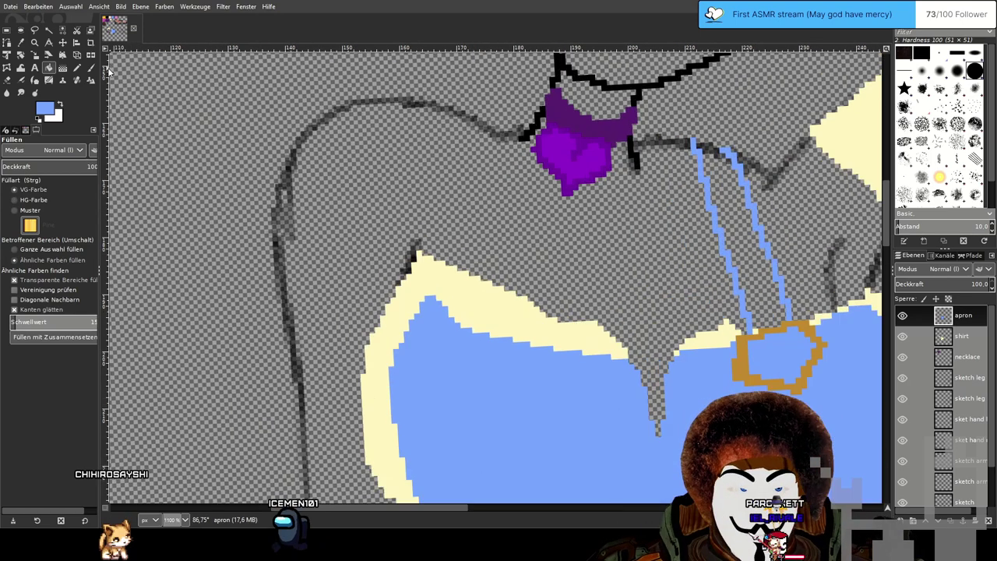
click(730, 197)
key(ctrl+z)
drag(733, 198, 535, 223)
click(77, 69)
scroll(500, 152, up, 2)
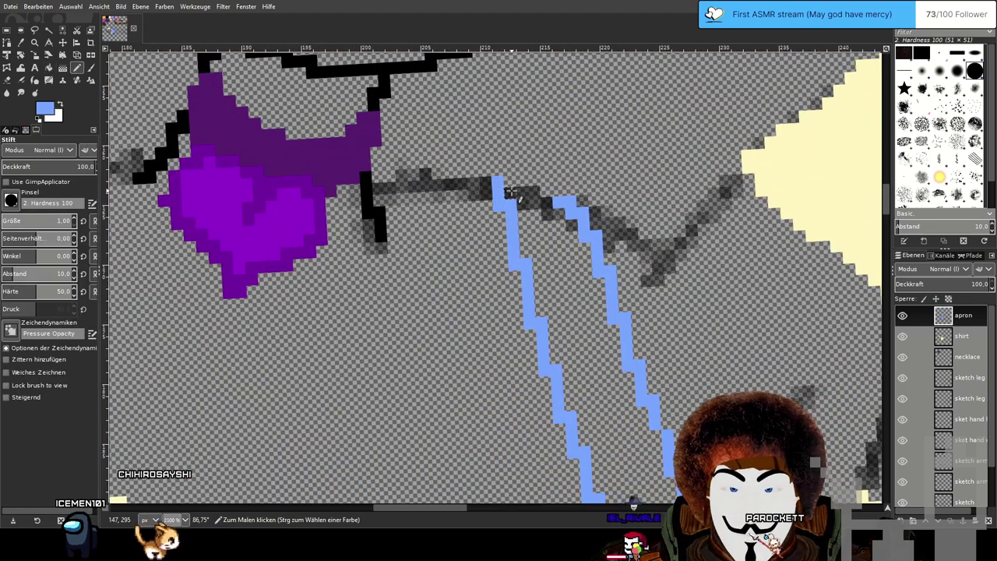
drag(499, 187, 549, 193)
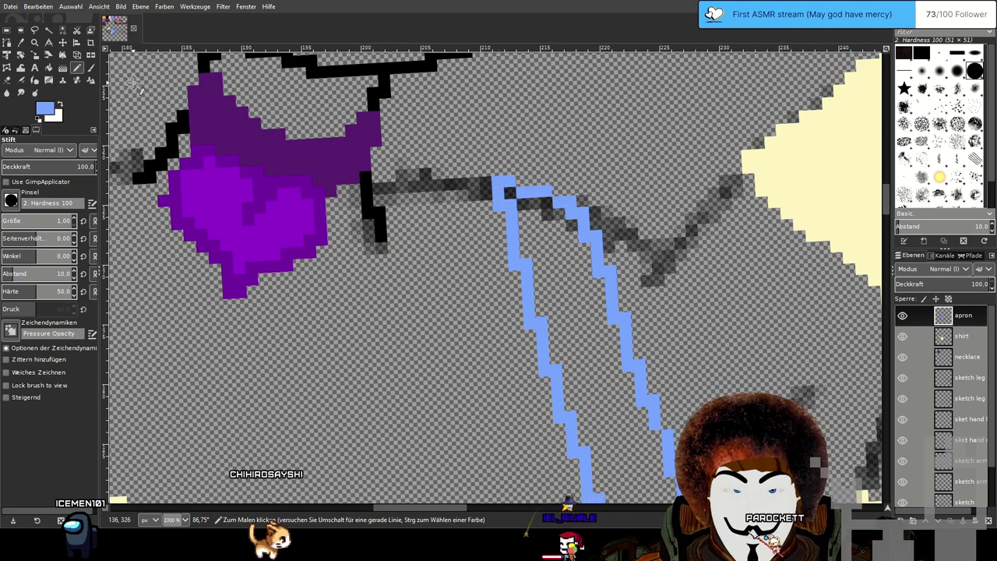
Fill the strap's interior and its top pixel with light blue.
click(48, 68)
click(582, 302)
scroll(669, 201, down, 5)
scroll(670, 201, right, 2)
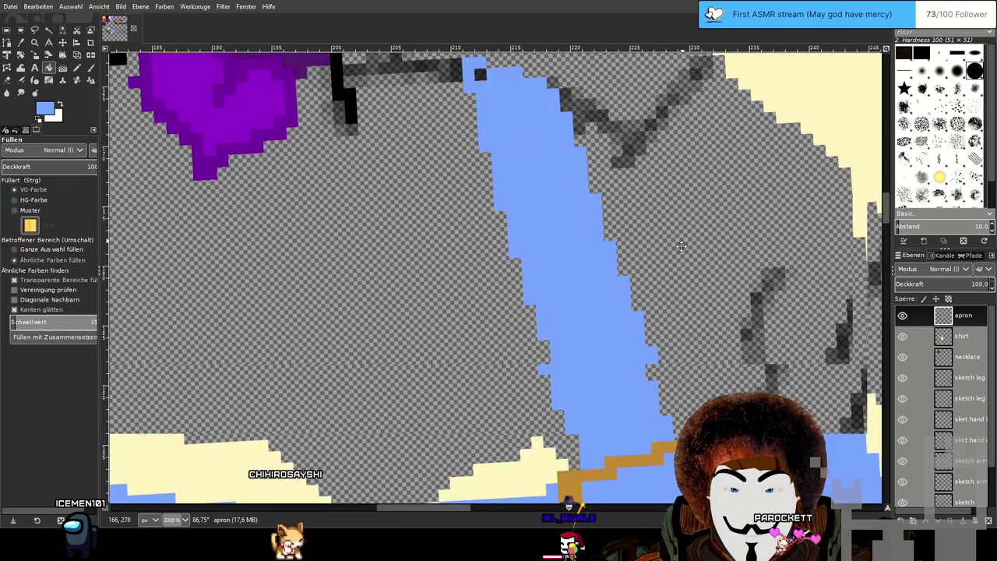
drag(670, 200, 682, 348)
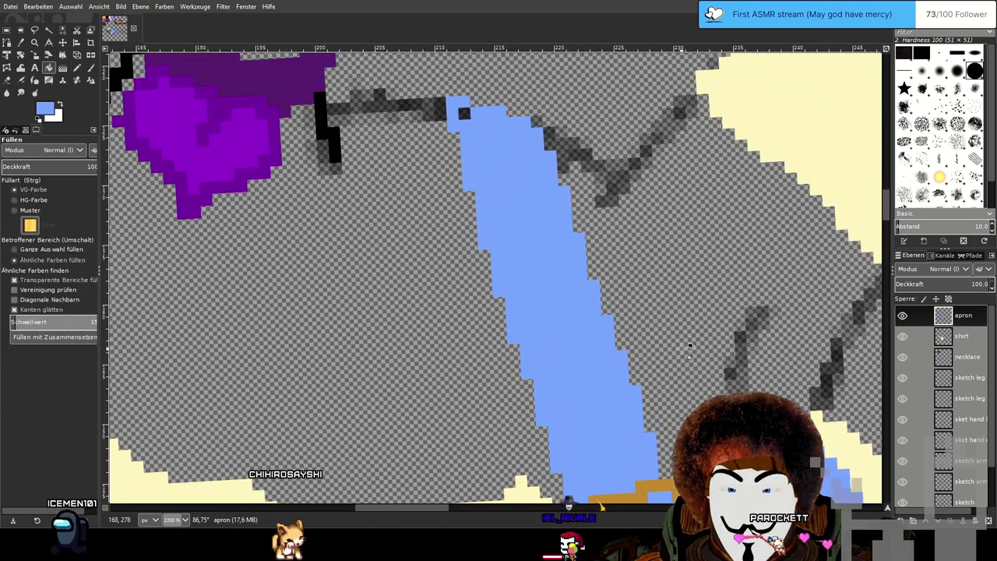
click(464, 114)
drag(469, 371, 725, 243)
scroll(533, 261, down, 1)
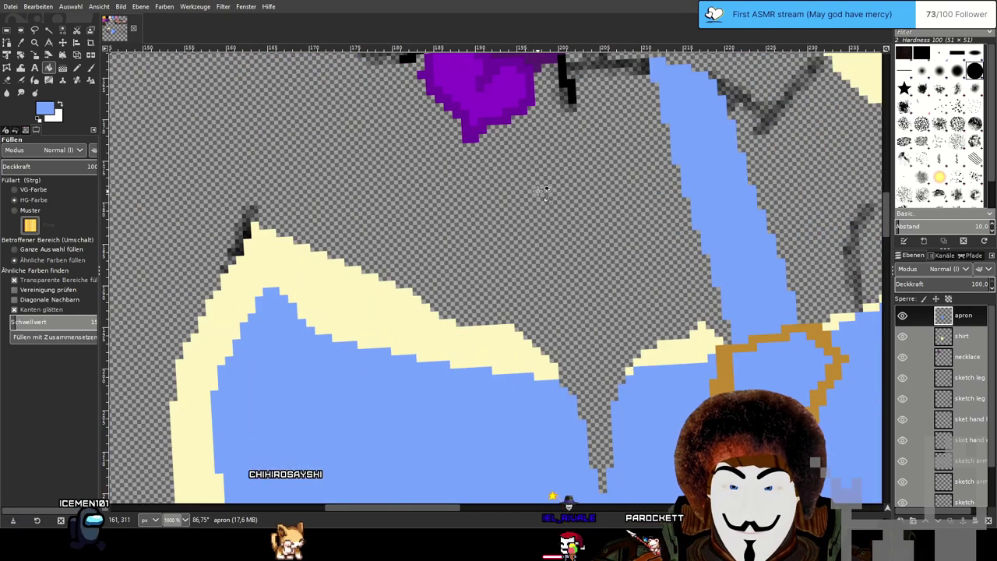
drag(540, 190, 587, 267)
Draw the second strap's two light-blue edge lines from the left shoulder to the apron top.
scroll(587, 267, right, 1)
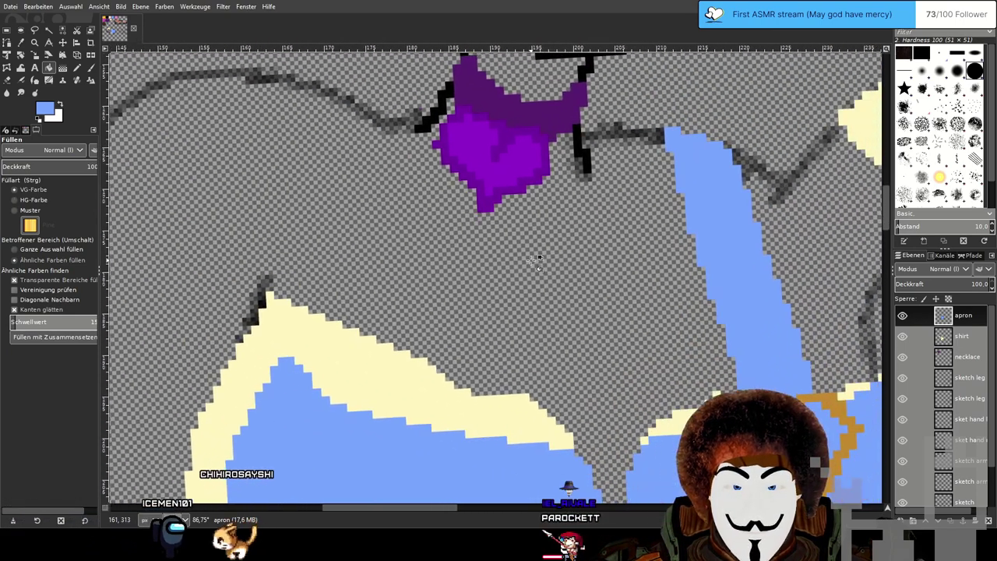
key(n)
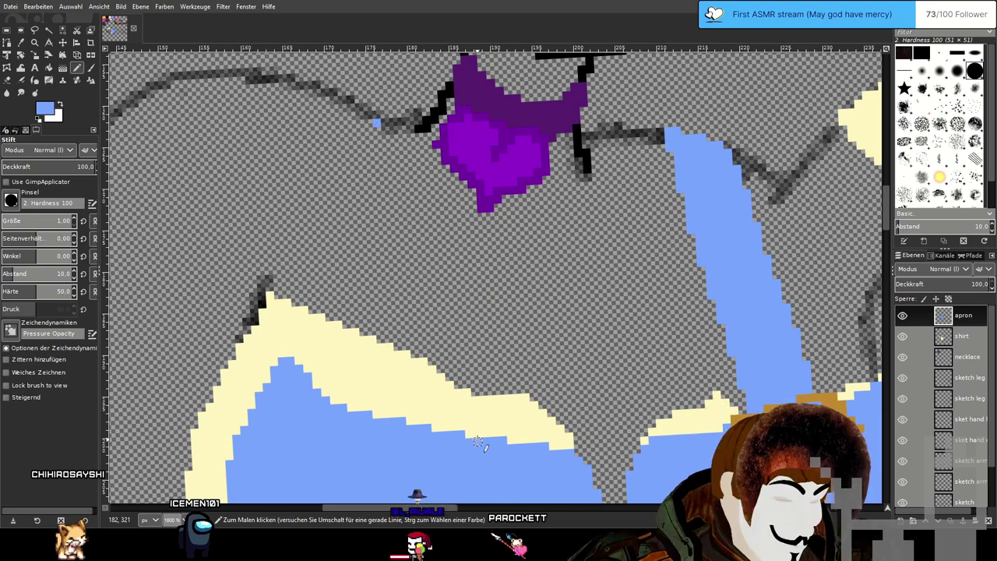
shift+click(458, 387)
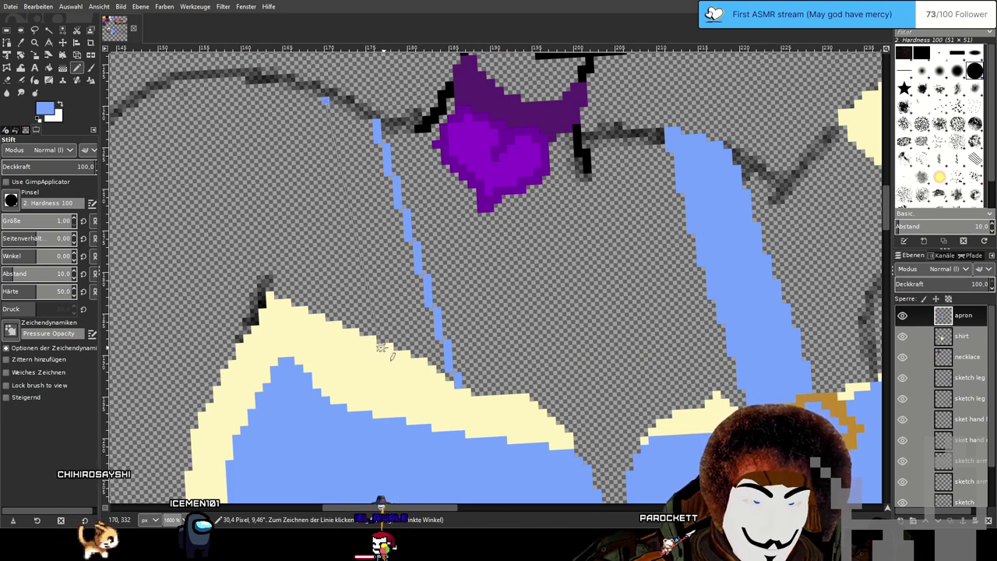
shift+click(382, 346)
shift+click(458, 385)
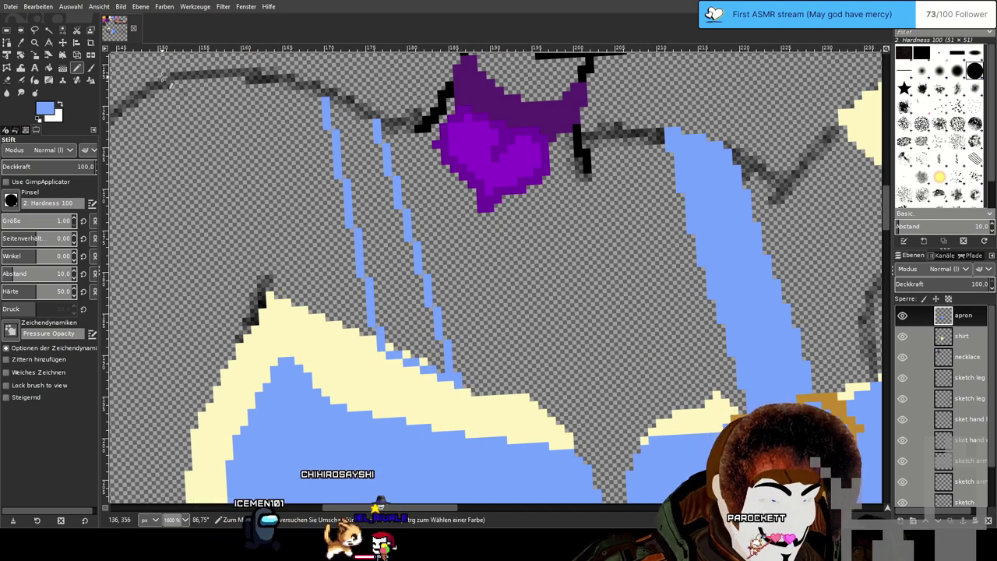
ctrl+click(754, 409)
drag(403, 270, 390, 230)
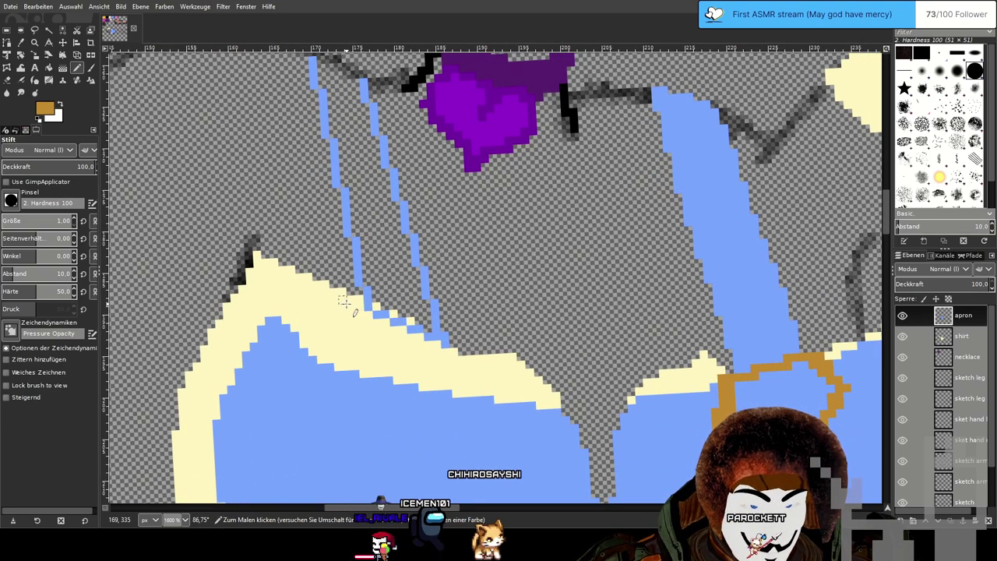
Draw a brown pocket outline on the apron's left side and fill it brown.
shift+click(461, 352)
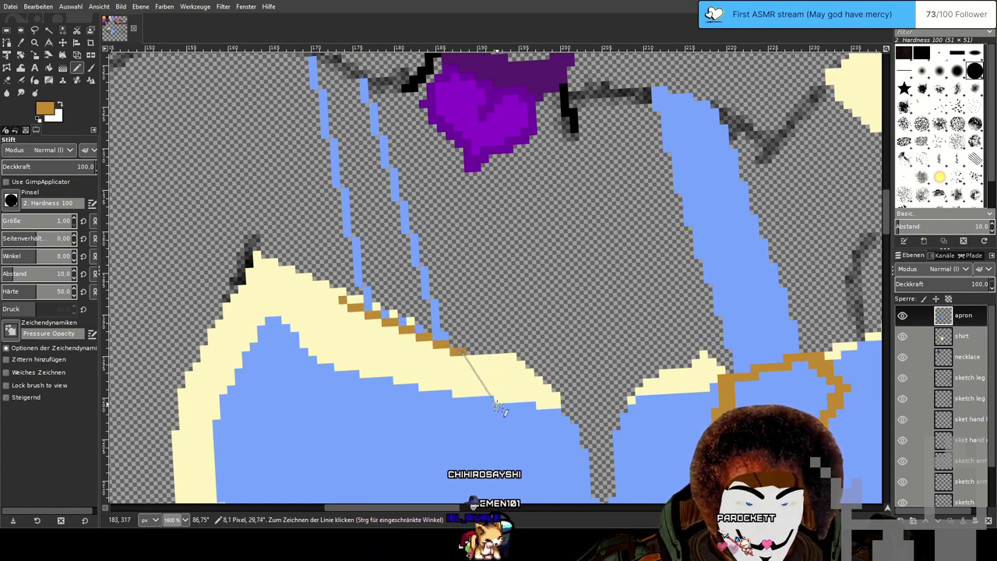
shift+click(481, 399)
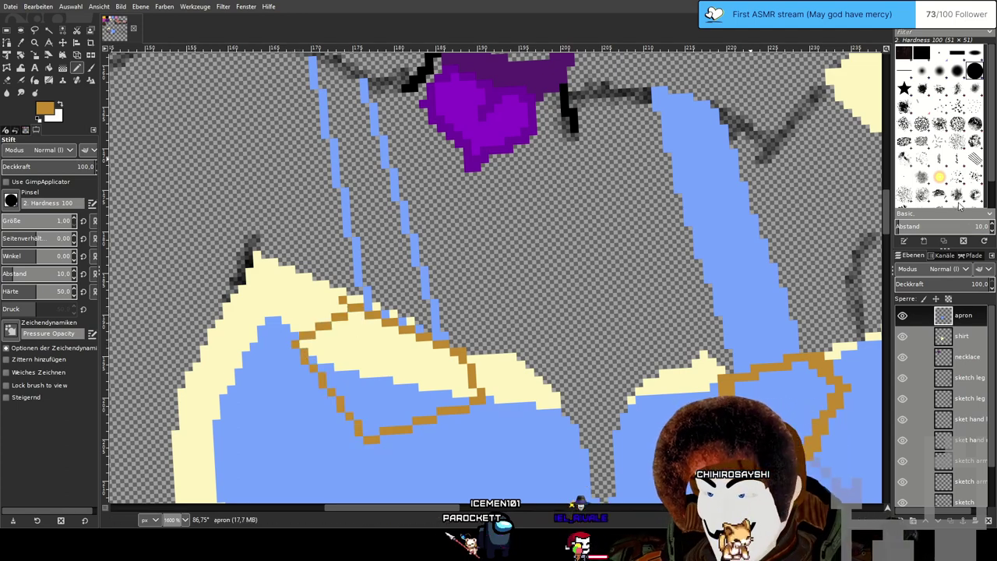
ctrl+scroll(343, 296, up, 2)
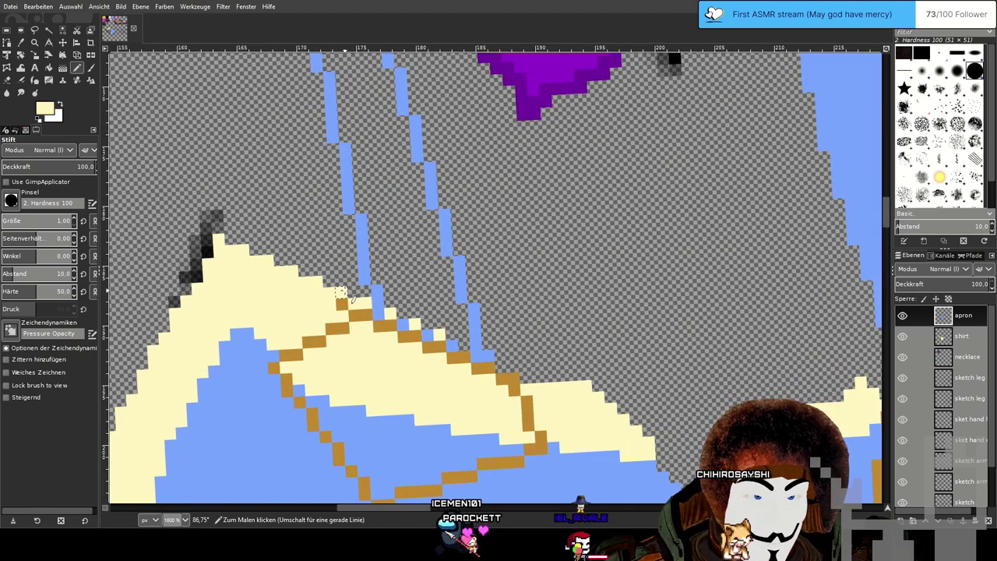
click(8, 92)
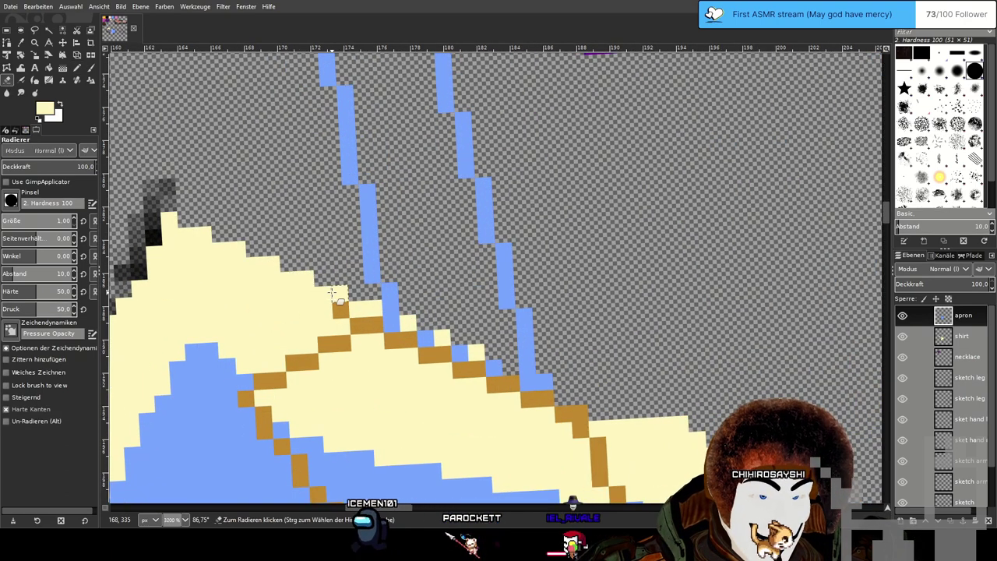
ctrl+scroll(374, 277, down, 2)
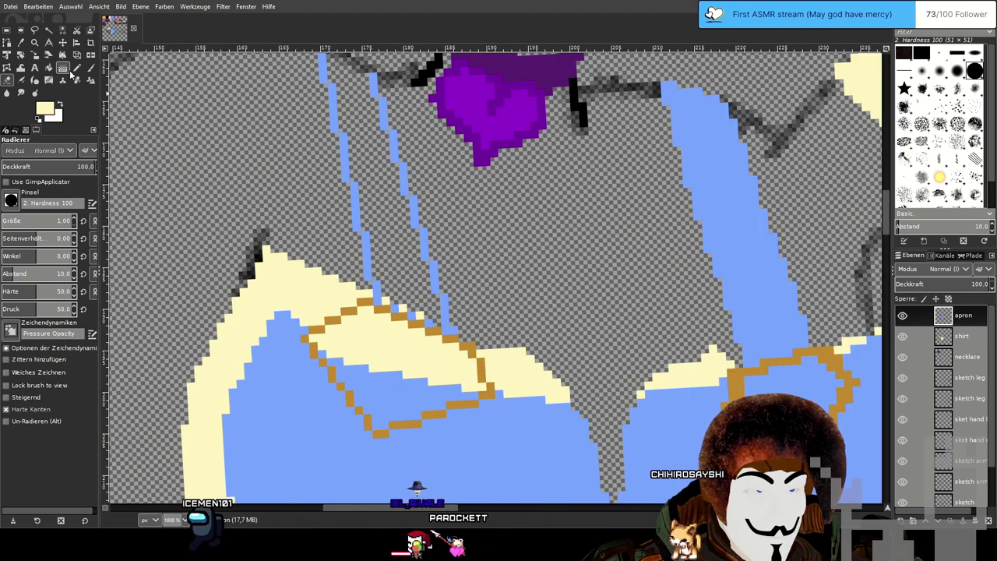
click(49, 68)
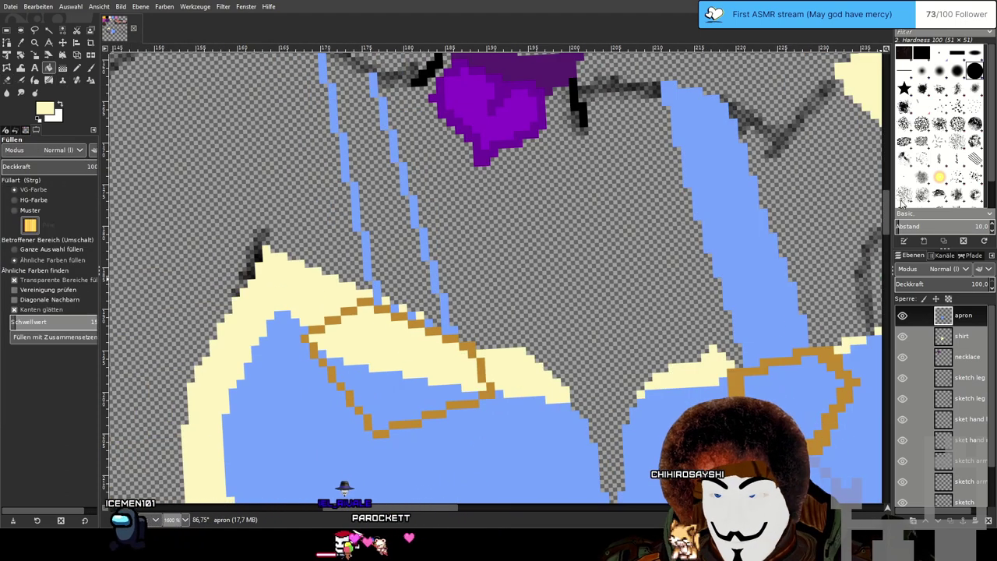
ctrl+click(472, 350)
click(403, 356)
click(387, 392)
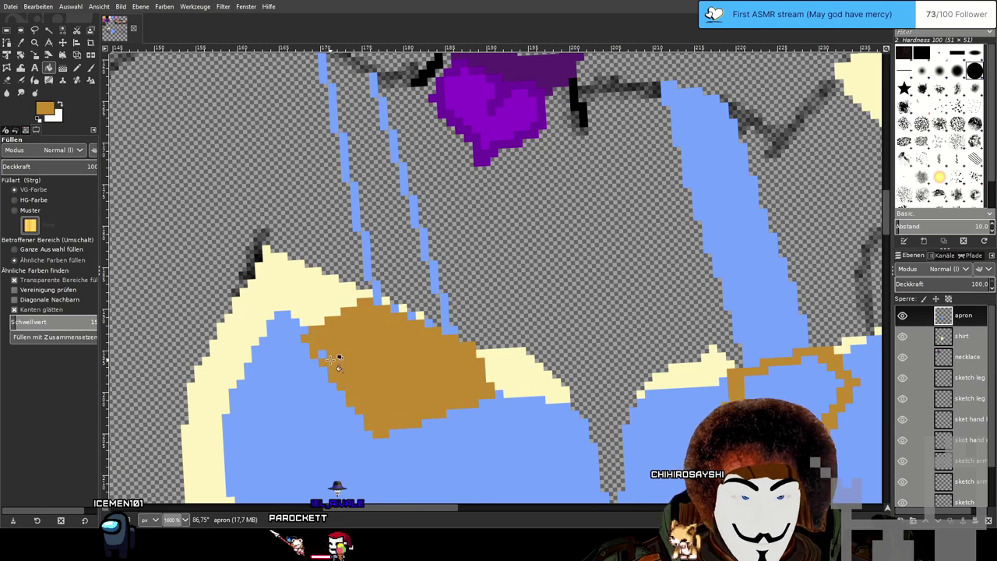
Paint a cream band of shirt colour along the pocket's top.
click(76, 68)
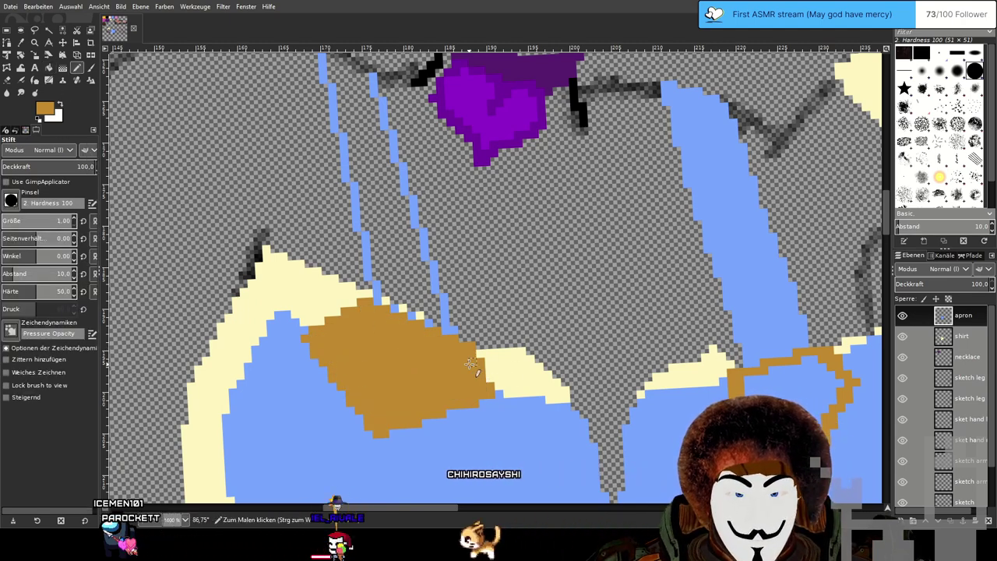
ctrl+click(518, 371)
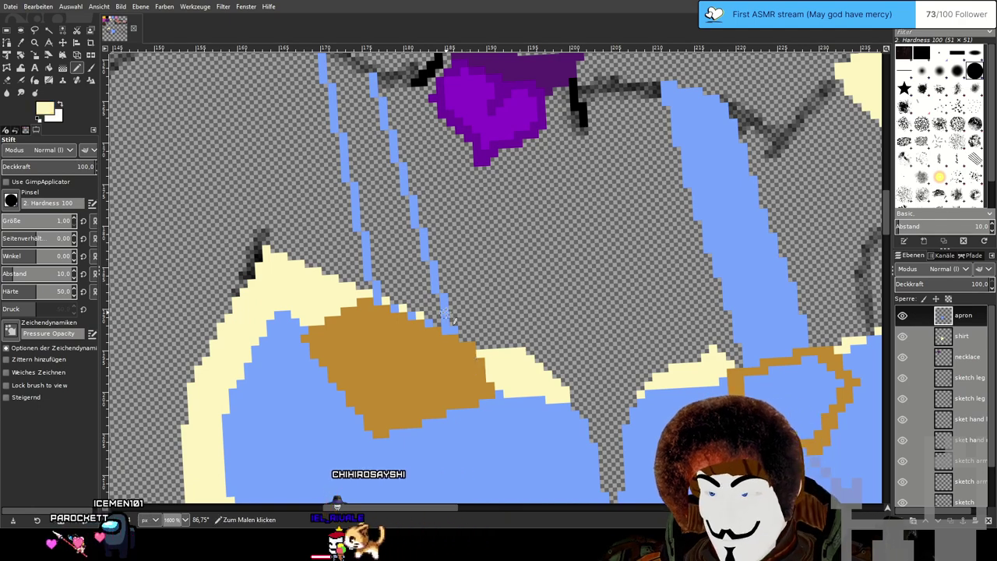
scroll(447, 324, up, 1)
scroll(353, 329, up, 1)
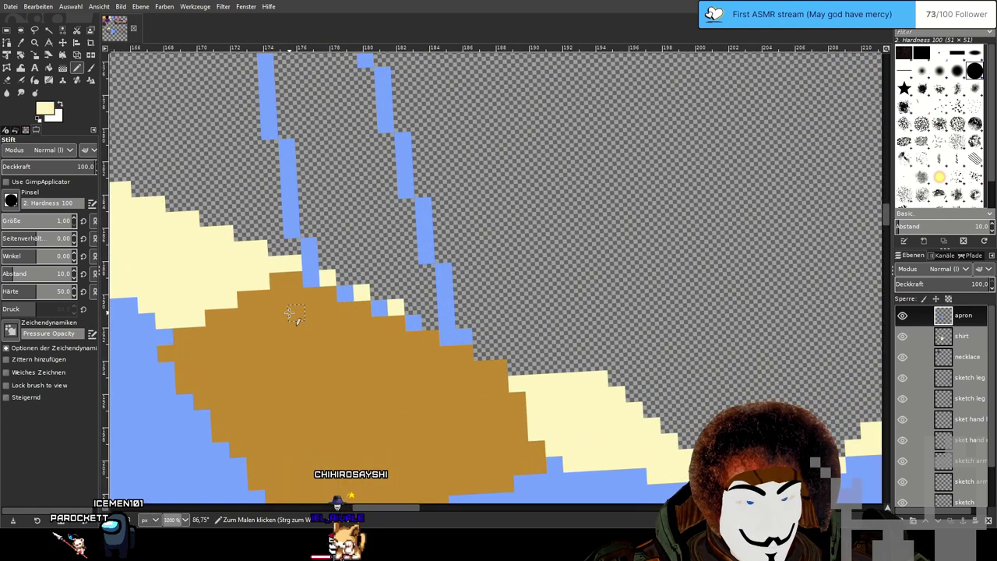
shift+click(464, 385)
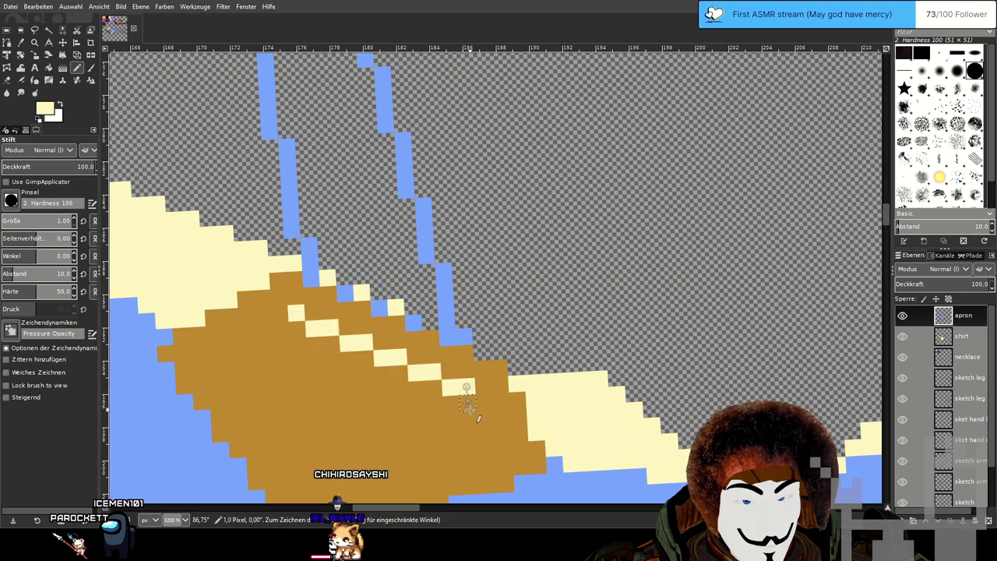
shift+click(471, 435)
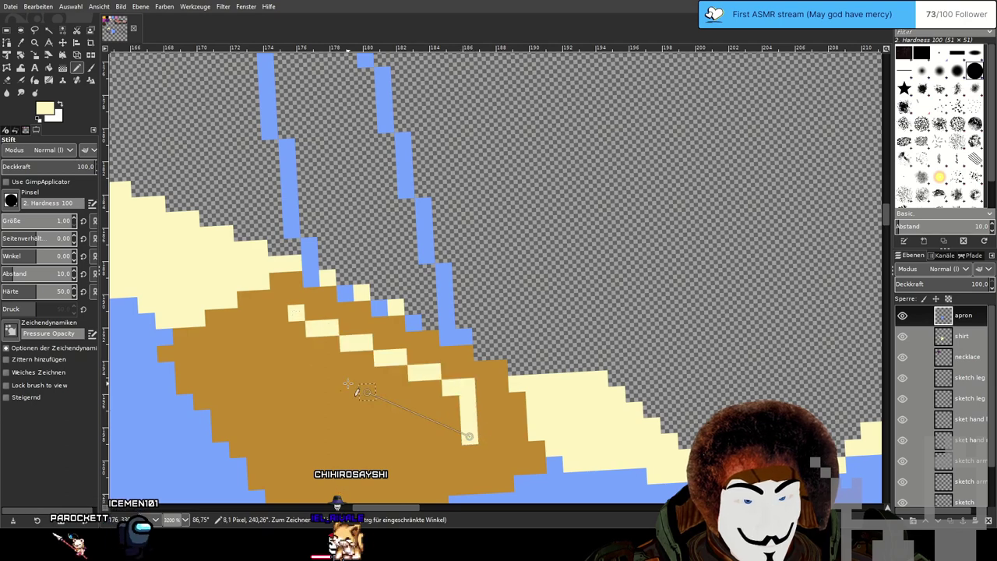
shift+click(238, 333)
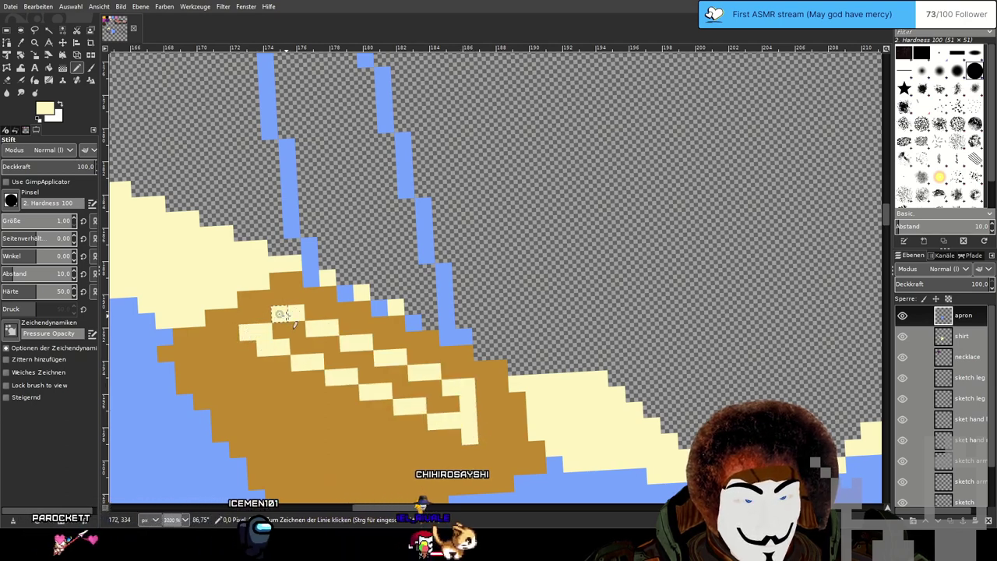
mouse_move(296, 330)
mouse_down()
mouse_move(451, 404)
mouse_move(450, 416)
mouse_move(474, 407)
mouse_move(560, 322)
mouse_up()
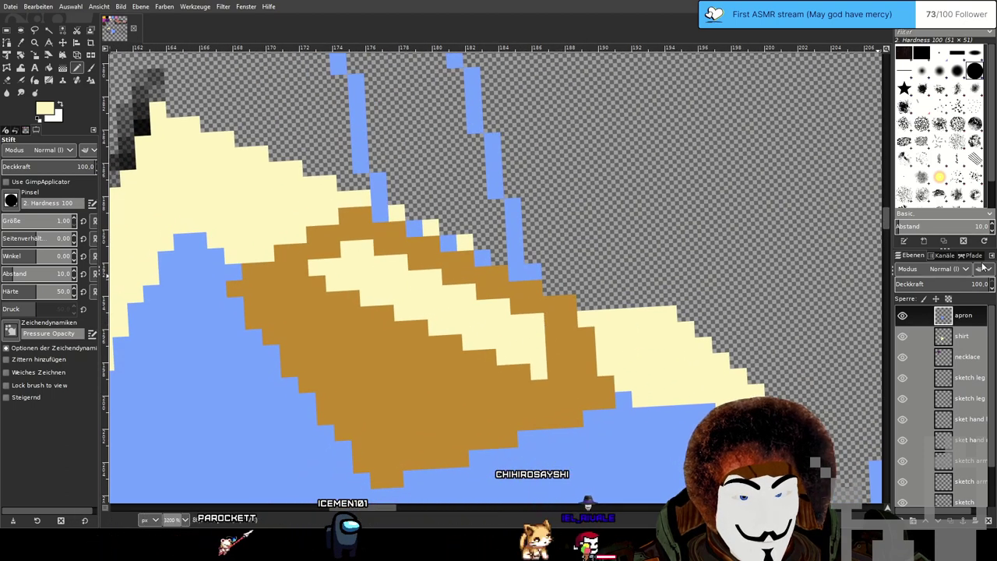
Draw light-blue inner edges in the pocket and fill its inside light blue.
ctrl+click(623, 400)
click(538, 388)
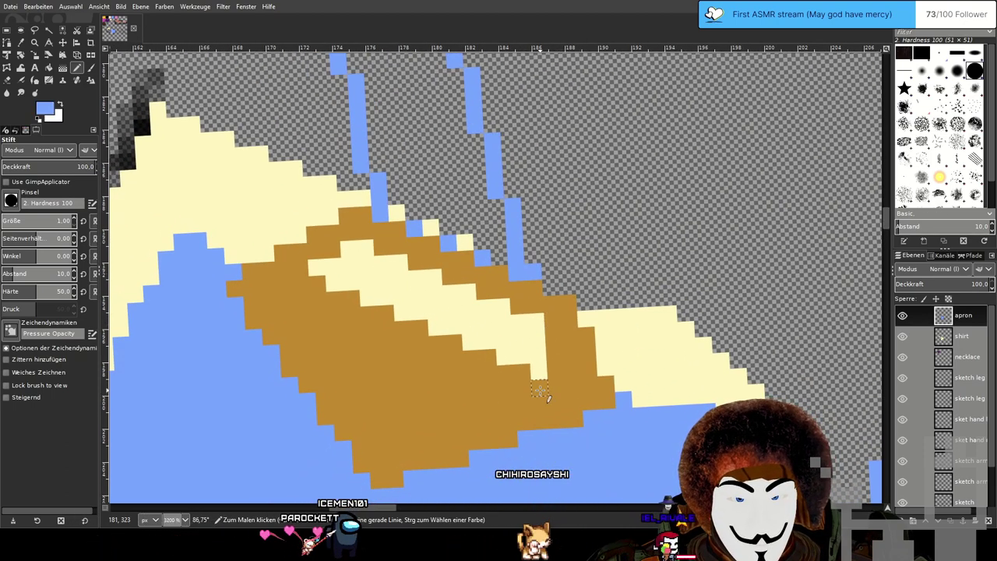
shift+click(392, 444)
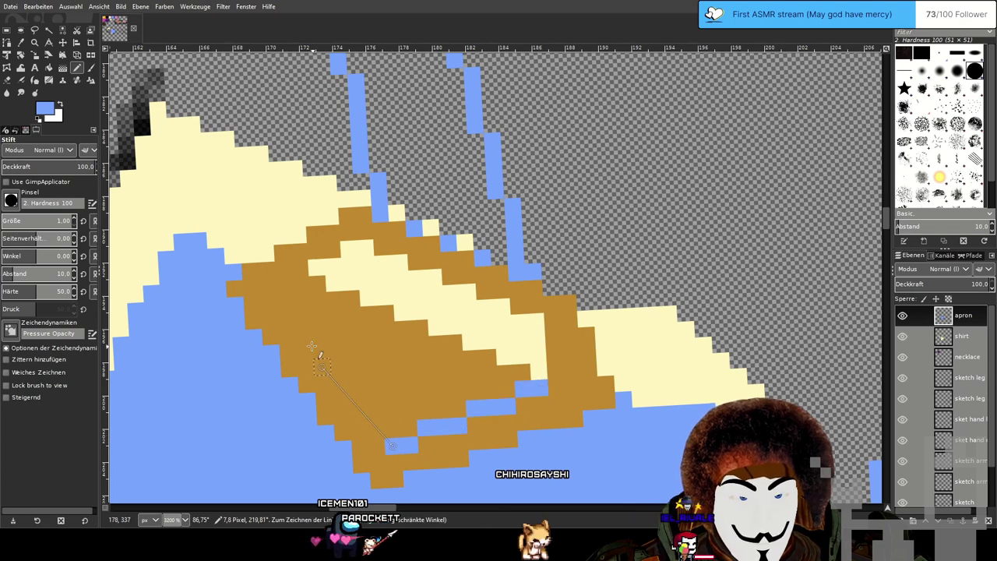
shift+click(267, 289)
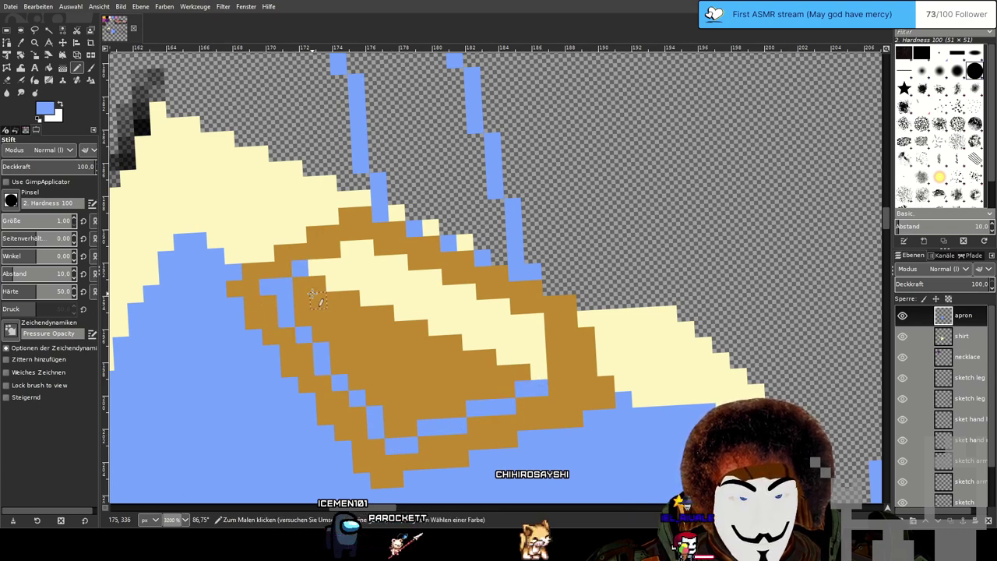
click(48, 68)
click(418, 358)
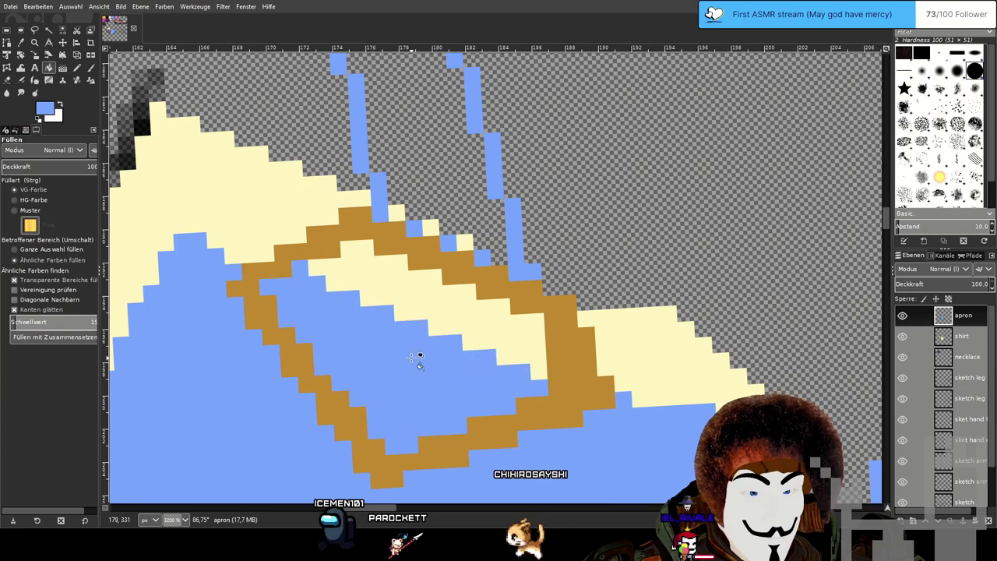
scroll(584, 403, down, 1)
Close the top of the strap outline and fill the strap solid blue.
scroll(584, 403, down, 4)
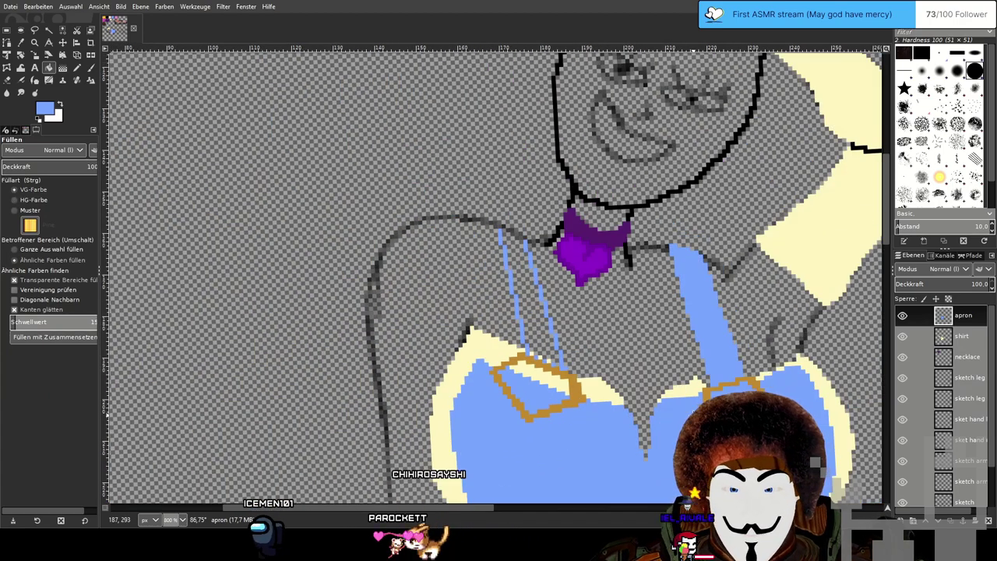
scroll(475, 312, up, 2)
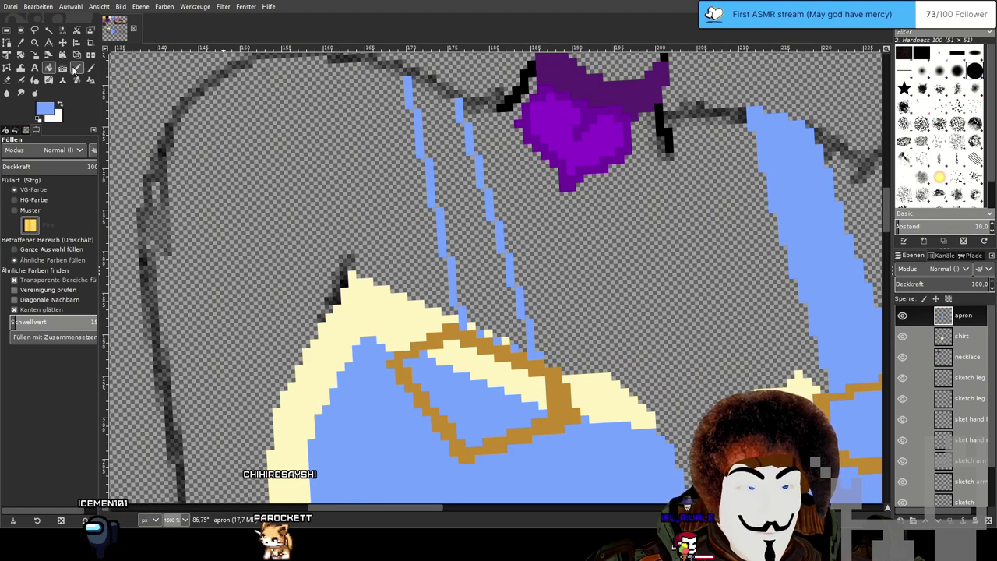
click(76, 68)
scroll(465, 171, up, 2)
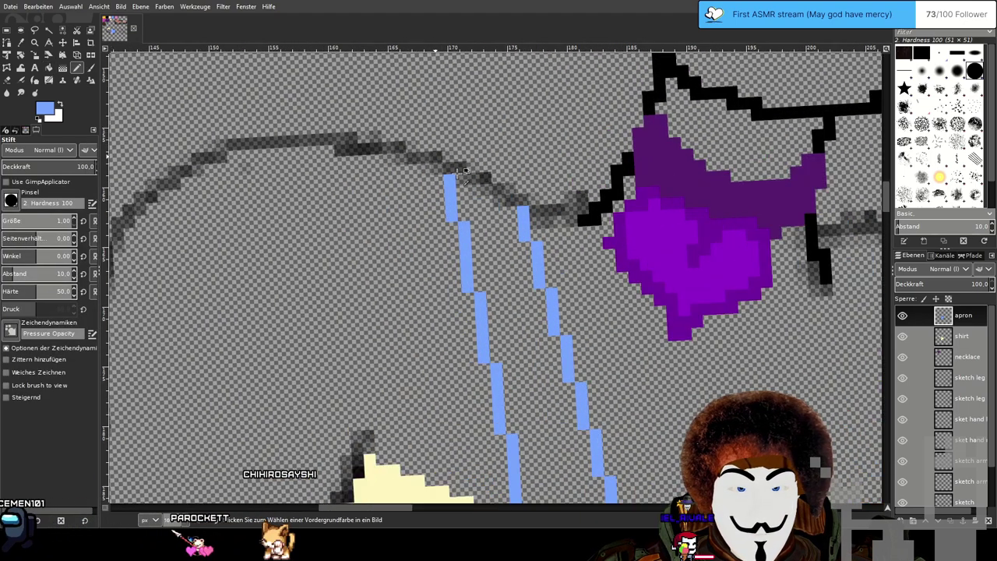
scroll(465, 170, up, 1)
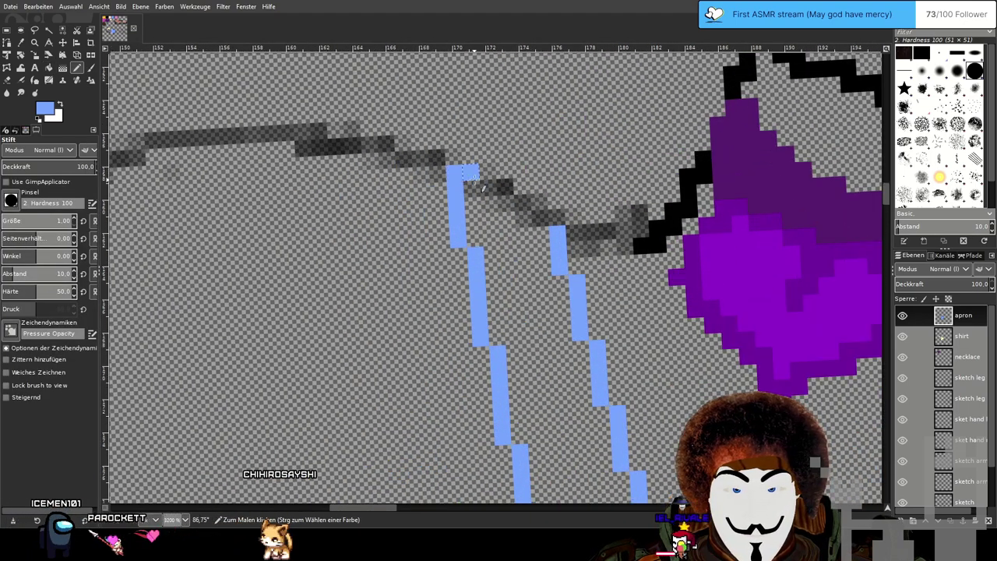
drag(470, 173, 539, 217)
click(48, 69)
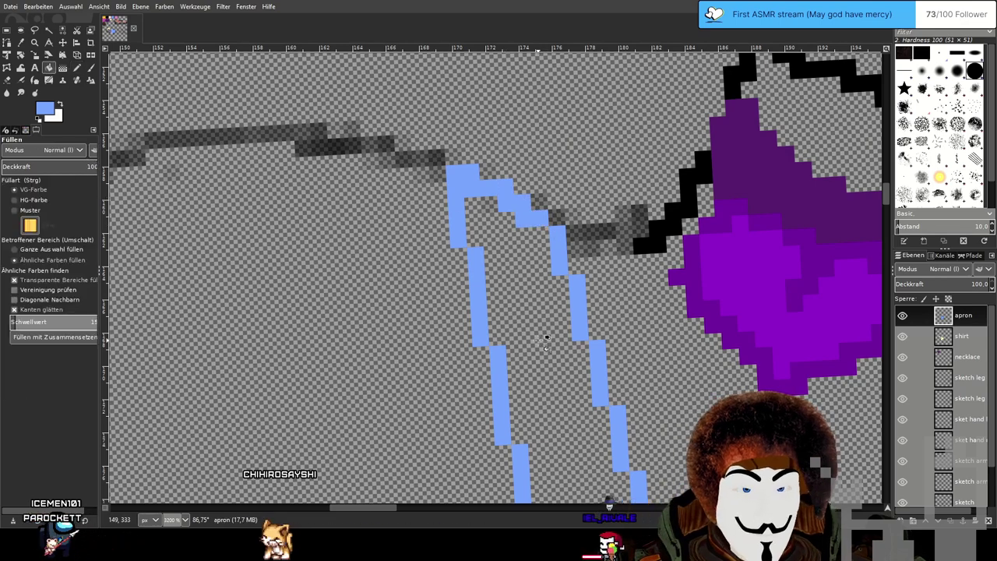
click(545, 342)
Pick the cream shirt colour and pencil cream pixels inside the top of the right gold ring.
scroll(739, 395, down, 2)
scroll(573, 253, down, 3)
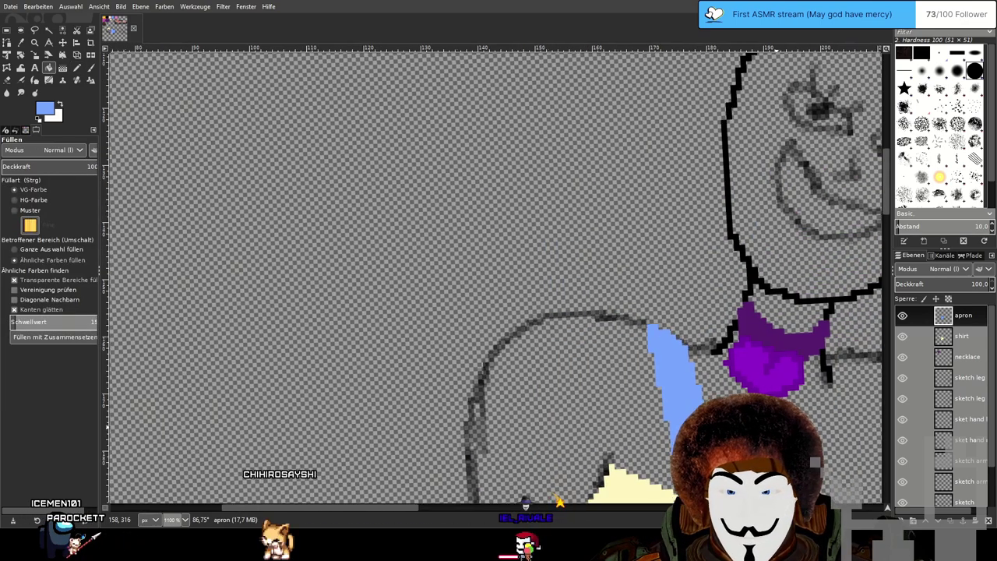
scroll(572, 251, down, 3)
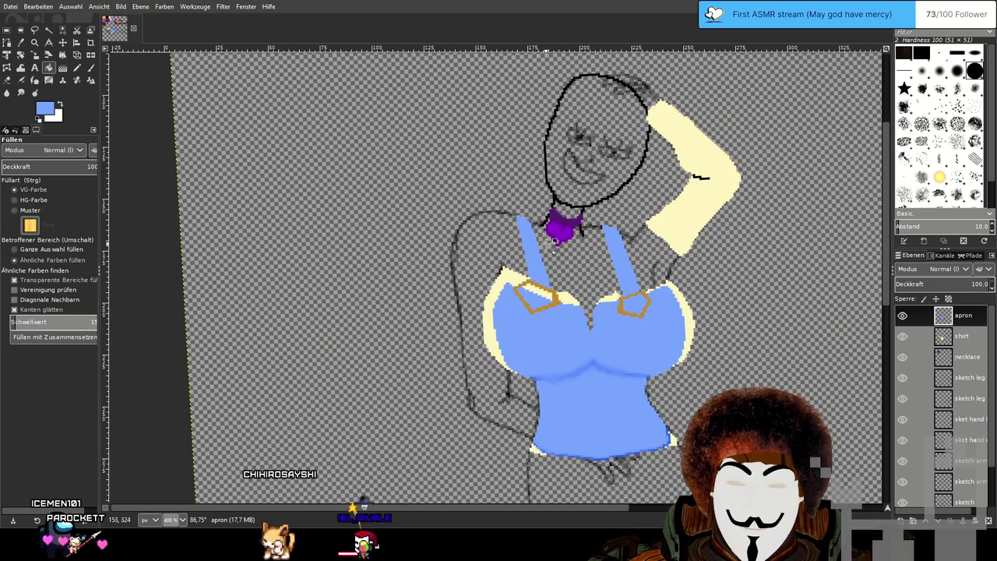
drag(501, 236, 377, 237)
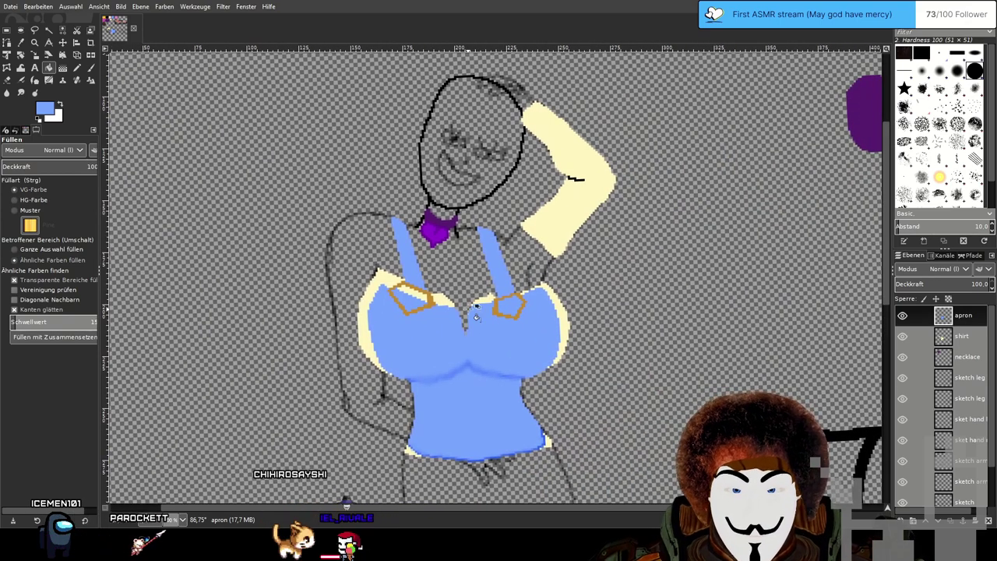
scroll(477, 312, up, 4)
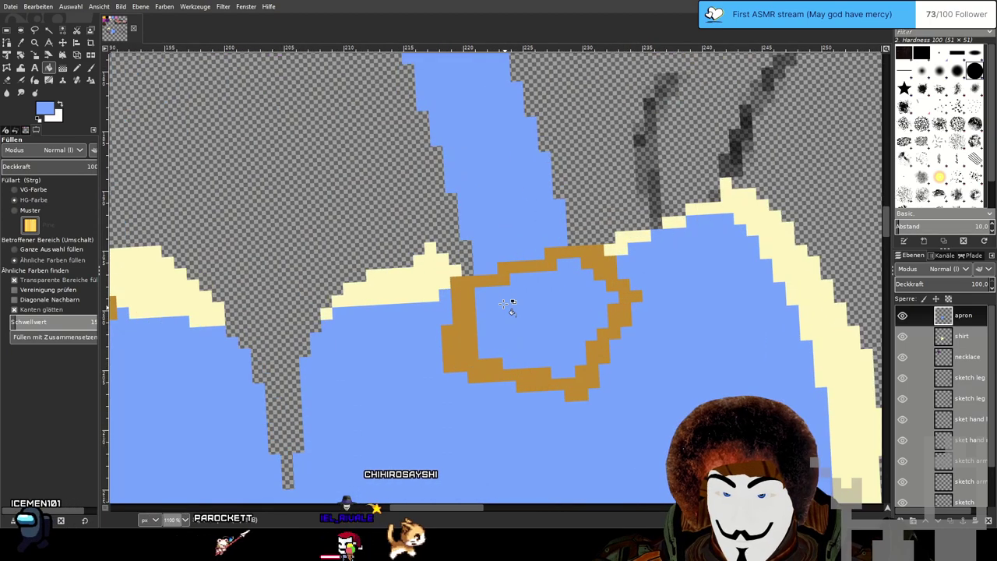
scroll(503, 303, up, 3)
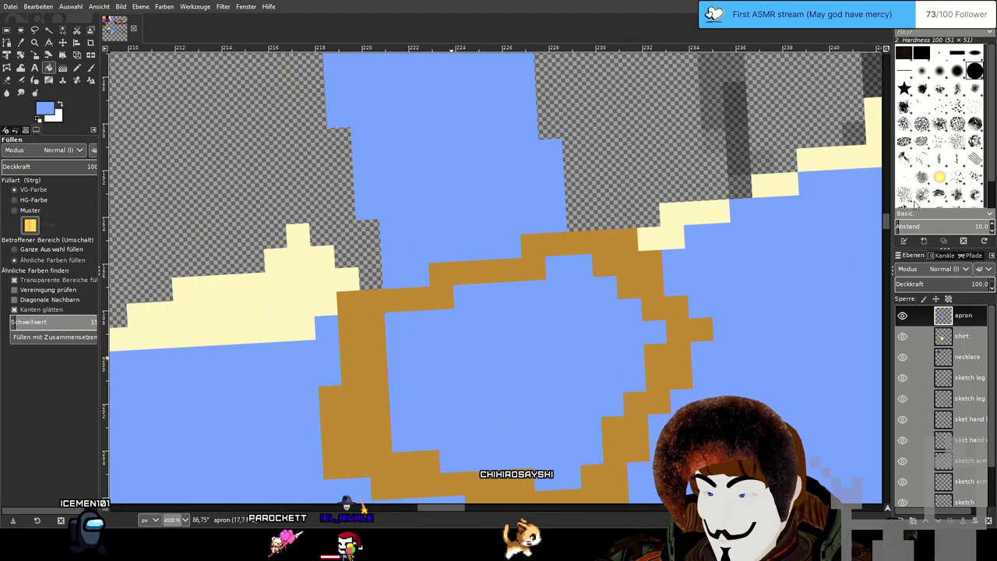
ctrl+click(699, 211)
click(79, 68)
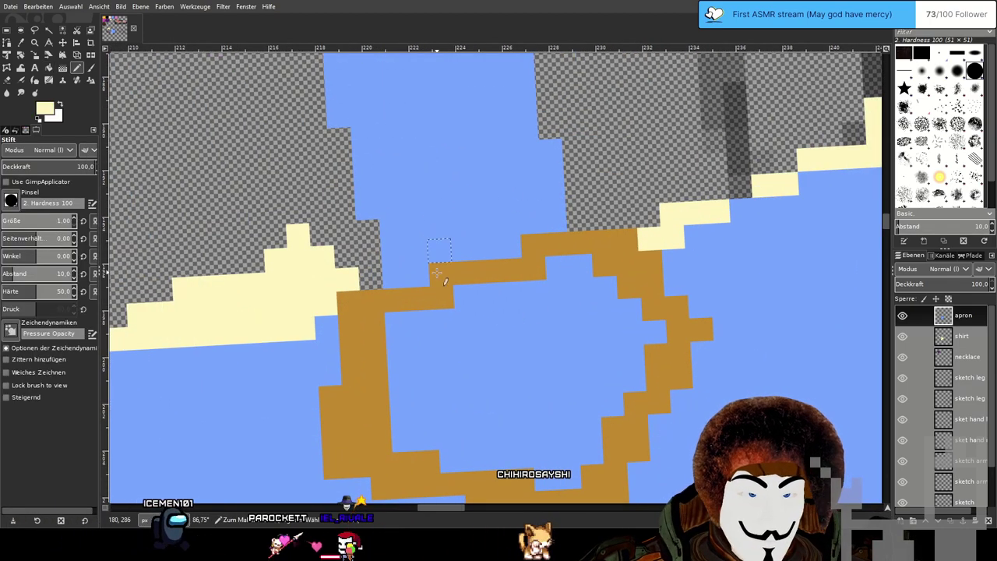
drag(396, 323, 460, 326)
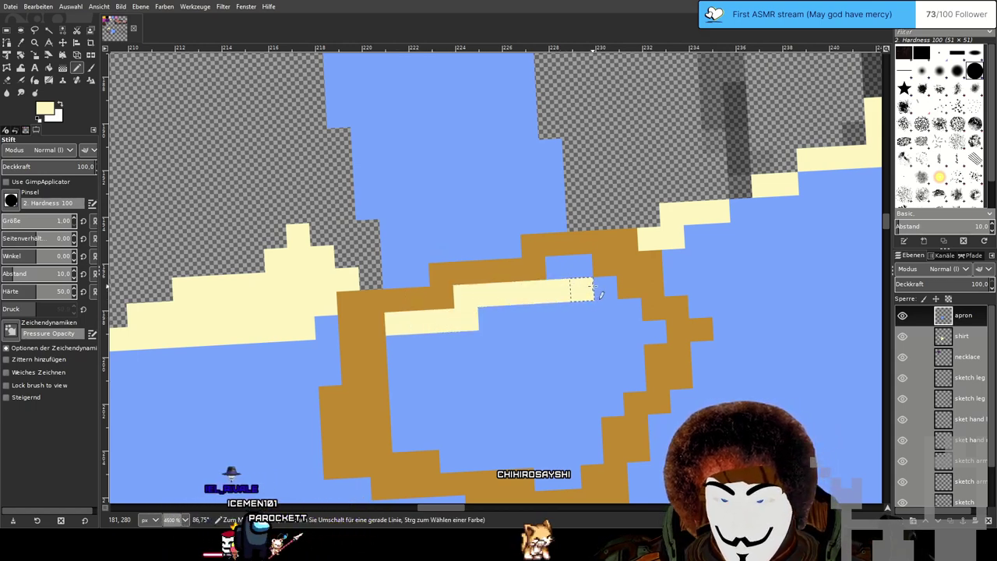
drag(580, 271, 558, 267)
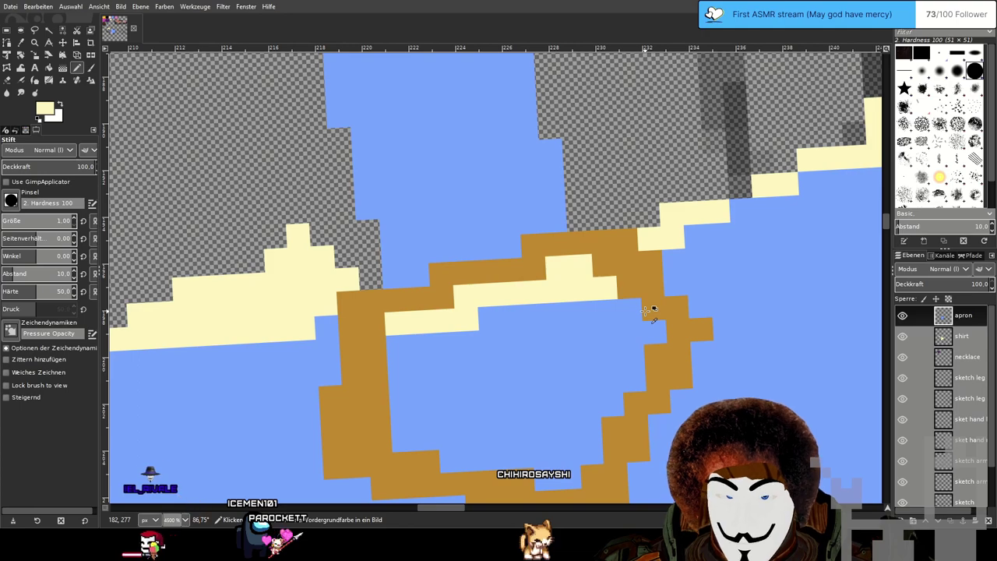
scroll(649, 311, down, 8)
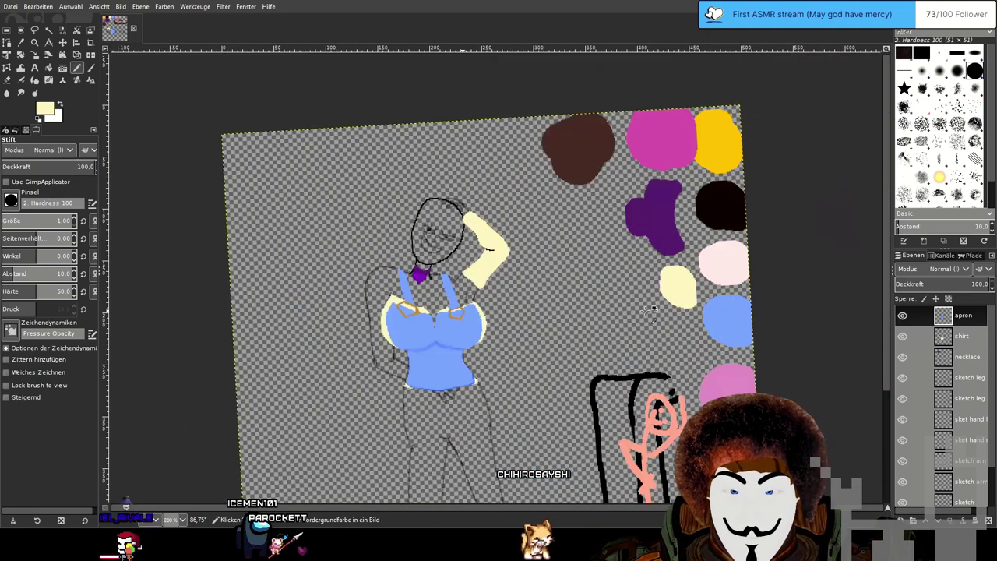
Rotate the canvas view about 90° so the figure lies sideways, zoomed toward the apron hem.
scroll(649, 312, up, 1)
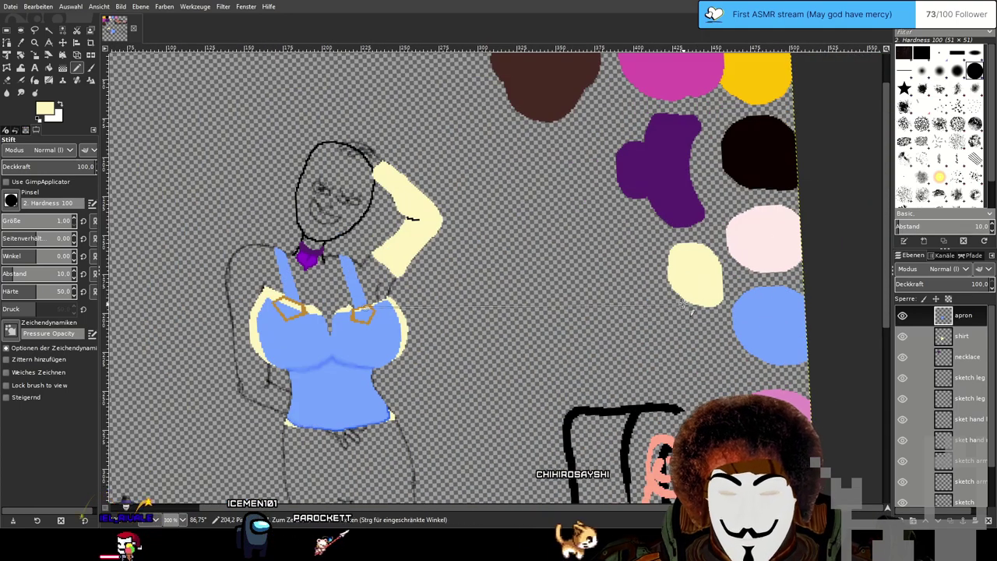
drag(645, 311, 496, 188)
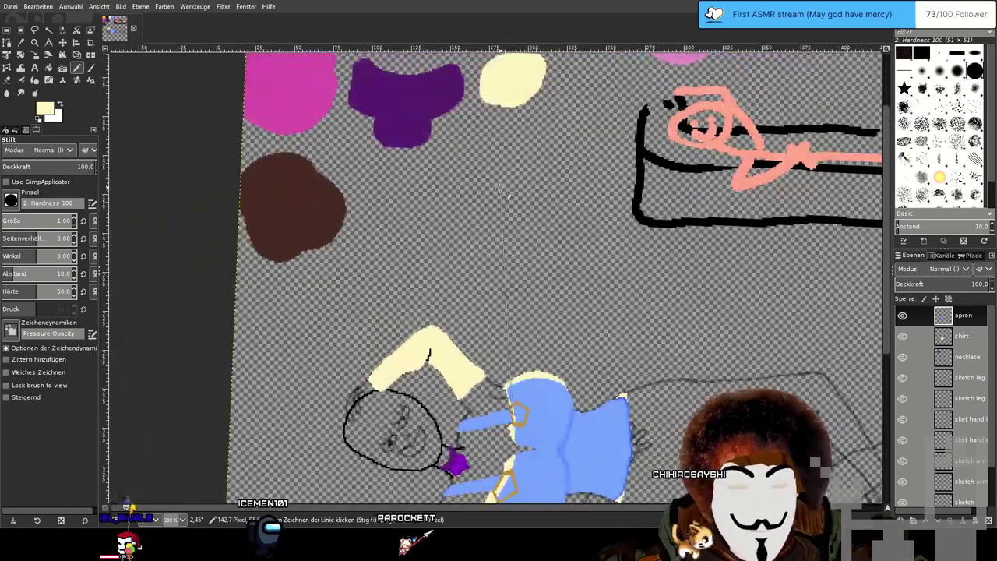
drag(738, 283, 504, 238)
drag(389, 250, 468, 209)
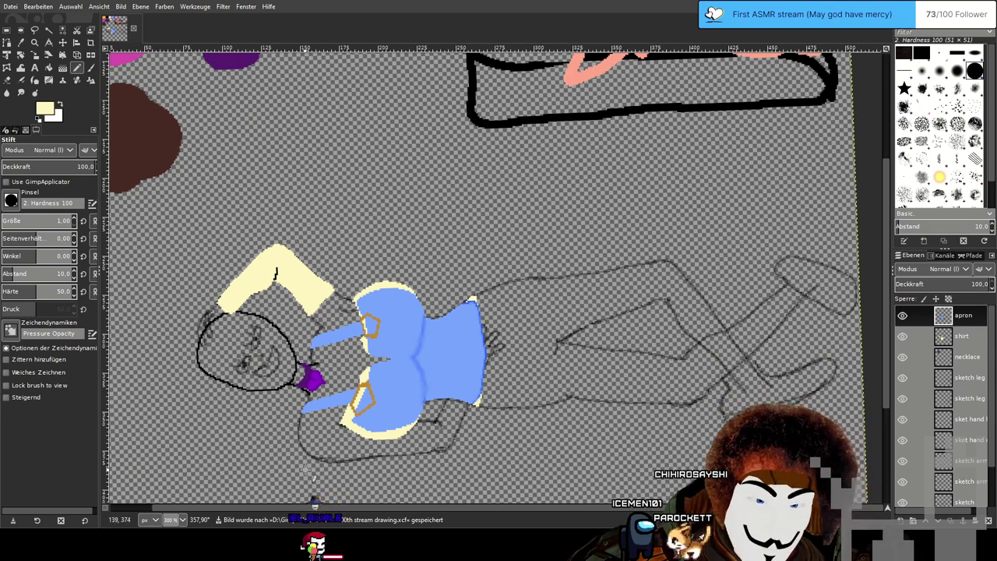
drag(377, 441, 425, 277)
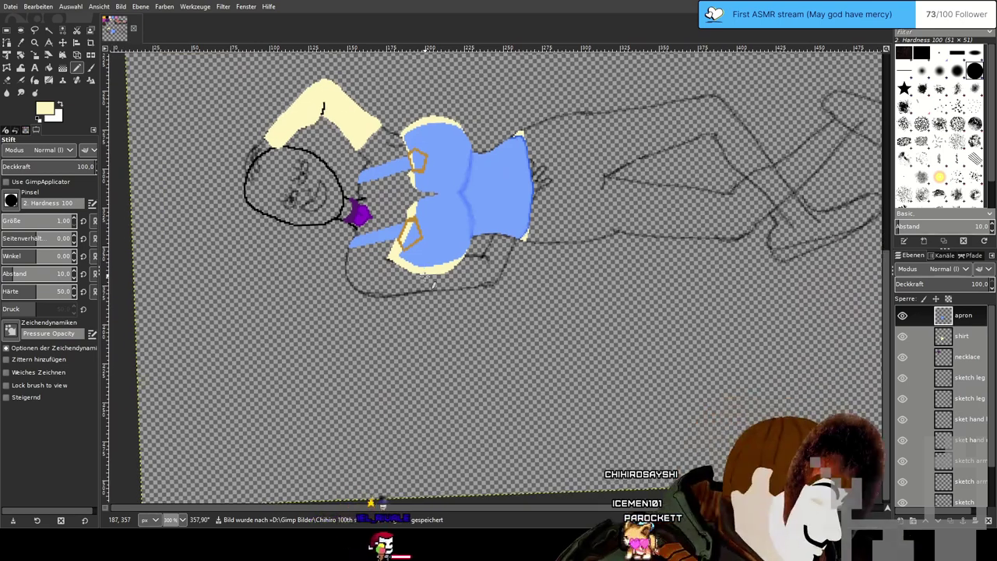
ctrl+scroll(404, 299, up, 3)
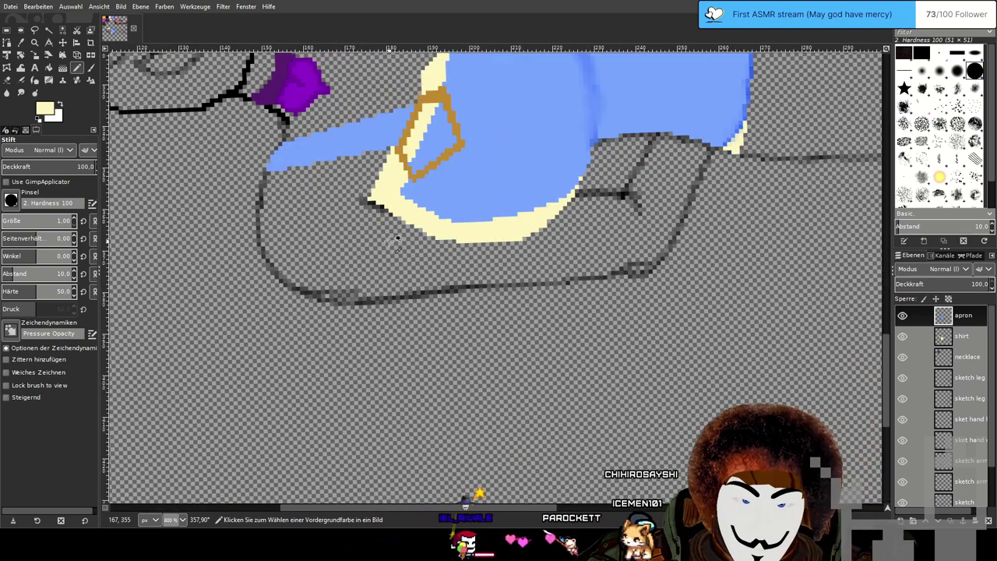
Choose a dark olive-beige foreground colour and make 'shirt' the active layer.
ctrl+scroll(390, 242, up, 1)
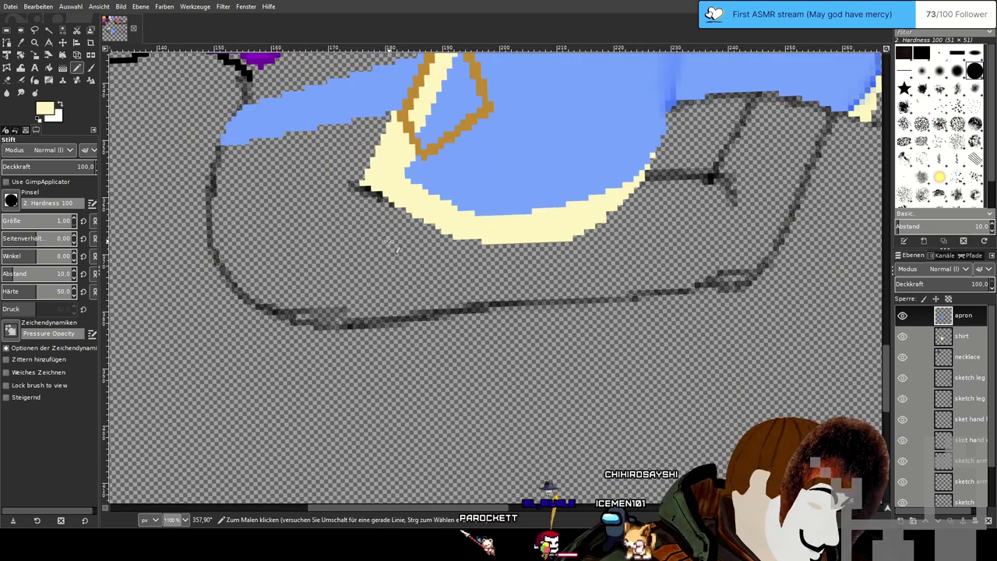
drag(534, 163, 478, 229)
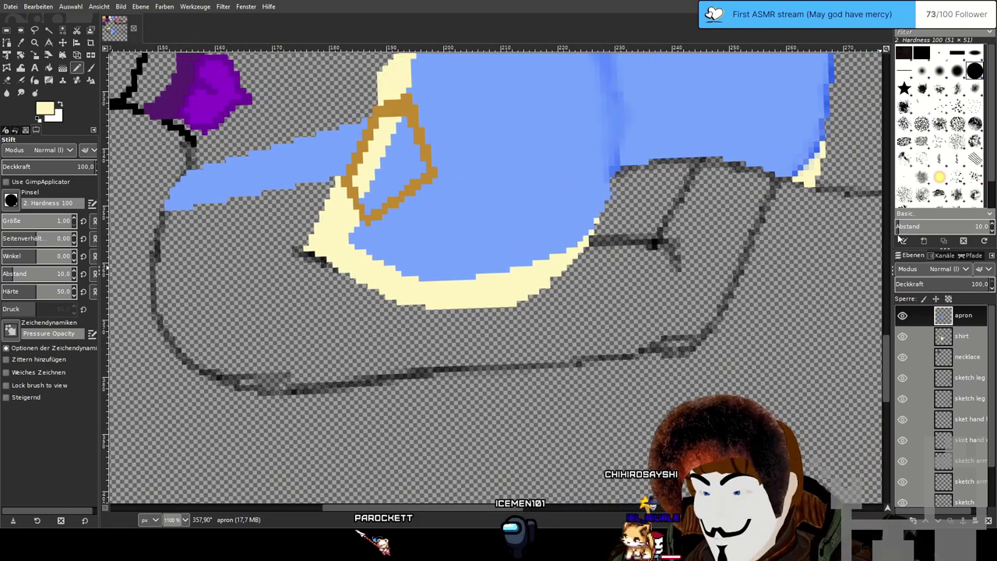
ctrl+click(799, 158)
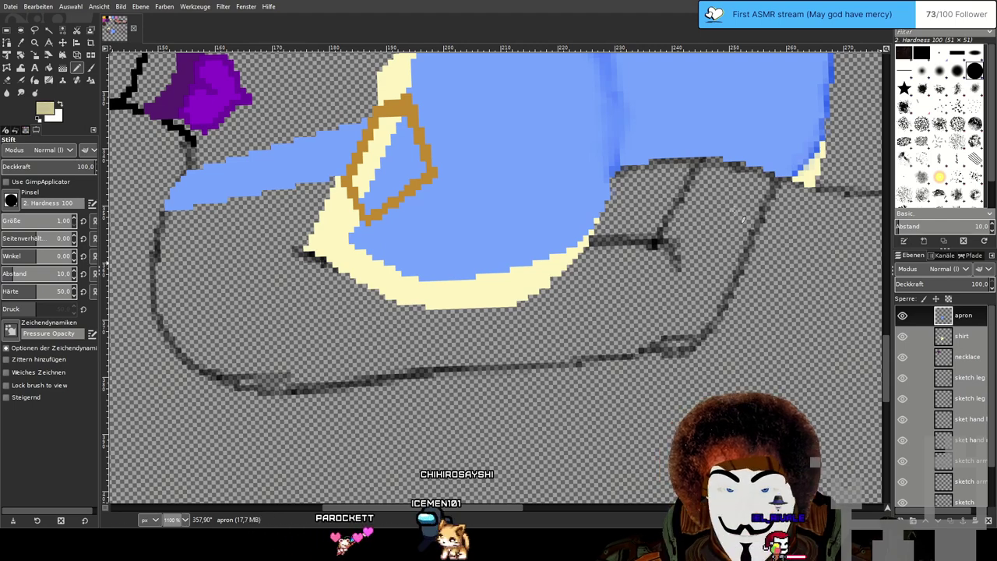
scroll(340, 257, up, 1)
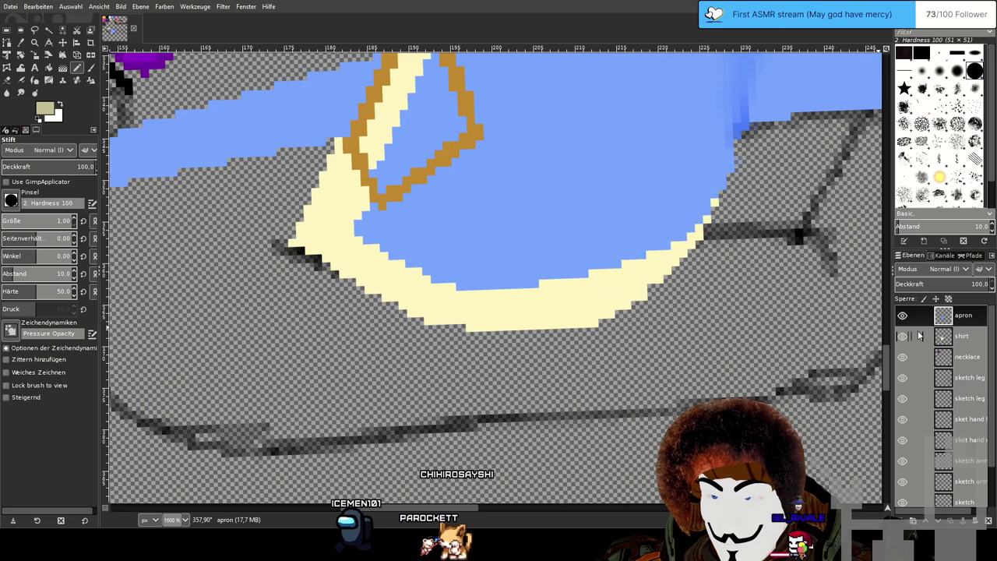
click(919, 335)
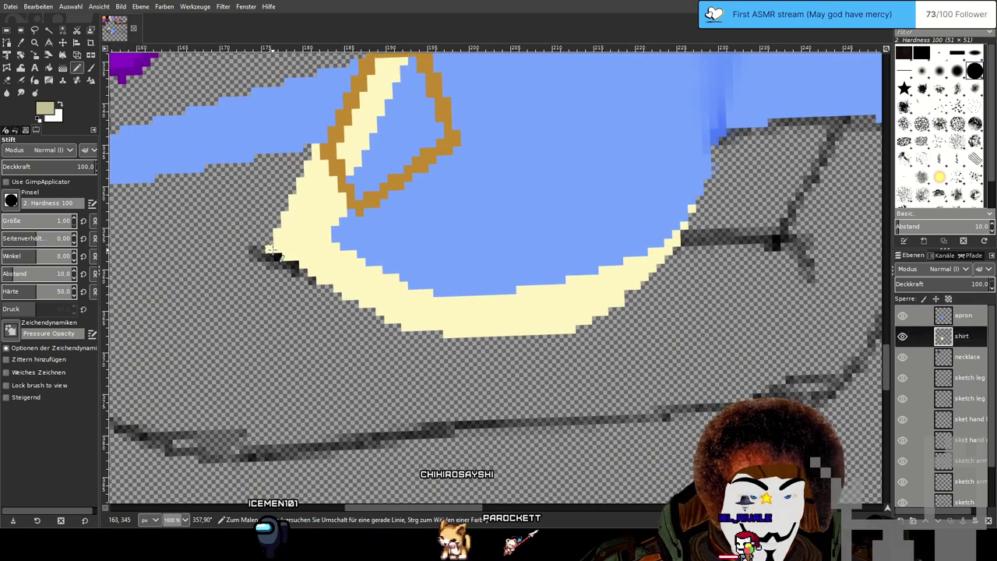
Pencil darker beige shading lines along the shirt's bottom hem, rising up to the right.
mouse_move(271, 249)
mouse_down()
mouse_move(303, 257)
mouse_move(321, 279)
mouse_move(396, 321)
mouse_up()
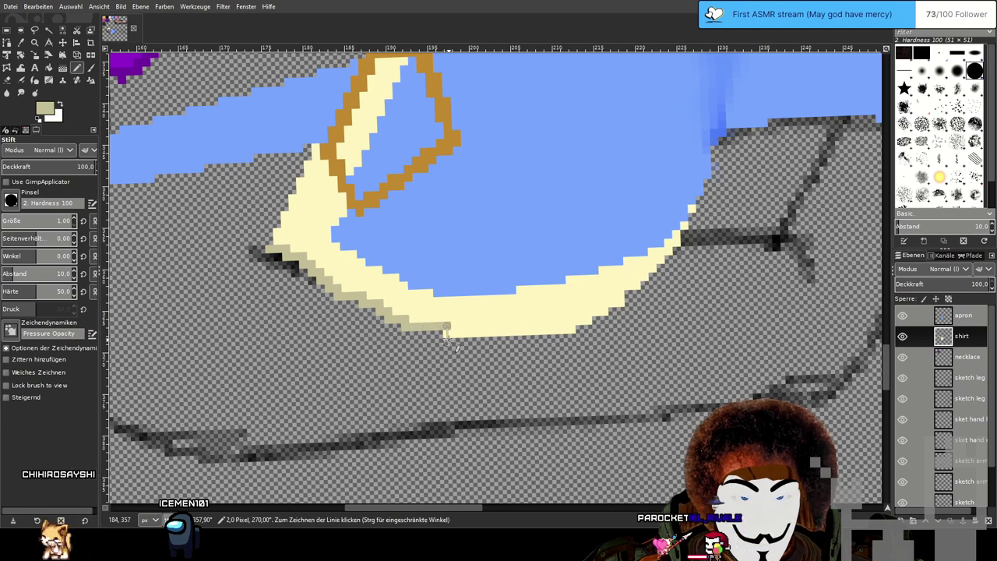
shift+click(576, 334)
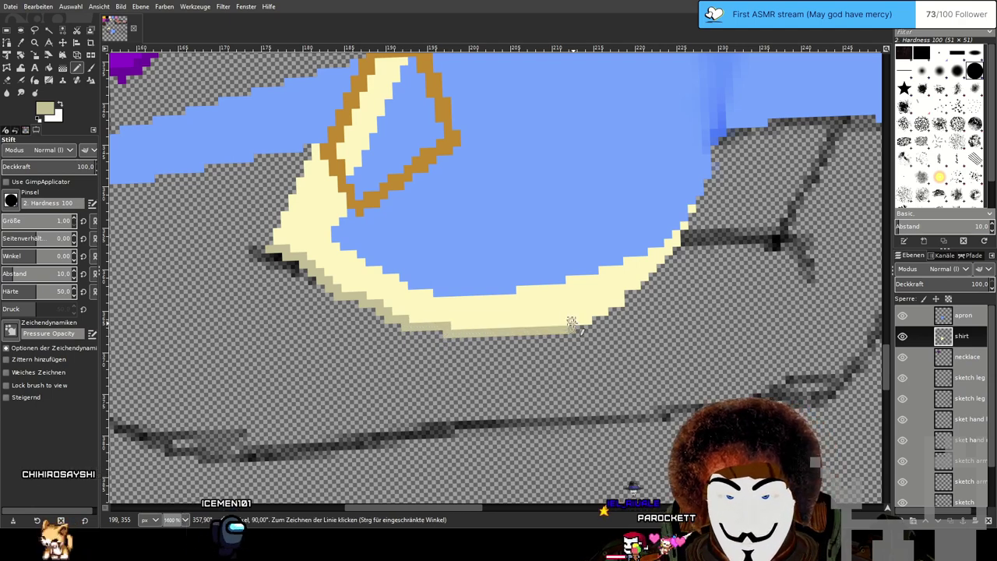
shift+click(620, 304)
shift+click(635, 278)
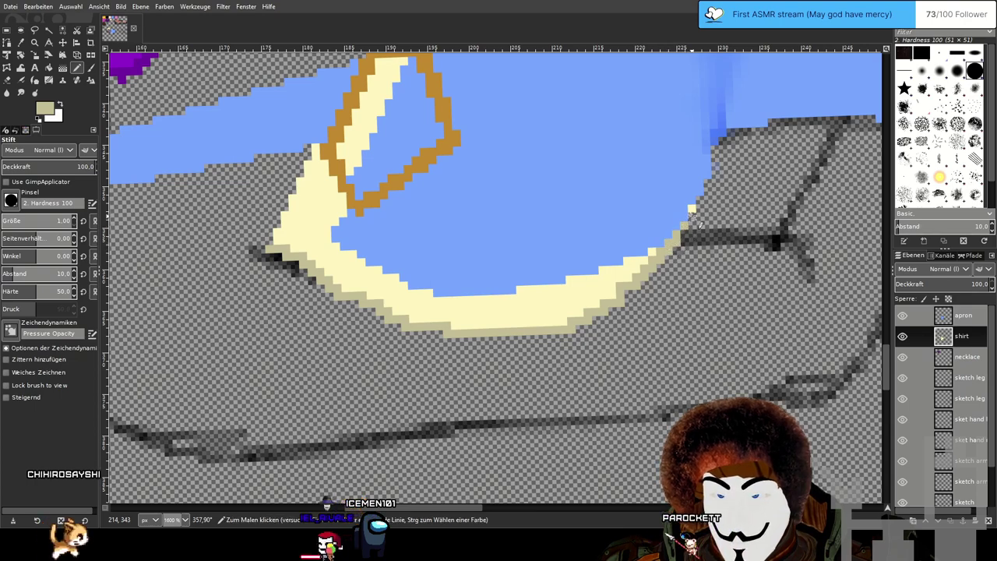
scroll(693, 283, down, 3)
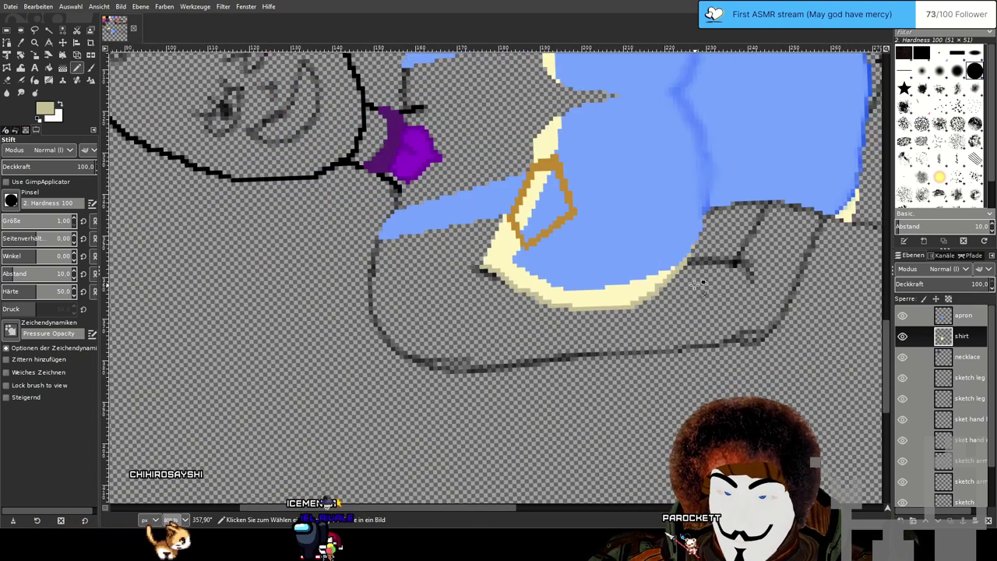
mouse_move(693, 284)
mouse_down()
mouse_move(545, 410)
mouse_move(598, 273)
mouse_up()
scroll(479, 304, up, 3)
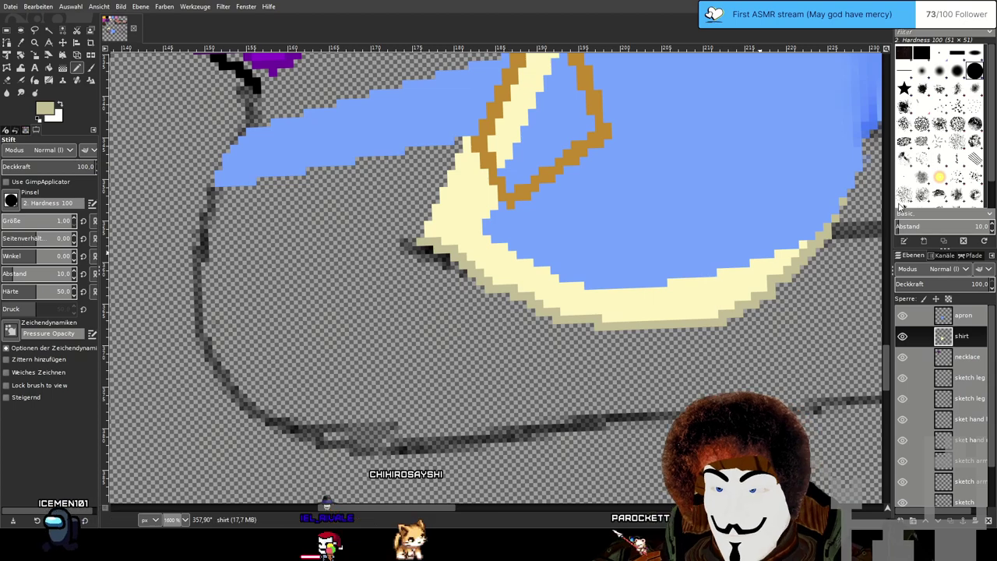
scroll(436, 260, down, 2)
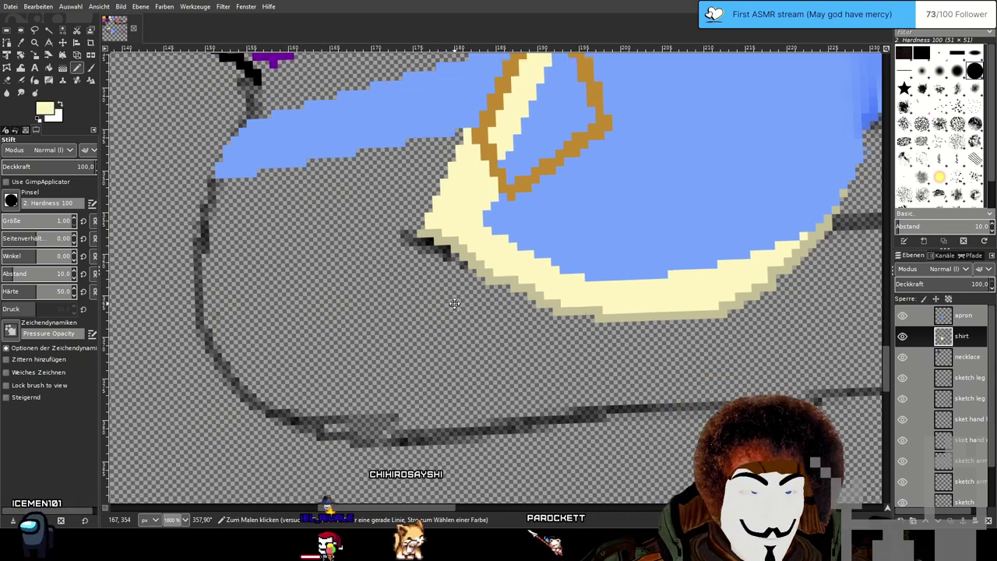
scroll(440, 246, down, 4)
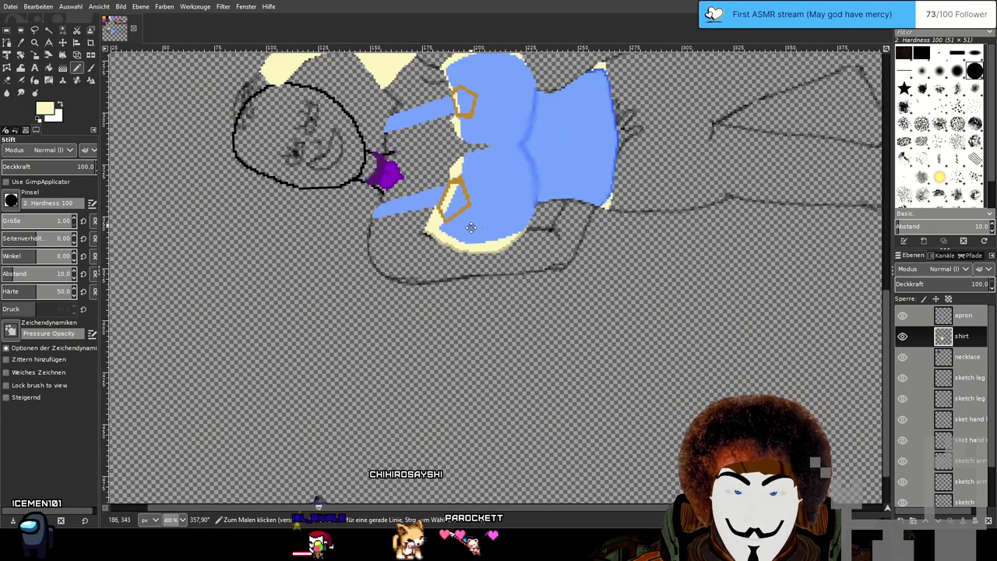
scroll(467, 259, up, 3)
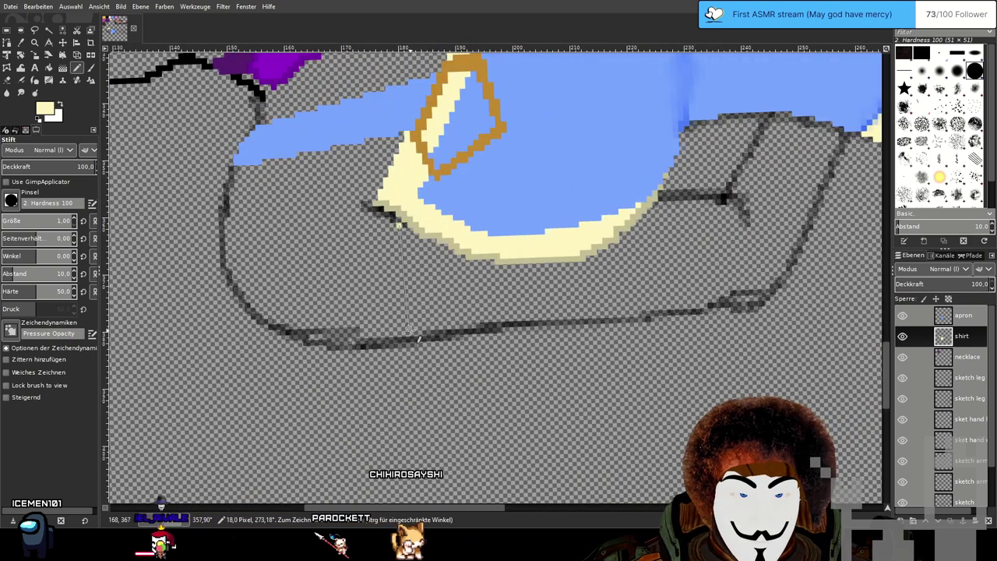
Draw cream outline pixels along the shirt's lower hem and up its right side, then zoom out to 400%.
shift+click(408, 345)
drag(621, 350, 481, 360)
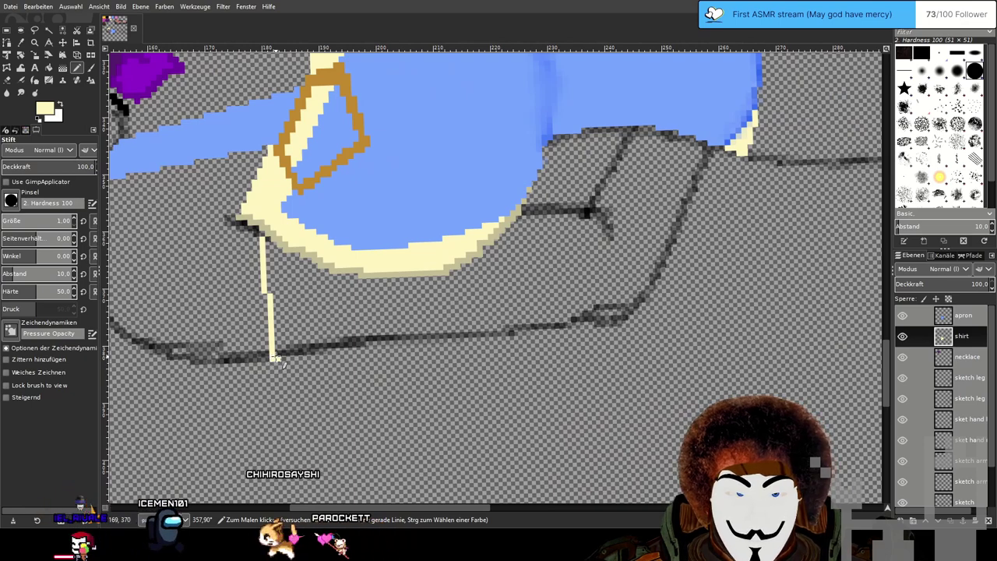
drag(274, 356, 487, 335)
drag(555, 320, 578, 318)
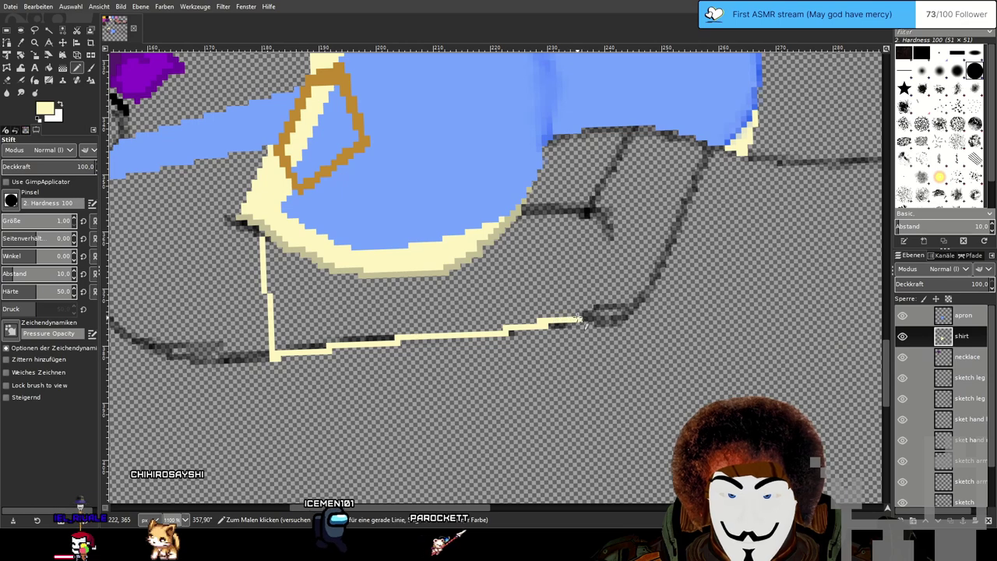
drag(635, 309, 660, 282)
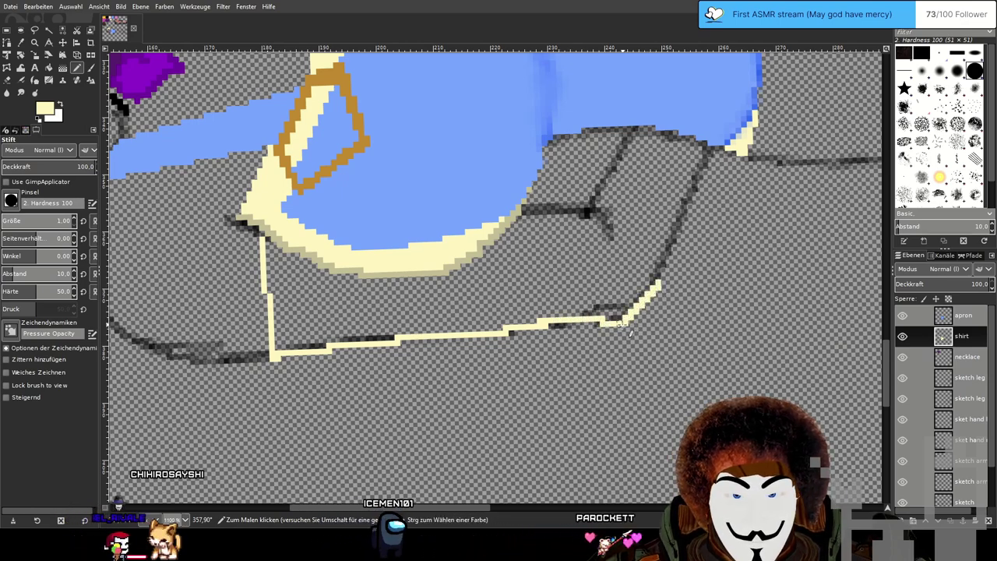
drag(634, 295, 525, 348)
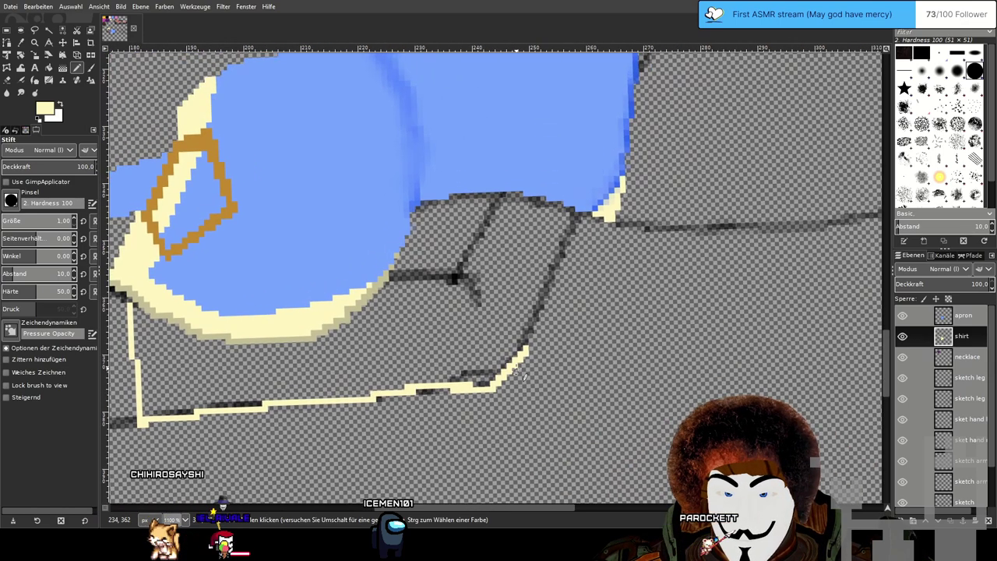
shift+click(581, 215)
ctrl+scroll(612, 256, down, 4)
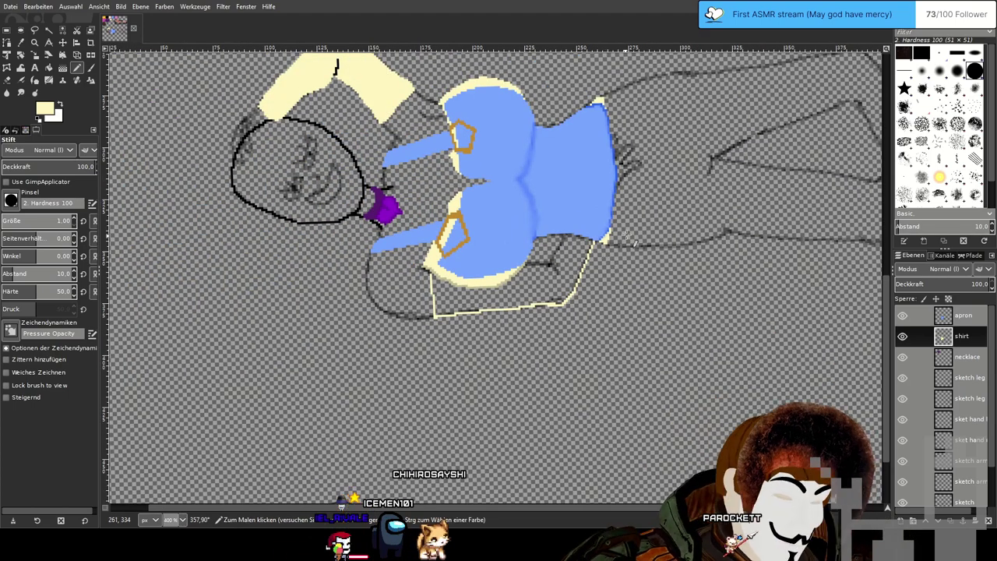
drag(645, 217, 588, 268)
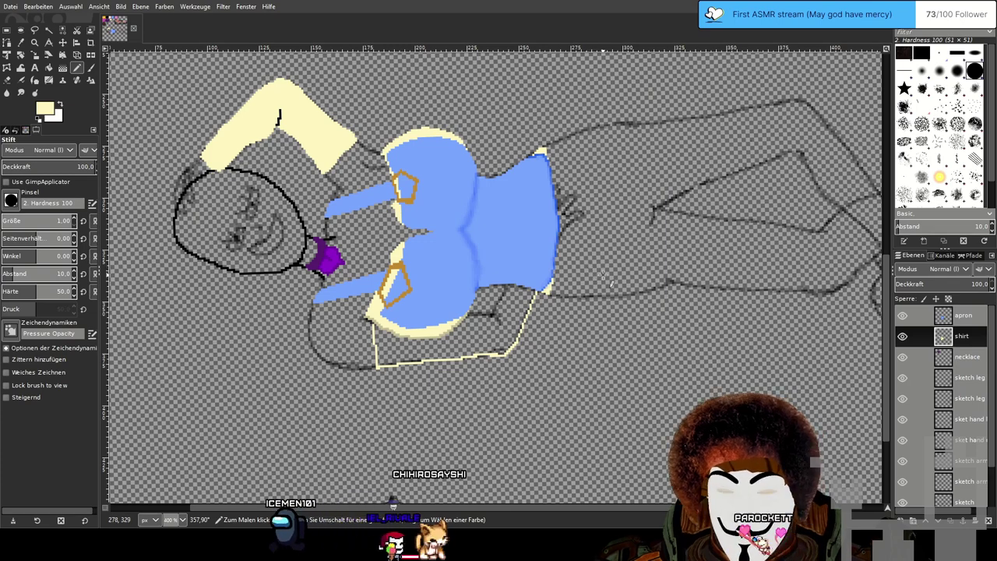
Briefly hide and re-show the apron and shirt layers to inspect what lies beneath.
click(902, 316)
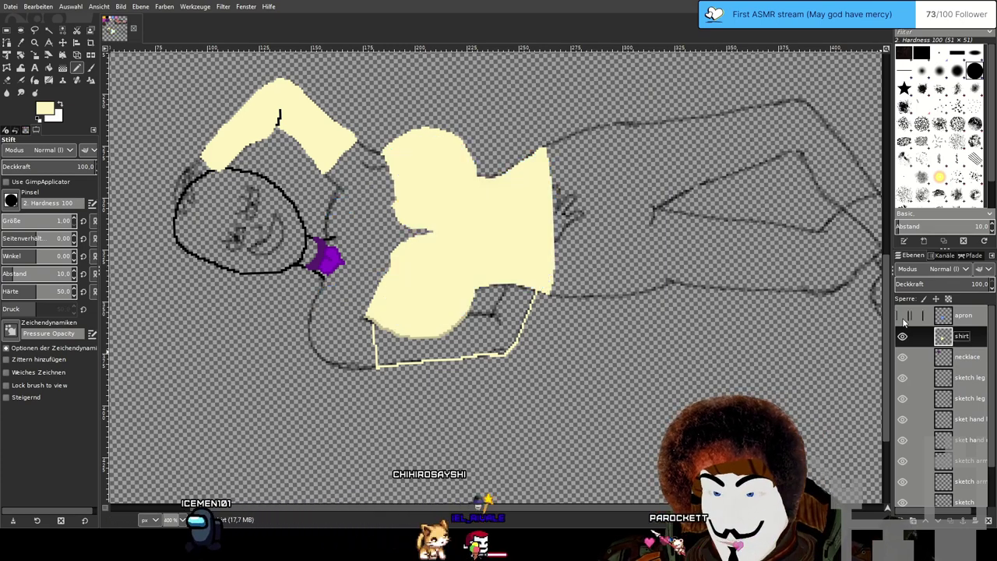
click(902, 316)
click(902, 336)
click(902, 336)
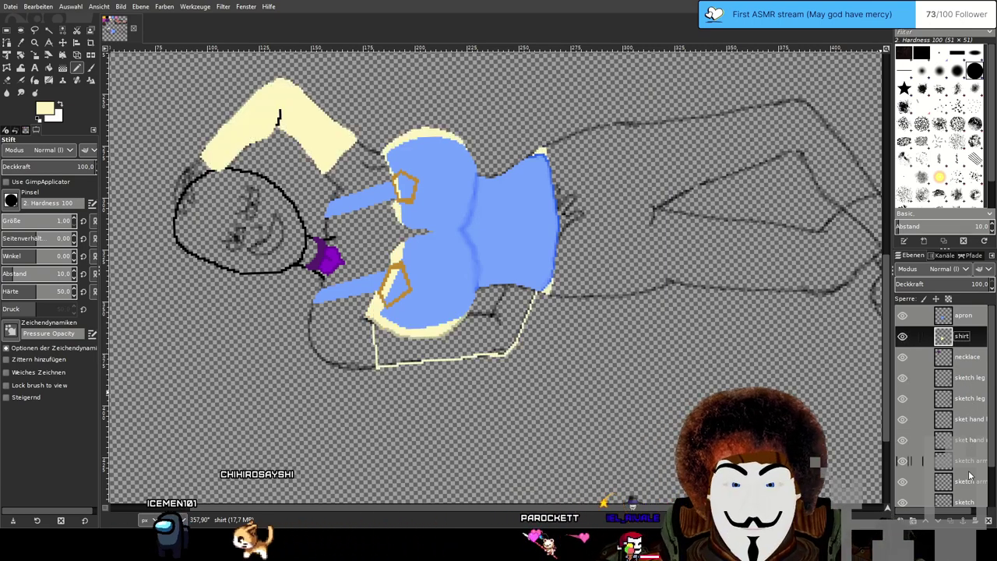
Move 'sketch arm right' up to sit between 'apron' and 'shirt' in the layer stack.
drag(944, 511, 978, 516)
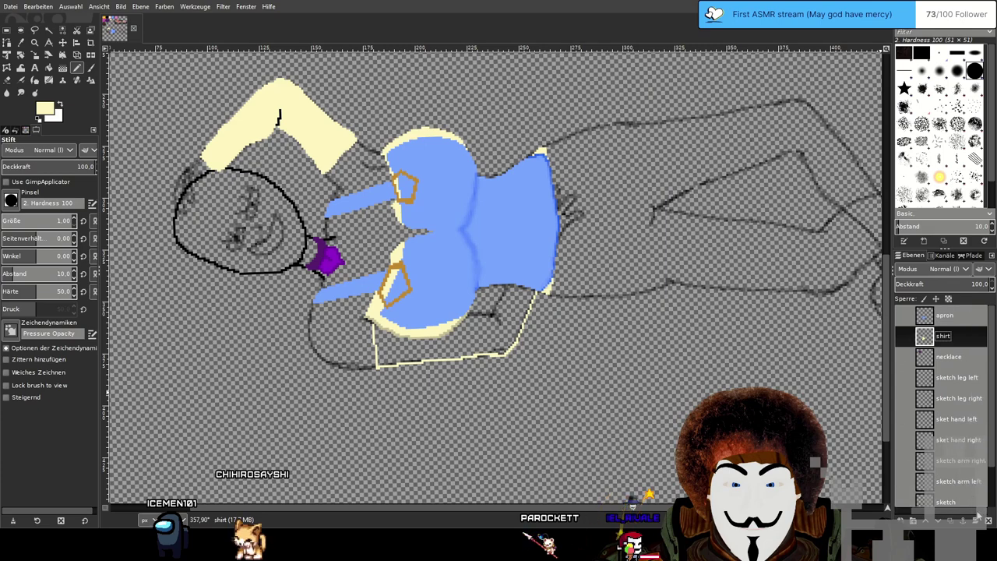
click(956, 464)
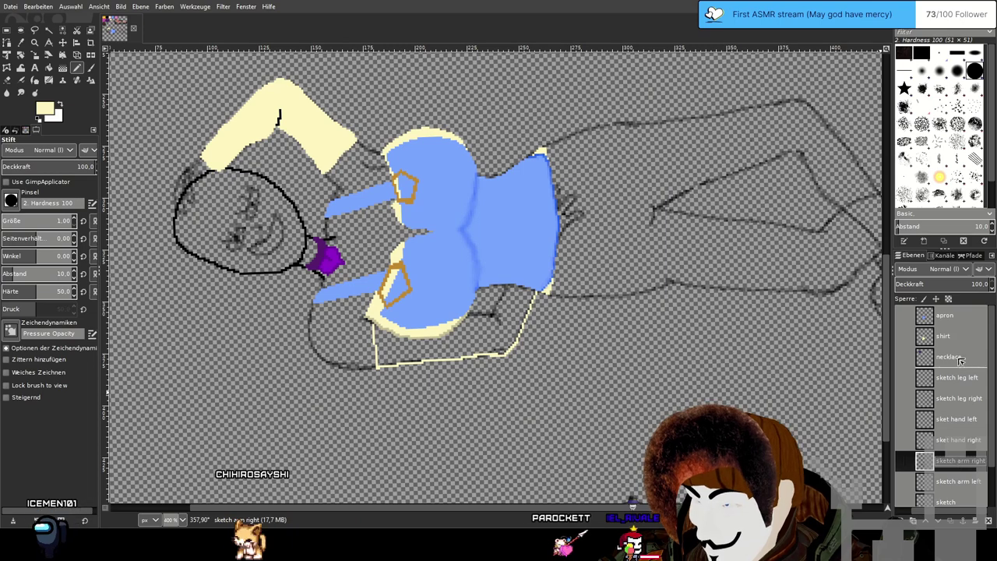
drag(955, 334, 953, 334)
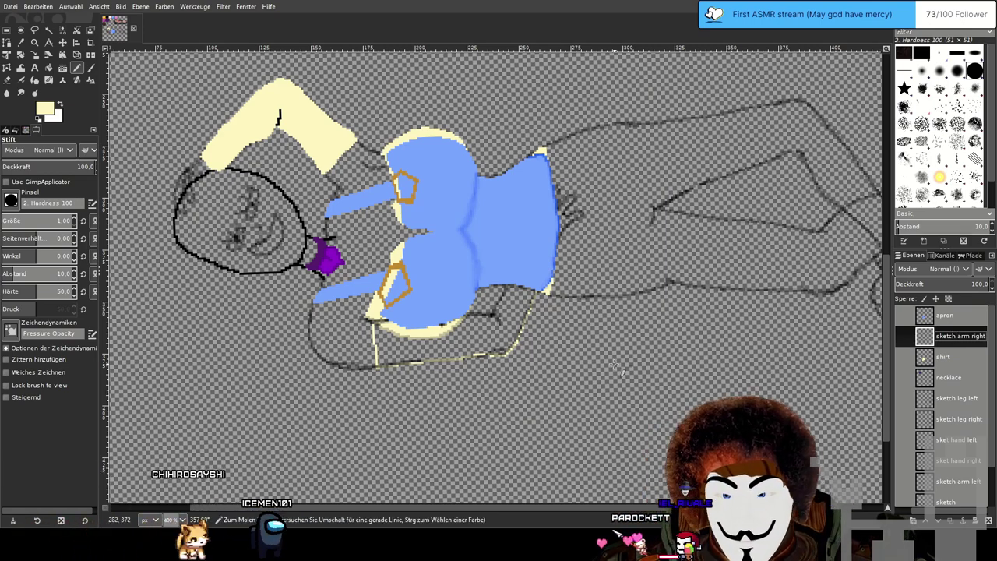
drag(563, 312, 570, 301)
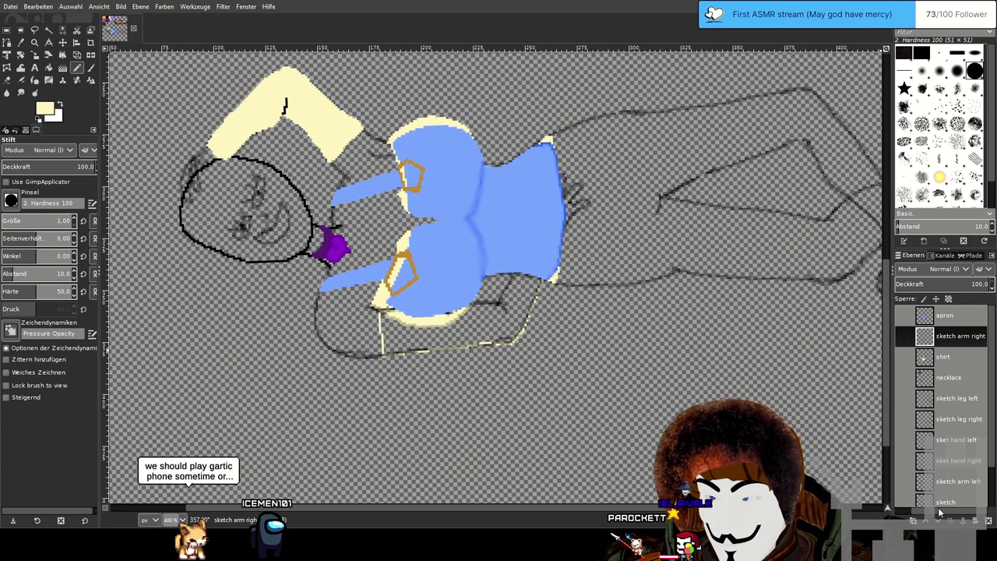
drag(940, 512, 921, 510)
click(904, 337)
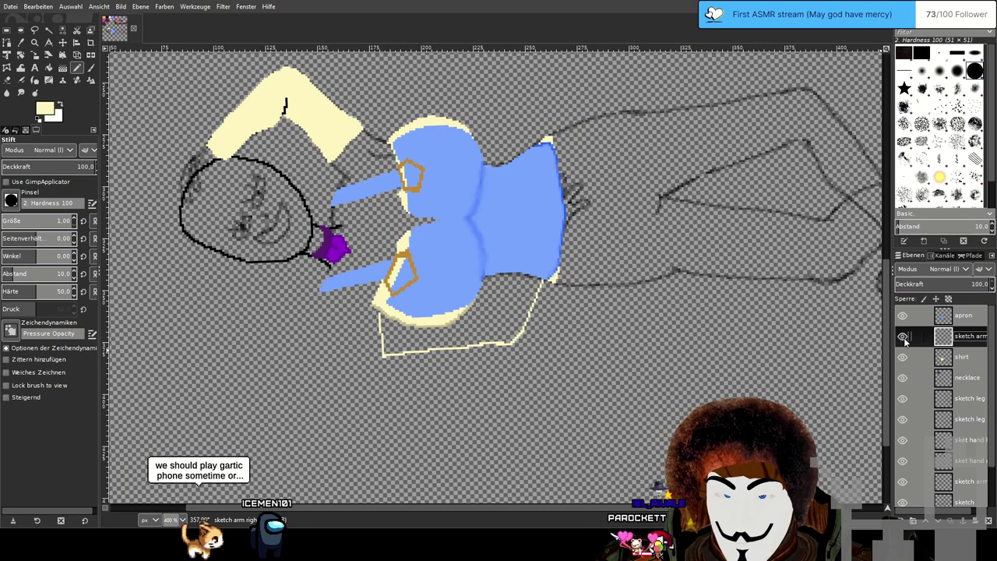
click(904, 337)
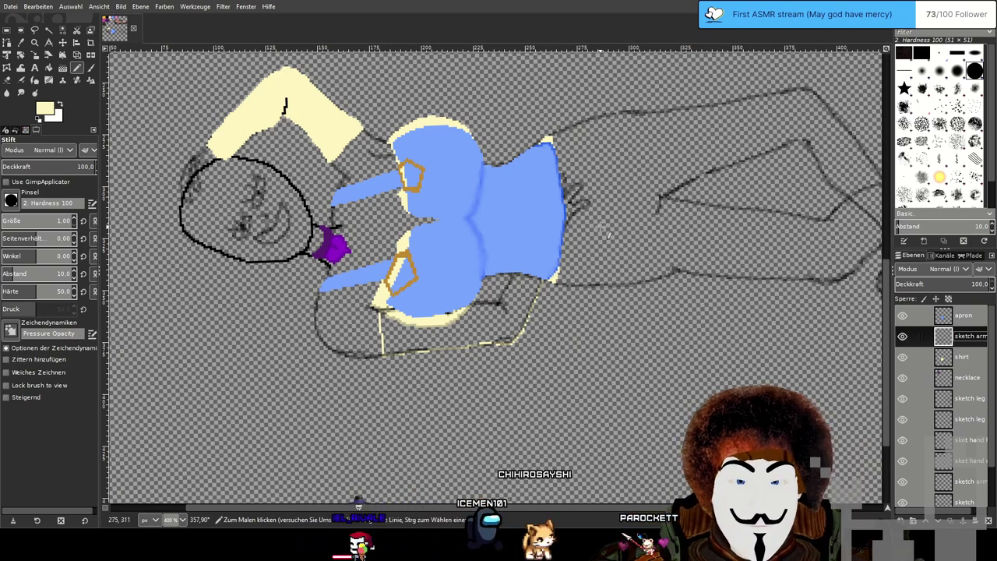
Toggle the shirt and apron layers' visibility to compare the hand sketch underneath.
scroll(608, 234, up, 2)
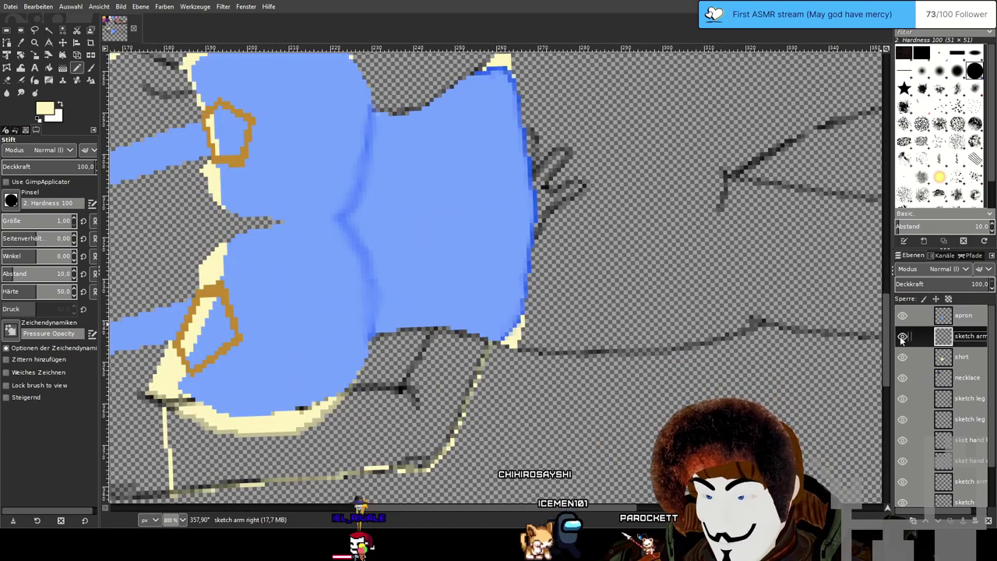
click(901, 357)
click(902, 358)
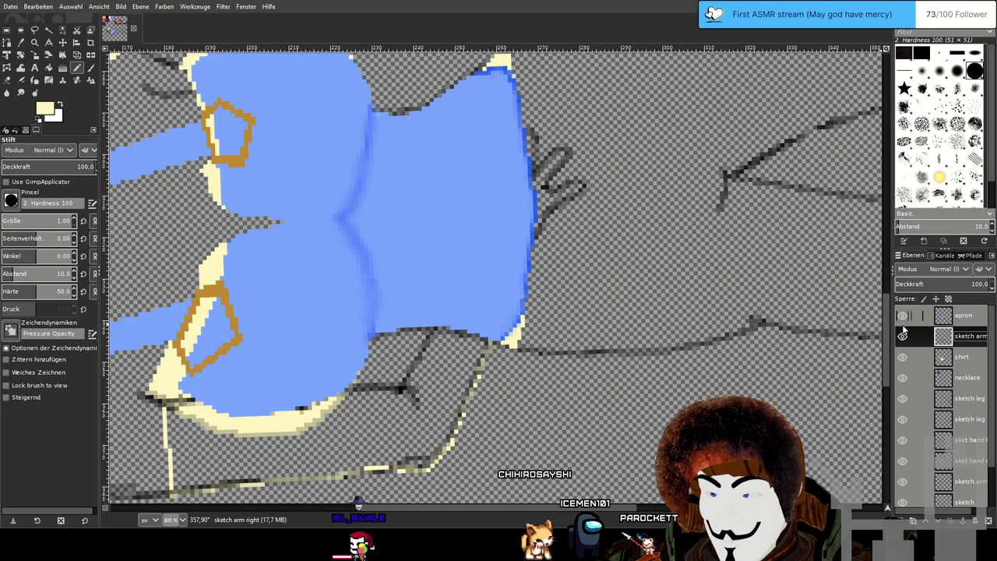
click(902, 315)
click(902, 358)
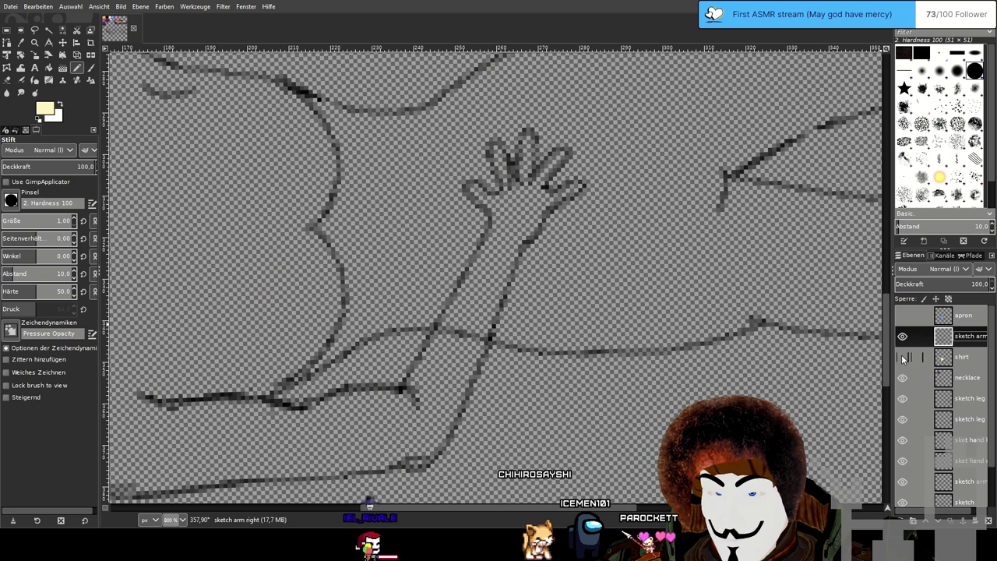
click(902, 358)
click(902, 357)
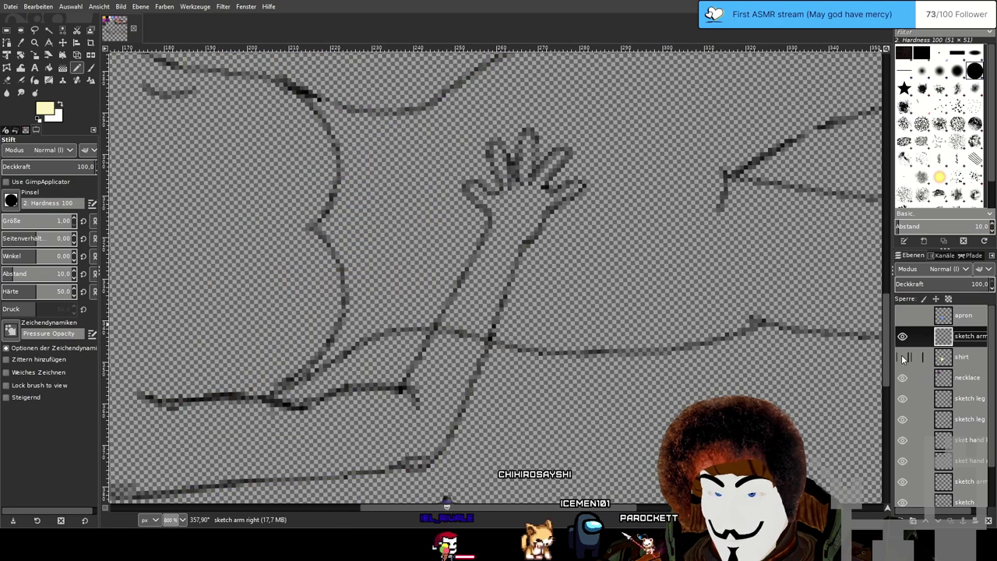
click(902, 358)
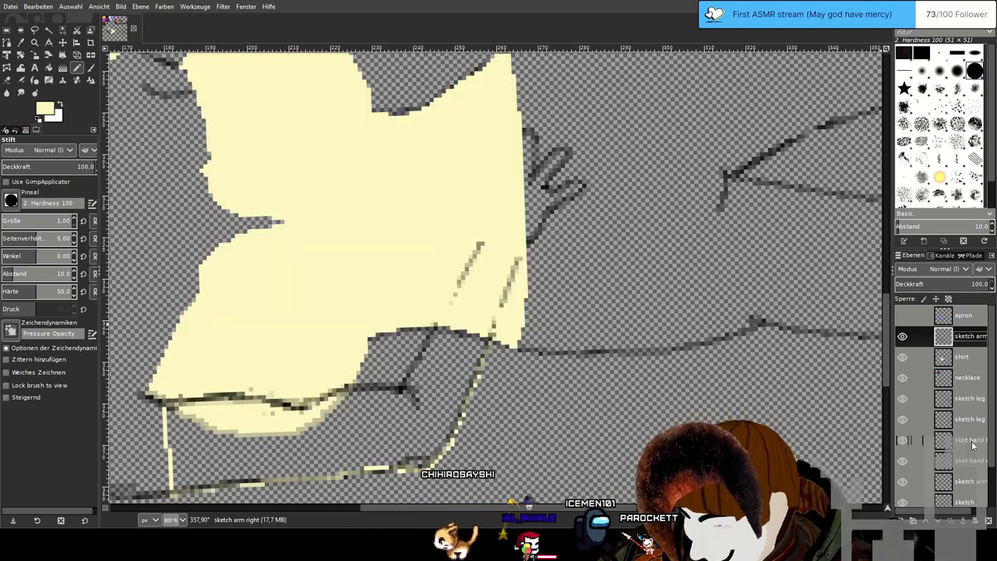
Move 'sket hand right' to the top of the stack above 'apron', then reselect 'shirt'.
drag(952, 510, 967, 511)
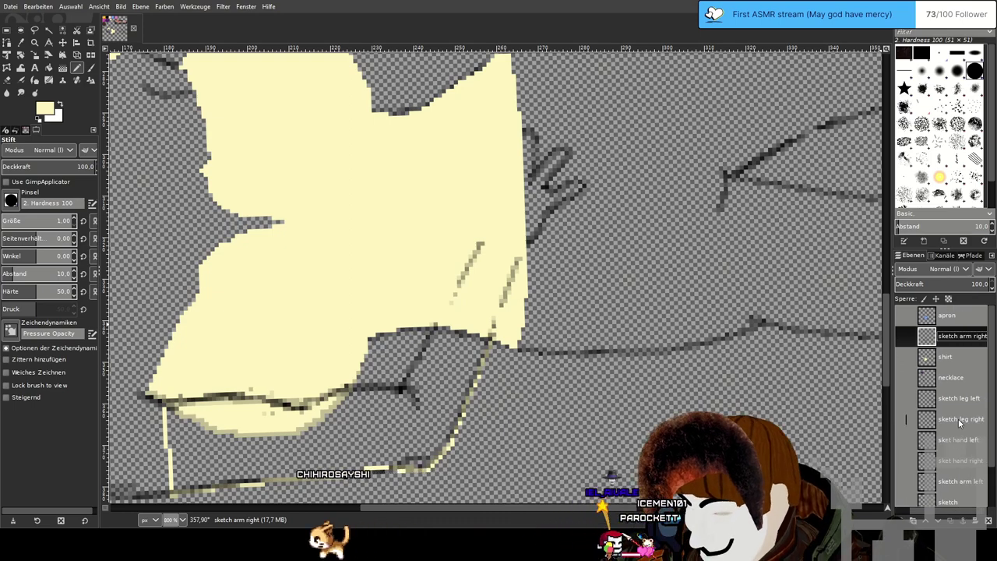
click(959, 462)
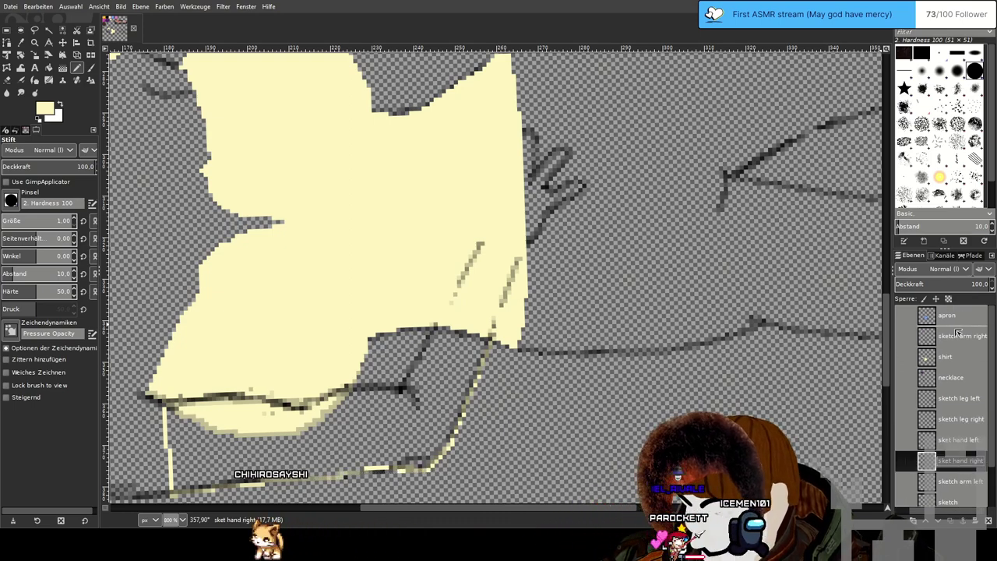
drag(958, 334, 948, 333)
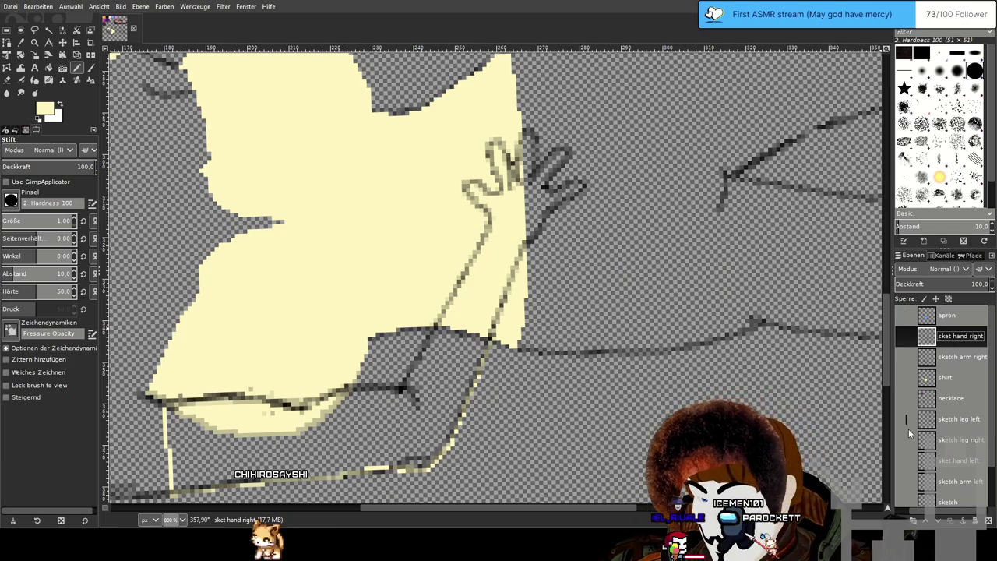
drag(922, 512, 889, 502)
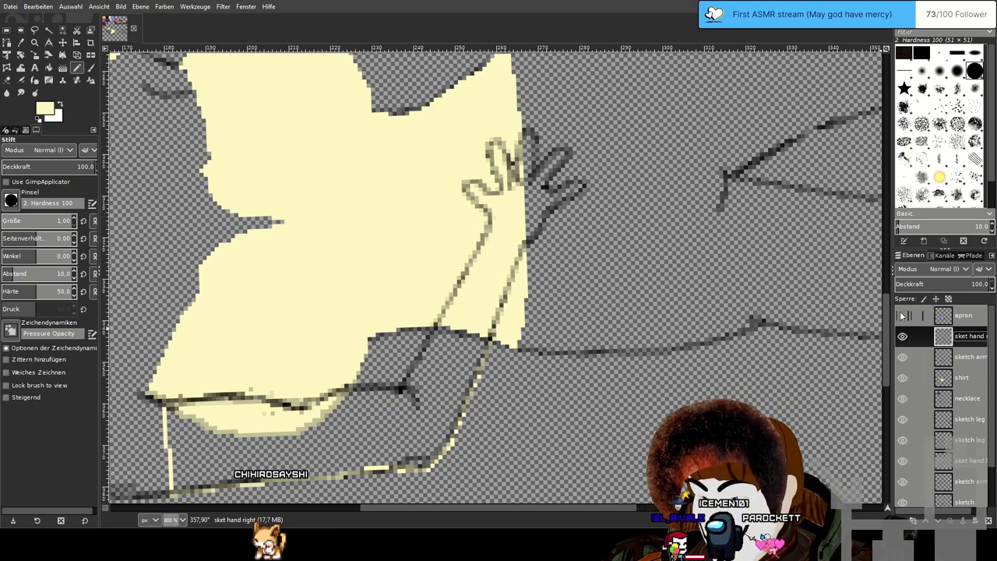
click(901, 316)
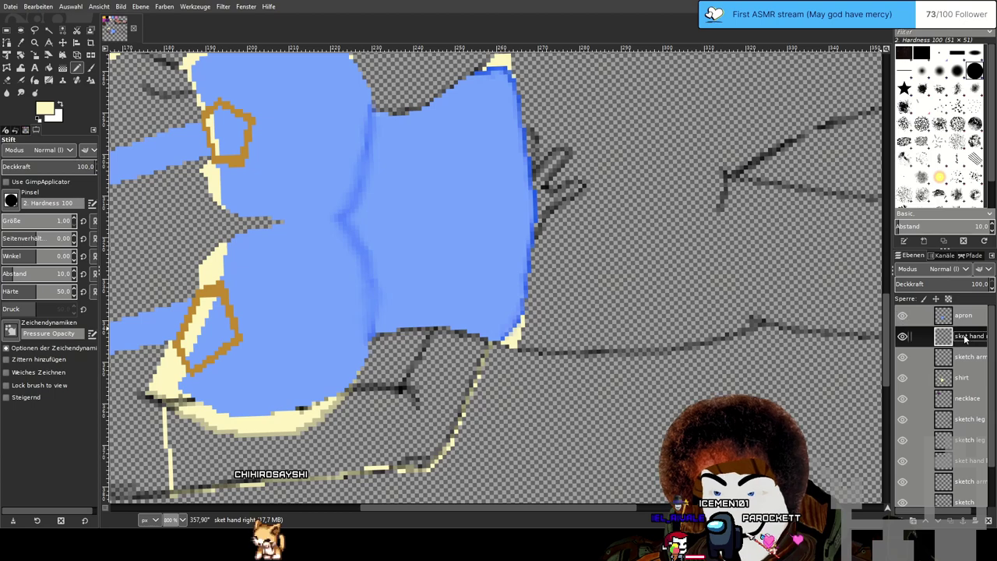
drag(968, 314, 968, 310)
mouse_move(557, 338)
mouse_down()
mouse_move(592, 301)
mouse_move(636, 287)
mouse_move(651, 388)
mouse_move(644, 344)
mouse_move(612, 373)
mouse_up()
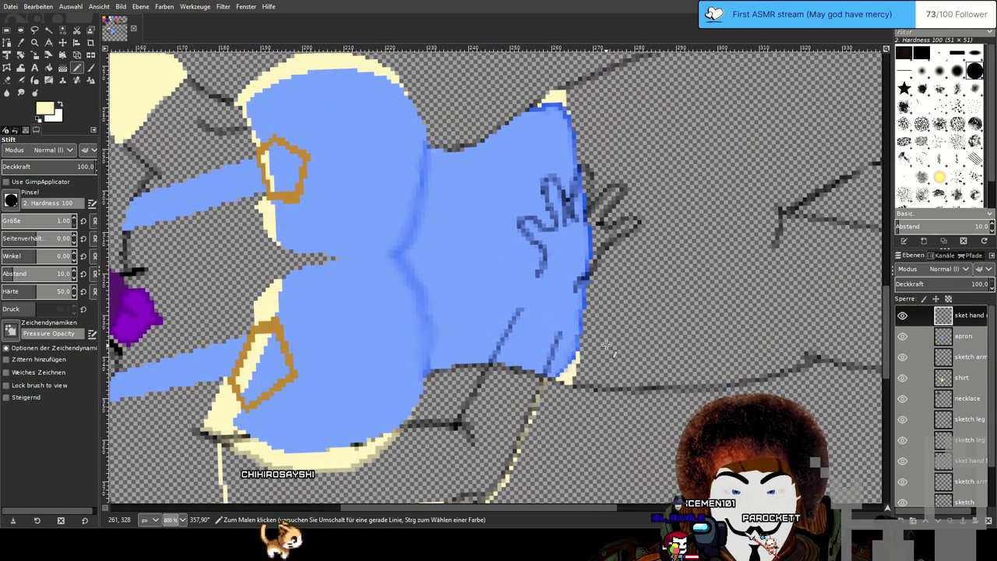
scroll(545, 350, up, 1)
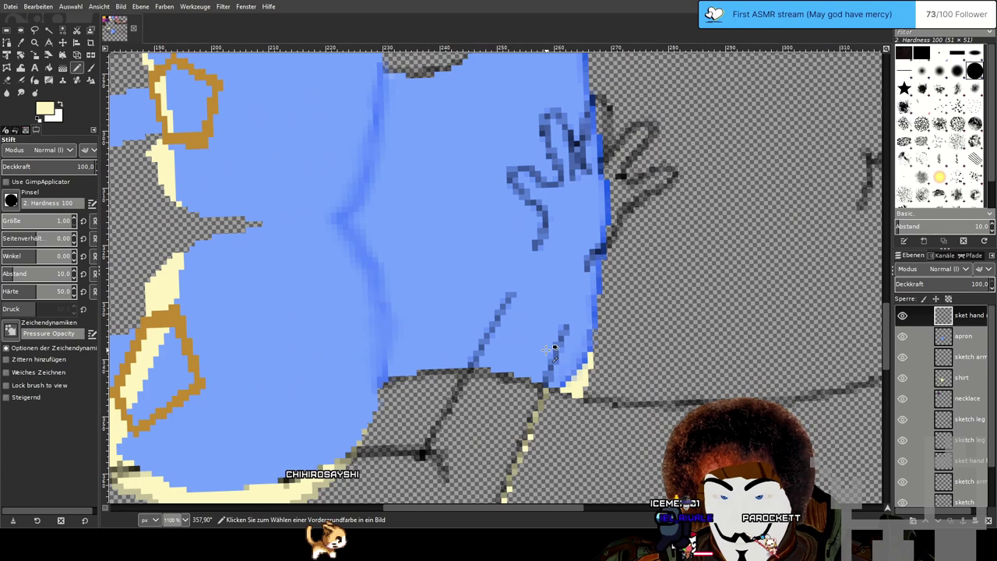
click(965, 379)
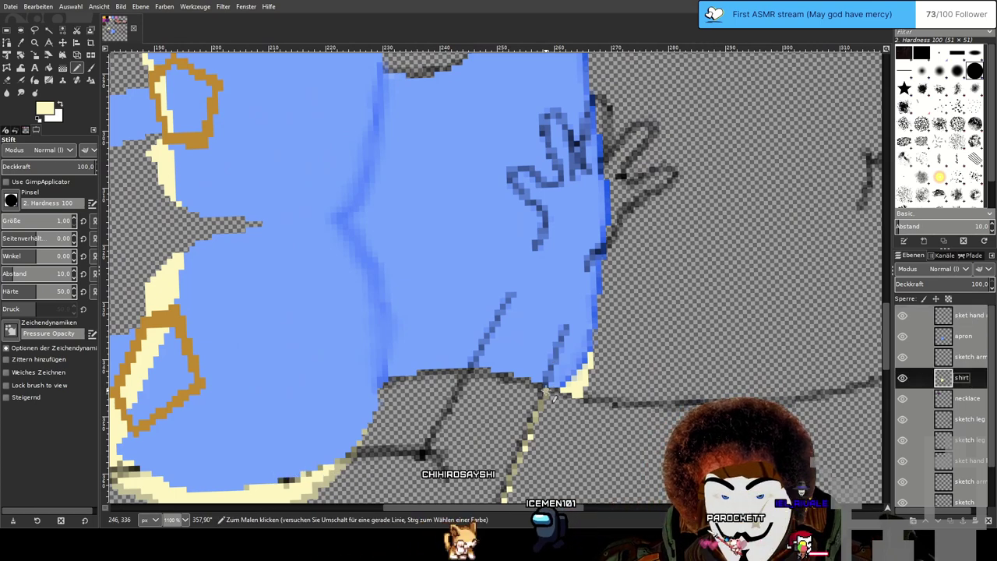
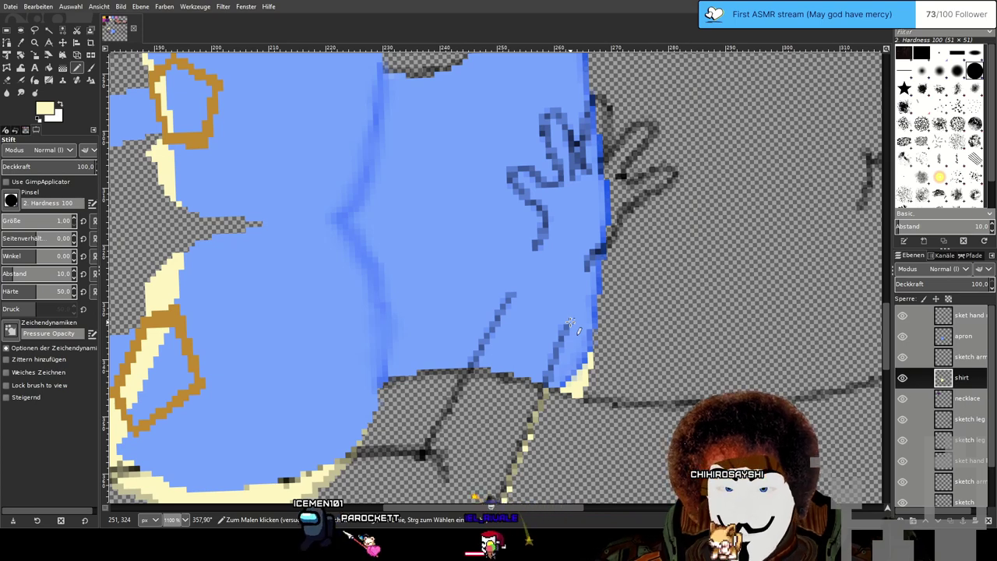
On the apron layer, pencil straight cream lines down the apron's right side and past its bottom edge.
click(964, 337)
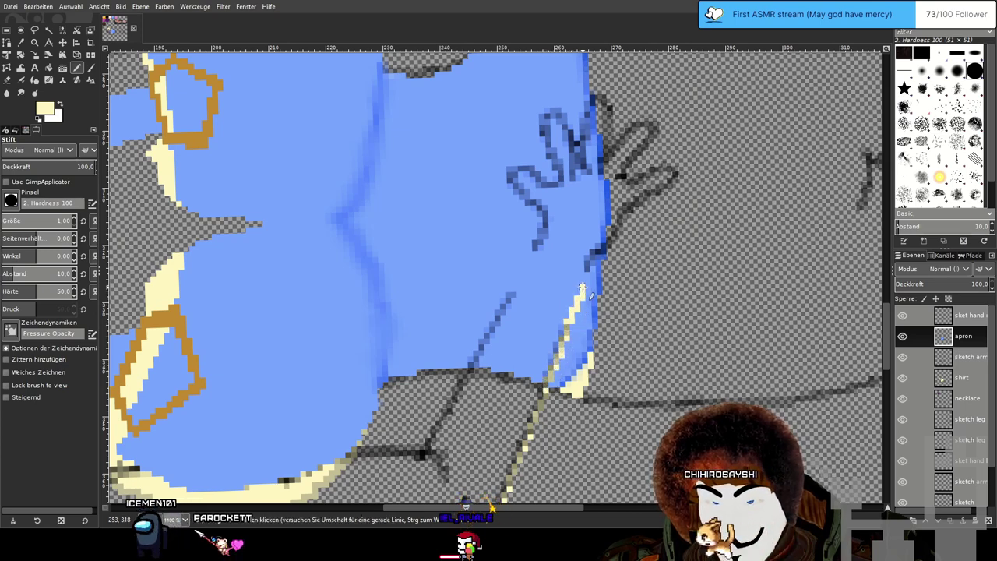
shift+click(534, 271)
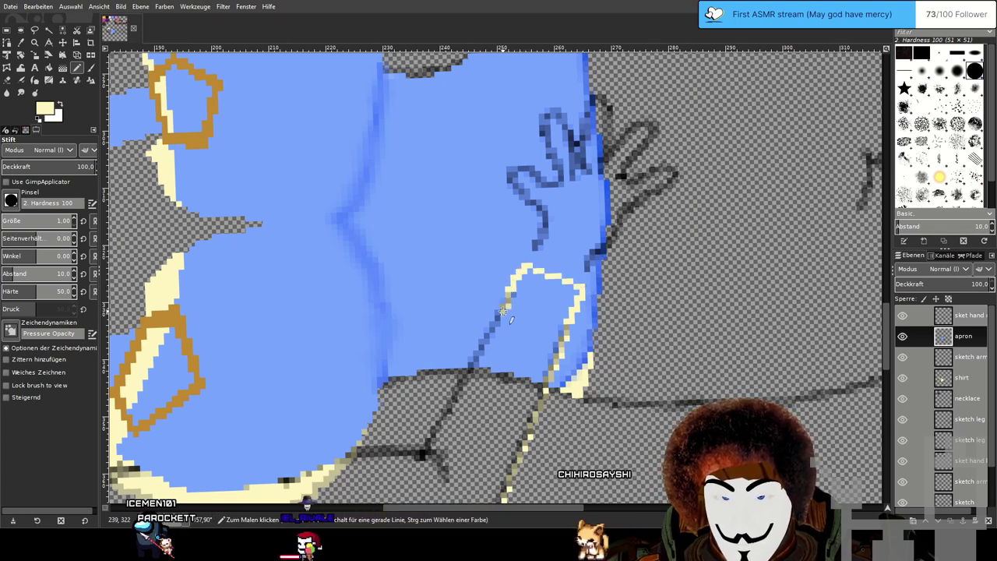
shift+click(472, 366)
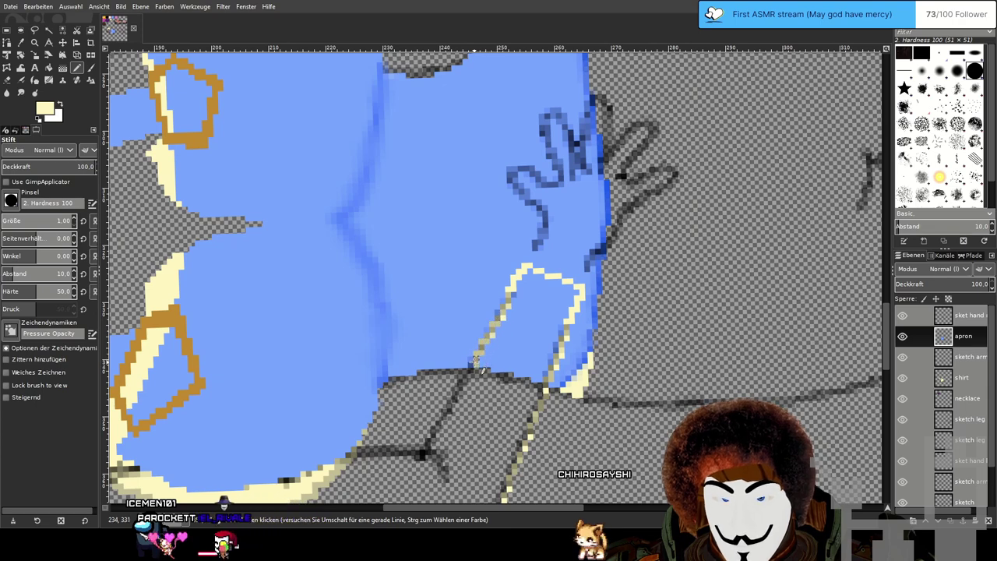
shift+click(460, 383)
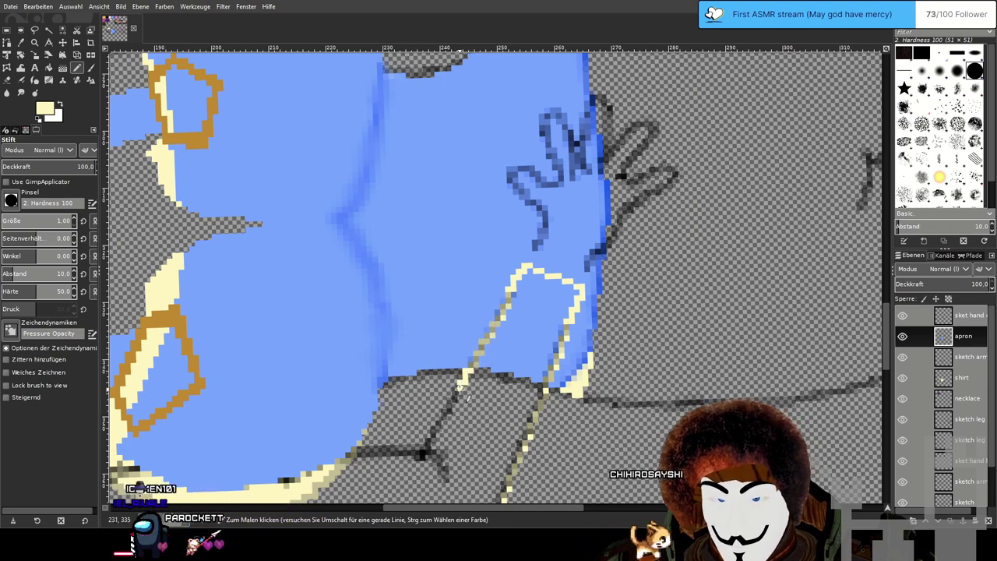
click(962, 379)
drag(429, 412, 543, 251)
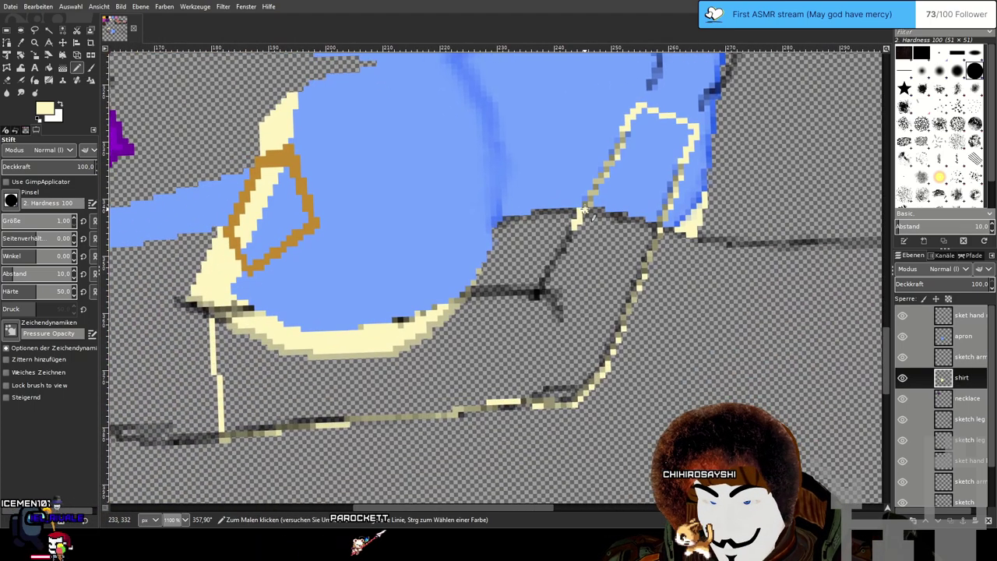
Trace cream pencil lines over the dark sketch lines below the apron.
drag(575, 225, 563, 242)
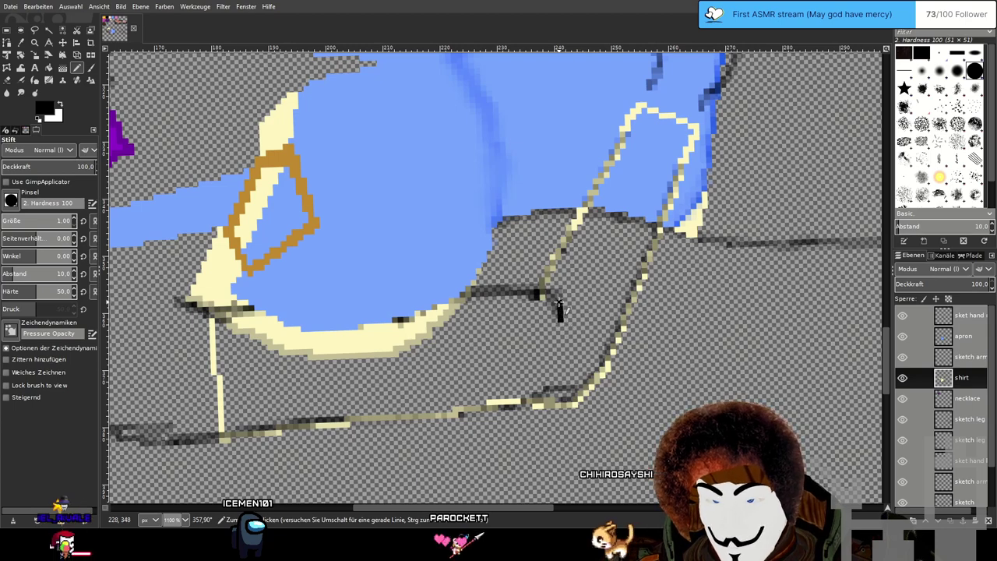
ctrl+click(555, 251)
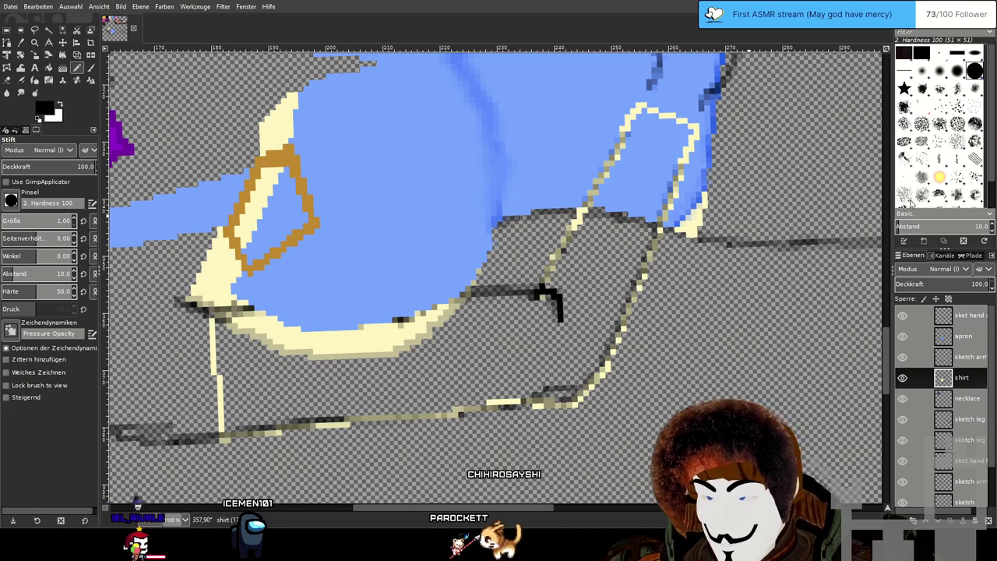
scroll(521, 285, up, 1)
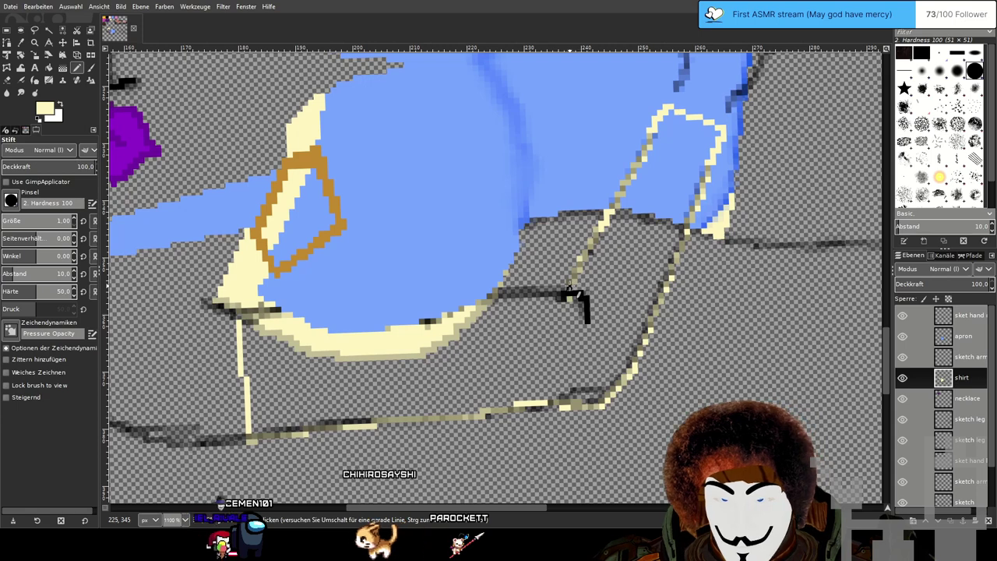
drag(568, 289, 505, 290)
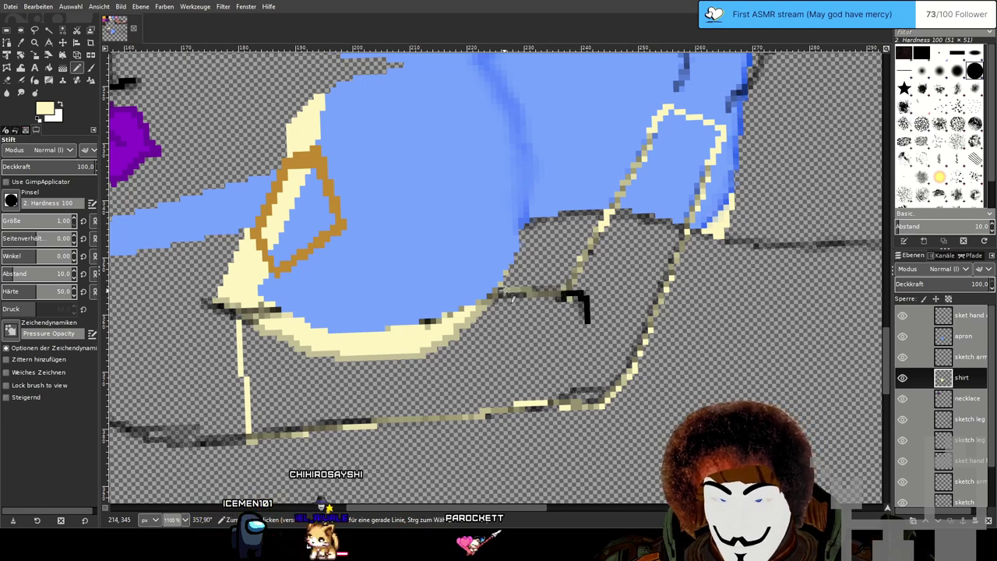
Check the sketch arm layer's visibility and move it below the shirt layer.
click(901, 358)
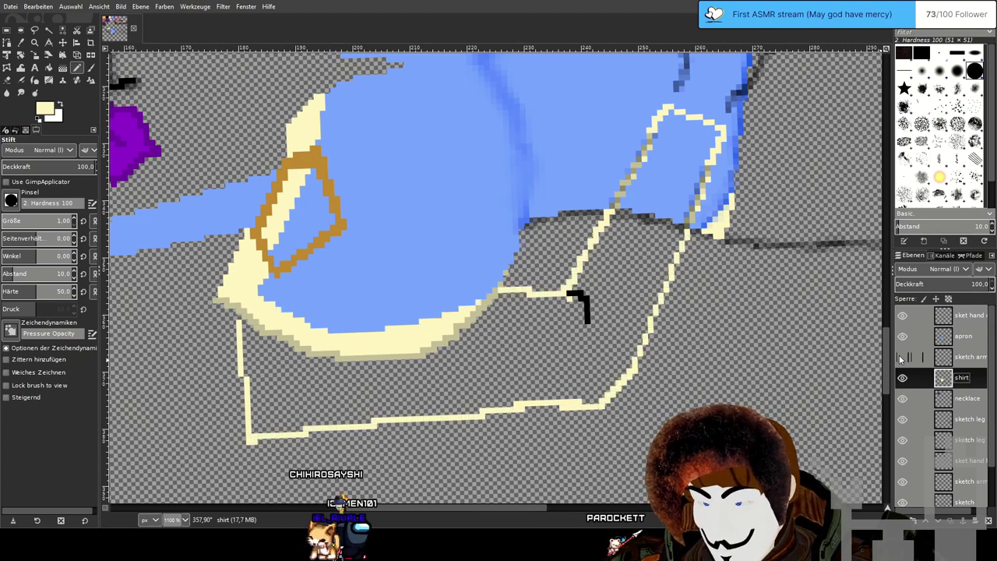
scroll(448, 274, down, 3)
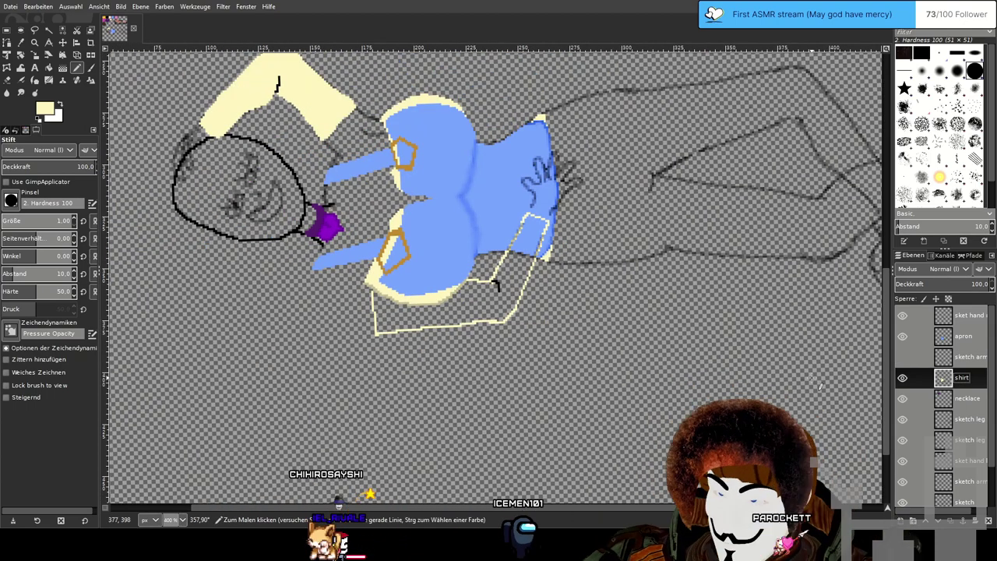
click(901, 358)
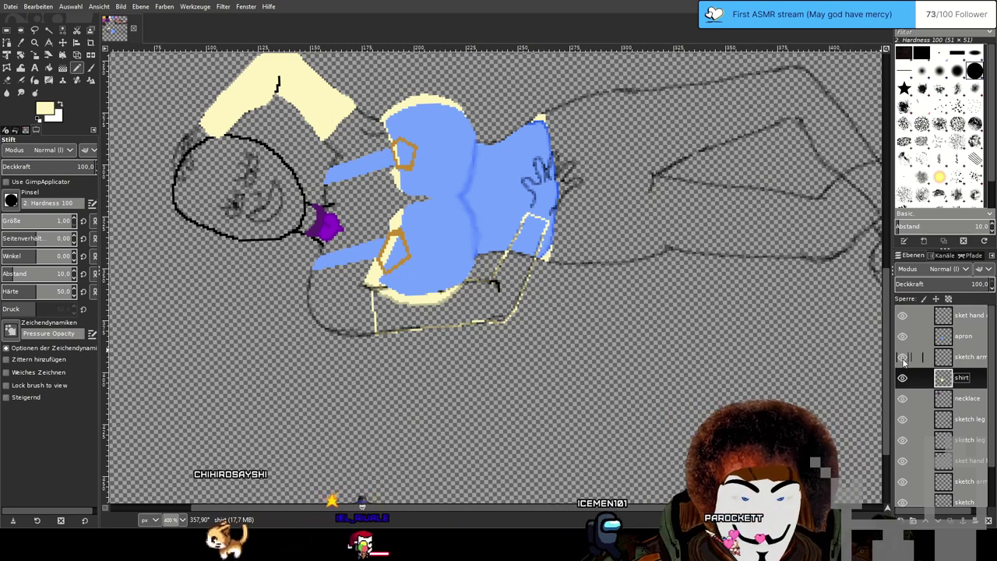
click(966, 356)
drag(966, 356, 966, 379)
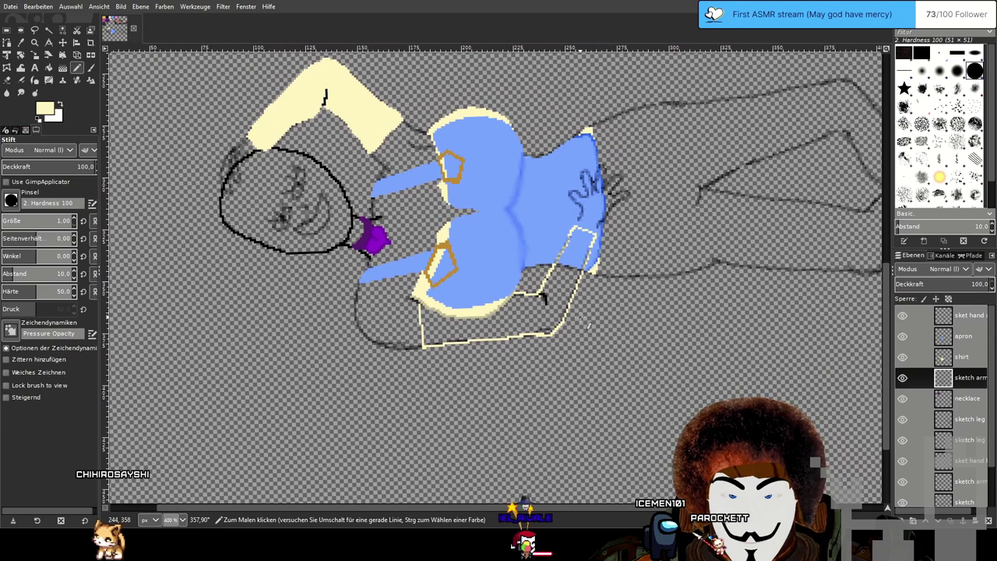
scroll(588, 314, up, 2)
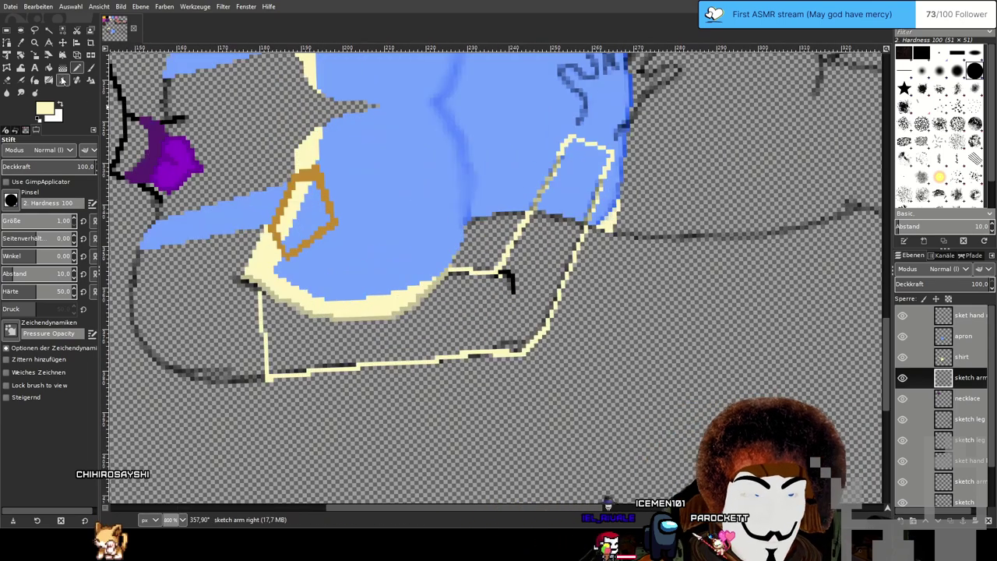
Try bucket-filling the outlined area cream on the shirt layer, undoing both fills.
click(49, 68)
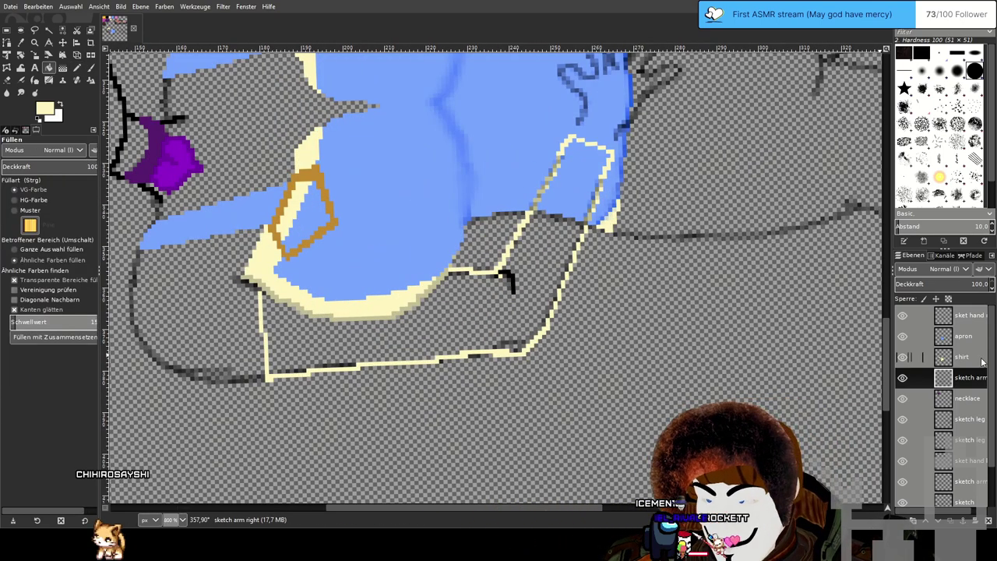
click(979, 359)
click(480, 308)
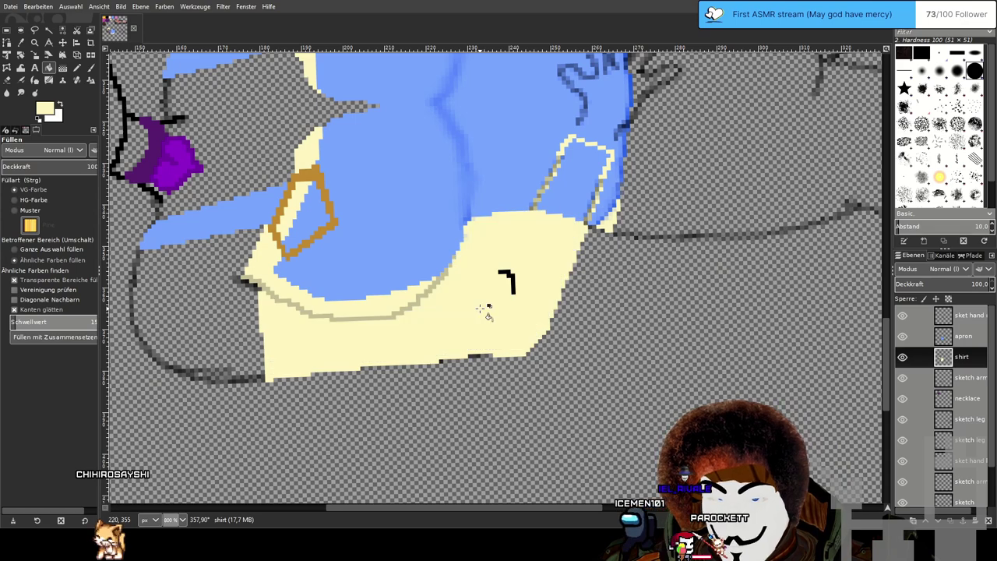
key(ctrl+z)
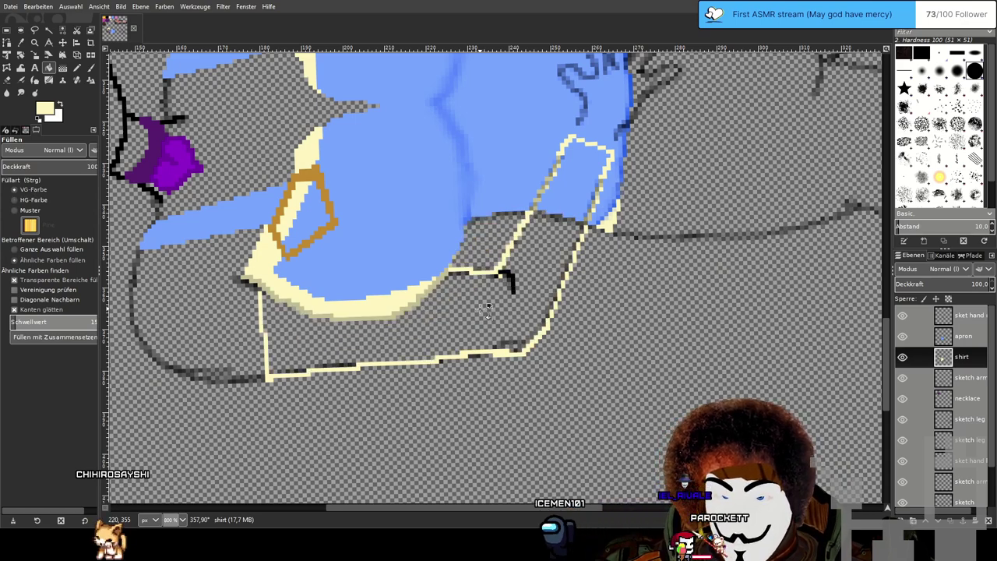
scroll(483, 300, up, 1)
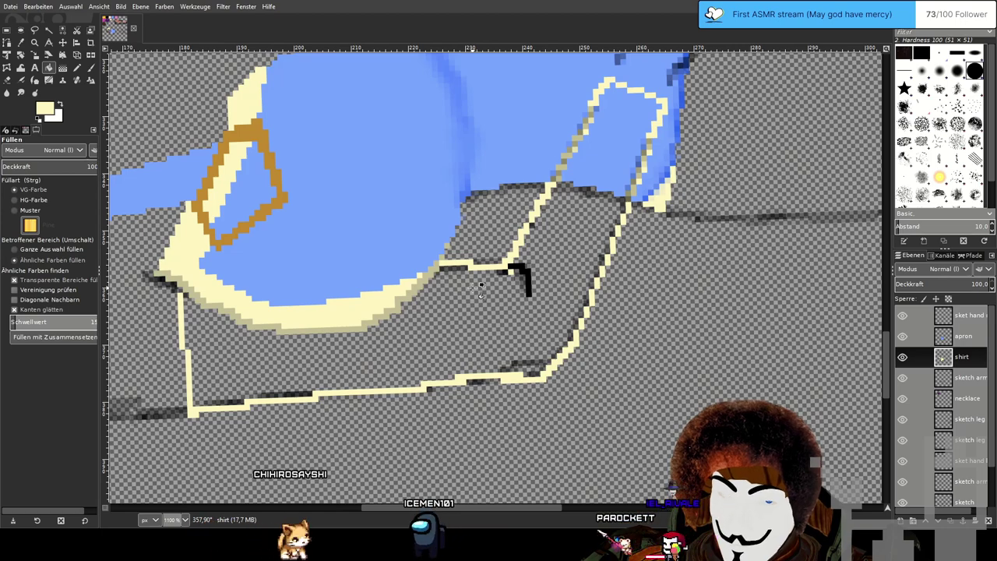
click(477, 288)
key(ctrl+z)
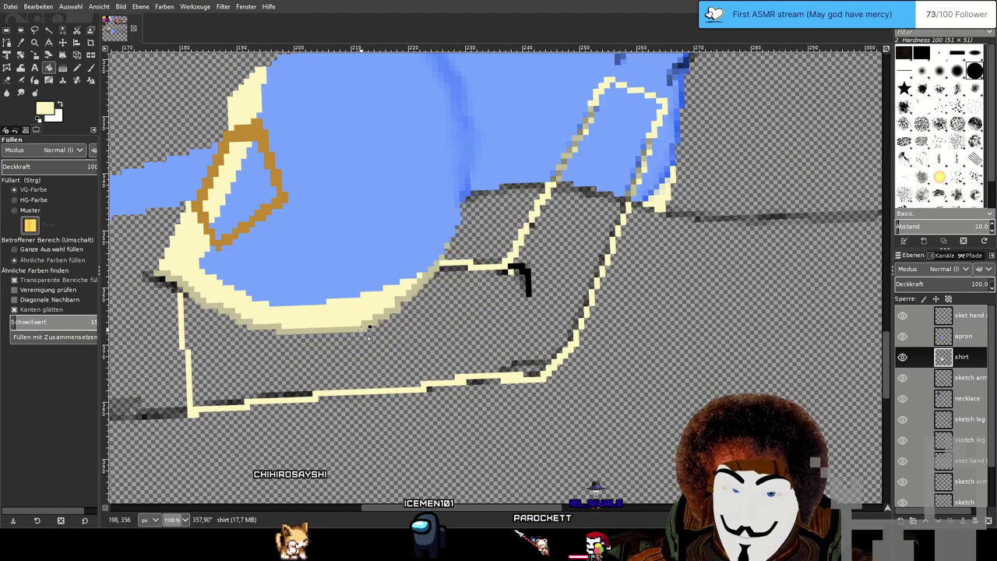
scroll(187, 173, left, 5)
scroll(187, 173, down, 1)
Pencil cream pixels and a straight cream line under the apron's shaded rim to close the gaps.
key(n)
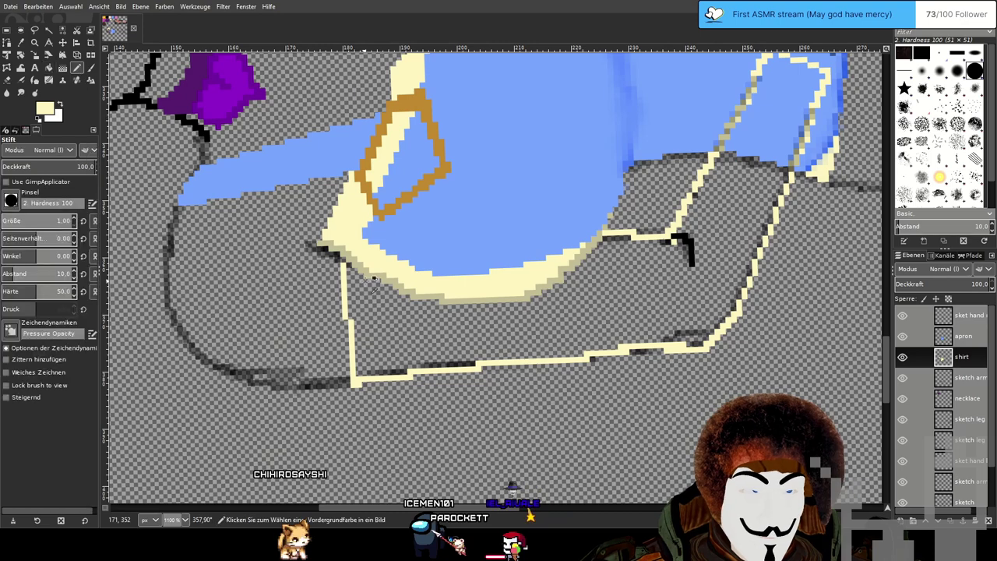
scroll(340, 257, up, 2)
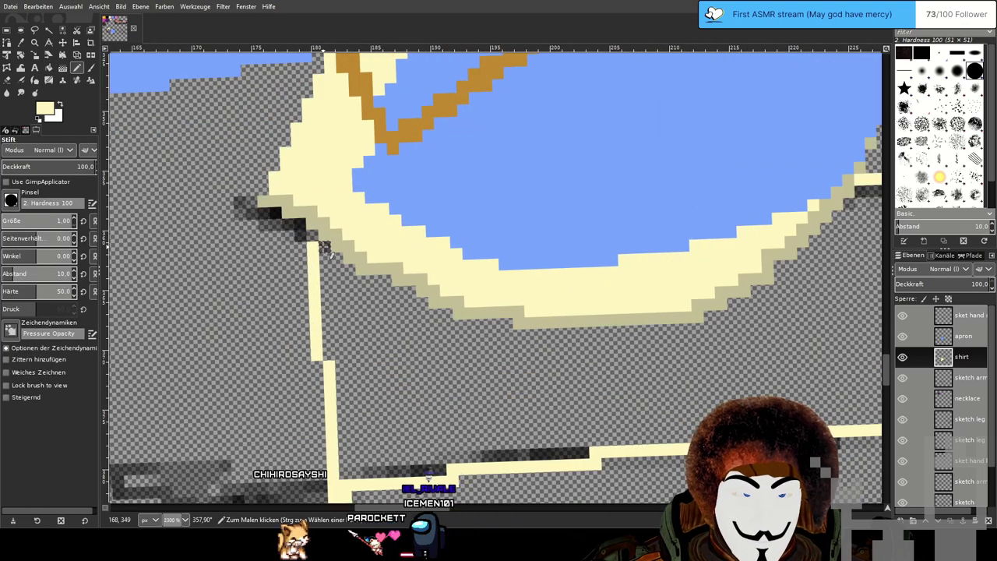
mouse_move(320, 247)
mouse_down()
mouse_move(351, 281)
mouse_move(385, 281)
mouse_move(385, 292)
mouse_move(409, 291)
mouse_move(423, 315)
mouse_move(446, 314)
mouse_move(446, 326)
mouse_move(495, 324)
mouse_up()
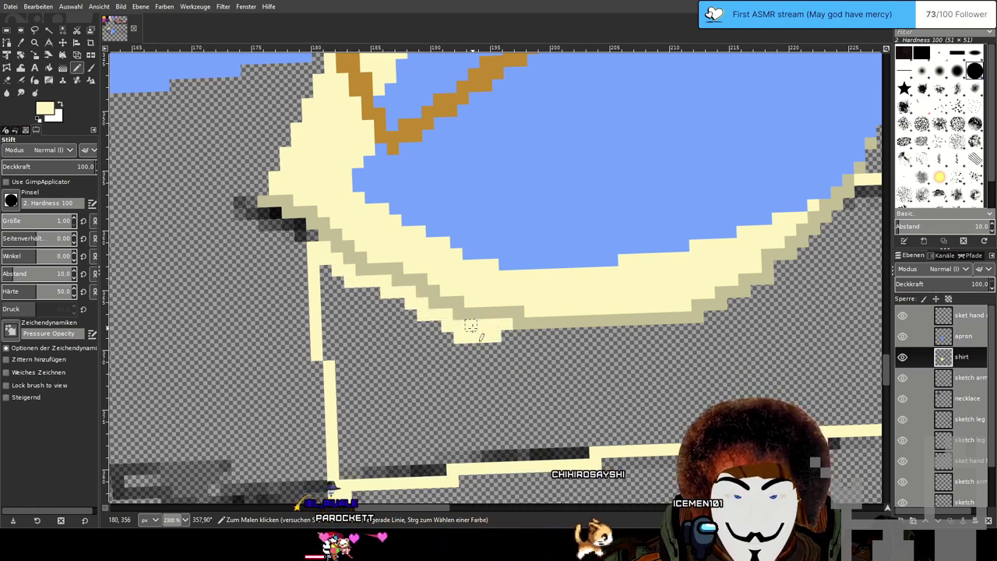
shift+click(706, 331)
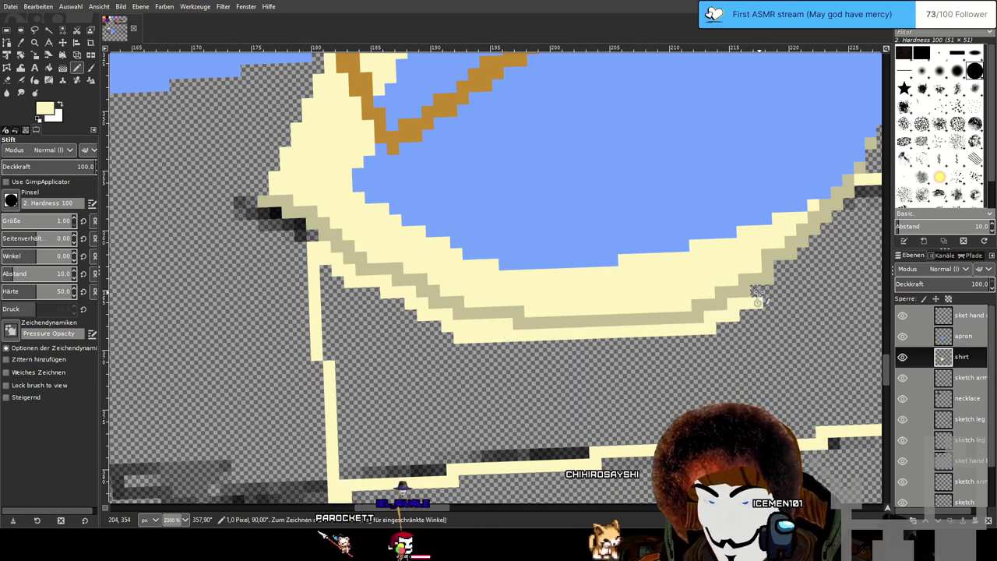
drag(806, 286, 540, 374)
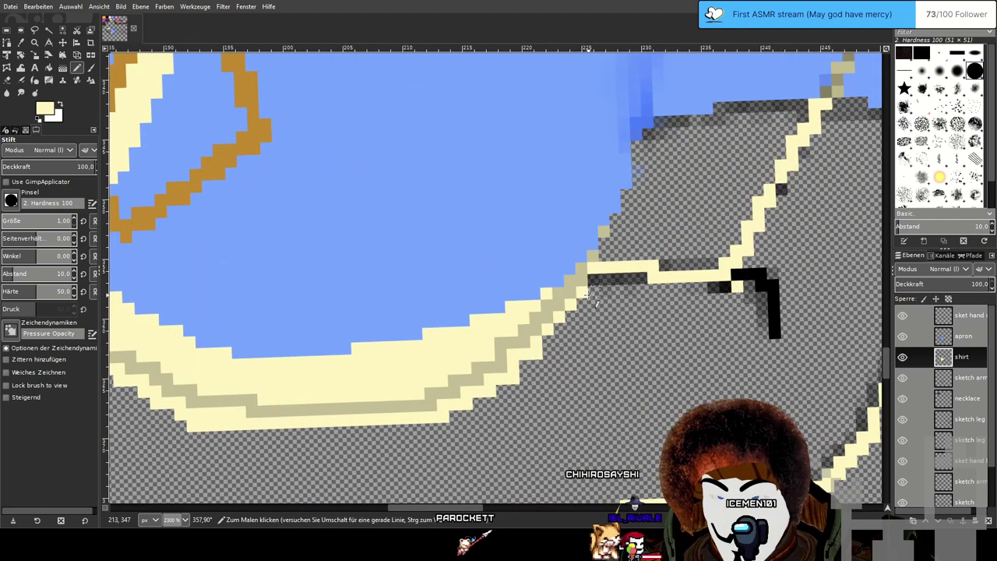
drag(684, 314, 522, 400)
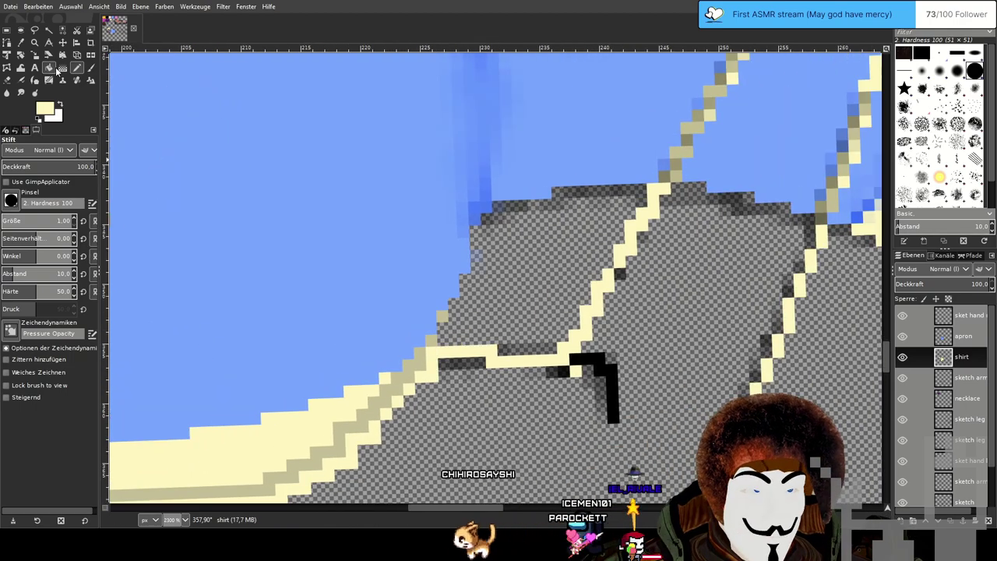
Make trial cream bucket fills of the lower shirt area and undo them.
click(48, 68)
click(519, 416)
scroll(519, 416, down, 2)
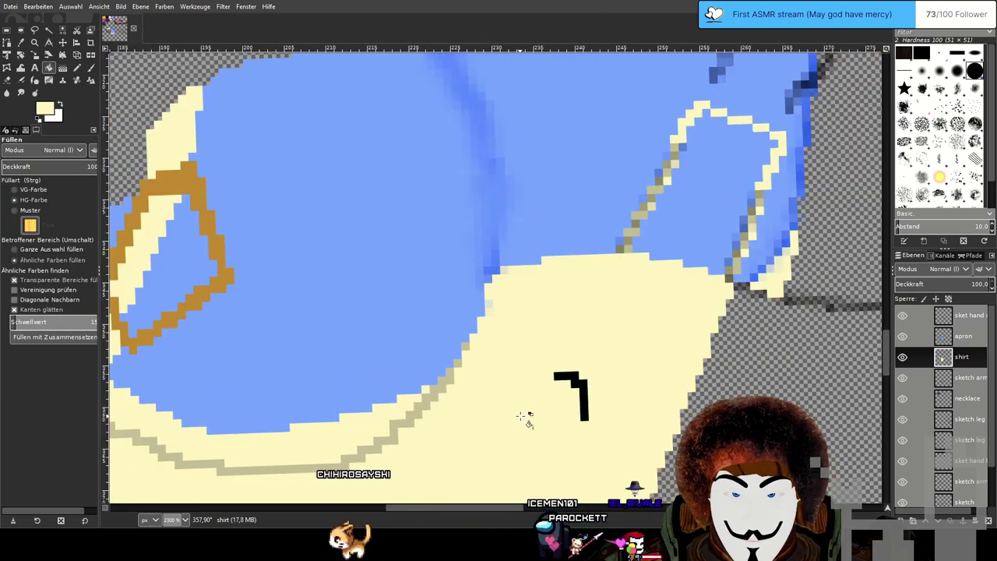
key(ctrl+z)
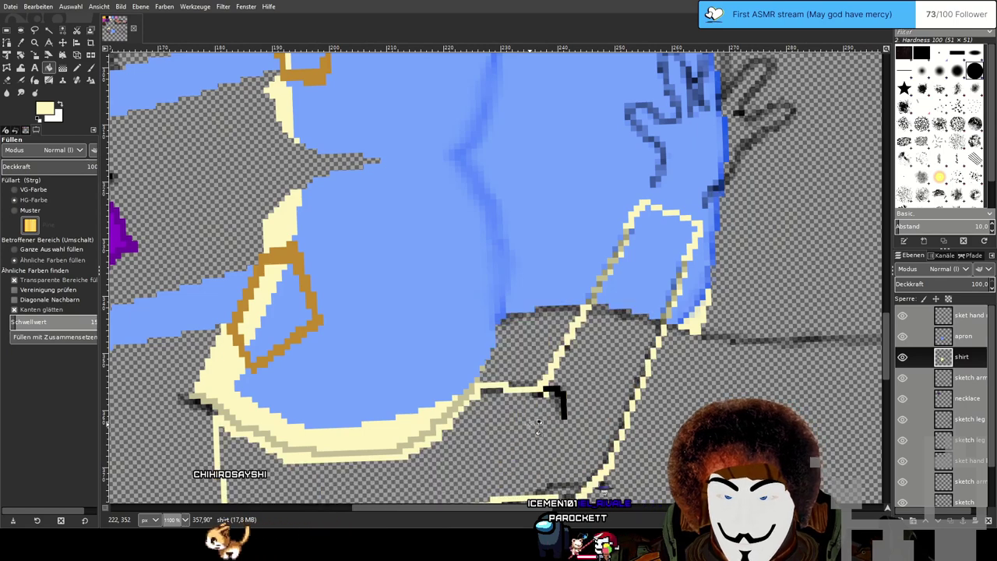
drag(530, 417, 552, 401)
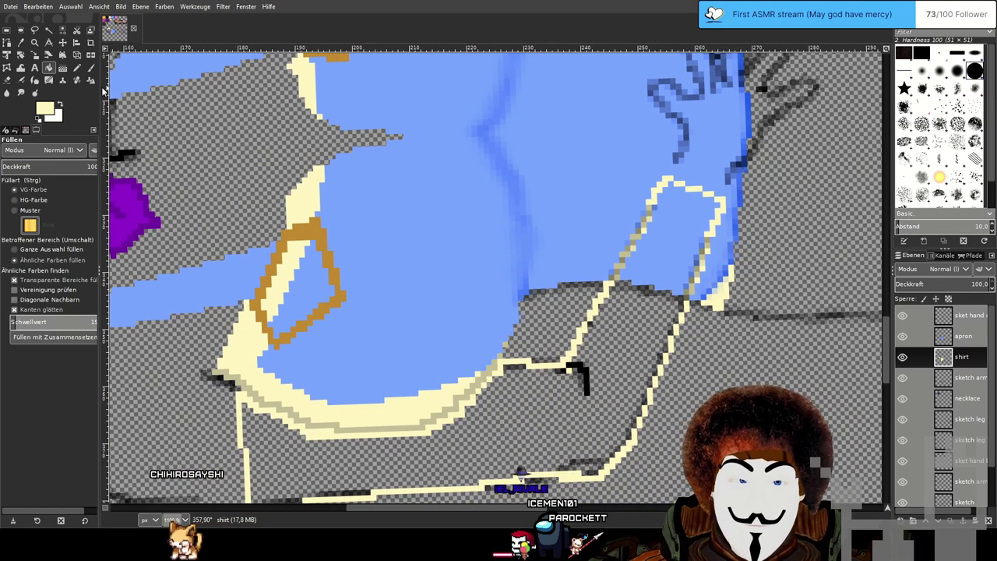
click(77, 68)
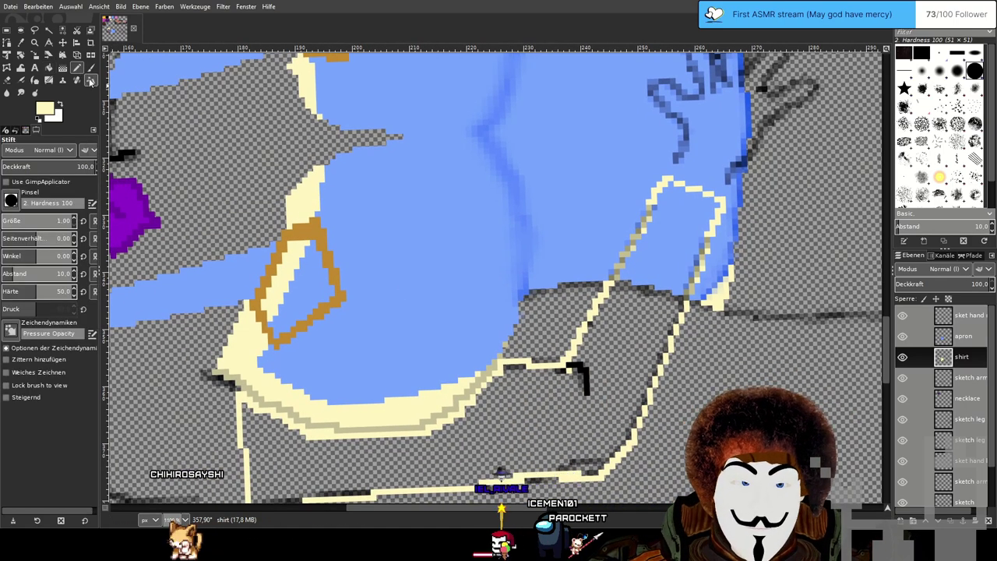
click(48, 67)
click(631, 344)
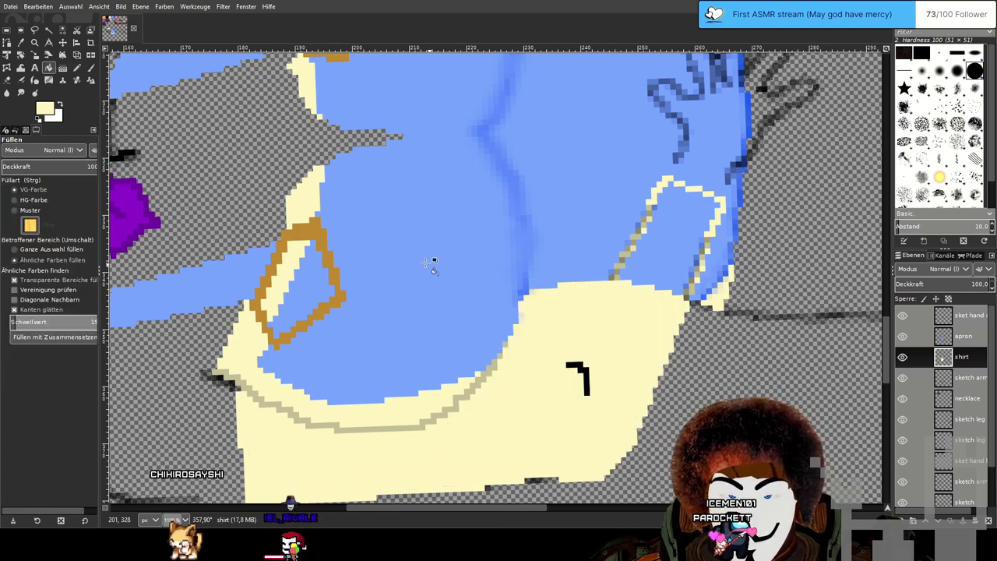
click(75, 70)
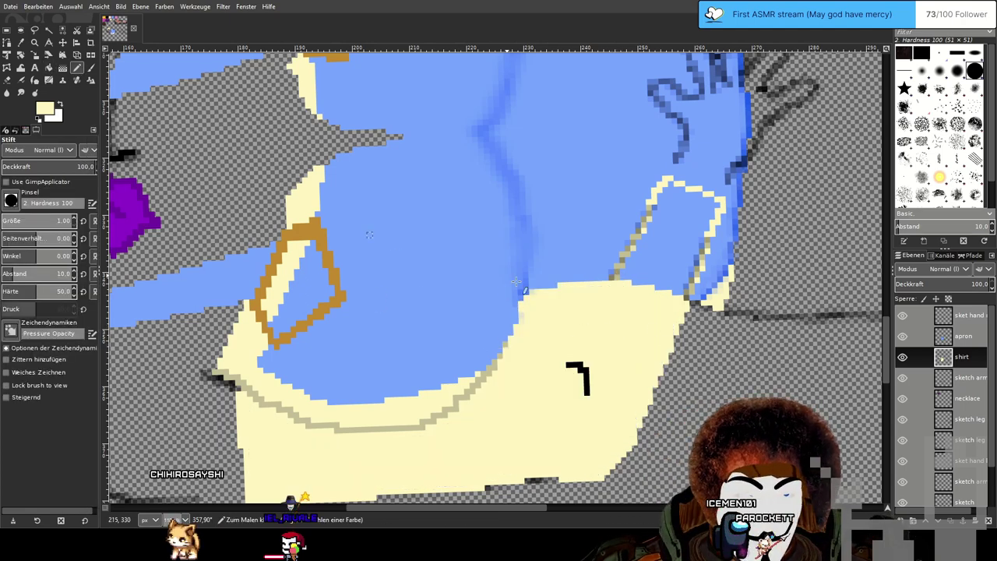
key(ctrl+z)
Bucket-fill the outlined lower shirt region with cream.
scroll(623, 311, up, 1)
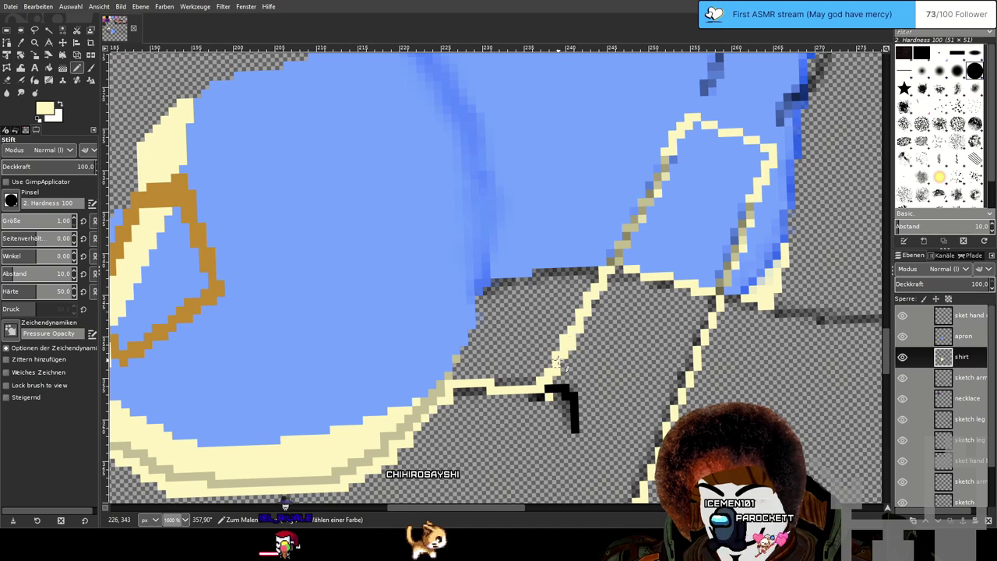
mouse_move(471, 438)
mouse_down()
mouse_move(538, 274)
mouse_move(547, 293)
mouse_up()
scroll(549, 296, down, 1)
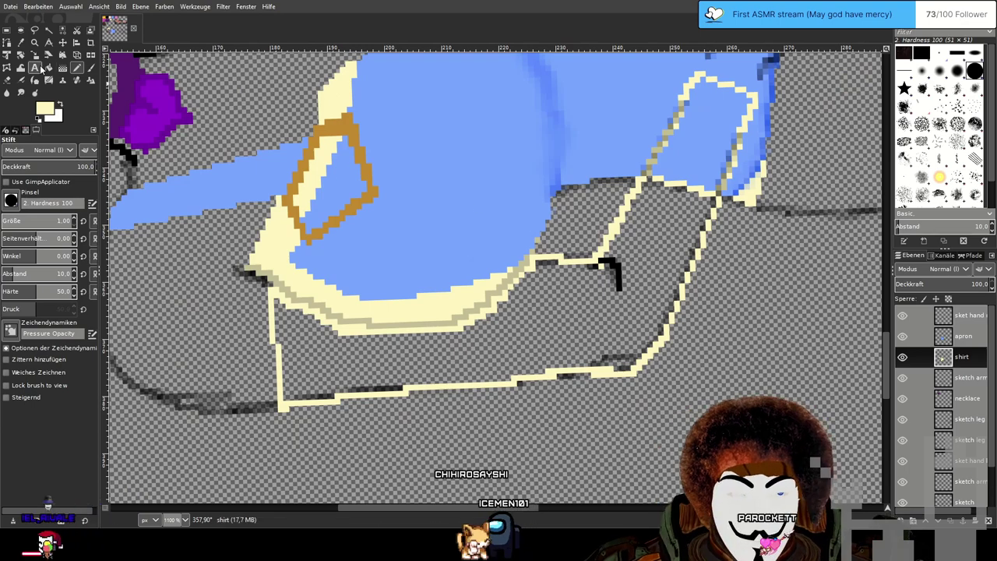
key(shift+b)
click(578, 324)
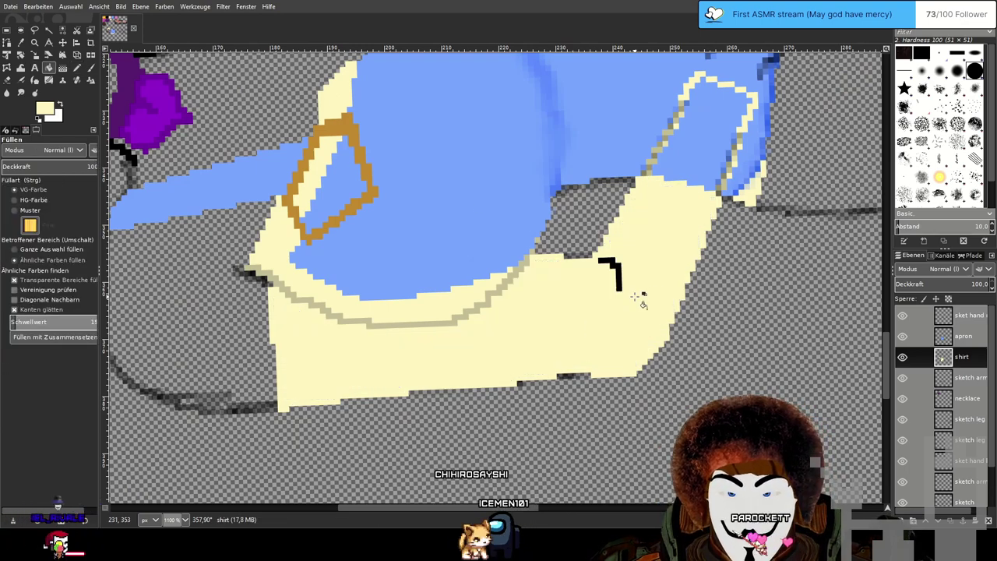
scroll(681, 320, down, 2)
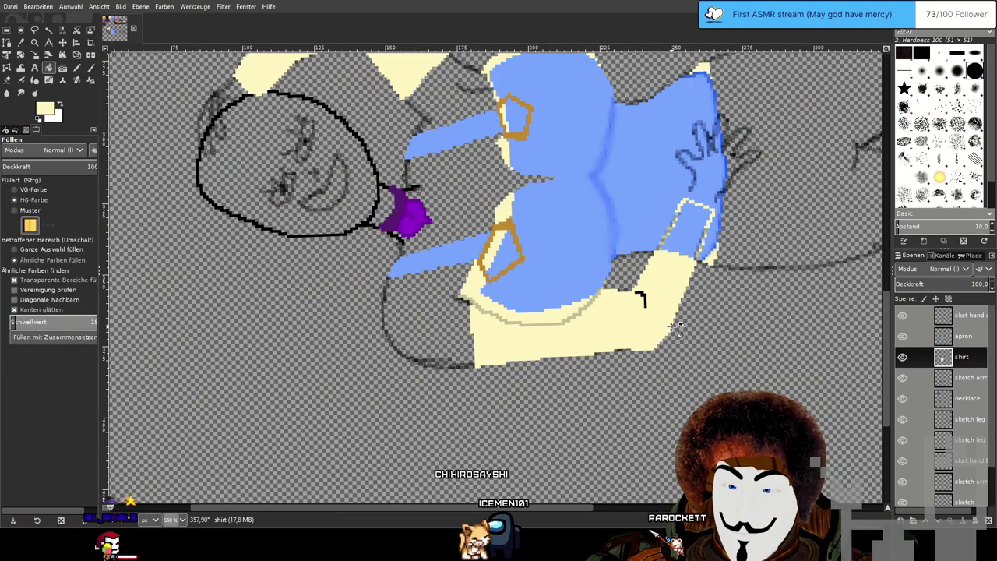
scroll(677, 325, up, 2)
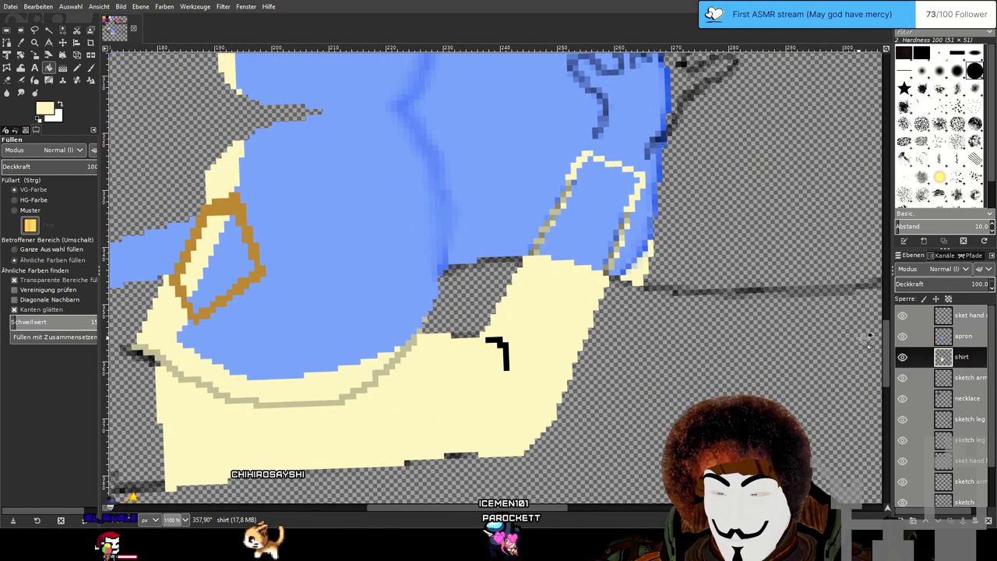
On the apron layer, fill the strip beside the apron cream and toggle the sketch layers' visibility.
click(964, 335)
click(584, 230)
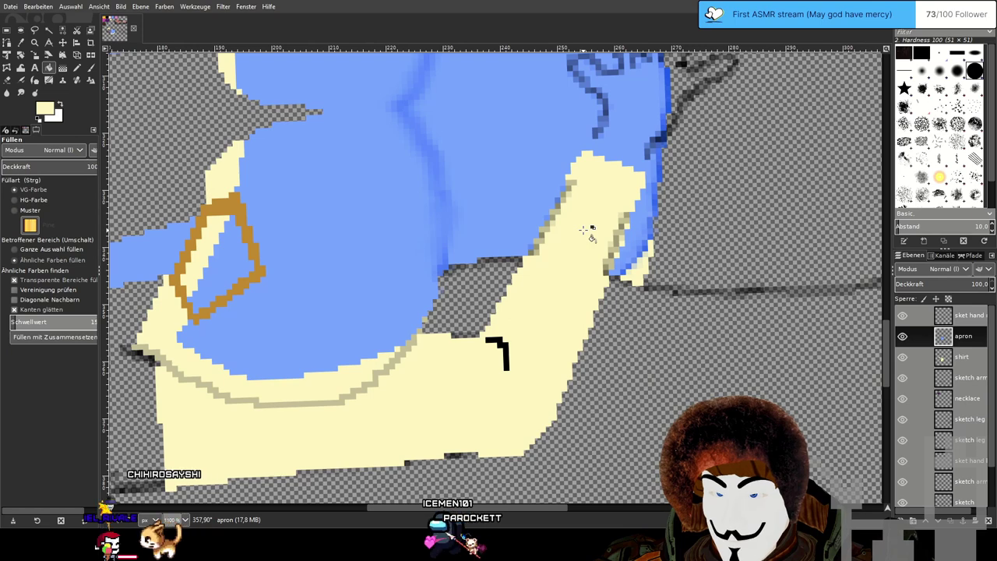
scroll(589, 257, up, 2)
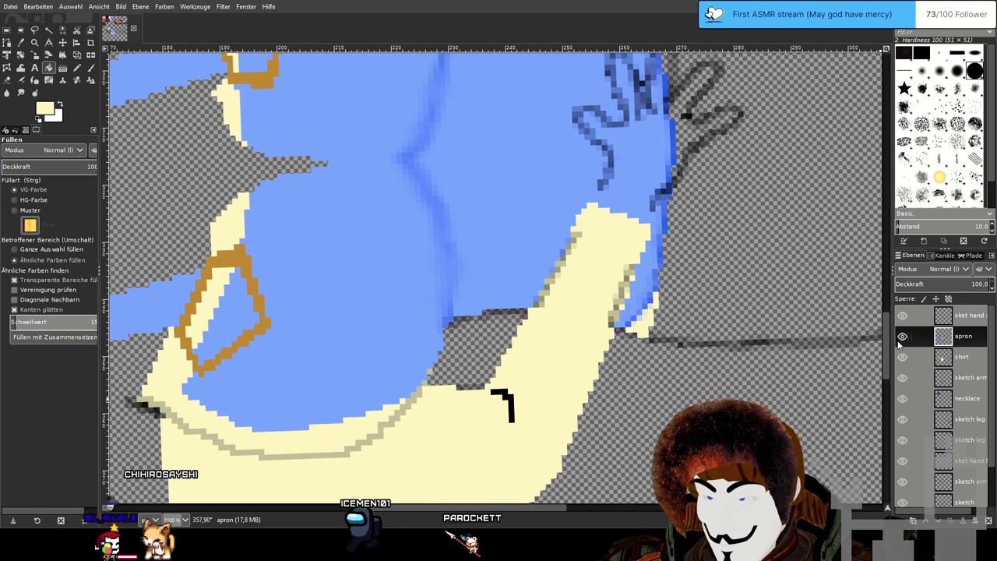
click(900, 379)
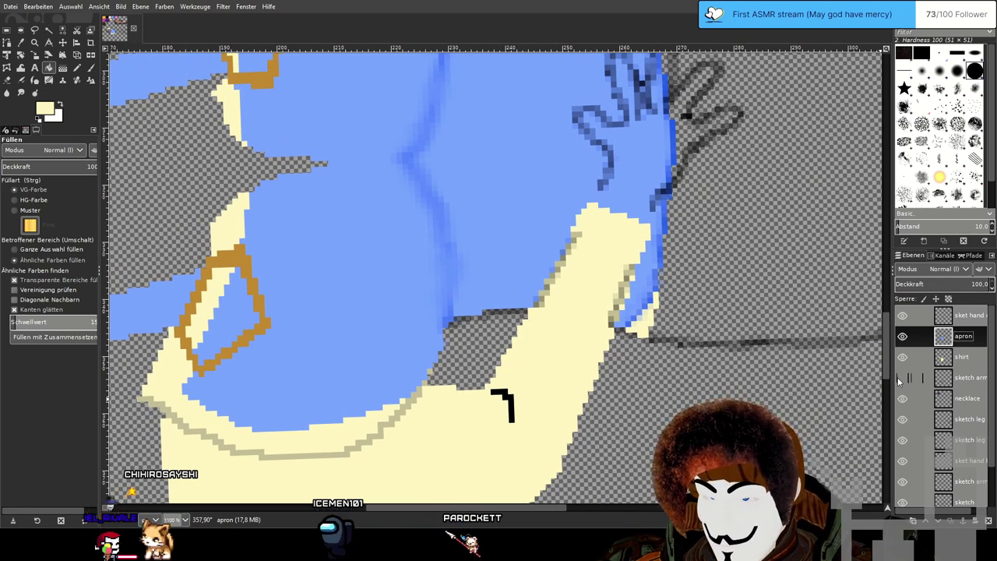
click(902, 319)
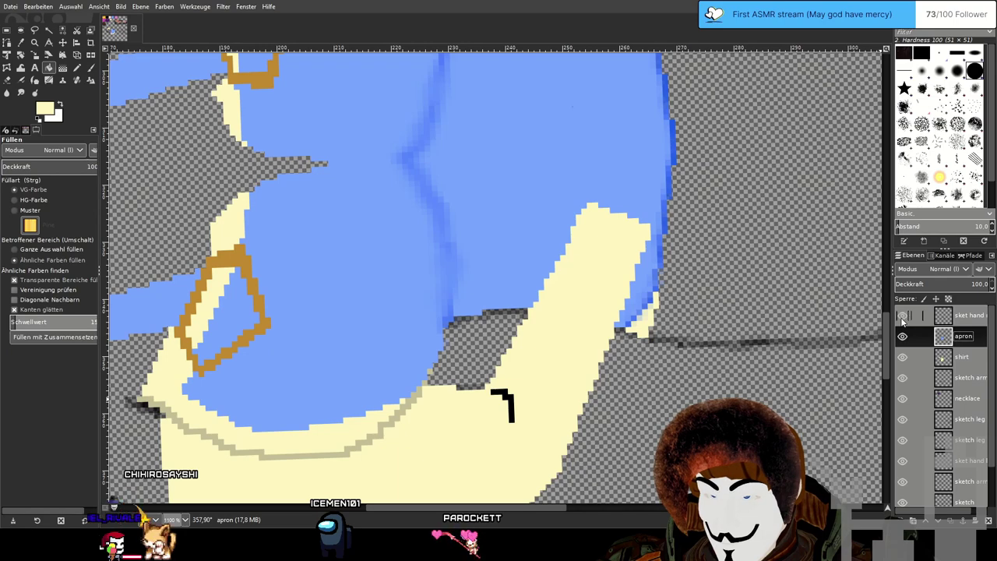
click(903, 319)
scroll(580, 398, down, 3)
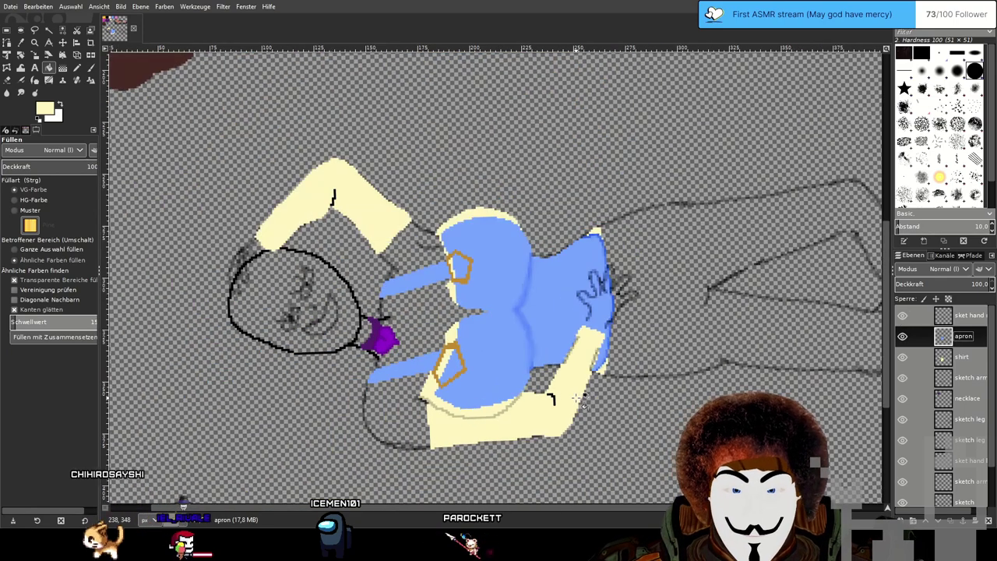
drag(578, 397, 609, 347)
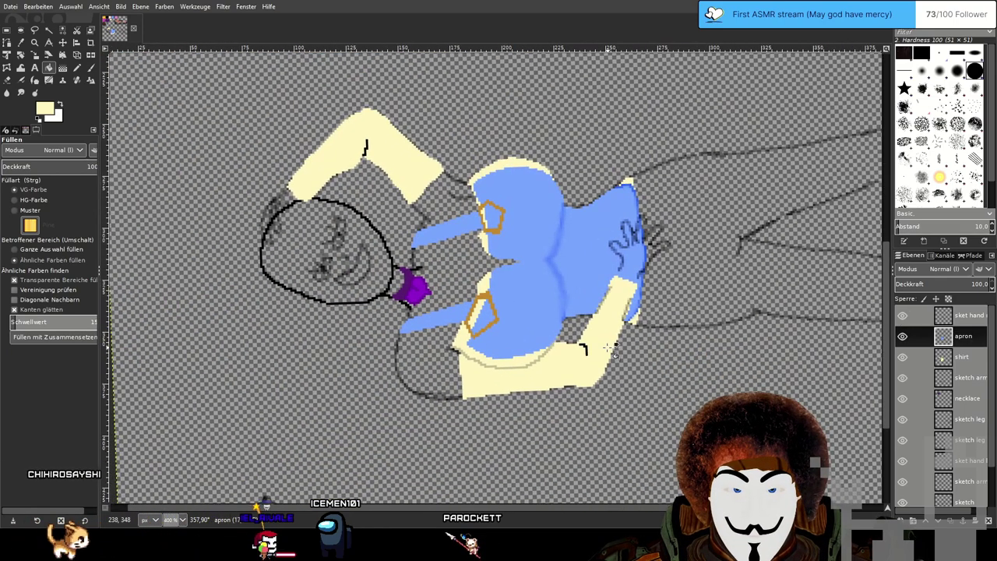
Save the drawing with File > Save.
click(10, 7)
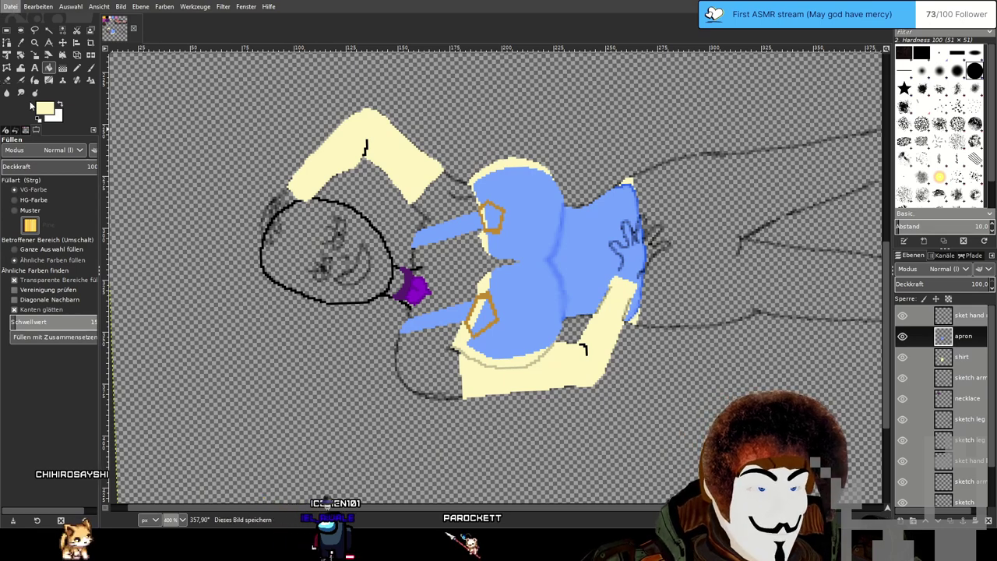
click(32, 106)
scroll(573, 279, down, 3)
scroll(570, 279, up, 1)
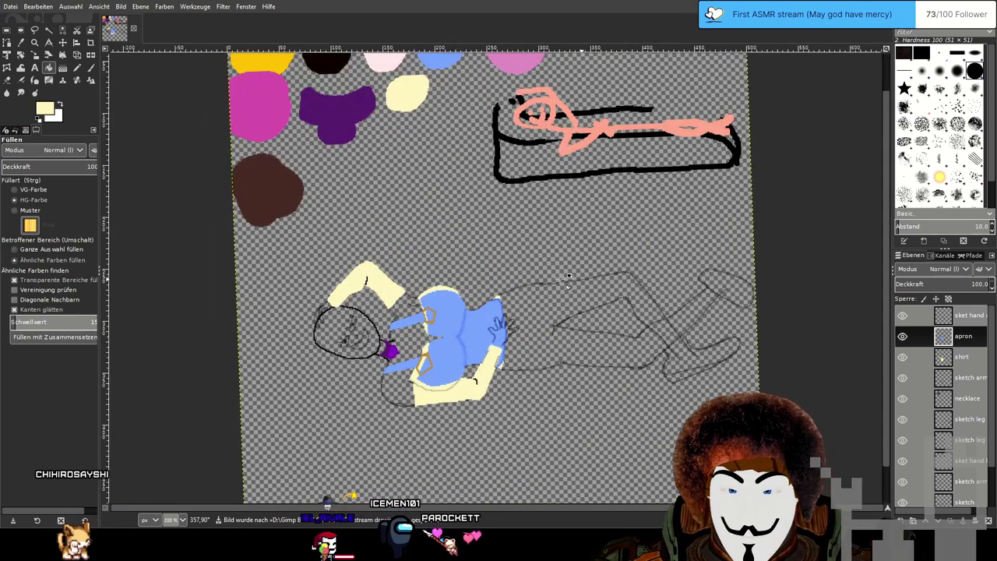
key(shift)
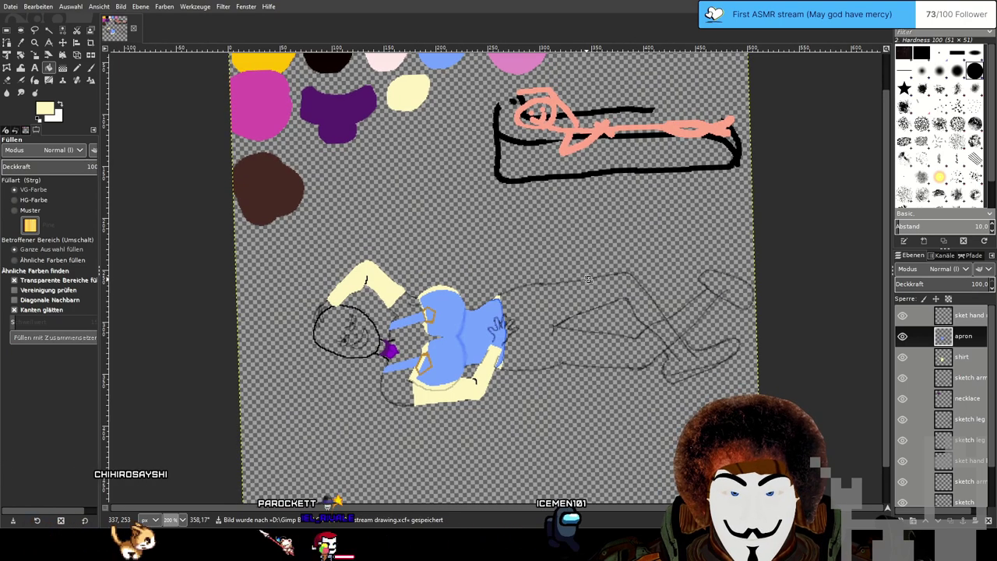
Straighten the tilted canvas view and pan up to the colour swatches.
drag(589, 279, 614, 253)
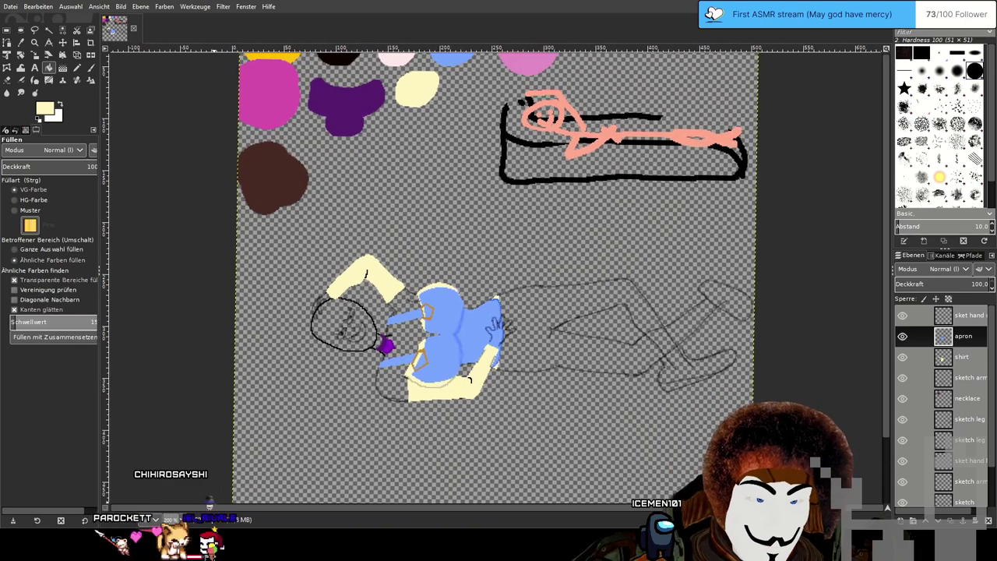
drag(721, 376, 707, 364)
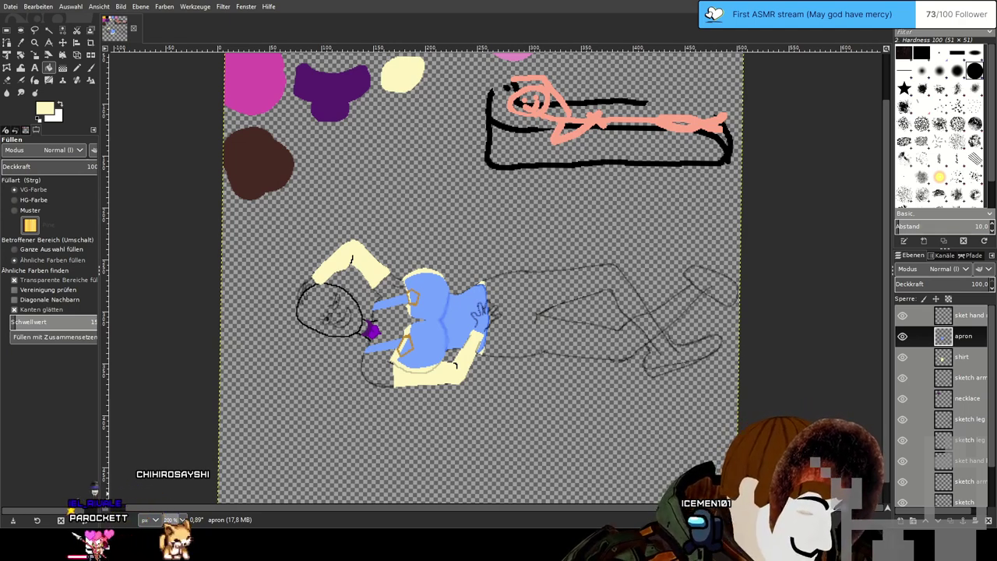
drag(360, 172, 404, 335)
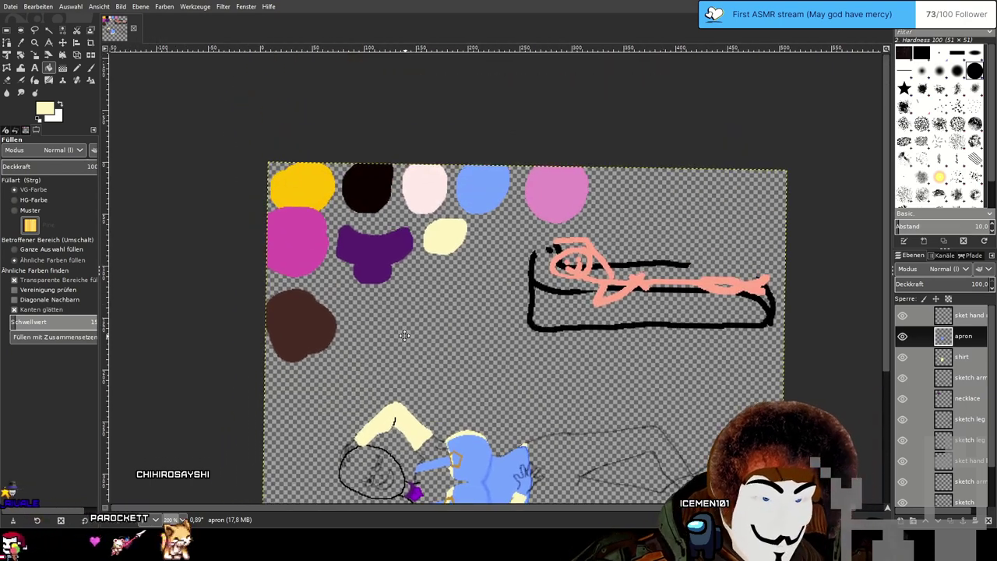
scroll(958, 455, down, 2)
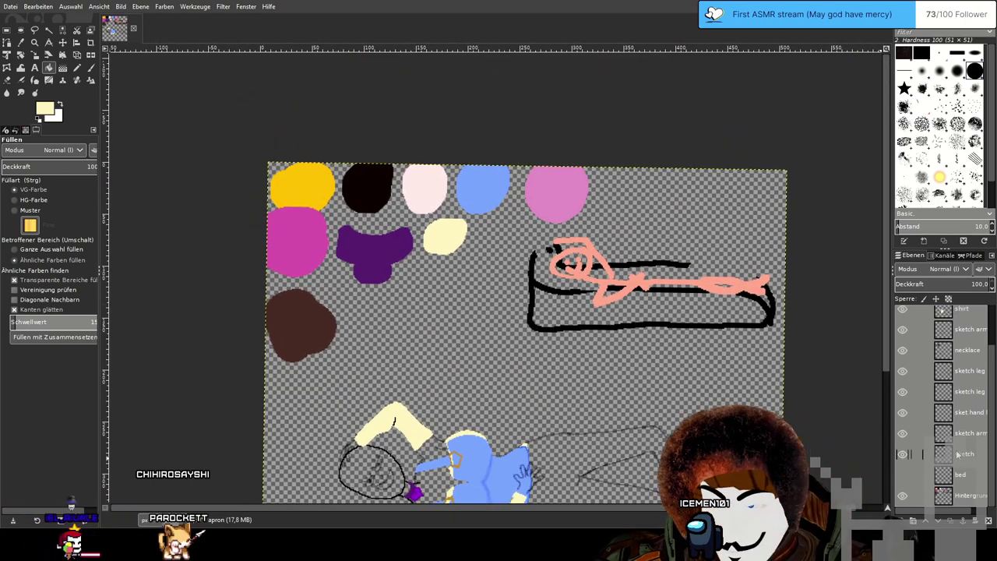
On the background layer, sample the dark brown swatch and zoom in on the leg sketch.
click(969, 496)
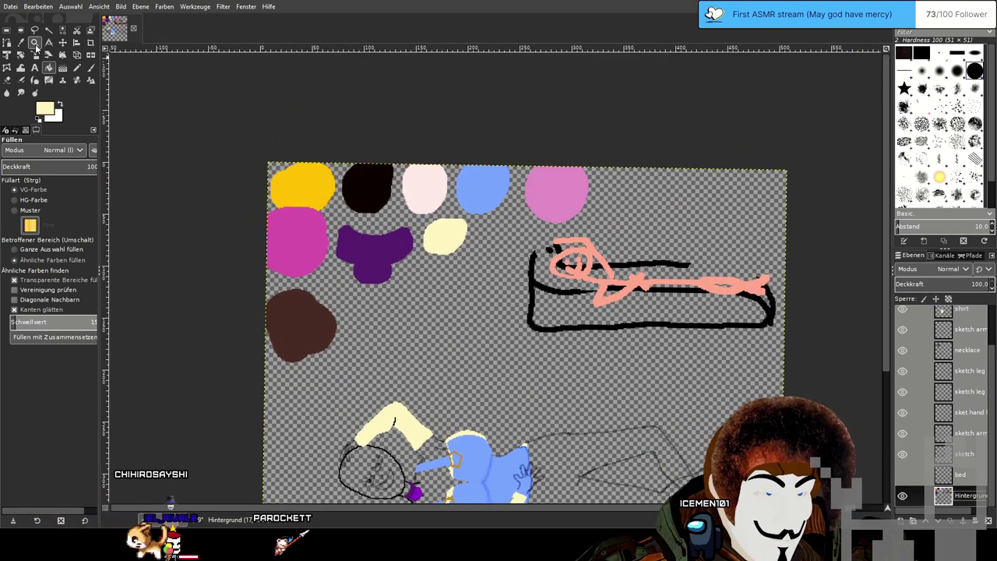
click(22, 43)
click(306, 319)
click(78, 69)
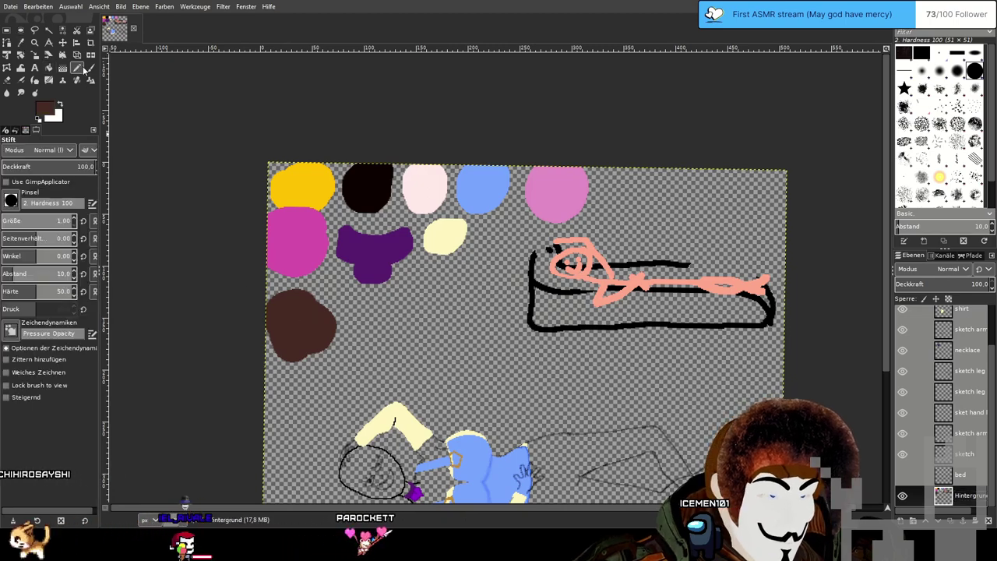
drag(577, 500, 560, 355)
scroll(560, 356, up, 3)
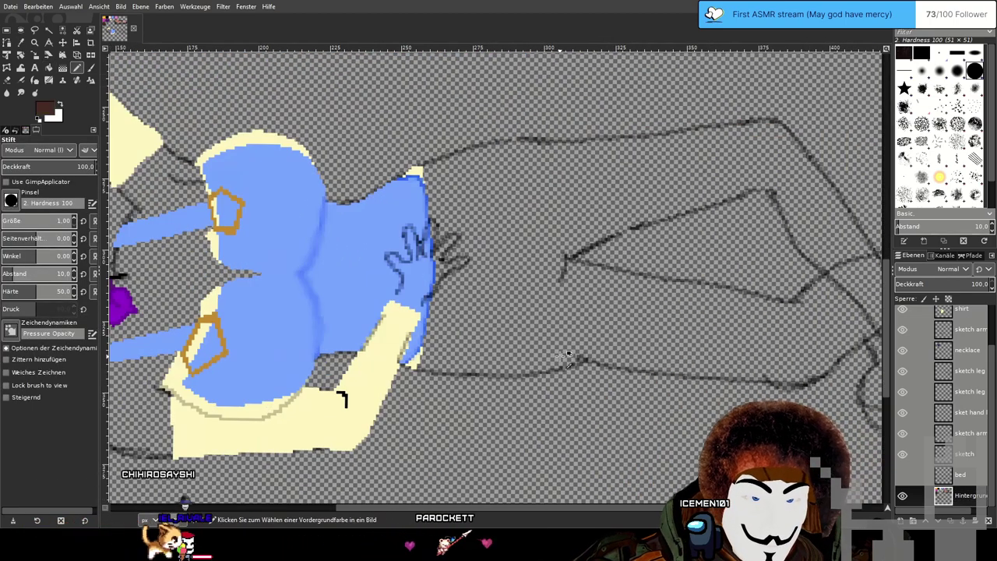
scroll(964, 341, up, 2)
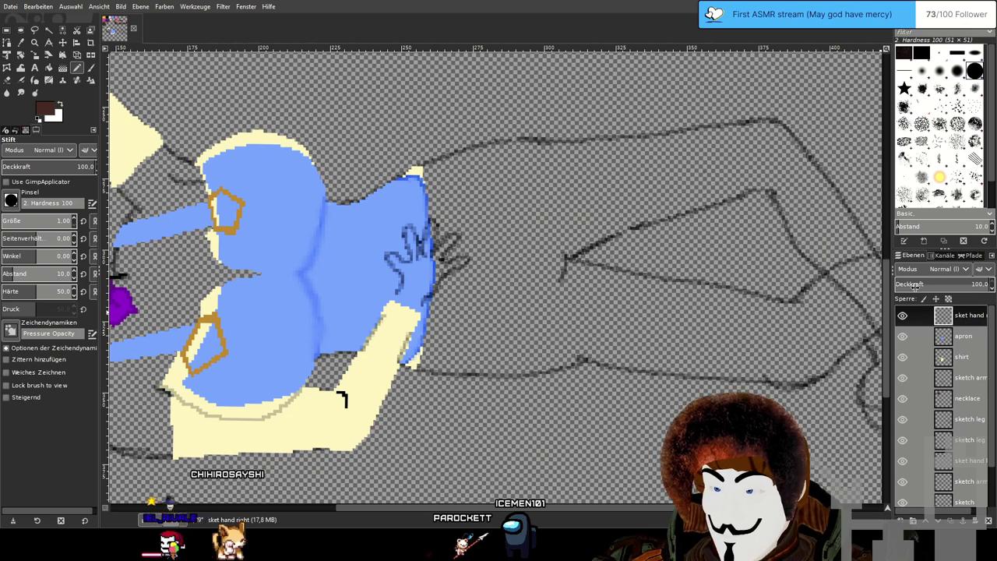
drag(552, 313, 562, 318)
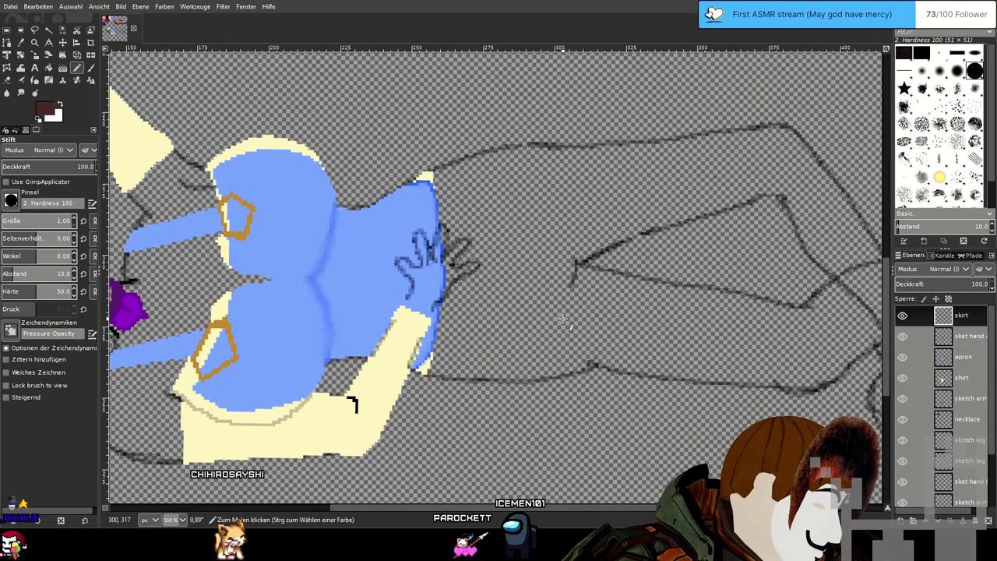
drag(653, 326, 603, 339)
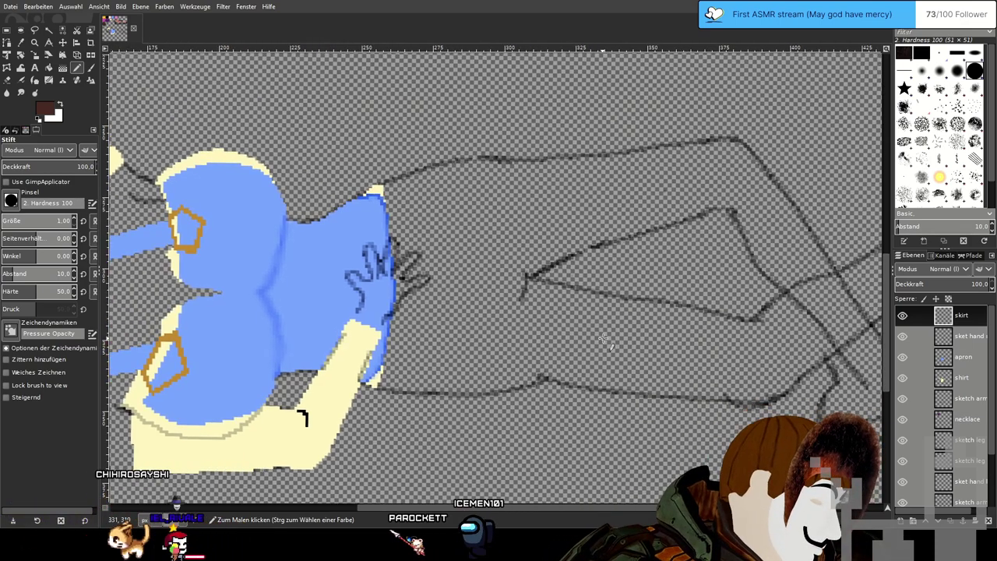
scroll(770, 335, left, 6)
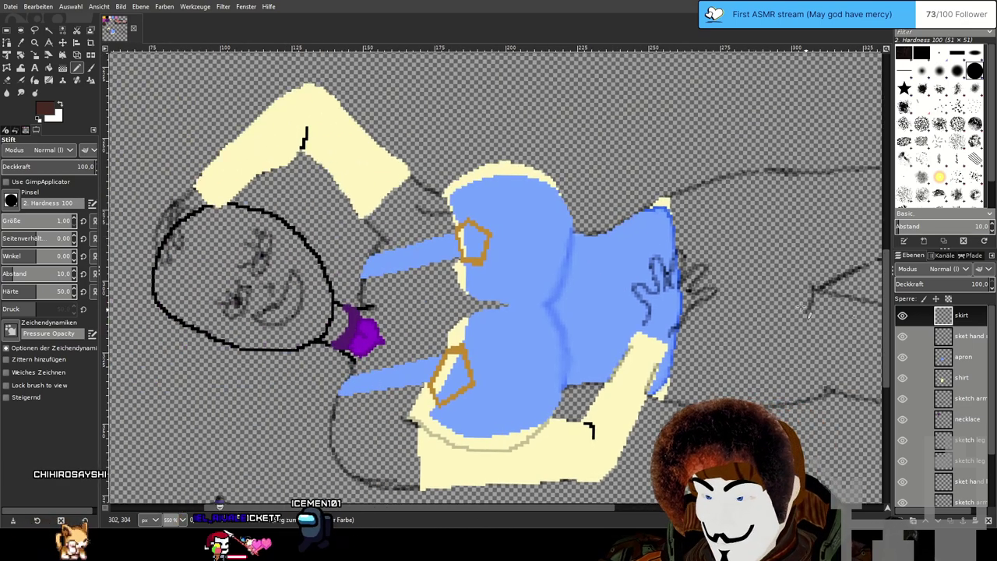
scroll(497, 226, up, 10)
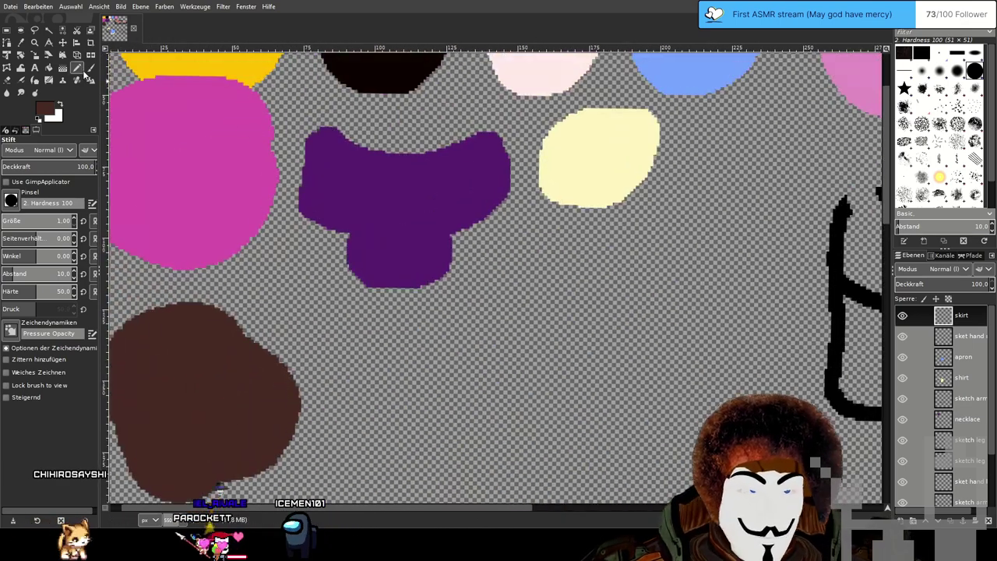
Sample black and cream from the canvas, then reset the colours to black and white.
click(22, 42)
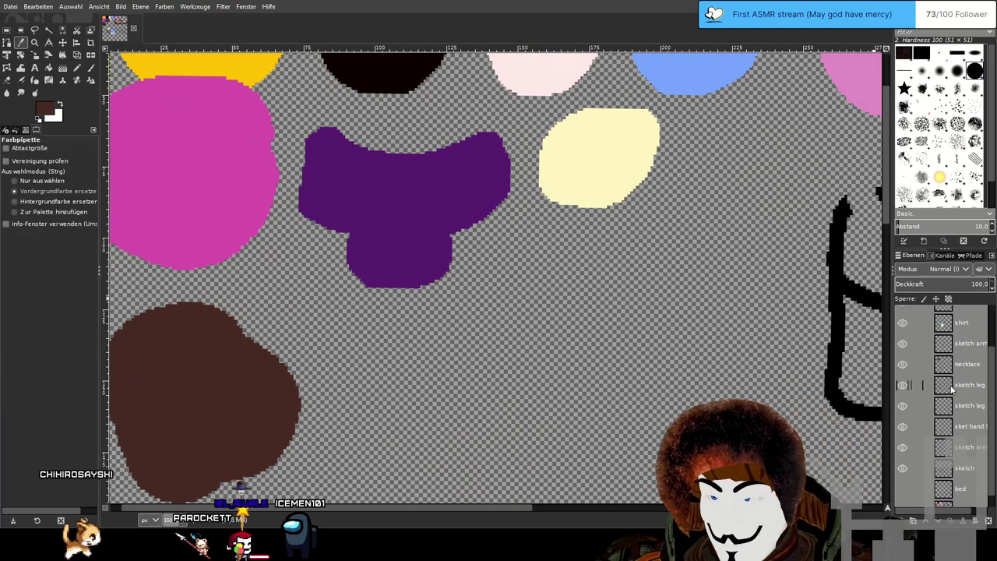
scroll(942, 467, down, 3)
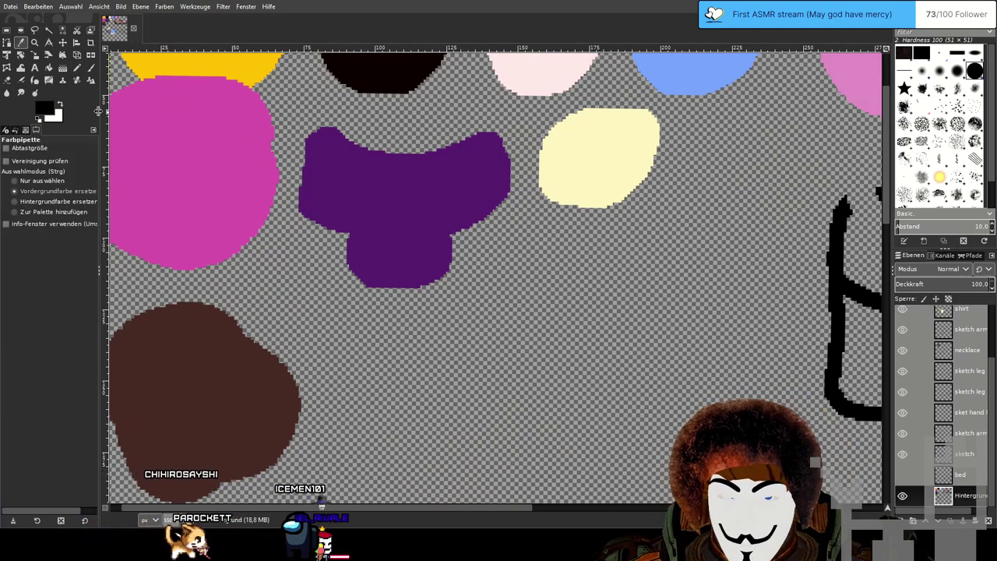
click(664, 303)
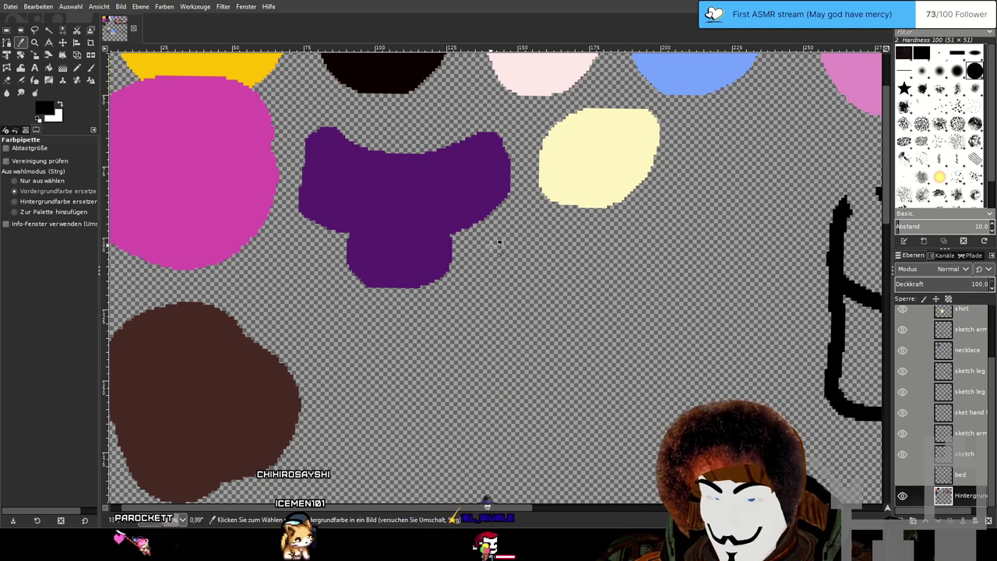
click(579, 159)
key(d)
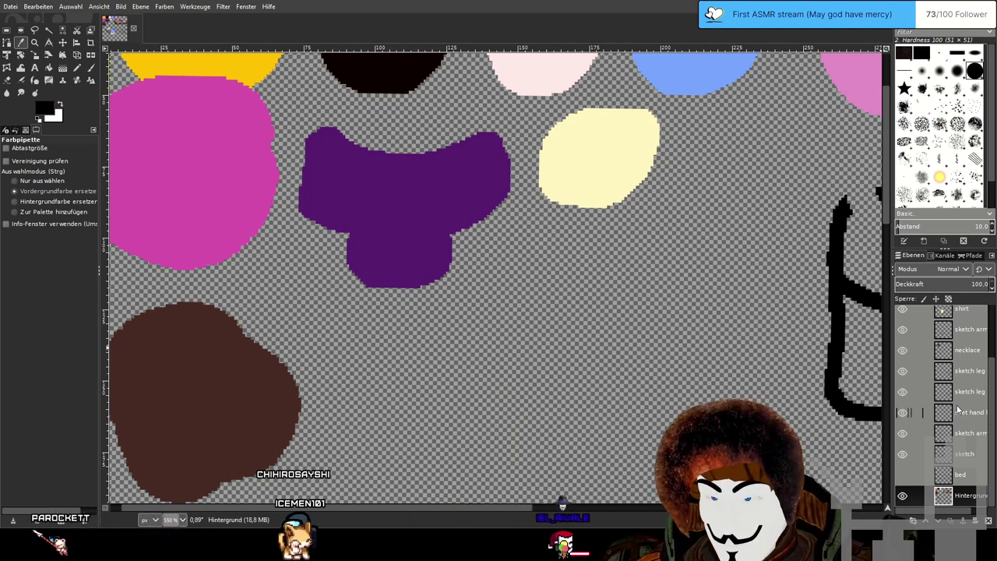
Make the skirt layer active with the Pencil tool for hard-edged pixels.
scroll(972, 482, up, 3)
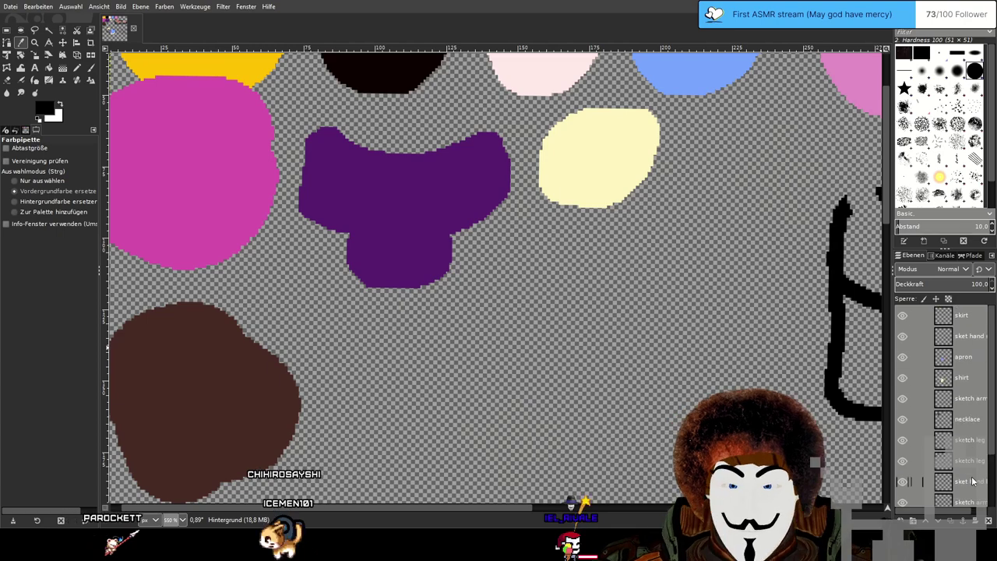
click(977, 419)
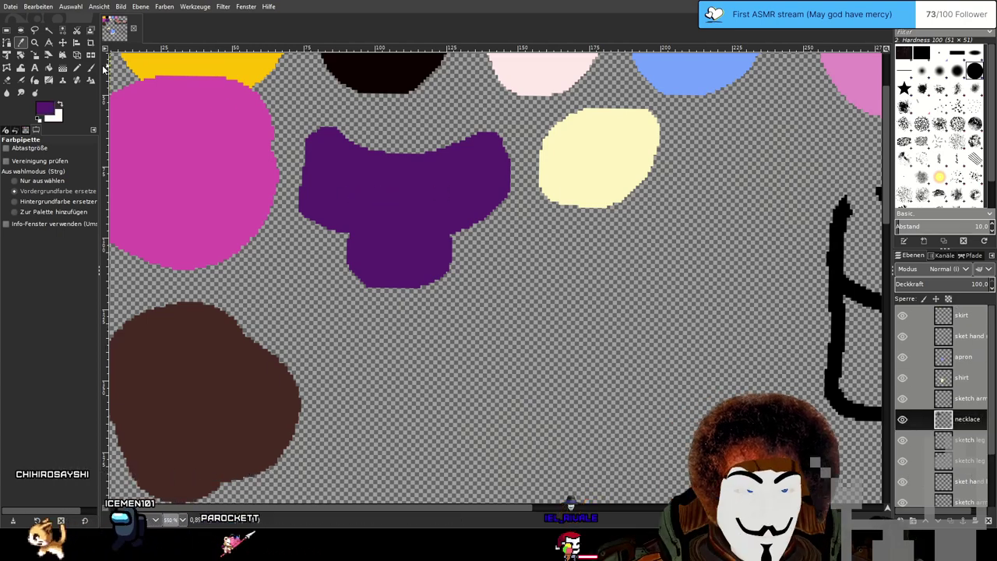
key(n)
click(960, 318)
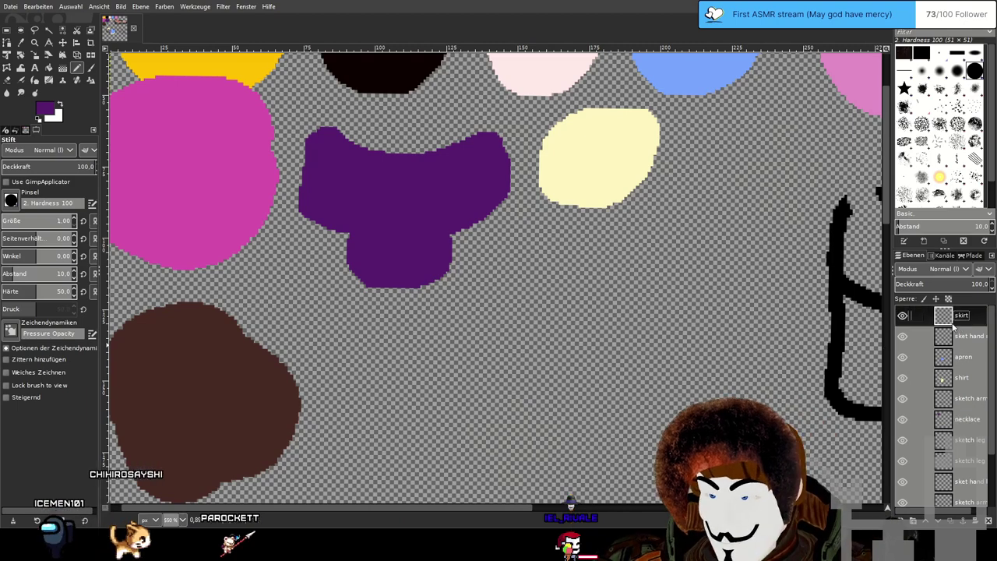
At 1600% zoom, draw a purple line up the apron's right edge and across its top.
drag(724, 447, 564, 232)
drag(604, 475, 550, 233)
ctrl+scroll(637, 268, up, 4)
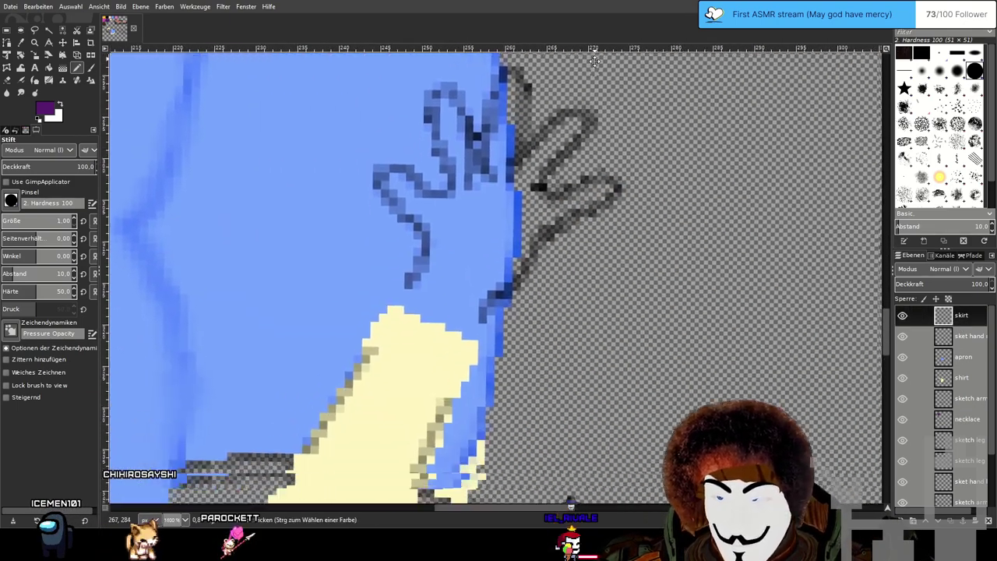
drag(594, 61, 594, 50)
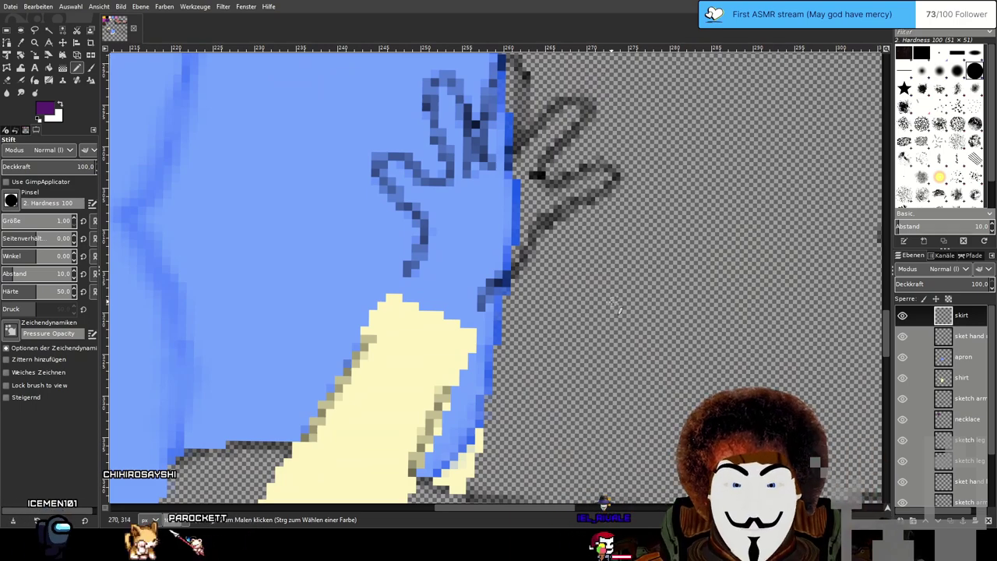
drag(474, 486, 481, 436)
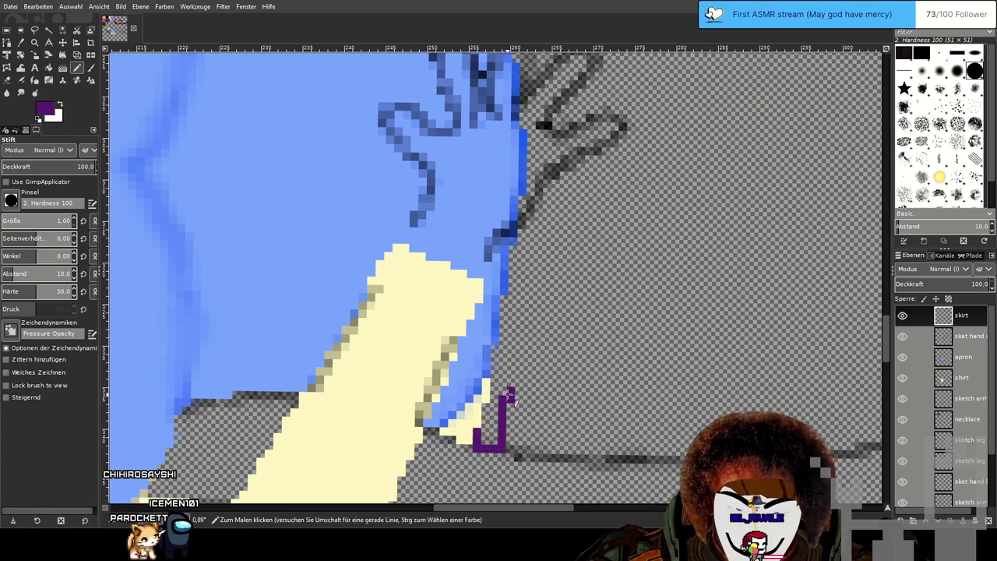
drag(536, 289, 556, 126)
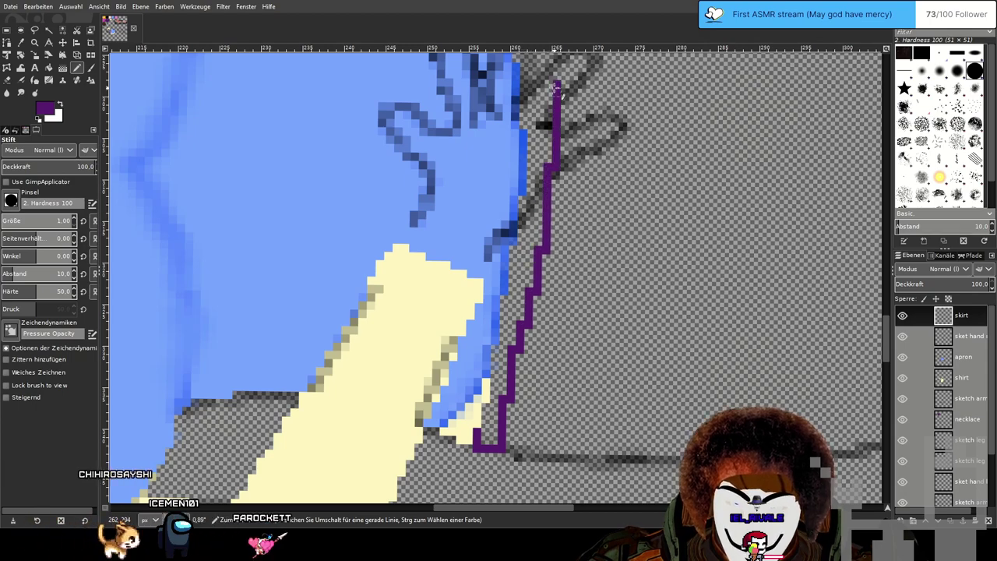
drag(562, 85, 579, 413)
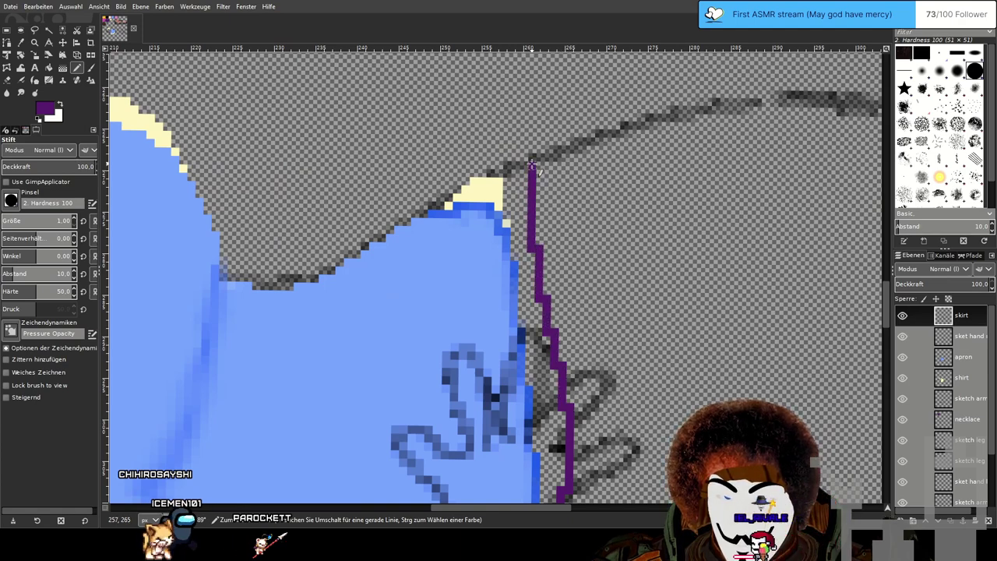
mouse_move(531, 165)
mouse_down()
mouse_move(512, 164)
mouse_move(506, 177)
mouse_move(515, 257)
mouse_up()
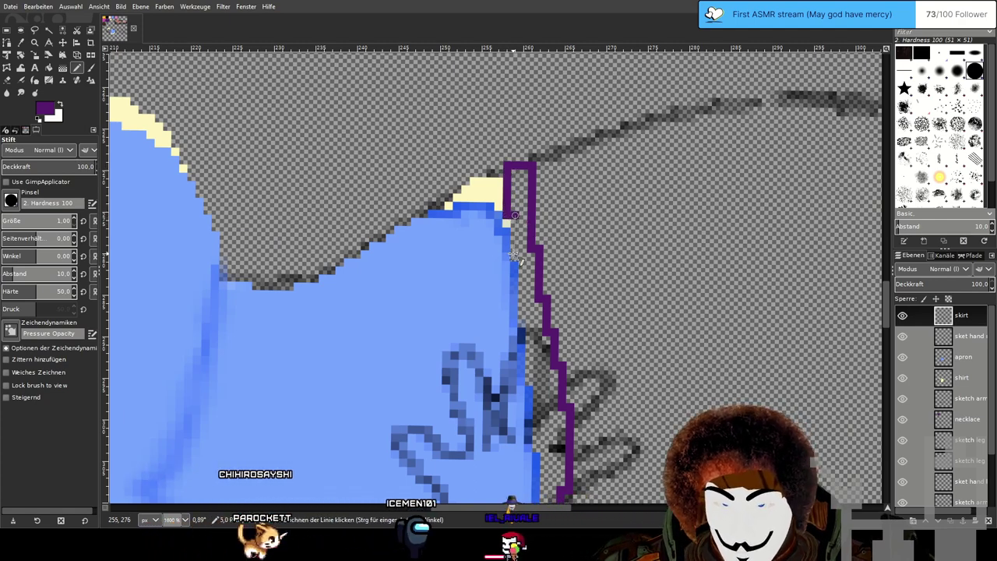
Add straight purple segments down the strip's inner side and close the outline's bottom corner.
shift+click(521, 323)
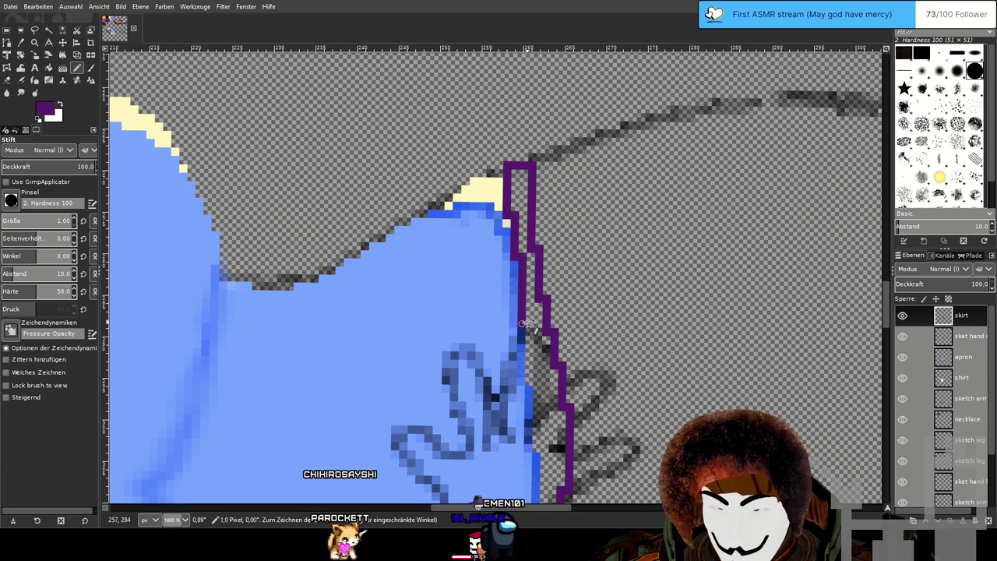
shift+click(528, 382)
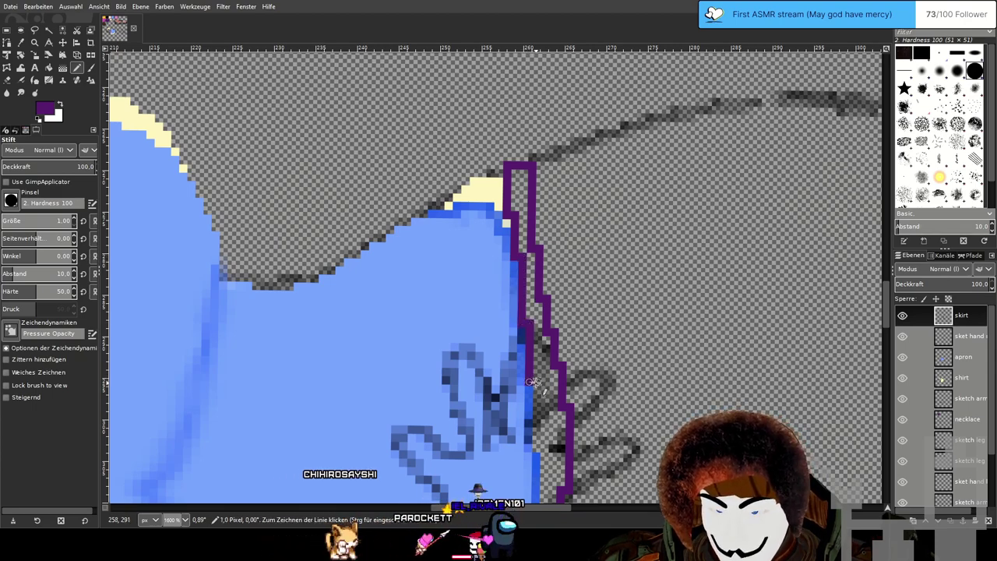
shift+click(536, 448)
scroll(536, 448, down, 6)
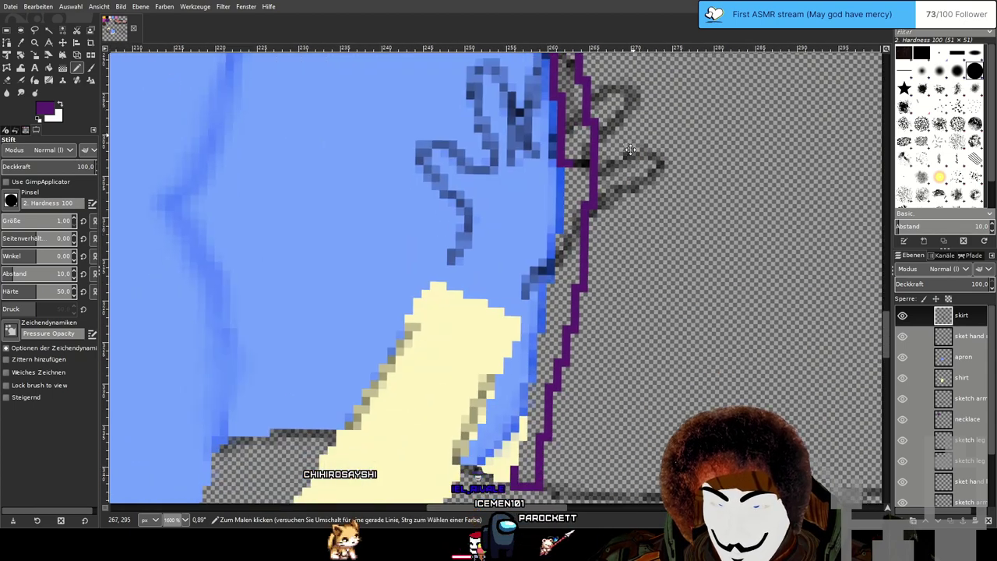
shift+click(567, 239)
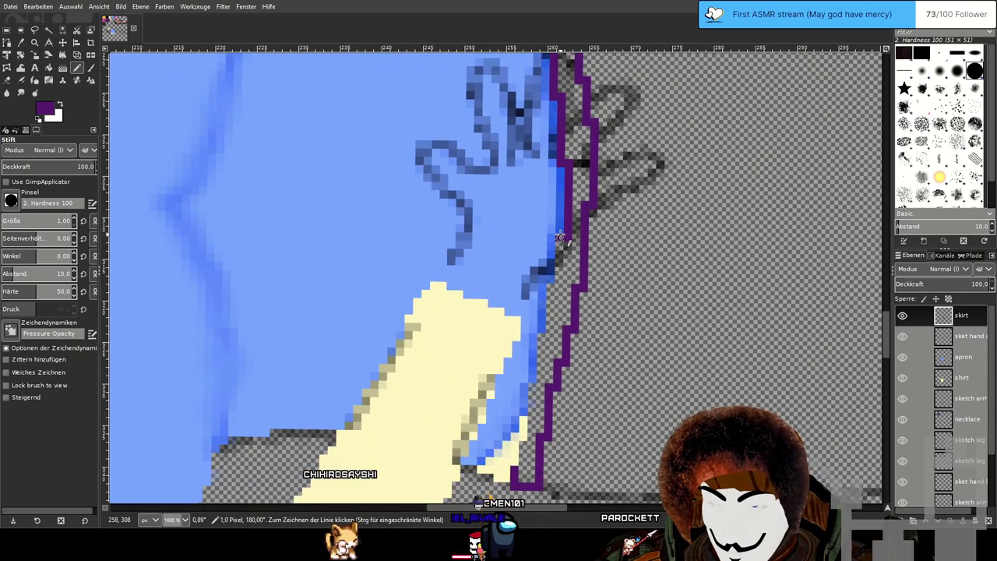
shift+click(540, 336)
shift+click(539, 386)
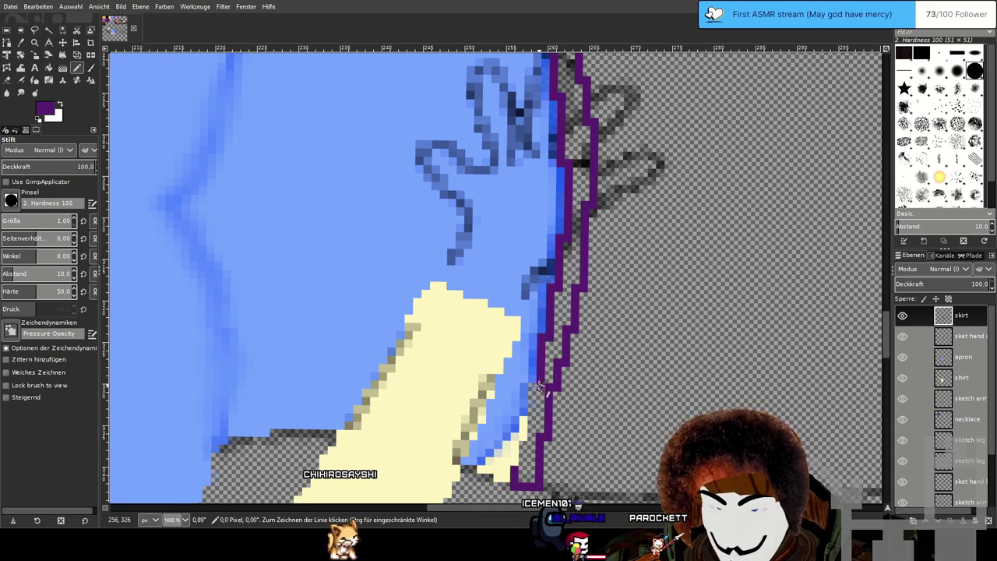
shift+click(532, 383)
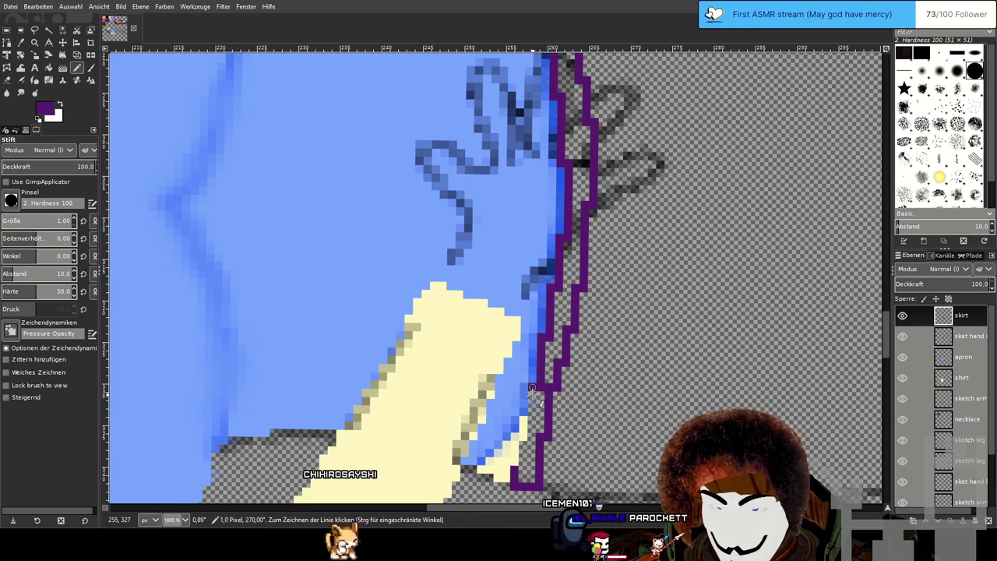
shift+click(524, 445)
shift+click(524, 469)
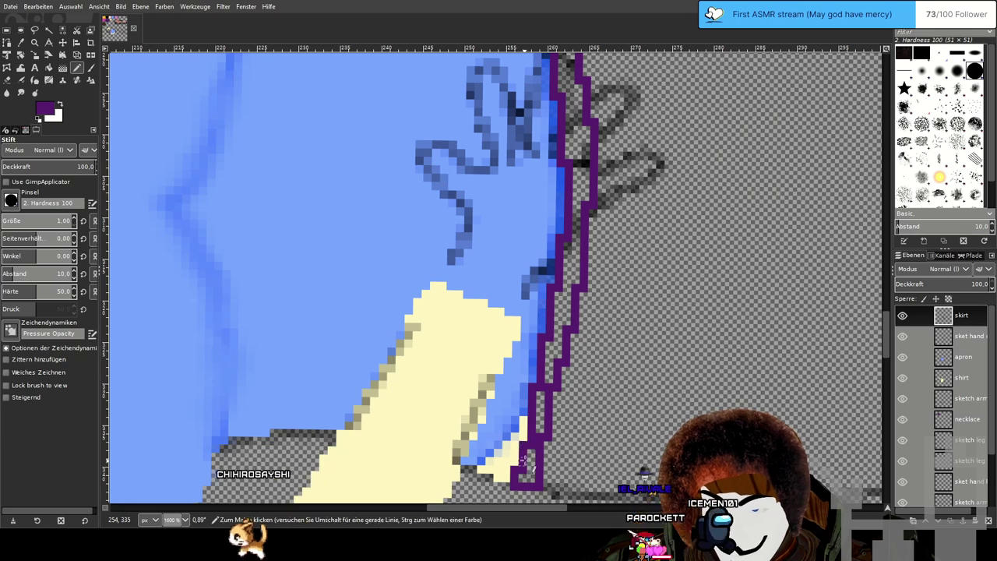
drag(531, 451, 530, 469)
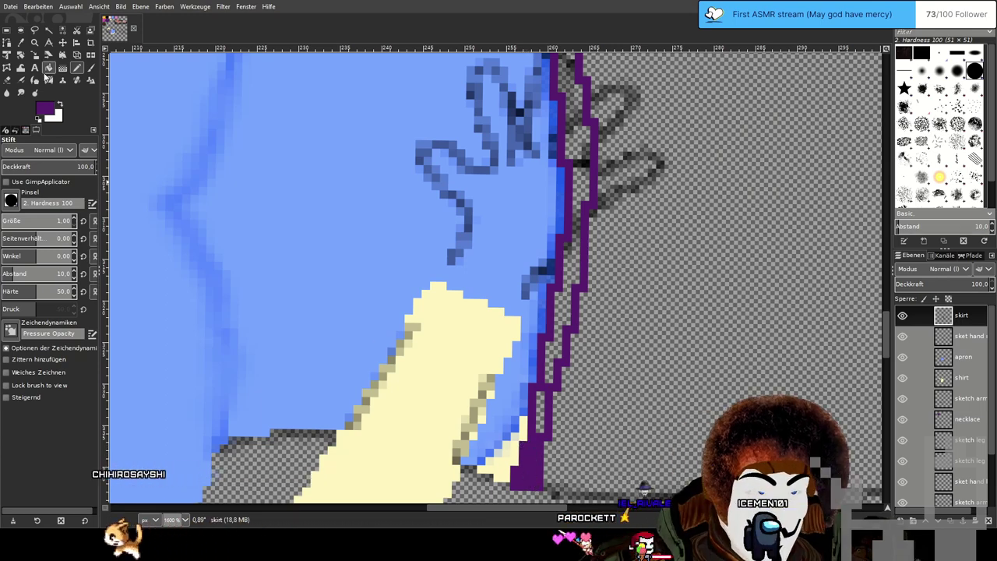
Bucket-fill the outlined waistband strip solid purple, including its top.
key(shift+b)
click(575, 257)
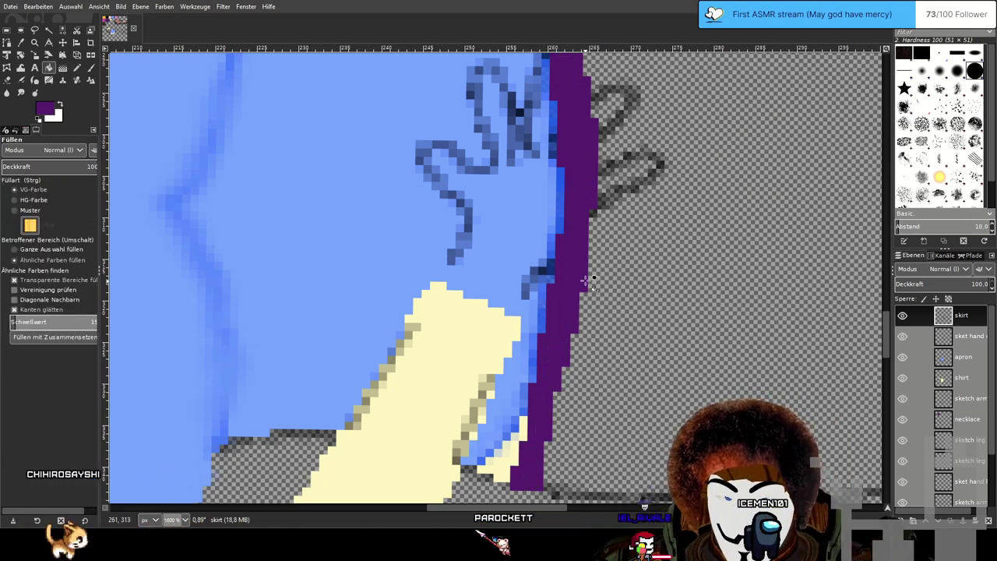
scroll(601, 407, up, 3)
scroll(601, 407, up, 1)
click(566, 97)
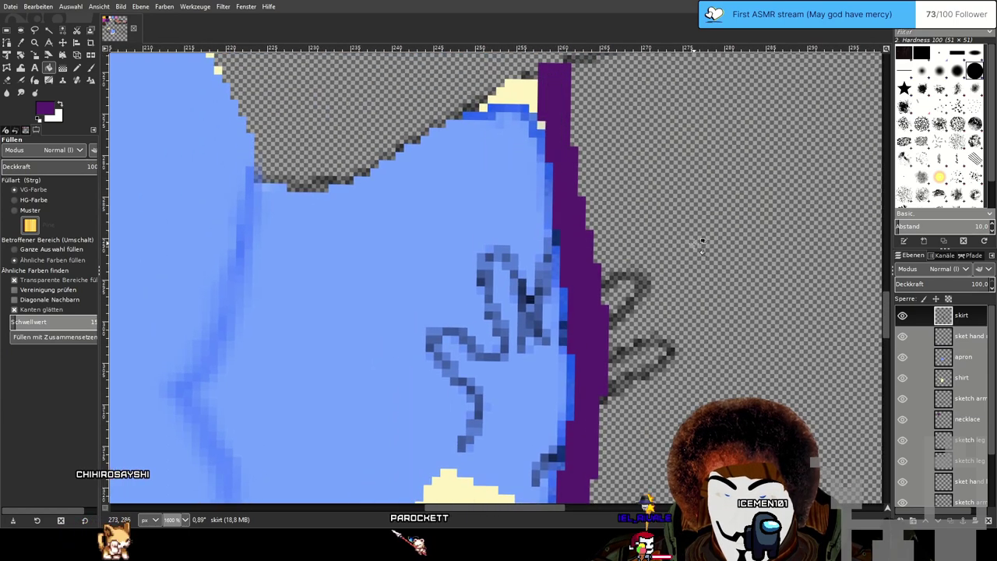
scroll(701, 253, down, 2)
drag(716, 342, 654, 313)
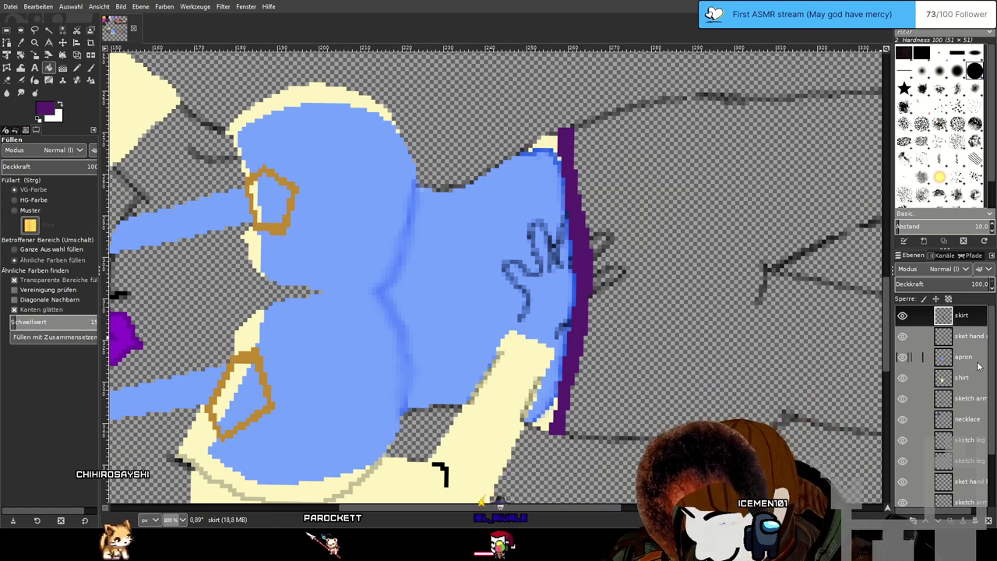
scroll(970, 467, down, 3)
On the Hintergrund layer, sample the dark brown swatch and return to the Pencil.
click(969, 495)
drag(405, 148, 671, 471)
scroll(397, 191, up, 5)
scroll(439, 200, left, 4)
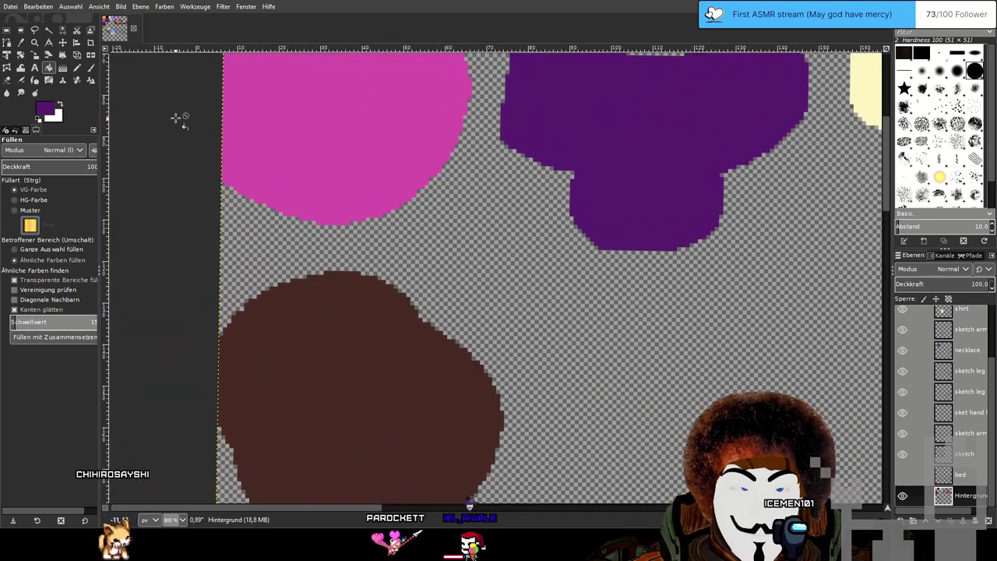
click(21, 43)
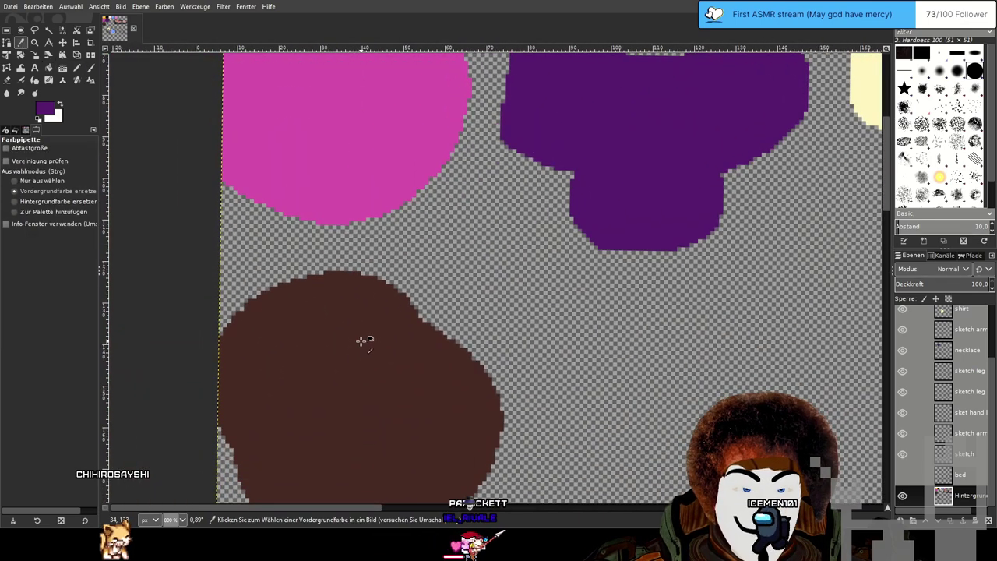
click(77, 68)
scroll(593, 288, down, 10)
scroll(594, 289, right, 8)
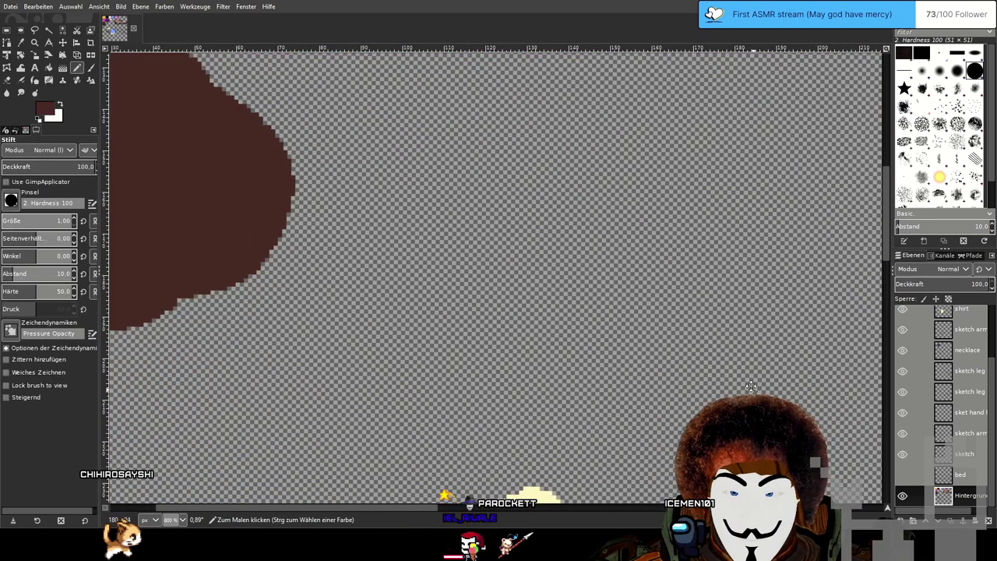
scroll(594, 289, up, 3)
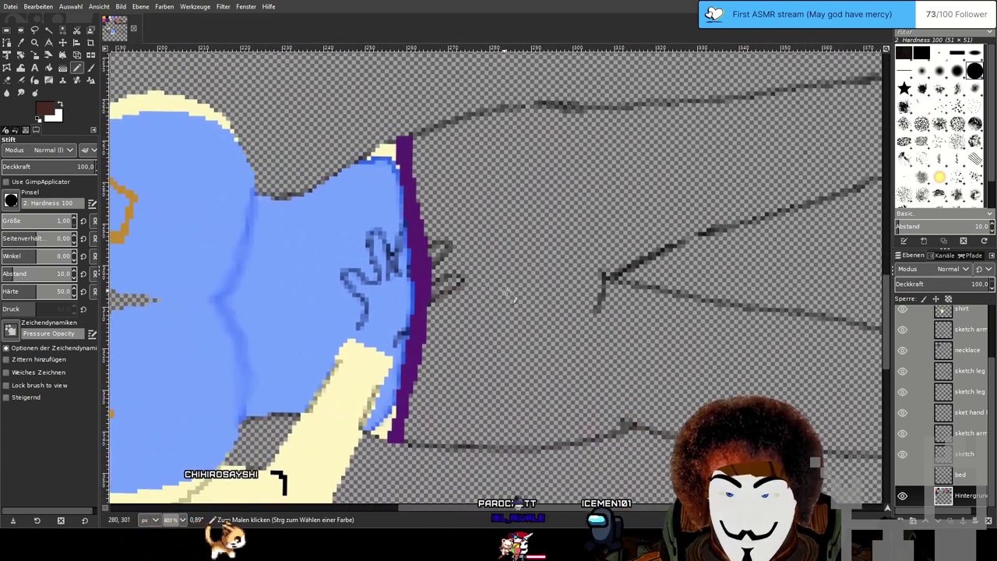
scroll(585, 260, up, 1)
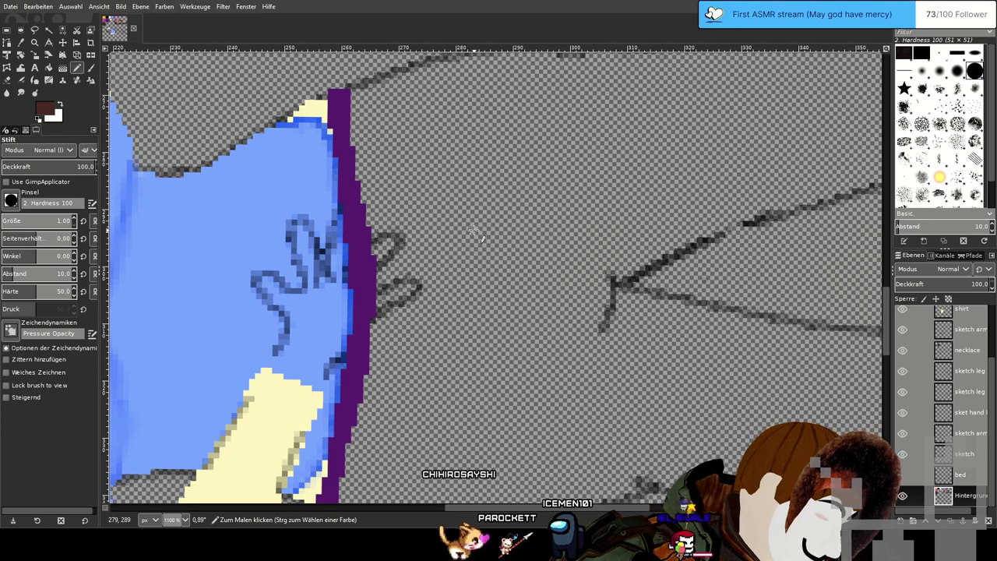
Rotate and pan the view onto the leg sketch, then show the 'bed' sketch layer.
mouse_move(482, 178)
mouse_down()
mouse_move(529, 166)
mouse_move(629, 216)
mouse_move(599, 154)
mouse_move(612, 162)
mouse_up()
drag(694, 298, 677, 248)
scroll(678, 248, down, 1)
drag(655, 213, 588, 234)
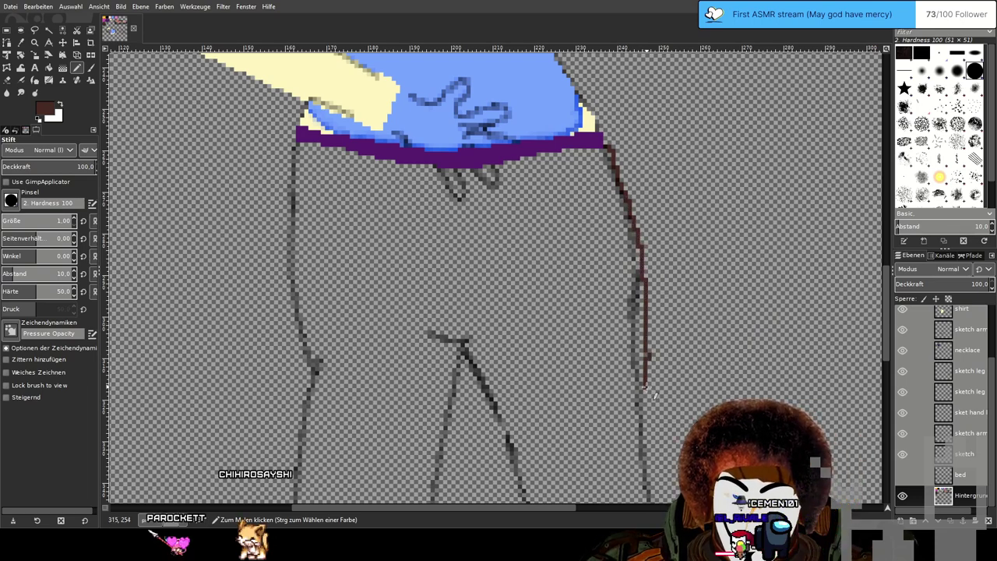
mouse_move(577, 383)
mouse_down()
mouse_move(609, 364)
mouse_move(612, 376)
mouse_up()
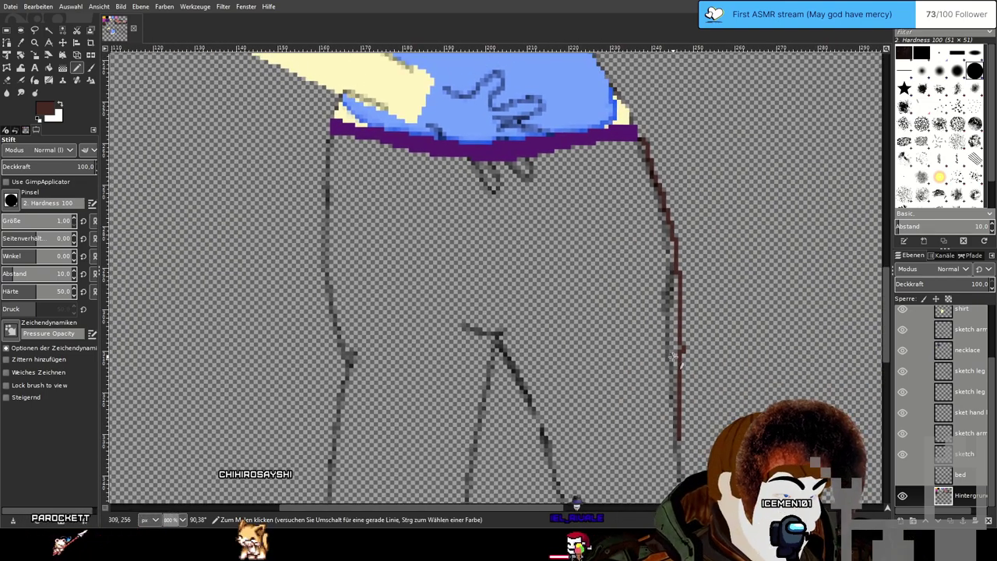
mouse_move(695, 316)
mouse_down()
mouse_move(671, 253)
mouse_move(511, 163)
mouse_move(521, 165)
mouse_up()
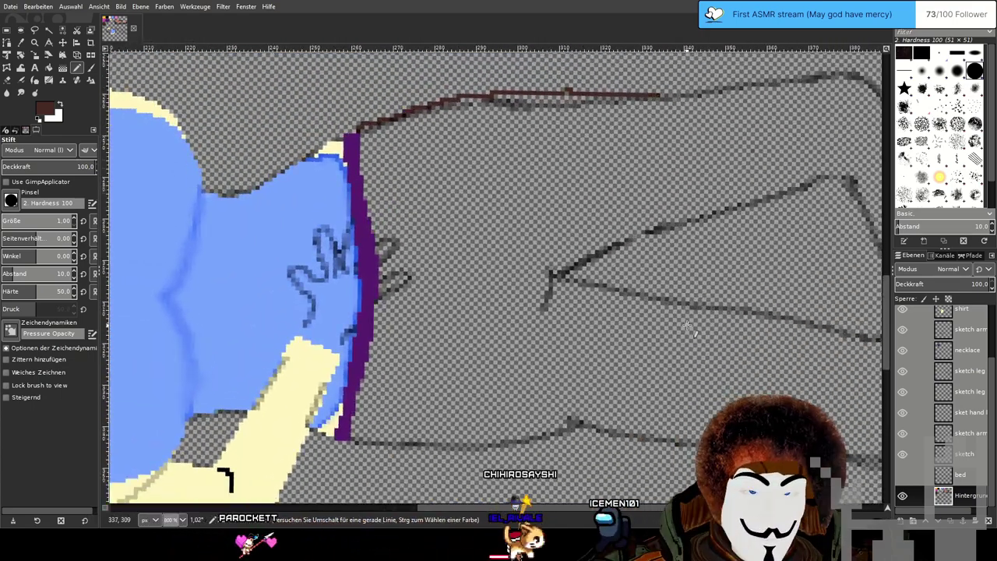
mouse_move(687, 326)
mouse_down()
mouse_move(645, 241)
mouse_move(658, 349)
mouse_move(631, 316)
mouse_up()
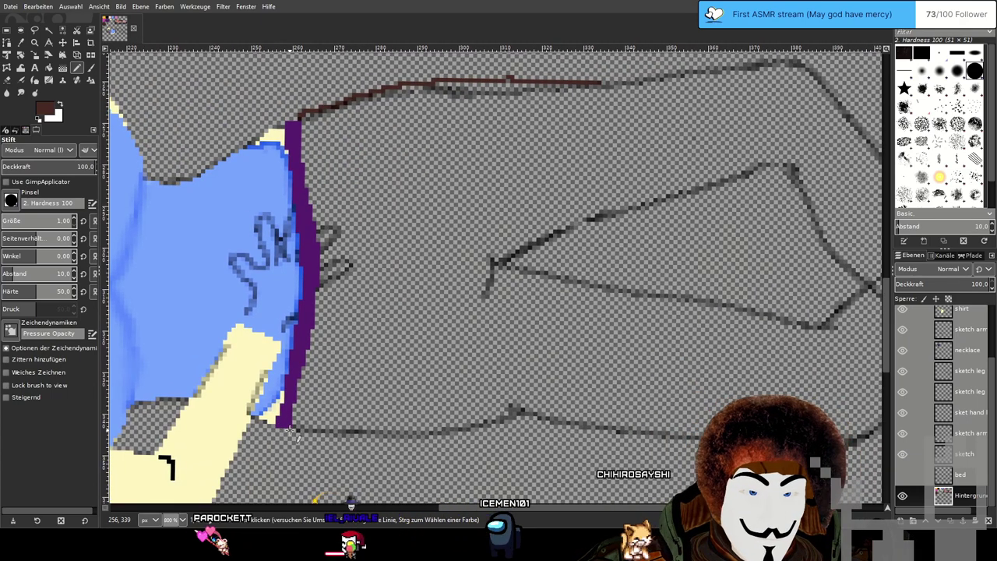
click(904, 475)
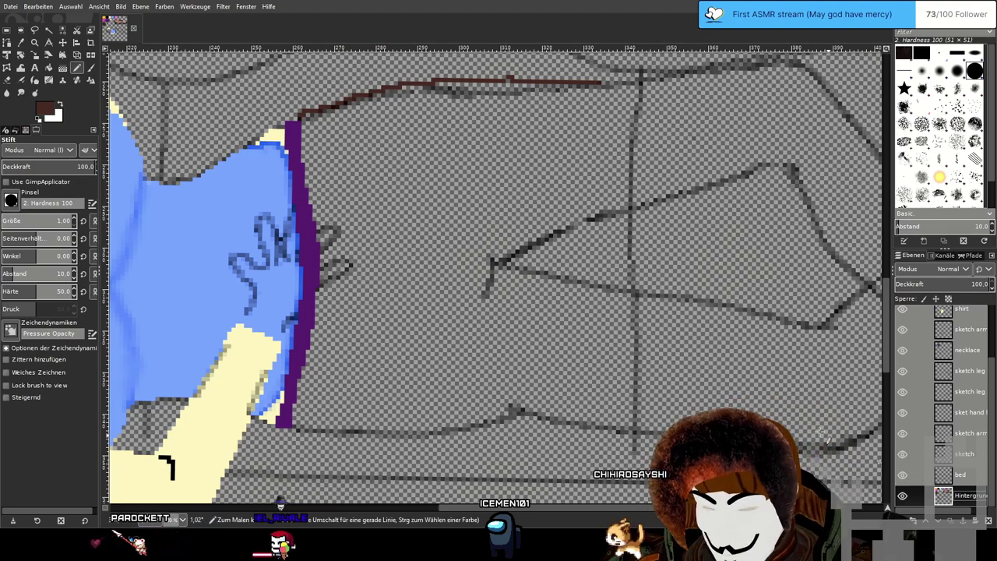
Extend the dark red-brown bottom line of the skirt outline further to the right.
drag(650, 446, 622, 210)
scroll(628, 210, down, 5)
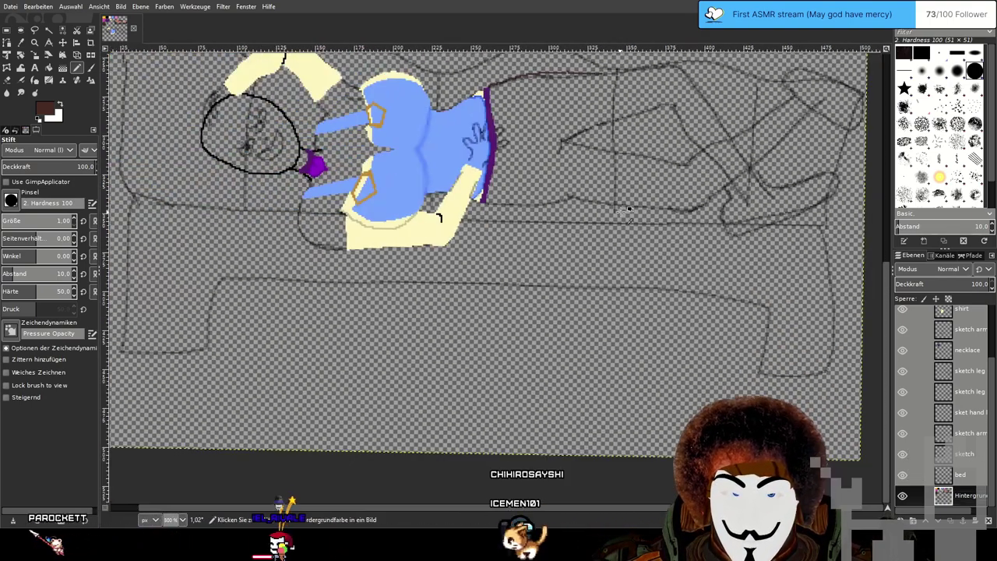
scroll(540, 327, up, 3)
scroll(539, 327, up, 4)
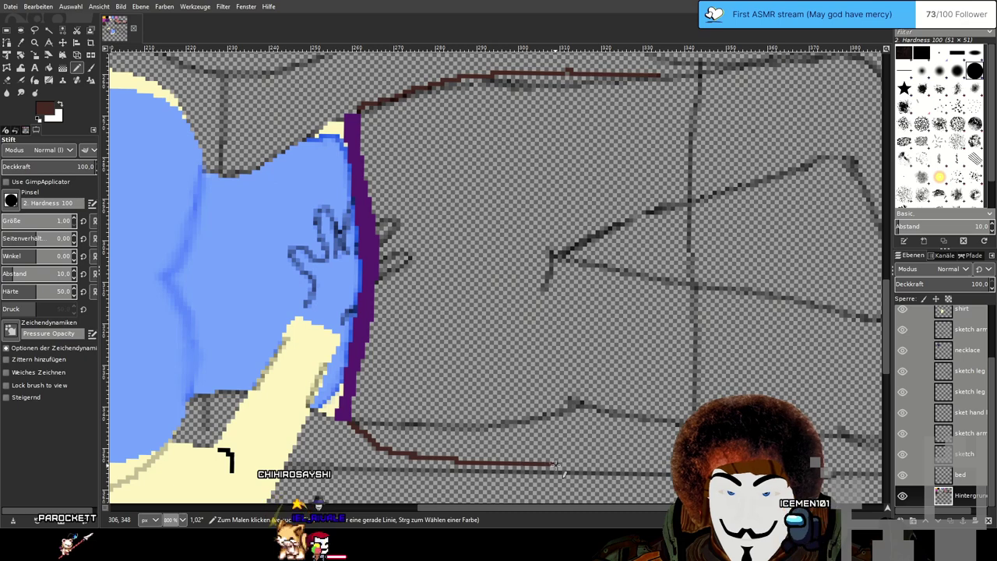
drag(557, 465, 656, 465)
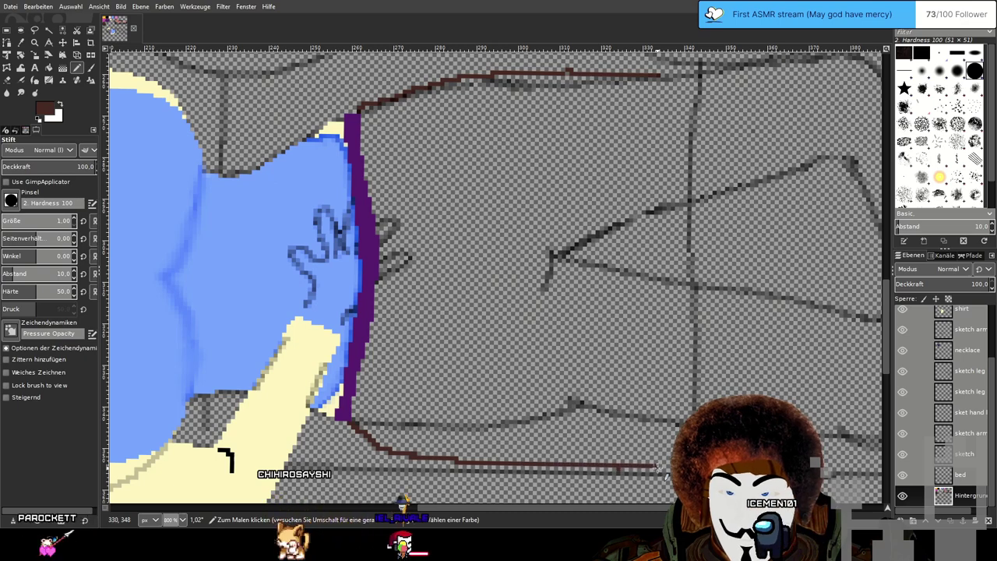
mouse_move(771, 260)
mouse_down()
mouse_move(600, 359)
mouse_move(615, 301)
mouse_move(507, 251)
mouse_up()
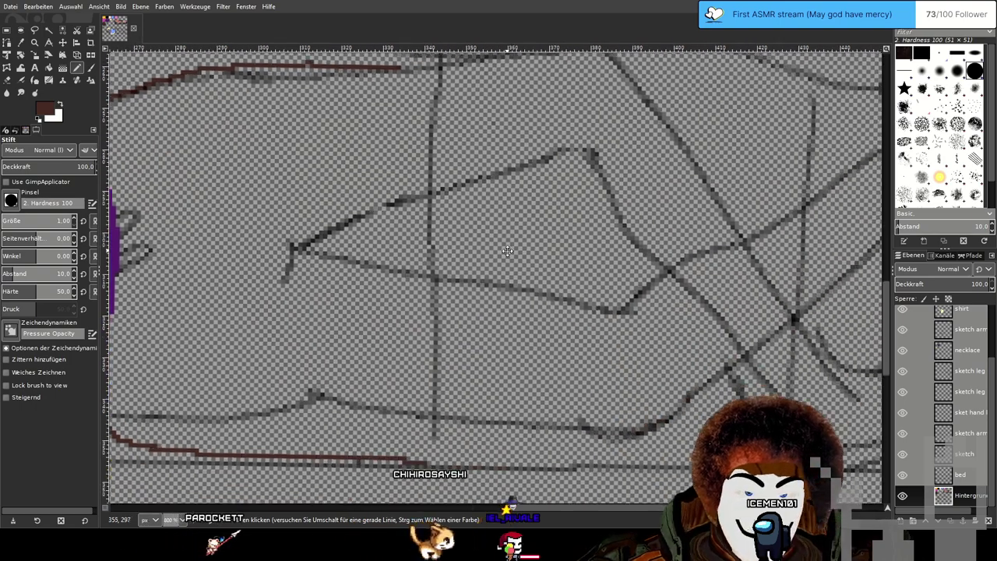
scroll(507, 251, up, 1)
scroll(507, 251, left, 5)
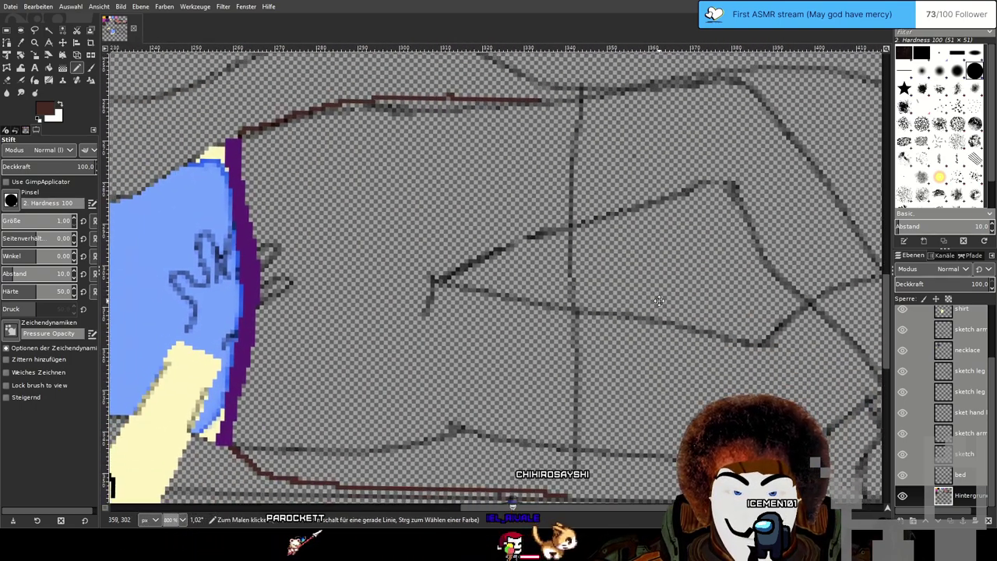
scroll(658, 300, down, 1)
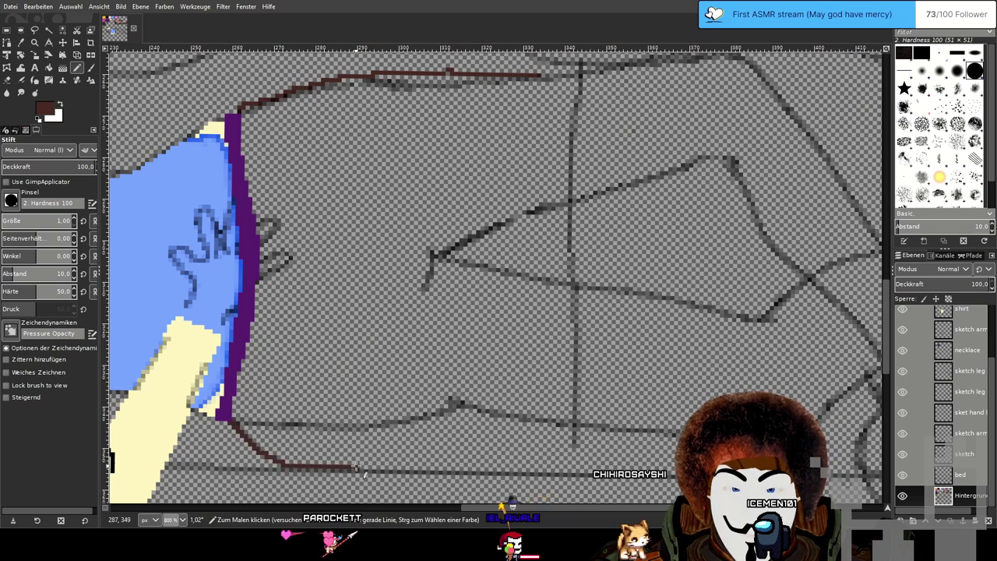
drag(385, 467, 499, 466)
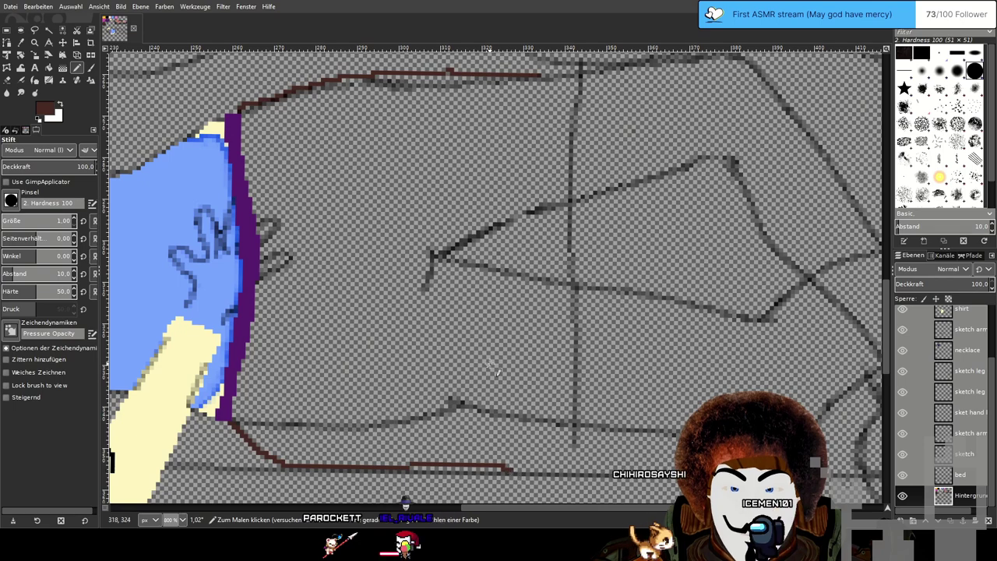
scroll(494, 350, up, 1)
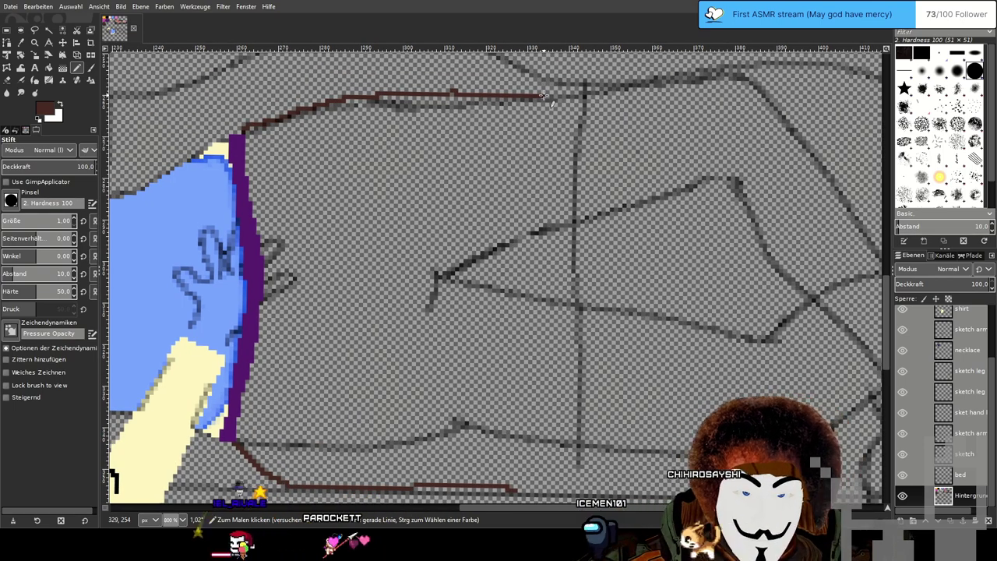
Curve the top line down the skirt's right side and join it to the bottom edge.
mouse_move(543, 95)
mouse_down()
mouse_move(565, 238)
mouse_move(558, 276)
mouse_up()
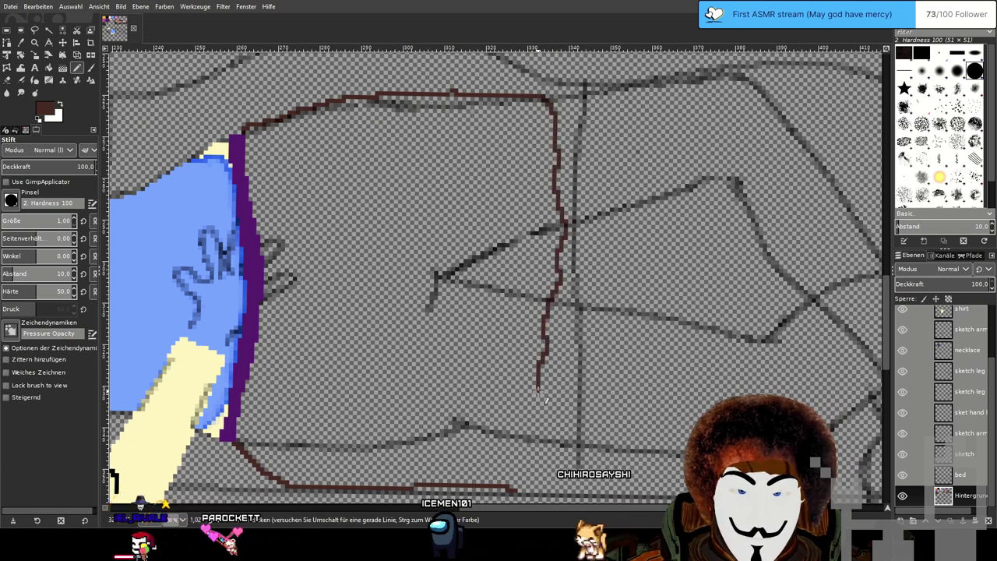
drag(538, 391, 530, 444)
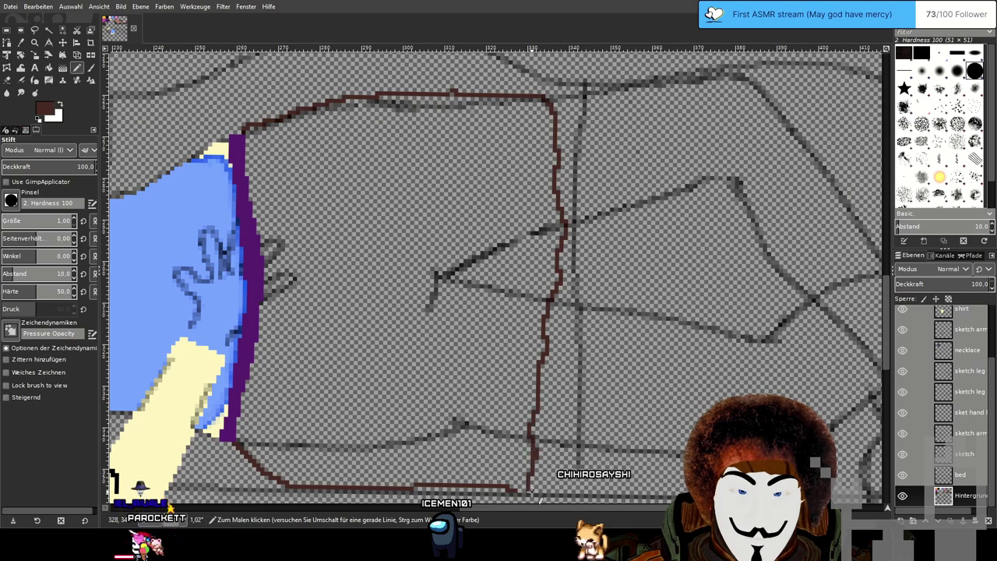
drag(474, 432, 494, 368)
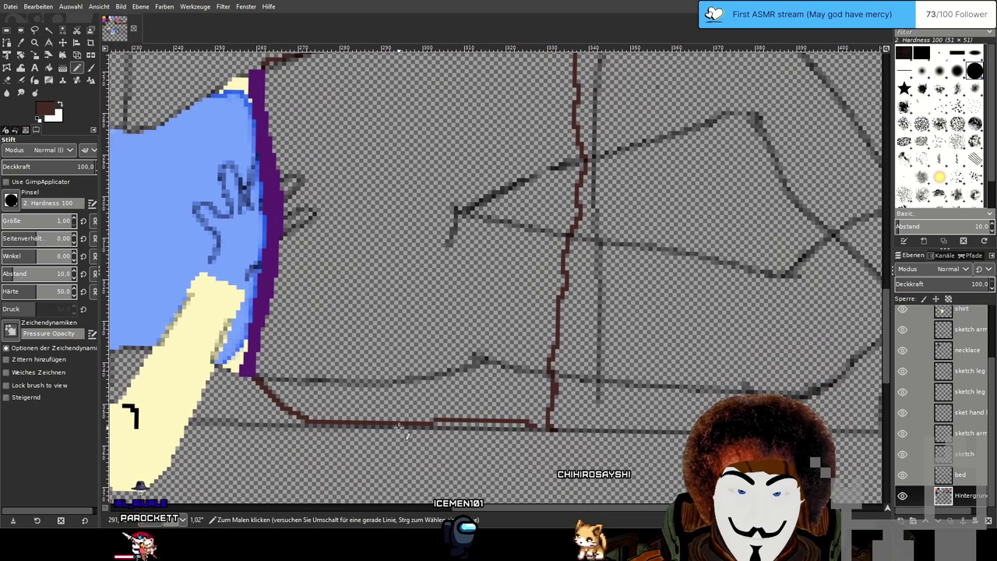
drag(363, 425, 402, 436)
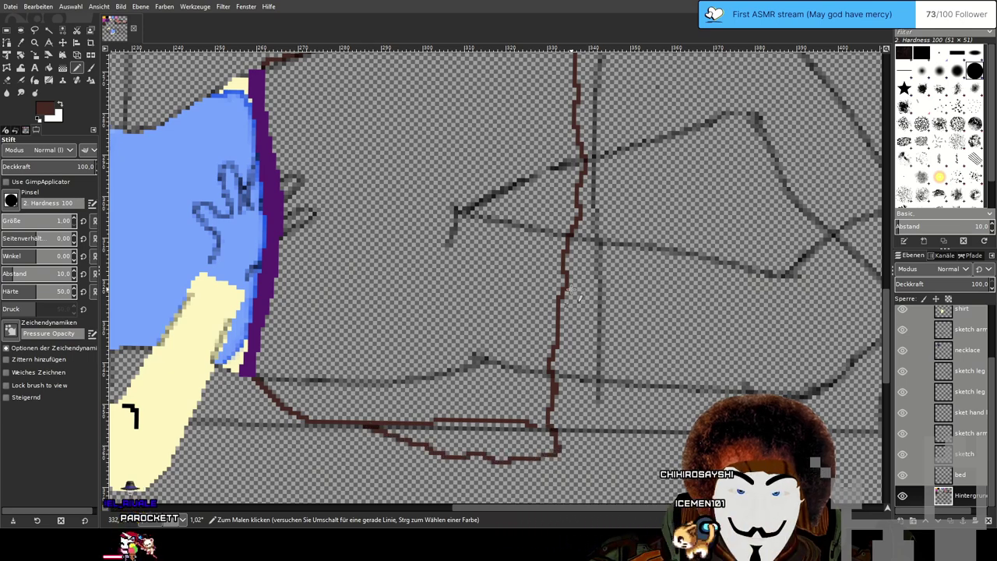
mouse_move(577, 269)
mouse_down()
mouse_move(572, 373)
mouse_move(587, 261)
mouse_move(596, 367)
mouse_up()
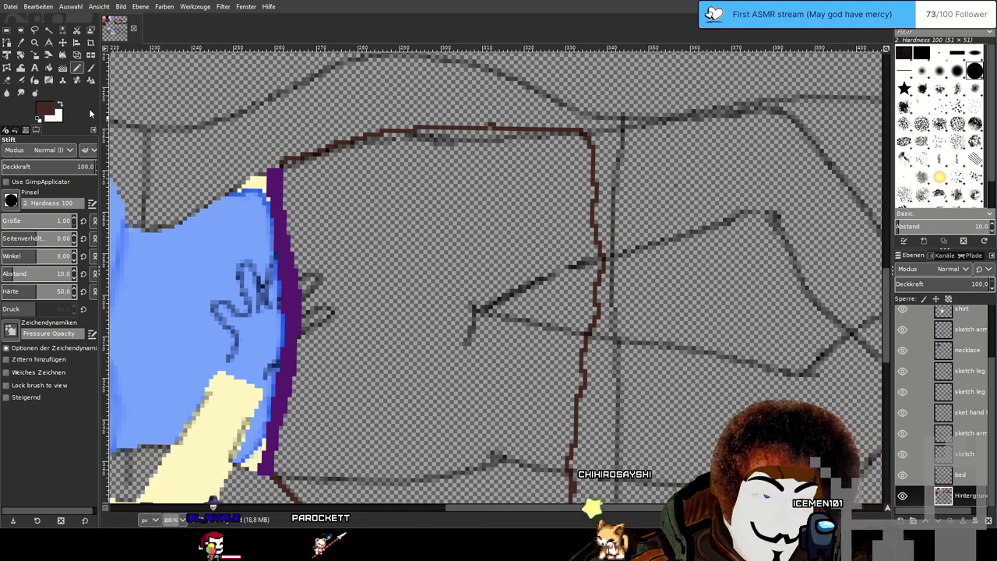
click(48, 69)
click(495, 235)
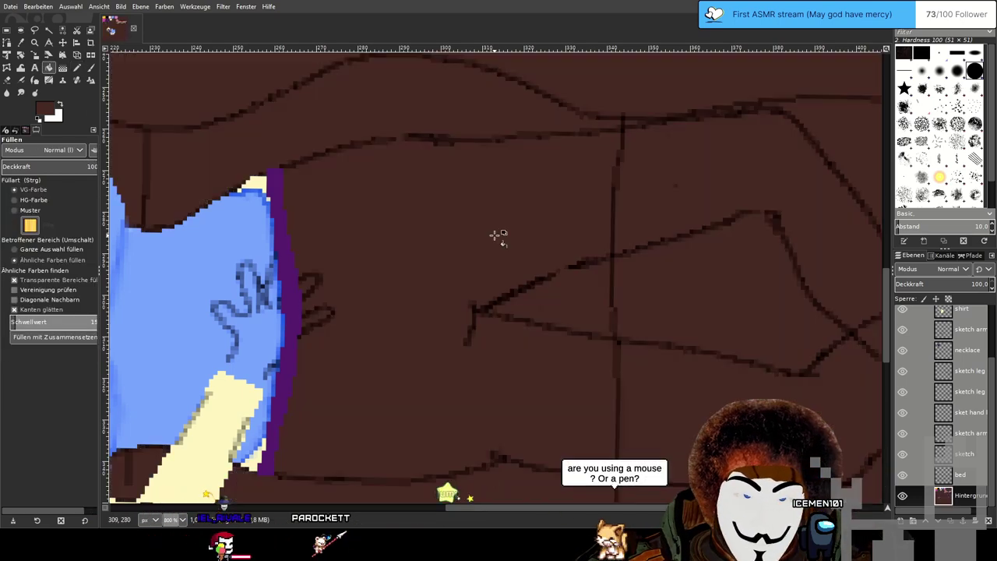
key(ctrl+z)
drag(307, 343, 326, 300)
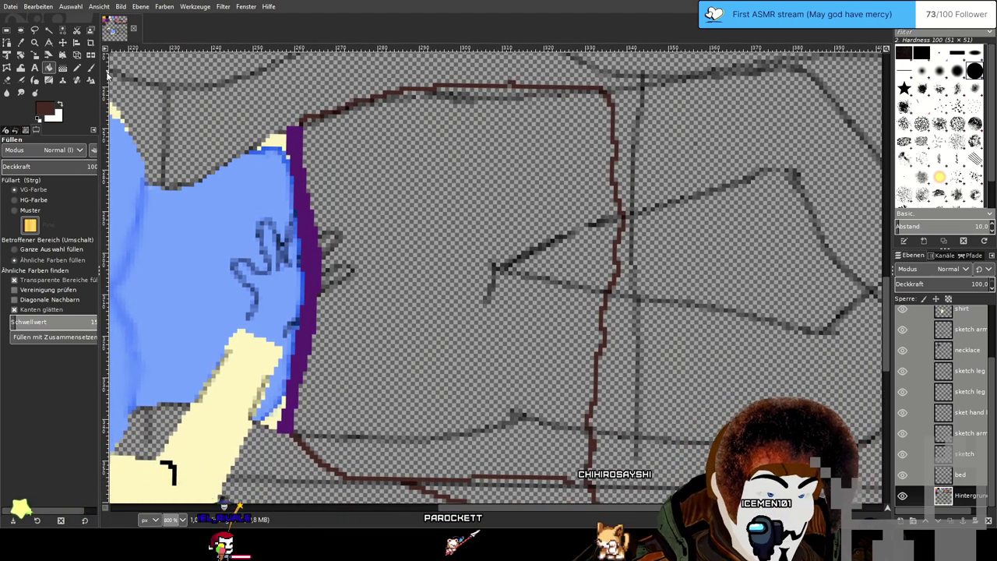
key(n)
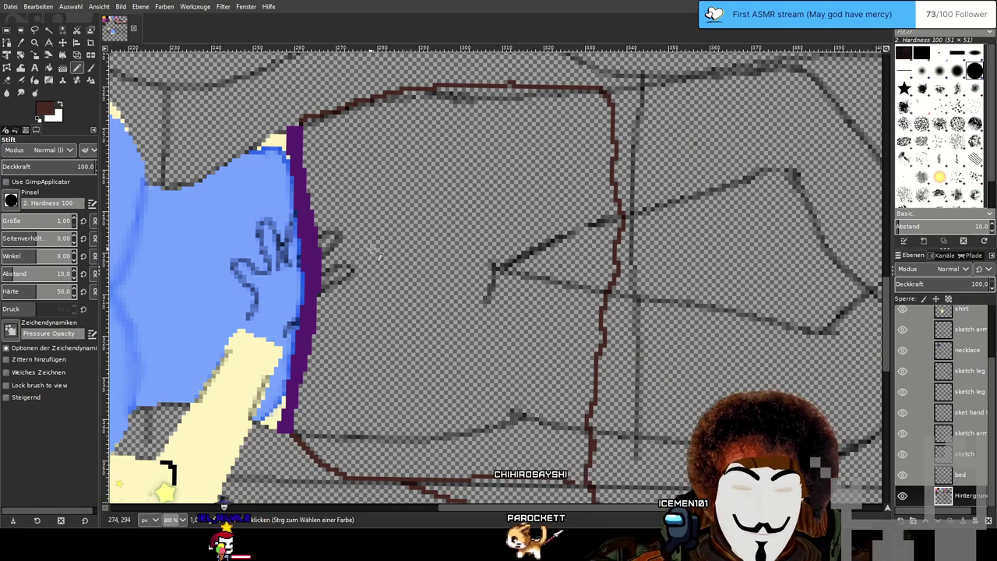
Zoom in and start a straight brown line down the purple waistband's right edge.
scroll(405, 263, up, 3)
scroll(390, 195, up, 1)
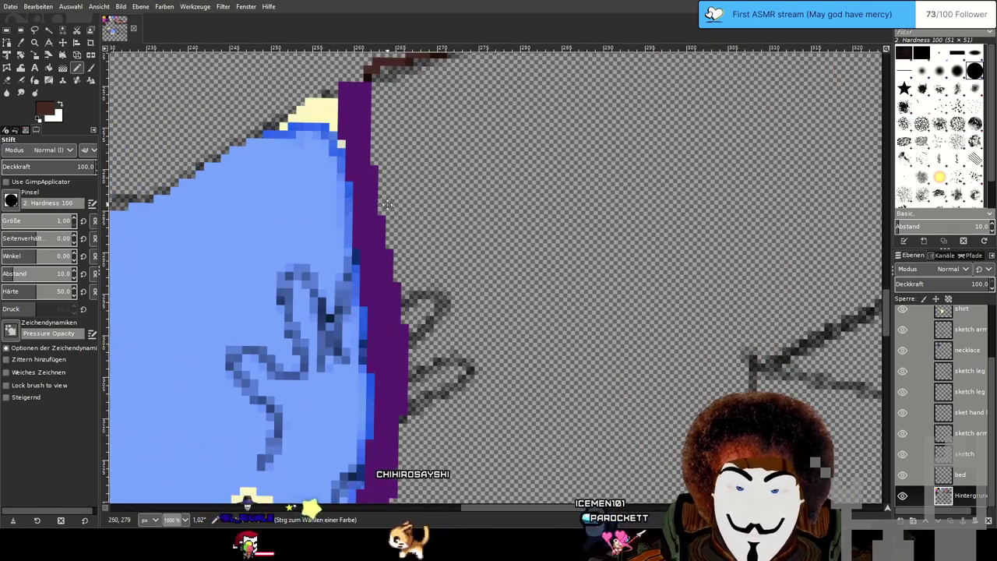
scroll(421, 158, up, 1)
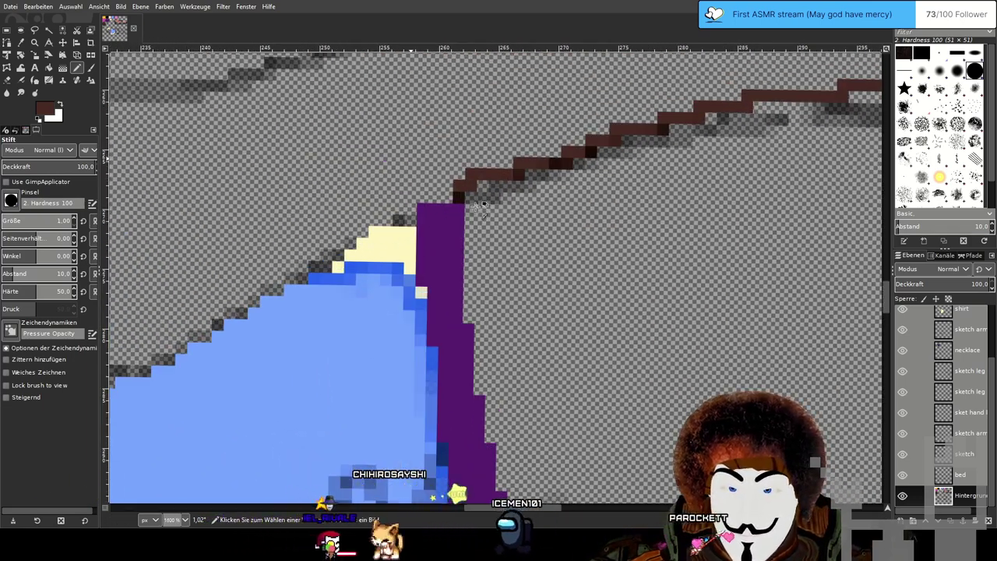
scroll(477, 206, up, 1)
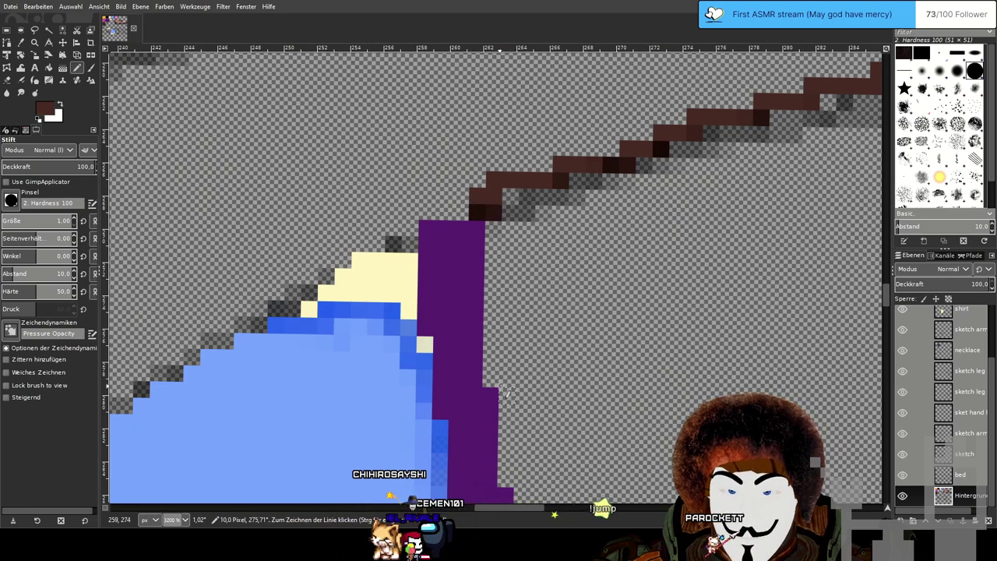
shift+click(491, 380)
scroll(507, 379, down, 5)
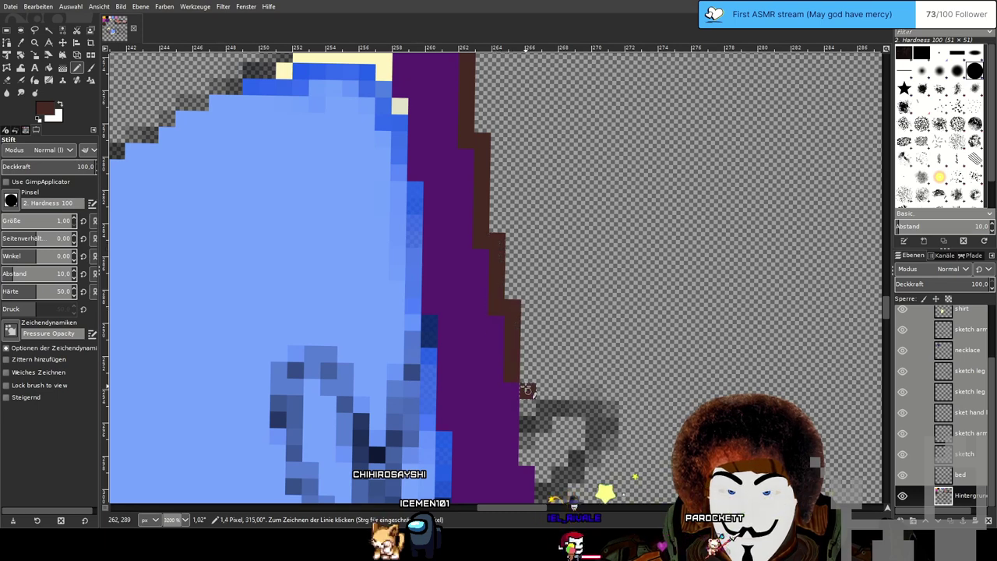
scroll(528, 458, down, 4)
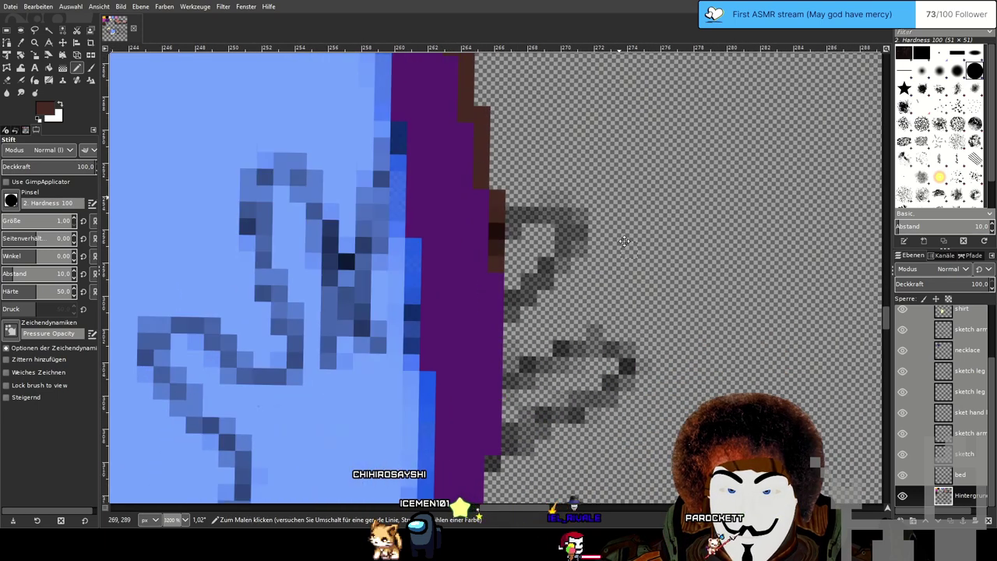
click(512, 256)
scroll(545, 272, down, 3)
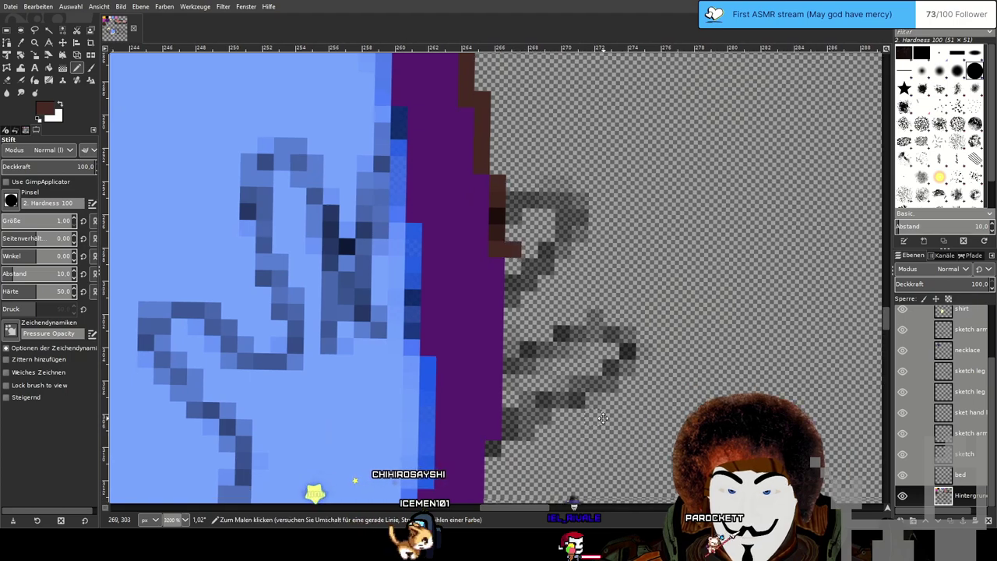
shift+click(514, 318)
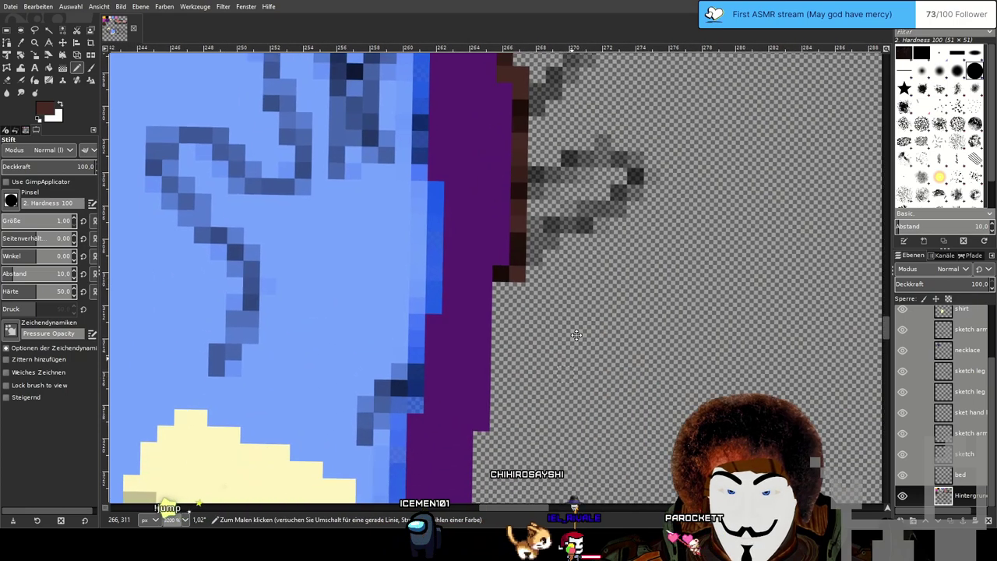
Continue the brown line step by step down to the waistband's bottom, meeting the skirt outline.
scroll(514, 320, down, 3)
shift+click(516, 340)
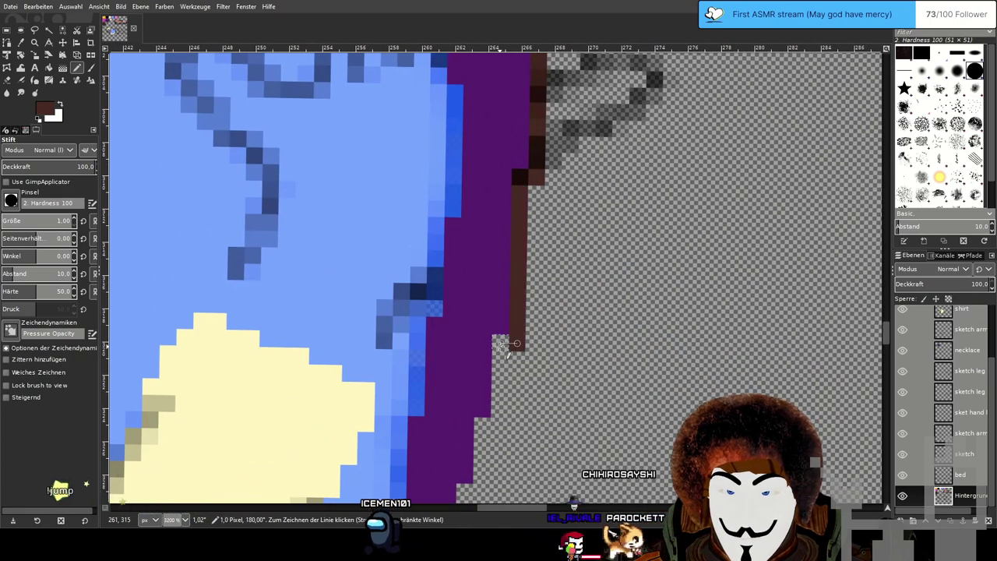
shift+click(498, 426)
scroll(550, 457, down, 4)
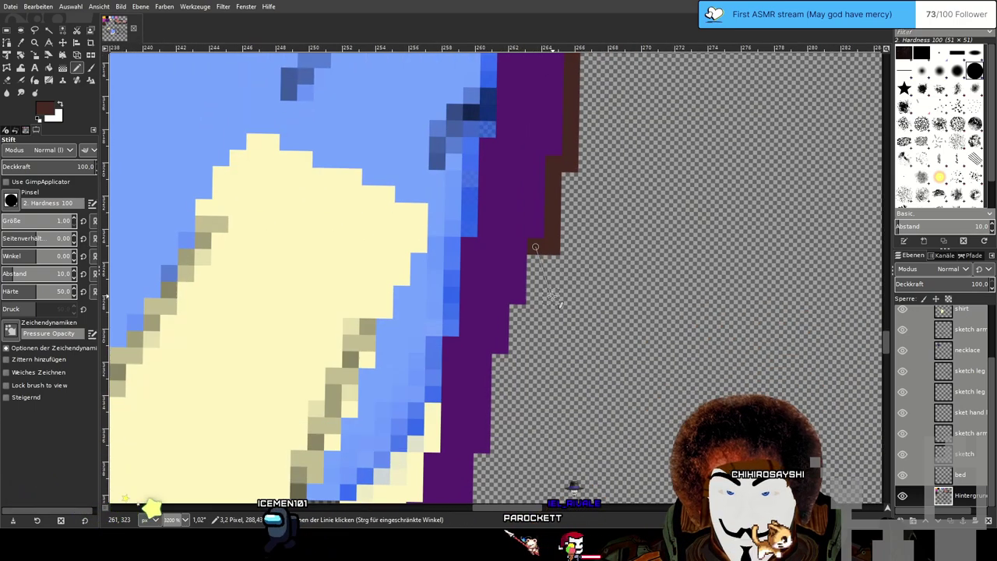
shift+click(535, 316)
shift+click(516, 360)
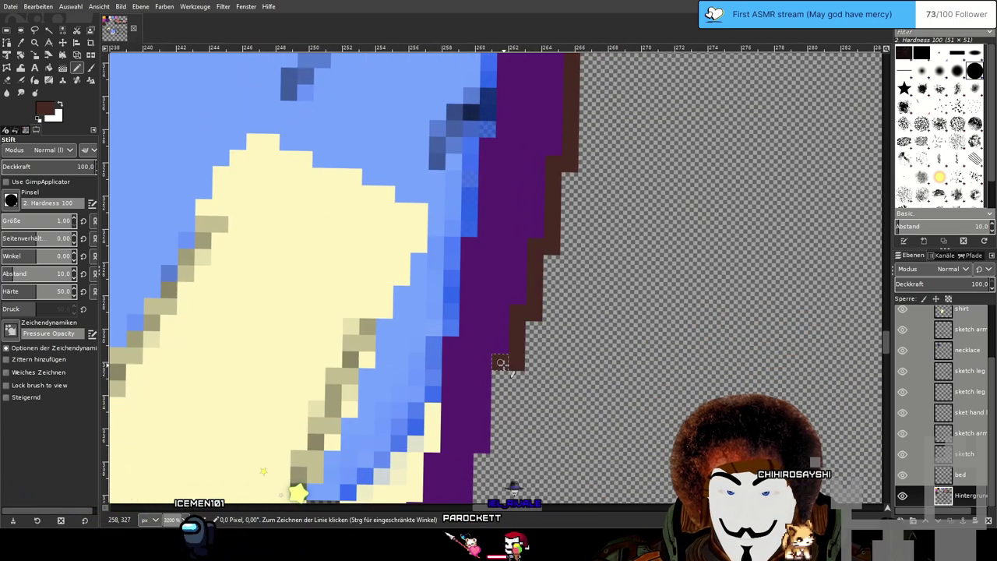
scroll(510, 374, down, 4)
shift+click(535, 311)
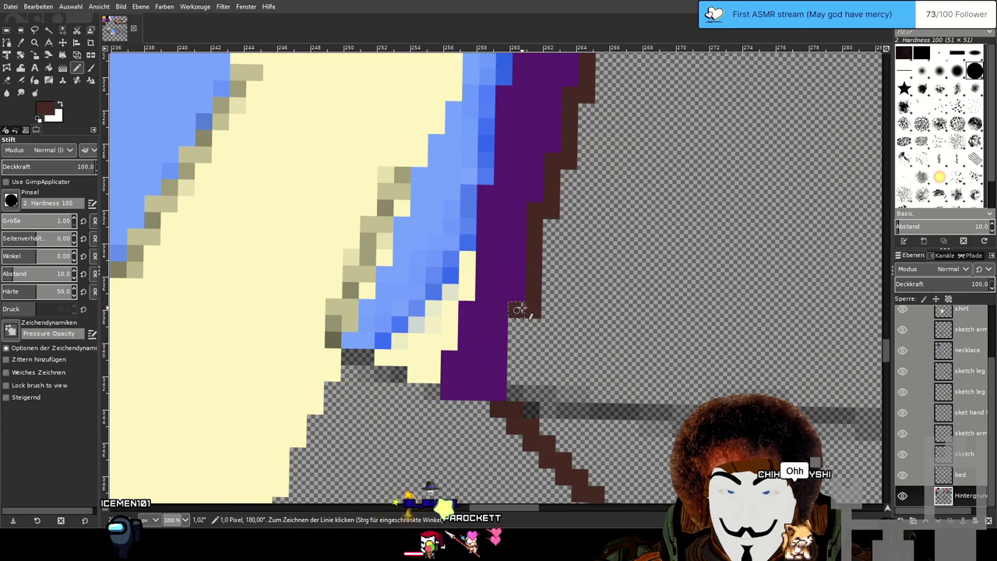
shift+click(516, 394)
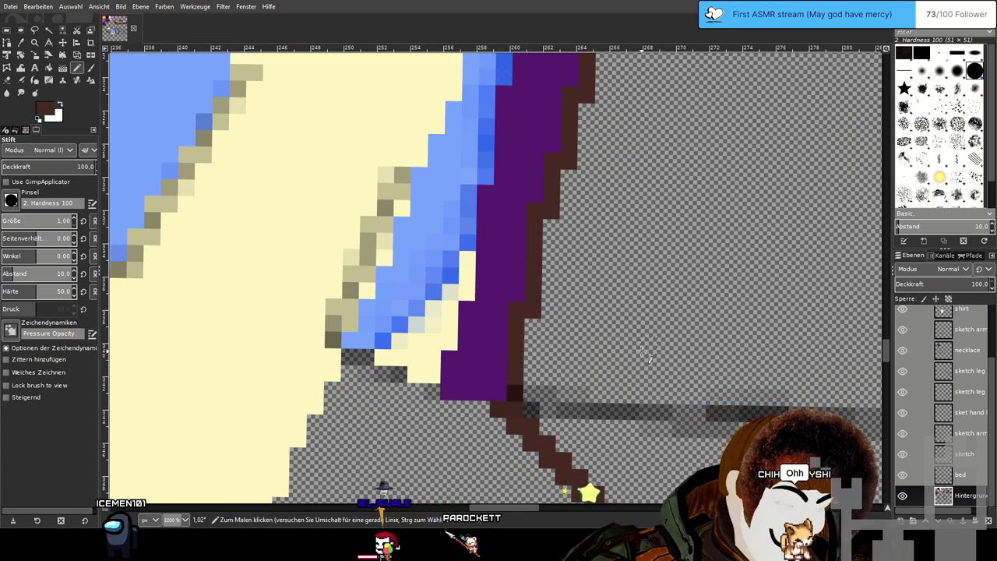
scroll(646, 355, right, 4)
scroll(646, 354, down, 1)
scroll(535, 287, down, 4)
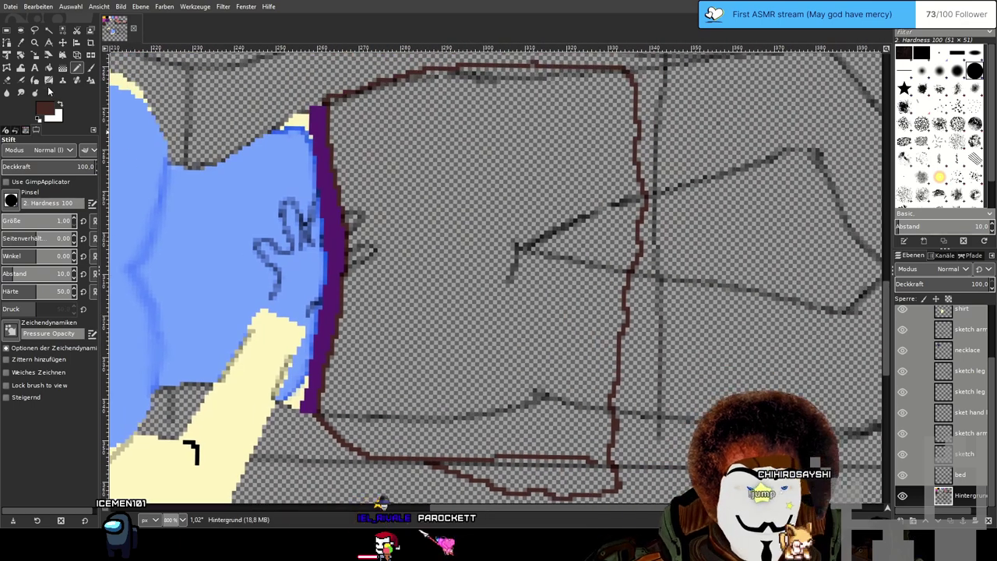
Bucket-fill the empty skirt outline below the waistband with solid dark brown.
click(48, 68)
click(497, 183)
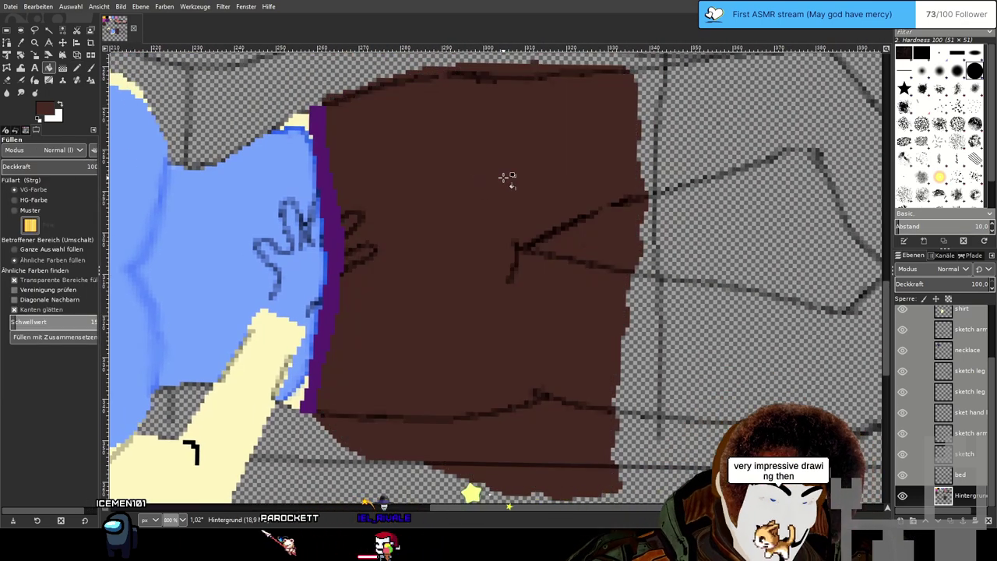
scroll(507, 175, down, 5)
scroll(483, 317, up, 3)
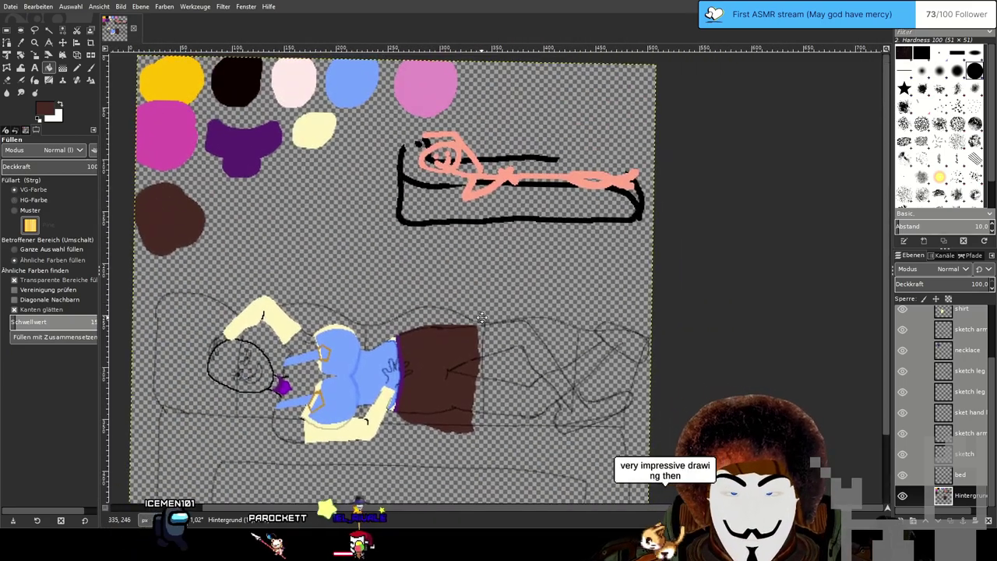
scroll(482, 317, down, 4)
scroll(499, 229, up, 3)
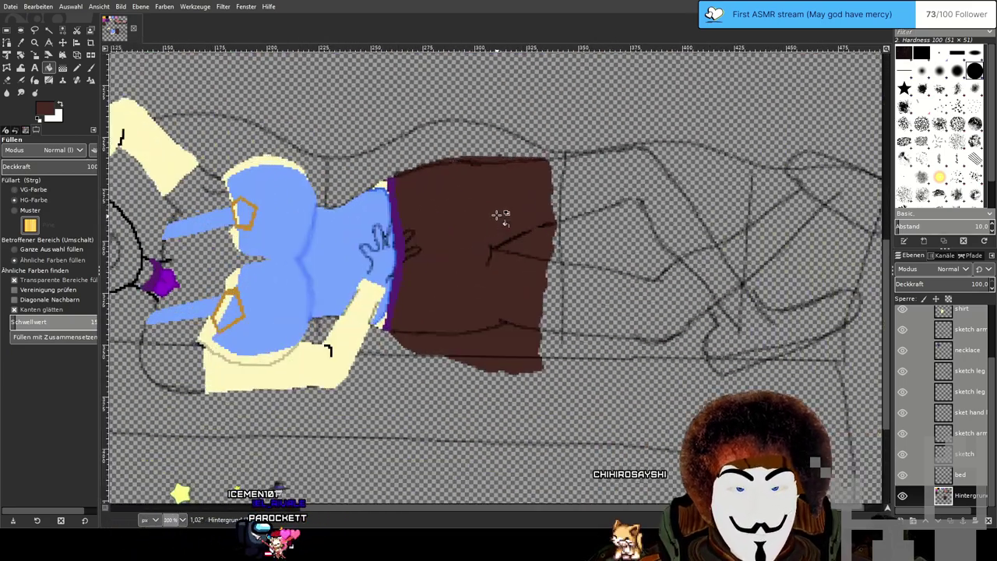
scroll(486, 230, up, 2)
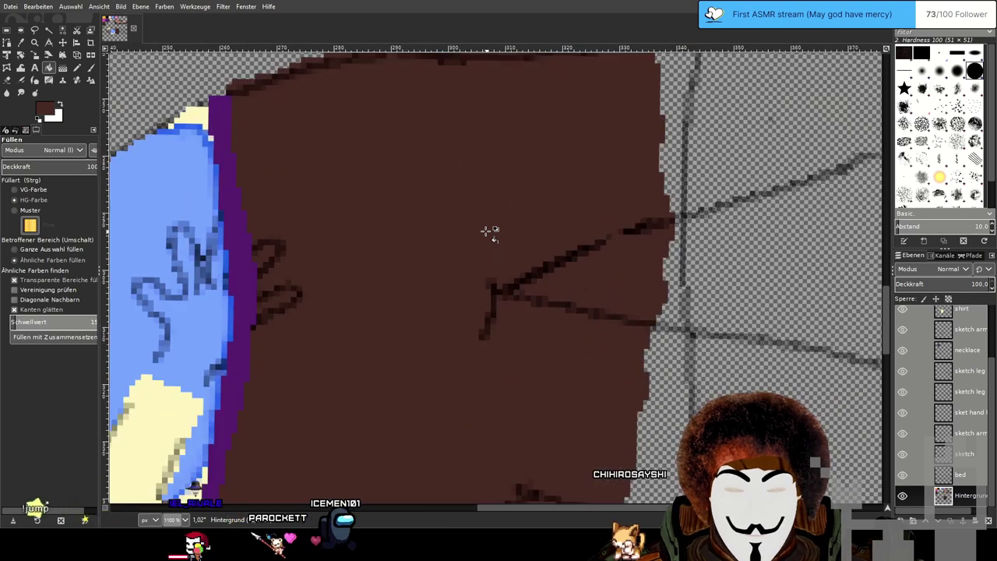
scroll(432, 275, up, 2)
Pan across the filled skirt to check its lower edge, then return to the Pencil.
drag(425, 273, 542, 111)
drag(561, 287, 562, 219)
scroll(561, 219, down, 2)
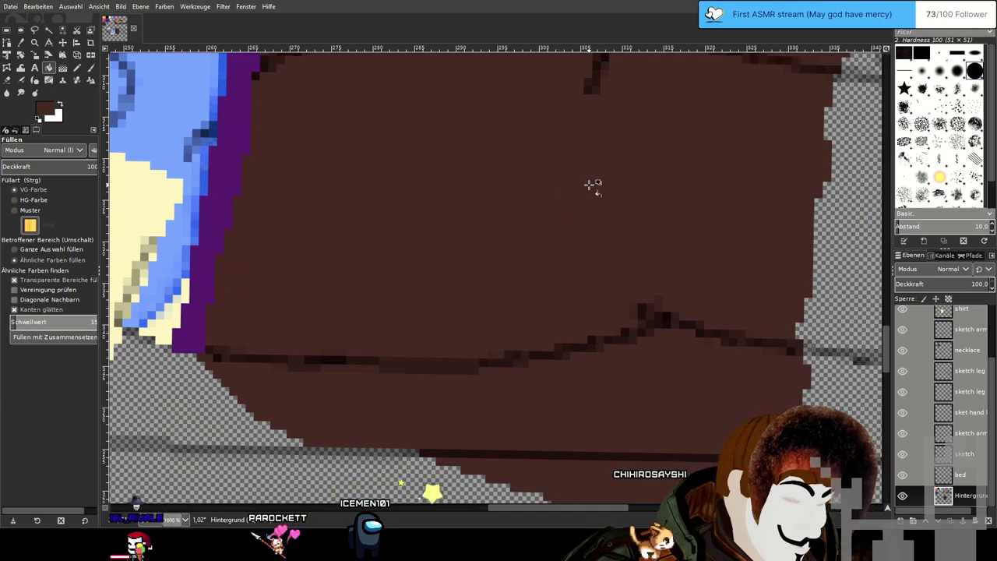
drag(589, 184, 384, 406)
scroll(504, 210, down, 3)
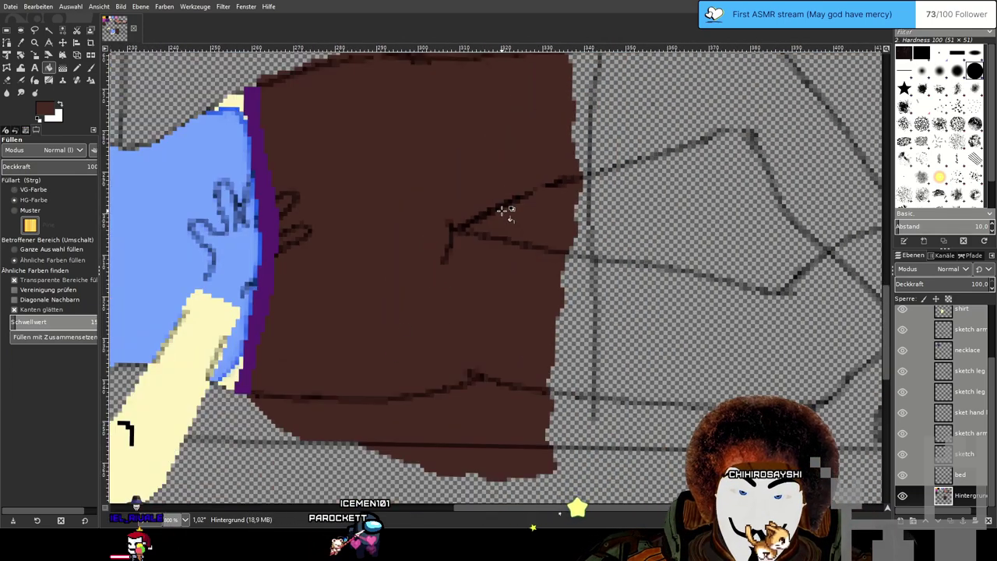
scroll(506, 206, up, 2)
drag(485, 216, 506, 190)
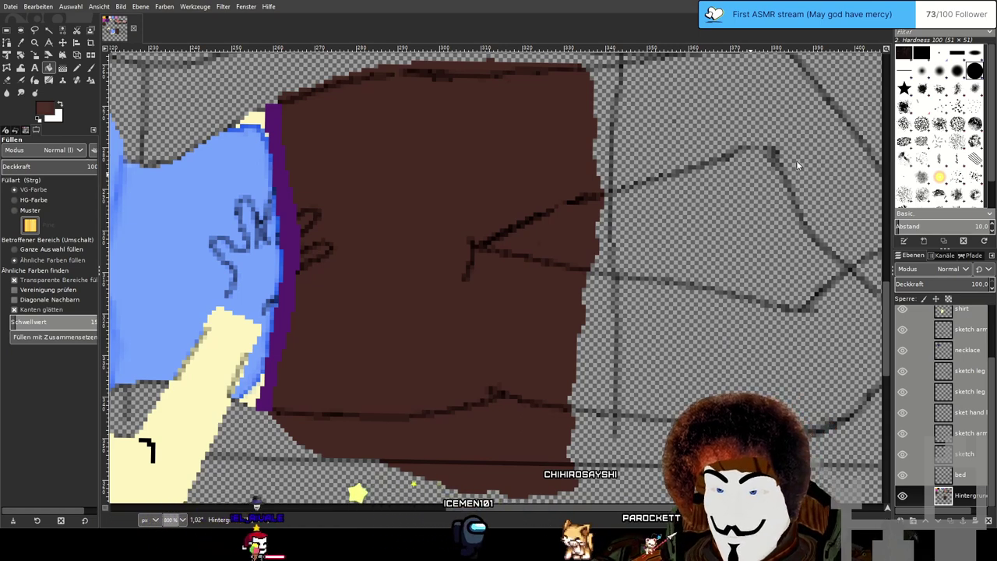
click(78, 69)
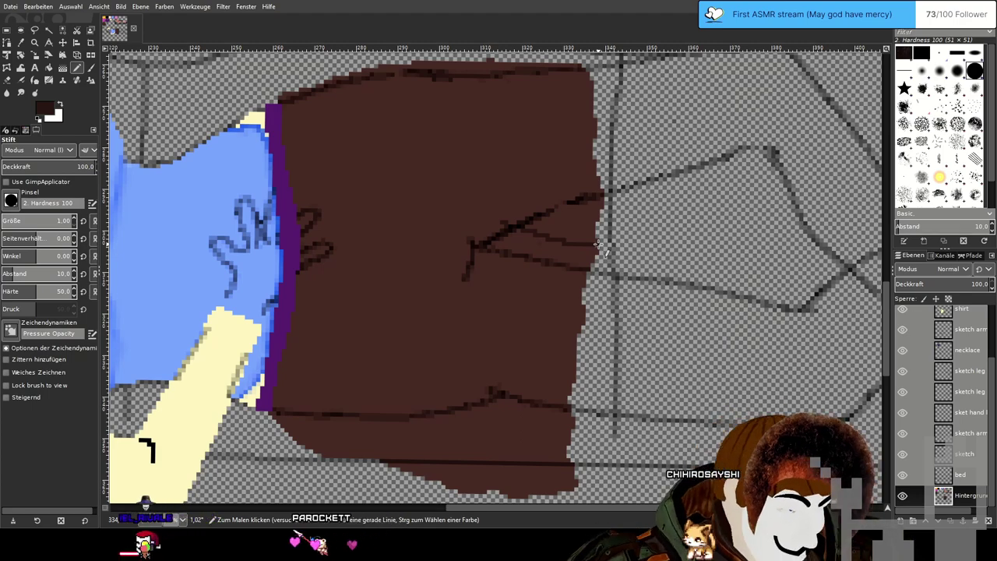
key(ctrl)
Shift-click a straight dark fold line on the skirt's right side, below the existing stroke.
scroll(598, 243, up, 2)
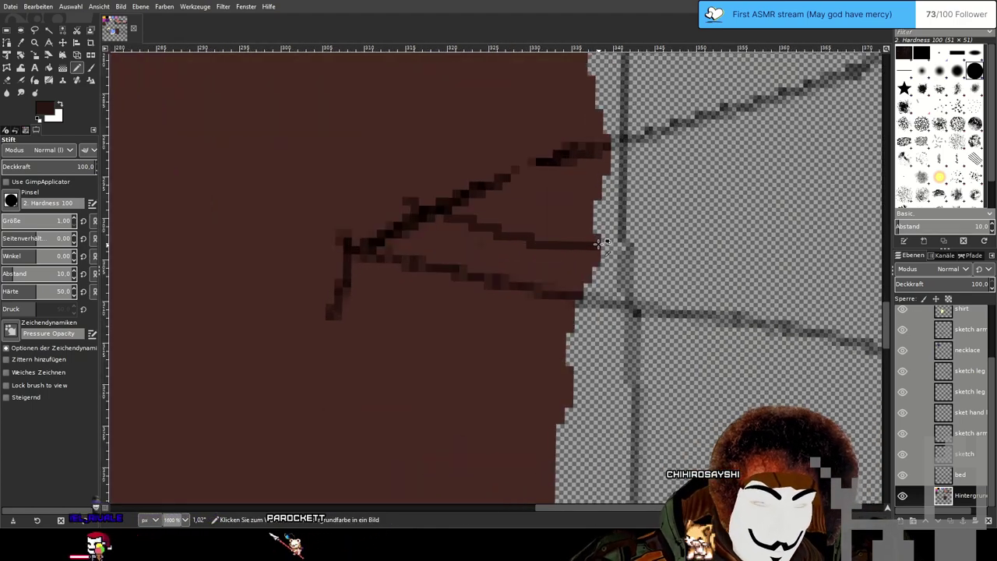
scroll(609, 265, down, 2)
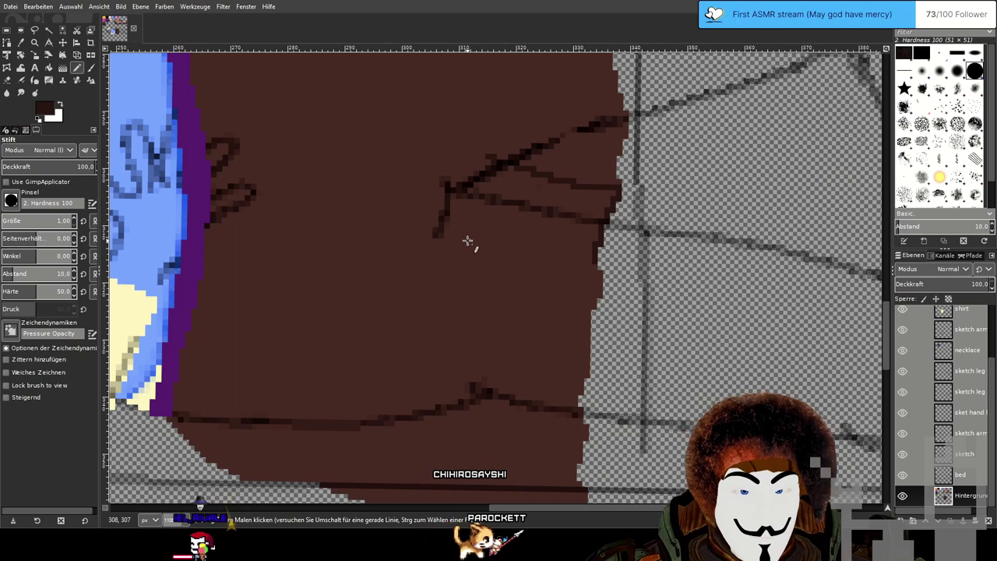
scroll(494, 289, up, 4)
key(shift)
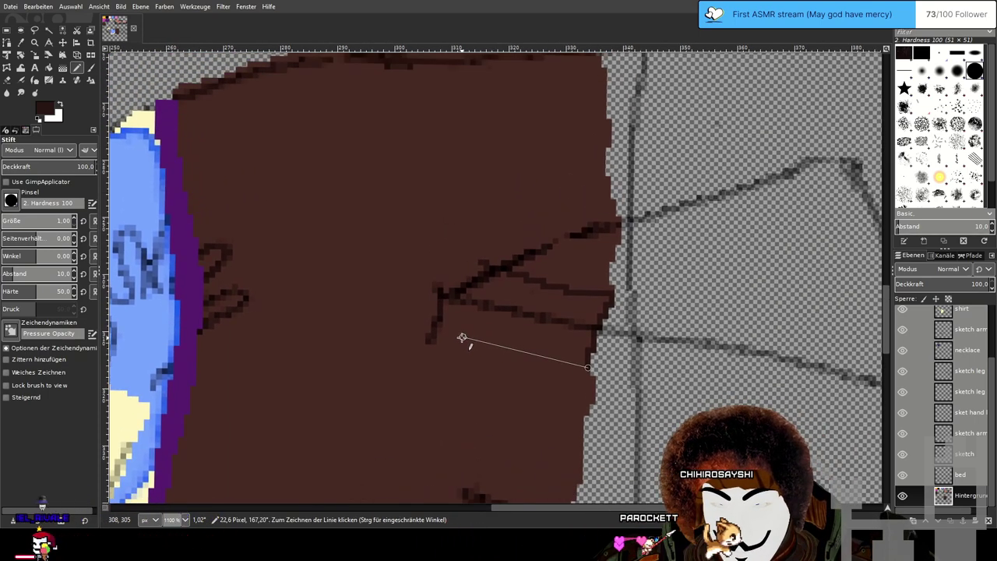
shift+click(462, 337)
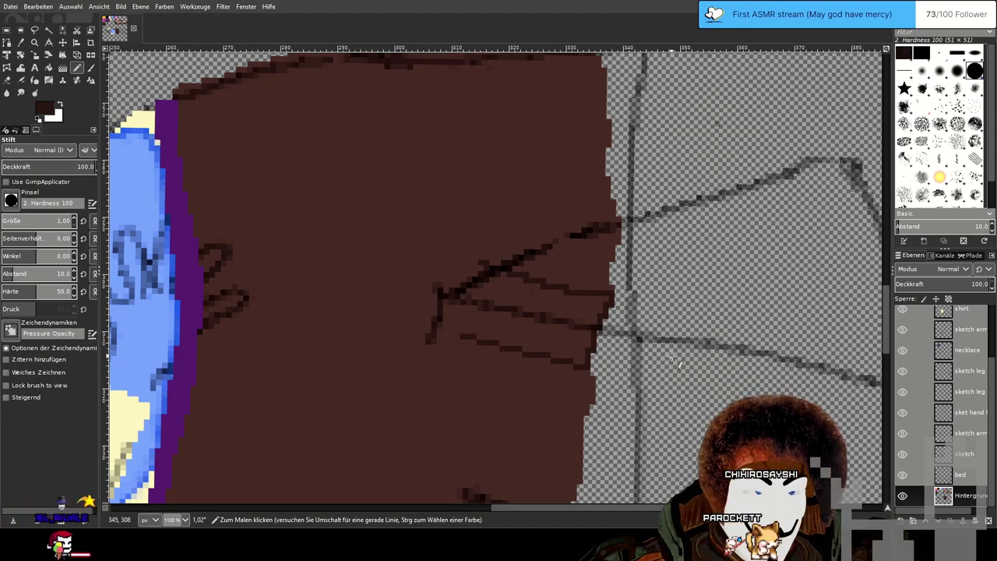
drag(670, 316, 614, 283)
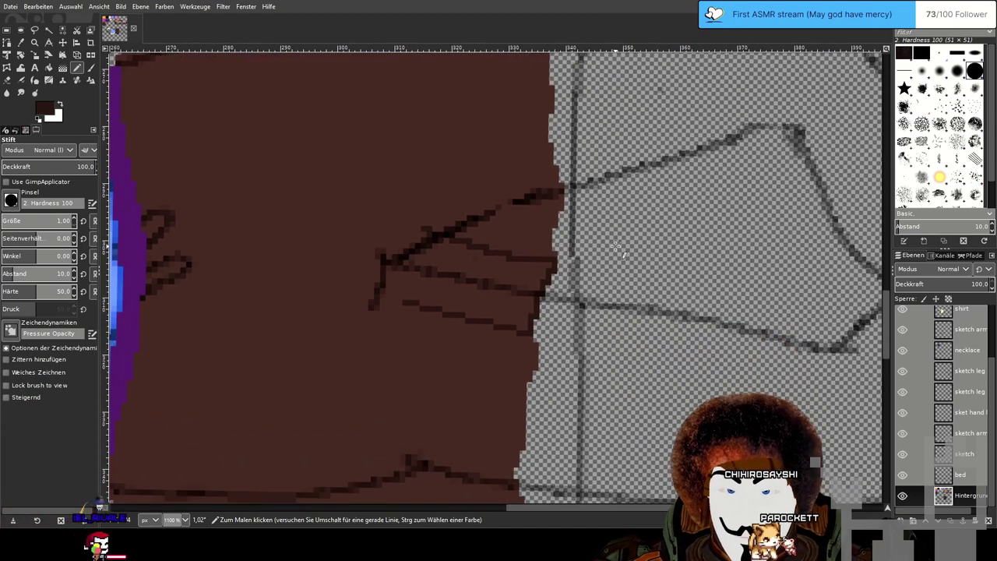
scroll(615, 246, up, 1)
scroll(618, 248, down, 1)
scroll(635, 257, up, 1)
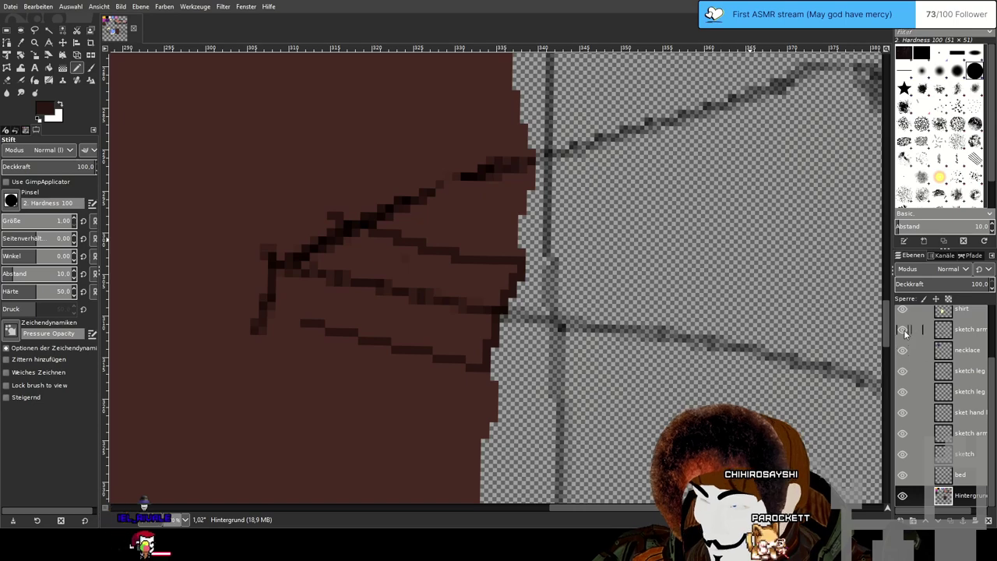
Hide the sketch layer and both sketch leg layers.
scroll(907, 333, up, 2)
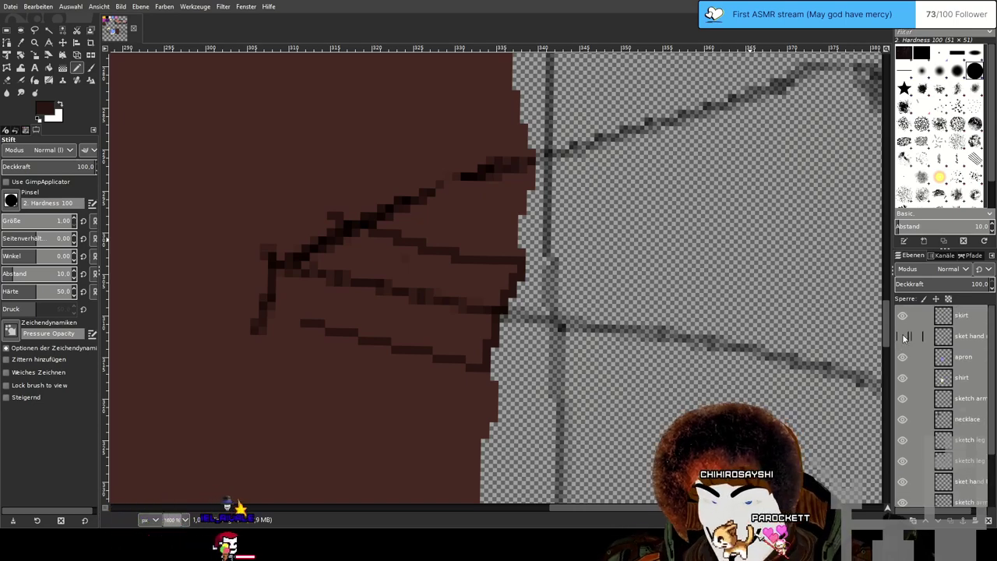
scroll(574, 306, down, 4)
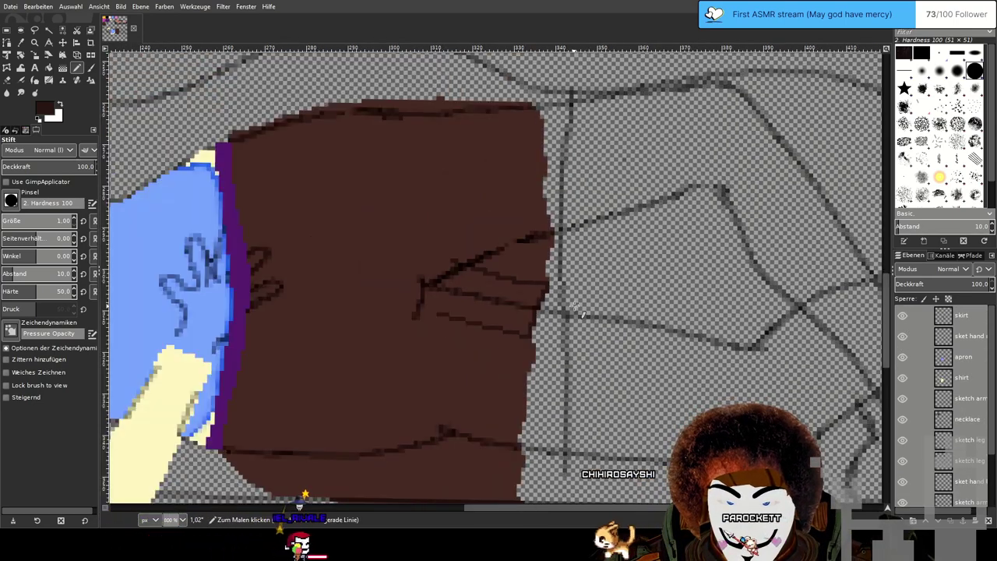
scroll(574, 306, down, 3)
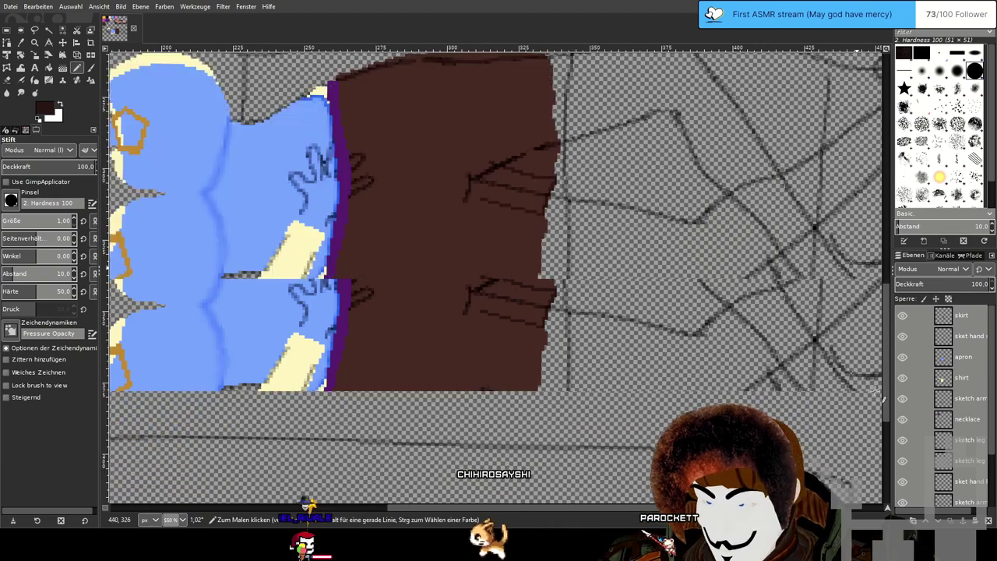
scroll(903, 499, down, 1)
click(905, 499)
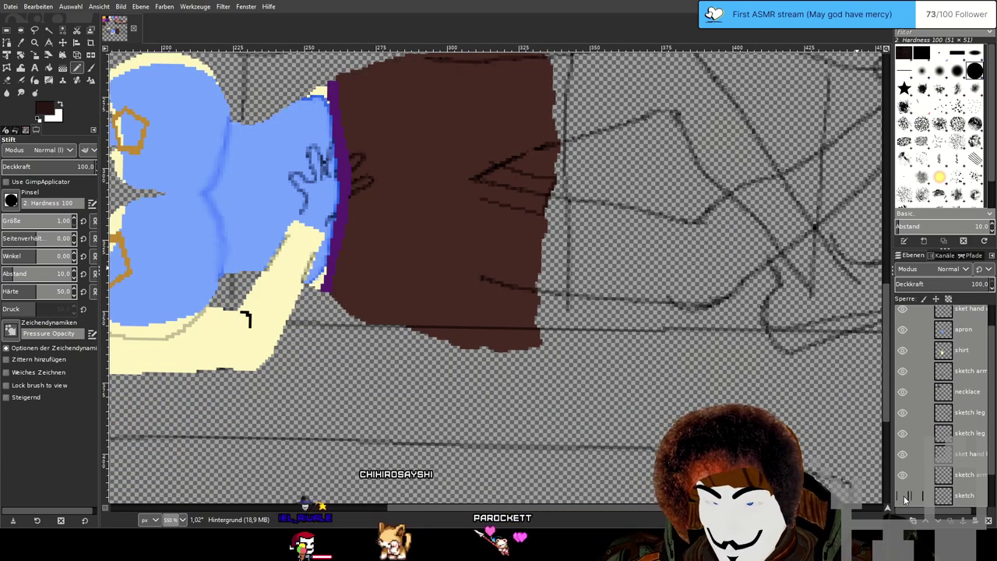
click(901, 415)
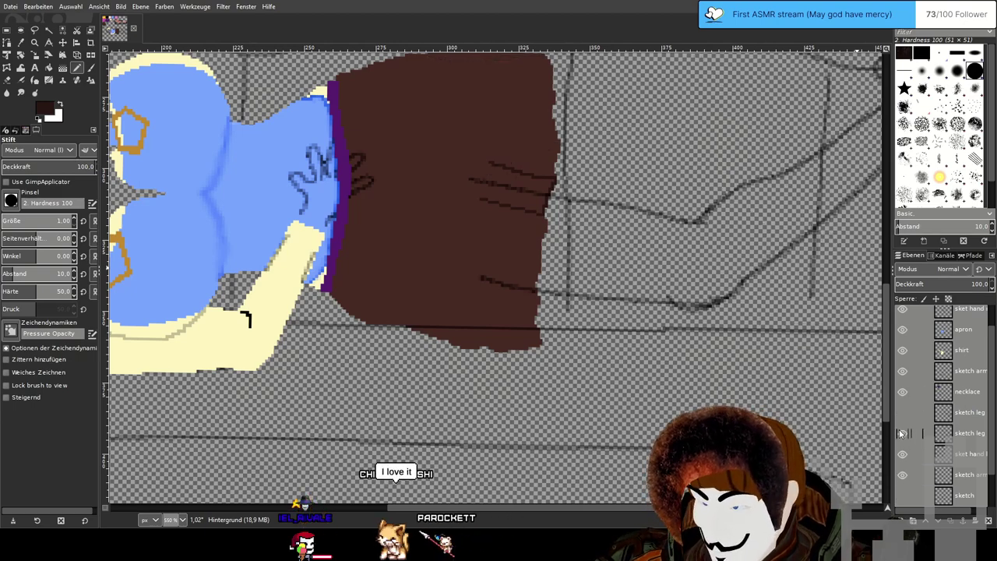
click(901, 433)
Draw a straight dark line from the upper fold's left end, closing it into a wedge.
scroll(585, 321, up, 3)
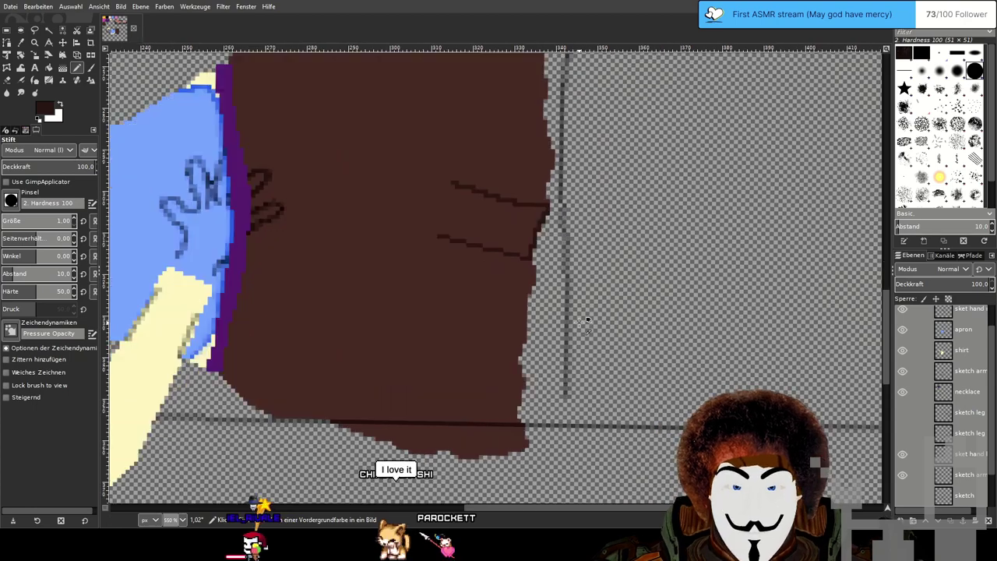
scroll(586, 321, up, 1)
scroll(564, 284, up, 1)
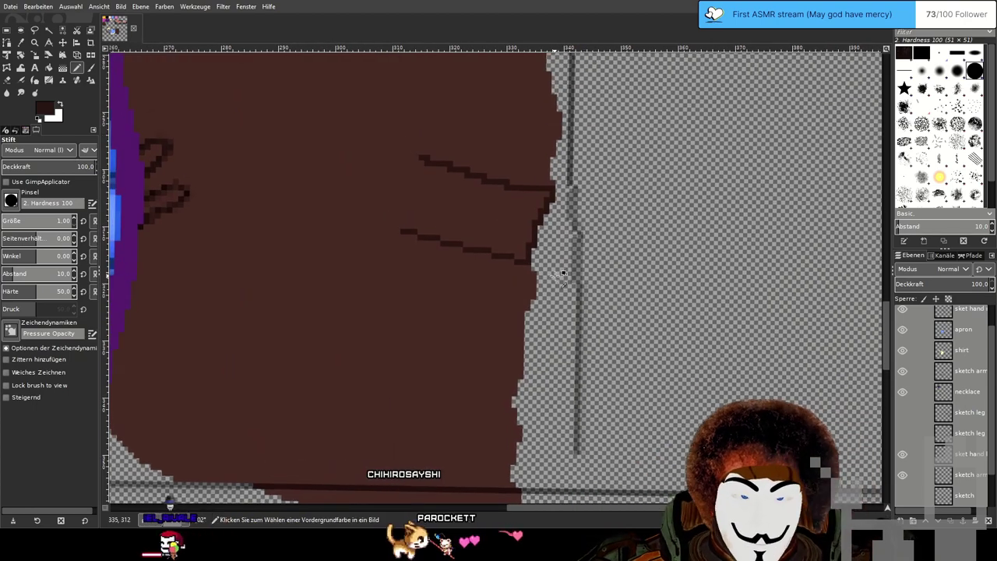
scroll(562, 274, up, 1)
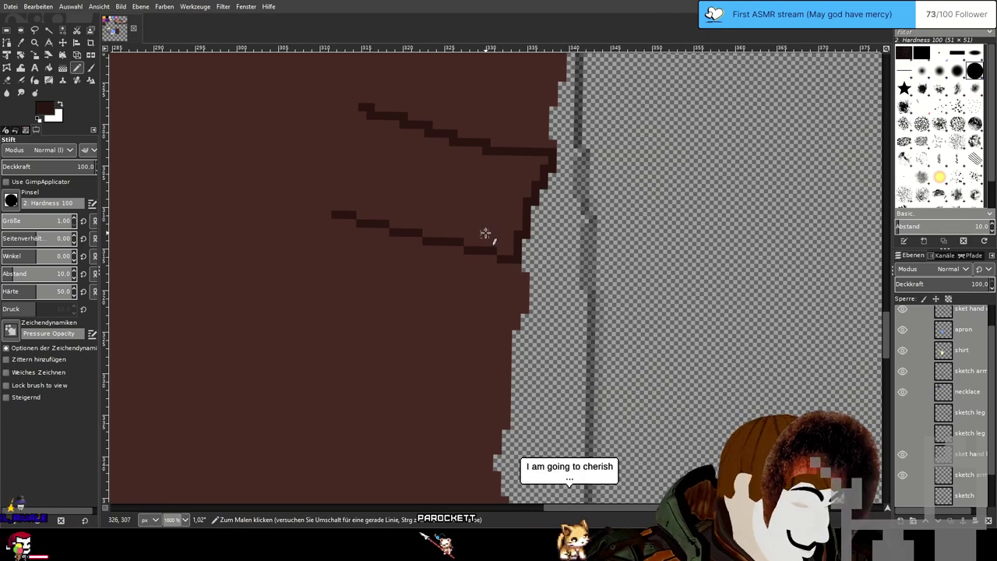
mouse_move(485, 233)
mouse_down()
mouse_move(496, 238)
mouse_move(509, 285)
mouse_move(503, 356)
mouse_move(482, 392)
mouse_up()
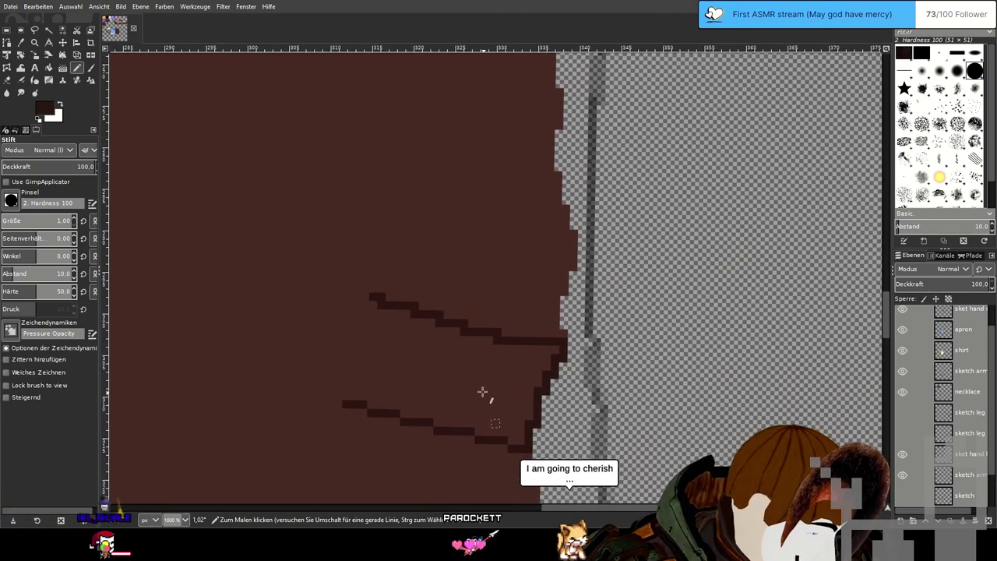
click(375, 297)
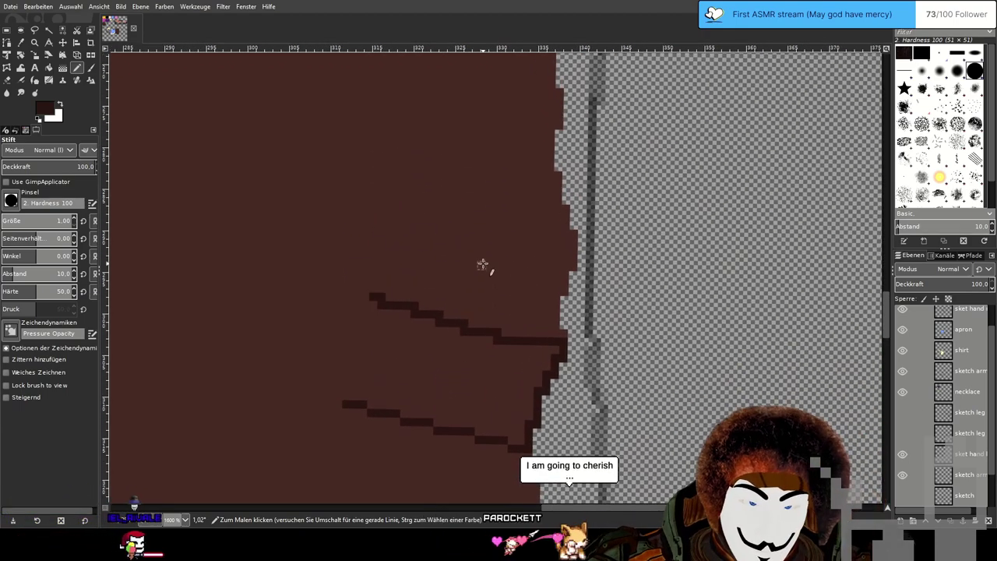
shift+click(571, 258)
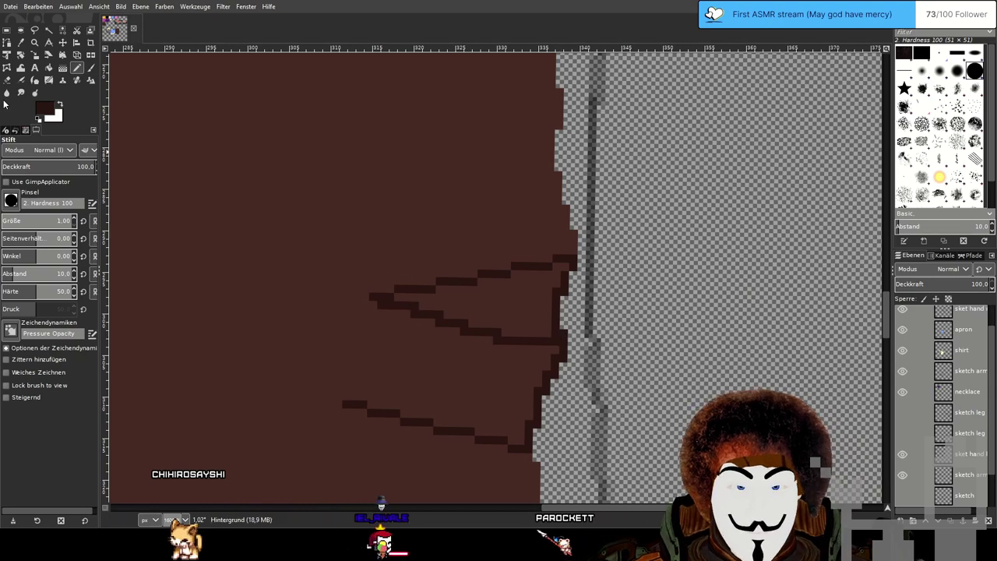
Try bucket-filling the upper fold wedge dark, then undo the fill.
key(shift+b)
click(534, 320)
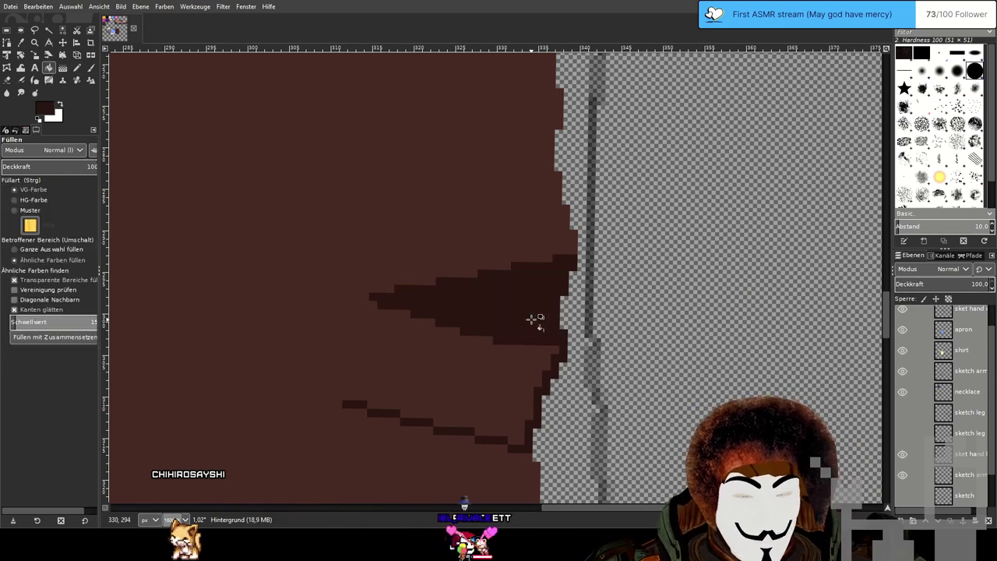
key(n)
scroll(581, 321, down, 2)
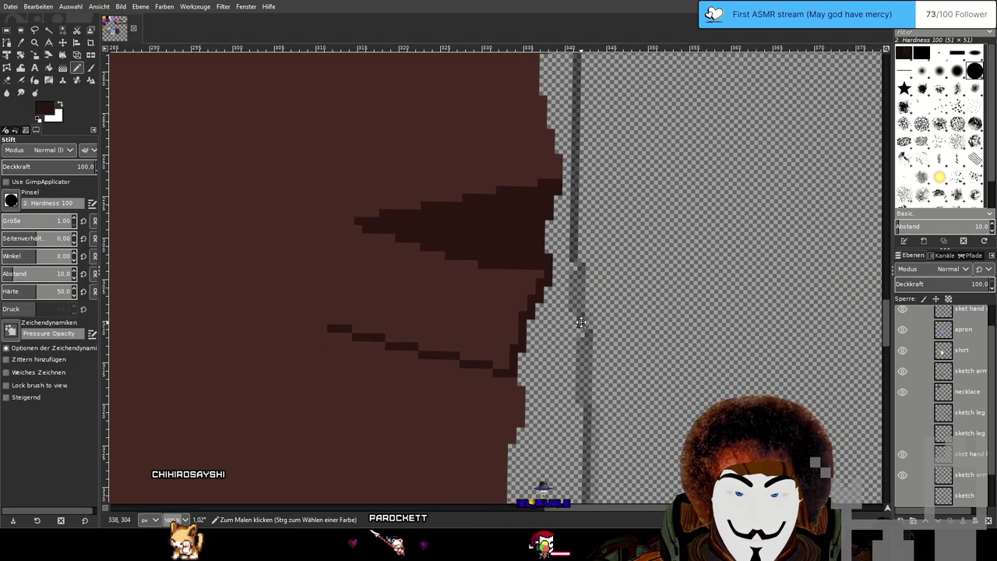
drag(581, 321, 583, 331)
scroll(582, 331, up, 2)
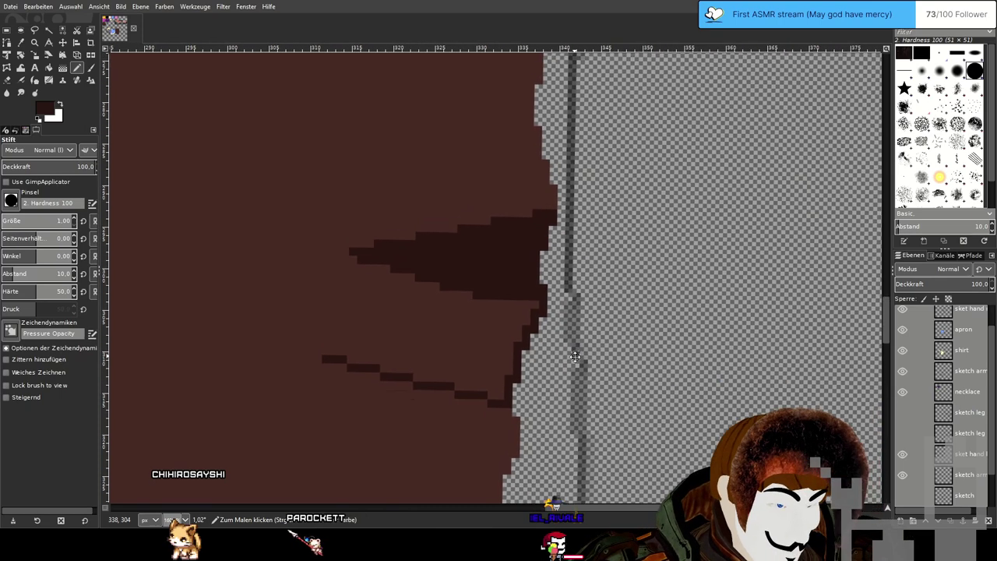
key(ctrl+z)
key(ctrl+z)
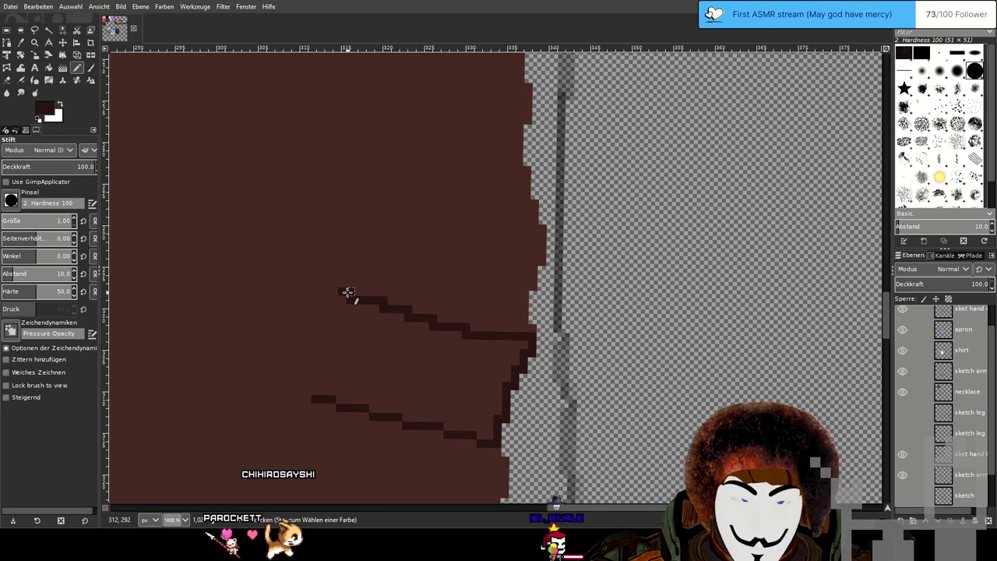
Redraw the upper fold's straight line and fill the gap between the two dark lines.
shift+click(527, 291)
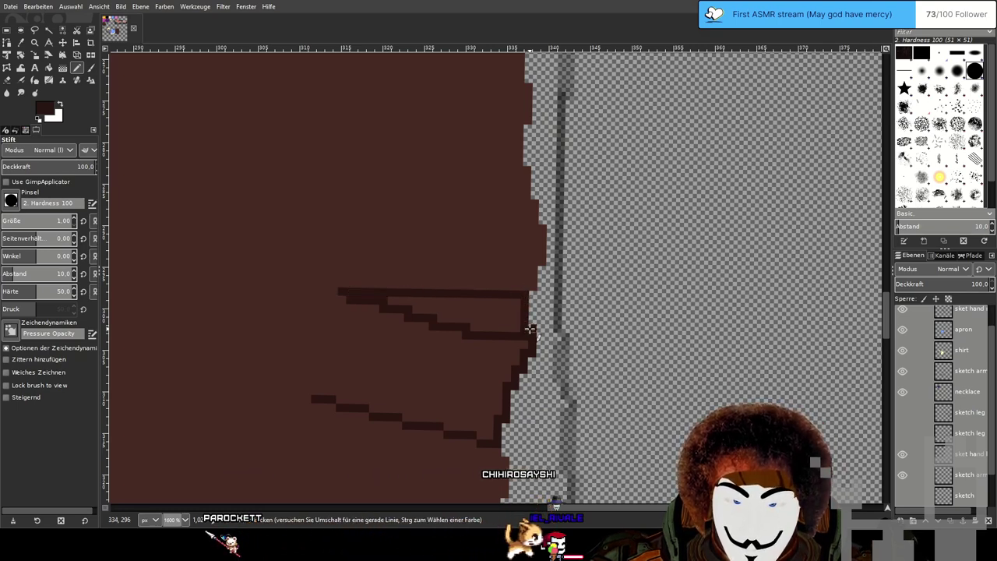
key(shift+b)
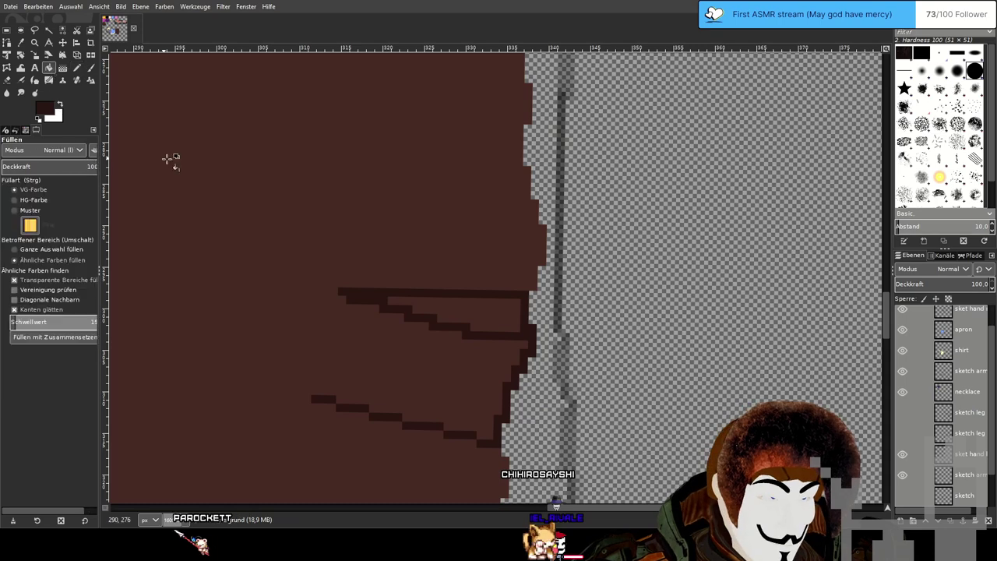
click(481, 311)
click(21, 93)
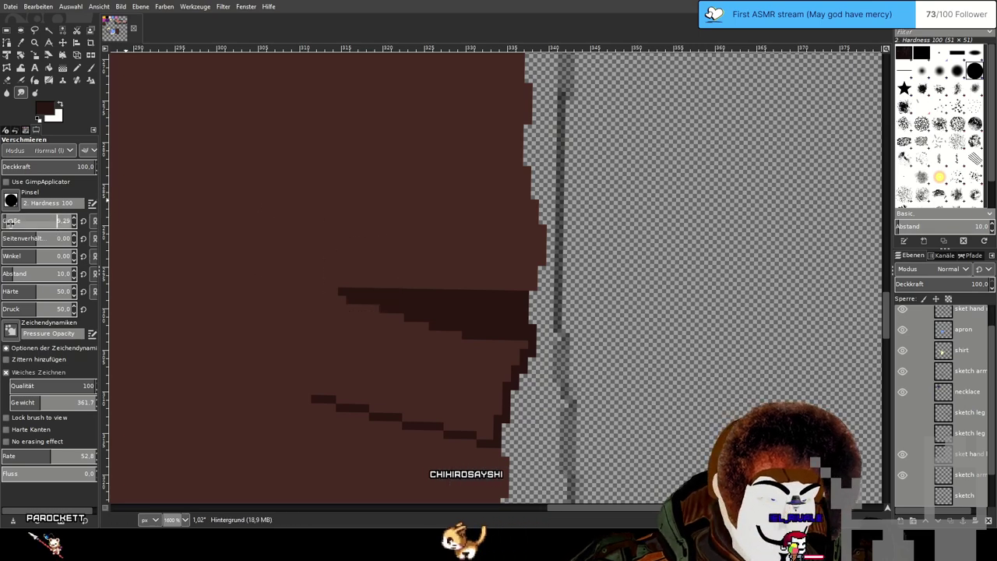
Shrink the smudge brush and soften the upper dark fold into the brown skirt.
drag(8, 223, 5, 223)
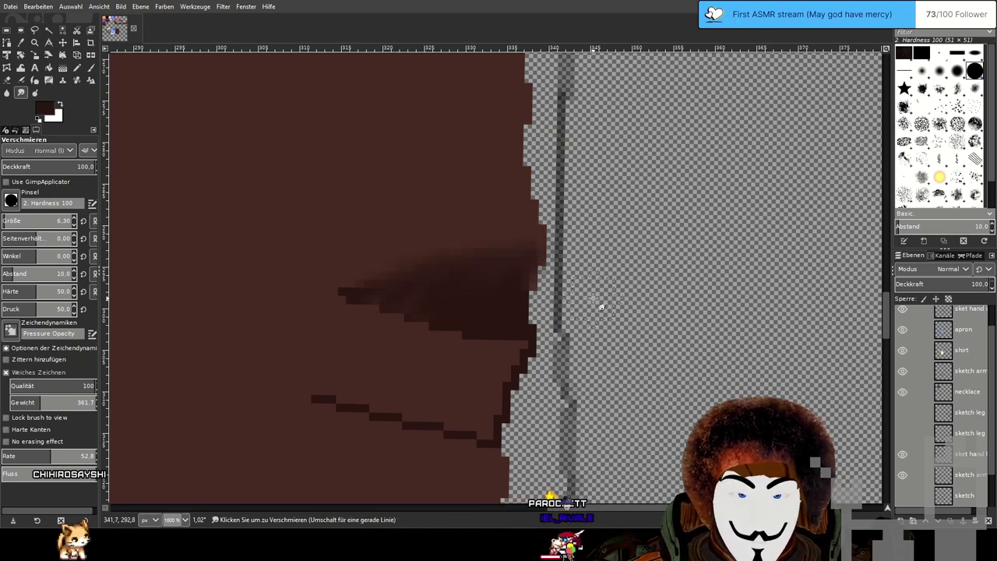
scroll(597, 298, down, 2)
drag(522, 353, 552, 265)
scroll(548, 278, up, 2)
scroll(547, 278, up, 1)
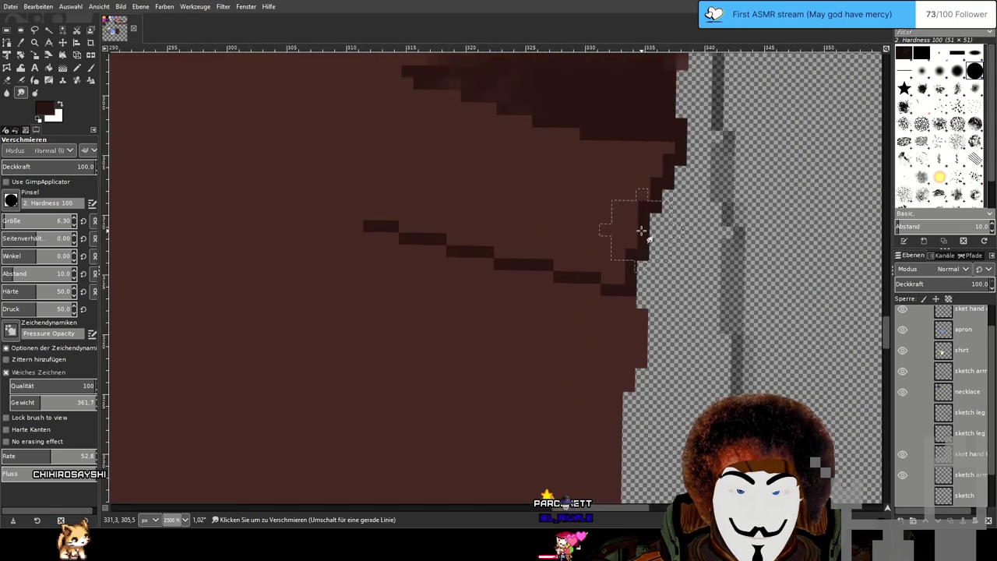
scroll(280, 327, down, 3)
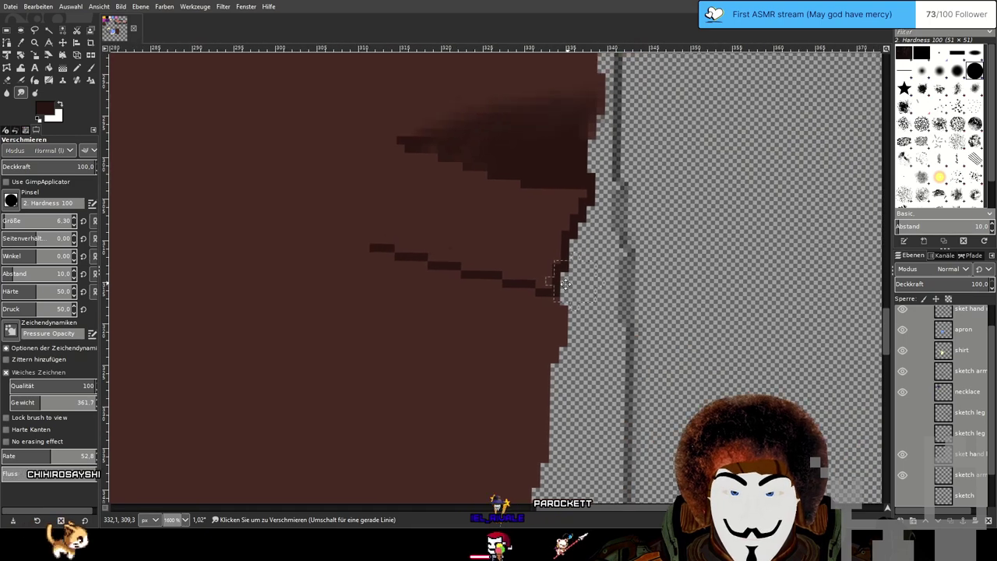
Draw a straight 1-pixel dark line beneath the lower fold toward the skirt edge.
key(n)
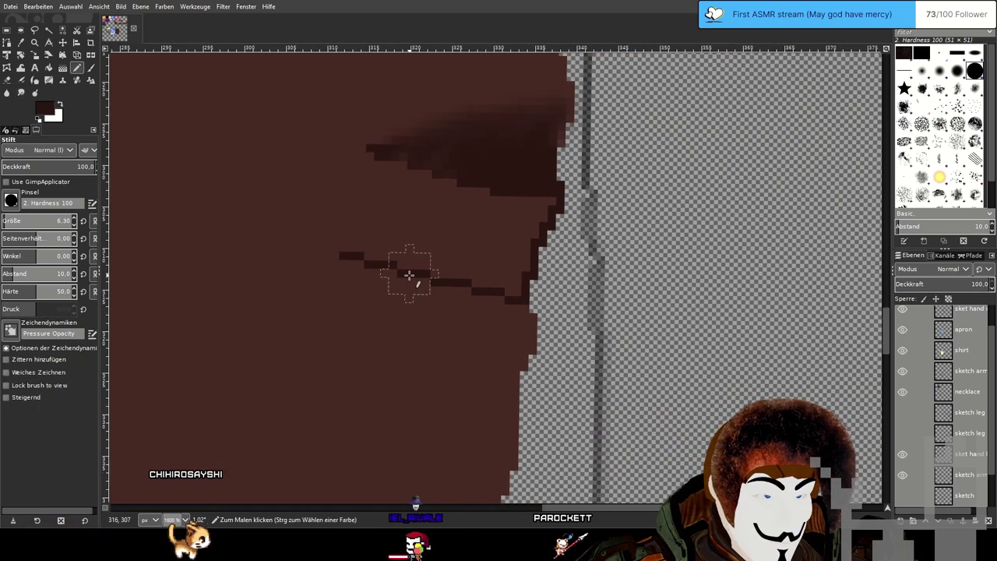
scroll(54, 220, down, 6)
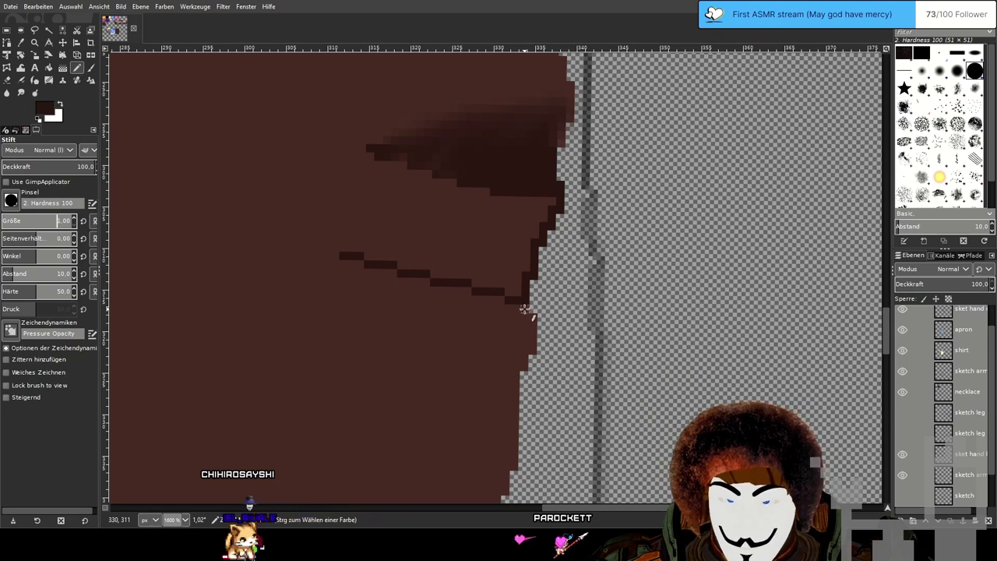
click(344, 256)
shift+click(524, 358)
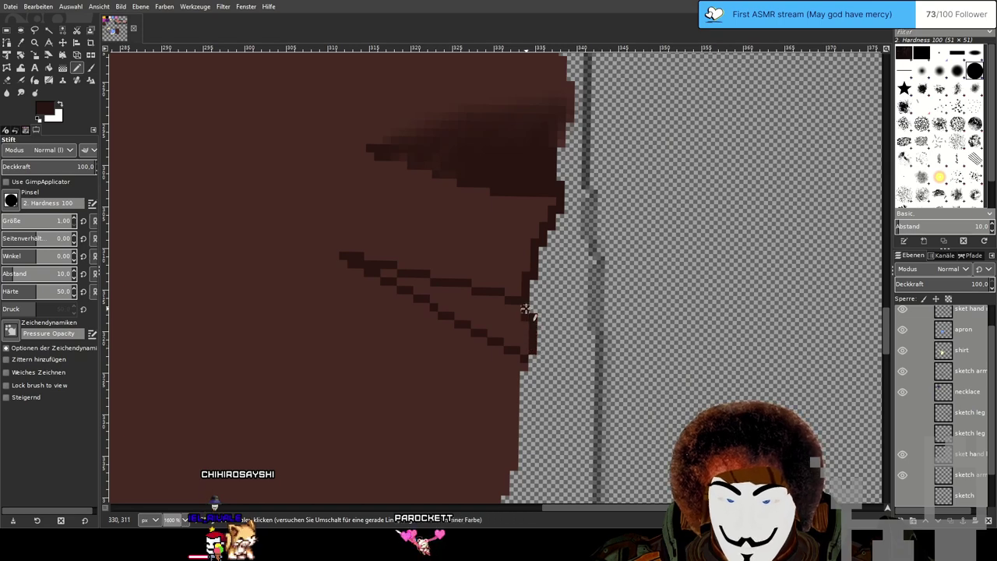
Fill the lower fold wedge dark and smudge its edges with a 6.22-size smudge brush.
click(49, 68)
click(493, 318)
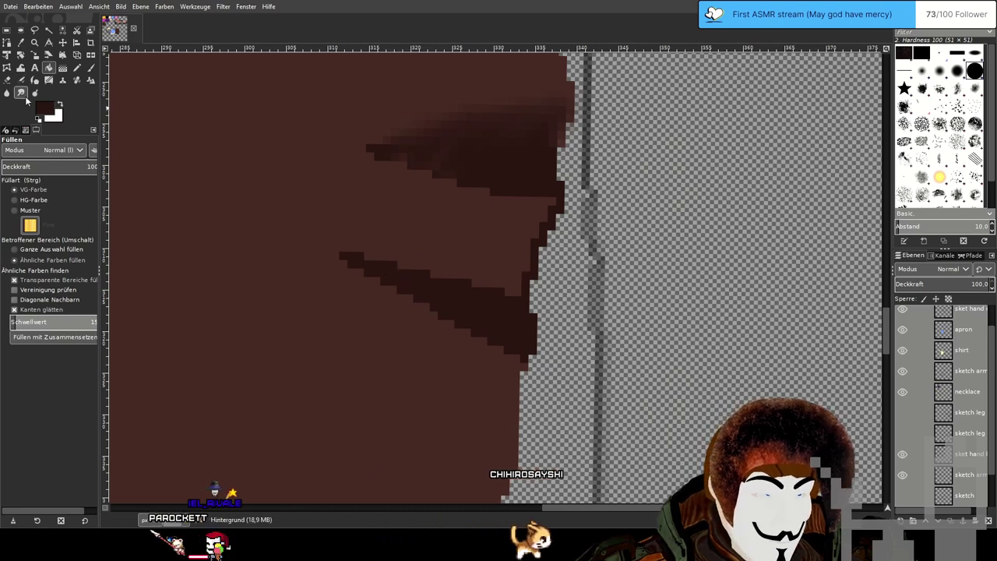
click(21, 92)
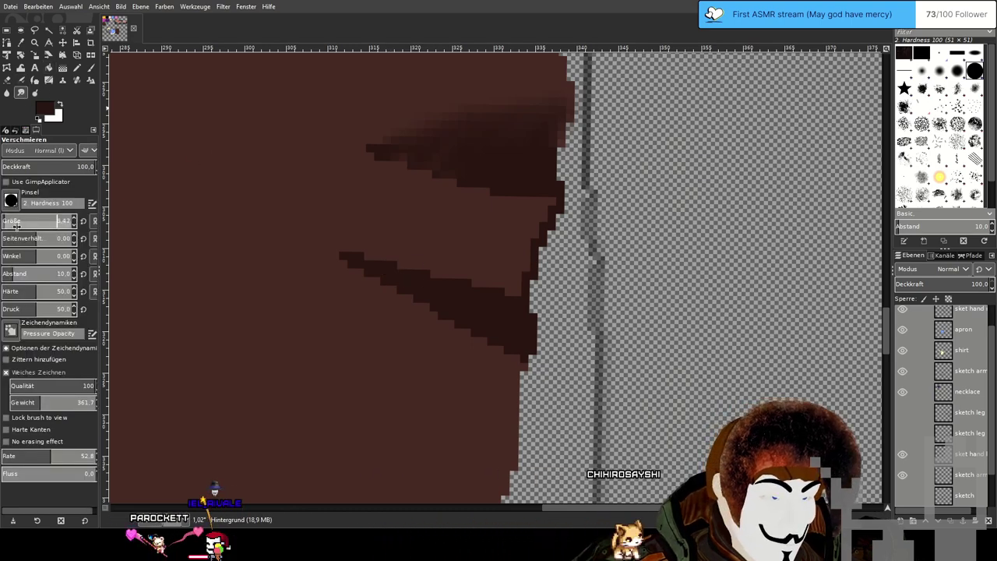
drag(18, 226, 15, 225)
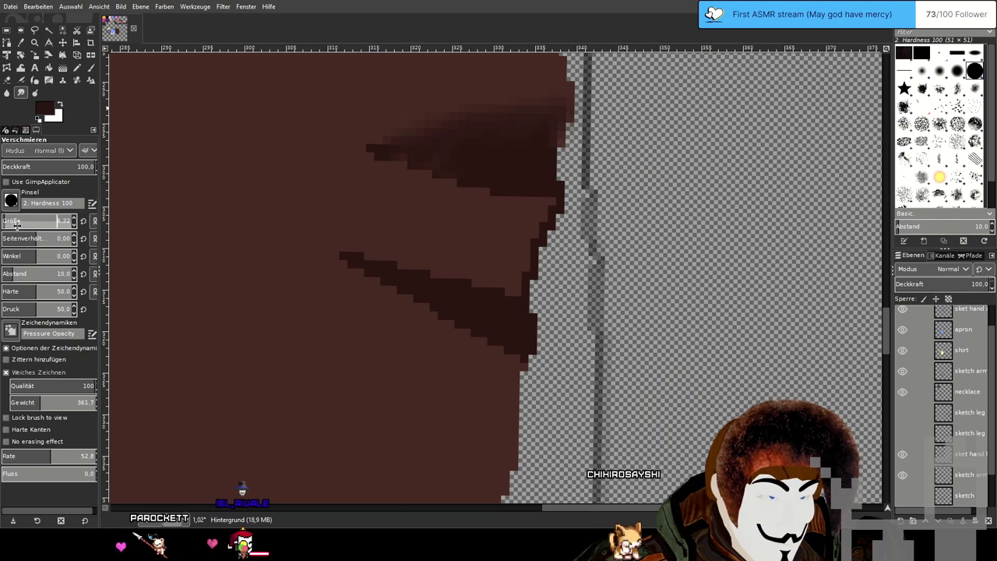
mouse_move(507, 325)
mouse_down()
mouse_move(498, 376)
mouse_move(509, 343)
mouse_move(510, 379)
mouse_move(508, 332)
mouse_move(492, 370)
mouse_move(486, 328)
mouse_move(475, 349)
mouse_up()
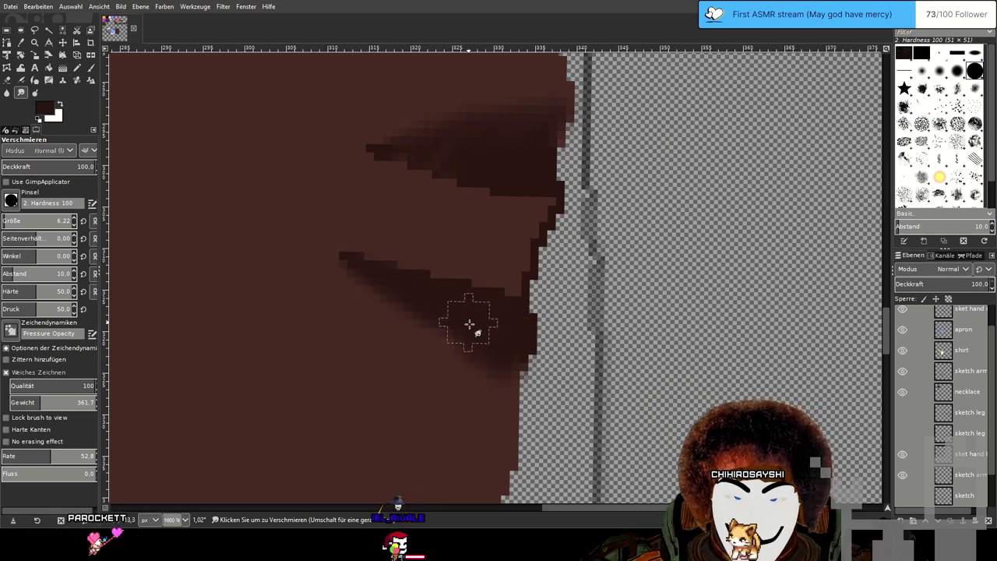
scroll(580, 361, down, 2)
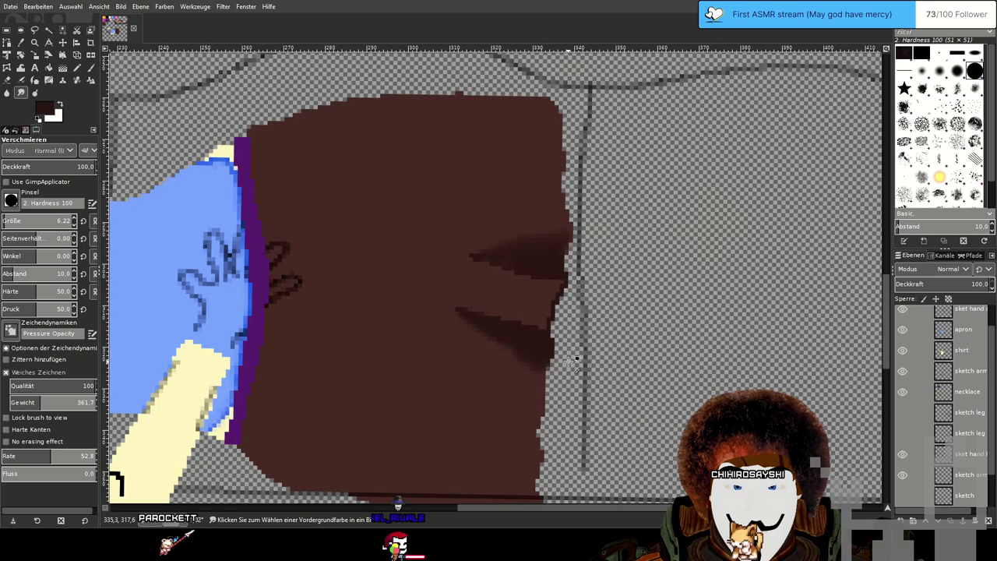
scroll(511, 311, up, 2)
scroll(507, 246, up, 1)
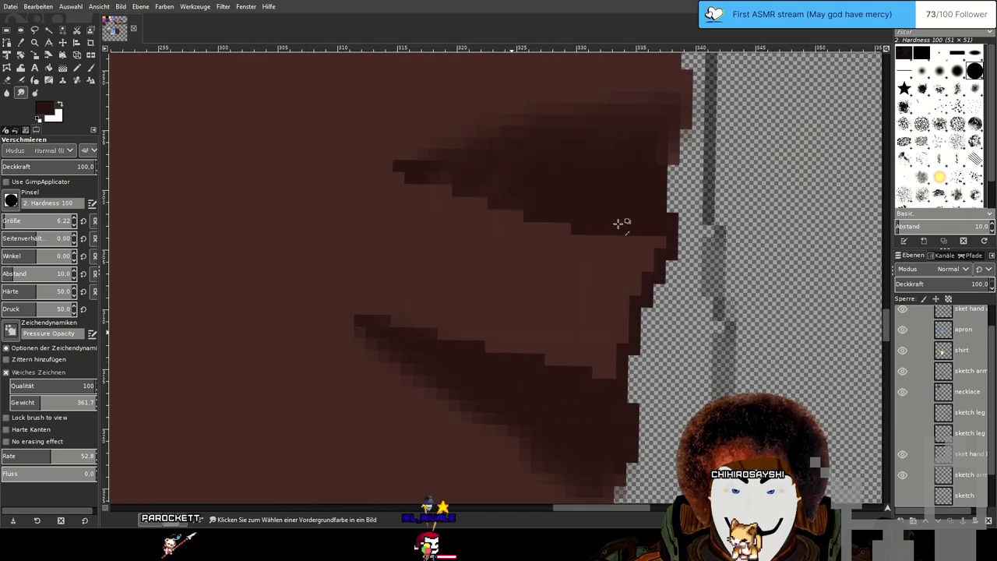
scroll(618, 224, up, 1)
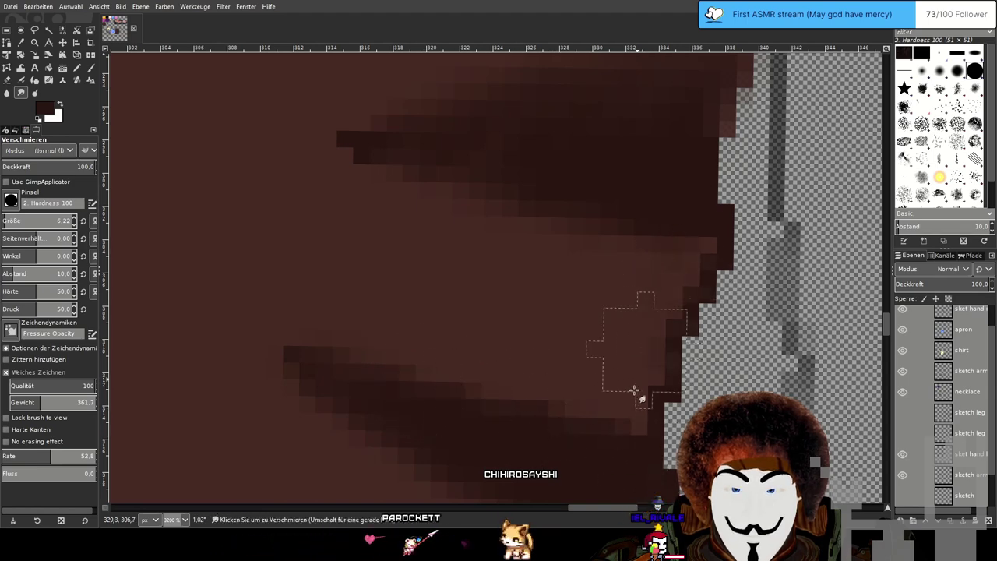
ctrl+scroll(661, 362, down, 8)
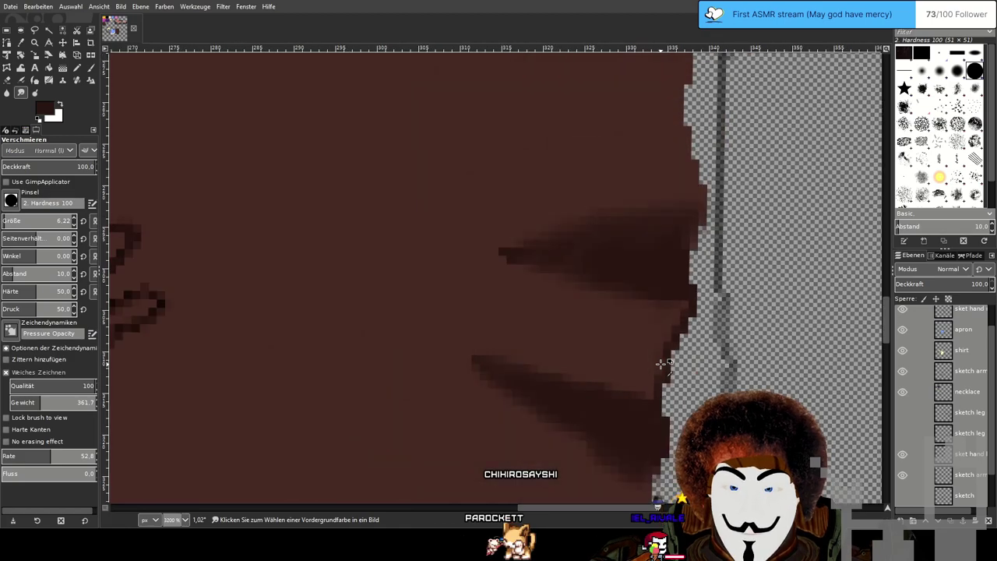
ctrl+scroll(715, 392, up, 2)
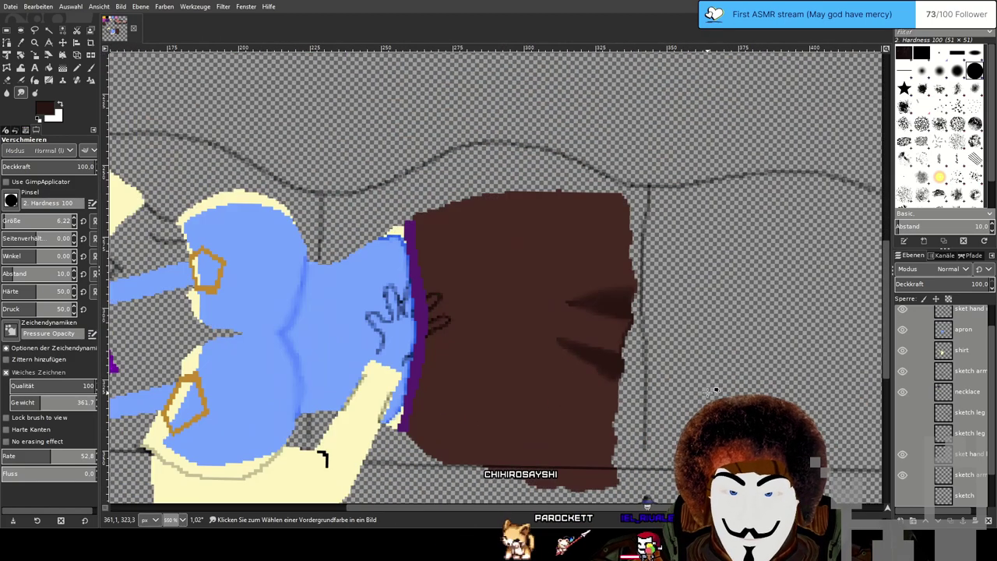
Set the Pencil size to 1.00 and zoom in on the skirt's right side.
scroll(669, 328, down, 2)
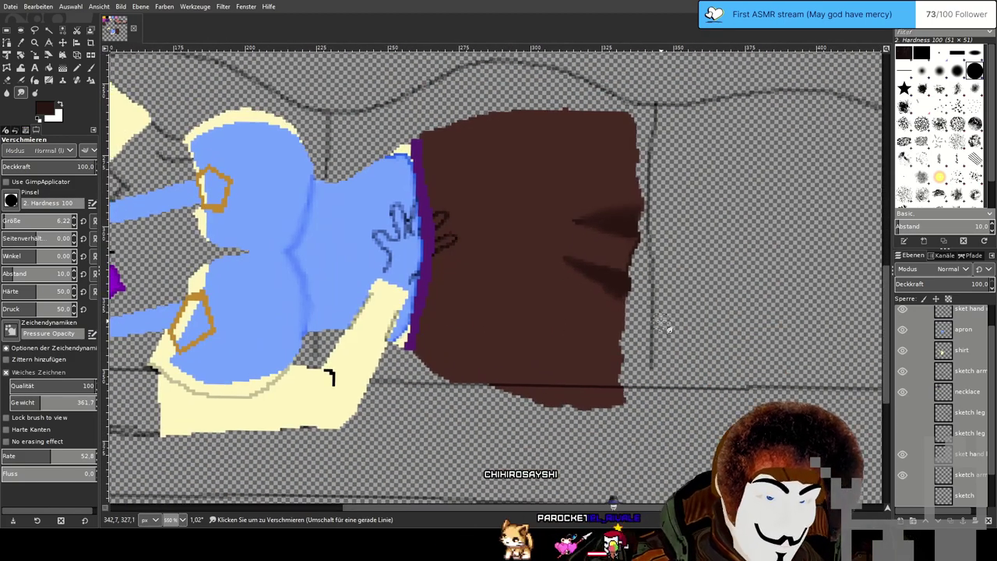
click(77, 68)
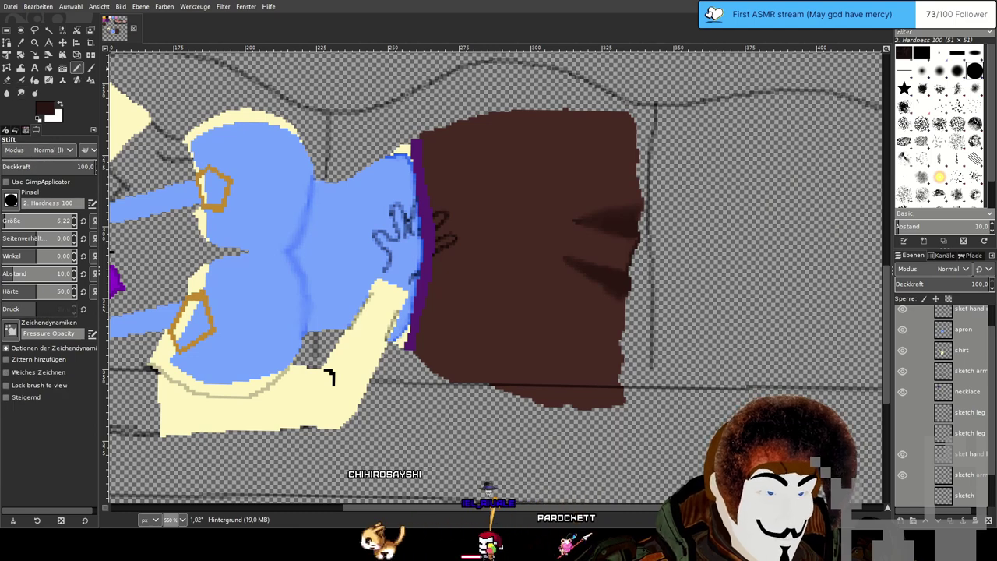
drag(24, 221, 3, 222)
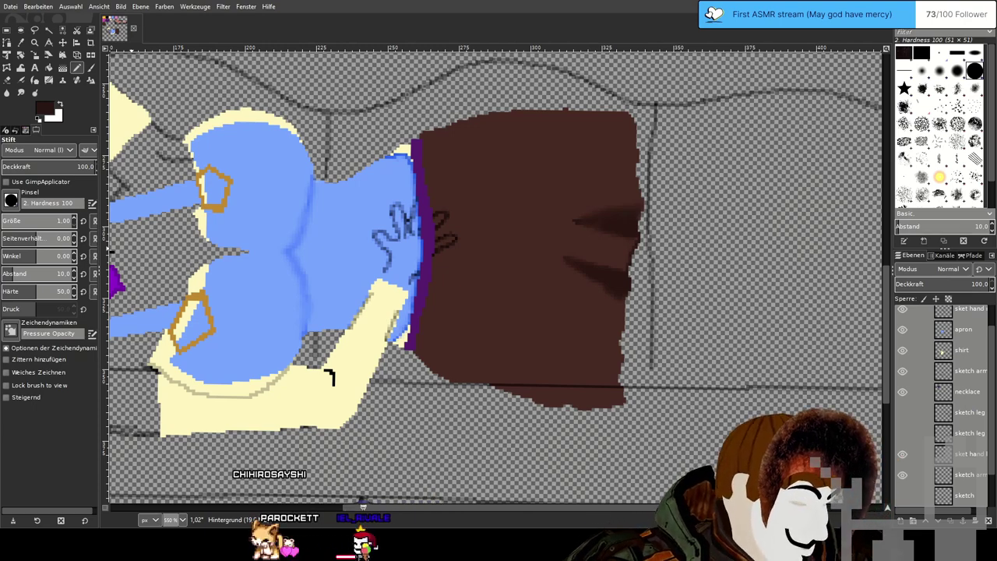
scroll(497, 210, down, 1)
scroll(478, 223, up, 1)
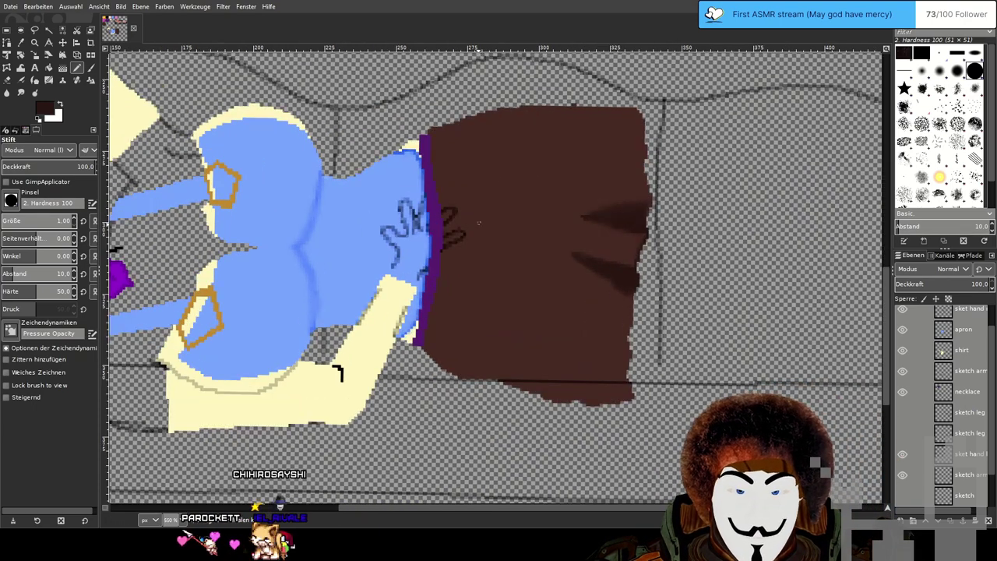
scroll(479, 223, up, 1)
drag(404, 230, 372, 250)
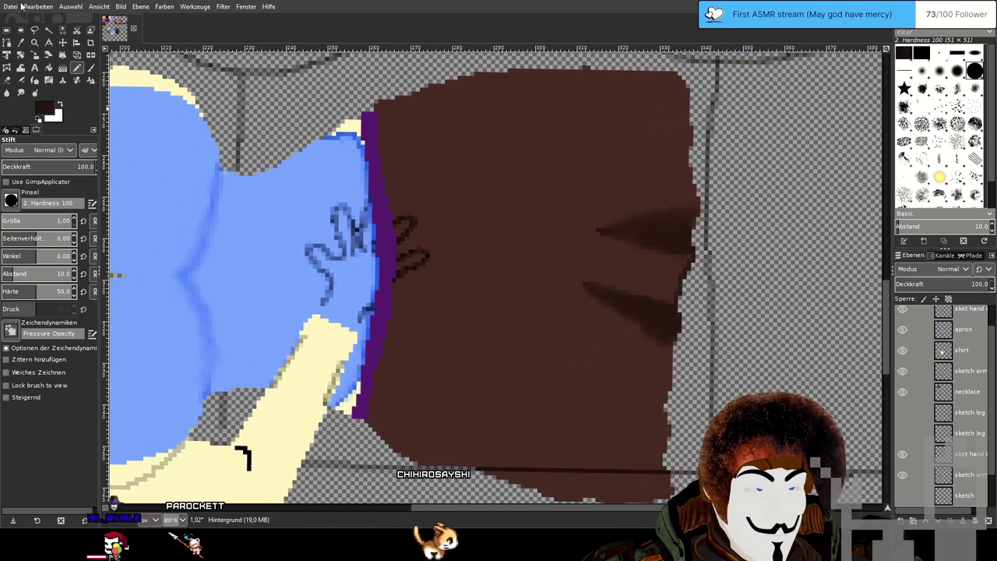
Save the drawing and draw two diagonal dark lines across the skirt's lower part.
click(22, 6)
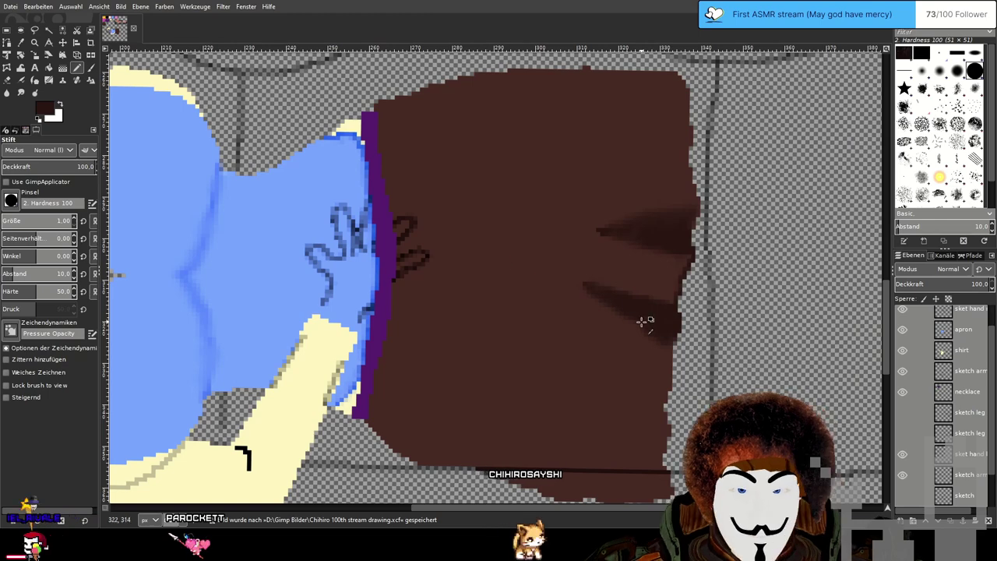
drag(666, 332, 602, 266)
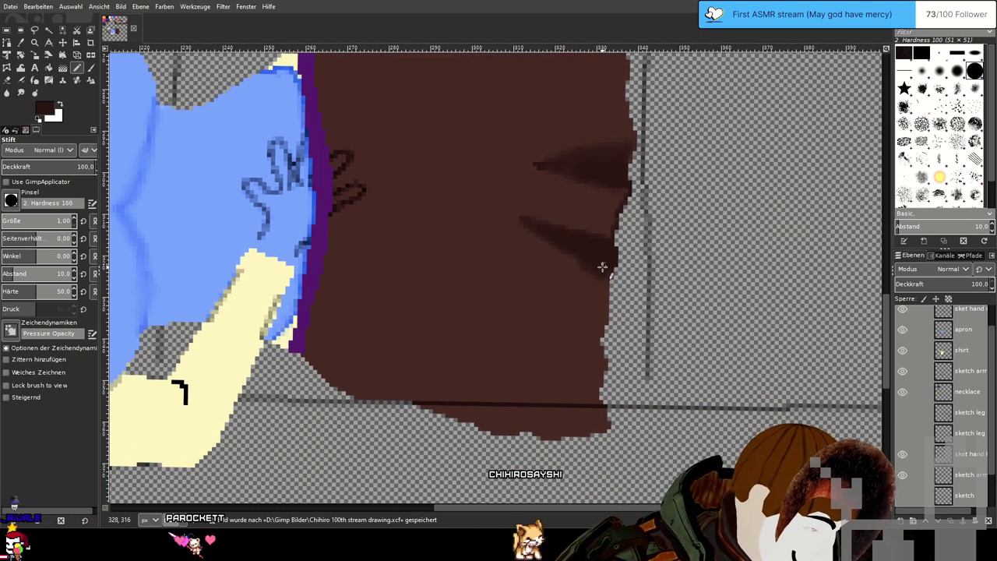
scroll(620, 322, up, 1)
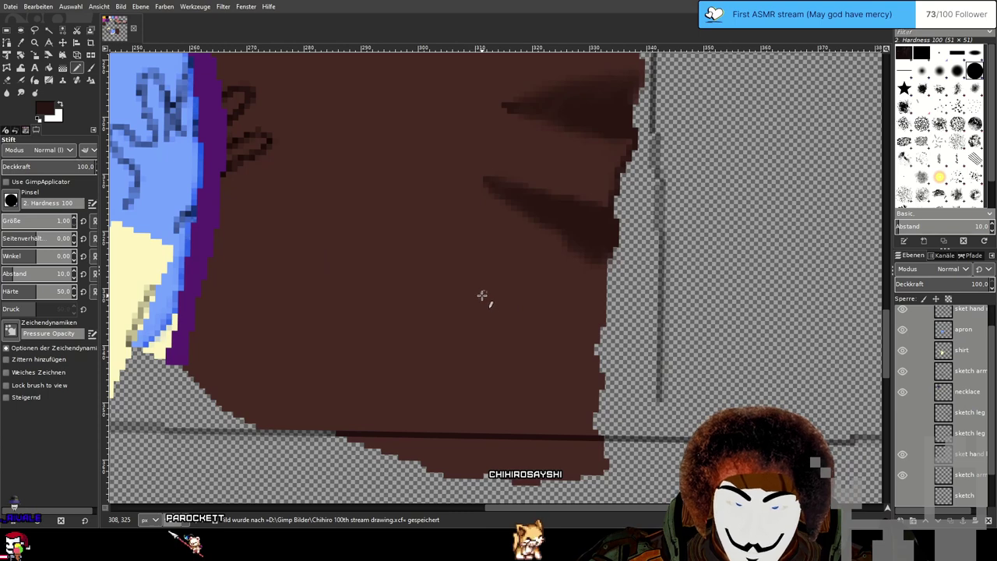
drag(480, 295, 594, 363)
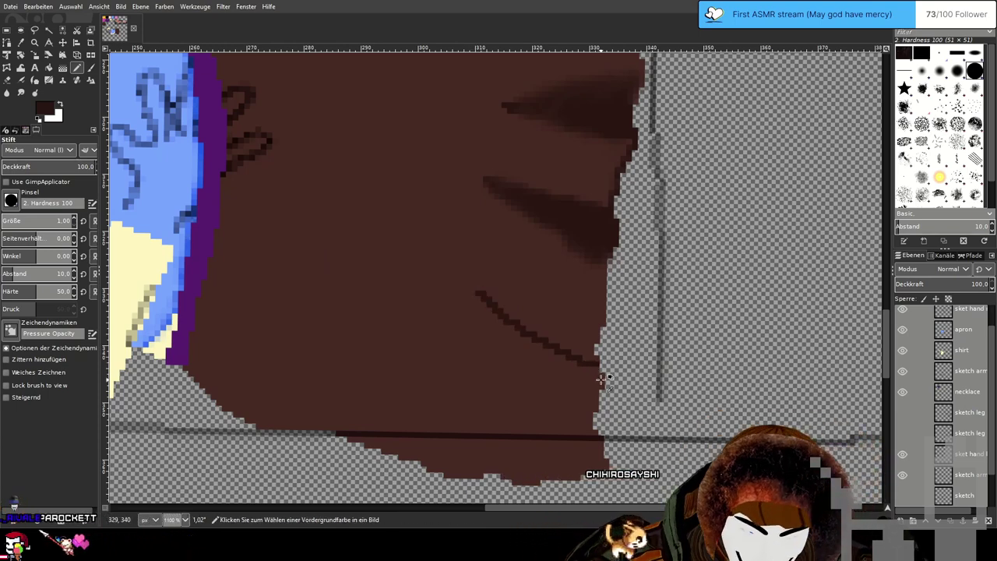
scroll(598, 374, up, 1)
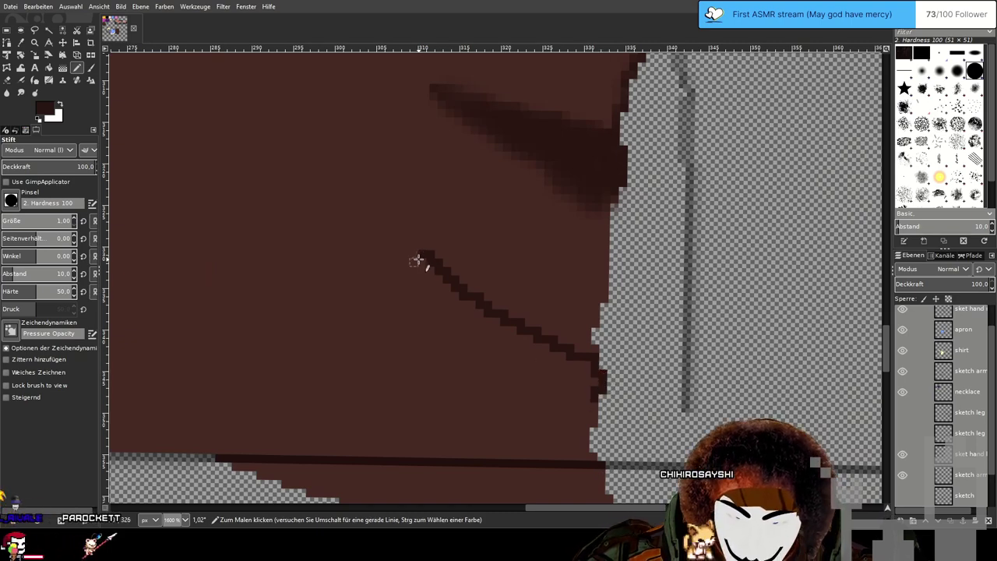
shift+click(594, 407)
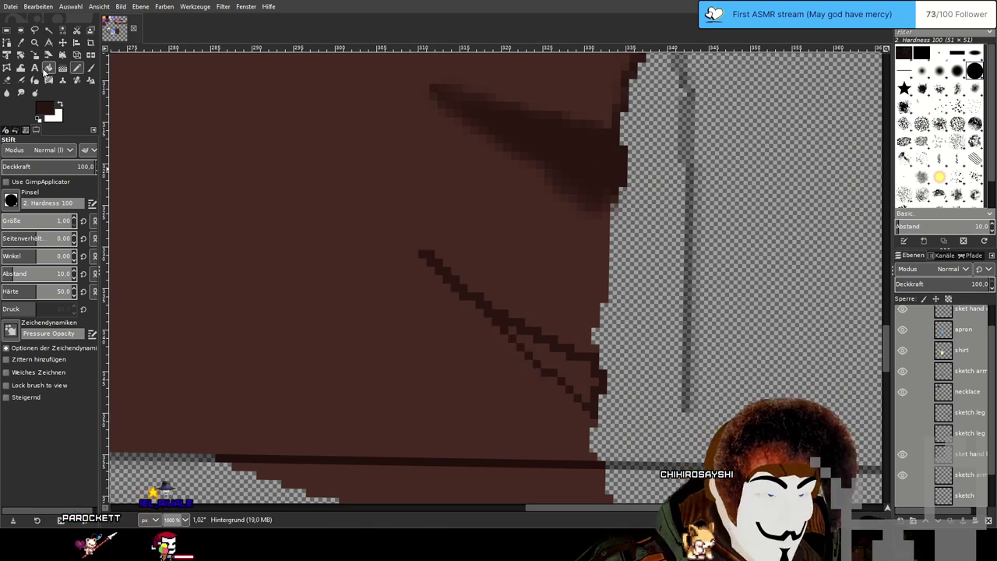
Fill the strip between the diagonal lines dark and smudge its lower edge with a size-3 brush.
key(shift+b)
click(553, 356)
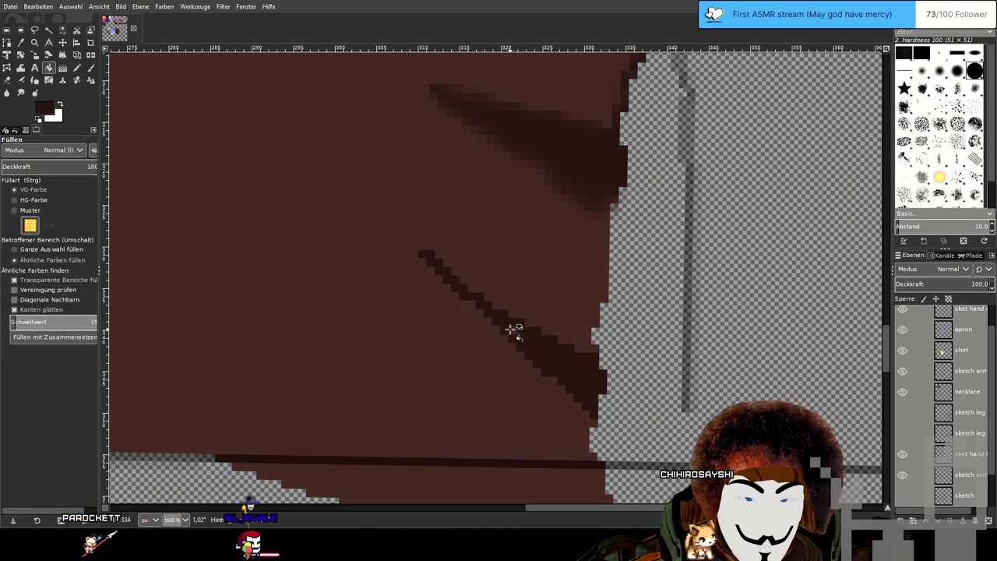
click(21, 92)
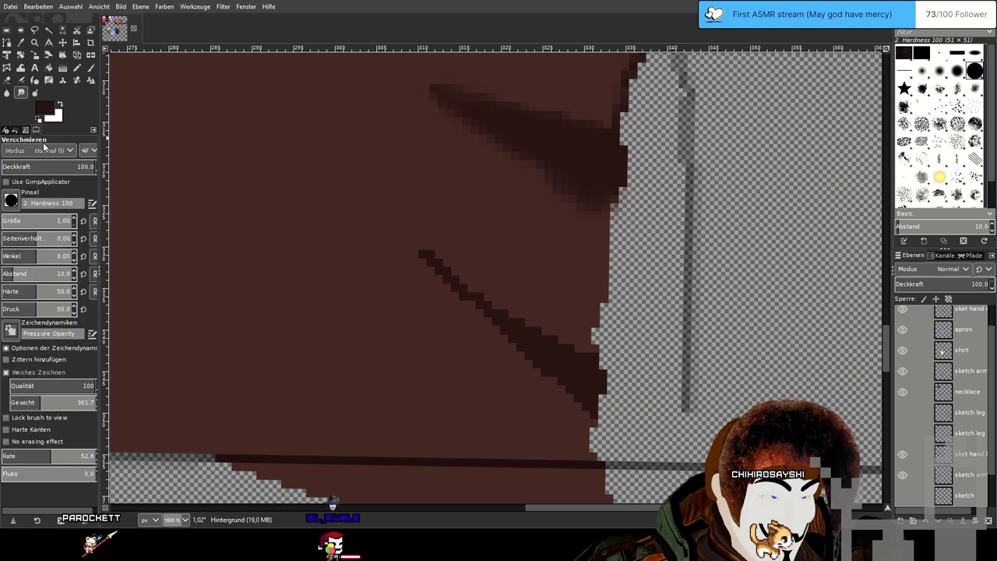
drag(26, 225, 27, 225)
scroll(27, 224, up, 2)
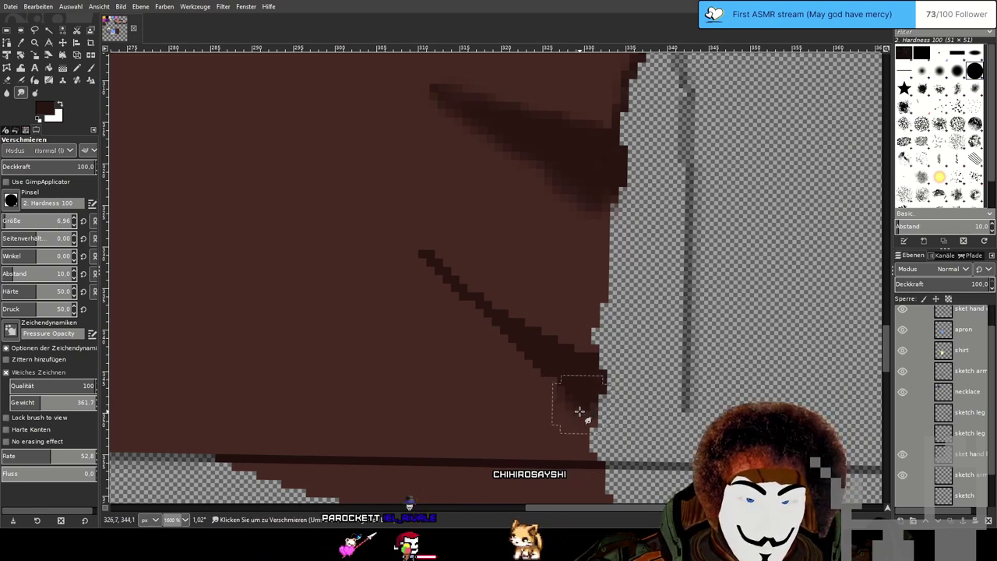
mouse_move(580, 411)
mouse_down()
mouse_move(582, 381)
mouse_move(529, 374)
mouse_move(580, 378)
mouse_move(506, 348)
mouse_move(570, 371)
mouse_move(499, 332)
mouse_up()
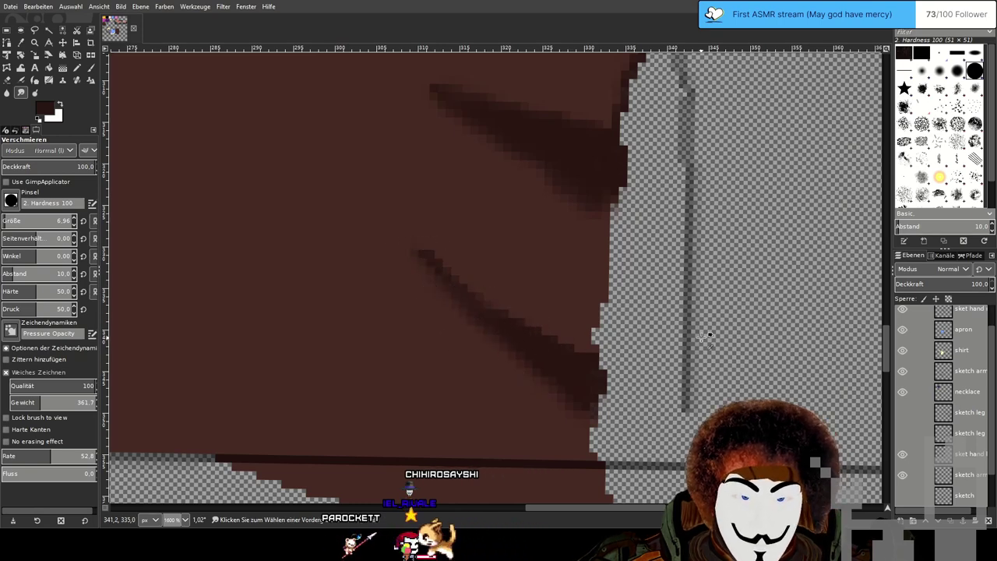
scroll(701, 336, down, 2)
drag(686, 335, 602, 258)
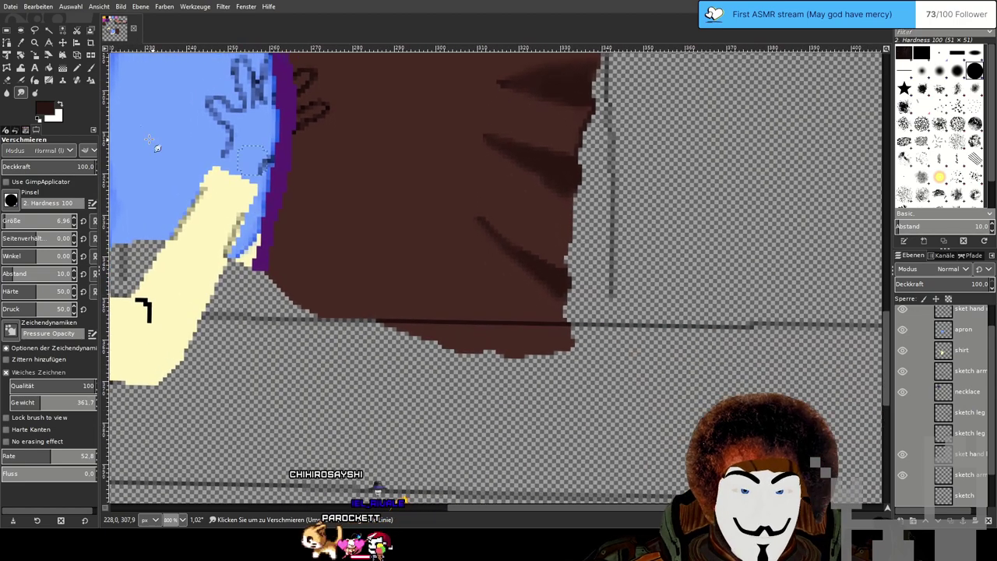
Outline a dark diagonal streak near the skirt's bottom with a 1-pixel pencil.
key(n)
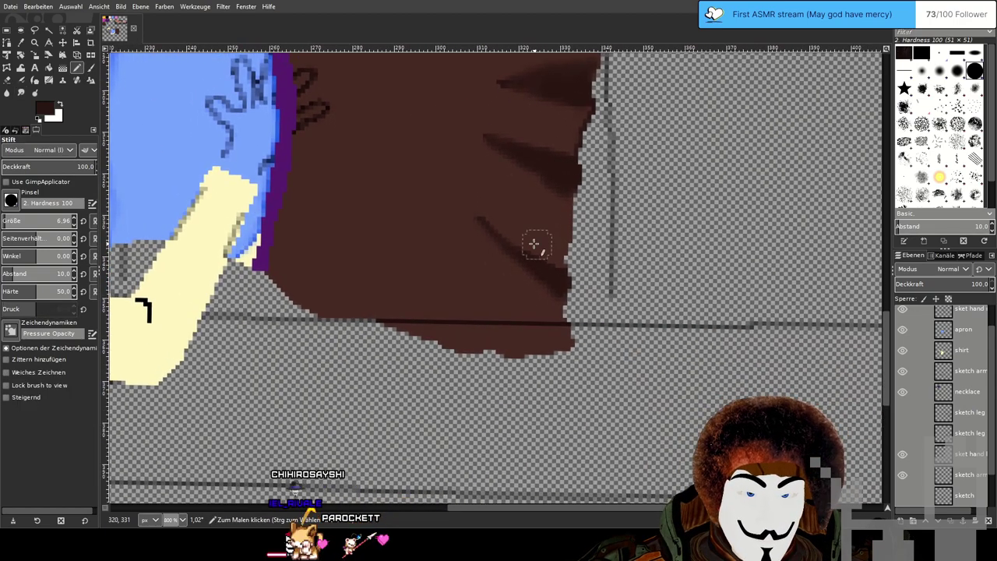
drag(68, 218, 3, 222)
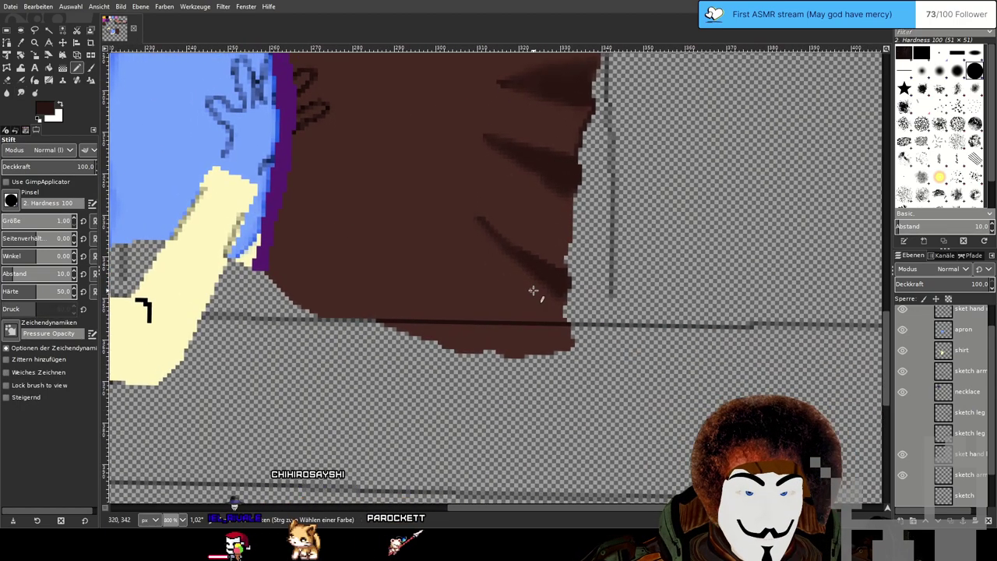
scroll(534, 296, up, 2)
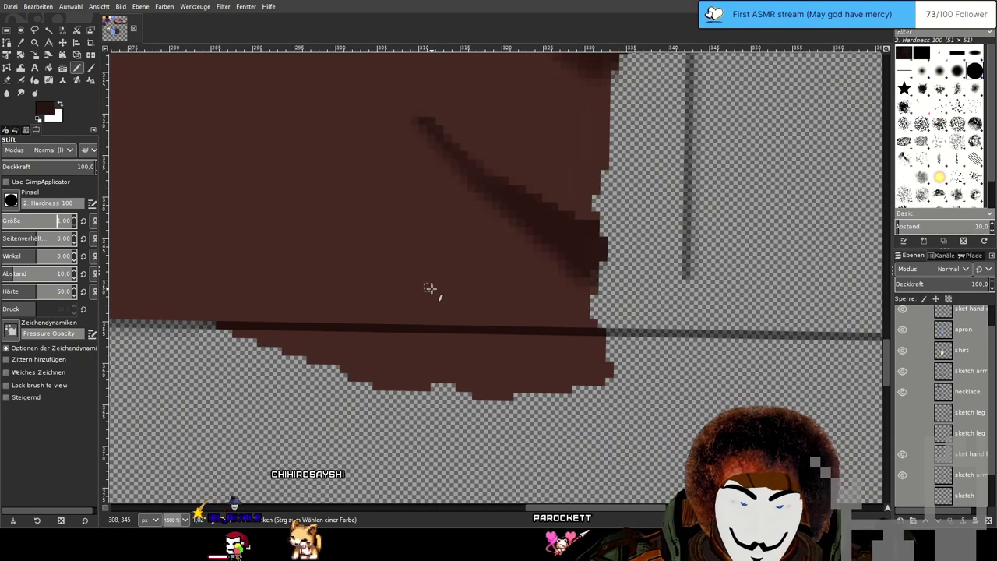
drag(435, 287, 549, 386)
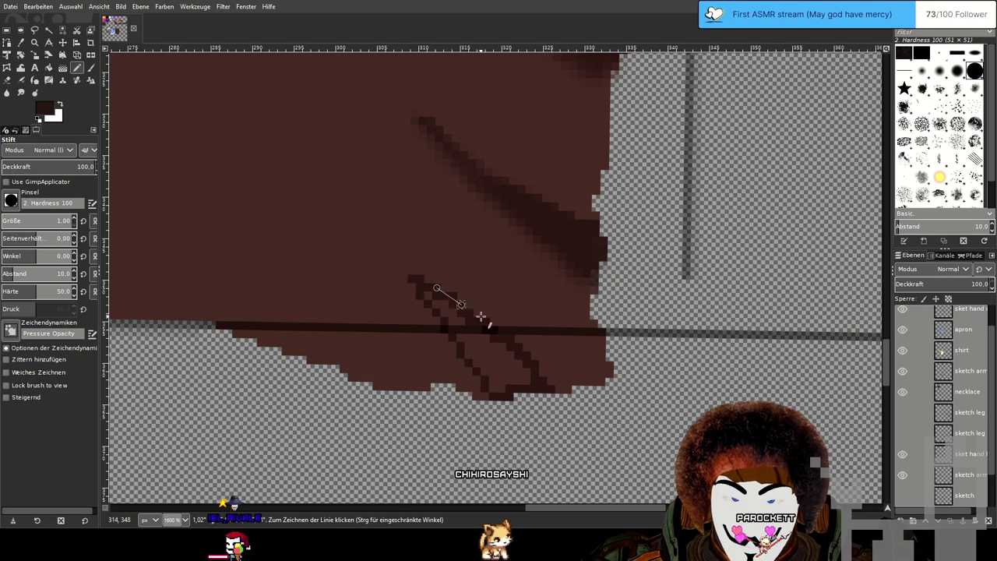
Fill the streak with dark brown and smudge its left edge soft.
click(50, 70)
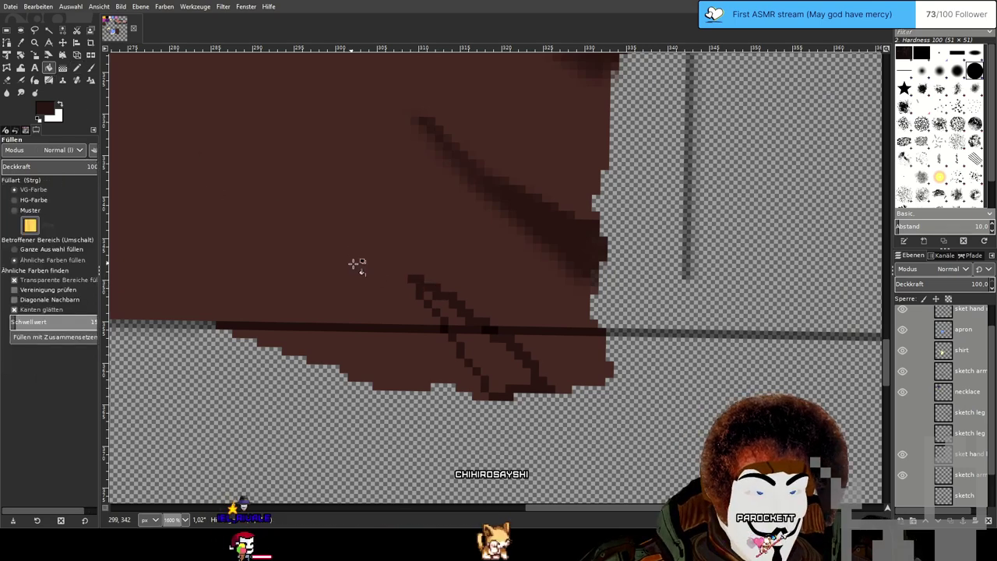
click(489, 353)
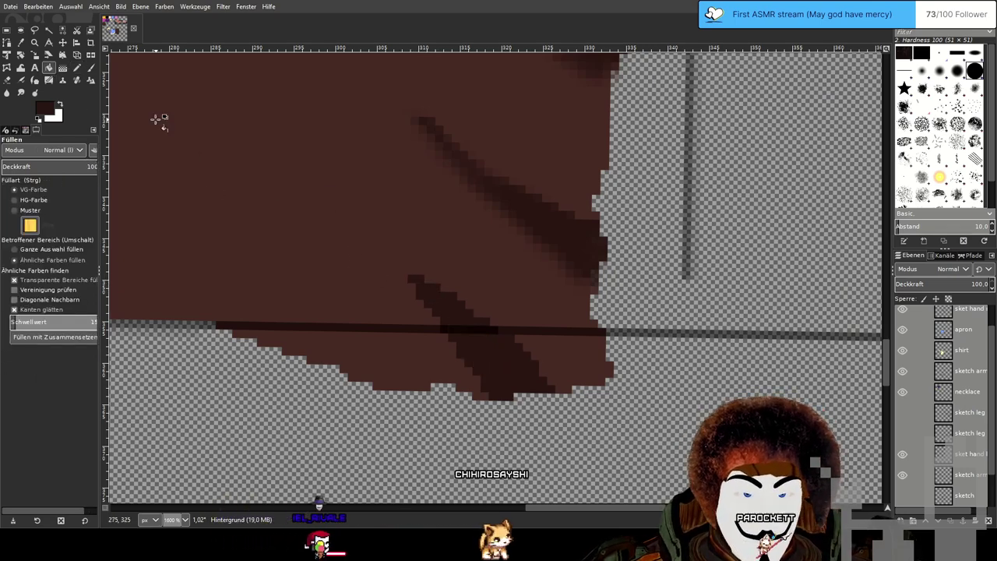
click(22, 93)
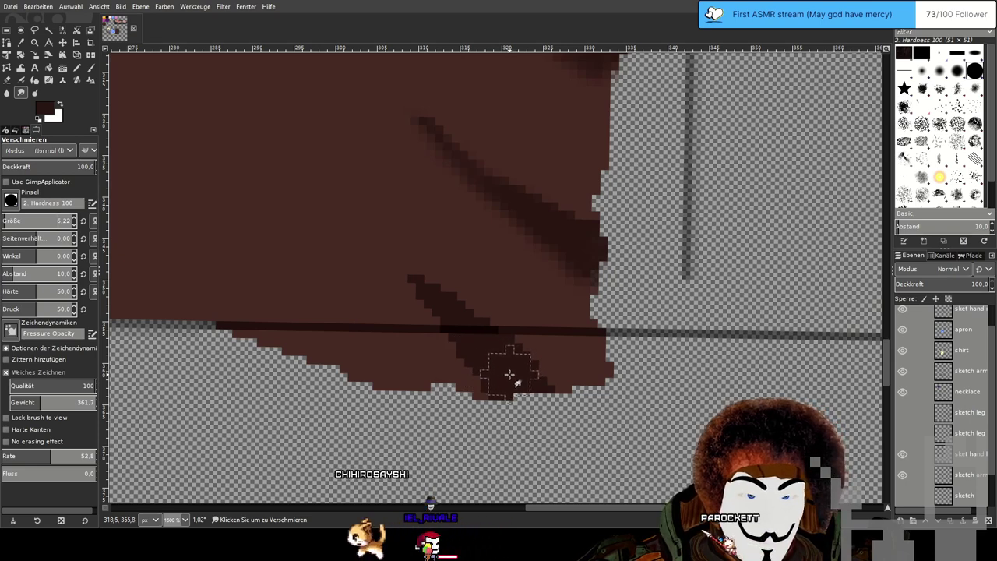
mouse_move(508, 373)
mouse_down()
mouse_move(433, 336)
mouse_move(516, 368)
mouse_move(462, 363)
mouse_move(503, 376)
mouse_move(458, 374)
mouse_move(504, 379)
mouse_move(445, 360)
mouse_move(437, 348)
mouse_move(492, 358)
mouse_move(412, 308)
mouse_move(494, 356)
mouse_move(395, 278)
mouse_move(420, 316)
mouse_move(506, 368)
mouse_move(394, 294)
mouse_move(525, 372)
mouse_move(412, 277)
mouse_move(546, 382)
mouse_move(437, 301)
mouse_up()
Pencil a straight dark outline for a new fold wedge on the skirt's upper right.
scroll(733, 340, down, 4)
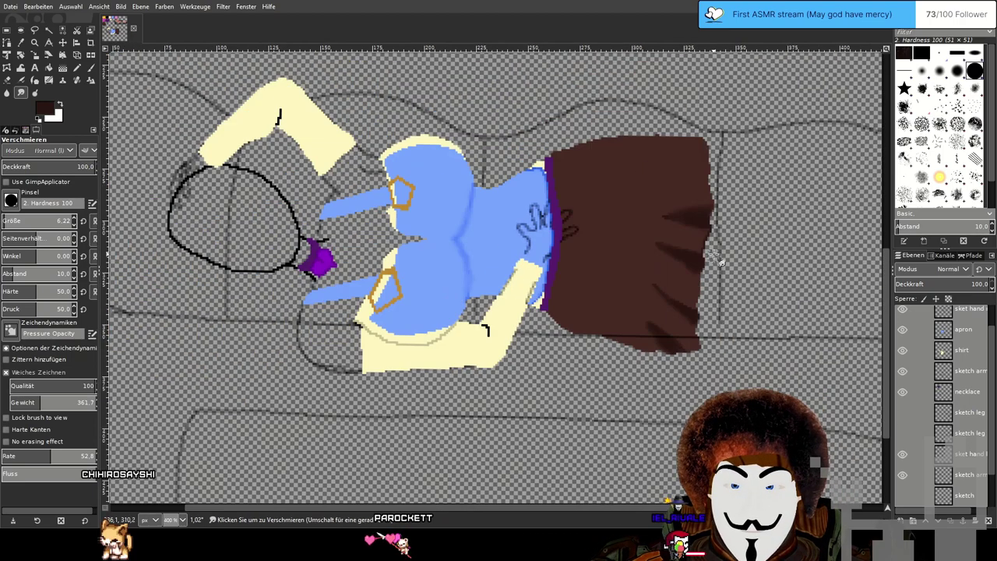
drag(709, 233, 594, 342)
scroll(573, 290, up, 1)
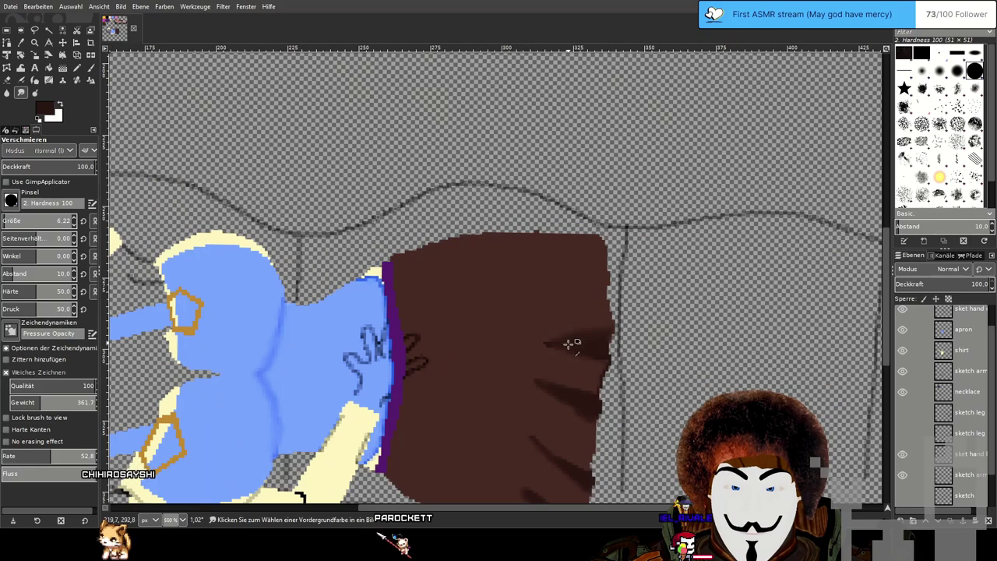
scroll(590, 330, up, 2)
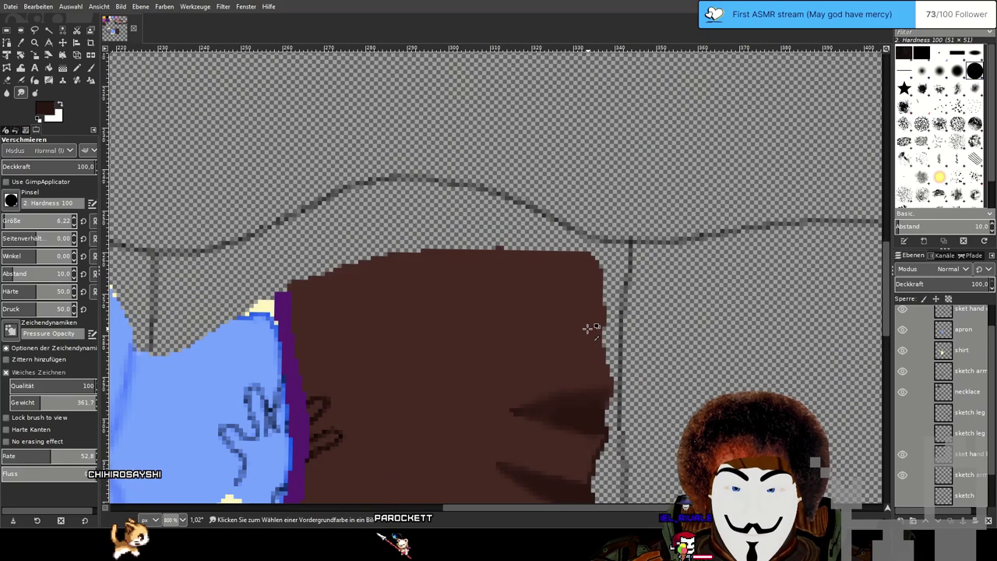
scroll(589, 330, down, 3)
scroll(584, 335, up, 4)
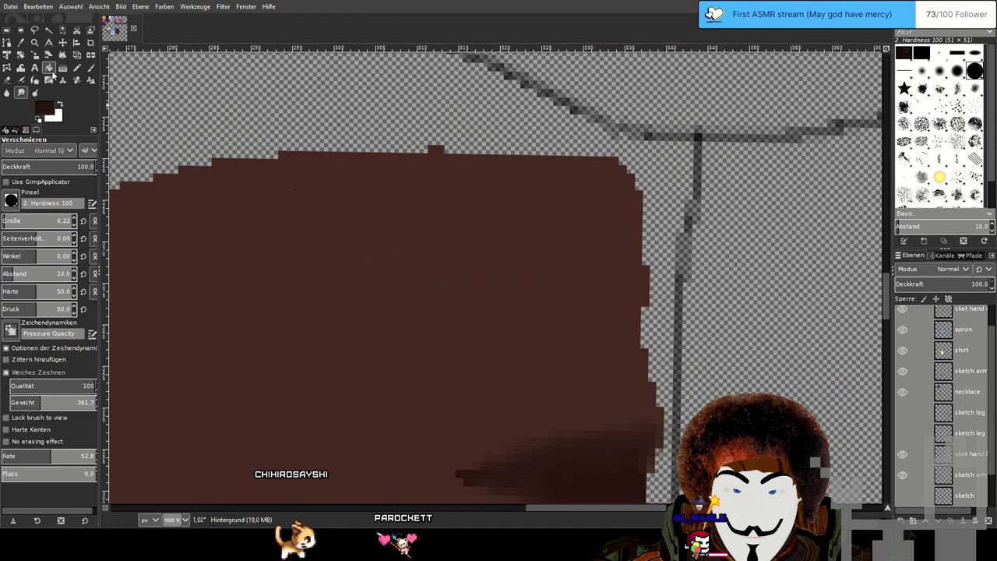
click(77, 68)
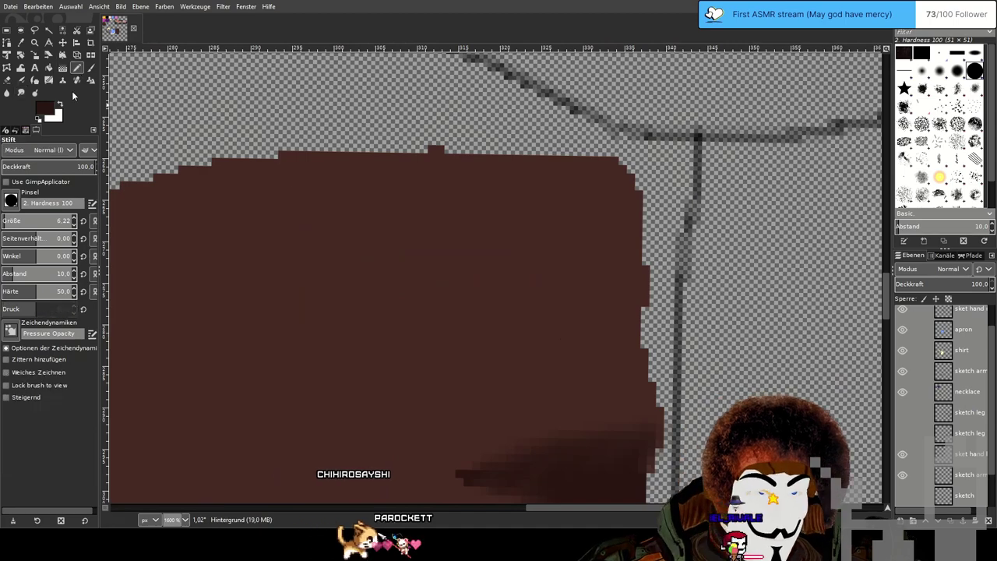
scroll(530, 284, down, 2)
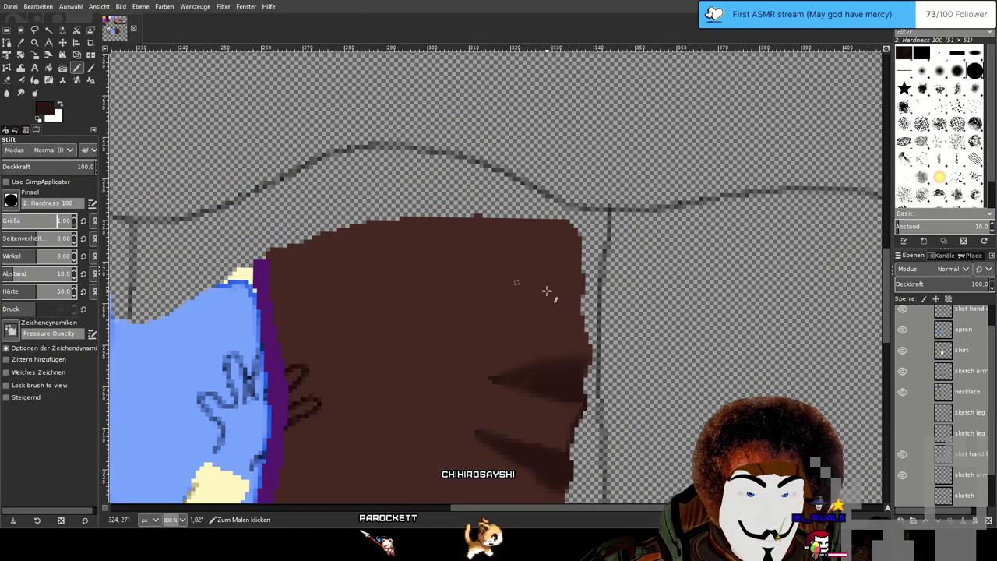
drag(565, 301, 538, 252)
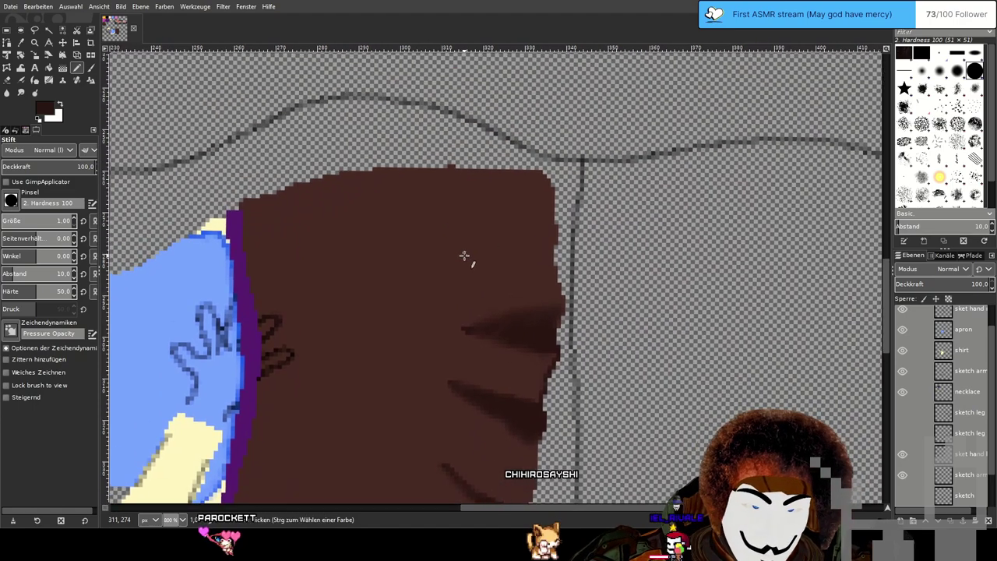
shift+click(554, 282)
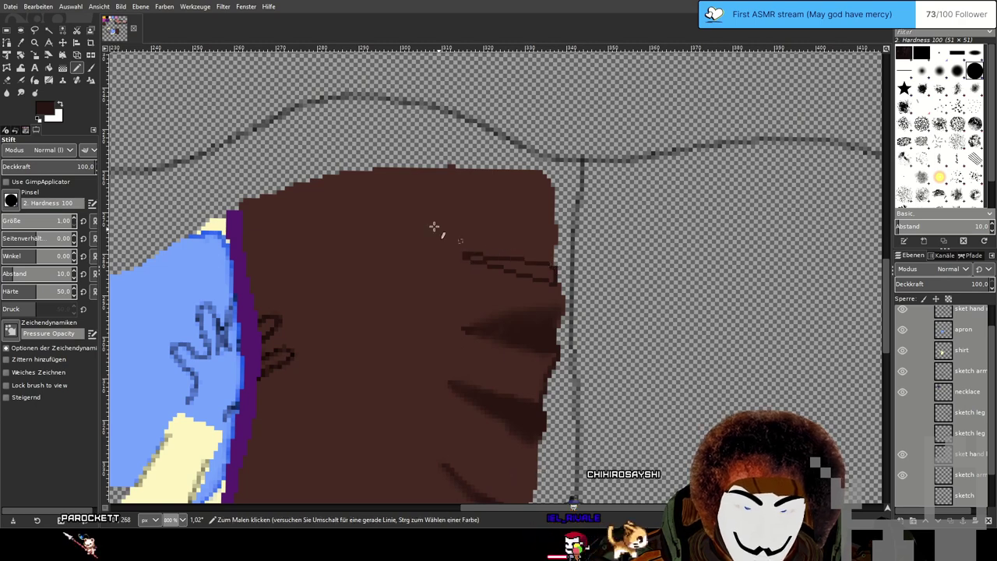
Fill the wedge dark brown and smudge it into the skirt fabric.
key(shift+b)
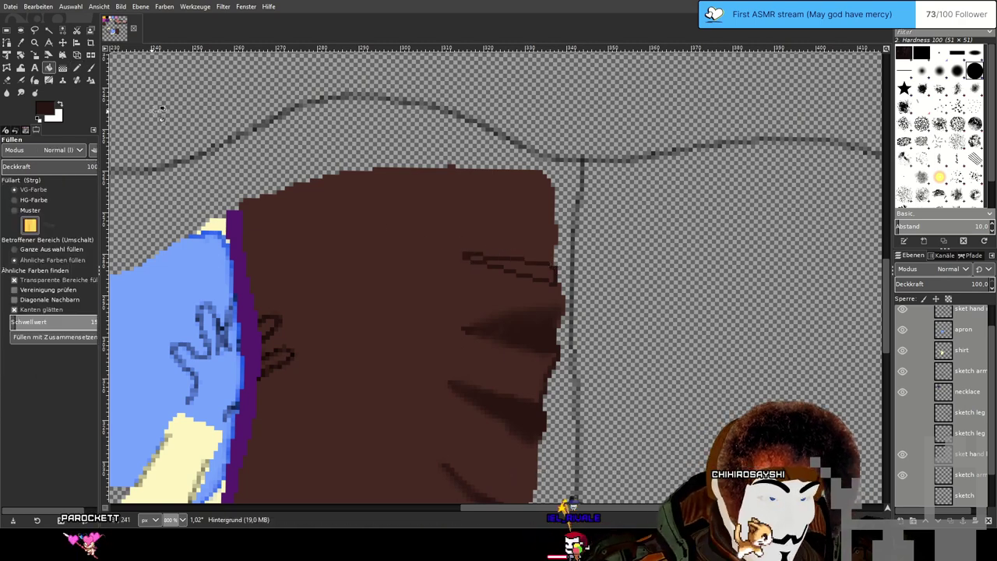
scroll(527, 263, up, 2)
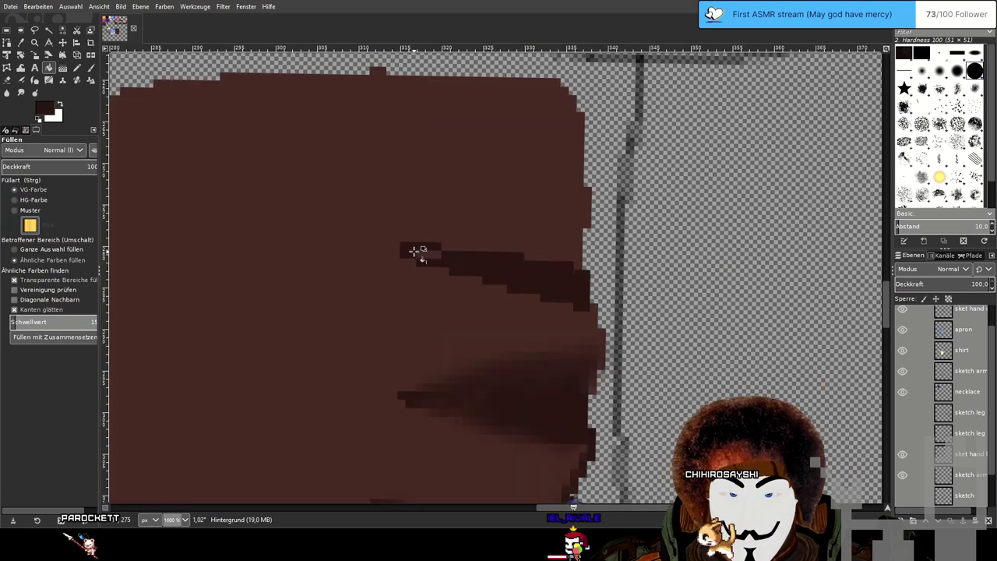
click(79, 68)
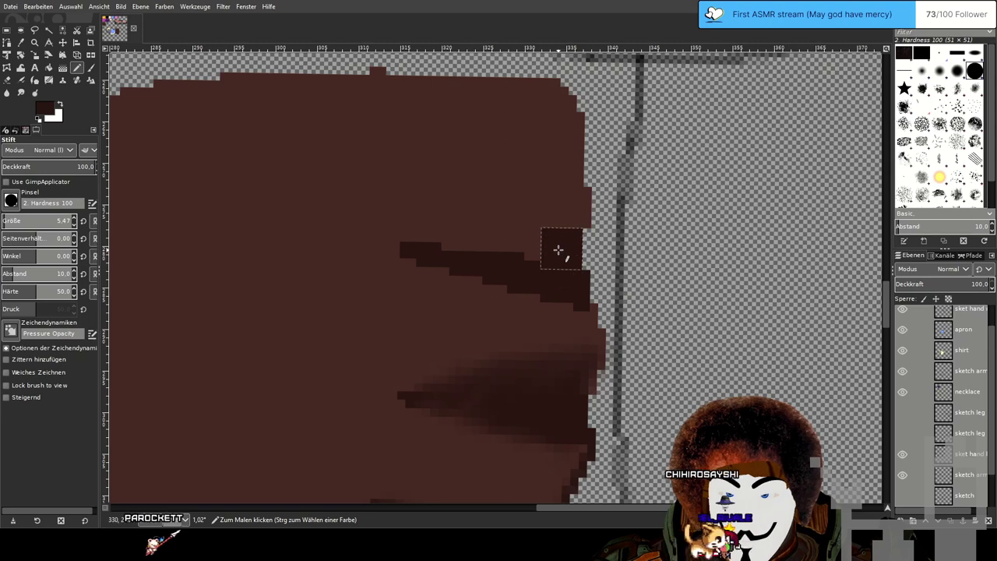
key(ctrl)
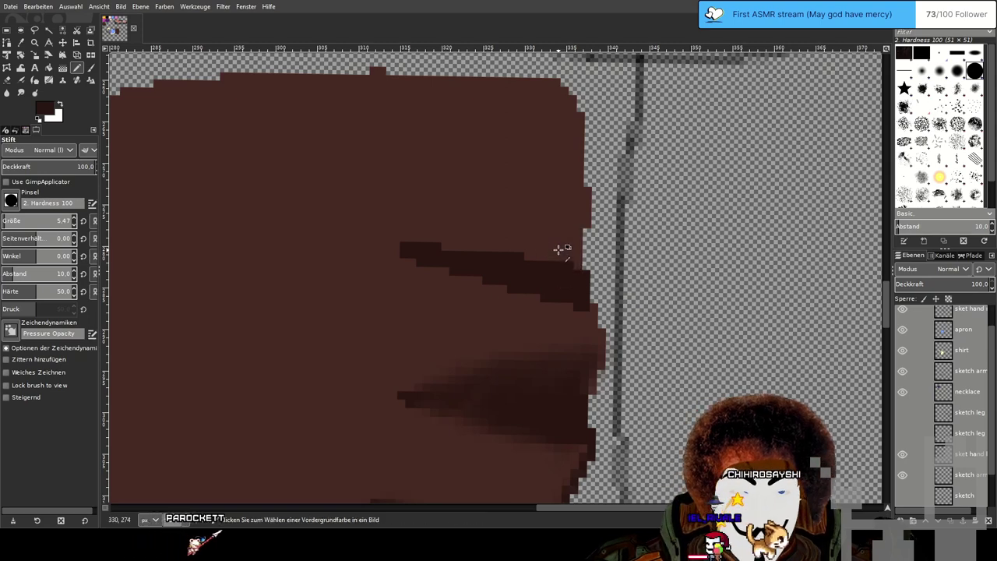
click(21, 94)
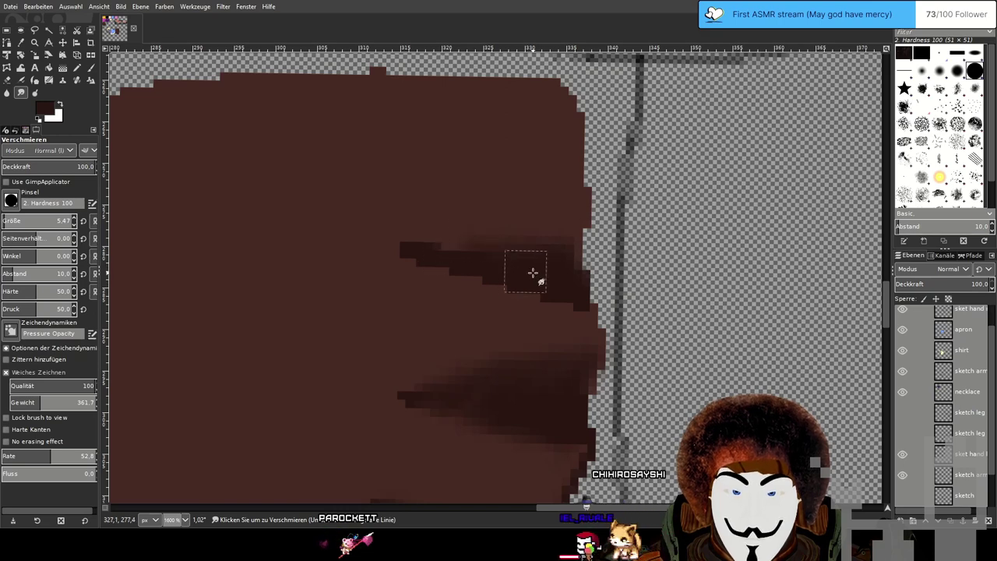
mouse_move(532, 273)
mouse_down()
mouse_move(432, 240)
mouse_move(454, 258)
mouse_move(548, 286)
mouse_move(398, 249)
mouse_move(573, 278)
mouse_up()
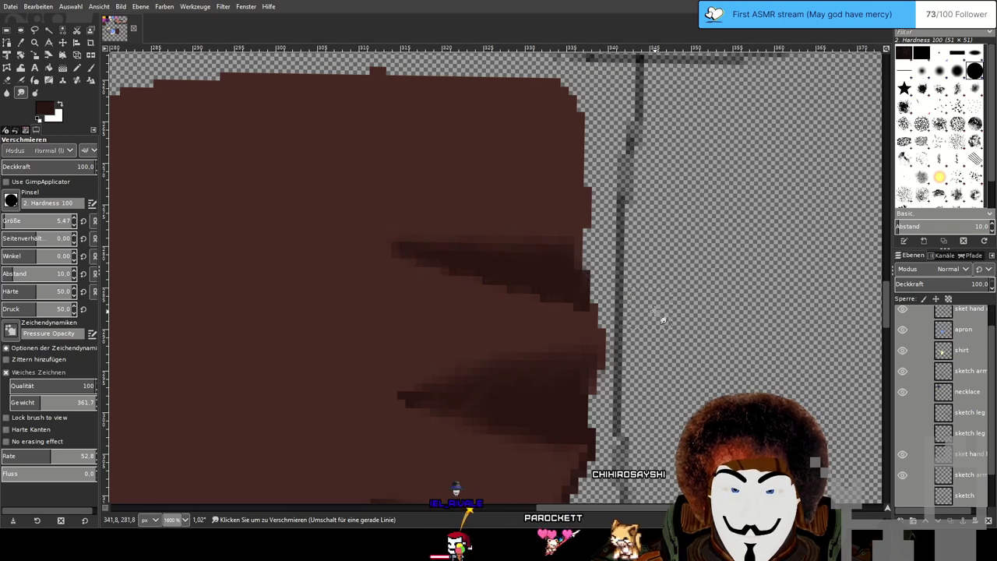
scroll(666, 310, down, 2)
scroll(549, 248, up, 2)
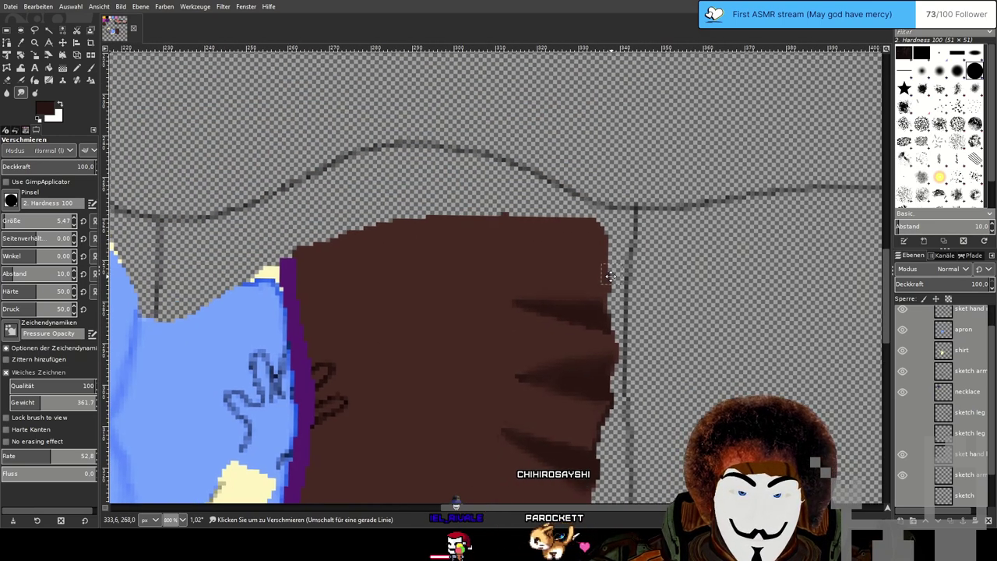
Pencil a dark line along the brown skirt's top edge.
scroll(549, 248, up, 2)
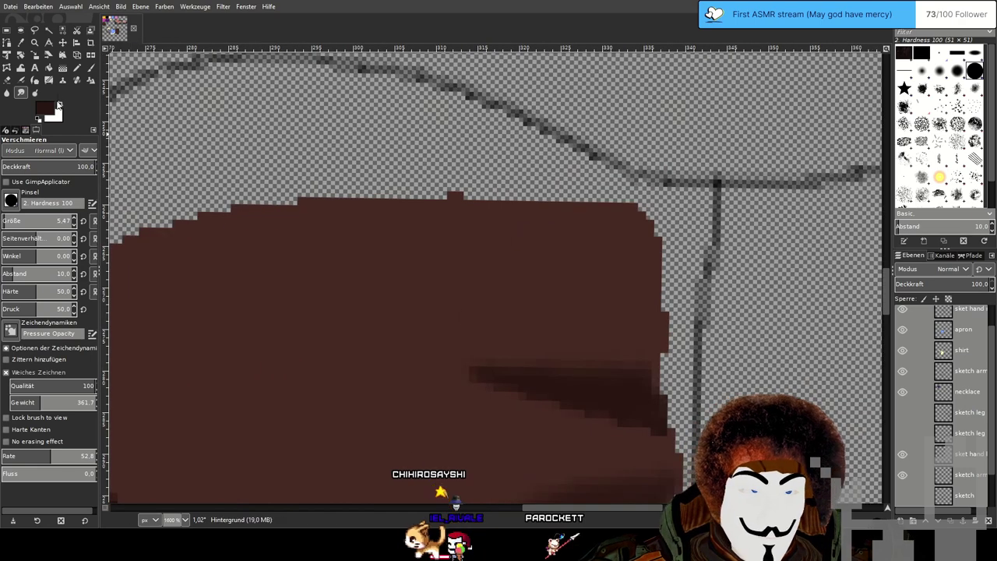
click(78, 68)
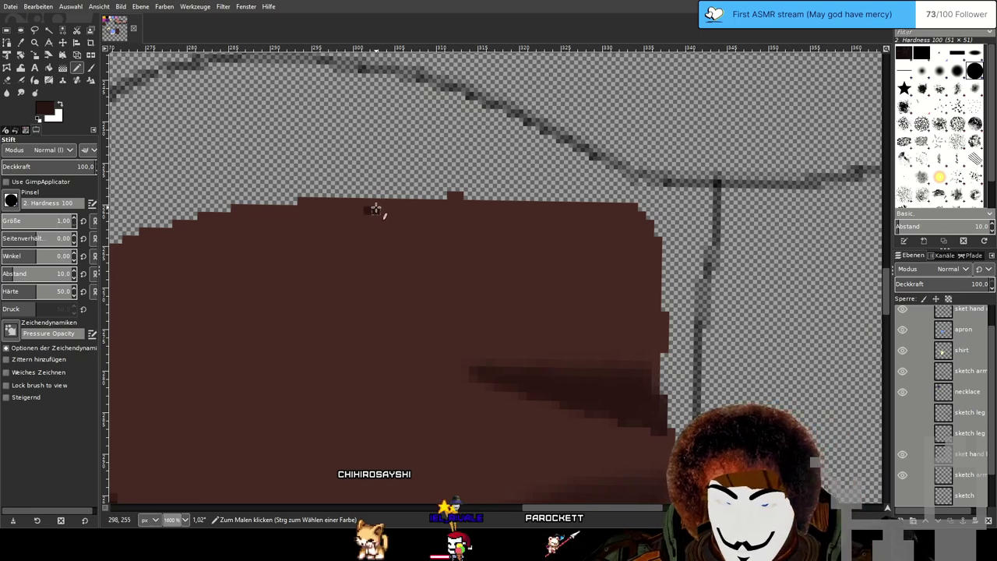
drag(522, 247, 658, 316)
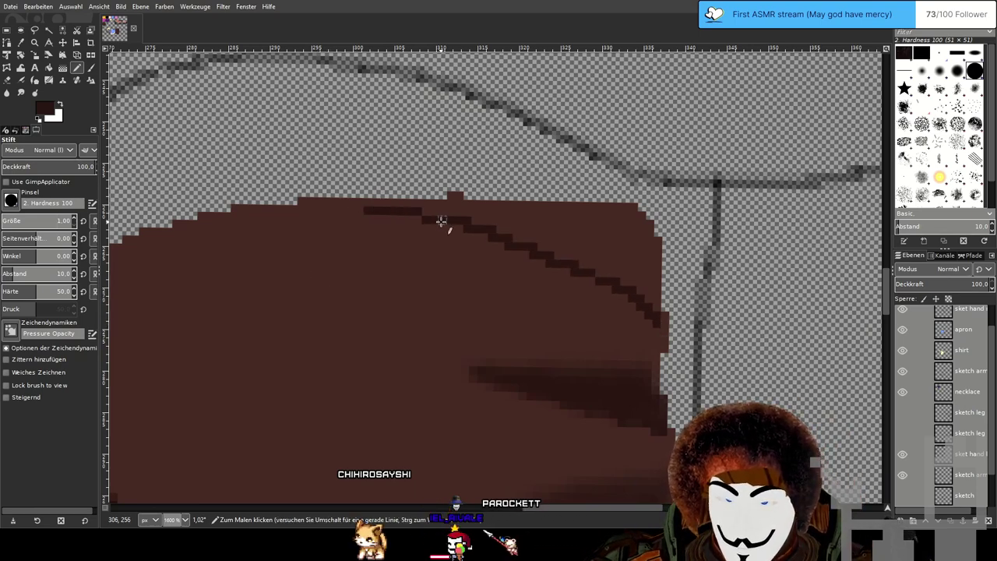
click(368, 204)
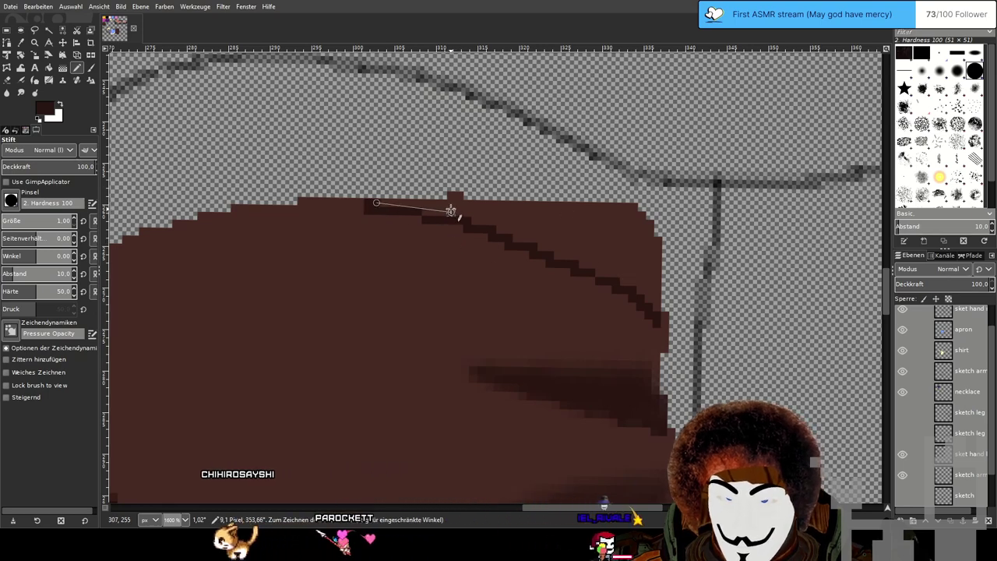
shift+click(451, 205)
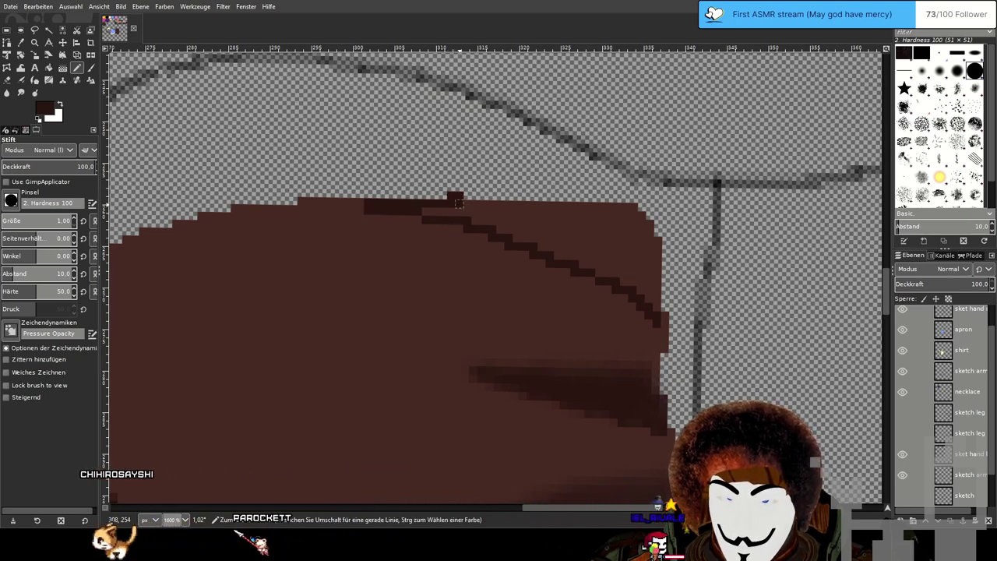
shift+click(636, 207)
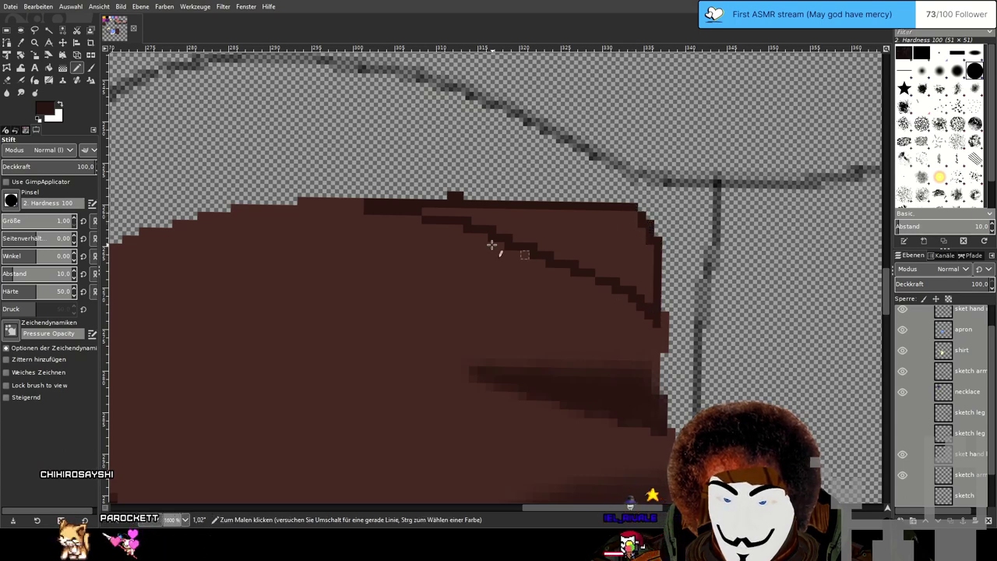
Fill the top strip dark brown and smudge its edge into the skirt.
click(48, 68)
click(486, 216)
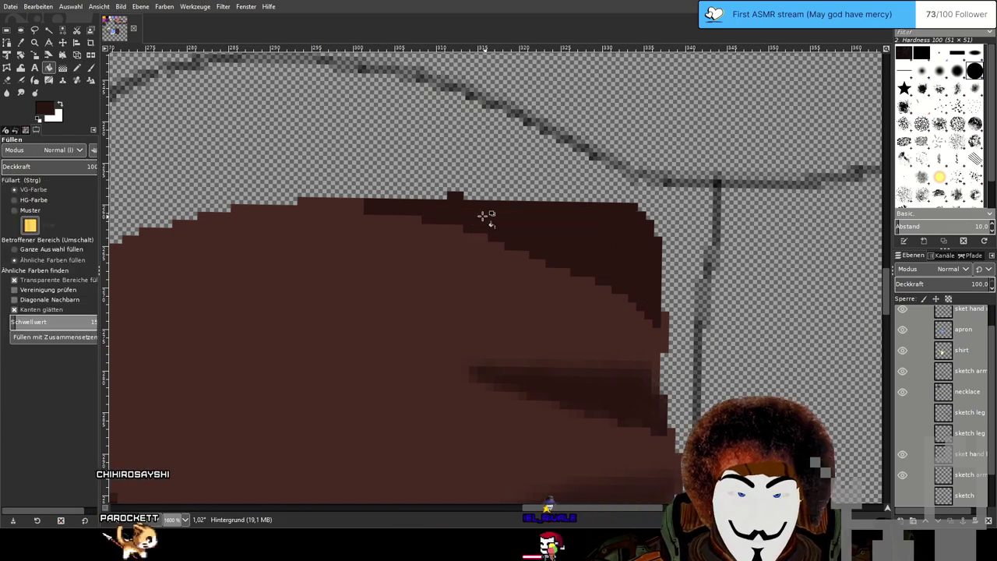
click(21, 92)
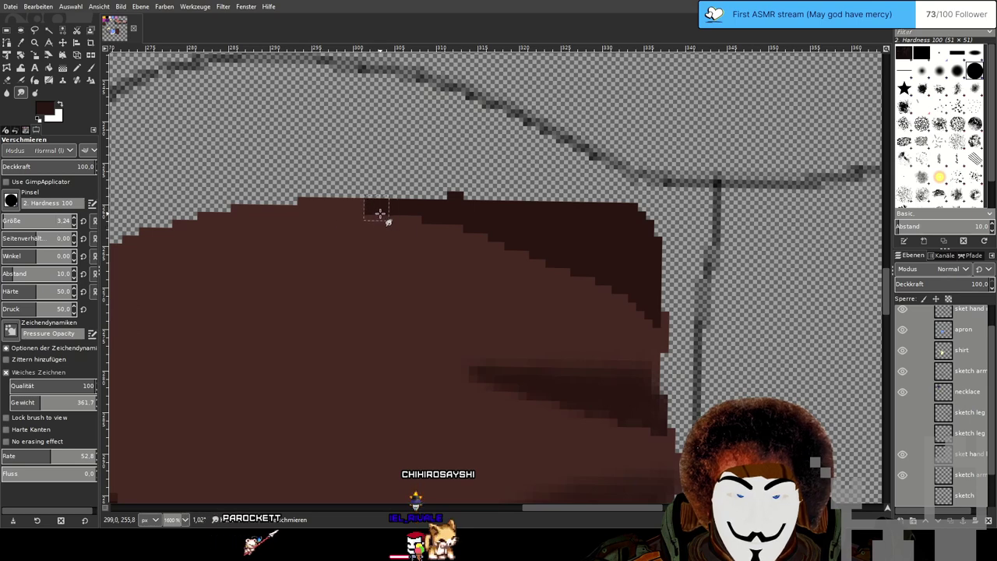
drag(380, 214, 413, 242)
drag(594, 264, 584, 297)
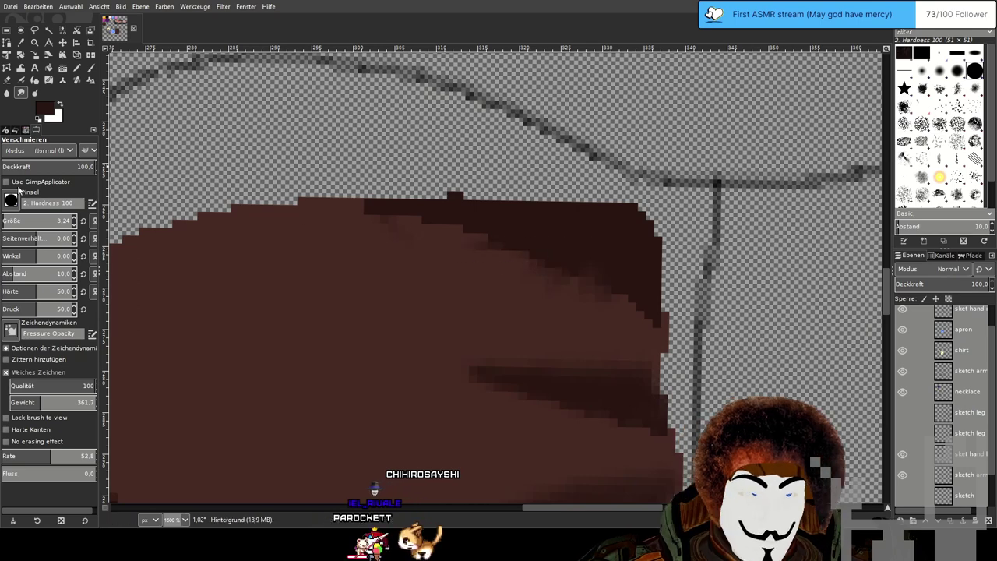
Enlarge the smudge brush to 6.22 and blend the skirt's top shadow edge further.
drag(34, 223, 38, 225)
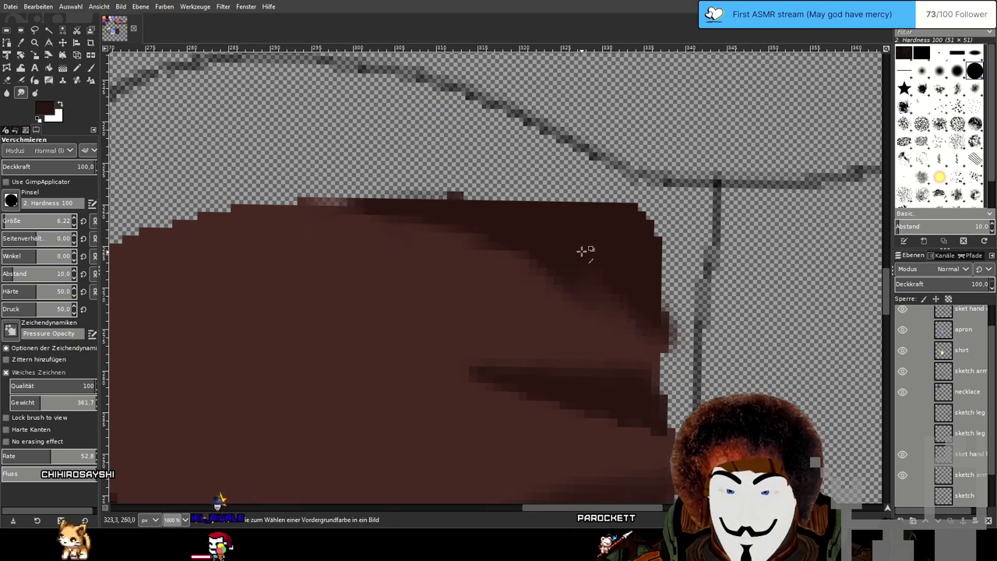
ctrl+scroll(643, 272, down, 3)
ctrl+scroll(510, 255, up, 2)
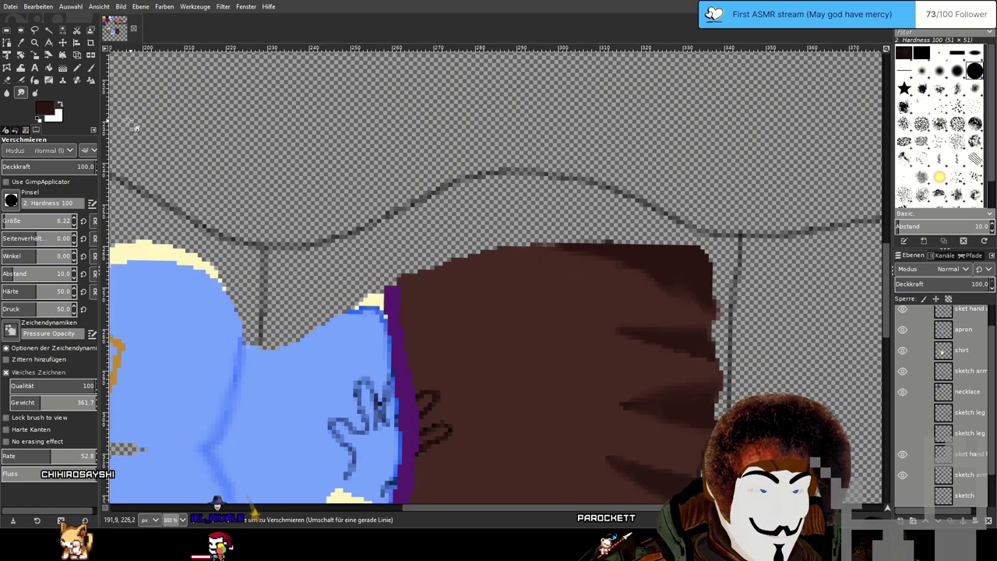
click(8, 91)
ctrl+scroll(397, 254, up, 4)
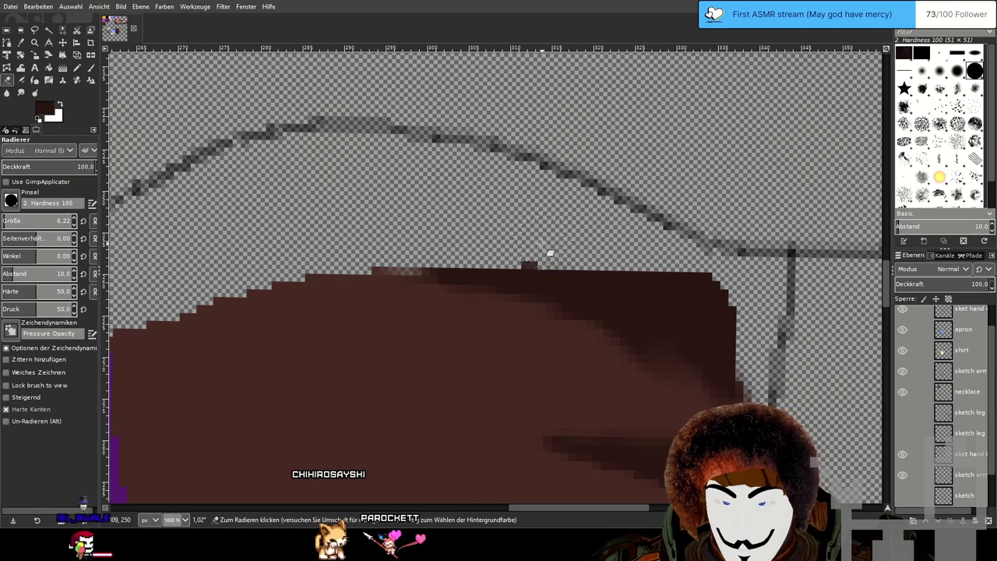
drag(721, 297, 624, 241)
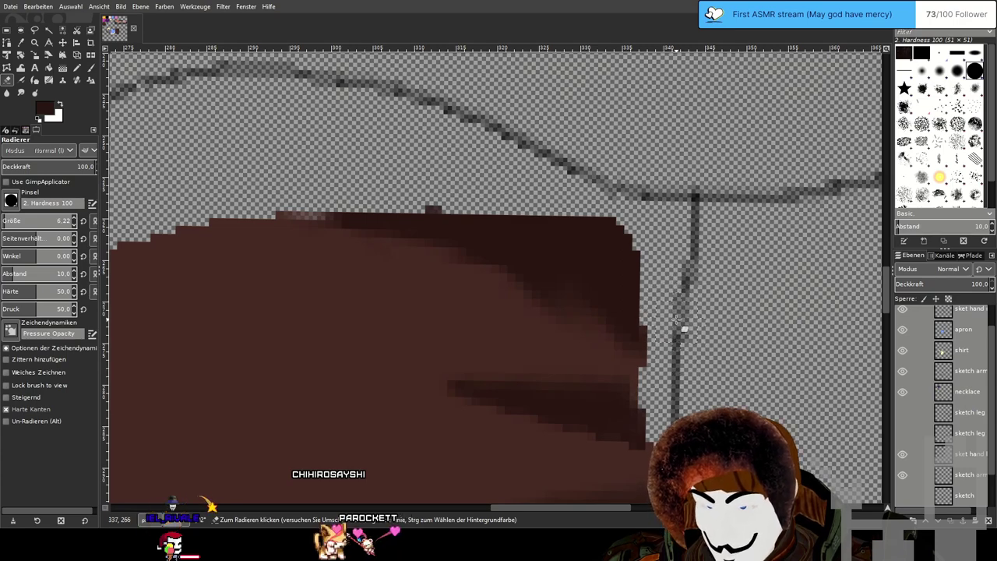
ctrl+scroll(682, 318, down, 3)
scroll(679, 257, down, 3)
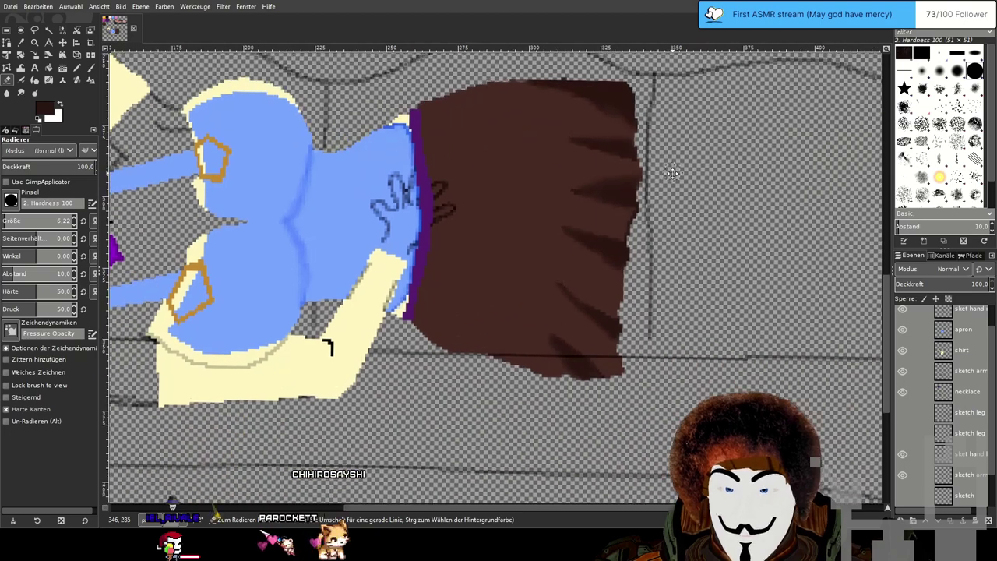
scroll(676, 204, up, 1)
ctrl+scroll(678, 205, down, 2)
drag(685, 205, 664, 225)
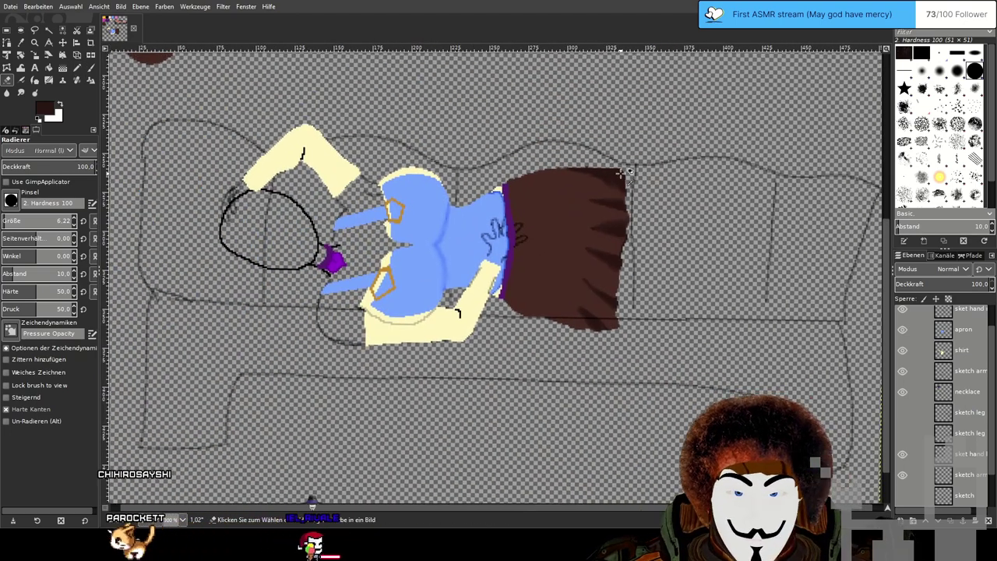
ctrl+scroll(673, 218, up, 3)
ctrl+scroll(673, 218, up, 4)
click(21, 92)
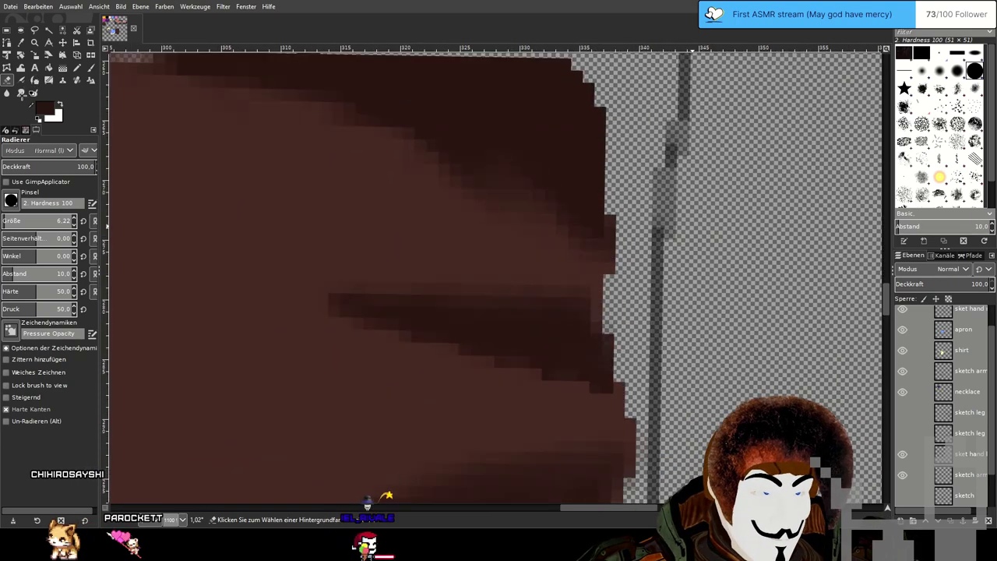
drag(534, 173, 525, 225)
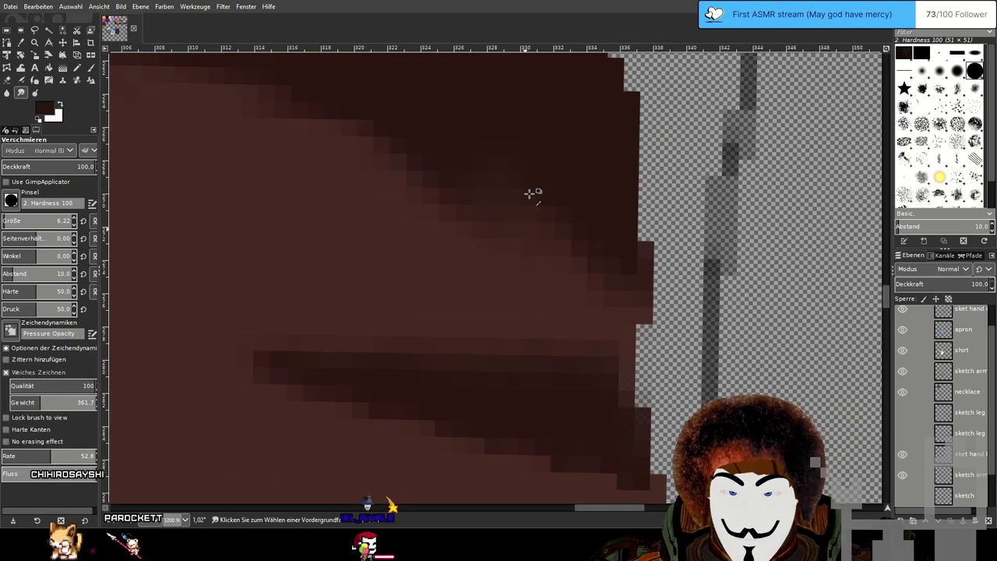
ctrl+scroll(528, 193, down, 1)
drag(532, 148, 550, 167)
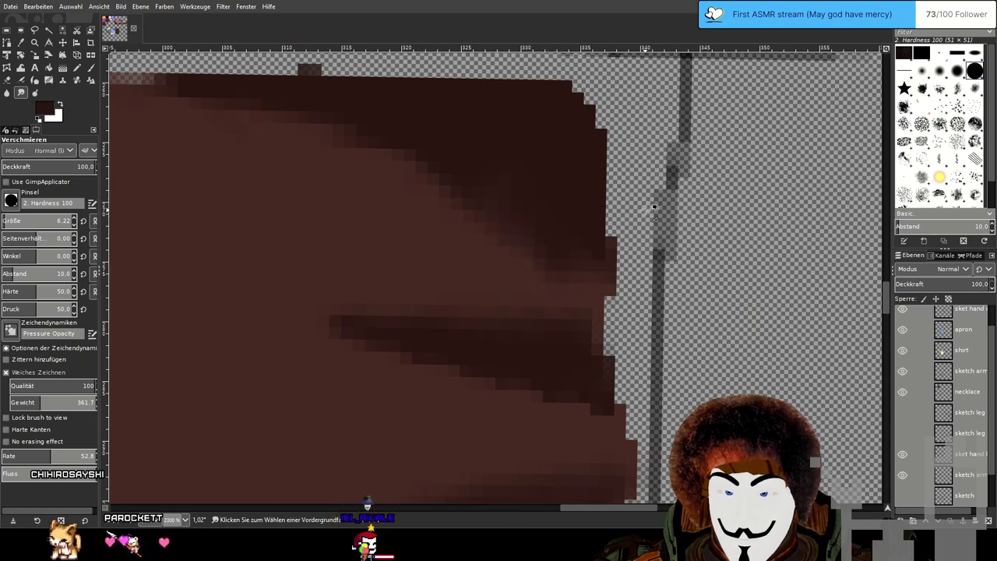
scroll(652, 207, down, 5)
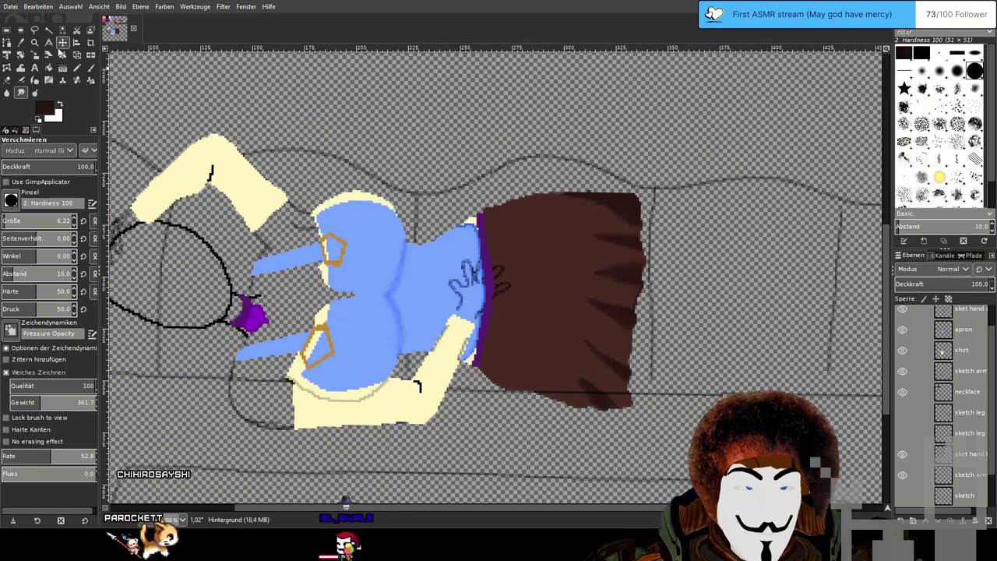
Save the drawing as Chihiro 100th stream drawing.xcf.
click(11, 6)
click(36, 79)
drag(414, 236, 495, 183)
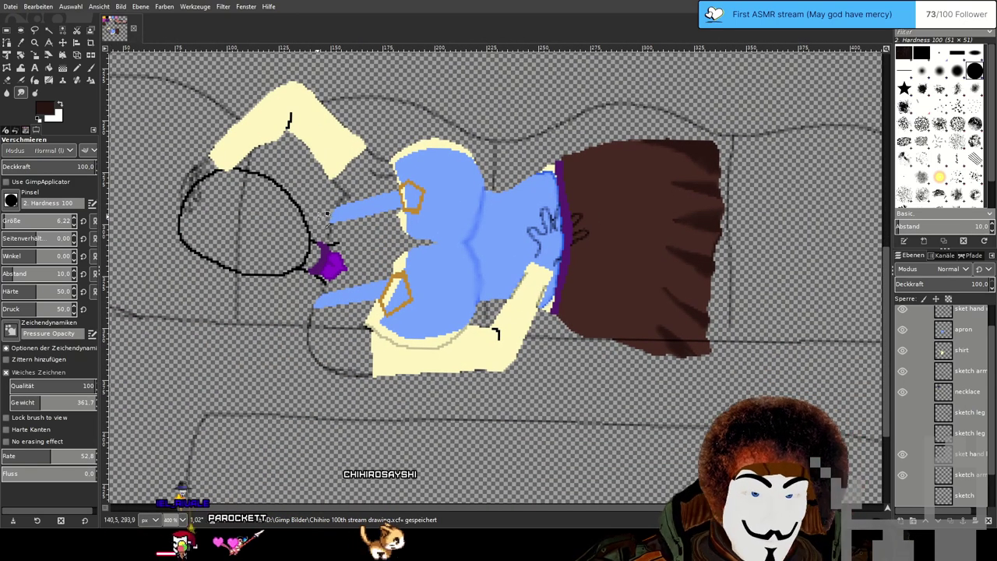
scroll(358, 214, down, 1)
scroll(545, 257, down, 1)
scroll(588, 269, up, 1)
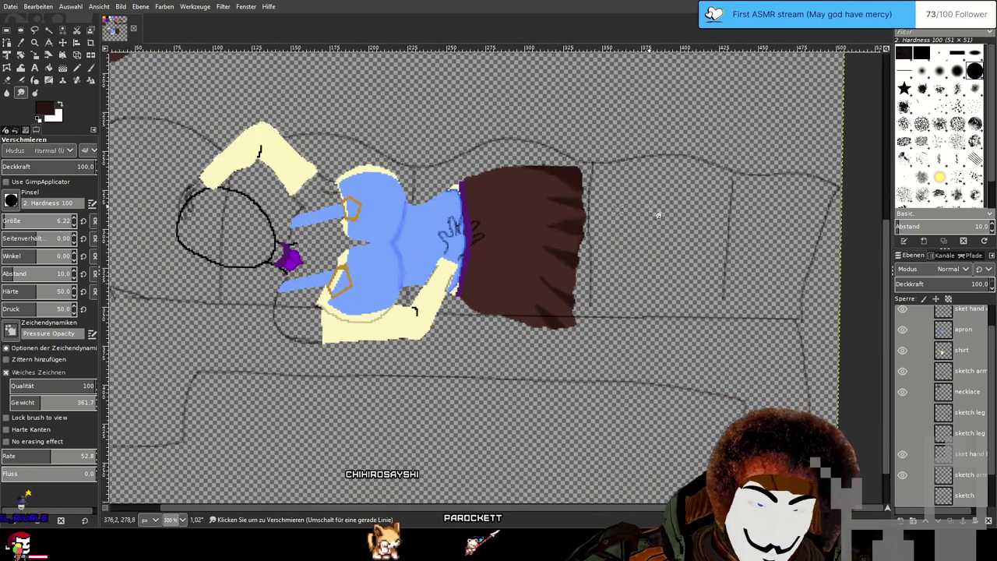
Set the pencil to 1 pixel and trace a cream line down the skirt's right edge.
click(77, 68)
scroll(588, 167, up, 4)
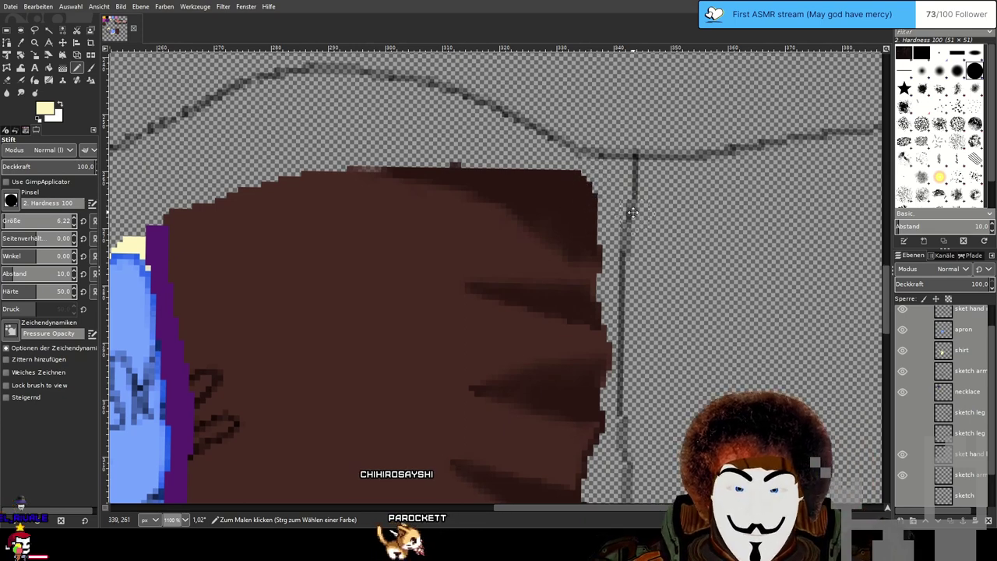
drag(580, 206, 552, 189)
drag(31, 220, 3, 220)
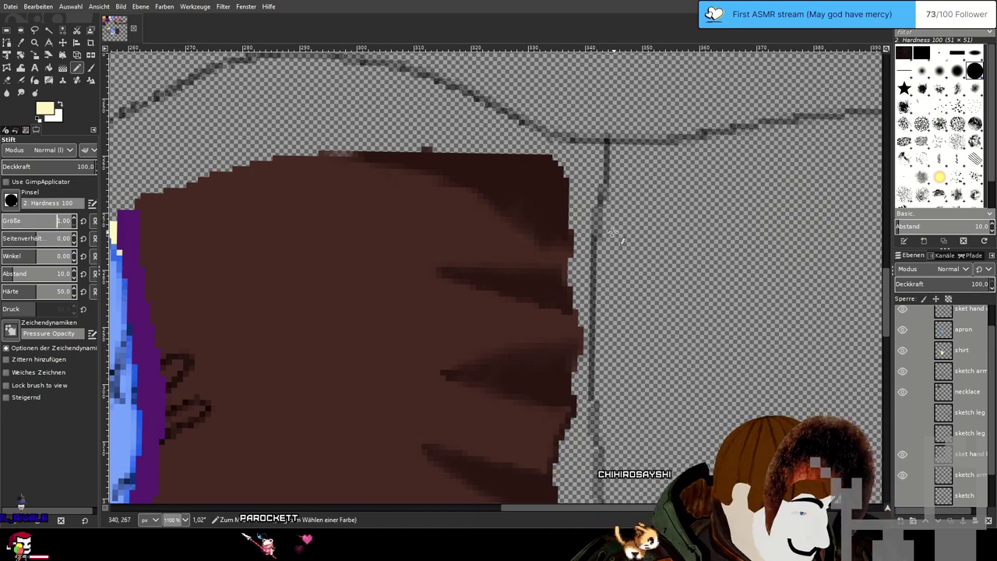
drag(623, 229, 537, 233)
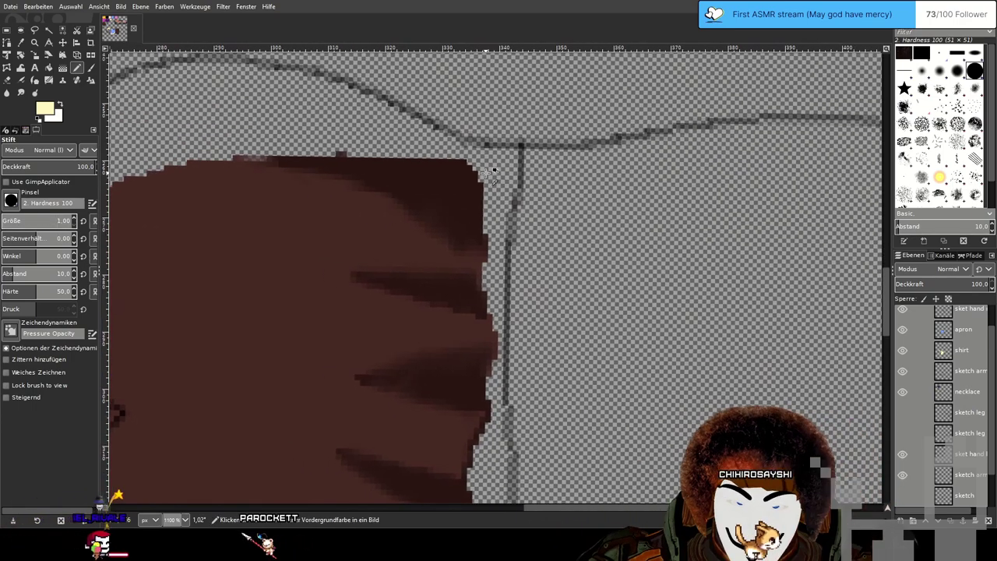
scroll(471, 164, up, 1)
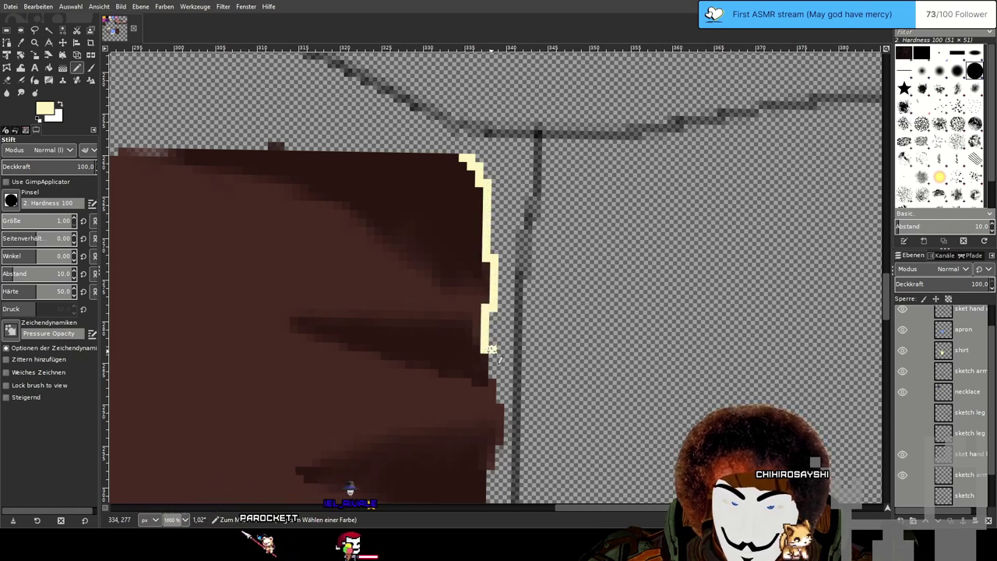
drag(491, 349, 507, 415)
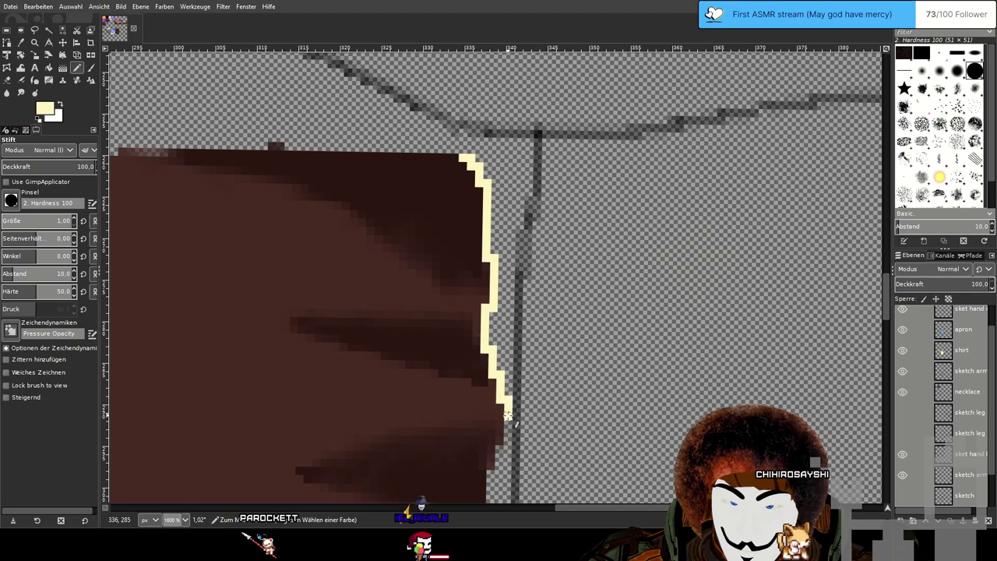
Extend the cream outline down the jagged edge to the skirt's lower corner.
scroll(580, 429, down, 5)
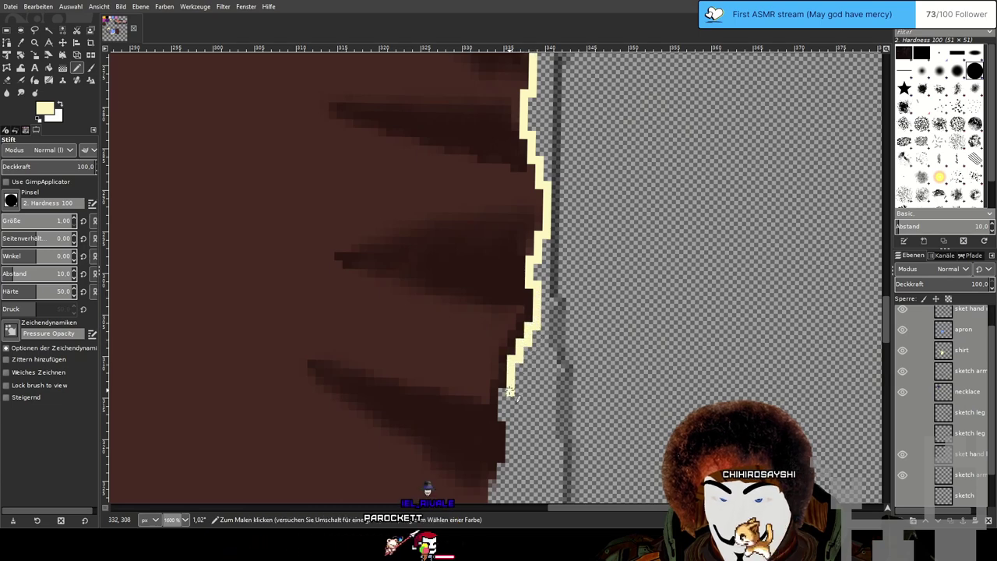
scroll(500, 416, down, 6)
scroll(501, 417, left, 2)
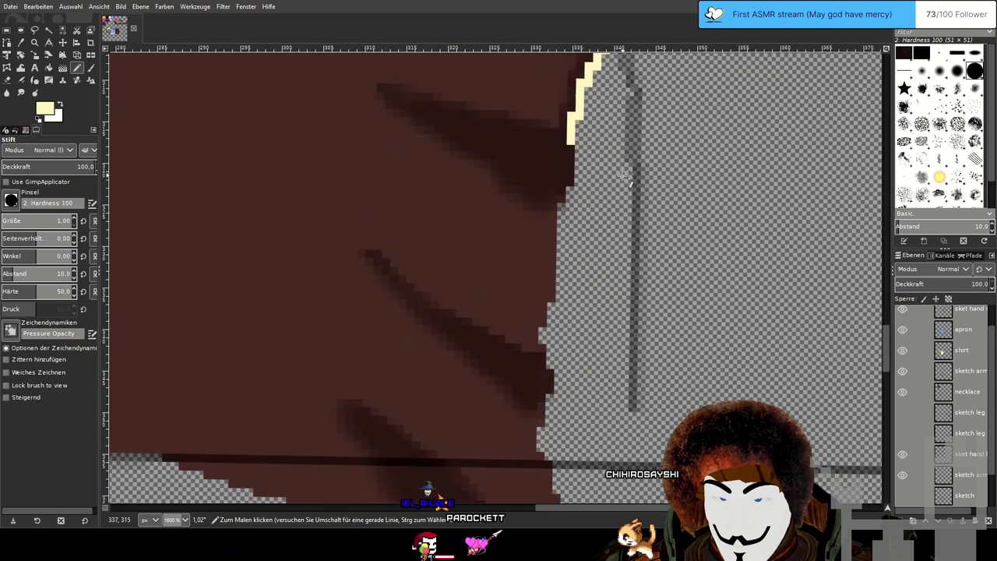
click(580, 155)
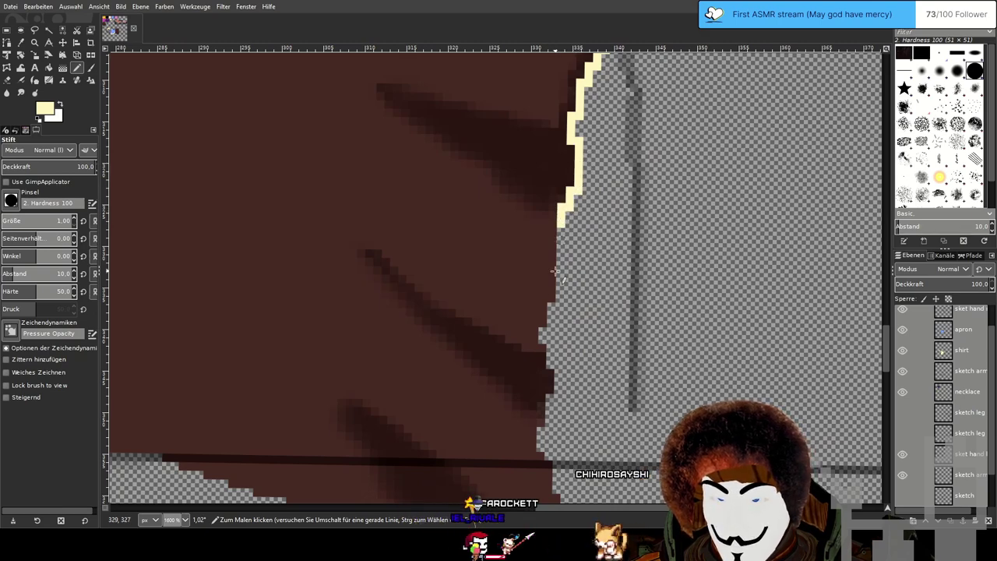
shift+click(557, 307)
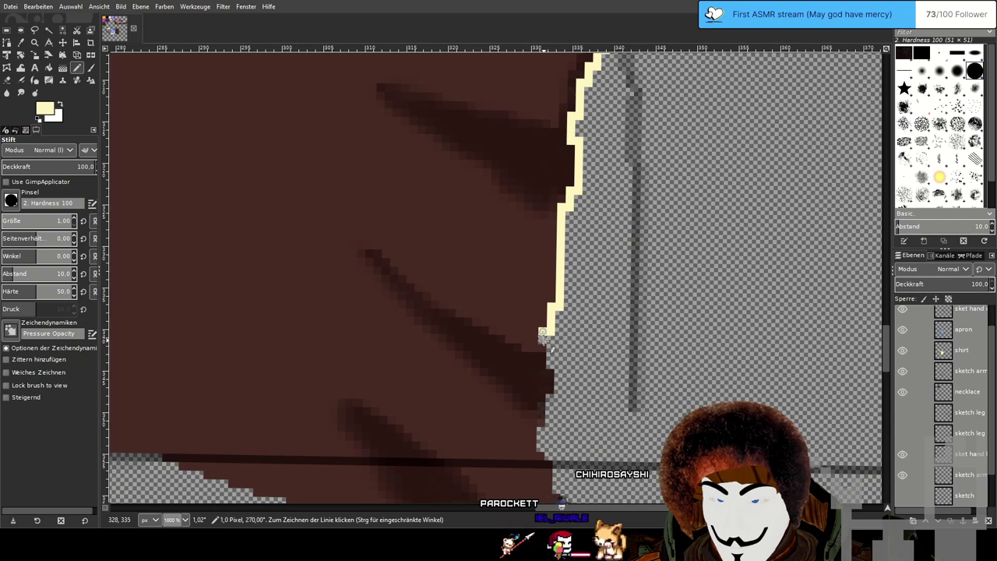
shift+click(549, 363)
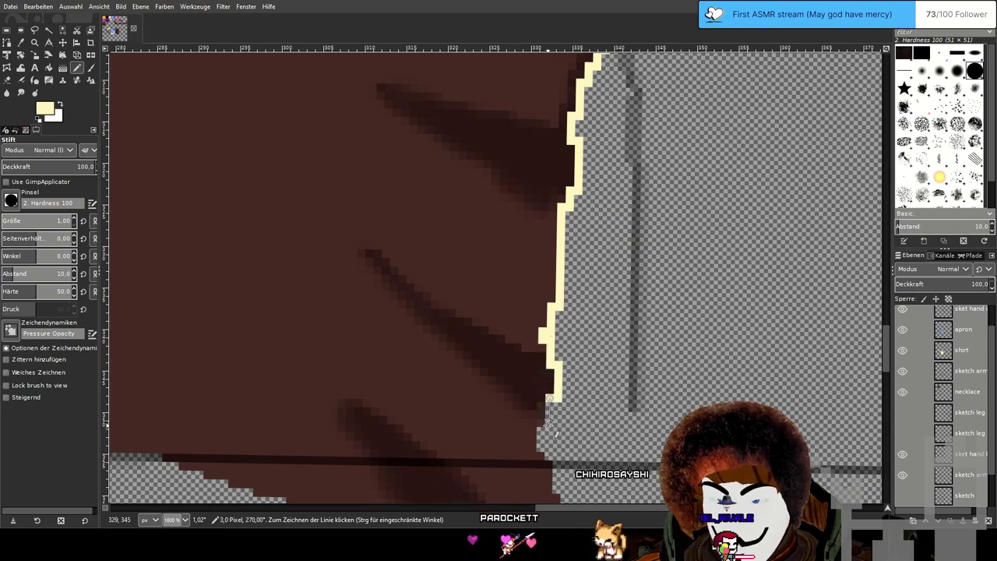
shift+click(544, 449)
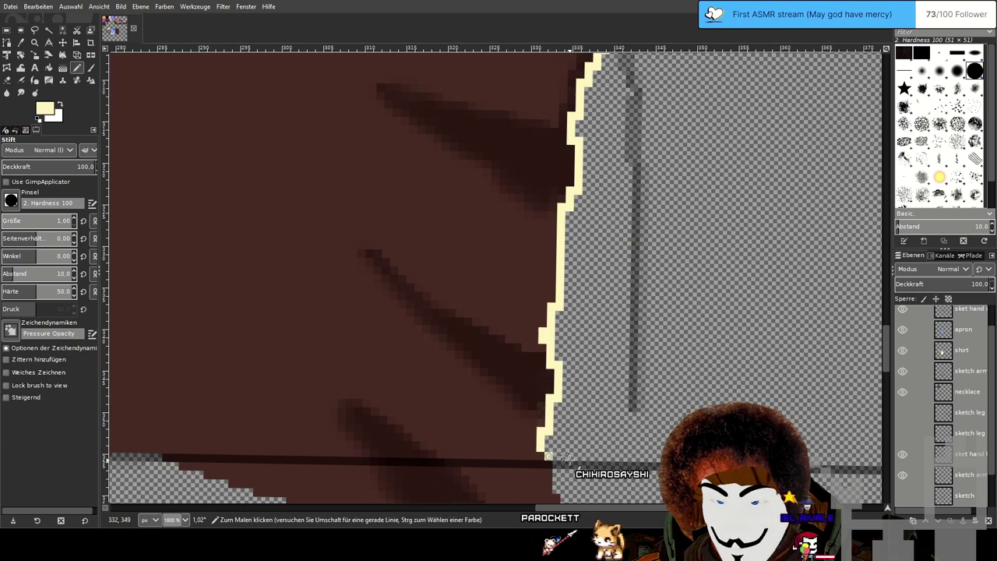
scroll(548, 456, down, 3)
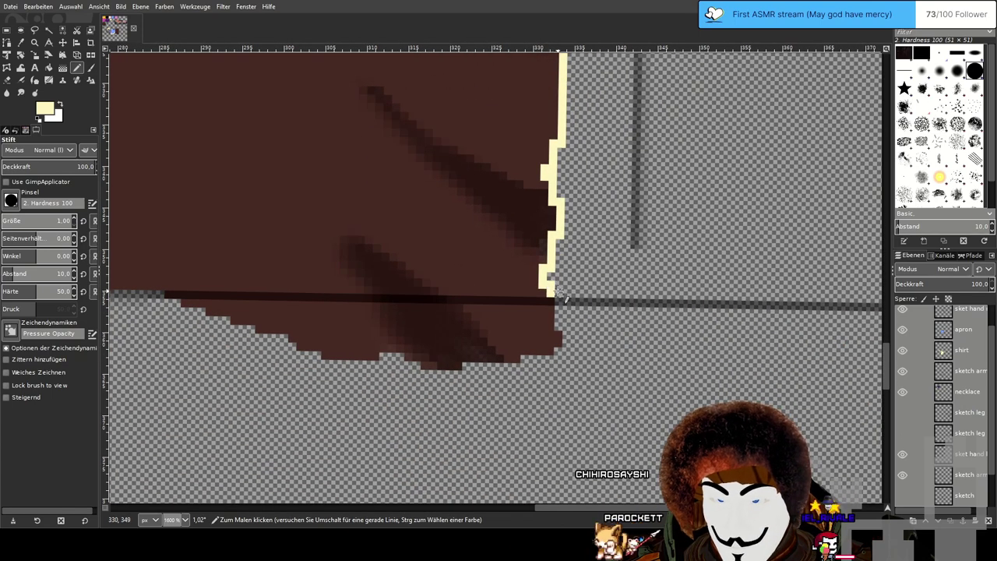
shift+click(559, 326)
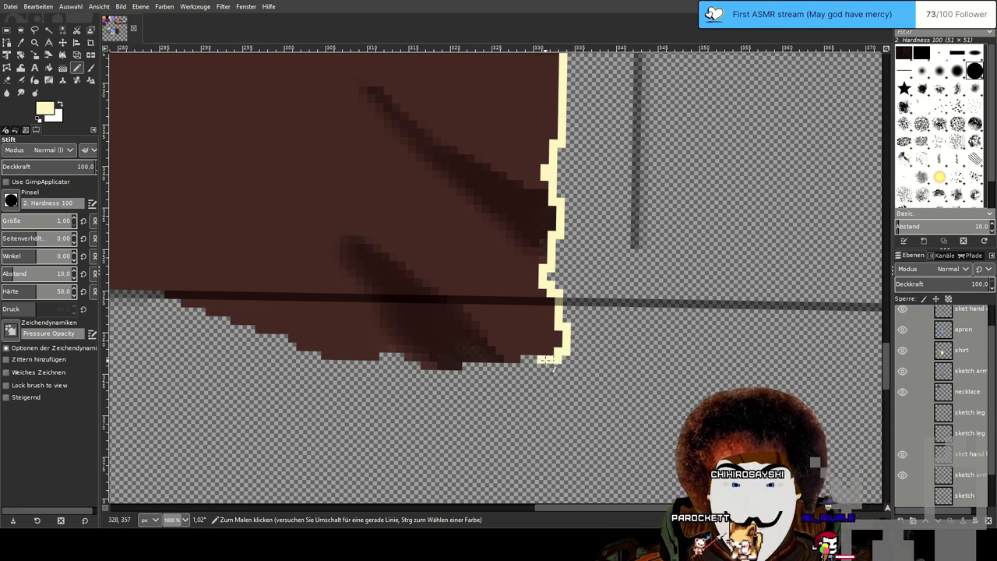
scroll(632, 312, down, 1)
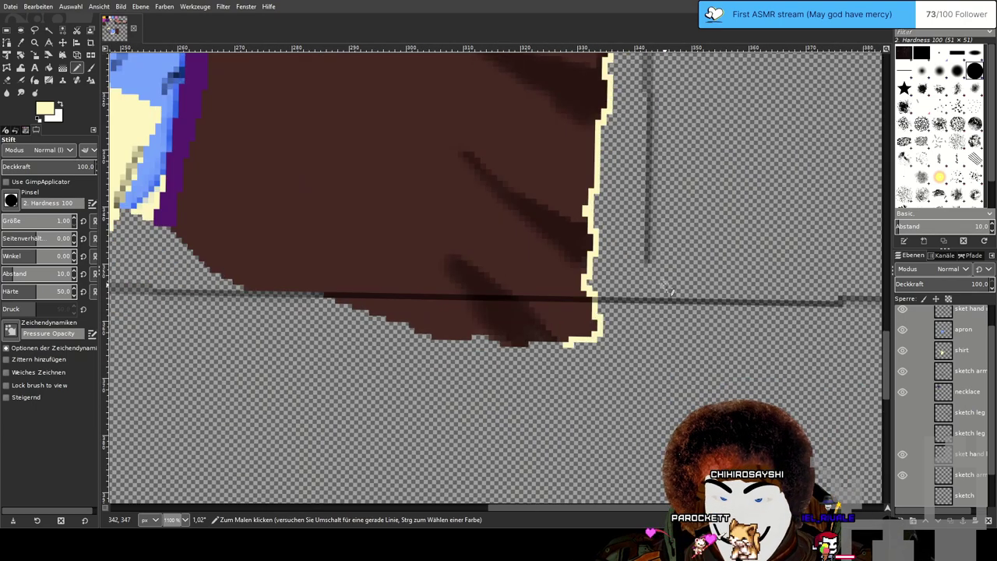
scroll(668, 289, down, 4)
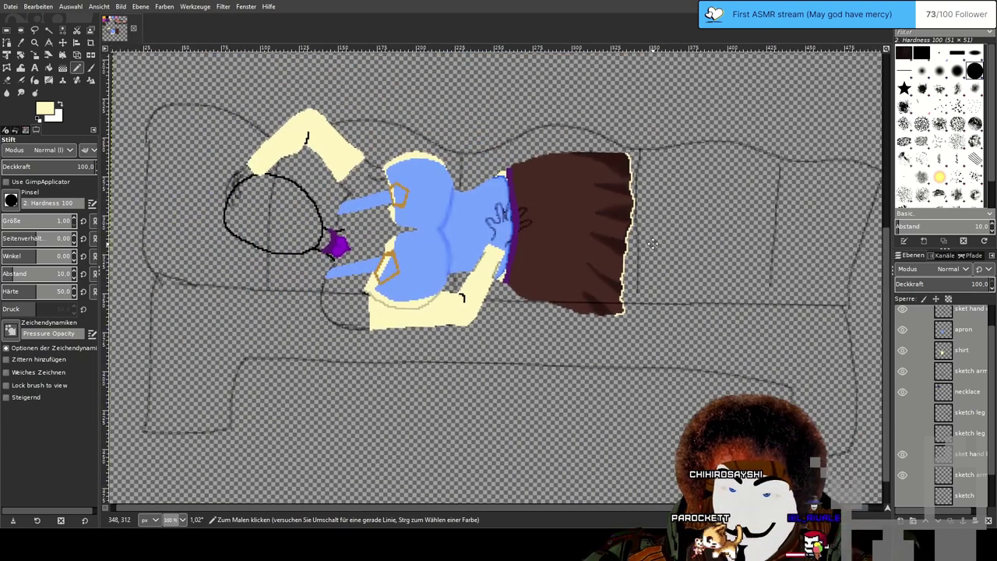
Extend the cream outline along the skirt's bottom edge.
scroll(620, 321, up, 5)
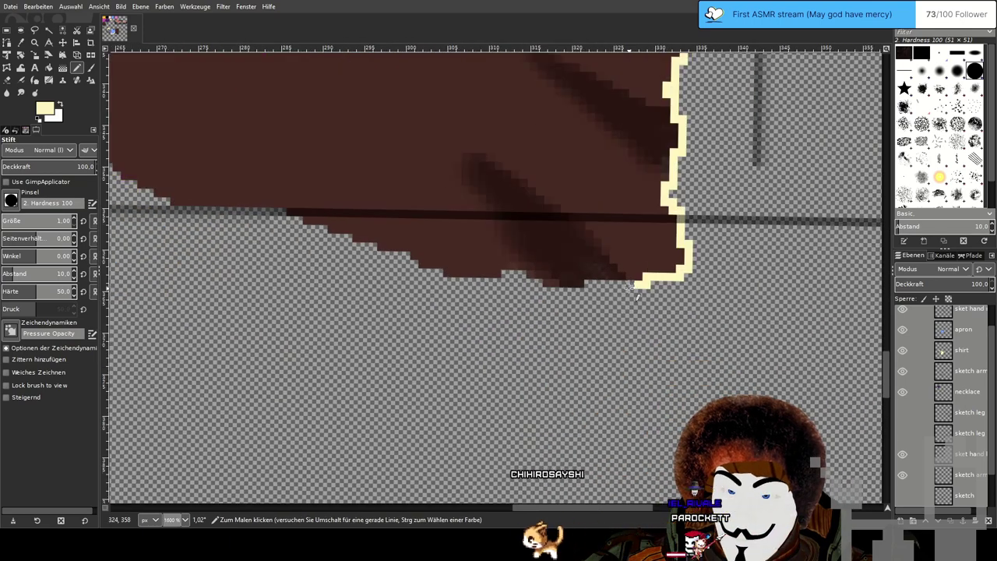
drag(634, 284, 584, 284)
scroll(725, 278, down, 7)
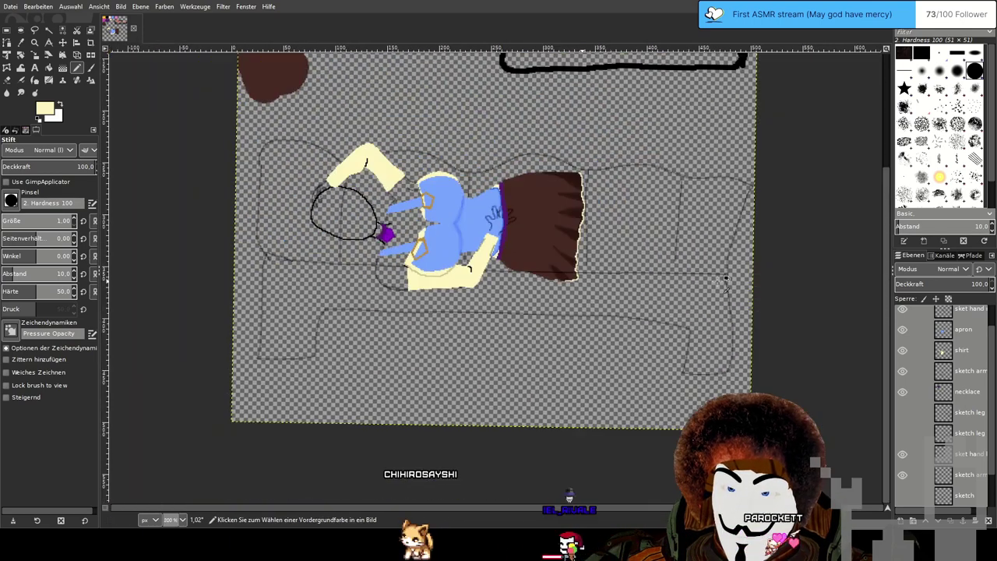
drag(595, 212, 603, 281)
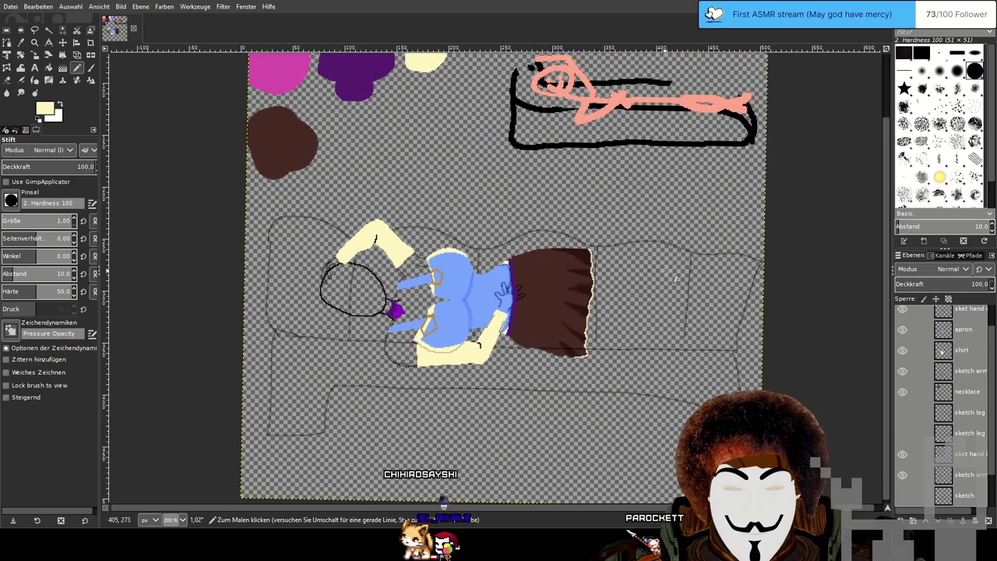
drag(674, 275, 603, 283)
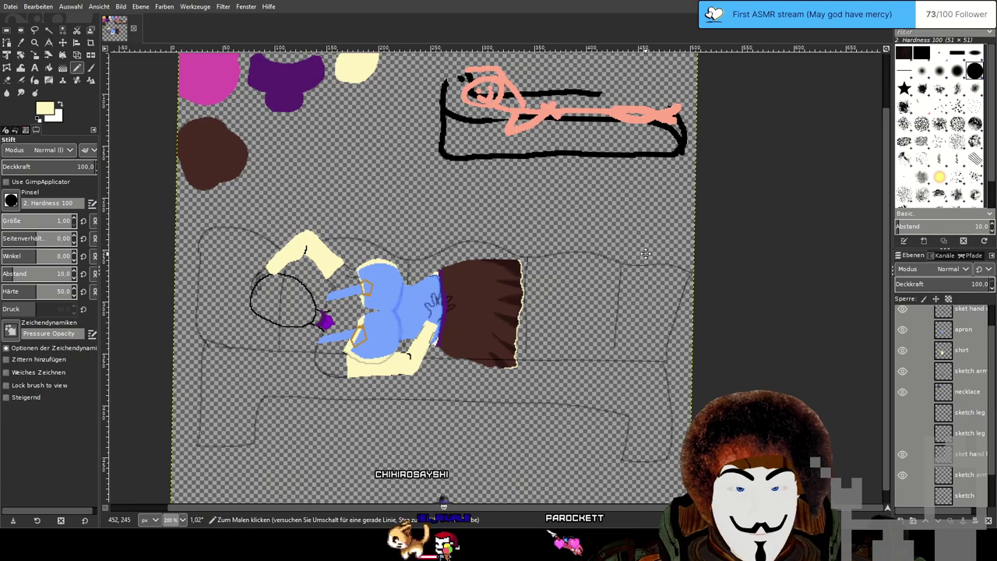
drag(645, 254, 634, 285)
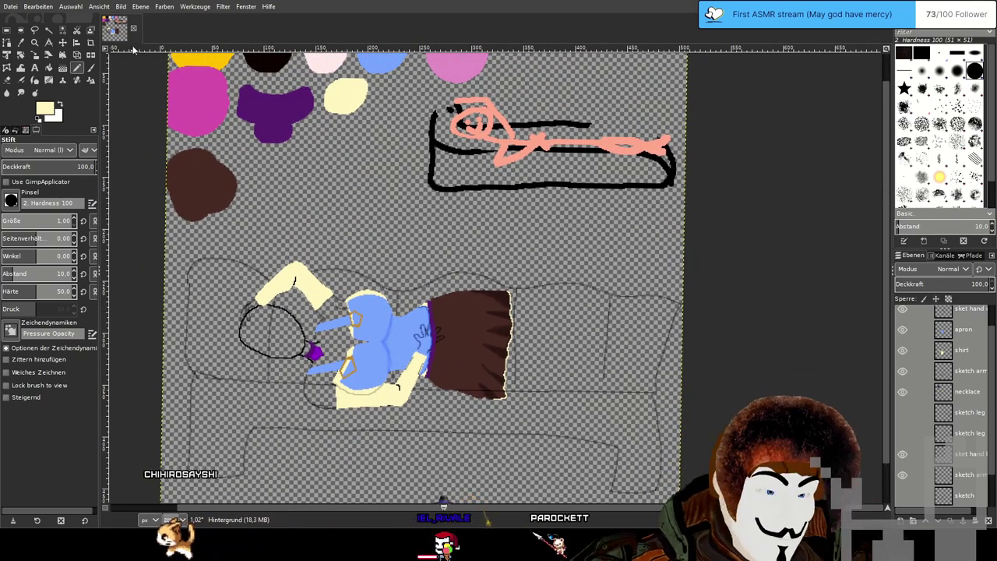
Save the drawing again as Chihiro 100th stream drawing.xcf.
click(11, 7)
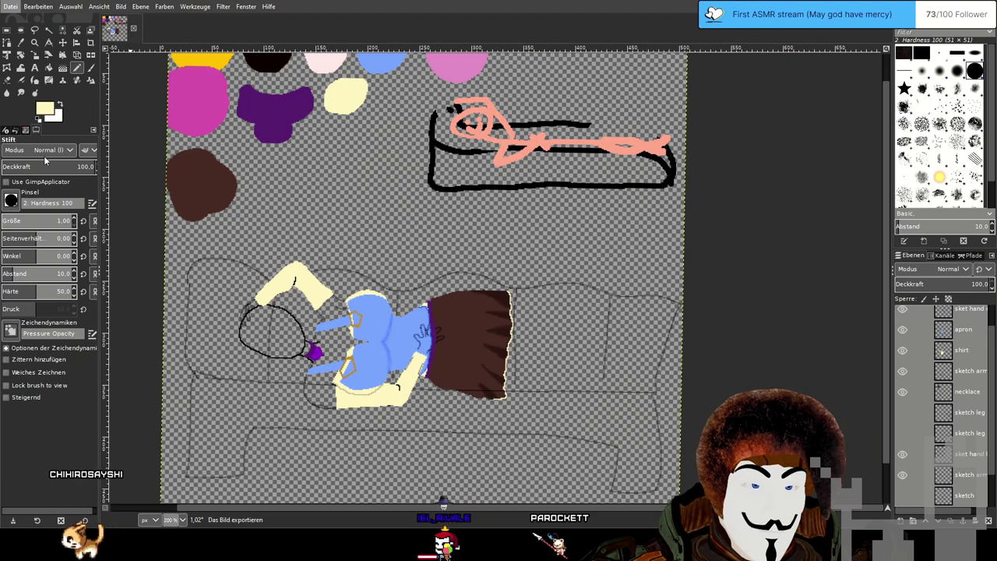
click(45, 101)
drag(598, 277, 628, 240)
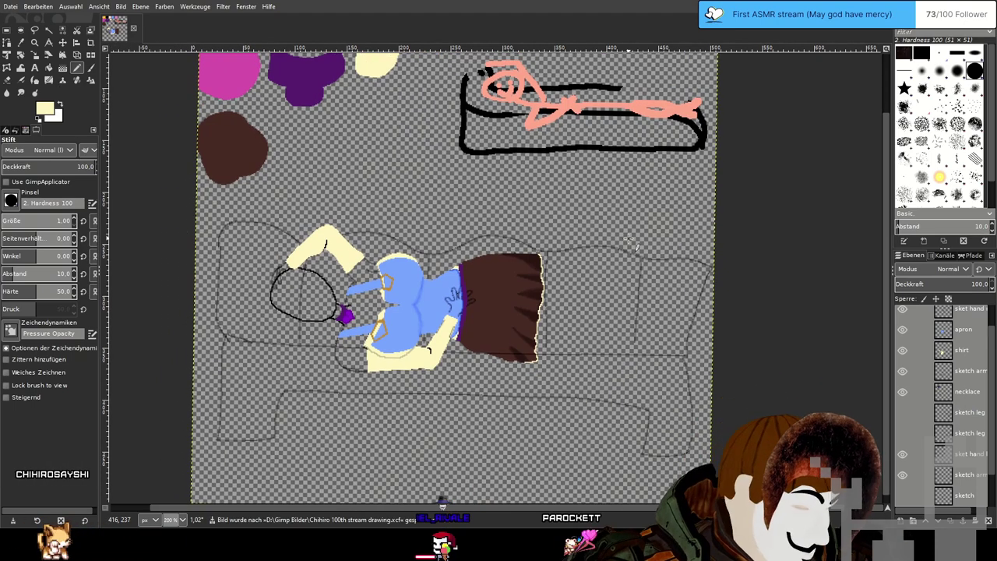
drag(669, 313, 530, 263)
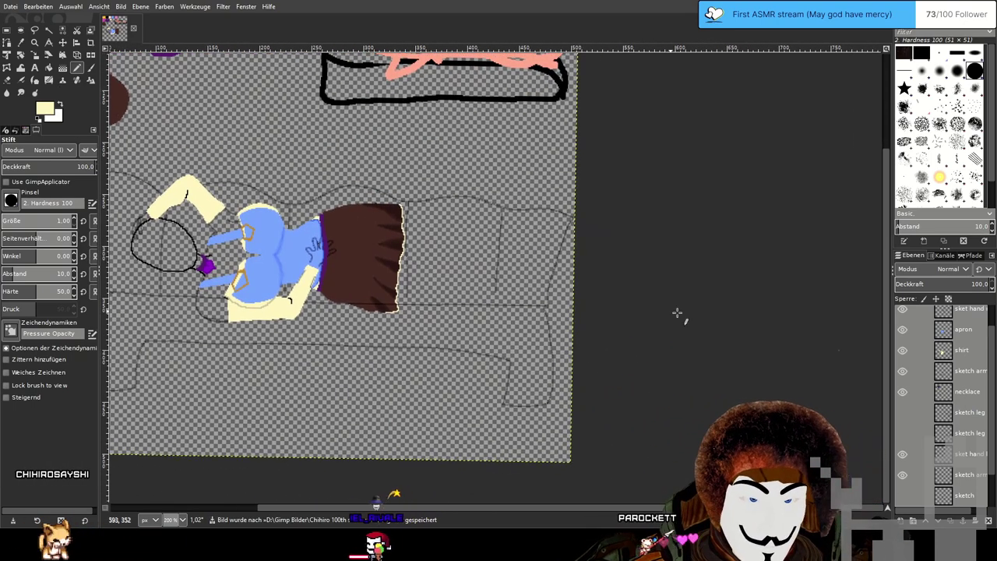
Toggle the two leg sketch layers on and off to compare them.
click(902, 412)
click(903, 433)
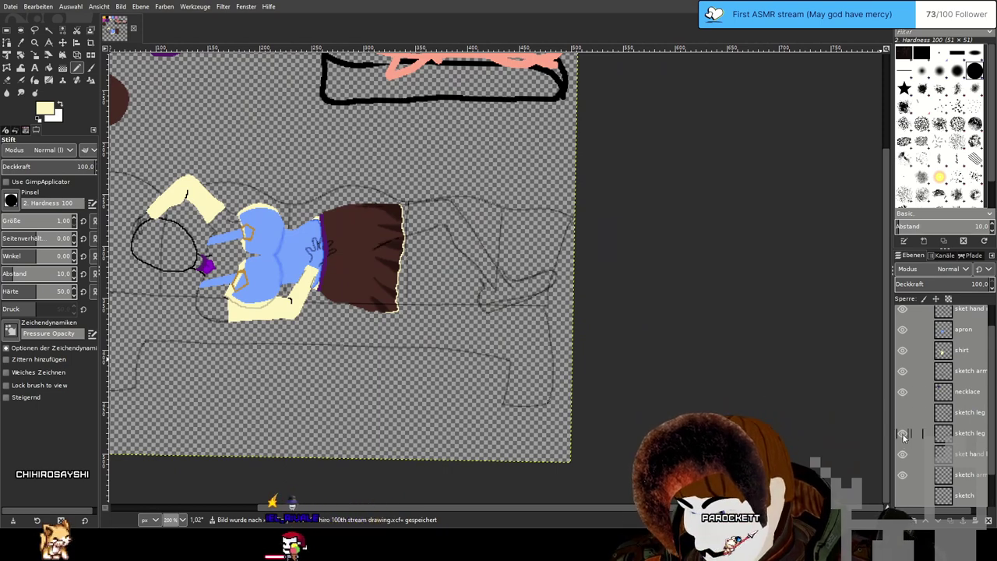
click(903, 432)
click(903, 413)
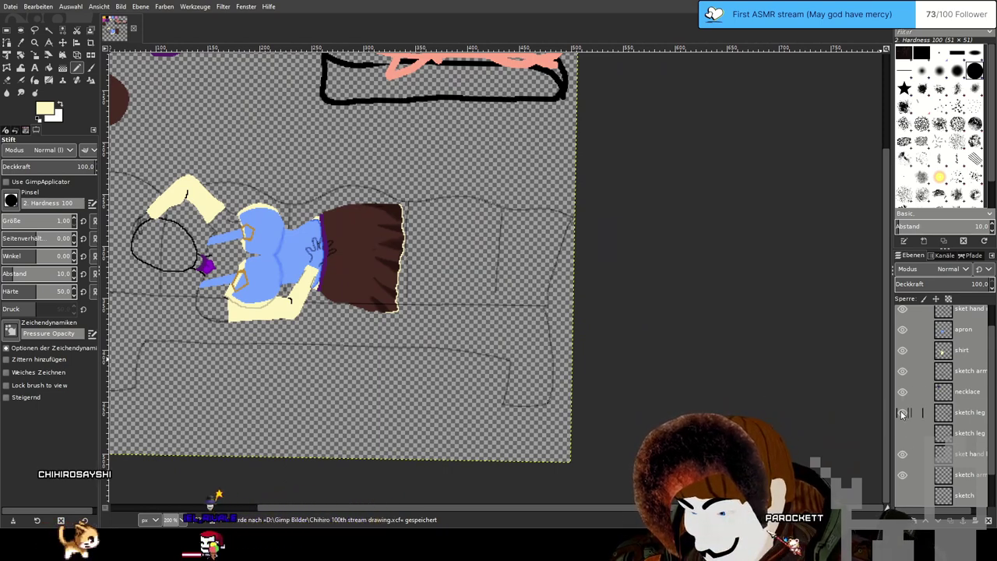
click(904, 433)
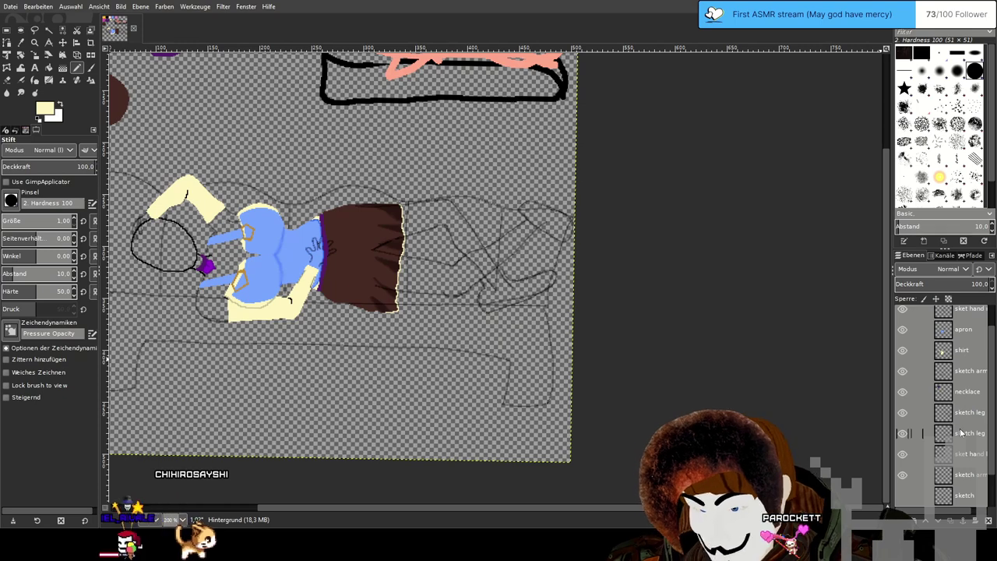
click(902, 414)
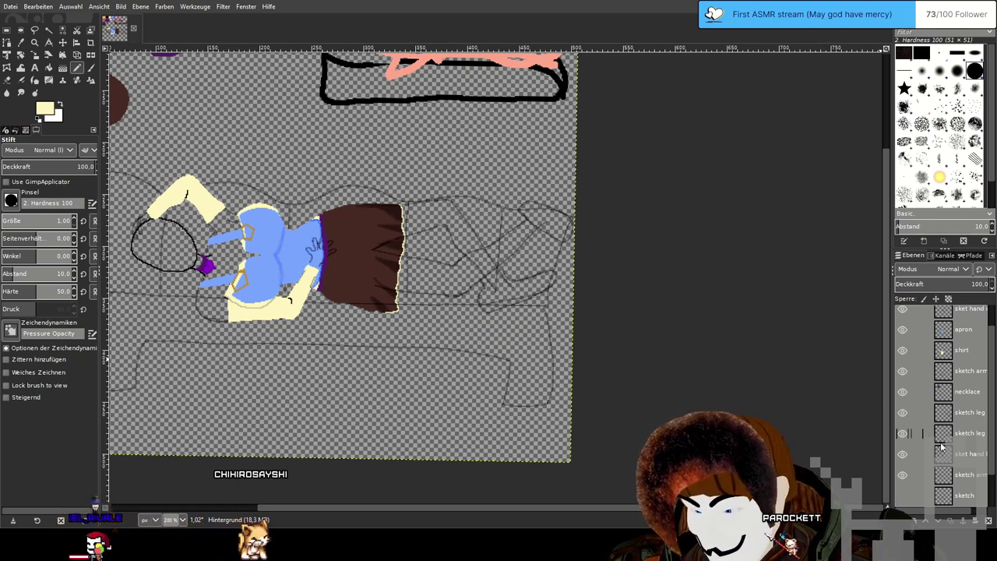
scroll(941, 446, down, 1)
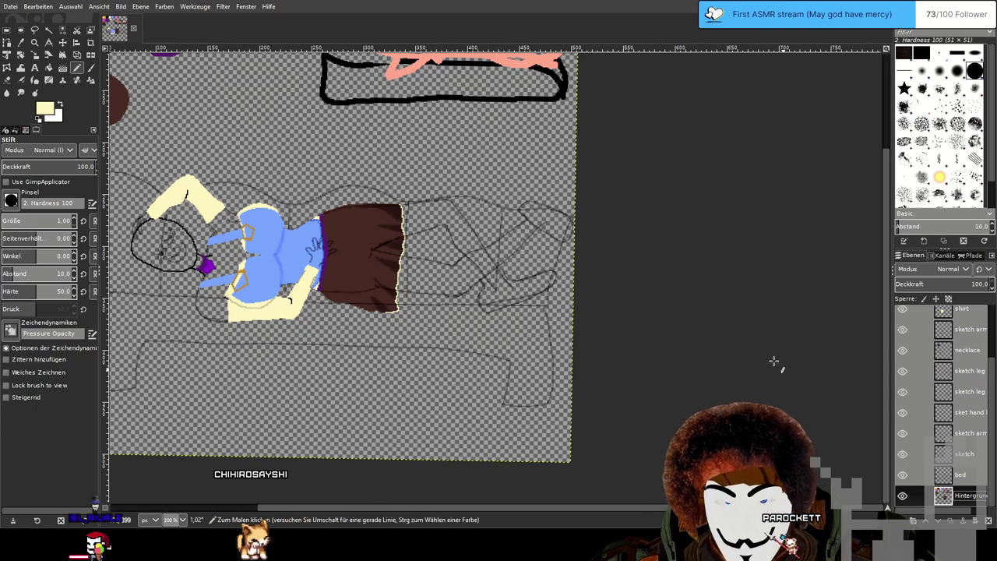
drag(612, 284, 649, 332)
scroll(566, 298, up, 2)
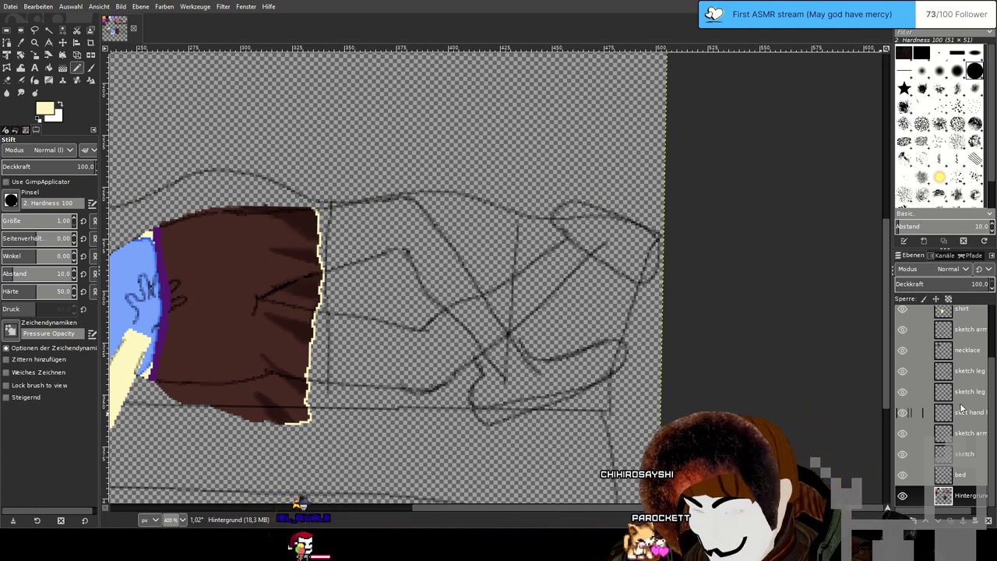
Select the 'sketch leg left' layer and widen the panels to show full layer names.
click(968, 372)
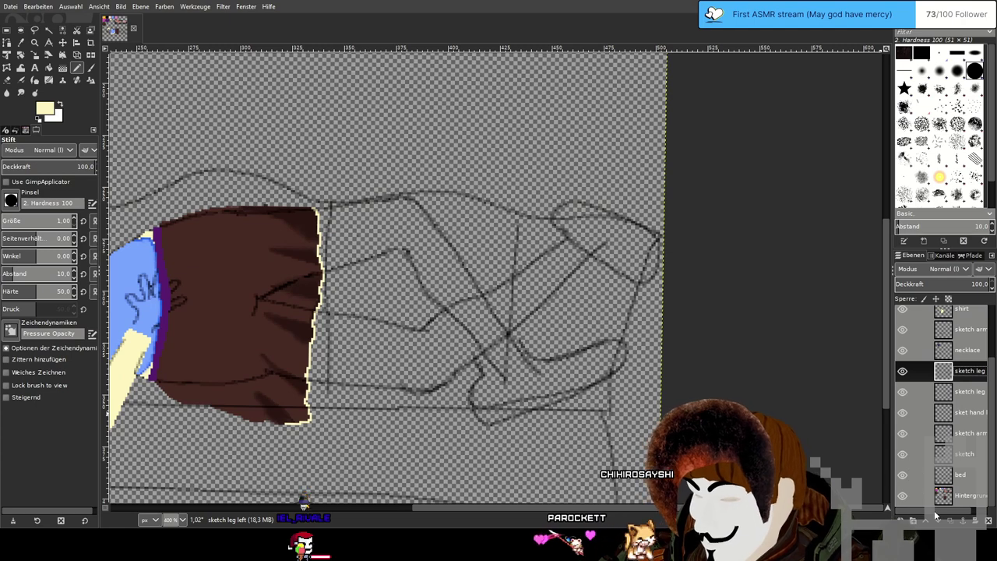
drag(934, 512, 941, 511)
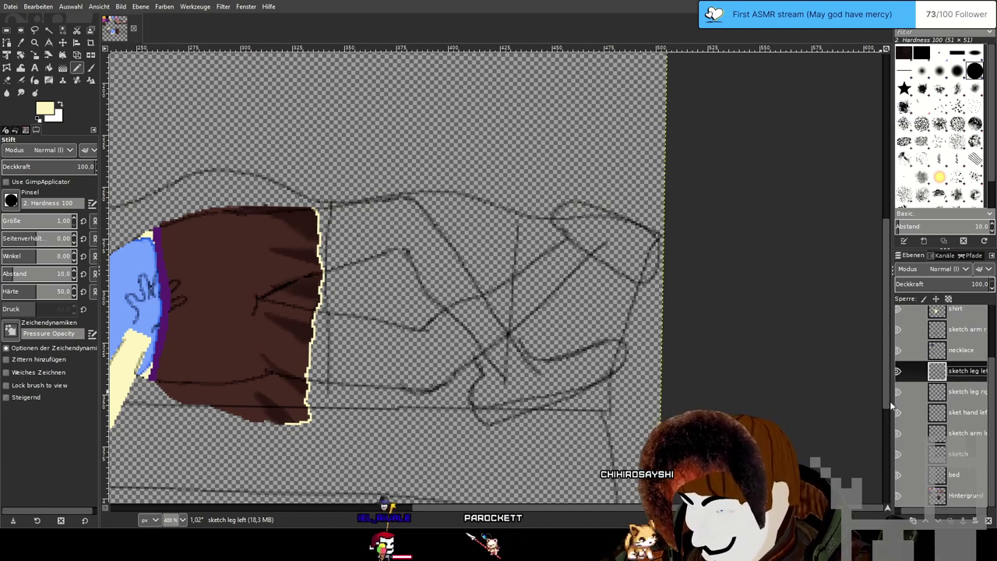
drag(892, 402, 871, 406)
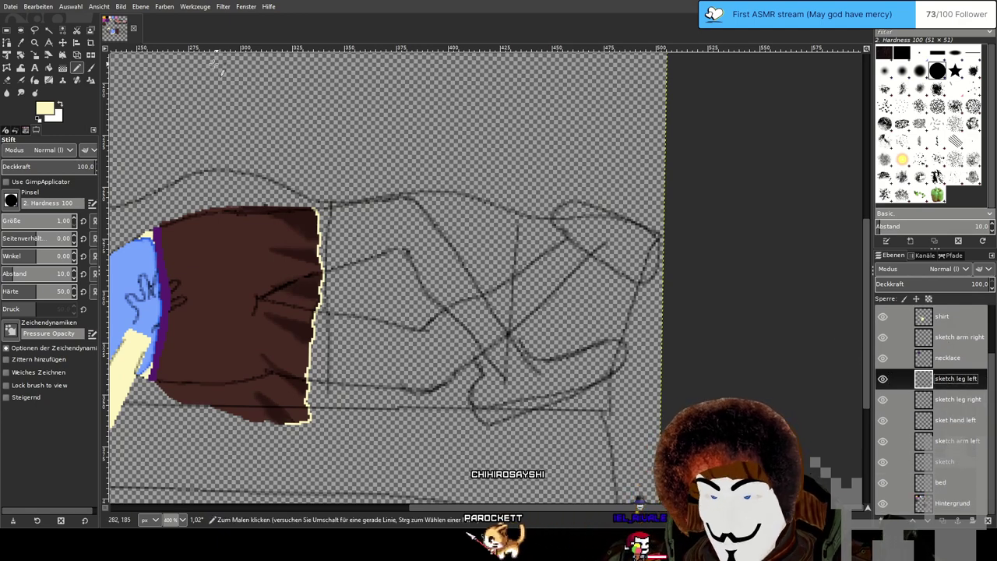
Reset colours to black and white, switch to the Eraser, and hide 'sketch leg right'.
key(d)
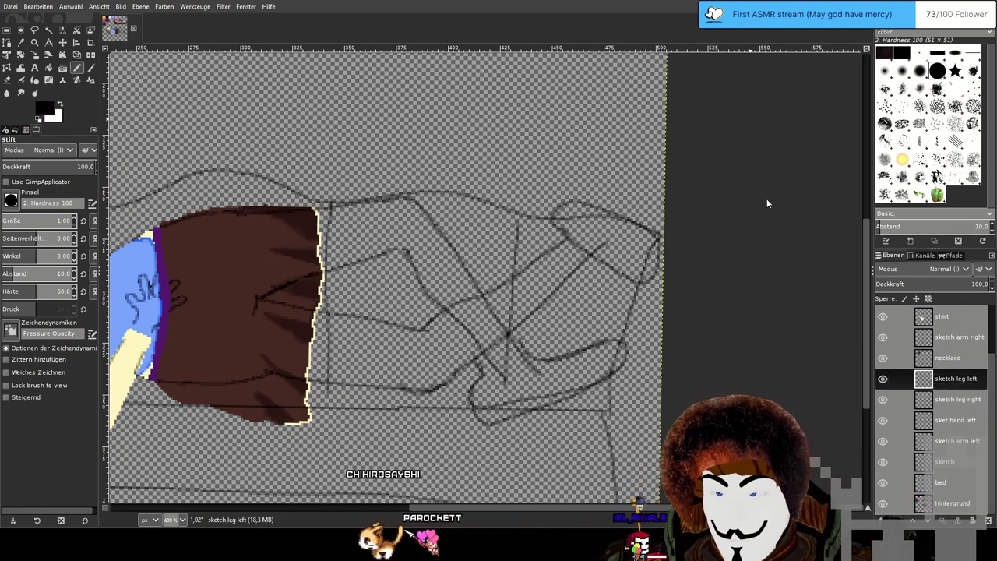
key(shift+e)
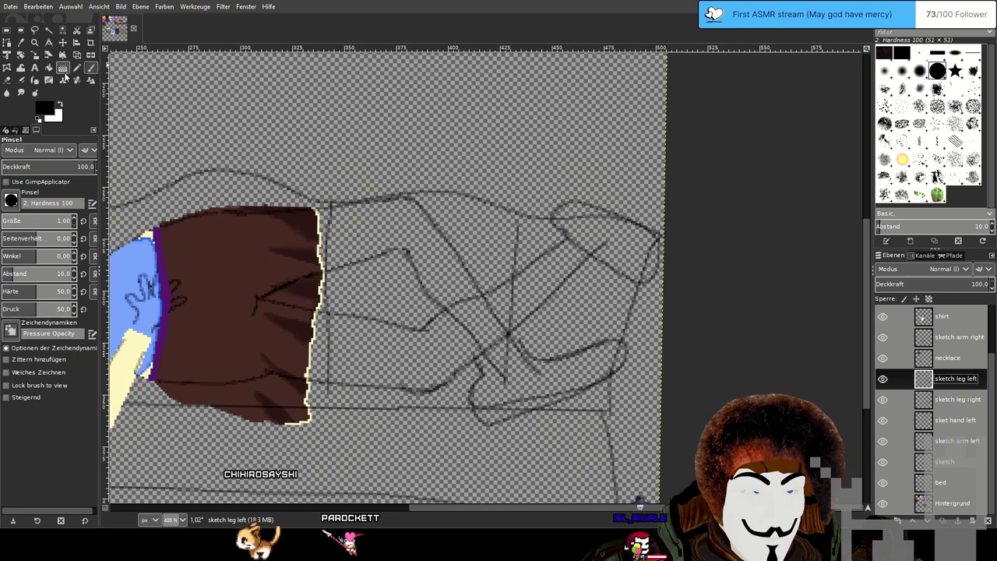
drag(664, 265, 644, 241)
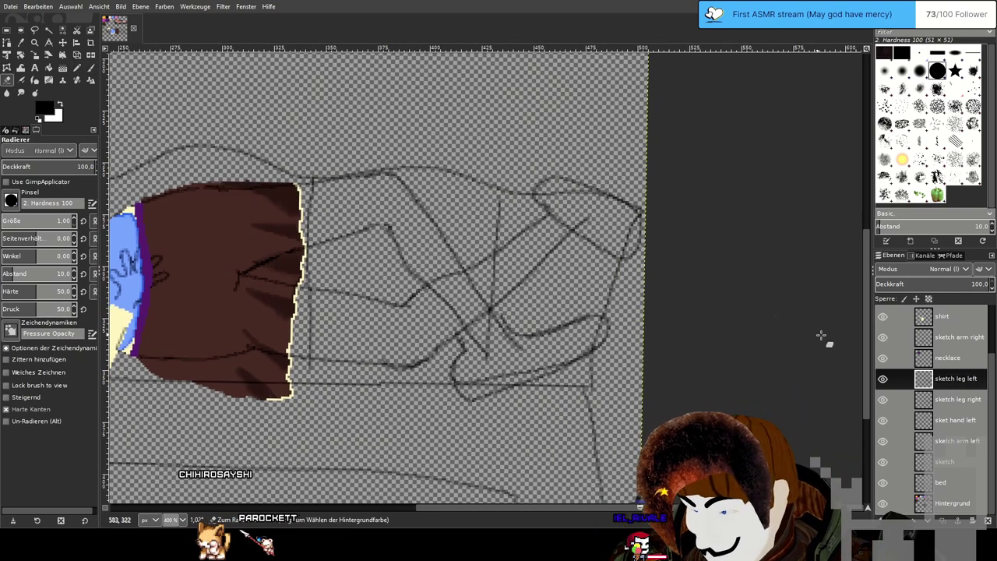
click(883, 383)
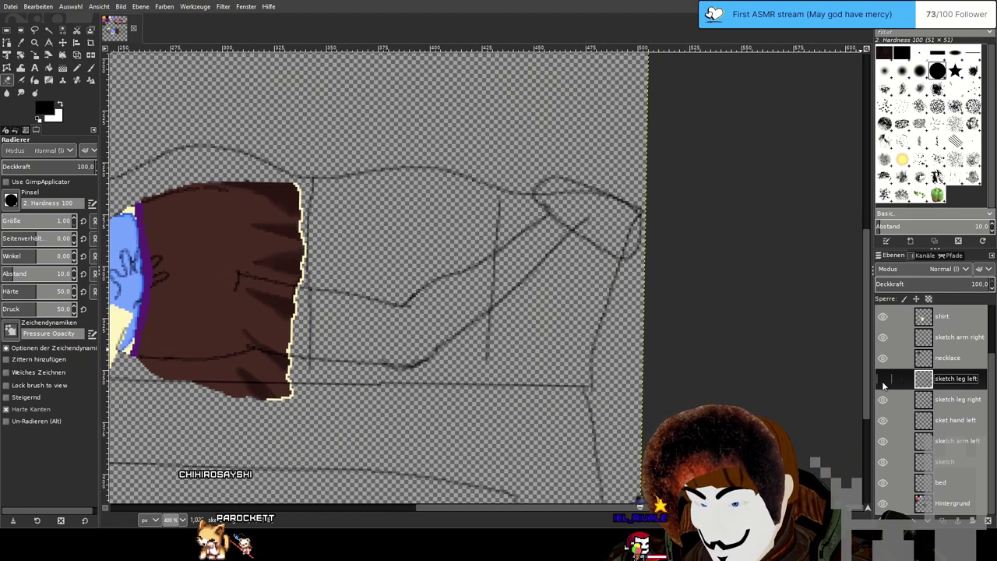
click(883, 384)
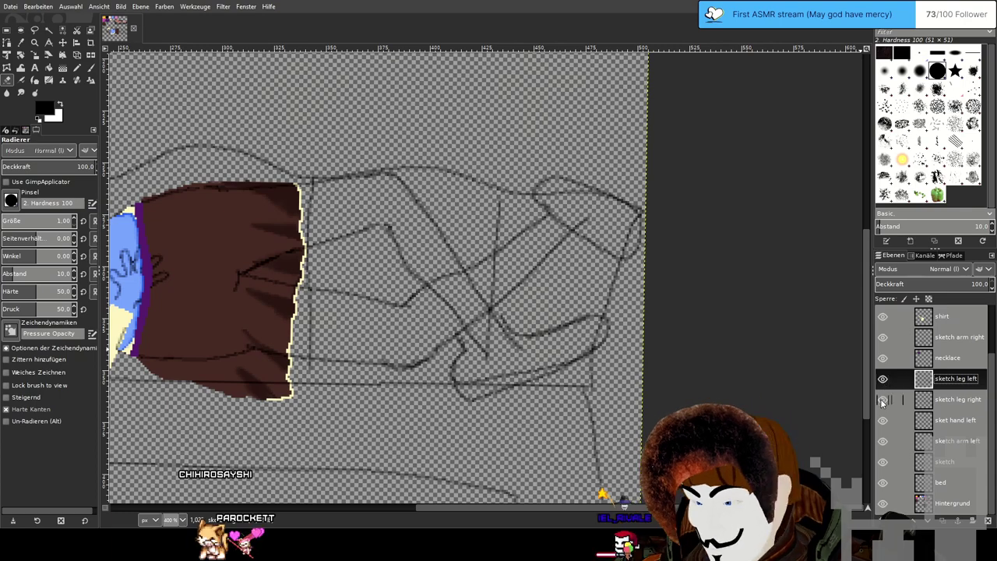
click(882, 399)
ctrl+scroll(489, 315, up, 2)
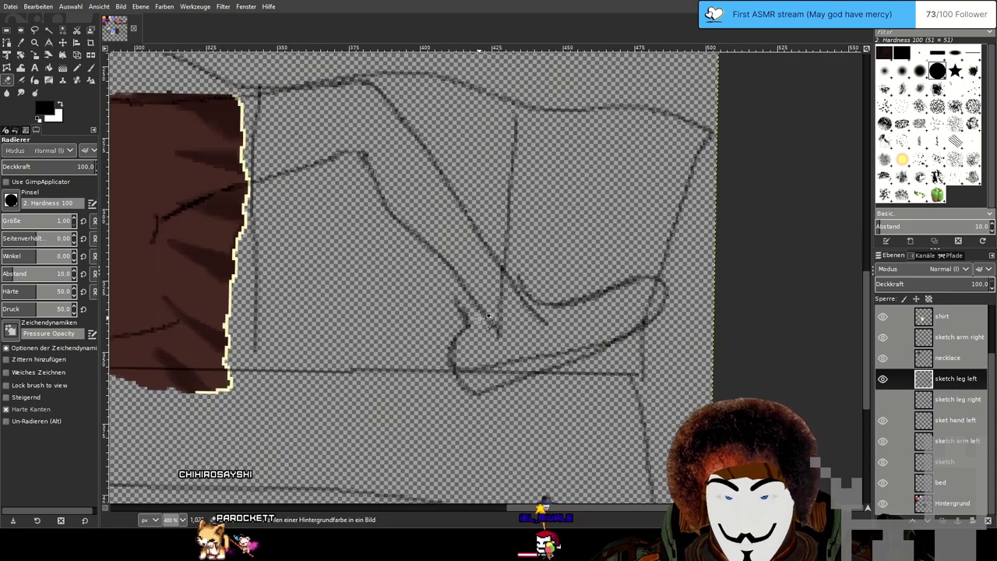
Erase the curved lower foot line and its hook on 'sketch leg left' with a 7.61 eraser.
ctrl+scroll(489, 316, up, 2)
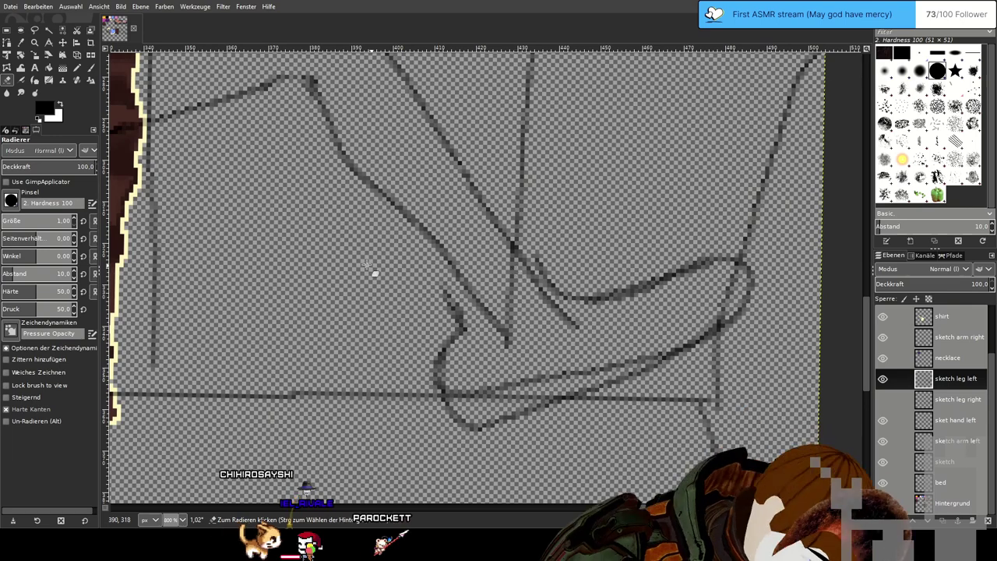
click(6, 220)
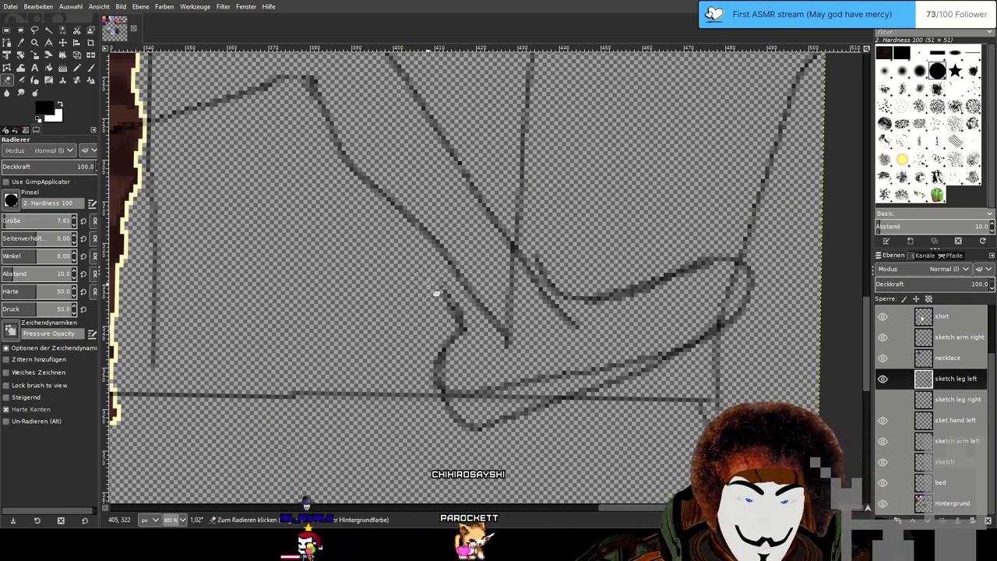
mouse_move(453, 403)
mouse_down()
mouse_move(462, 424)
mouse_move(668, 352)
mouse_move(452, 390)
mouse_move(637, 364)
mouse_move(745, 313)
mouse_move(759, 275)
mouse_up()
mouse_move(621, 302)
mouse_down()
mouse_move(581, 286)
mouse_move(554, 258)
mouse_move(571, 289)
mouse_move(668, 292)
mouse_move(753, 276)
mouse_up()
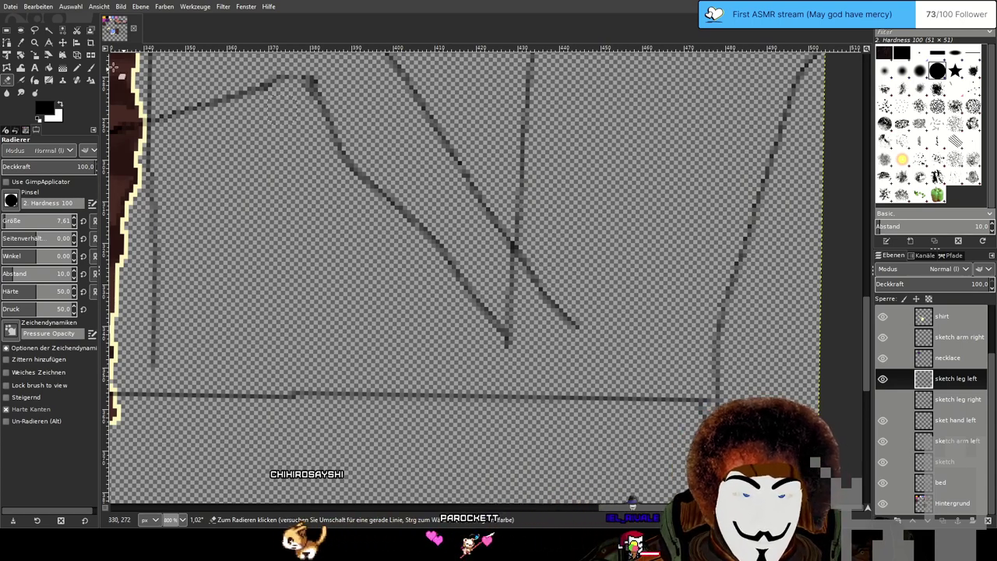
click(91, 68)
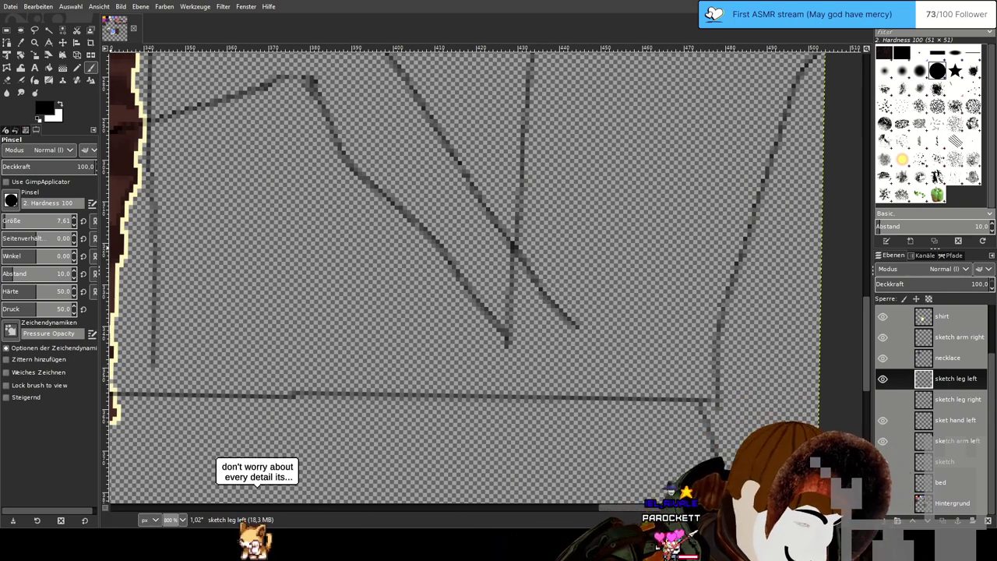
scroll(401, 247, down, 2)
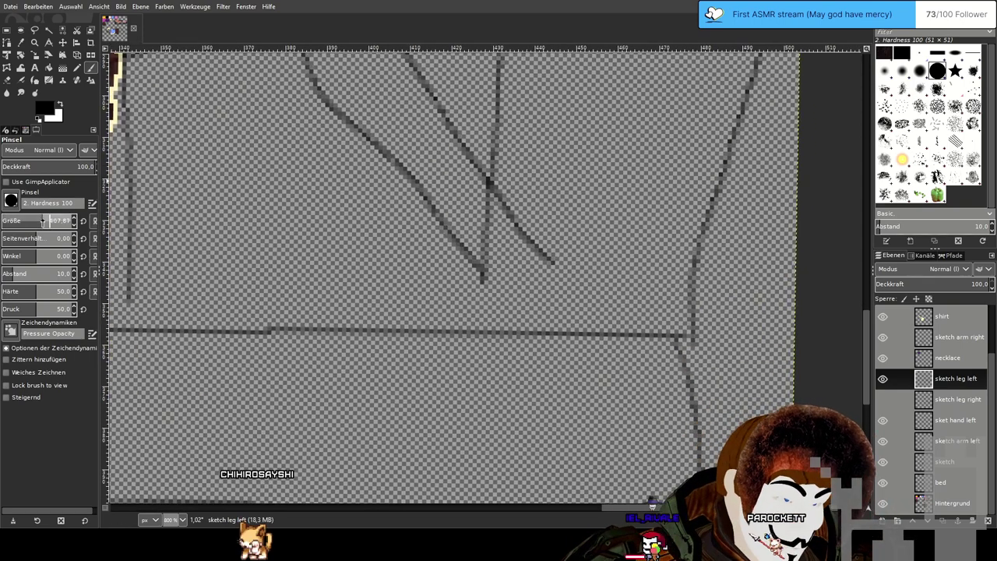
Brush a short ankle curve and a stroke below it, undoing a stray diagonal line.
drag(592, 267, 437, 360)
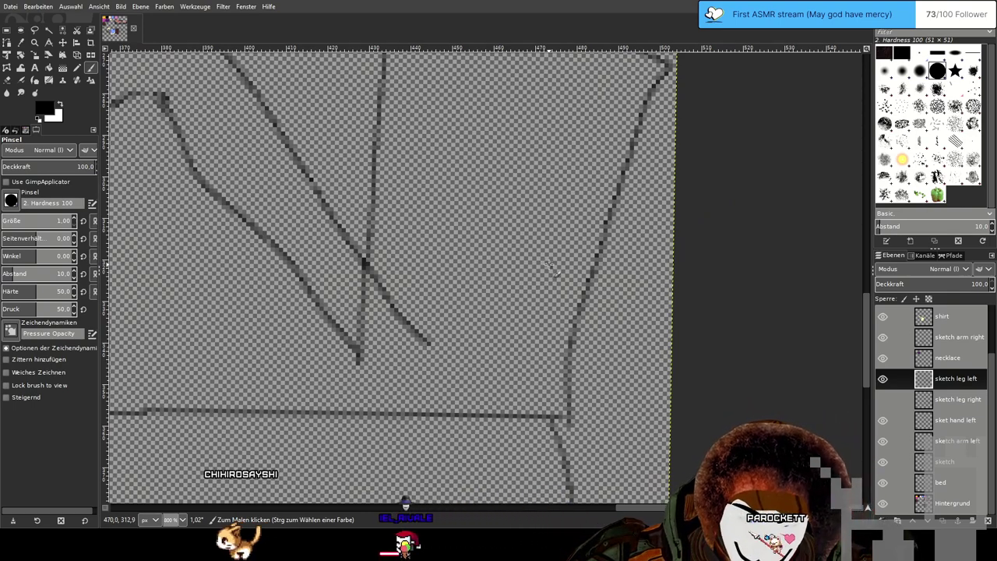
drag(565, 261, 591, 273)
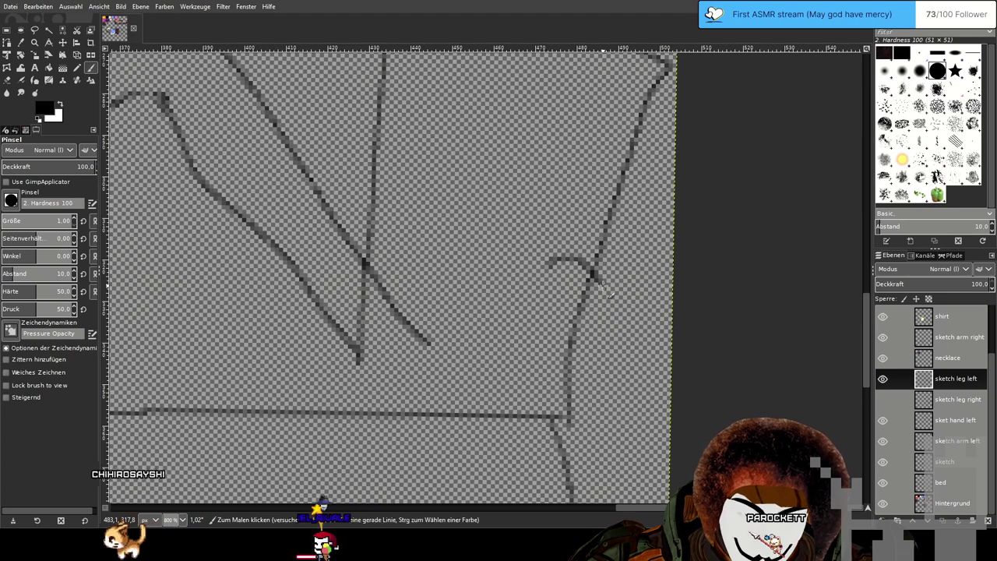
drag(592, 274, 596, 306)
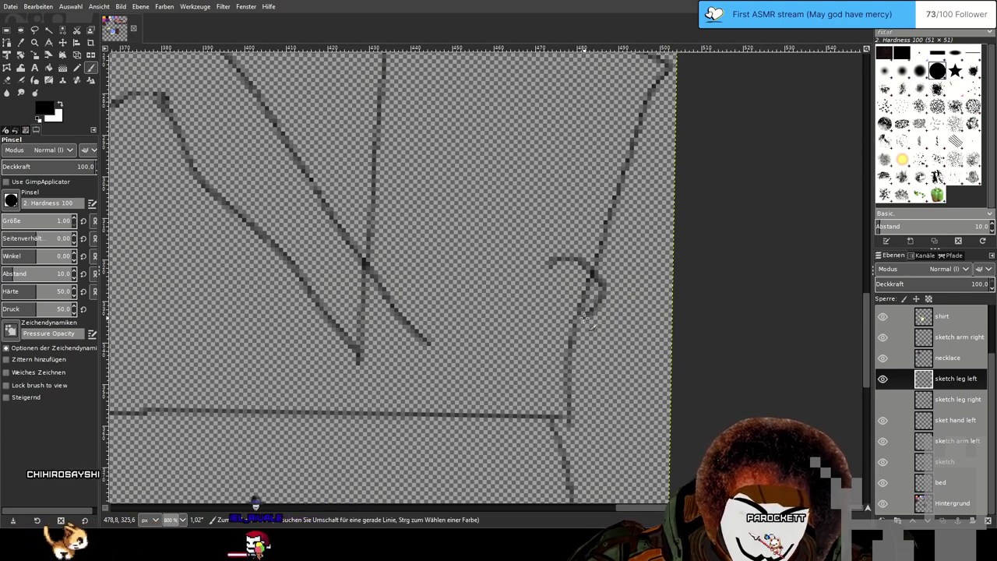
shift+click(397, 438)
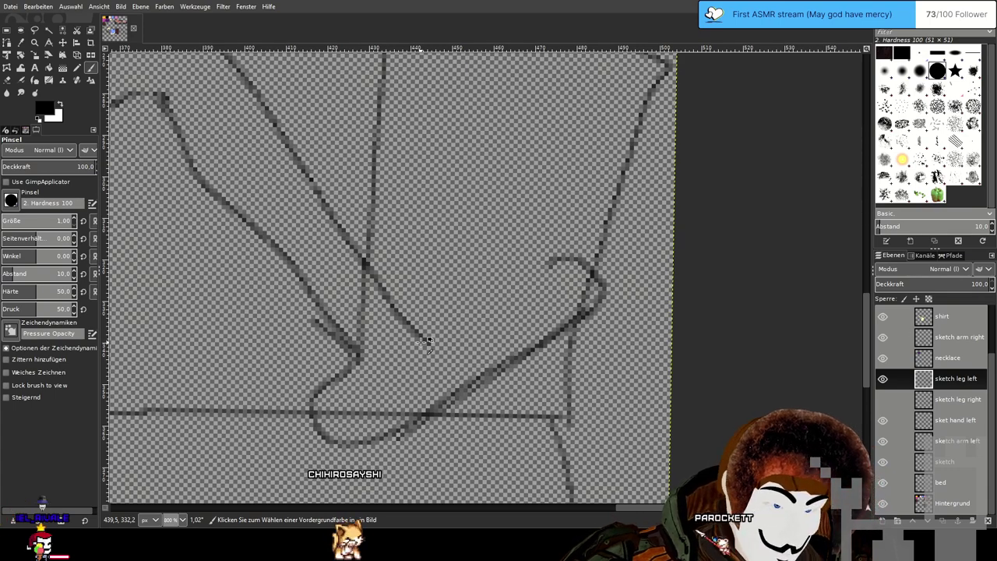
key(ctrl+z)
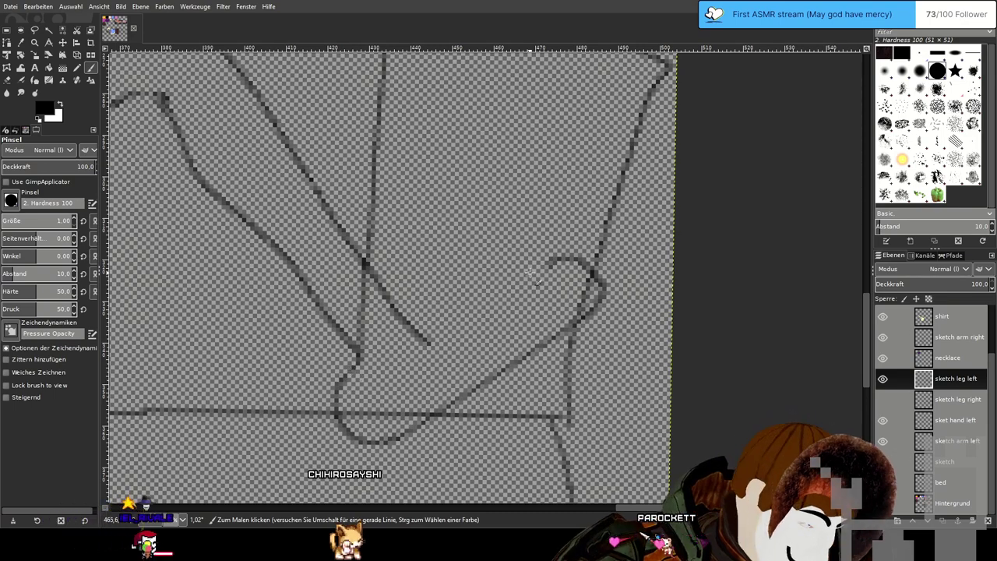
Redraw the curve sweeping down-left from the ankle loop, undoing failed attempts.
drag(552, 259, 527, 270)
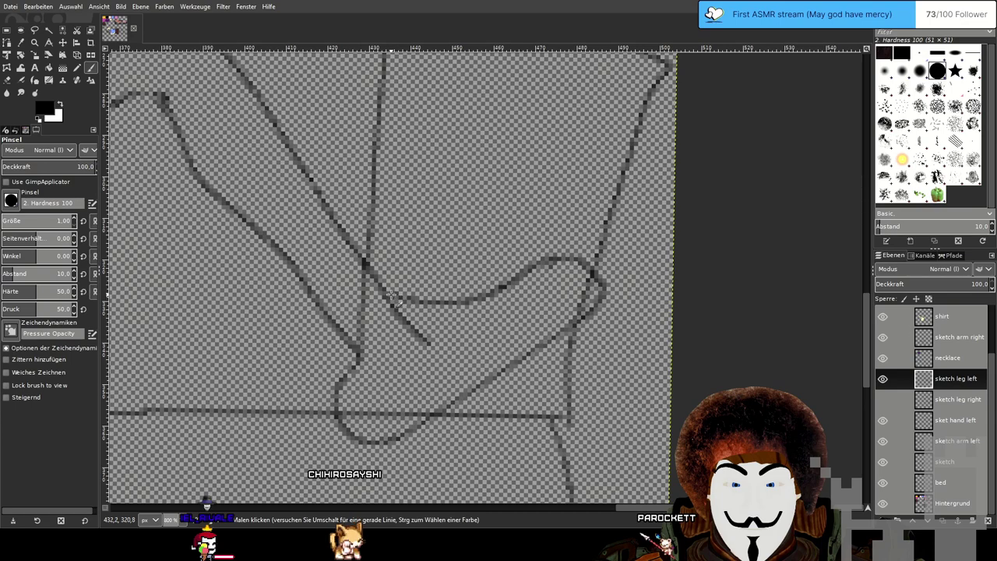
key(ctrl+z)
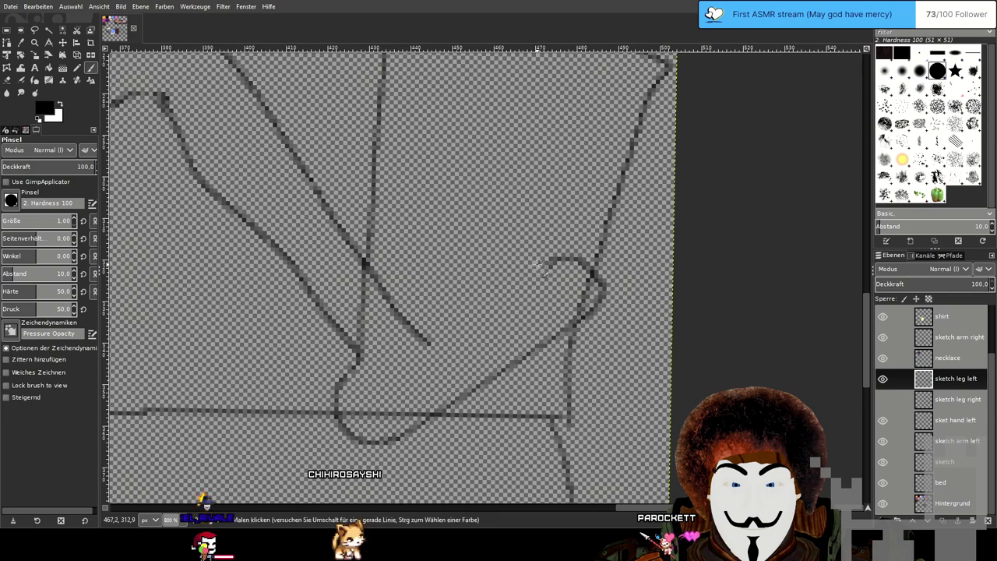
mouse_move(507, 288)
mouse_down()
mouse_move(437, 303)
mouse_move(397, 289)
mouse_up()
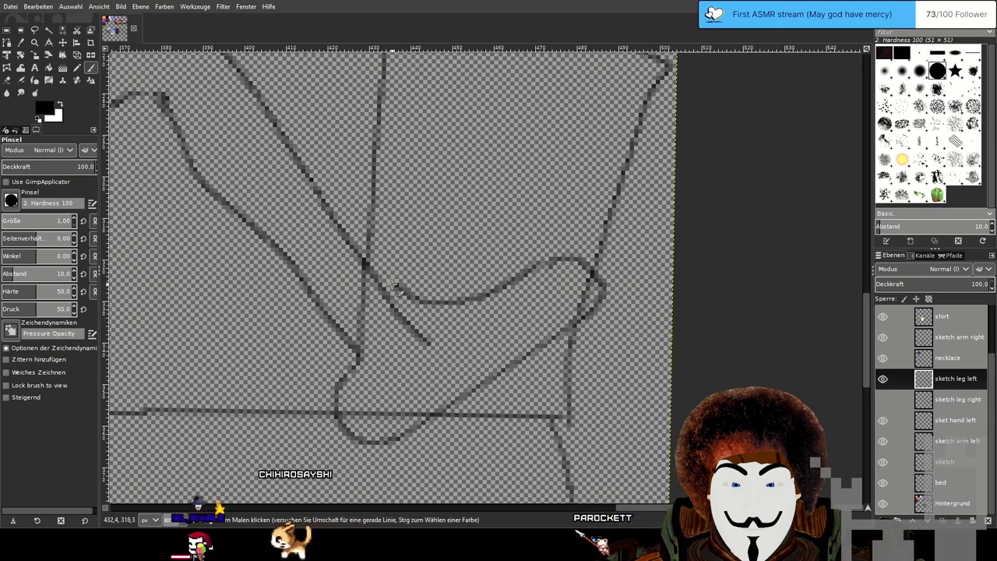
key(ctrl+z)
drag(561, 267, 440, 317)
key(ctrl+z)
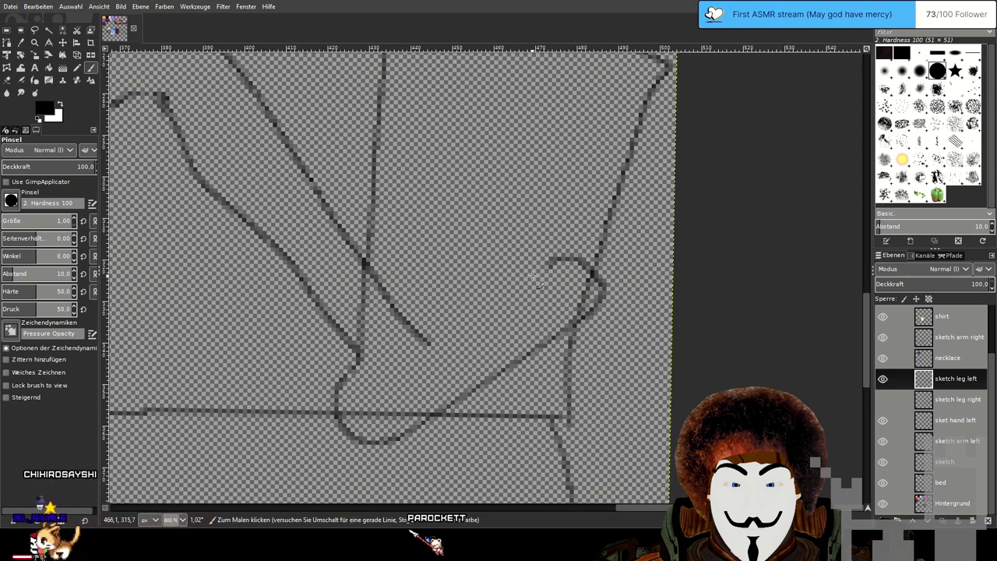
drag(548, 268, 483, 302)
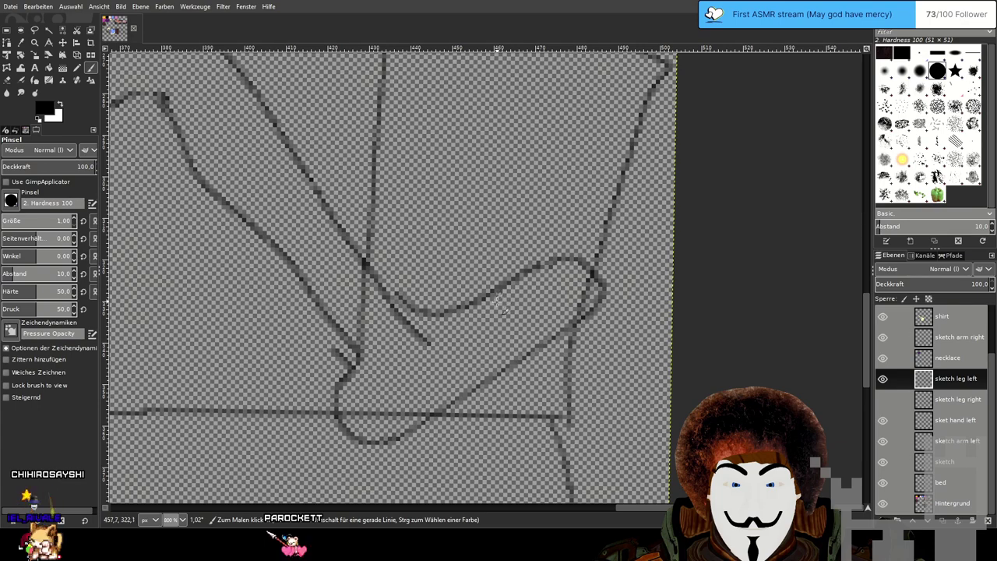
drag(502, 335, 654, 302)
scroll(654, 302, down, 1)
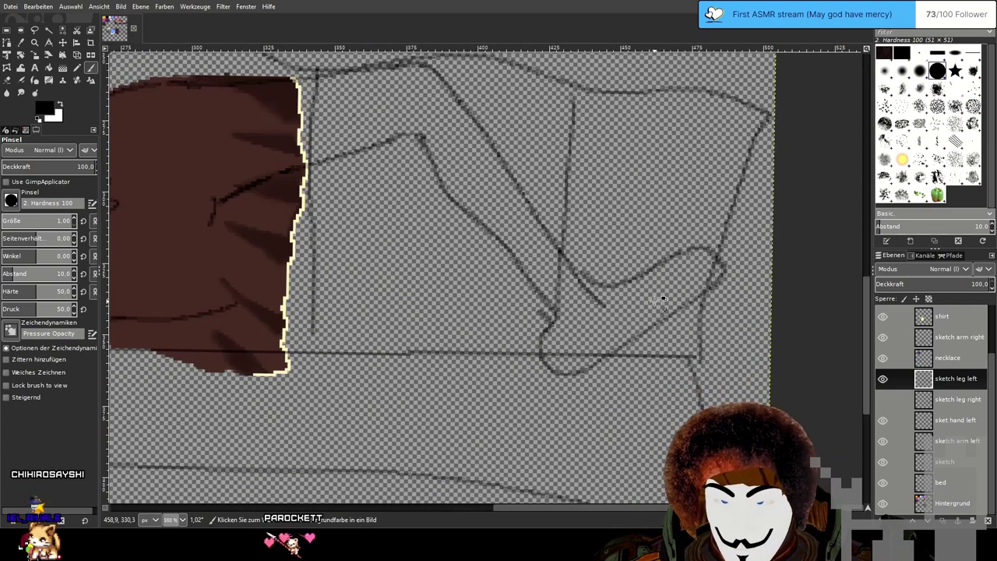
scroll(662, 300, up, 1)
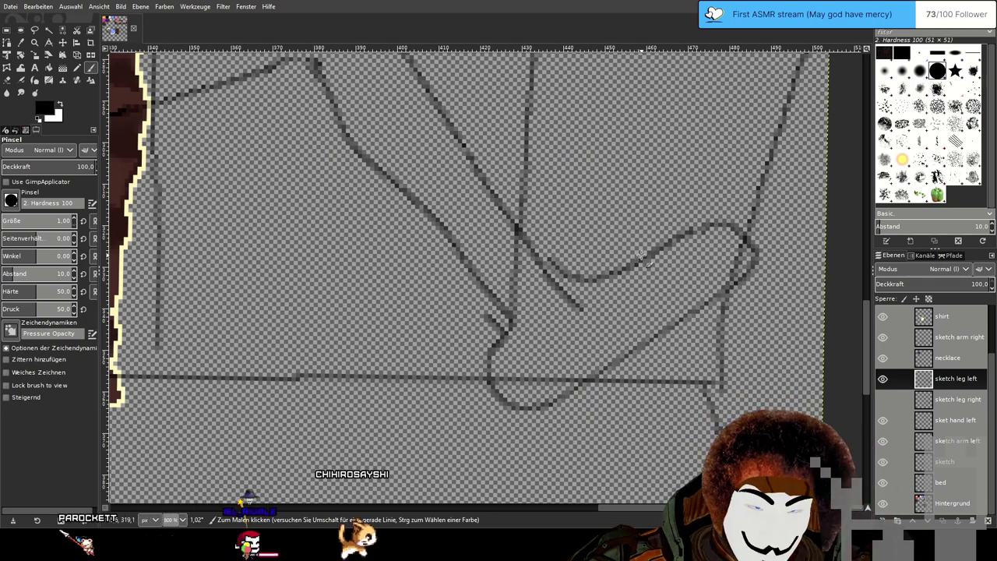
drag(654, 207, 608, 284)
scroll(607, 284, up, 4)
scroll(608, 284, right, 2)
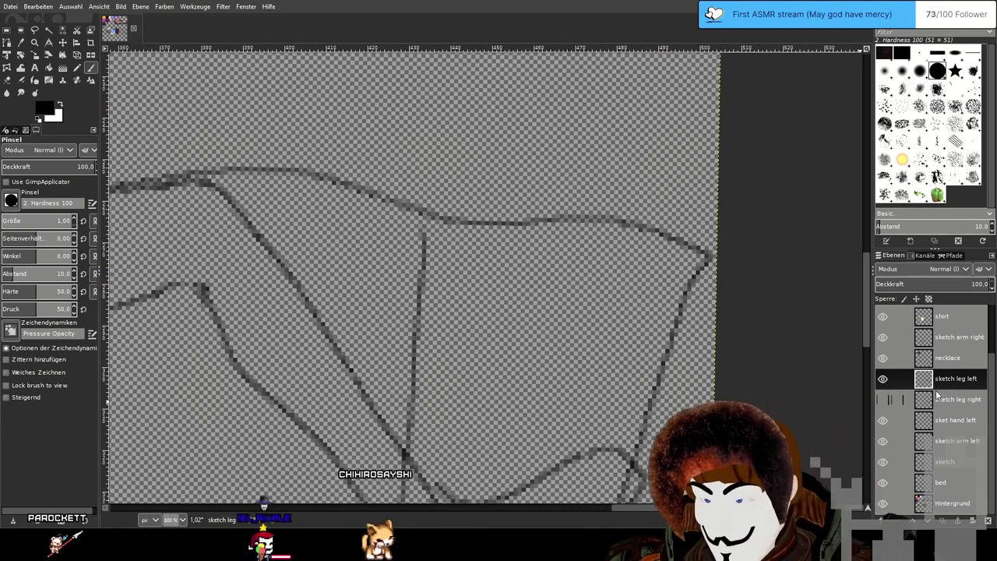
Make the 'sketch leg right' layer visible and select it.
click(883, 398)
click(954, 399)
scroll(580, 295, down, 1)
scroll(580, 295, right, 1)
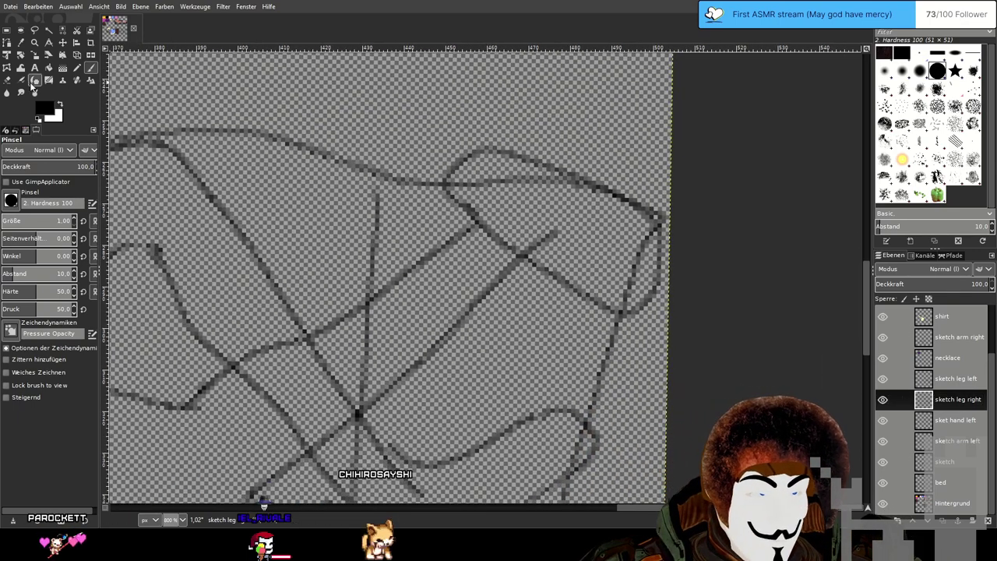
Erase the small hook and the stray stroke connecting the two diagonals with a slightly larger eraser.
click(7, 81)
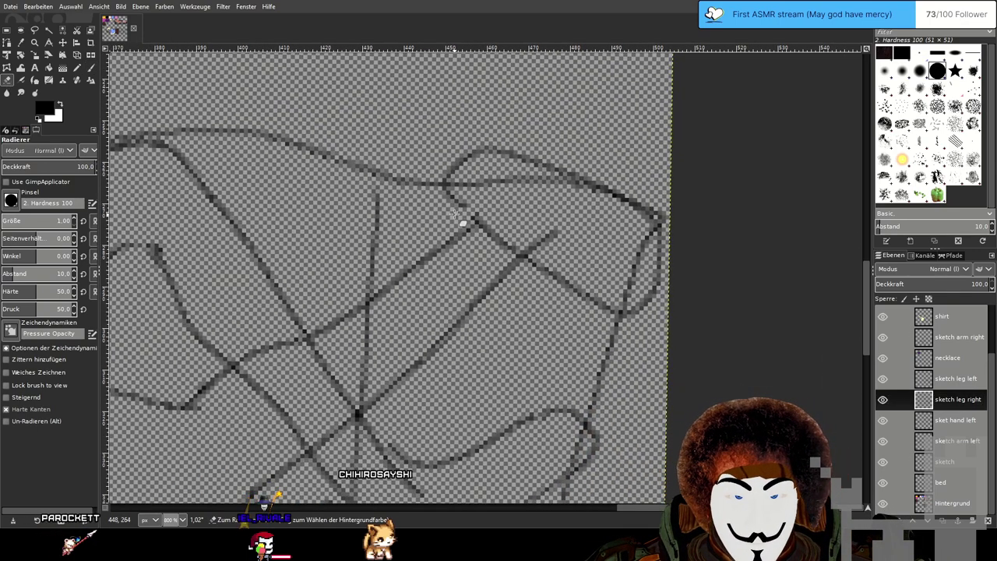
drag(465, 201, 450, 195)
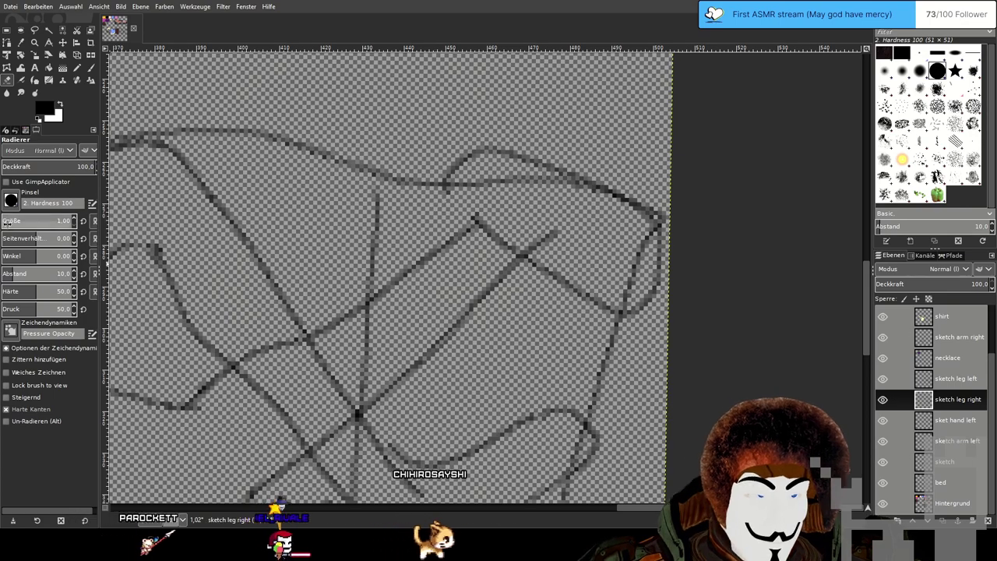
drag(7, 225, 11, 226)
mouse_move(446, 194)
mouse_down()
mouse_move(467, 152)
mouse_move(504, 138)
mouse_move(667, 217)
mouse_move(657, 292)
mouse_up()
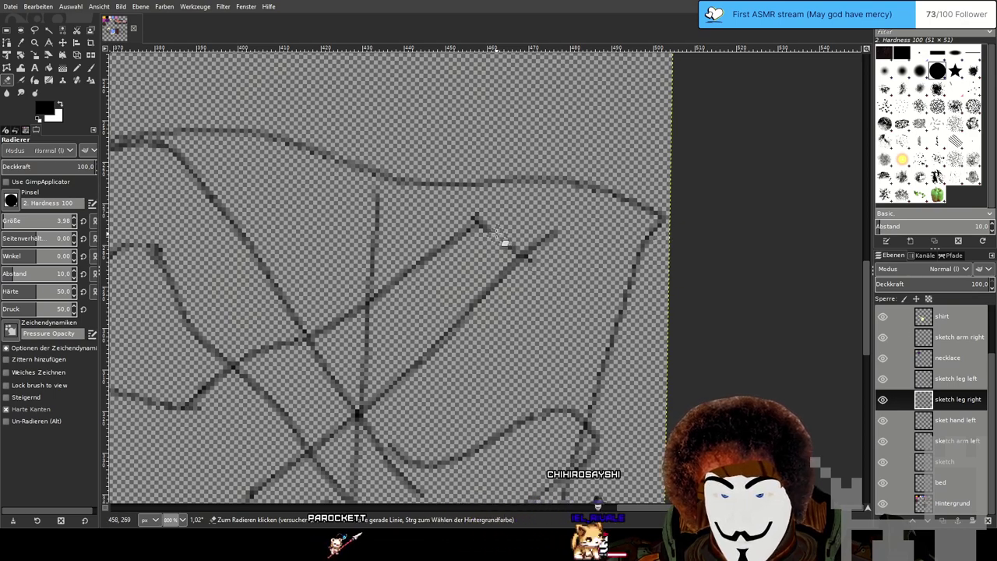
mouse_move(497, 234)
mouse_down()
mouse_move(477, 213)
mouse_move(526, 255)
mouse_up()
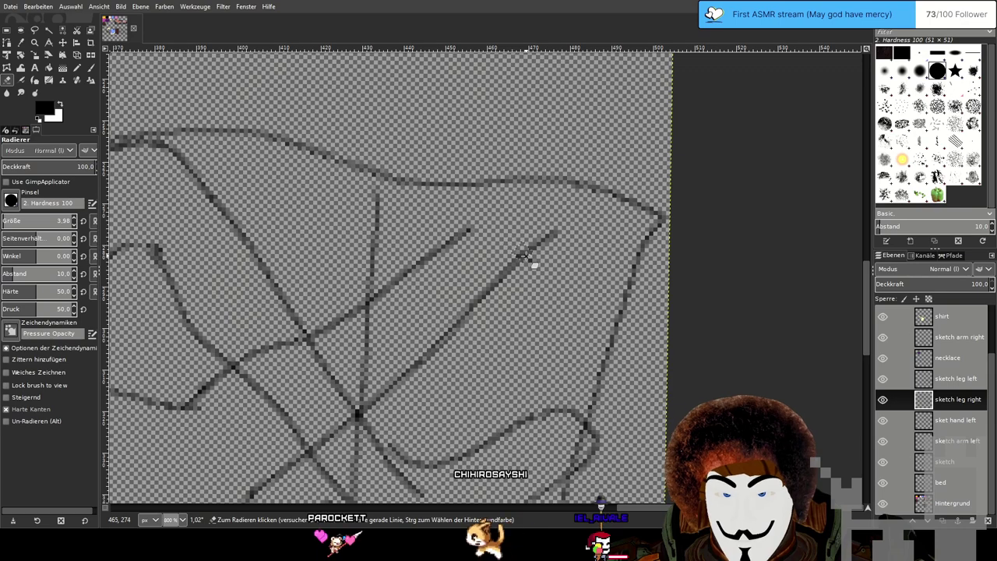
Draw a new curve along the leg's top-right outline with a 1-pixel paintbrush.
click(81, 68)
click(91, 68)
mouse_move(556, 174)
mouse_down()
mouse_move(548, 137)
mouse_move(529, 120)
mouse_move(521, 155)
mouse_up()
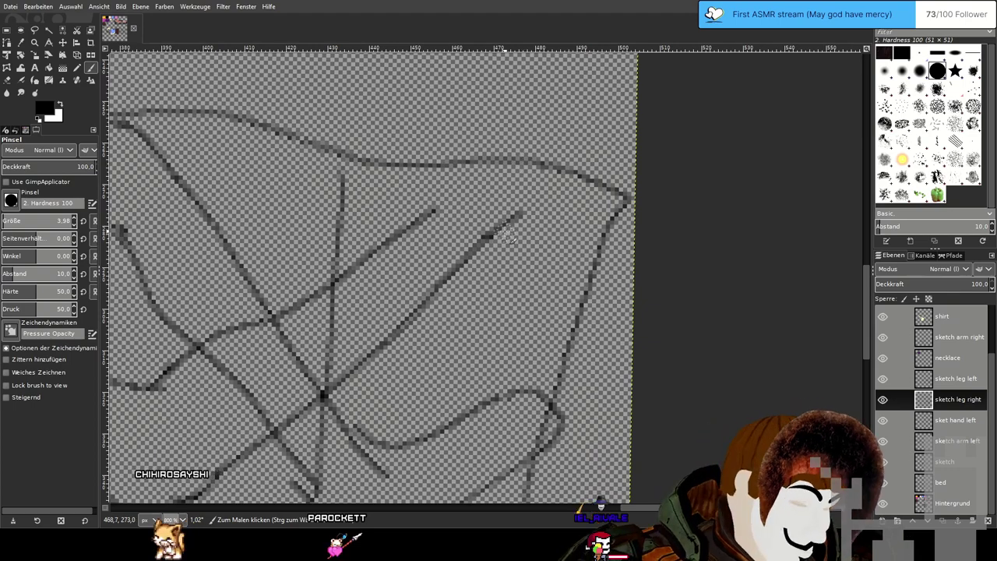
scroll(507, 233, down, 2)
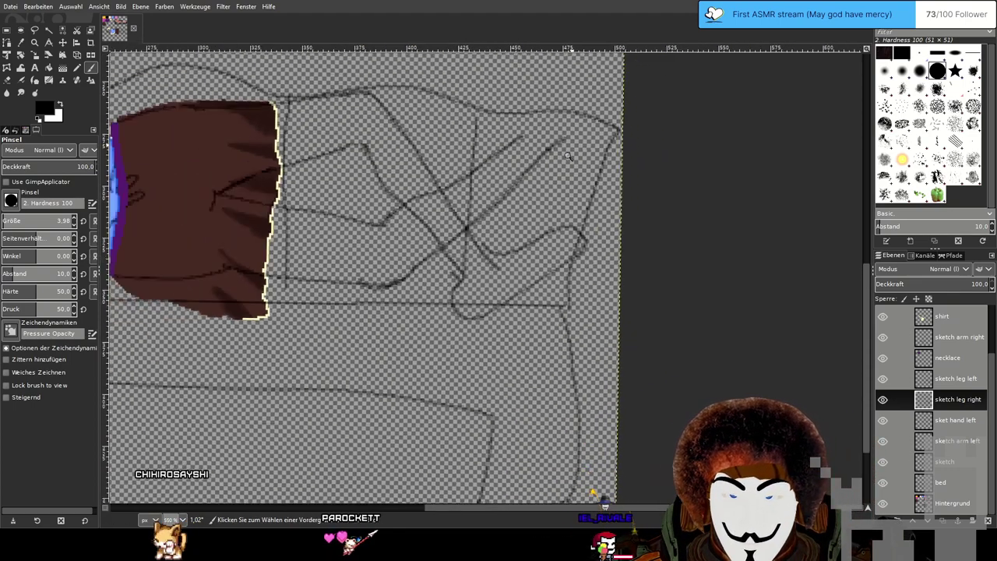
drag(569, 156, 554, 172)
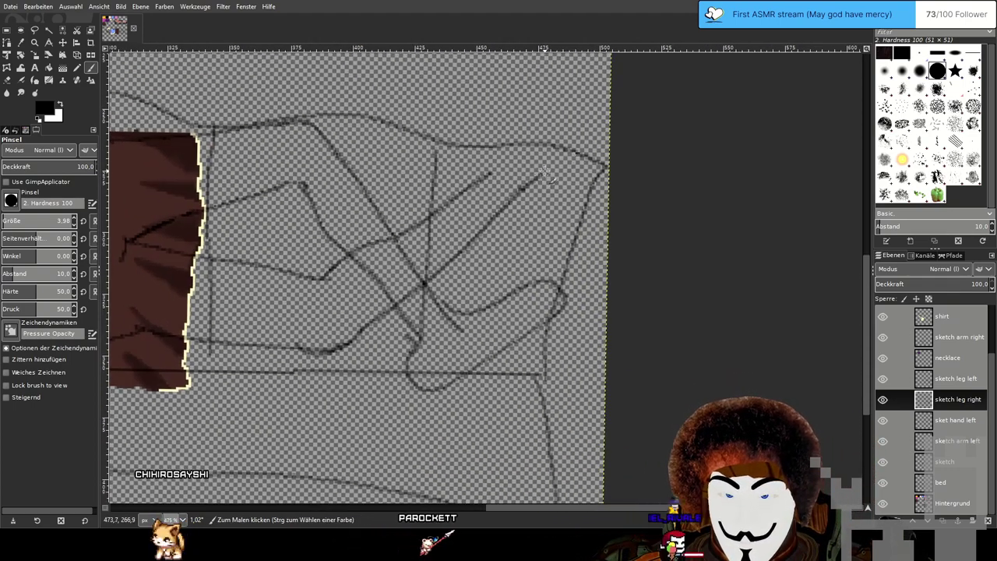
drag(49, 221, 2, 221)
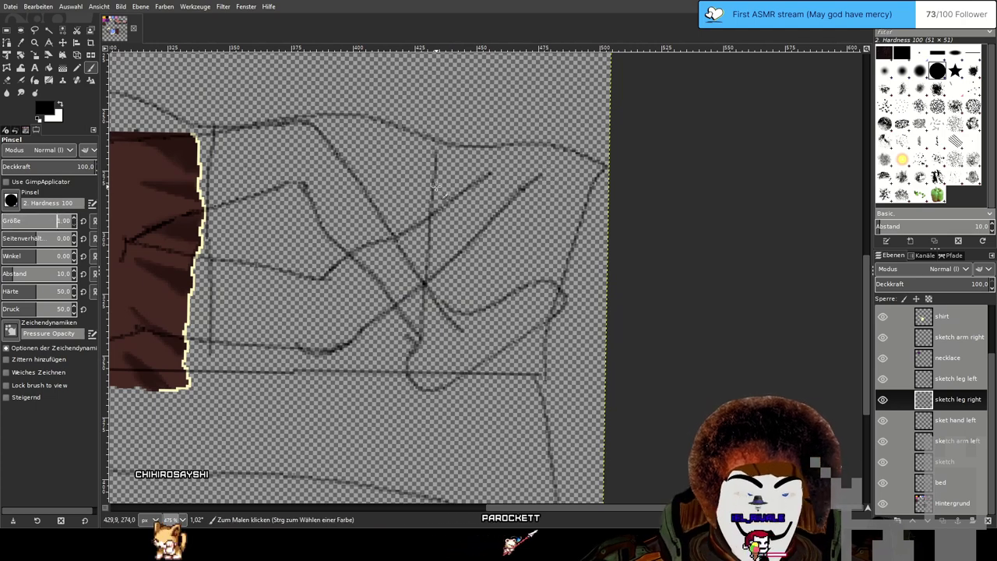
drag(584, 161, 605, 162)
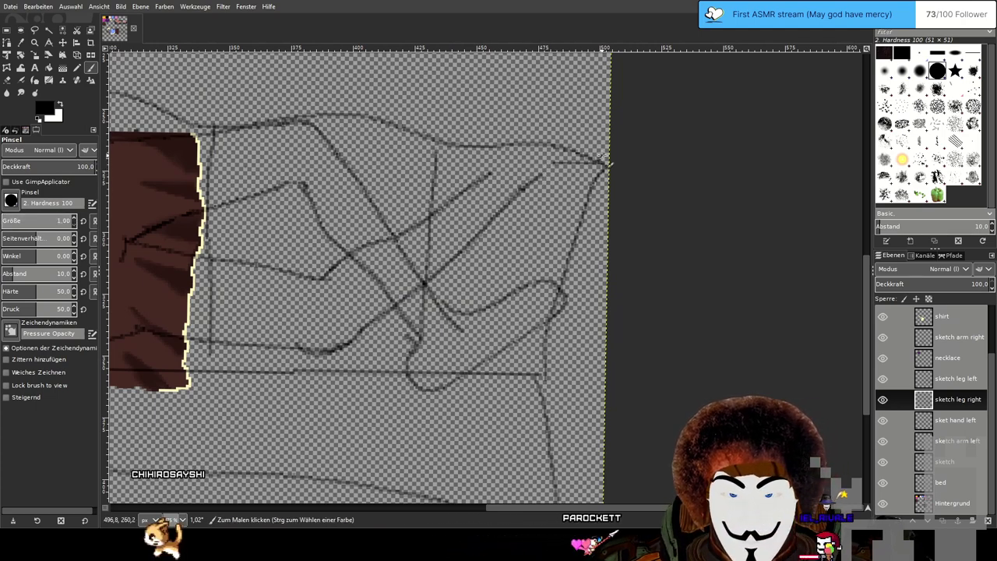
key(ctrl+z)
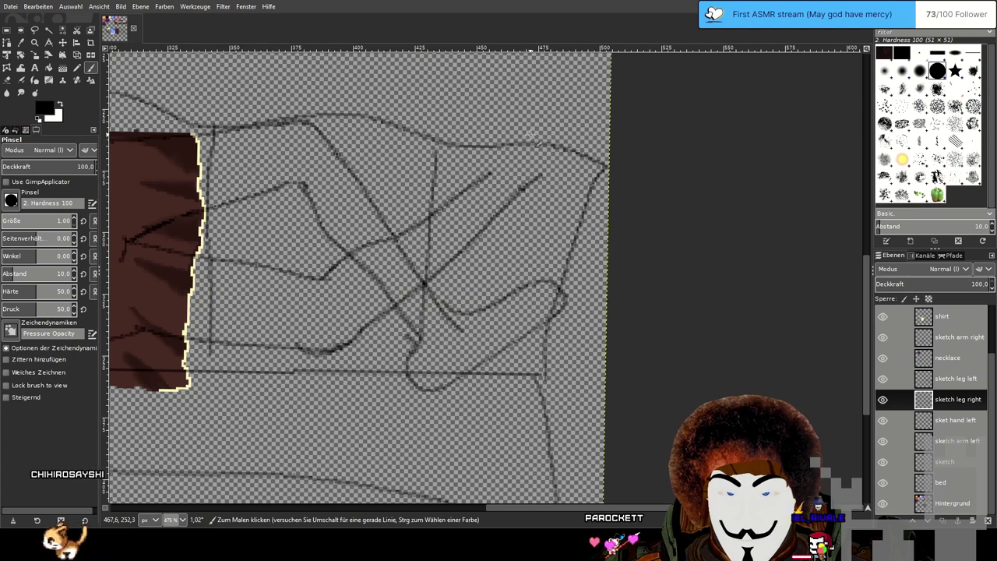
drag(544, 135, 608, 152)
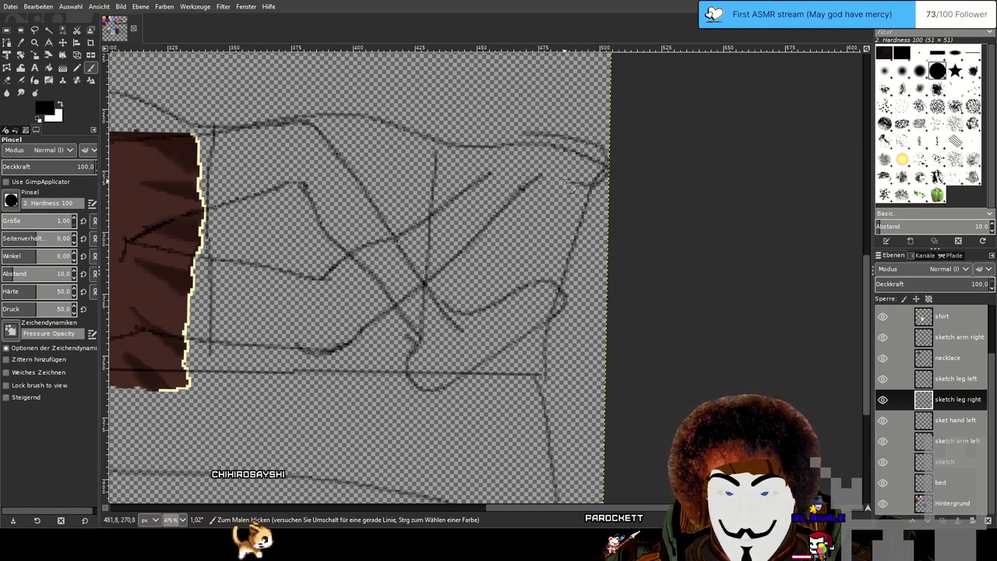
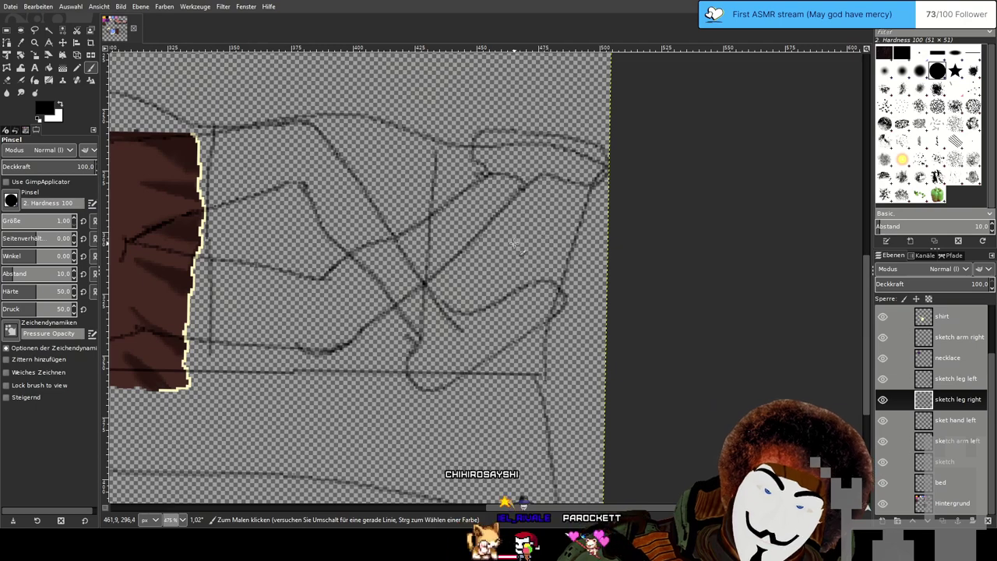
Hide the bed layer, zoom in, and erase the stray line stub at the leg junction.
click(883, 482)
scroll(545, 101, up, 5)
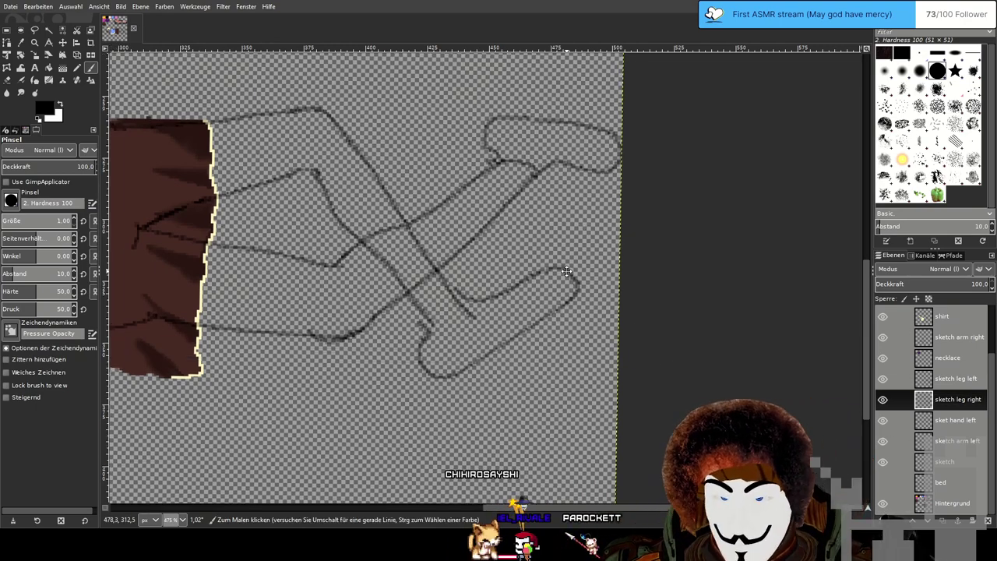
scroll(545, 101, up, 1)
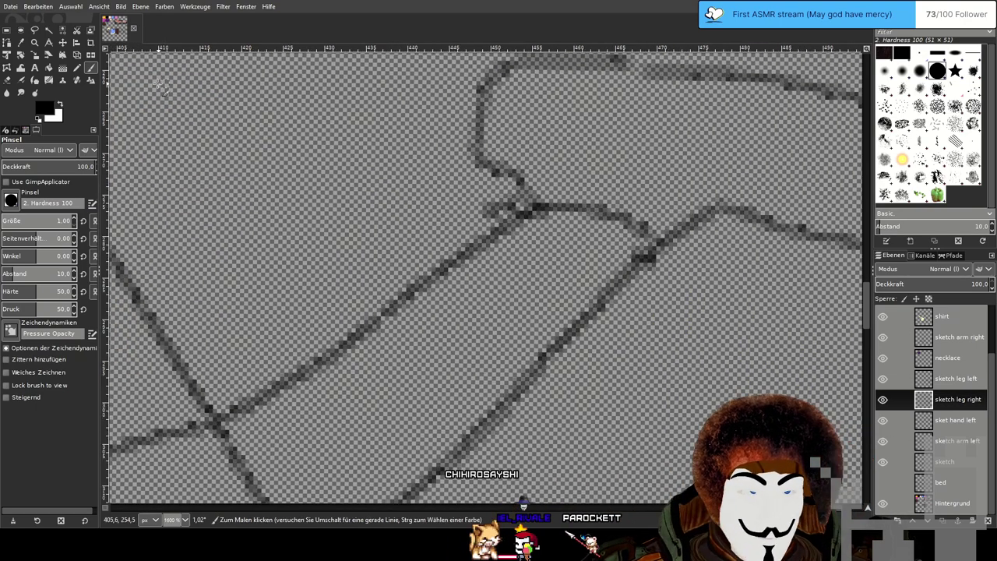
key(shift+e)
drag(516, 204, 486, 221)
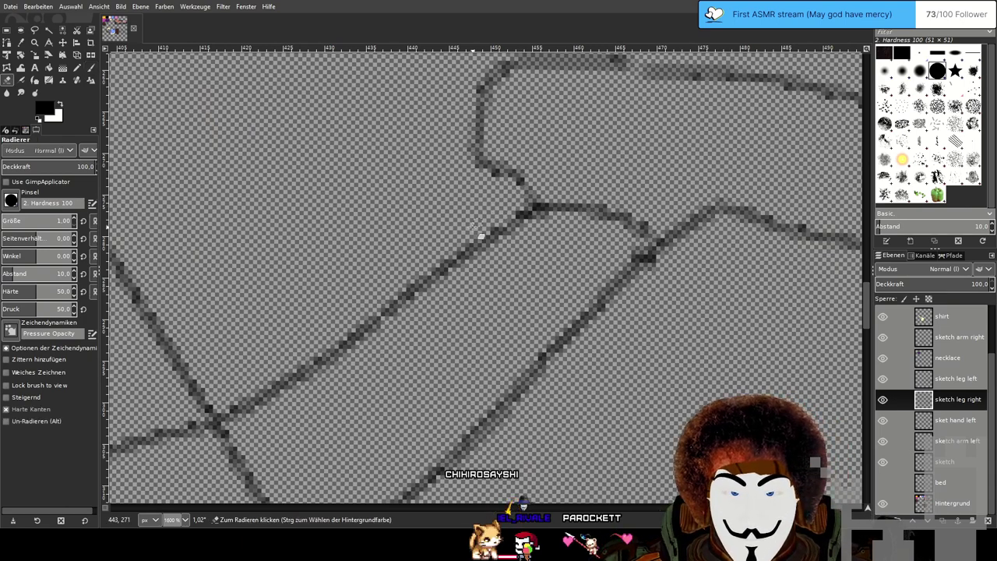
scroll(575, 326, down, 3)
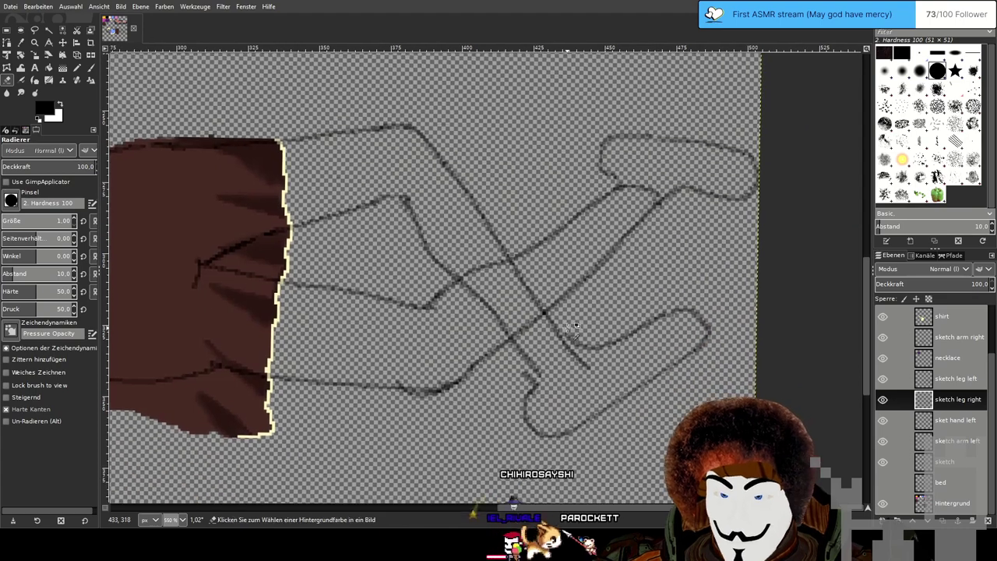
scroll(575, 326, up, 2)
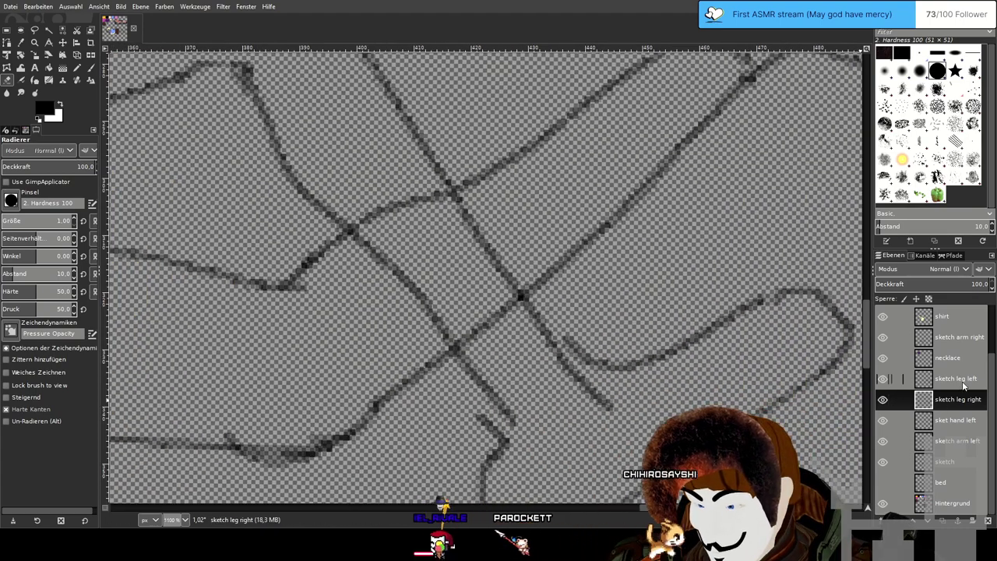
Erase a short piece of line on the 'sketch leg left' layer.
click(963, 386)
scroll(690, 289, down, 2)
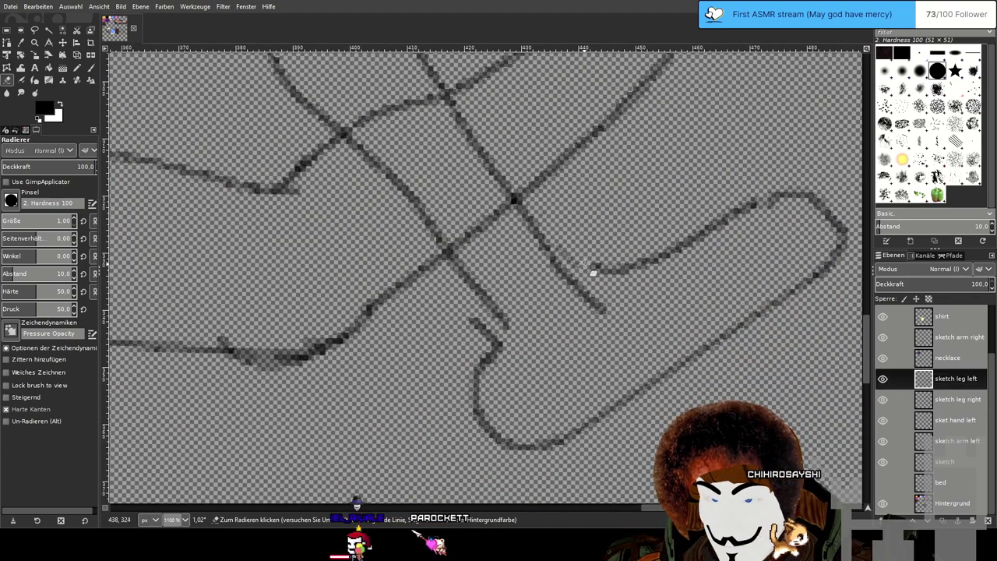
drag(593, 272, 616, 276)
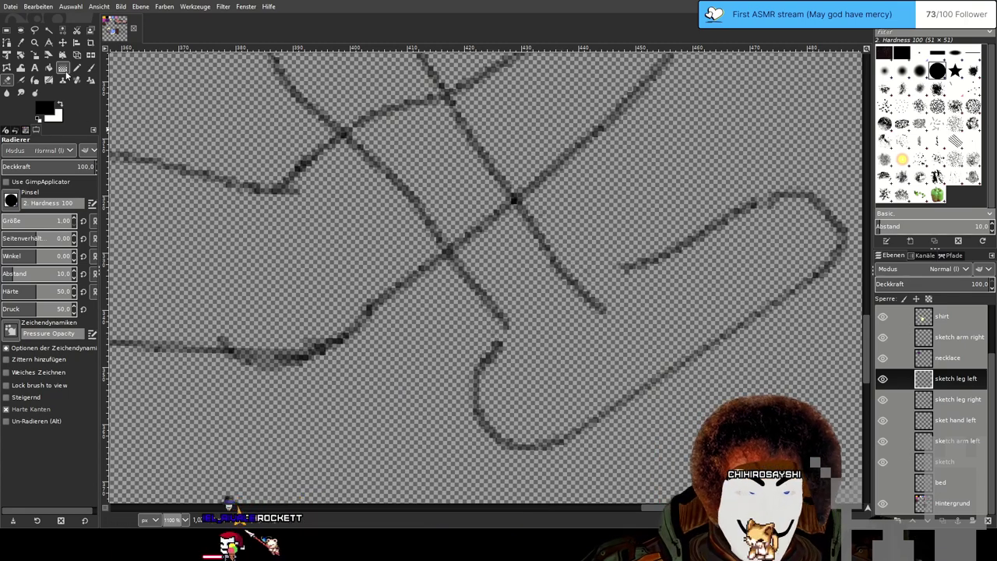
Return to the Paintbrush, bring the shirt and legs into view, and select the shirt layer.
click(91, 69)
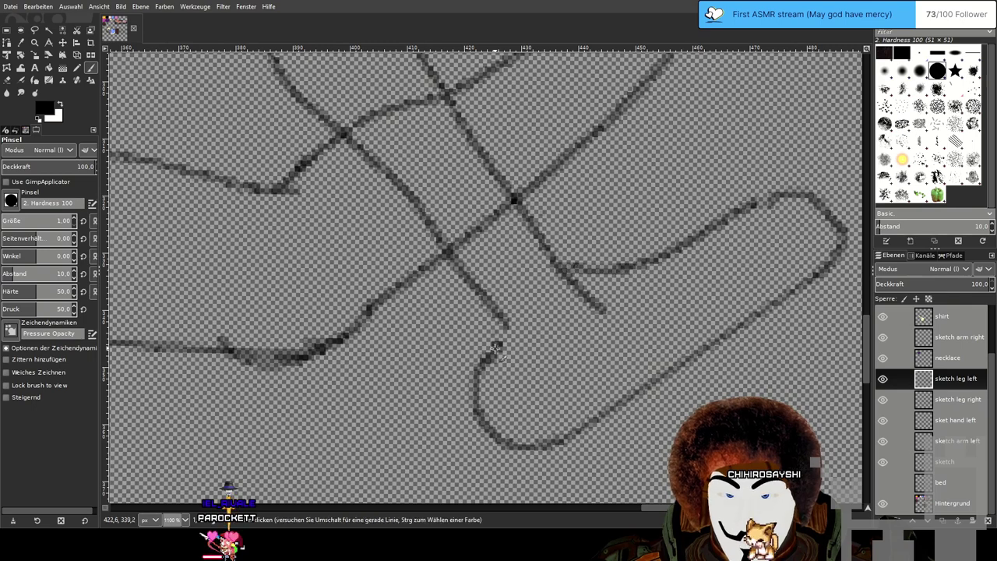
scroll(680, 248, down, 3)
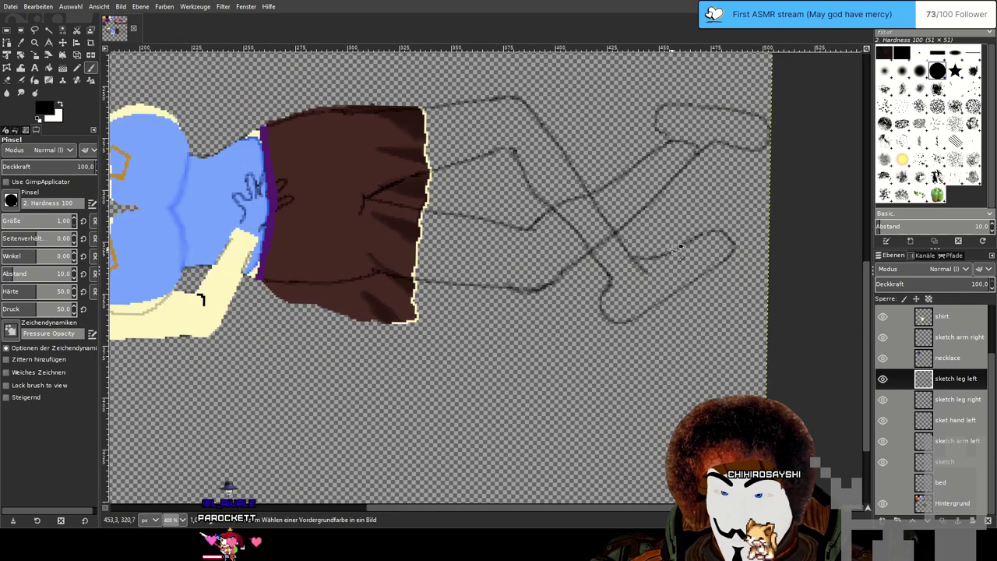
drag(635, 175, 475, 245)
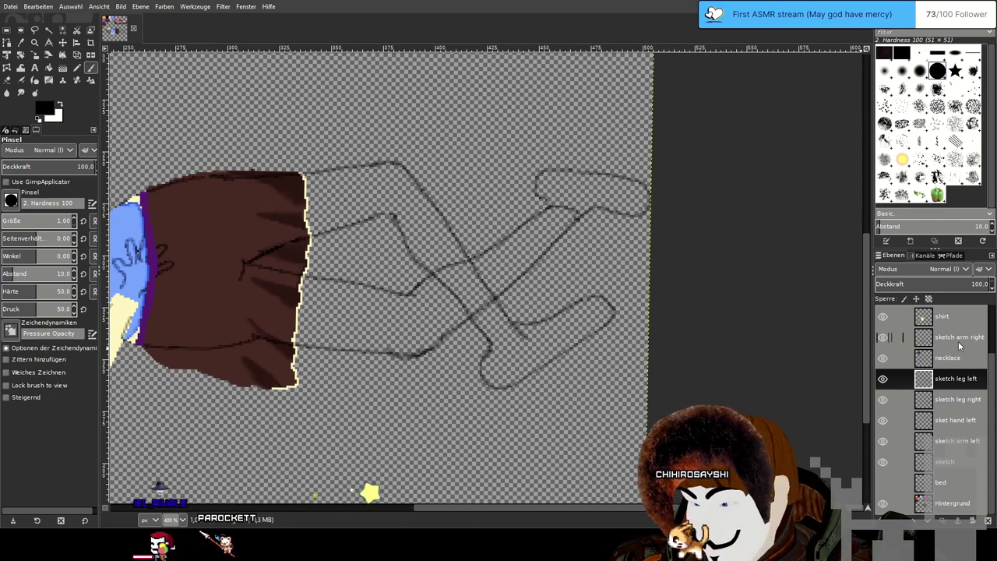
click(952, 318)
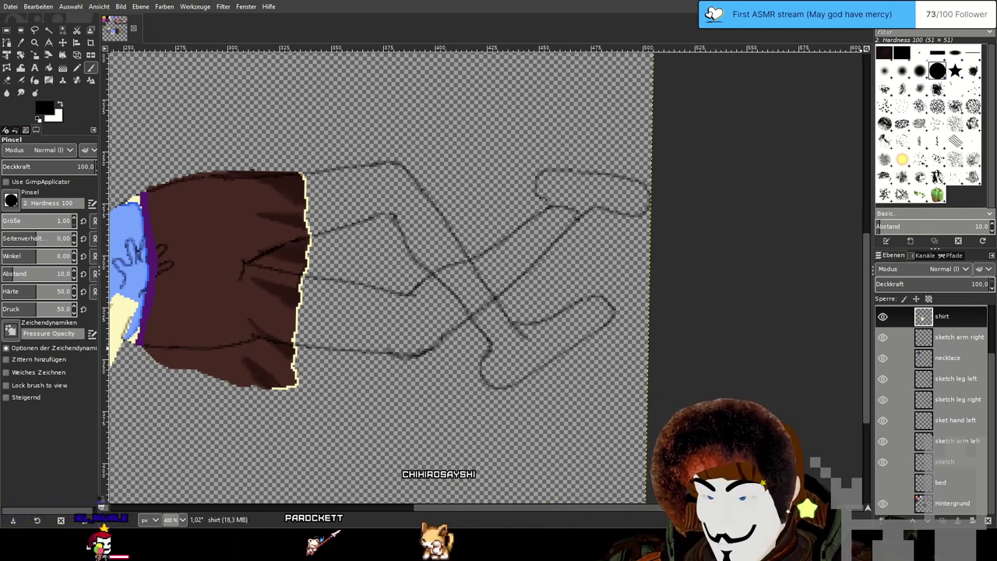
Create the 'shoe left' layer and toggle the left leg sketch's visibility to compare.
key(Return)
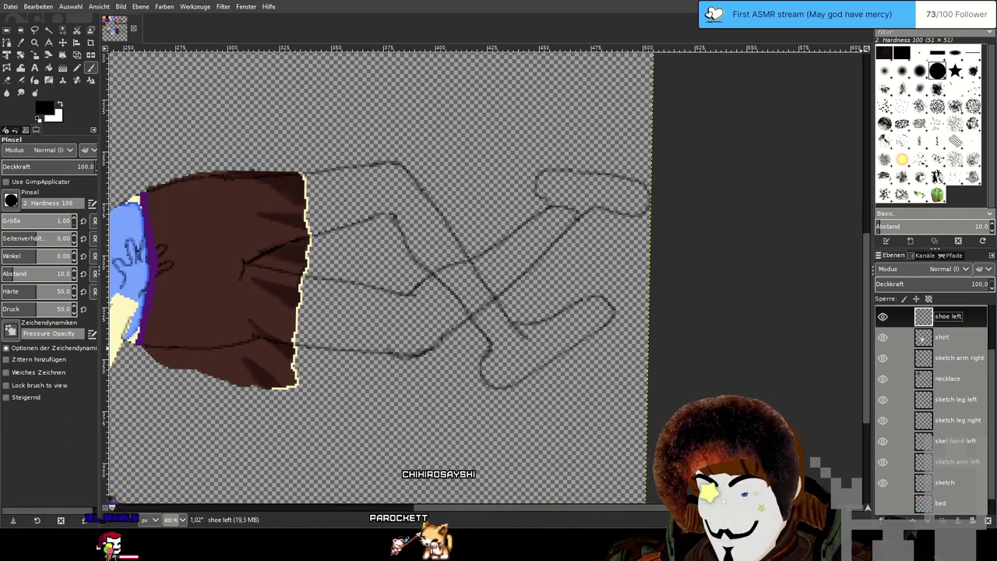
click(883, 399)
click(882, 400)
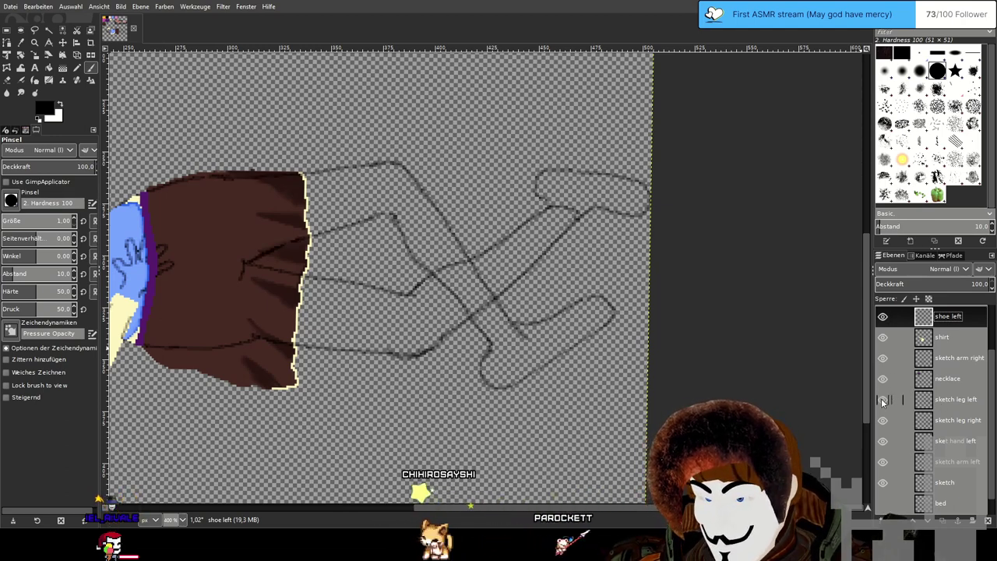
click(883, 399)
click(882, 400)
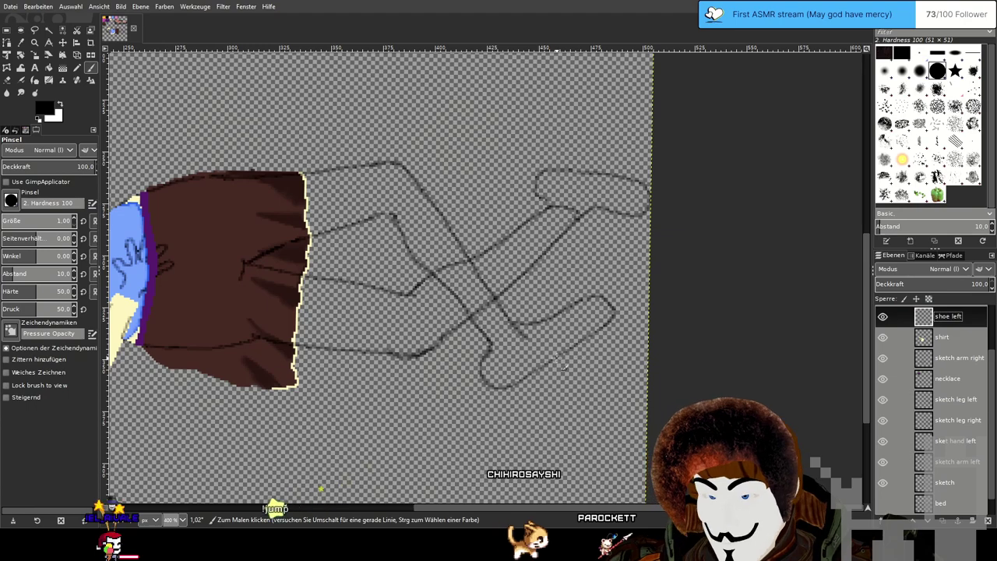
Add a 'sock left' layer, stack 'shoe left' above it, then select the Hintergrund layer.
scroll(570, 339, down, 1)
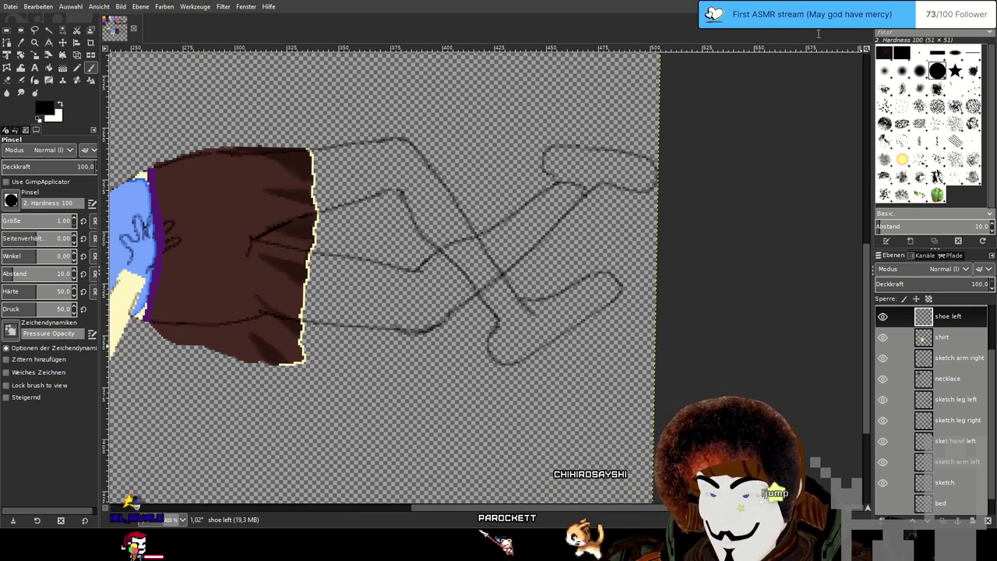
text(sock left)
key(Return)
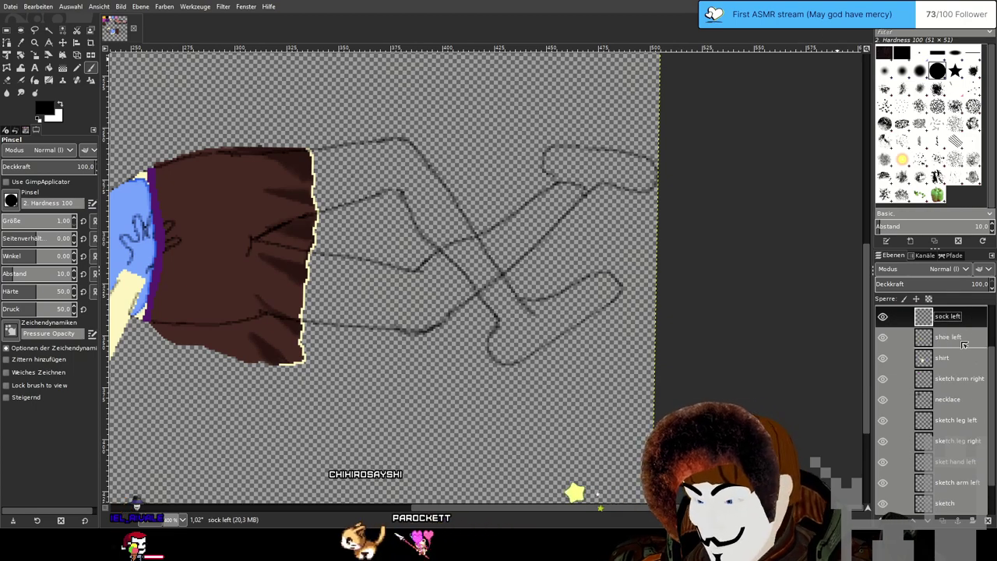
drag(964, 345, 954, 311)
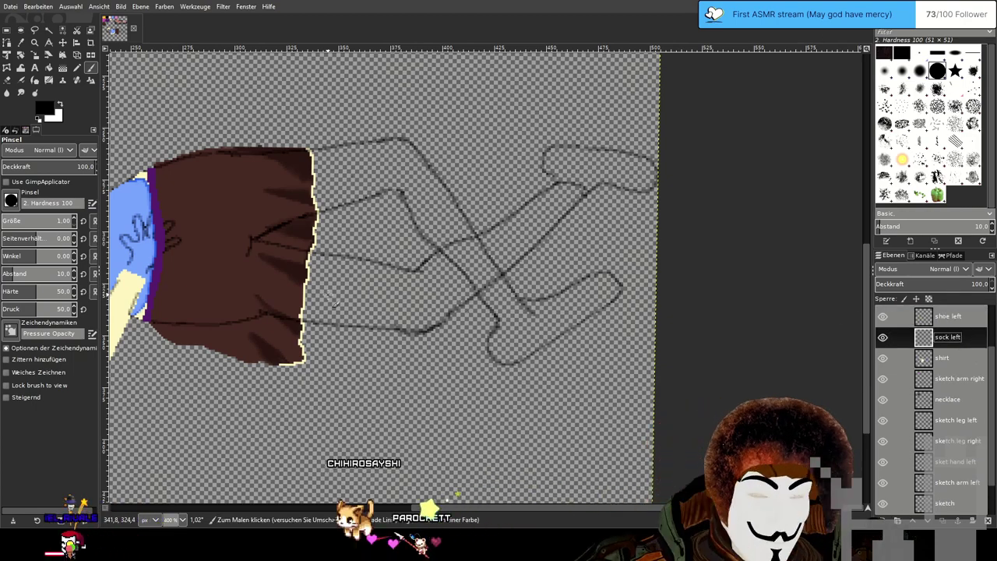
drag(278, 258, 434, 349)
scroll(951, 482, down, 2)
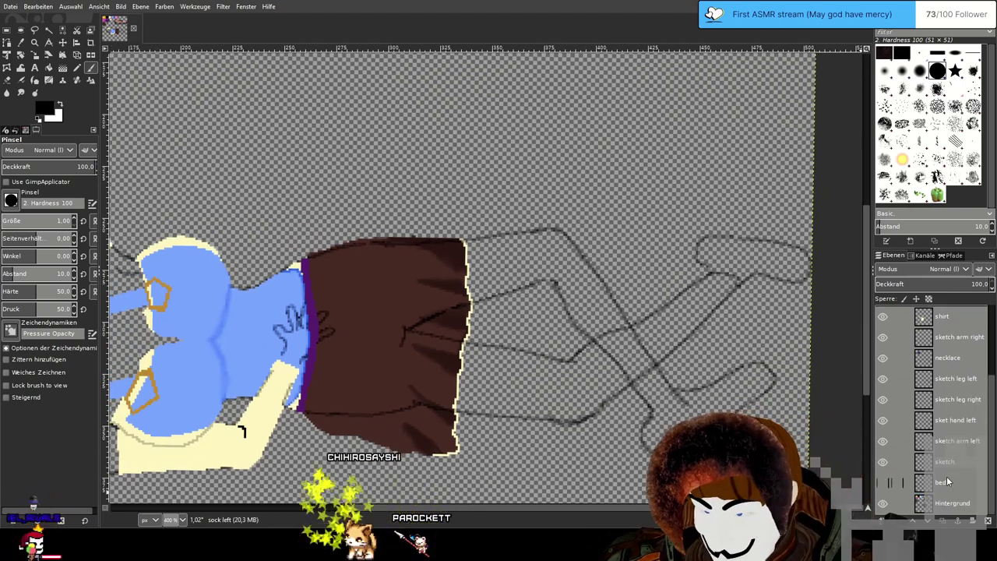
click(950, 503)
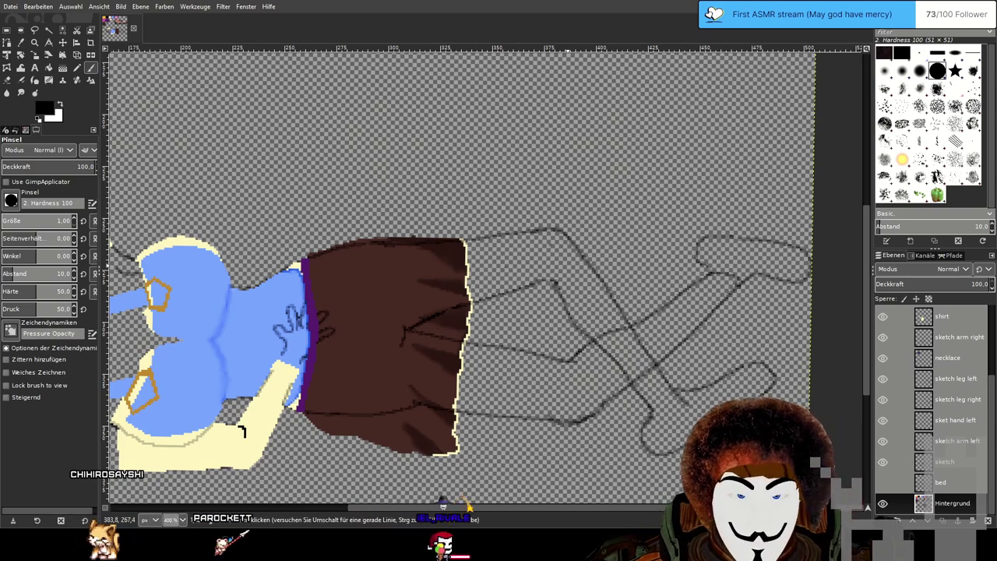
Sample the light pink swatch from the canvas as the paint colour.
drag(568, 266, 494, 185)
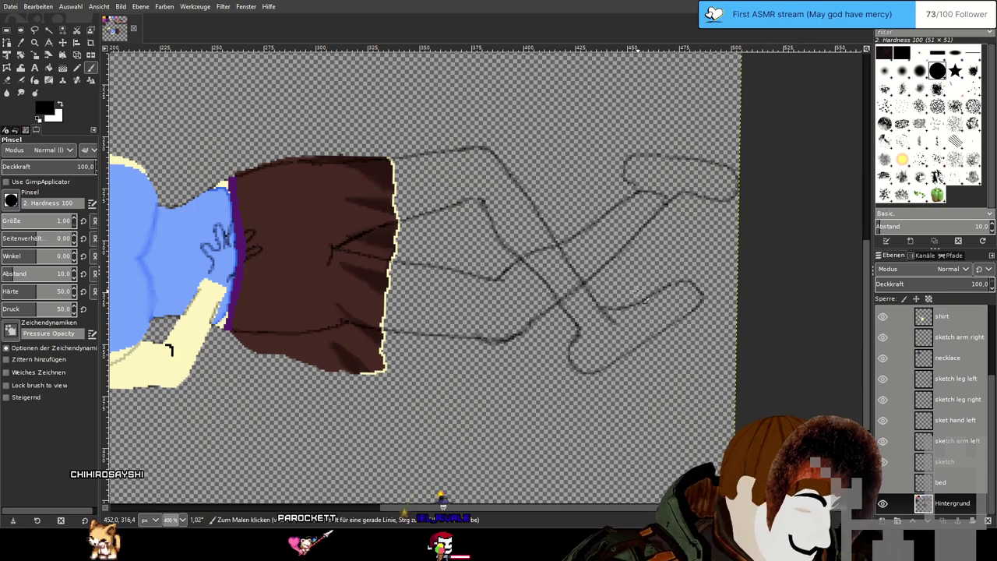
drag(226, 70, 836, 514)
drag(616, 246, 359, 295)
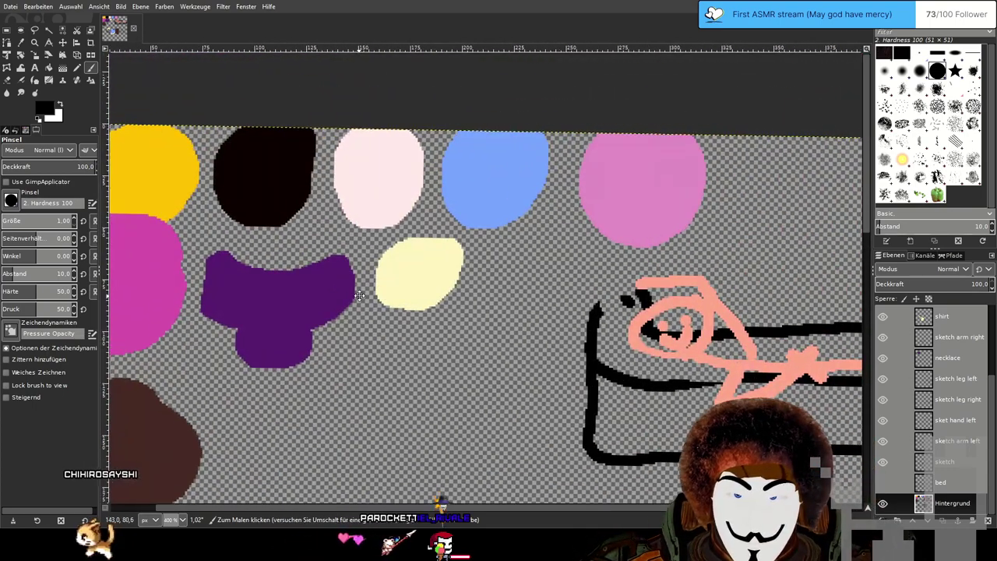
scroll(359, 295, left, 1)
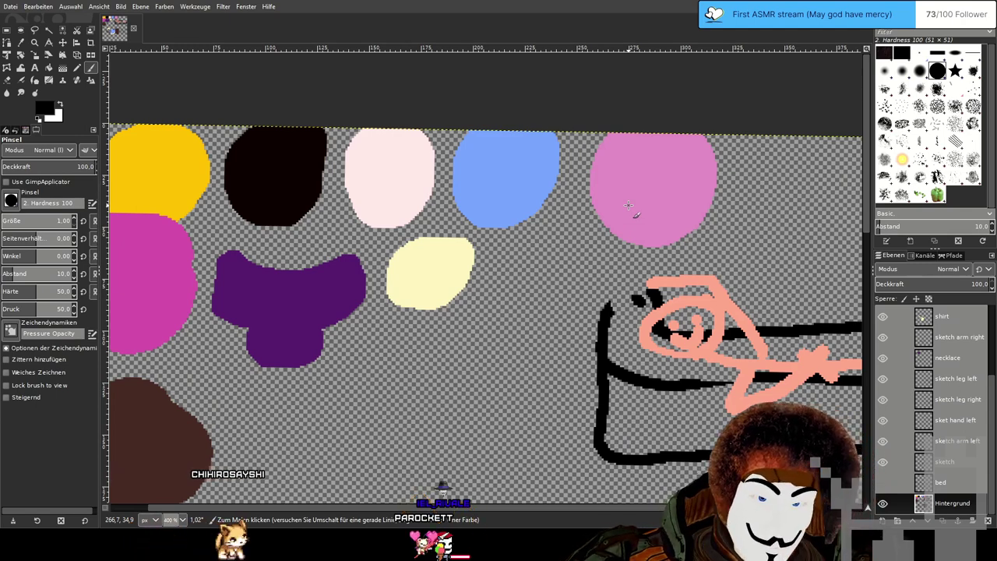
click(21, 42)
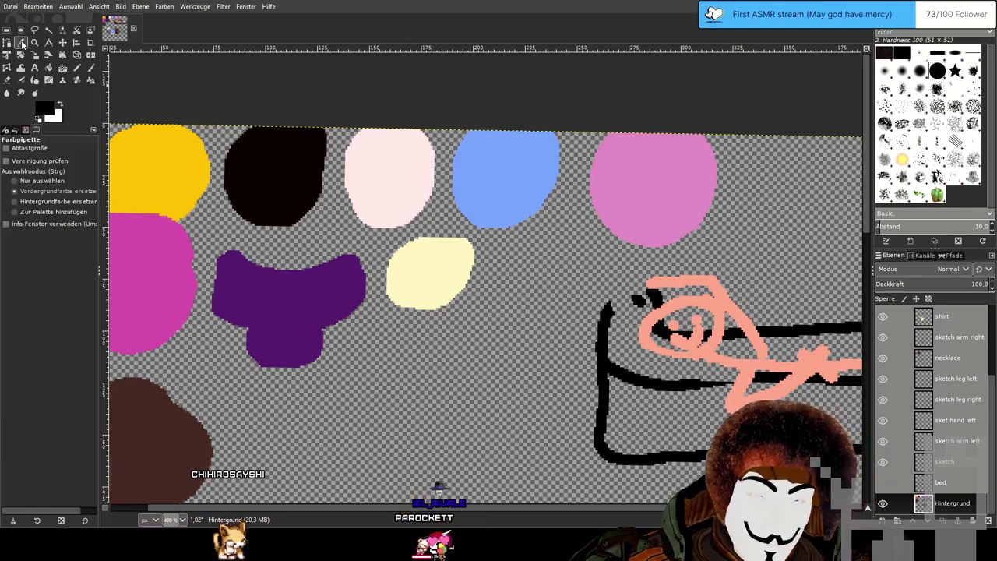
click(660, 201)
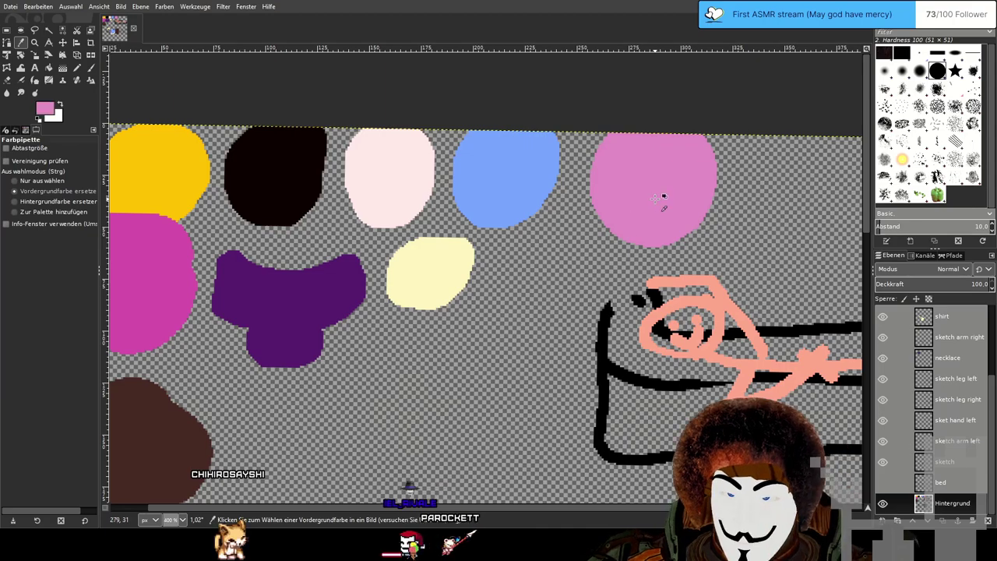
Switch to the Pencil, test a pink stroke below the foot, and undo it.
click(77, 68)
drag(532, 405, 408, 179)
drag(470, 315, 405, 131)
scroll(406, 131, down, 3)
scroll(468, 210, right, 5)
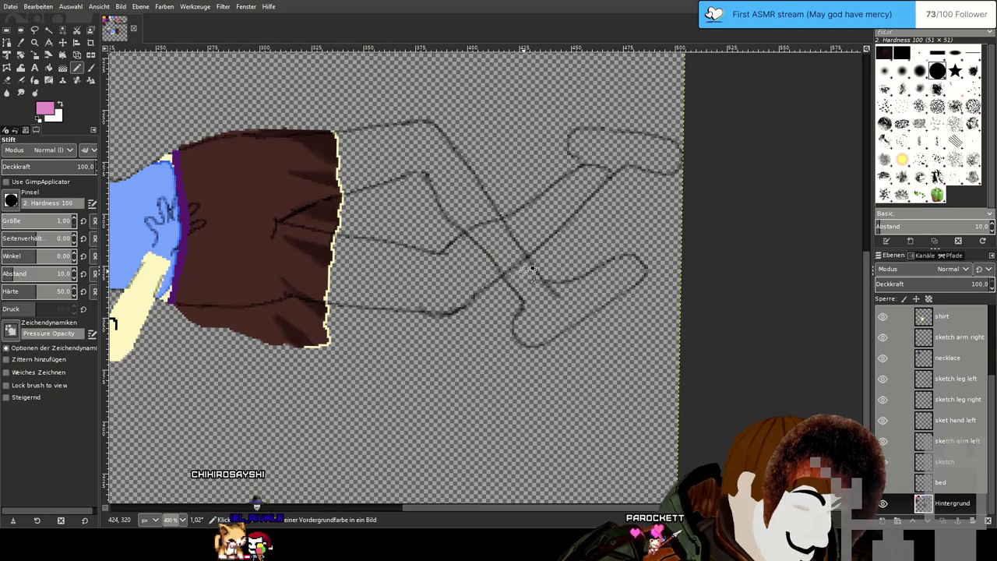
mouse_move(514, 400)
mouse_down()
mouse_move(574, 378)
mouse_move(520, 422)
mouse_up()
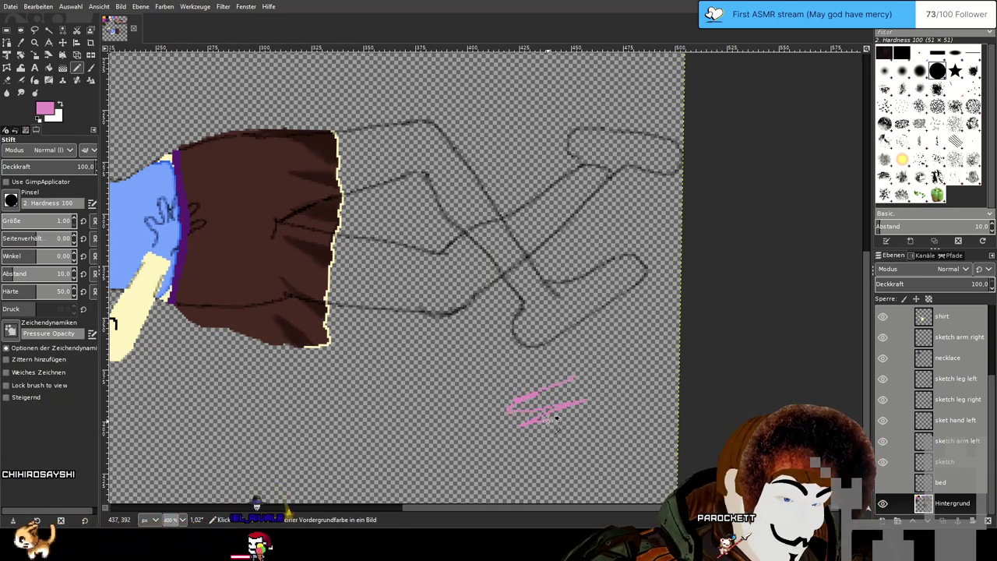
key(ctrl+z)
Scroll and zoom in close on the crossing leg sketch beside the brown shorts.
scroll(552, 419, up, 10)
scroll(530, 424, left, 10)
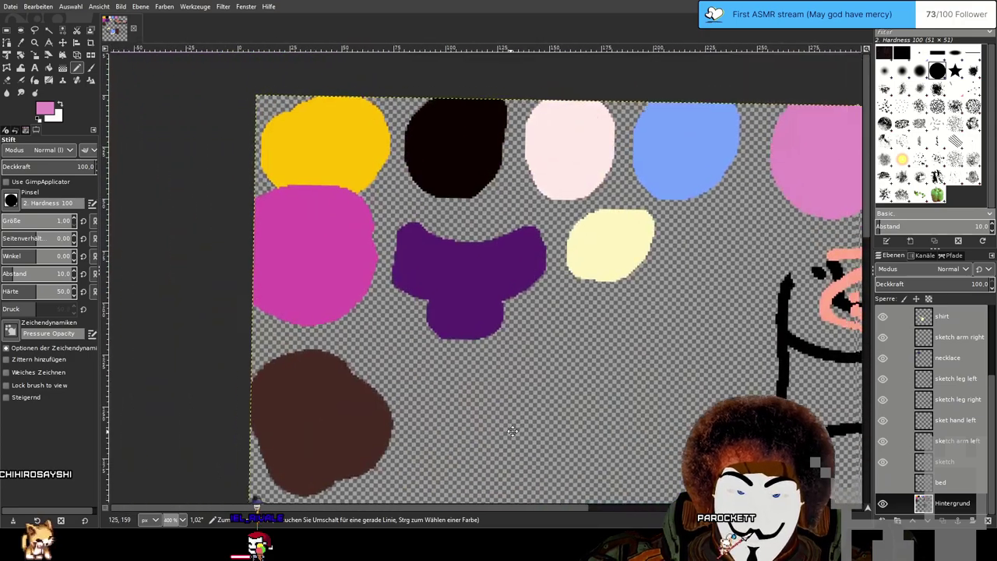
scroll(513, 430, up, 2)
scroll(483, 431, right, 3)
scroll(563, 440, down, 10)
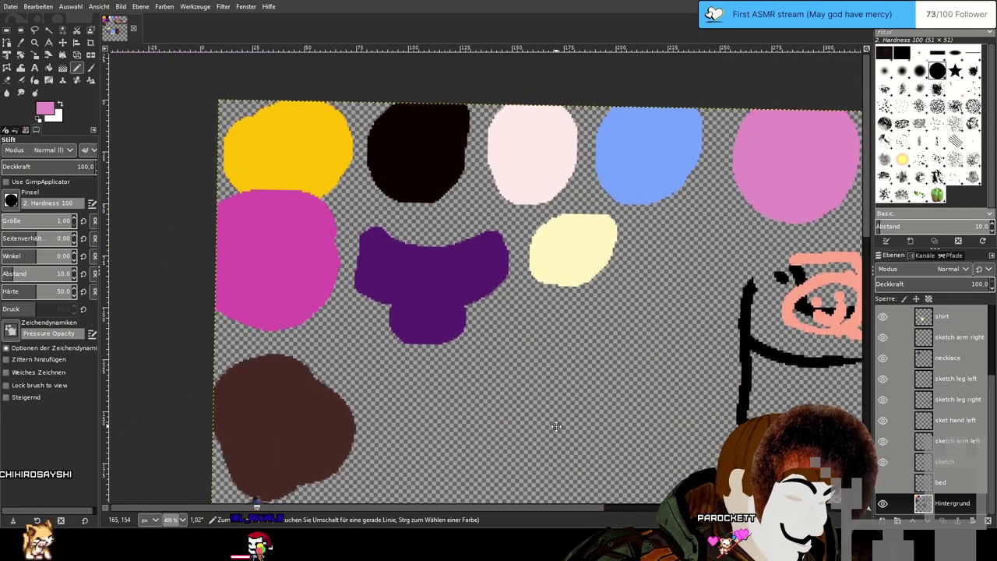
scroll(503, 216, right, 4)
scroll(502, 216, right, 7)
scroll(502, 216, down, 1)
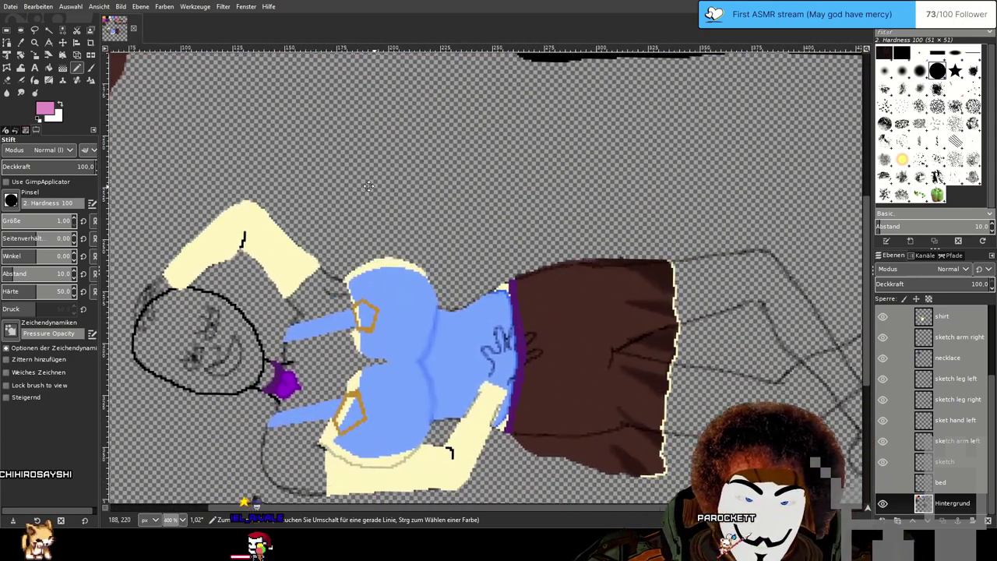
scroll(467, 218, right, 7)
scroll(467, 218, up, 1)
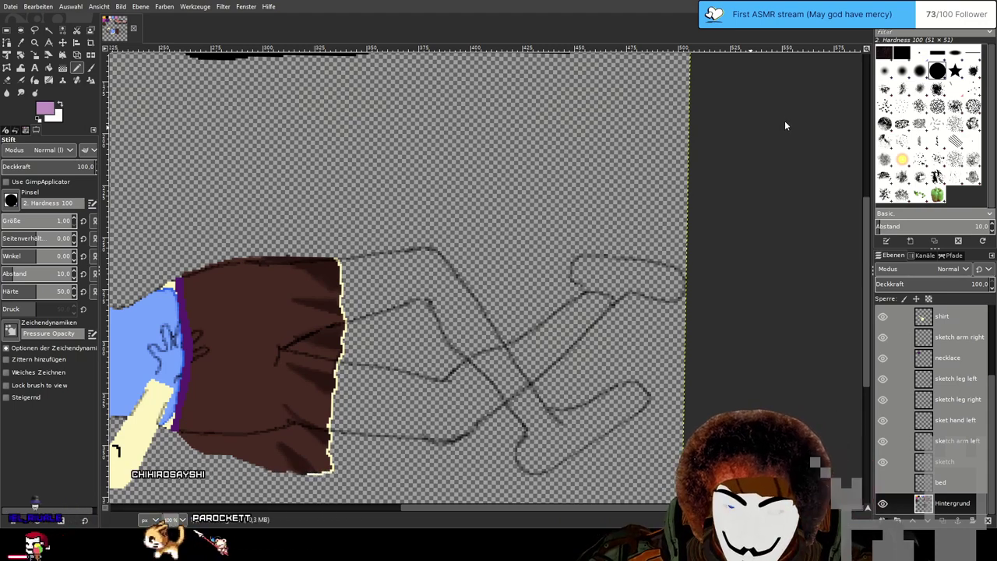
scroll(588, 352, up, 4)
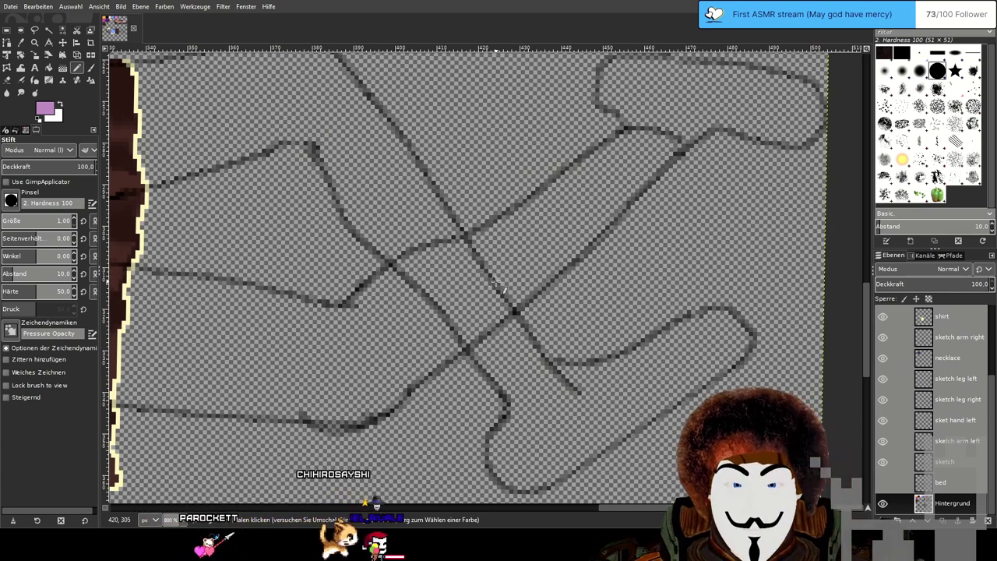
click(496, 278)
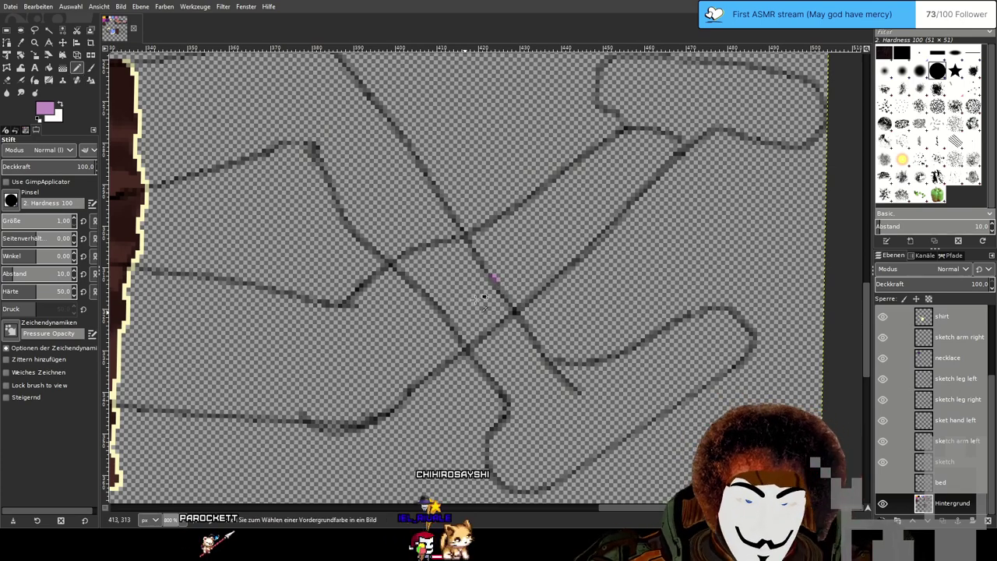
scroll(498, 273, up, 2)
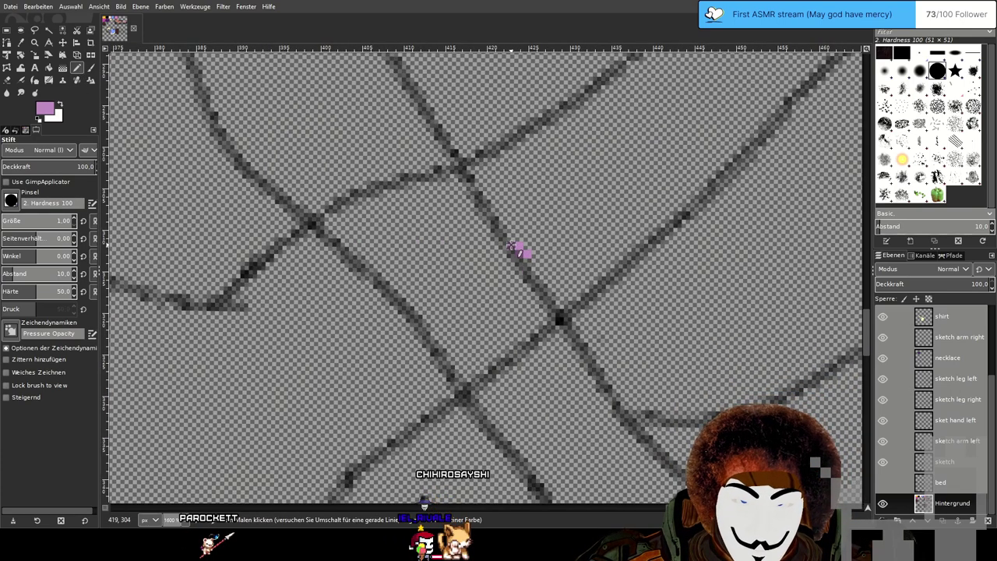
mouse_move(515, 279)
mouse_down()
mouse_move(479, 262)
mouse_move(472, 271)
mouse_move(477, 301)
mouse_move(455, 302)
mouse_move(450, 288)
mouse_move(435, 299)
mouse_move(445, 311)
mouse_move(436, 325)
mouse_move(413, 335)
mouse_up()
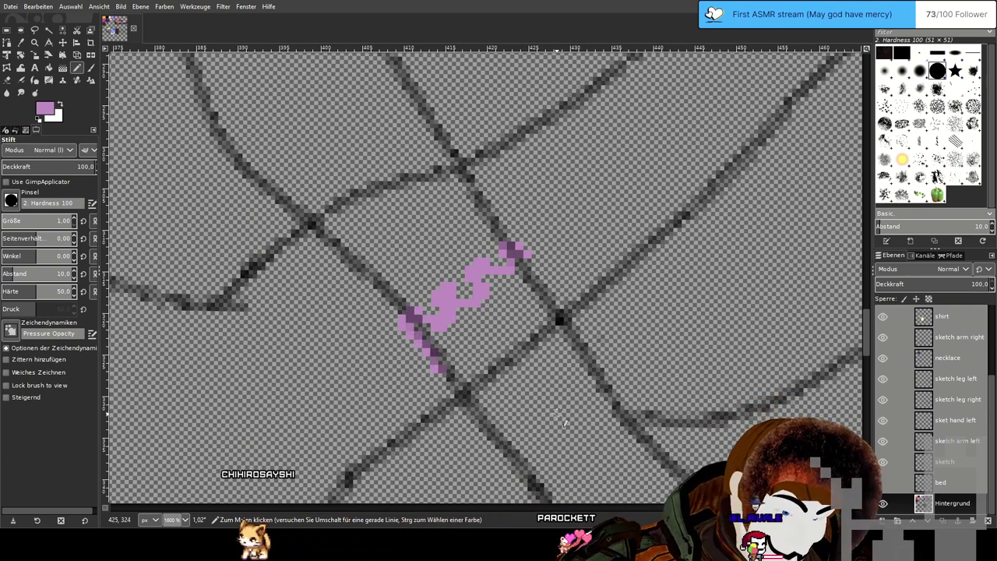
drag(564, 420, 496, 296)
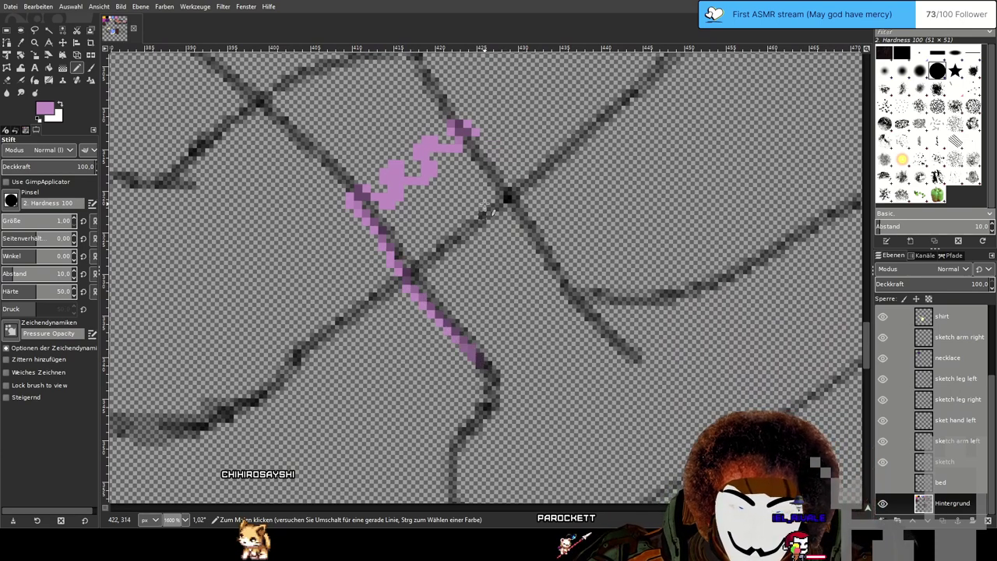
mouse_move(491, 165)
mouse_down()
mouse_move(580, 291)
mouse_move(581, 306)
mouse_move(530, 328)
mouse_up()
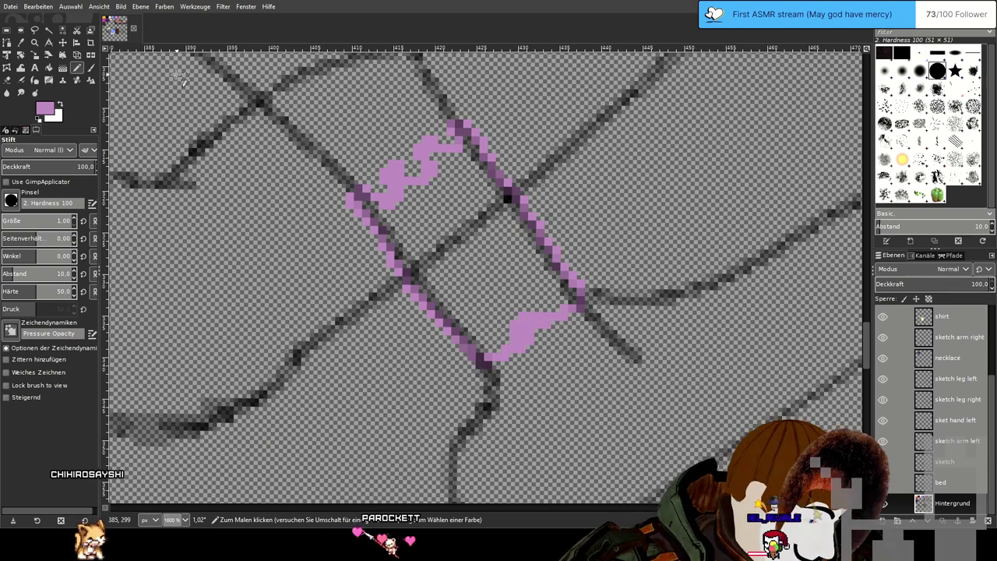
click(48, 68)
click(494, 271)
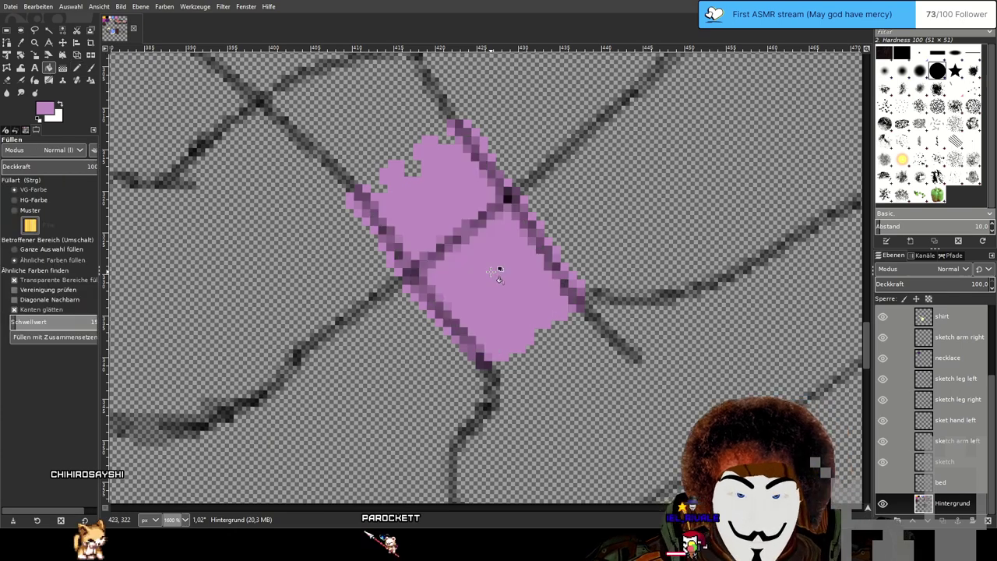
scroll(492, 296, up, 3)
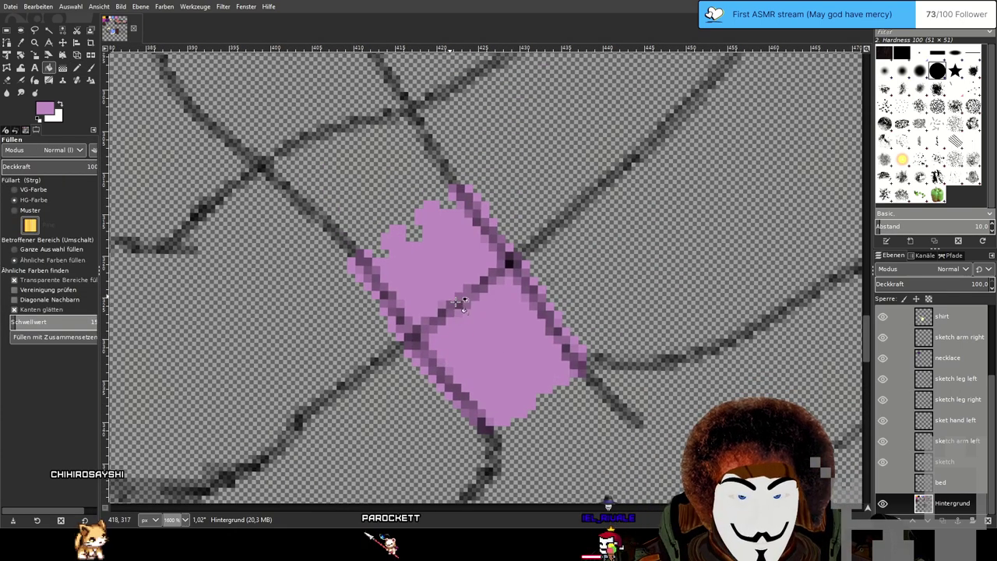
scroll(461, 304, up, 1)
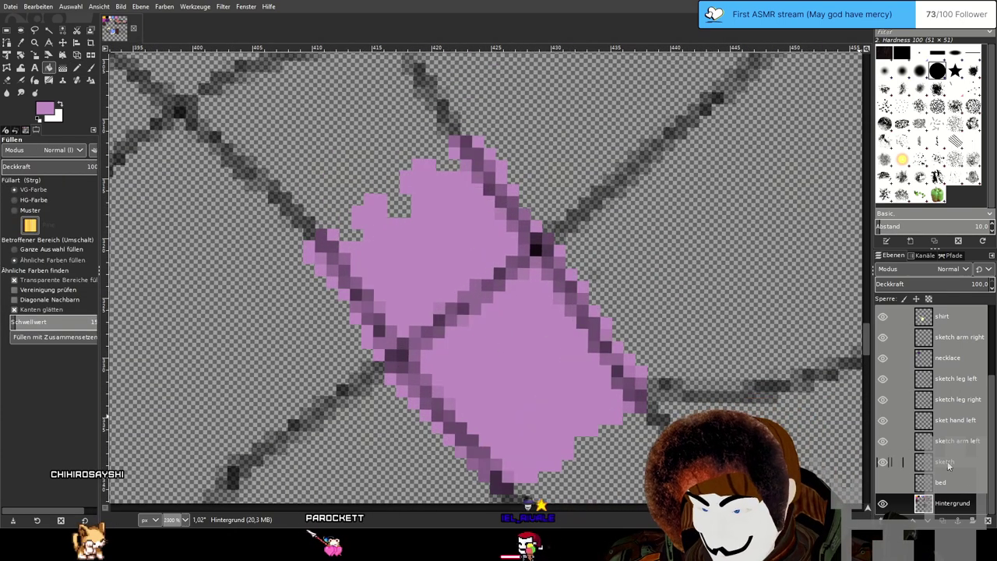
scroll(659, 328, down, 3)
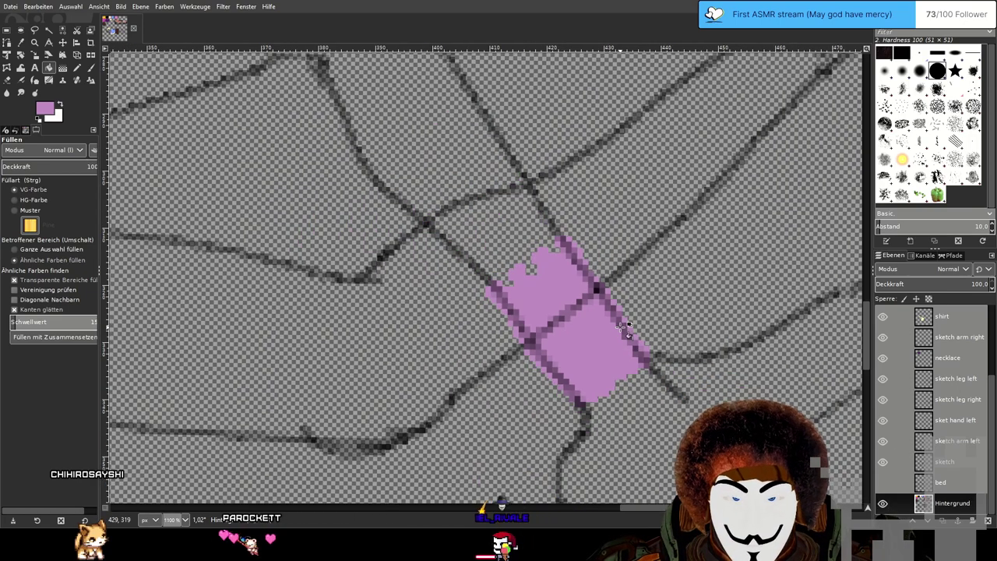
key(ctrl+z)
key(ctrl+z)
key(ctrl+z)
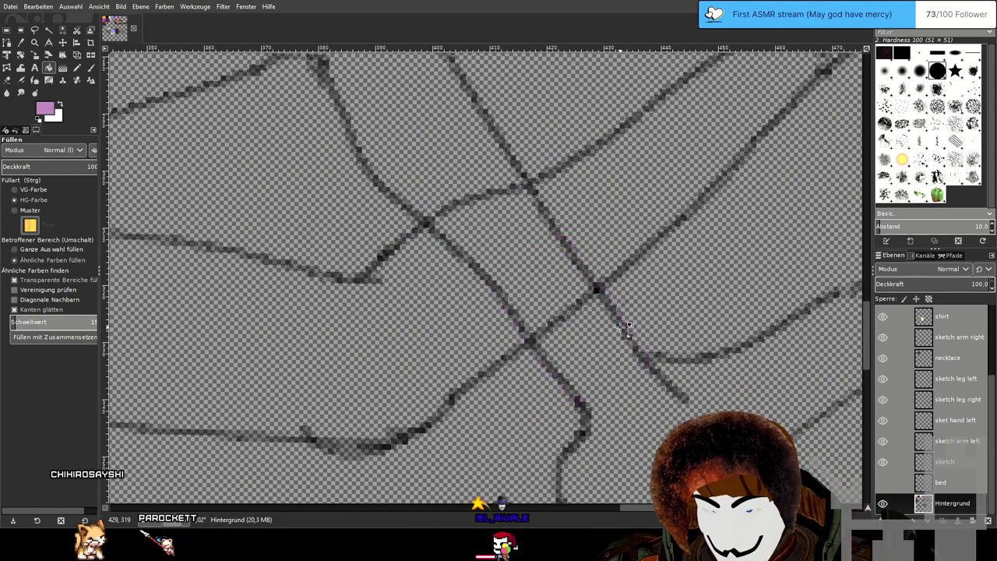
scroll(904, 483, up, 3)
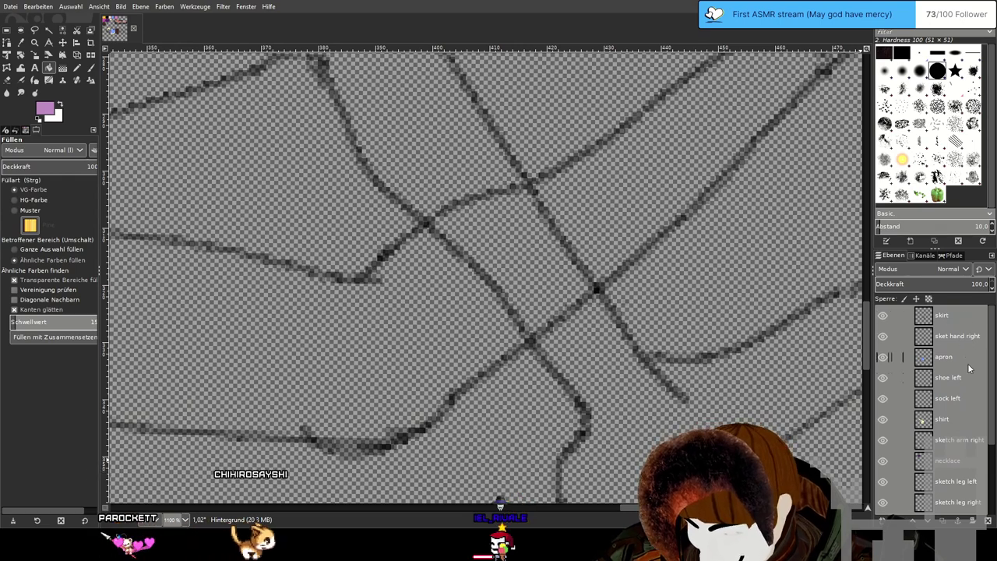
On the 'sock left' layer, pencil a pink outline of the left sock with a ruffled top.
click(966, 398)
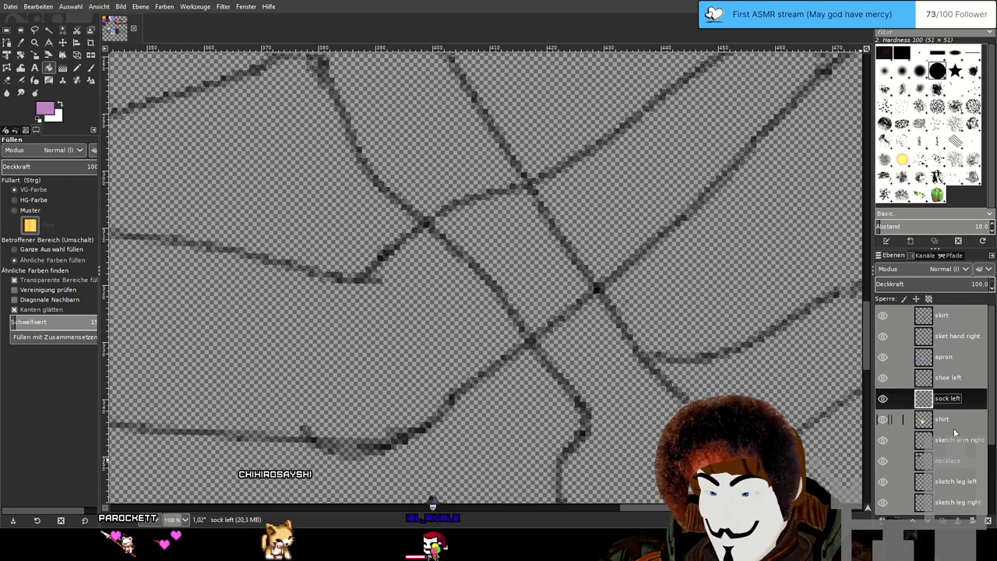
drag(621, 365, 550, 308)
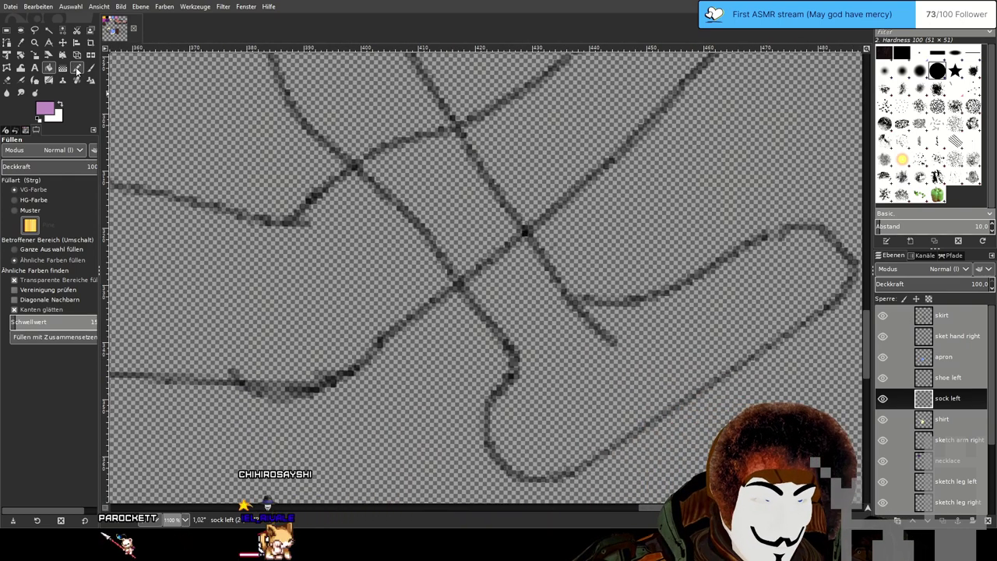
click(77, 69)
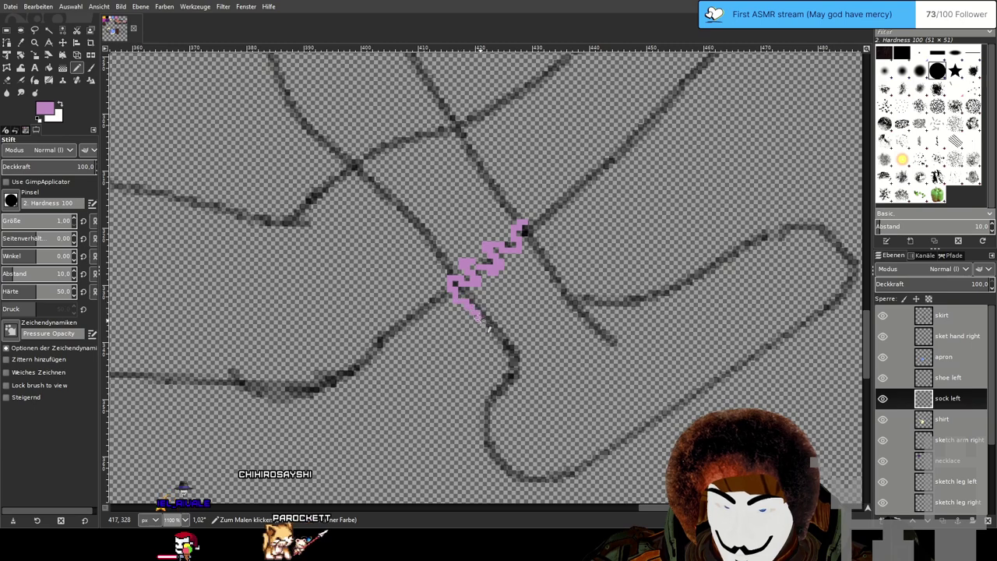
mouse_move(478, 316)
mouse_down()
mouse_move(510, 365)
mouse_move(580, 326)
mouse_move(585, 310)
mouse_move(530, 224)
mouse_move(540, 287)
mouse_move(673, 429)
mouse_move(566, 249)
mouse_up()
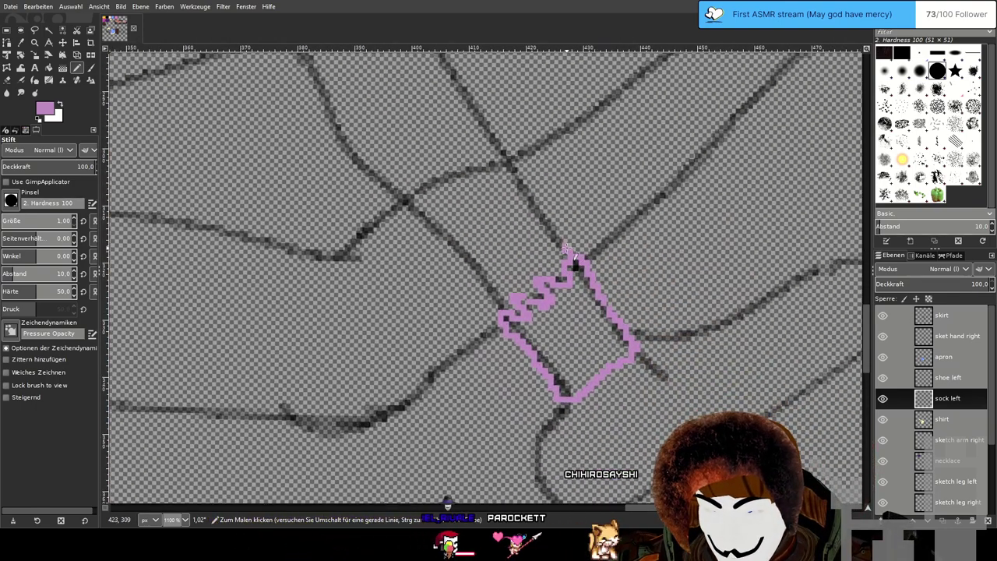
mouse_move(545, 240)
mouse_down()
mouse_move(513, 265)
mouse_move(530, 286)
mouse_move(492, 282)
mouse_up()
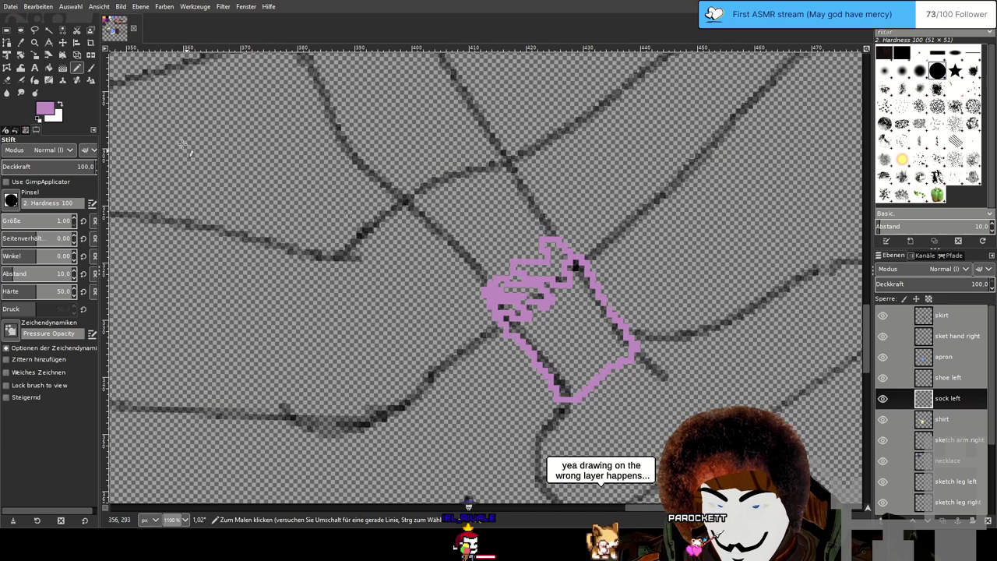
Bucket-fill the inside of the left sock outline solid pink, including leftover gaps.
click(49, 67)
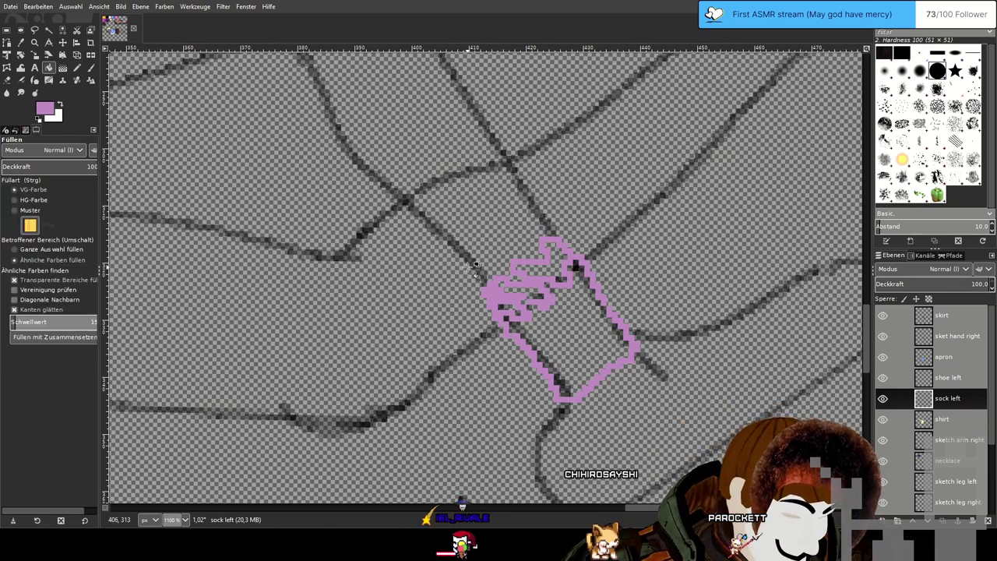
click(560, 267)
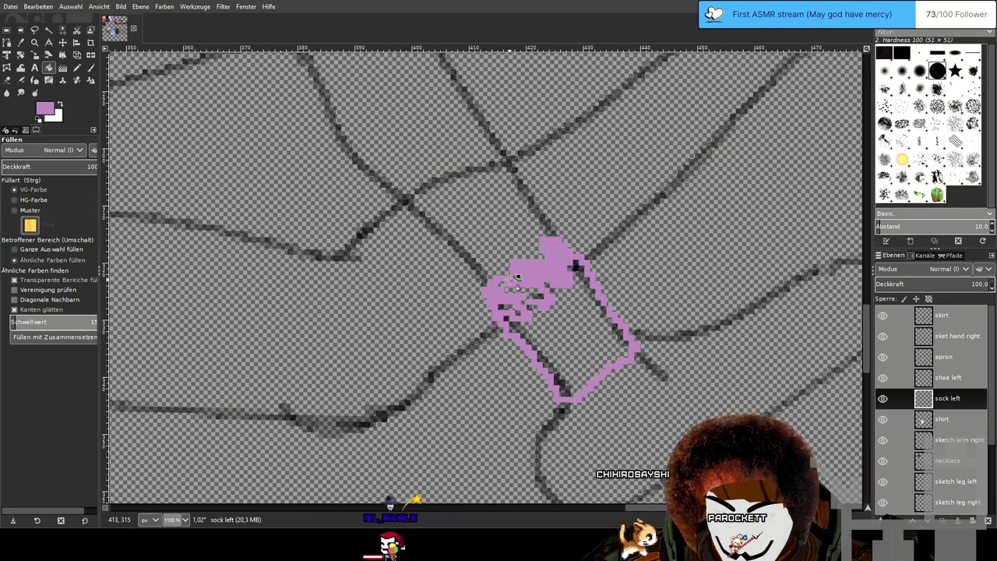
click(535, 291)
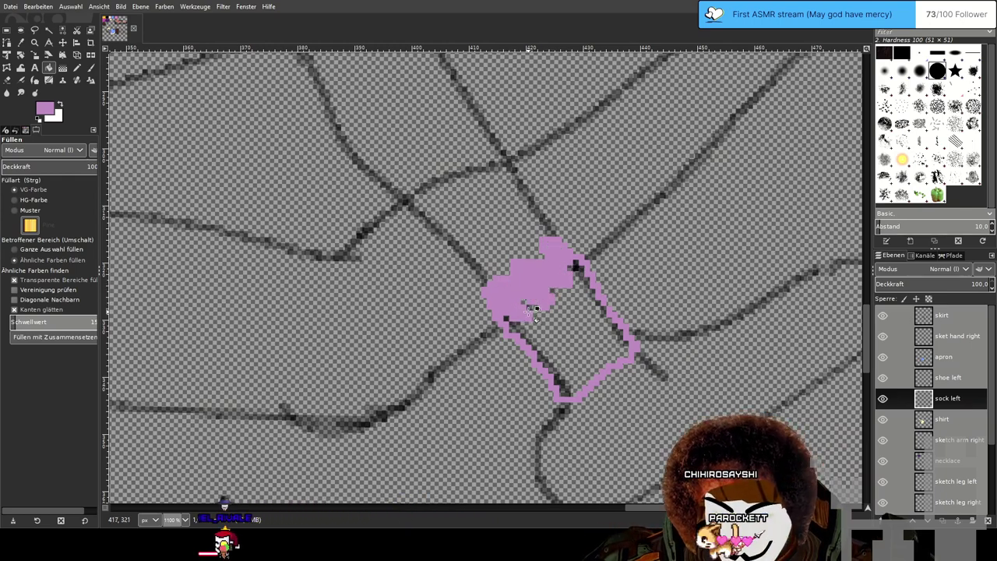
click(535, 310)
click(506, 318)
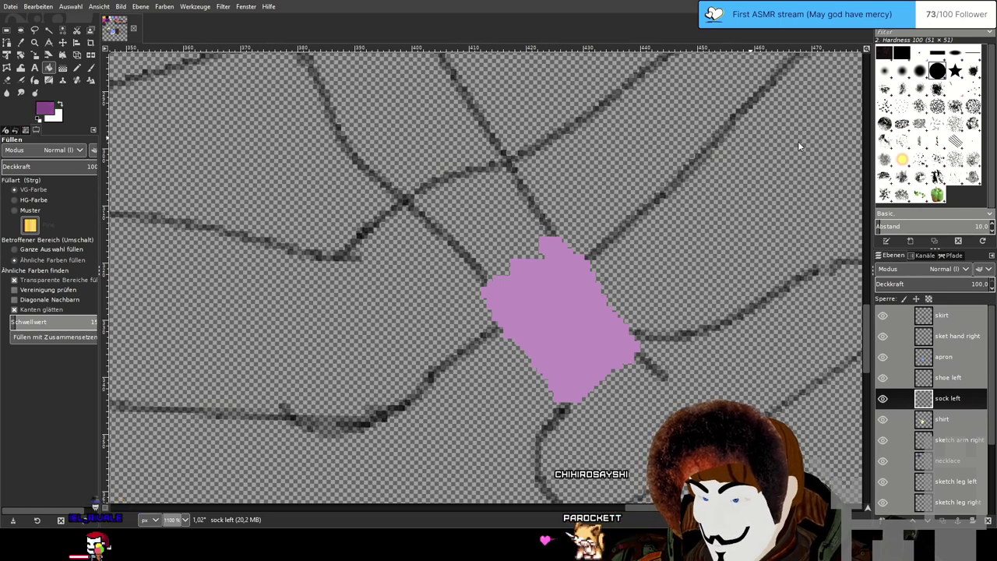
Draw dark purple diagonal stripes across the left sock with the Pencil.
click(76, 68)
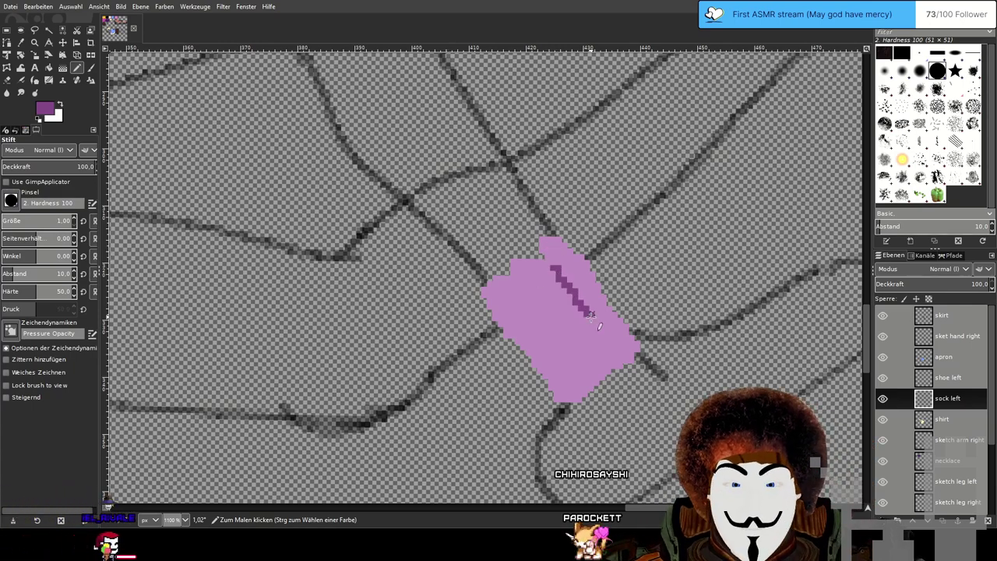
drag(590, 314, 610, 341)
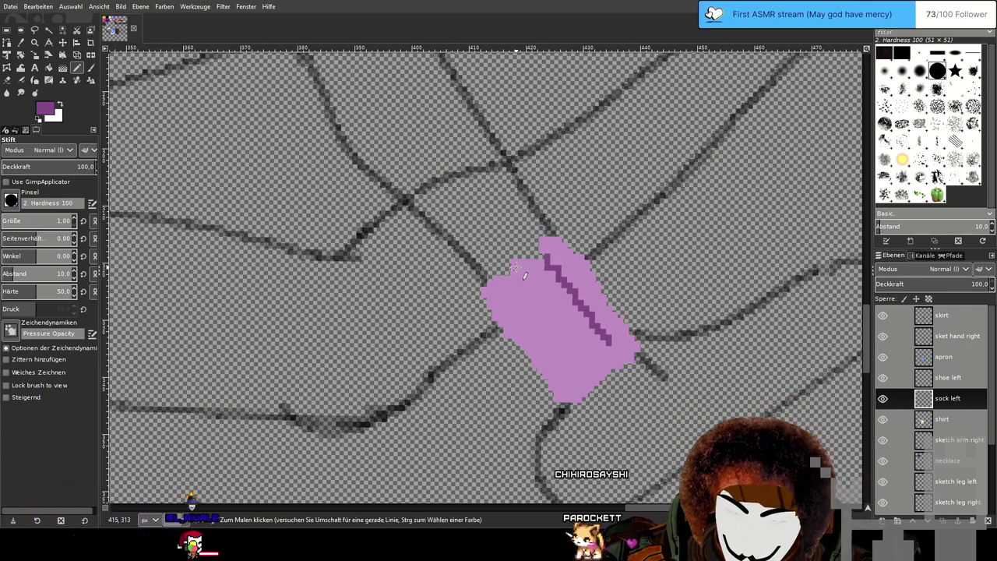
drag(517, 266, 591, 351)
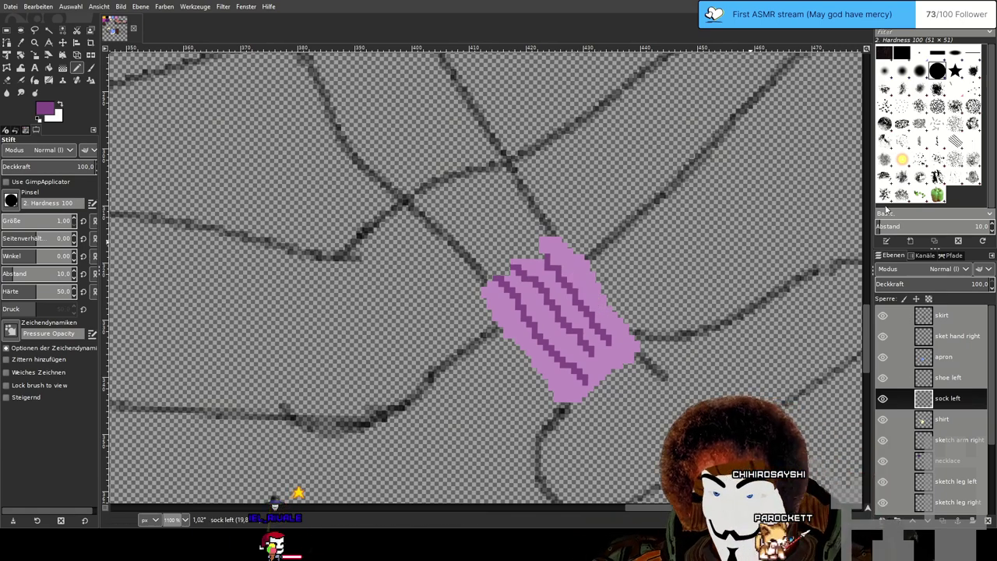
click(20, 42)
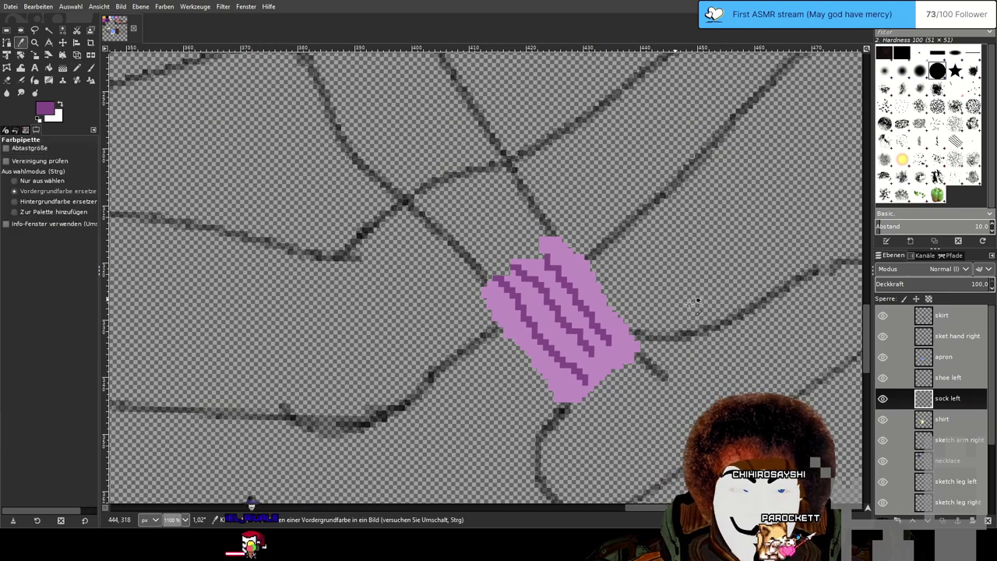
Pick up the dark purple colour from the drawing.
scroll(960, 468, down, 3)
click(960, 507)
scroll(398, 195, down, 2)
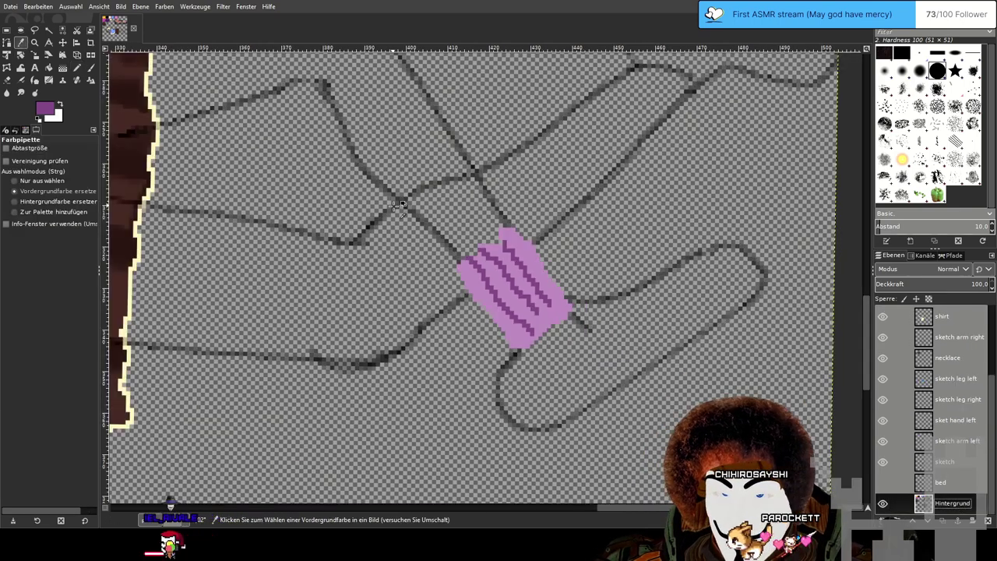
drag(389, 156, 748, 538)
scroll(405, 148, down, 3)
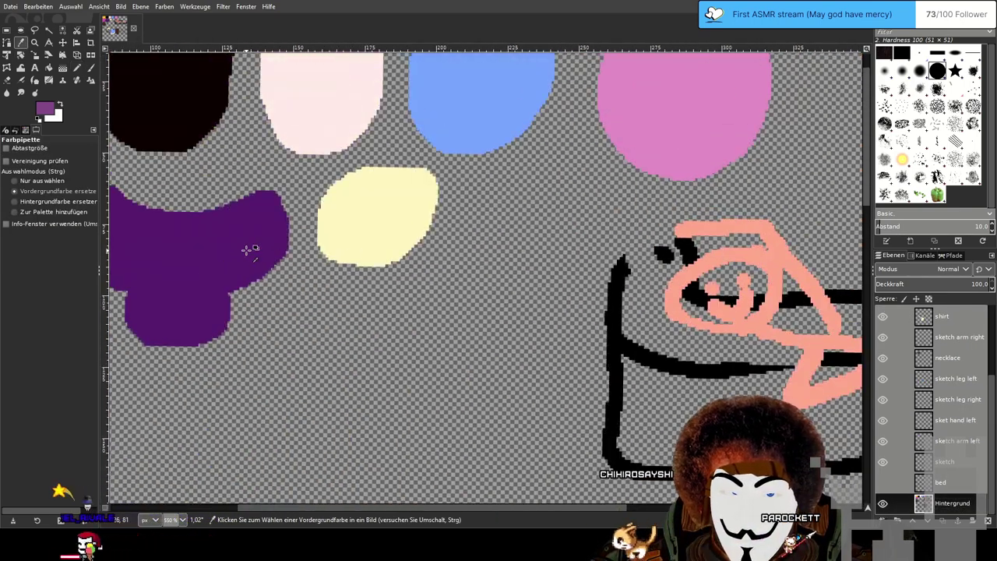
scroll(467, 280, up, 3)
click(966, 360)
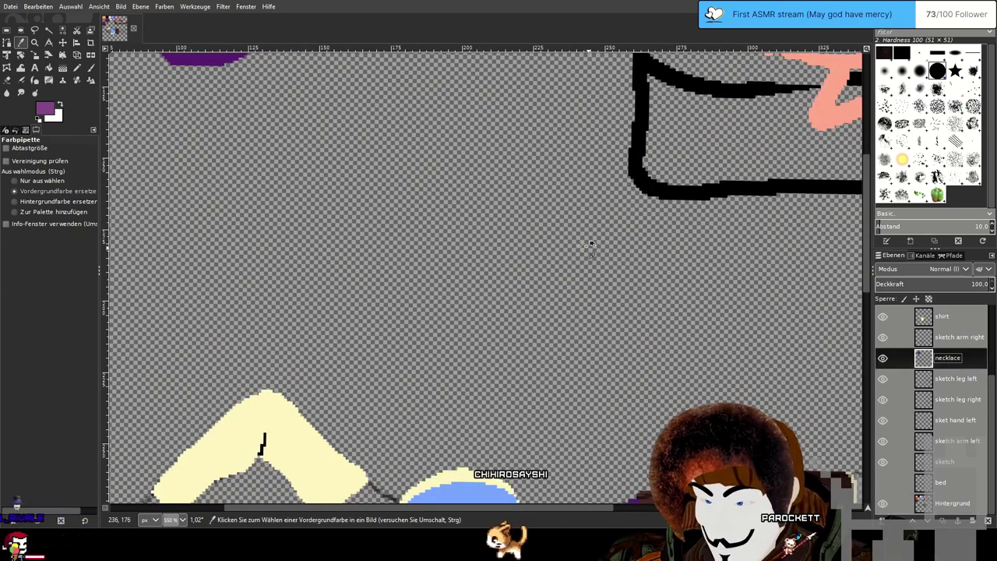
drag(589, 244, 612, 309)
On the 'shoe left' layer, pencil a dark purple band across the sock's top edge.
click(234, 109)
drag(630, 355, 288, 117)
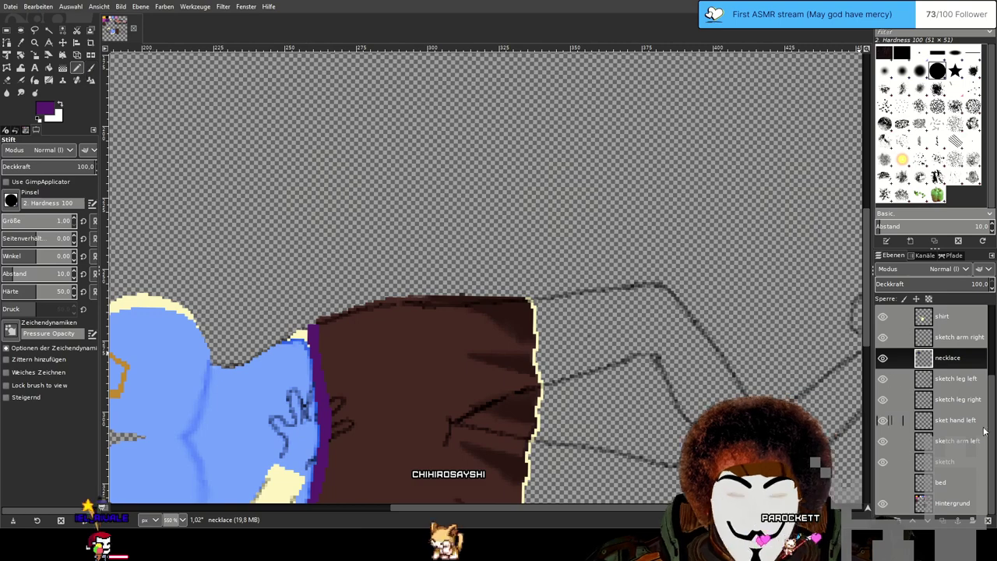
scroll(928, 424, up, 3)
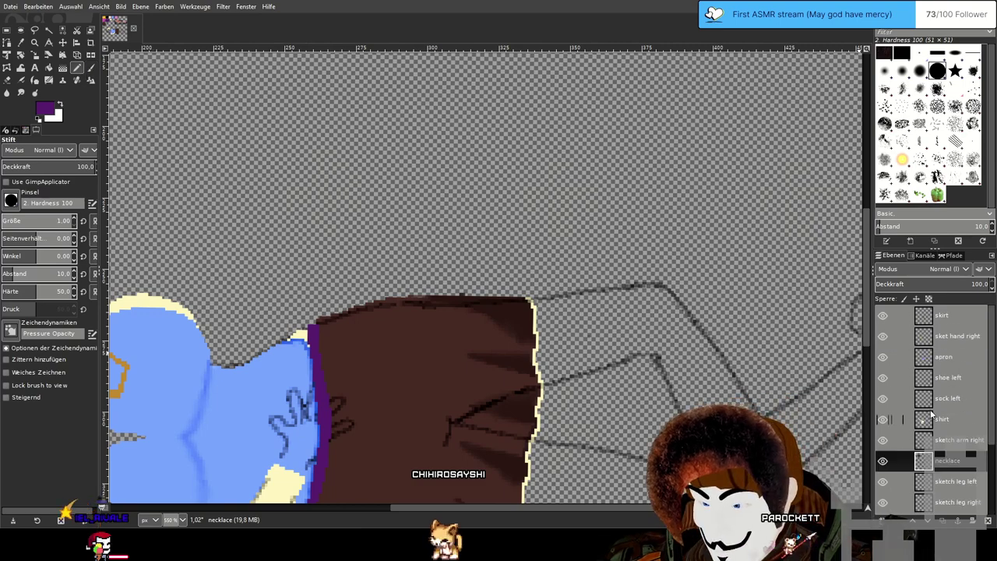
click(951, 378)
drag(770, 463, 537, 313)
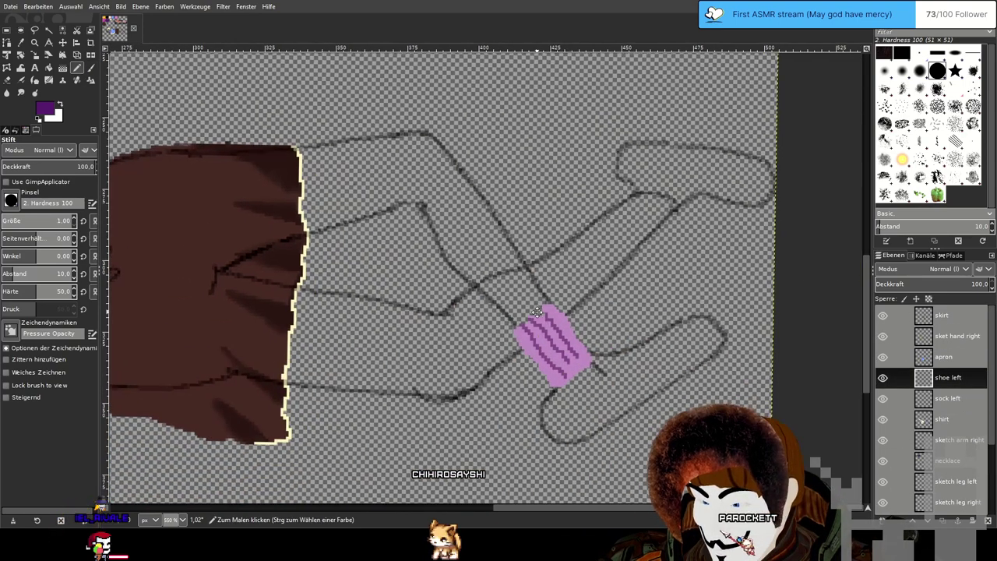
click(882, 378)
click(883, 378)
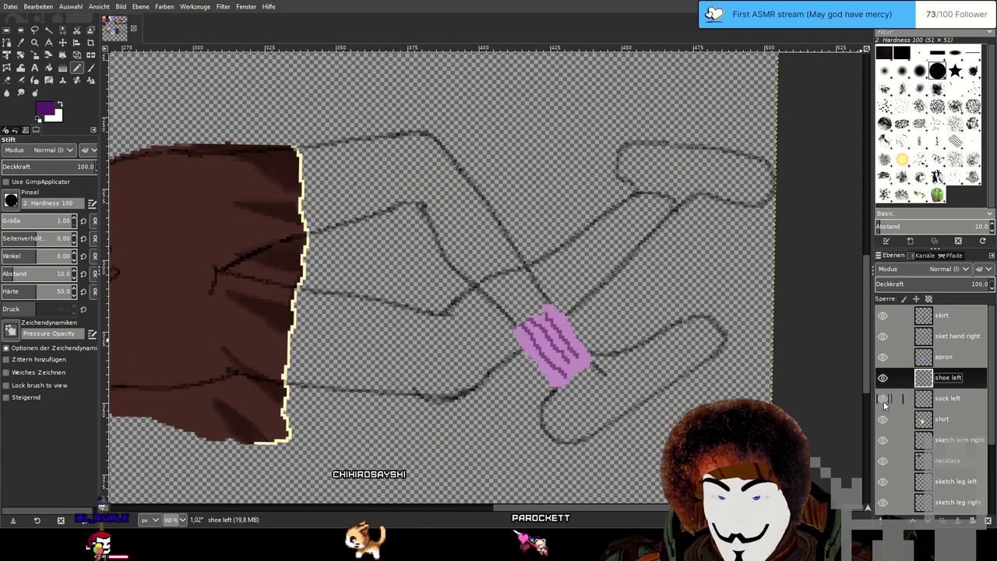
scroll(611, 380, up, 2)
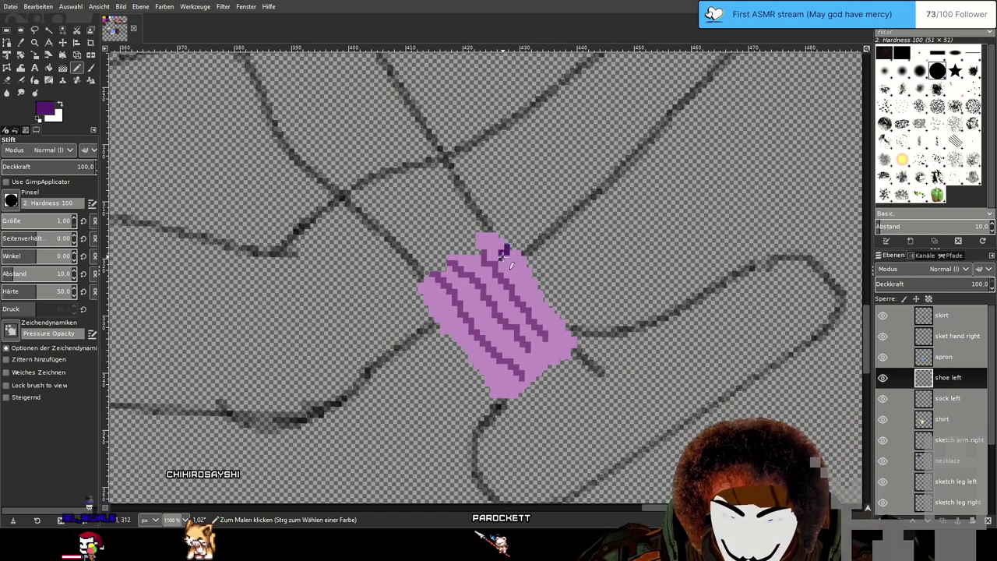
mouse_move(504, 251)
mouse_down()
mouse_move(433, 308)
mouse_move(503, 253)
mouse_up()
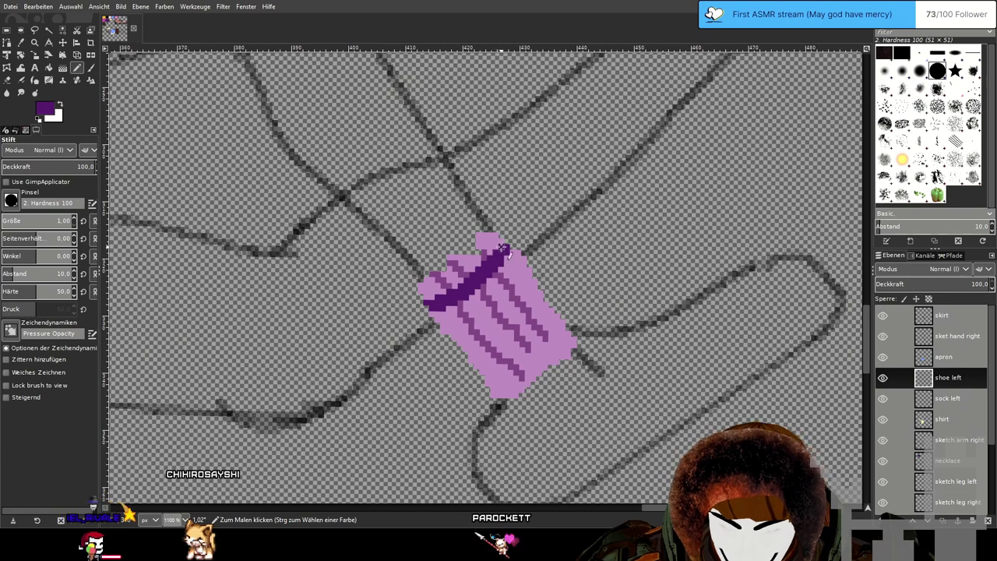
Save the image to its .xcf file.
scroll(502, 241, down, 5)
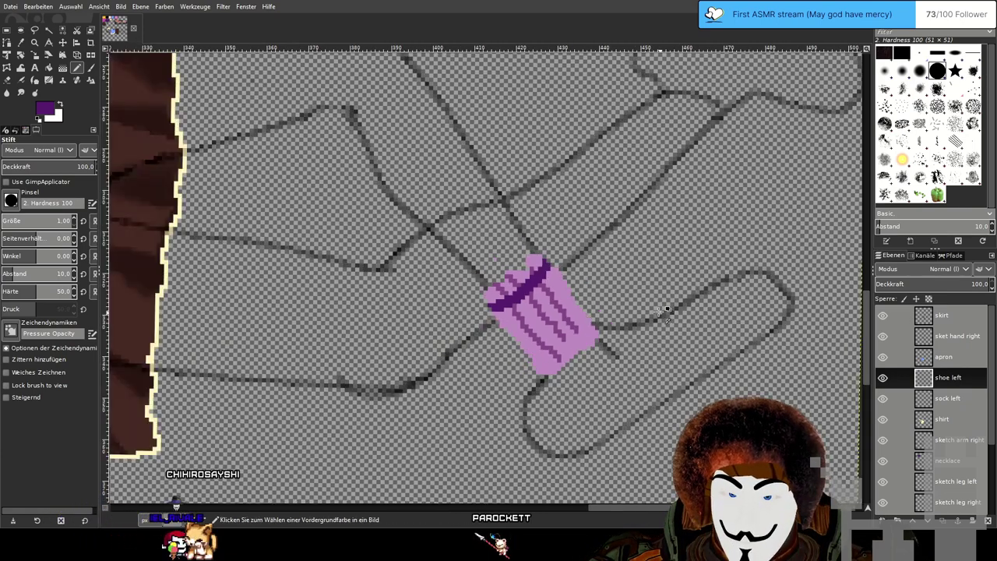
scroll(667, 314, up, 4)
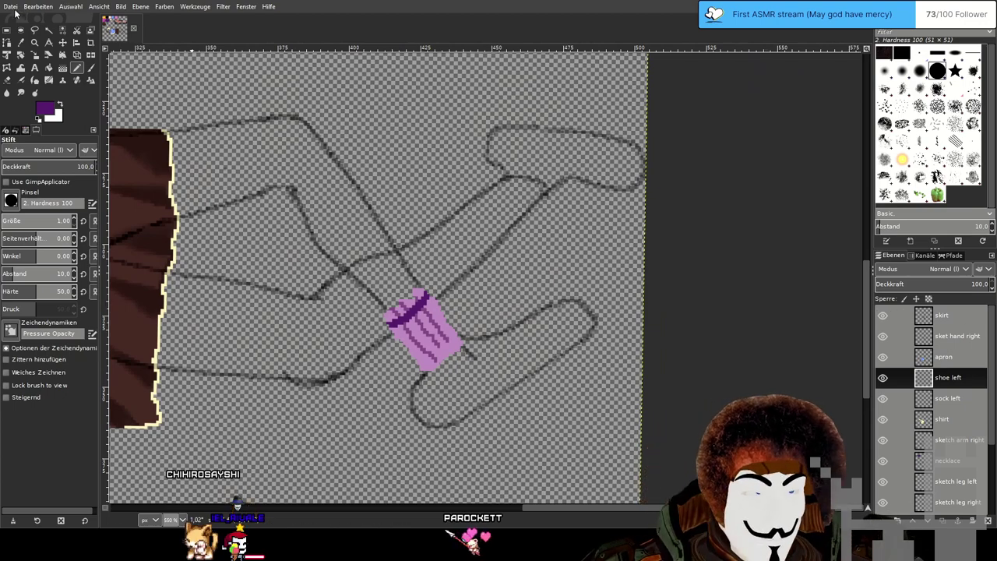
key(ctrl+s)
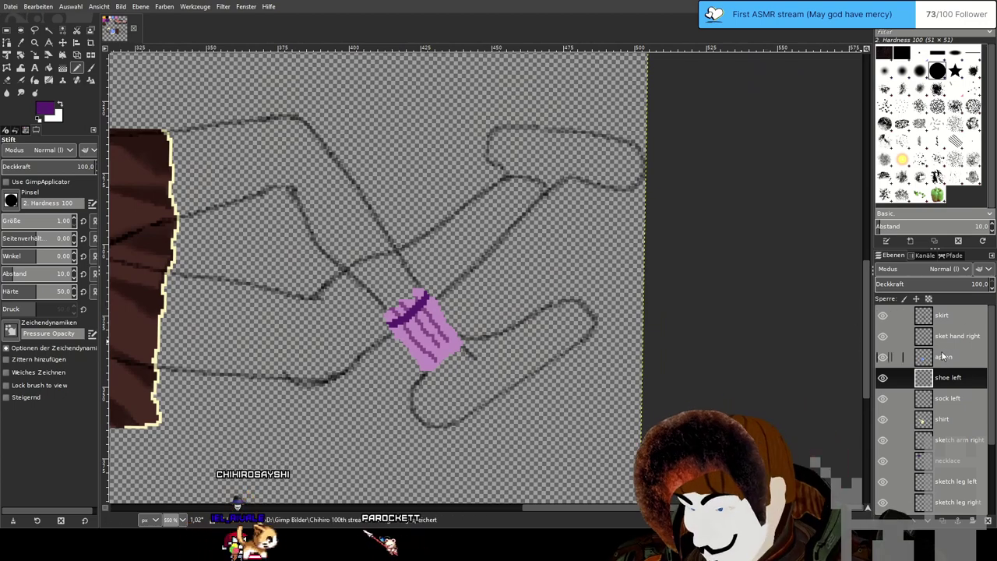
click(962, 377)
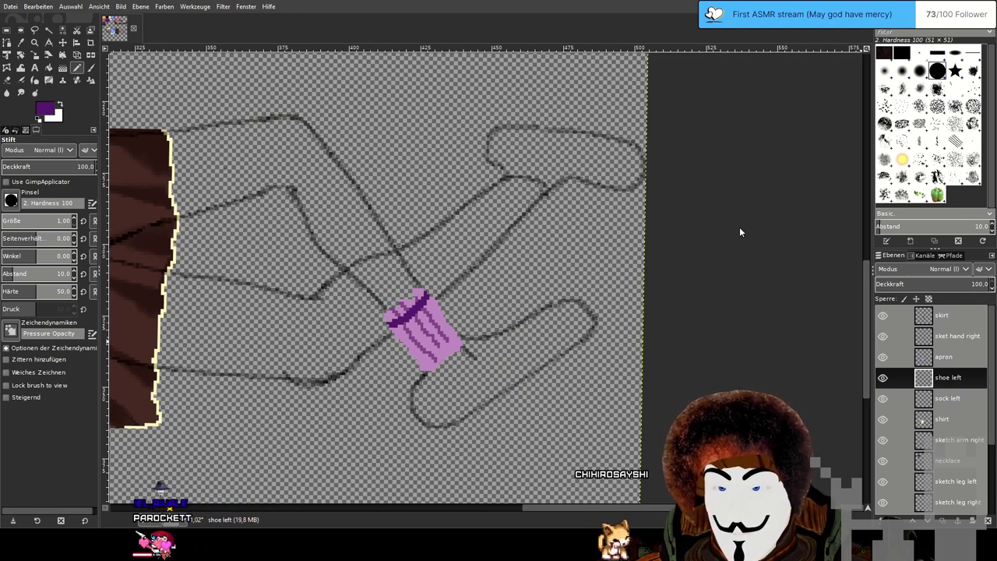
Add a new 'sock right' layer and pick the pink from the left sock.
key(Return)
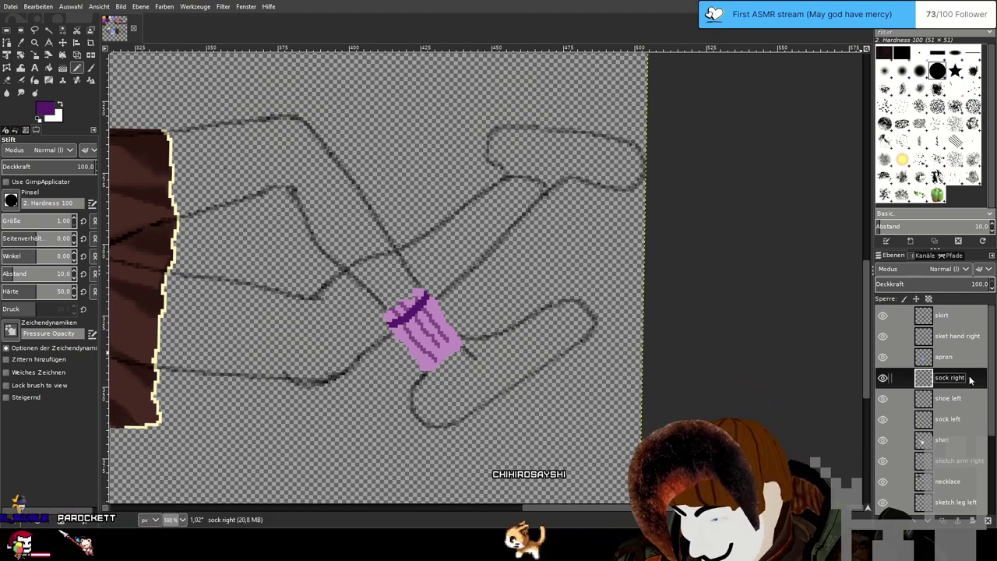
scroll(583, 312, up, 3)
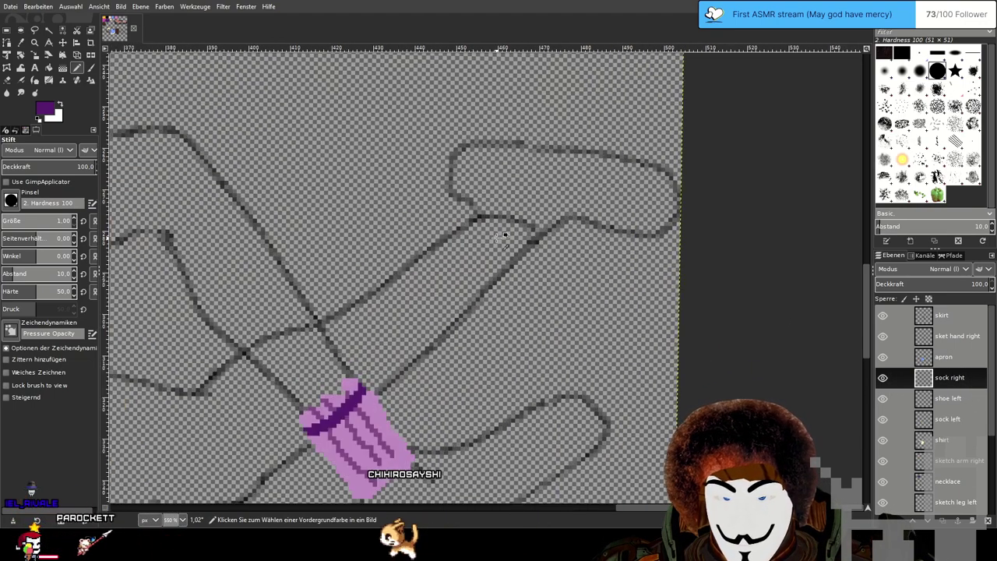
scroll(511, 292, down, 3)
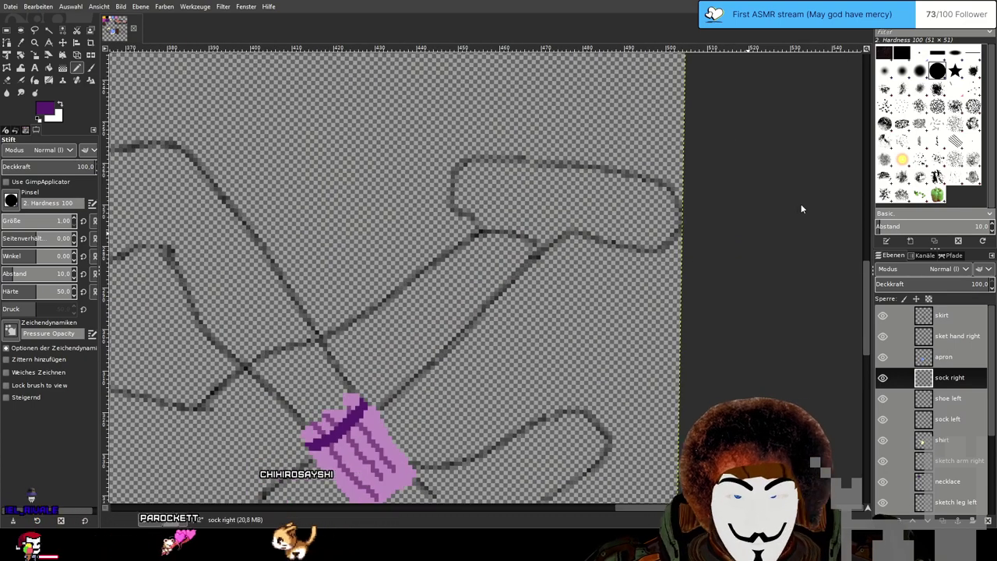
scroll(552, 300, up, 2)
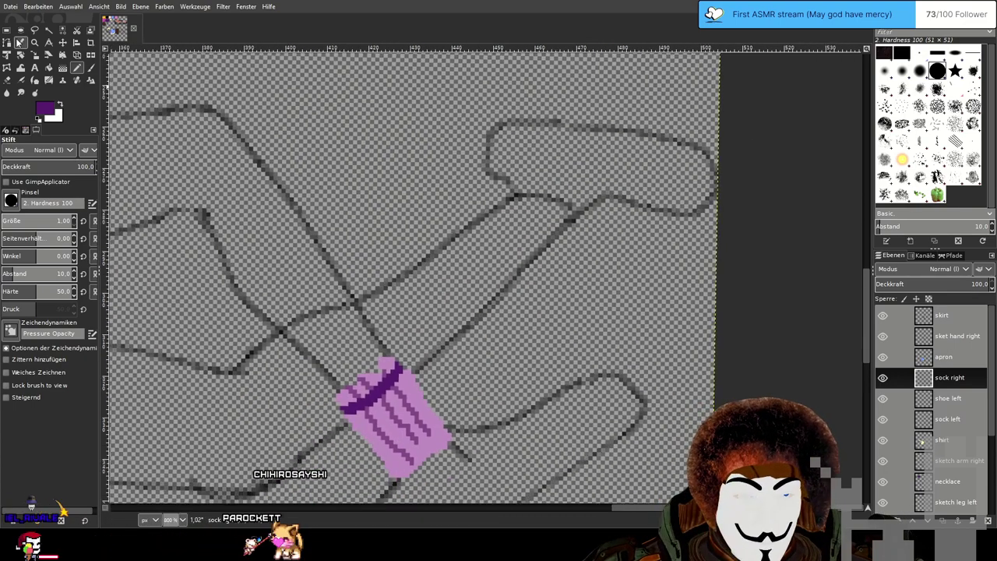
key(o)
click(964, 415)
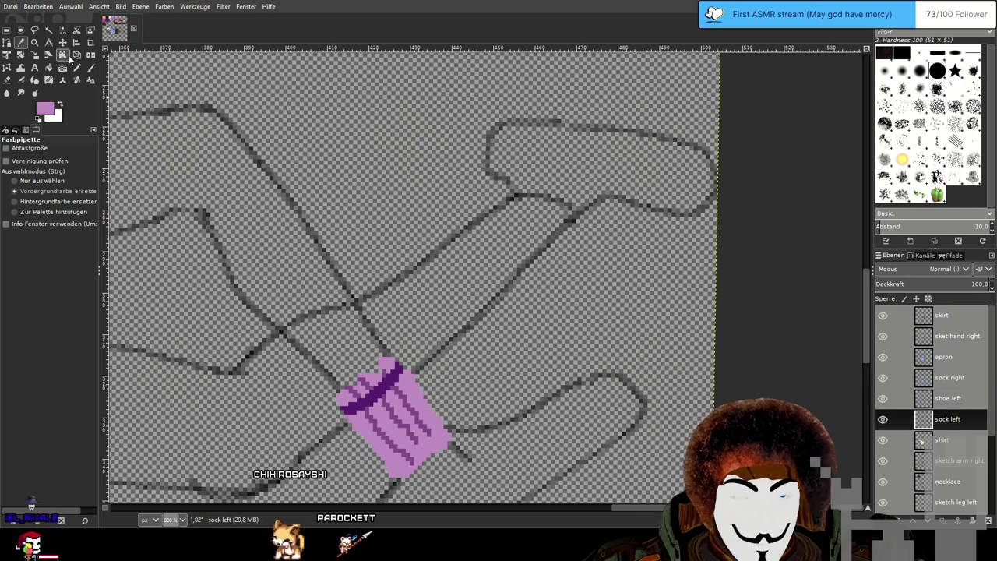
On the 'sock right' layer, pencil a closed pink outline of the right sock.
click(76, 68)
click(965, 379)
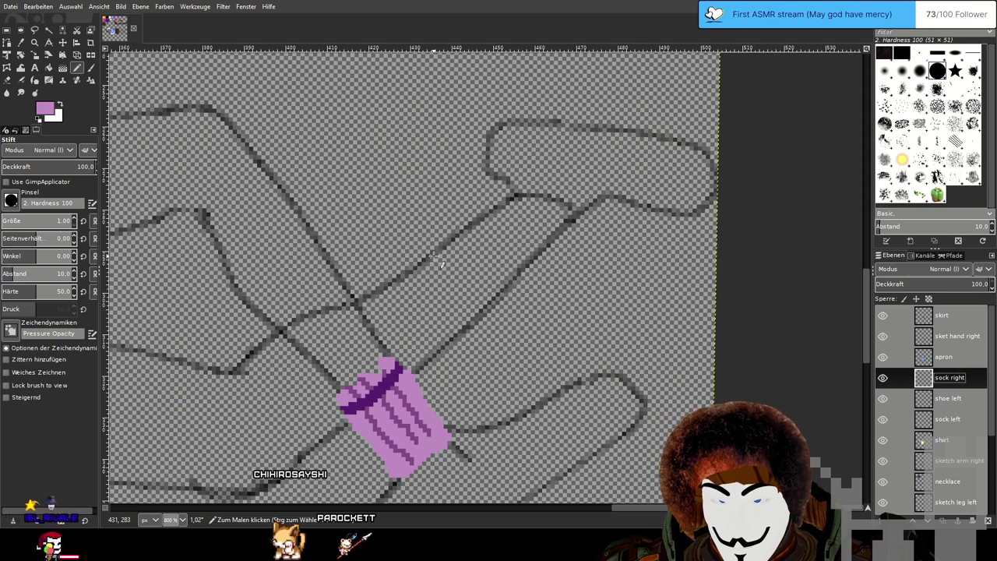
mouse_move(424, 262)
mouse_down()
mouse_move(441, 283)
mouse_move(462, 284)
mouse_move(462, 303)
mouse_move(473, 292)
mouse_move(489, 309)
mouse_move(583, 221)
mouse_up()
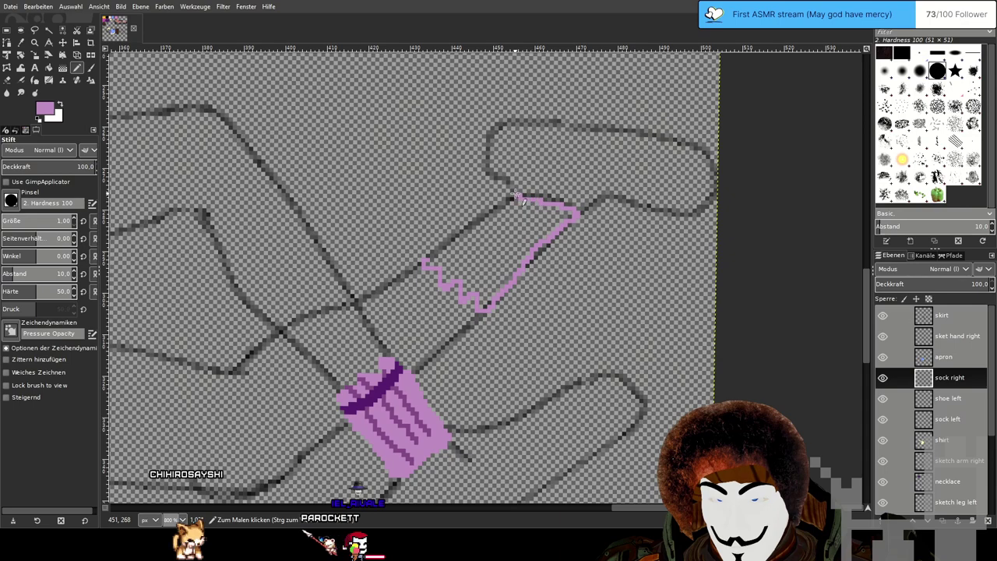
drag(512, 199, 436, 248)
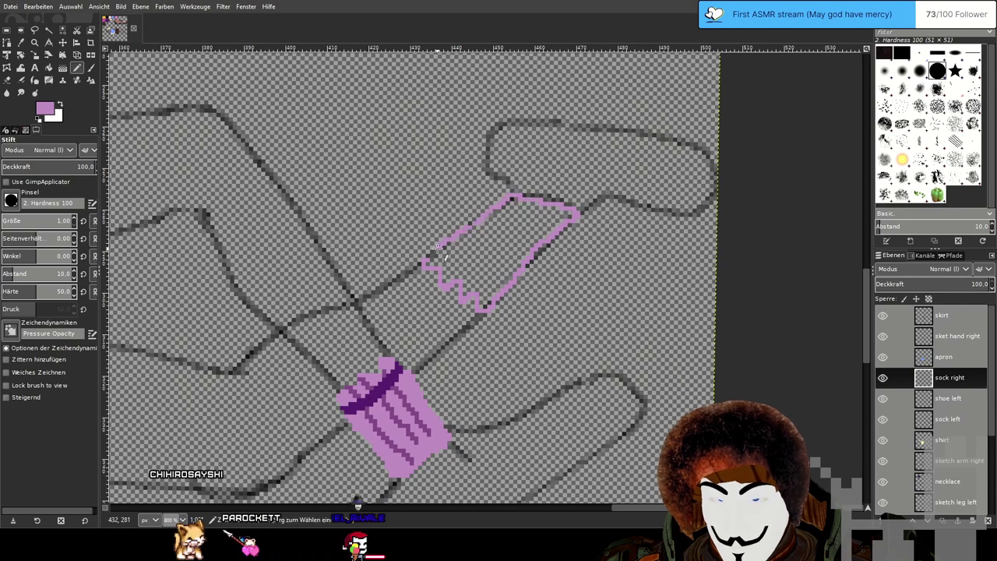
Bucket-fill the right sock outline solid pink.
key(shift+b)
click(518, 245)
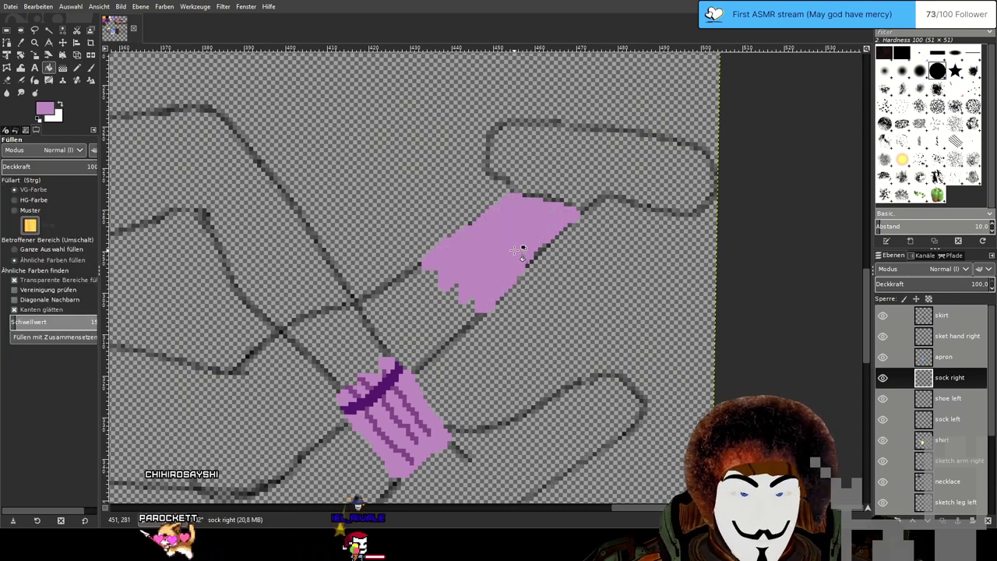
scroll(326, 284, up, 2)
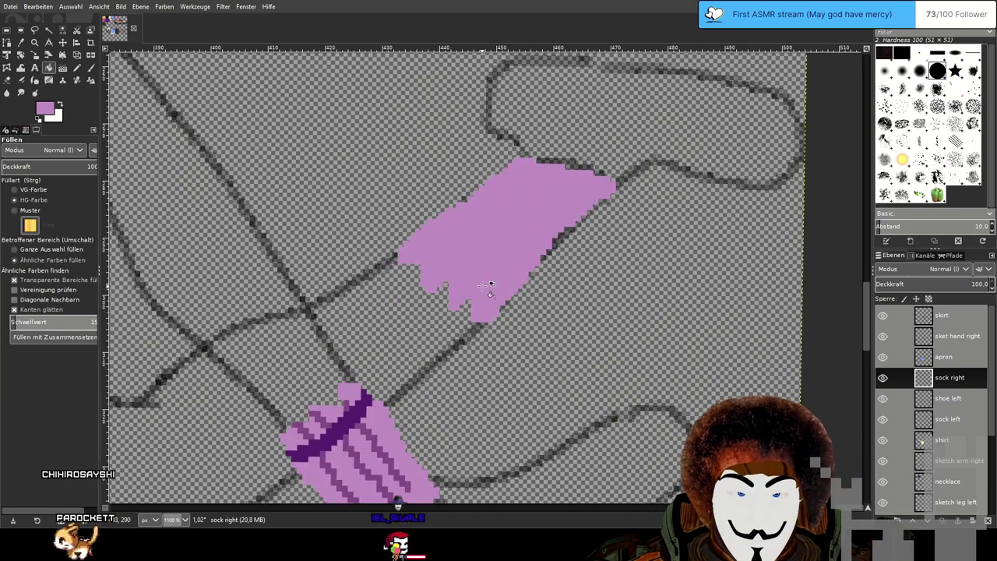
drag(326, 285, 372, 241)
click(21, 43)
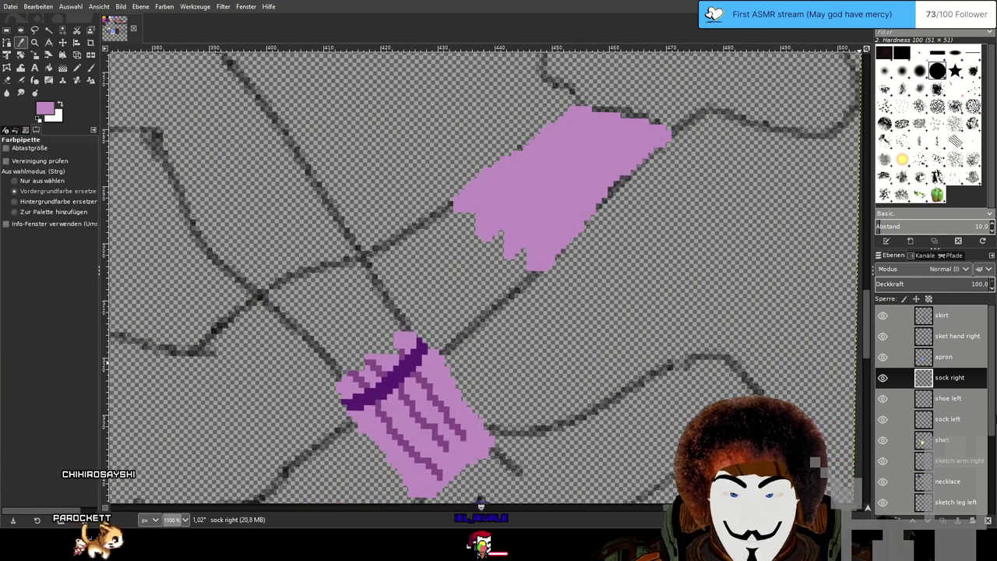
Sample the stripe's dark purple on sock left and switch to the Pencil.
click(947, 419)
click(411, 368)
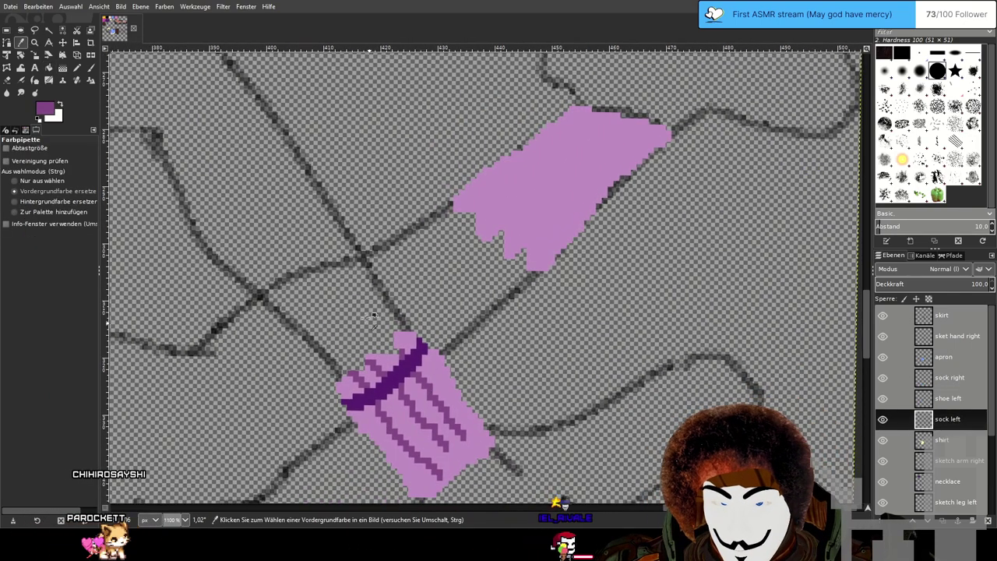
click(77, 71)
drag(351, 257, 535, 270)
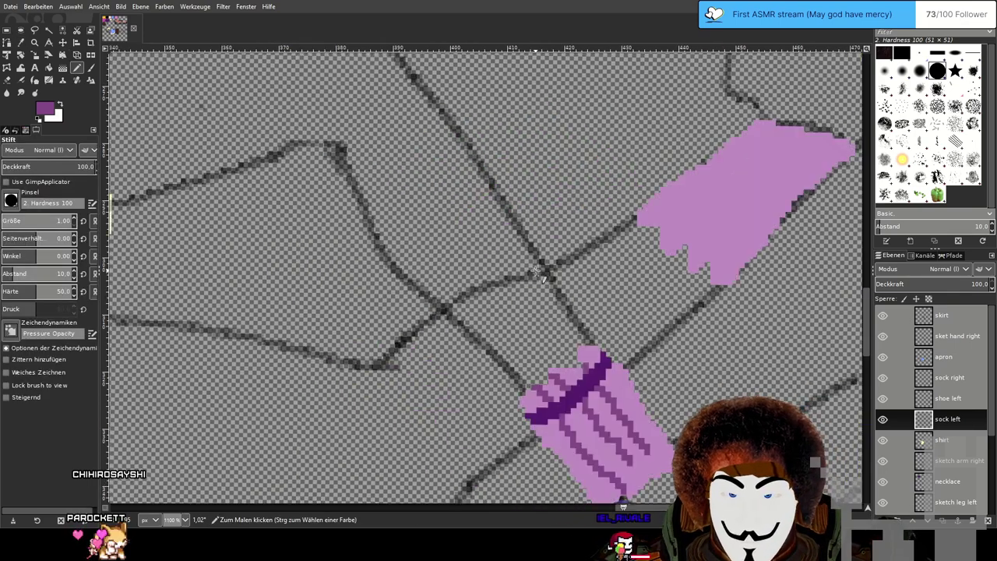
scroll(670, 302, right, 3)
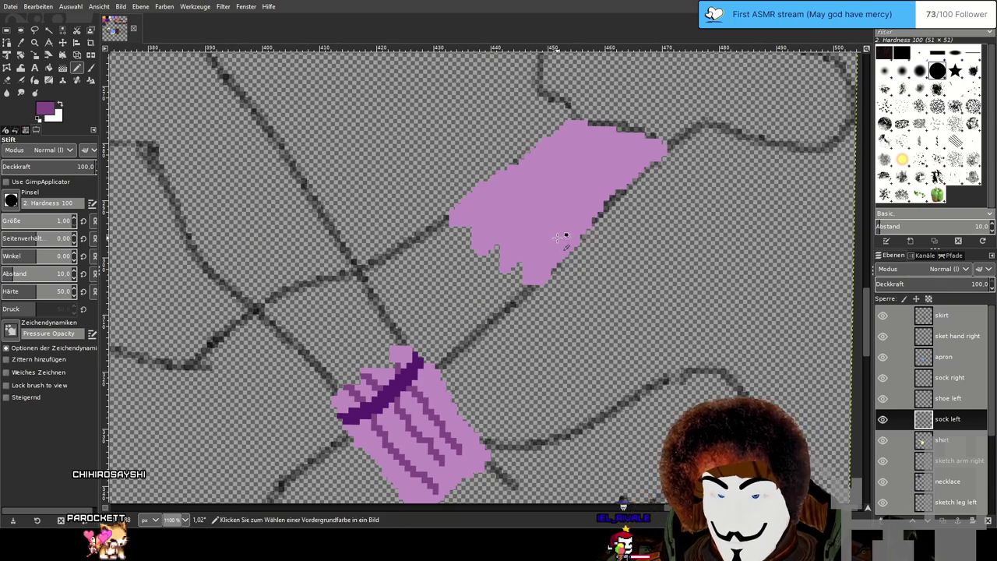
key(ctrl+z)
key(ctrl+y)
Draw three parallel dark purple stripes across the right sock on the sock right layer.
click(965, 379)
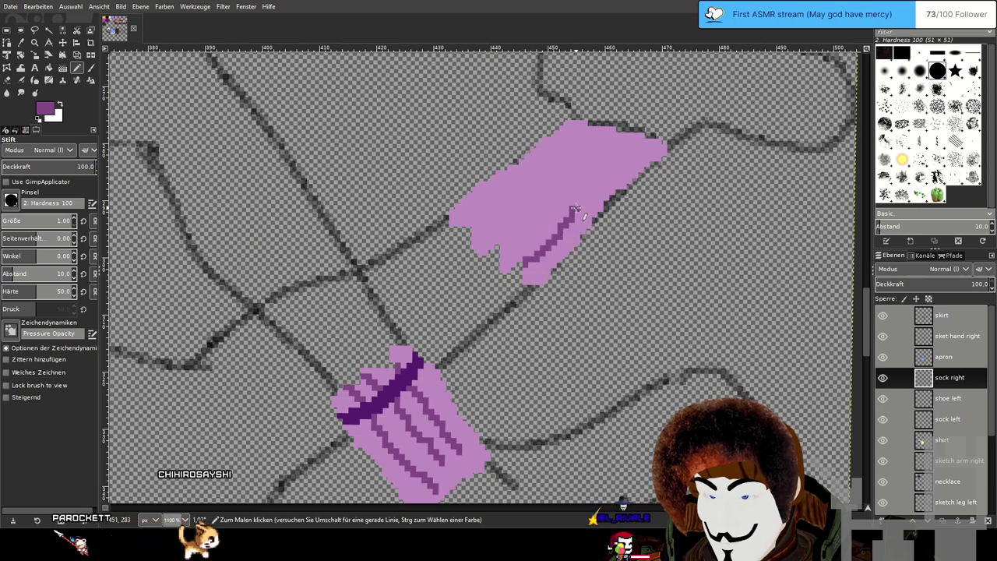
drag(524, 266, 637, 150)
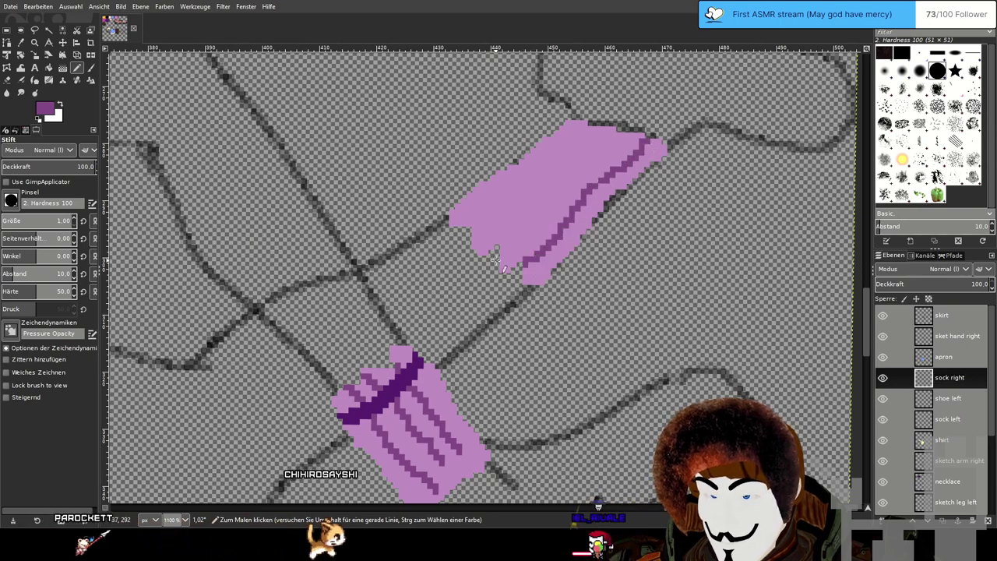
drag(508, 235, 621, 135)
drag(476, 220, 586, 131)
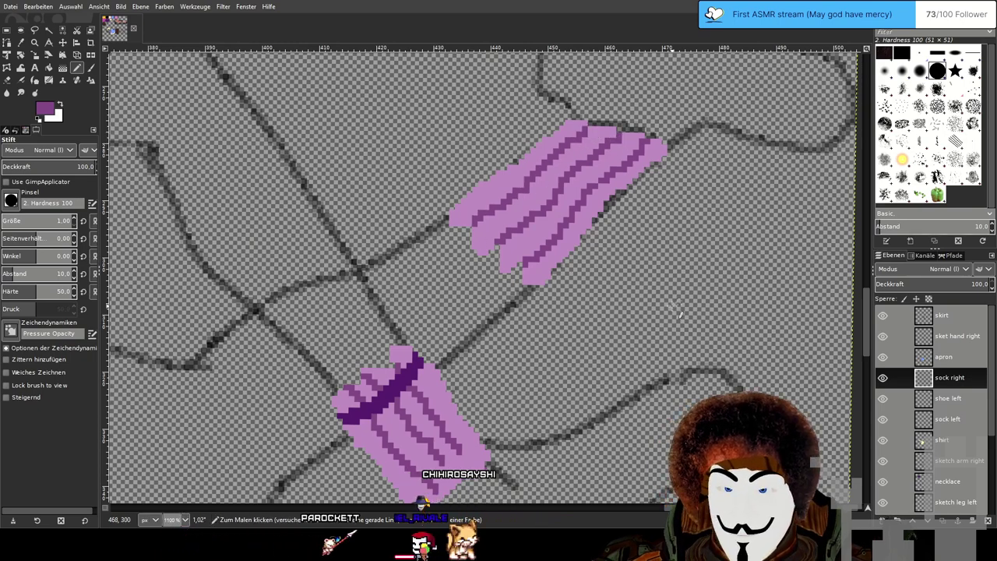
drag(669, 305, 675, 341)
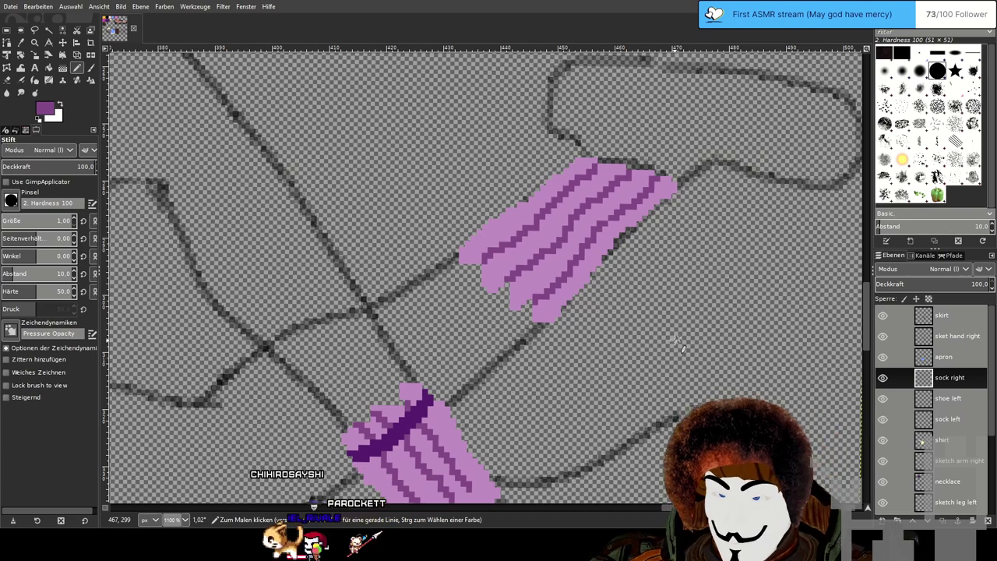
drag(680, 345, 662, 304)
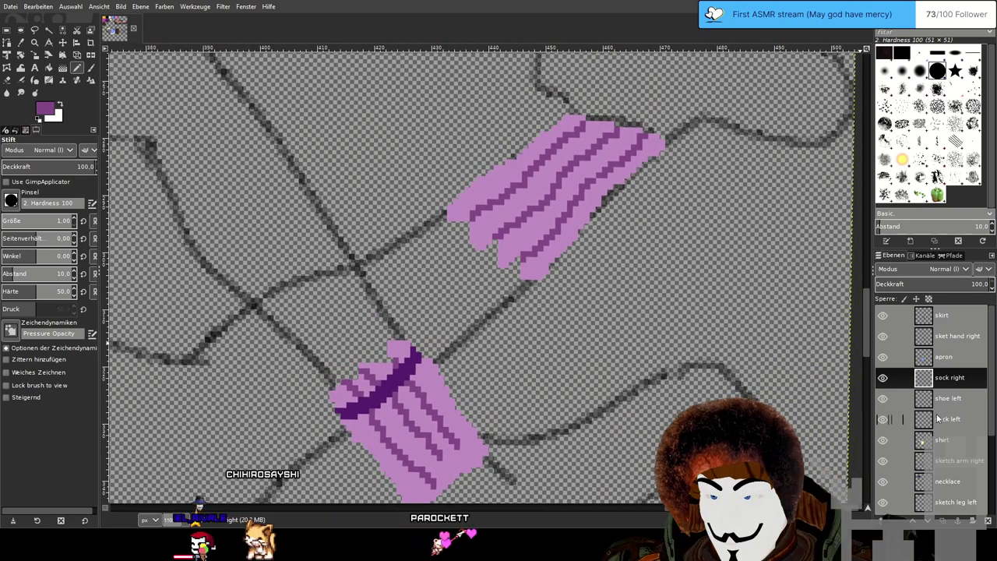
scroll(957, 441, down, 2)
scroll(957, 440, down, 1)
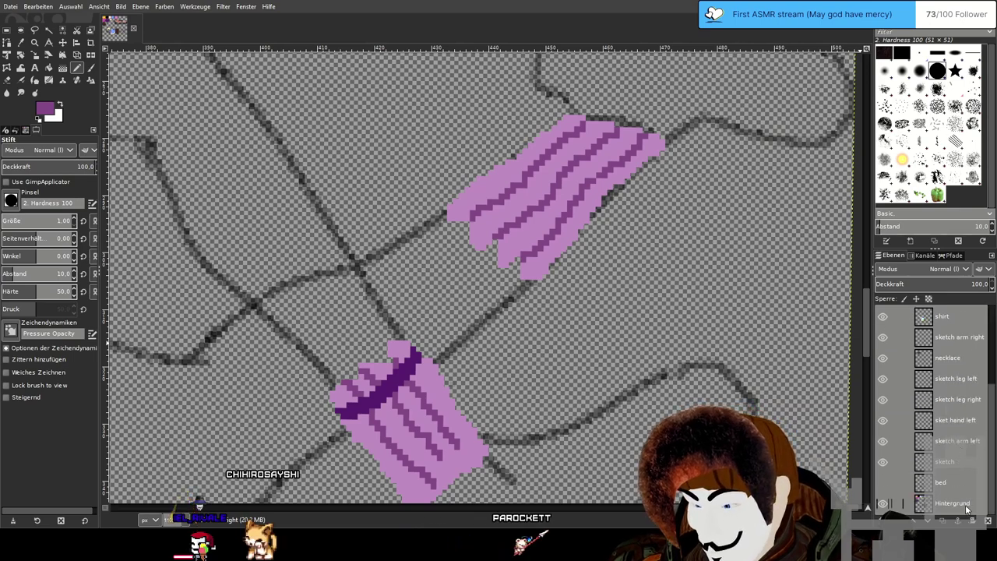
scroll(962, 440, up, 3)
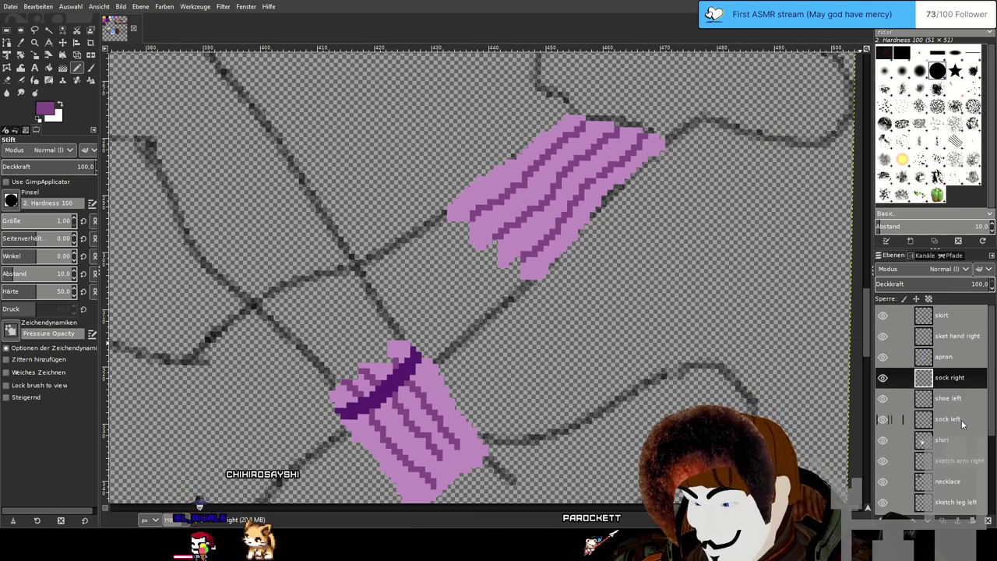
On sock left, sample the sock's light pink and the band's dark purple with the Color Picker.
click(967, 423)
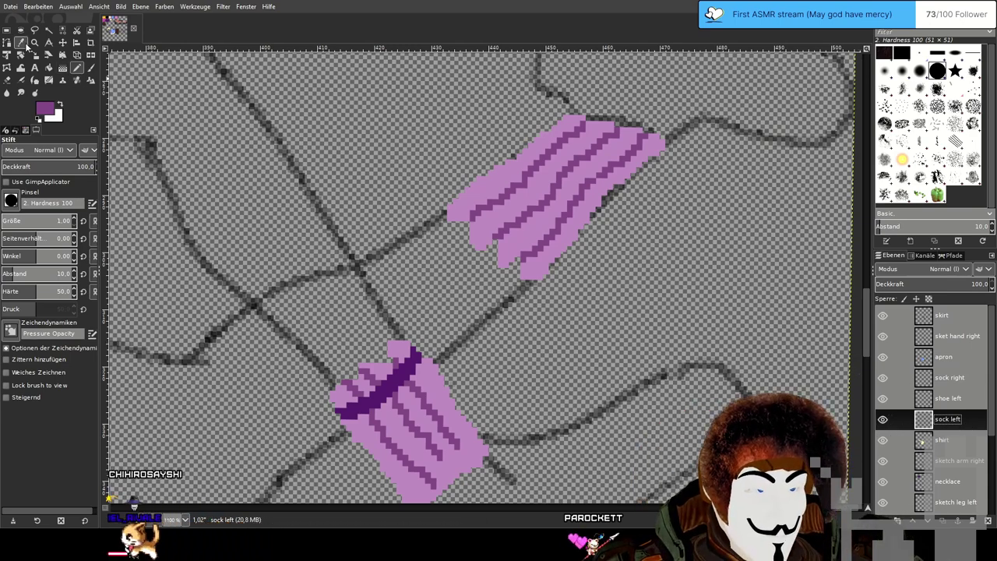
key(o)
click(391, 368)
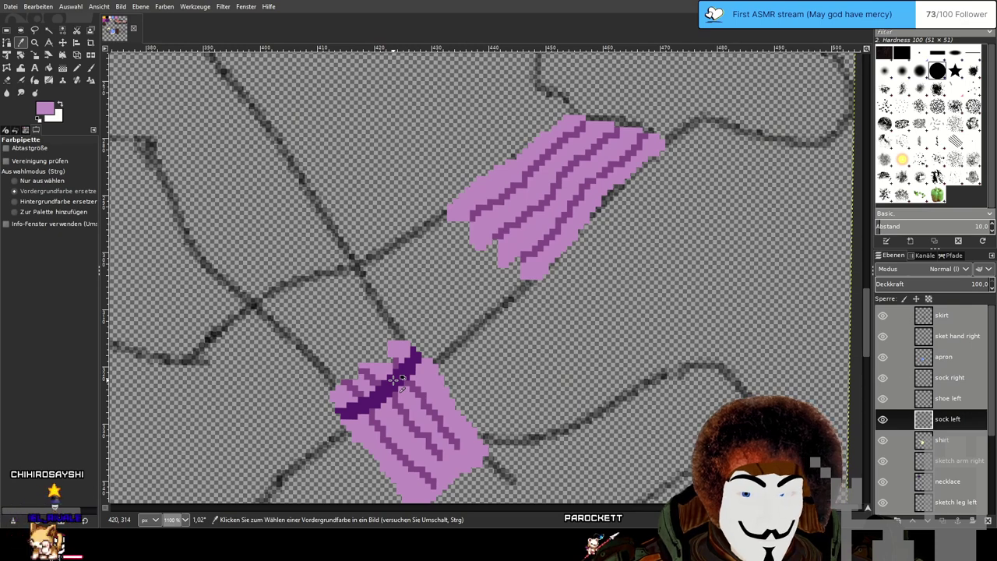
click(405, 374)
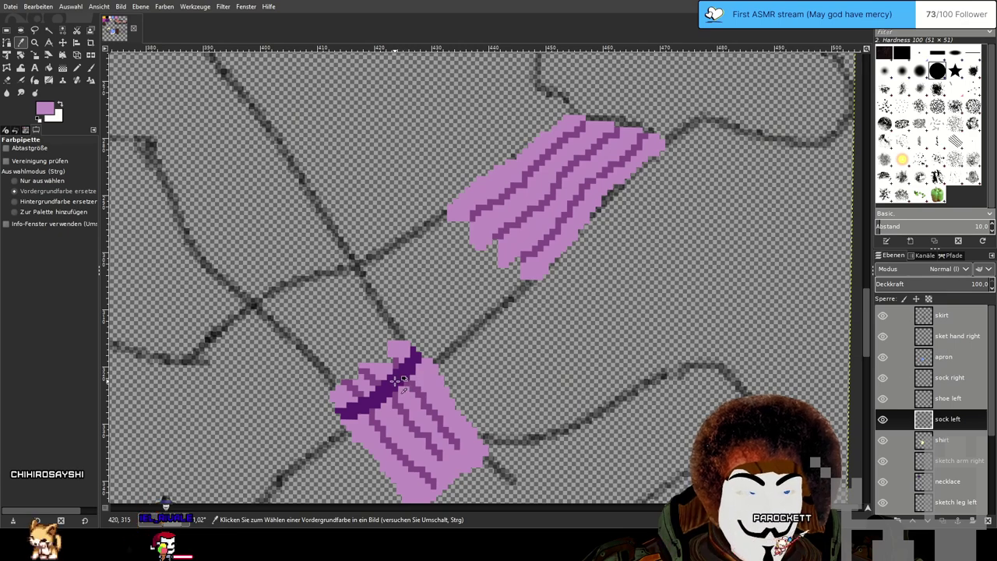
scroll(419, 400, up, 1)
scroll(398, 363, up, 1)
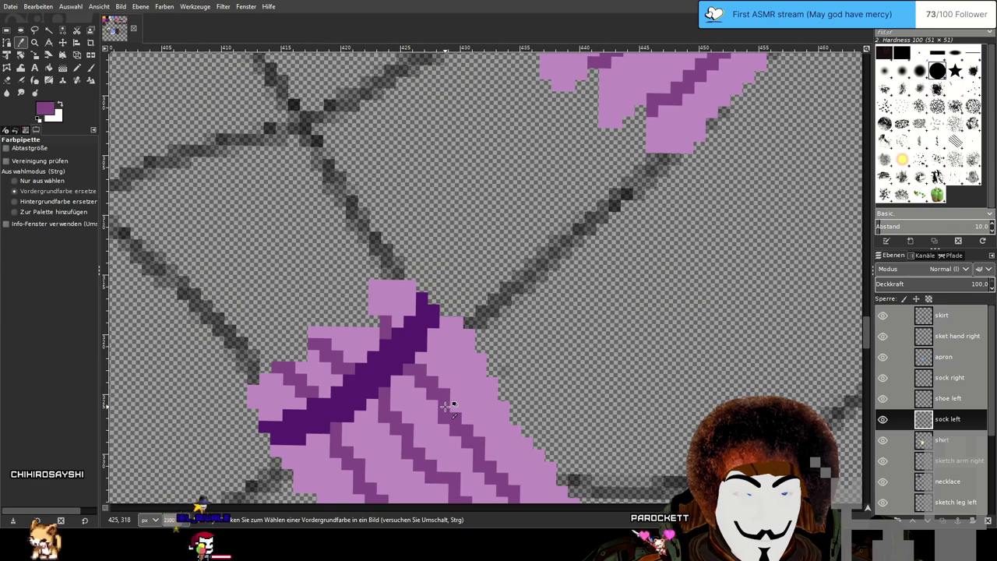
click(413, 312)
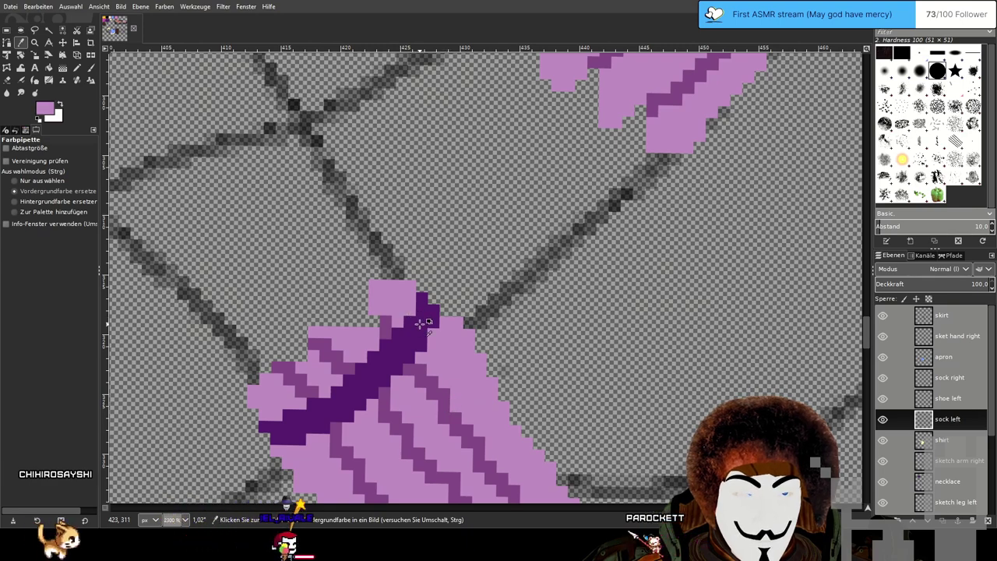
click(375, 355)
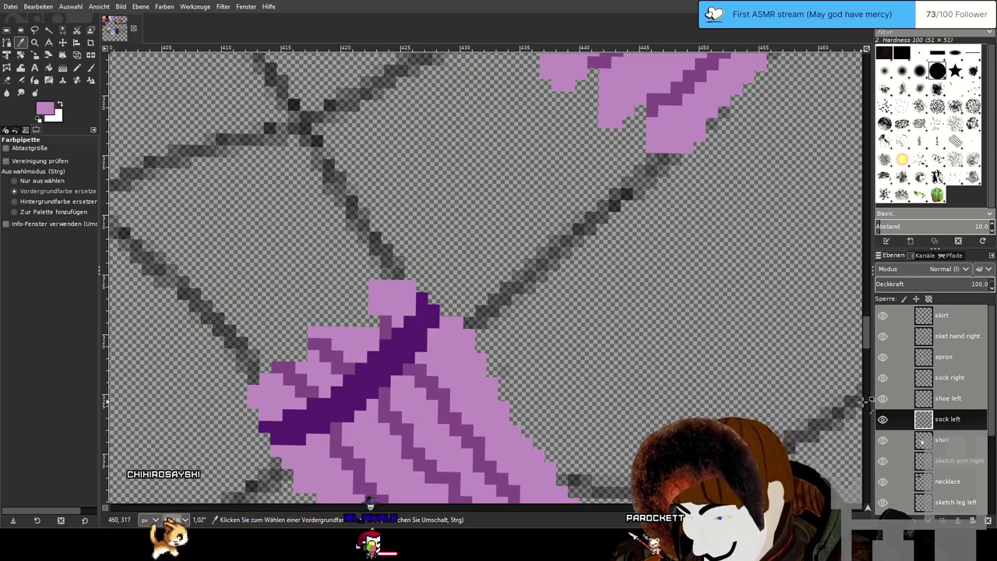
scroll(917, 451, down, 3)
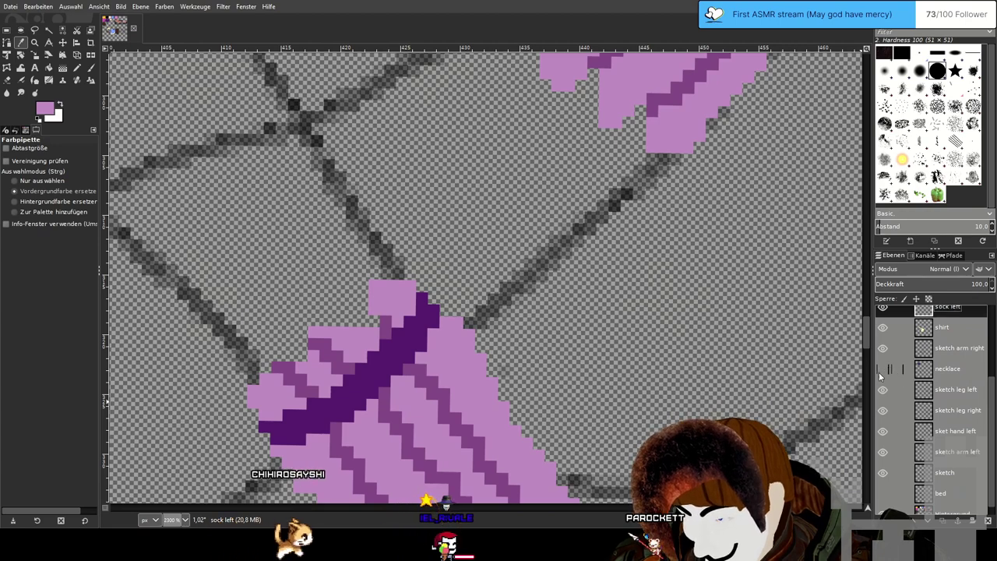
scroll(880, 376, down, 1)
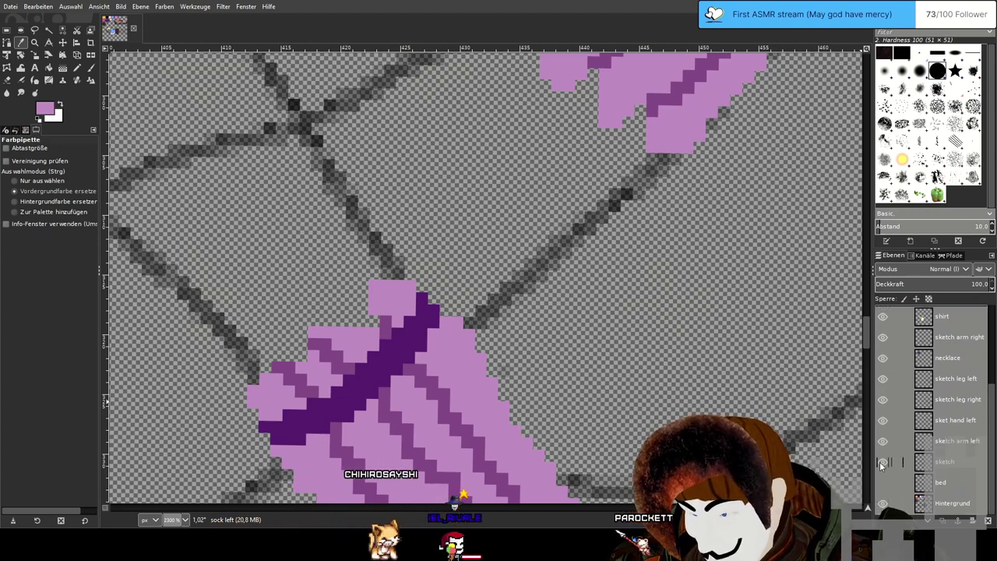
scroll(968, 416, up, 4)
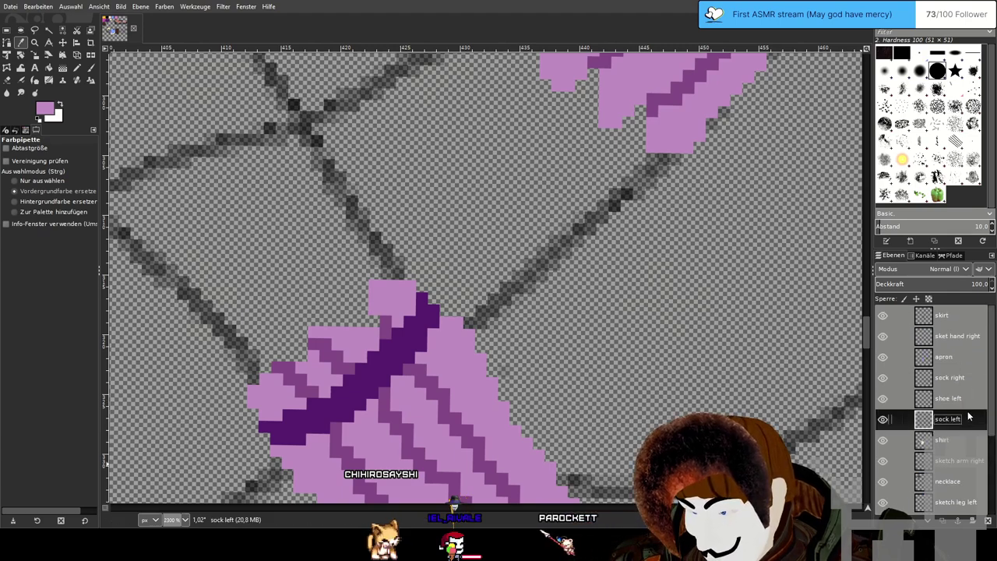
Toggle the sock right and shoe left layers to inspect, then sample dark purple on shoe left.
click(883, 378)
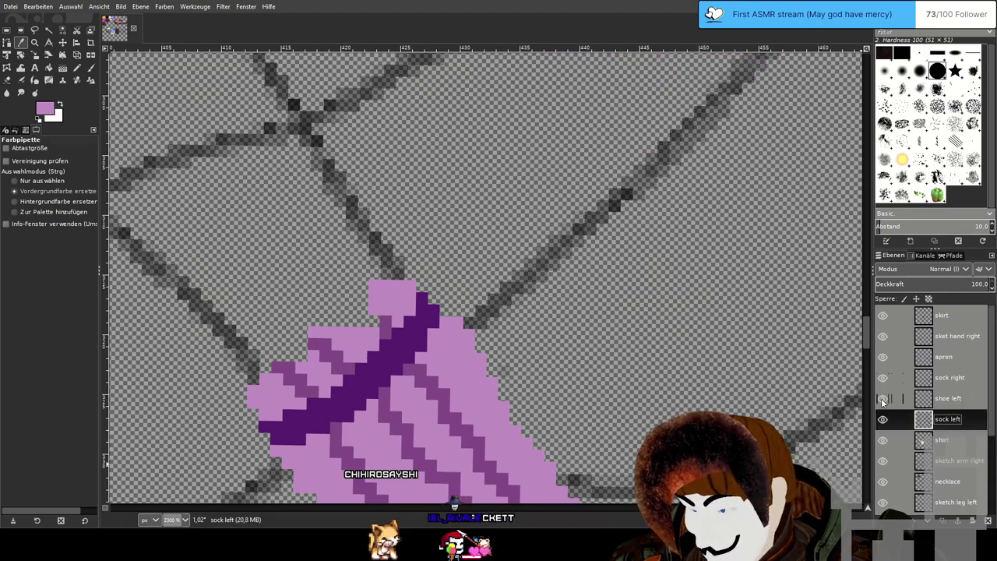
click(882, 378)
click(883, 398)
click(883, 399)
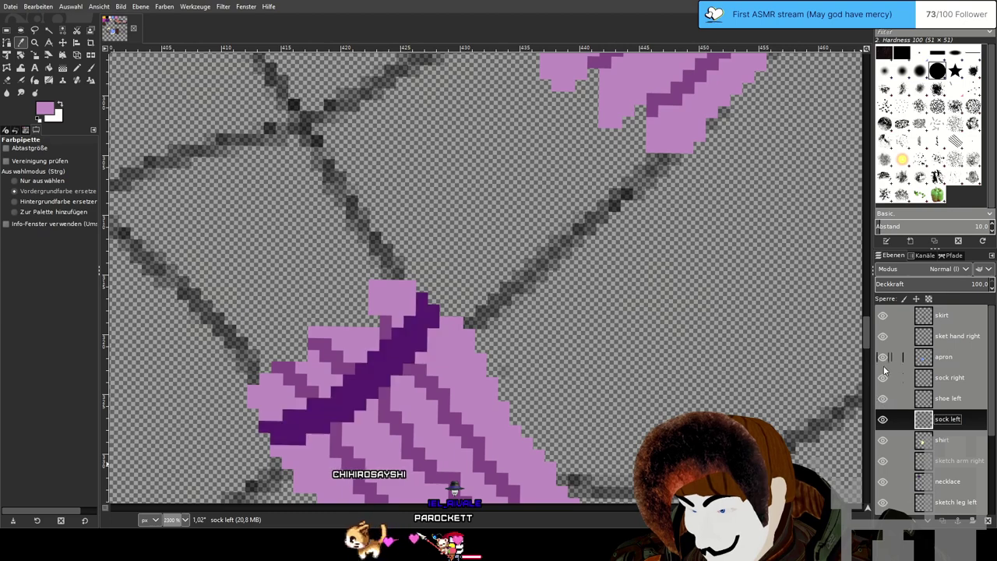
click(883, 399)
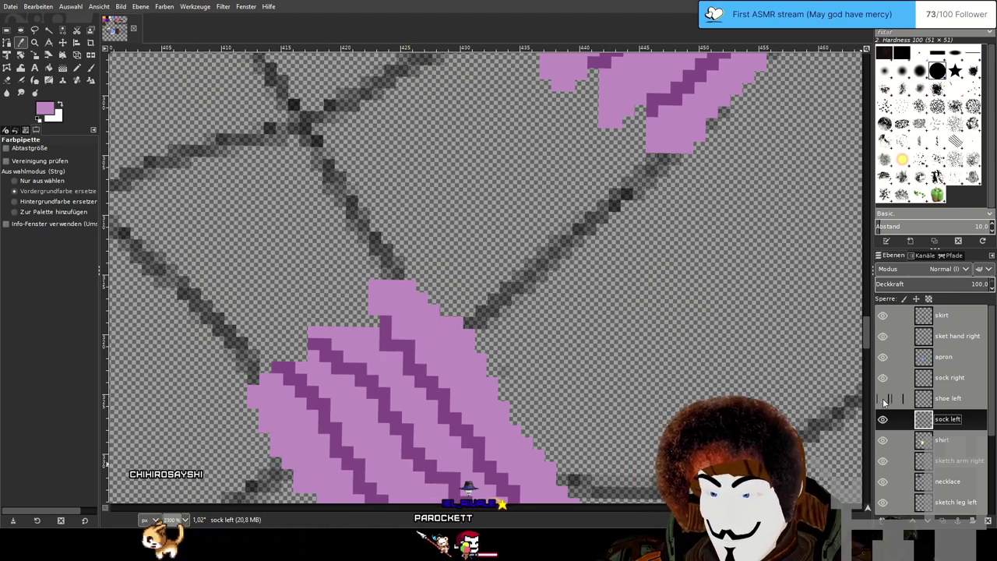
click(882, 398)
click(942, 398)
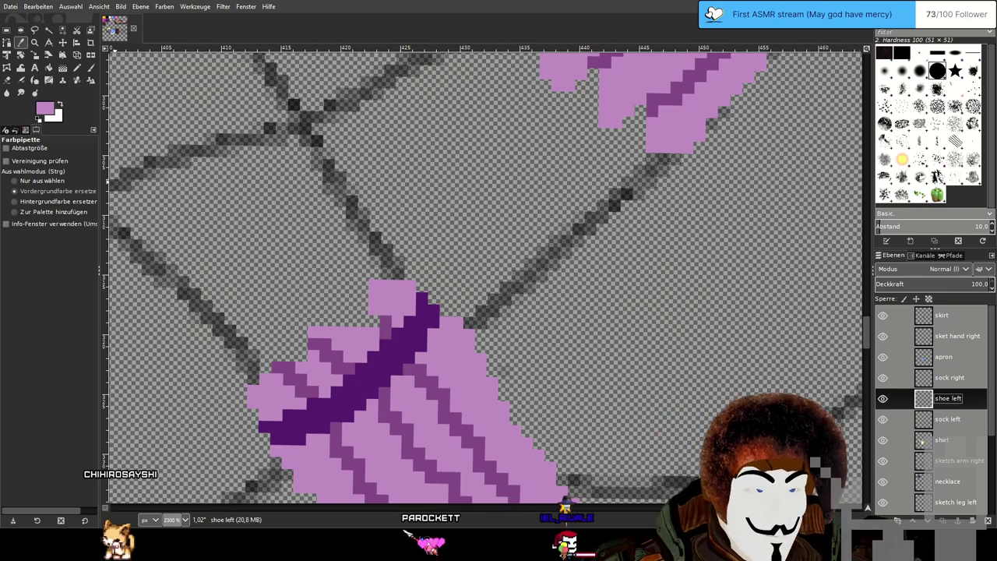
click(398, 331)
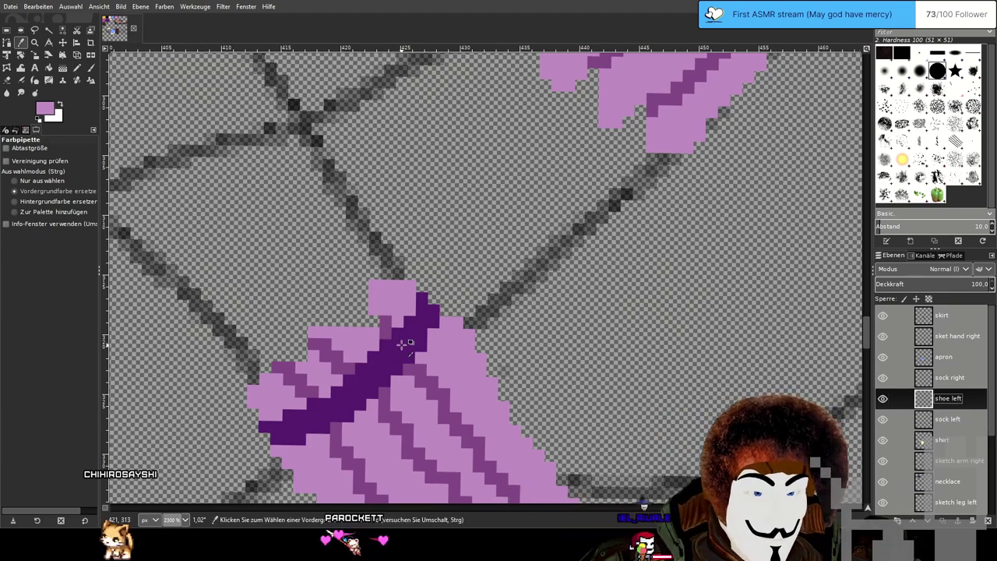
click(77, 68)
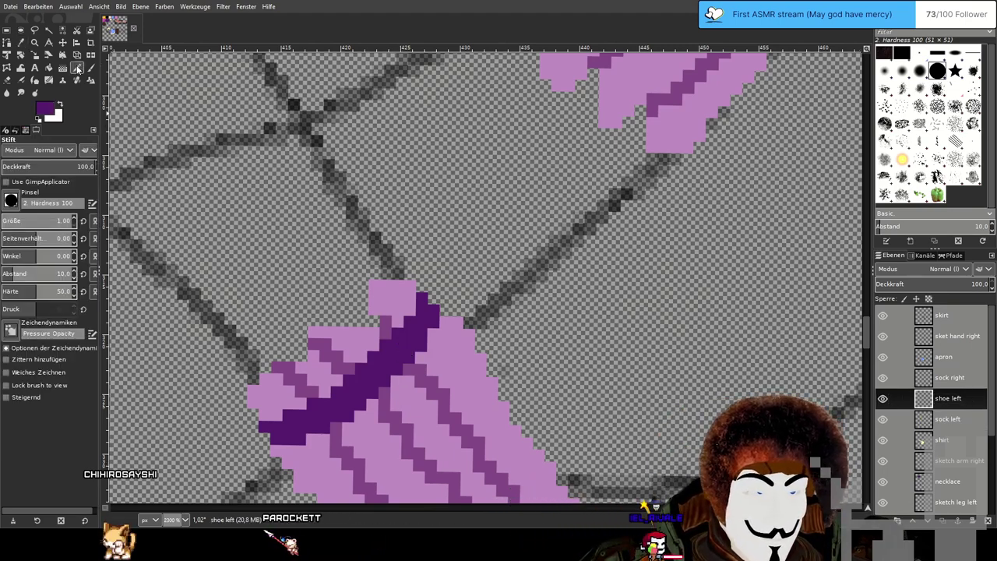
Extend the dark purple band across the left sock with the Pencil.
click(956, 423)
drag(553, 379, 655, 351)
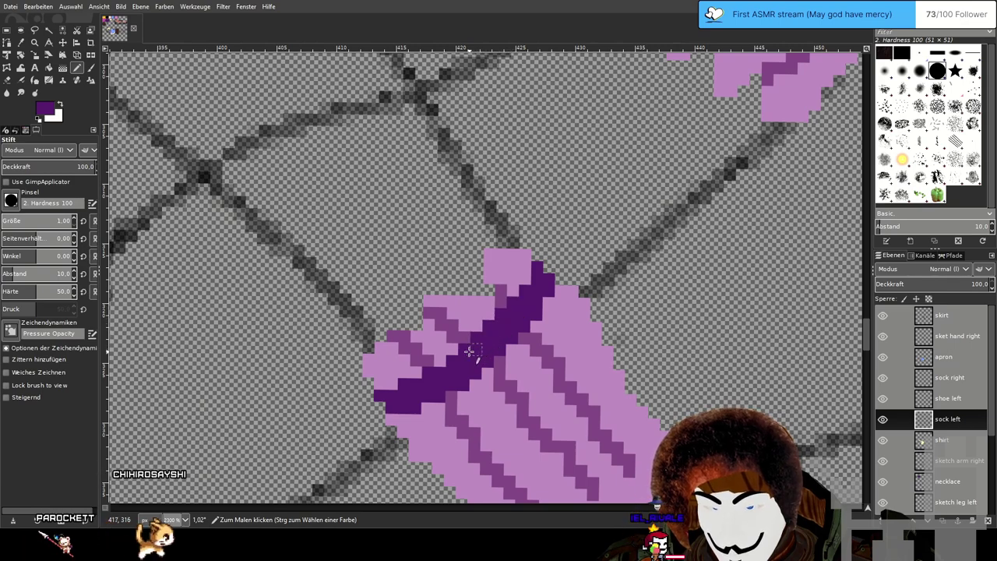
drag(469, 352, 427, 384)
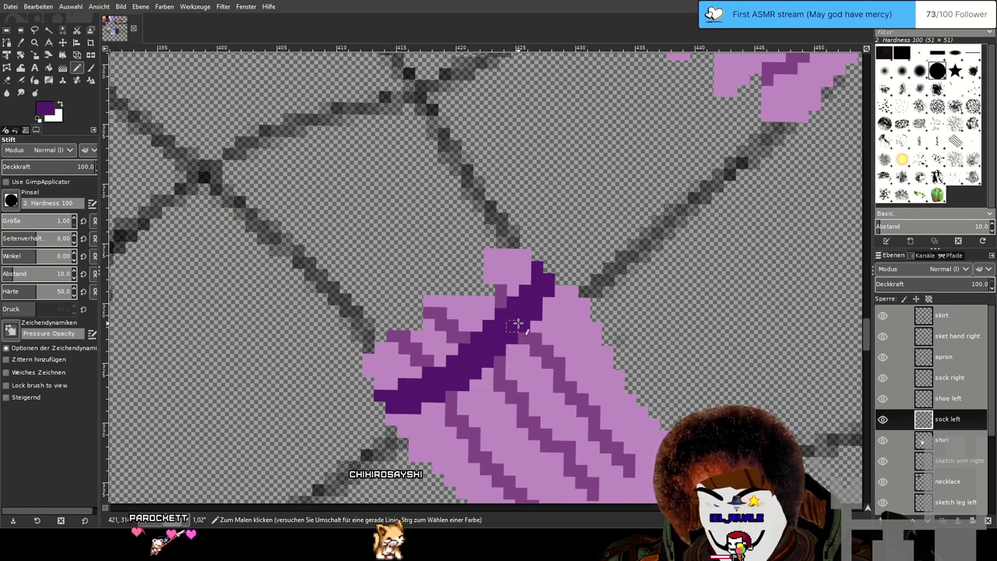
click(547, 286)
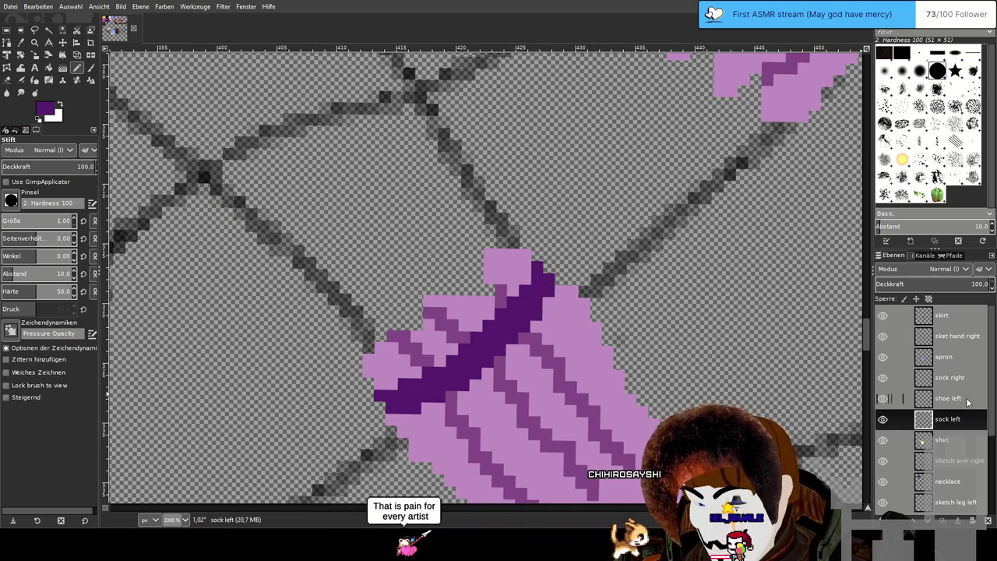
With sock left hidden, erase the stray purple pixels on shoe left, then show sock left again.
click(881, 420)
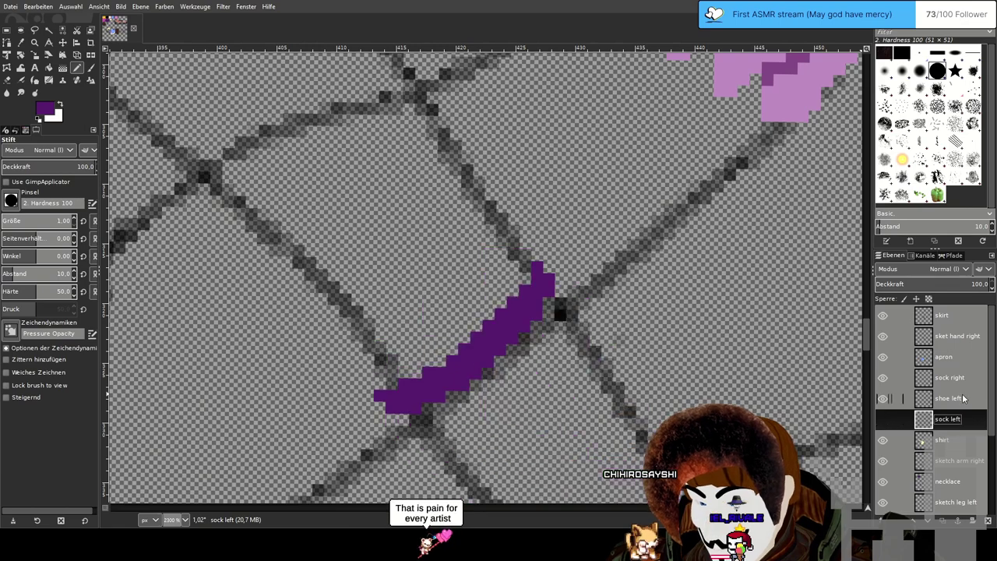
click(963, 399)
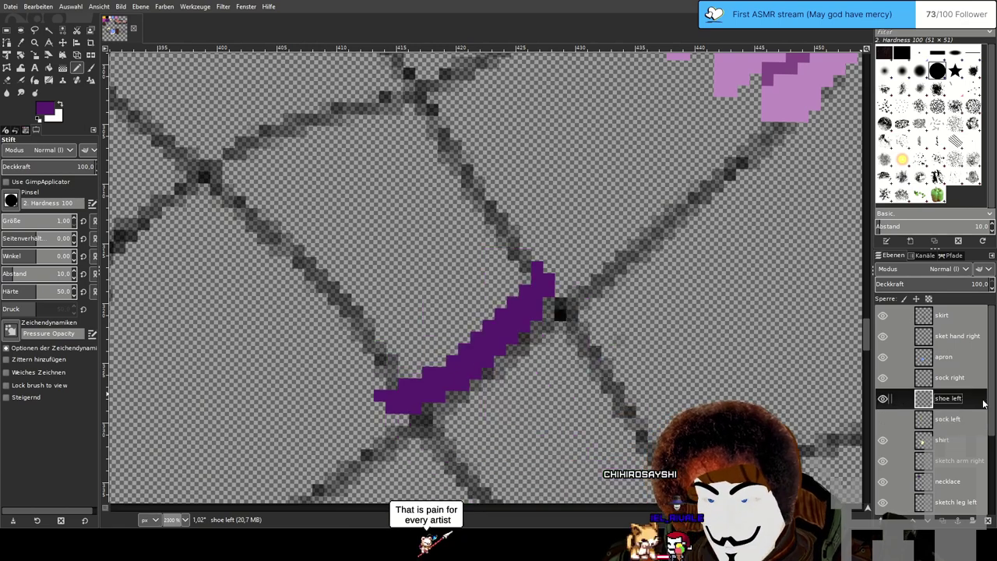
click(8, 79)
drag(381, 397, 432, 376)
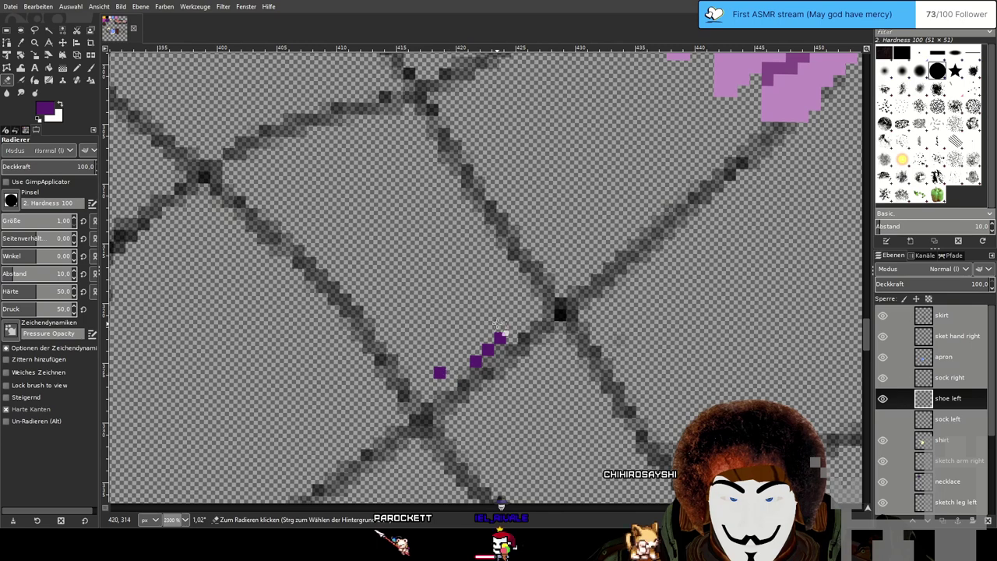
click(895, 421)
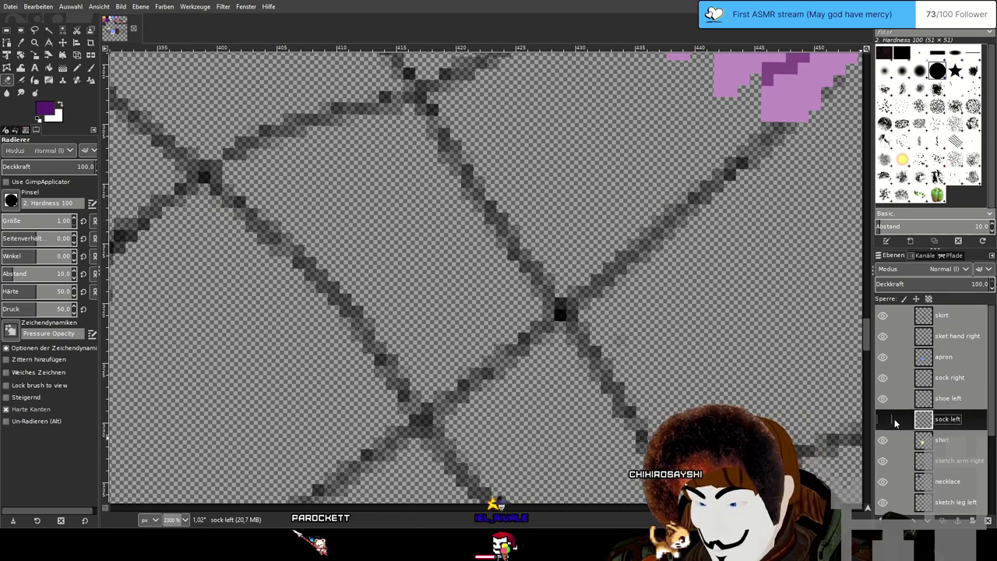
click(883, 422)
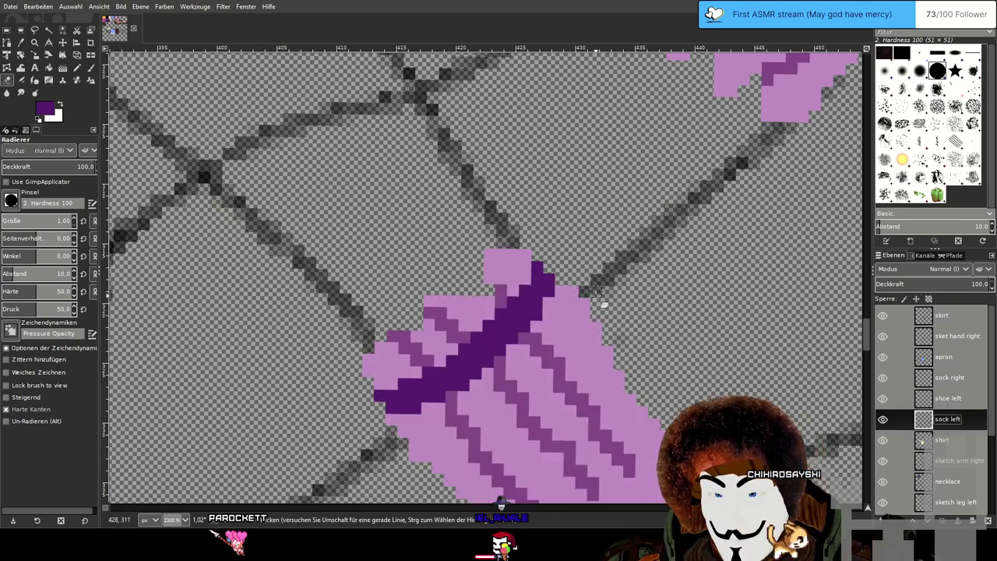
click(21, 41)
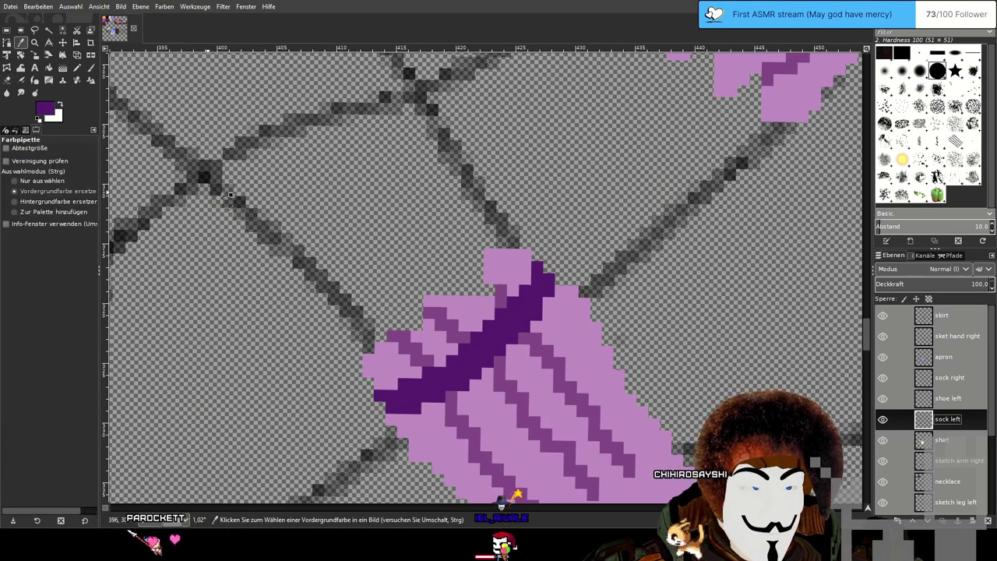
click(78, 69)
On sock right, draw the band's upper and lower edges and fill the gap solid dark purple.
click(981, 380)
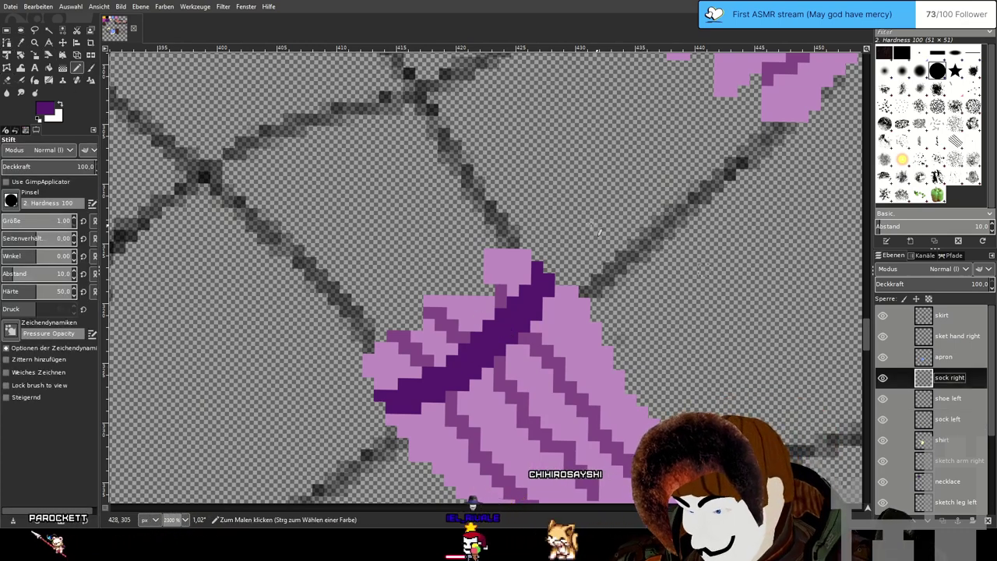
scroll(596, 229, right, 6)
scroll(597, 229, up, 3)
scroll(557, 221, up, 2)
scroll(557, 221, right, 1)
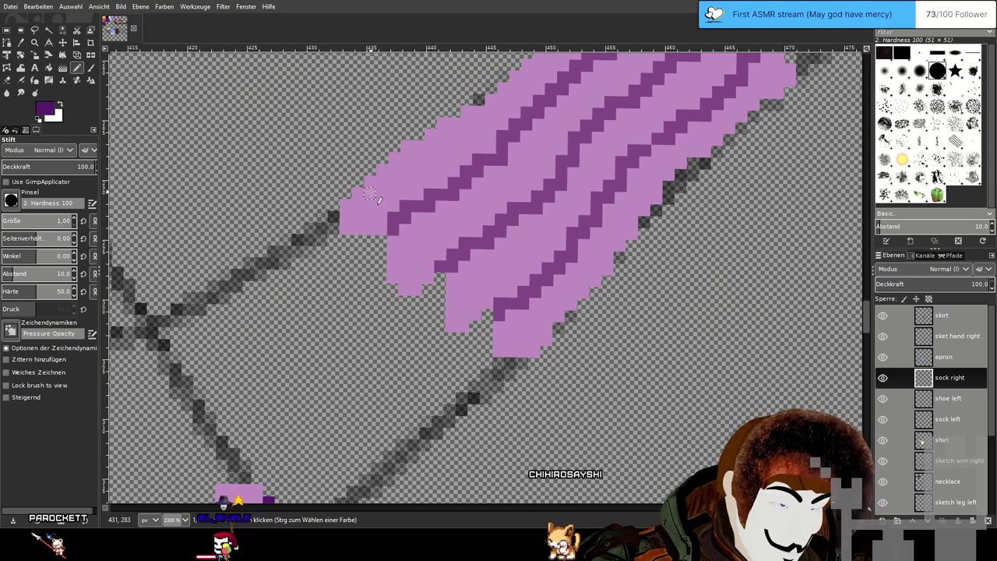
mouse_move(370, 182)
mouse_down()
mouse_move(455, 223)
mouse_move(512, 268)
mouse_up()
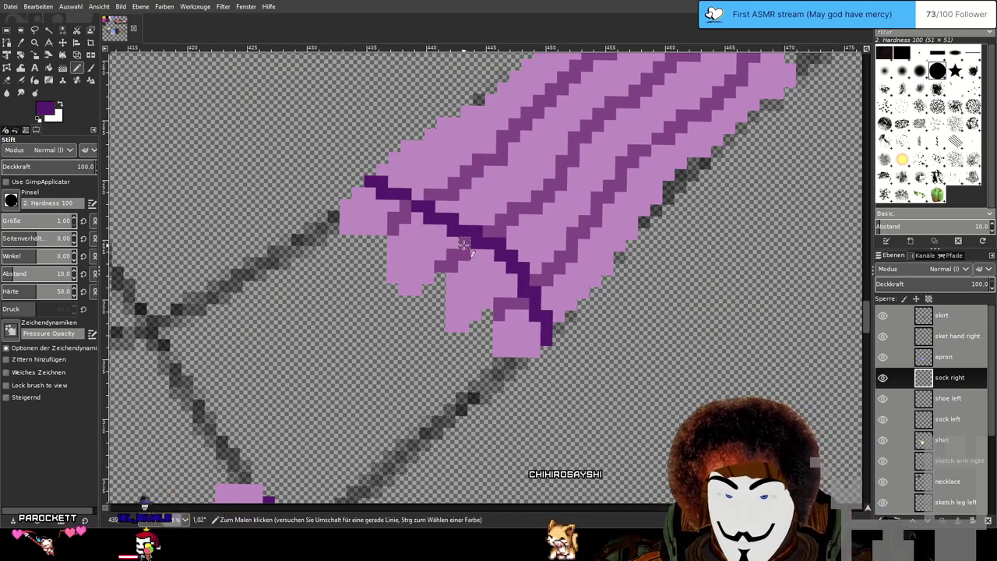
drag(570, 303, 559, 281)
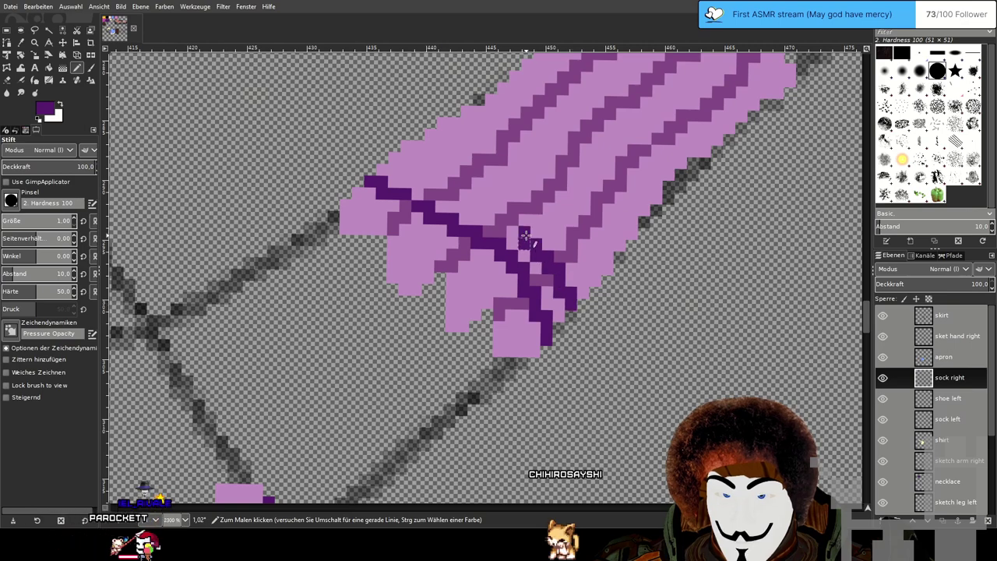
drag(488, 201, 393, 172)
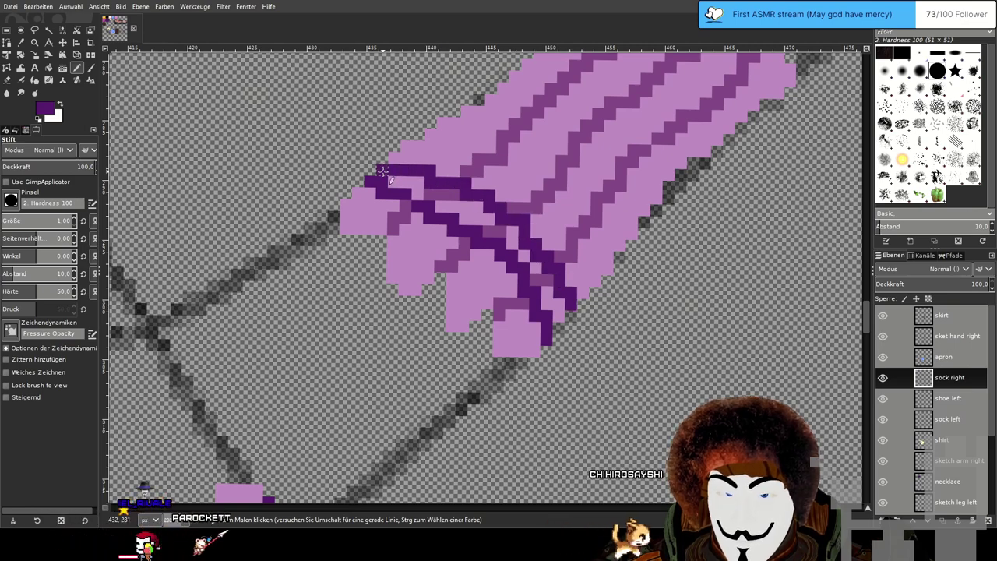
mouse_move(491, 204)
mouse_down()
mouse_move(478, 223)
mouse_move(427, 199)
mouse_up()
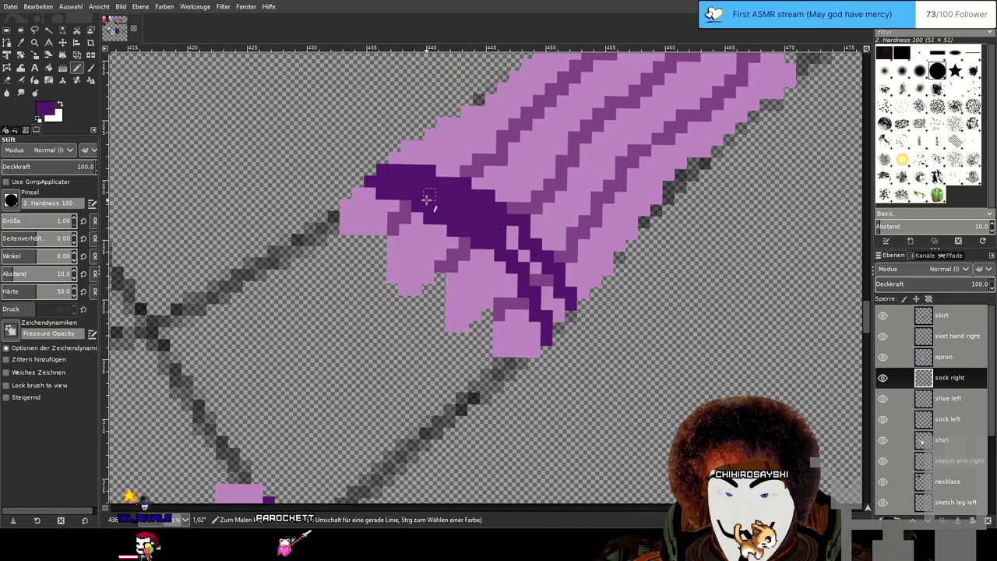
drag(526, 269, 558, 316)
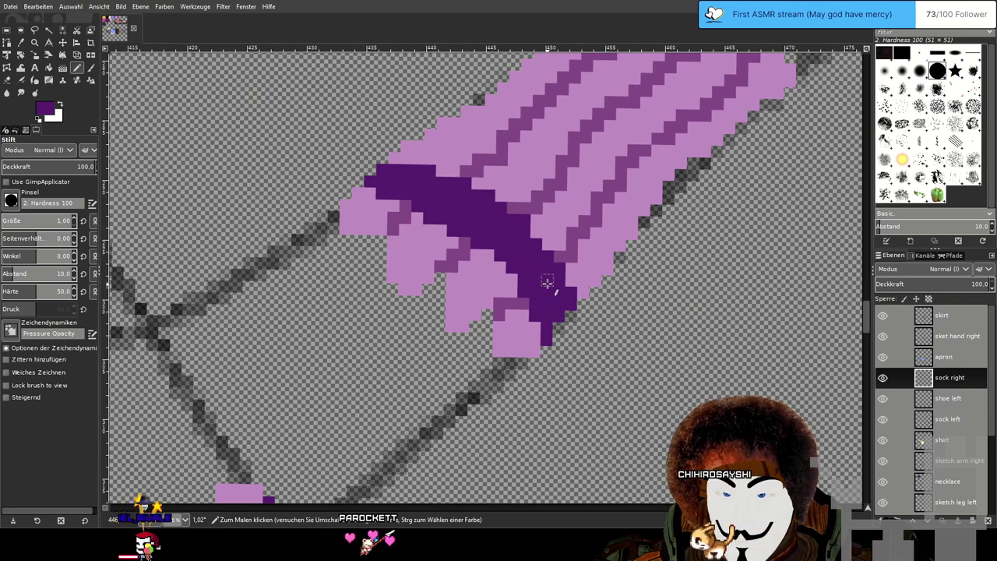
scroll(547, 282, down, 5)
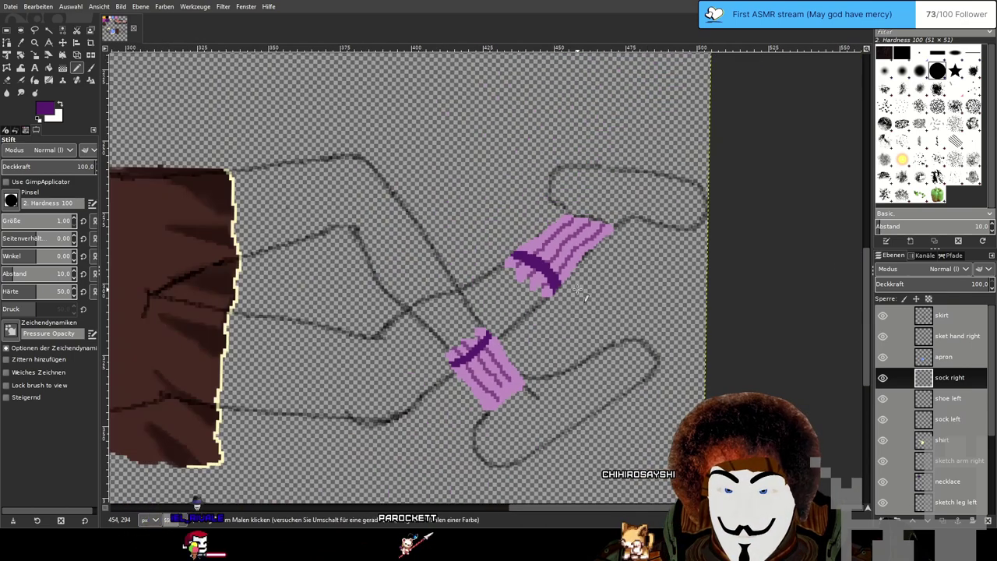
Zoom out from the socks to bring the colour swatches into view.
drag(549, 313, 570, 282)
scroll(654, 276, down, 2)
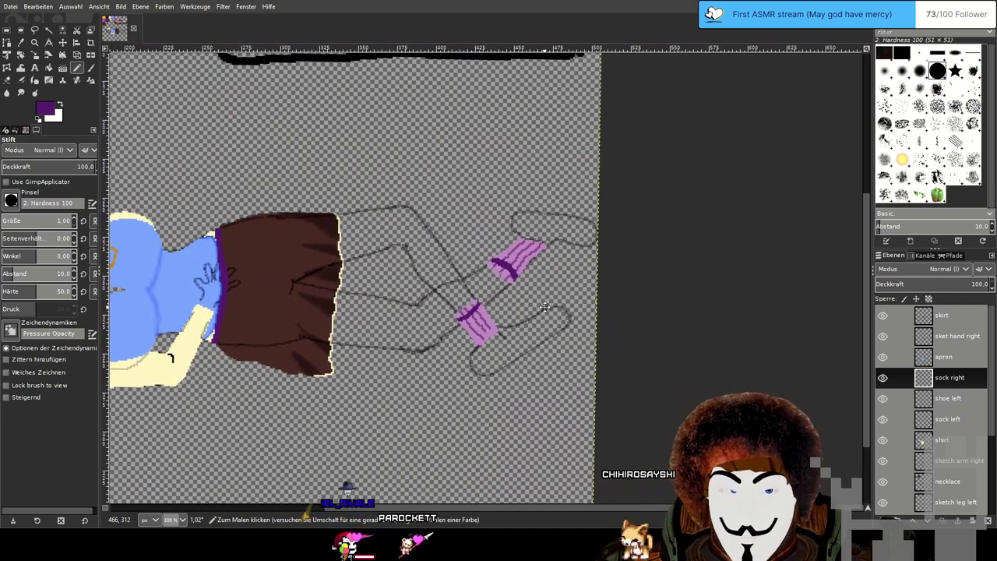
scroll(569, 280, up, 2)
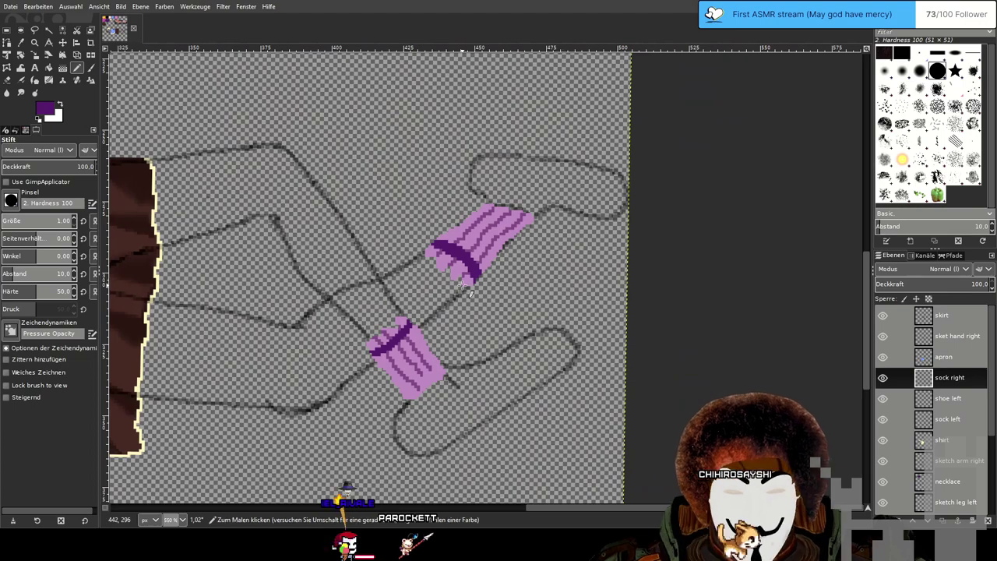
drag(353, 252, 538, 242)
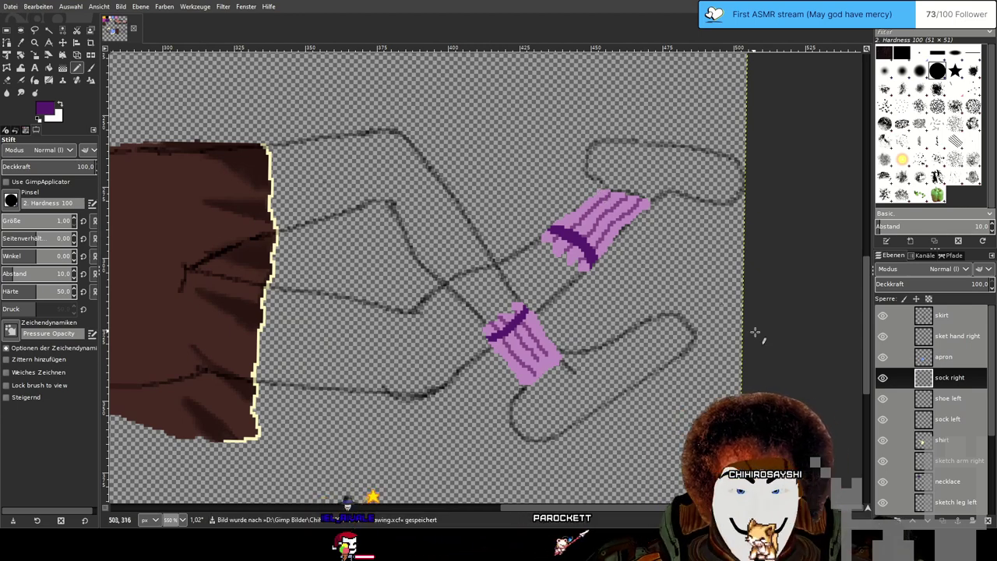
click(974, 400)
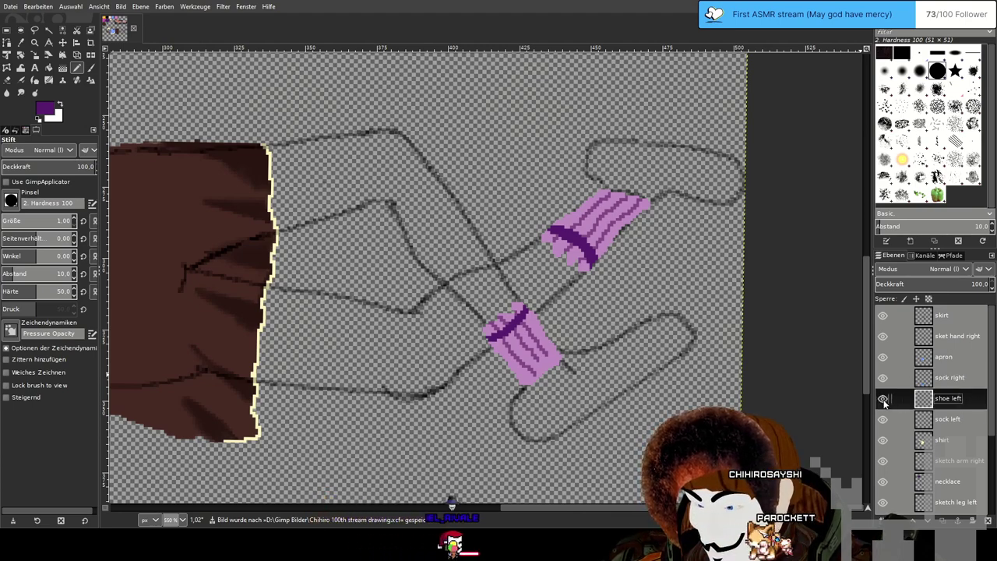
scroll(706, 366, down, 3)
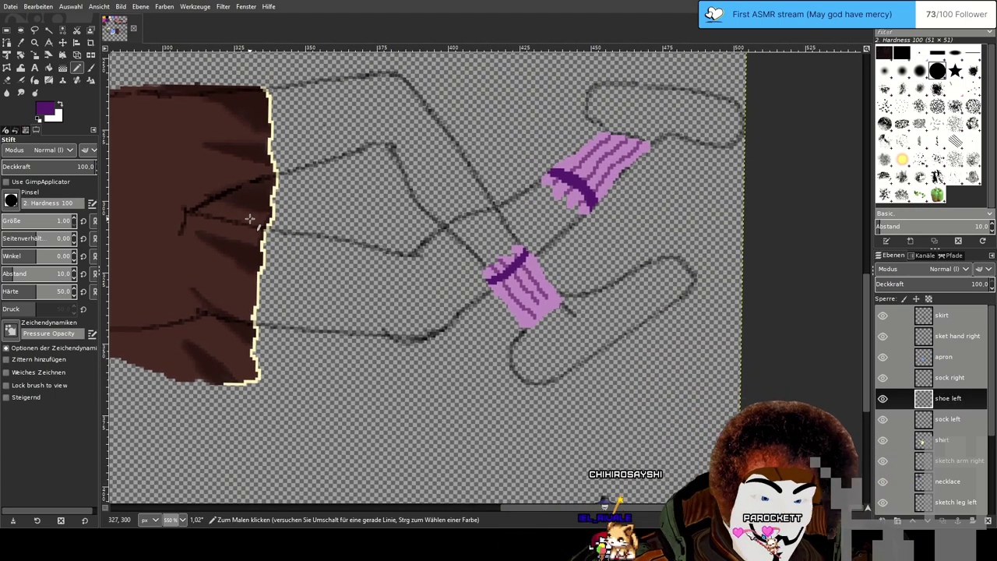
drag(251, 218, 430, 350)
scroll(407, 257, down, 2)
drag(342, 164, 529, 440)
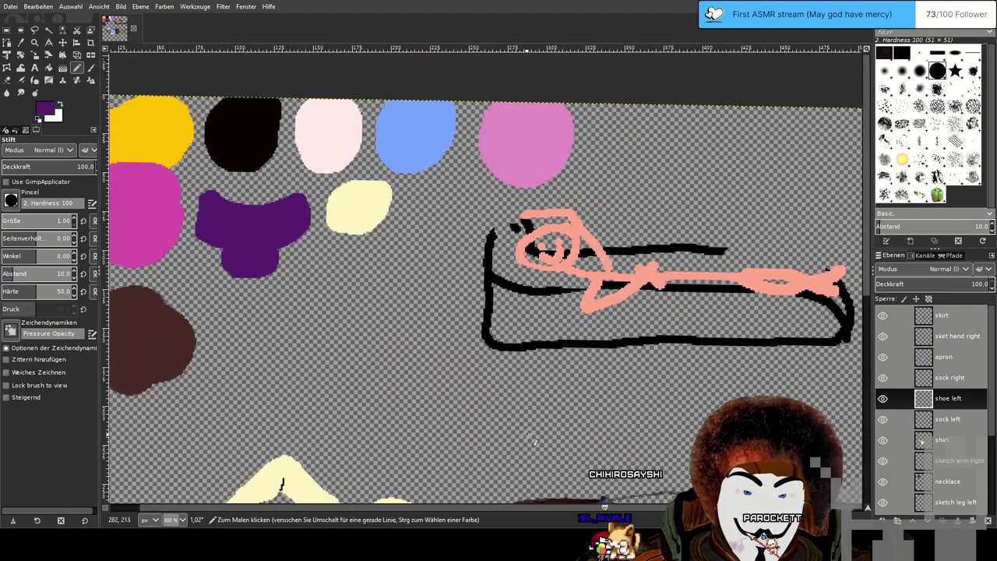
scroll(967, 432, down, 5)
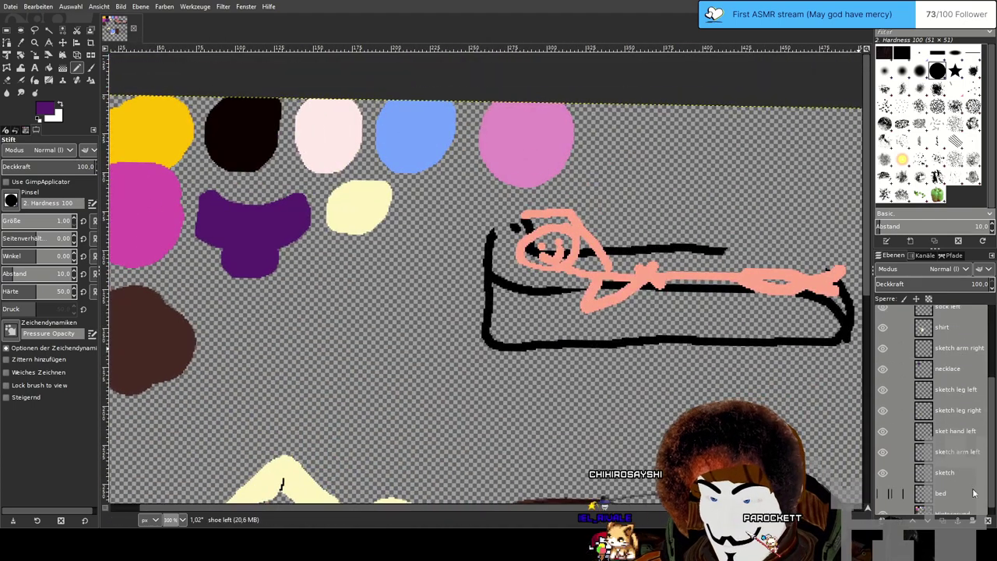
Sample the lilac-pink swatch on the Hintergrund layer and return to the Pencil.
click(951, 502)
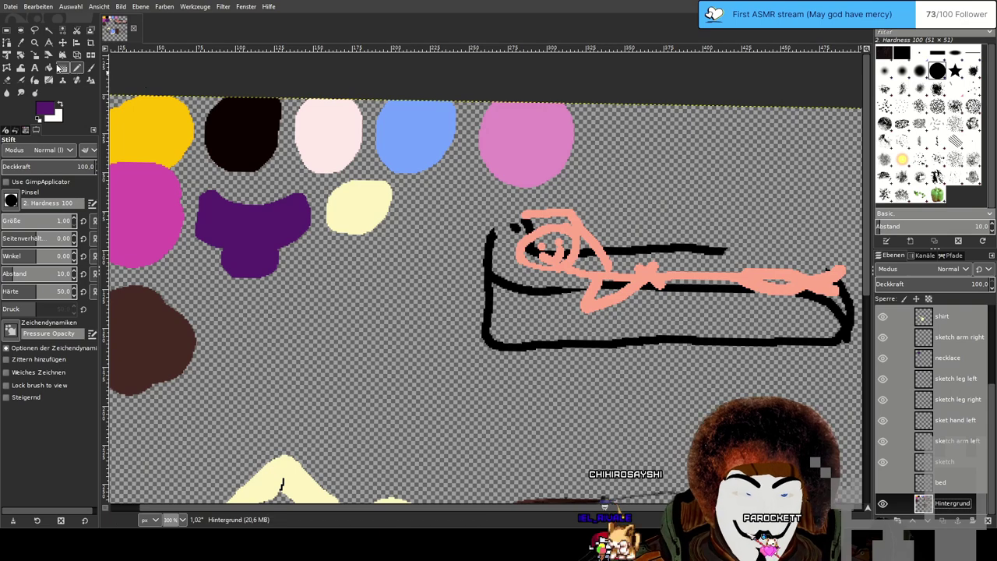
click(21, 43)
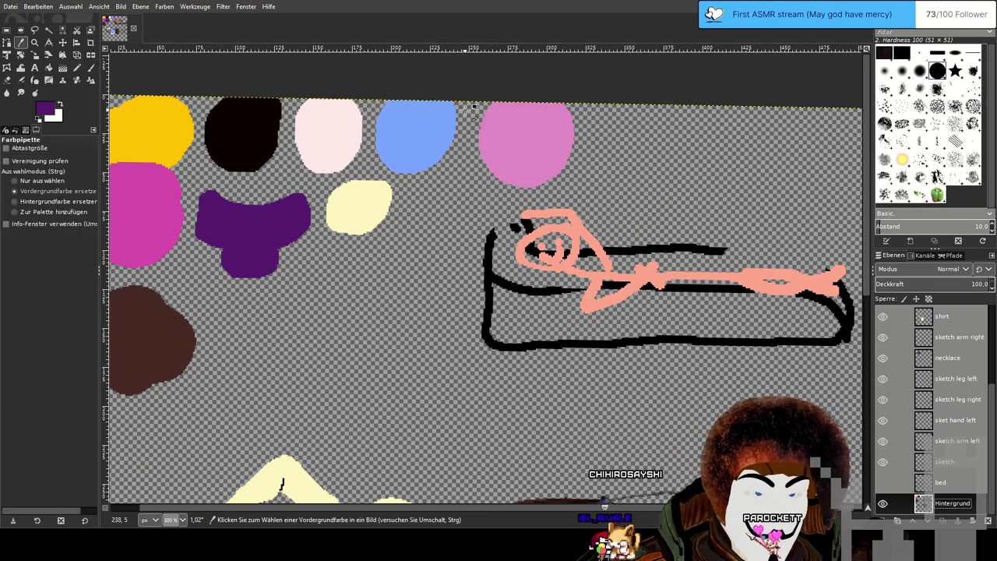
click(77, 68)
Bring the legs and socks back into view and make shoe left the active layer.
drag(650, 380, 358, 169)
drag(522, 379, 467, 330)
scroll(434, 408, up, 3)
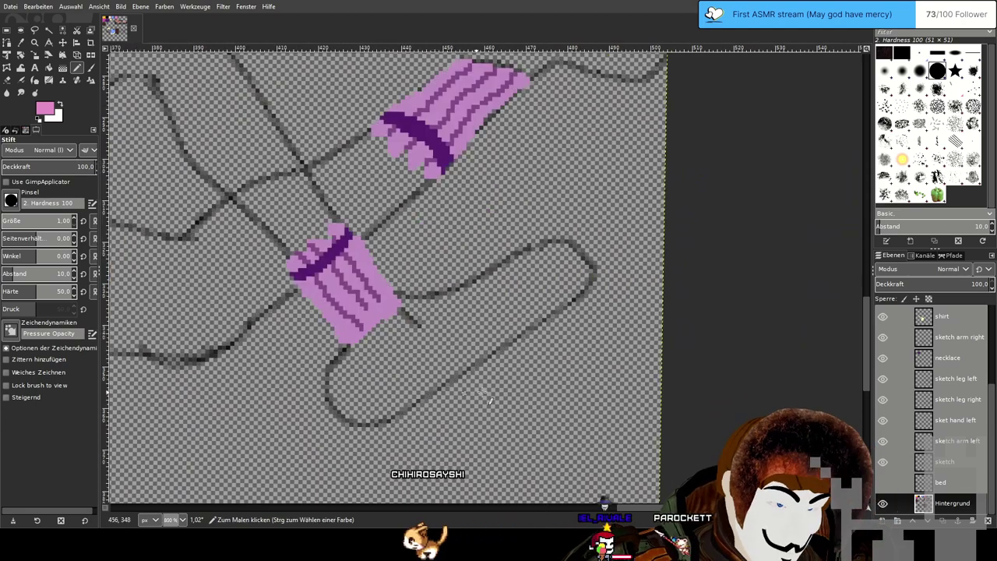
scroll(950, 348, up, 3)
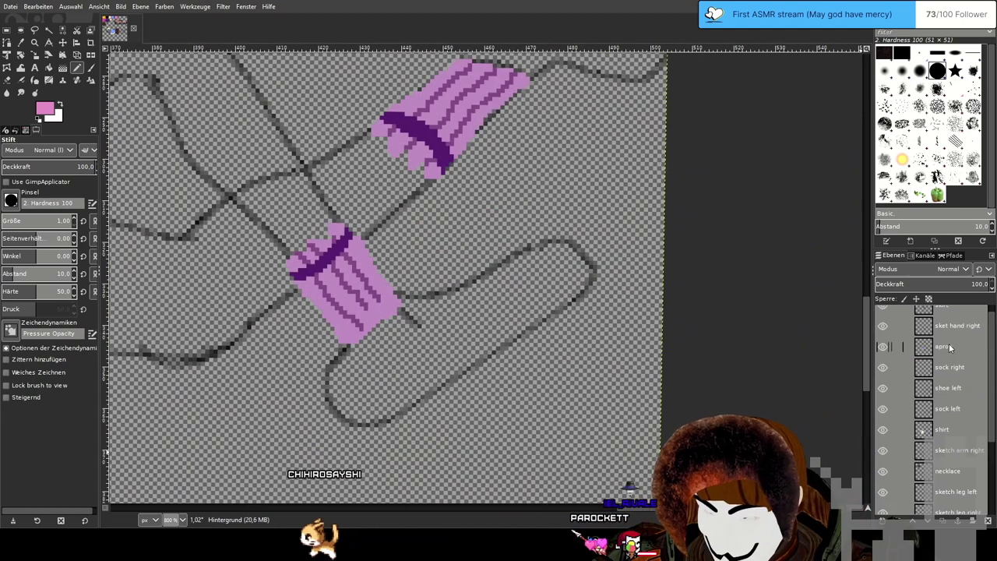
click(962, 407)
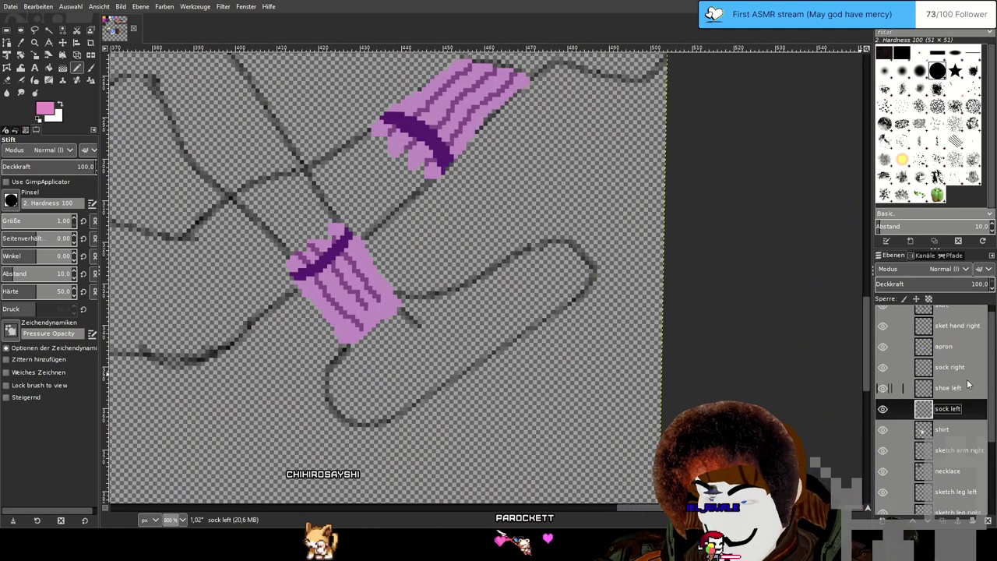
click(962, 392)
Outline the left shoe in pink from the sock's edge around the toe and along the sole.
scroll(358, 320, up, 2)
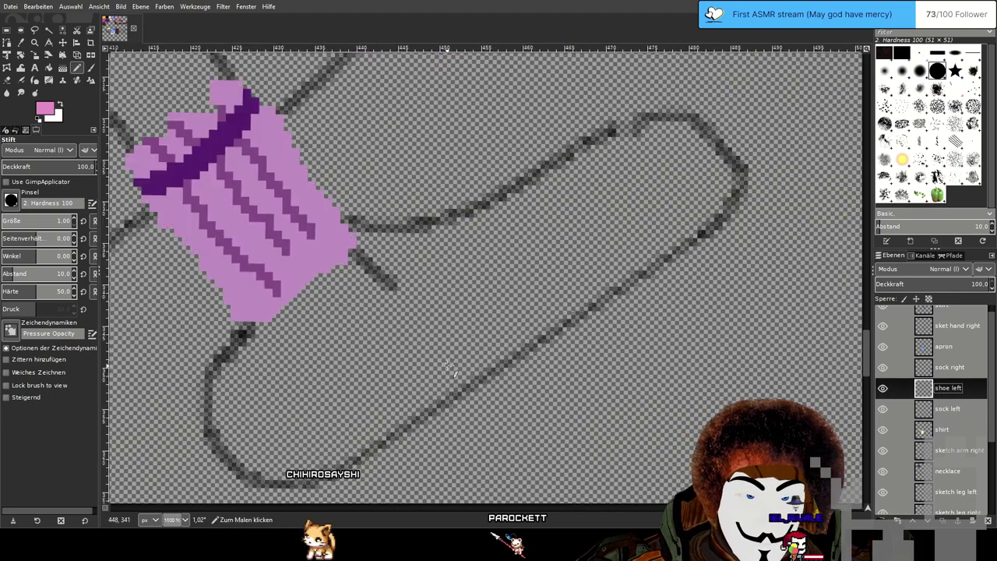
scroll(448, 366, down, 1)
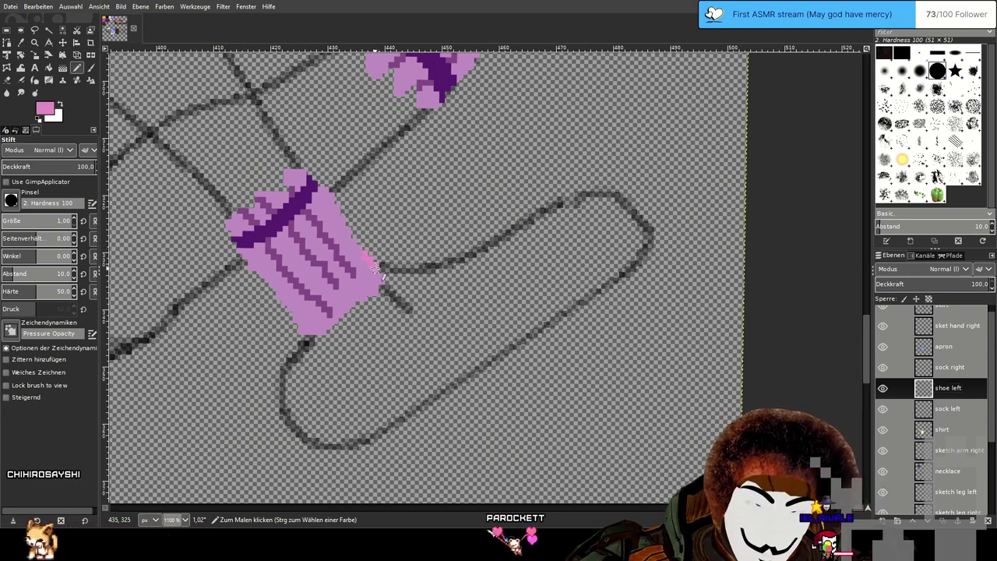
mouse_move(364, 256)
mouse_down()
mouse_move(404, 282)
mouse_move(495, 249)
mouse_up()
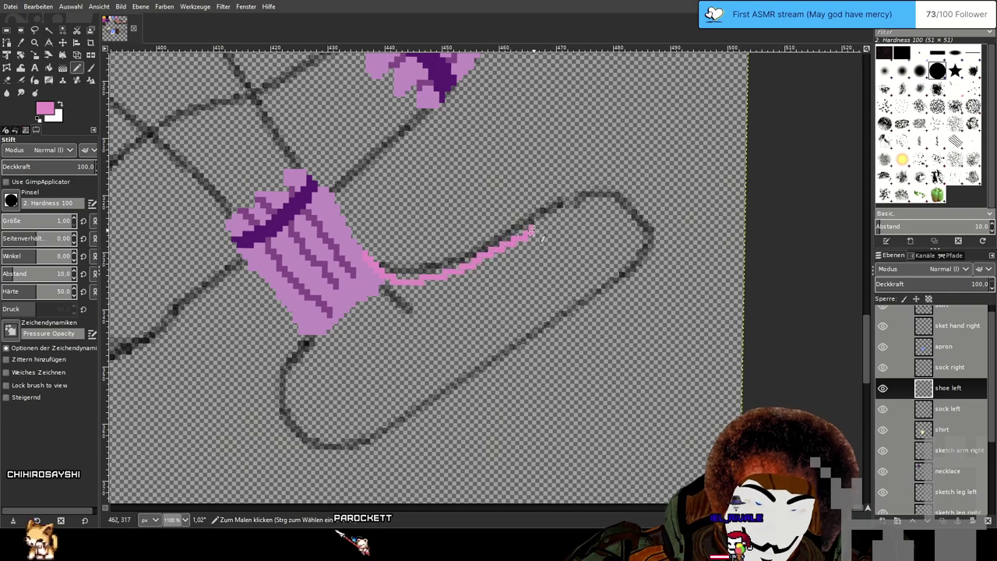
mouse_move(566, 214)
mouse_down()
mouse_move(617, 206)
mouse_move(608, 196)
mouse_move(587, 206)
mouse_move(605, 248)
mouse_up()
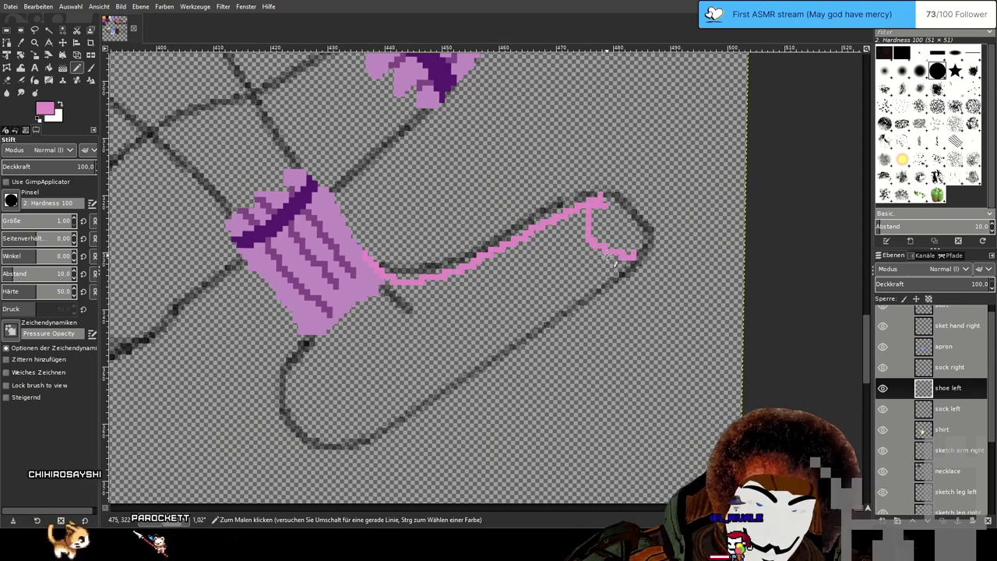
mouse_move(625, 257)
mouse_down()
mouse_move(499, 297)
mouse_move(361, 388)
mouse_up()
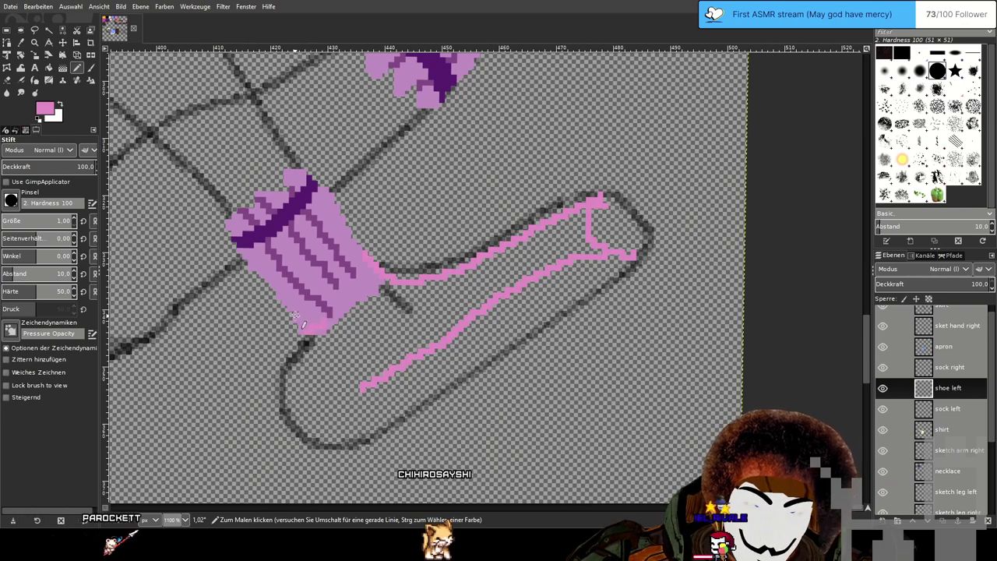
mouse_move(358, 320)
mouse_down()
mouse_move(380, 333)
mouse_move(461, 322)
mouse_up()
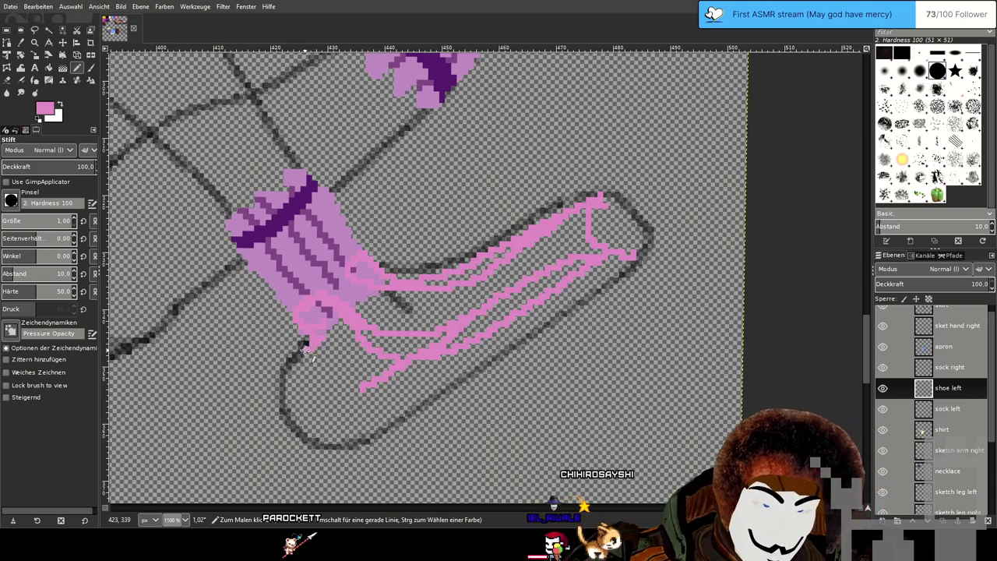
mouse_move(304, 421)
mouse_down()
mouse_move(355, 407)
mouse_move(366, 386)
mouse_up()
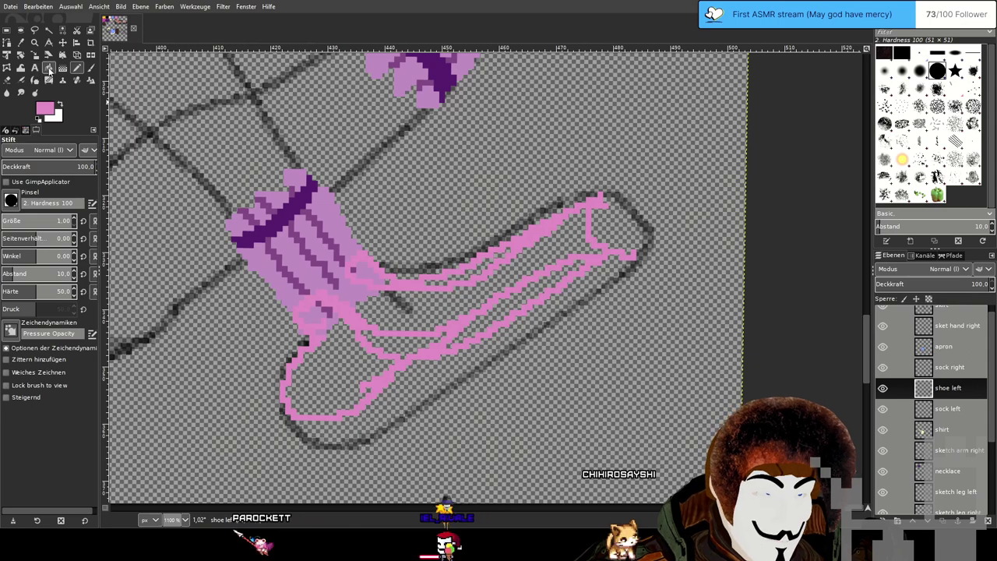
Bucket-fill the heel and both parts of the toe band pink.
click(35, 69)
click(372, 391)
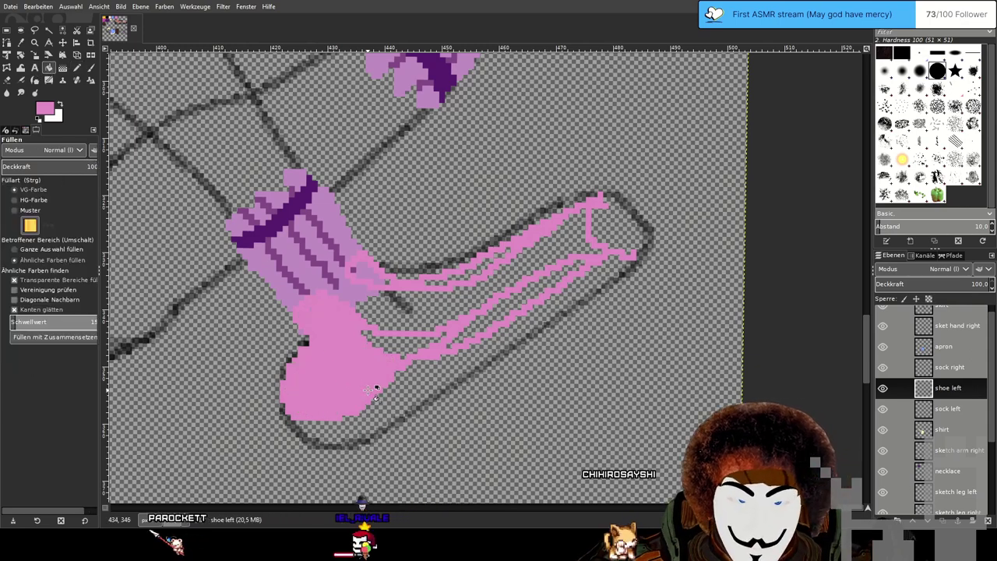
click(461, 326)
click(421, 343)
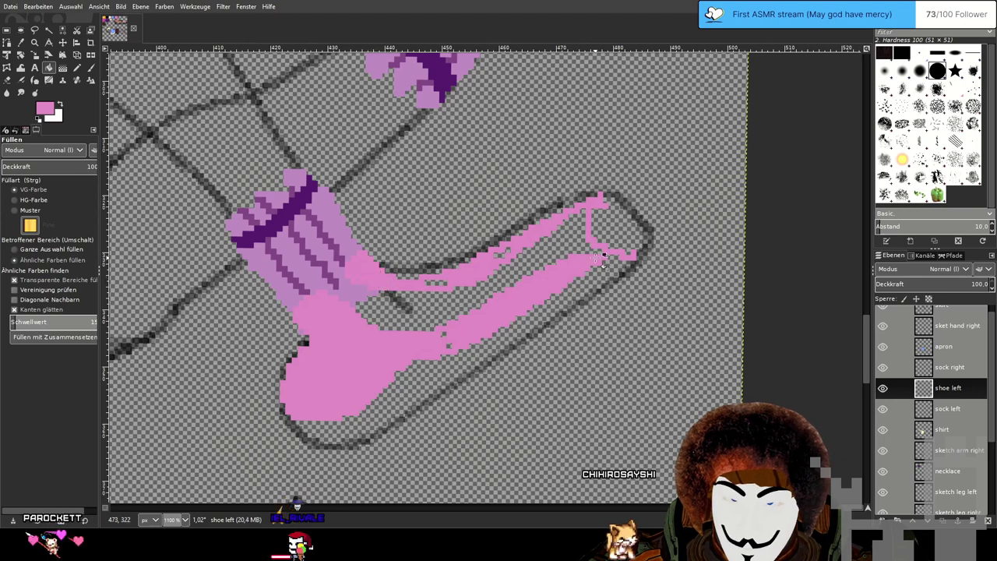
click(77, 69)
Paint over the leftover lilac area and outline the shoe tip and bottom in pink.
scroll(620, 329, up, 1)
scroll(413, 327, up, 1)
drag(407, 329, 495, 360)
scroll(495, 360, down, 1)
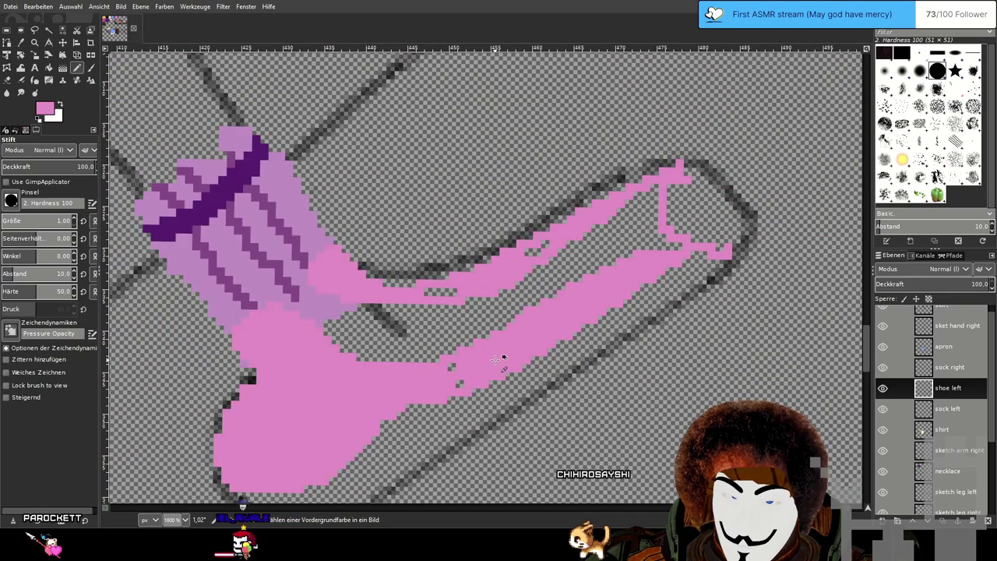
drag(328, 249, 335, 300)
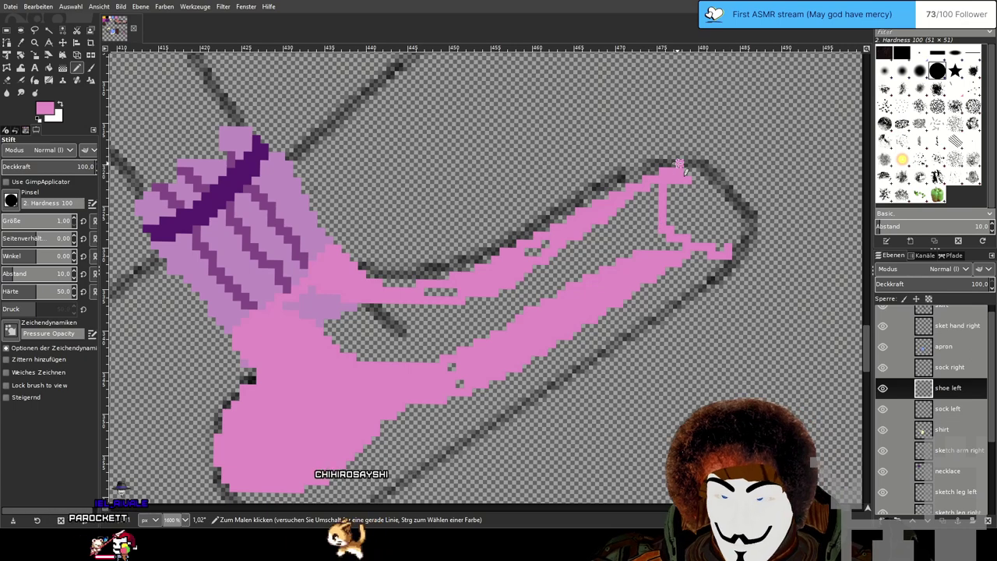
drag(216, 355, 257, 269)
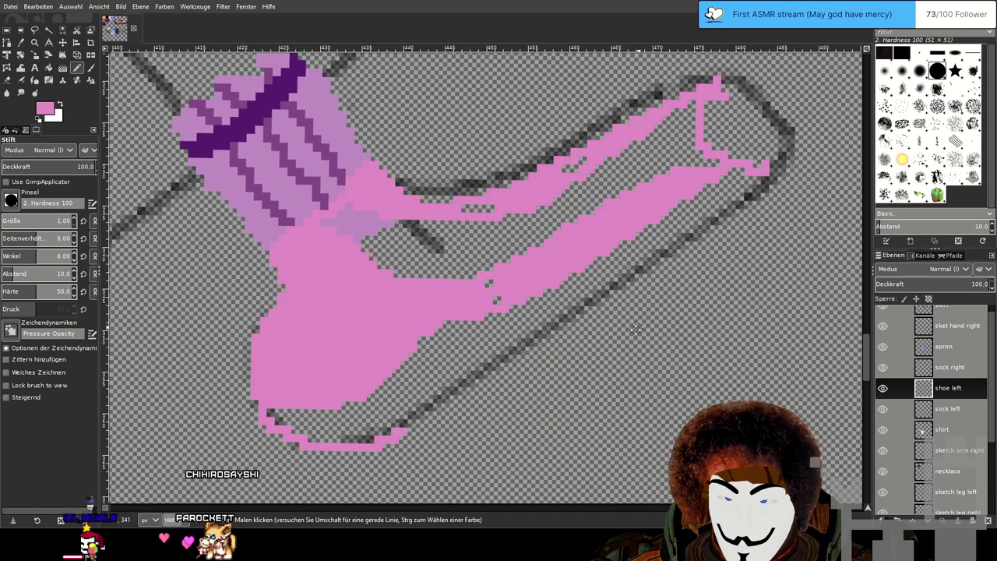
drag(639, 329, 534, 403)
scroll(693, 304, left, 1)
scroll(713, 311, right, 1)
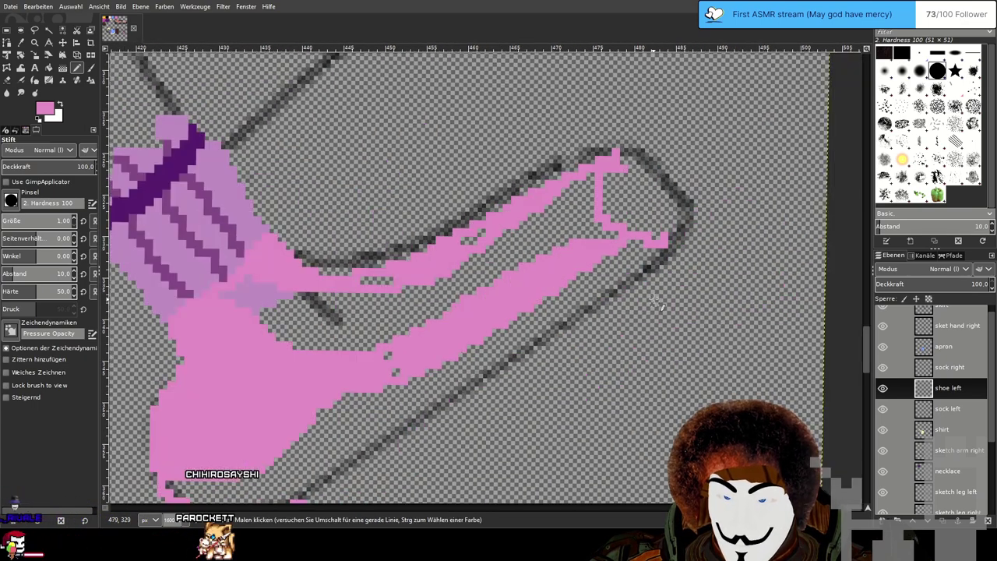
shift+click(669, 260)
mouse_move(682, 235)
mouse_down()
mouse_move(690, 204)
mouse_move(673, 177)
mouse_move(632, 151)
mouse_move(591, 145)
mouse_move(440, 230)
mouse_move(382, 249)
mouse_up()
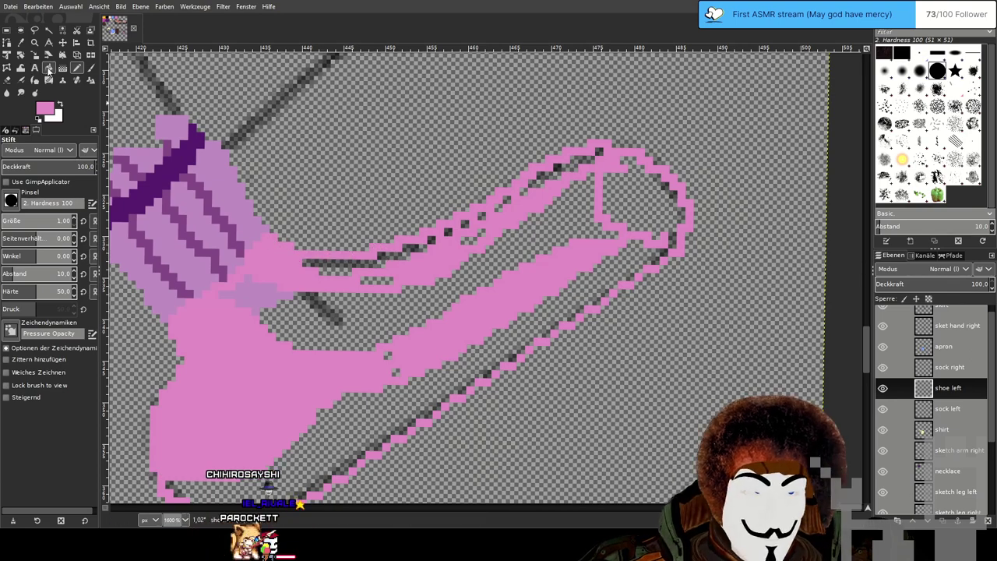
Bucket-fill the interior, tip and grey edge gaps pink, then repaint remaining grey pixels.
click(47, 68)
click(273, 299)
click(357, 265)
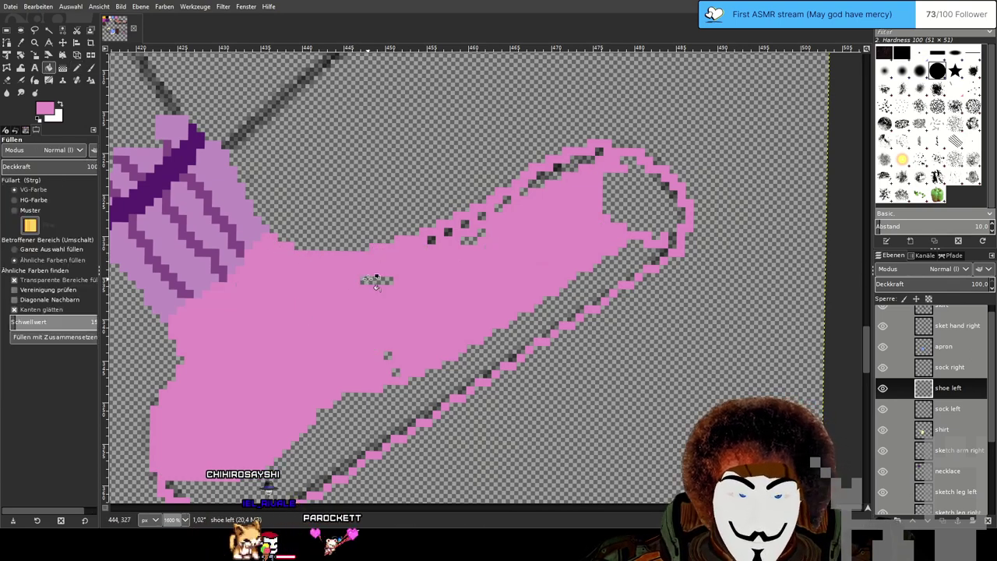
click(648, 207)
click(390, 356)
mouse_move(390, 356)
mouse_down()
mouse_move(477, 302)
mouse_move(463, 299)
mouse_move(461, 353)
mouse_up()
key(n)
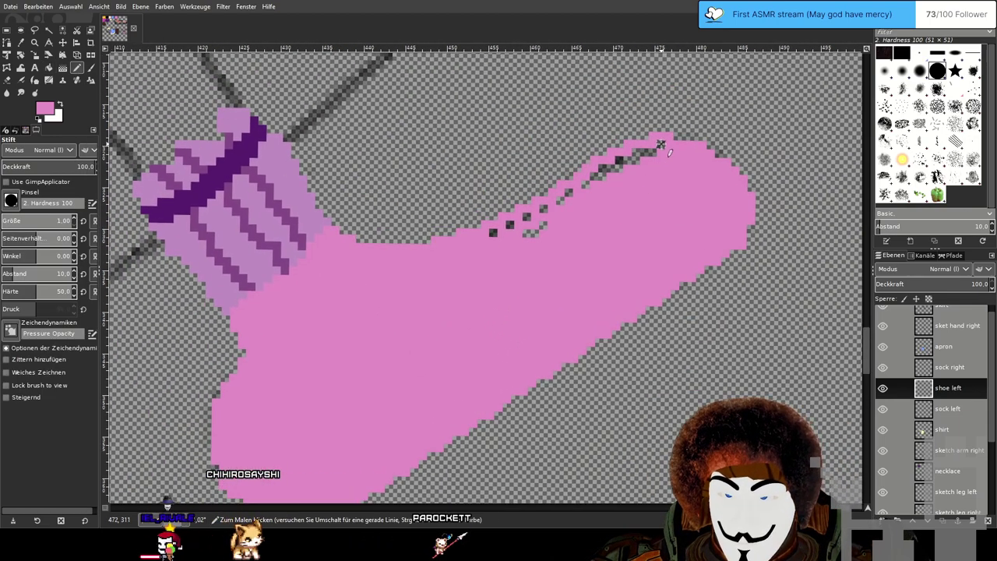
key(ctrl+z)
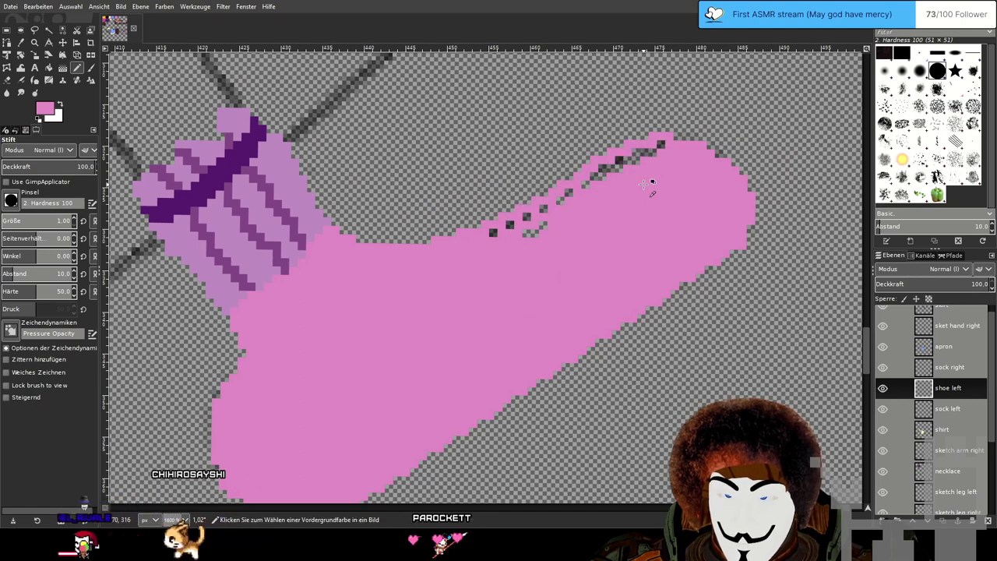
mouse_move(662, 146)
mouse_down()
mouse_move(540, 209)
mouse_move(535, 229)
mouse_up()
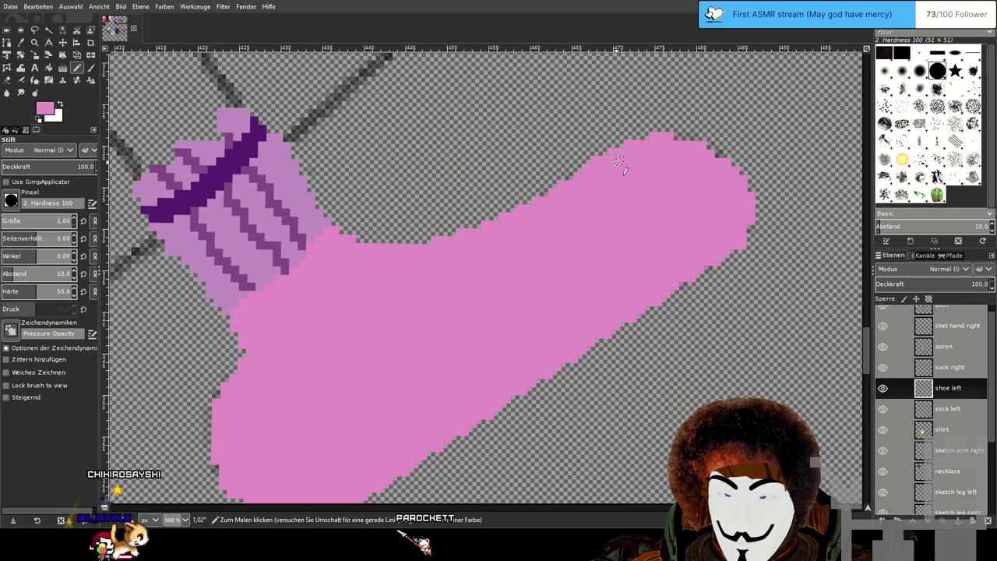
scroll(612, 260, down, 1)
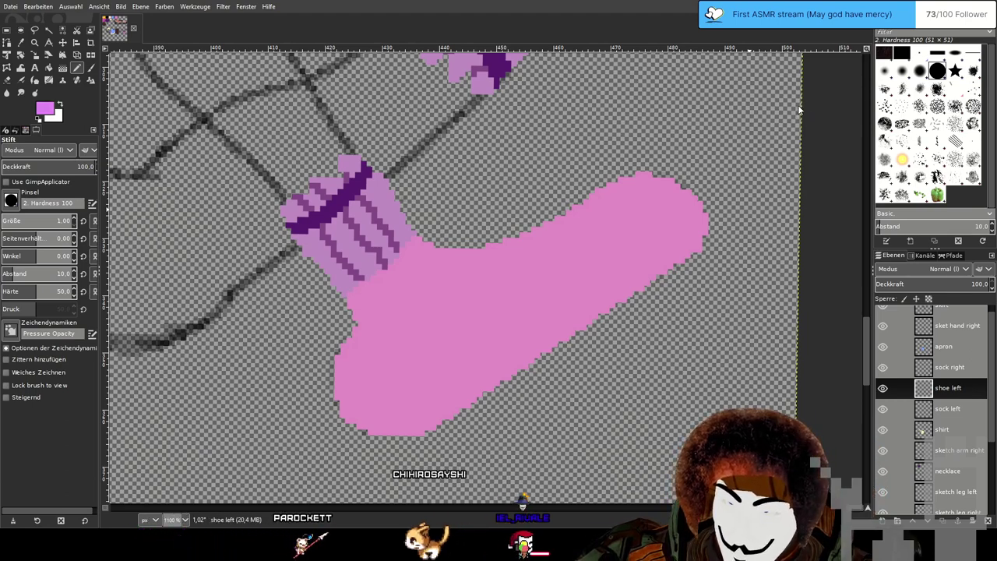
Bucket-fill the left shoe with the lighter lilac-pink foreground colour.
click(48, 69)
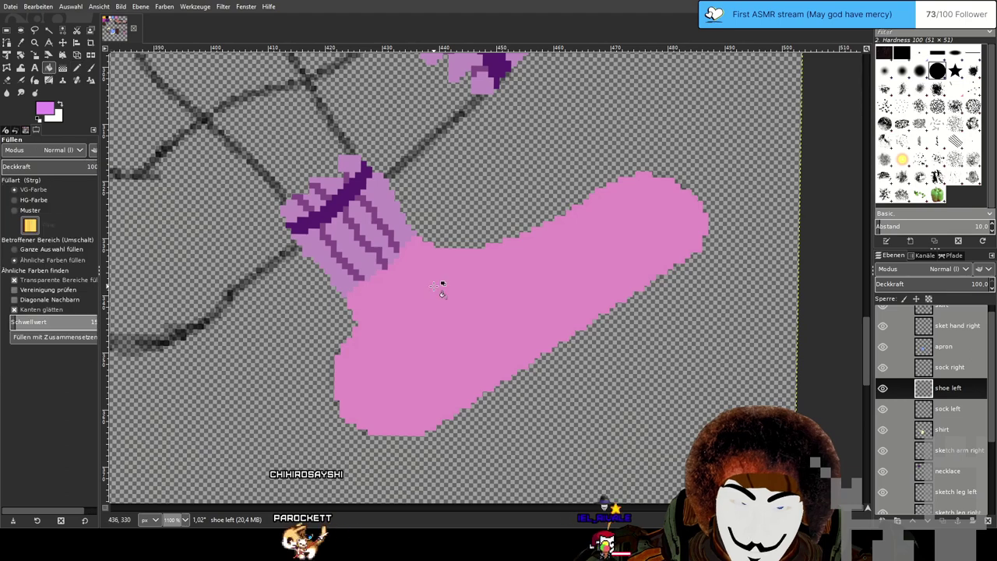
click(513, 301)
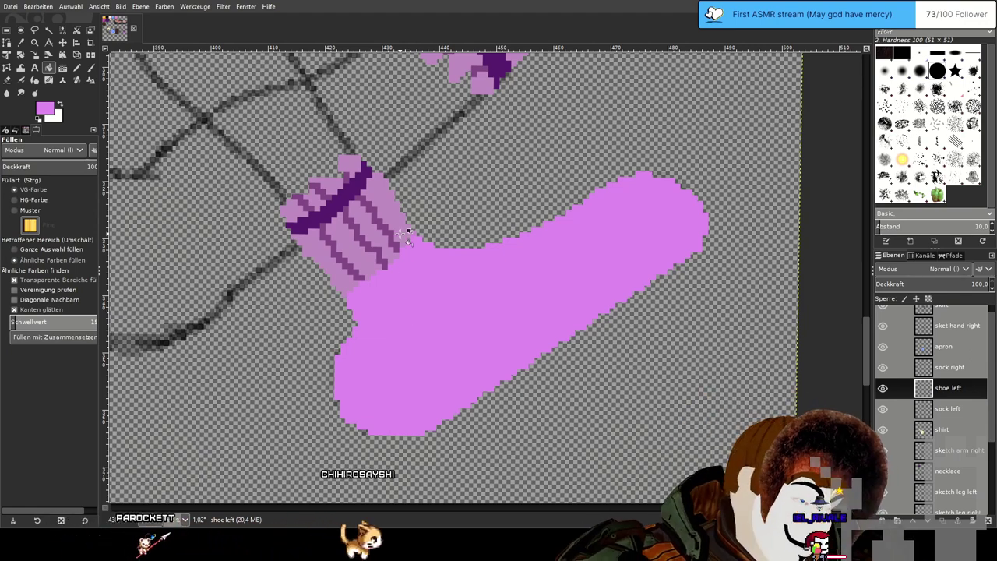
click(79, 68)
key(o)
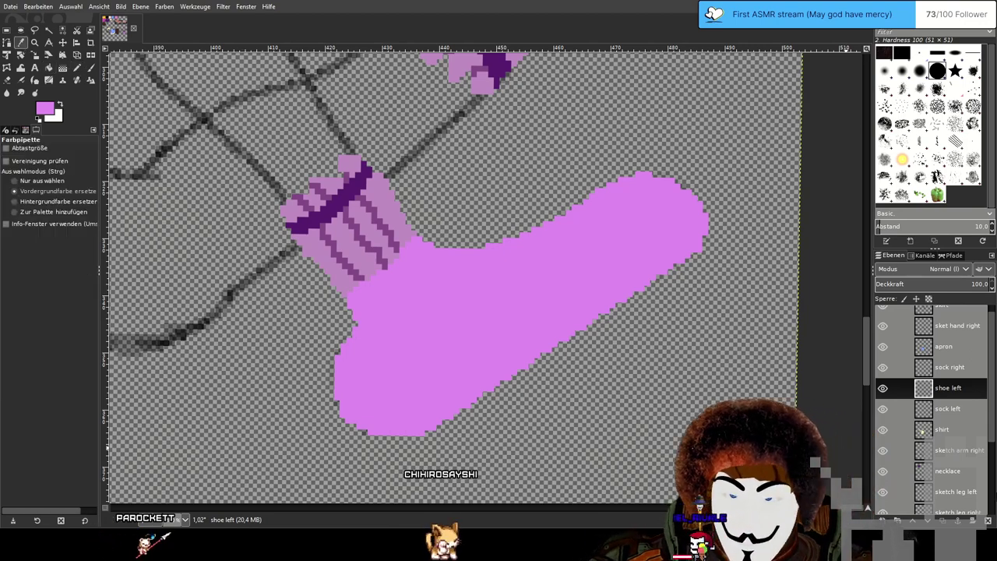
scroll(946, 445, down, 3)
Bring the left foot back into view with the Pencil active on the shoe left layer.
click(946, 357)
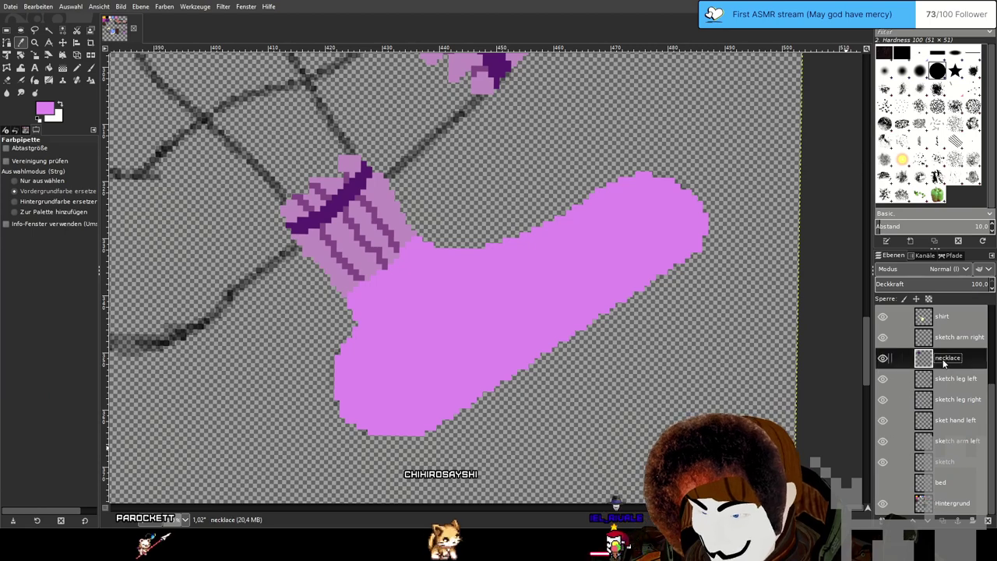
drag(349, 189, 685, 486)
scroll(236, 229, down, 3)
drag(236, 229, 377, 371)
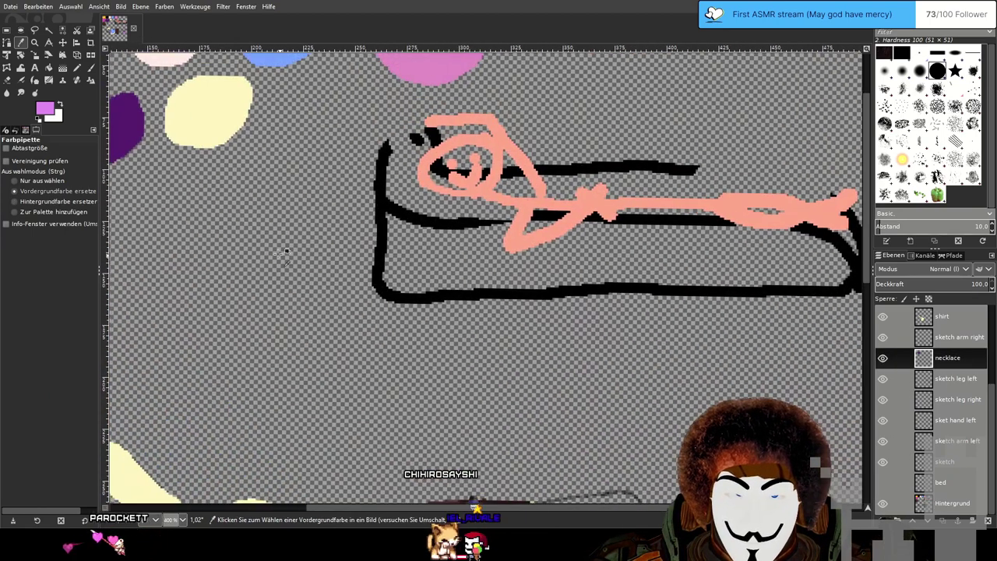
click(77, 68)
drag(747, 460, 339, 136)
scroll(405, 281, up, 3)
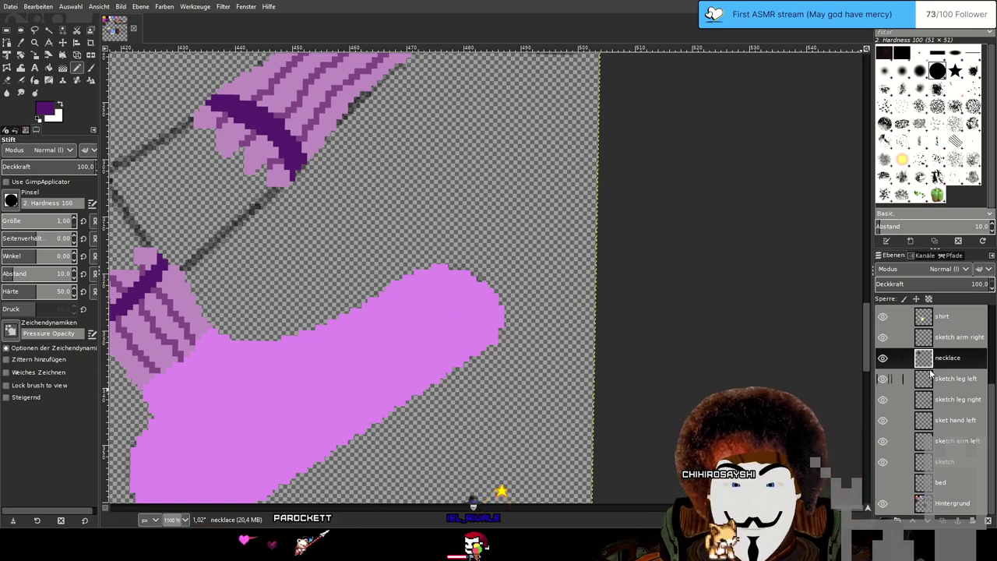
scroll(949, 360, up, 2)
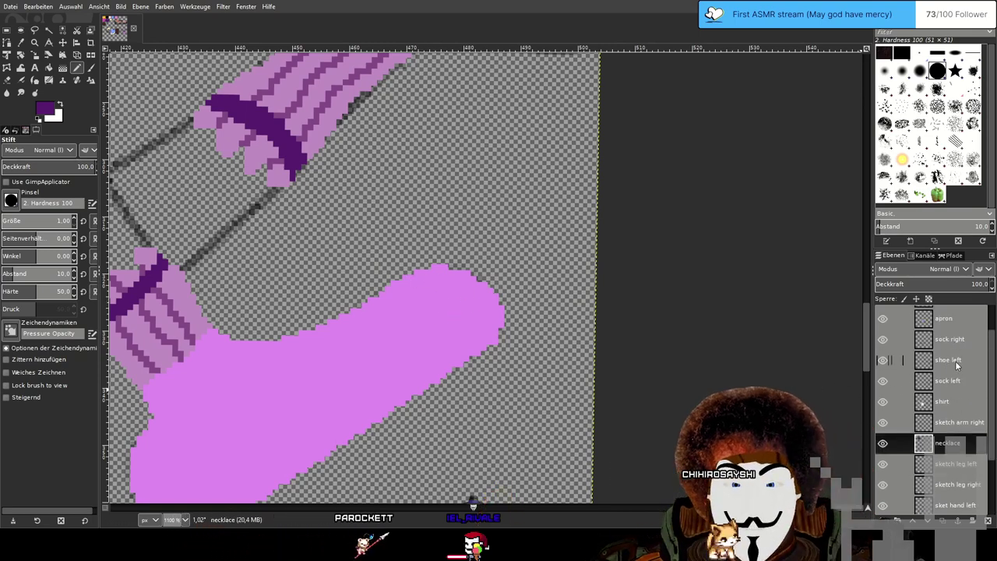
click(950, 361)
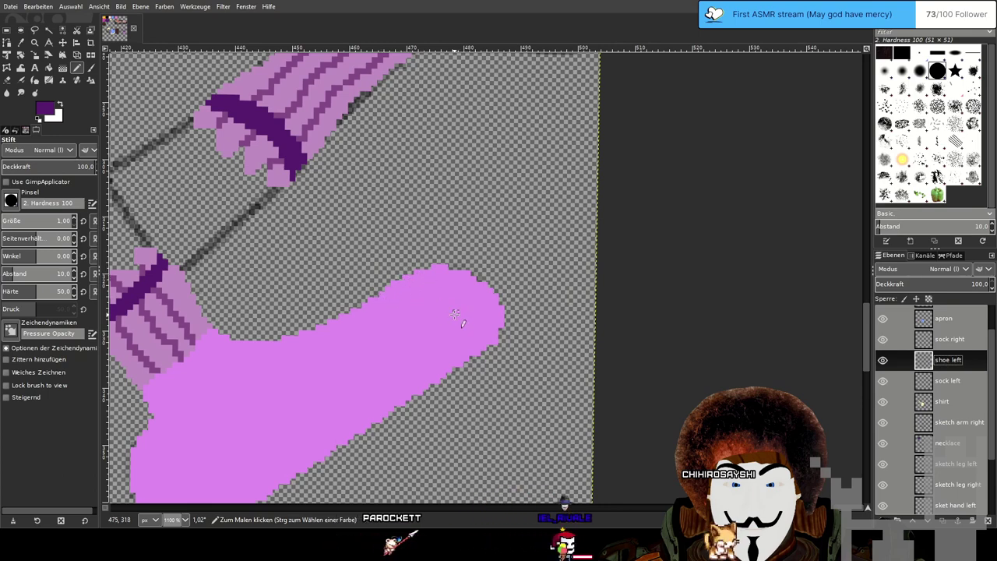
Draw dark purple lines across the toe and along the bottom, and start the top edge.
mouse_move(450, 329)
mouse_down()
mouse_move(424, 311)
mouse_move(418, 282)
mouse_move(433, 267)
mouse_up()
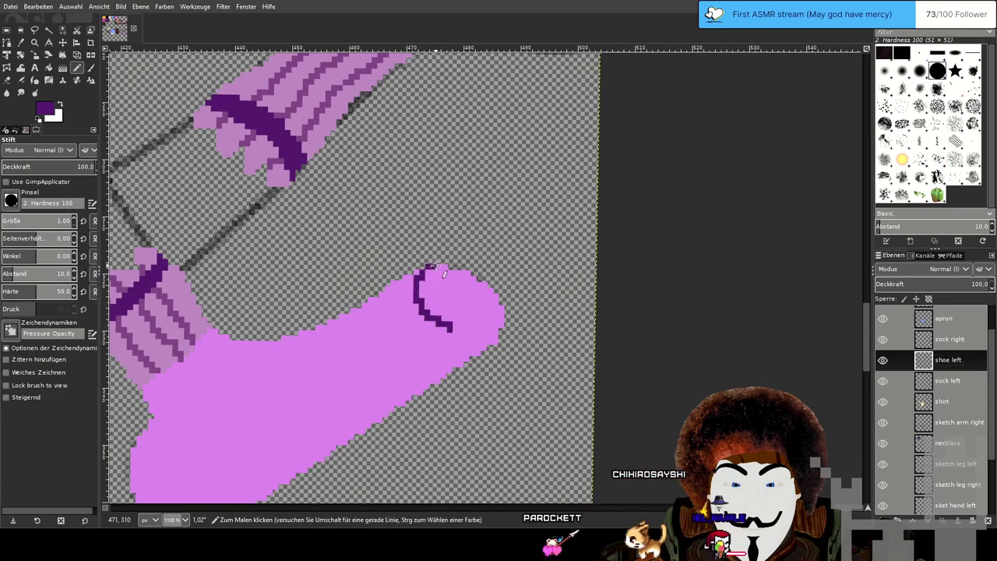
drag(373, 436, 470, 381)
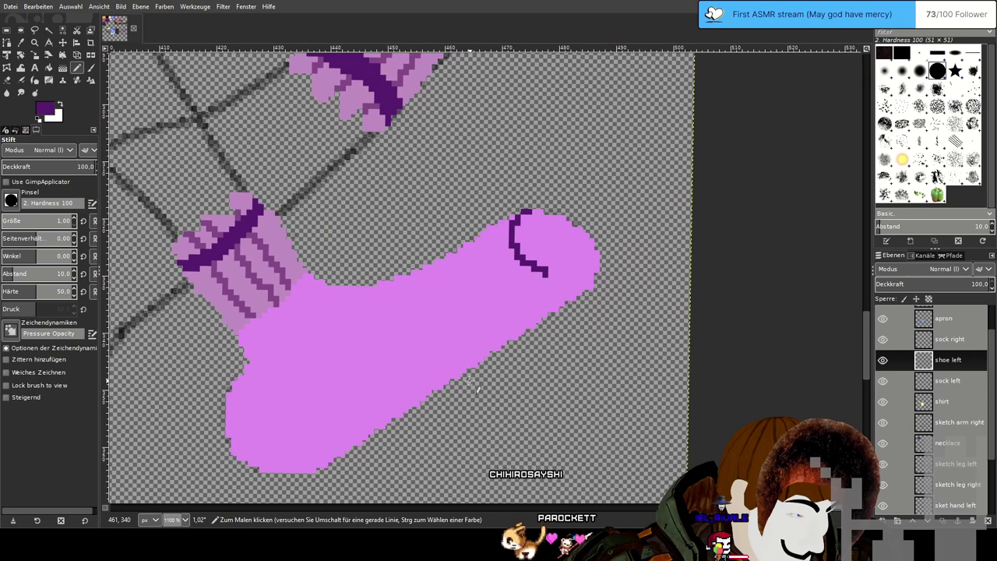
drag(543, 271, 566, 281)
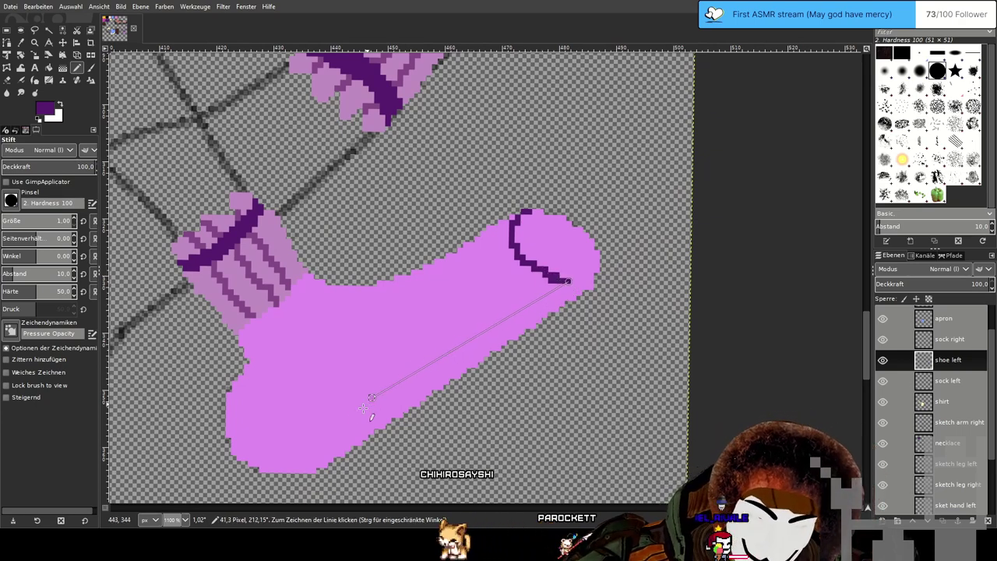
shift+click(318, 460)
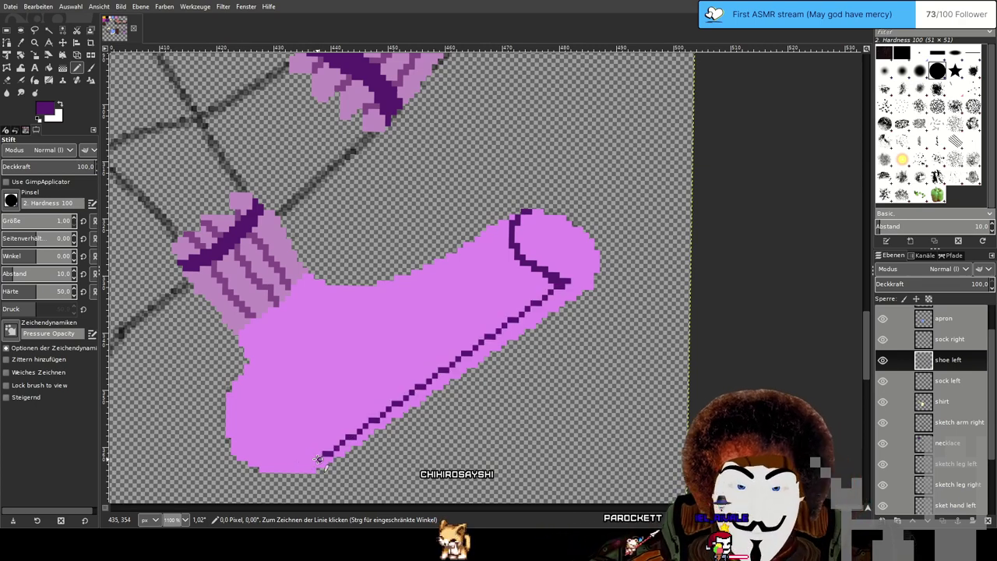
shift+click(264, 464)
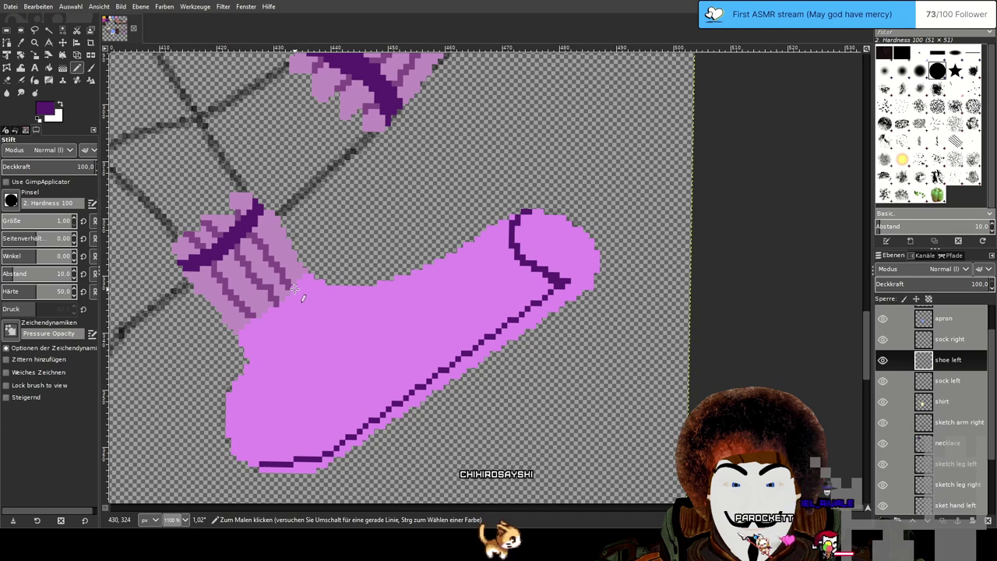
drag(294, 293, 305, 307)
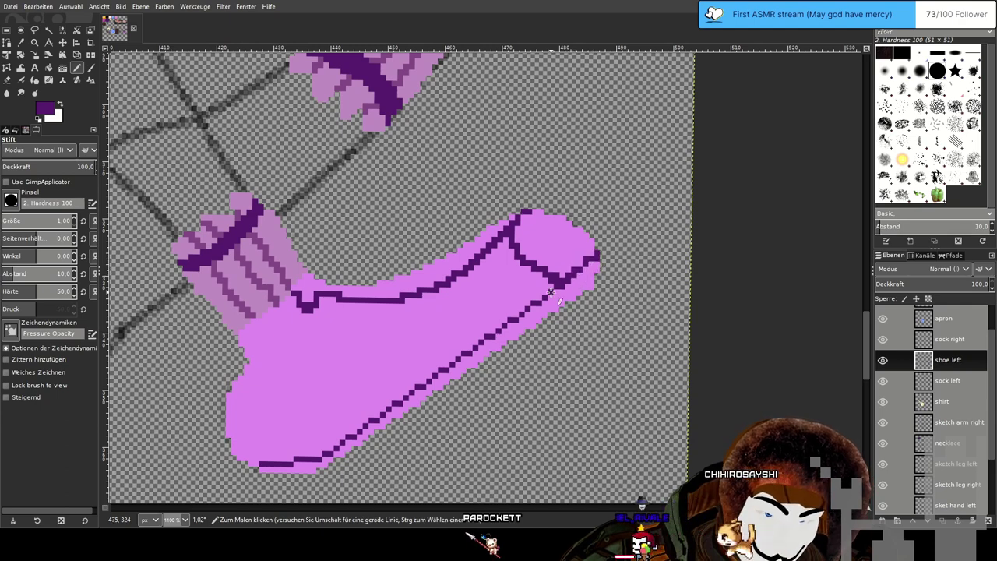
Bucket-fill the upper and lower strips inside the left shoe's outline dark purple.
click(48, 68)
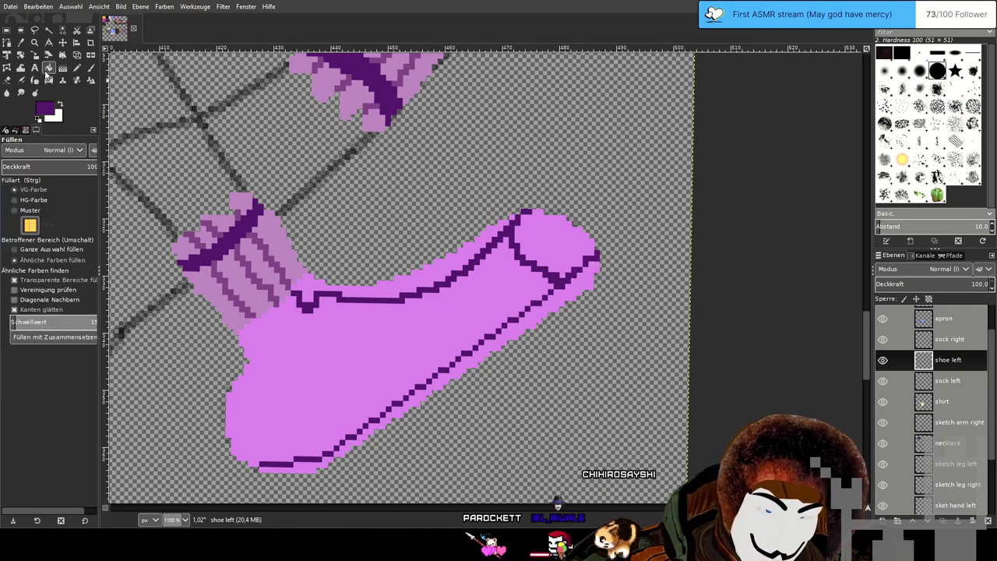
click(448, 274)
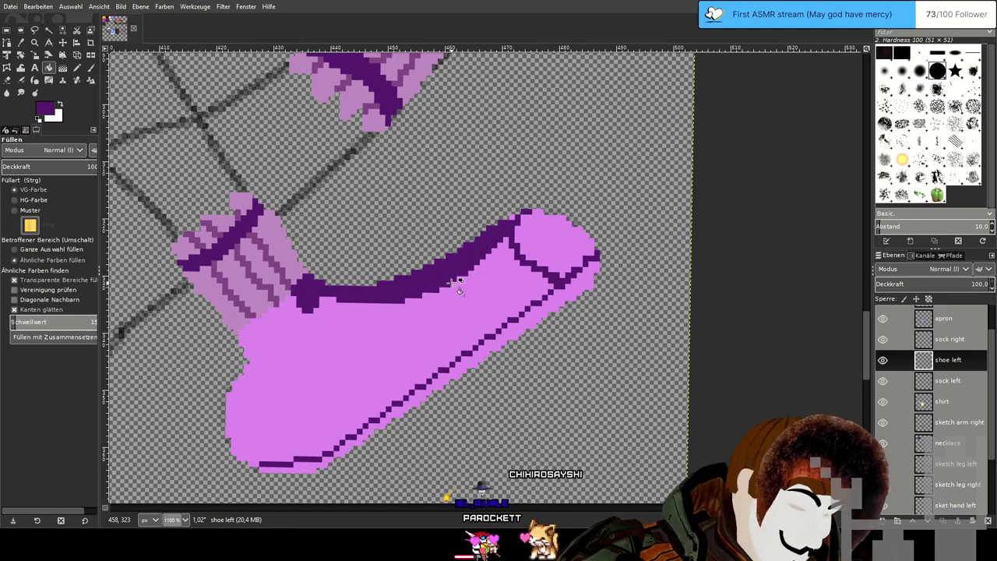
click(491, 351)
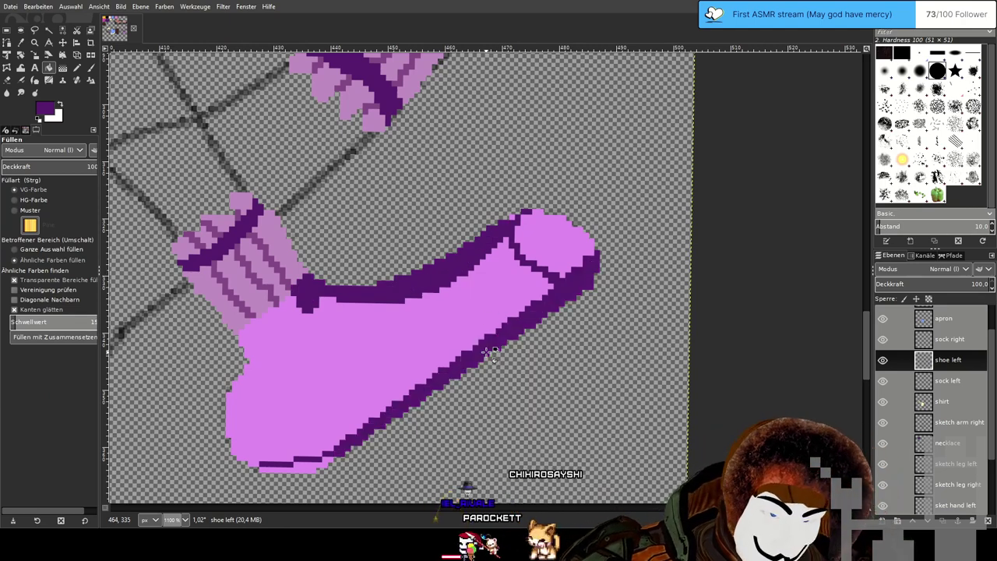
Extend the dark purple outline with the Pencil from the ankle around the heel.
click(77, 68)
drag(265, 369, 405, 341)
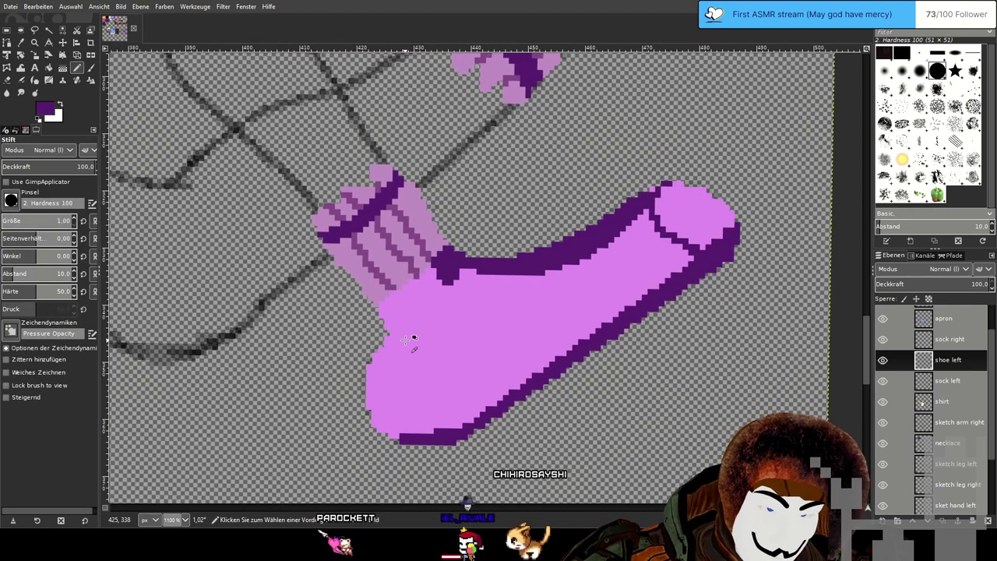
scroll(412, 338, up, 1)
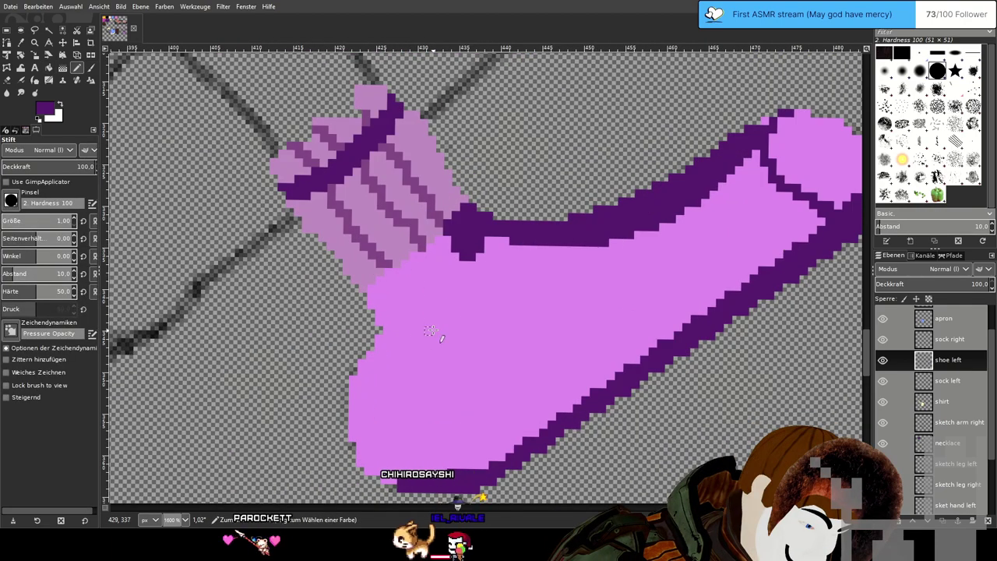
mouse_move(452, 240)
mouse_down()
mouse_move(365, 294)
mouse_move(389, 341)
mouse_move(351, 392)
mouse_up()
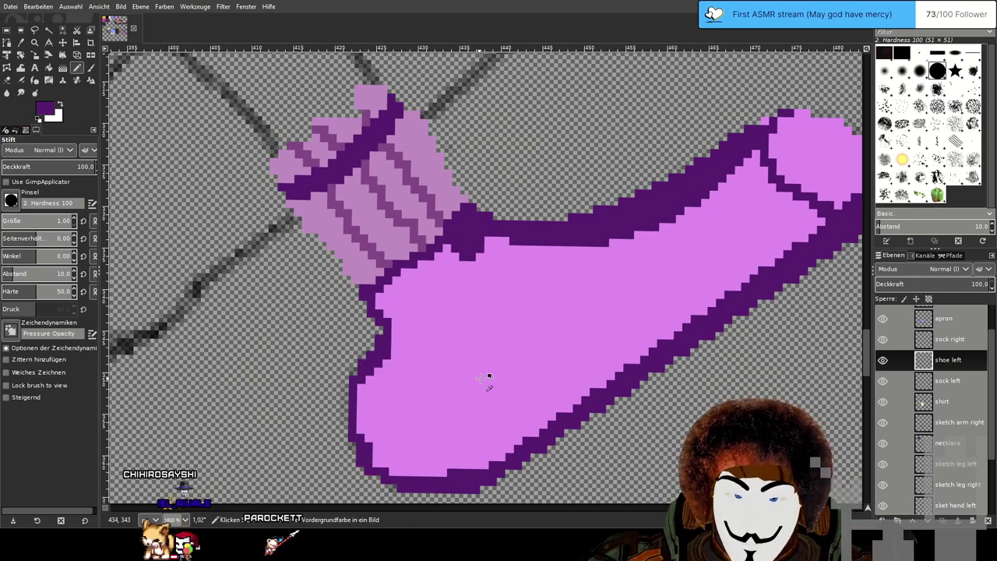
scroll(487, 379, down, 1)
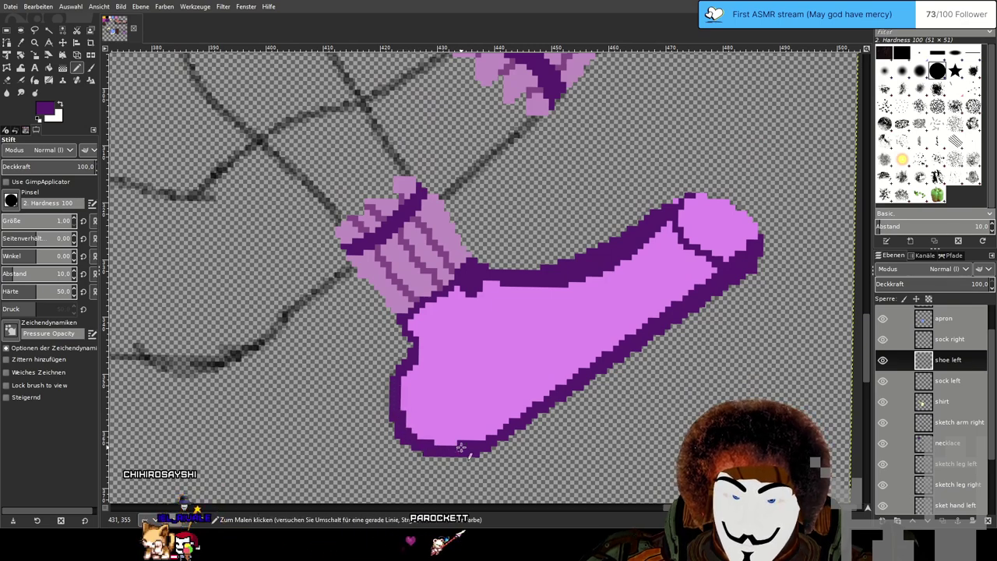
scroll(568, 410, down, 2)
scroll(623, 308, up, 1)
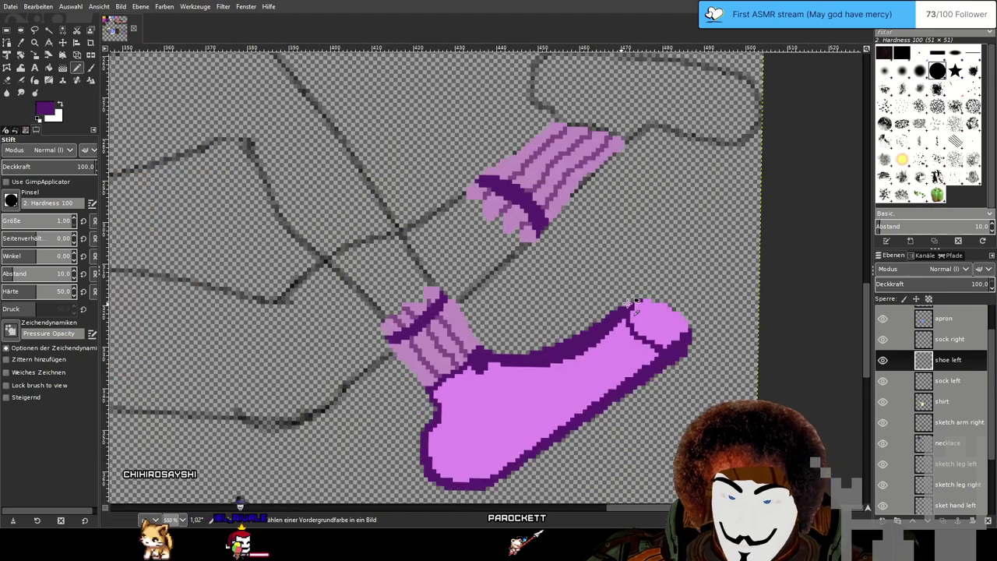
Repaint the stray dark pixels at the left shoe's toe in the shoe's light pink.
scroll(635, 305, up, 2)
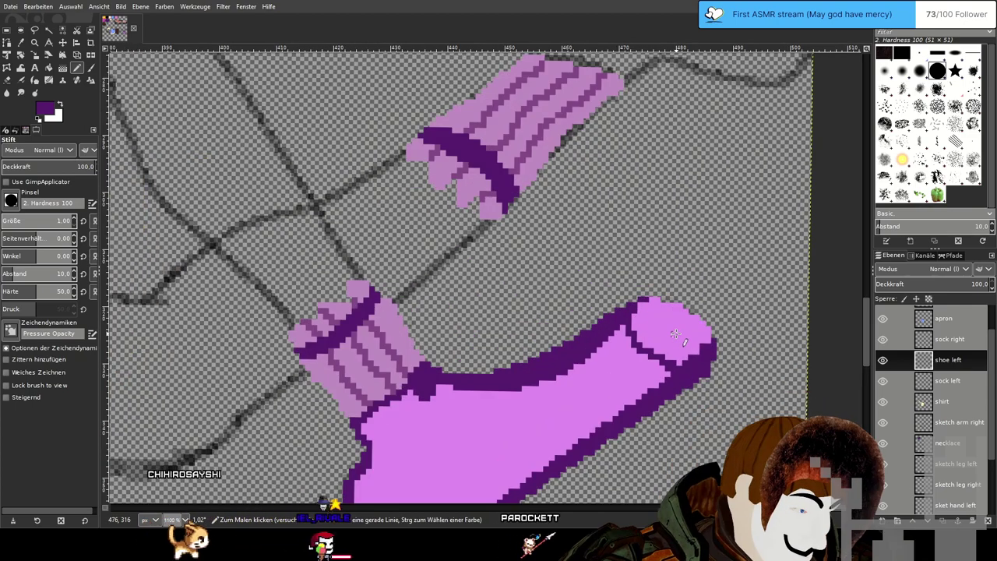
drag(696, 370, 584, 300)
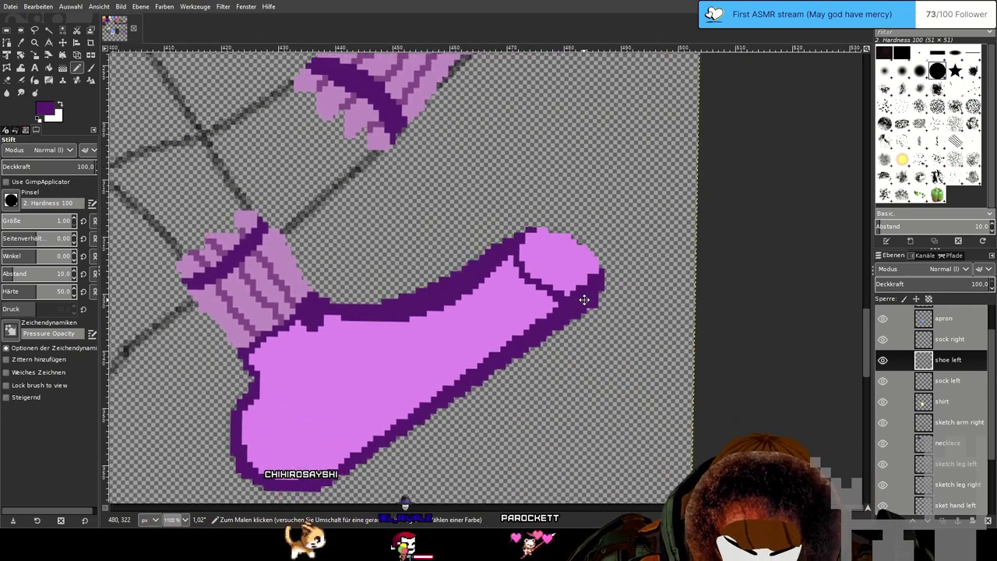
scroll(584, 299, up, 1)
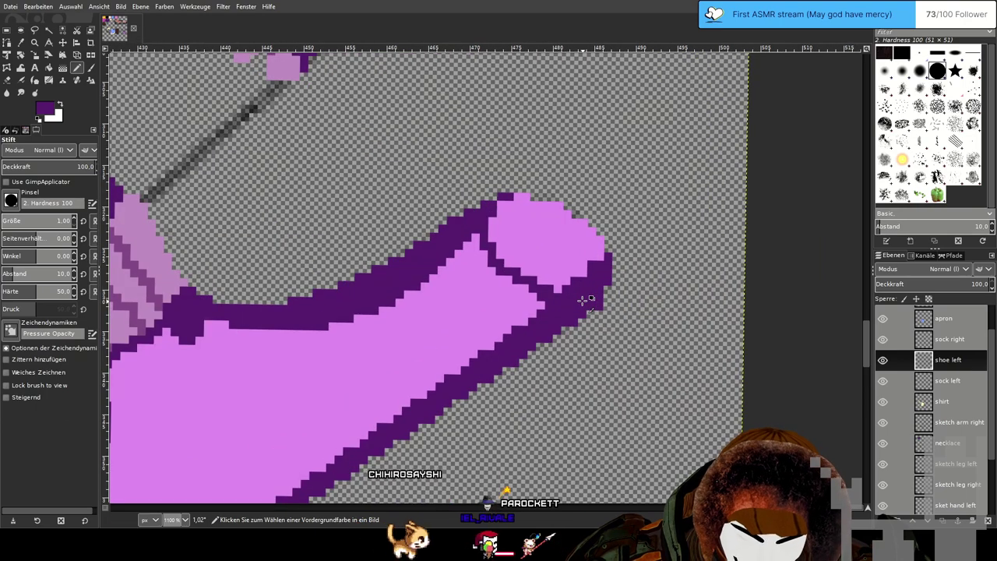
scroll(582, 299, up, 2)
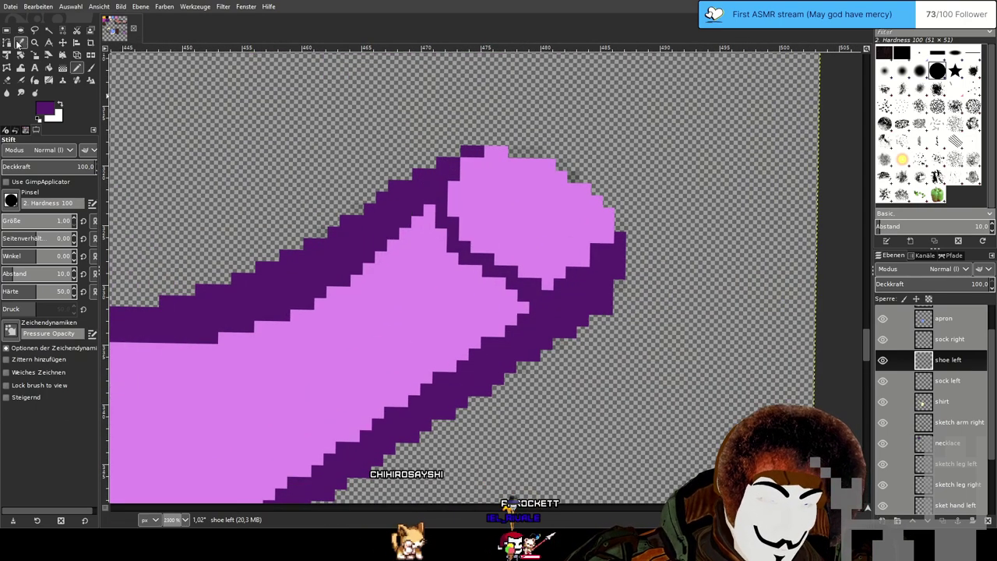
click(18, 43)
click(391, 330)
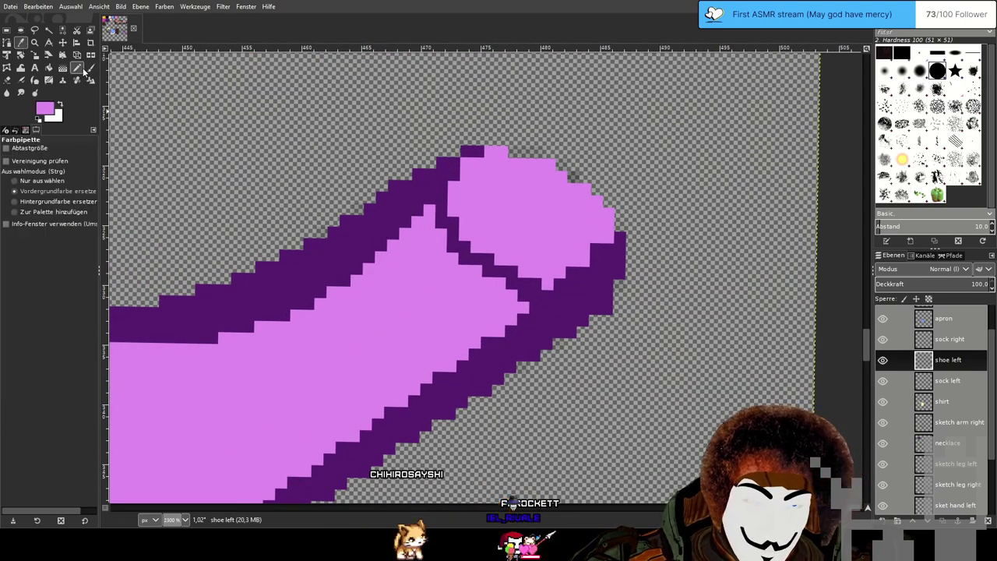
click(80, 68)
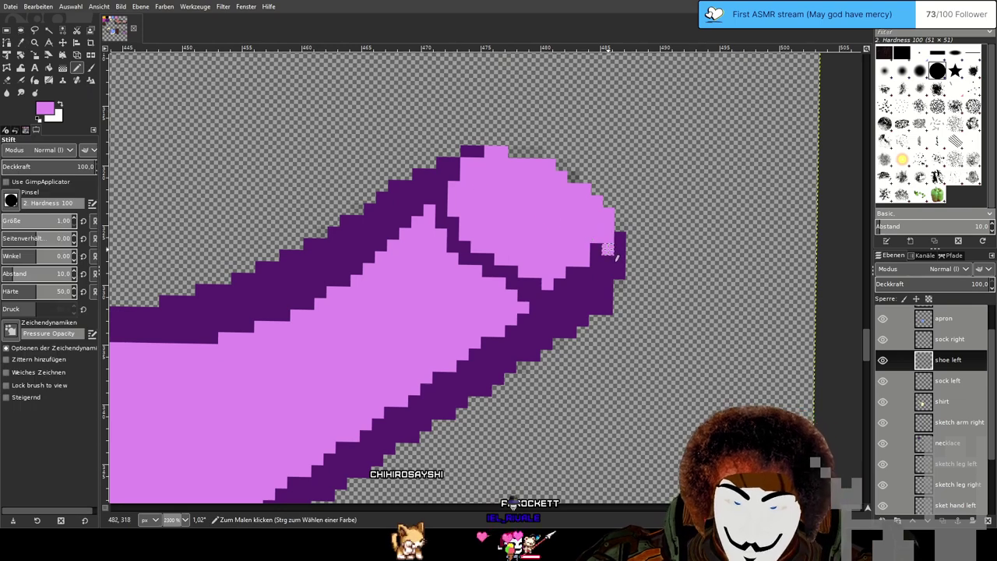
mouse_move(598, 272)
mouse_down()
mouse_move(538, 282)
mouse_move(594, 261)
mouse_move(594, 239)
mouse_move(559, 283)
mouse_move(546, 284)
mouse_move(571, 294)
mouse_up()
click(595, 250)
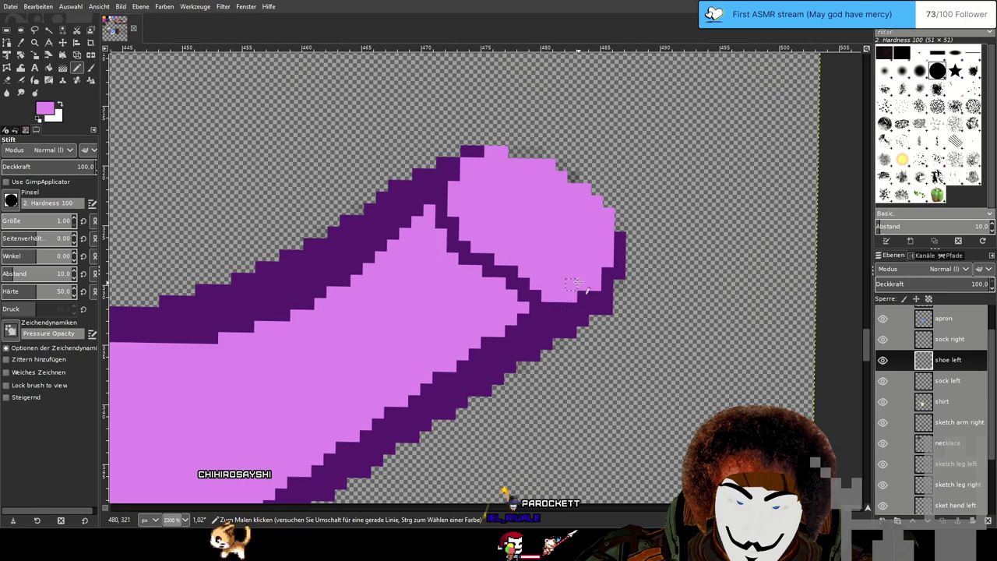
Extend the dark purple outline along the left shoe's left side.
ctrl+scroll(571, 273, down, 6)
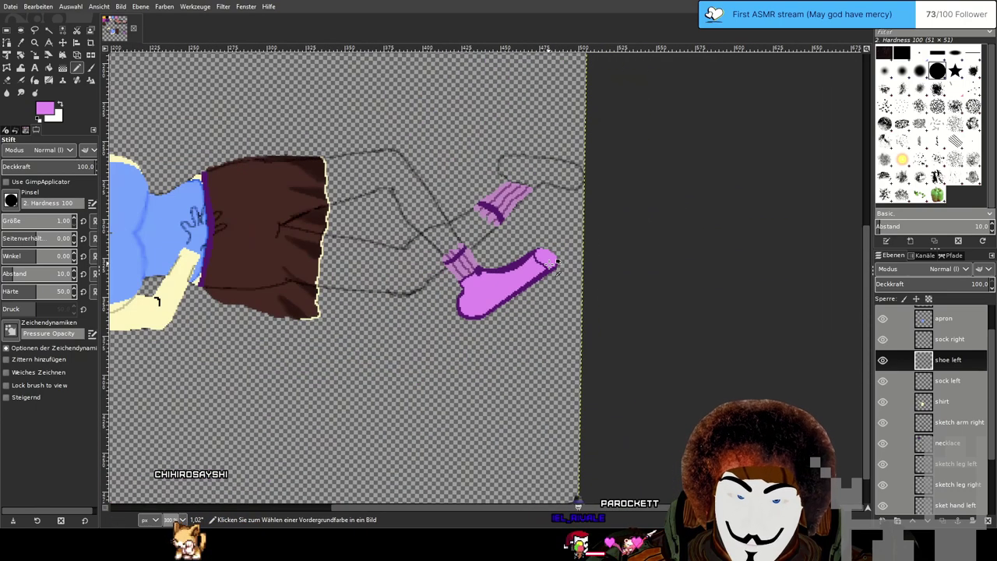
ctrl+scroll(551, 262, up, 4)
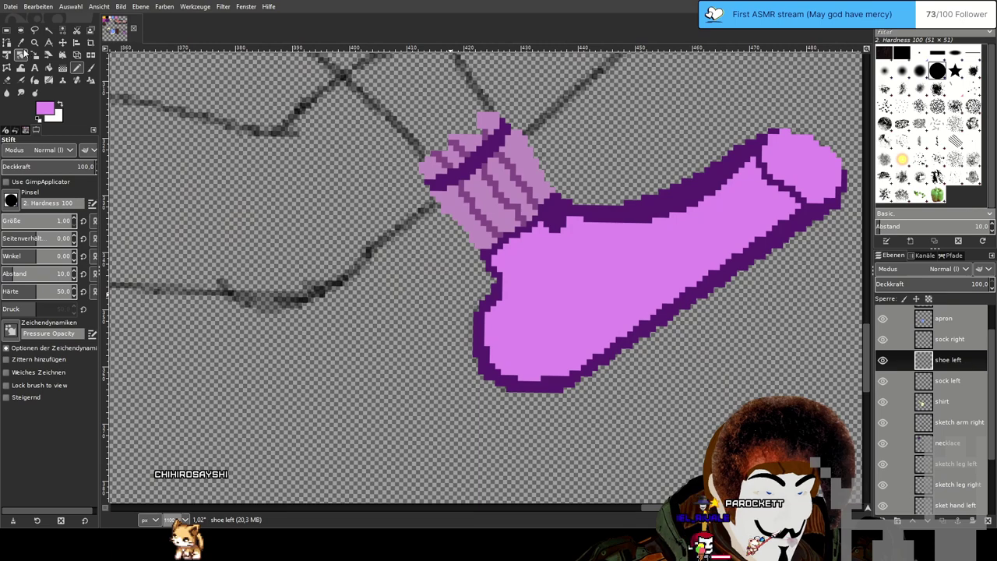
click(20, 42)
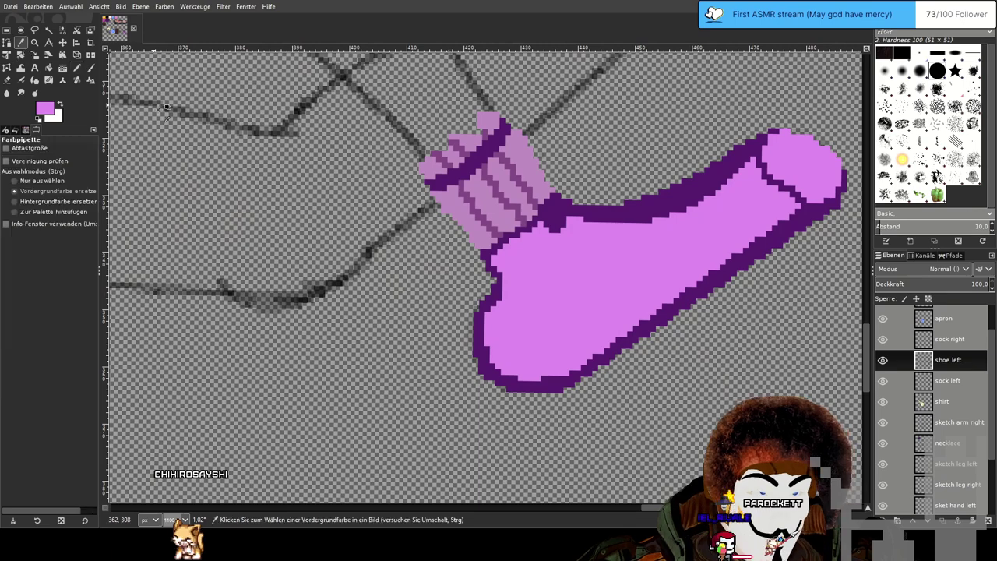
click(598, 211)
key(n)
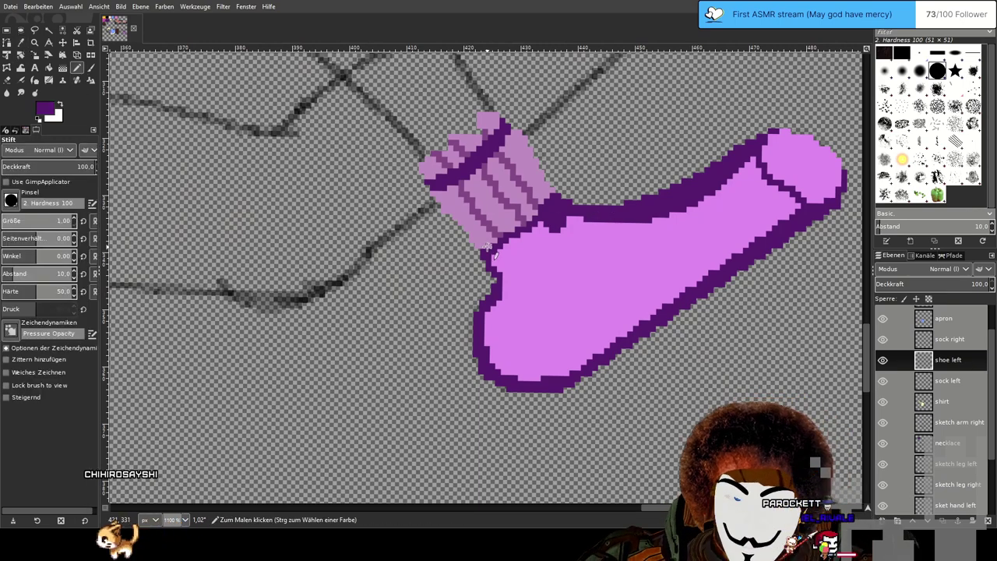
drag(500, 249, 510, 288)
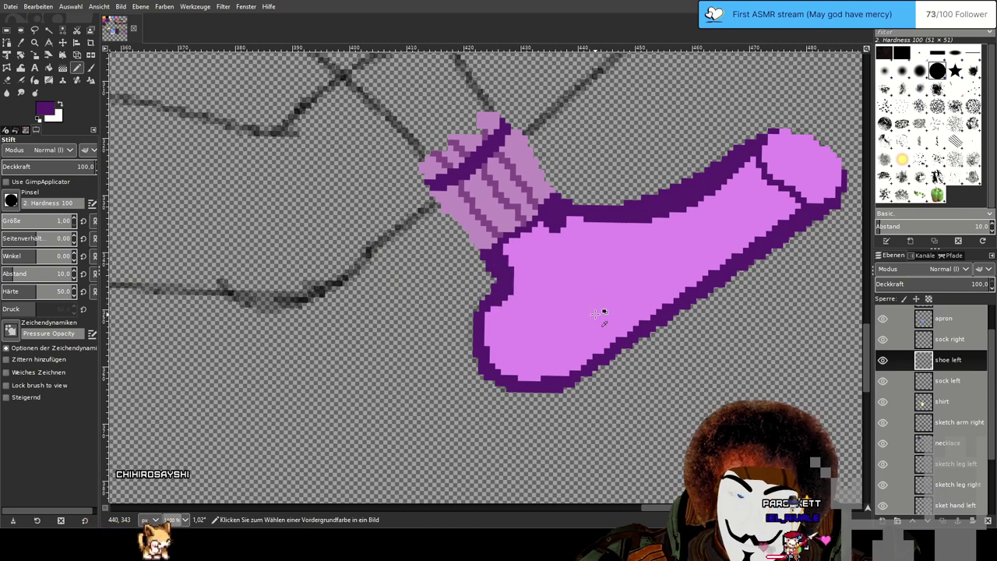
Save the drawing to its XCF file.
ctrl+scroll(598, 312, down, 2)
ctrl+scroll(571, 273, up, 5)
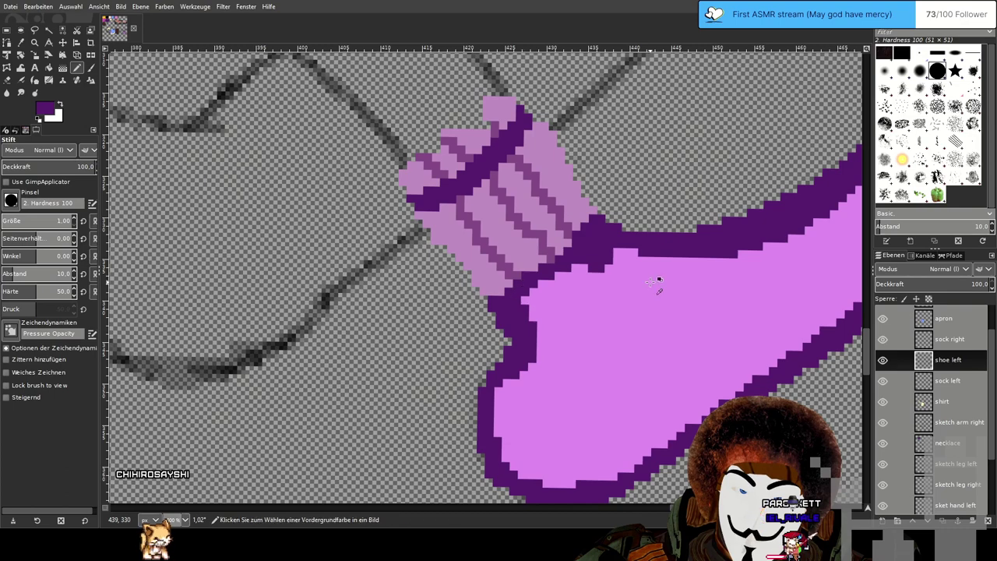
ctrl+scroll(651, 282, down, 2)
drag(661, 267, 490, 336)
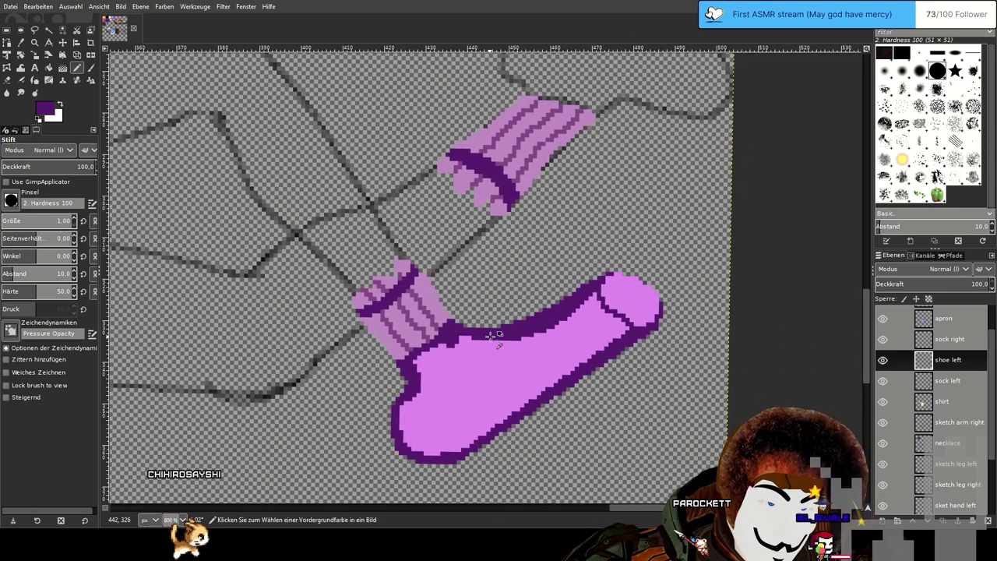
ctrl+scroll(482, 296, down, 2)
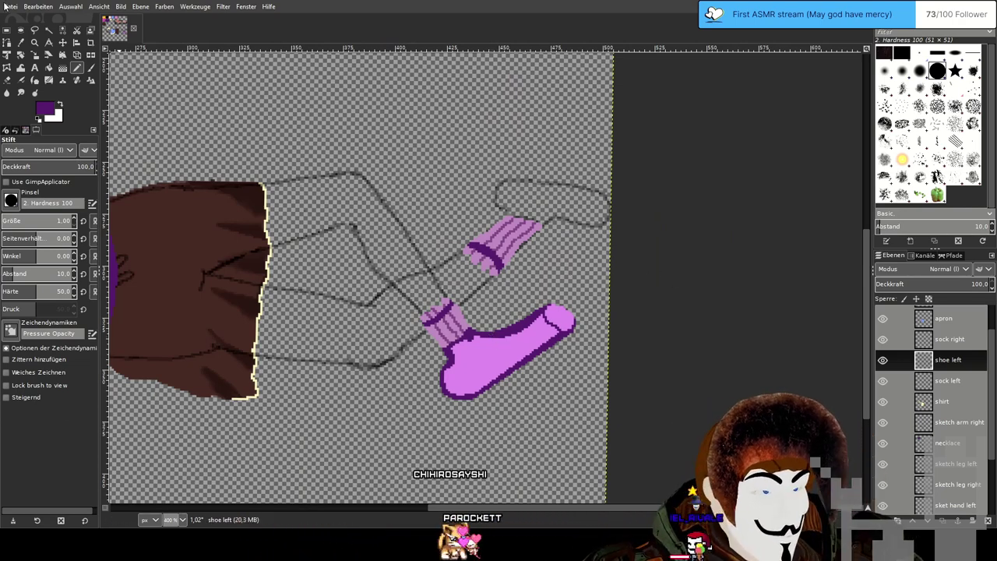
key(ctrl+s)
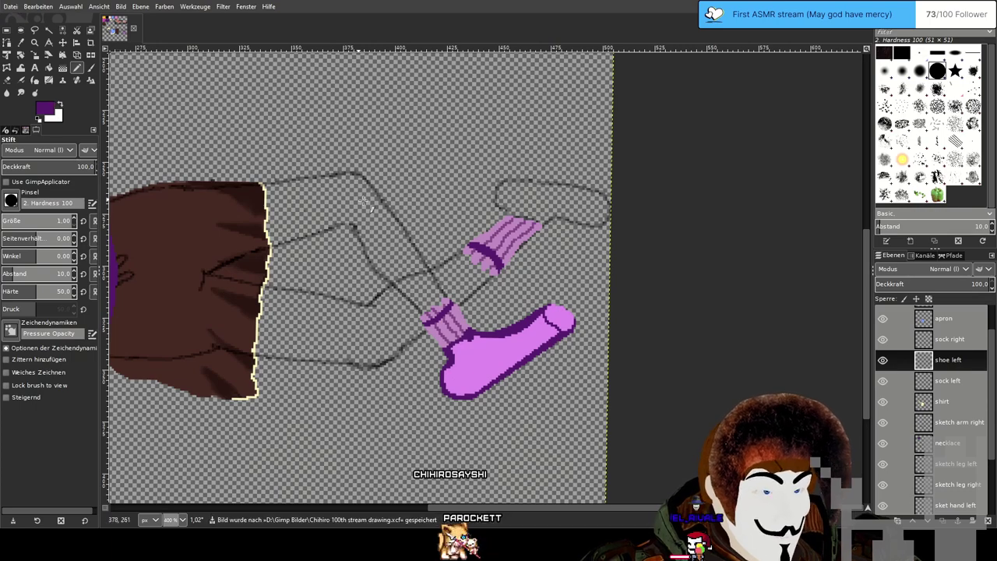
Add a new empty layer named 'shoe right' above the skirt layer.
scroll(592, 295, up, 4)
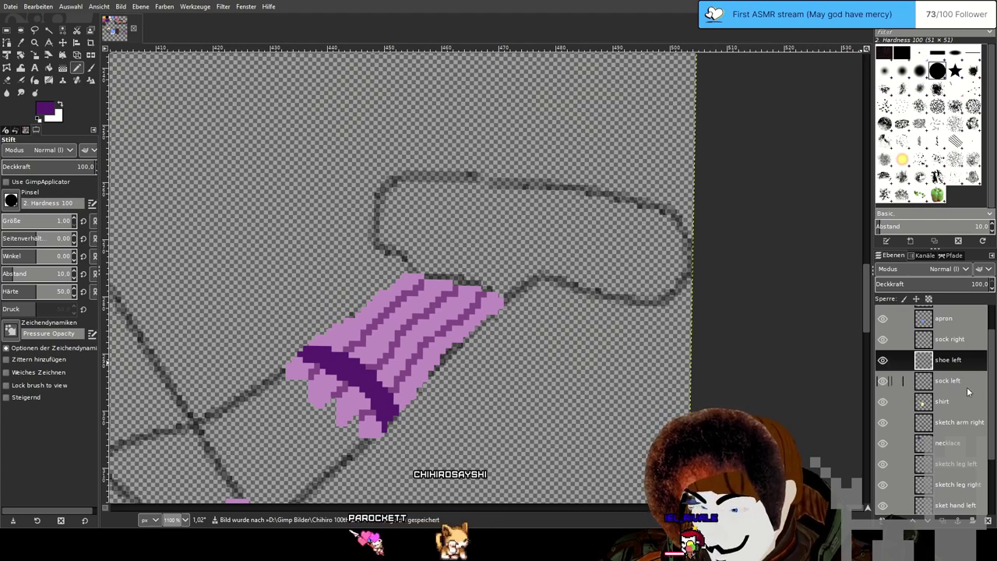
scroll(963, 412, up, 2)
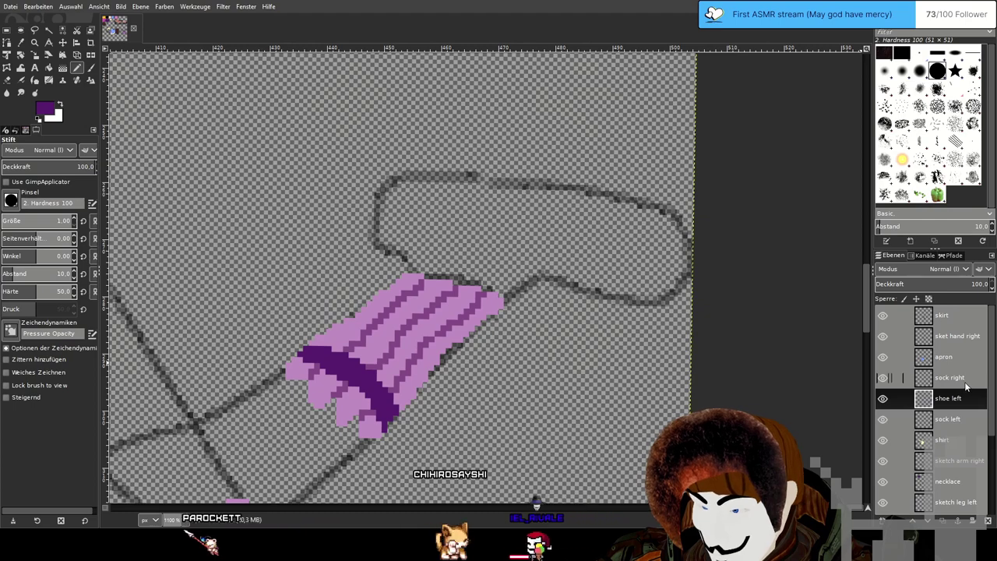
click(942, 314)
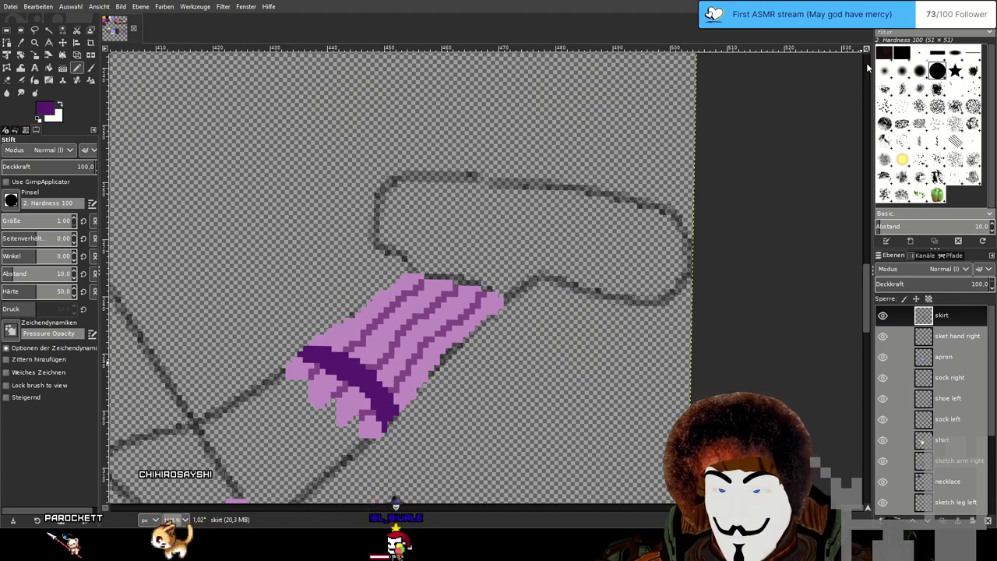
key(Return)
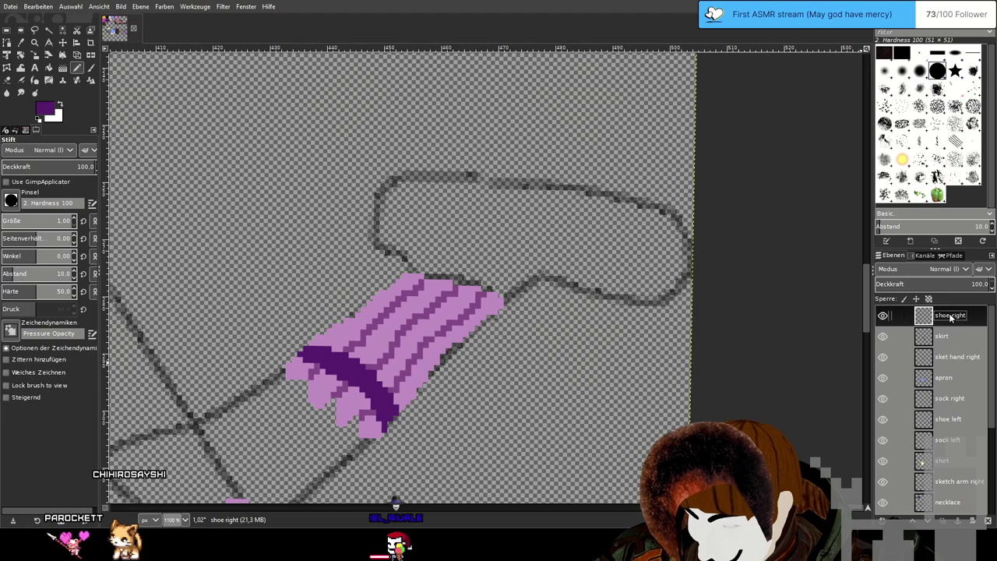
Place 'shoe right' above 'sock right', then pencil the right shoe's dark purple outline.
drag(946, 397, 955, 396)
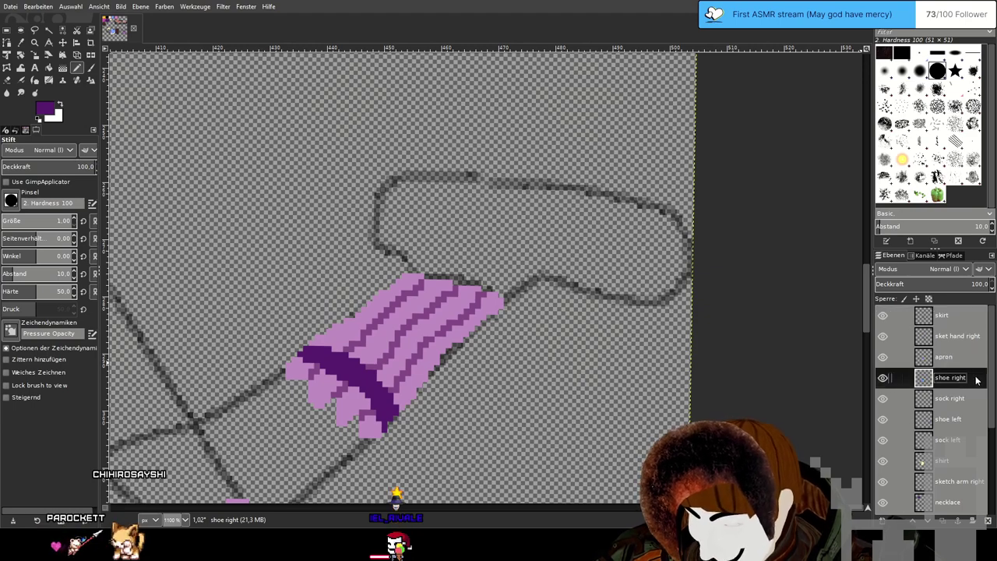
drag(571, 347, 507, 342)
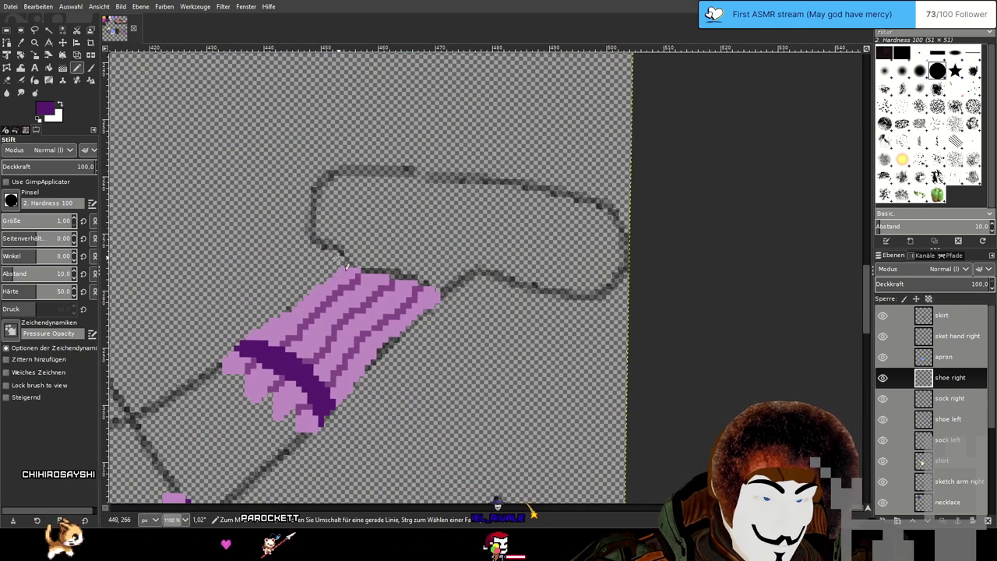
mouse_move(342, 265)
mouse_down()
mouse_move(350, 253)
mouse_move(312, 237)
mouse_move(314, 179)
mouse_up()
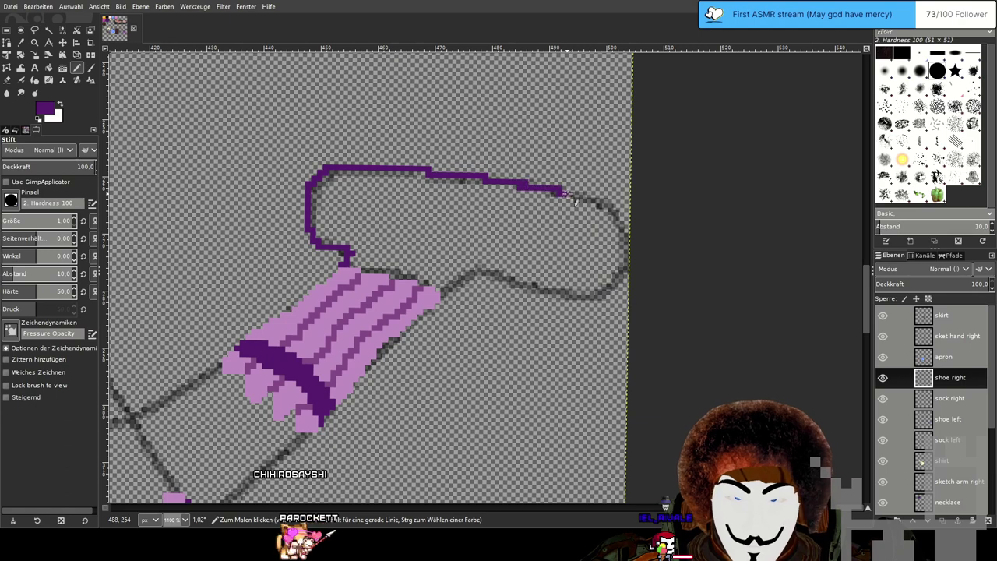
drag(605, 206, 628, 249)
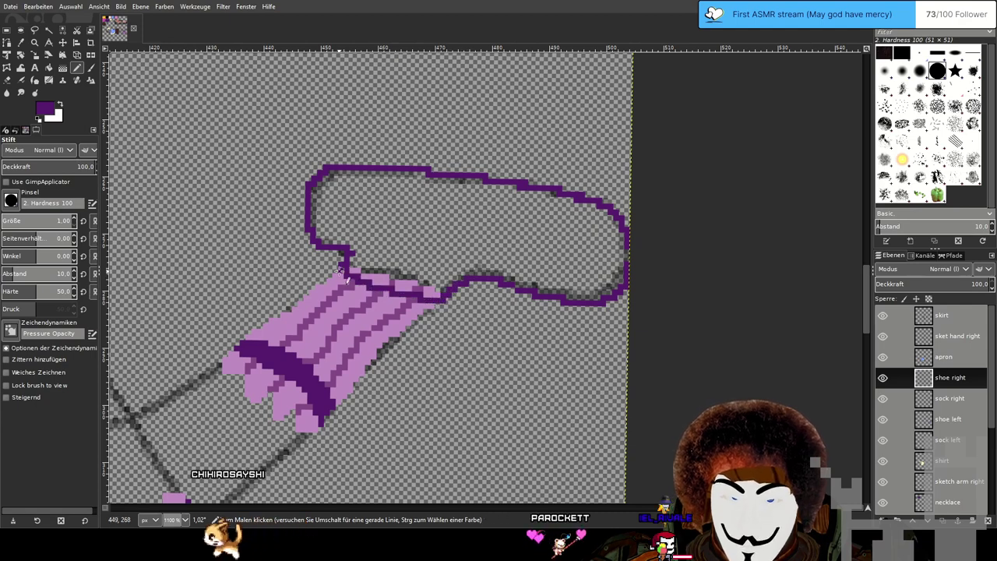
Bucket-fill the right shoe's outline solid dark purple.
click(50, 69)
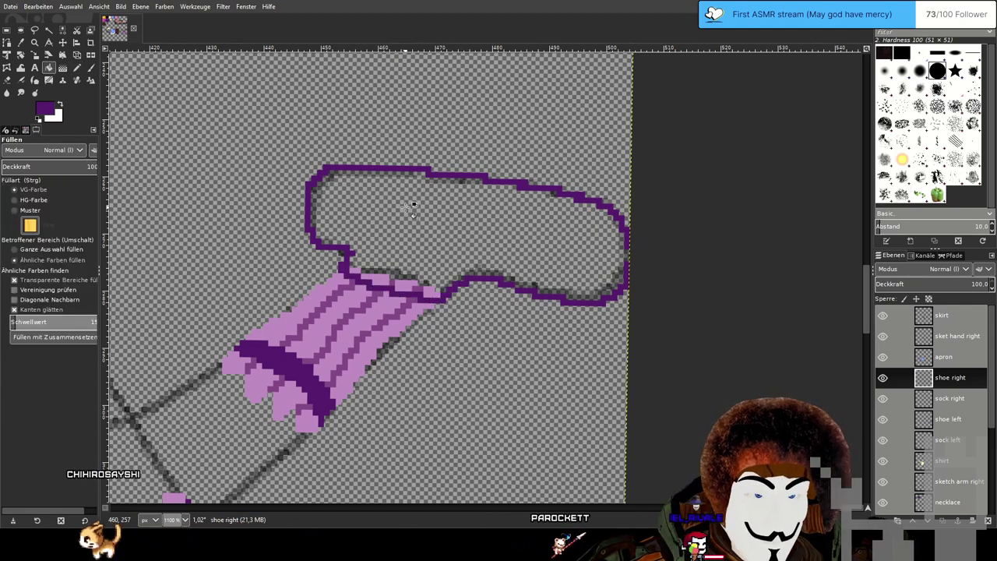
click(409, 206)
click(78, 68)
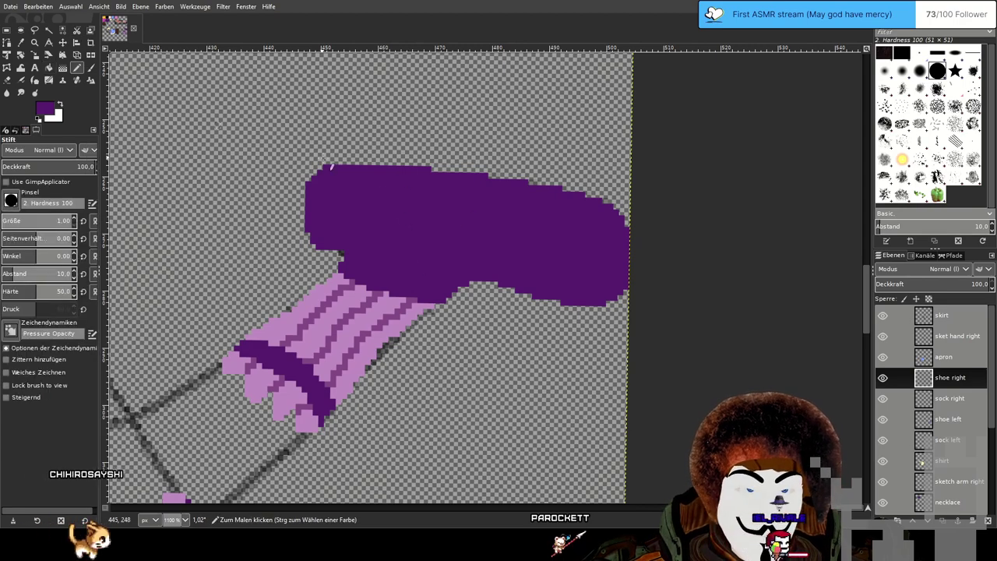
mouse_move(425, 241)
mouse_down()
mouse_move(490, 87)
mouse_move(473, 157)
mouse_up()
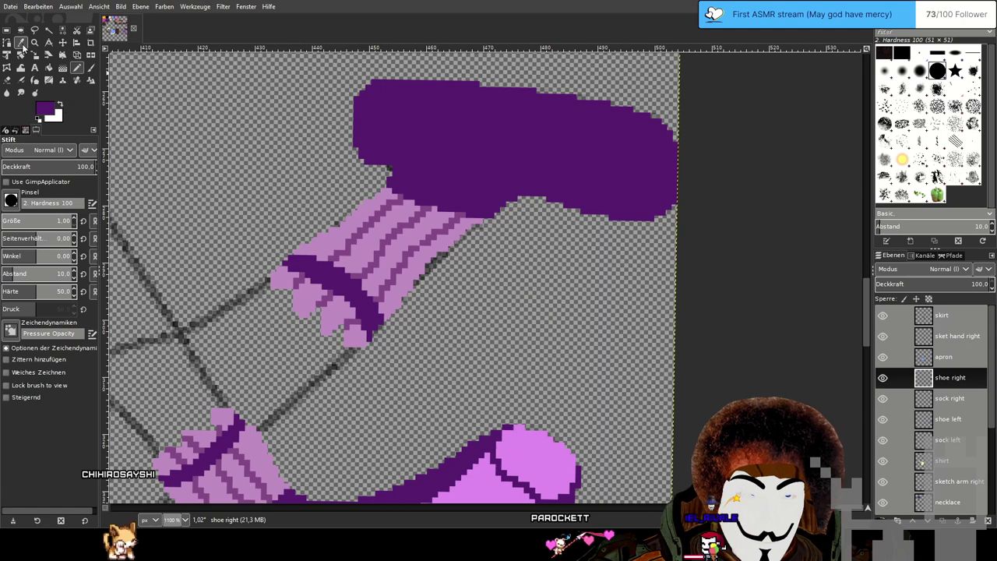
Sample the left shoe's light pink and draw a pink oval at the right shoe's tip on 'shoe right'.
click(22, 43)
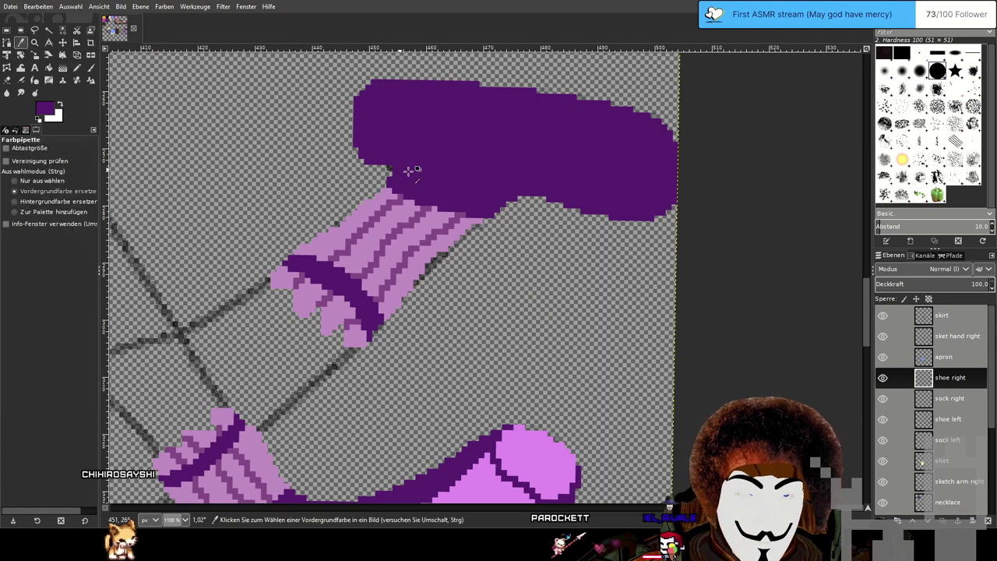
click(966, 426)
click(501, 456)
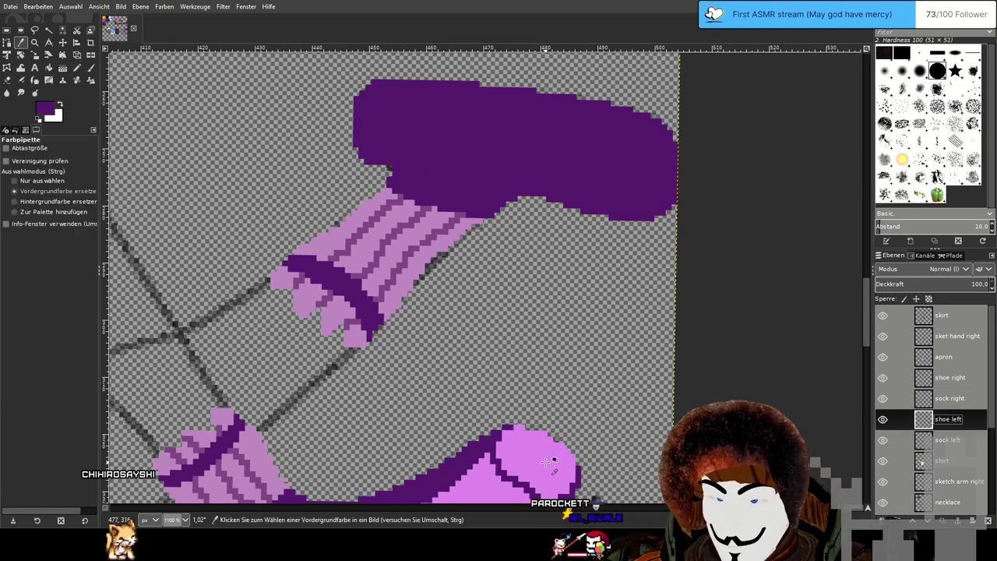
click(80, 69)
click(965, 380)
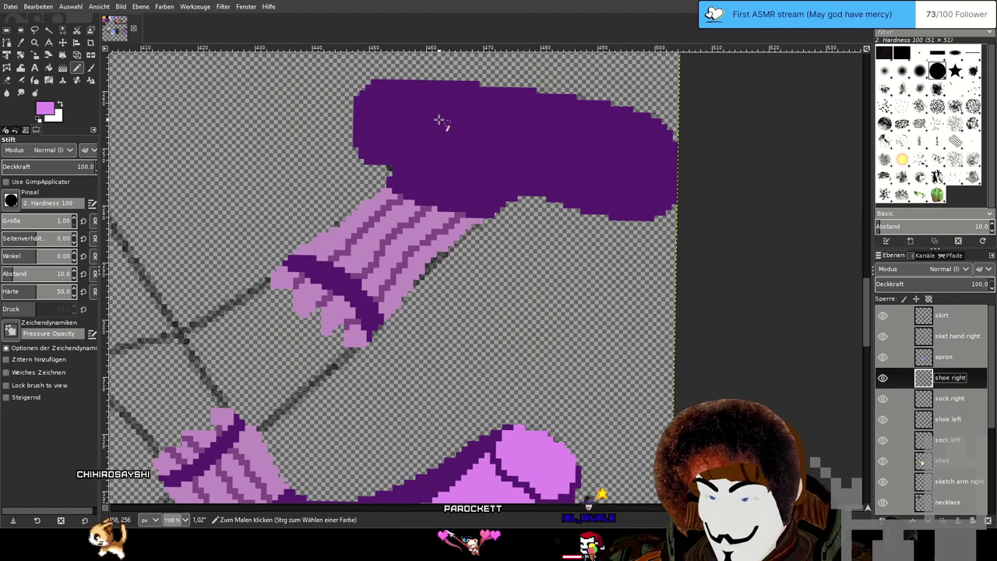
mouse_move(427, 175)
mouse_down()
mouse_move(484, 45)
mouse_move(468, 133)
mouse_move(484, 116)
mouse_move(486, 98)
mouse_move(444, 173)
mouse_up()
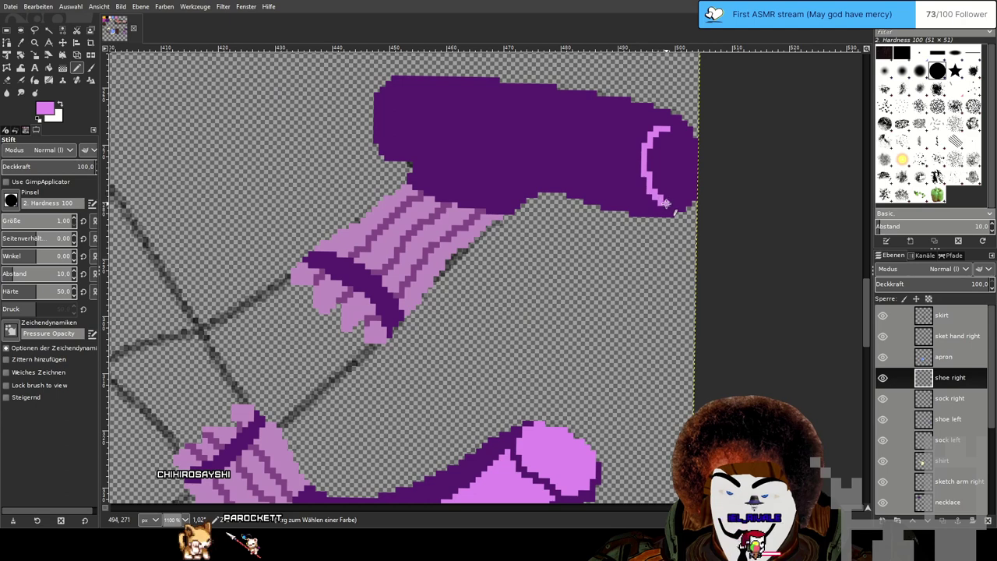
drag(665, 203, 670, 206)
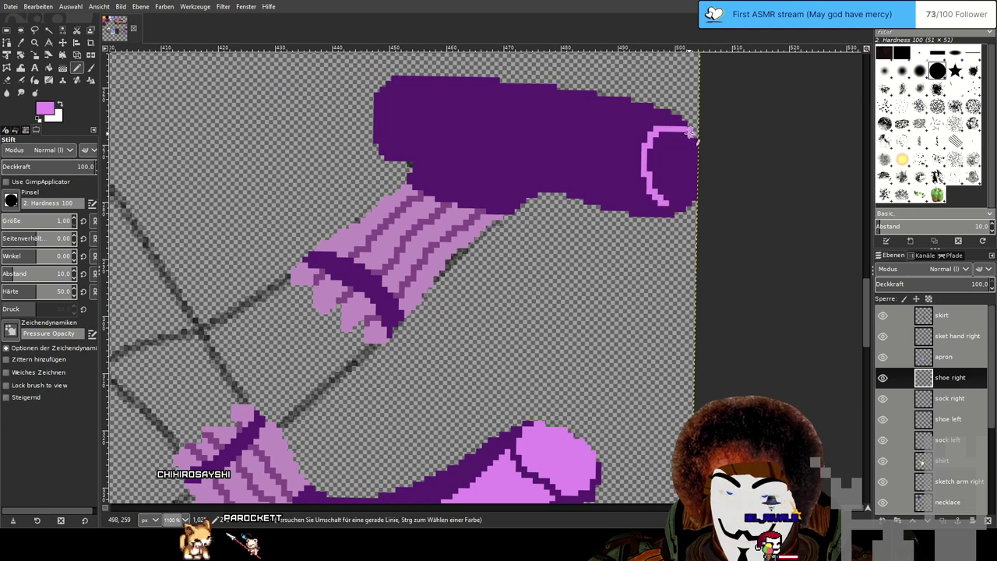
mouse_move(694, 144)
mouse_down()
mouse_move(693, 194)
mouse_move(672, 204)
mouse_move(652, 156)
mouse_move(675, 145)
mouse_move(668, 178)
mouse_up()
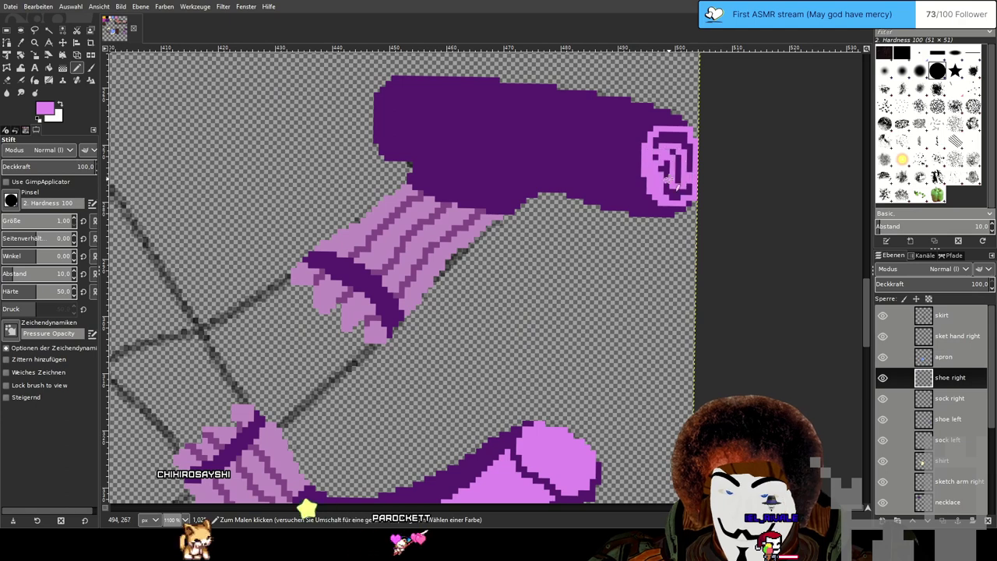
Bucket-fill the oval's interior and its leftover dark specks pink.
click(36, 68)
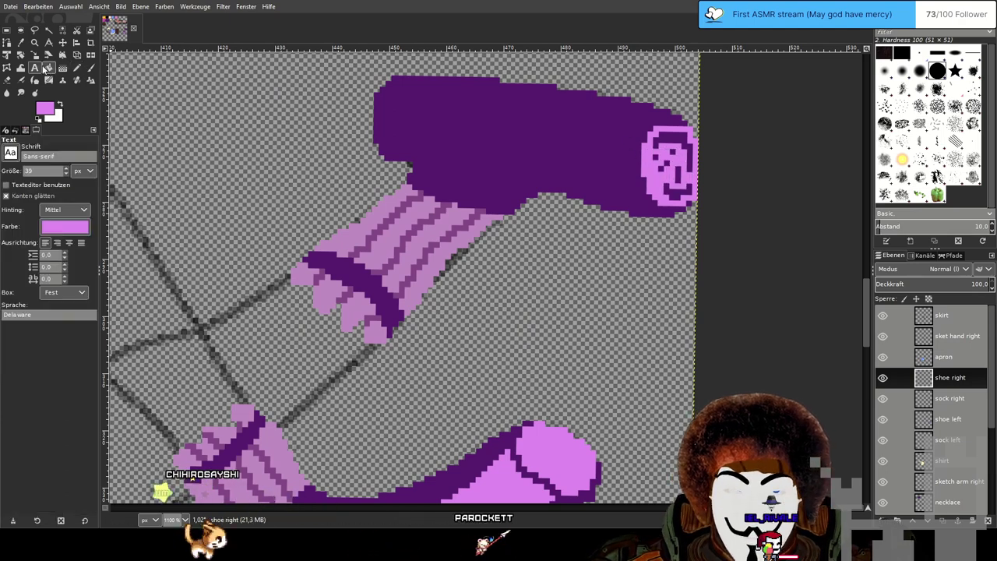
click(48, 68)
click(676, 181)
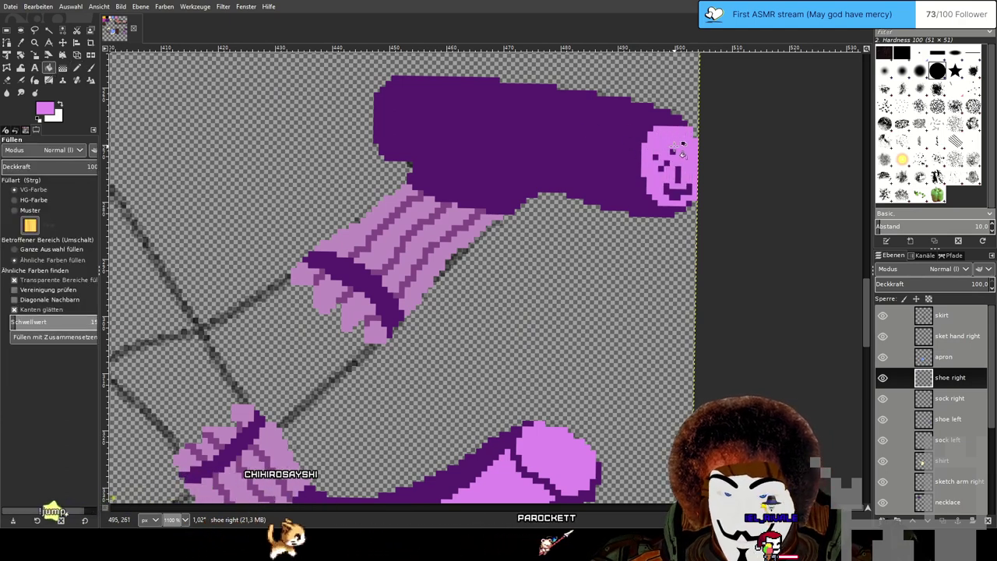
click(675, 192)
click(678, 174)
click(672, 152)
click(667, 163)
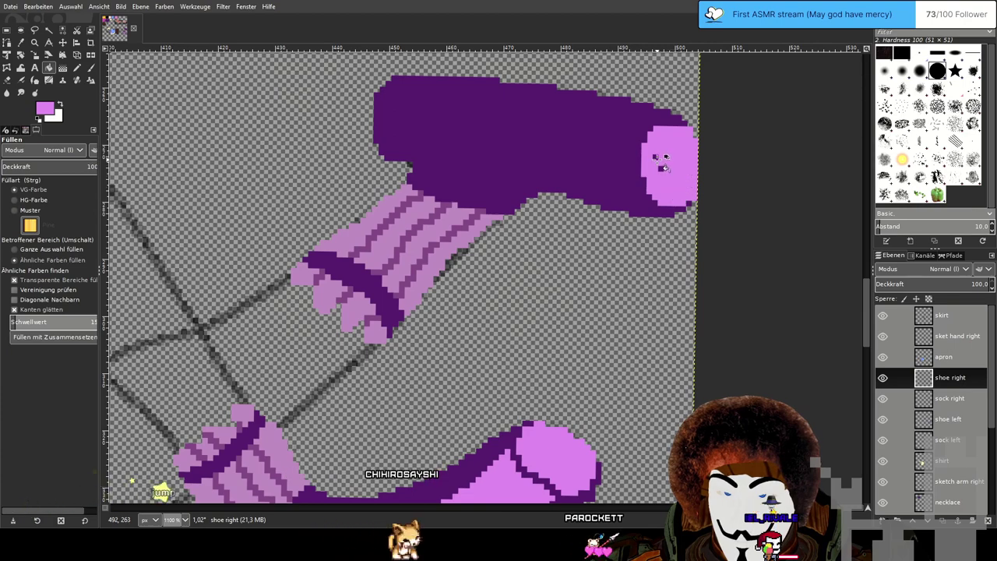
click(661, 162)
Trace a pink pencil line just inside the upper shoe's dark purple outline.
key(n)
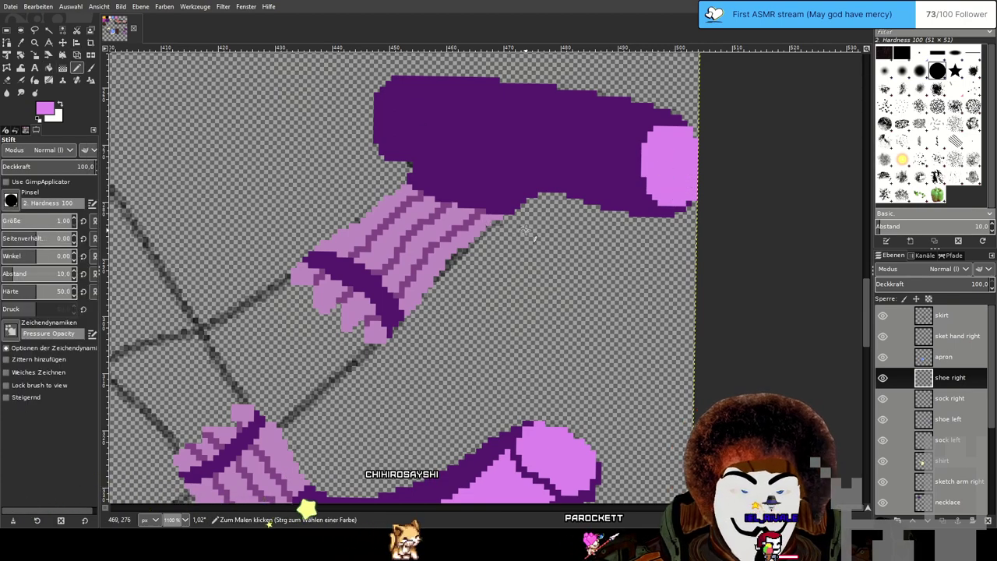
drag(551, 288, 519, 356)
drag(477, 234, 534, 111)
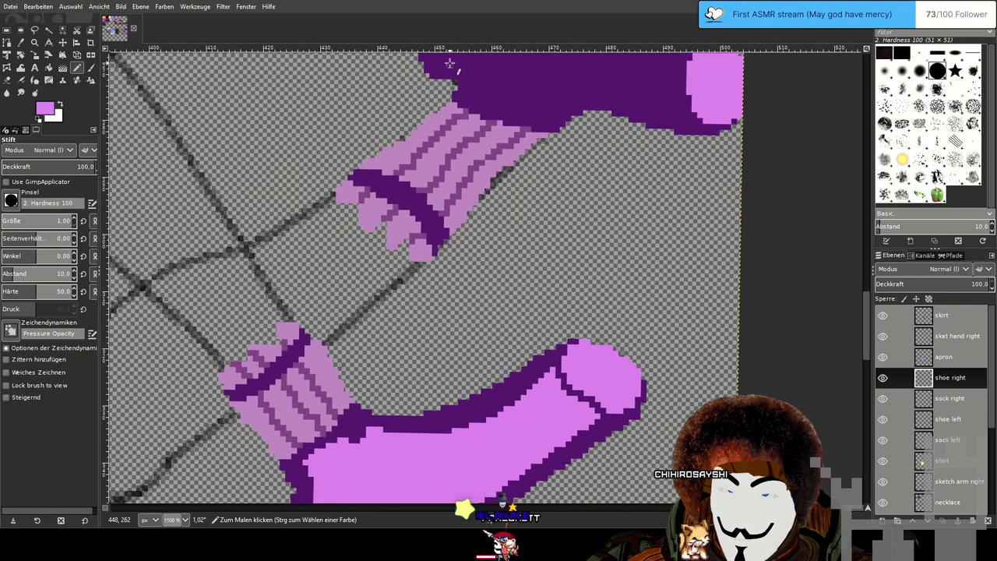
mouse_move(460, 64)
mouse_down()
mouse_move(477, 97)
mouse_move(524, 113)
mouse_move(563, 86)
mouse_up()
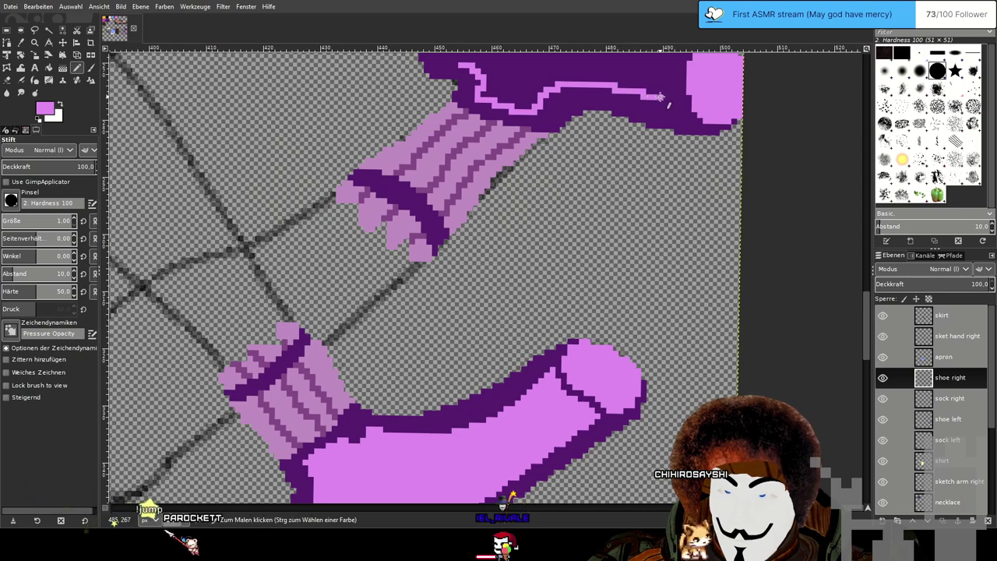
scroll(676, 105, up, 3)
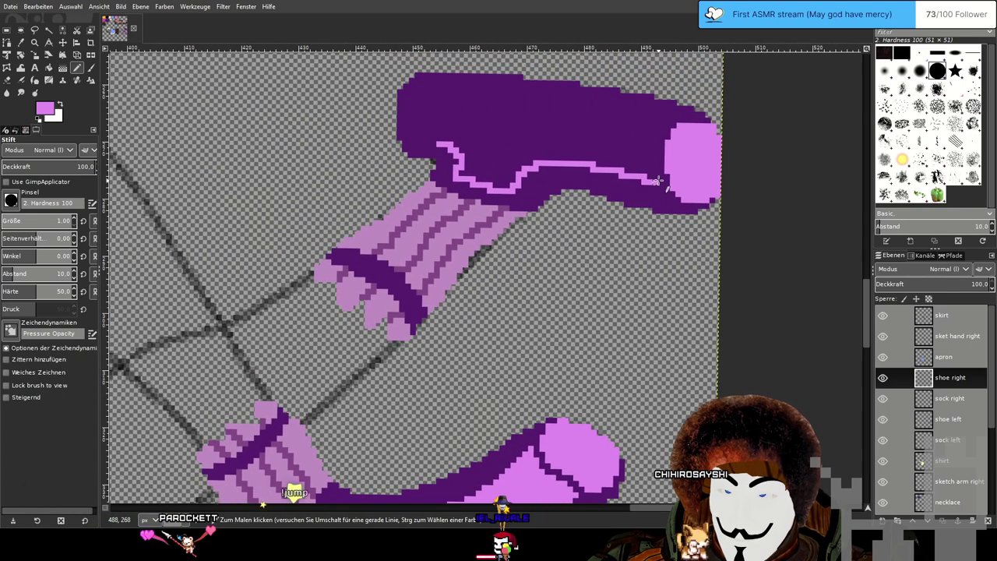
mouse_move(650, 145)
mouse_down()
mouse_move(669, 116)
mouse_move(513, 88)
mouse_move(419, 86)
mouse_move(411, 134)
mouse_up()
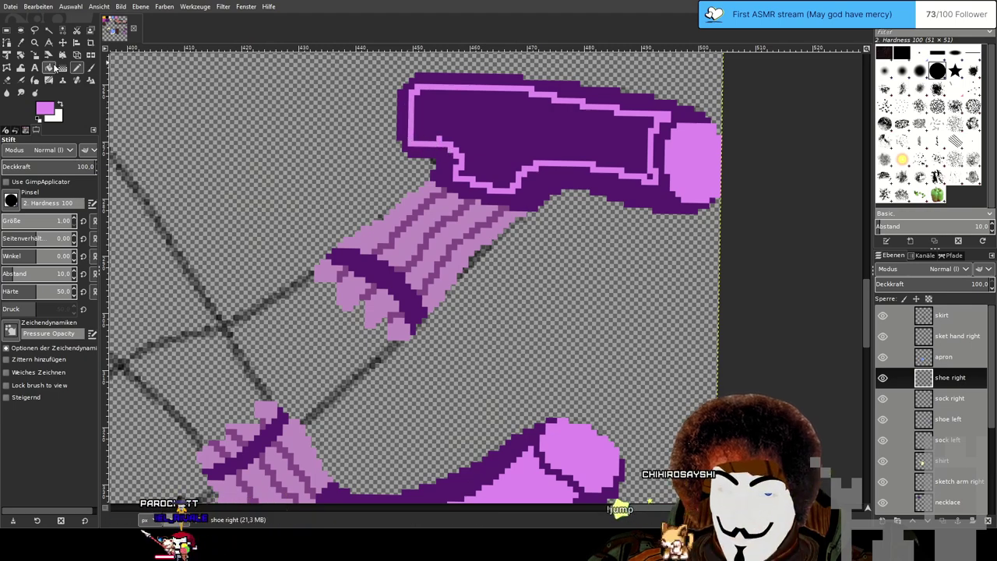
Bucket-fill the shoe's dark interior lilac-pink.
click(50, 68)
click(527, 148)
scroll(666, 191, down, 1)
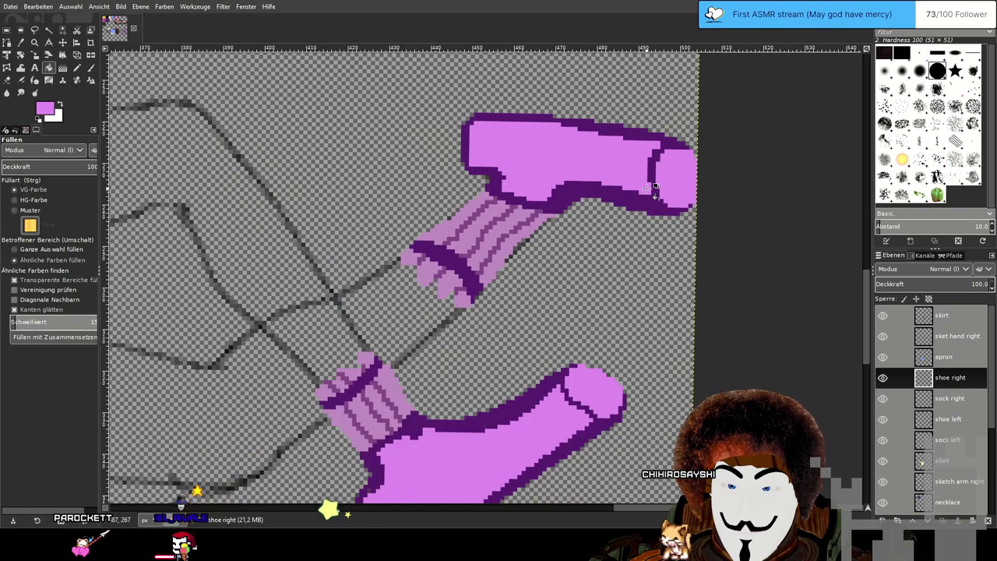
click(76, 68)
drag(362, 236, 398, 180)
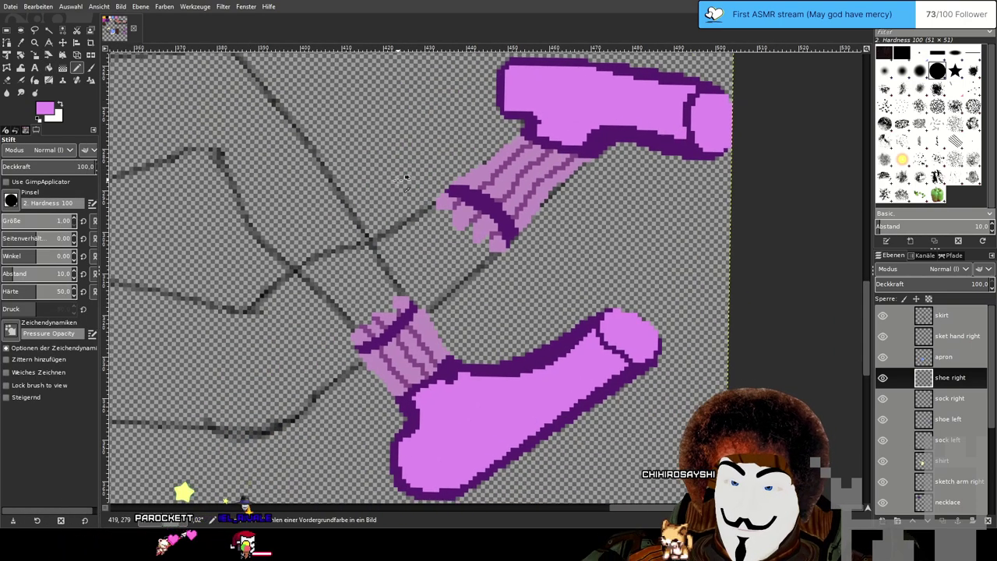
Zoom out to check the whole figure and save the drawing to its XCF file.
scroll(405, 179, down, 2)
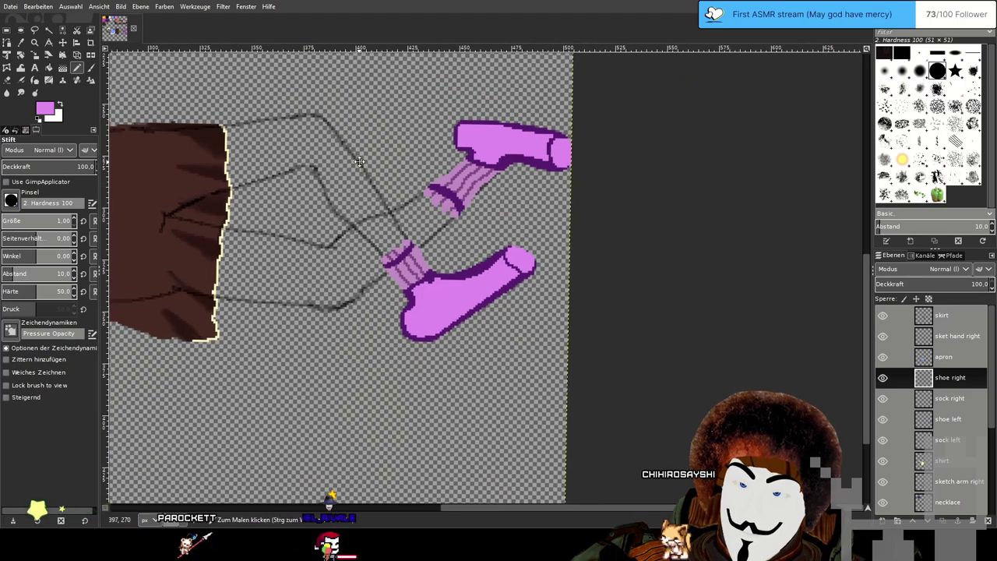
scroll(359, 162, down, 3)
scroll(404, 224, up, 1)
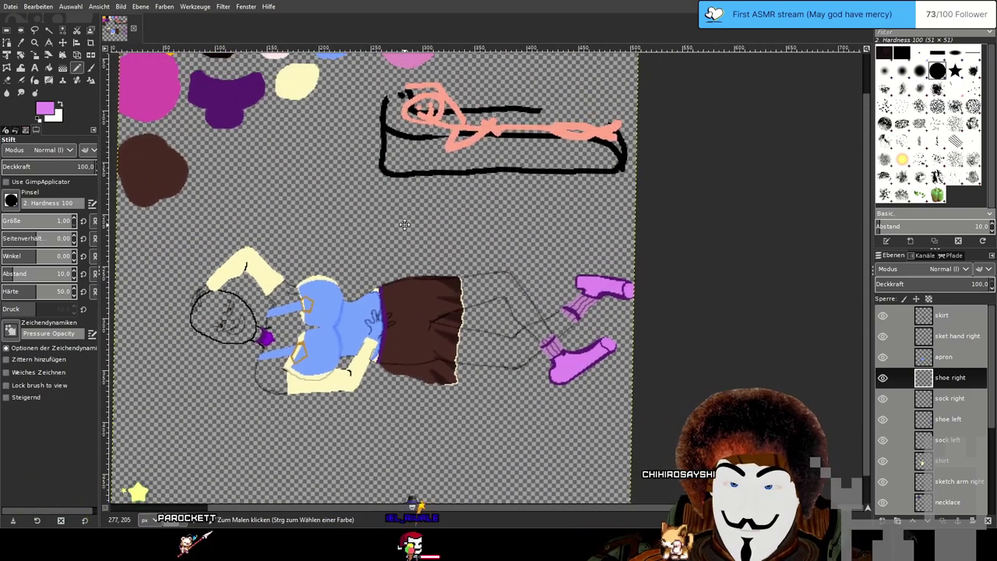
drag(404, 225, 403, 231)
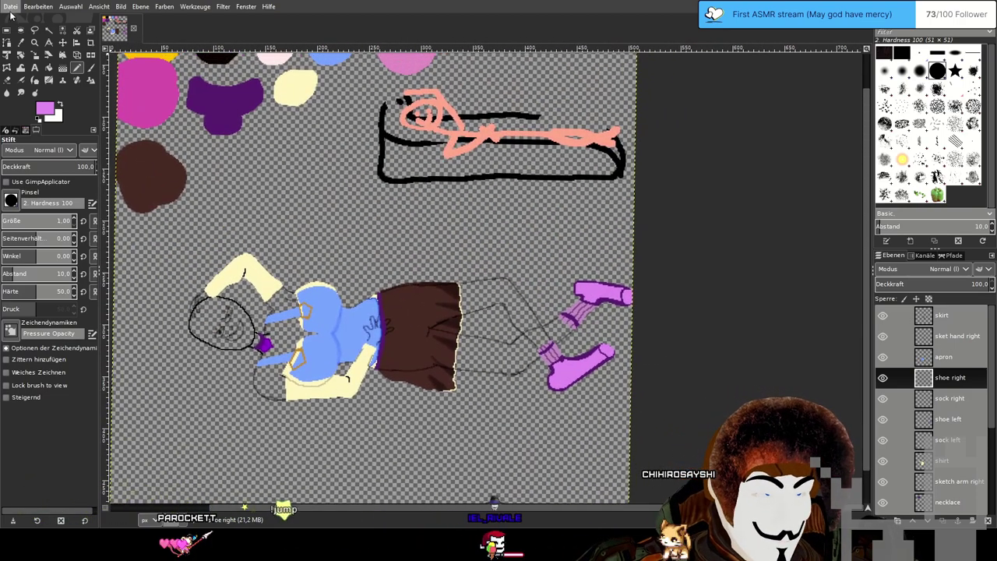
key(ctrl+s)
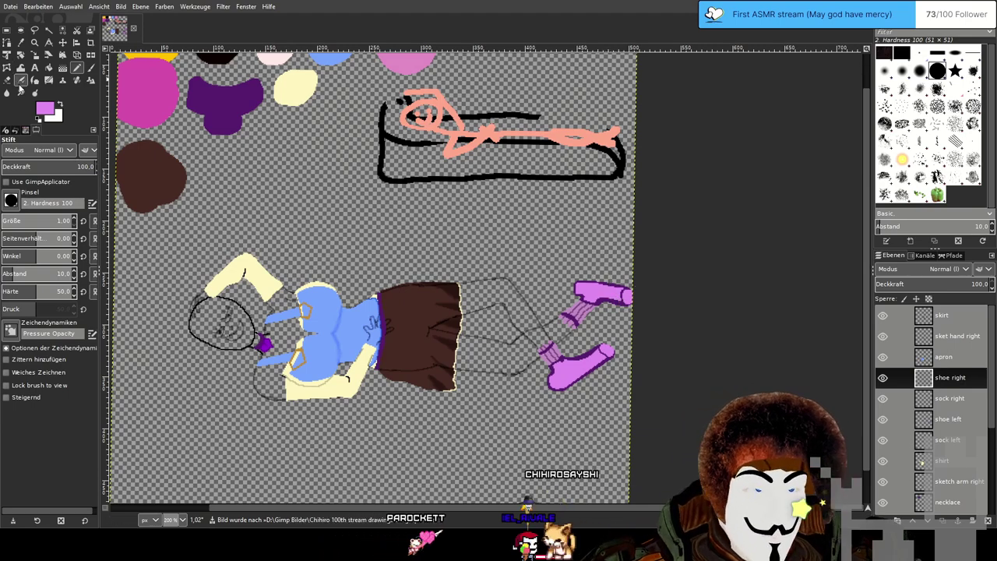
With Smudge at size 3.24, blend the upper shoe's lower and top outlines into the pink, then select 'shoe left'.
key(s)
scroll(637, 288, up, 5)
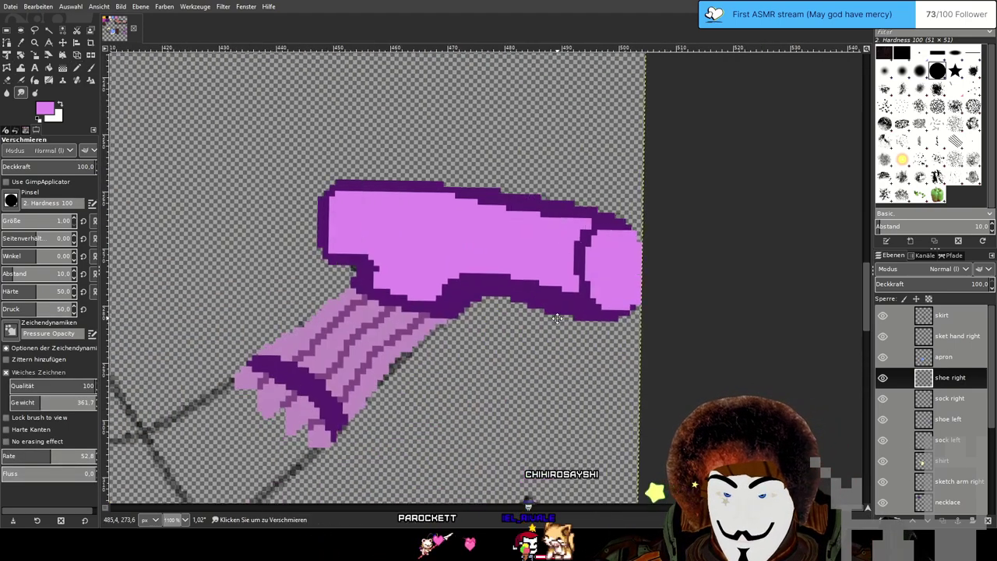
scroll(560, 222, down, 1)
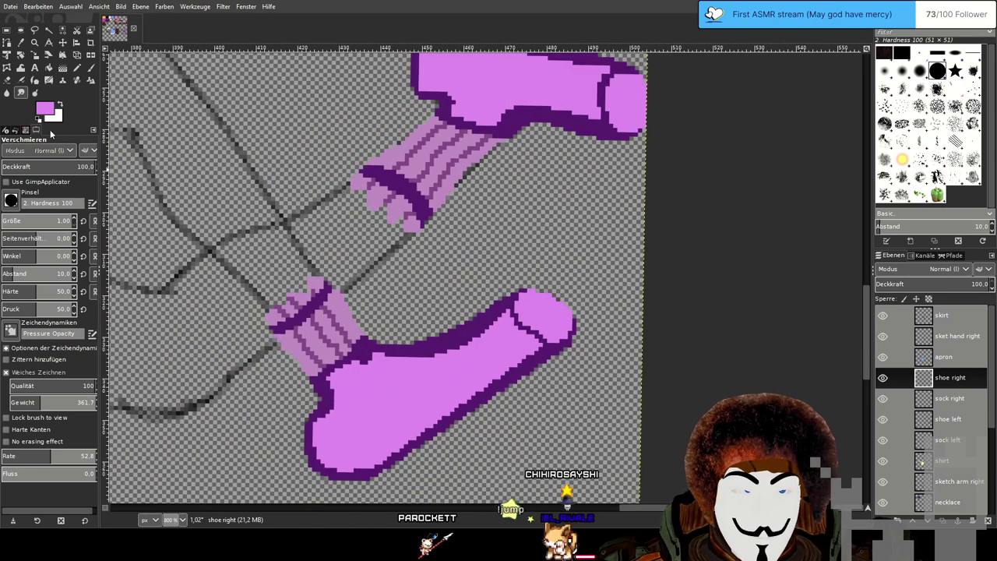
click(5, 227)
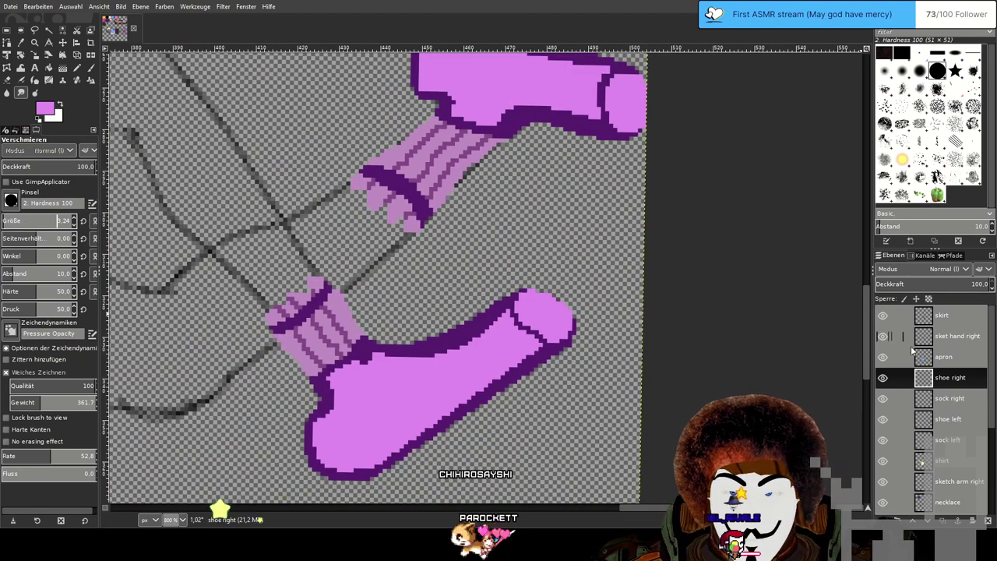
drag(684, 272, 536, 399)
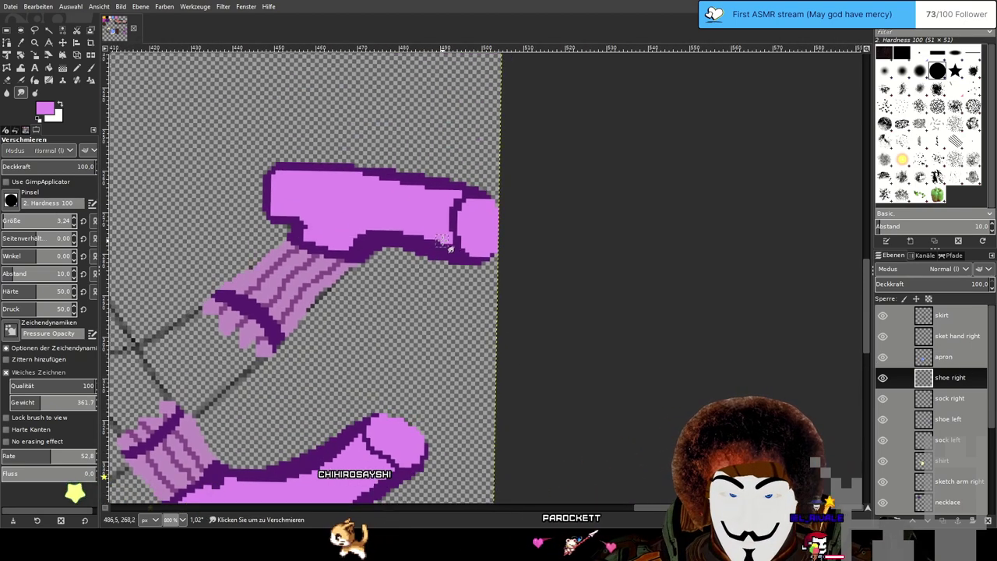
drag(444, 239, 406, 232)
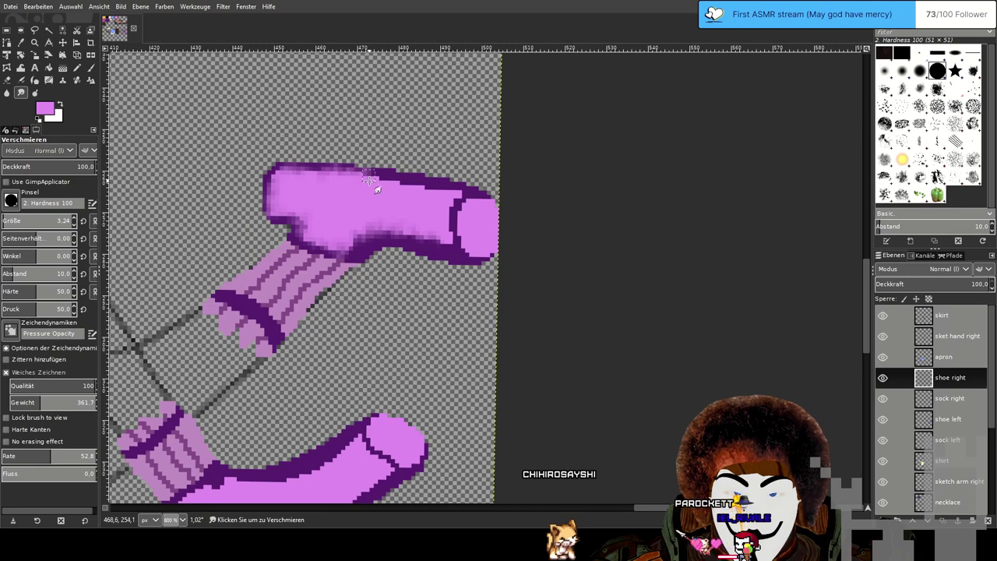
mouse_move(306, 176)
mouse_down()
mouse_move(370, 175)
mouse_move(440, 199)
mouse_up()
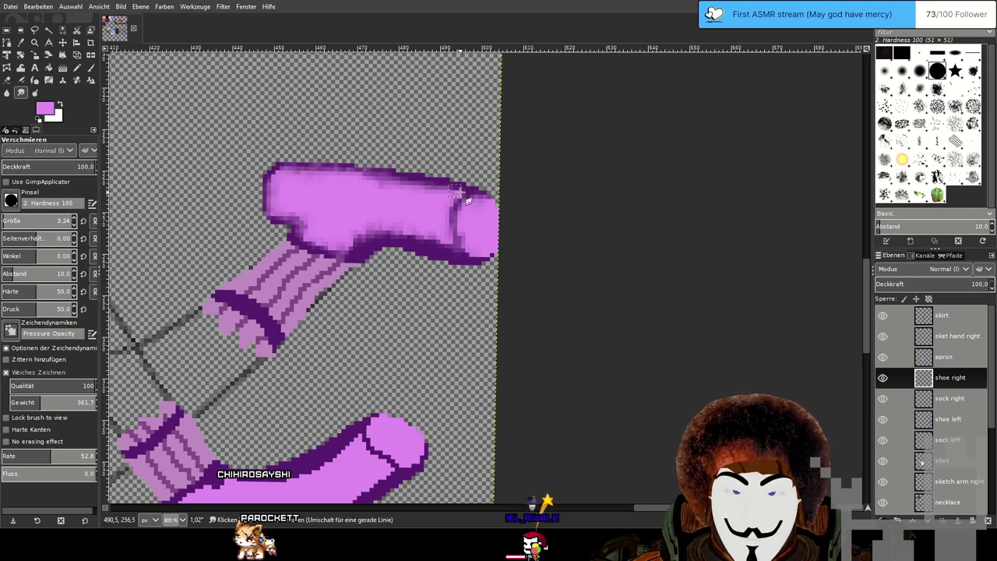
scroll(468, 265, down, 3)
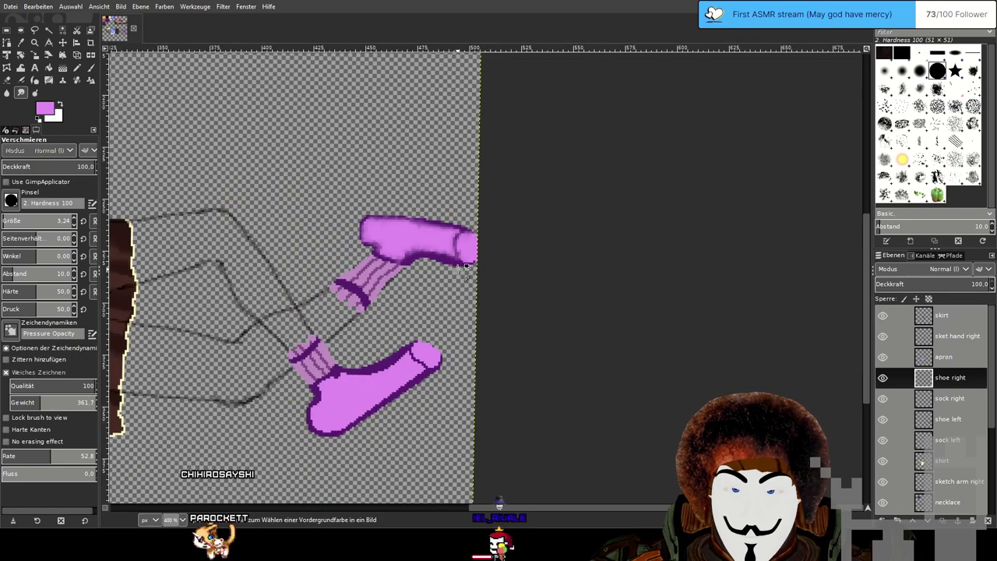
scroll(461, 352, up, 4)
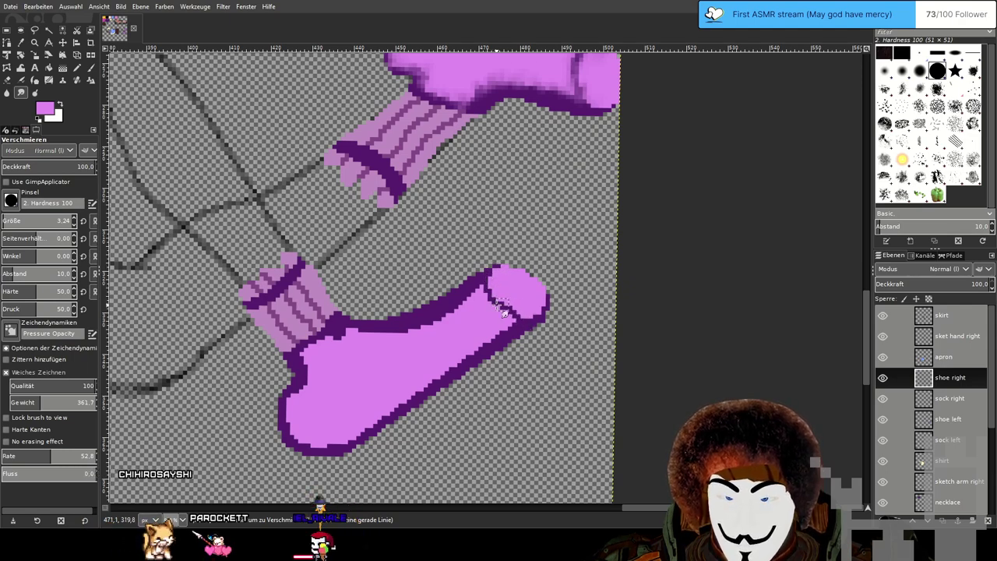
click(965, 420)
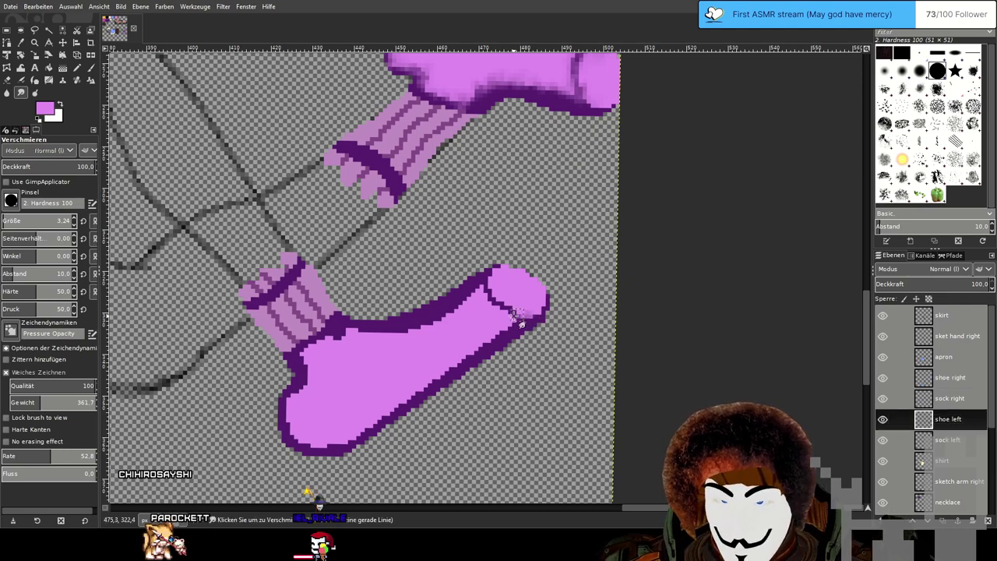
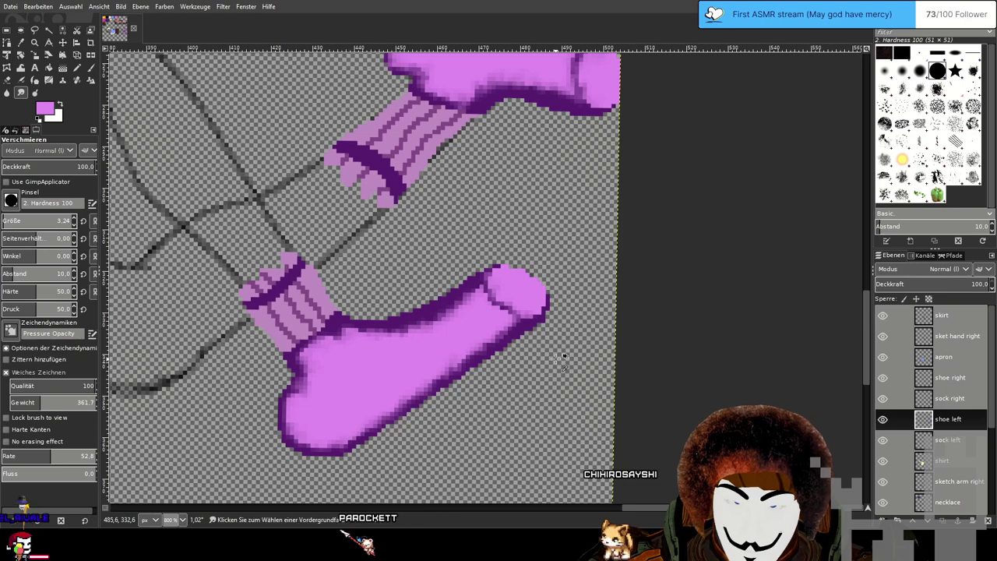
Zoom to the shoe and sample its dark purple outline as the painting colour.
scroll(564, 356, down, 3)
scroll(564, 356, down, 1)
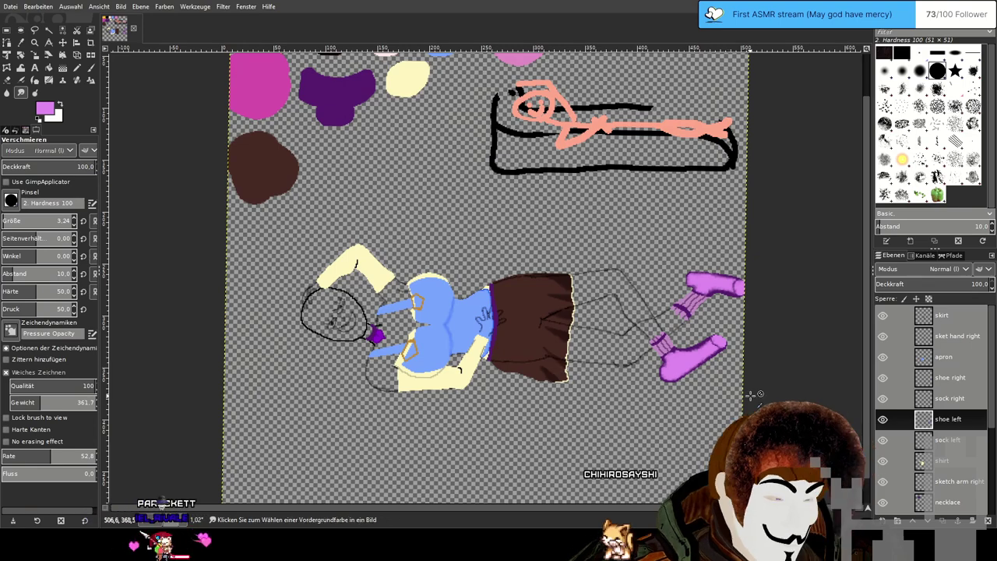
scroll(732, 375, up, 4)
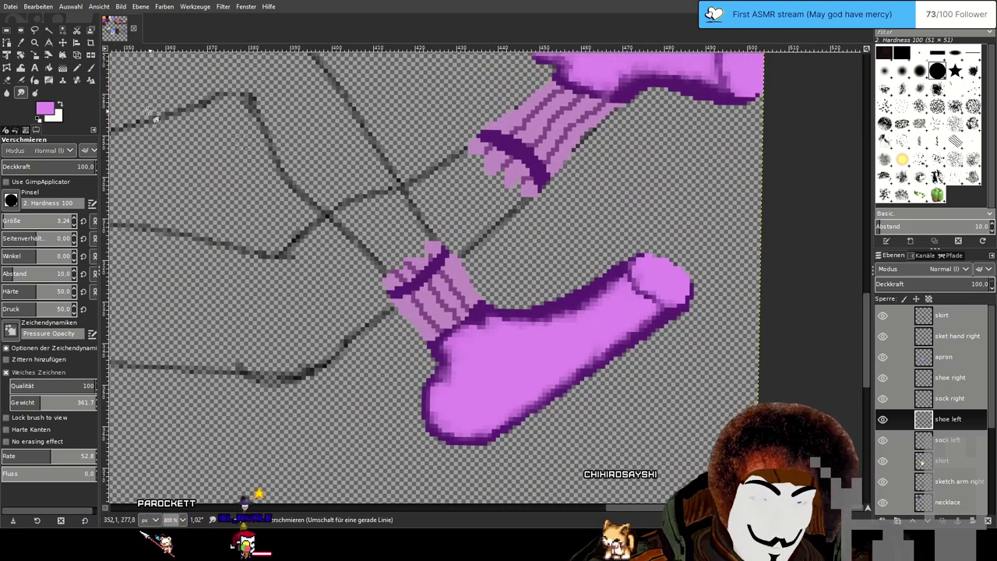
click(76, 67)
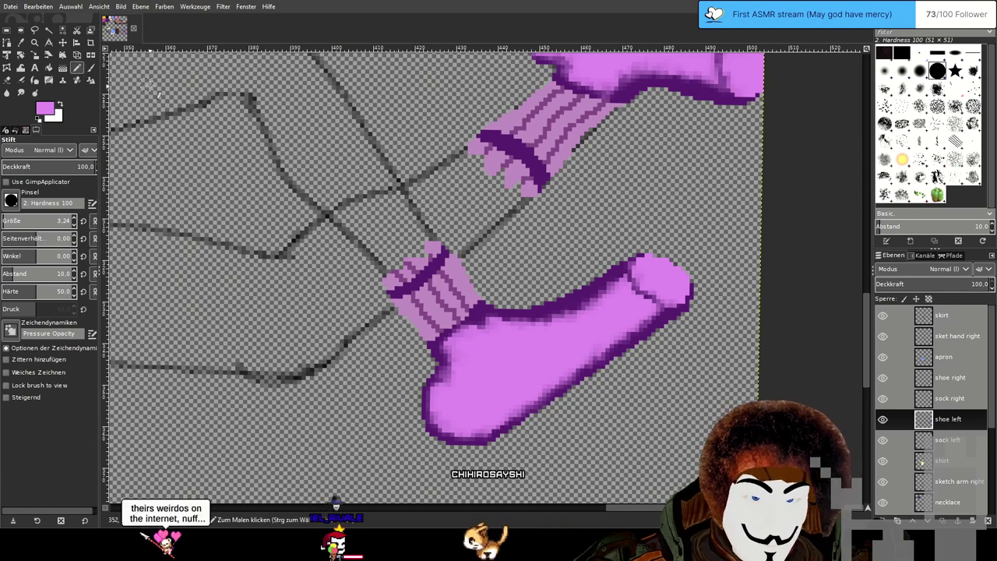
click(23, 45)
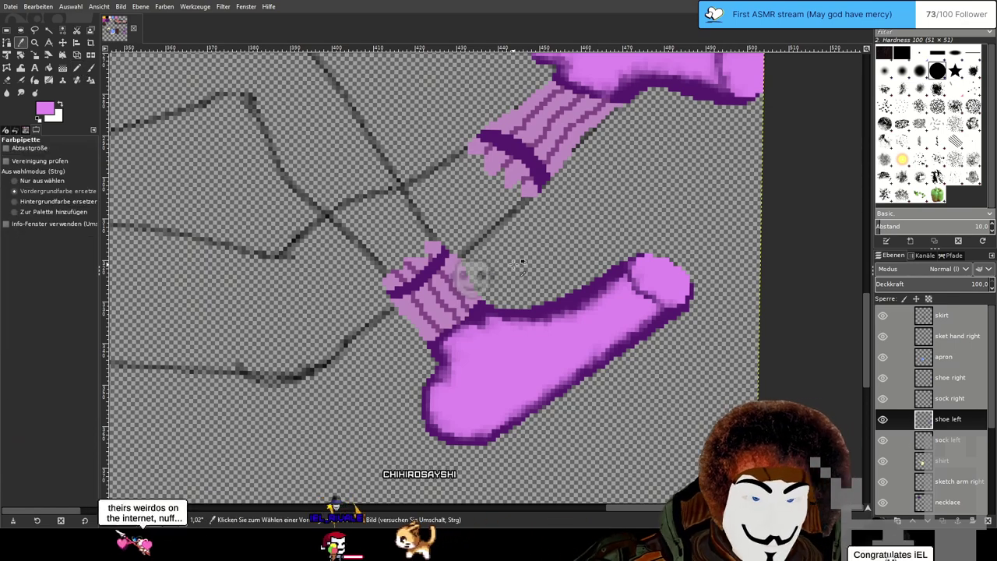
click(574, 300)
Return to the Pencil and zoom to 1100% on the lower shoe's opening.
click(79, 69)
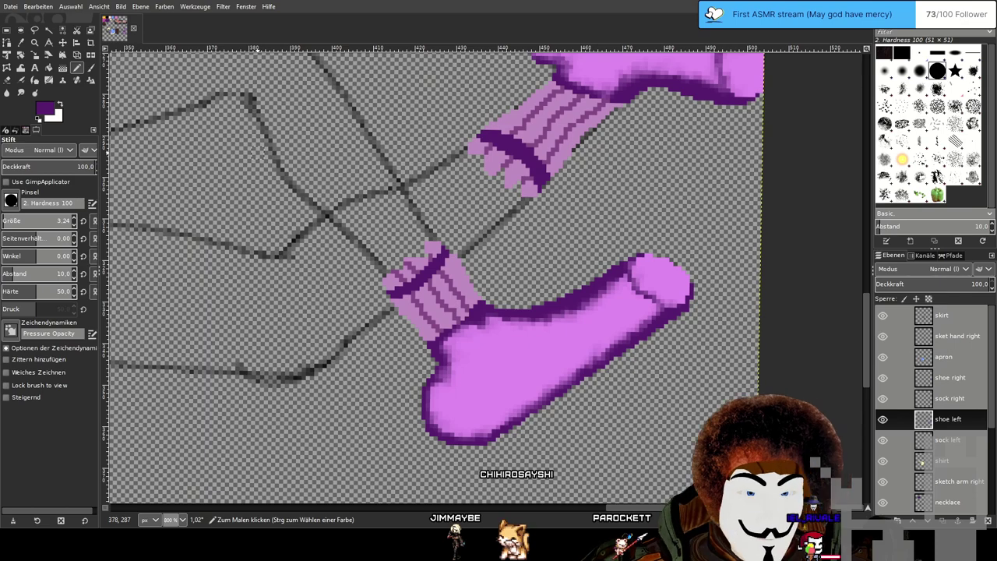
drag(422, 215, 366, 241)
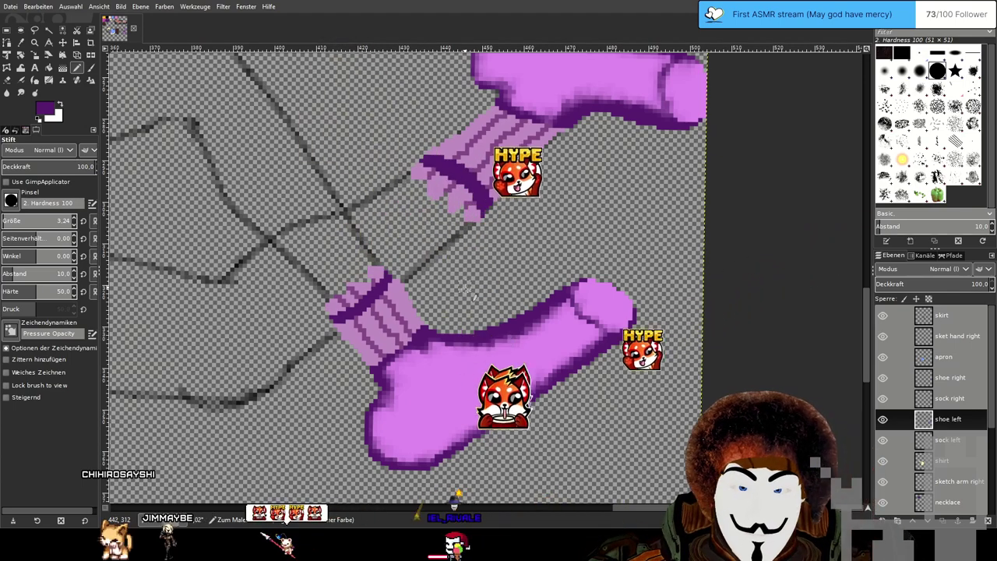
mouse_move(481, 301)
mouse_down()
mouse_move(492, 271)
mouse_move(488, 284)
mouse_up()
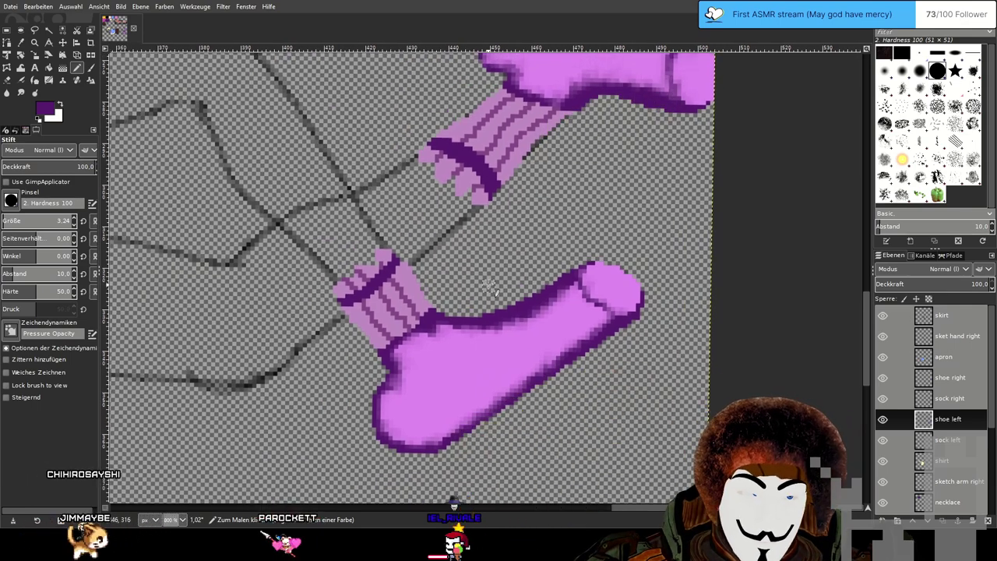
drag(491, 288, 484, 274)
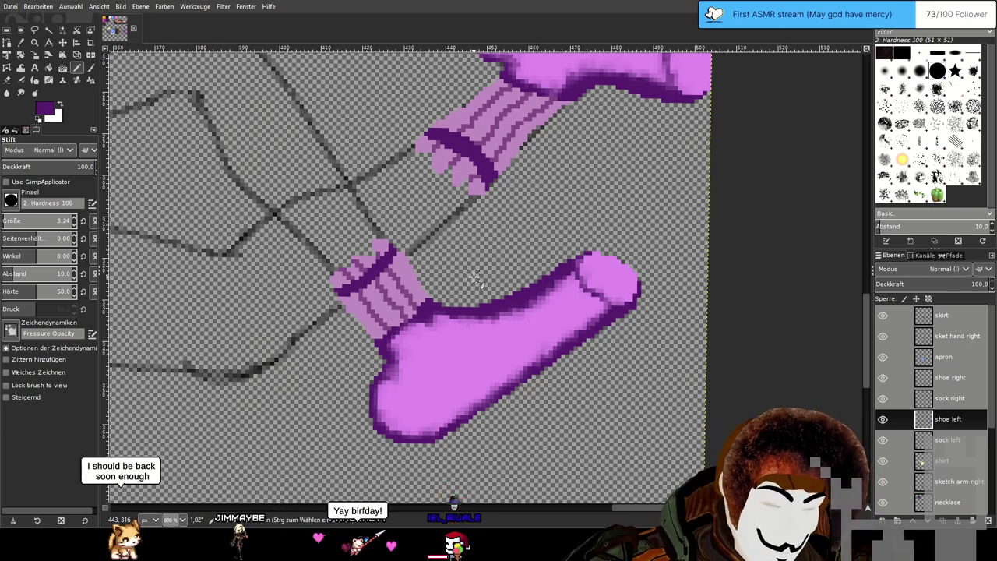
drag(473, 278, 489, 260)
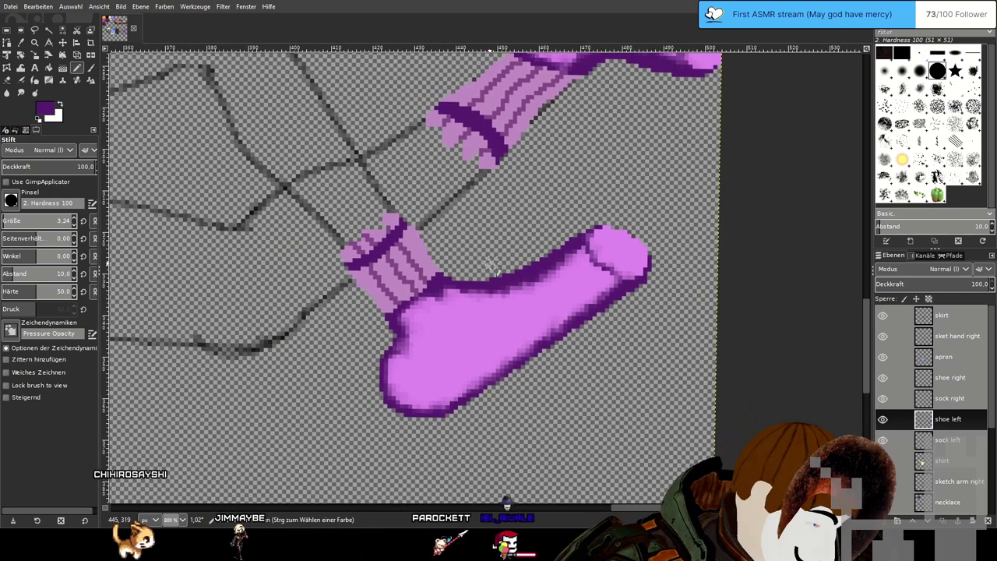
scroll(501, 284, up, 1)
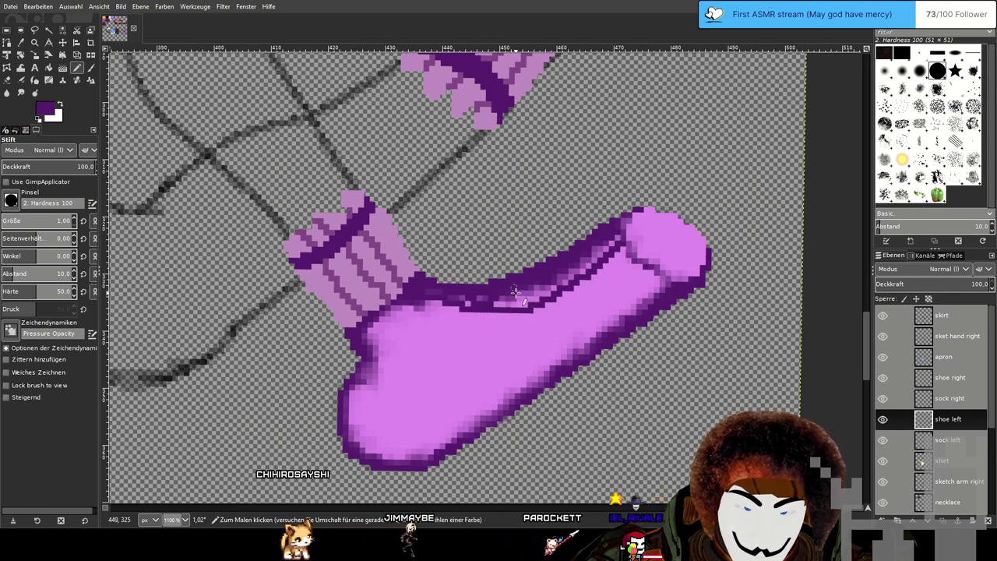
Paint dark purple pixels inside the lower shoe's opening.
mouse_move(515, 293)
mouse_down()
mouse_move(552, 267)
mouse_move(578, 274)
mouse_move(588, 245)
mouse_up()
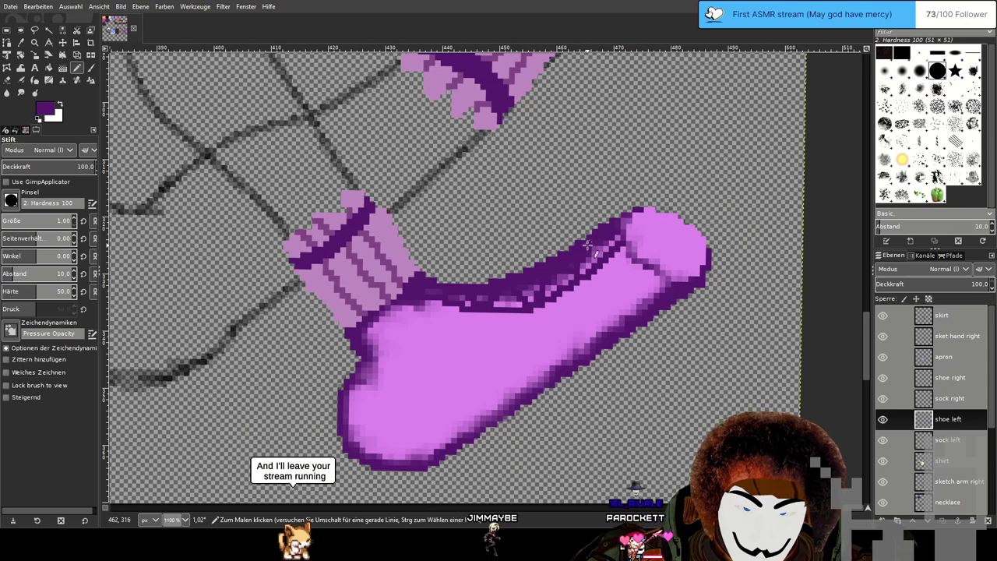
scroll(658, 288, down, 1)
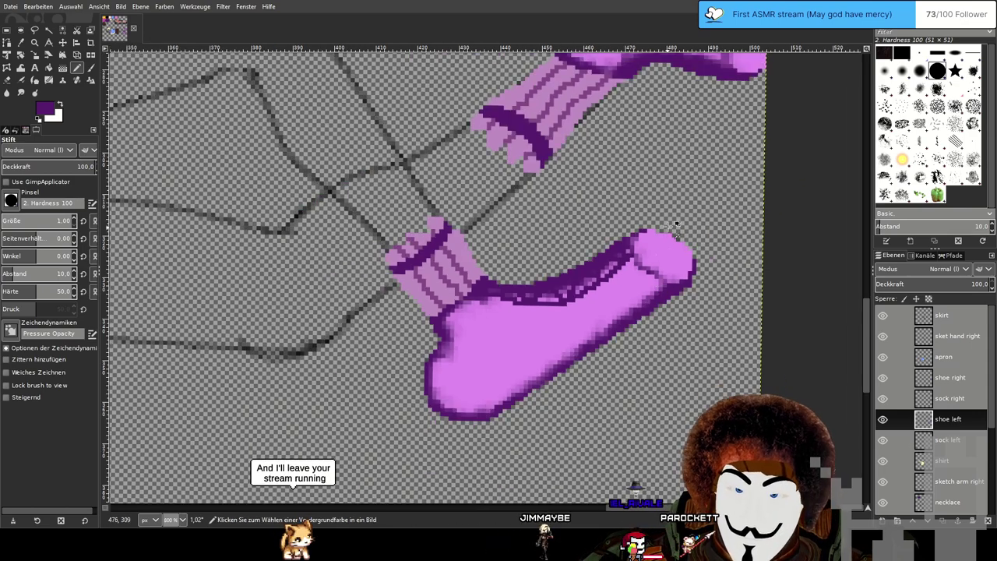
scroll(676, 226, up, 3)
scroll(676, 226, right, 3)
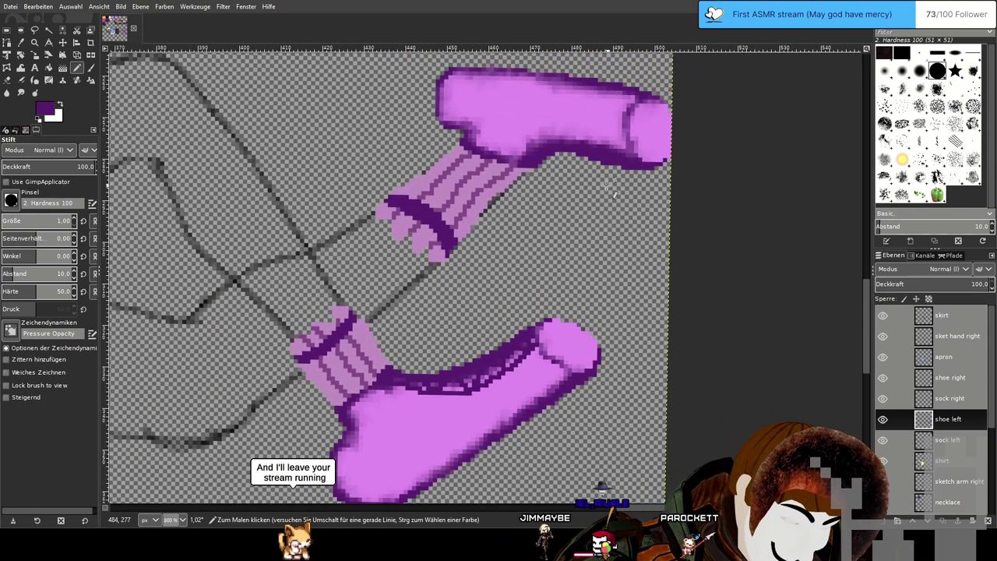
scroll(607, 187, up, 3)
scroll(607, 187, right, 2)
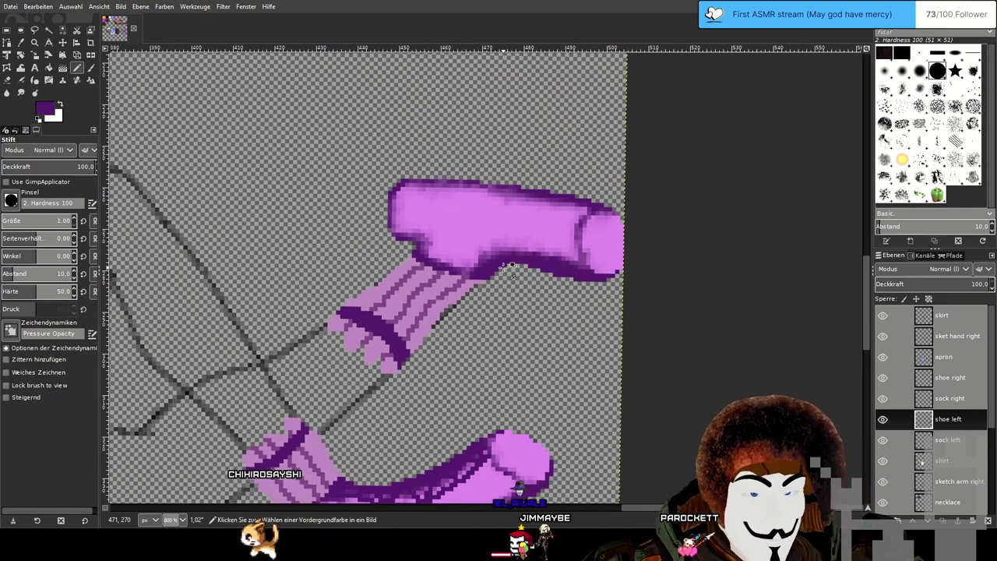
scroll(510, 266, up, 2)
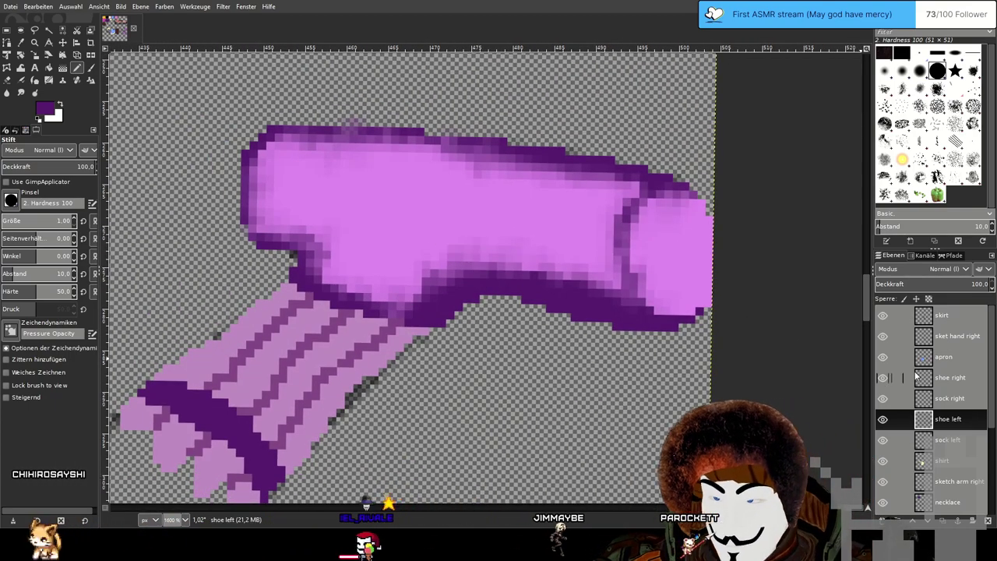
On the 'shoe right' layer, draw dark purple detail lines across the shoe arch.
click(969, 380)
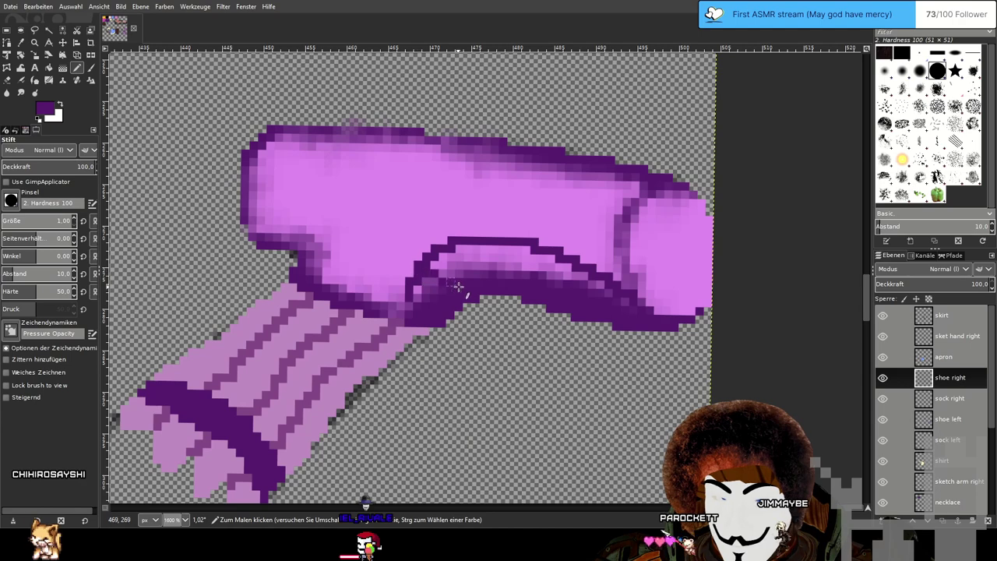
mouse_move(491, 257)
mouse_down()
mouse_move(500, 267)
mouse_move(535, 248)
mouse_move(560, 257)
mouse_up()
drag(578, 279, 578, 264)
mouse_move(513, 246)
mouse_down()
mouse_move(510, 272)
mouse_move(449, 266)
mouse_up()
Firm up the lower shoe's heel outline with dark purple.
ctrl+scroll(592, 301, down, 3)
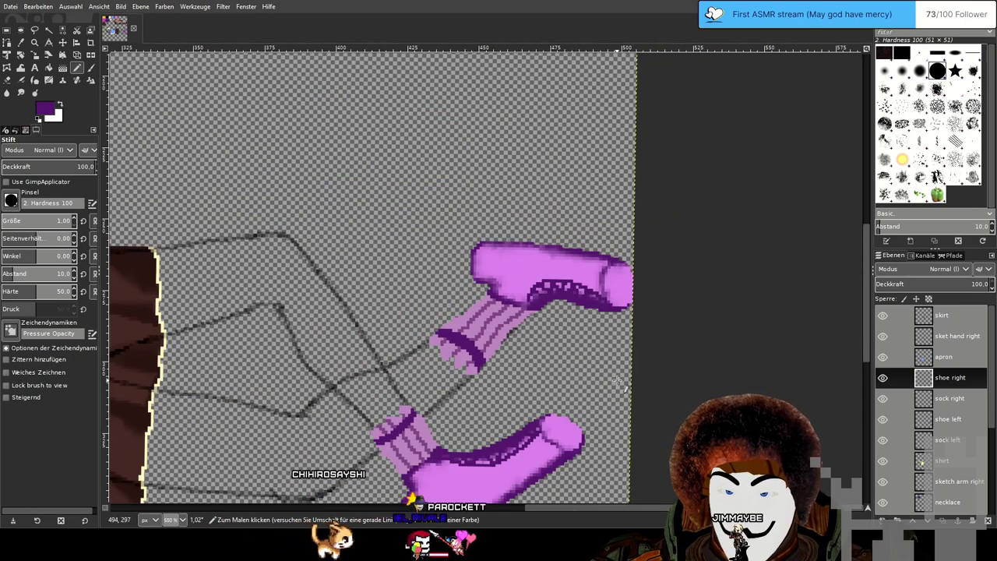
scroll(639, 196, down, 4)
drag(639, 196, 610, 284)
ctrl+scroll(476, 148, up, 2)
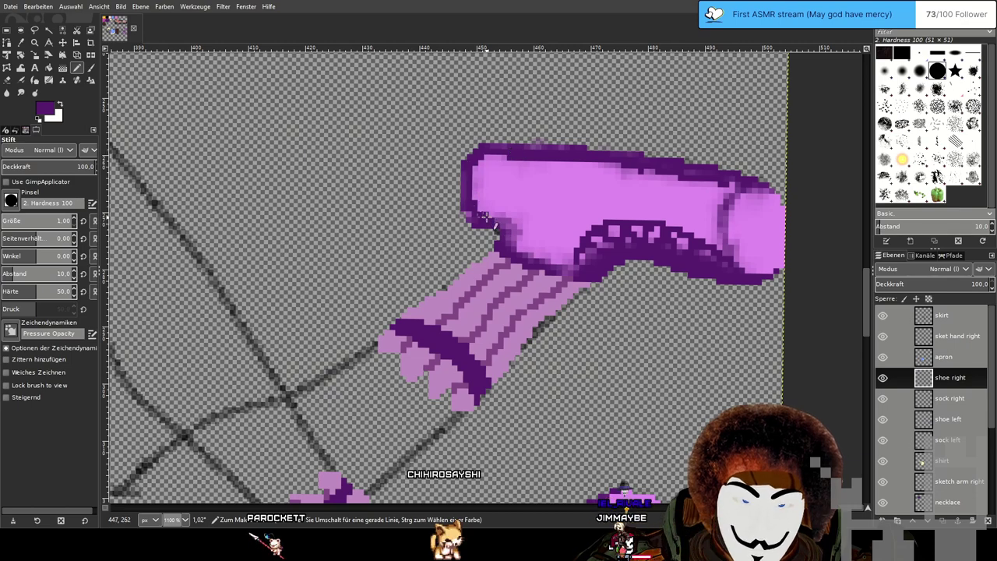
scroll(612, 330, down, 6)
scroll(612, 330, left, 2)
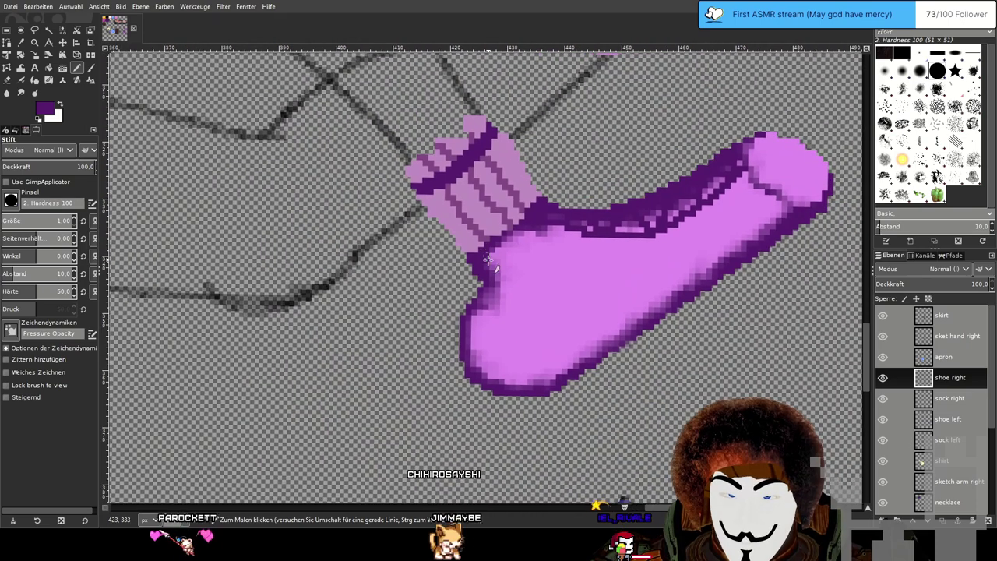
mouse_move(488, 260)
mouse_down()
mouse_move(494, 286)
mouse_move(468, 343)
mouse_move(482, 375)
mouse_move(535, 387)
mouse_move(666, 306)
mouse_move(517, 337)
mouse_move(668, 242)
mouse_up()
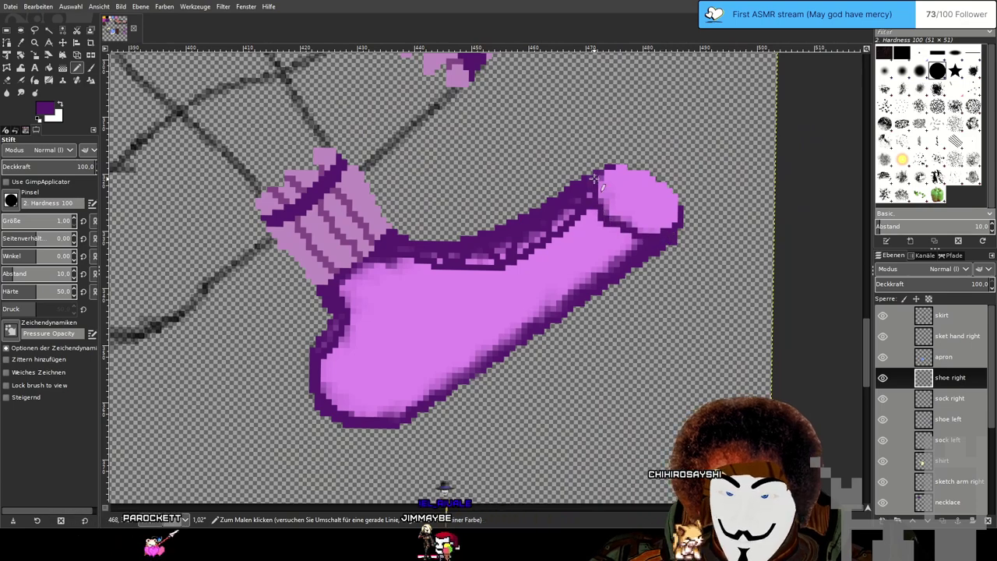
Frame both shoes and save the drawing to Chihiro 100th stream drawing.xcf.
drag(595, 179, 348, 437)
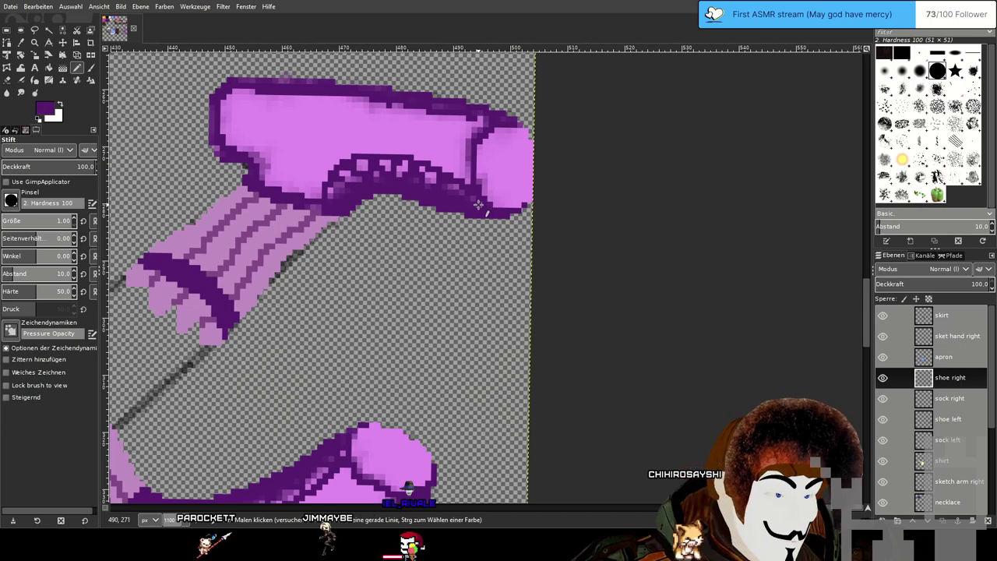
scroll(480, 235, down, 1)
drag(294, 279, 597, 198)
scroll(597, 198, down, 1)
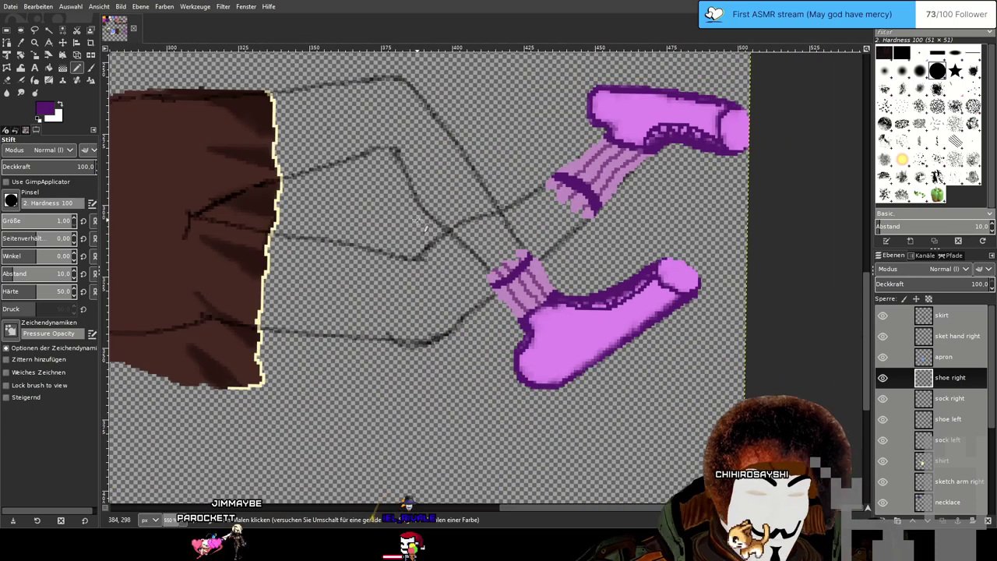
drag(469, 212, 421, 249)
scroll(421, 249, left, 1)
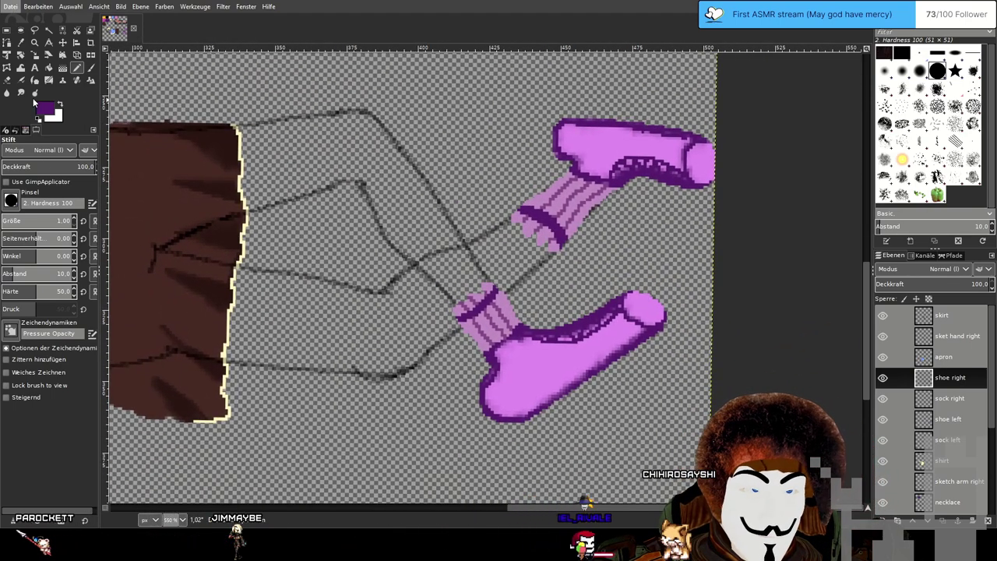
key(ctrl+s)
ctrl+scroll(404, 185, down, 2)
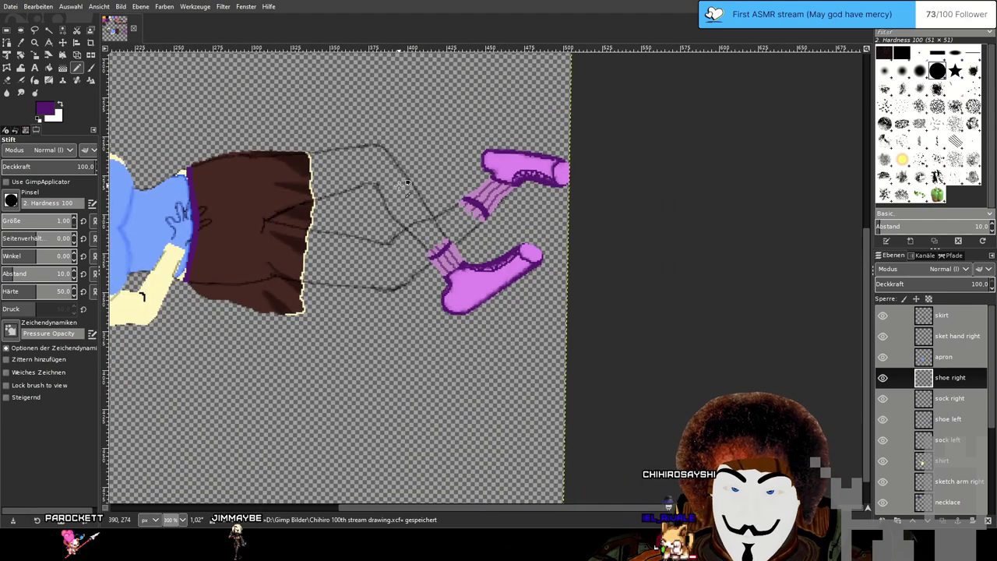
Zoom and pan around the figure to inspect the finished purple shoes and socks.
ctrl+scroll(400, 185, down, 3)
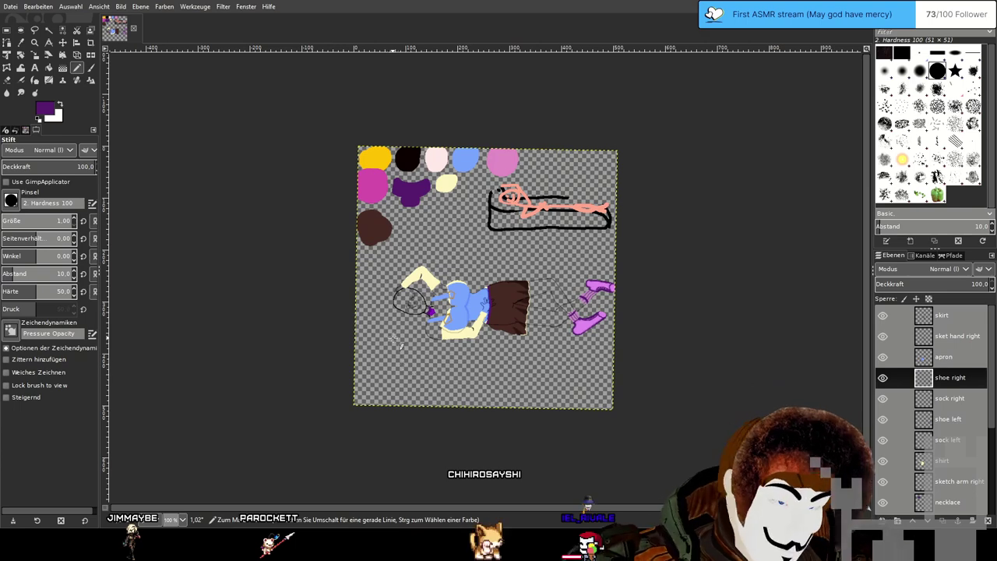
drag(367, 335, 465, 450)
scroll(569, 216, up, 2)
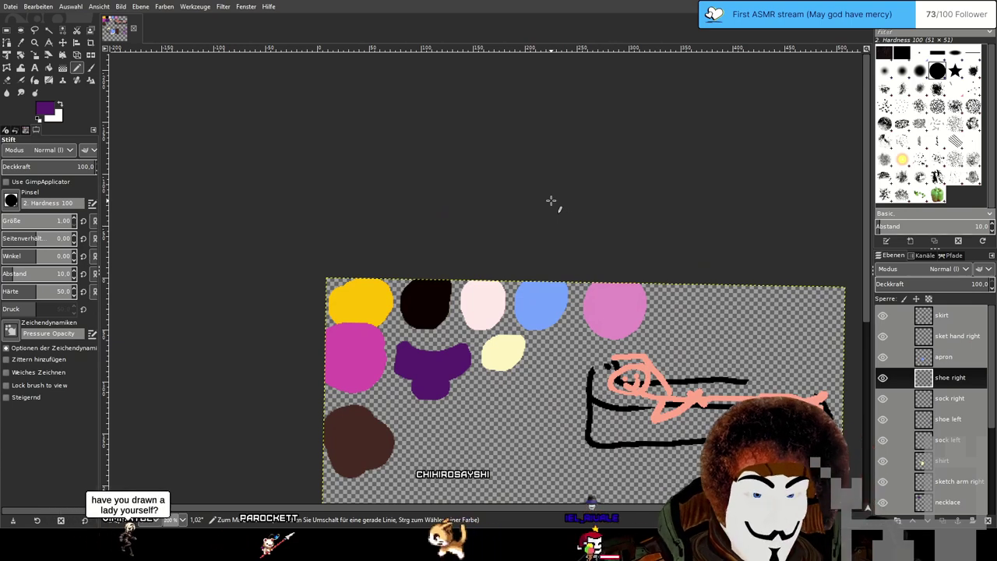
scroll(944, 378, down, 3)
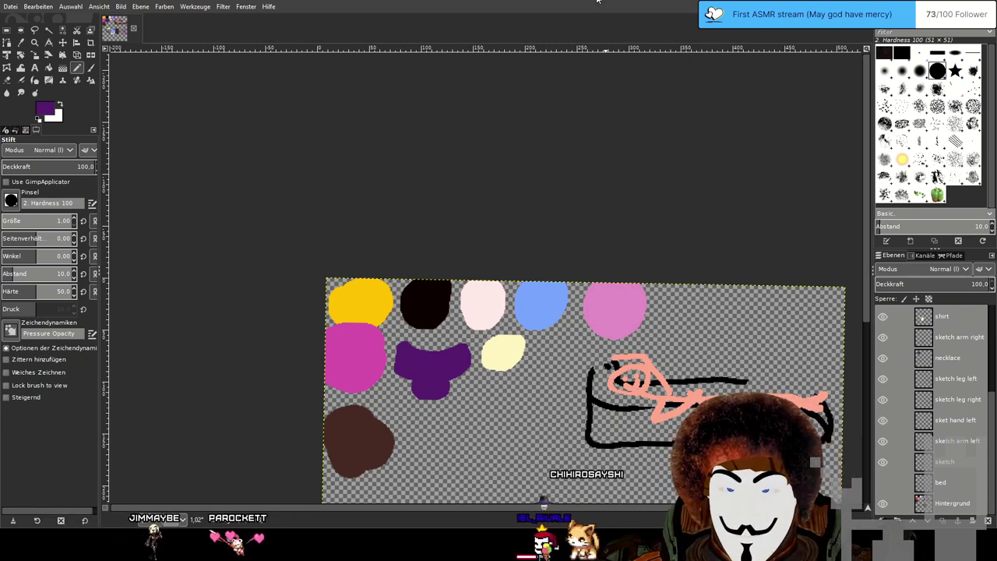
drag(656, 391, 523, 154)
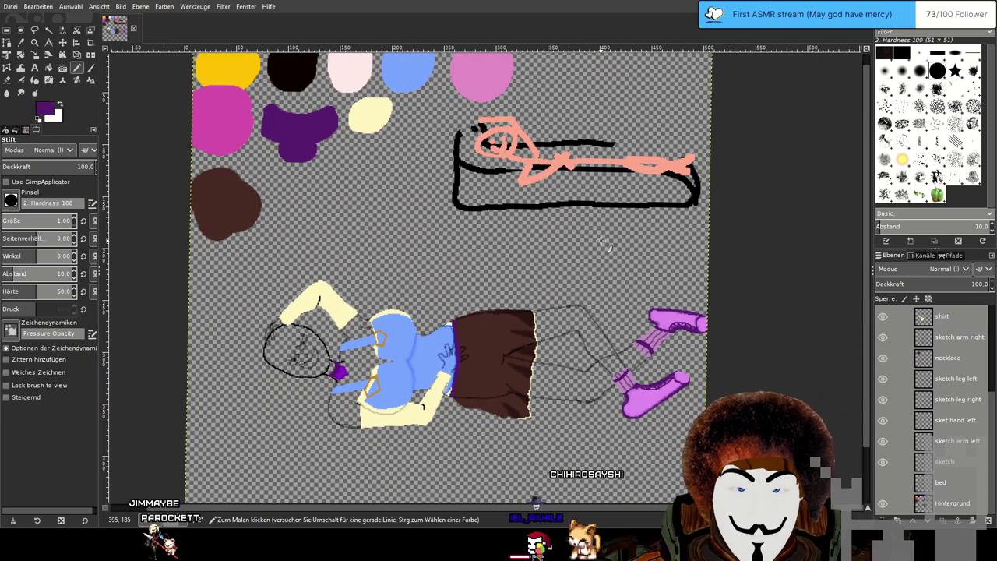
drag(606, 246, 594, 211)
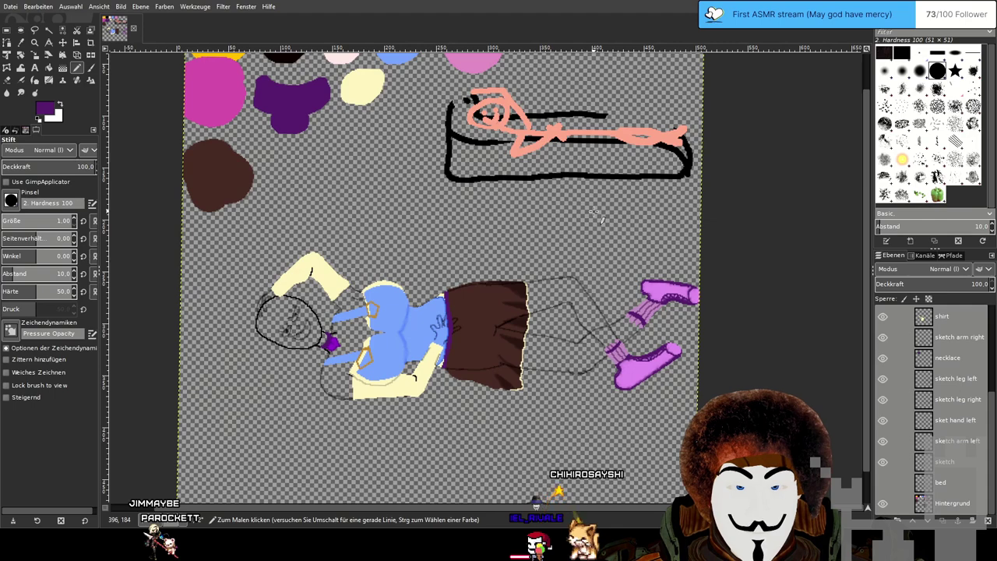
drag(662, 242, 560, 223)
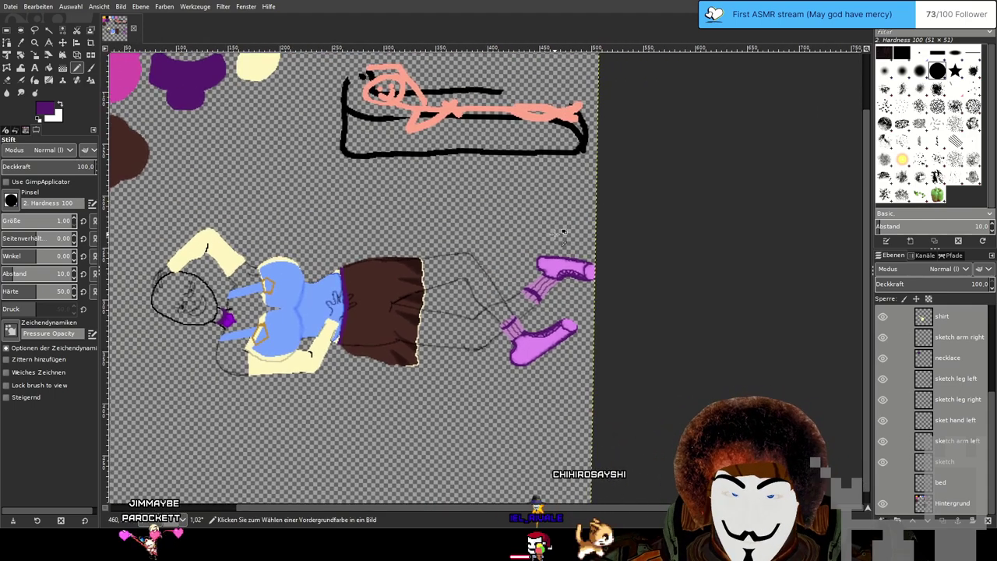
ctrl+scroll(561, 232, up, 4)
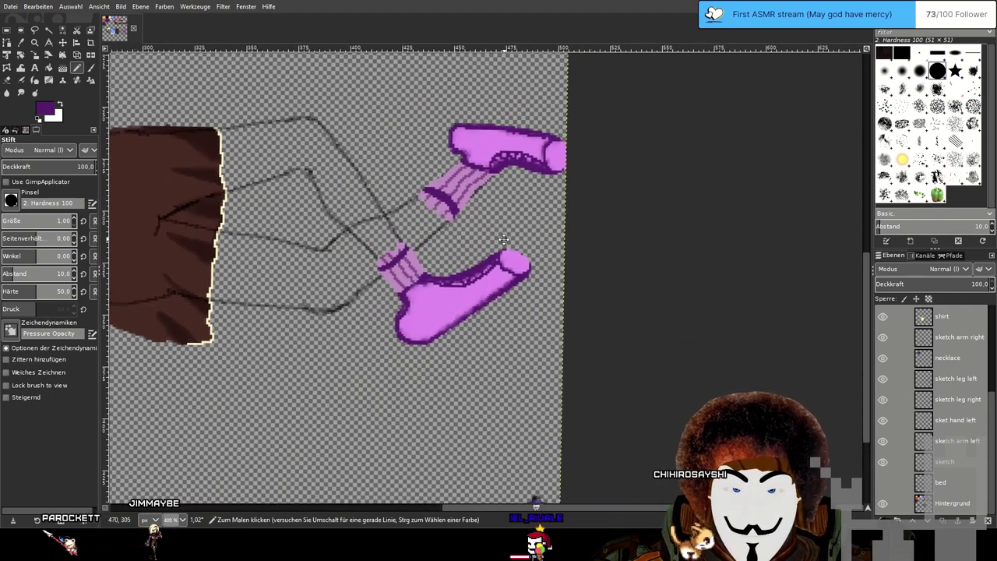
drag(503, 238, 508, 249)
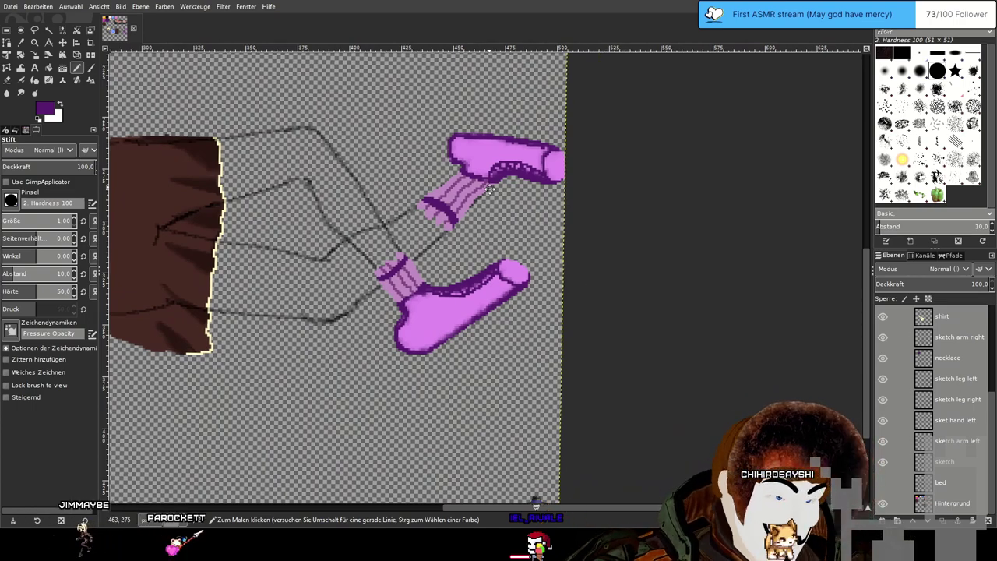
Pan the canvas to reveal the colour swatches at the top-left.
drag(538, 117, 619, 329)
drag(545, 216, 701, 434)
drag(372, 166, 725, 328)
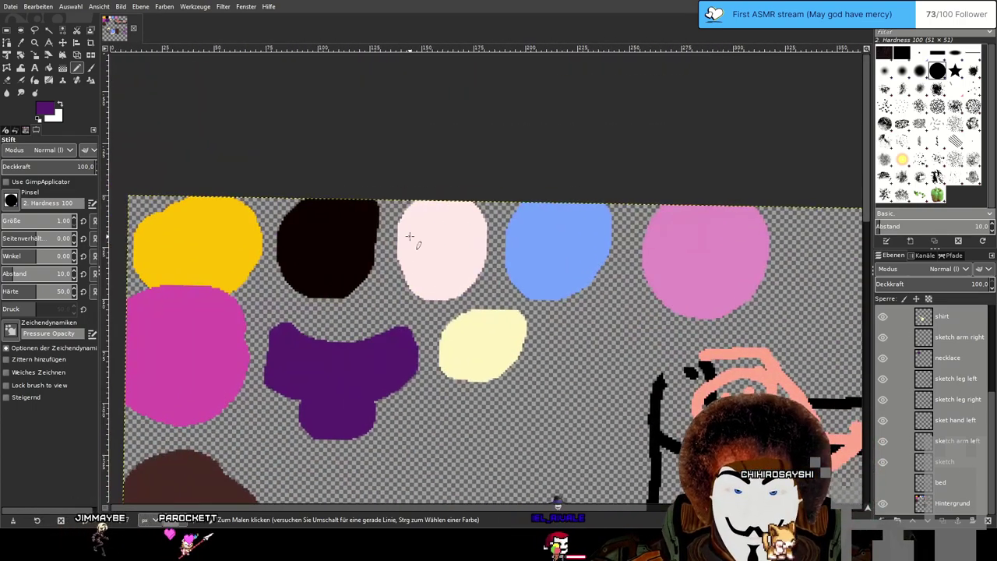
Sample the pale pink swatch on the Hintergrund layer as the painting colour.
click(972, 504)
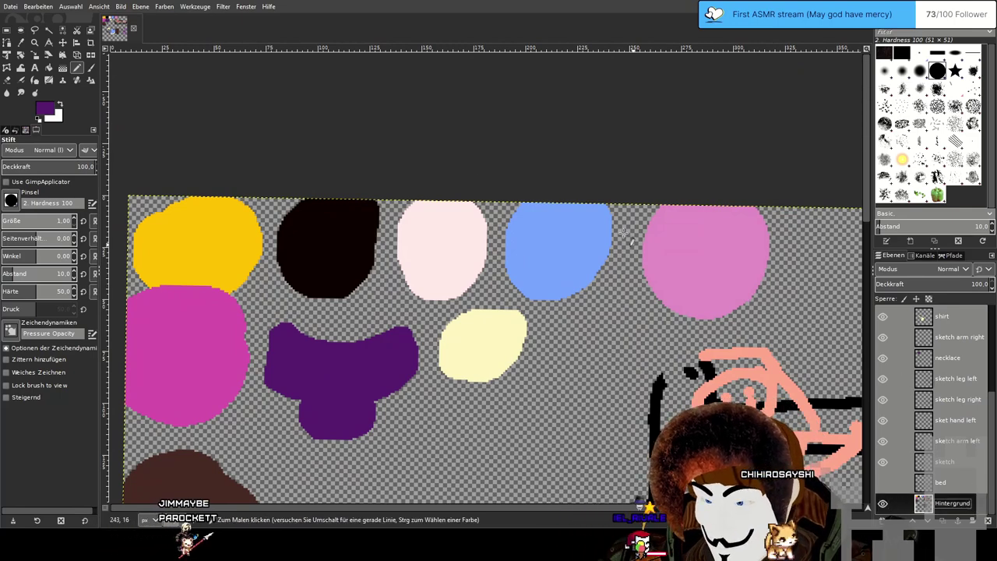
click(21, 43)
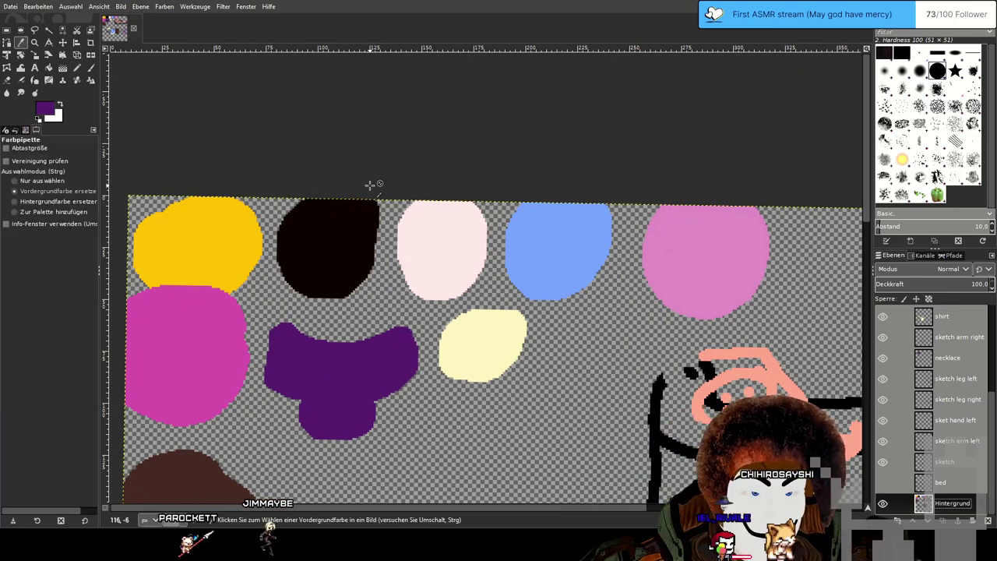
click(77, 68)
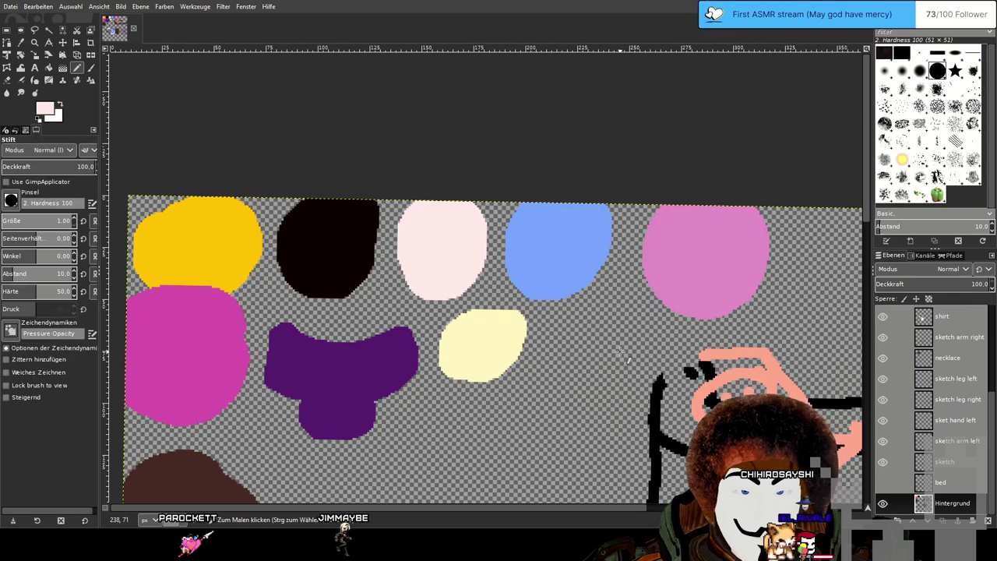
scroll(345, 323, down, 10)
drag(345, 322, 557, 265)
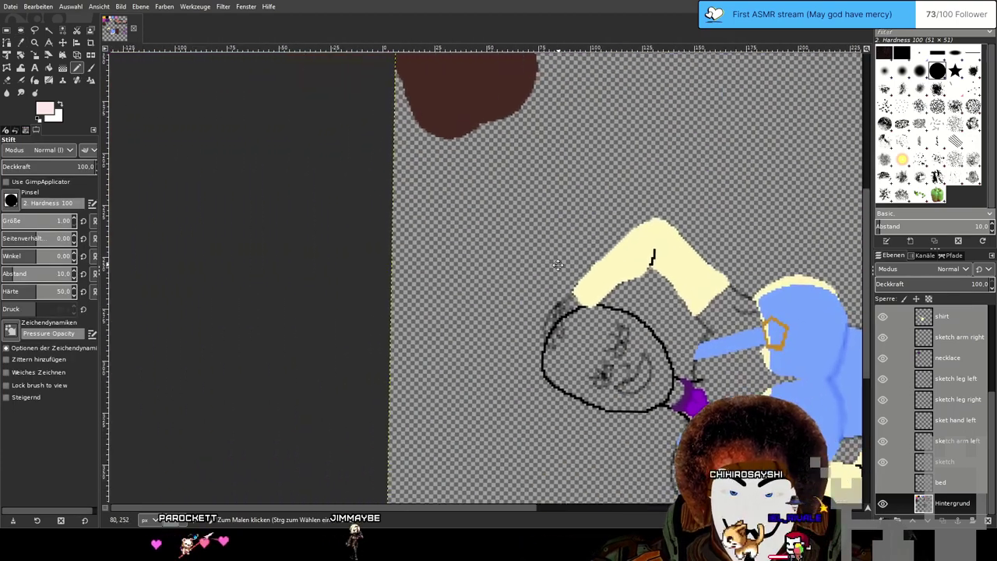
scroll(557, 265, up, 3)
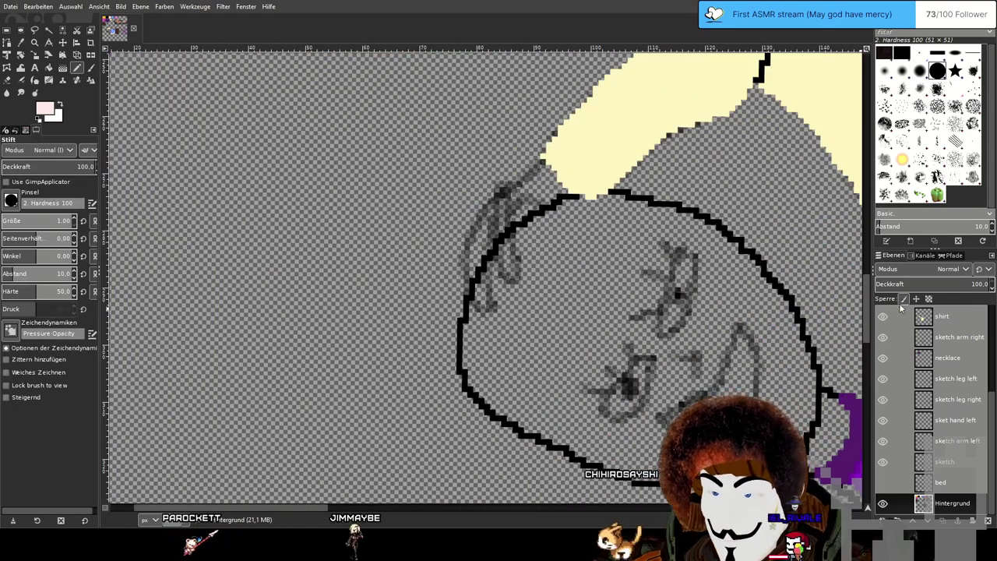
Add a new layer named 'skin' and move it just below the necklace layer.
click(902, 315)
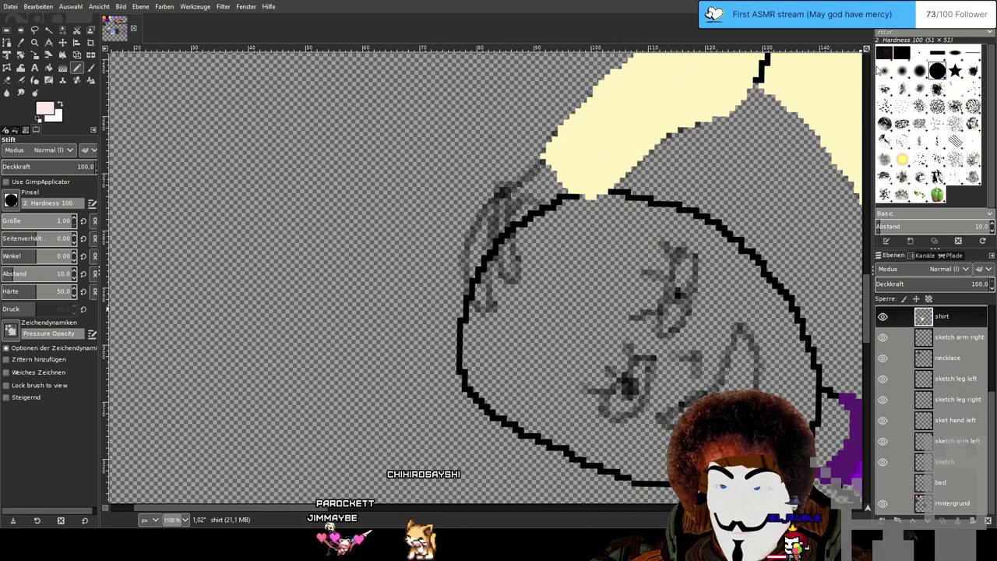
text(skin)
key(Return)
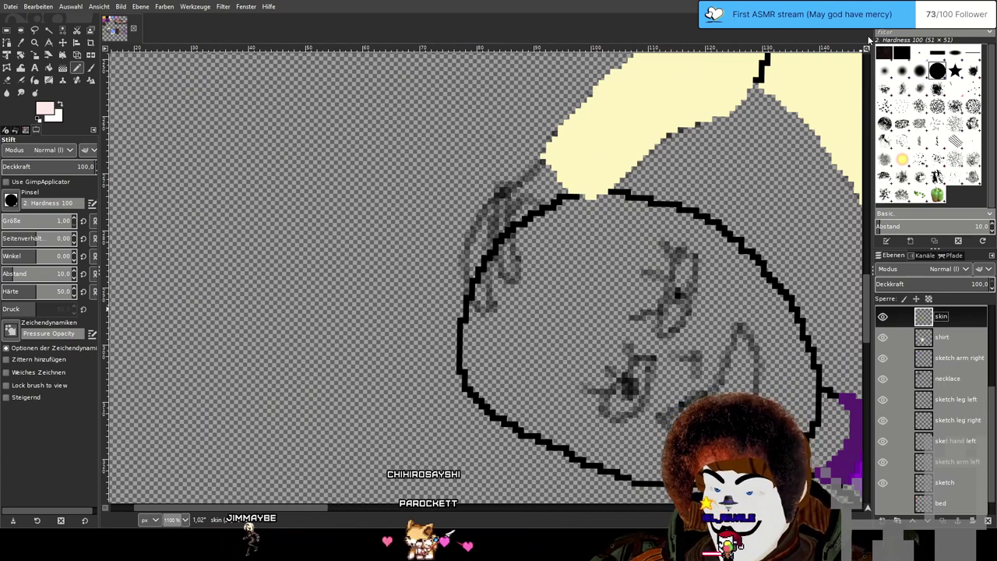
scroll(919, 378, down, 1)
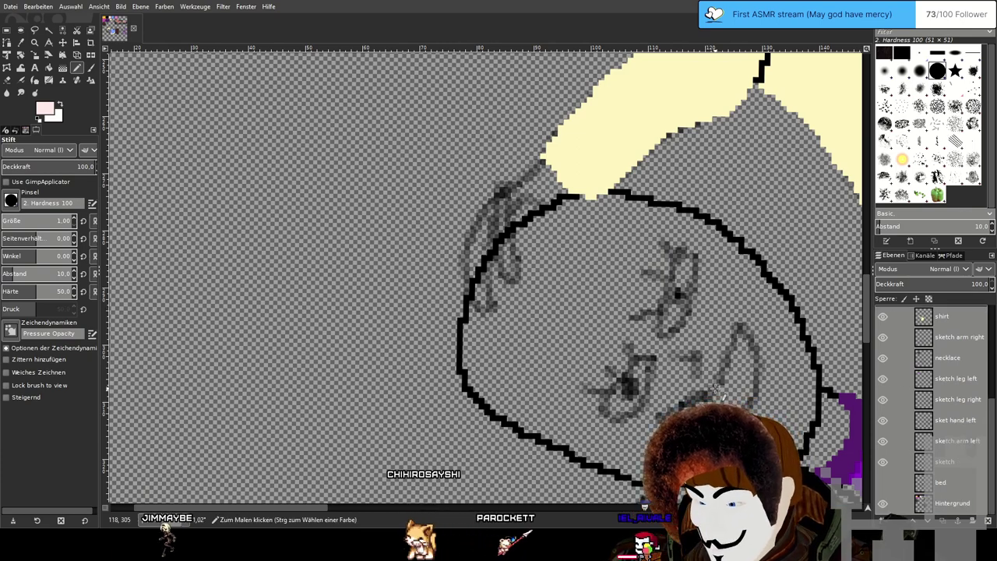
drag(715, 389, 429, 289)
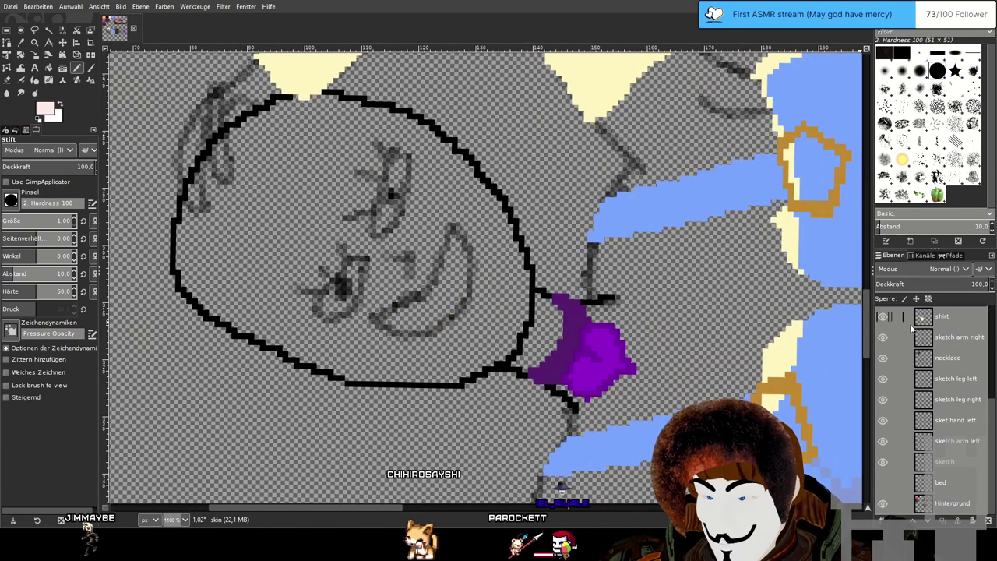
scroll(946, 341, up, 1)
drag(958, 327, 954, 367)
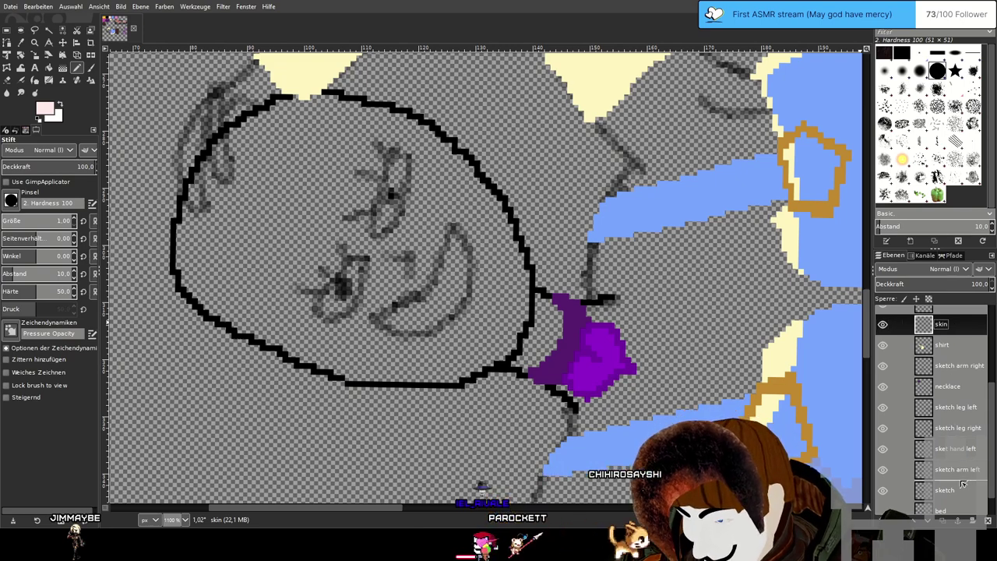
drag(956, 400, 954, 400)
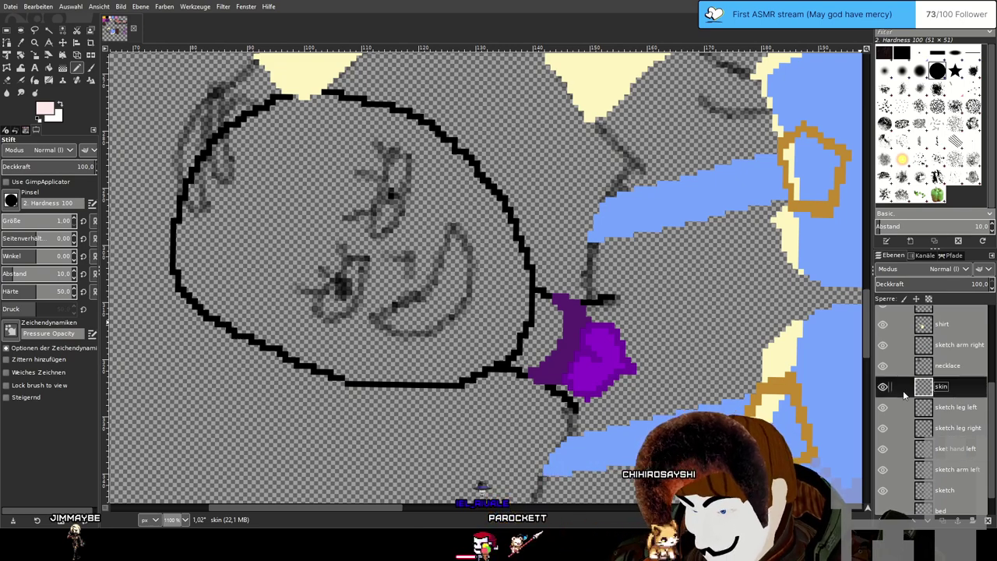
mouse_move(556, 341)
mouse_down()
mouse_move(552, 316)
mouse_move(552, 330)
mouse_up()
Set the brush size back to 1.00 and switch to the Pencil near the neck.
scroll(551, 330, down, 1)
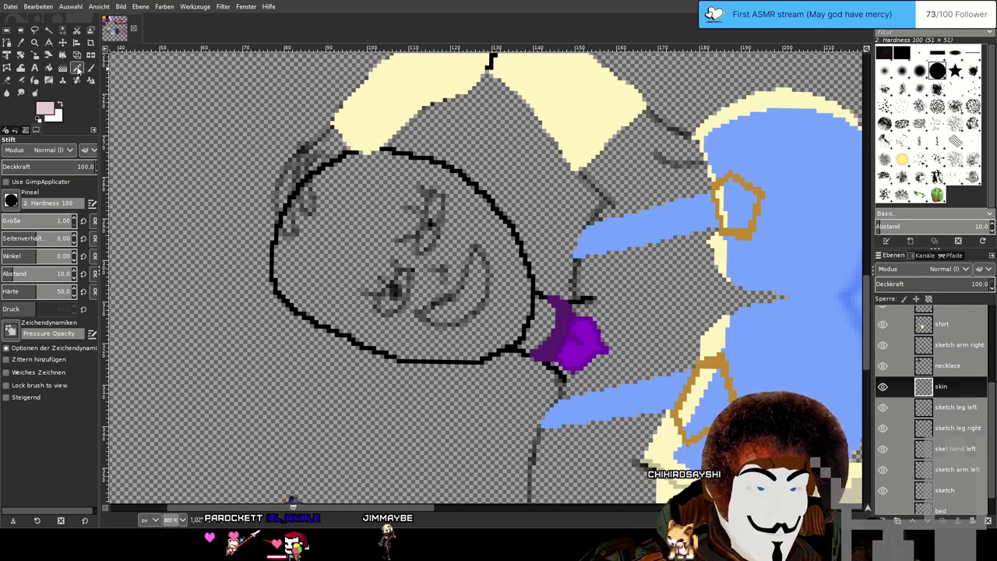
scroll(926, 389, up, 1)
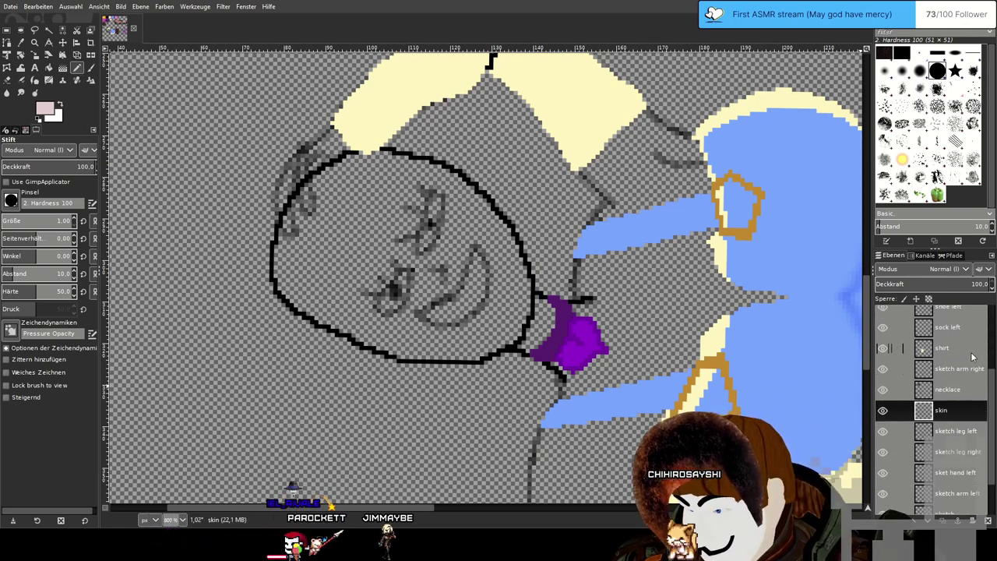
drag(505, 328, 423, 173)
scroll(468, 146, up, 2)
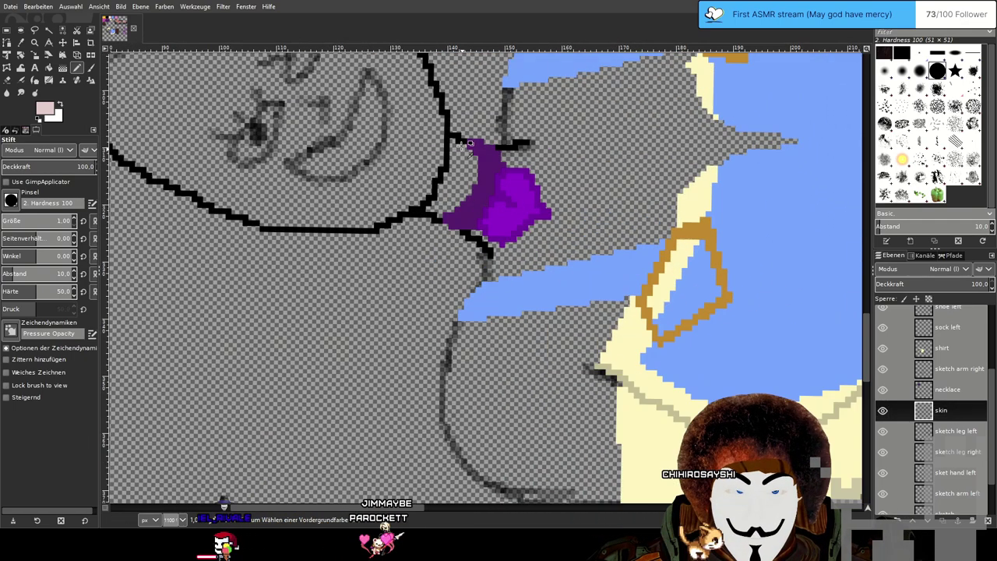
drag(29, 224, 30, 224)
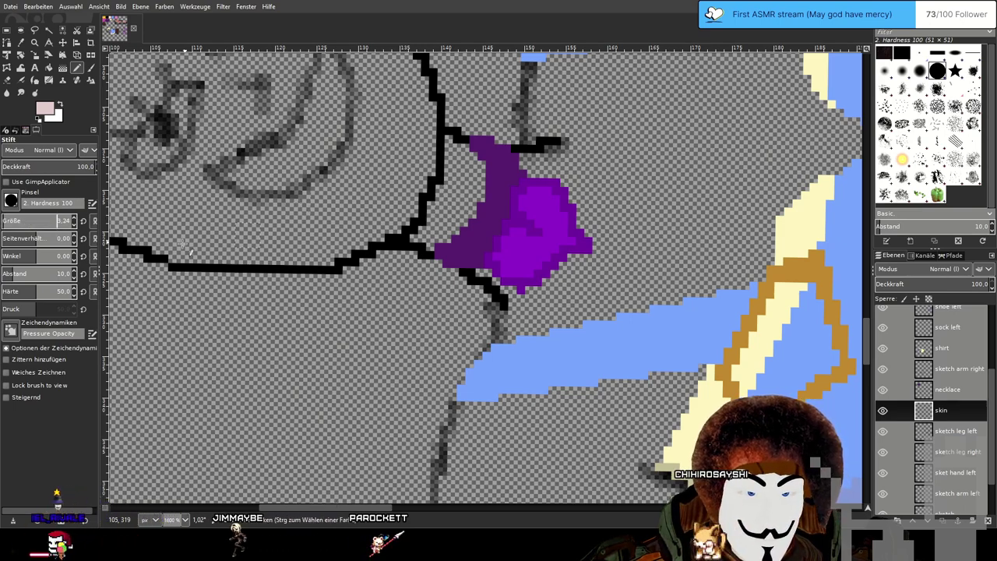
drag(47, 226, 45, 225)
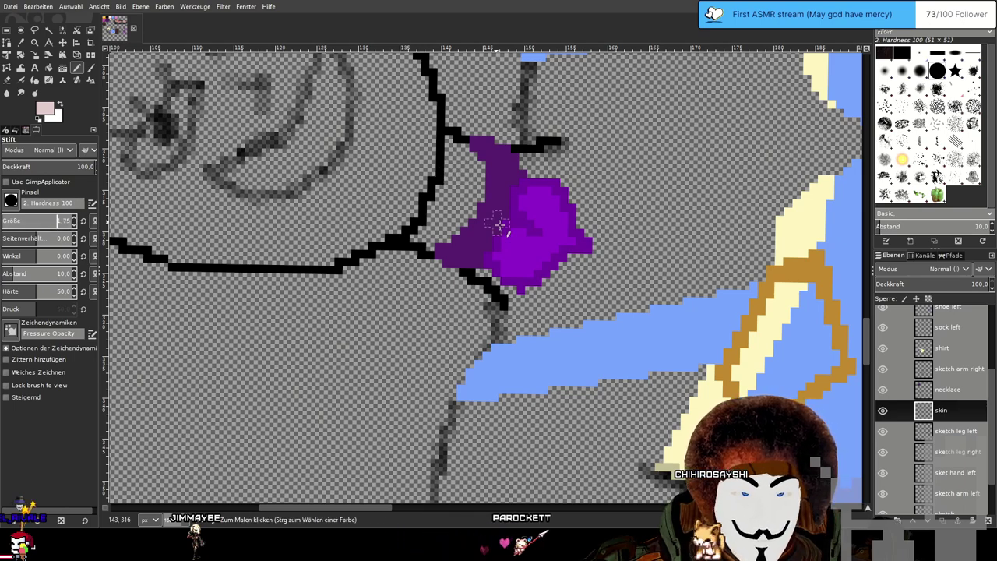
scroll(499, 225, down, 3)
scroll(499, 225, up, 2)
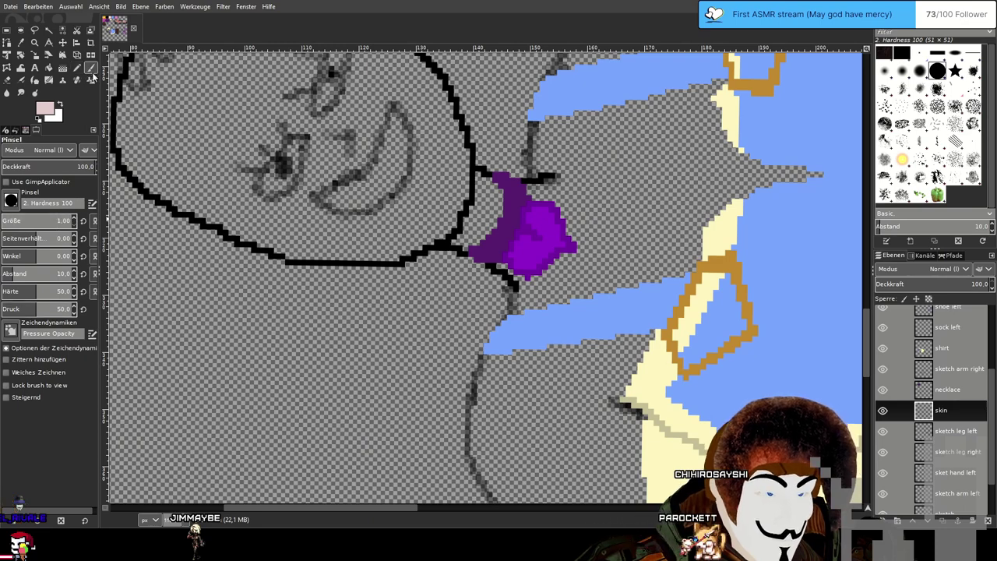
drag(476, 380, 436, 356)
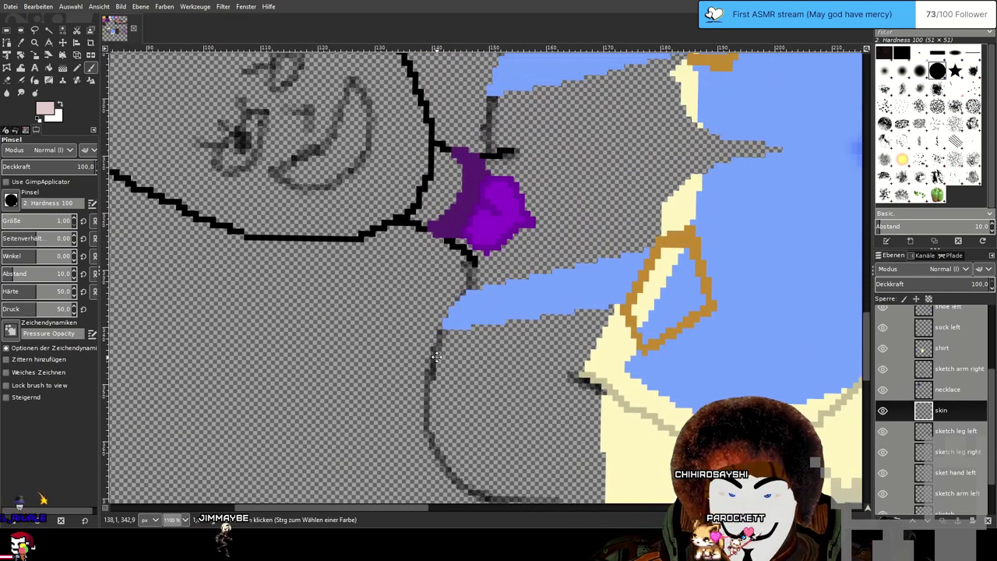
scroll(436, 357, down, 1)
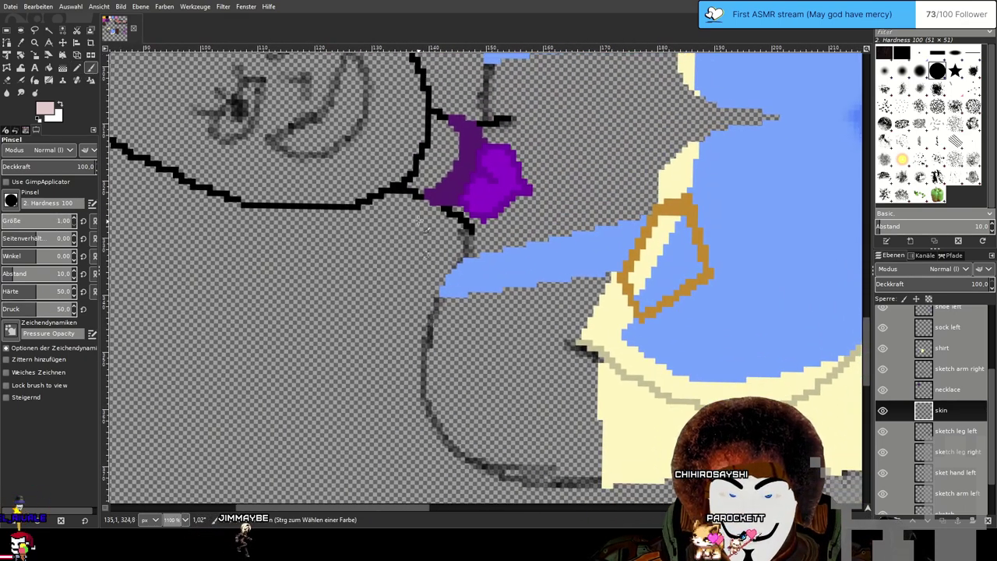
click(76, 69)
scroll(433, 368, up, 4)
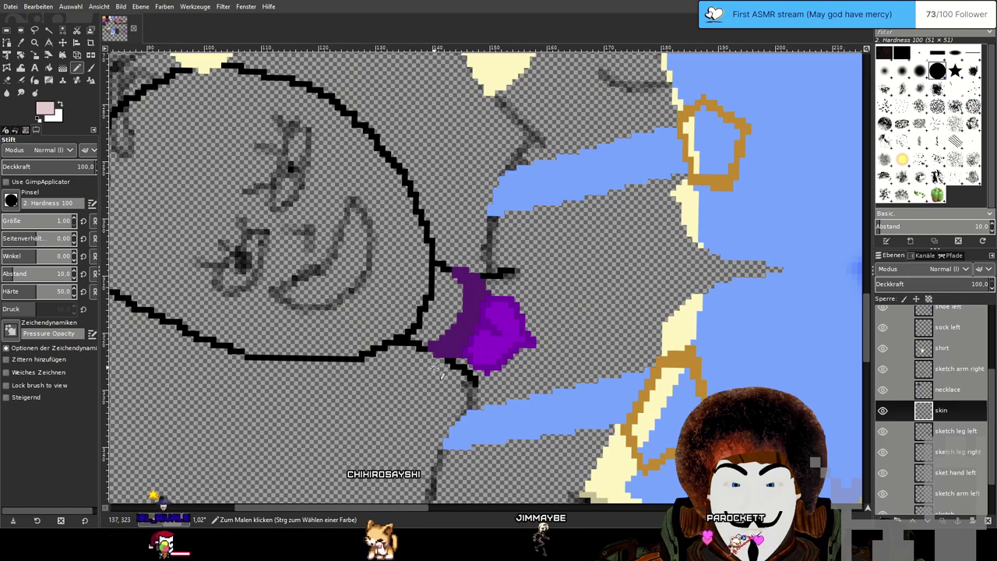
scroll(470, 383, left, 5)
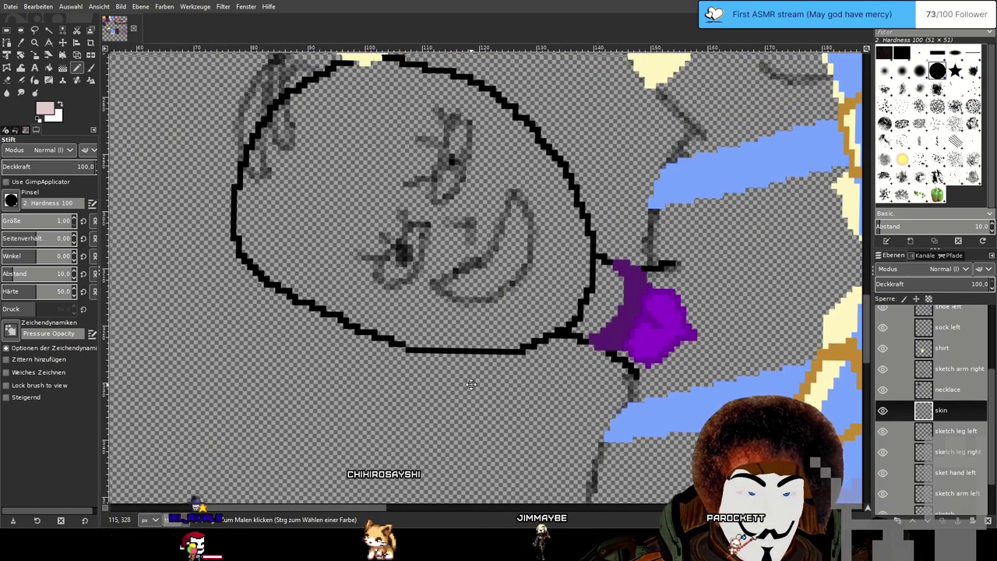
scroll(470, 384, up, 2)
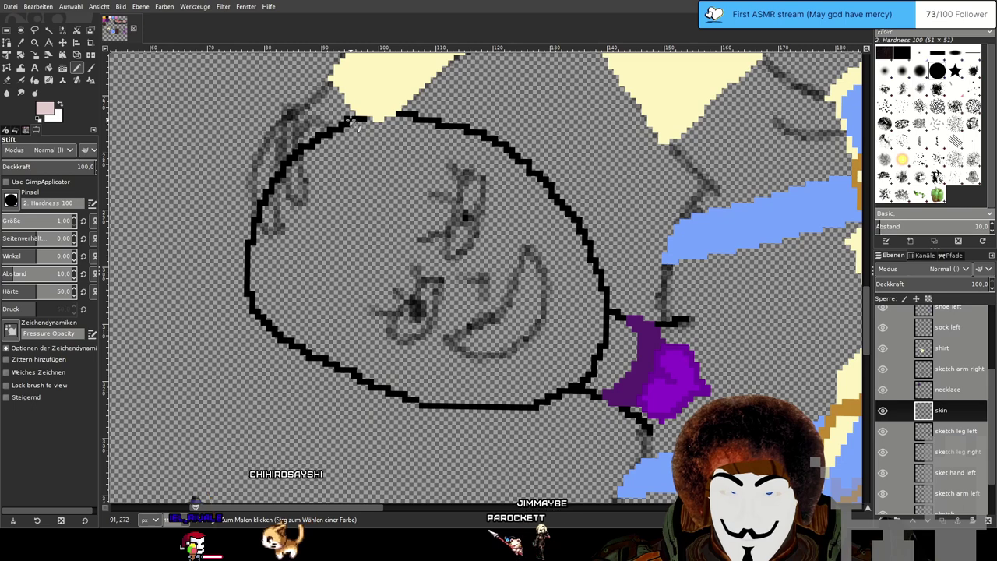
Trace pale pink pixels along the head's top, right side, bottom and left edge.
mouse_move(353, 119)
mouse_down()
mouse_move(403, 115)
mouse_move(514, 148)
mouse_up()
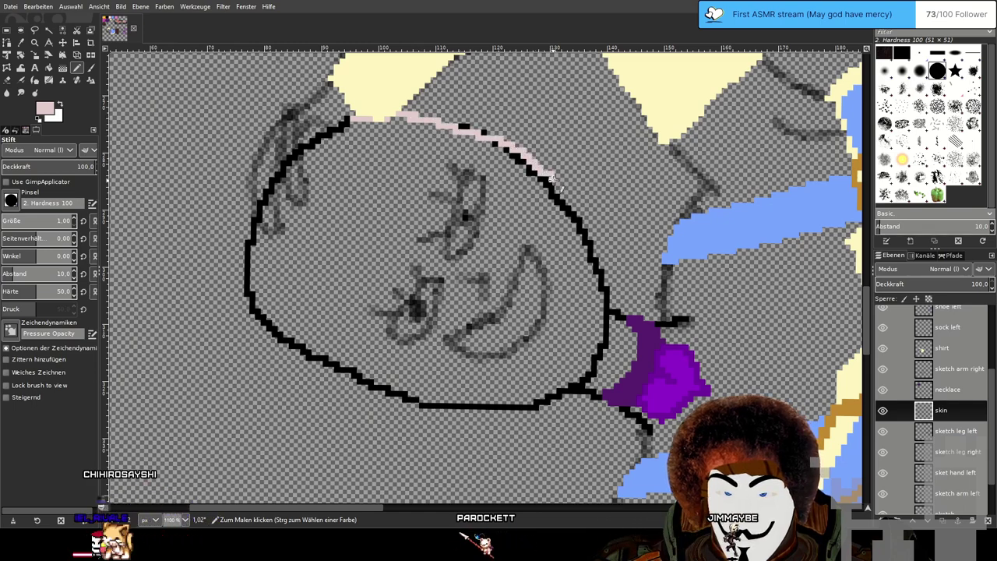
mouse_move(551, 179)
mouse_down()
mouse_move(600, 263)
mouse_move(608, 356)
mouse_move(589, 375)
mouse_up()
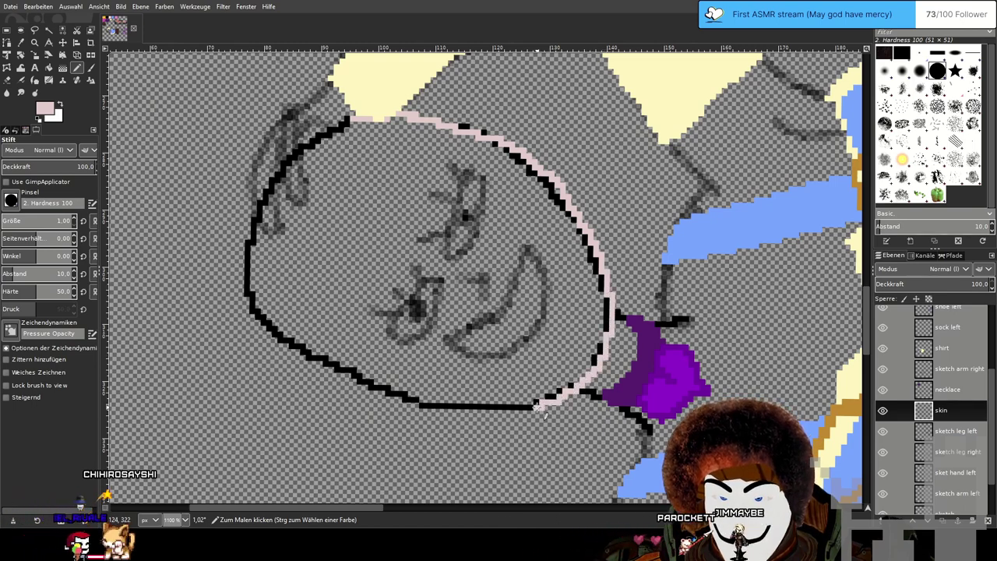
drag(471, 413, 426, 409)
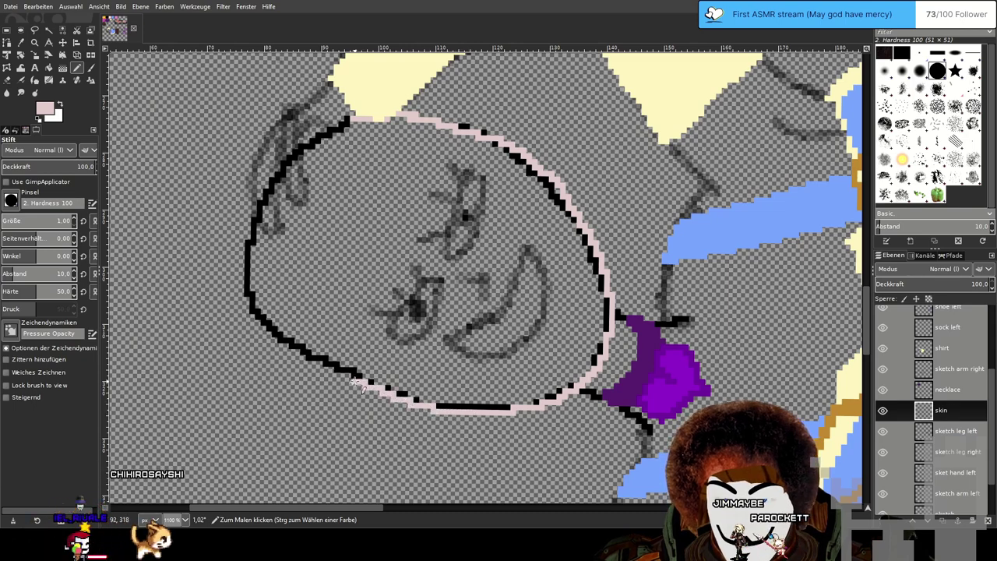
mouse_move(325, 369)
mouse_down()
mouse_move(267, 330)
mouse_move(242, 295)
mouse_up()
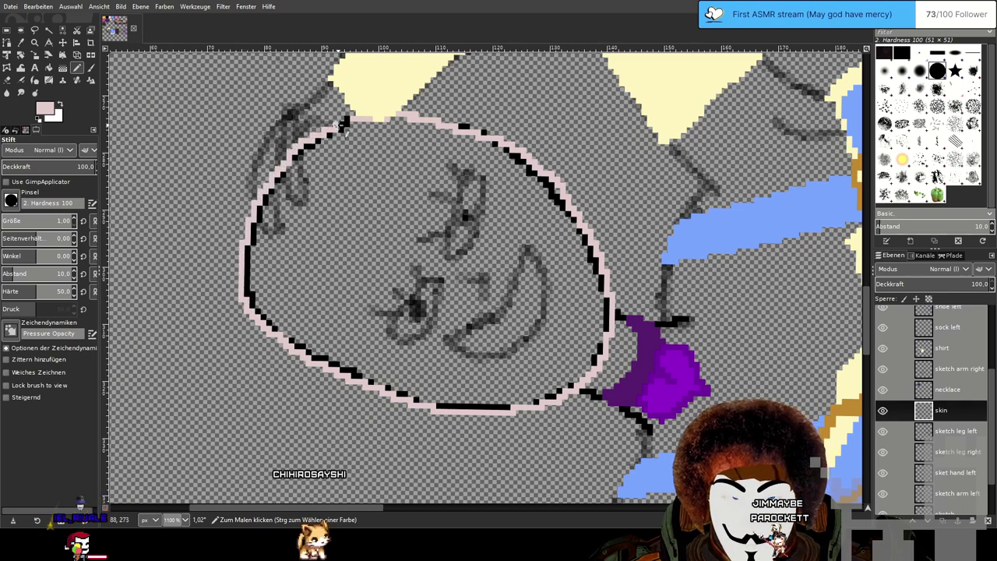
drag(340, 124, 357, 121)
drag(494, 320, 494, 277)
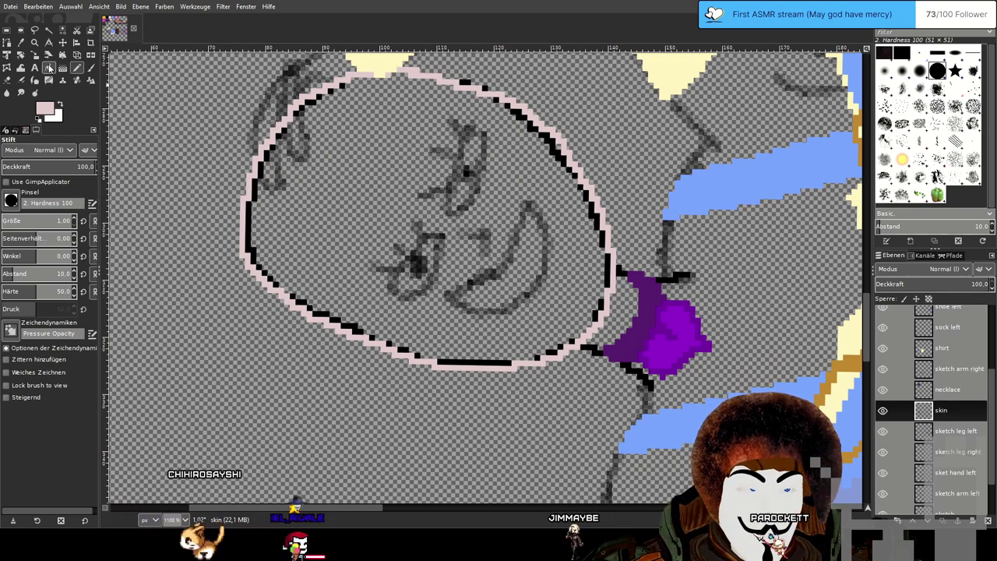
Bucket-fill the head with pink, then undo that fill.
click(48, 69)
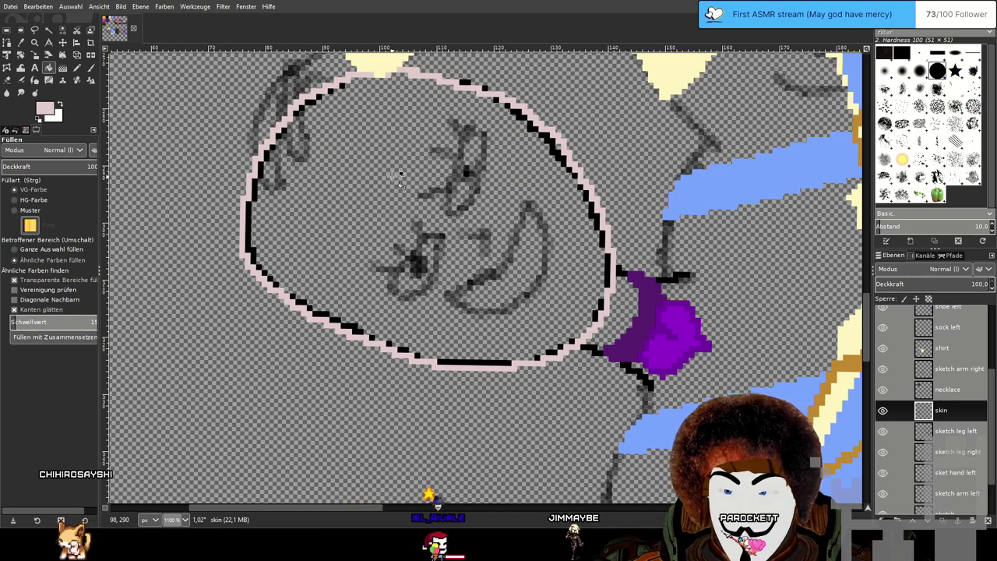
click(382, 150)
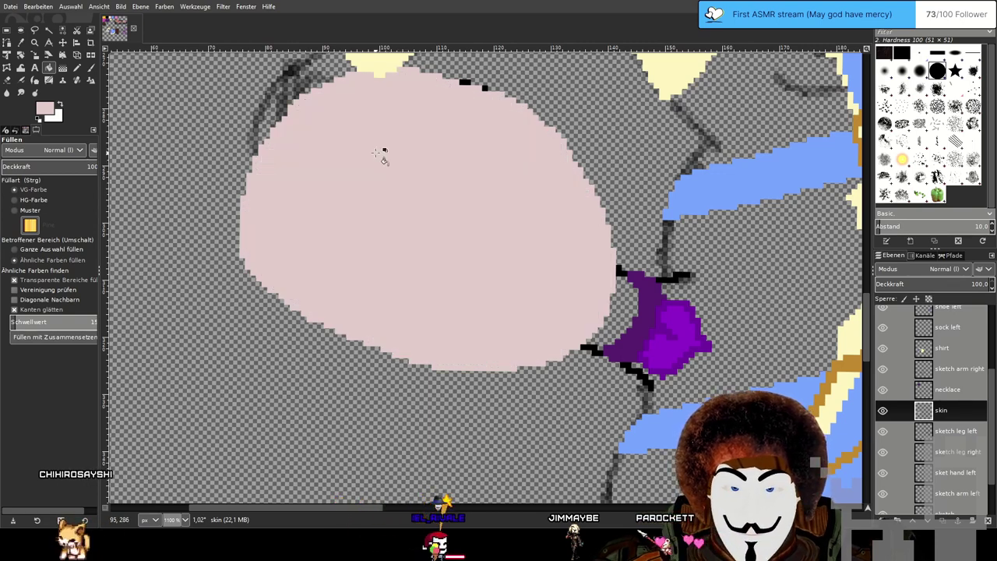
click(77, 68)
mouse_move(697, 365)
mouse_down()
mouse_move(543, 261)
mouse_move(434, 207)
mouse_move(479, 294)
mouse_up()
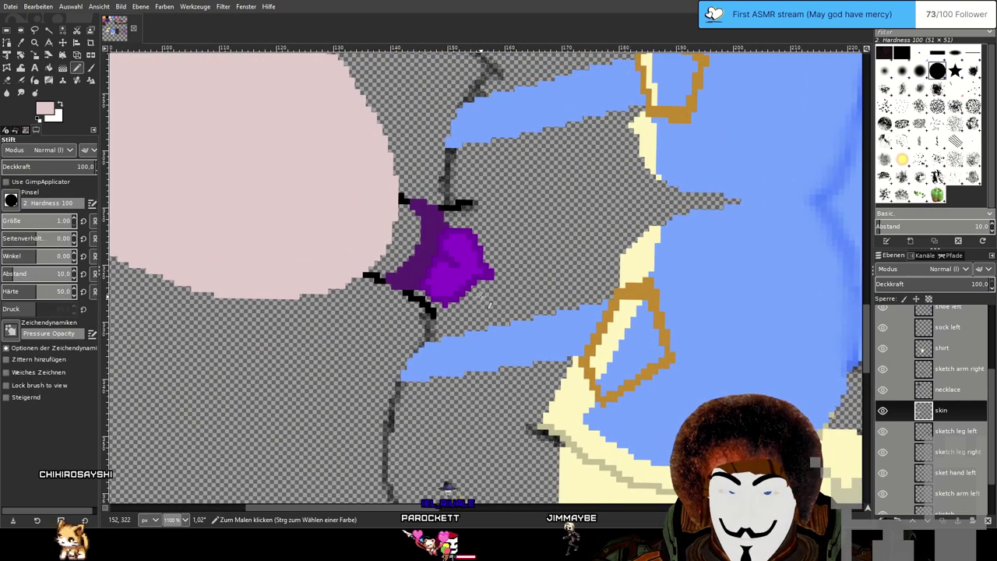
key(ctrl+z)
drag(320, 192, 522, 278)
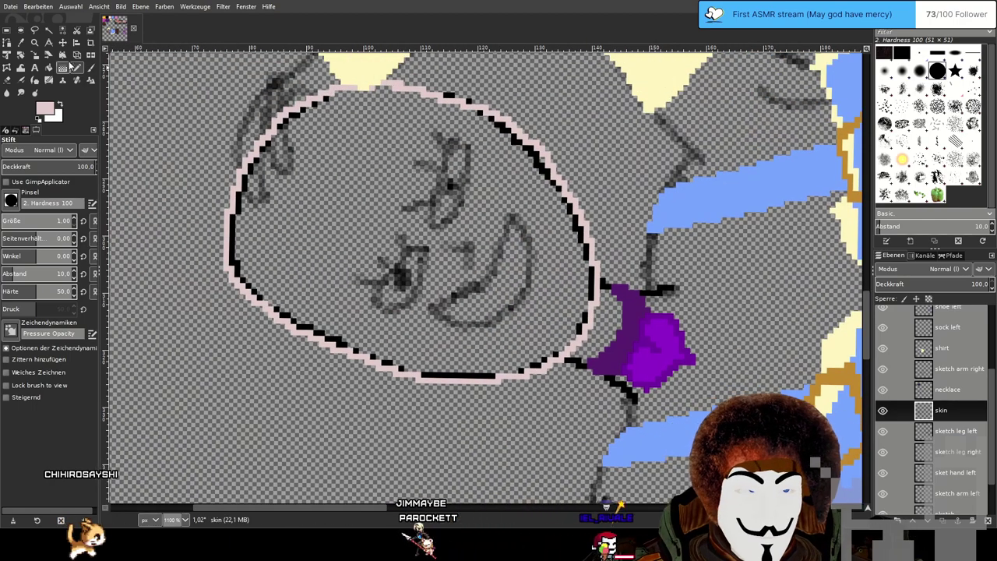
Sample the paler pink from the Hintergrund layer's colour palette.
key(o)
scroll(943, 437, down, 2)
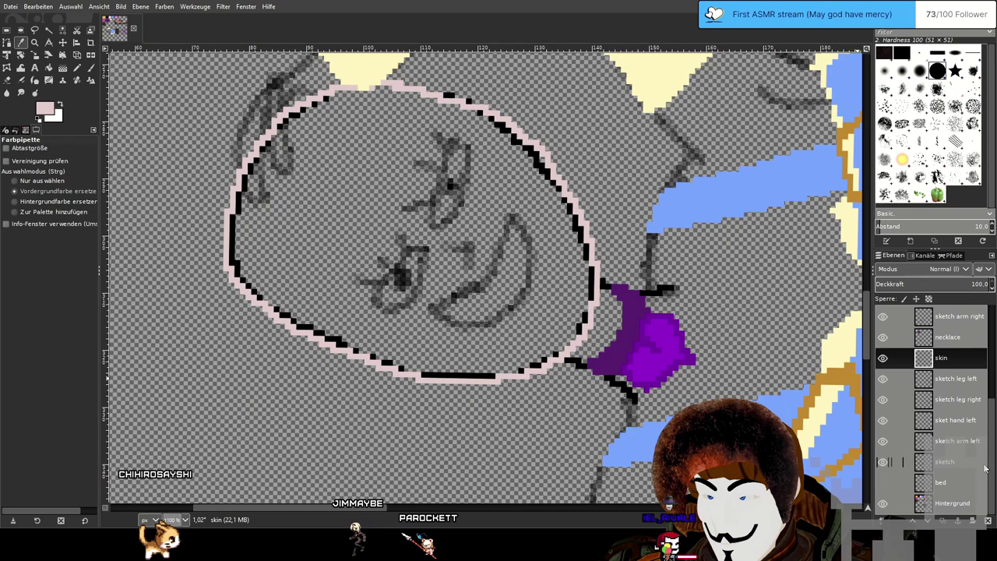
click(950, 503)
drag(543, 105, 590, 409)
scroll(593, 109, down, 15)
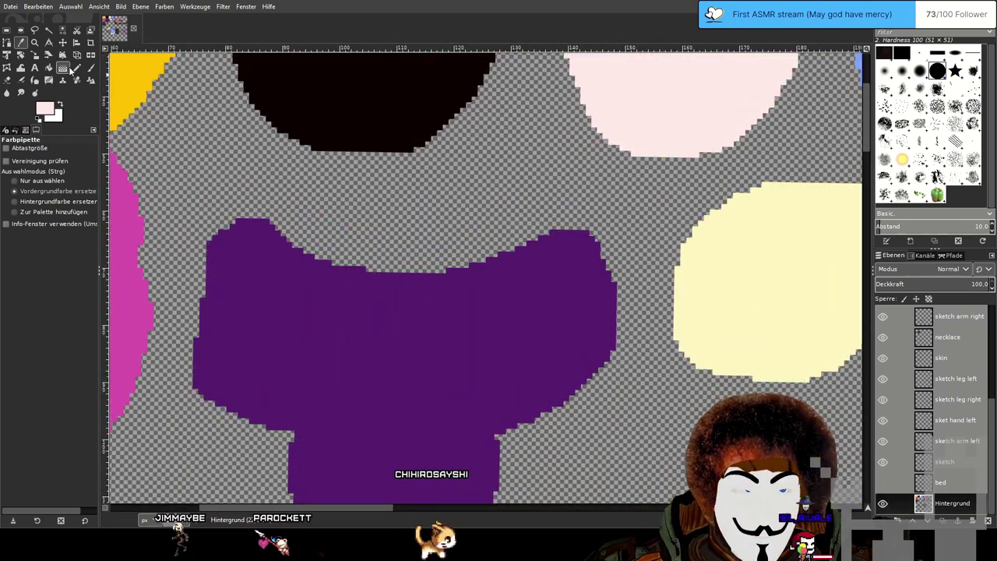
click(75, 68)
scroll(460, 280, down, 20)
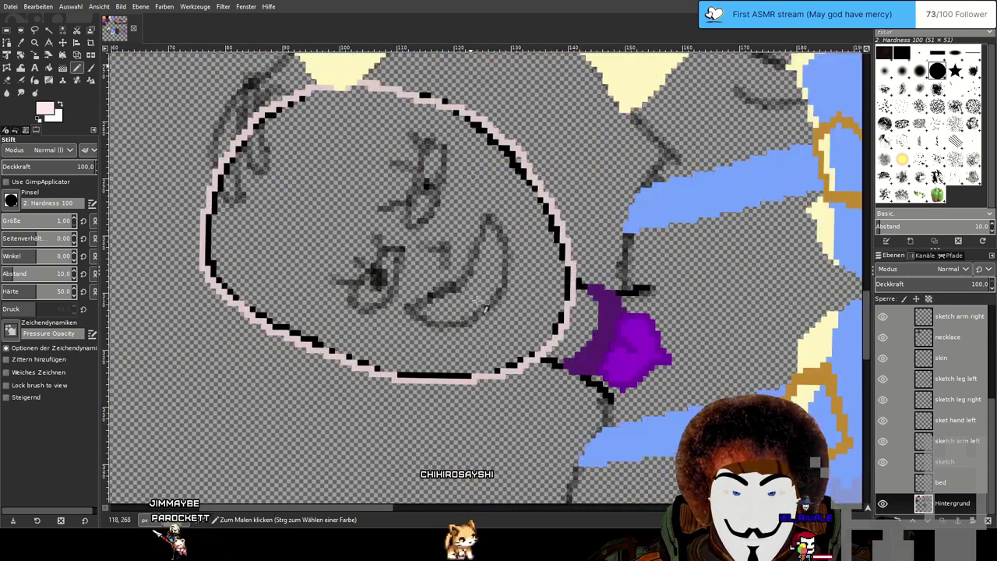
mouse_move(476, 301)
mouse_down()
mouse_move(474, 219)
mouse_move(462, 352)
mouse_up()
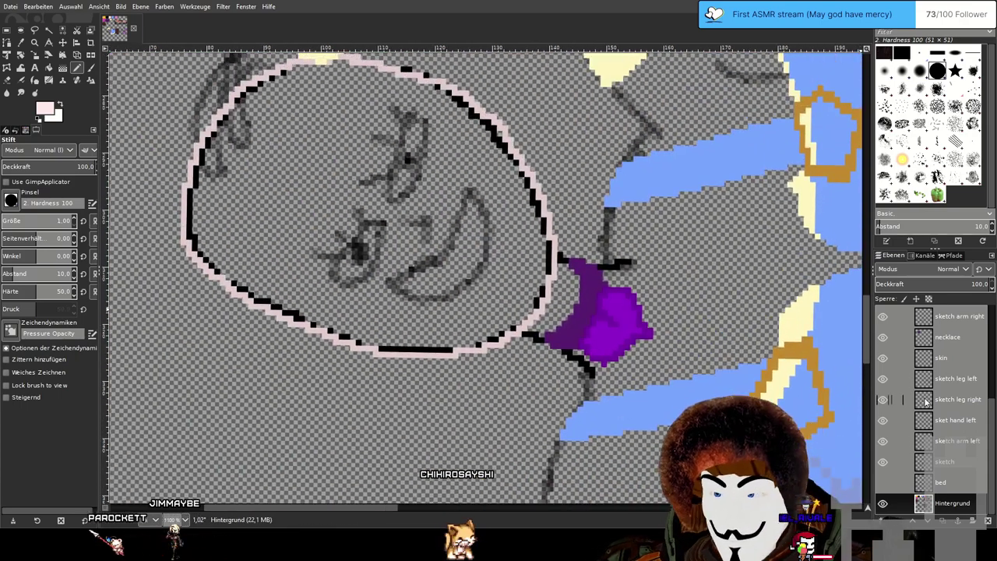
On the skin layer, bucket-fill the head's interior with the paler pink.
click(930, 357)
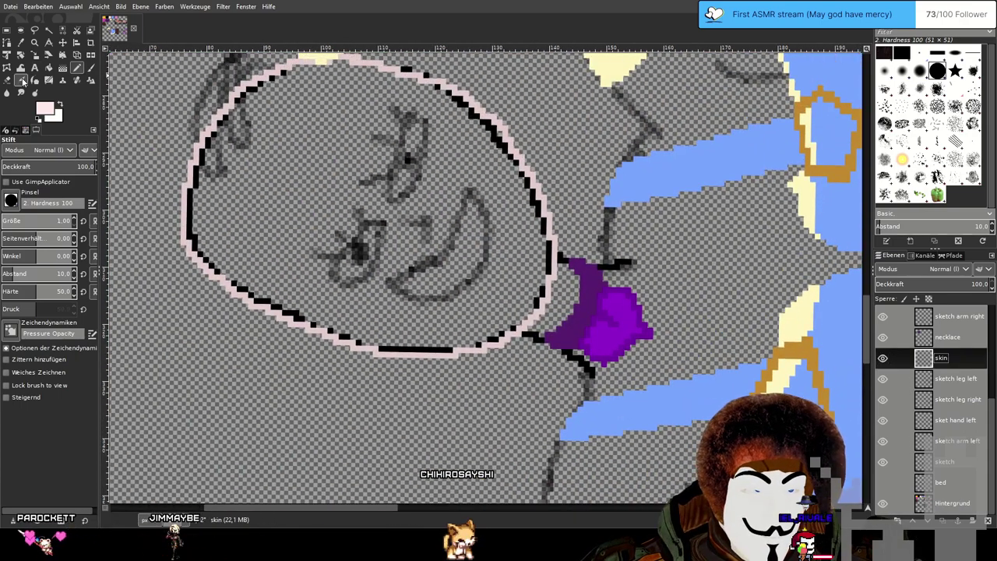
click(49, 69)
click(305, 156)
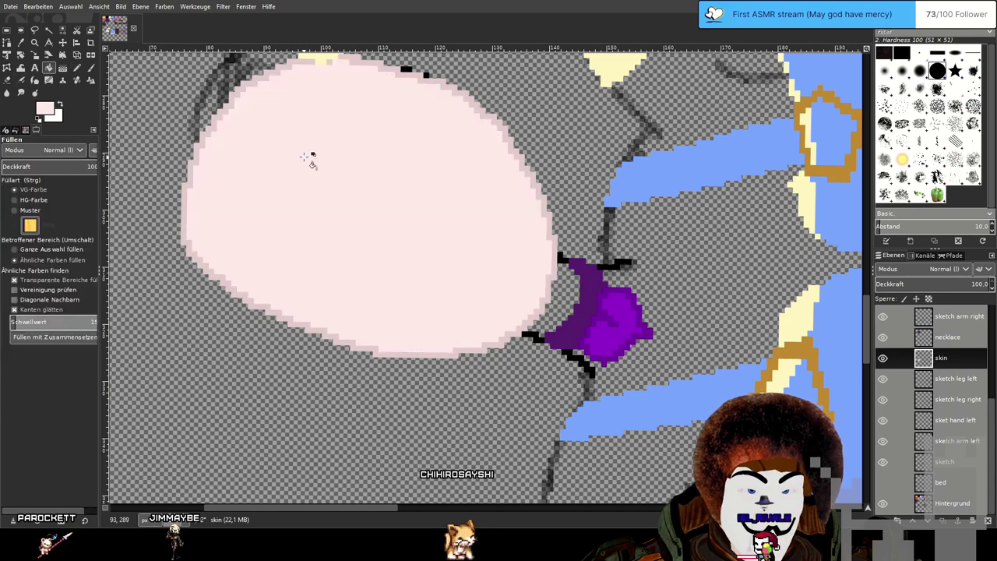
click(79, 69)
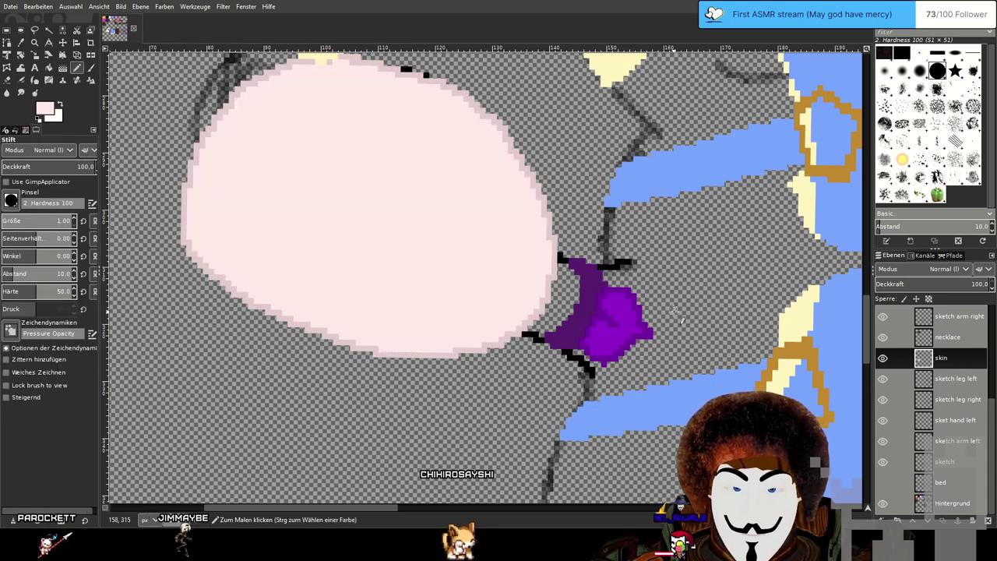
drag(675, 313, 645, 354)
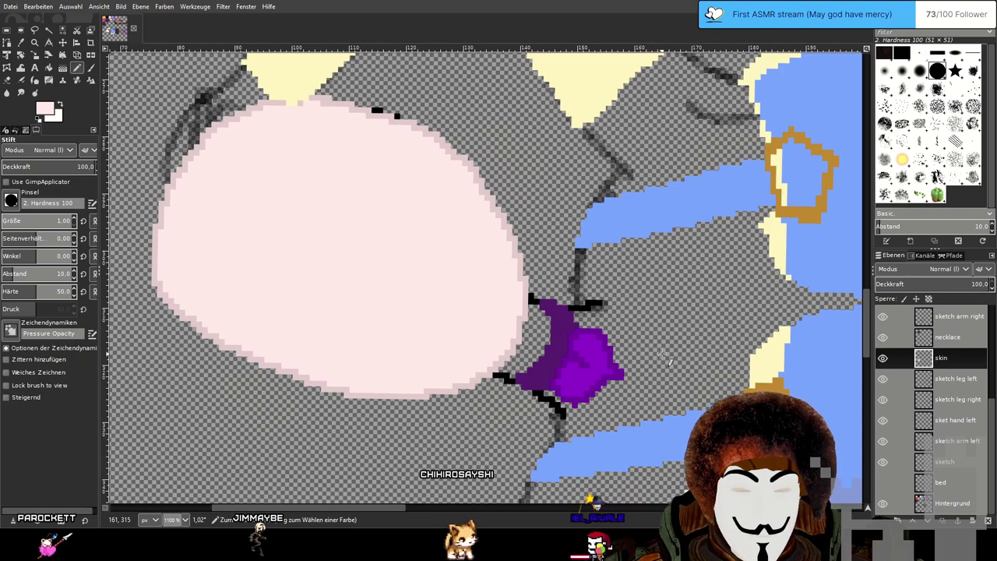
Move to the neck below the necklace and erase a stray pixel.
mouse_move(542, 307)
mouse_down()
mouse_move(460, 290)
mouse_move(454, 321)
mouse_move(462, 296)
mouse_up()
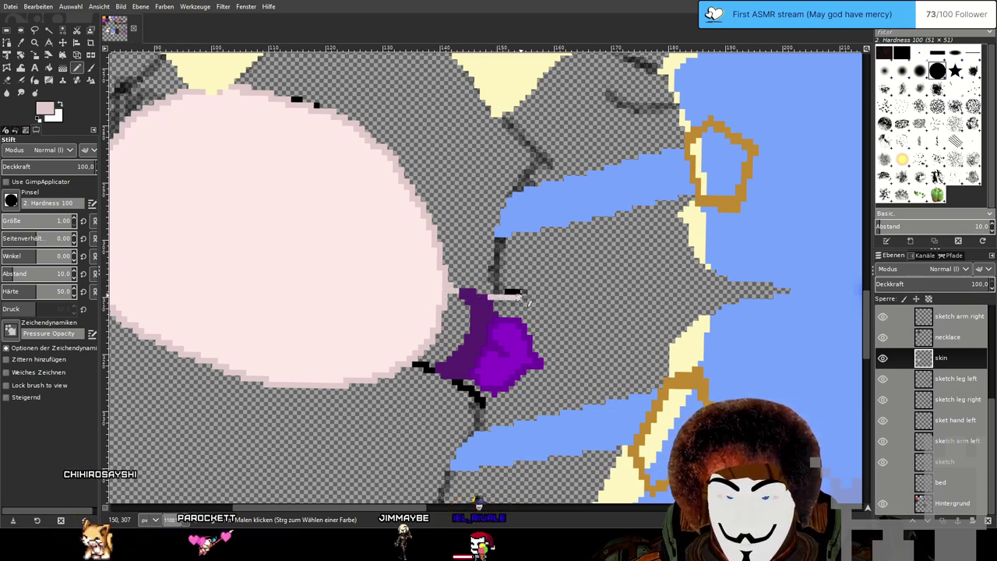
drag(505, 333, 532, 237)
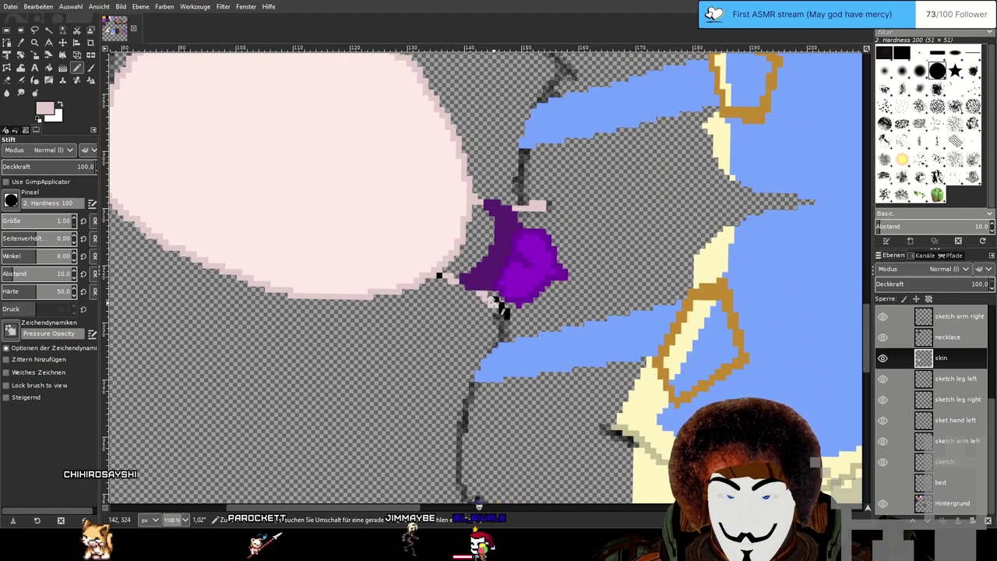
mouse_move(536, 265)
mouse_down()
mouse_move(556, 199)
mouse_move(515, 330)
mouse_move(479, 338)
mouse_move(488, 260)
mouse_move(529, 212)
mouse_up()
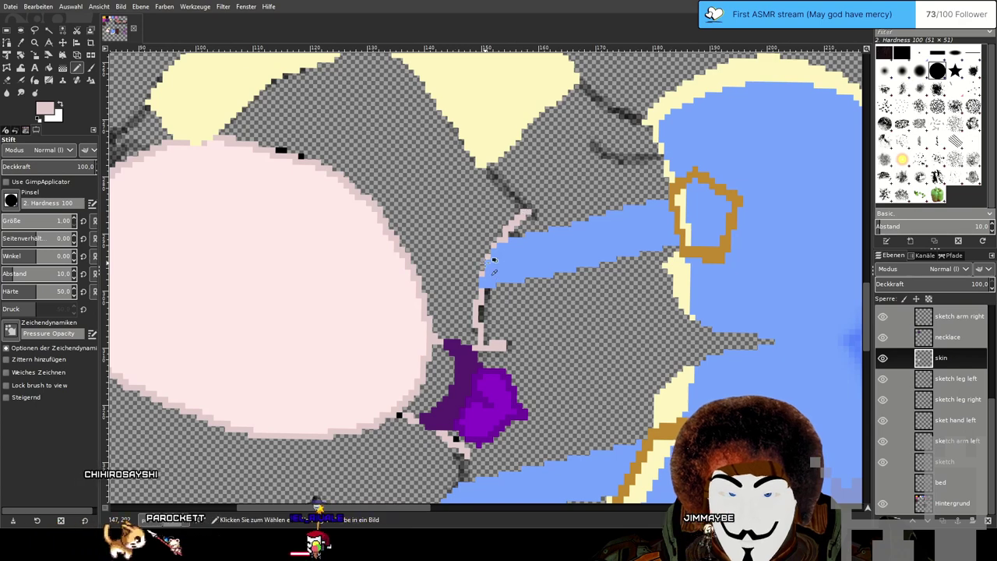
scroll(493, 265, up, 3)
scroll(292, 179, up, 1)
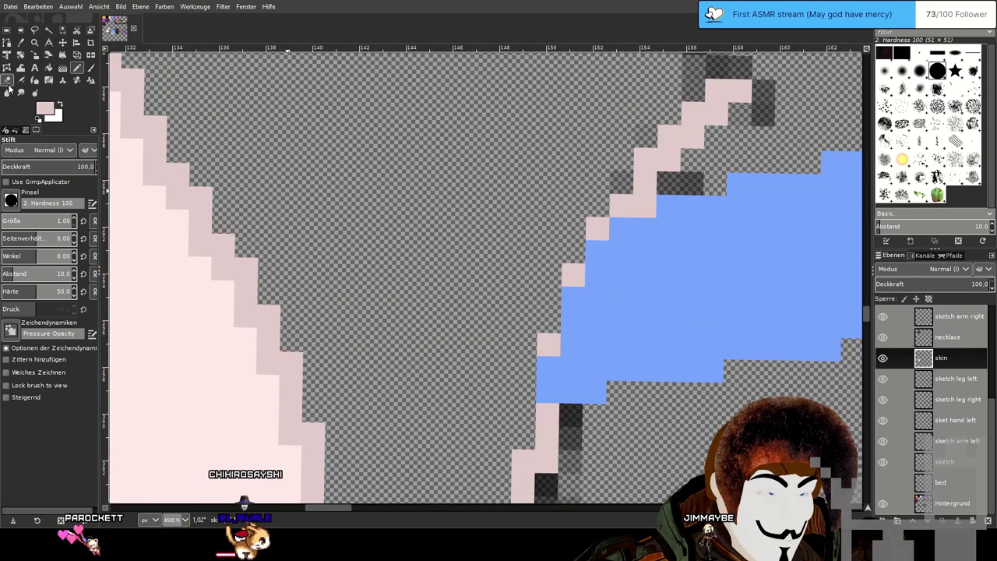
key(shift+e)
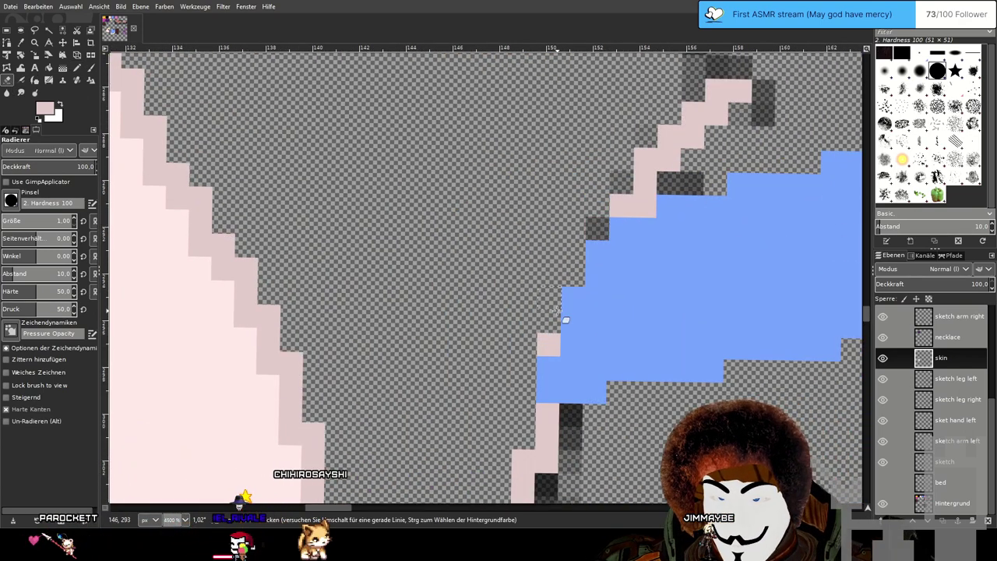
click(76, 68)
scroll(550, 327, up, 5)
scroll(549, 327, right, 3)
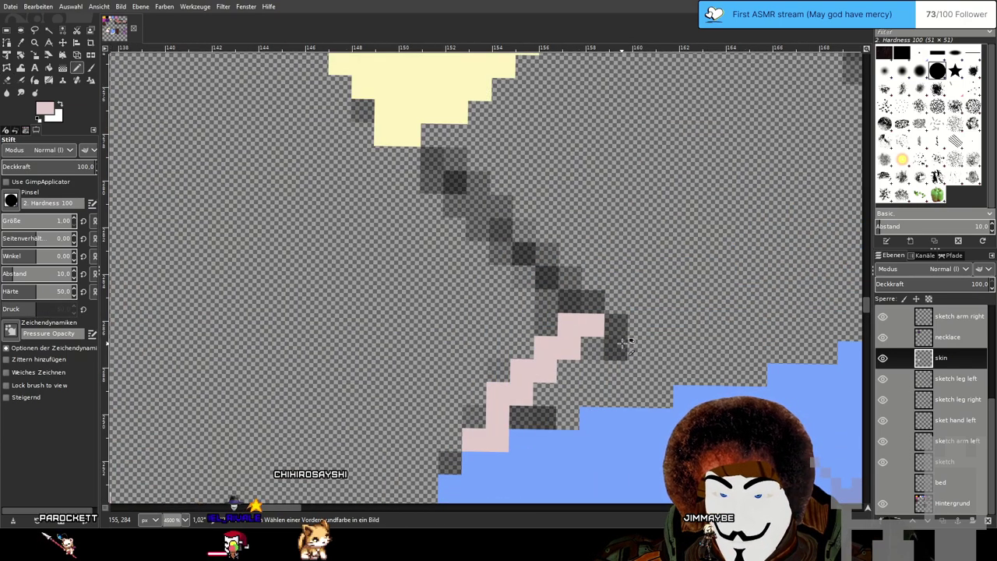
scroll(629, 341, down, 1)
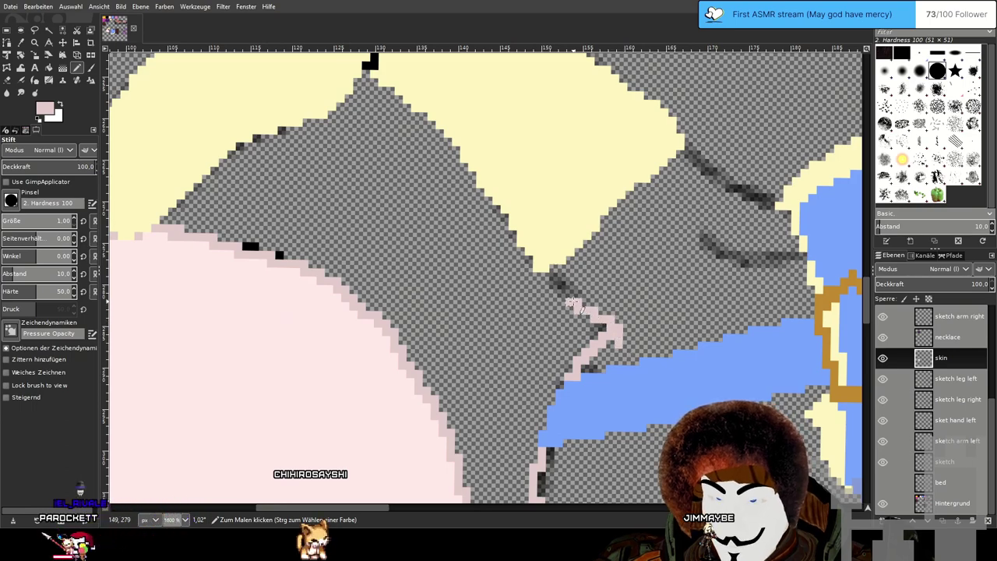
Trace the sketch line from the yellow tip in pale pink and add a short stroke.
drag(633, 222, 711, 242)
drag(433, 242, 485, 231)
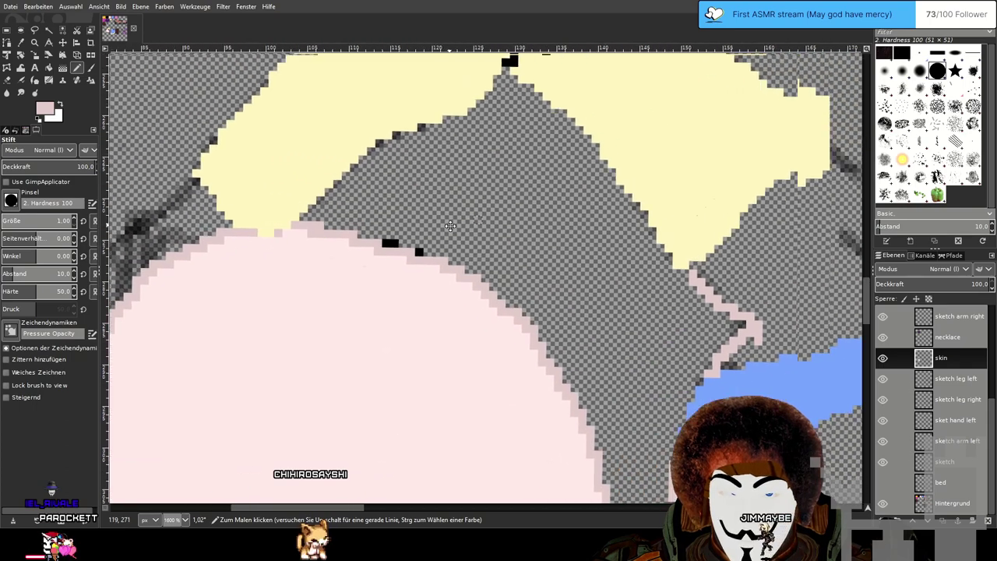
scroll(484, 231, right, 8)
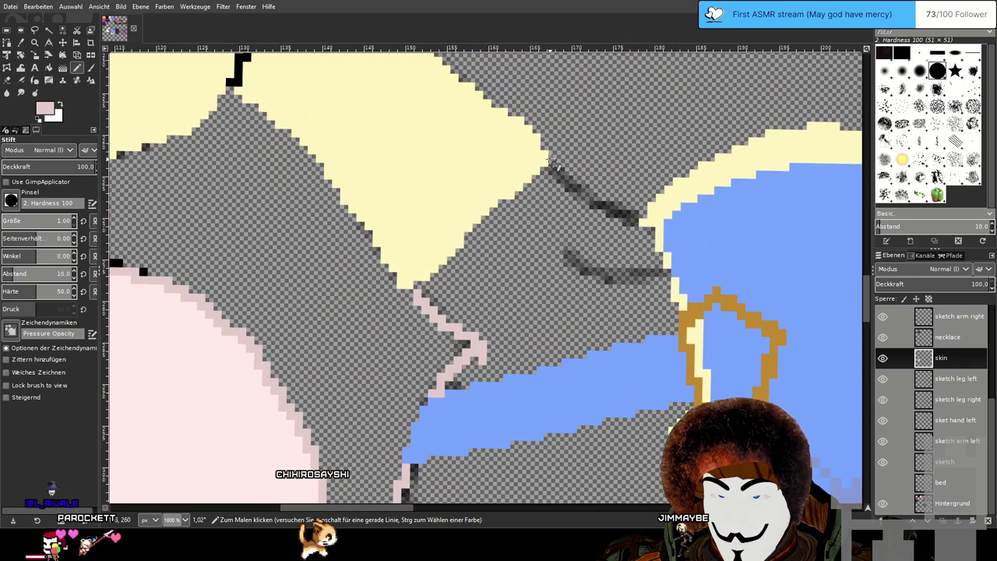
mouse_move(552, 161)
mouse_down()
mouse_move(595, 203)
mouse_move(645, 214)
mouse_up()
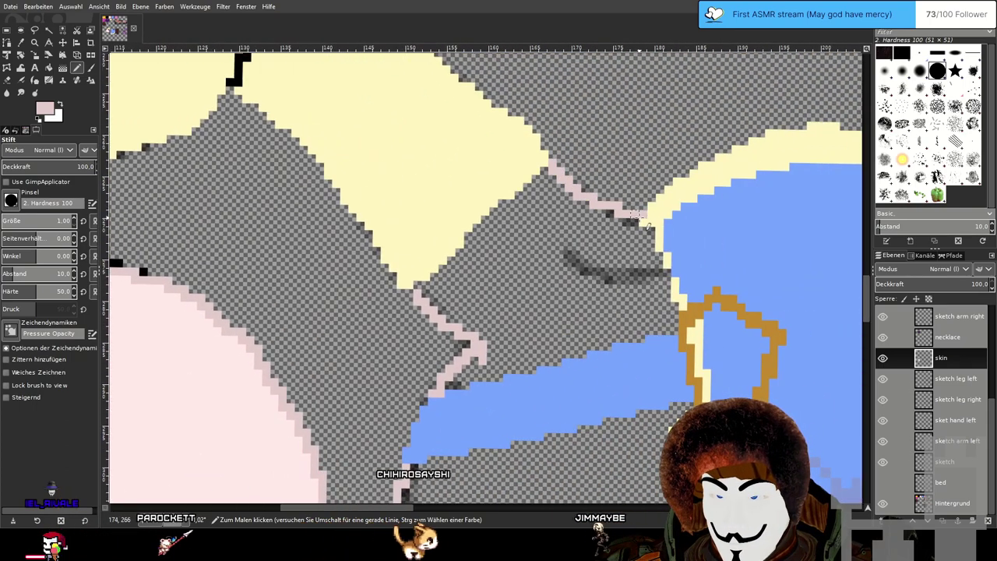
mouse_move(566, 253)
mouse_down()
mouse_move(592, 274)
mouse_move(660, 279)
mouse_move(625, 274)
mouse_up()
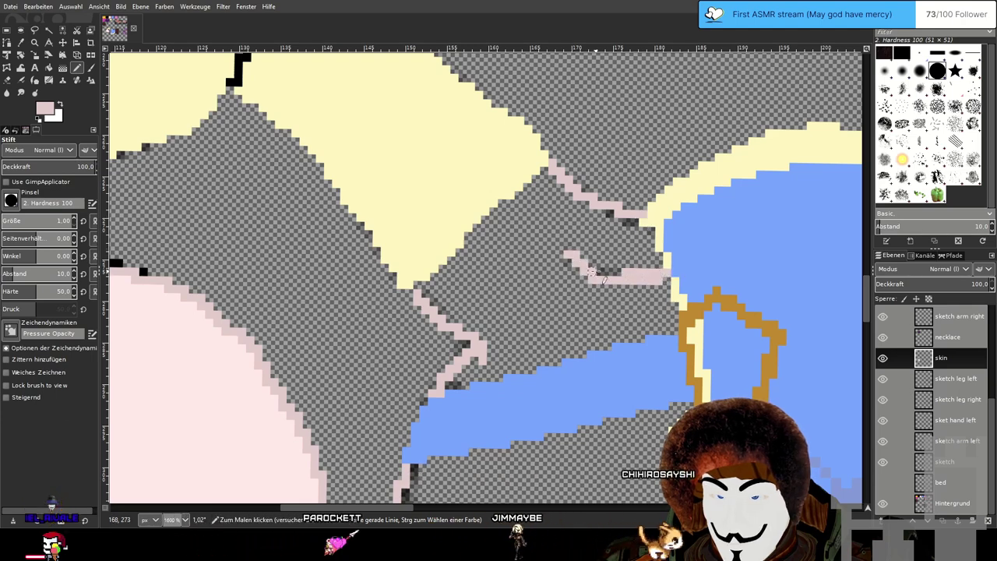
scroll(595, 274, down, 1)
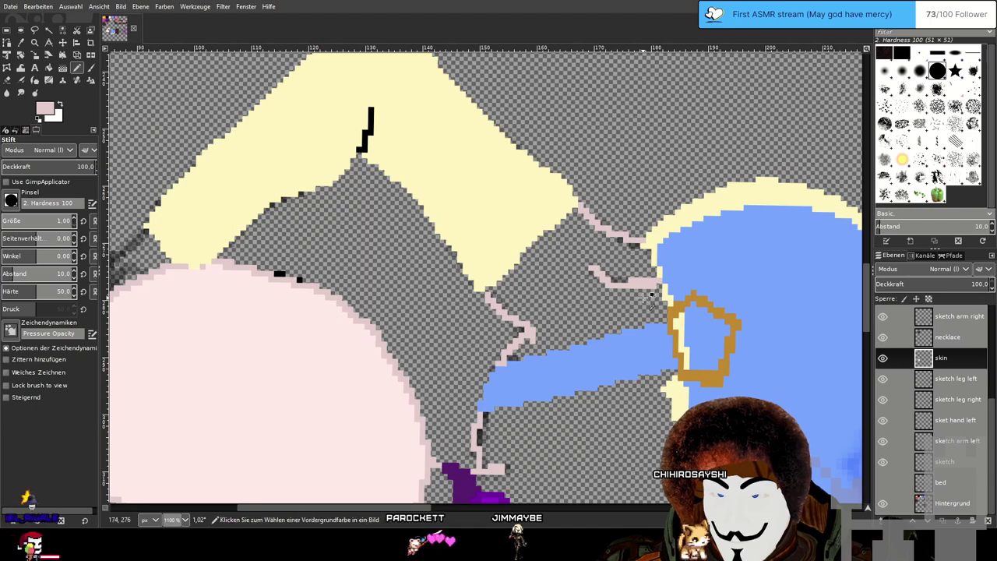
scroll(643, 296, up, 2)
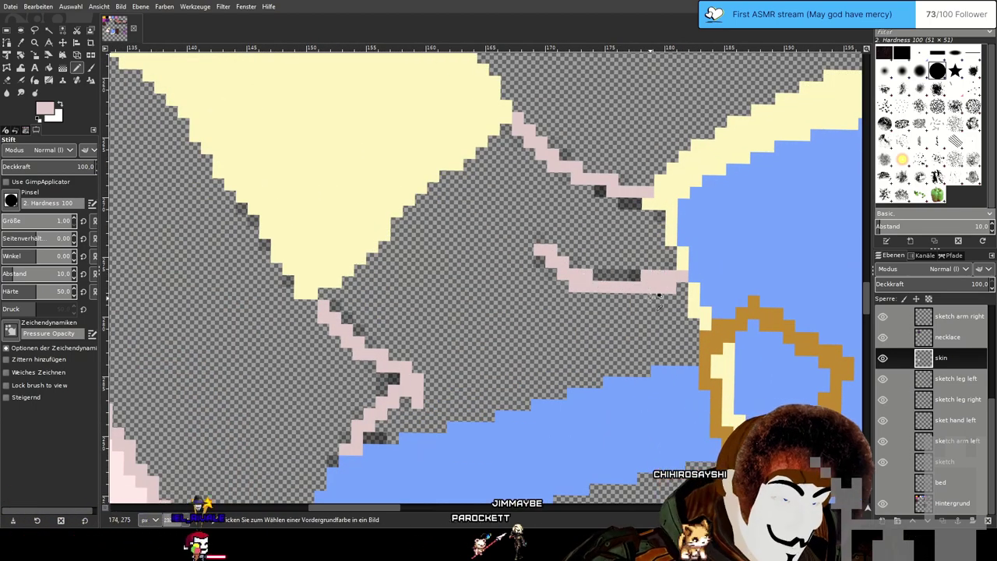
scroll(590, 278, down, 3)
drag(598, 329, 556, 133)
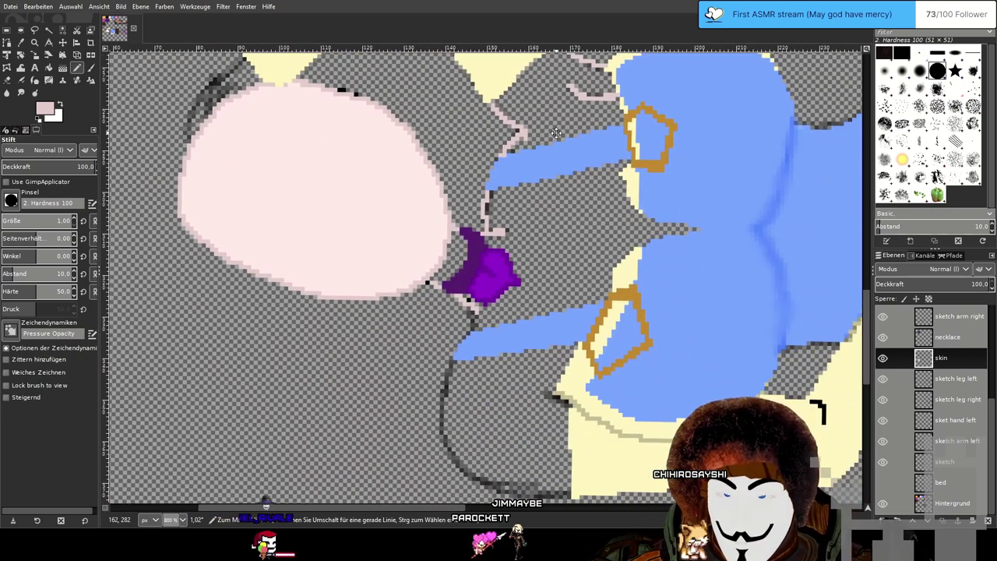
Cover the dark outline end beside the skin with pale pink pixels.
scroll(618, 341, down, 3)
scroll(637, 342, up, 2)
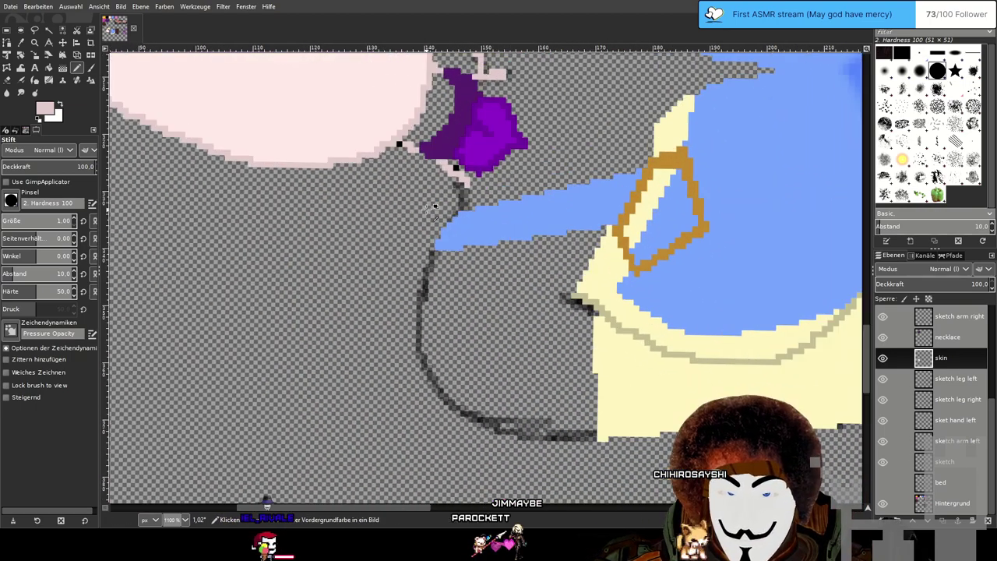
scroll(637, 343, down, 1)
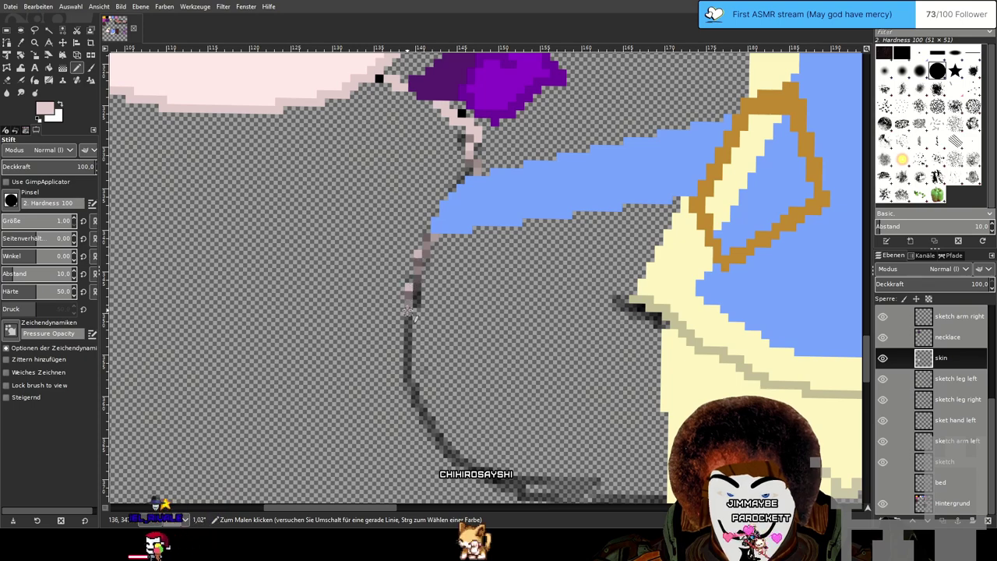
scroll(569, 382, down, 4)
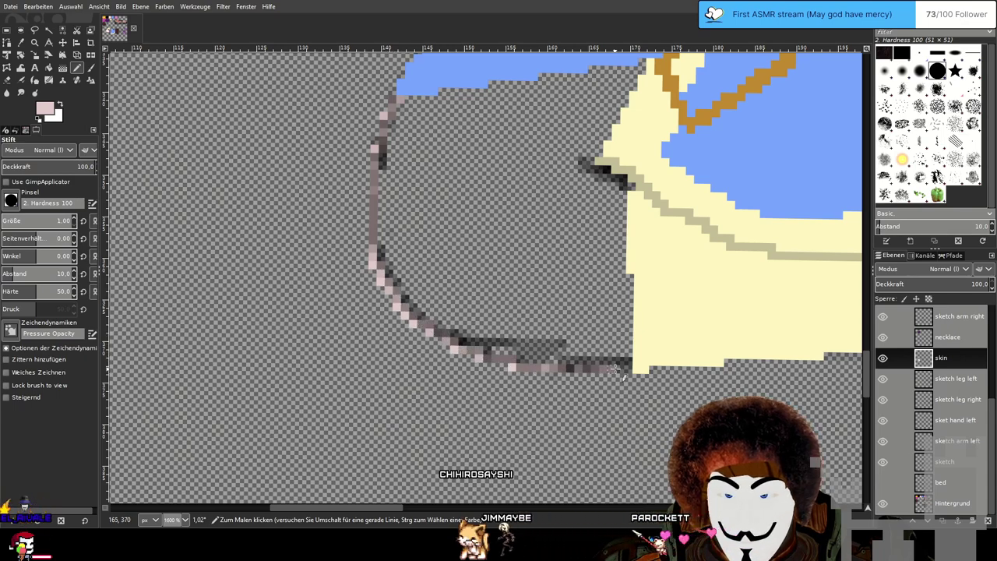
scroll(631, 369, down, 4)
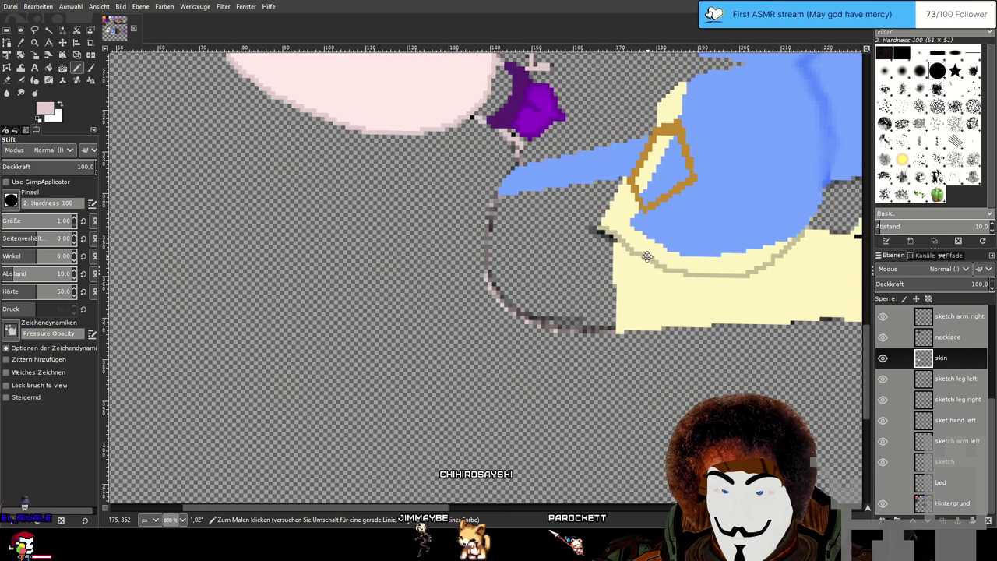
scroll(502, 286, up, 4)
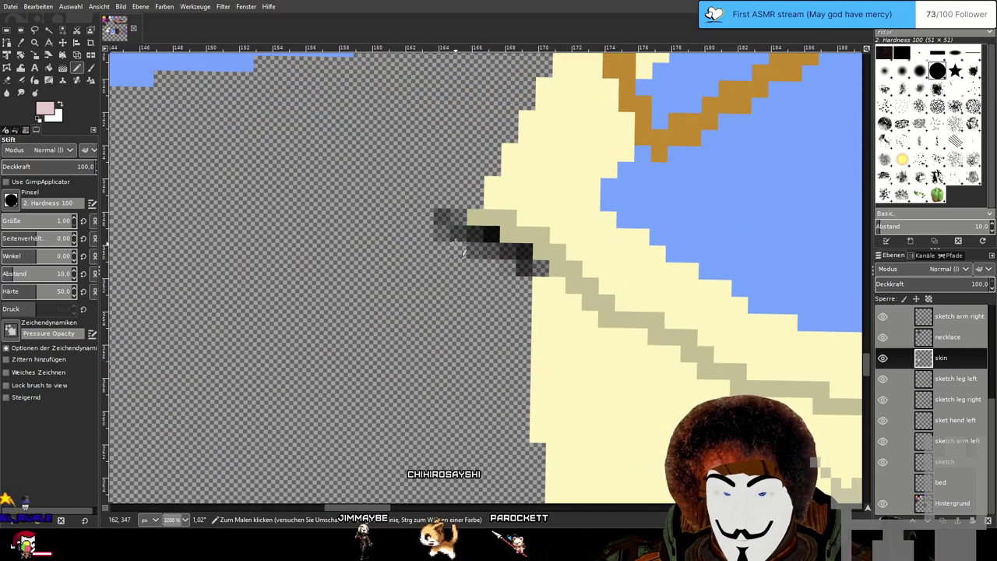
mouse_move(444, 218)
mouse_down()
mouse_move(442, 228)
mouse_move(497, 250)
mouse_up()
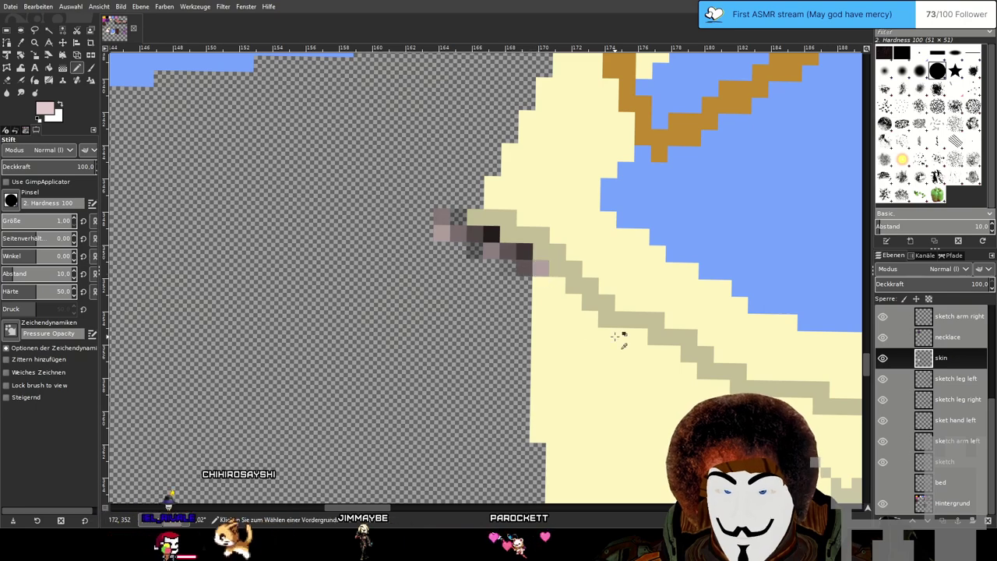
Hide the 'sketch arm right' layer.
scroll(615, 336, down, 1)
scroll(615, 337, down, 2)
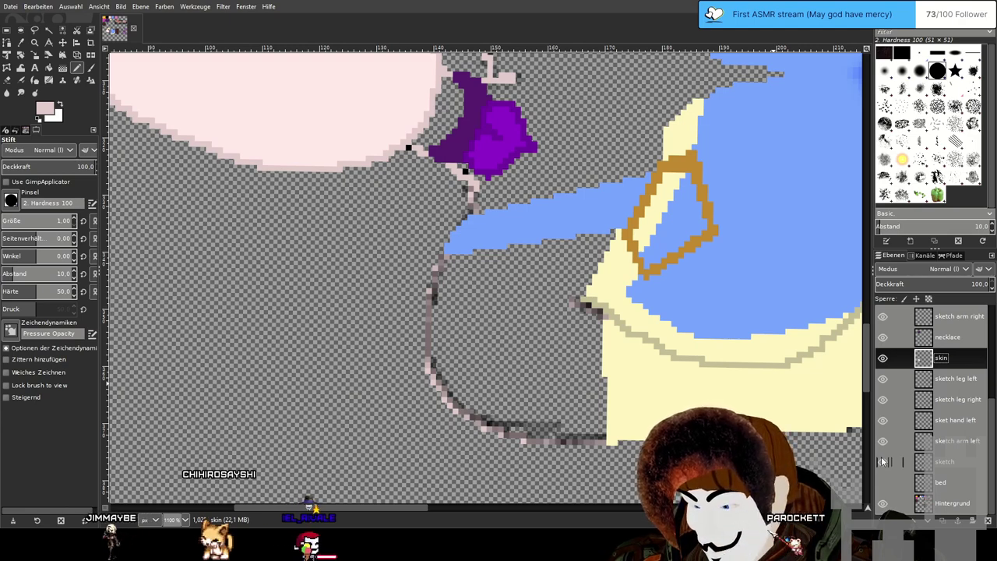
scroll(883, 461, up, 3)
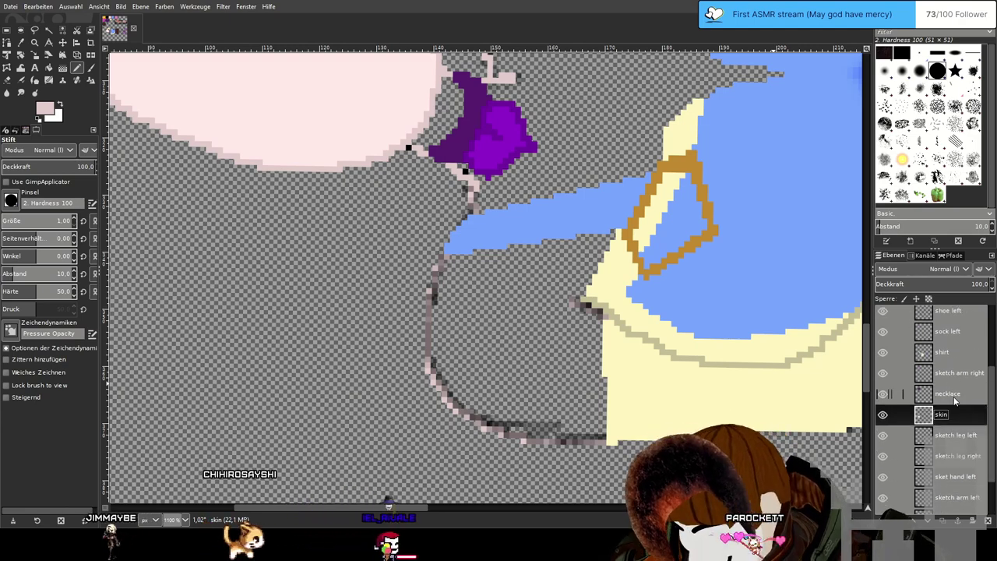
click(882, 374)
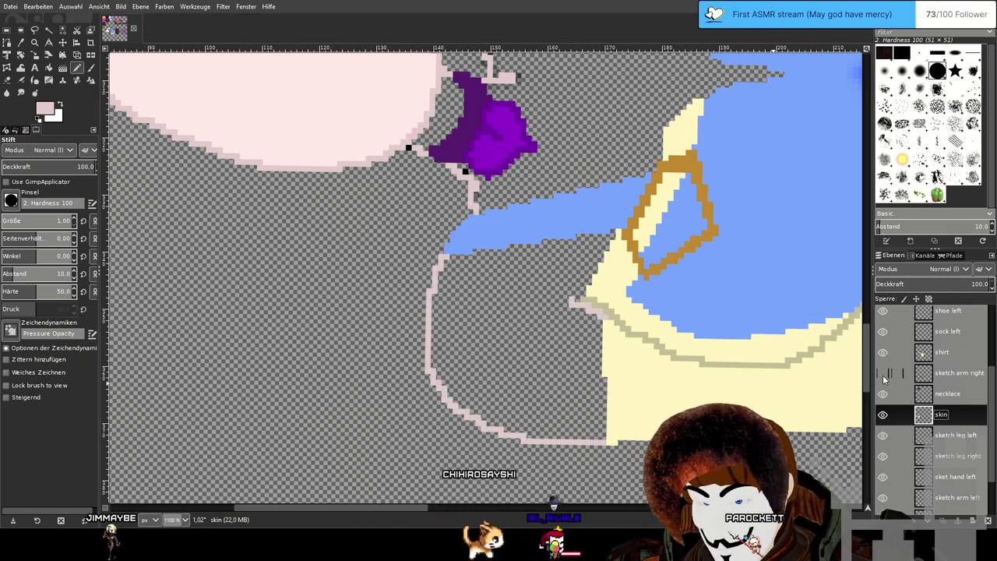
Zoom and pan the view onto the hand sketch beside the skirt.
scroll(683, 320, down, 3)
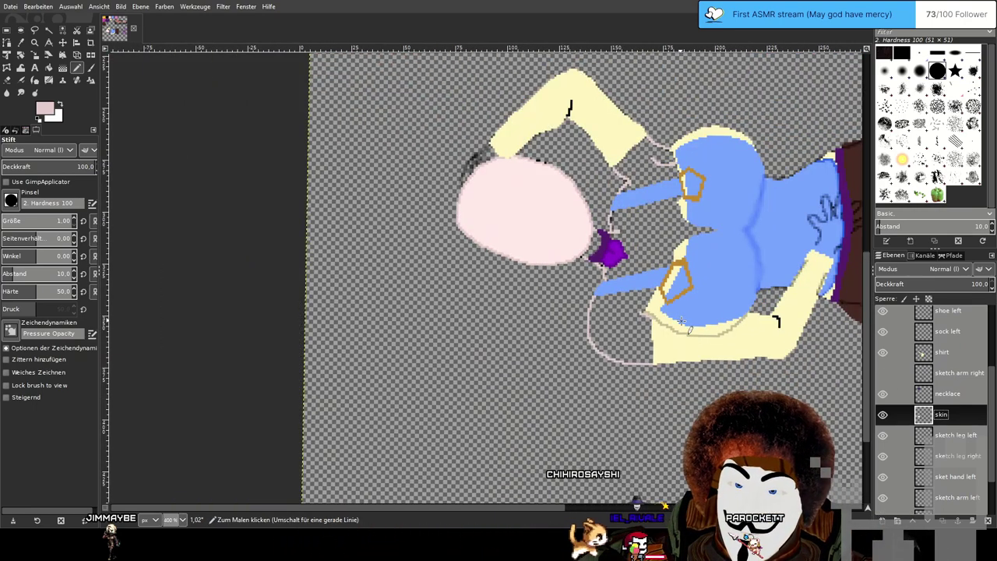
drag(695, 238, 511, 244)
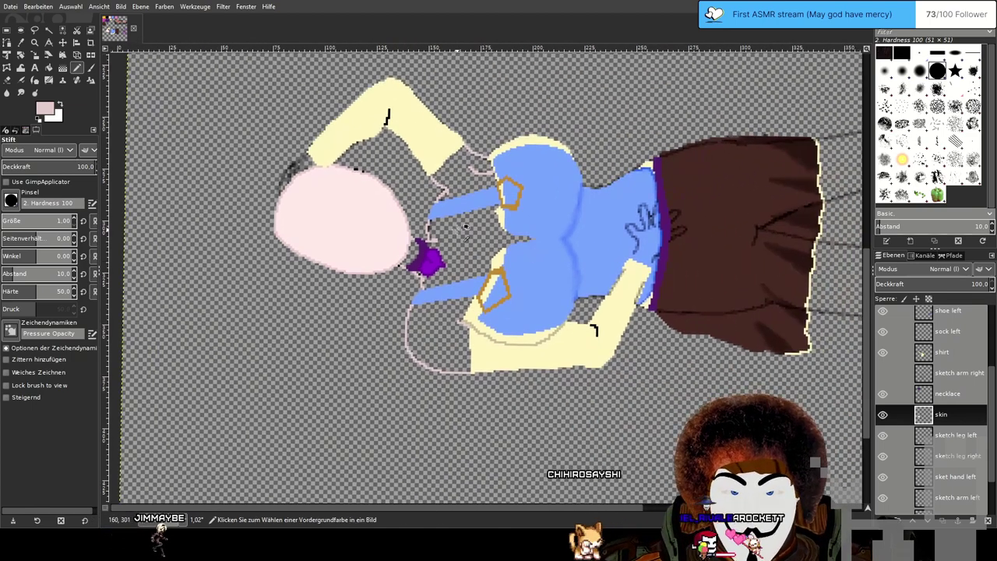
scroll(444, 223, up, 1)
drag(405, 292, 448, 246)
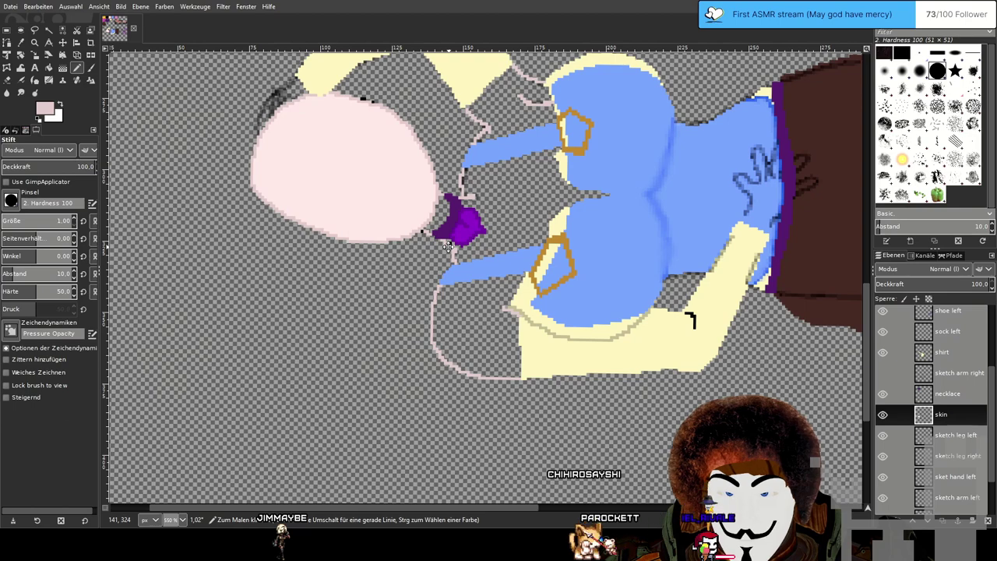
drag(633, 380, 456, 400)
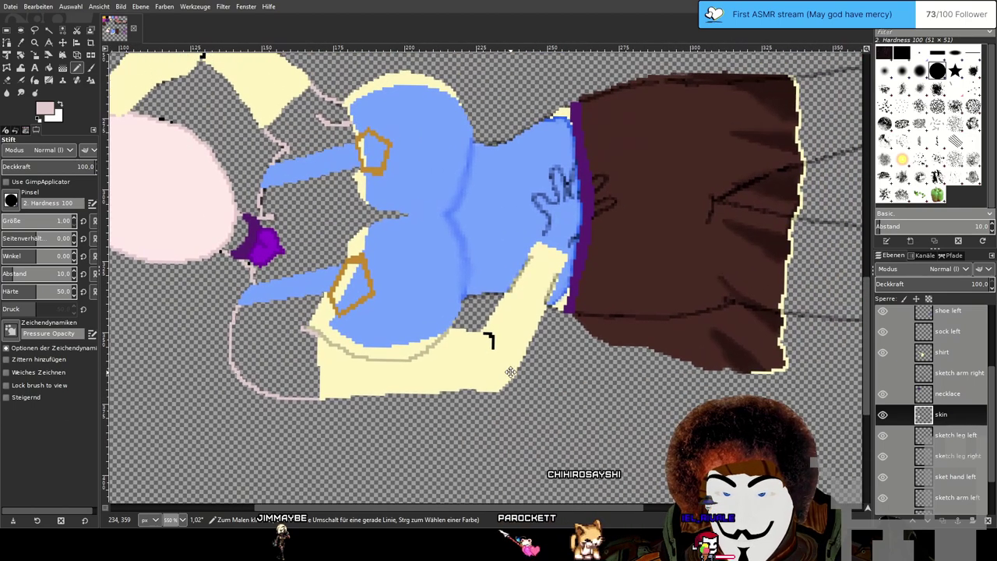
scroll(537, 296, up, 2)
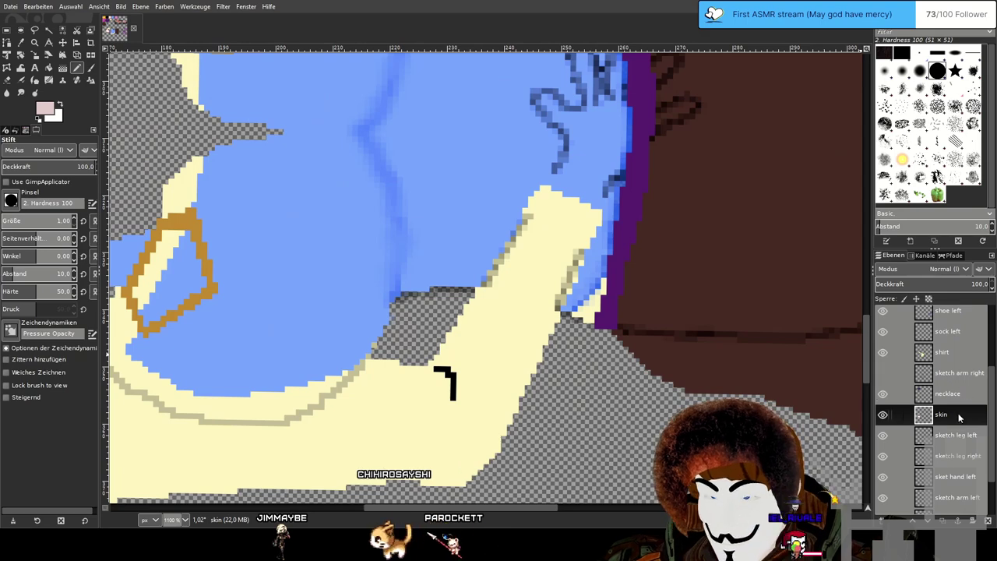
drag(652, 252, 574, 415)
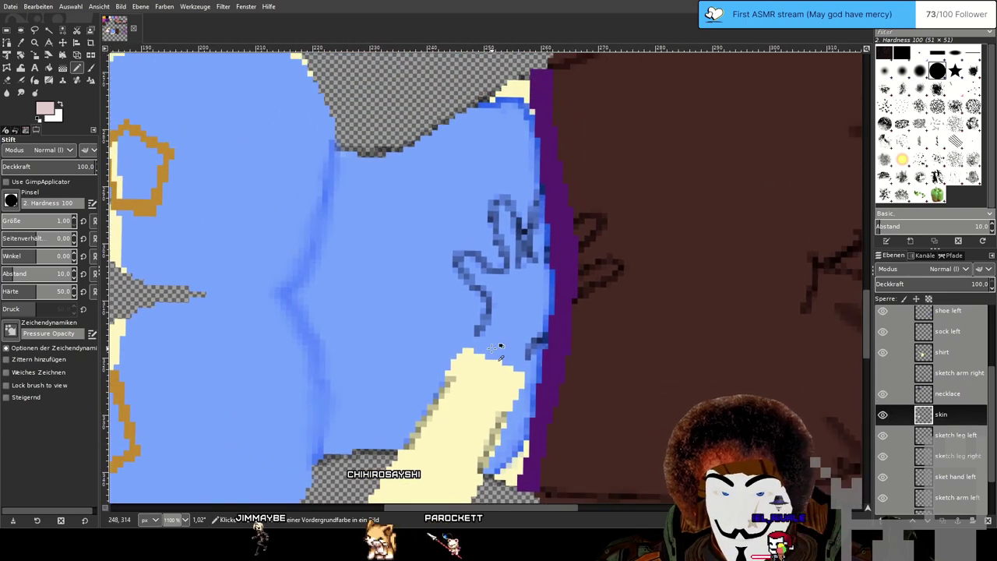
scroll(492, 350, up, 1)
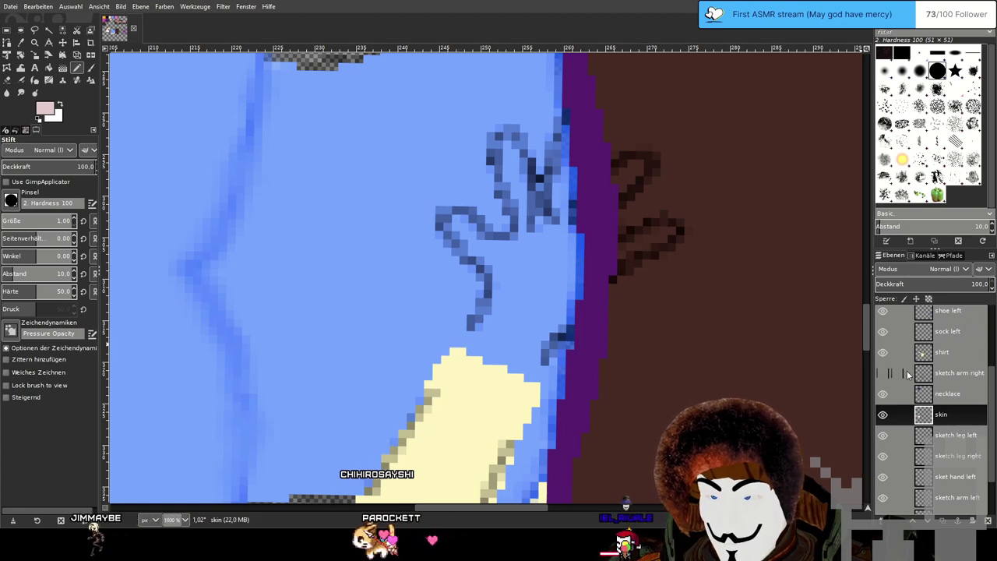
scroll(961, 404, up, 2)
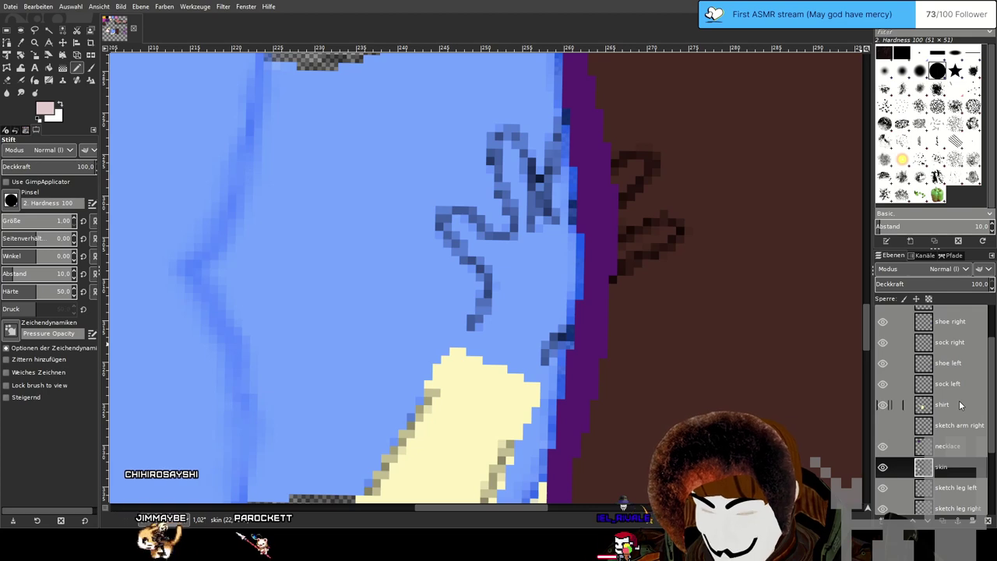
Select the apron layer by way of the shirt layer, framing the apron edge and skirt.
click(960, 404)
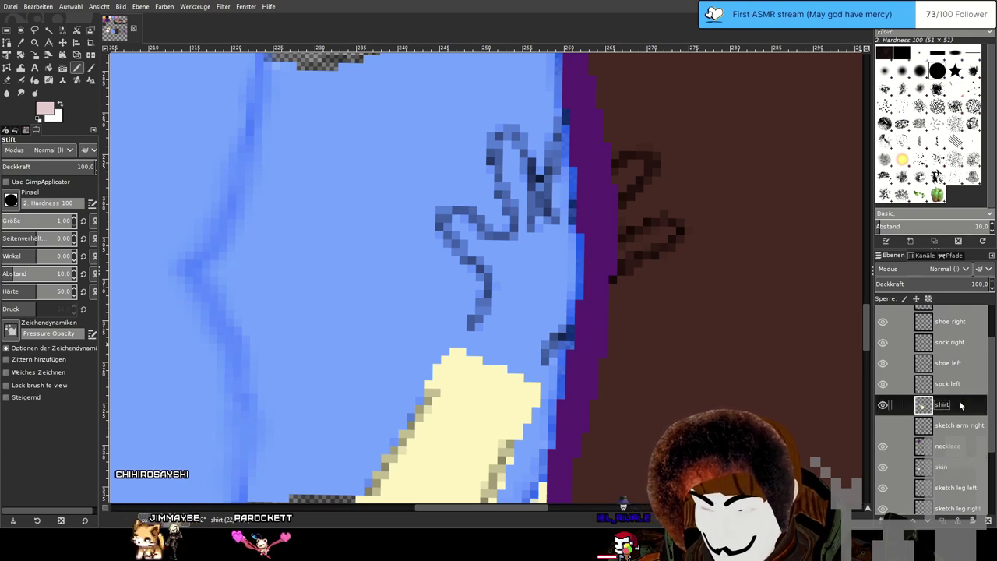
scroll(974, 374, up, 3)
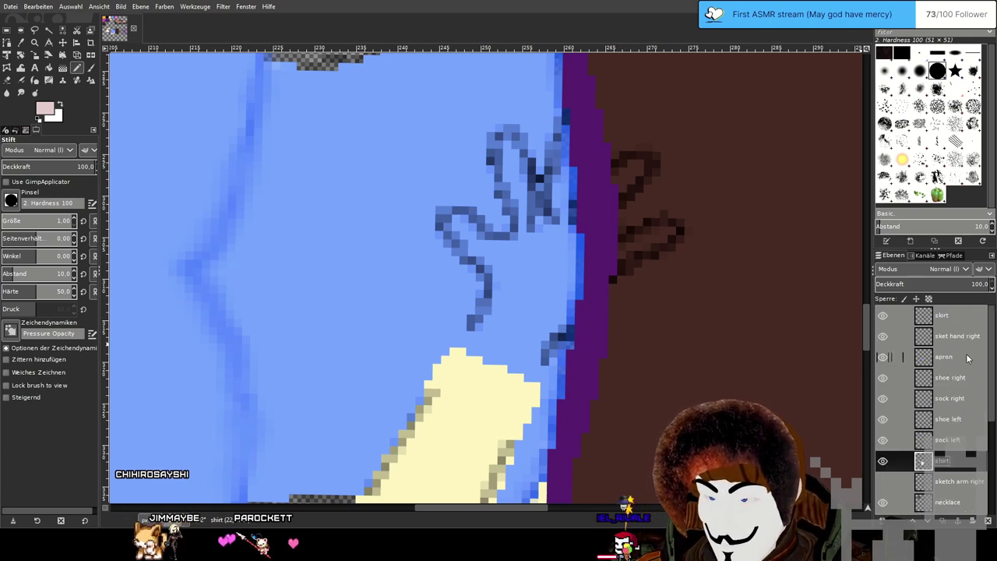
click(967, 357)
drag(531, 296, 458, 340)
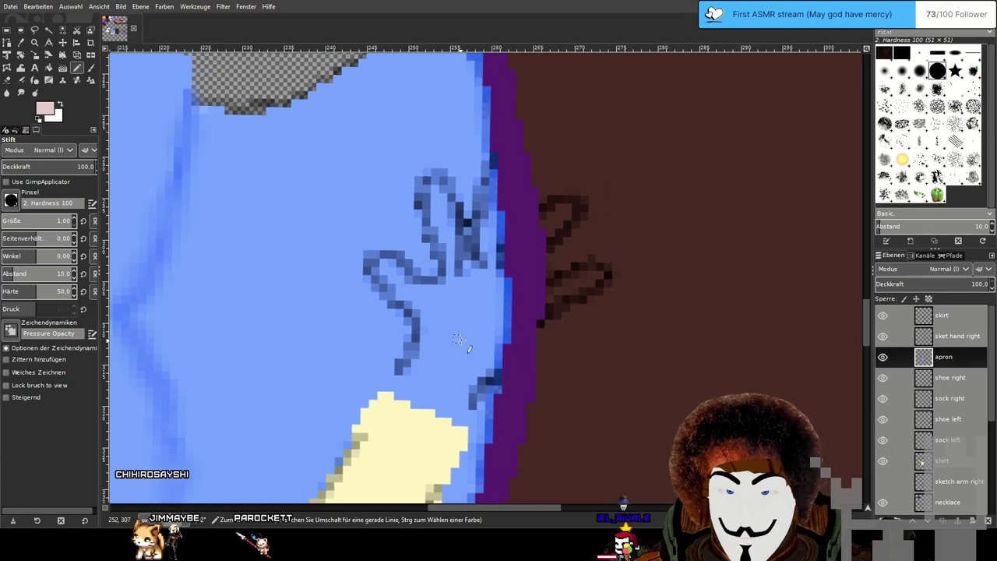
ctrl+scroll(498, 307, down, 1)
ctrl+scroll(498, 308, up, 1)
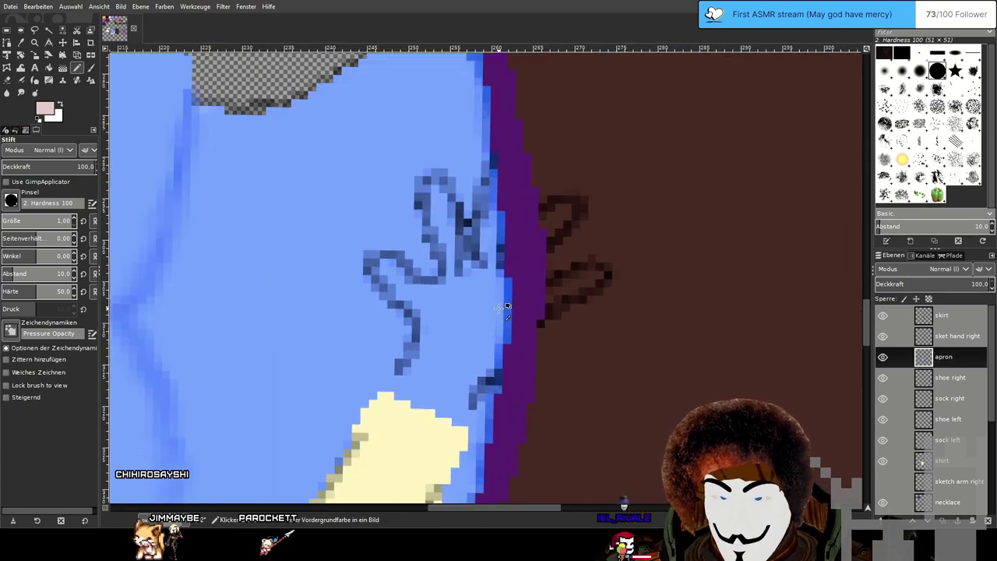
ctrl+scroll(499, 308, down, 3)
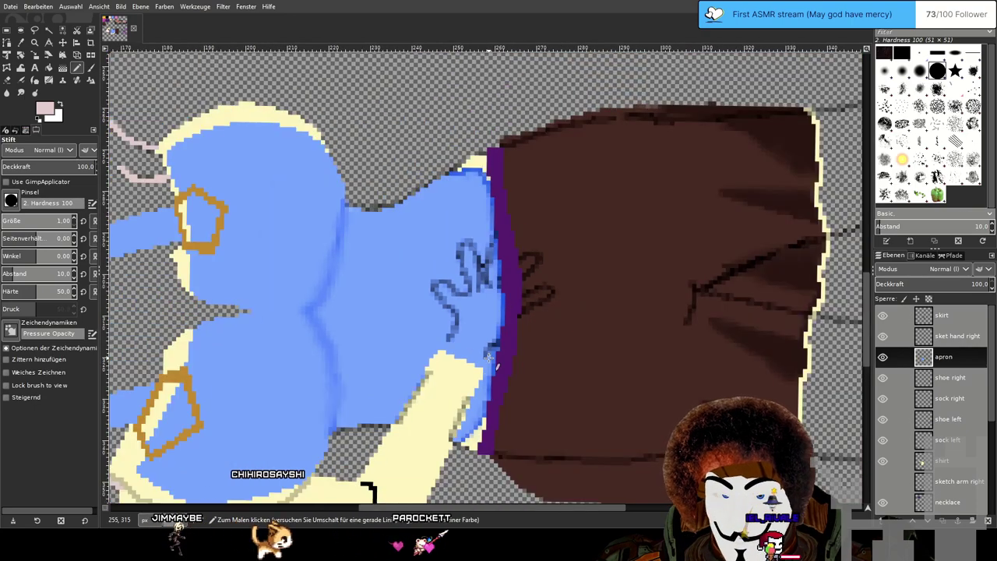
scroll(499, 307, down, 5)
scroll(499, 308, left, 2)
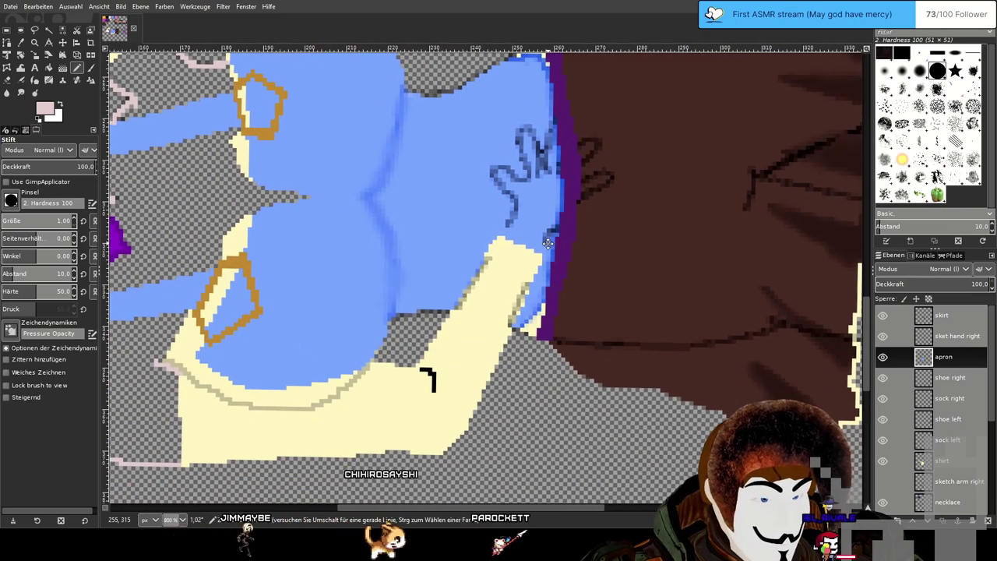
drag(547, 244, 426, 315)
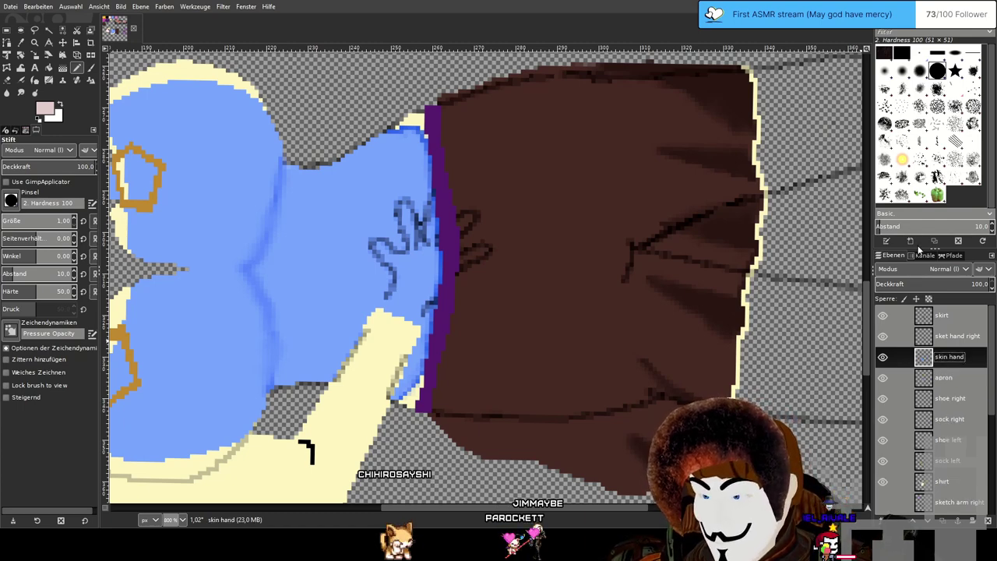
Zoom in on the hand sketch and draw the pale pink wrist line from sleeve to hand.
scroll(529, 322, up, 2)
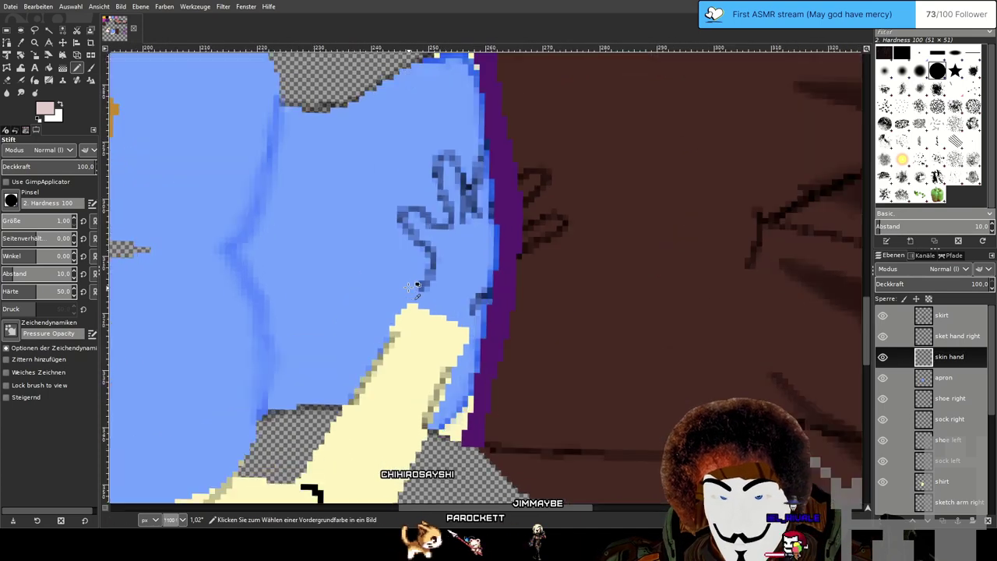
scroll(498, 262, up, 1)
drag(471, 276, 449, 341)
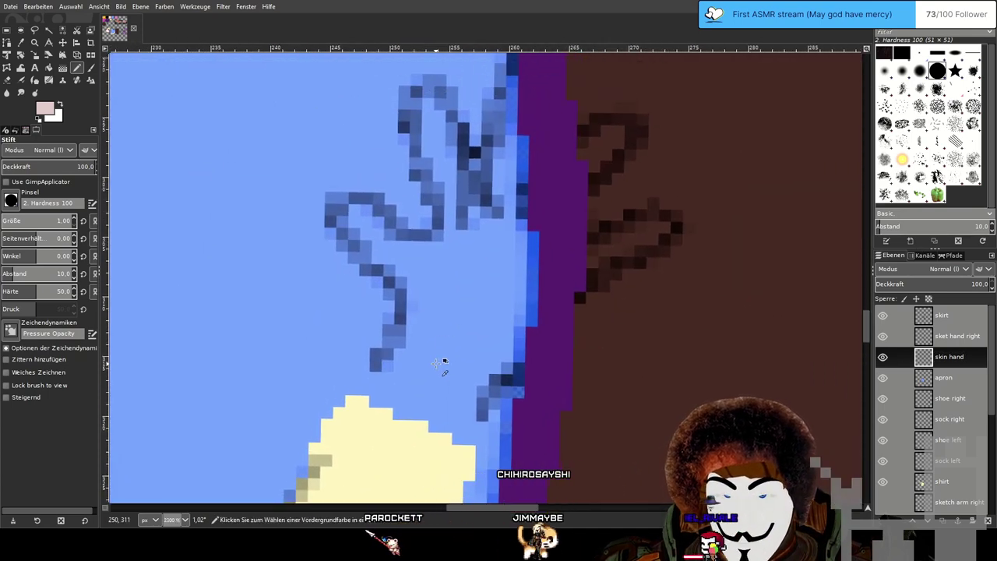
scroll(436, 358, down, 1)
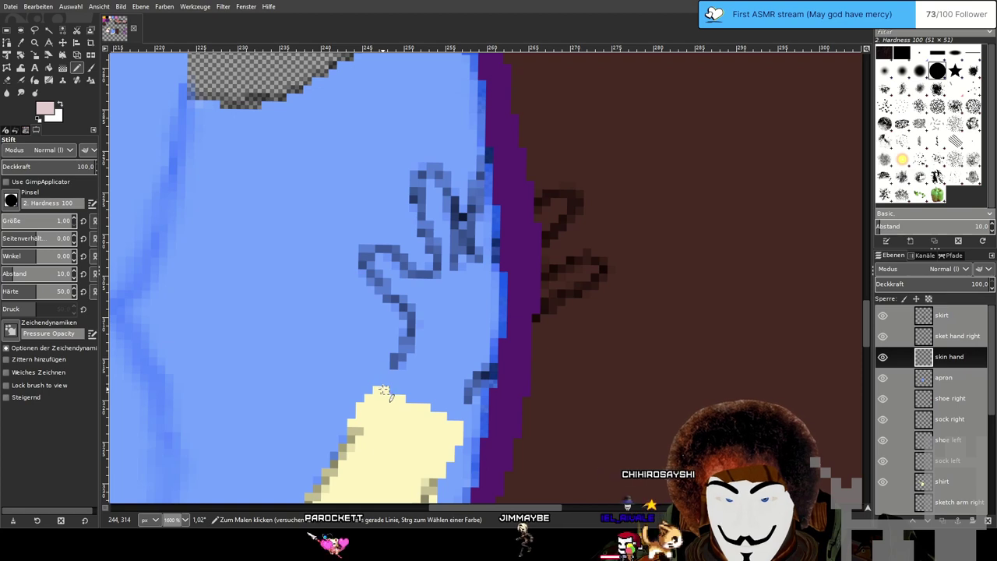
drag(385, 383, 401, 358)
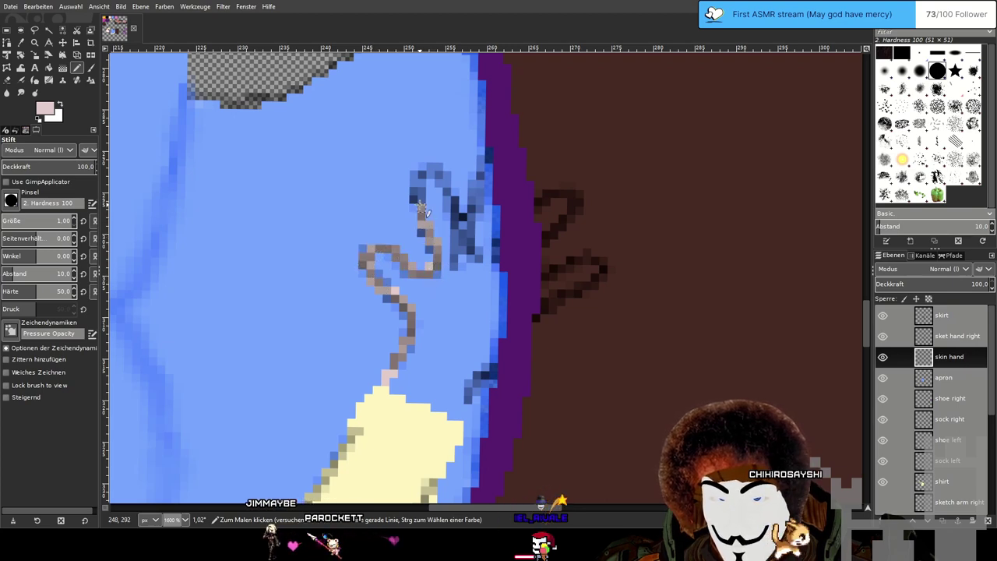
Outline the upper and lower fingers, looping the hand outline back toward the sleeve.
mouse_move(427, 167)
mouse_down()
mouse_move(450, 197)
mouse_move(465, 258)
mouse_move(489, 152)
mouse_up()
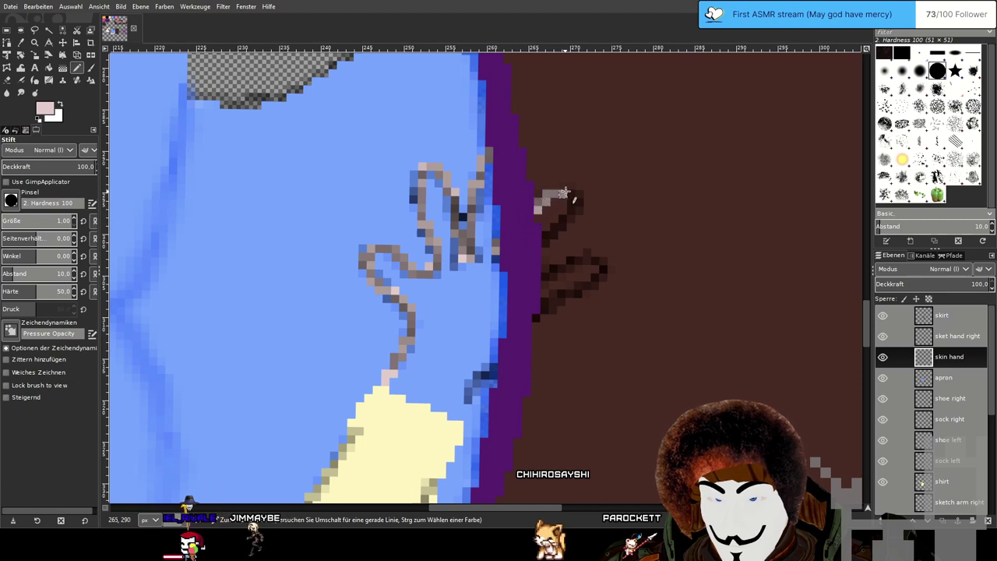
drag(578, 204, 568, 227)
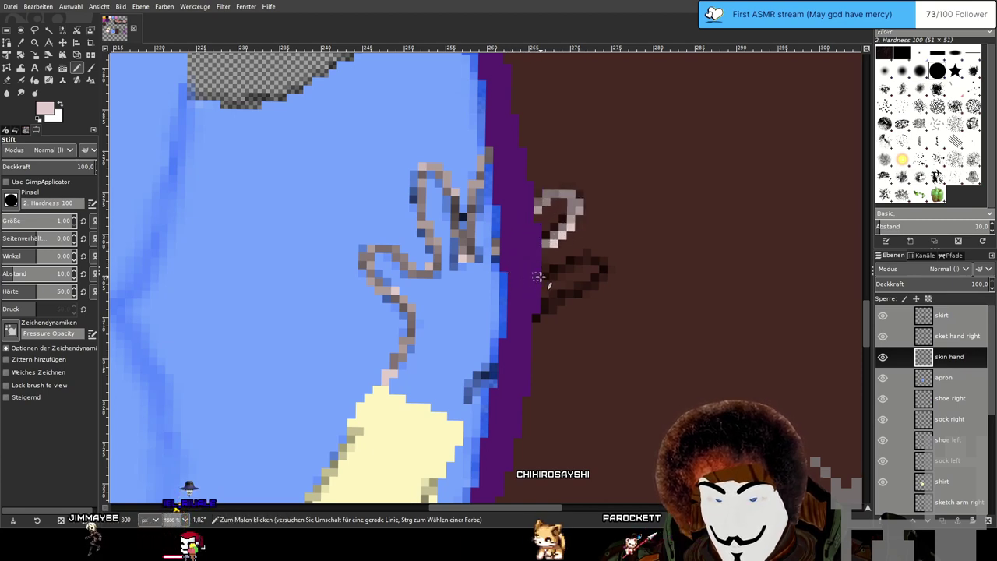
mouse_move(604, 269)
mouse_down()
mouse_move(598, 284)
mouse_move(532, 317)
mouse_up()
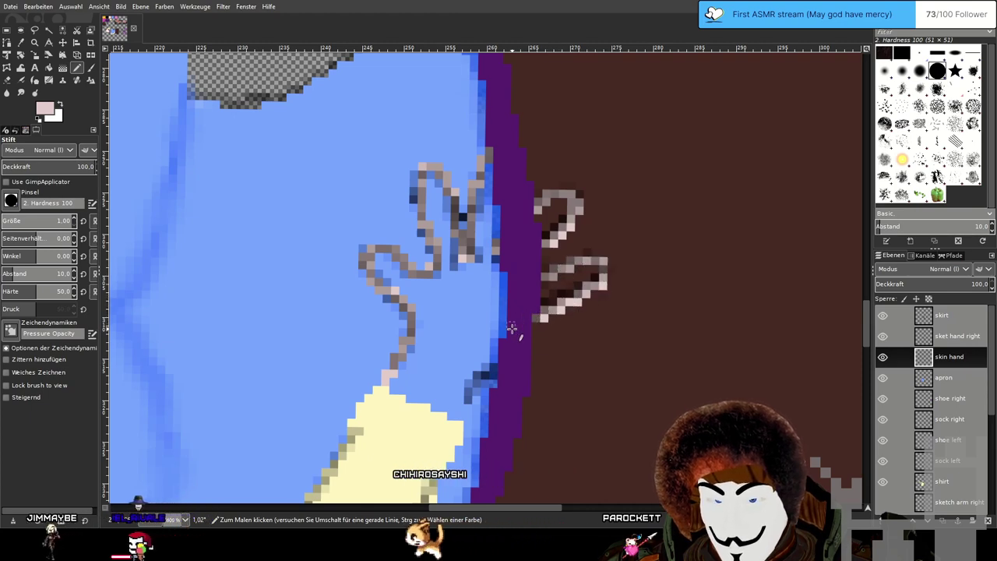
drag(475, 384, 466, 413)
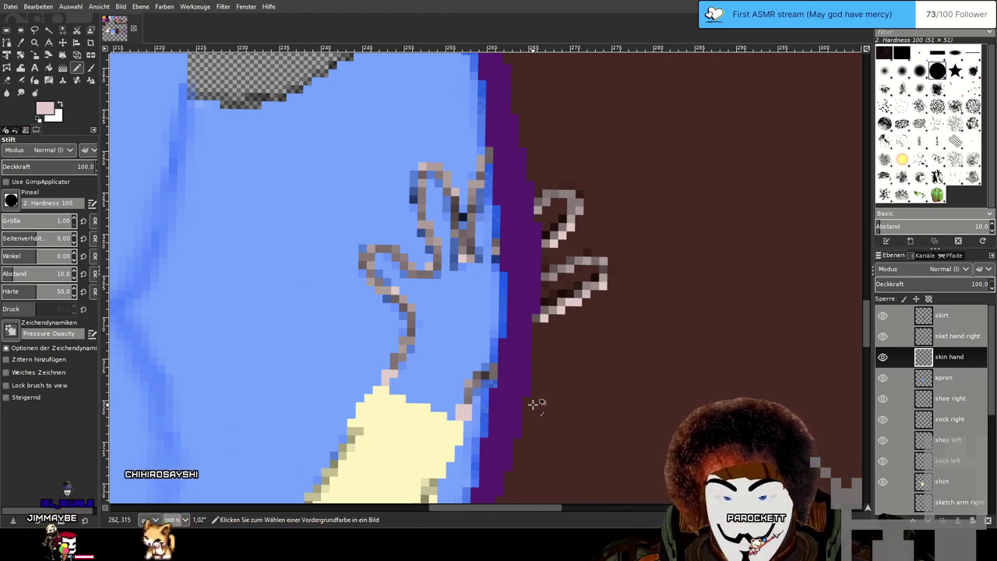
scroll(613, 383, down, 5)
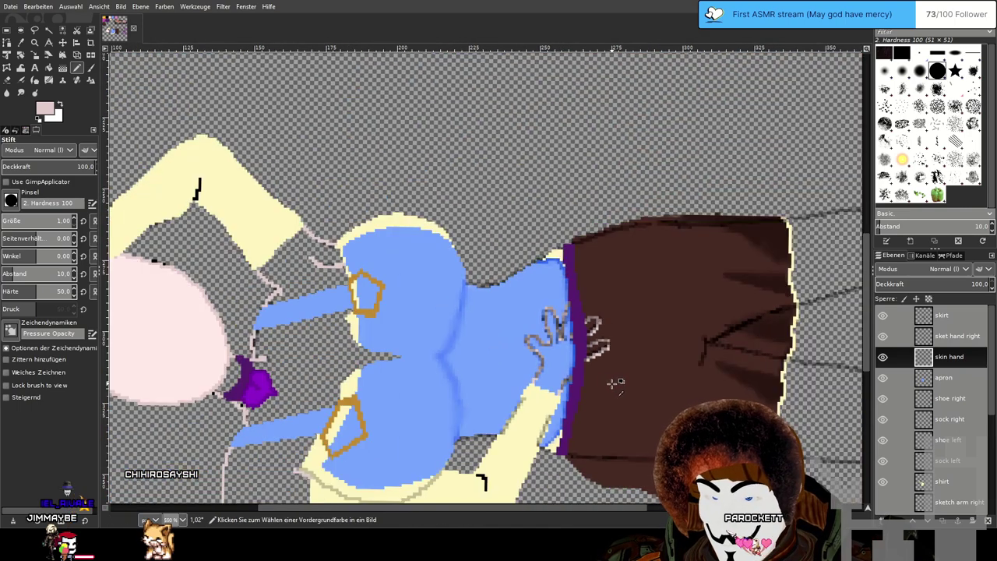
Move the skirt layer below the skin hand layer.
scroll(901, 400, down, 4)
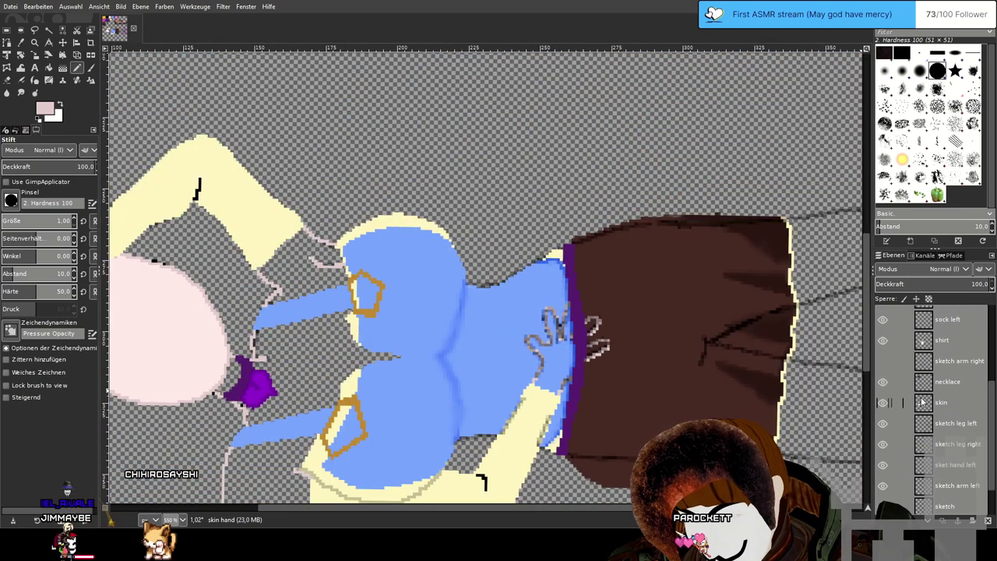
scroll(915, 393, up, 2)
scroll(913, 390, up, 2)
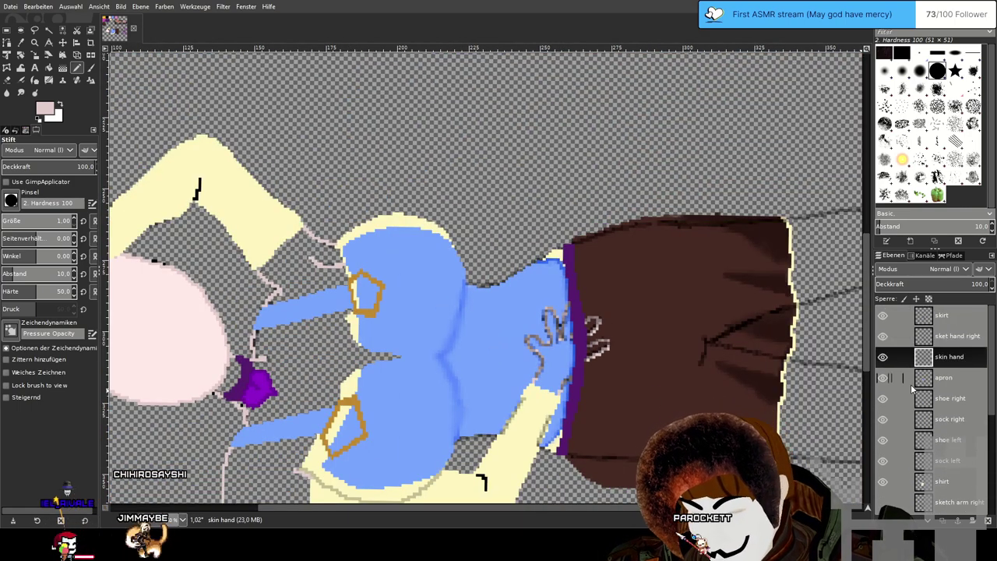
click(953, 318)
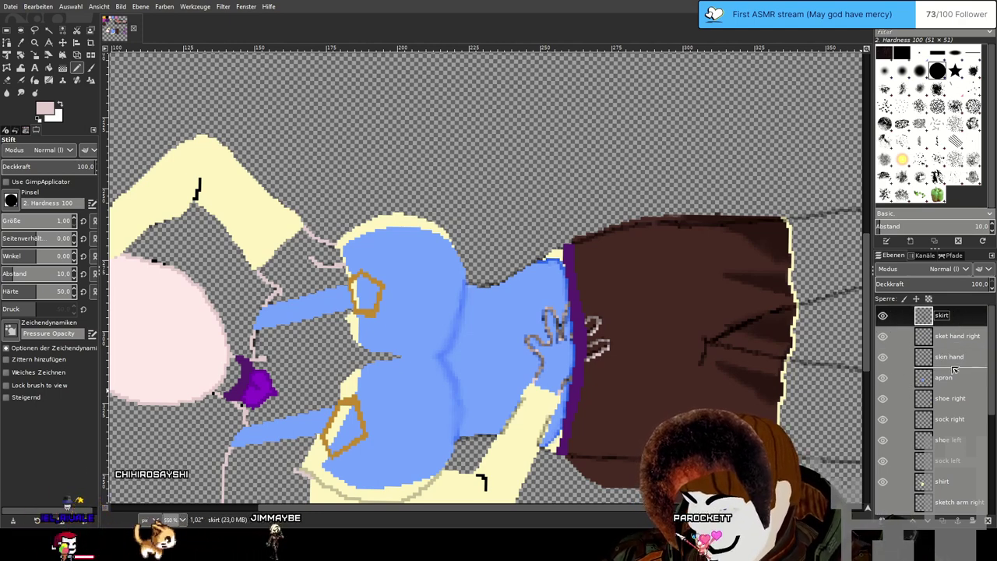
drag(959, 324, 951, 372)
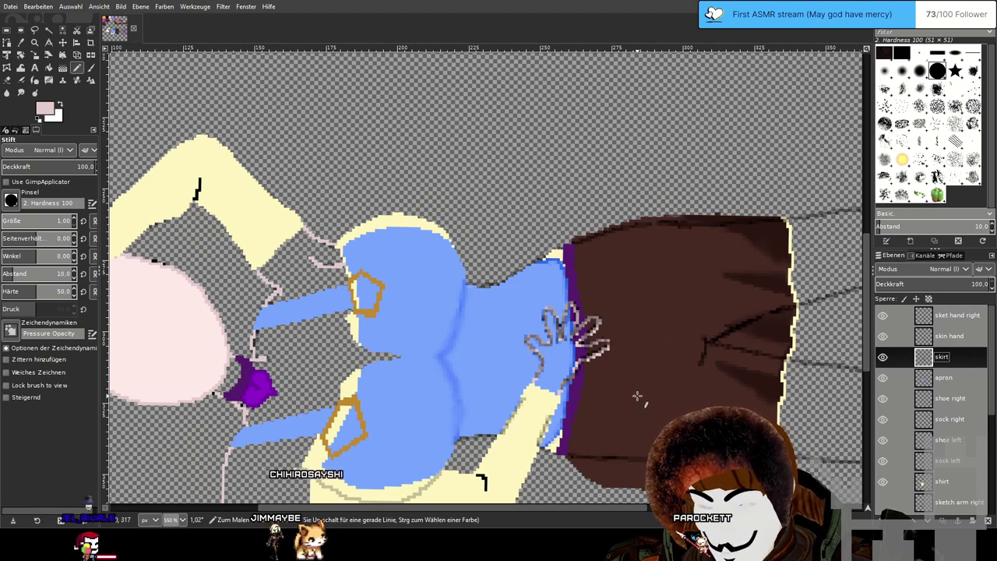
Hide the 'sket hand right' sketch layer and recentre the view on the figure.
drag(637, 396, 635, 387)
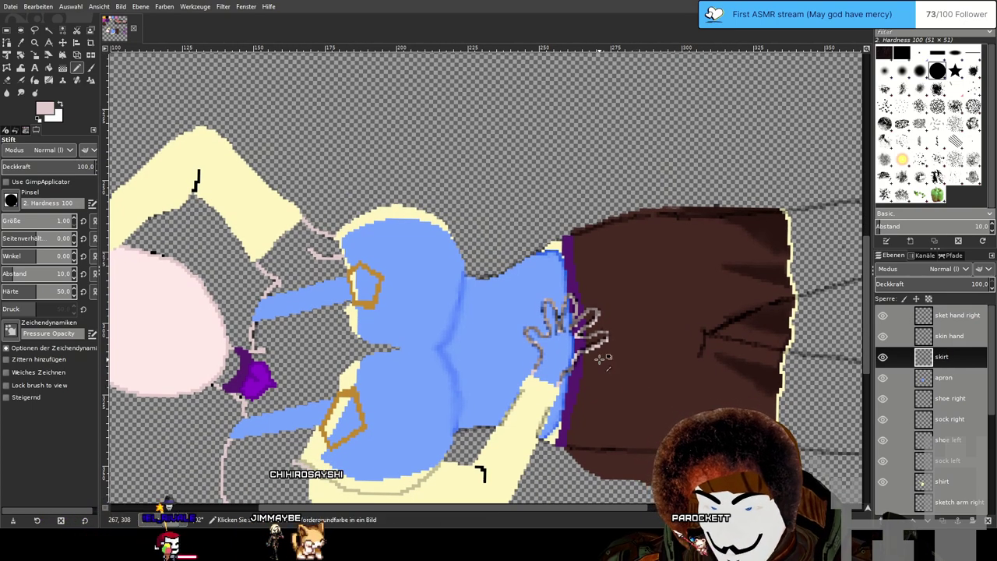
scroll(606, 364, up, 2)
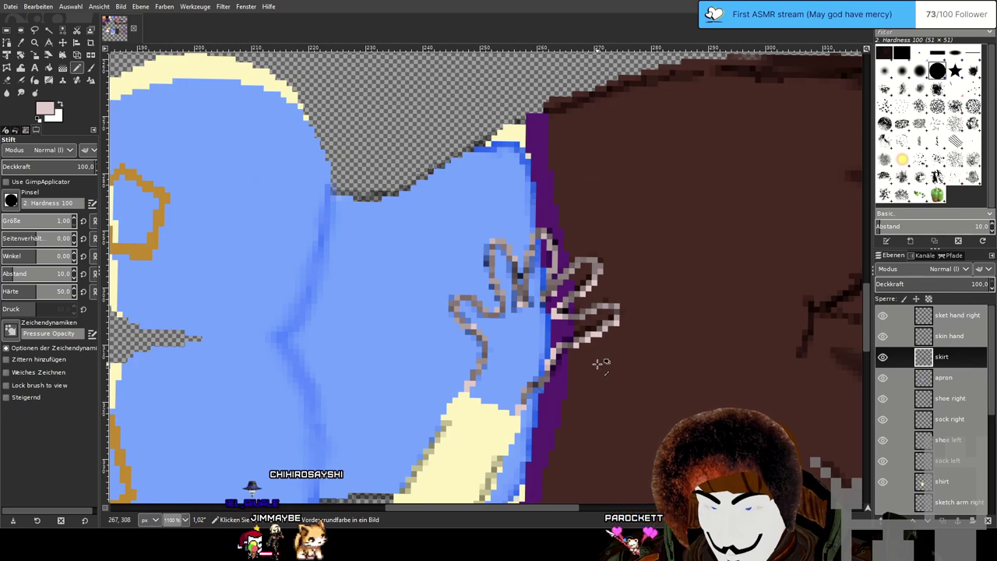
drag(606, 387, 650, 327)
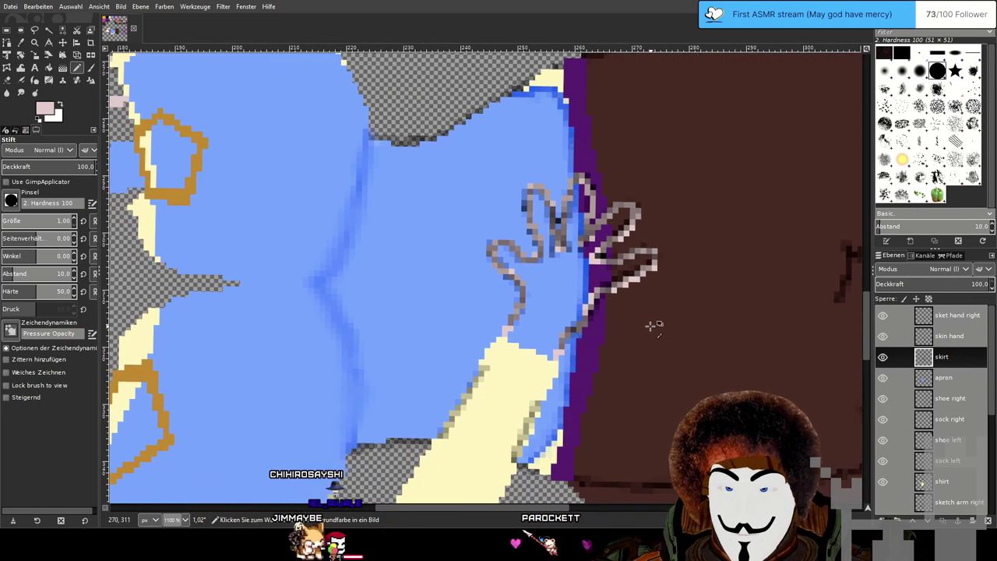
click(883, 315)
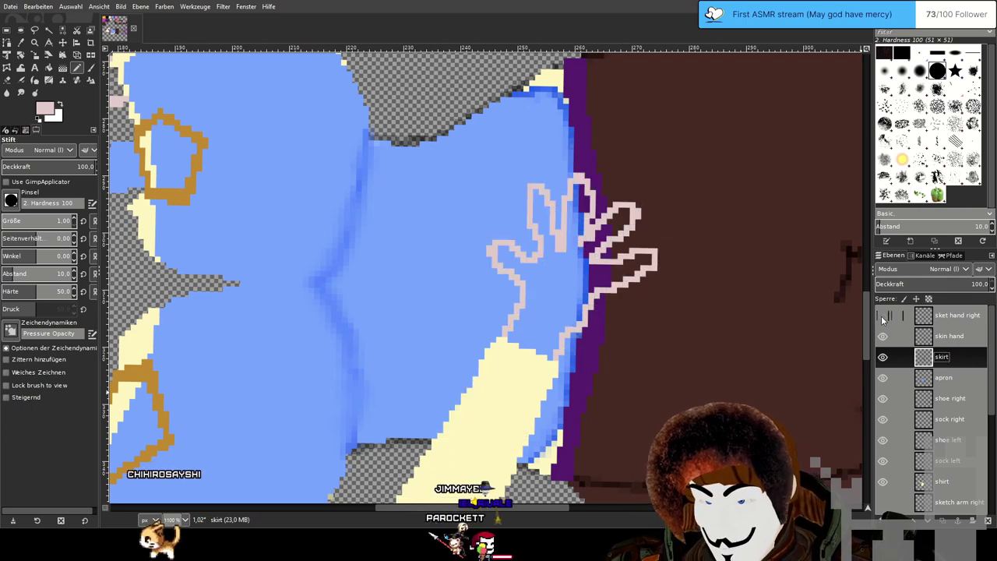
scroll(617, 374, down, 1)
scroll(618, 374, down, 2)
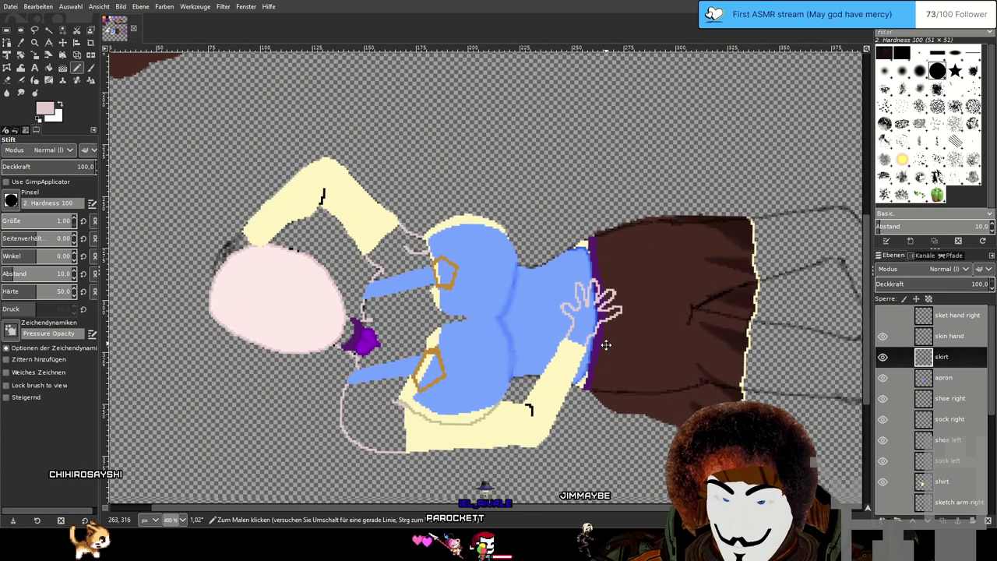
mouse_move(606, 345)
mouse_down()
mouse_move(597, 318)
mouse_move(655, 327)
mouse_move(754, 302)
mouse_up()
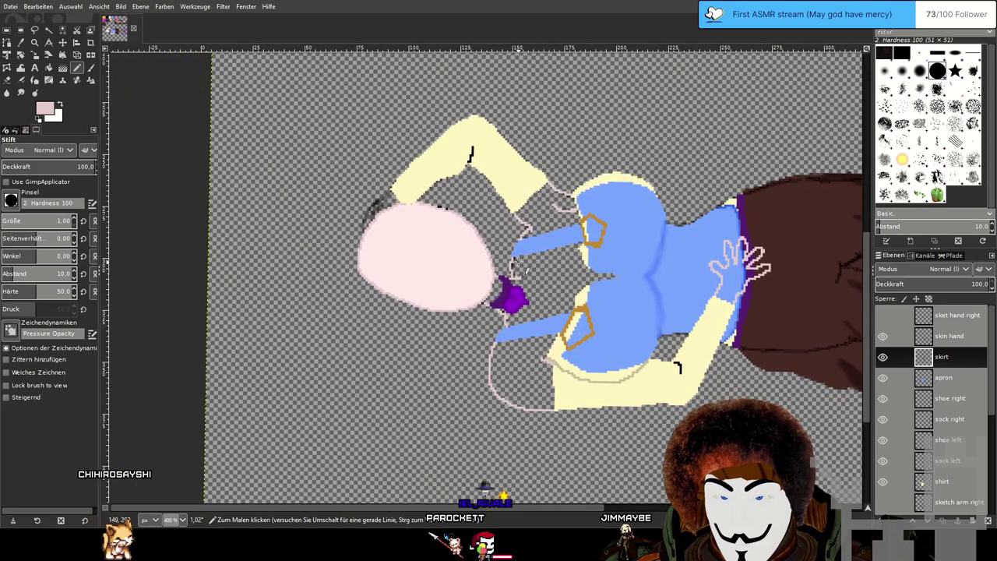
drag(528, 271, 540, 291)
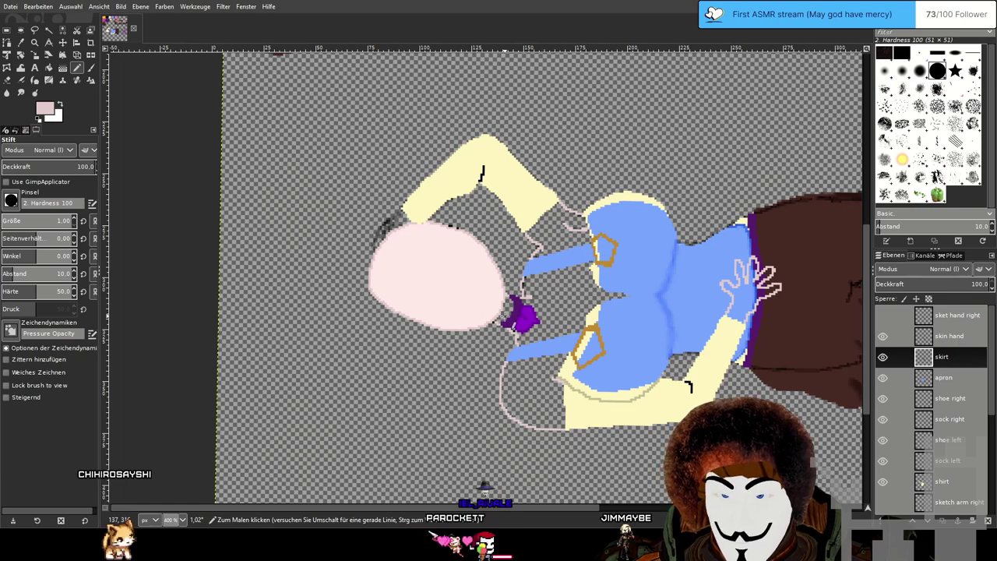
scroll(517, 324, up, 2)
Make the skin layer the active layer.
scroll(538, 326, up, 1)
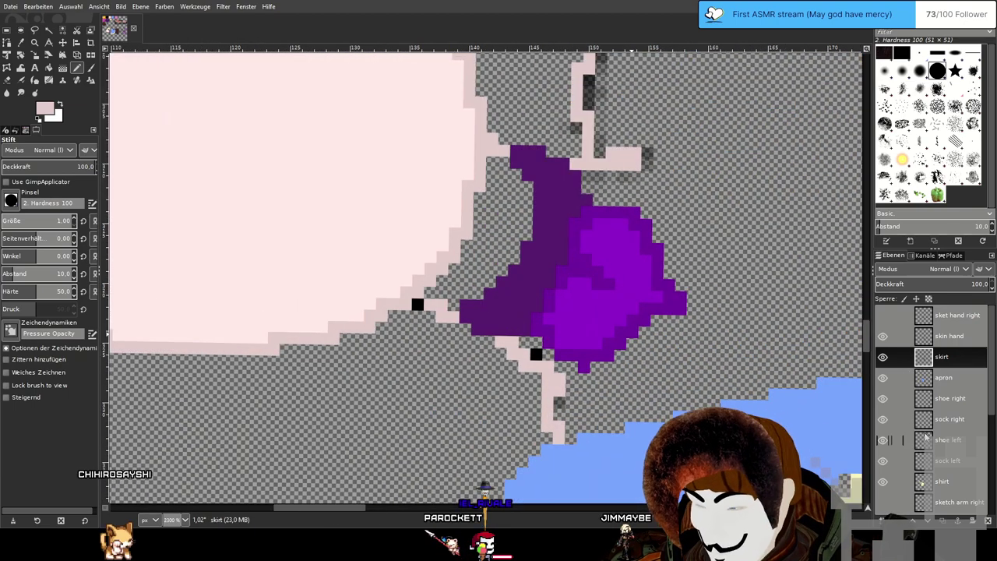
click(952, 483)
scroll(960, 397, down, 3)
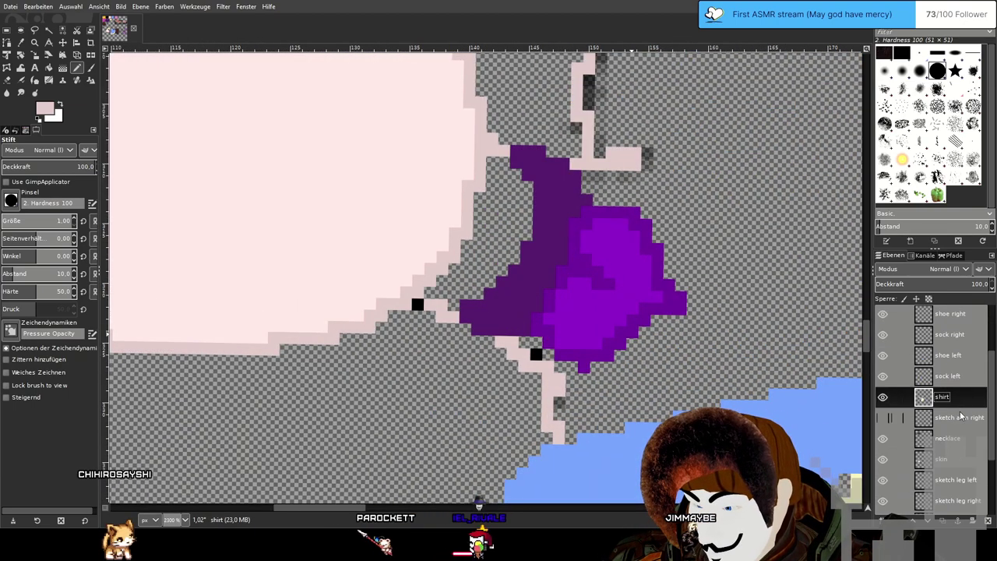
click(946, 459)
scroll(627, 229, up, 2)
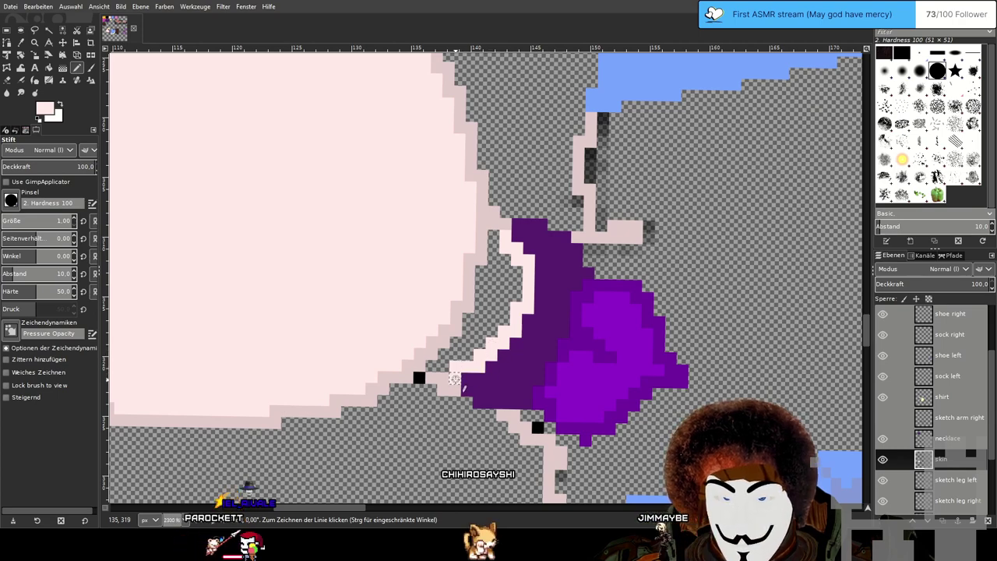
Close the neck outline with pale pink pixels and bucket-fill the gap pink.
drag(443, 354, 478, 331)
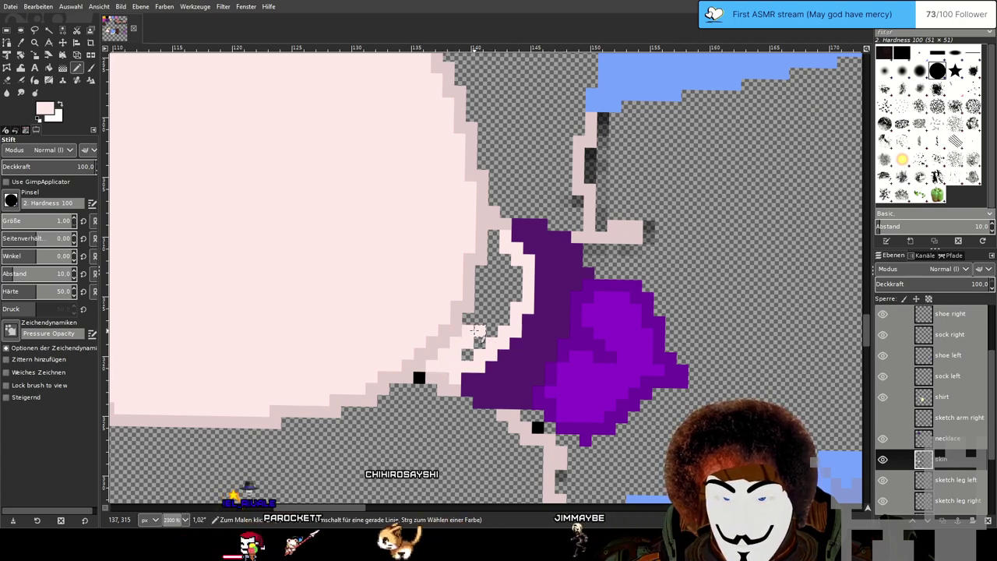
click(49, 69)
click(474, 347)
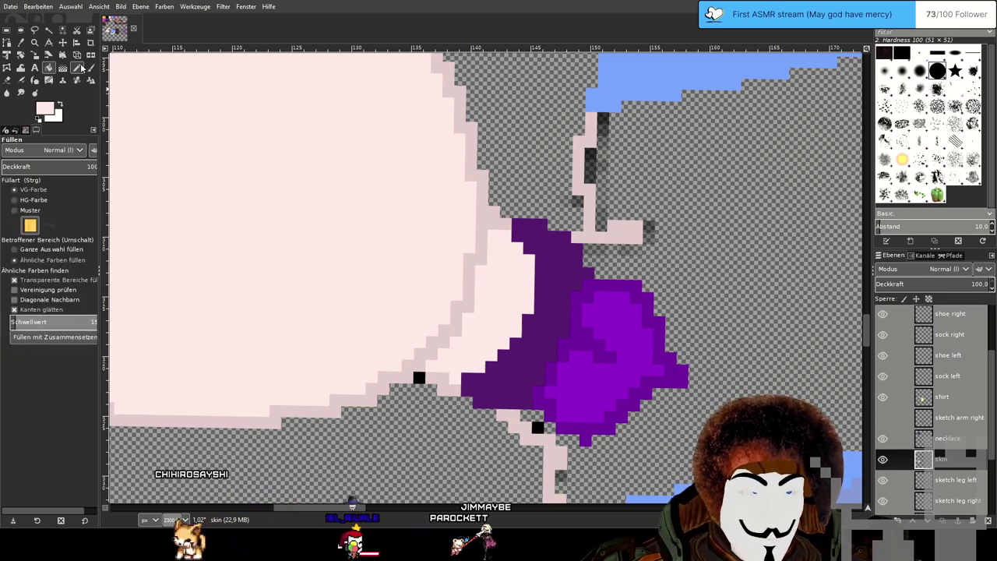
key(n)
scroll(463, 357, up, 3)
scroll(460, 356, right, 5)
Draw pale pink outline segments along the arm edge to the yellow sleeve and down it.
scroll(456, 356, up, 5)
scroll(467, 352, right, 4)
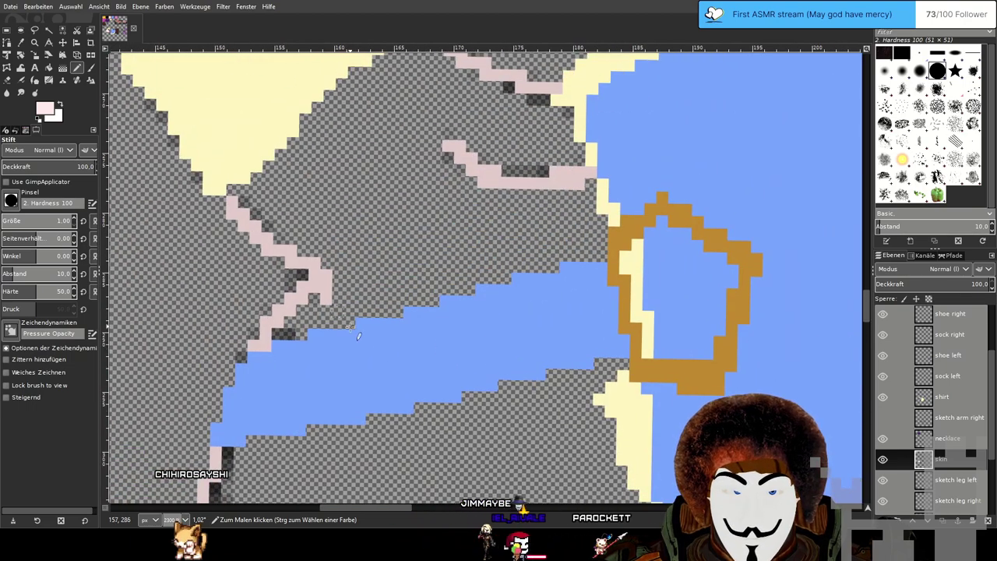
scroll(246, 400, down, 3)
scroll(280, 335, left, 1)
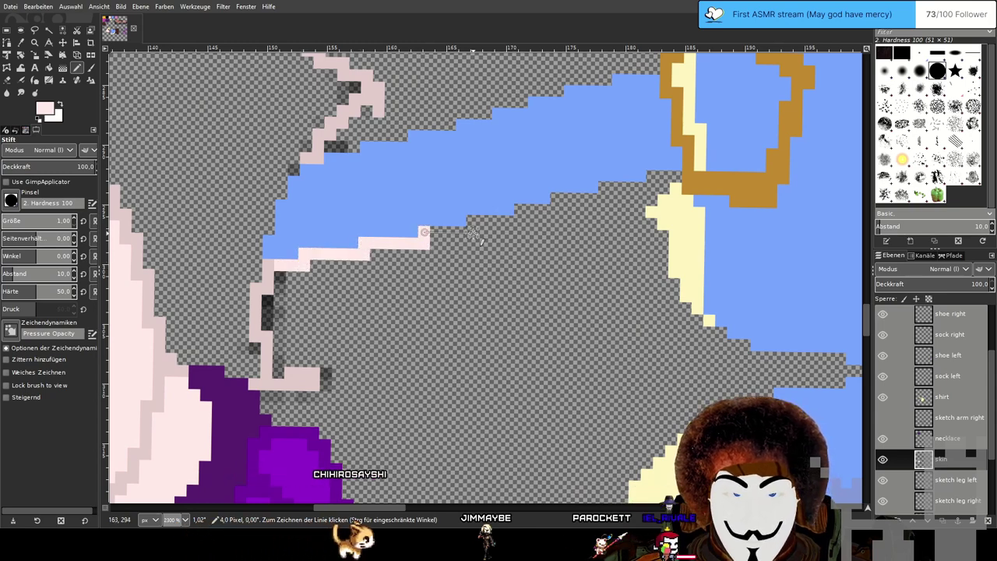
shift+click(558, 205)
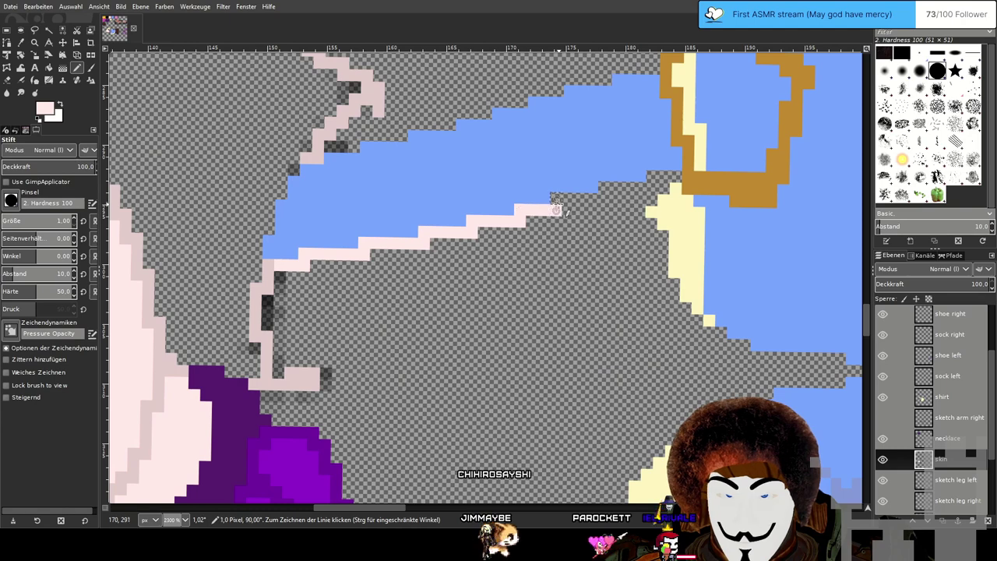
shift+click(605, 195)
shift+click(650, 187)
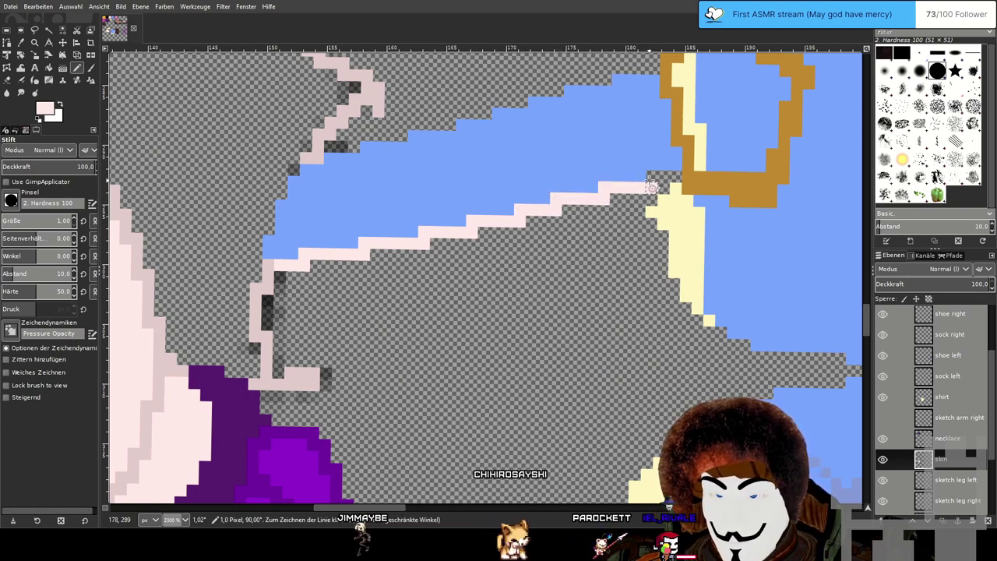
shift+click(676, 176)
click(663, 188)
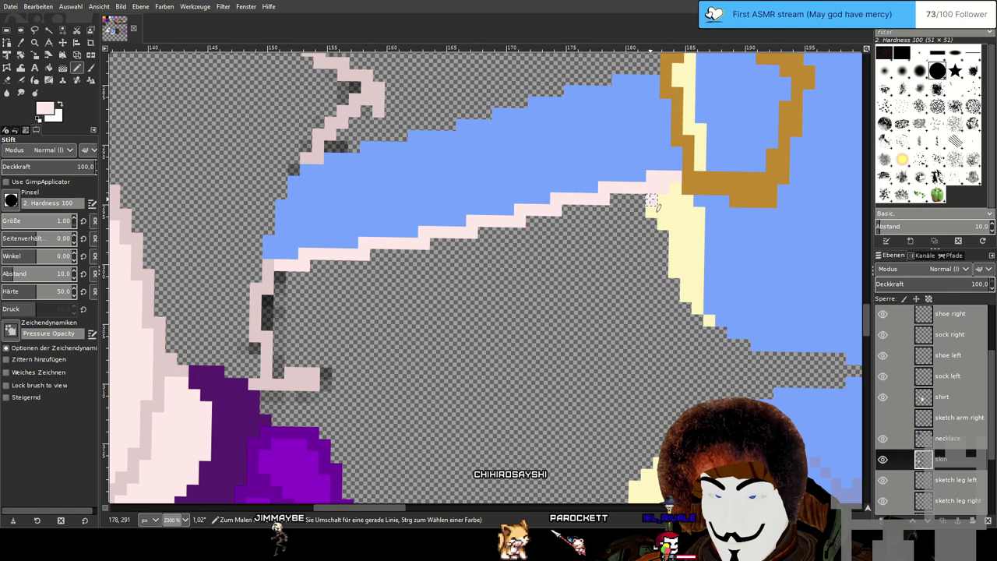
drag(652, 200, 640, 201)
shift+click(663, 236)
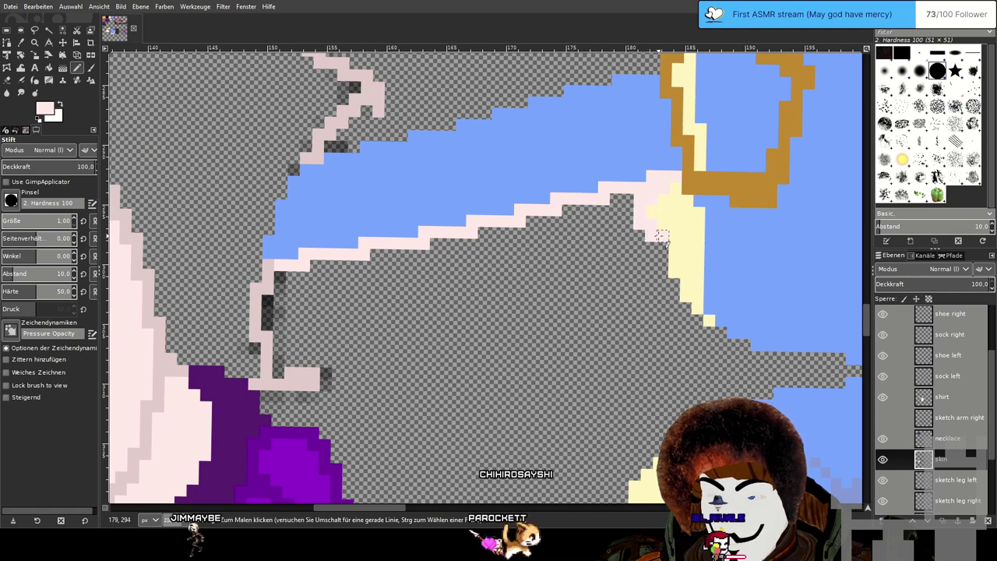
shift+click(673, 305)
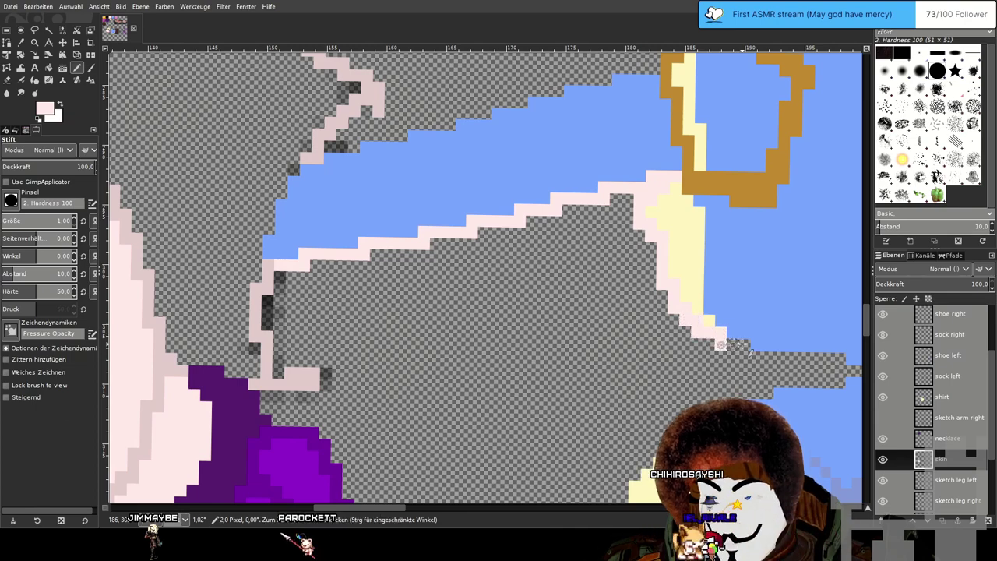
Continue the outline below the sleeve tip, running down-left along the blue edge.
drag(772, 356, 696, 338)
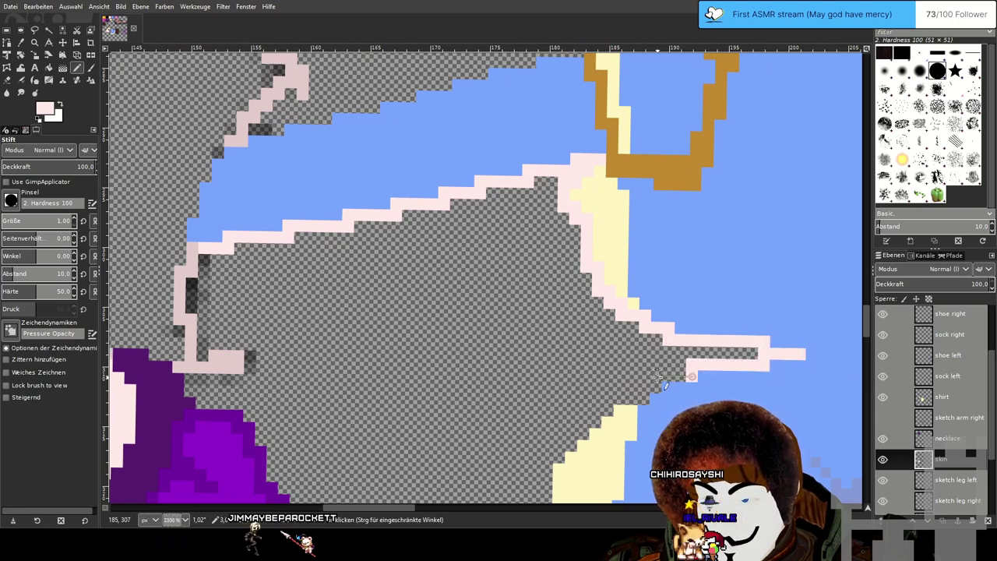
drag(655, 387, 683, 249)
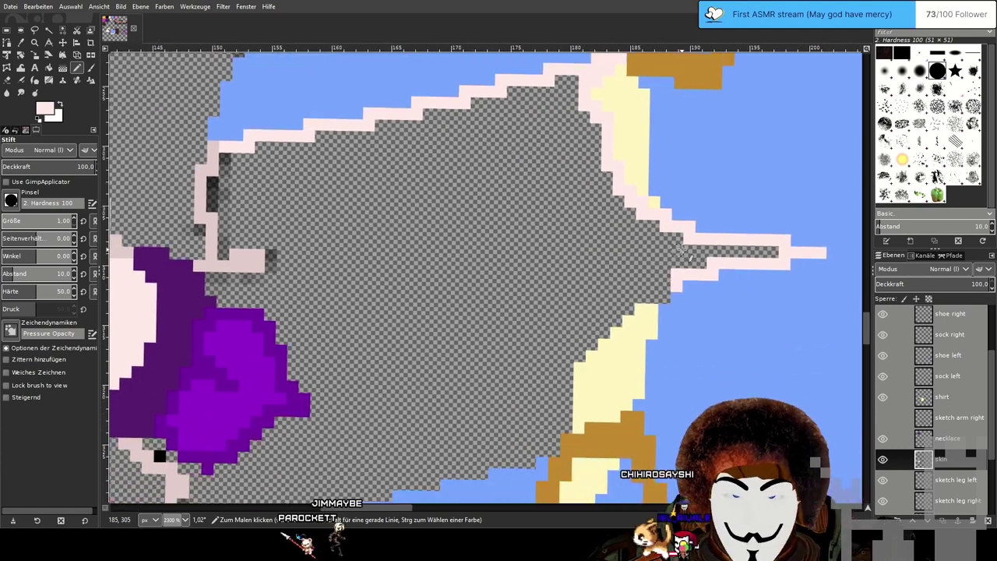
click(663, 290)
click(664, 298)
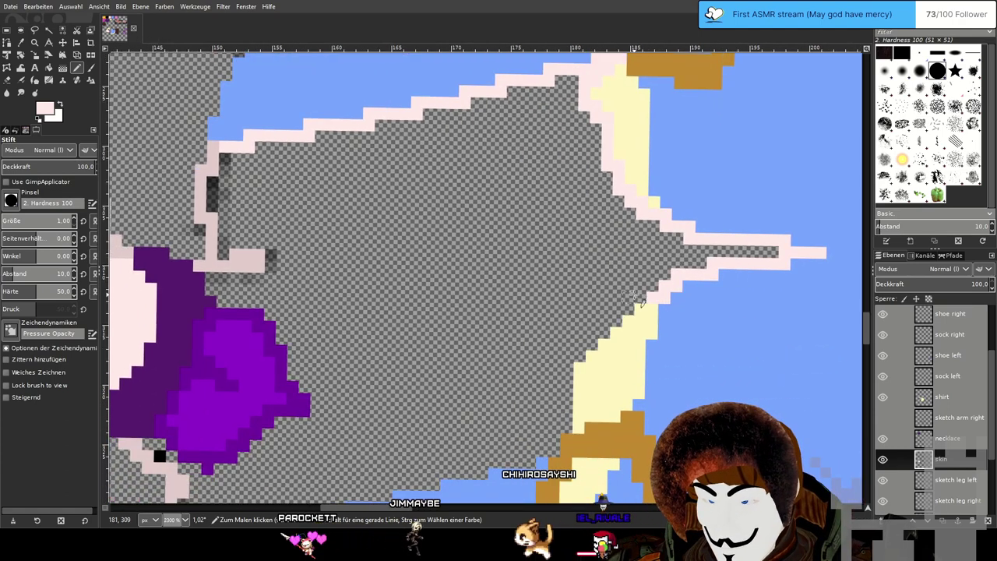
shift+click(628, 298)
drag(628, 312, 583, 355)
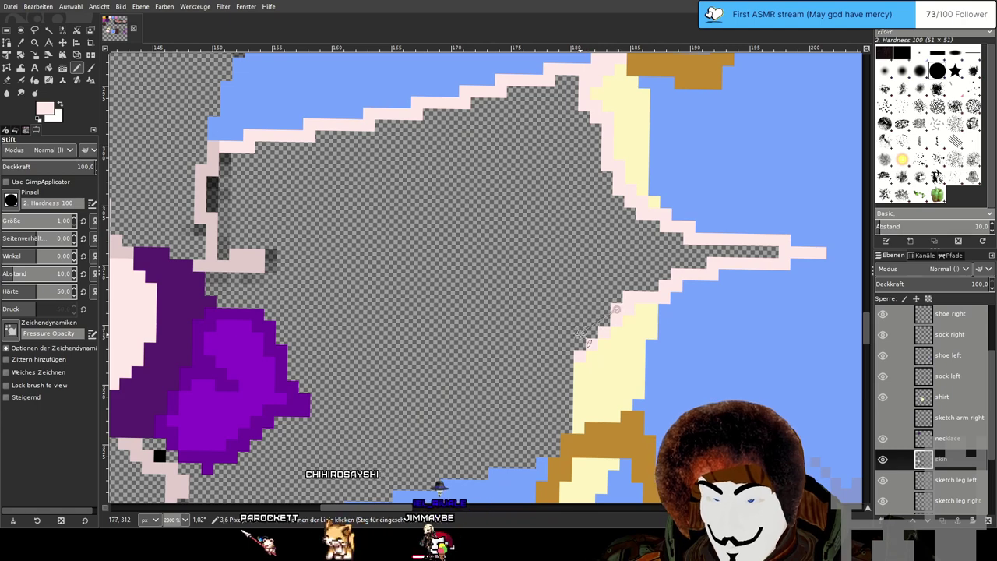
shift+click(566, 431)
shift+click(549, 447)
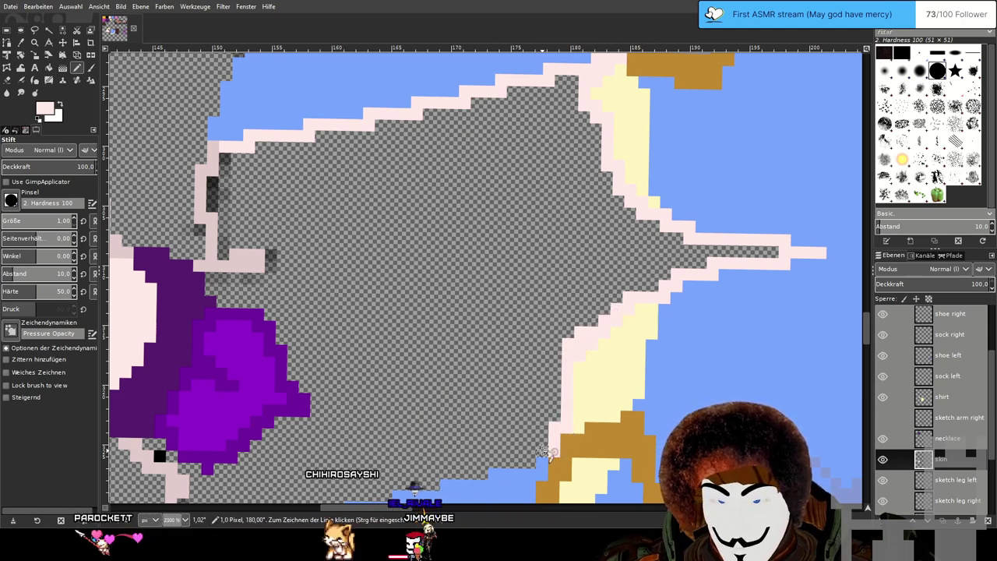
shift+click(479, 469)
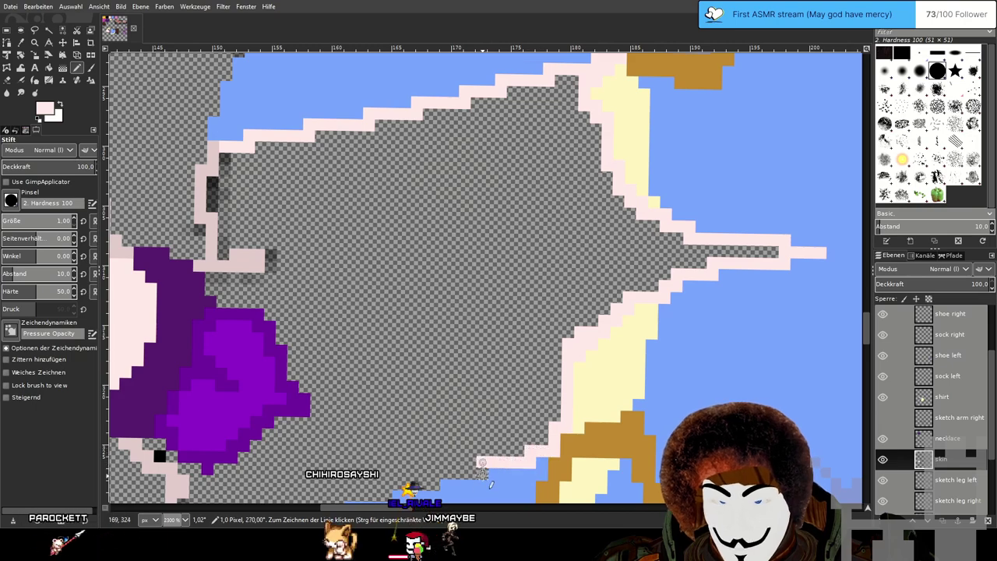
shift+click(434, 474)
Carry the outline left along the blue edge and join it up to the neck outline.
drag(435, 472, 567, 278)
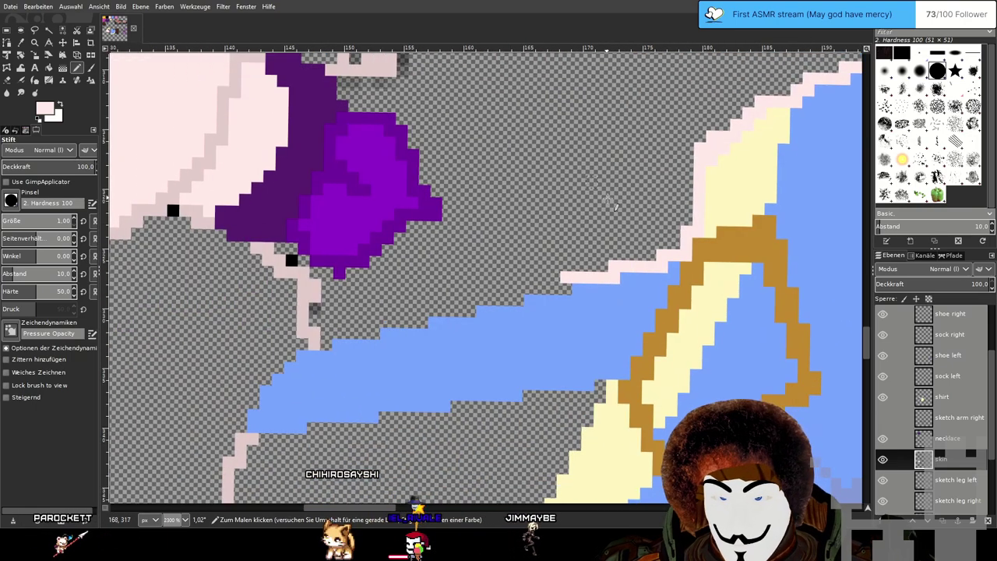
shift+click(518, 300)
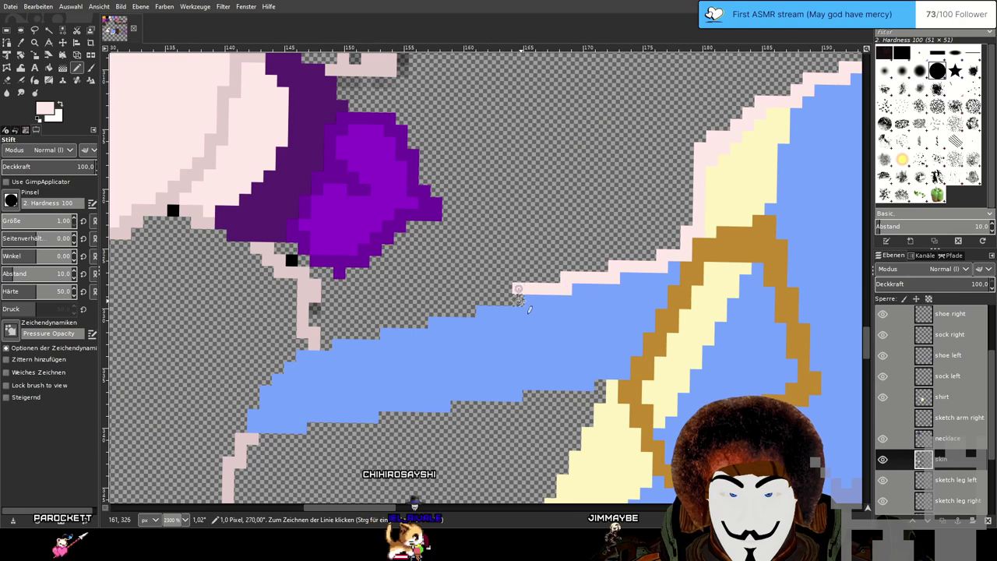
shift+click(420, 312)
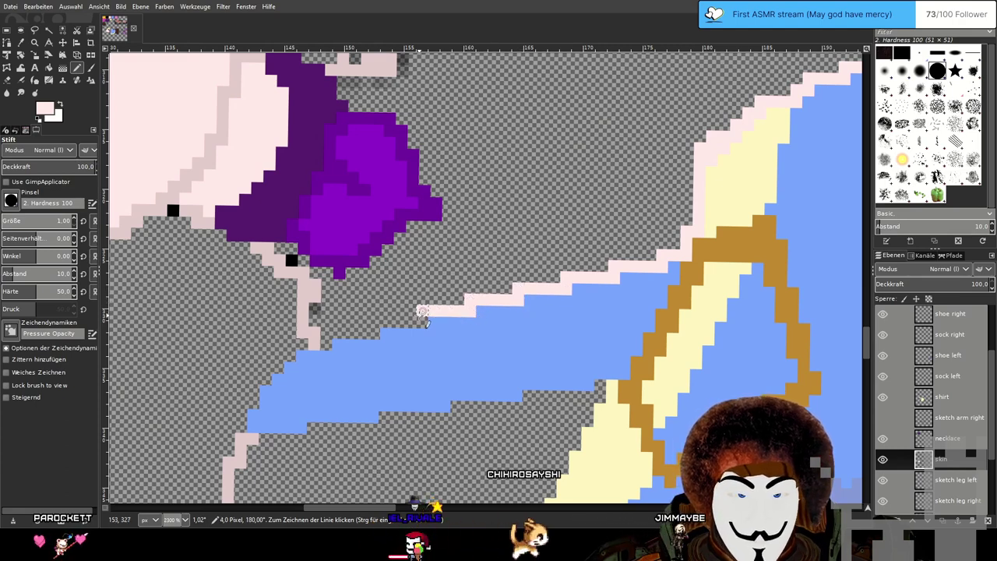
shift+click(373, 321)
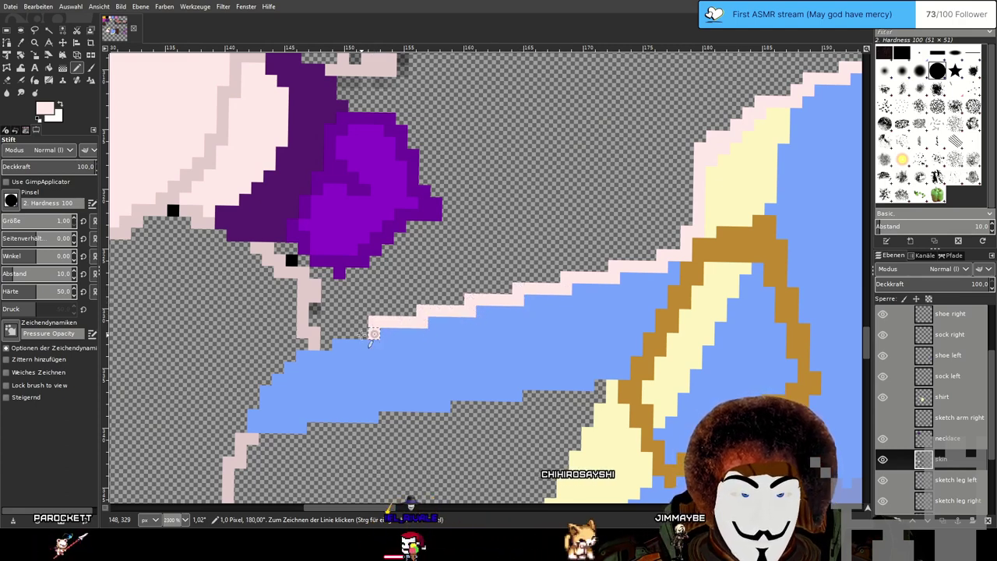
shift+click(328, 334)
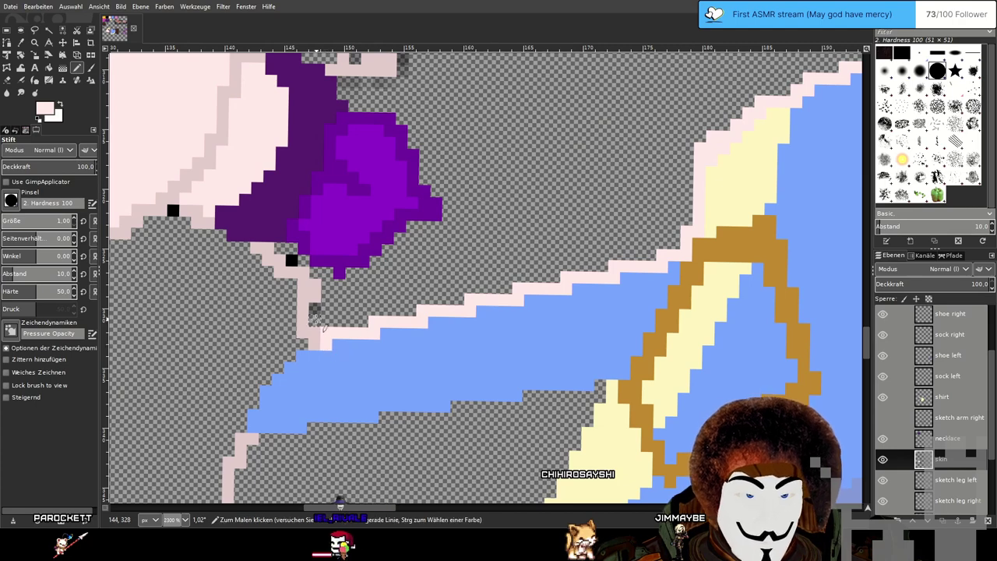
drag(326, 321, 328, 301)
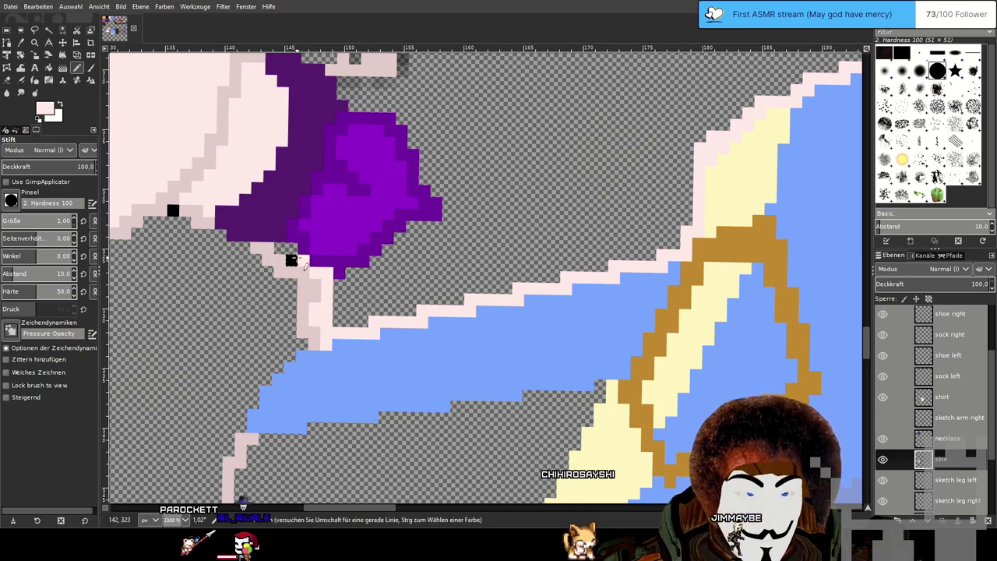
scroll(384, 220, up, 3)
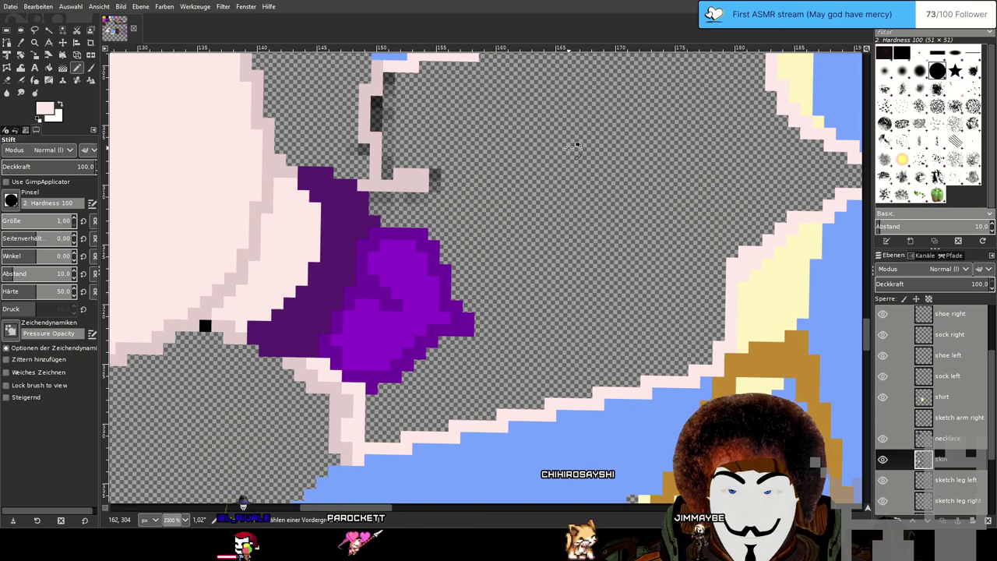
Try a pale pink bucket fill on the skin area, then return to the Pencil.
scroll(574, 143, down, 2)
click(46, 67)
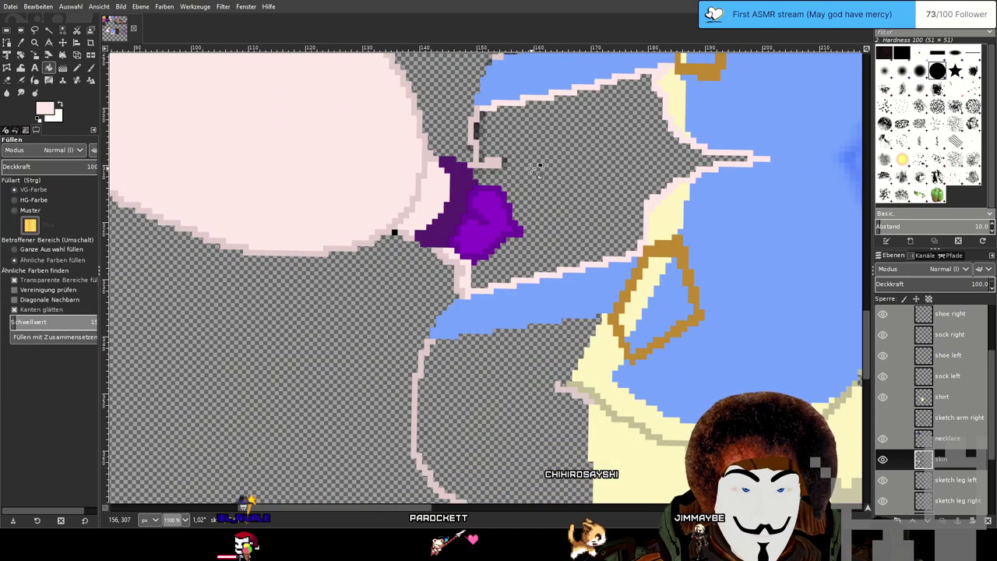
click(568, 168)
drag(611, 150, 603, 300)
drag(600, 208, 611, 289)
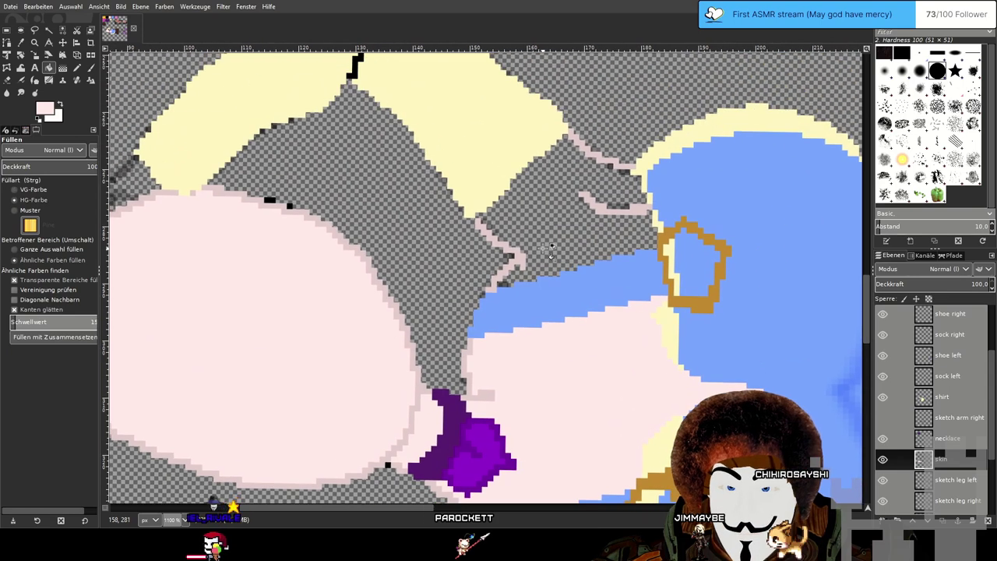
scroll(550, 250, up, 2)
click(77, 68)
Trace the skin outline in pixel steps along the blue shirt edge.
drag(452, 332, 433, 345)
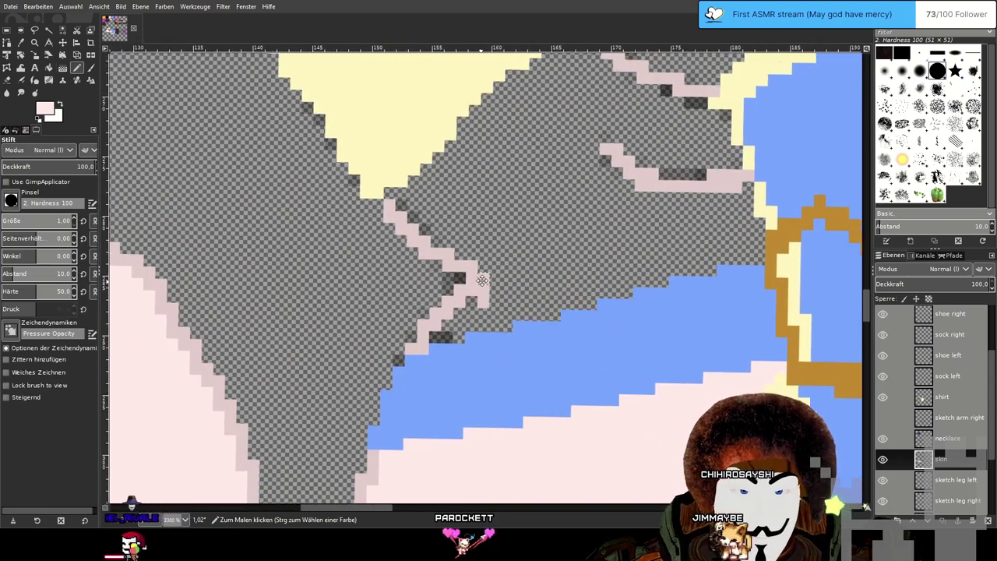
shift+click(459, 338)
shift+click(459, 327)
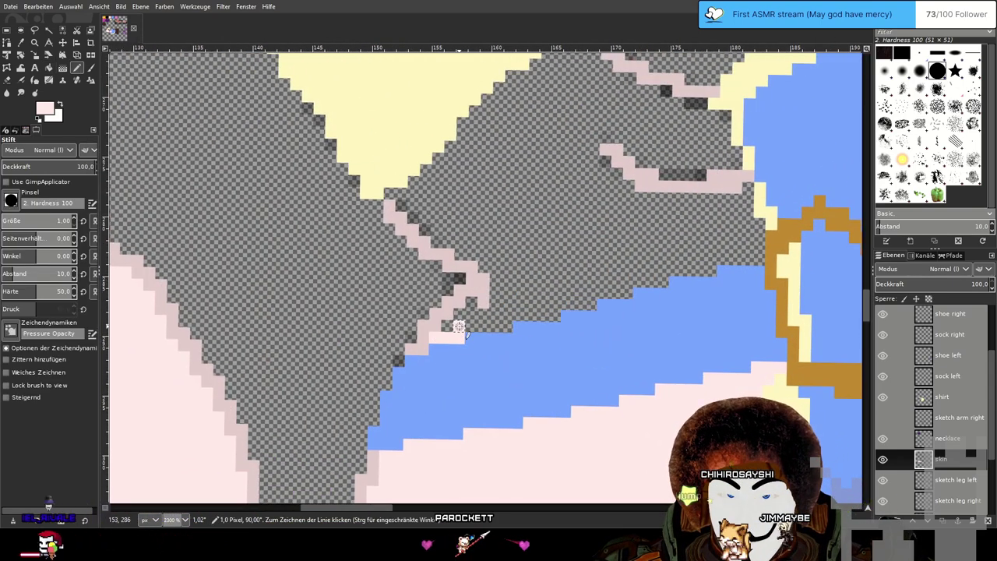
shift+click(507, 327)
shift+click(507, 316)
drag(554, 316, 555, 305)
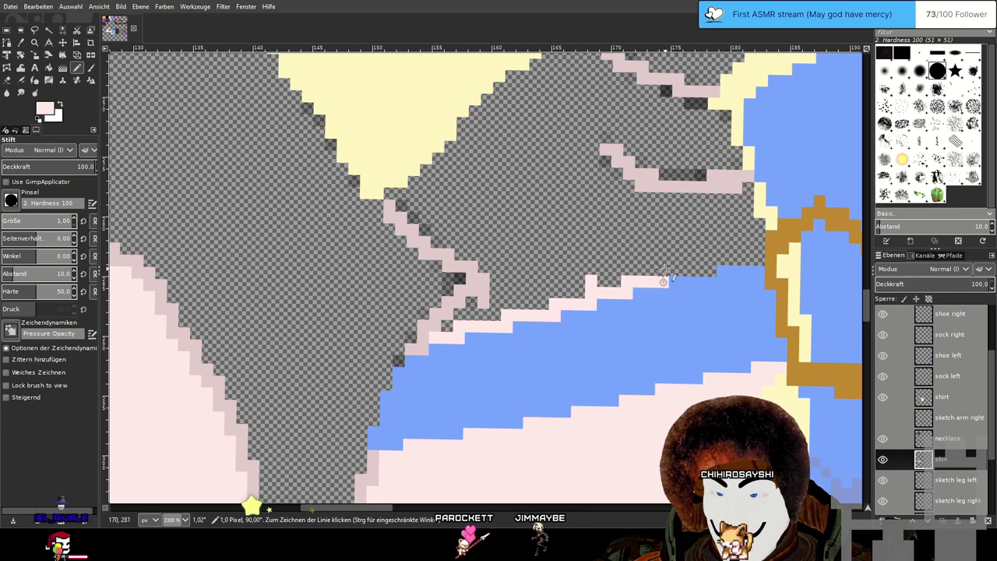
Outline and close the small pointed shape above with pale pink pixels.
drag(724, 260, 629, 314)
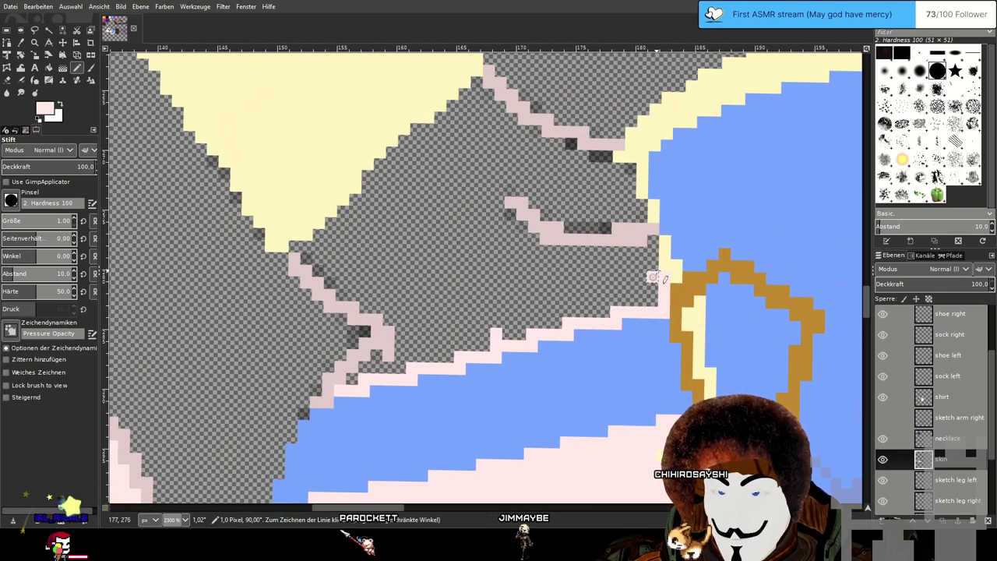
shift+click(535, 250)
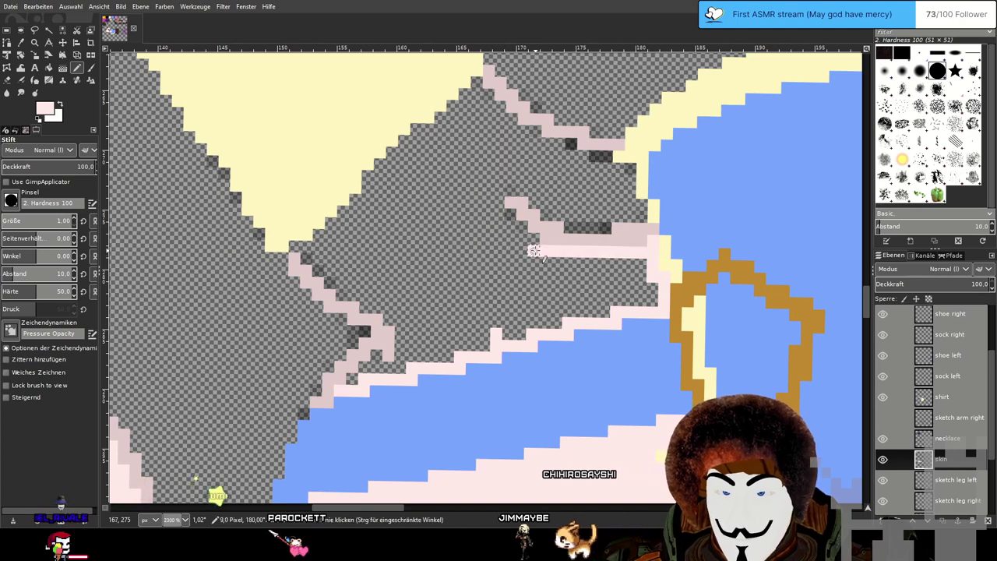
shift+click(510, 228)
shift+click(510, 215)
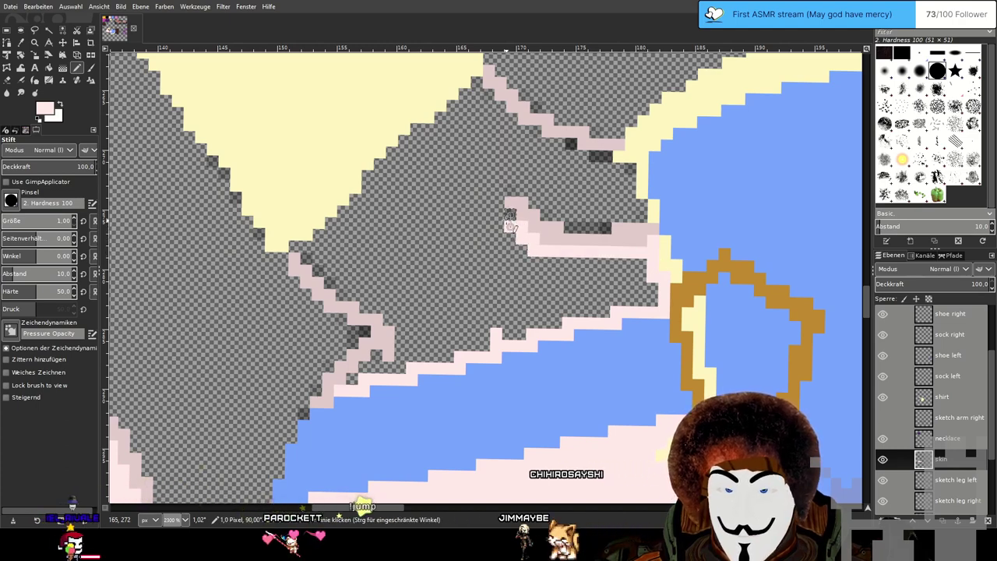
shift+click(499, 214)
shift+click(499, 191)
shift+click(534, 191)
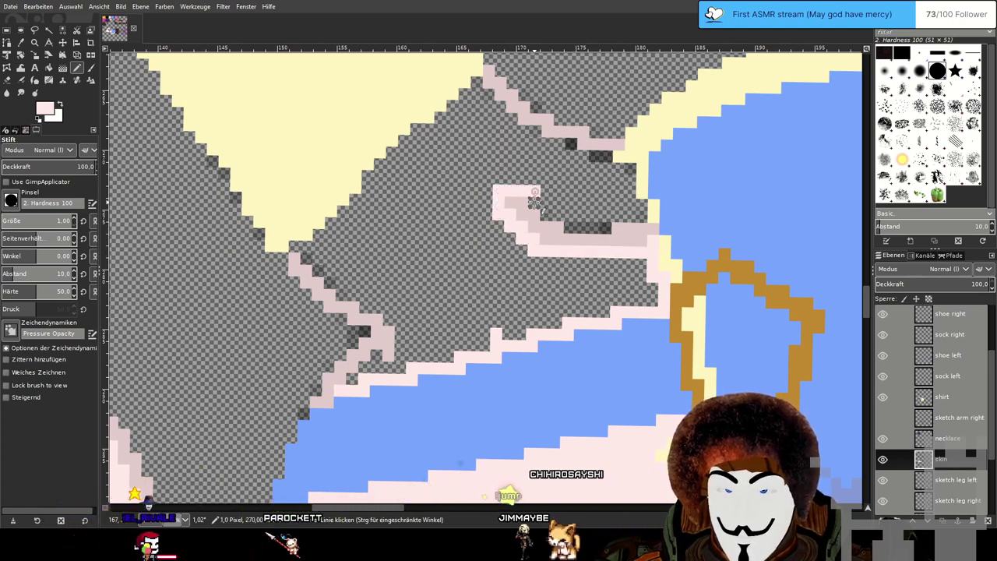
shift+click(546, 202)
shift+click(546, 215)
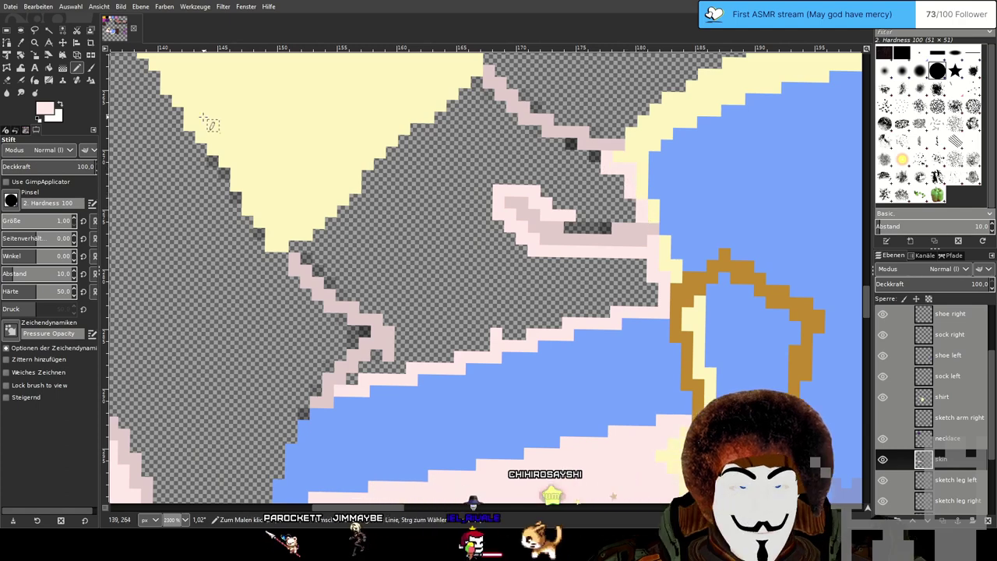
key(shift+b)
Undo a leaking fill and seal the gaps along the cream hair edge in pale pink.
click(419, 241)
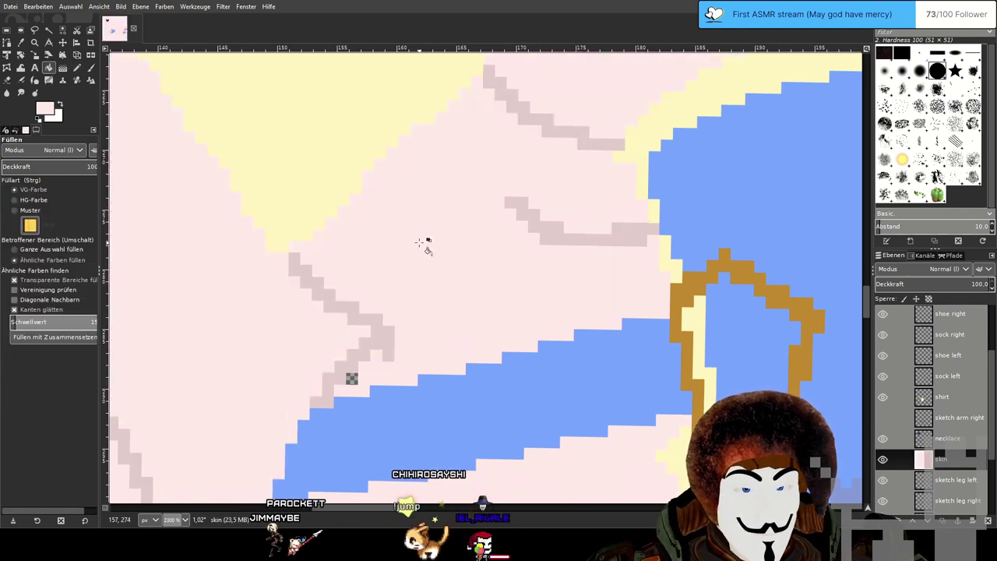
key(ctrl+z)
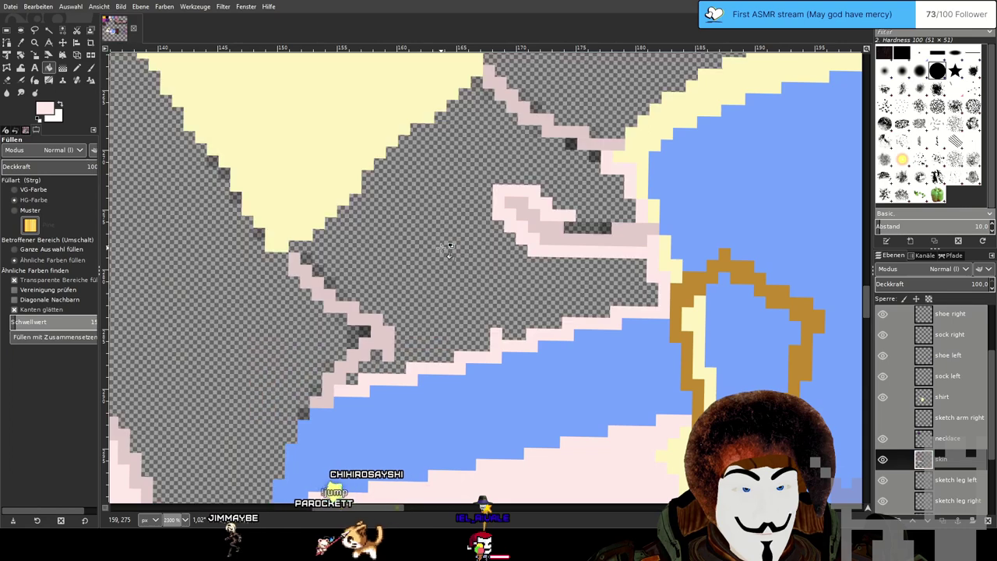
click(76, 69)
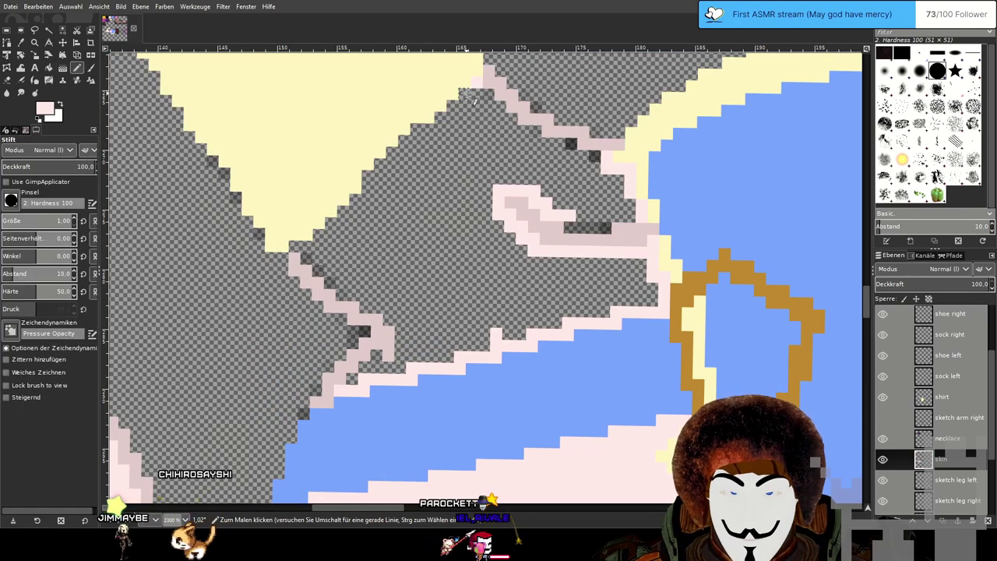
drag(467, 92, 367, 176)
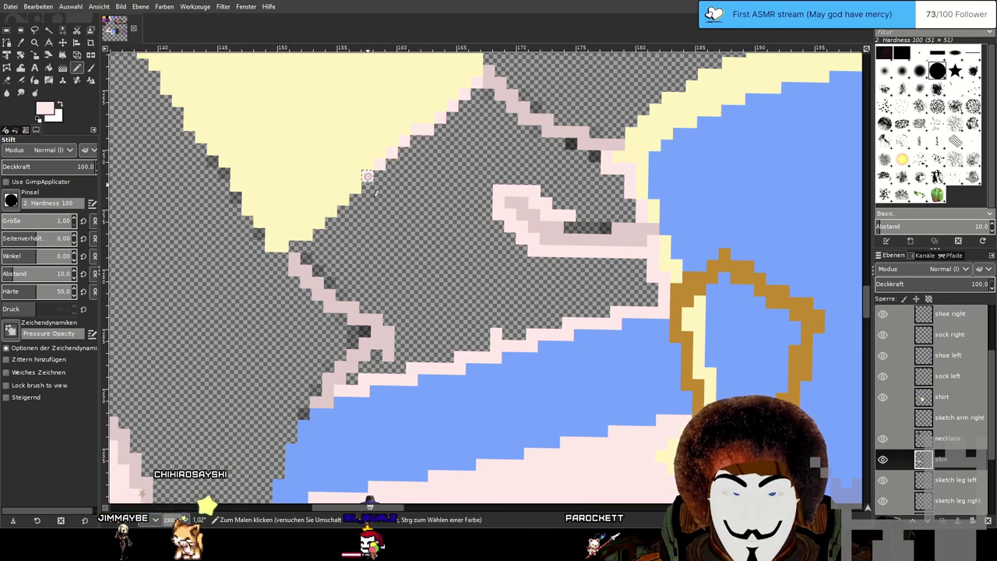
shift+click(307, 247)
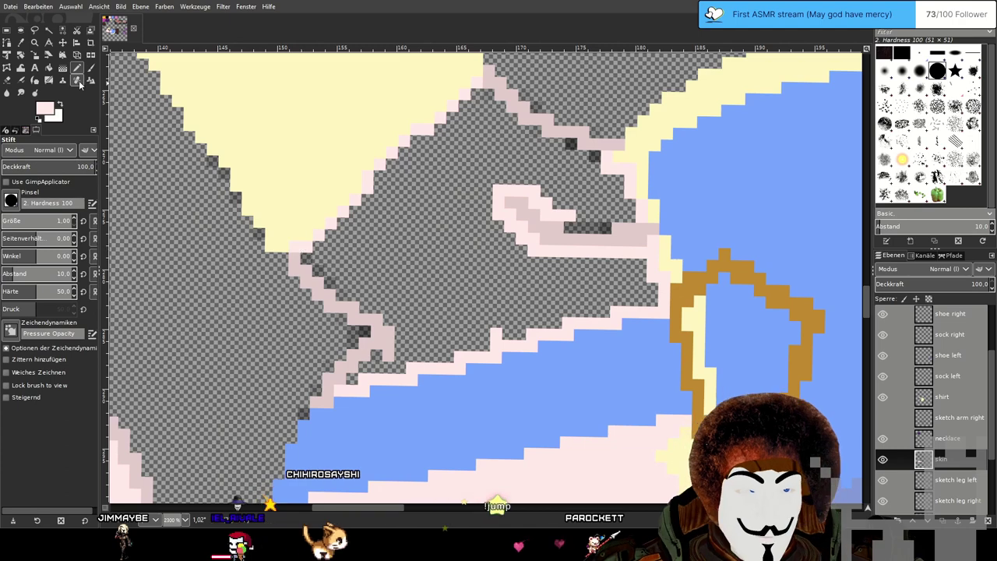
Bucket-fill the enclosed chest area between the hair sections pale pink.
key(shift+b)
click(413, 240)
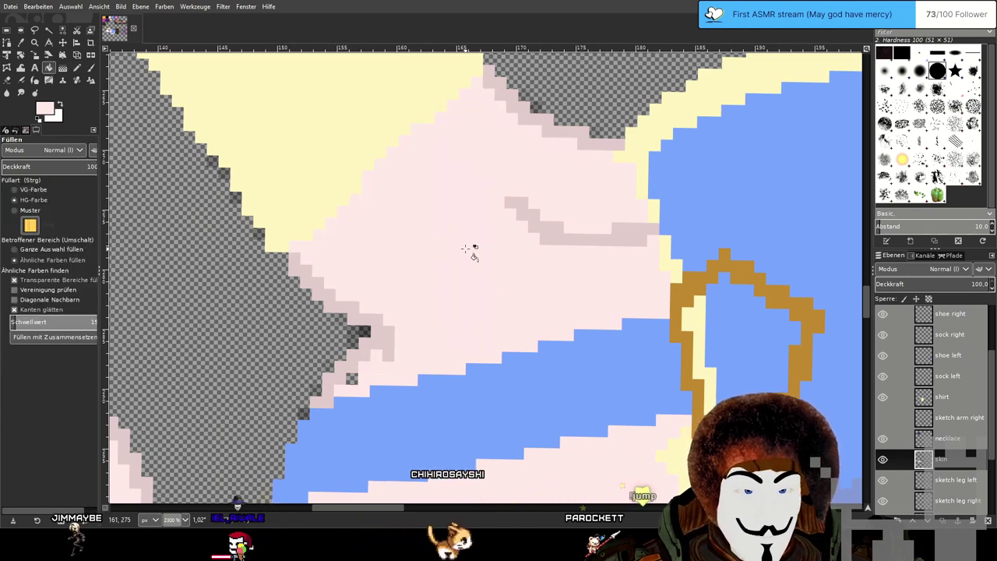
click(77, 68)
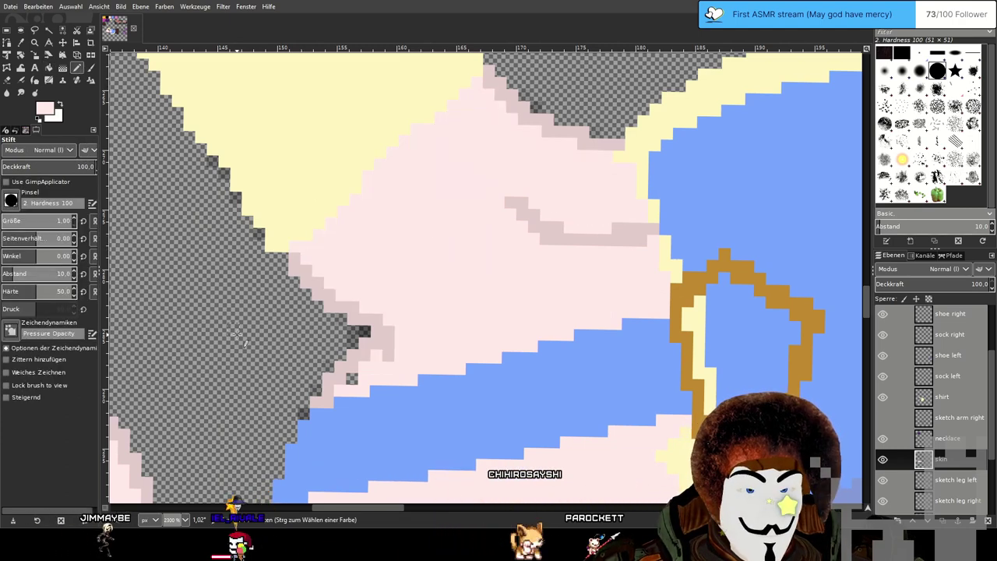
scroll(514, 335, down, 4)
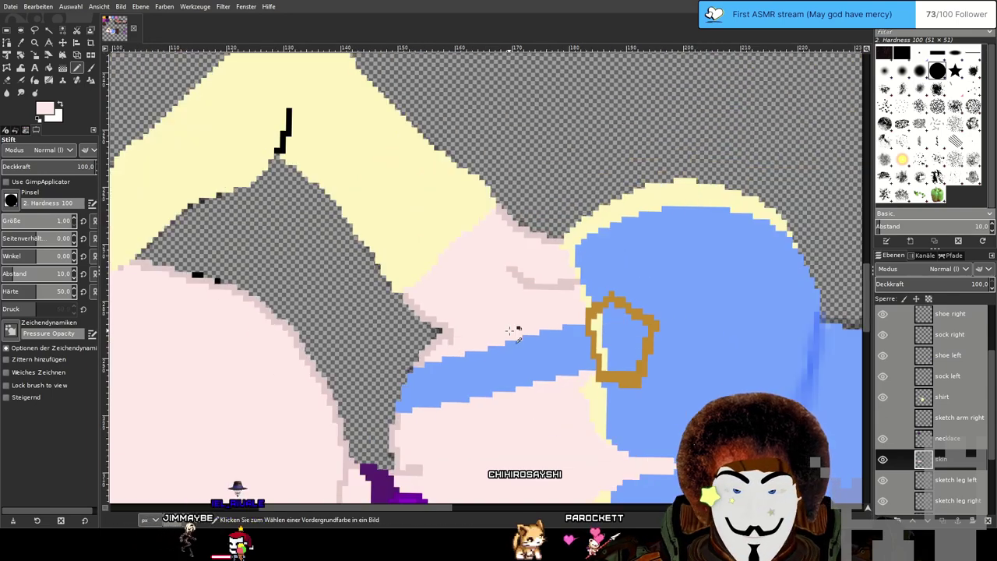
Save the drawing, then extend the skin outline right along the blue edge.
scroll(537, 398, up, 5)
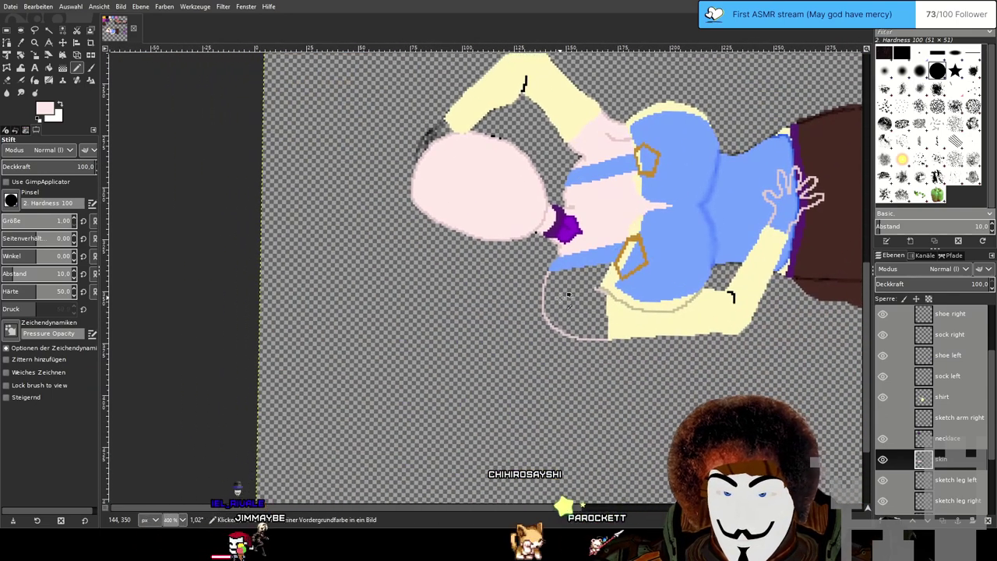
scroll(577, 299, up, 2)
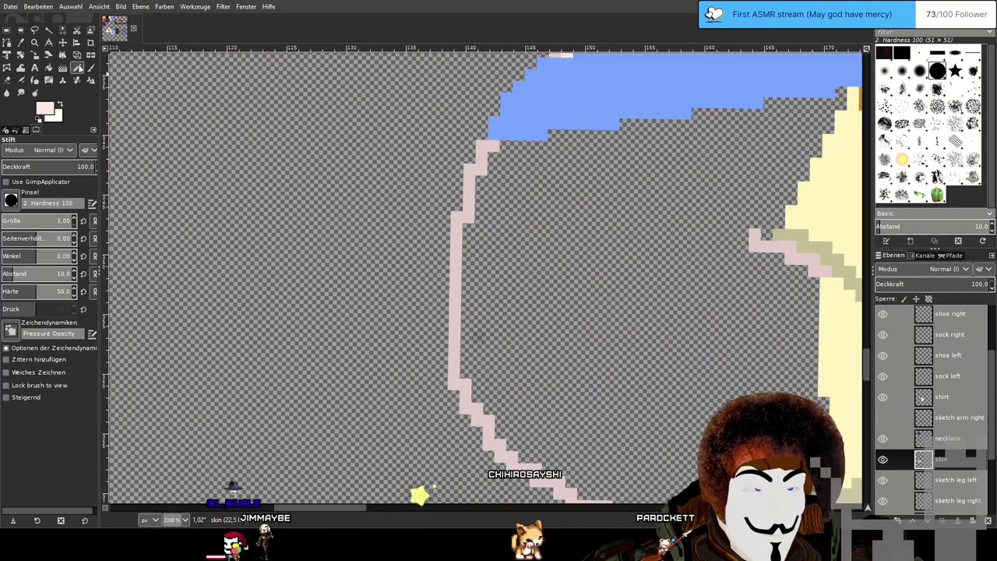
key(ctrl+s)
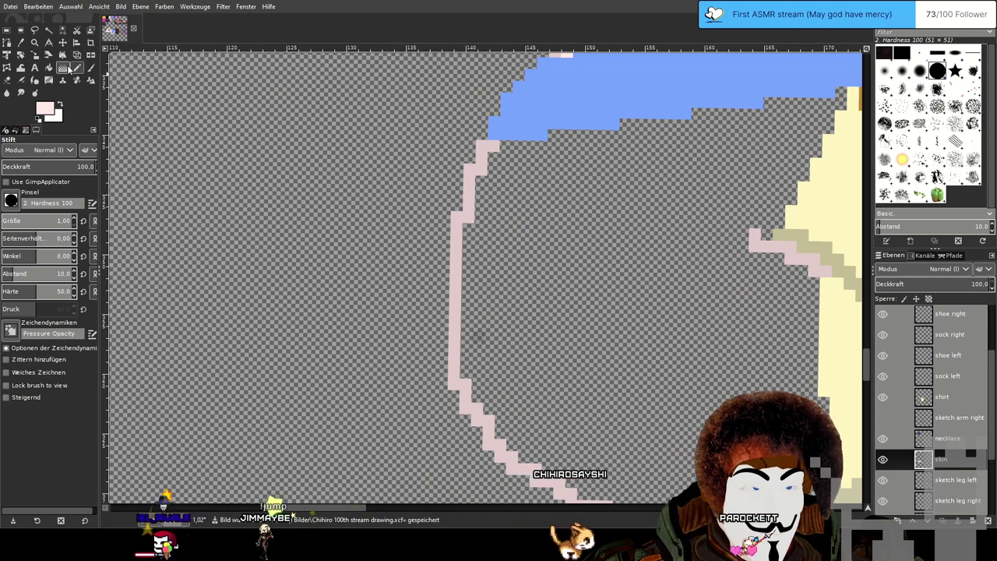
scroll(503, 215, down, 1)
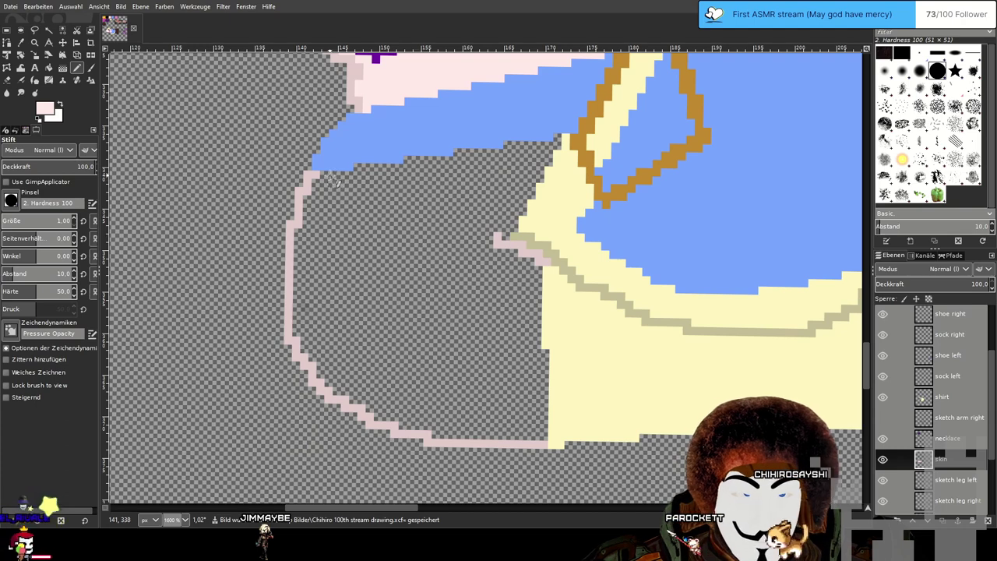
drag(318, 174, 409, 163)
shift+click(506, 150)
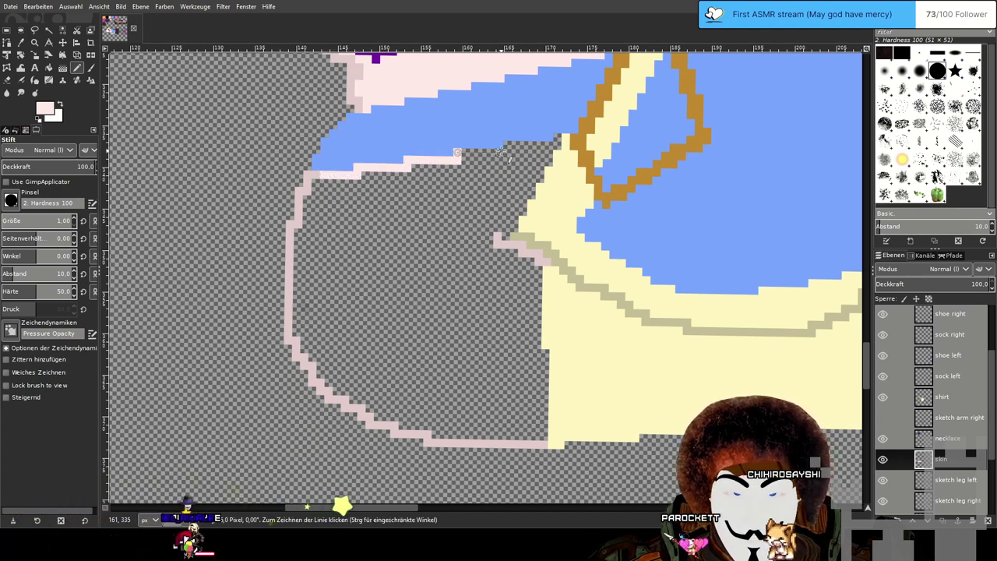
shift+click(556, 145)
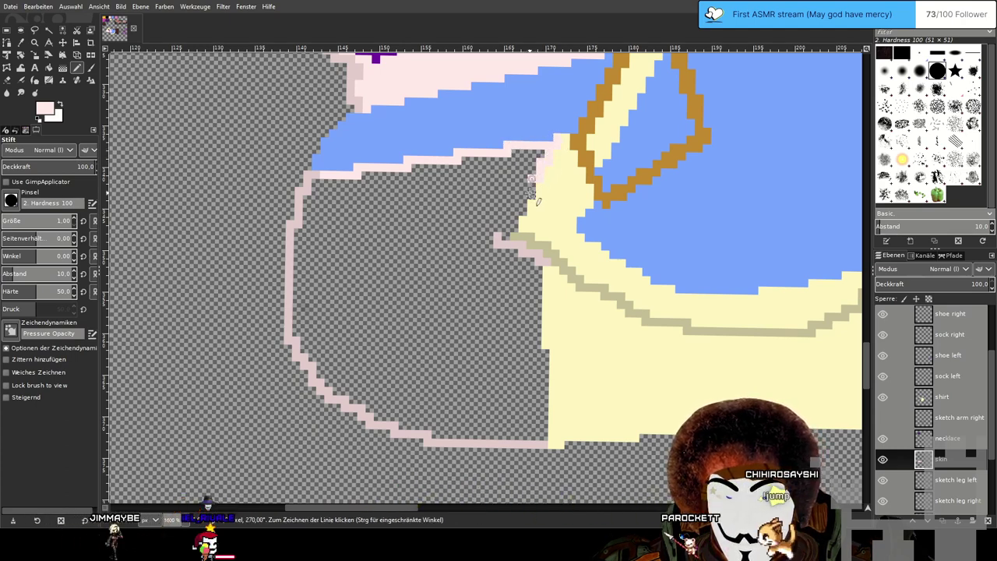
Draw the vertical pink chest edge to close the outline and bucket-fill the inside pink.
click(490, 228)
shift+click(489, 253)
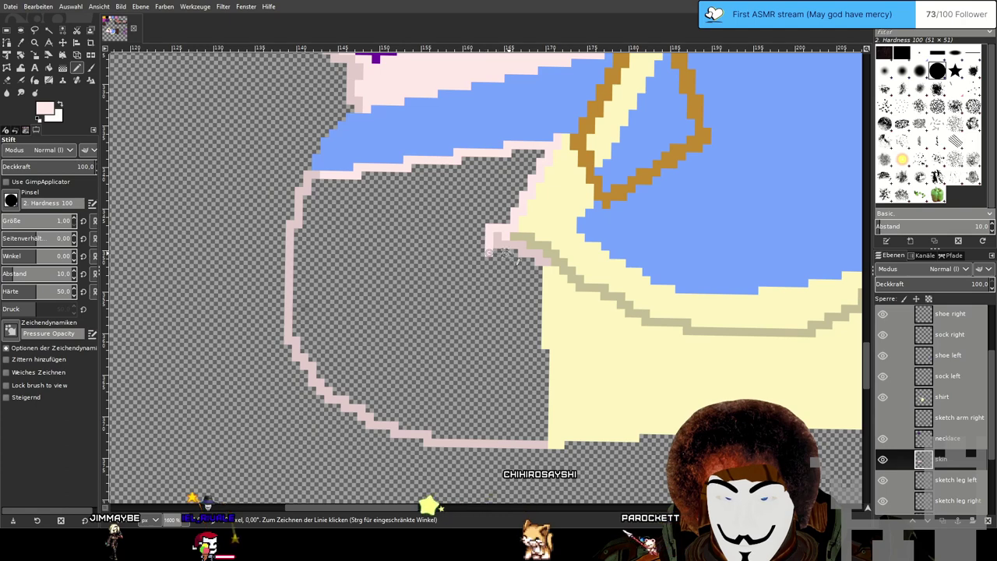
shift+click(539, 271)
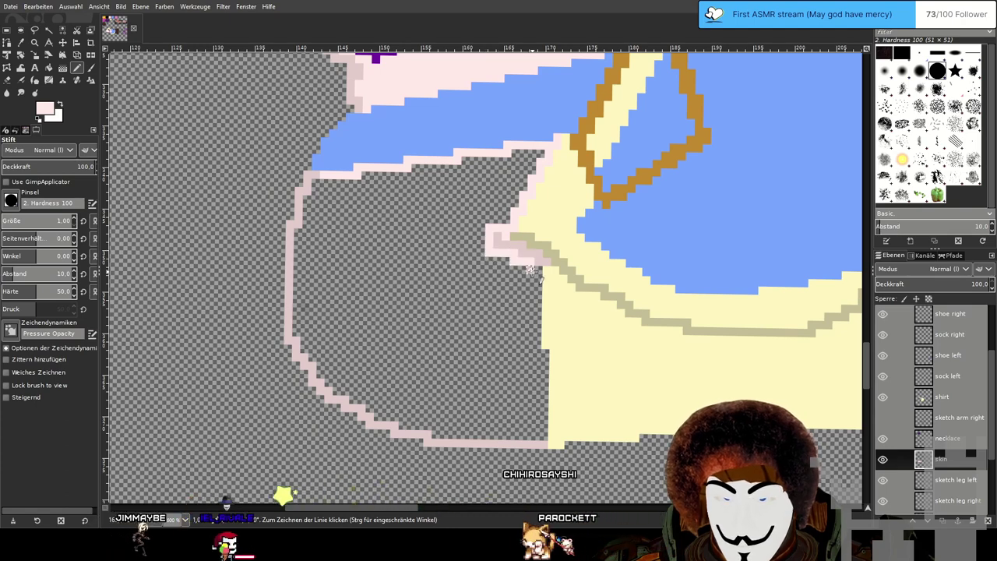
shift+click(539, 353)
shift+click(543, 440)
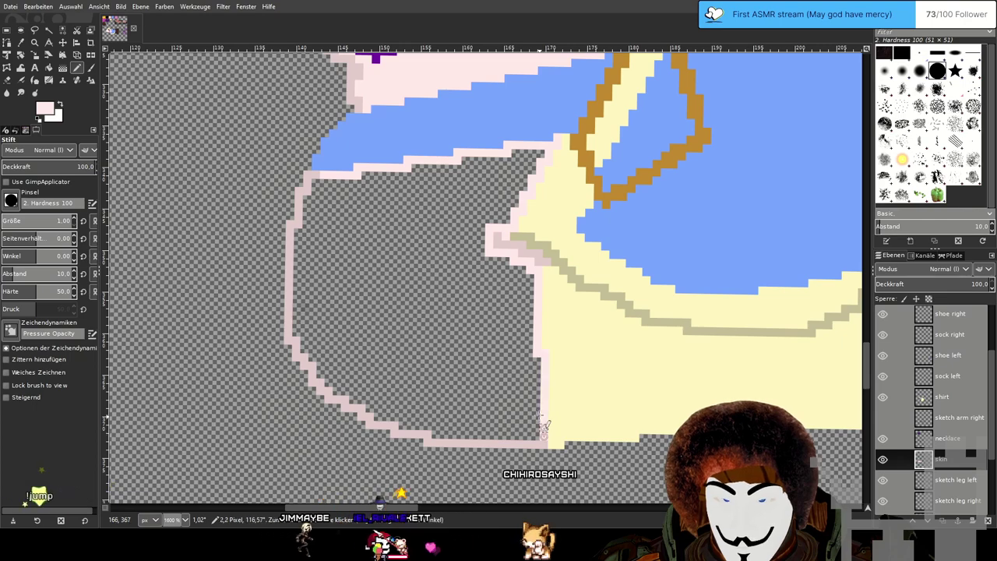
key(shift+b)
click(385, 265)
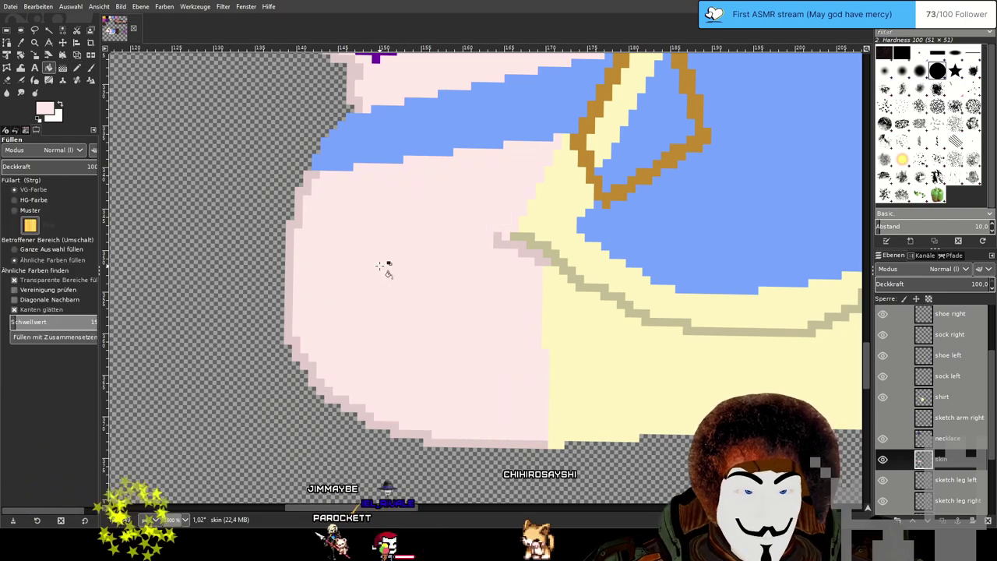
On the 'skin hand' layer, pencil a line closing the hand's outline along the sleeve edge.
scroll(492, 246, down, 5)
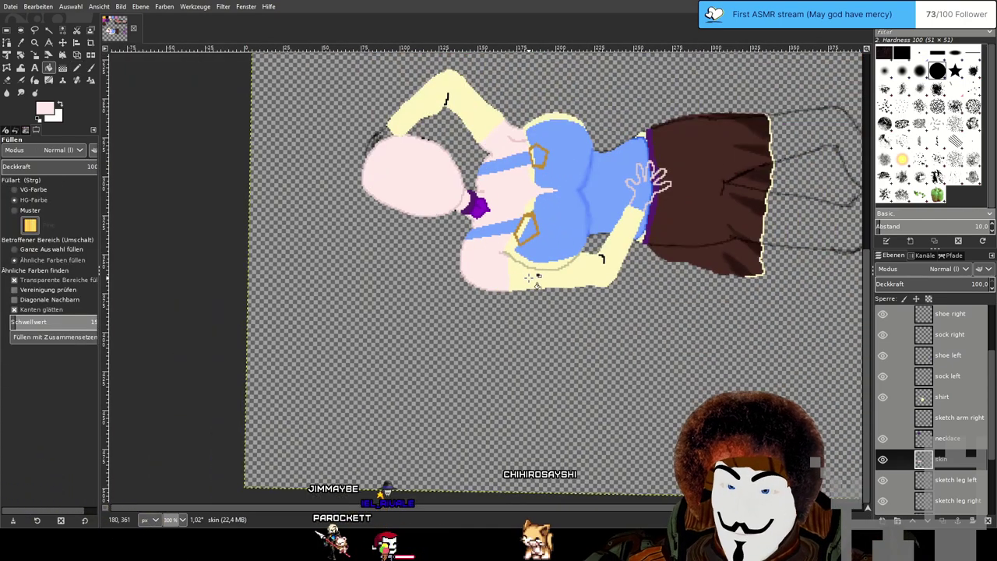
scroll(470, 268, up, 3)
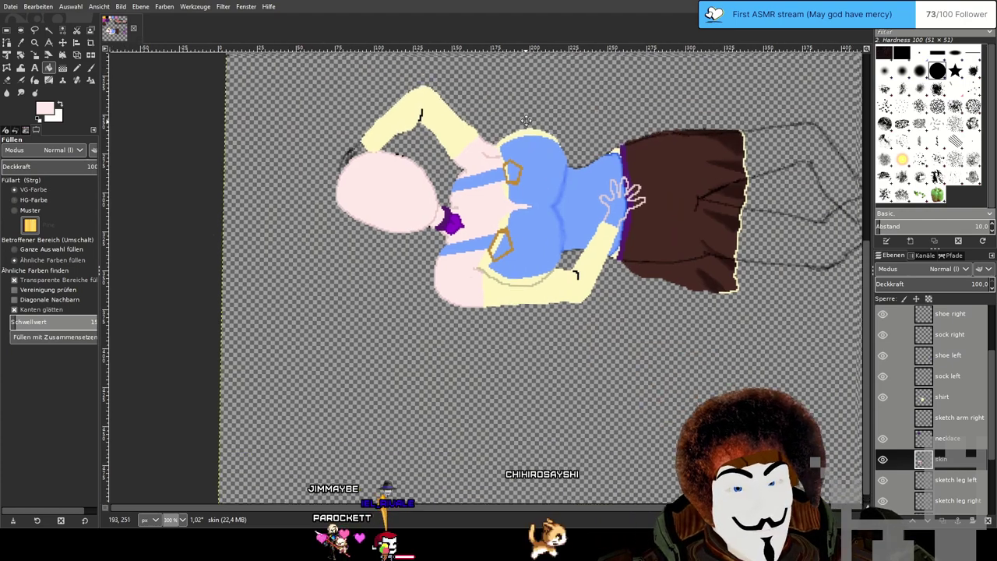
scroll(469, 269, up, 4)
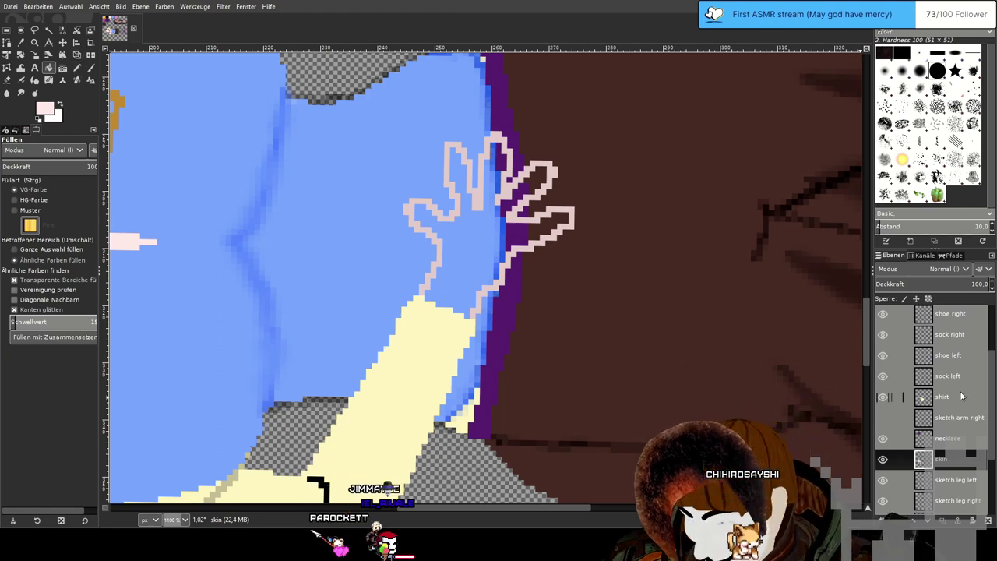
scroll(973, 426, up, 1)
scroll(972, 427, up, 3)
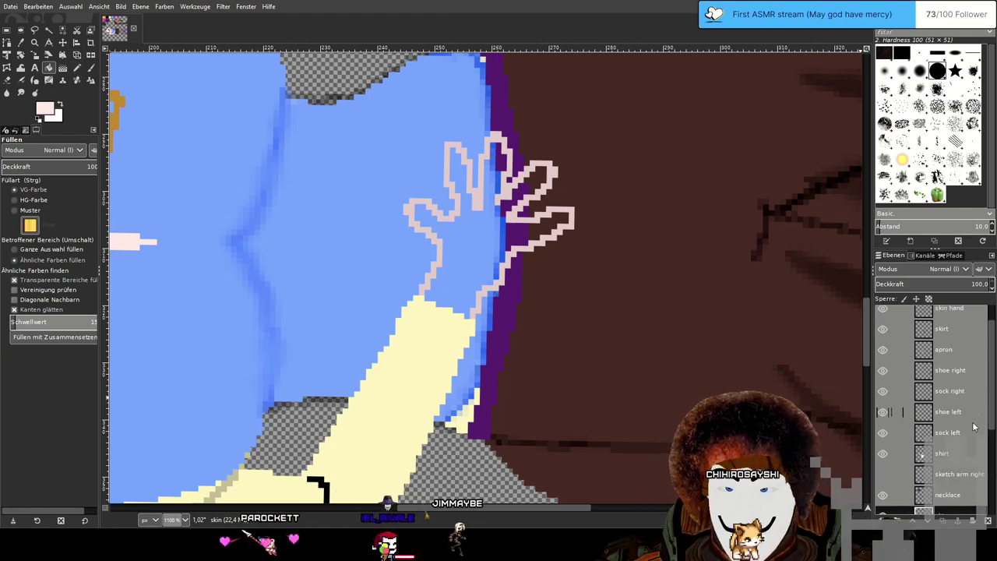
click(956, 337)
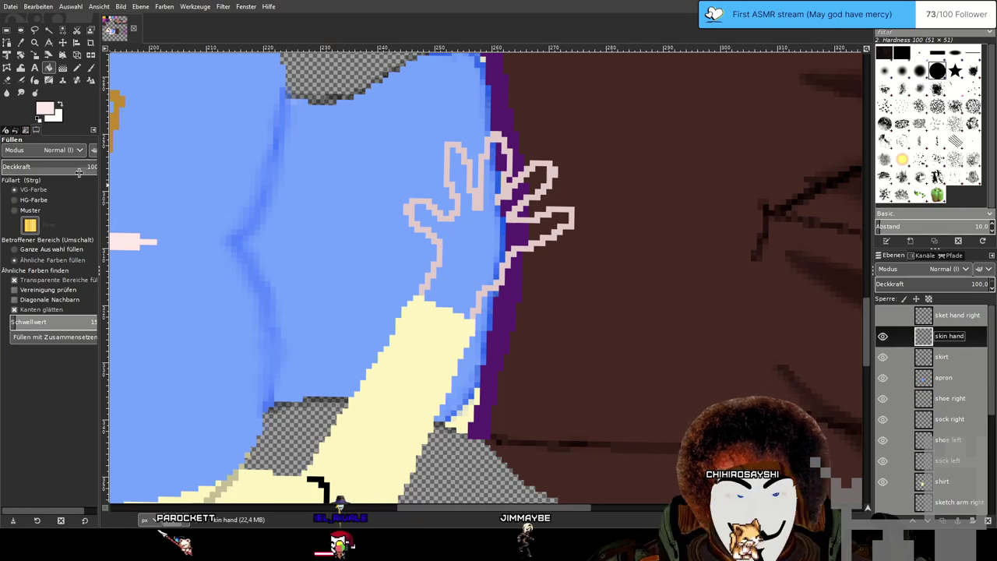
key(n)
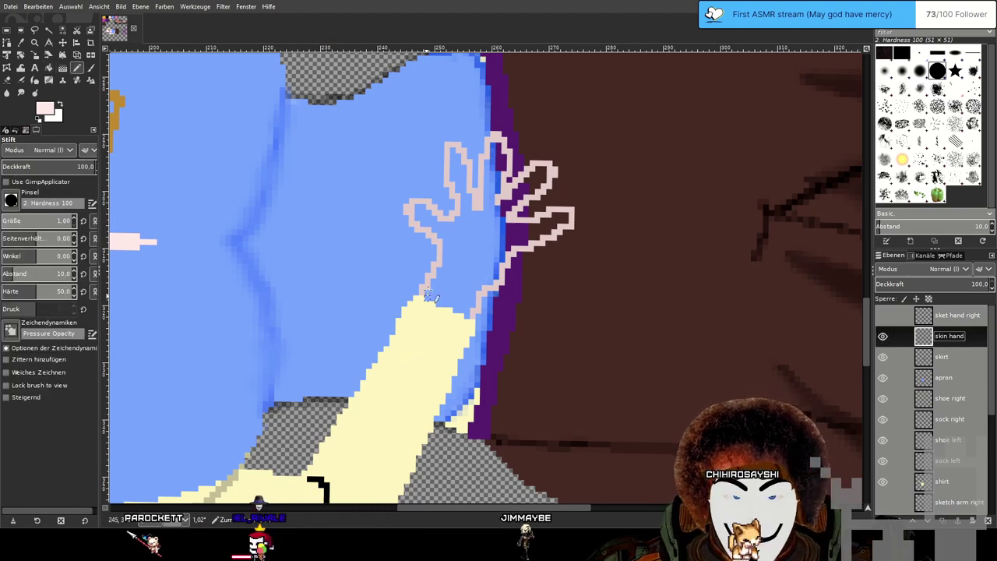
scroll(407, 350, up, 2)
mouse_move(430, 294)
mouse_down()
mouse_move(429, 305)
mouse_move(465, 314)
mouse_up()
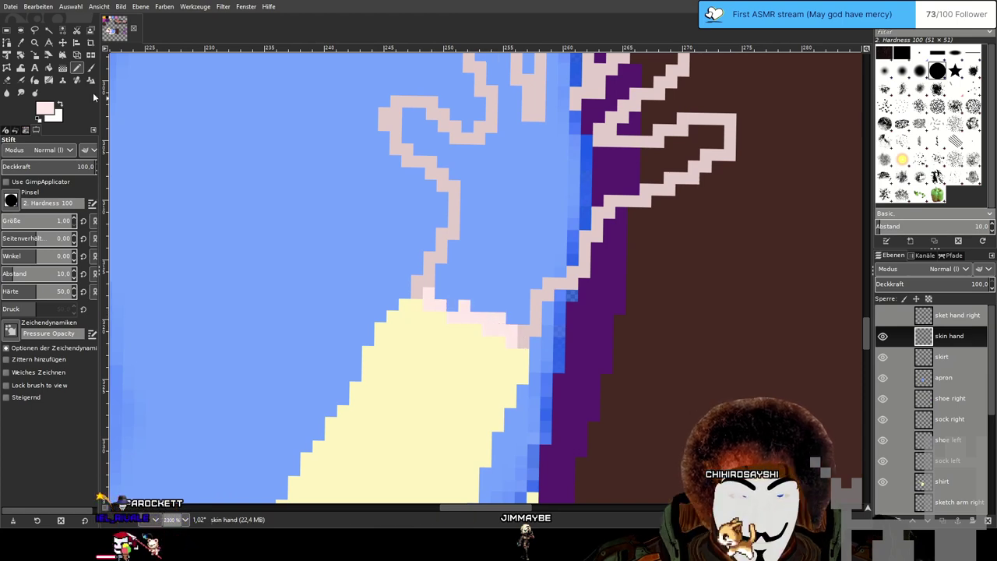
Bucket fill the enclosed hand with pale pink skin colour.
click(50, 69)
click(531, 212)
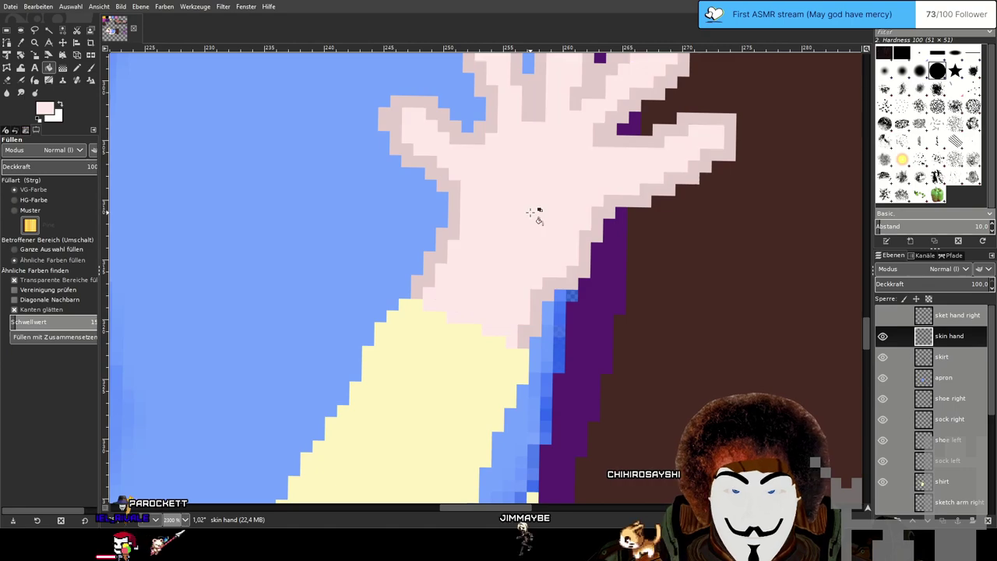
scroll(530, 212, down, 8)
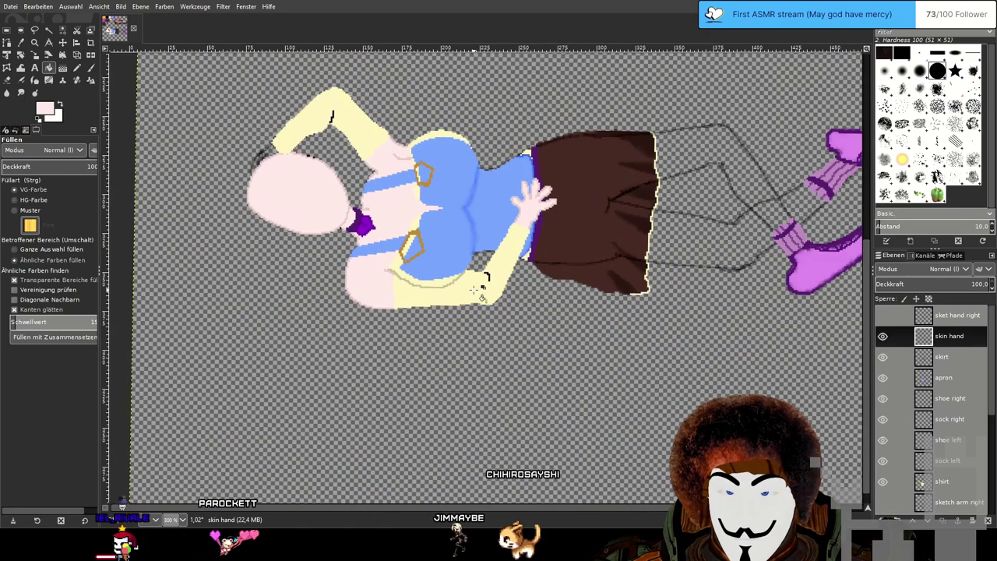
scroll(596, 308, up, 4)
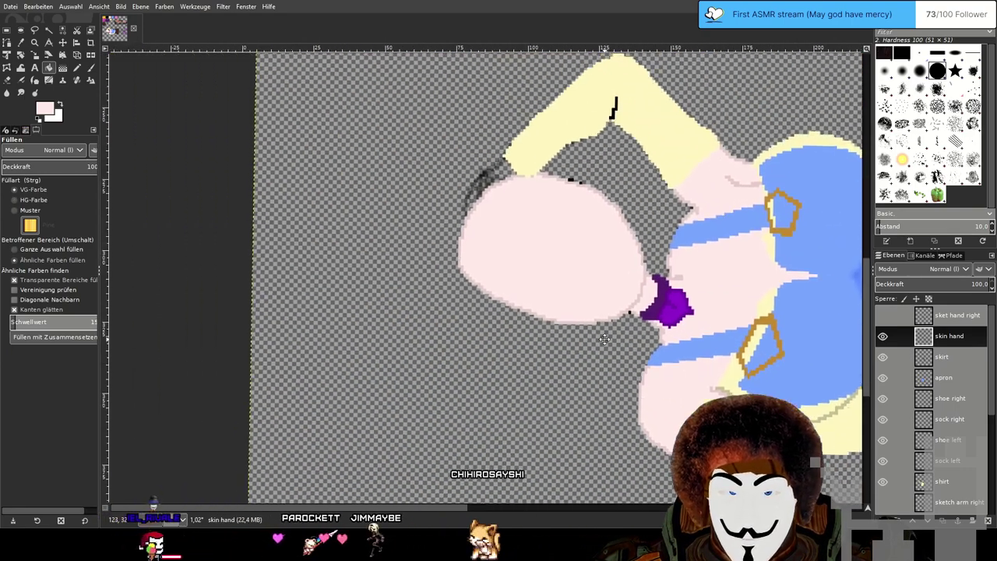
scroll(584, 303, up, 3)
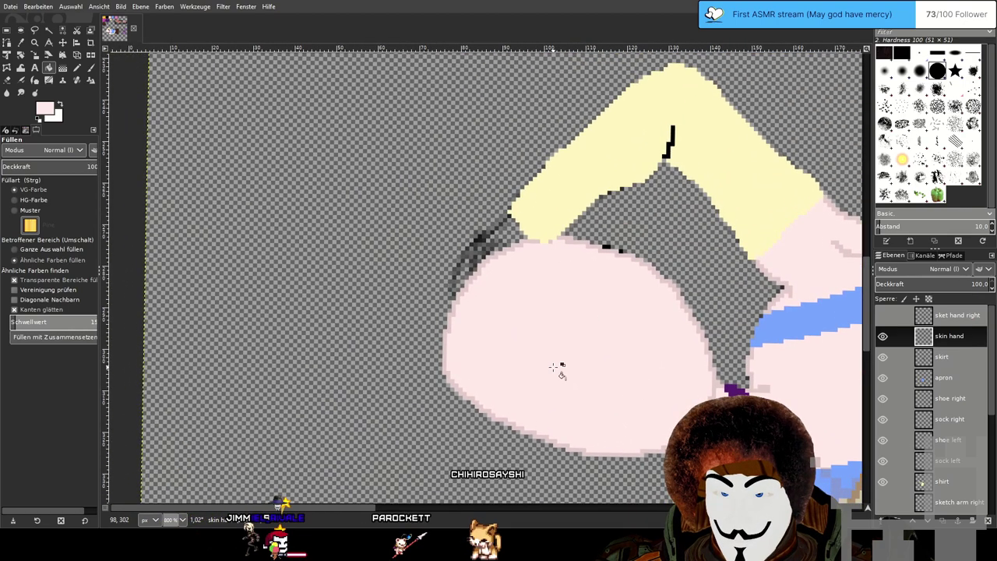
drag(593, 303, 570, 358)
scroll(478, 272, up, 1)
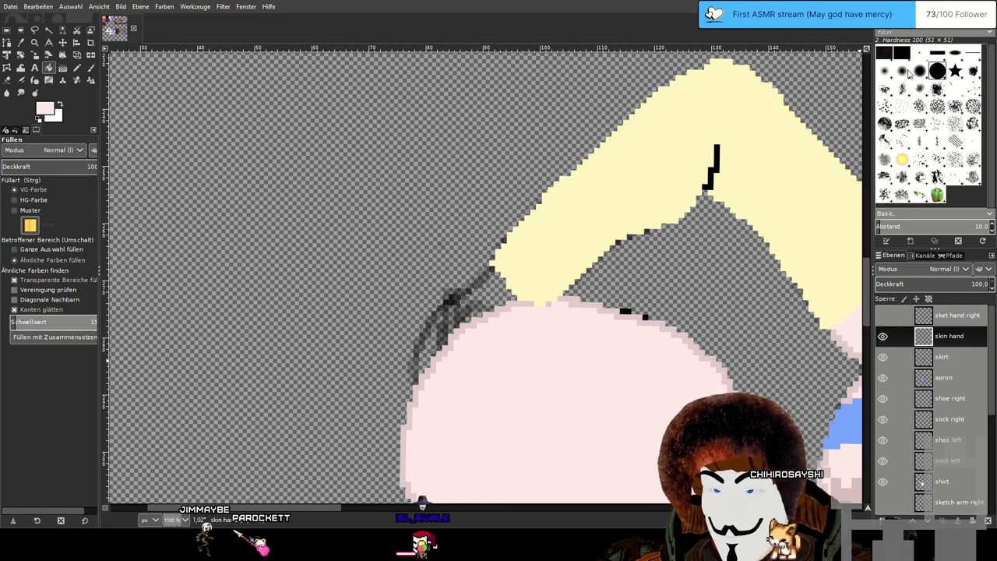
Create a new 'skin hand right' layer and rename 'skin hand' to 'skin hand left'.
key(Return)
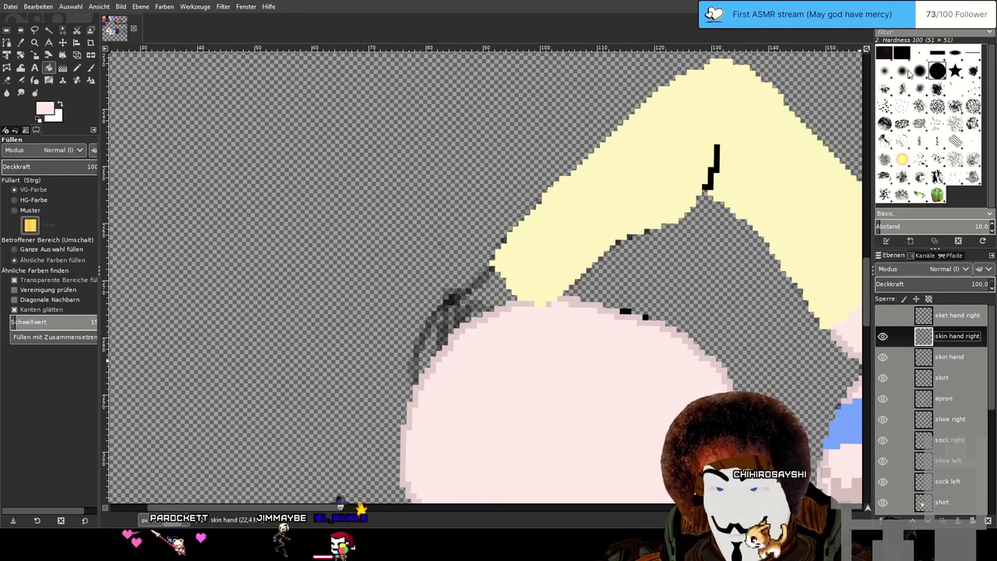
click(969, 361)
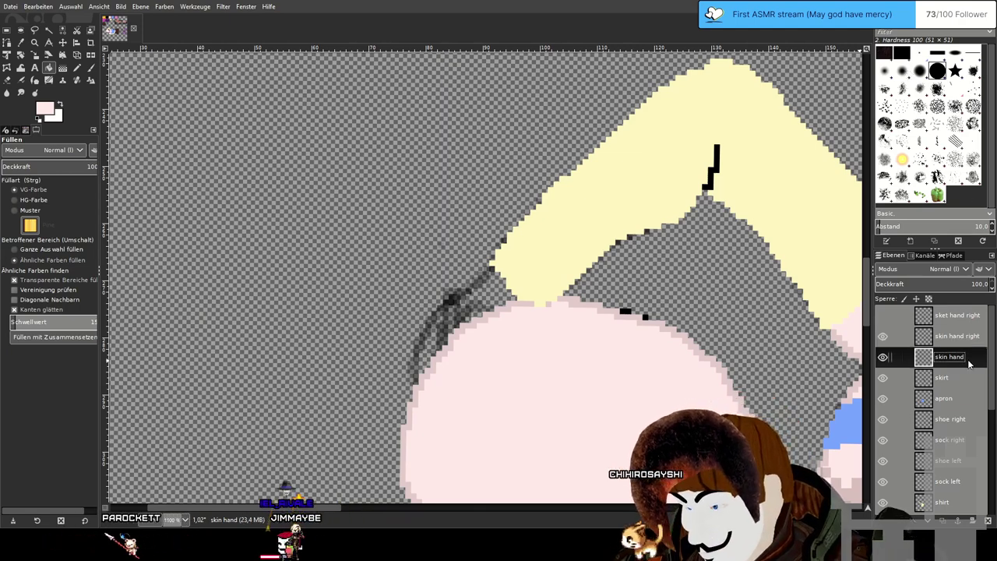
double_click(962, 359)
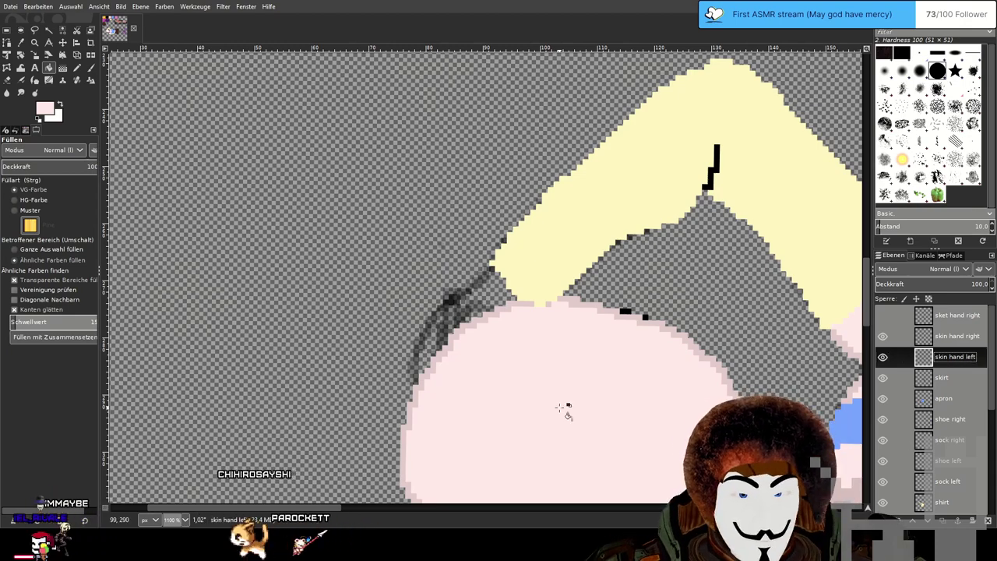
Zoom in on the sketched fingers beside the head and return to the Pencil tool.
drag(567, 397, 532, 285)
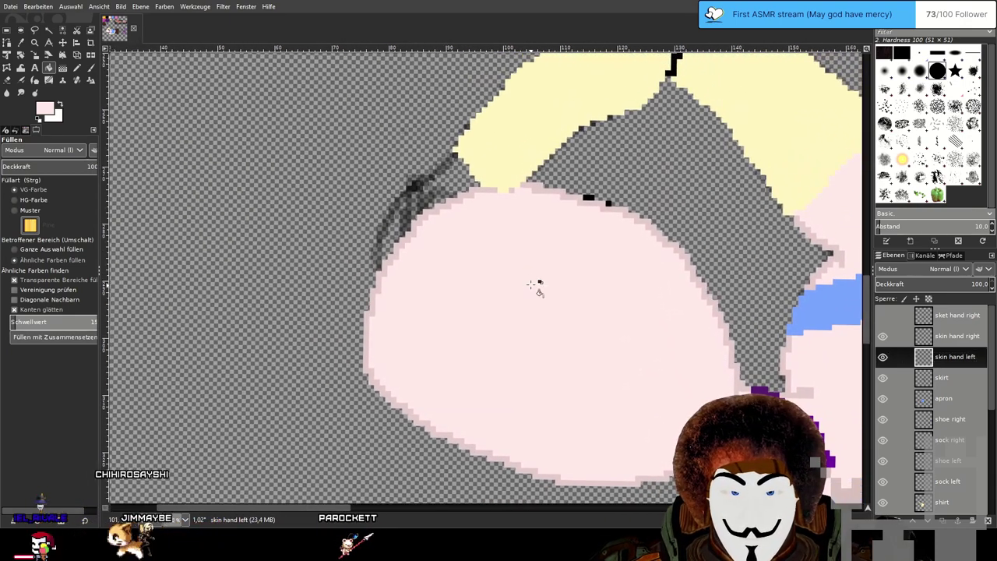
ctrl+scroll(483, 243, up, 3)
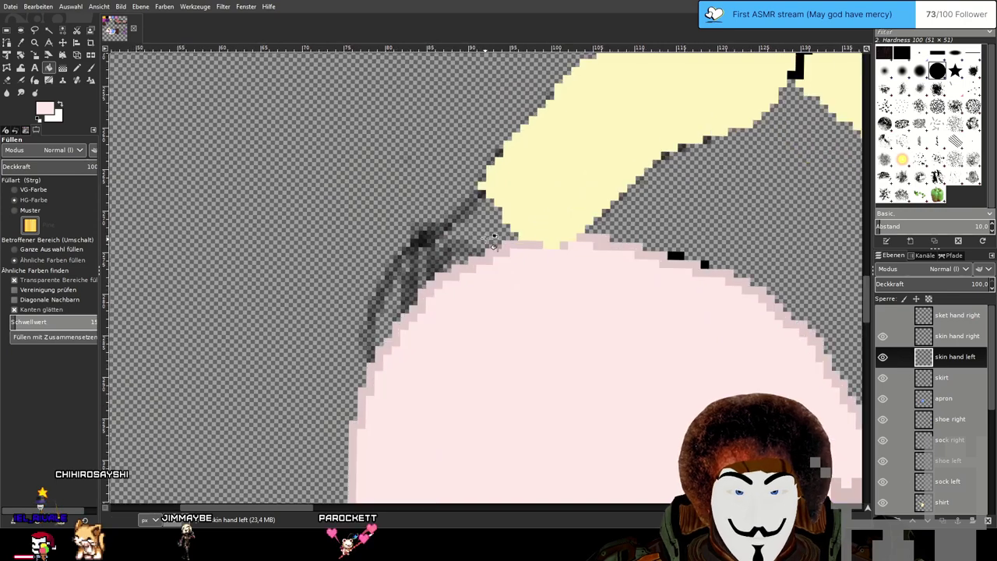
ctrl+scroll(496, 243, up, 1)
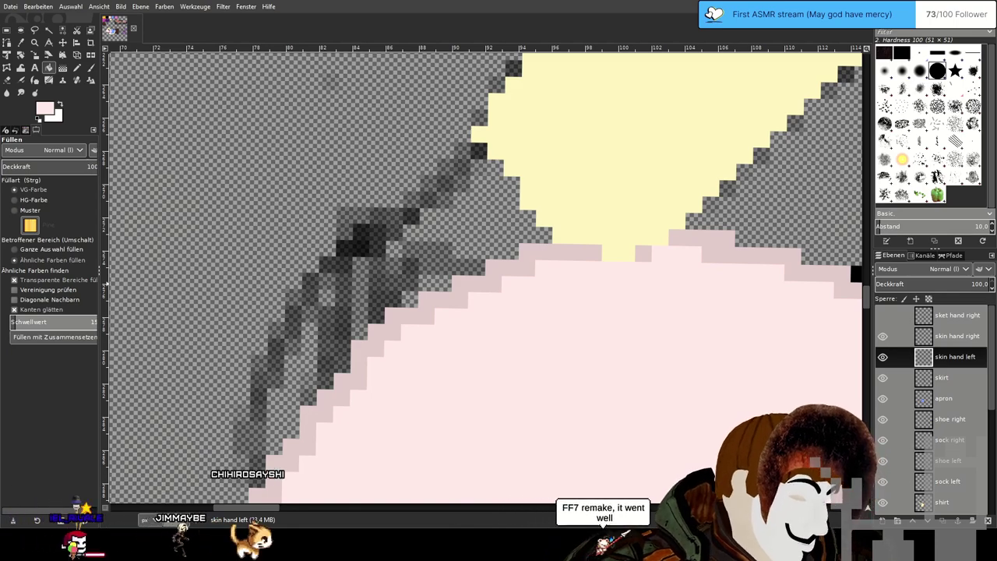
drag(562, 296, 578, 247)
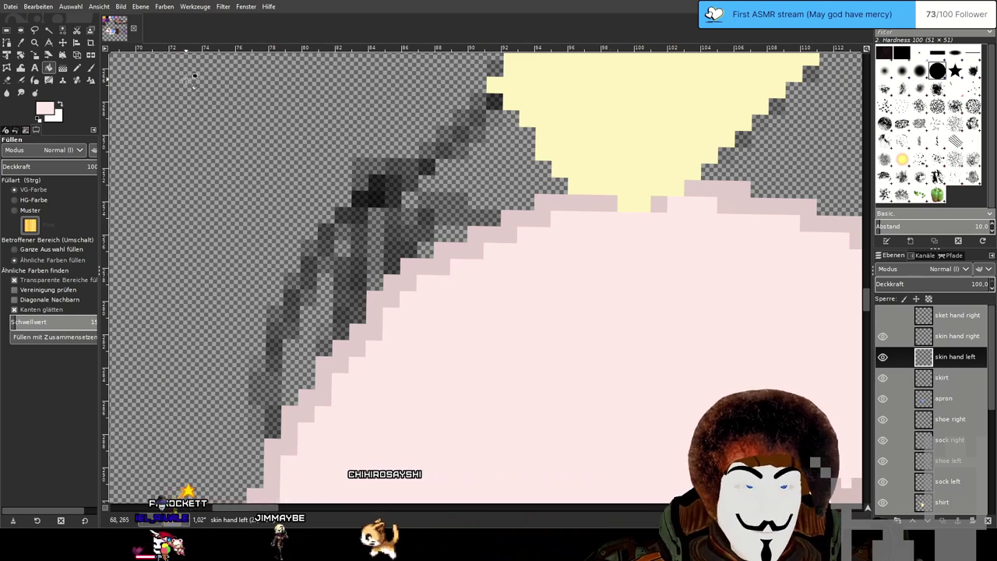
key(n)
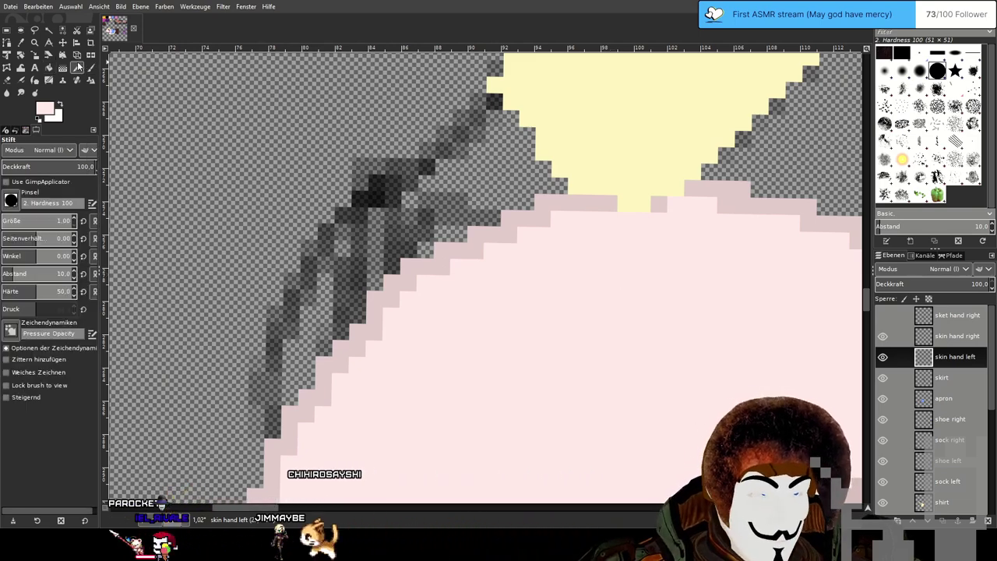
On the 'skin hand right' layer, trace the sketched fingers with pale pink pixel outlines.
click(965, 339)
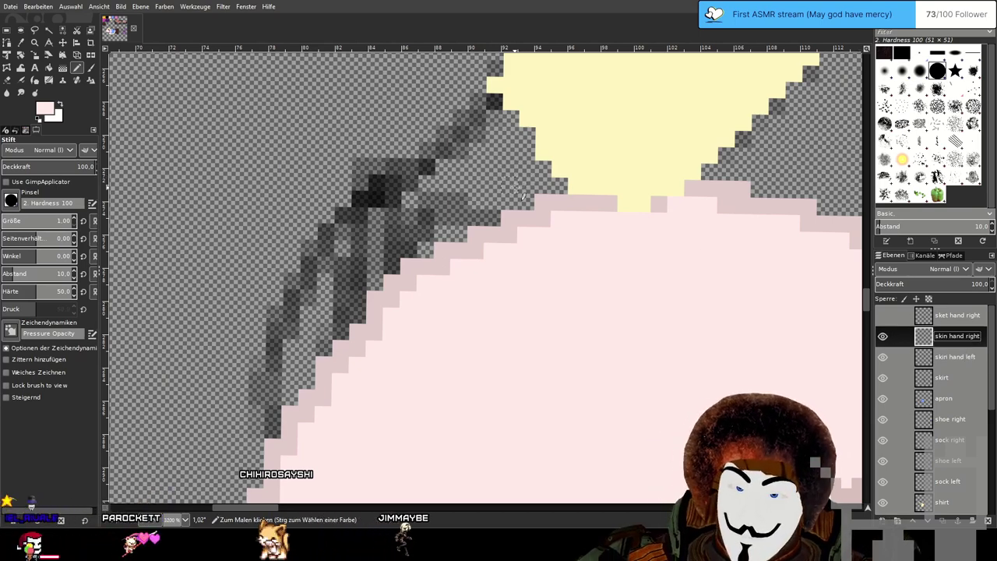
scroll(523, 200, down, 3)
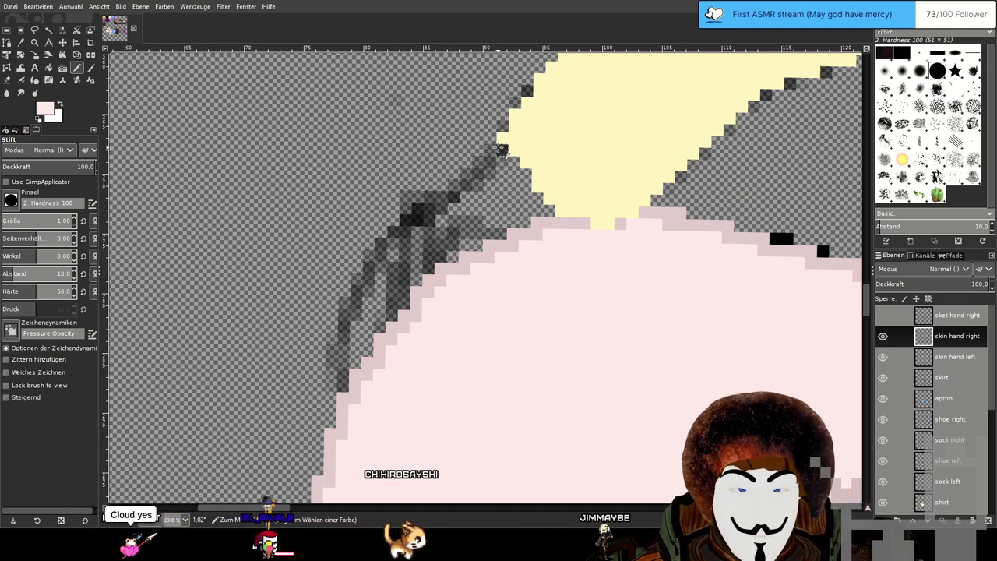
drag(501, 149, 478, 172)
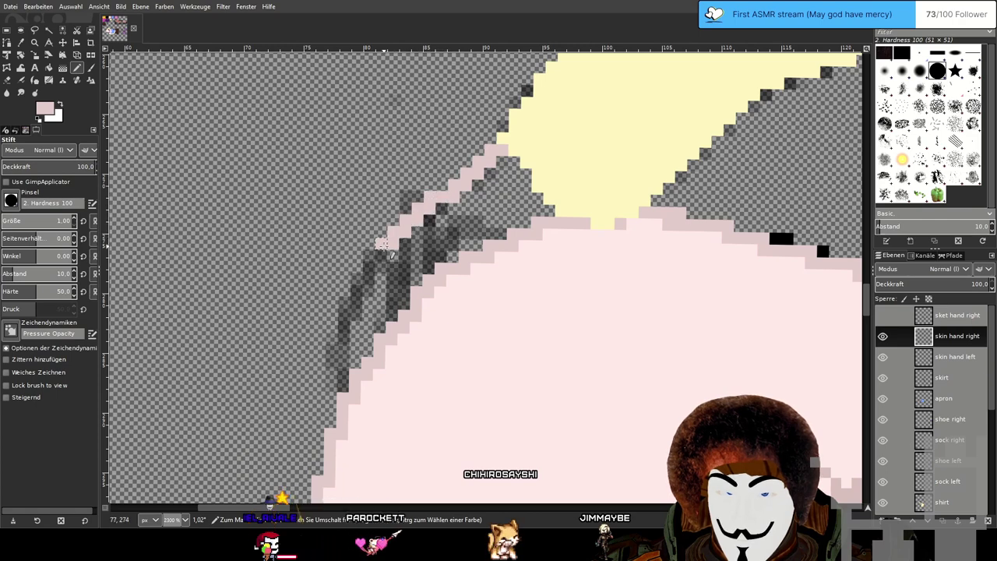
drag(368, 263, 343, 302)
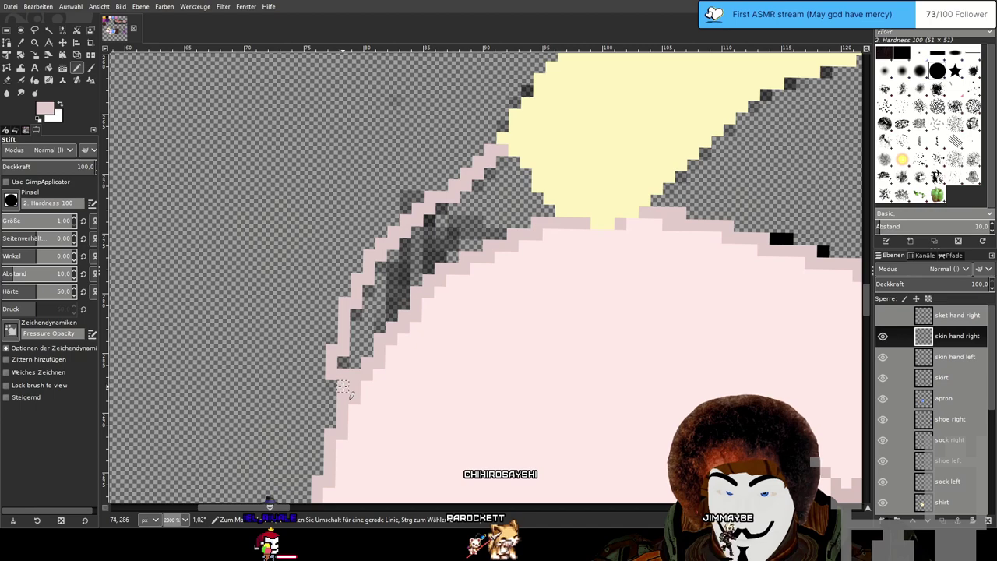
mouse_move(486, 280)
mouse_down()
mouse_move(535, 248)
mouse_move(563, 258)
mouse_up()
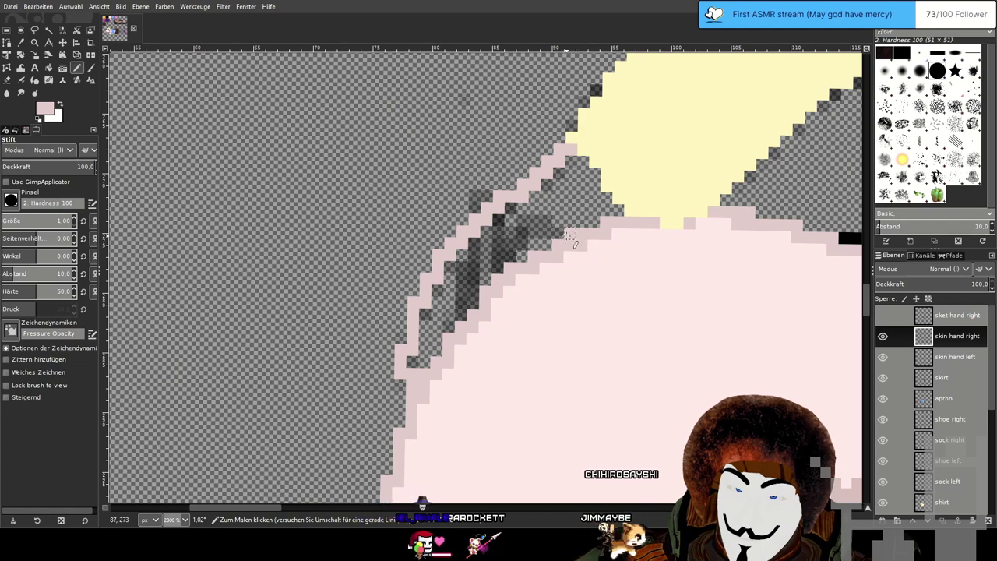
mouse_move(581, 233)
mouse_down()
mouse_move(546, 245)
mouse_move(544, 304)
mouse_up()
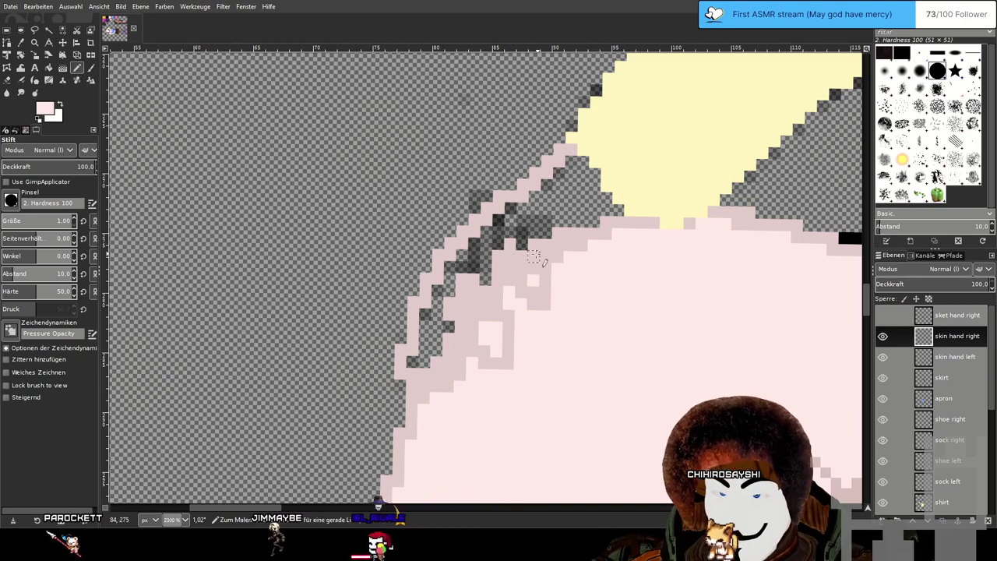
Paint skin-pink pixels over the gaps on the hand's left side and left edge.
scroll(536, 260, up, 2)
scroll(536, 259, up, 1)
drag(531, 311, 532, 204)
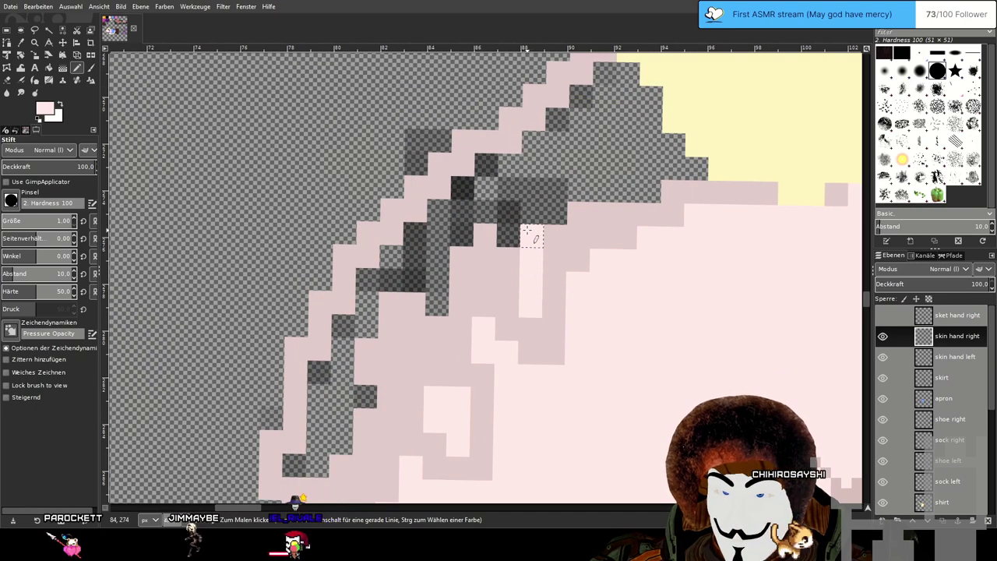
mouse_move(440, 387)
mouse_down()
mouse_move(433, 272)
mouse_move(408, 328)
mouse_move(428, 397)
mouse_up()
drag(377, 340, 361, 482)
drag(454, 475, 503, 301)
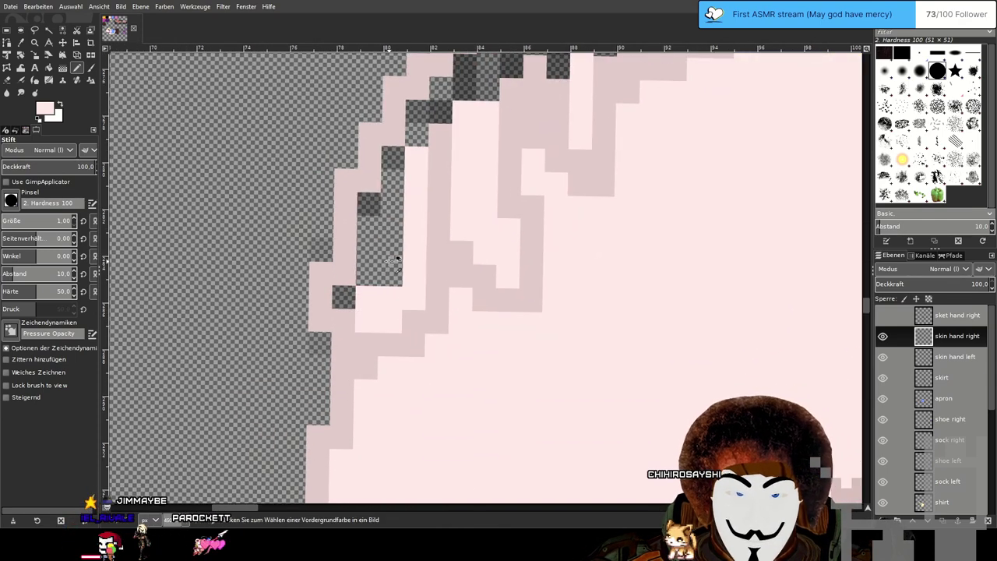
mouse_move(343, 299)
mouse_down()
mouse_move(375, 287)
mouse_move(375, 203)
mouse_up()
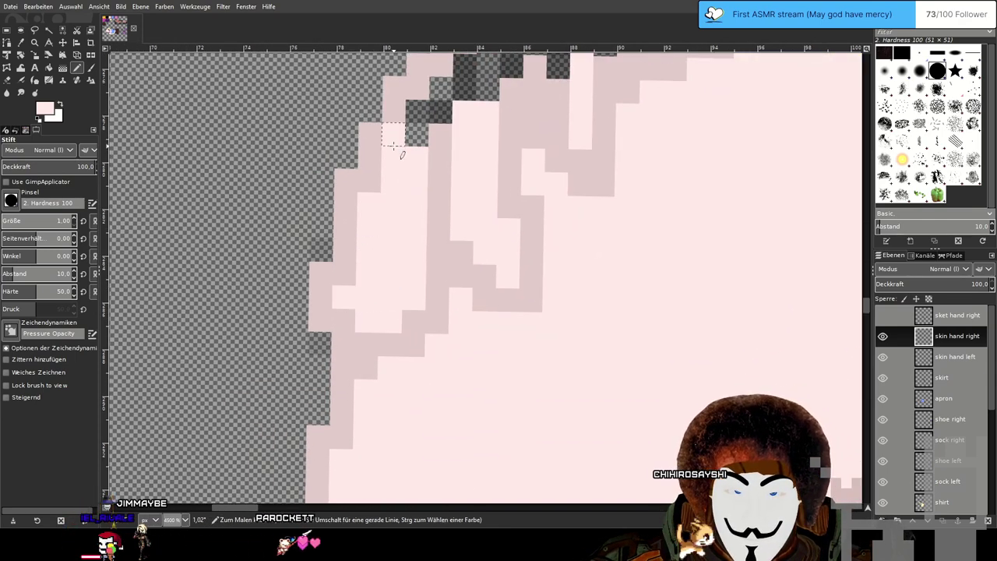
Undo a stray column, then cover the dark gaps along the hand's upper edge with skin pink.
scroll(468, 196, down, 2)
key(ctrl+z)
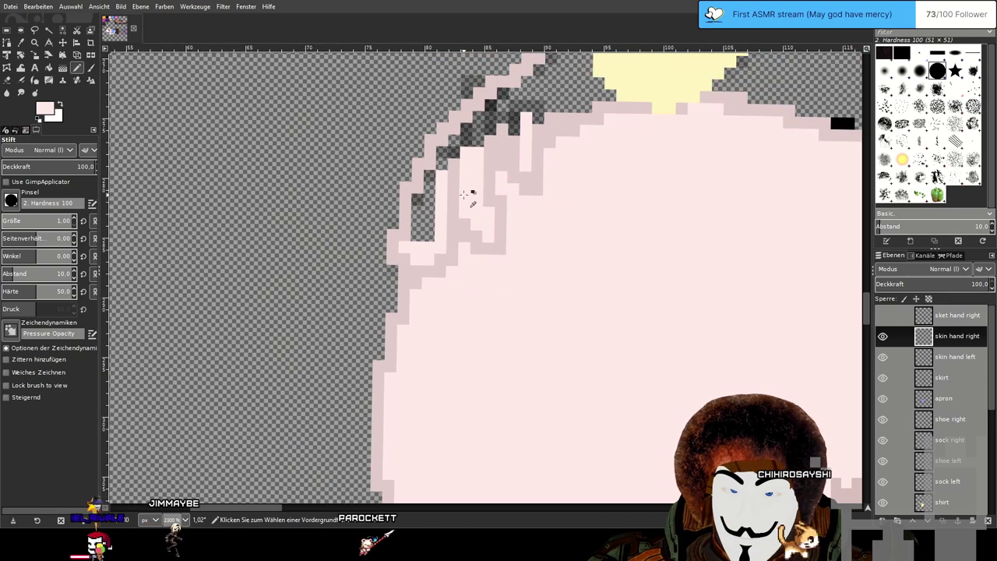
drag(432, 173, 425, 216)
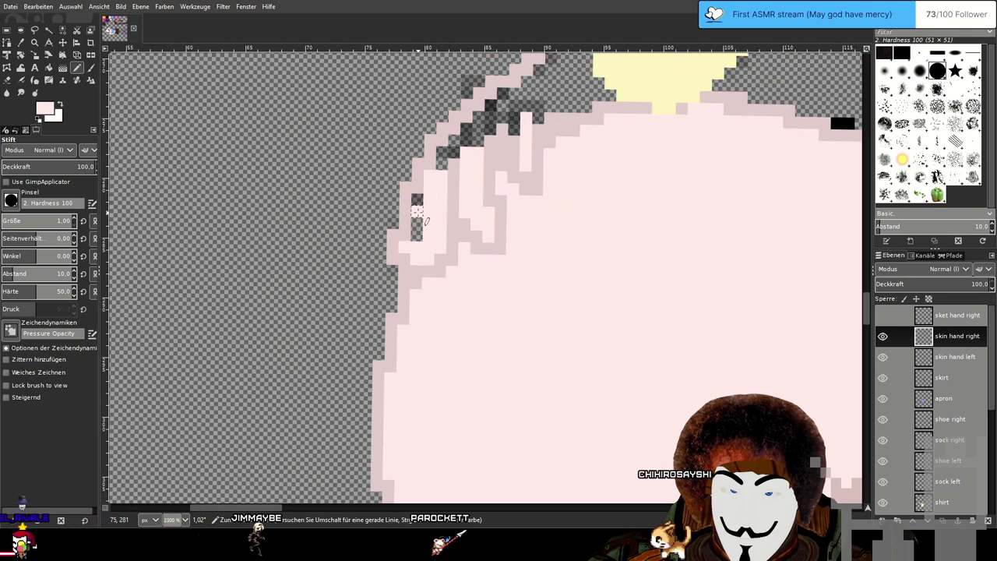
scroll(525, 281, up, 3)
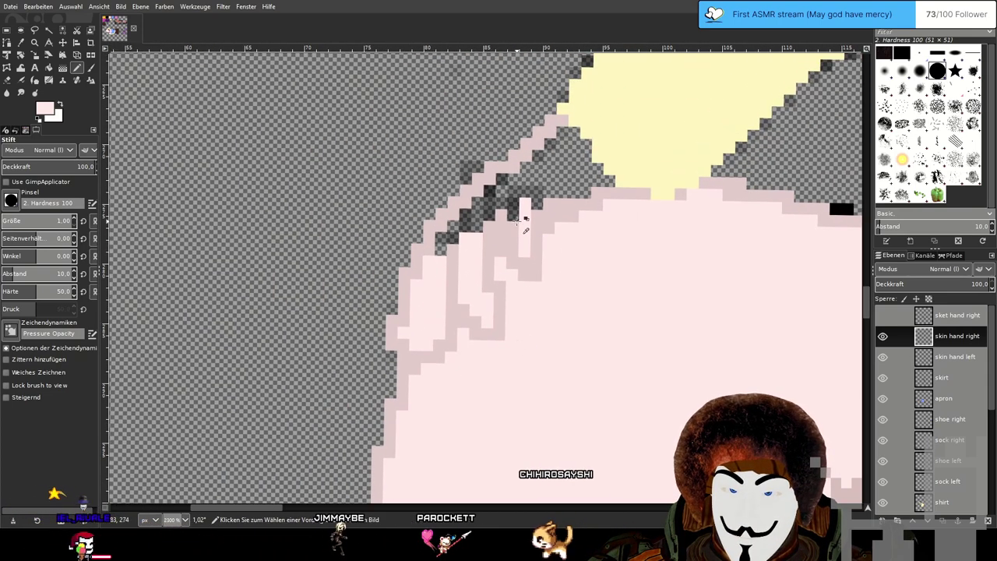
scroll(517, 219, up, 1)
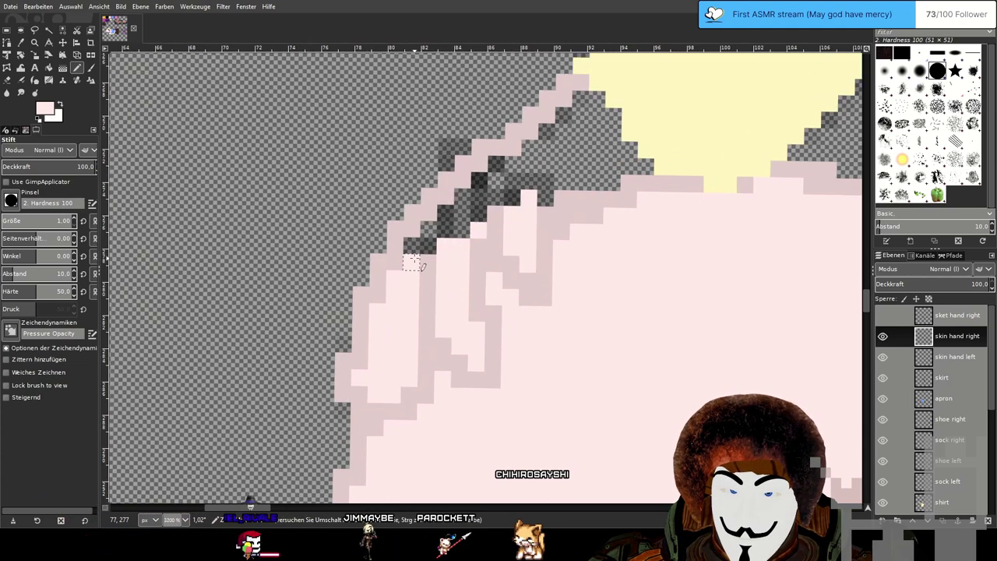
mouse_move(414, 260)
mouse_down()
mouse_move(515, 179)
mouse_move(462, 199)
mouse_move(512, 180)
mouse_move(495, 164)
mouse_move(512, 197)
mouse_move(545, 196)
mouse_up()
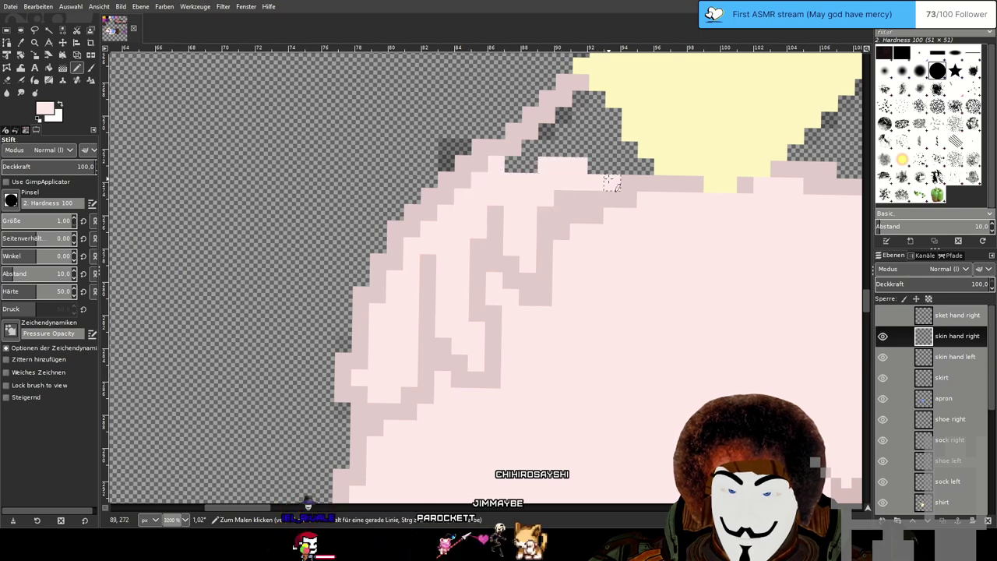
mouse_move(611, 175)
mouse_down()
mouse_move(624, 150)
mouse_move(595, 162)
mouse_move(522, 156)
mouse_up()
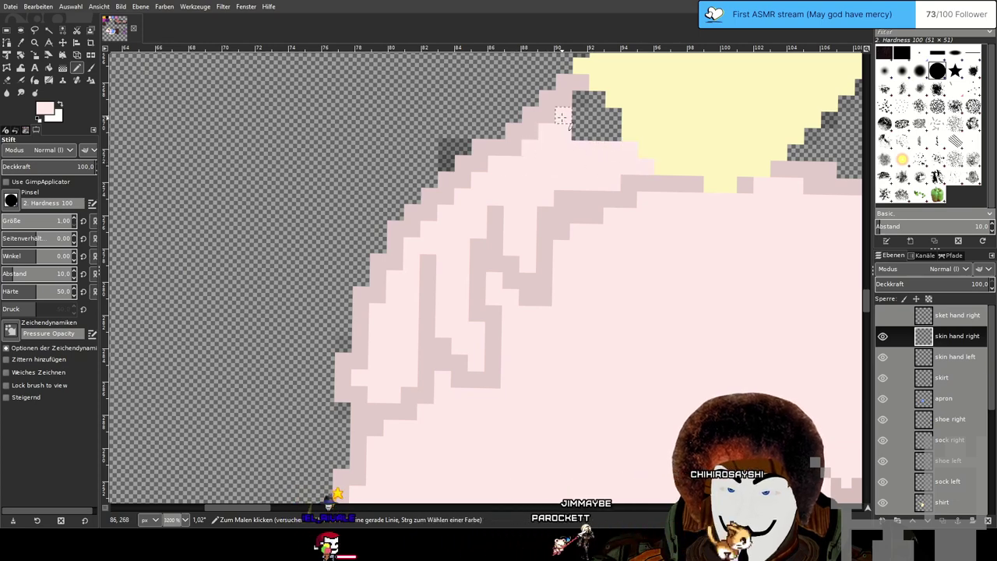
mouse_move(562, 116)
mouse_down()
mouse_move(579, 98)
mouse_move(592, 125)
mouse_up()
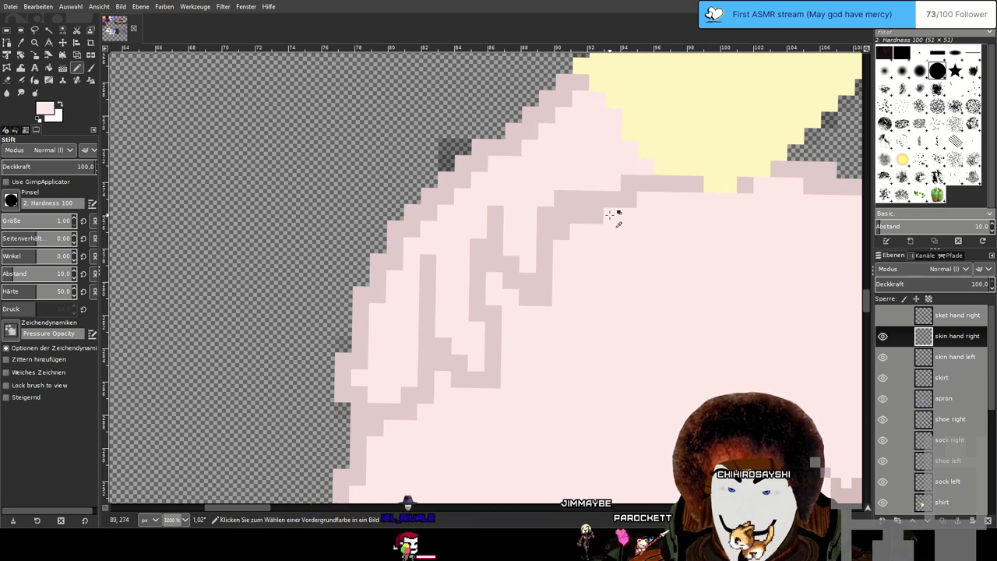
scroll(614, 217, down, 5)
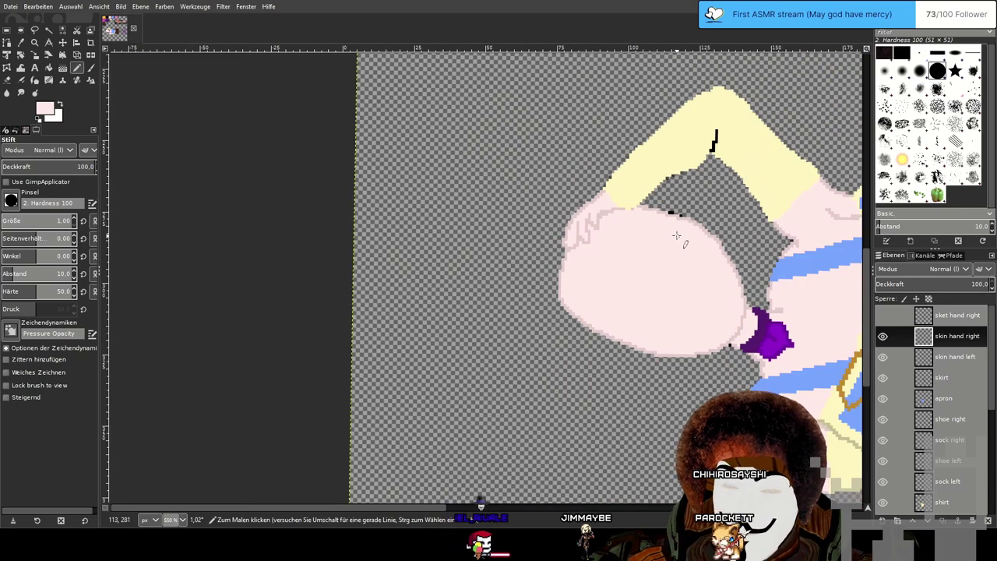
Erase the stray pink pixels just outside the hand's left edge.
scroll(572, 226, up, 4)
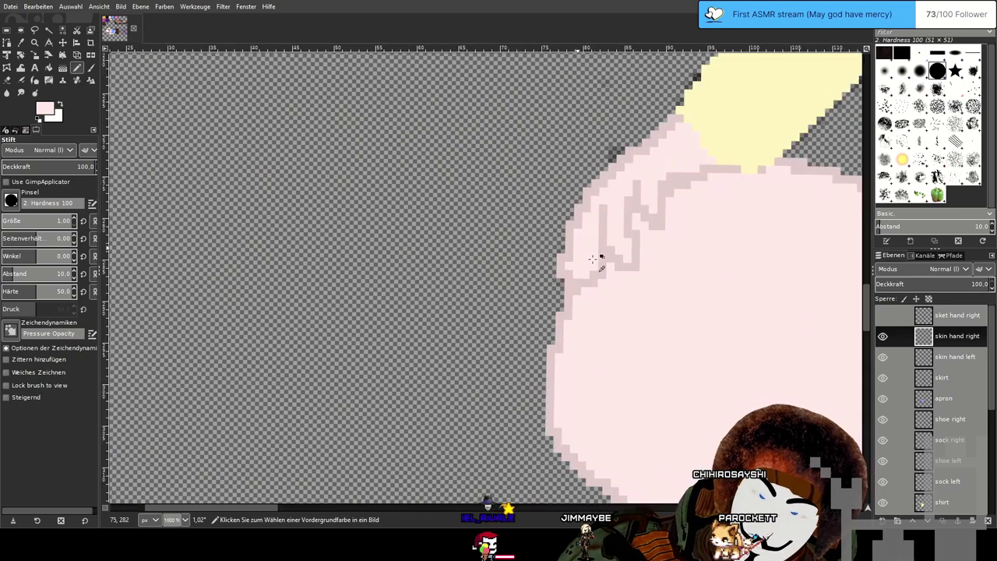
scroll(597, 267, up, 2)
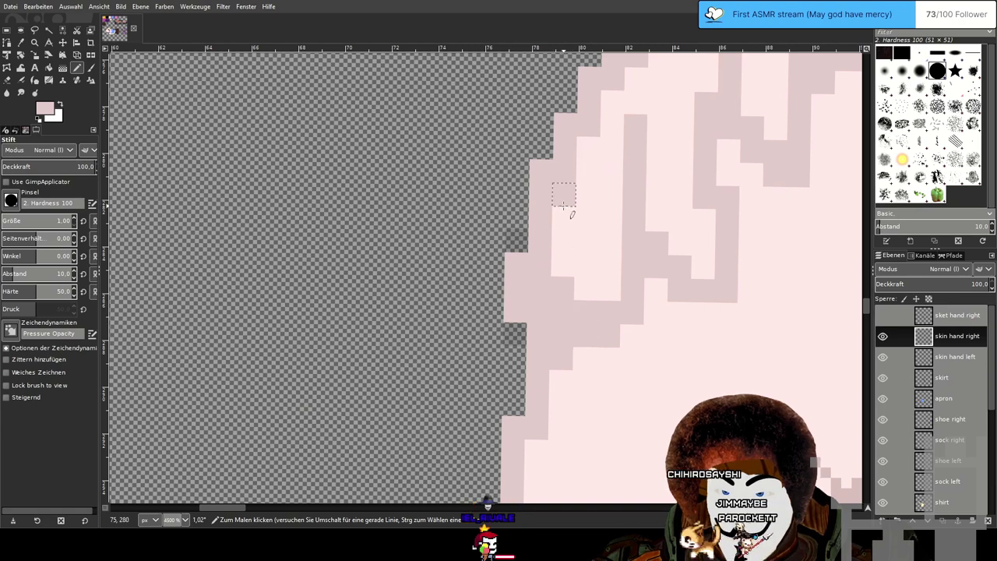
click(8, 80)
mouse_move(514, 253)
mouse_down()
mouse_move(516, 305)
mouse_move(536, 334)
mouse_up()
drag(541, 199, 541, 167)
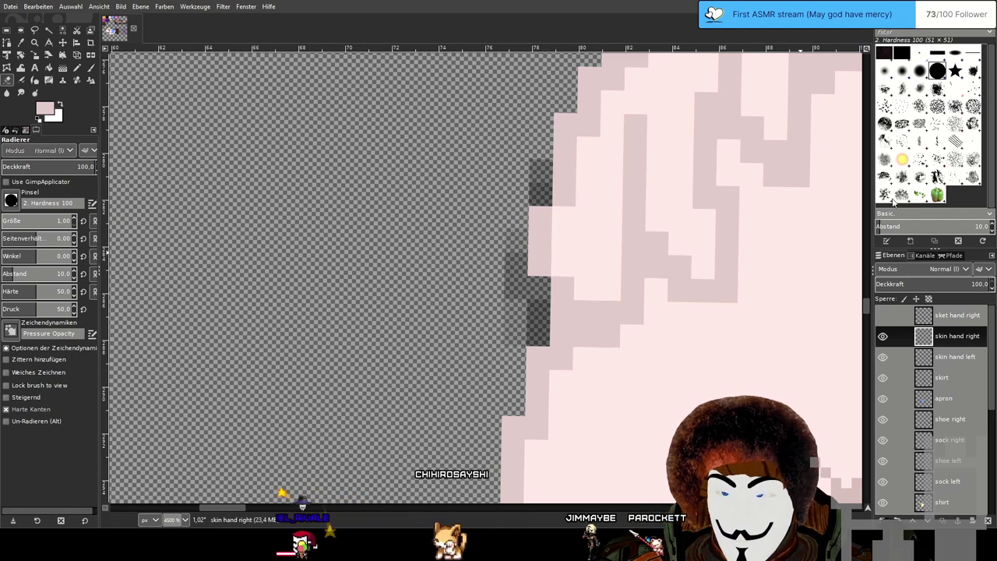
Add a darker pink pixel to a finger line, then pick the light skin pink as drawing colour.
key(n)
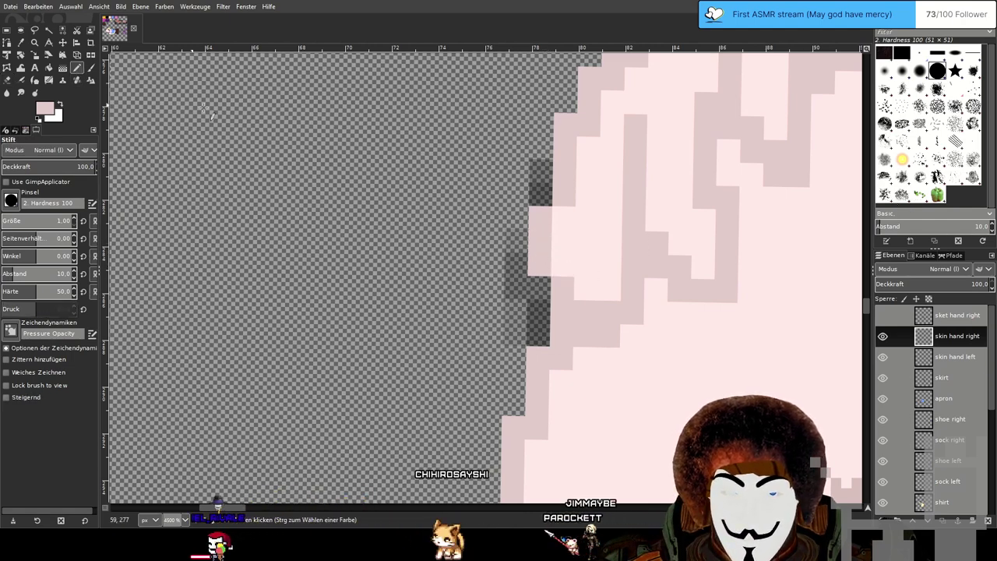
click(565, 268)
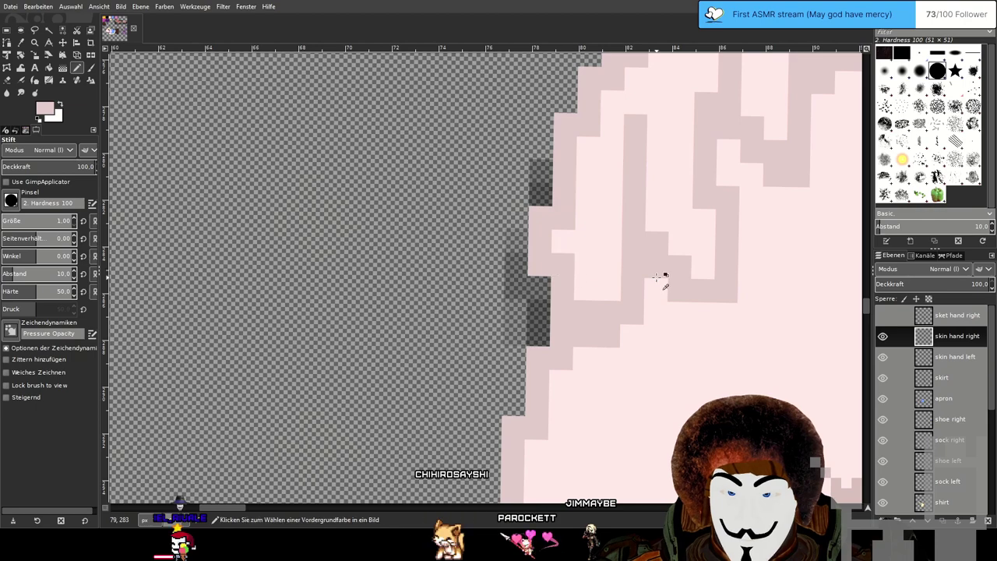
scroll(656, 277, down, 3)
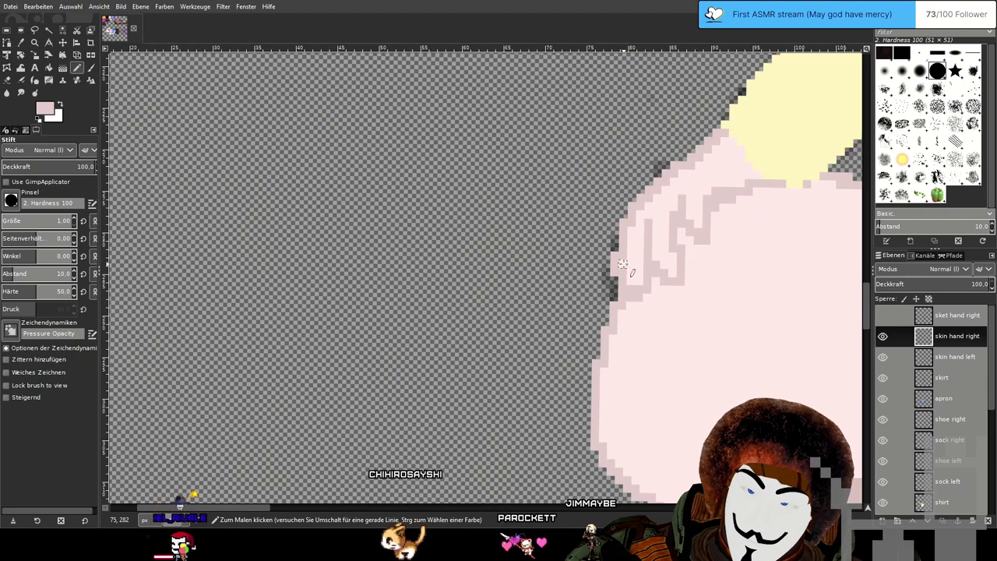
key(shift+e)
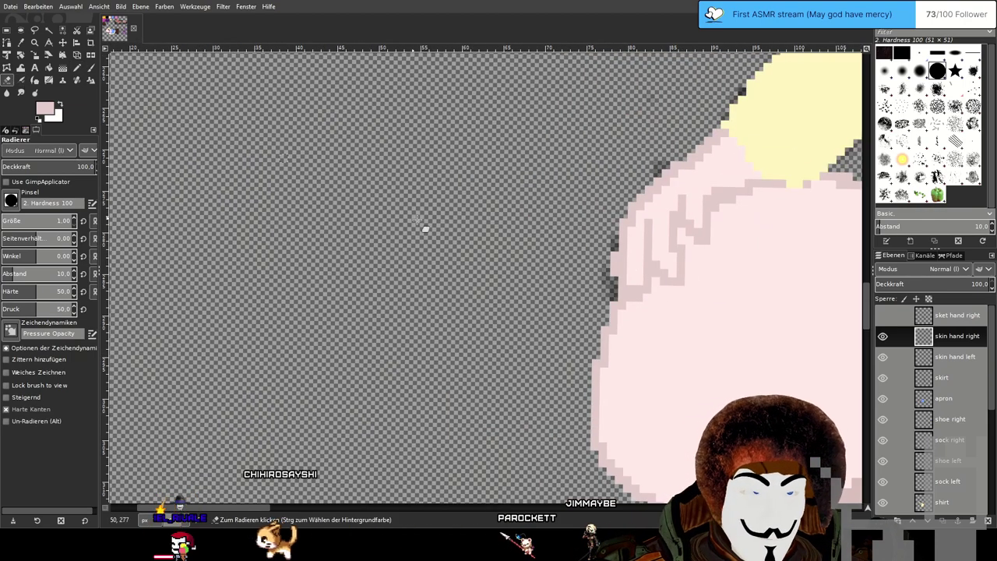
click(73, 72)
drag(406, 233, 281, 255)
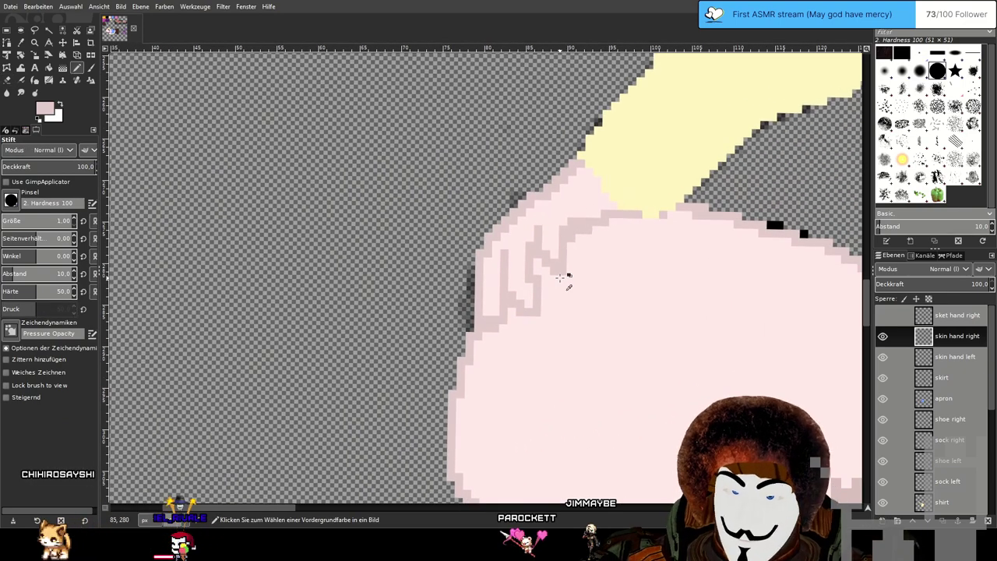
scroll(533, 282, up, 3)
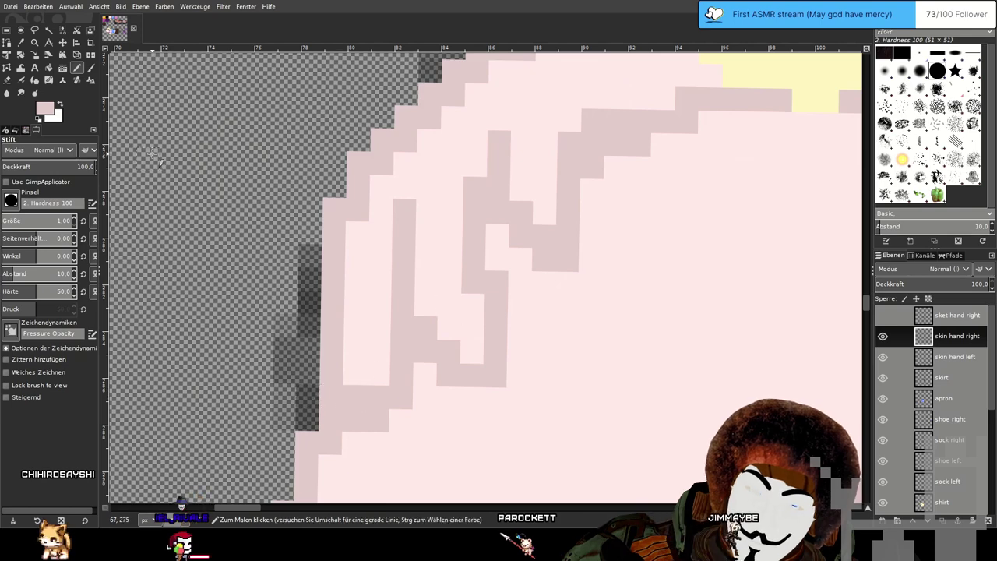
ctrl+click(612, 285)
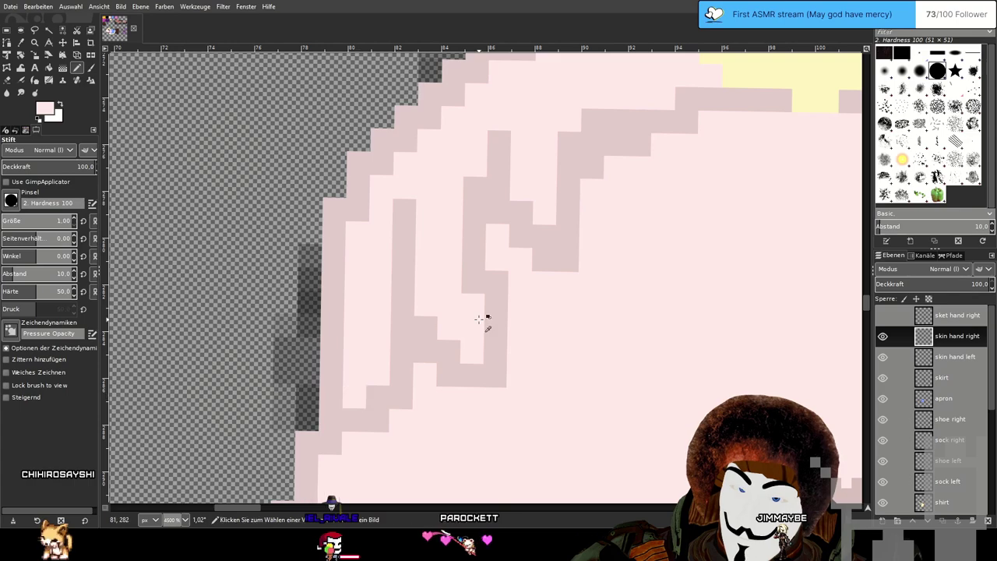
scroll(478, 319, down, 7)
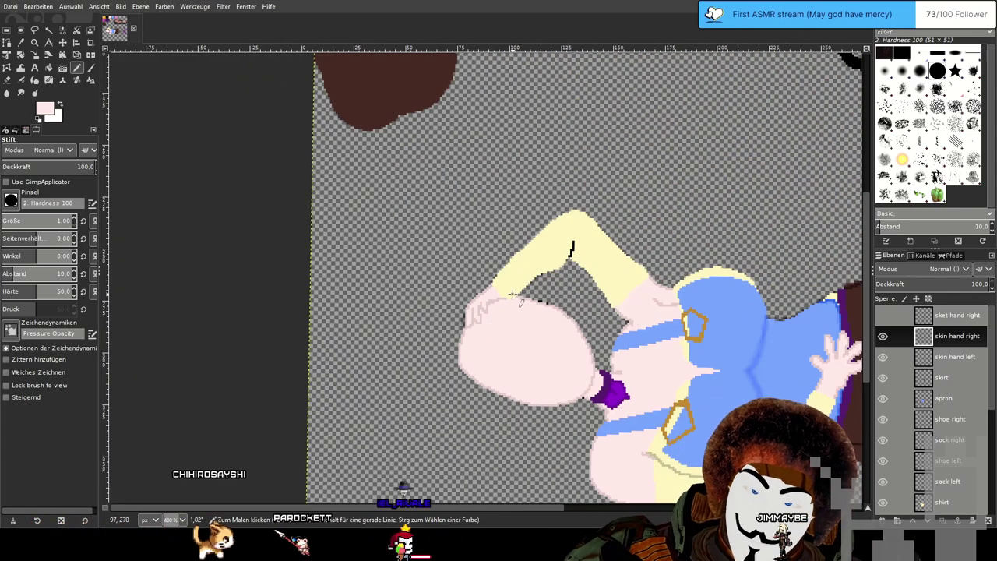
Zoom out to 200% to show the whole canvas and save Chihiro 100th stream drawing.xcf.
scroll(521, 319, right, 3)
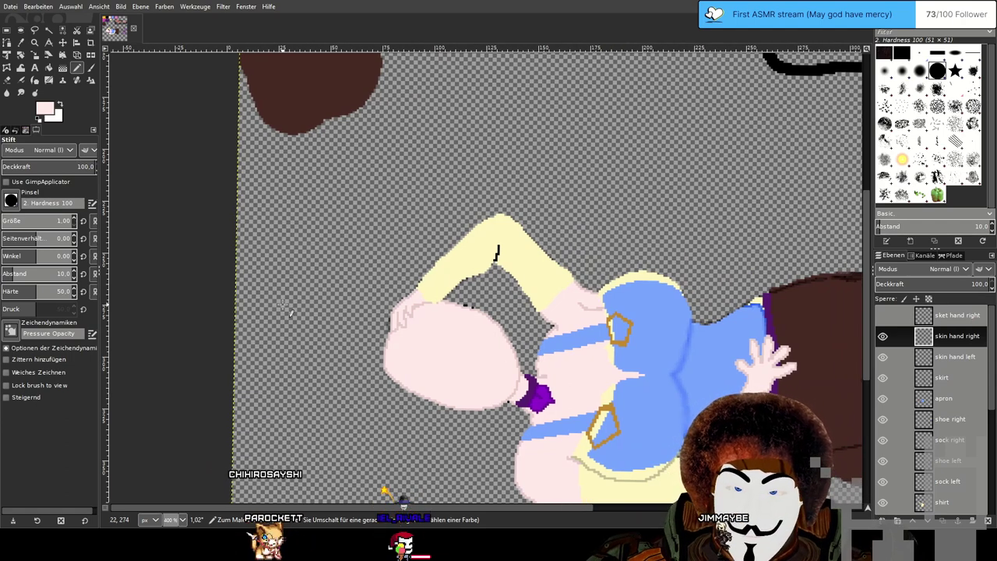
drag(624, 352, 248, 331)
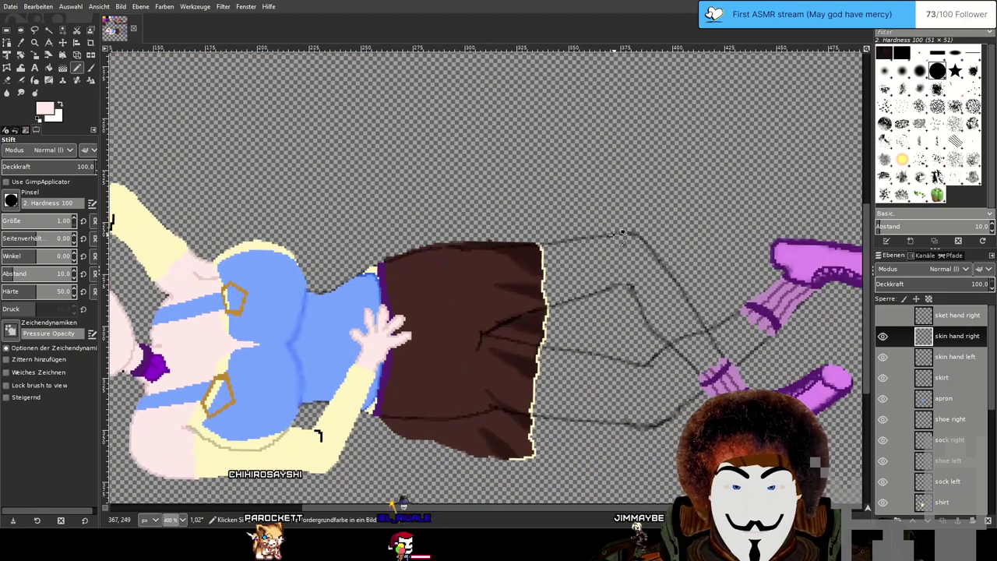
scroll(614, 234, down, 2)
drag(615, 233, 572, 319)
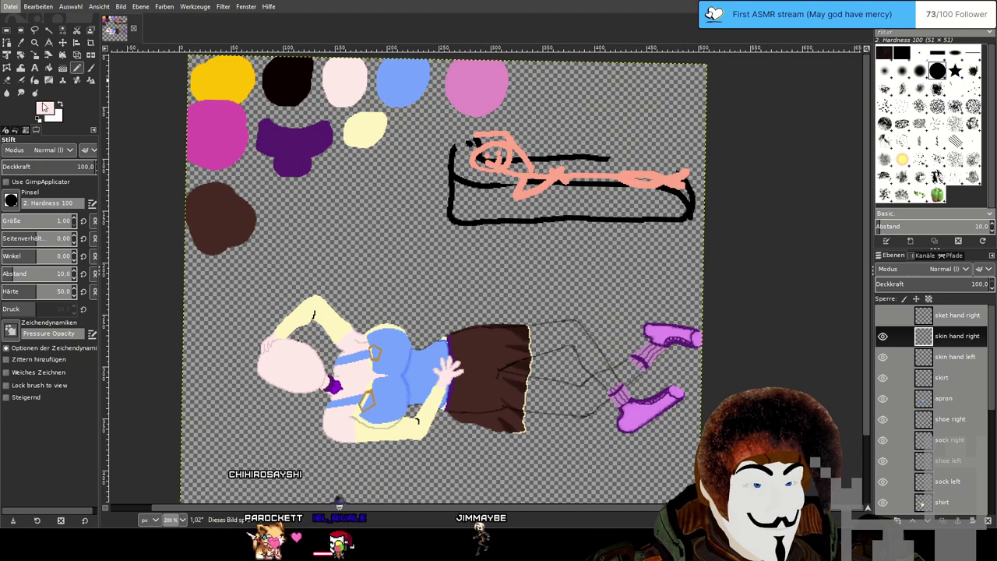
key(ctrl+s)
drag(469, 247, 432, 268)
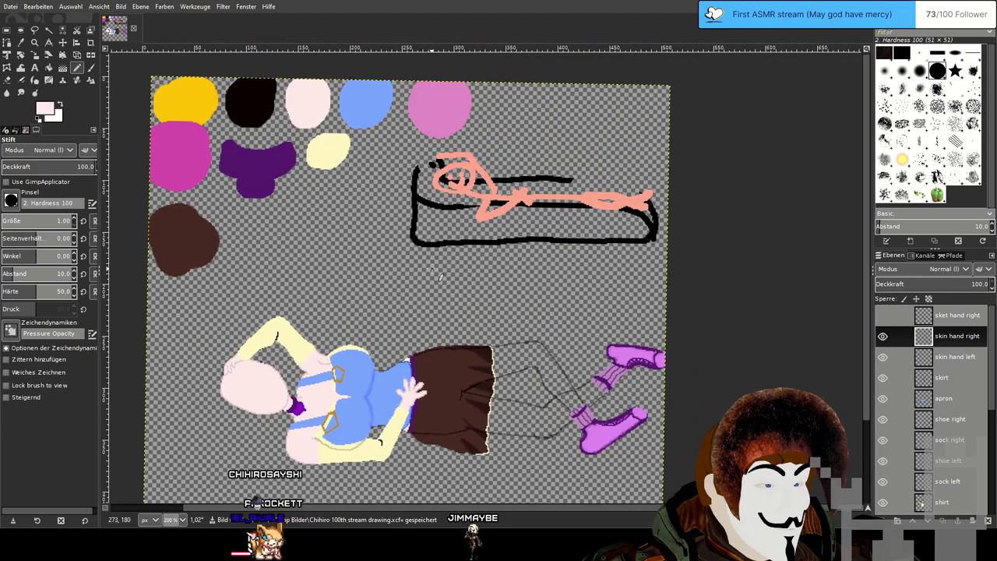
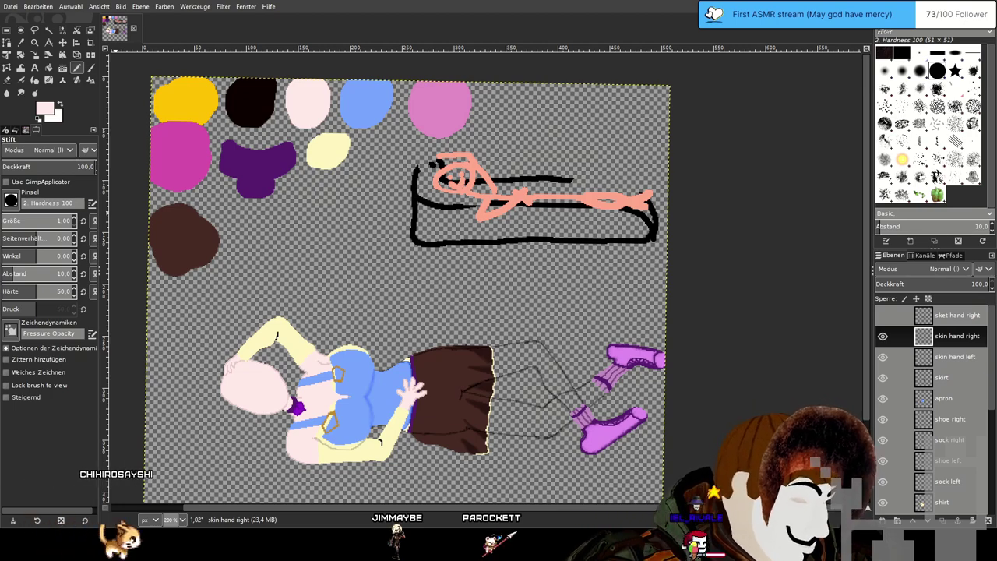
Move the new 'skin leg left' layer below the skirt layer, just above apron.
mouse_move(457, 299)
mouse_down()
mouse_move(476, 268)
mouse_move(375, 227)
mouse_up()
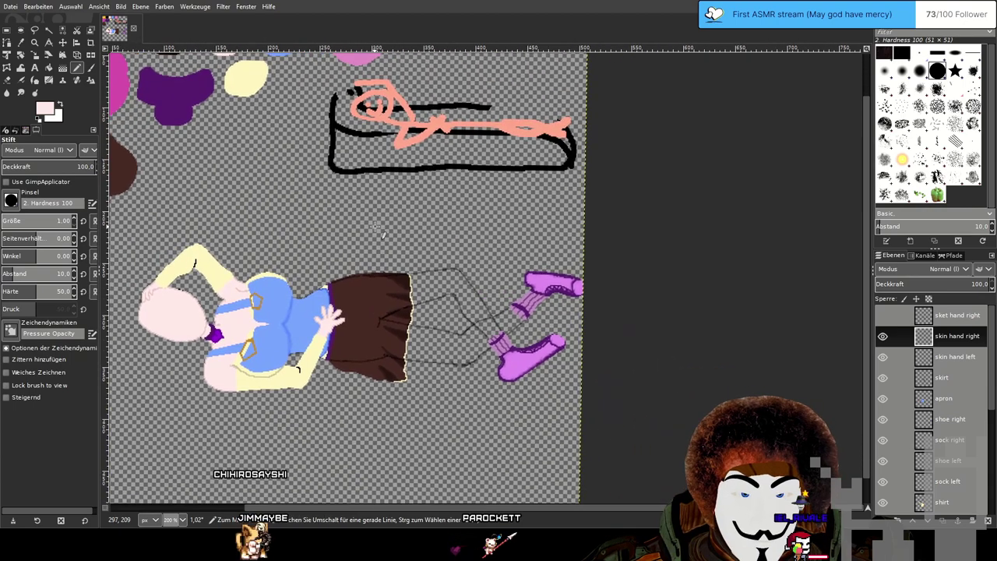
ctrl+scroll(465, 327, up, 4)
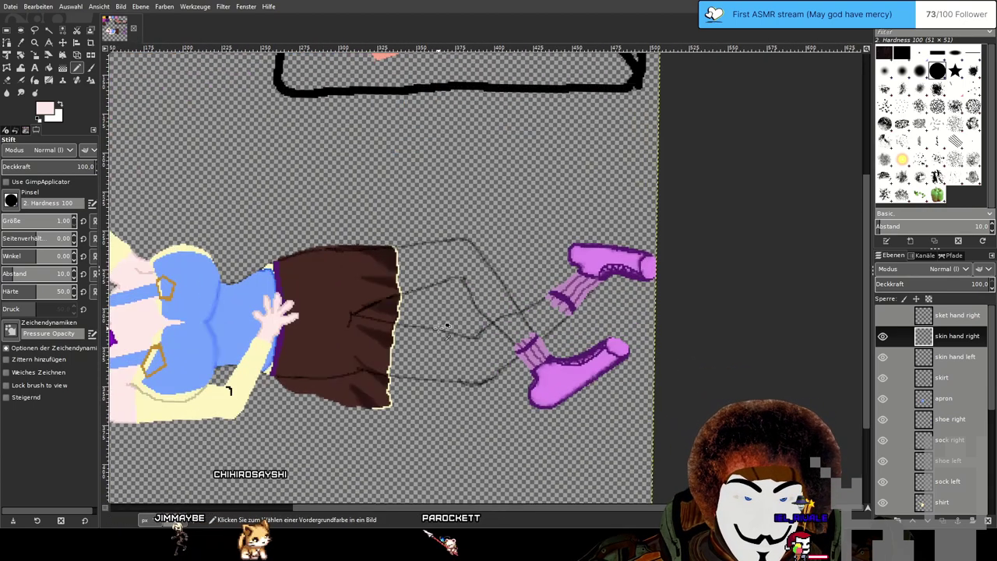
drag(522, 327, 453, 285)
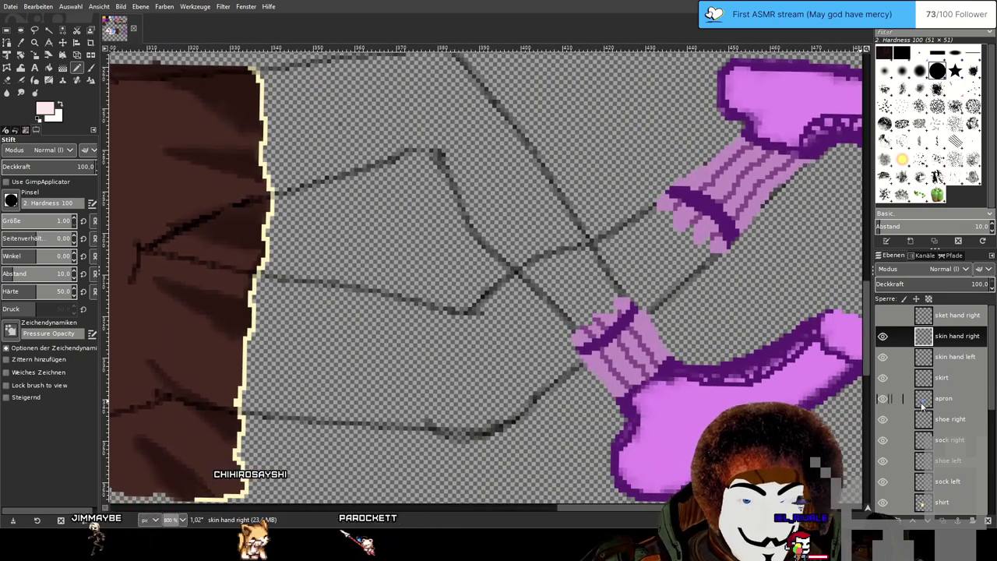
scroll(938, 386, down, 3)
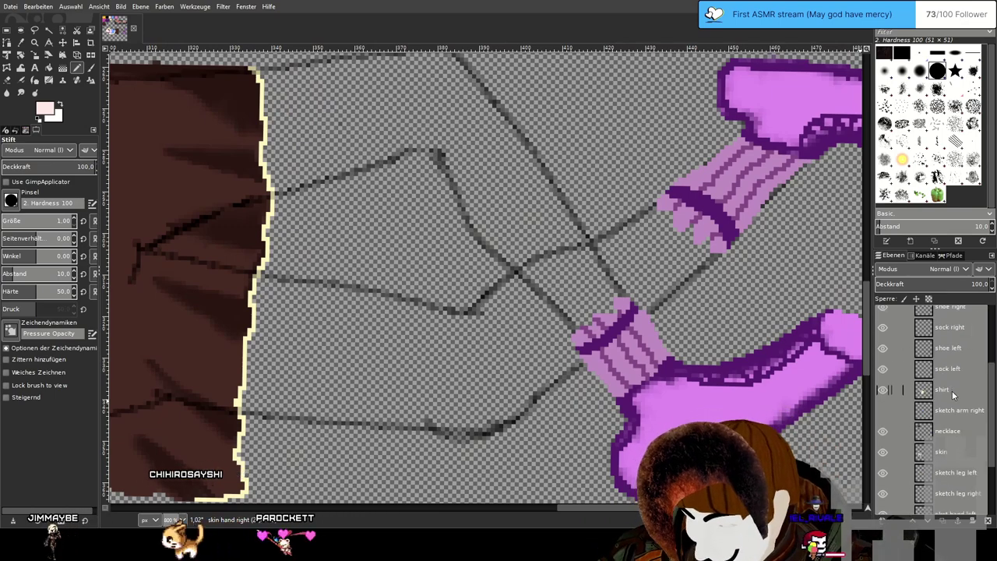
scroll(964, 397, up, 3)
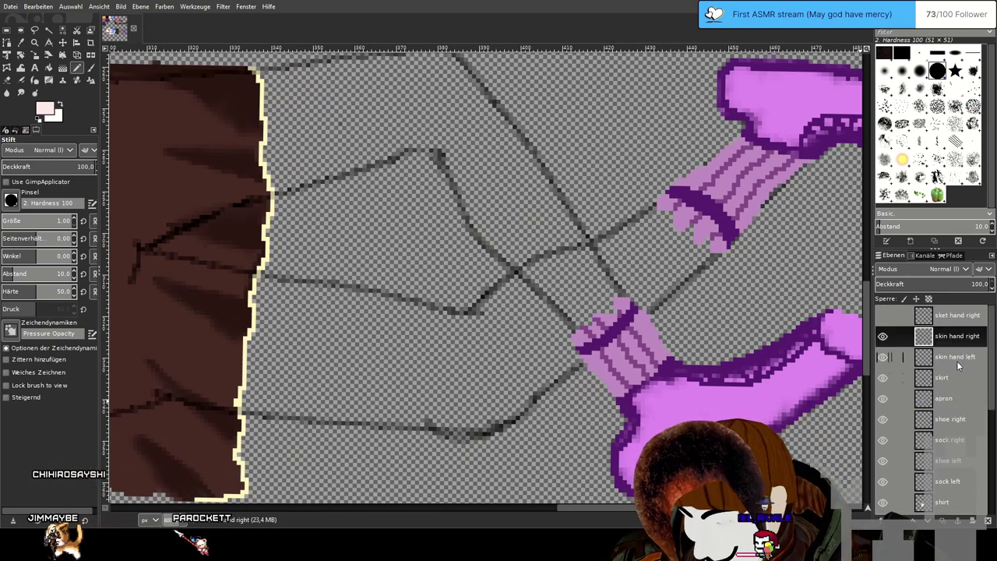
click(958, 318)
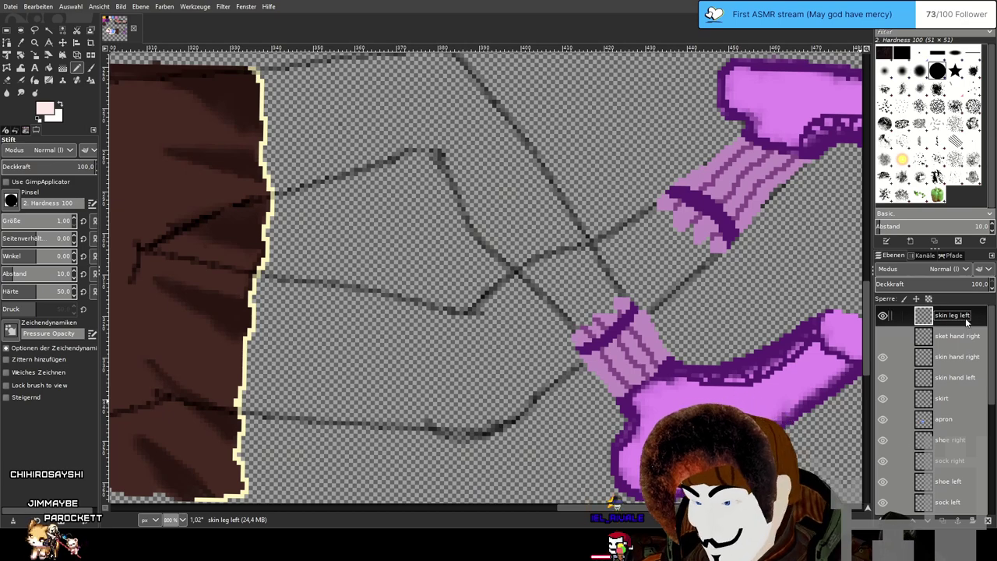
scroll(744, 314, down, 1)
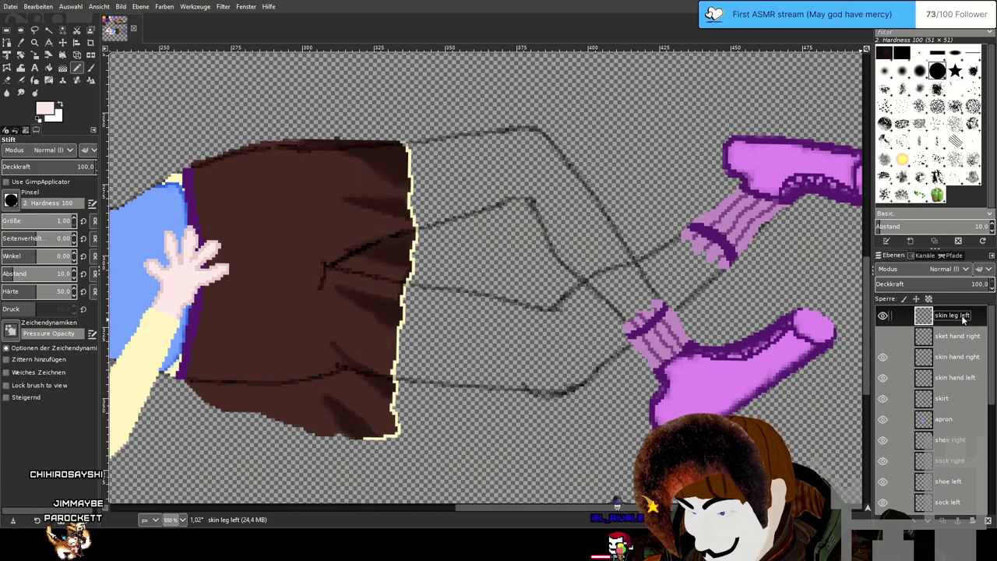
drag(945, 407, 943, 410)
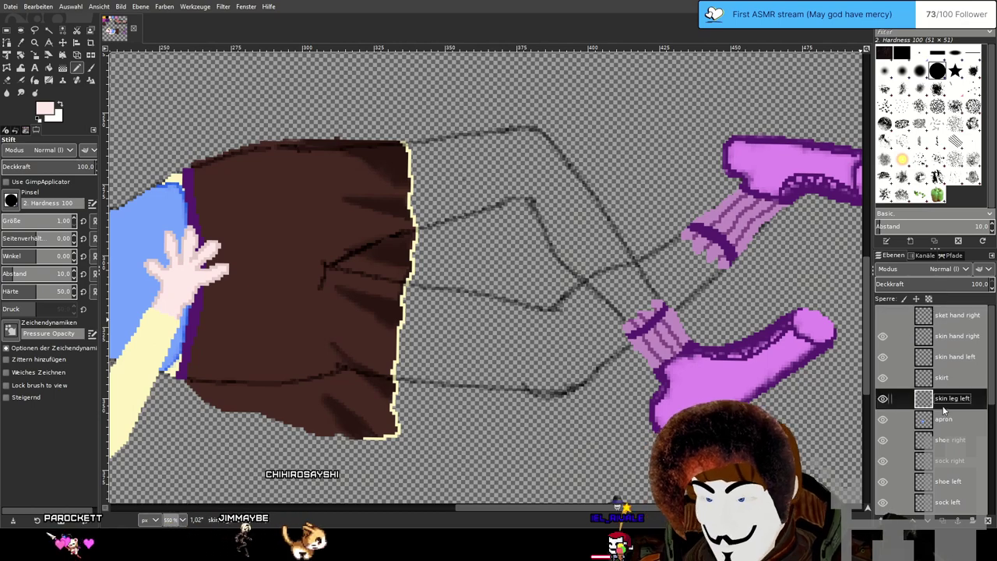
Trace the thigh's upper and lower edges in pale pink down toward the sock.
drag(482, 156, 473, 179)
scroll(474, 179, up, 1)
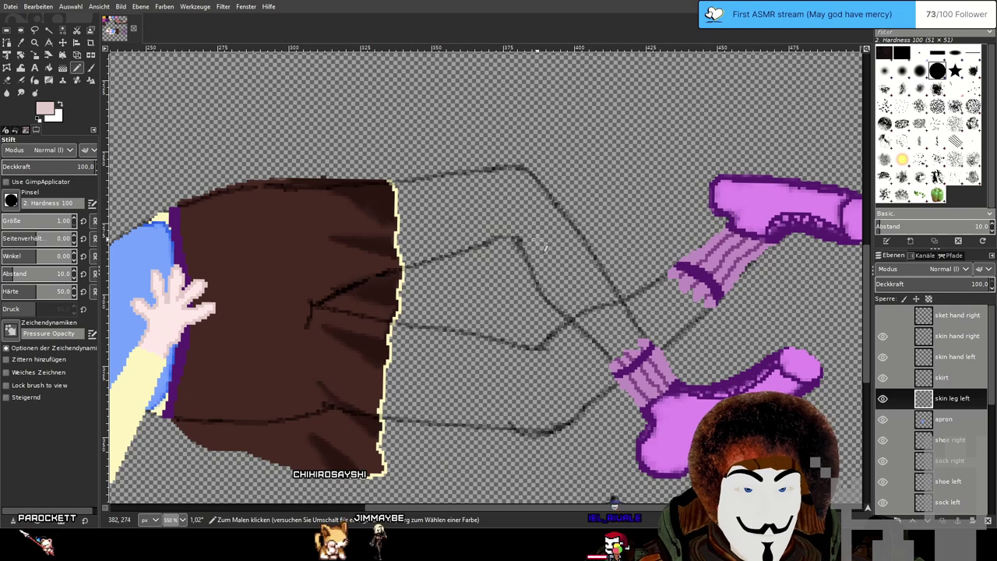
ctrl+scroll(537, 242, up, 2)
scroll(465, 280, up, 5)
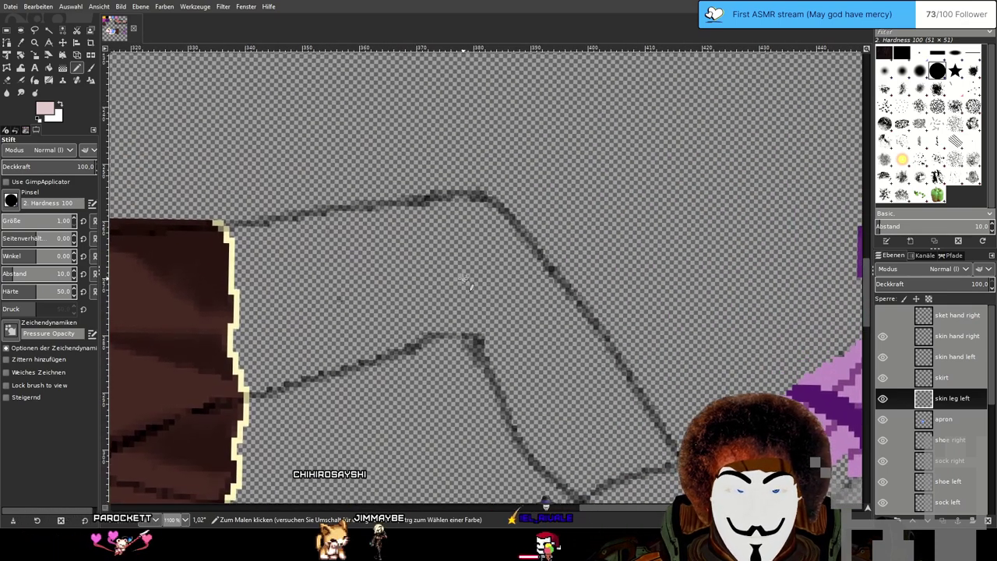
mouse_move(226, 223)
mouse_down()
mouse_move(450, 192)
mouse_move(481, 194)
mouse_move(530, 233)
mouse_up()
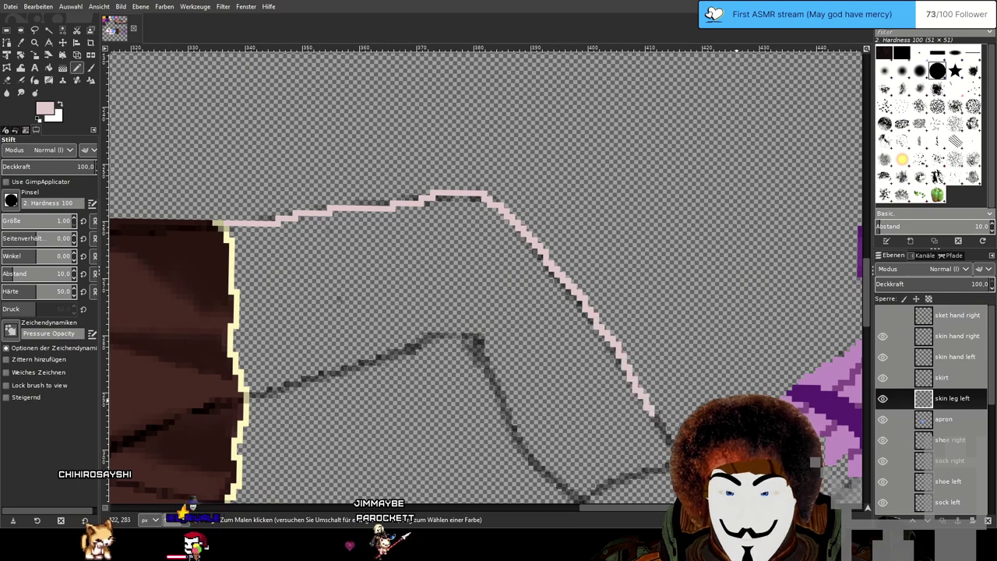
mouse_move(739, 388)
mouse_down()
mouse_move(635, 228)
mouse_move(552, 125)
mouse_up()
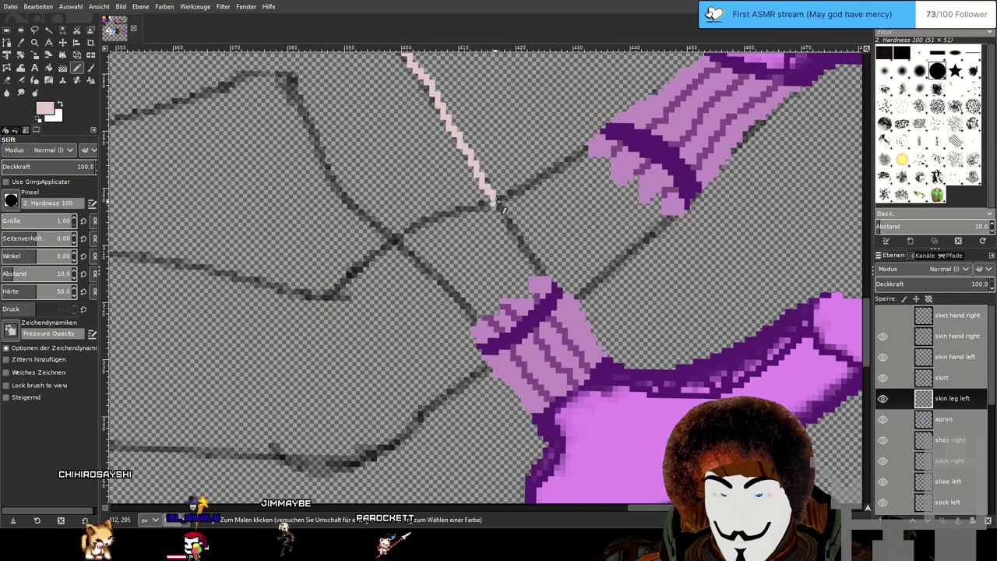
mouse_move(507, 224)
mouse_down()
mouse_move(537, 266)
mouse_move(816, 444)
mouse_up()
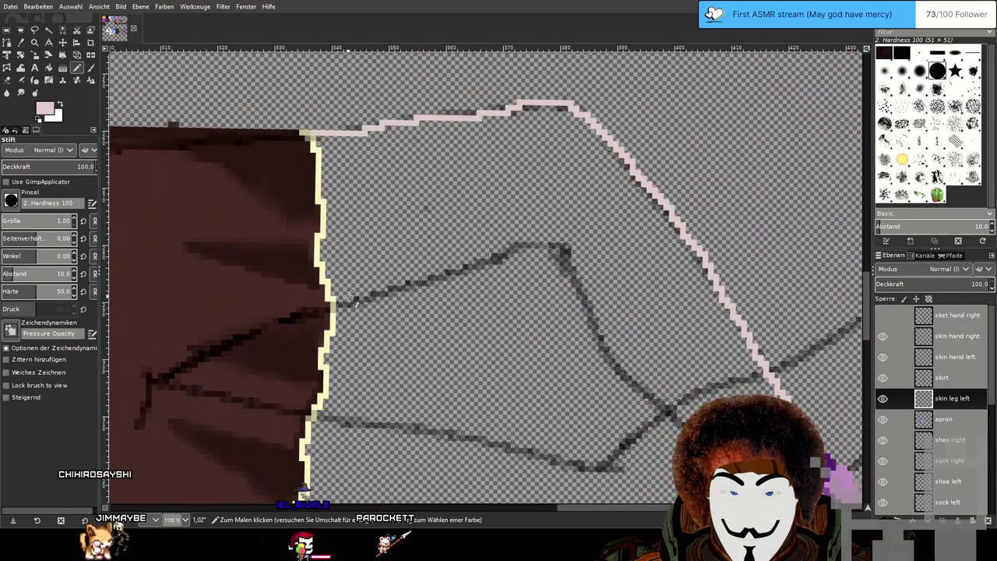
mouse_move(338, 305)
mouse_down()
mouse_move(549, 245)
mouse_move(568, 263)
mouse_move(612, 368)
mouse_move(676, 419)
mouse_up()
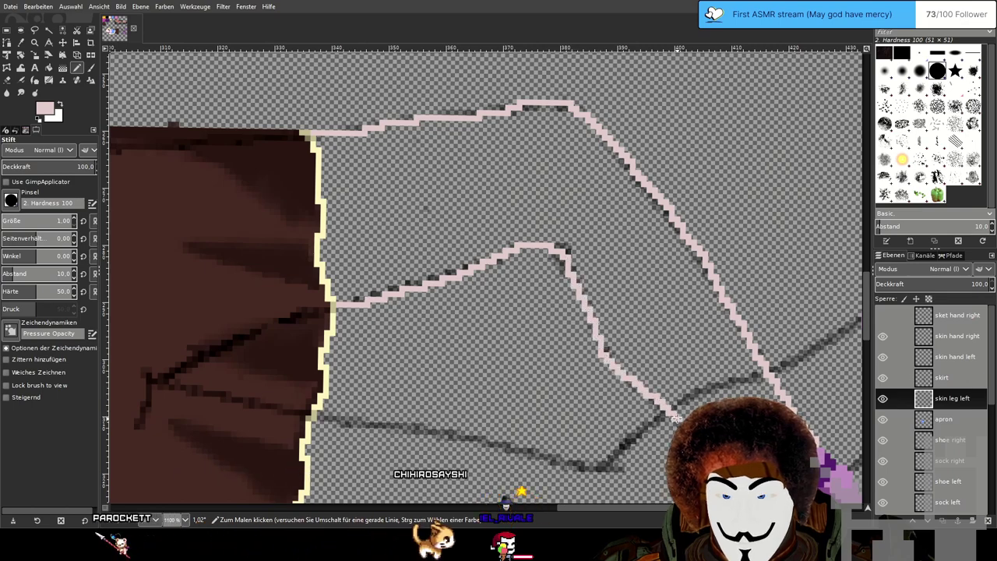
Add pale pink pixels along the knee bend.
drag(771, 415, 603, 233)
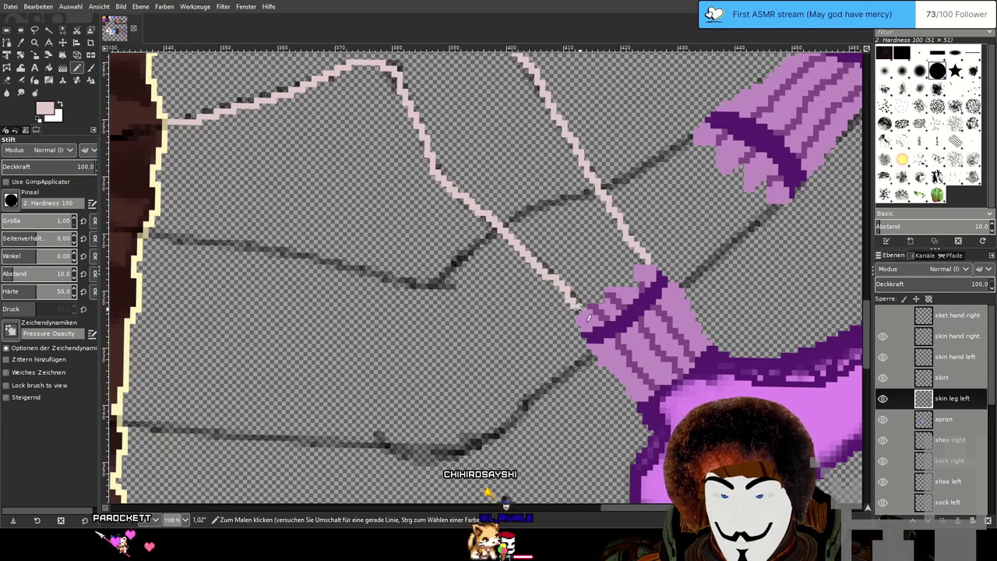
scroll(554, 228, down, 1)
drag(444, 117, 459, 170)
scroll(459, 170, up, 1)
scroll(460, 171, up, 2)
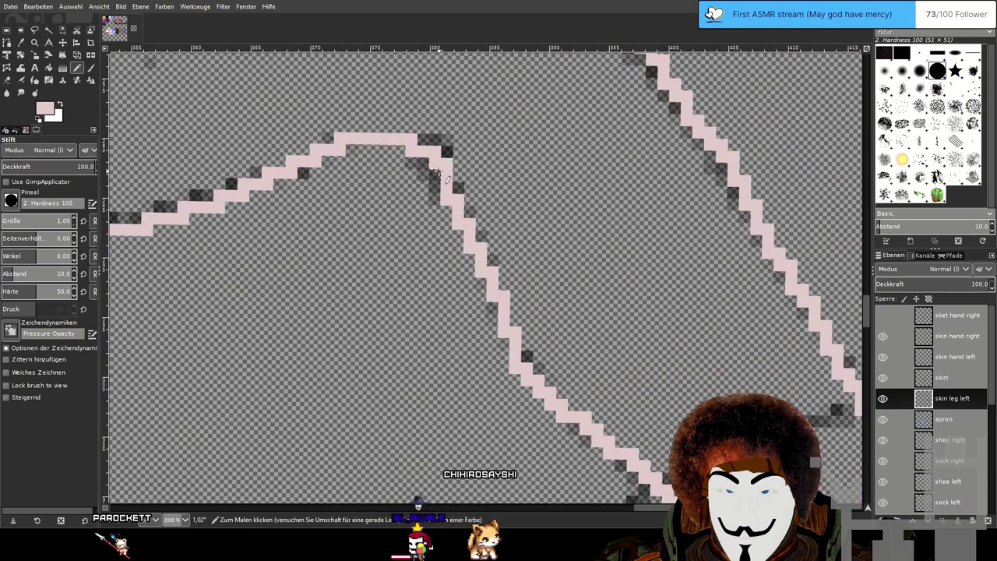
drag(446, 199, 504, 343)
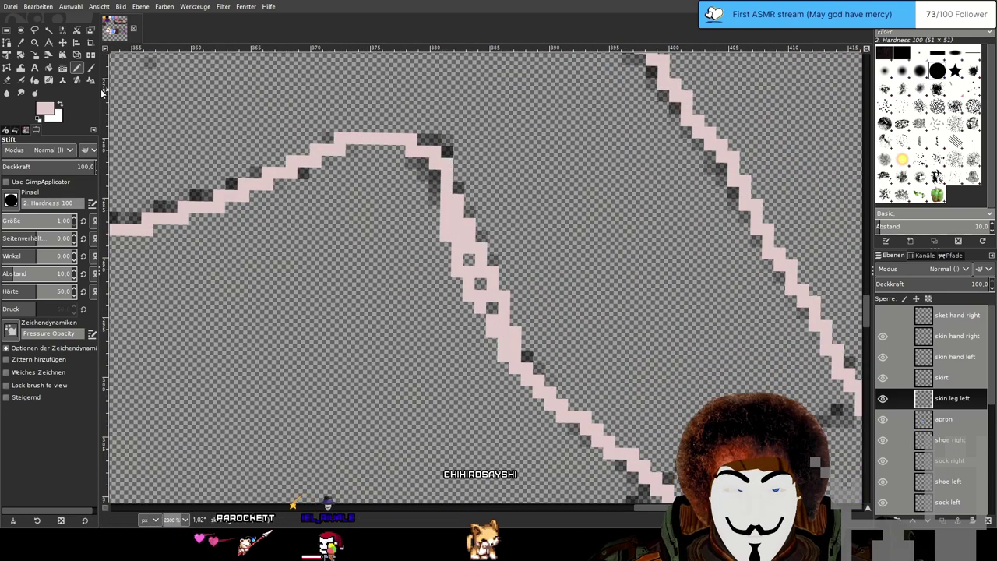
Erase the doubled line and stray pink pixels at the knee, then return to the Pencil.
key(shift+e)
drag(483, 221, 516, 344)
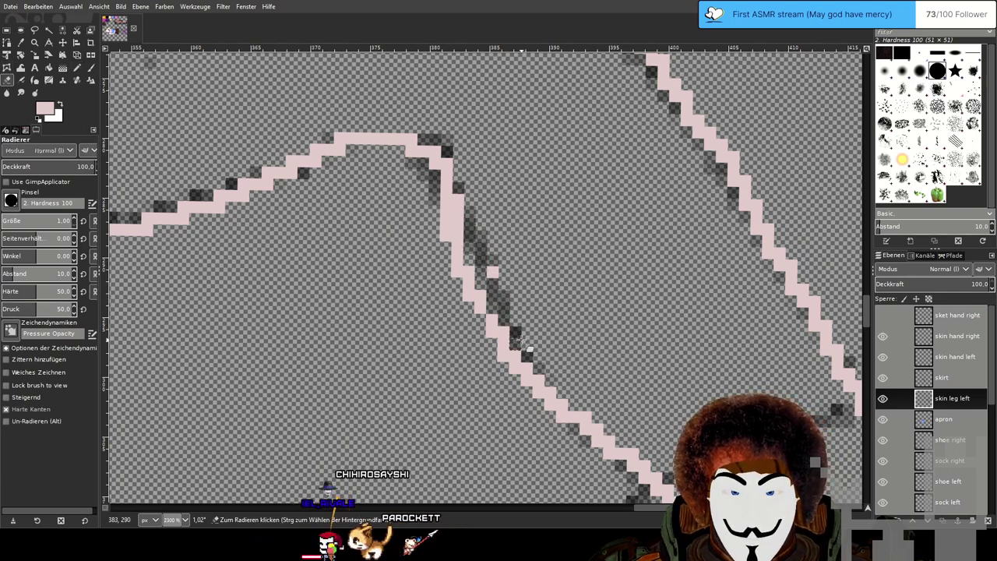
click(495, 271)
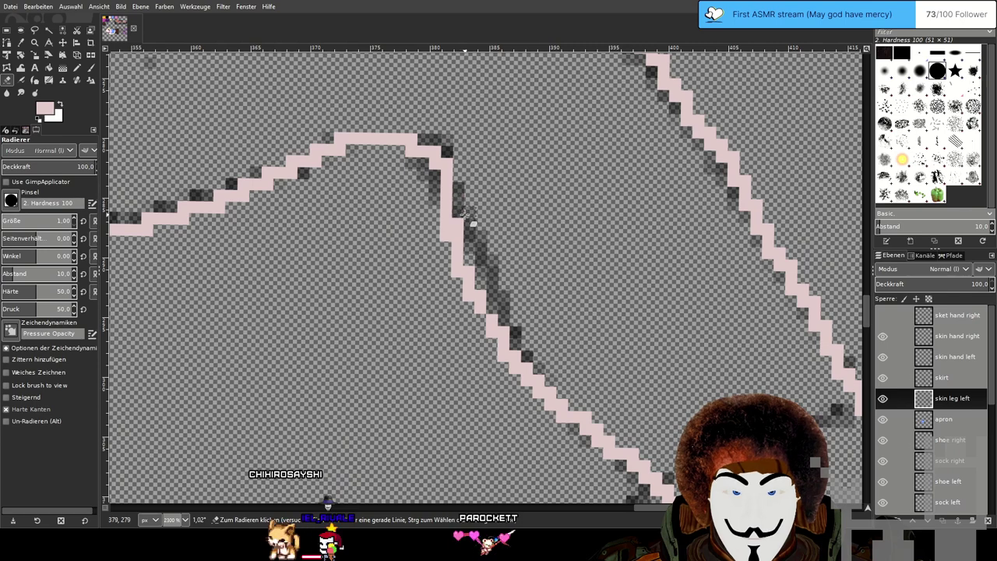
scroll(573, 243, down, 2)
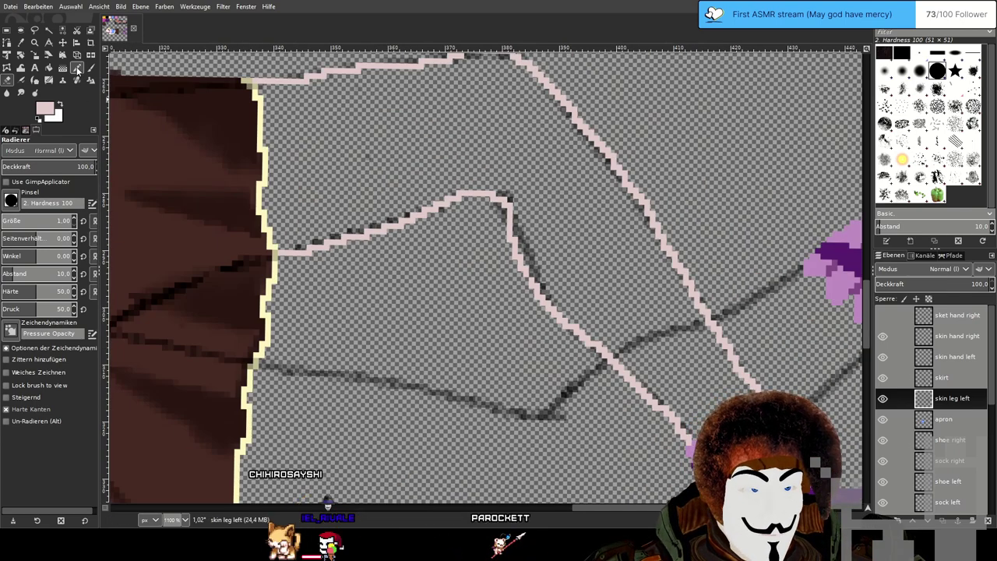
scroll(551, 278, up, 2)
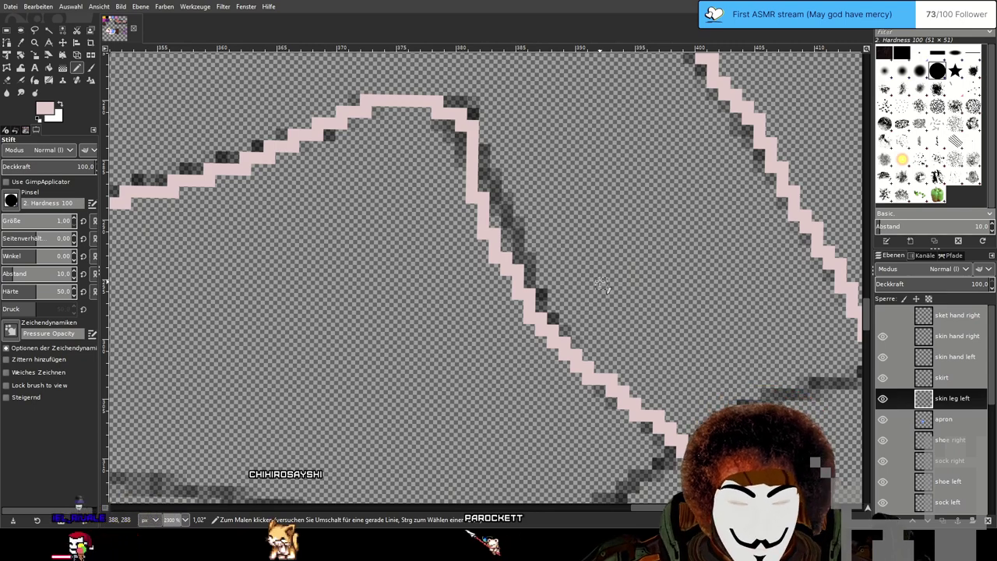
scroll(623, 269, down, 1)
scroll(631, 269, down, 4)
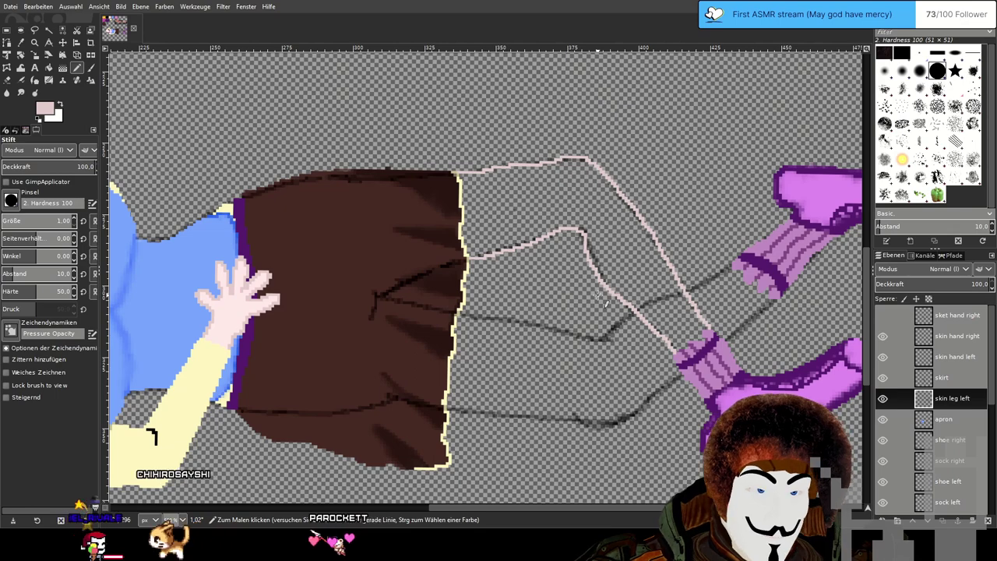
drag(580, 309, 525, 293)
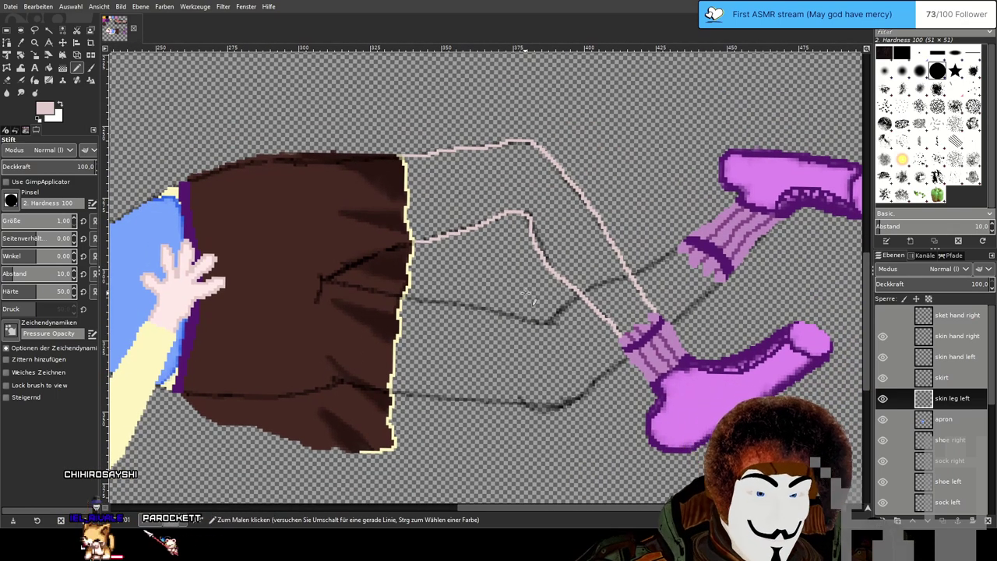
scroll(541, 201, up, 3)
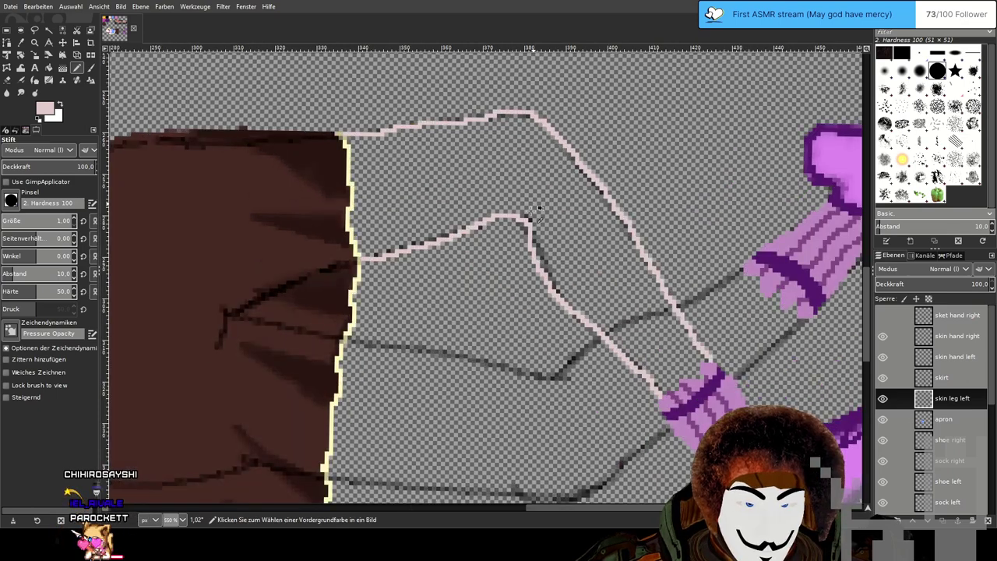
scroll(539, 210, up, 1)
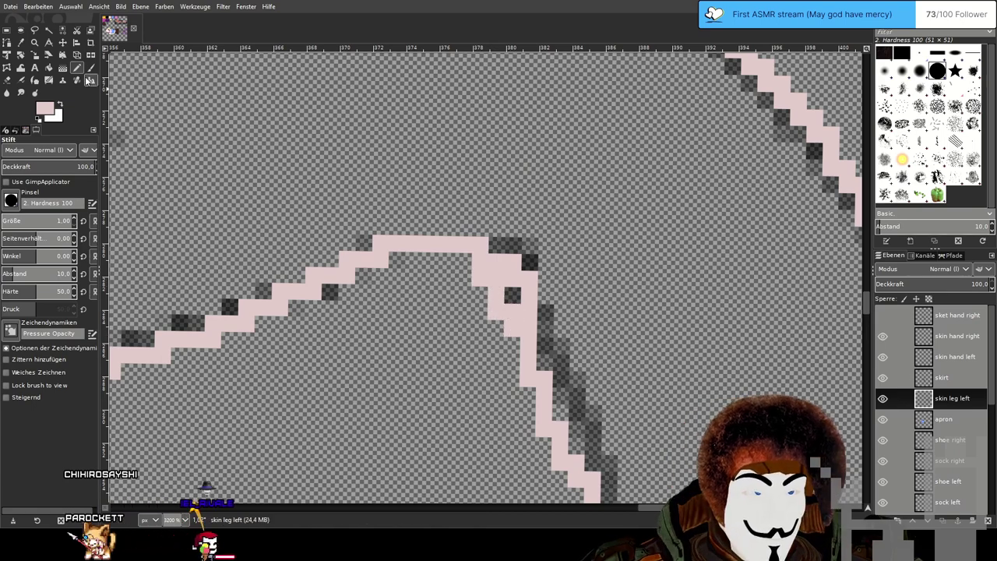
click(7, 81)
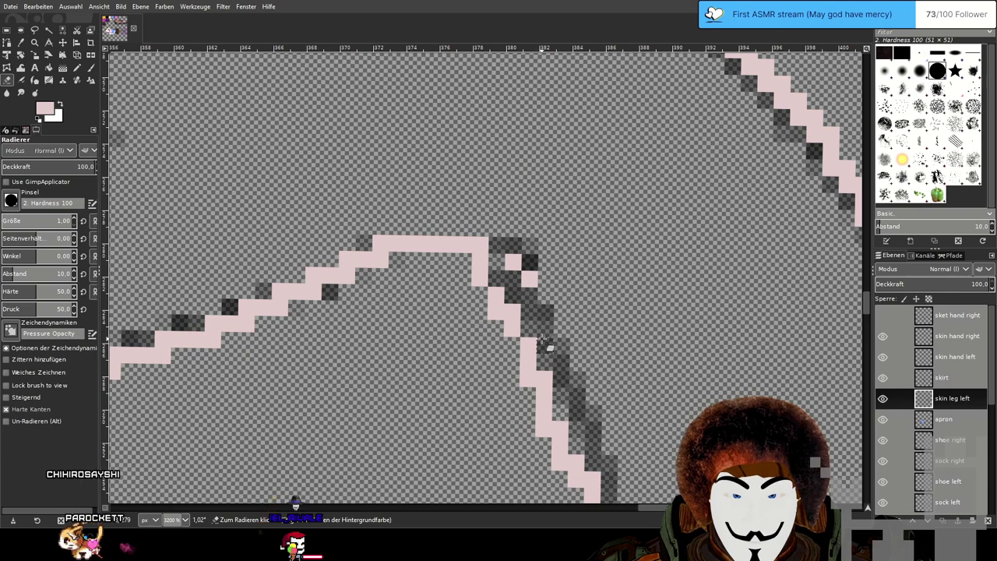
key(n)
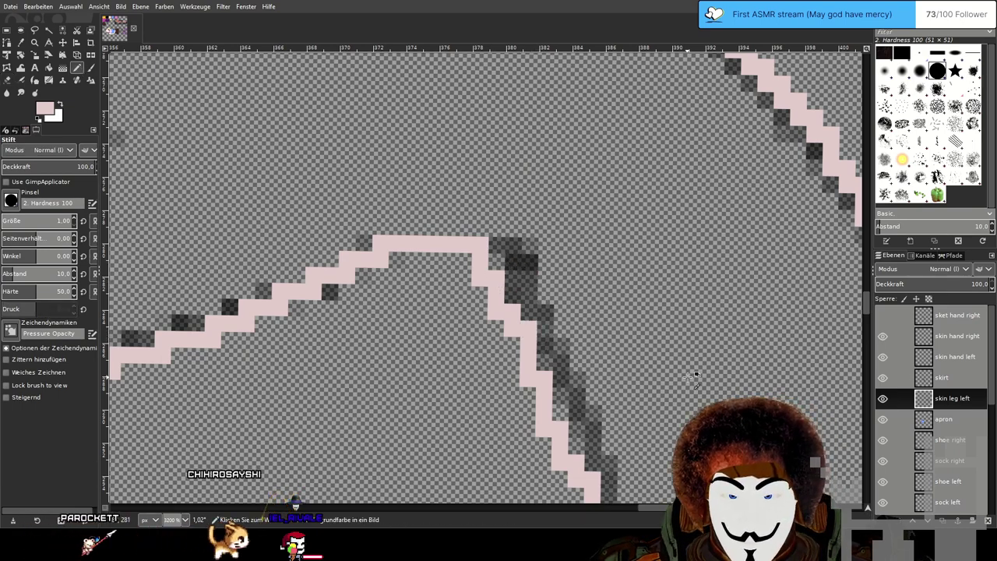
Draw a straight pale pink line down the skirt edge to join the lower leg outline.
scroll(696, 376, down, 1)
scroll(695, 376, down, 5)
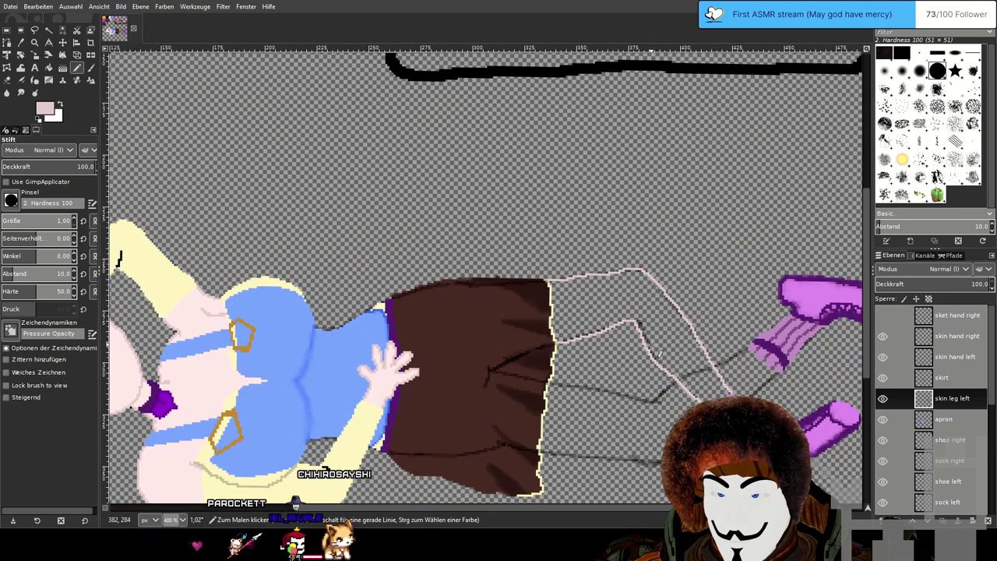
drag(799, 398, 638, 321)
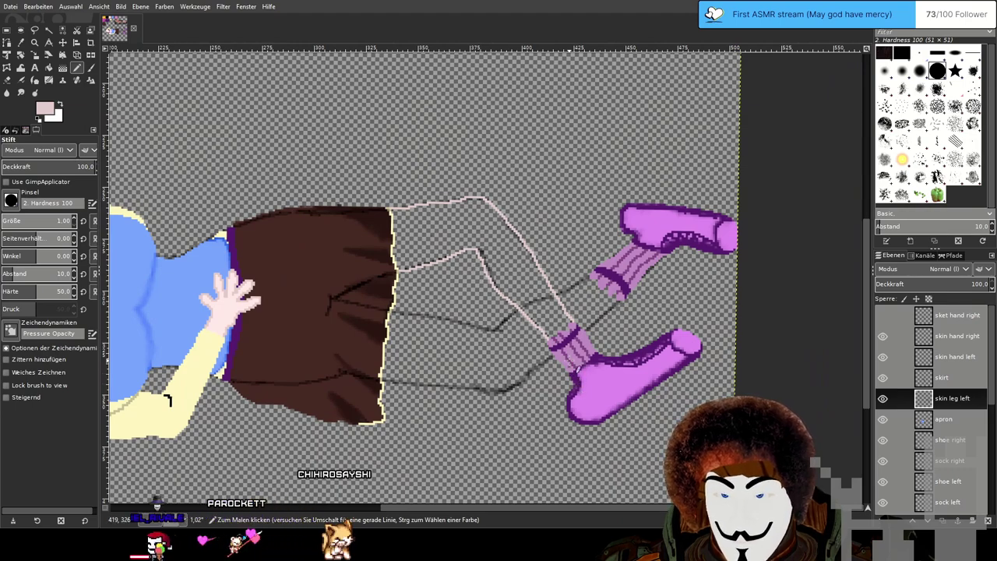
drag(648, 339, 668, 361)
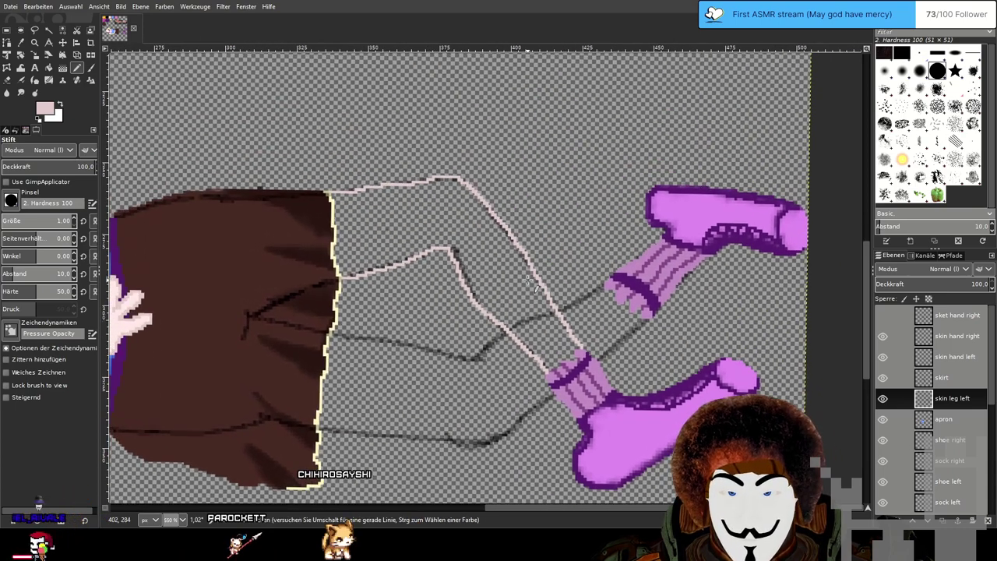
scroll(402, 201, up, 1)
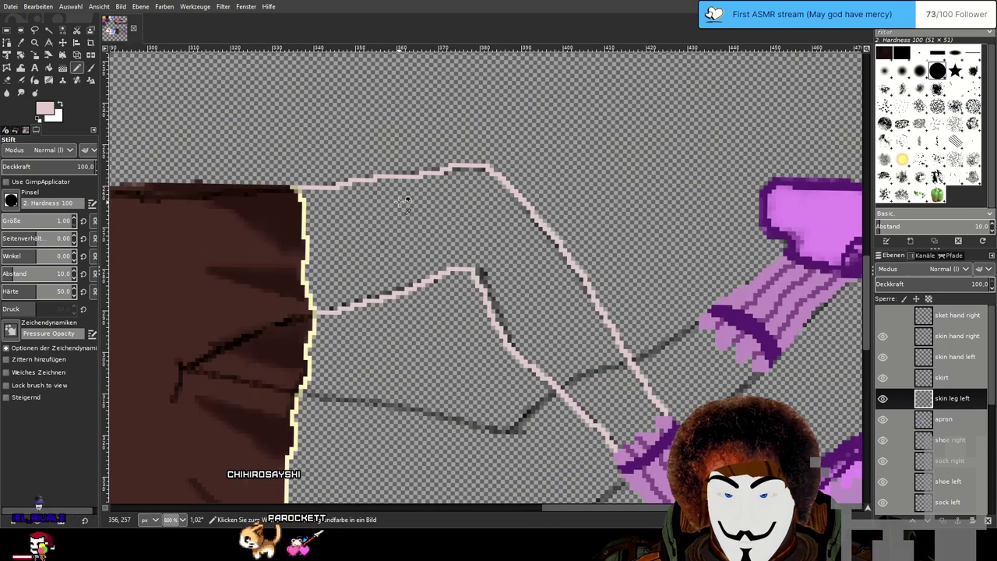
drag(621, 374, 675, 402)
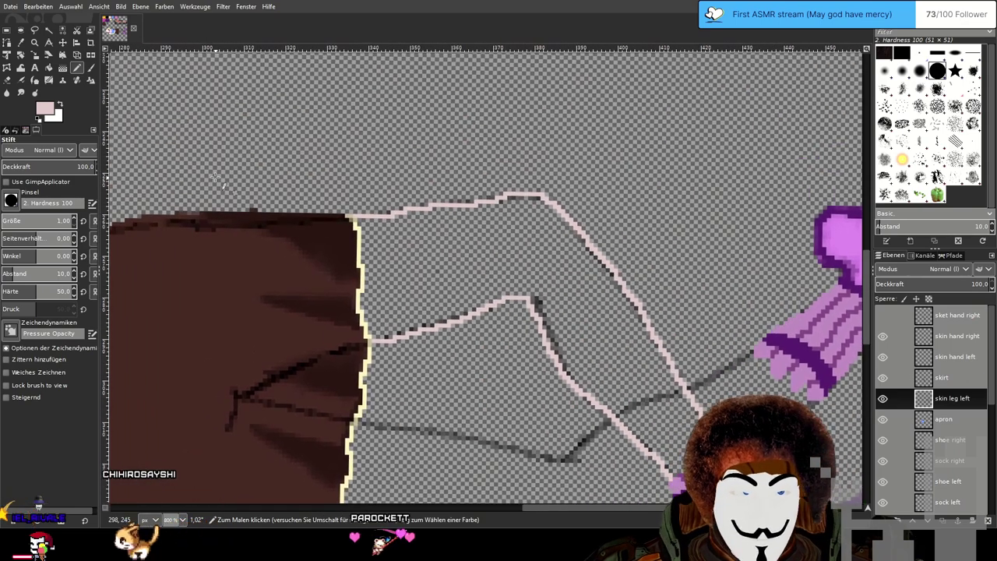
scroll(389, 241, up, 2)
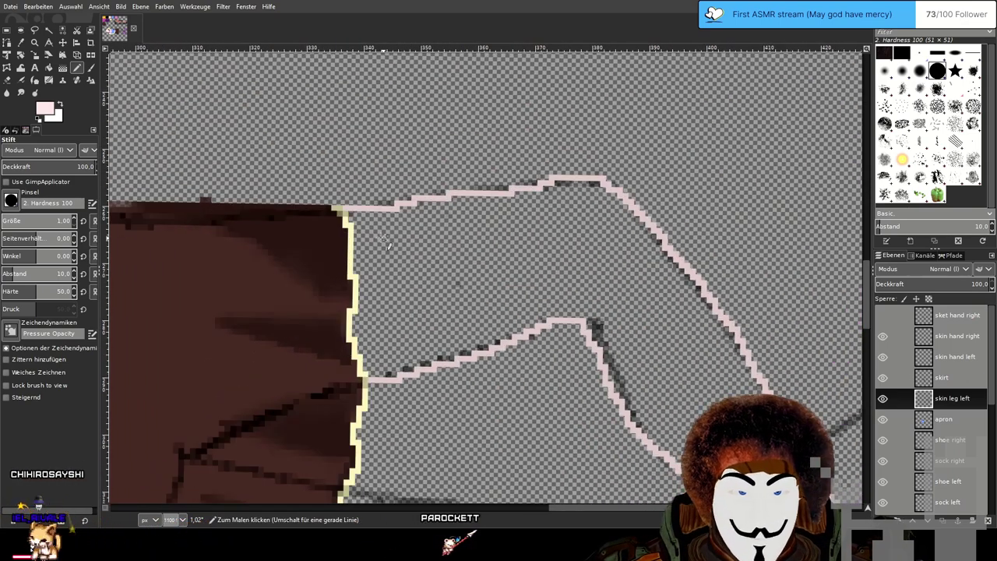
scroll(387, 244, up, 2)
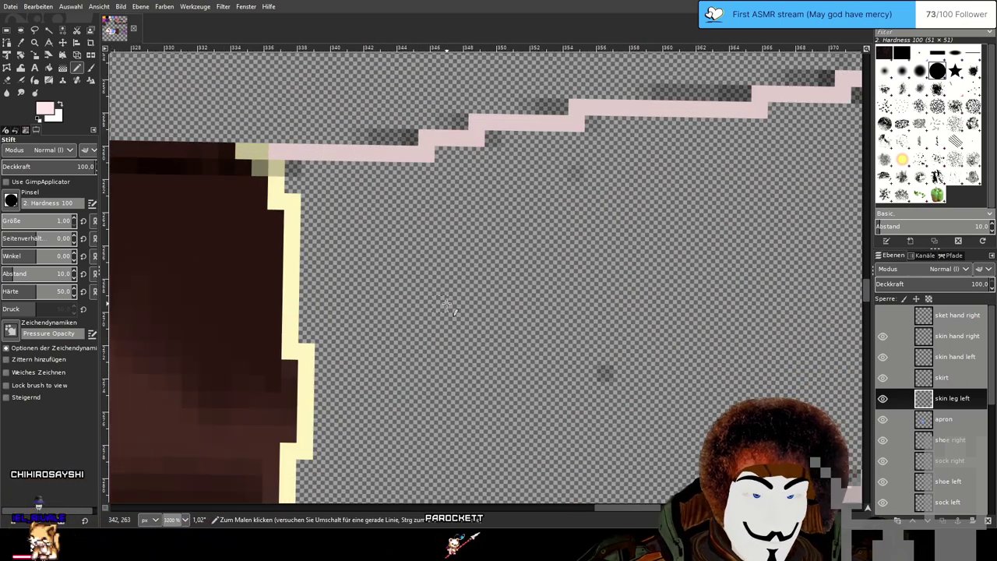
scroll(447, 304, down, 1)
drag(445, 303, 472, 229)
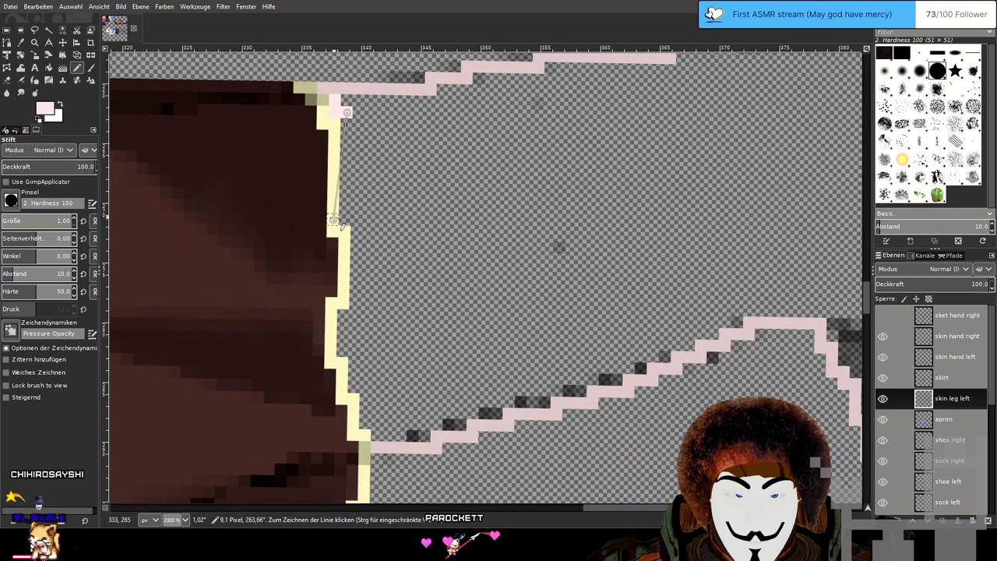
shift+click(344, 220)
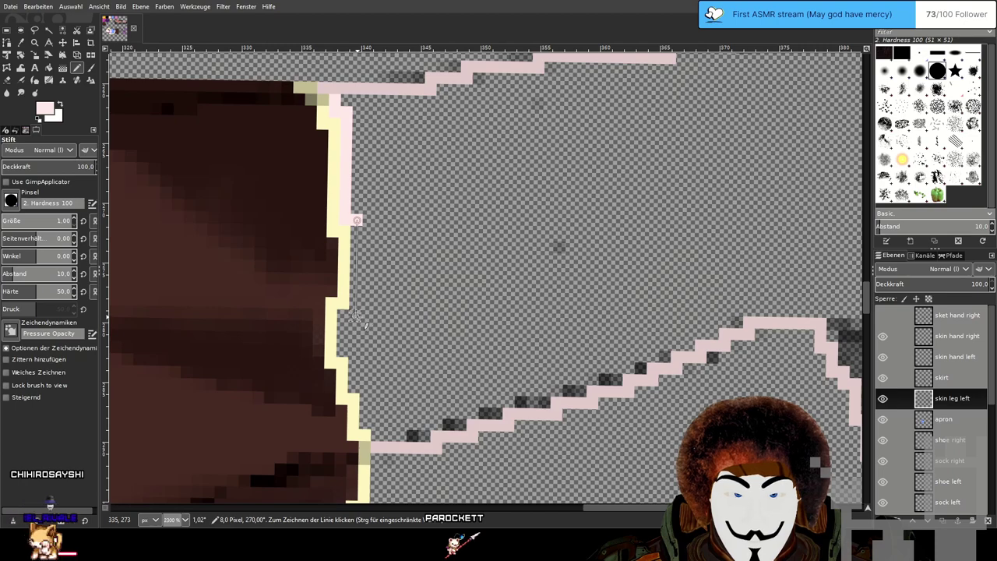
shift+click(355, 315)
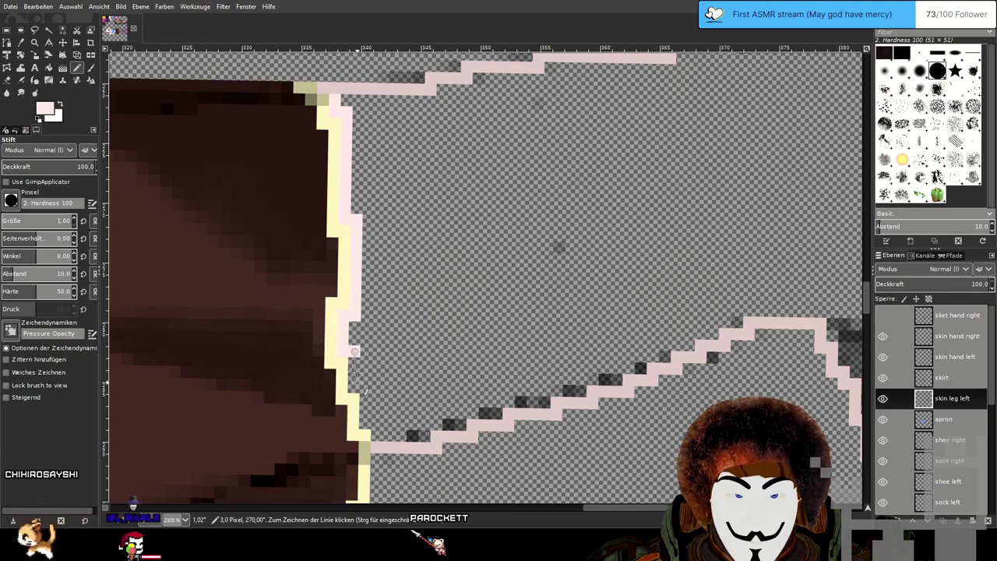
shift+click(355, 385)
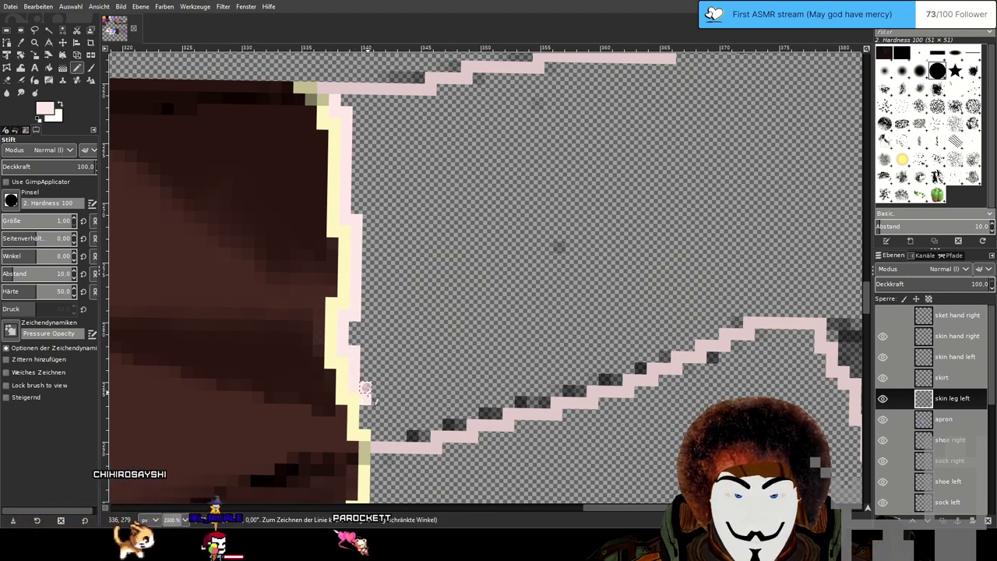
shift+click(364, 423)
shift+click(376, 433)
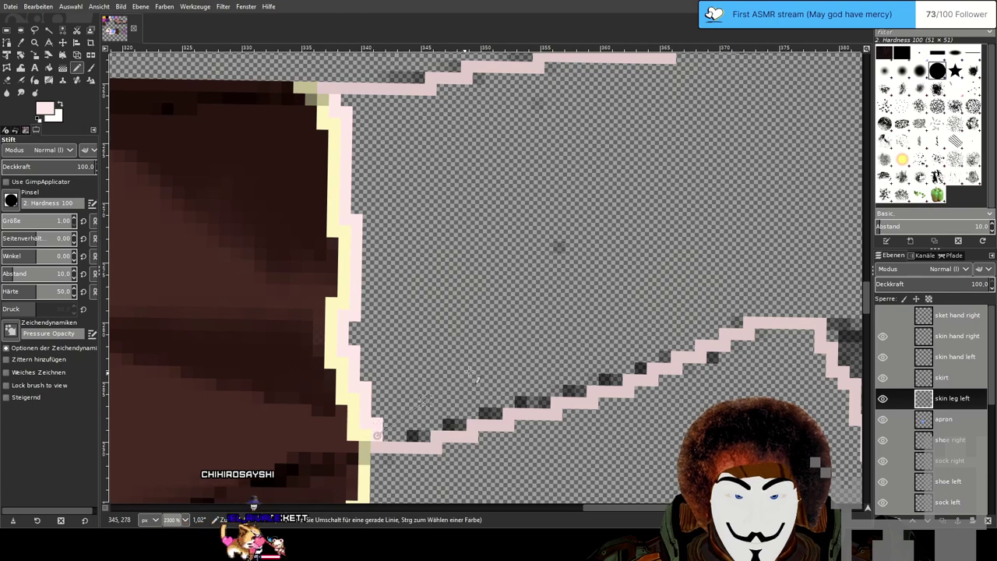
Close the outline gap where the leg meets the top of the sock.
mouse_move(623, 274)
mouse_down()
mouse_move(367, 214)
mouse_move(299, 139)
mouse_up()
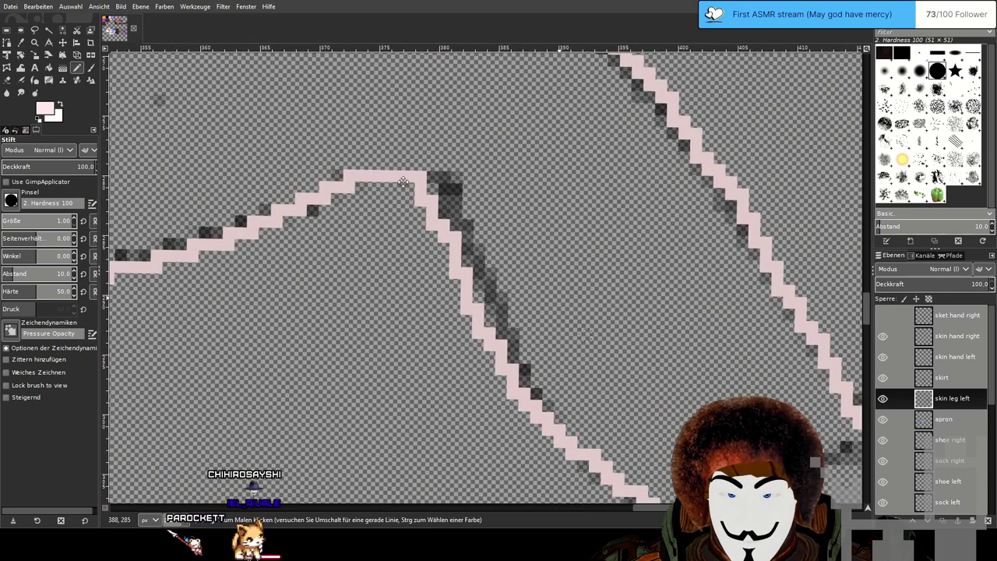
drag(747, 452, 447, 189)
scroll(448, 188, right, 4)
scroll(464, 210, down, 3)
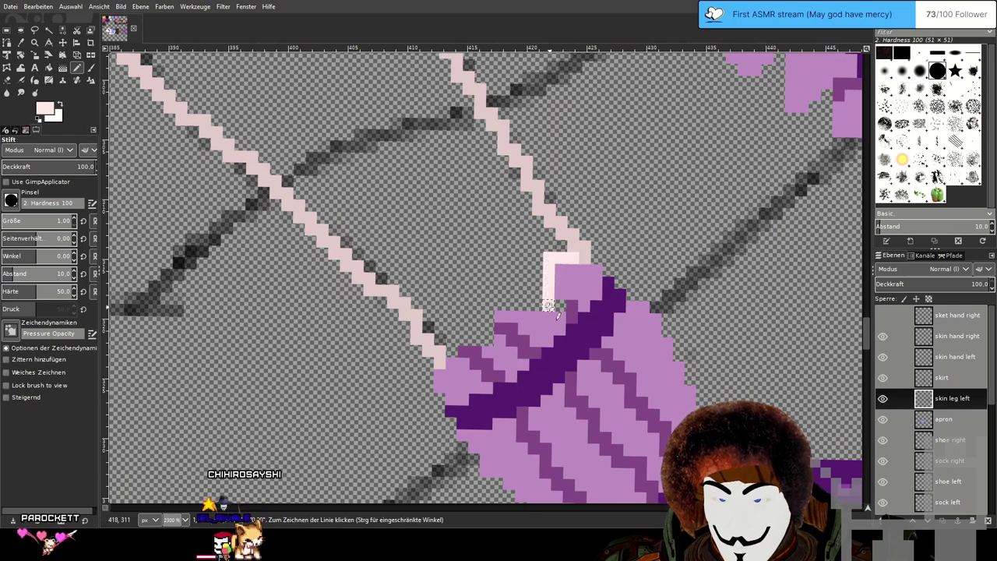
shift+click(488, 304)
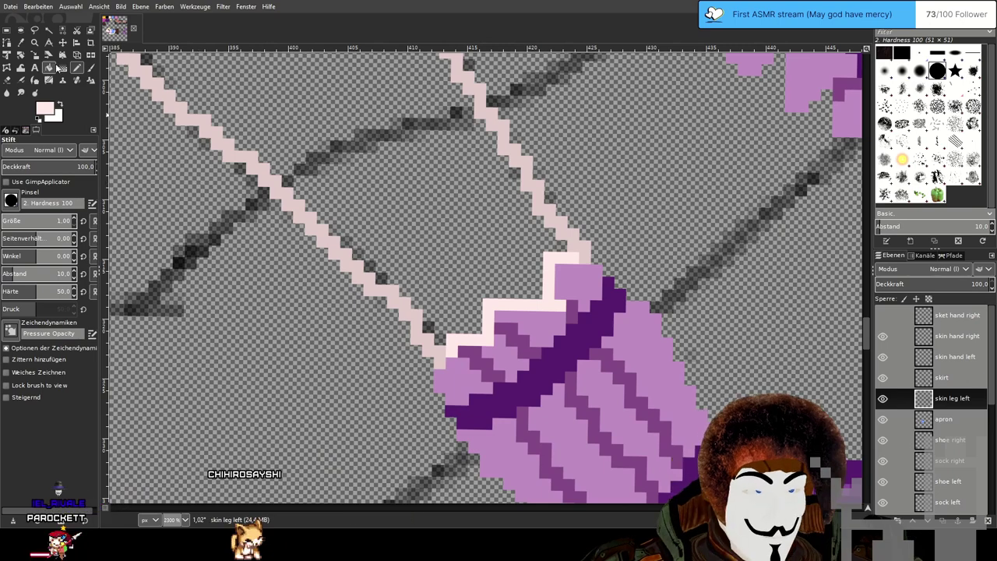
click(51, 69)
Bucket-fill the left leg with pale pink and create a 'skin leg right' layer.
click(487, 225)
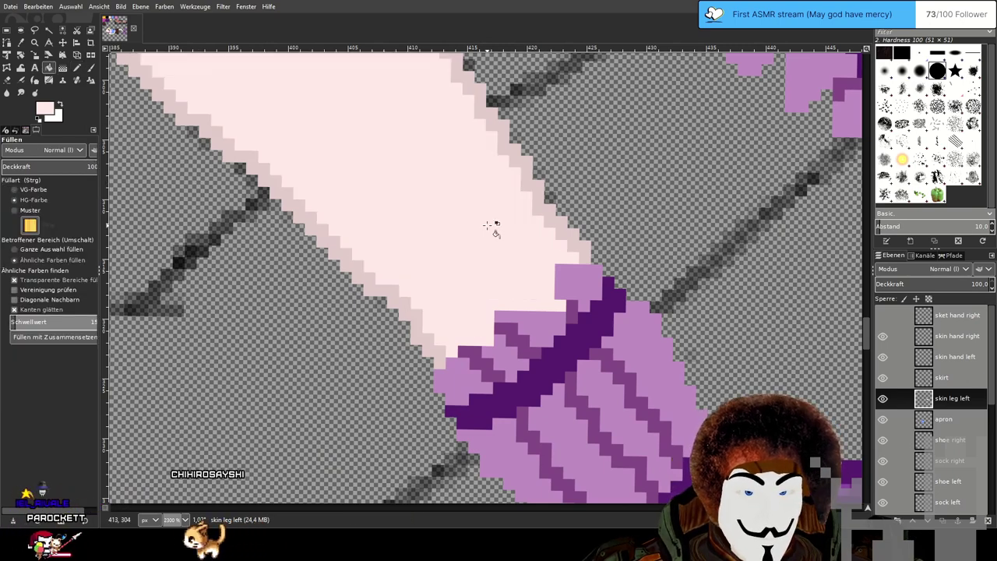
scroll(487, 225, down, 5)
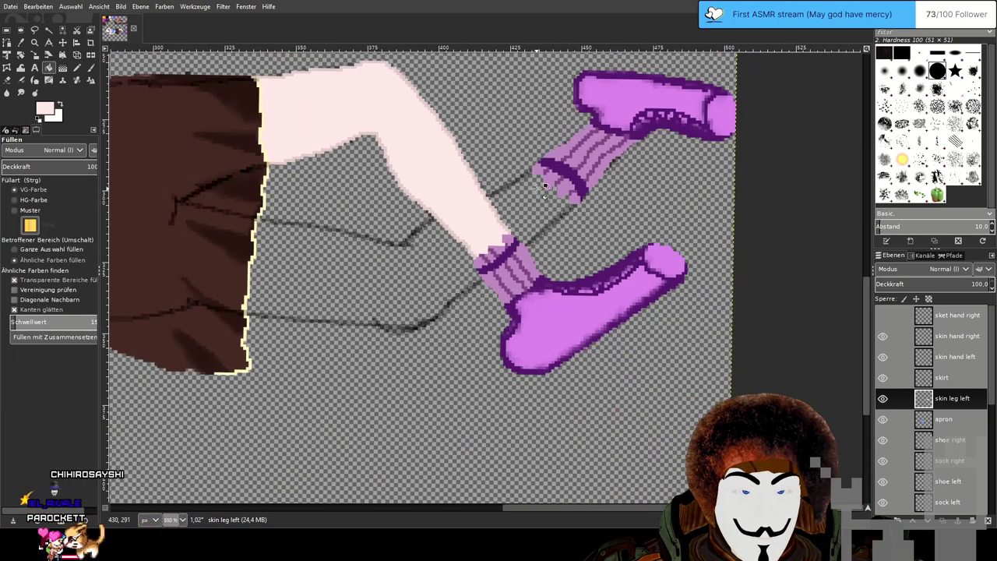
drag(537, 188, 531, 260)
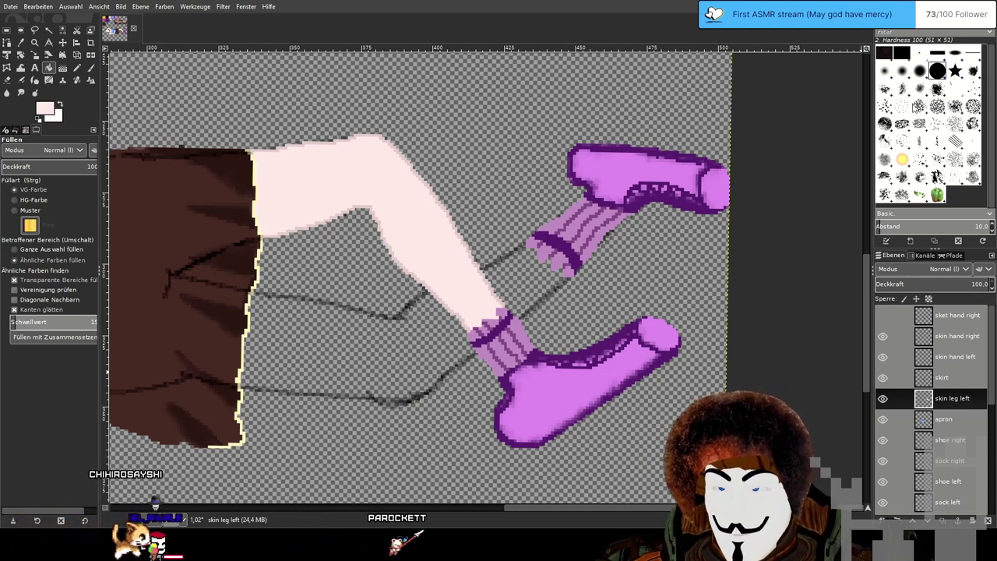
key(Return)
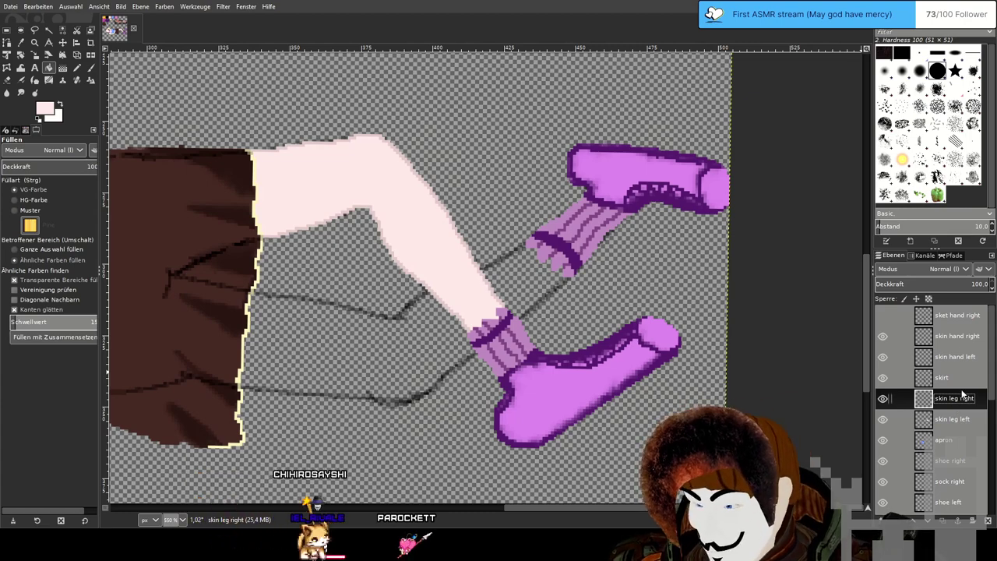
Place 'skin leg right' beneath 'skin leg left', hide 'skin leg left', and switch to Pencil.
drag(969, 434, 968, 433)
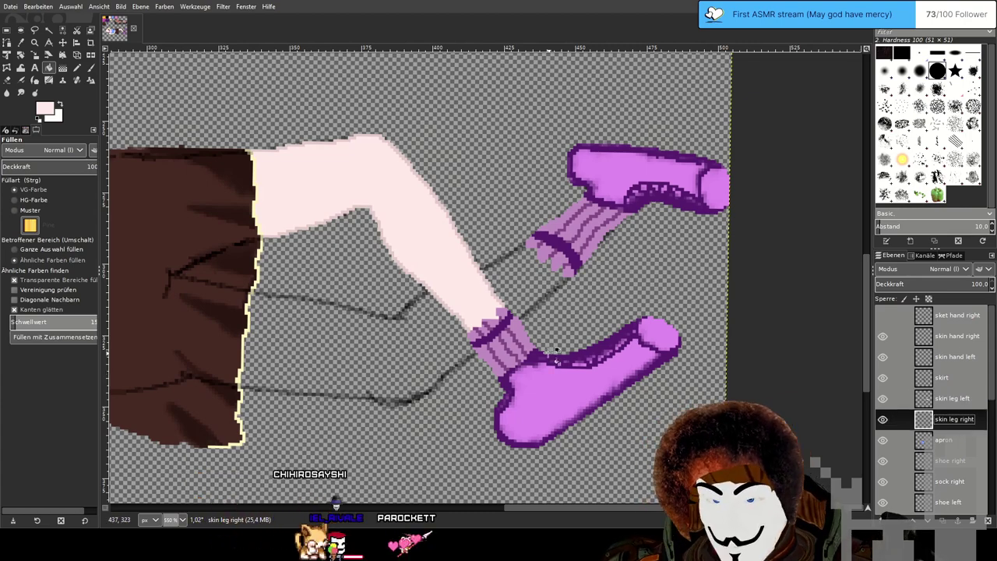
drag(531, 349, 643, 333)
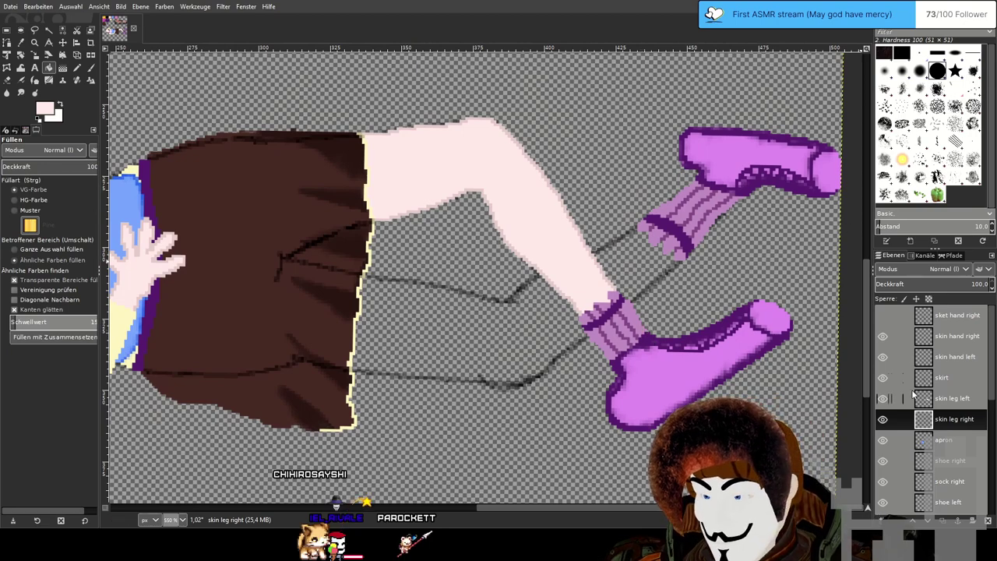
click(883, 399)
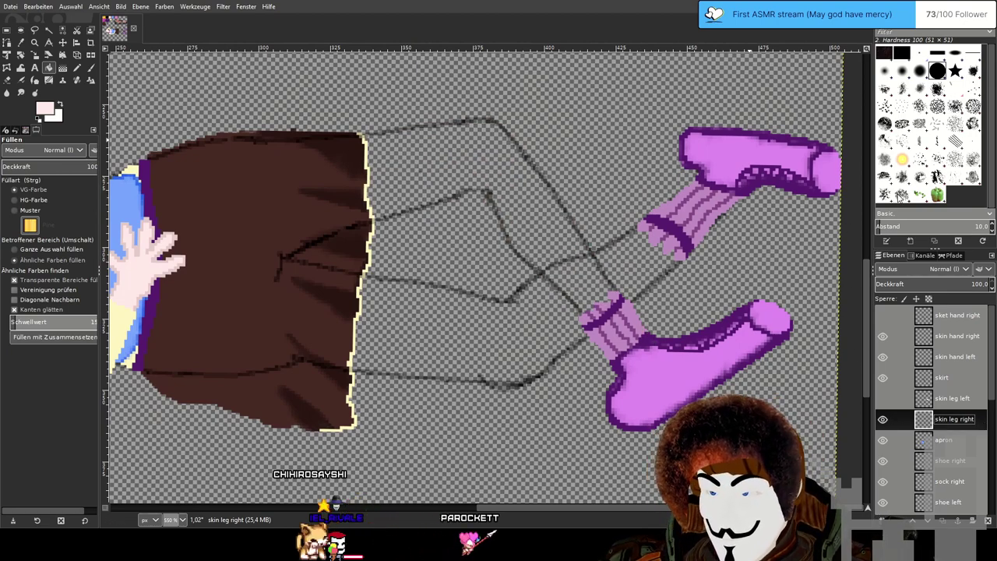
key(n)
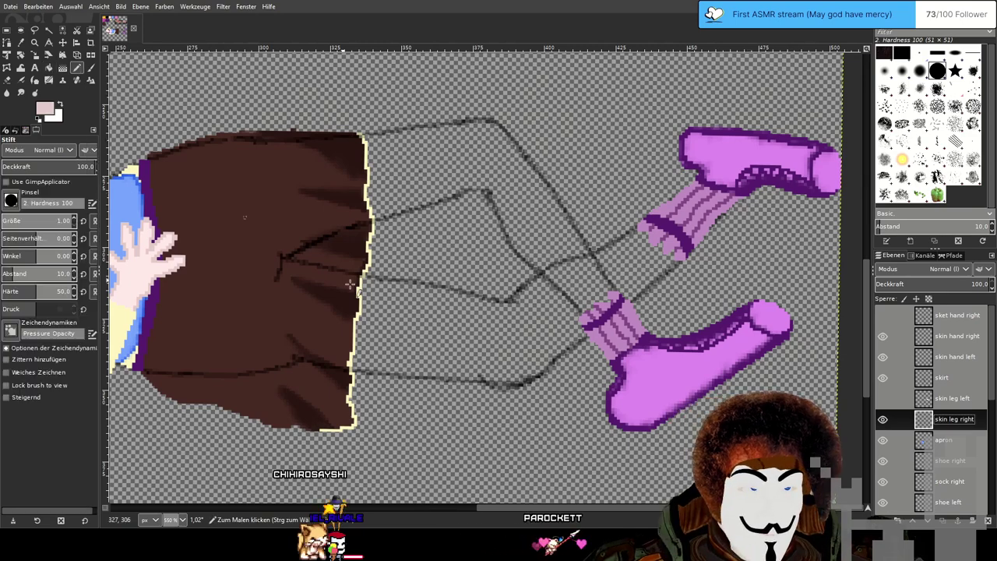
Trace the right thigh's upper edge and lower leg edge in pale pink, redoing one stroke.
scroll(350, 285, up, 2)
drag(528, 278, 395, 263)
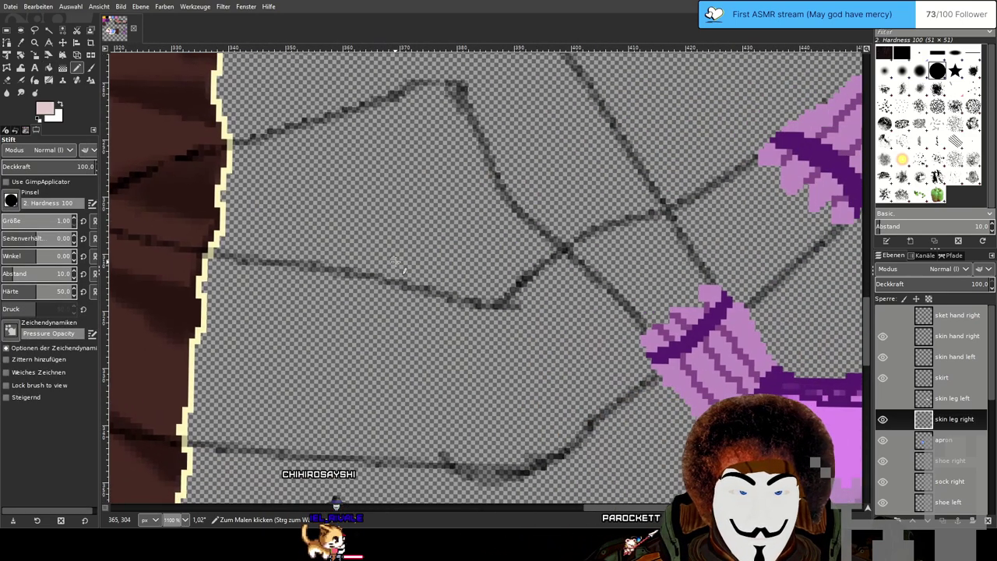
drag(216, 251, 512, 308)
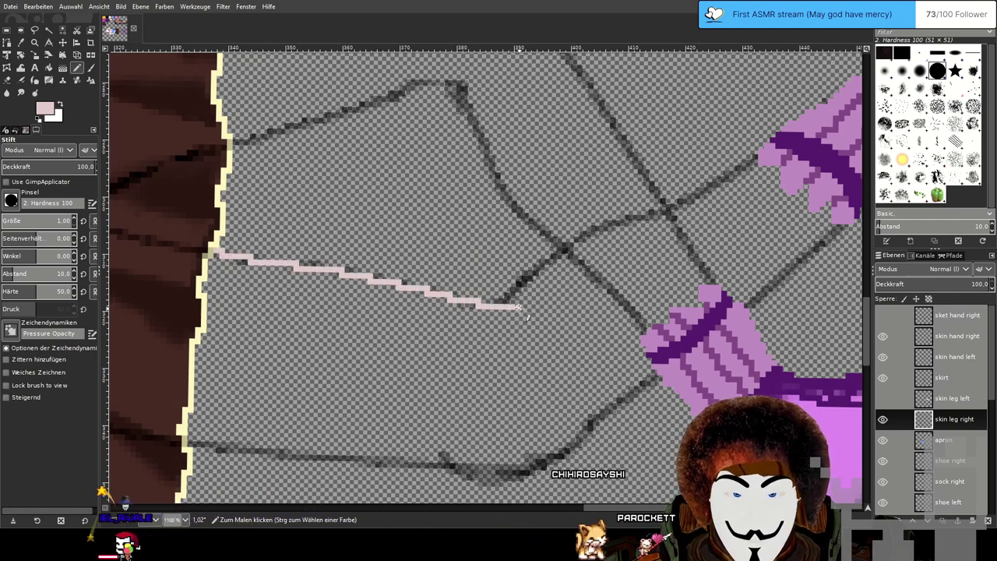
drag(603, 297, 451, 357)
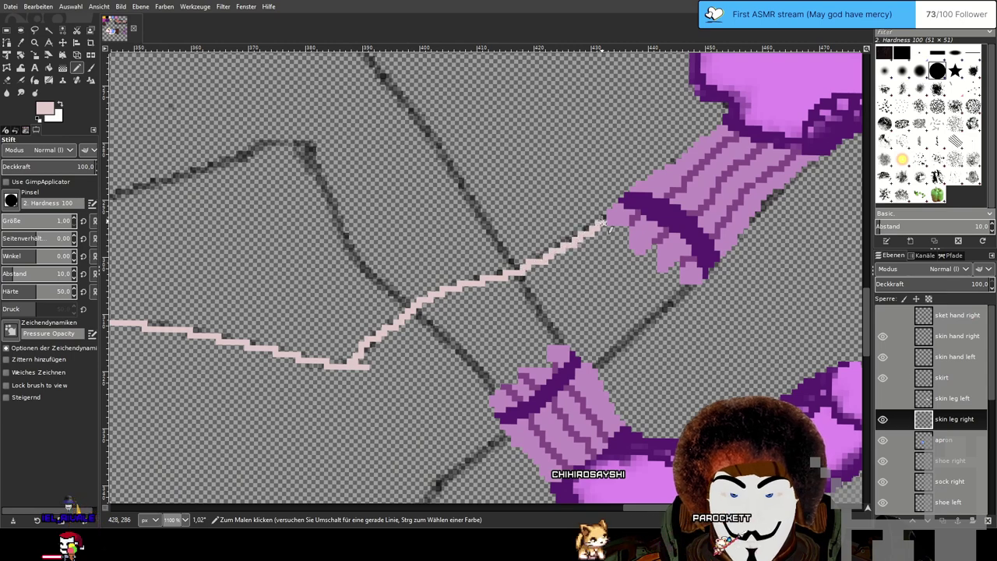
drag(582, 355, 641, 155)
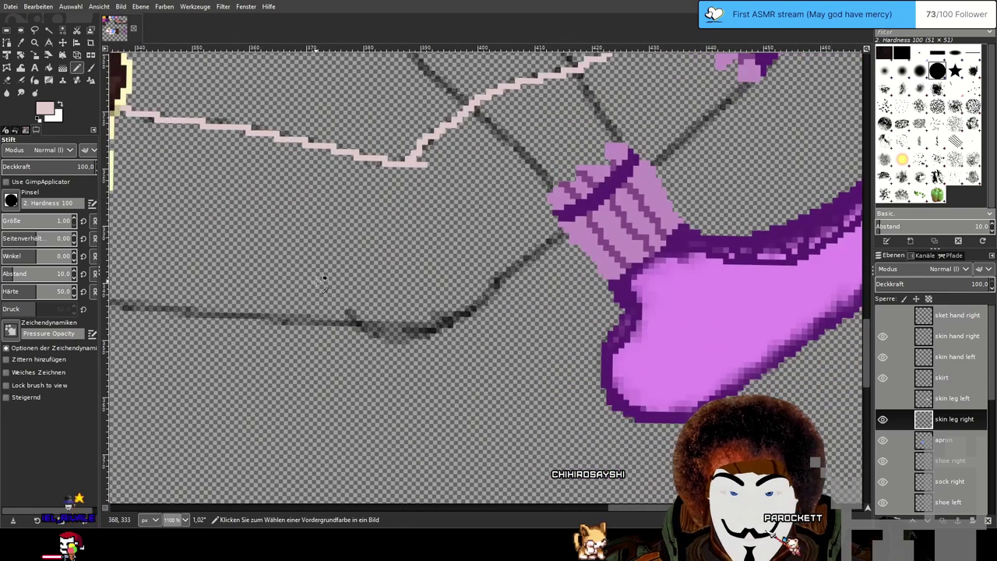
drag(292, 271, 365, 315)
scroll(308, 312, up, 3)
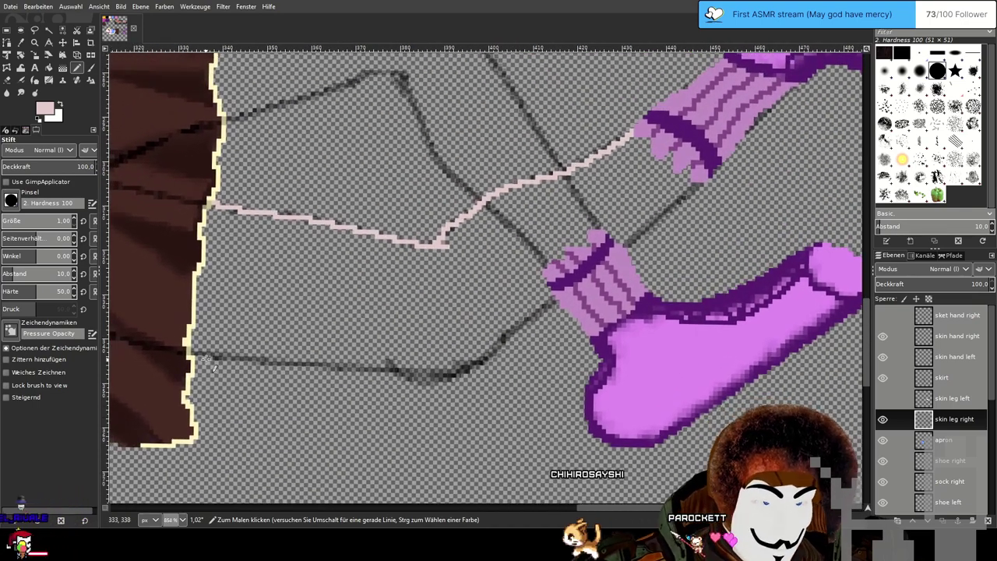
drag(192, 352, 405, 379)
key(ctrl+z)
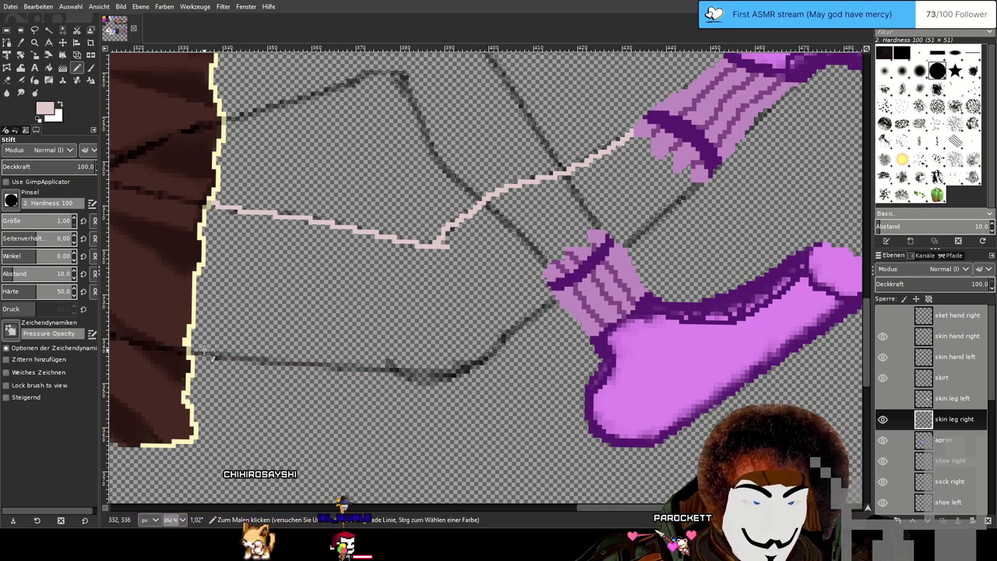
mouse_move(211, 355)
mouse_down()
mouse_move(391, 370)
mouse_move(432, 384)
mouse_move(475, 371)
mouse_up()
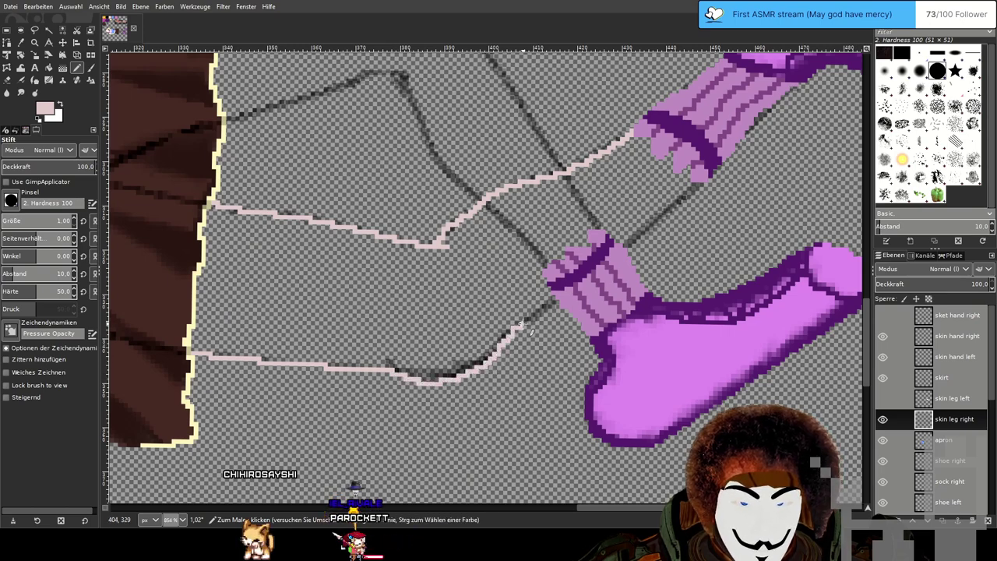
Extend the pale pink leg outline up to the upper sock.
drag(454, 225, 585, 243)
scroll(610, 243, right, 4)
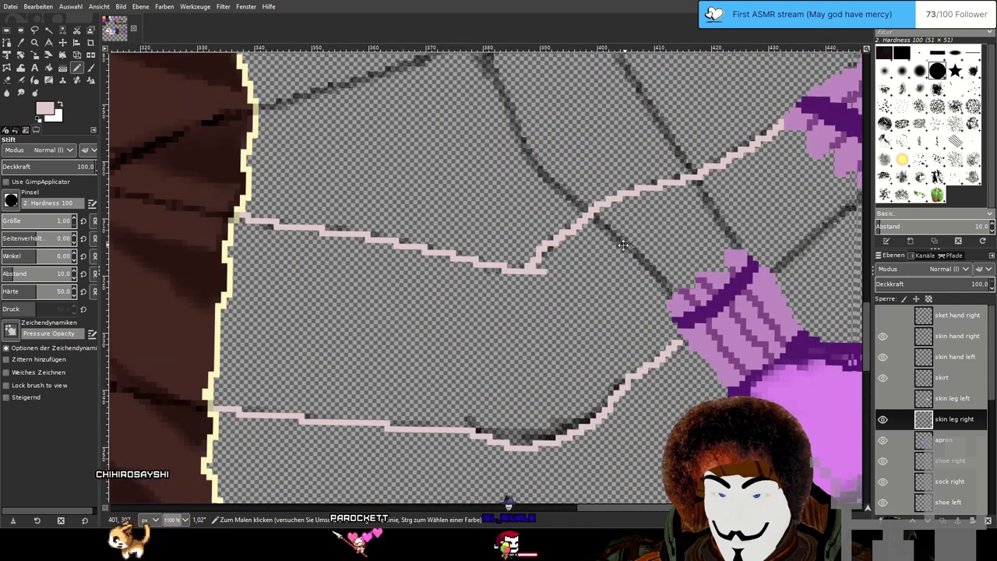
ctrl+scroll(480, 301, up, 1)
ctrl+scroll(480, 302, up, 1)
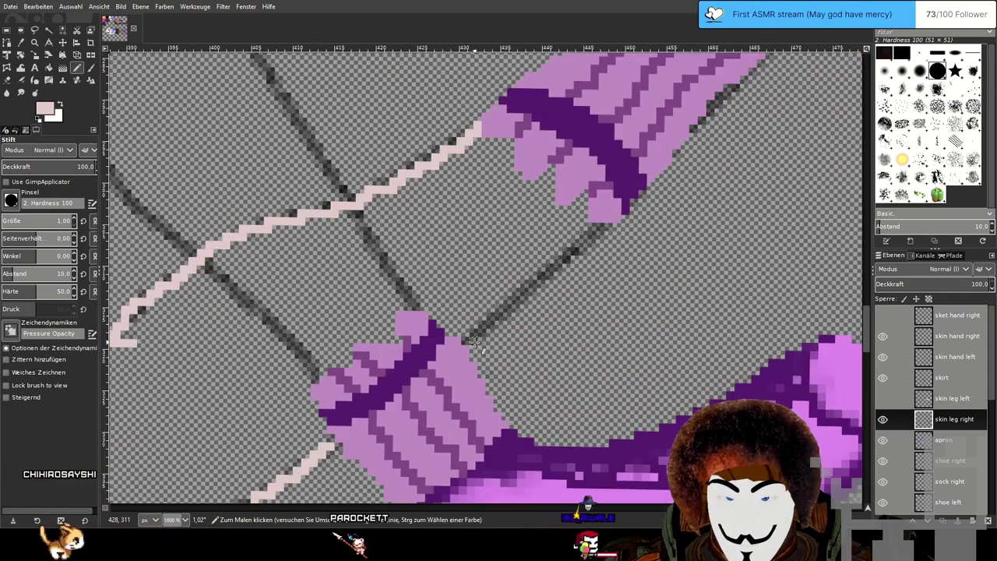
drag(465, 341, 507, 315)
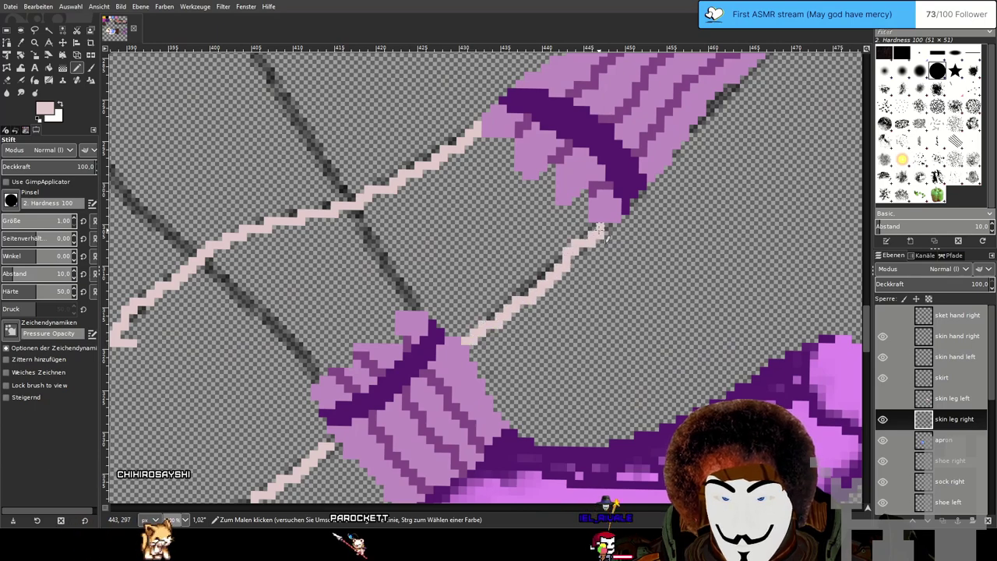
ctrl+scroll(607, 226, down, 3)
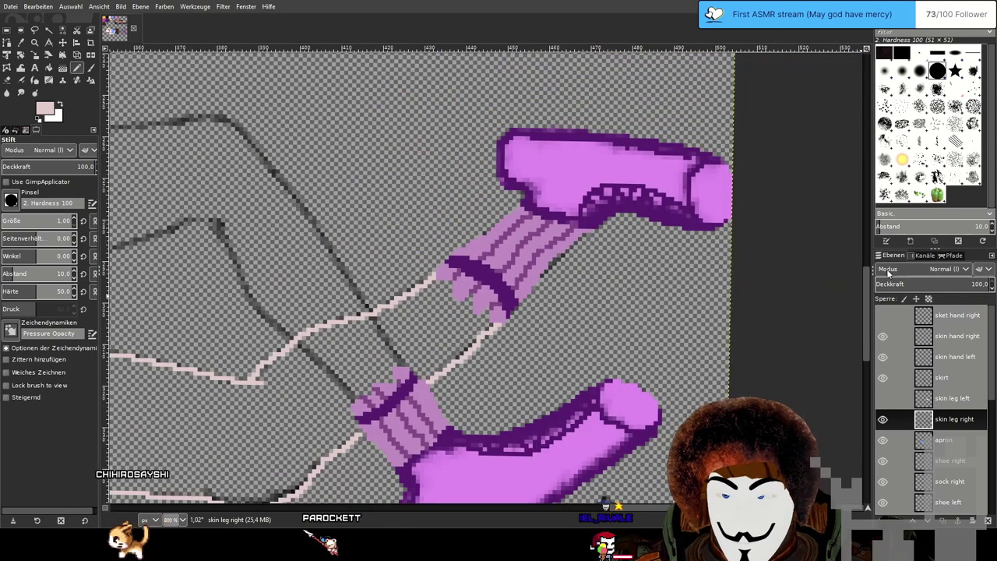
Sample the lighter leg pink and draw a straight line down the skirt's edge.
drag(315, 369, 628, 242)
ctrl+click(339, 225)
ctrl+scroll(341, 226, up, 2)
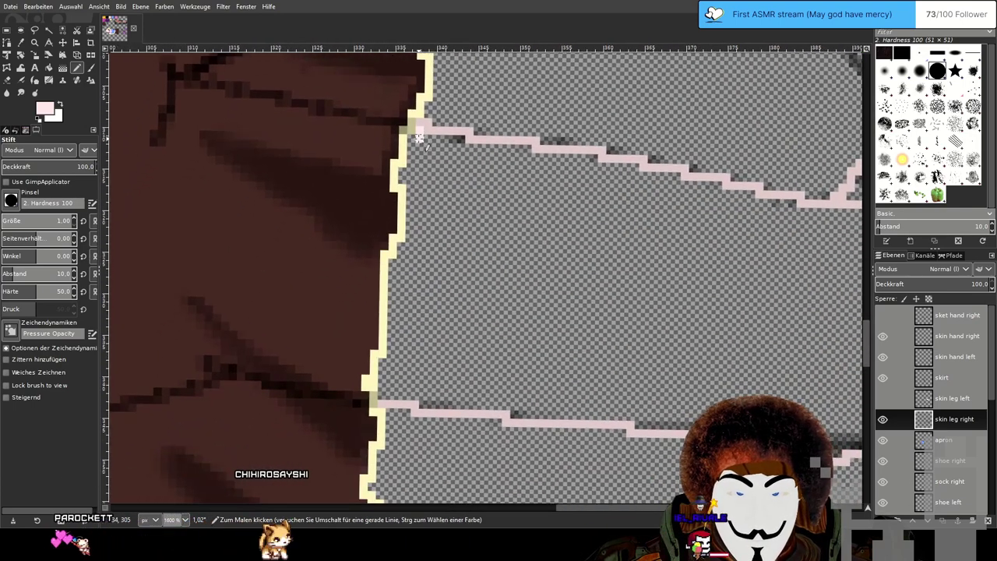
drag(413, 137, 404, 176)
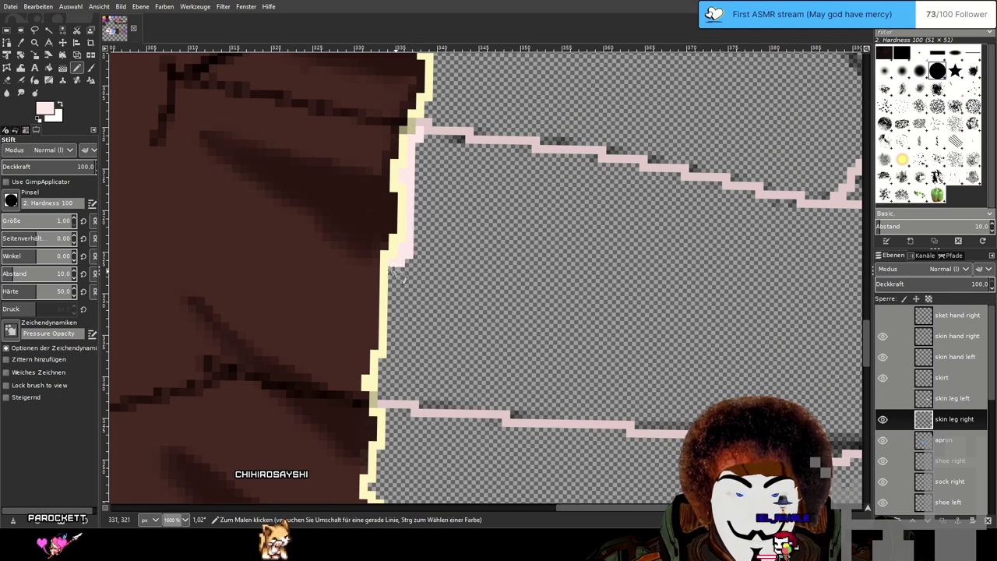
shift+click(390, 363)
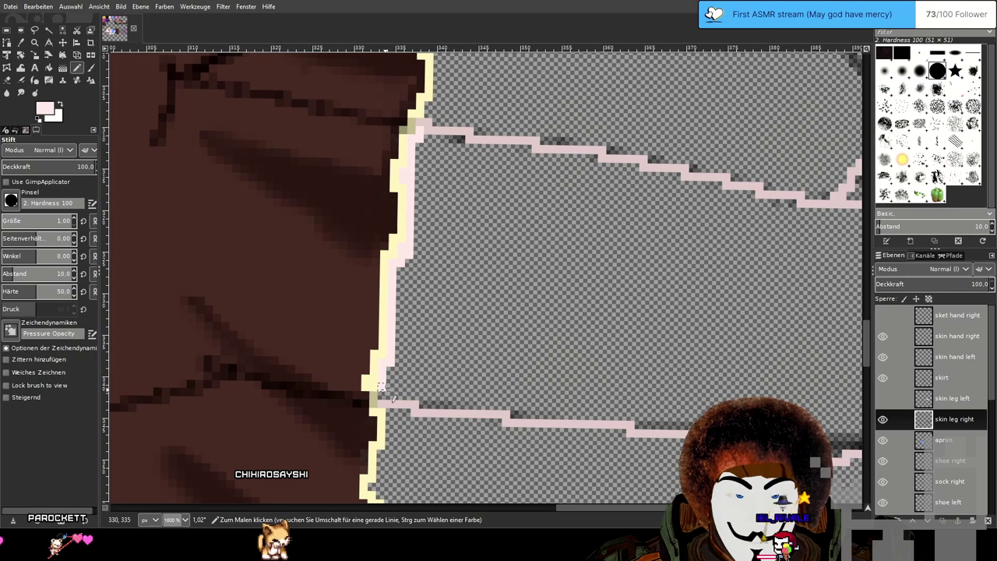
Sample the darker leg pink and continue the leg line across the lower sock.
drag(763, 321, 289, 299)
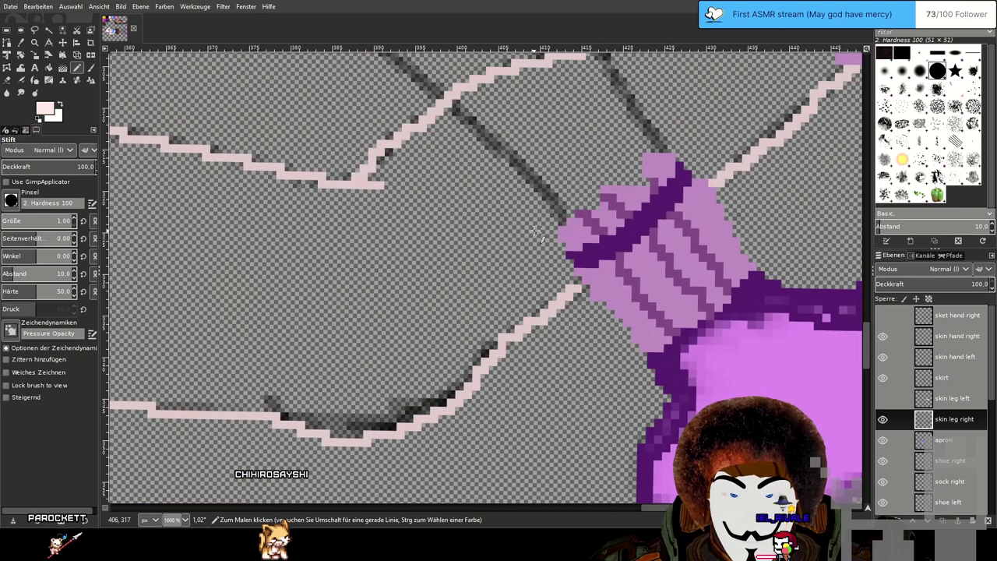
drag(535, 233, 481, 306)
mouse_move(648, 186)
mouse_down()
mouse_move(445, 328)
mouse_move(498, 281)
mouse_up()
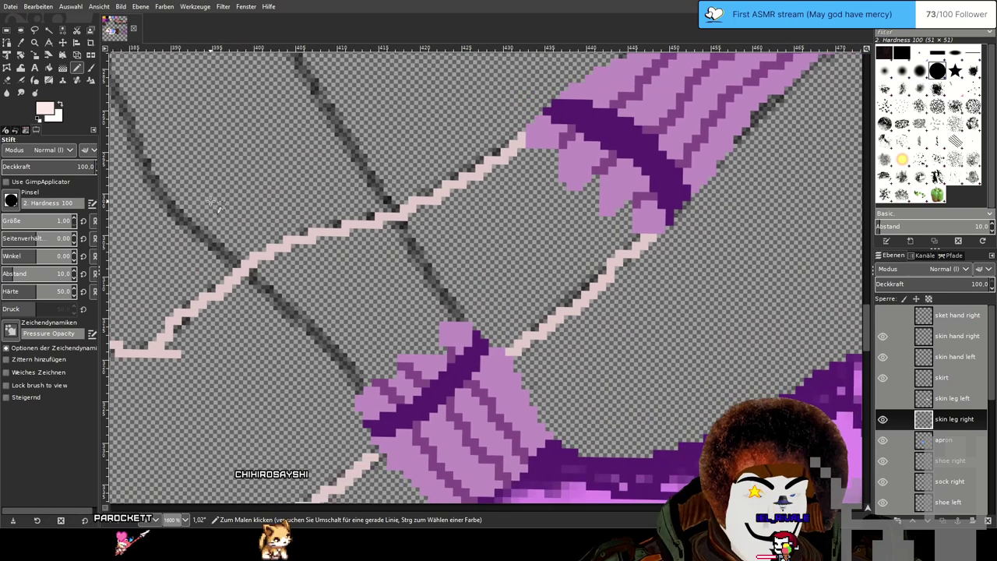
ctrl+click(528, 340)
drag(527, 327, 573, 276)
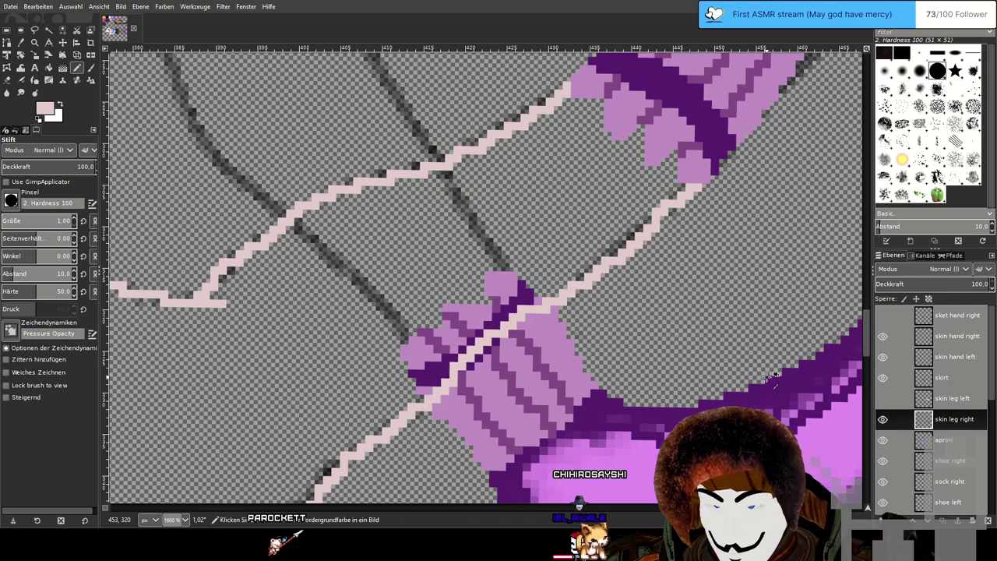
scroll(657, 343, down, 1)
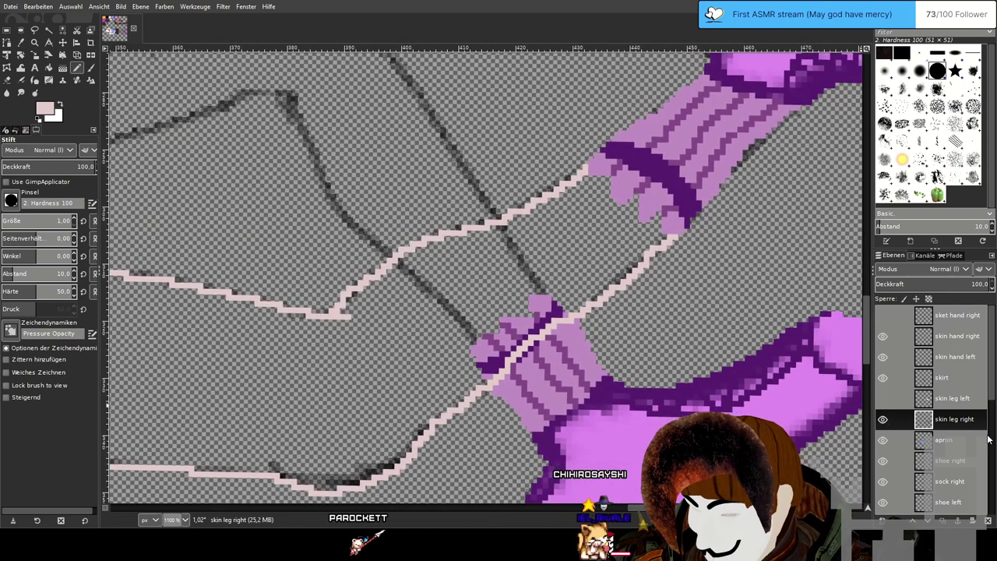
scroll(947, 378, down, 2)
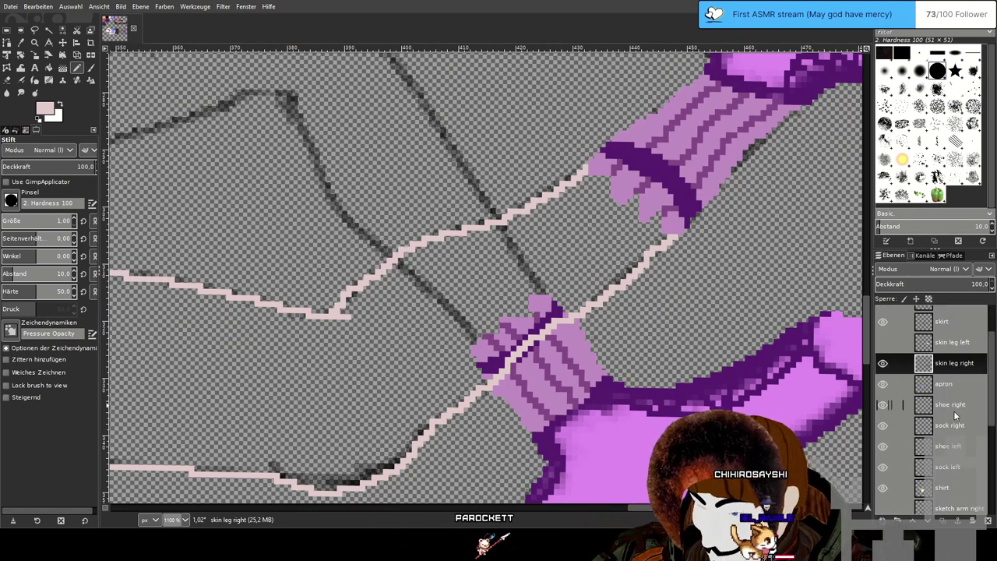
Move the sock left, sock right, shoe left and shoe right layers just below skirt.
click(955, 467)
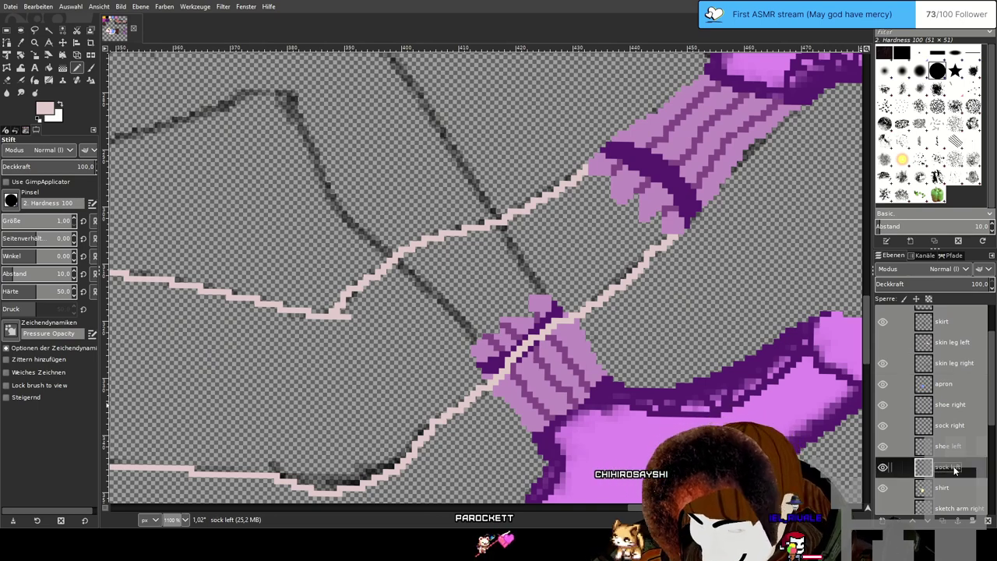
drag(951, 335, 952, 338)
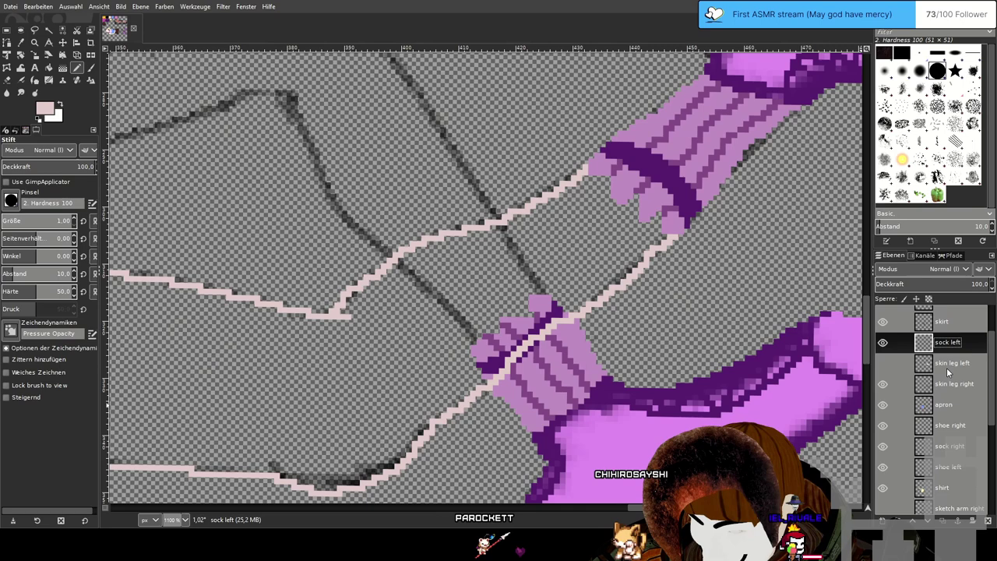
click(951, 446)
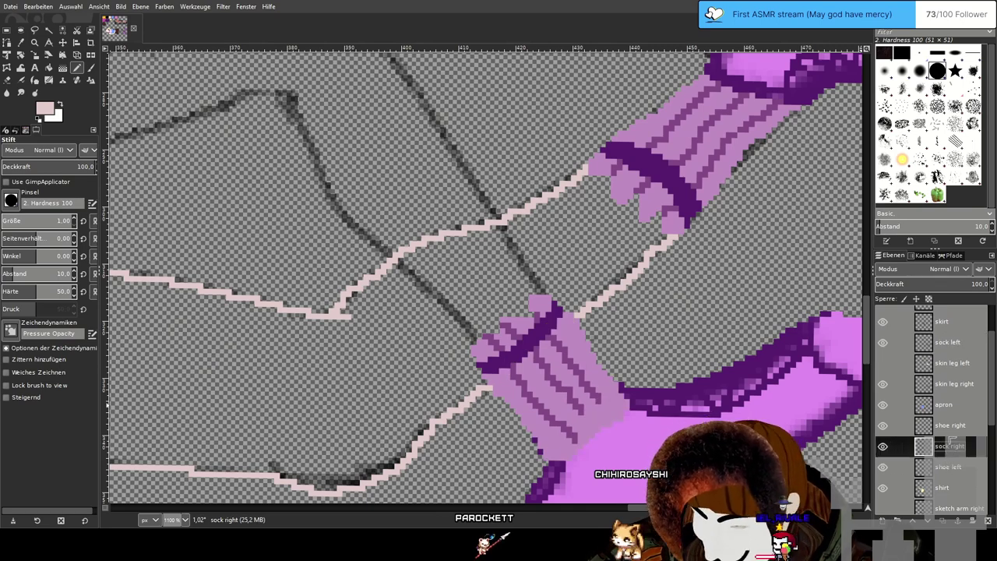
drag(947, 336, 947, 338)
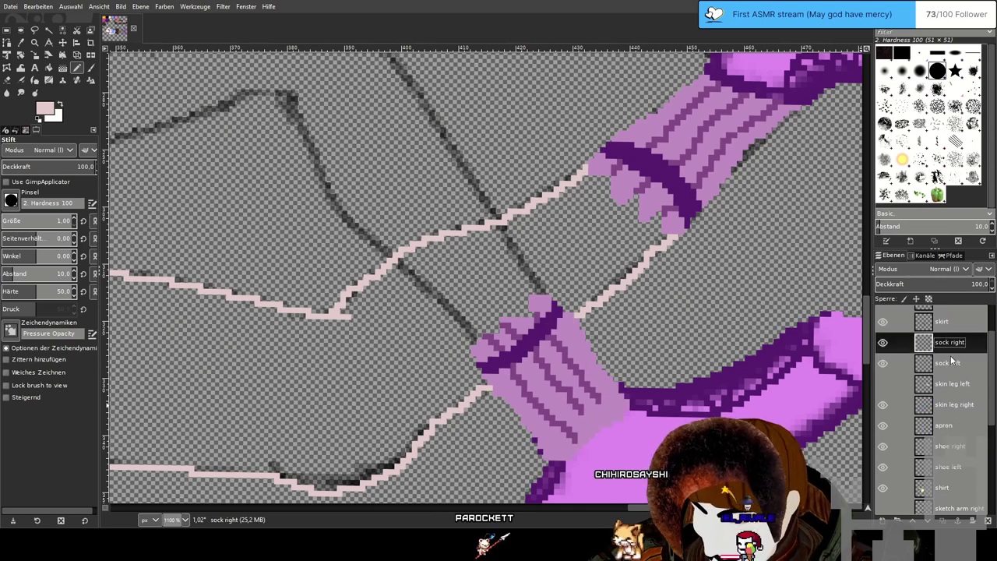
click(958, 467)
drag(948, 363, 947, 364)
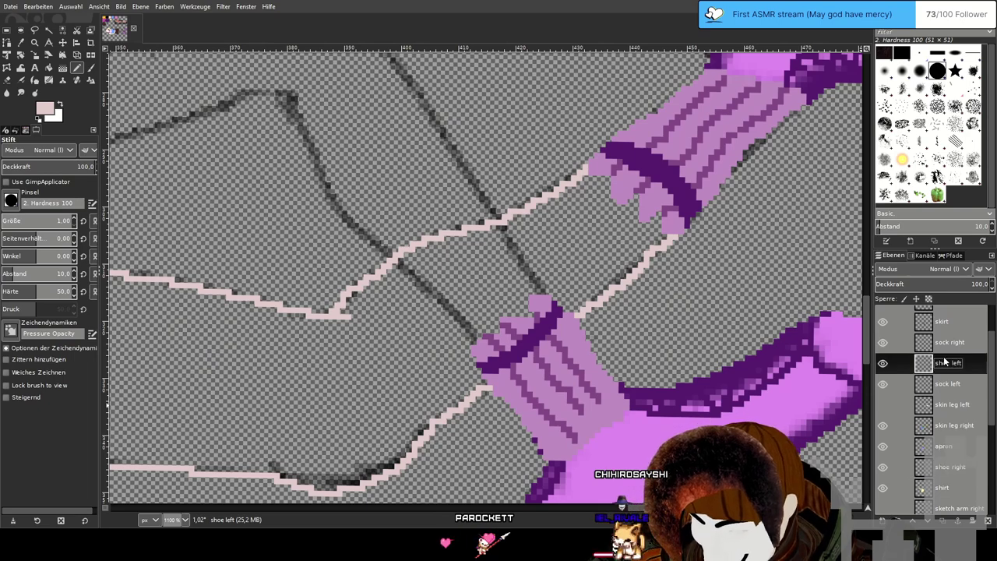
click(950, 466)
drag(954, 337, 955, 339)
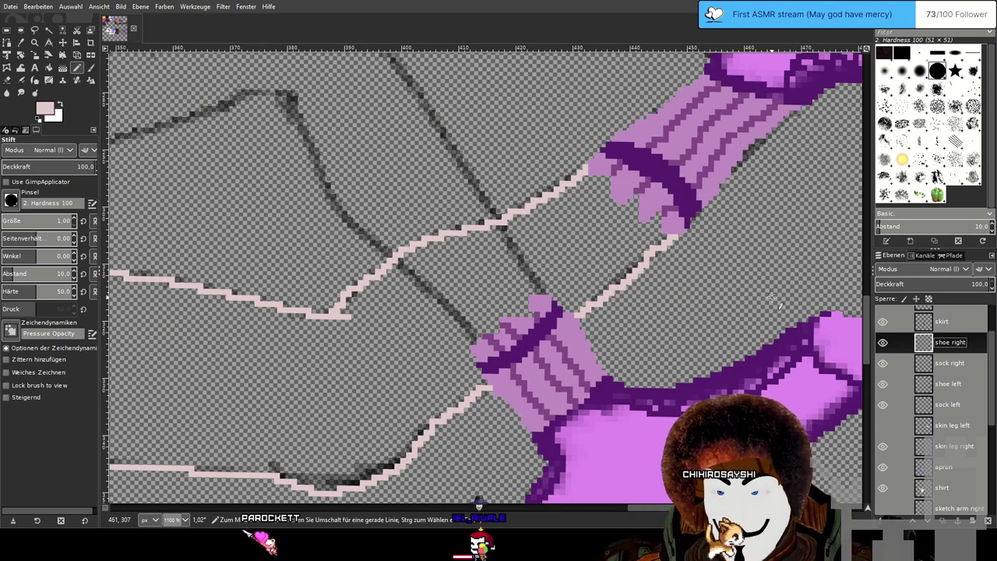
On 'skin leg right', close the outline under the upper sock and bucket-fill the leg light pink.
click(963, 447)
scroll(647, 288, up, 3)
scroll(646, 288, right, 2)
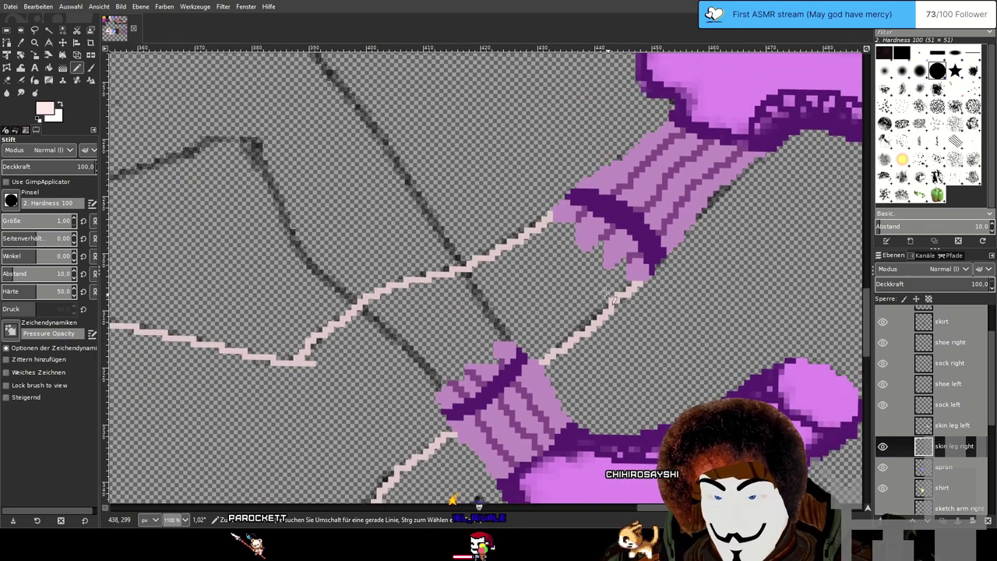
scroll(555, 204, up, 2)
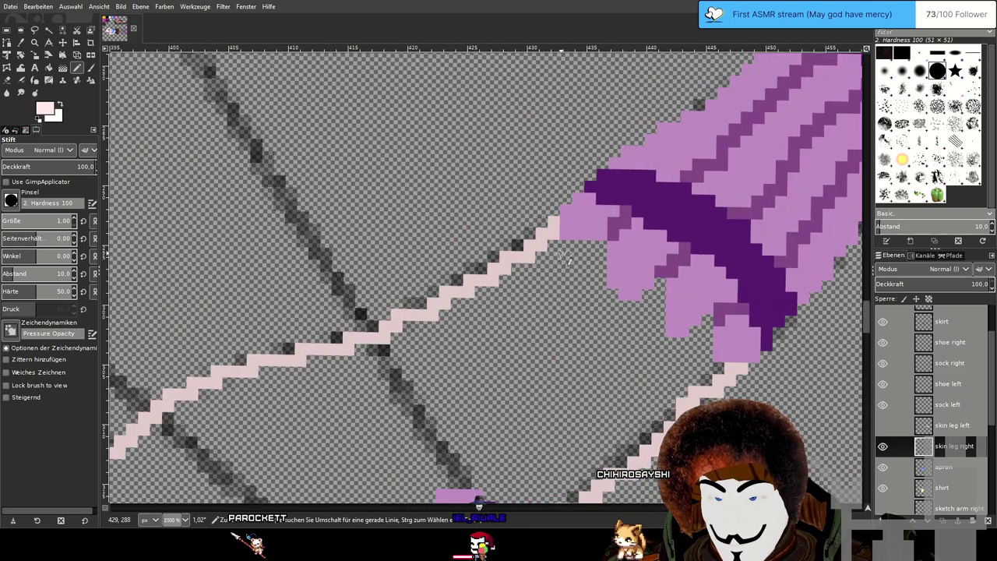
mouse_move(561, 246)
mouse_down()
mouse_move(597, 246)
mouse_move(600, 293)
mouse_move(611, 306)
mouse_move(647, 308)
mouse_move(659, 289)
mouse_move(659, 342)
mouse_move(699, 338)
mouse_up()
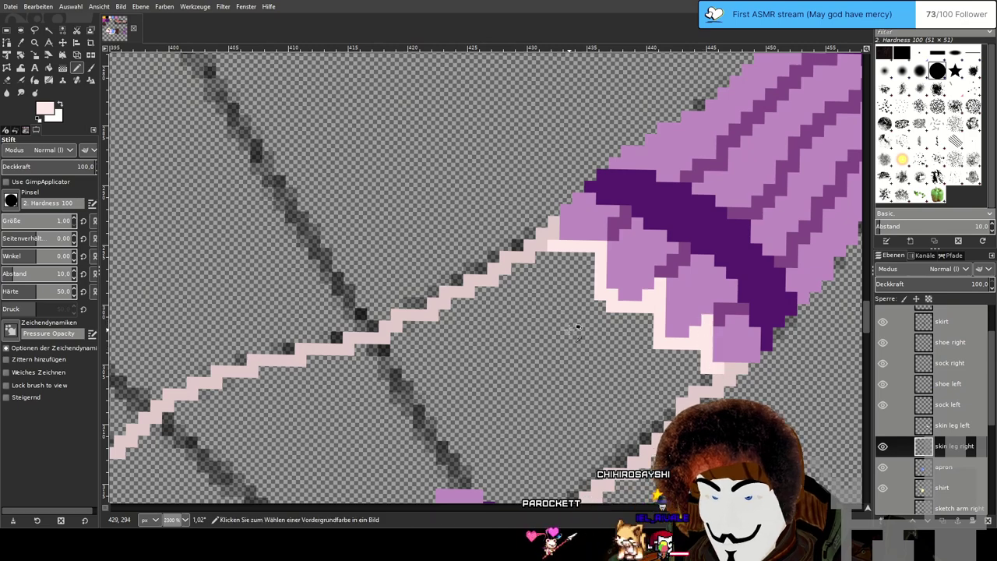
scroll(577, 327, down, 4)
key(shift+b)
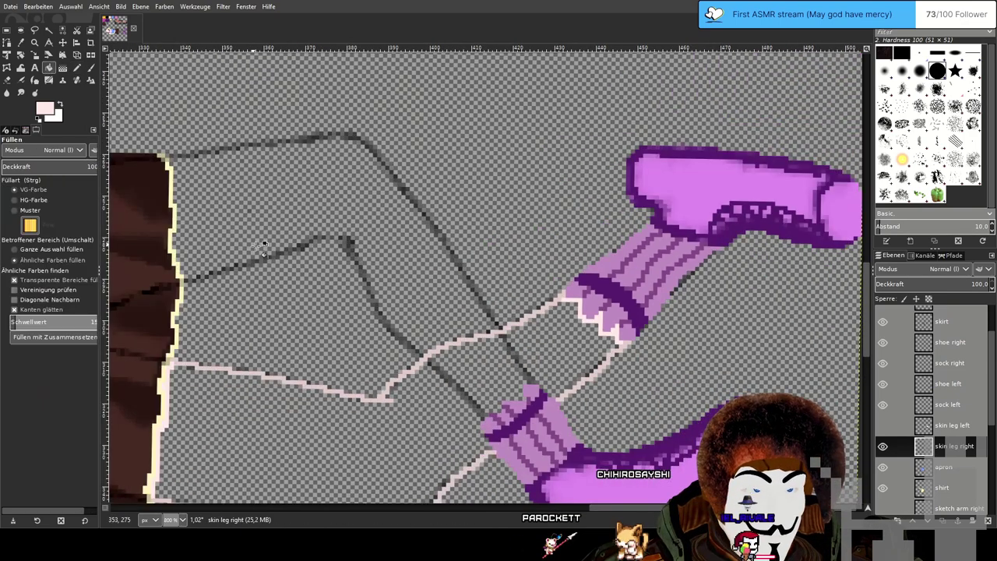
click(447, 398)
Show the 'skin leg left' and bed sketch layers again and review the coloured legs.
scroll(499, 351, down, 3)
scroll(498, 350, left, 2)
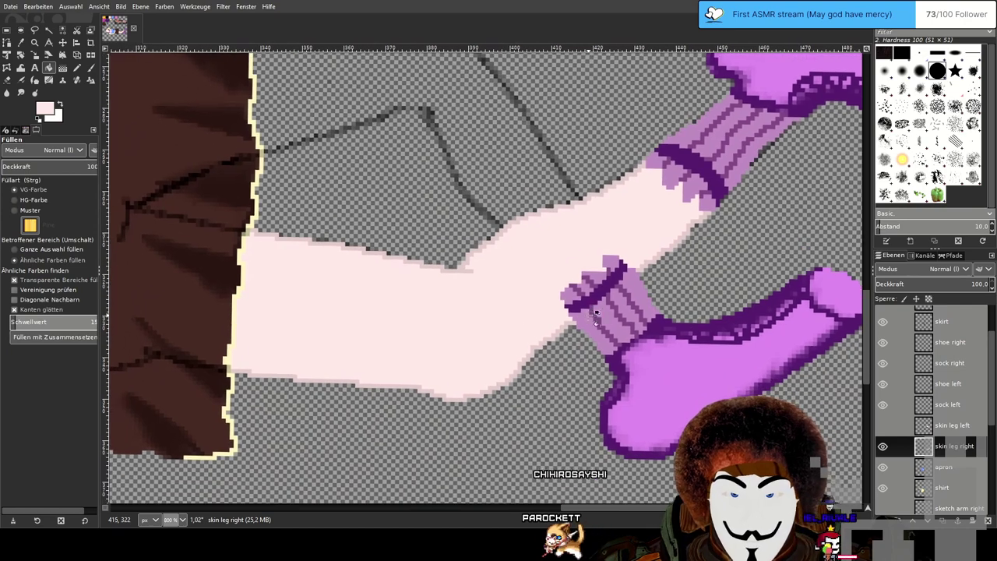
scroll(520, 327, down, 2)
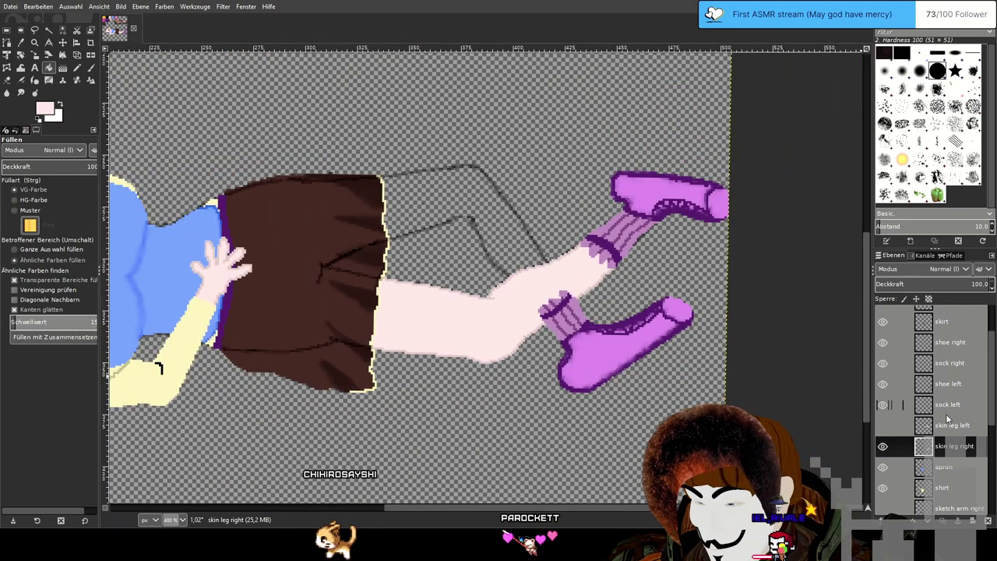
click(882, 425)
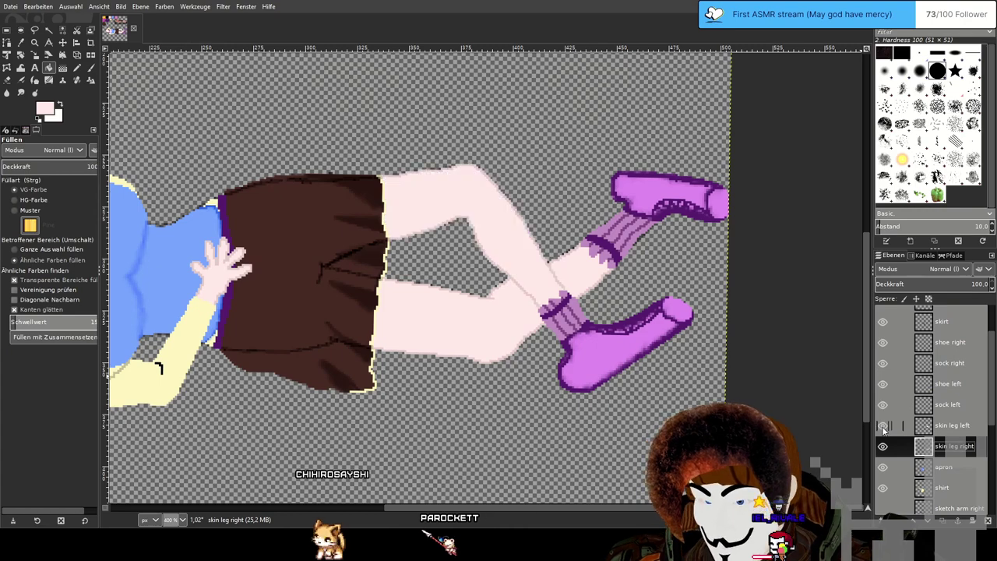
drag(793, 369, 767, 395)
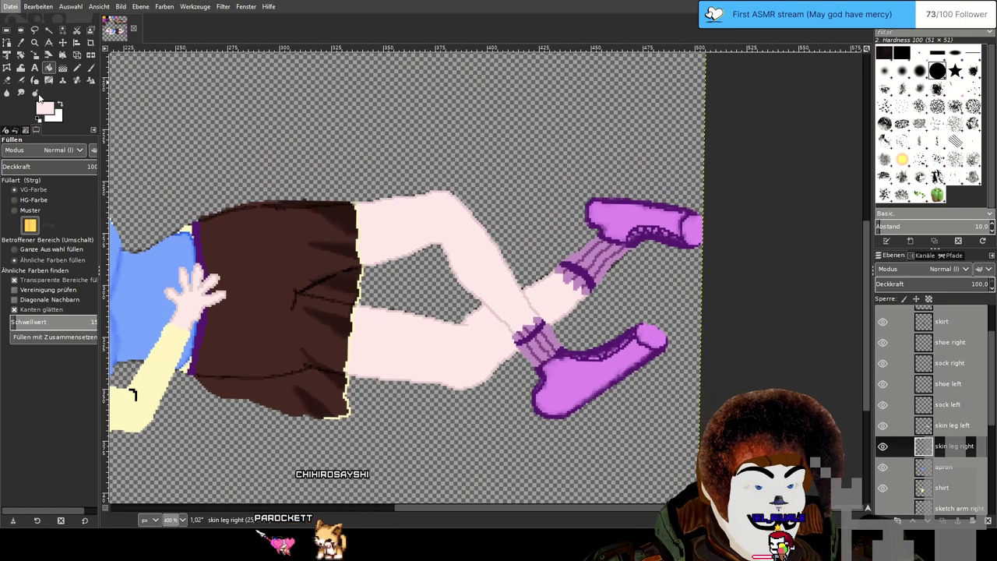
scroll(620, 172, down, 4)
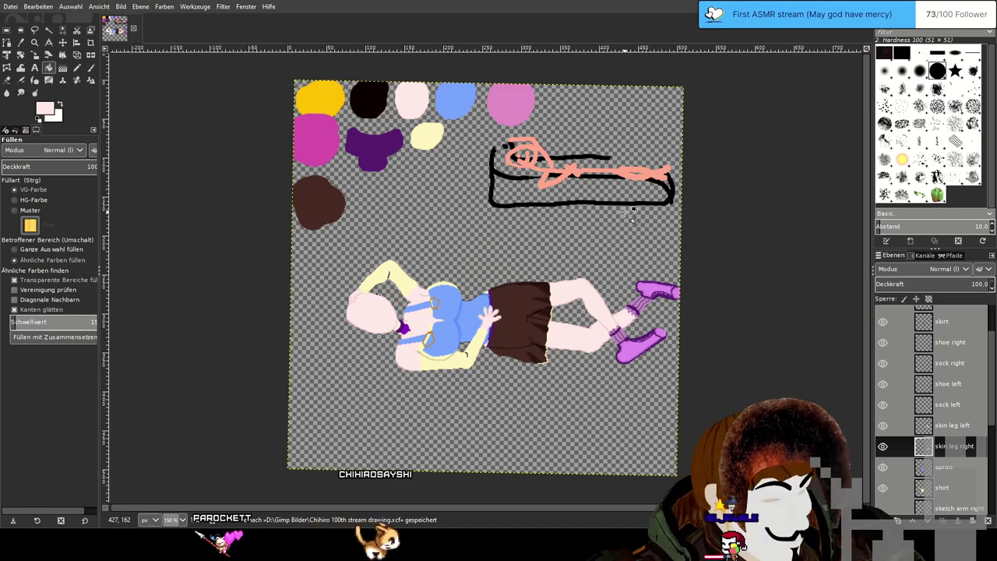
scroll(632, 217, up, 2)
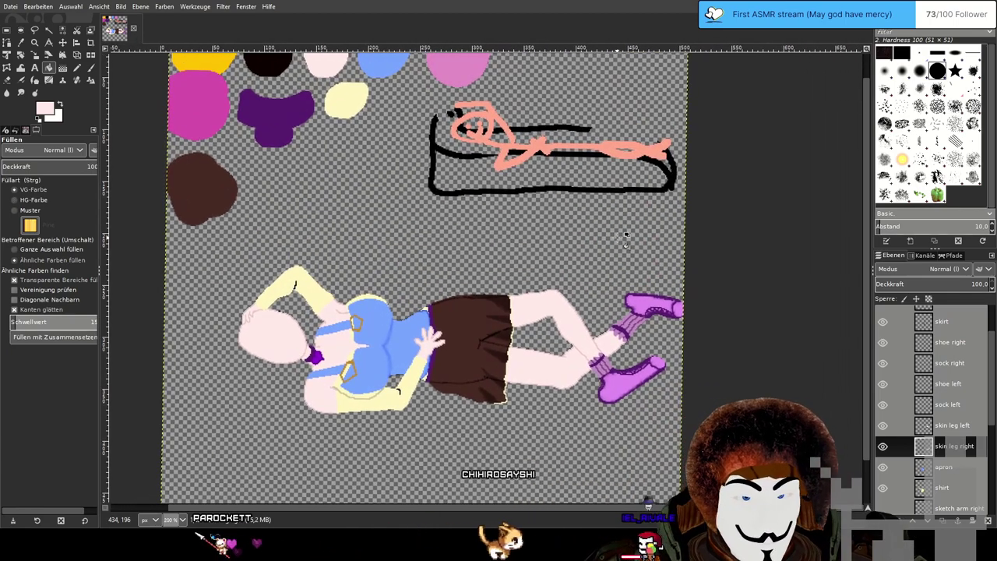
scroll(643, 244, up, 3)
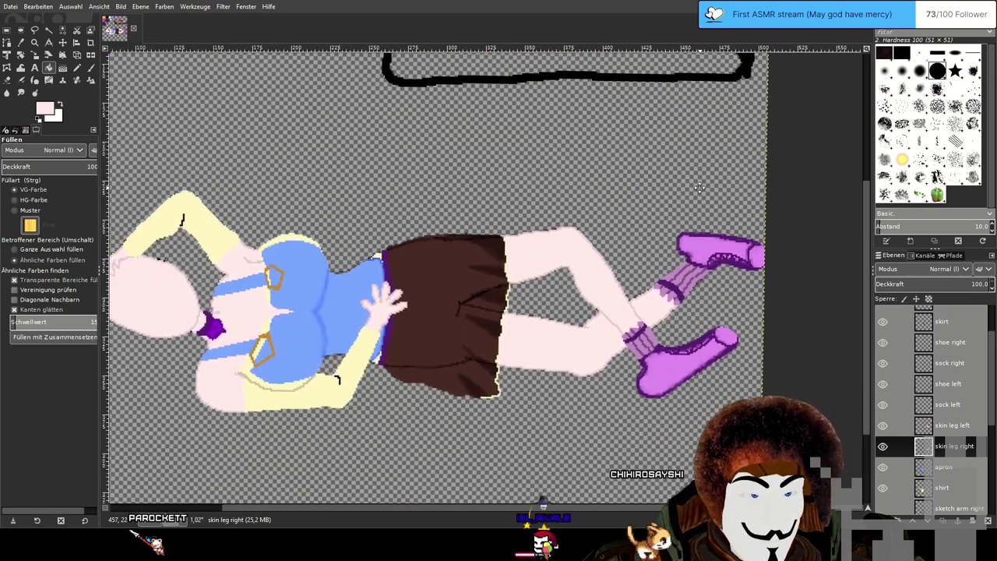
drag(684, 192, 737, 182)
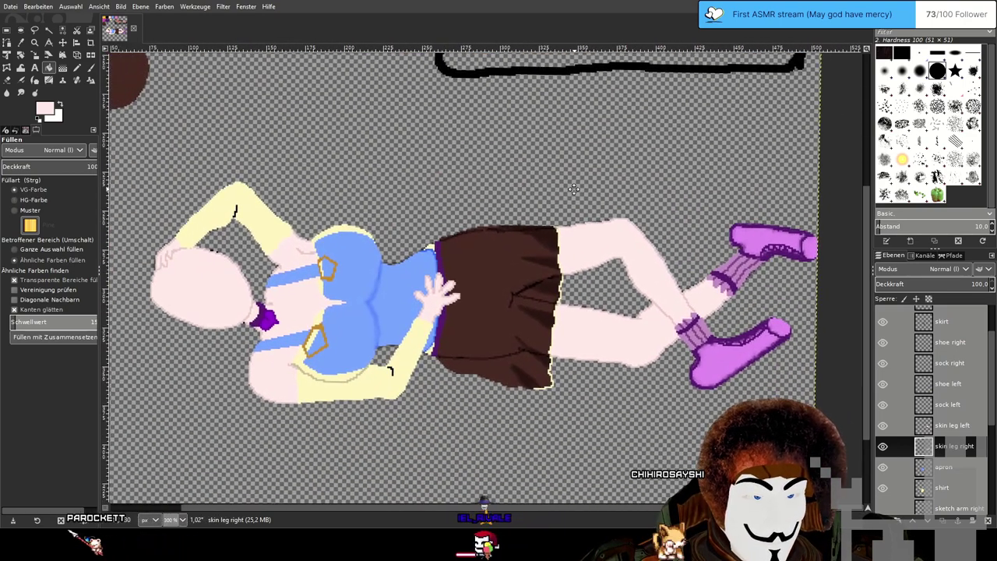
scroll(938, 429, down, 5)
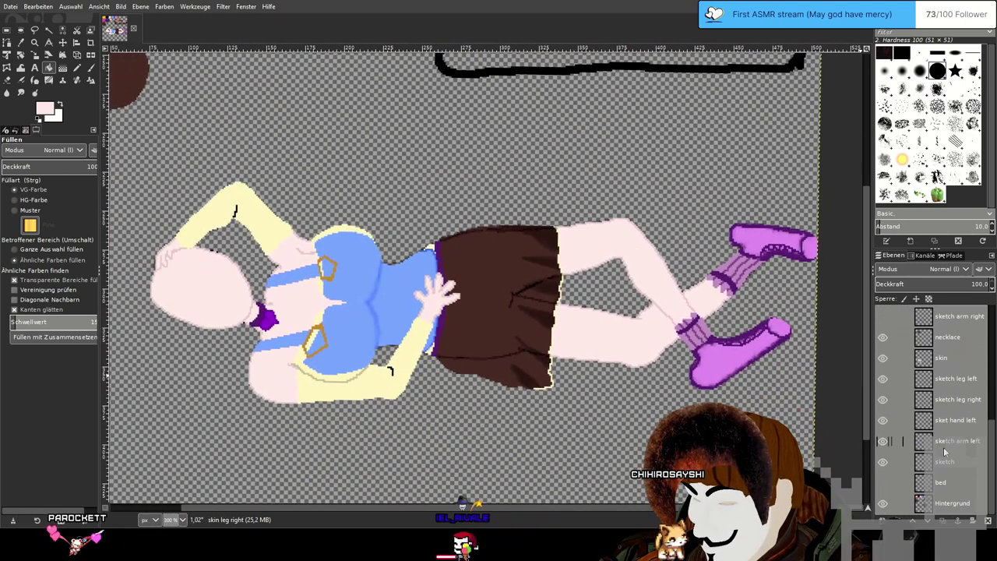
click(883, 483)
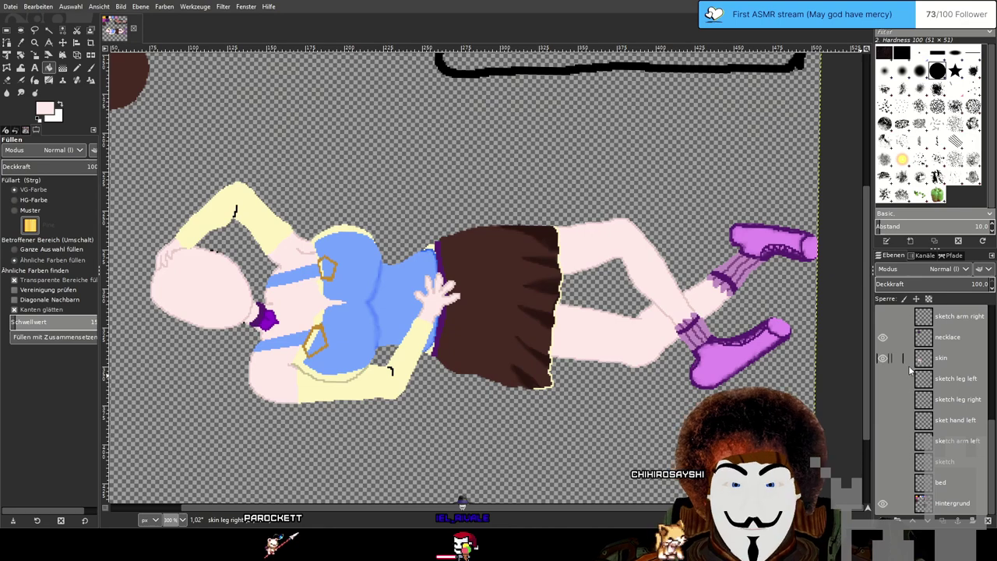
scroll(910, 371, up, 2)
scroll(910, 370, up, 6)
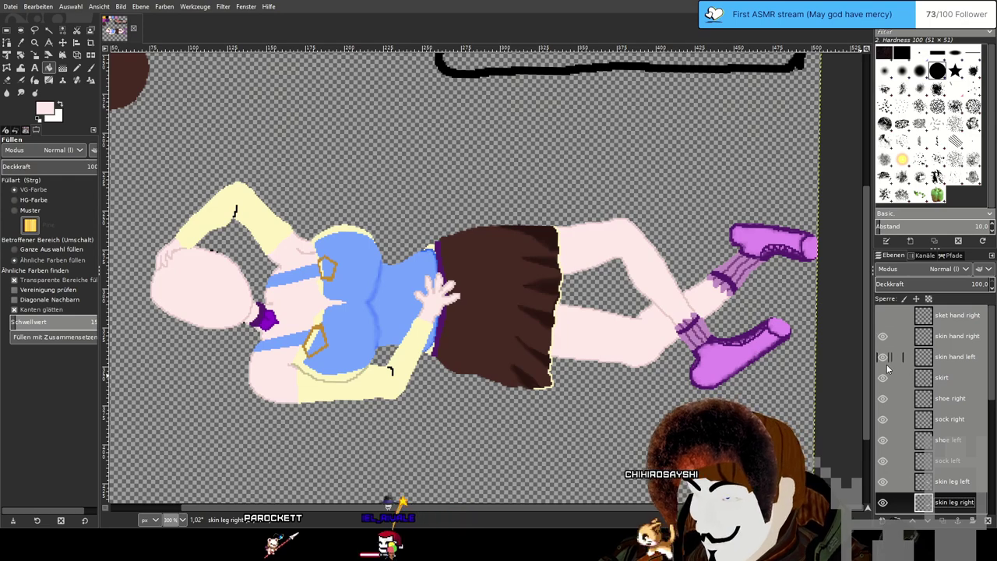
scroll(873, 401, down, 3)
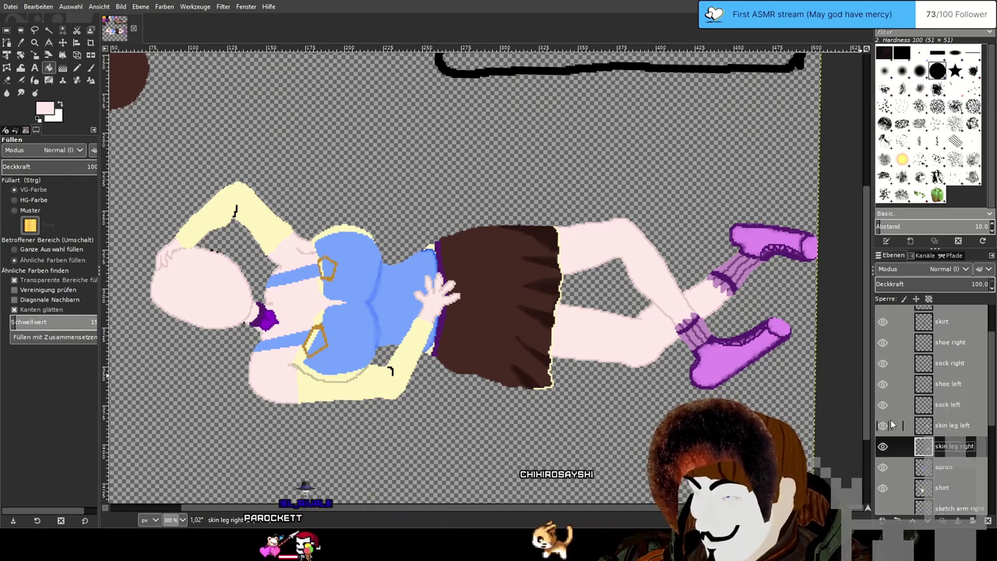
scroll(904, 425, down, 6)
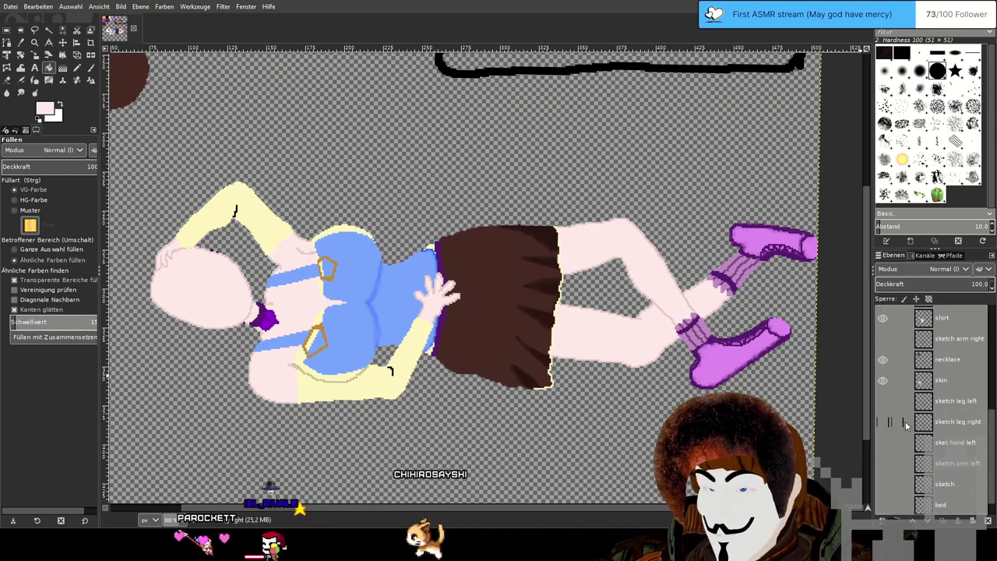
drag(706, 220, 691, 257)
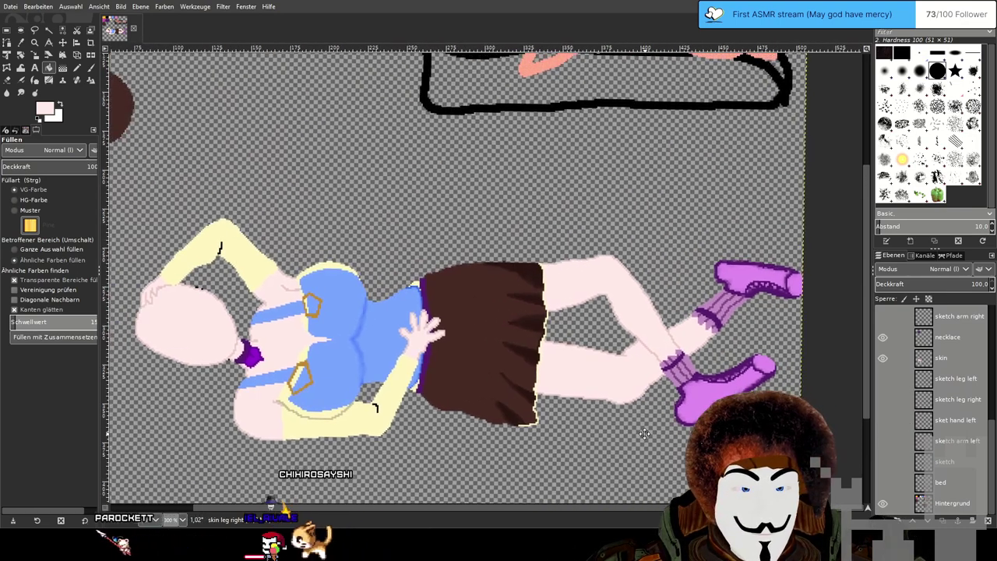
scroll(693, 257, up, 5)
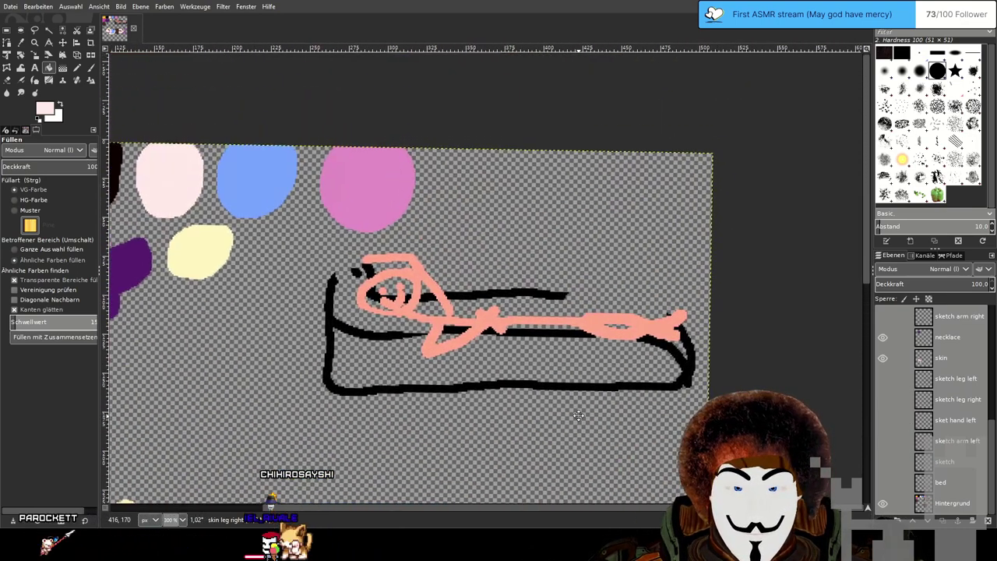
scroll(643, 283, down, 5)
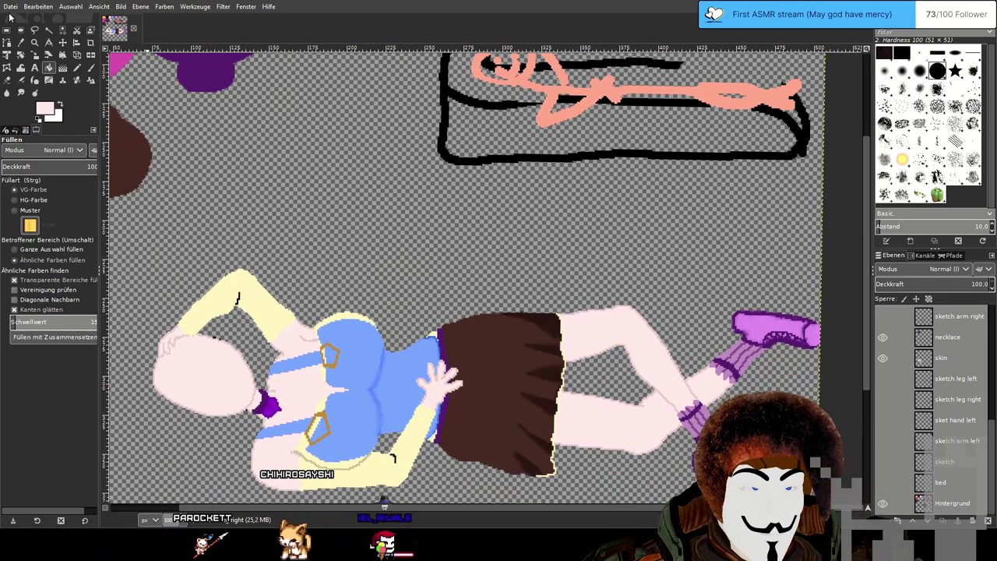
Save the drawing and make the skin layer active.
key(ctrl+s)
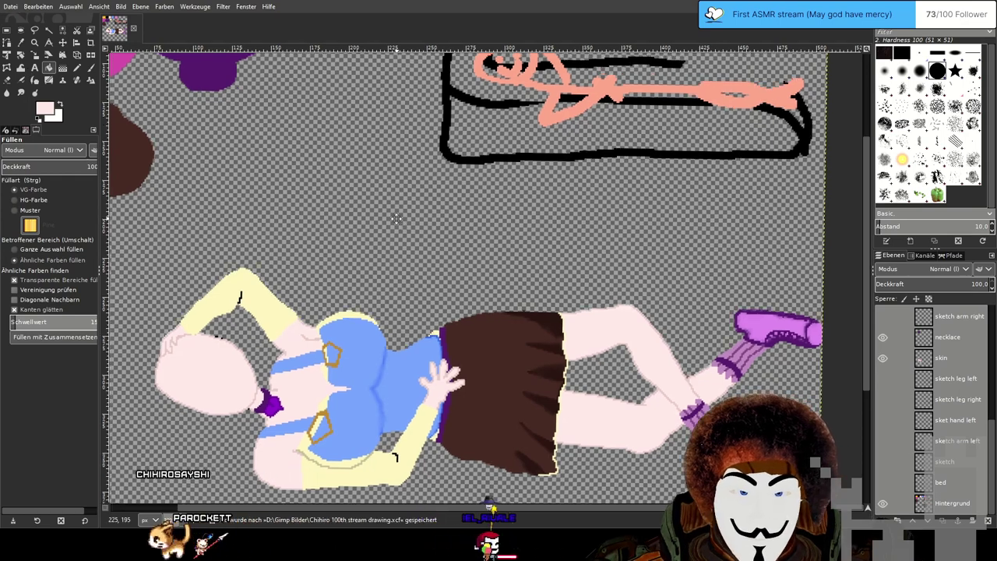
drag(397, 219, 401, 196)
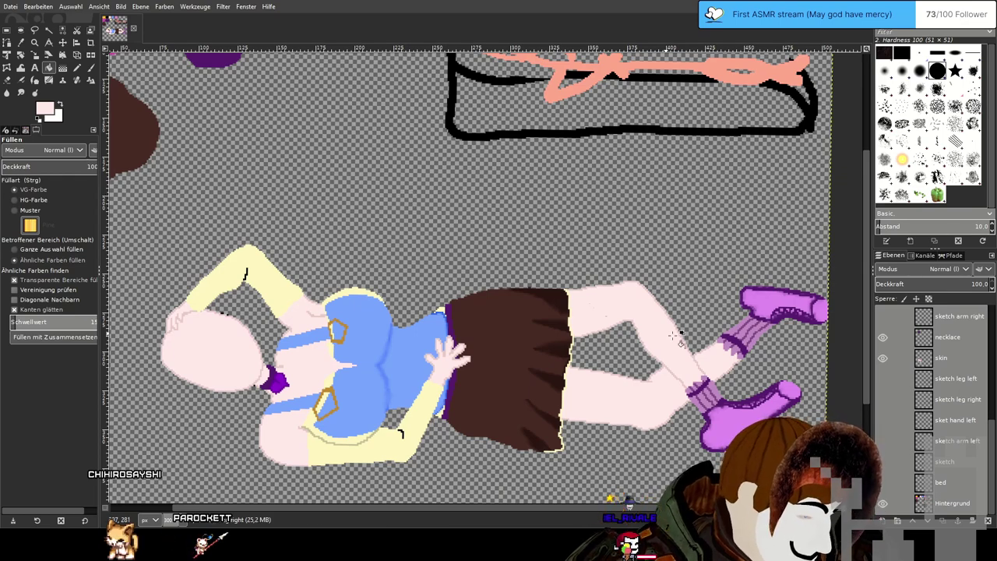
click(944, 358)
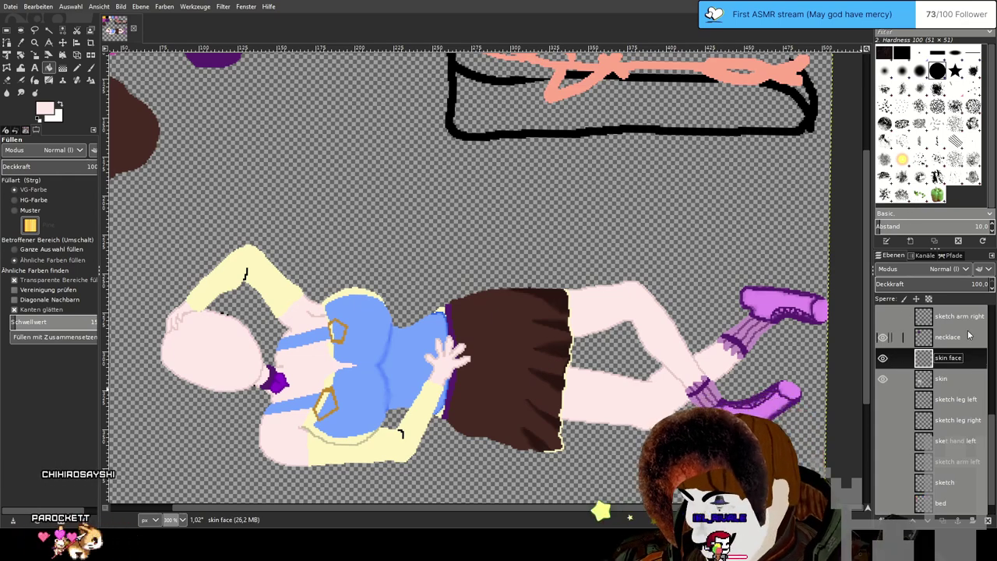
Rotate the view clockwise toward the head and choose the Pencil tool.
scroll(968, 339, up, 3)
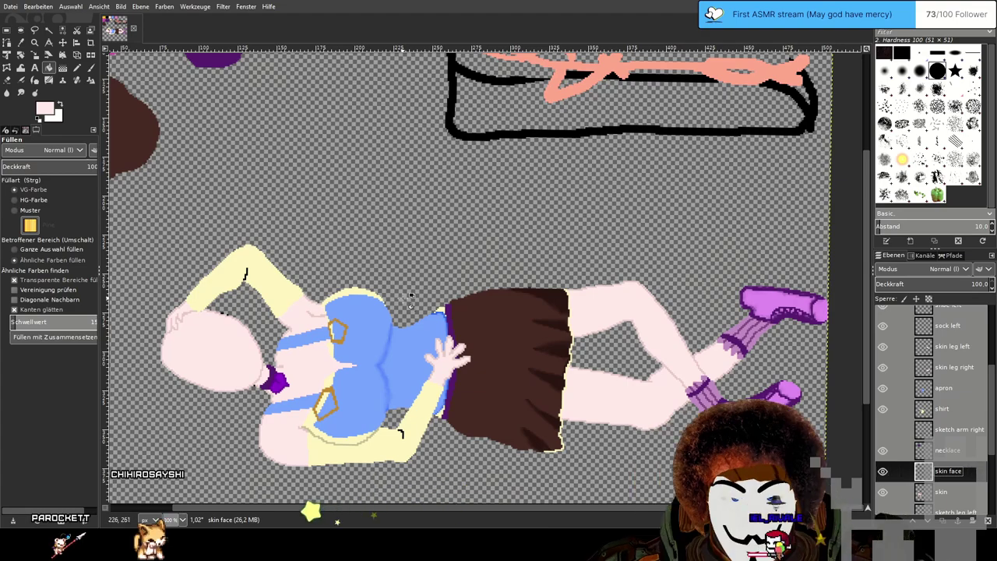
drag(411, 296, 548, 245)
drag(406, 258, 479, 211)
scroll(486, 226, up, 4)
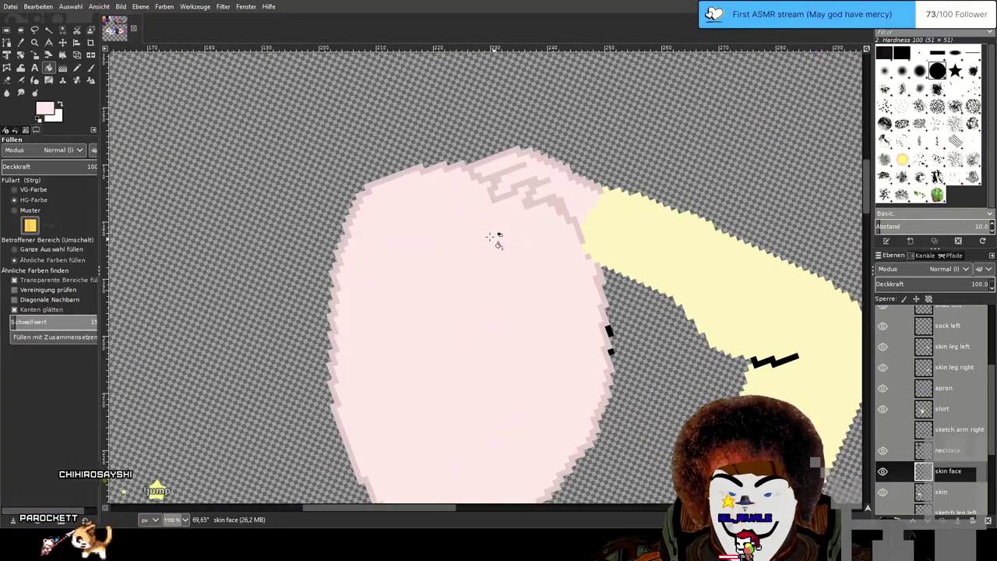
scroll(493, 237, down, 1)
click(78, 67)
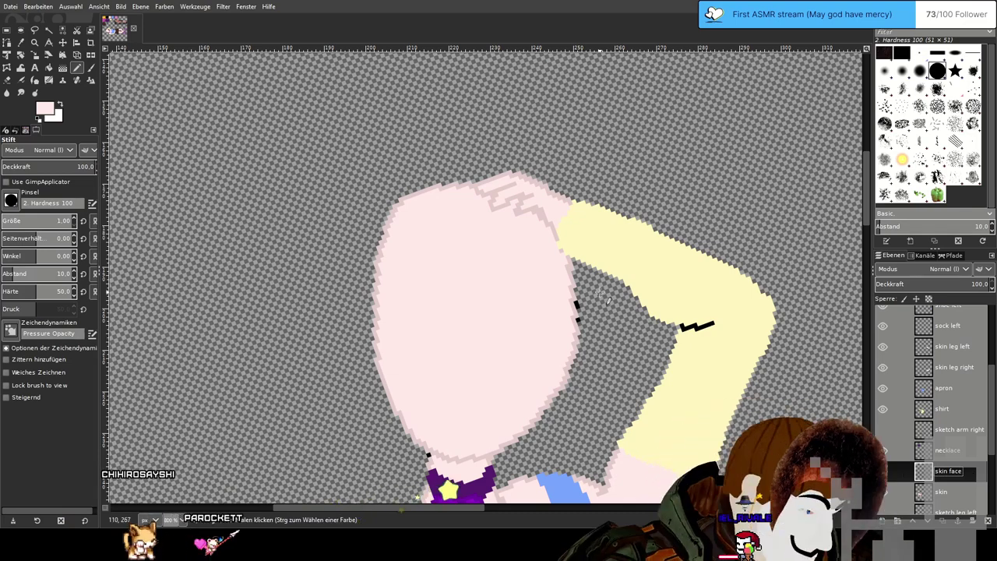
Centre the colour swatches beside the bed sketch with the canvas rotated back upright.
scroll(654, 249, down, 4)
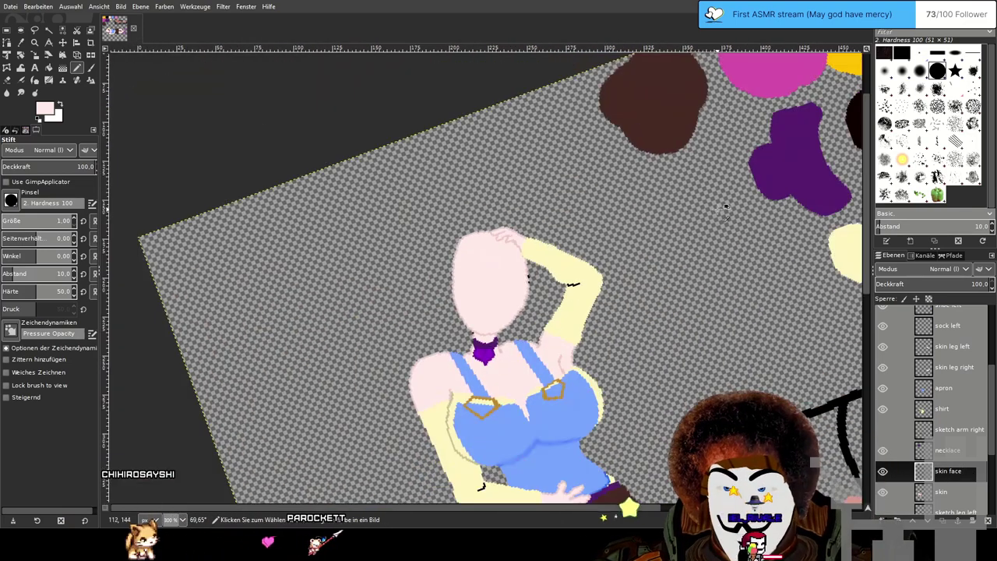
drag(726, 207, 315, 209)
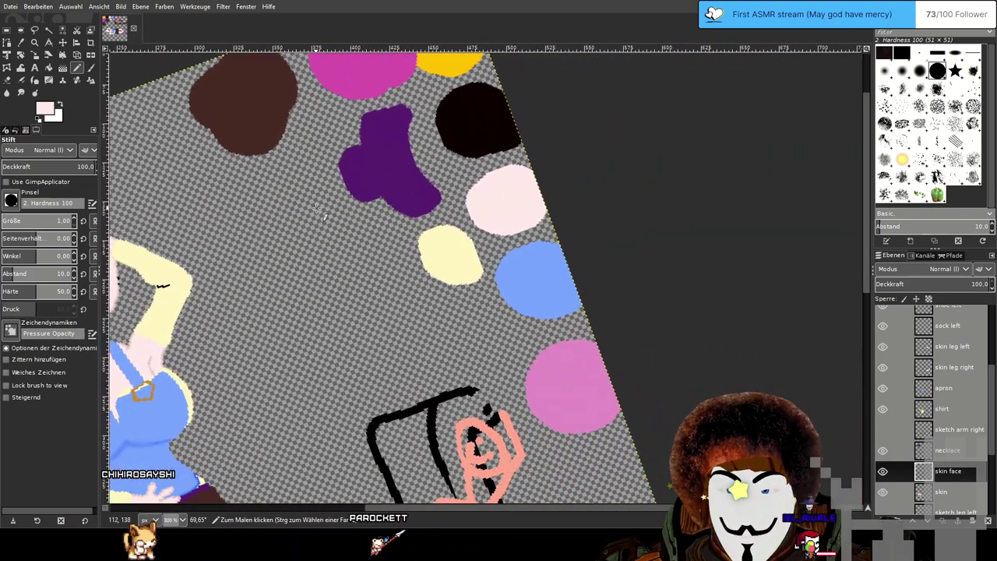
scroll(316, 209, down, 1)
drag(622, 116, 362, 191)
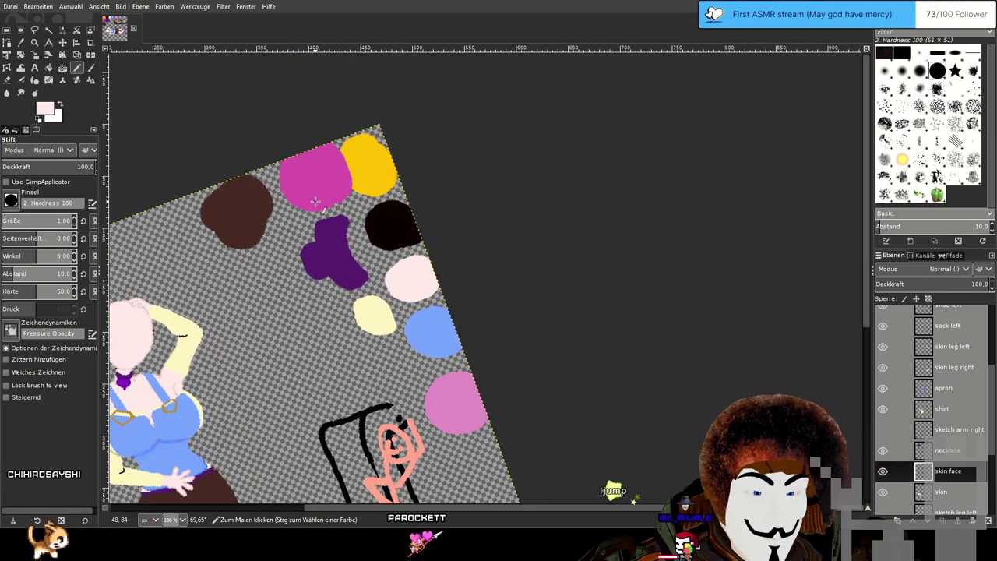
drag(555, 258, 491, 231)
scroll(965, 491, down, 3)
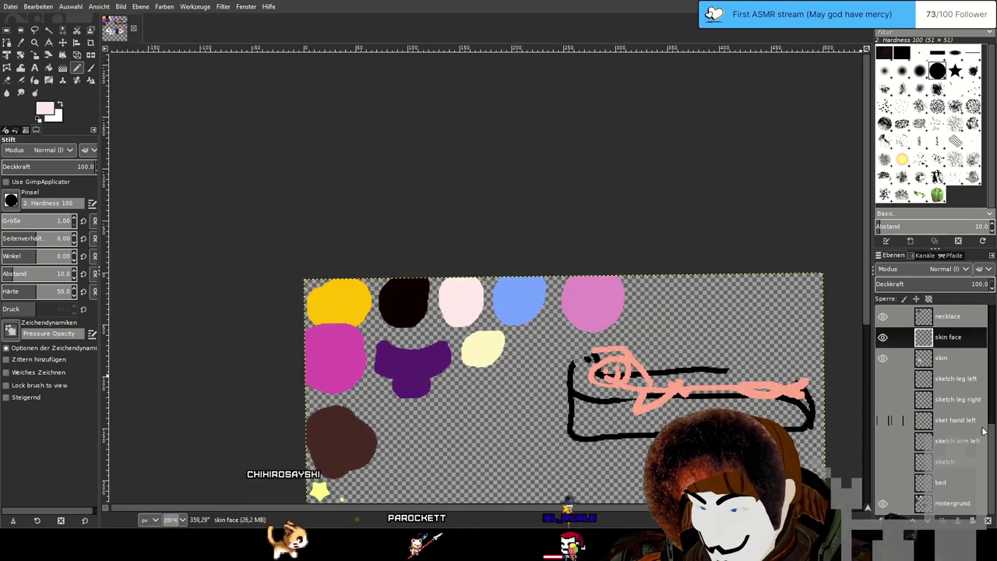
Make the Hintergrund layer active and set the painting colour to magenta.
click(964, 501)
scroll(521, 245, up, 2)
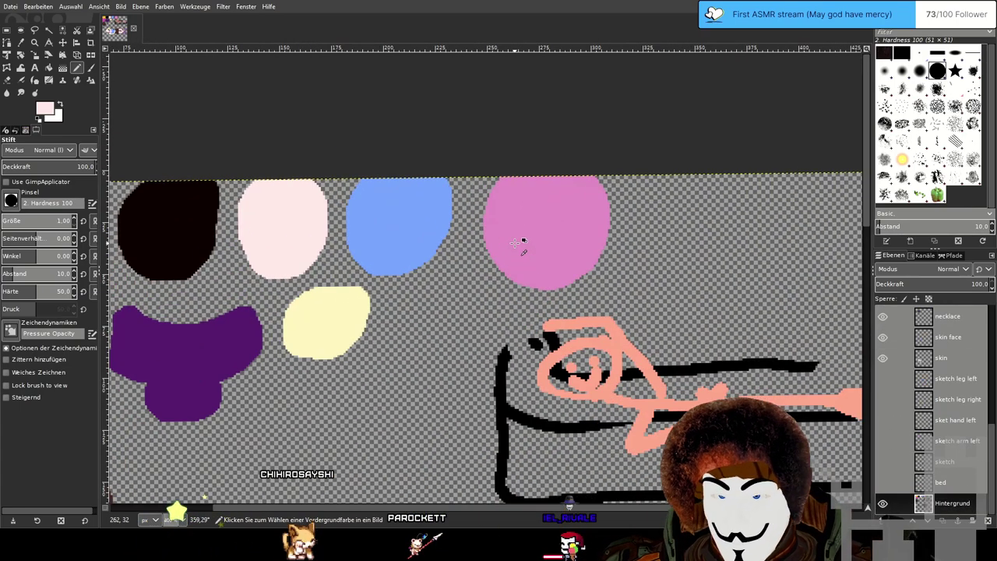
drag(451, 234, 626, 191)
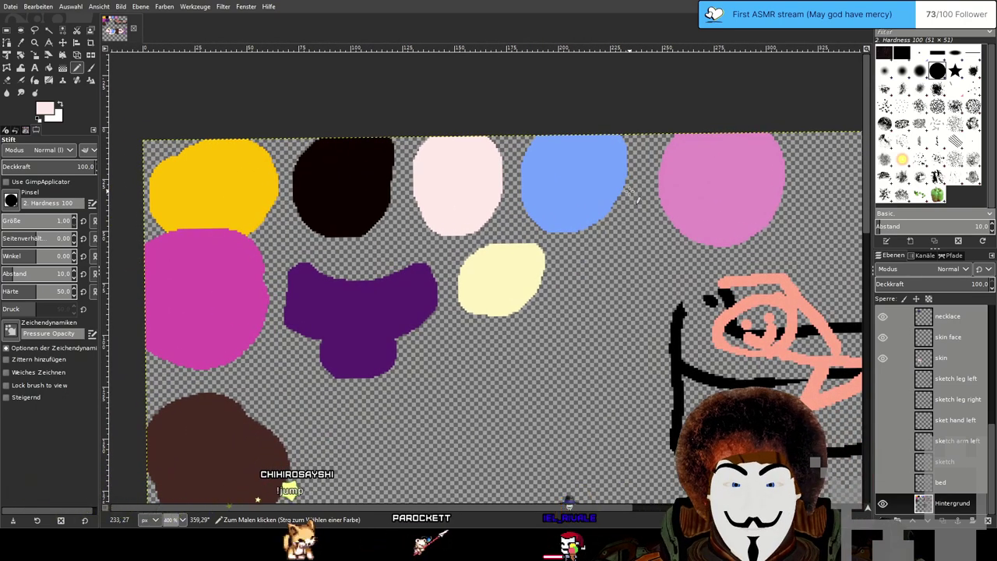
click(843, 94)
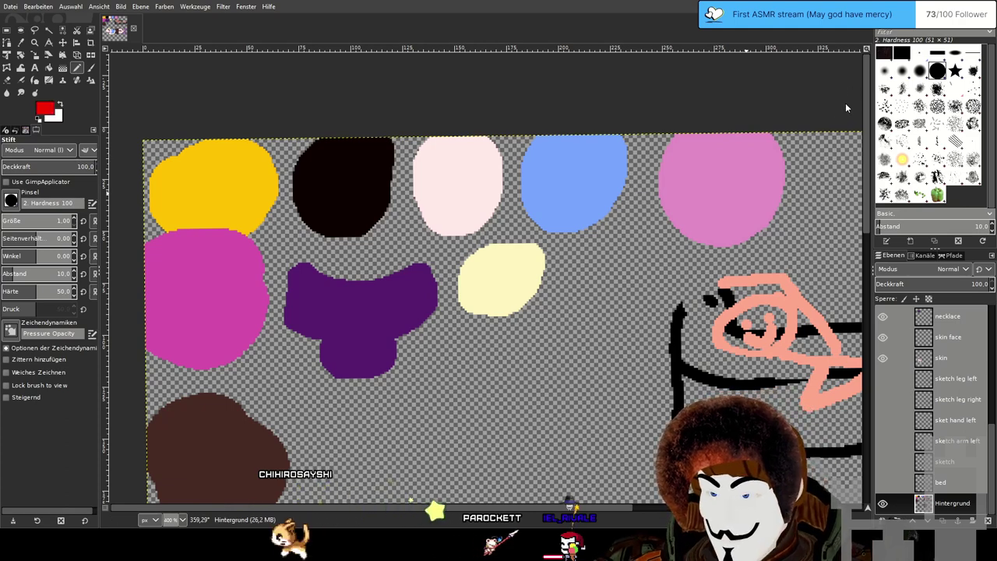
click(859, 101)
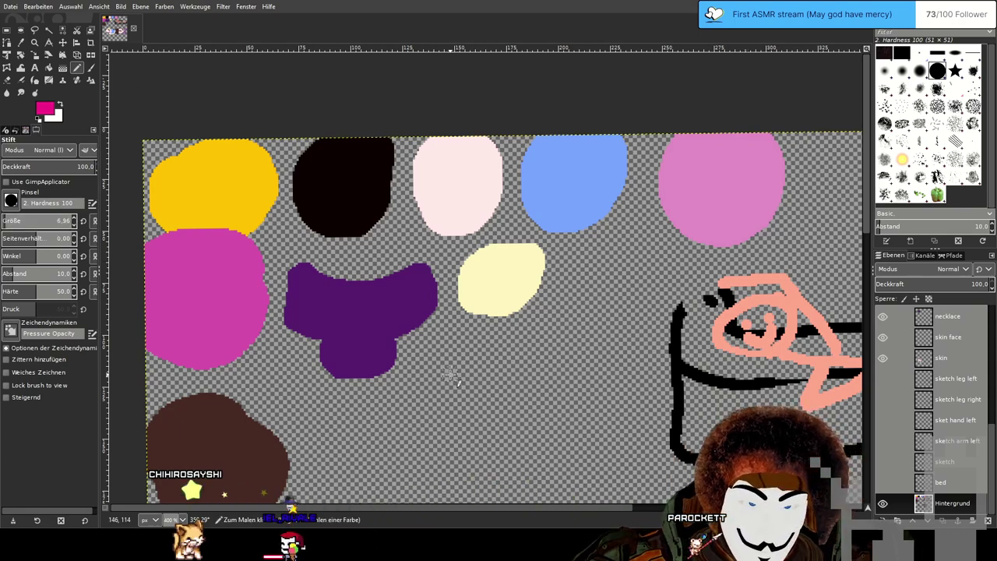
Pencil two small magenta ovals beside the brown blob, ready for bucket filling.
drag(450, 377, 506, 320)
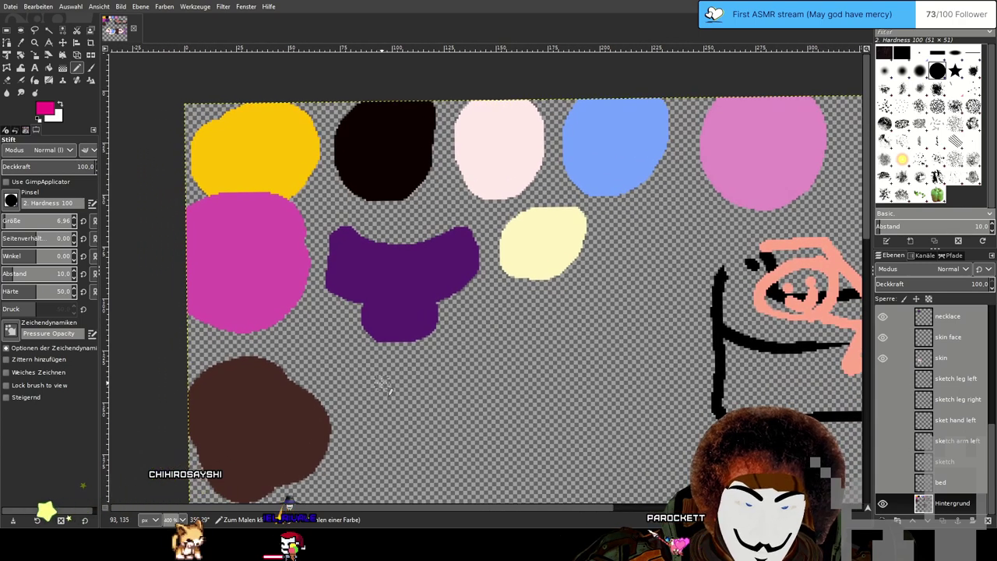
mouse_move(372, 378)
mouse_down()
mouse_move(358, 415)
mouse_move(376, 440)
mouse_move(389, 415)
mouse_move(373, 373)
mouse_up()
drag(369, 410, 374, 405)
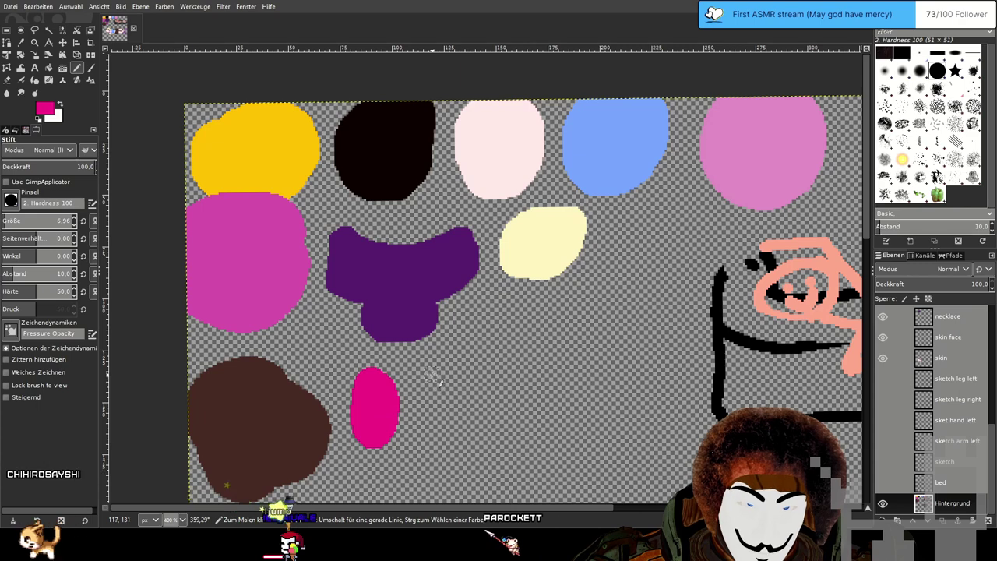
mouse_move(427, 372)
mouse_down()
mouse_move(419, 430)
mouse_move(442, 411)
mouse_move(431, 407)
mouse_up()
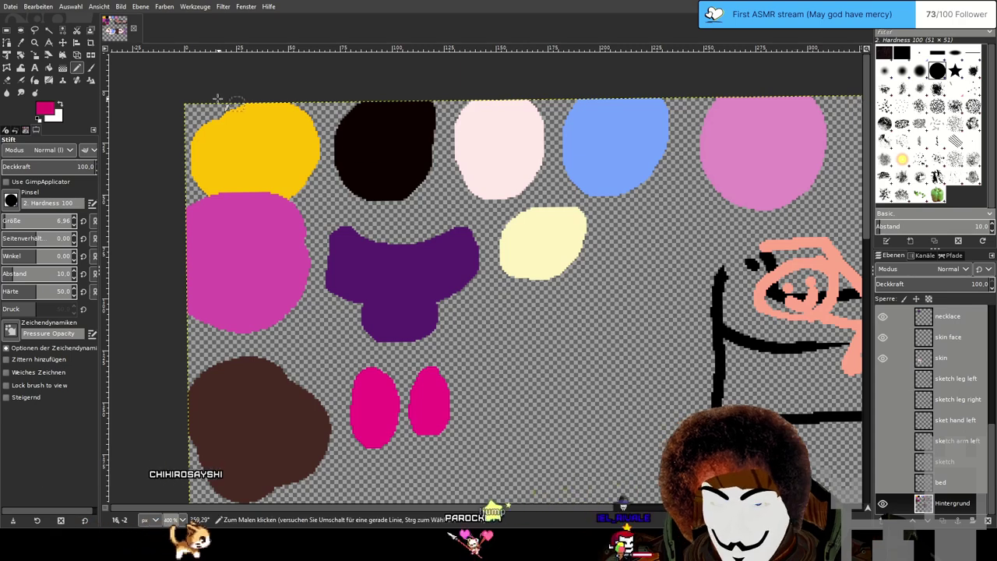
click(62, 69)
click(49, 68)
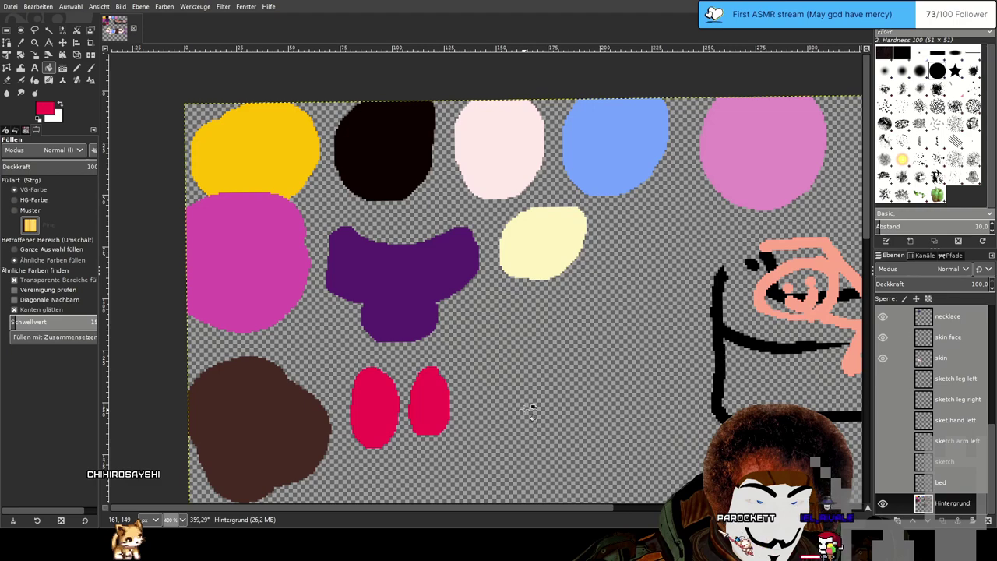
scroll(532, 409, down, 3)
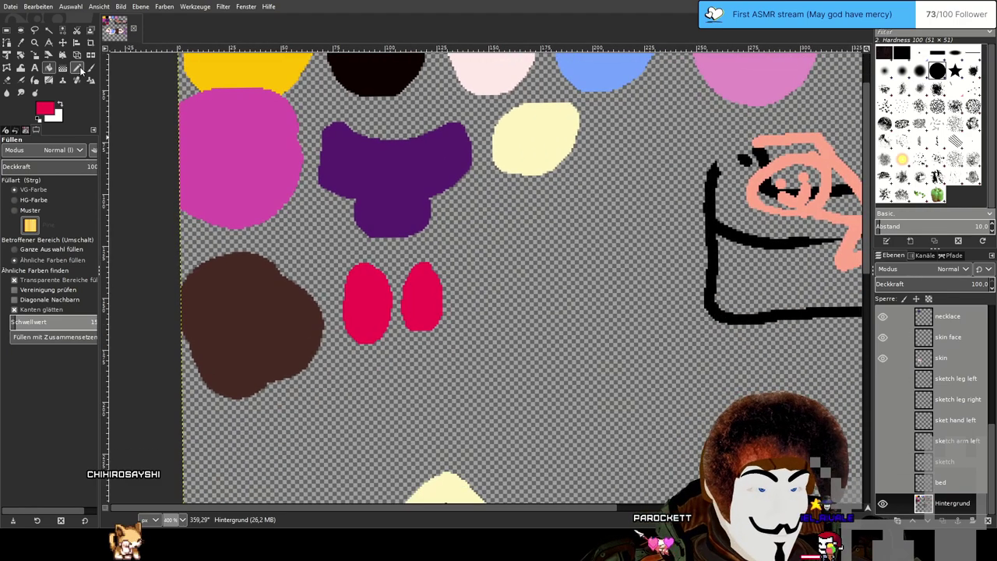
Rotate the view to match the head's tilt and make the skin face layer active.
drag(578, 431, 608, 447)
drag(413, 334, 552, 319)
key(o)
scroll(958, 342, up, 1)
click(960, 373)
Zoom in close on the centred face and make white the painting colour.
scroll(469, 352, up, 2)
drag(519, 426, 552, 229)
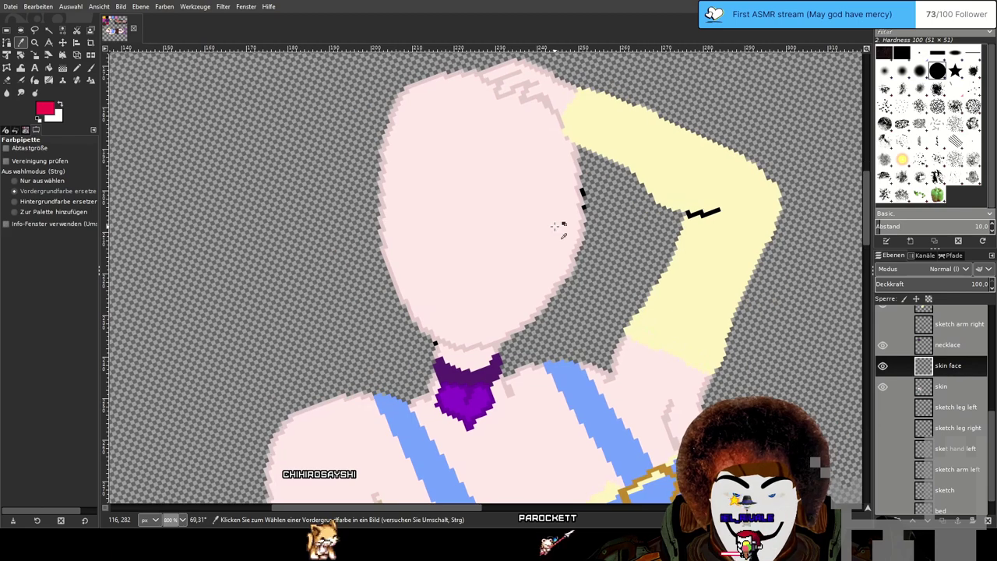
drag(627, 166, 605, 256)
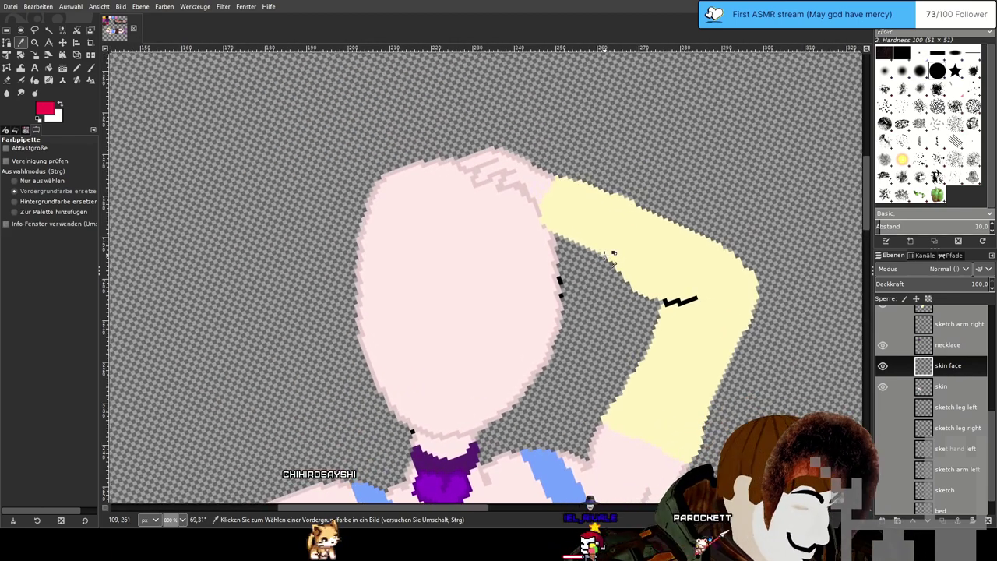
key(ctrl)
scroll(540, 265, up, 1)
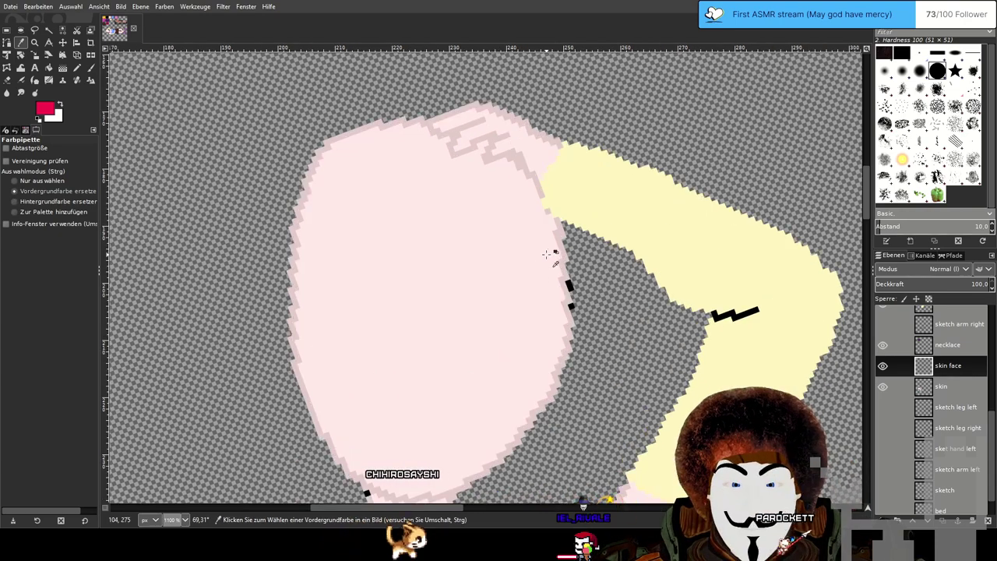
drag(550, 251, 570, 216)
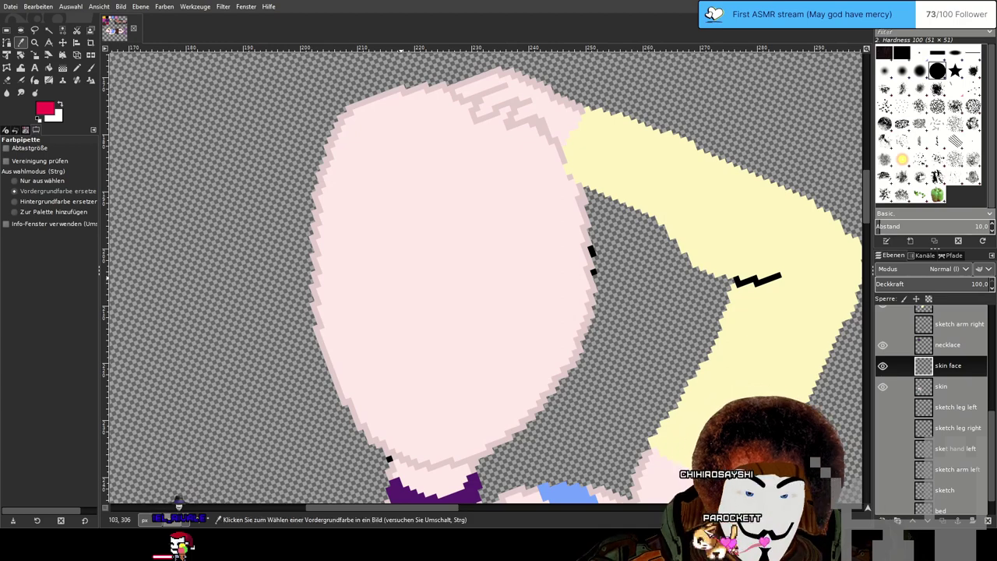
drag(401, 277, 402, 279)
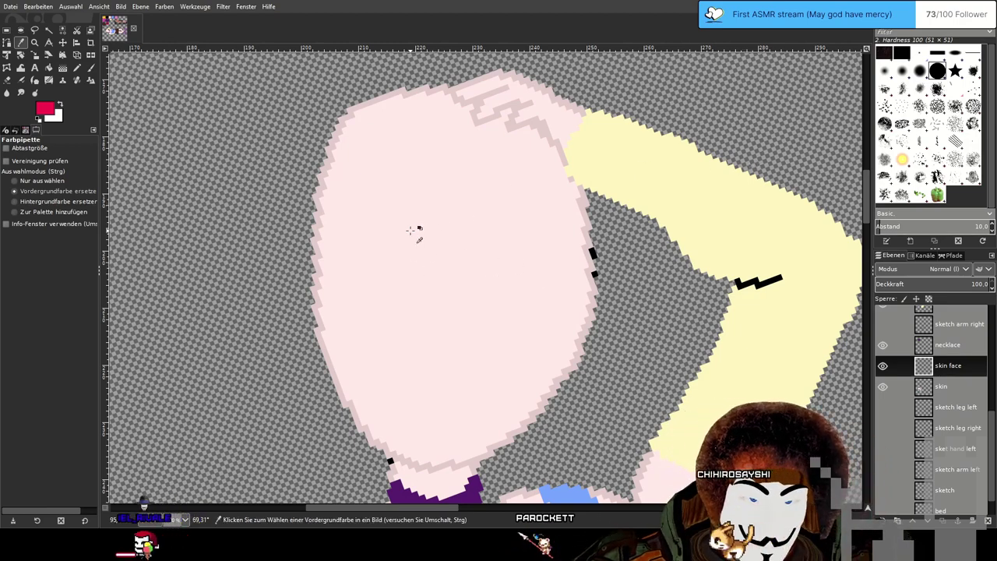
click(61, 105)
Set the Pencil to 1 pixel and draw white outlines for the left and right eyes.
click(77, 69)
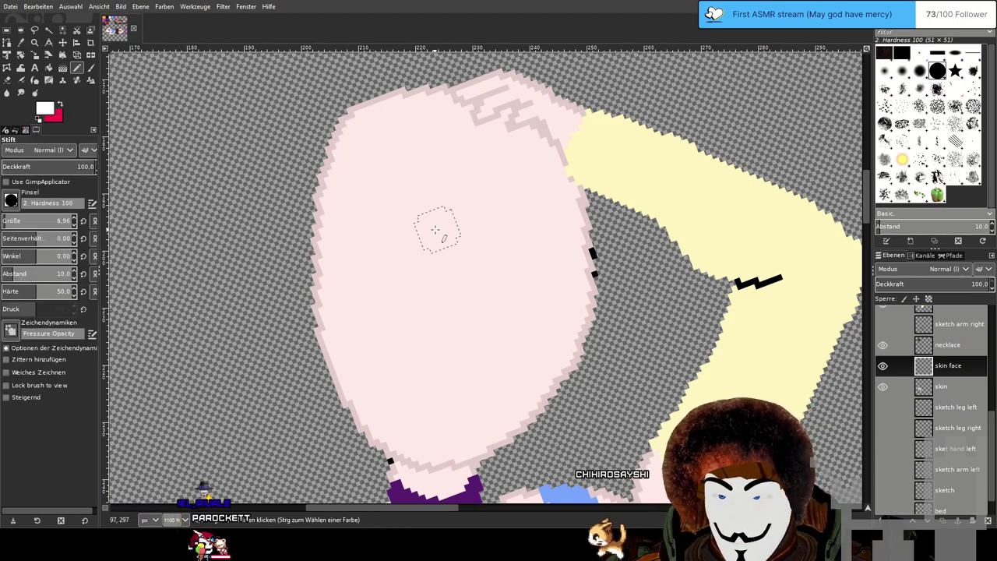
drag(43, 221, 3, 221)
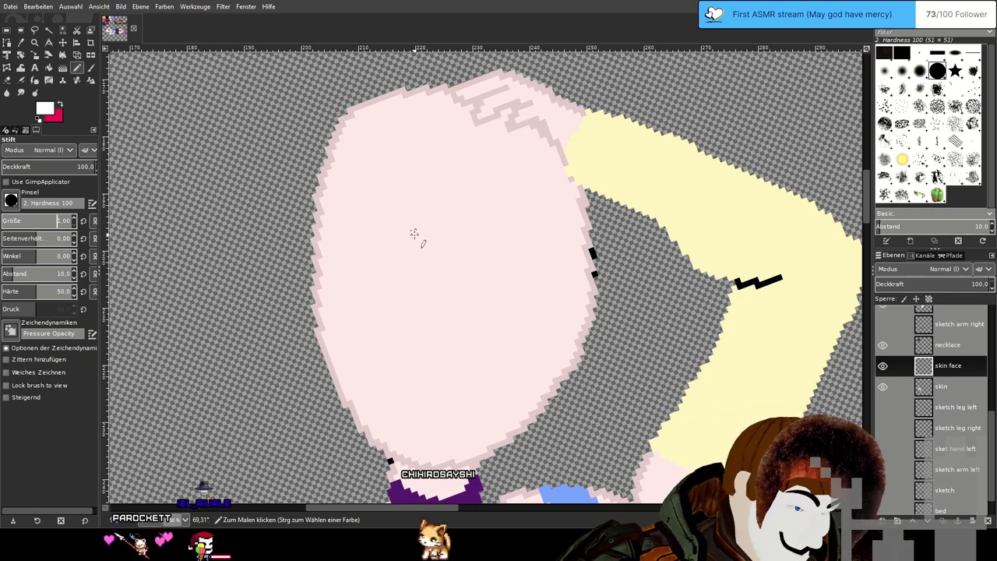
mouse_move(413, 233)
mouse_down()
mouse_move(428, 270)
mouse_move(401, 279)
mouse_move(335, 262)
mouse_move(407, 240)
mouse_up()
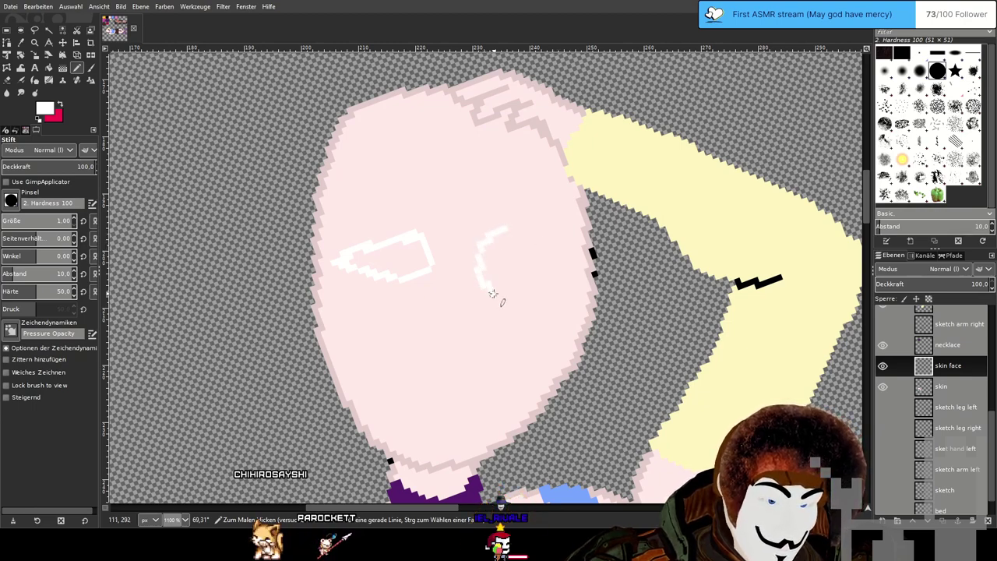
mouse_move(417, 237)
mouse_down()
mouse_move(434, 260)
mouse_move(427, 285)
mouse_move(409, 295)
mouse_move(421, 296)
mouse_up()
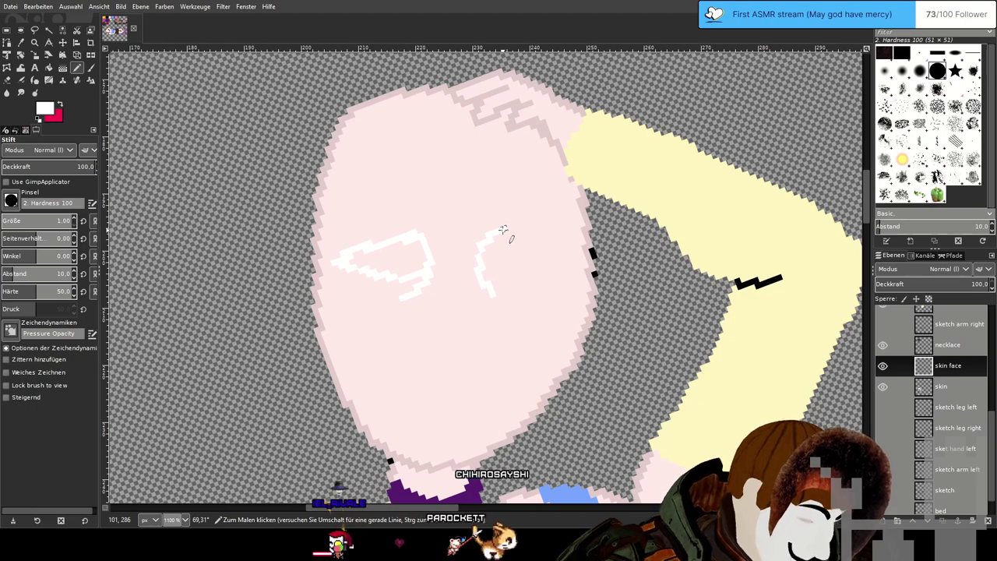
mouse_move(506, 229)
mouse_down()
mouse_move(545, 234)
mouse_move(573, 259)
mouse_move(544, 276)
mouse_up()
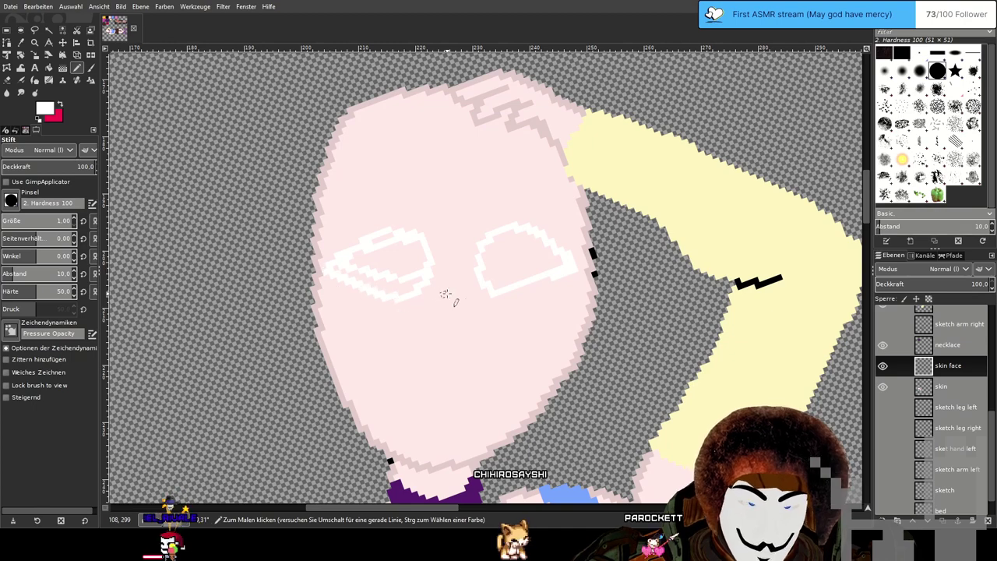
Bucket-fill the left and right eye outlines solid white.
click(49, 68)
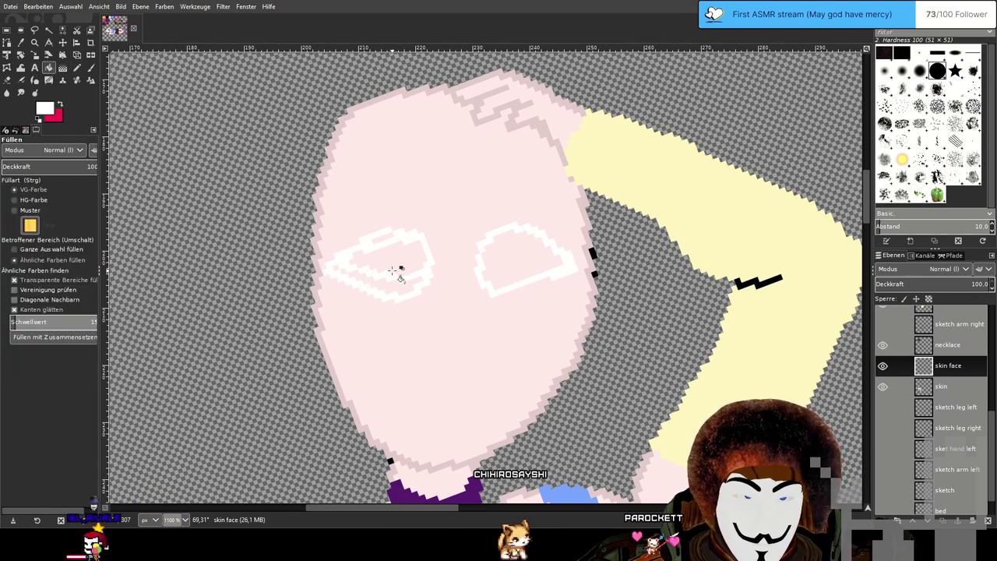
click(399, 264)
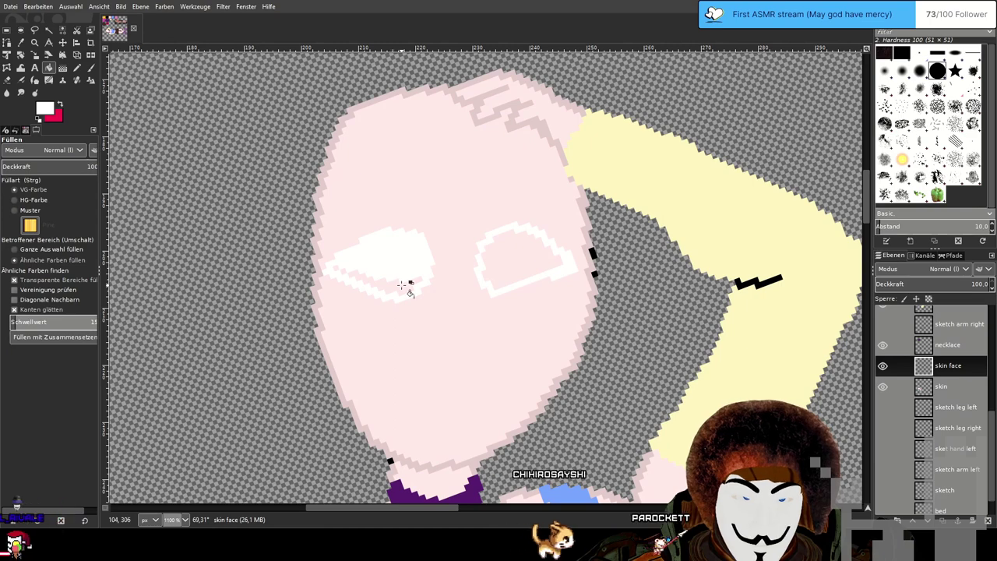
click(363, 278)
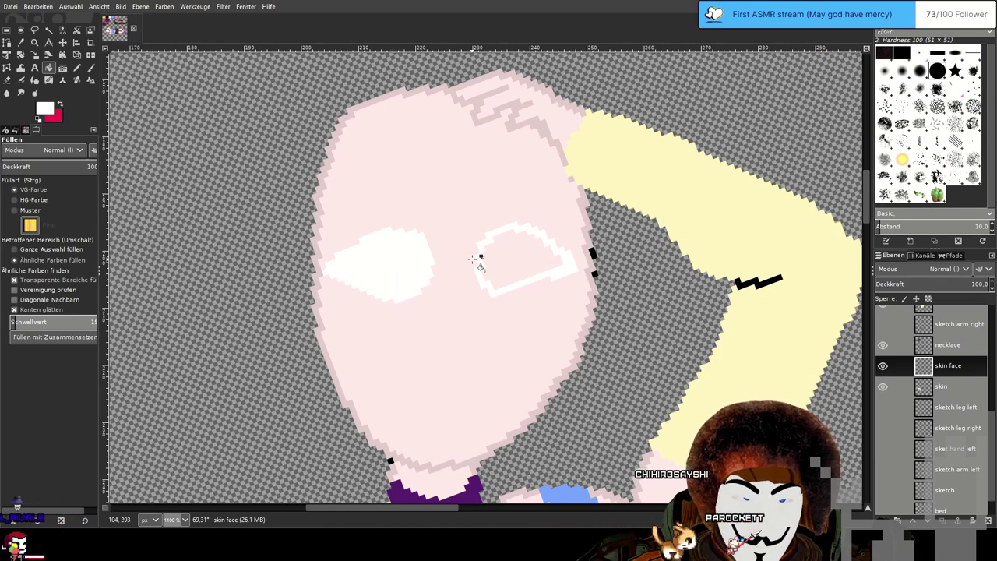
click(510, 258)
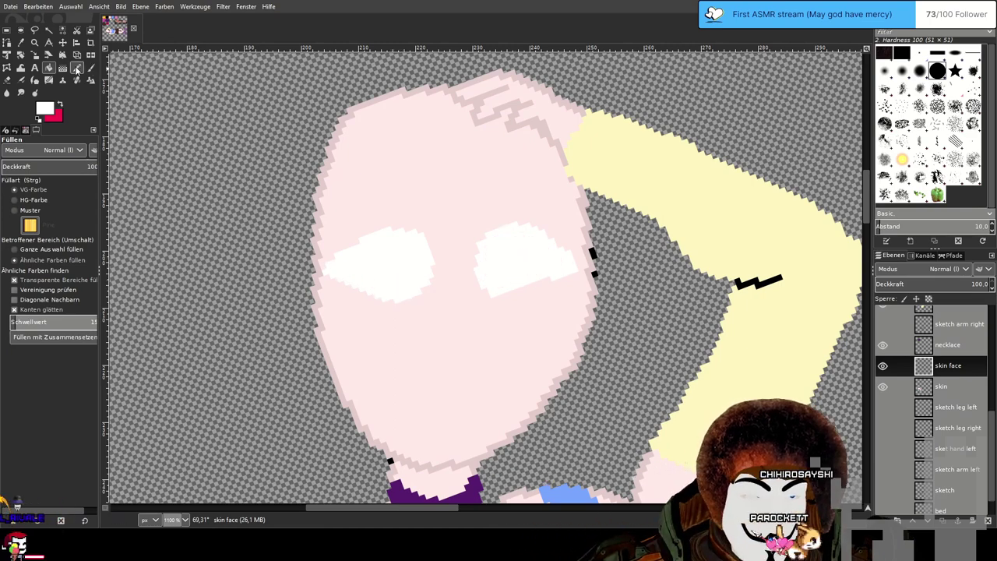
Tidy the eye edges with the eraser and reset the painting colour to black.
click(76, 69)
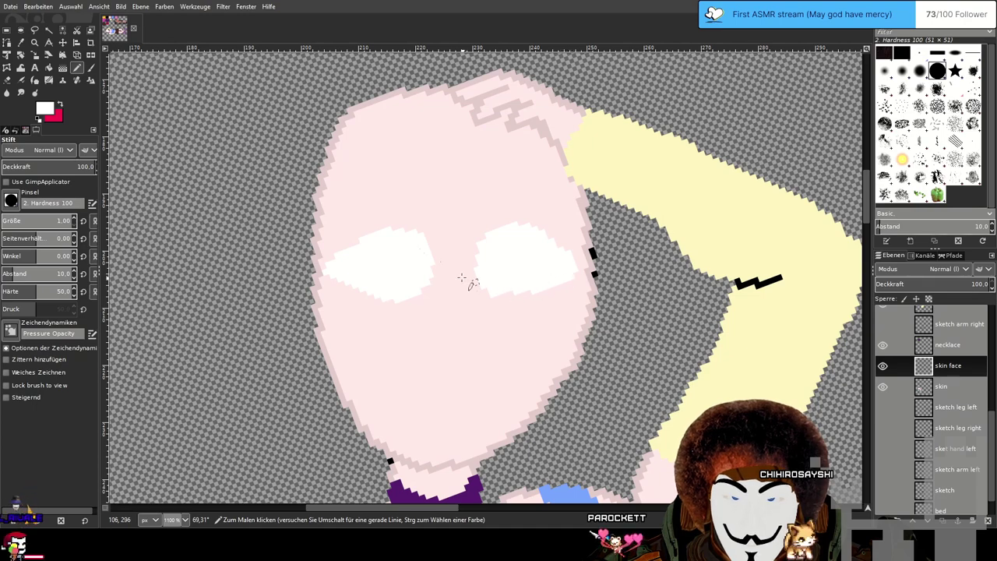
key(shift+e)
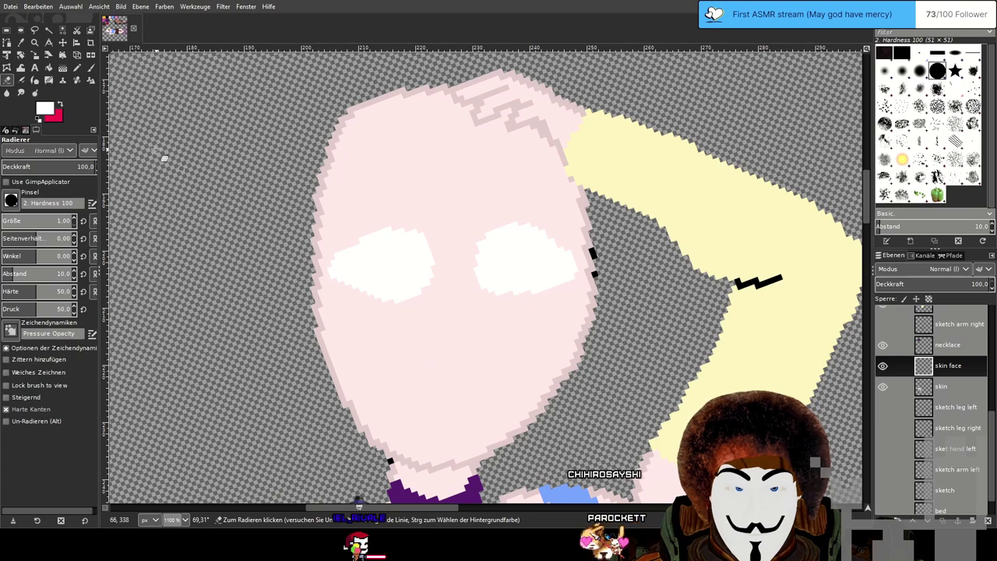
click(76, 67)
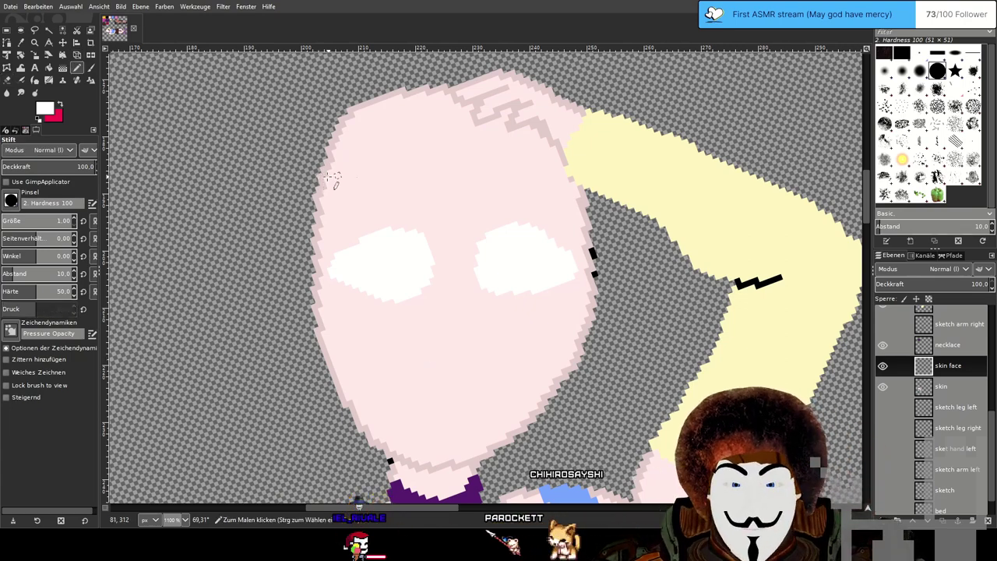
key(x)
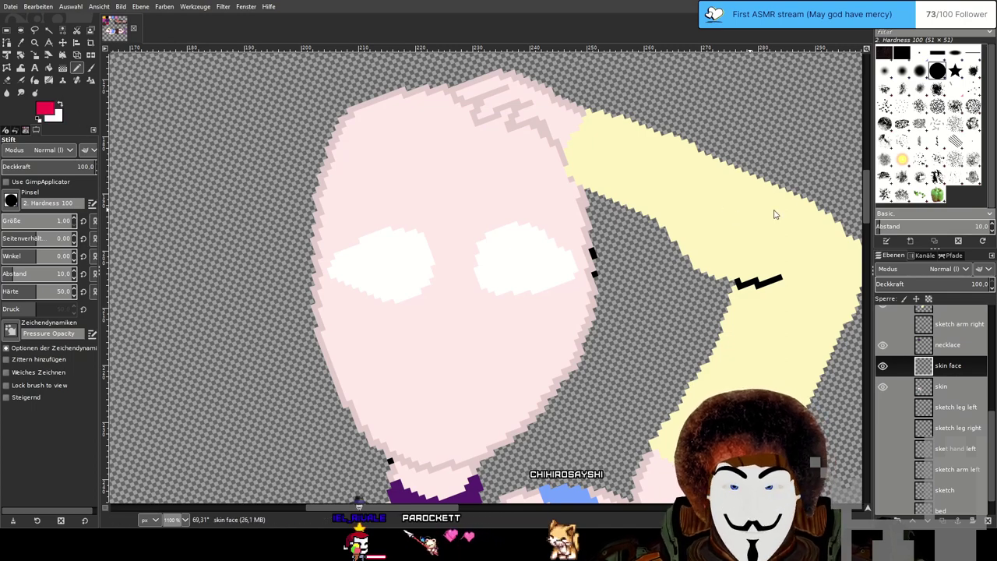
key(d)
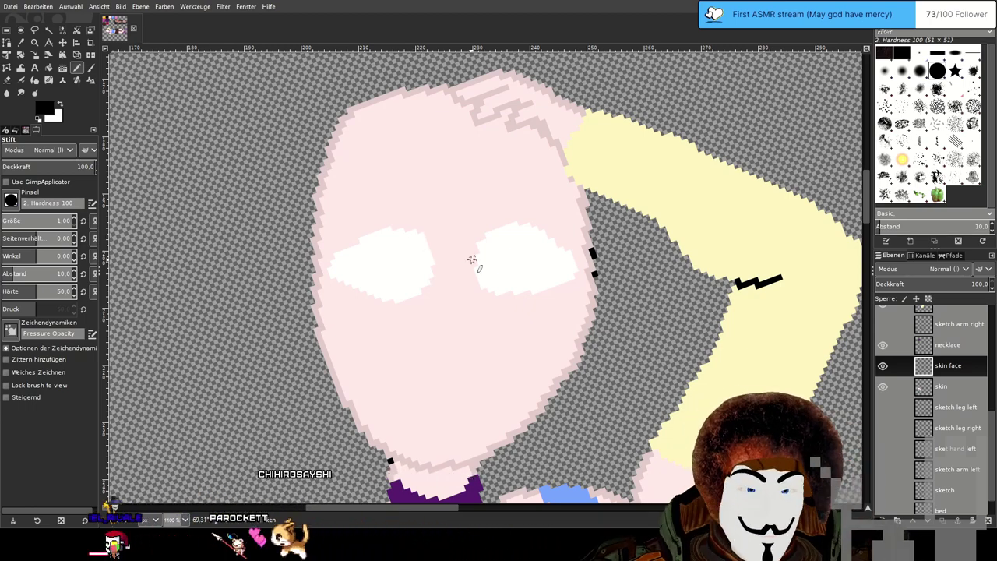
Draw a thick black upper lid arching over the right eye.
scroll(472, 260, up, 2)
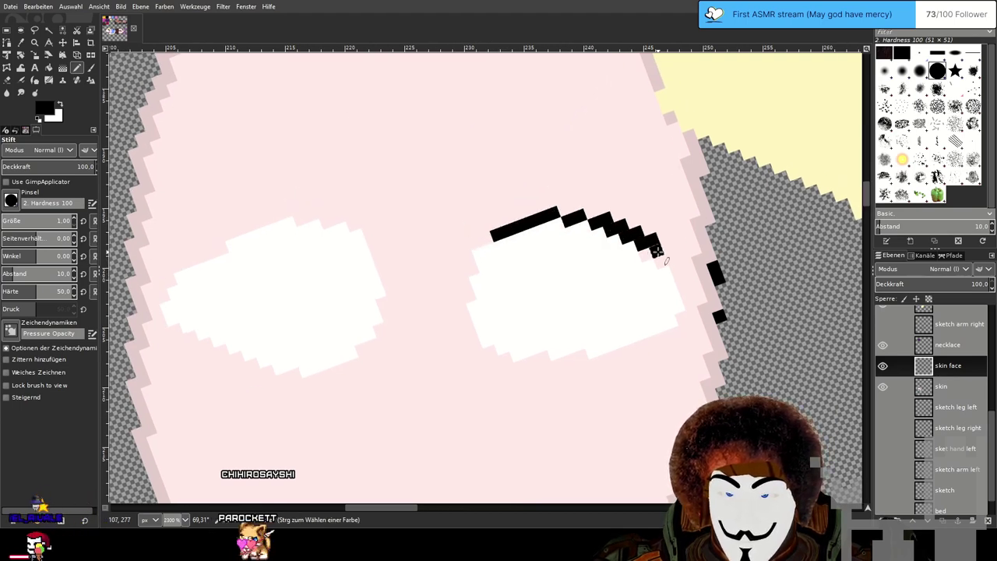
drag(663, 242, 691, 269)
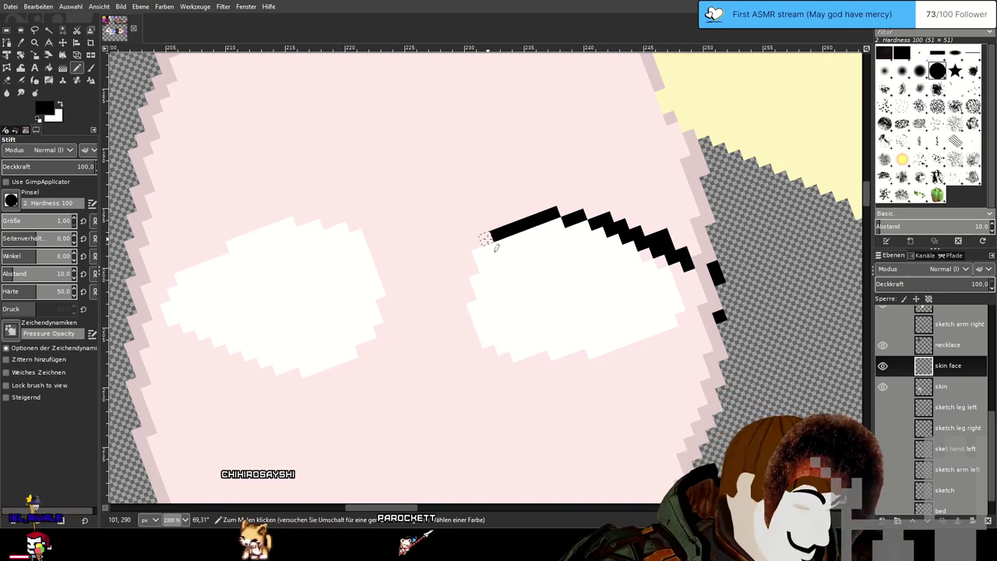
mouse_move(474, 243)
mouse_down()
mouse_move(537, 199)
mouse_move(571, 196)
mouse_move(662, 238)
mouse_up()
mouse_move(574, 212)
mouse_down()
mouse_move(568, 201)
mouse_move(583, 195)
mouse_move(627, 209)
mouse_move(525, 203)
mouse_move(512, 217)
mouse_up()
drag(606, 220, 628, 210)
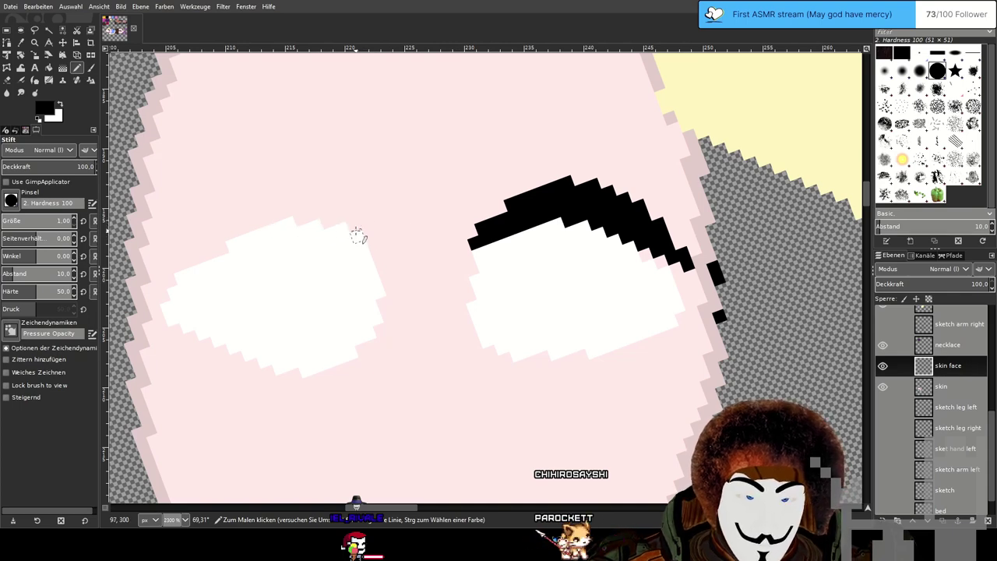
Draw a thick black lid over the left eye and extend its white up to the lid.
mouse_move(325, 223)
mouse_down()
mouse_move(296, 219)
mouse_move(165, 269)
mouse_up()
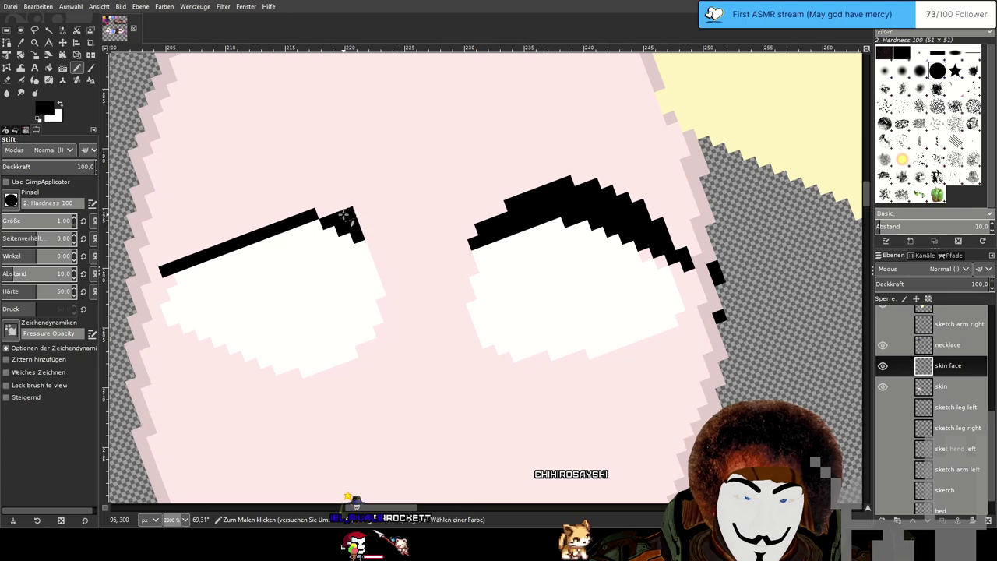
mouse_move(345, 216)
mouse_down()
mouse_move(266, 207)
mouse_move(240, 225)
mouse_up()
mouse_move(185, 252)
mouse_down()
mouse_move(165, 269)
mouse_move(231, 207)
mouse_move(288, 211)
mouse_move(252, 203)
mouse_move(265, 193)
mouse_move(317, 200)
mouse_move(326, 213)
mouse_move(245, 216)
mouse_up()
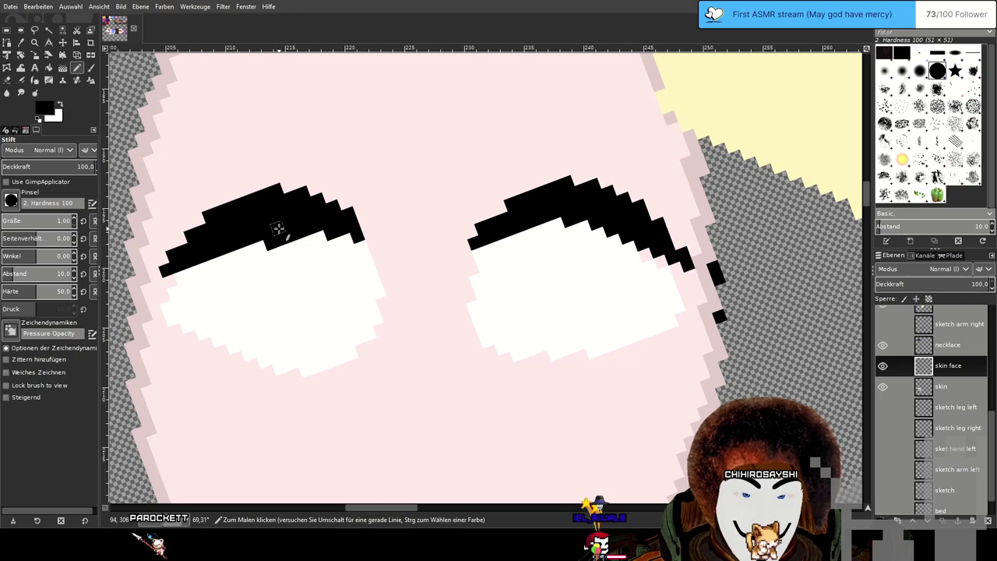
click(7, 81)
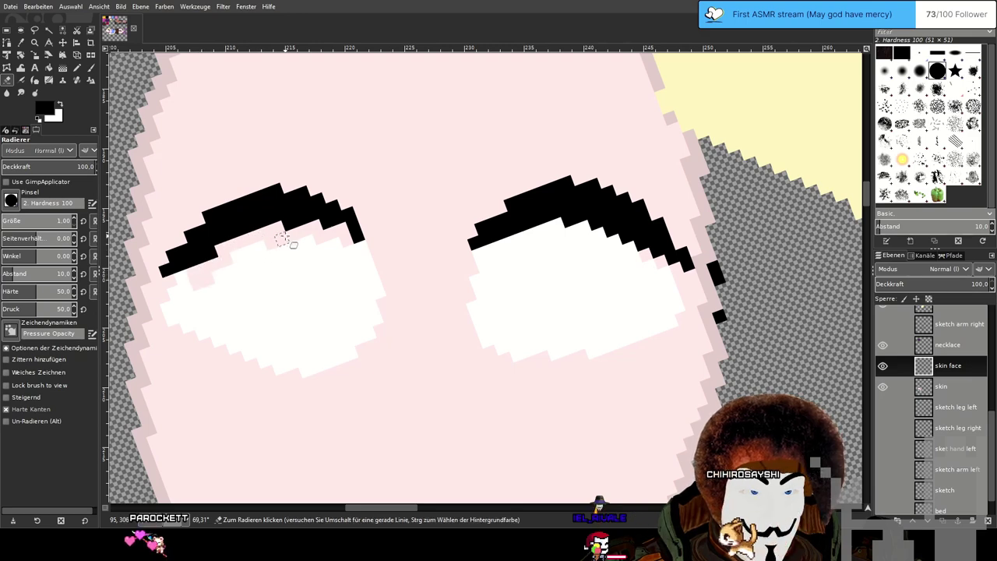
key(n)
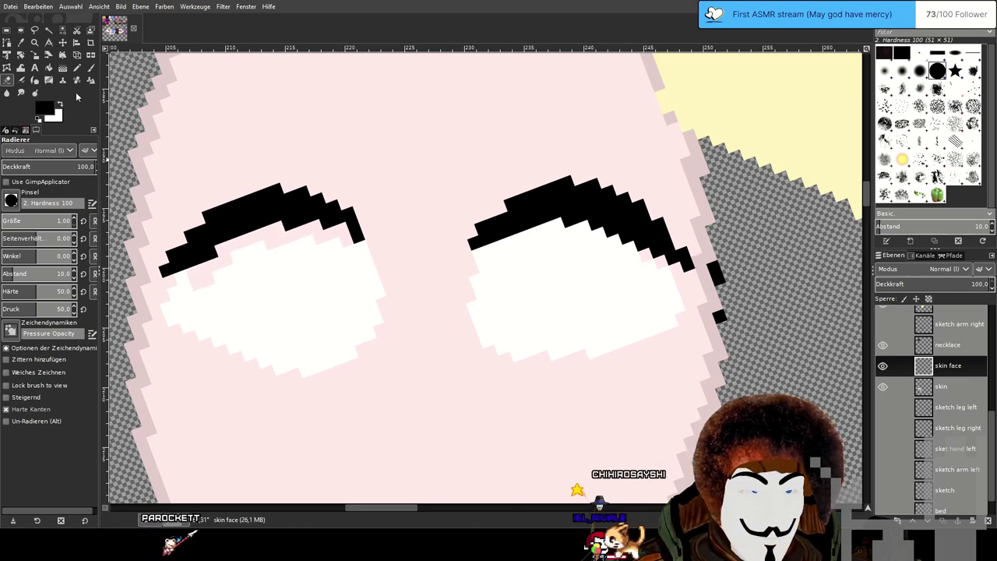
drag(329, 226, 350, 240)
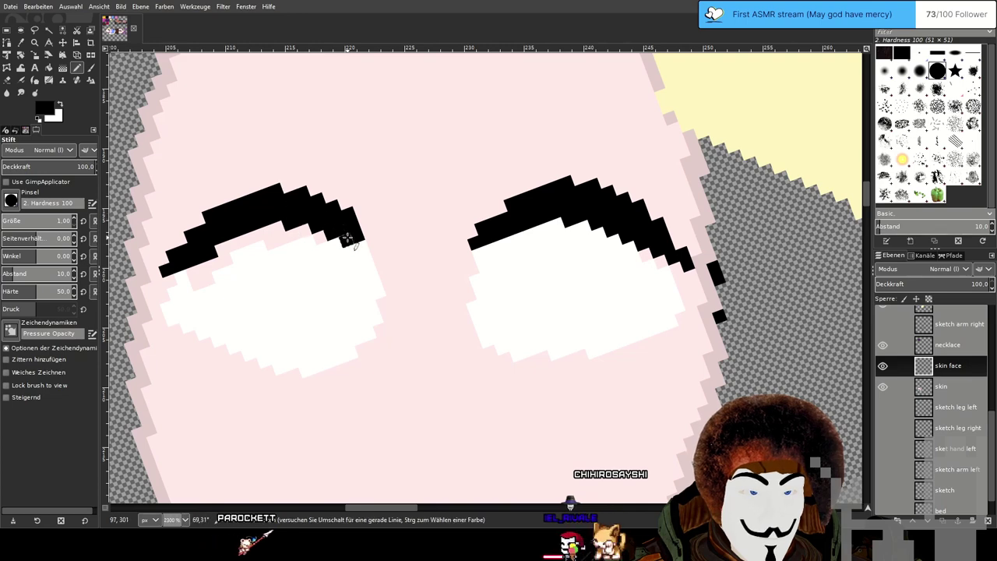
key(x)
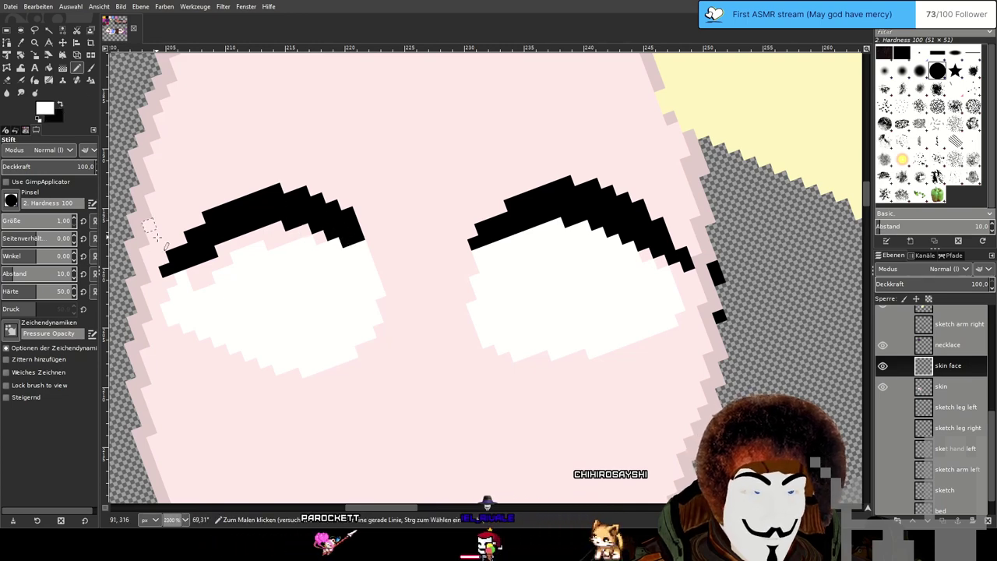
mouse_move(223, 256)
mouse_down()
mouse_move(275, 228)
mouse_move(271, 243)
mouse_move(299, 231)
mouse_move(328, 243)
mouse_up()
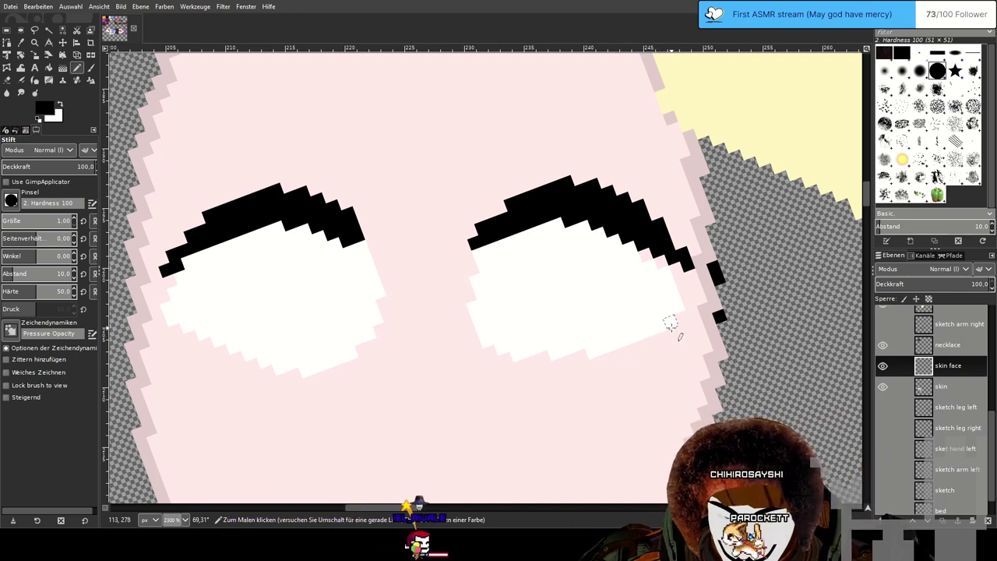
Draw a straight black lower lash line beneath the right eye.
click(676, 334)
shift+click(596, 362)
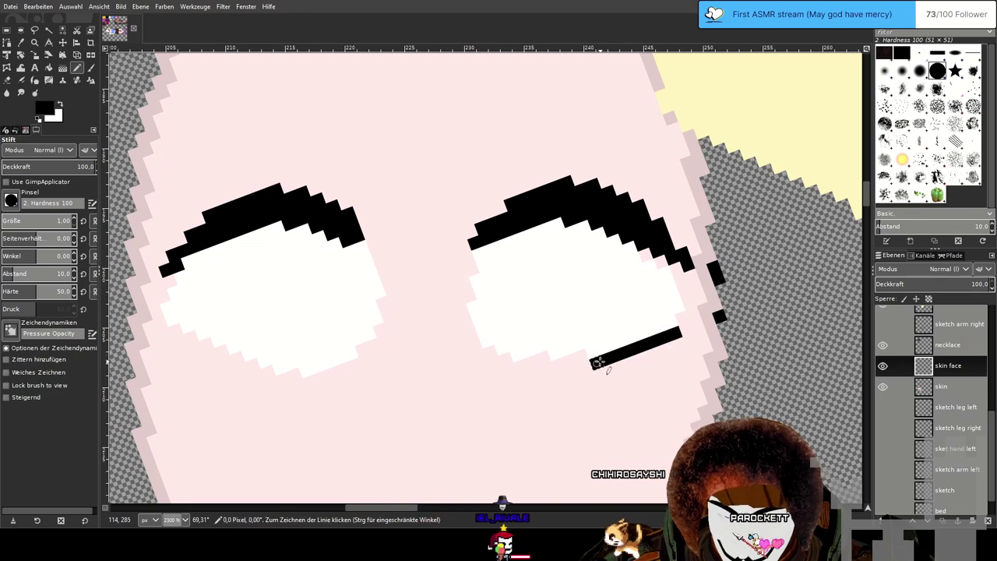
click(580, 355)
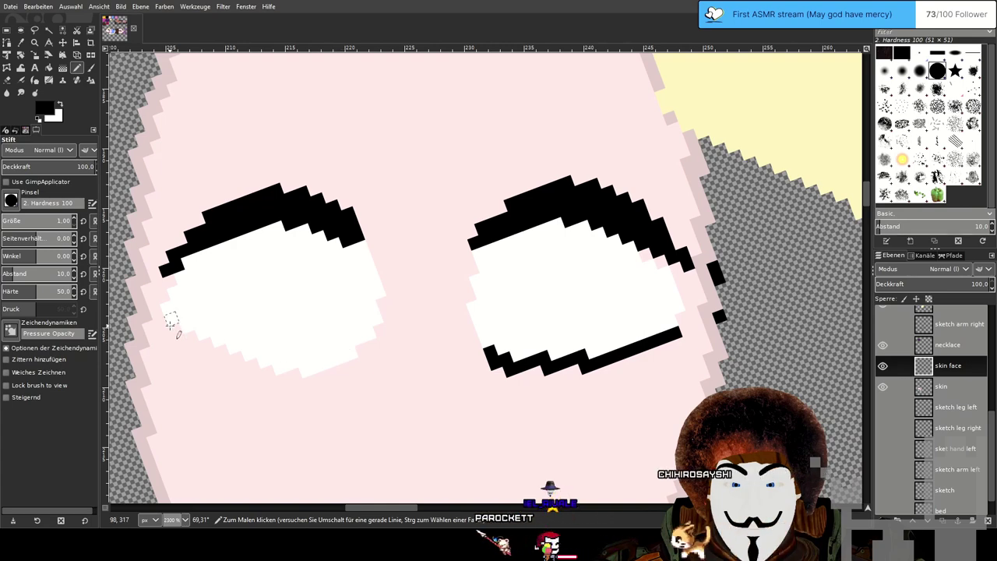
Lengthen the left eye's black lower lash rightward in stepped straight segments.
drag(173, 329, 243, 372)
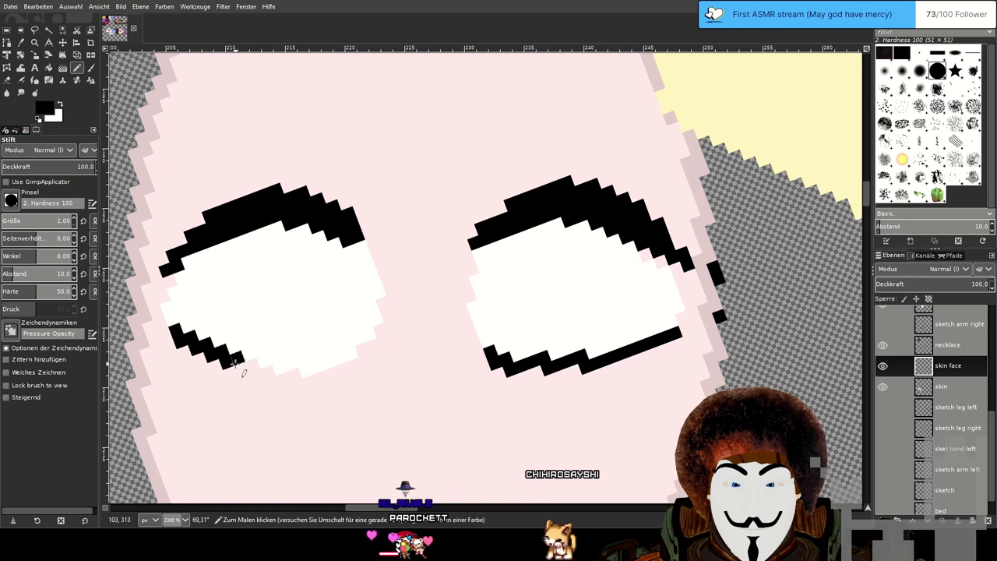
click(273, 383)
click(285, 379)
click(296, 374)
click(300, 386)
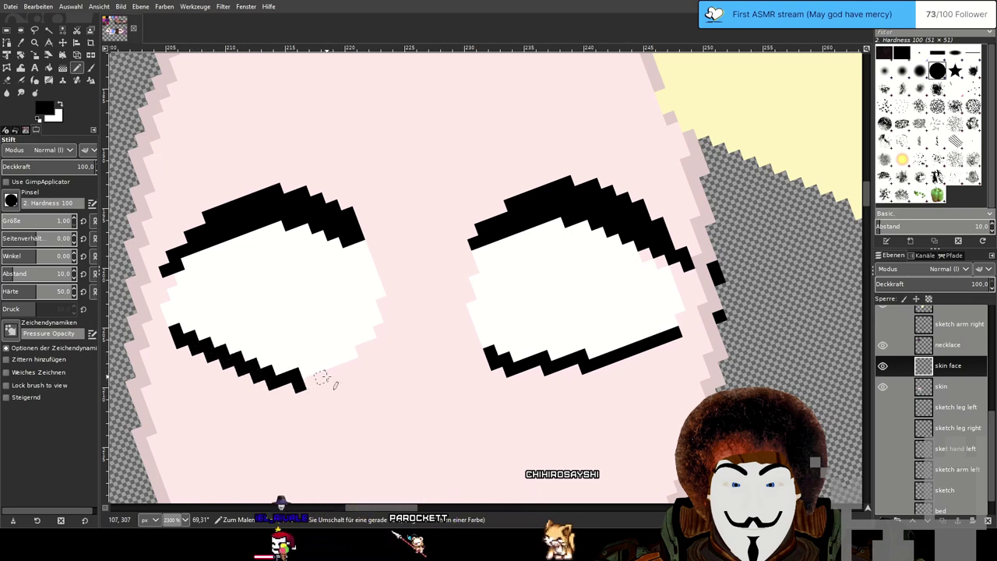
shift+click(355, 366)
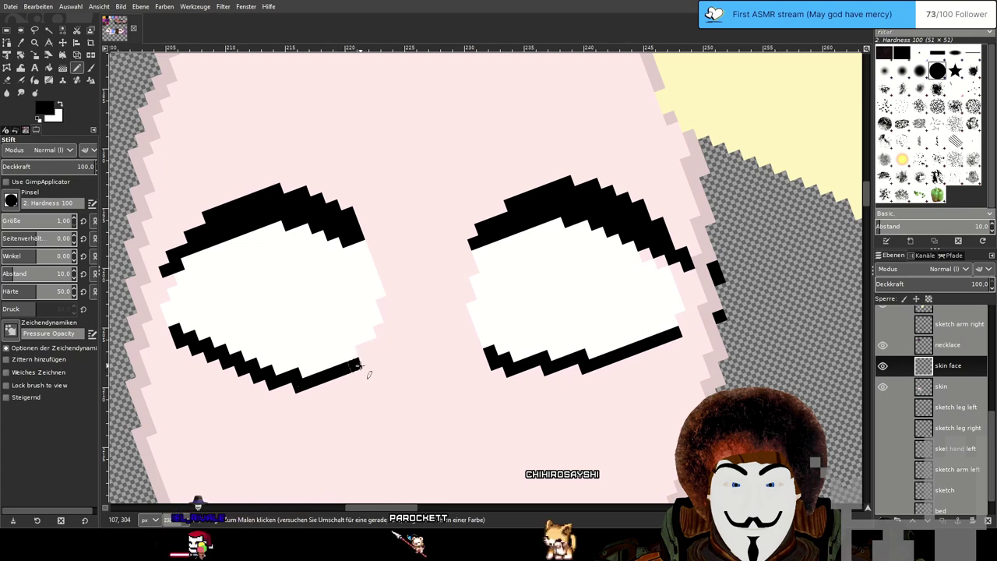
click(367, 361)
click(362, 350)
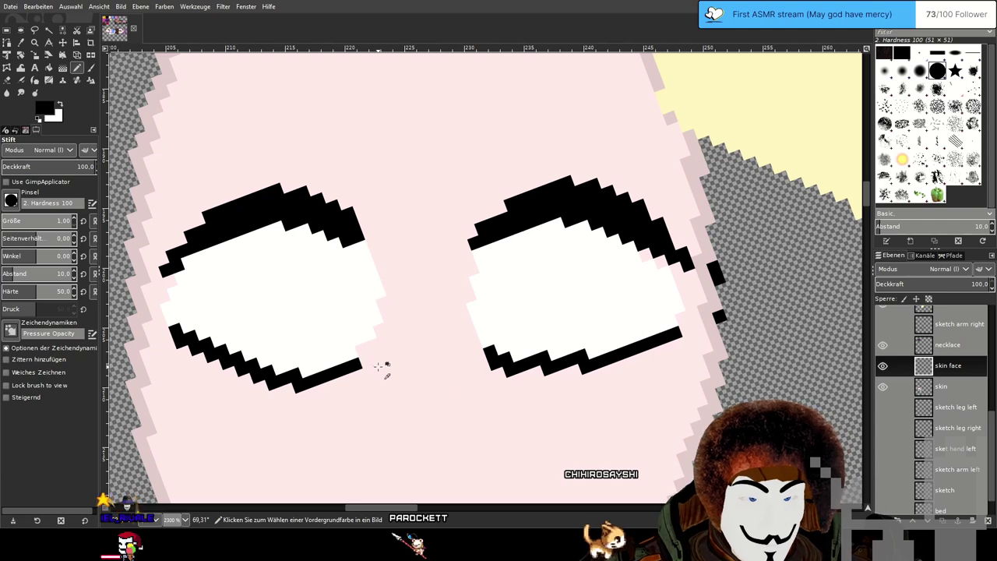
Try several upturned tips on the left lower lash's end, undoing the rejects.
key(ctrl+z)
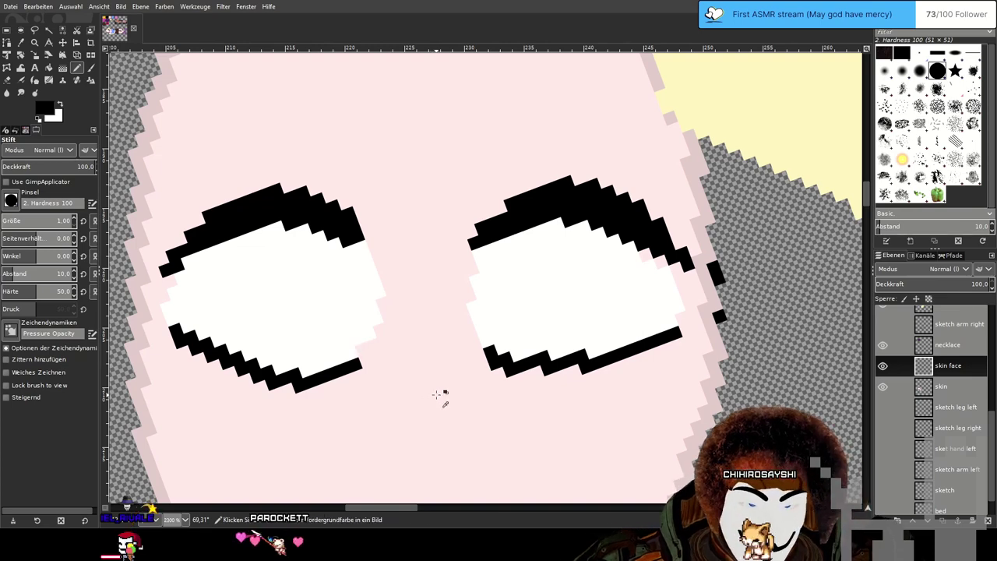
drag(363, 363, 375, 348)
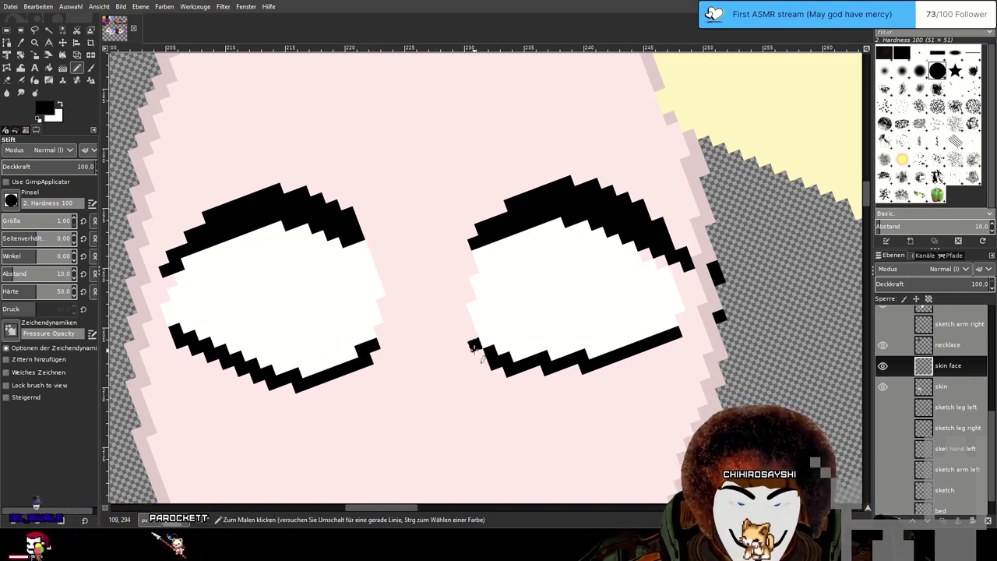
key(ctrl+z)
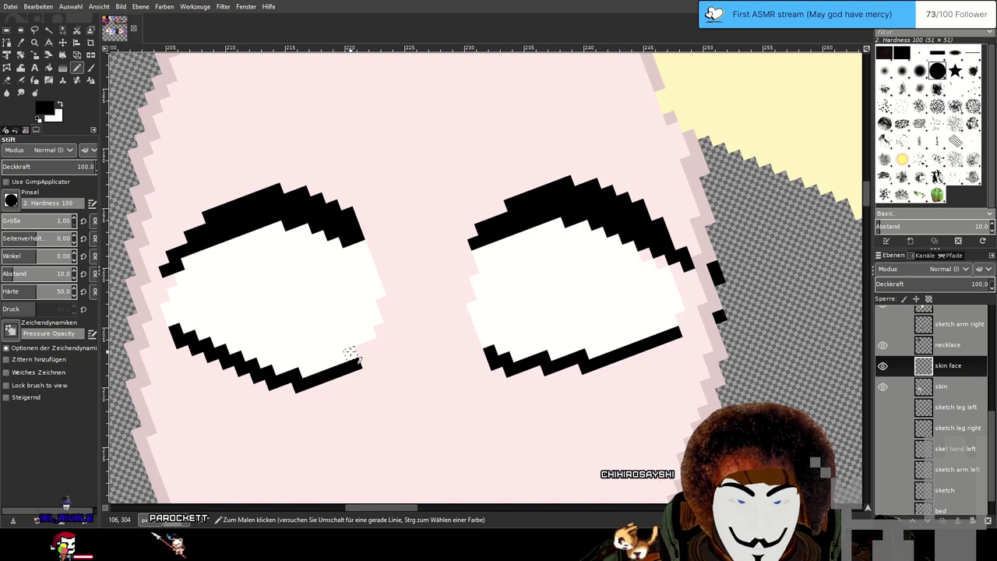
click(349, 352)
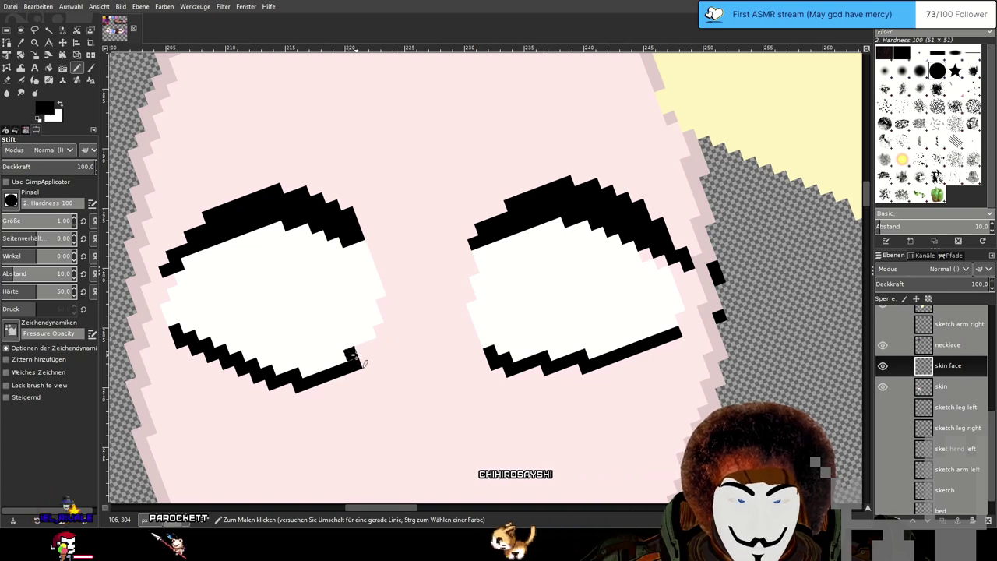
click(362, 350)
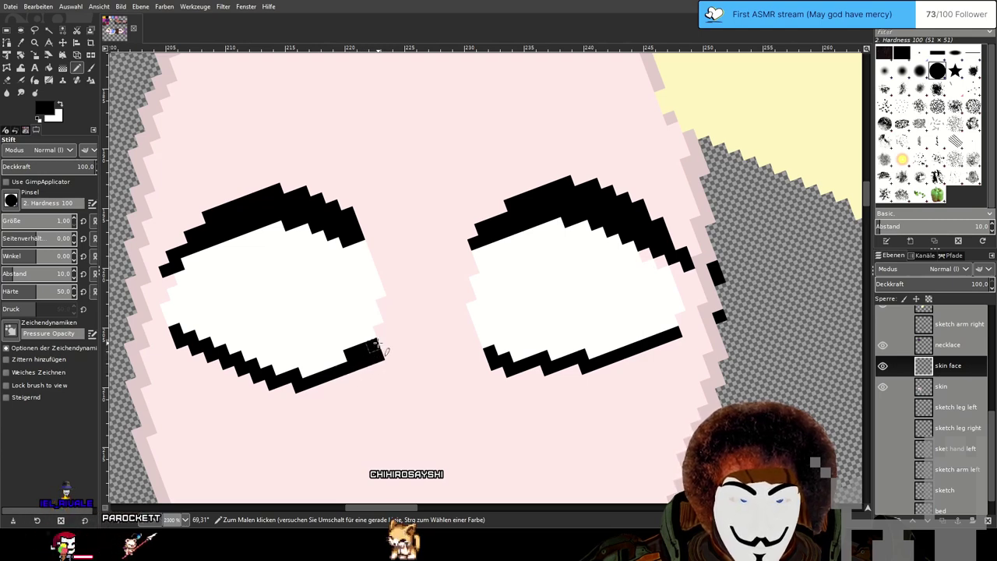
key(ctrl+z)
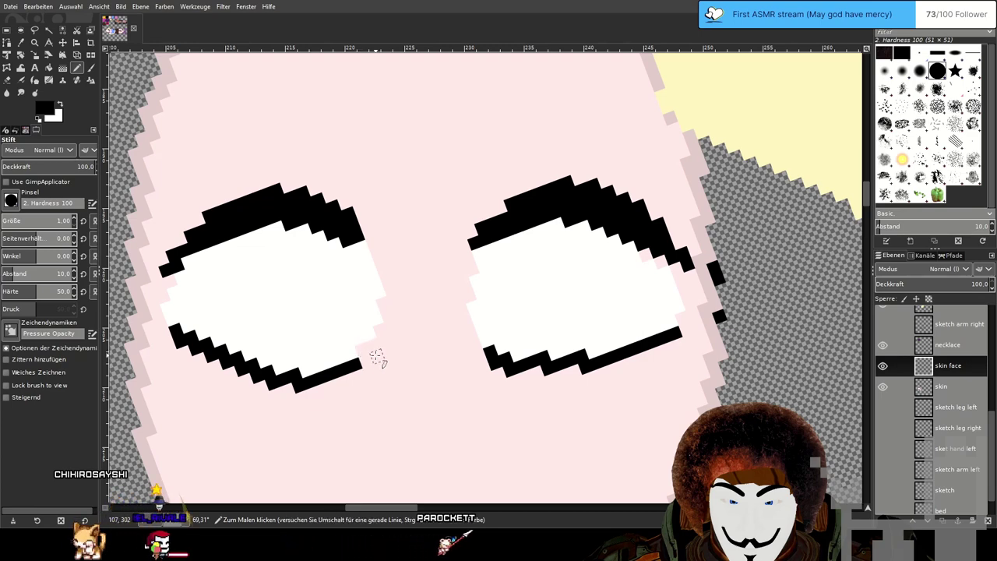
click(362, 349)
click(351, 354)
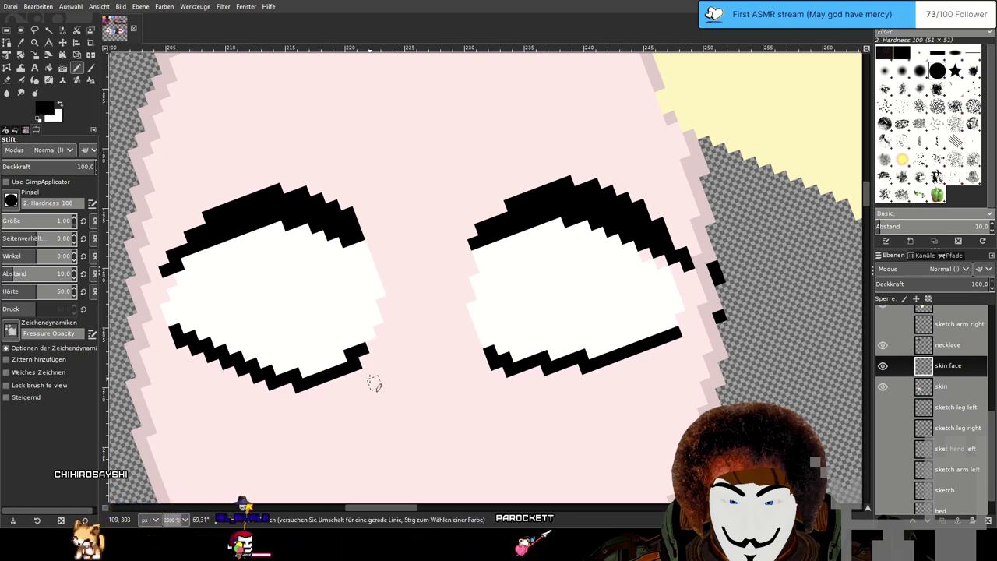
key(ctrl+z)
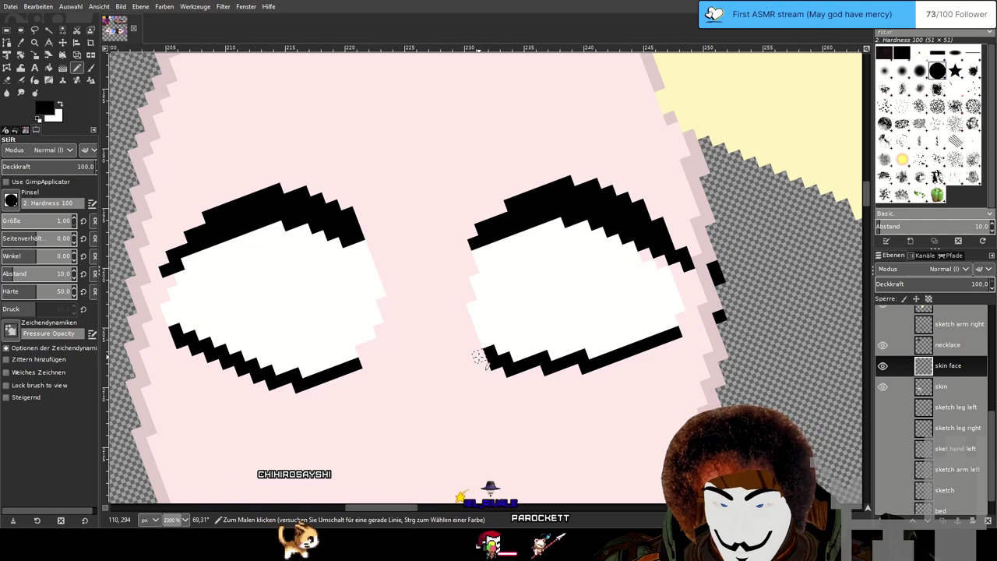
Add a black pixel at the left eye's right edge and erase a stray pixel.
key(shift)
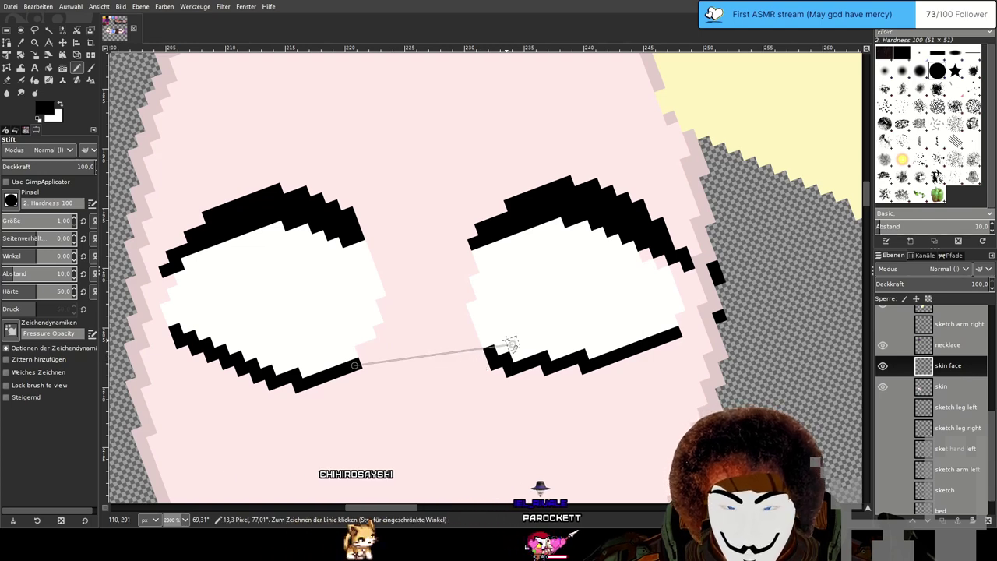
drag(497, 335, 530, 335)
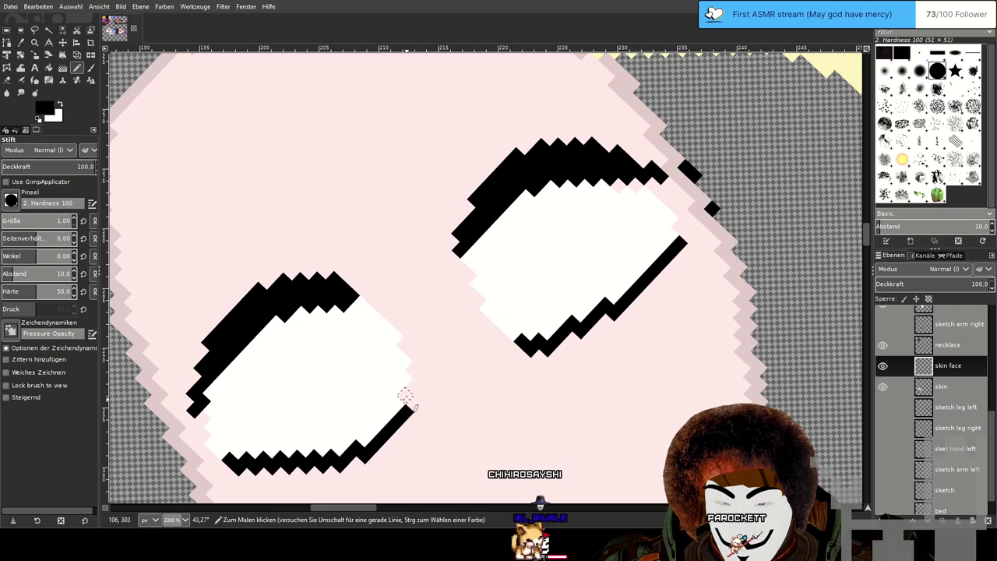
click(405, 396)
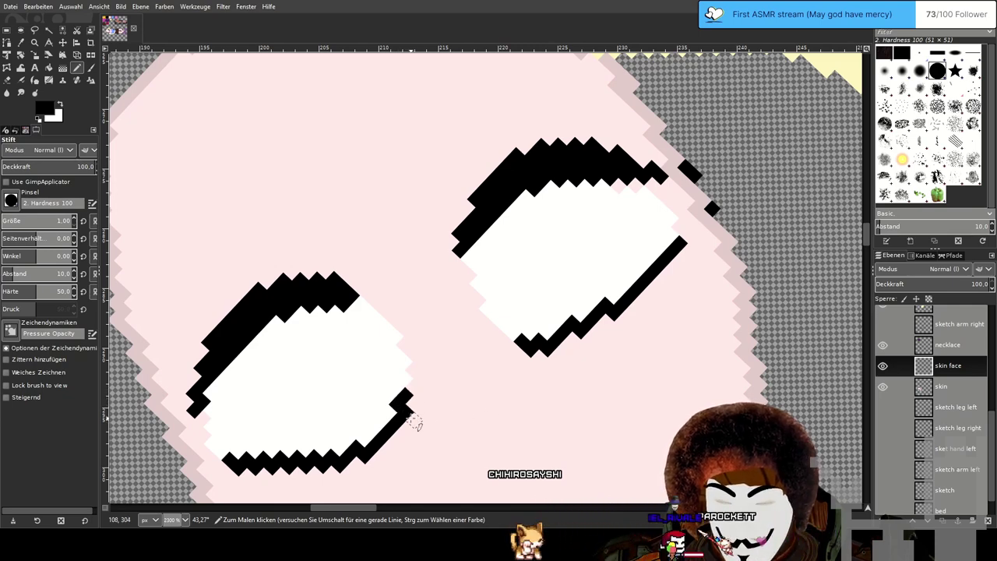
click(8, 92)
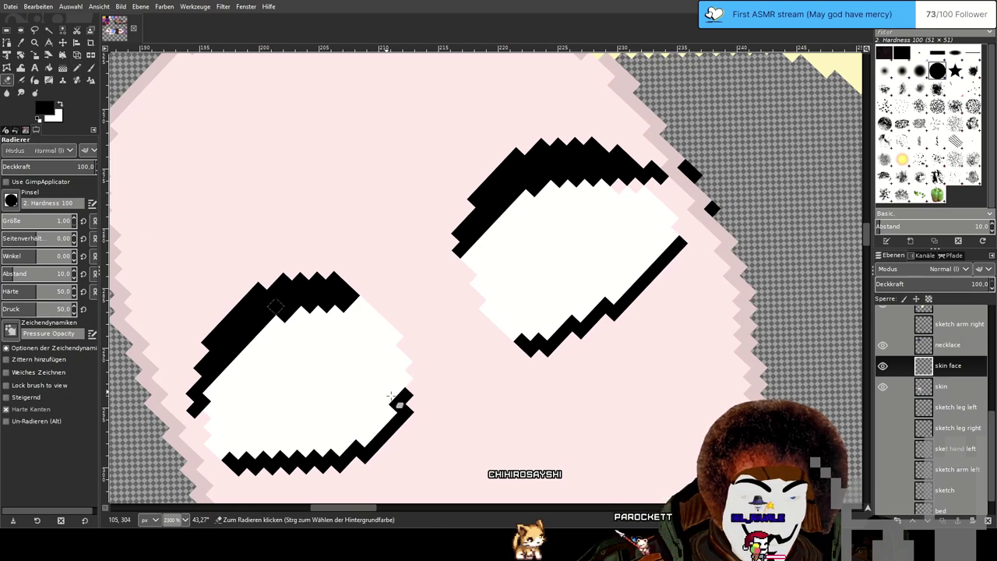
click(404, 412)
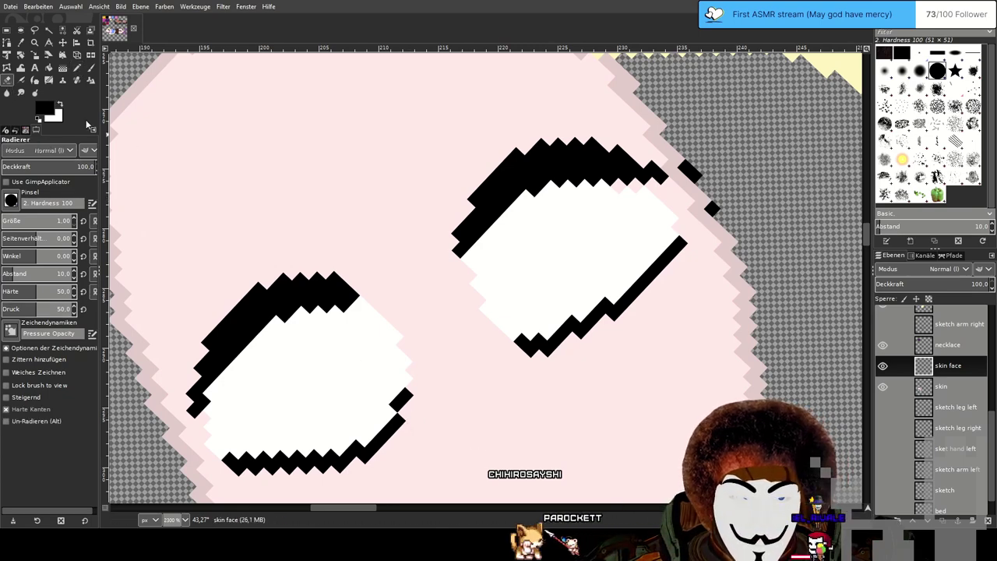
click(77, 68)
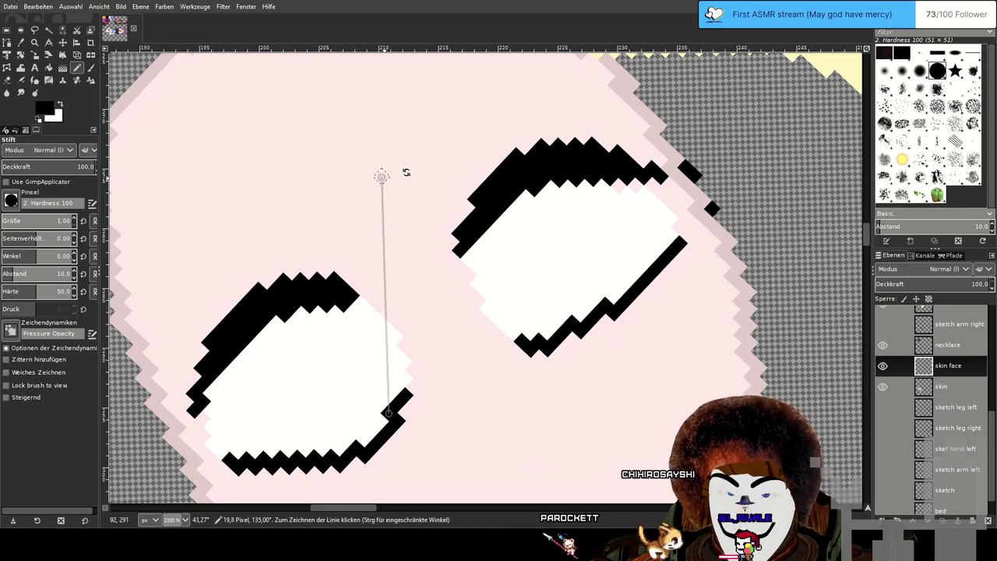
mouse_move(406, 172)
mouse_down()
mouse_move(488, 184)
mouse_move(440, 162)
mouse_up()
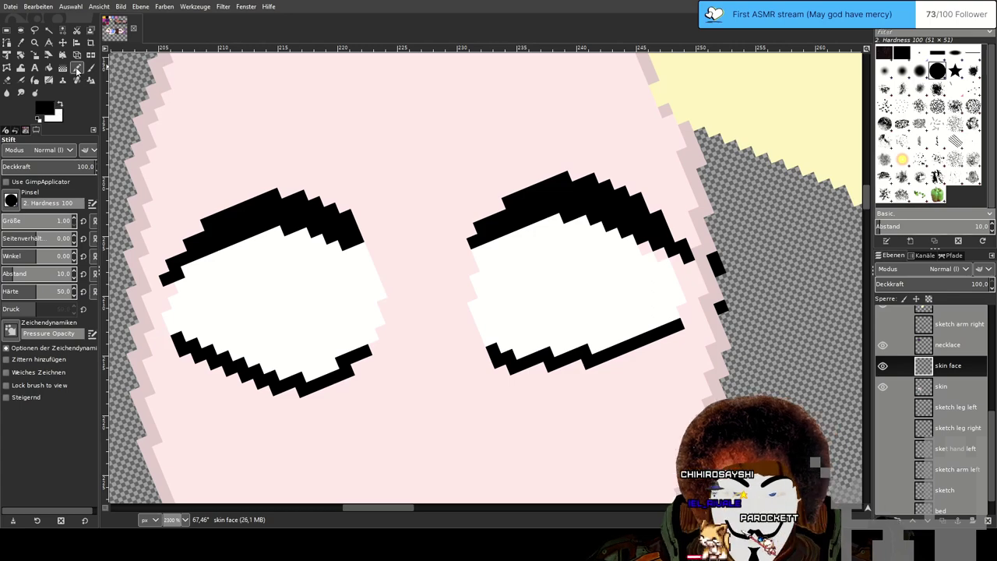
scroll(579, 271, down, 4)
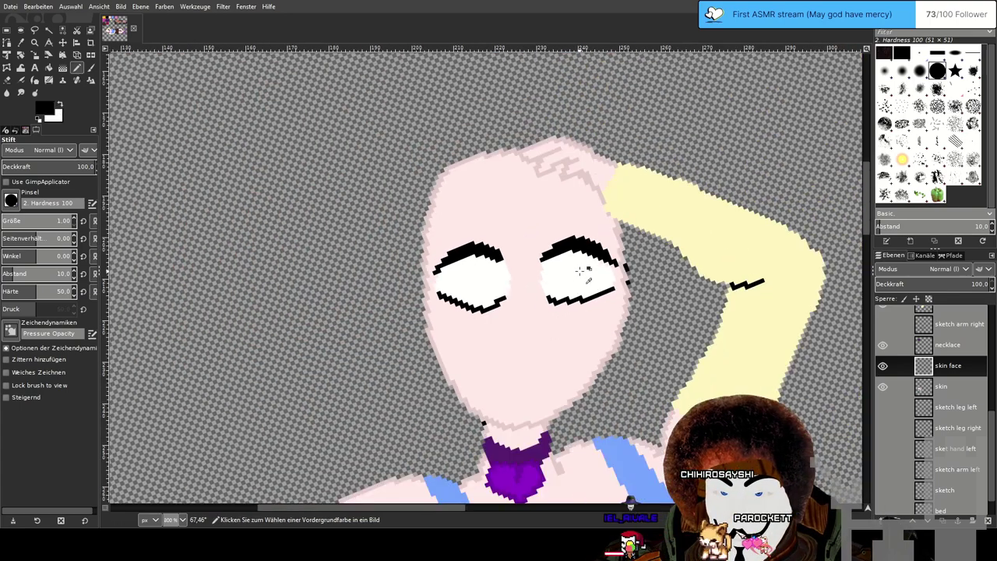
Colour-pick the crimson swatch blob on the background layer for the Pencil.
drag(735, 193, 472, 407)
mouse_move(685, 225)
mouse_down()
mouse_move(644, 251)
mouse_move(443, 220)
mouse_up()
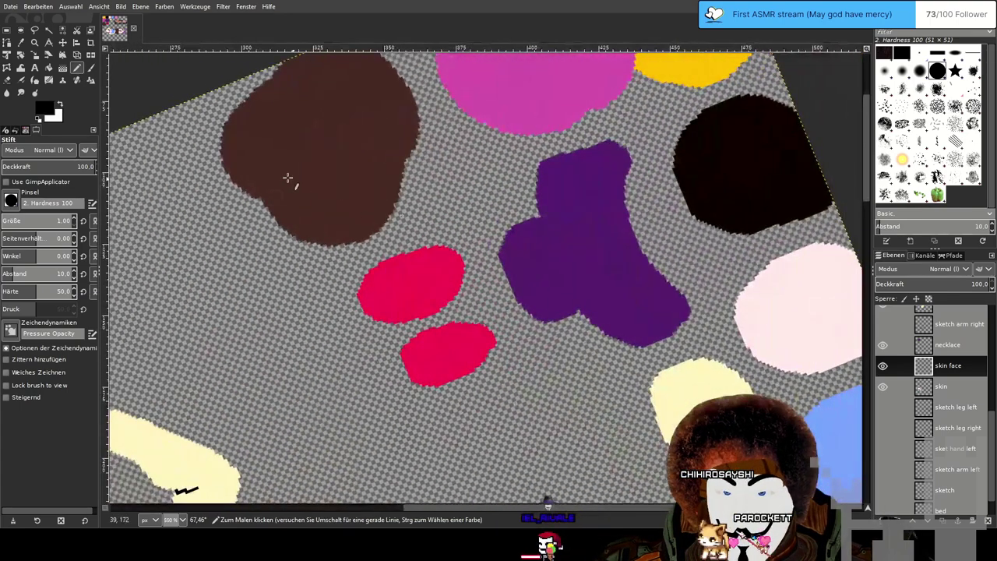
click(18, 45)
scroll(943, 439, down, 2)
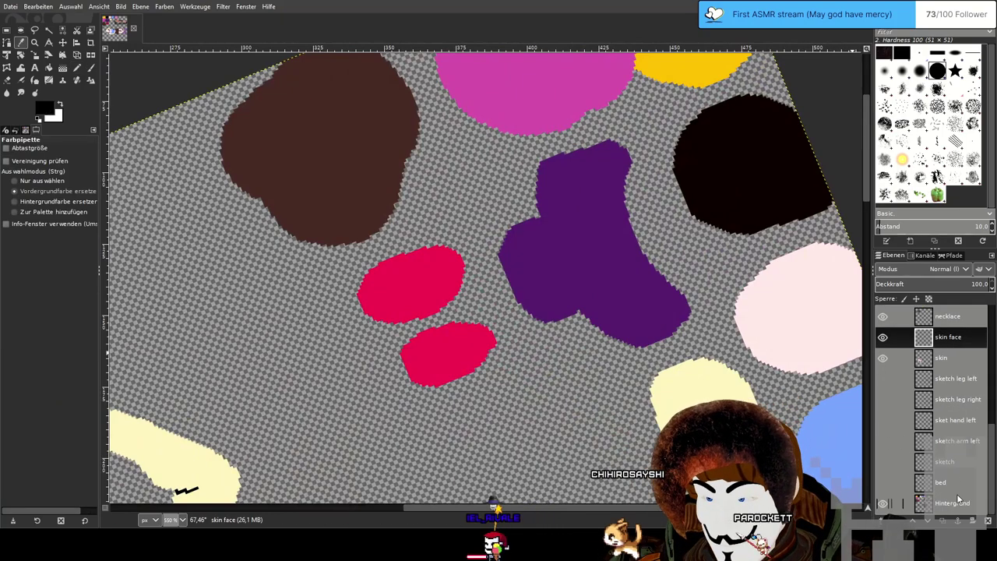
click(958, 500)
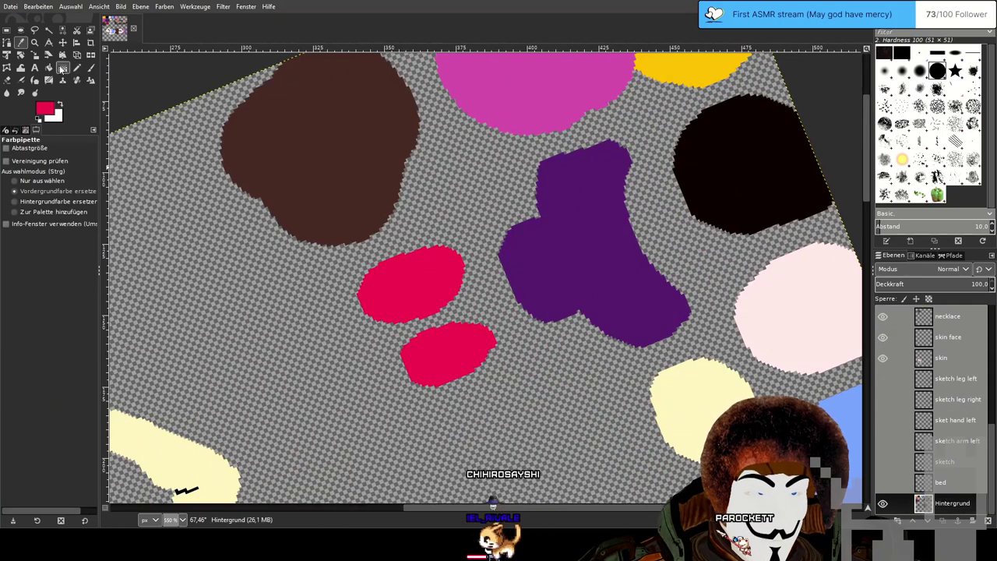
key(n)
scroll(401, 225, left, 4)
scroll(400, 224, down, 1)
scroll(400, 224, left, 4)
scroll(400, 224, down, 1)
scroll(459, 281, up, 3)
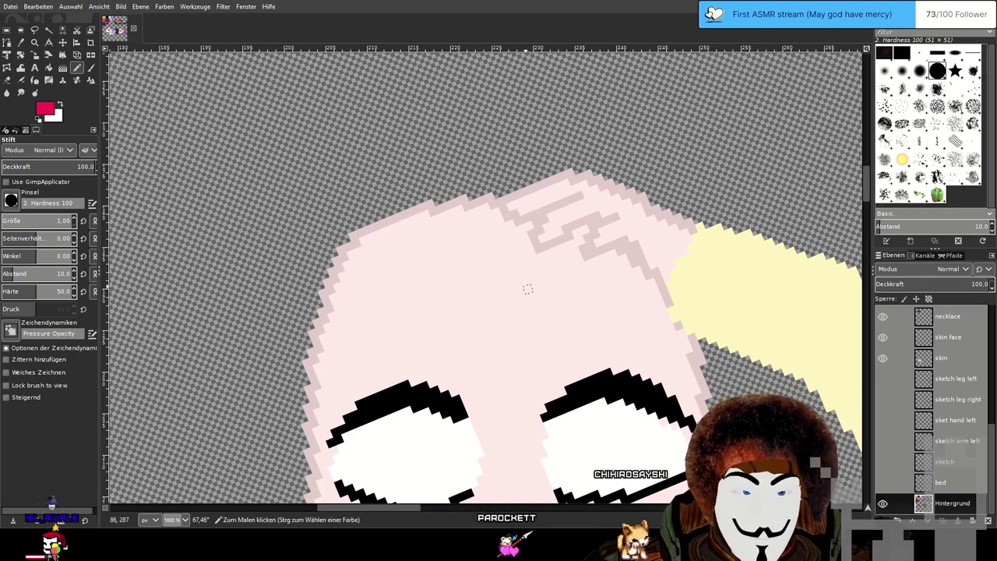
Make the skin face layer active again with the view framed on the eyes.
drag(528, 289, 512, 273)
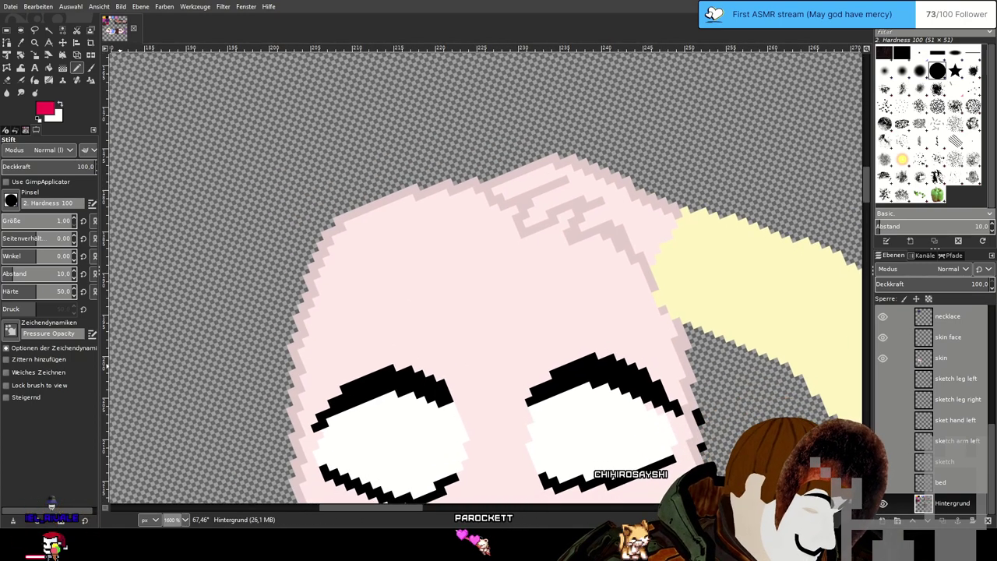
drag(377, 320, 425, 217)
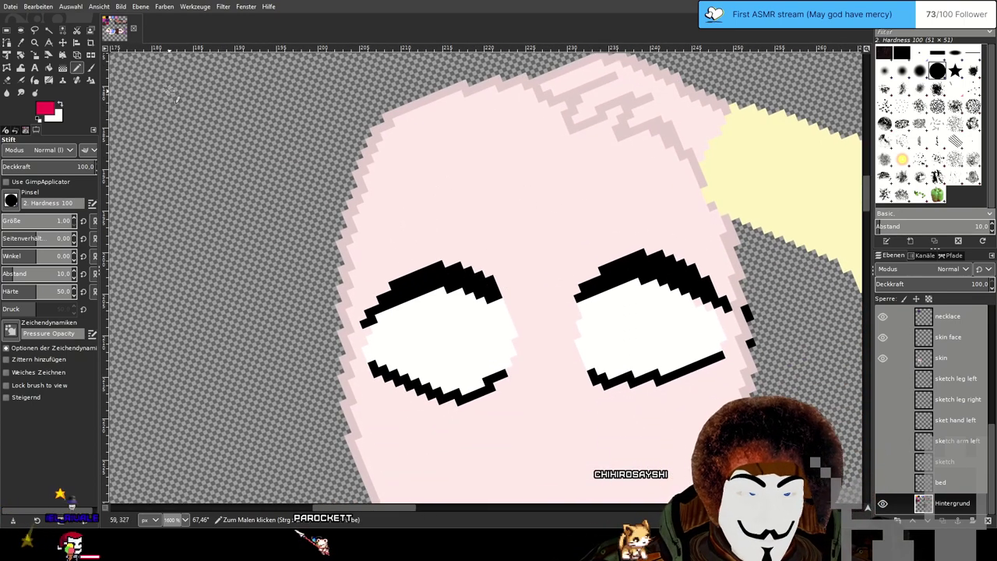
click(964, 337)
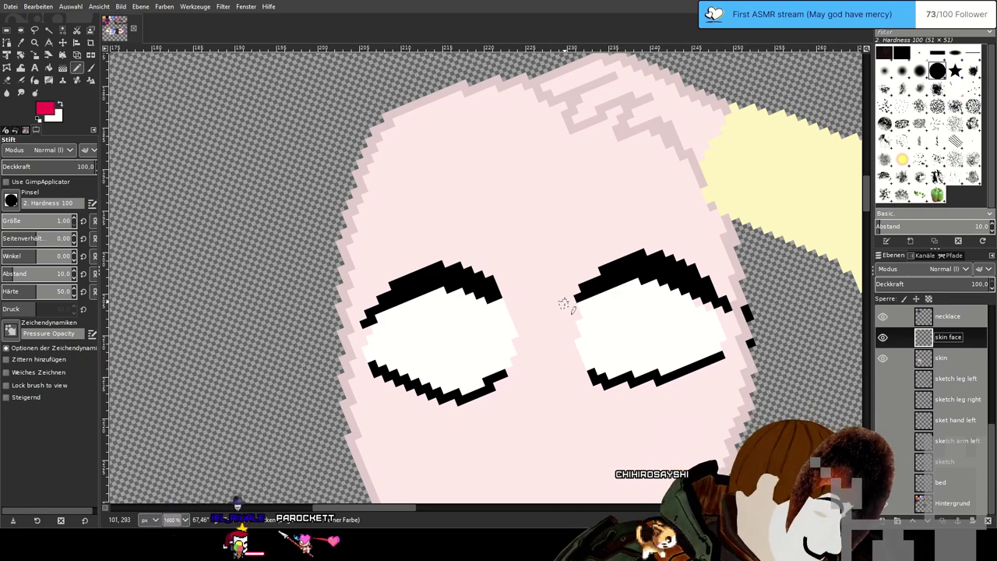
drag(564, 301, 547, 298)
scroll(547, 298, up, 1)
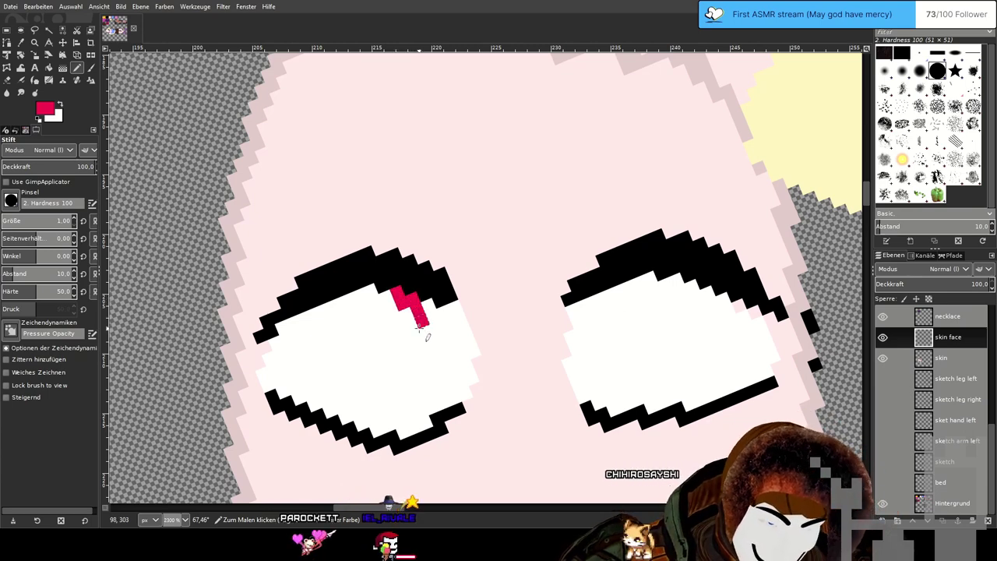
Paint and outline a crimson iris inside the left eye, undoing a stray stroke.
mouse_move(417, 335)
mouse_down()
mouse_move(421, 347)
mouse_move(431, 343)
mouse_up()
click(425, 358)
click(420, 372)
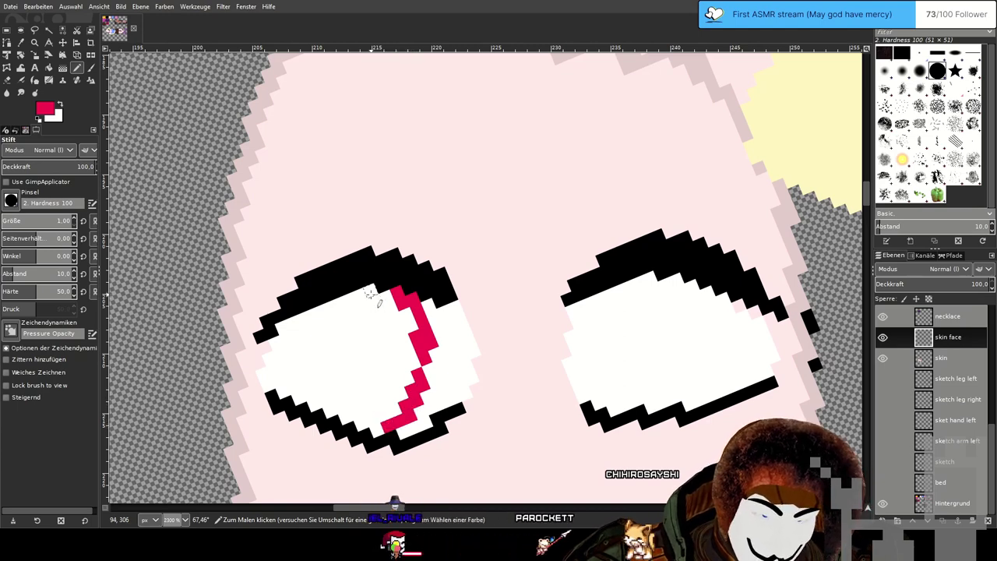
mouse_move(373, 296)
mouse_down()
mouse_move(339, 329)
mouse_move(342, 348)
mouse_up()
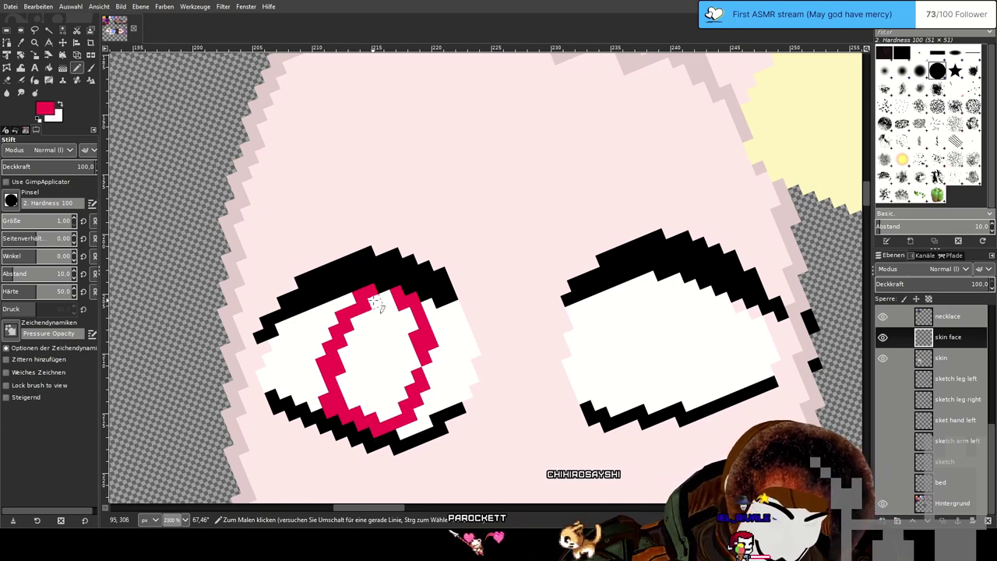
mouse_move(382, 300)
mouse_down()
mouse_move(400, 329)
mouse_move(406, 316)
mouse_move(410, 352)
mouse_move(395, 410)
mouse_move(352, 401)
mouse_move(351, 366)
mouse_move(374, 320)
mouse_move(387, 349)
mouse_move(384, 391)
mouse_move(371, 375)
mouse_move(387, 340)
mouse_move(397, 380)
mouse_up()
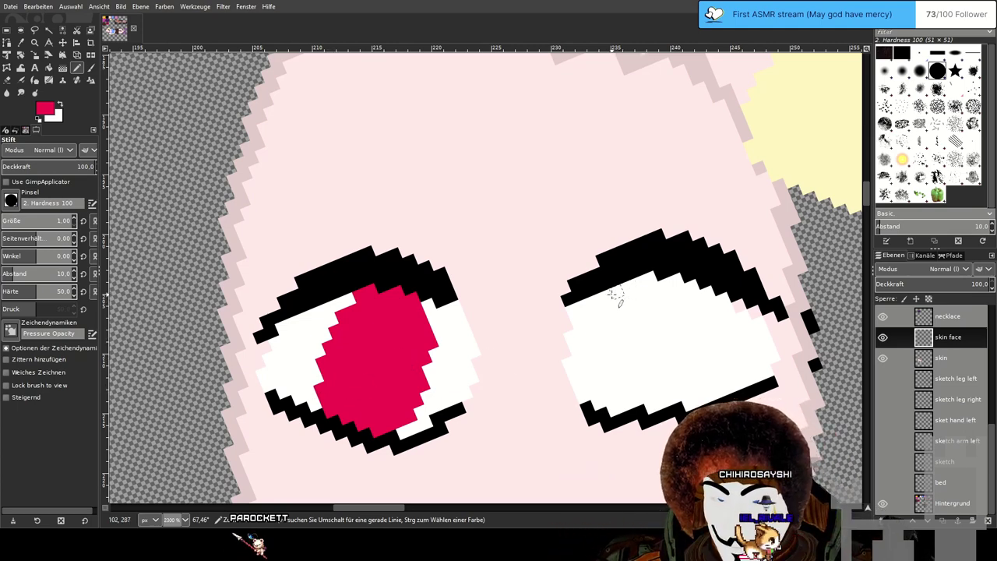
key(ctrl+z)
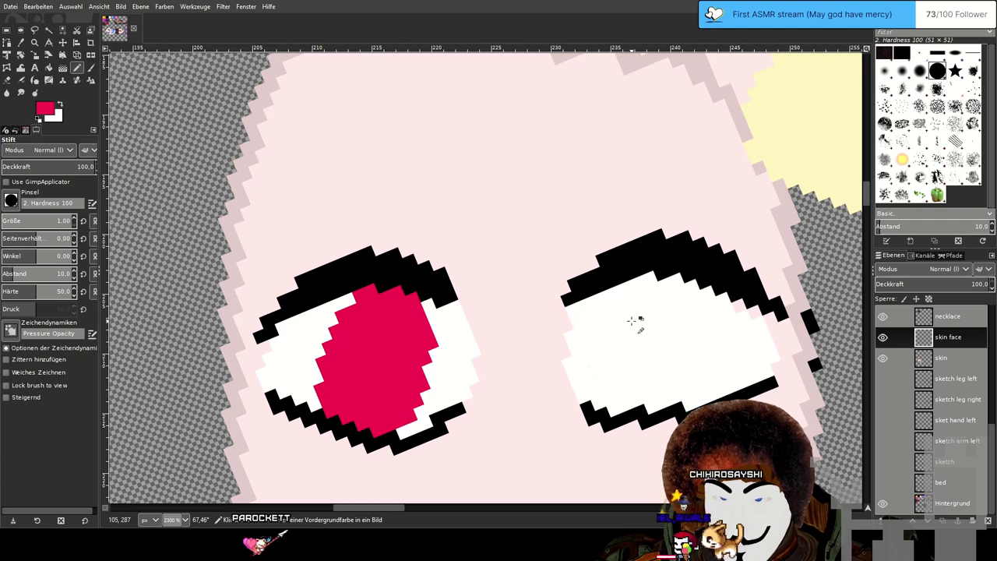
Outline the right eye's iris in crimson and bucket-fill it solid red.
mouse_move(618, 292)
mouse_down()
mouse_move(606, 298)
mouse_move(604, 336)
mouse_move(615, 390)
mouse_up()
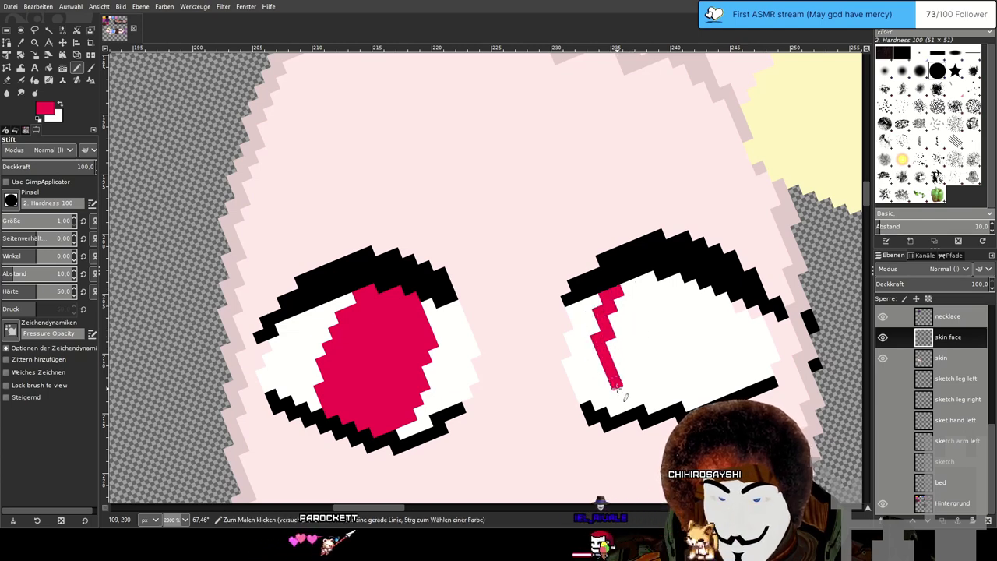
click(597, 366)
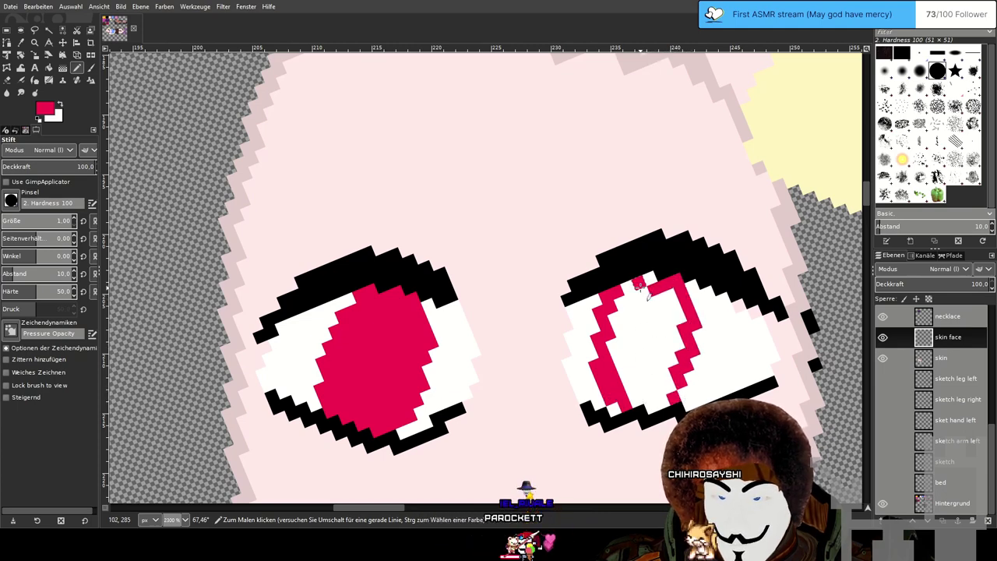
click(48, 69)
click(652, 316)
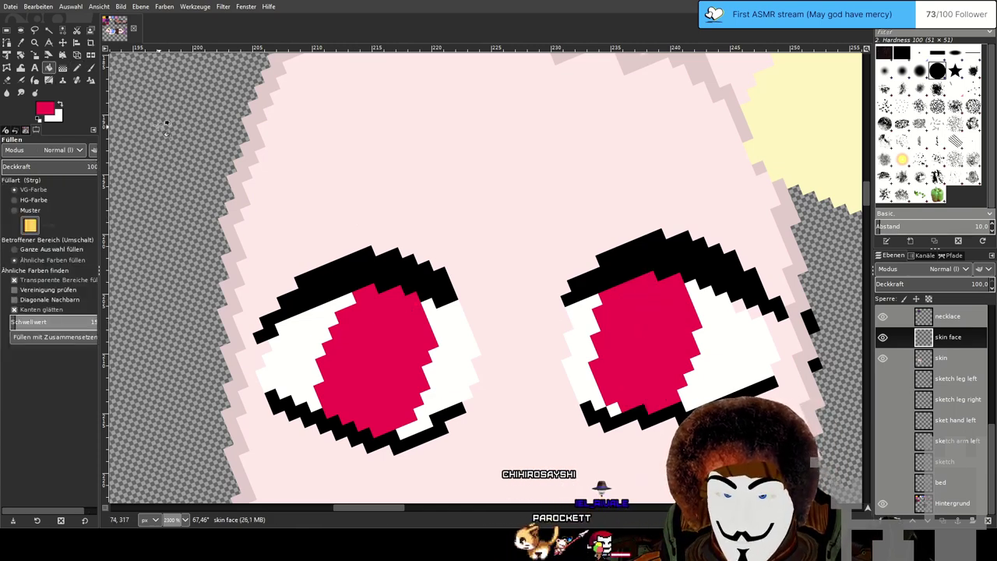
key(n)
scroll(592, 296, down, 6)
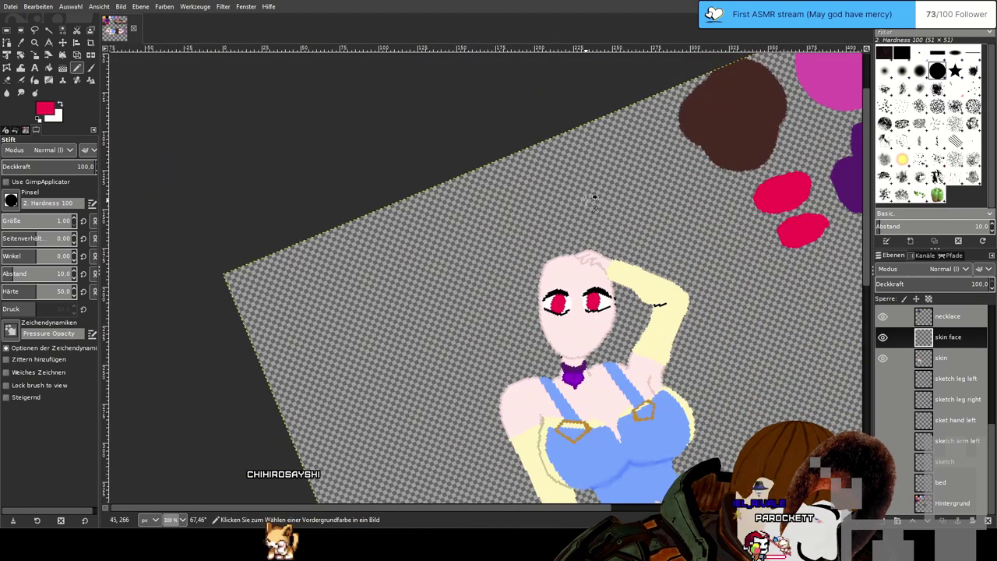
Zoom in on the face with the eyes centred and select the Eraser tool.
scroll(592, 199, up, 3)
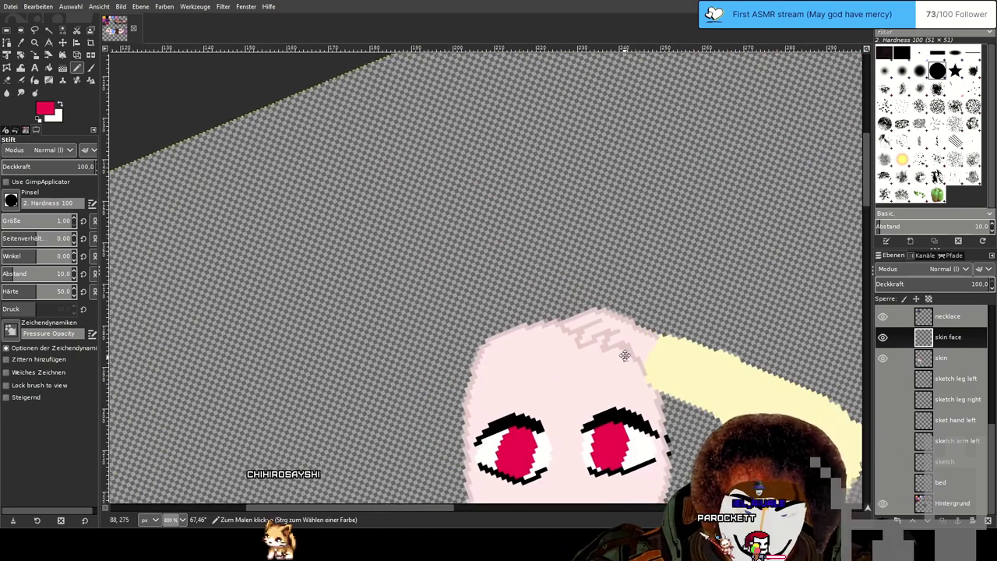
drag(624, 355, 606, 239)
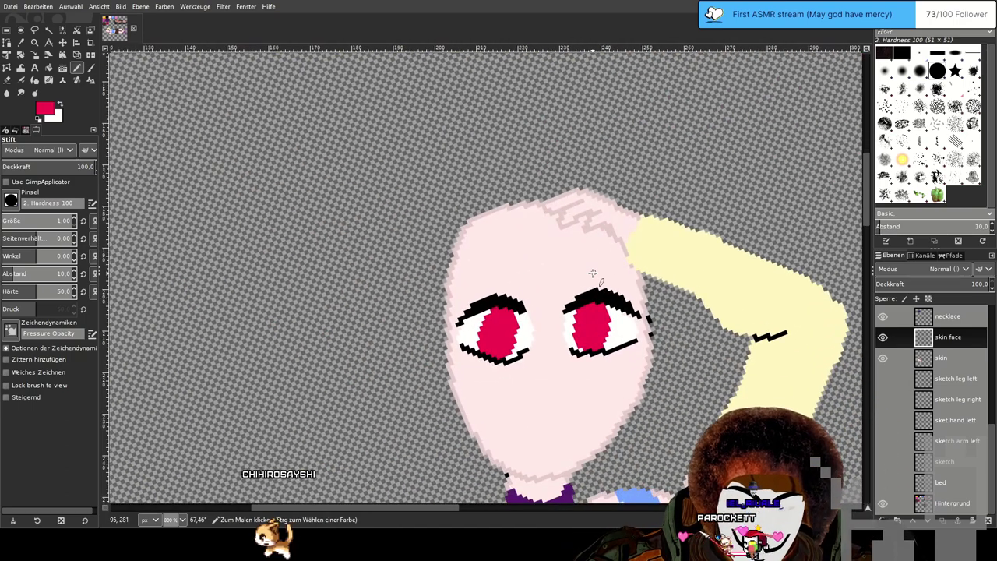
scroll(592, 273, up, 1)
scroll(593, 272, up, 1)
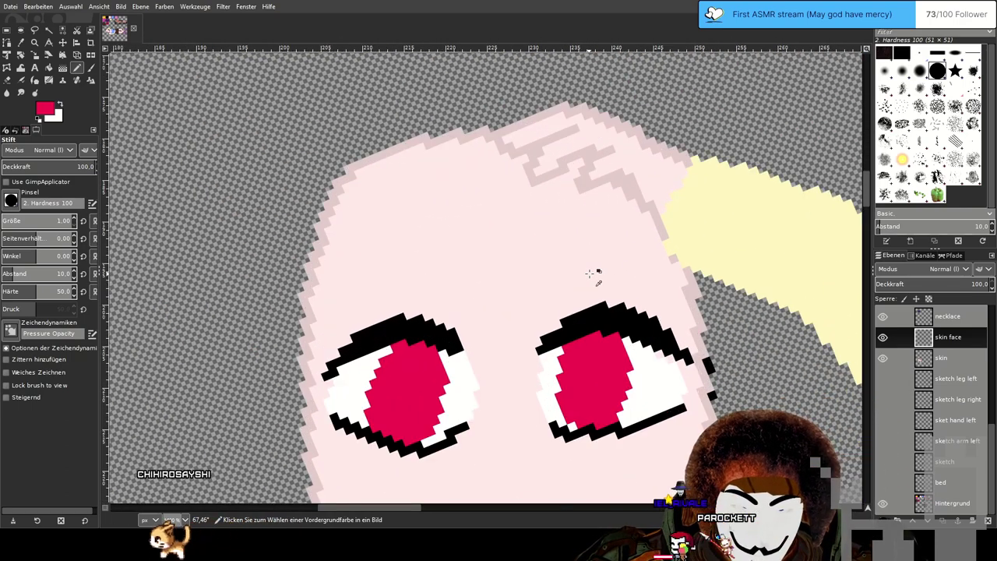
scroll(534, 278, down, 1)
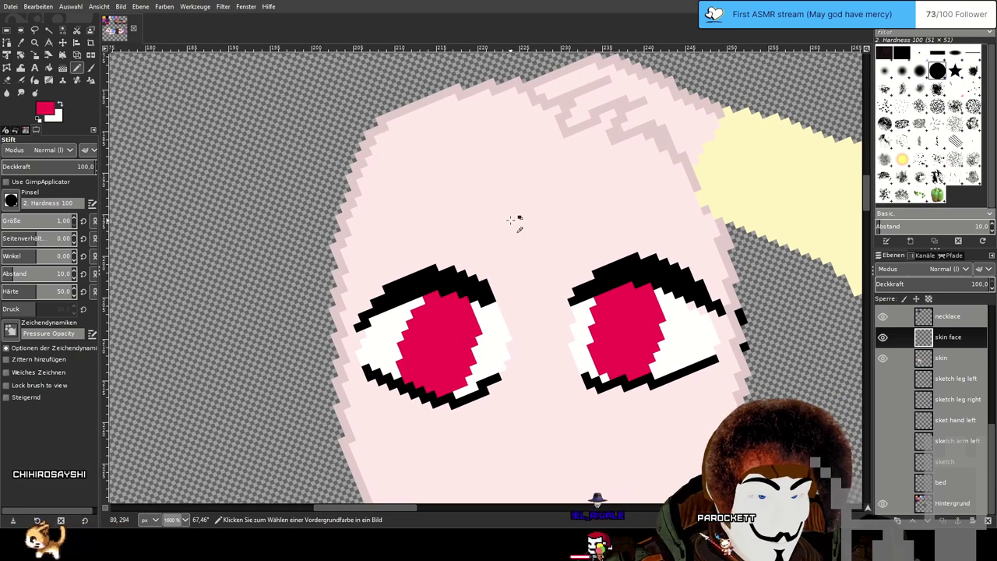
scroll(517, 220, up, 1)
click(8, 79)
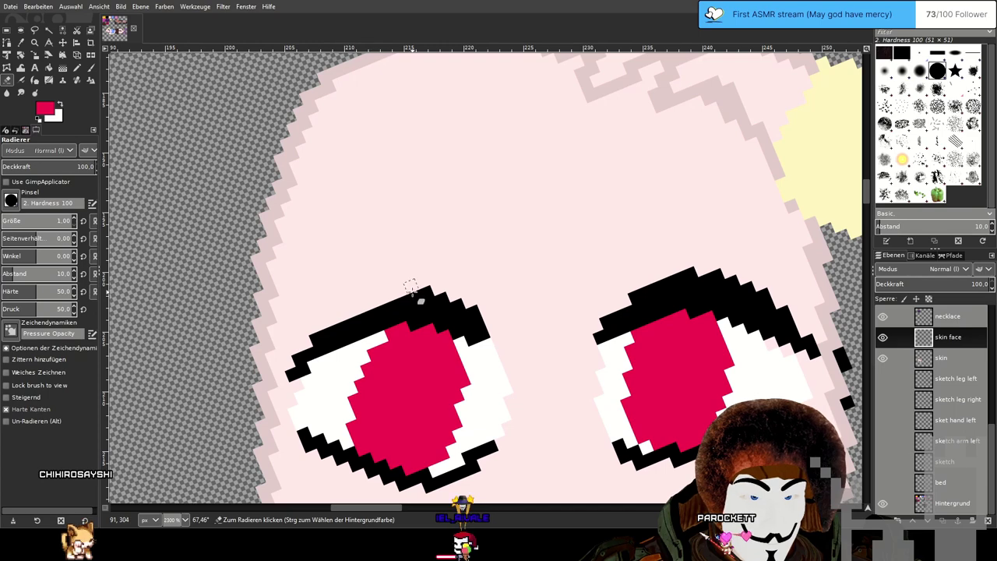
drag(604, 286, 585, 280)
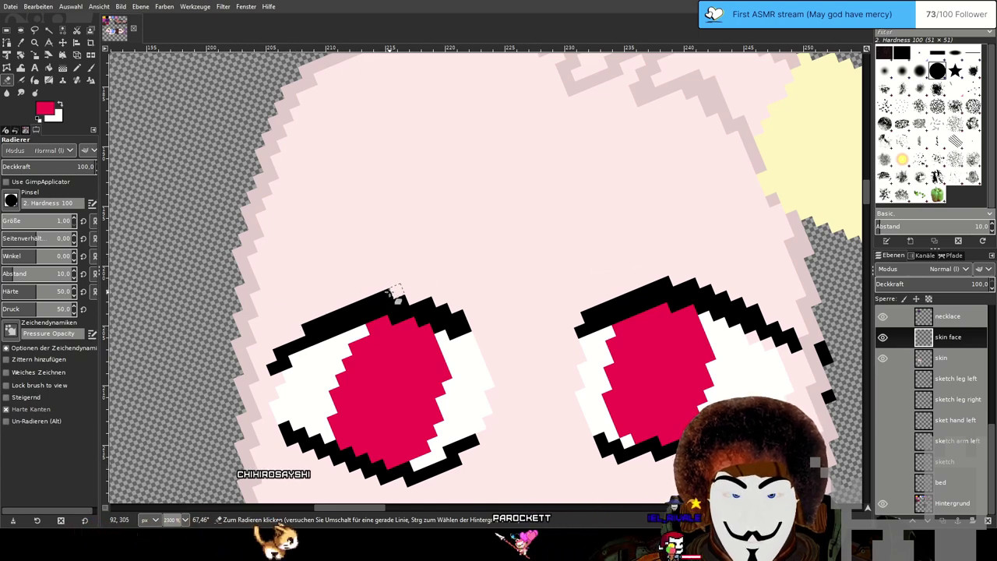
scroll(569, 249, down, 1)
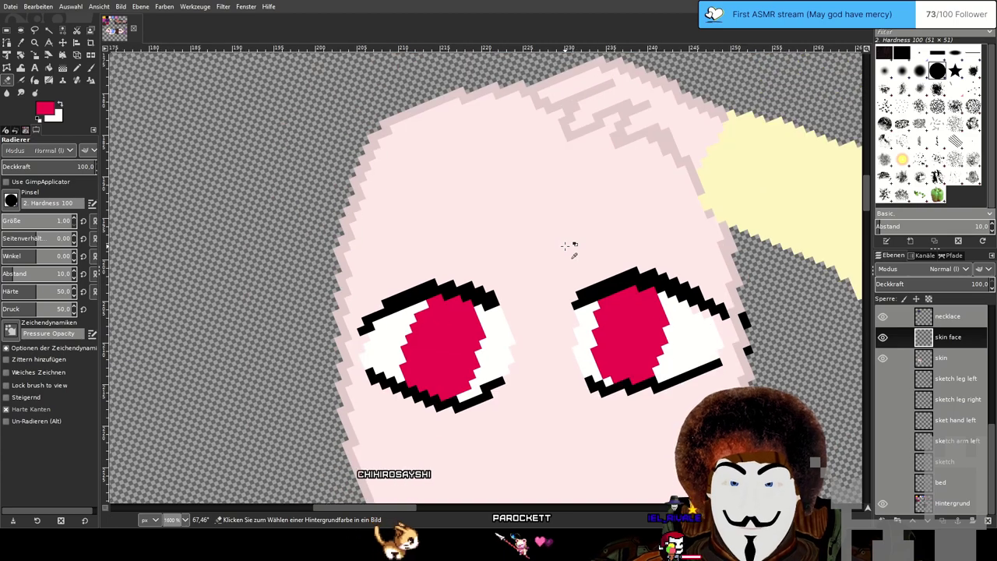
scroll(565, 247, down, 2)
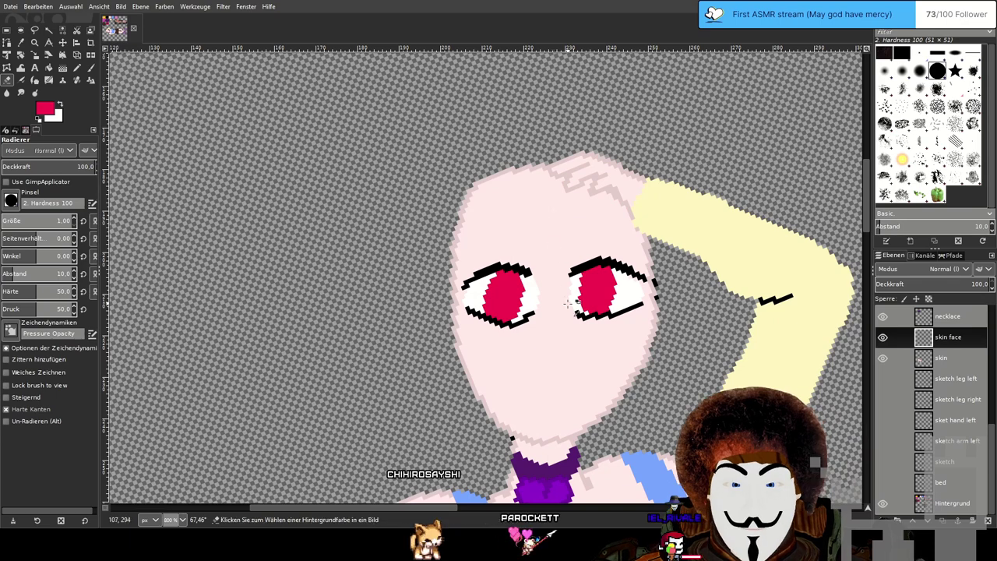
Erase the black lower lash lines beneath the left and right eyes.
scroll(554, 331, up, 3)
scroll(535, 327, up, 1)
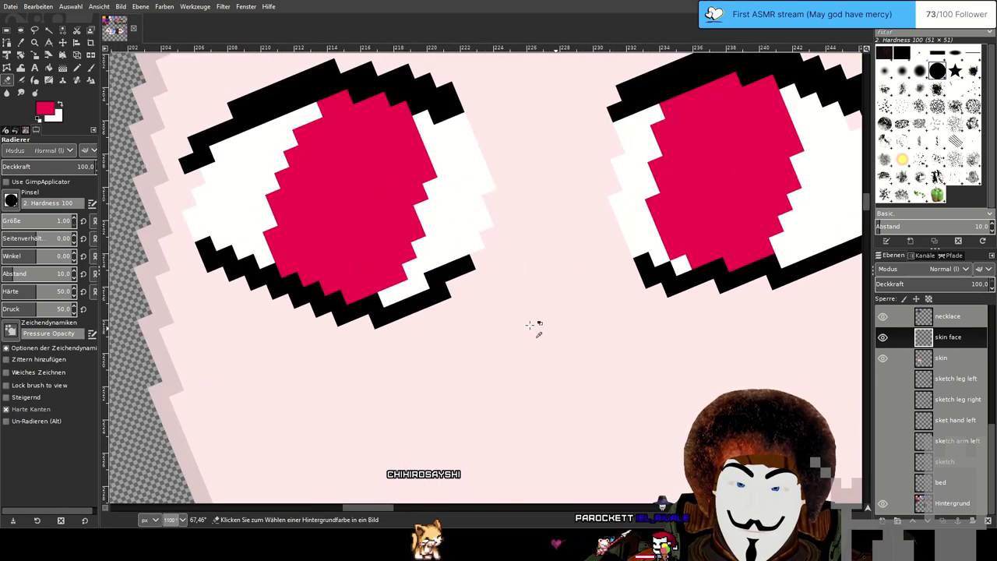
scroll(208, 267, up, 1)
drag(308, 283, 572, 335)
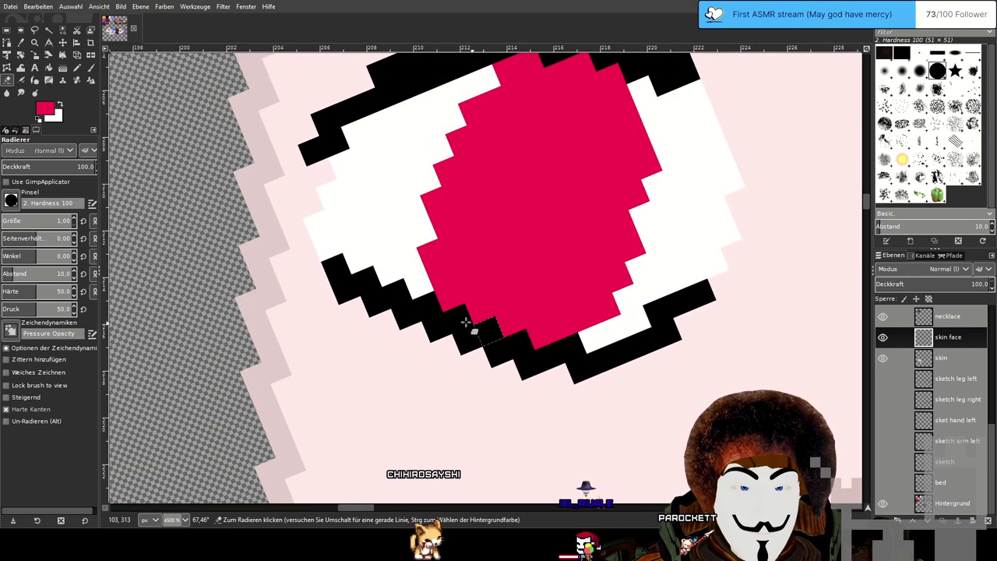
drag(334, 269, 461, 333)
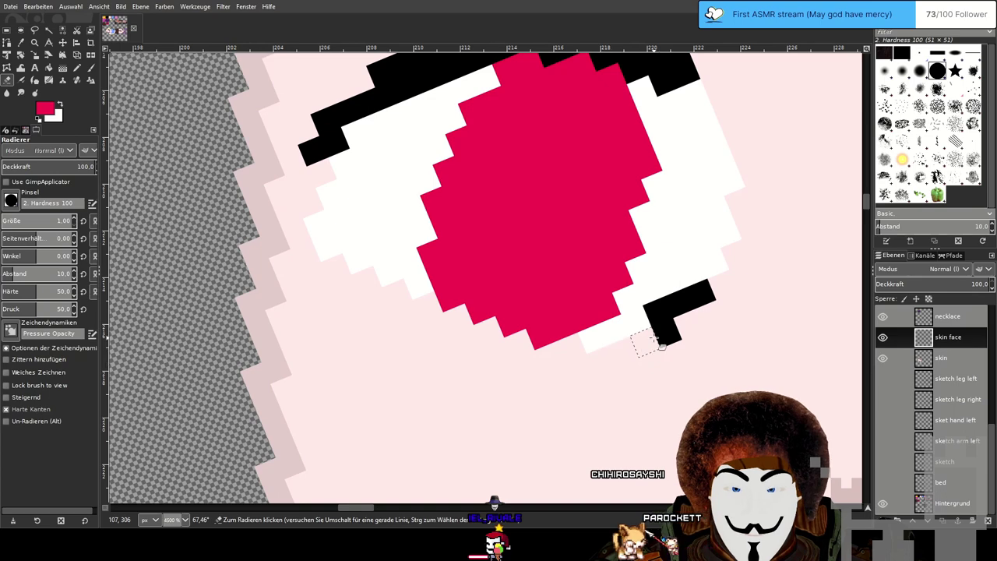
scroll(783, 310, right, 12)
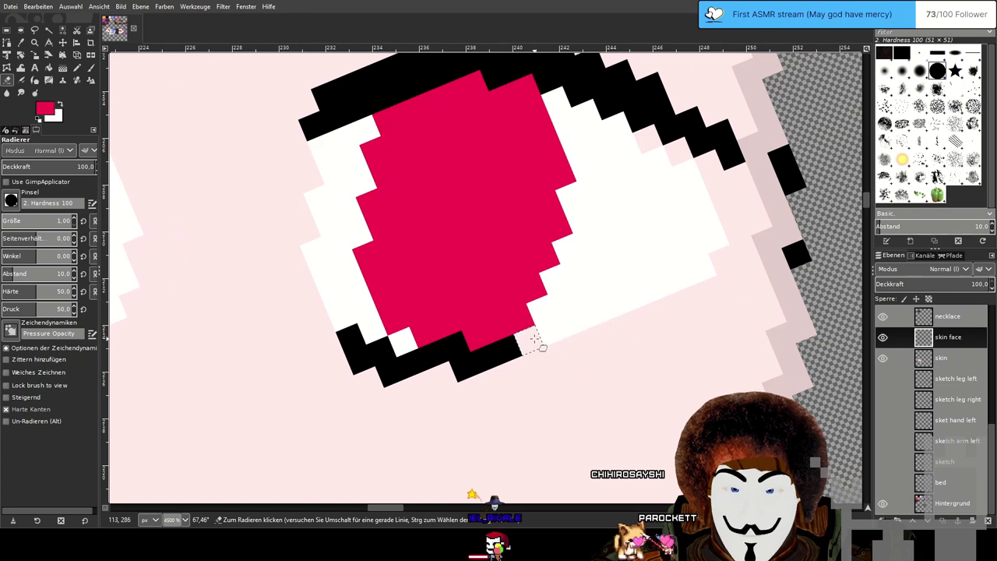
mouse_move(466, 366)
mouse_down()
mouse_move(430, 356)
mouse_move(389, 367)
mouse_move(371, 356)
mouse_move(390, 358)
mouse_up()
scroll(390, 359, down, 3)
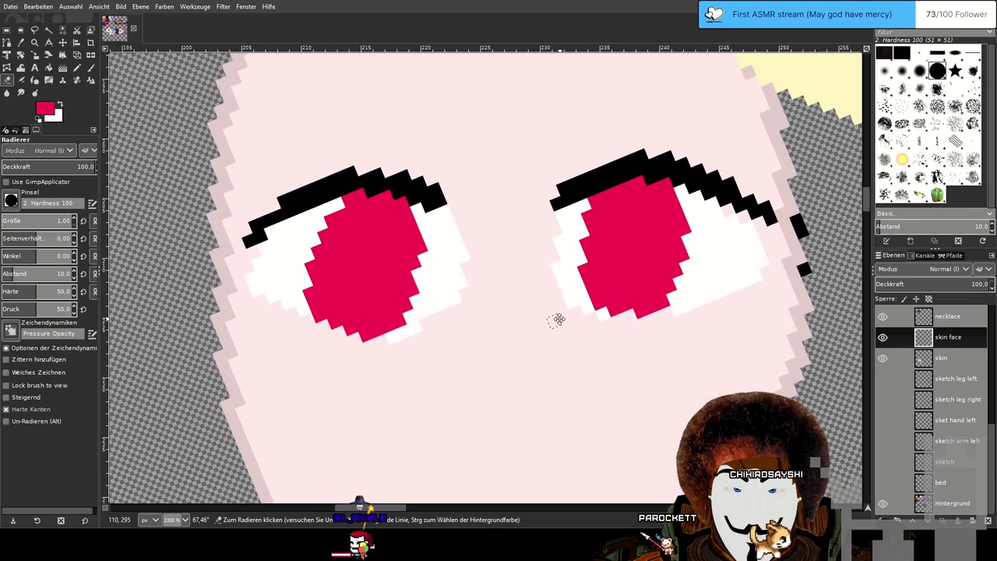
Switch to the Paintbrush, briefly restore the right eye's lower lash, then remove it again.
click(90, 68)
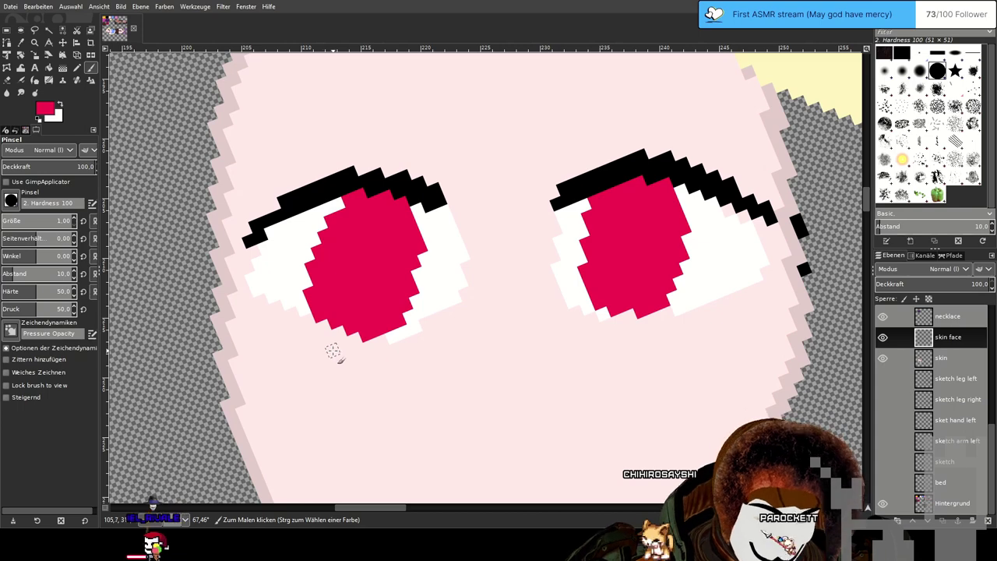
key(ctrl+z)
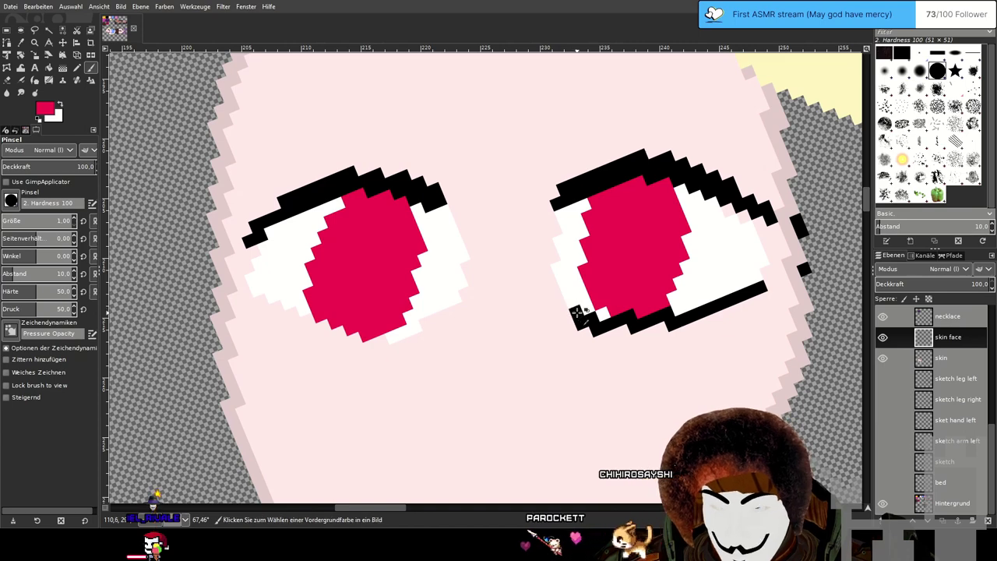
key(ctrl+z)
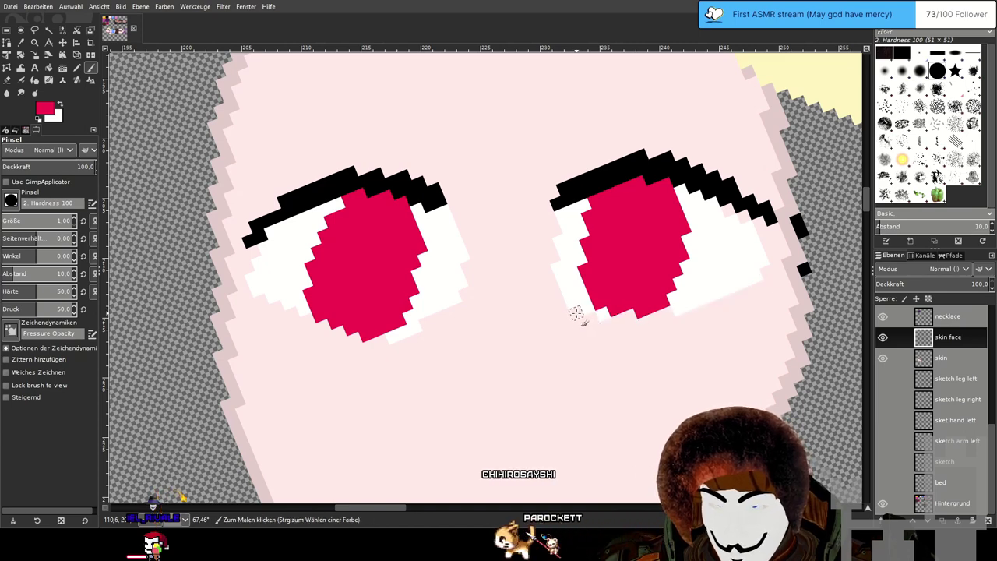